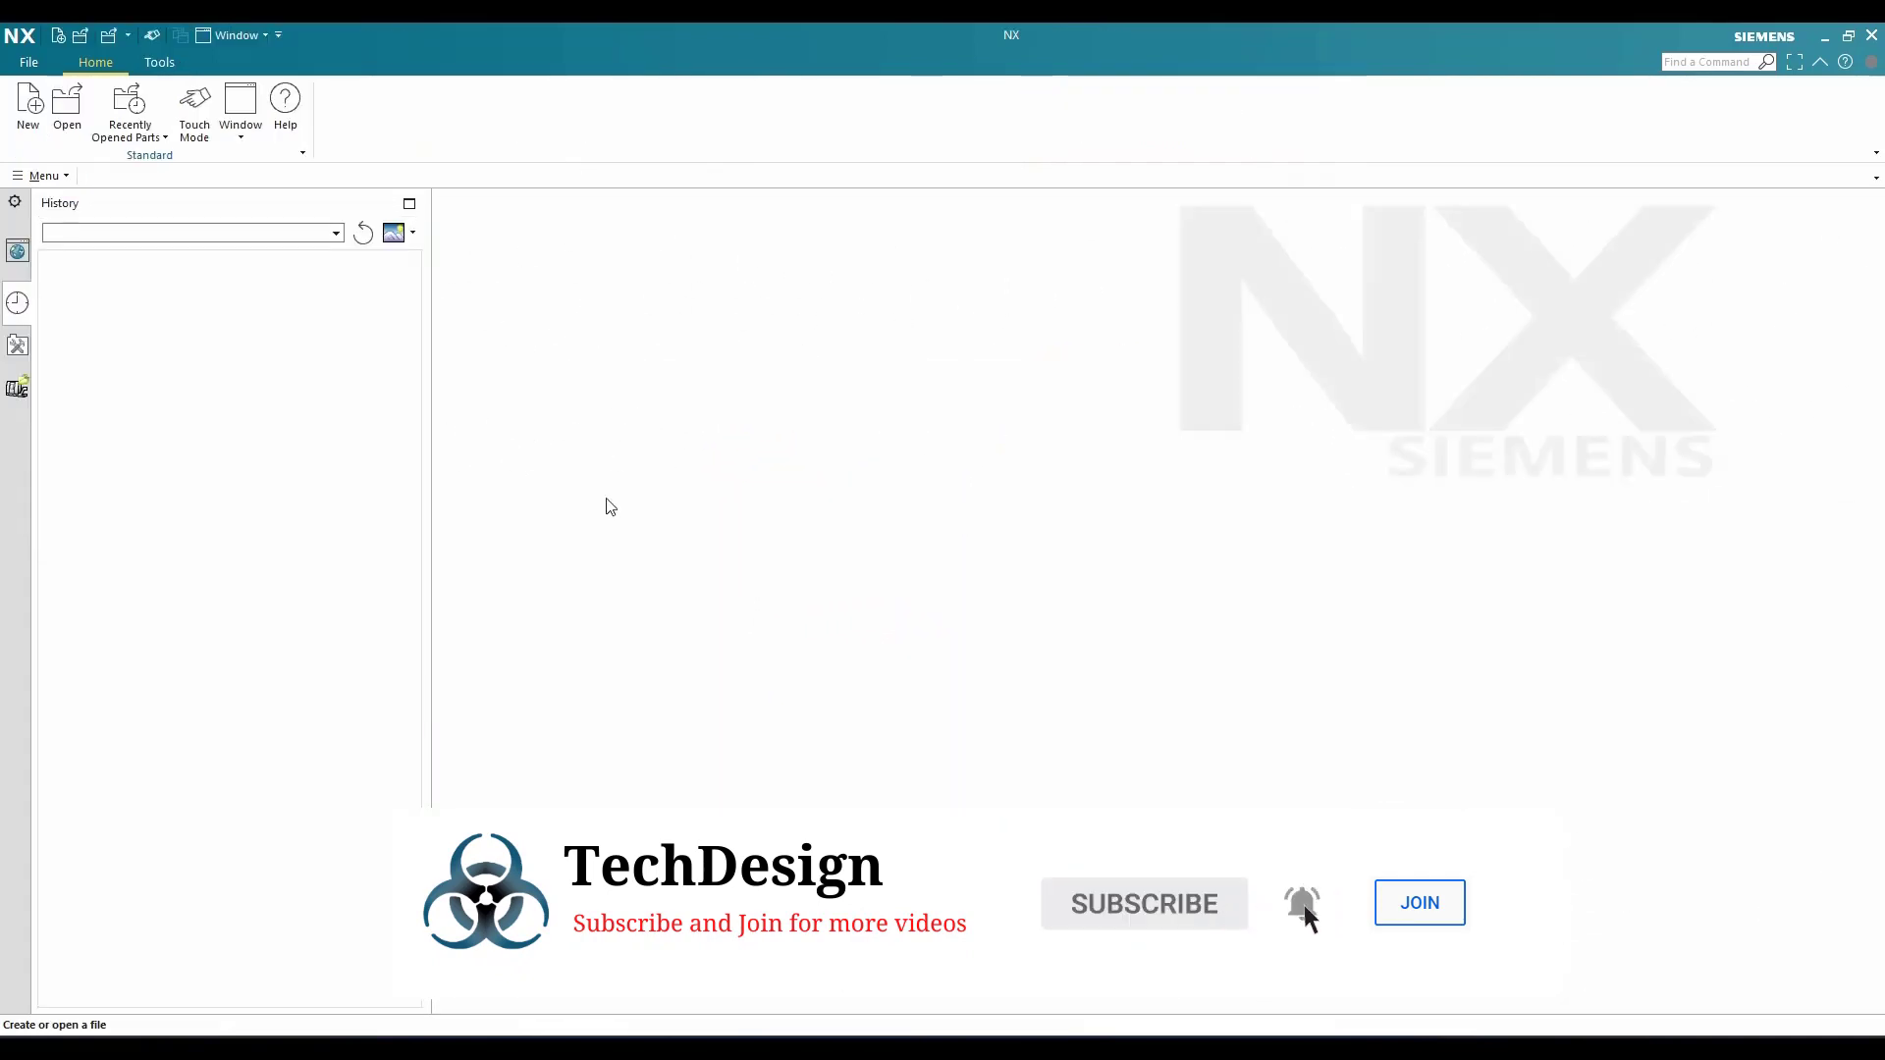
Create a new part file in inches from the Model template
{"action": "left_click", "coordinate": [43, 123]}
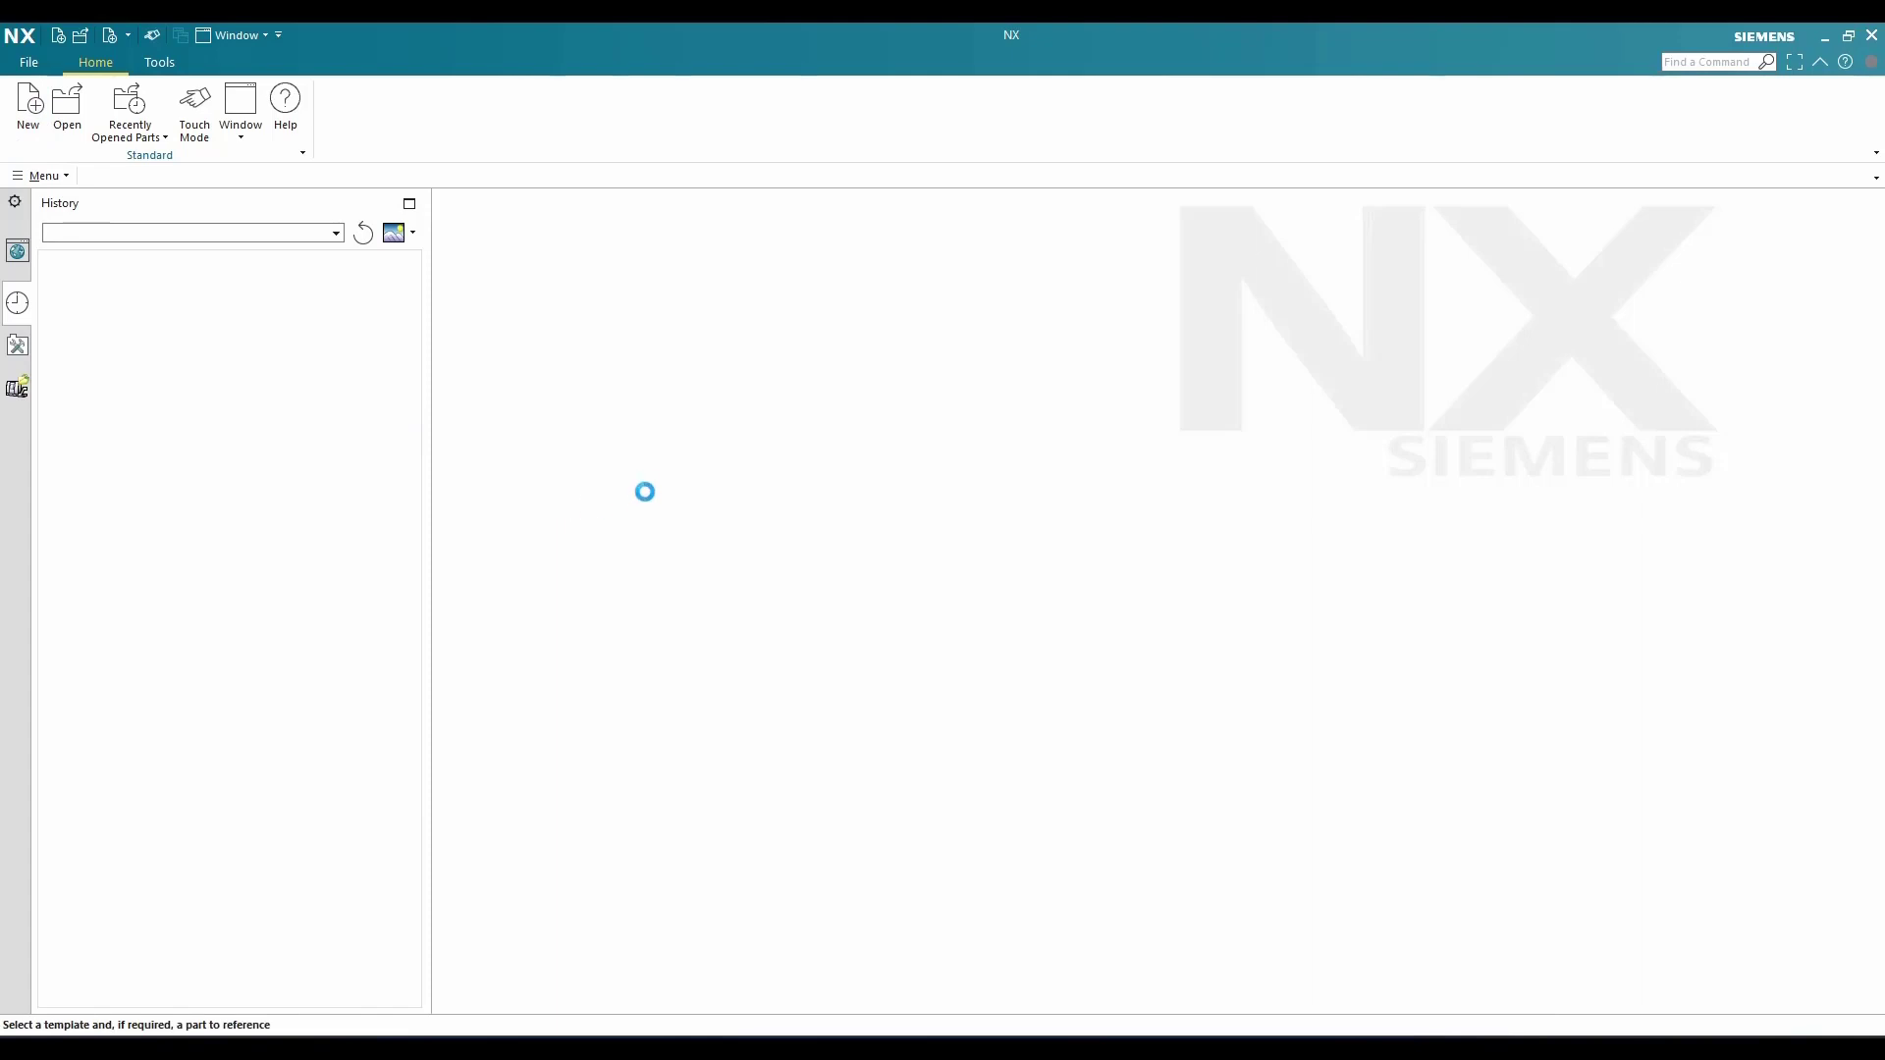
{"action": "left_click", "coordinate": [771, 325]}
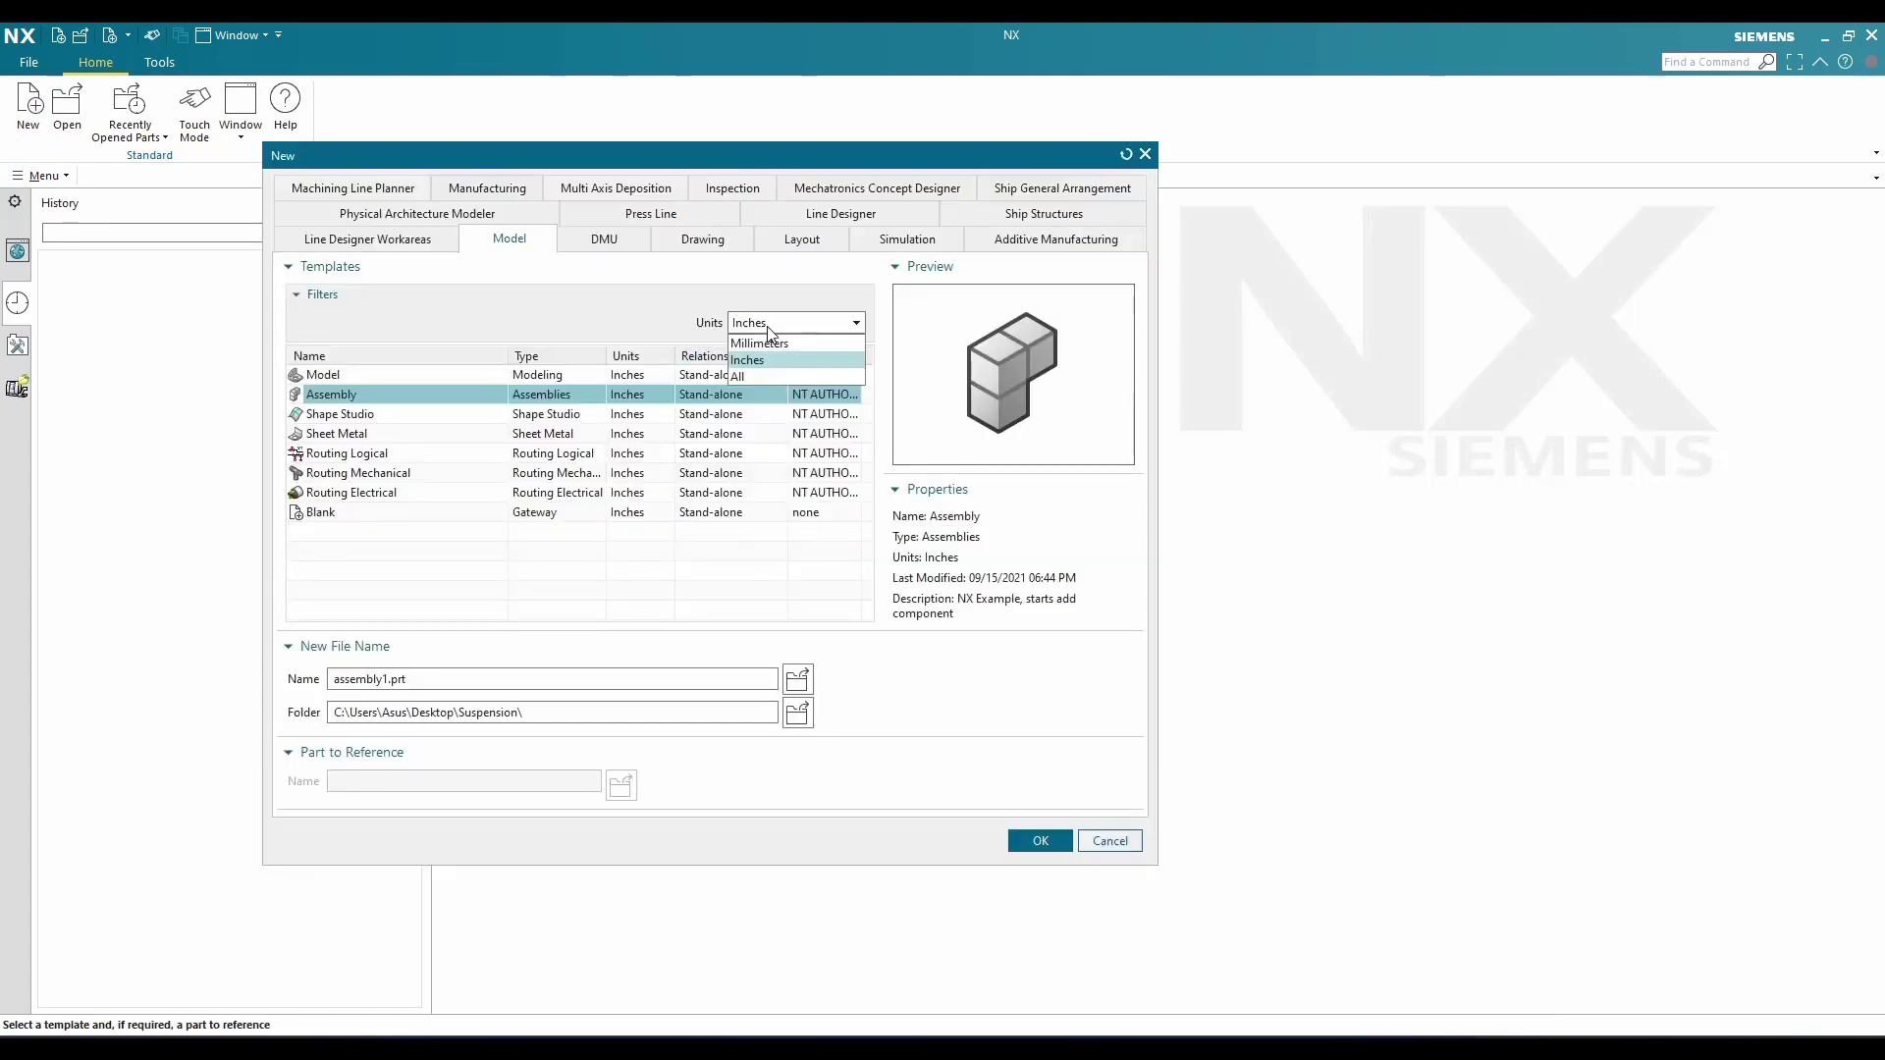
{"action": "left_click", "coordinate": [462, 378]}
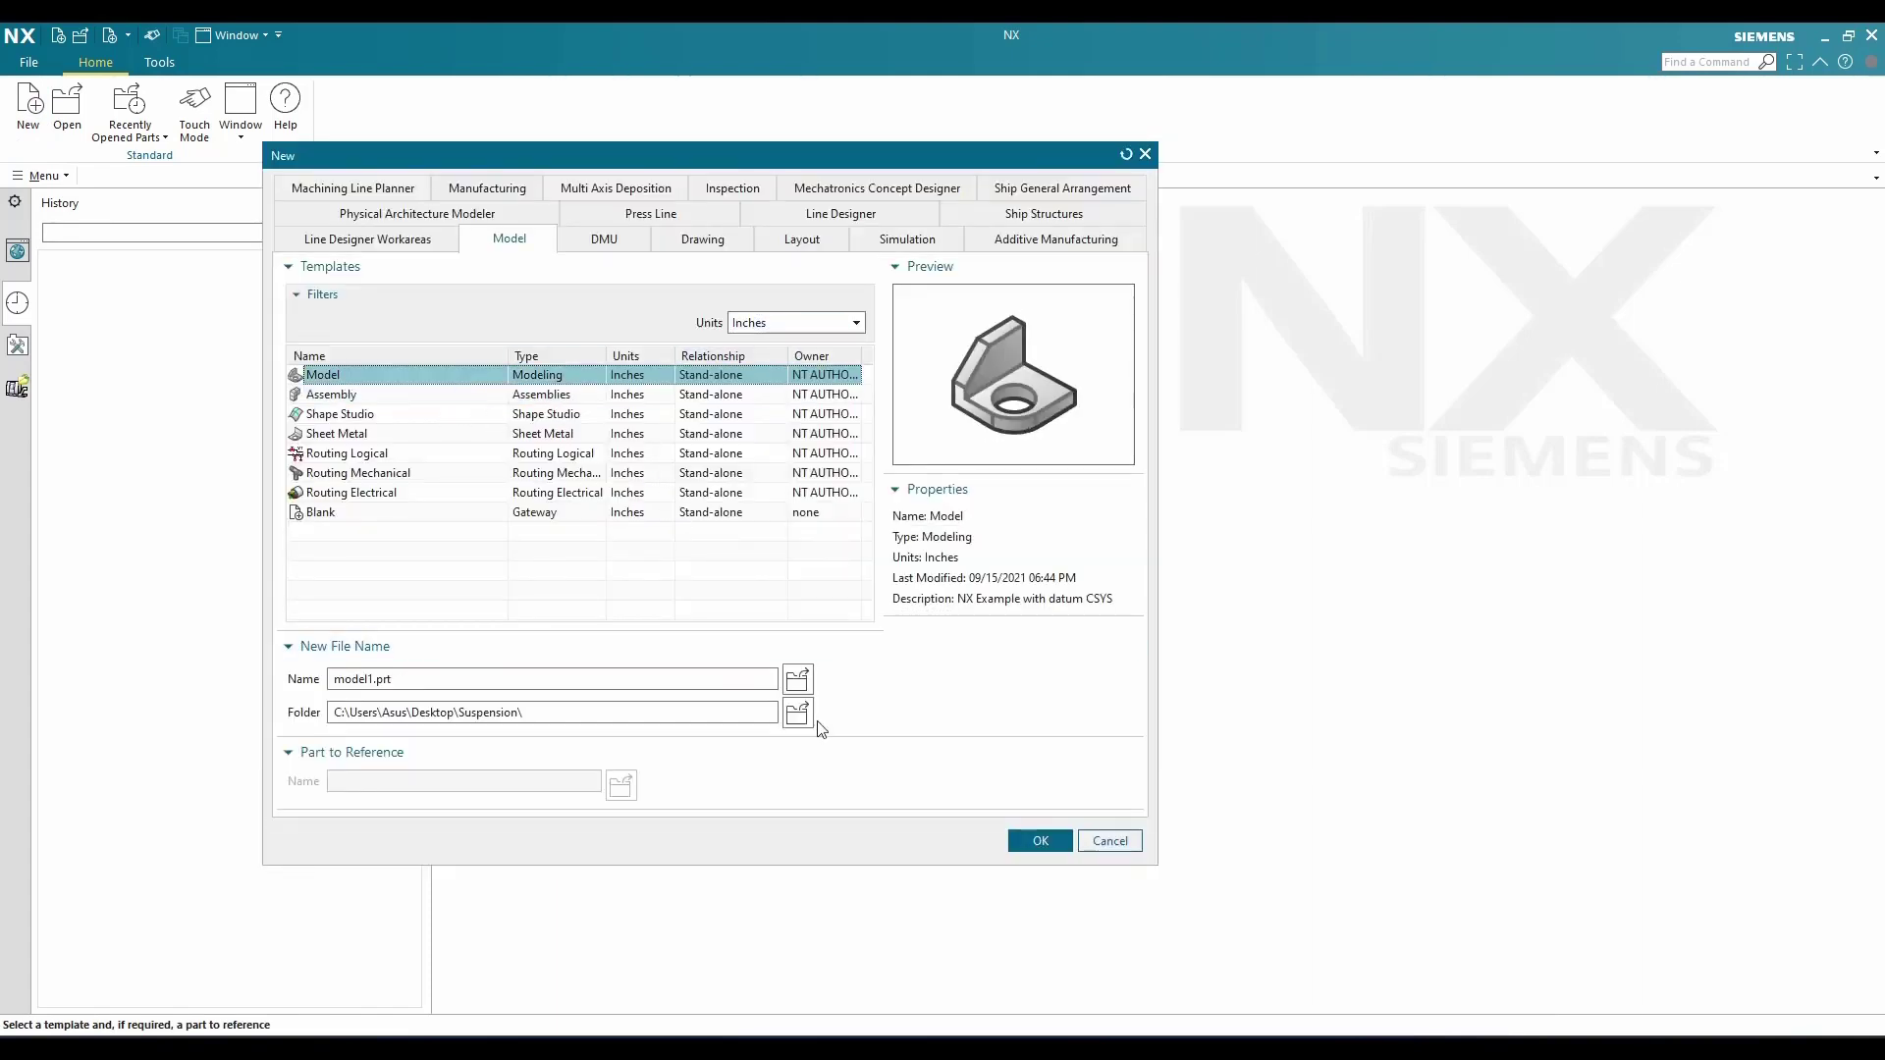
{"action": "left_click", "coordinate": [1030, 847]}
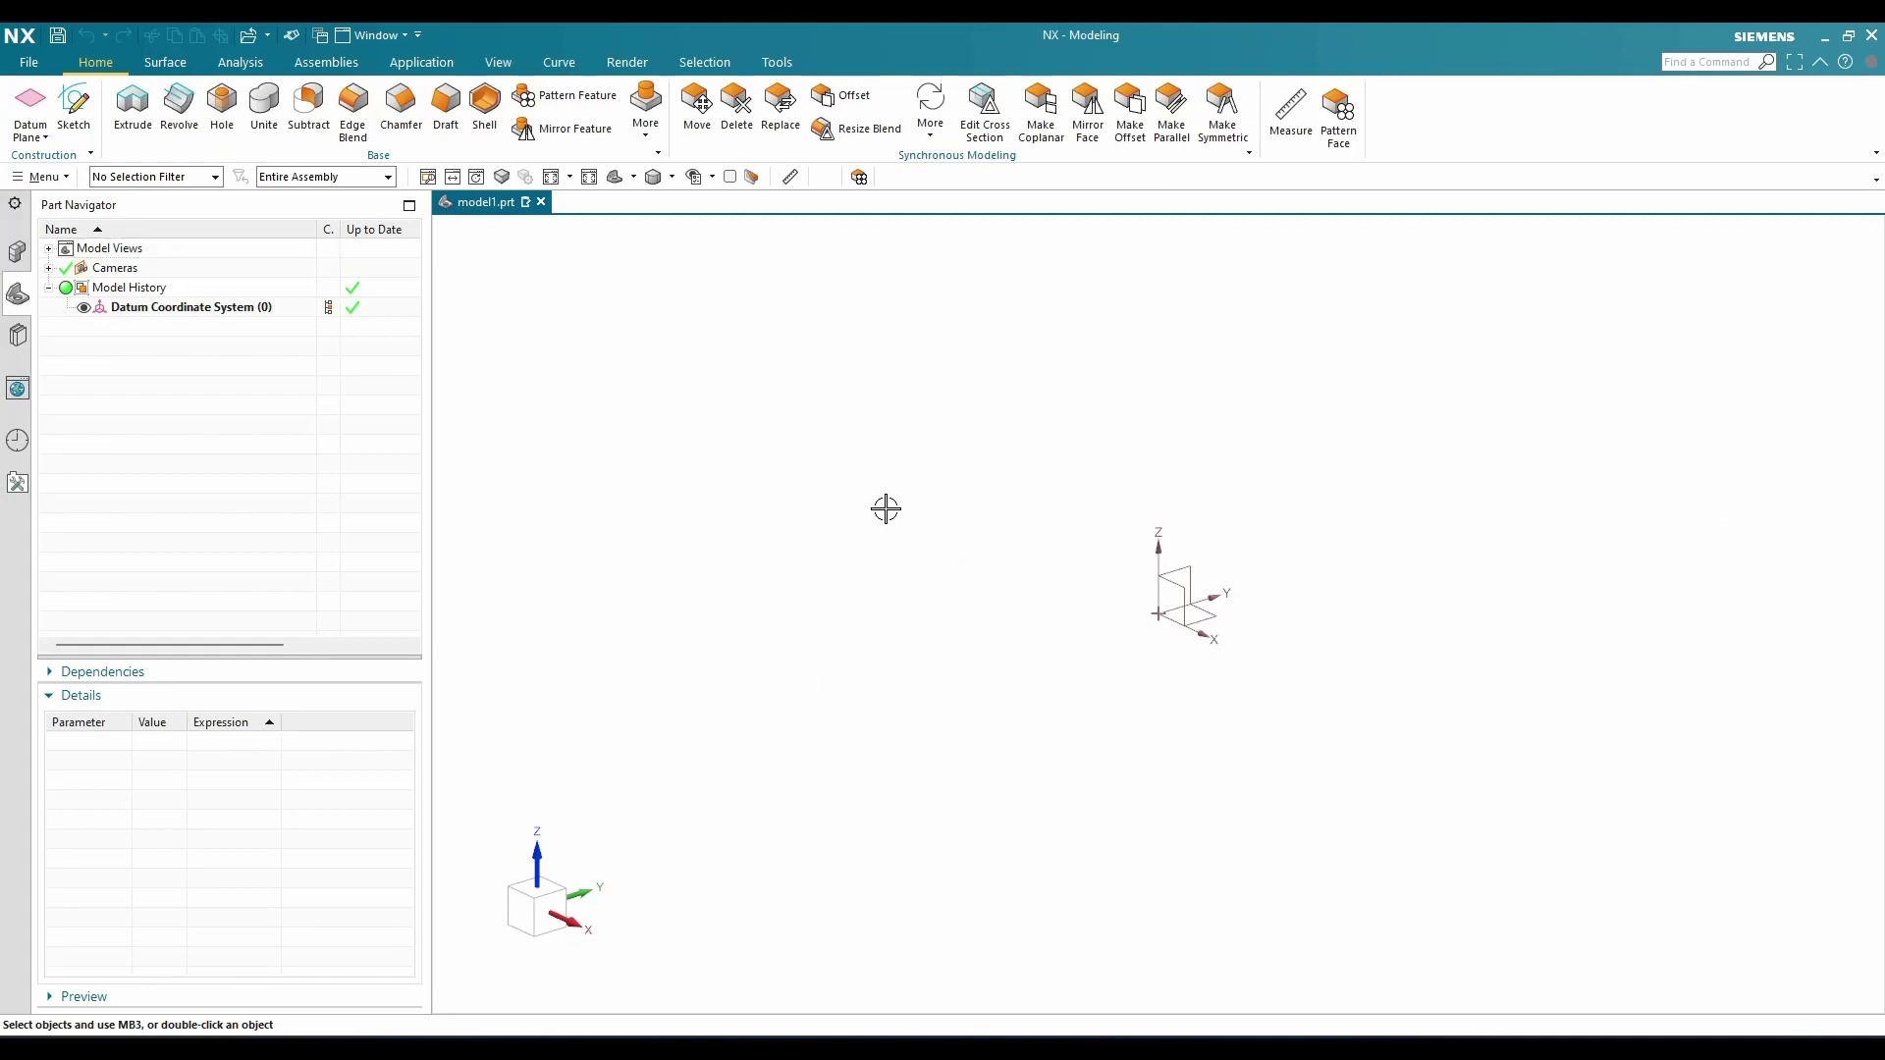
Start a sketch on the XY plane and draw a circle of diameter 1.762 in centred on the origin
{"action": "left_click", "coordinate": [96, 135]}
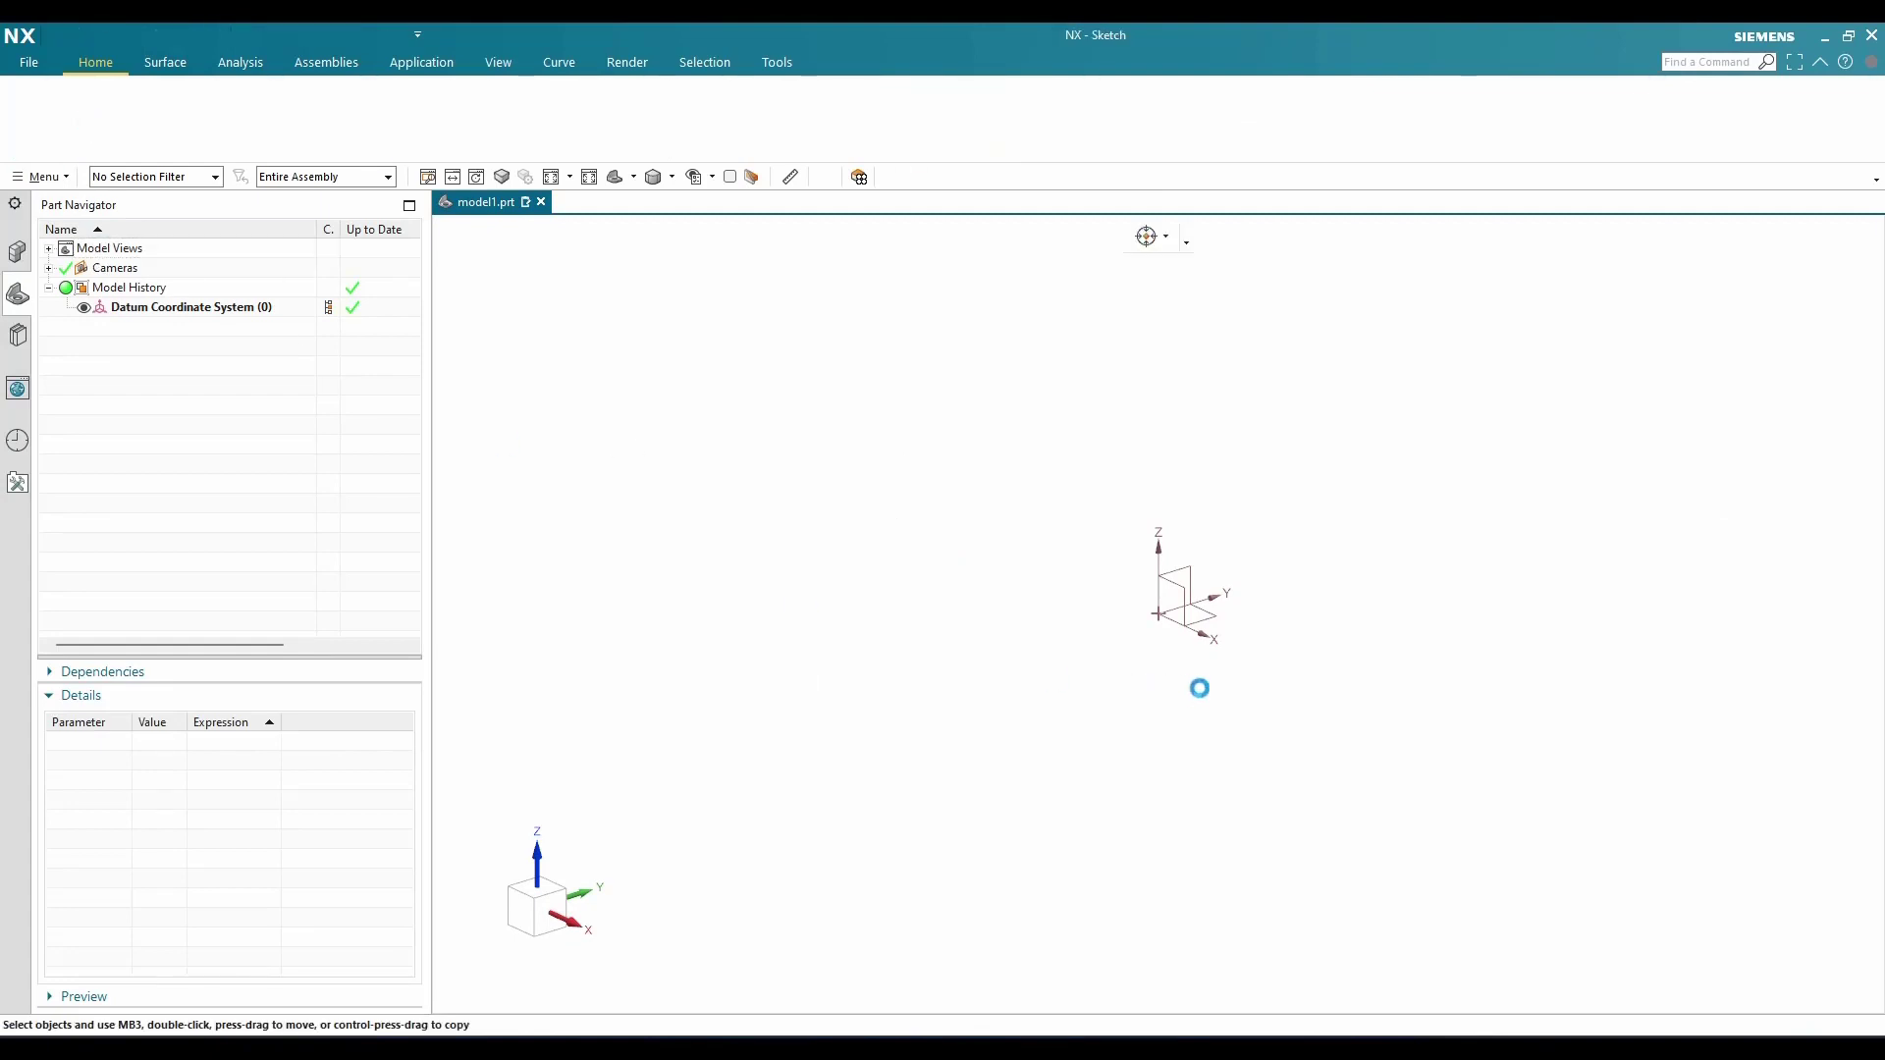
{"action": "middle_click", "coordinate": [1019, 659]}
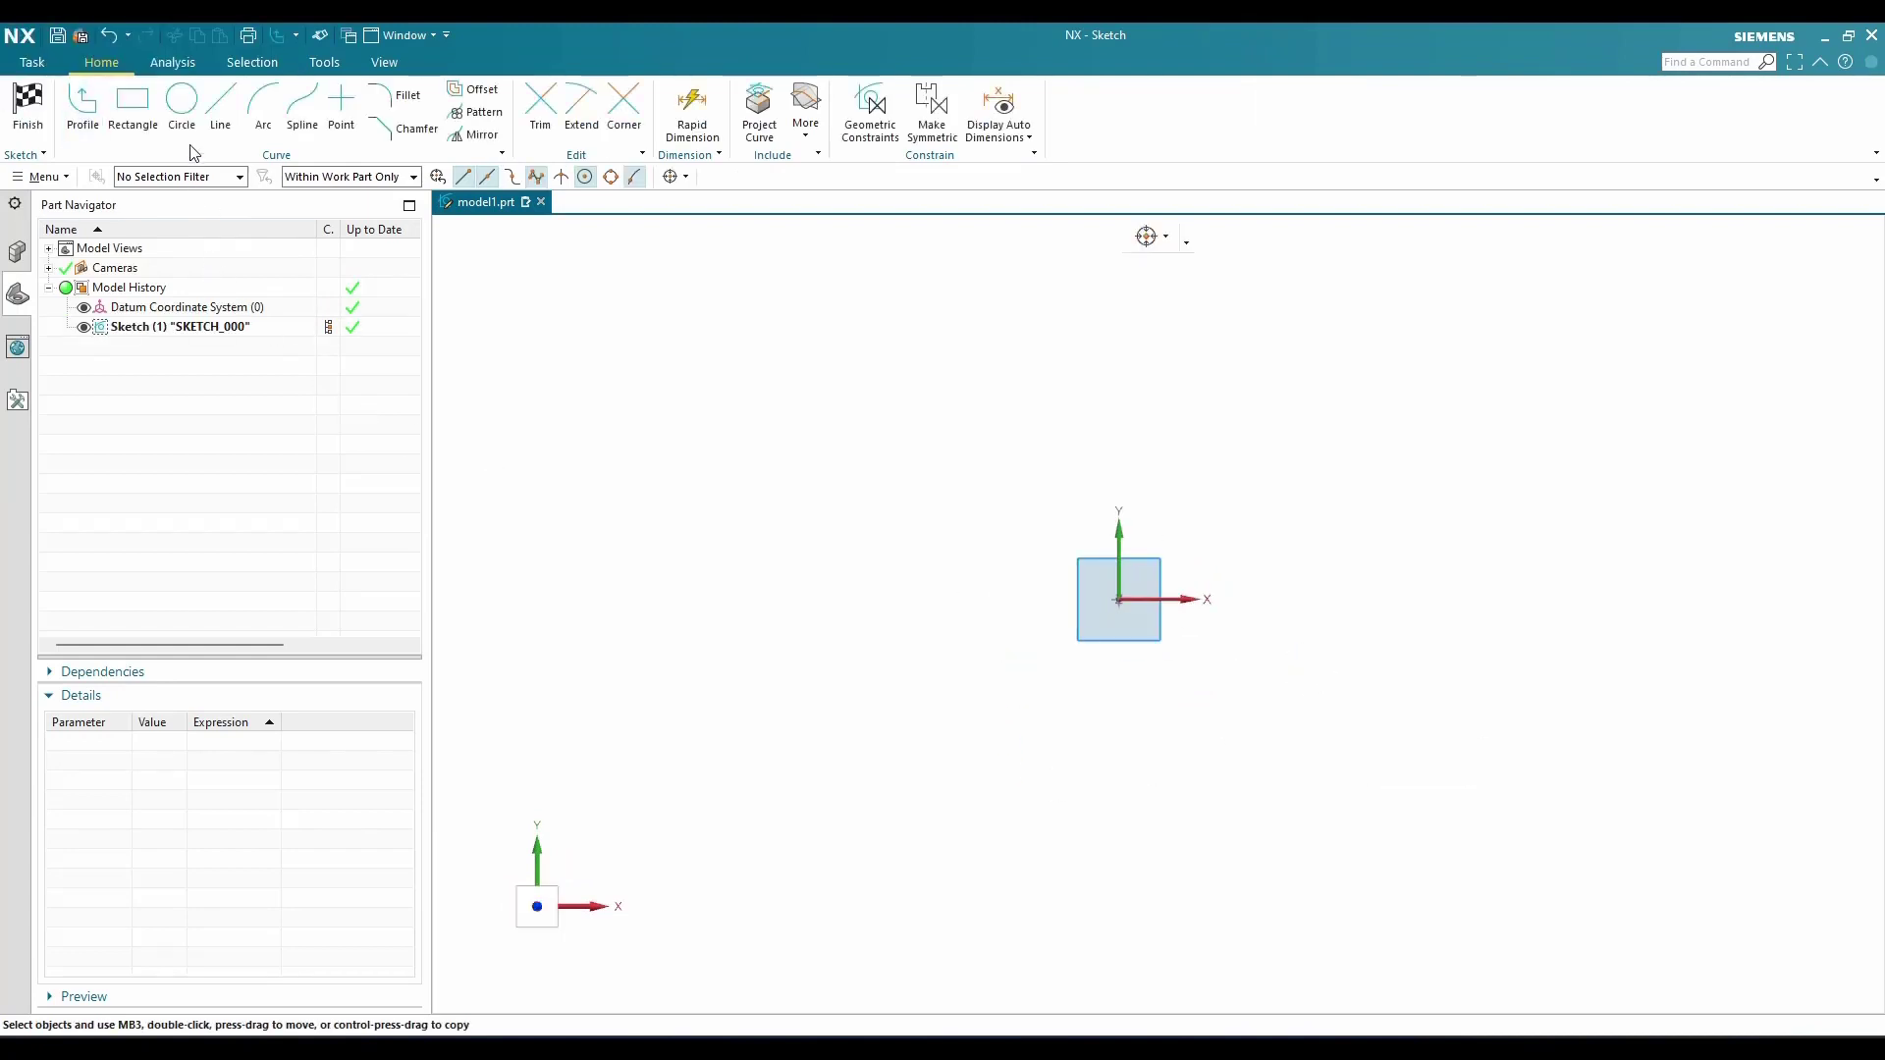
{"action": "left_click", "coordinate": [181, 106]}
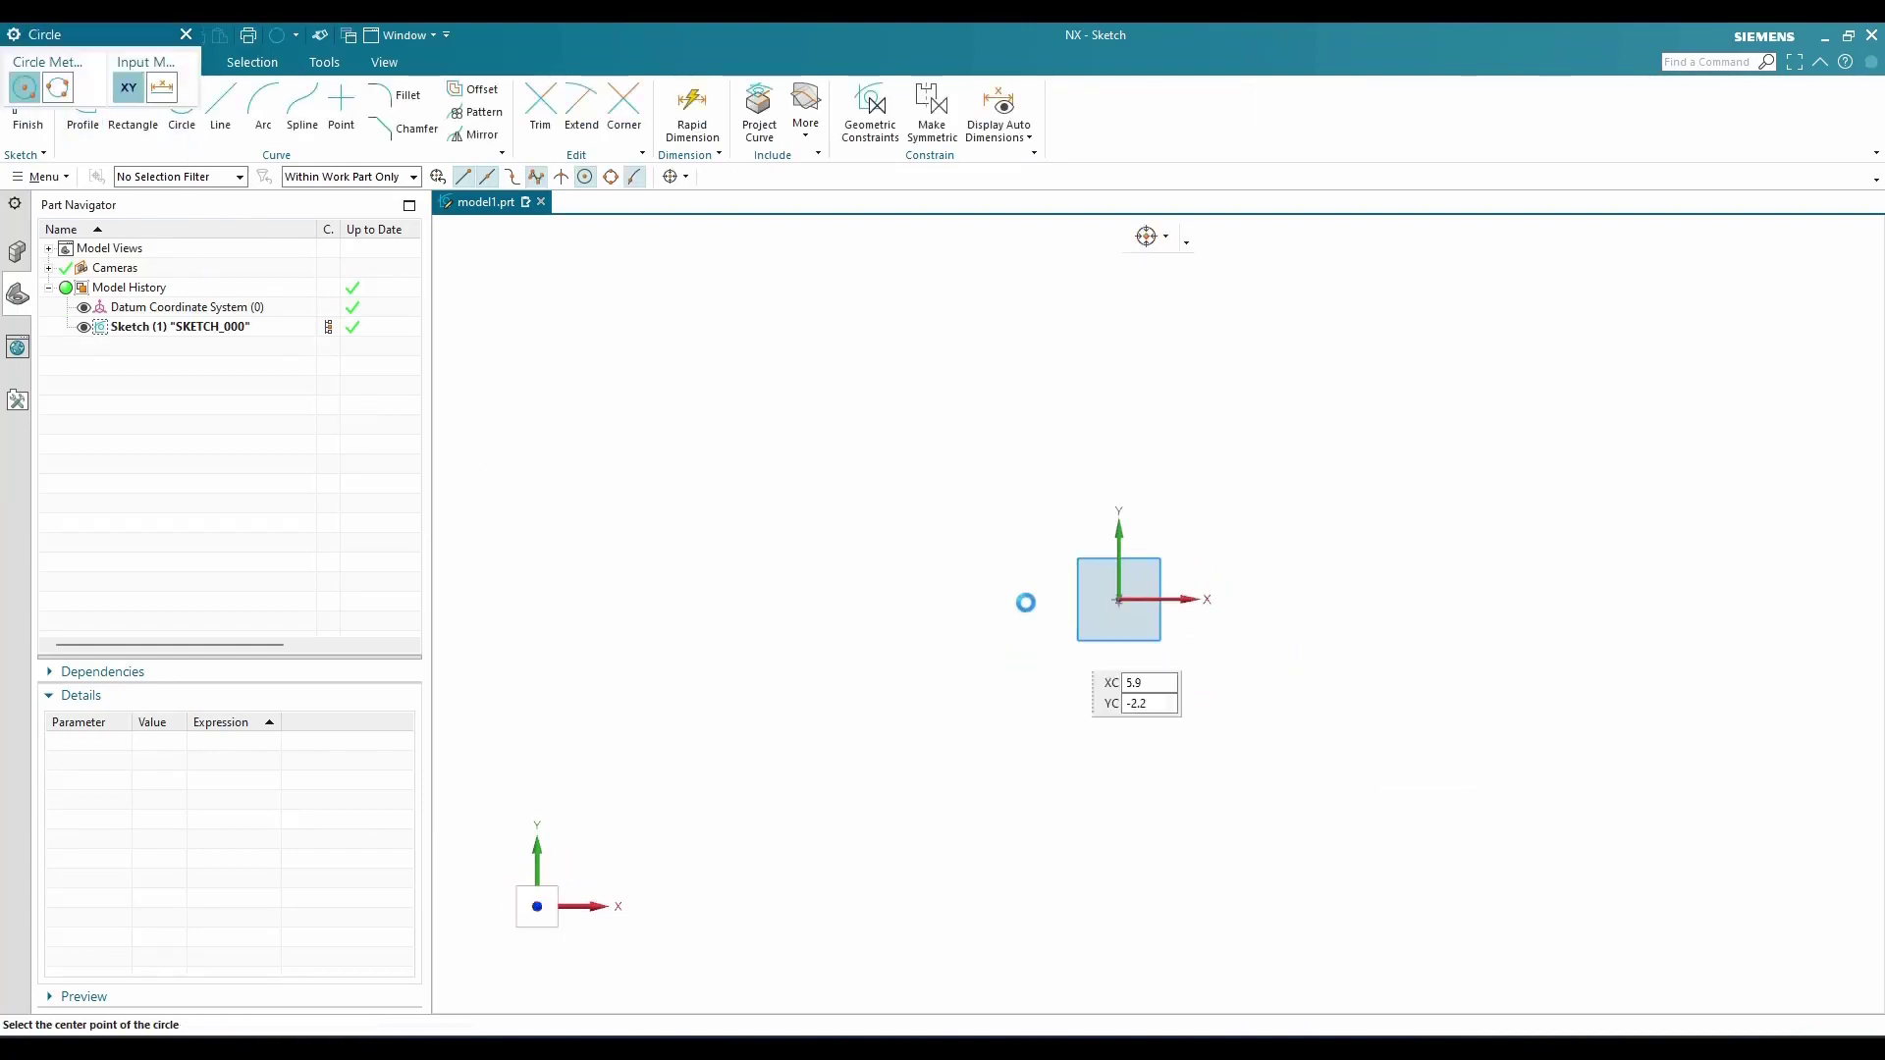
{"action": "left_click", "coordinate": [1118, 599]}
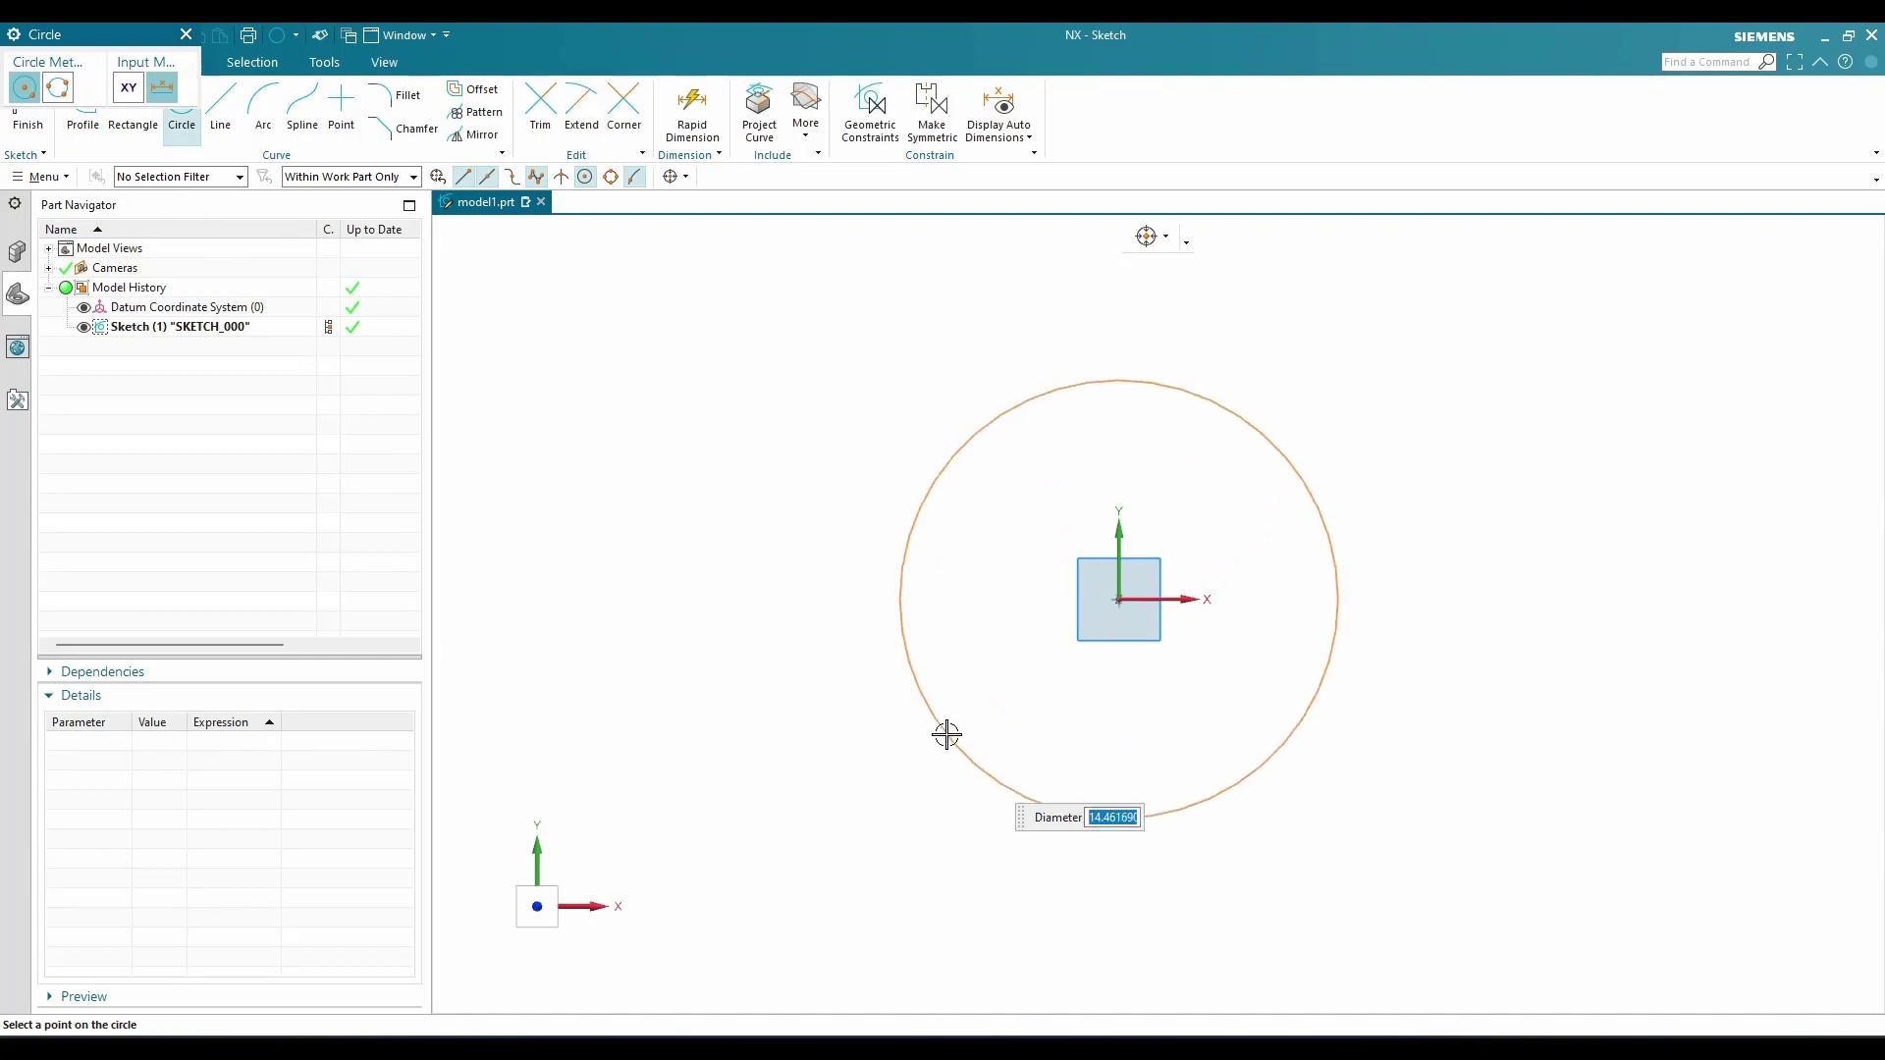
{"action": "type", "text": "1.762"}
{"action": "key", "text": "Return"}
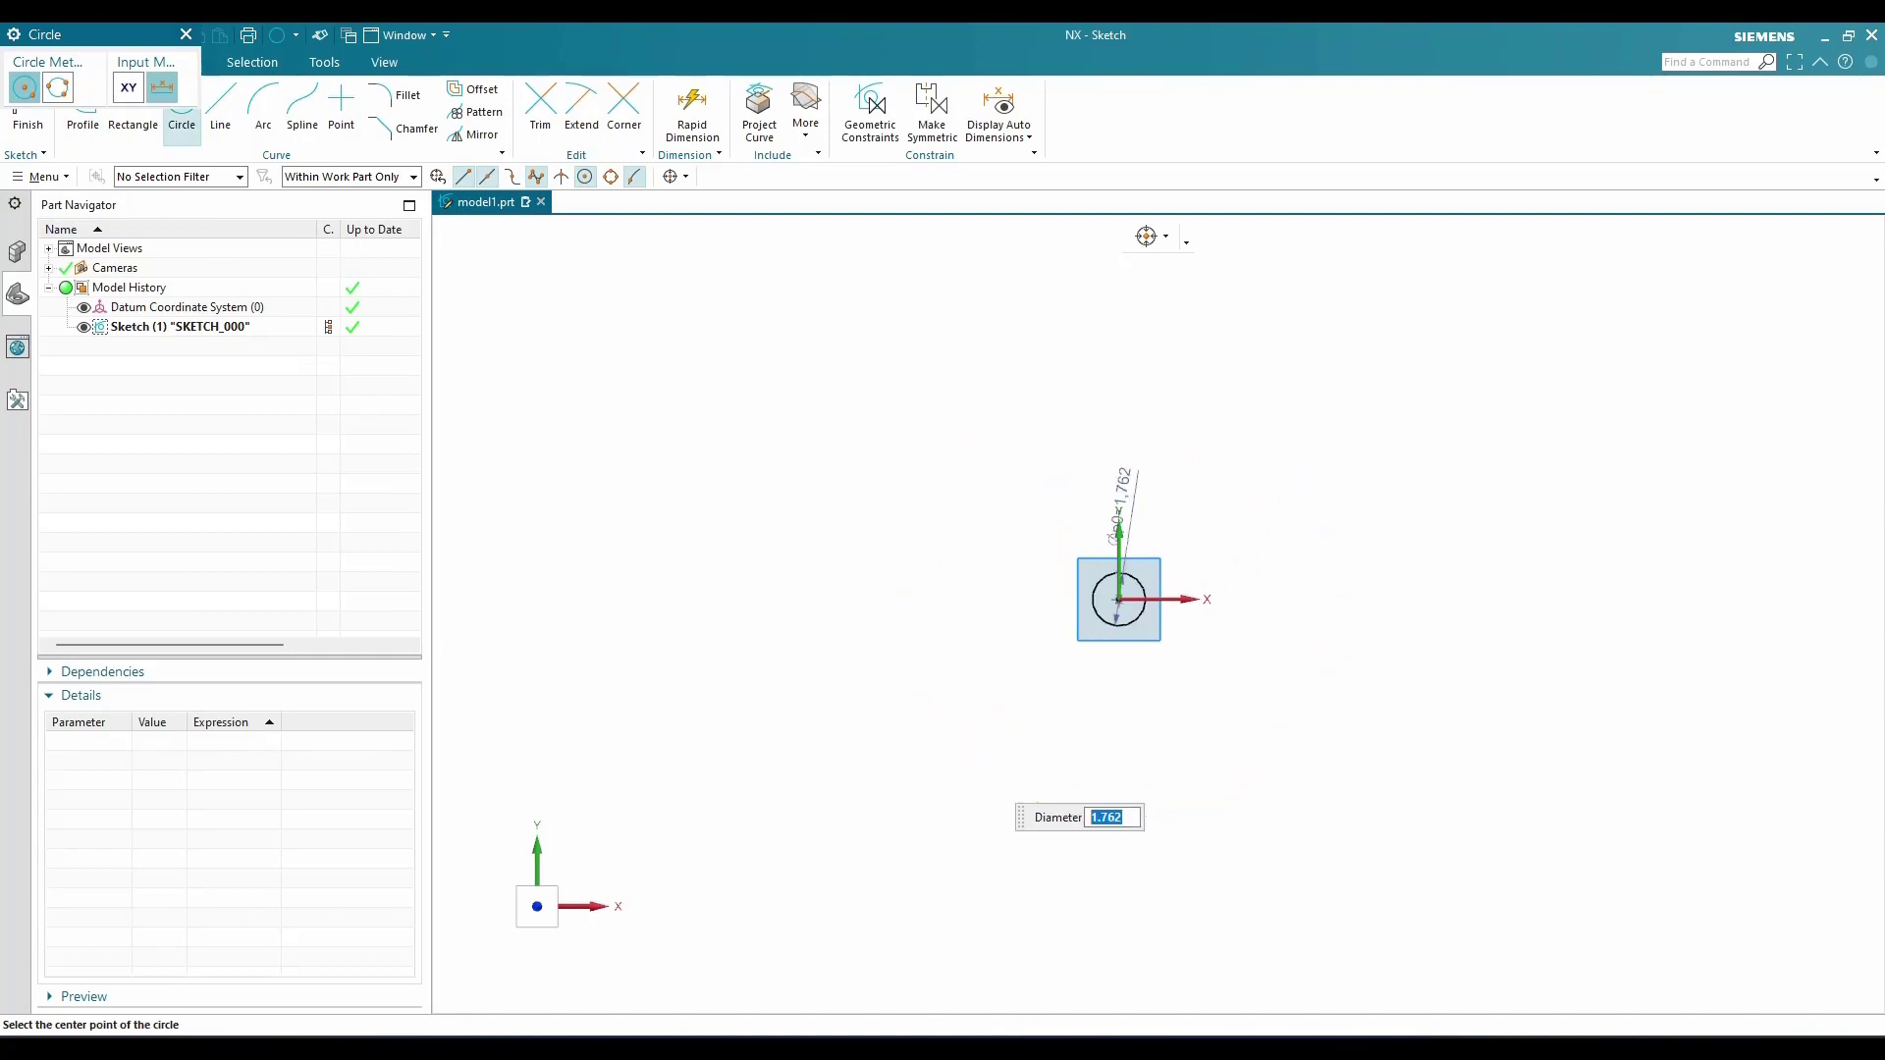
{"action": "key", "text": "Escape"}
Convert the 1.762 in circle to reference geometry
{"action": "key", "text": "ctrl+f"}
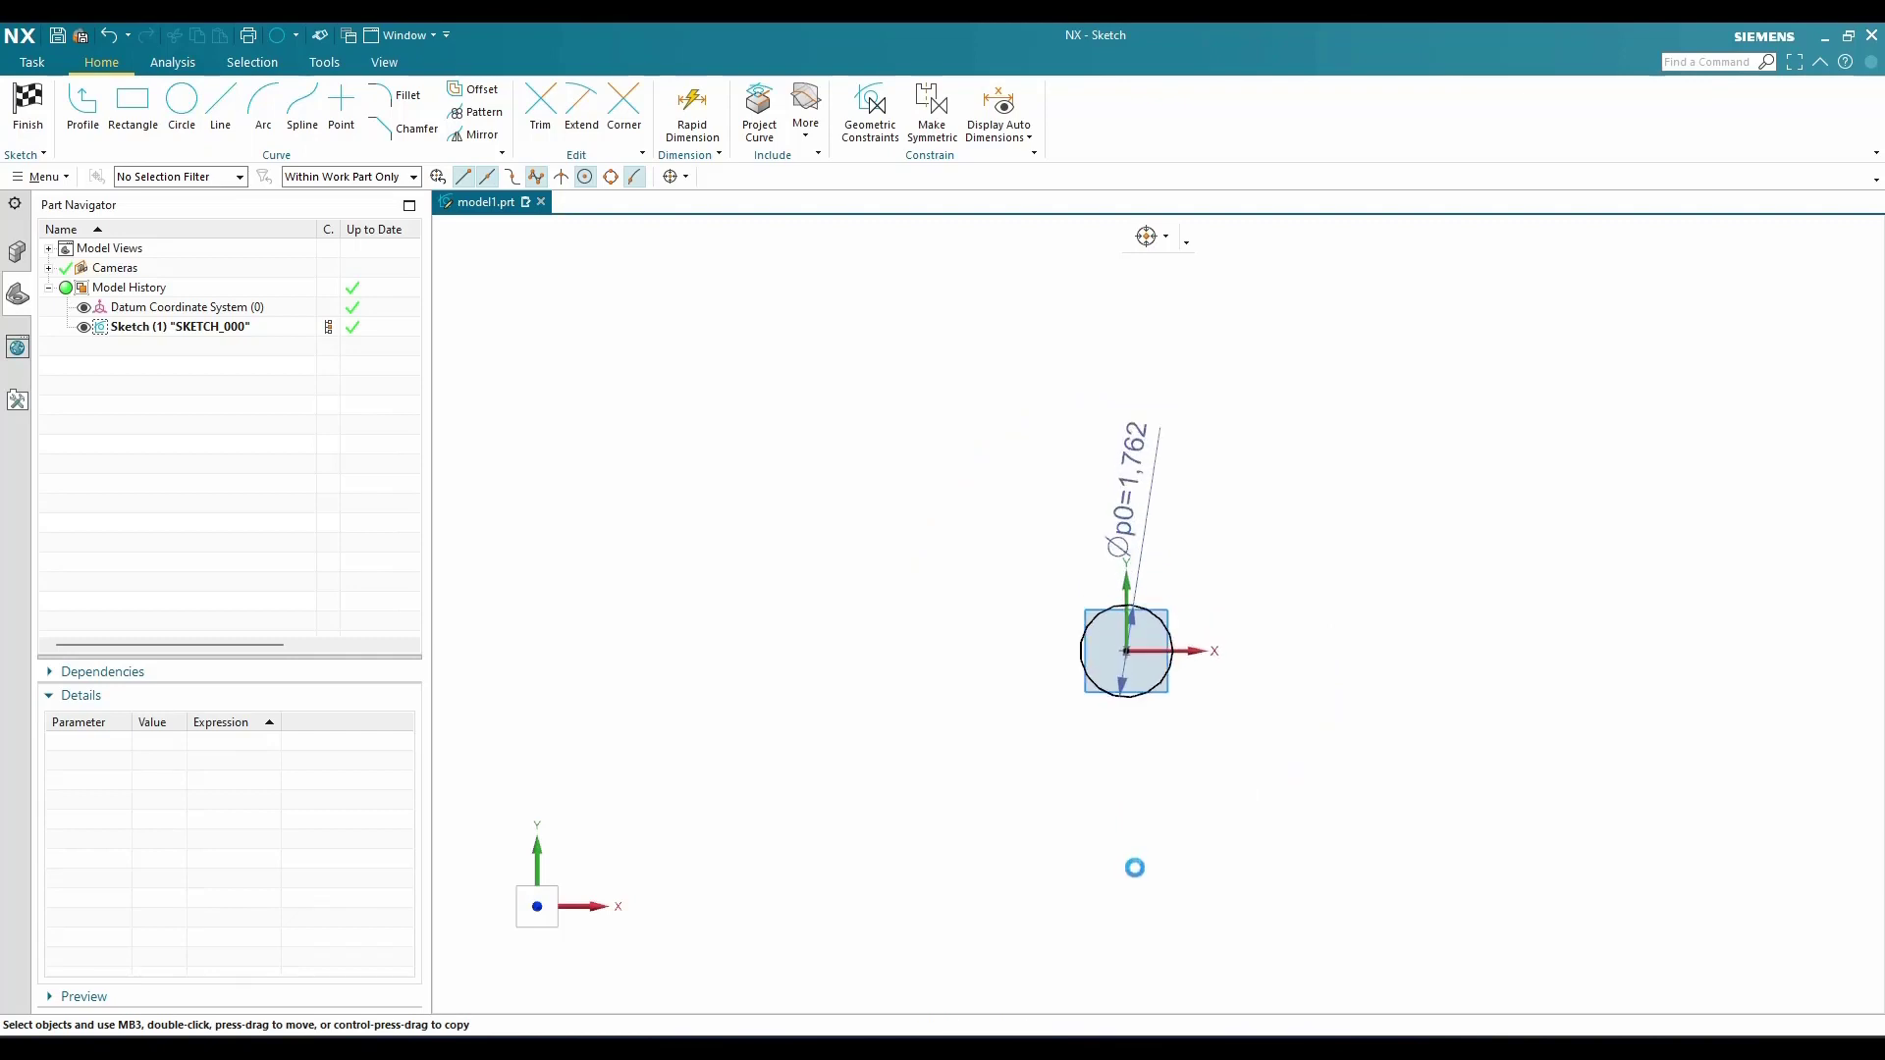
{"action": "left_click_drag", "start_coordinate": [1099, 543], "coordinate": [1100, 648]}
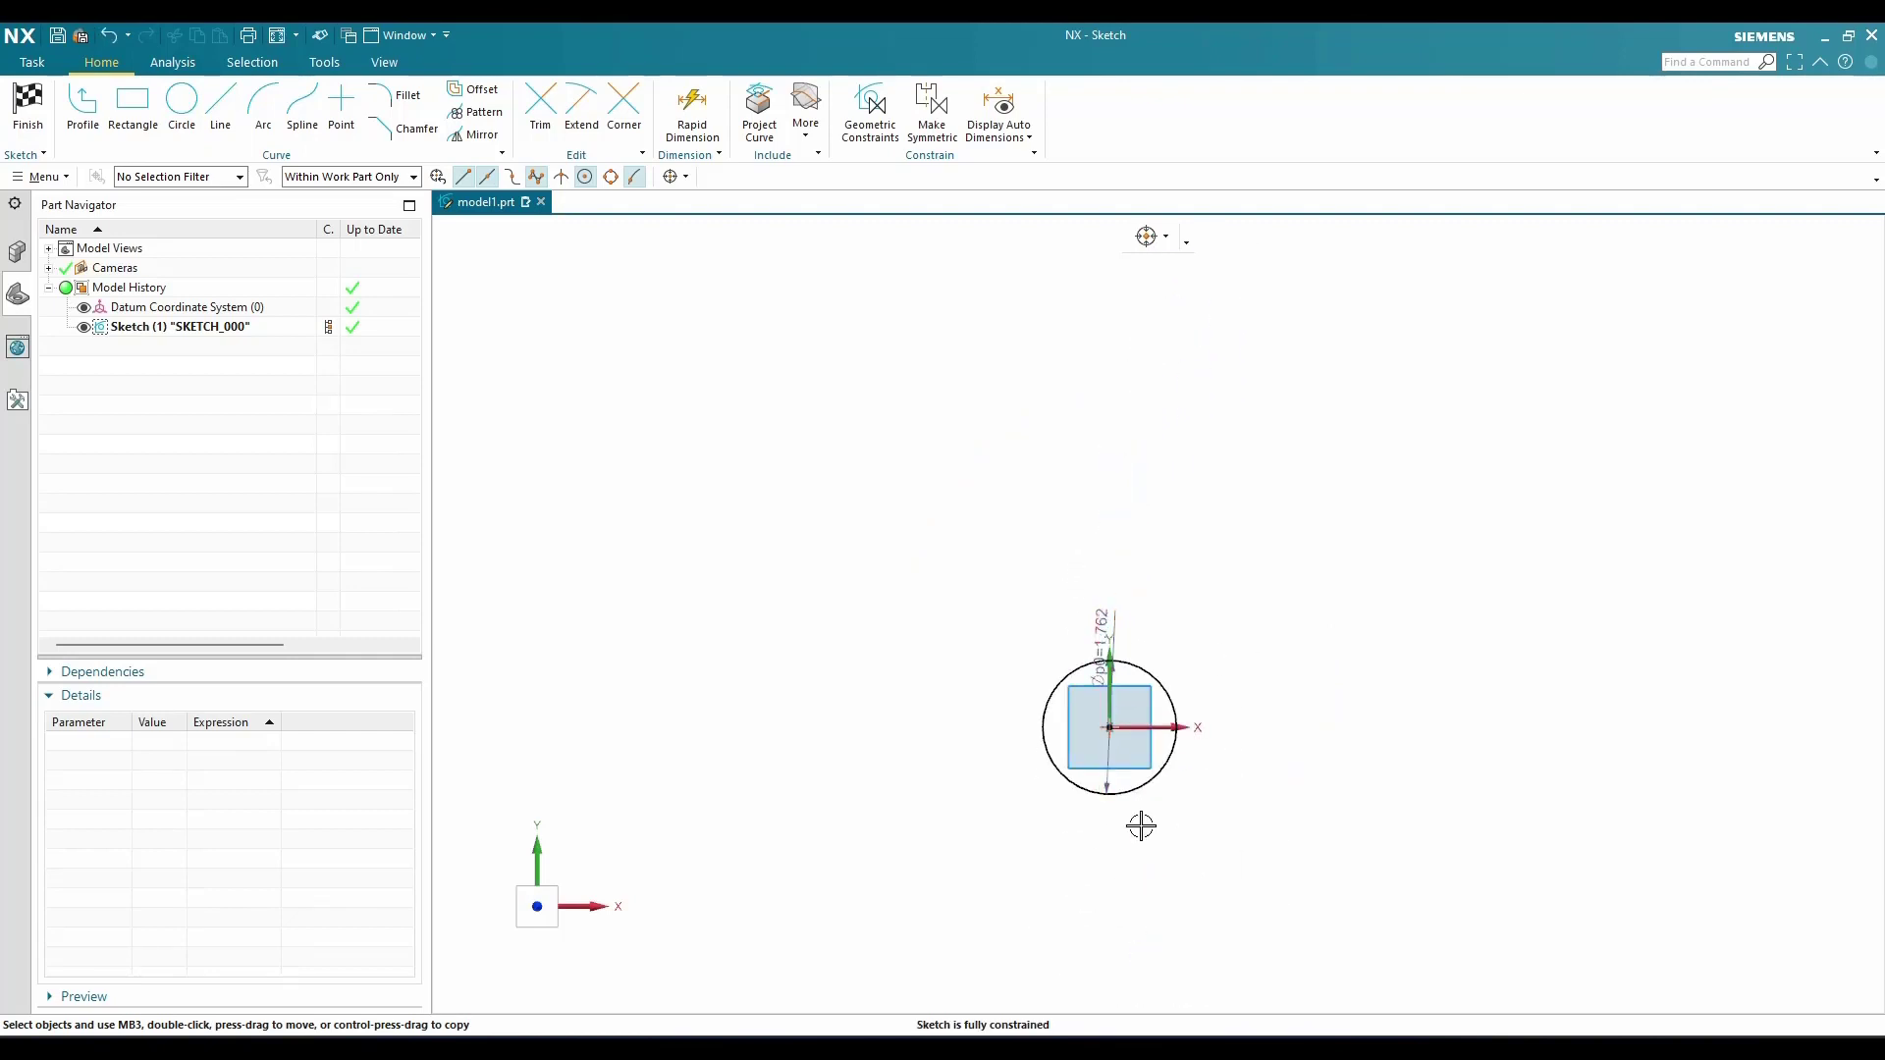
{"action": "scroll", "coordinate": [1141, 825], "scroll_direction": "up", "scroll_amount": 8}
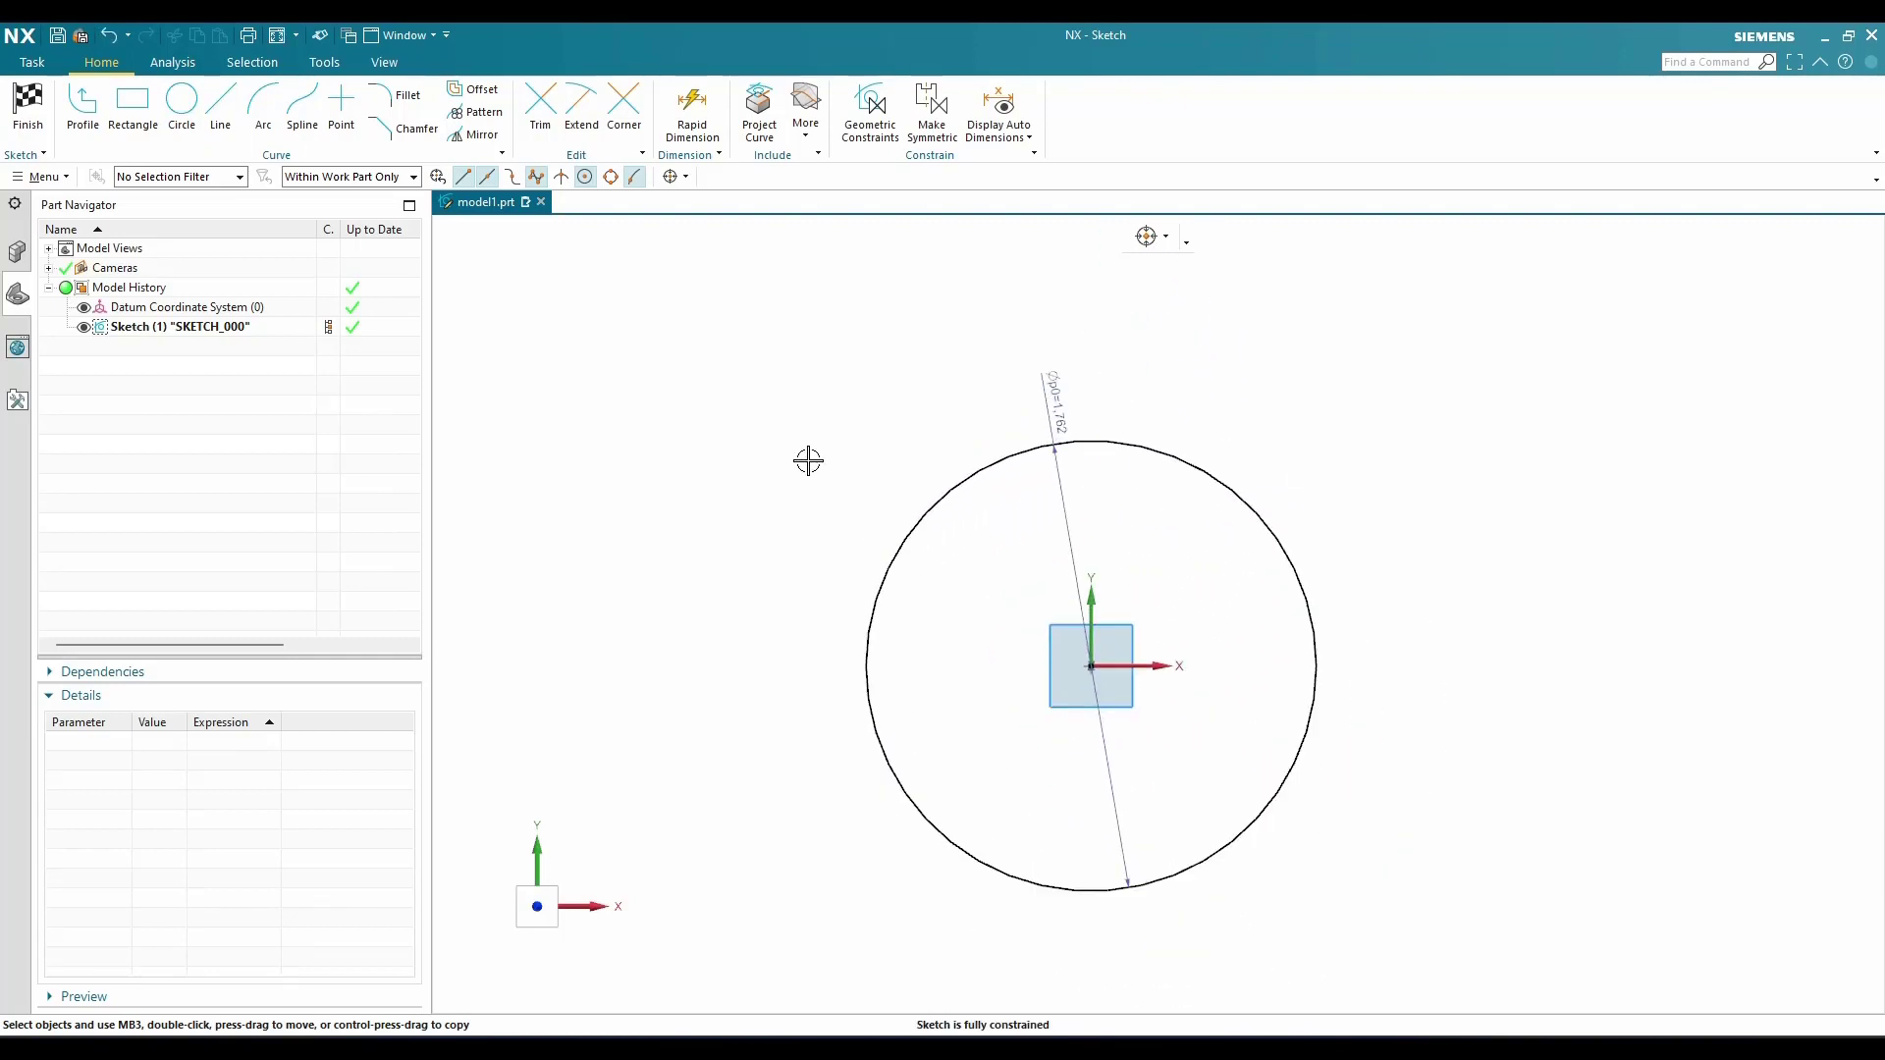
{"action": "scroll", "coordinate": [938, 602], "scroll_direction": "up", "scroll_amount": 3}
{"action": "right_click", "coordinate": [910, 475]}
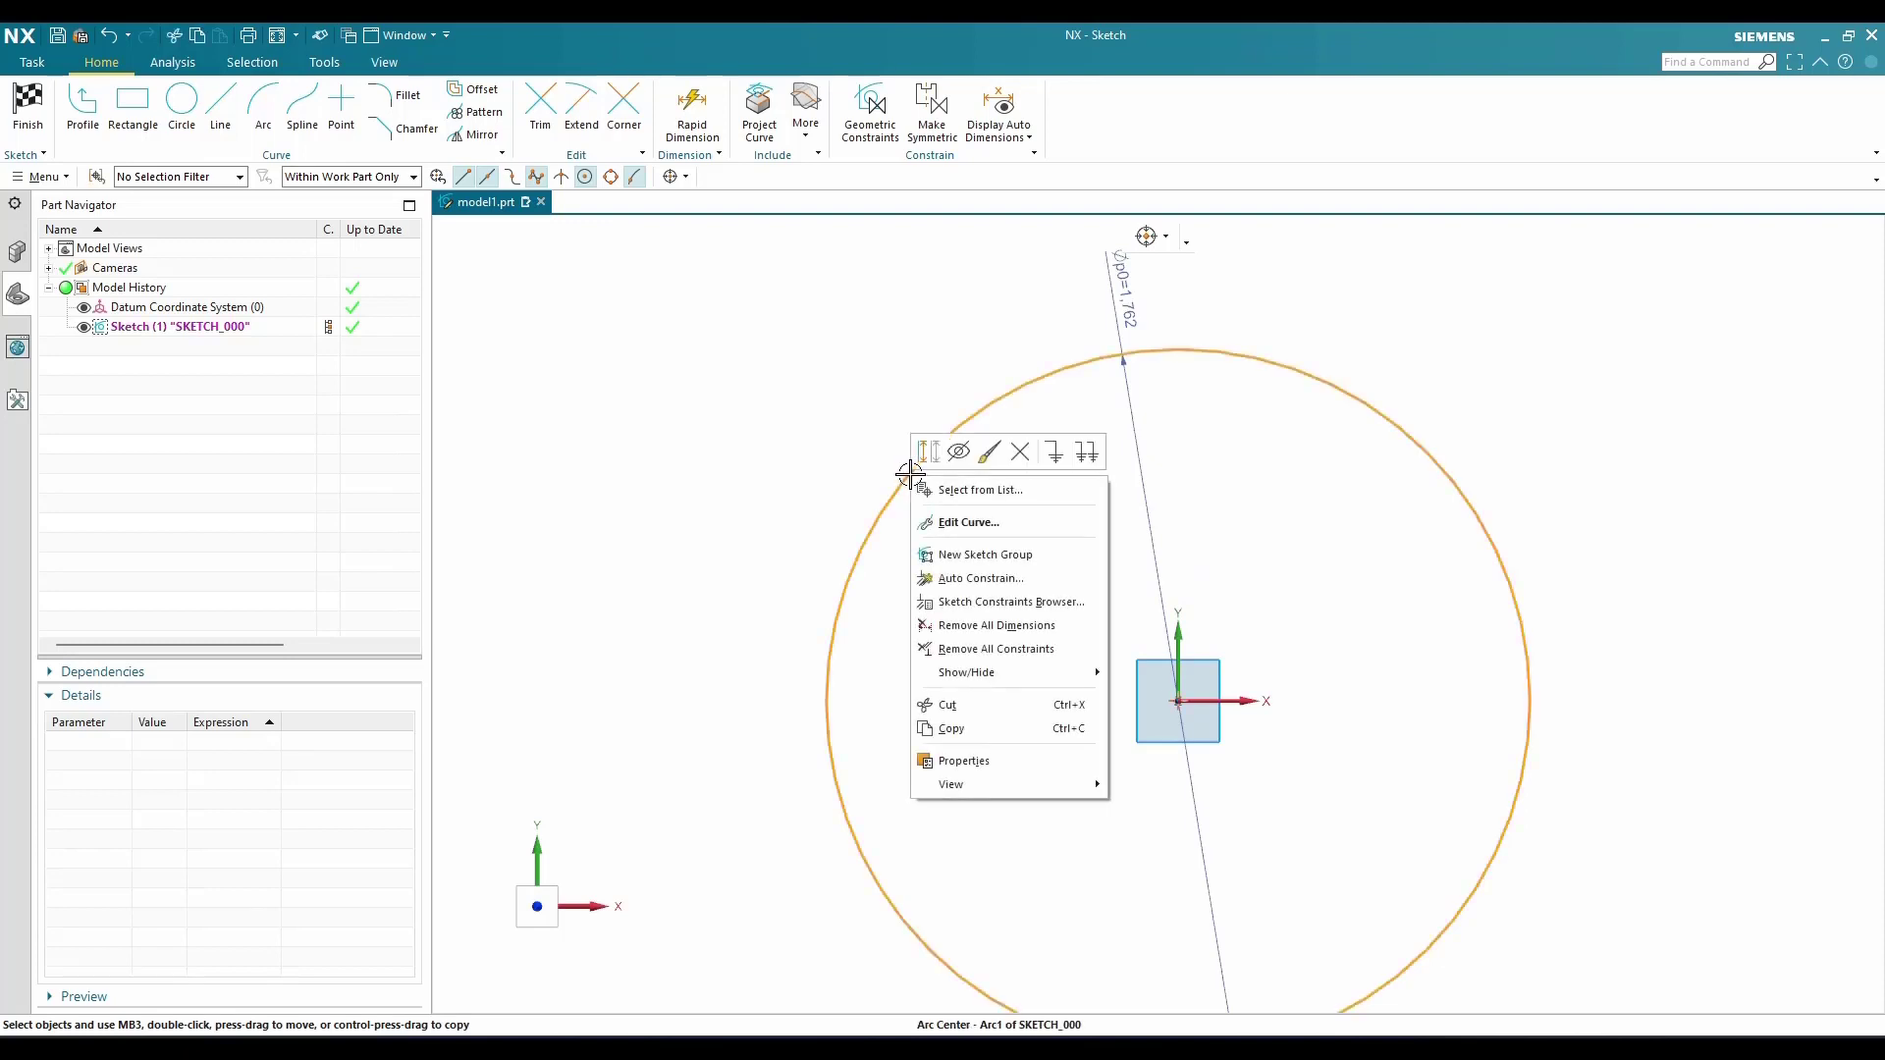
{"action": "left_click", "coordinate": [925, 452]}
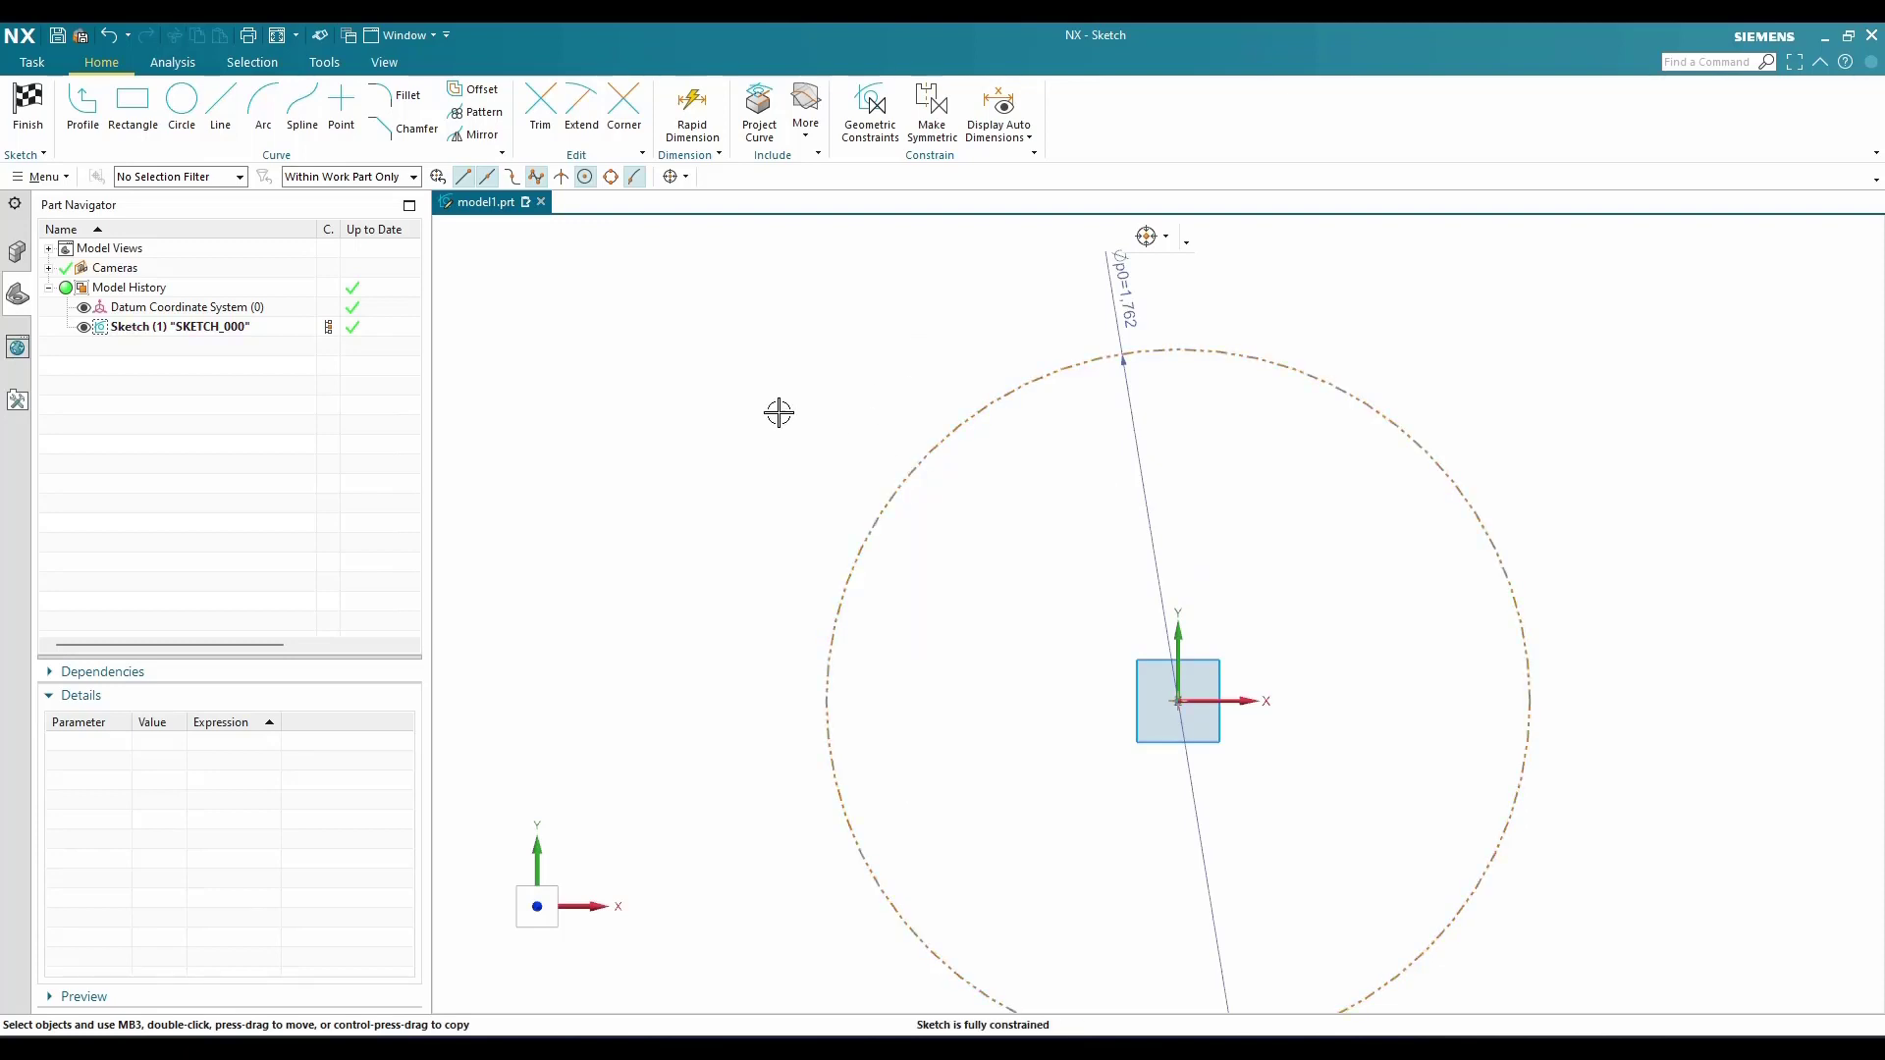
Draw a centre-point arc of radius 0.5 in inside the reference circle, bulging toward negative X, centred on the X axis about 0.05 in beyond the origin
{"action": "scroll", "coordinate": [778, 413], "scroll_direction": "down", "scroll_amount": 2}
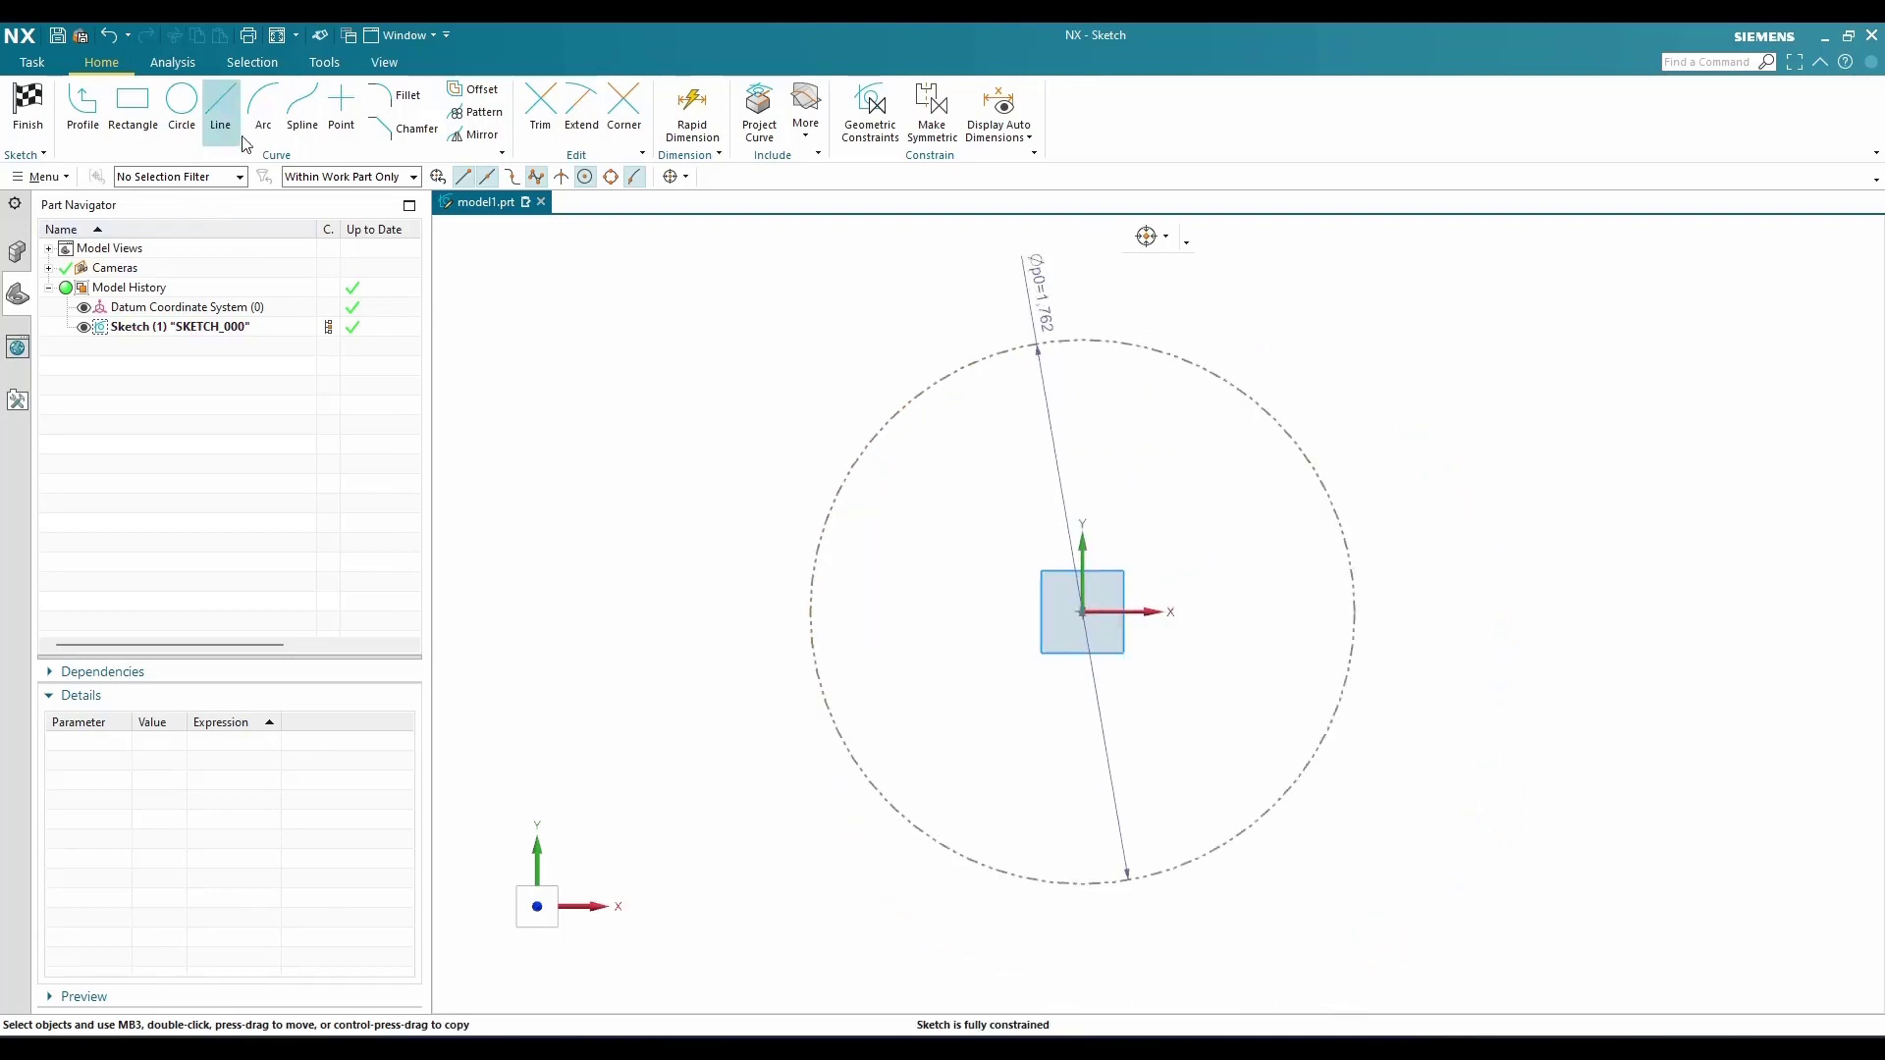
{"action": "left_click", "coordinate": [263, 110]}
{"action": "scroll", "coordinate": [1067, 604], "scroll_direction": "up", "scroll_amount": 3}
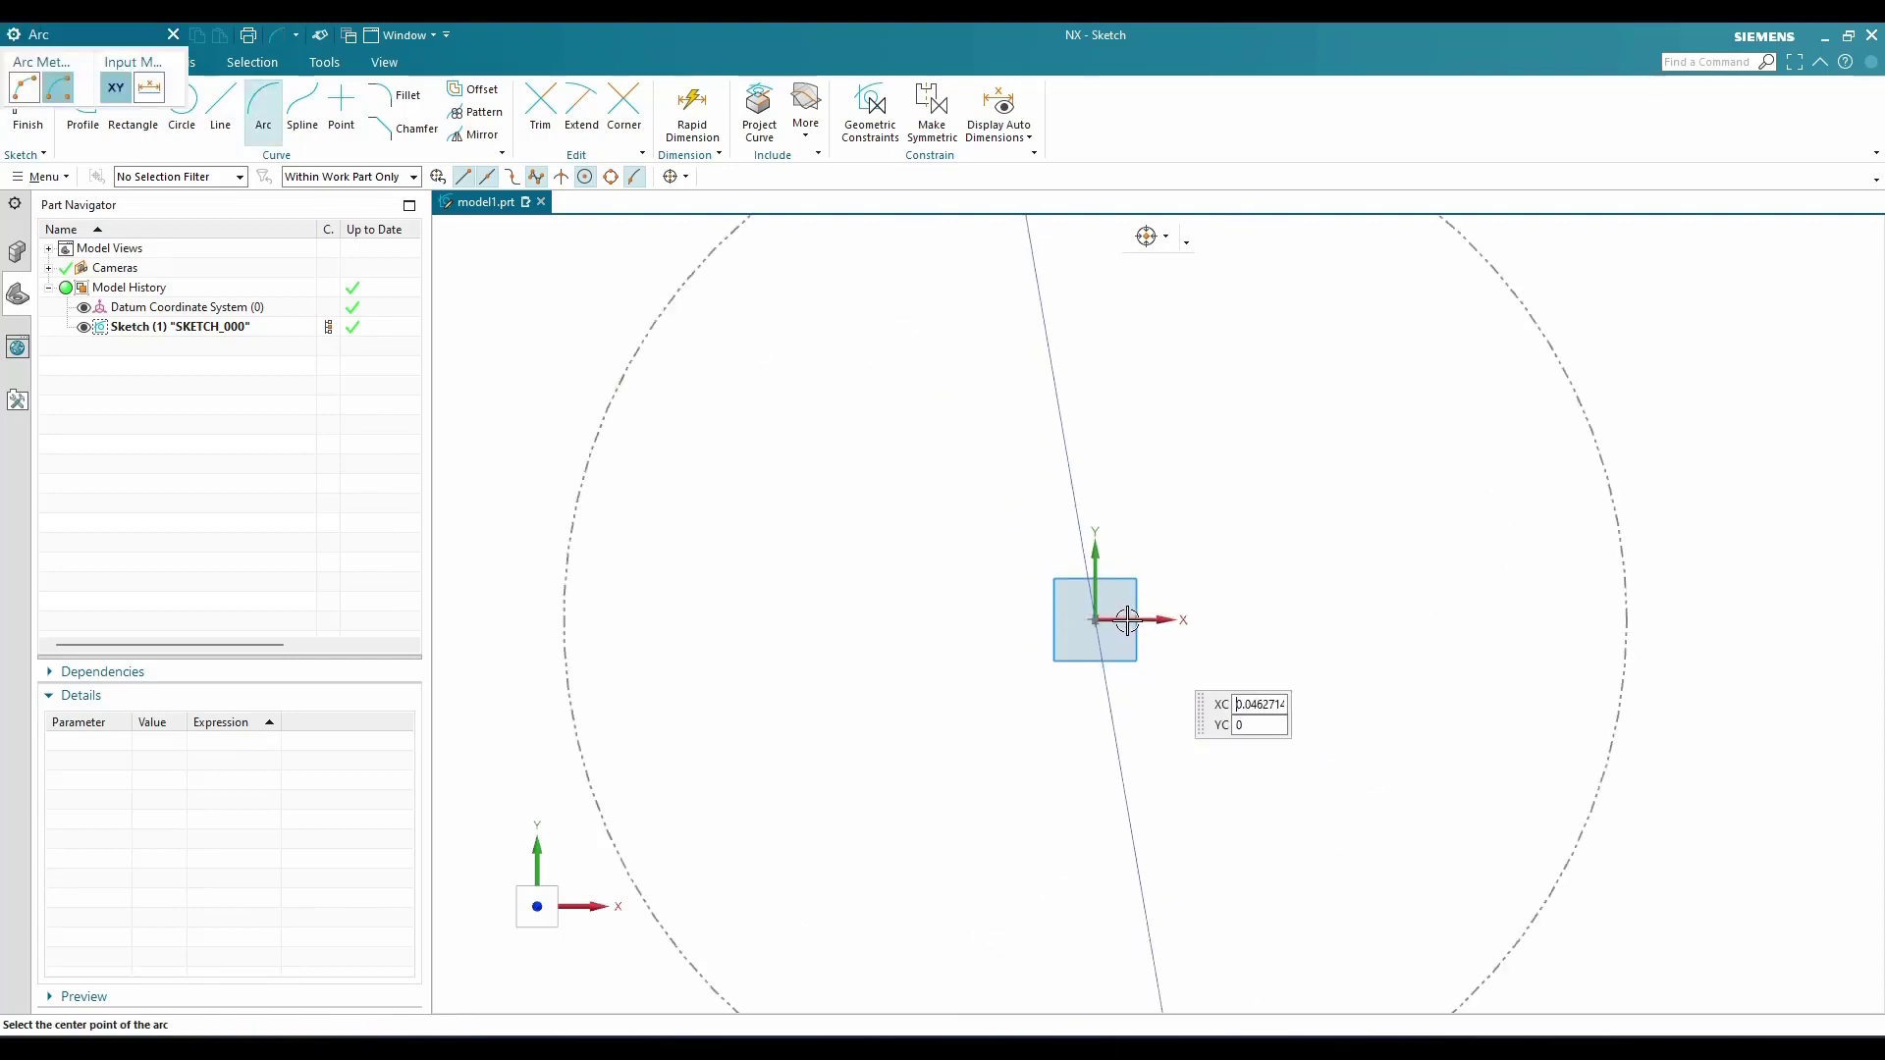
{"action": "left_click", "coordinate": [1096, 619]}
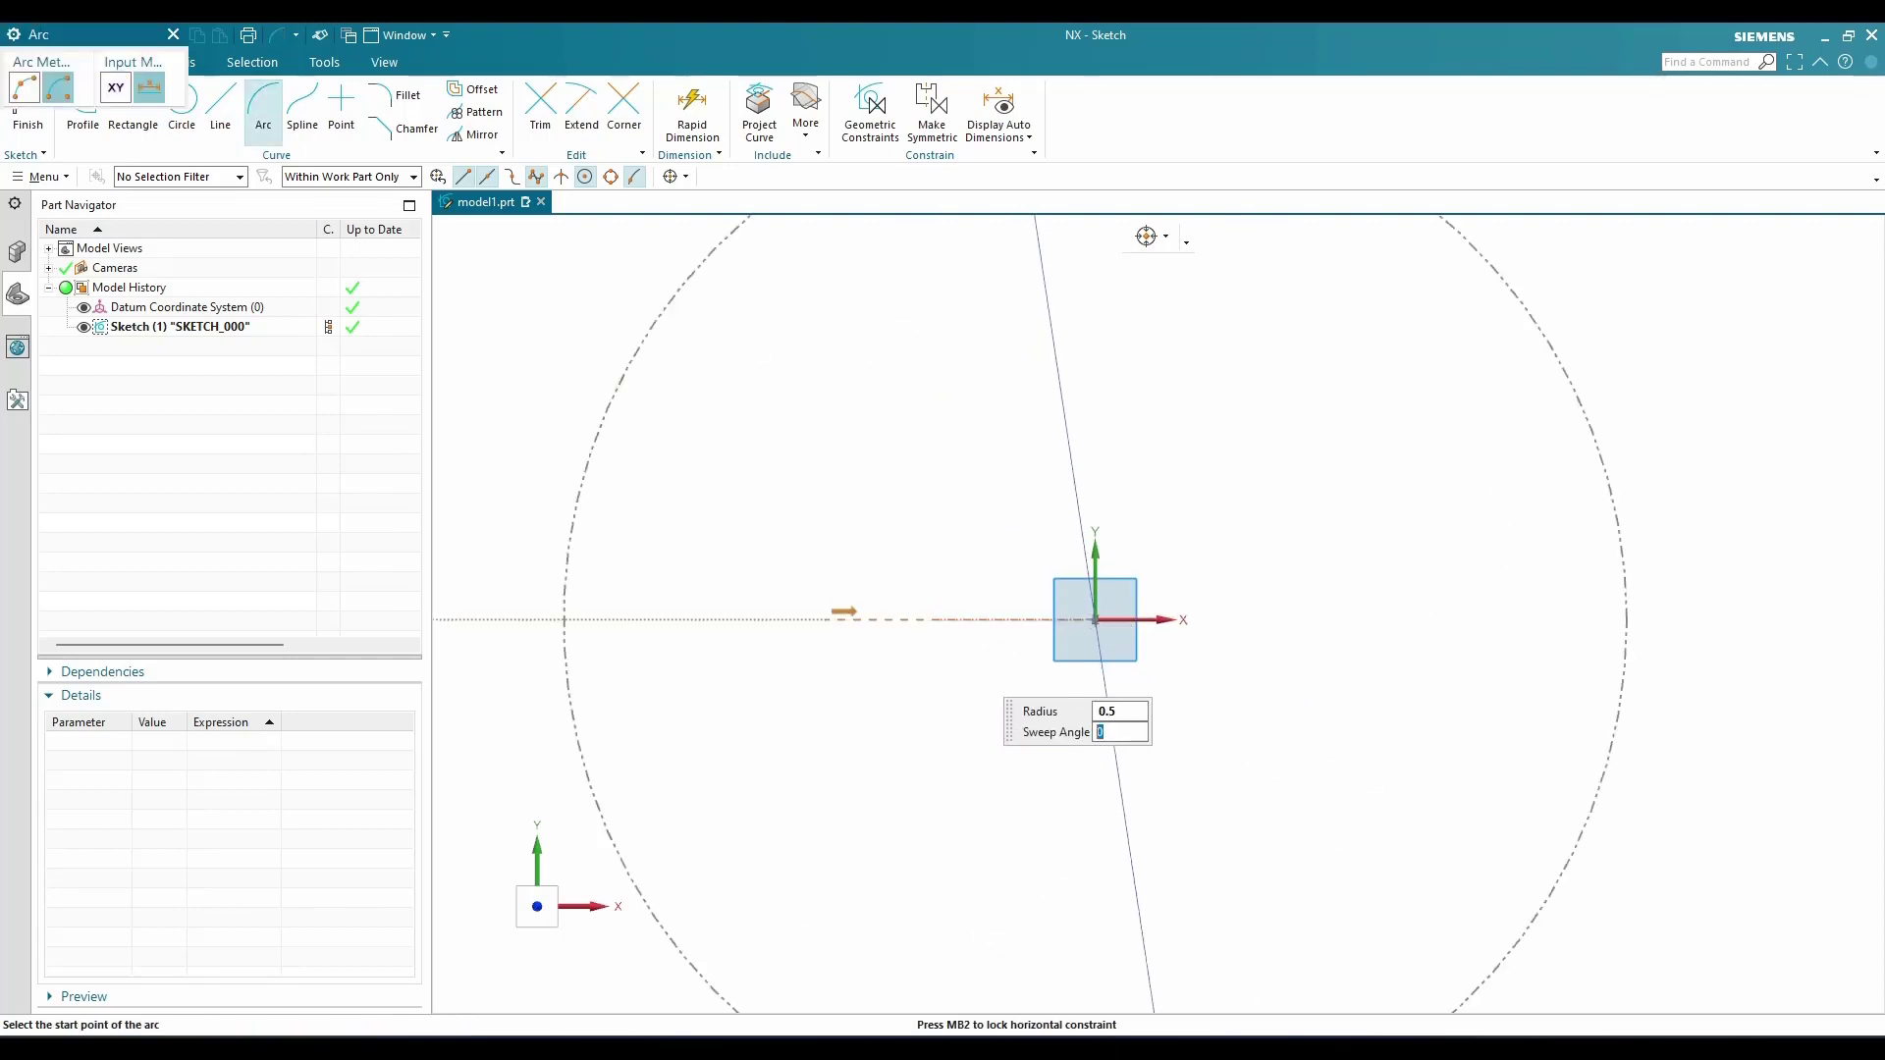
{"action": "left_click", "coordinate": [922, 808]}
{"action": "left_click", "coordinate": [938, 385]}
{"action": "key", "text": "Escape"}
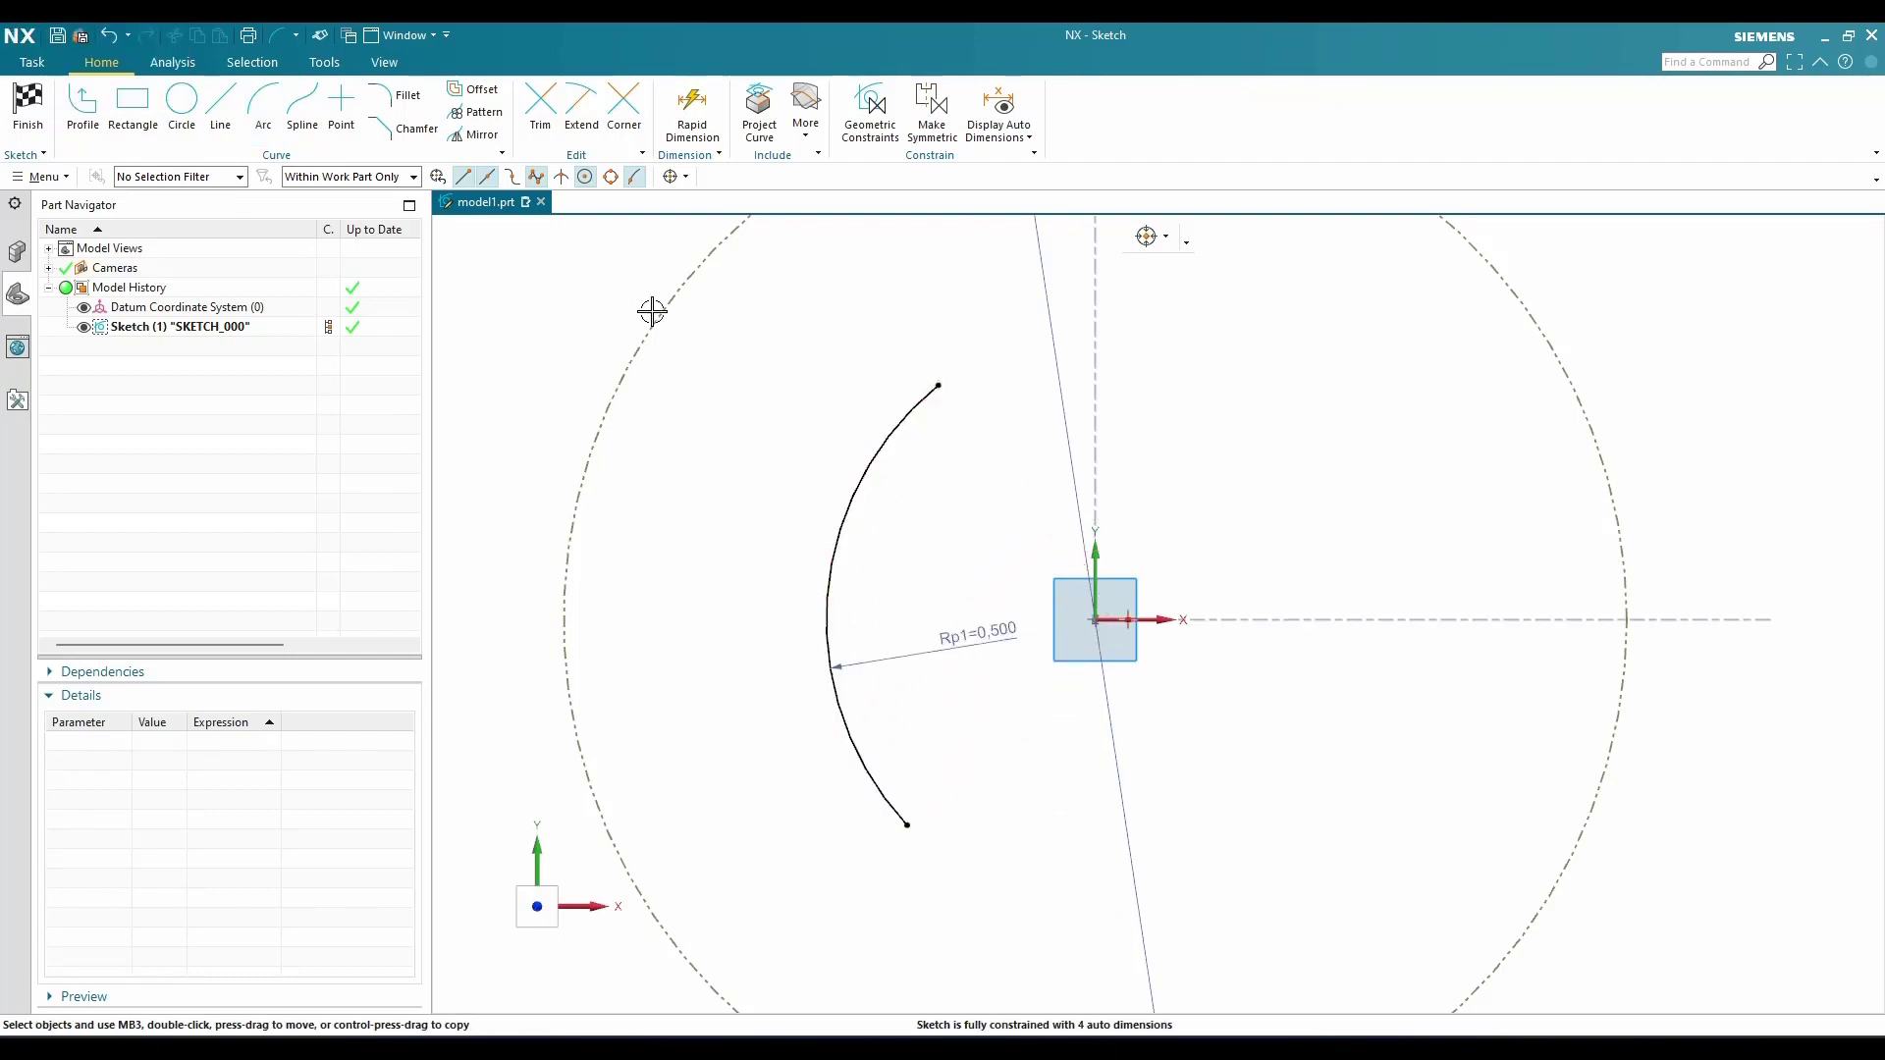
Mirror the 0.5 in radius arc about the sketch's Y axis
{"action": "left_click", "coordinate": [476, 134]}
{"action": "left_click", "coordinate": [896, 422]}
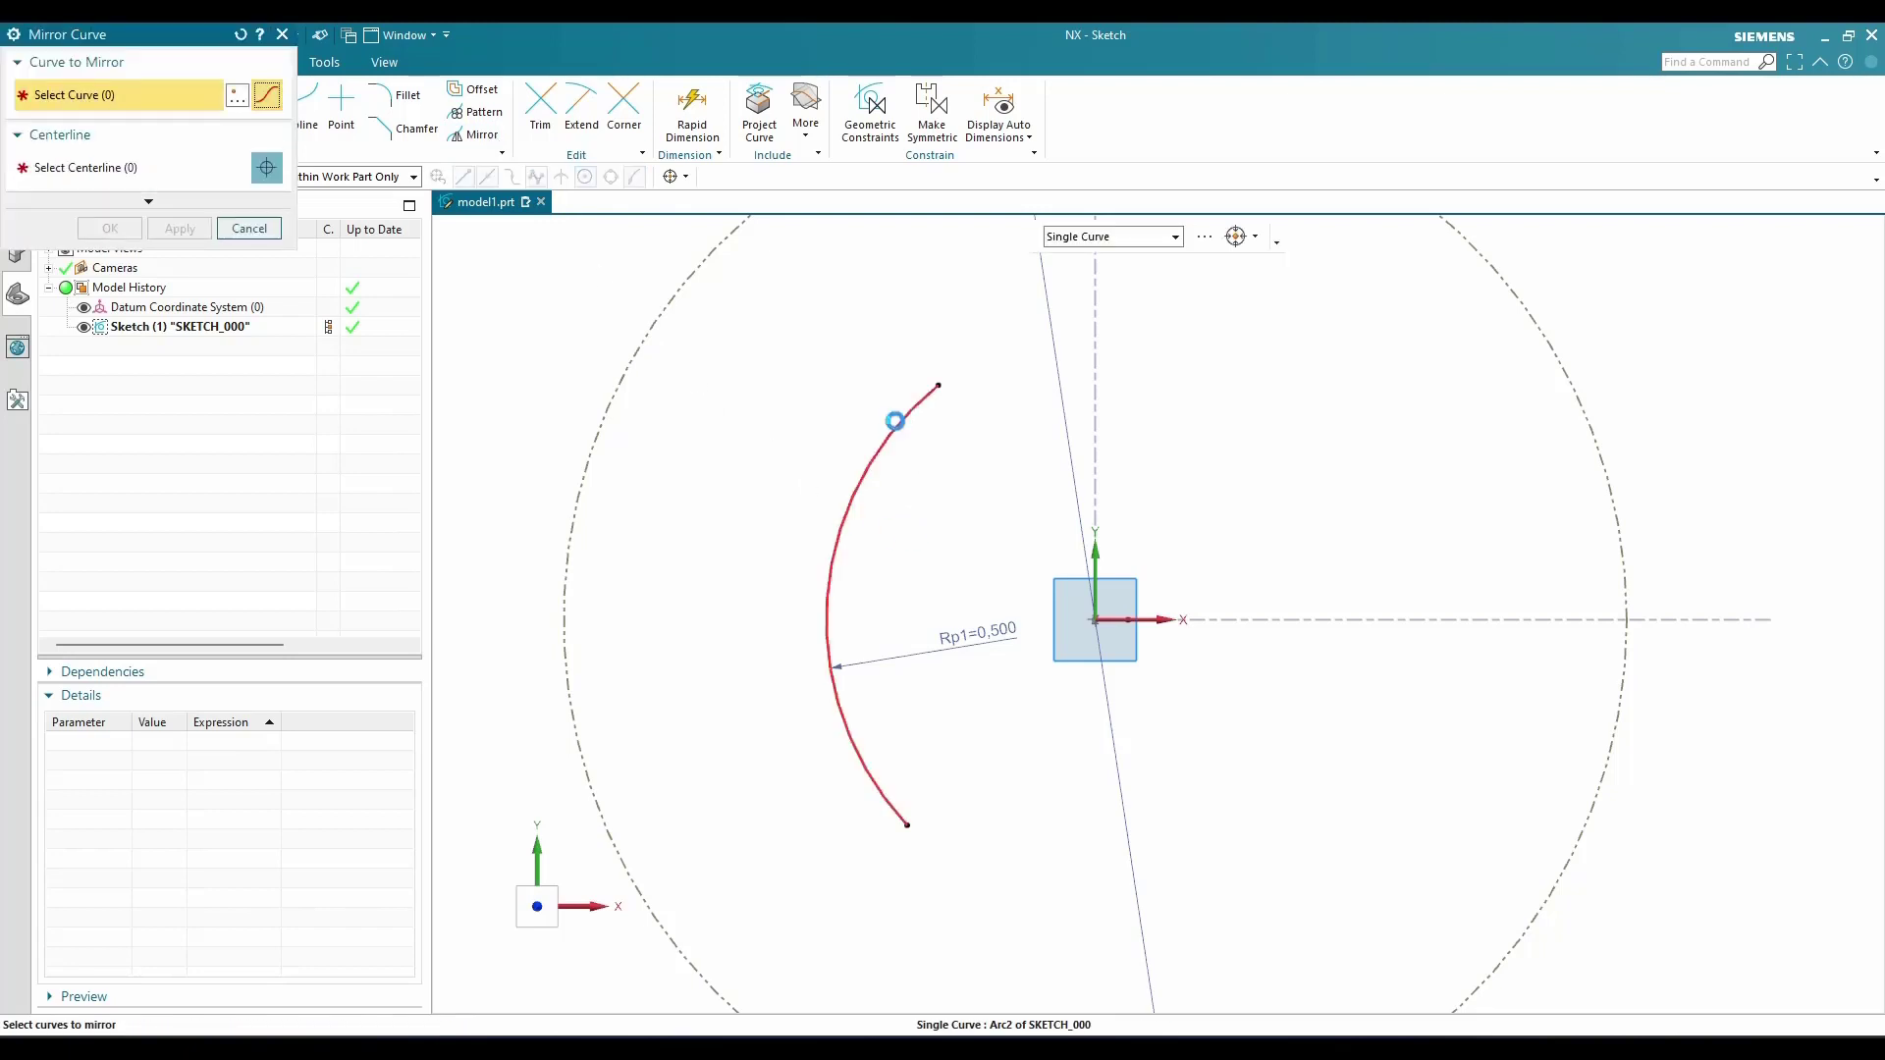
{"action": "left_click", "coordinate": [125, 169]}
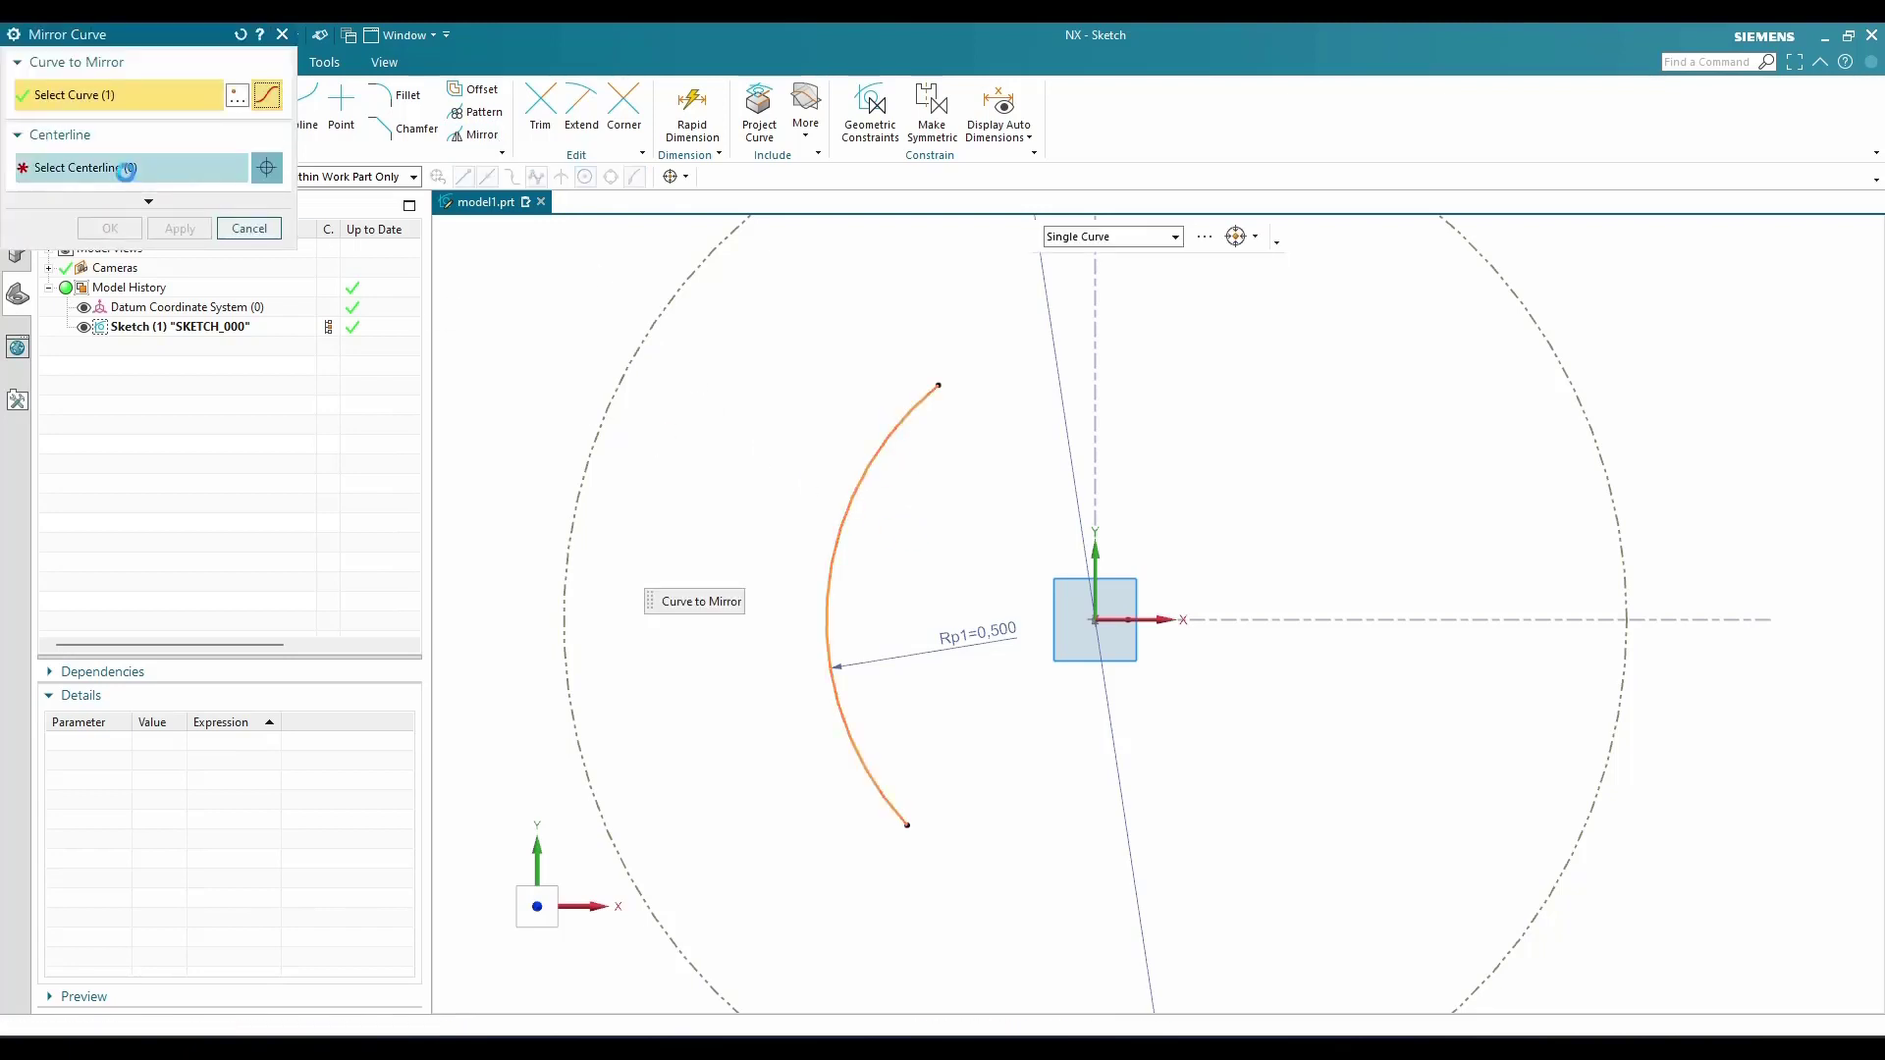
{"action": "left_click", "coordinate": [1090, 570]}
{"action": "left_click", "coordinate": [110, 227]}
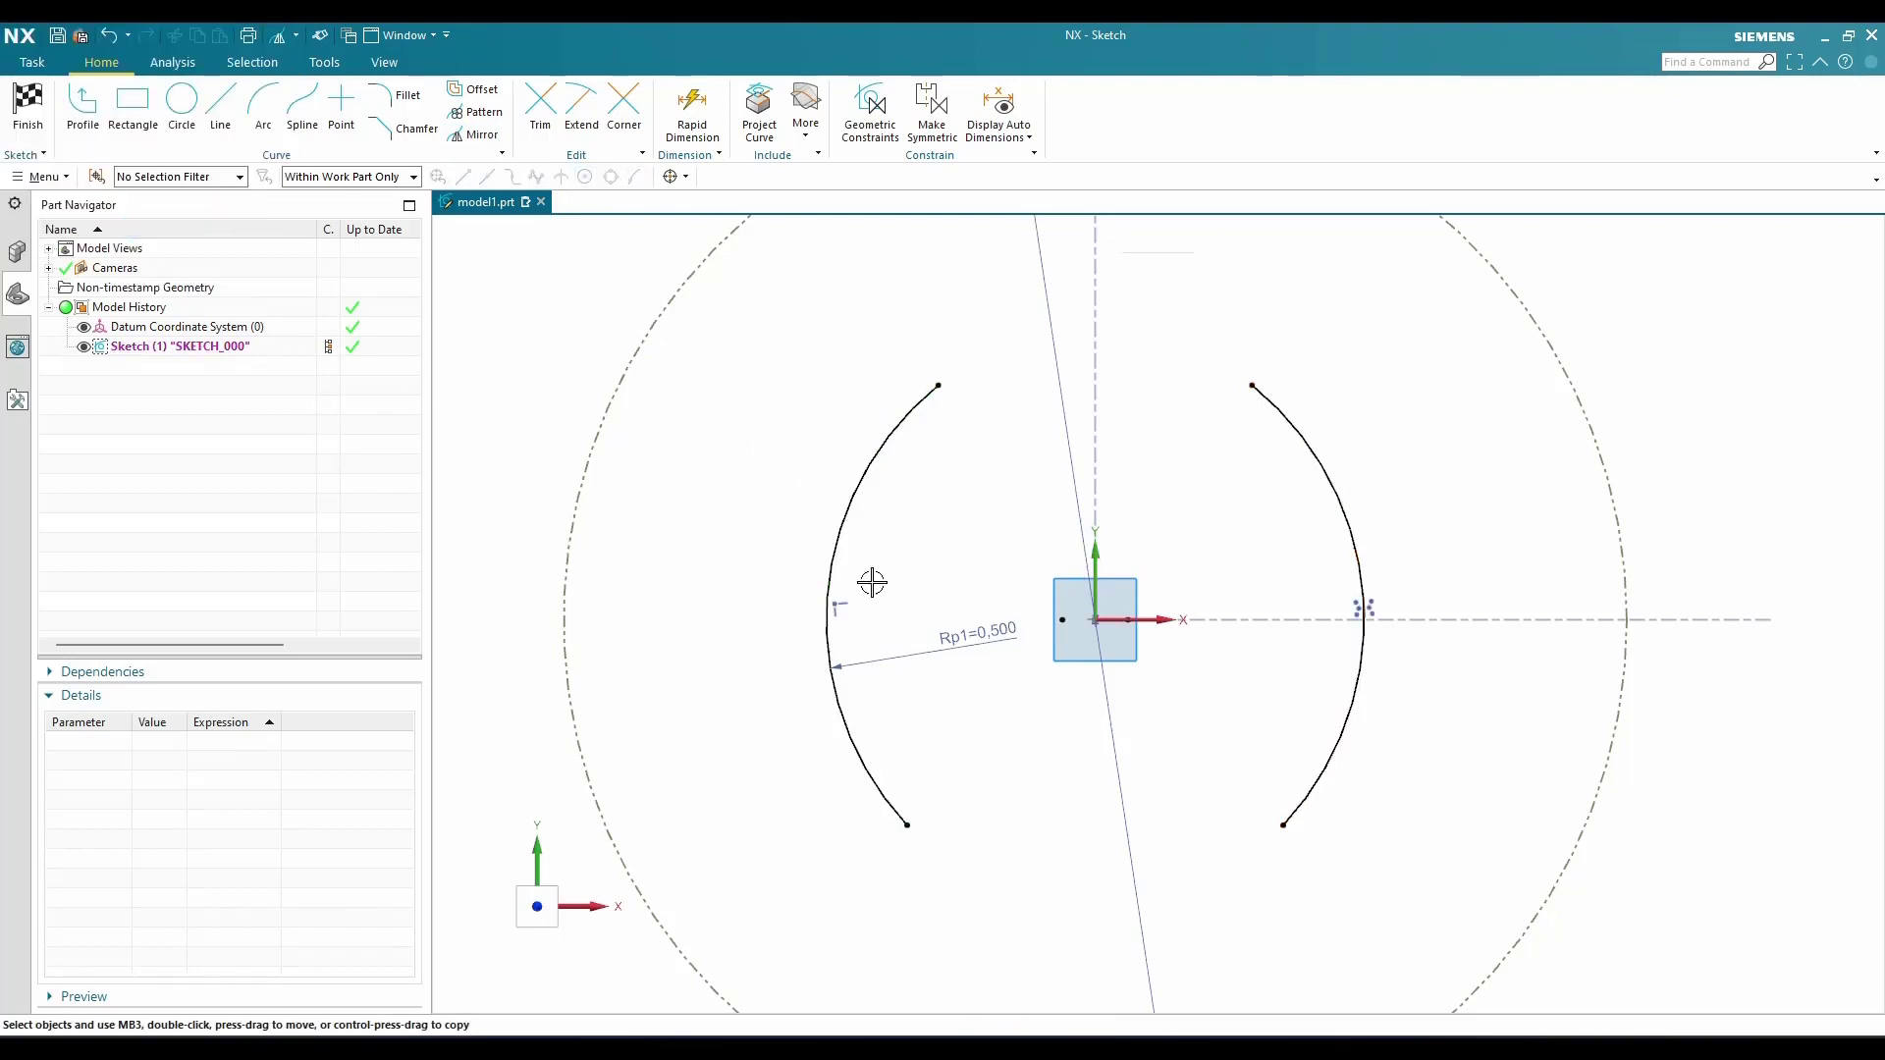
Constrain the original arc's centre point to lie on the X axis
{"action": "scroll", "coordinate": [1031, 550], "scroll_direction": "up", "scroll_amount": 2}
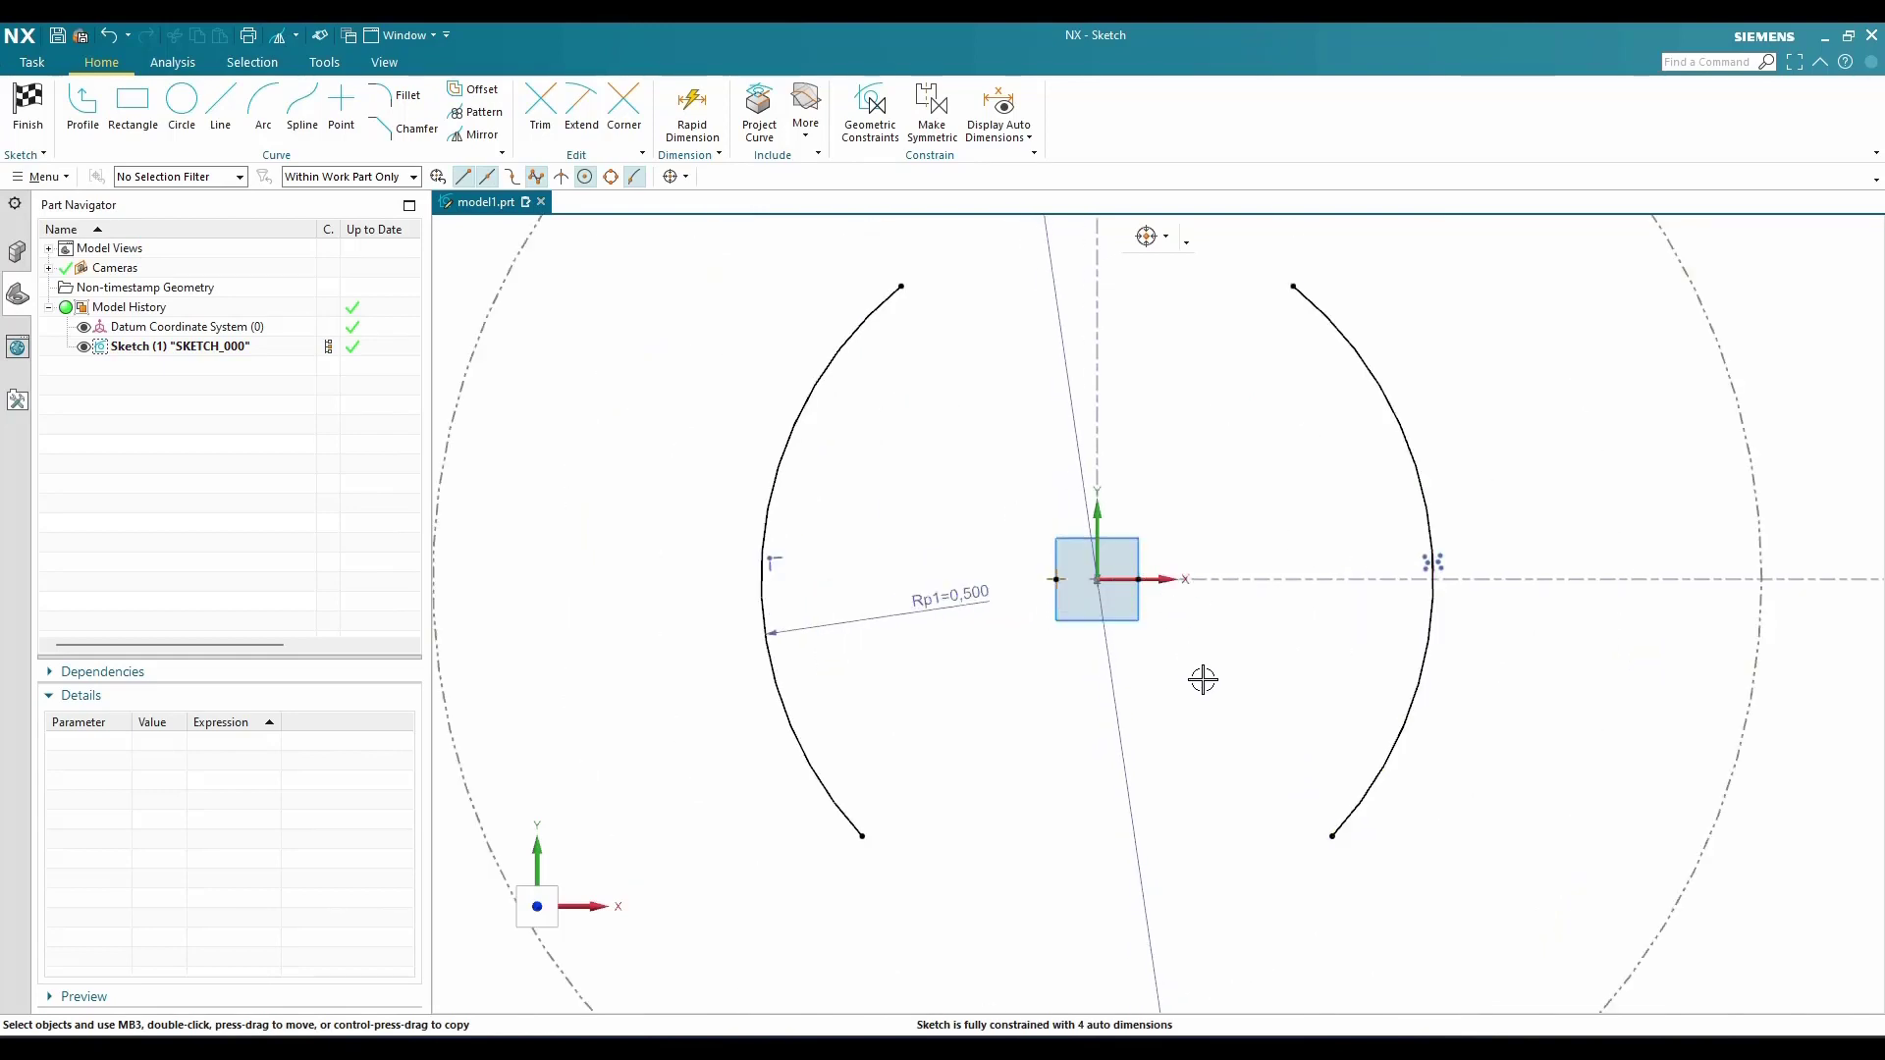
{"action": "key", "text": "c"}
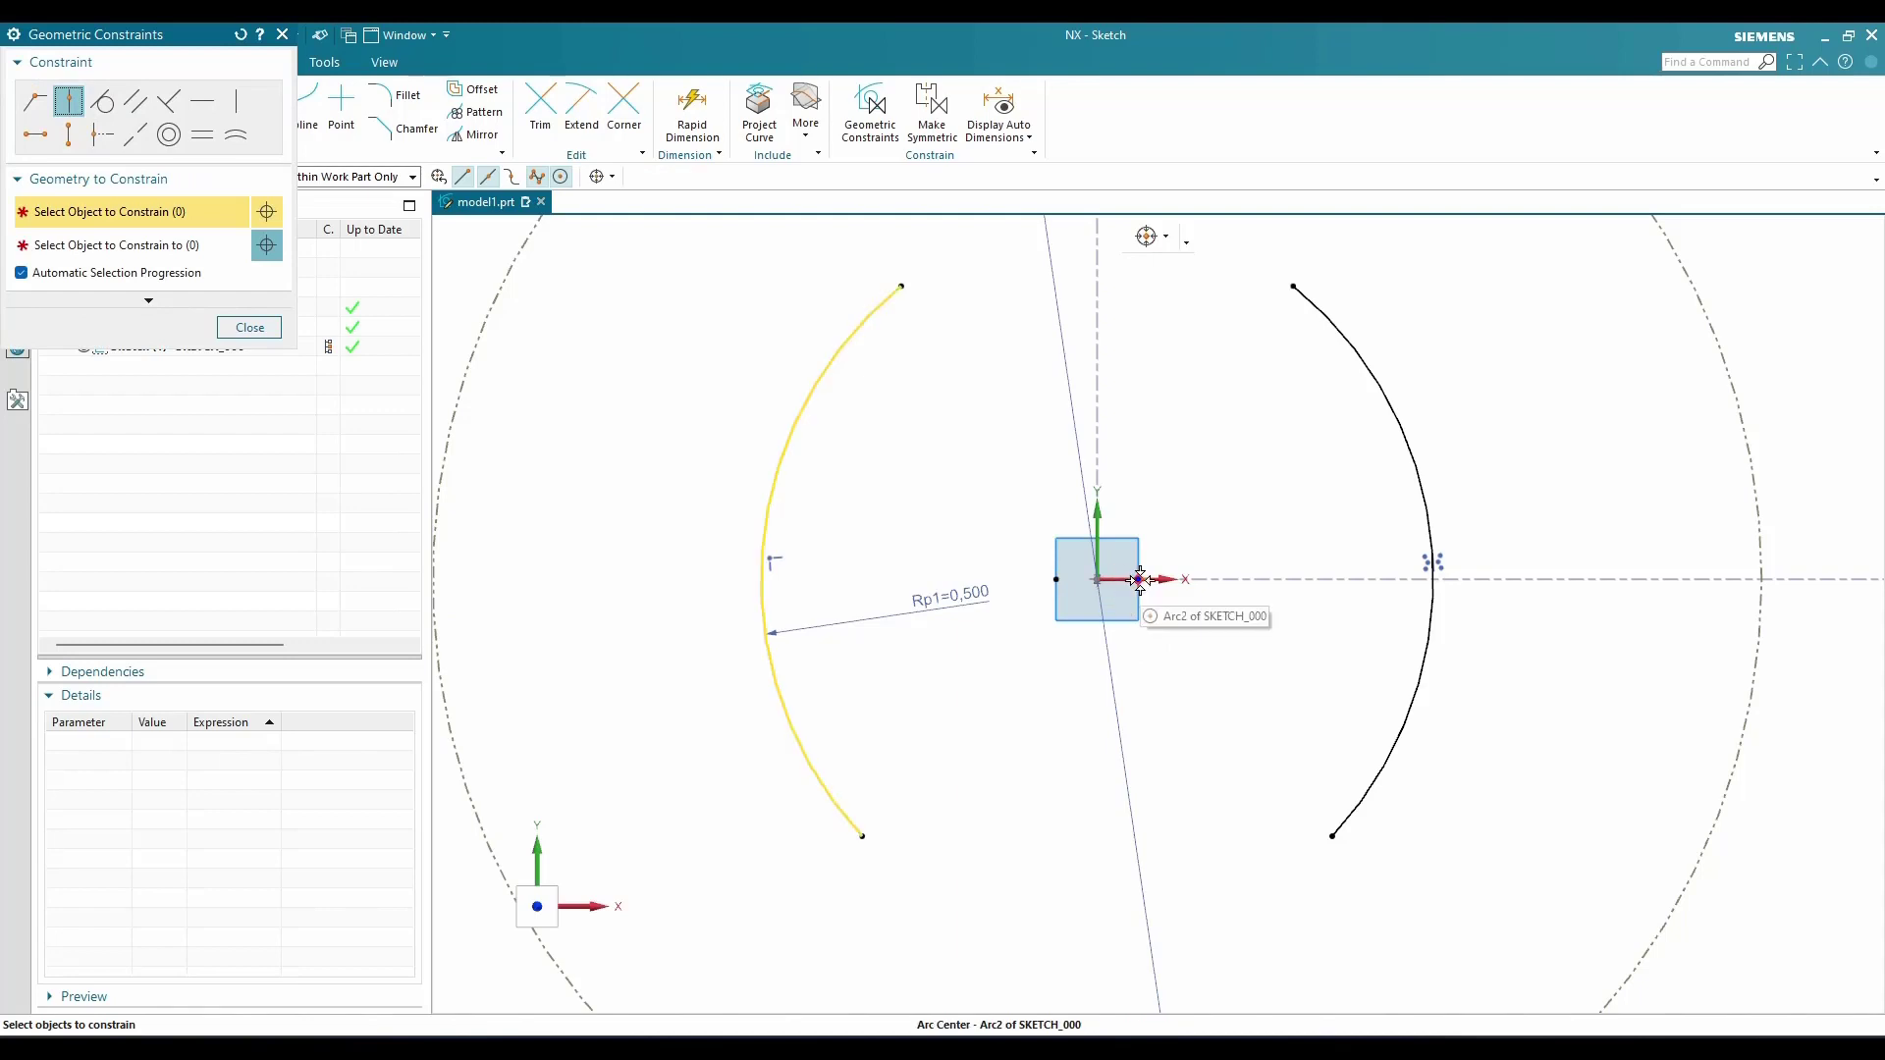
{"action": "left_click", "coordinate": [1142, 597]}
{"action": "left_click", "coordinate": [1168, 580]}
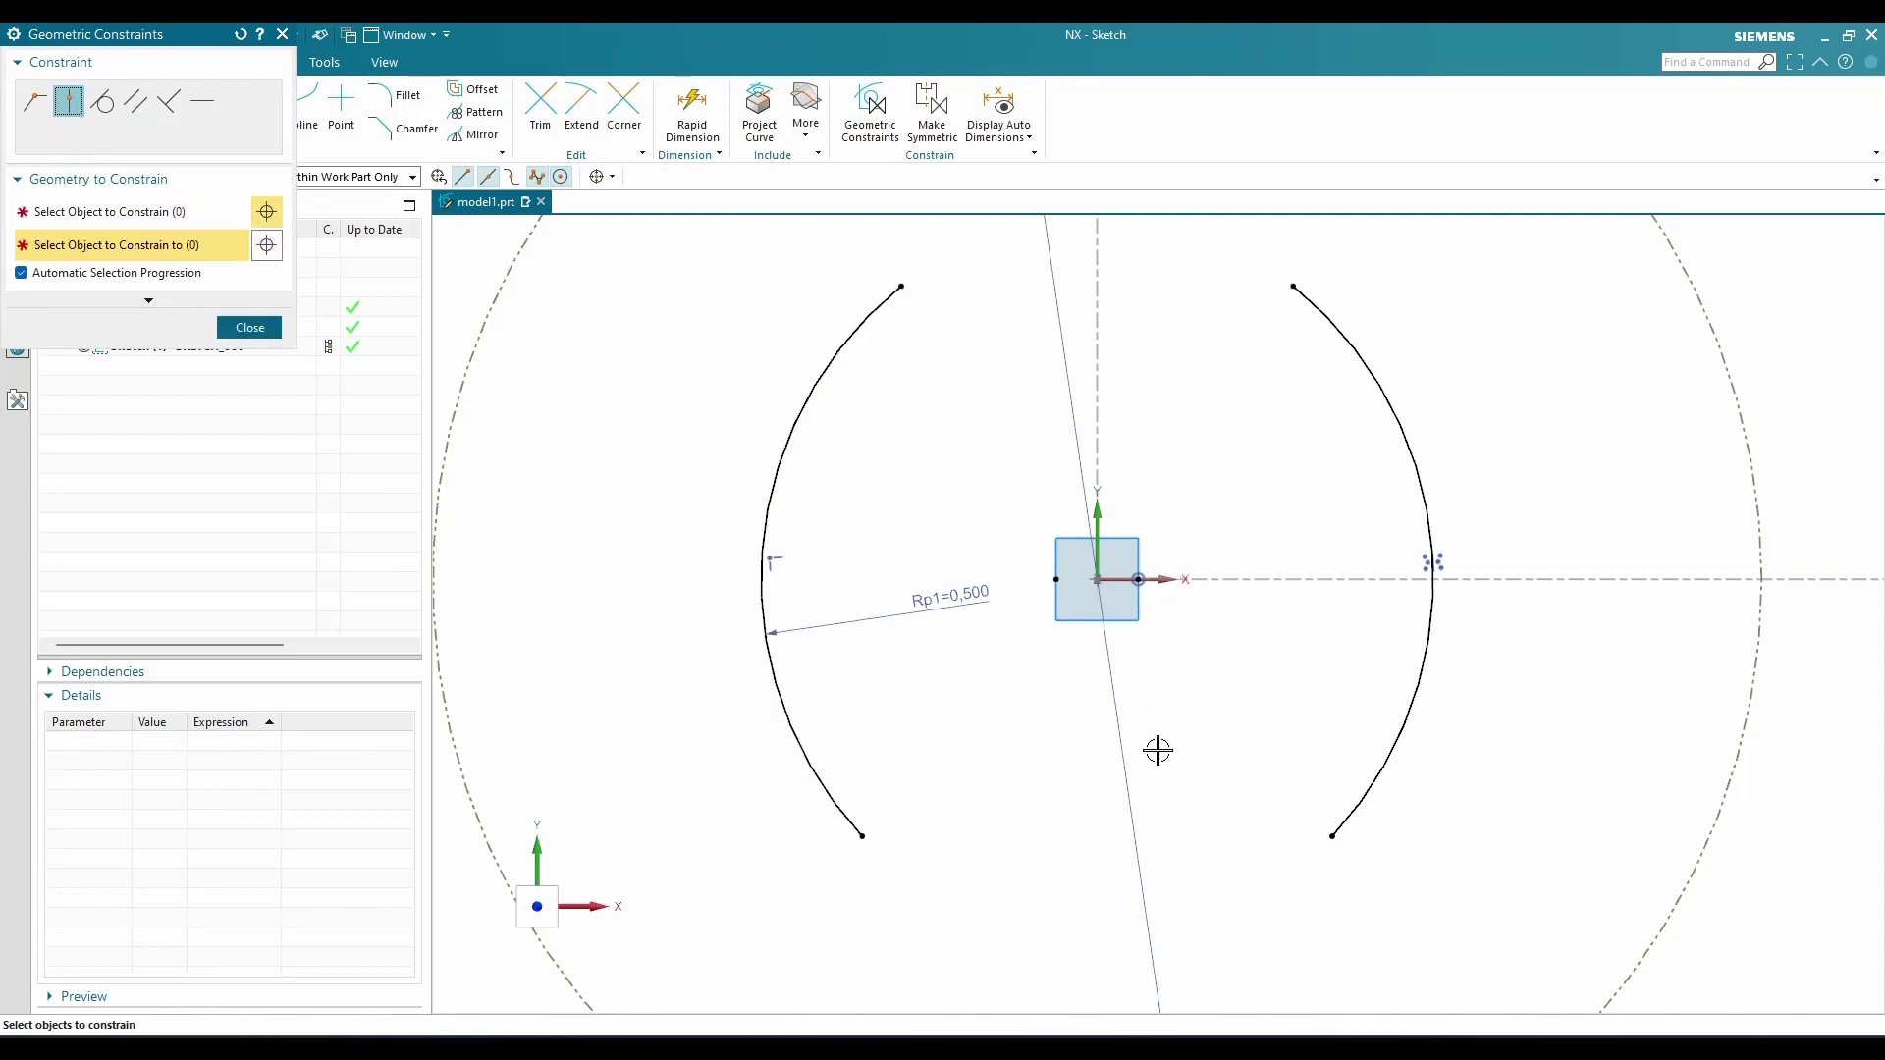
{"action": "left_click", "coordinate": [249, 328]}
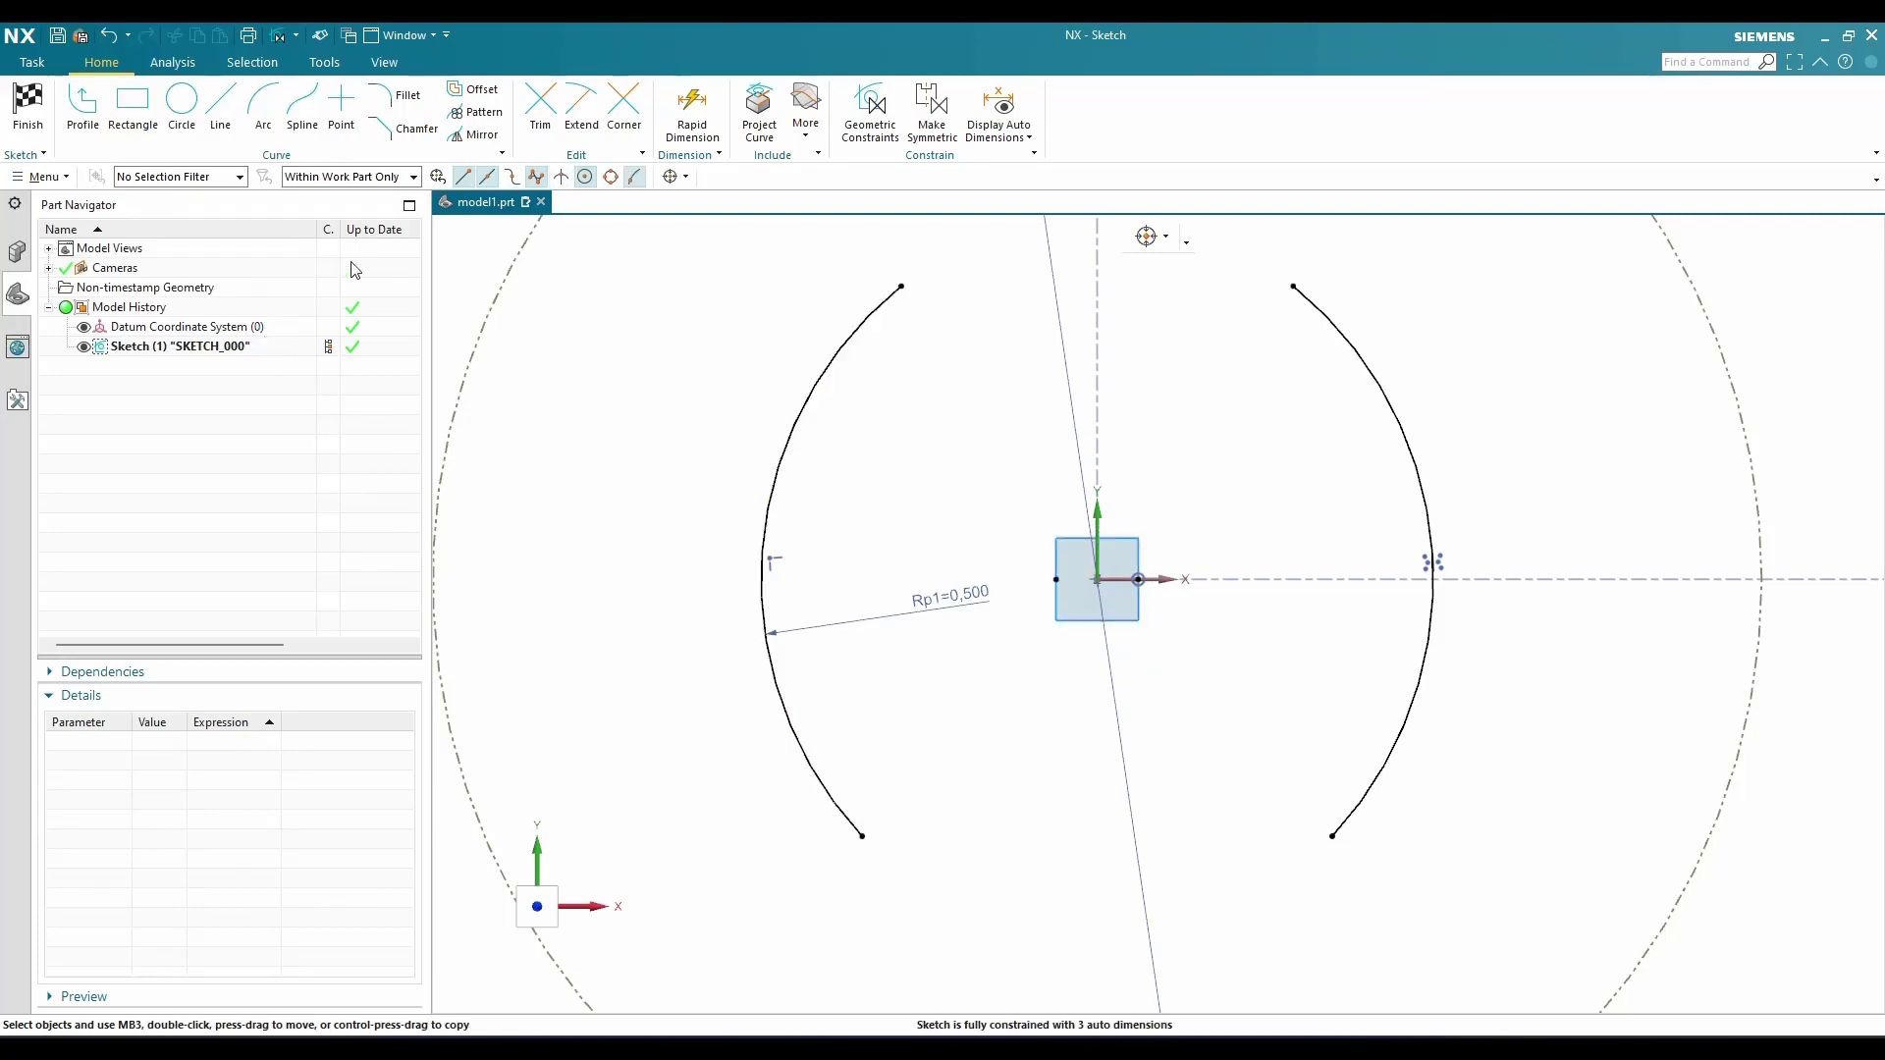
Dimension the horizontal distance between the original arc's centre and the Y axis as 0.02 in
{"action": "key", "text": "d"}
{"action": "left_click", "coordinate": [762, 549]}
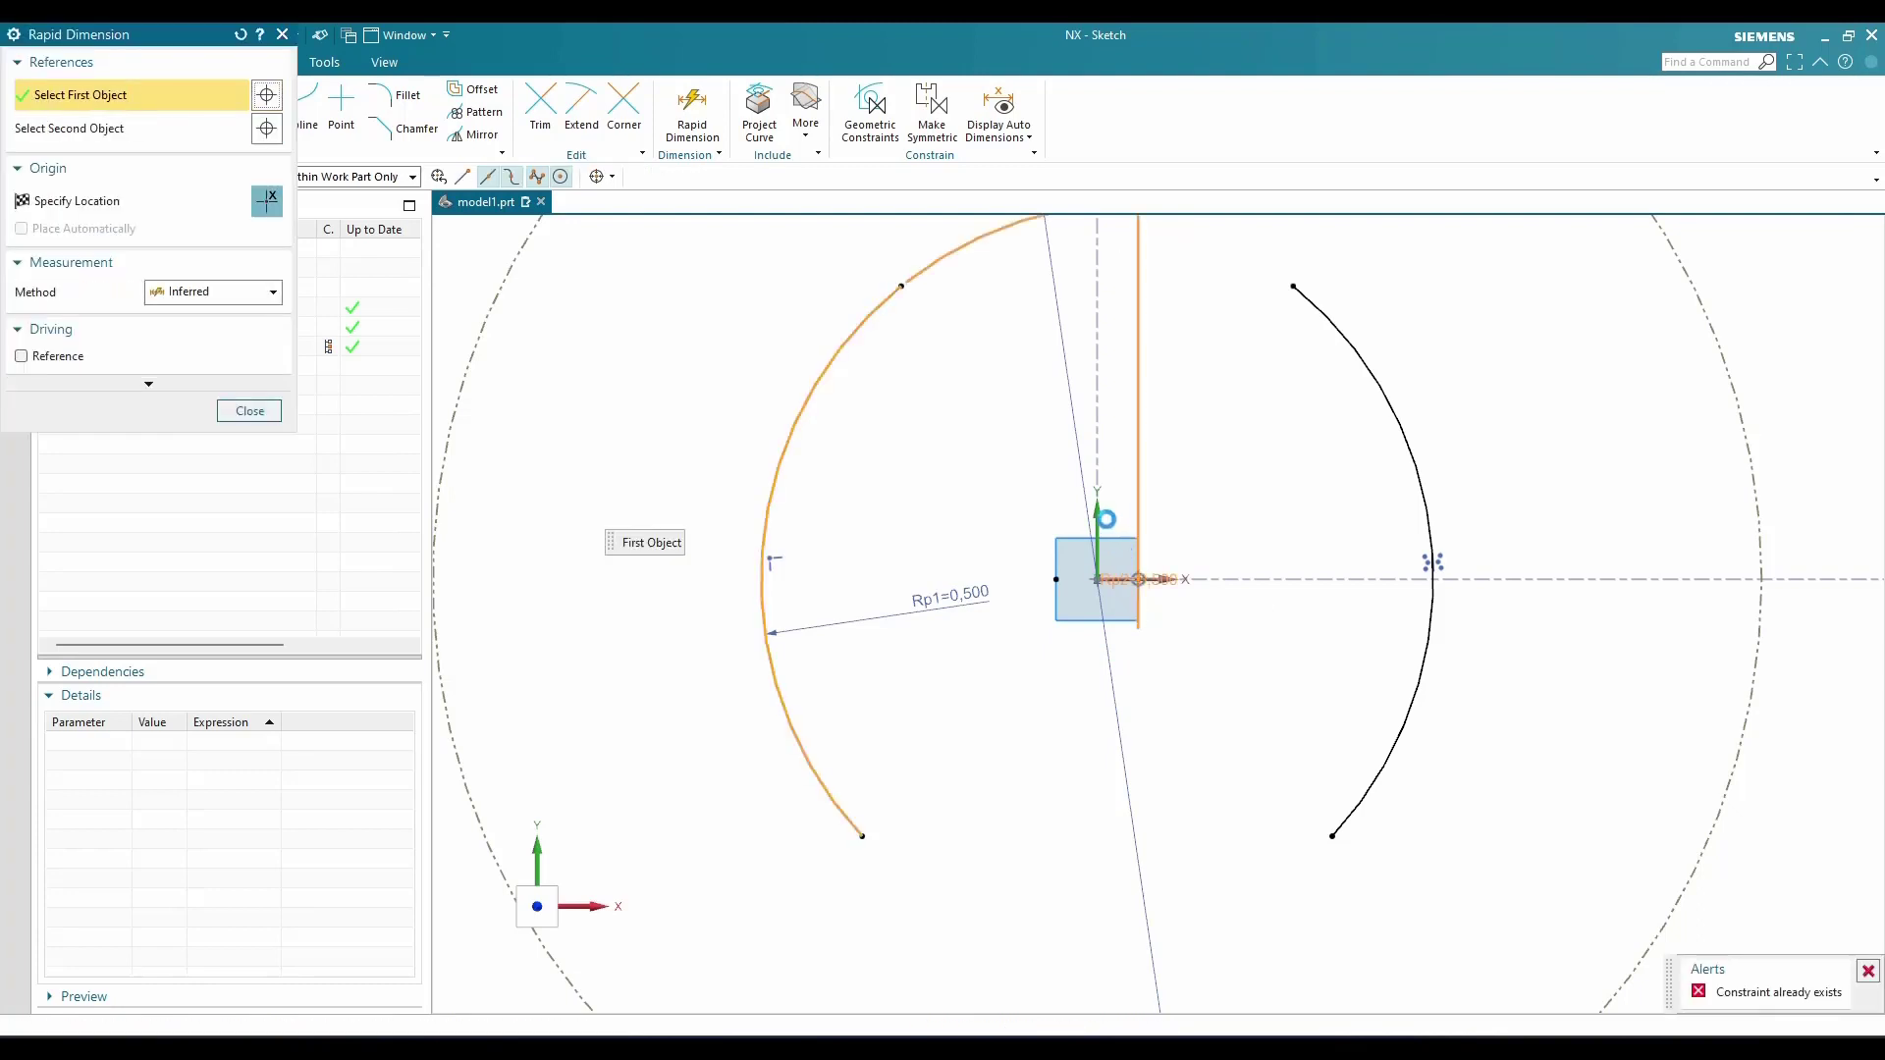
{"action": "left_click", "coordinate": [1102, 517]}
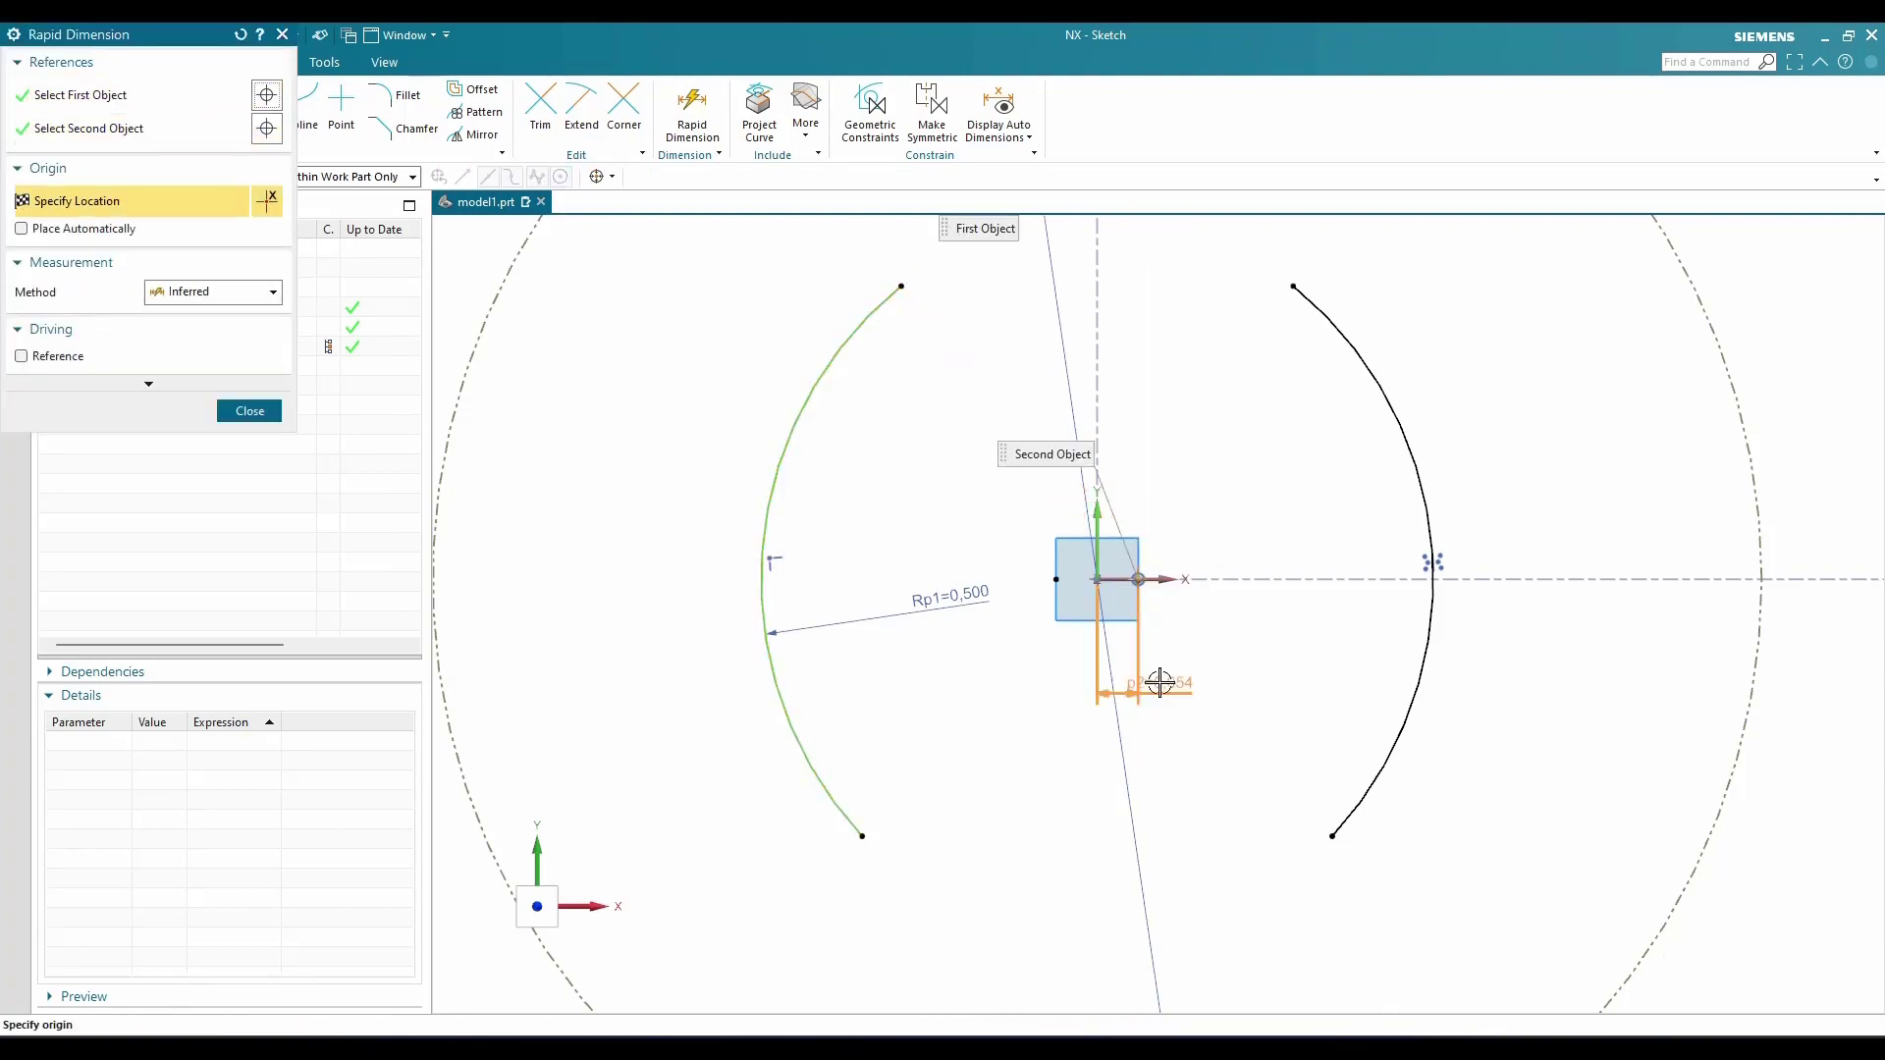
{"action": "left_click", "coordinate": [1160, 682]}
{"action": "type", "text": "0.02"}
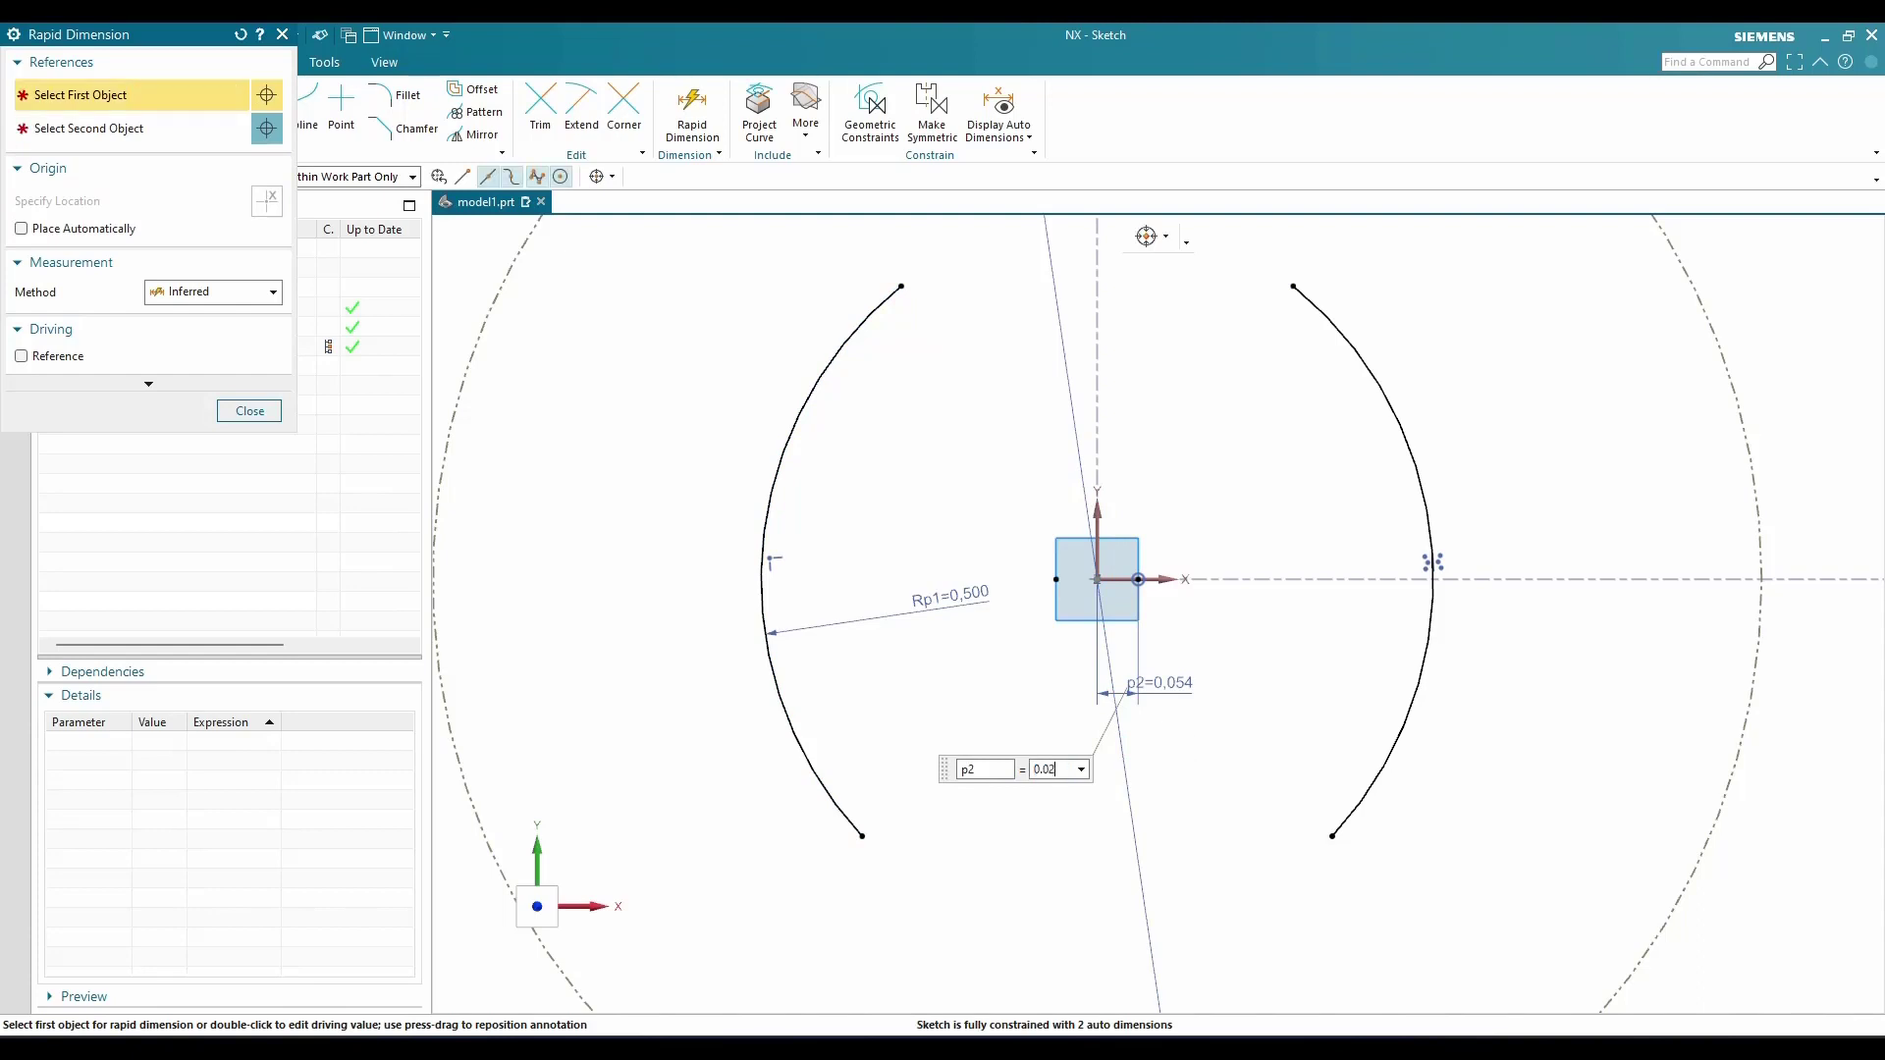
{"action": "key", "text": "Return"}
{"action": "key", "text": "Escape"}
{"action": "scroll", "coordinate": [844, 547], "scroll_direction": "down", "scroll_amount": 4}
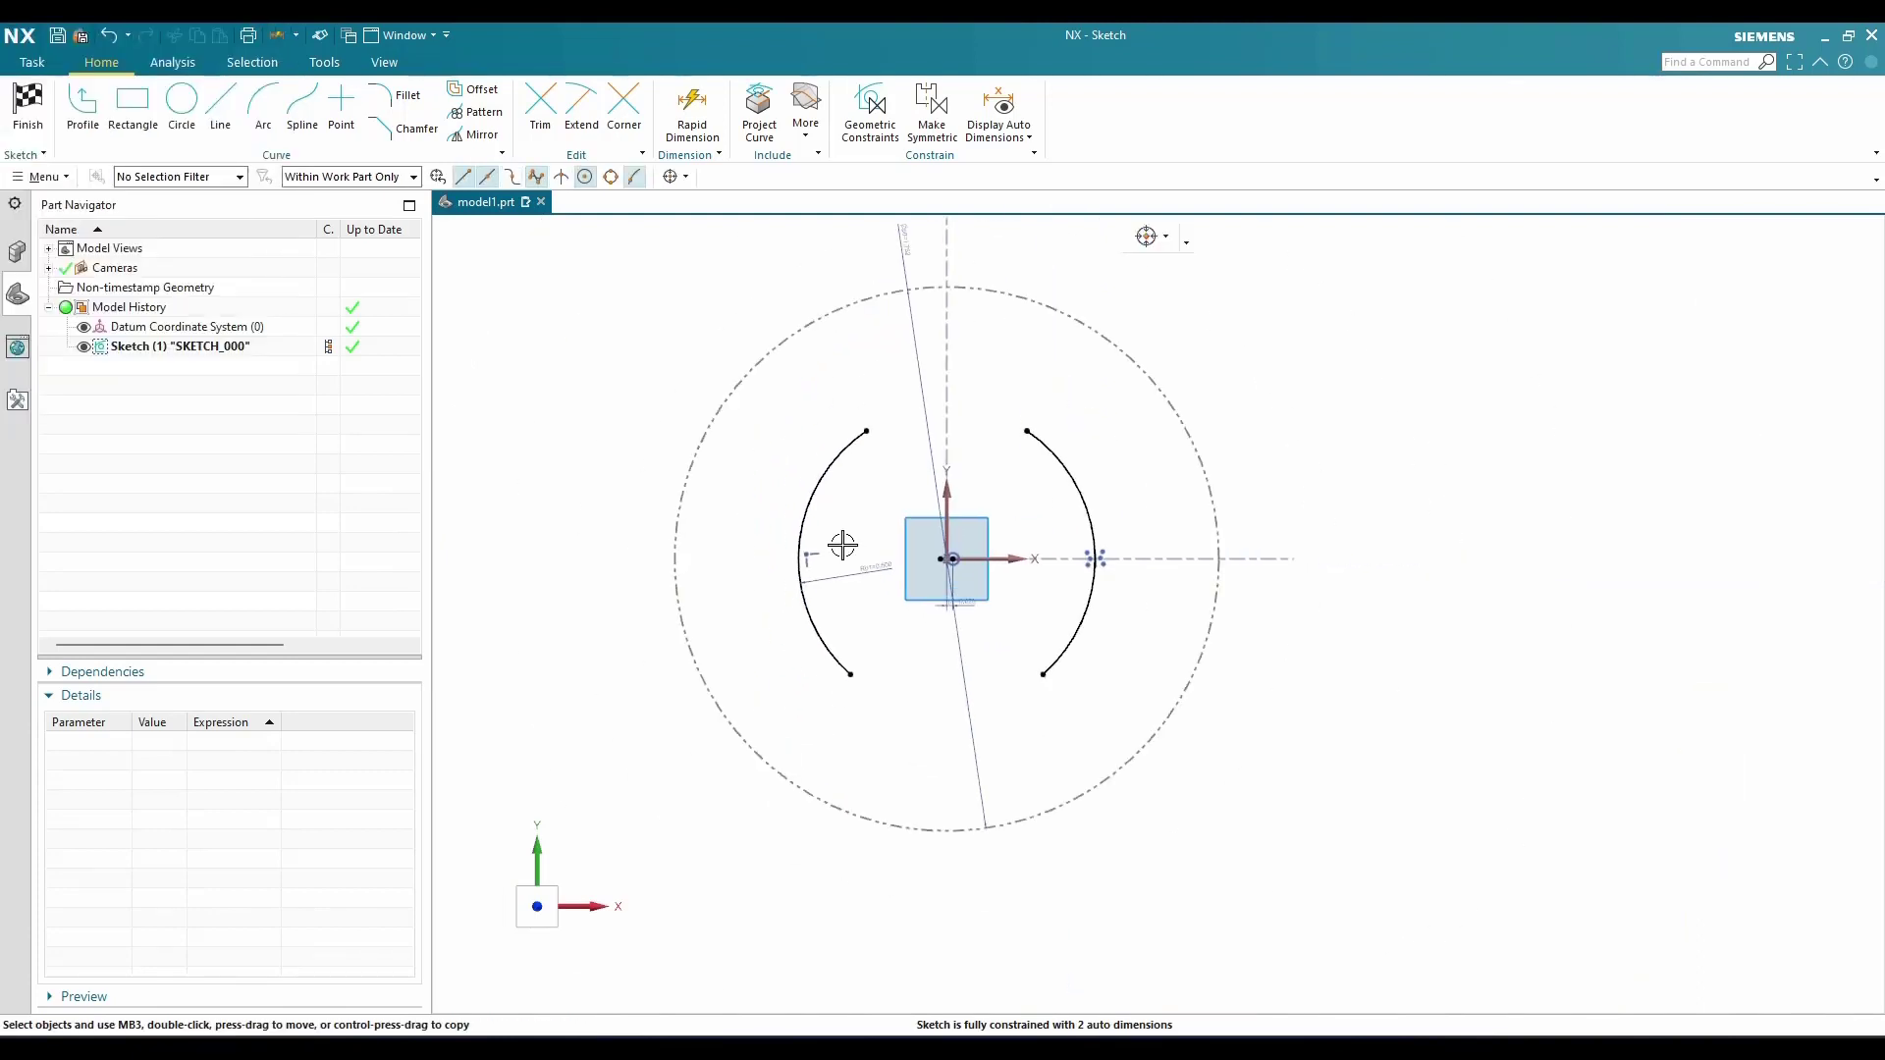
Draw two 0.5 in diameter circles near the Y axis inside the reference circle, above and below the arcs, and shift the upper one slightly down
{"action": "scroll", "coordinate": [829, 303], "scroll_direction": "up", "scroll_amount": 3}
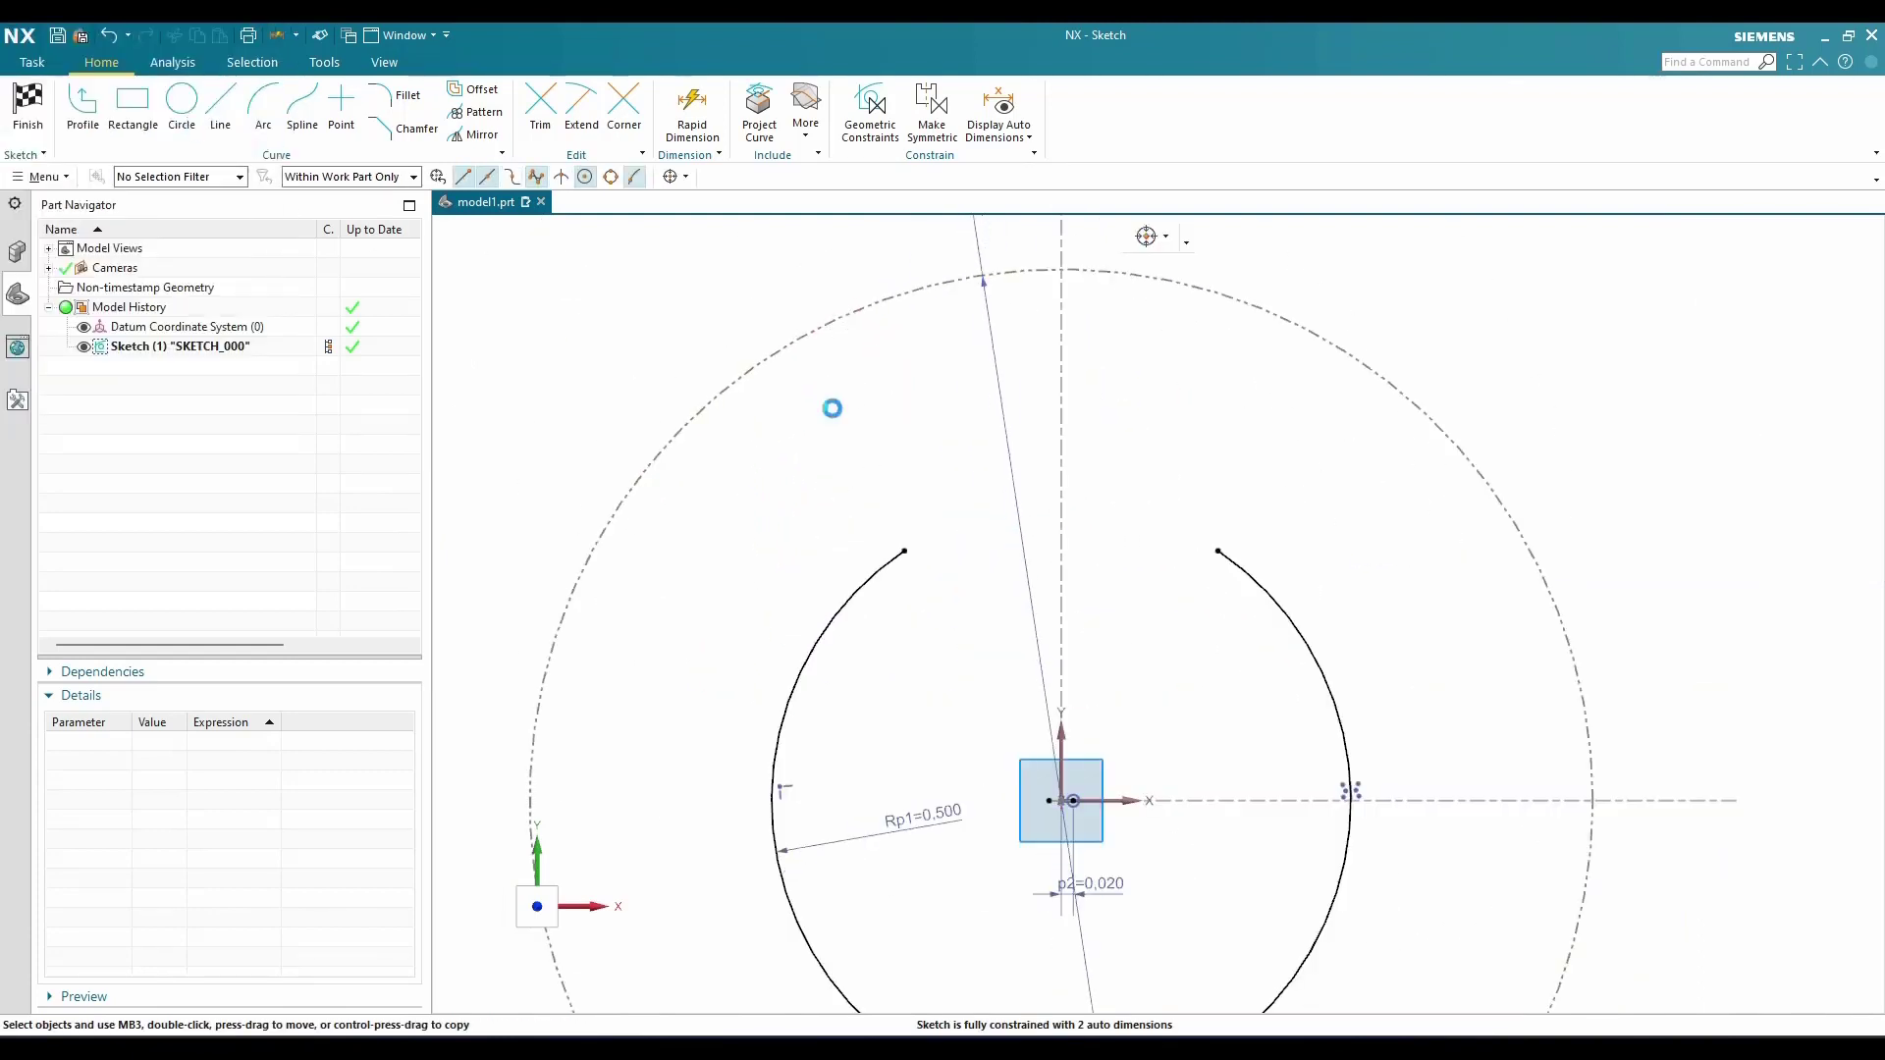
{"action": "key", "text": "o"}
{"action": "left_click", "coordinate": [1042, 408]}
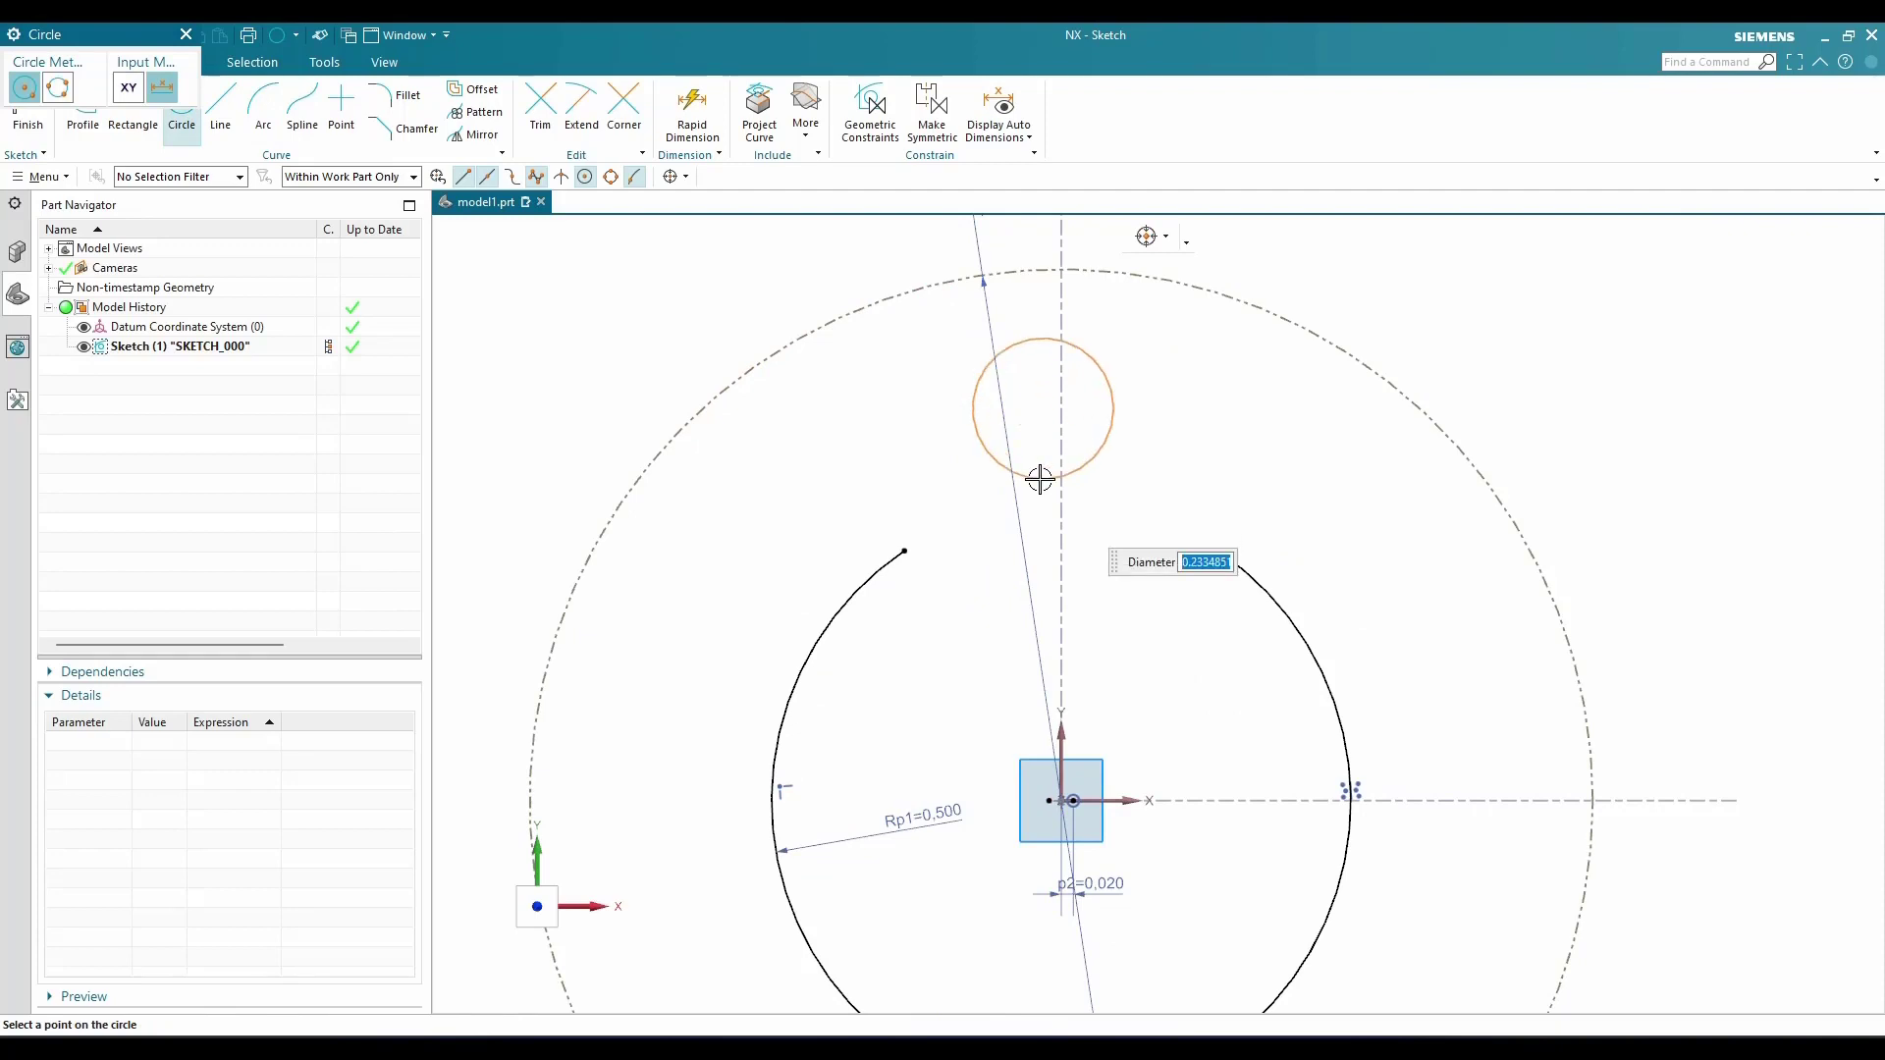
{"action": "key", "text": "Return"}
{"action": "scroll", "coordinate": [1200, 427], "scroll_direction": "down", "scroll_amount": 3}
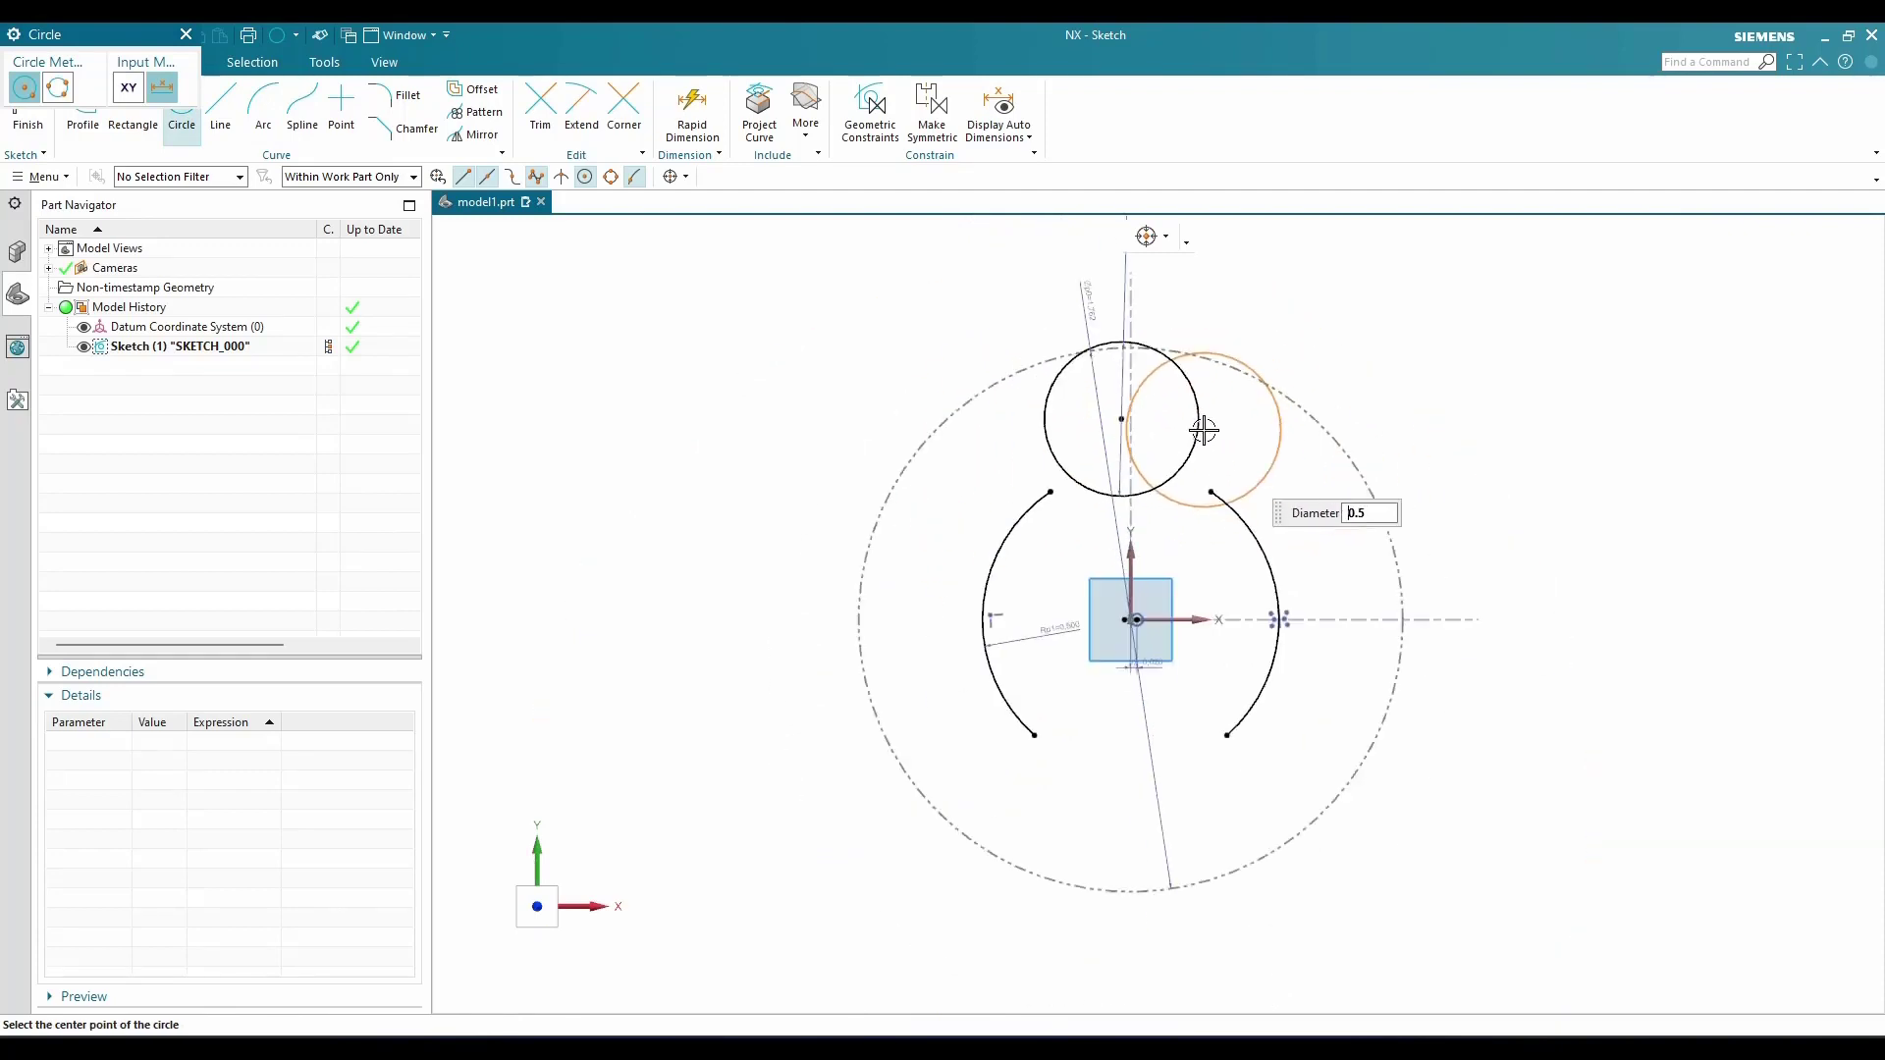
{"action": "scroll", "coordinate": [1129, 716], "scroll_direction": "up", "scroll_amount": 3}
{"action": "left_click", "coordinate": [1105, 672]}
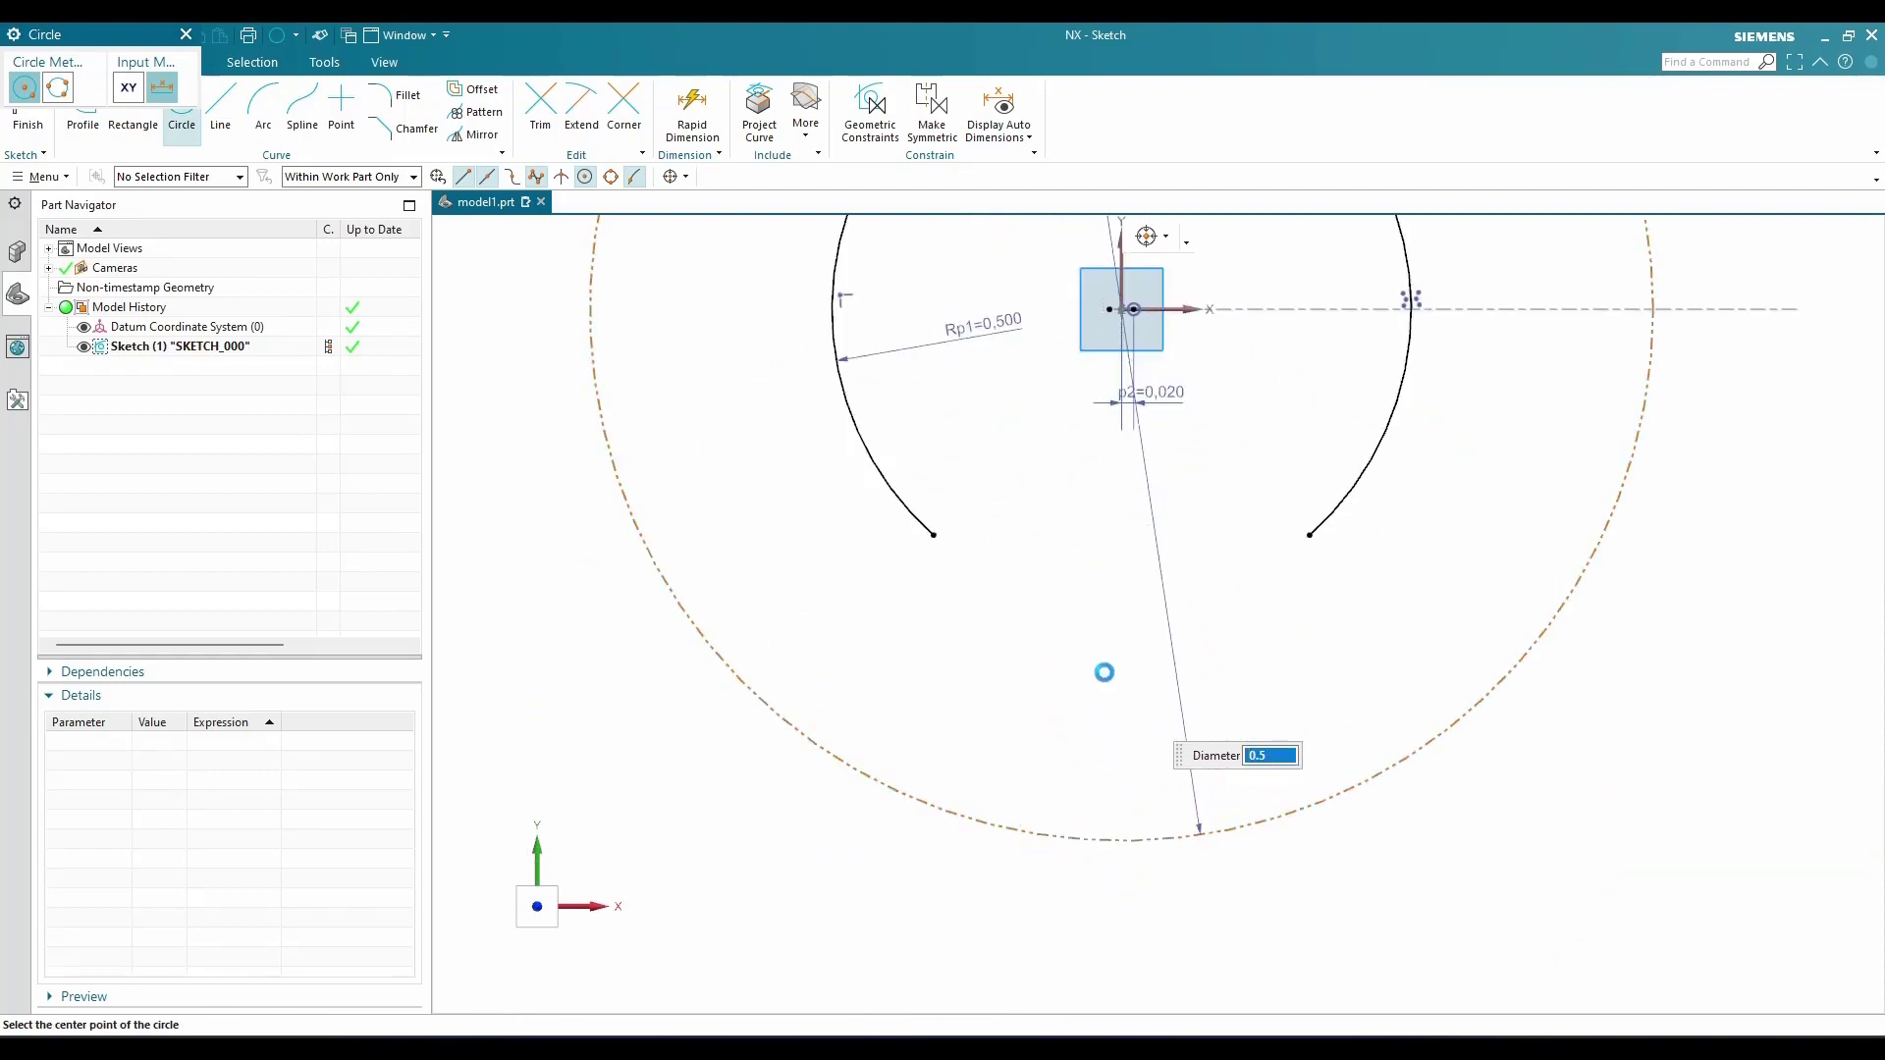
{"action": "key", "text": "Escape"}
{"action": "scroll", "coordinate": [1105, 673], "scroll_direction": "down", "scroll_amount": 3}
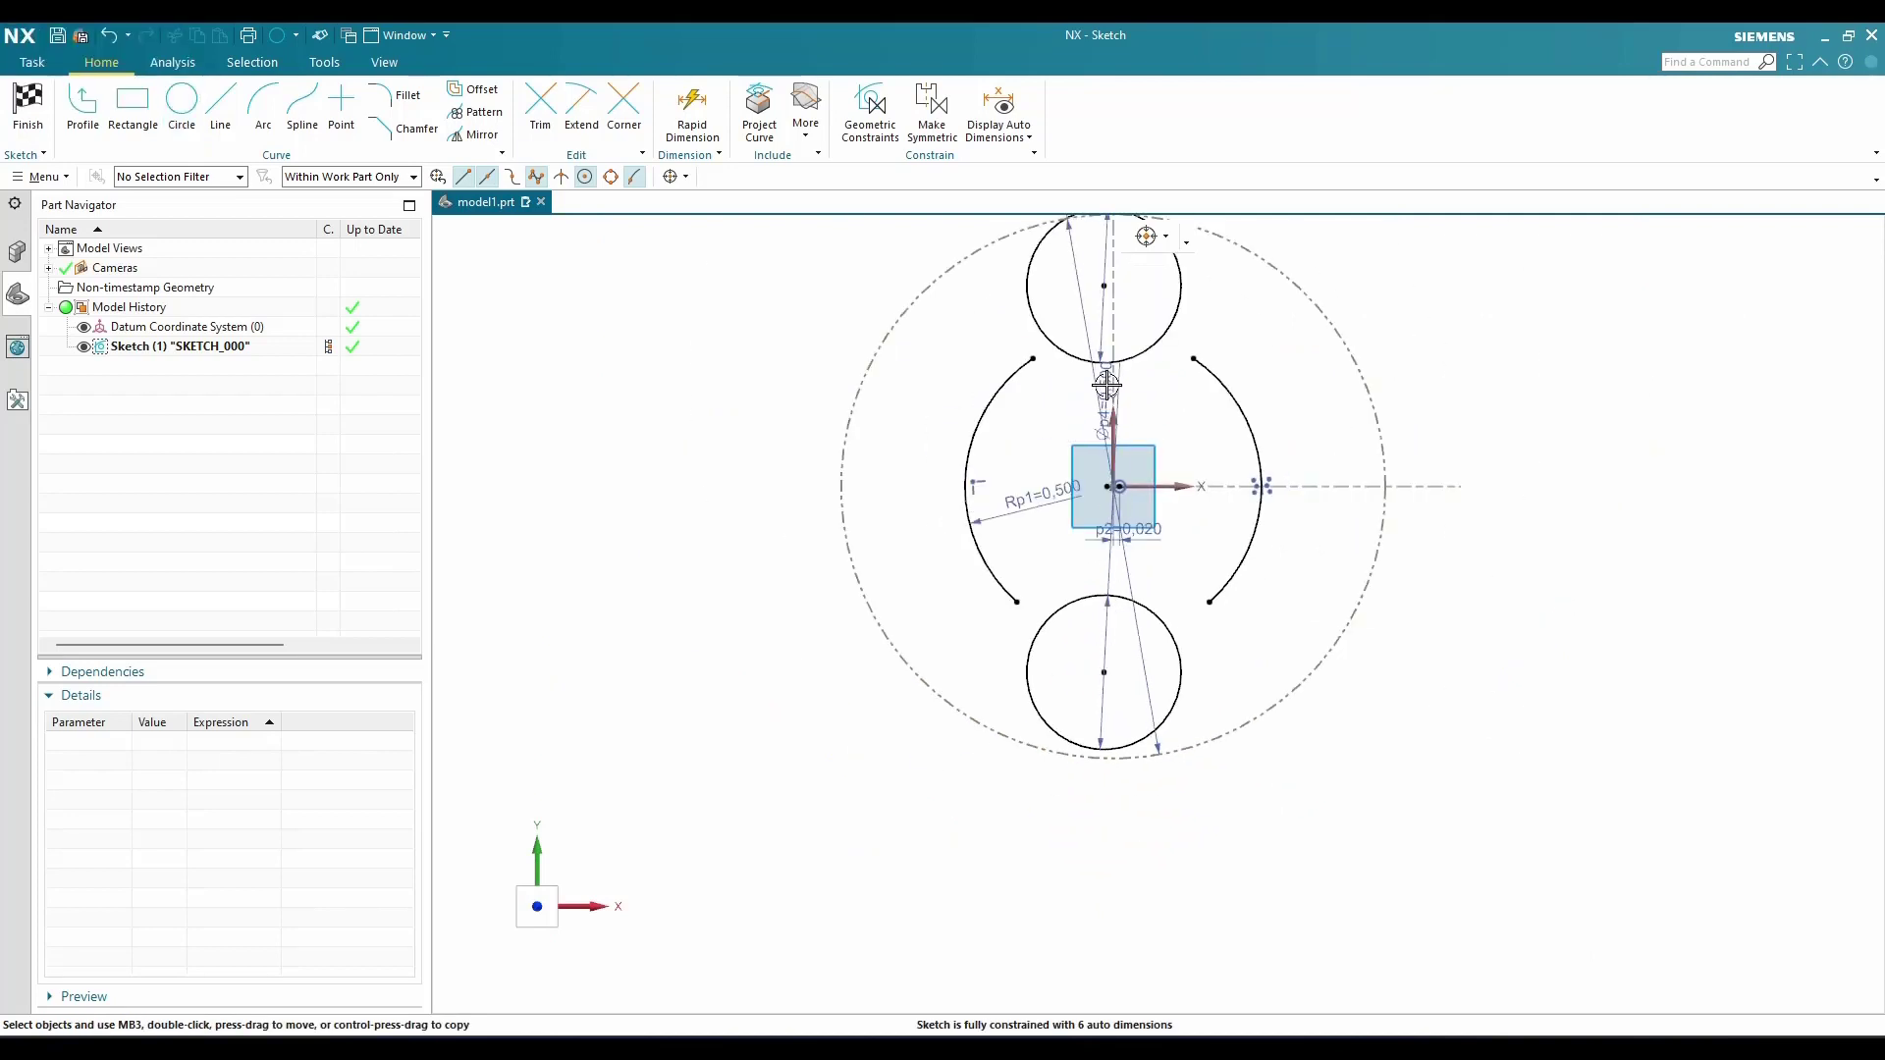
{"action": "left_click_drag", "start_coordinate": [1103, 286], "coordinate": [1102, 299]}
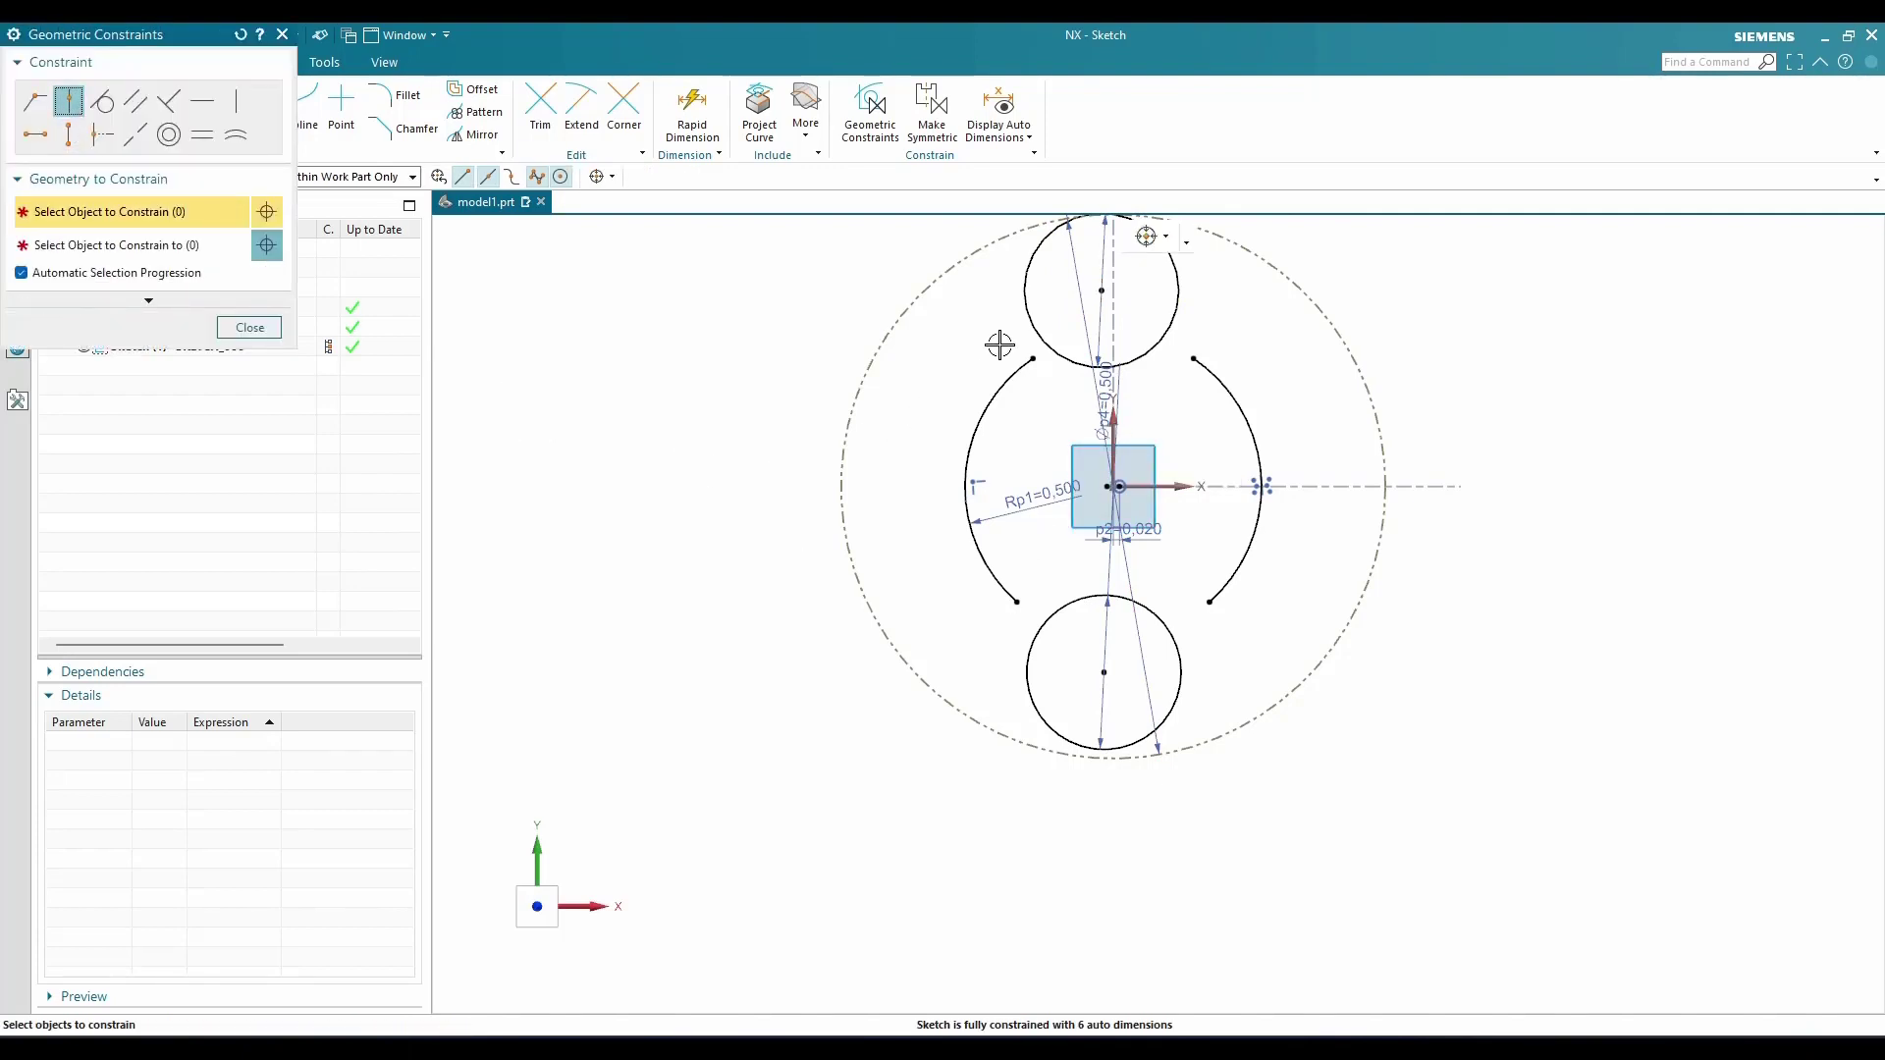
Constrain the centre points of the upper and lower circles to lie on the sketch's Y axis
{"action": "left_click", "coordinate": [1100, 292]}
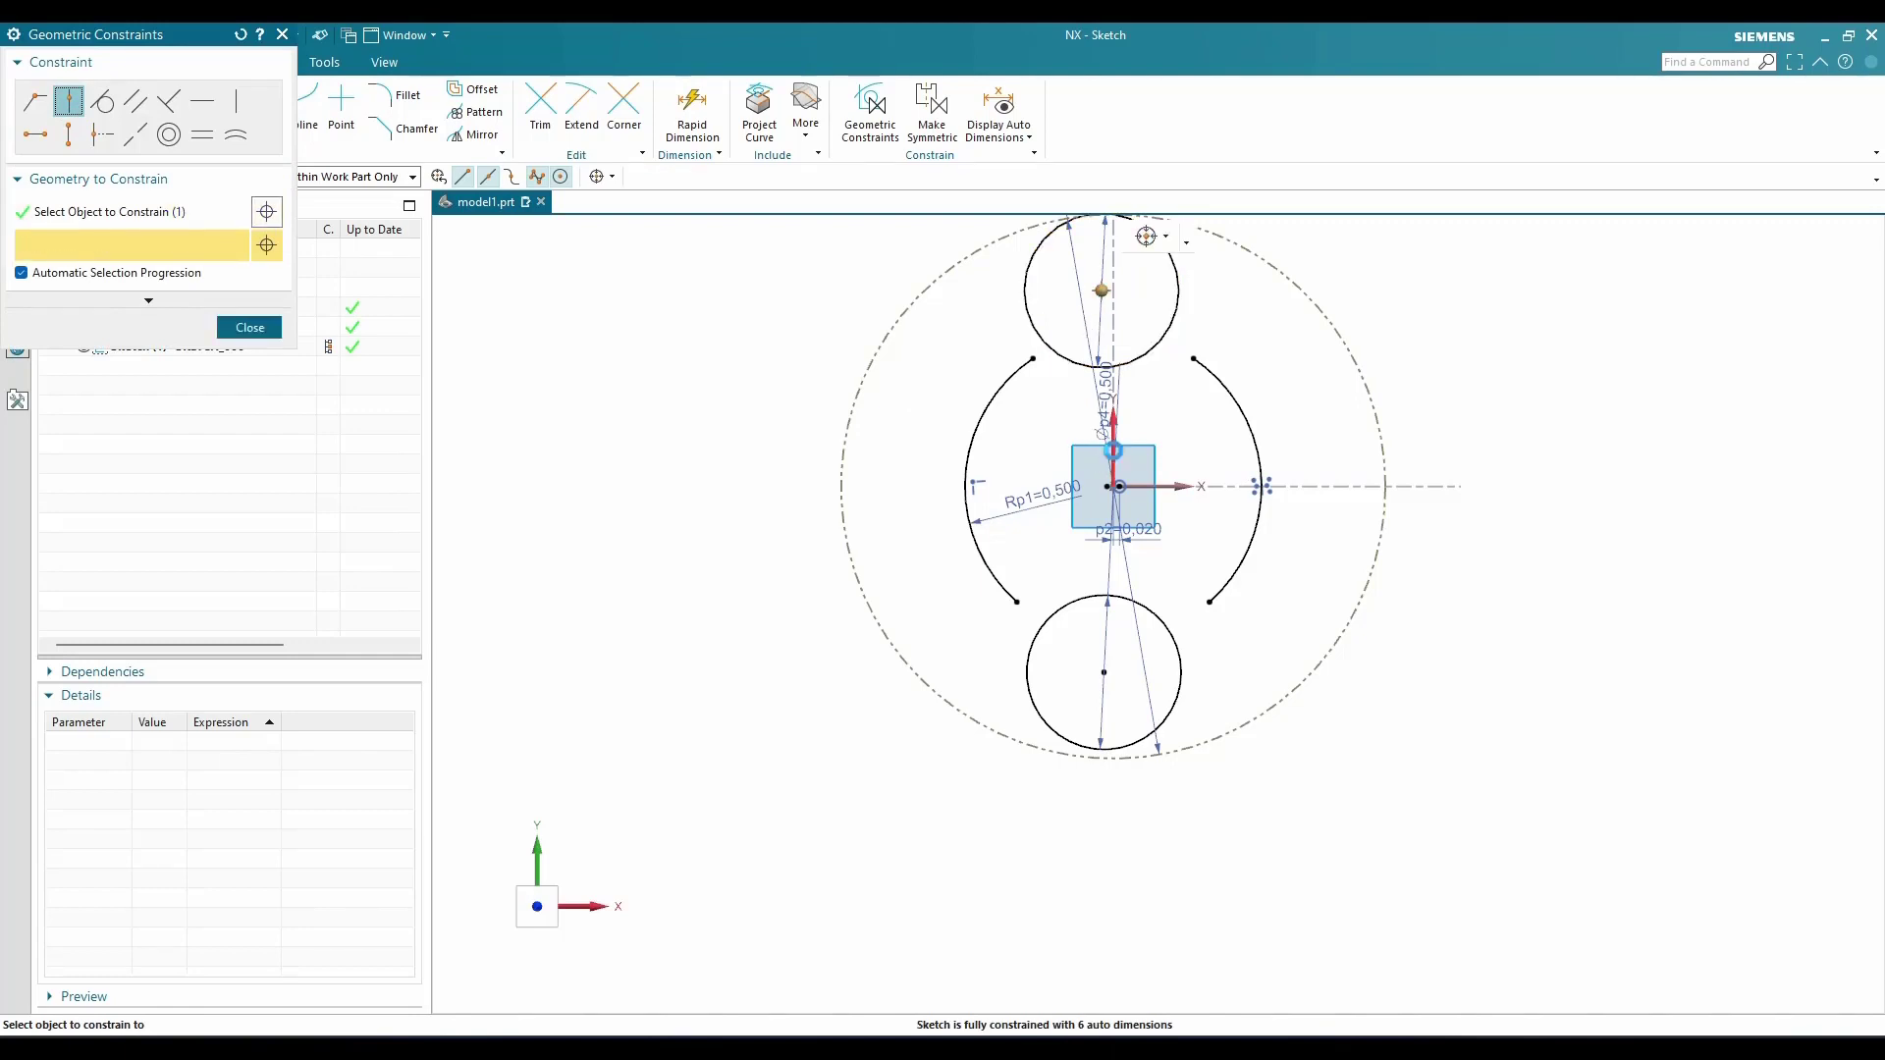
{"action": "left_click", "coordinate": [1113, 451]}
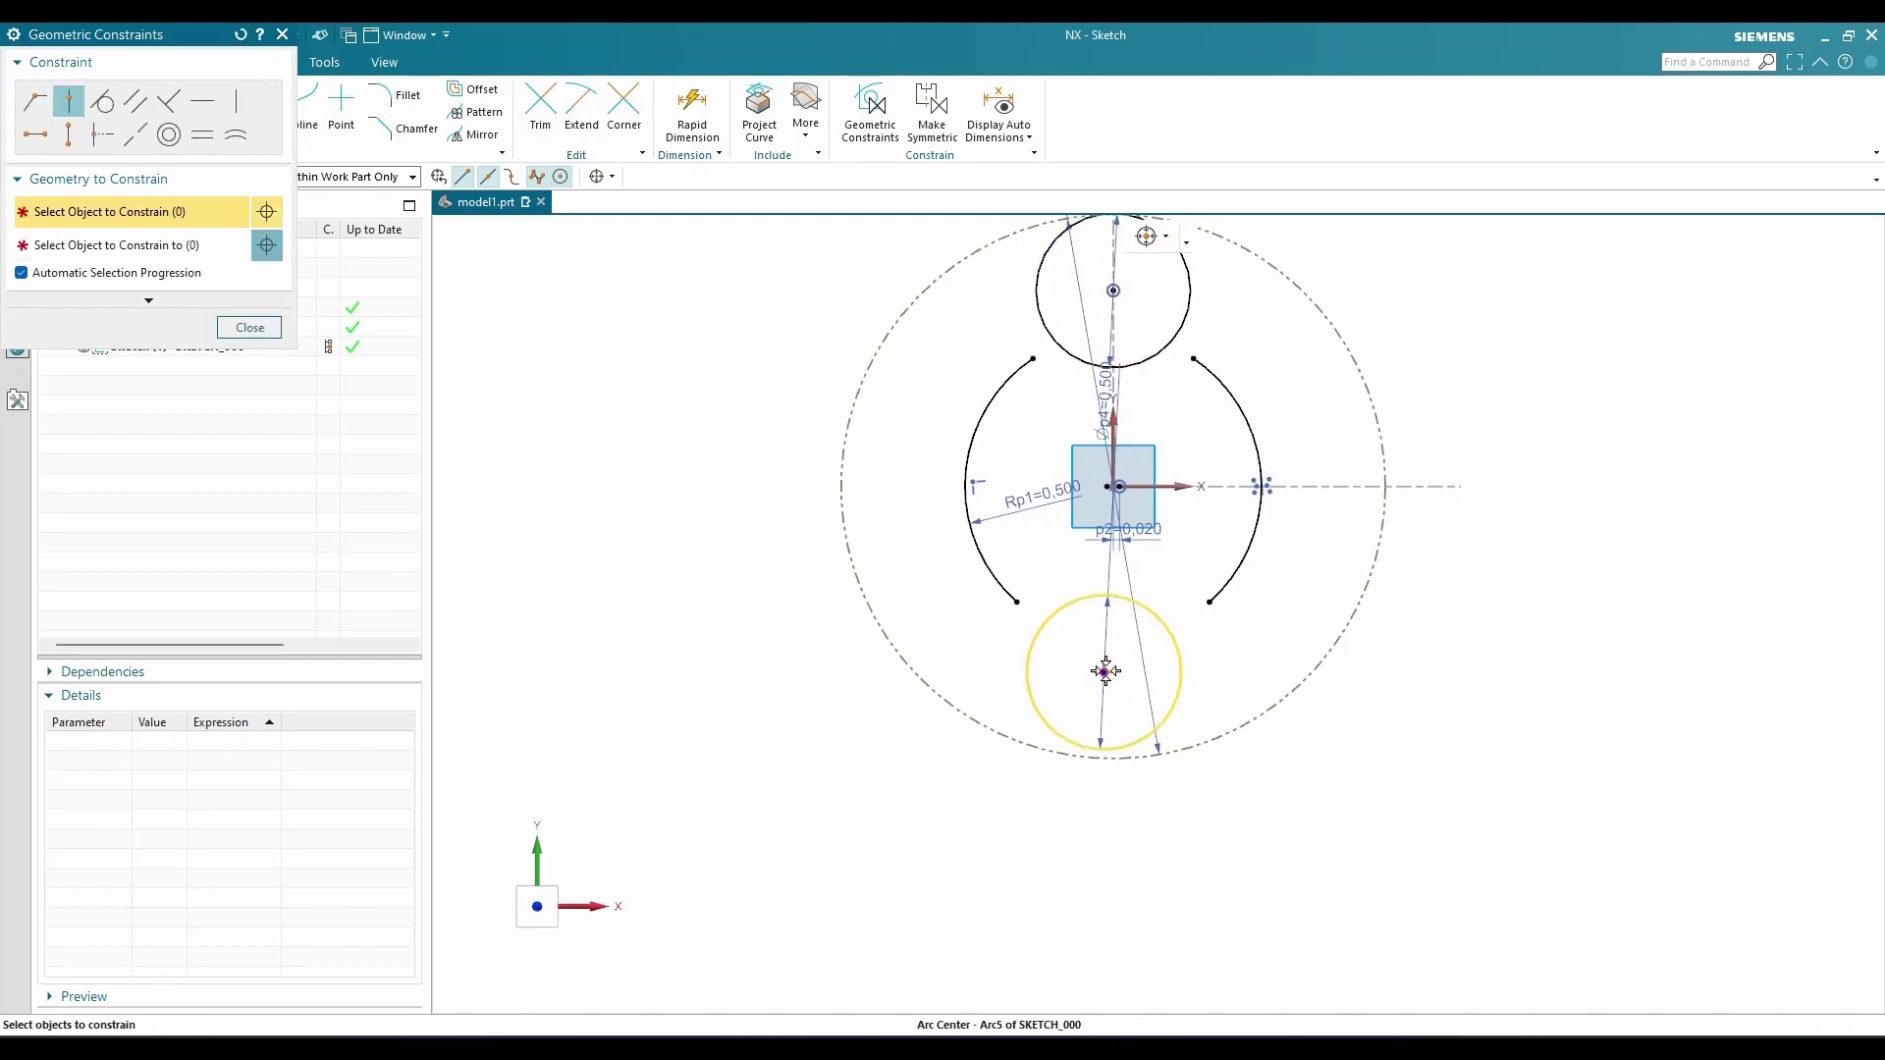
{"action": "left_click", "coordinate": [1104, 672]}
{"action": "left_click", "coordinate": [1110, 432]}
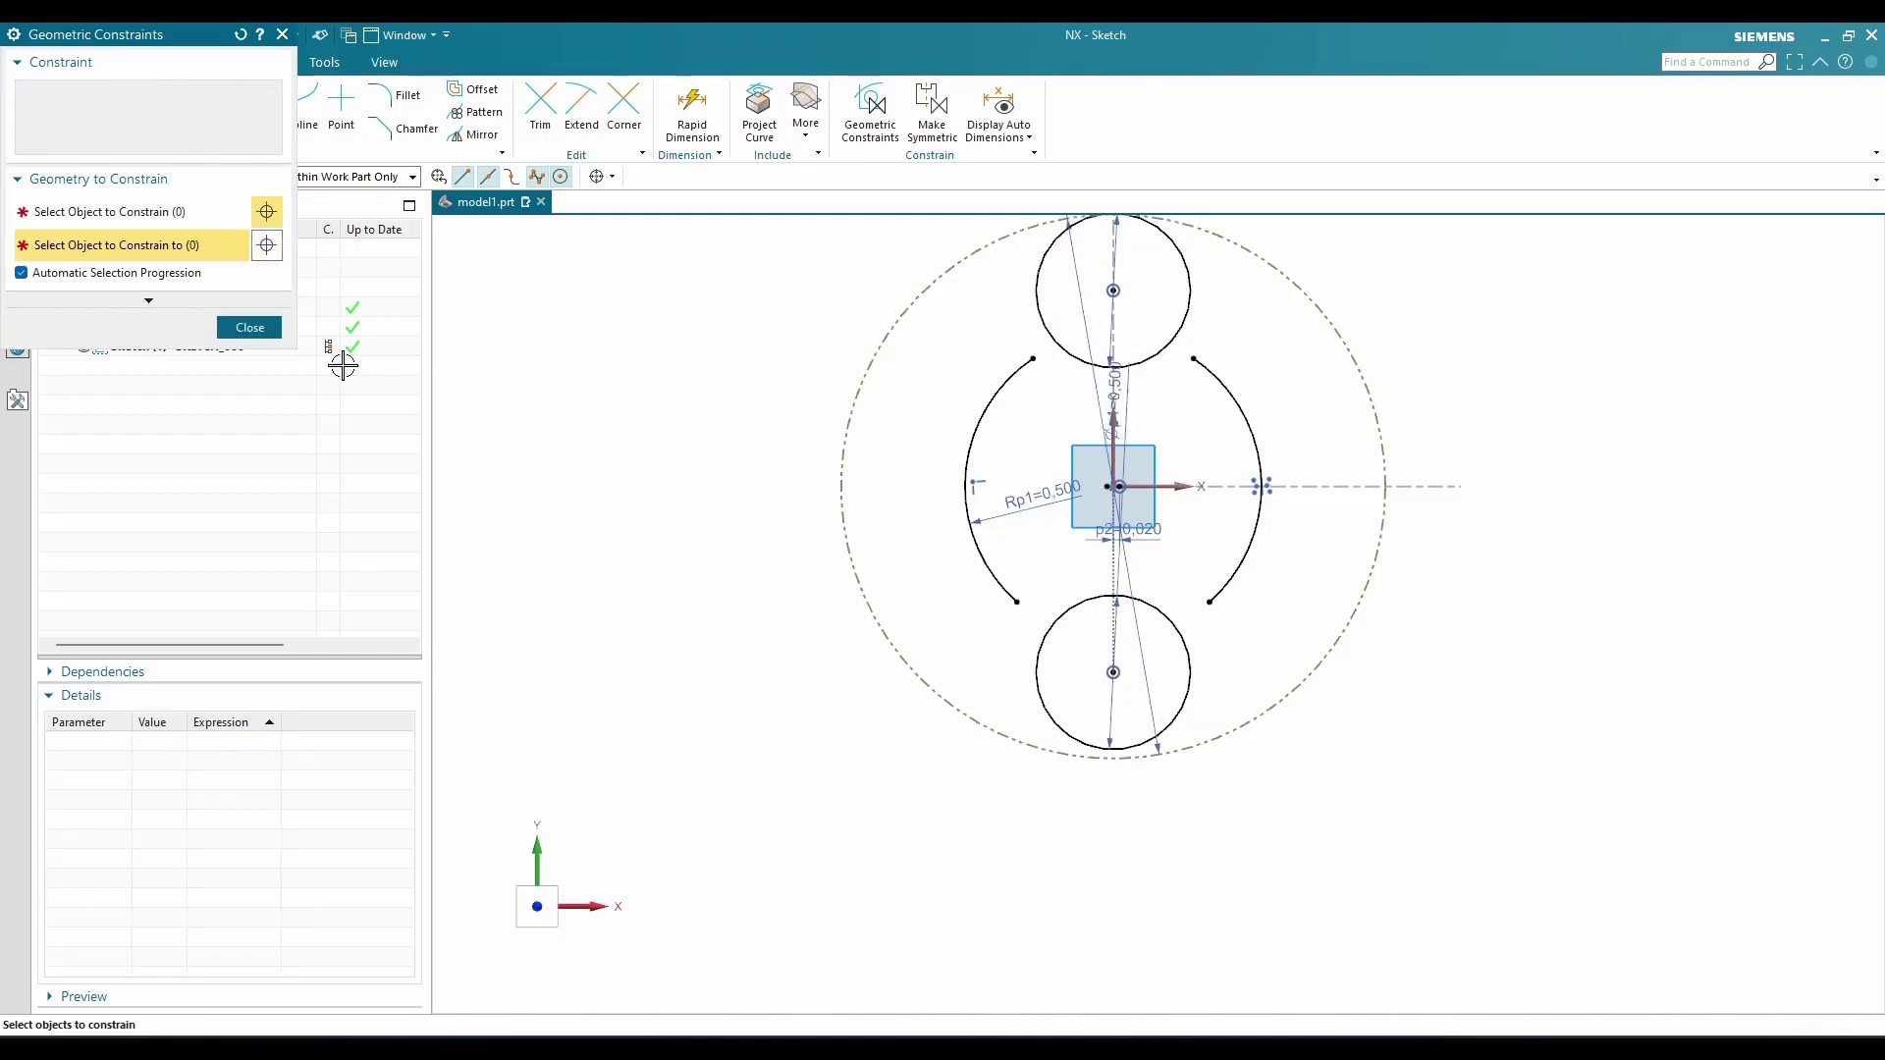
{"action": "left_click", "coordinate": [250, 327]}
Make the upper and lower circles tangent to the 1.762 in reference circle
{"action": "scroll", "coordinate": [1094, 295], "scroll_direction": "up", "scroll_amount": 3}
{"action": "scroll", "coordinate": [1102, 526], "scroll_direction": "down", "scroll_amount": 4}
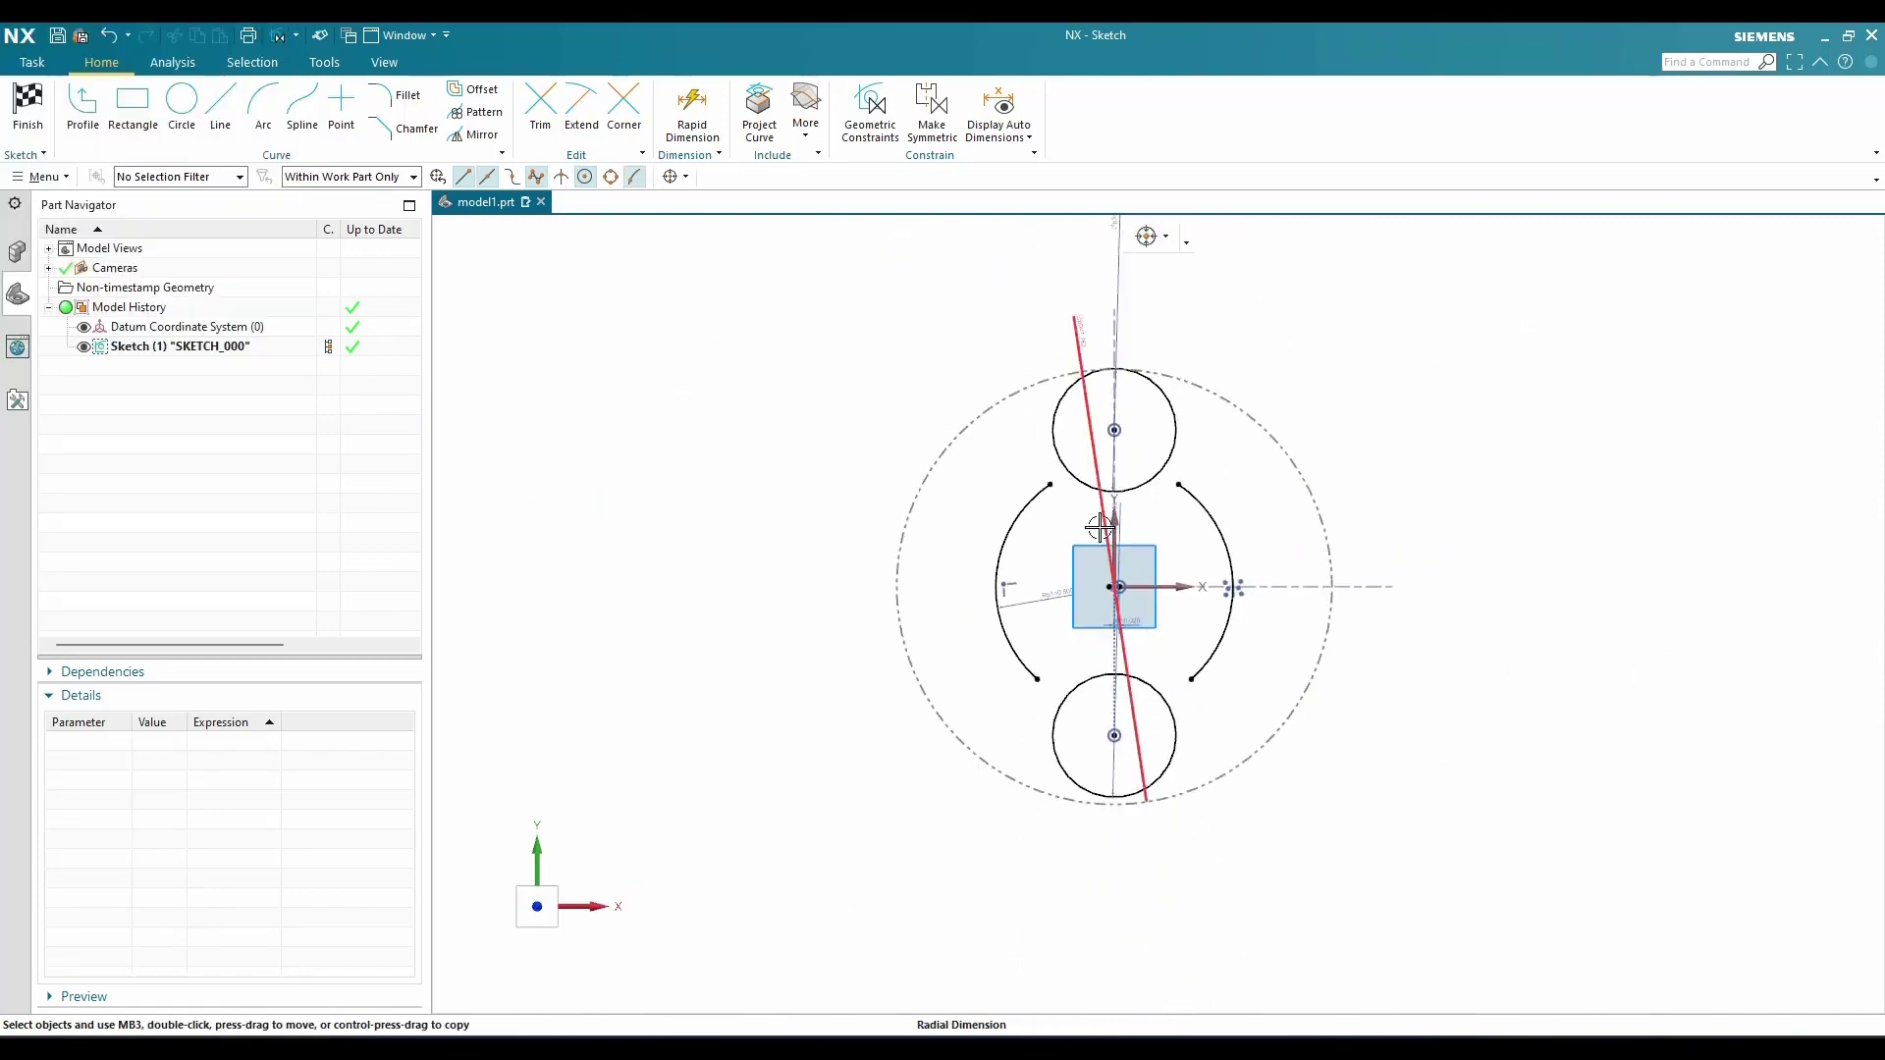
{"action": "scroll", "coordinate": [1099, 374], "scroll_direction": "up", "scroll_amount": 5}
{"action": "left_click_drag", "start_coordinate": [1160, 537], "coordinate": [1160, 568]}
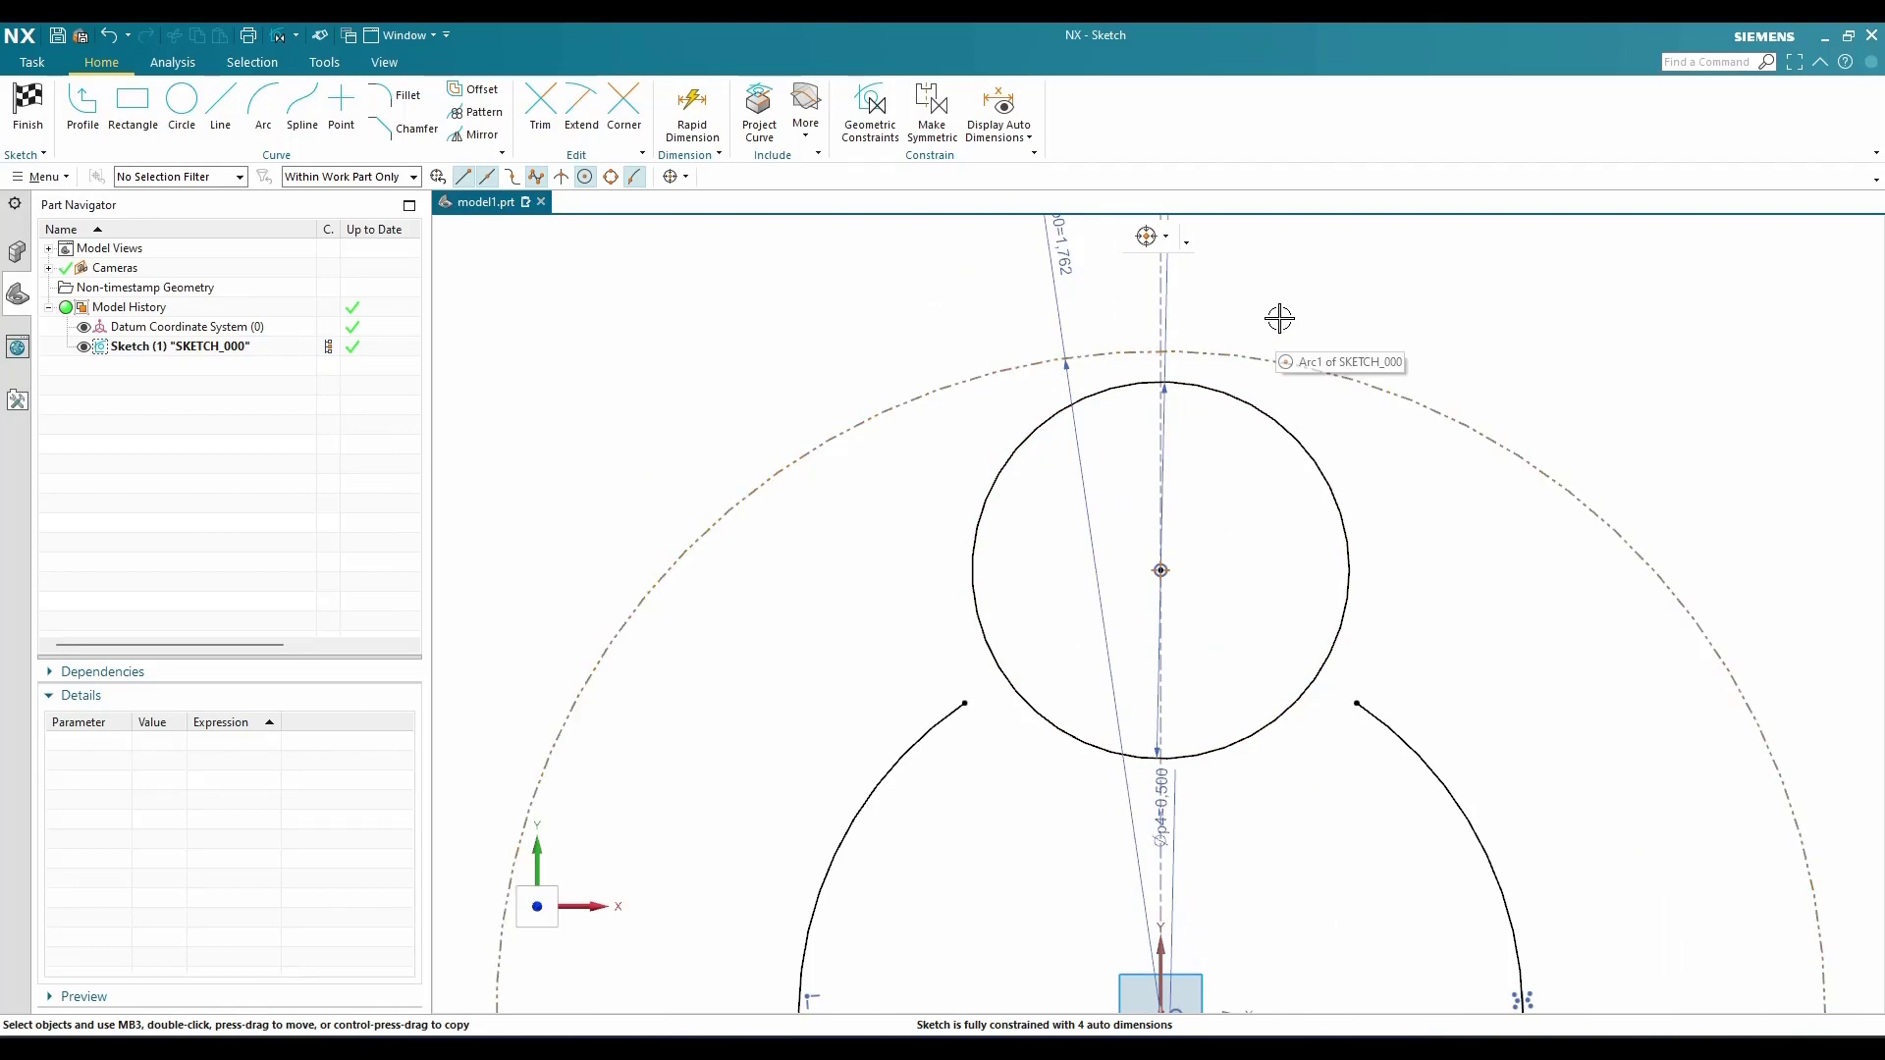
{"action": "key", "text": "c"}
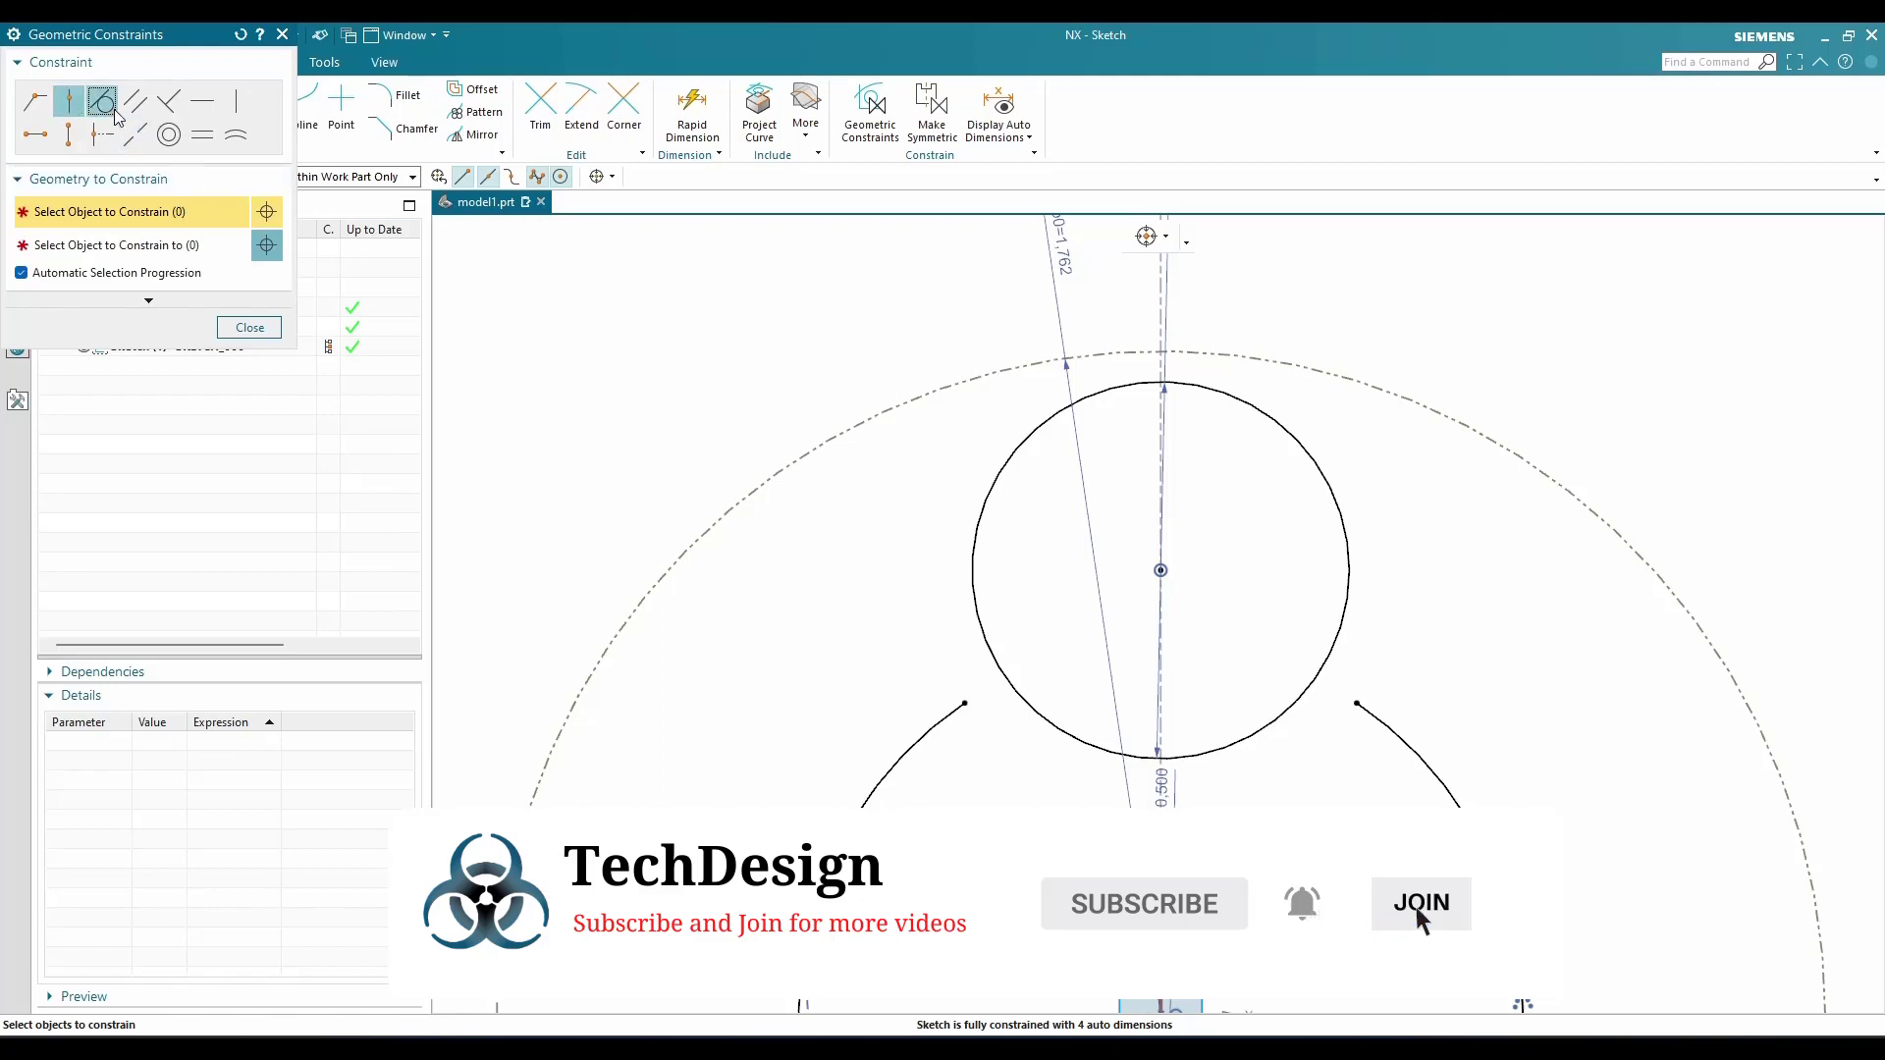
{"action": "left_click", "coordinate": [103, 102]}
{"action": "left_click", "coordinate": [1245, 410]}
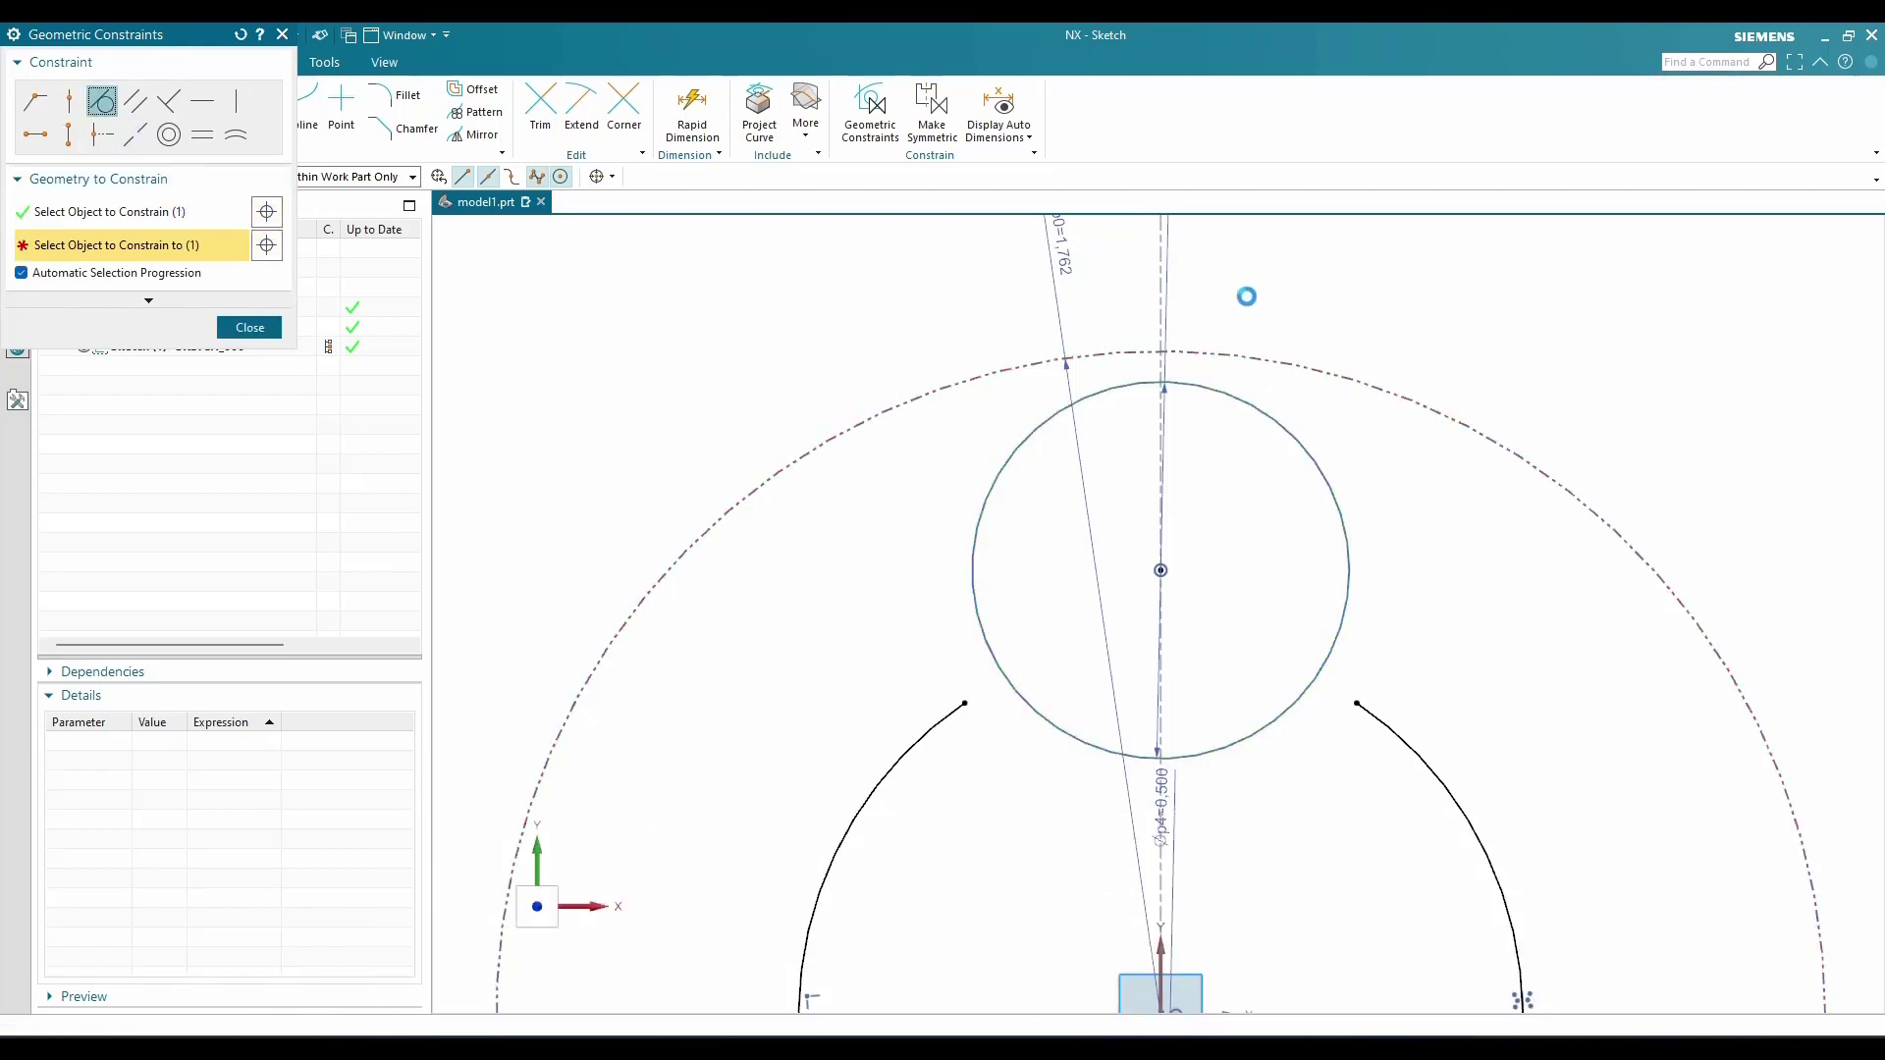
{"action": "scroll", "coordinate": [1245, 297], "scroll_direction": "down", "scroll_amount": 5}
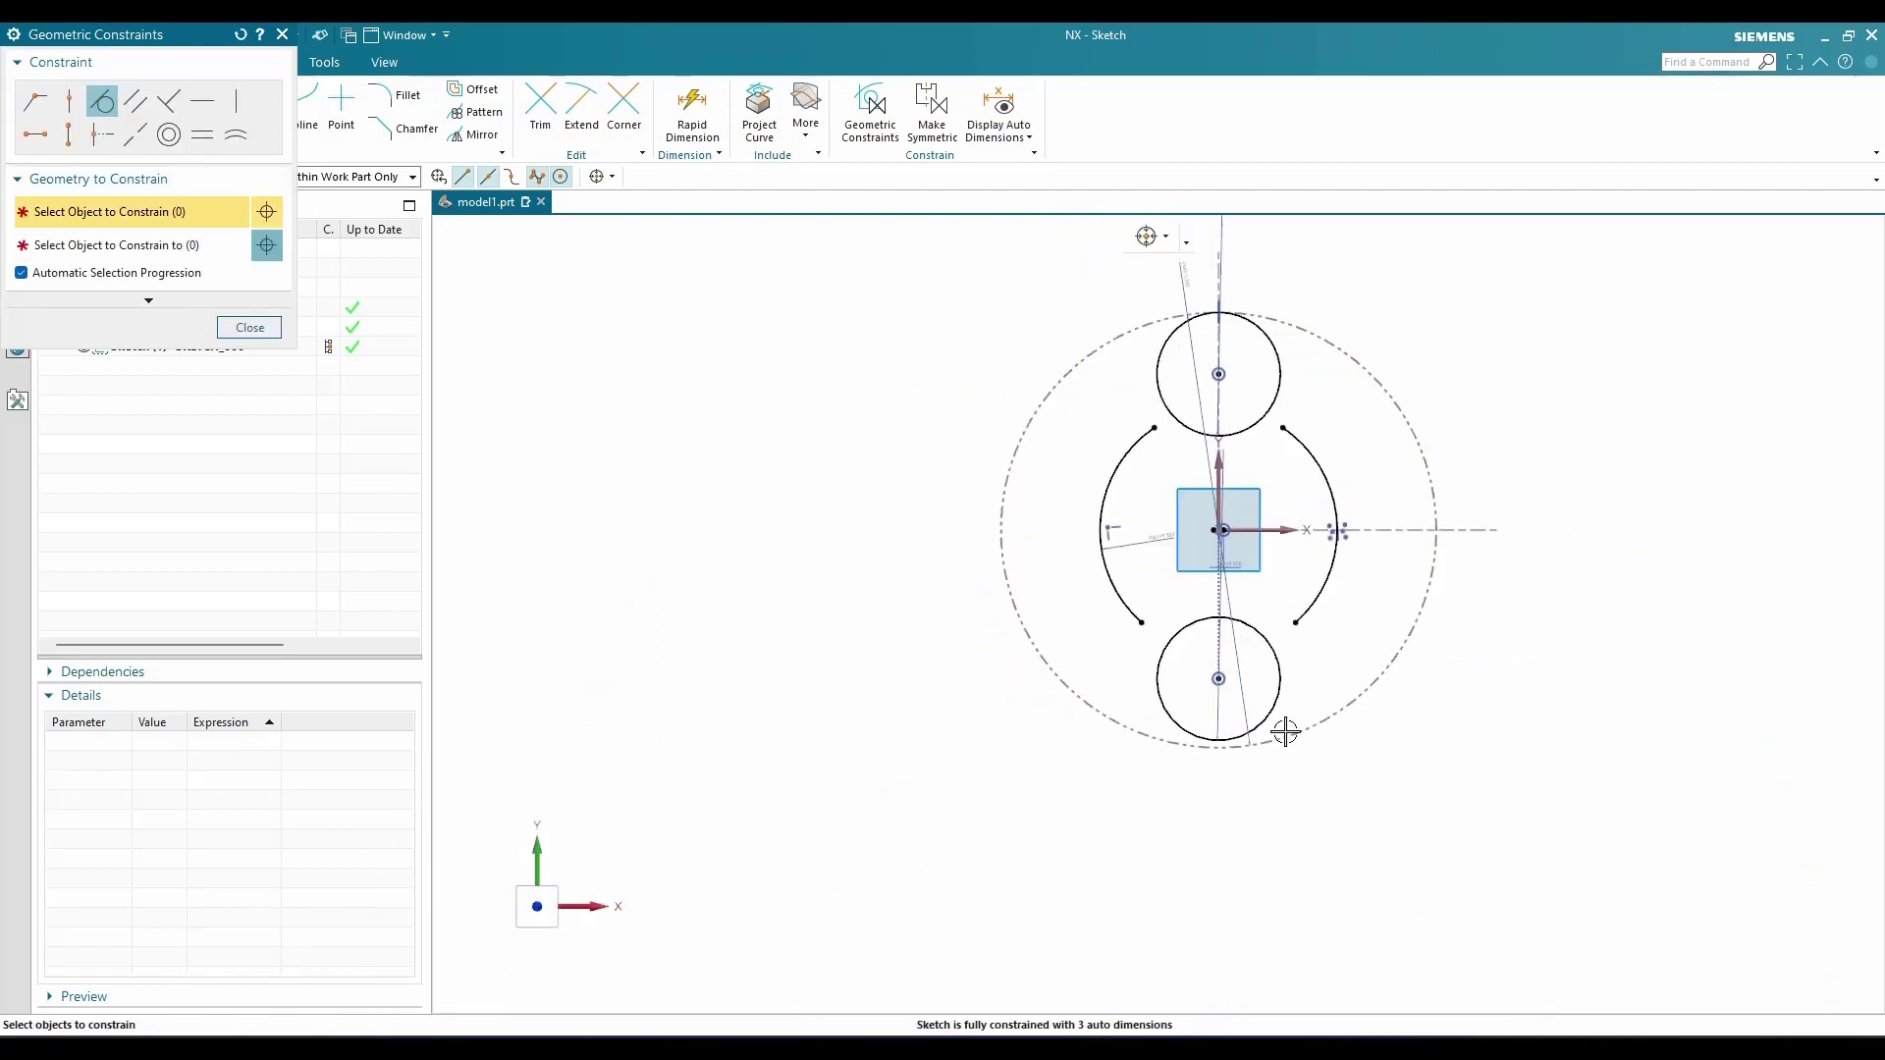
{"action": "scroll", "coordinate": [1285, 731], "scroll_direction": "up", "scroll_amount": 5}
{"action": "left_click", "coordinate": [1173, 643]}
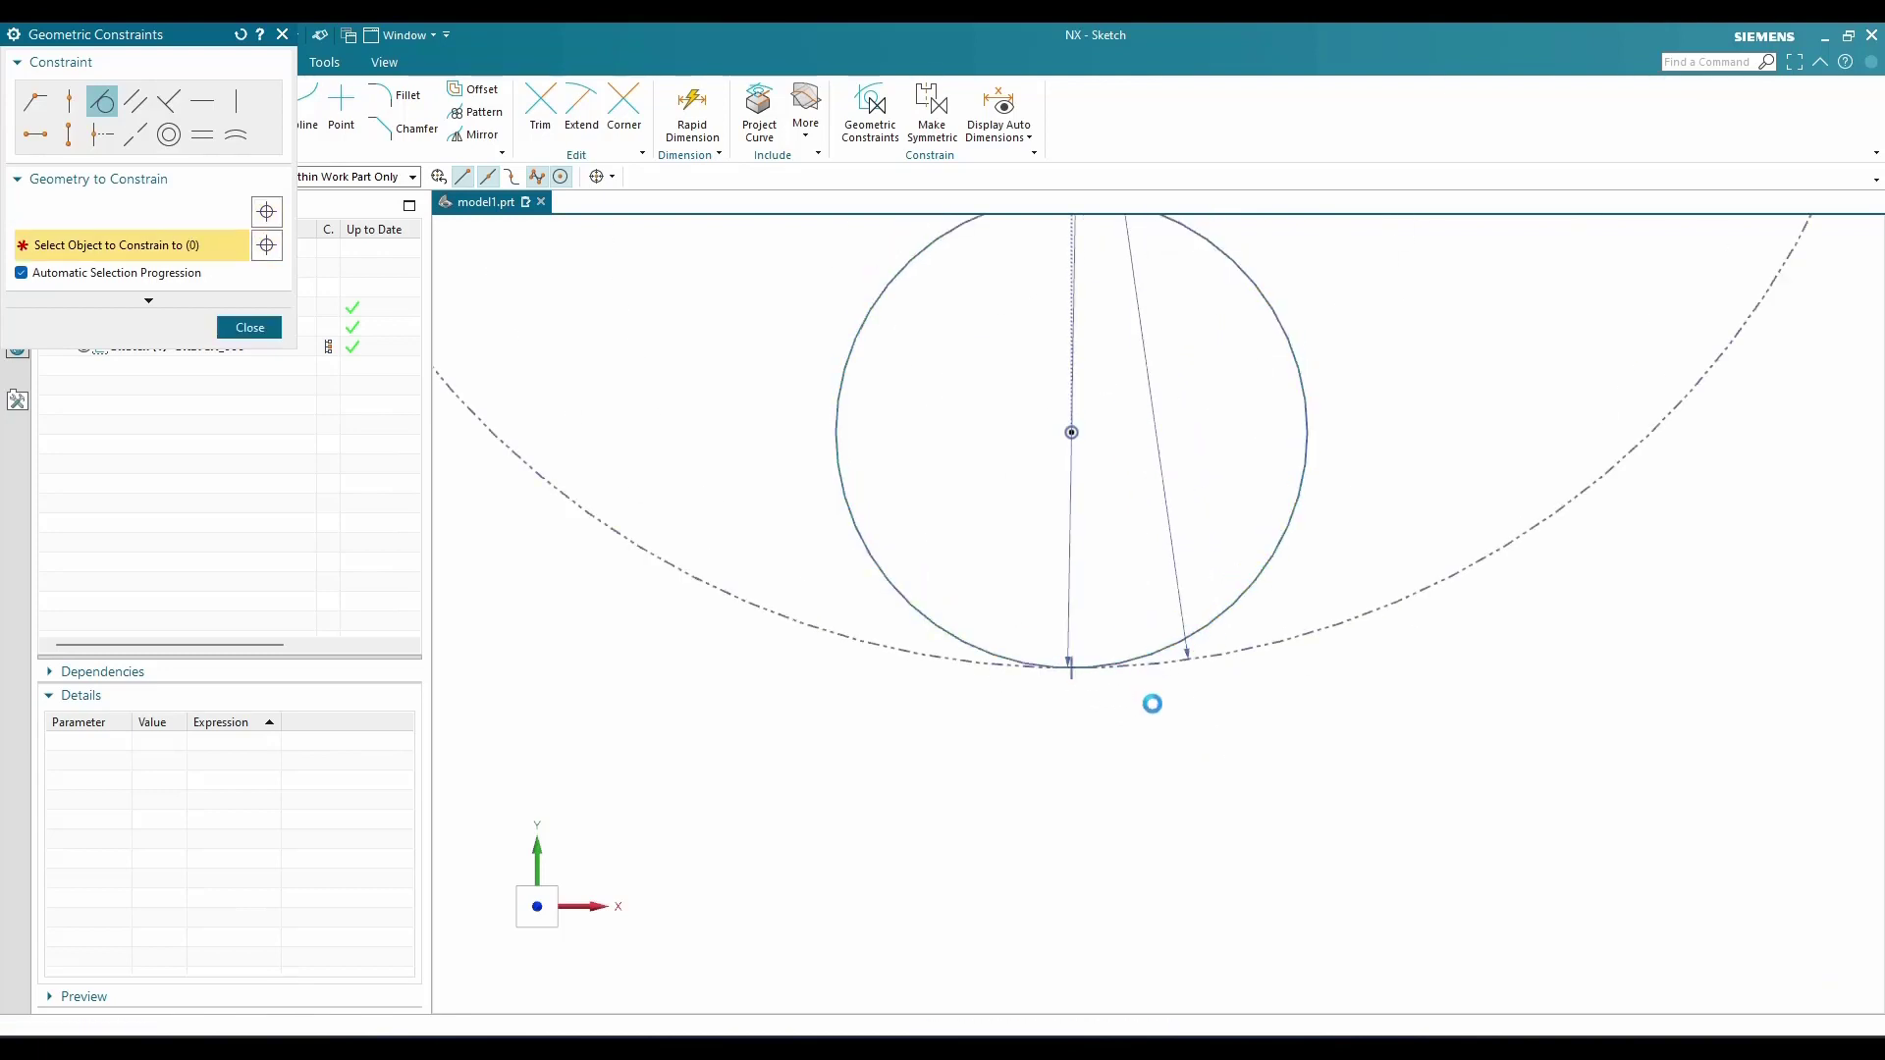
{"action": "left_click", "coordinate": [257, 329]}
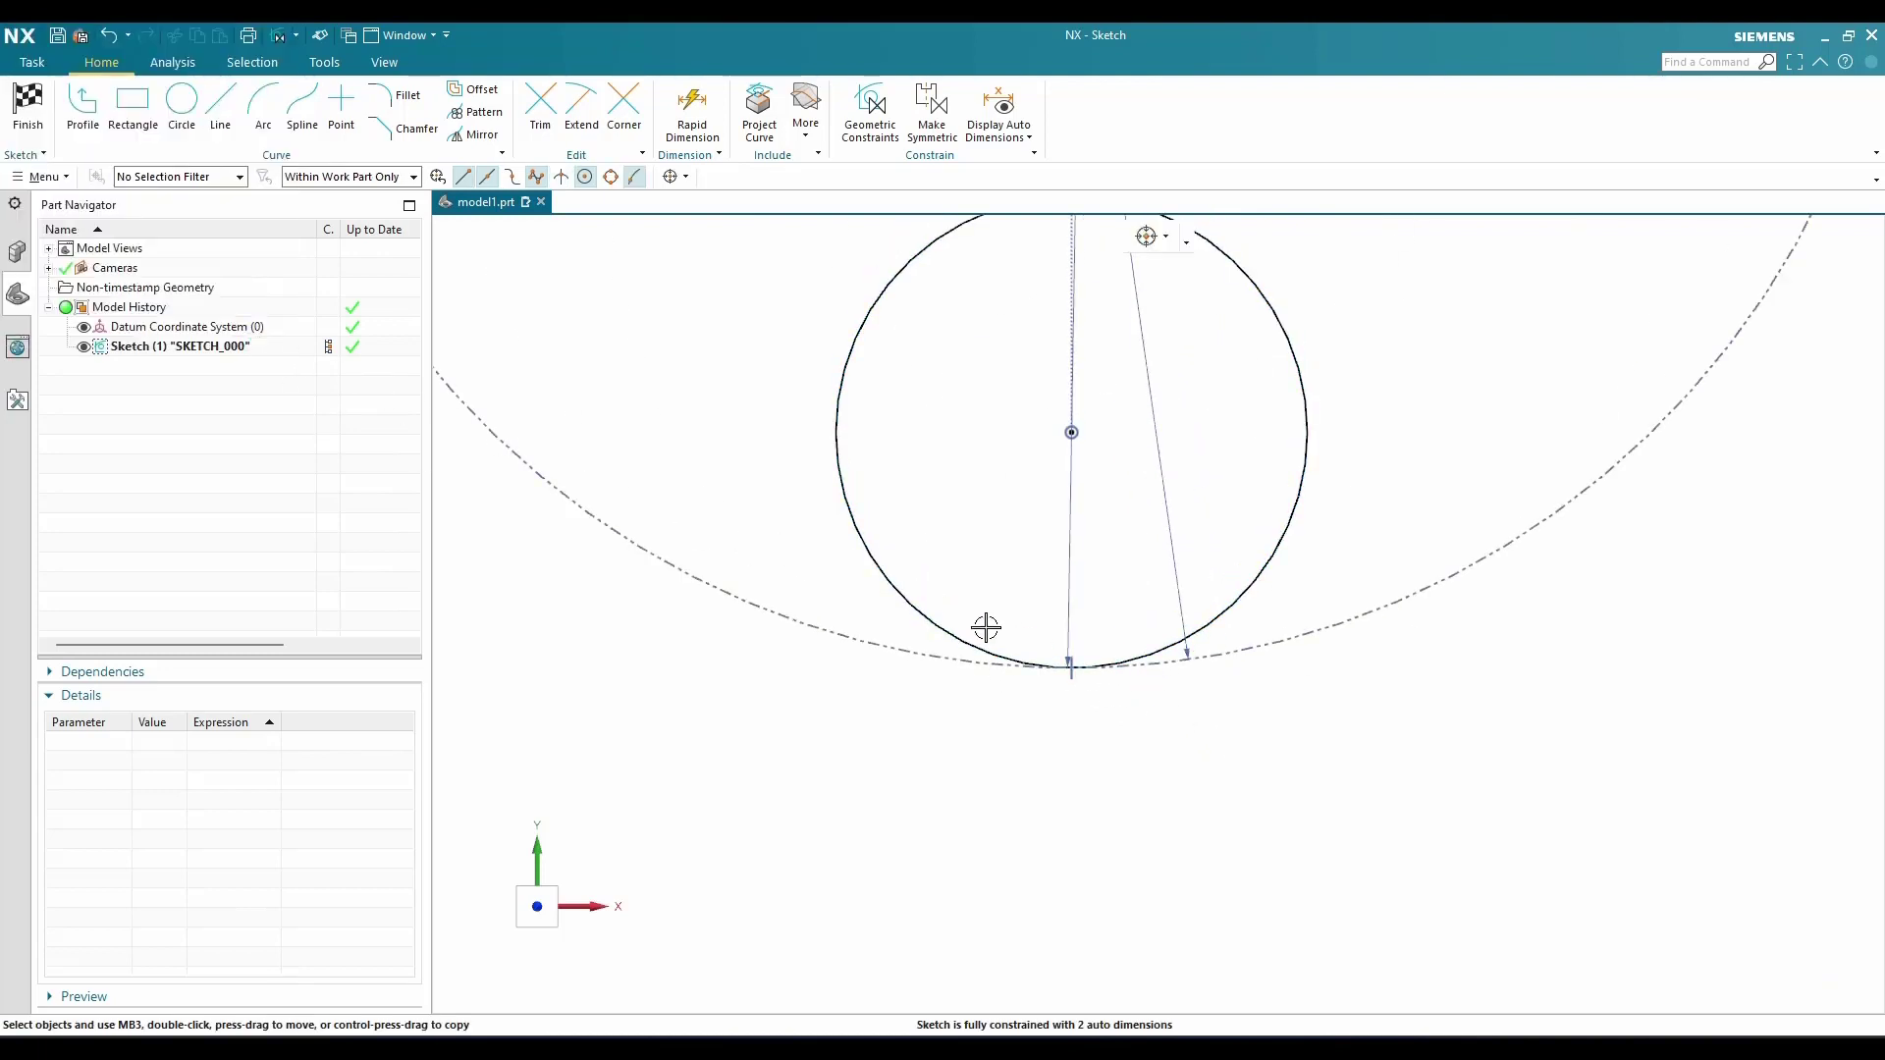
Draw a vertical line from the lower circle's left quadrant up past the lower end of the left arc
{"action": "scroll", "coordinate": [986, 626], "scroll_direction": "down", "scroll_amount": 3}
{"action": "middle_click_drag", "start_coordinate": [870, 468], "coordinate": [925, 615], "text": "shift"}
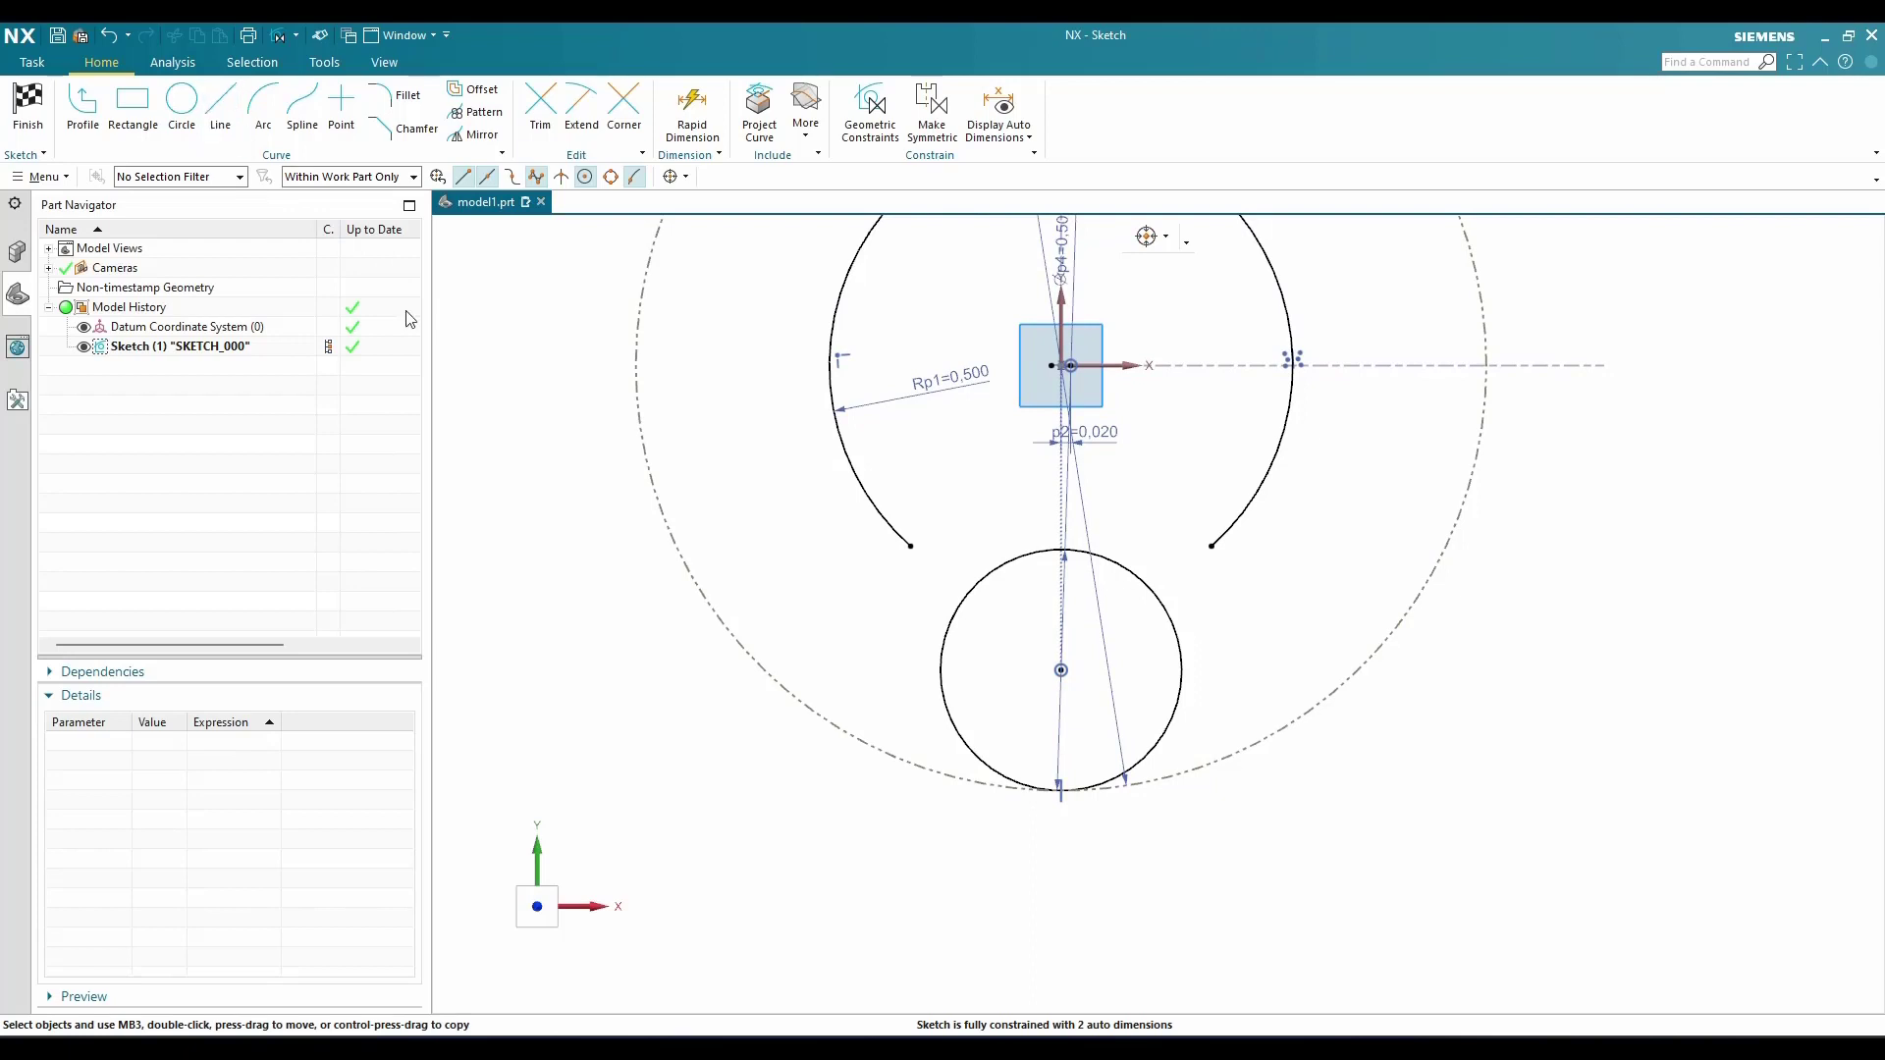
{"action": "key", "text": "l"}
{"action": "left_click", "coordinate": [935, 671]}
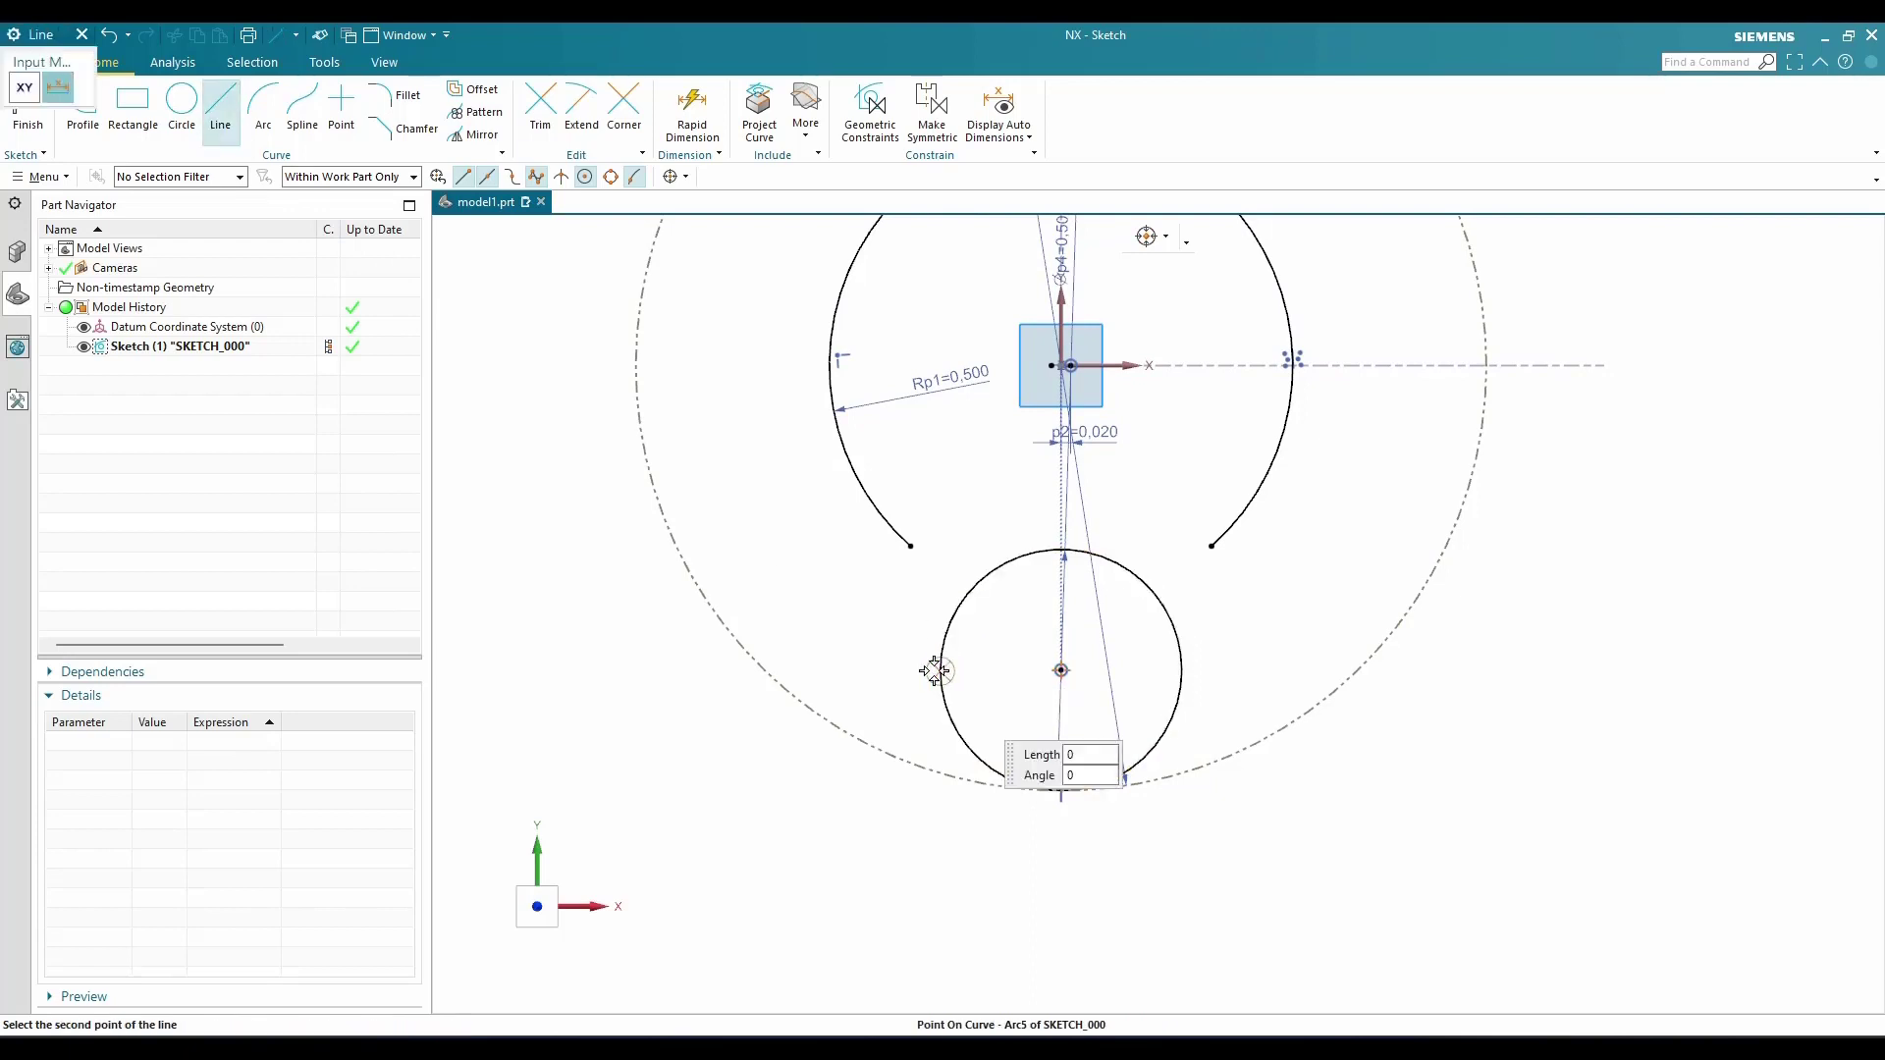
{"action": "left_click", "coordinate": [940, 503]}
{"action": "key", "text": "Escape"}
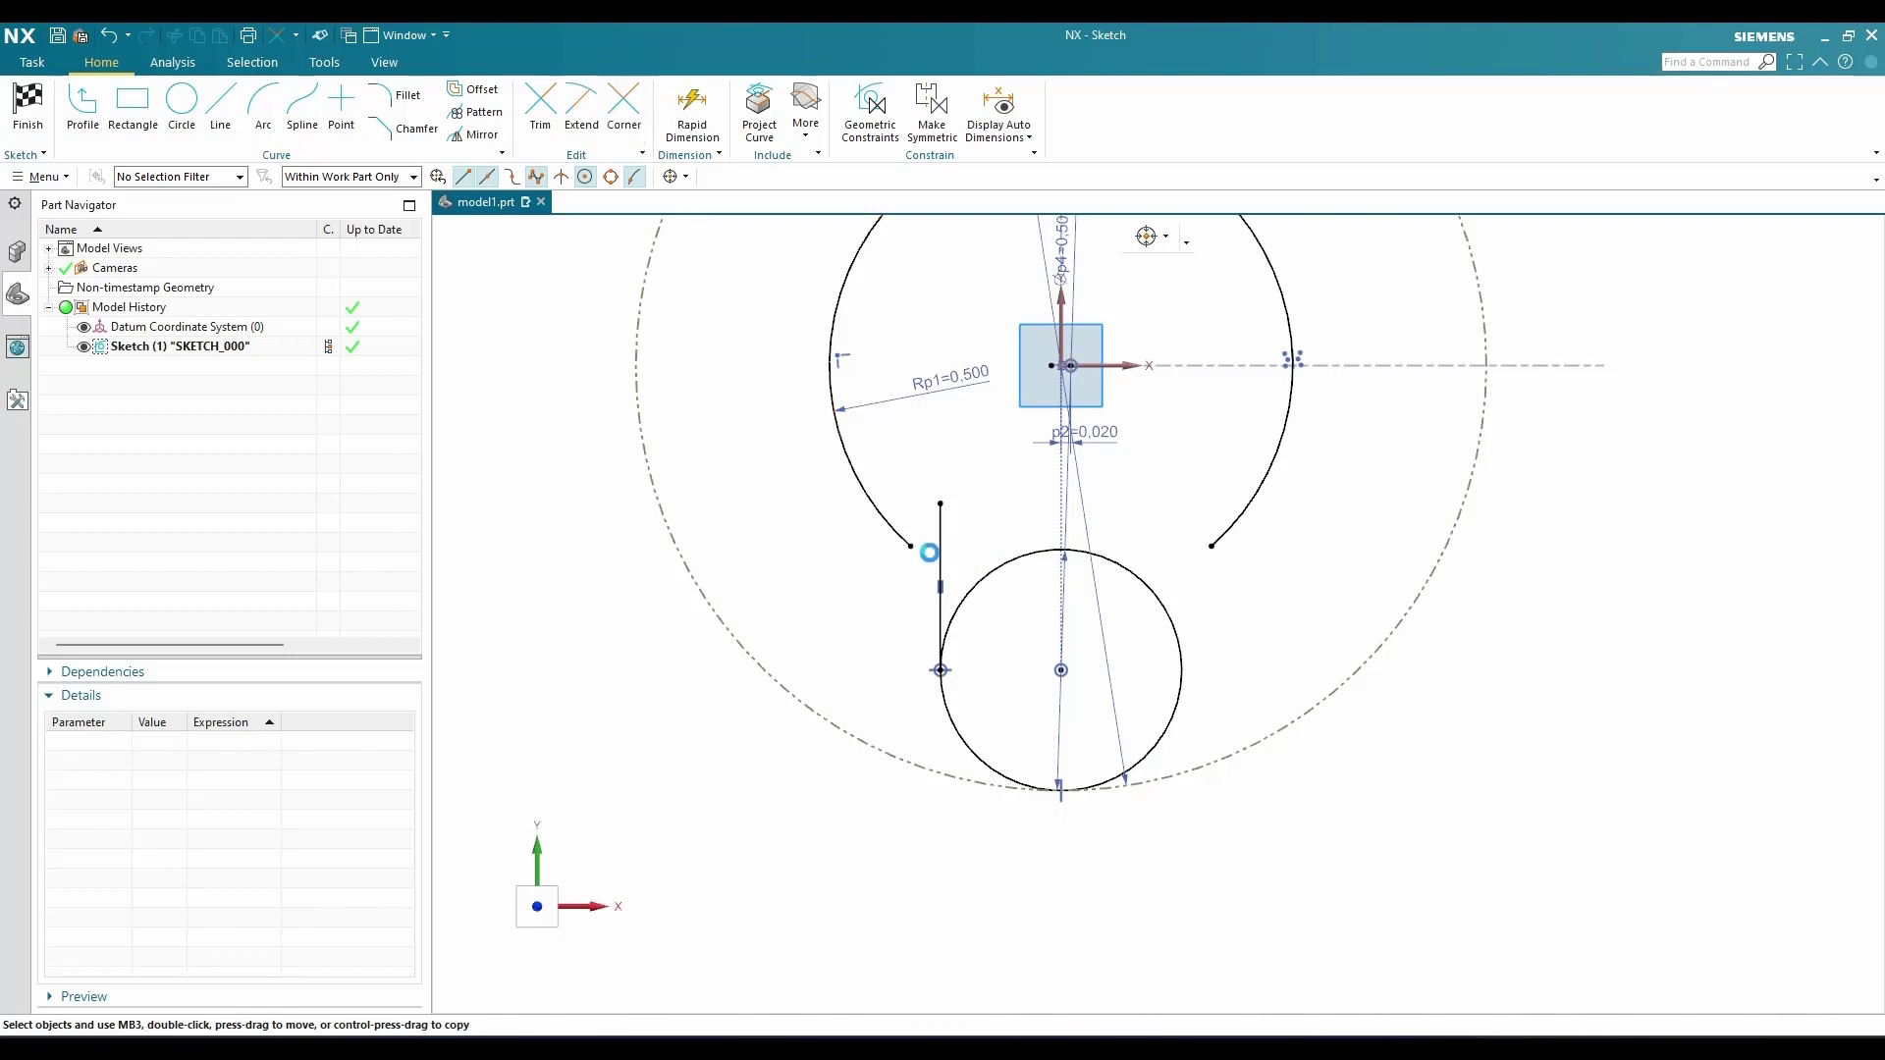
Join the vertical line and the lower end of the left arc into a corner
{"action": "key", "text": "c"}
{"action": "scroll", "coordinate": [921, 570], "scroll_direction": "up", "scroll_amount": 1}
{"action": "left_click", "coordinate": [946, 639]}
{"action": "left_click", "coordinate": [894, 522]}
{"action": "key", "text": "Escape"}
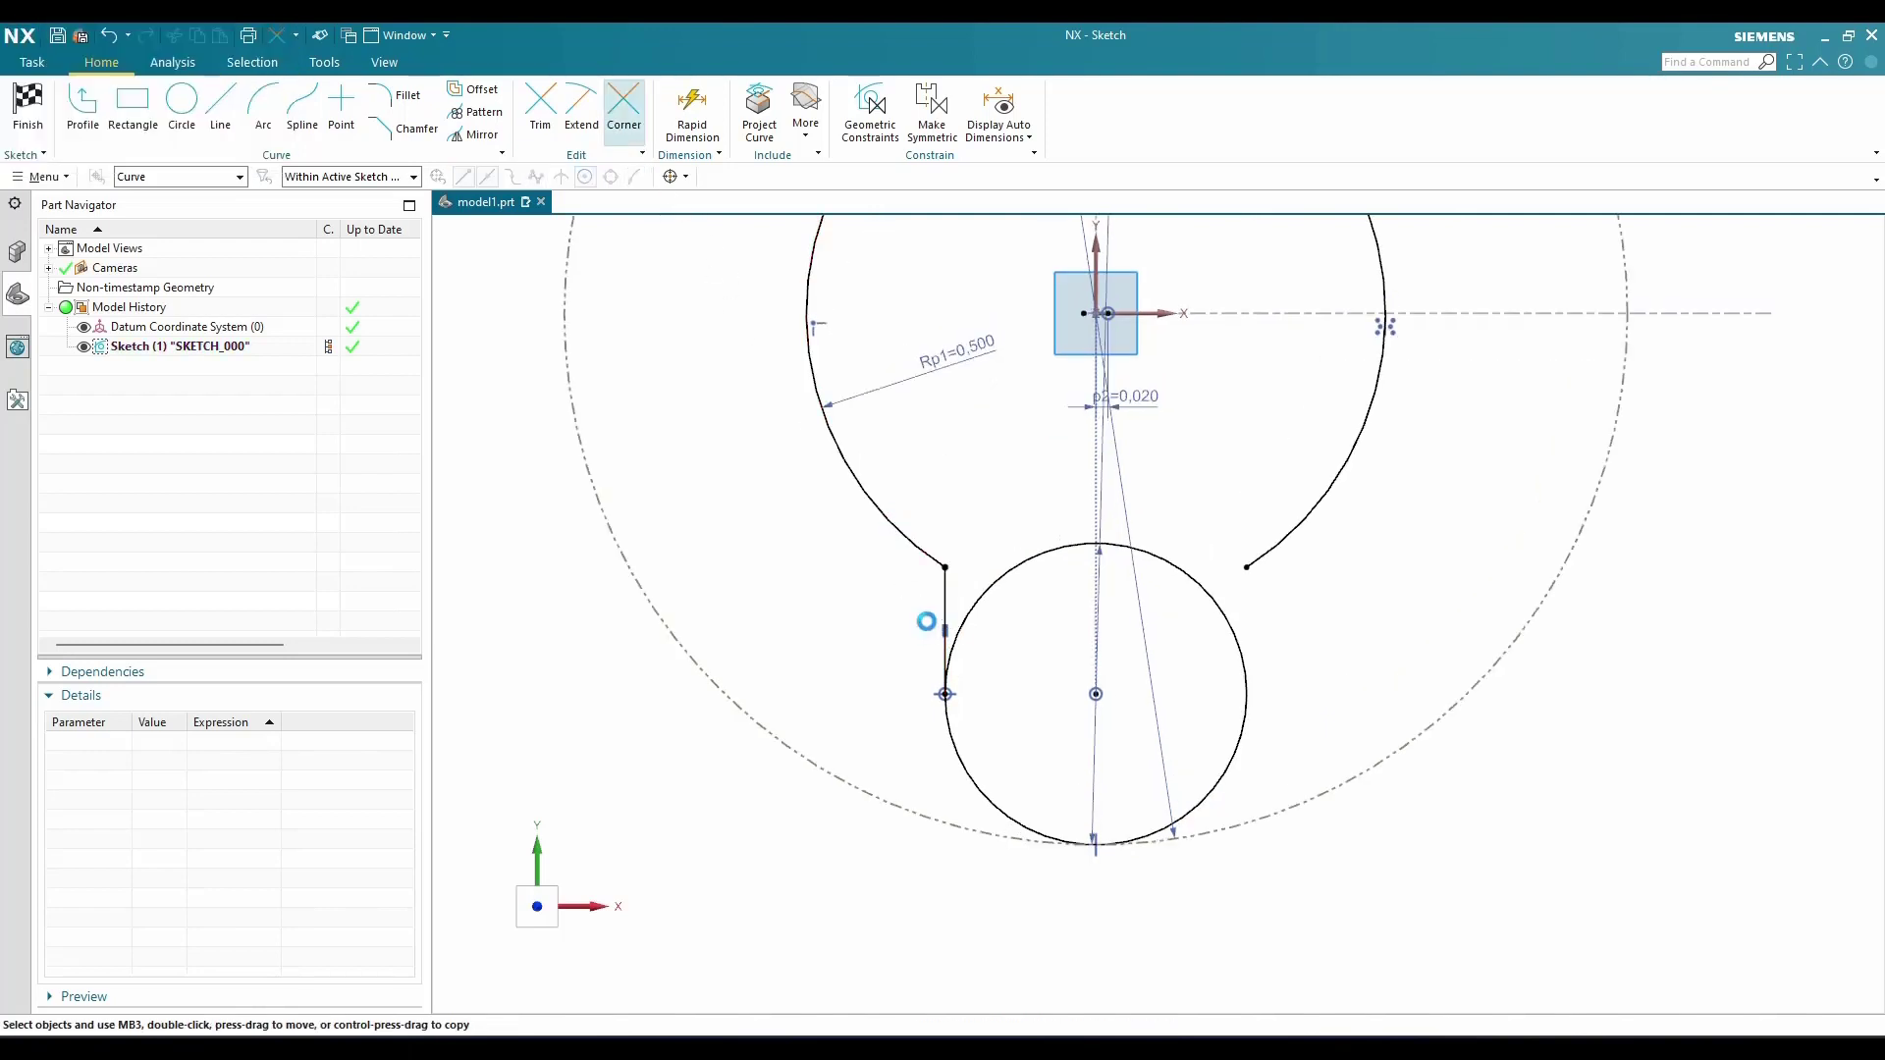
Mirror the vertical line beside the lower circle about the sketch's Y axis
{"action": "scroll", "coordinate": [847, 632], "scroll_direction": "down", "scroll_amount": 3}
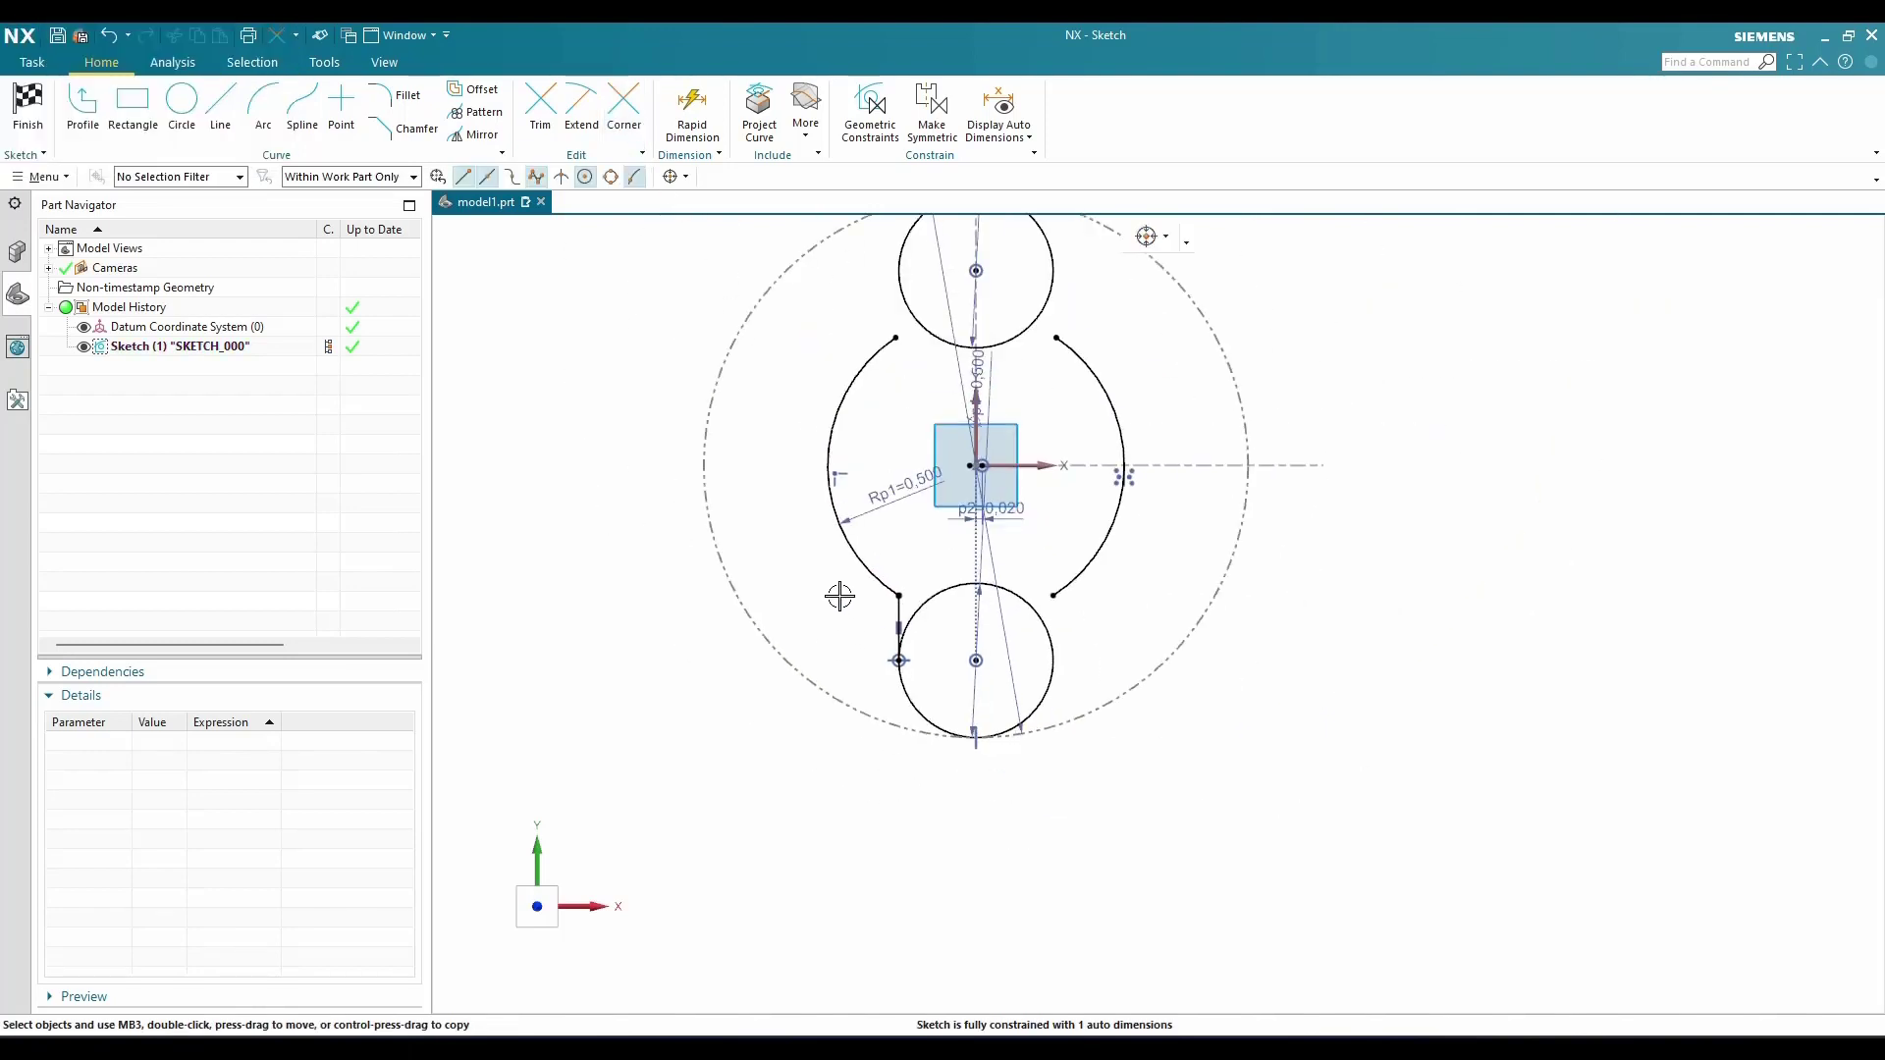
{"action": "scroll", "coordinate": [844, 609], "scroll_direction": "up", "scroll_amount": 4}
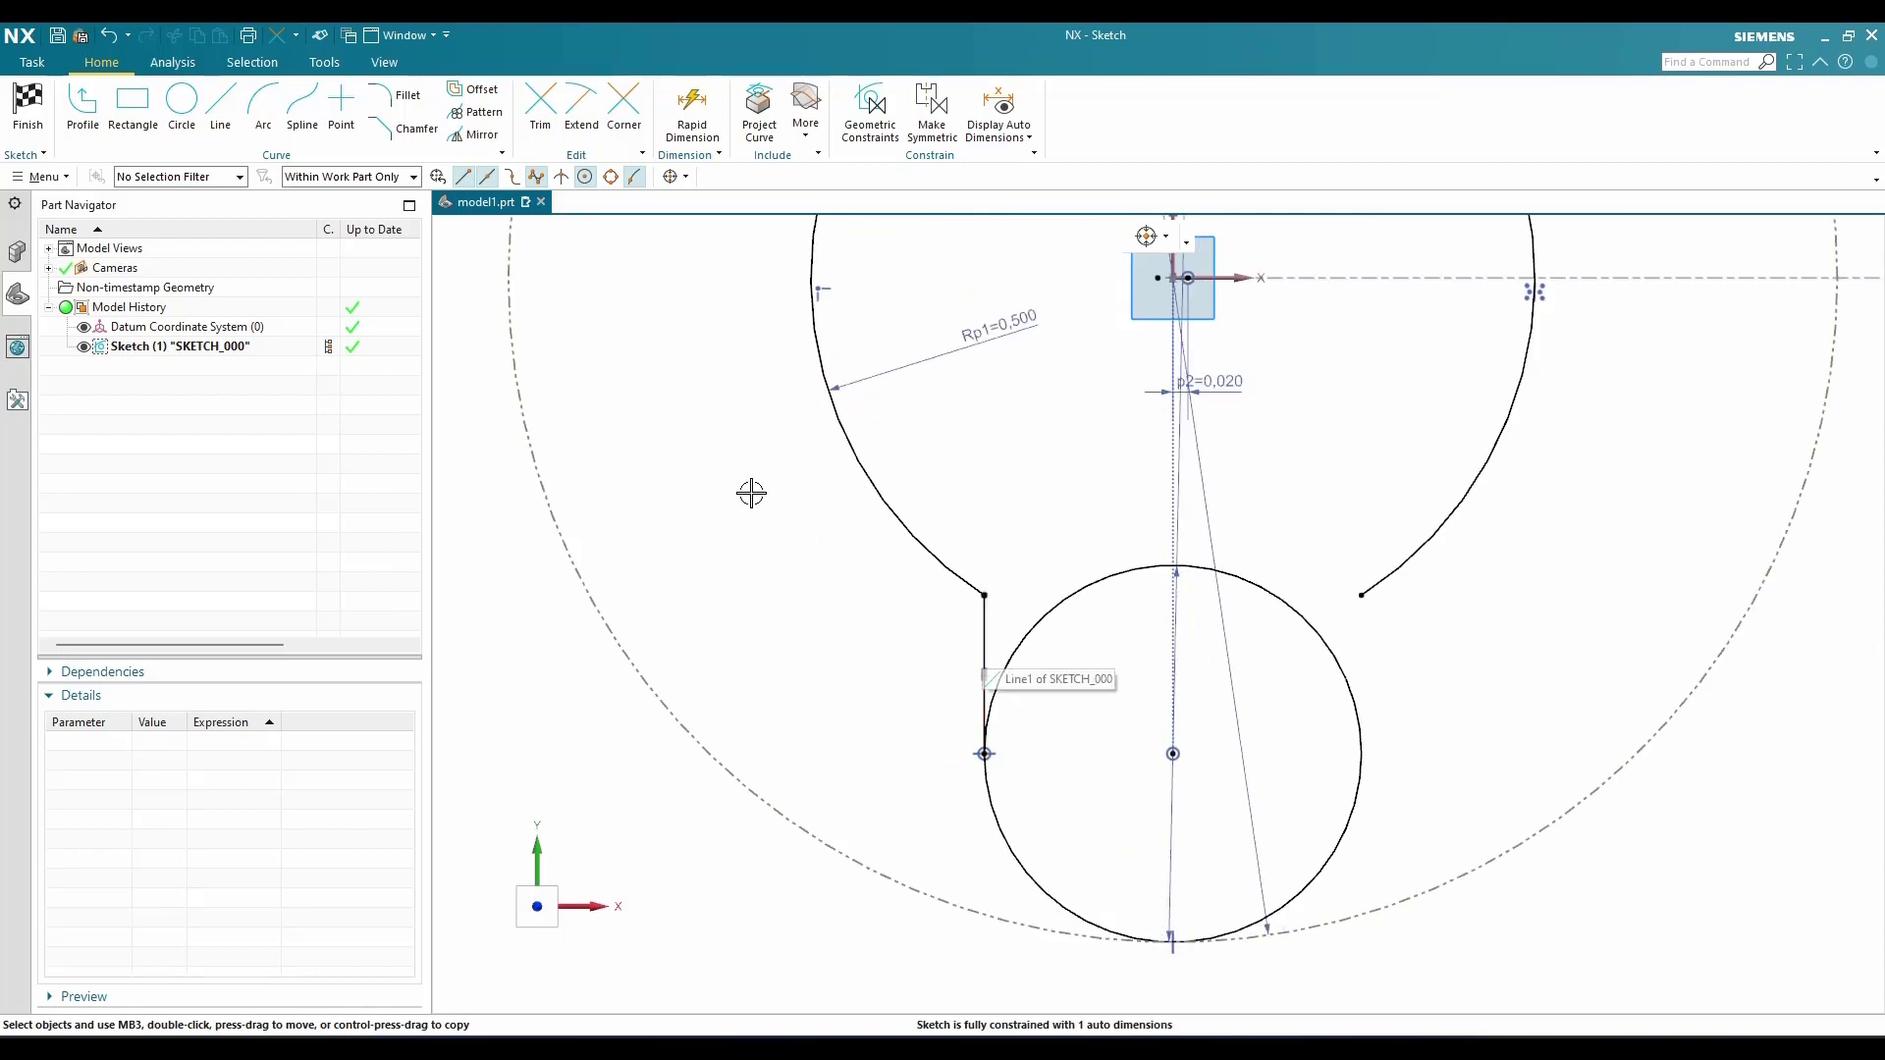
{"action": "left_click", "coordinate": [483, 137]}
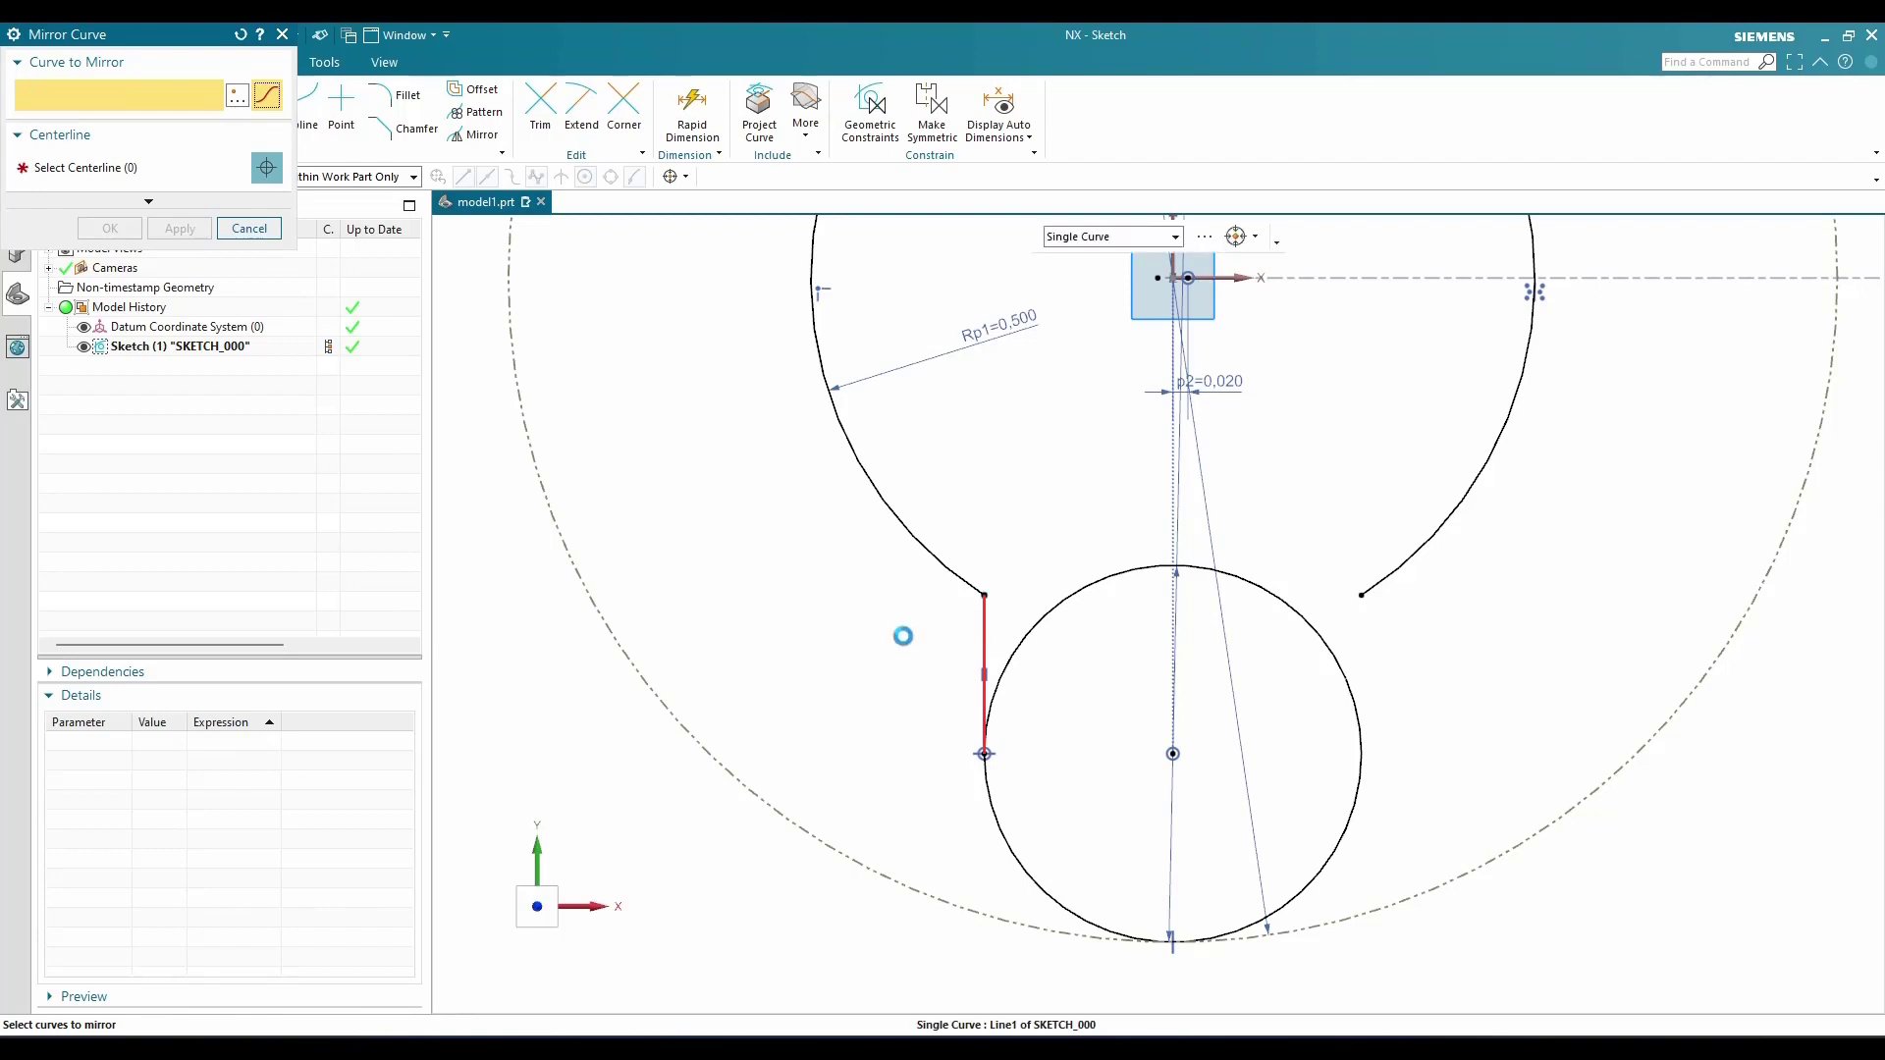
{"action": "left_click", "coordinate": [985, 678]}
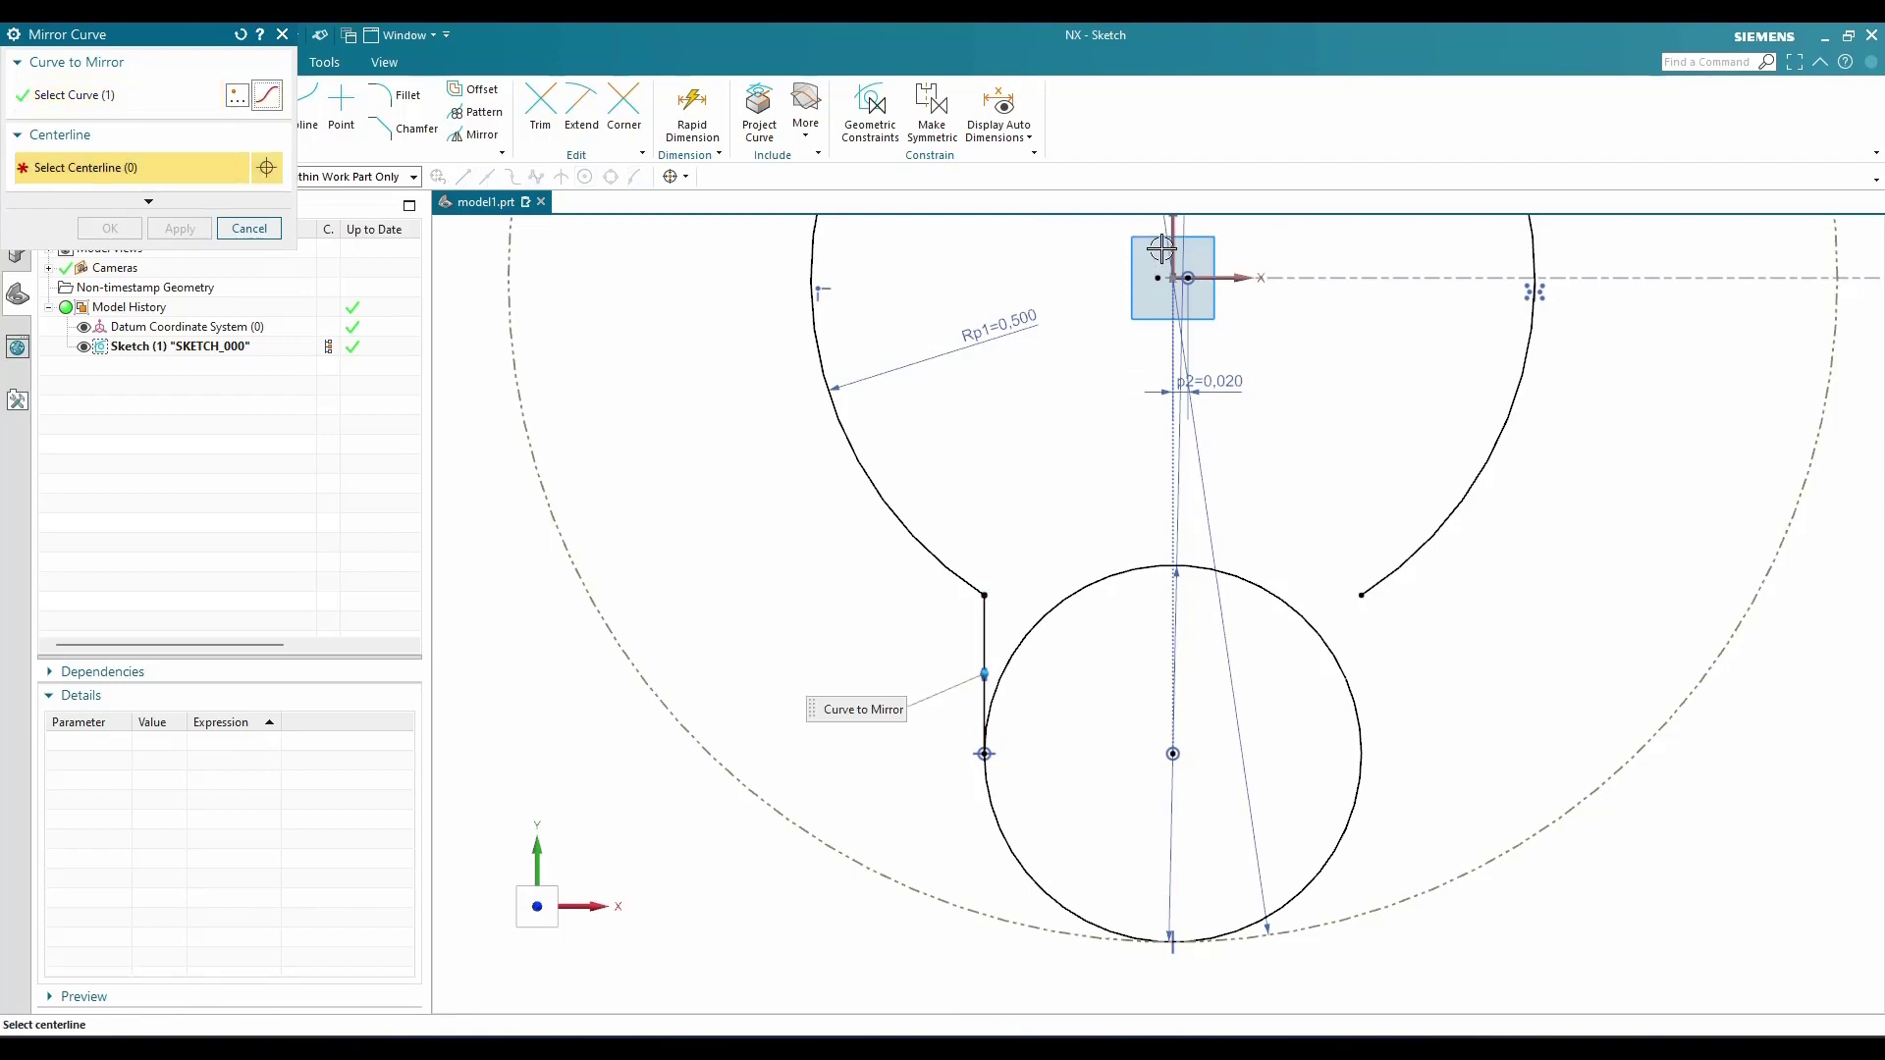
{"action": "left_click", "coordinate": [1167, 242]}
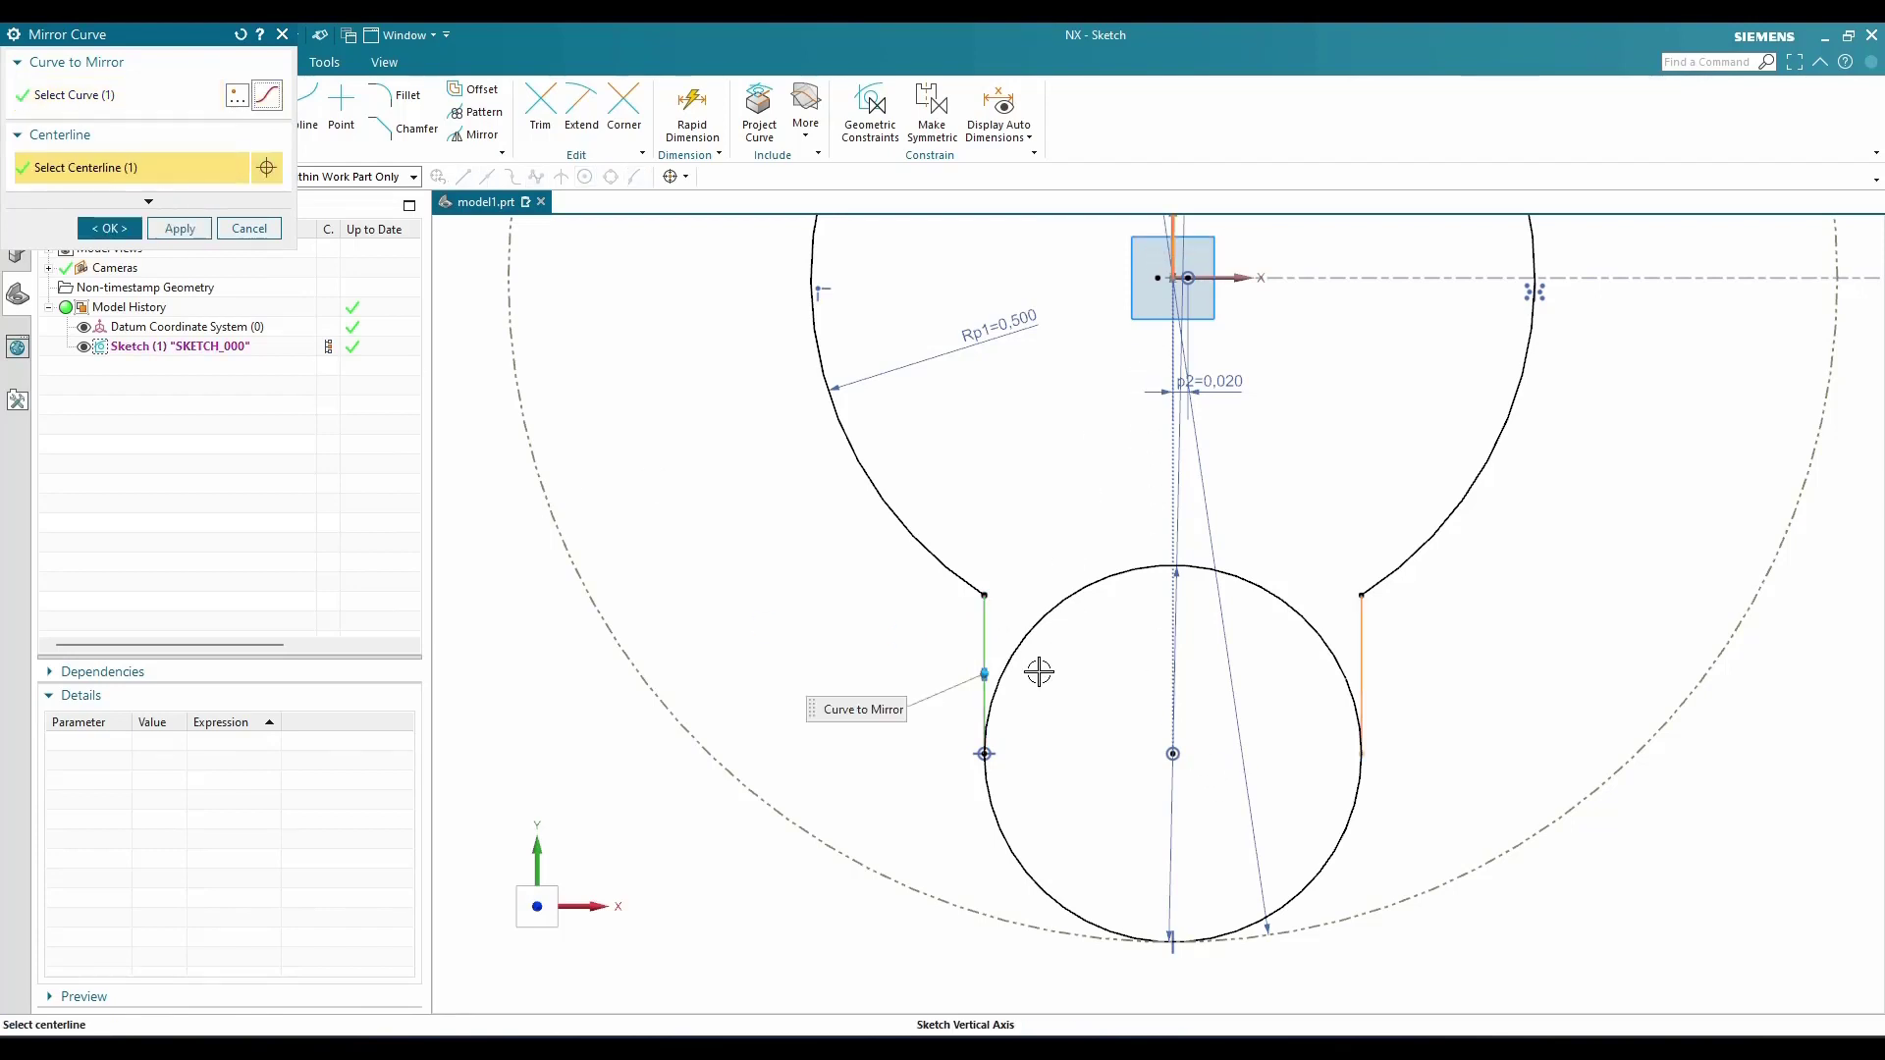
{"action": "left_click", "coordinate": [168, 233]}
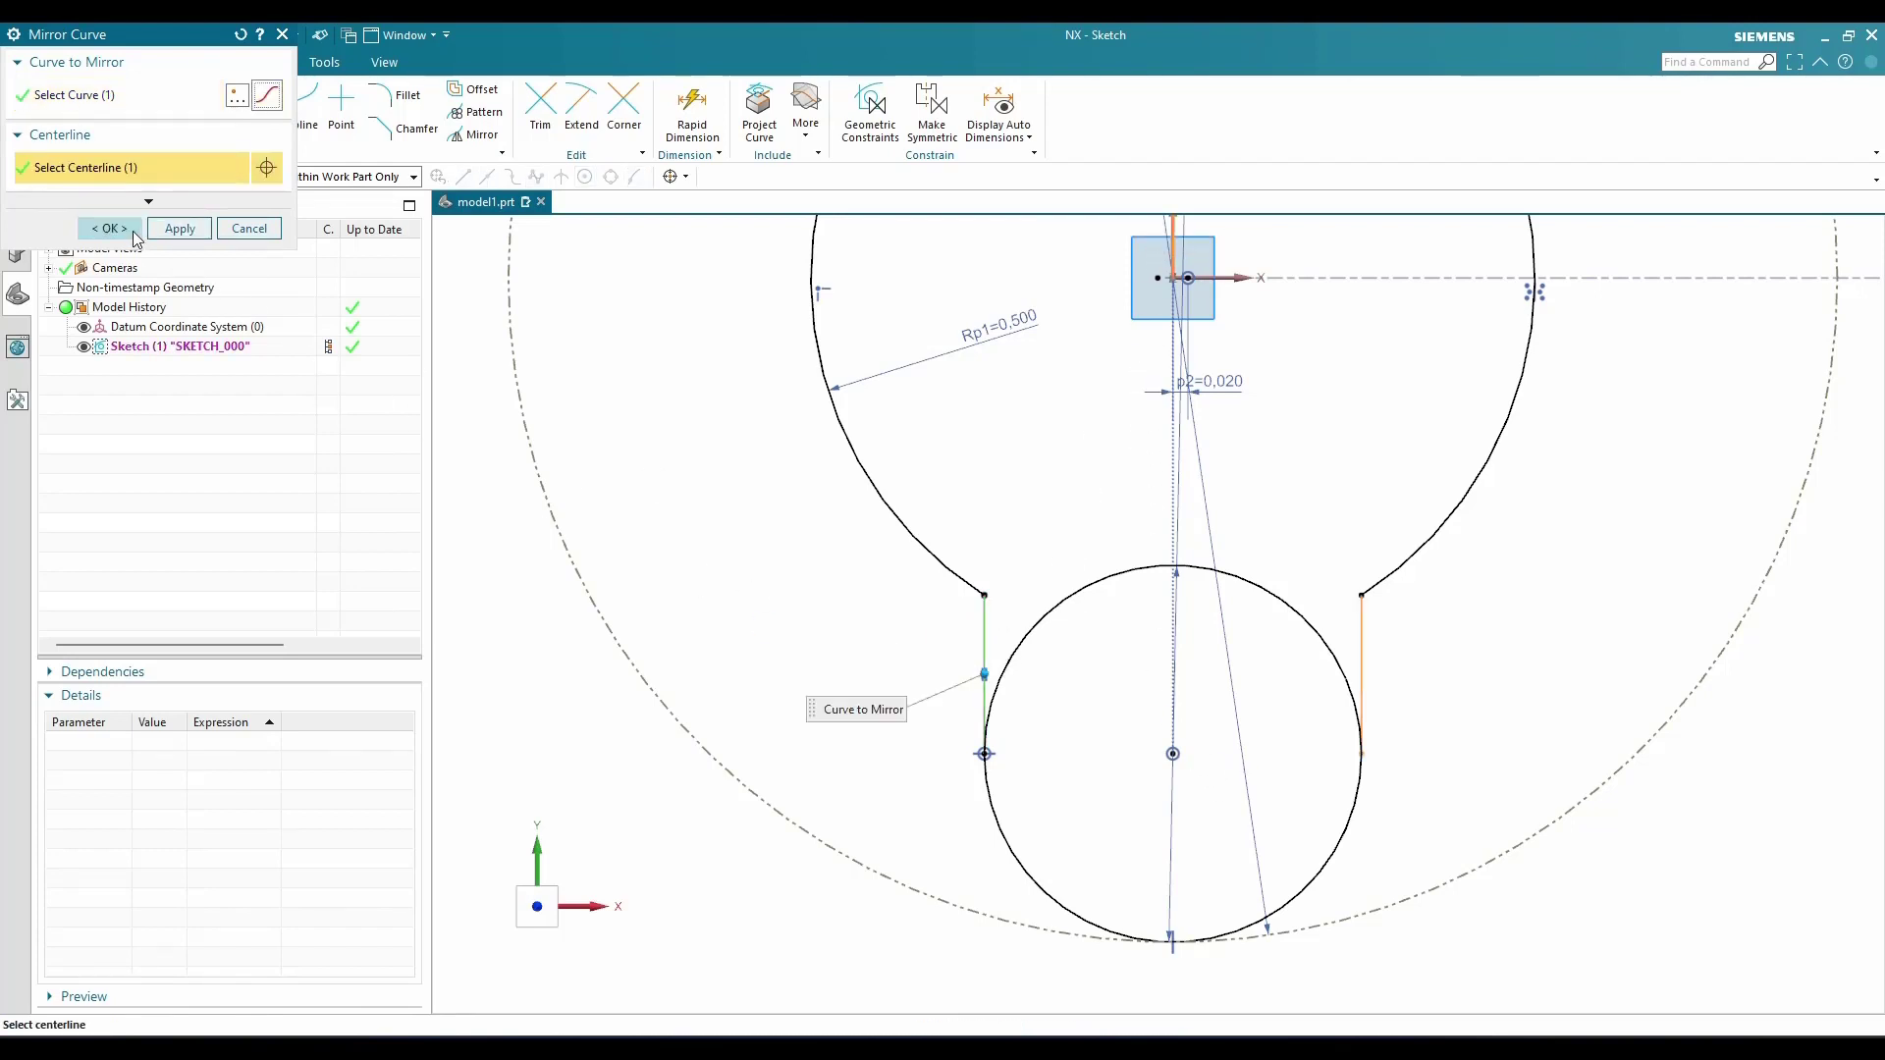
Mirror both vertical lines beside the lower circle about the sketch's X axis
{"action": "left_click", "coordinate": [1346, 669]}
{"action": "scroll", "coordinate": [1115, 795], "scroll_direction": "down", "scroll_amount": 3}
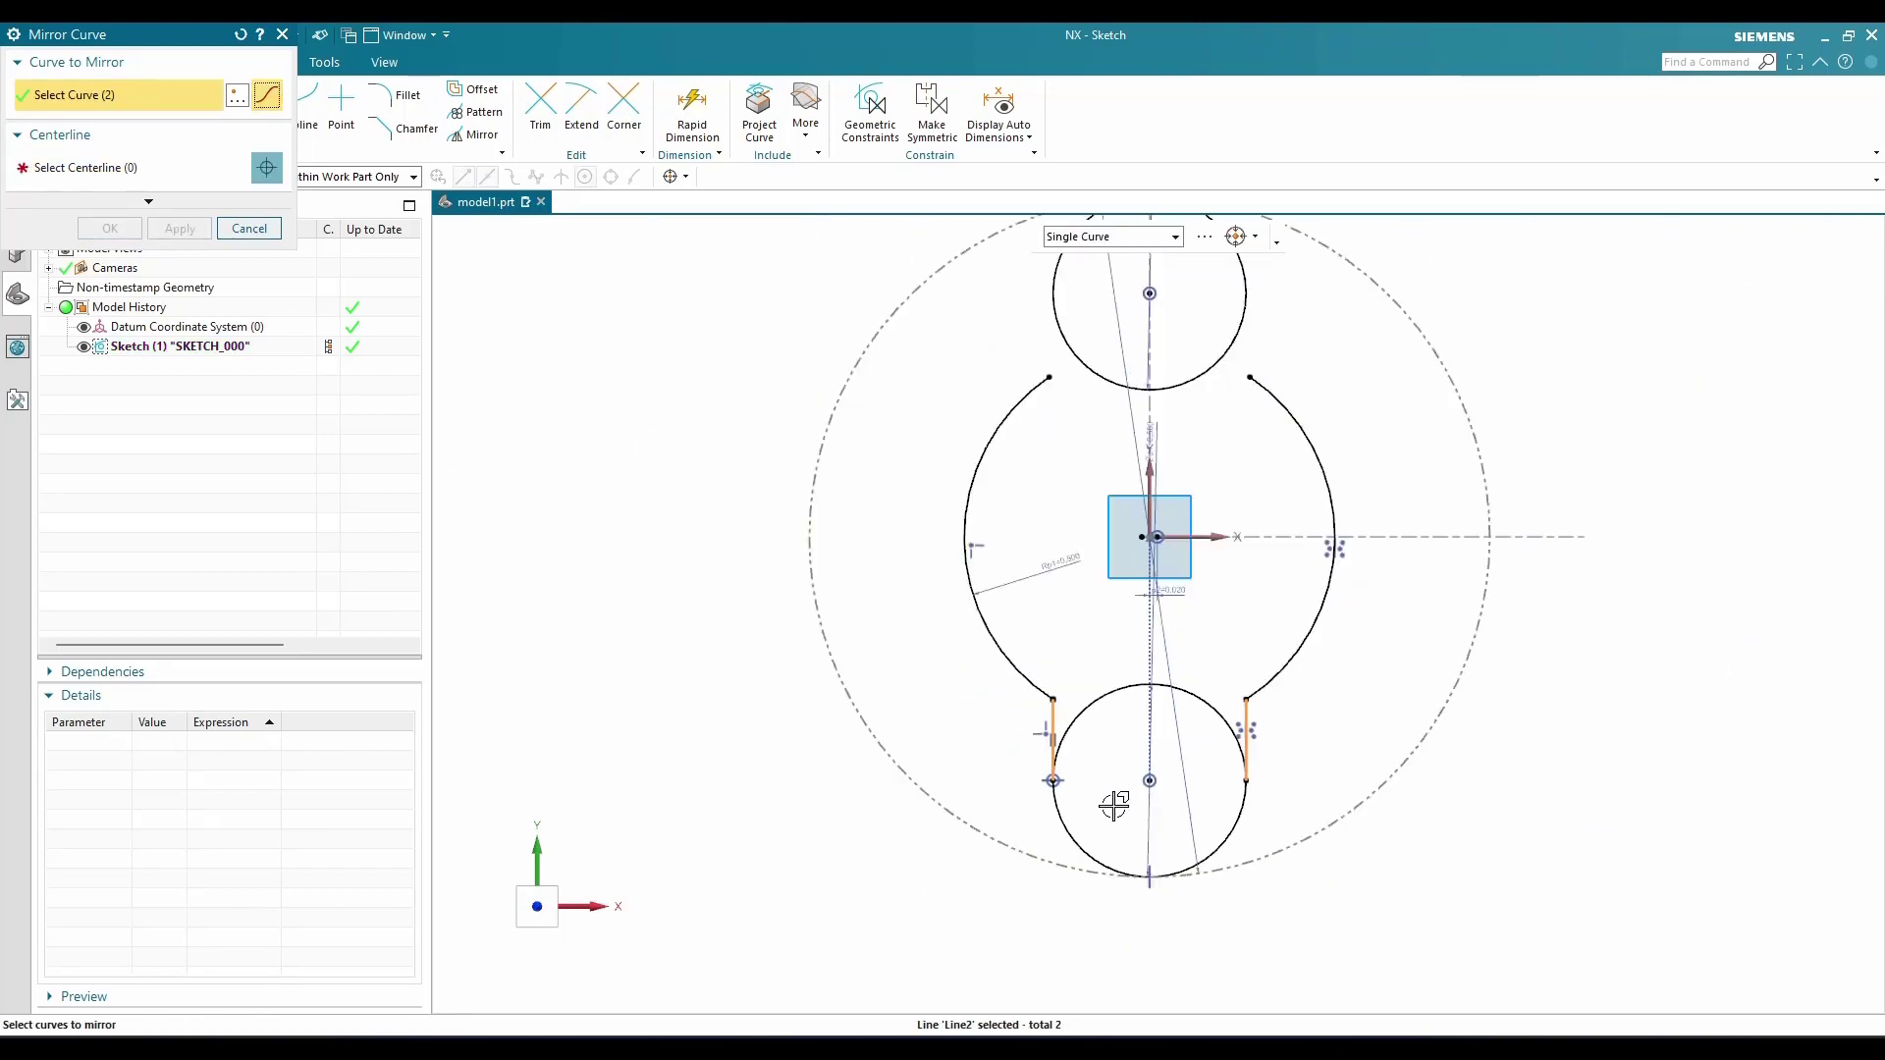
{"action": "left_click", "coordinate": [95, 174]}
{"action": "scroll", "coordinate": [1119, 521], "scroll_direction": "up", "scroll_amount": 3}
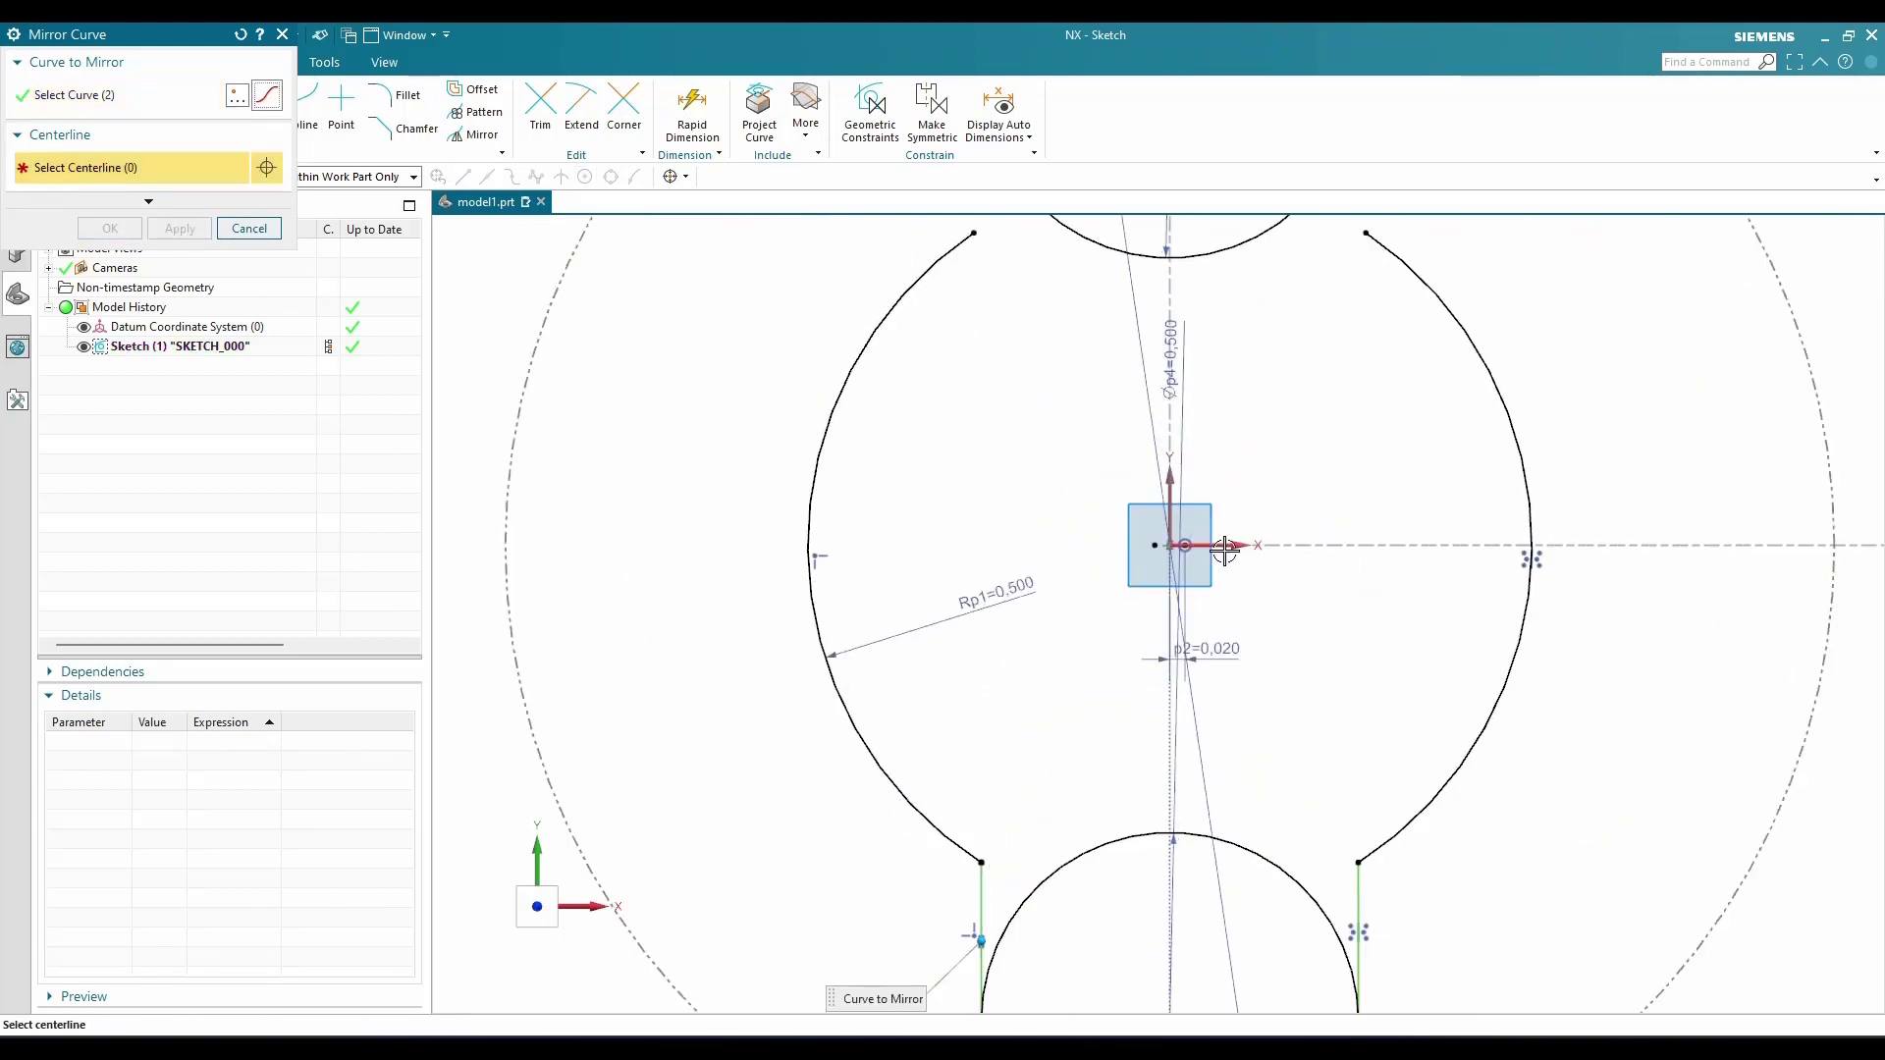
{"action": "left_click", "coordinate": [1225, 551]}
{"action": "scroll", "coordinate": [1111, 716], "scroll_direction": "down", "scroll_amount": 3}
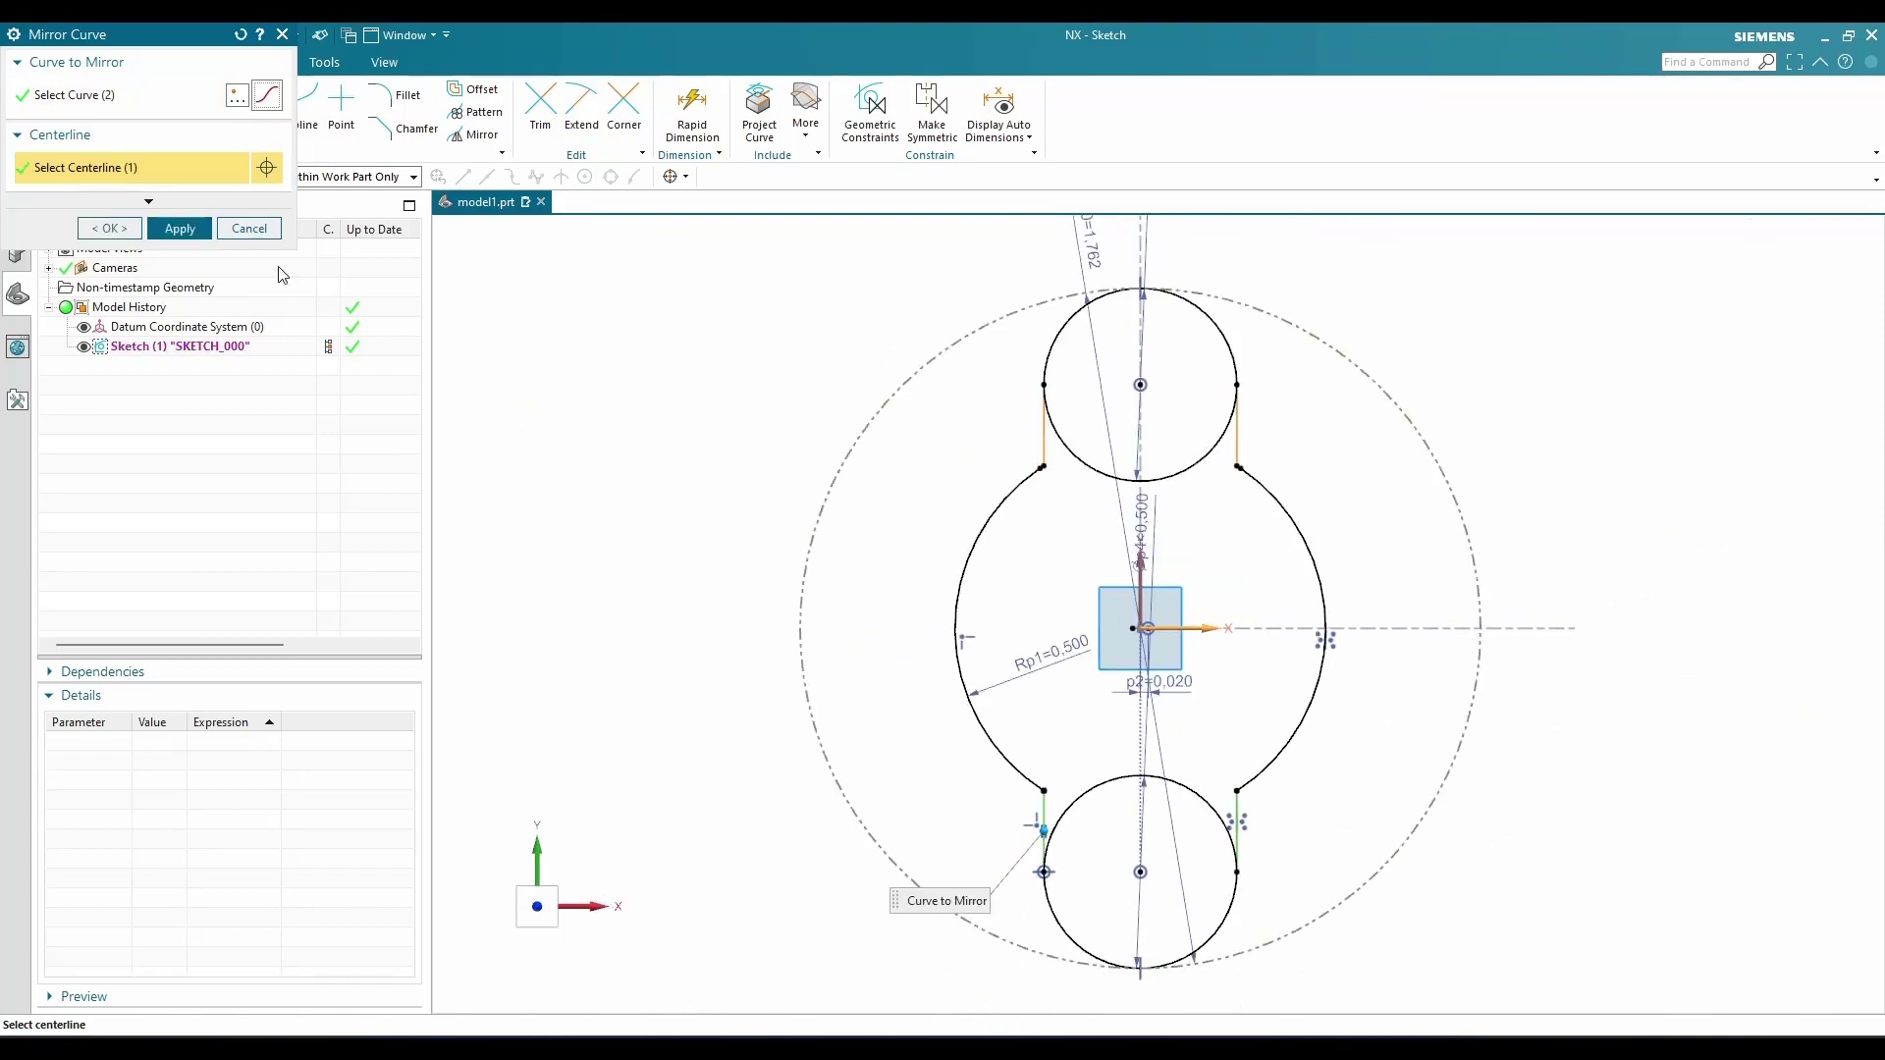
{"action": "left_click", "coordinate": [115, 229]}
Extend the upper ends of the left and right arcs to the vertical lines beside the upper circle
{"action": "scroll", "coordinate": [1036, 517], "scroll_direction": "up", "scroll_amount": 5}
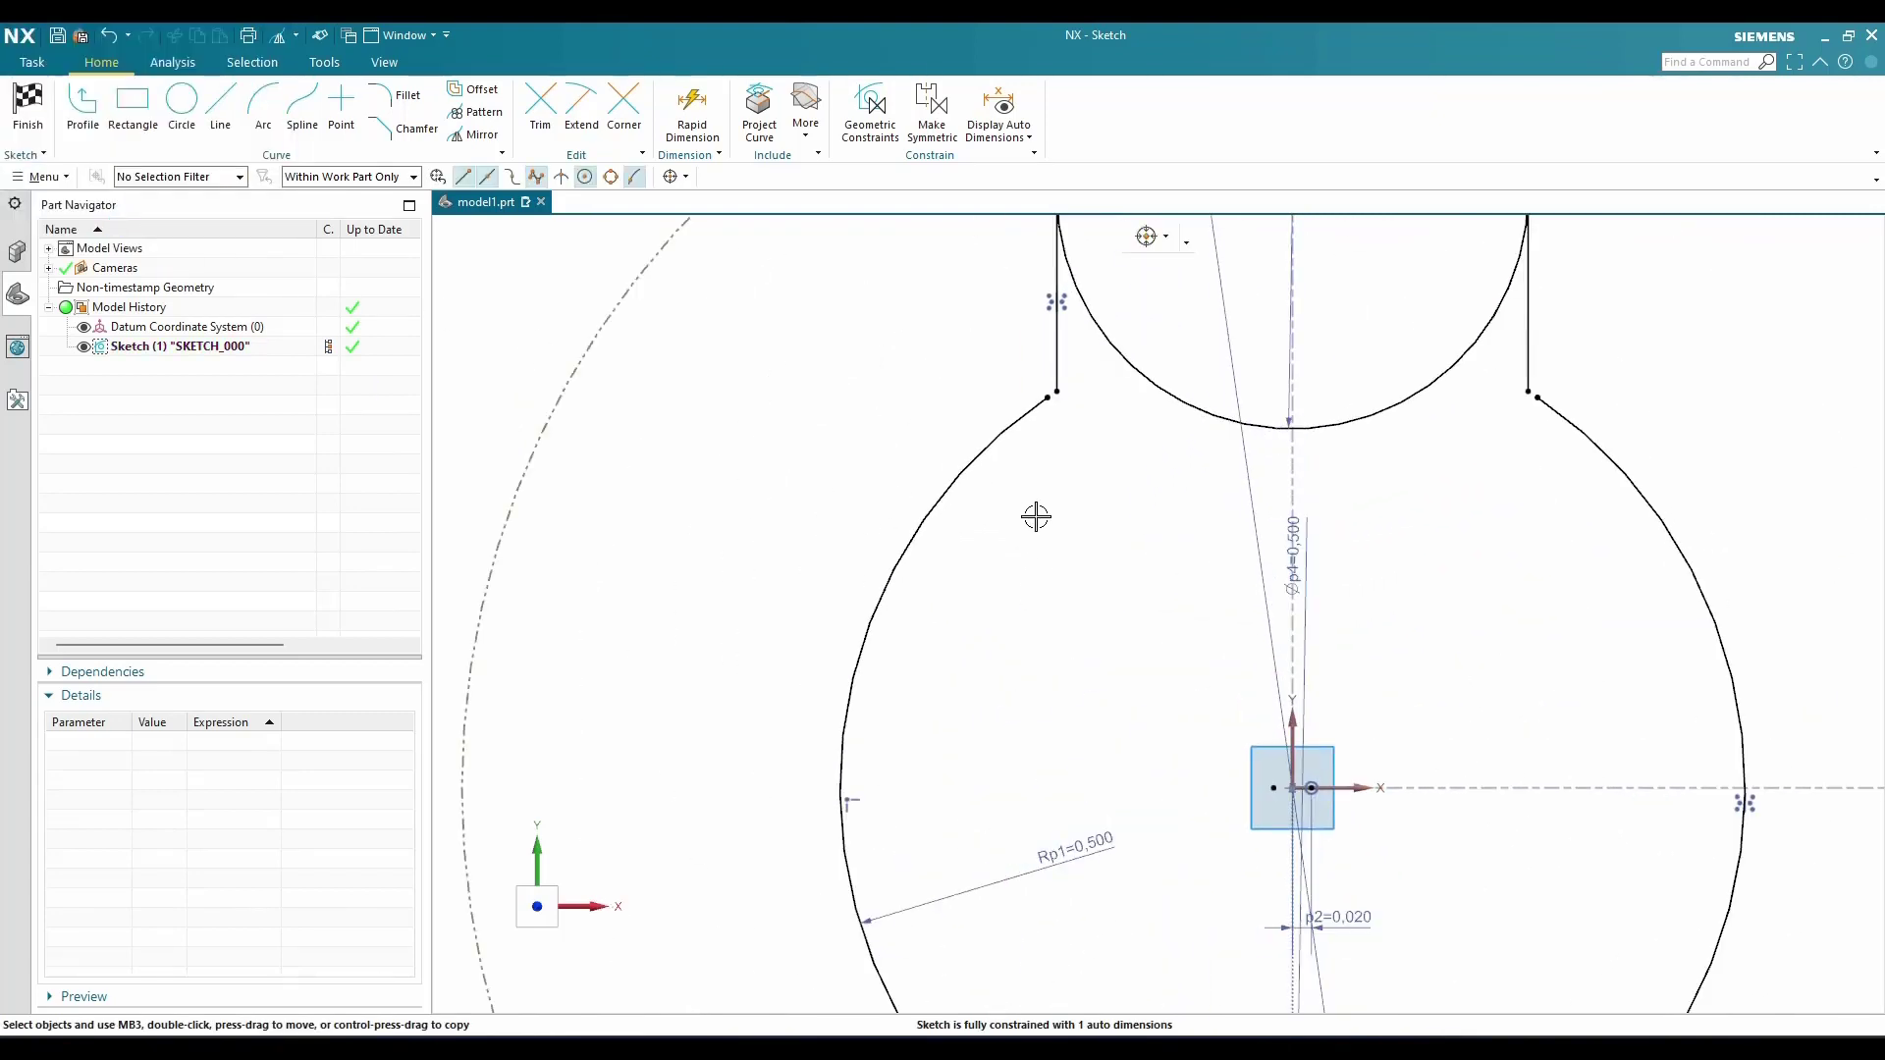
{"action": "key", "text": "e"}
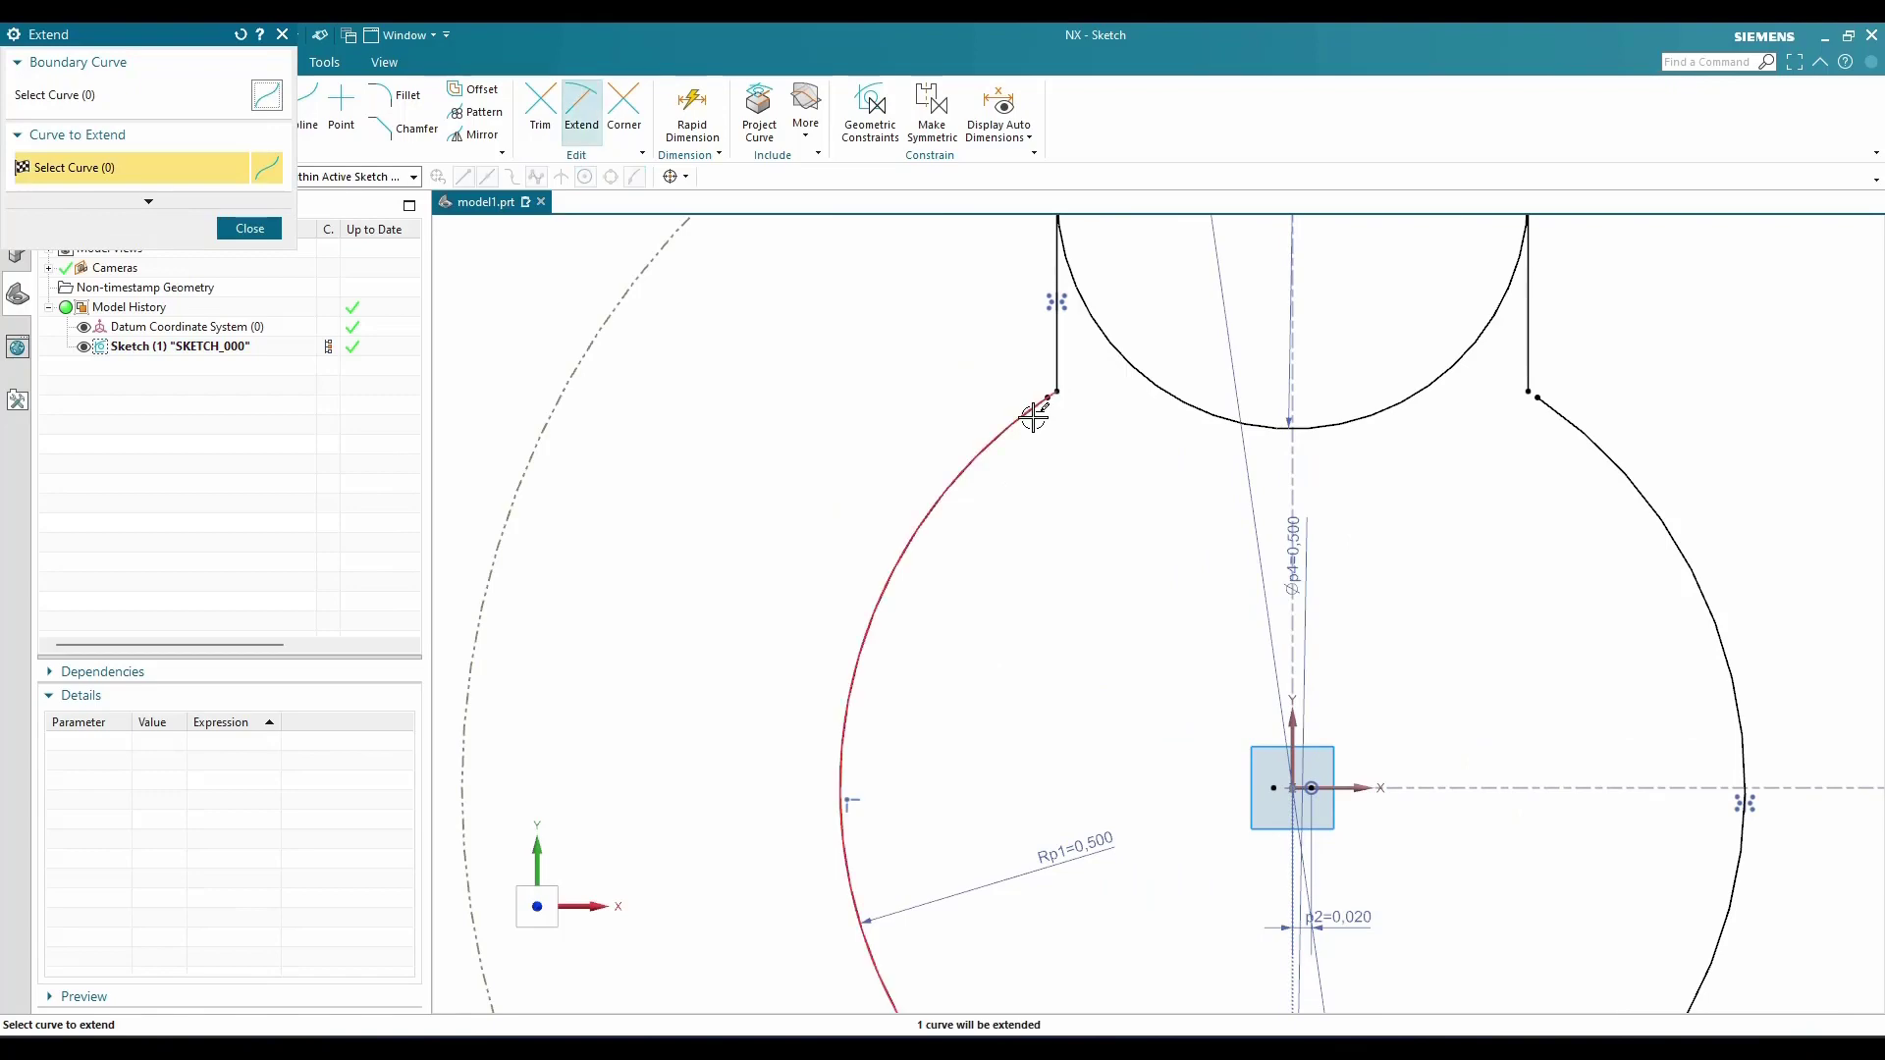
{"action": "left_click", "coordinate": [1031, 412]}
{"action": "left_click", "coordinate": [1546, 412]}
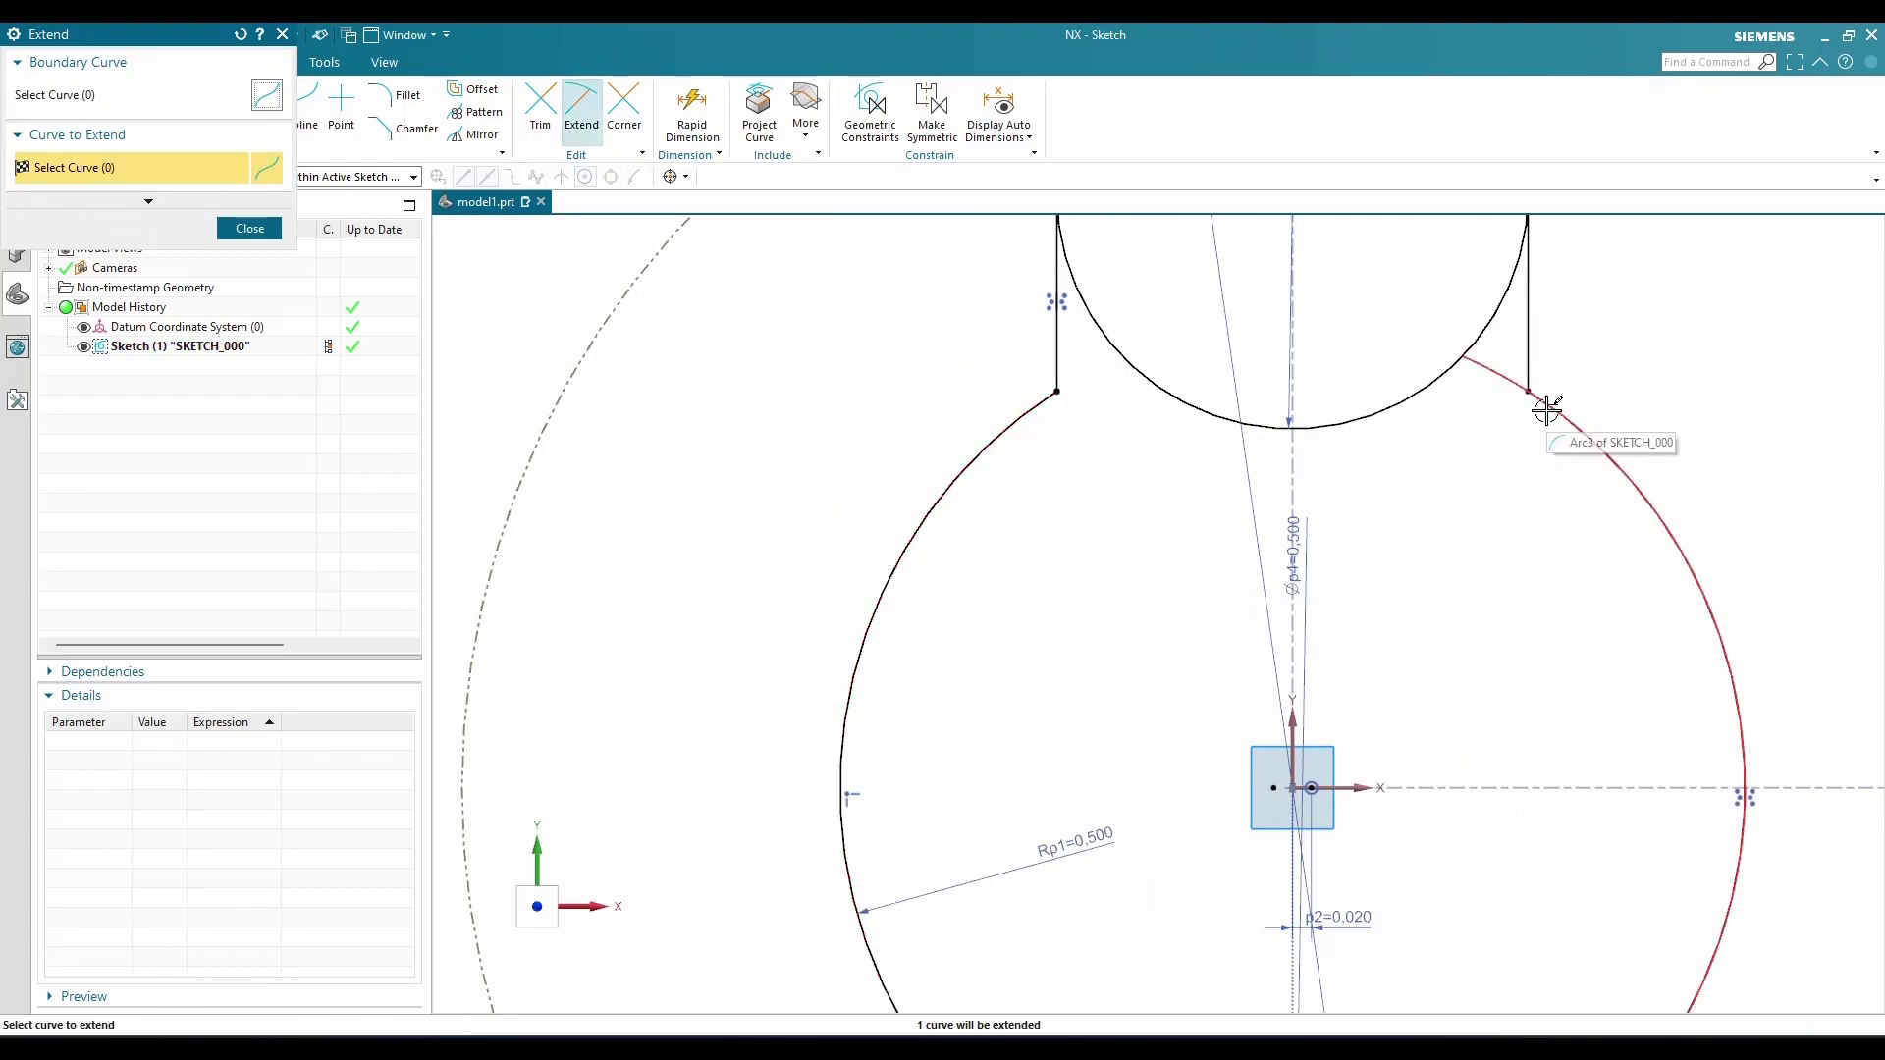
{"action": "middle_click", "coordinate": [1372, 526]}
Trim away the inner halves of the lower and upper circles between the vertical lines
{"action": "scroll", "coordinate": [1073, 530], "scroll_direction": "down", "scroll_amount": 6}
{"action": "scroll", "coordinate": [1099, 648], "scroll_direction": "up", "scroll_amount": 4}
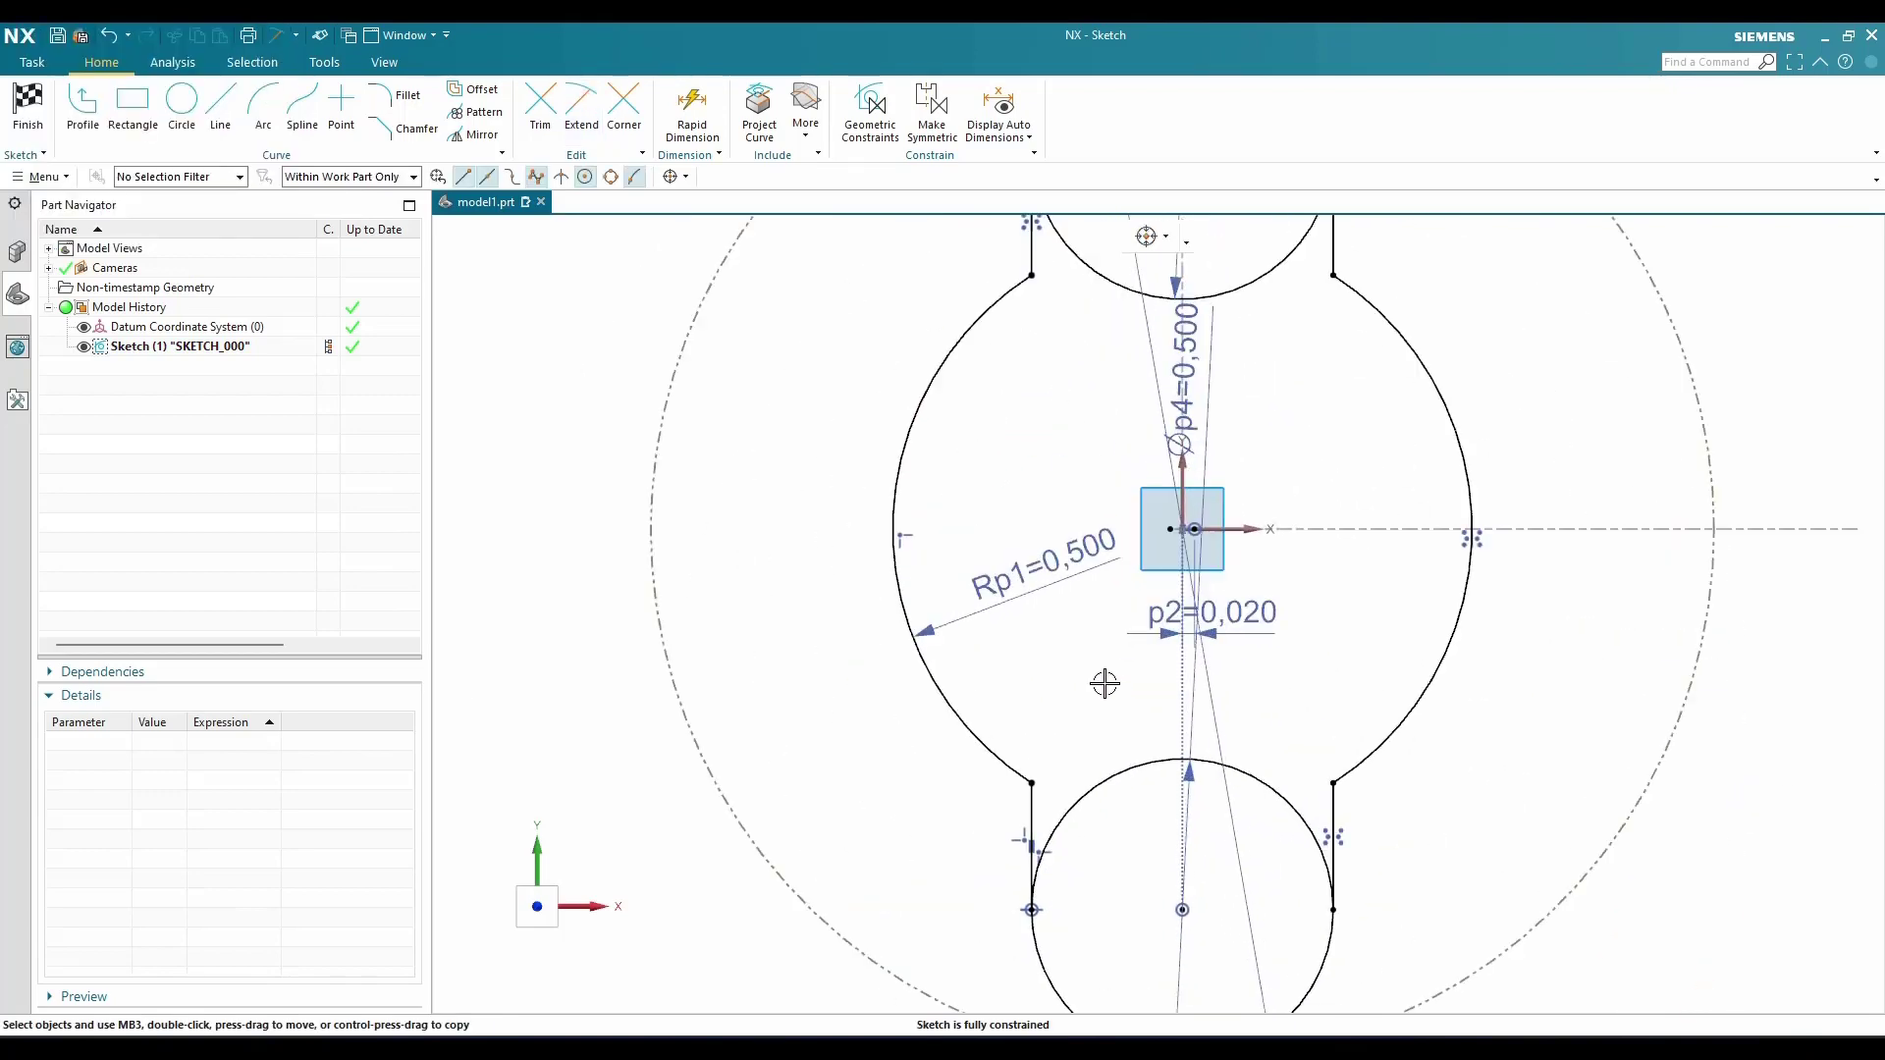
{"action": "scroll", "coordinate": [1102, 658], "scroll_direction": "down", "scroll_amount": 3}
{"action": "scroll", "coordinate": [1102, 726], "scroll_direction": "up", "scroll_amount": 5}
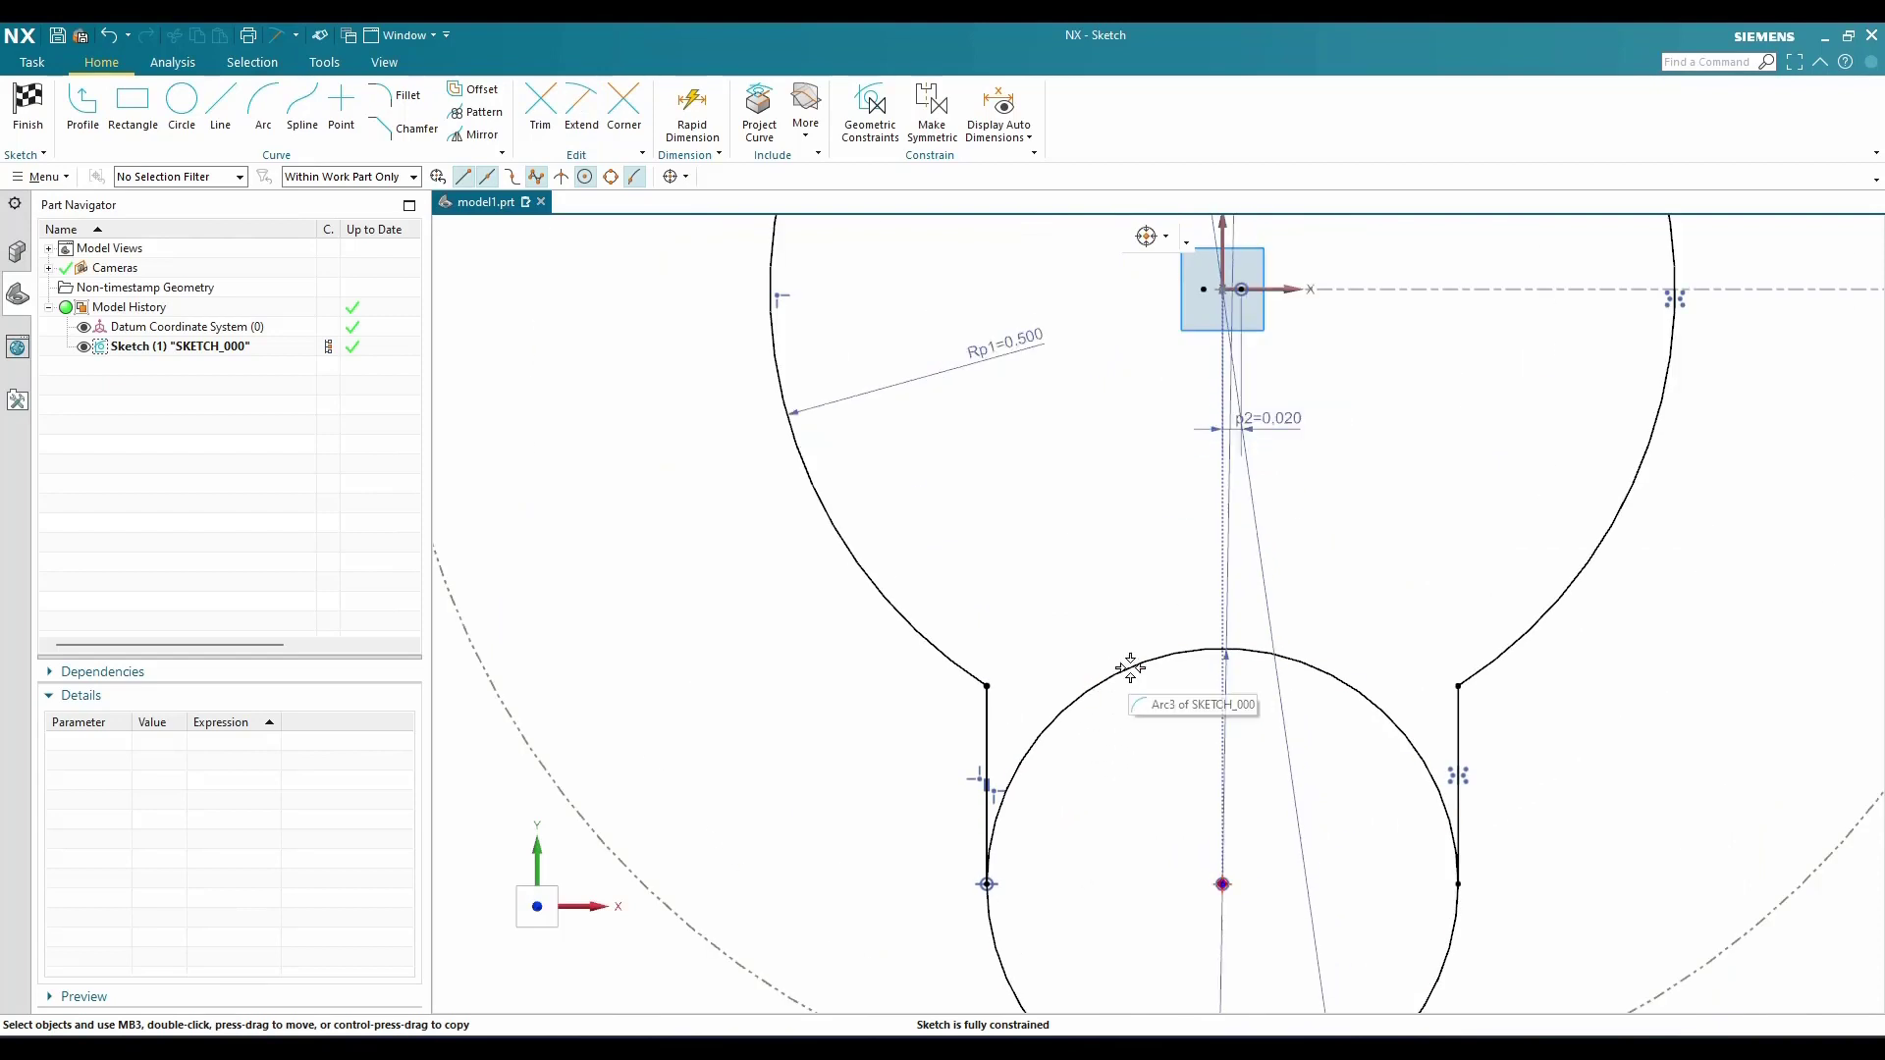
{"action": "scroll", "coordinate": [1115, 762], "scroll_direction": "down", "scroll_amount": 4}
{"action": "key", "text": "t"}
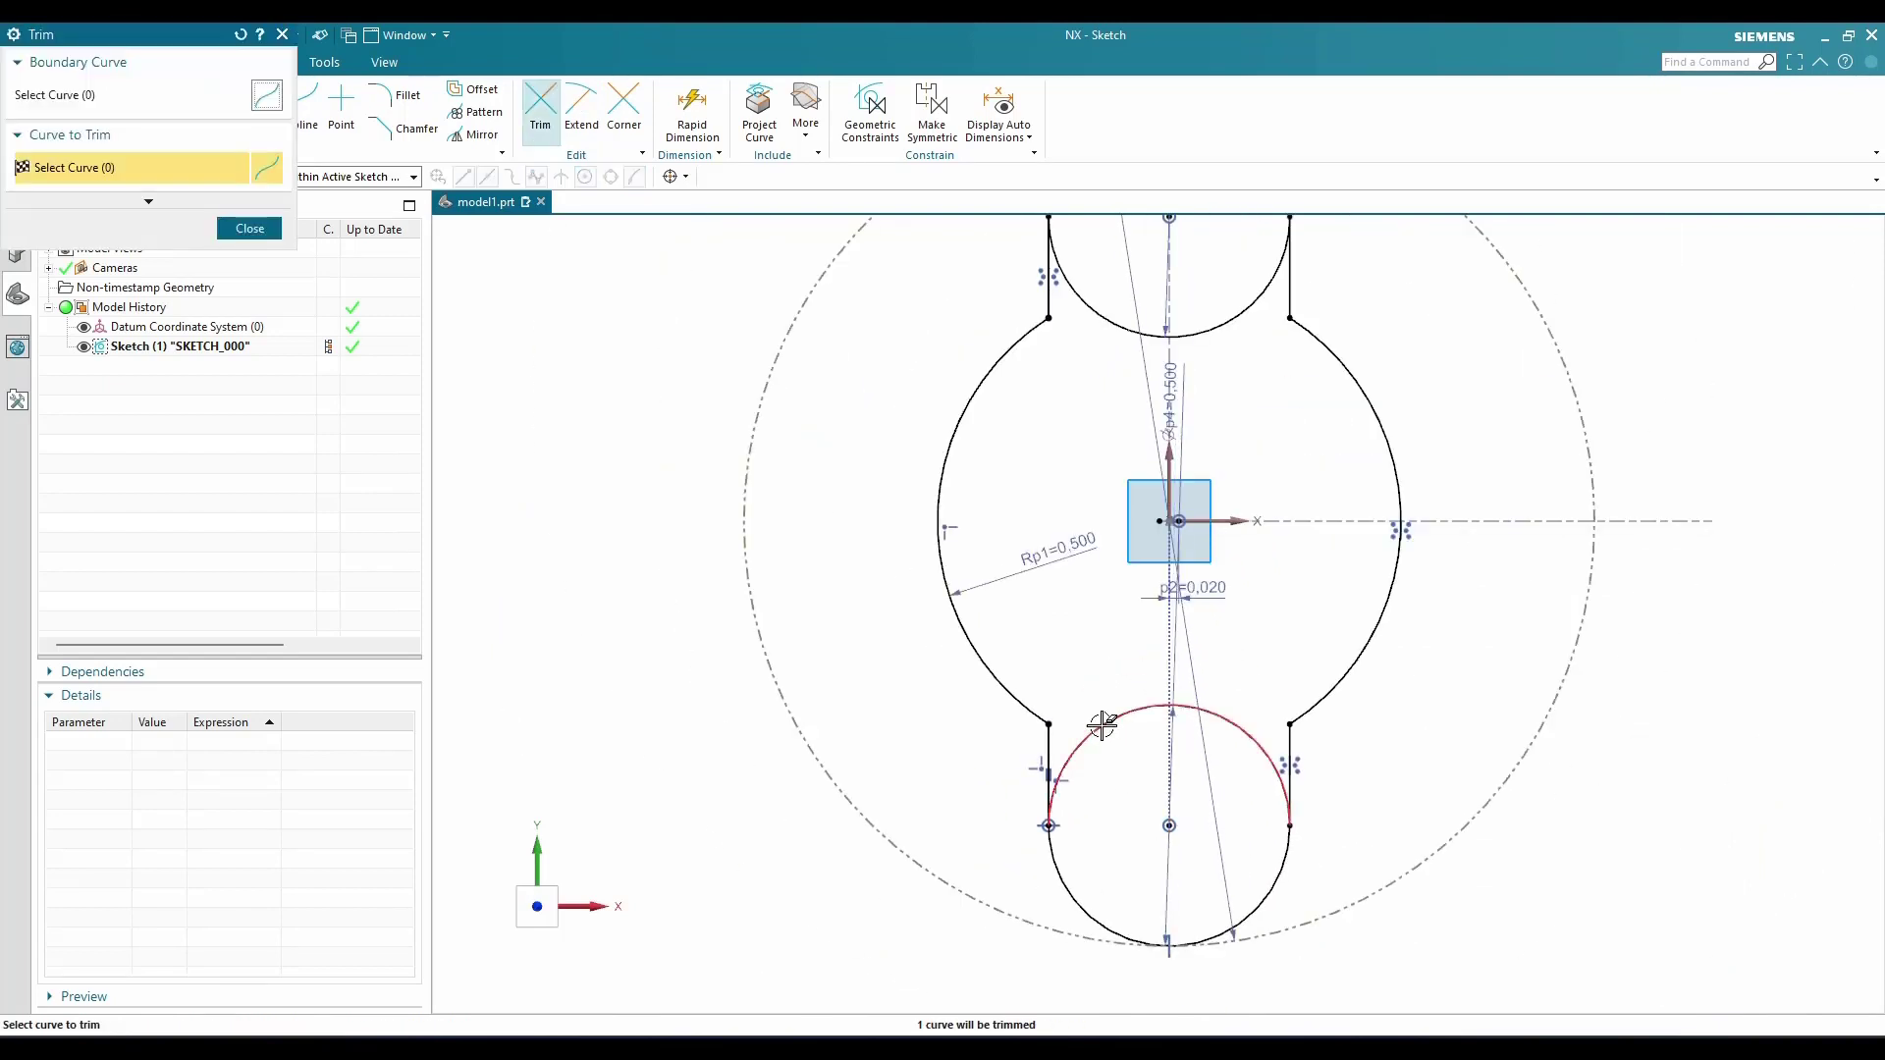
{"action": "left_click", "coordinate": [1101, 724]}
{"action": "left_click", "coordinate": [1118, 335]}
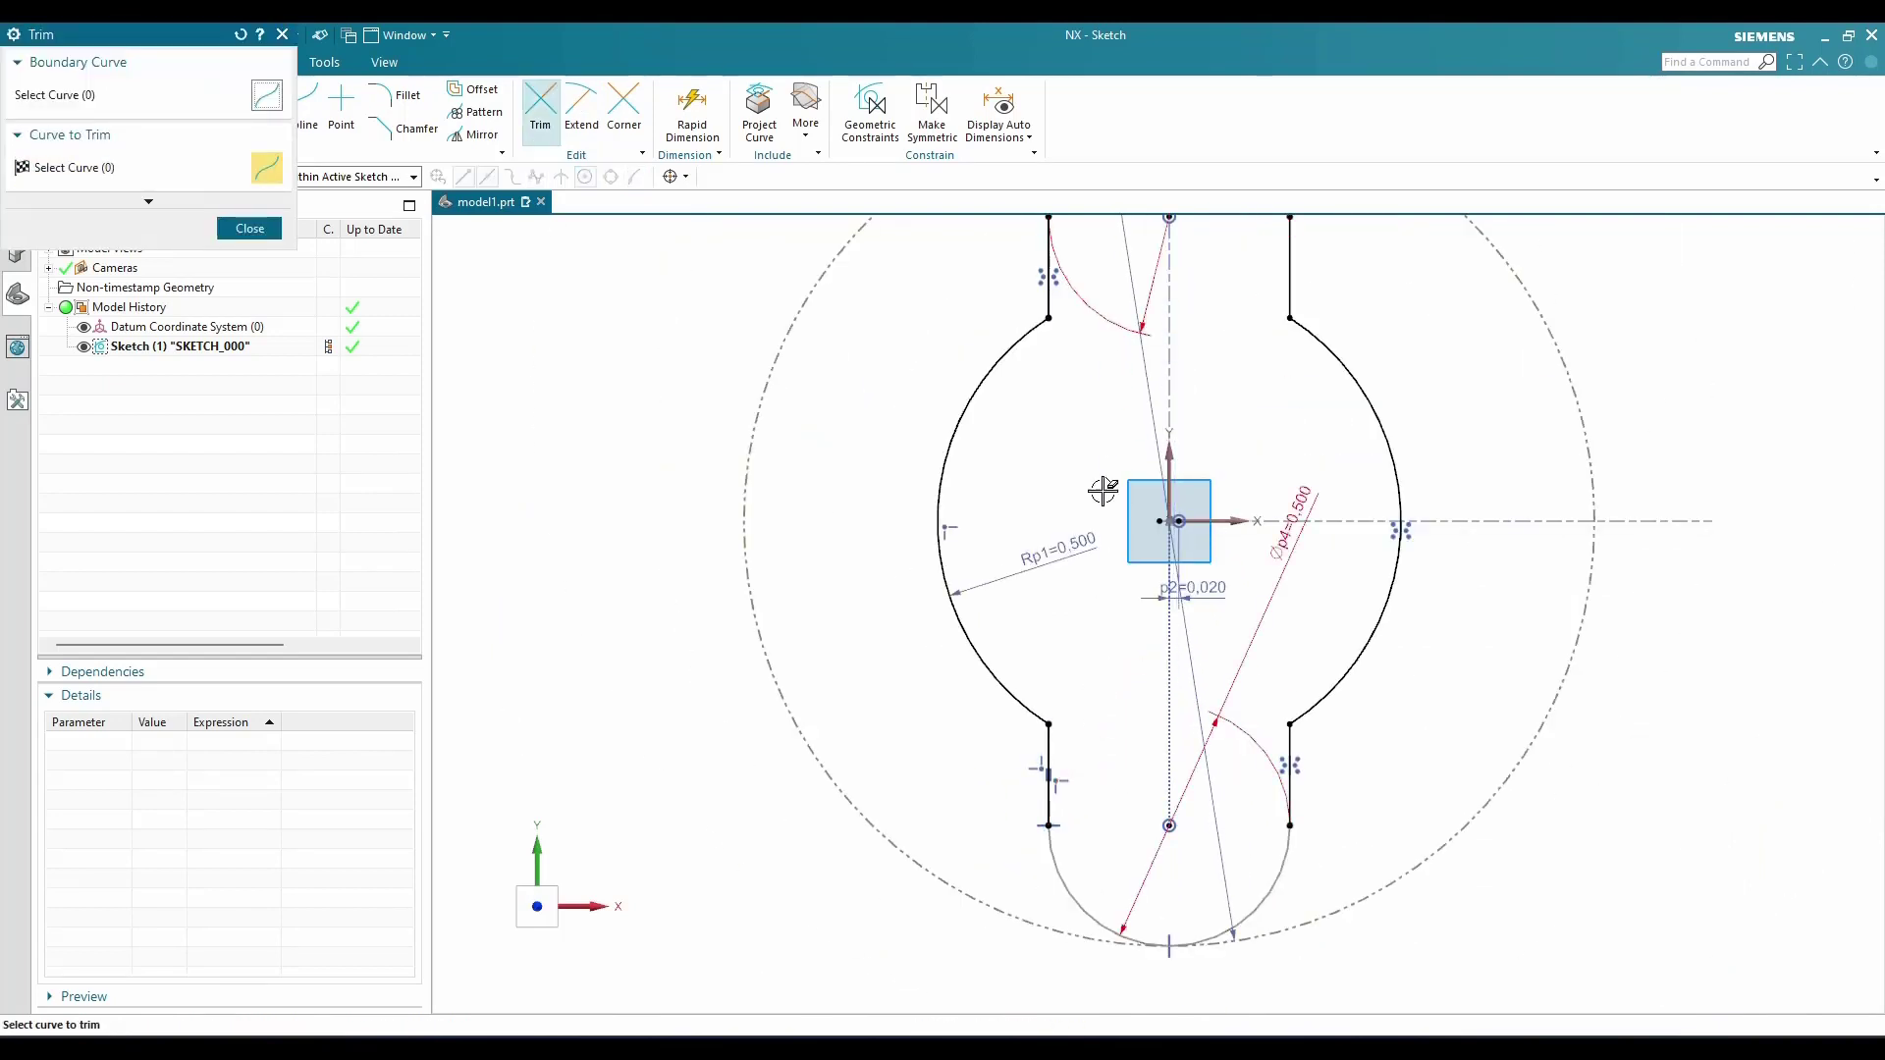
{"action": "key", "text": "Escape"}
Delete the overconstrained diameter dimension of the lower circle and reposition the upper arc's diameter dimension
{"action": "left_click", "coordinate": [1315, 511]}
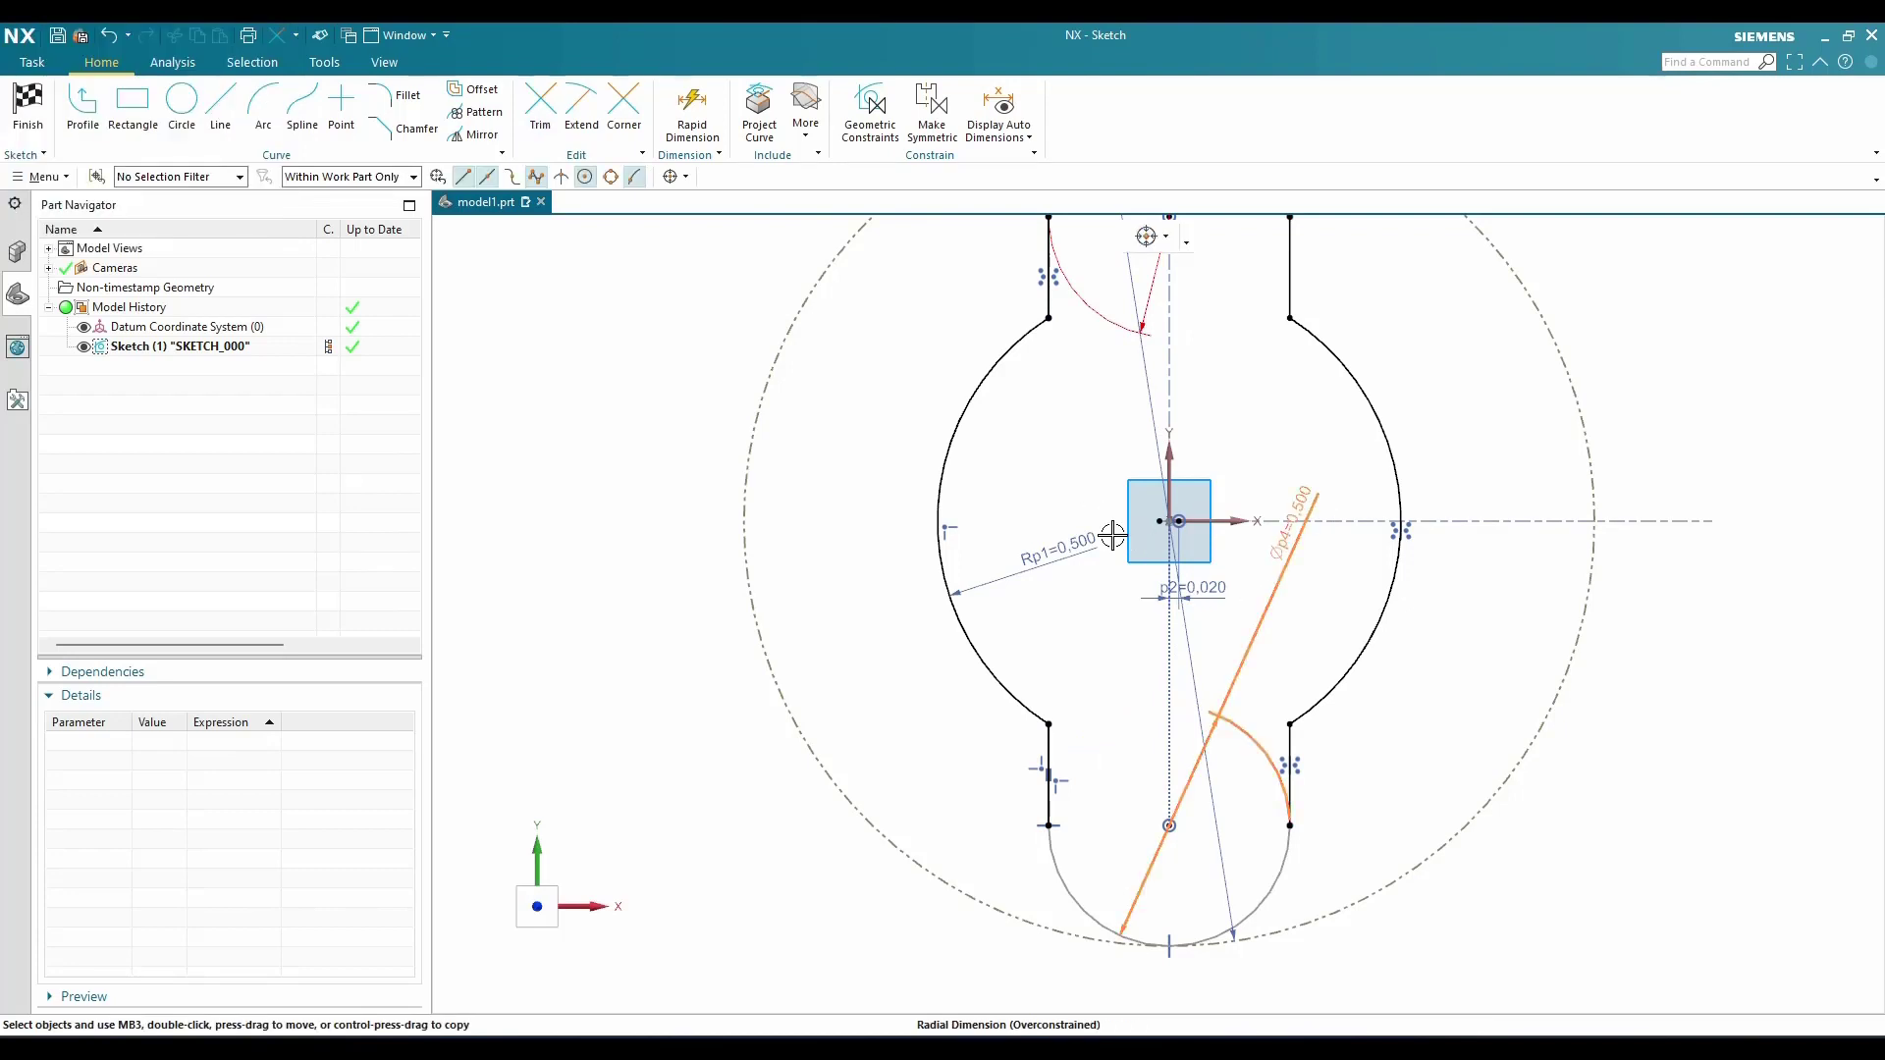
{"action": "key", "text": "Delete"}
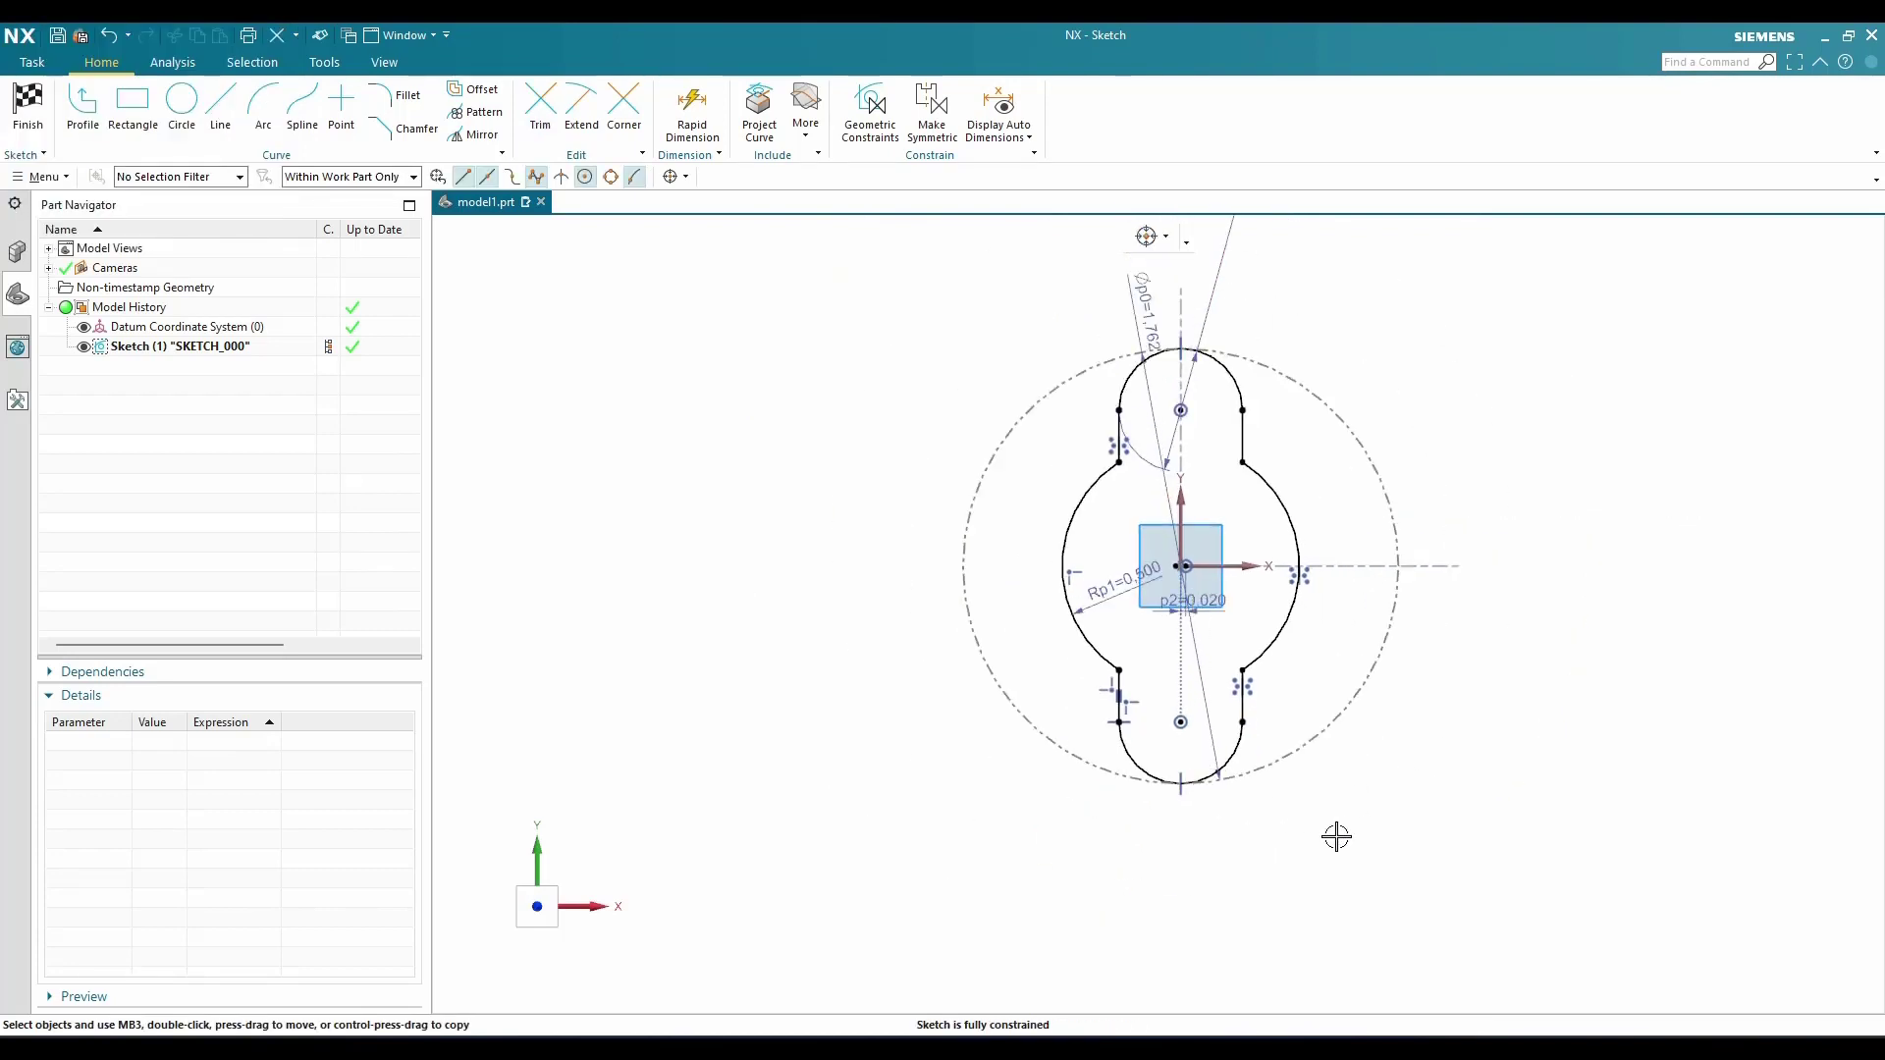
{"action": "key", "text": "ctrl+f"}
{"action": "left_click_drag", "start_coordinate": [1202, 299], "coordinate": [1275, 522]}
Finish the profile sketch and return to 3D modeling
{"action": "scroll", "coordinate": [1363, 374], "scroll_direction": "down", "scroll_amount": 2}
{"action": "scroll", "coordinate": [1307, 555], "scroll_direction": "up", "scroll_amount": 1}
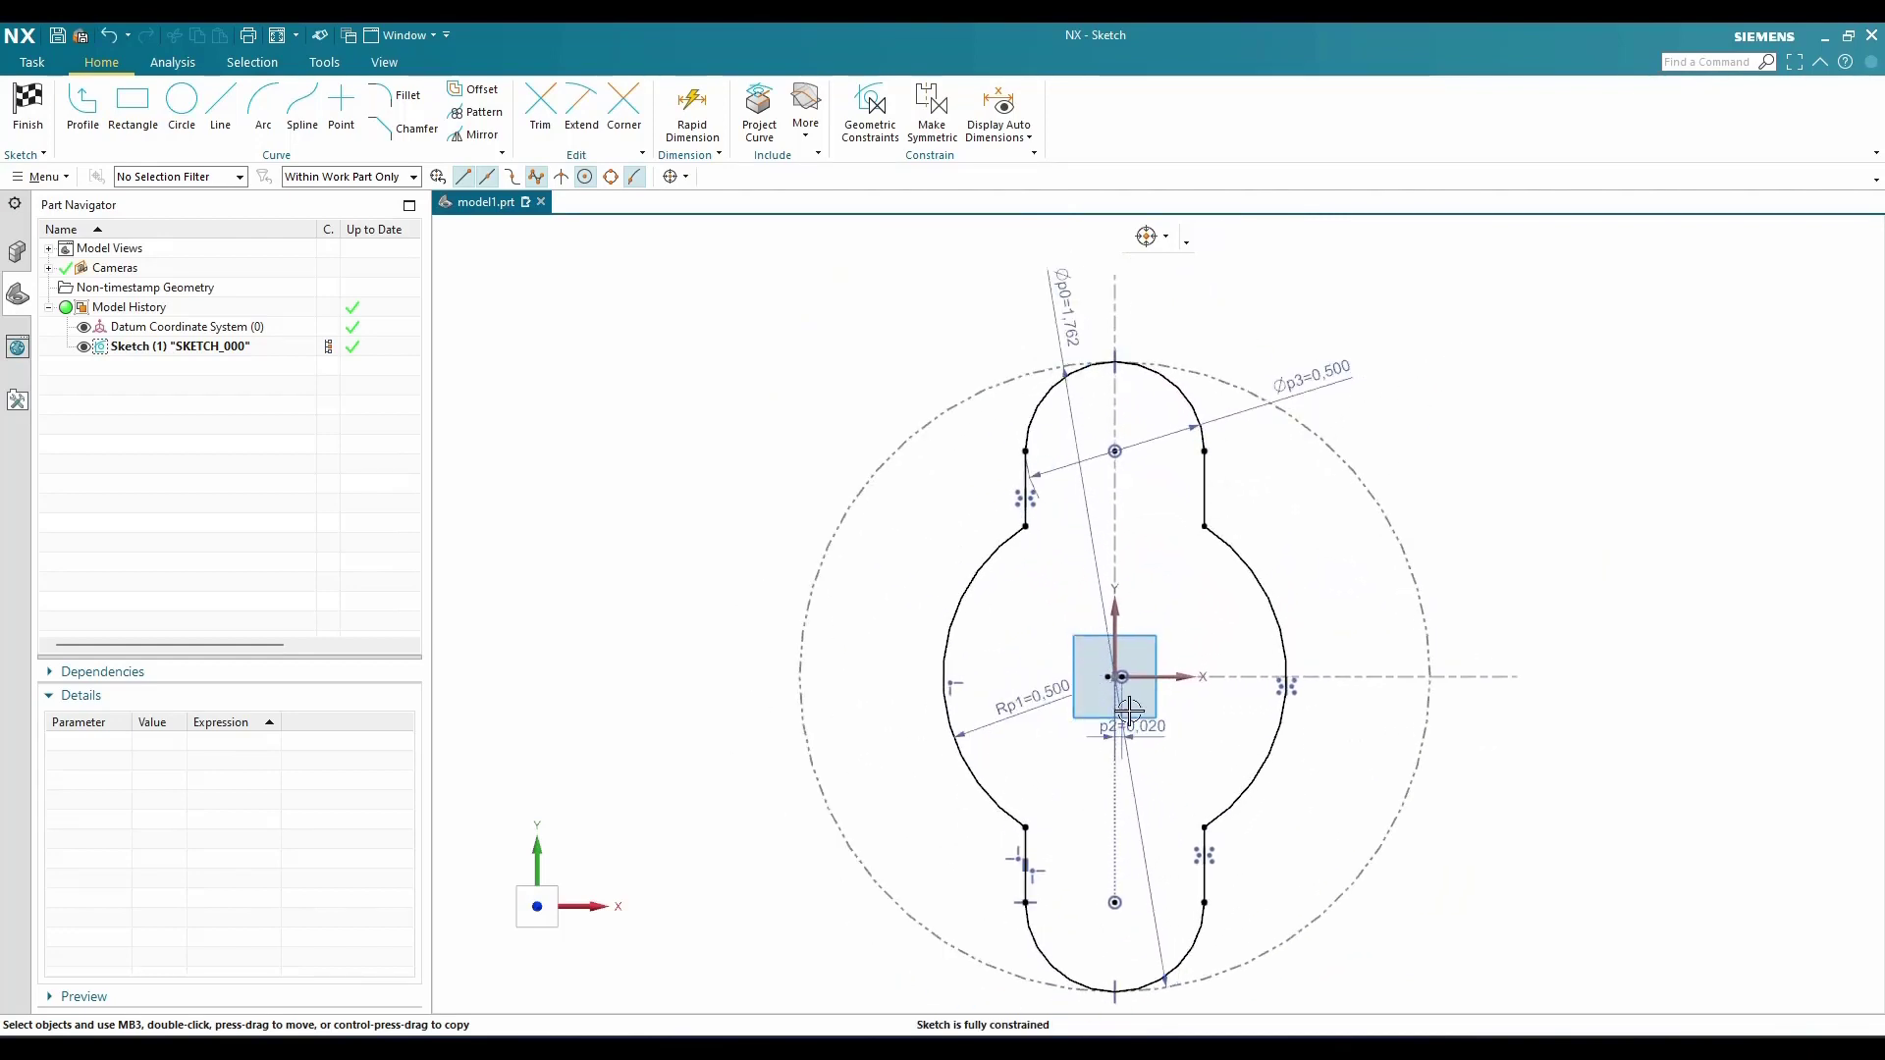
{"action": "left_click", "coordinate": [28, 108]}
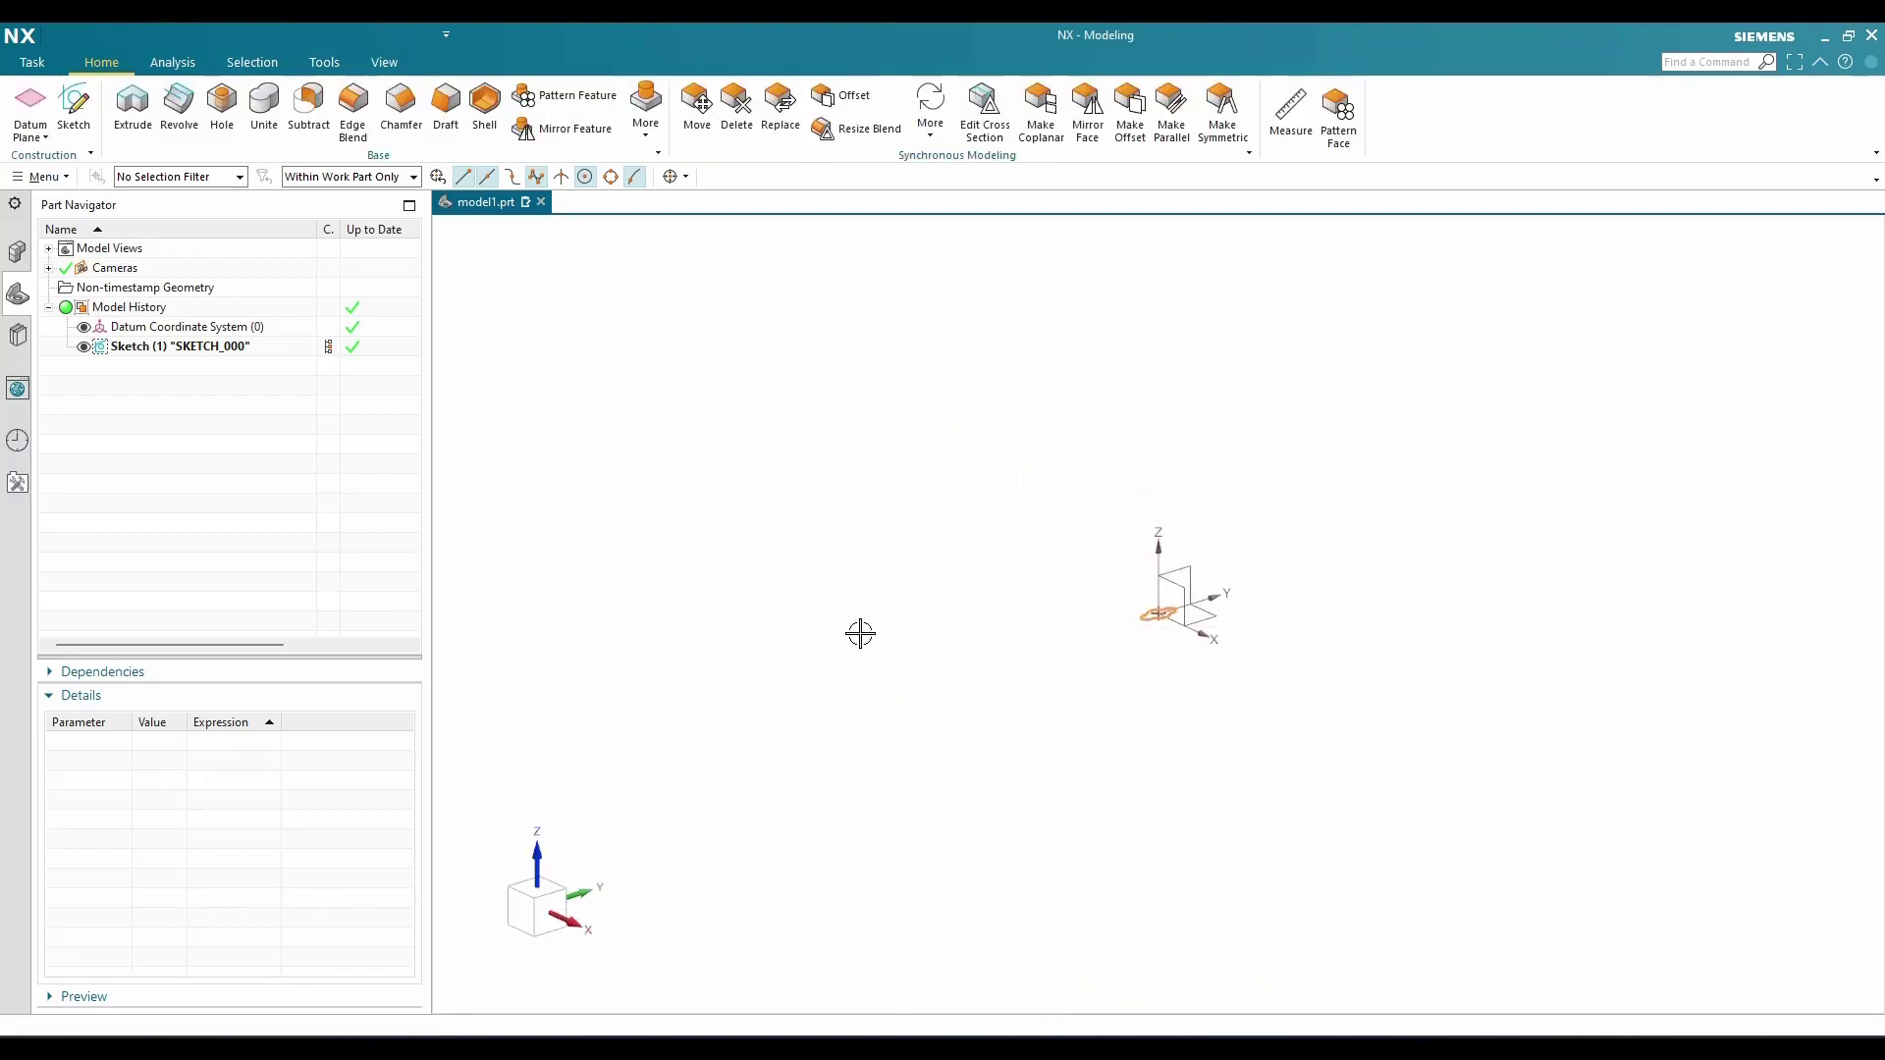
{"action": "scroll", "coordinate": [1149, 547], "scroll_direction": "down", "scroll_amount": 3}
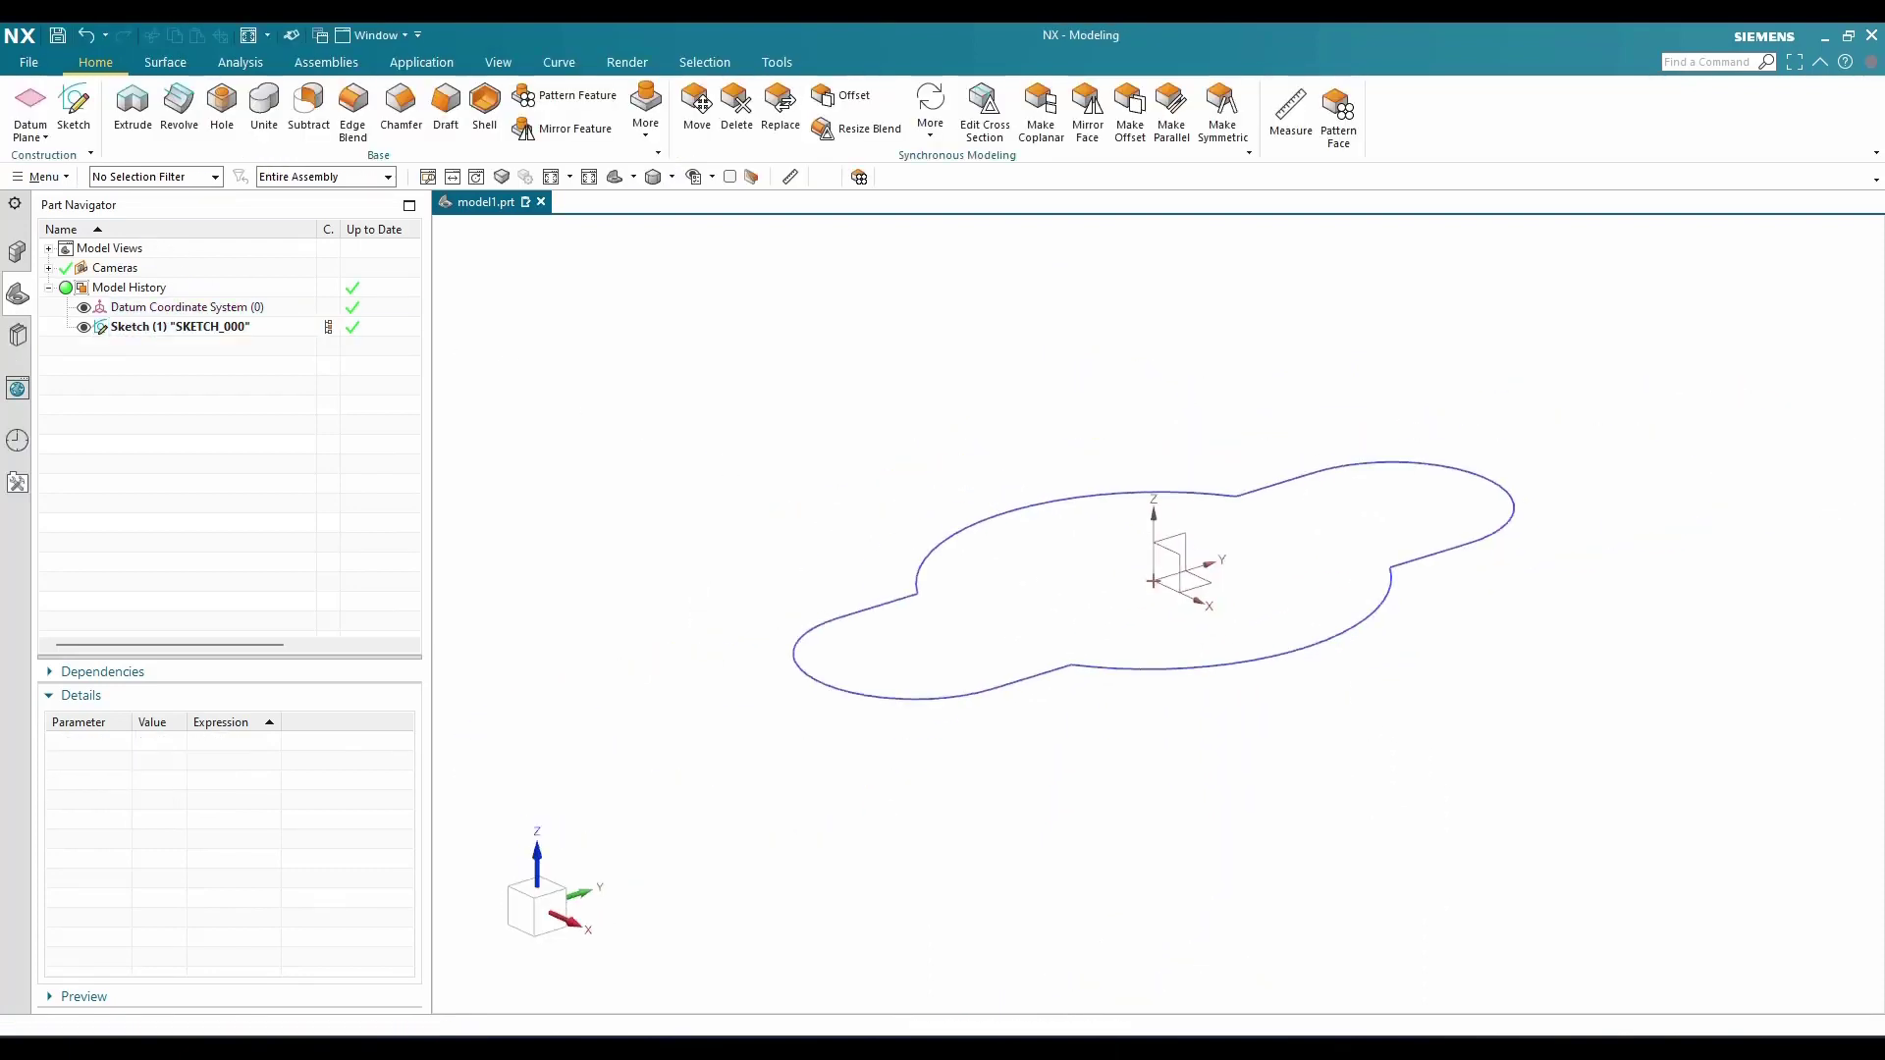
Extrude the closed profile sketch from 0 to 0.5625 in as a solid body
{"action": "left_click", "coordinate": [147, 120]}
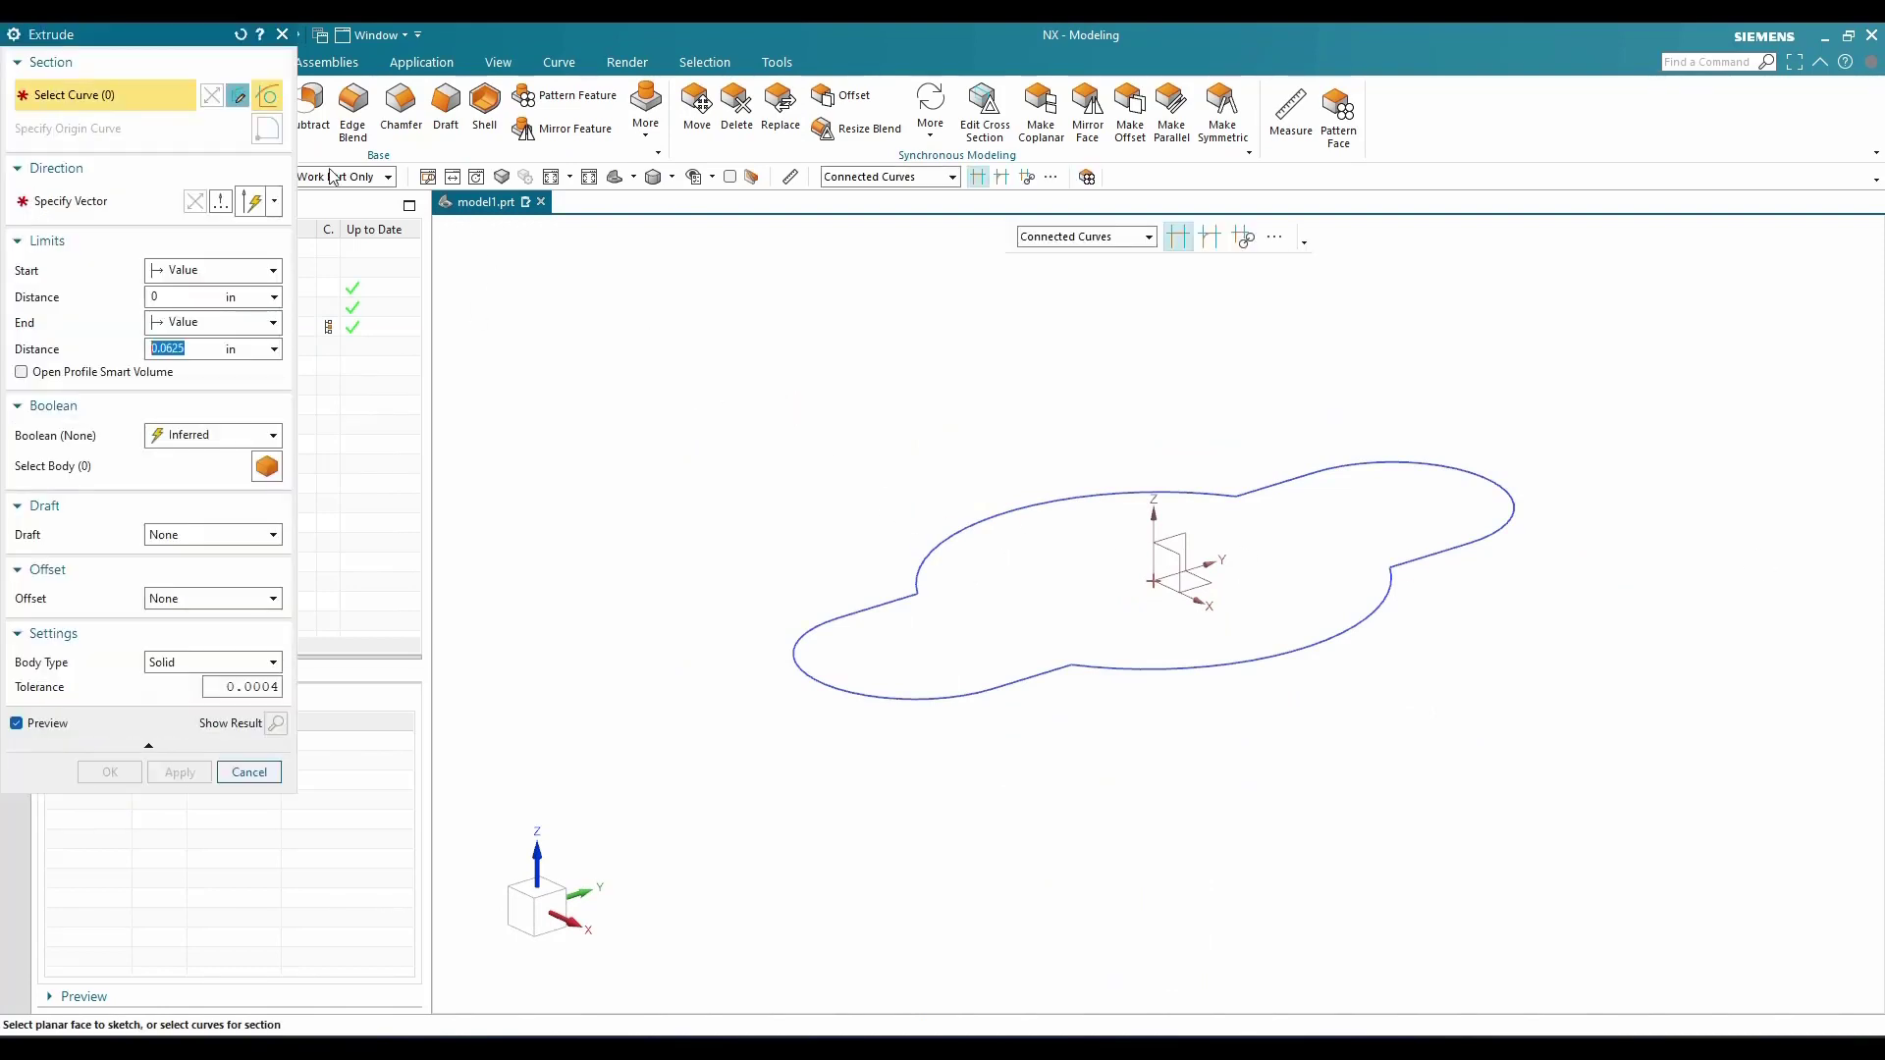
{"action": "left_click", "coordinate": [193, 328]}
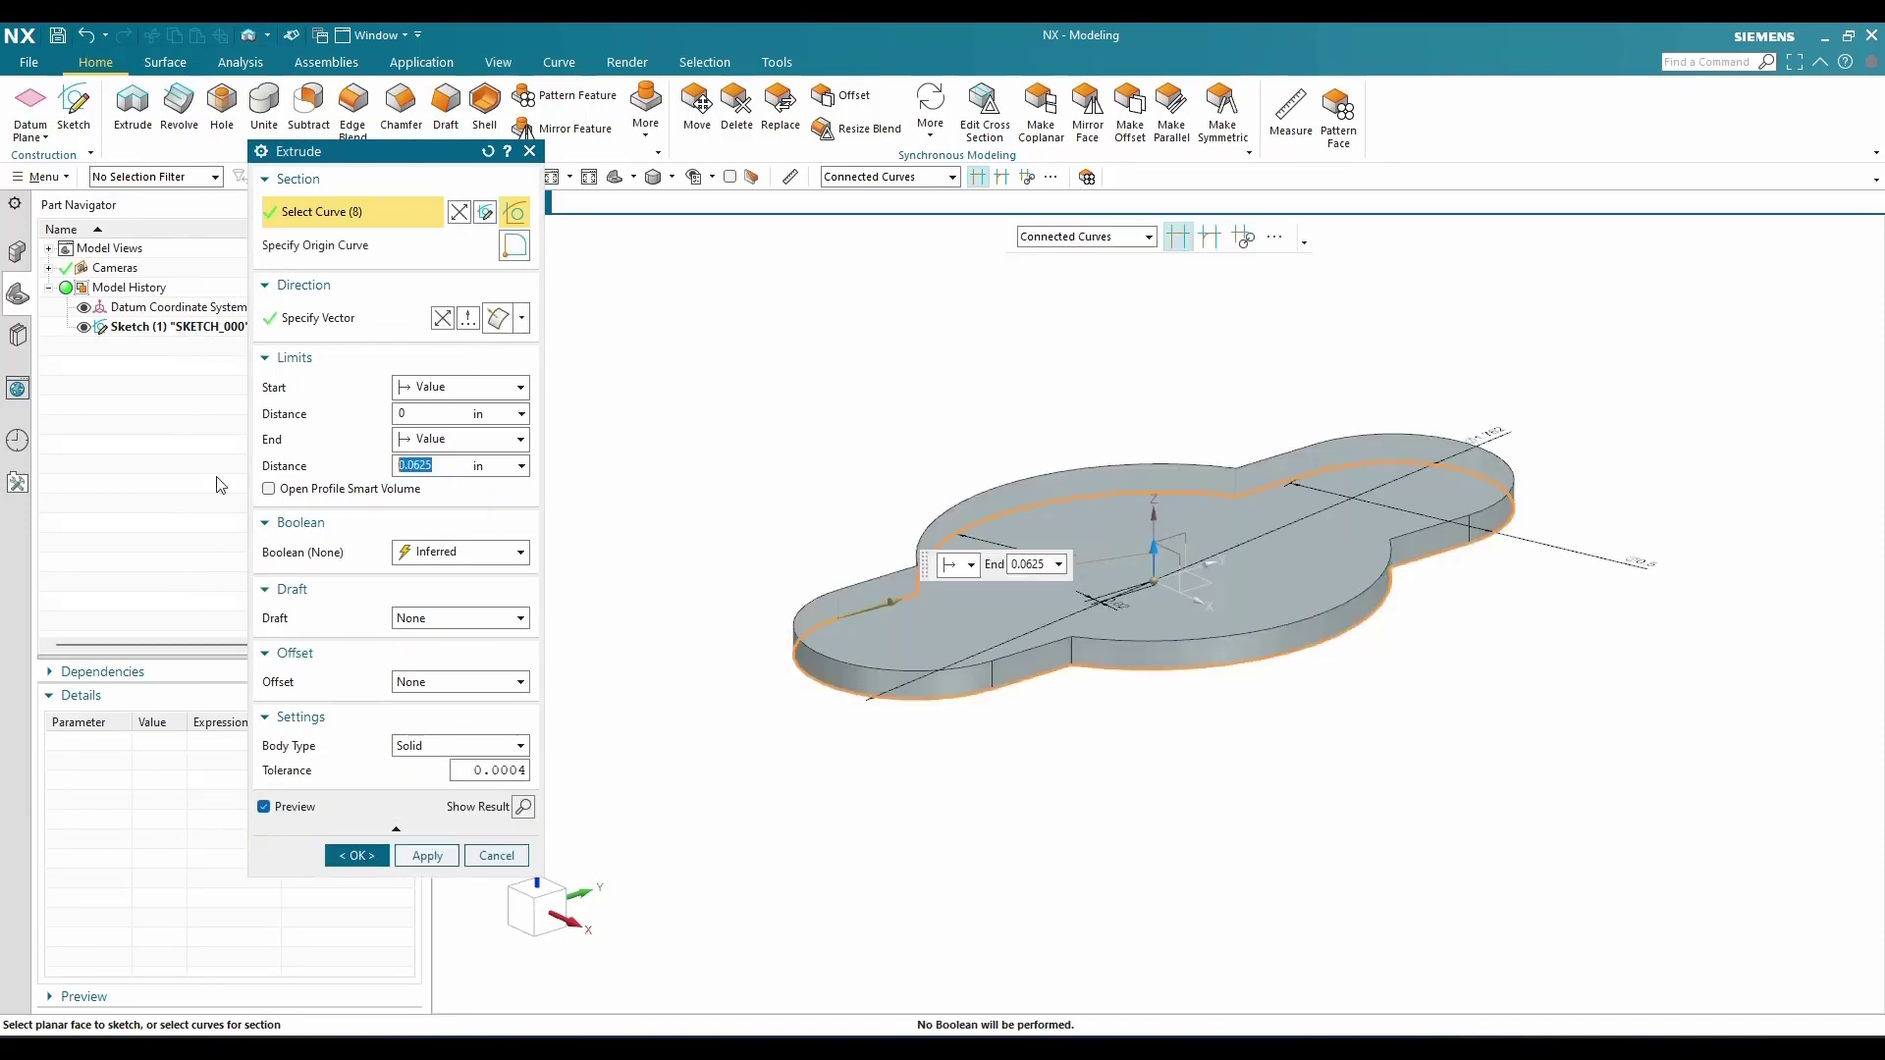
{"action": "type", "text": "0.5625"}
{"action": "key", "text": "Return"}
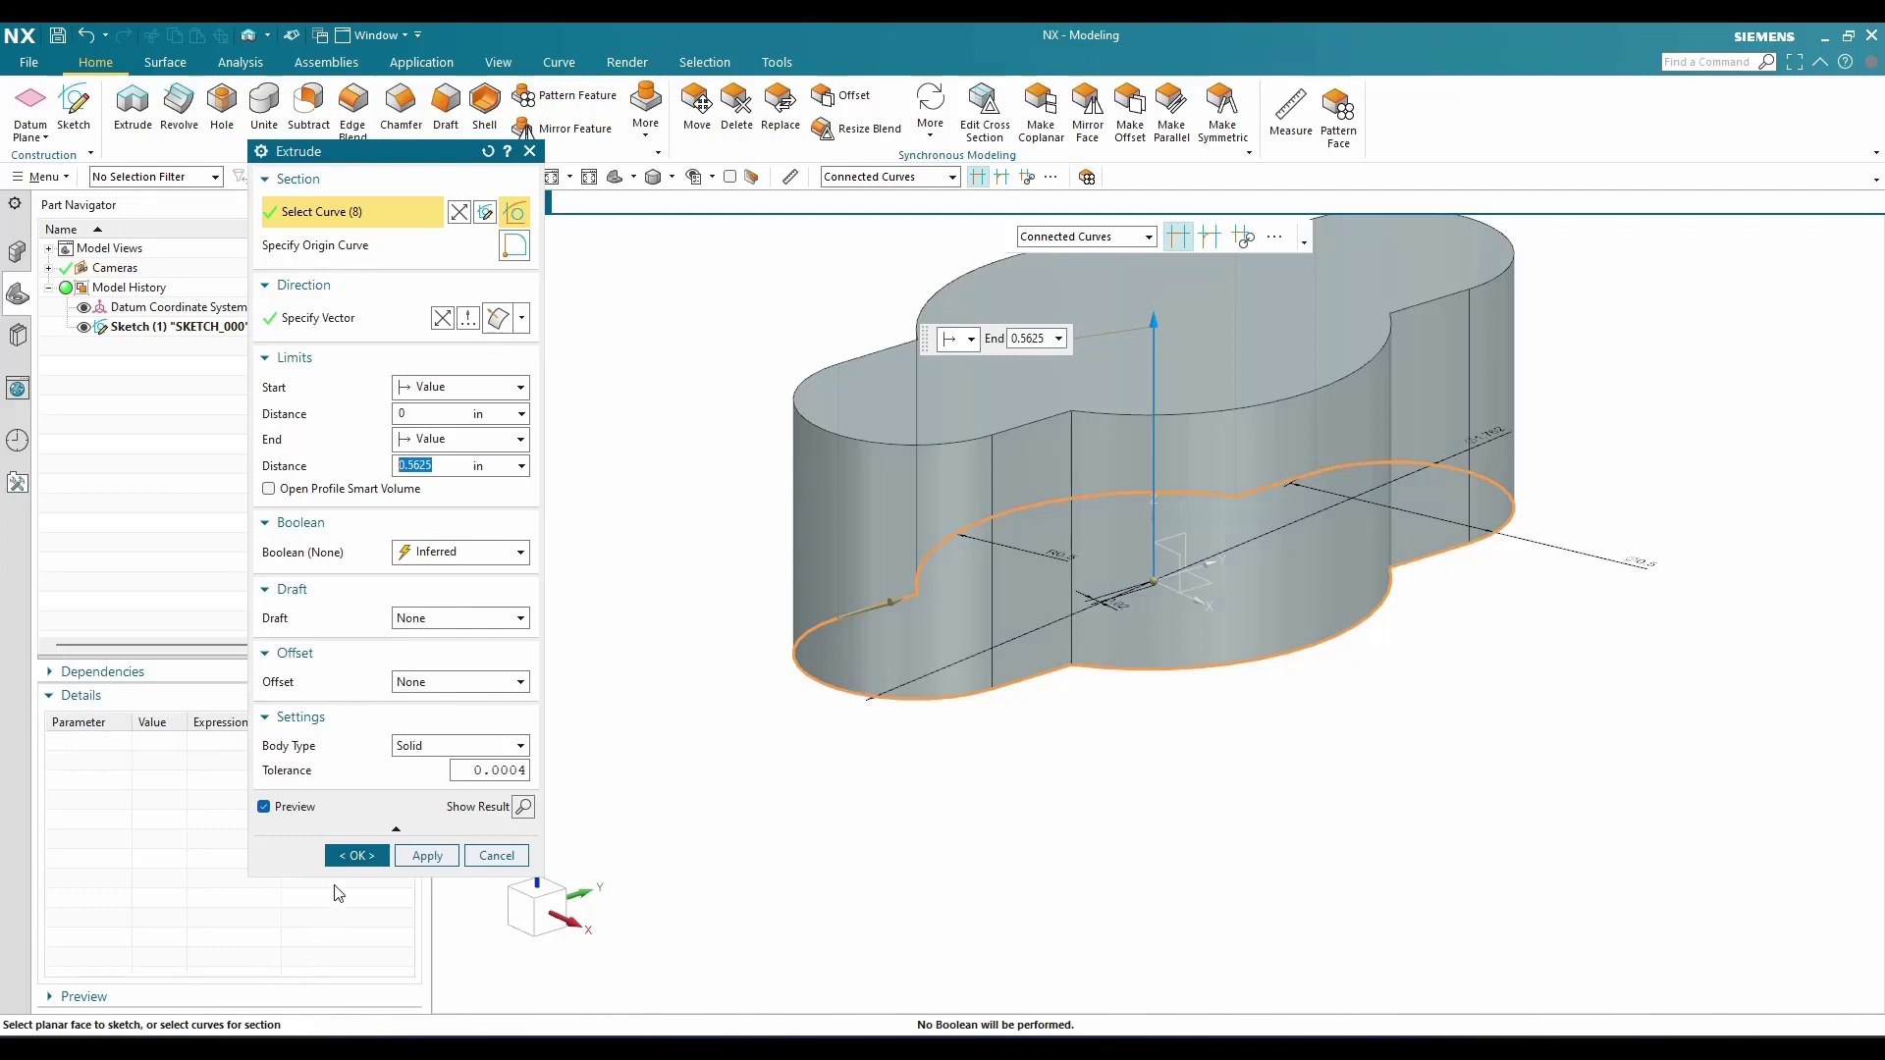
{"action": "left_click", "coordinate": [356, 855]}
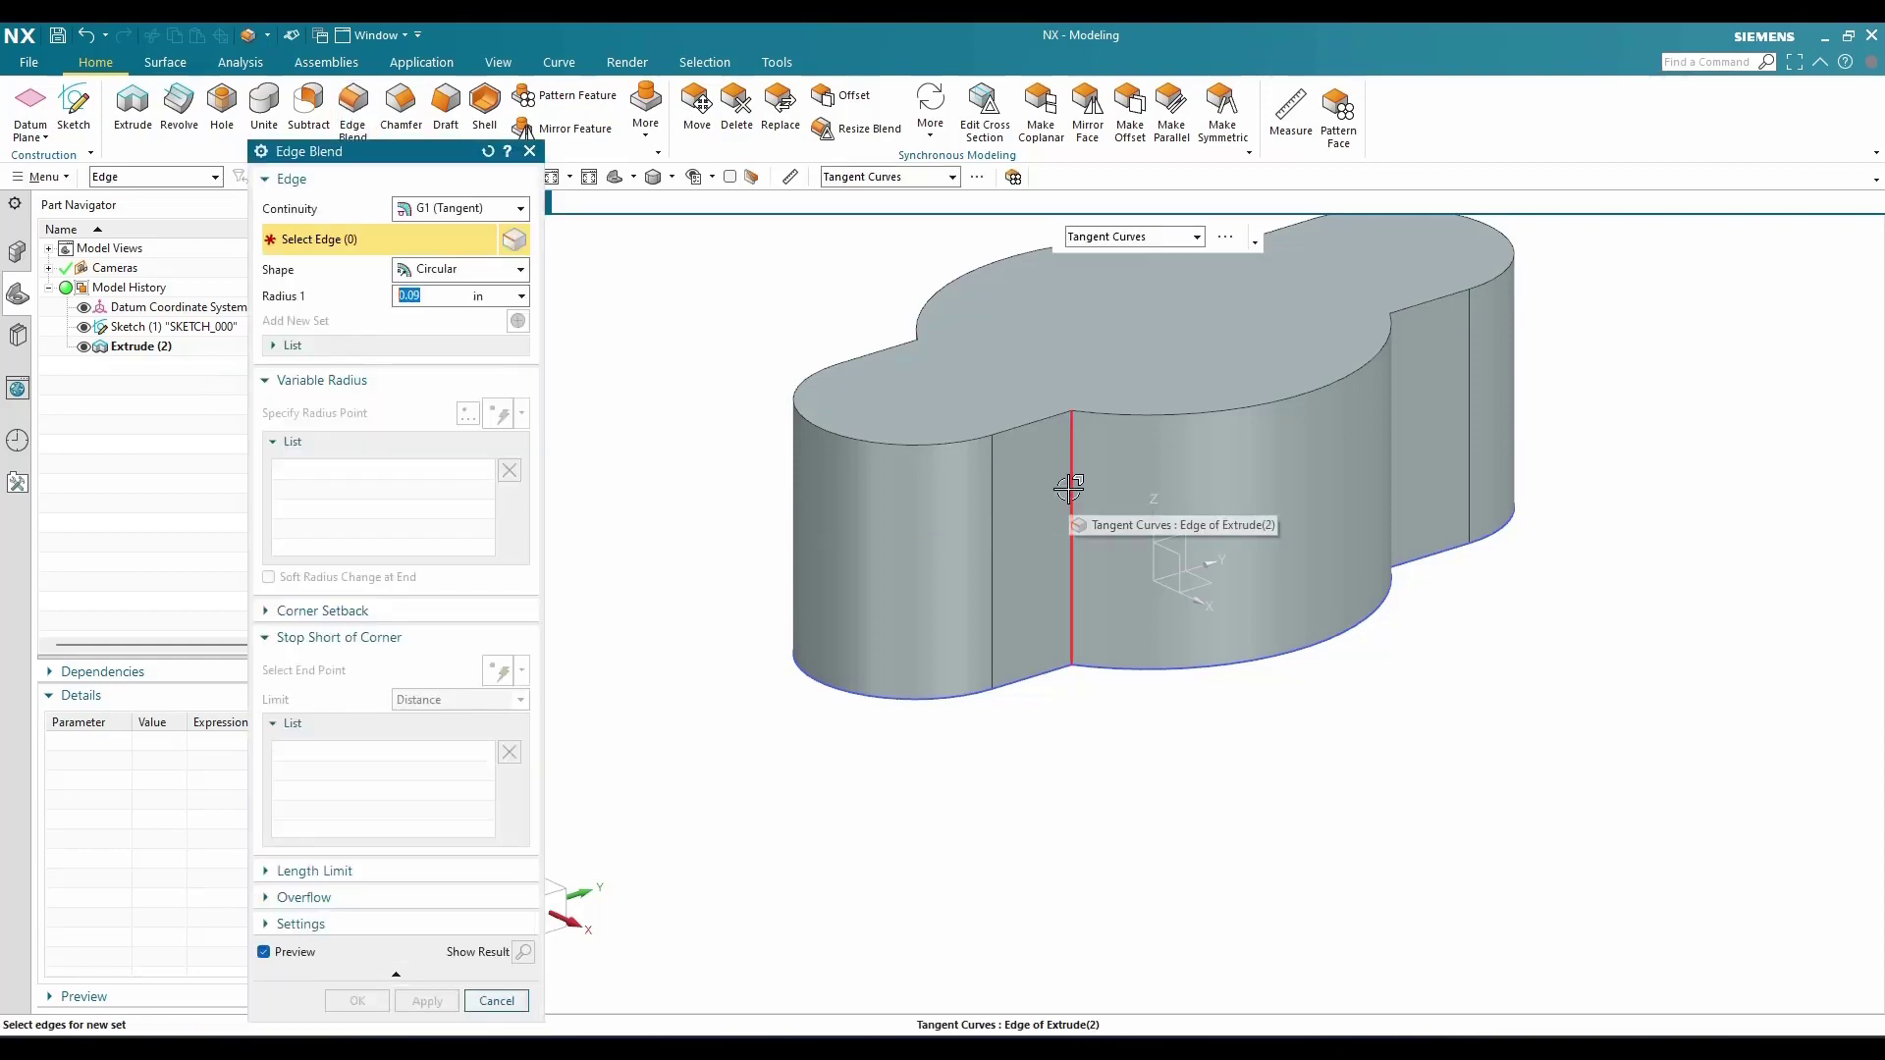
Blend the four vertical inner-corner edges between the central round body and the end lobes with a 0.25 in radius
{"action": "left_click", "coordinate": [1078, 604]}
{"action": "type", "text": "0.2"}
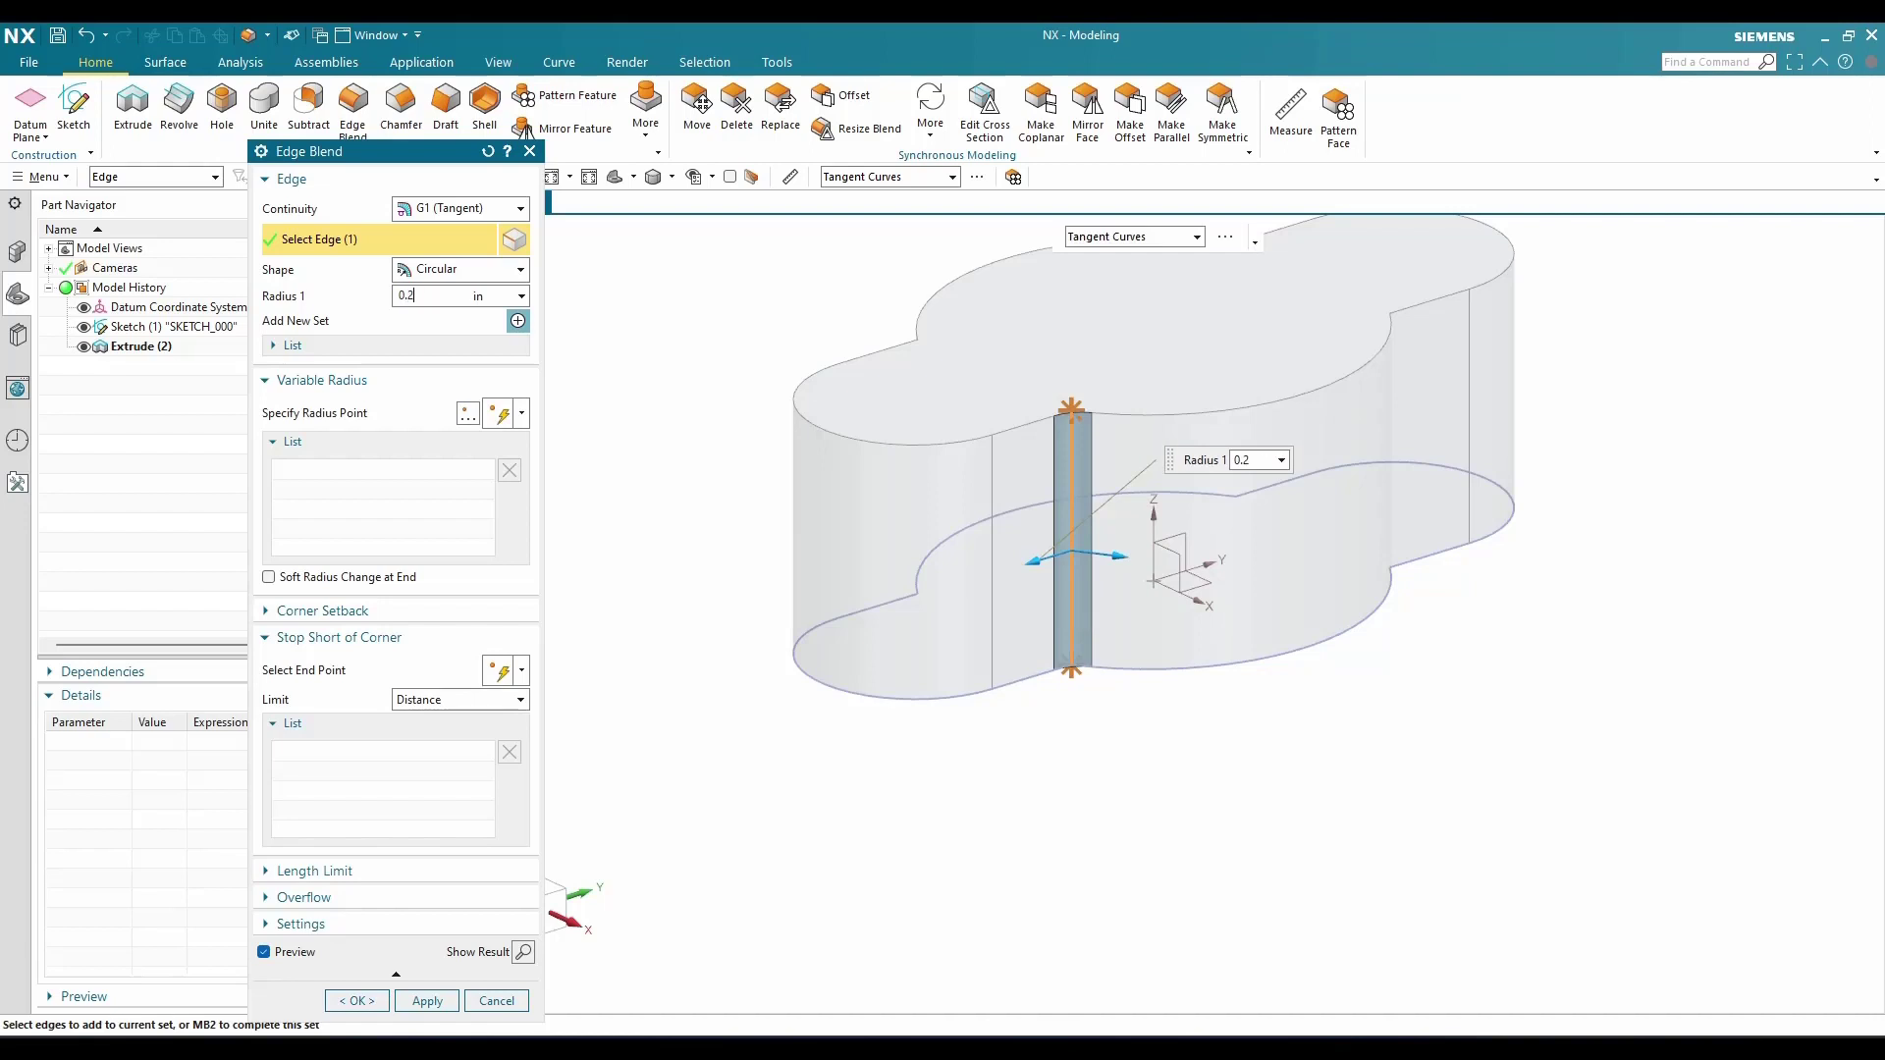
{"action": "type", "text": "5"}
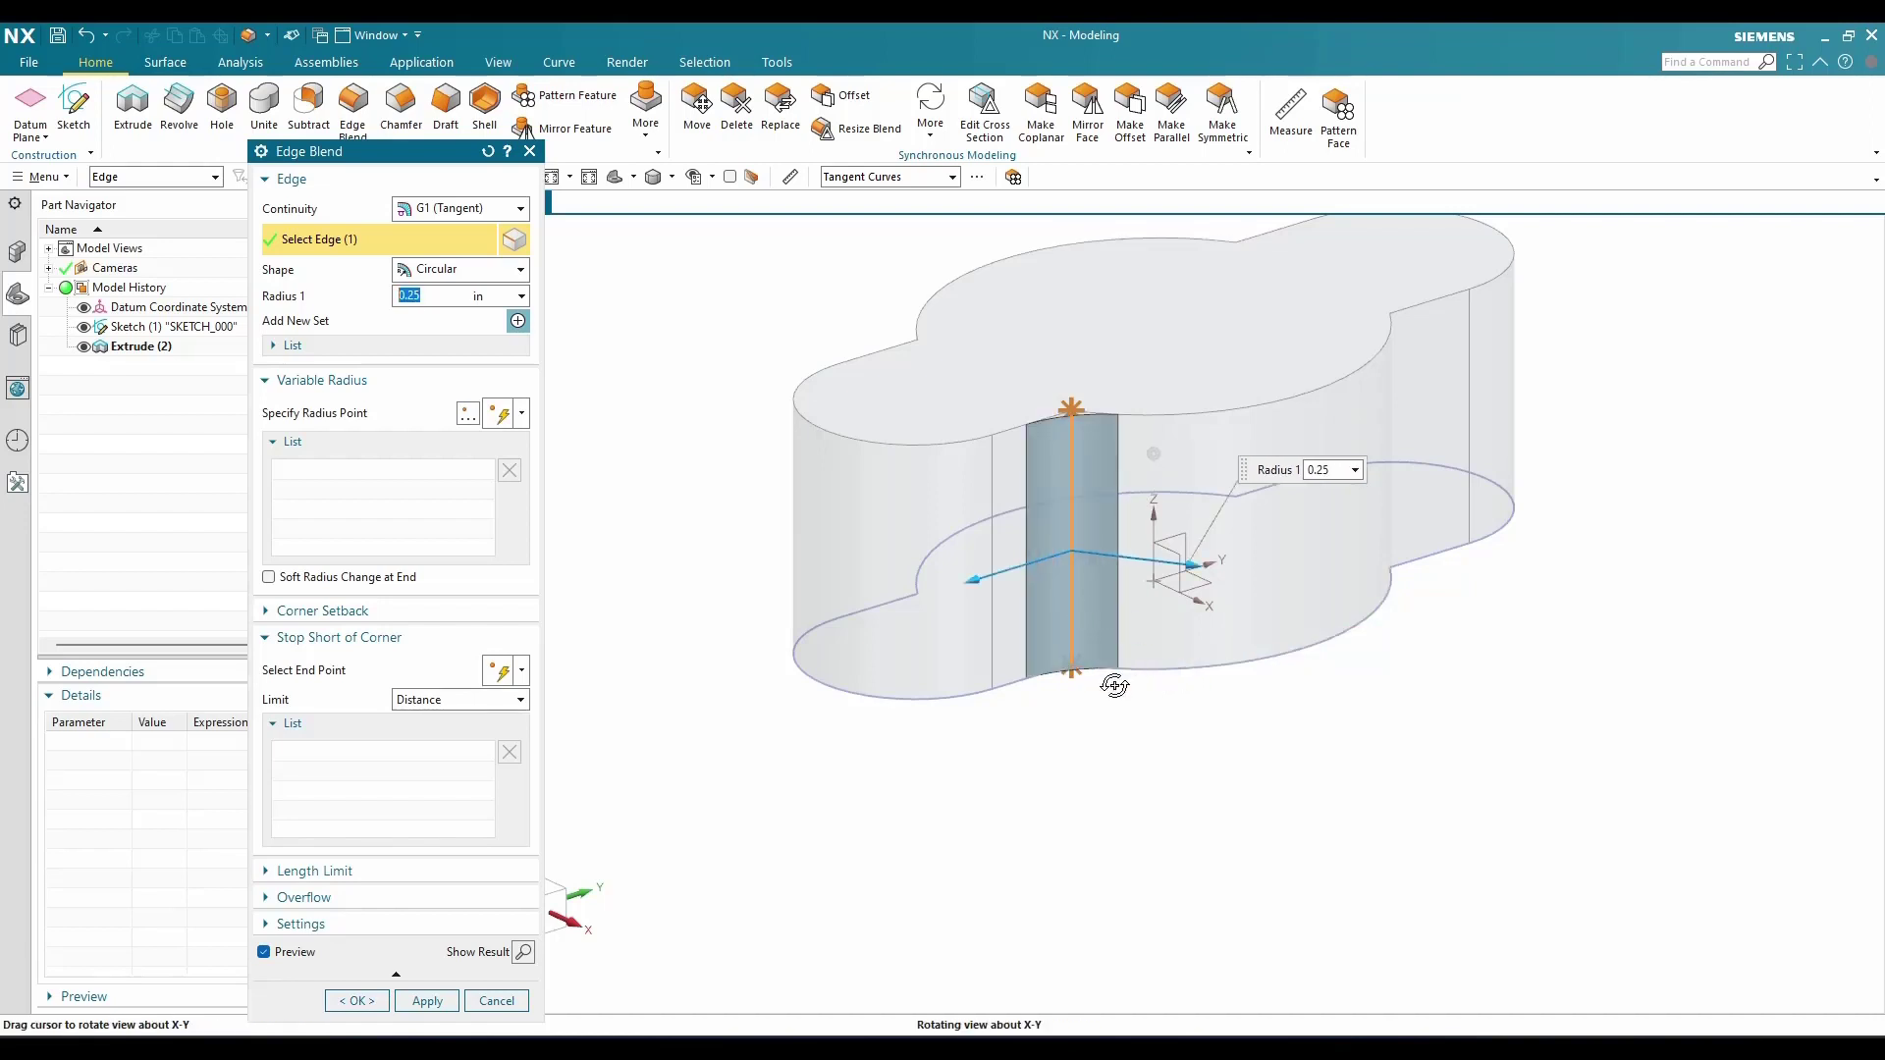
{"action": "middle_click_drag", "start_coordinate": [1188, 668], "coordinate": [1187, 575]}
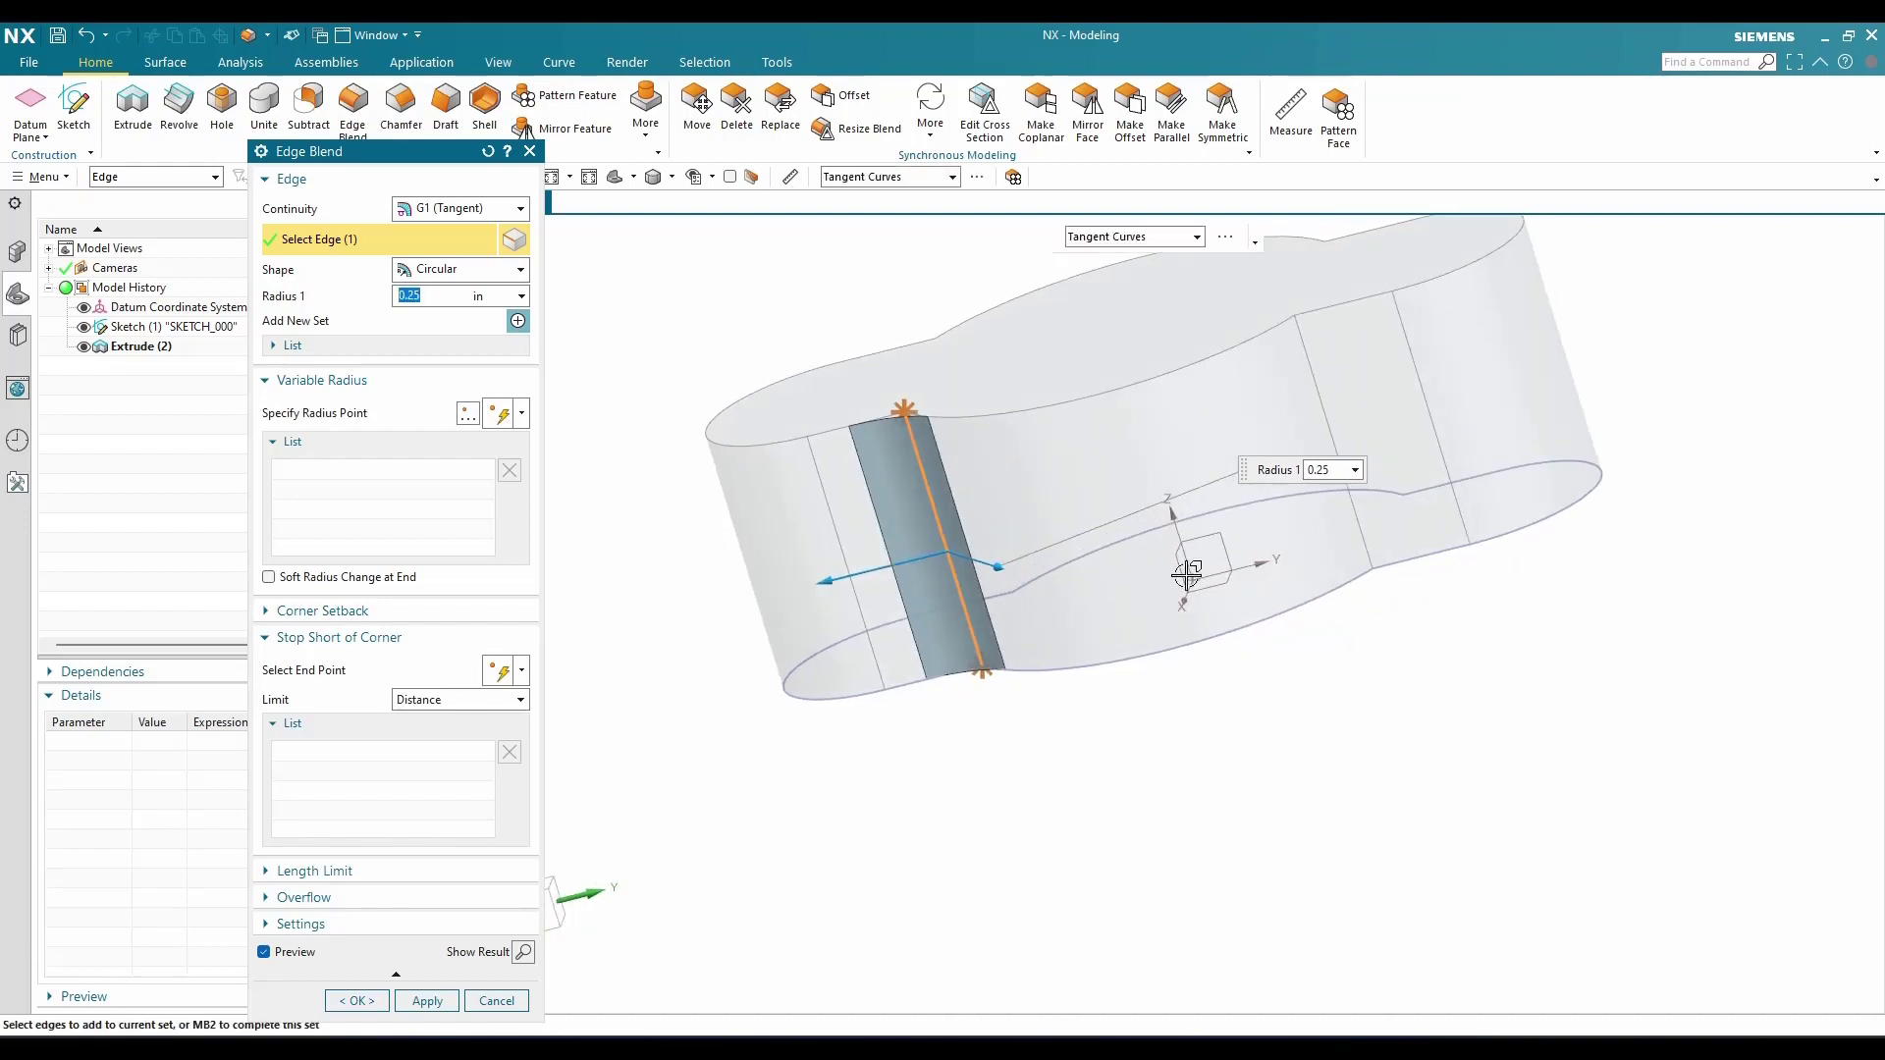
{"action": "left_click", "coordinate": [1316, 377]}
{"action": "middle_click_drag", "start_coordinate": [1239, 568], "coordinate": [1335, 388]}
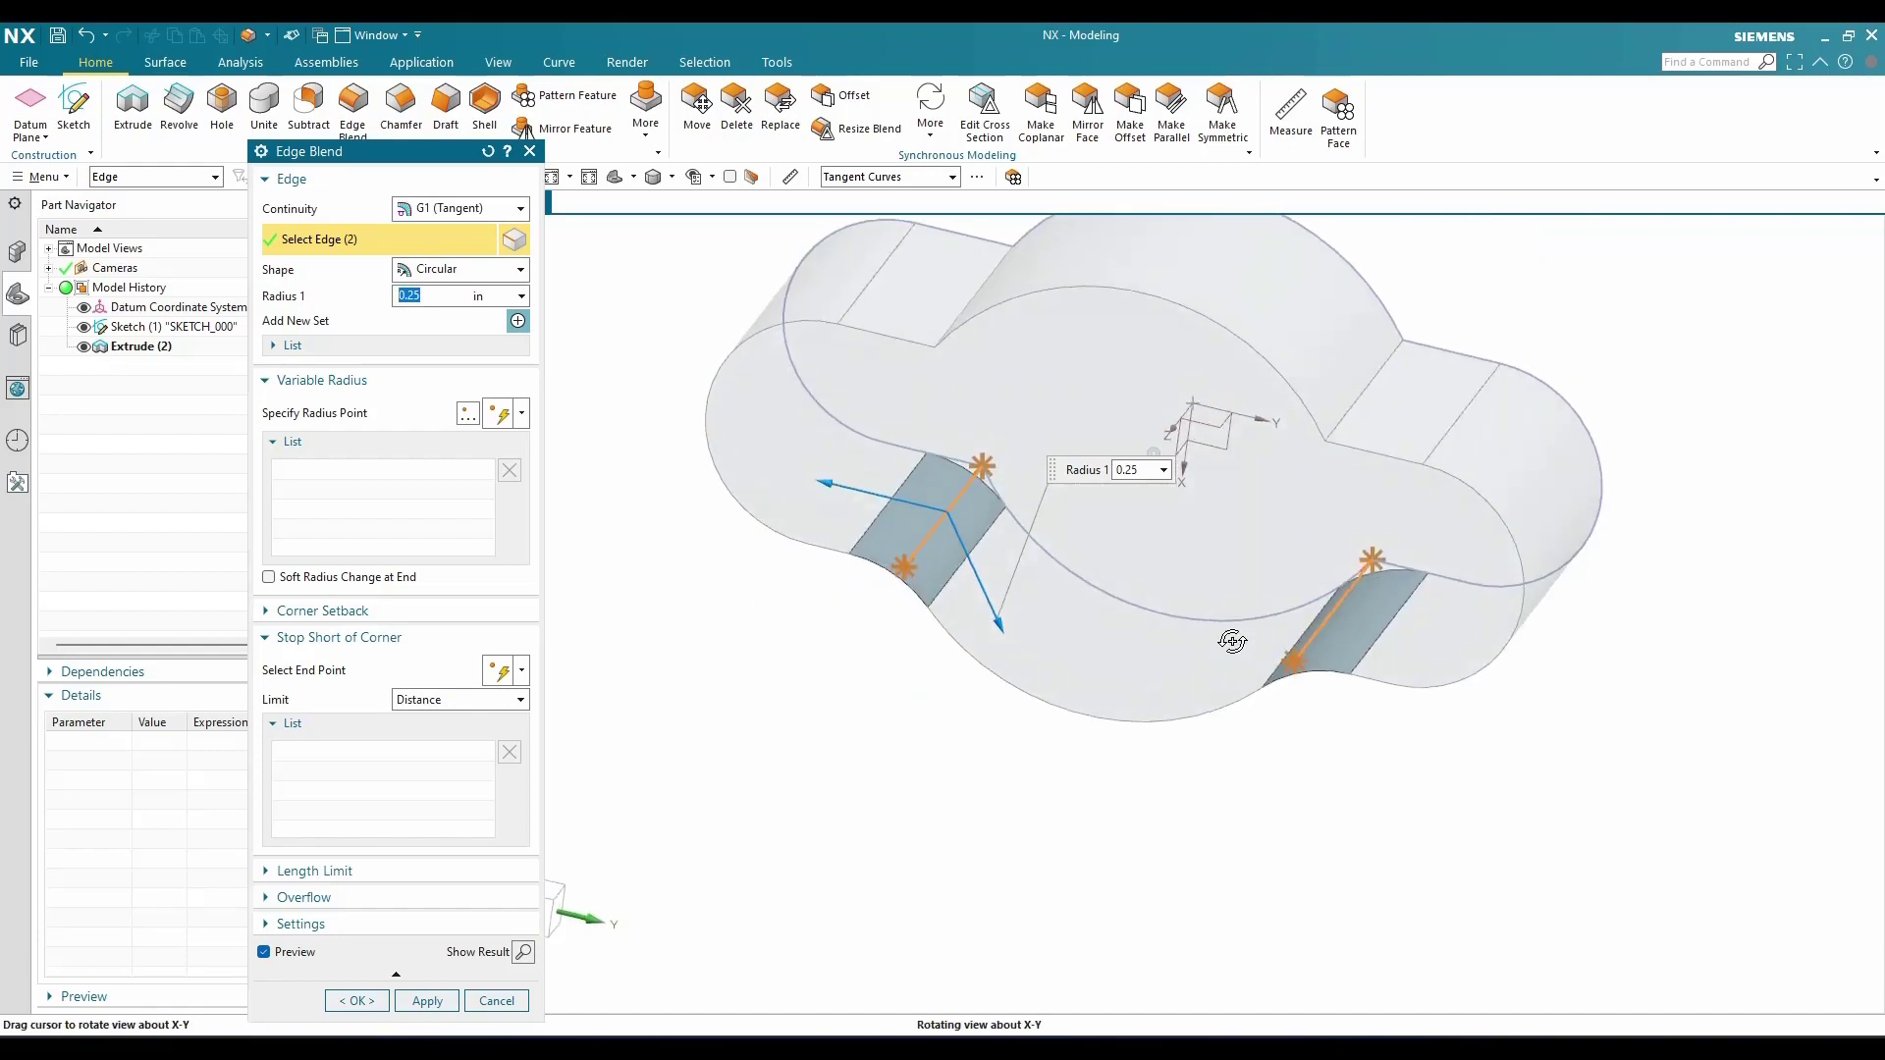
{"action": "left_click", "coordinate": [1358, 403]}
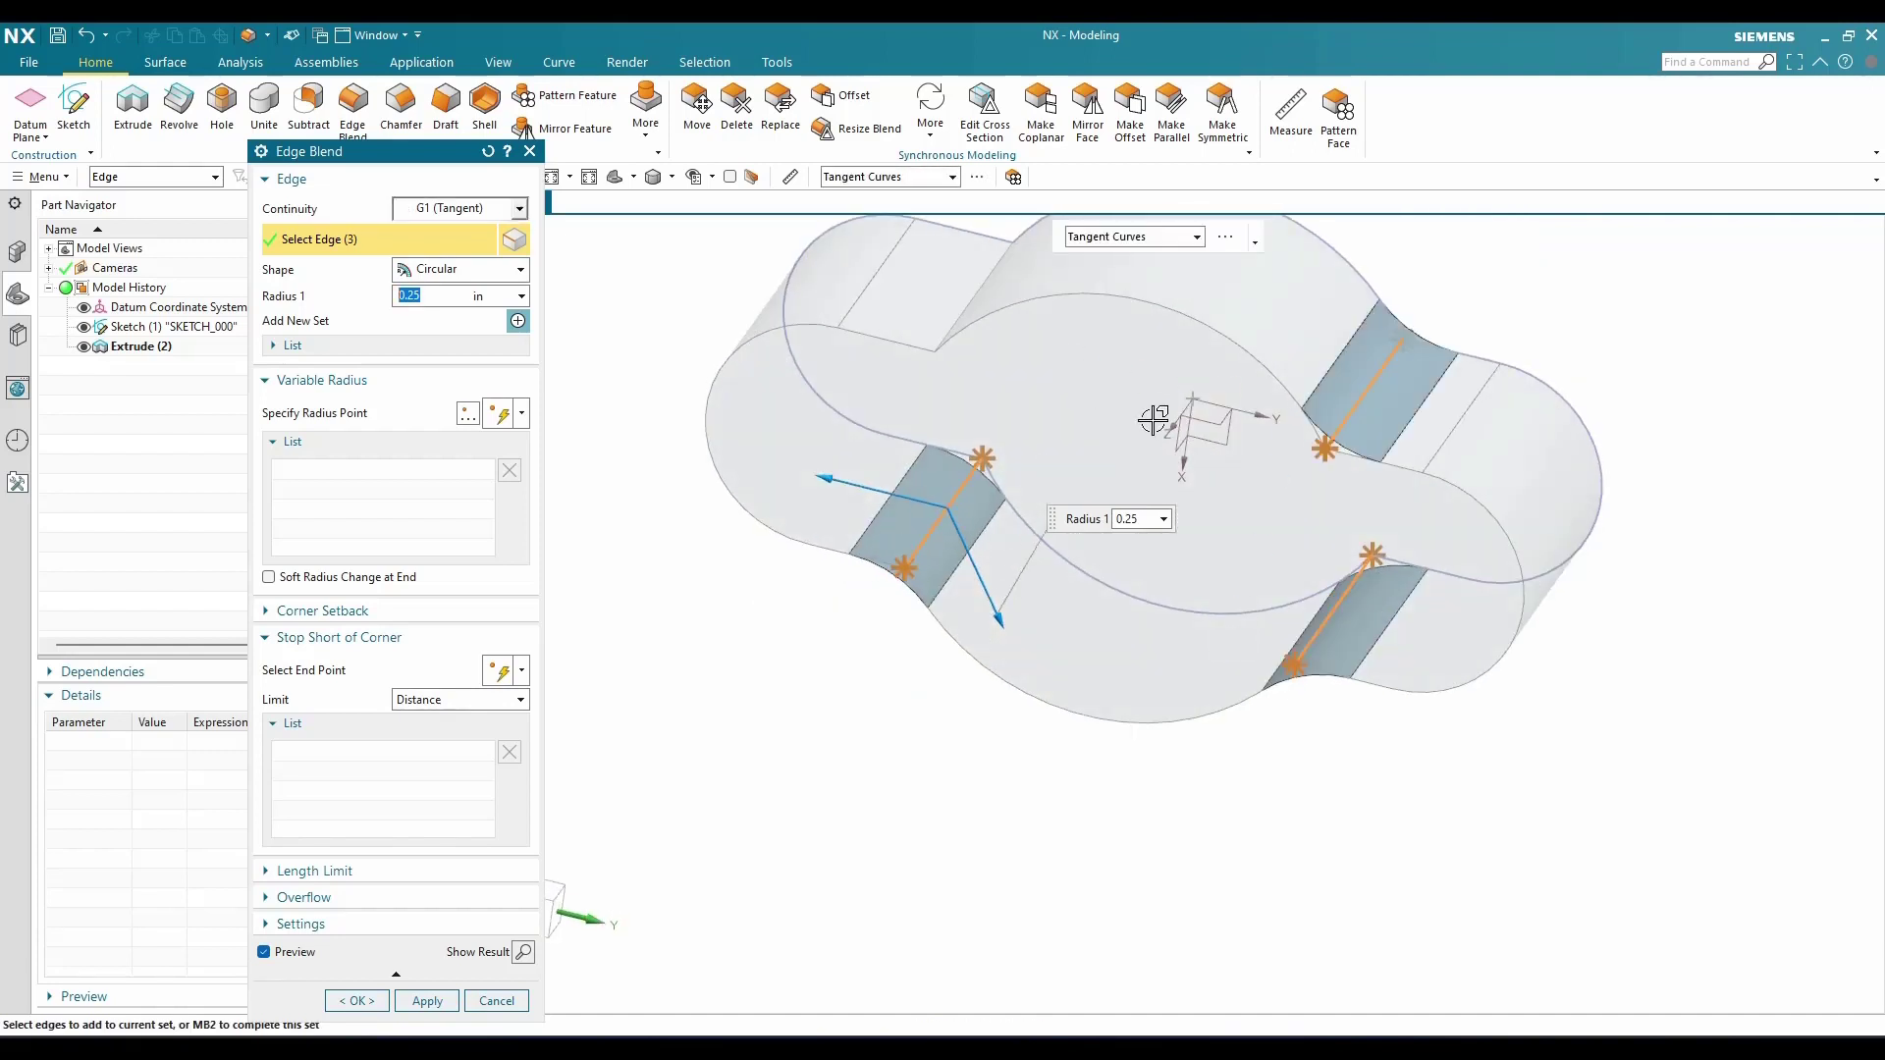
{"action": "middle_click_drag", "start_coordinate": [1163, 426], "coordinate": [1178, 425]}
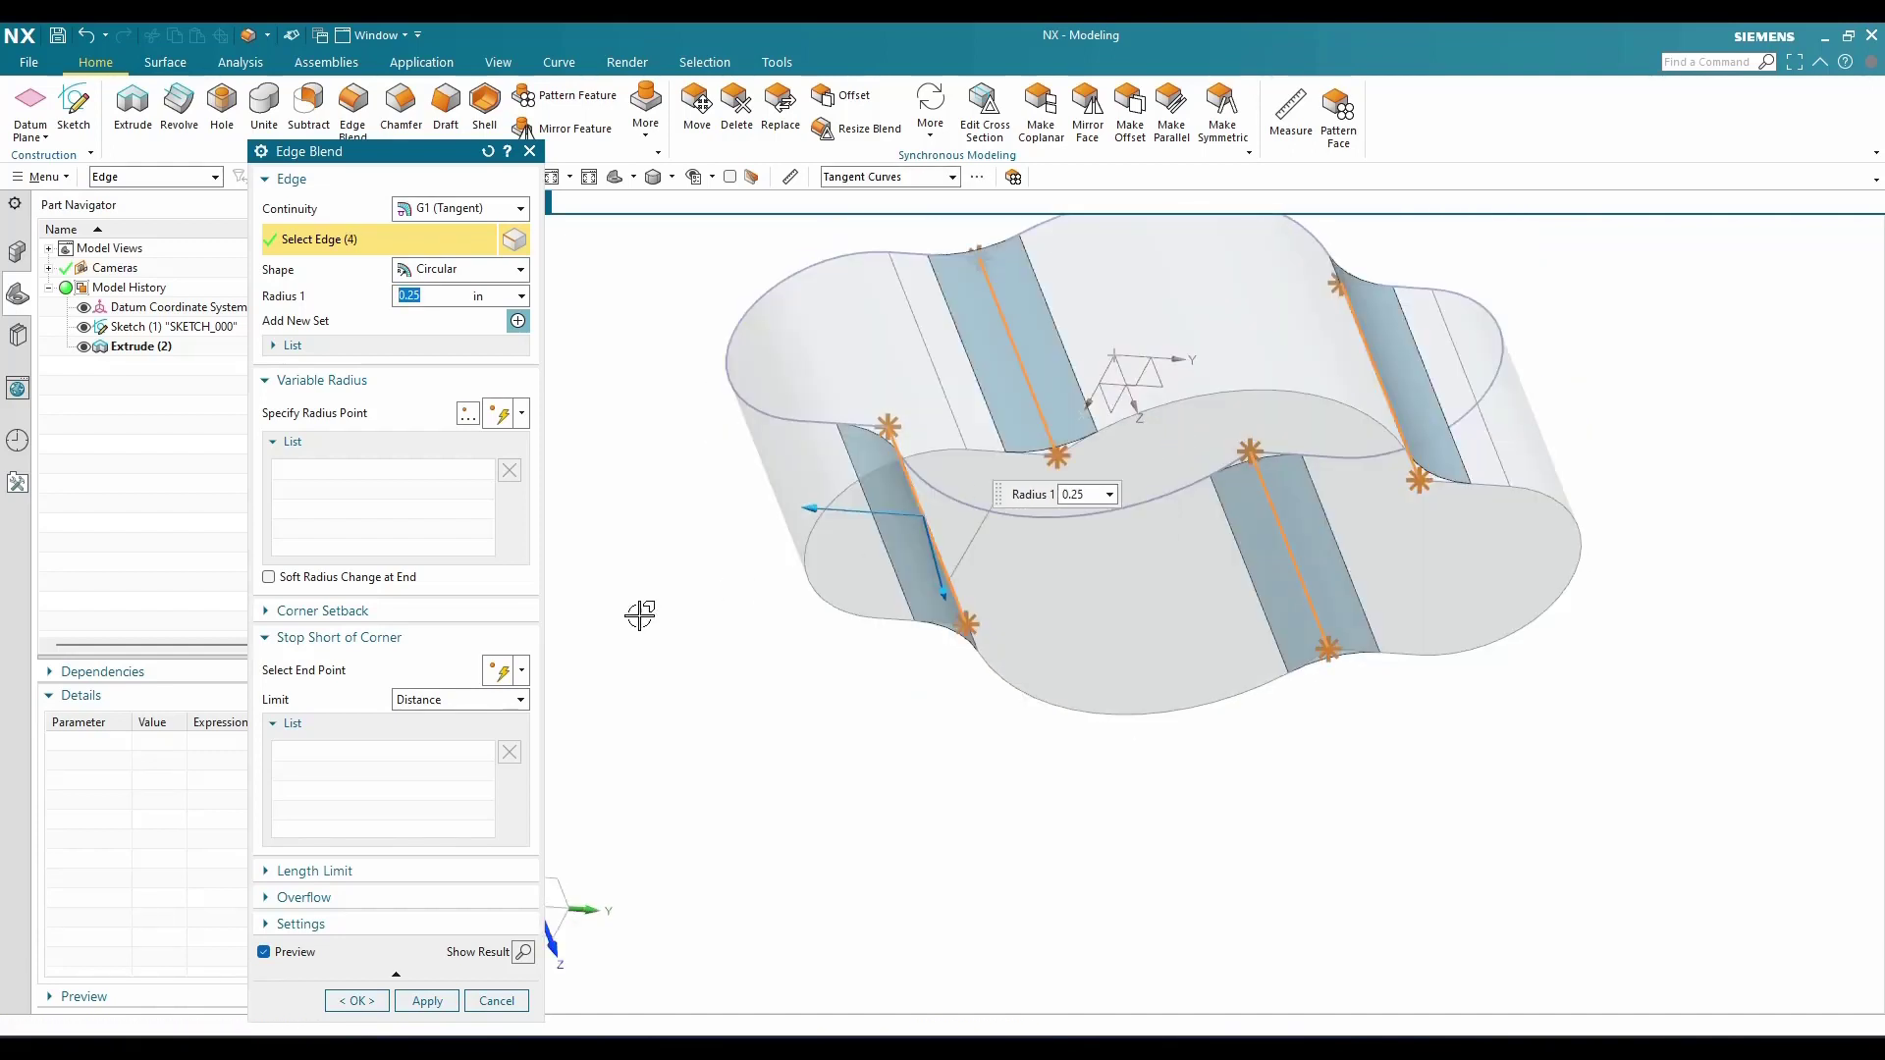
{"action": "left_click", "coordinate": [373, 1002]}
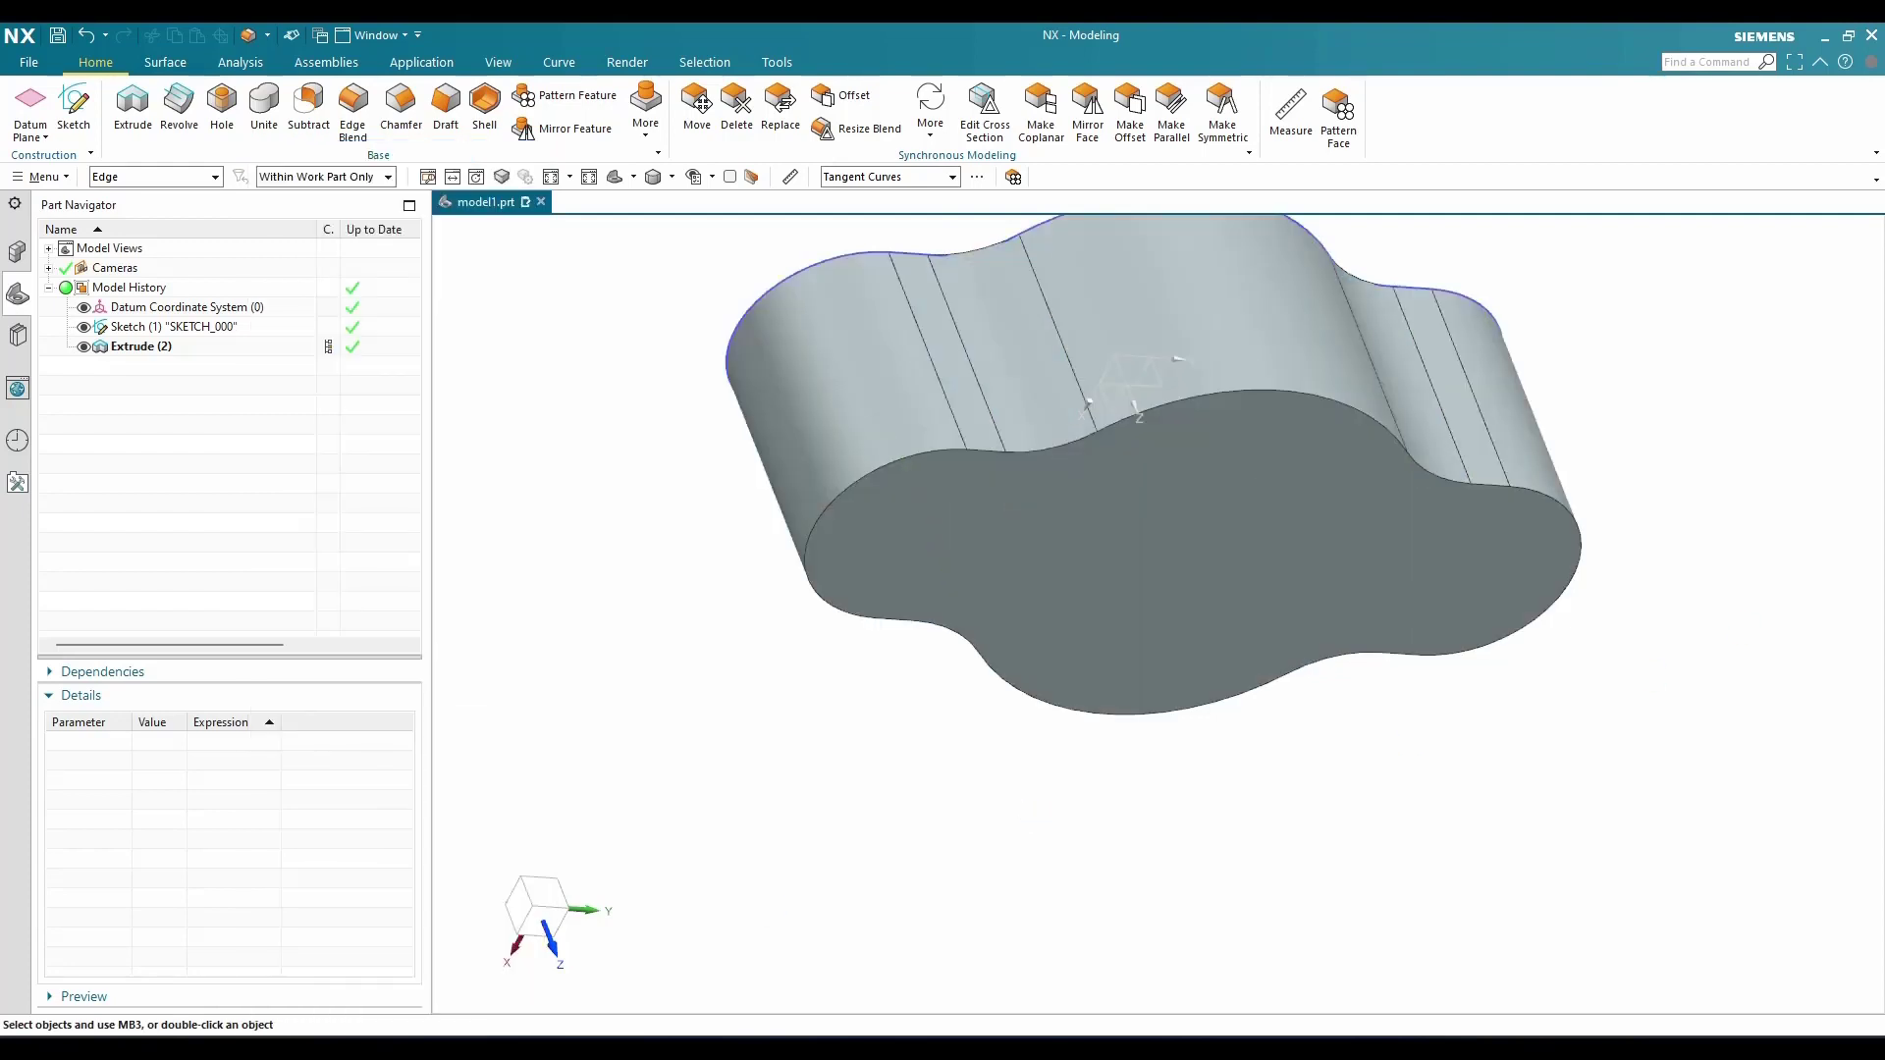
Create a new sketch on the top face of the blended body
{"action": "middle_click_drag", "start_coordinate": [900, 559], "coordinate": [919, 442]}
{"action": "middle_click_drag", "start_coordinate": [919, 442], "coordinate": [909, 555], "text": "shift"}
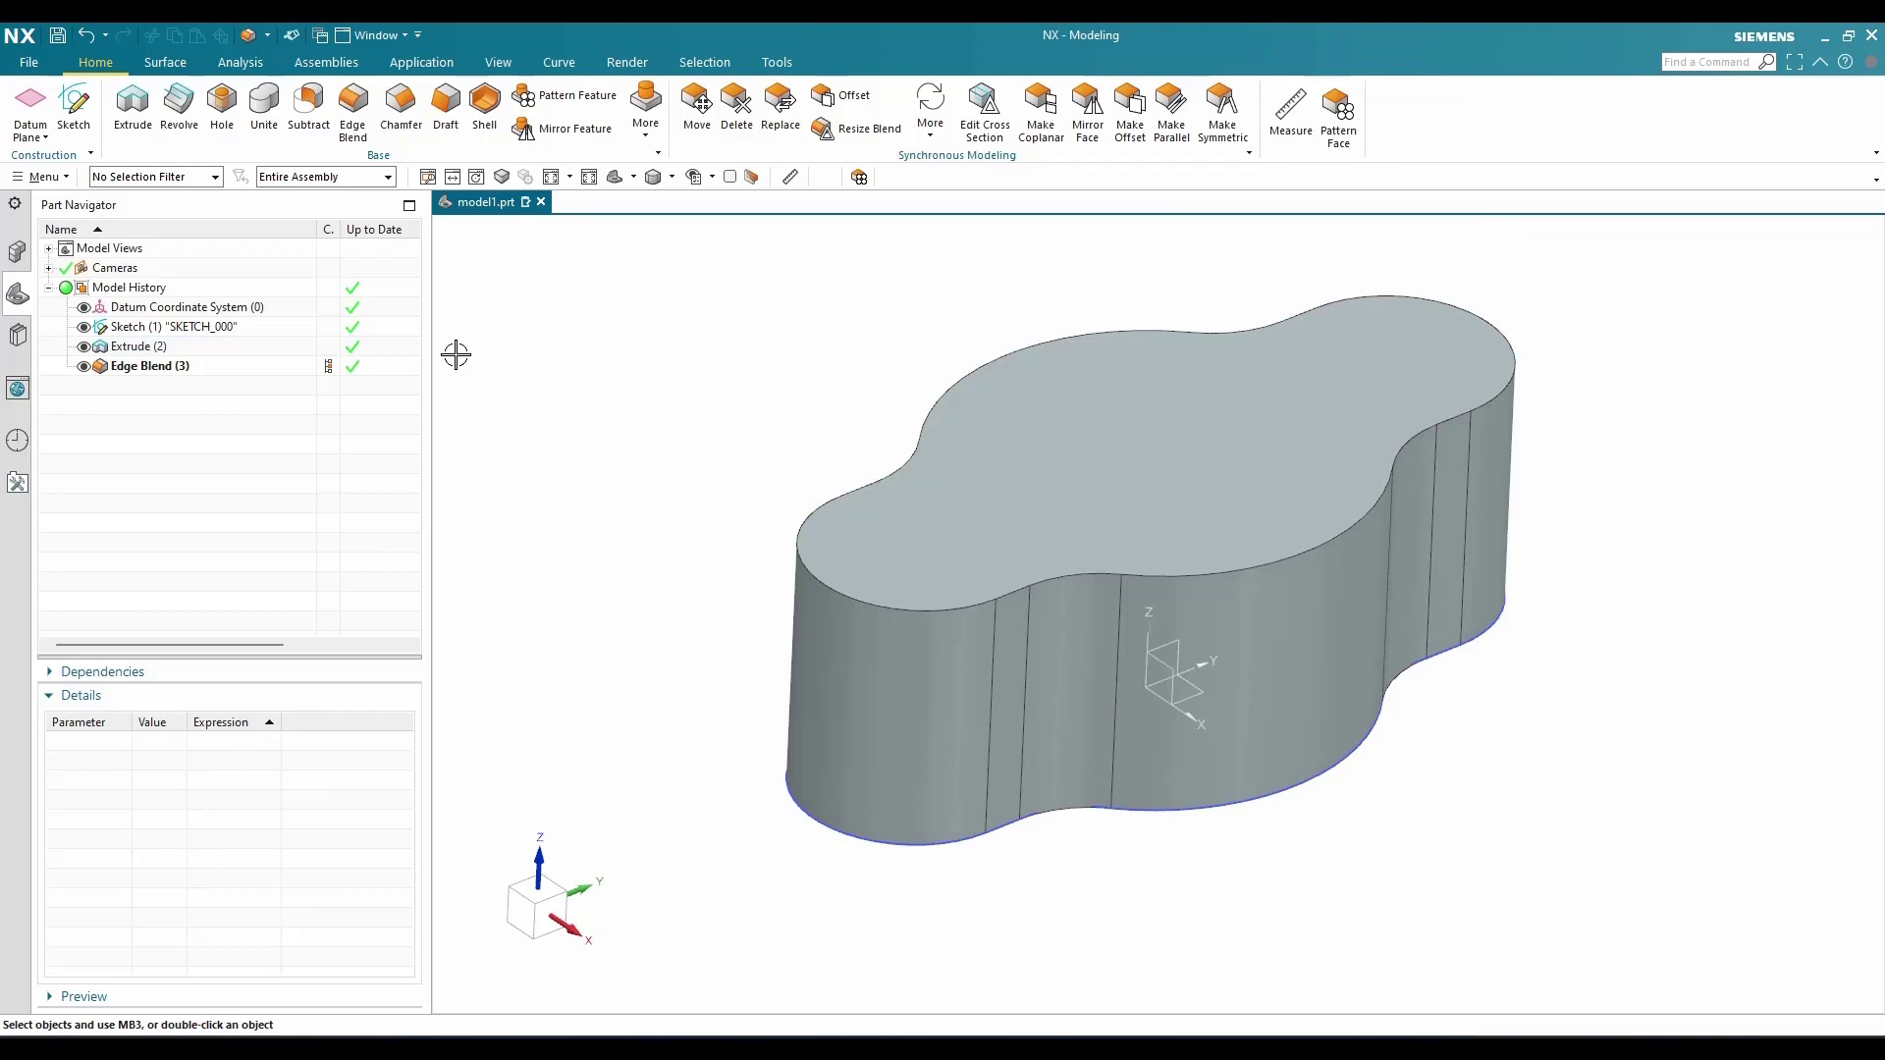
{"action": "left_click", "coordinate": [75, 108]}
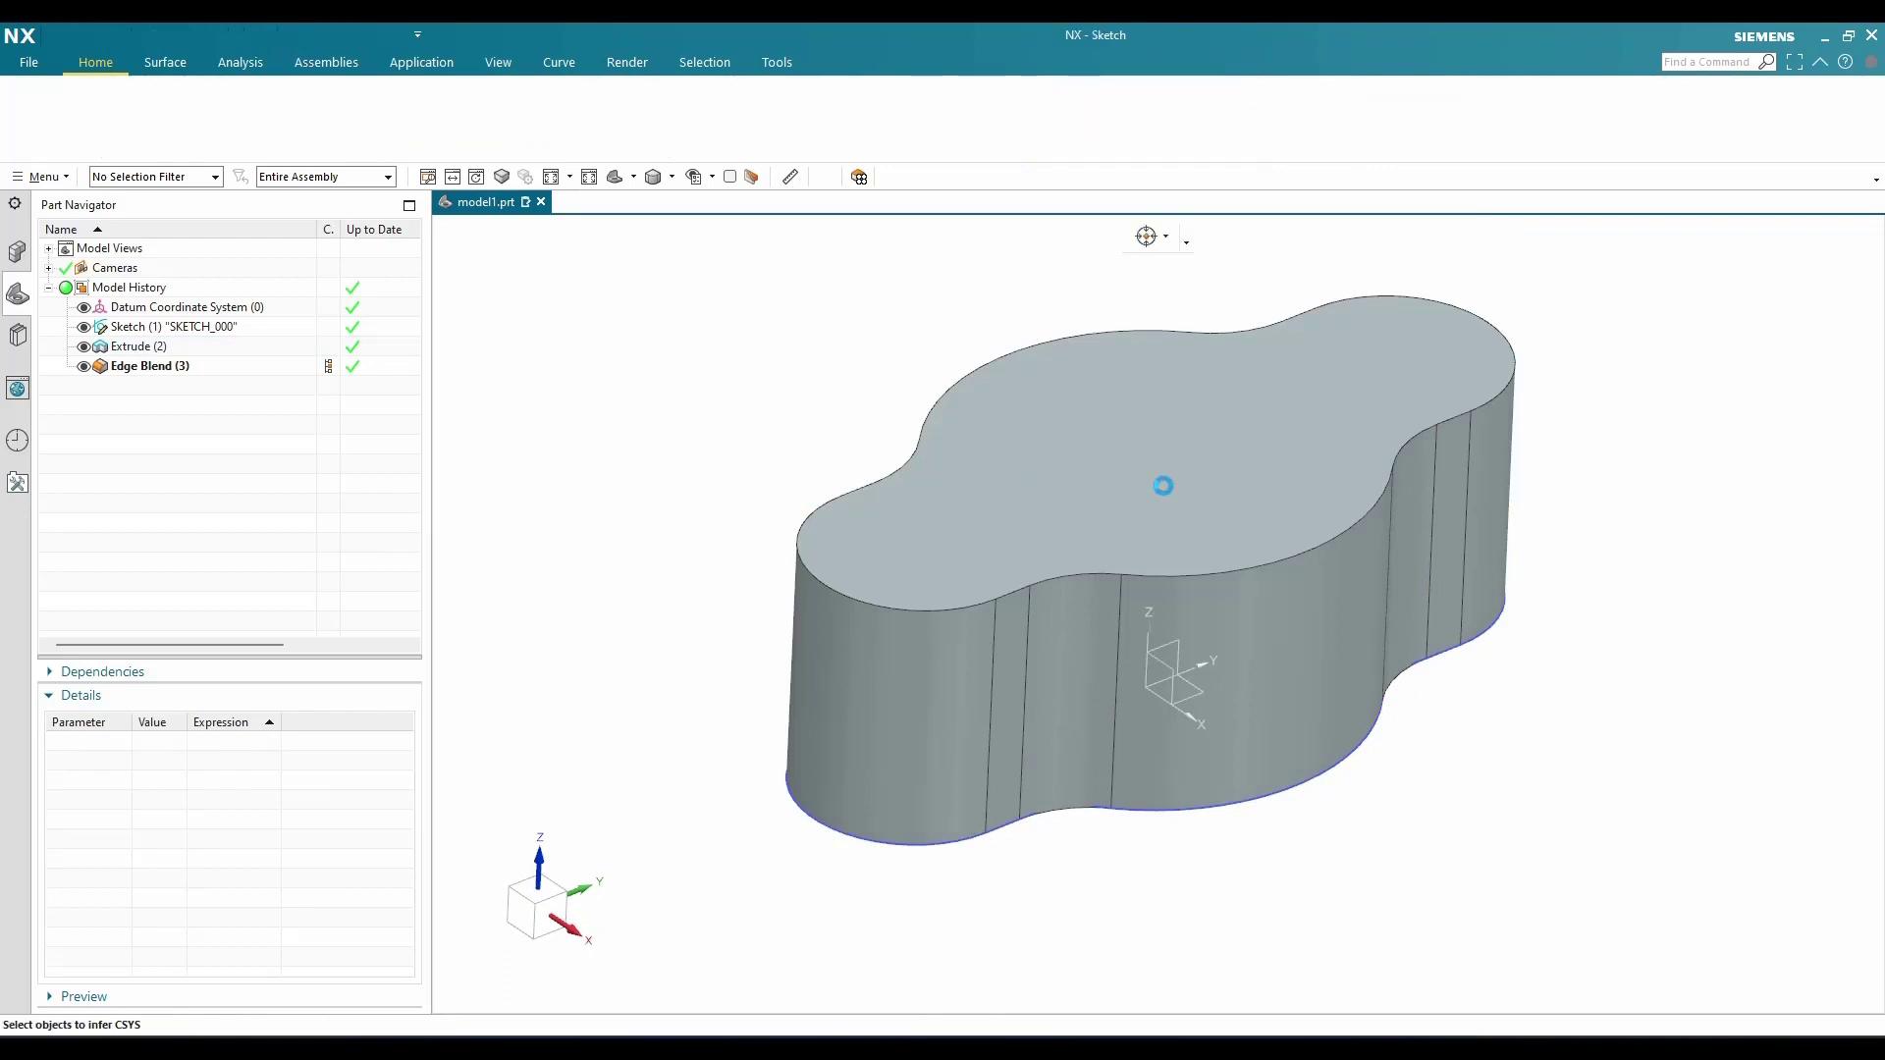
{"action": "left_click", "coordinate": [1215, 517]}
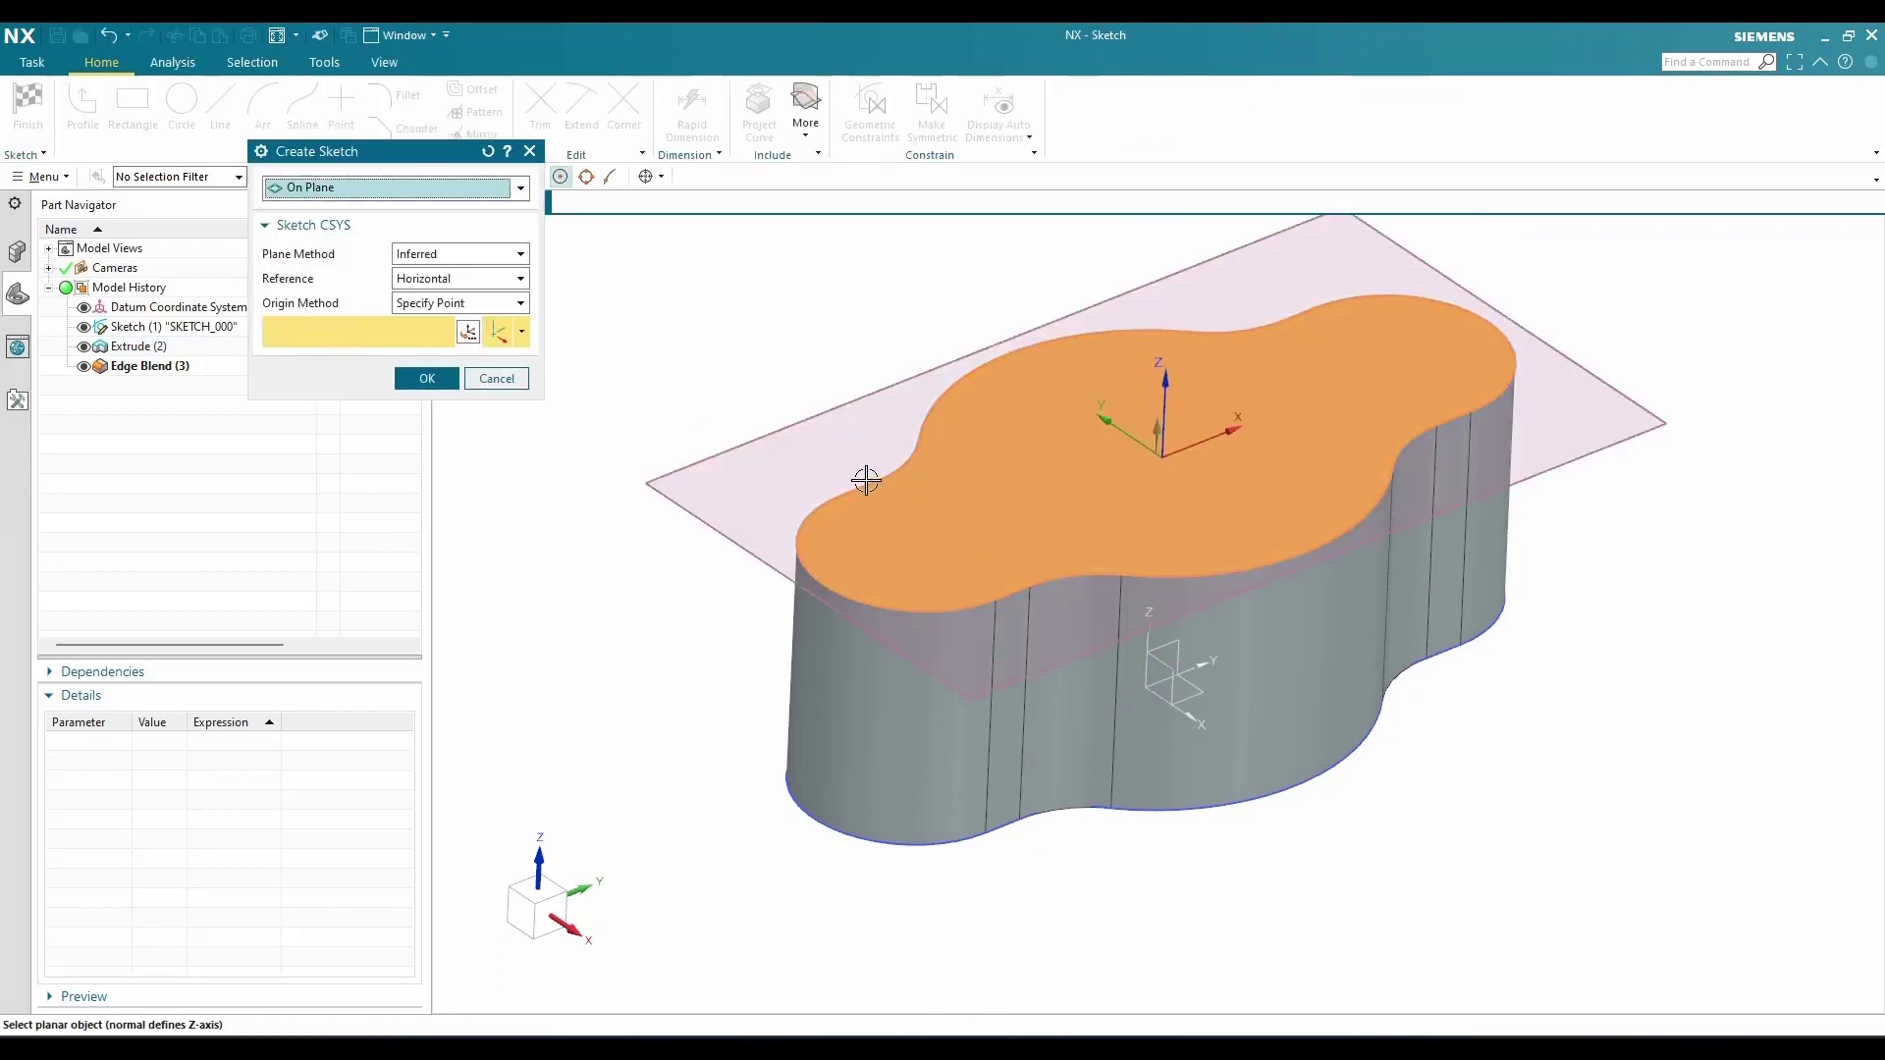
{"action": "middle_click", "coordinate": [865, 480]}
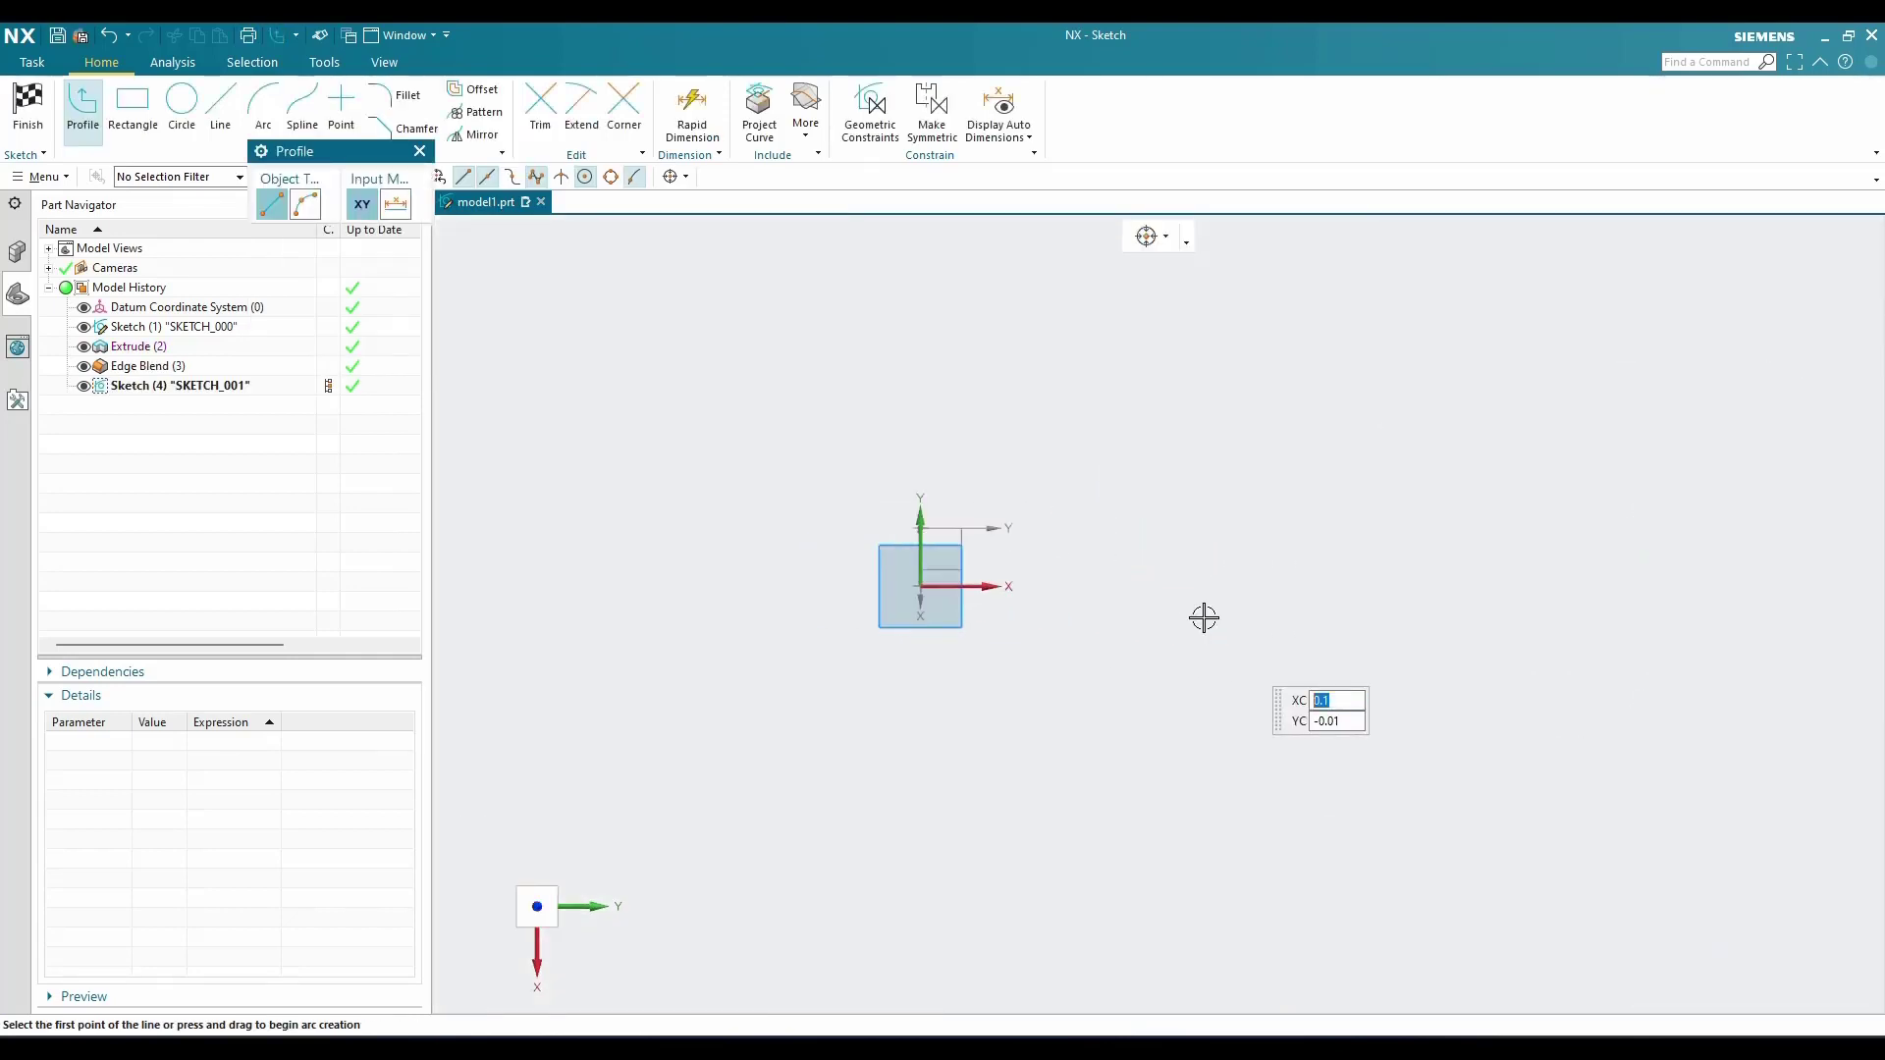
Project the outer arc and its two adjoining straight lines from the +Y end lobe associatively into the sketch
{"action": "middle_click_drag", "start_coordinate": [867, 580], "coordinate": [841, 540]}
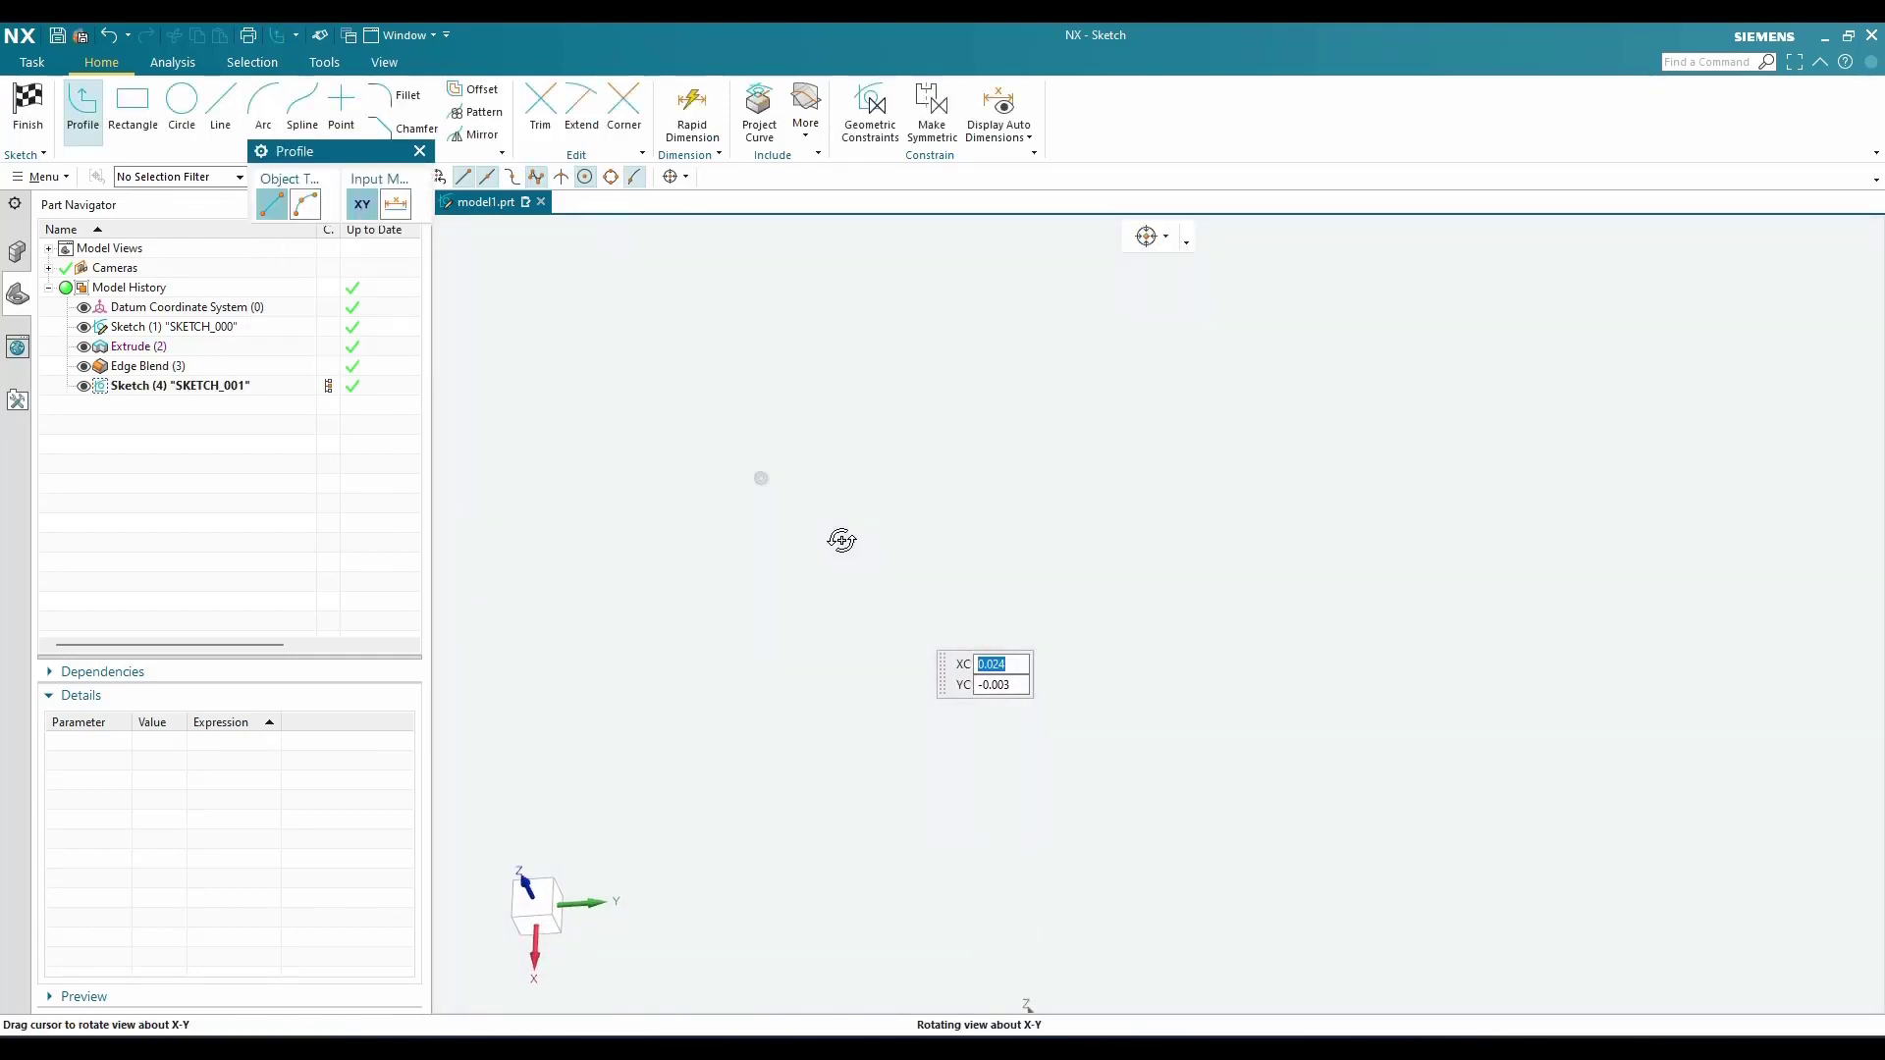
{"action": "scroll", "coordinate": [842, 540], "scroll_direction": "down", "scroll_amount": 3}
{"action": "scroll", "coordinate": [972, 774], "scroll_direction": "down", "scroll_amount": 3}
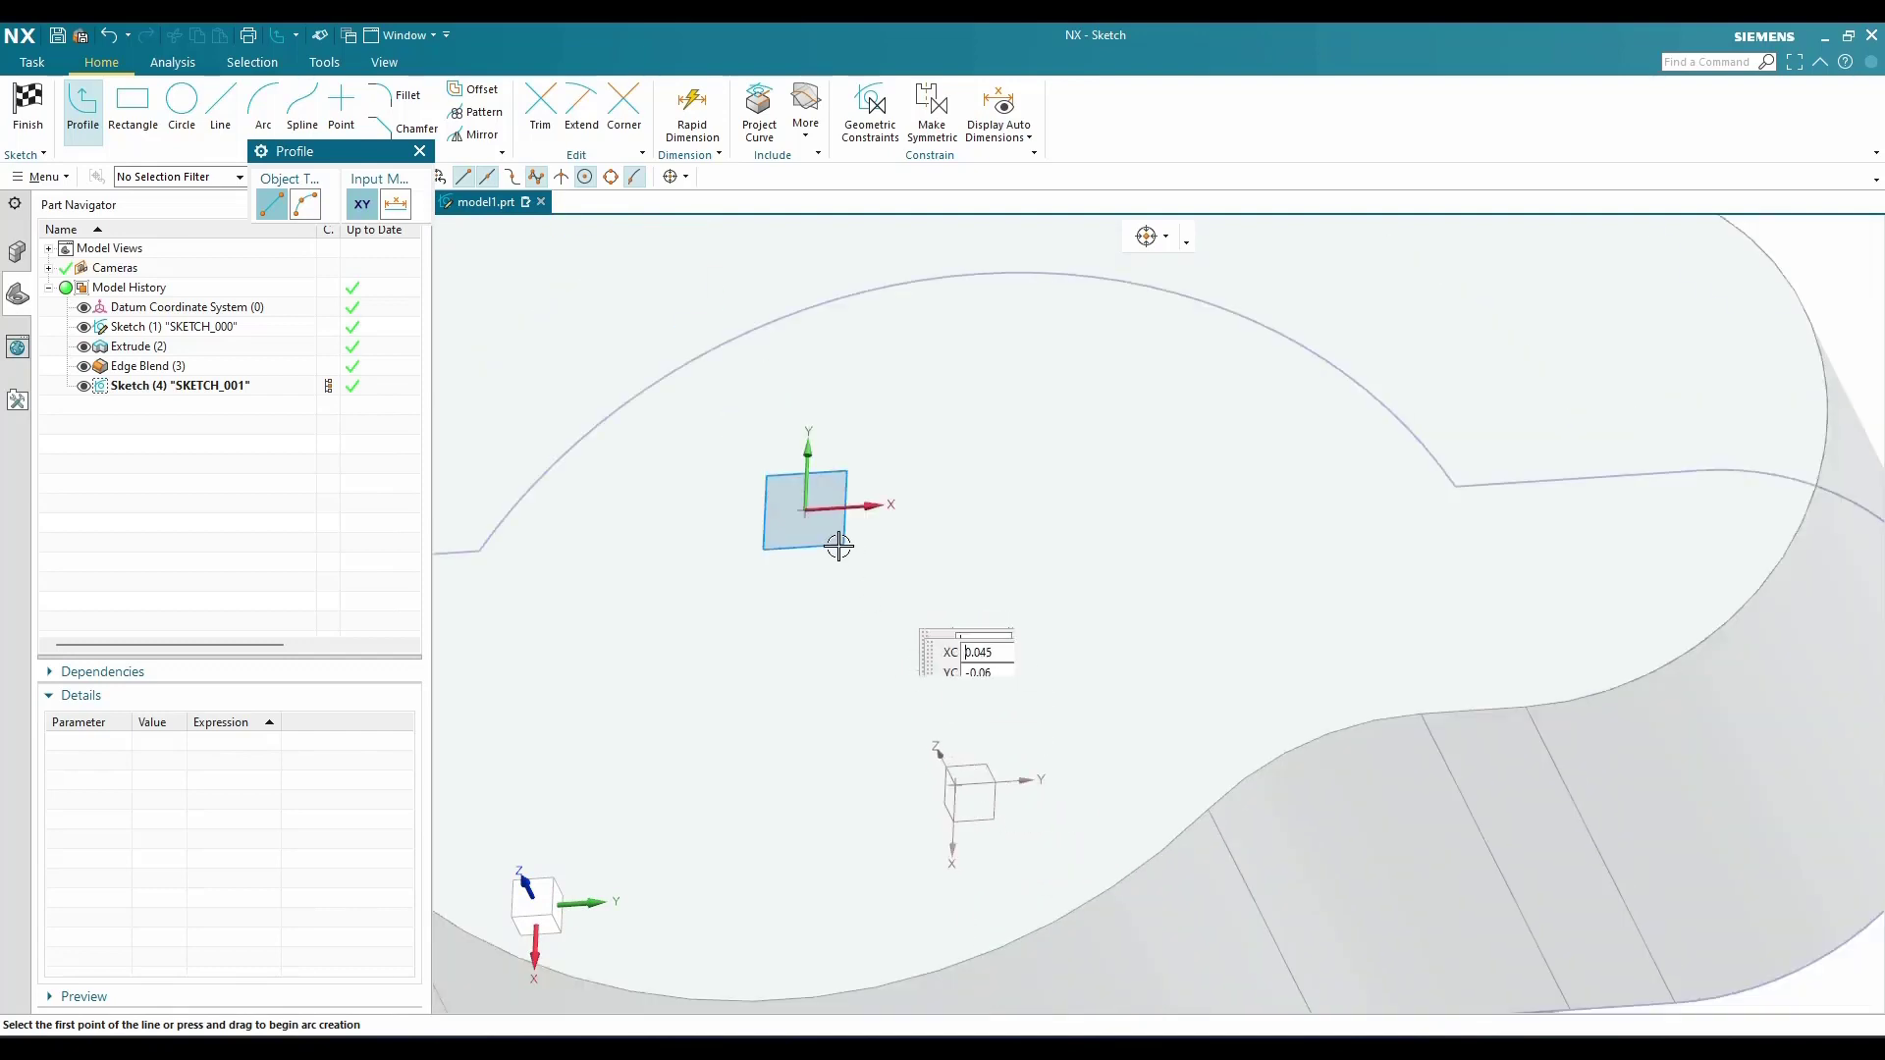
{"action": "scroll", "coordinate": [825, 540], "scroll_direction": "down", "scroll_amount": 3}
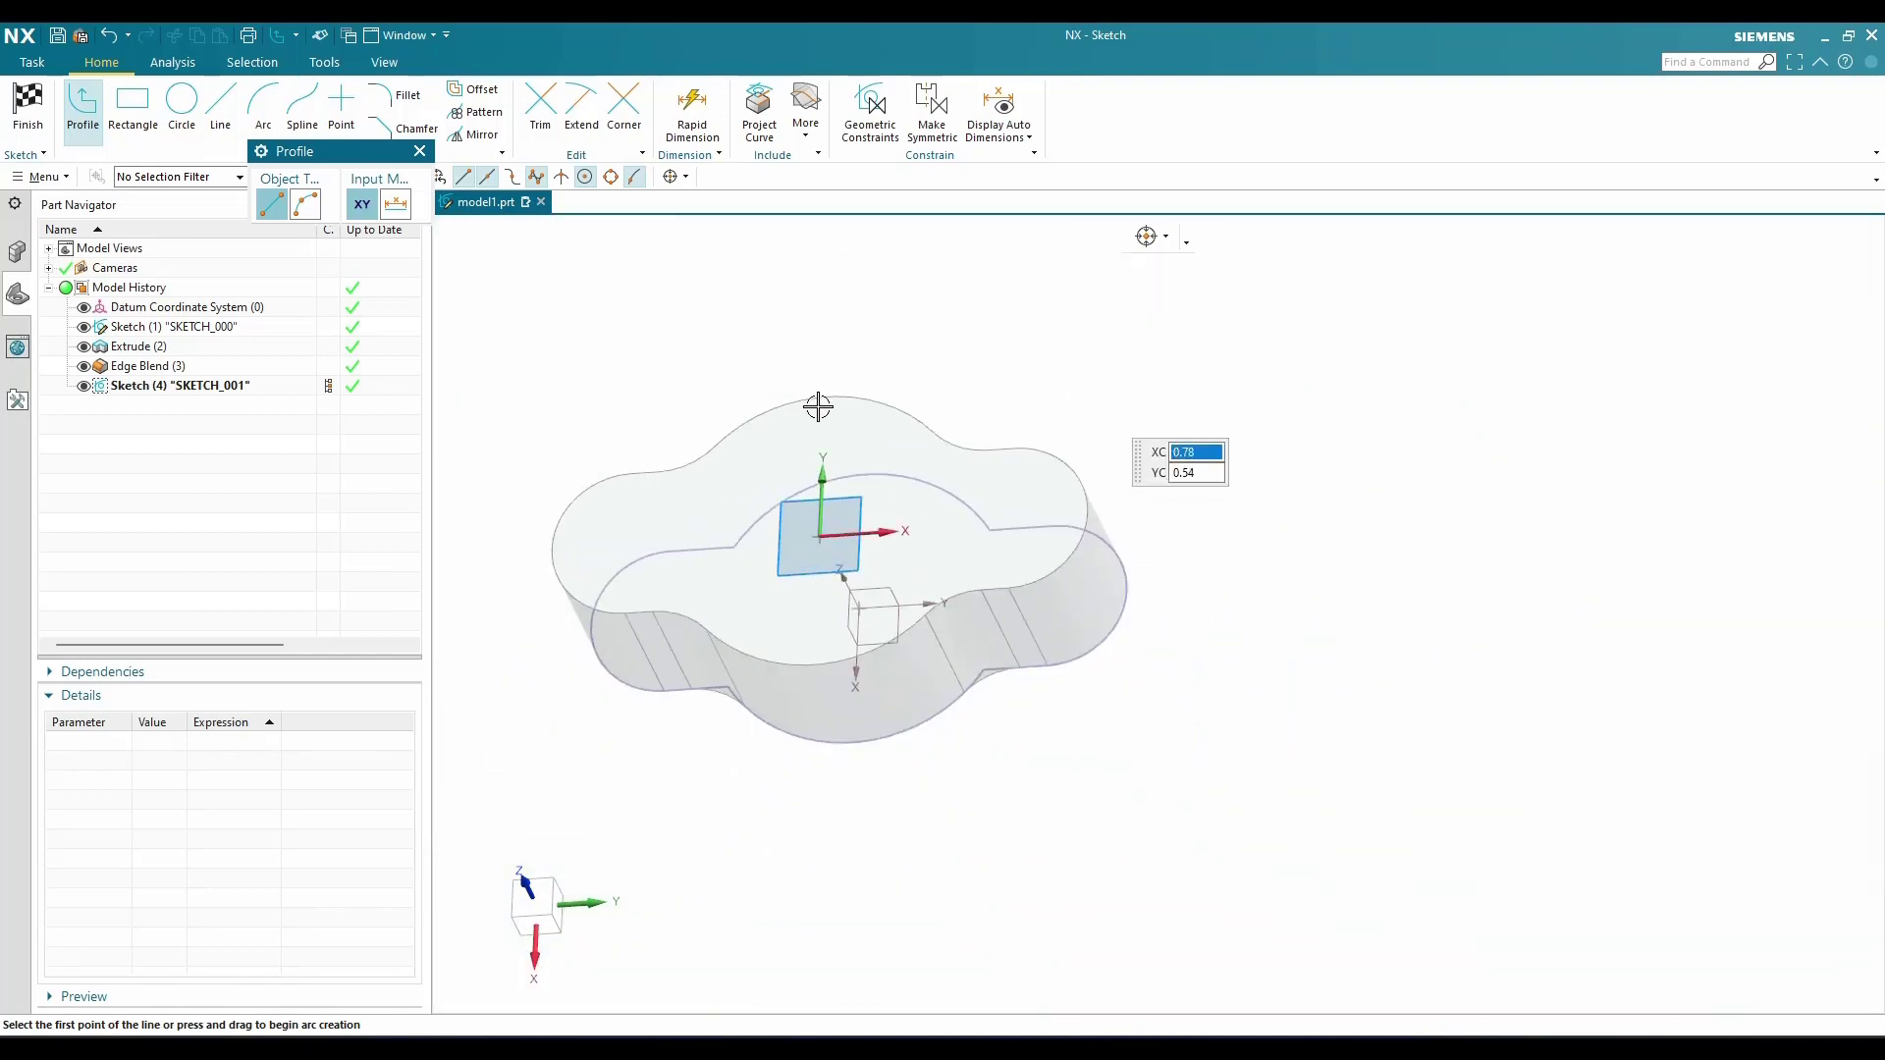
{"action": "key", "text": "F8"}
{"action": "scroll", "coordinate": [1021, 597], "scroll_direction": "up", "scroll_amount": 4}
{"action": "key", "text": "Escape"}
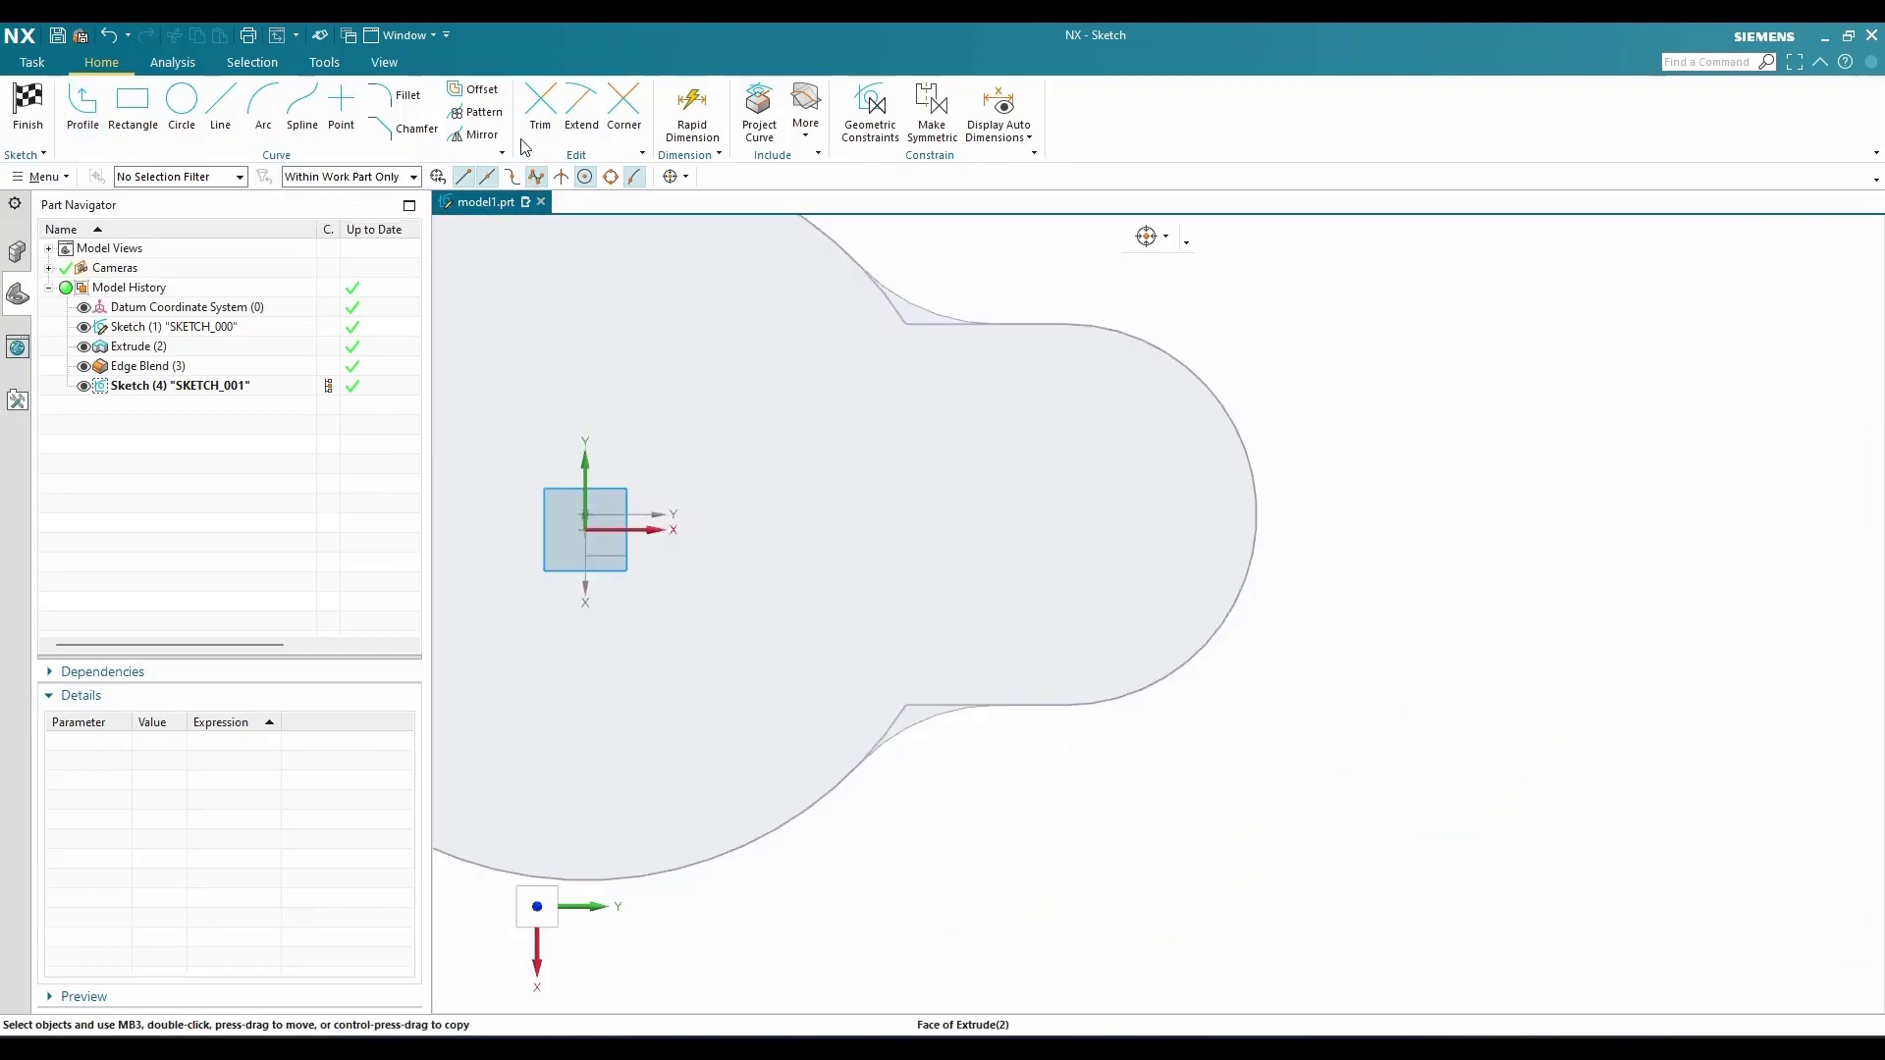
{"action": "left_click", "coordinate": [1204, 379]}
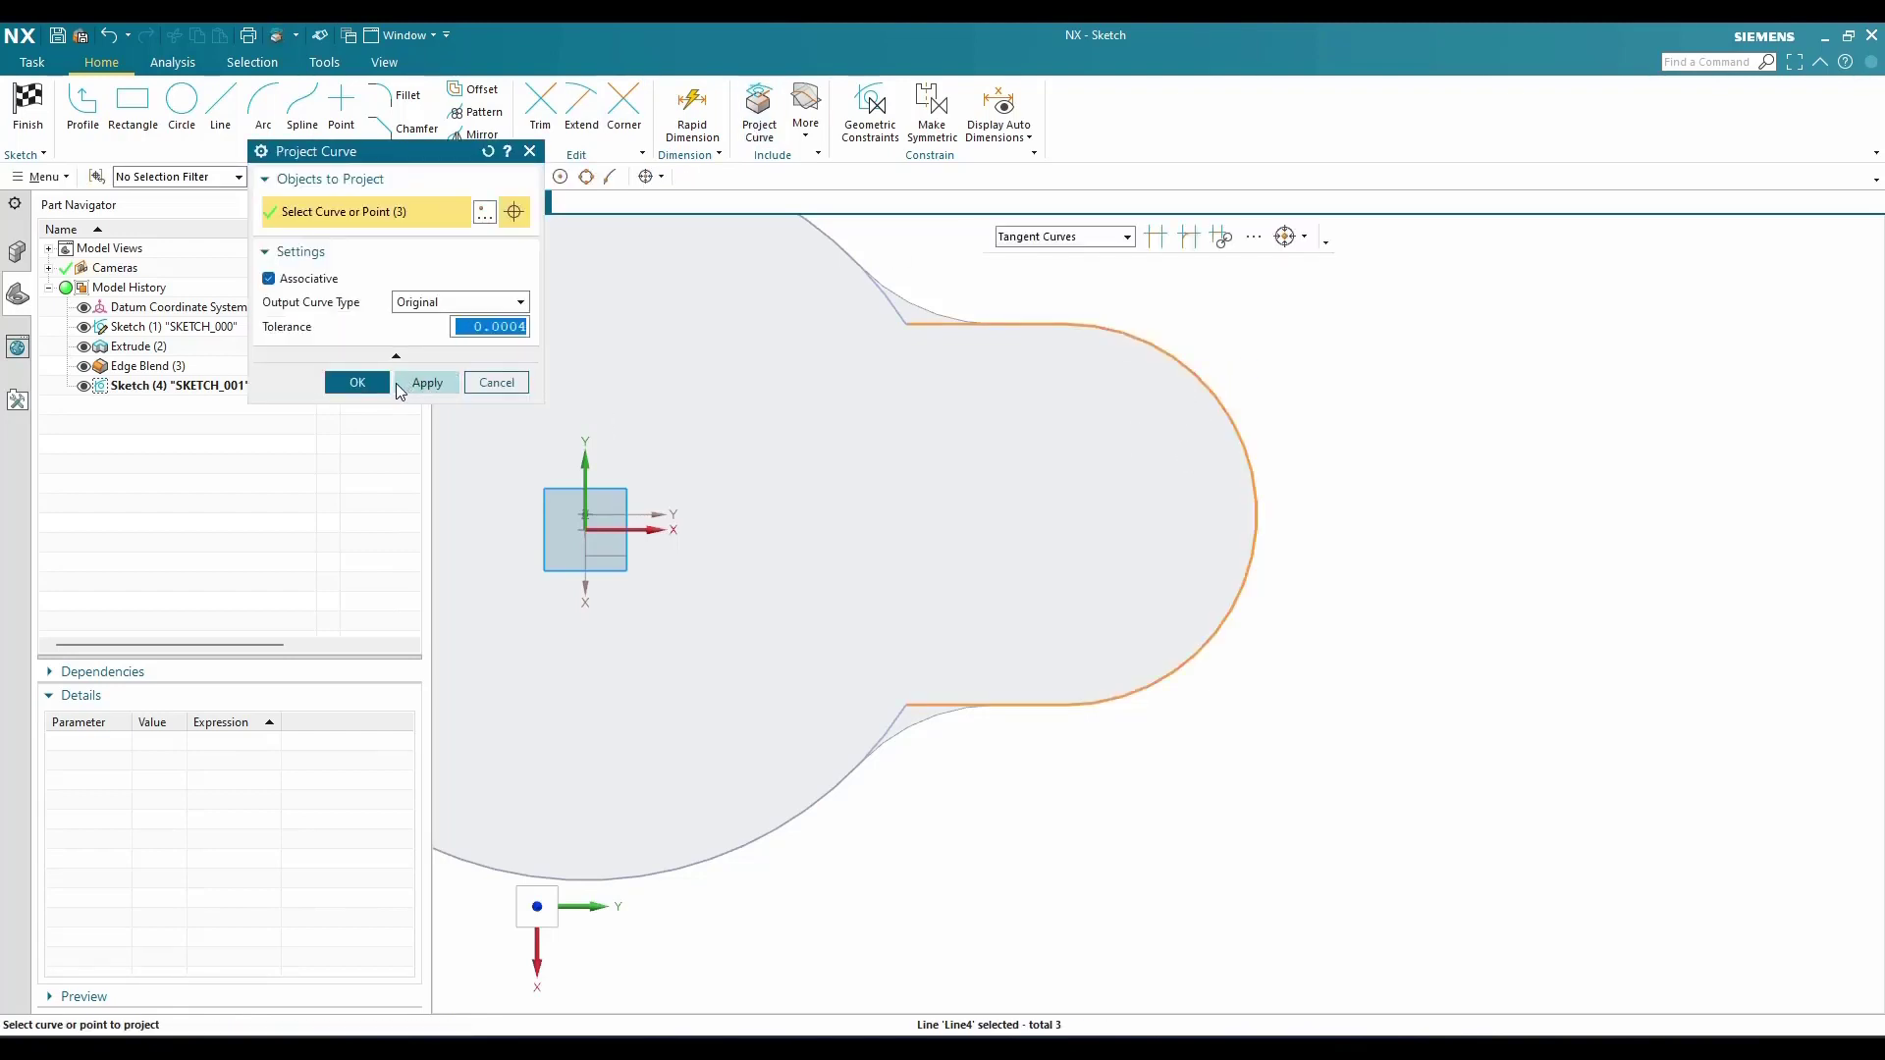
{"action": "left_click", "coordinate": [375, 385]}
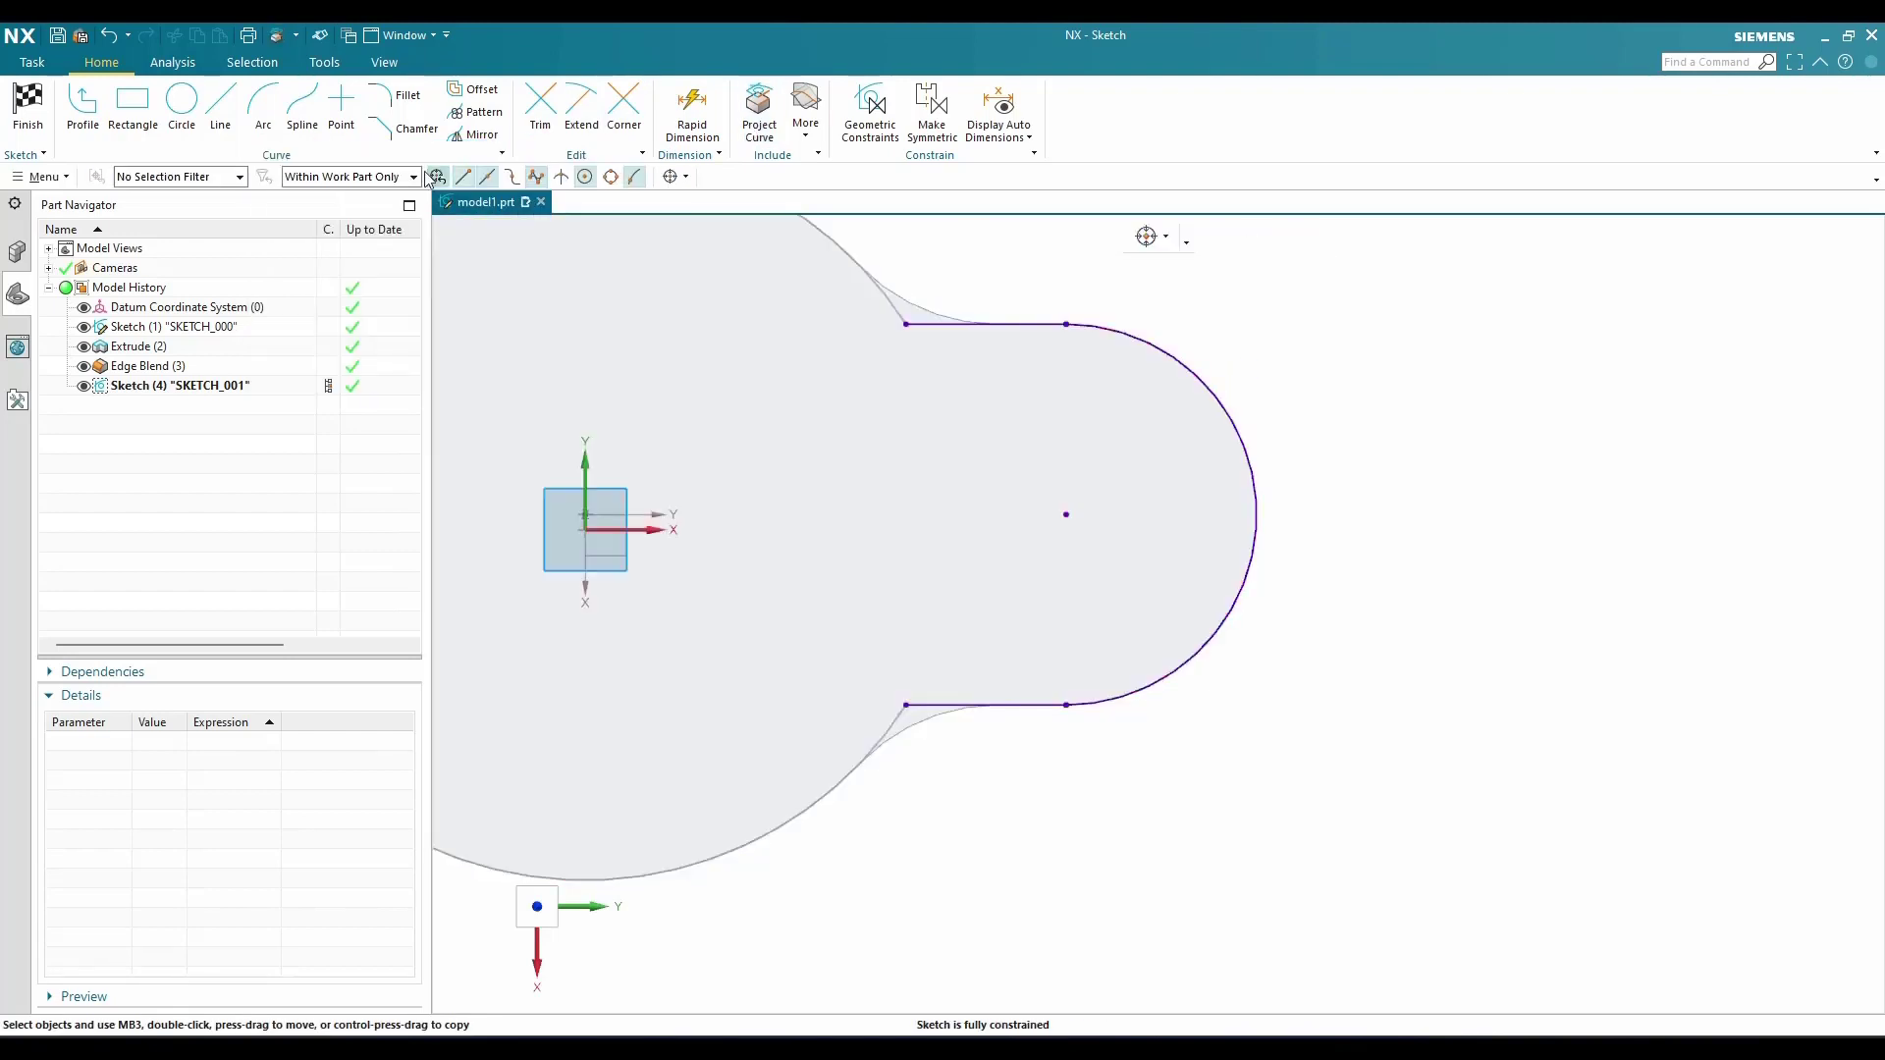
Draw a circle inside the end lobe, concentric with the projected outer arc, and fix its diameter
{"action": "left_click", "coordinate": [193, 111]}
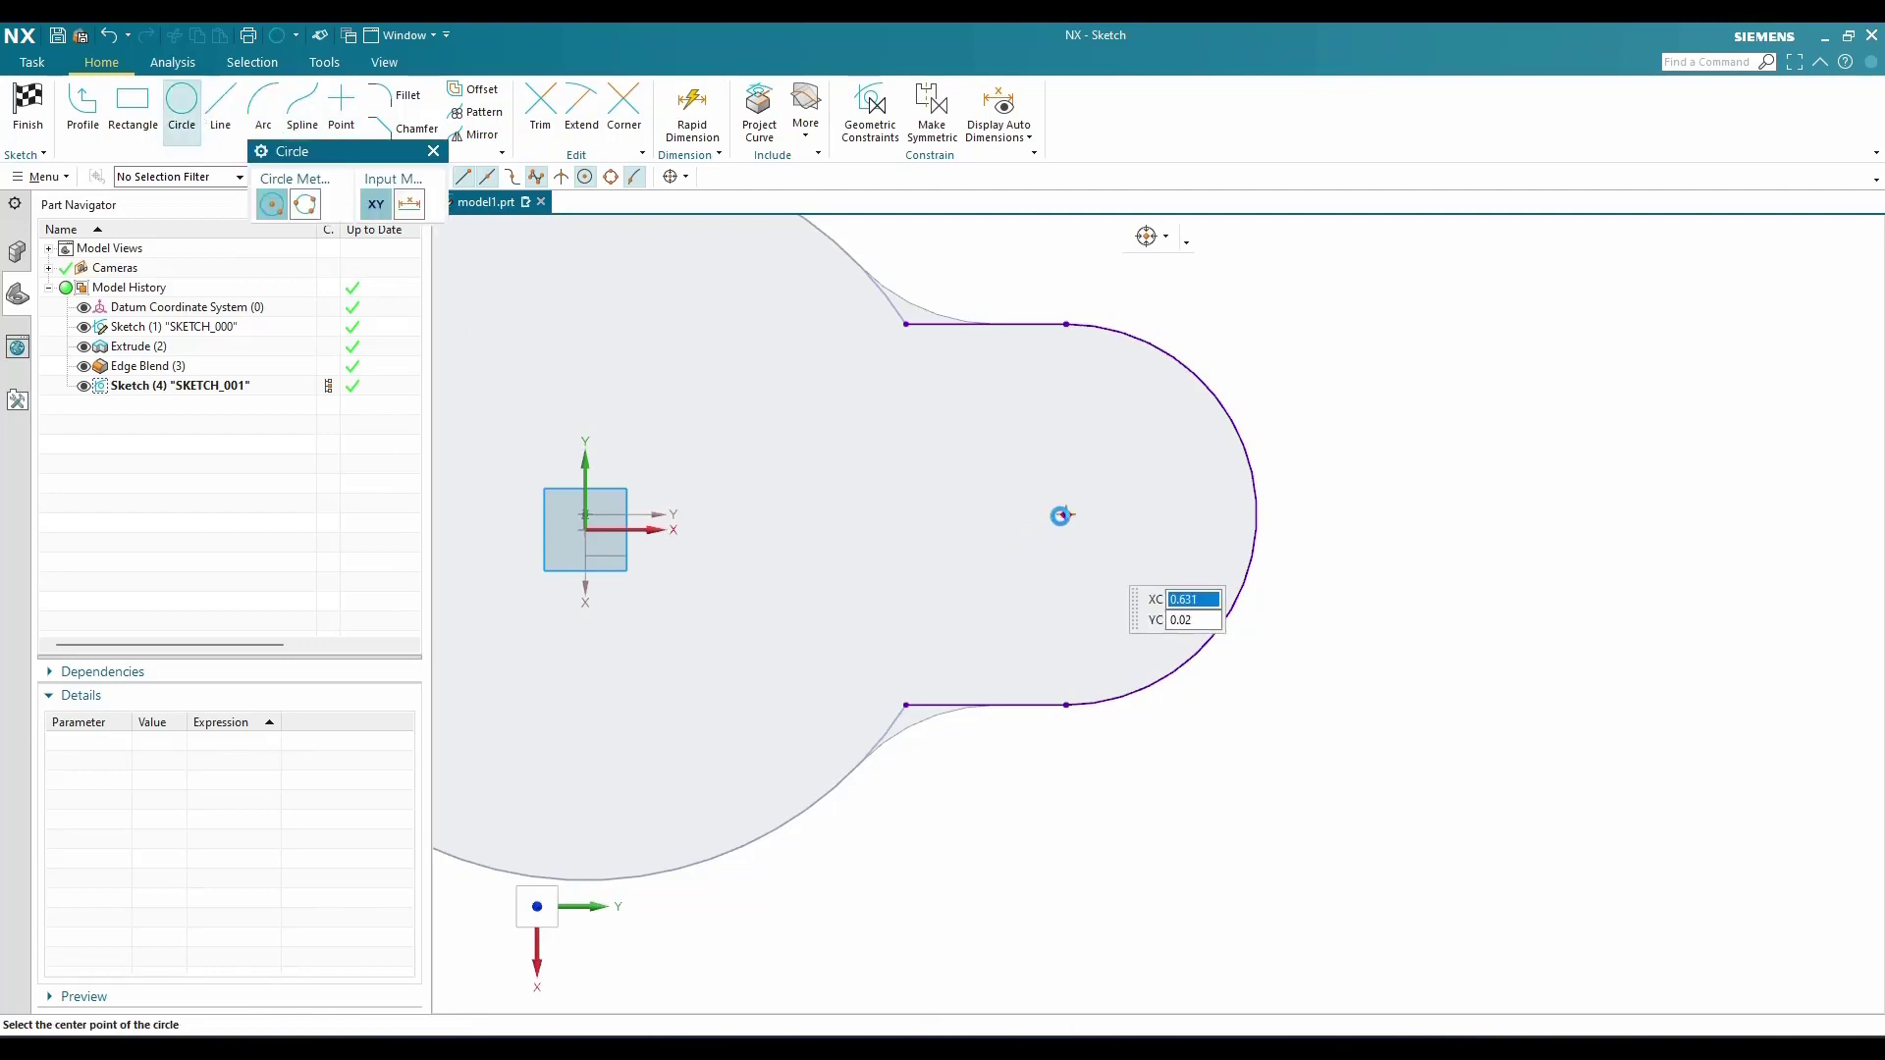
{"action": "left_click", "coordinate": [1066, 514]}
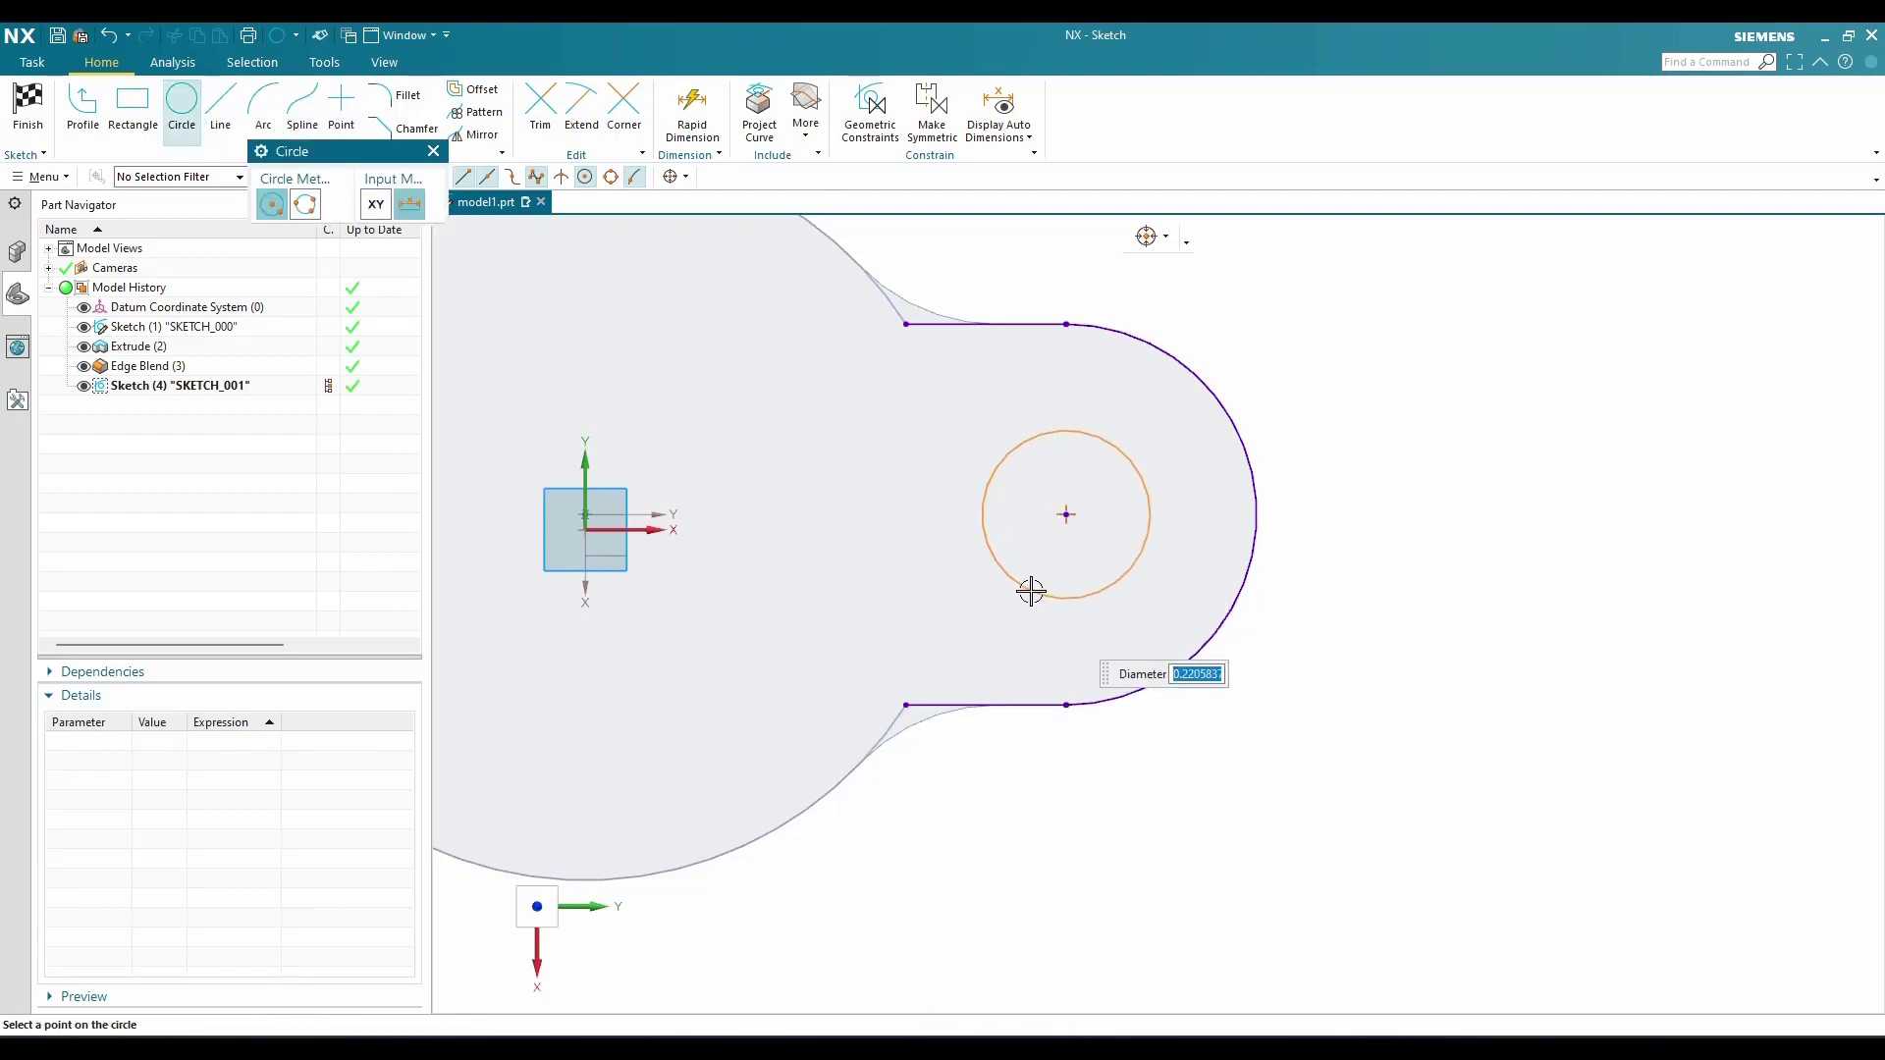
{"action": "key", "text": "Return"}
{"action": "key", "text": "Escape"}
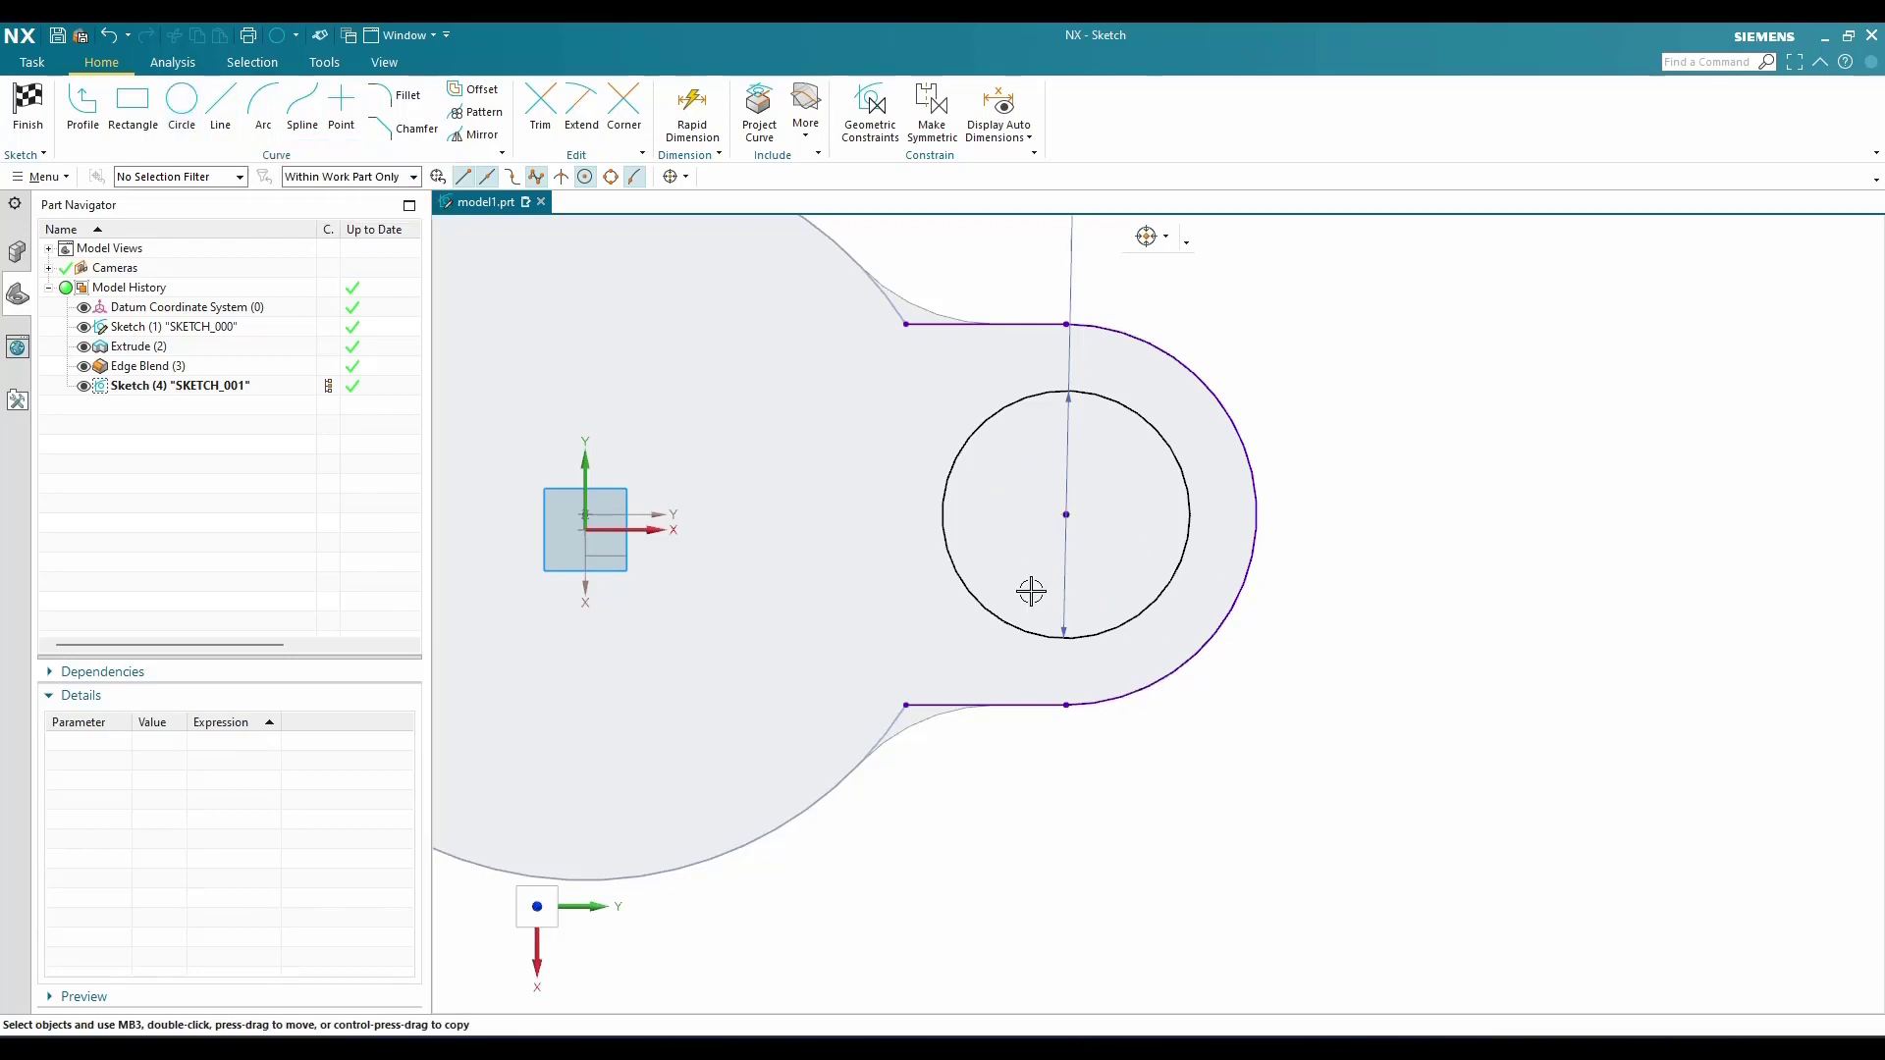
Draw a vertical 0.5 in line joining the two ends of the projected outer arc
{"action": "left_click", "coordinate": [219, 103]}
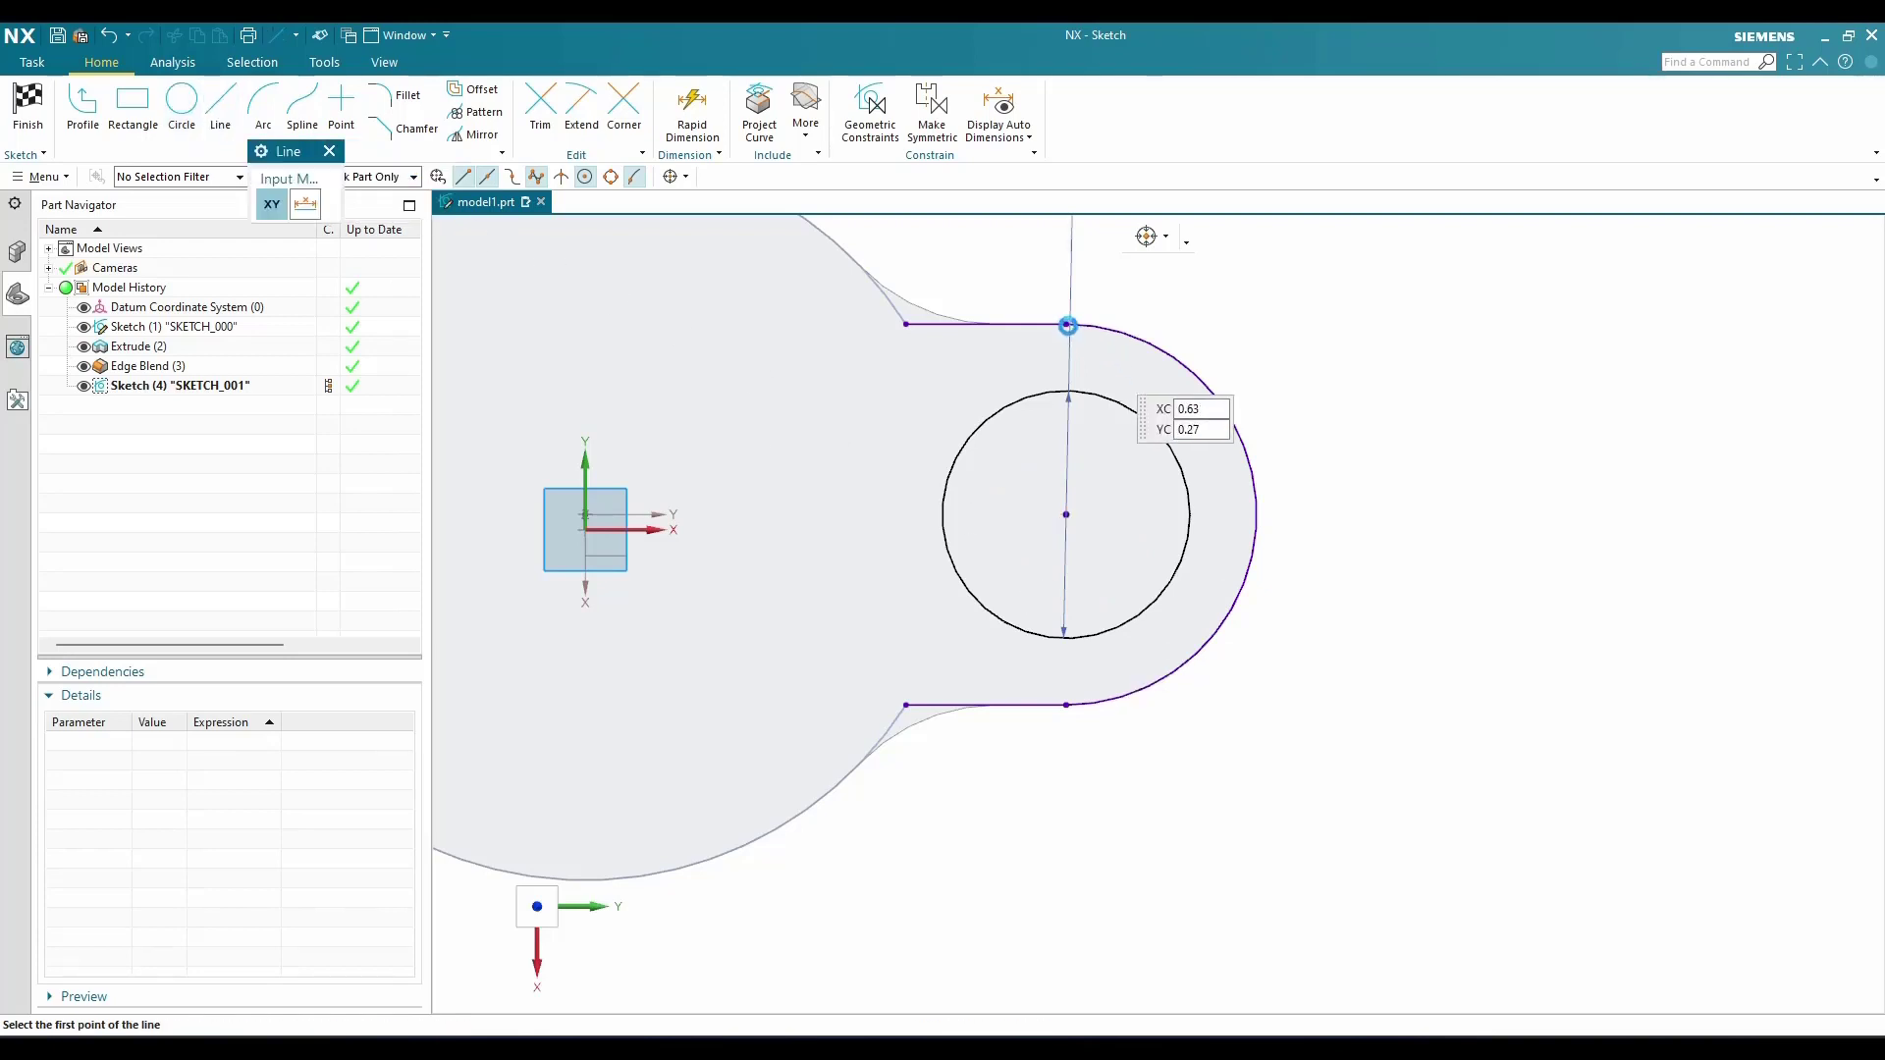
{"action": "left_click", "coordinate": [1067, 325]}
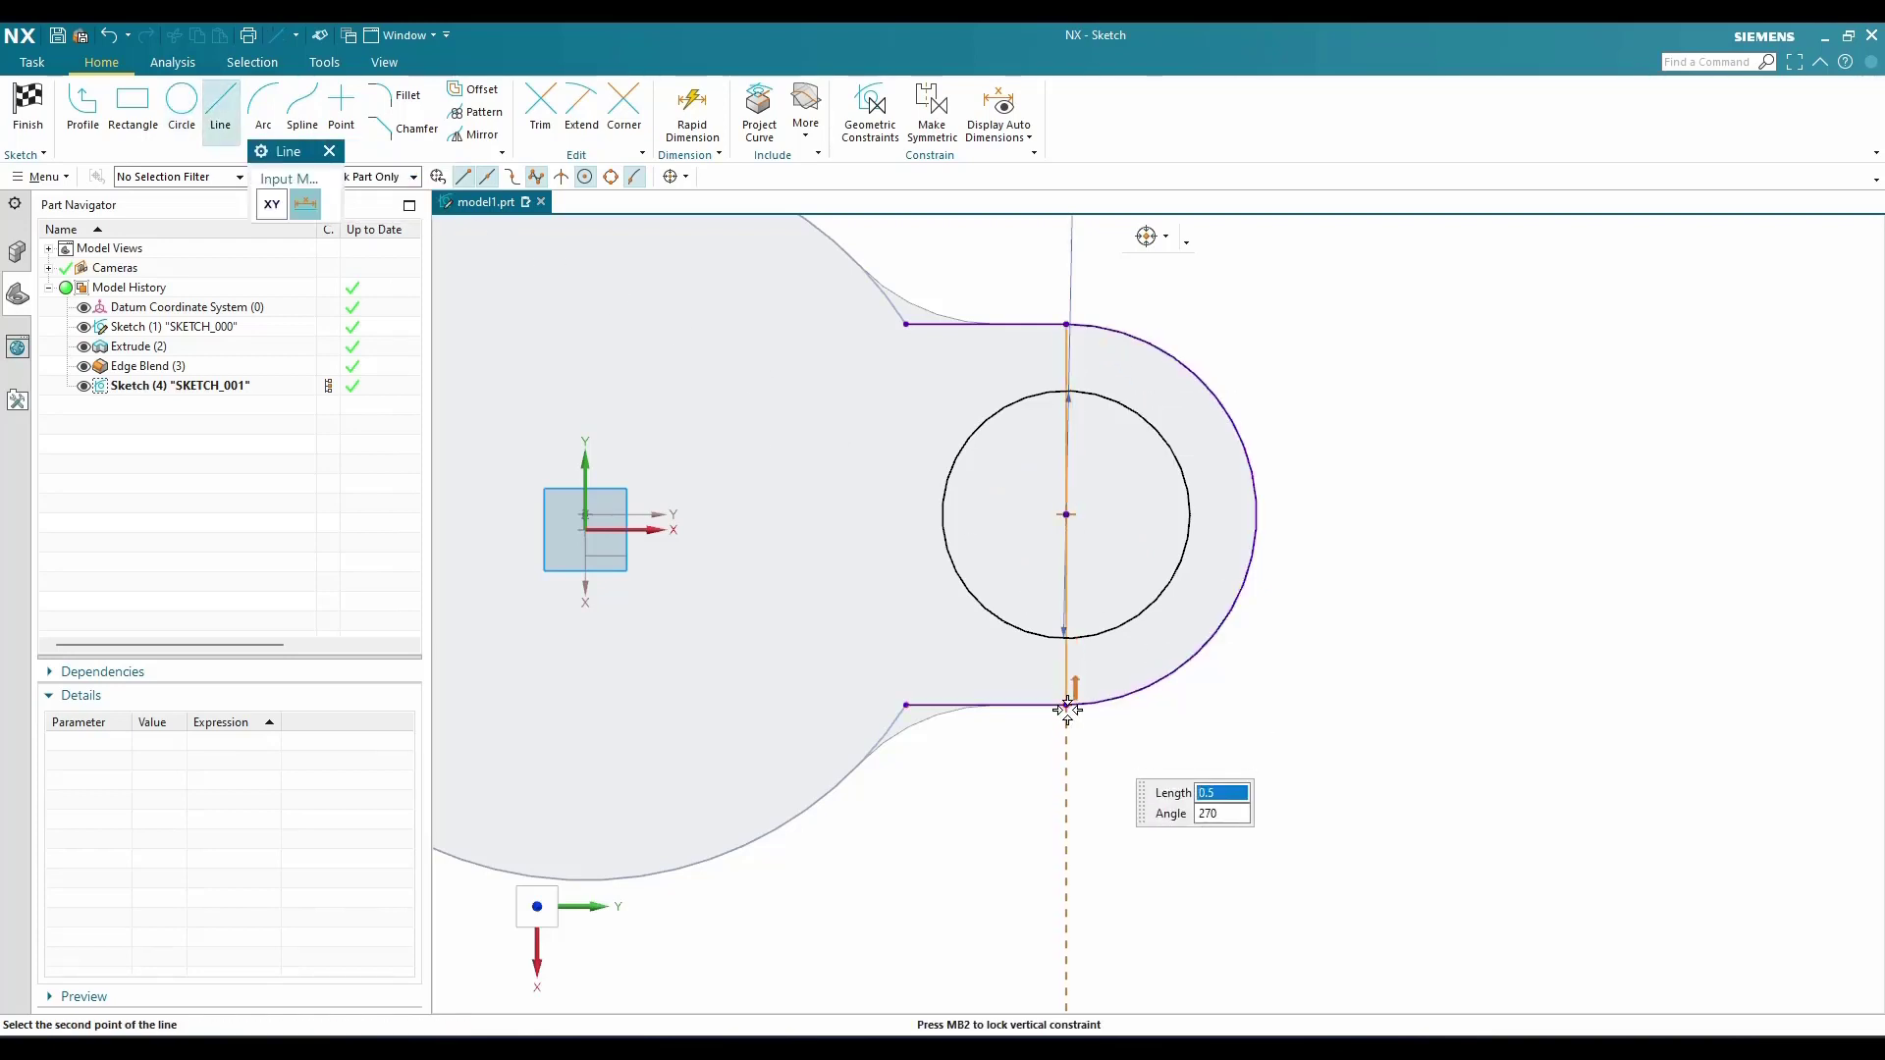
{"action": "left_click", "coordinate": [1068, 705]}
{"action": "key", "text": "Escape"}
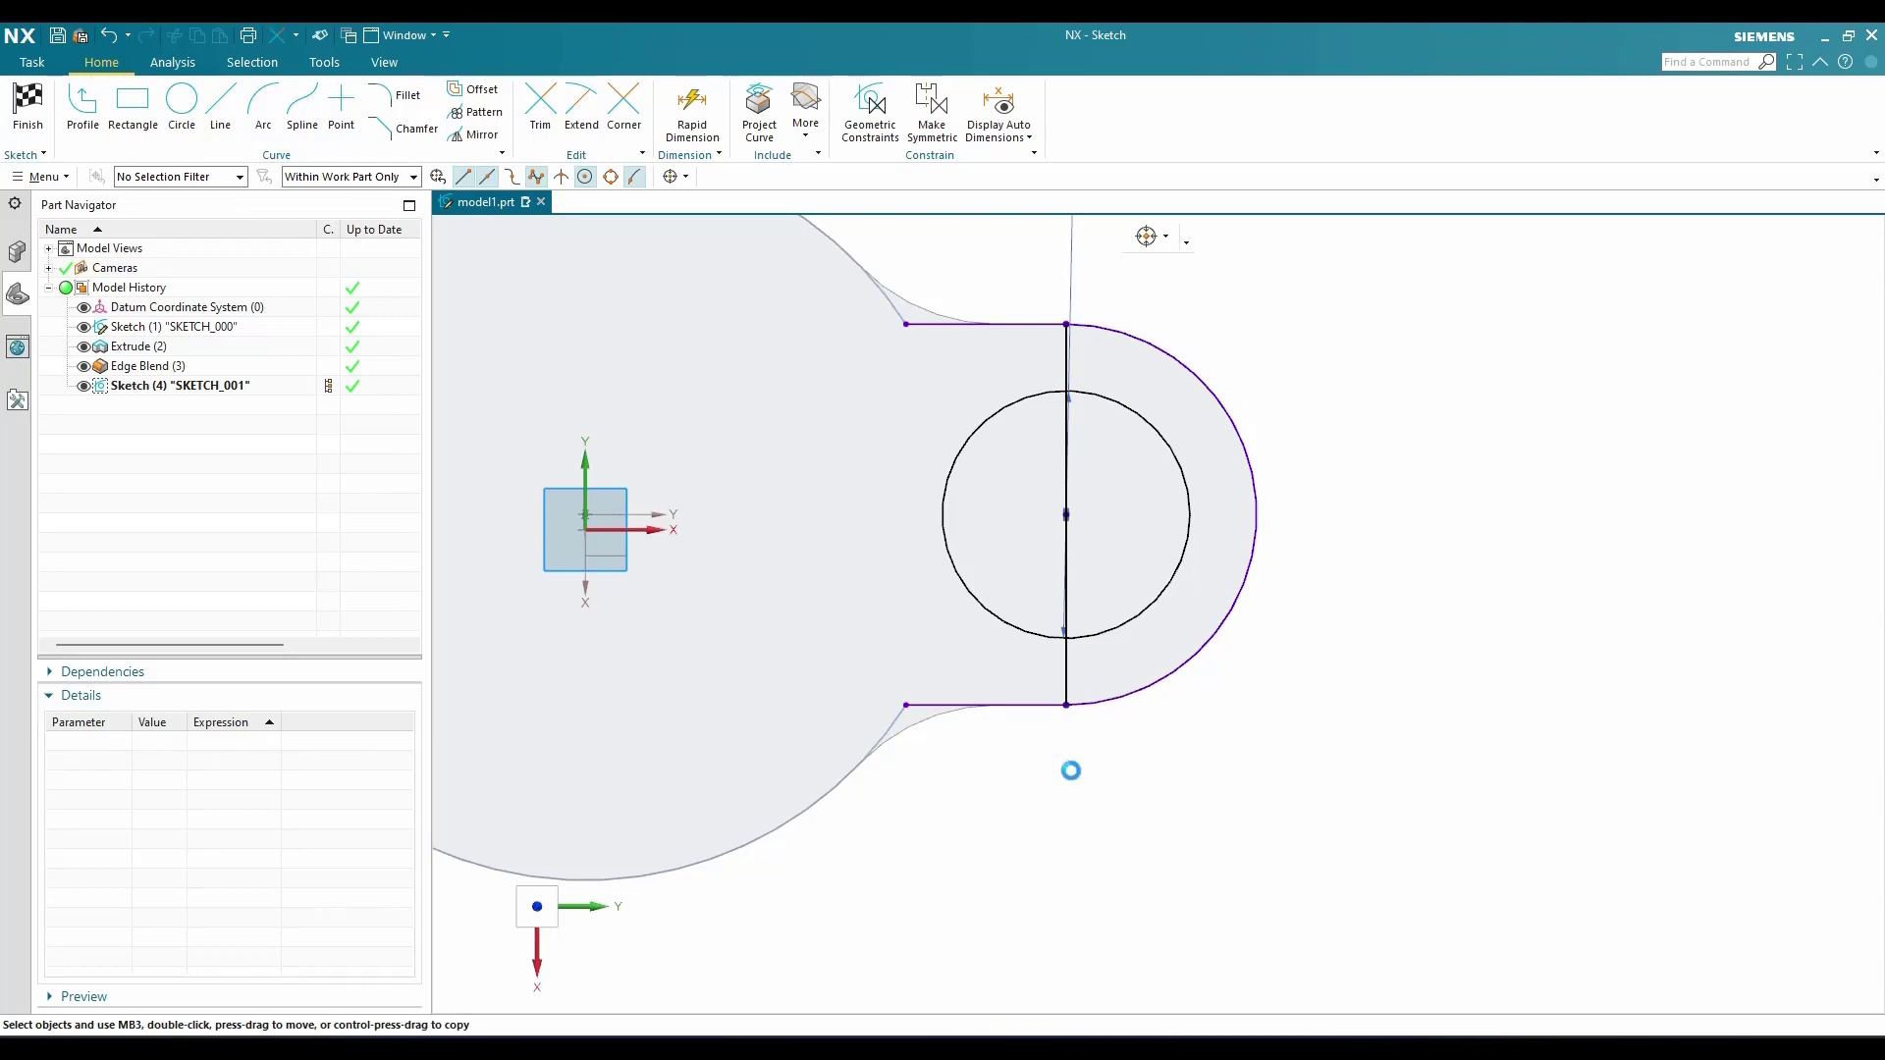
Trim the projected straight lines, the circle's inner half and the line segment inside the circle to leave a half-ring profile
{"action": "key", "text": "t"}
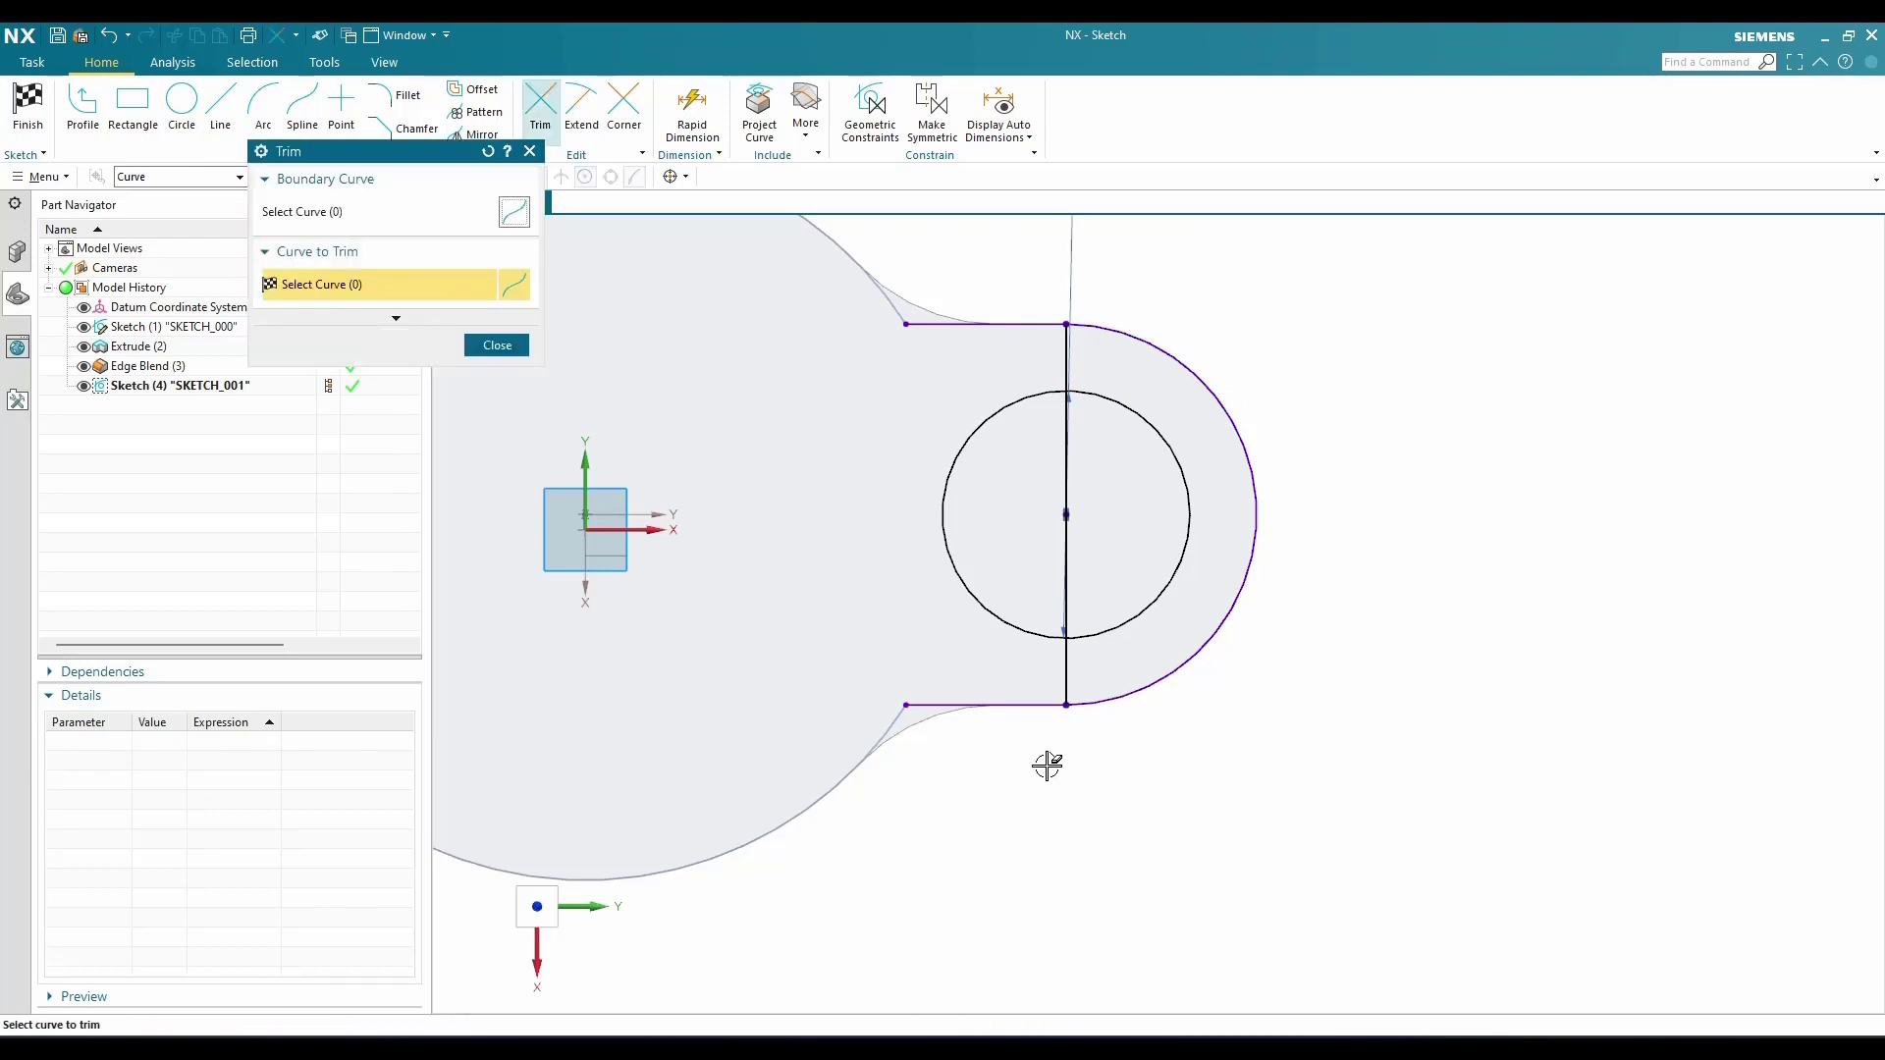
{"action": "left_click", "coordinate": [935, 705]}
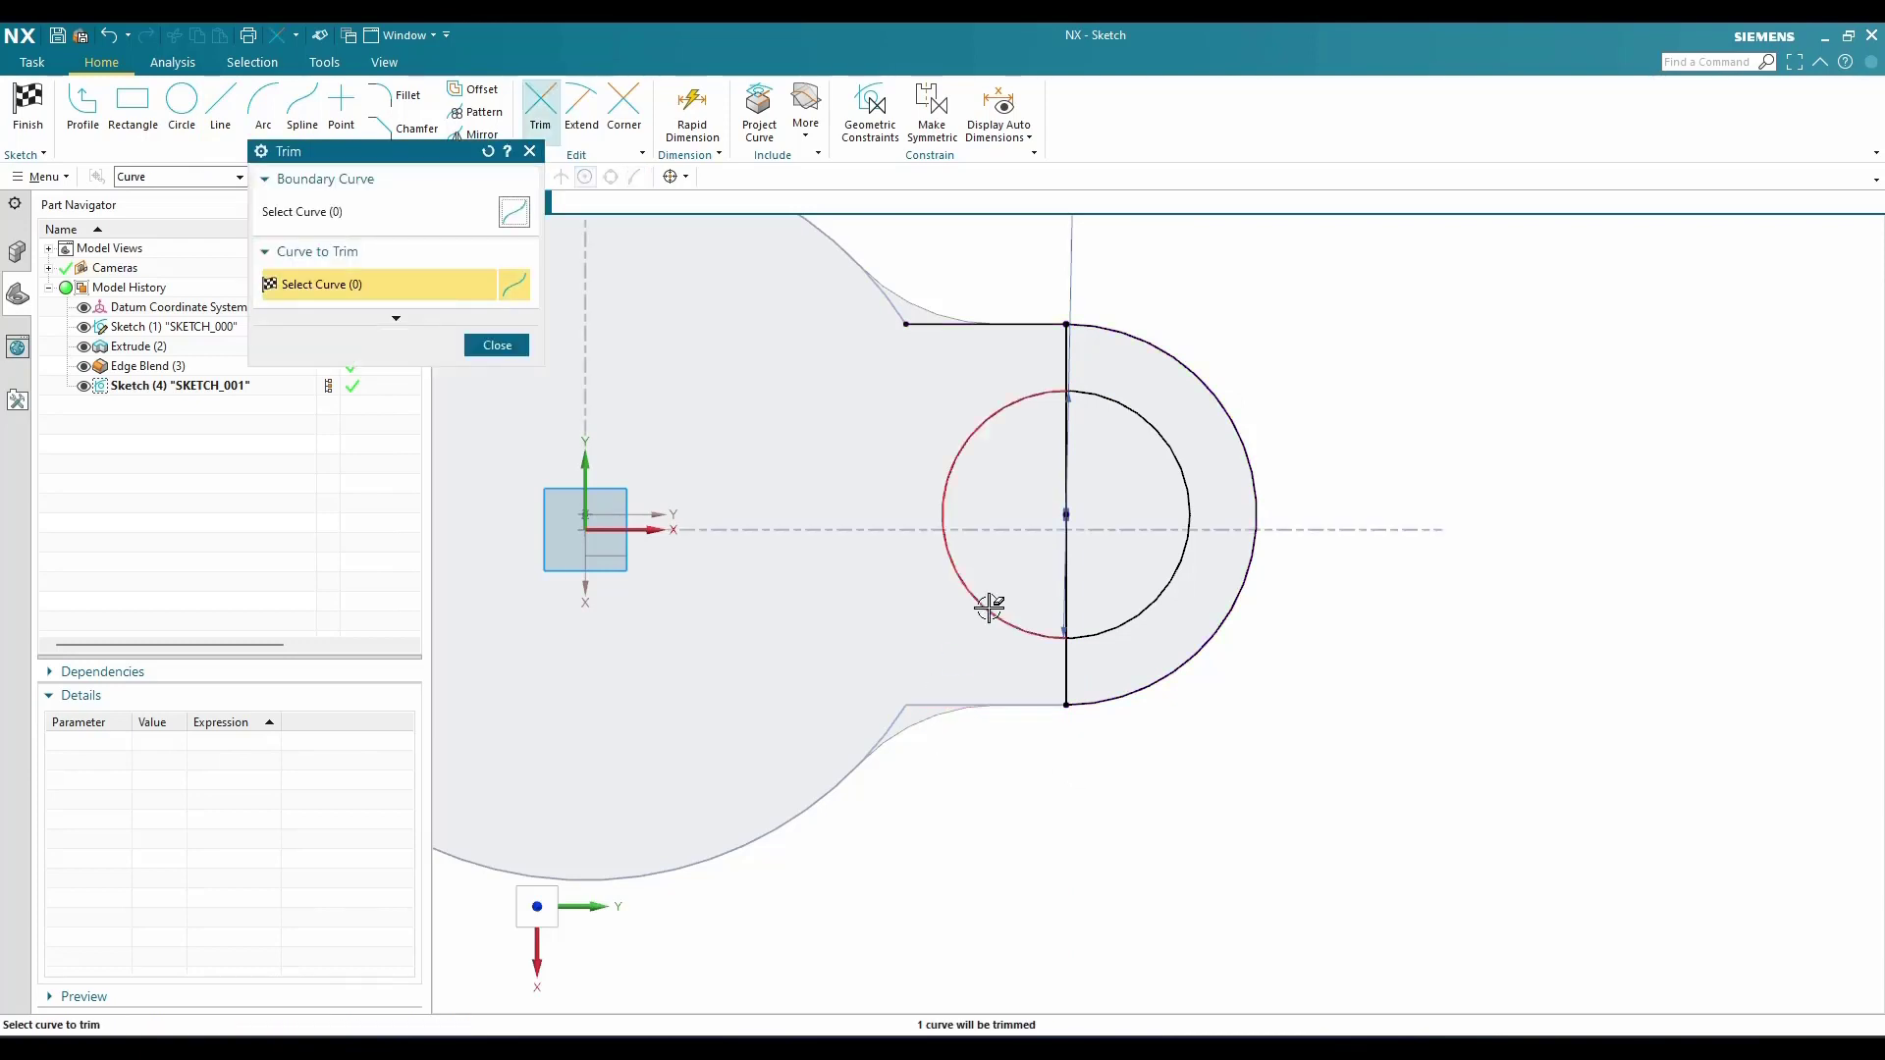
{"action": "left_click", "coordinate": [994, 603]}
{"action": "left_click", "coordinate": [1067, 484]}
{"action": "left_click", "coordinate": [1021, 324]}
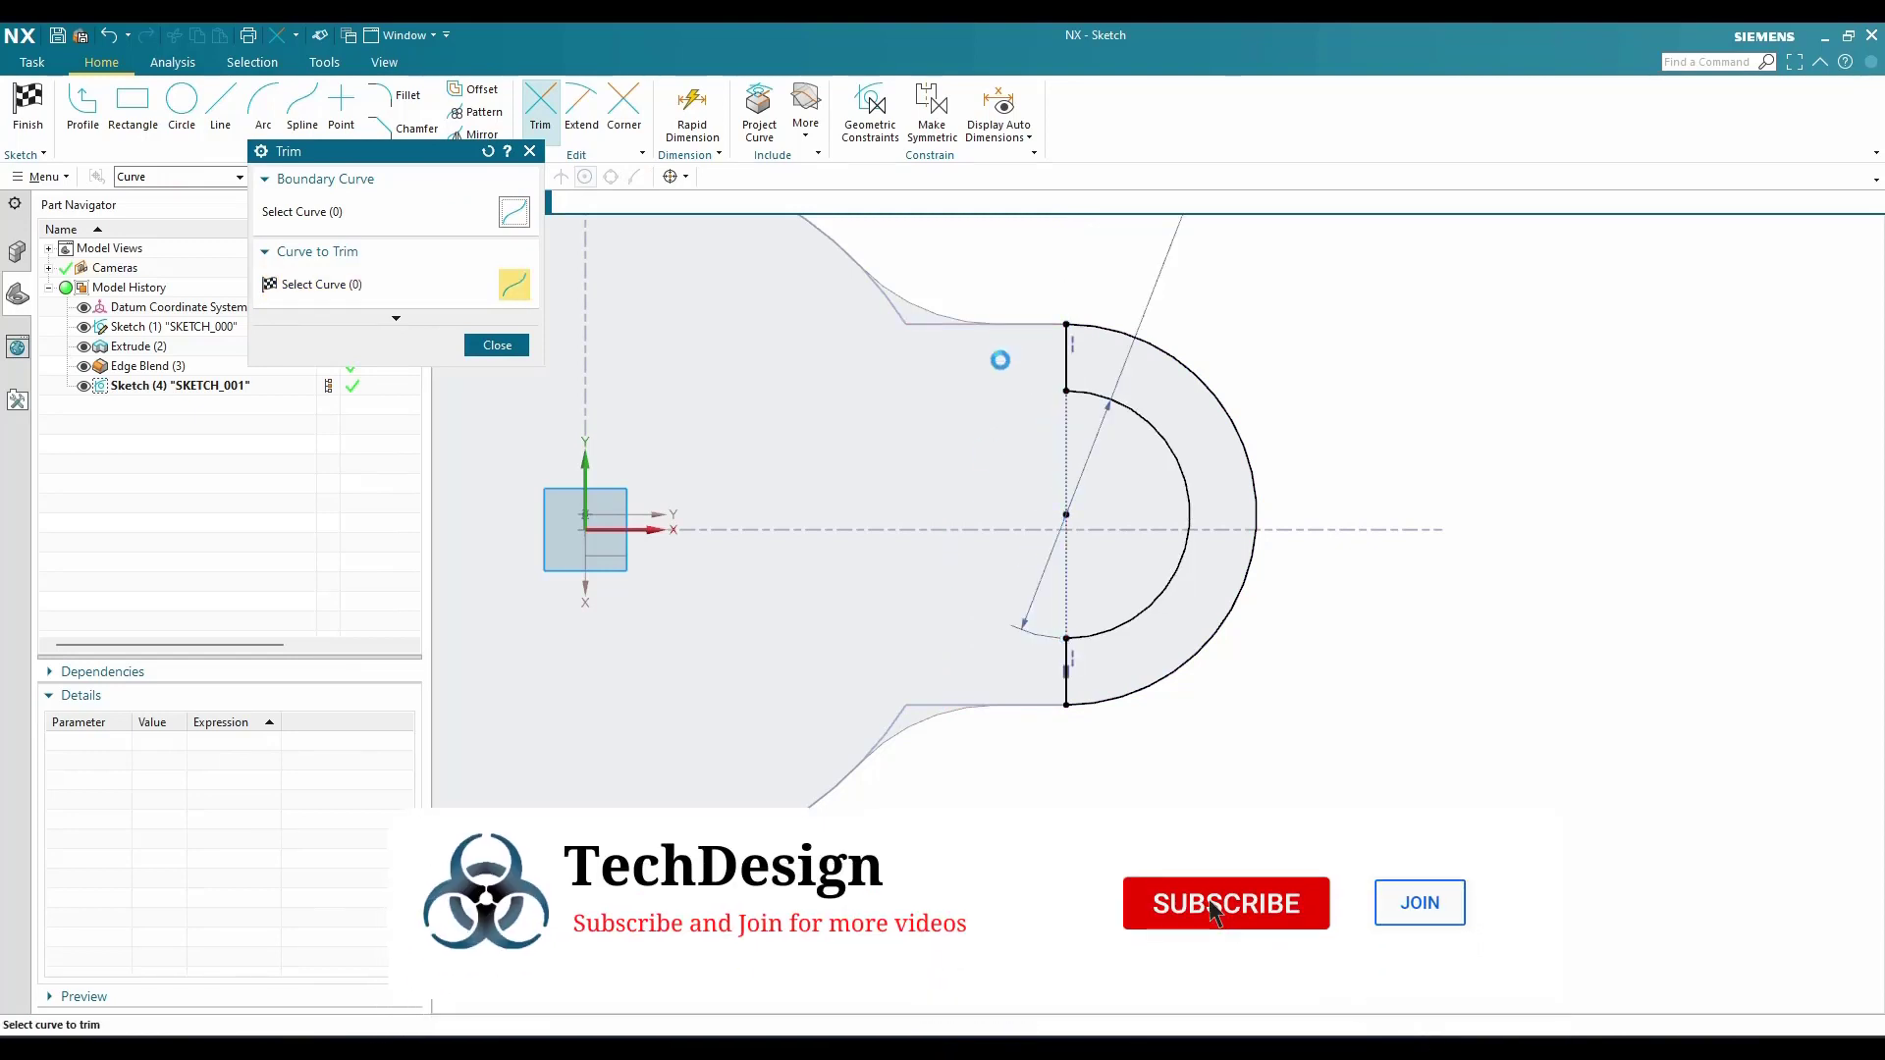
{"action": "left_click", "coordinate": [479, 346]}
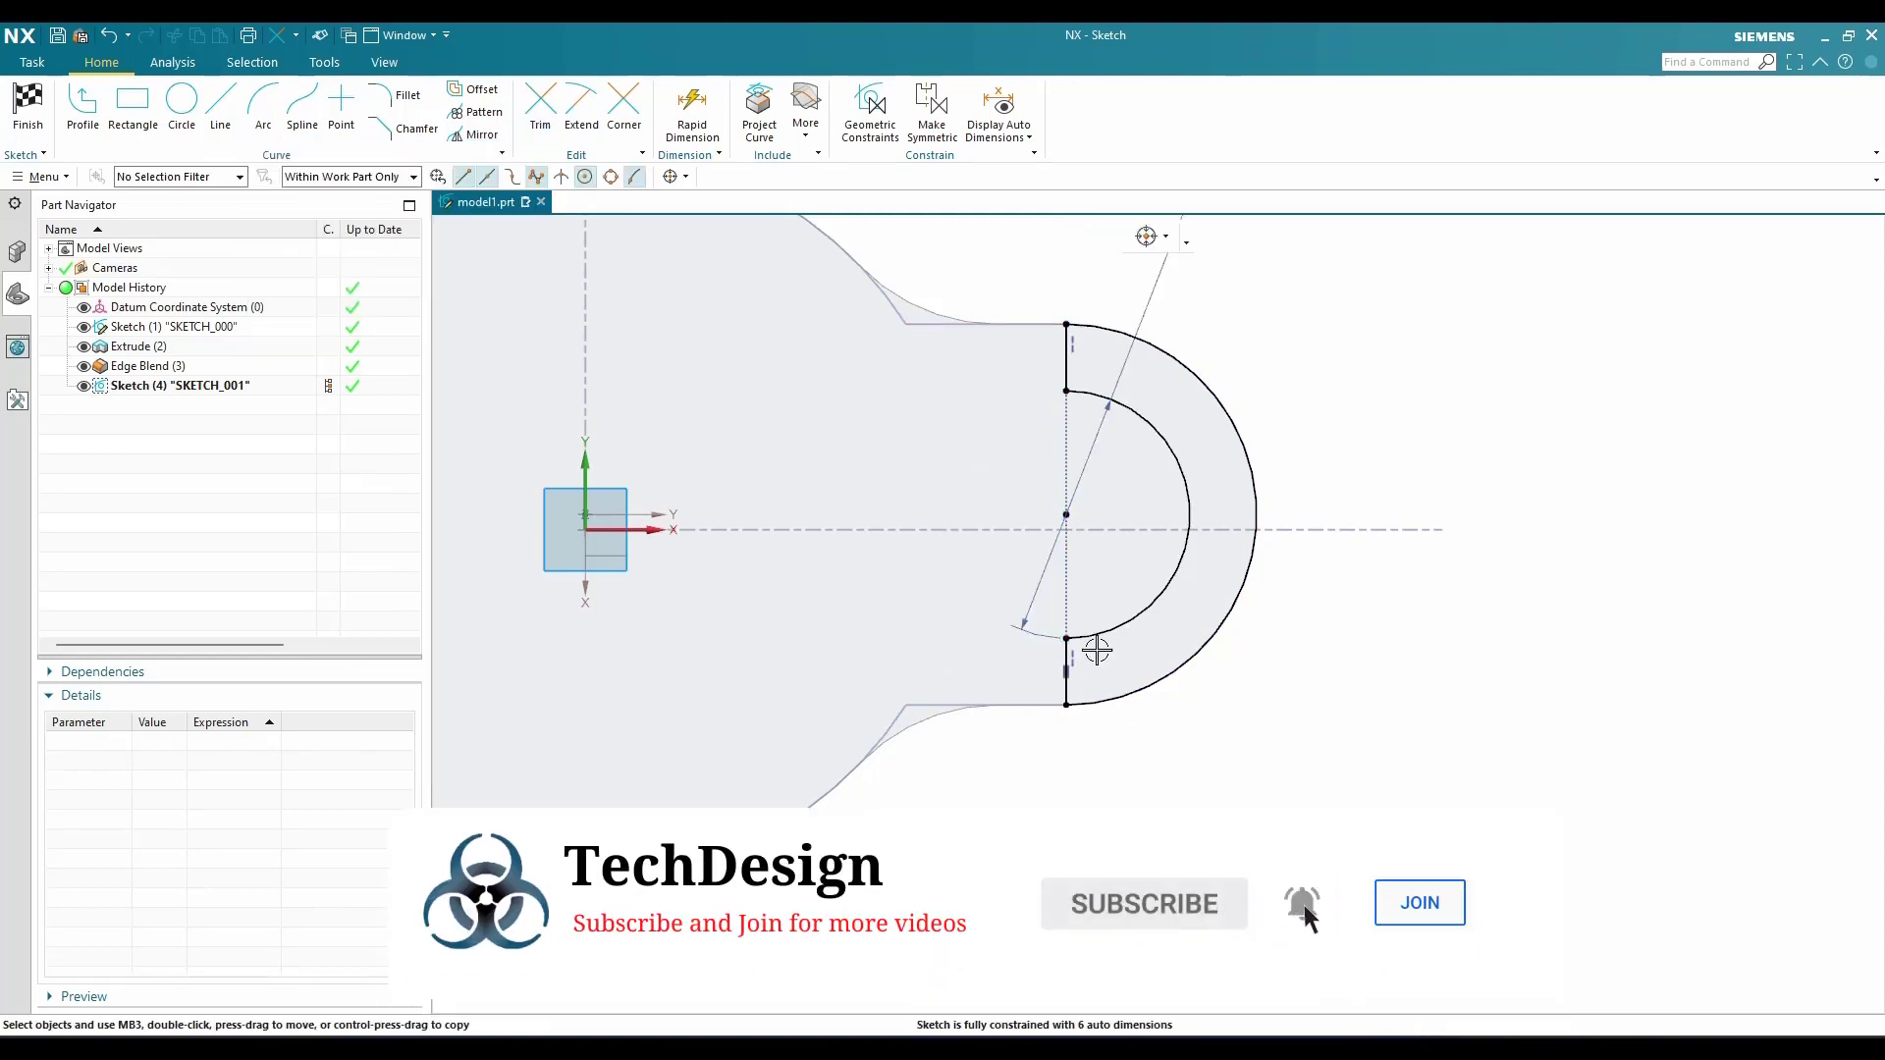
Finish the half-ring sketch and return to 3D modeling
{"action": "mouse_move", "coordinate": [1138, 746]}
{"action": "middle_mouse_down"}
{"action": "mouse_move", "coordinate": [1123, 665]}
{"action": "mouse_move", "coordinate": [1127, 706]}
{"action": "middle_mouse_up"}
{"action": "scroll", "coordinate": [1080, 496], "scroll_direction": "up", "scroll_amount": 3}
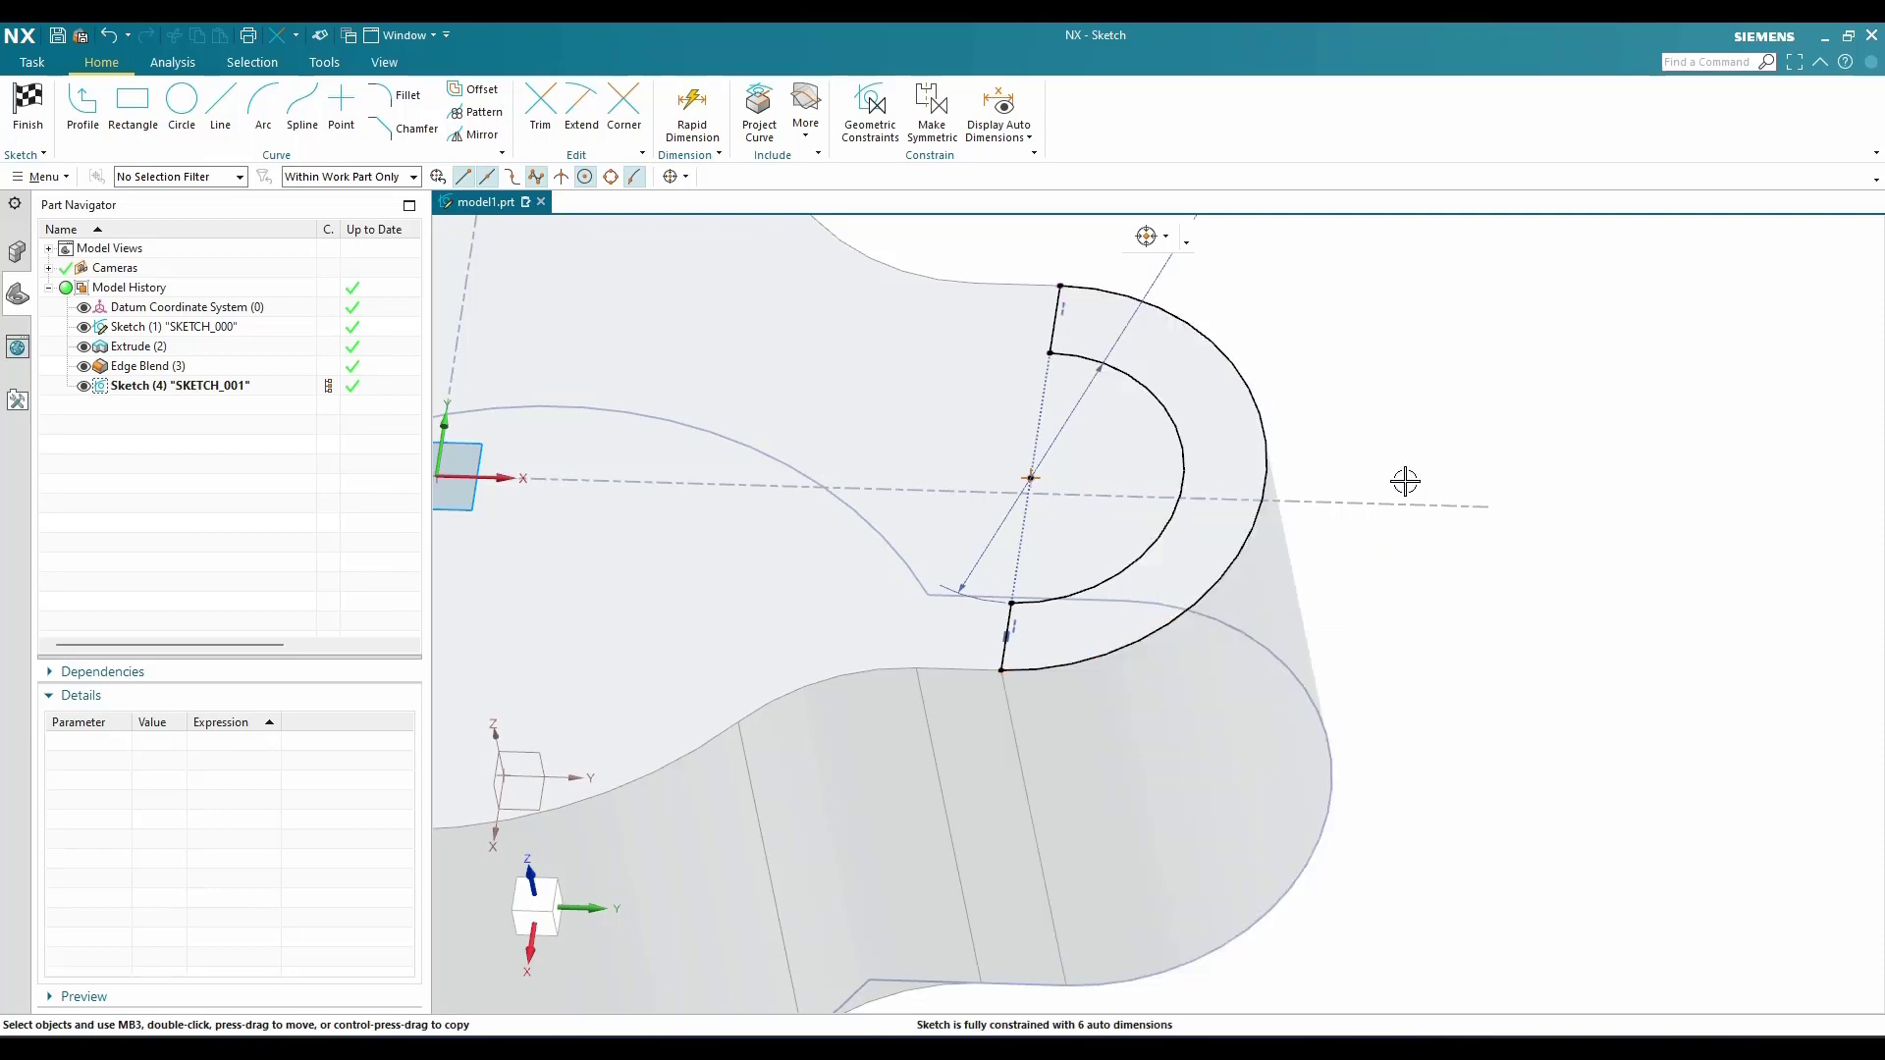
{"action": "left_click", "coordinate": [28, 106]}
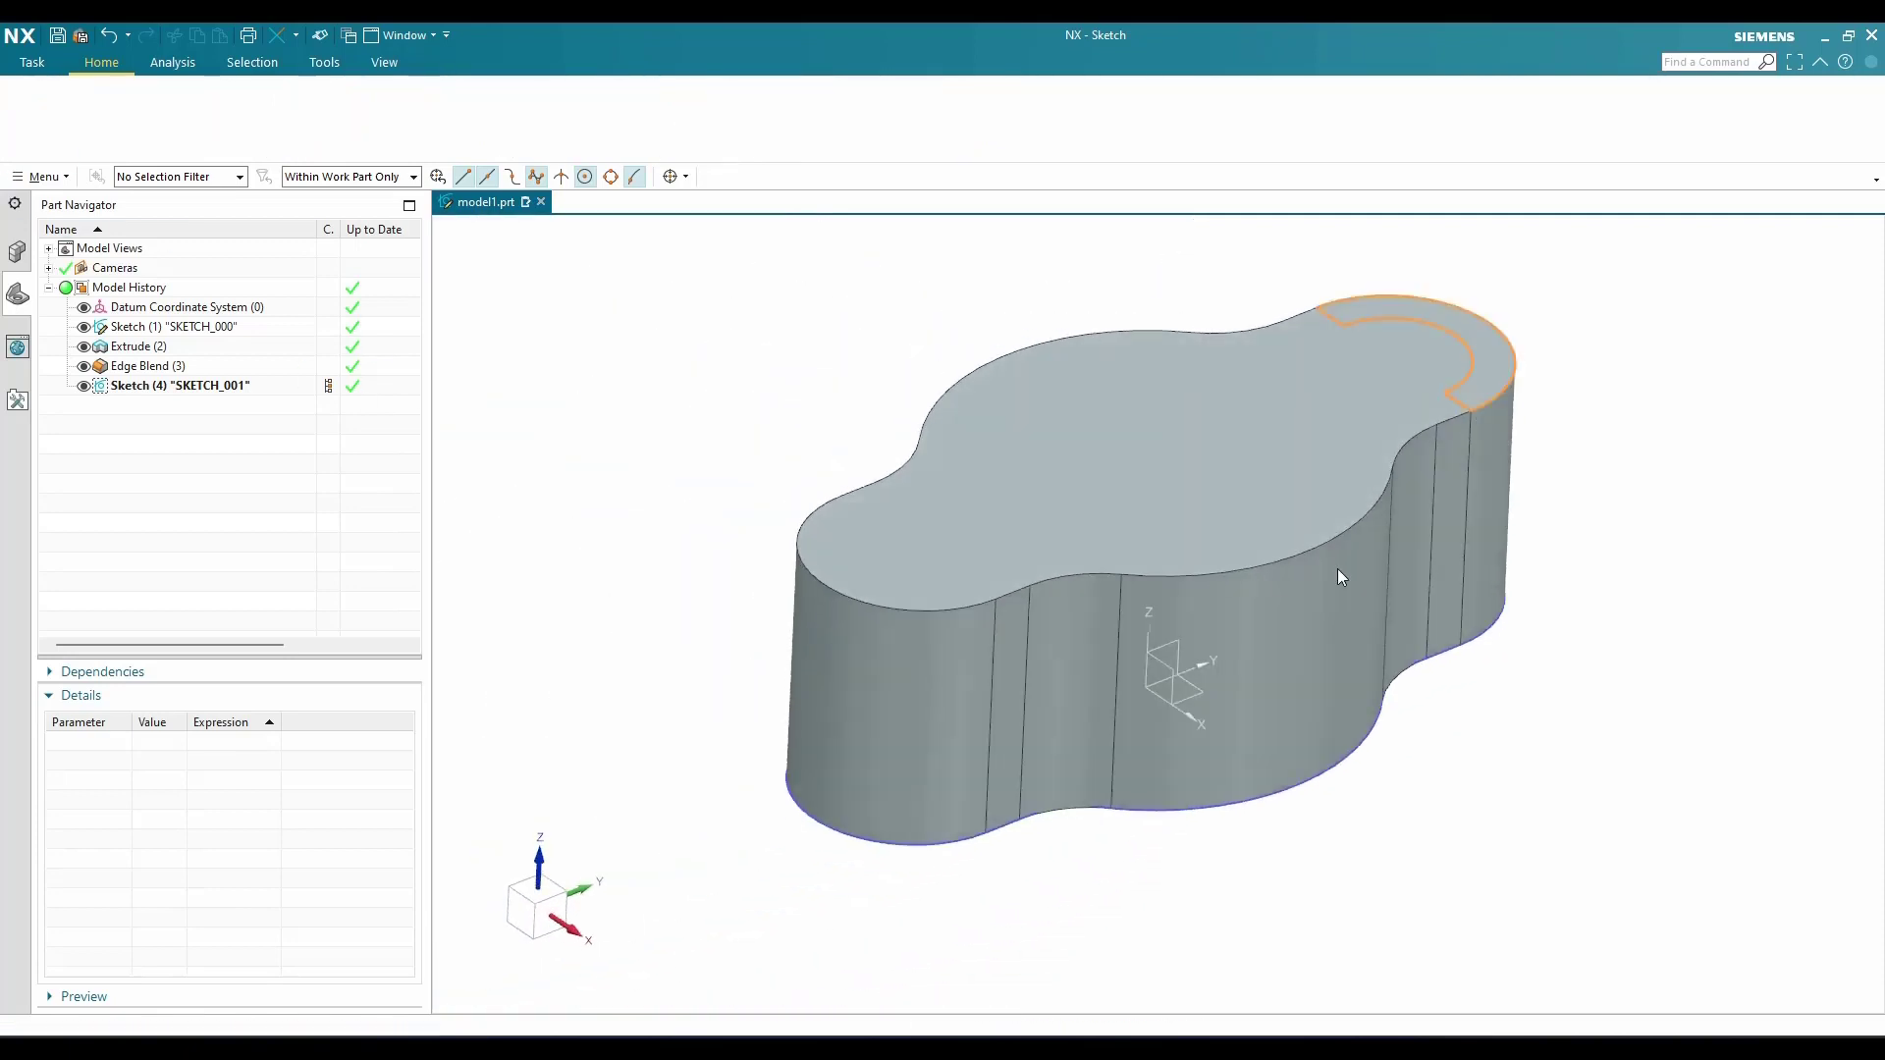
Set up a Revolve of the half-ring sketch, using one of its short straight end lines as the axis
{"action": "scroll", "coordinate": [1203, 610], "scroll_direction": "up", "scroll_amount": 5}
{"action": "mouse_move", "coordinate": [1304, 438]}
{"action": "middle_mouse_down"}
{"action": "mouse_move", "coordinate": [1222, 536]}
{"action": "mouse_move", "coordinate": [1292, 509]}
{"action": "middle_mouse_up"}
{"action": "scroll", "coordinate": [1250, 480], "scroll_direction": "down", "scroll_amount": 3}
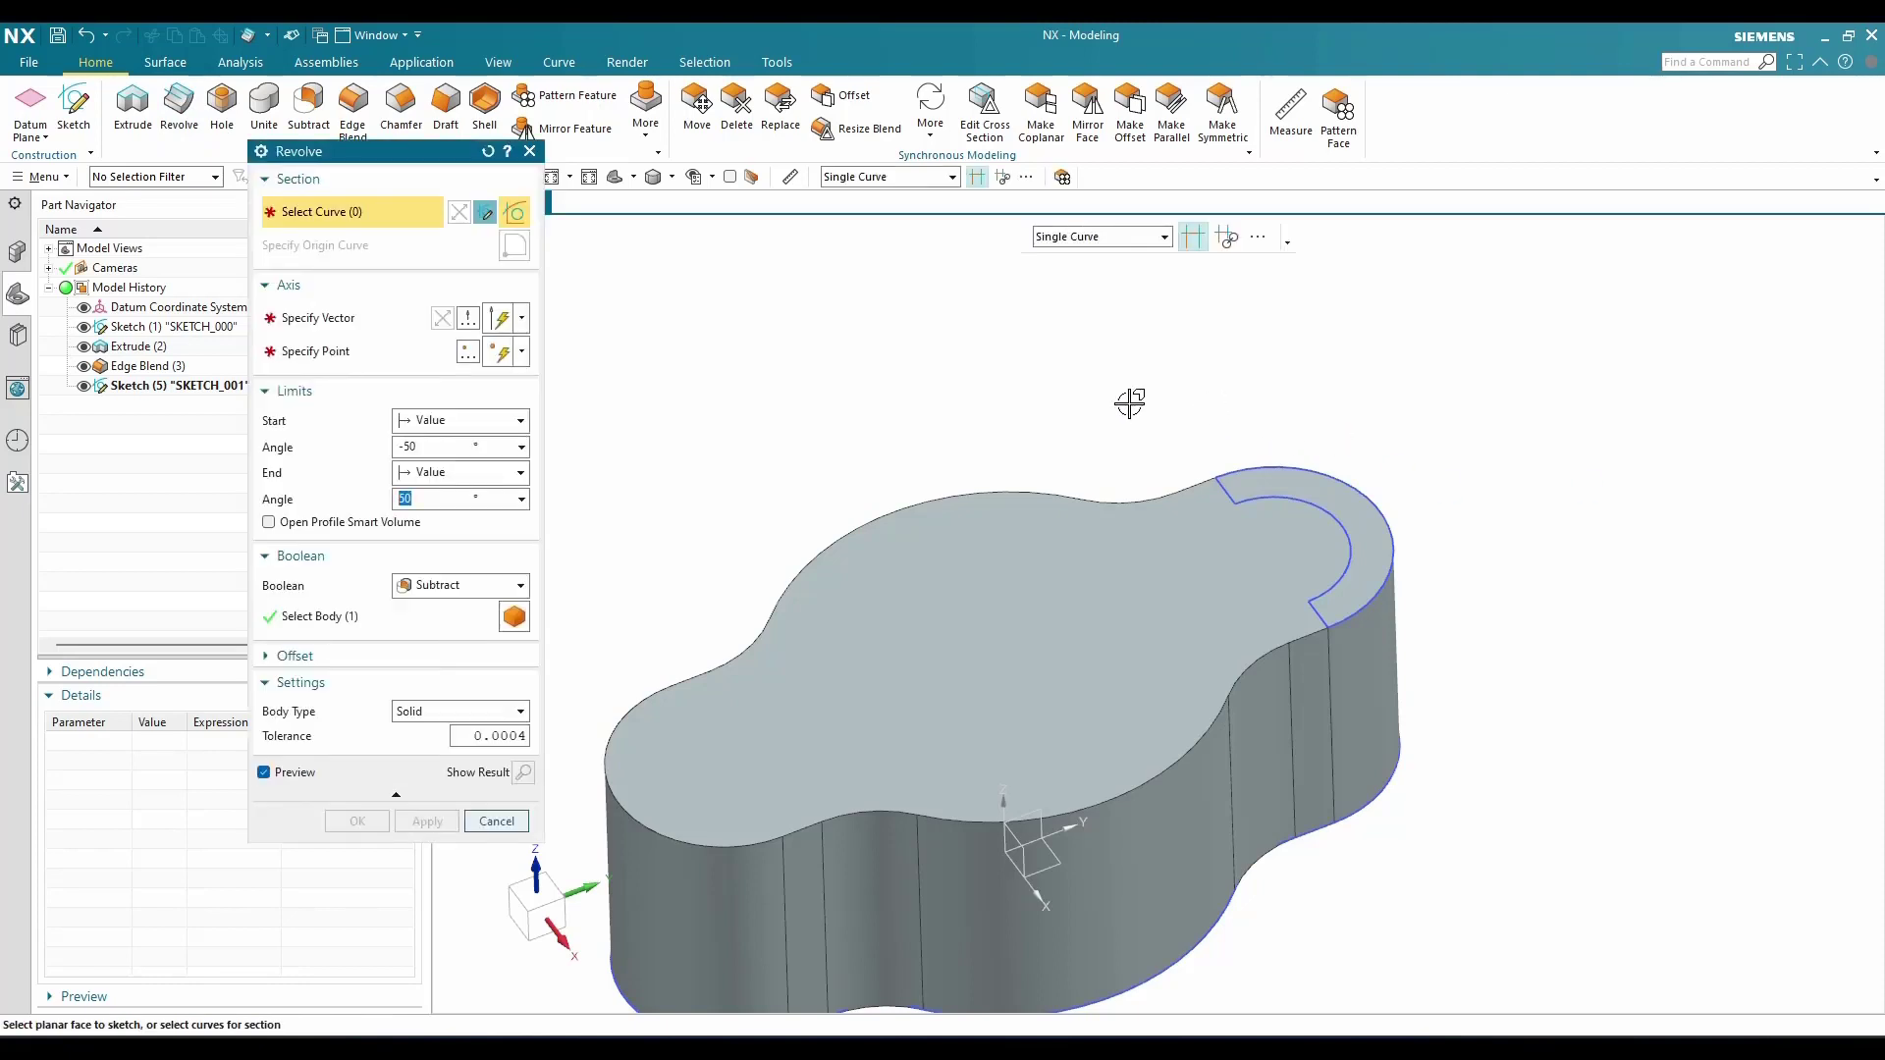
{"action": "scroll", "coordinate": [1259, 538], "scroll_direction": "up", "scroll_amount": 3}
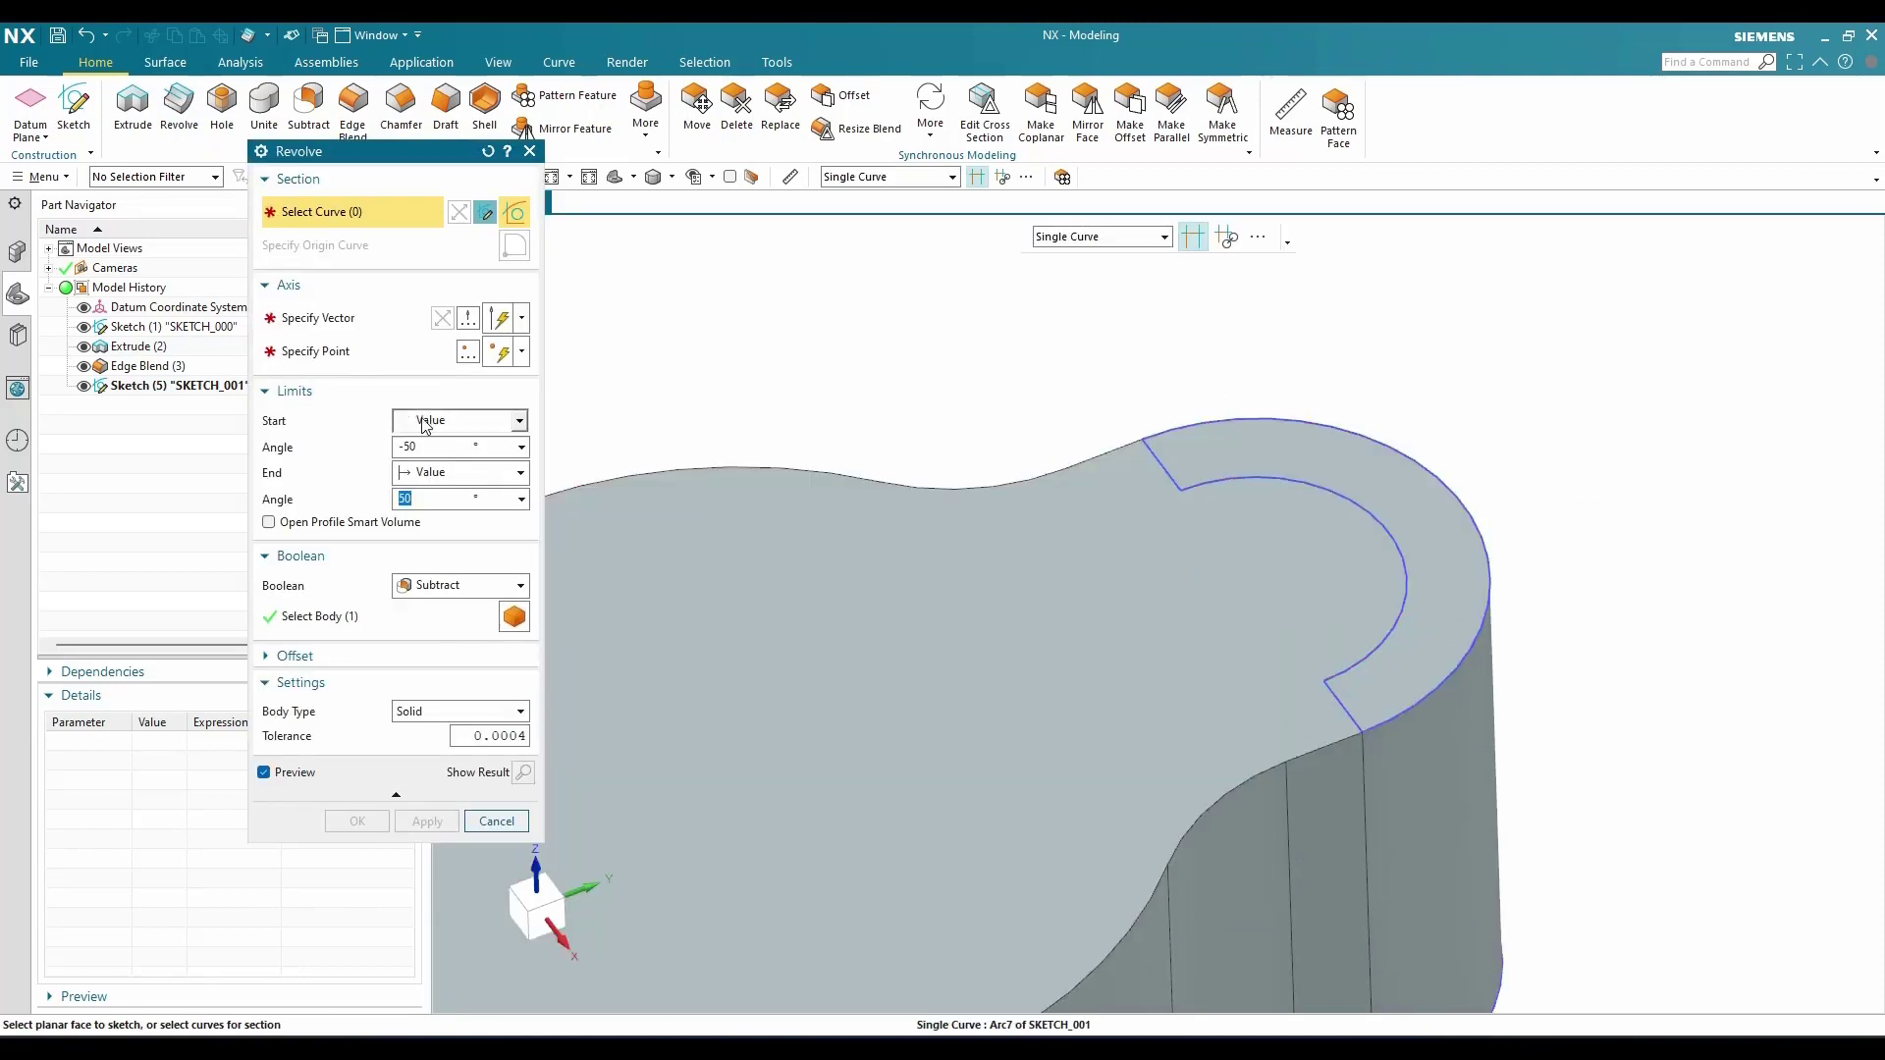
{"action": "left_click", "coordinate": [136, 388]}
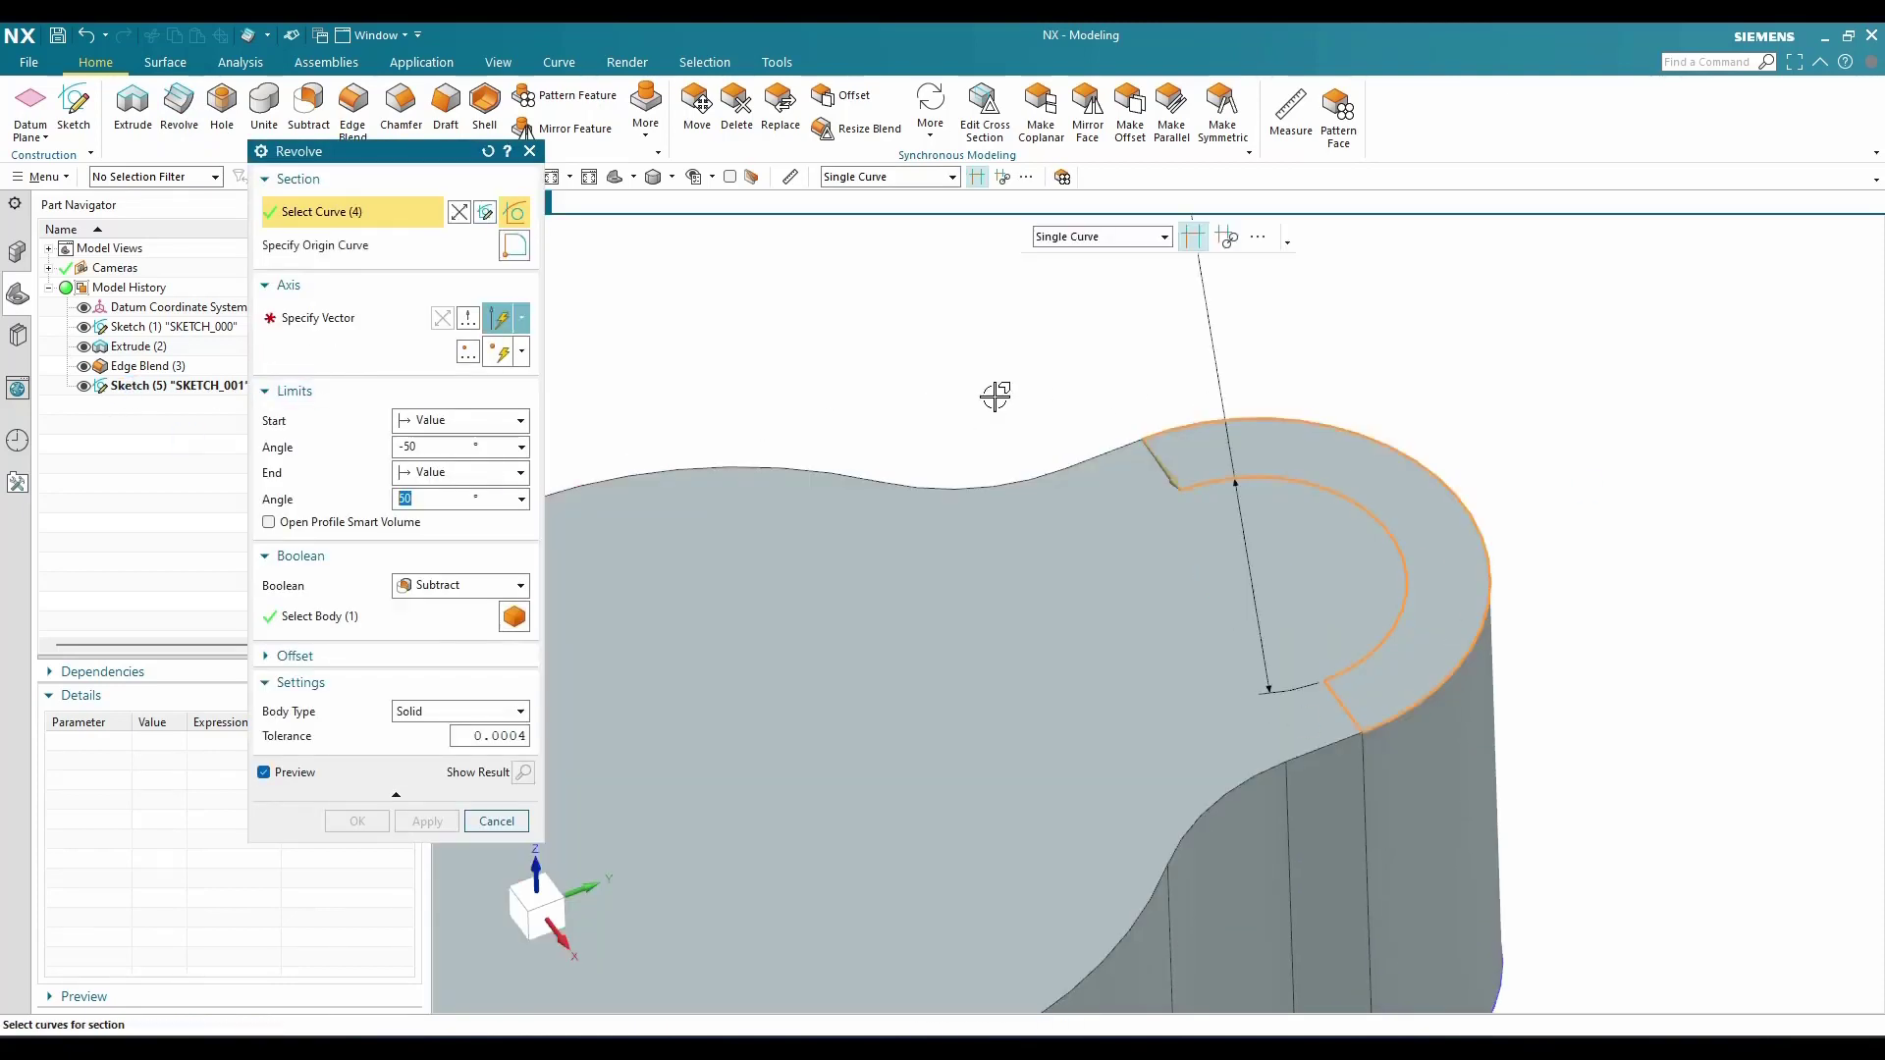
{"action": "left_click", "coordinate": [339, 318]}
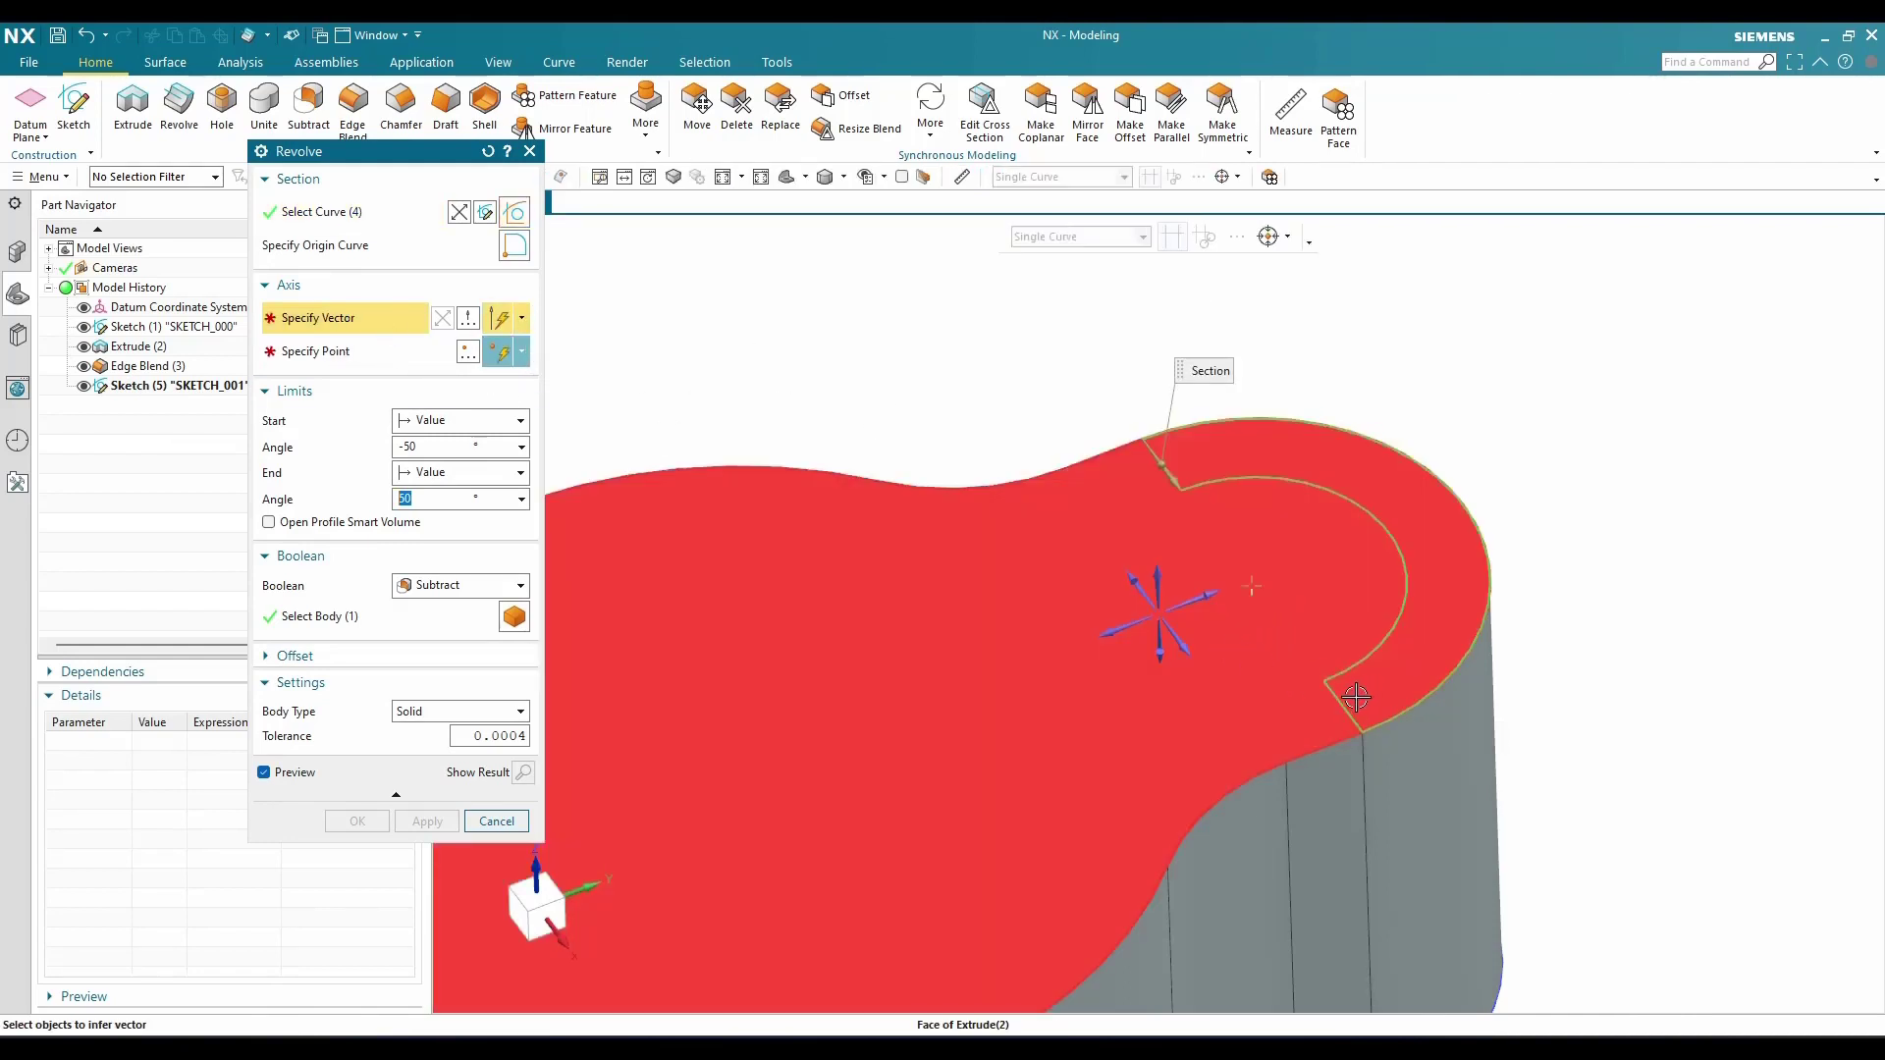
{"action": "scroll", "coordinate": [1355, 697], "scroll_direction": "up", "scroll_amount": 3}
{"action": "left_click", "coordinate": [1286, 674]}
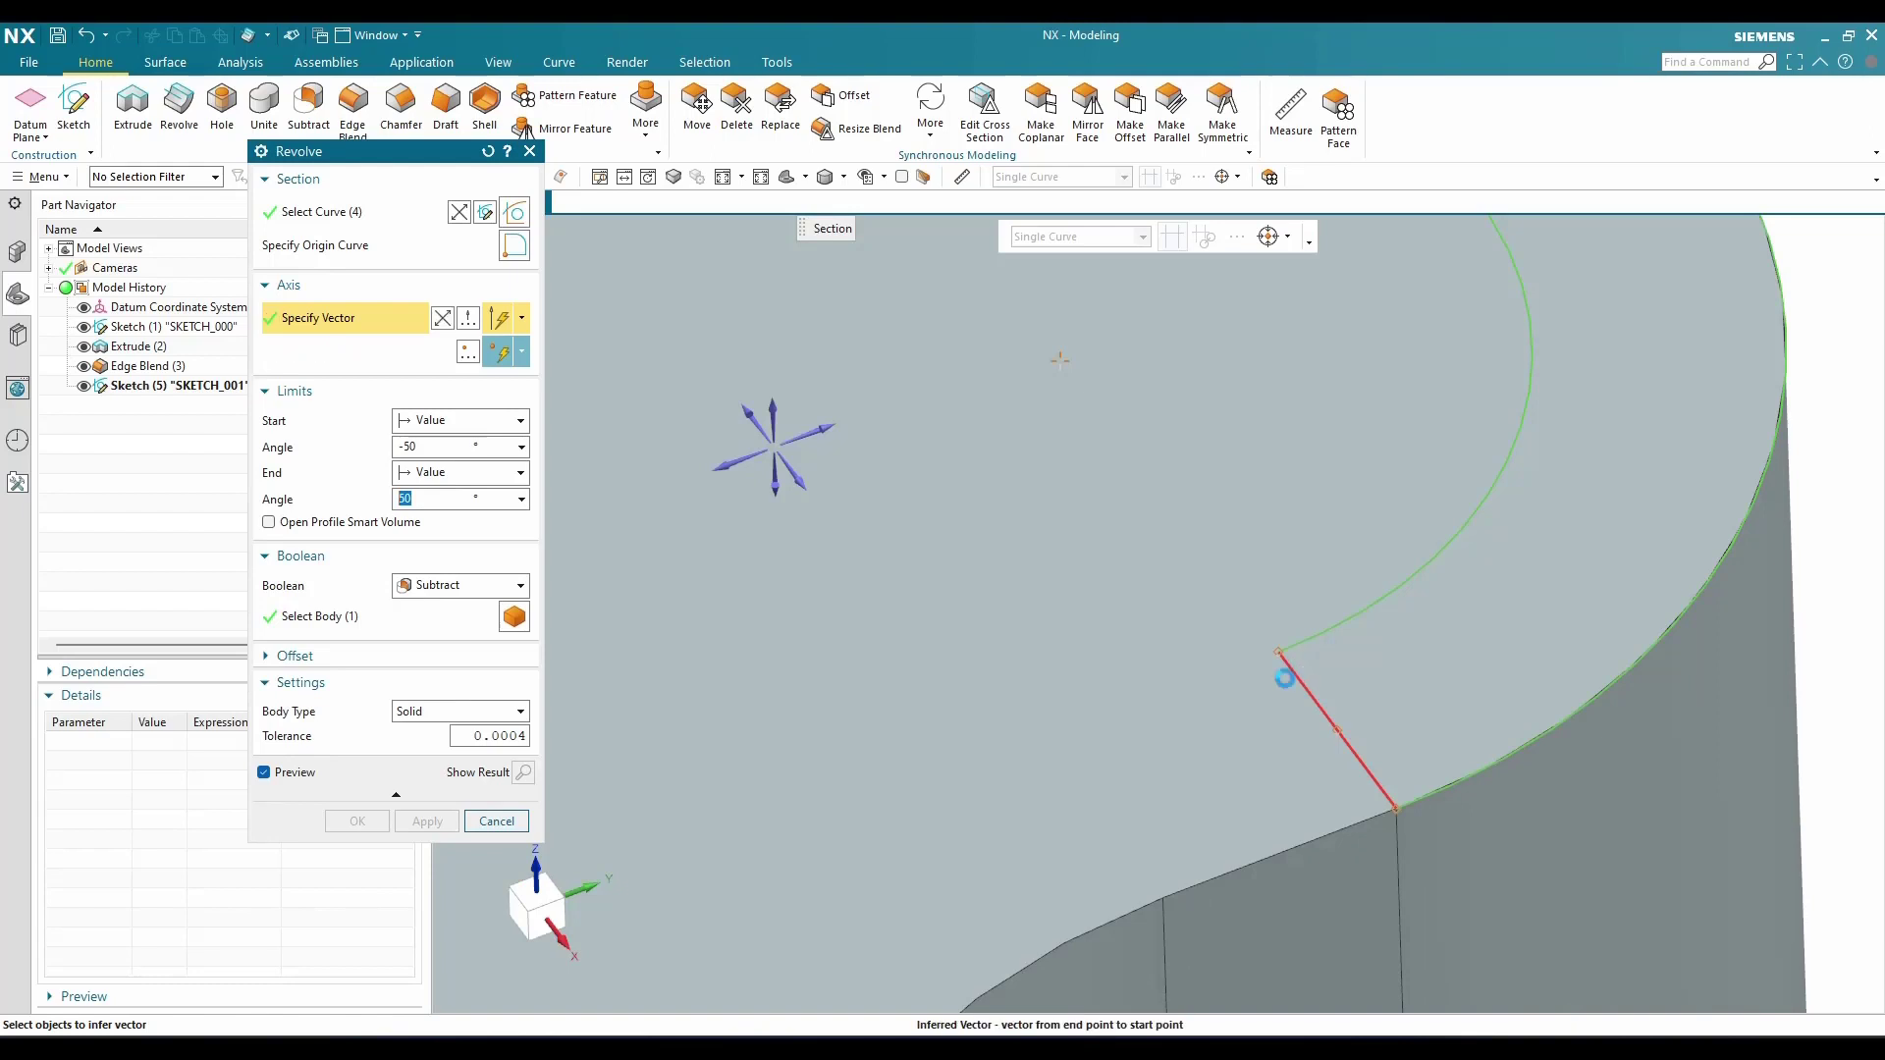
{"action": "scroll", "coordinate": [1286, 673], "scroll_direction": "down", "scroll_amount": 3}
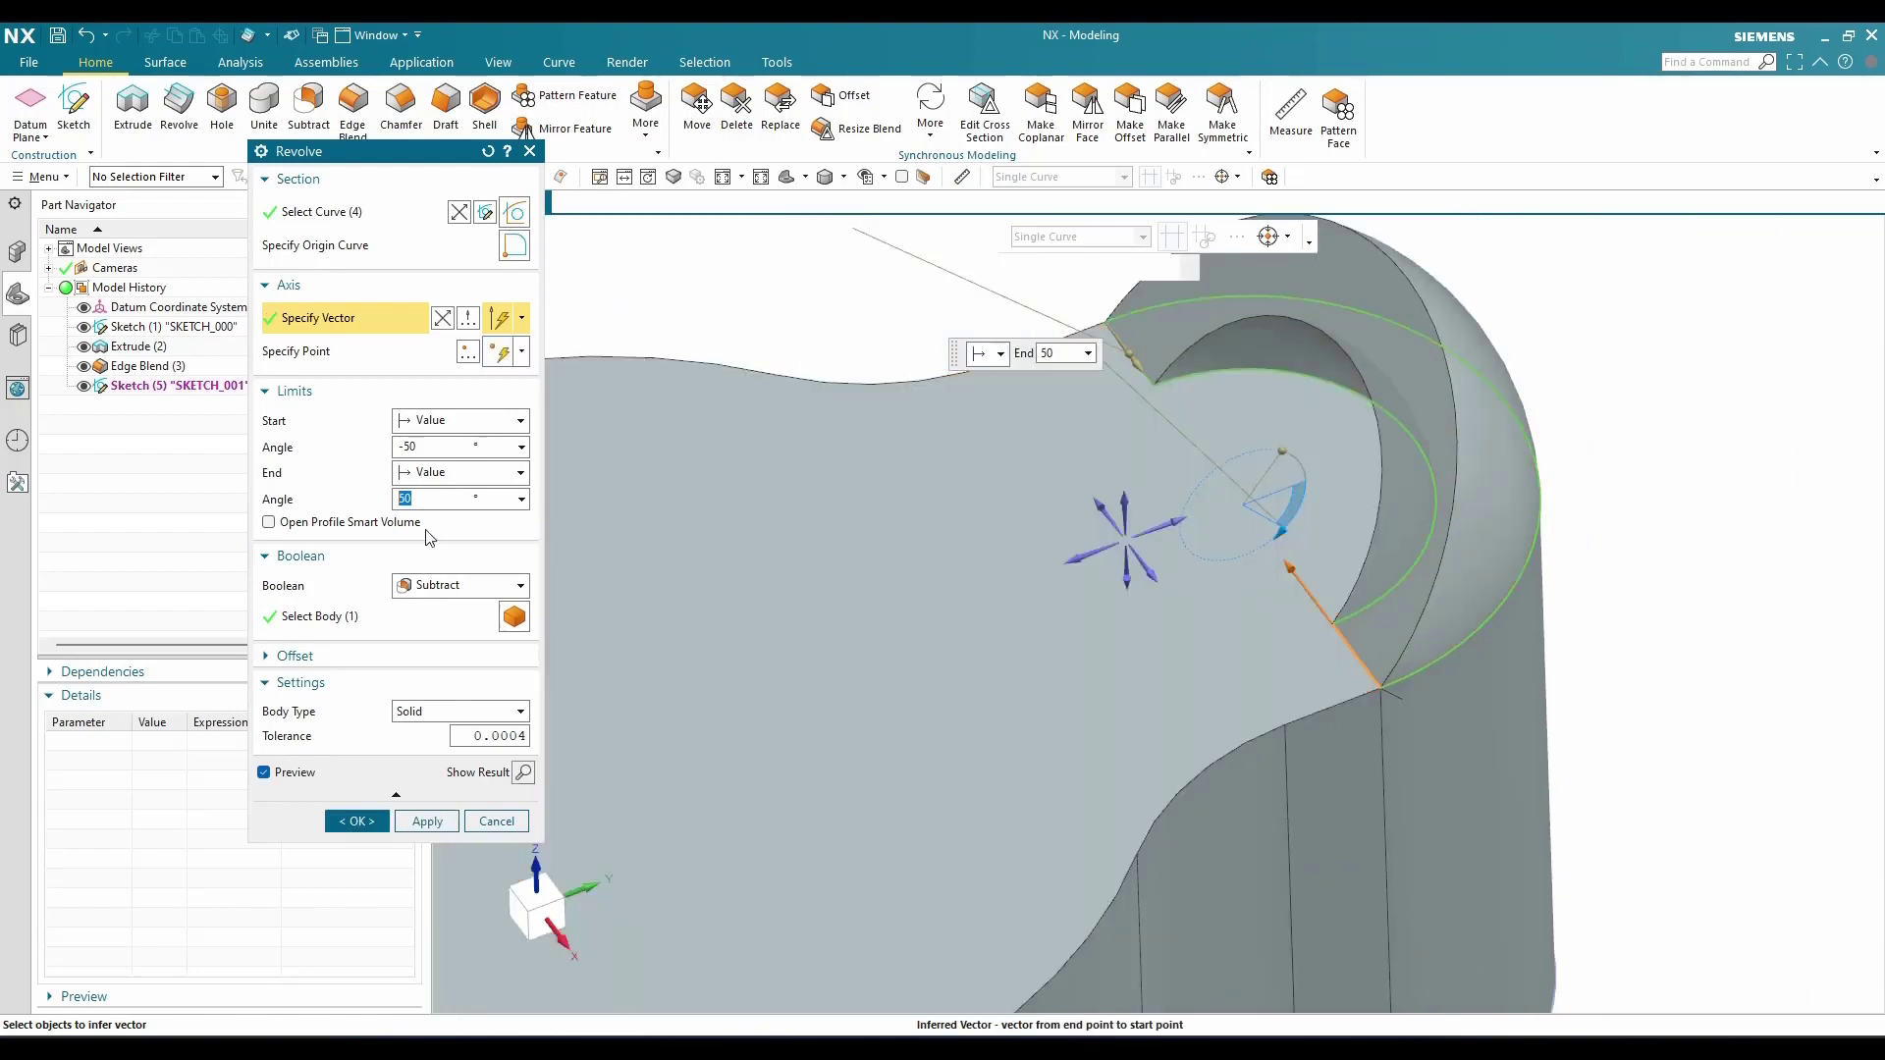
Set the revolve limits to a start angle of -180° and an end angle of 0°
{"action": "scroll", "coordinate": [1369, 541], "scroll_direction": "up", "scroll_amount": 2}
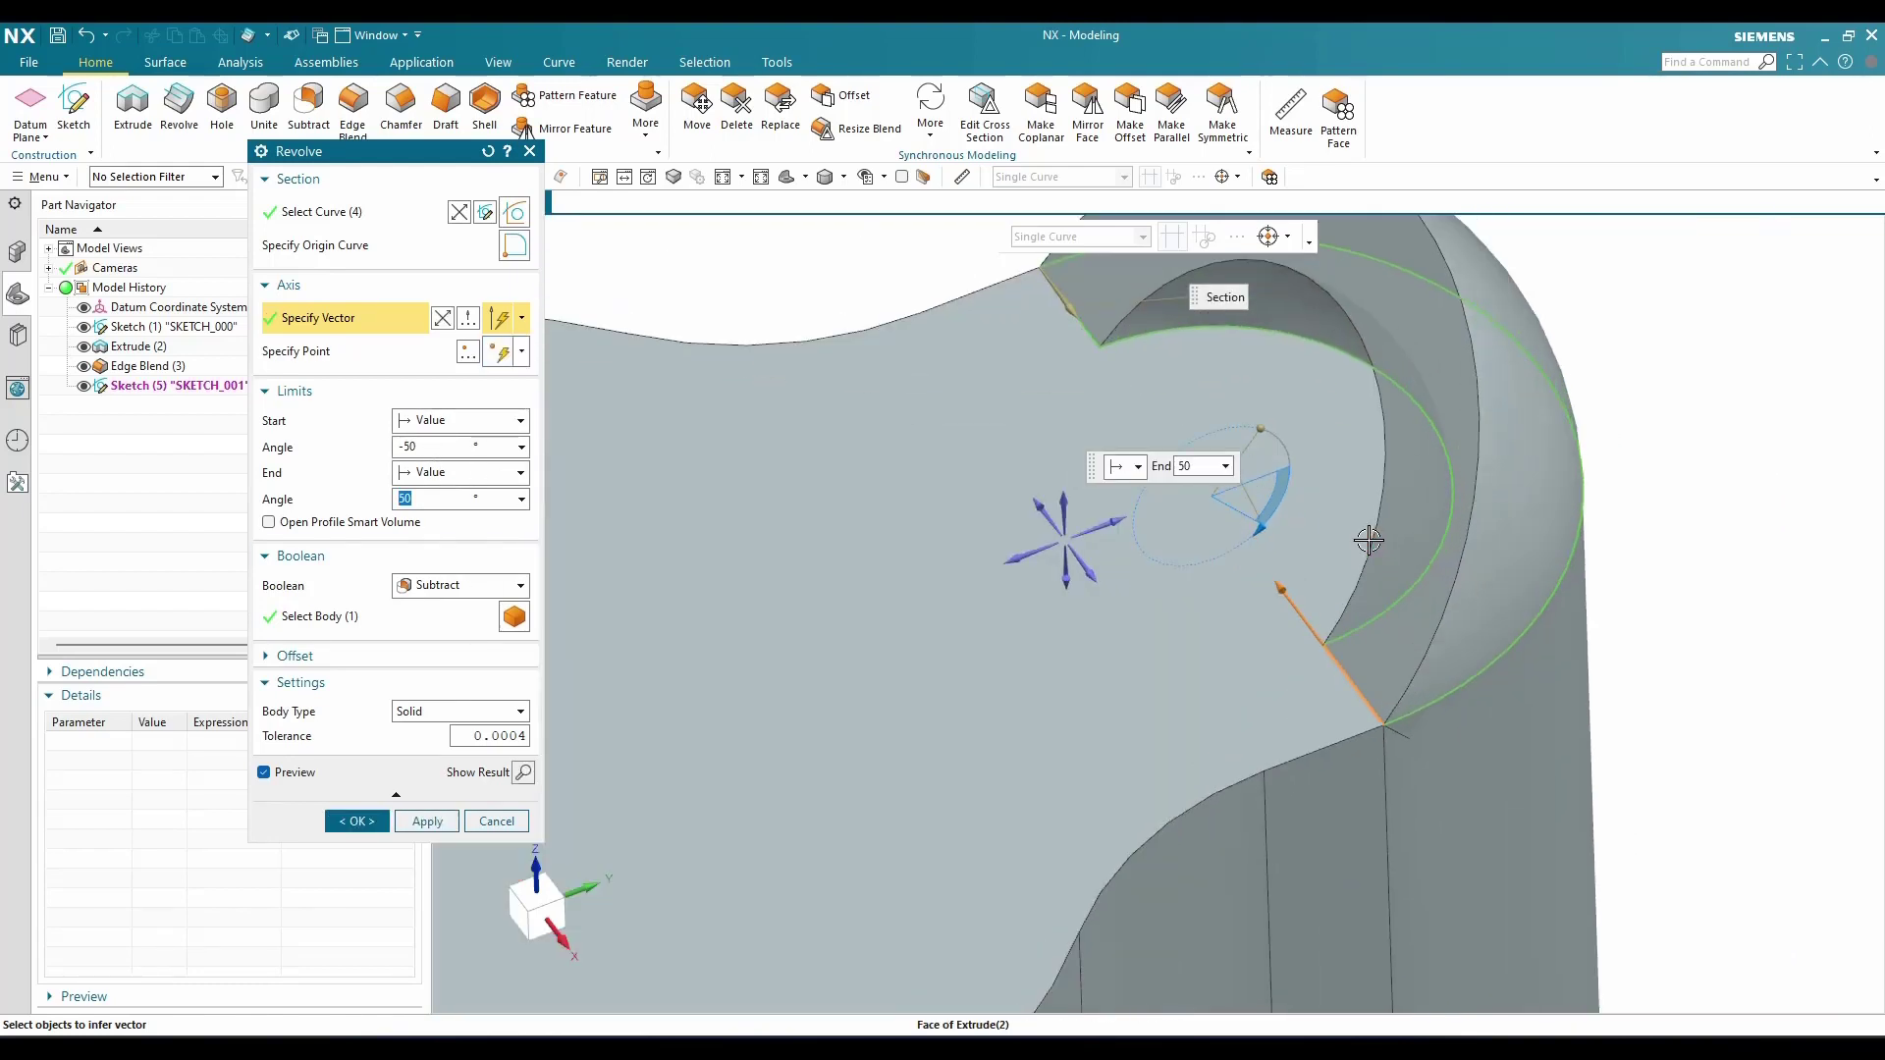
{"action": "scroll", "coordinate": [1286, 510], "scroll_direction": "up", "scroll_amount": 3}
{"action": "scroll", "coordinate": [1273, 508], "scroll_direction": "down", "scroll_amount": 4}
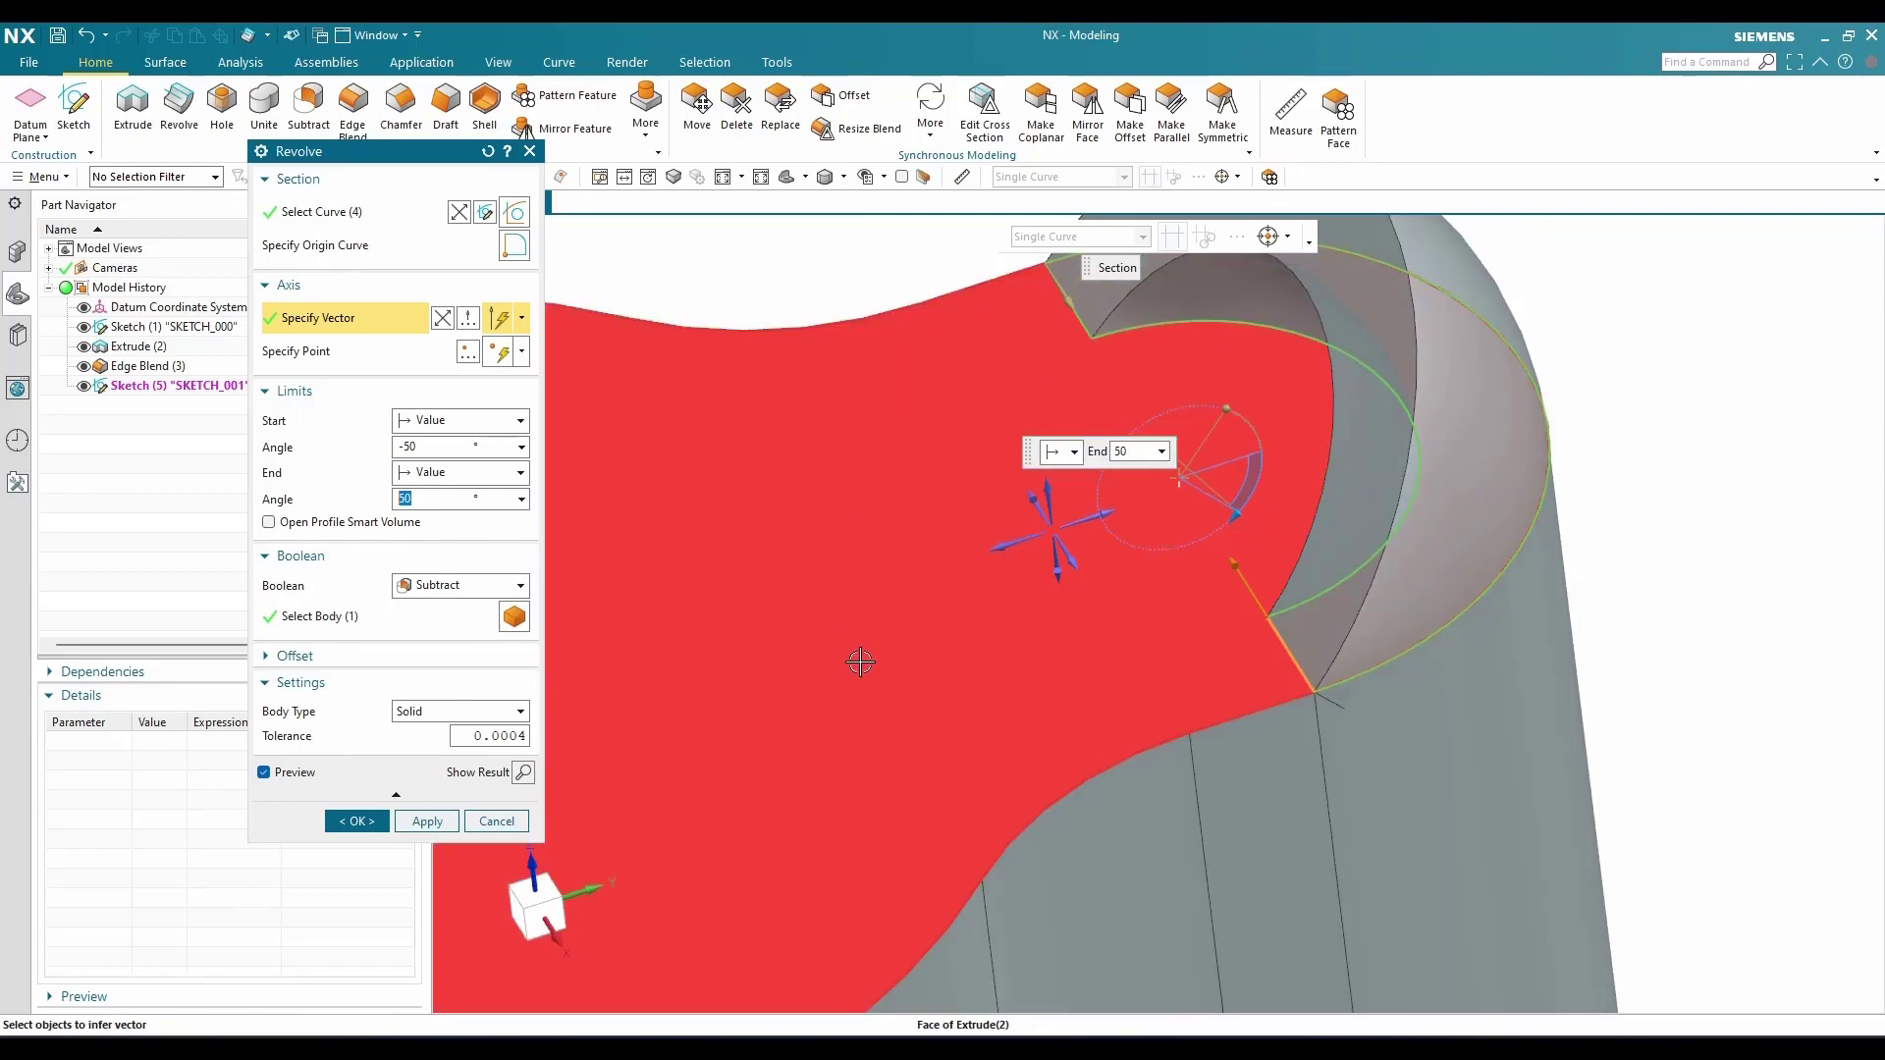
{"action": "scroll", "coordinate": [860, 661], "scroll_direction": "down", "scroll_amount": 5}
{"action": "left_click", "coordinate": [543, 920]}
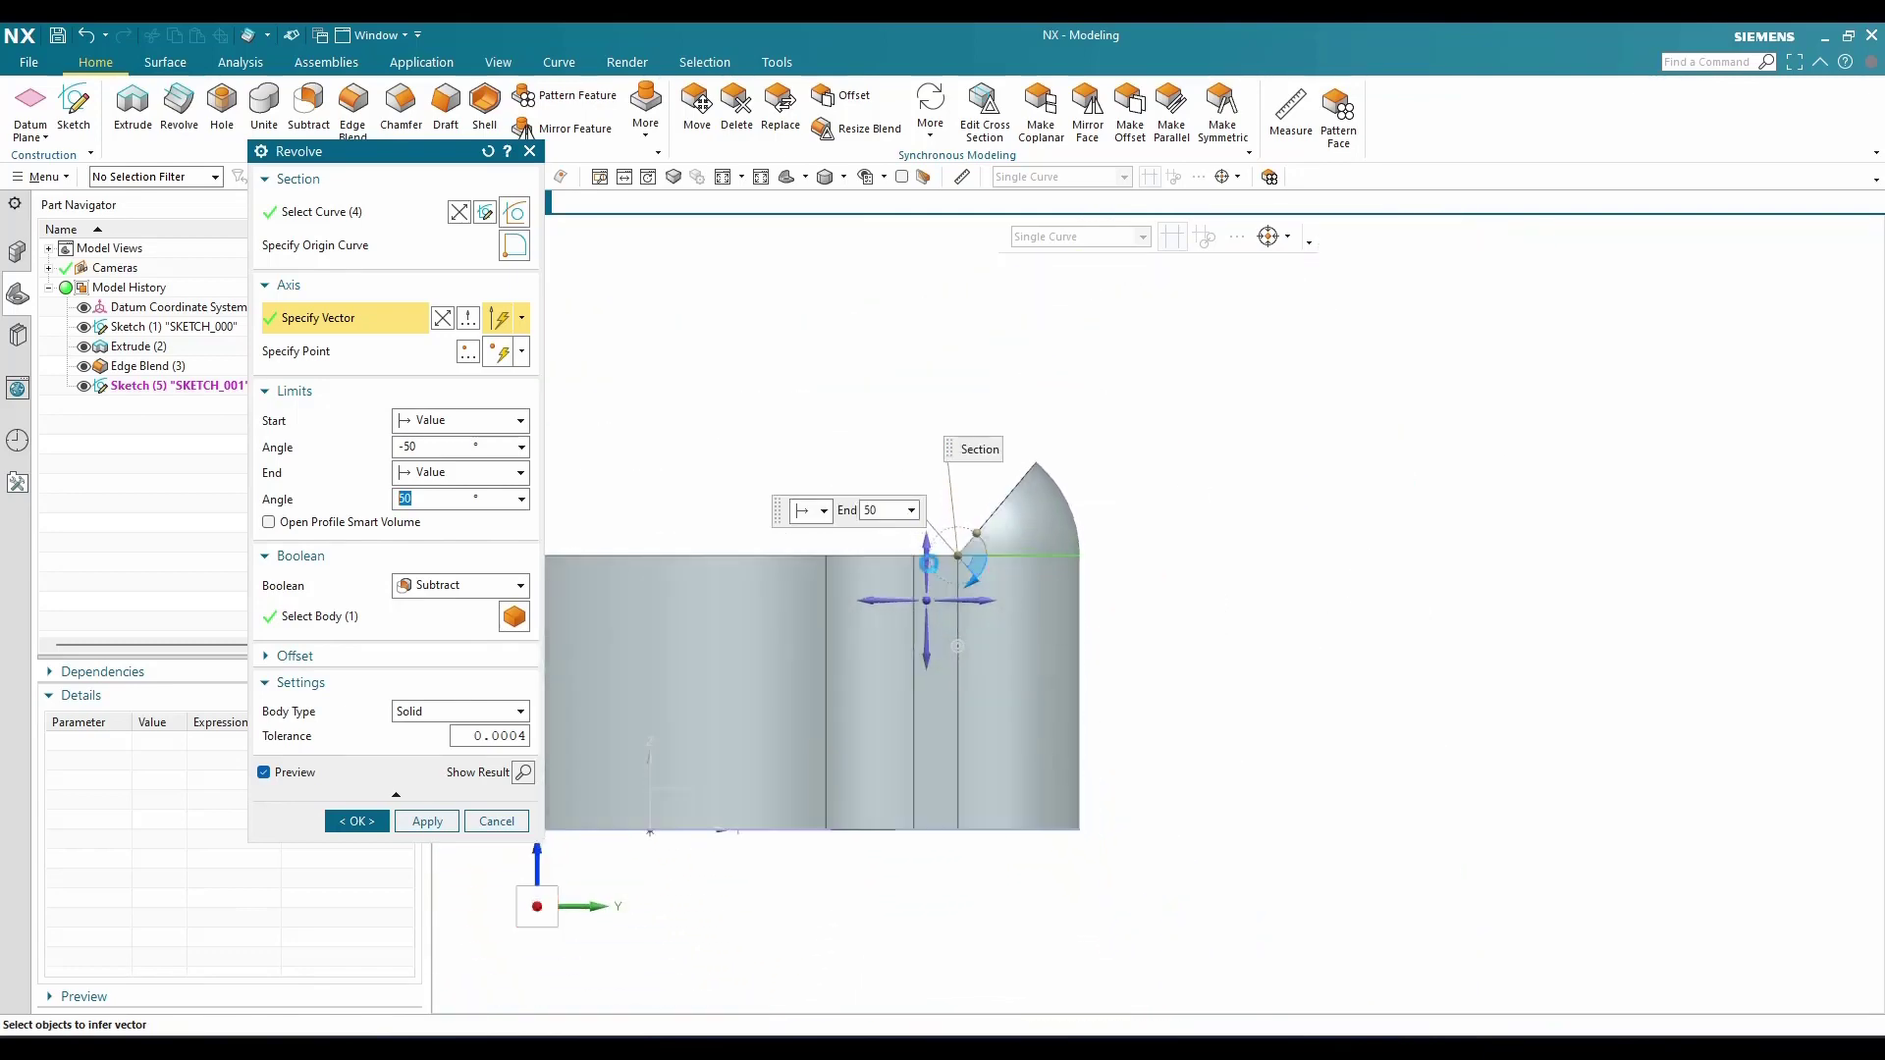
{"action": "scroll", "coordinate": [928, 562], "scroll_direction": "up", "scroll_amount": 5}
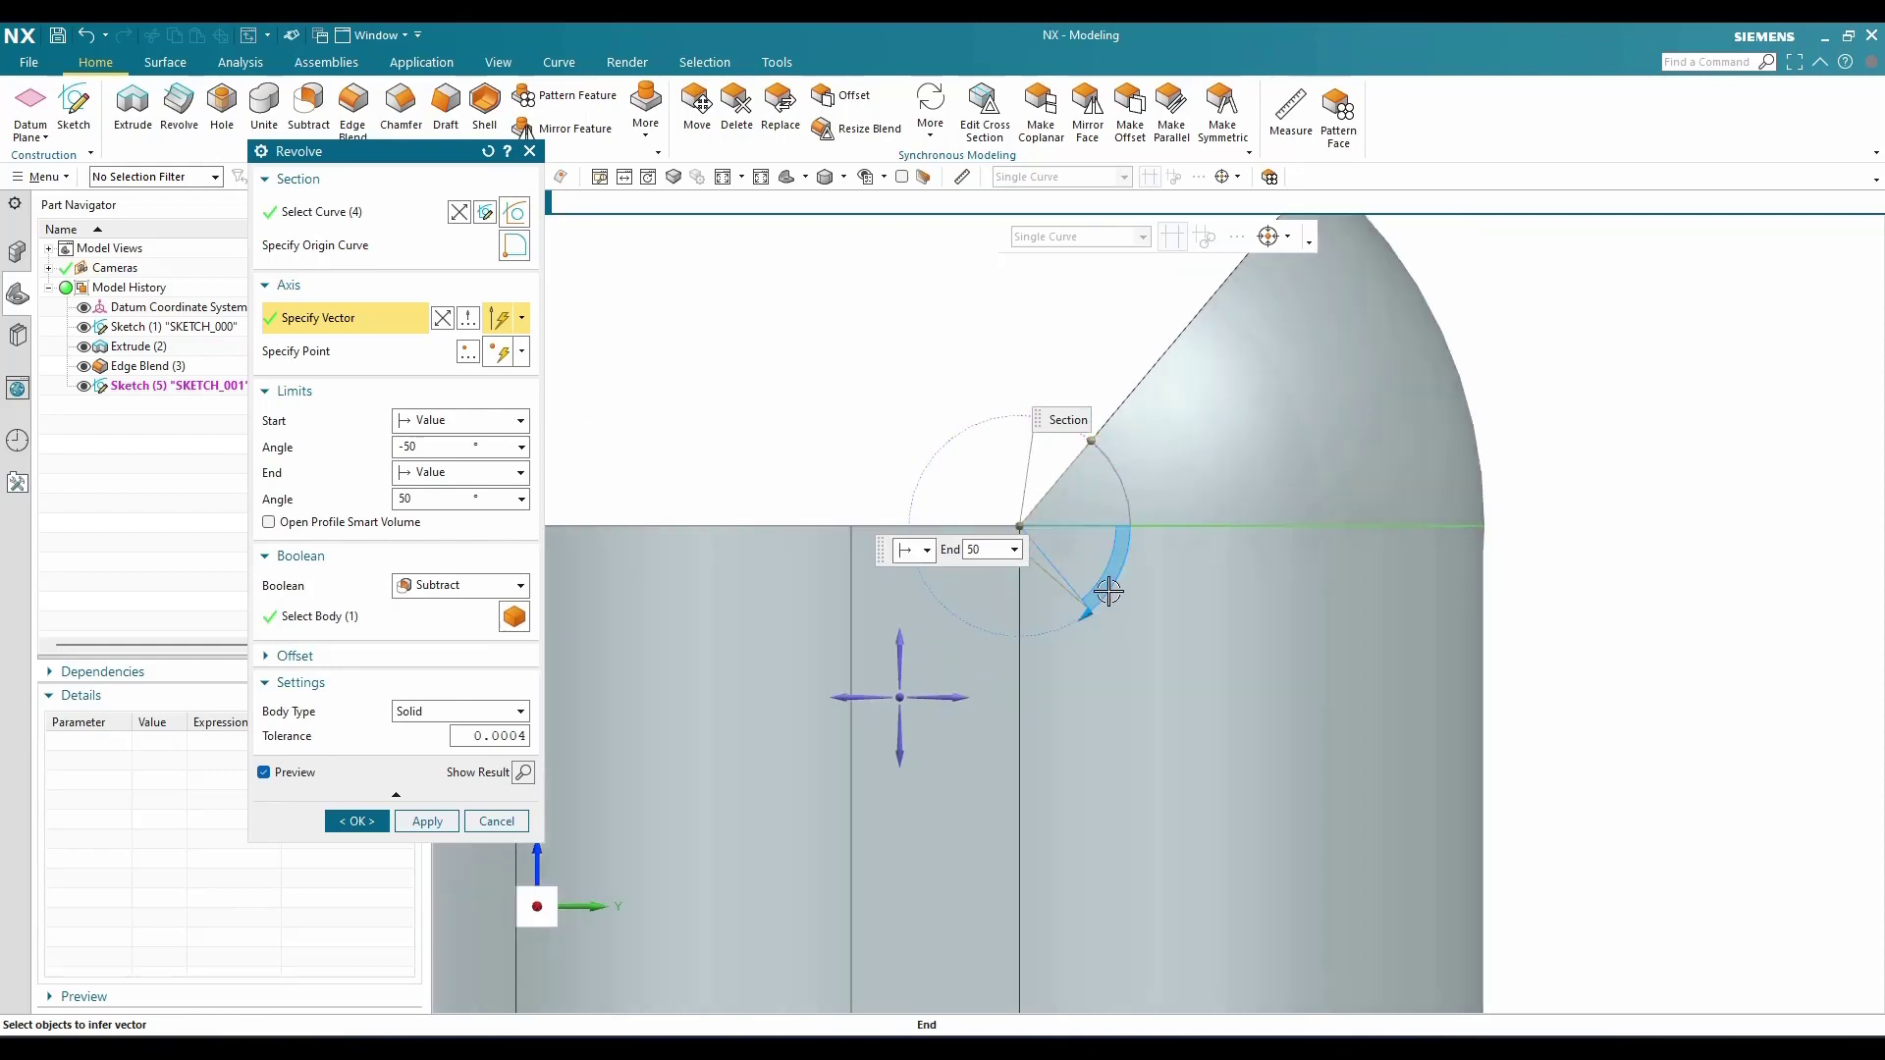
{"action": "left_click_drag", "start_coordinate": [1129, 549], "coordinate": [915, 507]}
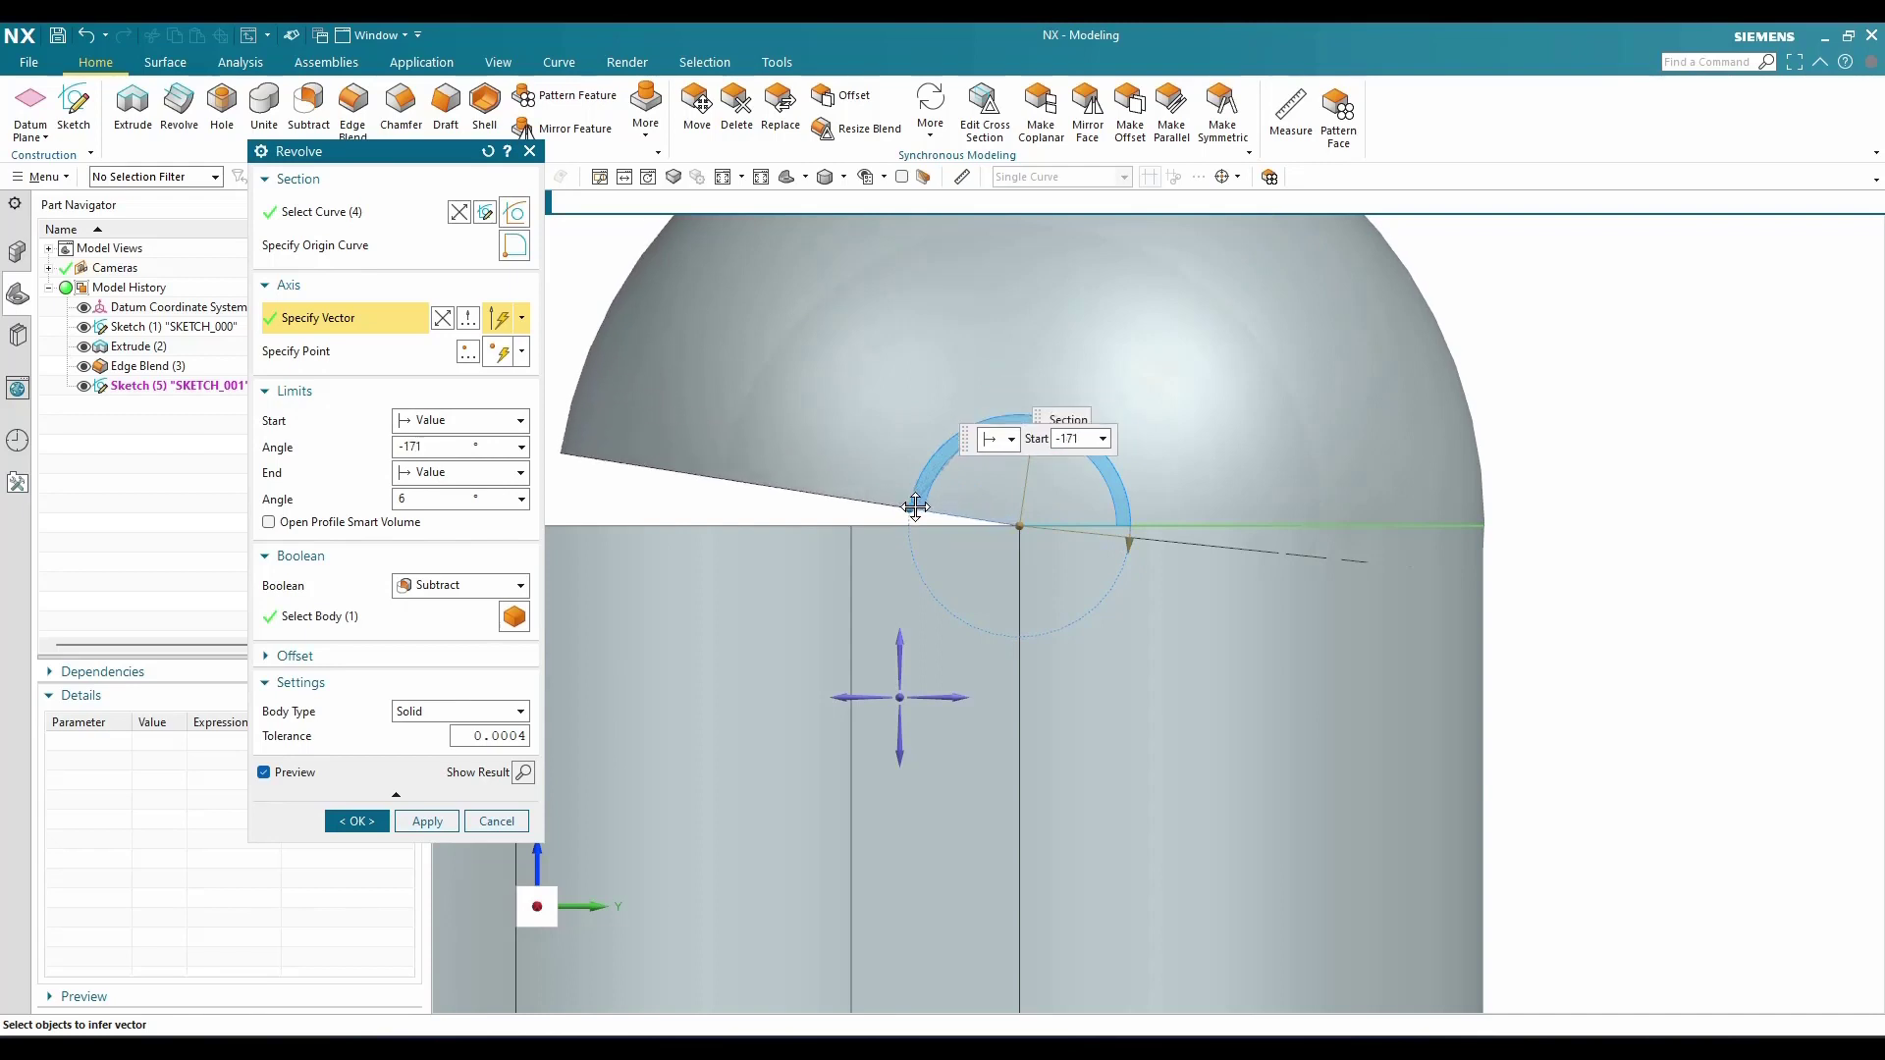
{"action": "left_click", "coordinate": [436, 501]}
{"action": "left_click", "coordinate": [435, 448]}
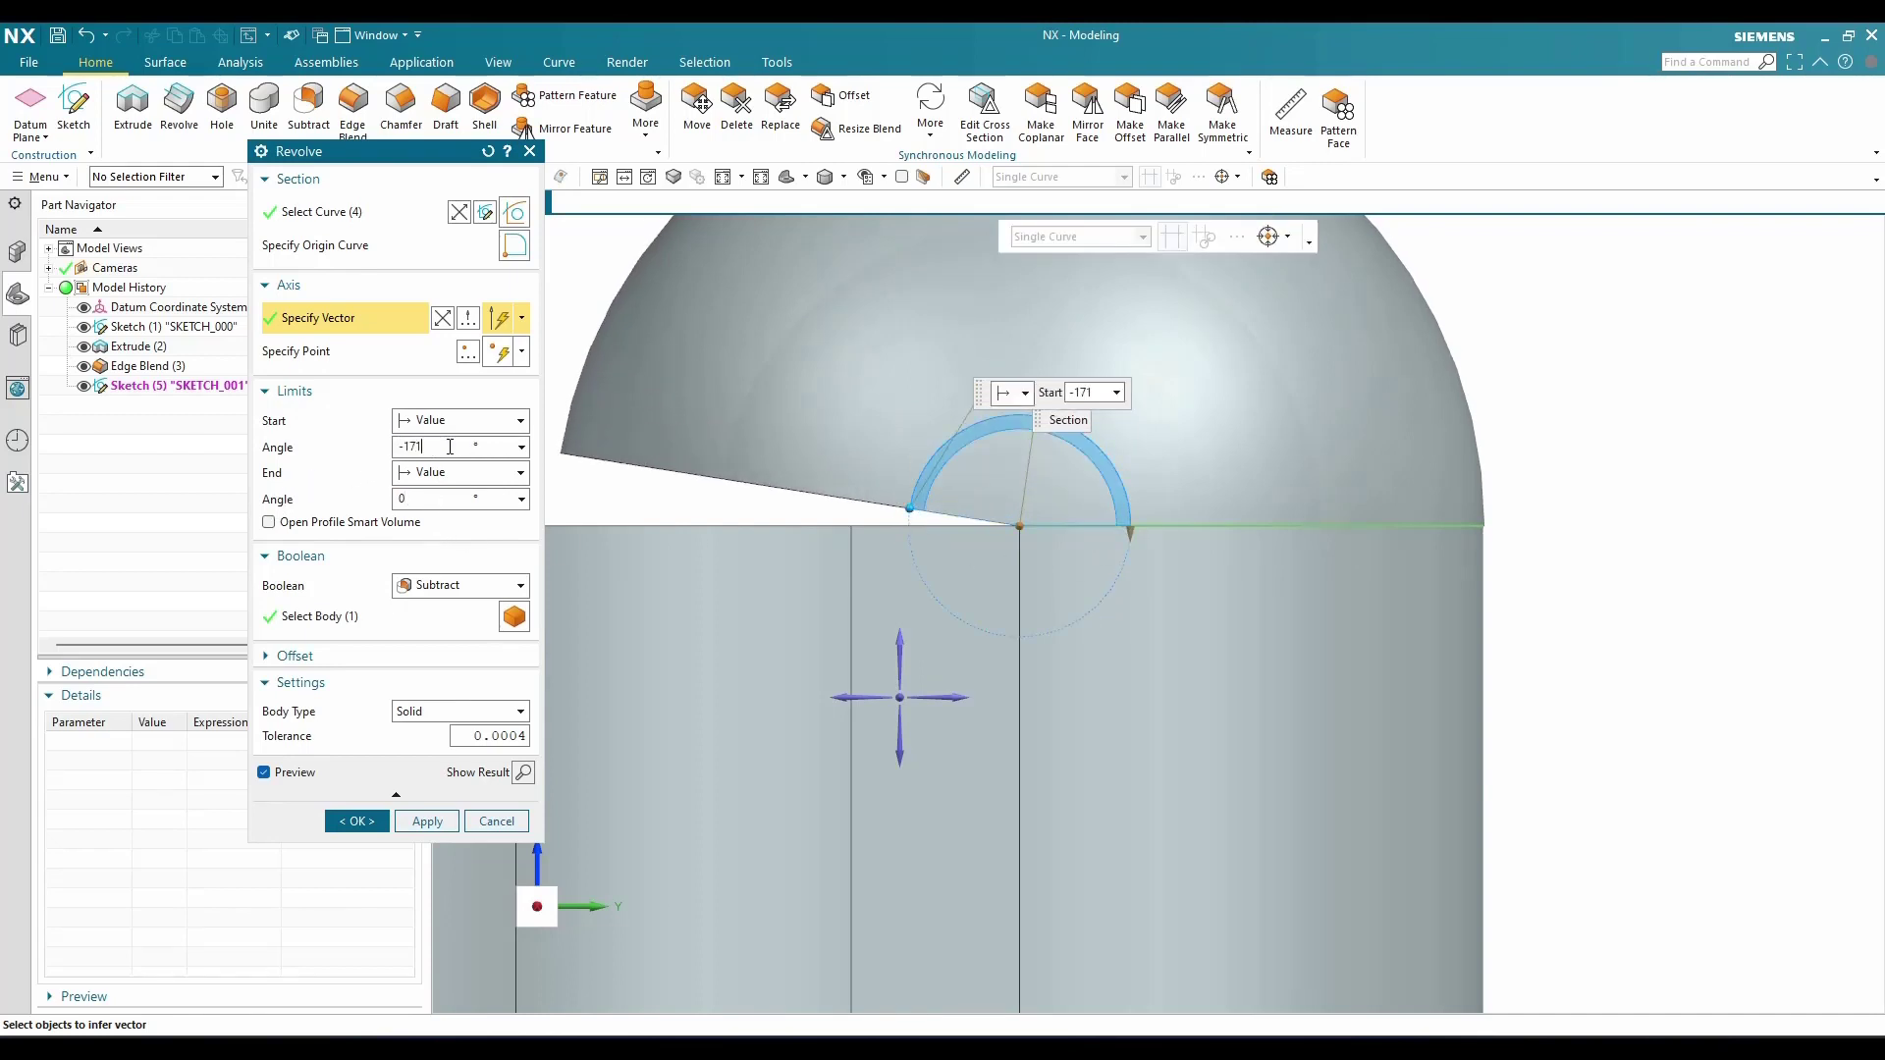
{"action": "type", "text": "80"}
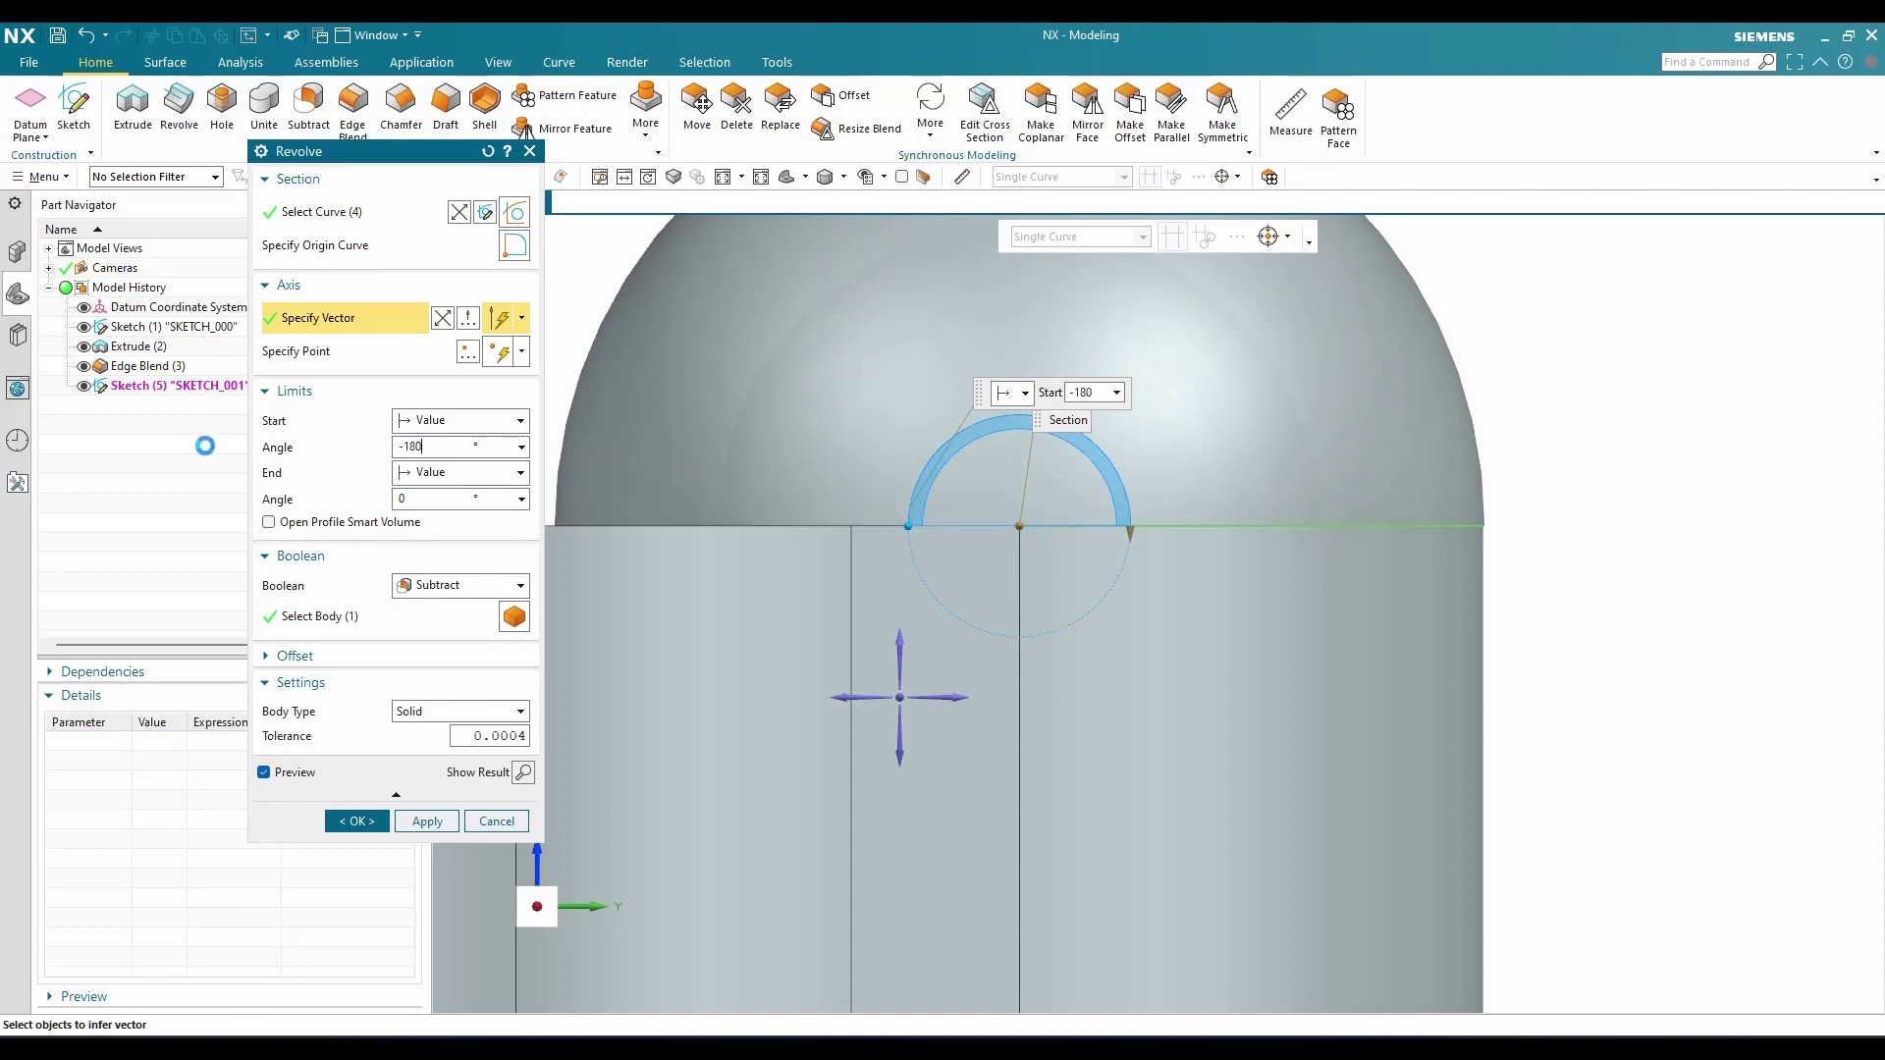
{"action": "scroll", "coordinate": [1061, 622], "scroll_direction": "up", "scroll_amount": 3}
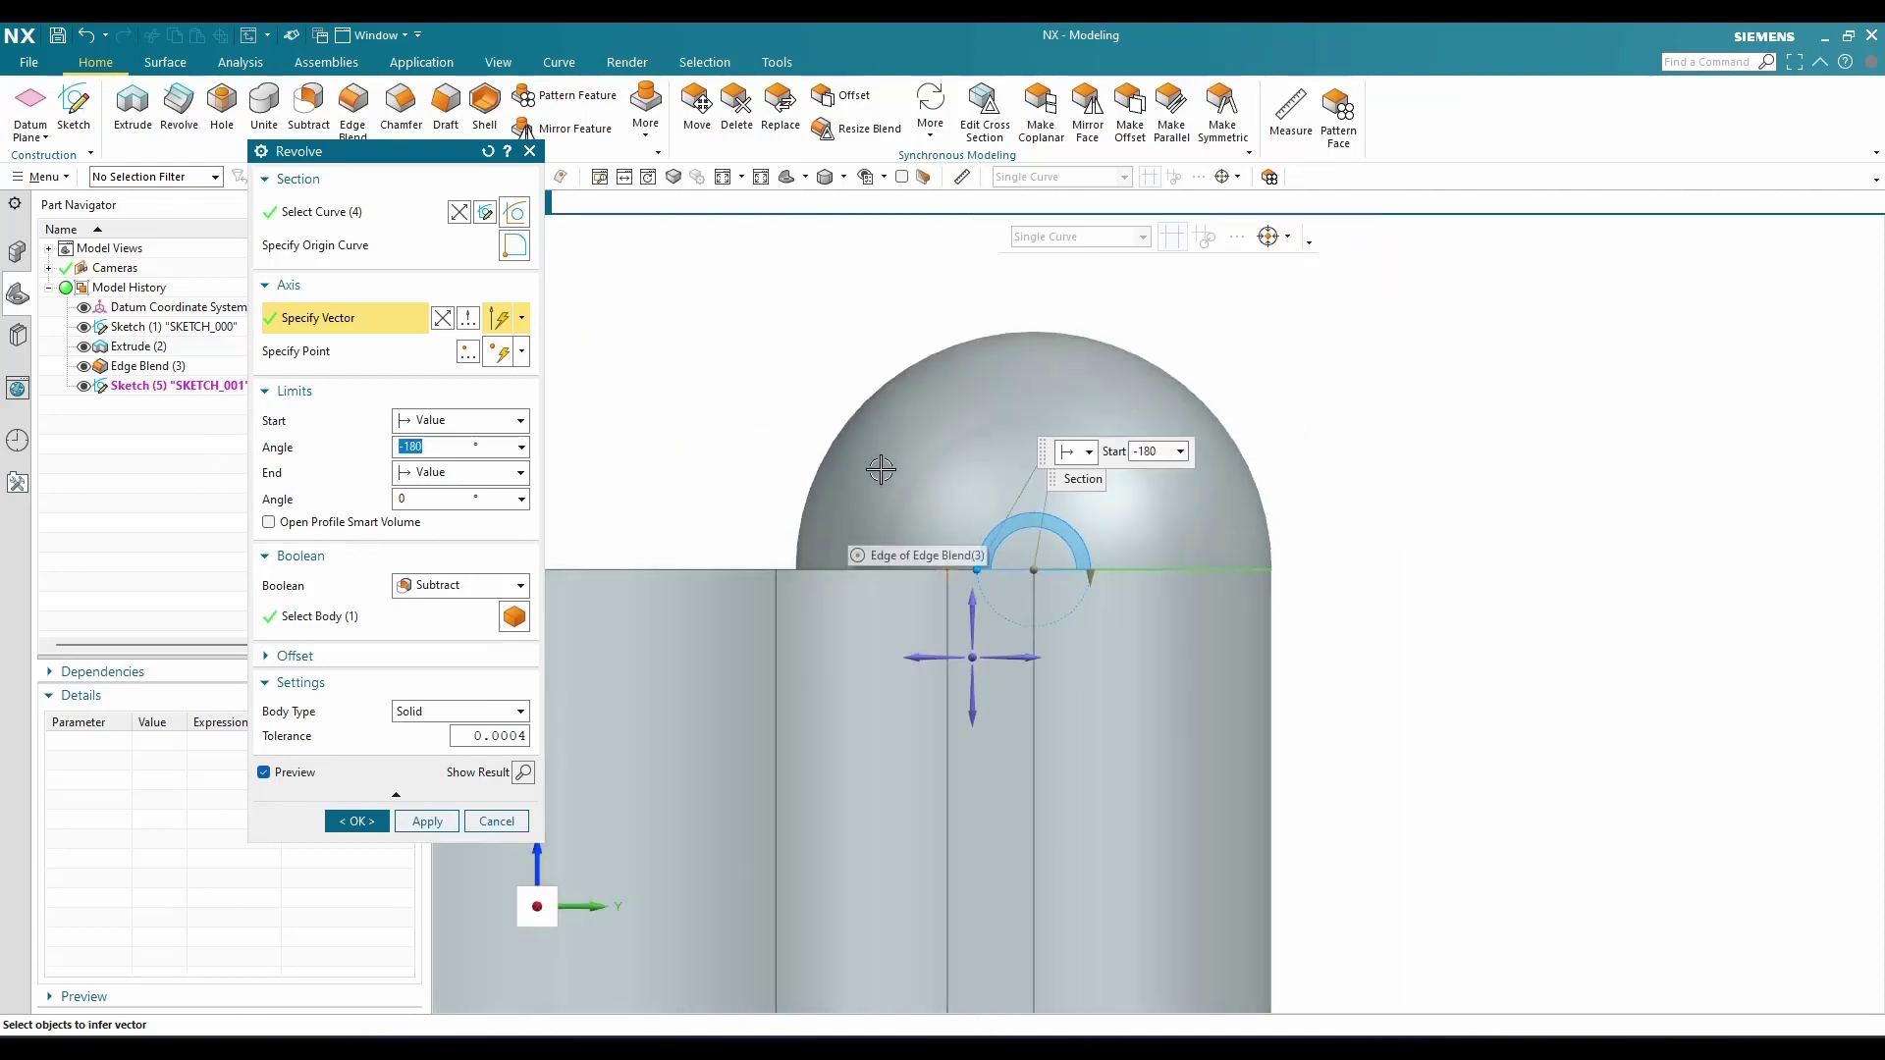
Change the revolve's Boolean to Unite with the lobed body and create the dome
{"action": "middle_click_drag", "start_coordinate": [952, 482], "coordinate": [709, 613]}
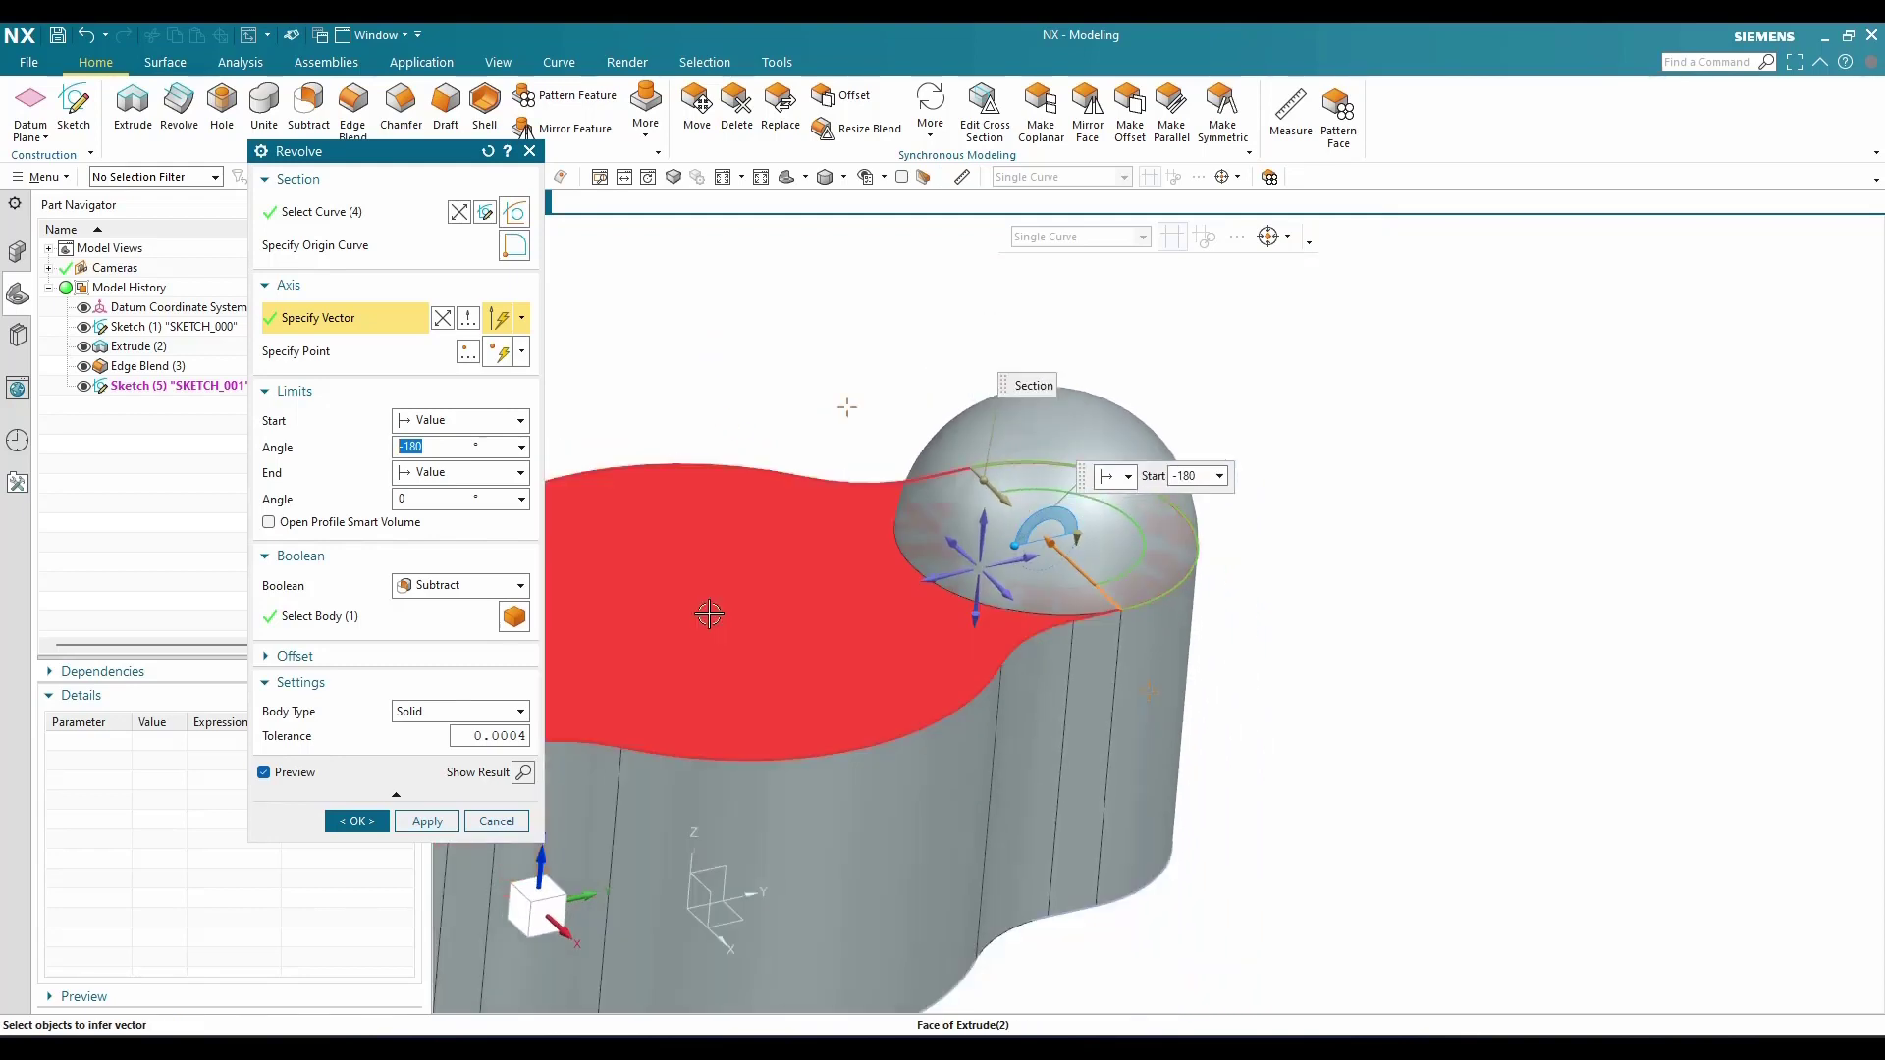
{"action": "left_click", "coordinate": [456, 585]}
{"action": "left_click", "coordinate": [452, 626]}
{"action": "scroll", "coordinate": [1016, 640], "scroll_direction": "up", "scroll_amount": 2}
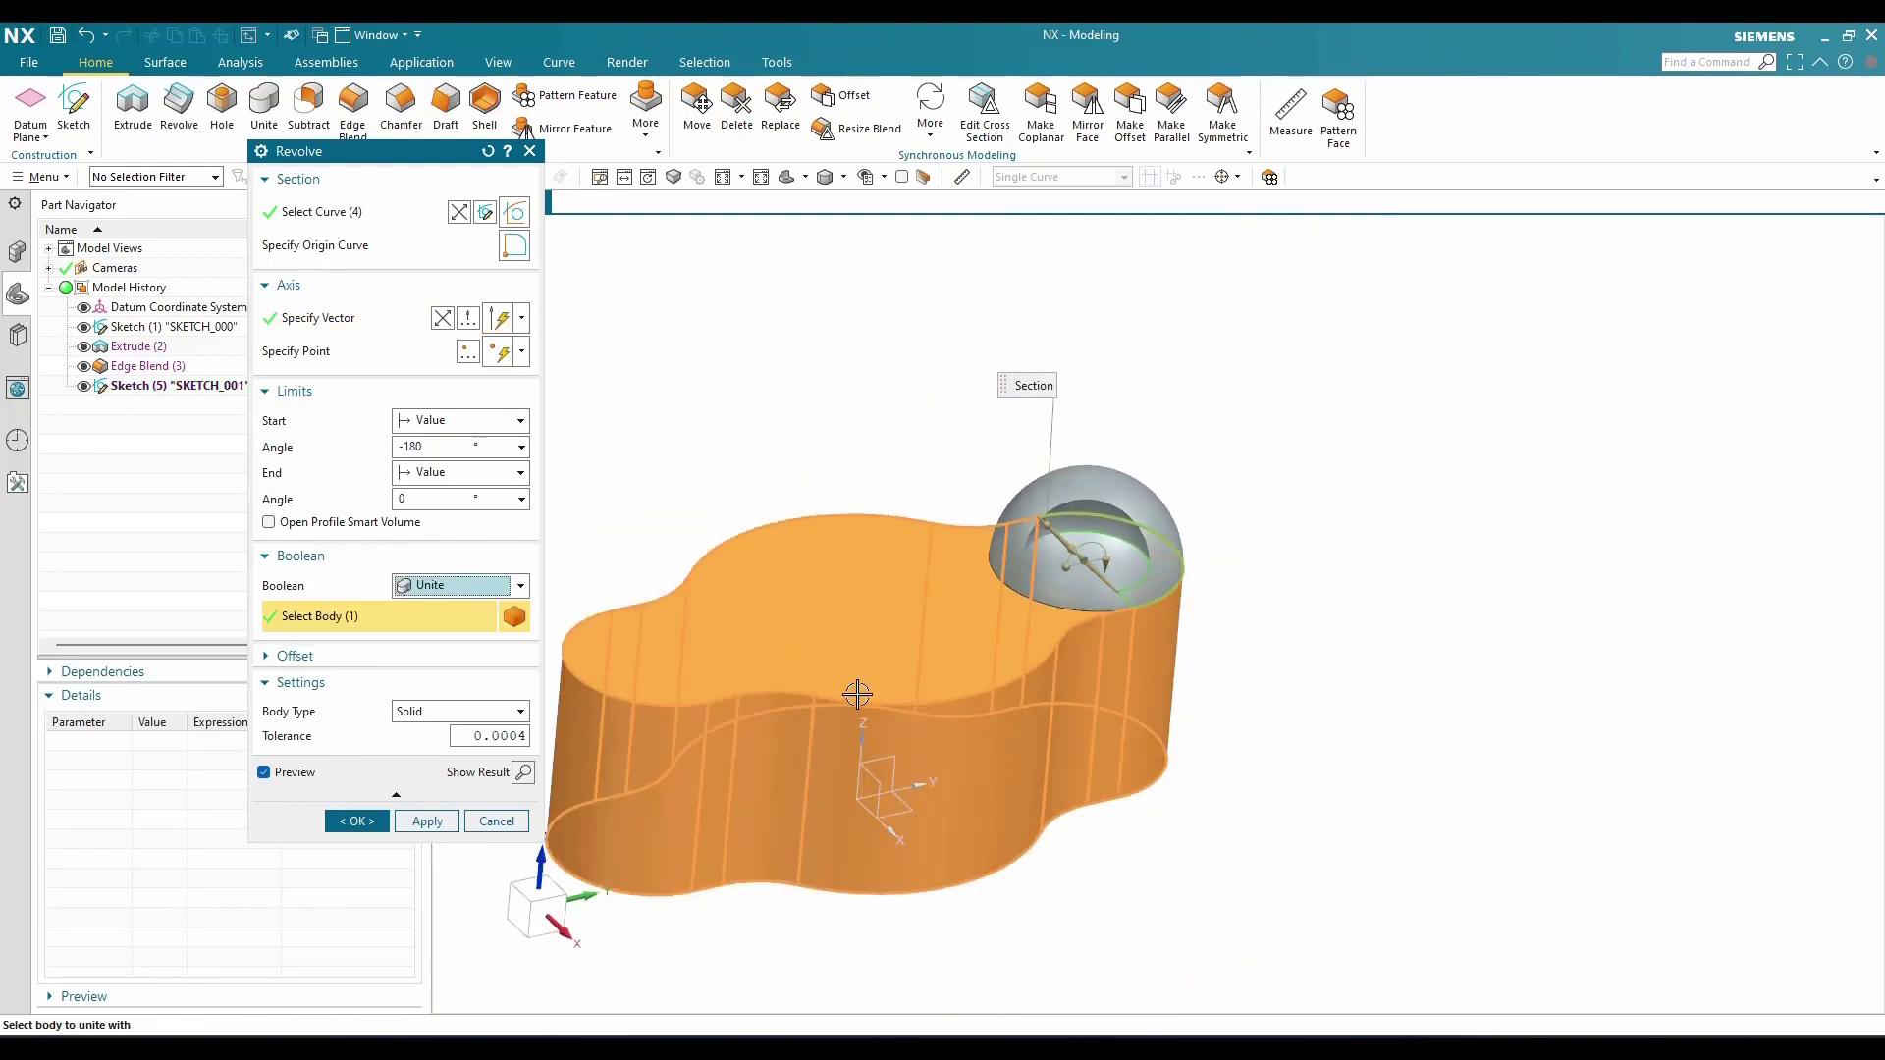
{"action": "left_click", "coordinate": [352, 822]}
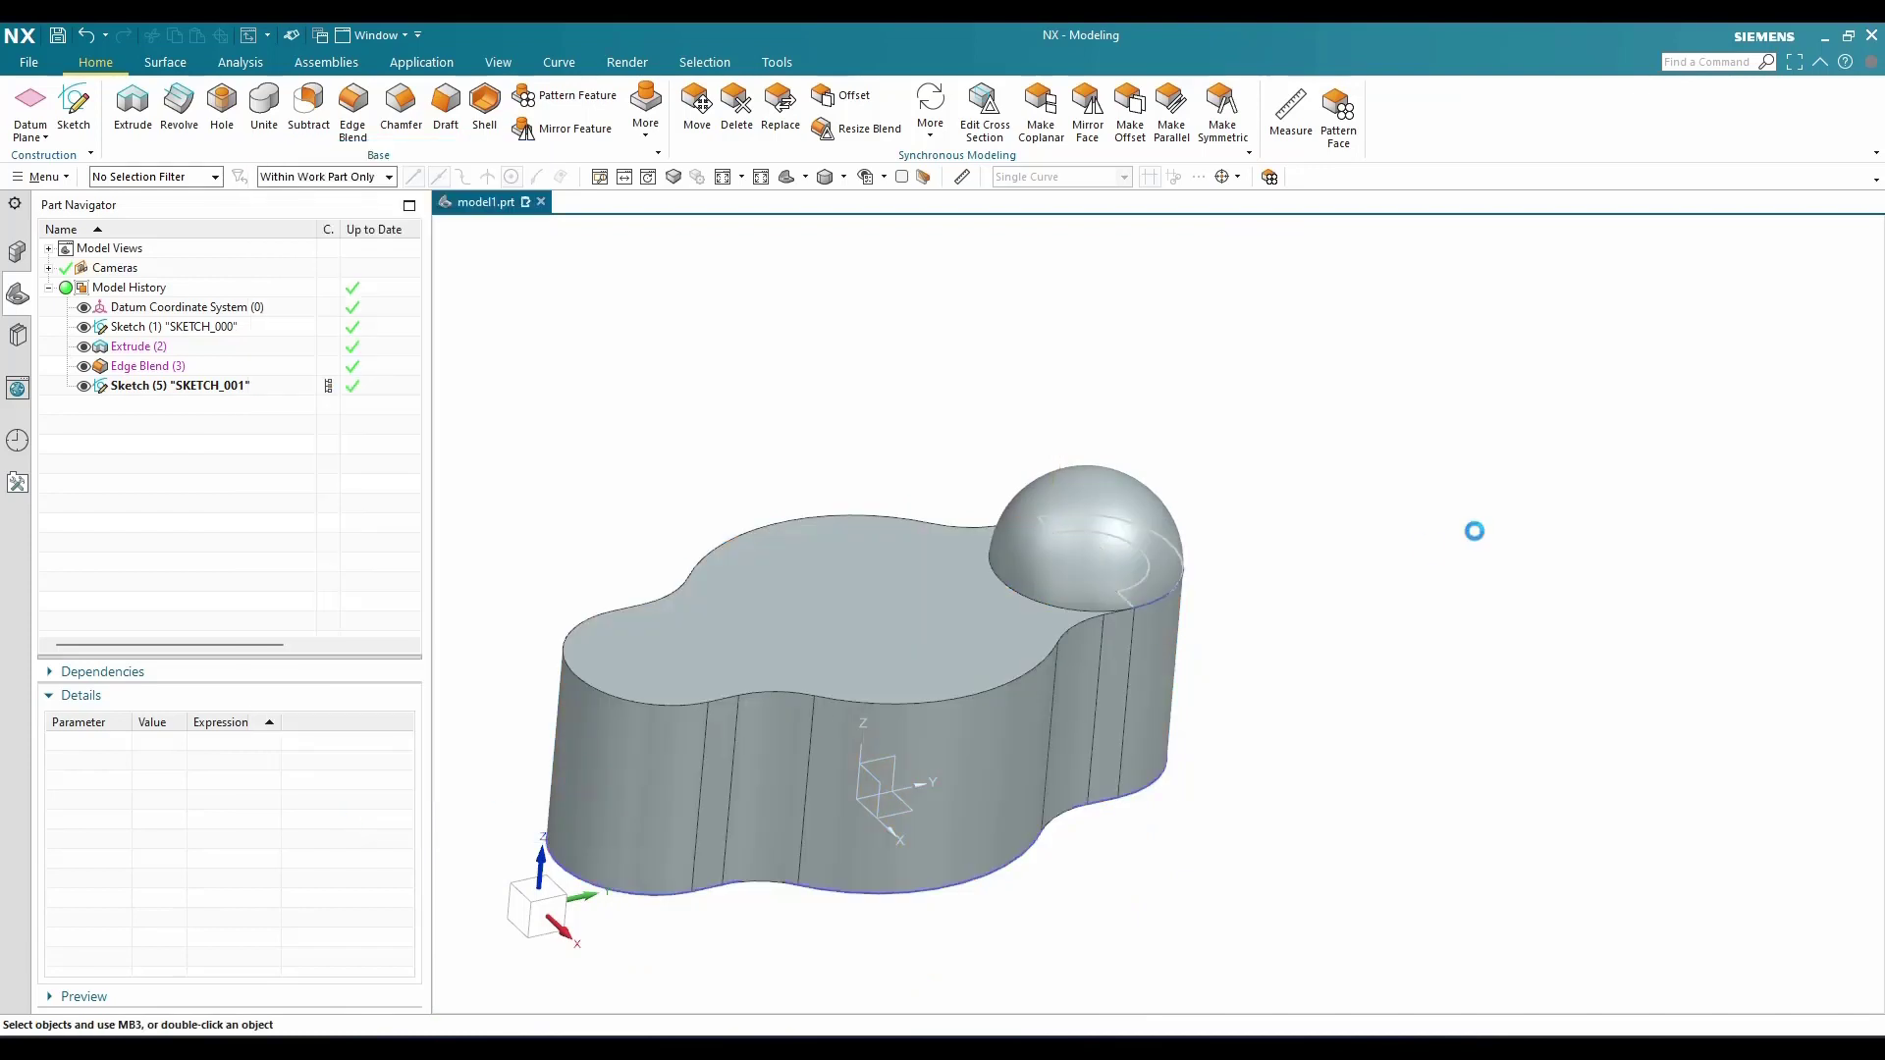
Mirror the revolved dome about the XZ plane of the datum coordinate system onto the opposite lobe
{"action": "scroll", "coordinate": [1212, 539], "scroll_direction": "down", "scroll_amount": 2}
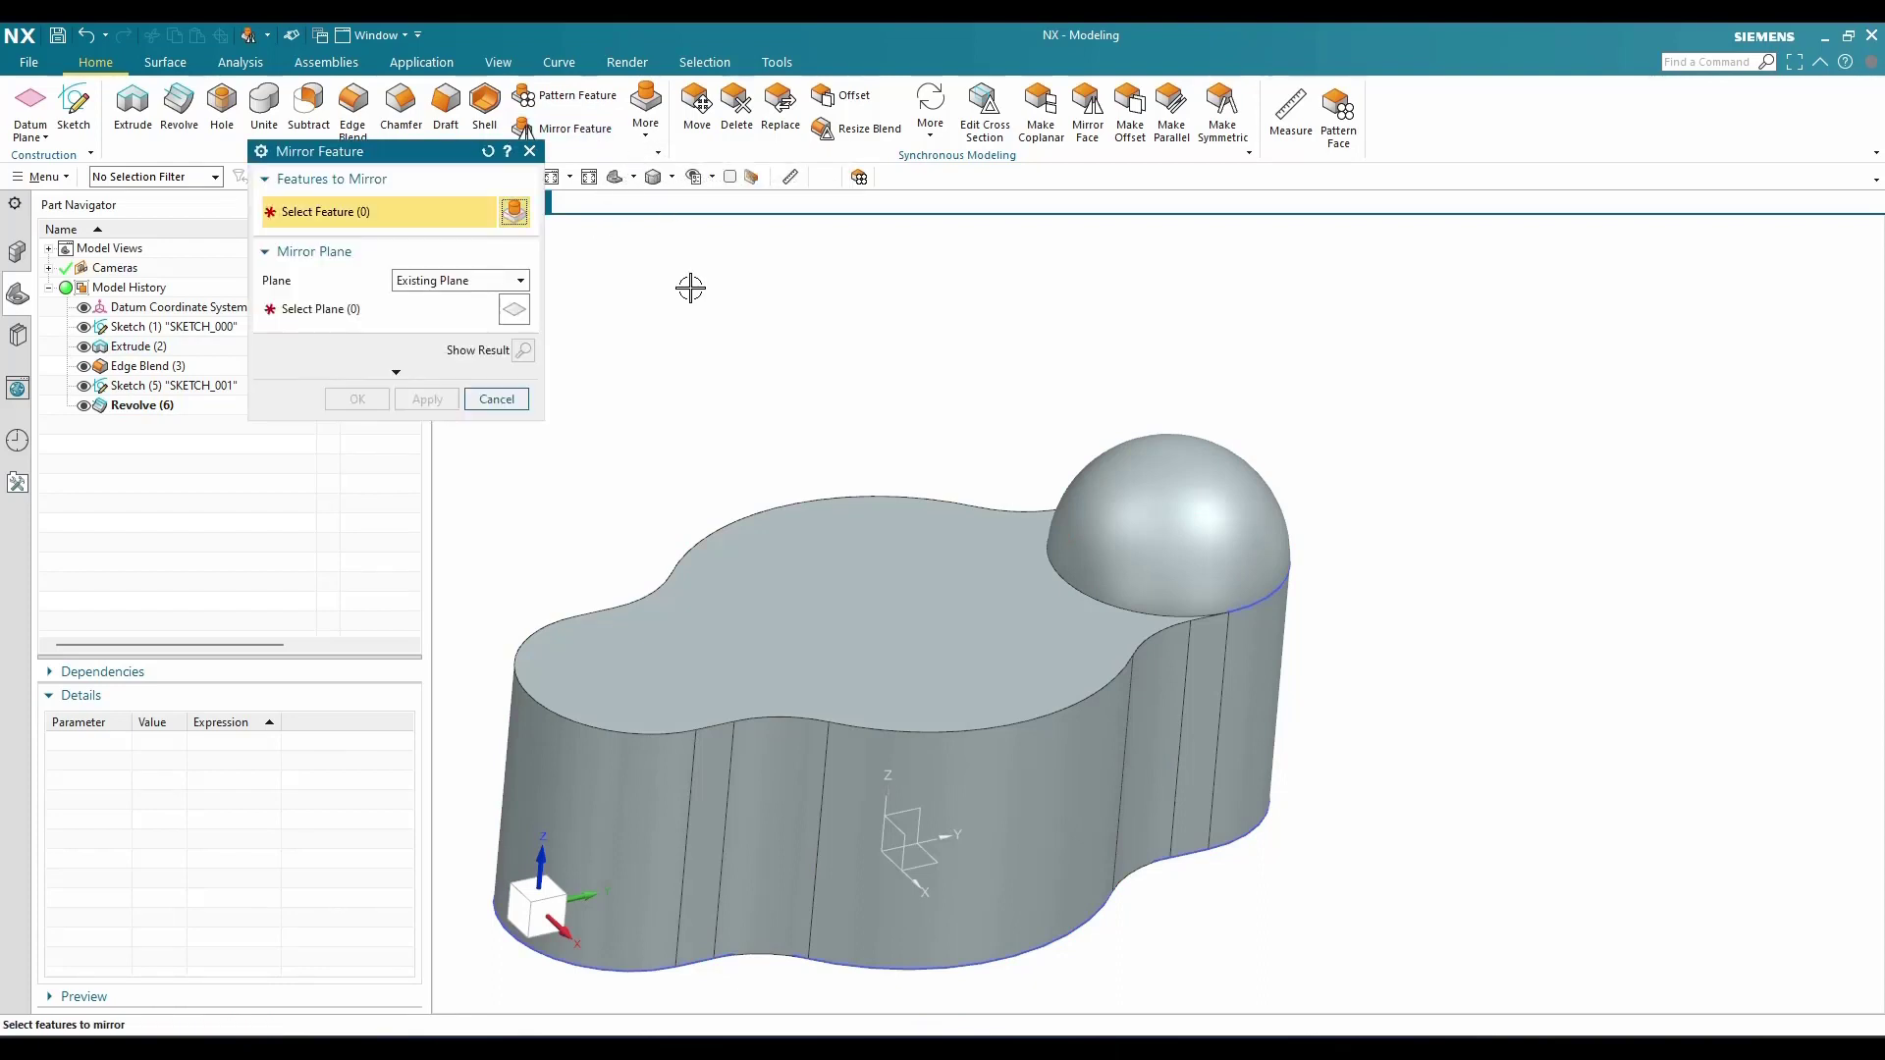
{"action": "left_click", "coordinate": [187, 406]}
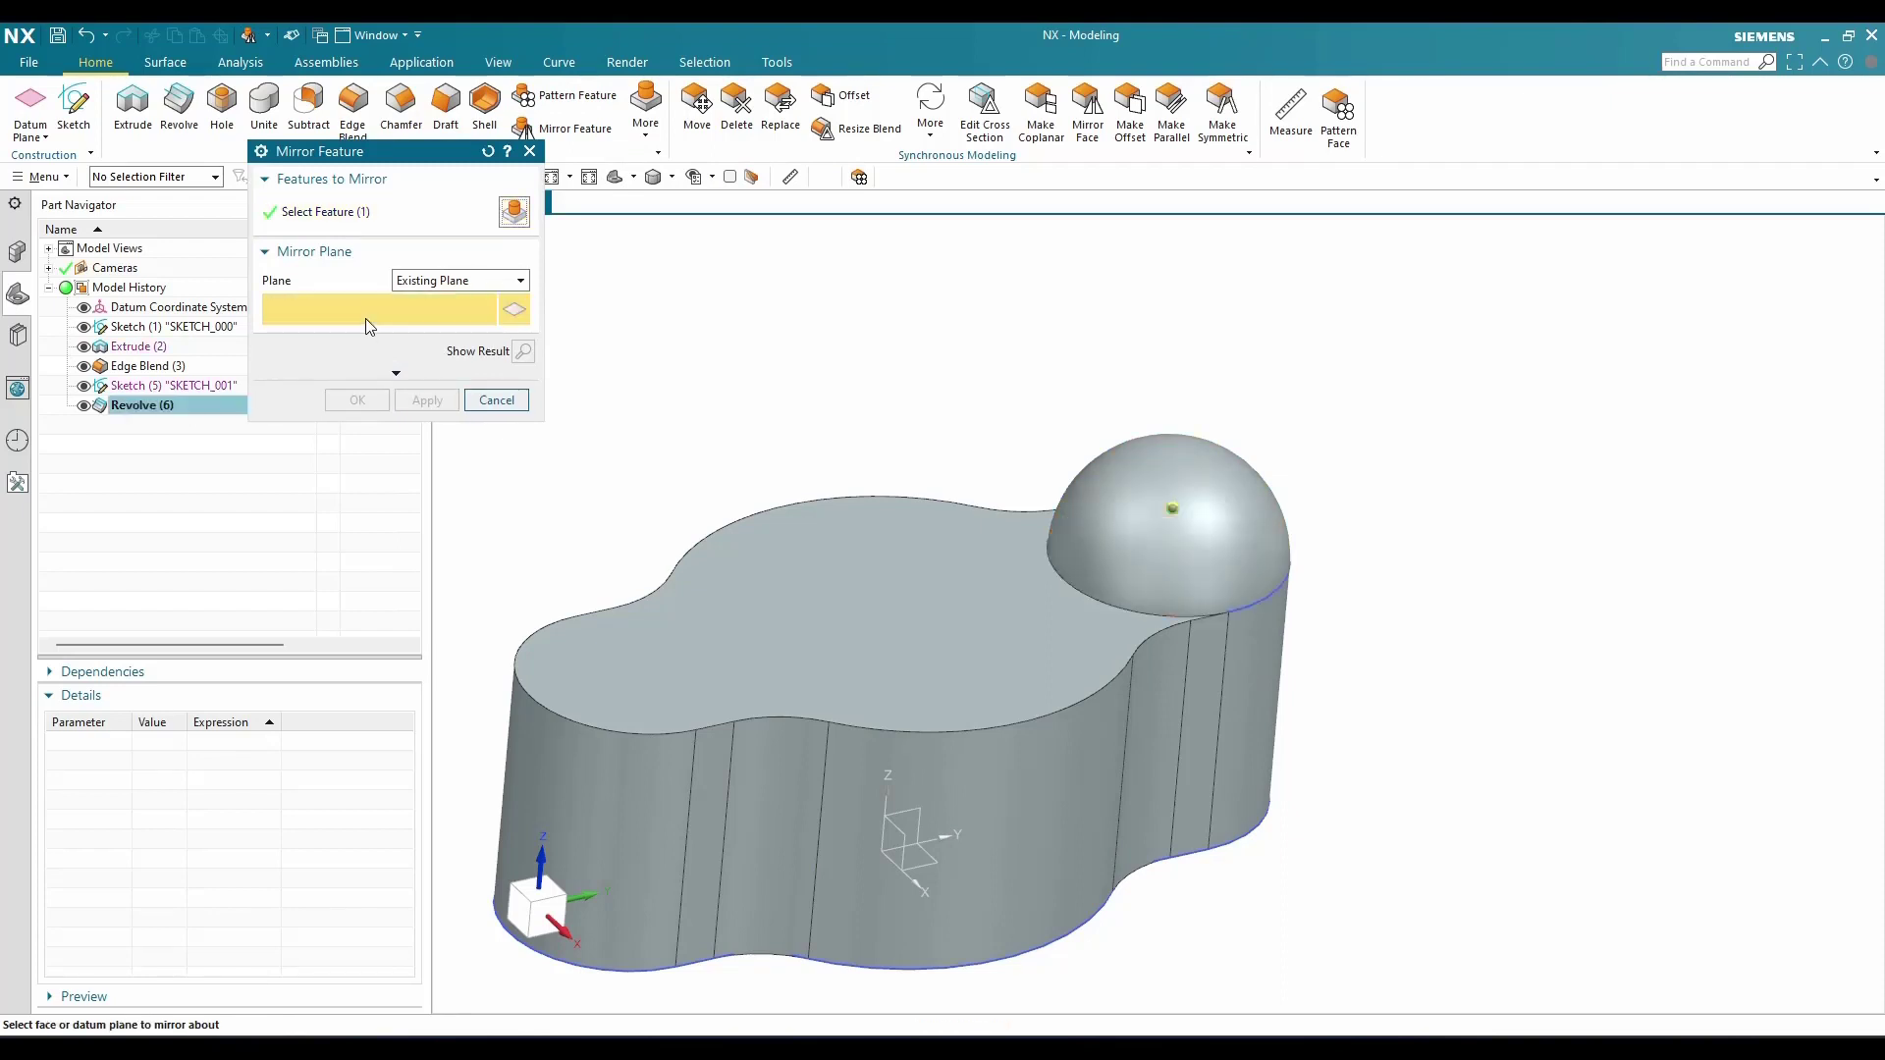
{"action": "left_click", "coordinate": [905, 831]}
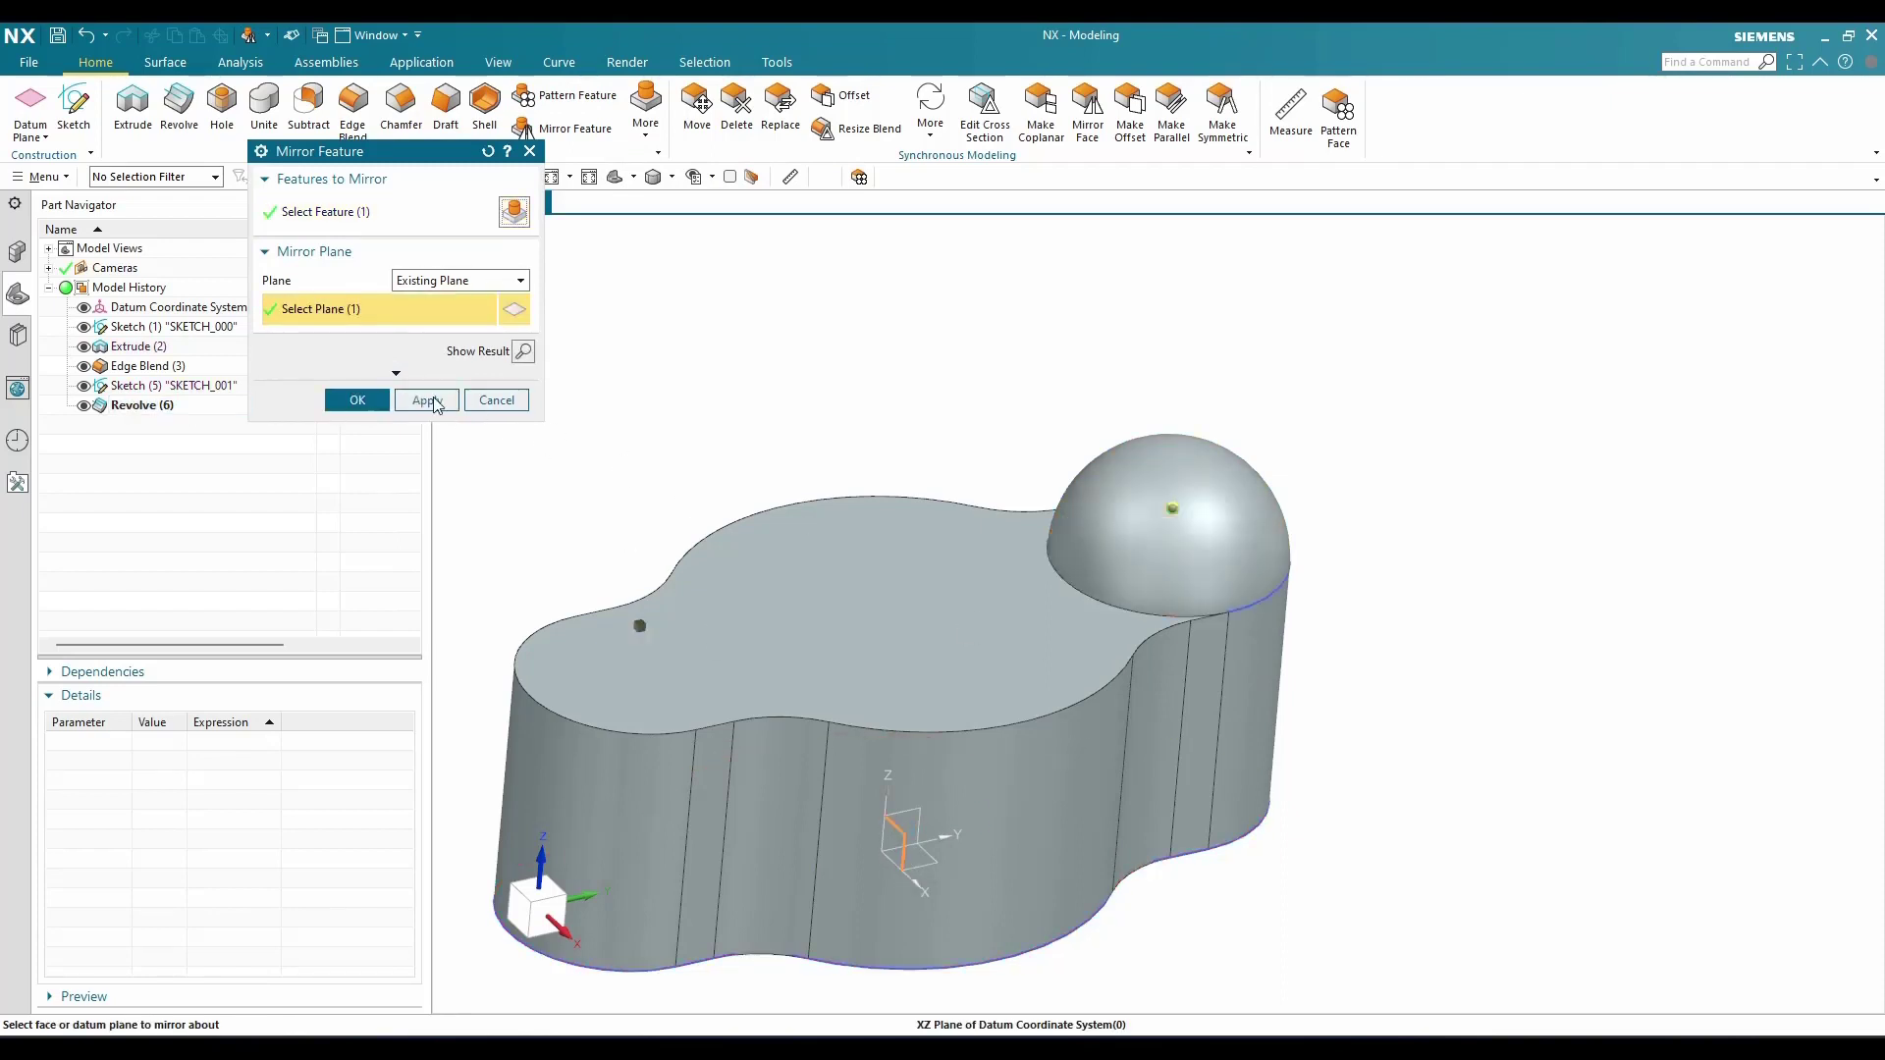
{"action": "left_click", "coordinate": [360, 401]}
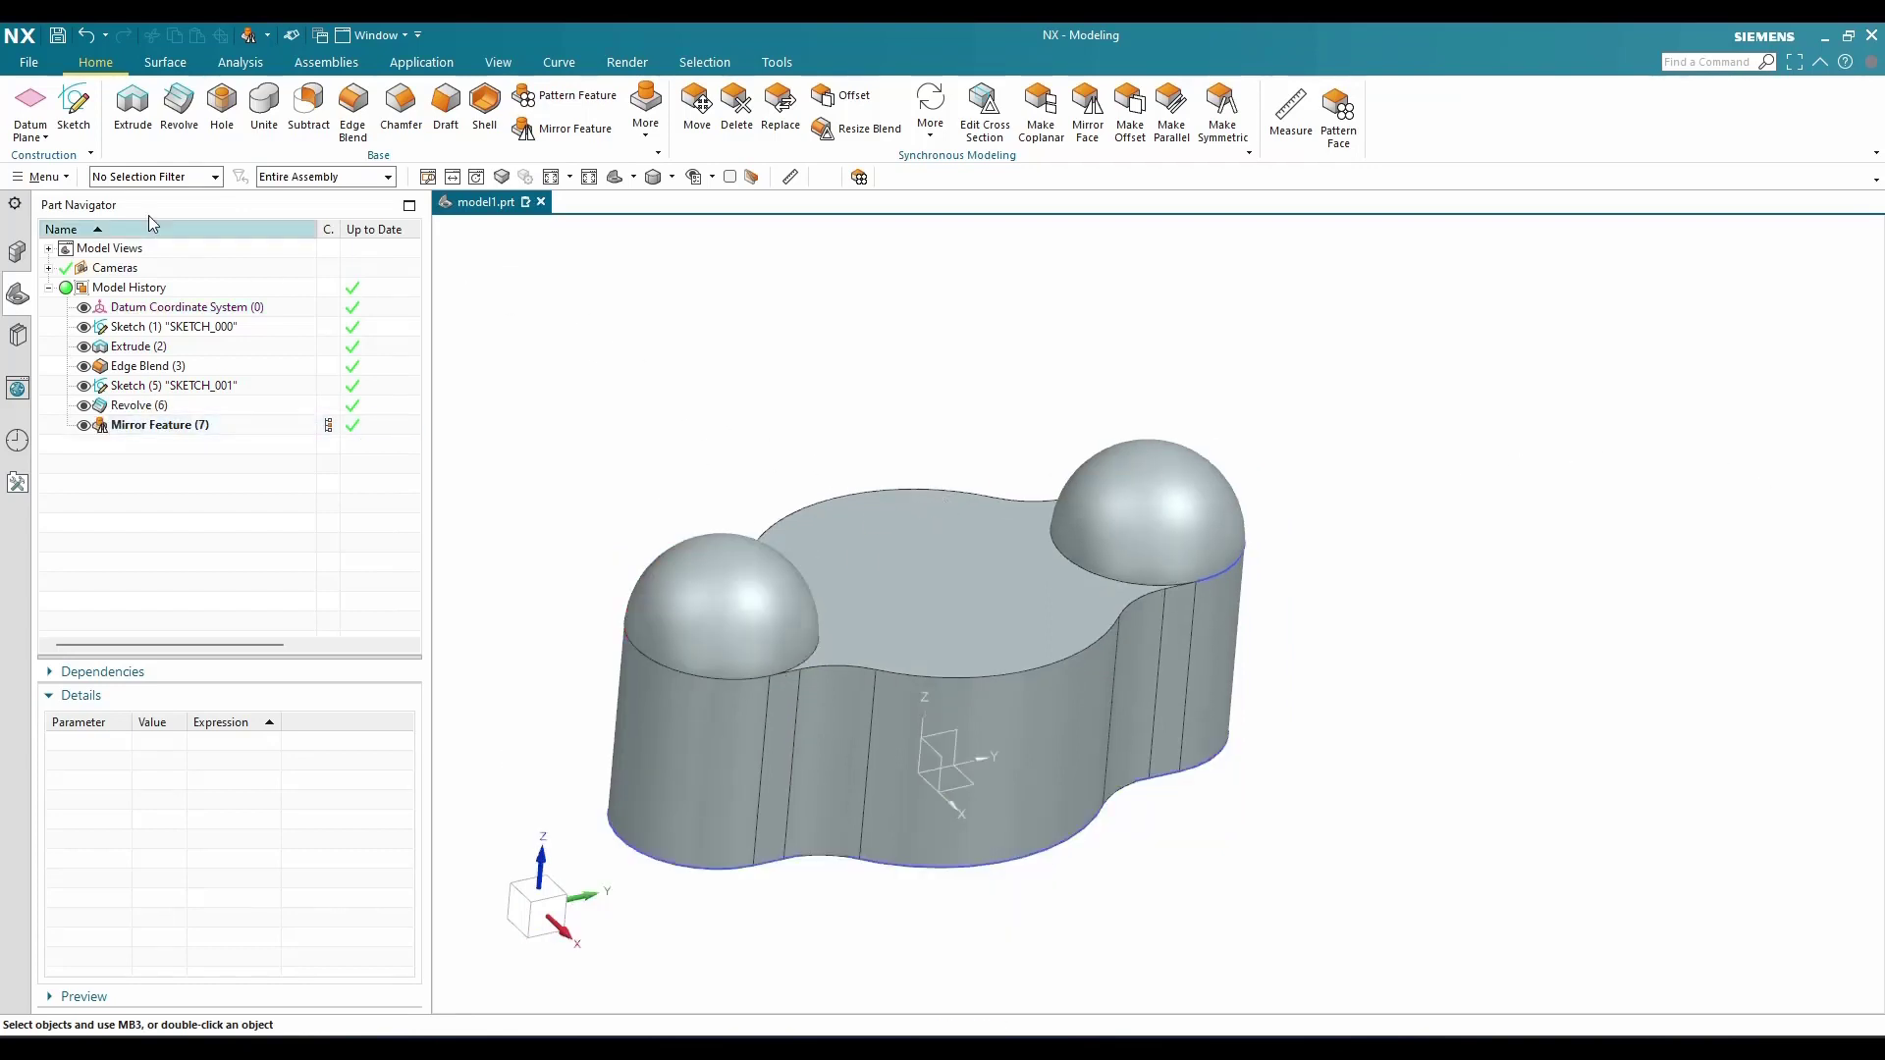
Sketch a 0.75 in diameter circle centred on the origin on the top face between the domes, and finish the sketch
{"action": "left_click", "coordinate": [74, 106]}
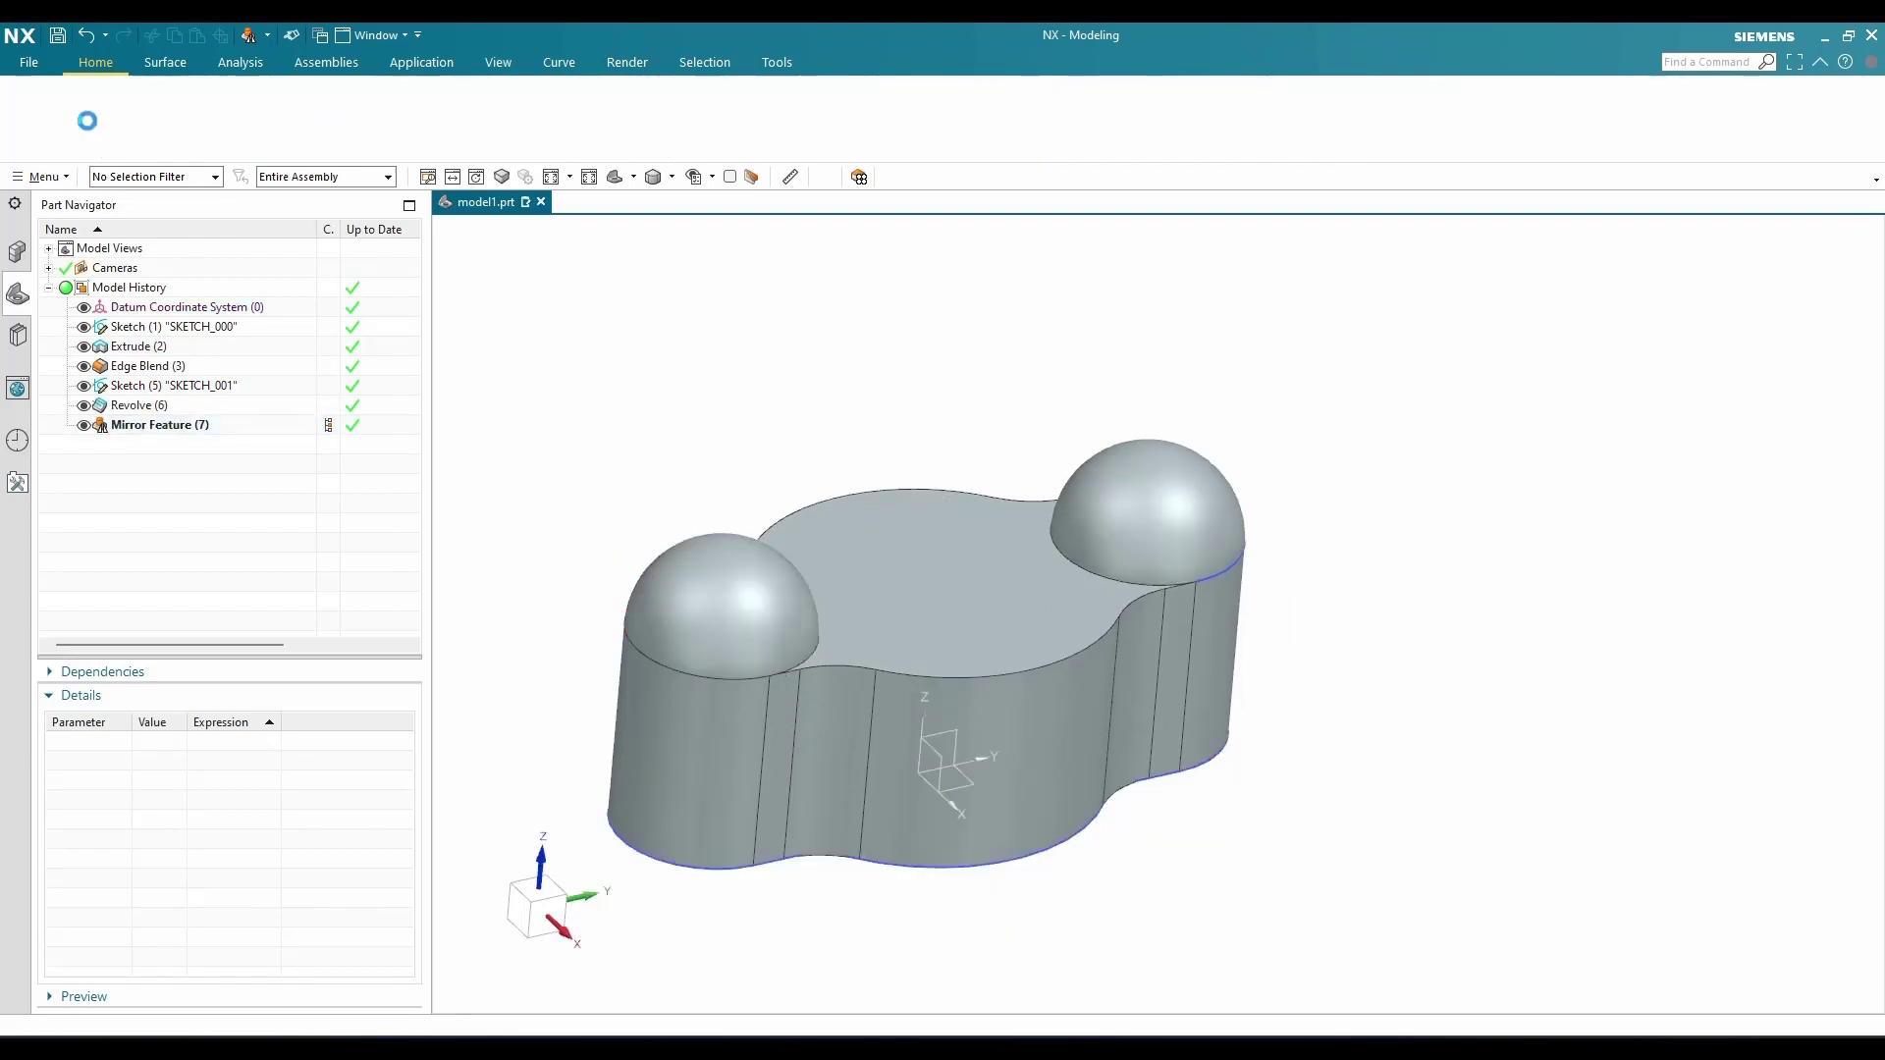
{"action": "left_click", "coordinate": [997, 654]}
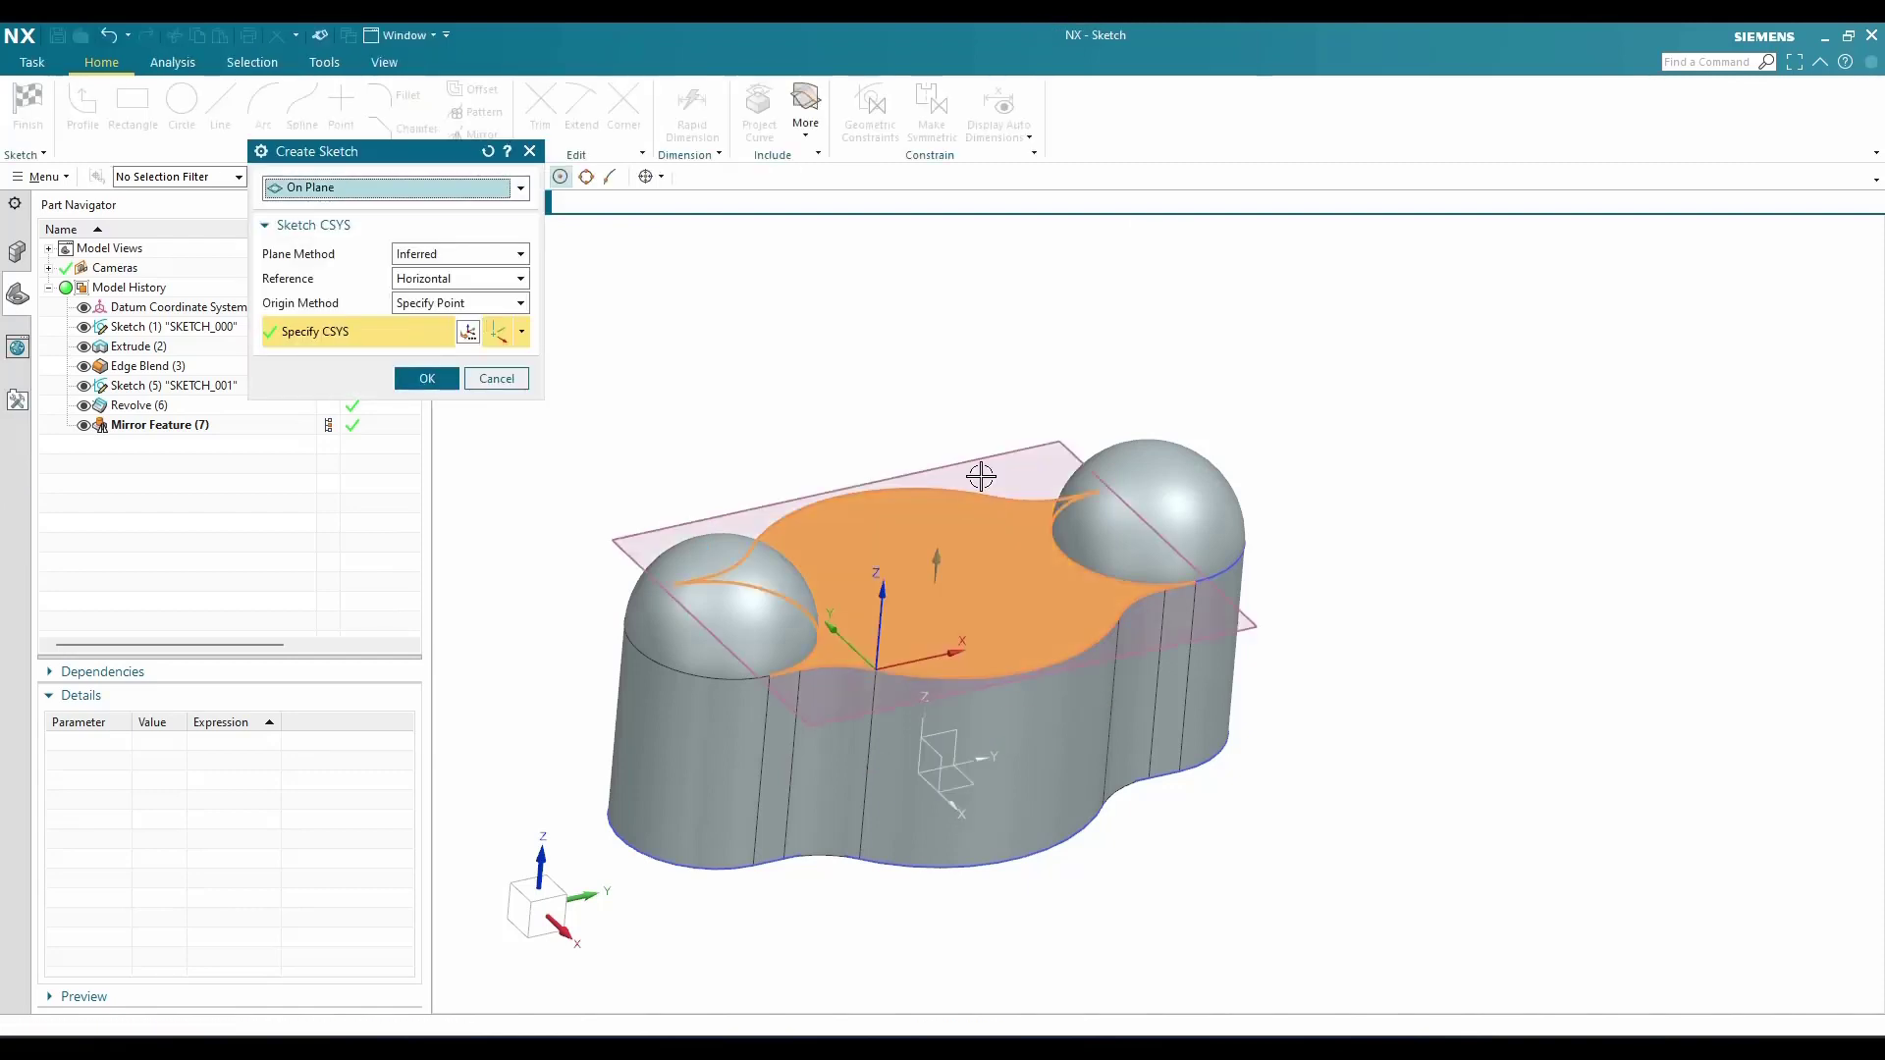
{"action": "middle_click", "coordinate": [980, 476]}
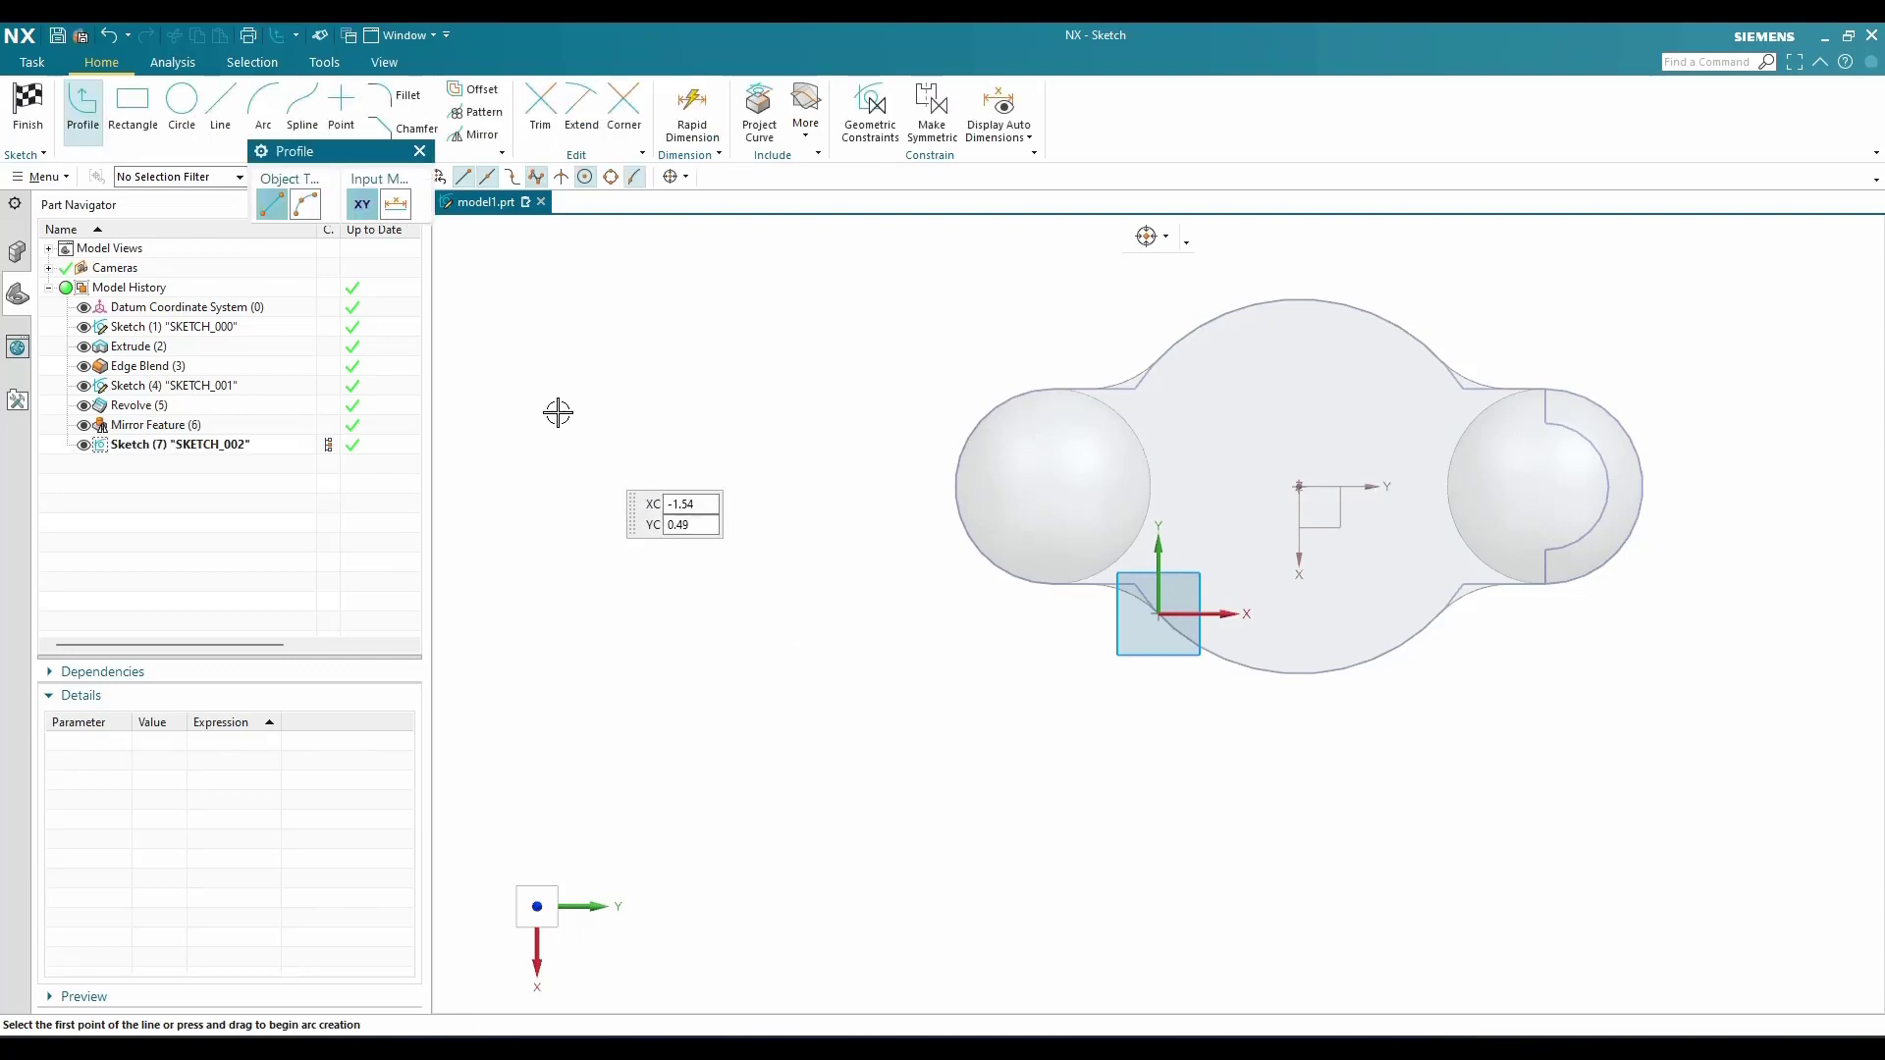
{"action": "left_click", "coordinate": [182, 106]}
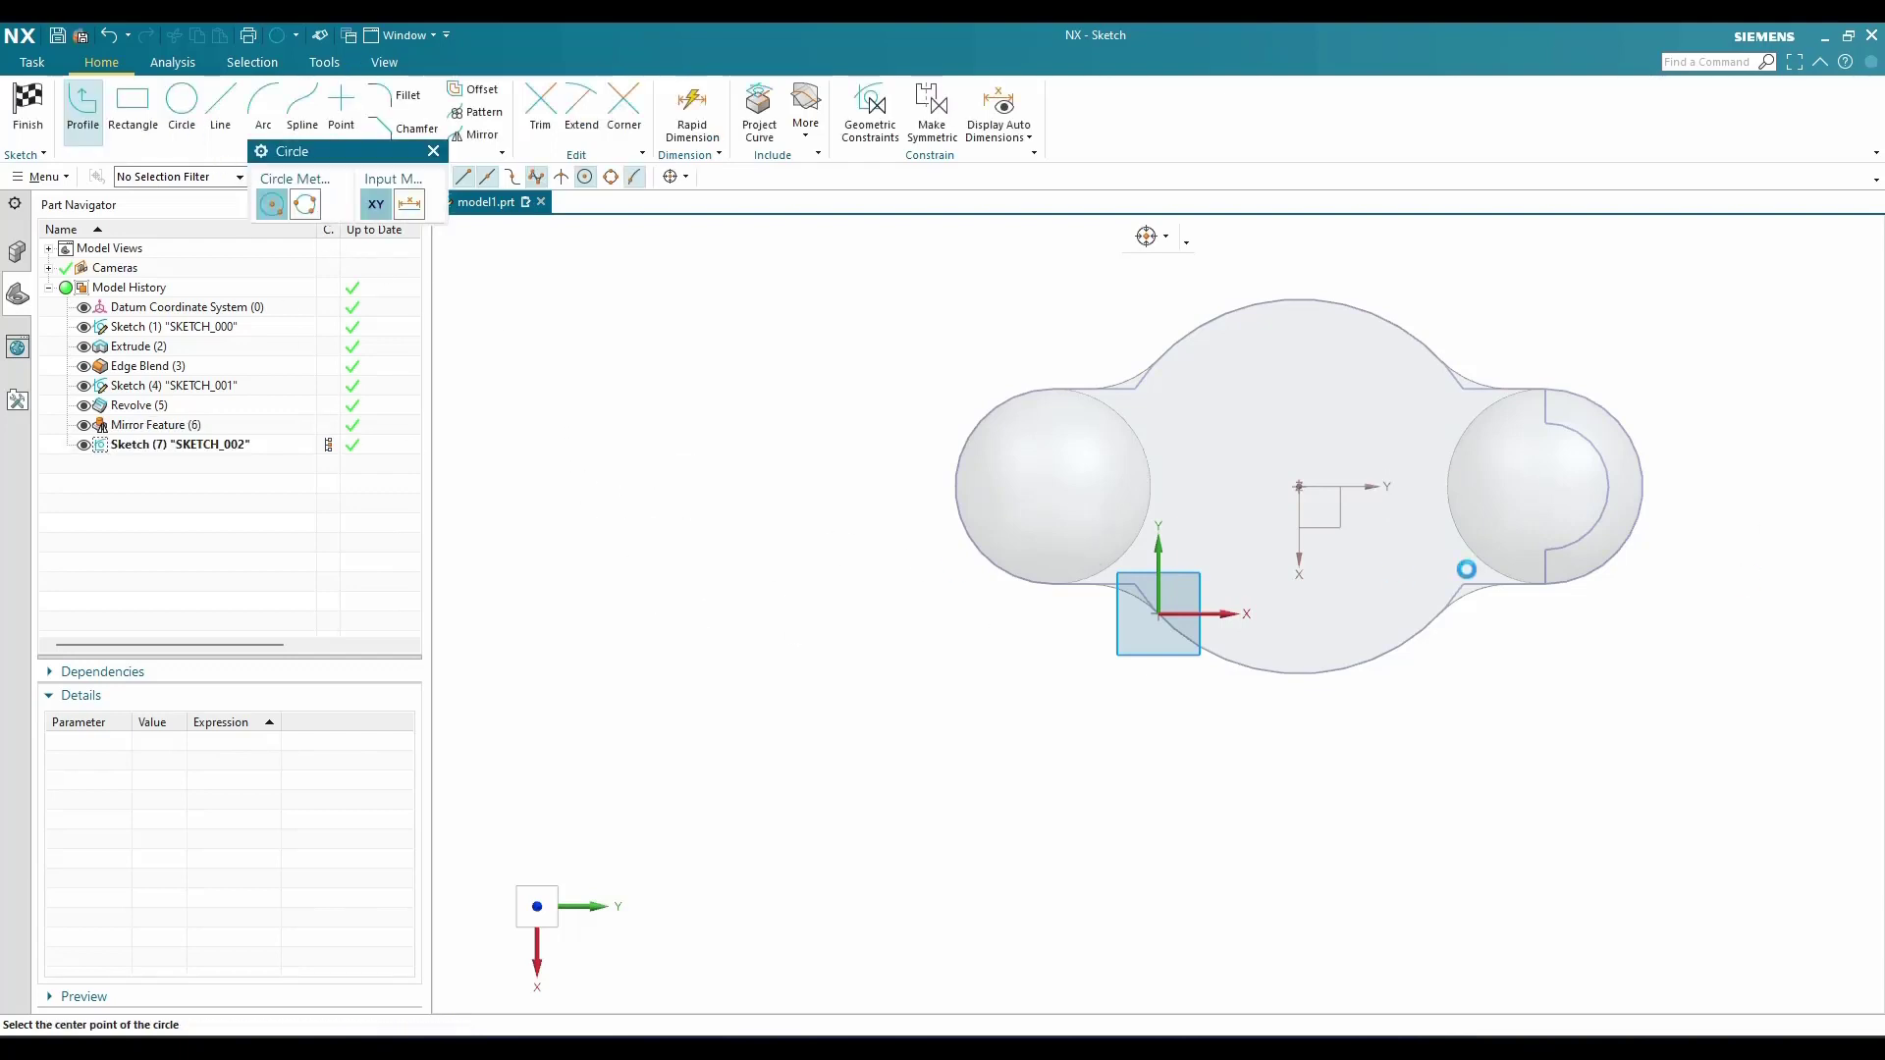
{"action": "scroll", "coordinate": [1299, 492], "scroll_direction": "up", "scroll_amount": 5}
{"action": "left_click", "coordinate": [1293, 472]}
{"action": "scroll", "coordinate": [1145, 715], "scroll_direction": "down", "scroll_amount": 5}
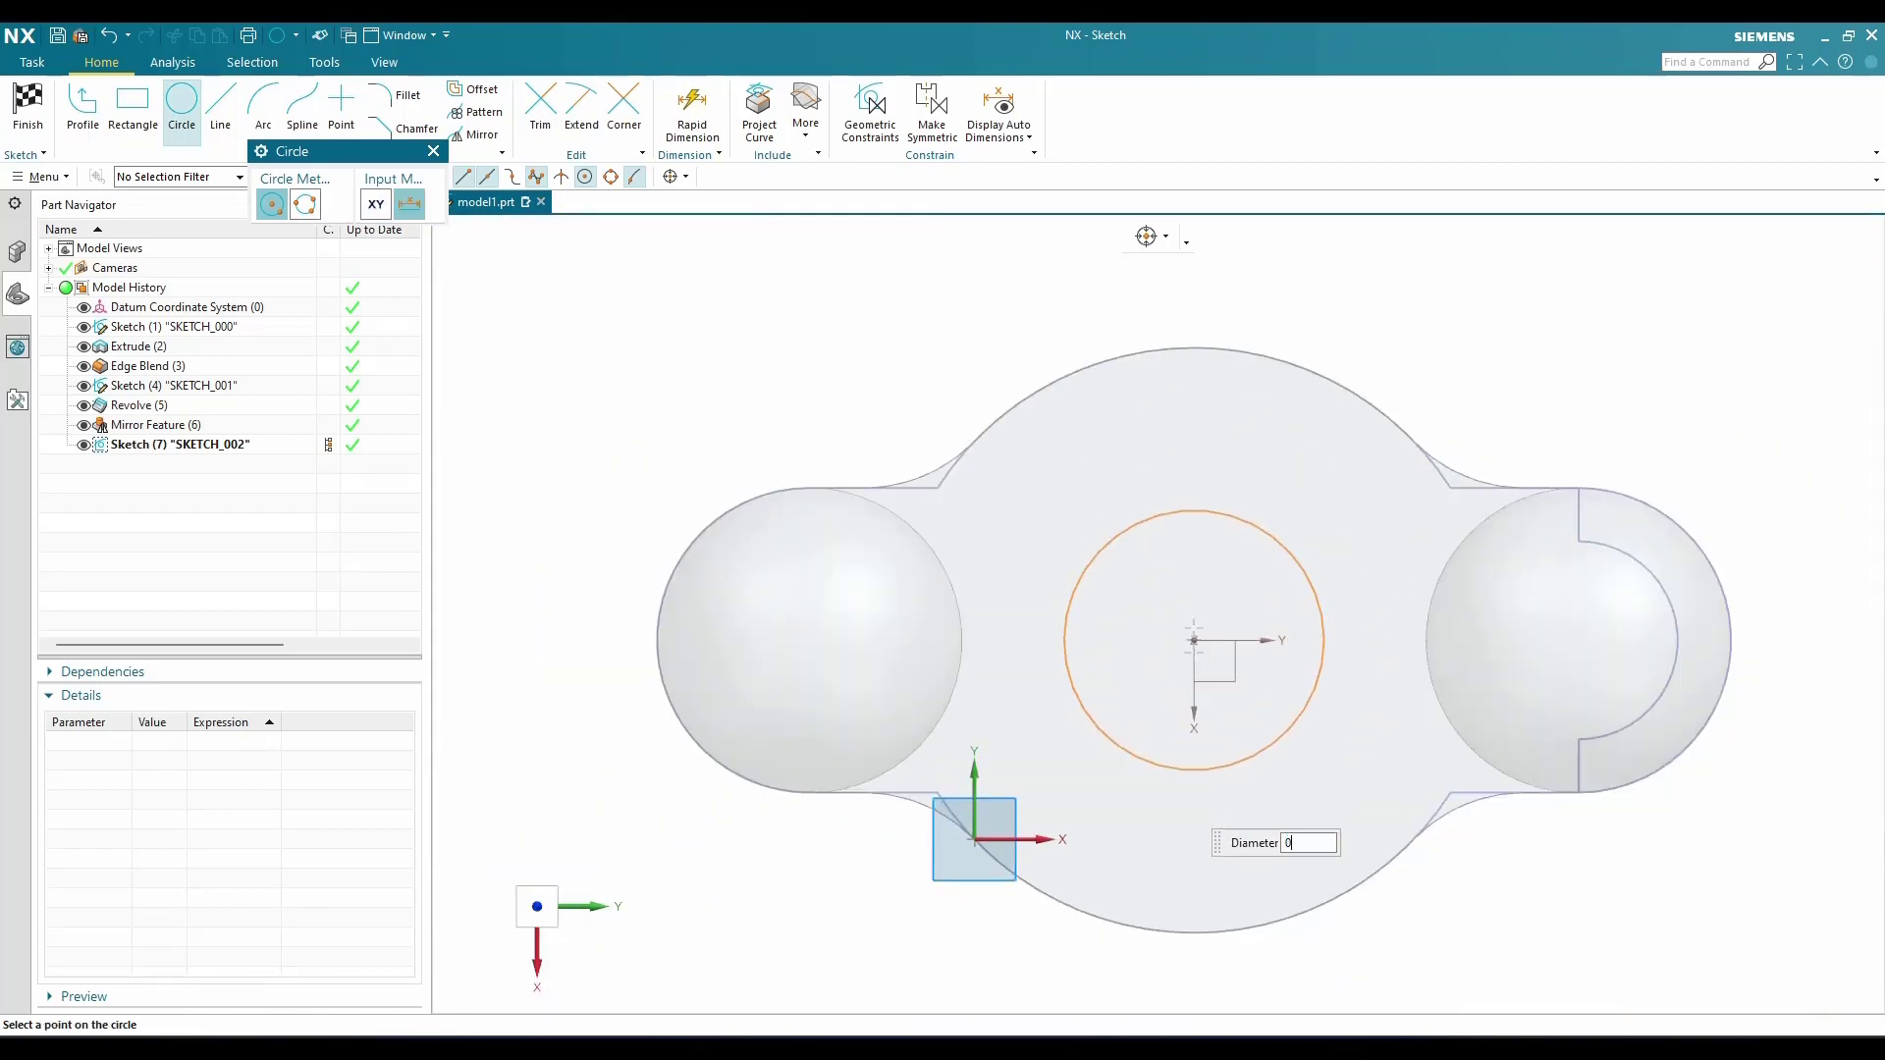
{"action": "type", "text": "0.75"}
{"action": "key", "text": "Return"}
{"action": "key", "text": "Escape"}
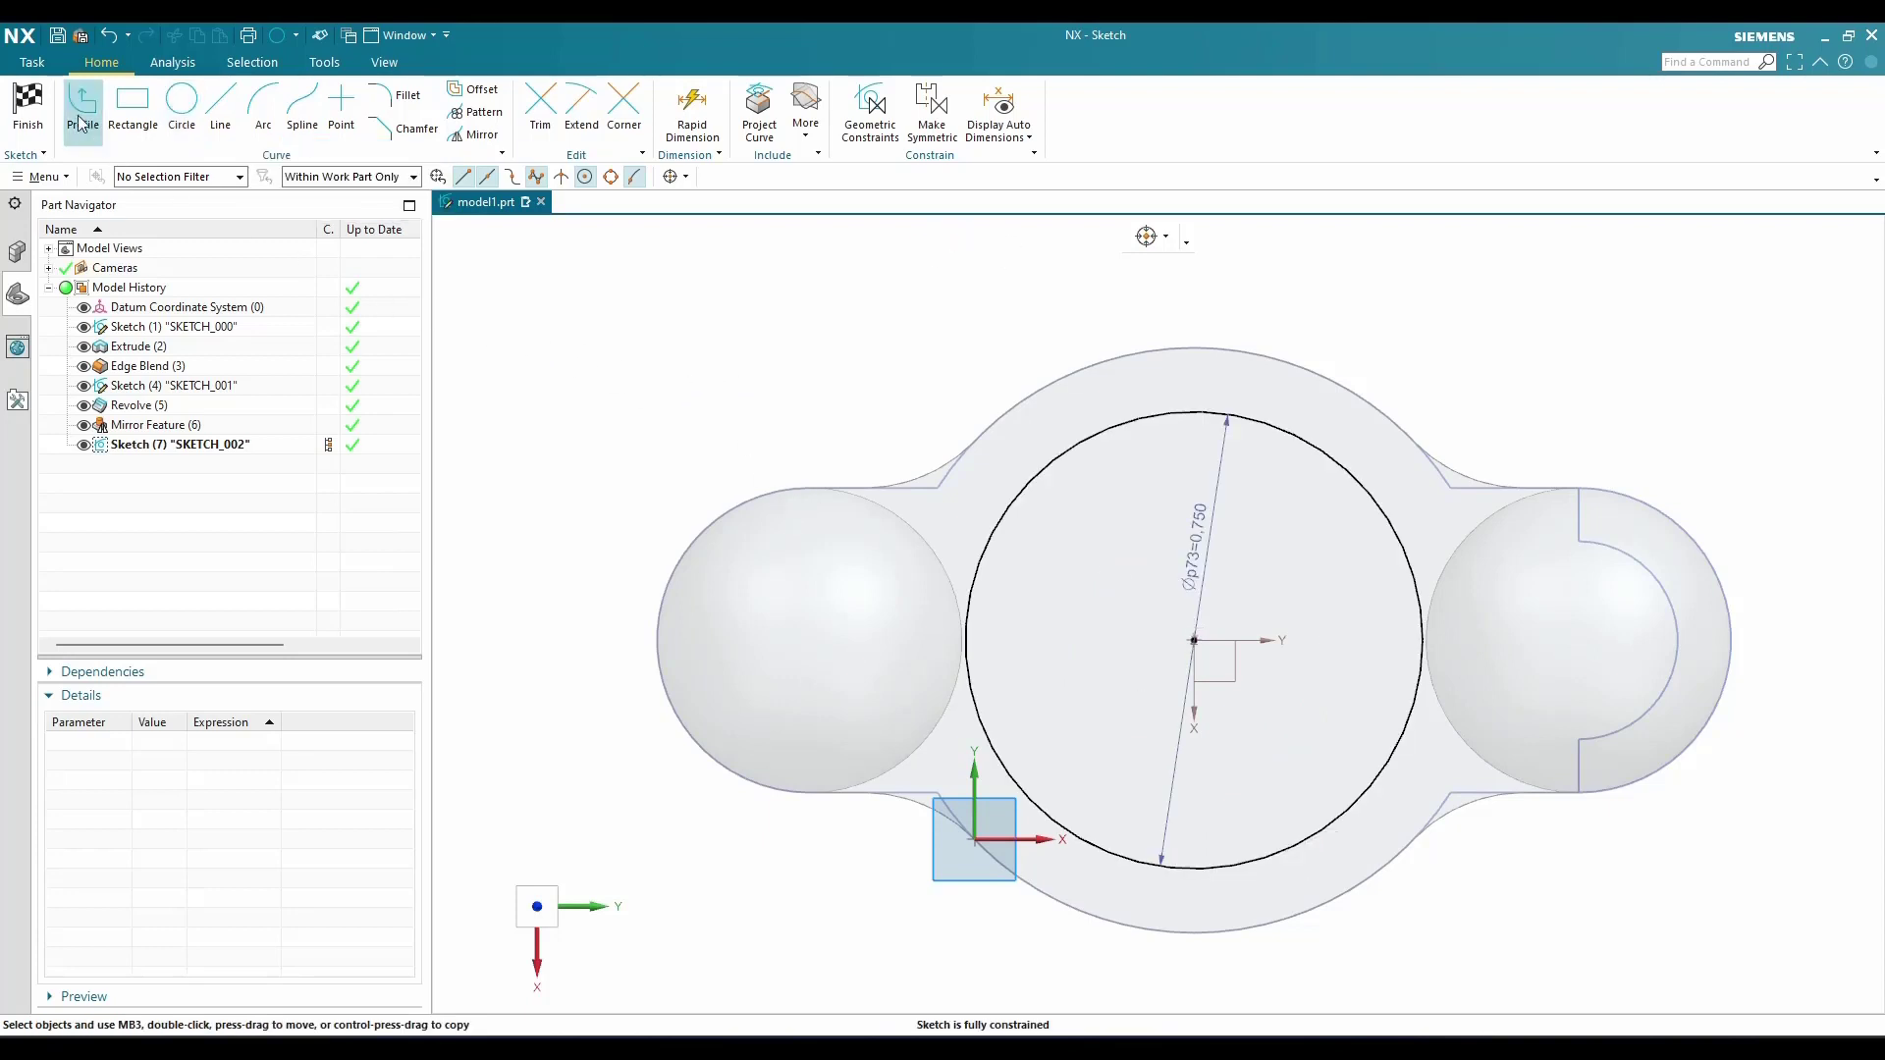
{"action": "left_click", "coordinate": [27, 103]}
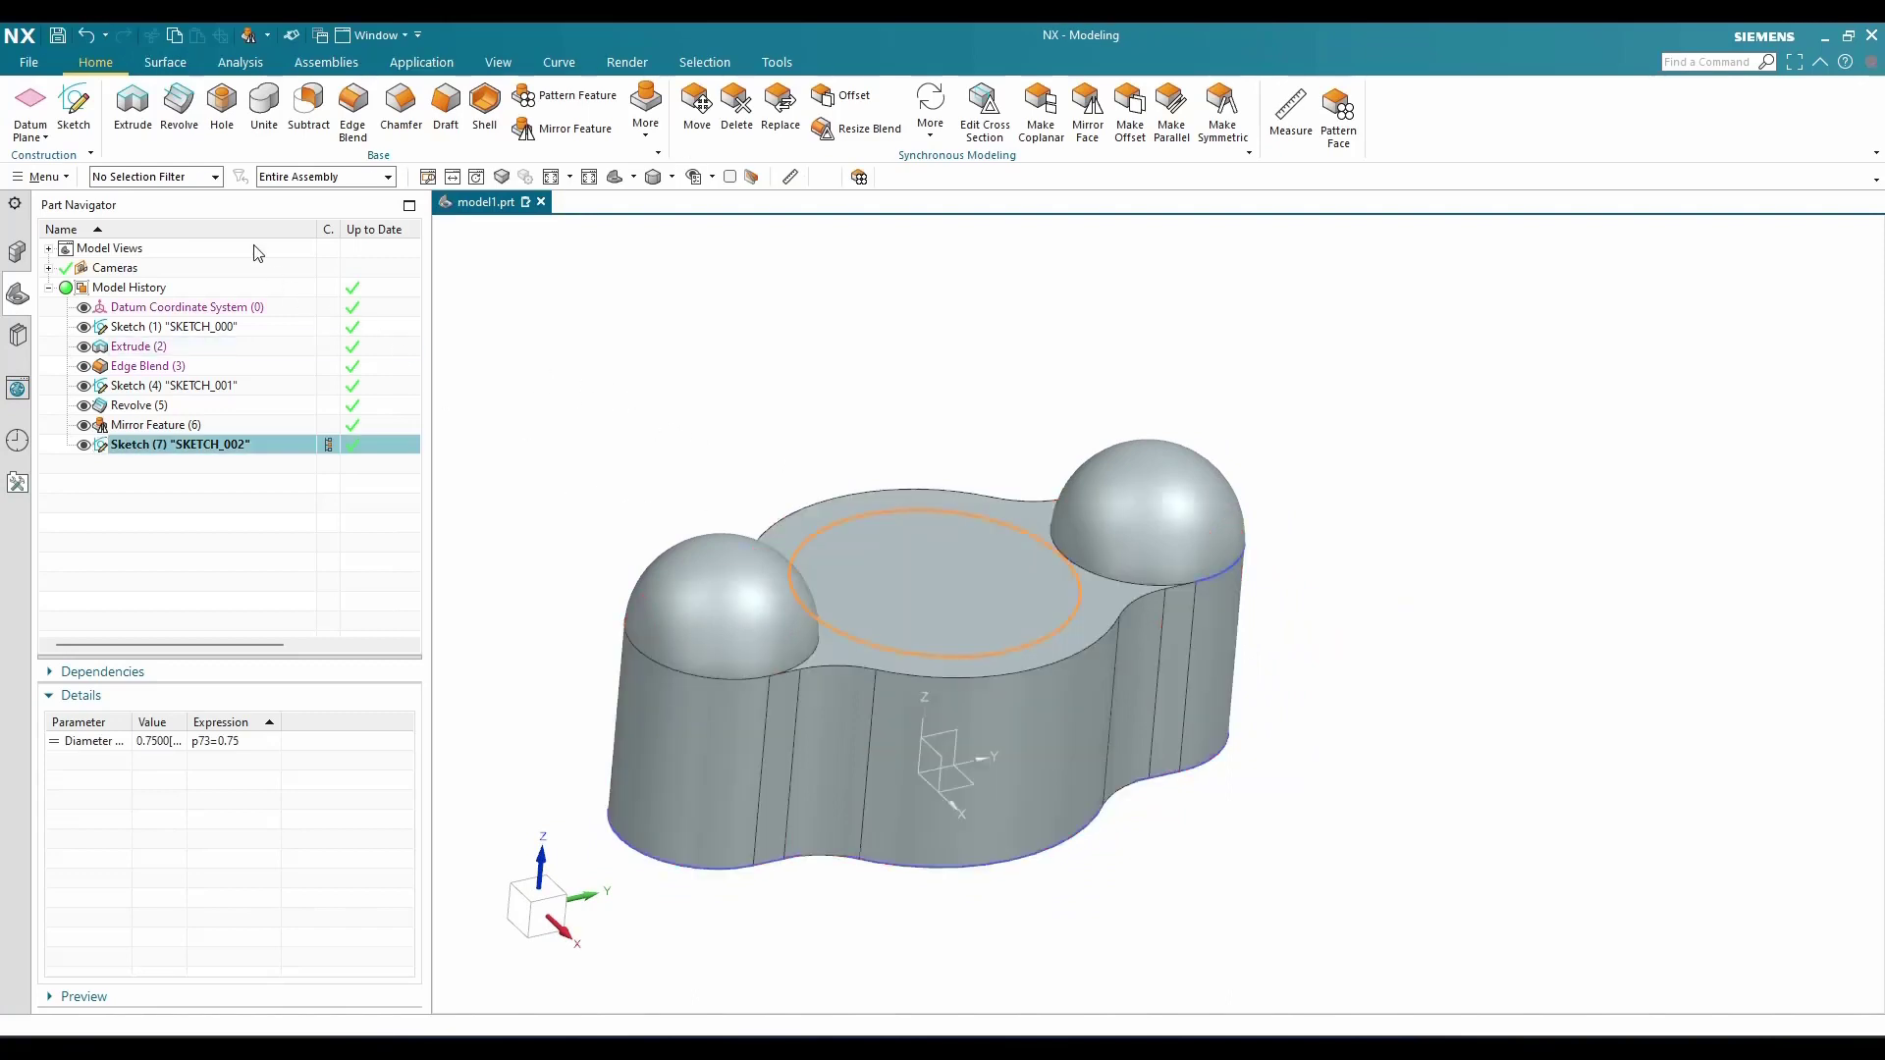
Extrude the 0.75 in circle 0.125 in downward into the body as a subtracted circular pocket
{"action": "left_click", "coordinate": [146, 128]}
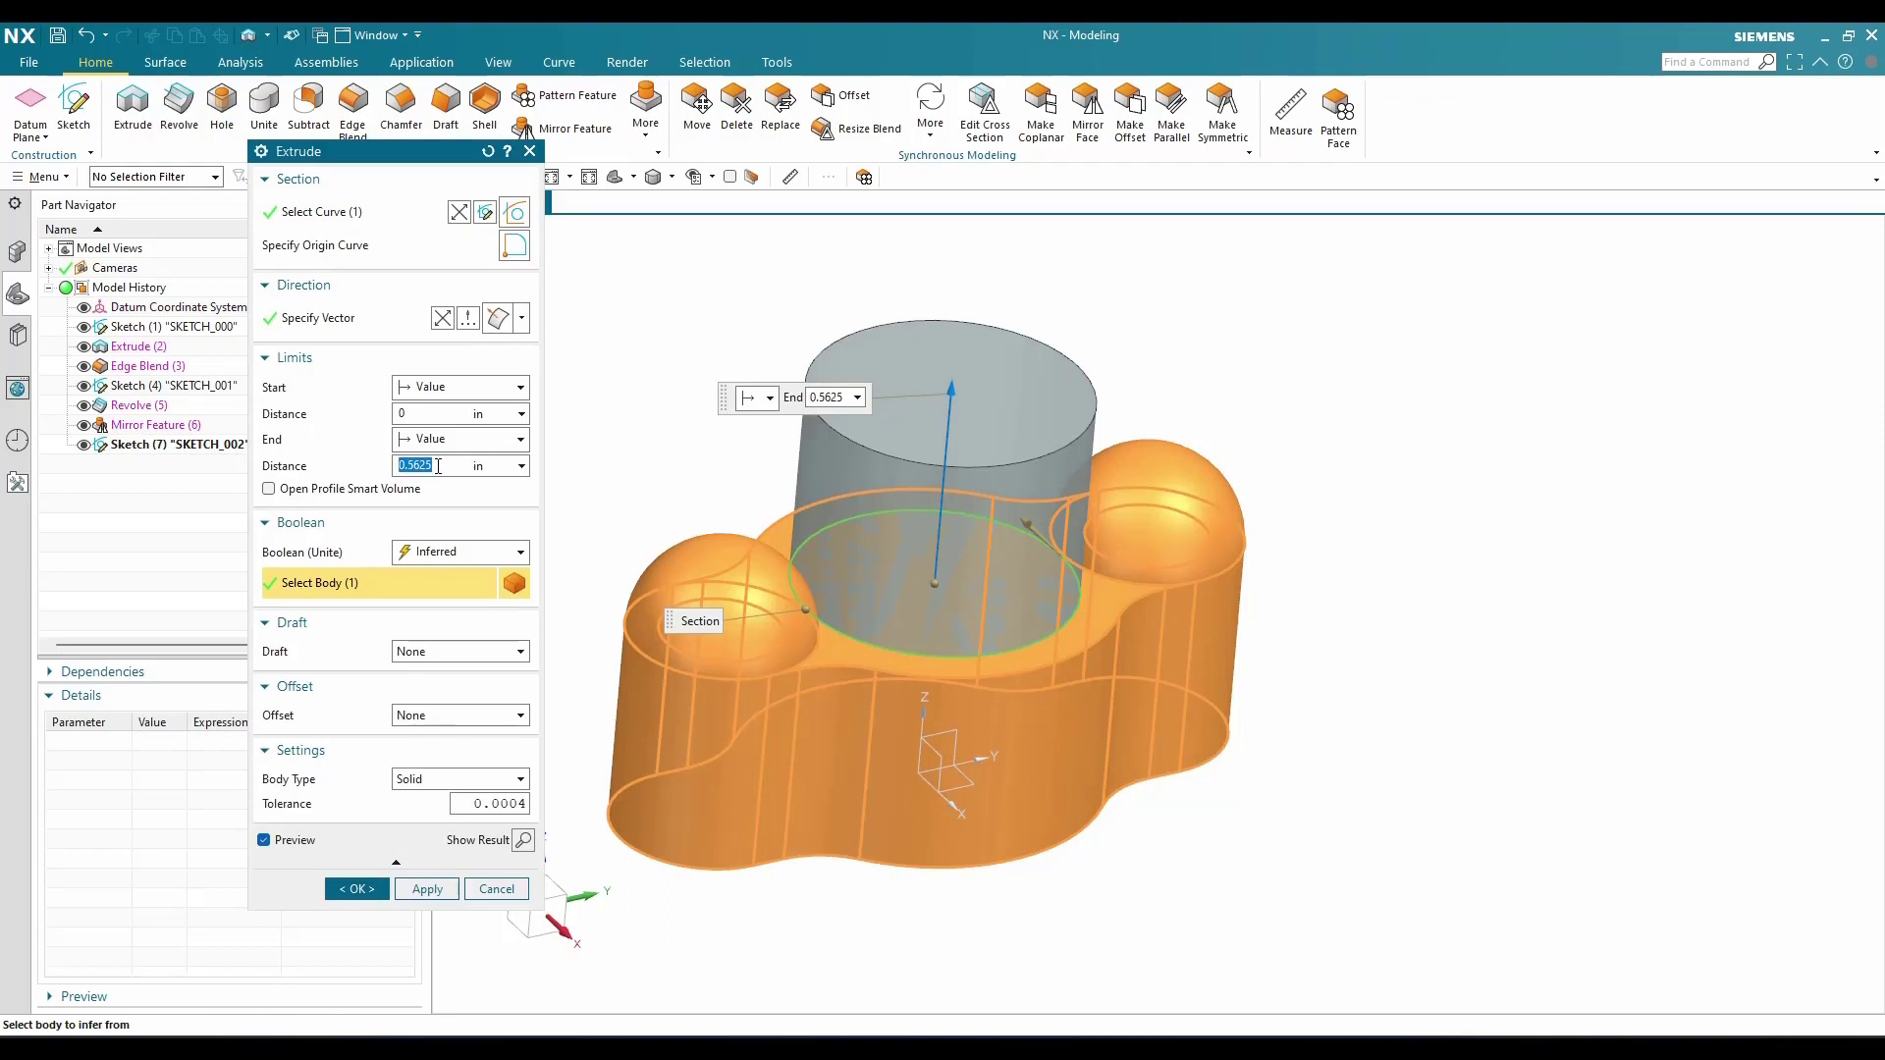
{"action": "type", "text": "0.125"}
{"action": "key", "text": "Return"}
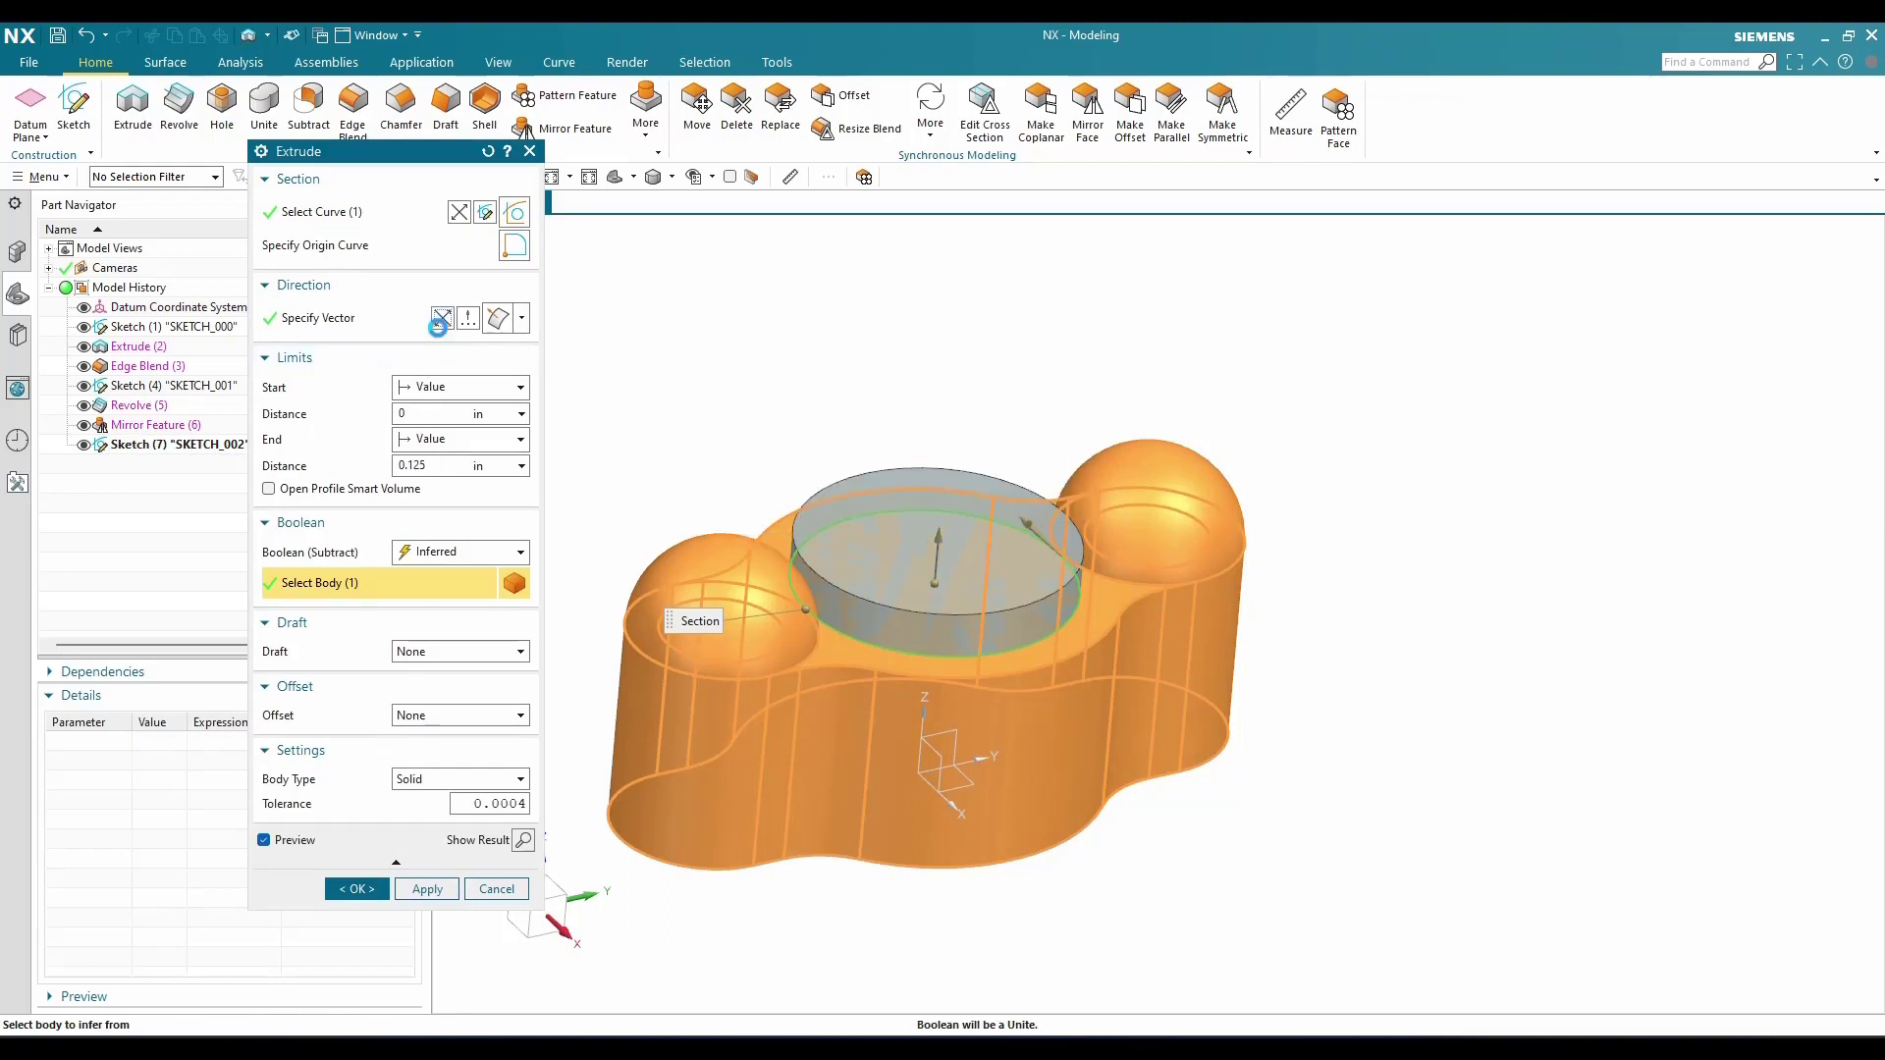
{"action": "left_click", "coordinate": [468, 317]}
{"action": "left_click", "coordinate": [355, 889]}
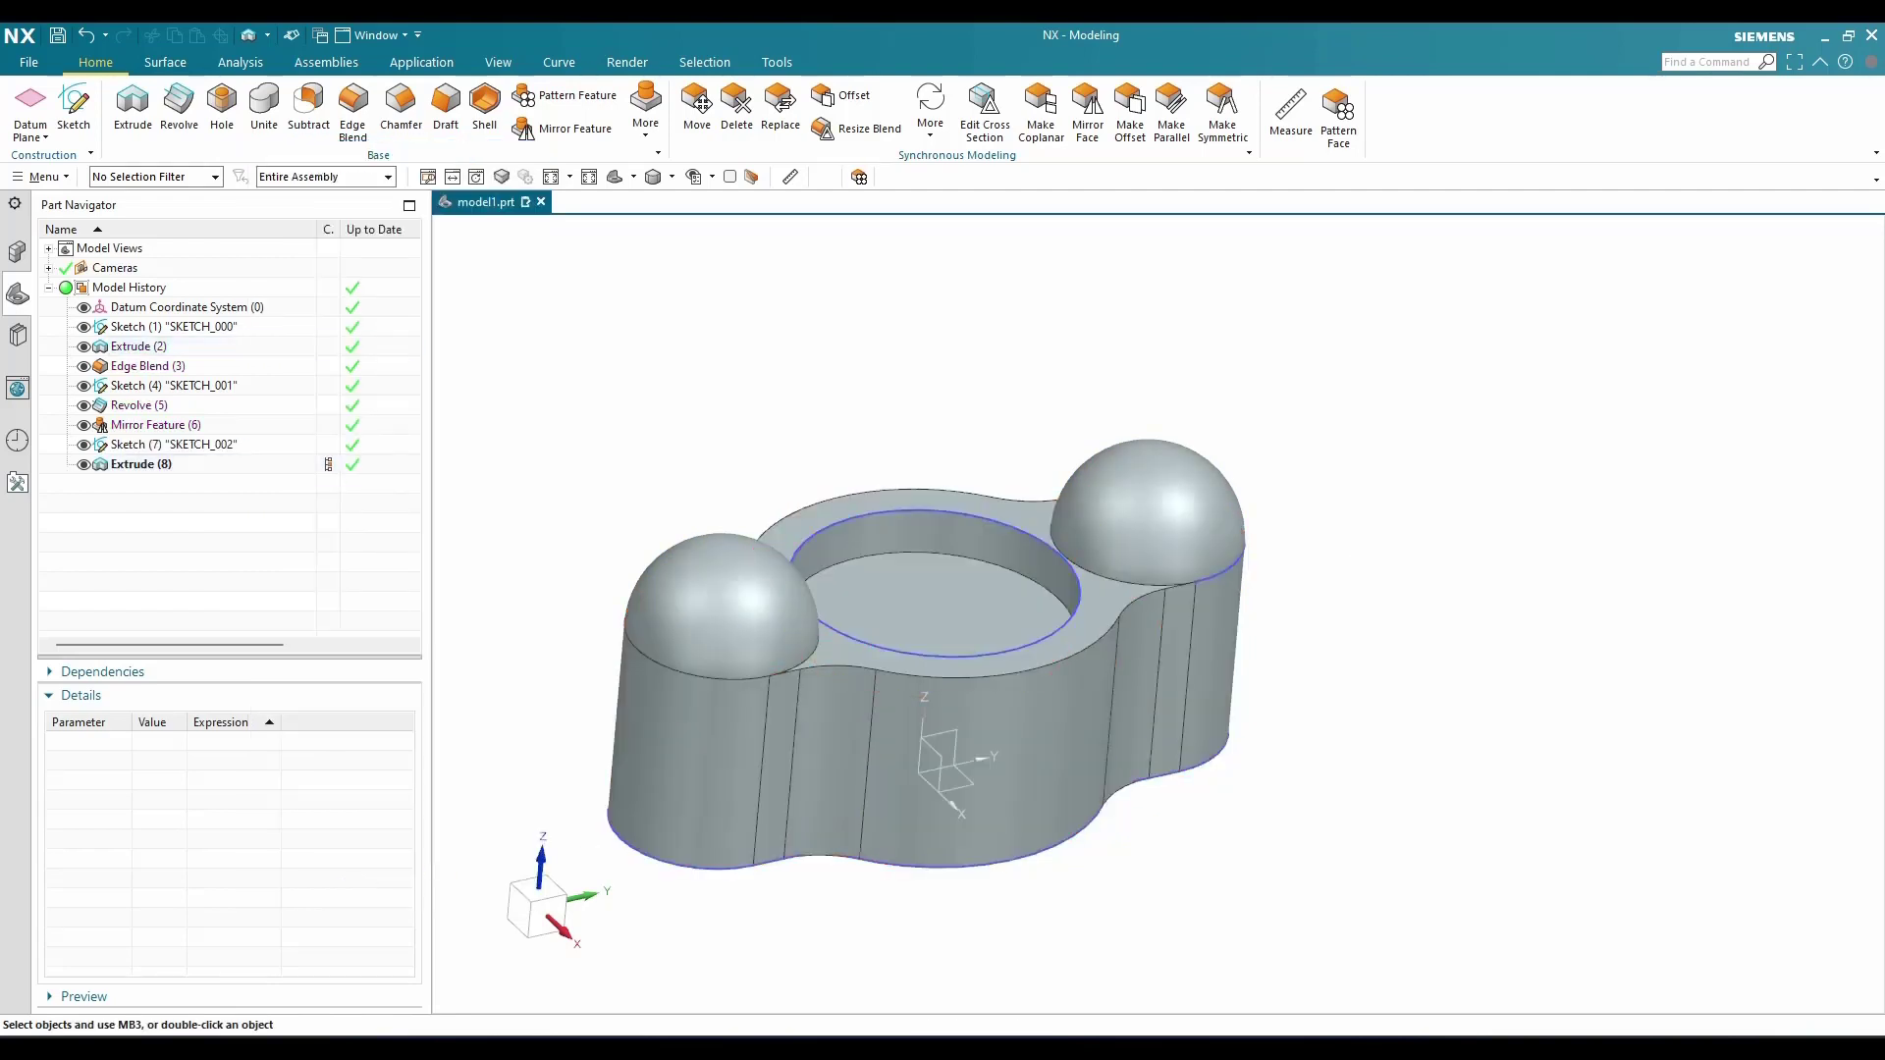
Start a new sketch on the flat underside of the lobed body
{"action": "left_click", "coordinate": [74, 106]}
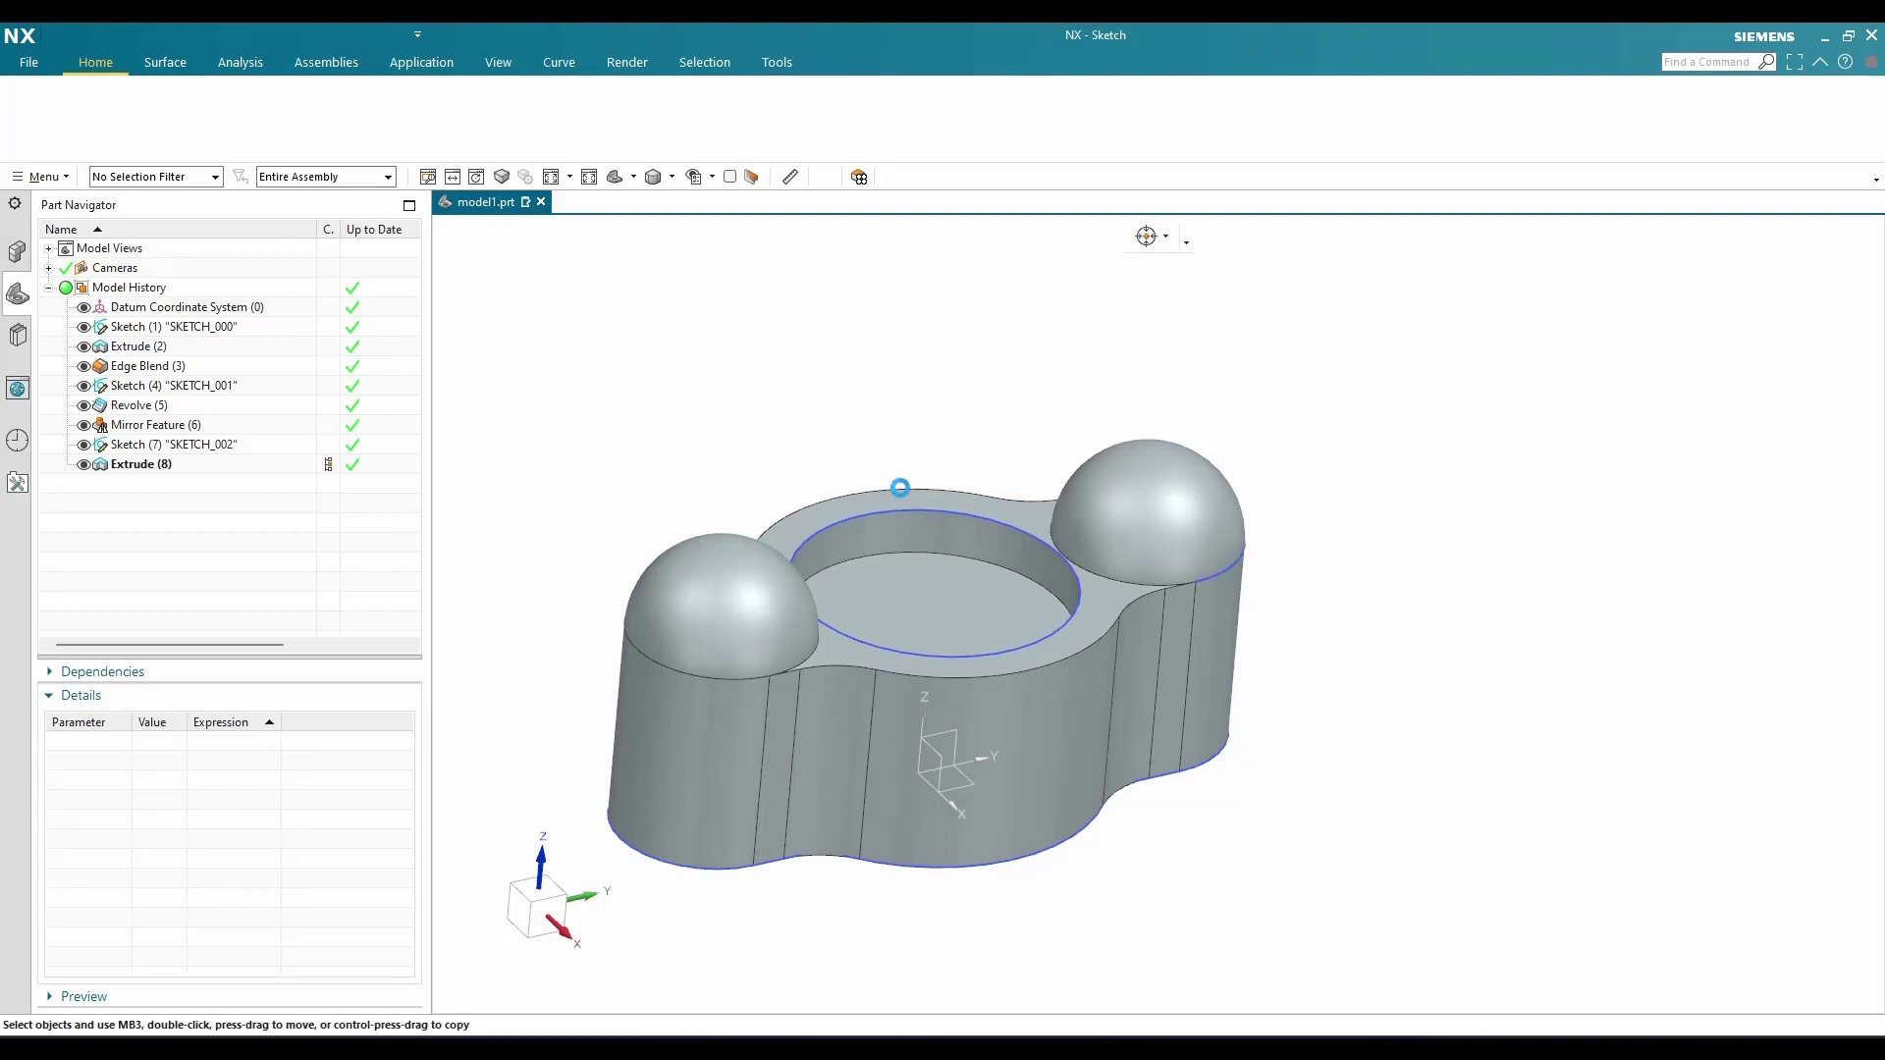
{"action": "mouse_move", "coordinate": [896, 488]}
{"action": "middle_mouse_down"}
{"action": "mouse_move", "coordinate": [833, 370]}
{"action": "mouse_move", "coordinate": [887, 623]}
{"action": "middle_mouse_up"}
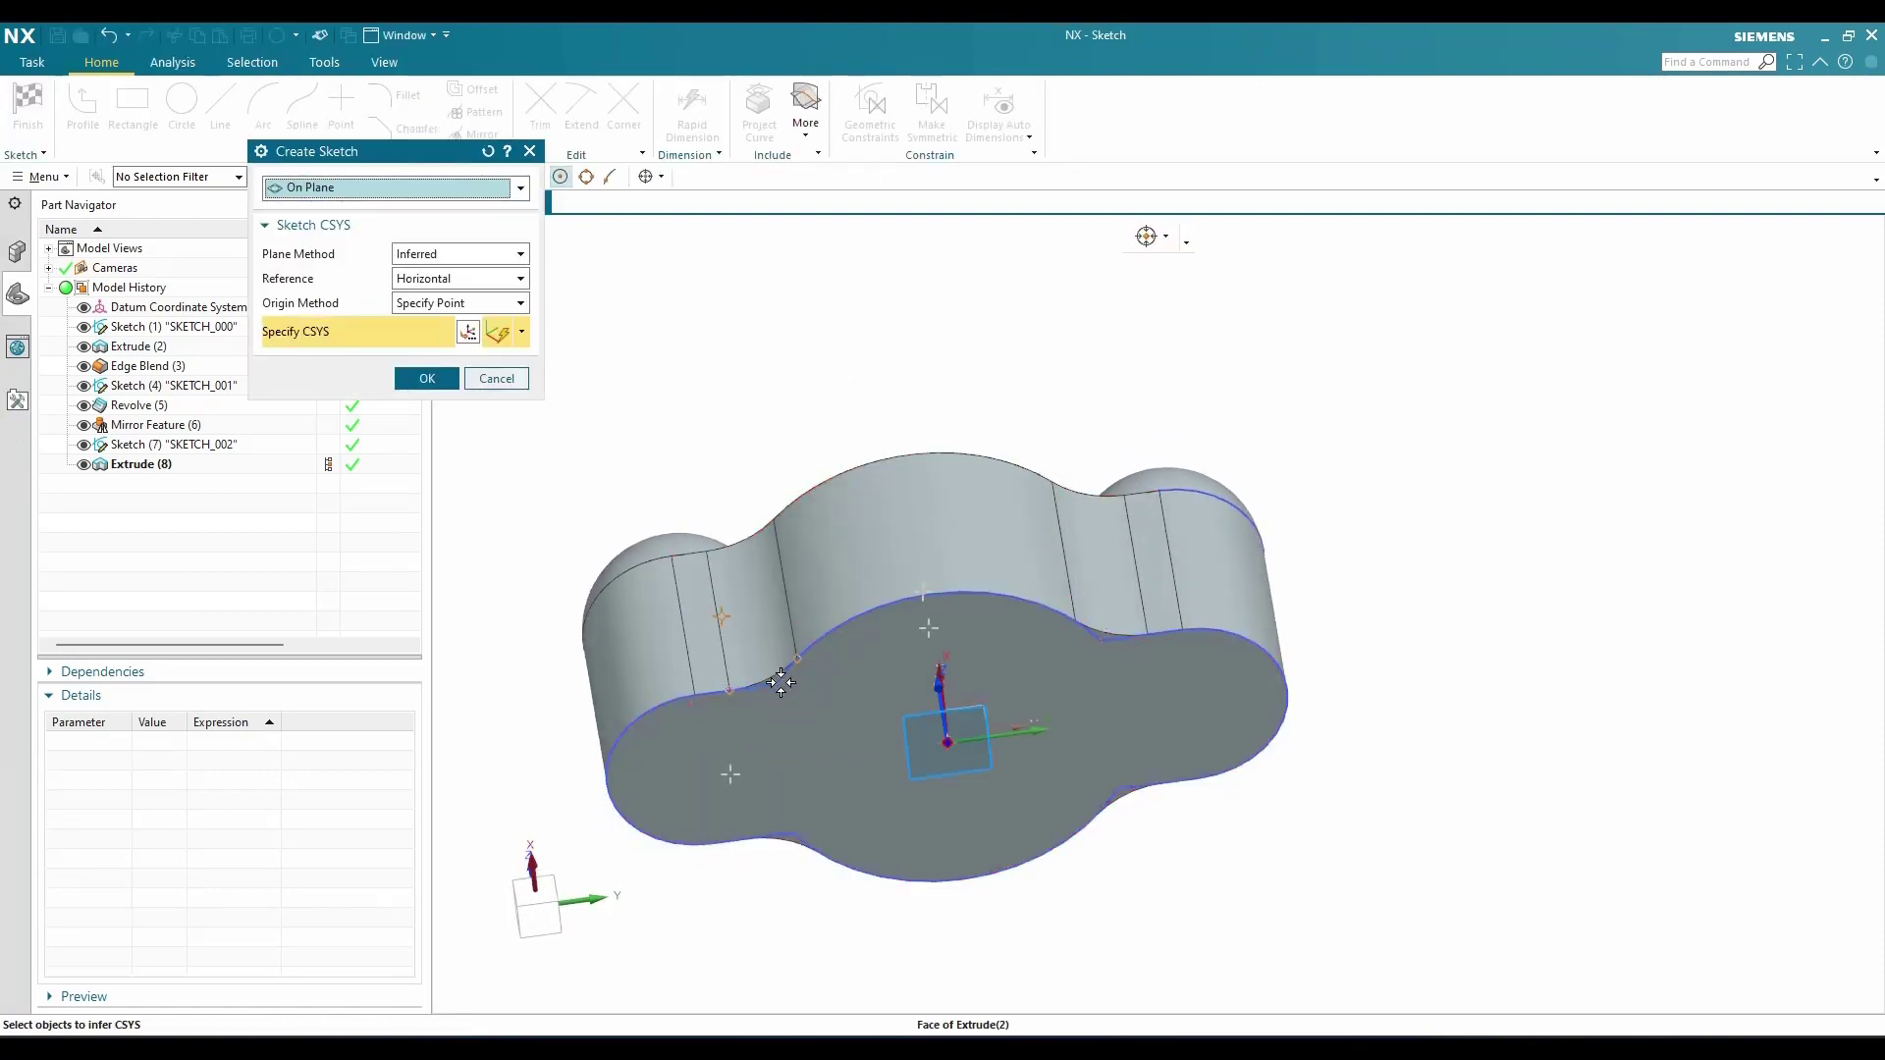
{"action": "left_click", "coordinate": [842, 693]}
{"action": "middle_click", "coordinate": [893, 423]}
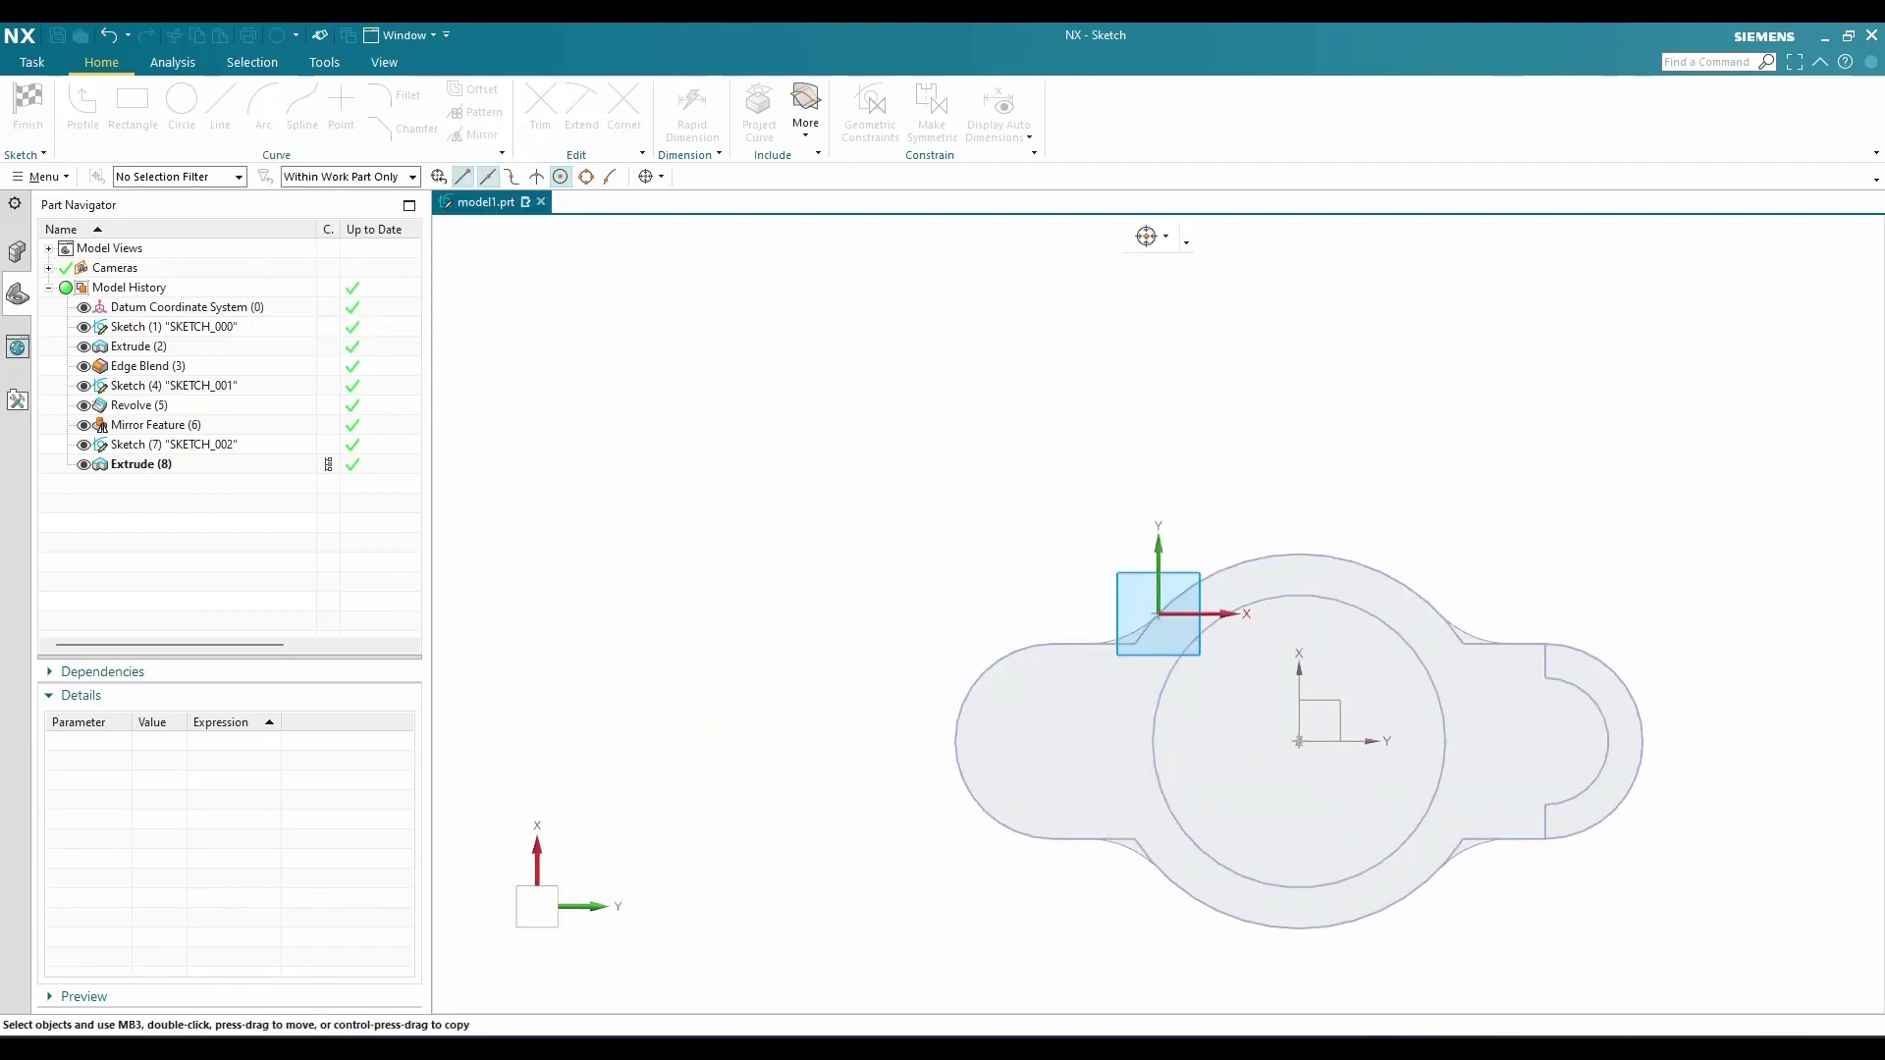
{"action": "scroll", "coordinate": [980, 510], "scroll_direction": "down", "scroll_amount": 2}
{"action": "scroll", "coordinate": [979, 509], "scroll_direction": "up", "scroll_amount": 4}
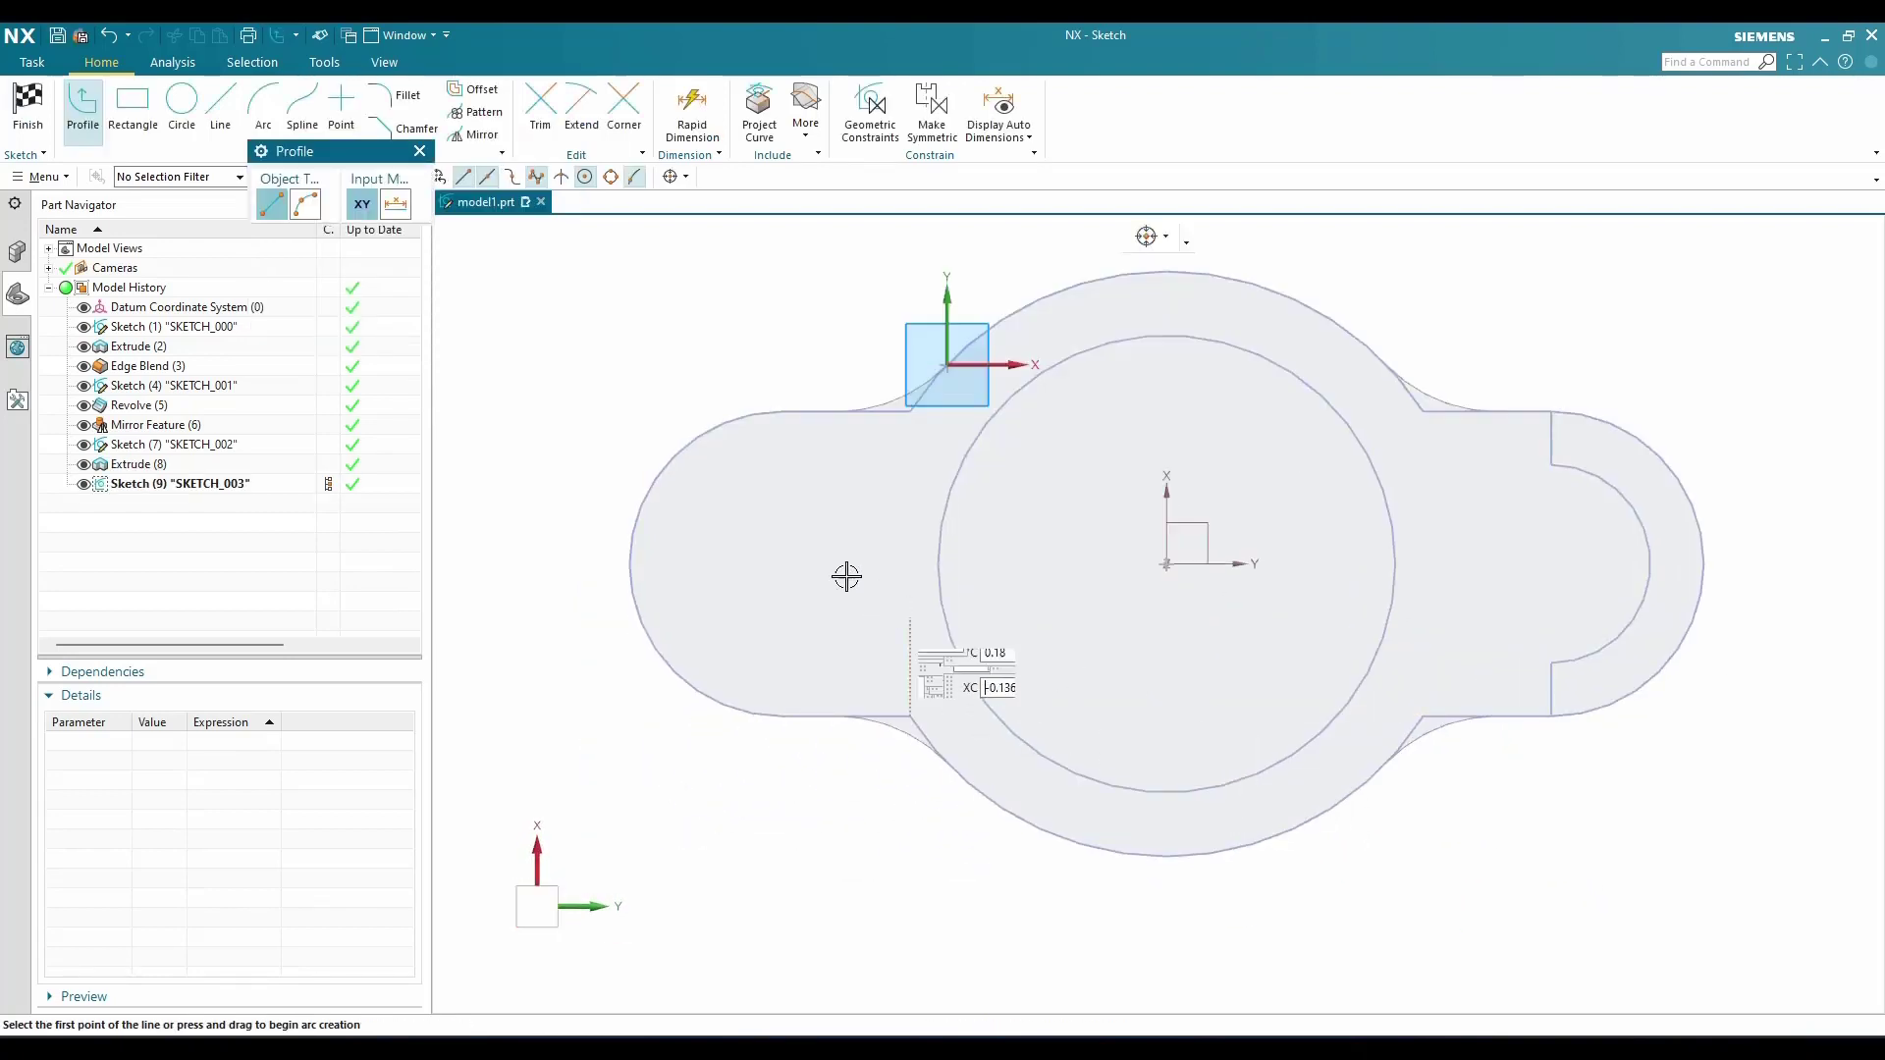
Sketch two concentric circles beside the body on the underside sketch plane, with diameters of 0.5 in and 0.475 in
{"action": "scroll", "coordinate": [694, 463], "scroll_direction": "down", "scroll_amount": 3}
{"action": "left_click", "coordinate": [527, 434]}
{"action": "left_click", "coordinate": [181, 121]}
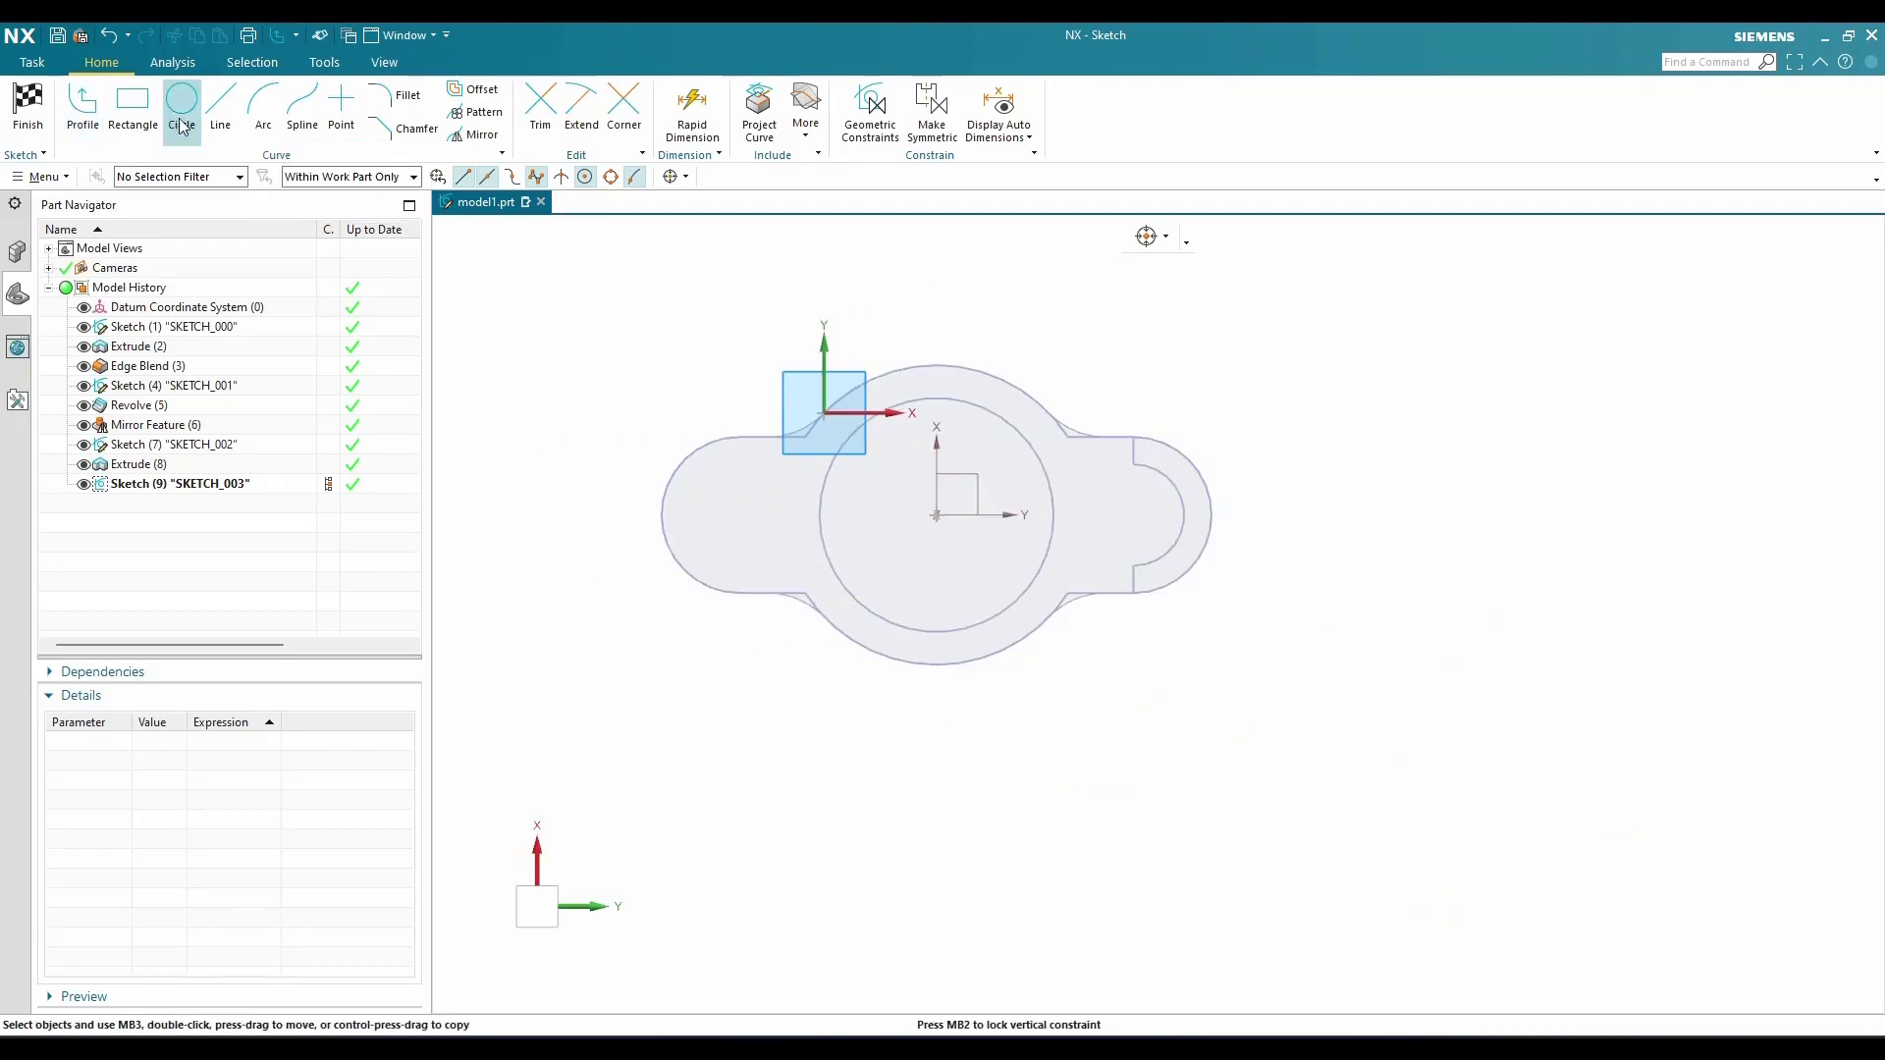
{"action": "left_click", "coordinate": [1544, 556]}
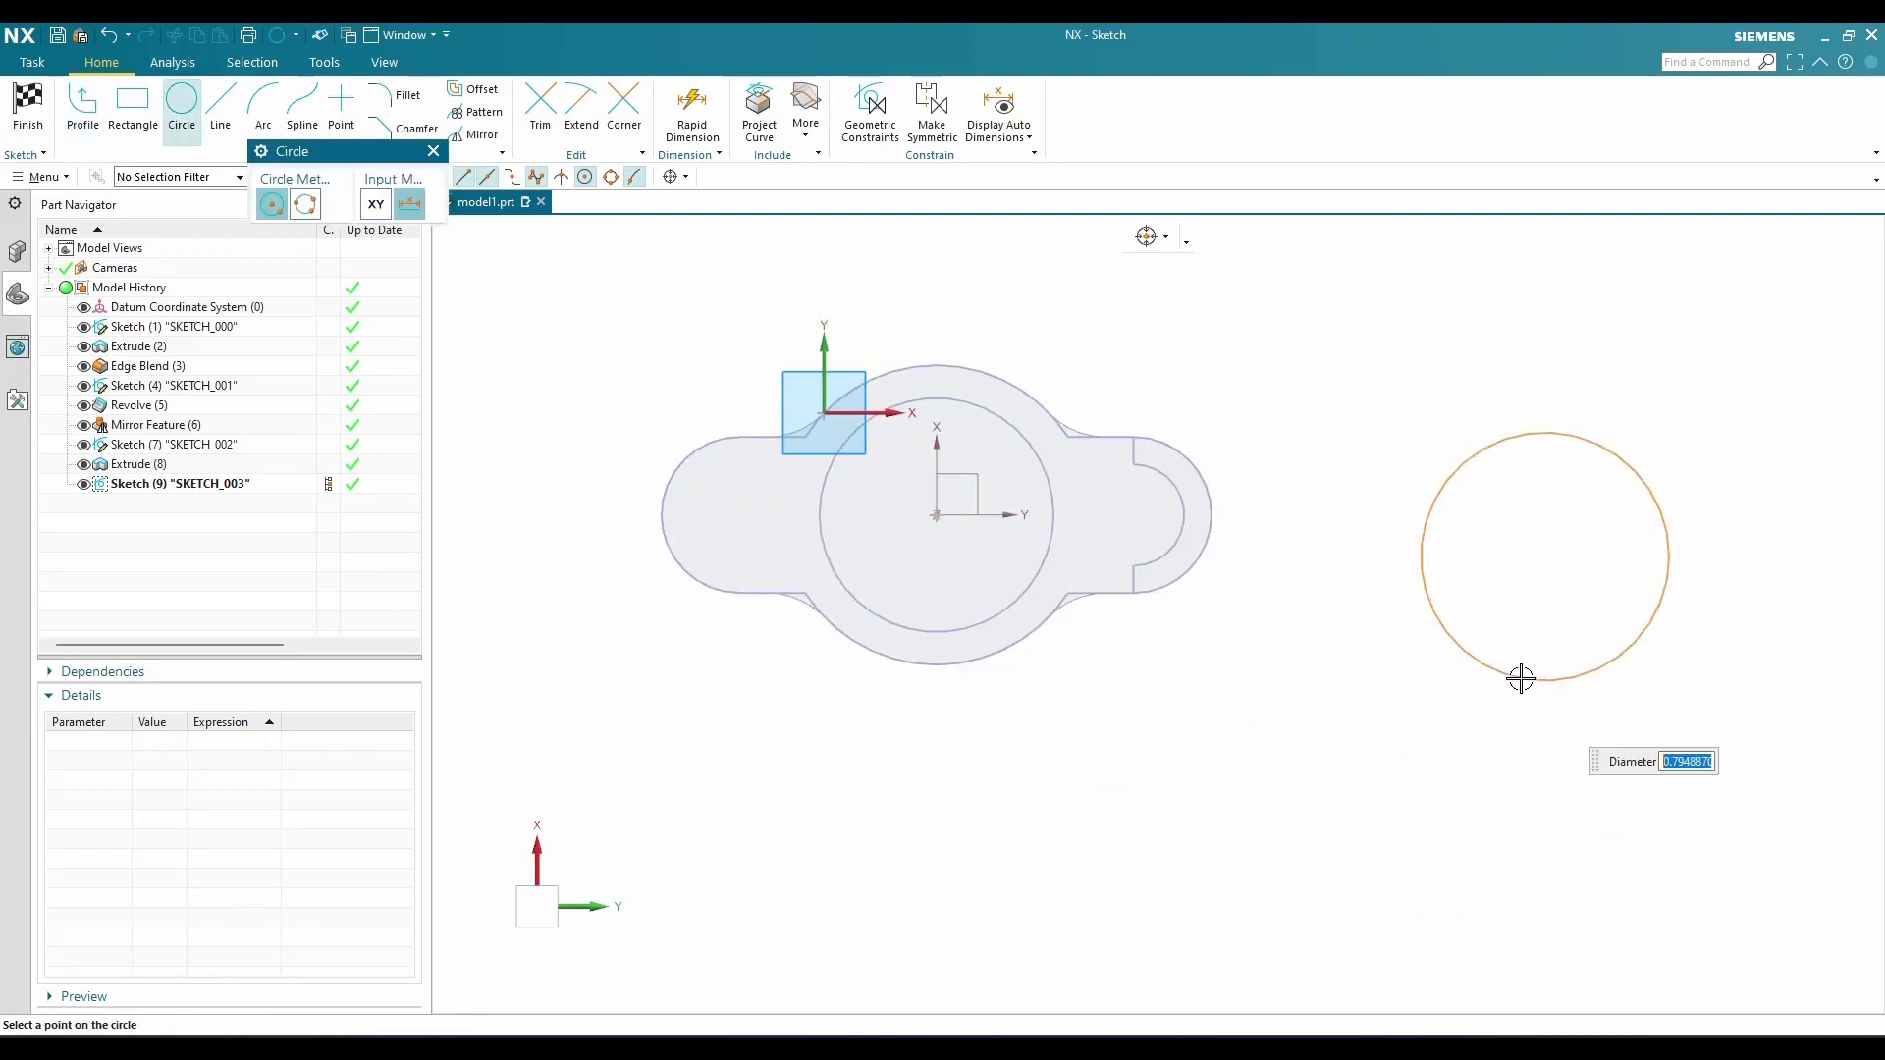
{"action": "type", "text": "0.5"}
{"action": "key", "text": "Return"}
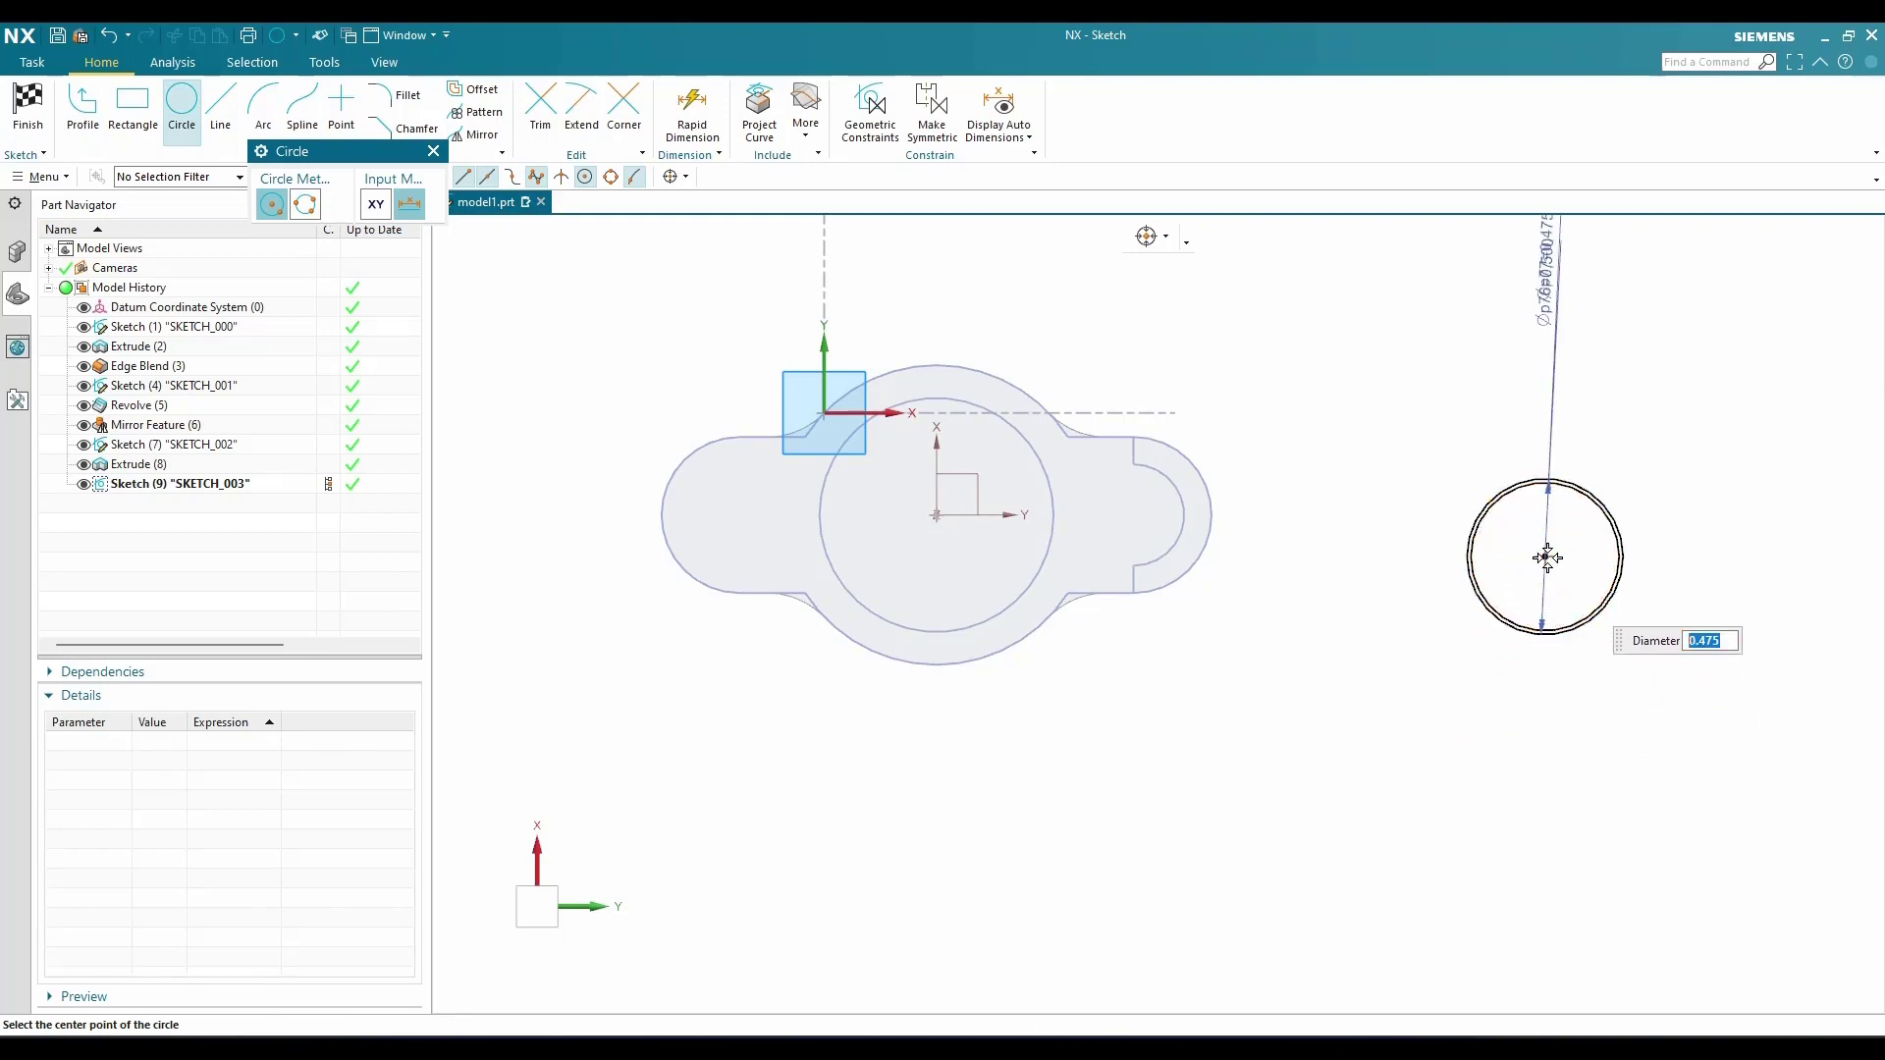
{"action": "key", "text": "Escape"}
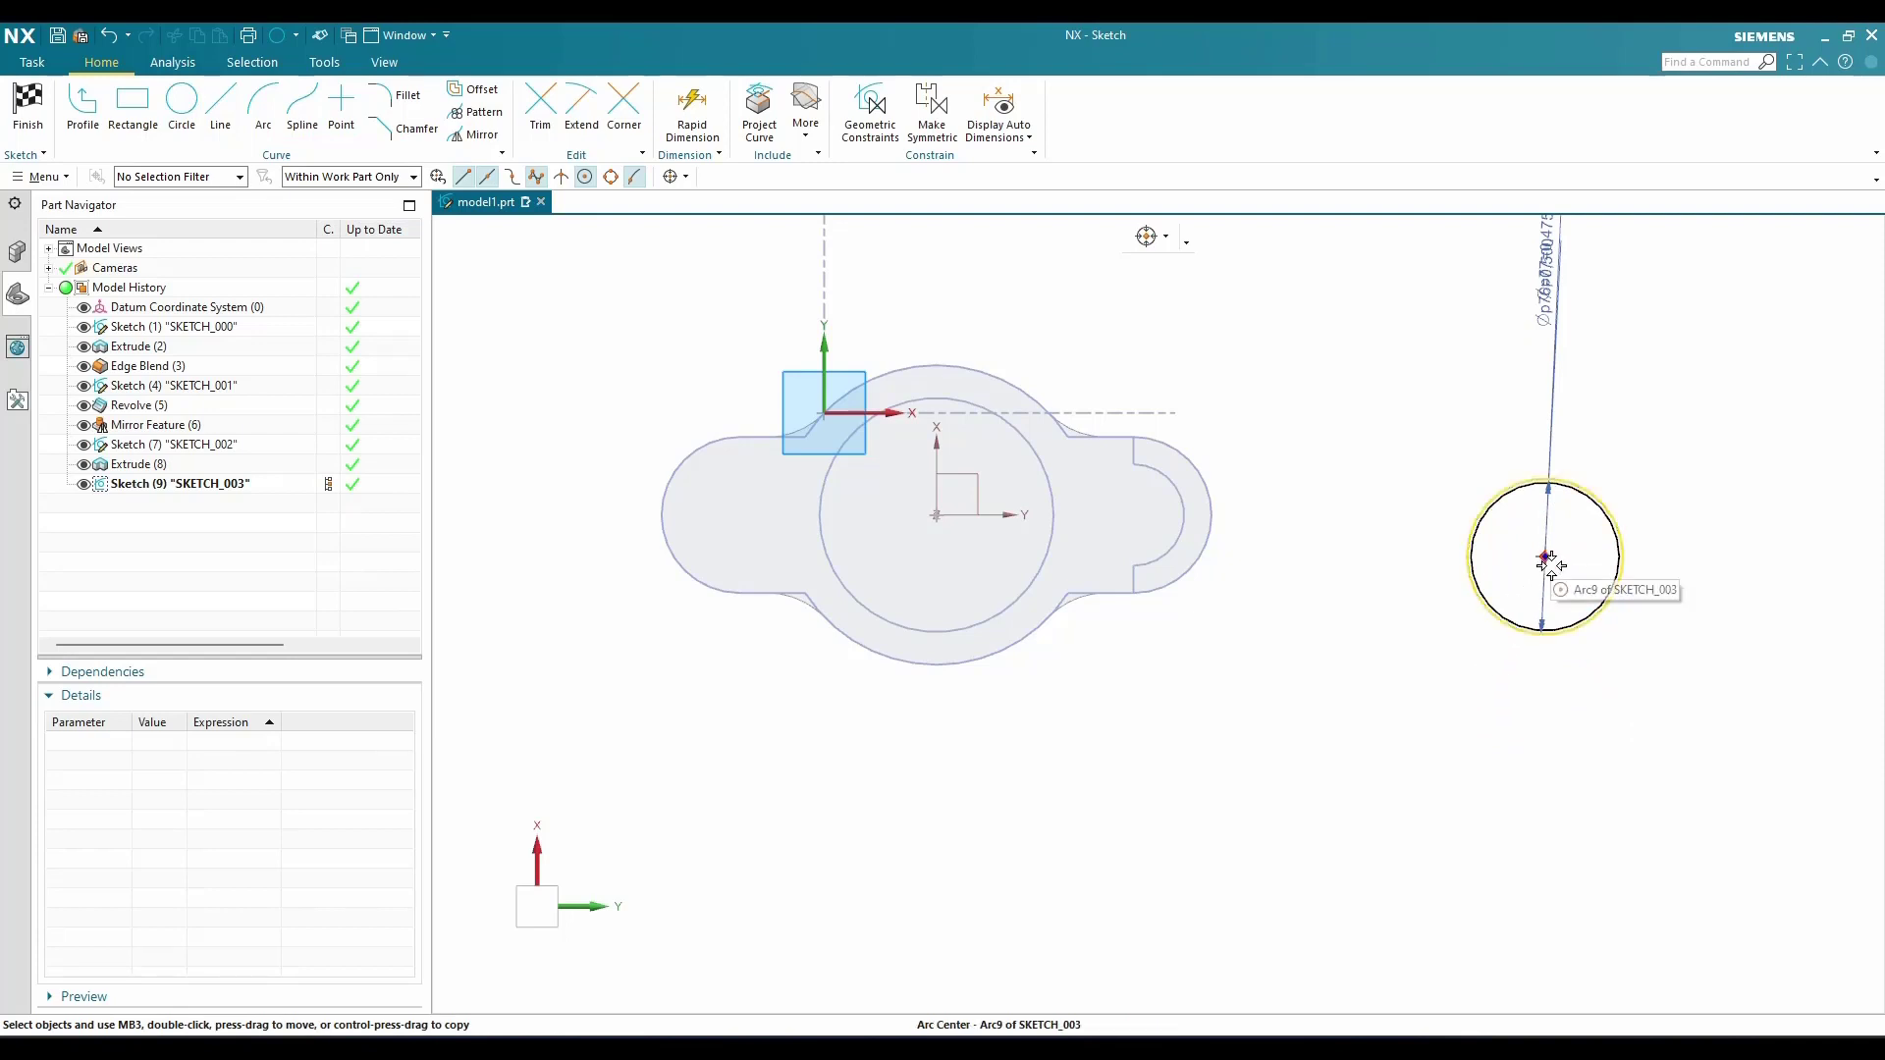
Constrain the centre of the concentric circles coincident with the datum origin and finish the sketch
{"action": "key", "text": "c"}
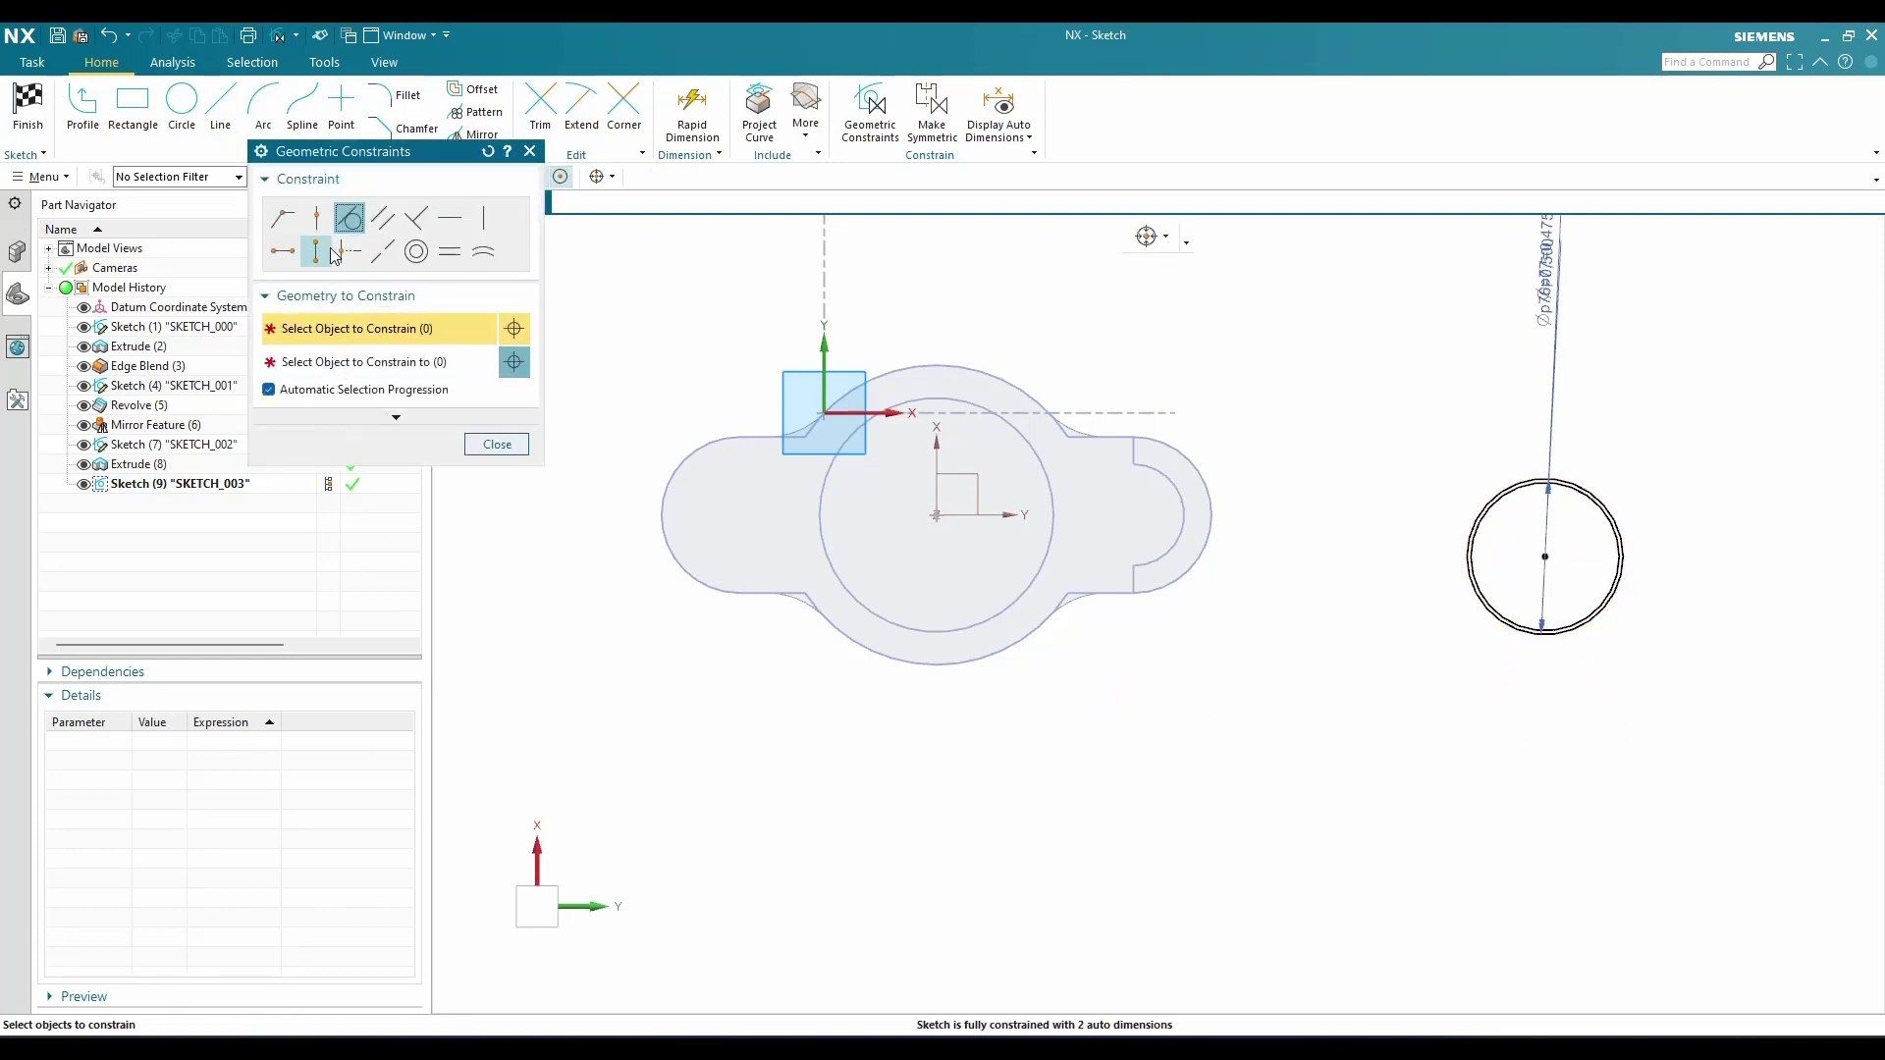
{"action": "left_click", "coordinate": [294, 222]}
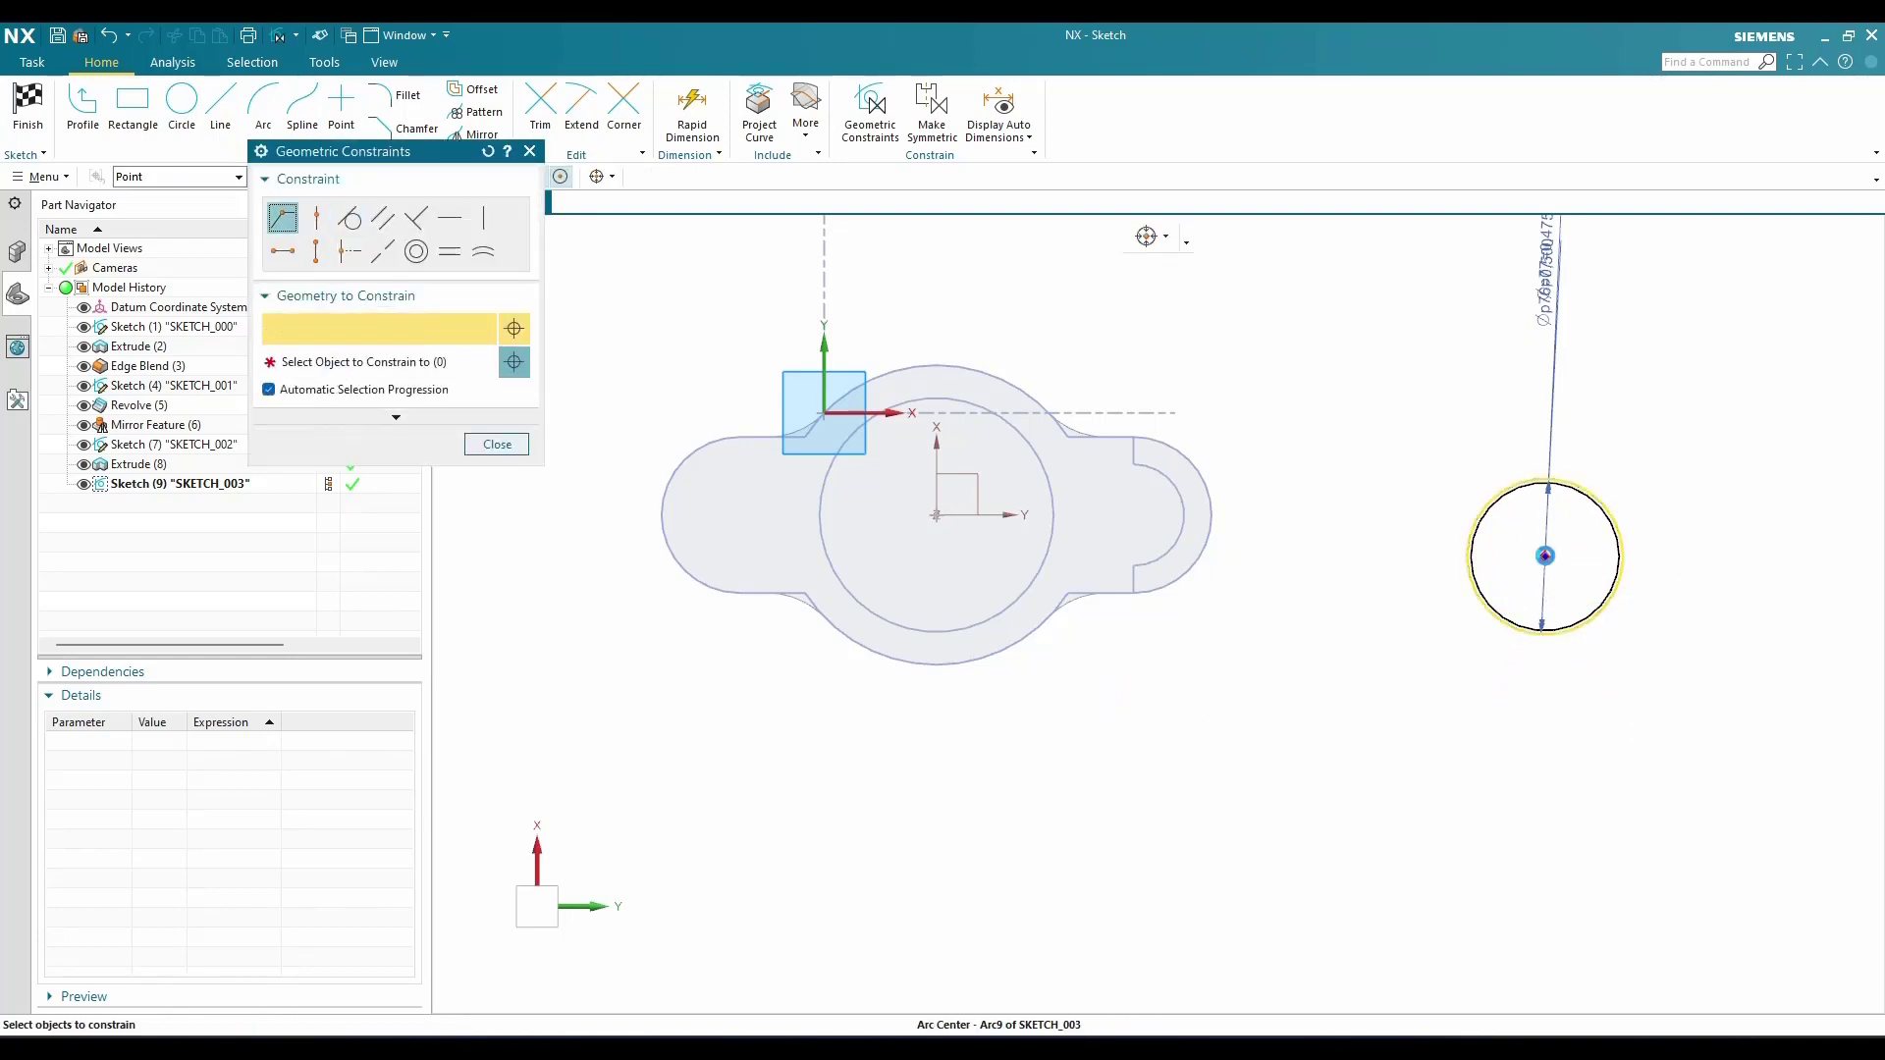
{"action": "left_click", "coordinate": [1545, 556]}
{"action": "scroll", "coordinate": [933, 514], "scroll_direction": "down", "scroll_amount": 5}
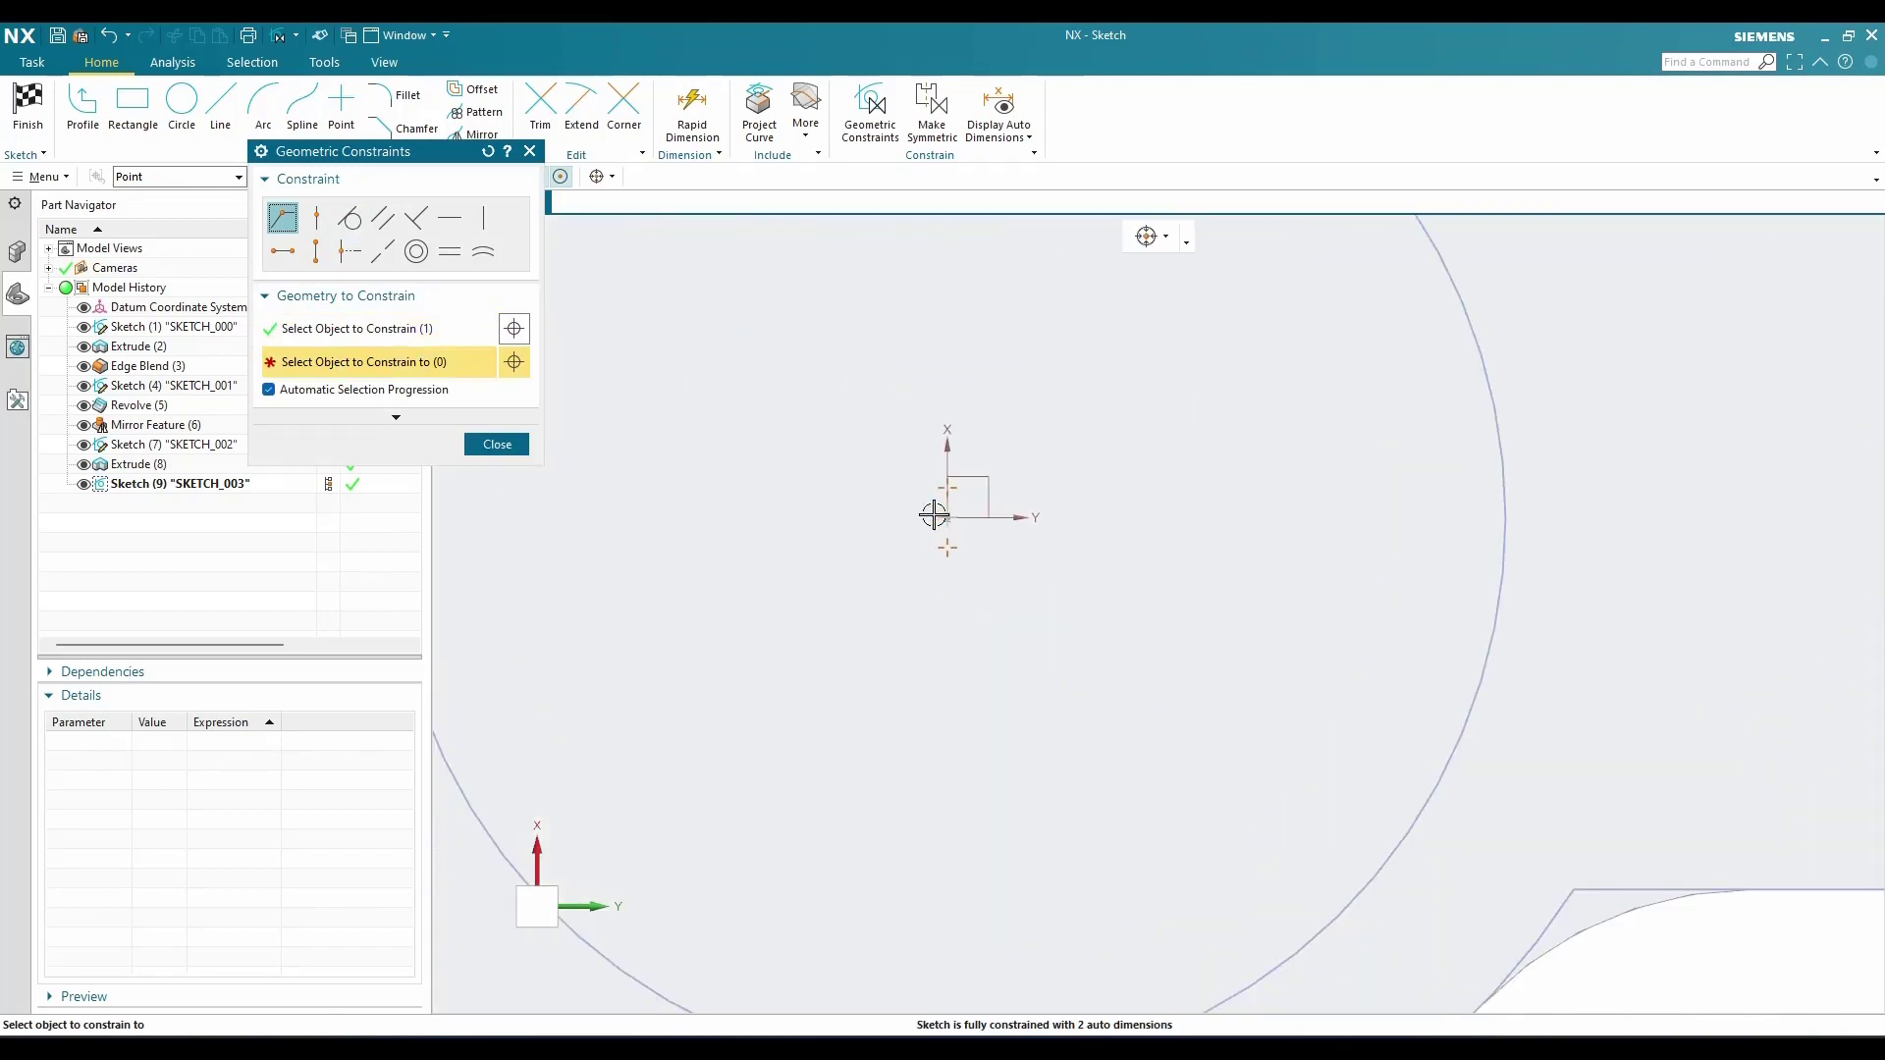
{"action": "scroll", "coordinate": [945, 528], "scroll_direction": "down", "scroll_amount": 5}
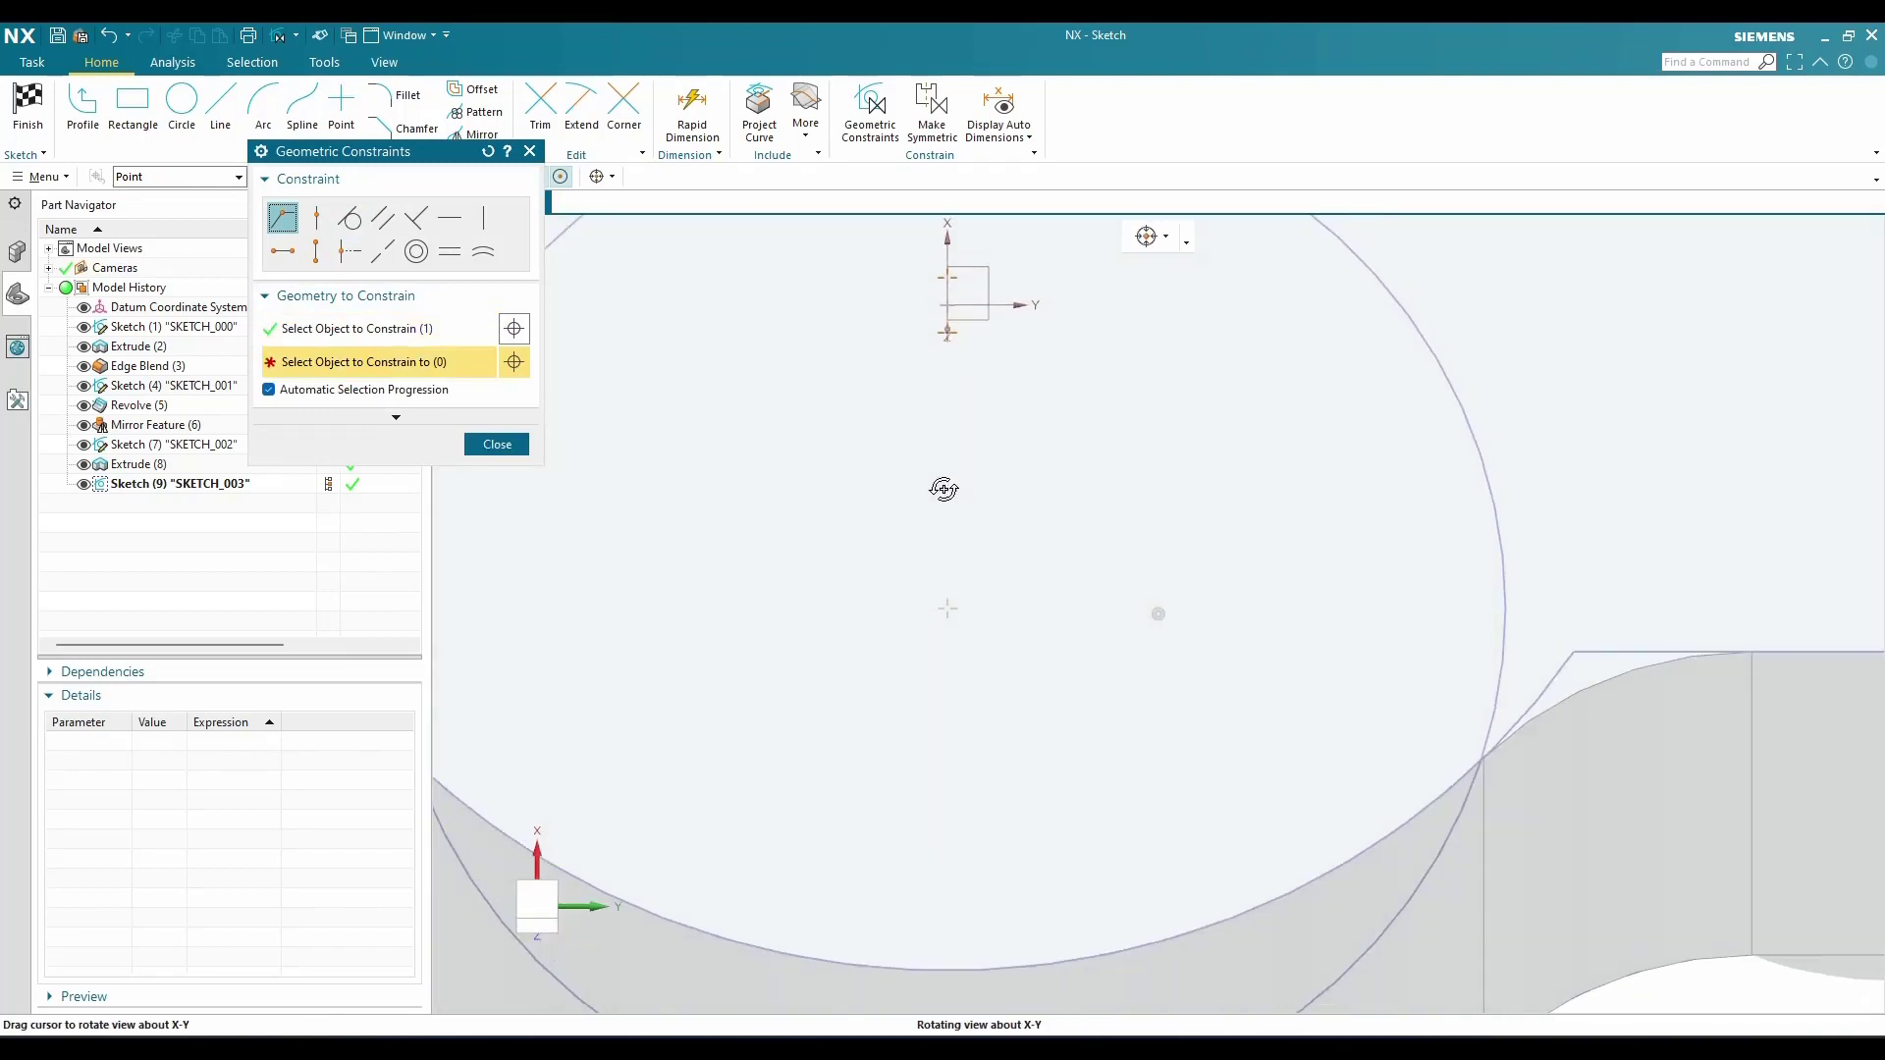
{"action": "left_click", "coordinate": [948, 290]}
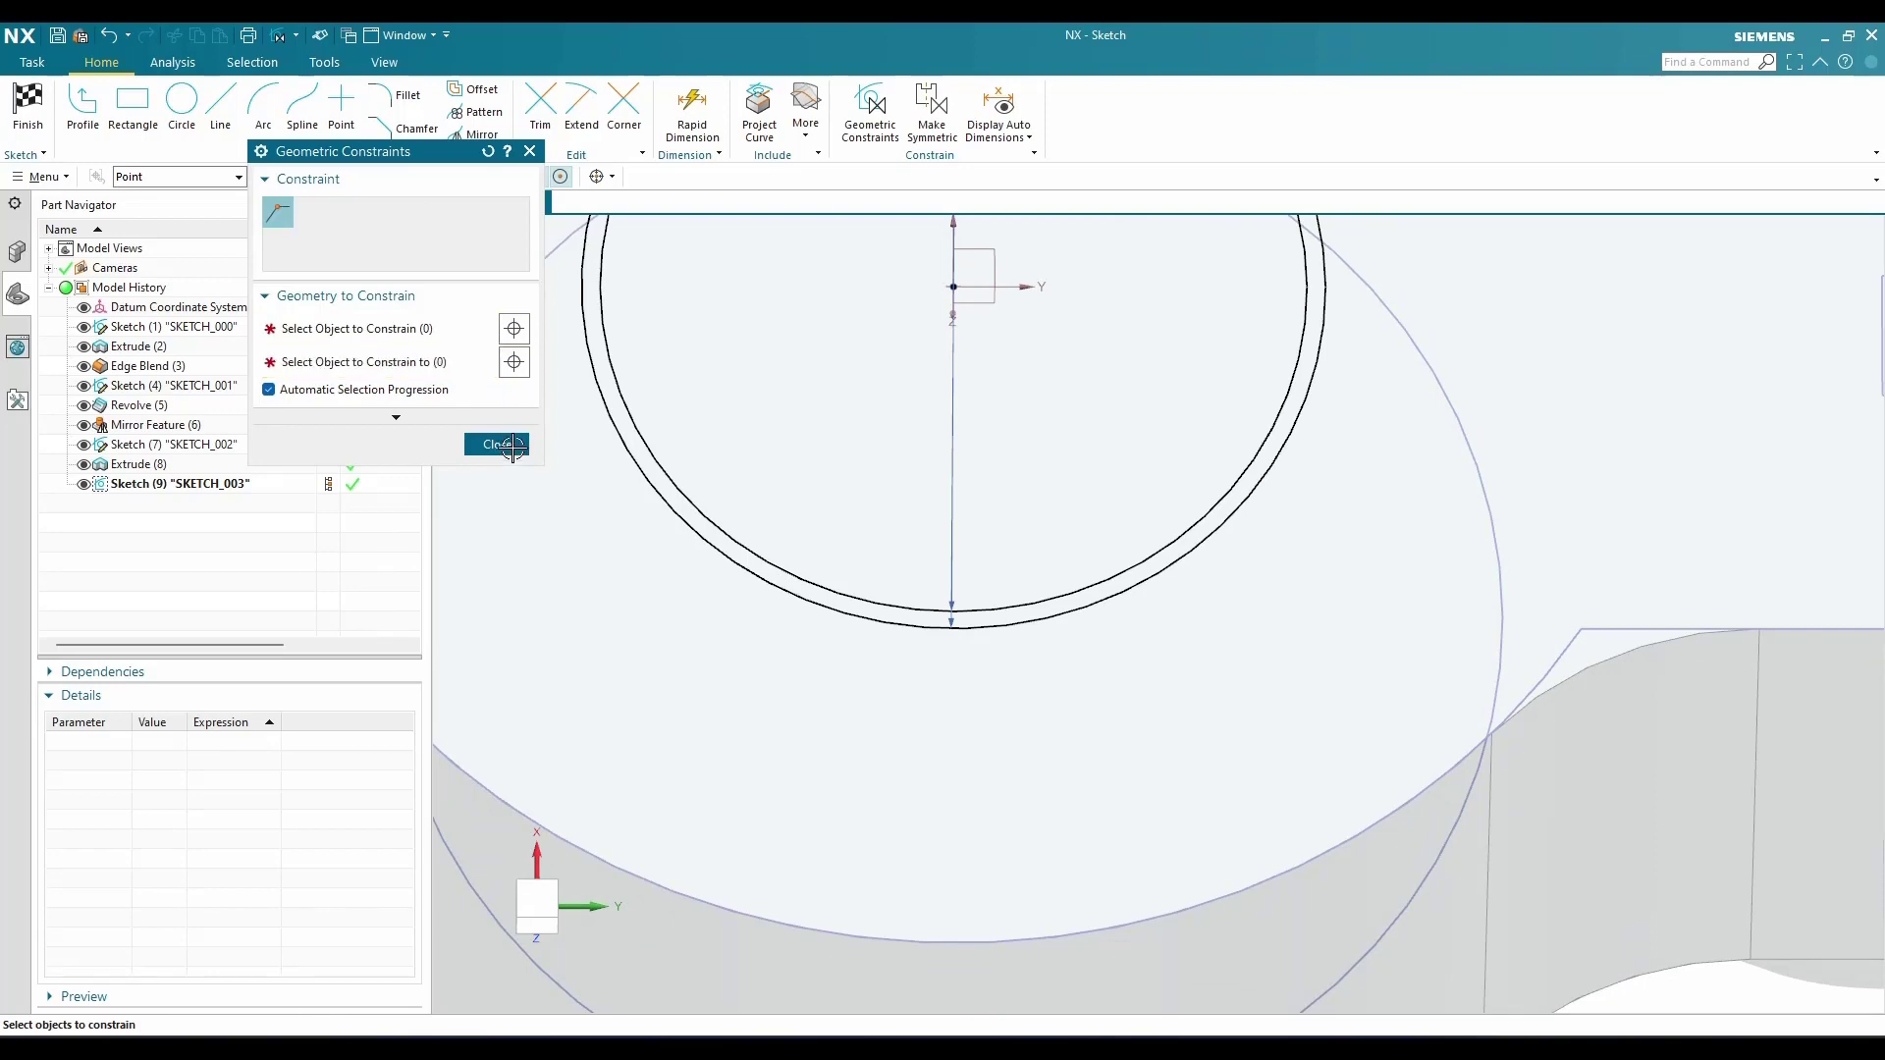
{"action": "left_click", "coordinate": [510, 446]}
{"action": "scroll", "coordinate": [946, 648], "scroll_direction": "up", "scroll_amount": 5}
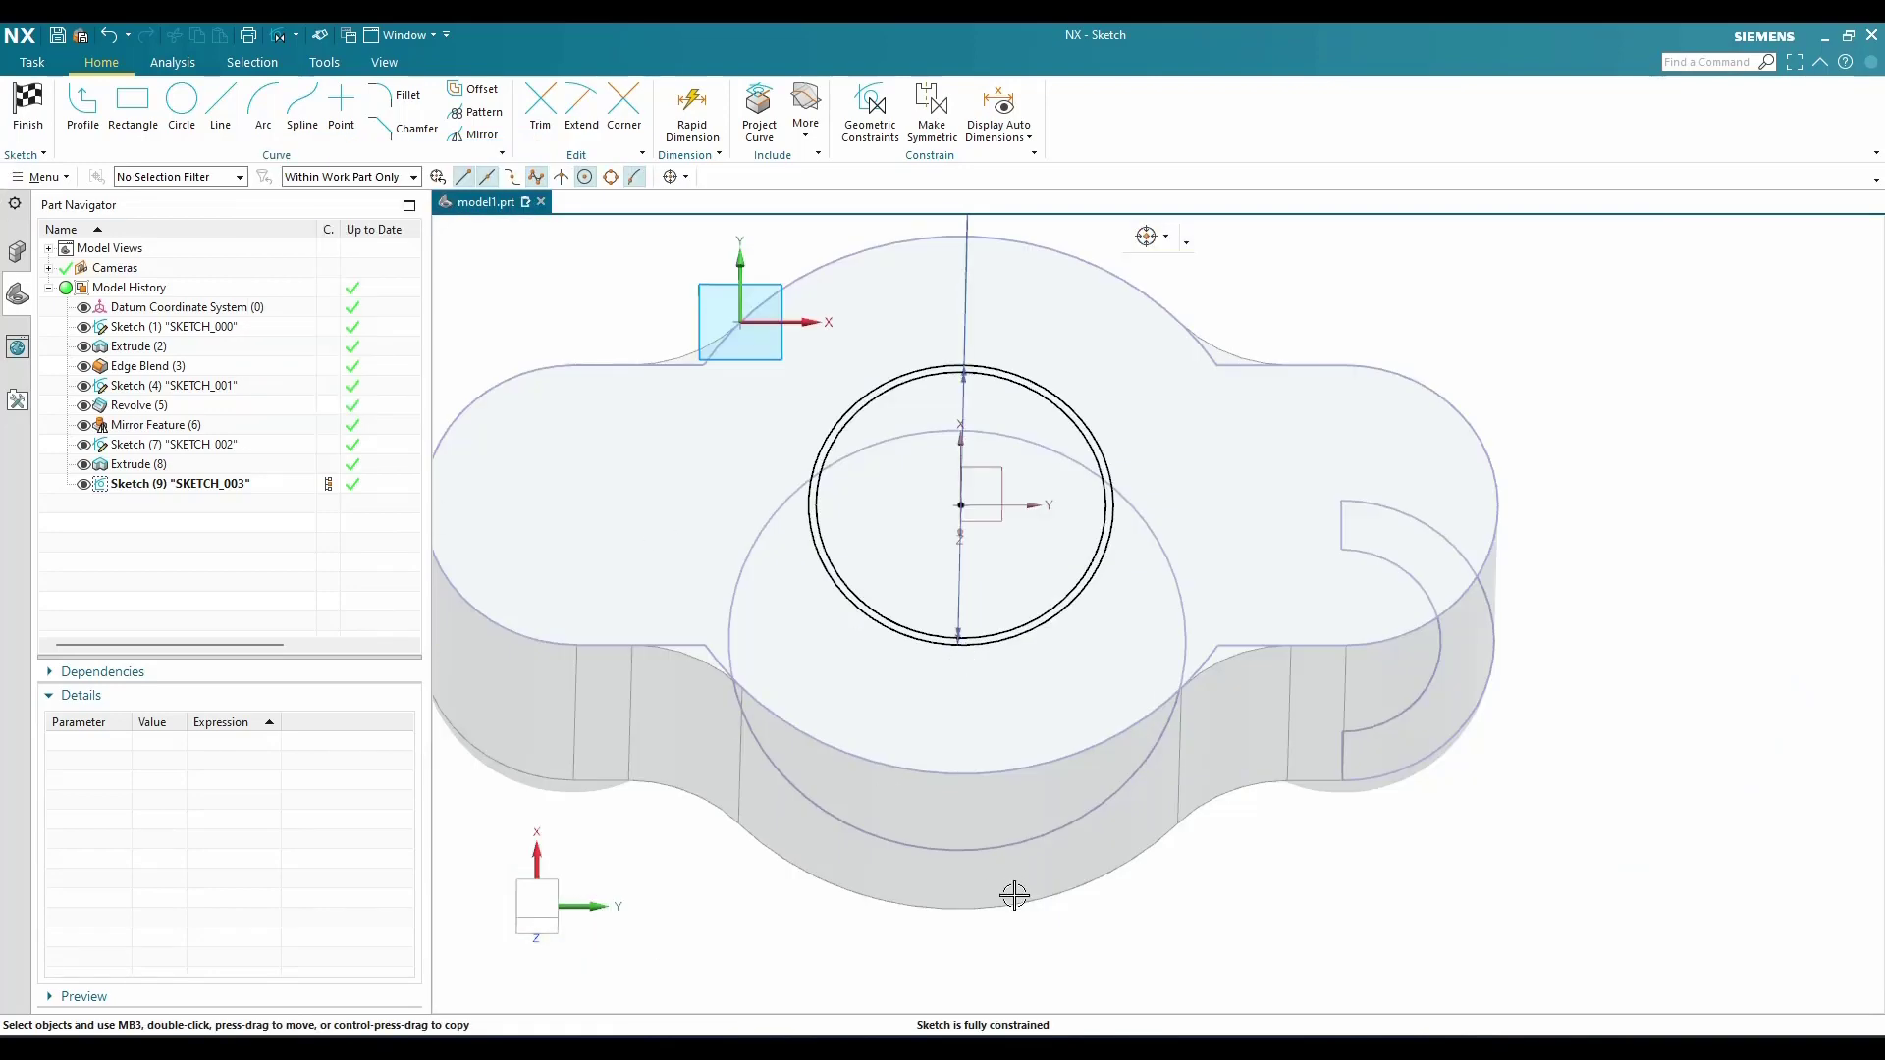
{"action": "left_click", "coordinate": [27, 103]}
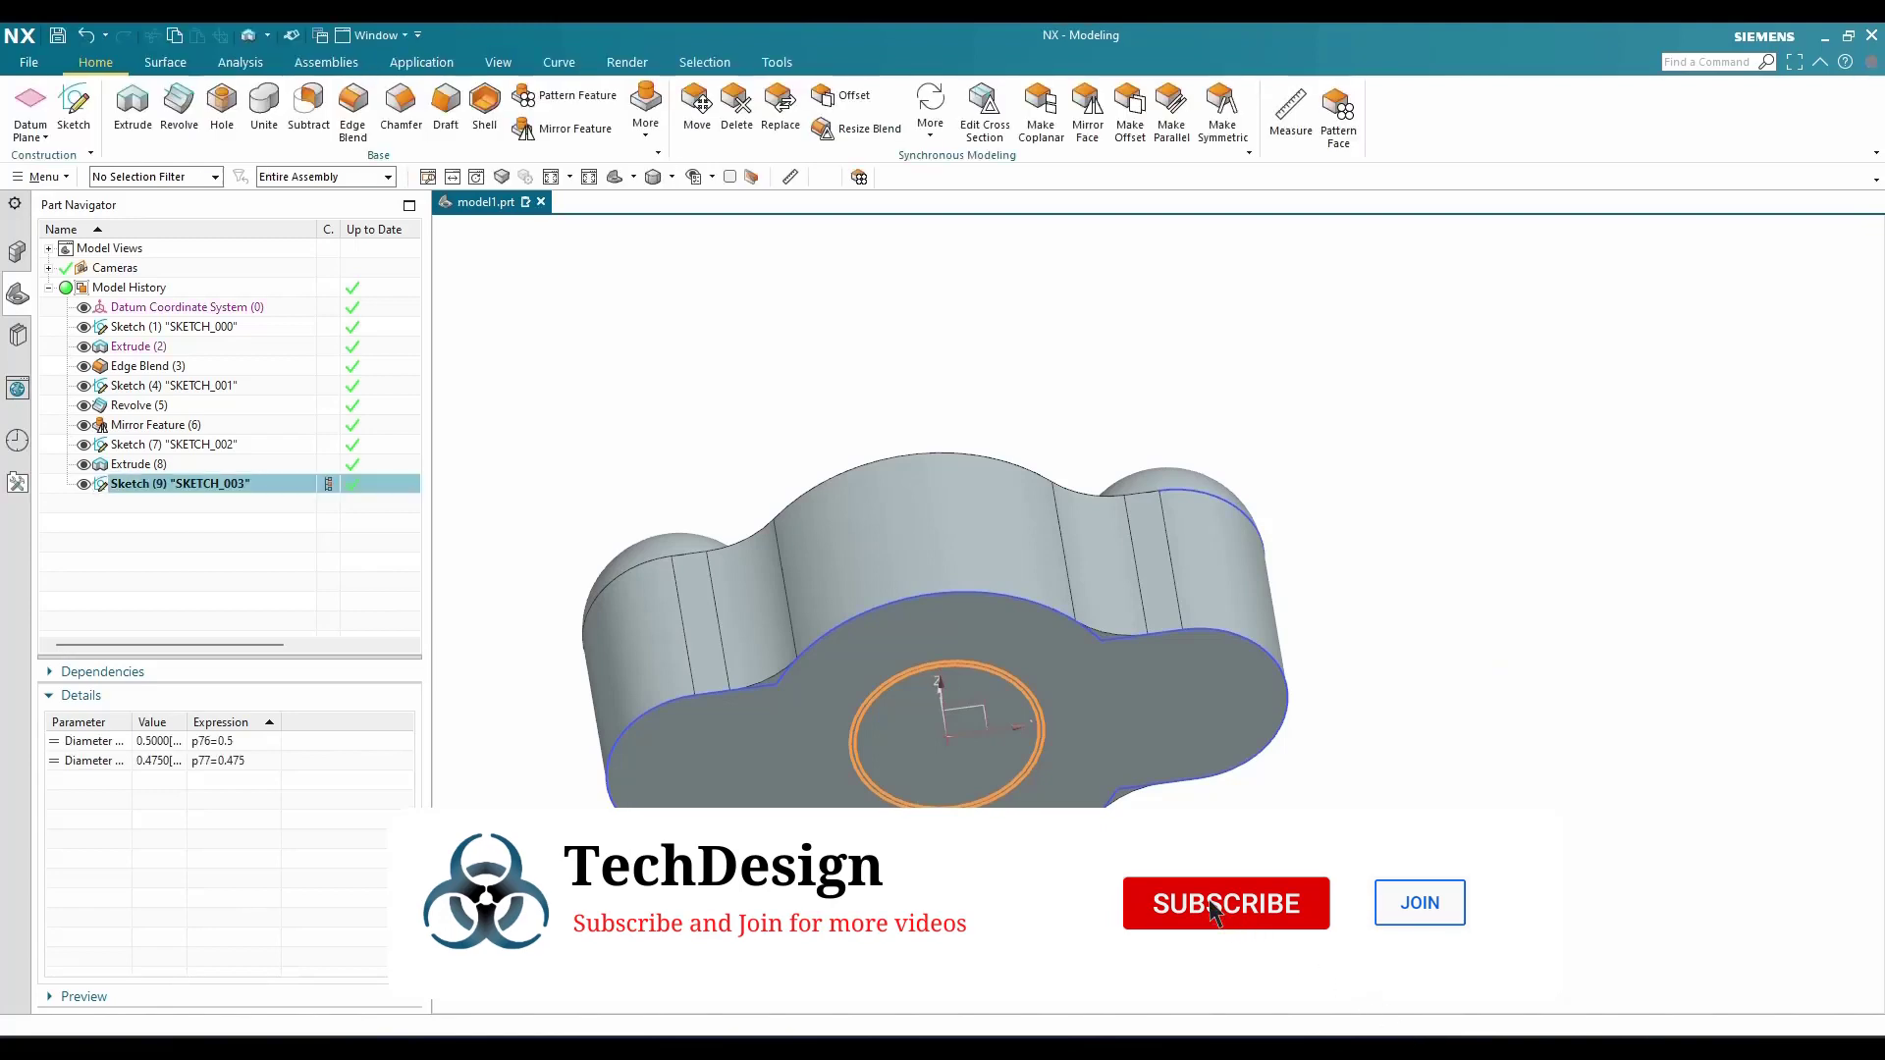
Extrude the 0.5 in circle 0.1875 in up into the body from the underside as a subtracted pocket
{"action": "key", "text": "Escape"}
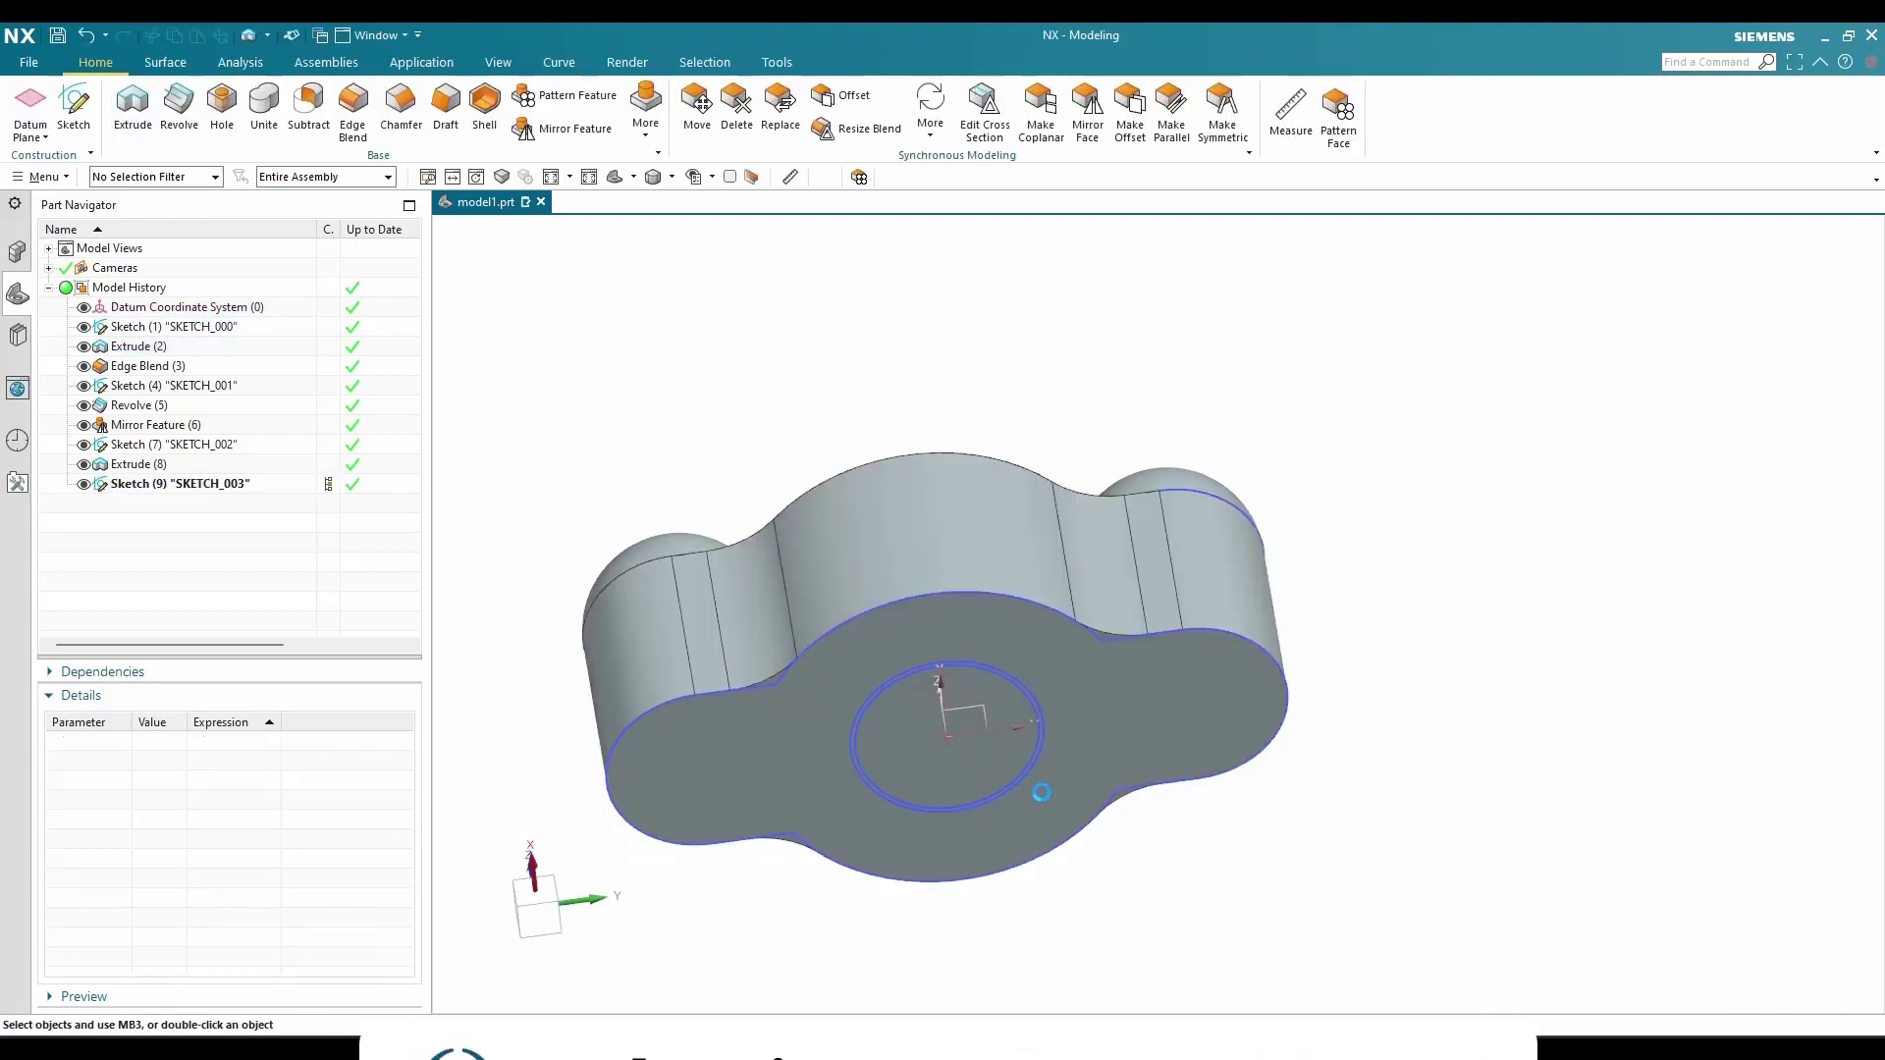
{"action": "key", "text": "x"}
{"action": "scroll", "coordinate": [1043, 780], "scroll_direction": "up", "scroll_amount": 5}
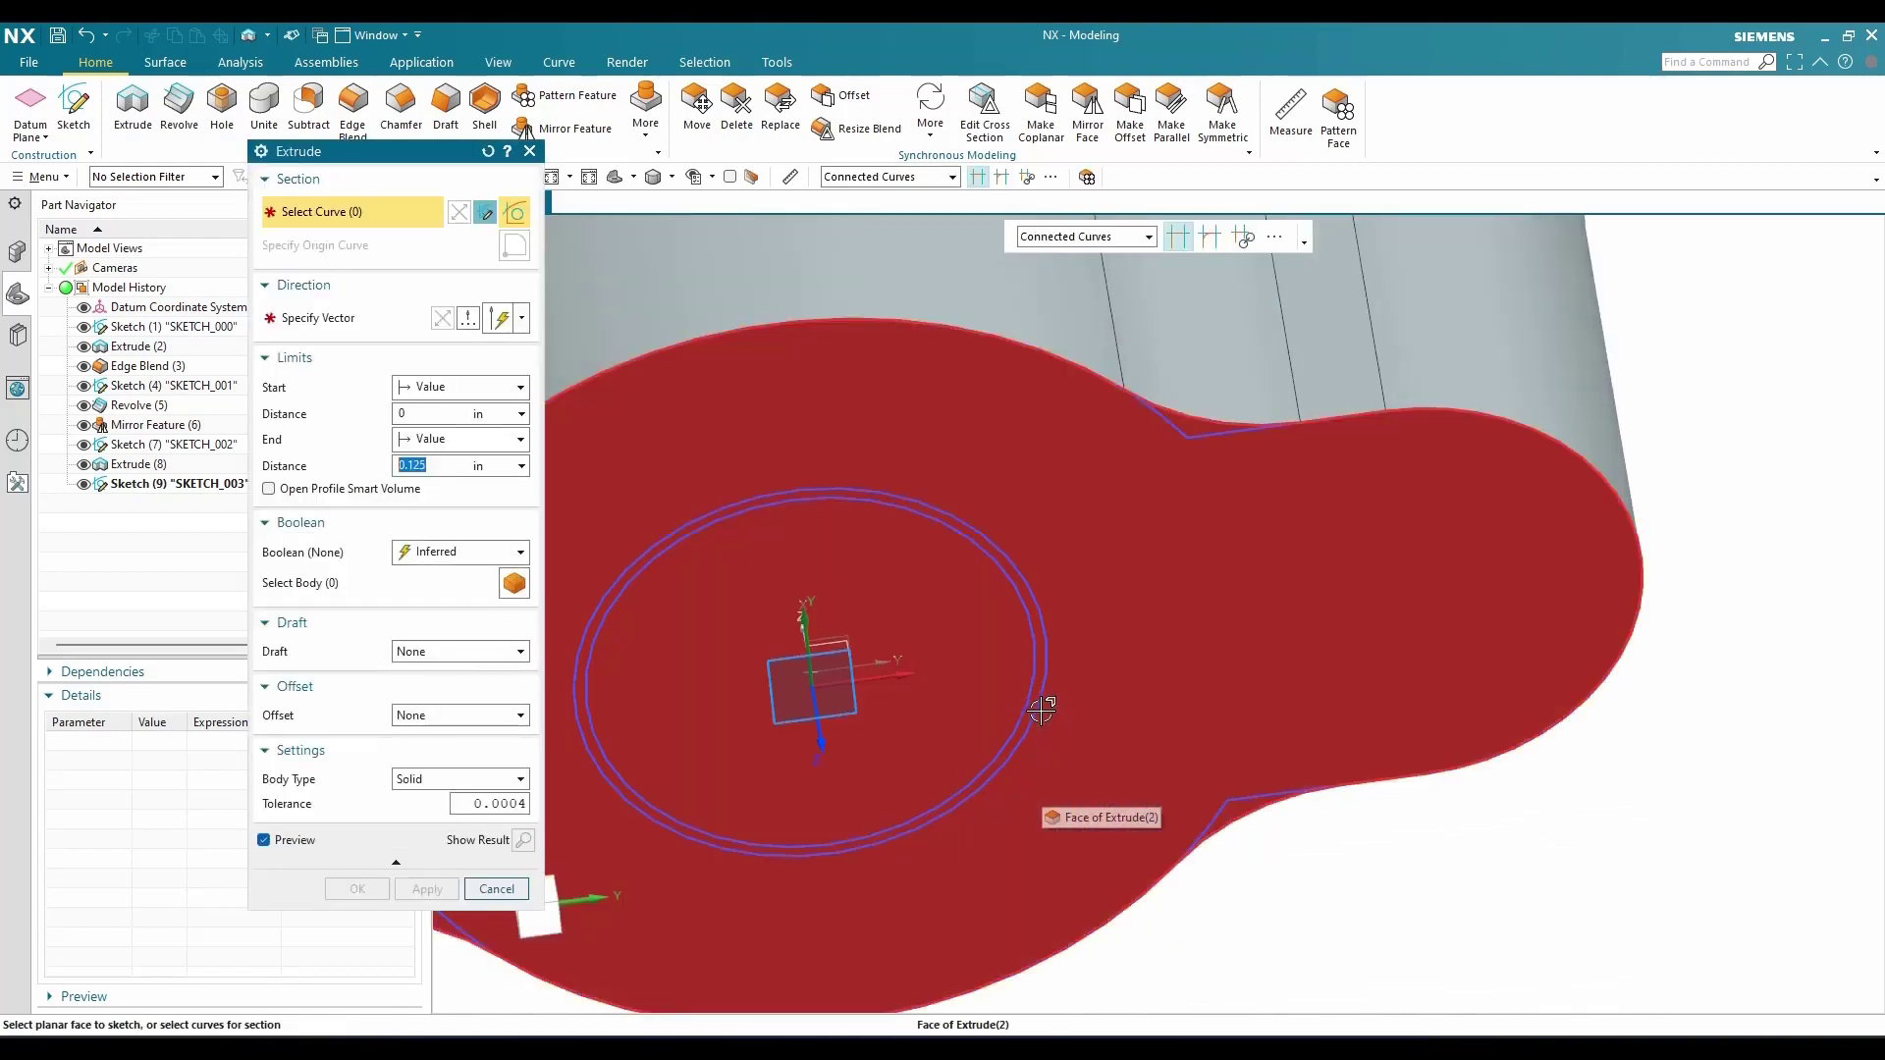
{"action": "left_click", "coordinate": [1038, 699]}
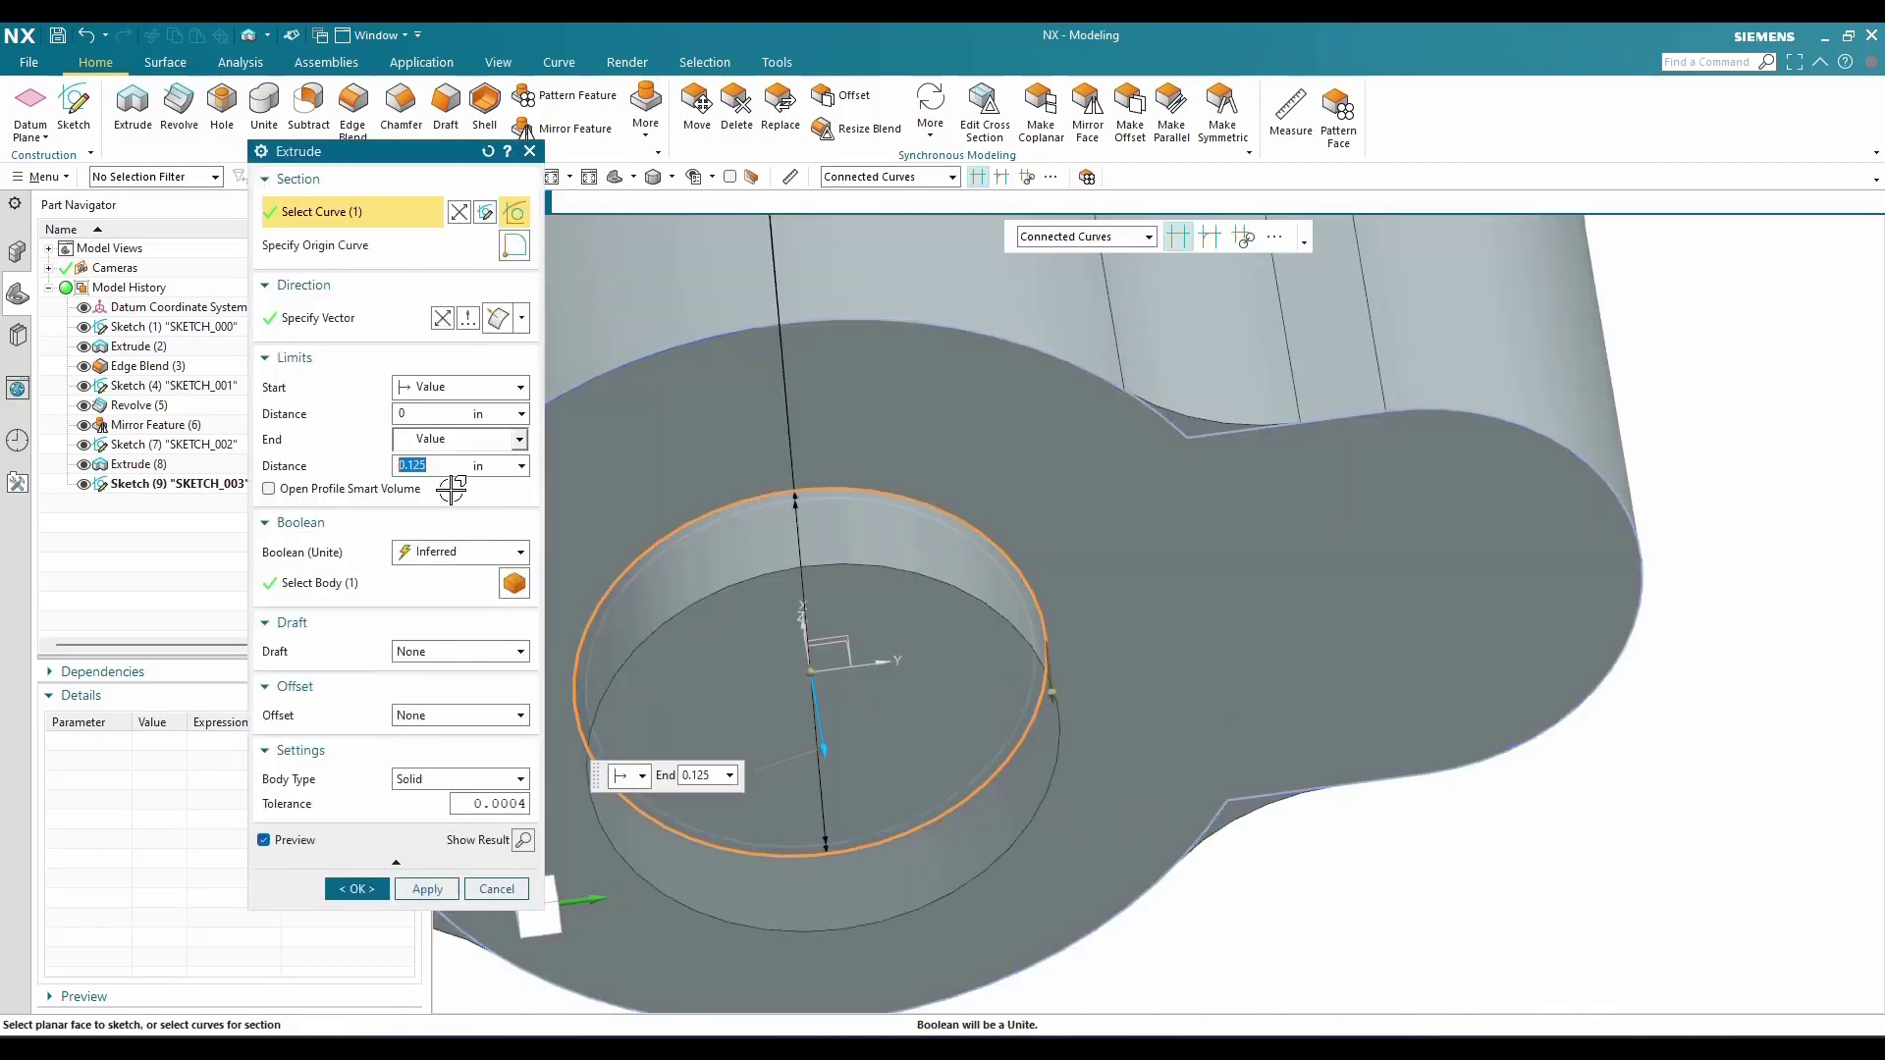
{"action": "left_click_drag", "start_coordinate": [445, 470], "coordinate": [259, 482]}
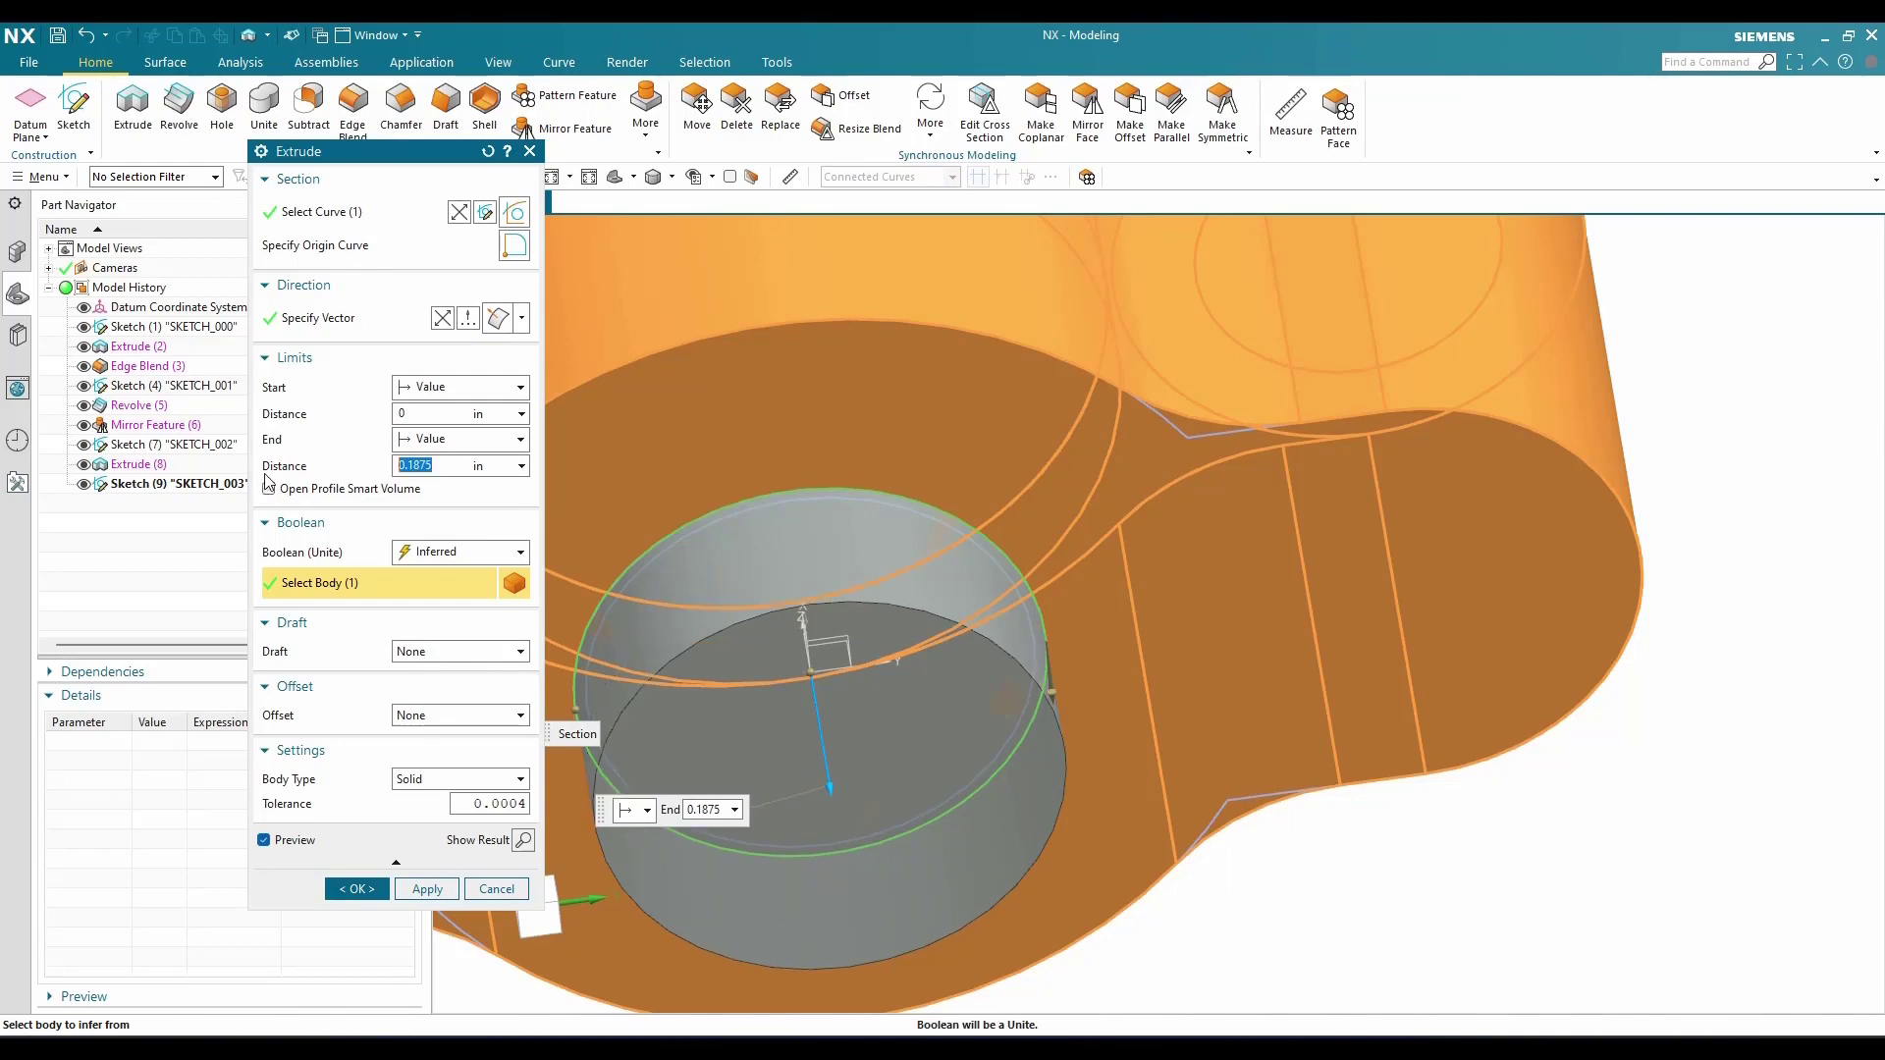
{"action": "left_click", "coordinate": [450, 323]}
{"action": "scroll", "coordinate": [1345, 688], "scroll_direction": "down", "scroll_amount": 3}
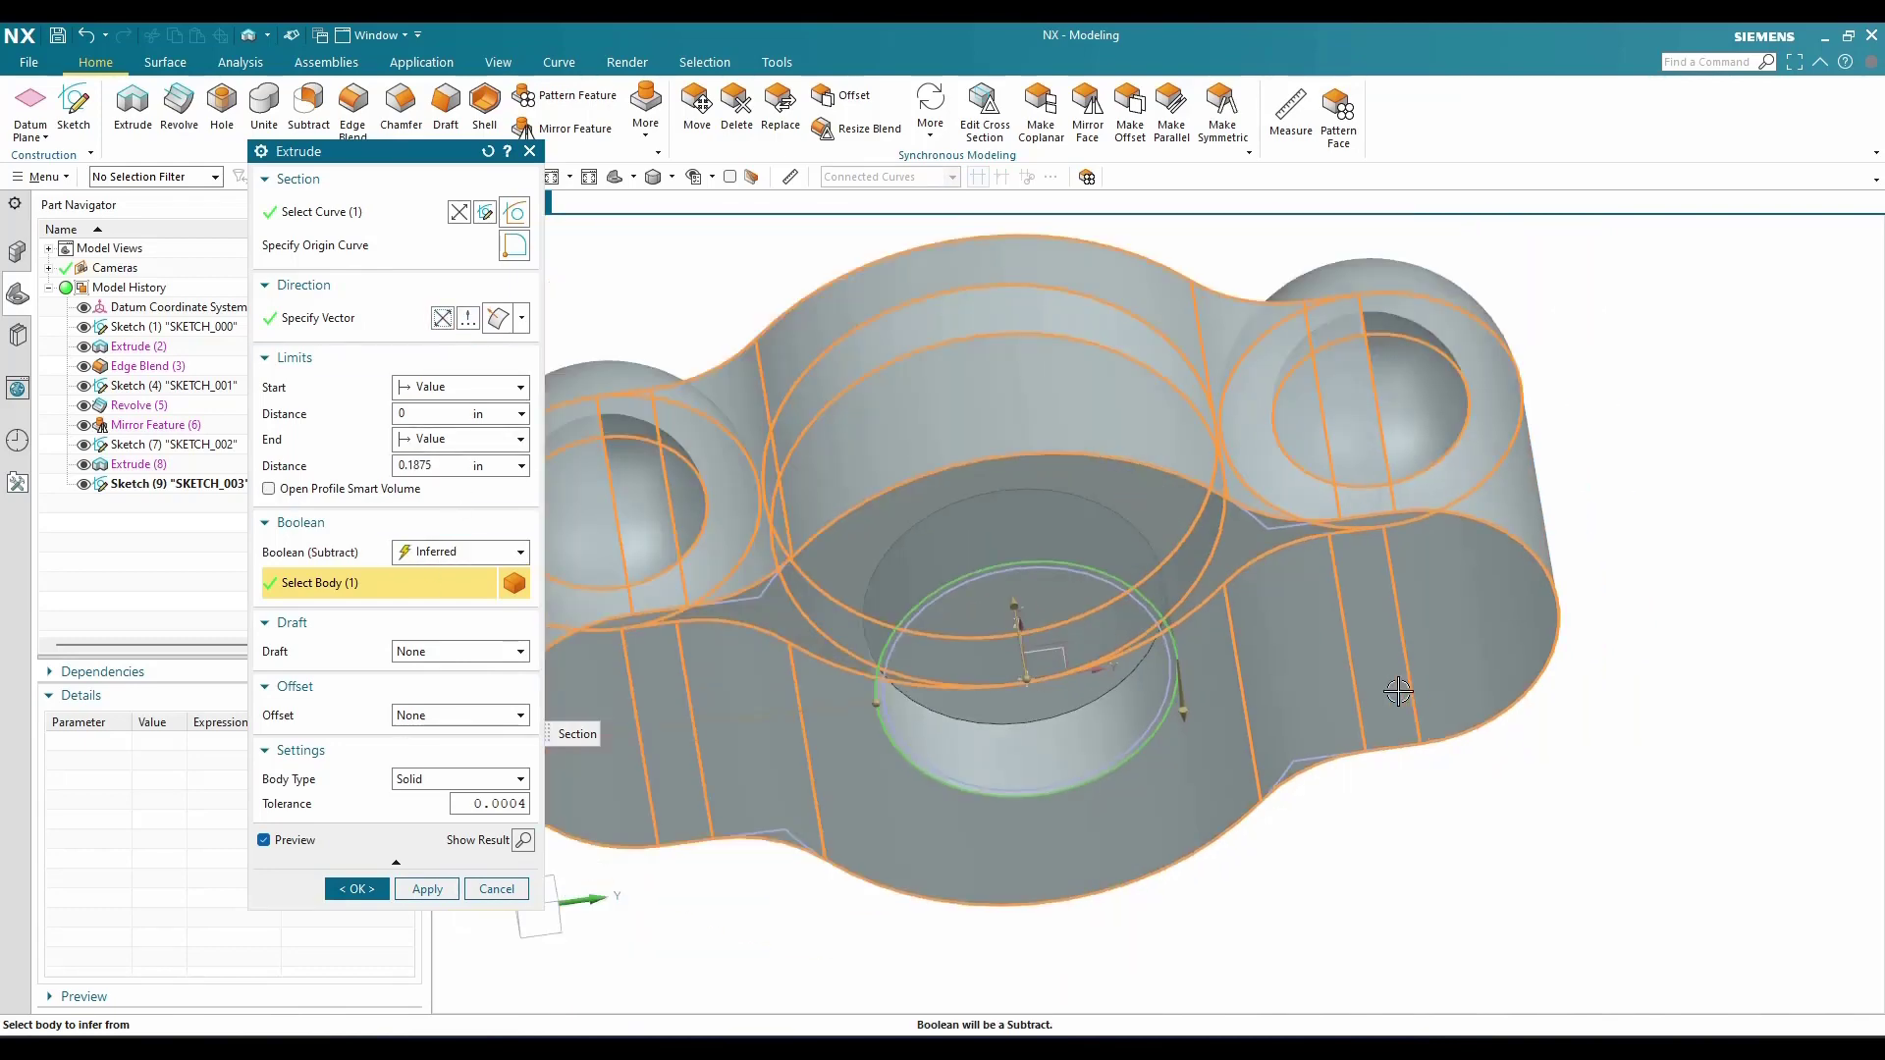
{"action": "left_click", "coordinate": [369, 895]}
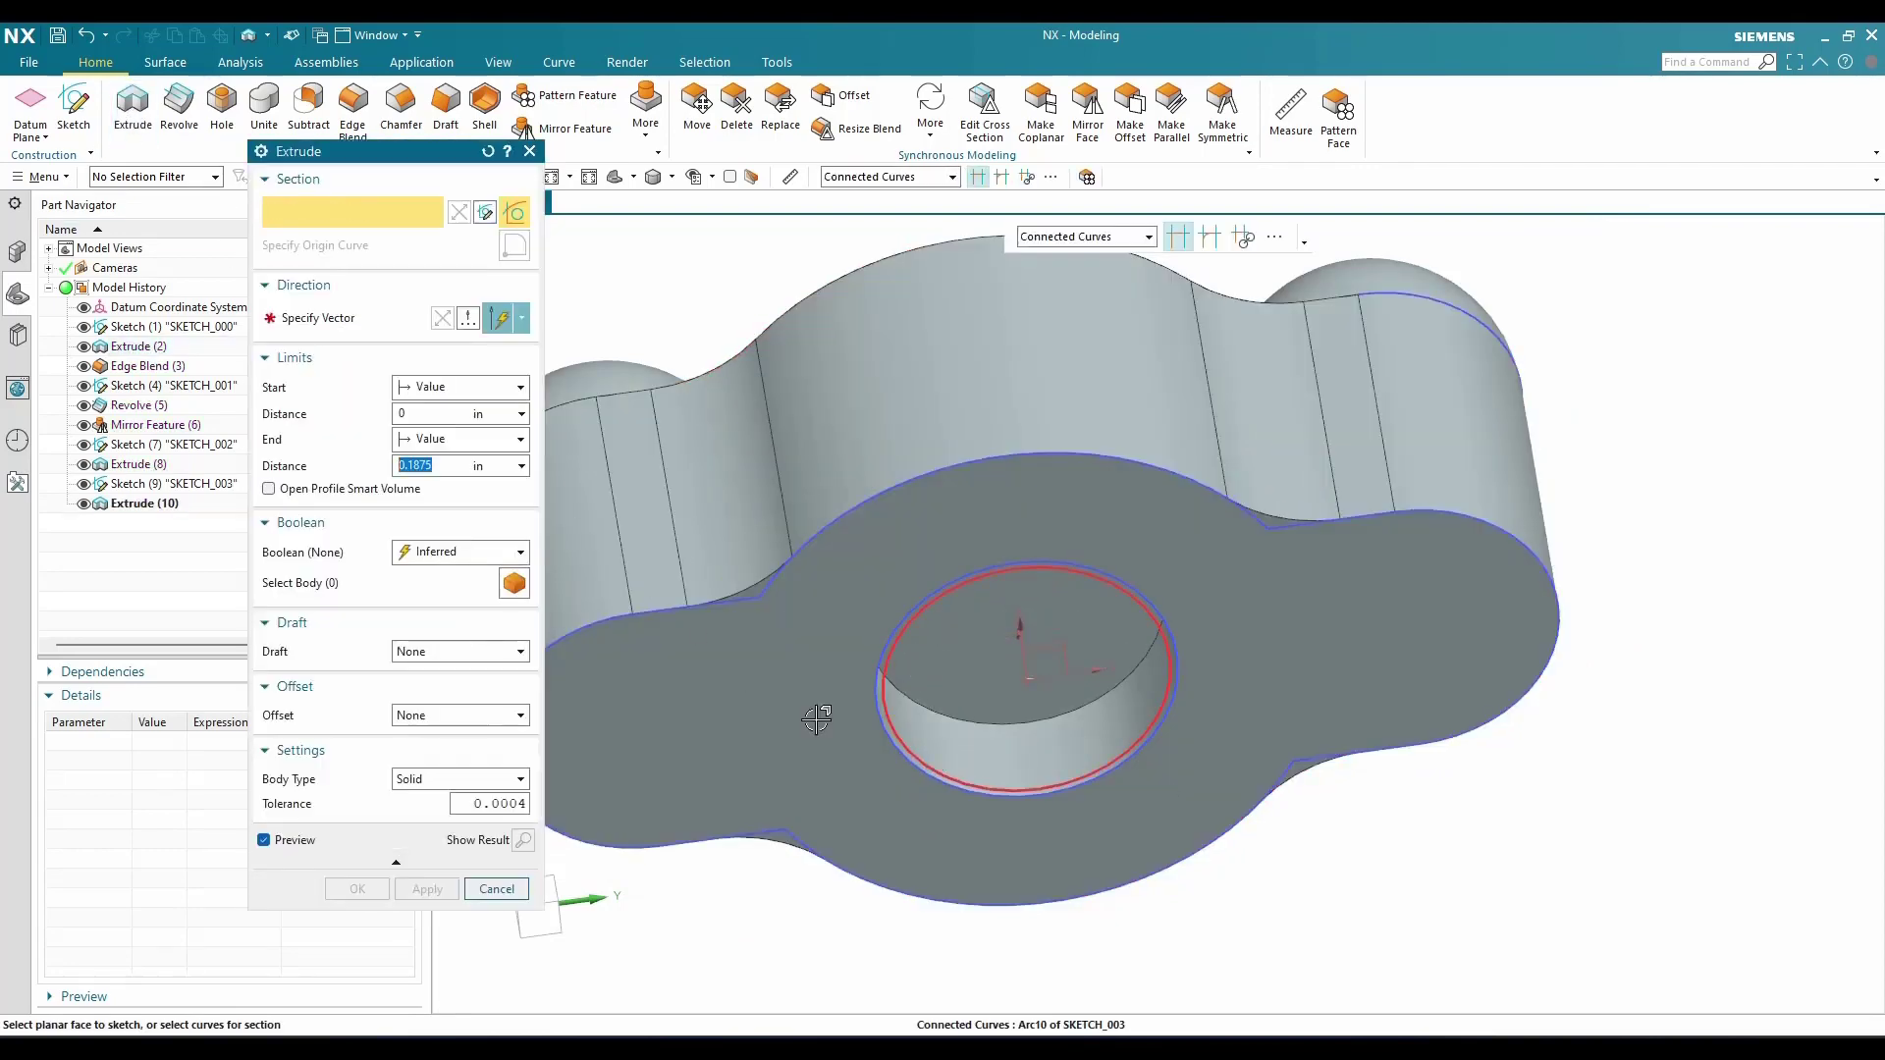
Extrude the 0.475 in circle upward with a Through All end limit, subtracting it from the body
{"action": "left_click", "coordinate": [932, 761]}
{"action": "left_click", "coordinate": [424, 444]}
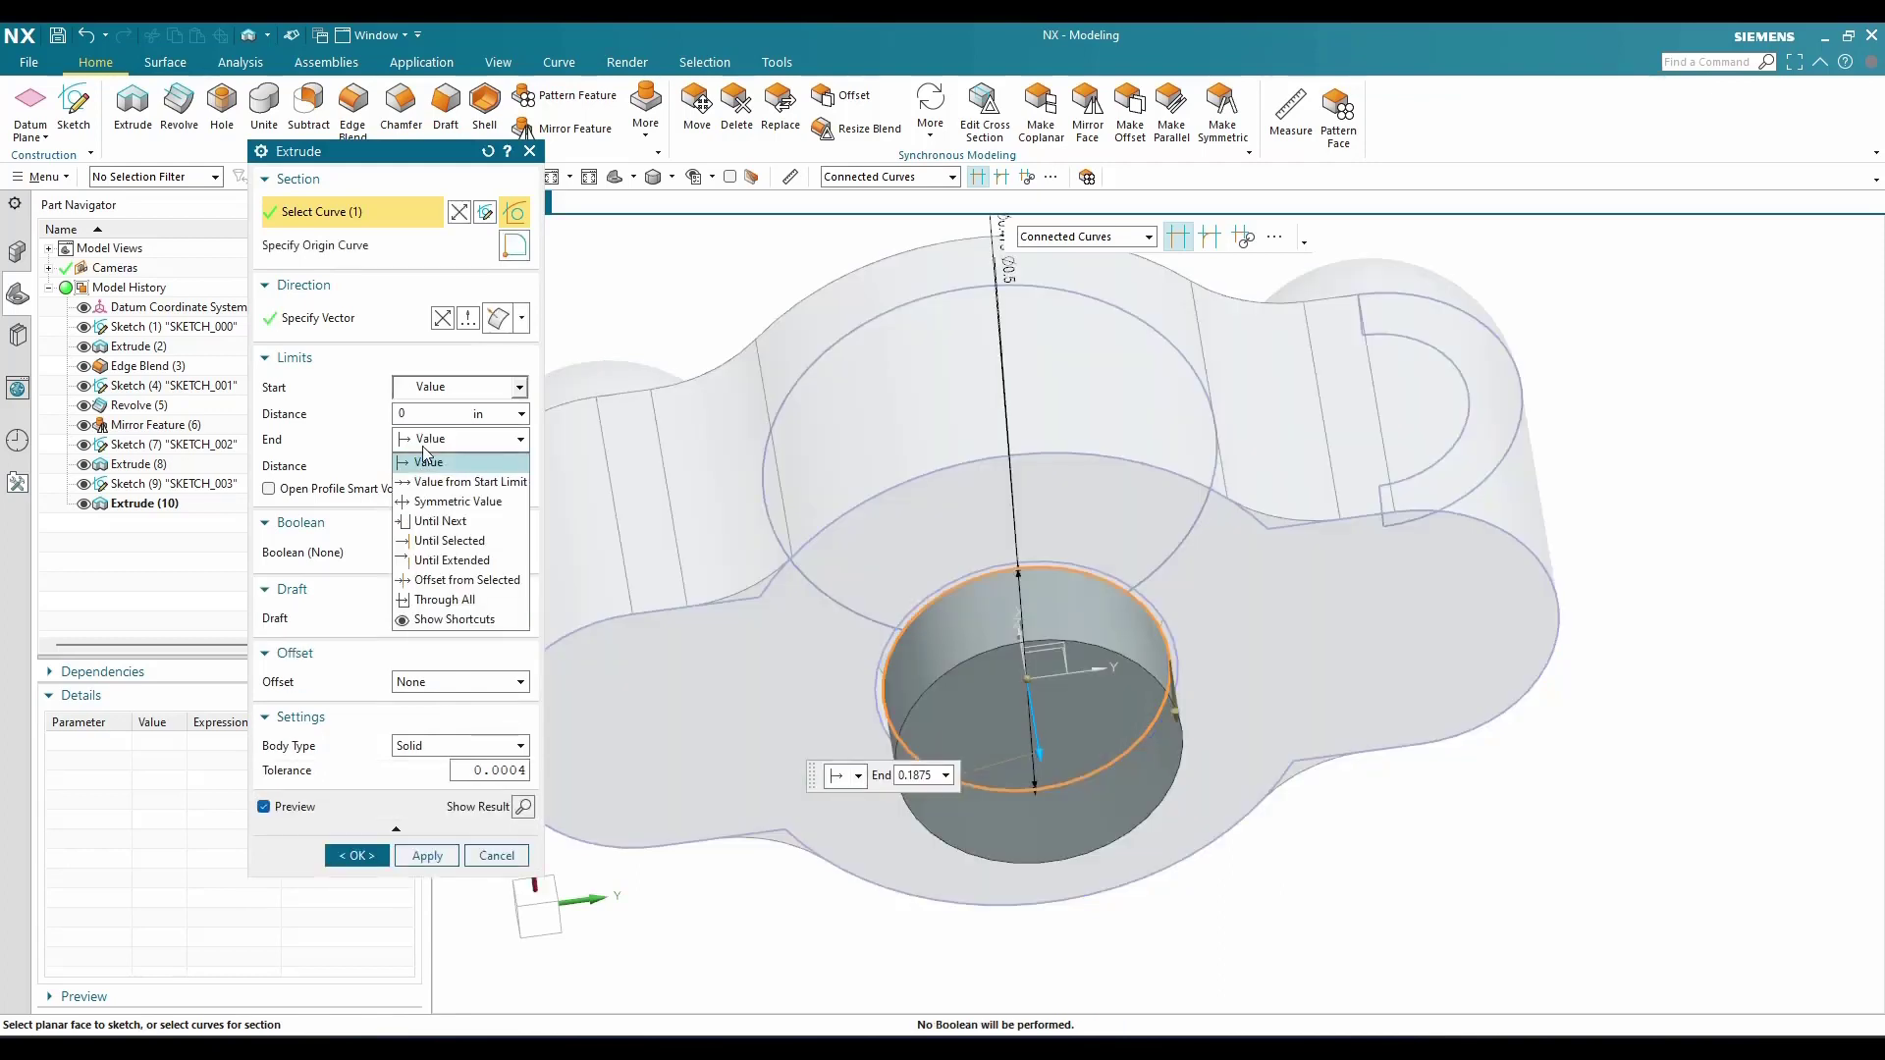
{"action": "left_click", "coordinate": [449, 600]}
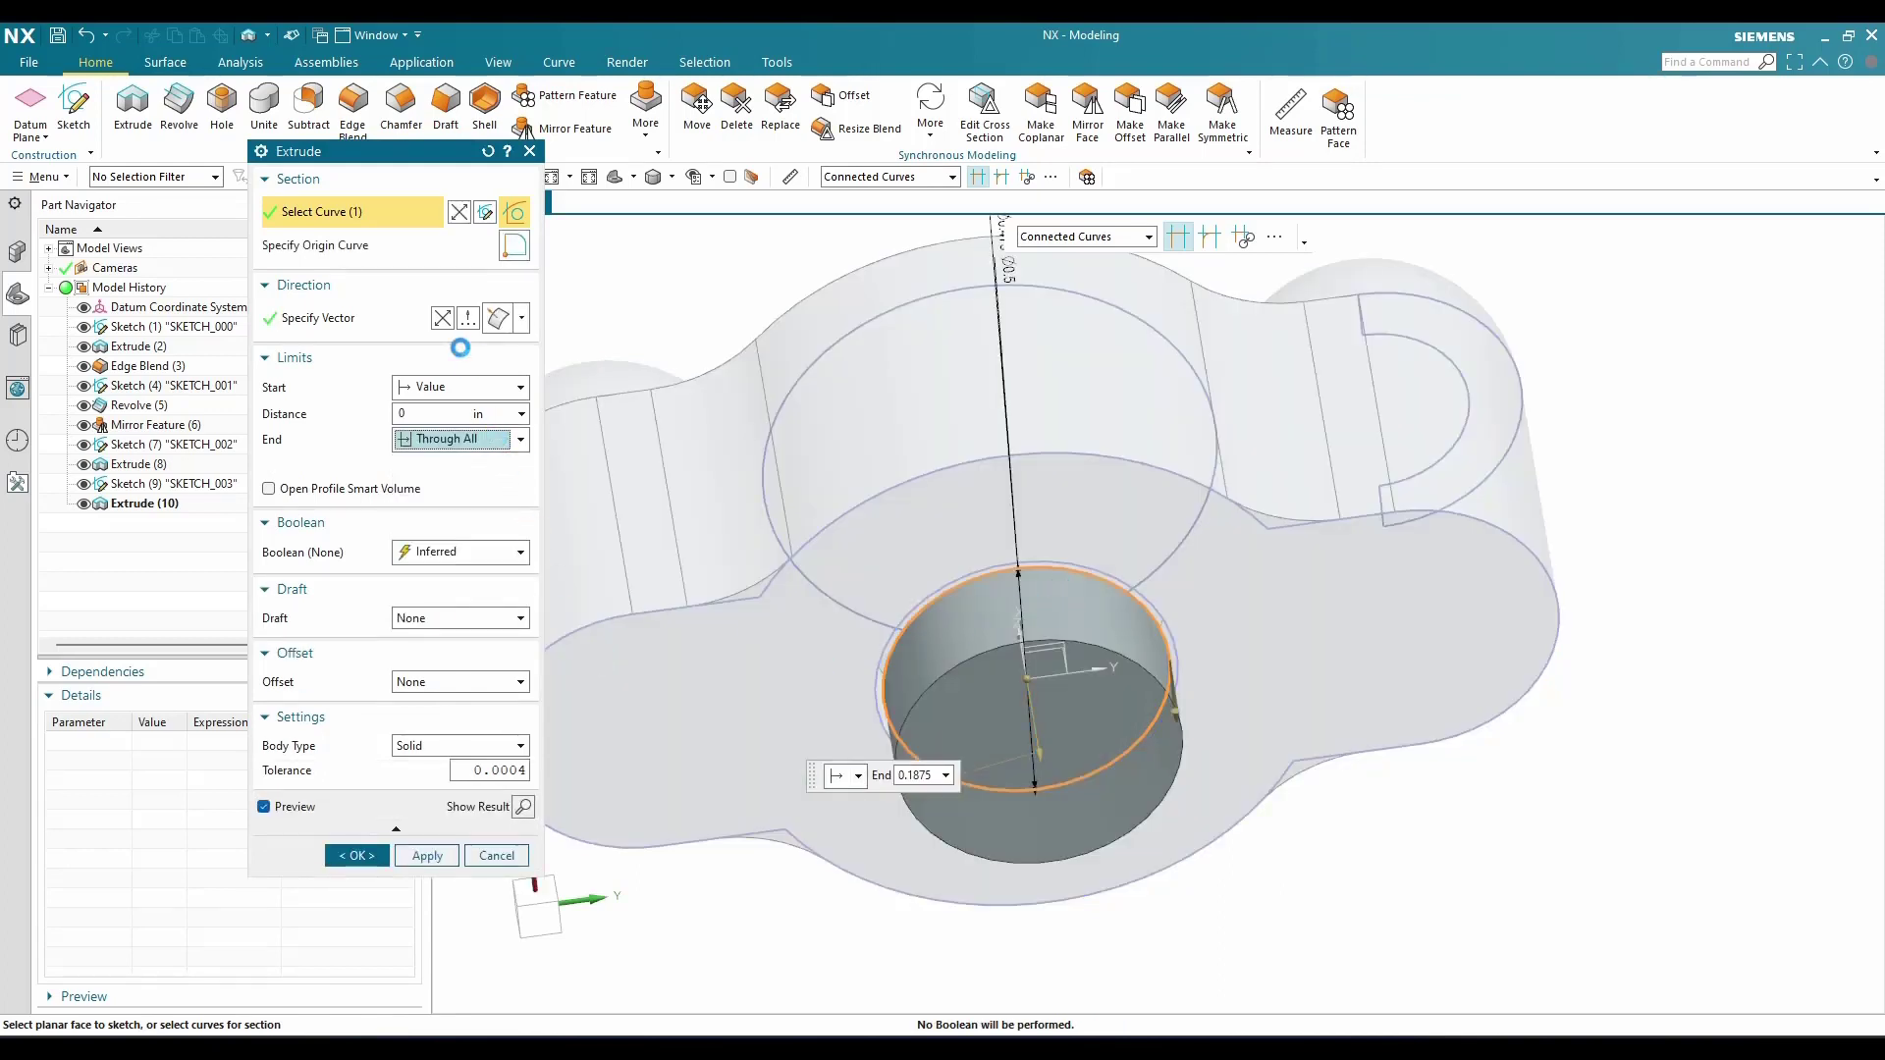
{"action": "left_click", "coordinate": [444, 319]}
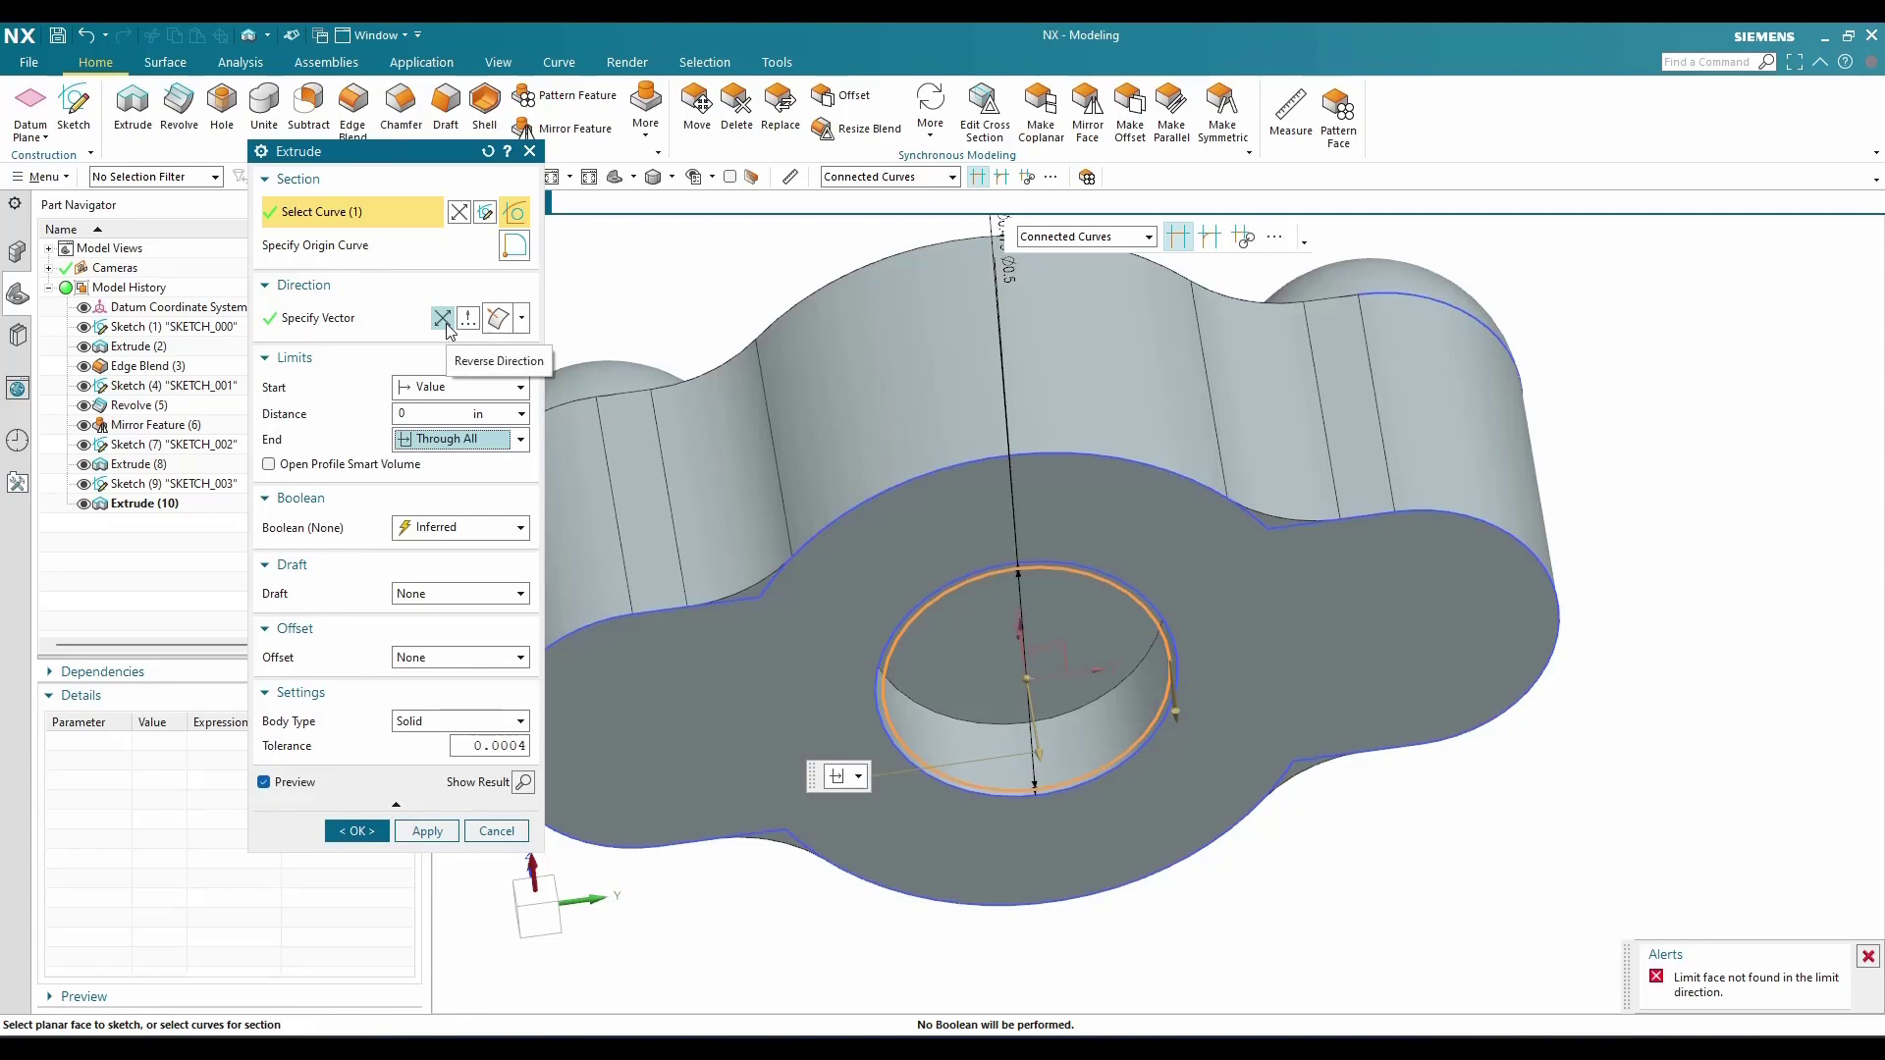
{"action": "left_click", "coordinate": [446, 325]}
{"action": "scroll", "coordinate": [924, 502], "scroll_direction": "down", "scroll_amount": 3}
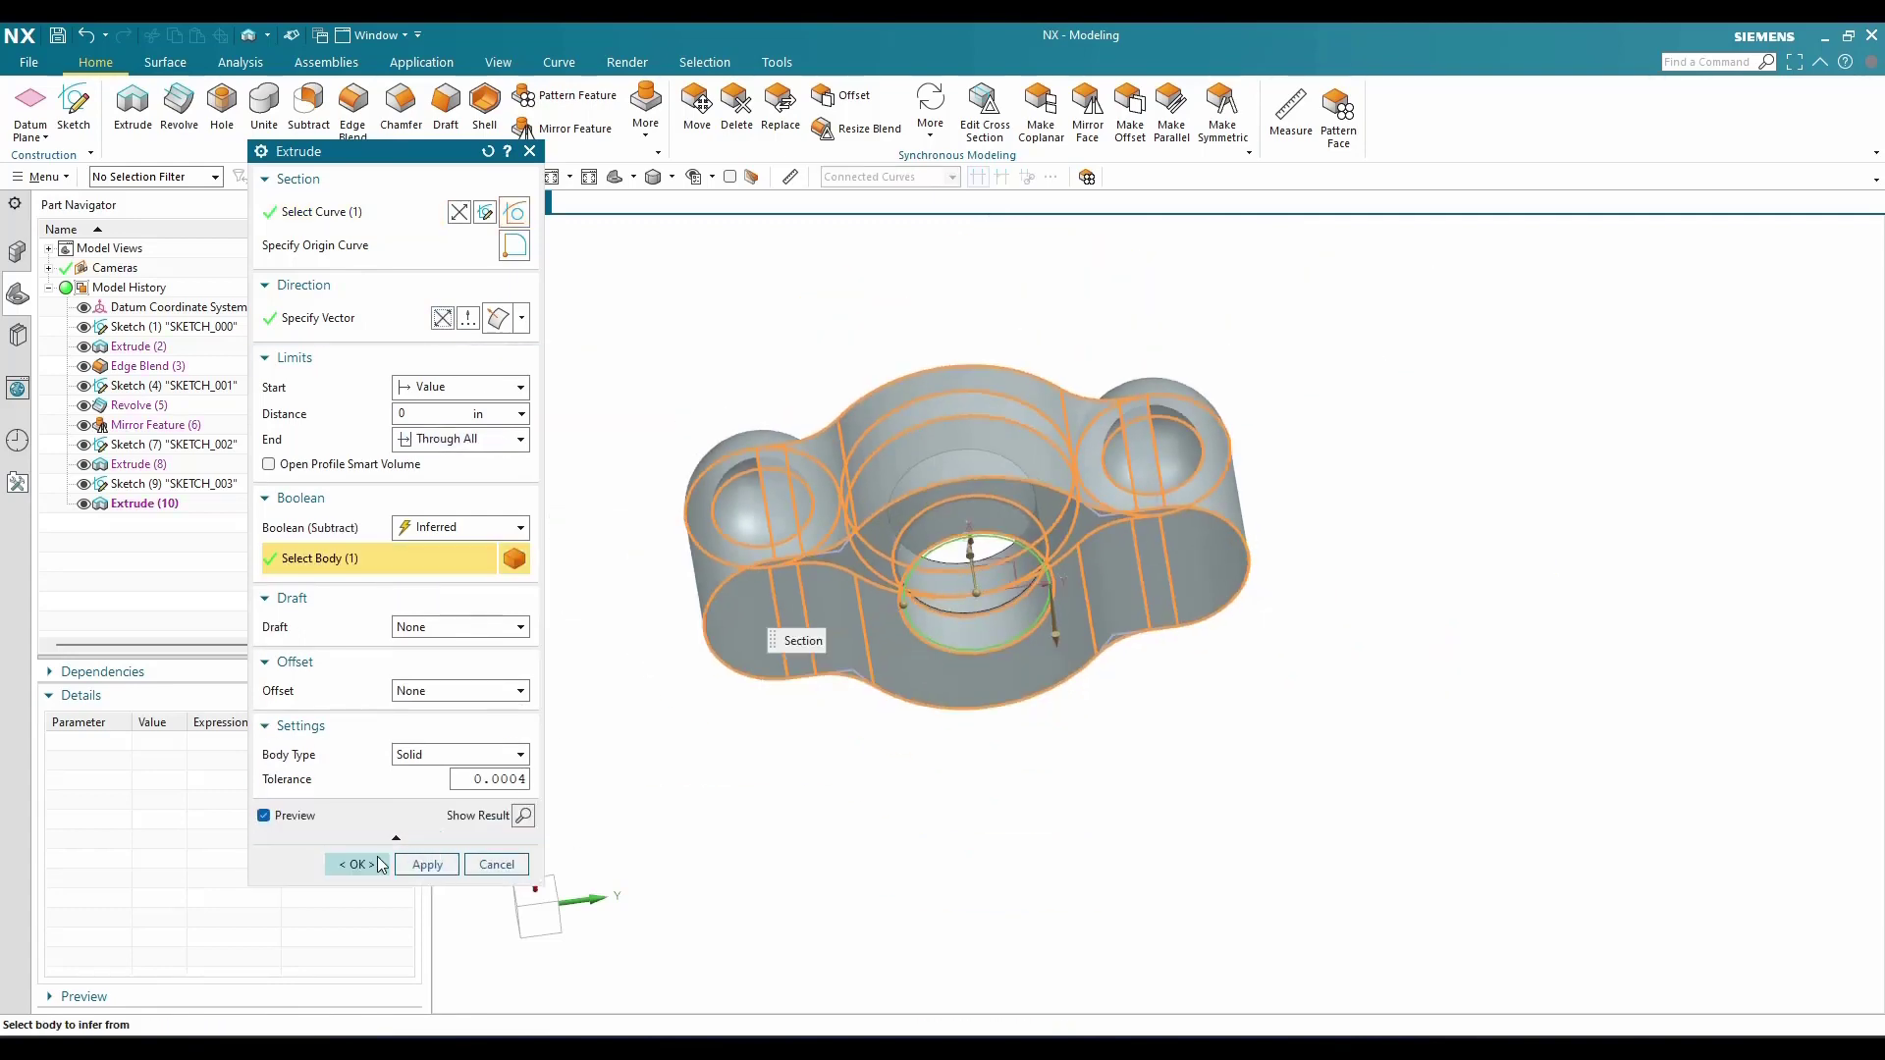
{"action": "left_click", "coordinate": [381, 865]}
Set the model display to Static Wireframe and look closely at the inner edges of the mirrored hollow dome
{"action": "middle_click_drag", "start_coordinate": [841, 667], "coordinate": [883, 795]}
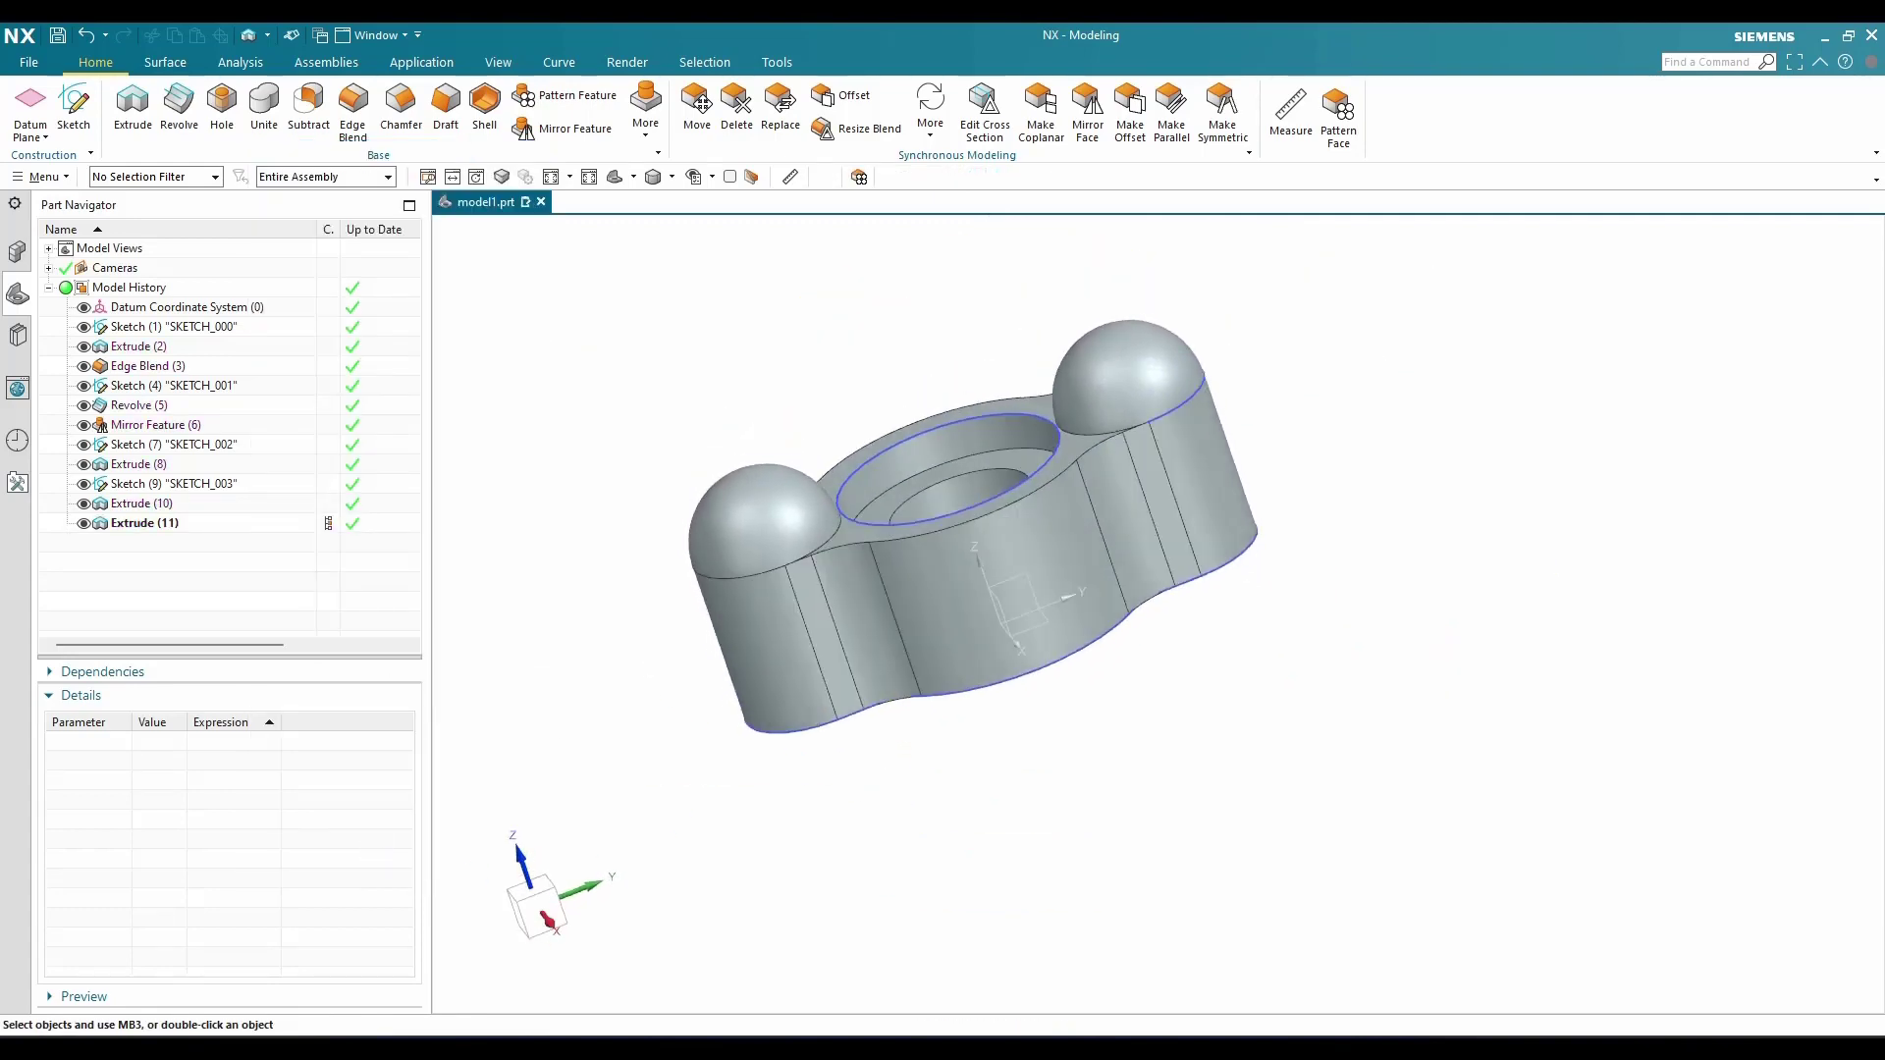
{"action": "middle_click_drag", "start_coordinate": [824, 593], "coordinate": [590, 431]}
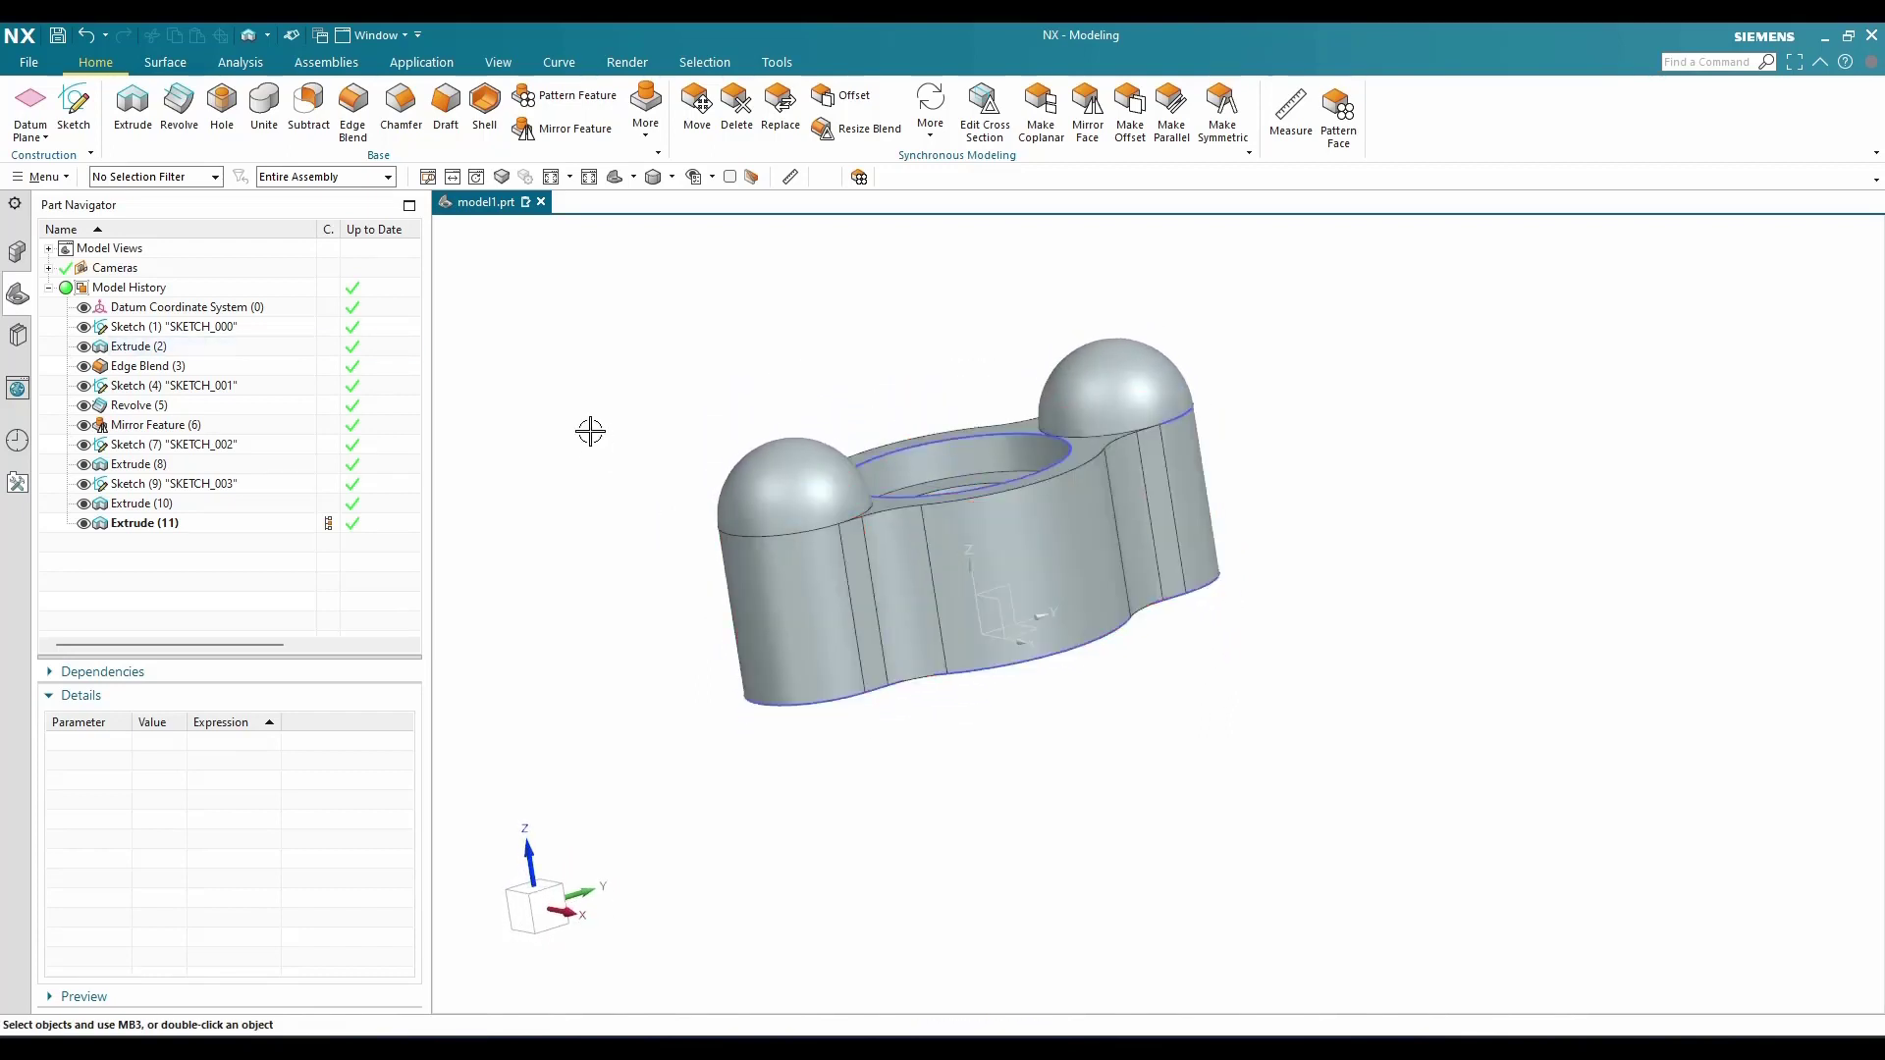
{"action": "left_click", "coordinate": [671, 179]}
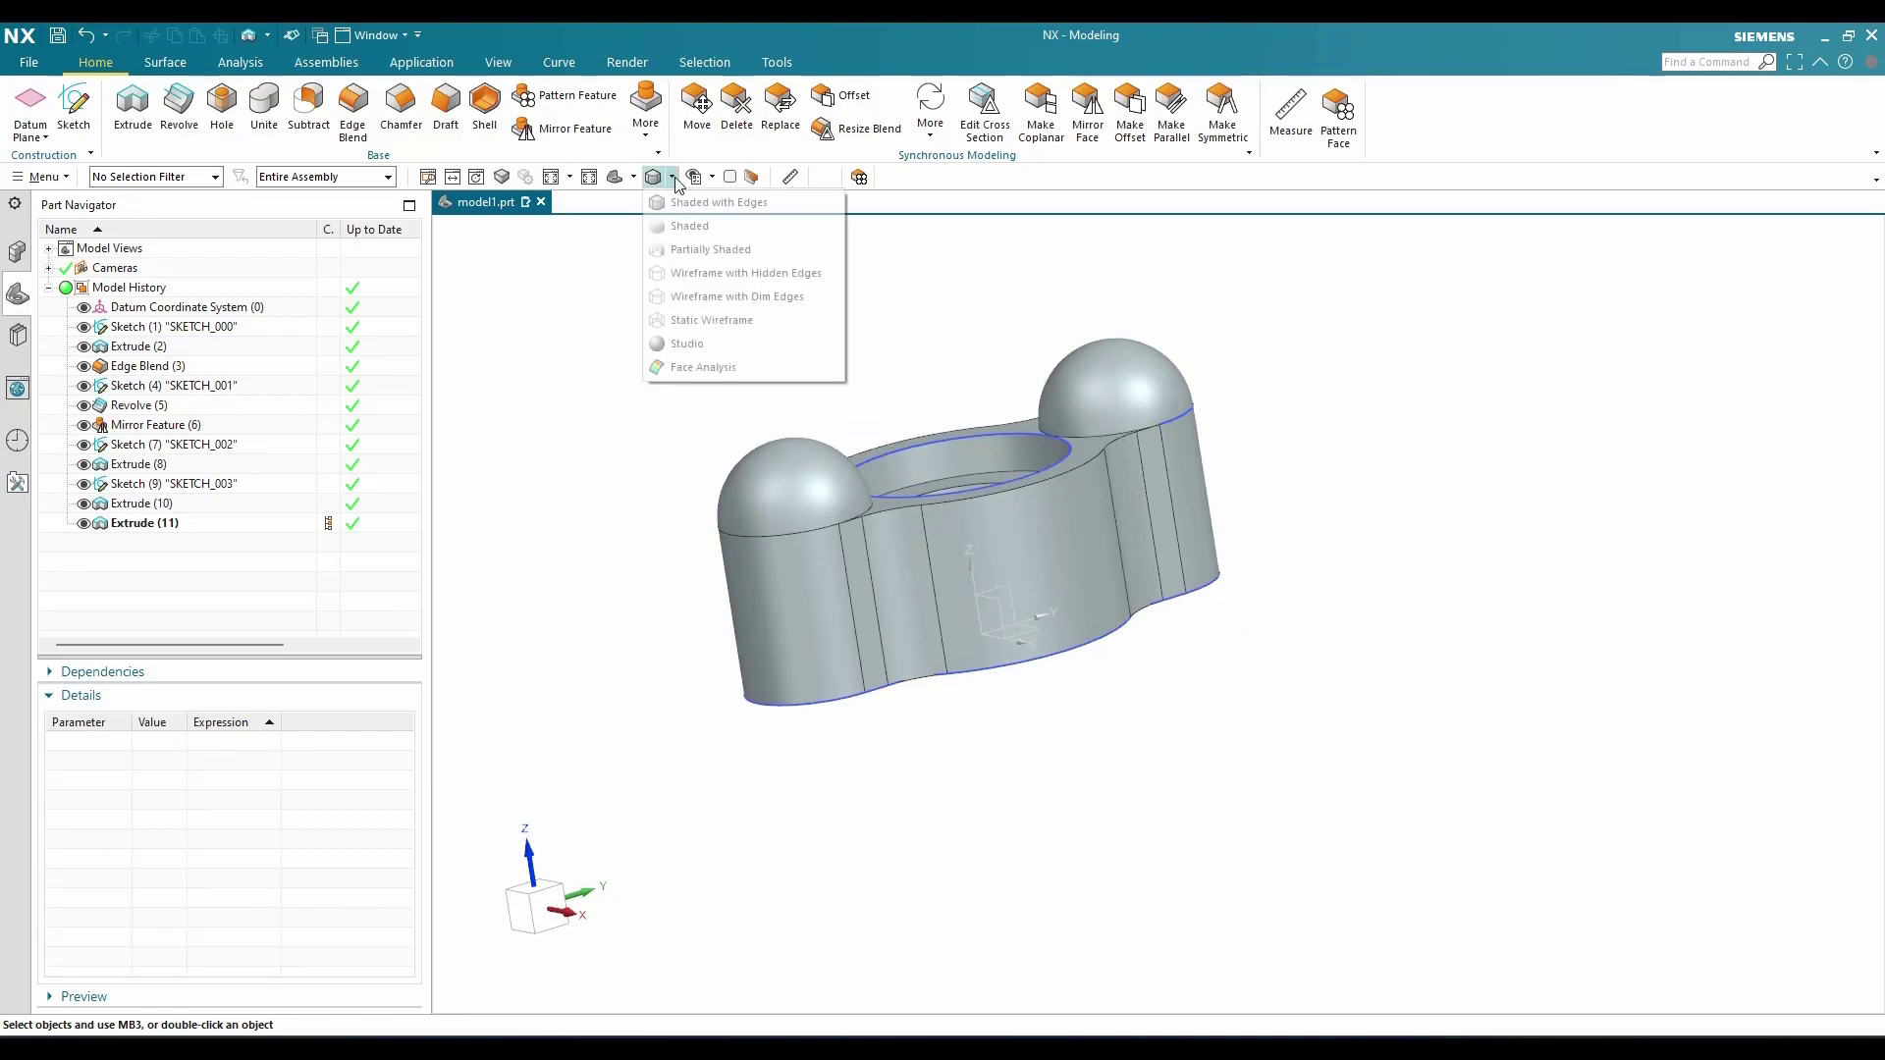
{"action": "left_click", "coordinate": [696, 328]}
{"action": "scroll", "coordinate": [768, 555], "scroll_direction": "up", "scroll_amount": 3}
{"action": "middle_click_drag", "start_coordinate": [766, 521], "coordinate": [778, 559]}
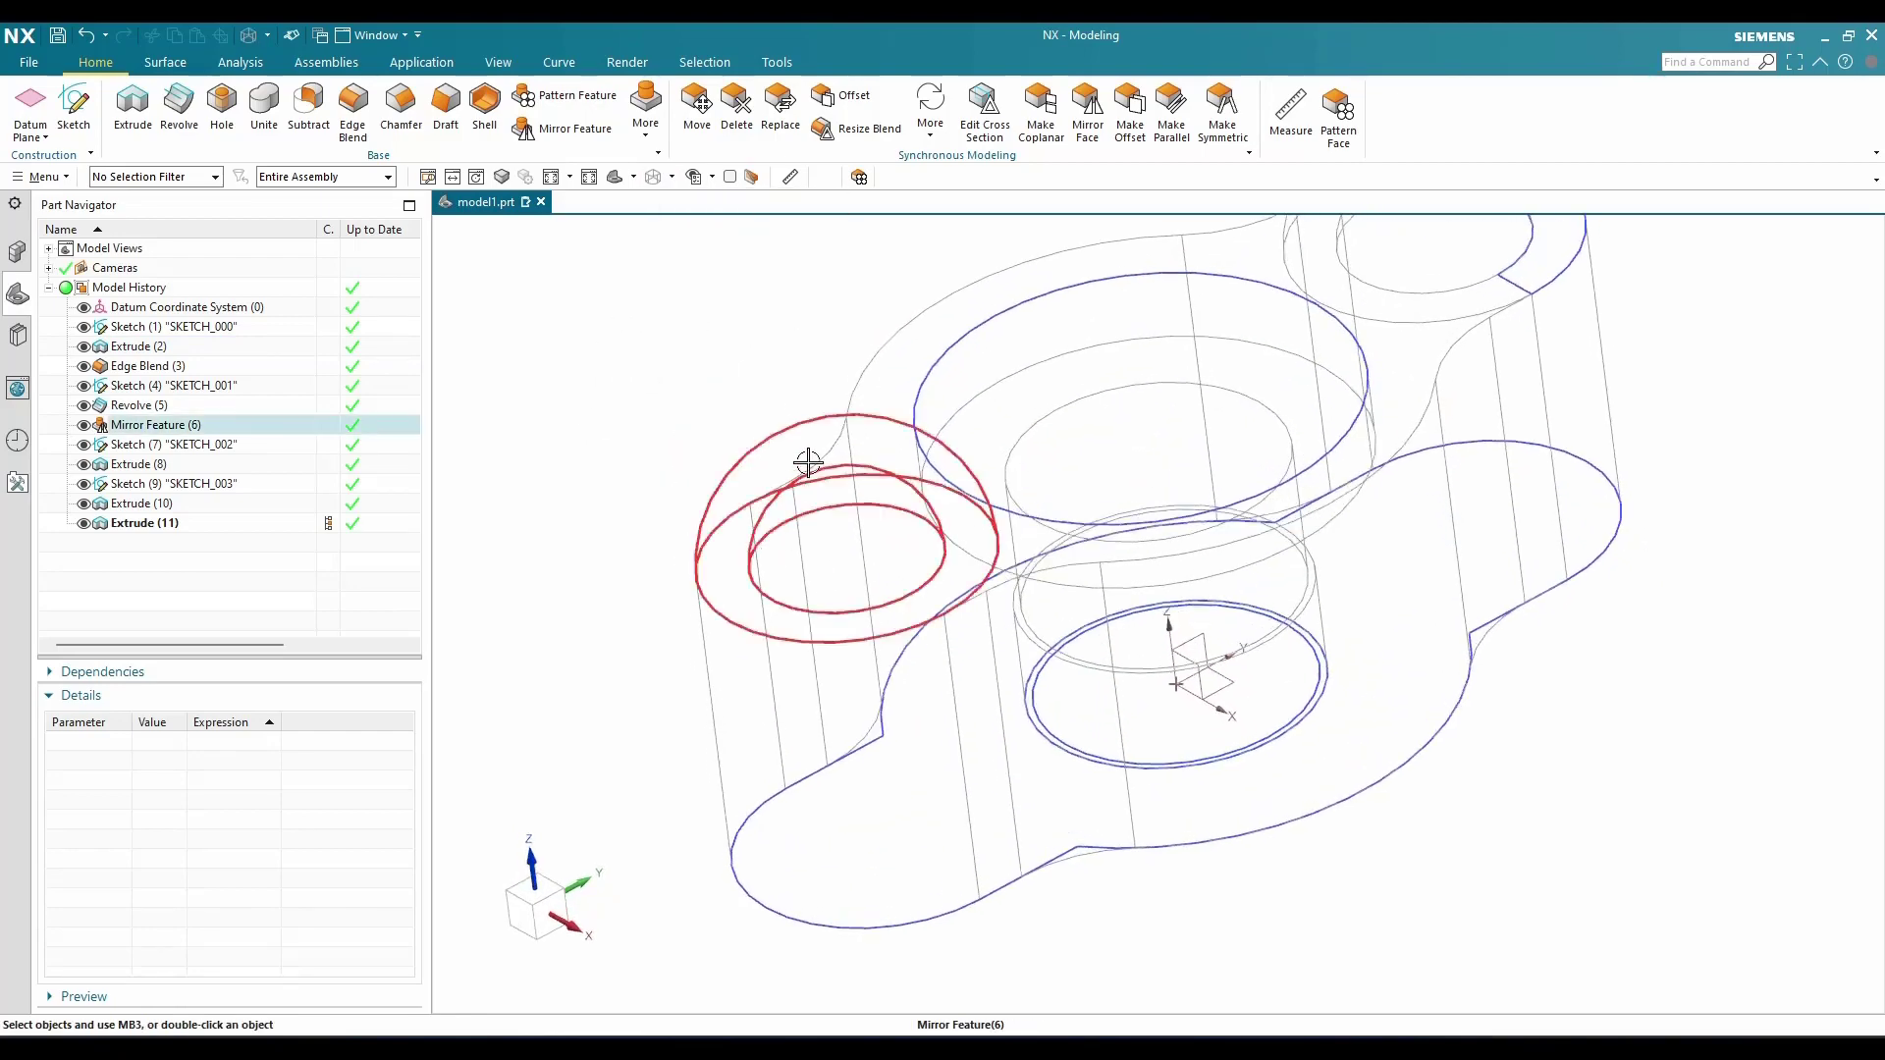
{"action": "scroll", "coordinate": [816, 455], "scroll_direction": "down", "scroll_amount": 3}
{"action": "scroll", "coordinate": [815, 457], "scroll_direction": "up", "scroll_amount": 5}
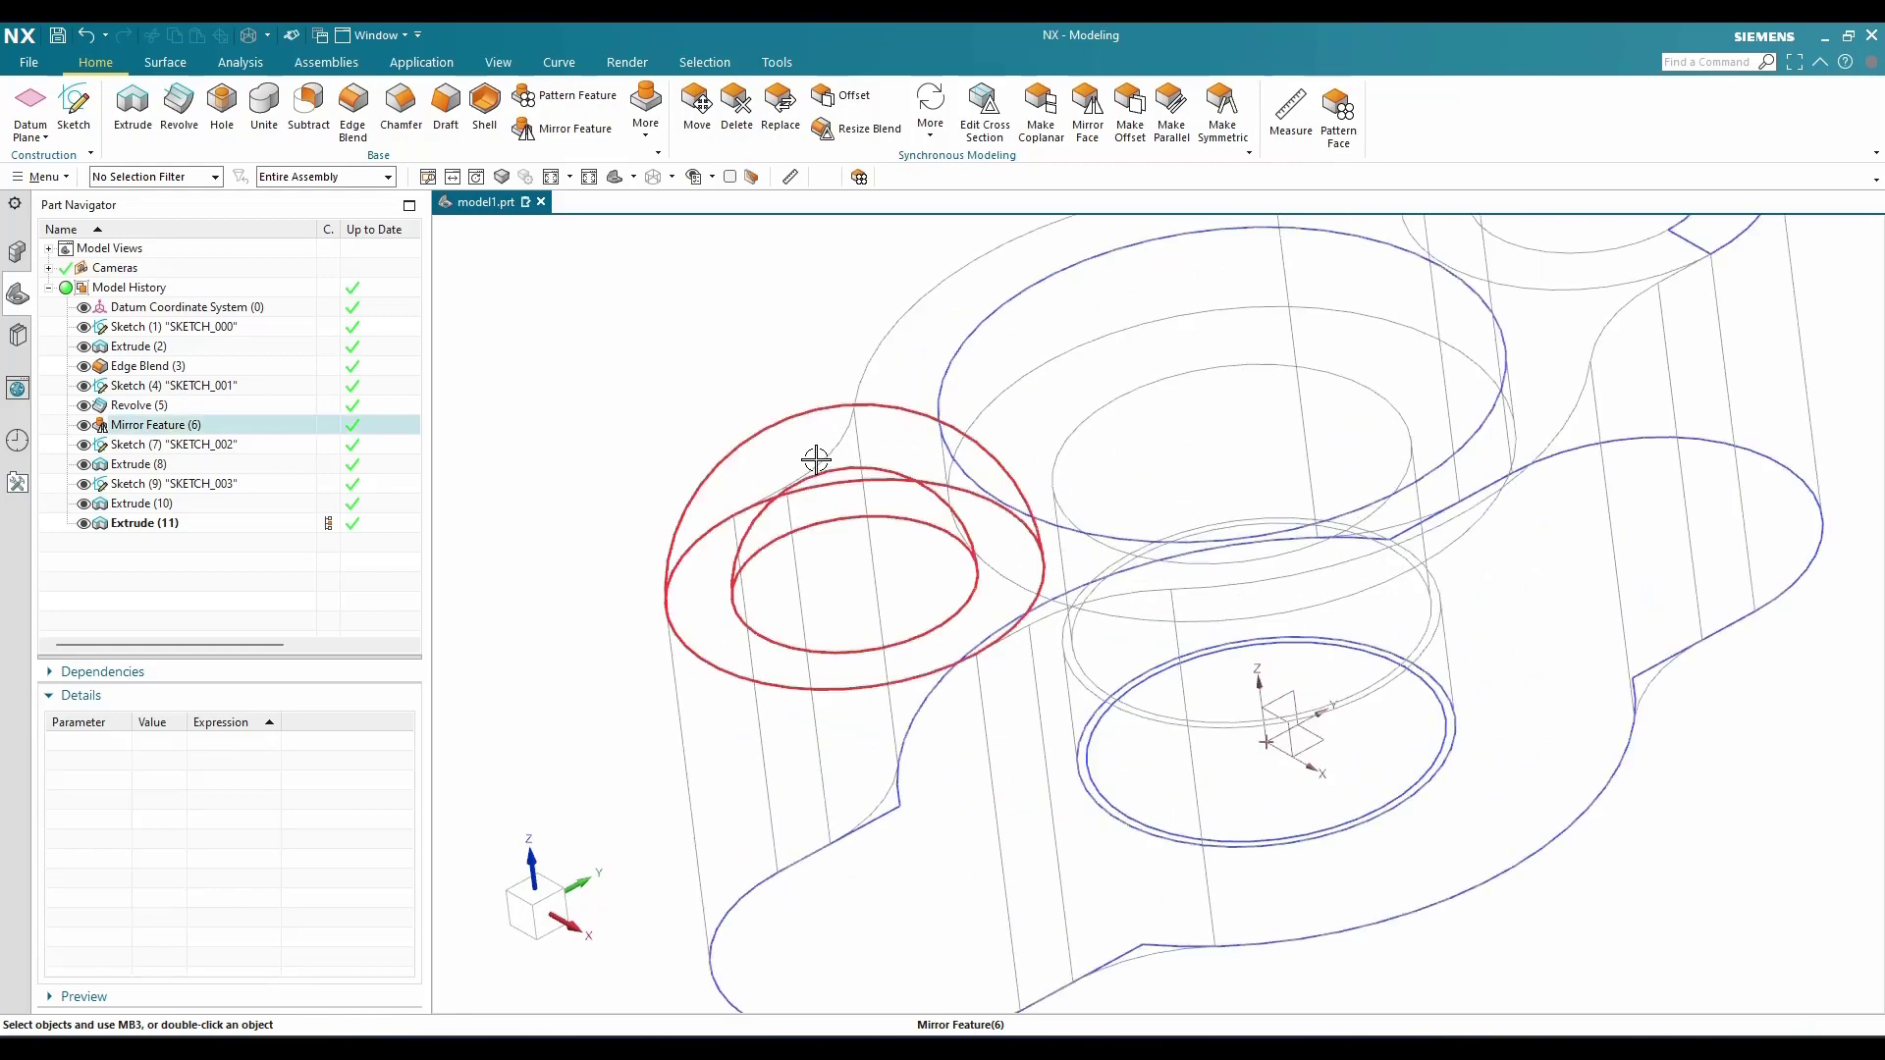
{"action": "scroll", "coordinate": [774, 555], "scroll_direction": "down", "scroll_amount": 3}
{"action": "scroll", "coordinate": [772, 514], "scroll_direction": "up", "scroll_amount": 4}
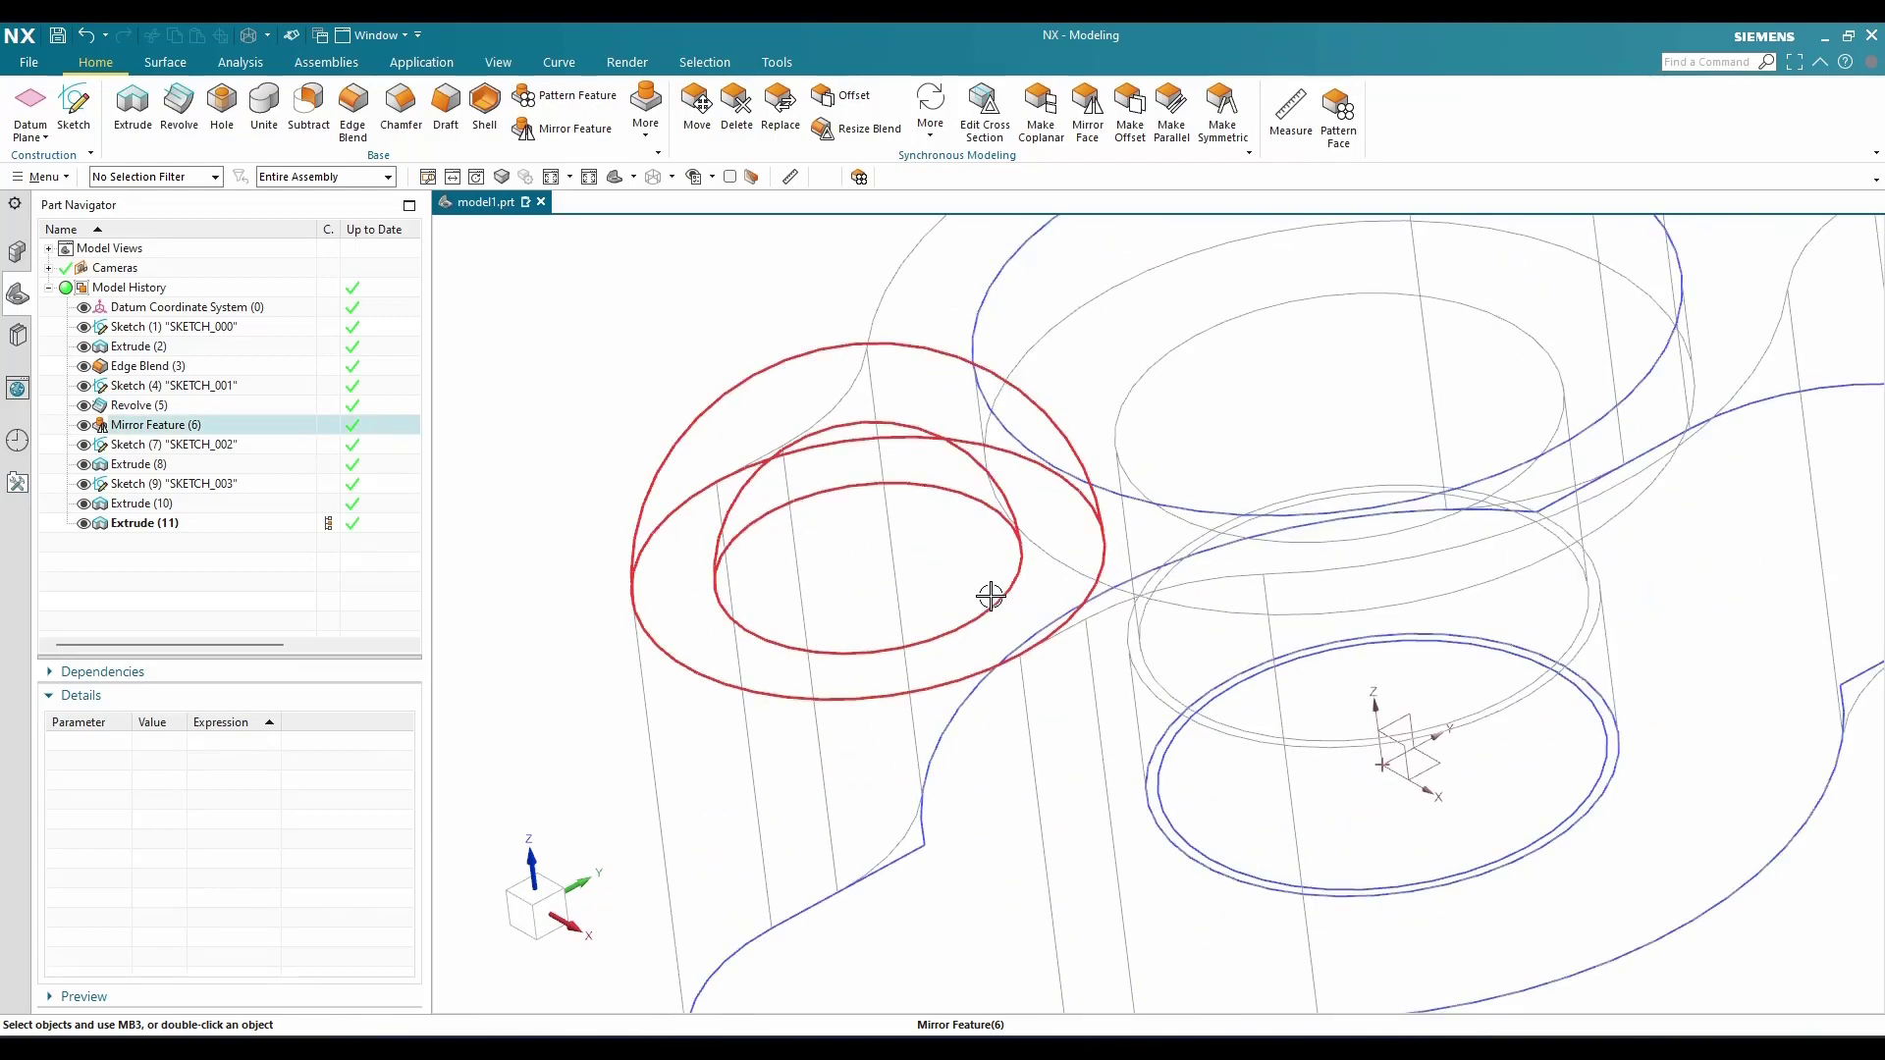
Start an extrusion using the inner circular edges at the base of both hollow domes as the section
{"action": "left_click", "coordinate": [151, 128]}
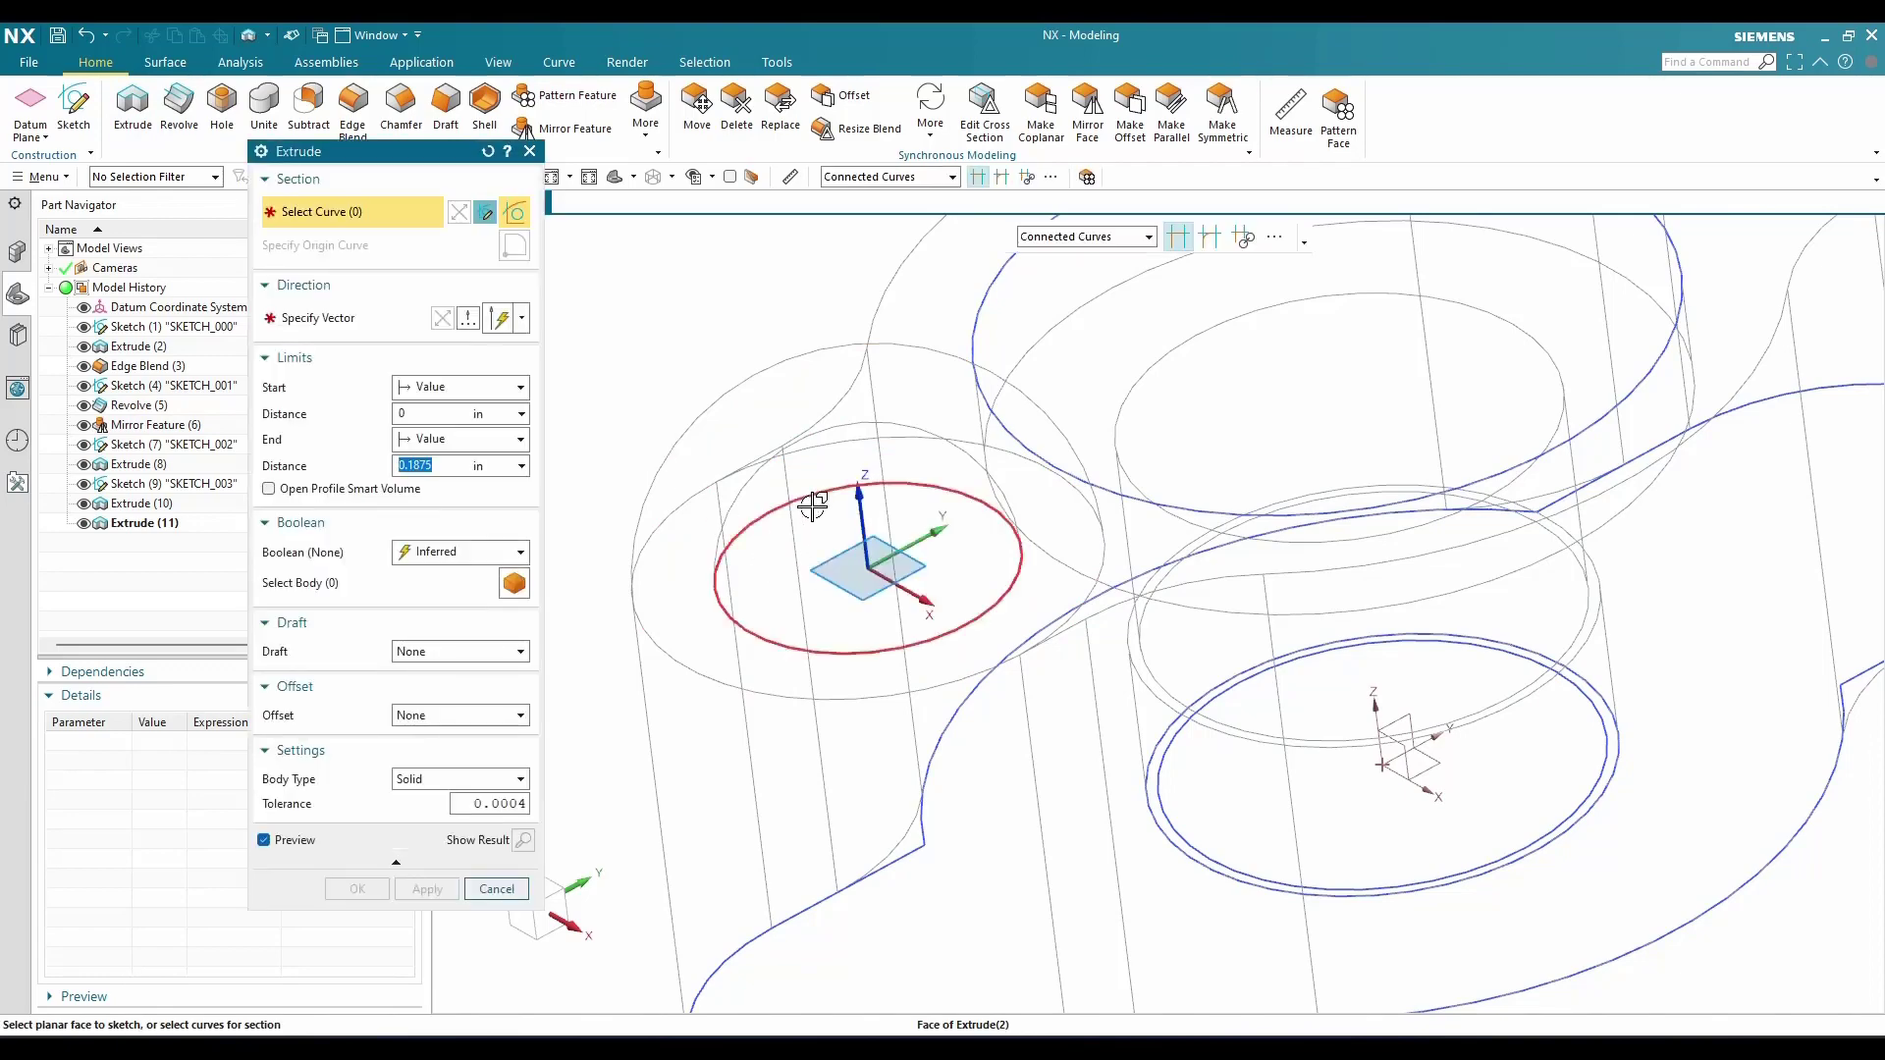
{"action": "left_click", "coordinate": [758, 573]}
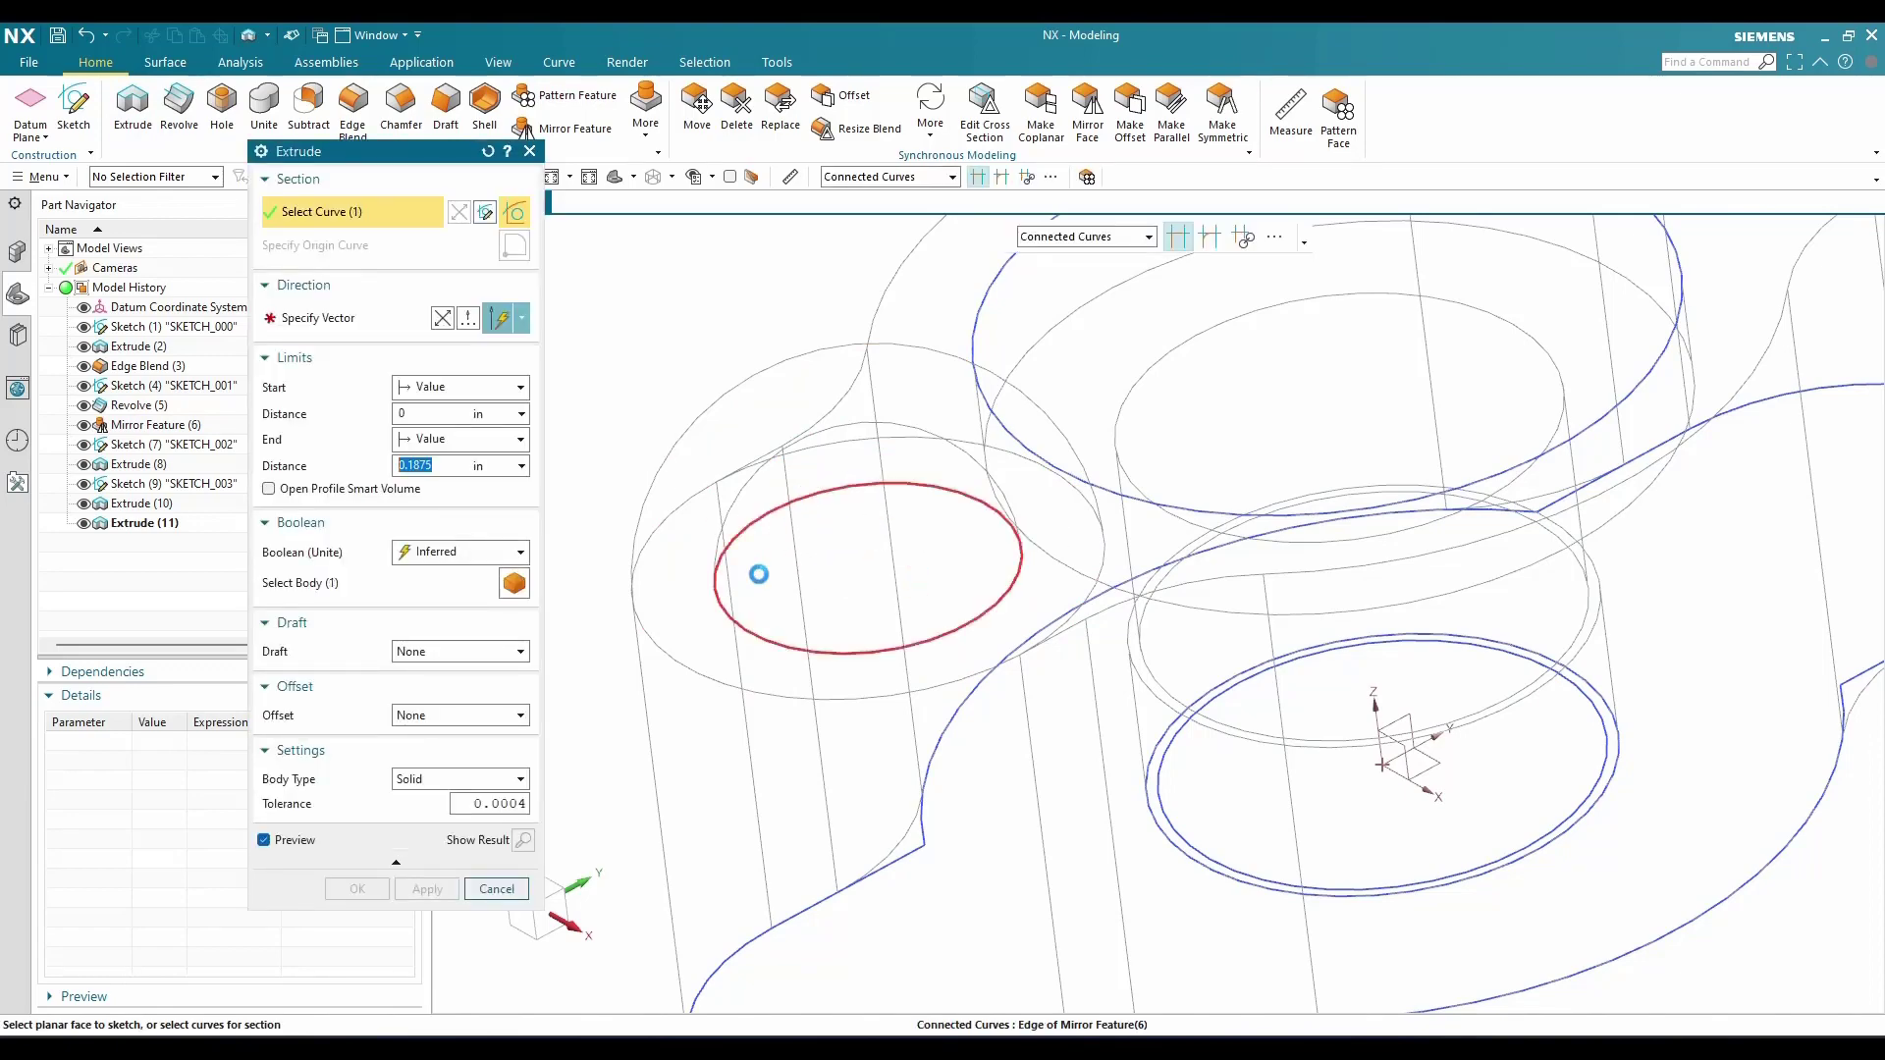
{"action": "middle_click", "coordinate": [758, 574]}
{"action": "scroll", "coordinate": [758, 573], "scroll_direction": "down", "scroll_amount": 3}
{"action": "scroll", "coordinate": [1318, 285], "scroll_direction": "up", "scroll_amount": 3}
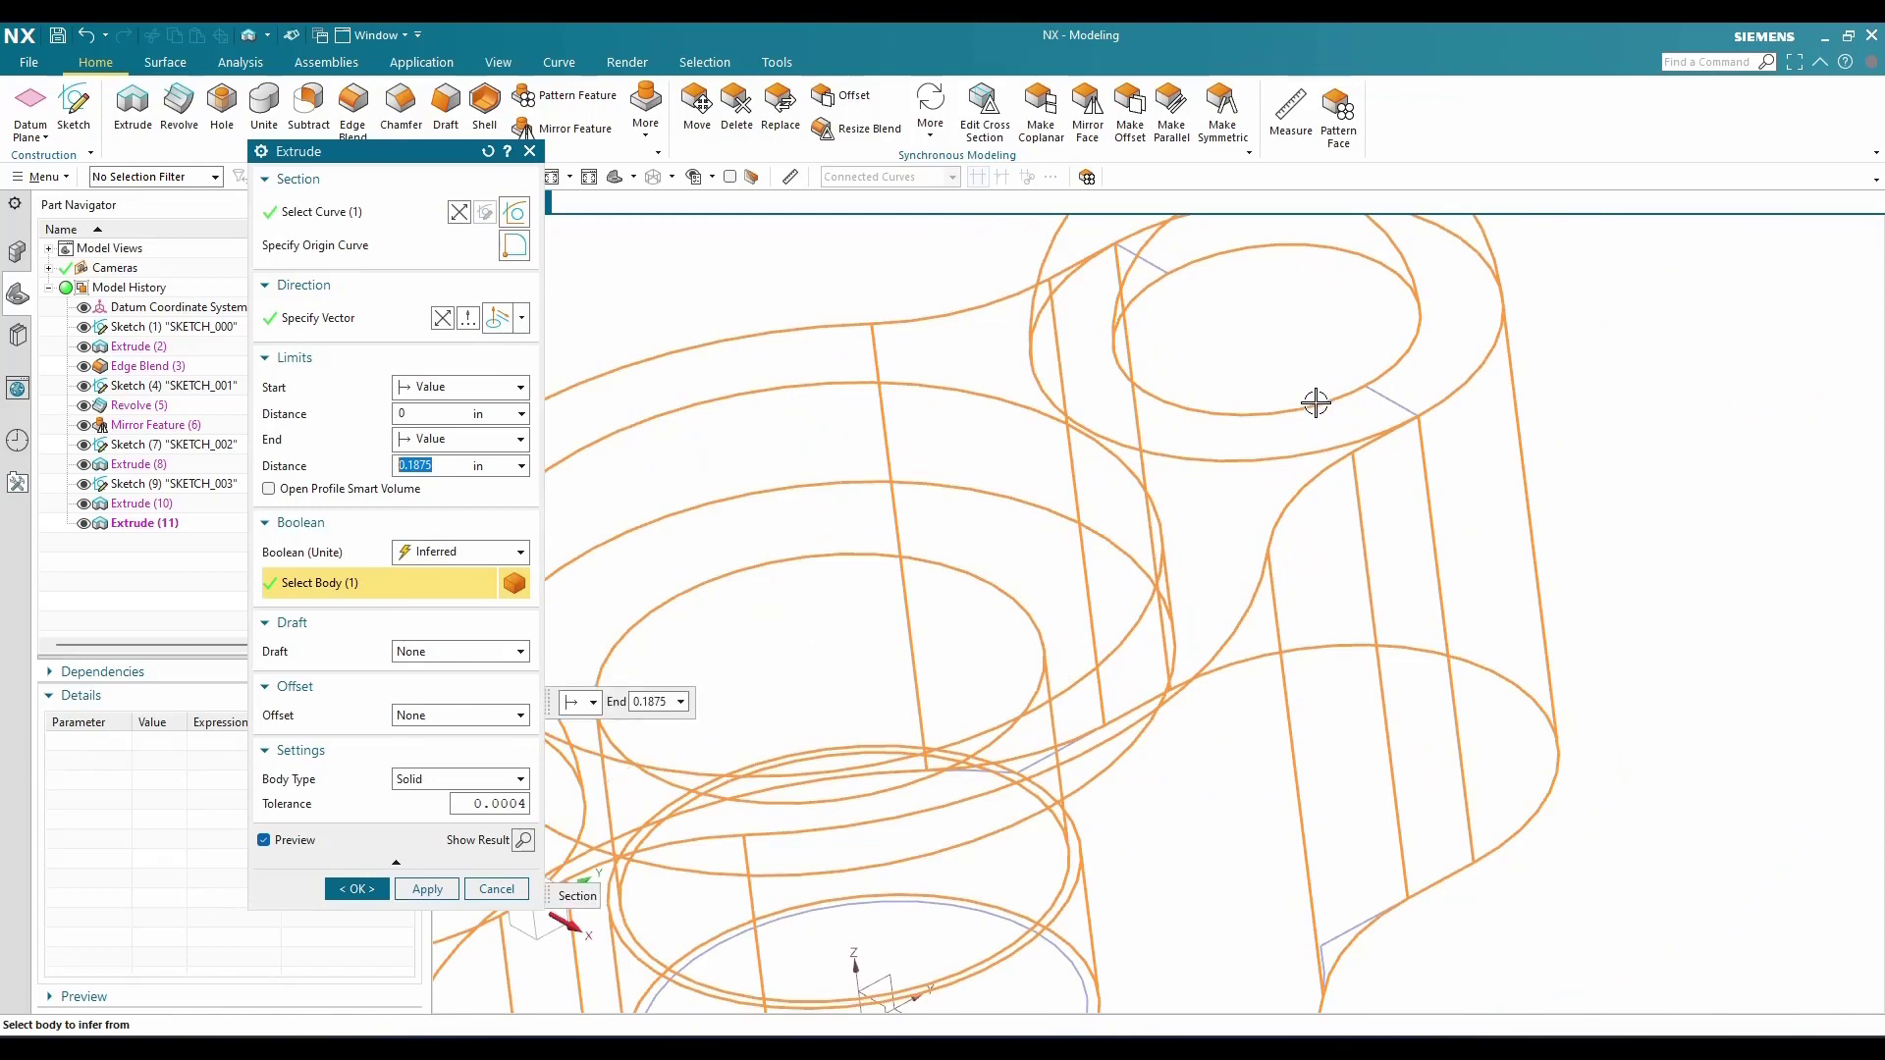
{"action": "left_click", "coordinate": [314, 211]}
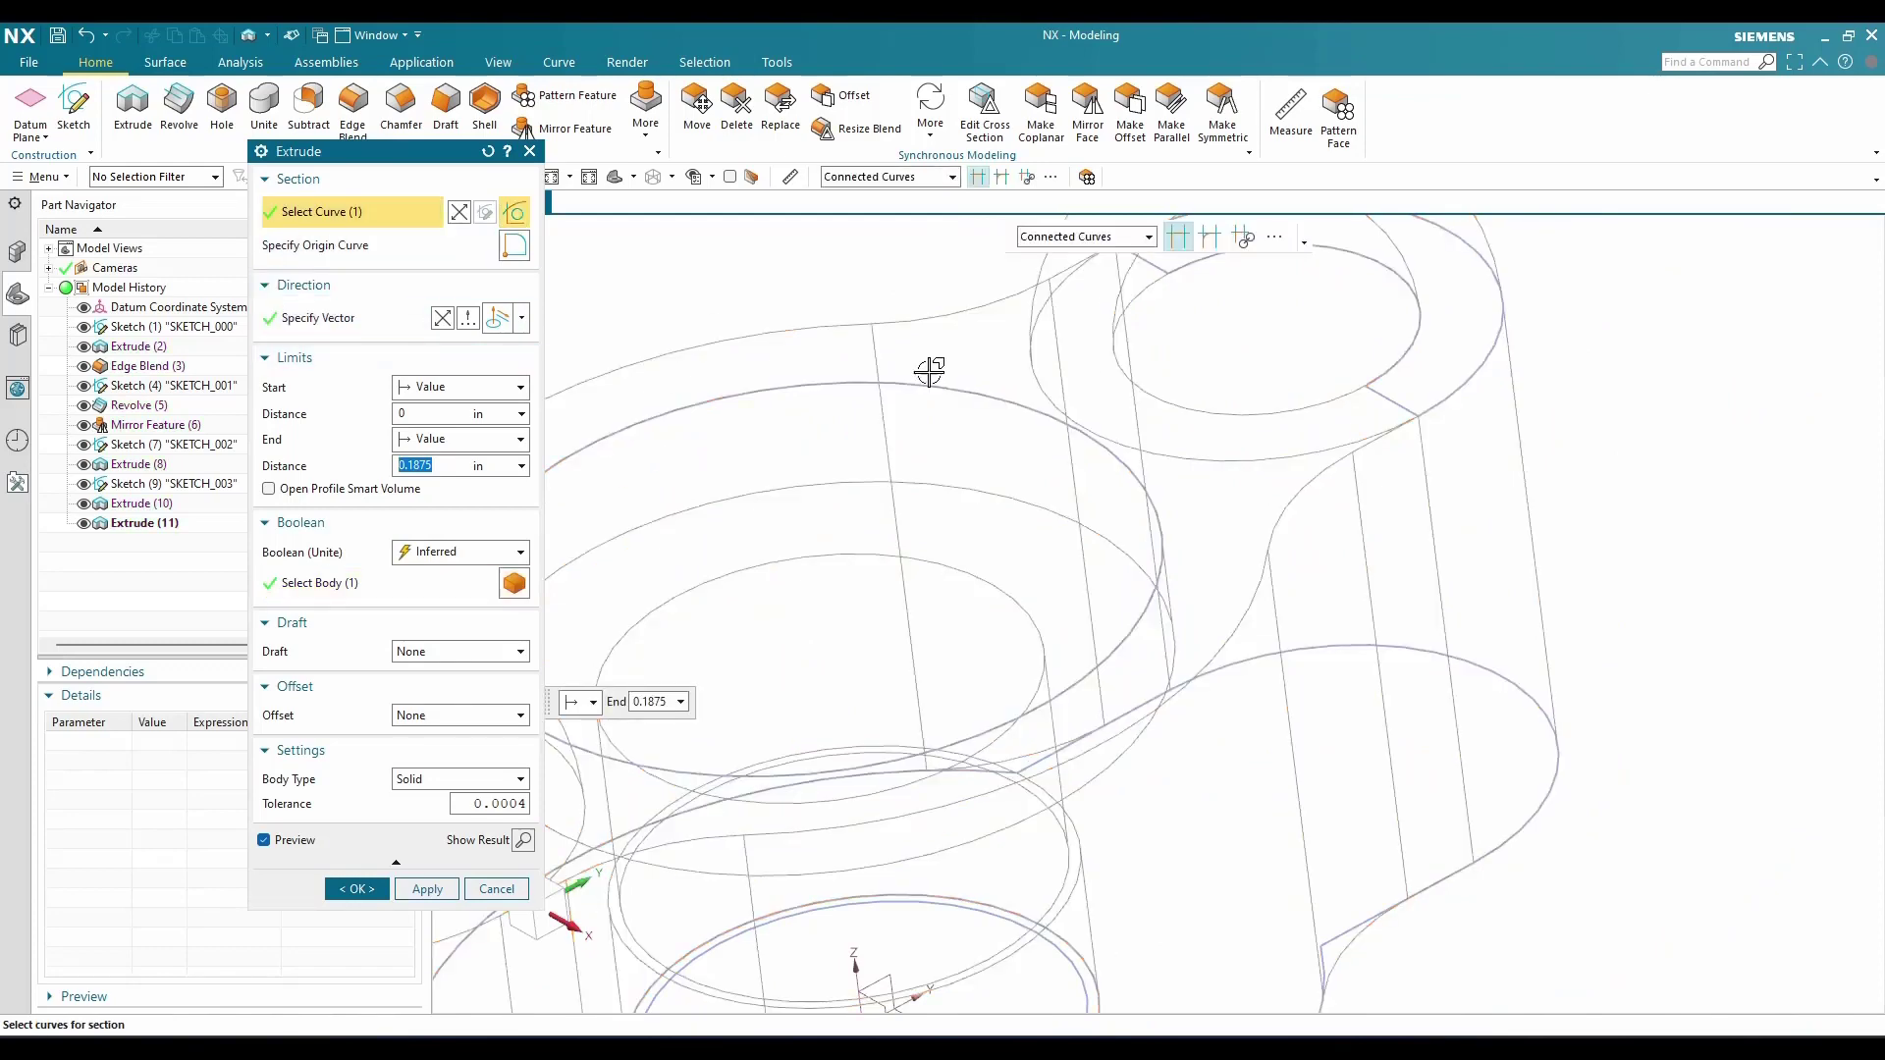
{"action": "left_click", "coordinate": [1317, 401]}
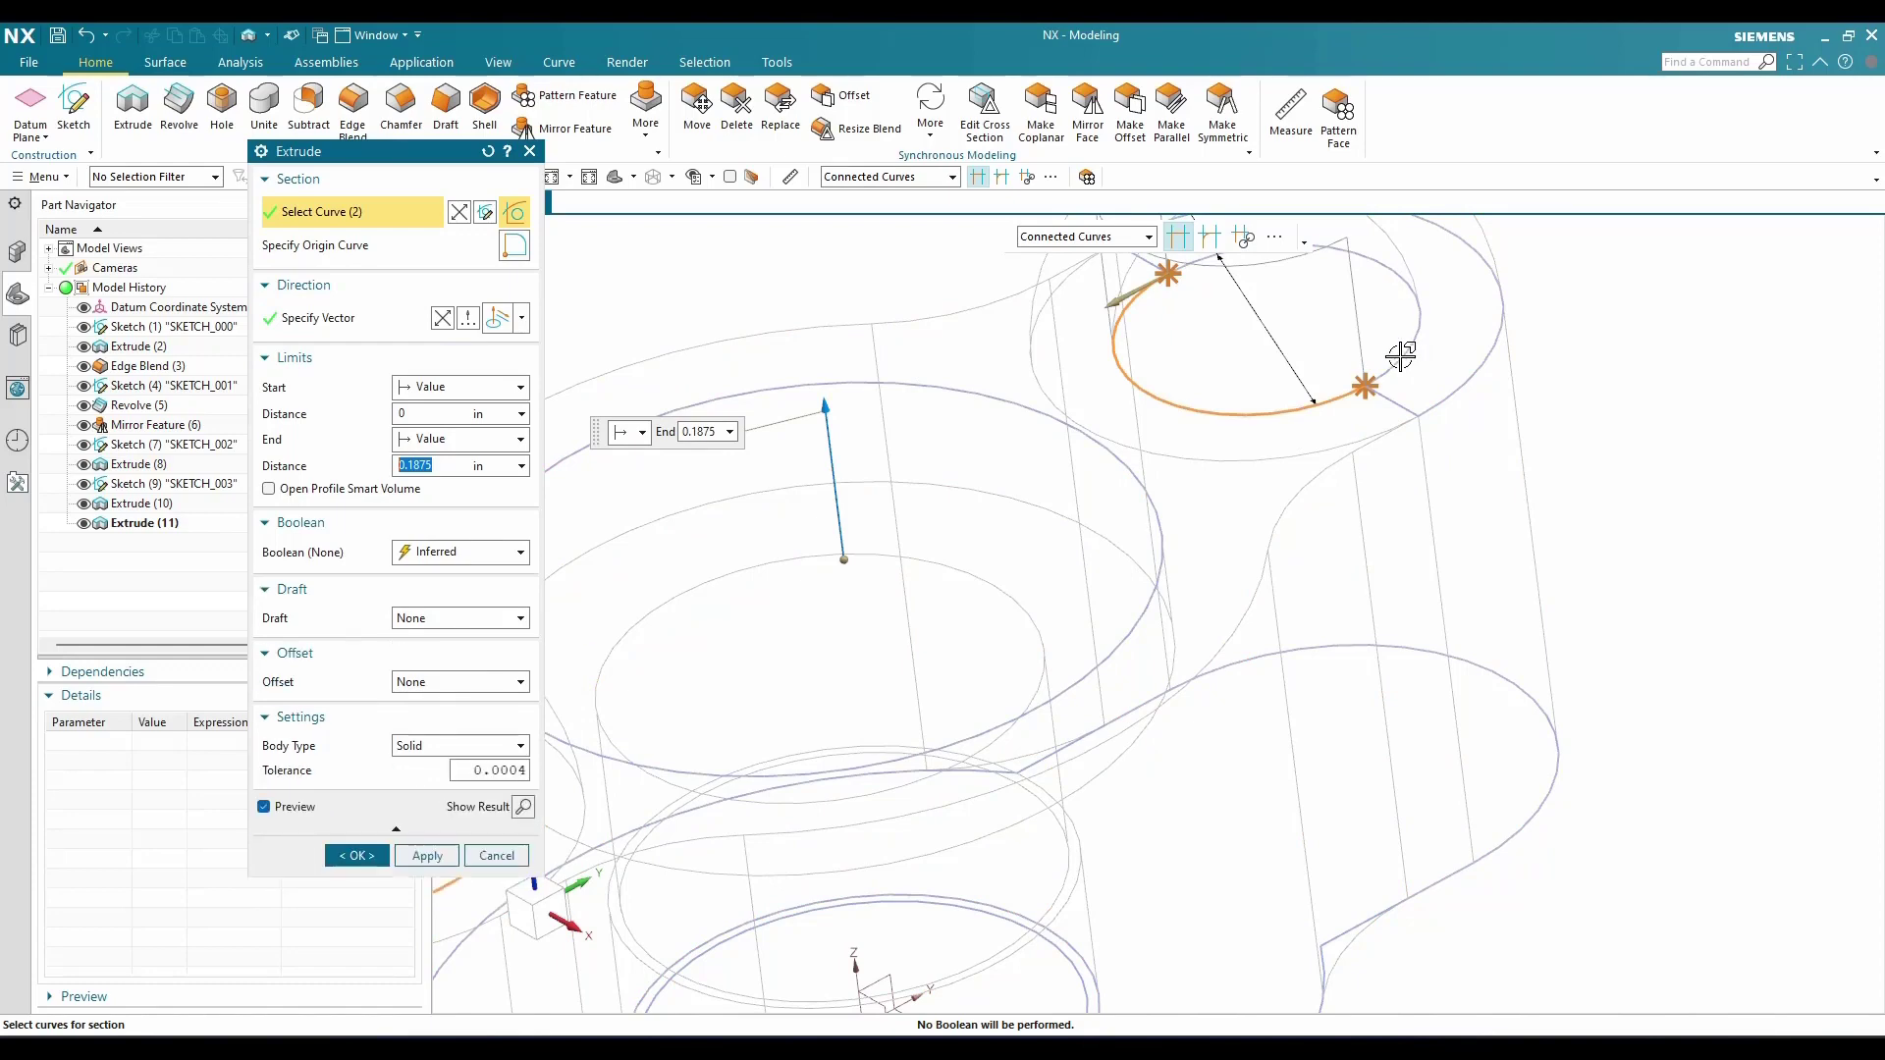
{"action": "left_click", "coordinate": [1447, 413]}
{"action": "scroll", "coordinate": [1447, 417], "scroll_direction": "down", "scroll_amount": 3}
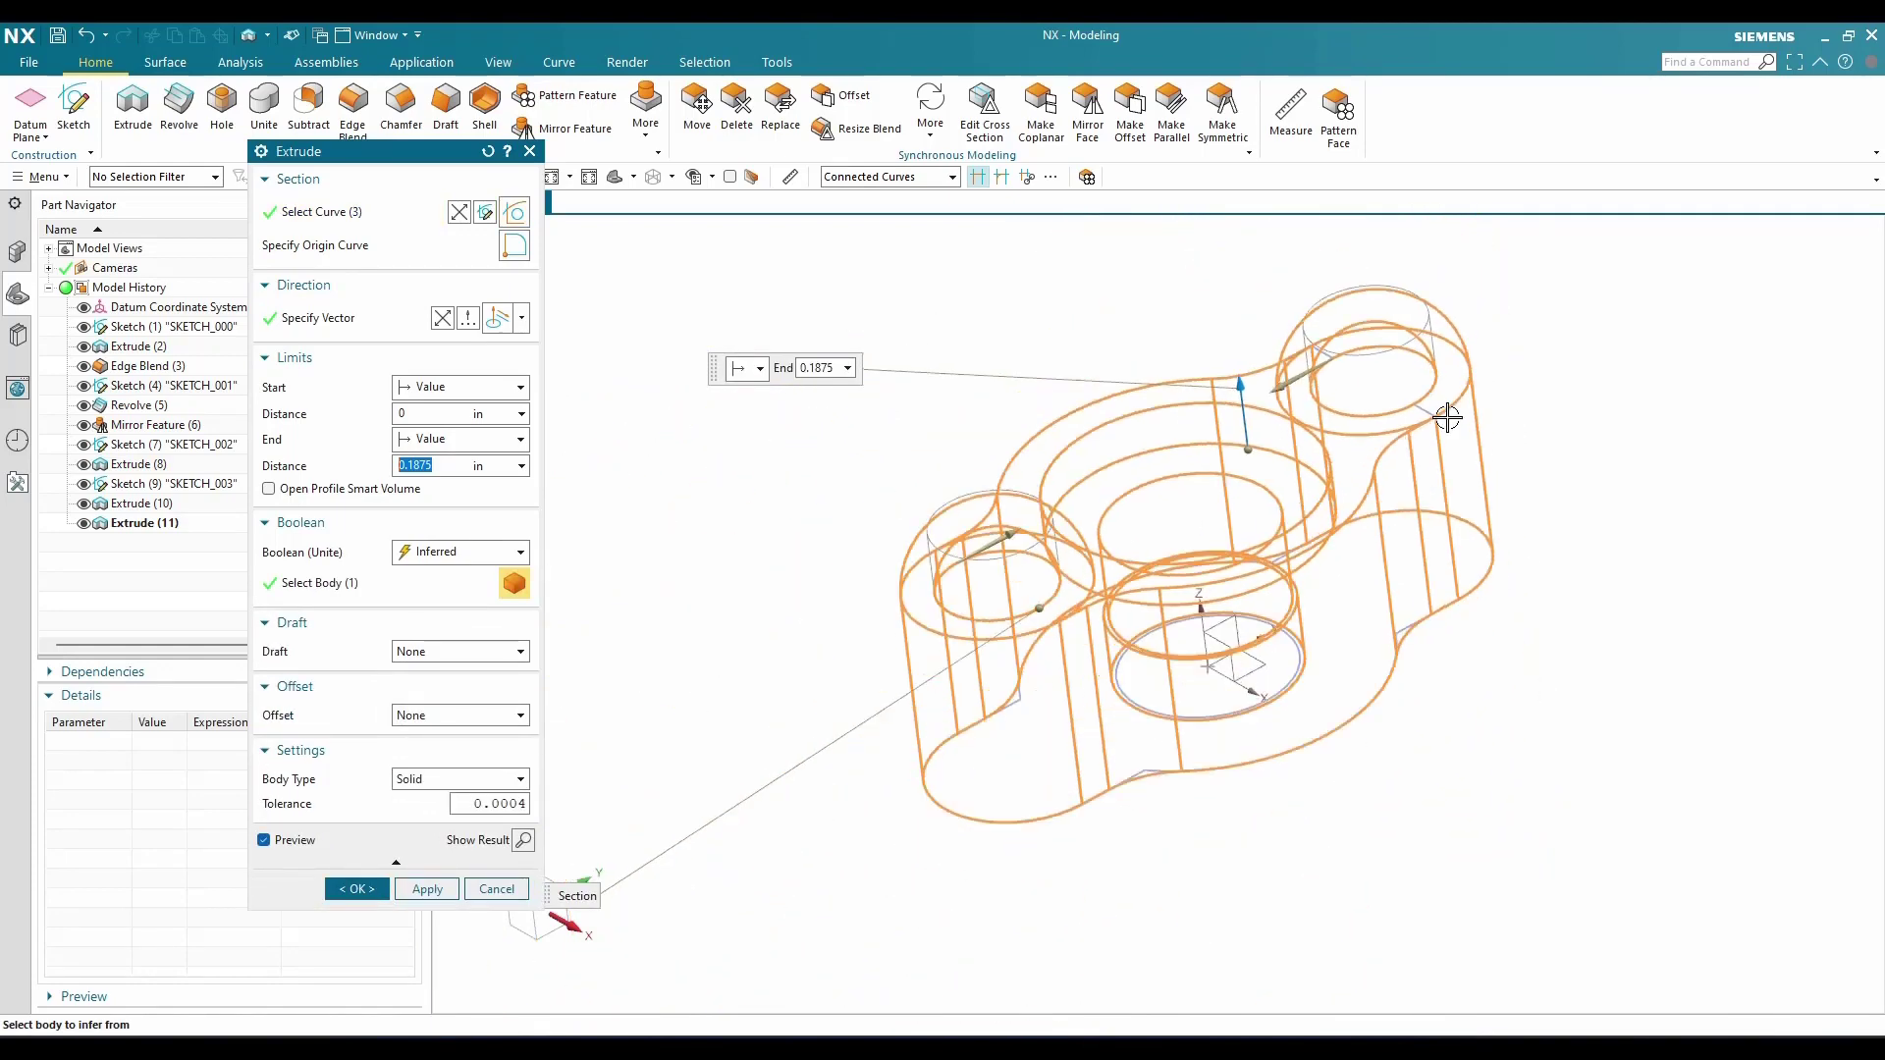
Reverse the extrusion downward and cut it with a Through All end limit, subtracting it from the body beneath both domes
{"action": "double_click", "coordinate": [1236, 383]}
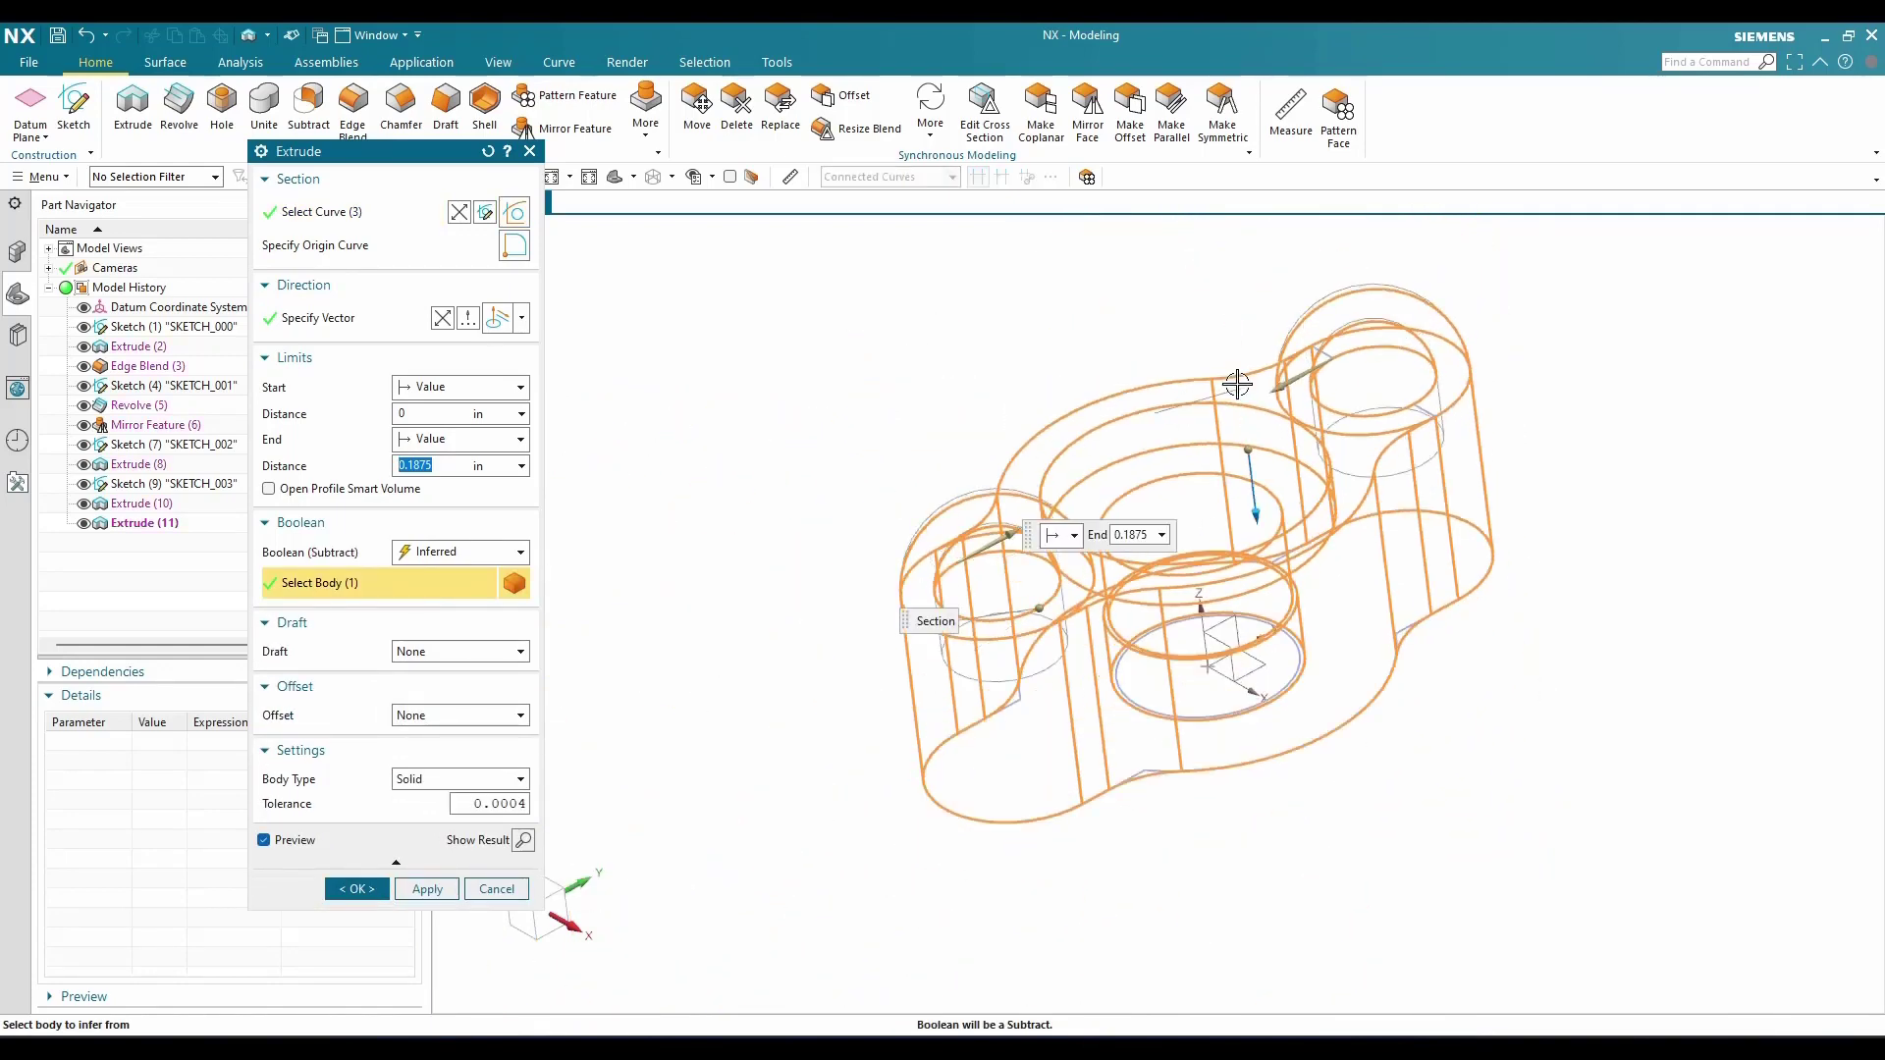
{"action": "left_click", "coordinate": [456, 439]}
{"action": "left_click", "coordinate": [446, 587]}
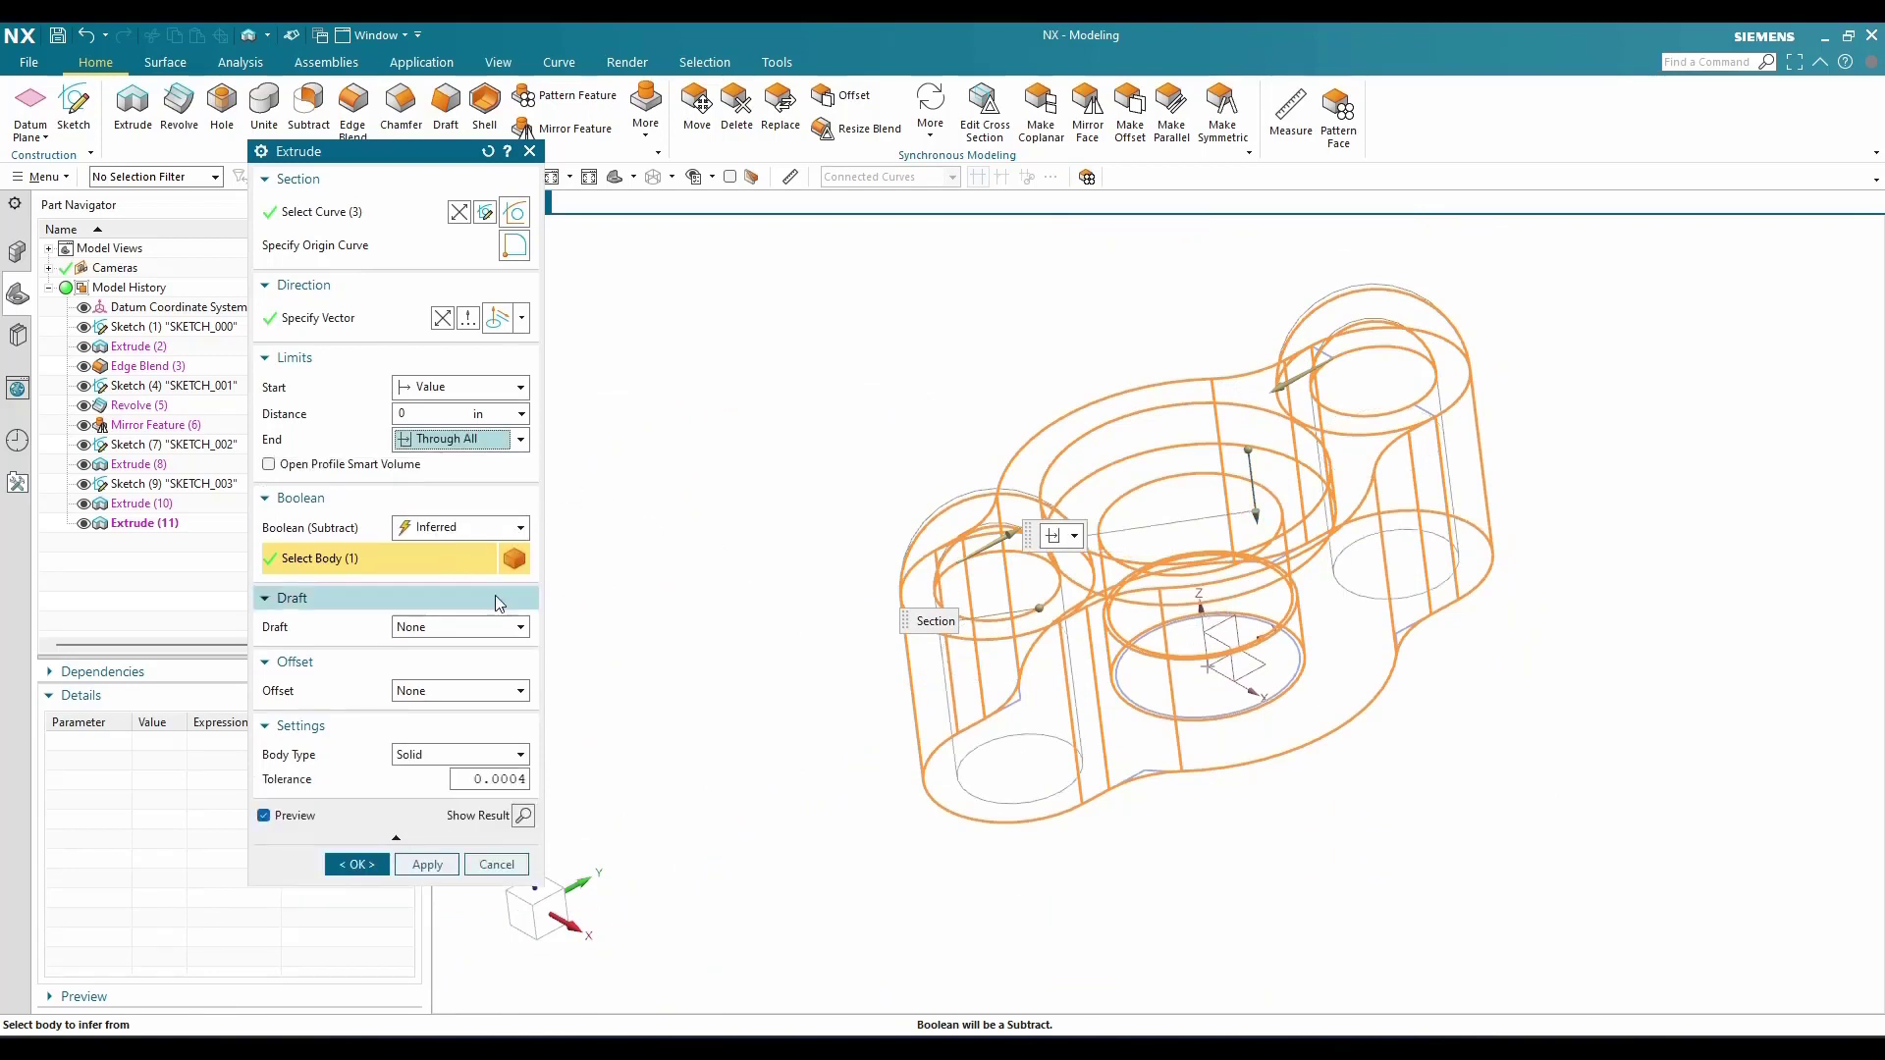
{"action": "left_click", "coordinate": [459, 527]}
{"action": "left_click", "coordinate": [460, 587]}
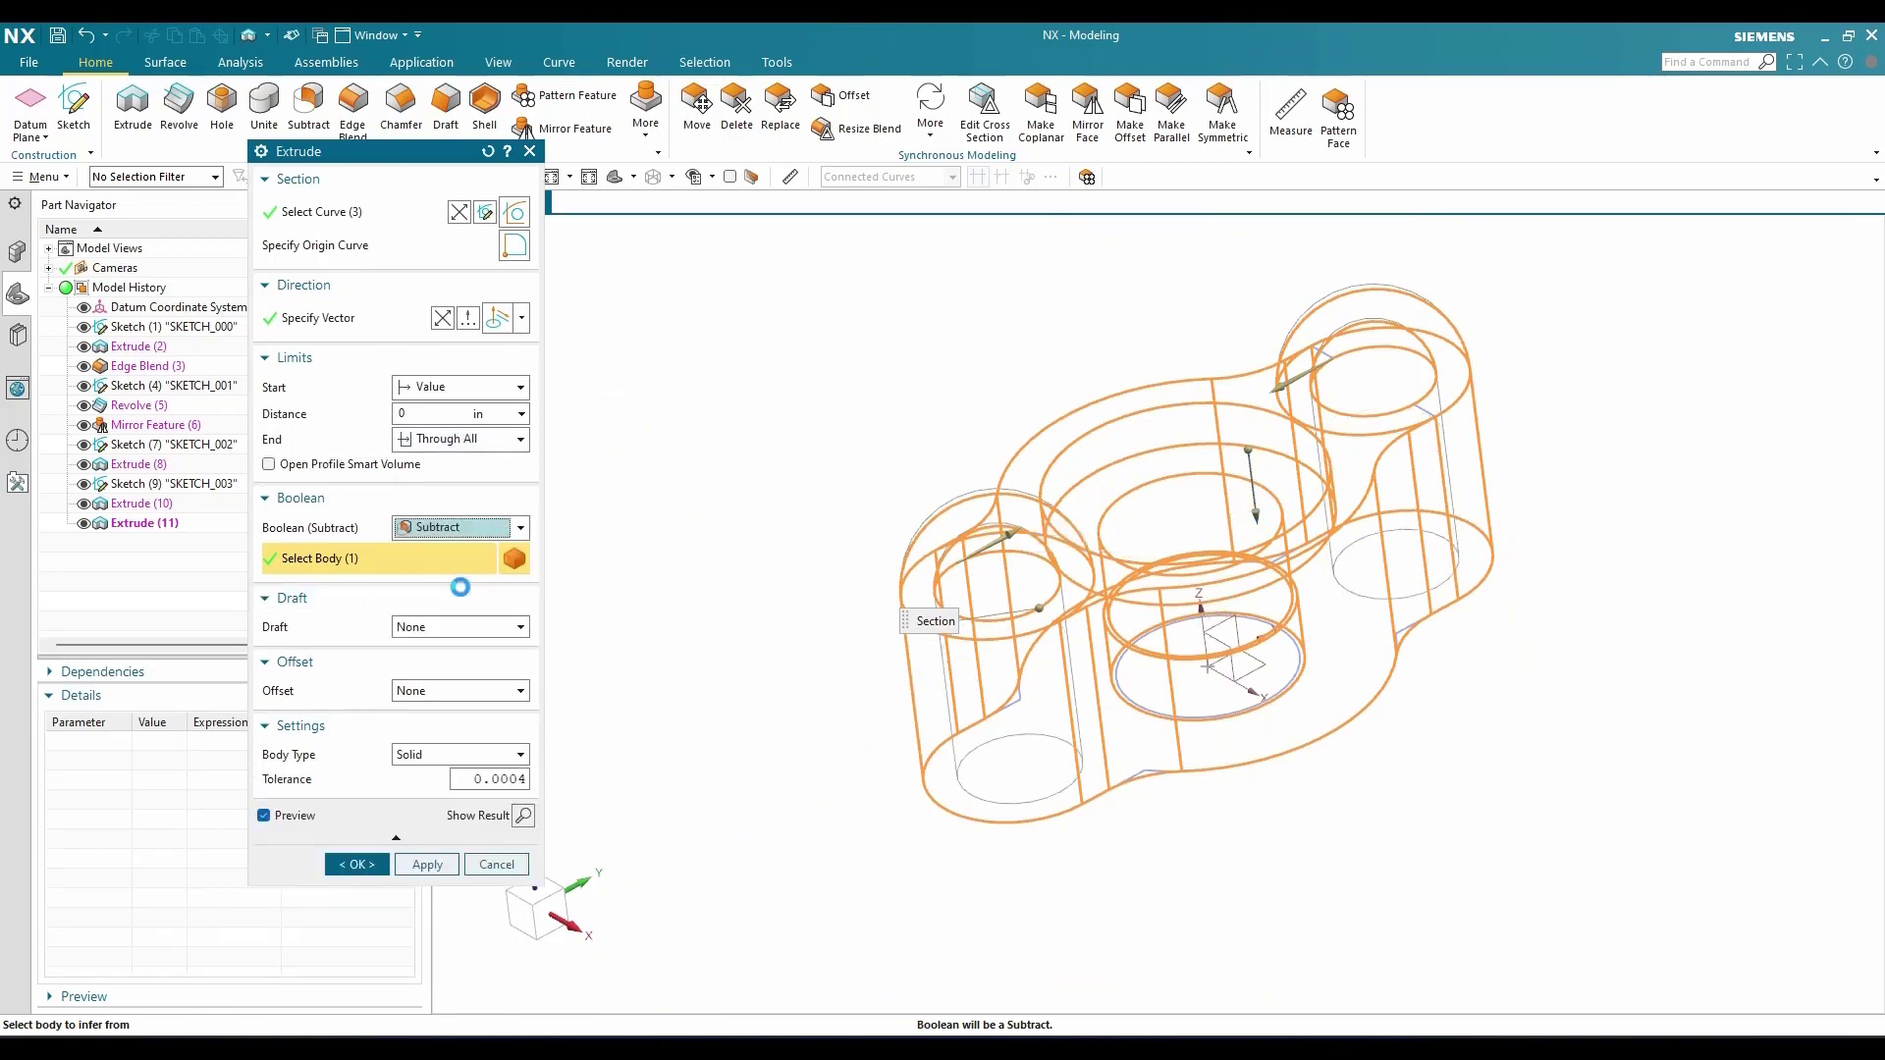
{"action": "left_click", "coordinate": [357, 864]}
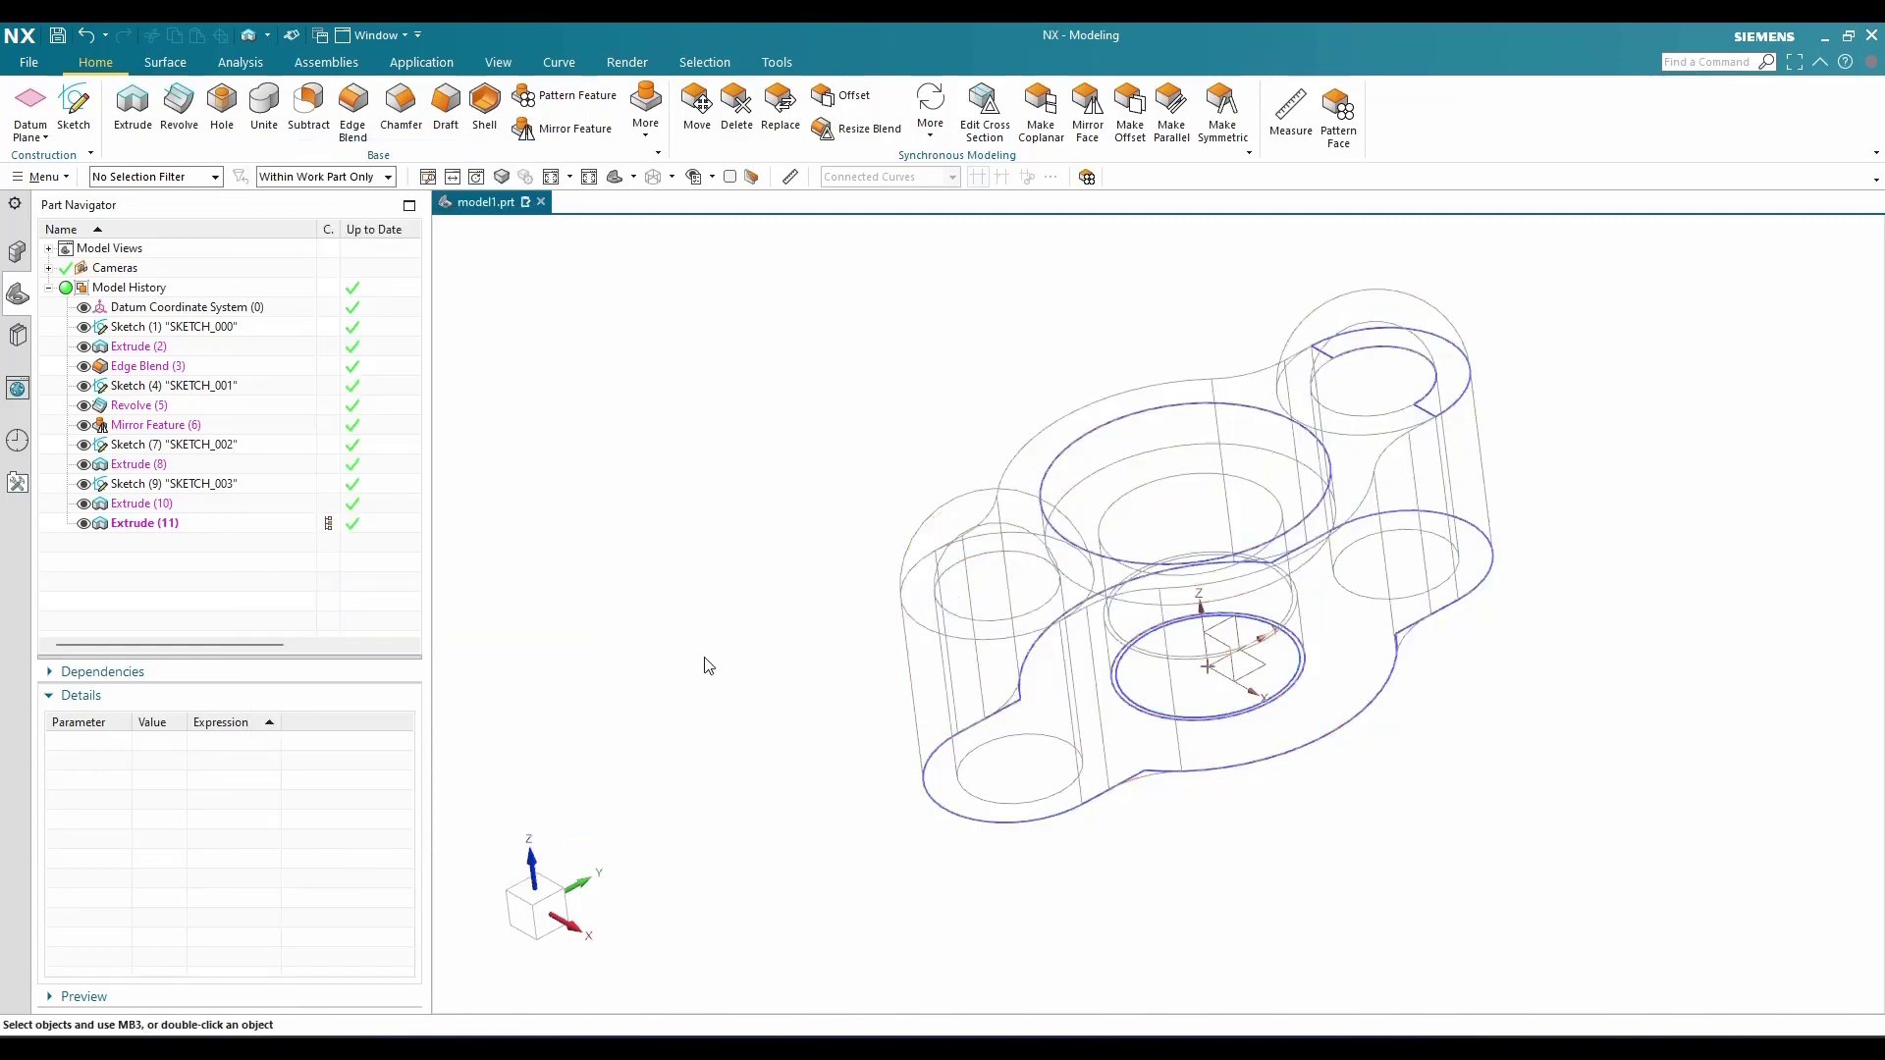
Set the model display to Shaded with Edges and inspect the holes from below and the domes from above
{"action": "left_click", "coordinate": [674, 179]}
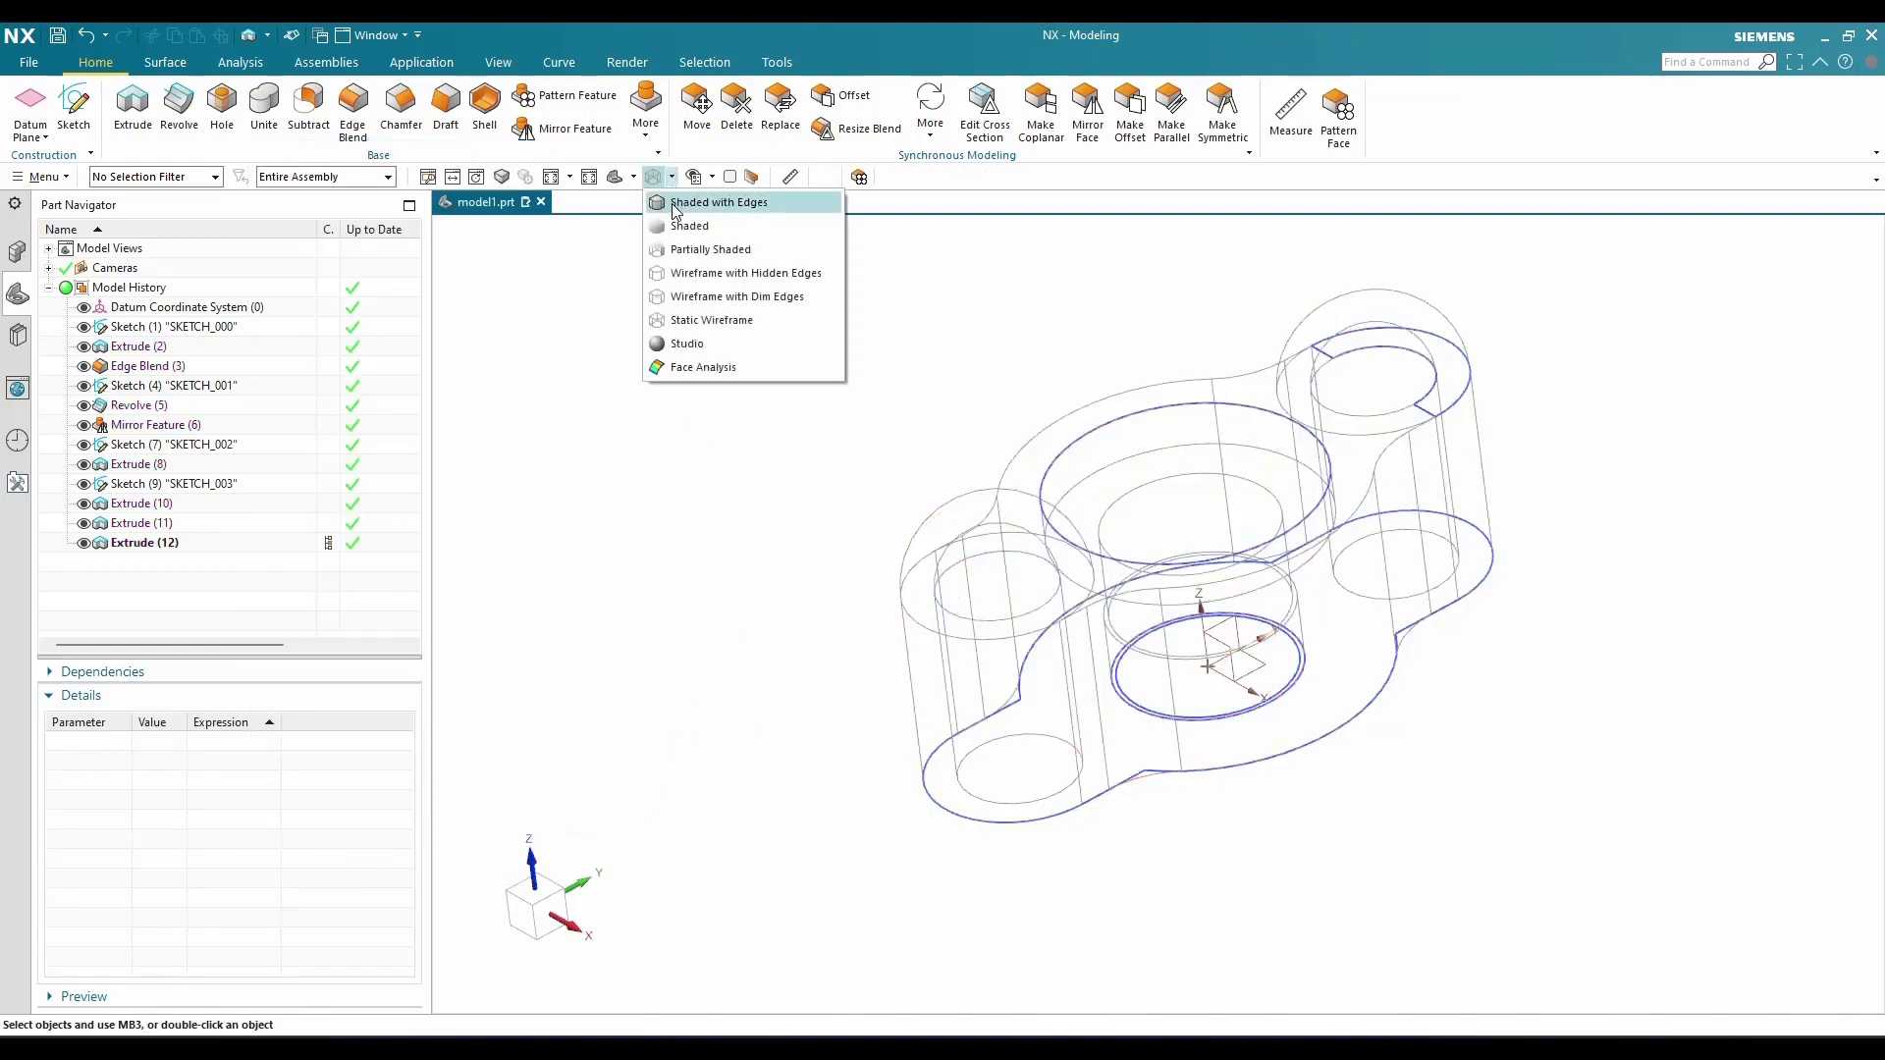
{"action": "left_click", "coordinate": [677, 206]}
{"action": "mouse_move", "coordinate": [740, 652]}
{"action": "middle_mouse_down"}
{"action": "mouse_move", "coordinate": [639, 464]}
{"action": "mouse_move", "coordinate": [970, 567]}
{"action": "middle_mouse_up"}
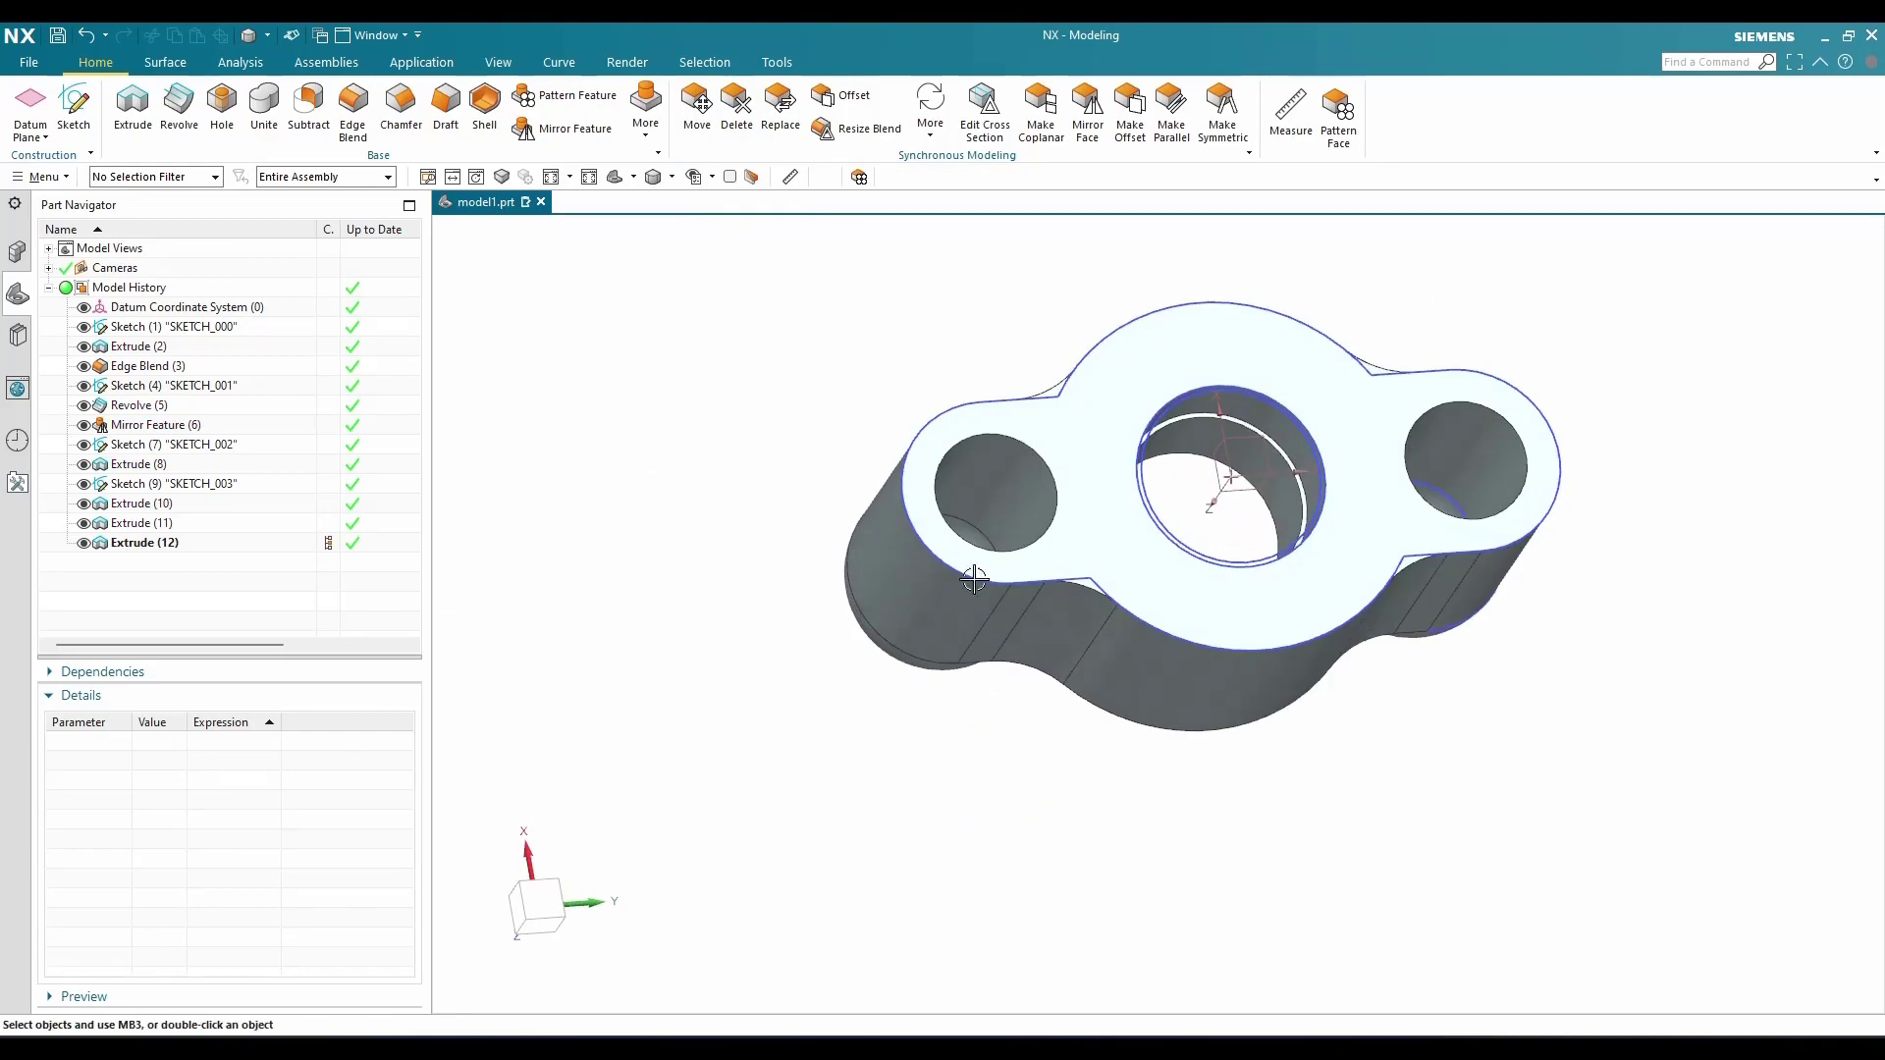
{"action": "scroll", "coordinate": [959, 451], "scroll_direction": "up", "scroll_amount": 5}
{"action": "scroll", "coordinate": [857, 514], "scroll_direction": "down", "scroll_amount": 5}
{"action": "middle_click_drag", "start_coordinate": [857, 514], "coordinate": [957, 712]}
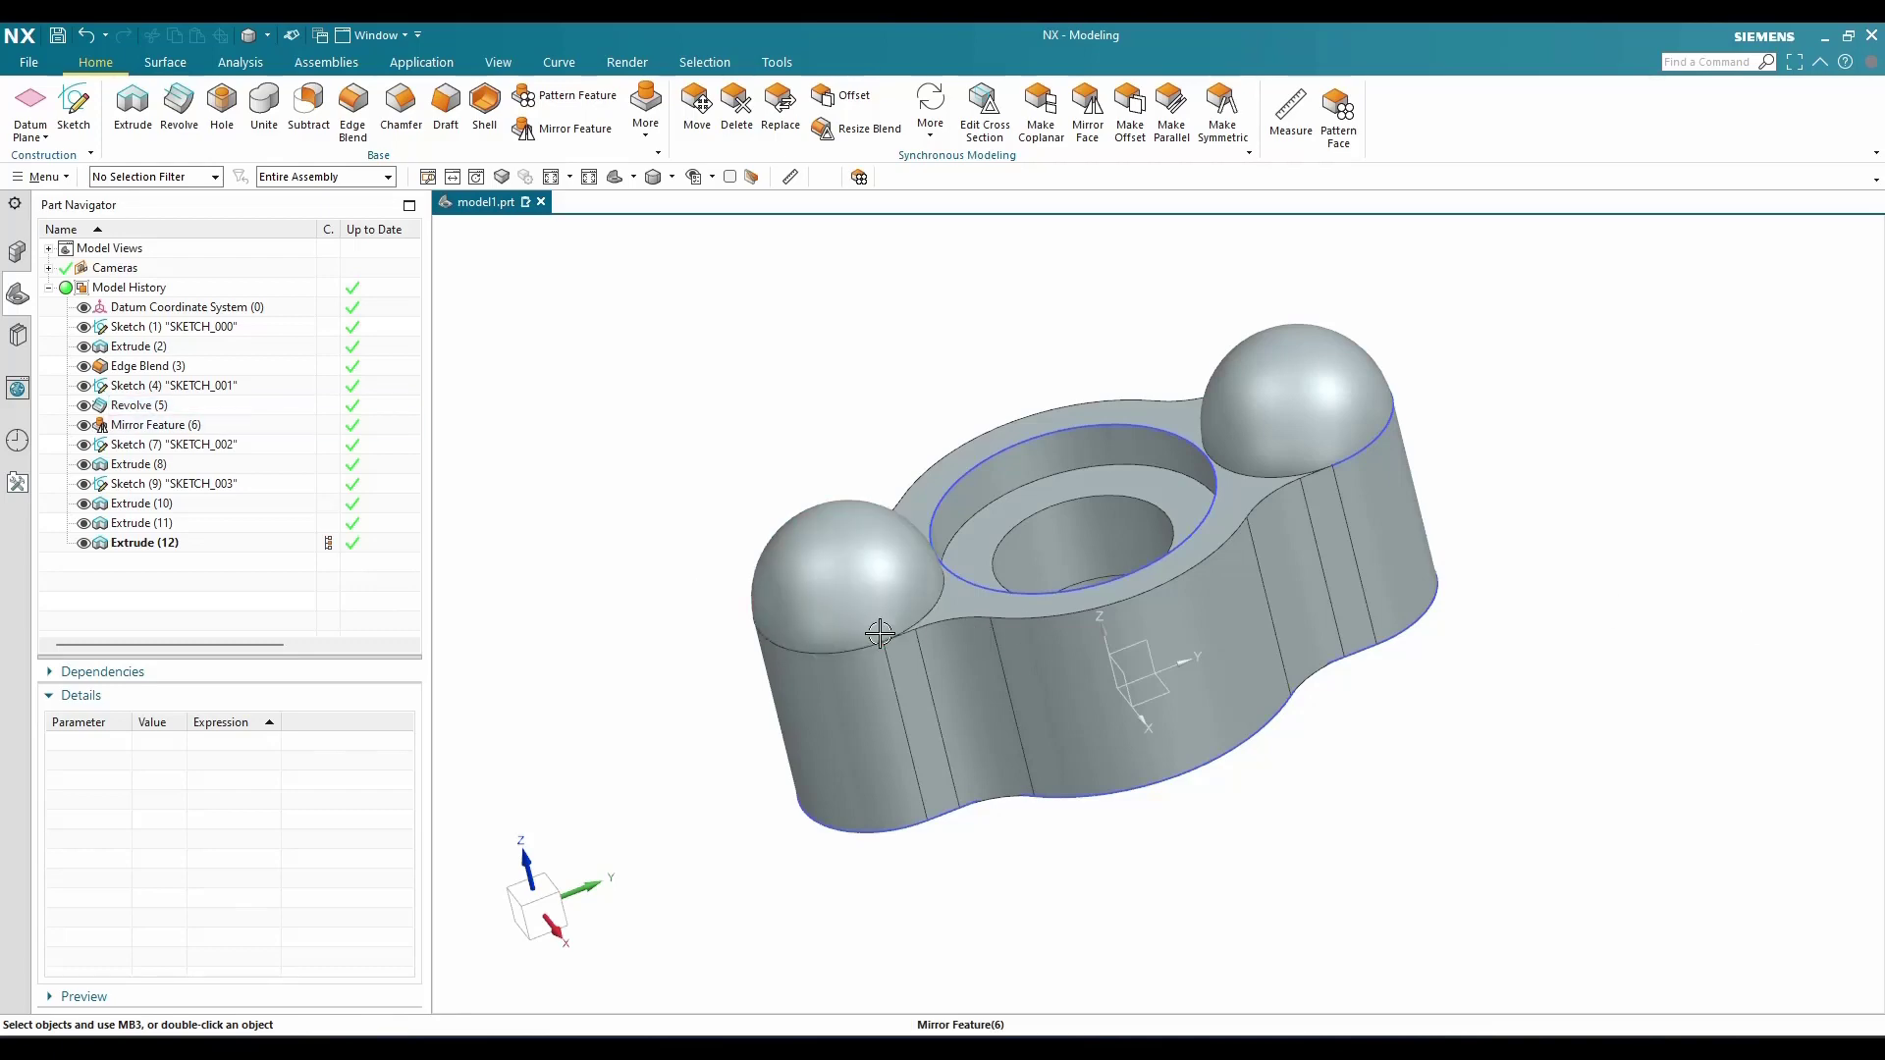
{"action": "mouse_move", "coordinate": [880, 633]}
{"action": "middle_mouse_down"}
{"action": "mouse_move", "coordinate": [850, 593]}
{"action": "mouse_move", "coordinate": [870, 661]}
{"action": "middle_mouse_up"}
{"action": "scroll", "coordinate": [854, 568], "scroll_direction": "up", "scroll_amount": 4}
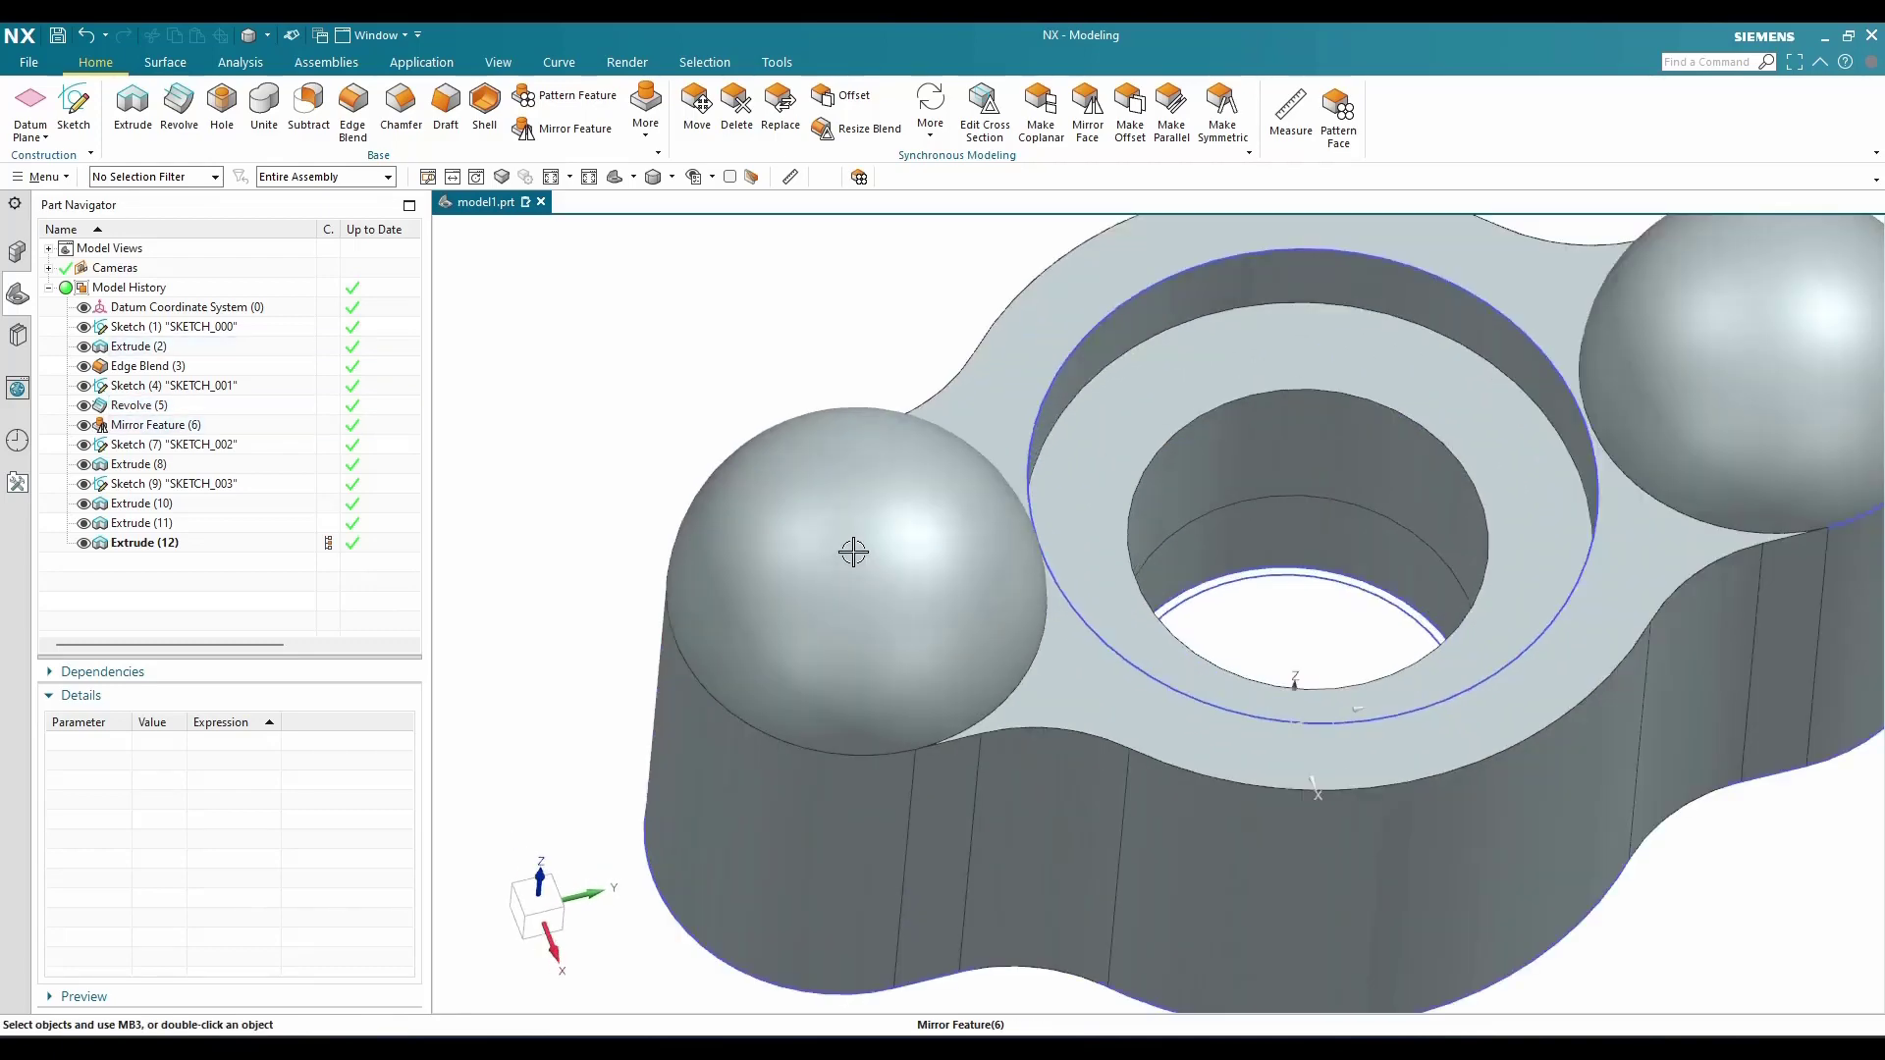
{"action": "scroll", "coordinate": [824, 600], "scroll_direction": "down", "scroll_amount": 2}
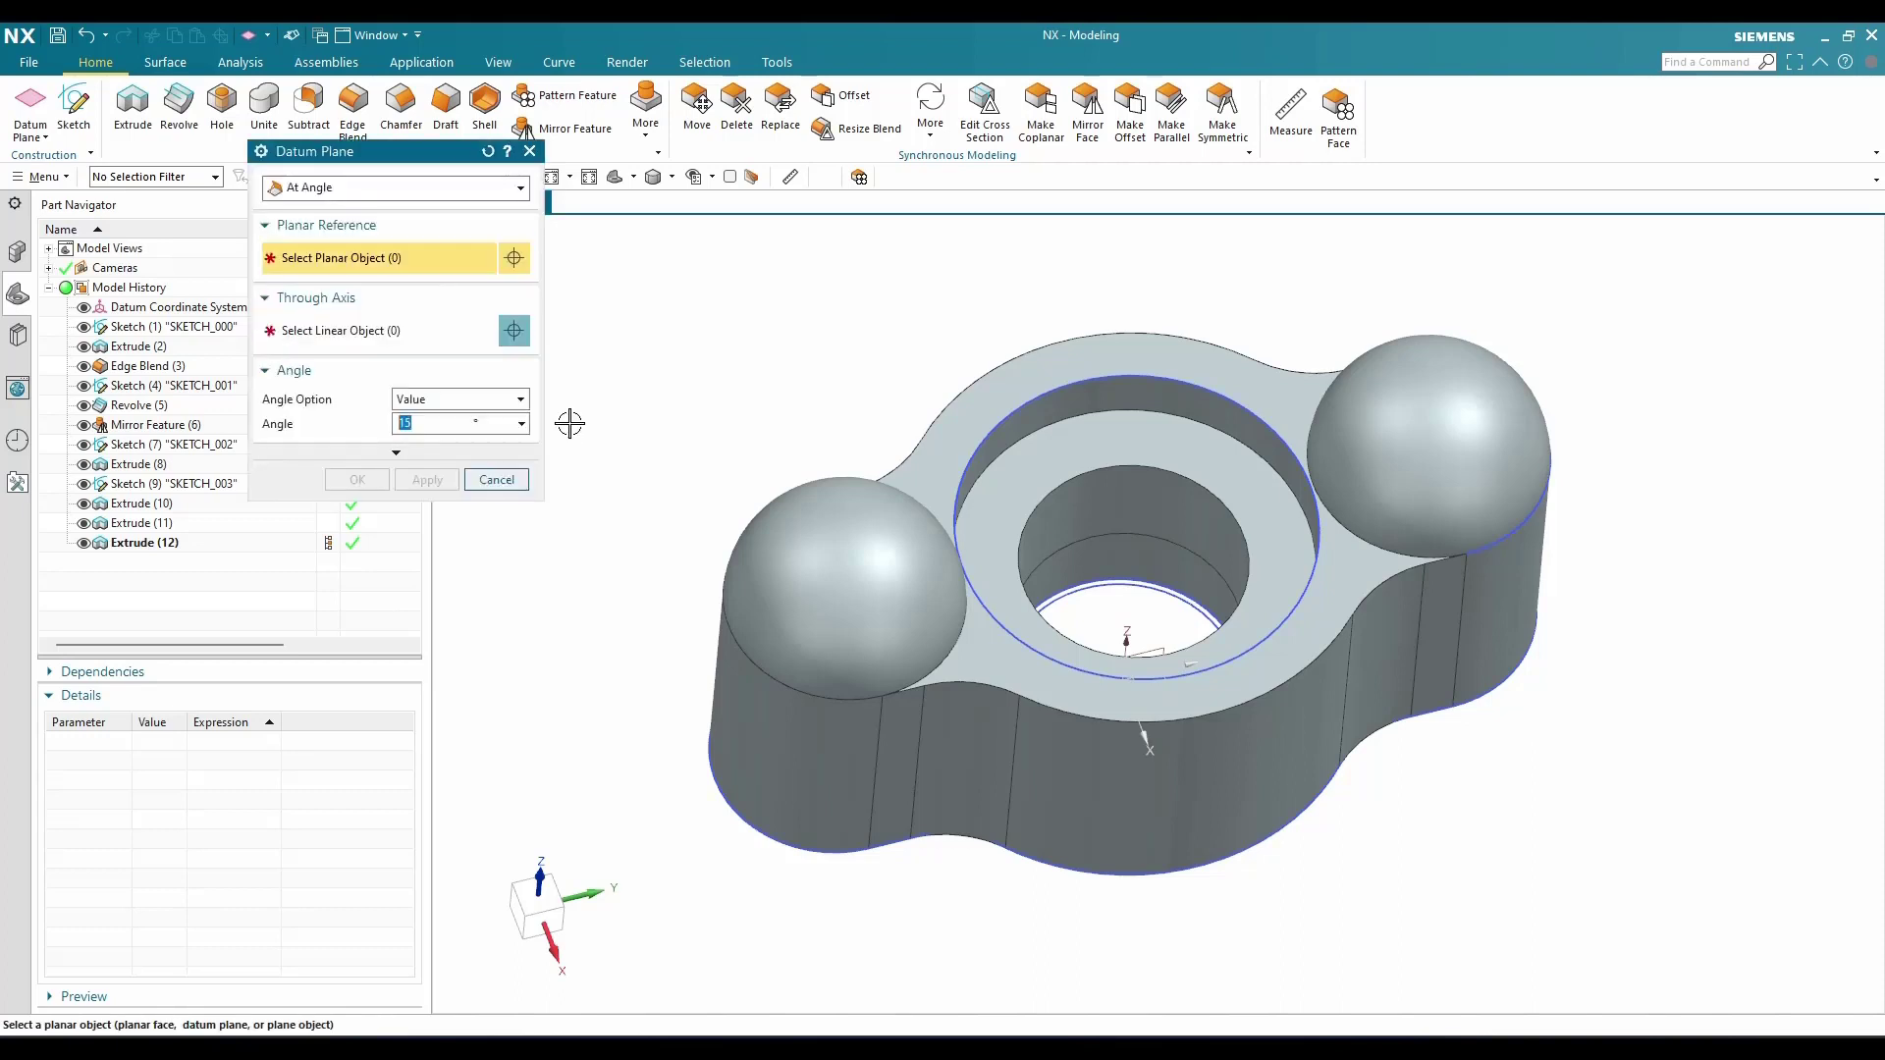
Set up an At Angle datum plane passing through the central axis of the hole in one end lobe
{"action": "left_click", "coordinate": [370, 188]}
{"action": "left_click", "coordinate": [346, 262]}
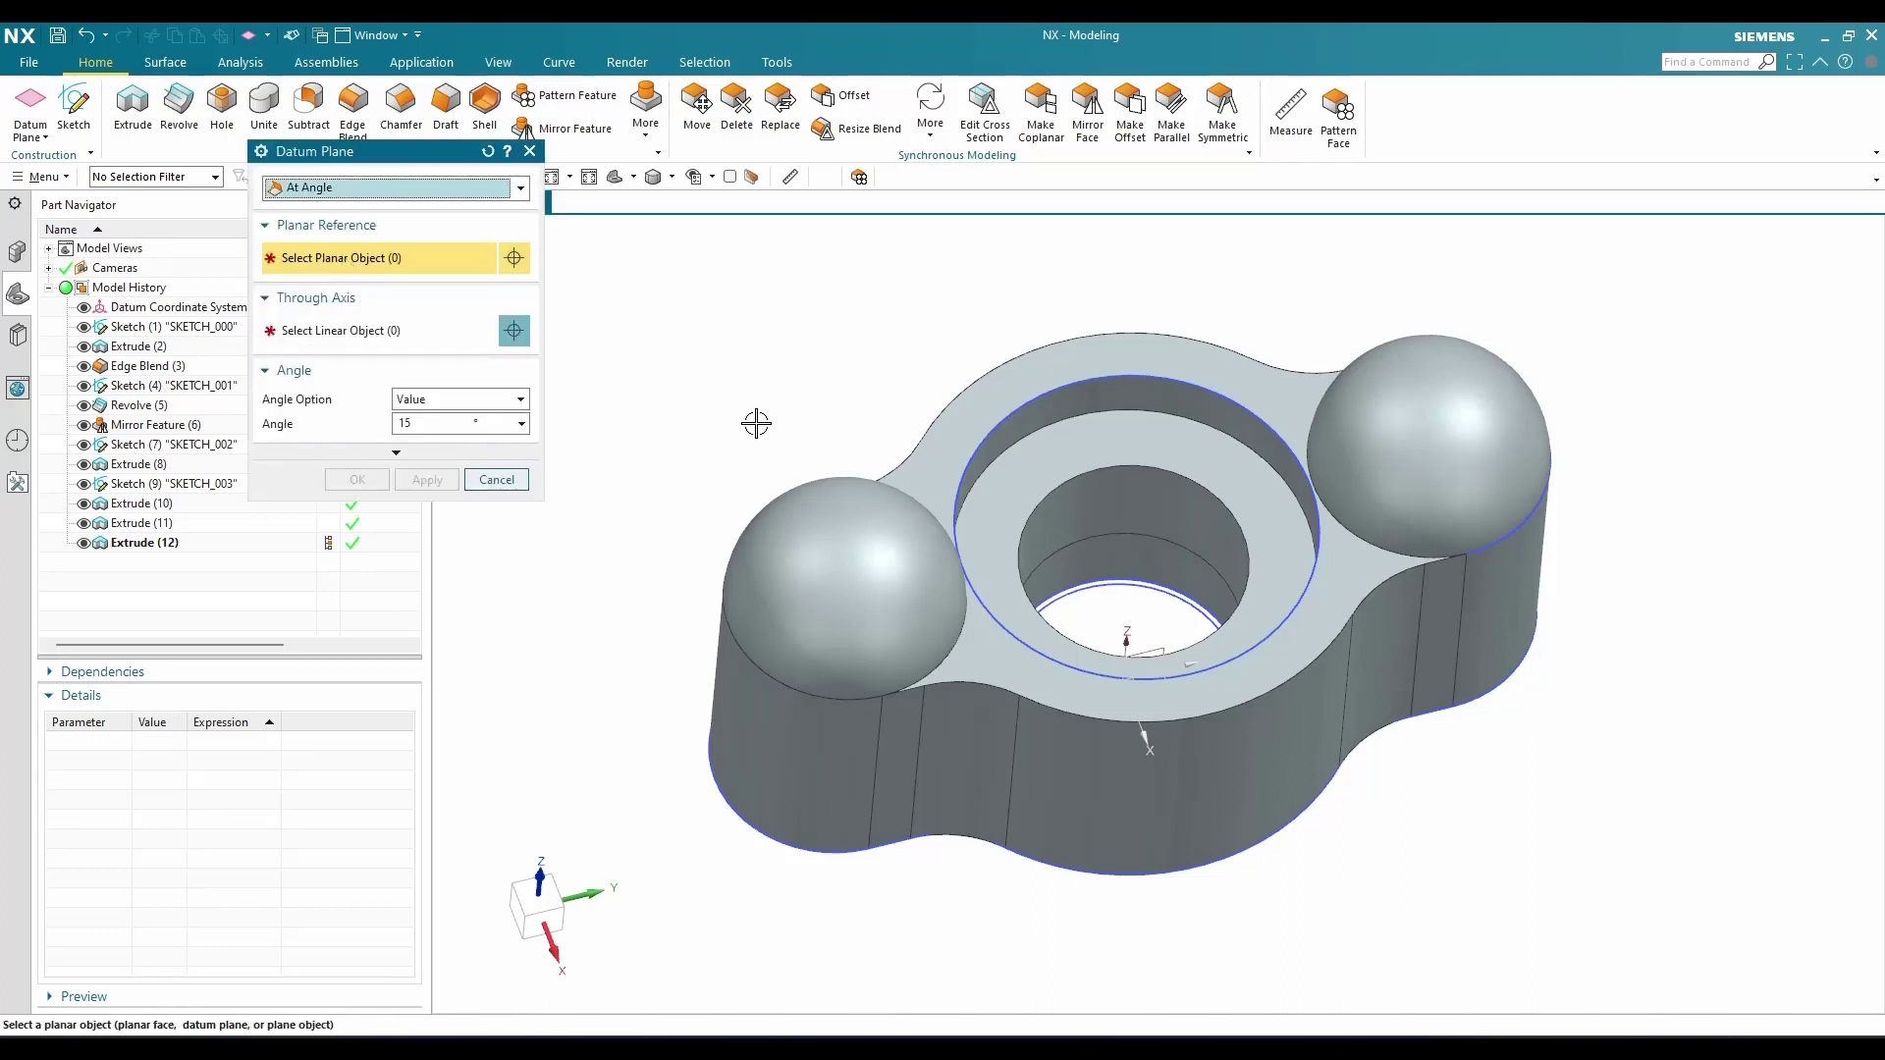
{"action": "middle_click_drag", "start_coordinate": [799, 408], "coordinate": [762, 327]}
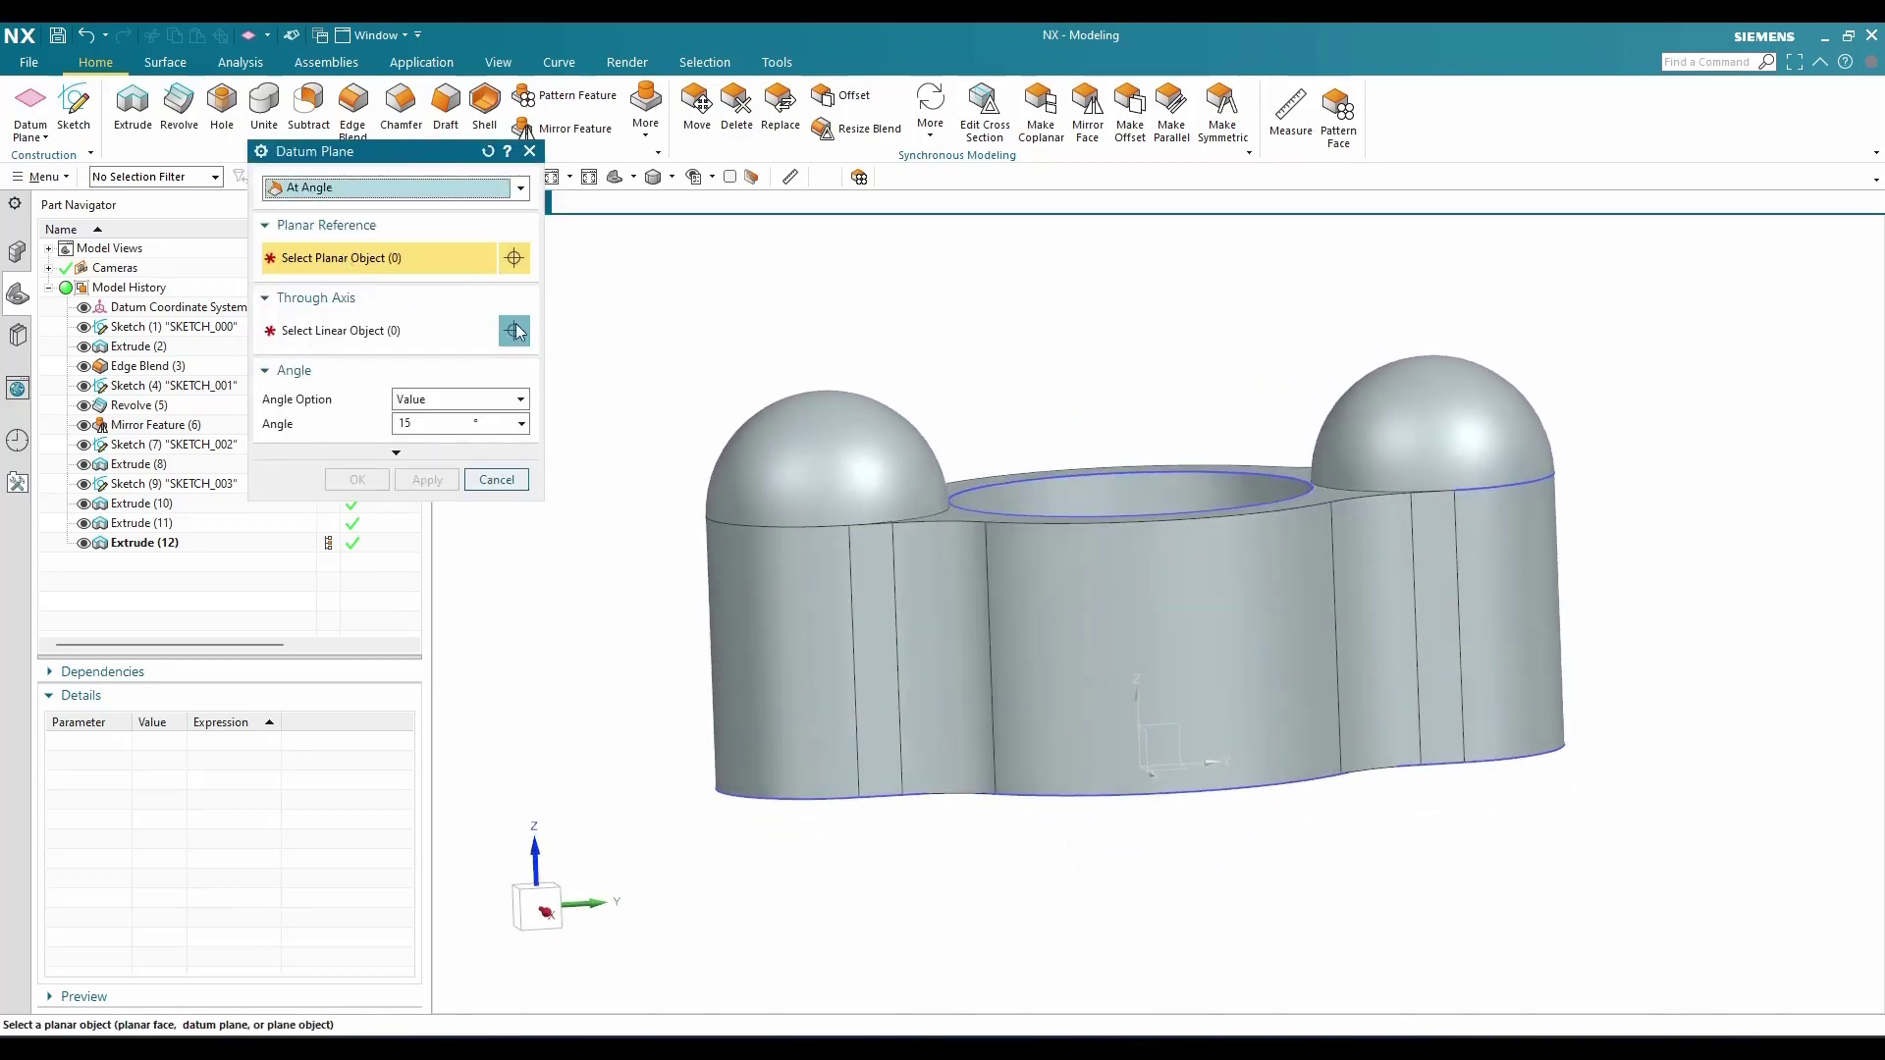
{"action": "left_click", "coordinate": [336, 328]}
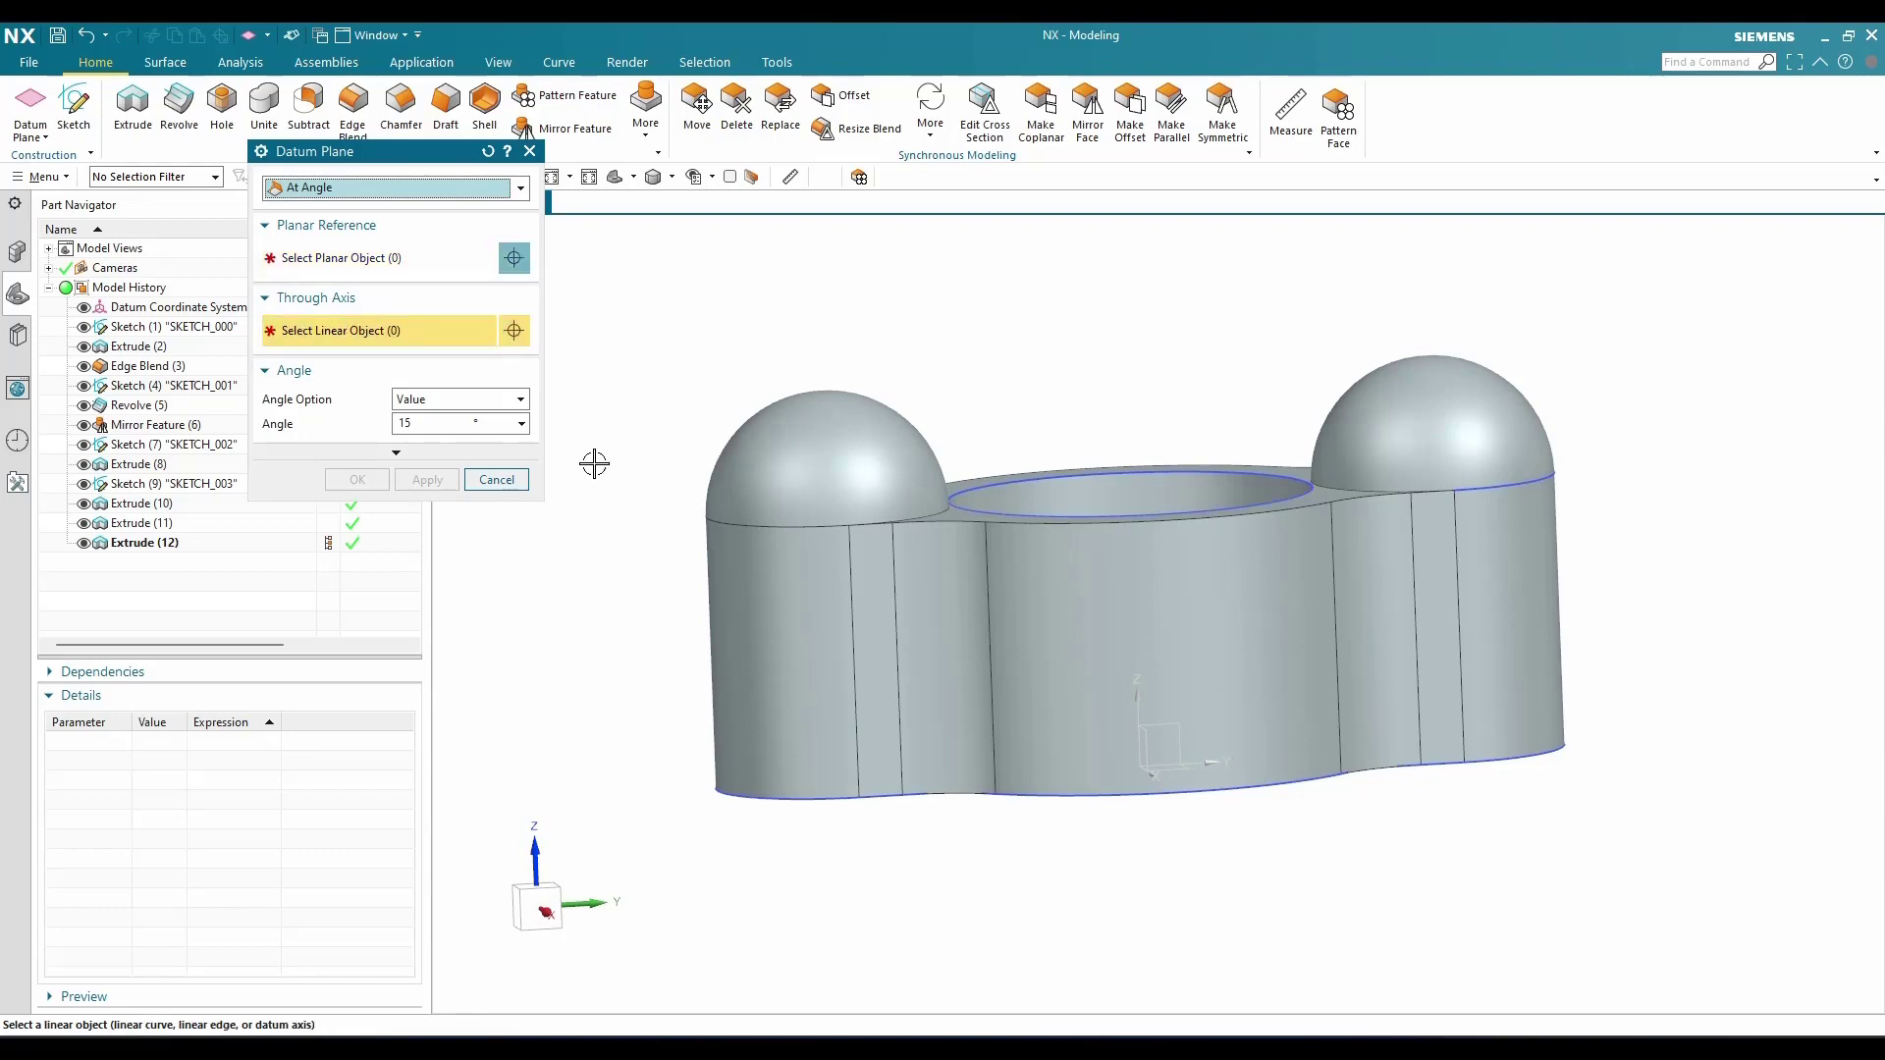
{"action": "middle_click_drag", "start_coordinate": [593, 463], "coordinate": [602, 366]}
{"action": "scroll", "coordinate": [813, 630], "scroll_direction": "up", "scroll_amount": 5}
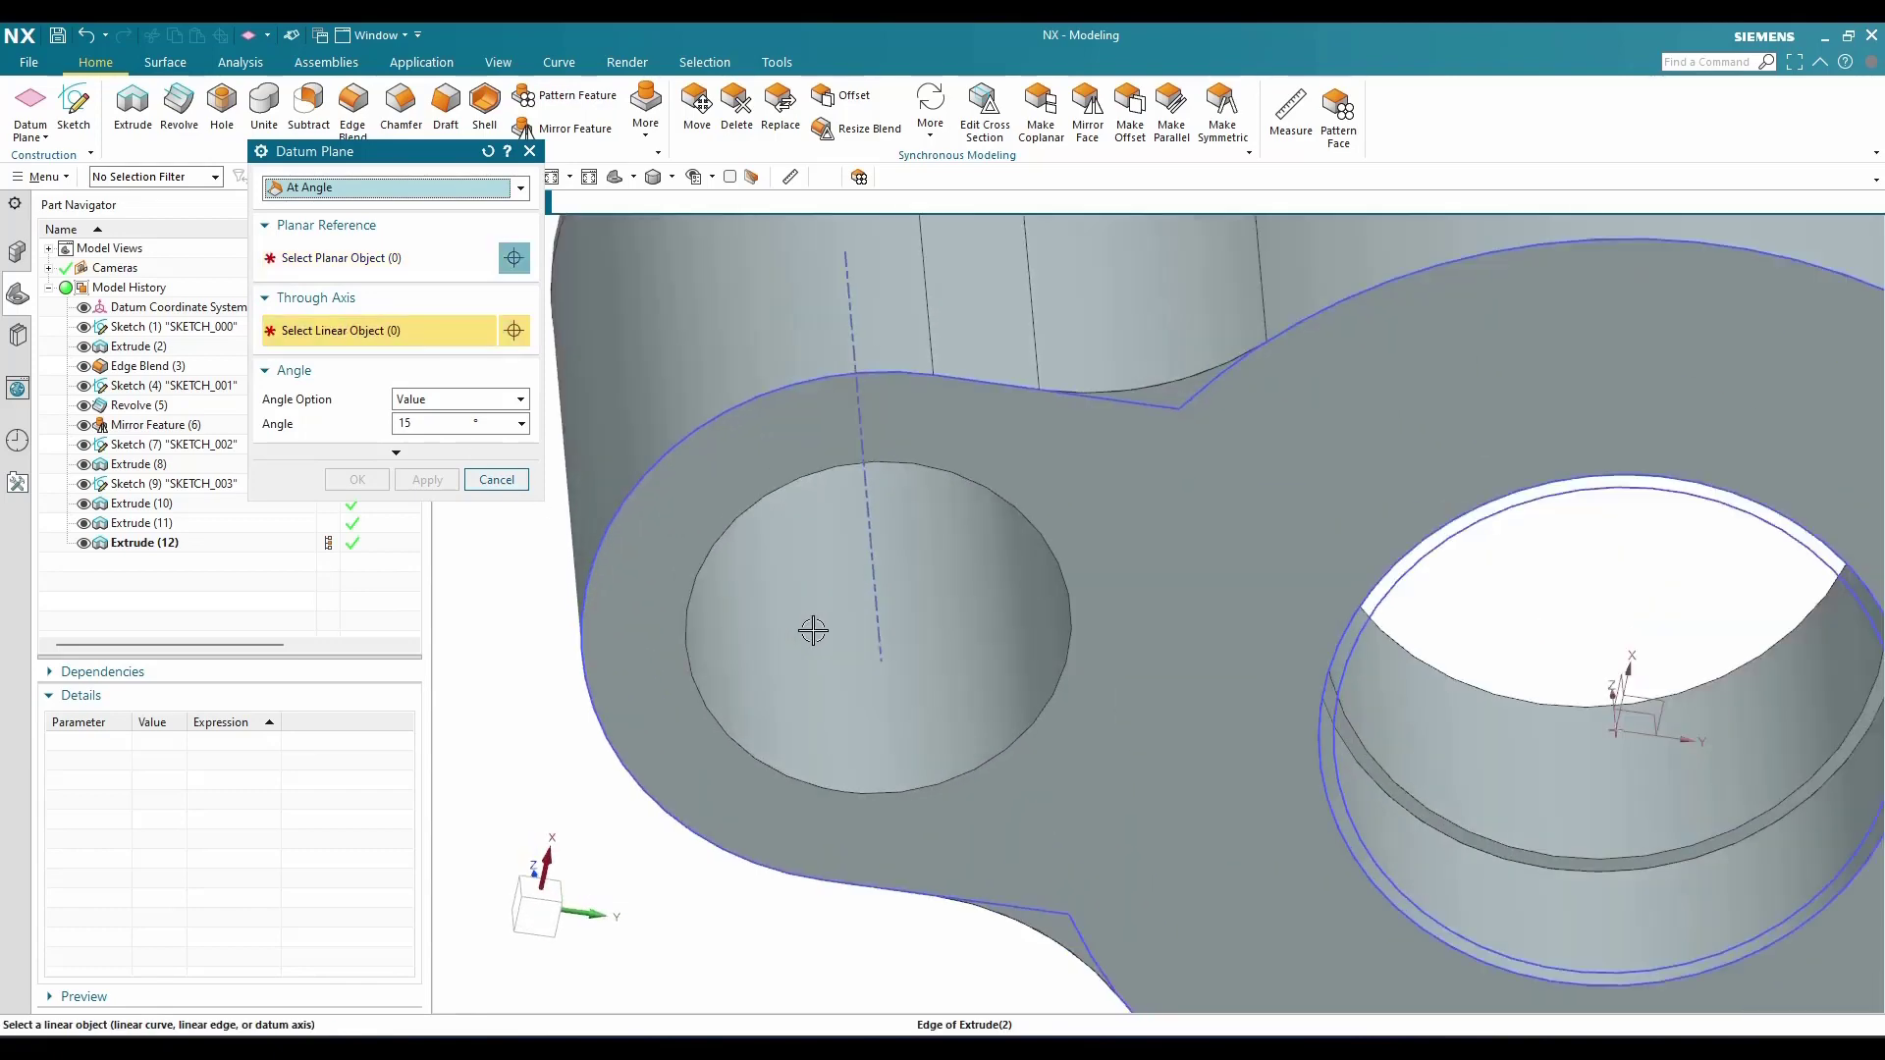
{"action": "left_click", "coordinate": [877, 600]}
{"action": "scroll", "coordinate": [873, 530], "scroll_direction": "down", "scroll_amount": 5}
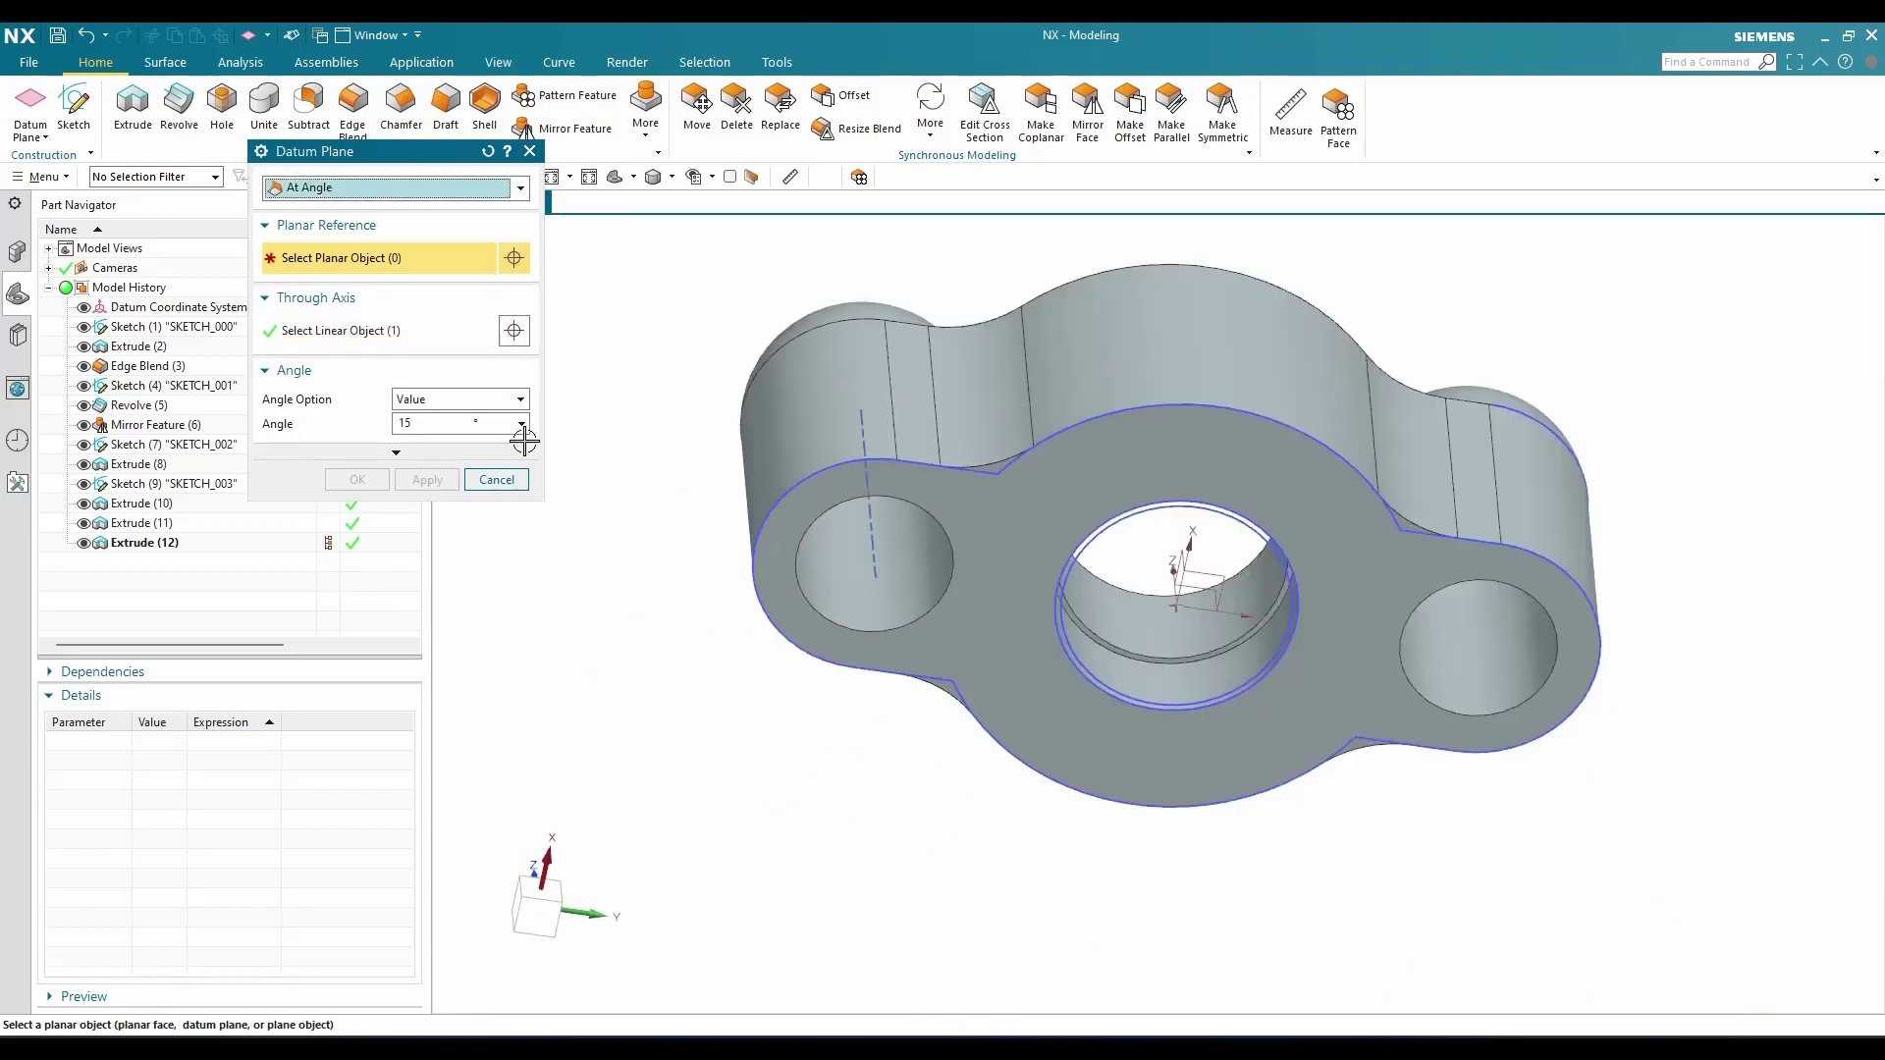
Use the XZ plane of the datum coordinate system as the planar reference, with an angle of 15°
{"action": "middle_click_drag", "start_coordinate": [1020, 655], "coordinate": [957, 816]}
{"action": "scroll", "coordinate": [1197, 543], "scroll_direction": "up", "scroll_amount": 5}
{"action": "left_click", "coordinate": [1200, 423]}
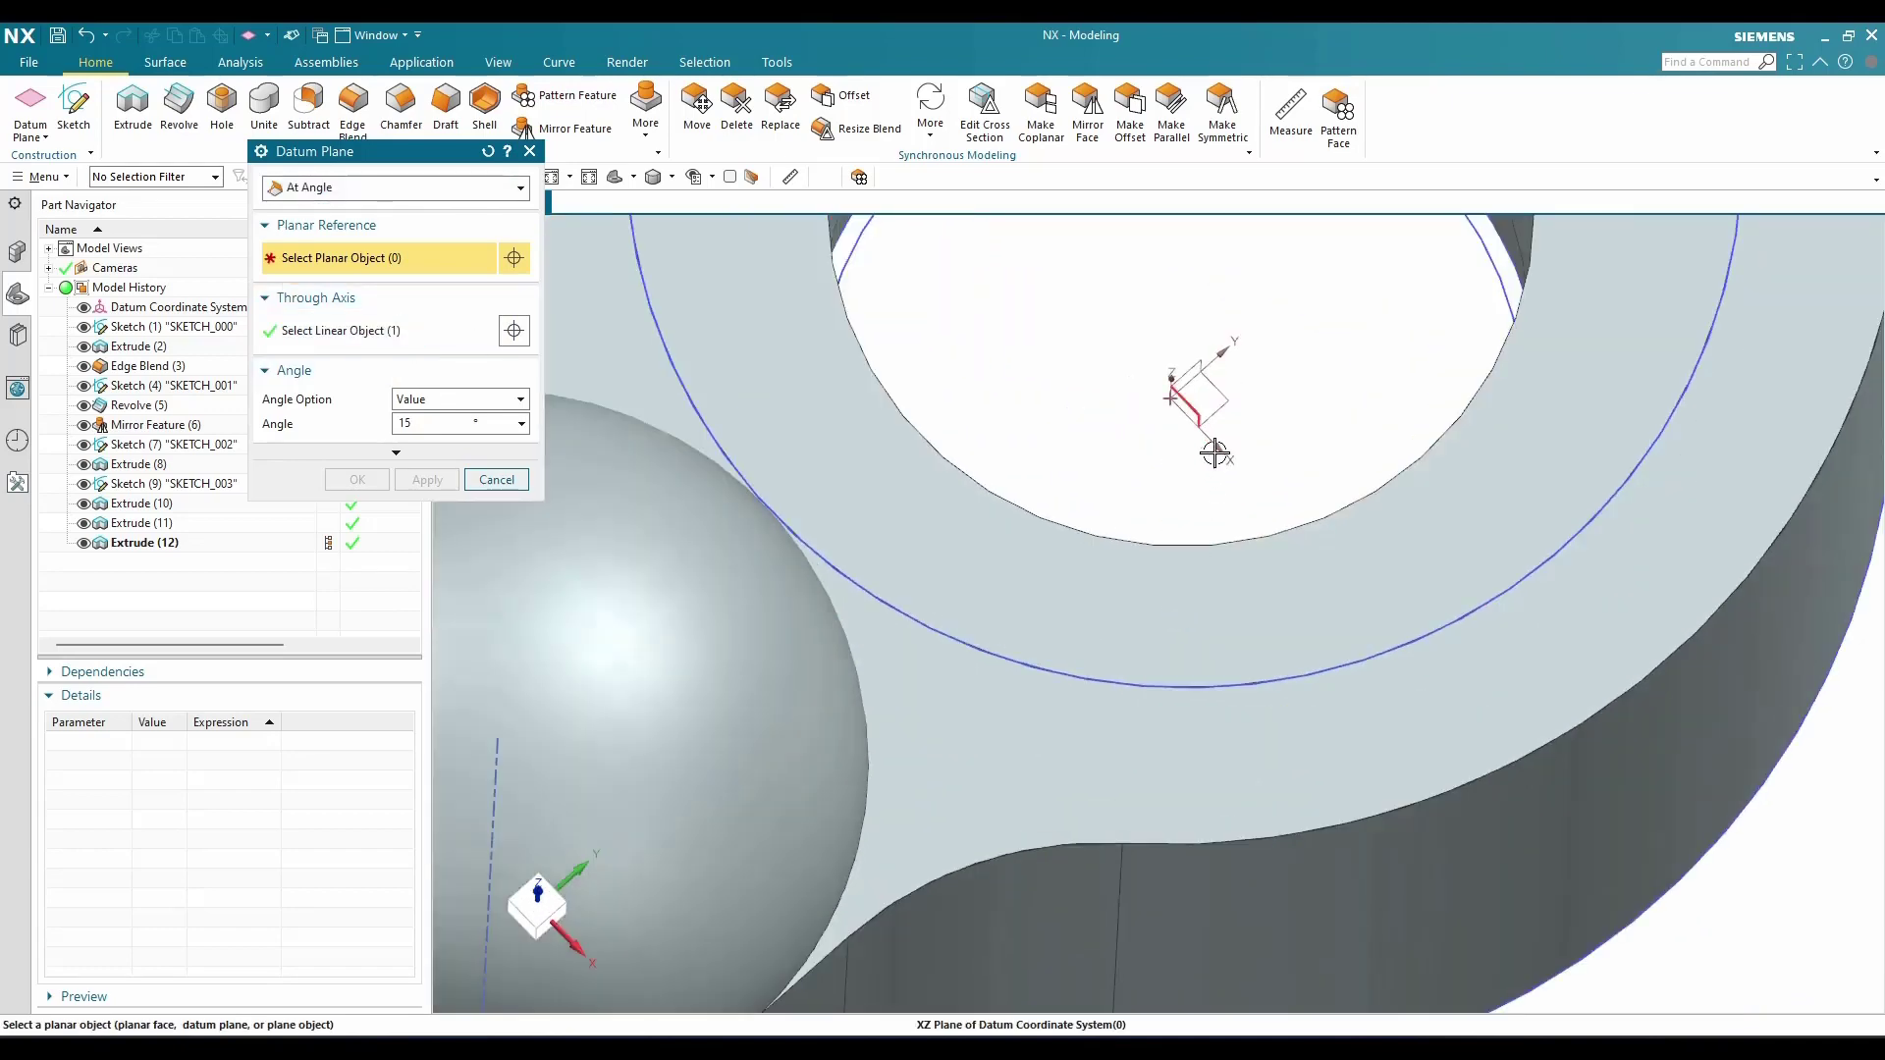
{"action": "scroll", "coordinate": [1311, 601], "scroll_direction": "down", "scroll_amount": 4}
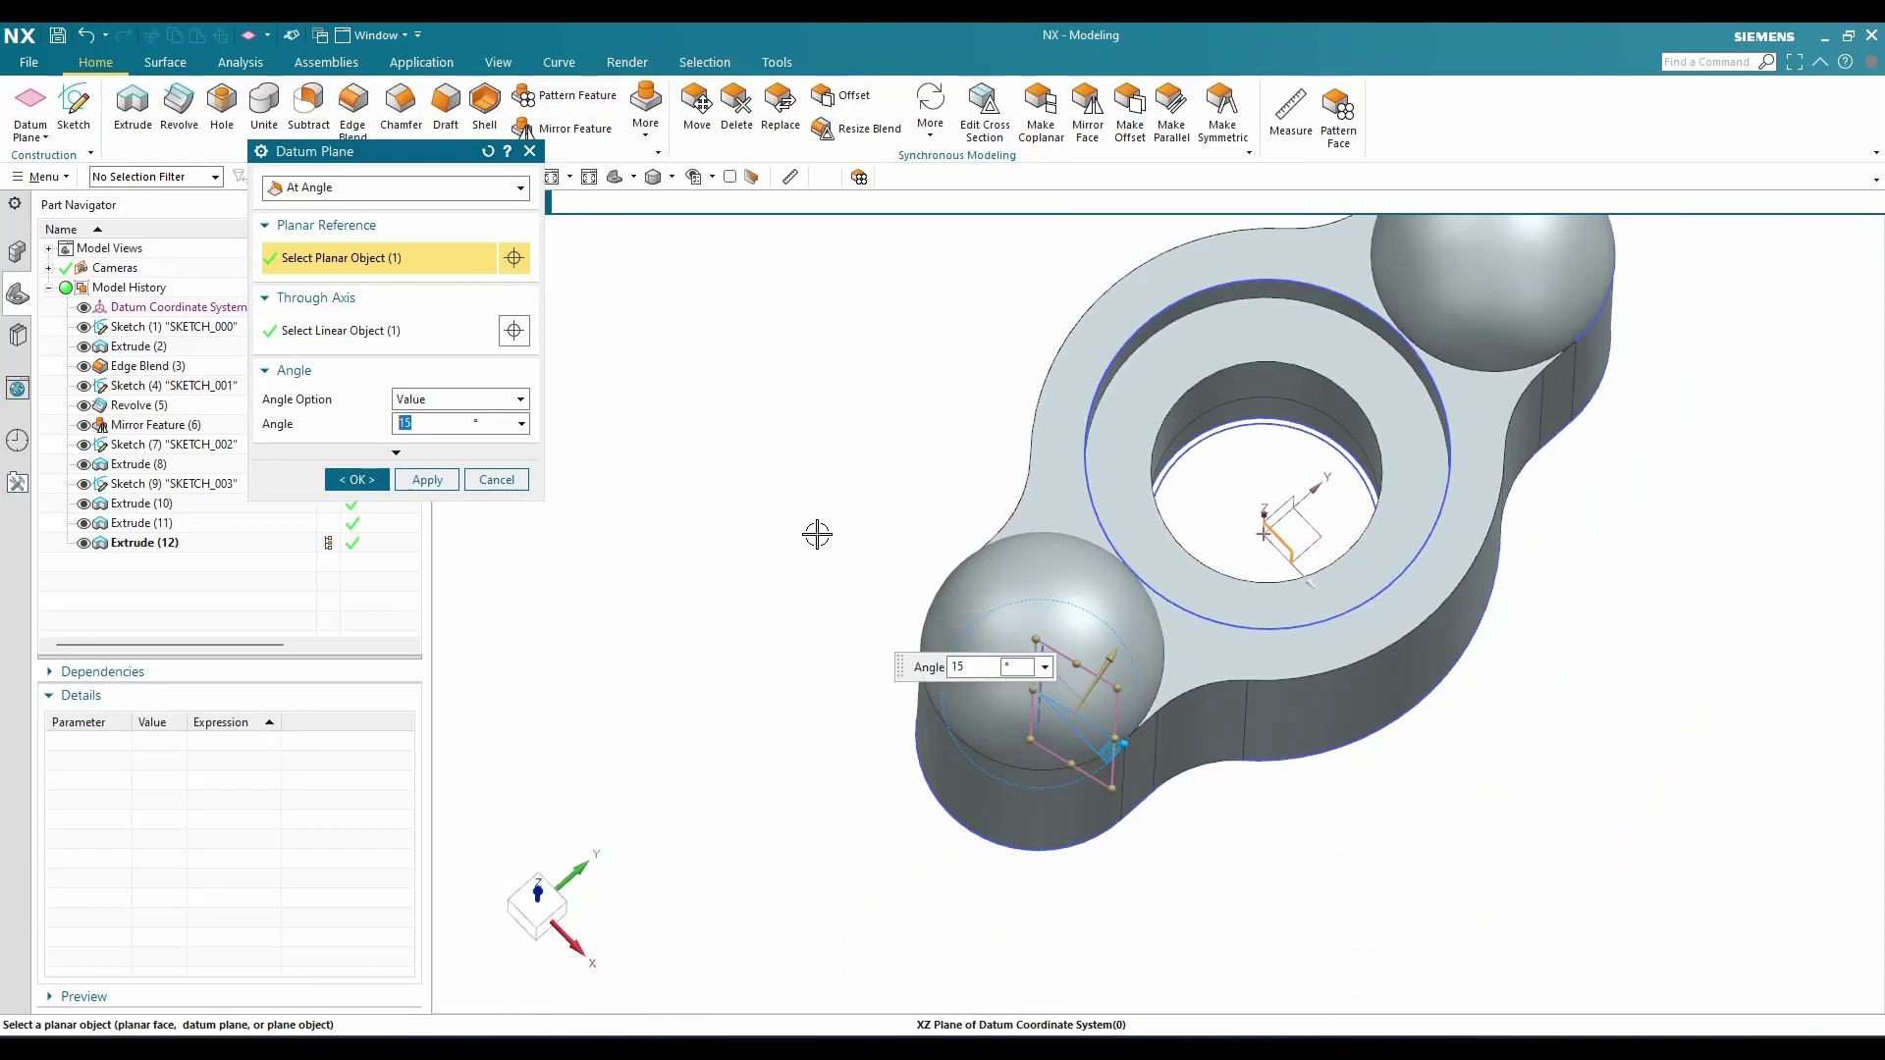
{"action": "right_click", "coordinate": [825, 550]}
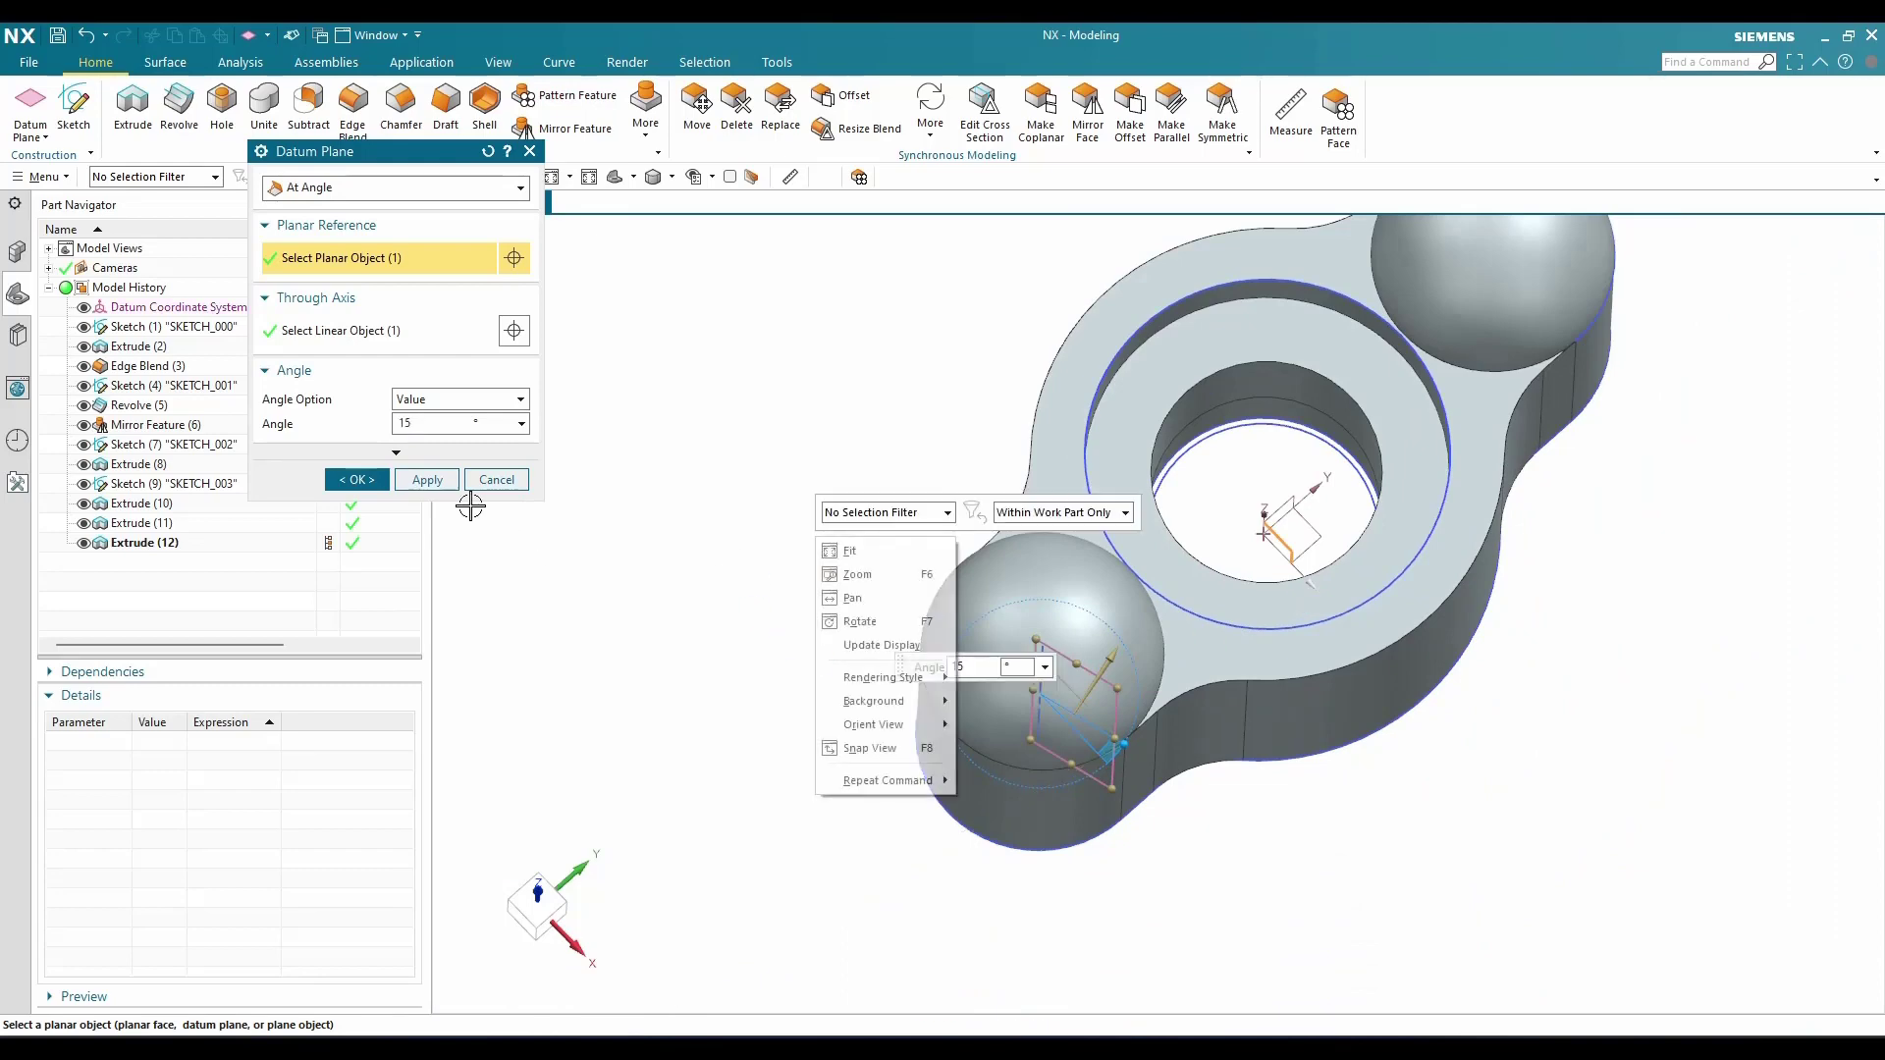
{"action": "left_click", "coordinate": [450, 432]}
Stretch the angled datum plane past the outside of the dome to about 2.14 in long and create it
{"action": "mouse_move", "coordinate": [659, 591]}
{"action": "middle_mouse_down"}
{"action": "mouse_move", "coordinate": [652, 631]}
{"action": "mouse_move", "coordinate": [639, 573]}
{"action": "mouse_move", "coordinate": [648, 593]}
{"action": "middle_mouse_up"}
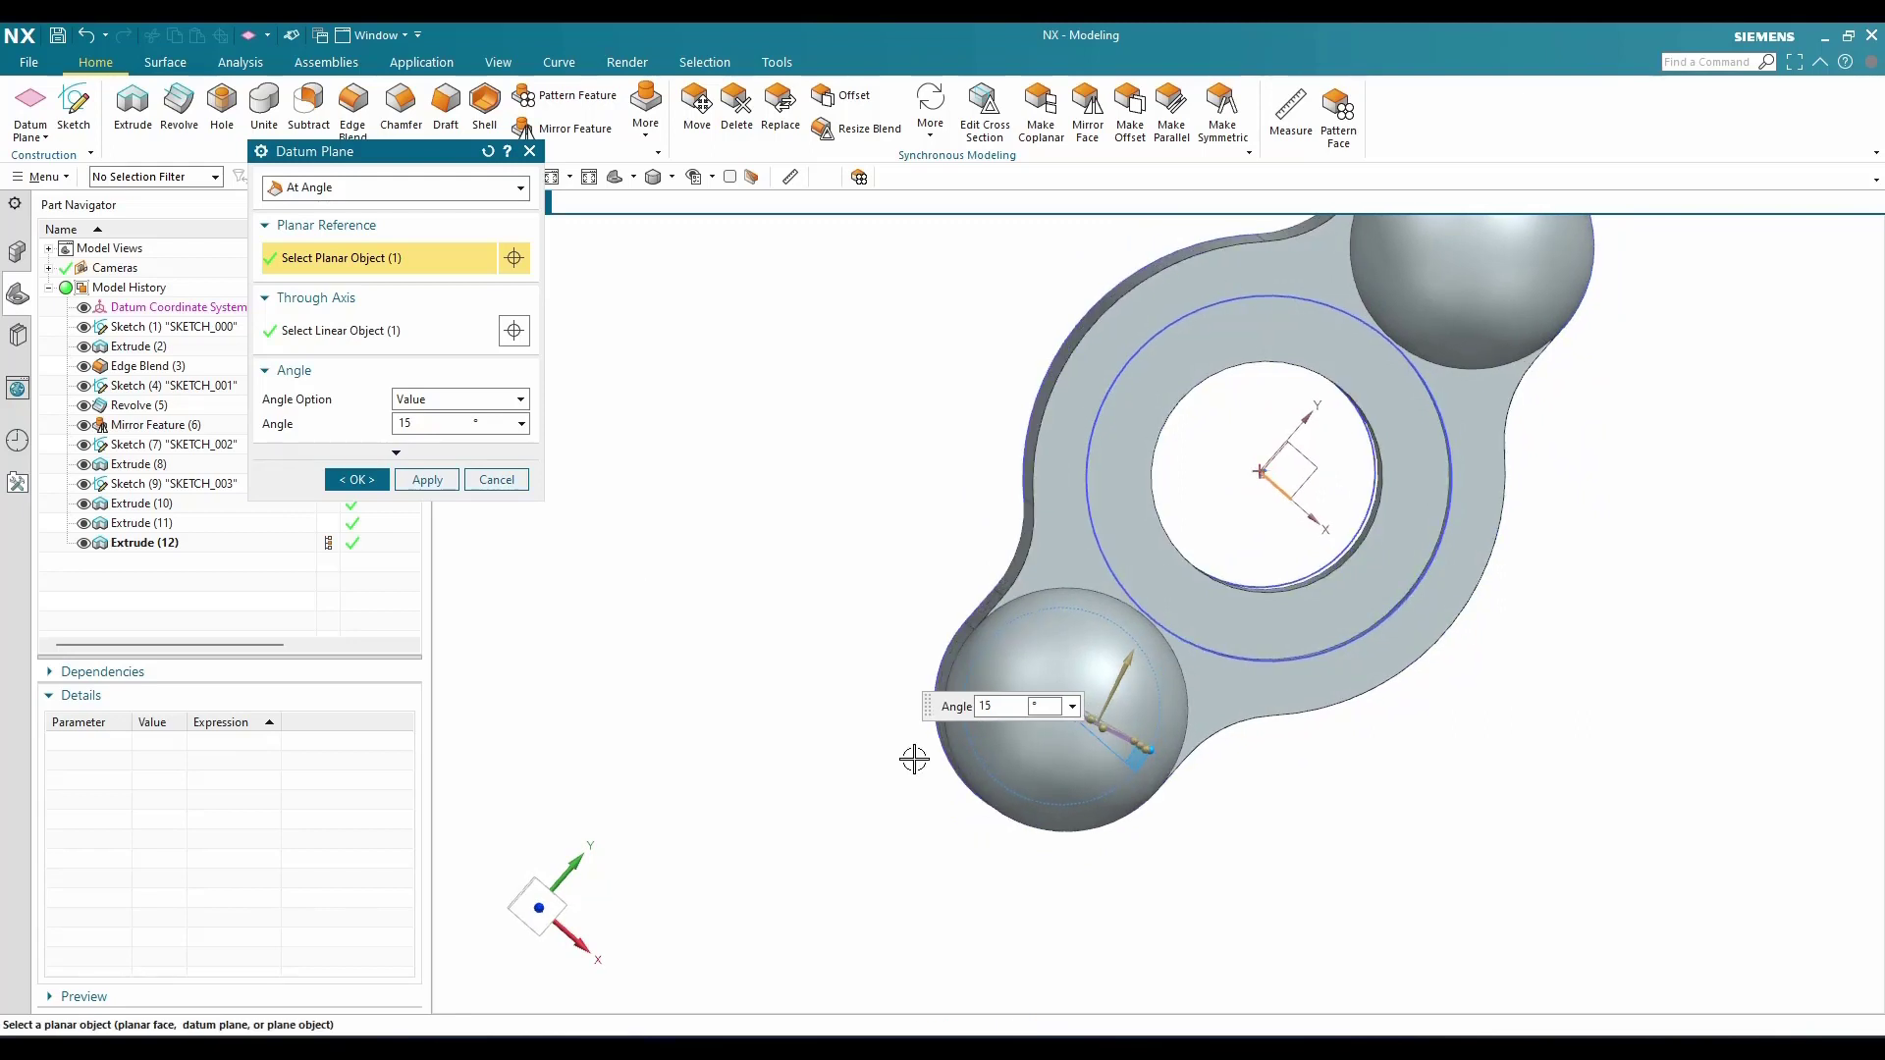
{"action": "scroll", "coordinate": [1056, 740], "scroll_direction": "up", "scroll_amount": 3}
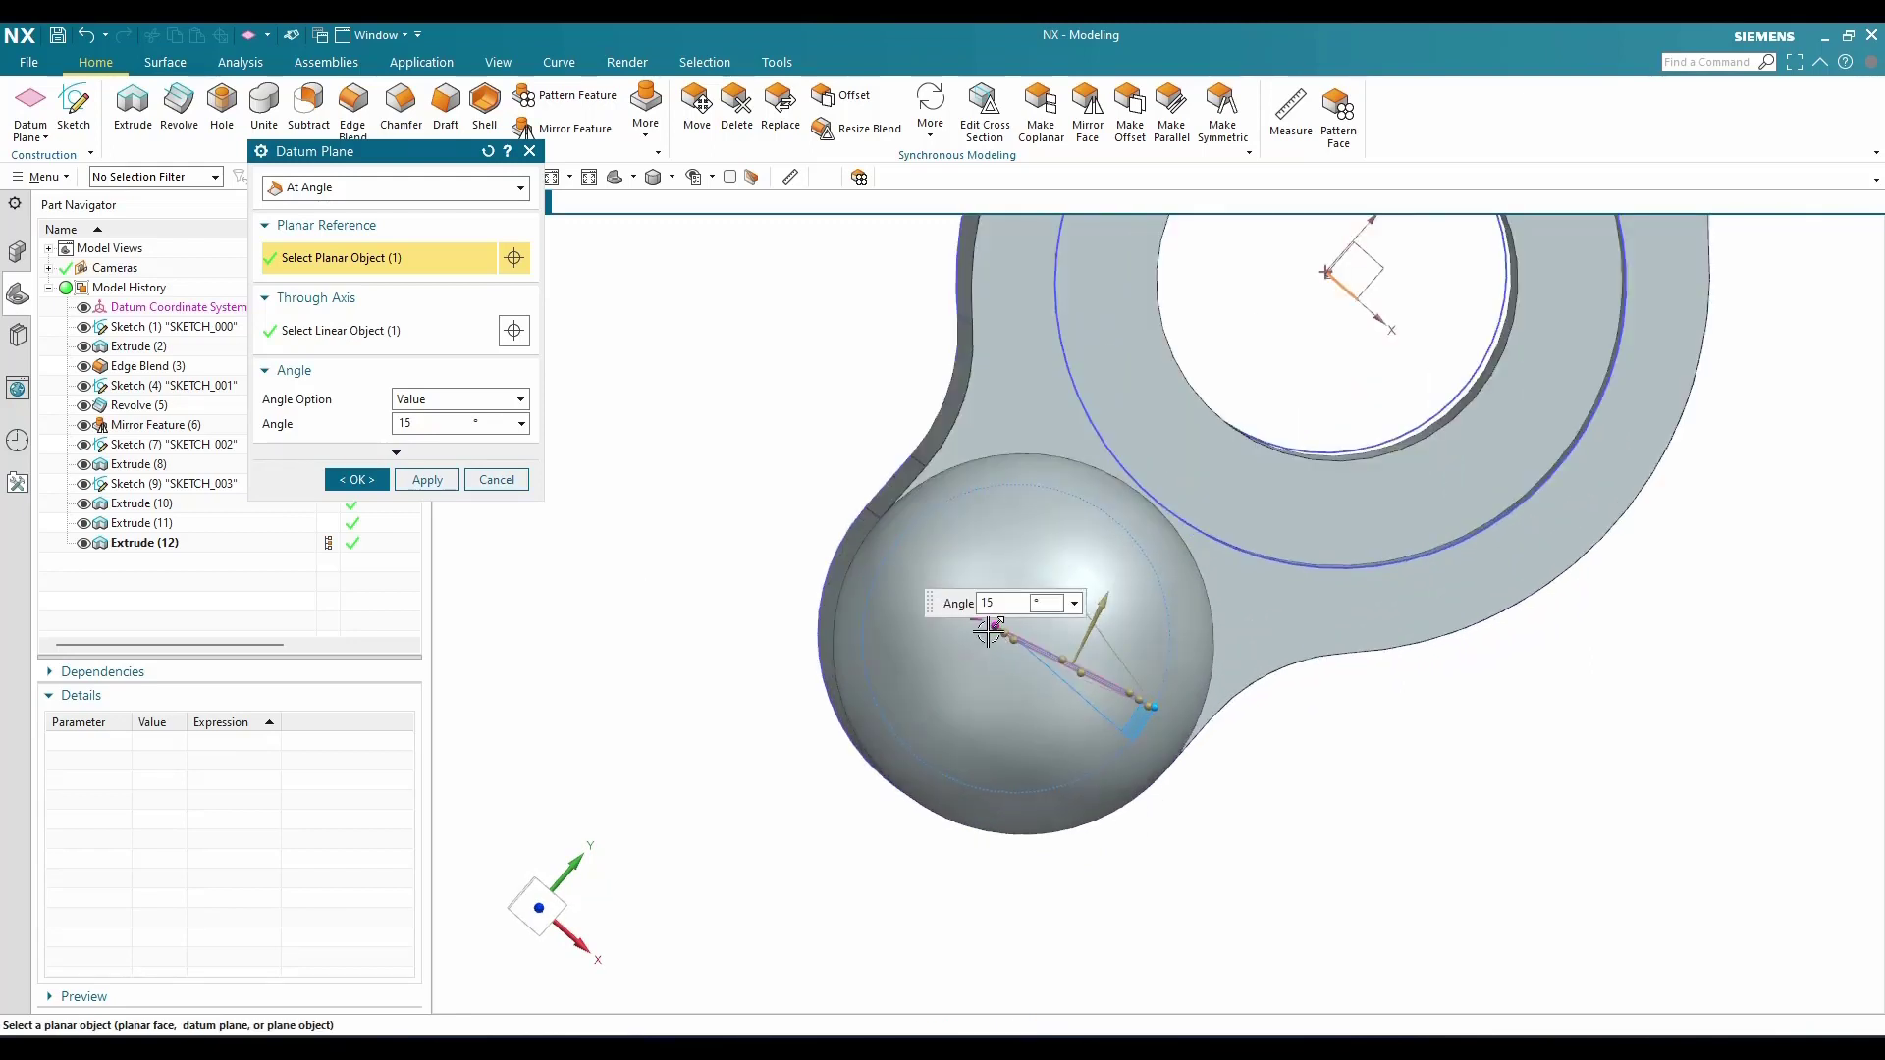
{"action": "left_click_drag", "start_coordinate": [1147, 711], "coordinate": [676, 472]}
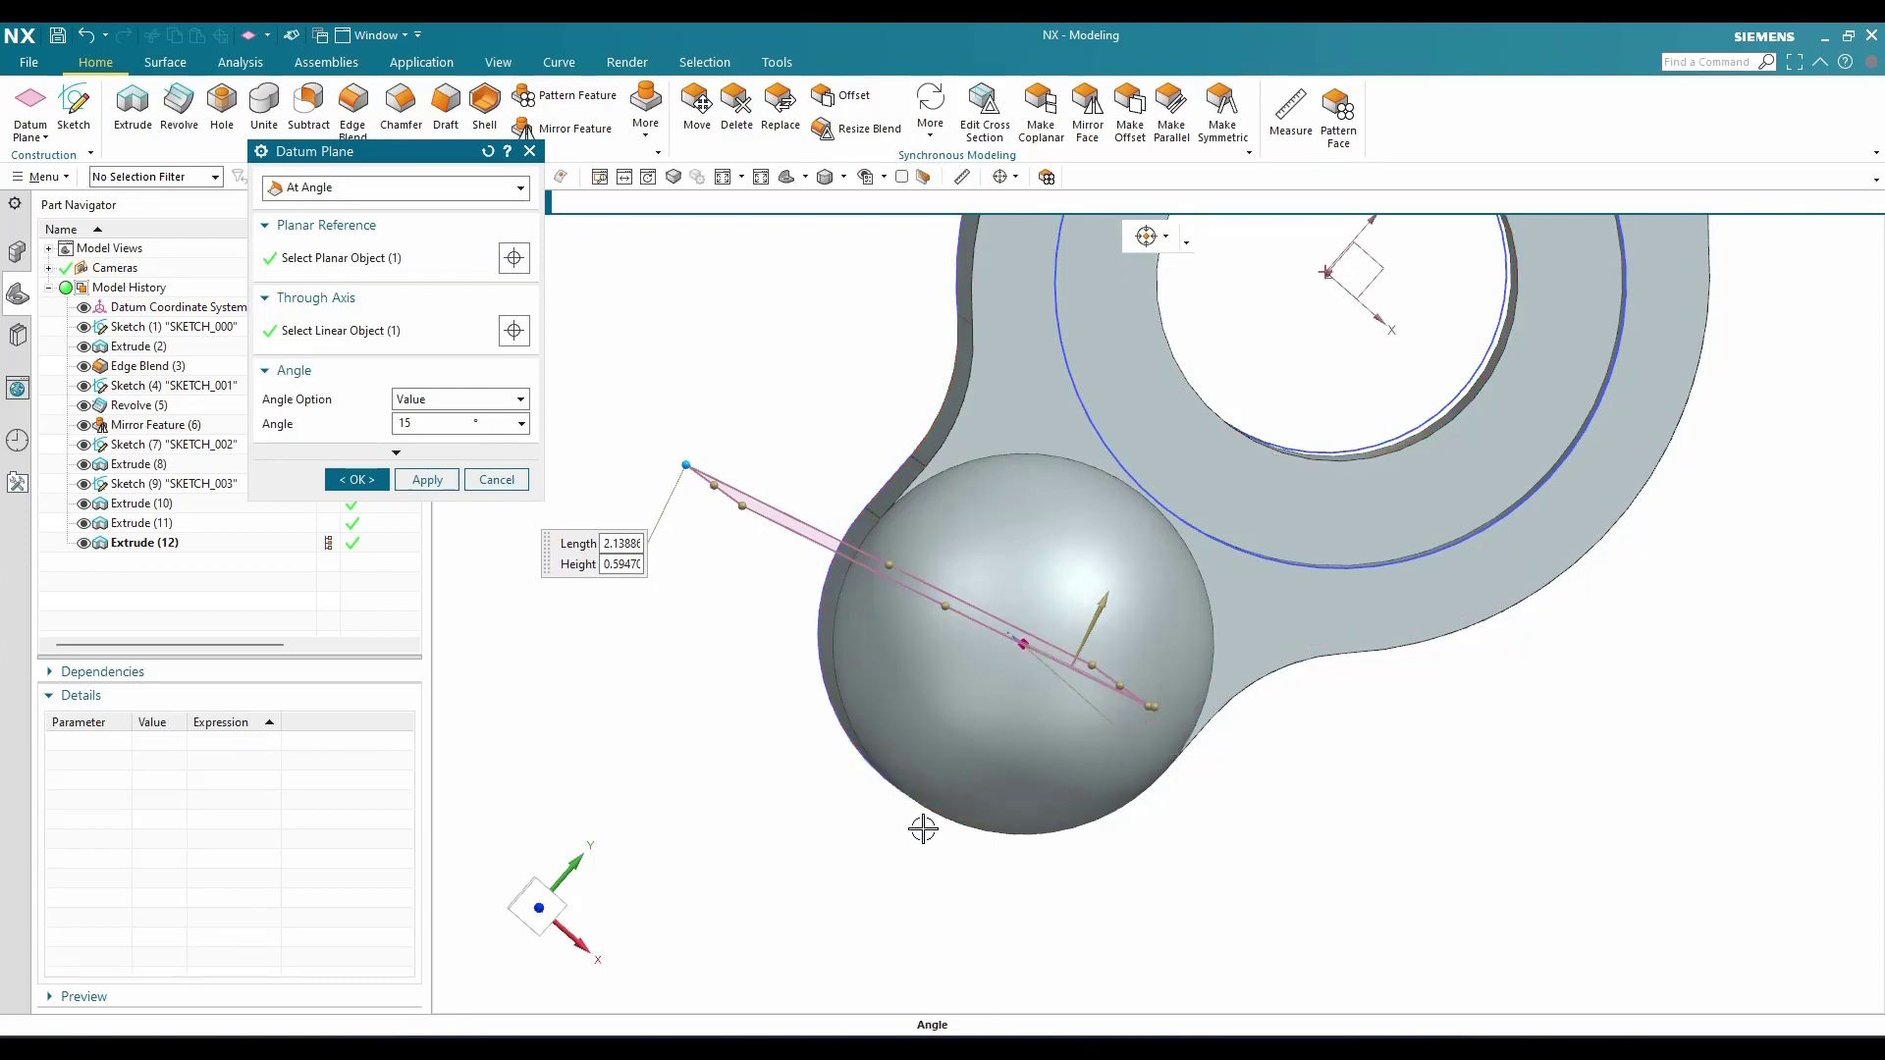
{"action": "left_click", "coordinate": [363, 483]}
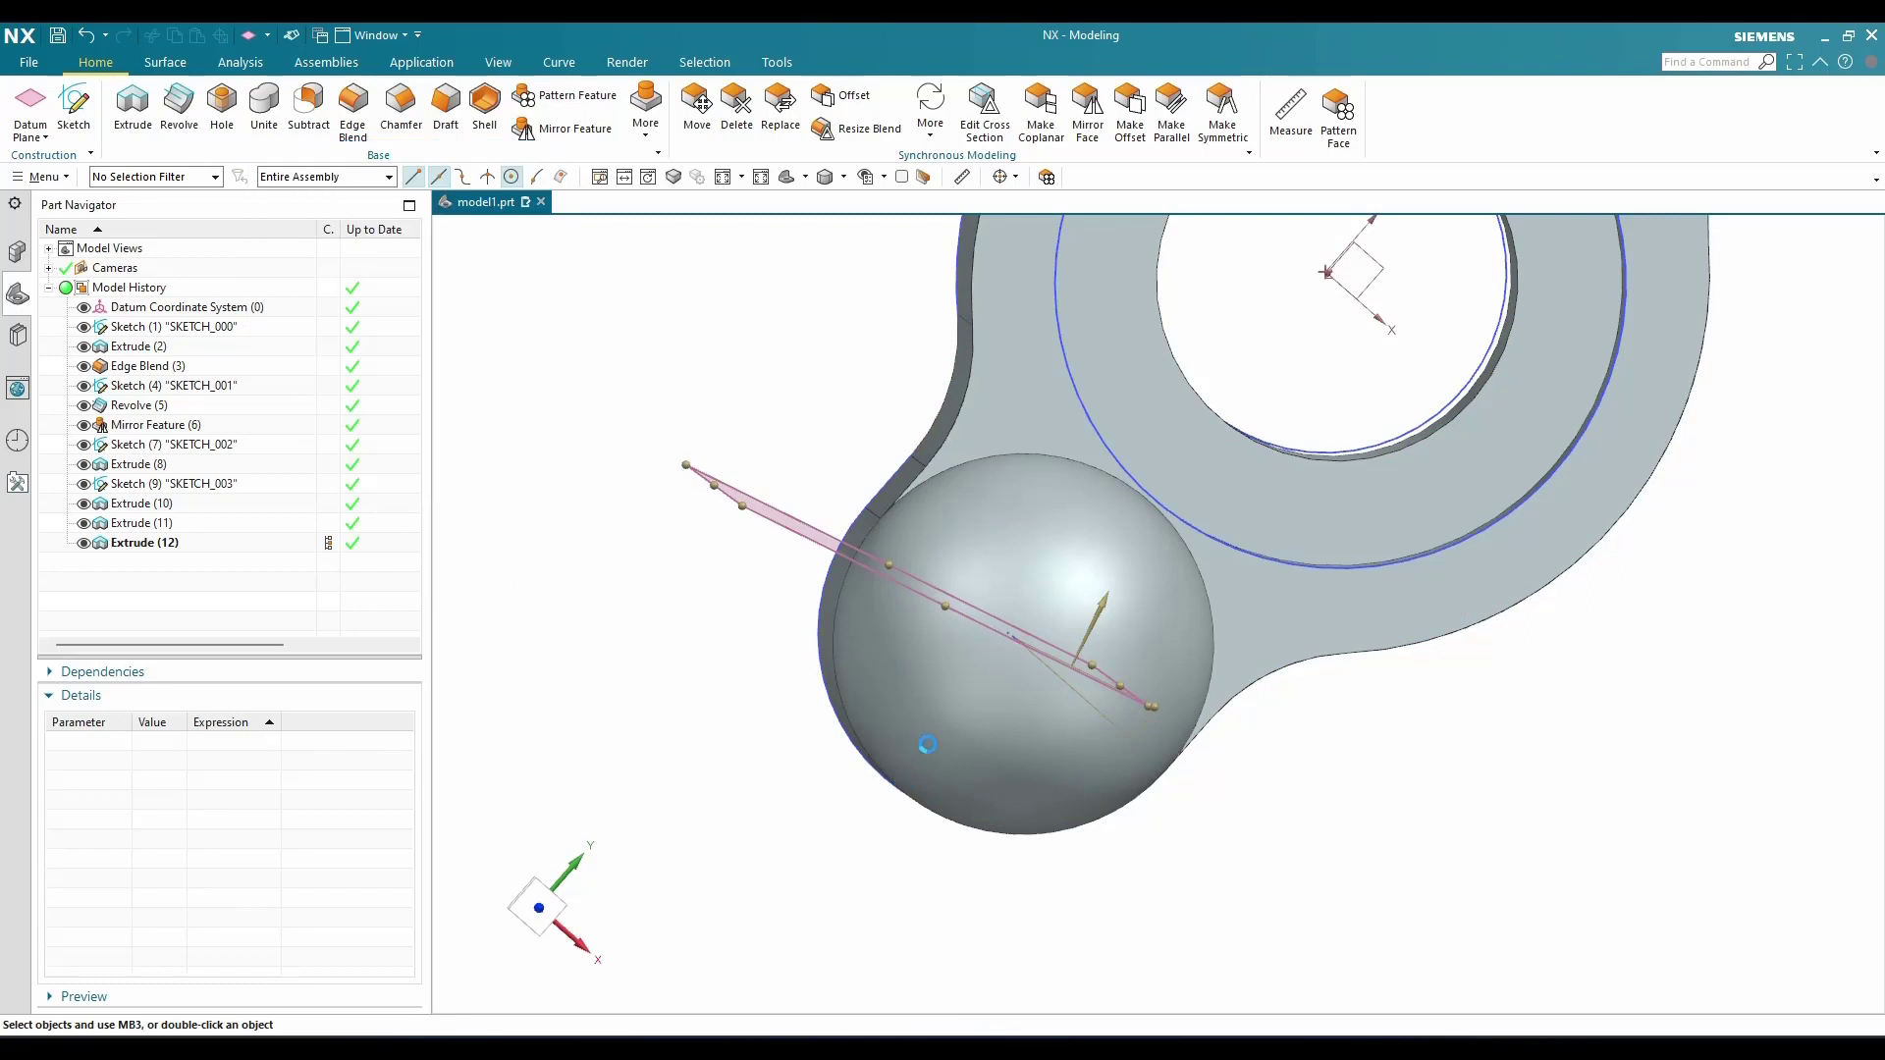
Create a sketch on the new angled datum plane with its normal direction reversed
{"action": "mouse_move", "coordinate": [965, 721]}
{"action": "middle_mouse_down"}
{"action": "mouse_move", "coordinate": [959, 652]}
{"action": "mouse_move", "coordinate": [1008, 616]}
{"action": "mouse_move", "coordinate": [963, 618]}
{"action": "mouse_move", "coordinate": [963, 740]}
{"action": "middle_mouse_up"}
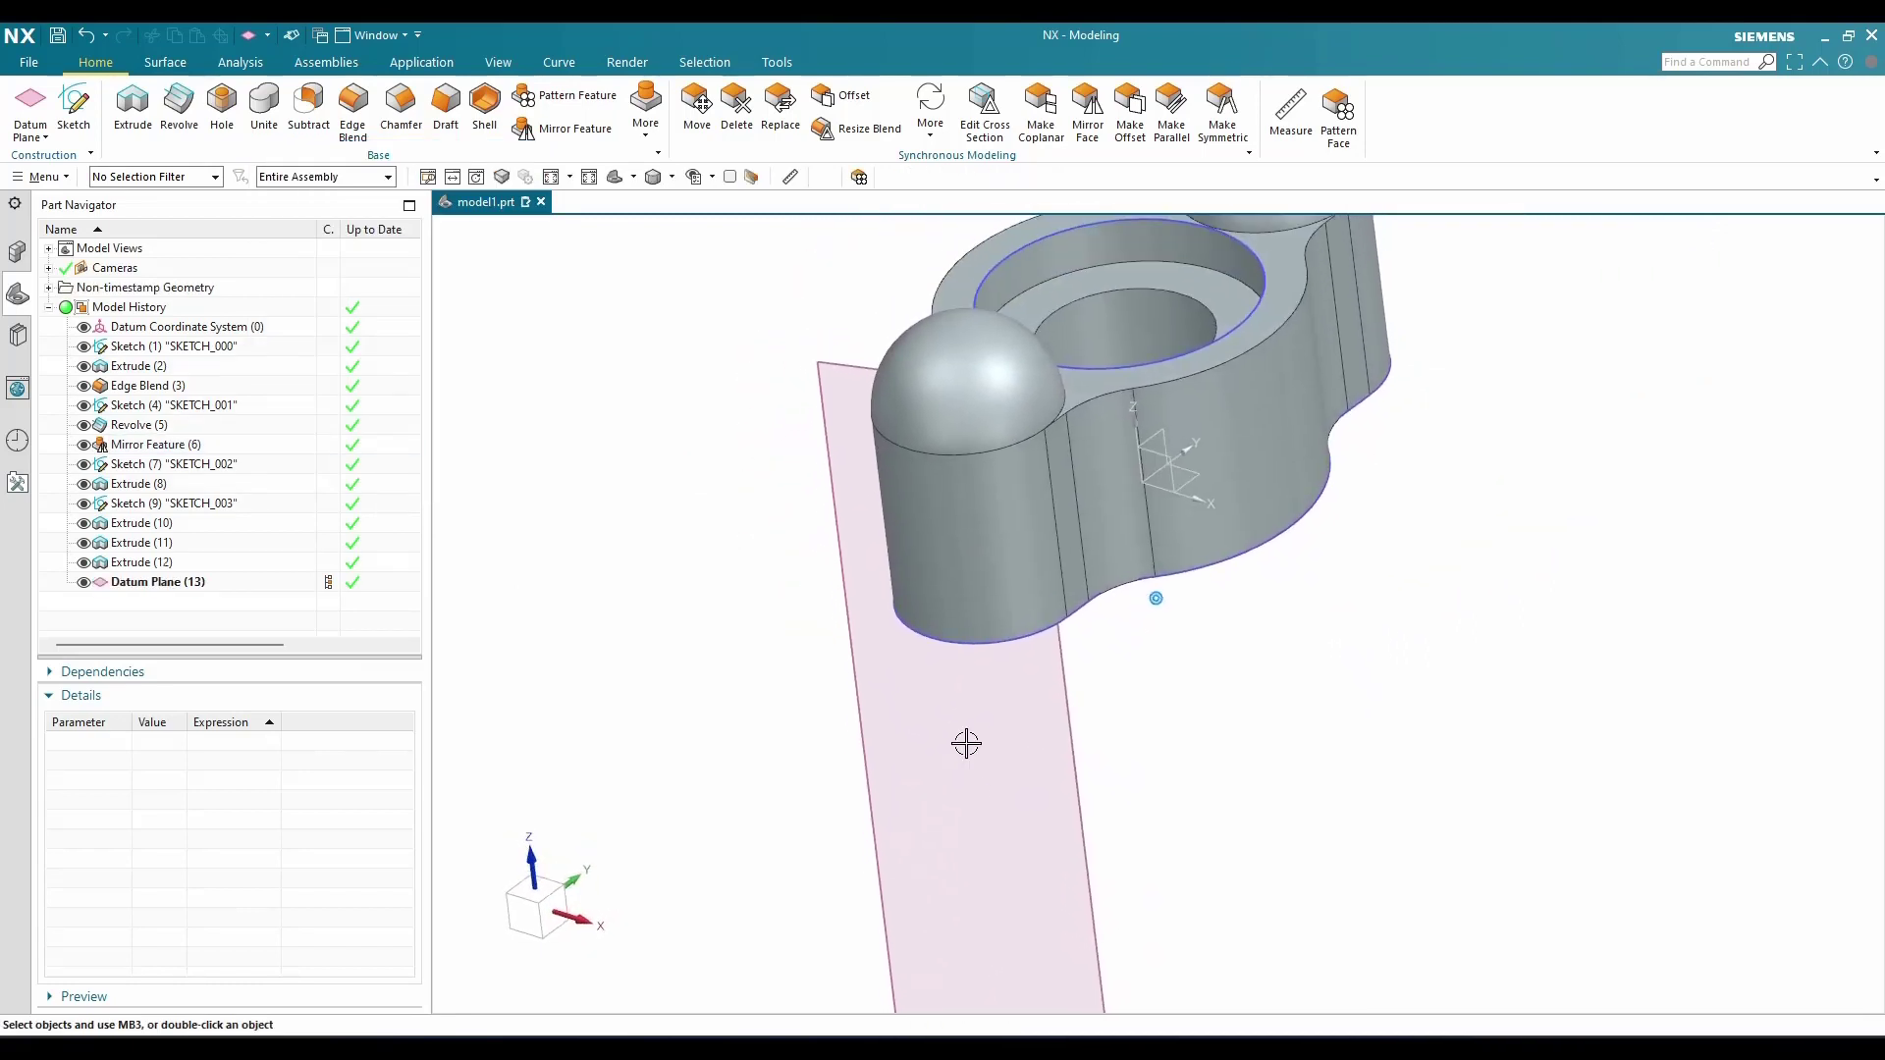
{"action": "scroll", "coordinate": [966, 743], "scroll_direction": "up", "scroll_amount": 2}
{"action": "left_click", "coordinate": [74, 122]}
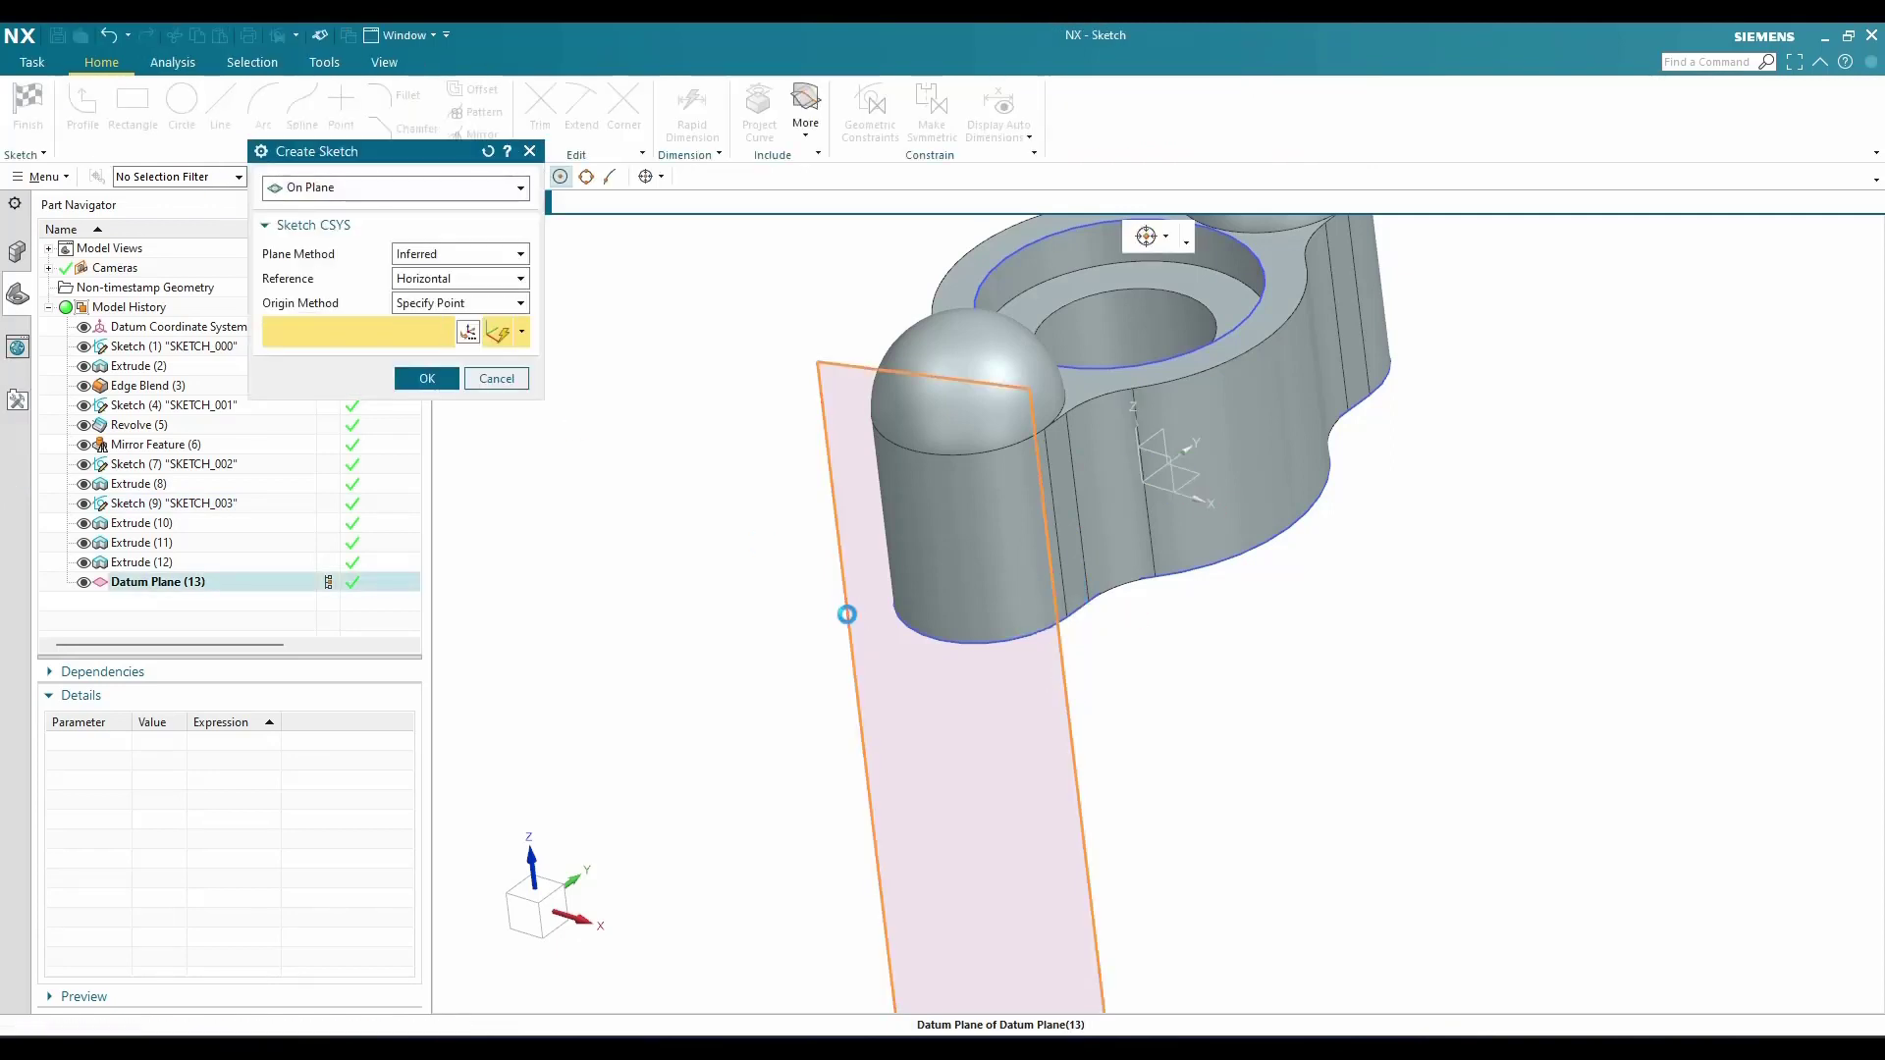
{"action": "left_click", "coordinate": [867, 687]}
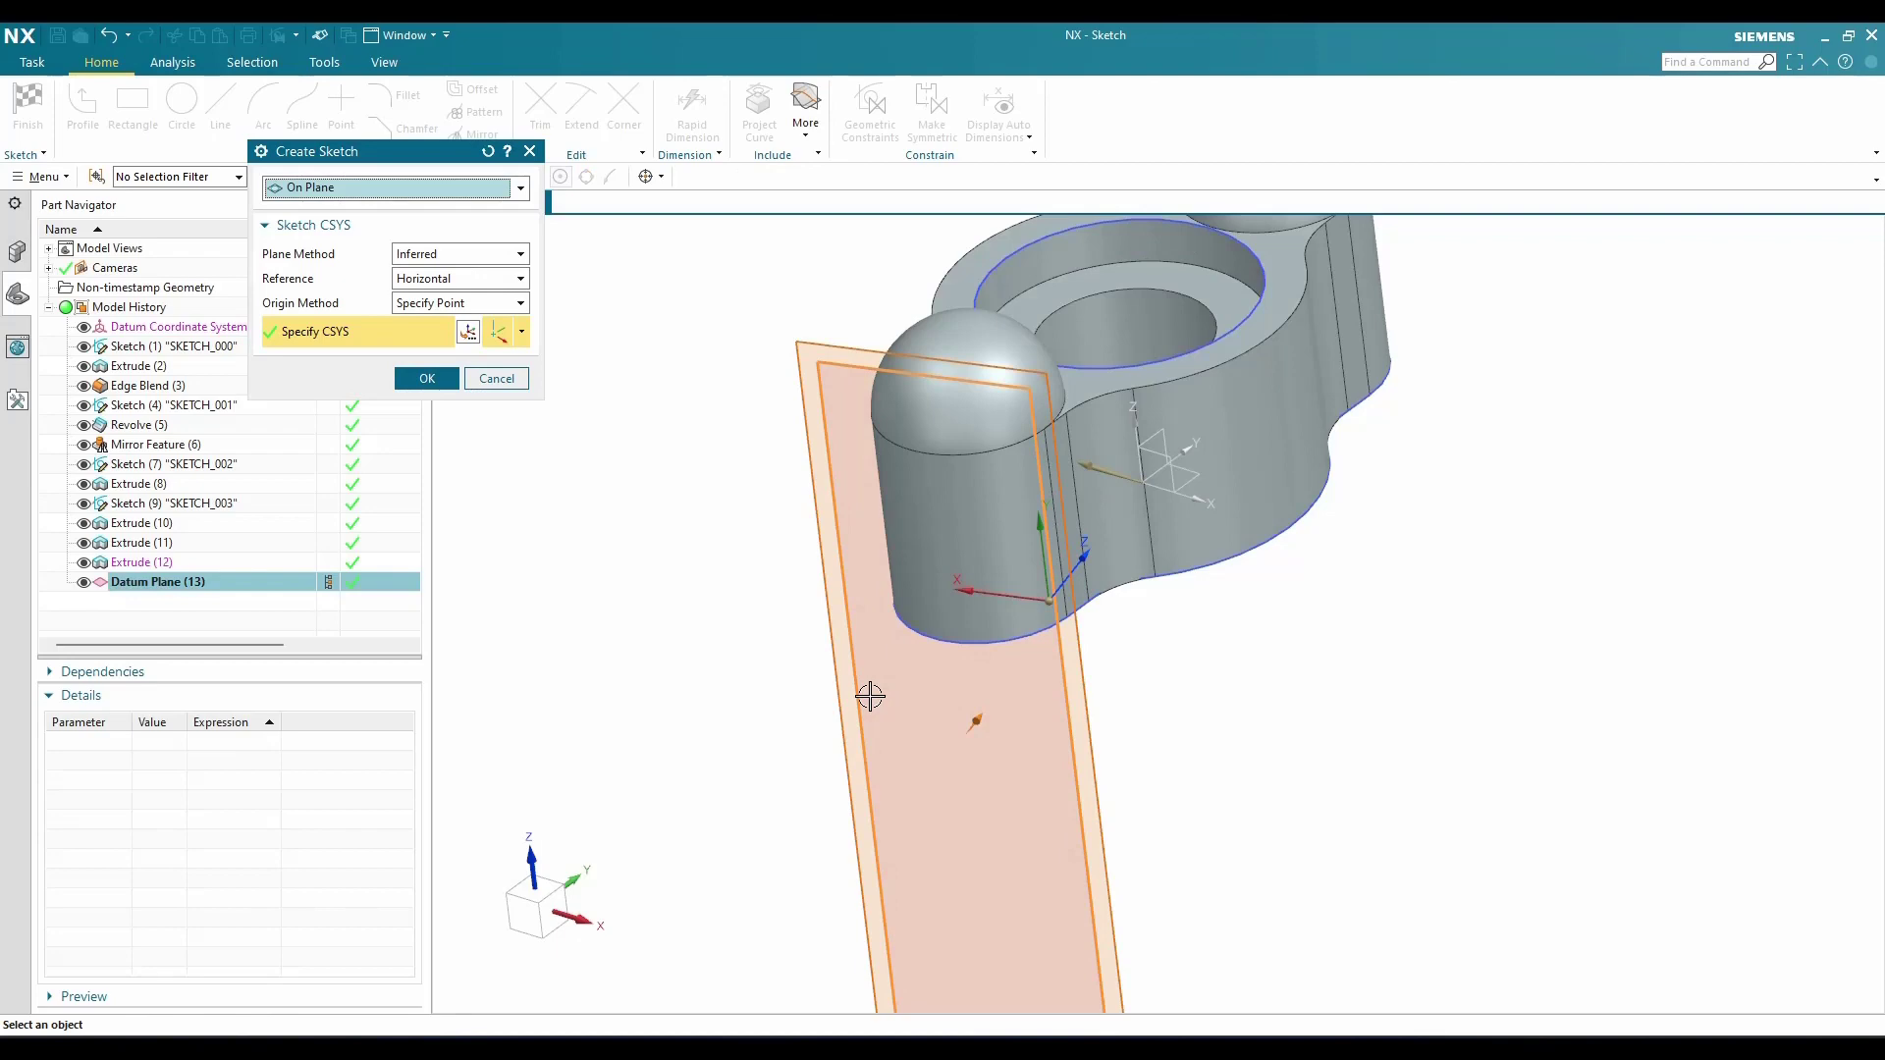
{"action": "double_click", "coordinate": [981, 724]}
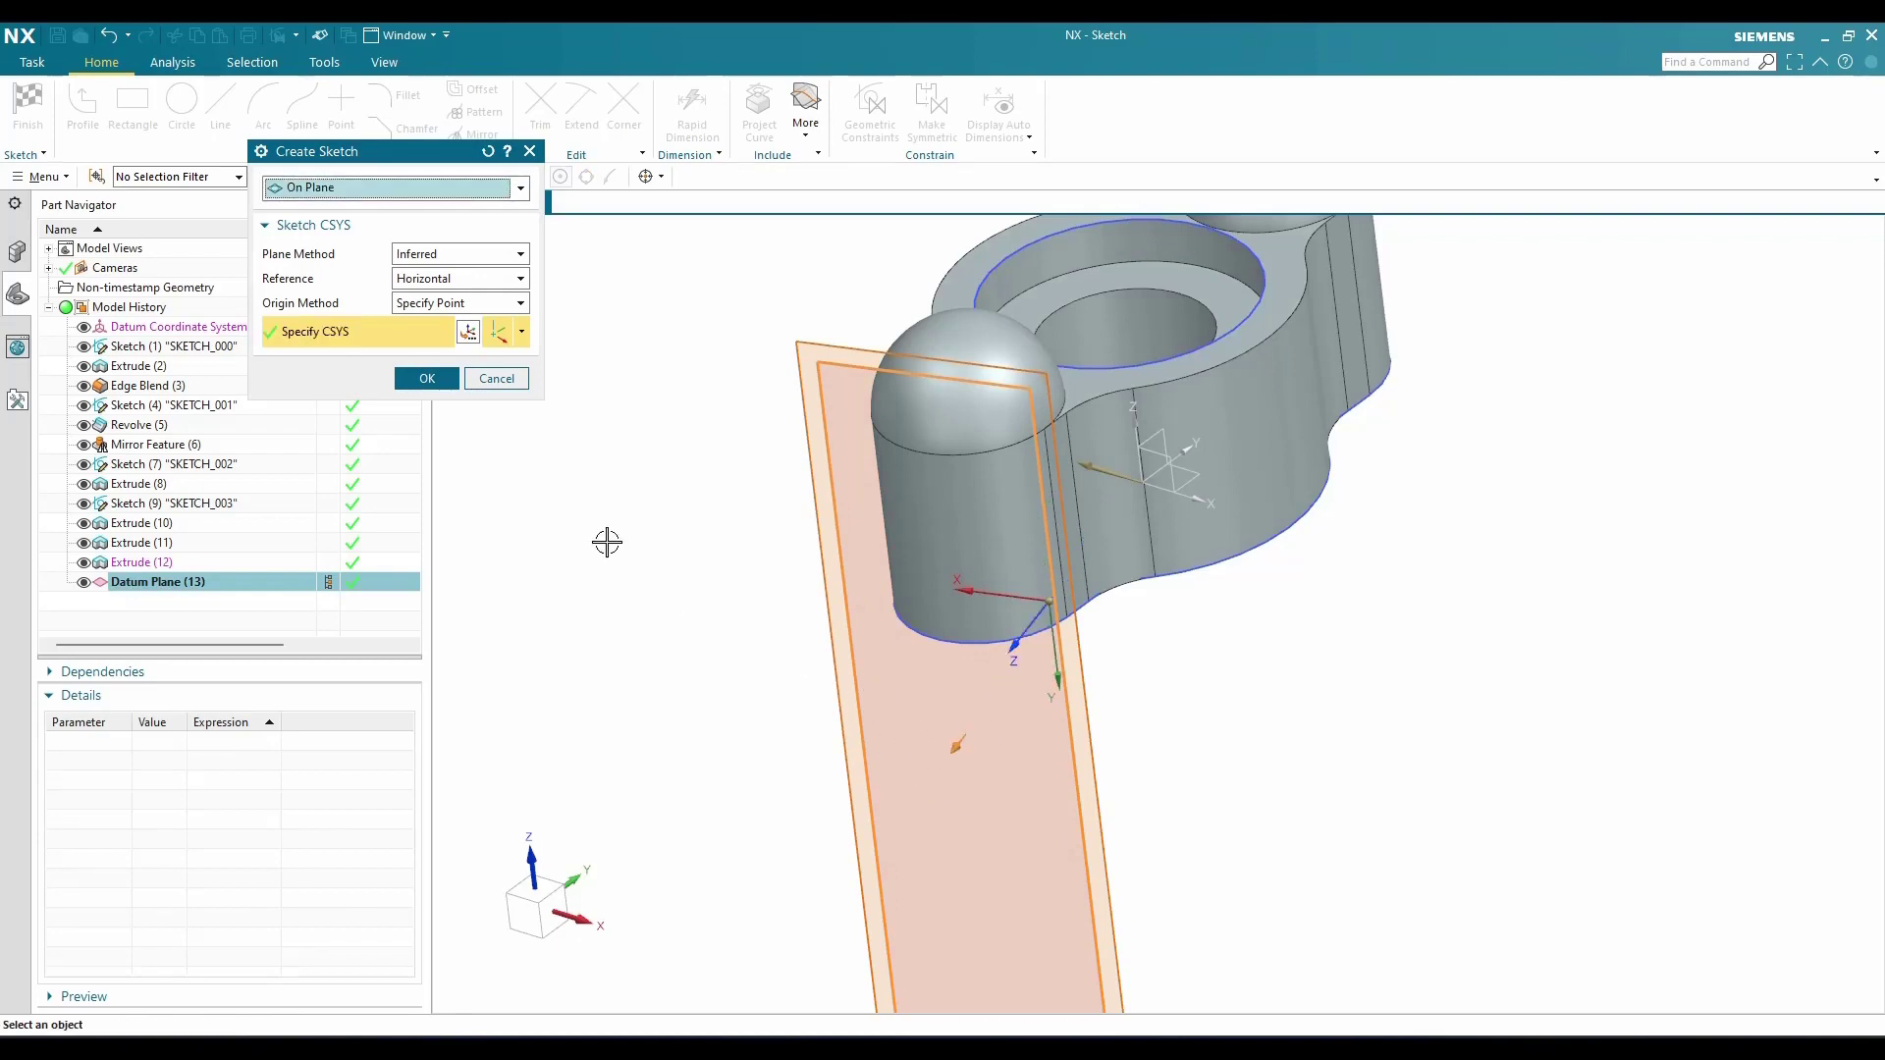
{"action": "left_click", "coordinate": [427, 379]}
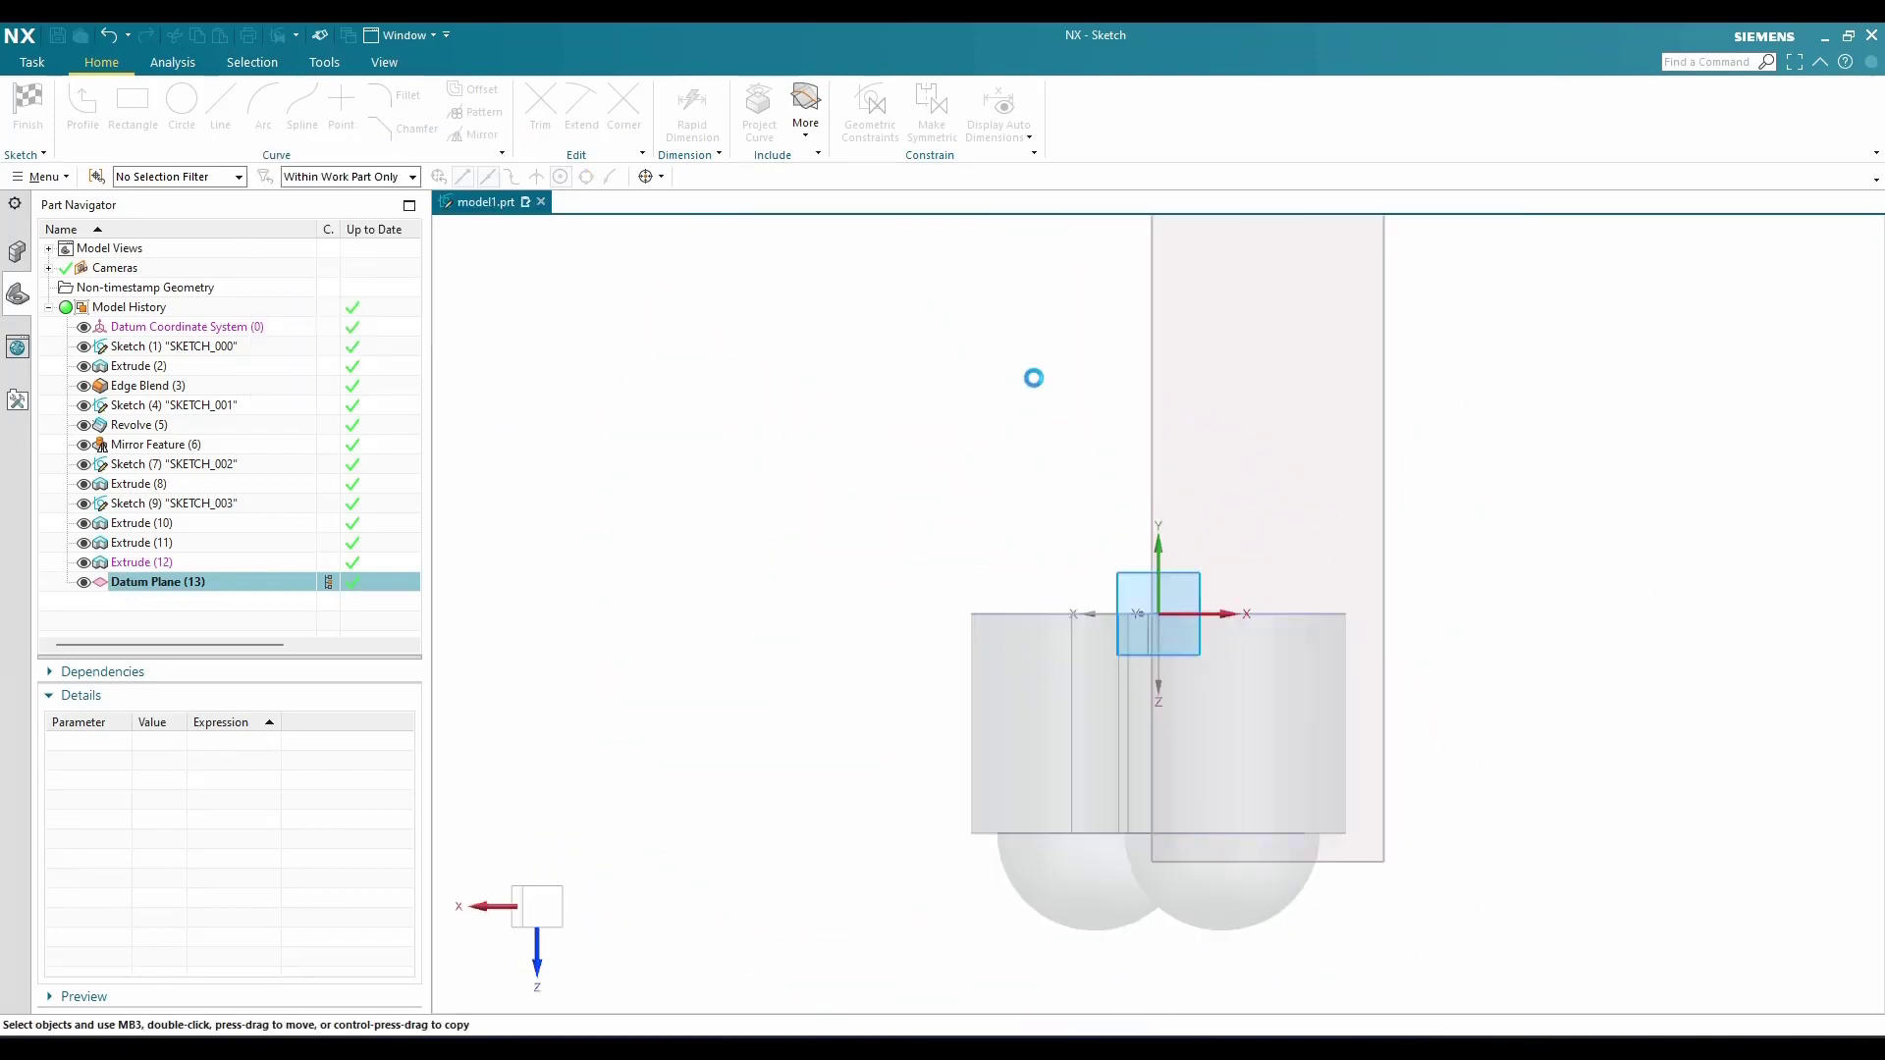
Create an intersection curve where the sketch plane cuts the outer spherical face of the nearest dome
{"action": "mouse_move", "coordinate": [1022, 491]}
{"action": "middle_mouse_down"}
{"action": "mouse_move", "coordinate": [1010, 446]}
{"action": "mouse_move", "coordinate": [1123, 489]}
{"action": "mouse_move", "coordinate": [828, 437]}
{"action": "mouse_move", "coordinate": [922, 392]}
{"action": "mouse_move", "coordinate": [884, 408]}
{"action": "mouse_move", "coordinate": [841, 615]}
{"action": "middle_mouse_up"}
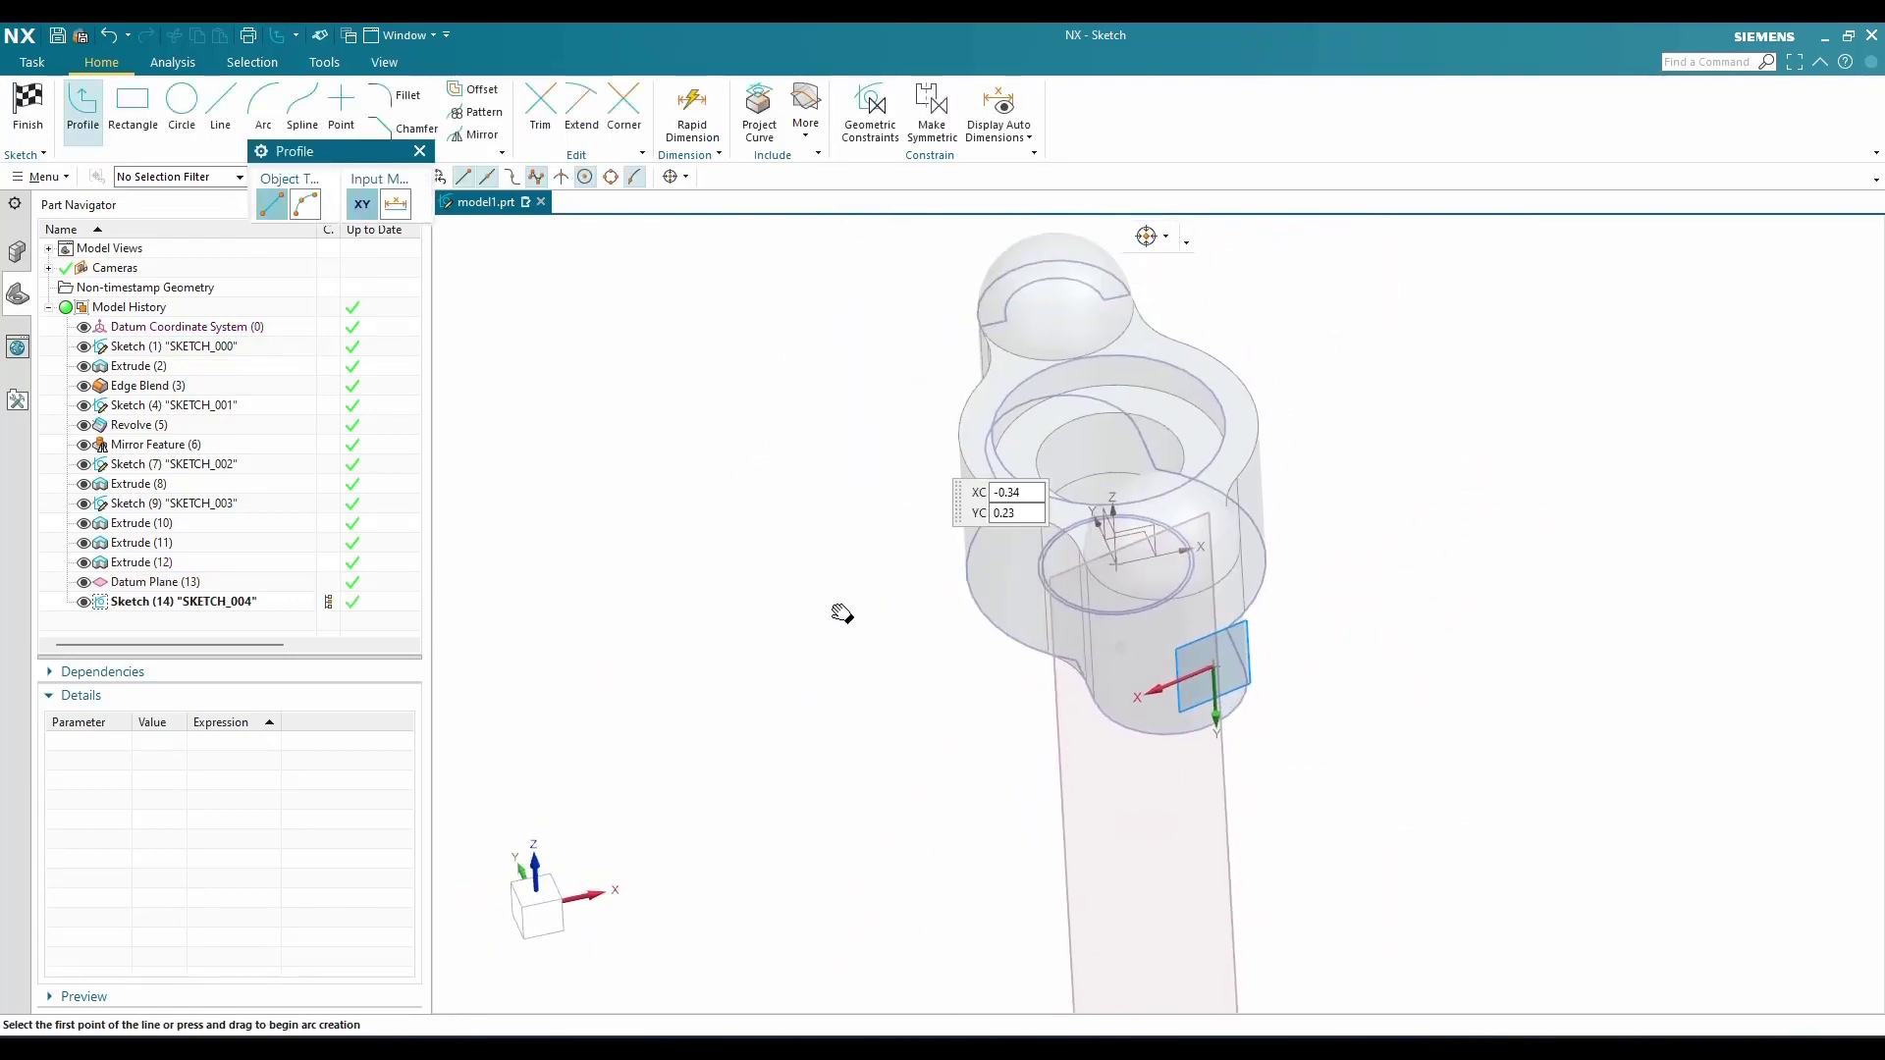
{"action": "key", "text": "Escape"}
{"action": "left_click", "coordinate": [807, 146]}
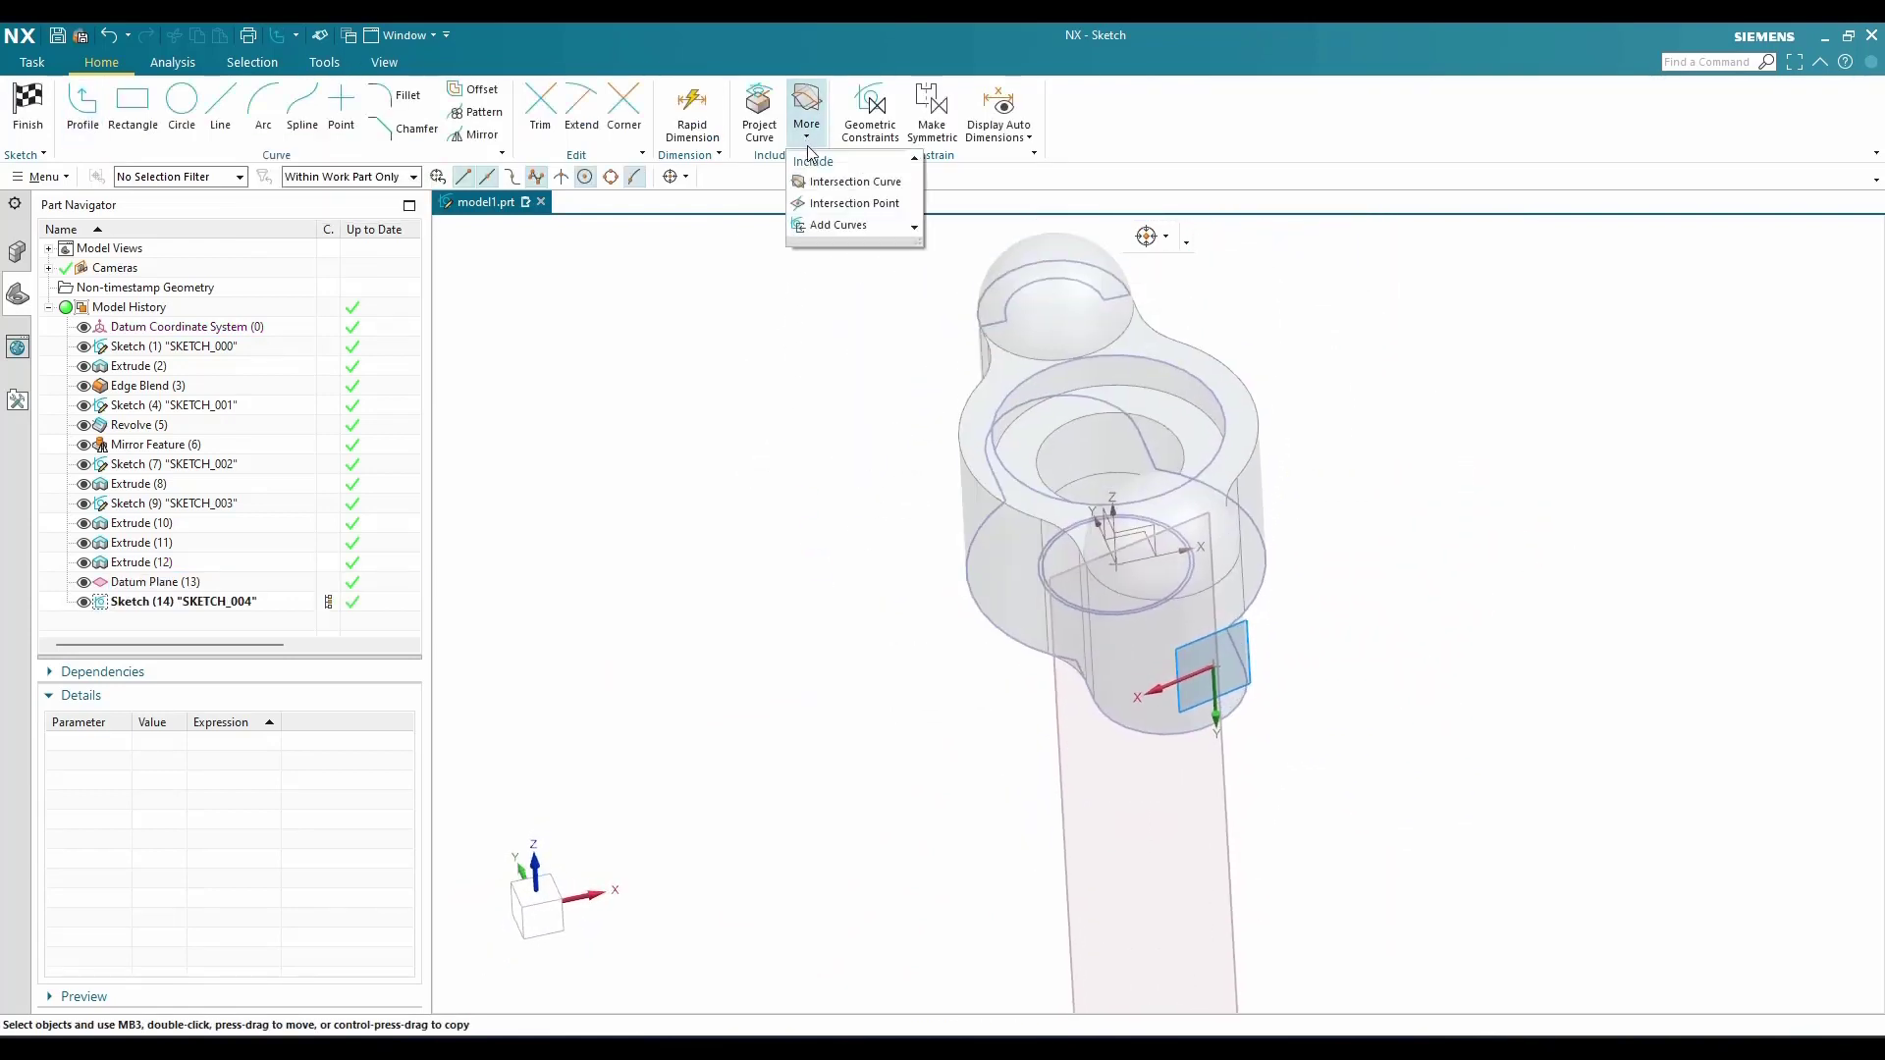
{"action": "left_click", "coordinate": [826, 183]}
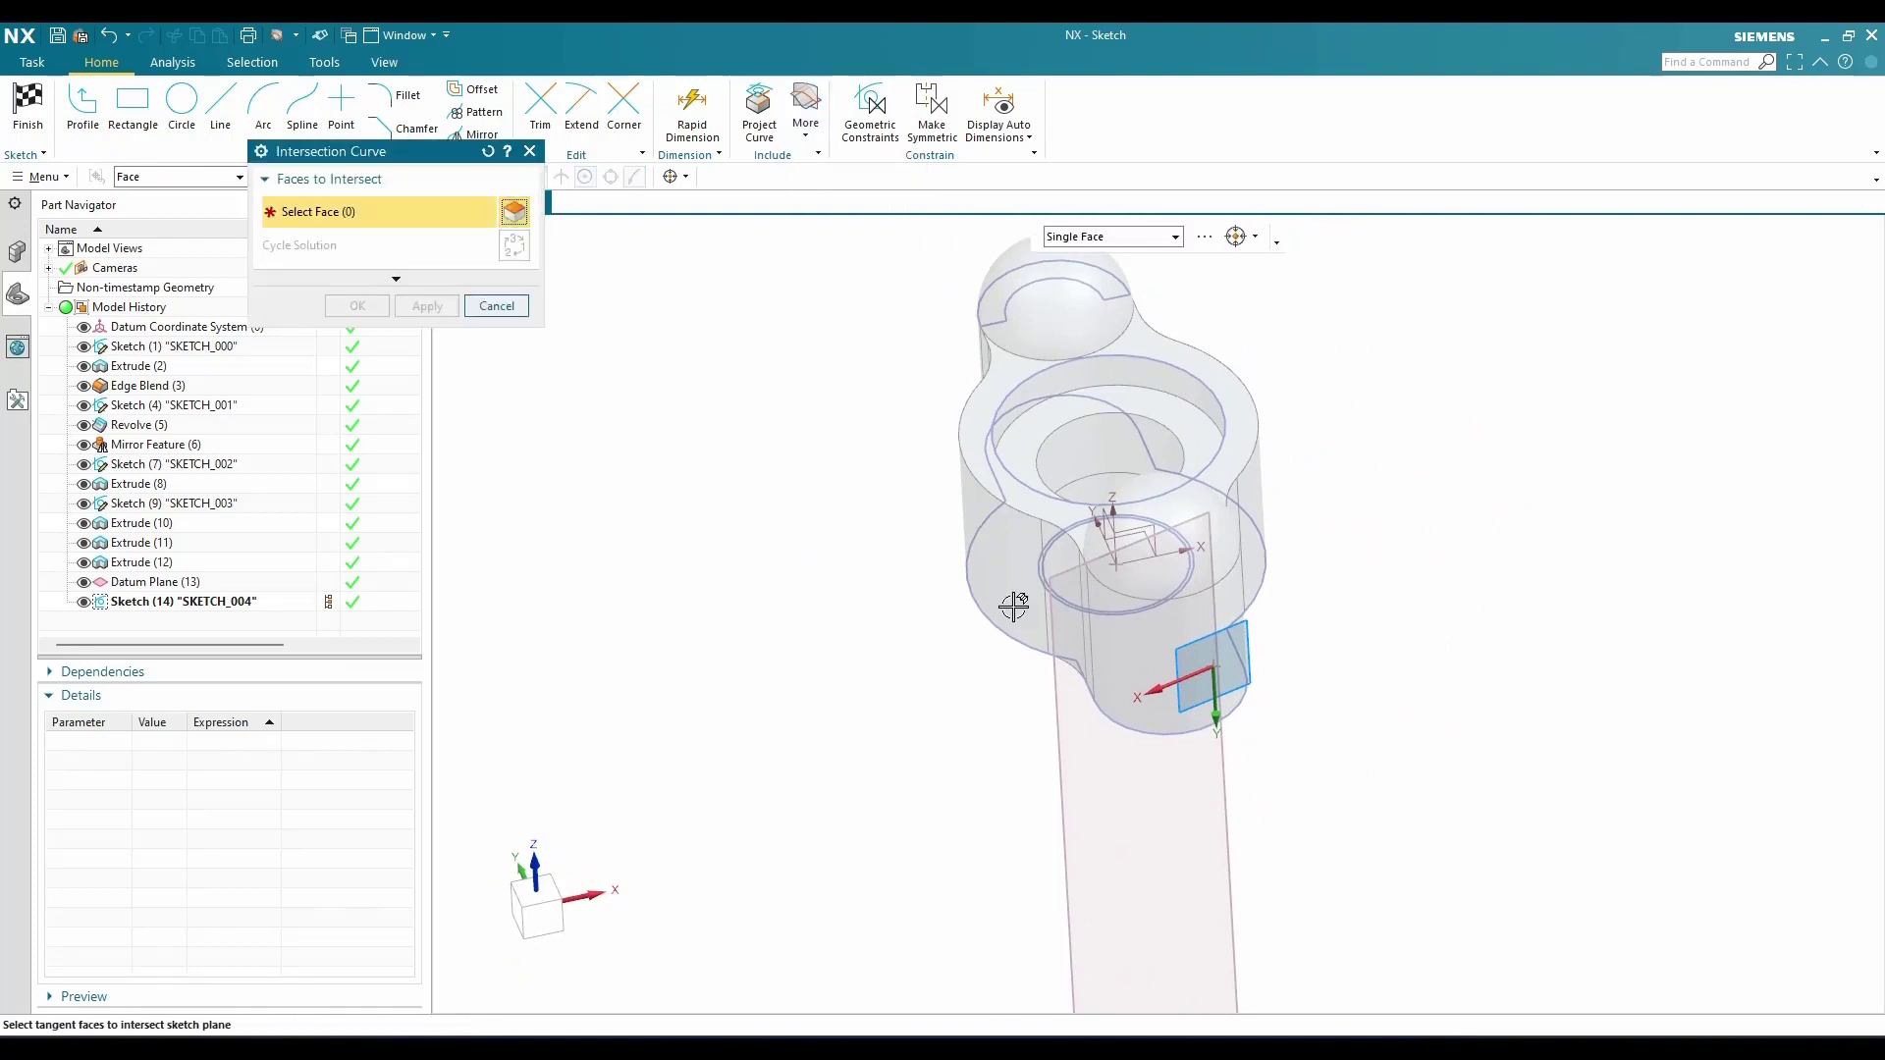
{"action": "scroll", "coordinate": [1296, 525], "scroll_direction": "up", "scroll_amount": 3}
{"action": "scroll", "coordinate": [1100, 457], "scroll_direction": "up", "scroll_amount": 3}
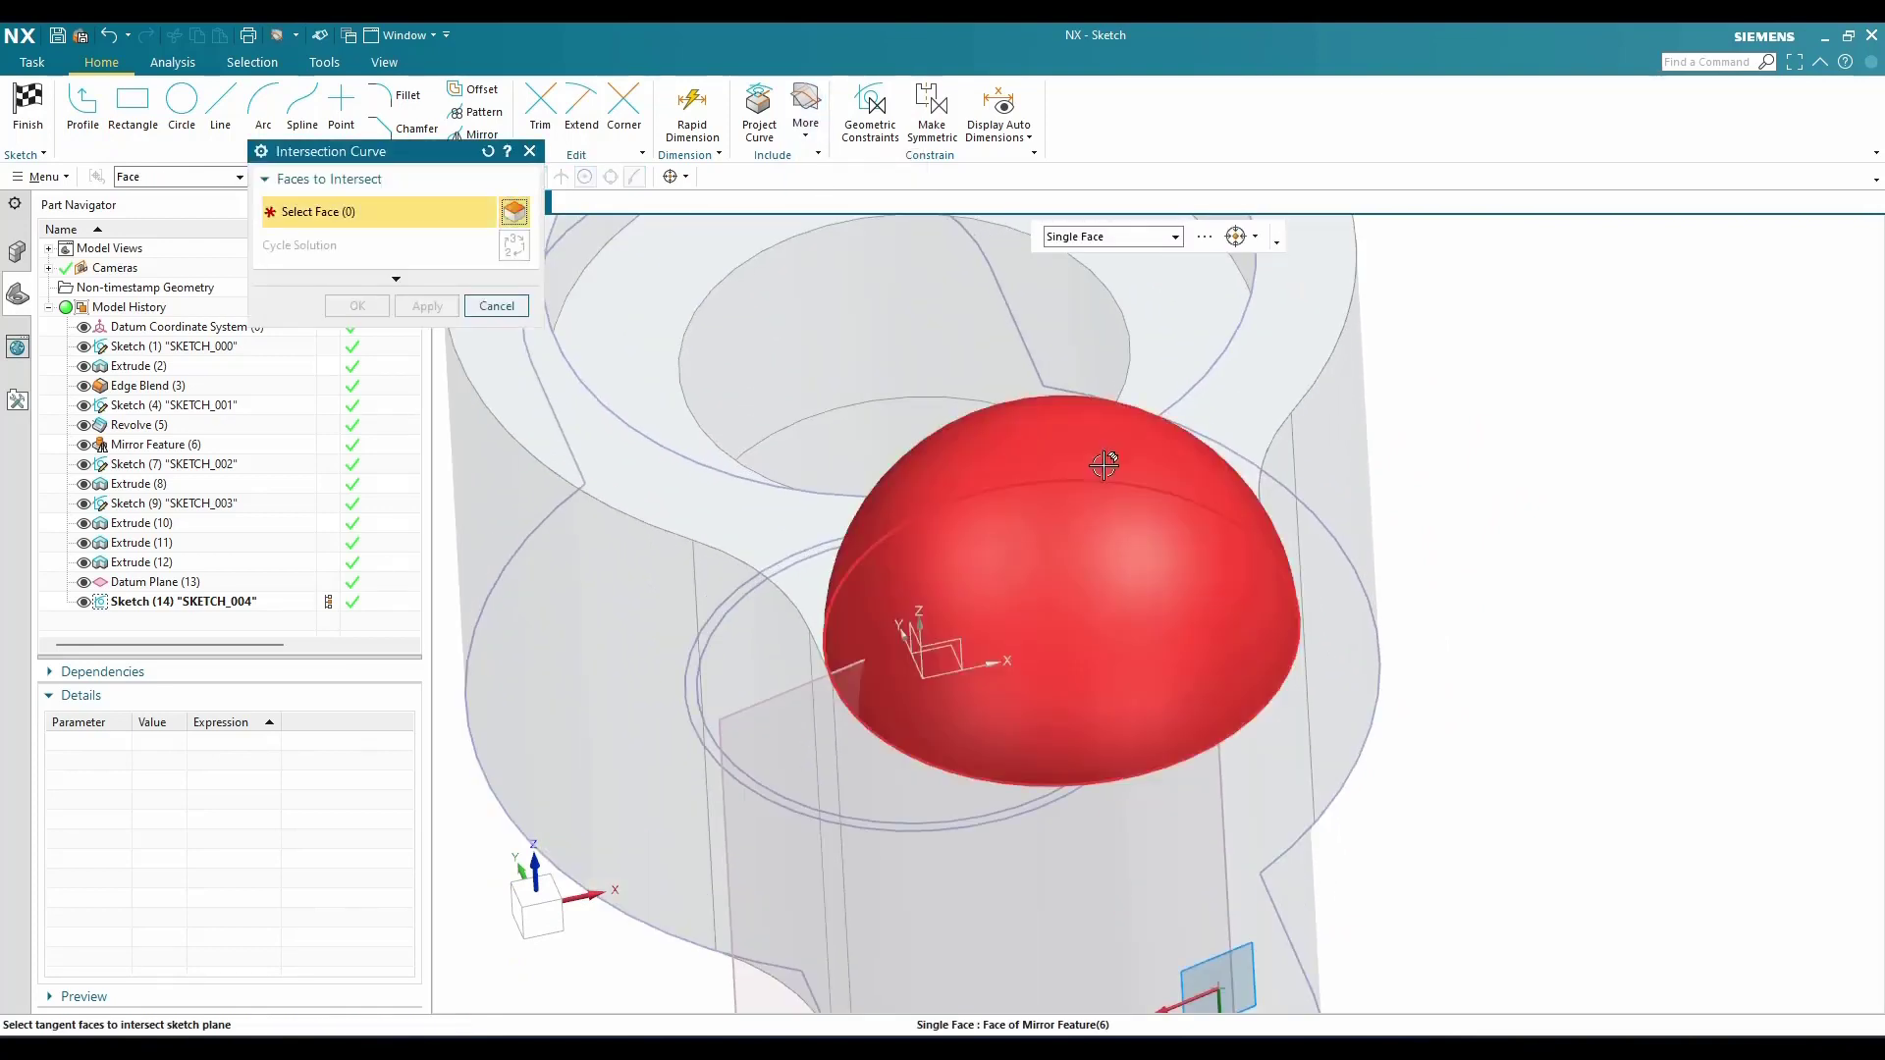
{"action": "left_click", "coordinate": [1157, 535]}
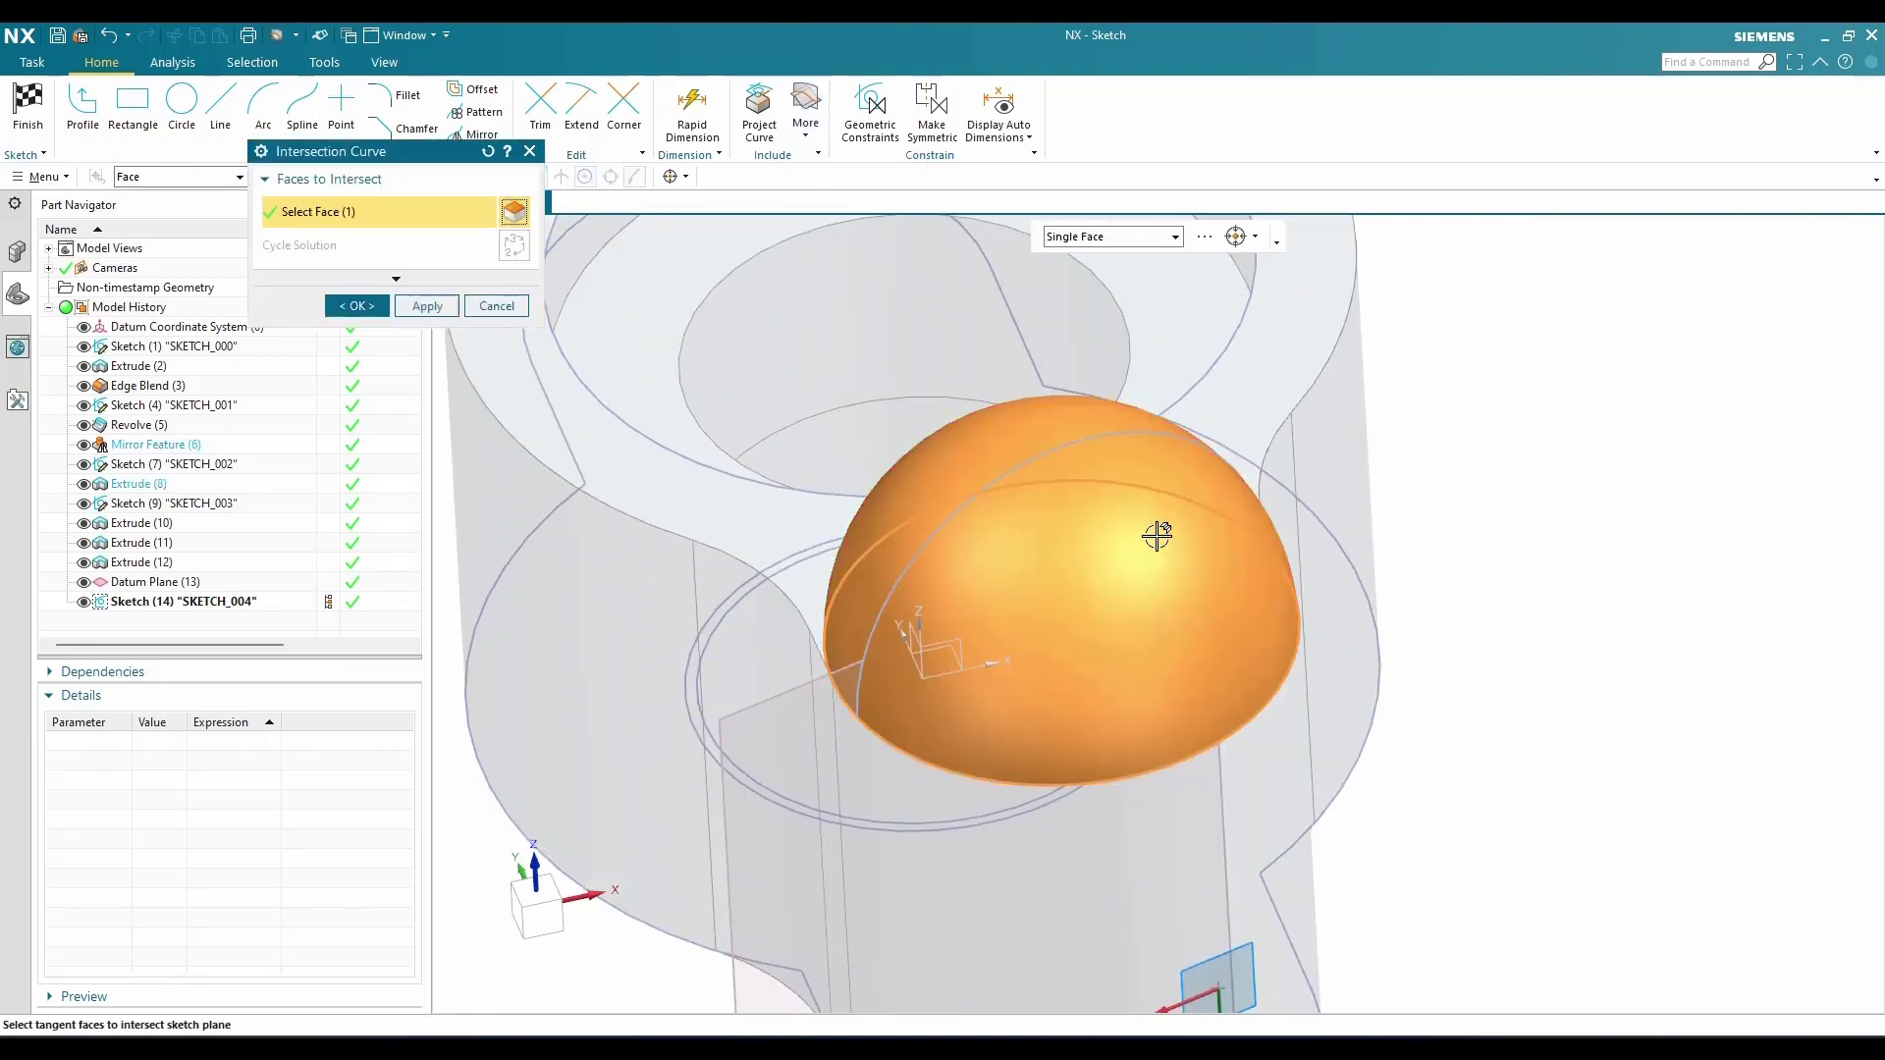
{"action": "left_click", "coordinate": [426, 306]}
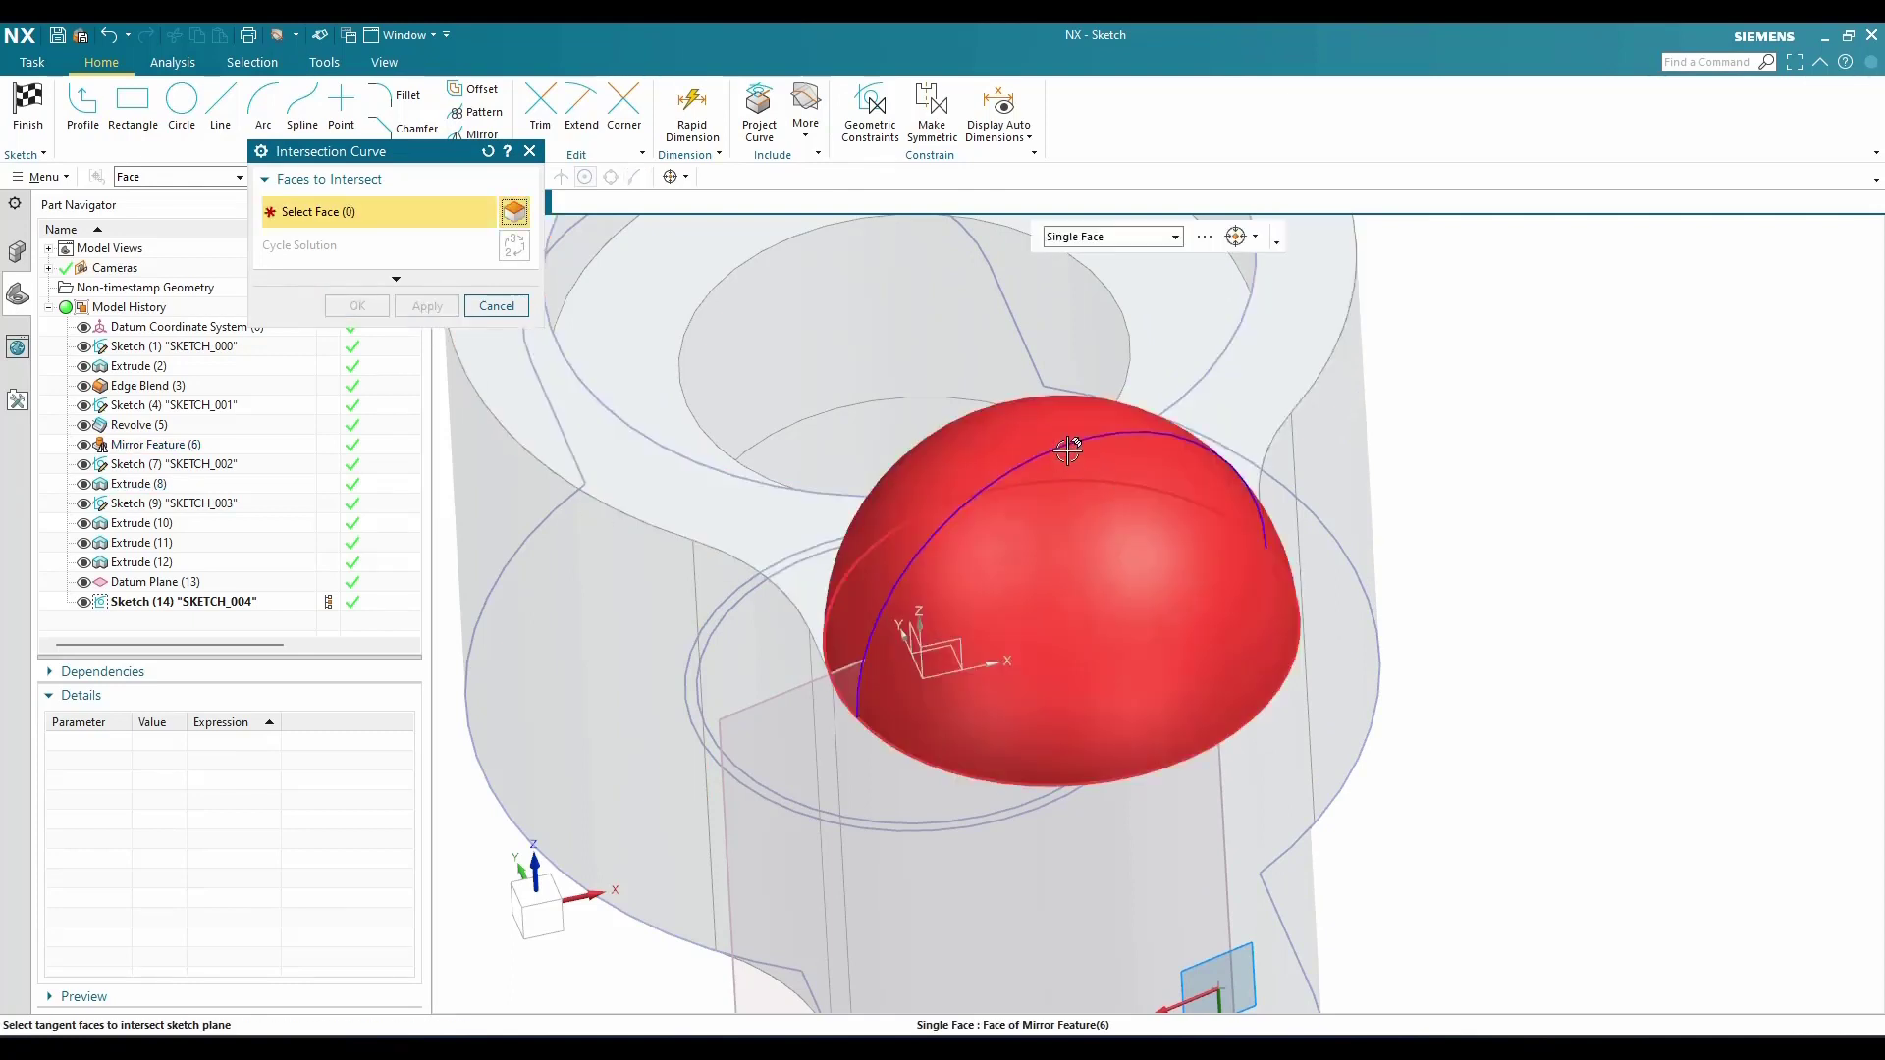
Add a second intersection curve where the sketch plane cuts the inner spherical face of the same dome
{"action": "scroll", "coordinate": [1092, 441], "scroll_direction": "down", "scroll_amount": 3}
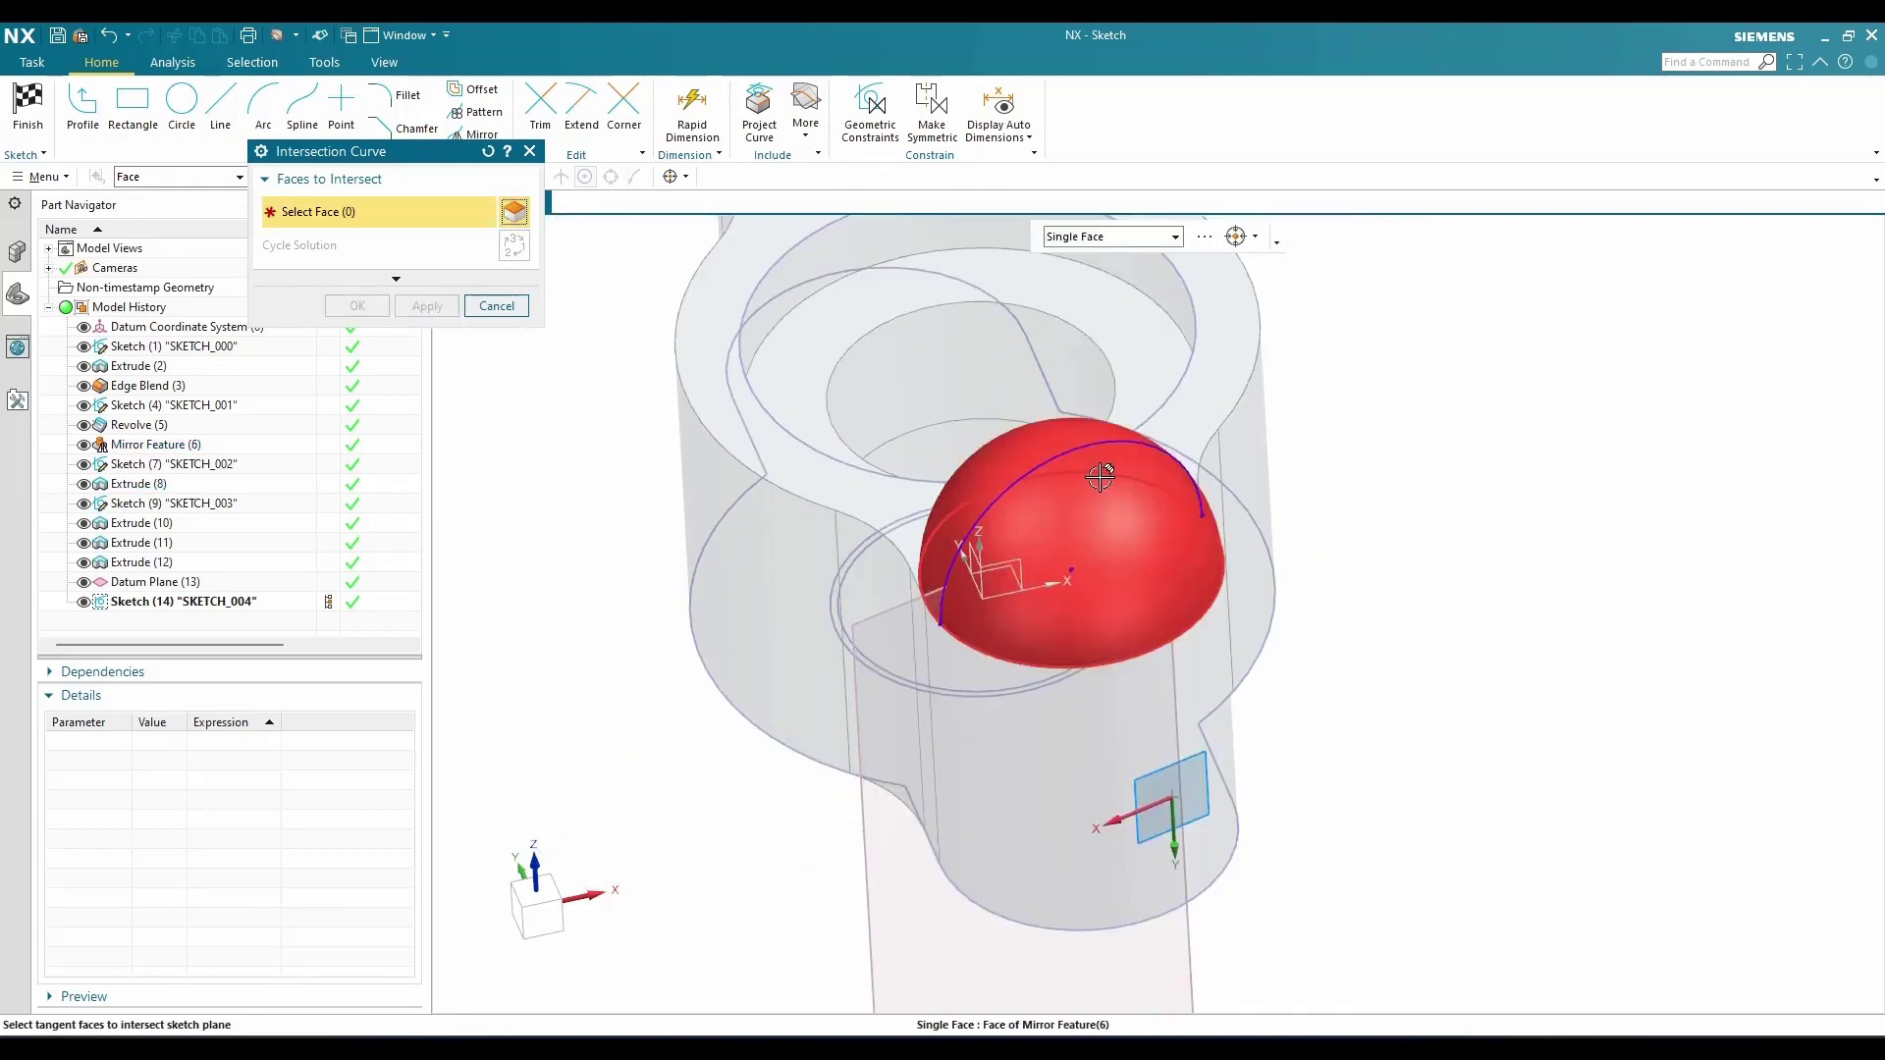
{"action": "scroll", "coordinate": [1095, 466], "scroll_direction": "down", "scroll_amount": 2}
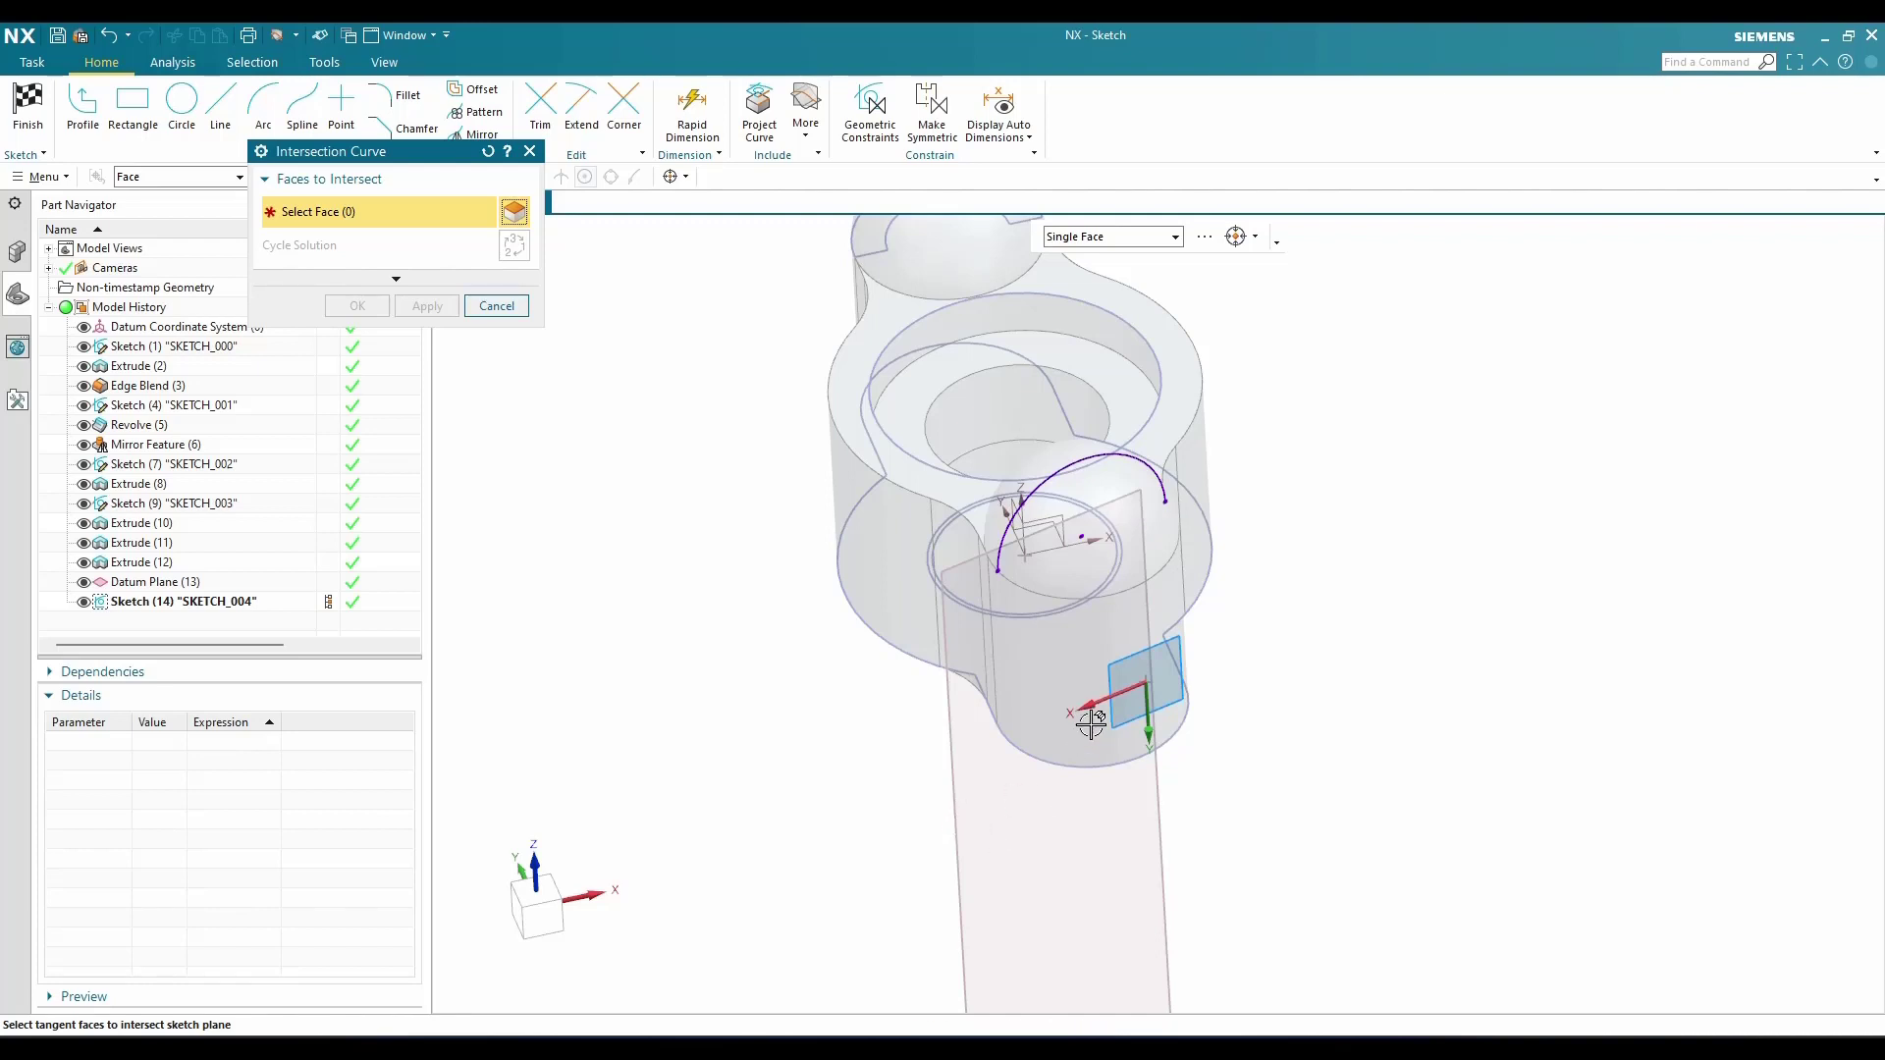
{"action": "middle_click_drag", "start_coordinate": [1089, 723], "coordinate": [1088, 633]}
{"action": "mouse_move", "coordinate": [1079, 543]}
{"action": "middle_mouse_down"}
{"action": "mouse_move", "coordinate": [1085, 497]}
{"action": "mouse_move", "coordinate": [1035, 652]}
{"action": "middle_mouse_up"}
{"action": "scroll", "coordinate": [1077, 421], "scroll_direction": "up", "scroll_amount": 5}
{"action": "left_click", "coordinate": [1039, 465]}
{"action": "scroll", "coordinate": [1037, 468], "scroll_direction": "down", "scroll_amount": 3}
{"action": "scroll", "coordinate": [1035, 652], "scroll_direction": "down", "scroll_amount": 2}
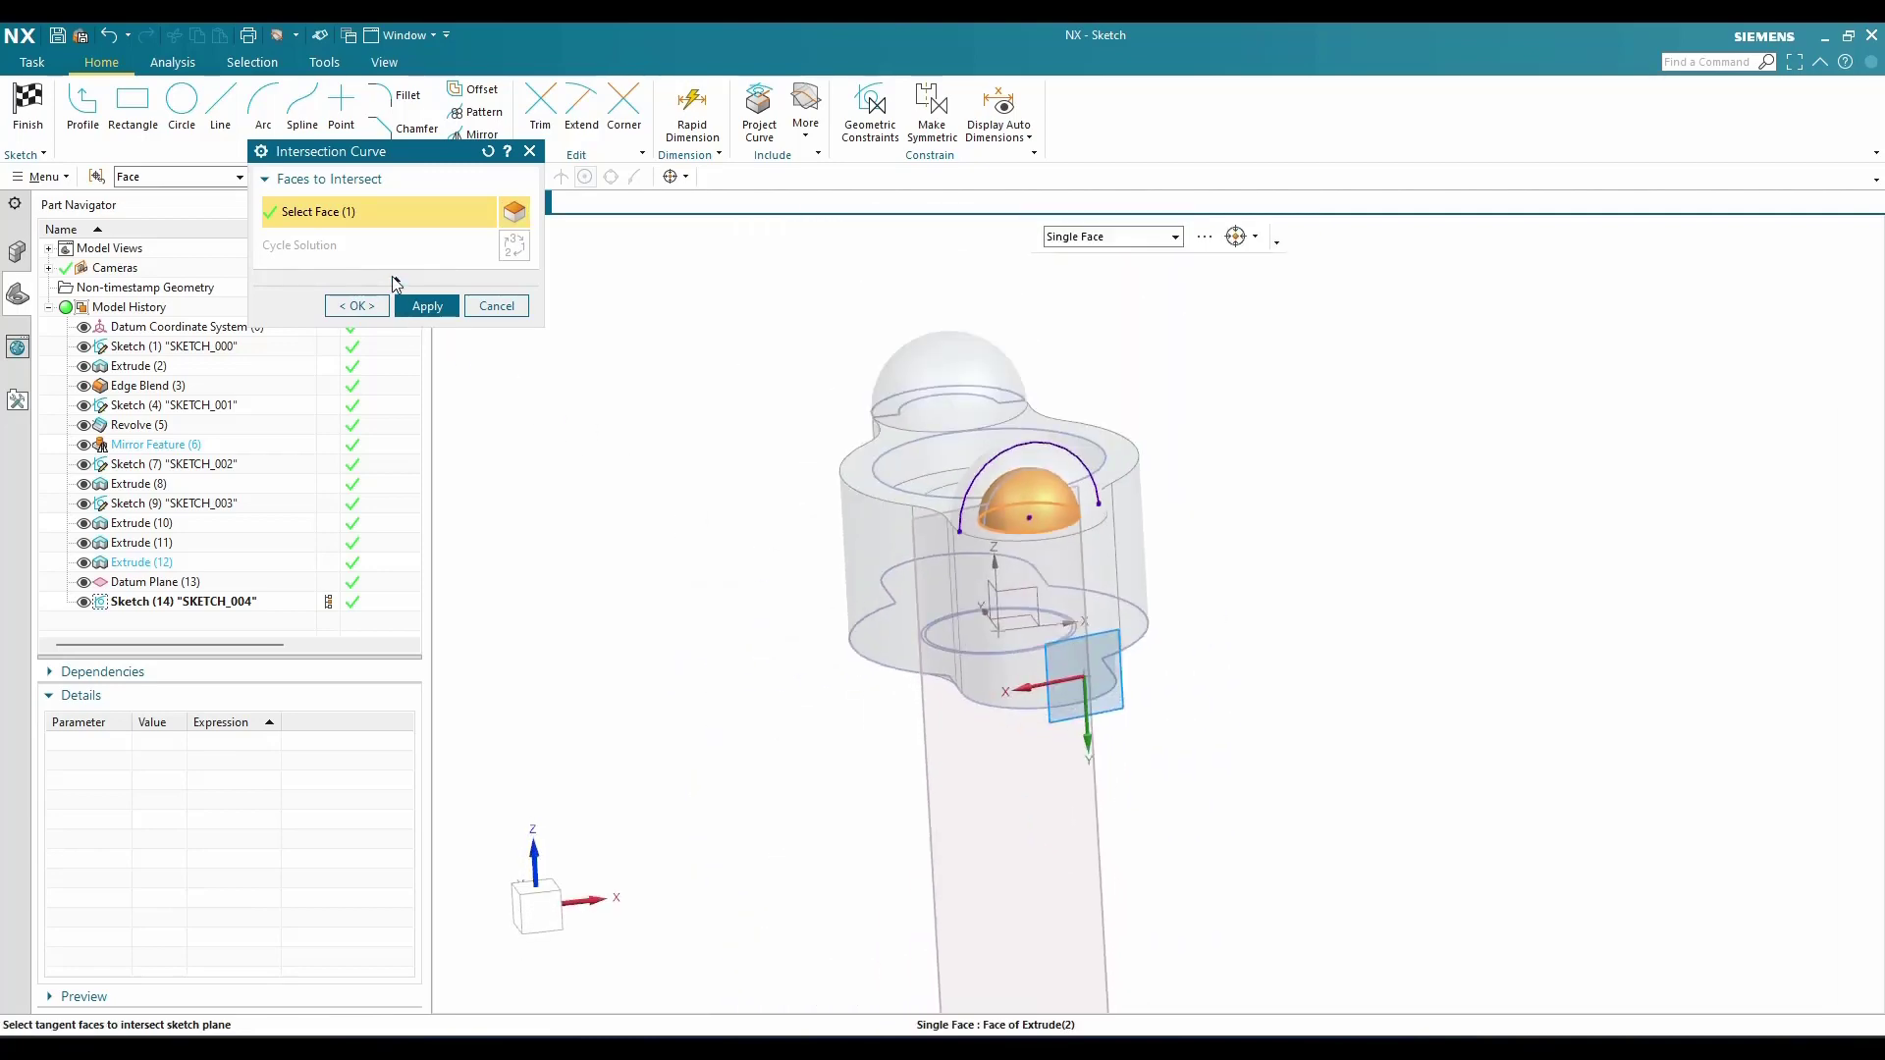
{"action": "left_click", "coordinate": [395, 283]}
{"action": "left_click", "coordinate": [356, 483]}
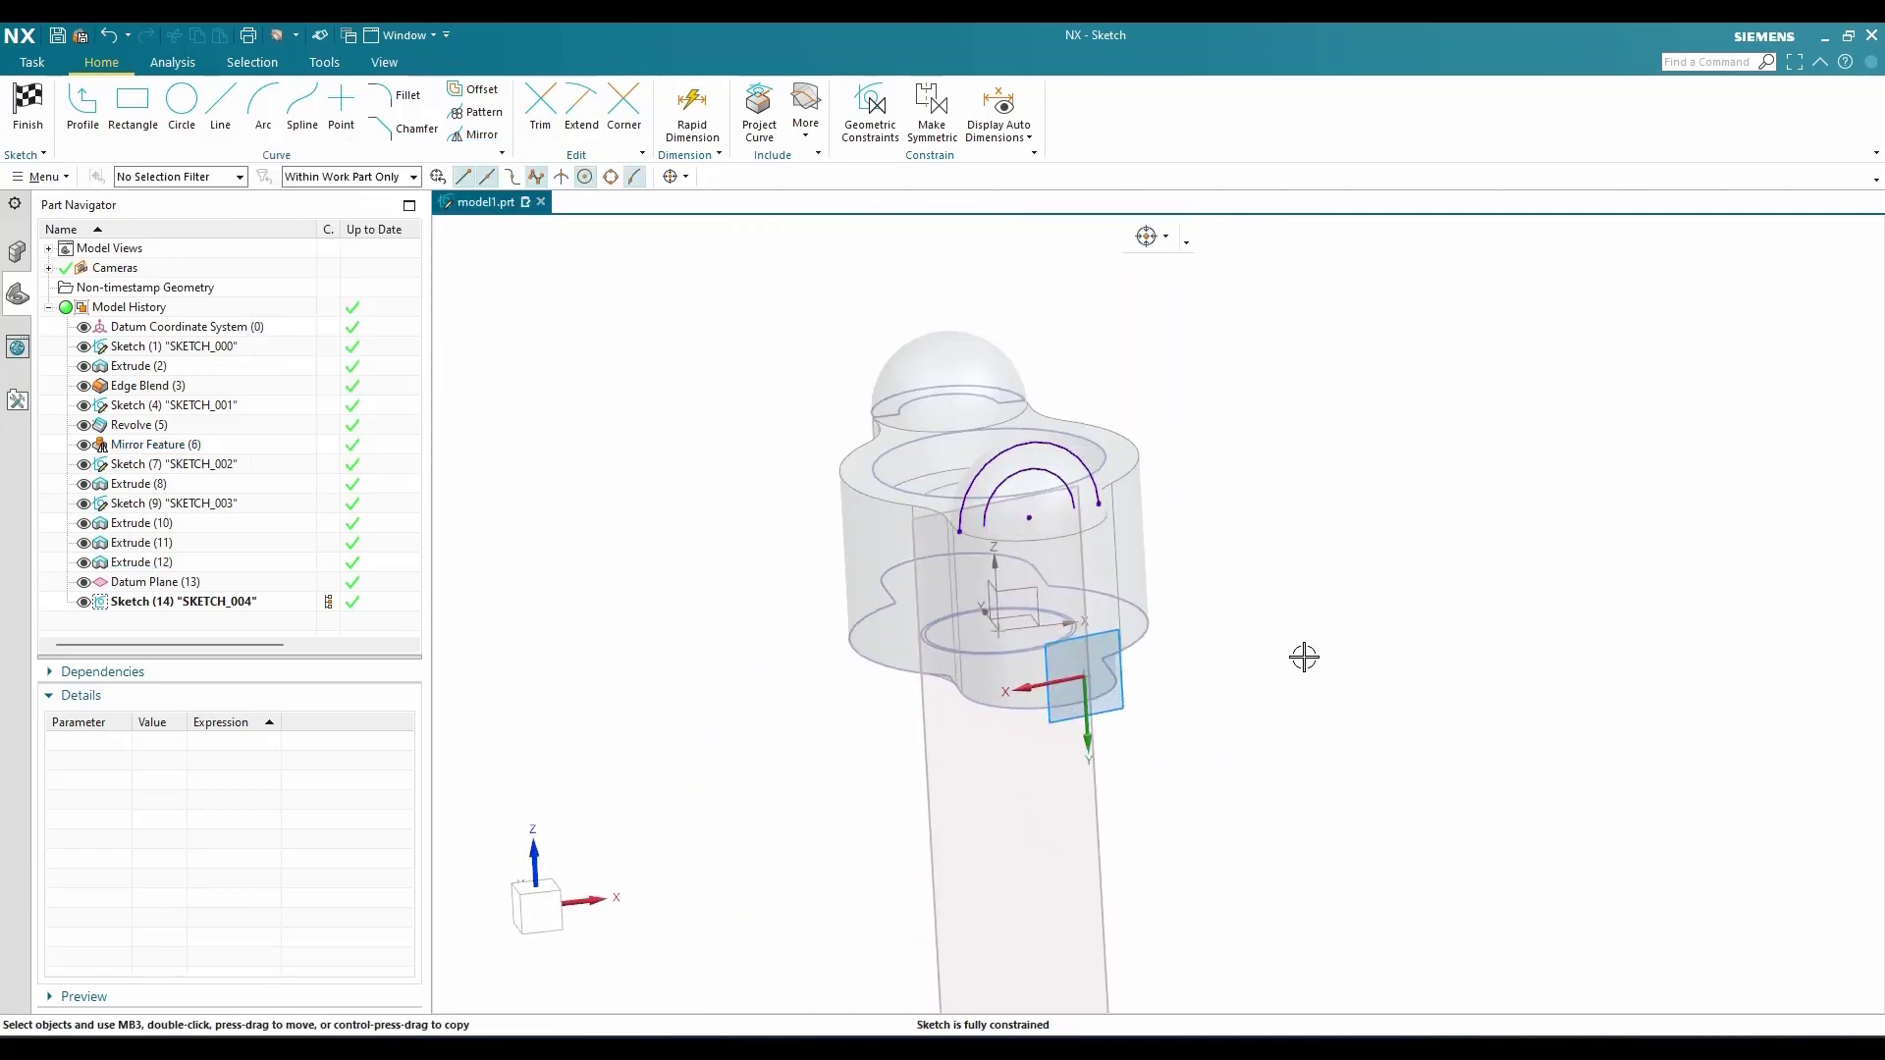
View the sketch plane head-on and draw a vertical line about 0.245 in long crossing both arcs, offset from their centre
{"action": "key", "text": "shift+F8"}
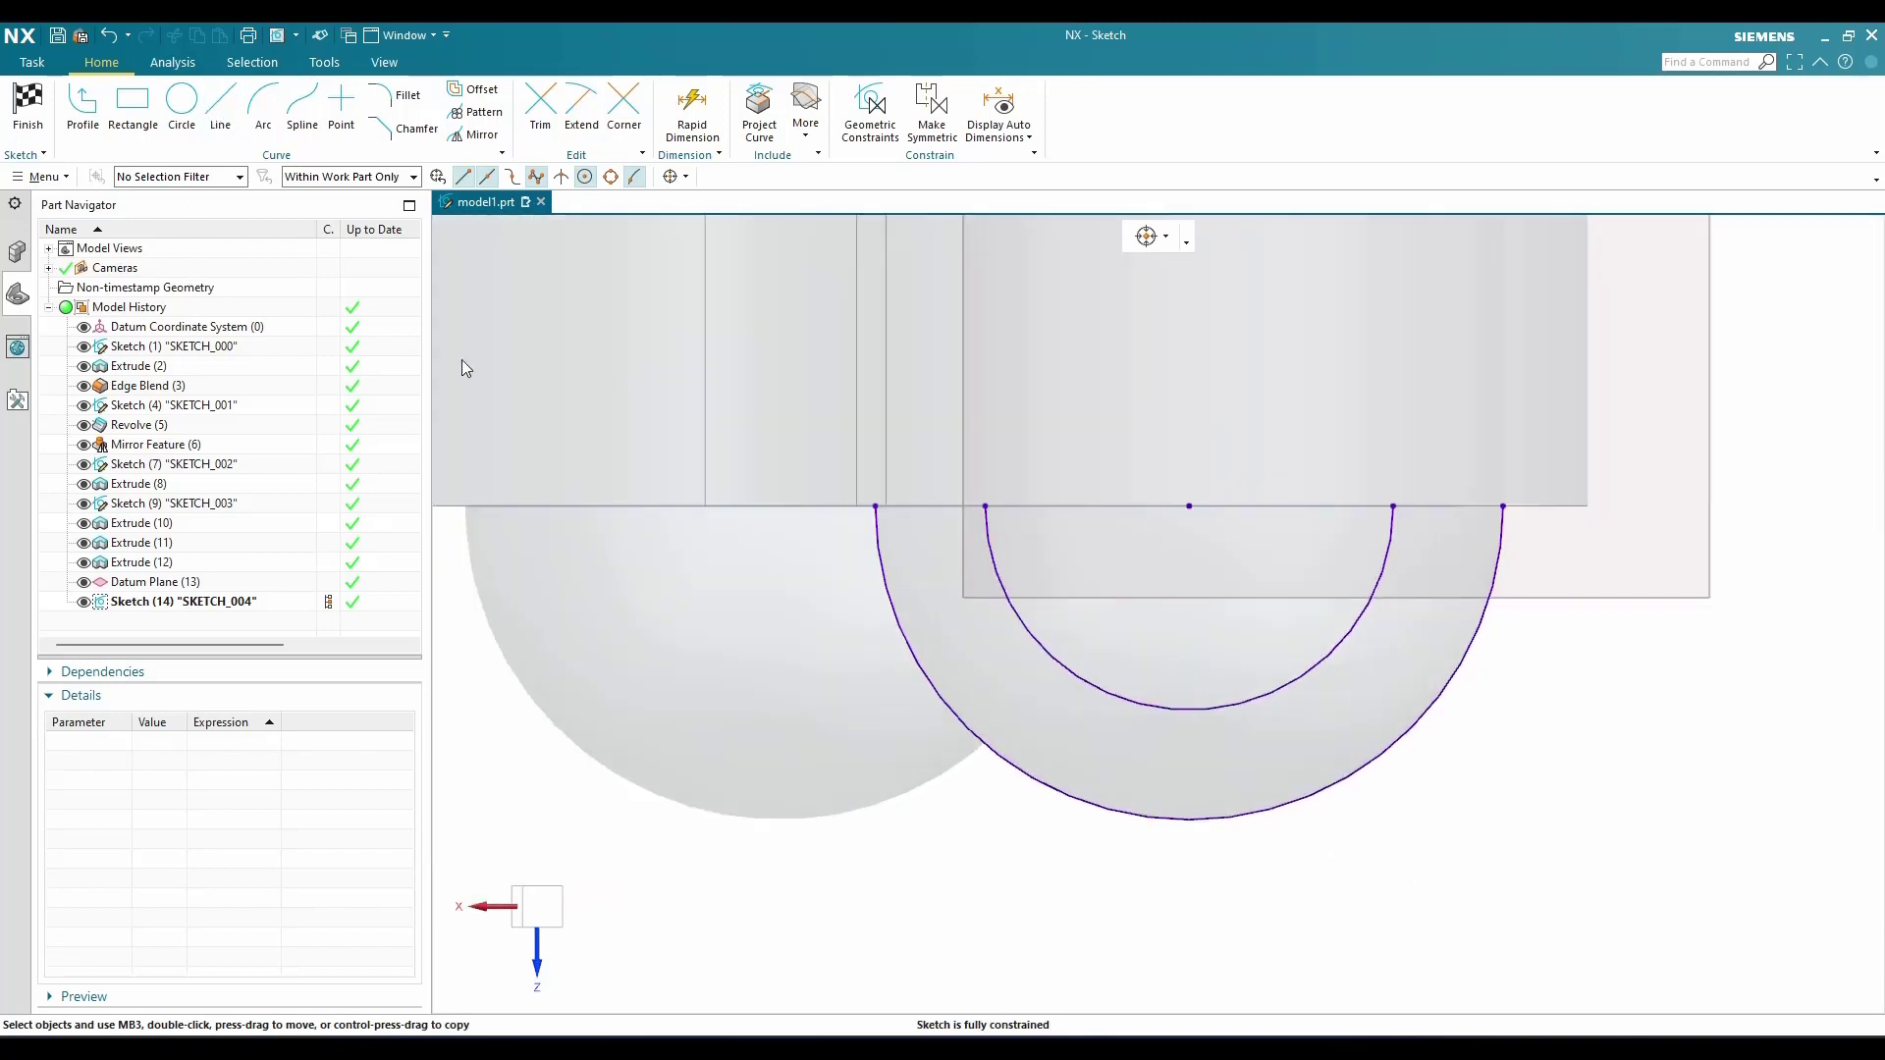
{"action": "left_click", "coordinate": [221, 110]}
{"action": "left_click", "coordinate": [79, 128]}
{"action": "scroll", "coordinate": [875, 580], "scroll_direction": "down", "scroll_amount": 1}
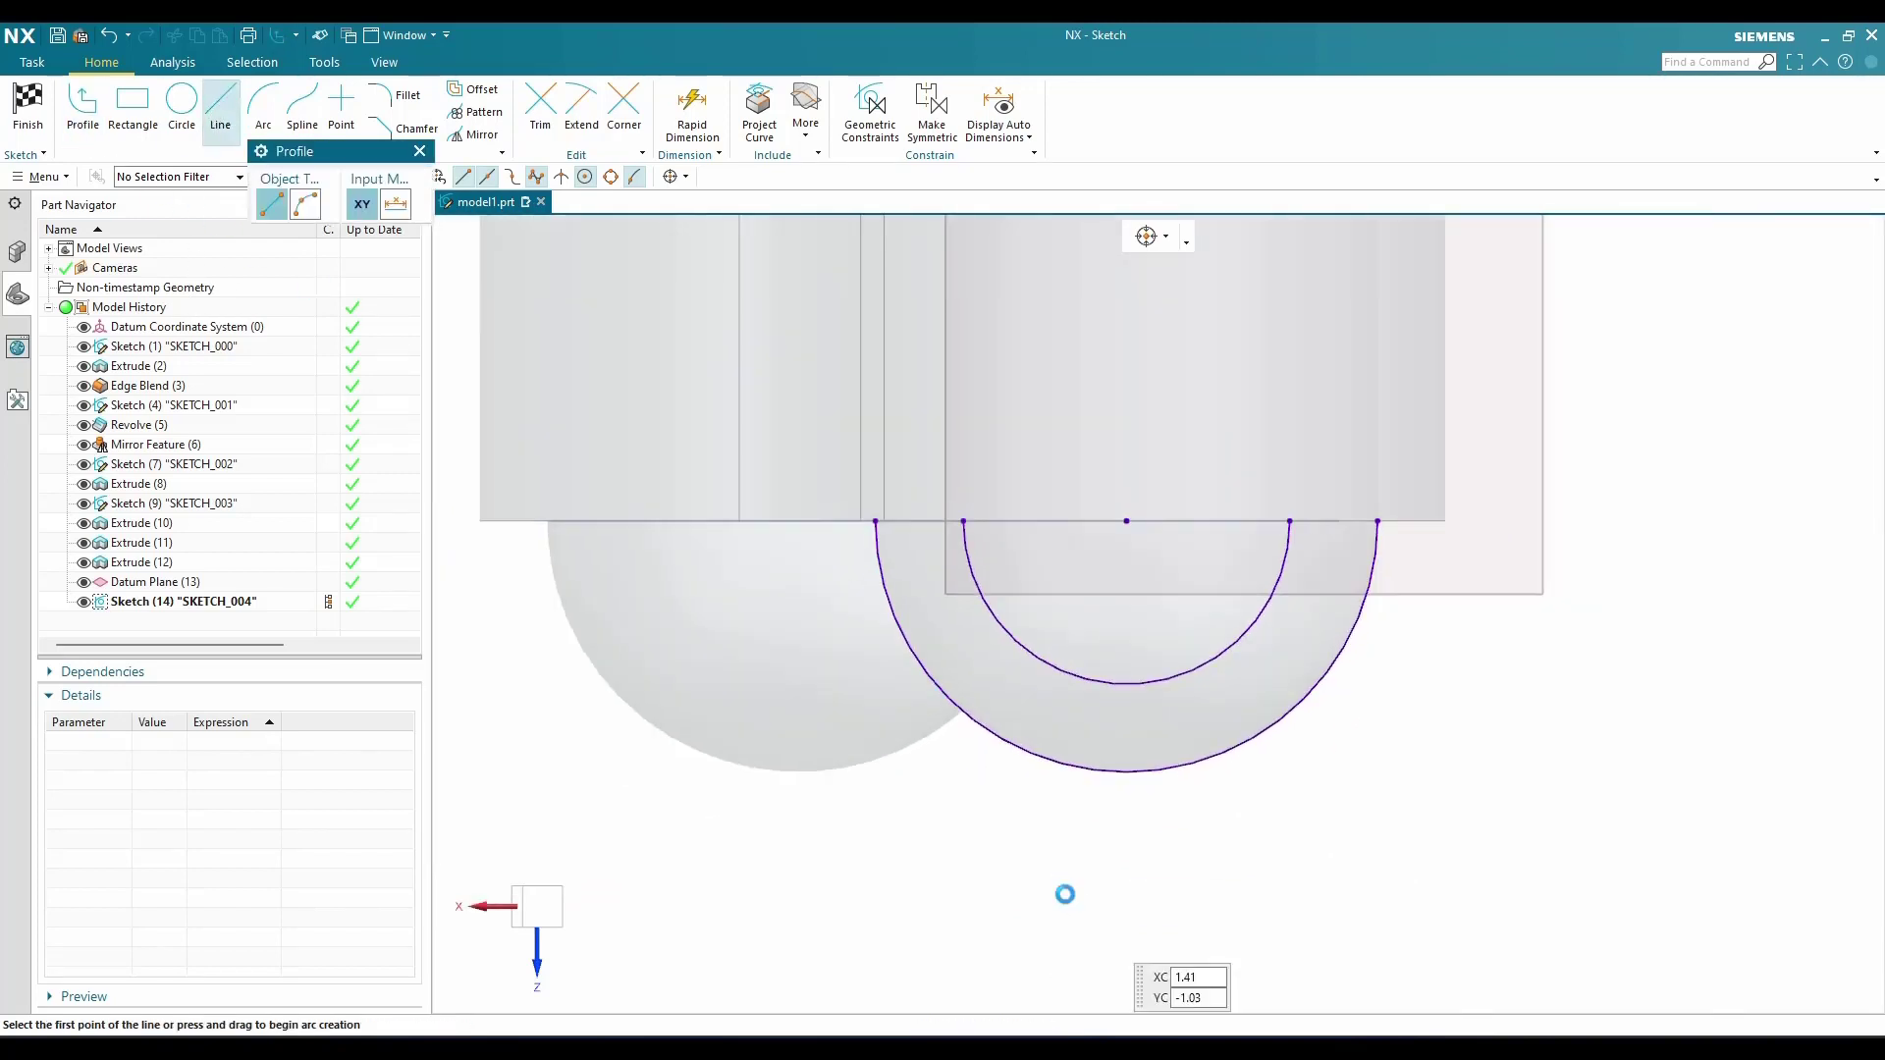
{"action": "left_click", "coordinate": [1028, 865]}
{"action": "left_click", "coordinate": [1027, 620]}
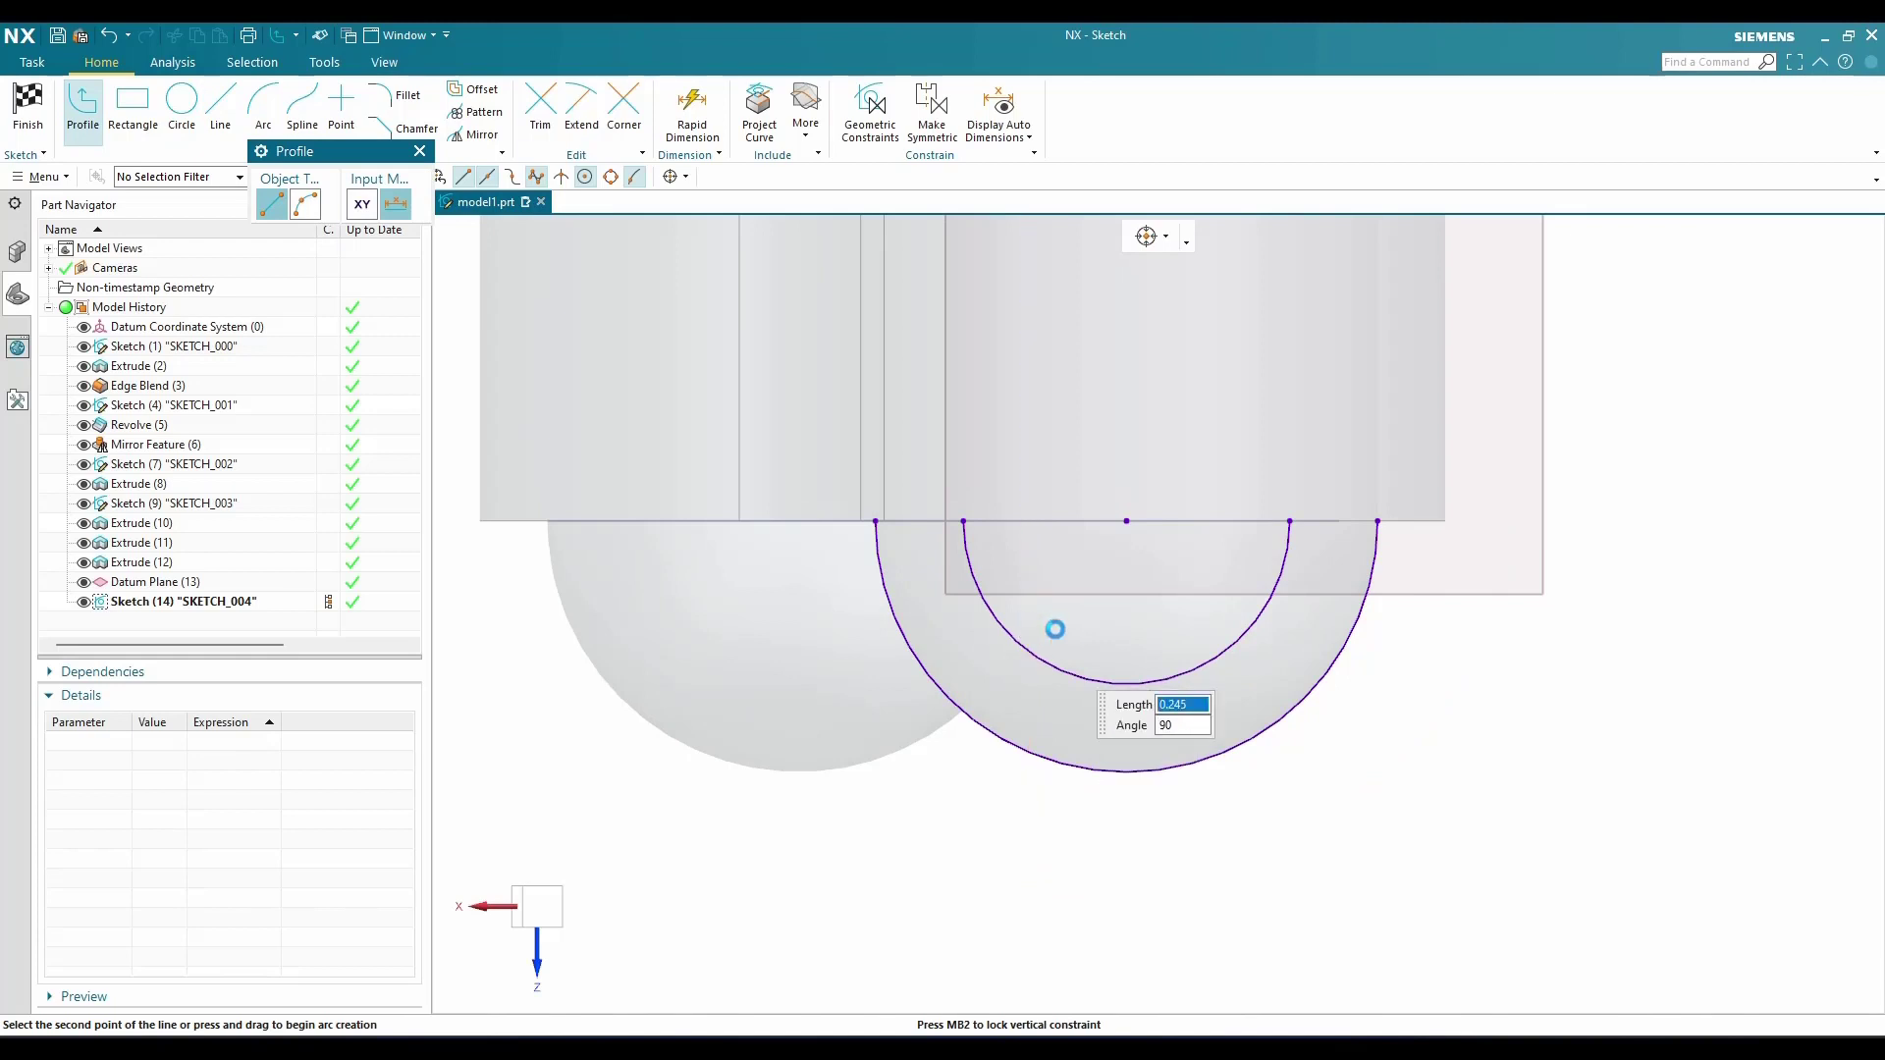
{"action": "left_click", "coordinate": [1239, 623]}
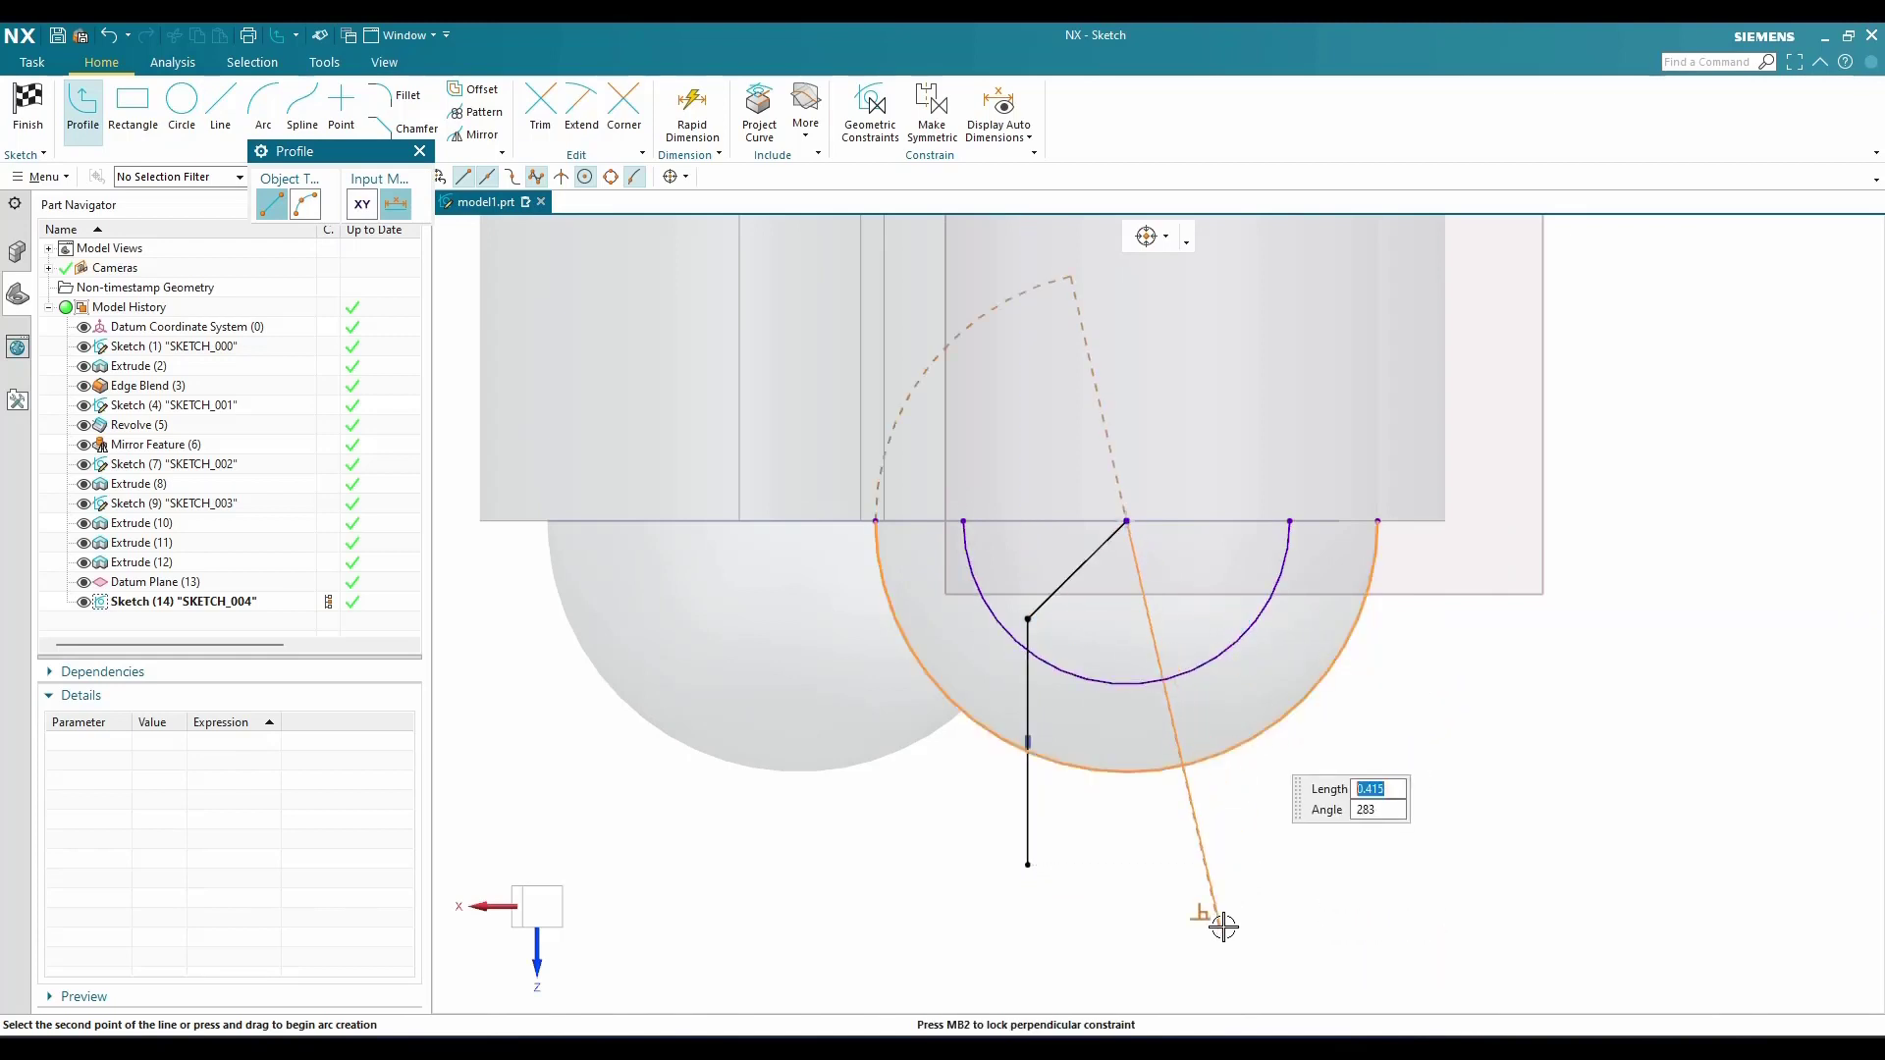
{"action": "key", "text": "Escape"}
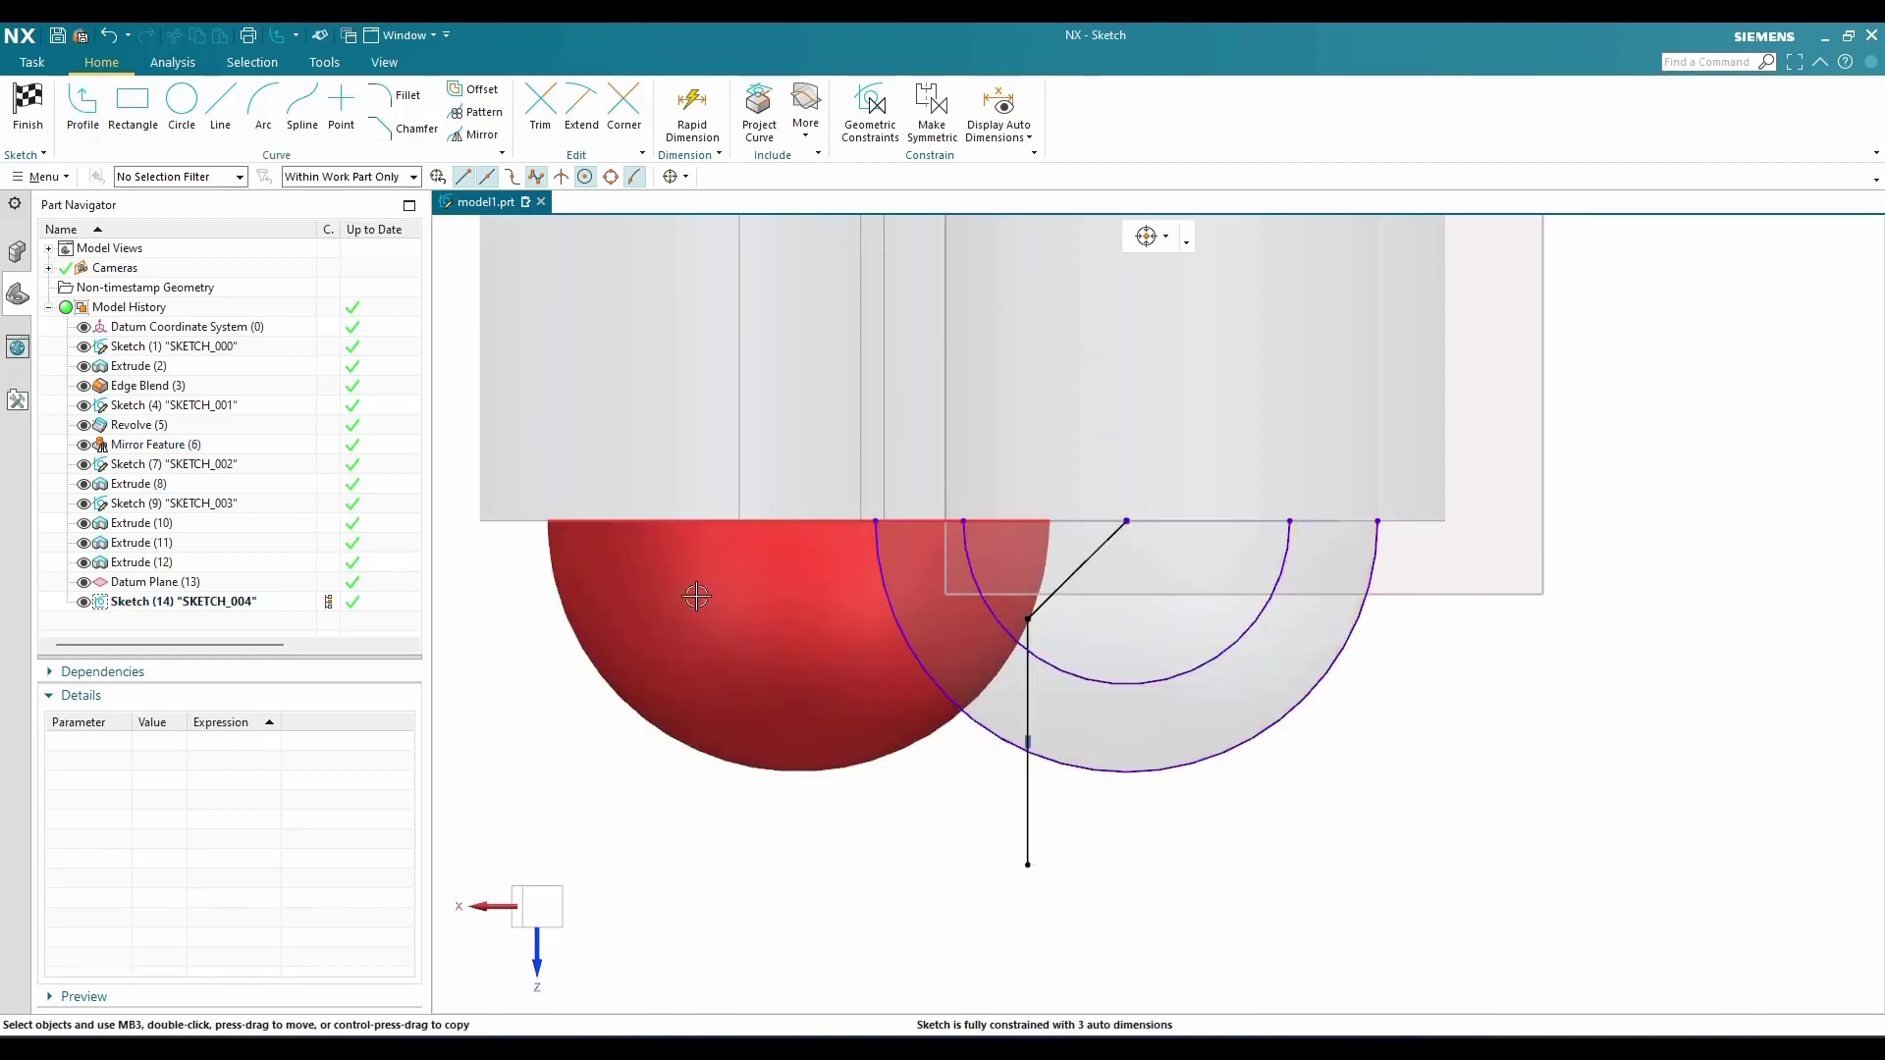
{"action": "left_click", "coordinate": [1110, 543]}
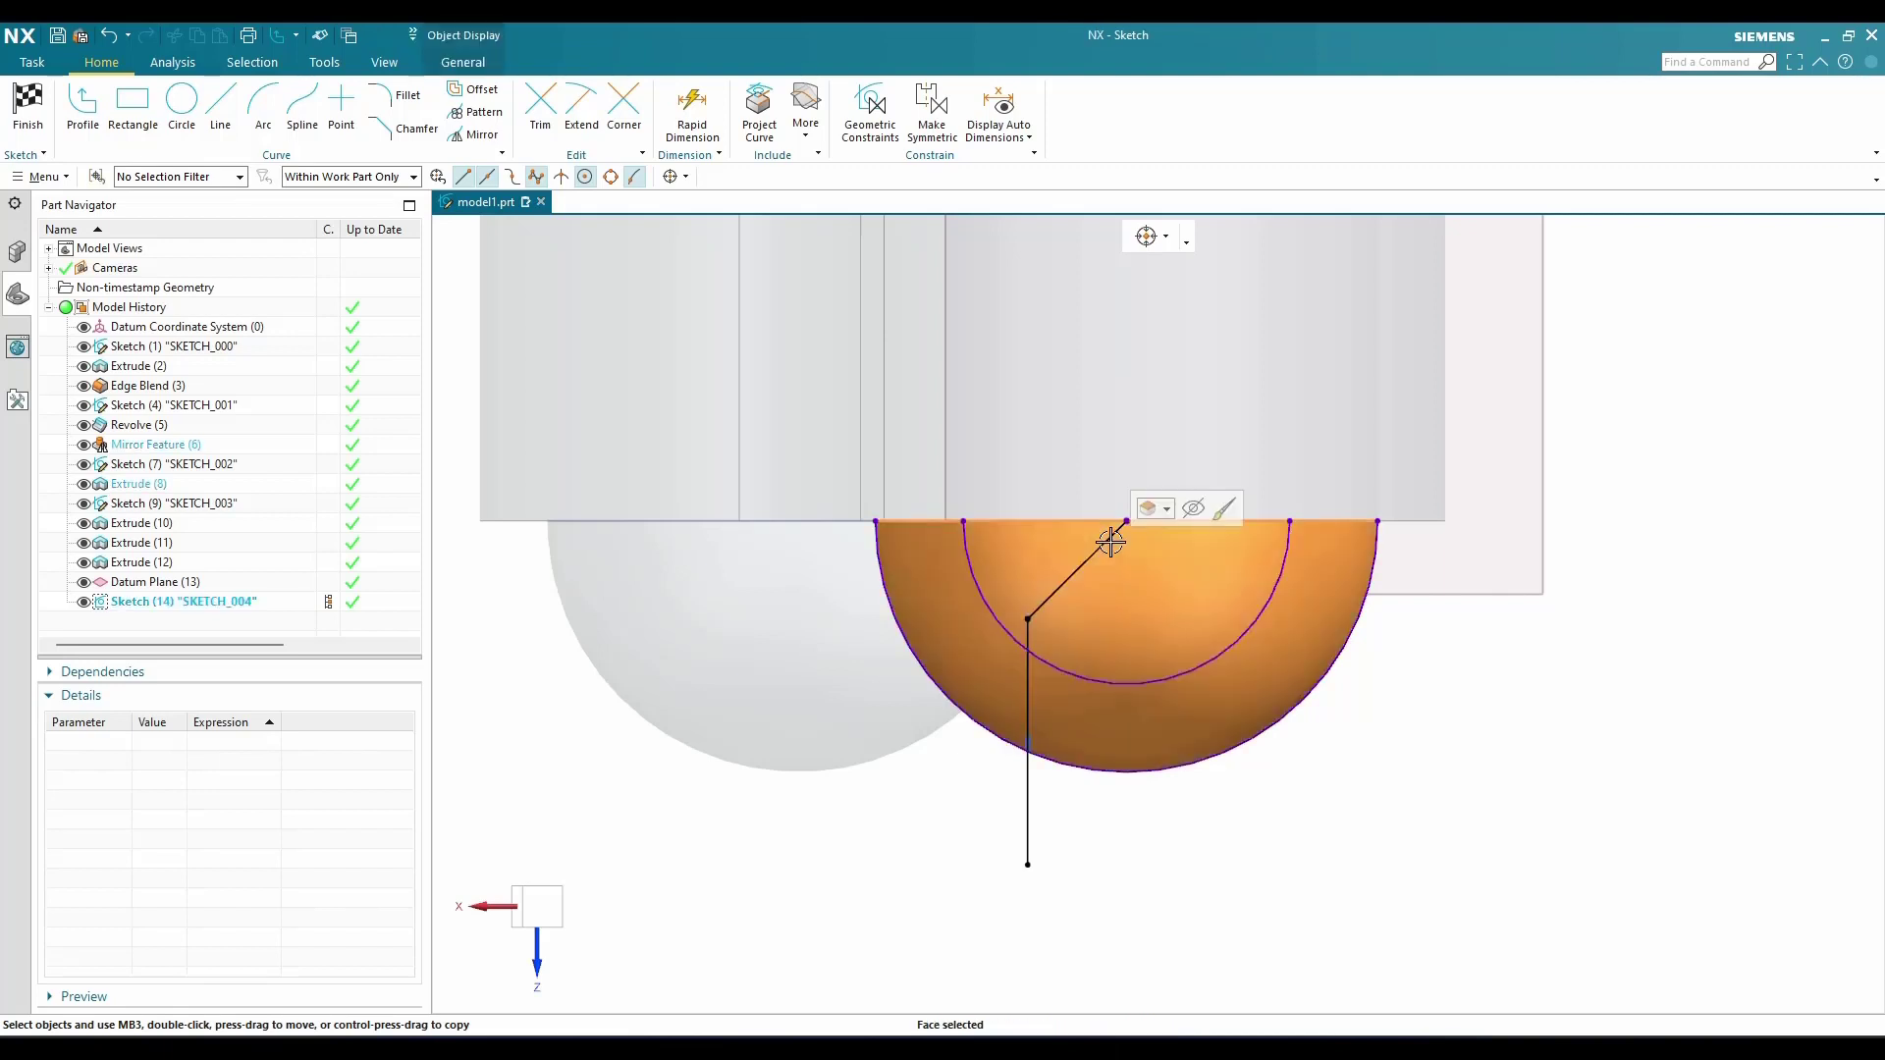
{"action": "left_click", "coordinate": [1092, 555]}
{"action": "key", "text": "Delete"}
{"action": "key", "text": "Escape"}
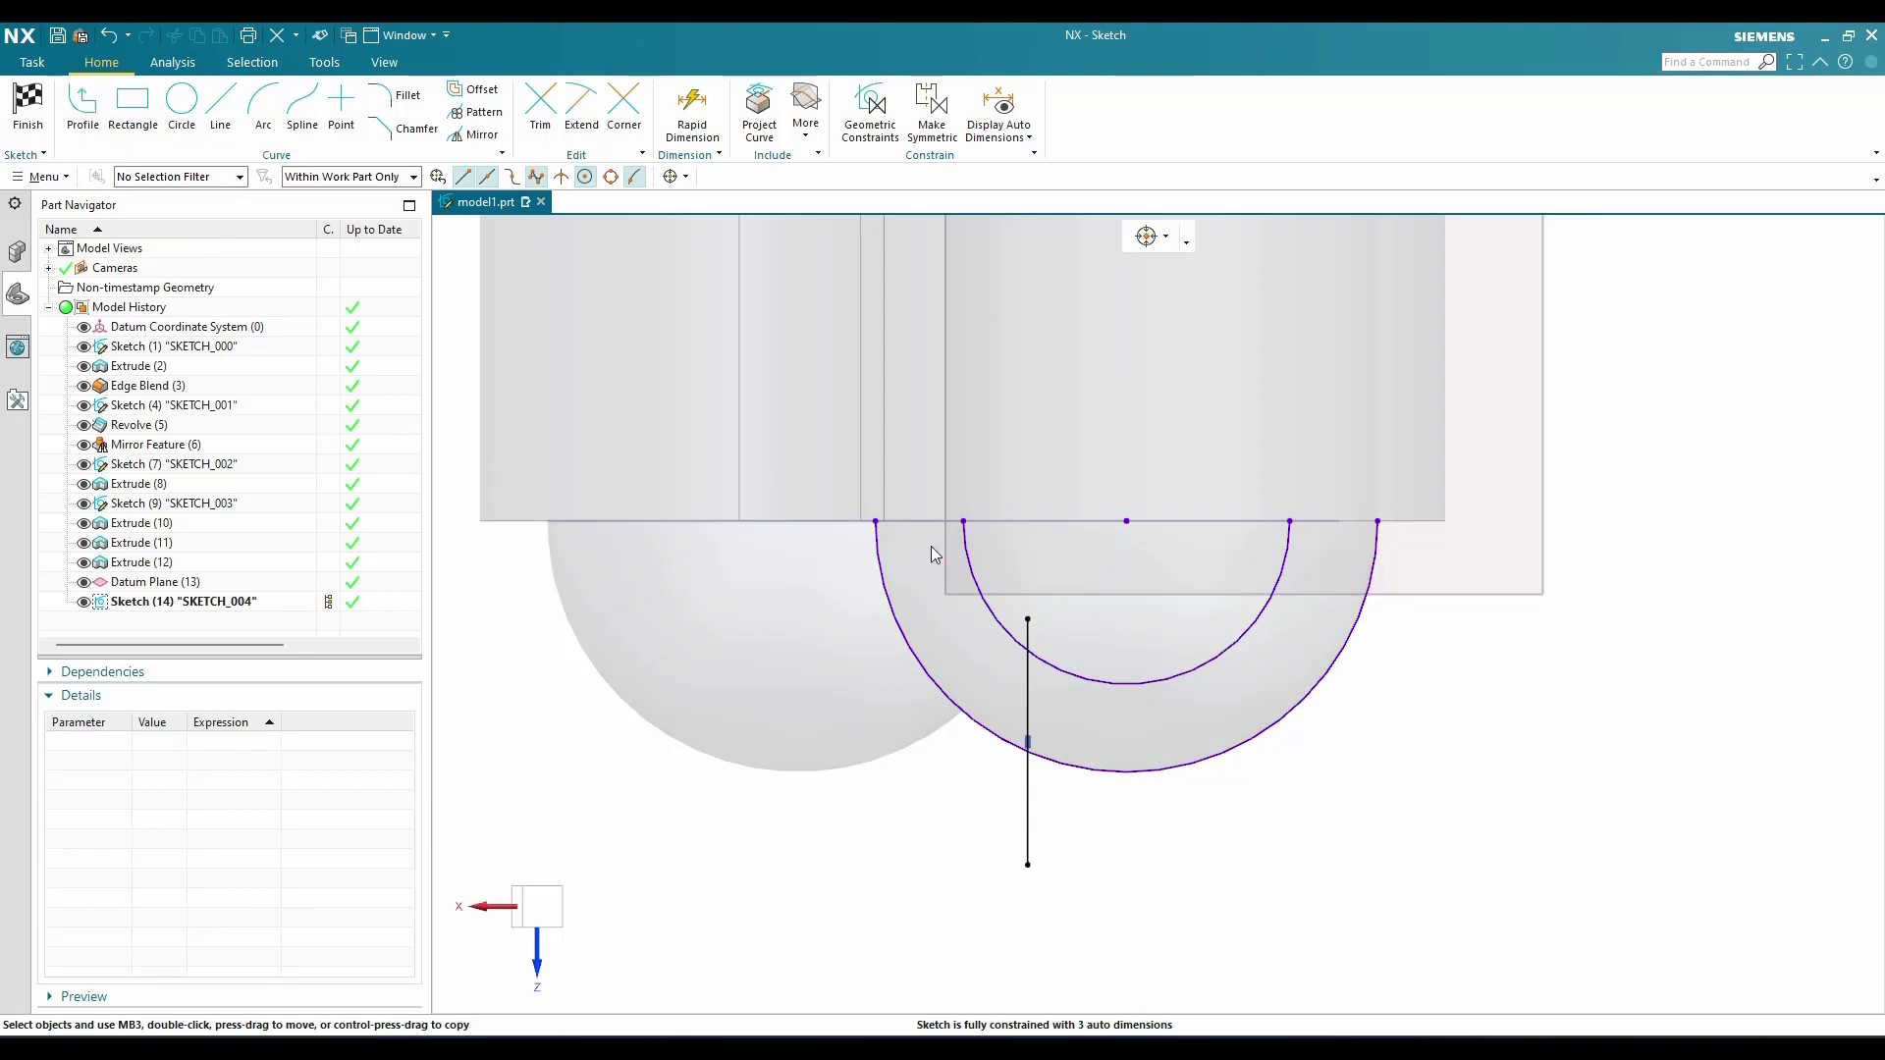
Extend the vertical line's inner end with a horizontal line about 0.19 in long and a second vertical line, forming an open U across both arcs
{"action": "key", "text": "z"}
{"action": "left_click", "coordinate": [1027, 619]}
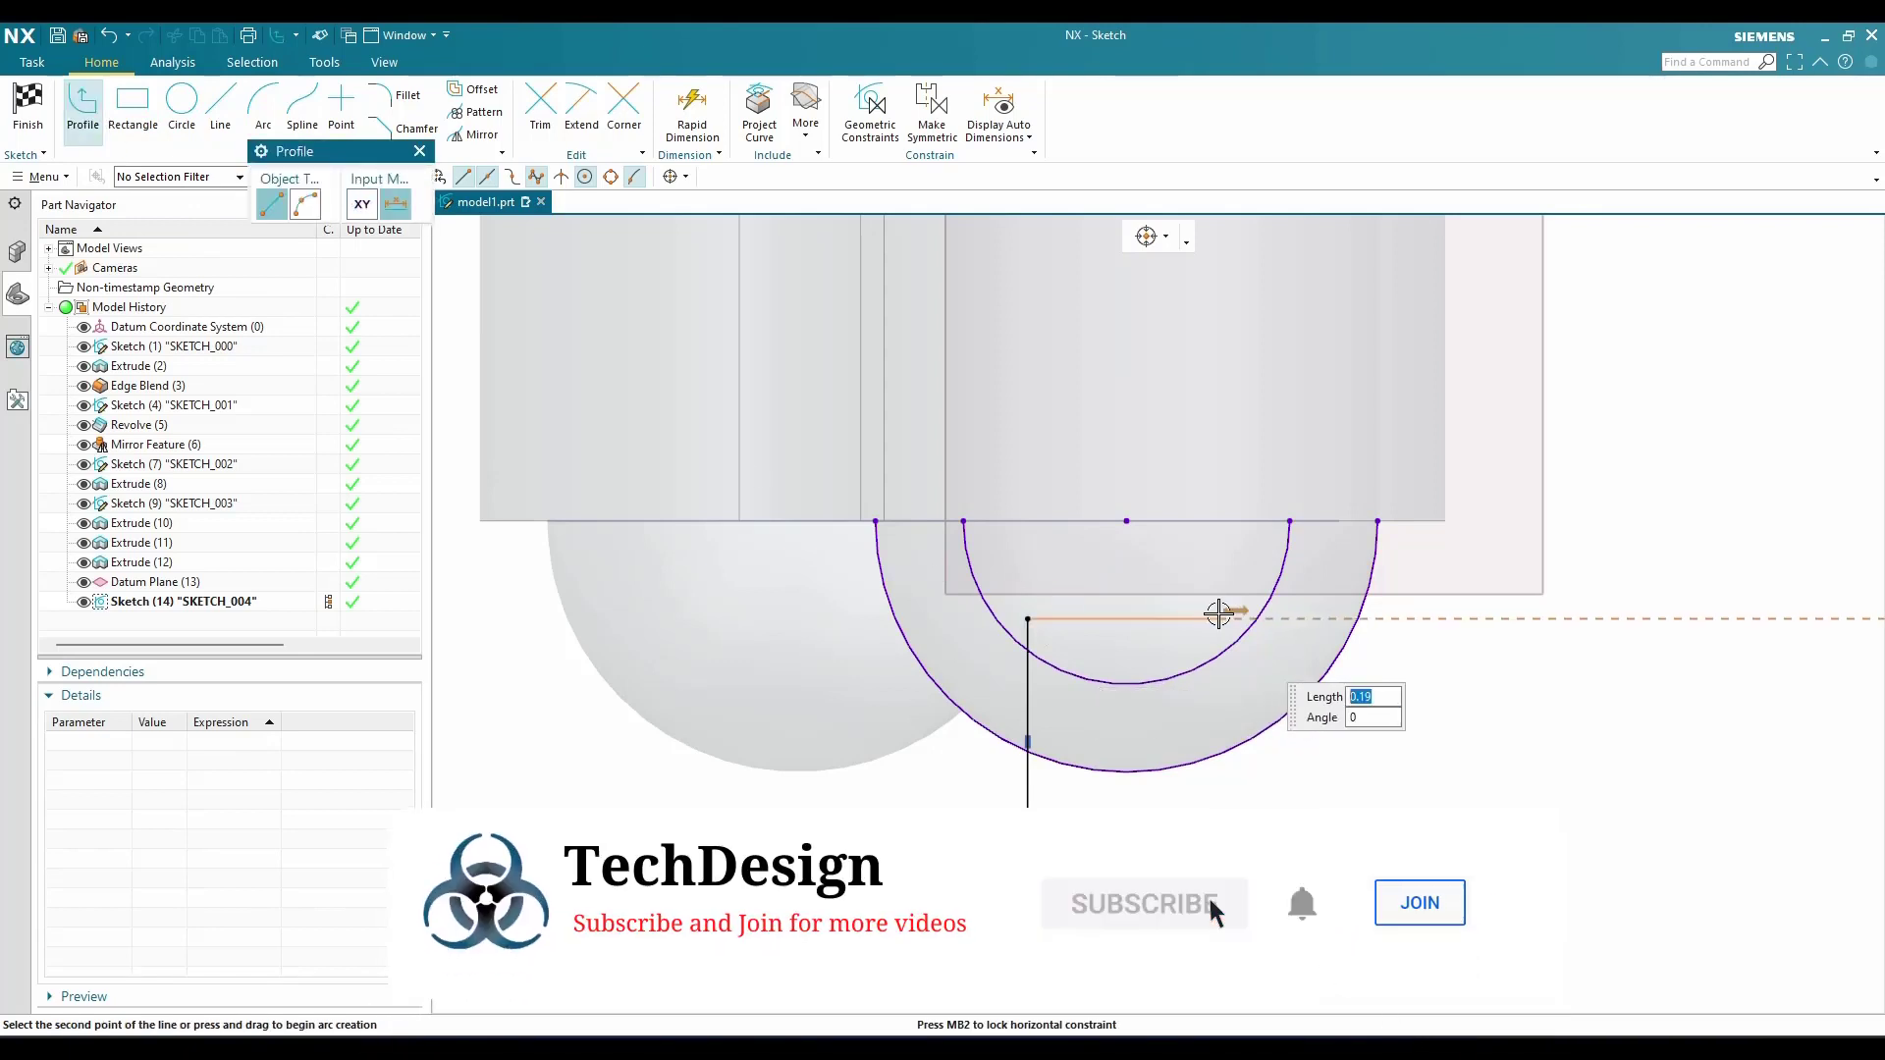
{"action": "left_click", "coordinate": [1218, 613]}
{"action": "left_click", "coordinate": [1218, 884]}
{"action": "key", "text": "Escape"}
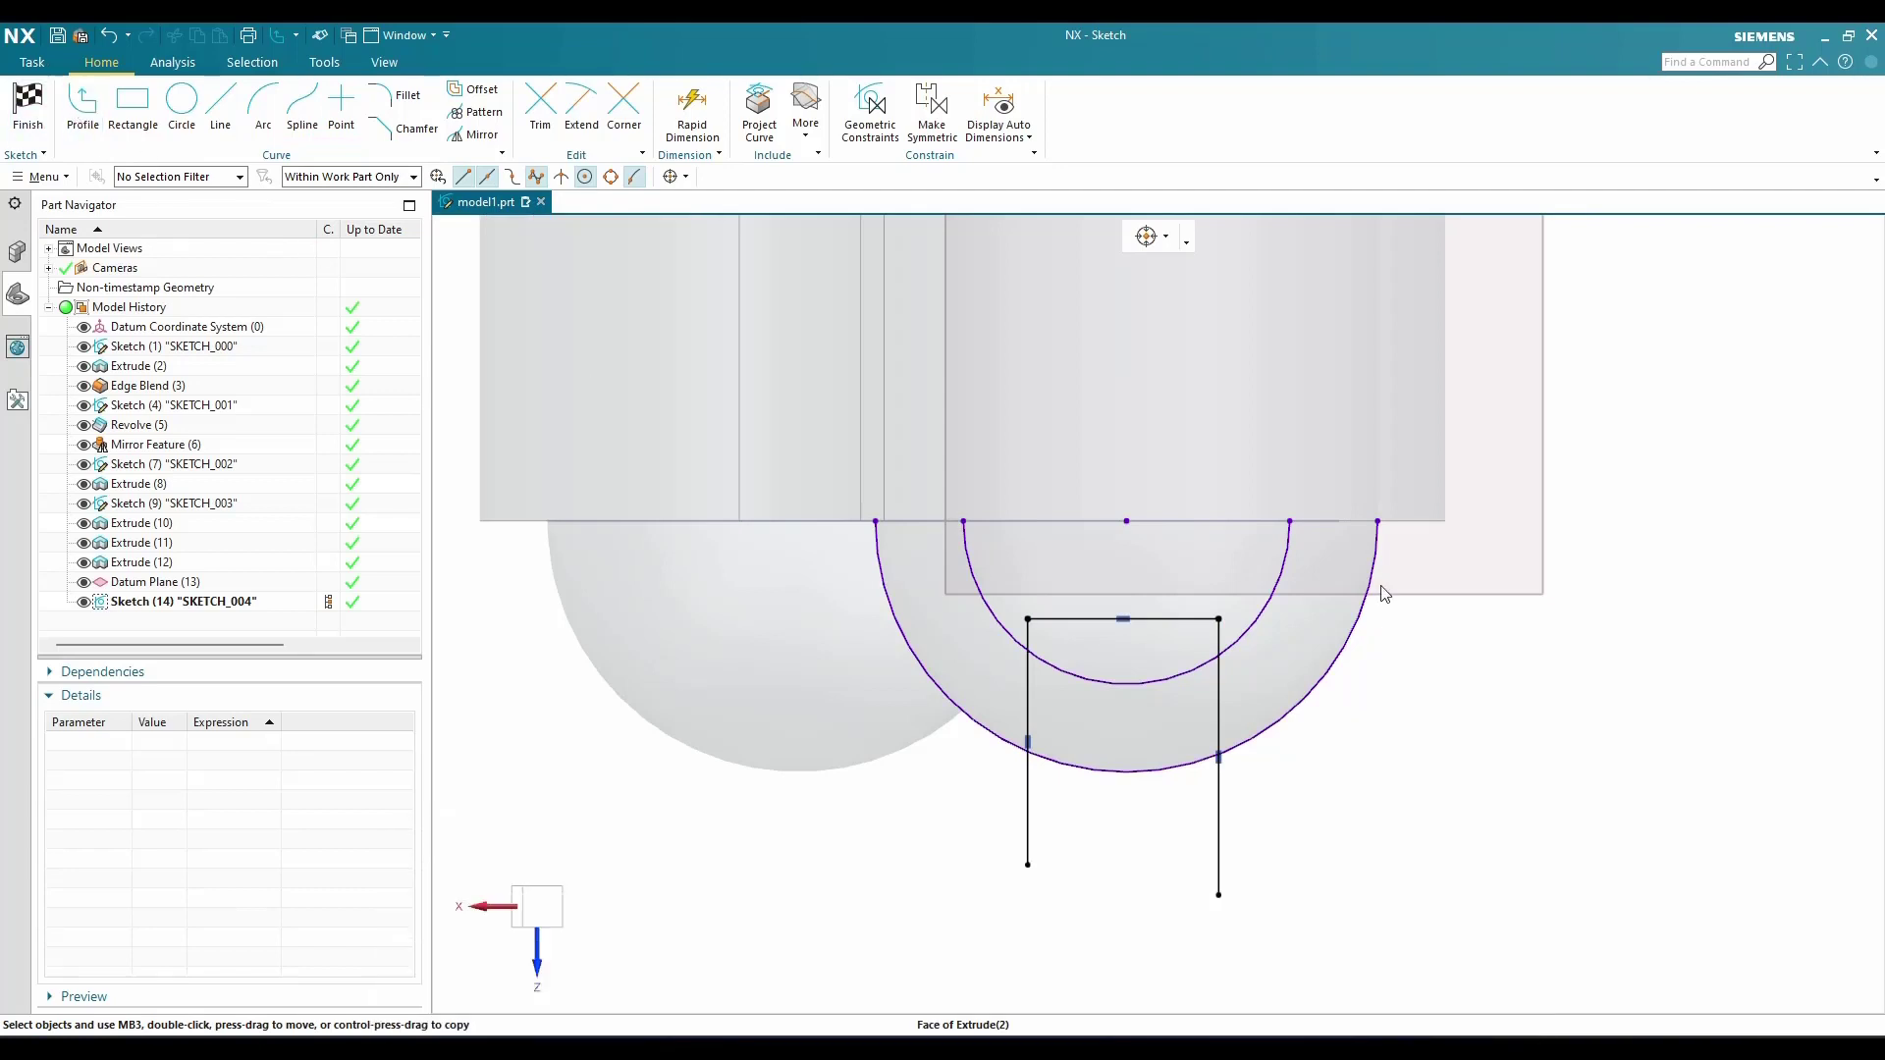
Draw a horizontal line joining the two endpoints of the outer dome arc
{"action": "key", "text": "z"}
{"action": "left_click", "coordinate": [1377, 520]}
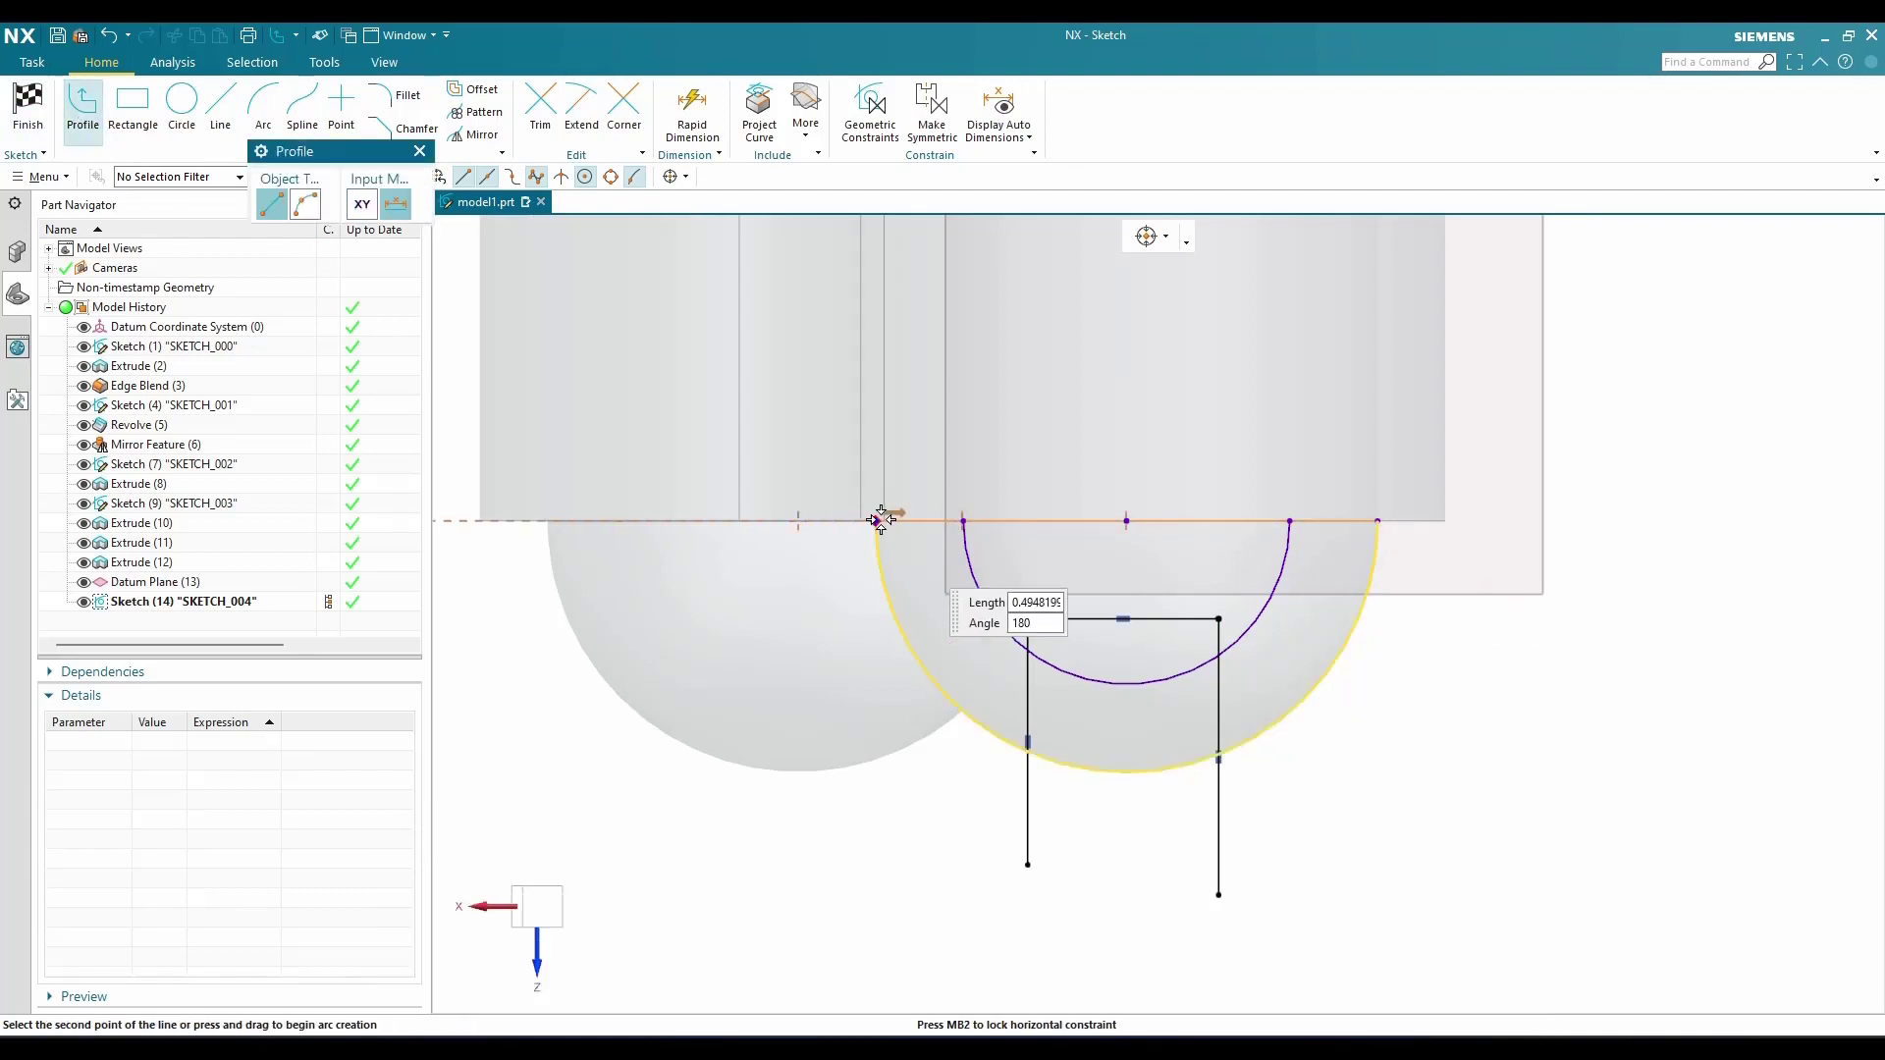
{"action": "left_click", "coordinate": [875, 521]}
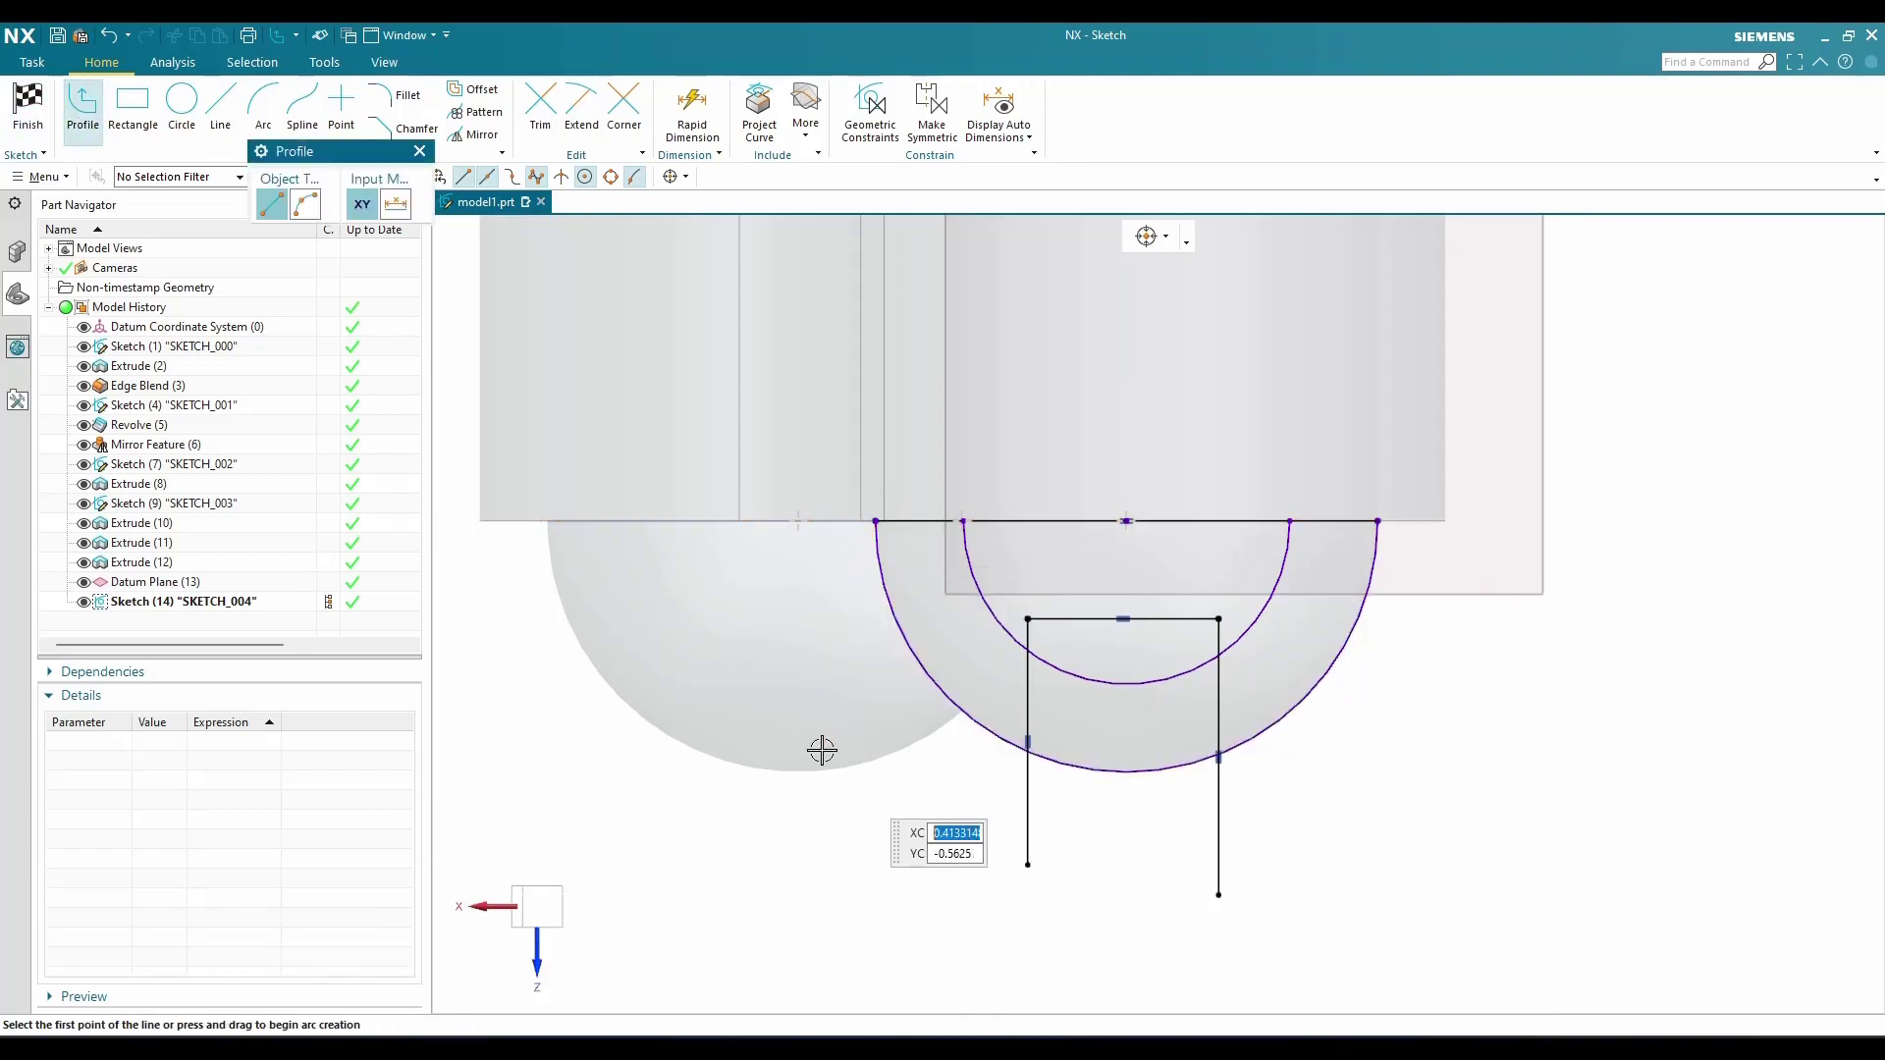
{"action": "key", "text": "Escape"}
Constrain both corners of the U-shaped profile to lie on the inner dome arc with Point on Curve
{"action": "scroll", "coordinate": [1129, 499], "scroll_direction": "down", "scroll_amount": 3}
{"action": "scroll", "coordinate": [1098, 675], "scroll_direction": "up", "scroll_amount": 3}
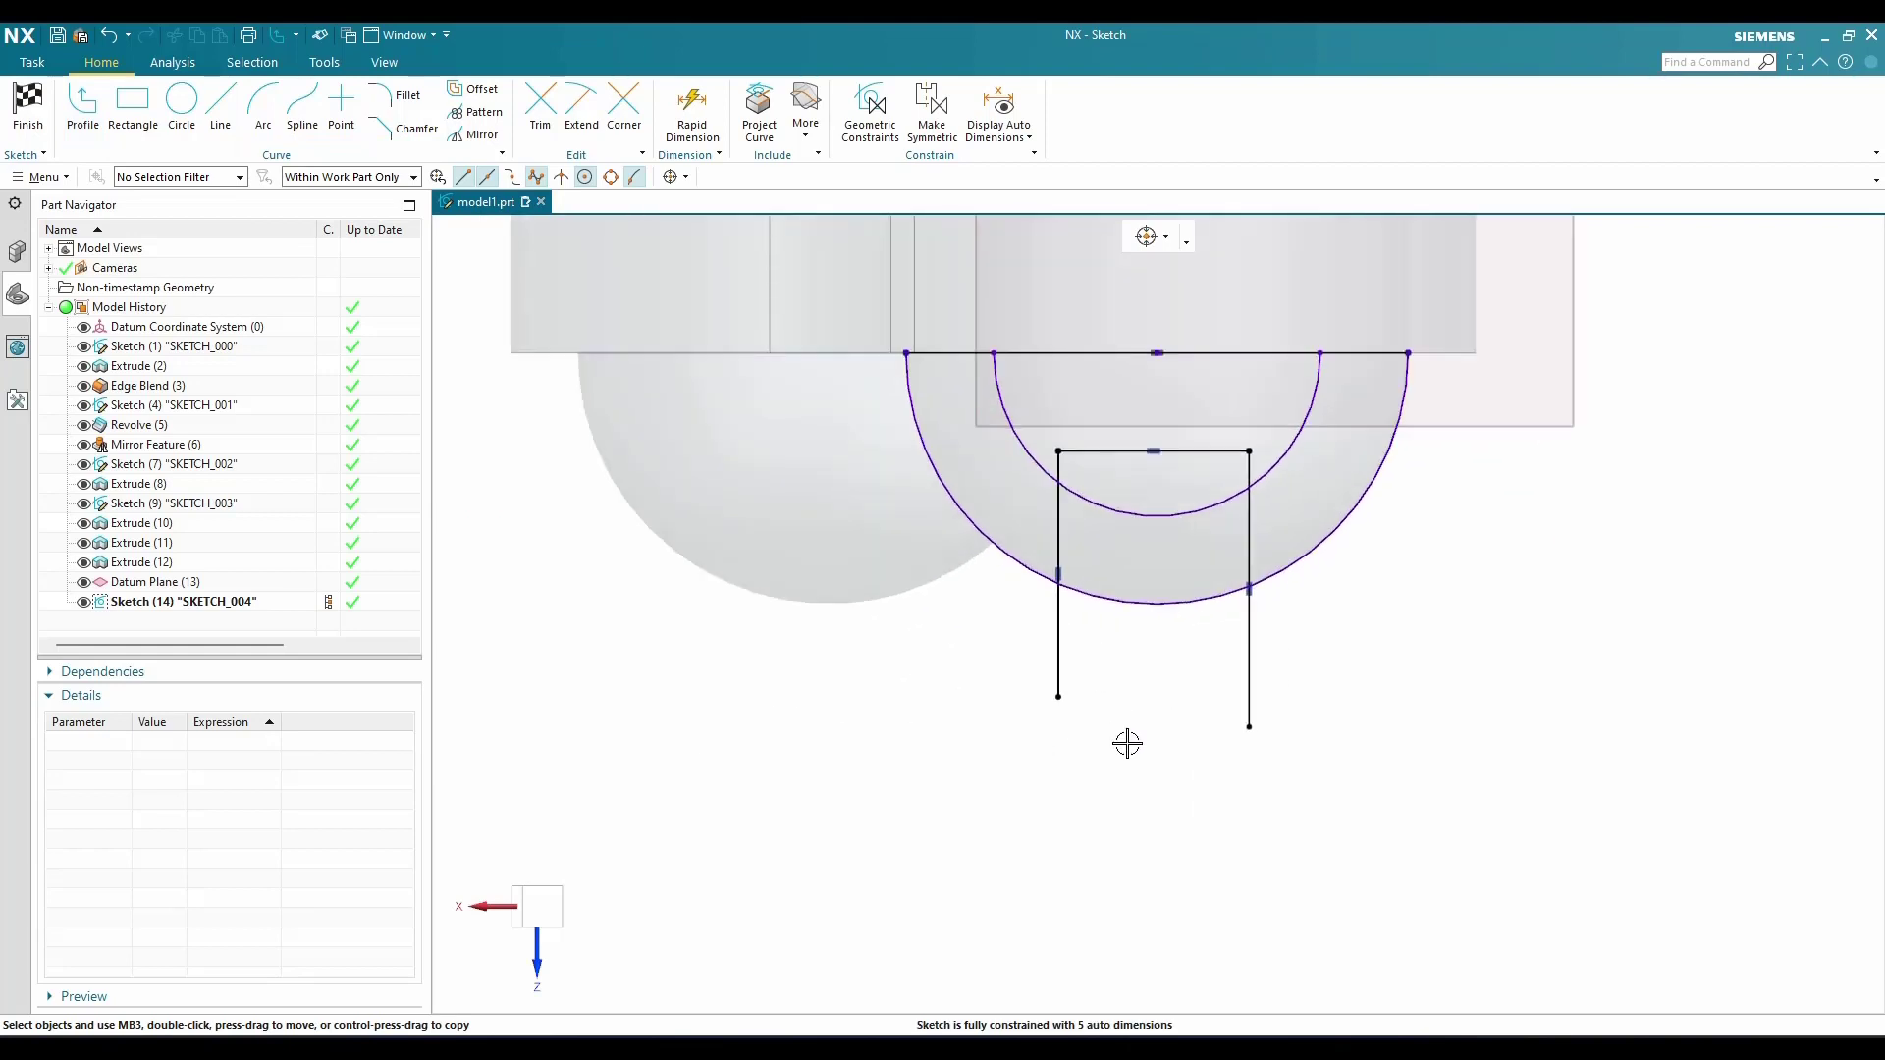
{"action": "key", "text": "c"}
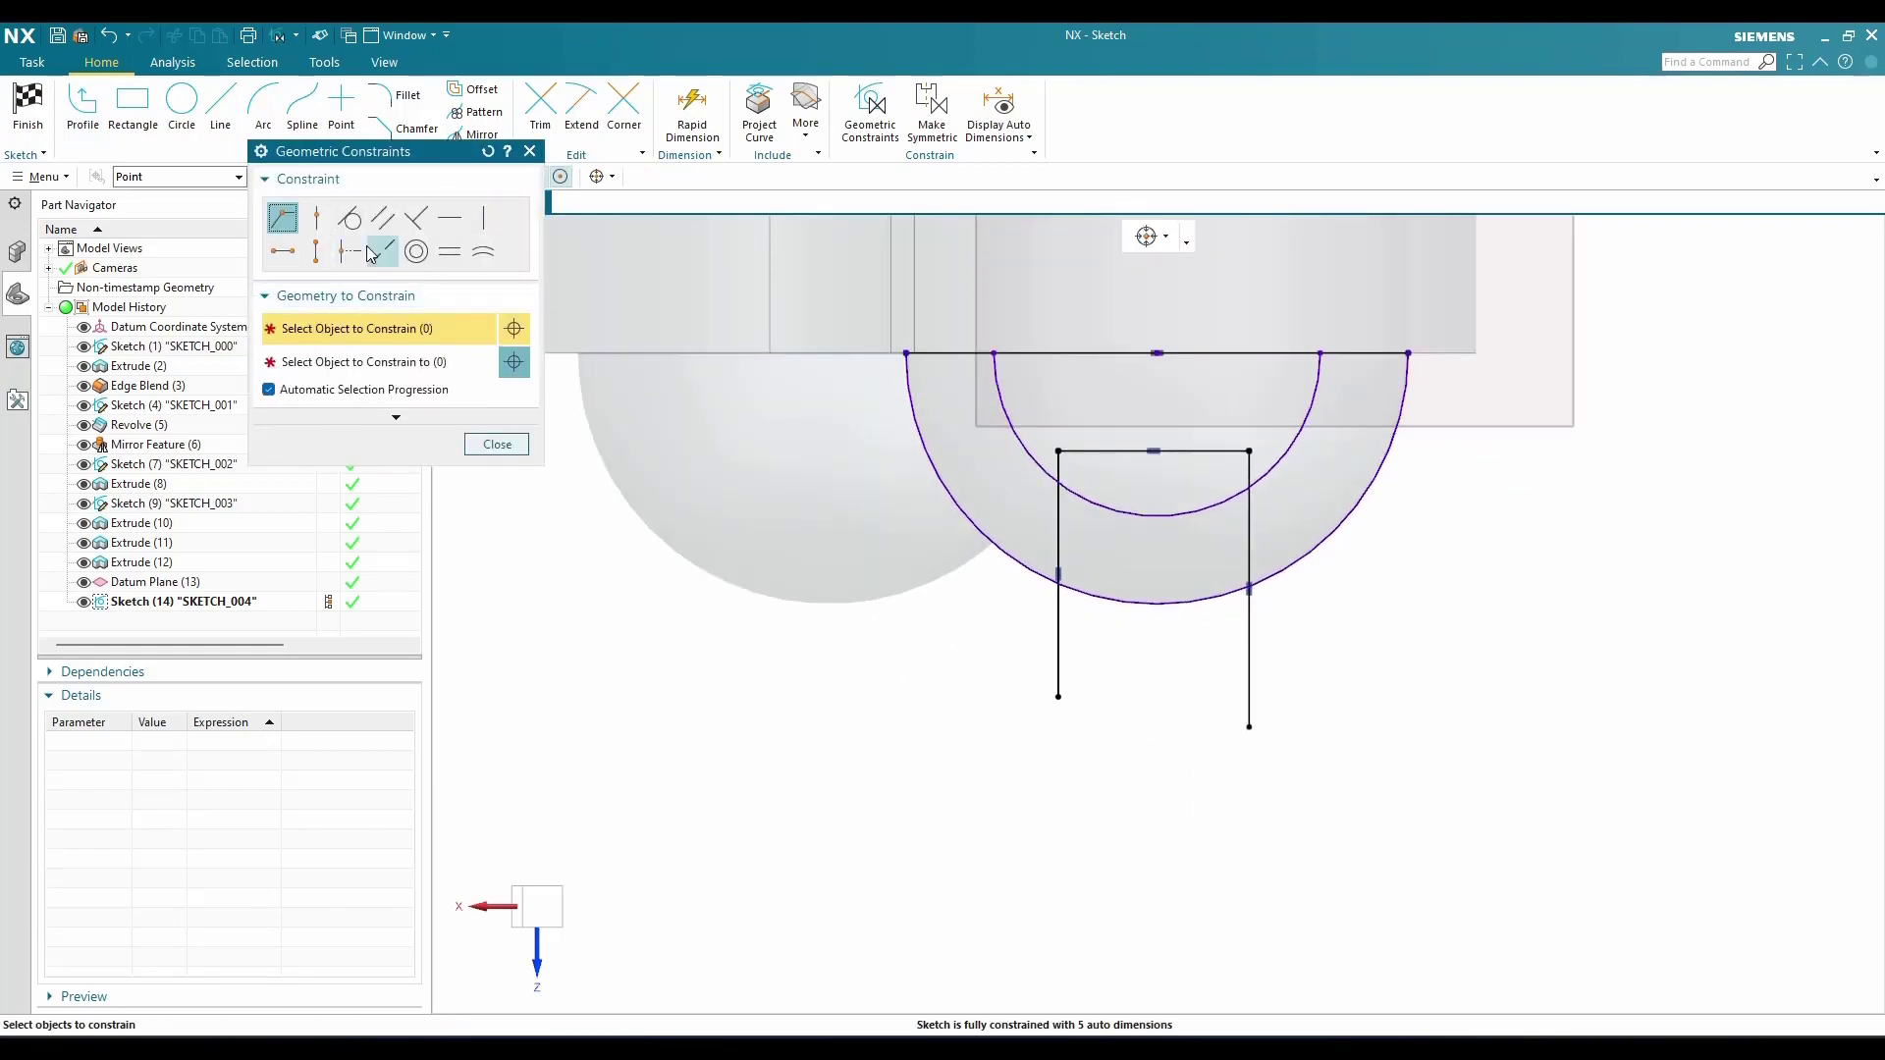
{"action": "left_click", "coordinate": [1247, 452]}
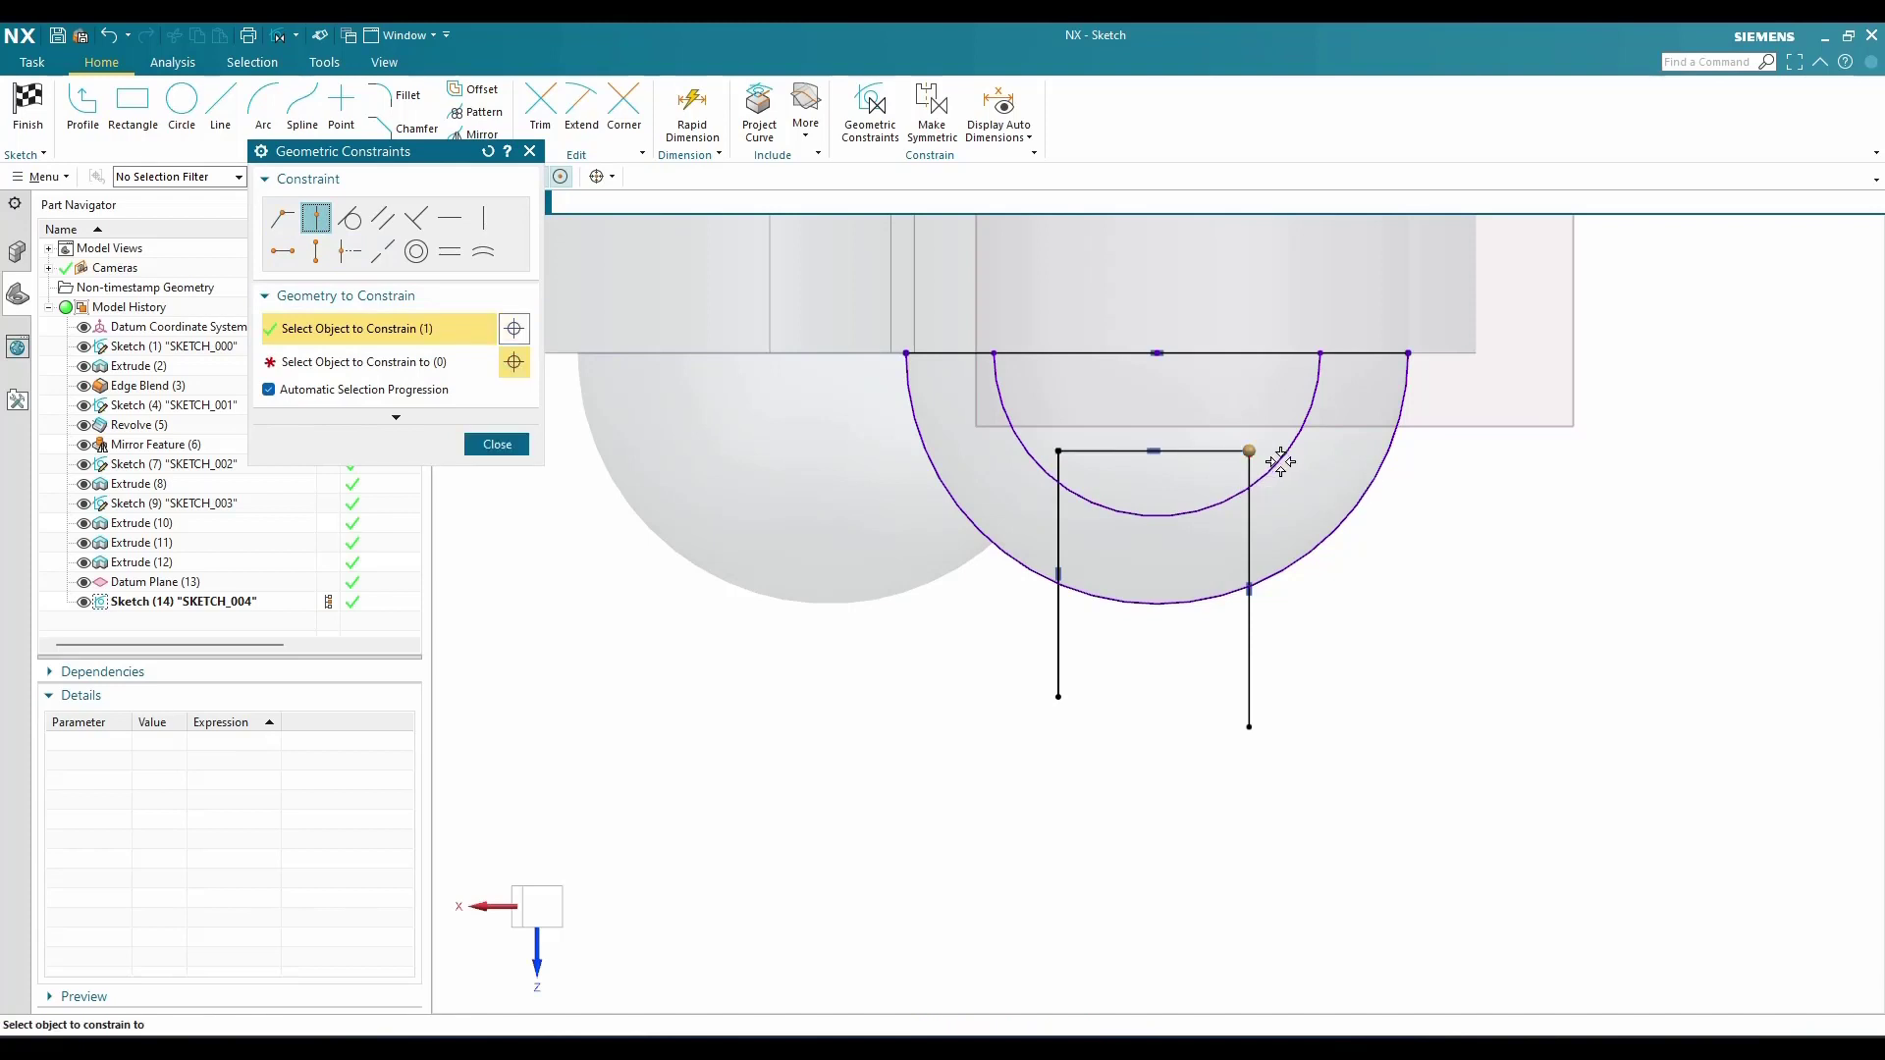
{"action": "left_click", "coordinate": [1281, 459]}
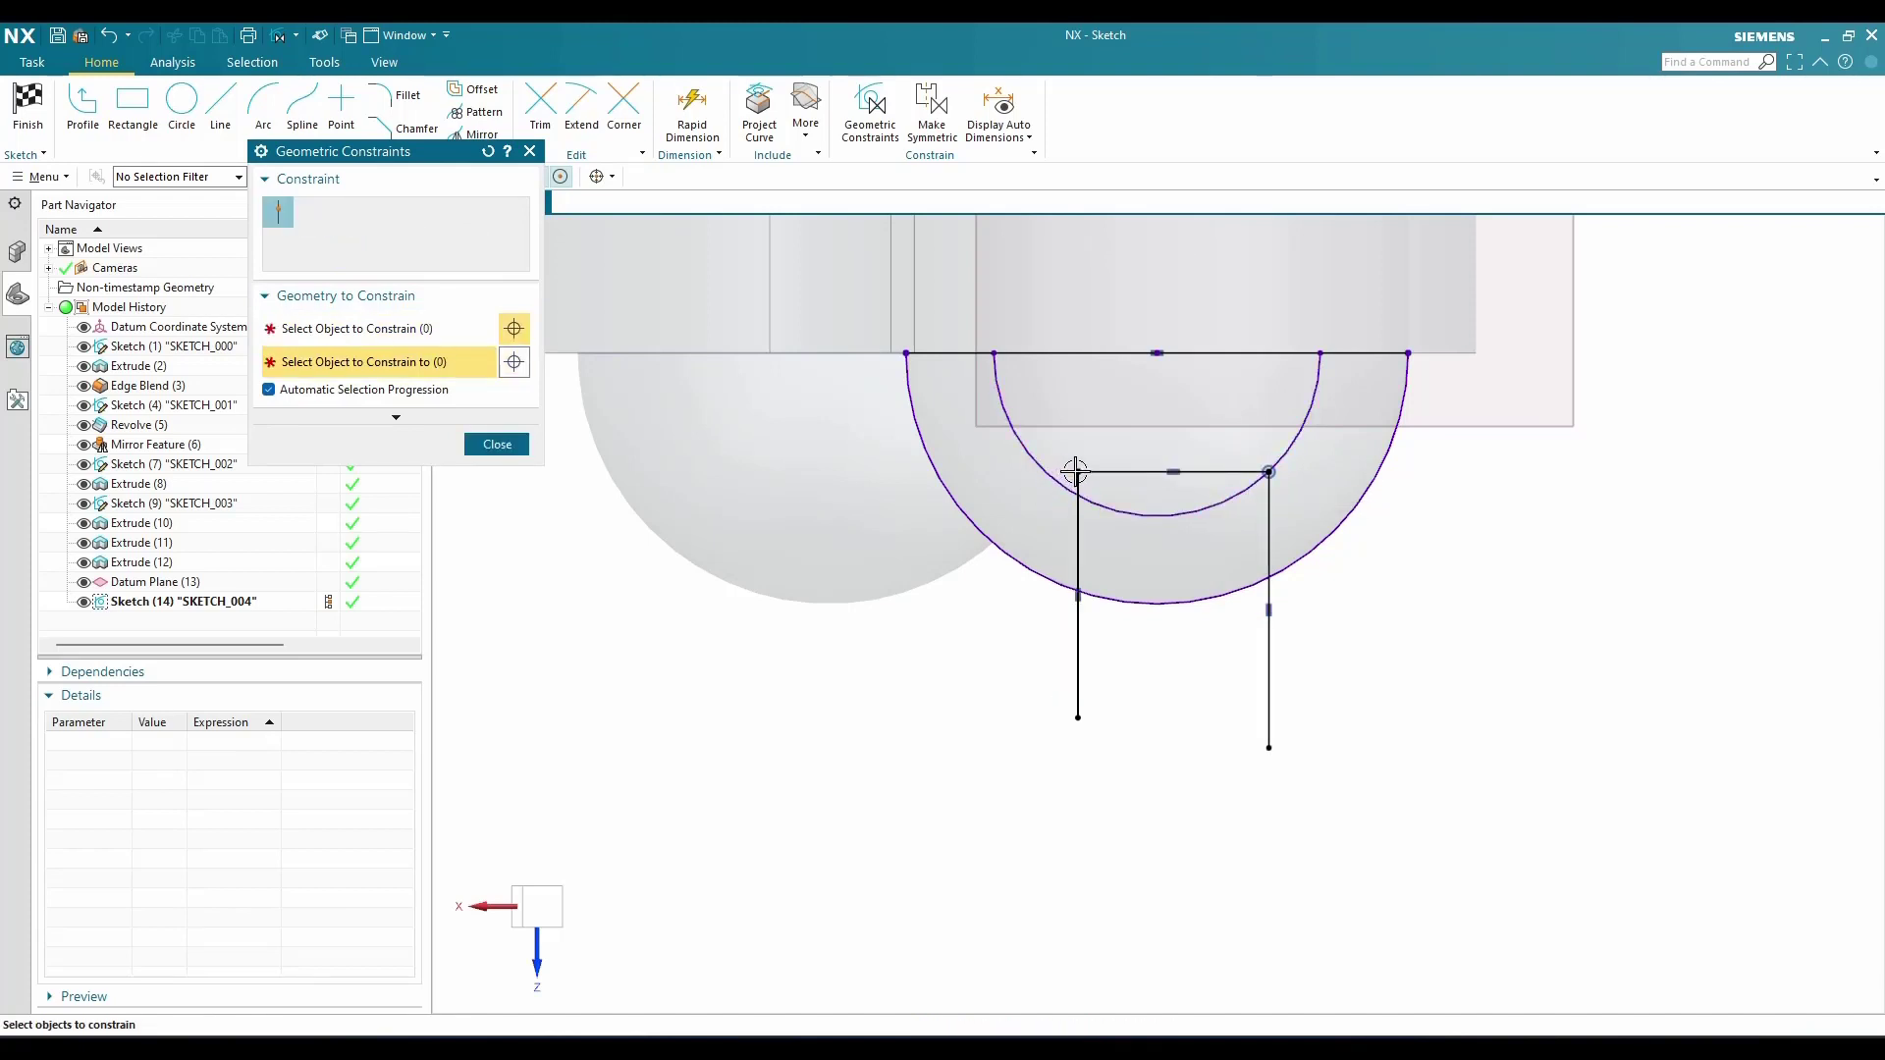
{"action": "left_click", "coordinate": [1077, 472]}
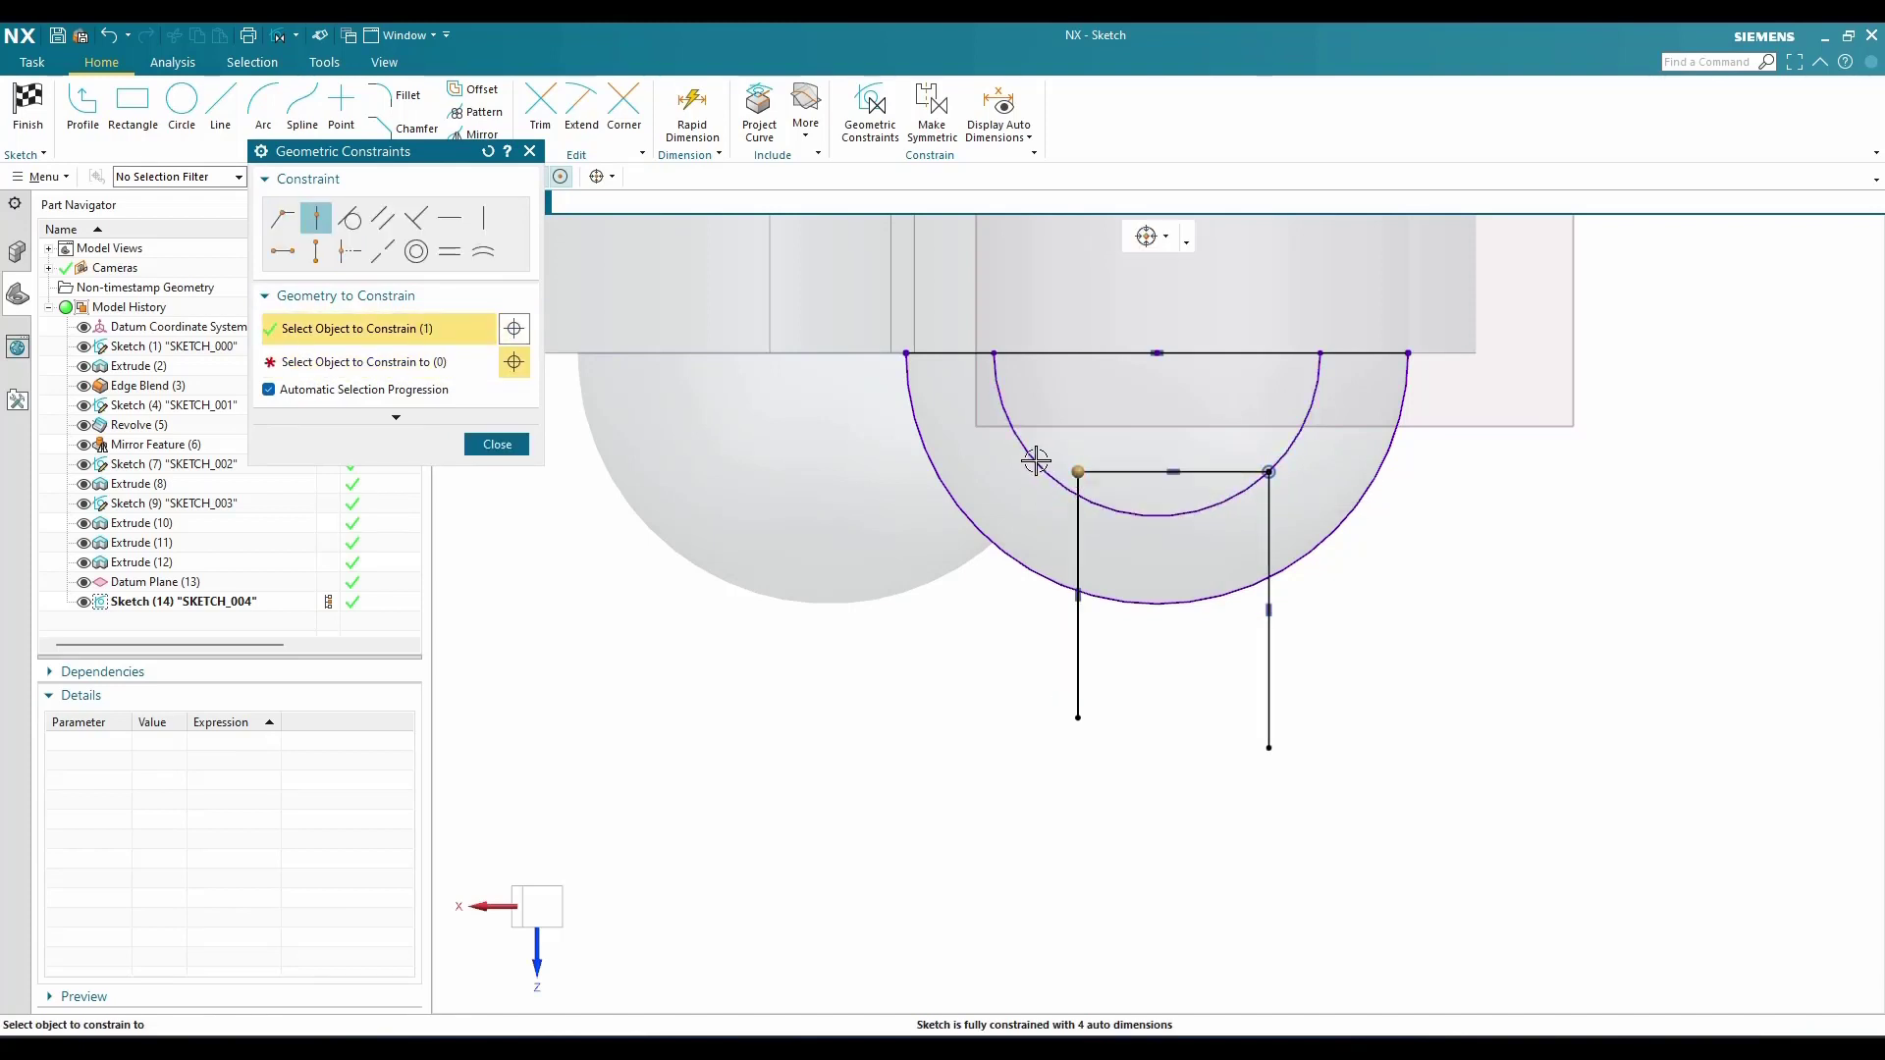
{"action": "left_click", "coordinate": [1035, 459]}
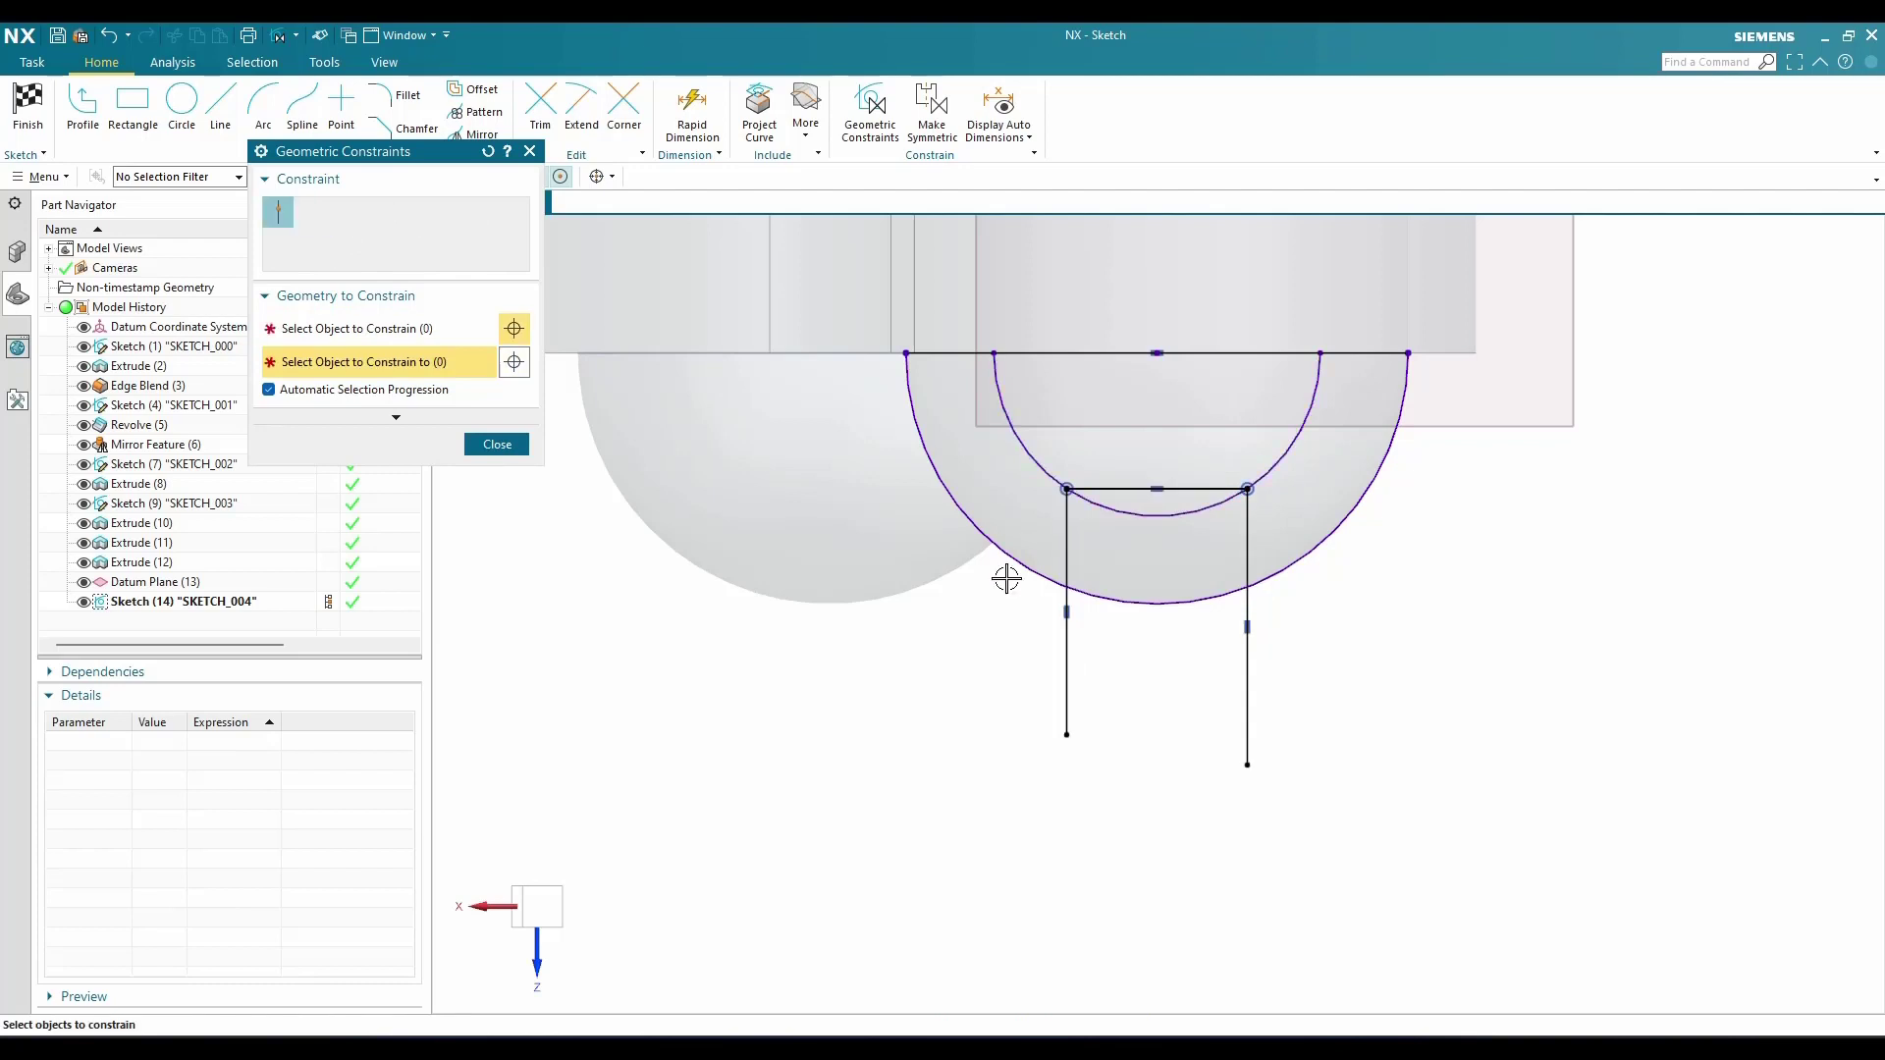
{"action": "key", "text": "Escape"}
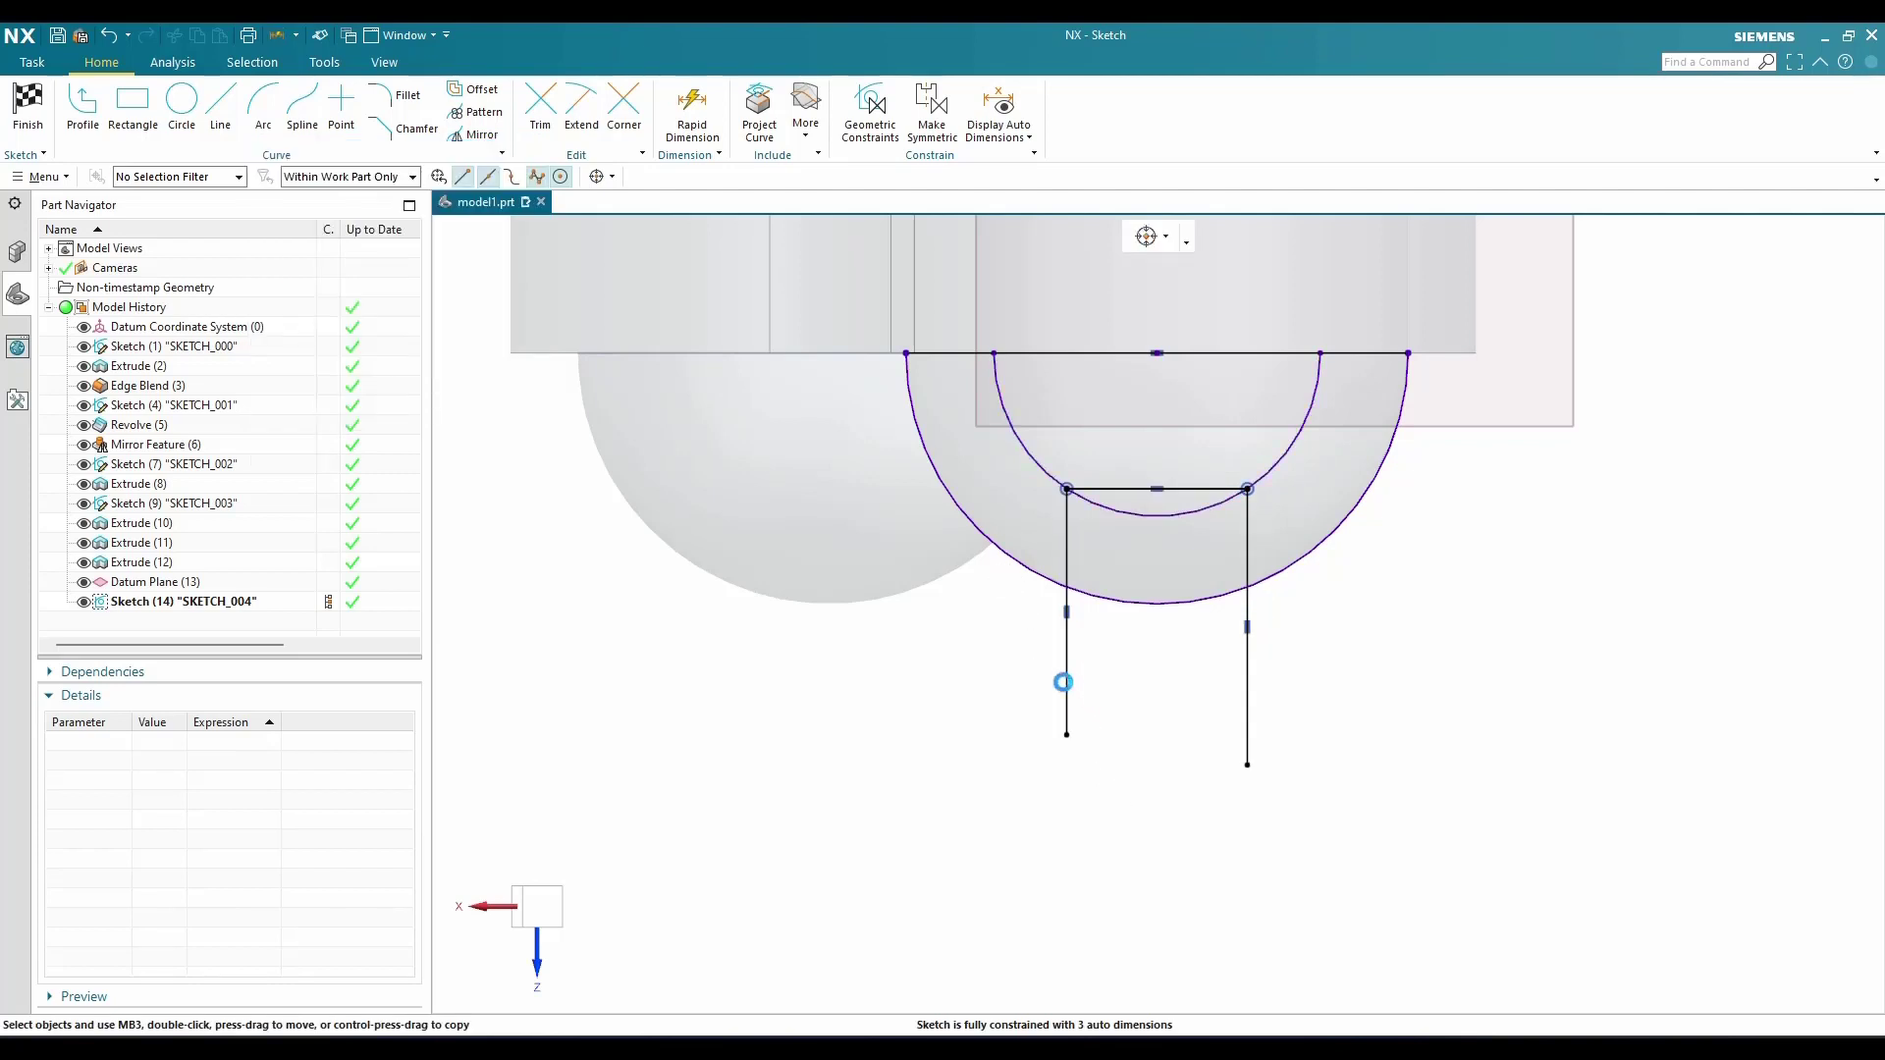
Dimension the distance between the two vertical lines of the U-shaped profile and set it to 0.215 in
{"action": "key", "text": "d"}
{"action": "left_click", "coordinate": [1066, 681]}
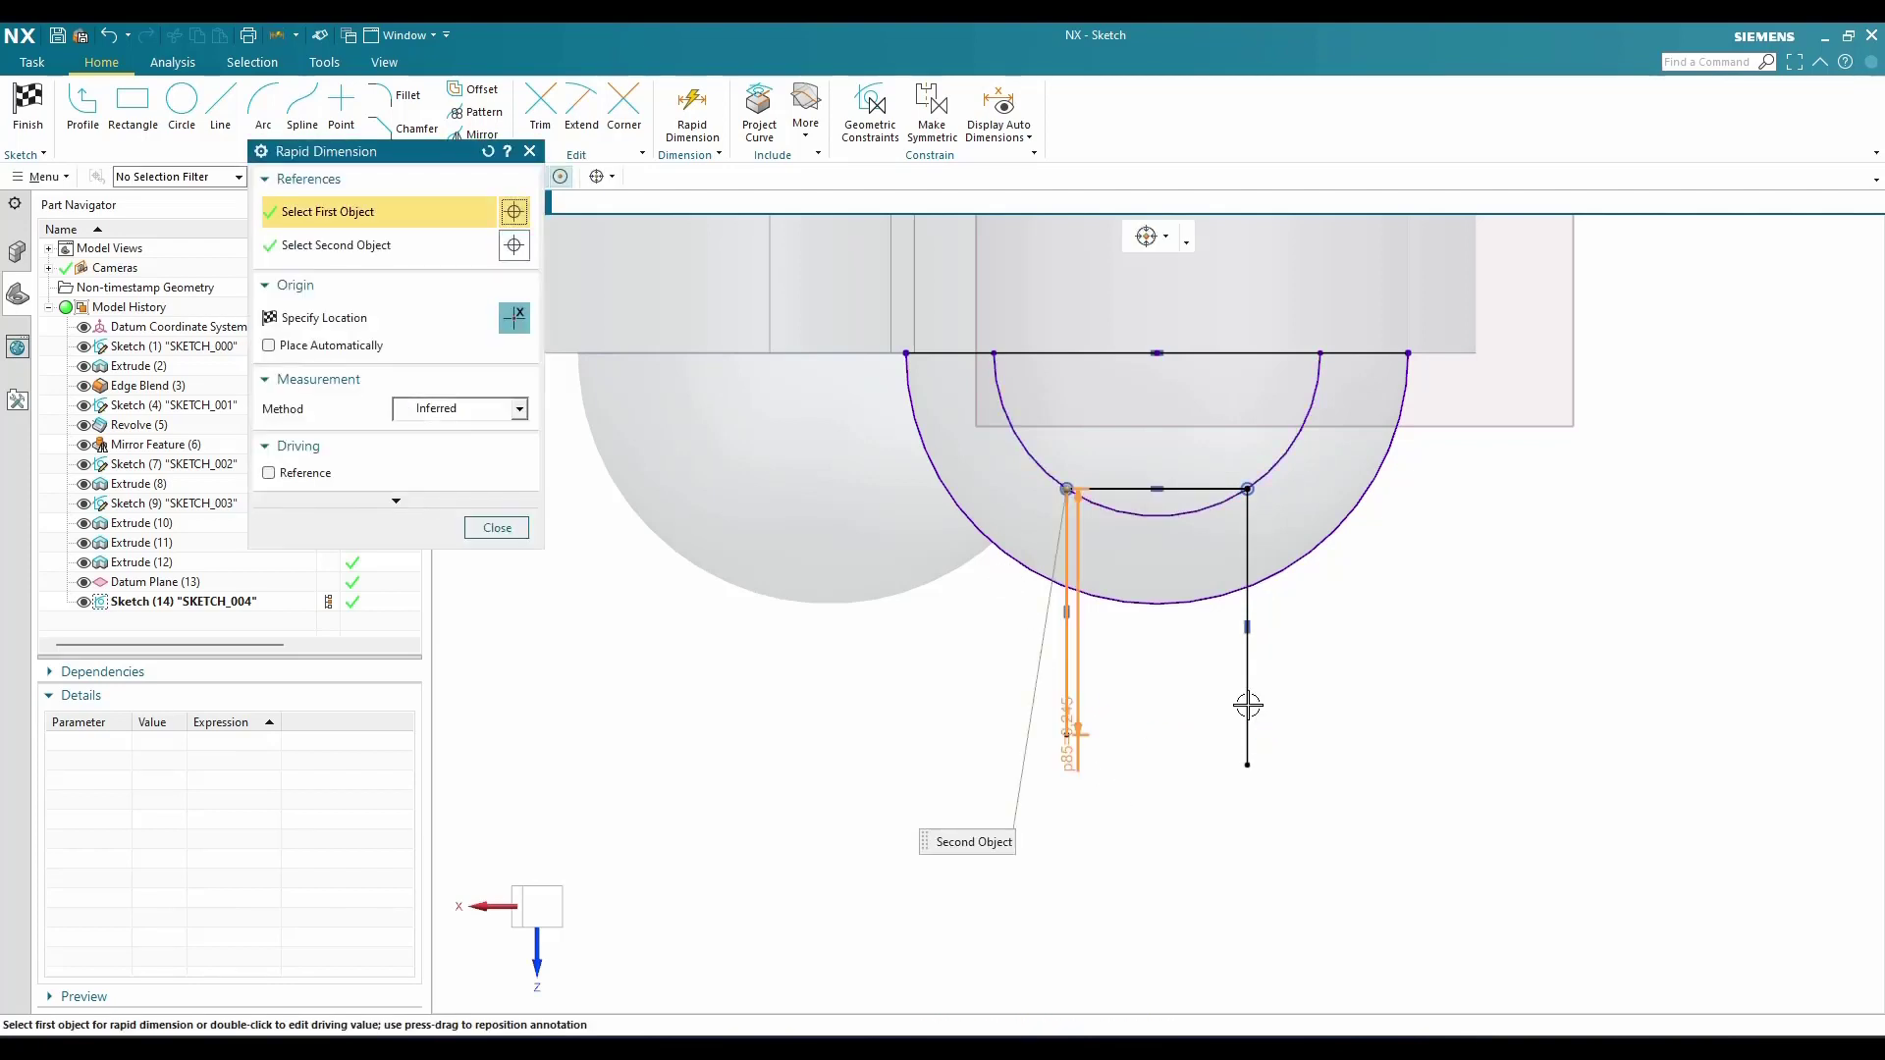
{"action": "left_click", "coordinate": [1247, 705]}
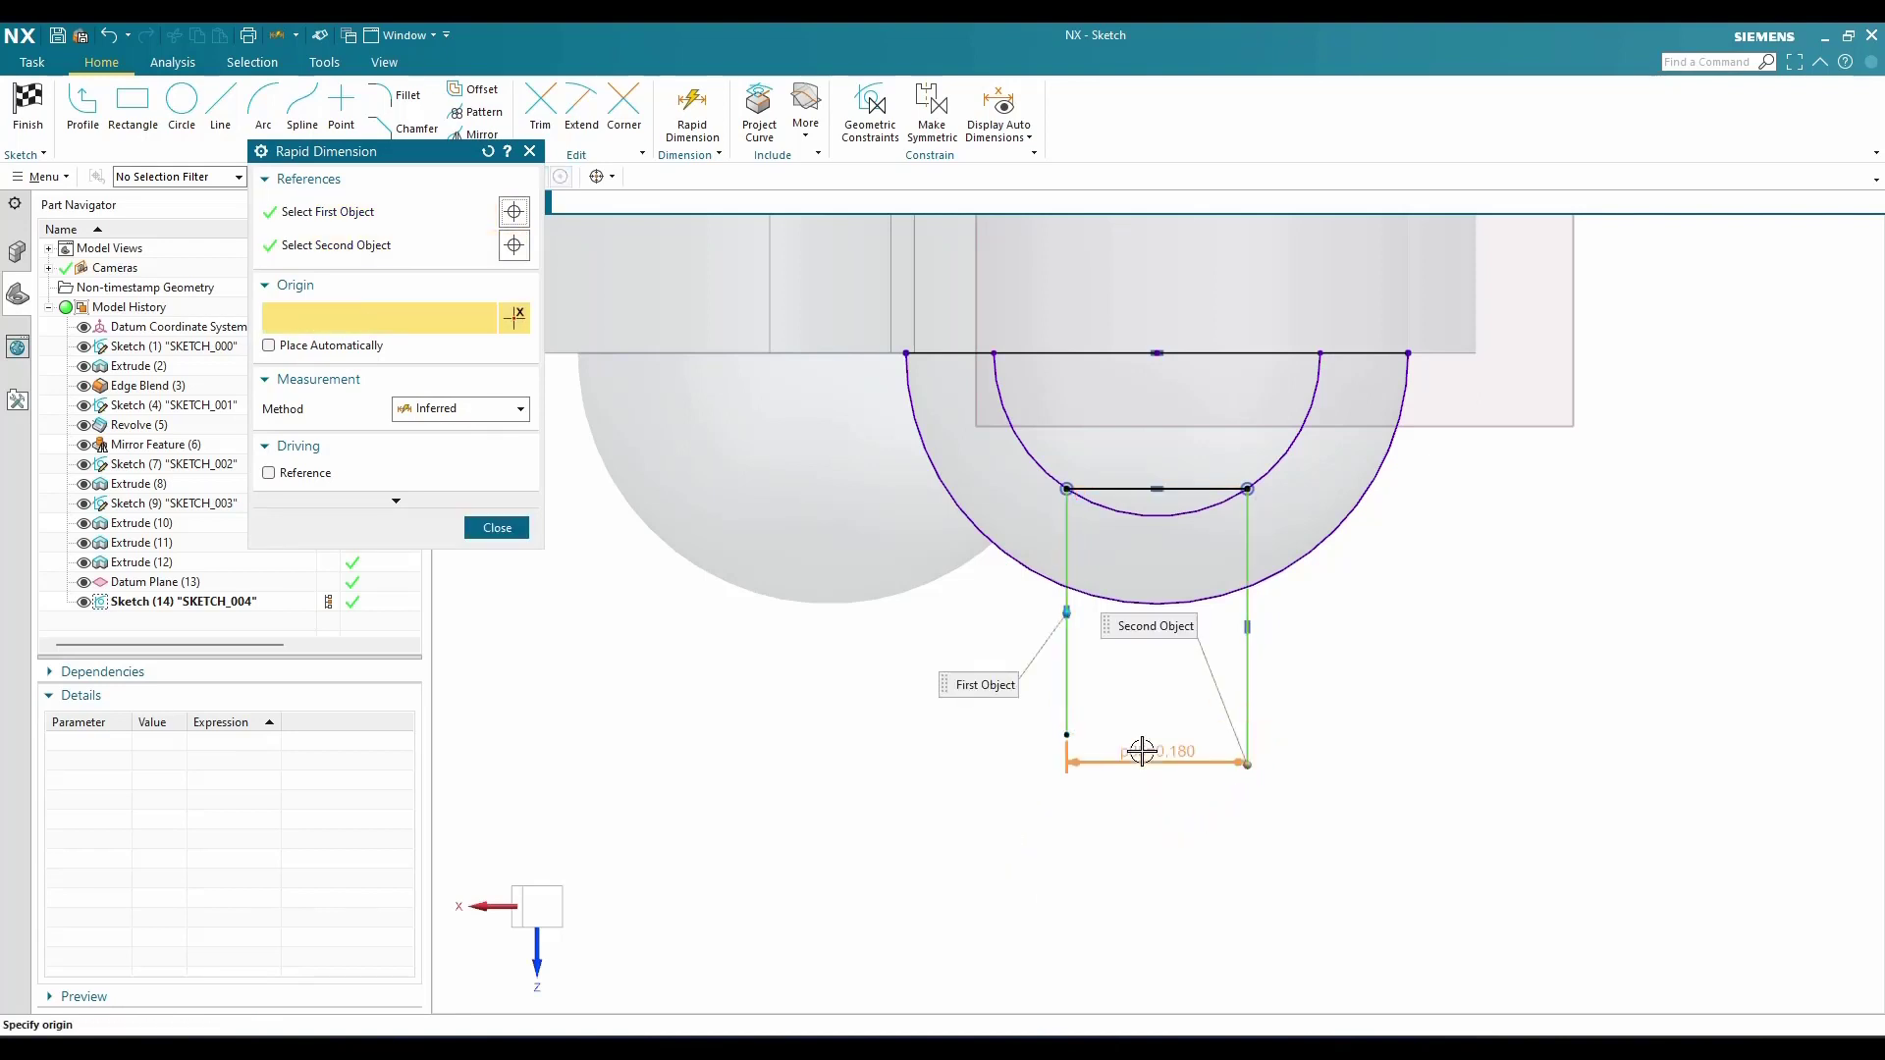
{"action": "left_click", "coordinate": [1140, 755]}
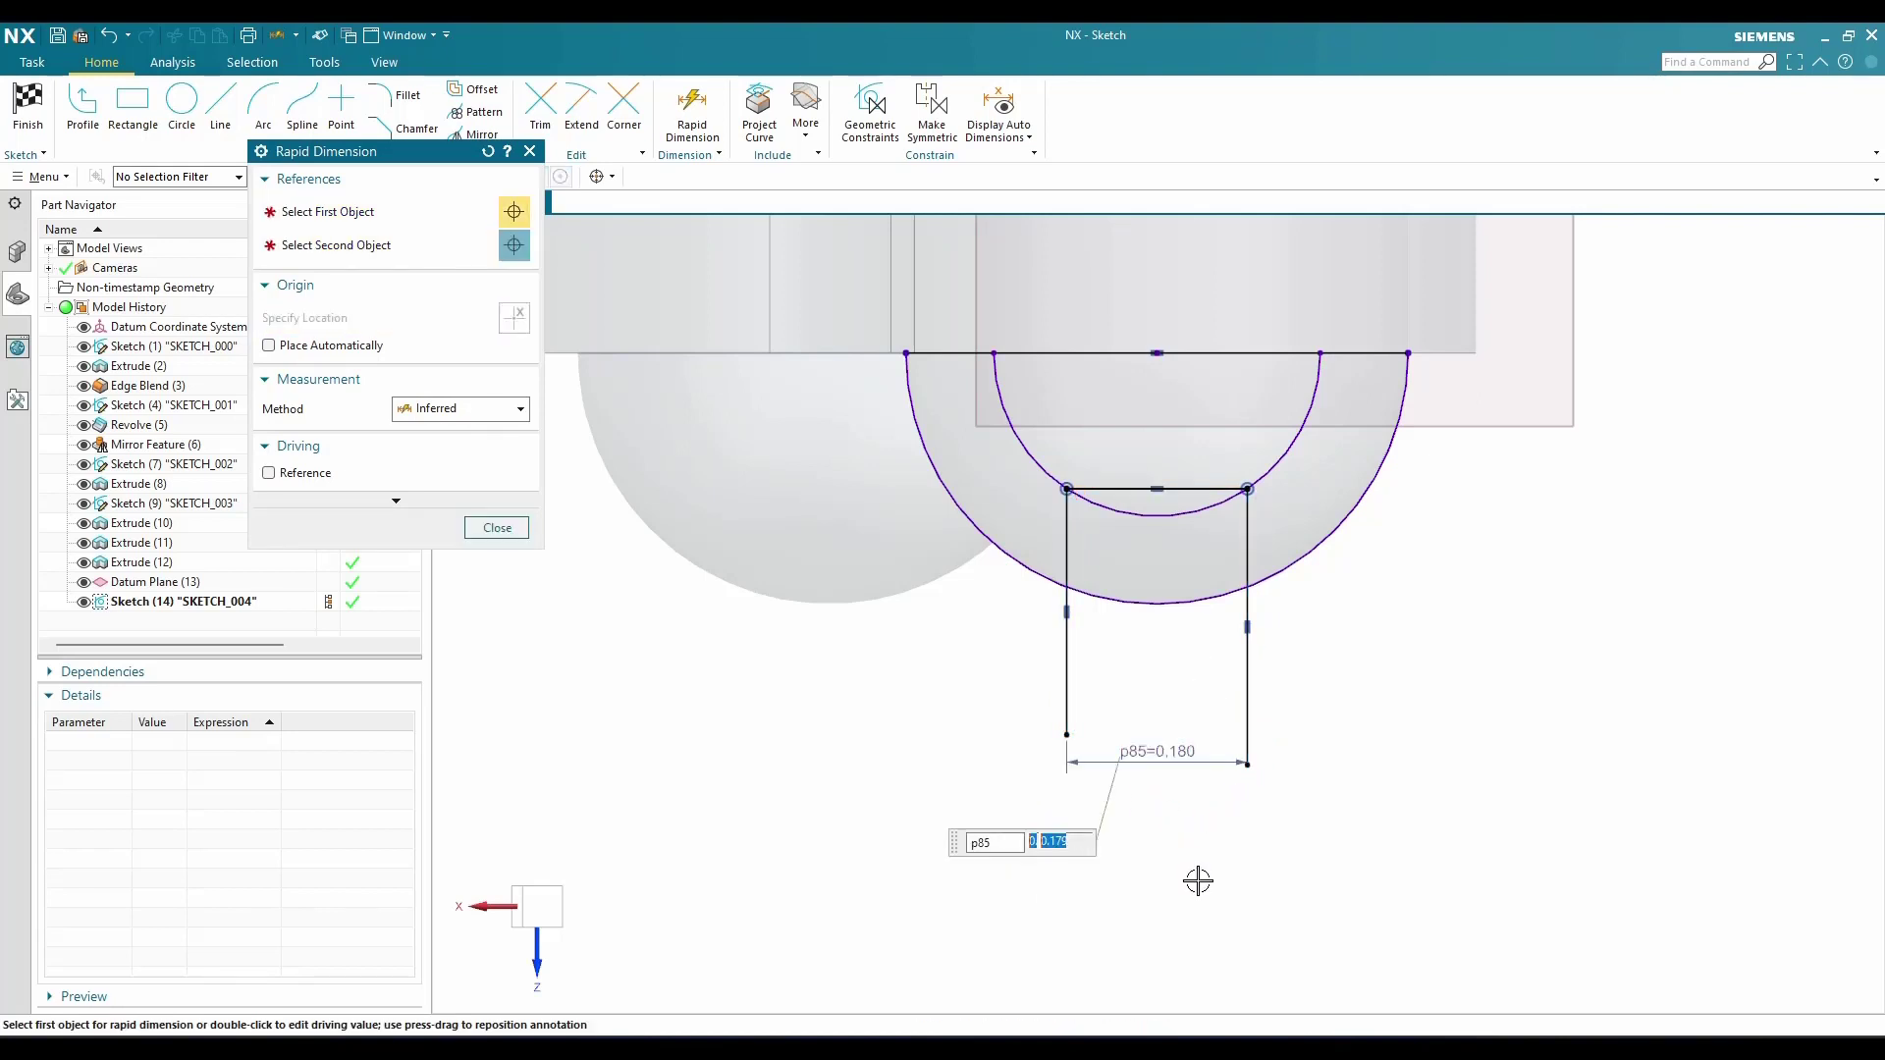
{"action": "type", "text": "0.215"}
{"action": "key", "text": "Return"}
{"action": "key", "text": "Escape"}
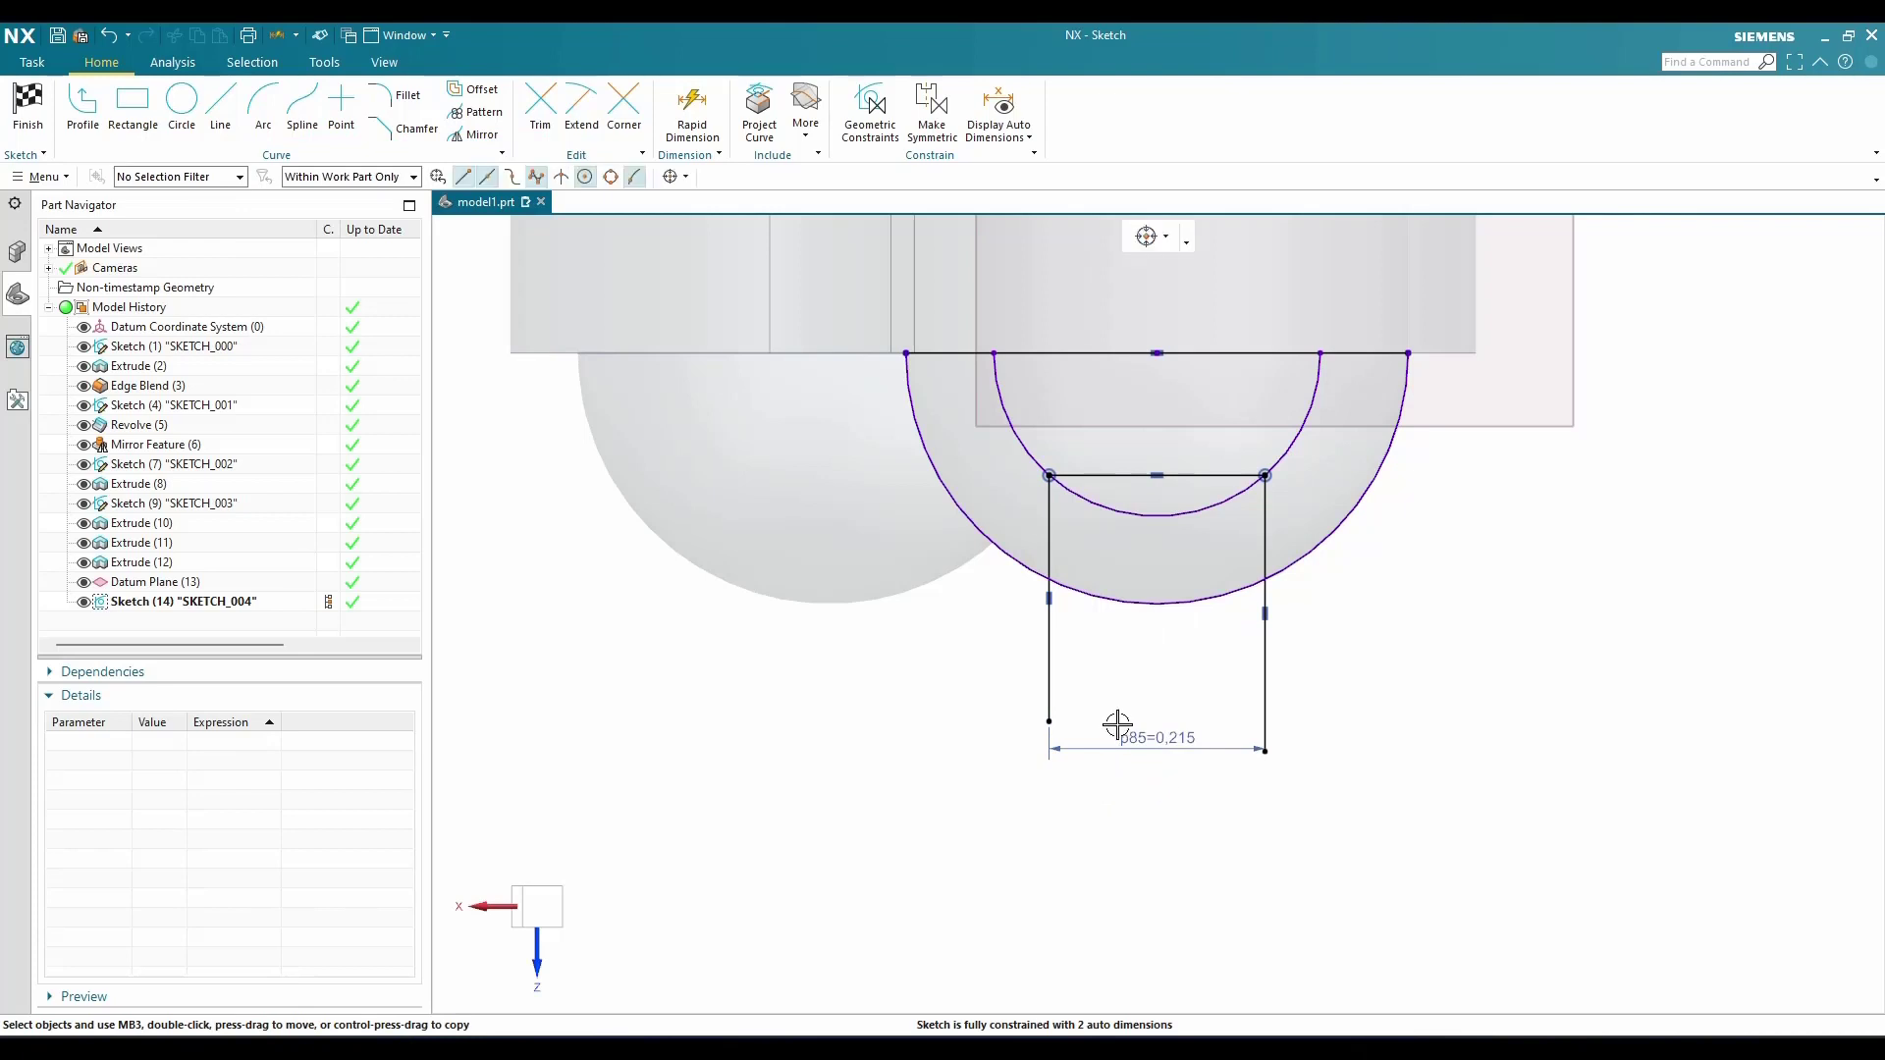
Trim the parts of both vertical lines that extend beyond the outer dome arc and finish the sketch
{"action": "key", "text": "t"}
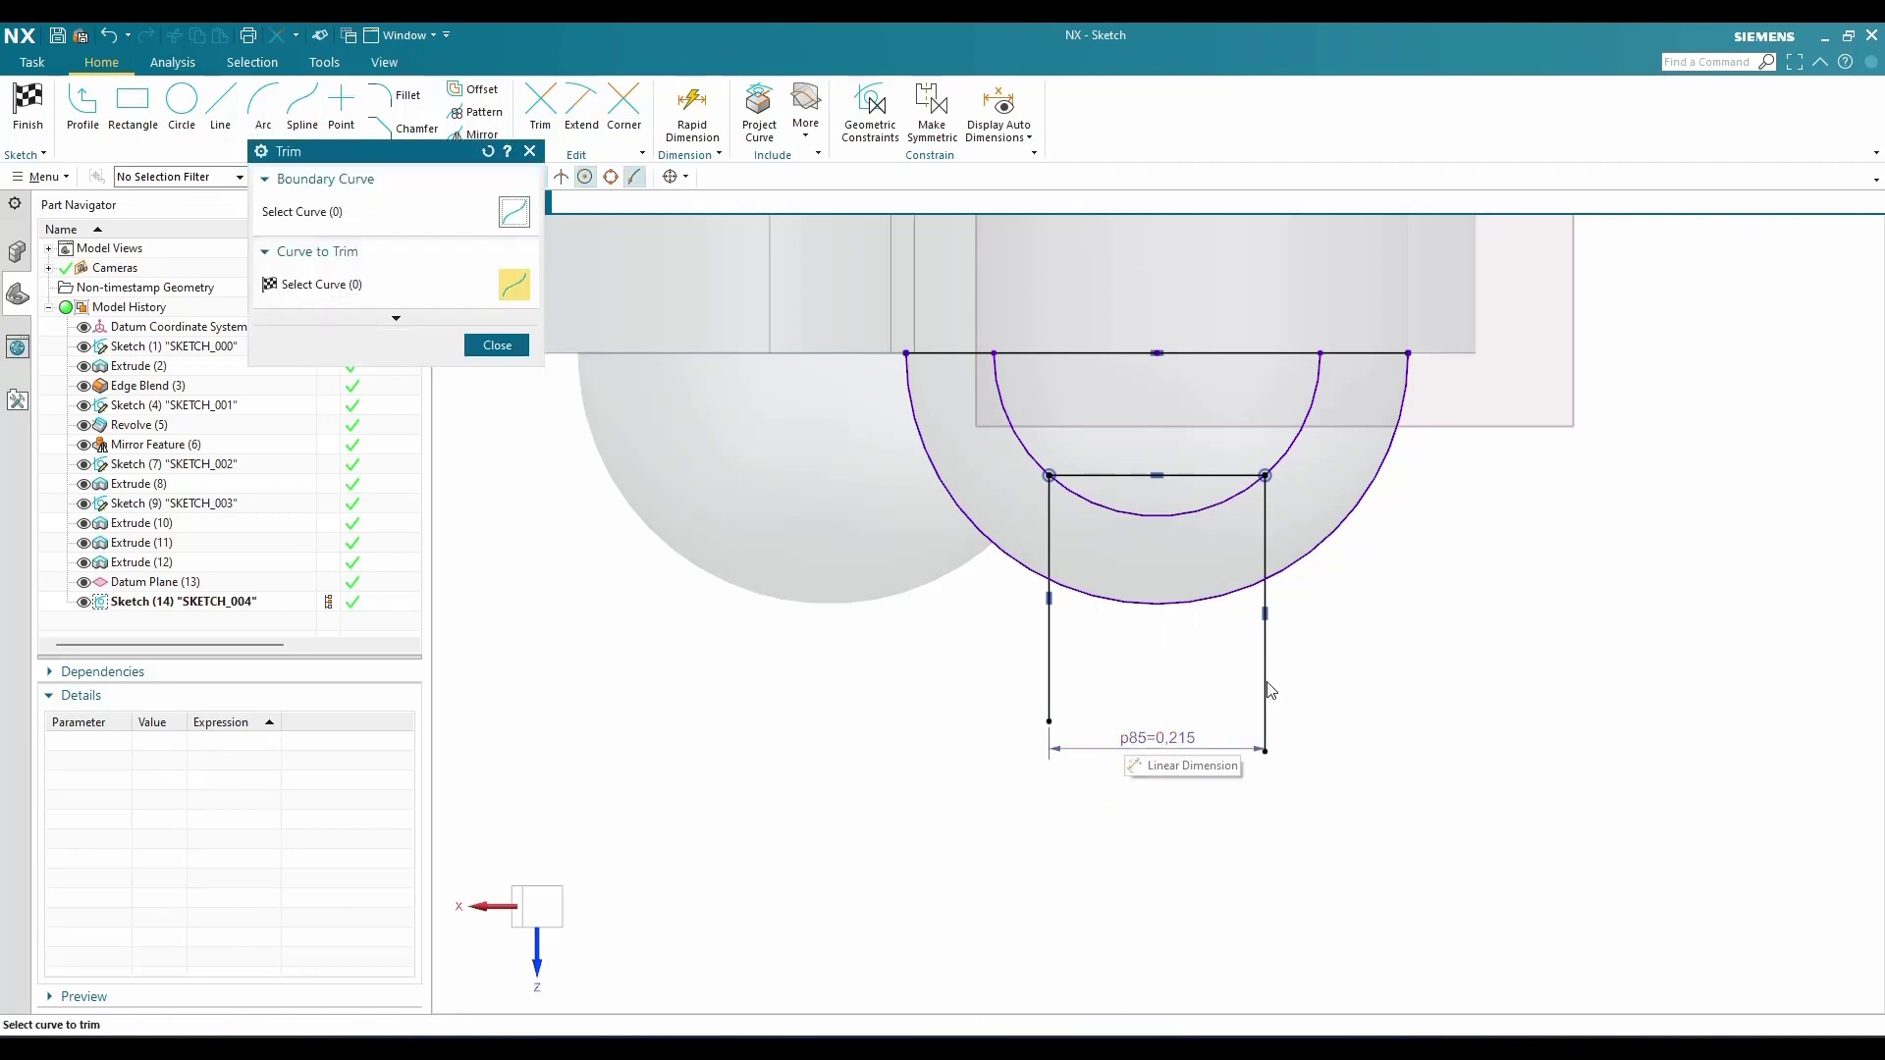
{"action": "left_click", "coordinate": [1047, 675]}
{"action": "middle_click", "coordinate": [1121, 658]}
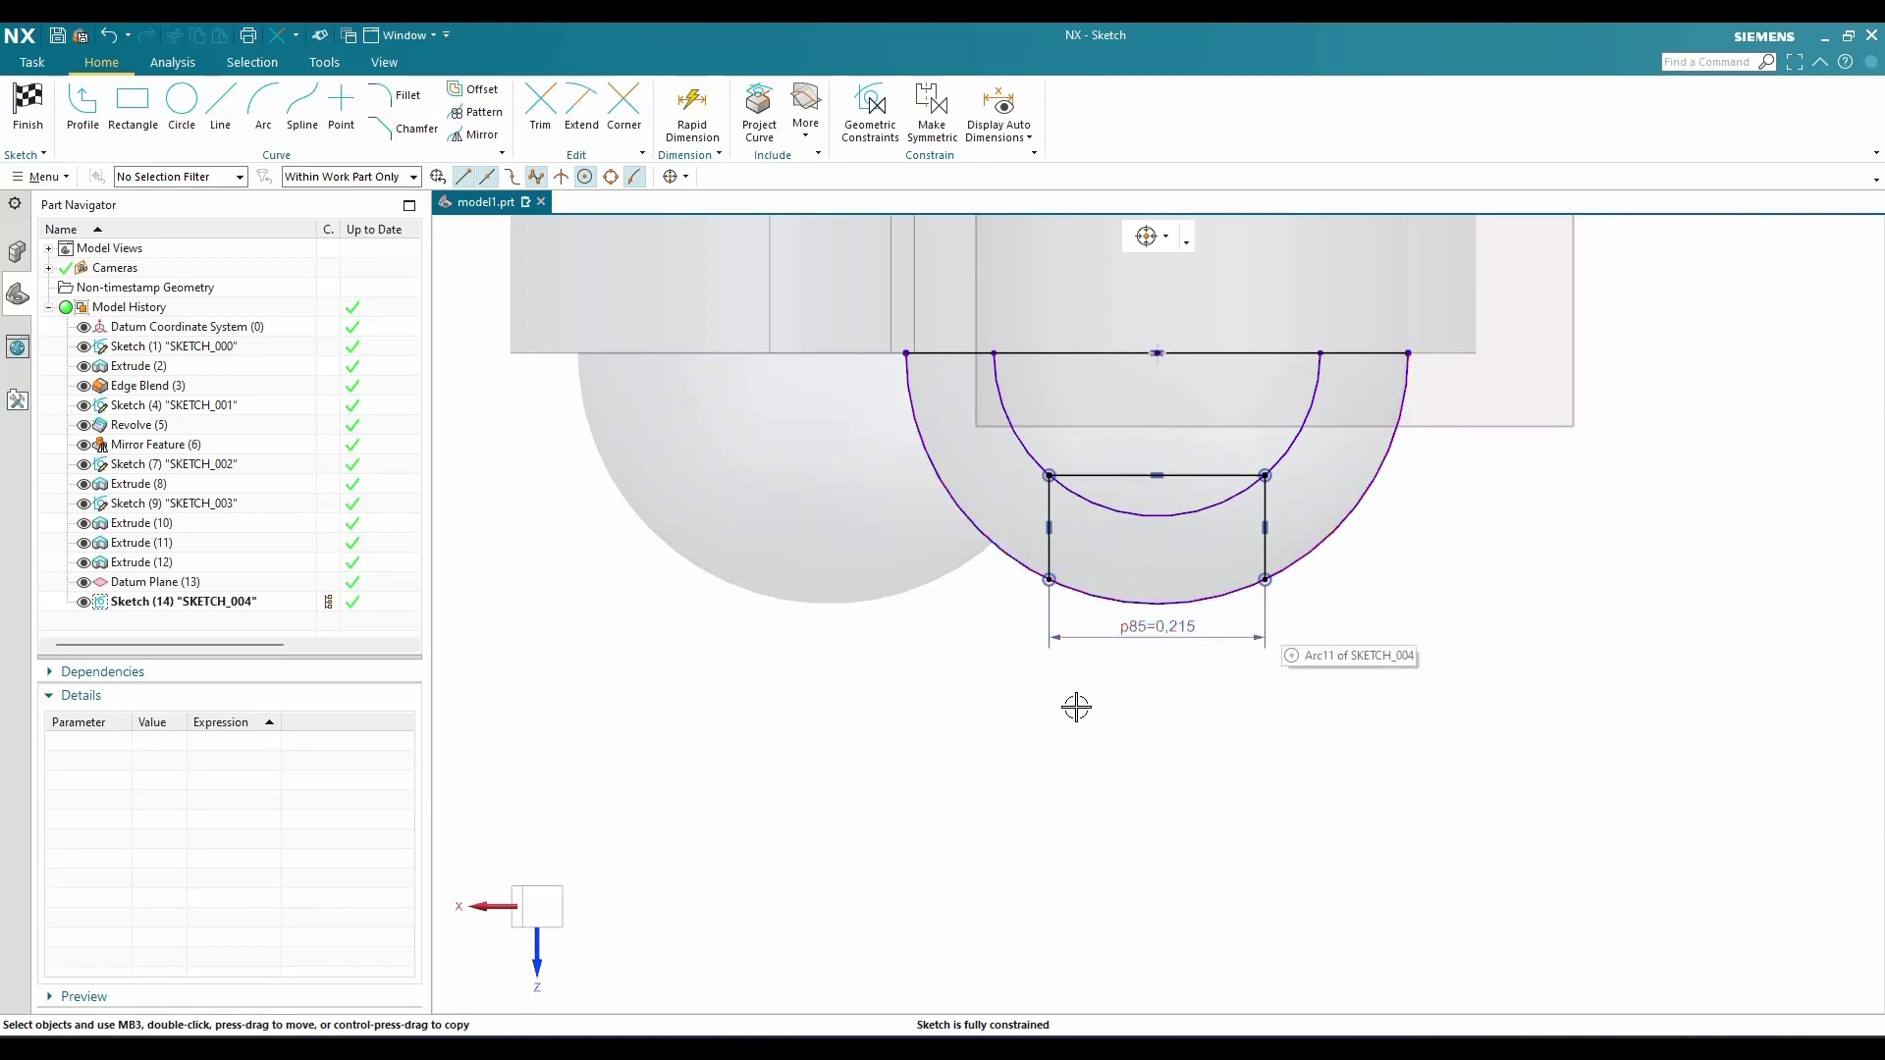
{"action": "left_click", "coordinate": [49, 143]}
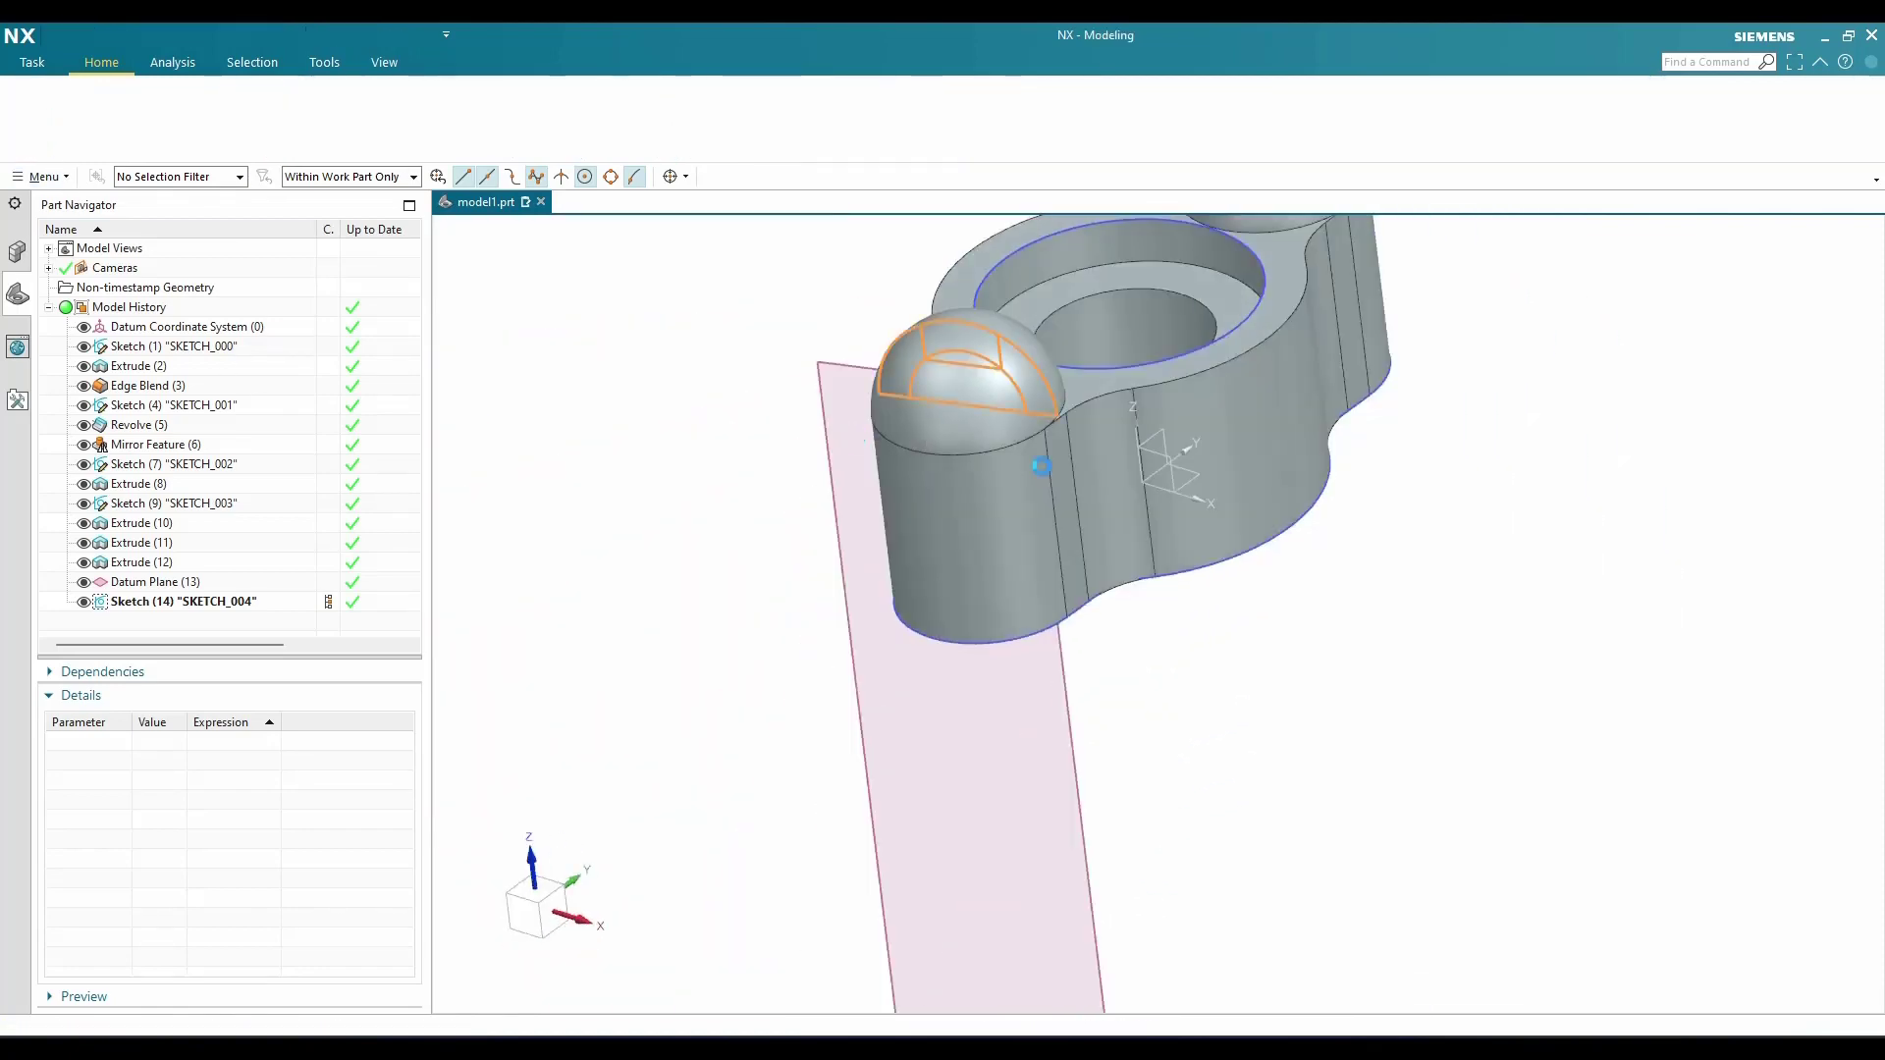
Start a Revolve and switch the display to Static Wireframe to expose the sketch inside the dome
{"action": "middle_click_drag", "start_coordinate": [1042, 466], "coordinate": [1010, 400]}
{"action": "scroll", "coordinate": [1010, 400], "scroll_direction": "up", "scroll_amount": 4}
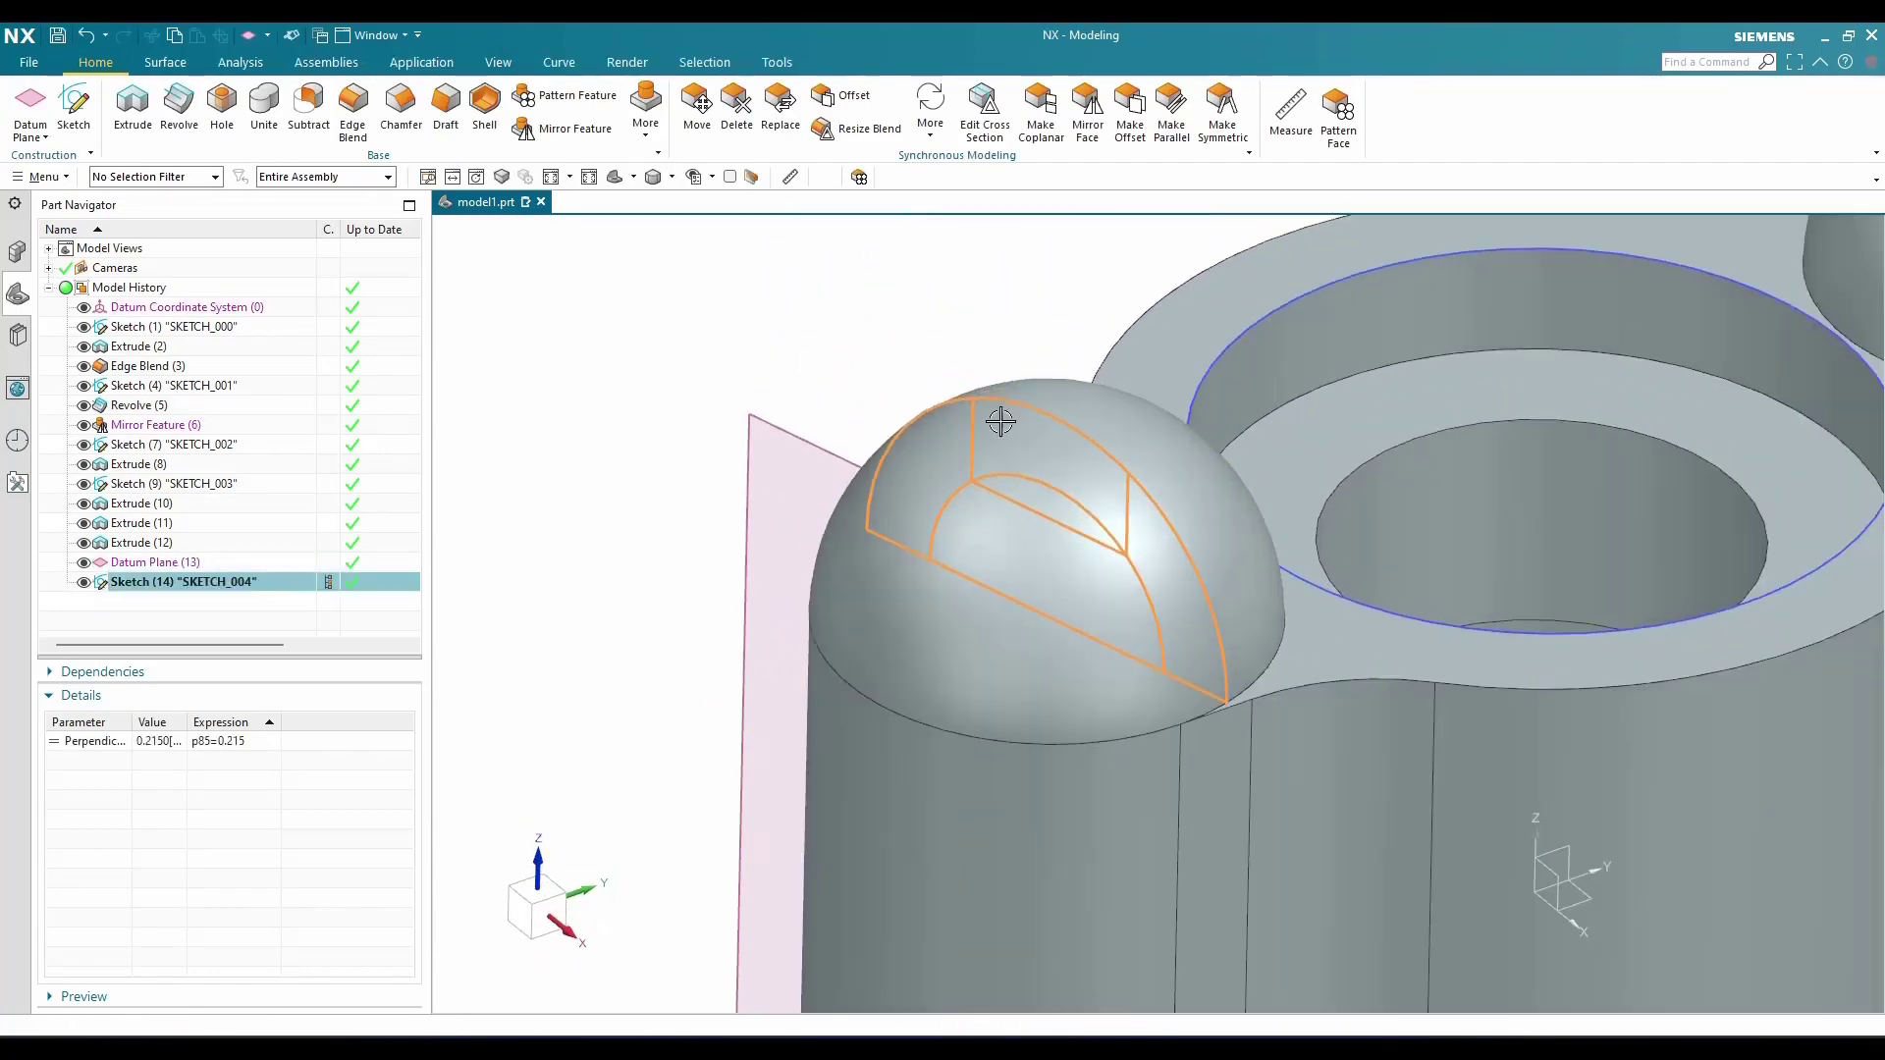
{"action": "key", "text": "Escape"}
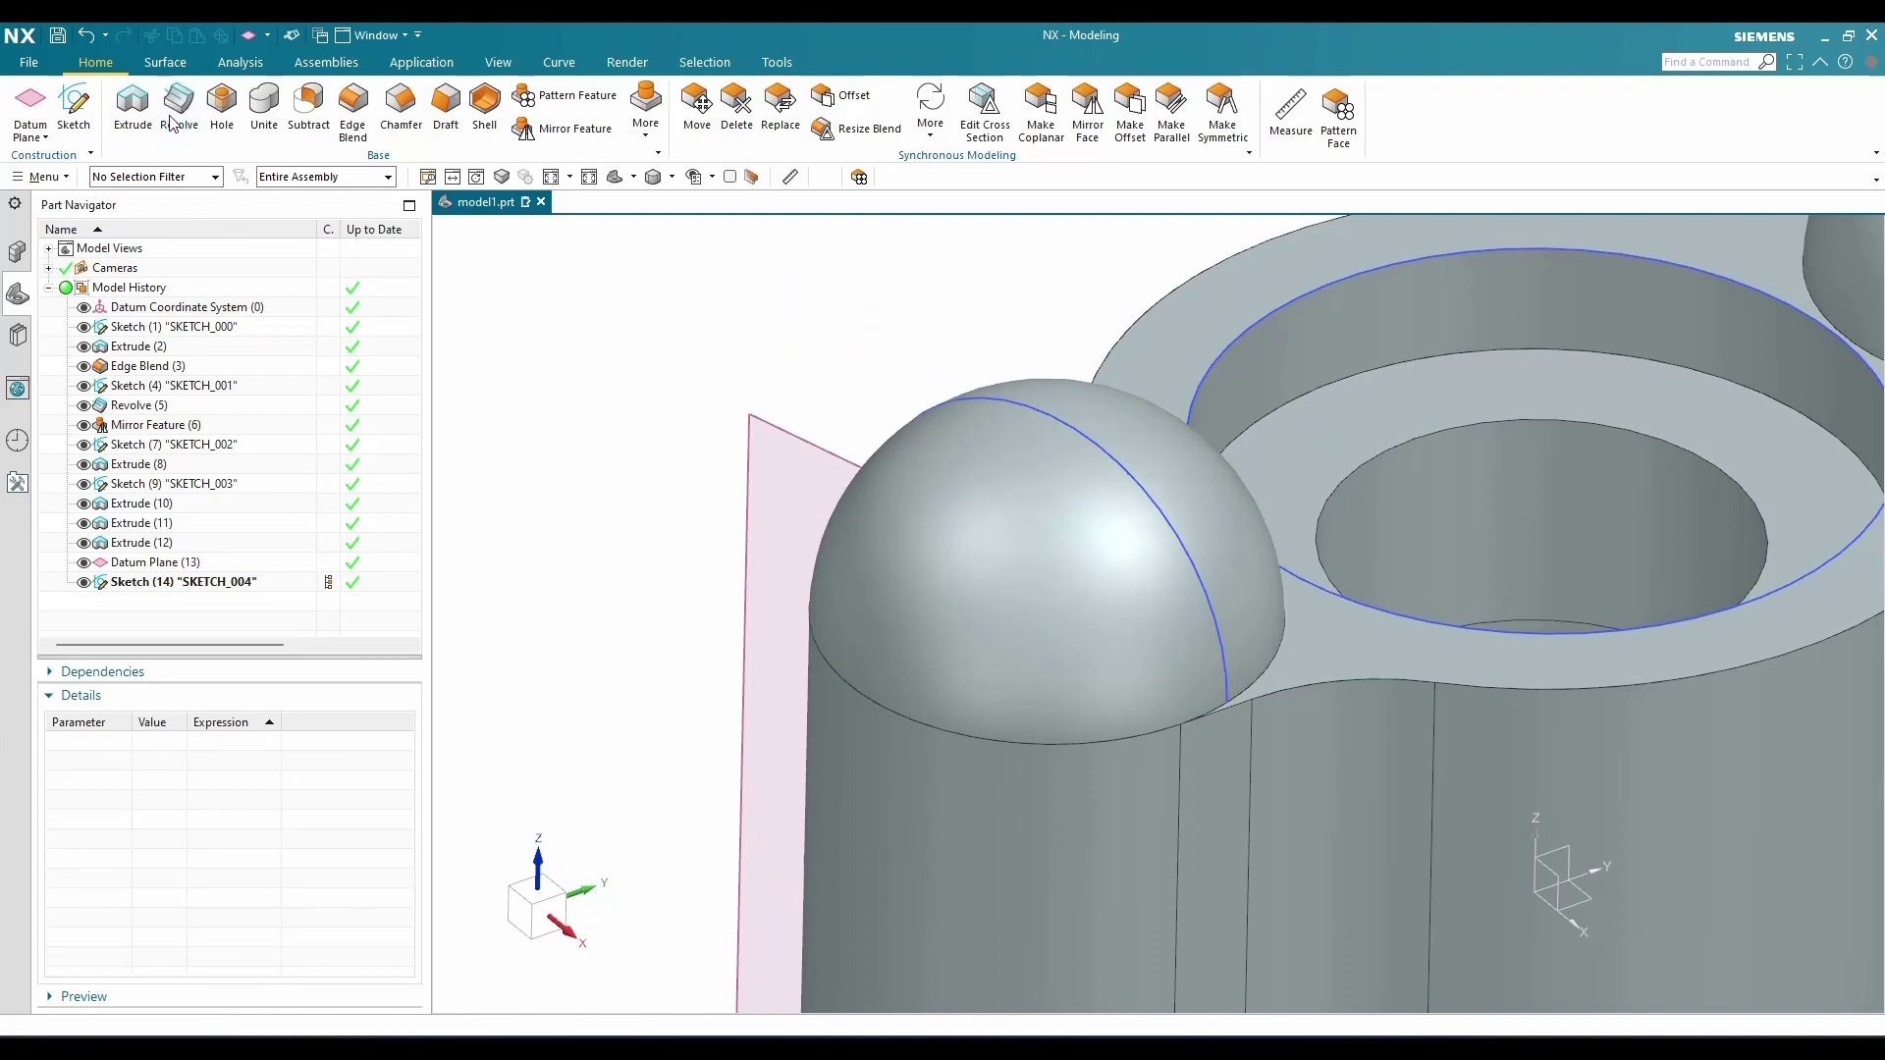
{"action": "left_click", "coordinate": [178, 106]}
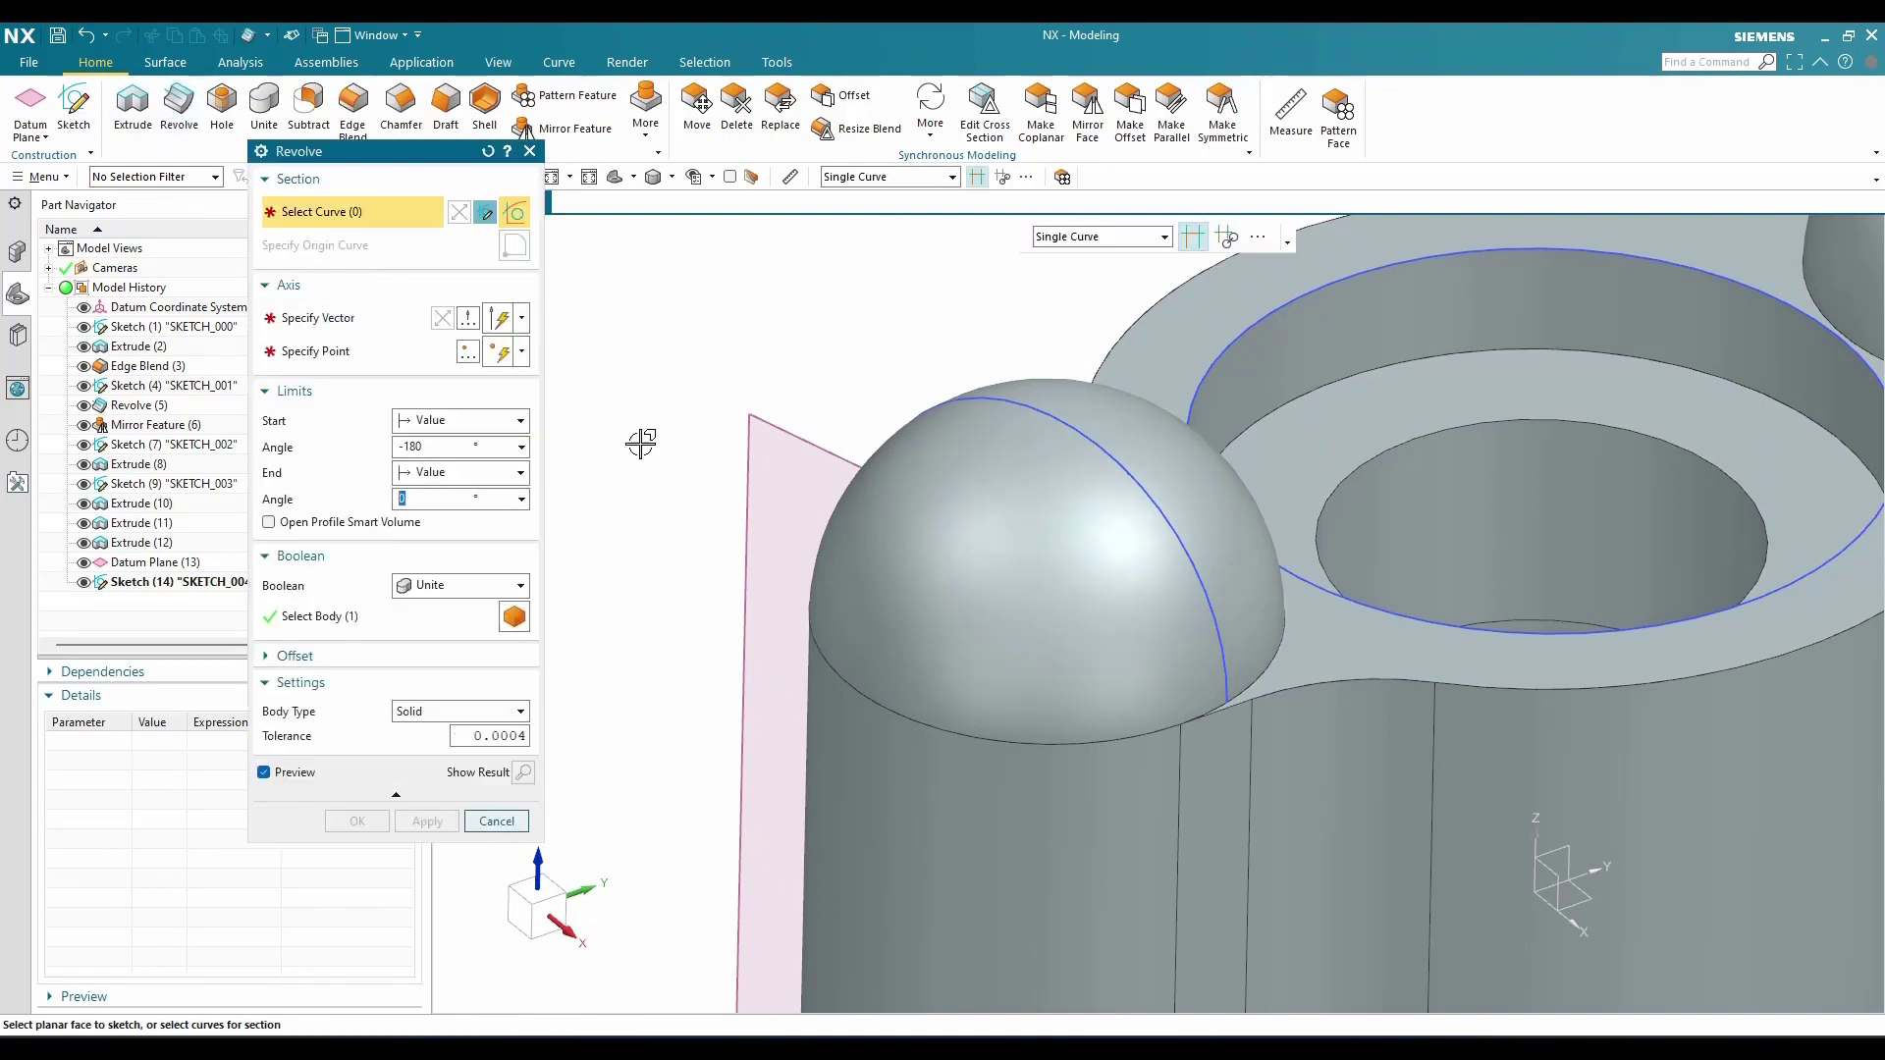
{"action": "left_click", "coordinate": [671, 176]}
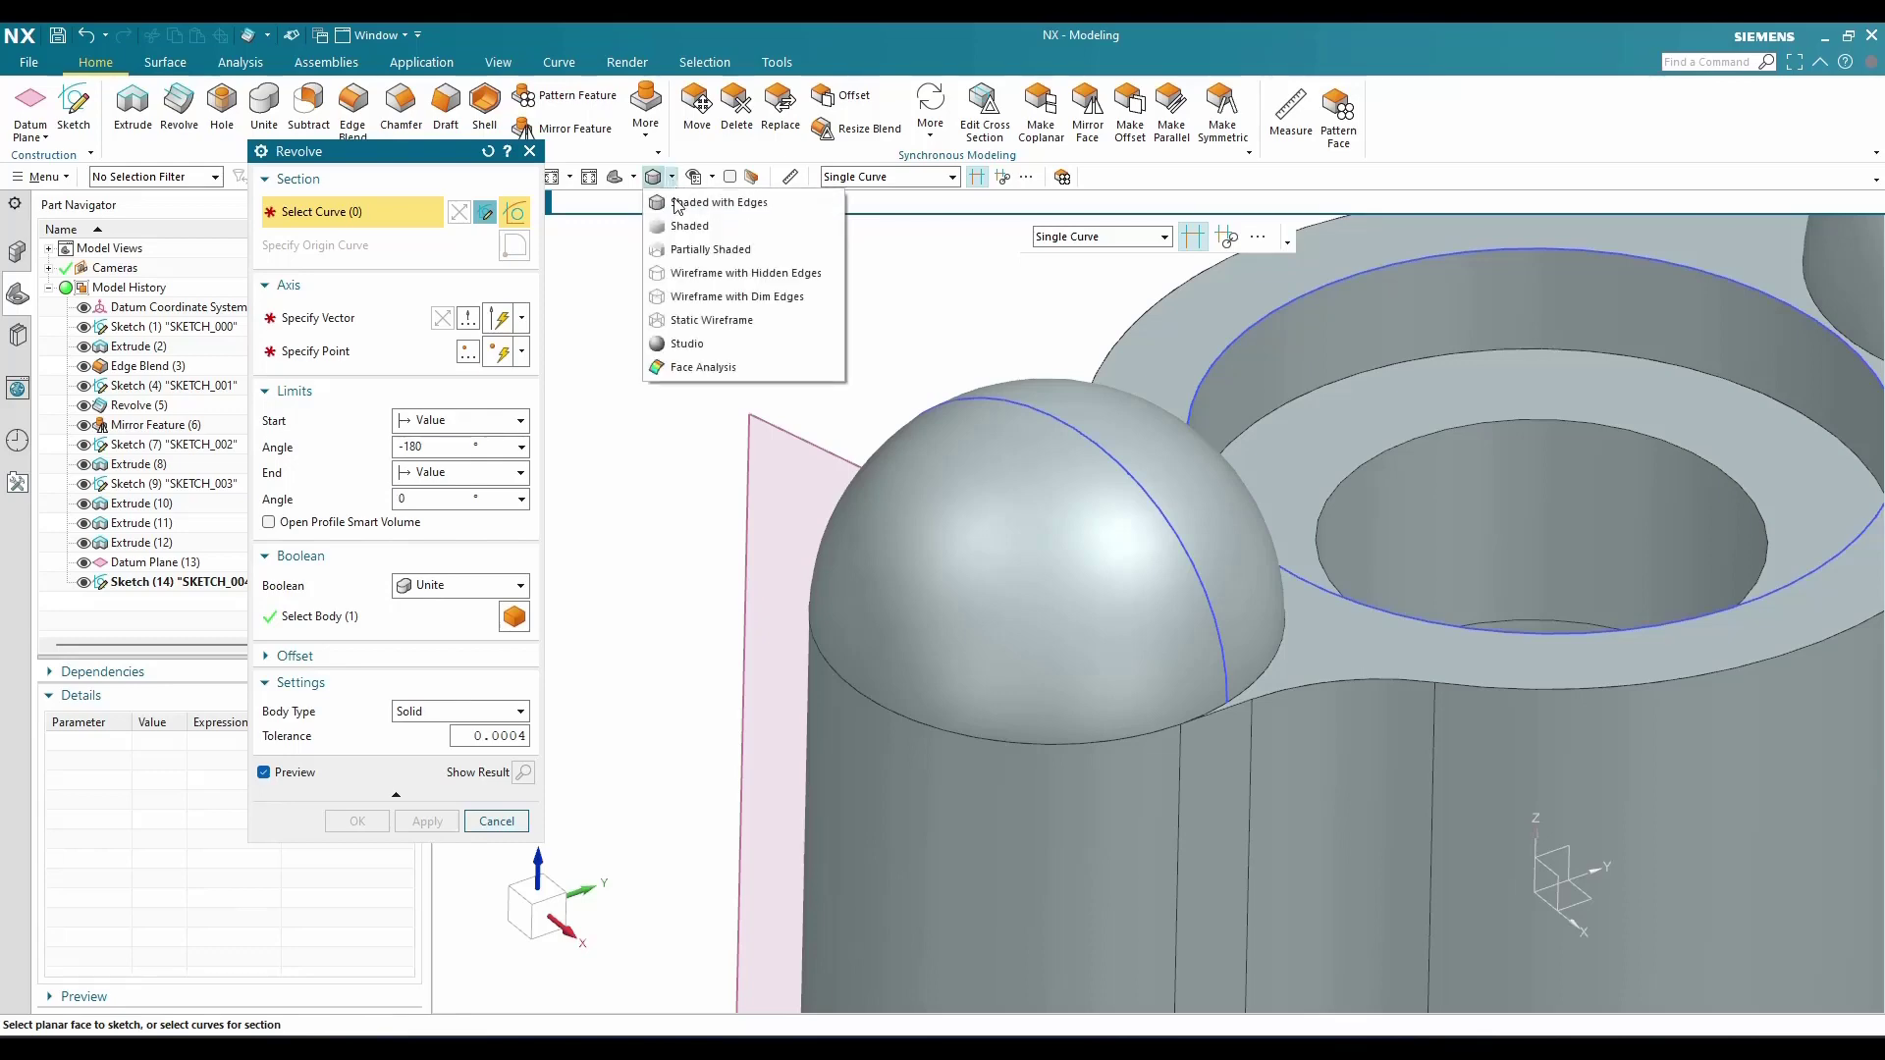
{"action": "left_click", "coordinate": [697, 317]}
{"action": "scroll", "coordinate": [952, 487], "scroll_direction": "up", "scroll_amount": 2}
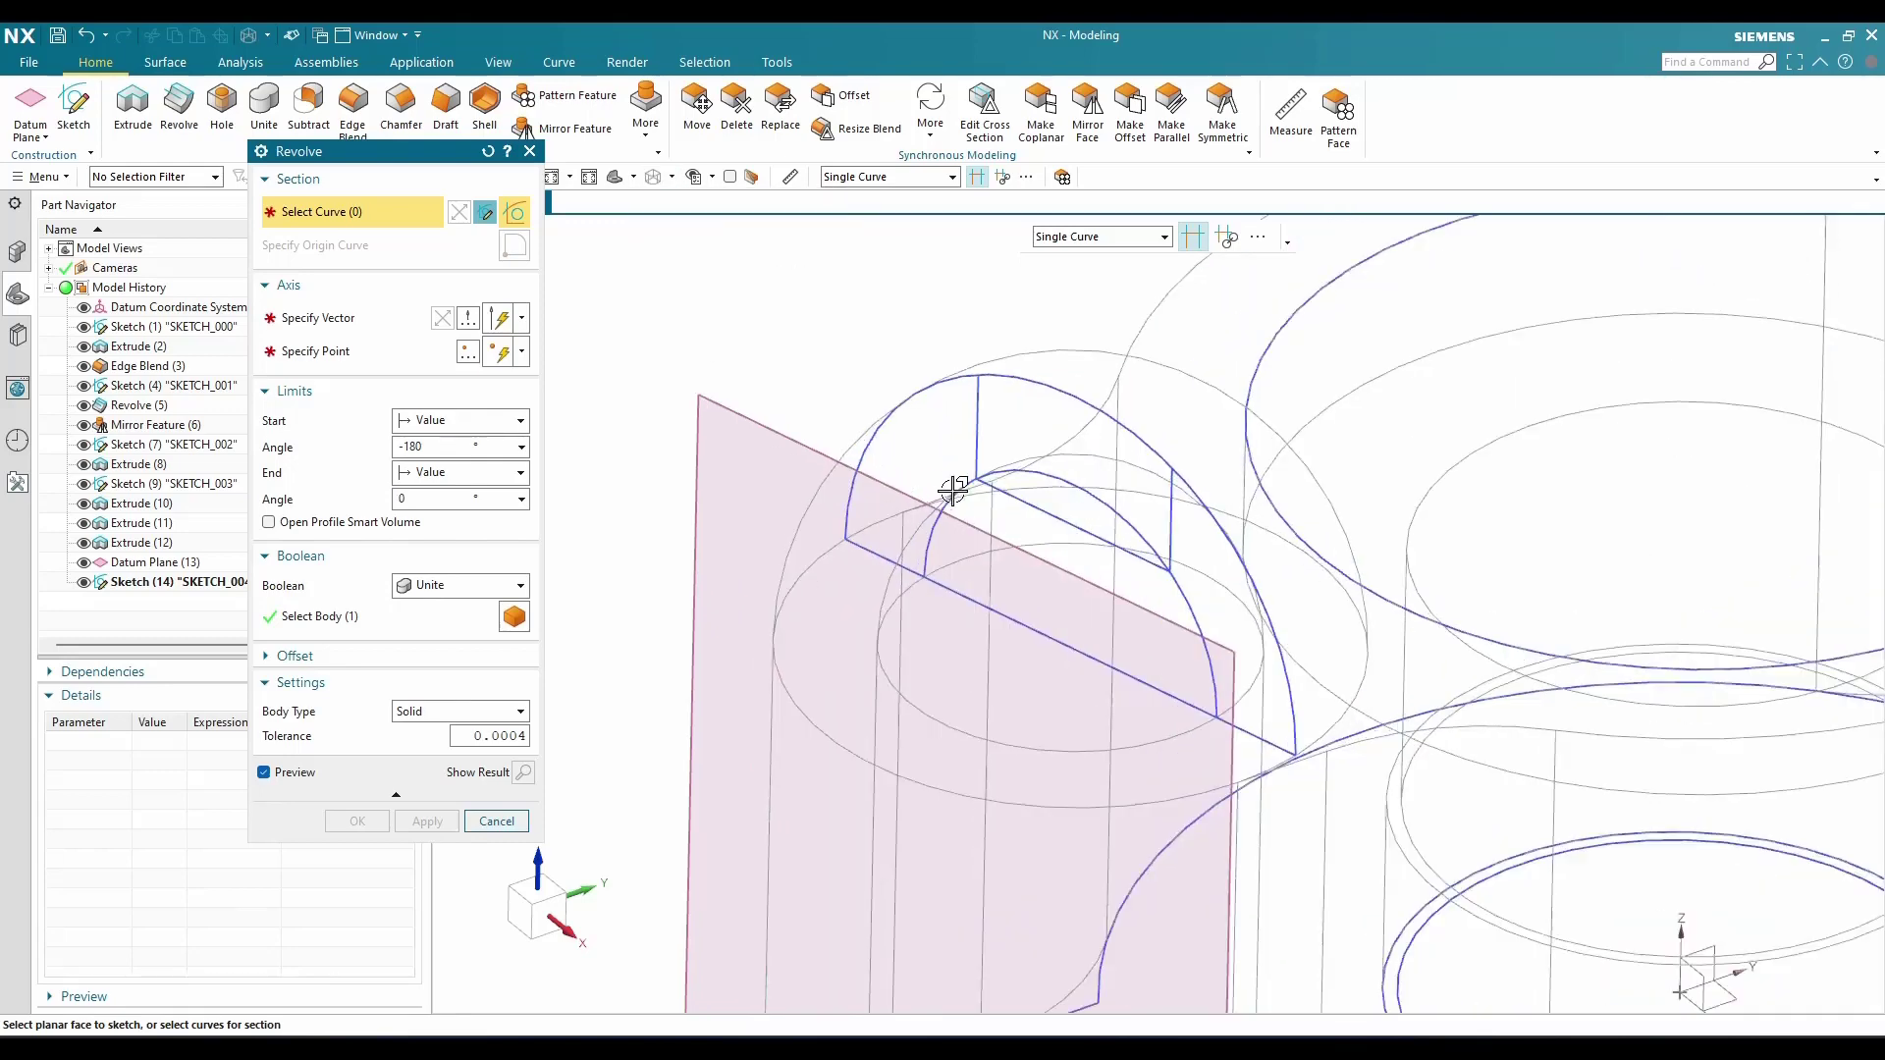
Select the closed section for the revolve: both vertical lines, the outer dome arc between them, and the short horizontal line
{"action": "left_click", "coordinate": [986, 385]}
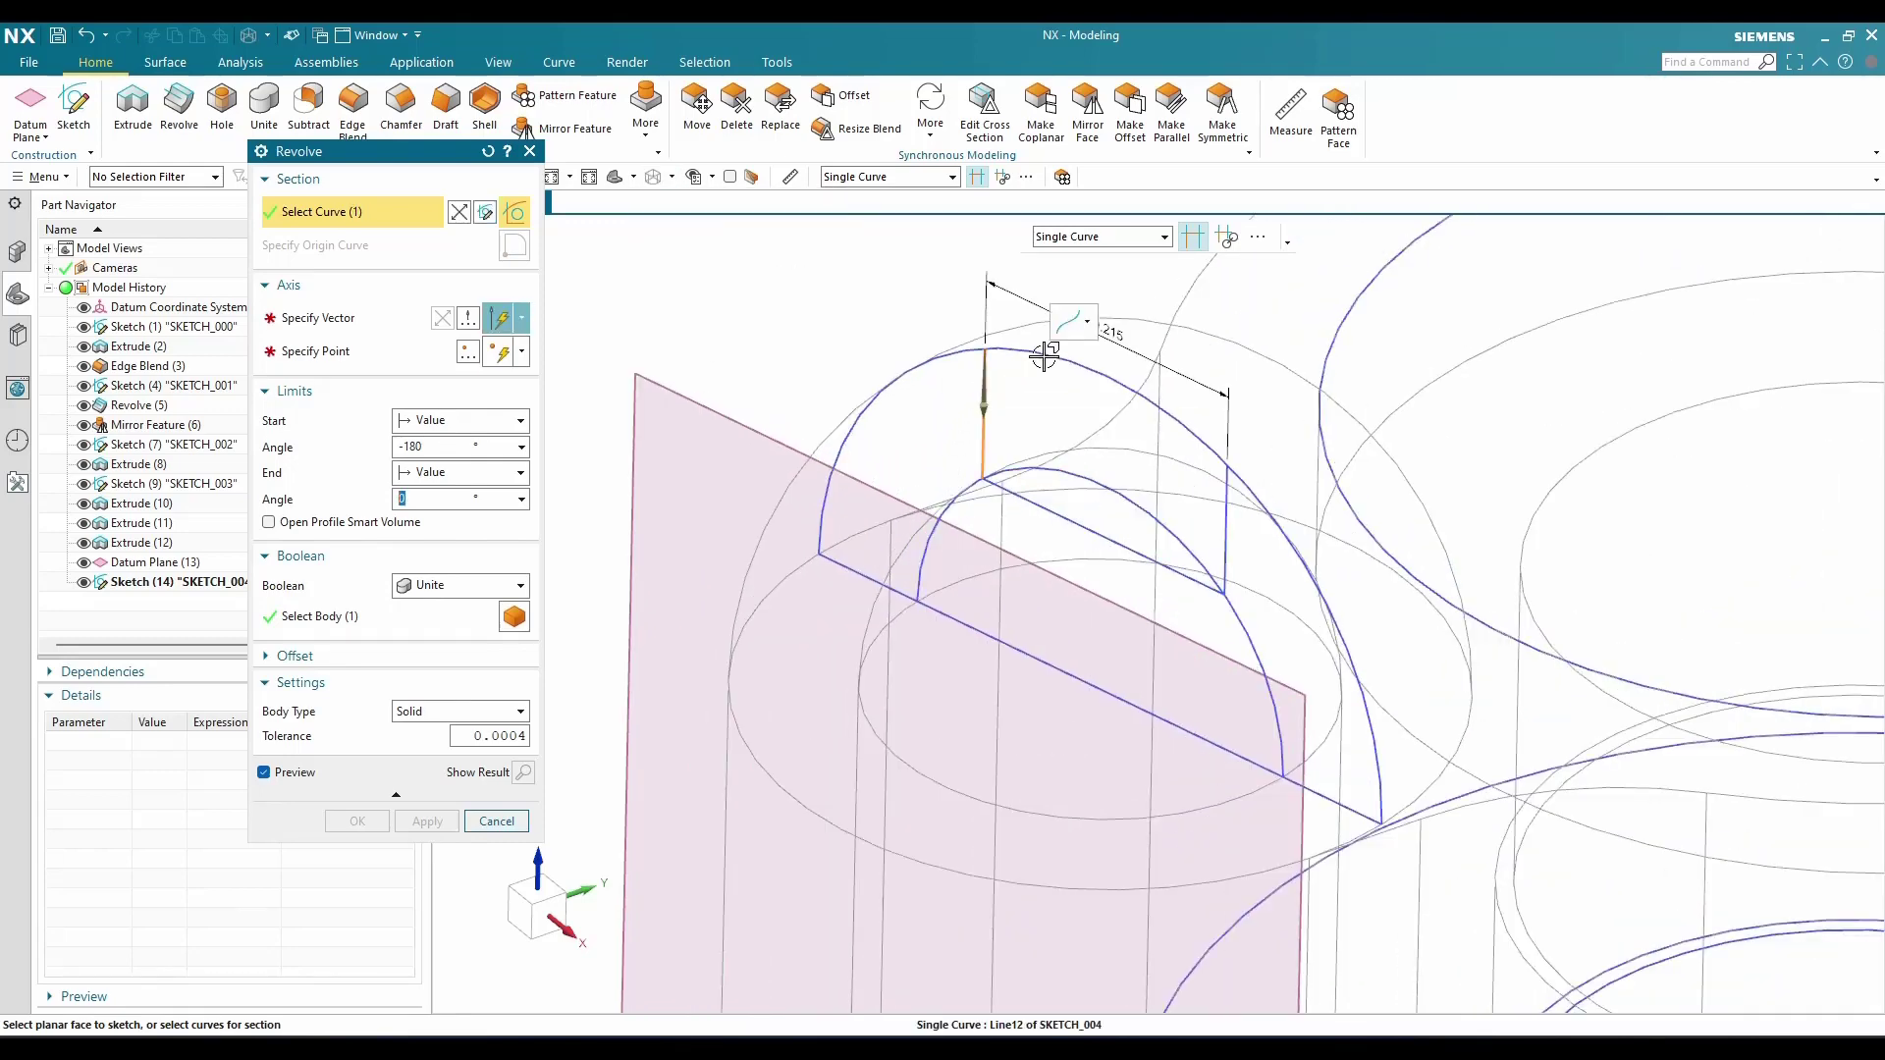
{"action": "left_click", "coordinate": [1218, 453]}
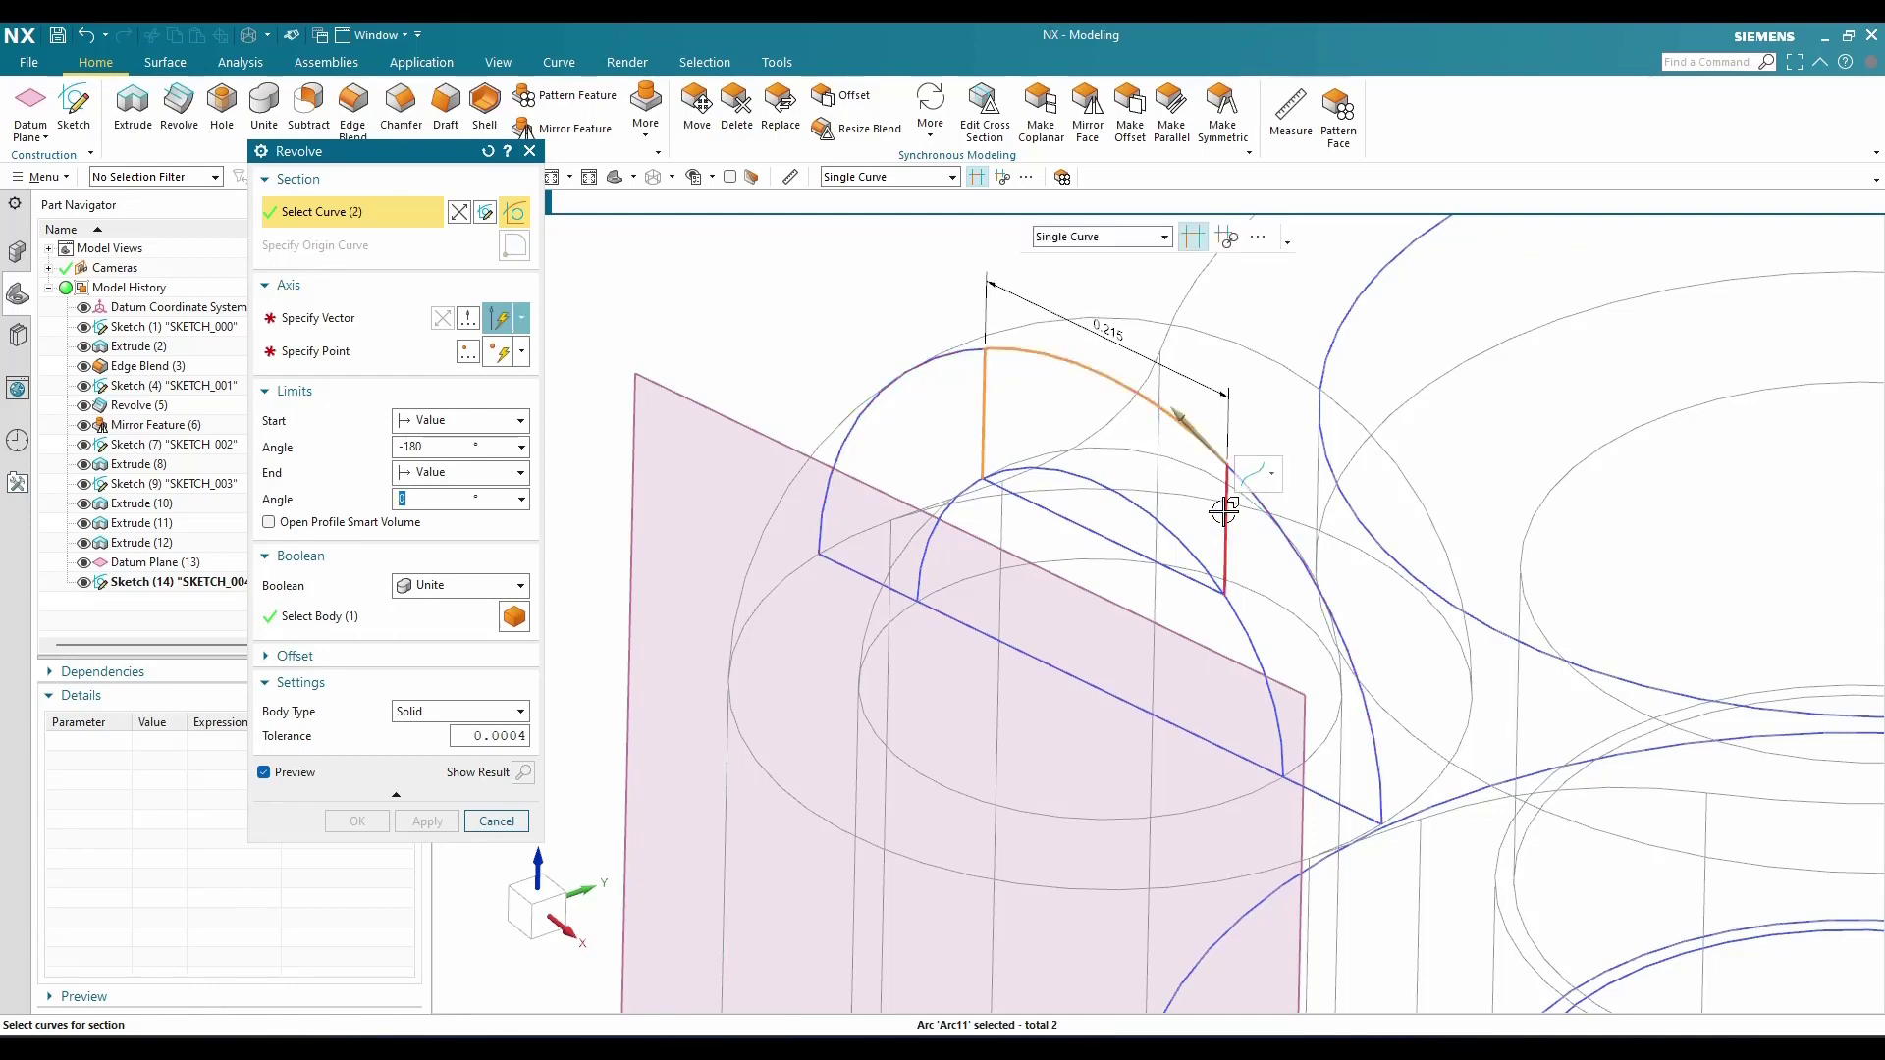
{"action": "left_click", "coordinate": [1224, 511]}
{"action": "scroll", "coordinate": [1188, 572], "scroll_direction": "up", "scroll_amount": 2}
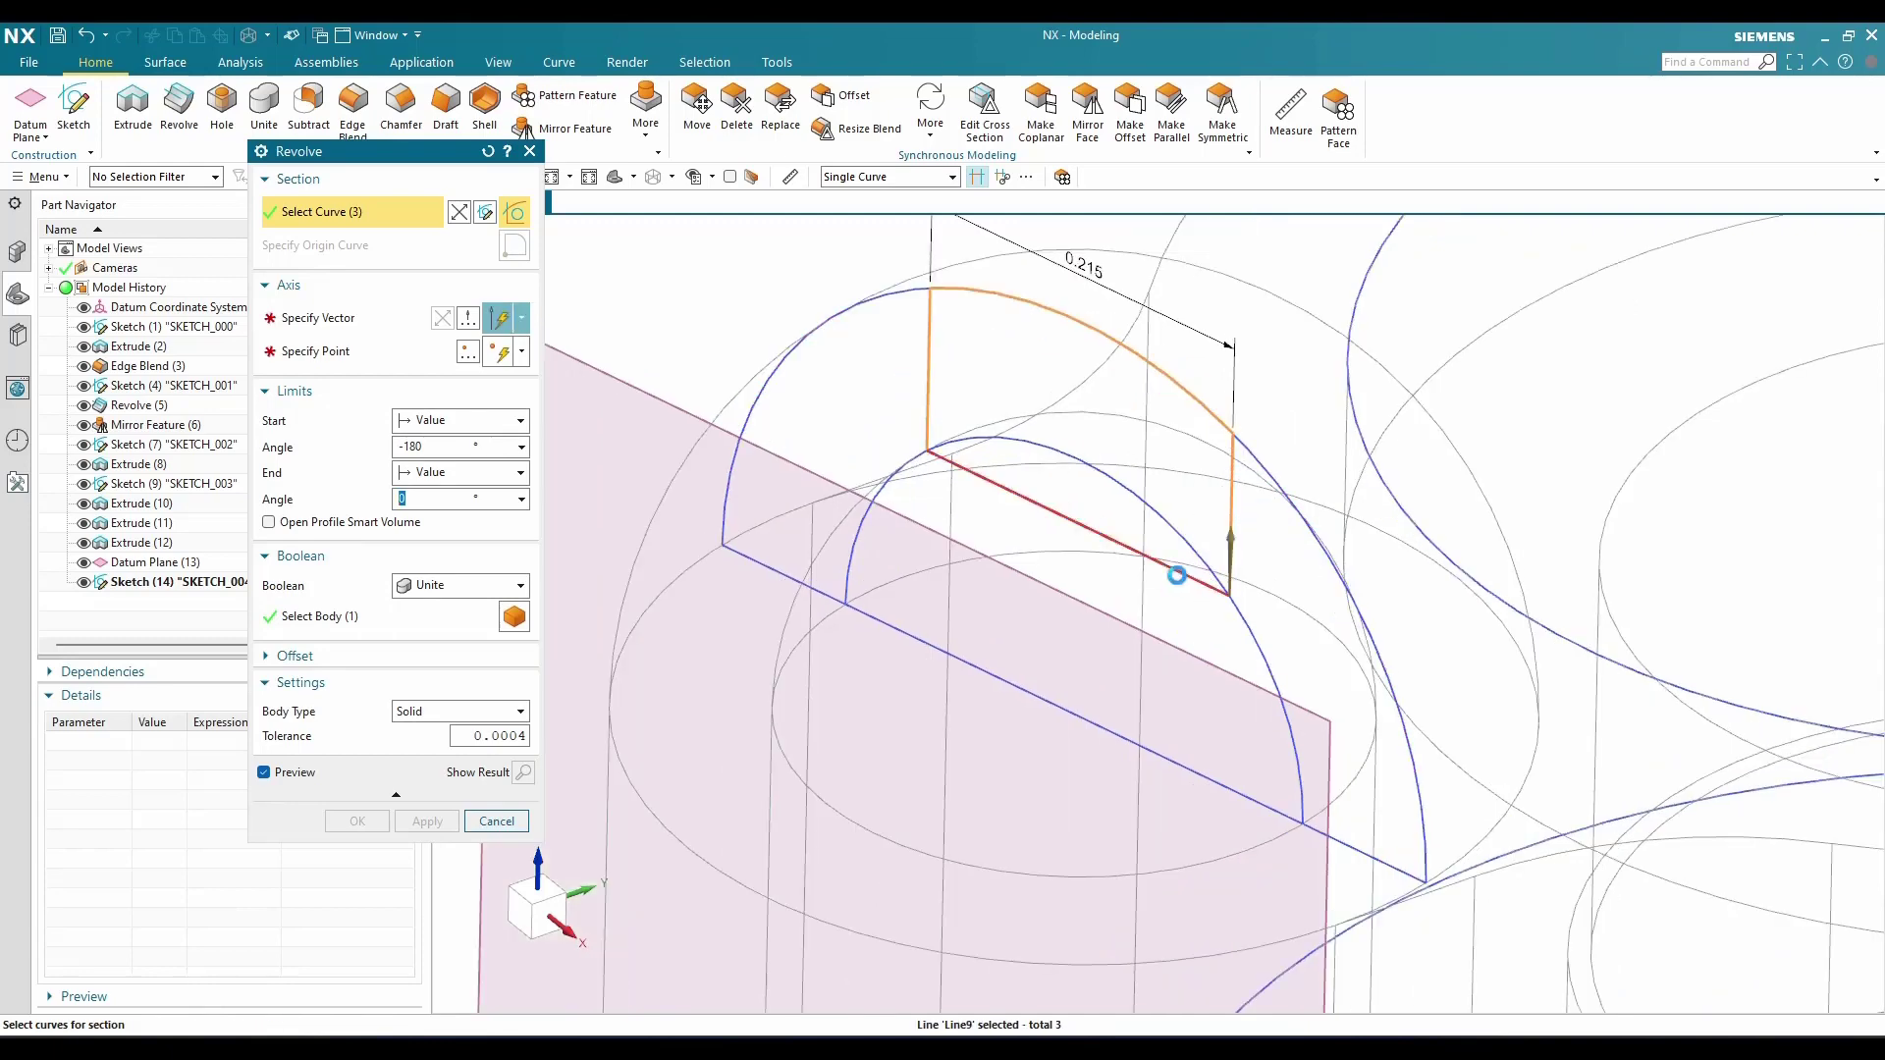
{"action": "left_click", "coordinate": [1183, 570]}
{"action": "scroll", "coordinate": [1011, 437], "scroll_direction": "down", "scroll_amount": 2}
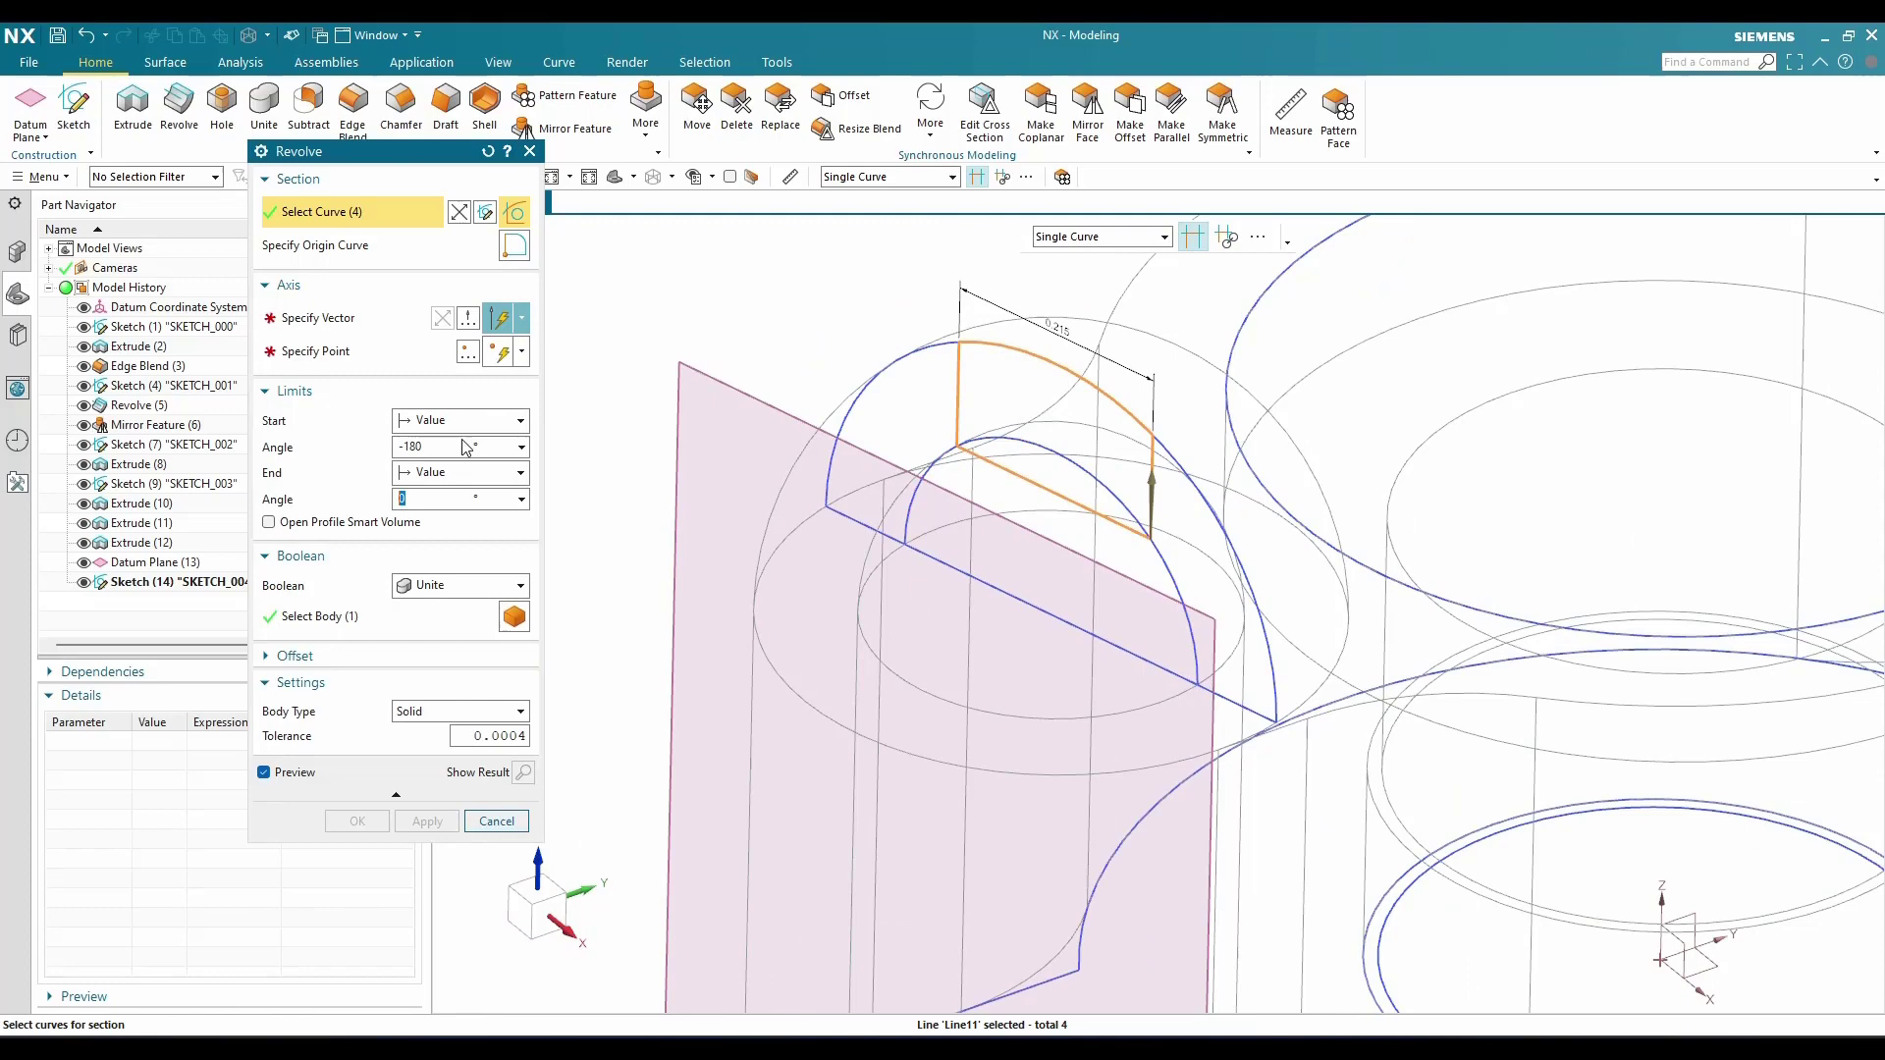
Set the sketch line joining the outer dome arc's endpoints as the axis of revolution
{"action": "left_click", "coordinate": [344, 318]}
{"action": "scroll", "coordinate": [957, 565], "scroll_direction": "up", "scroll_amount": 2}
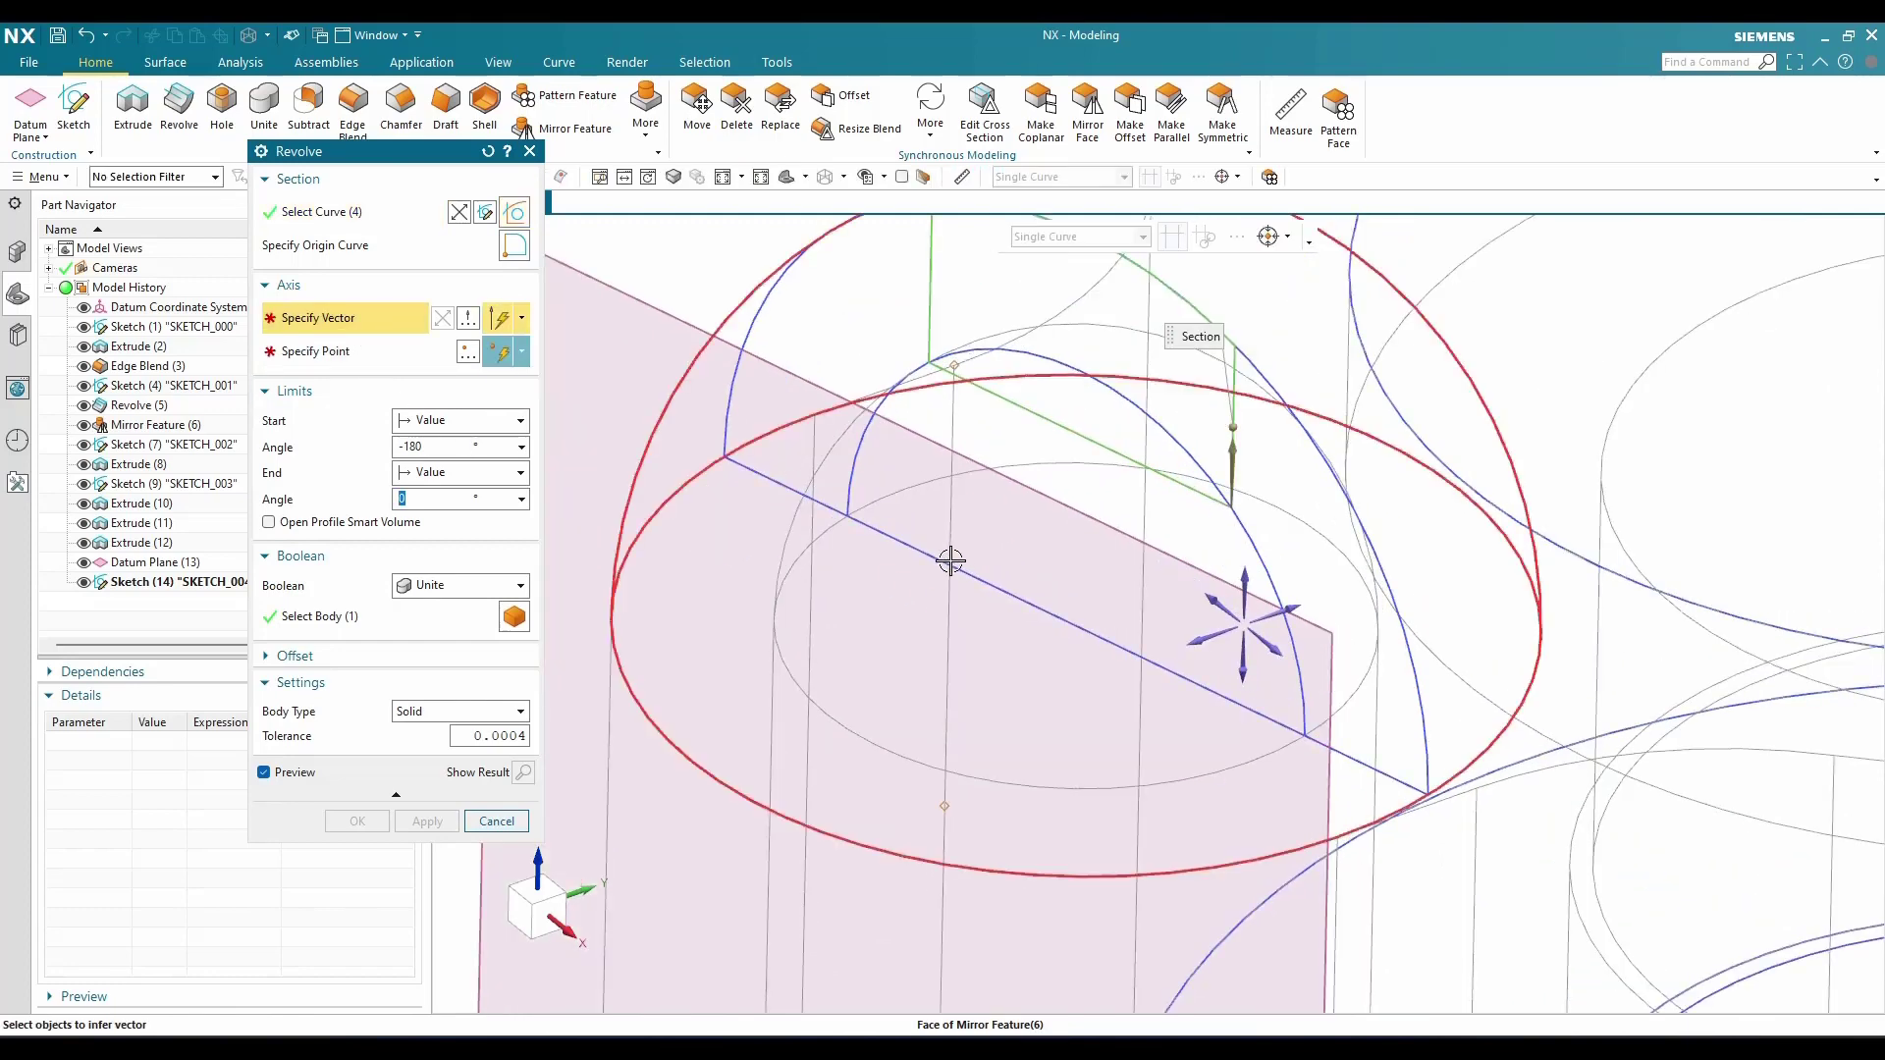
{"action": "left_click", "coordinate": [951, 560]}
{"action": "scroll", "coordinate": [938, 648], "scroll_direction": "down", "scroll_amount": 3}
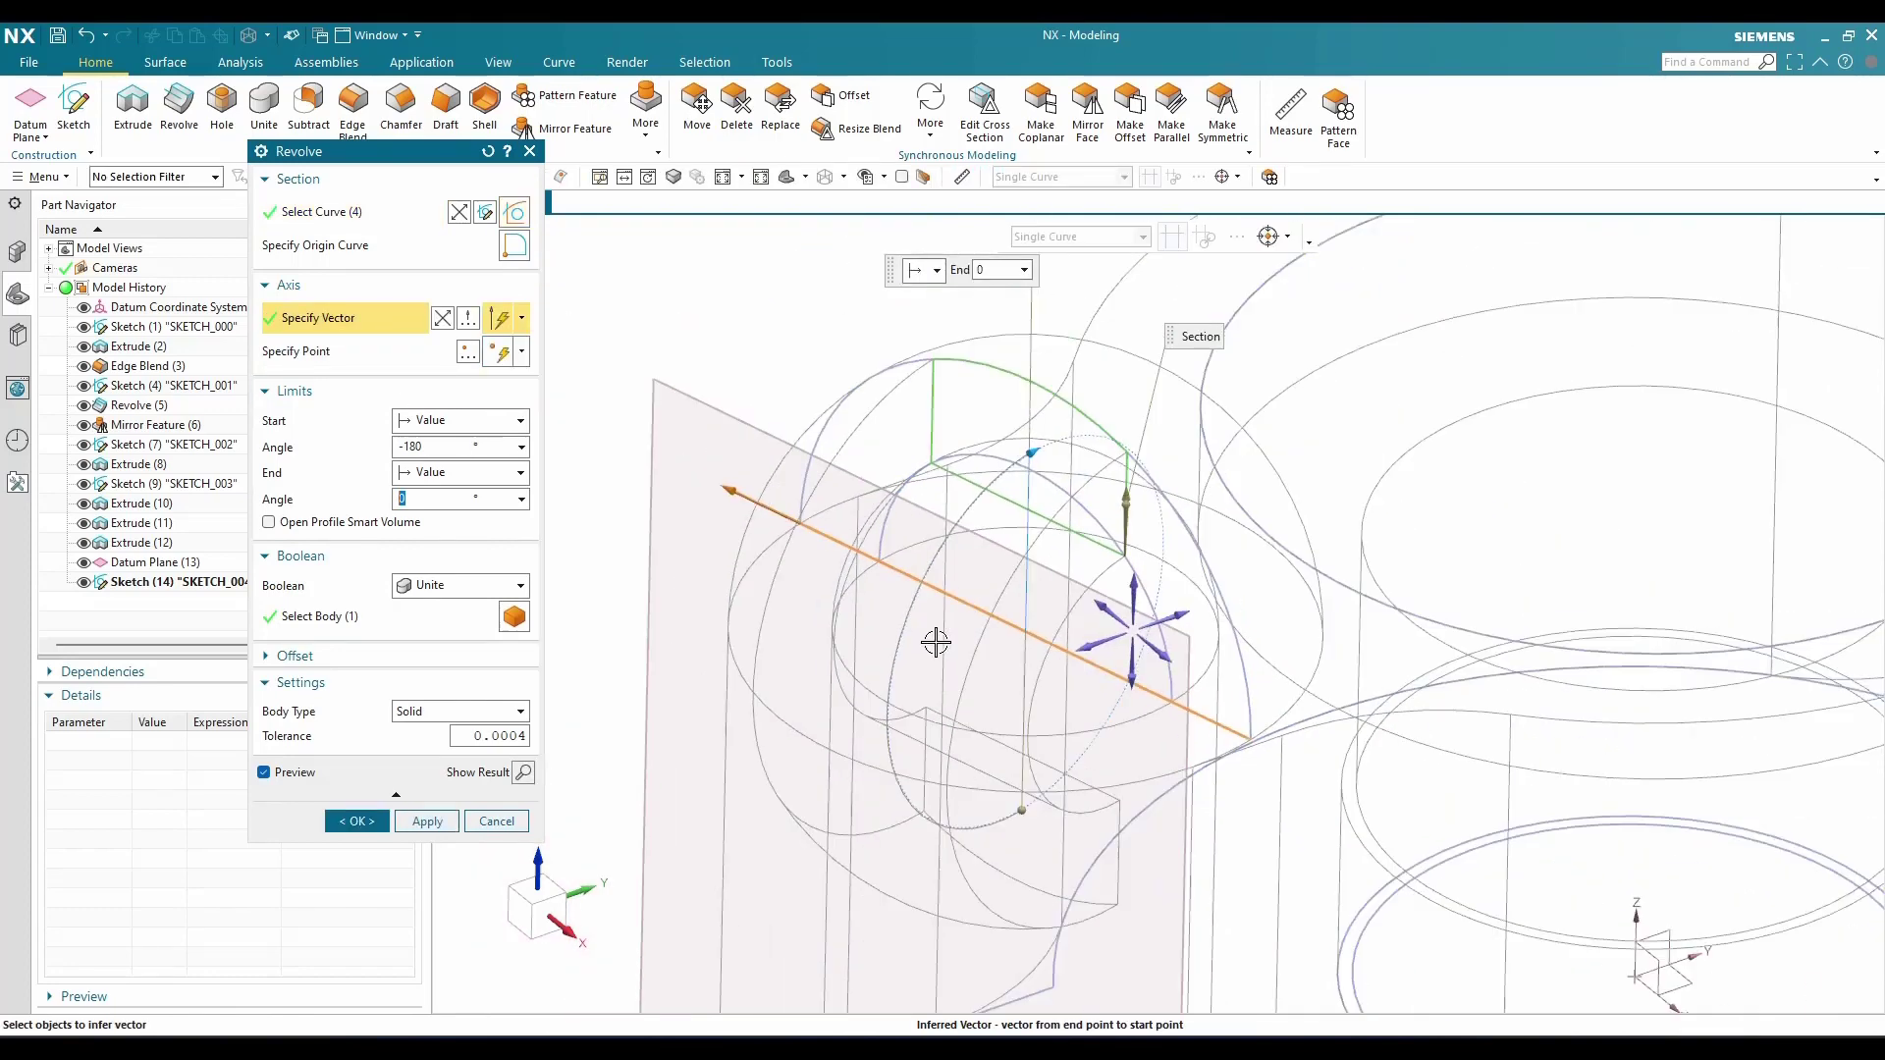
{"action": "scroll", "coordinate": [935, 642], "scroll_direction": "down", "scroll_amount": 2}
Set the revolve limits from -50° to 50° and subtract it from the body
{"action": "left_click", "coordinate": [449, 448]}
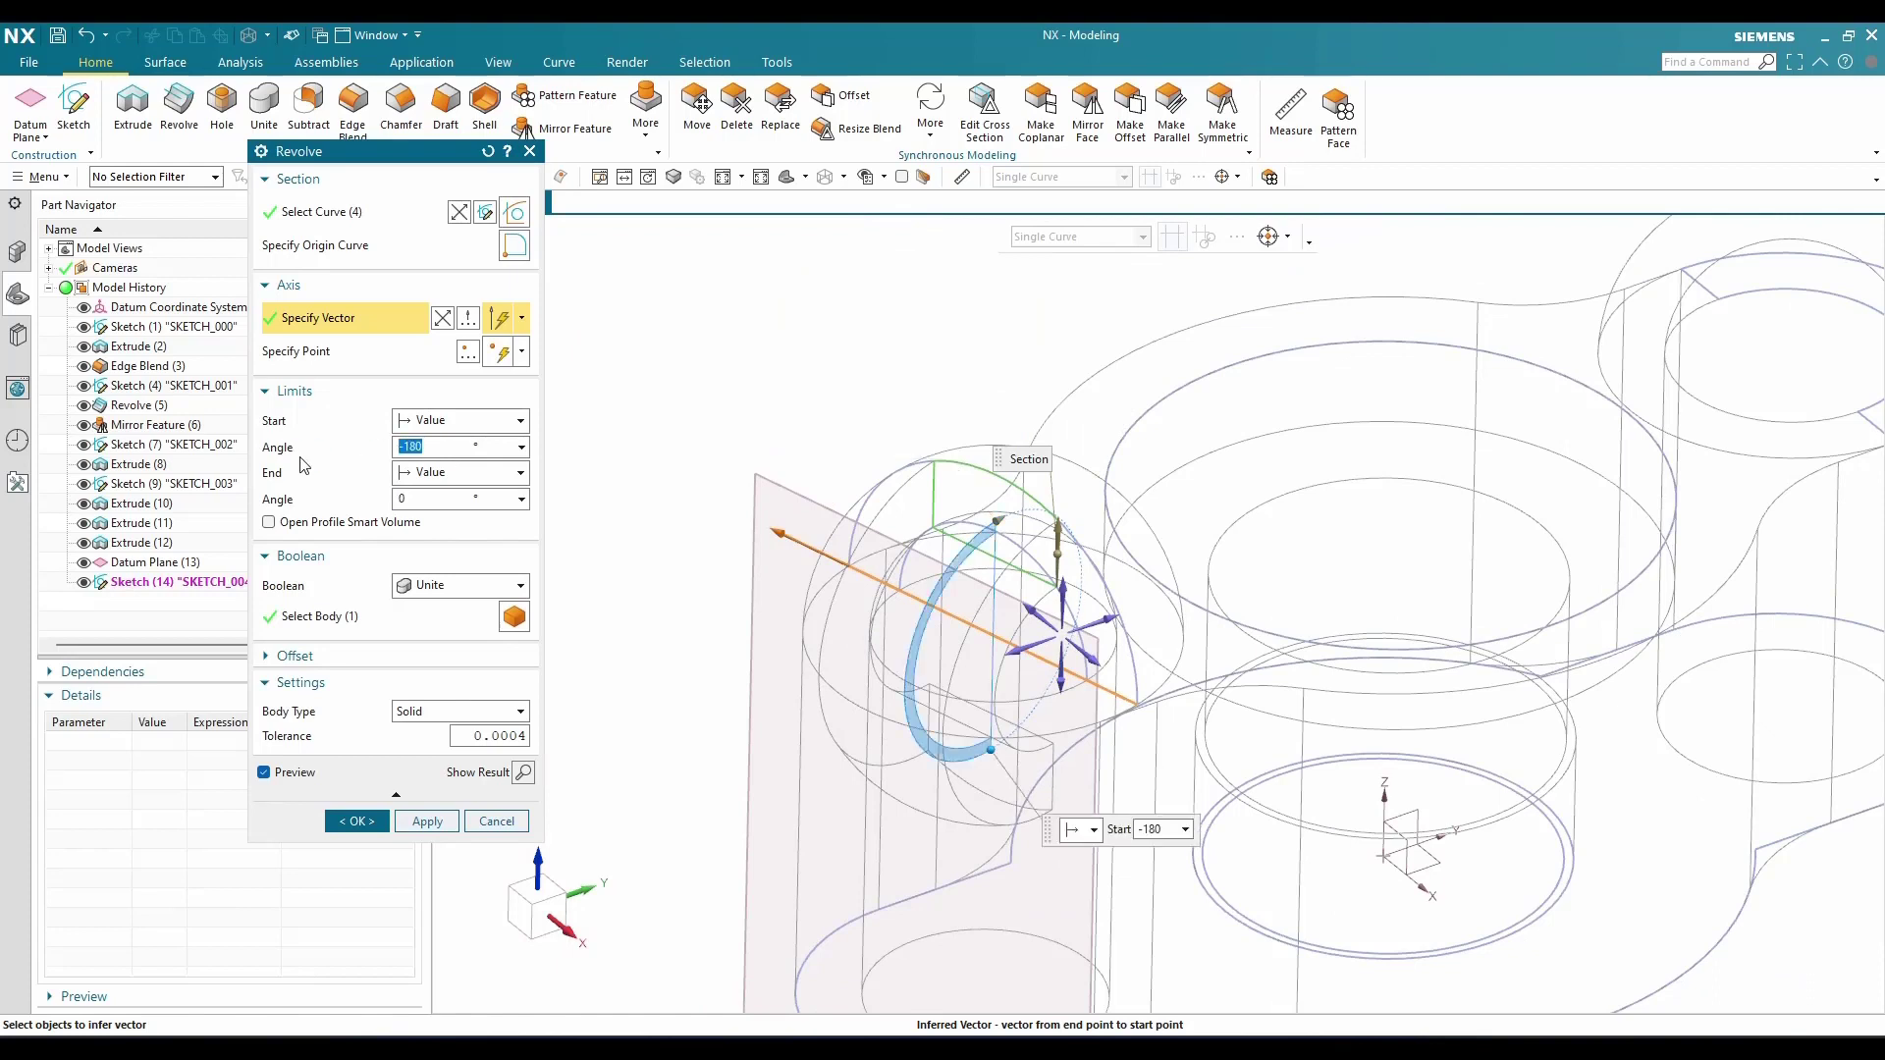
{"action": "key", "text": "Tab"}
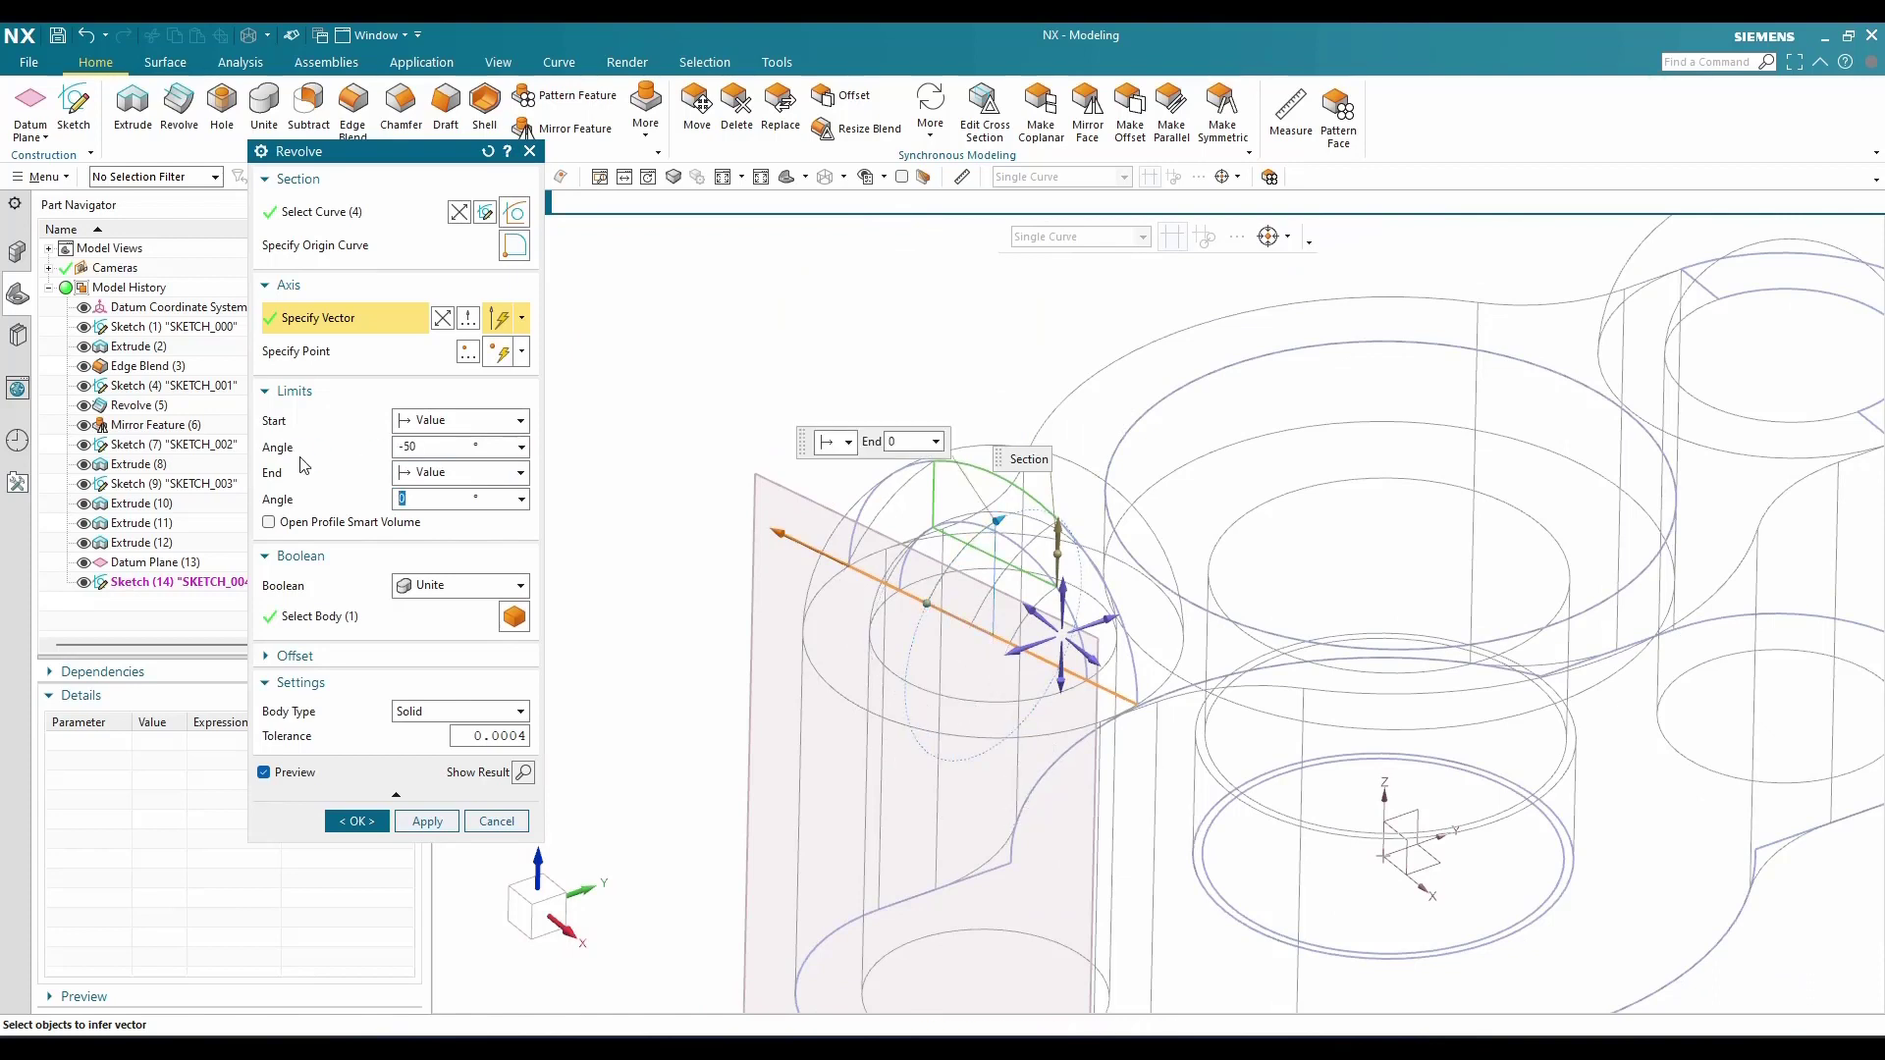
{"action": "key", "text": "Return"}
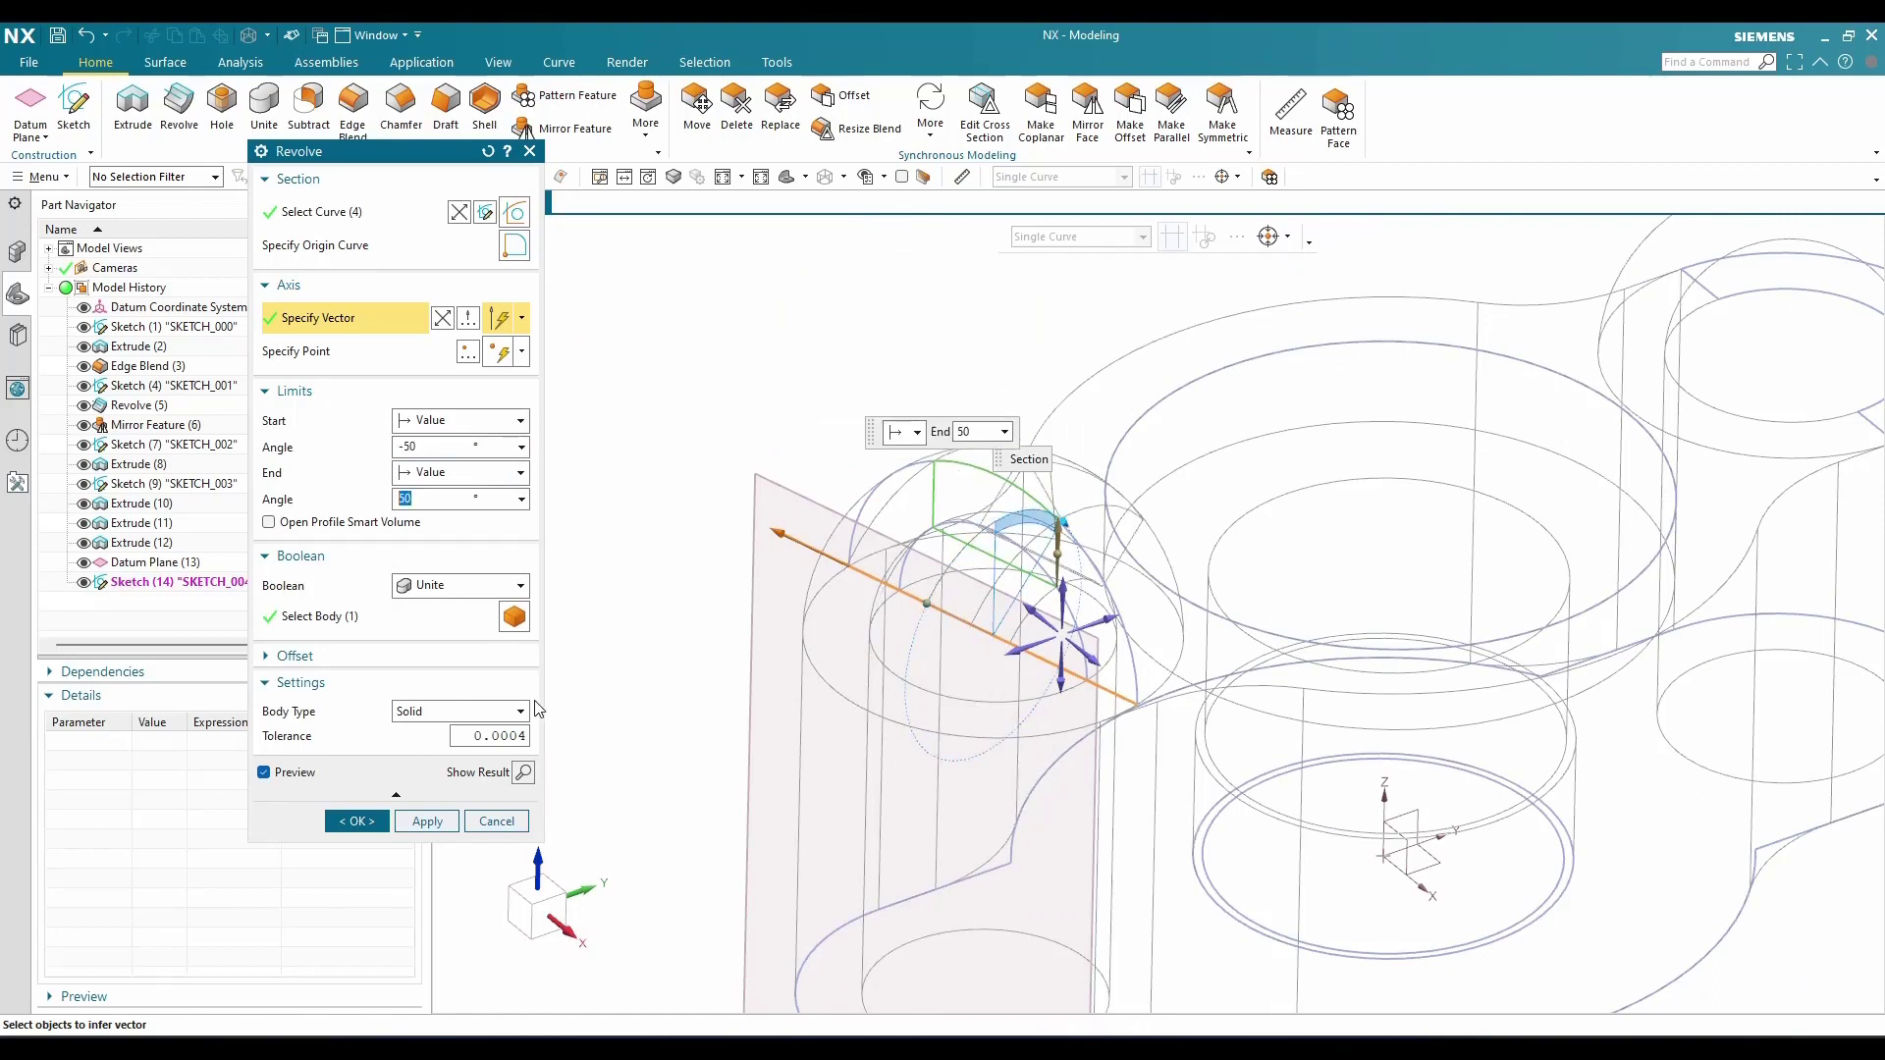
{"action": "left_click", "coordinate": [471, 586]}
{"action": "left_click", "coordinate": [459, 636]}
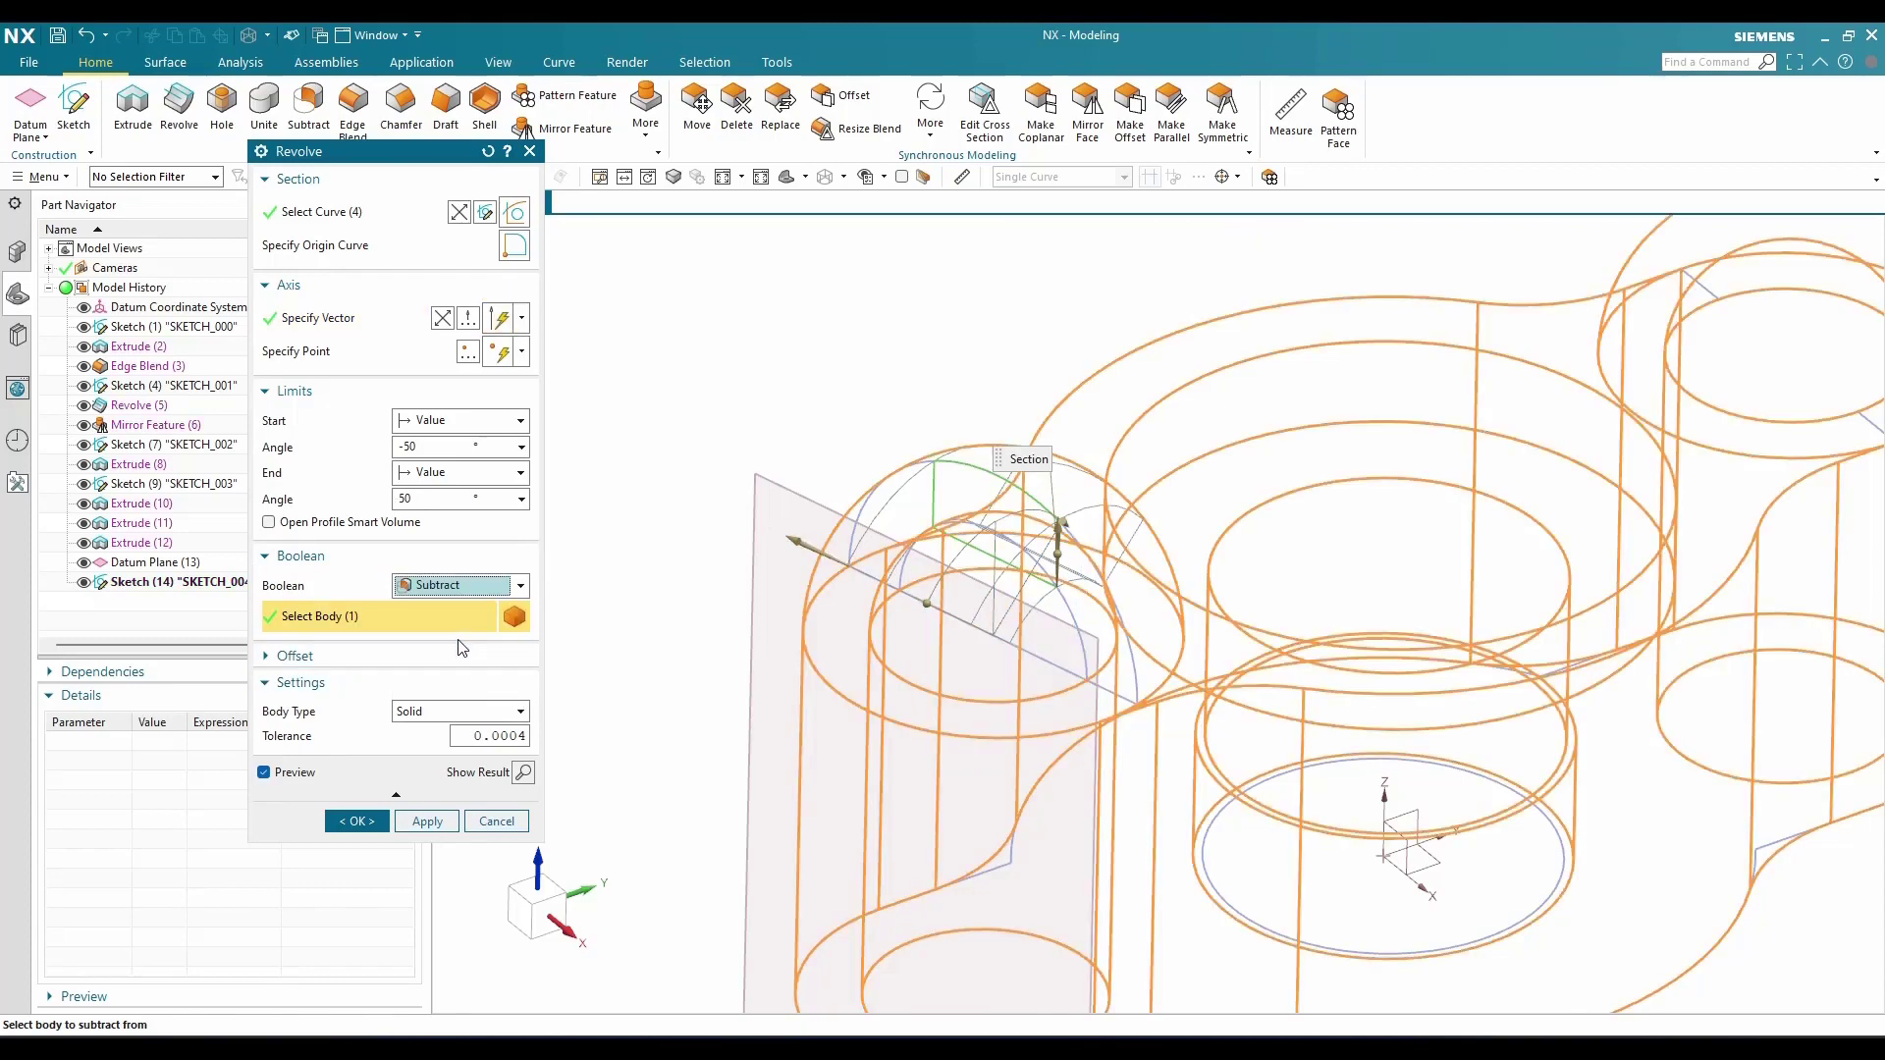
{"action": "left_click", "coordinate": [381, 815]}
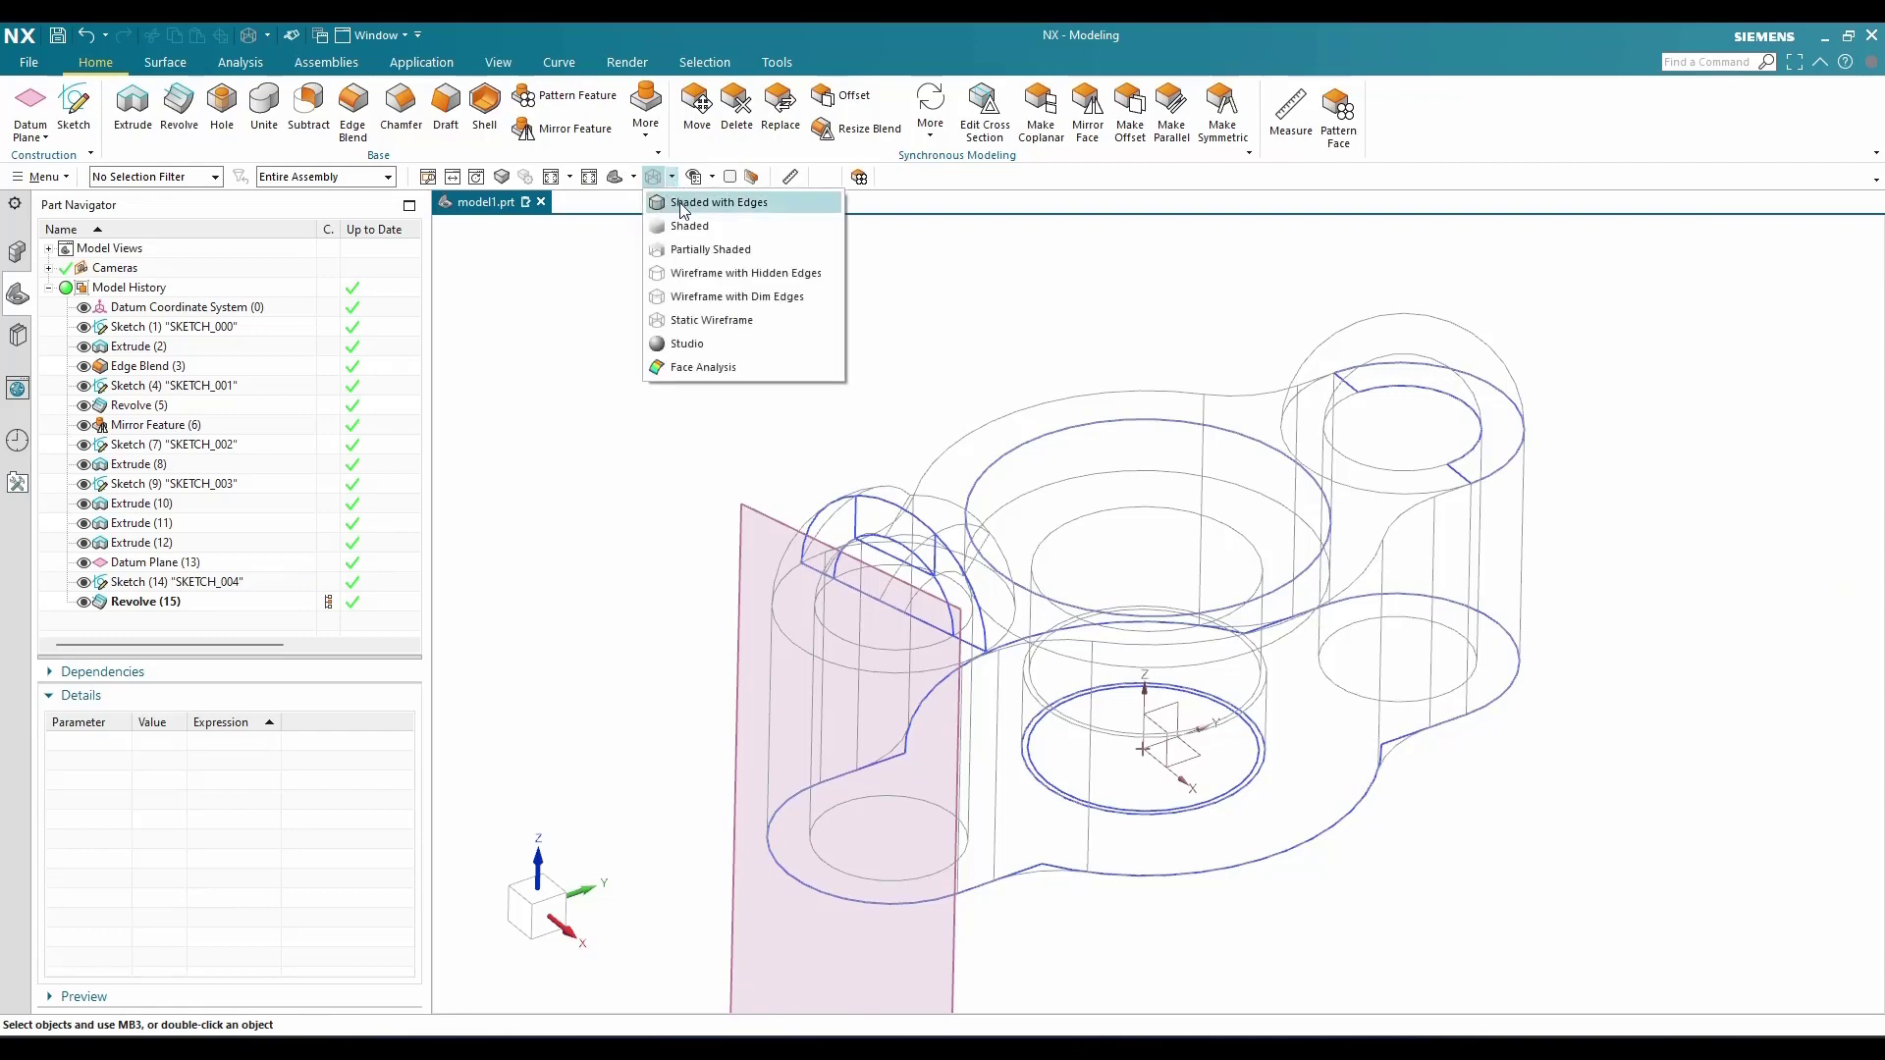
Return the display to Shaded with Edges and inspect the window cut through the dome wall
{"action": "left_click", "coordinate": [677, 197]}
{"action": "mouse_move", "coordinate": [707, 451]}
{"action": "middle_mouse_down"}
{"action": "mouse_move", "coordinate": [644, 509]}
{"action": "mouse_move", "coordinate": [631, 602]}
{"action": "middle_mouse_up"}
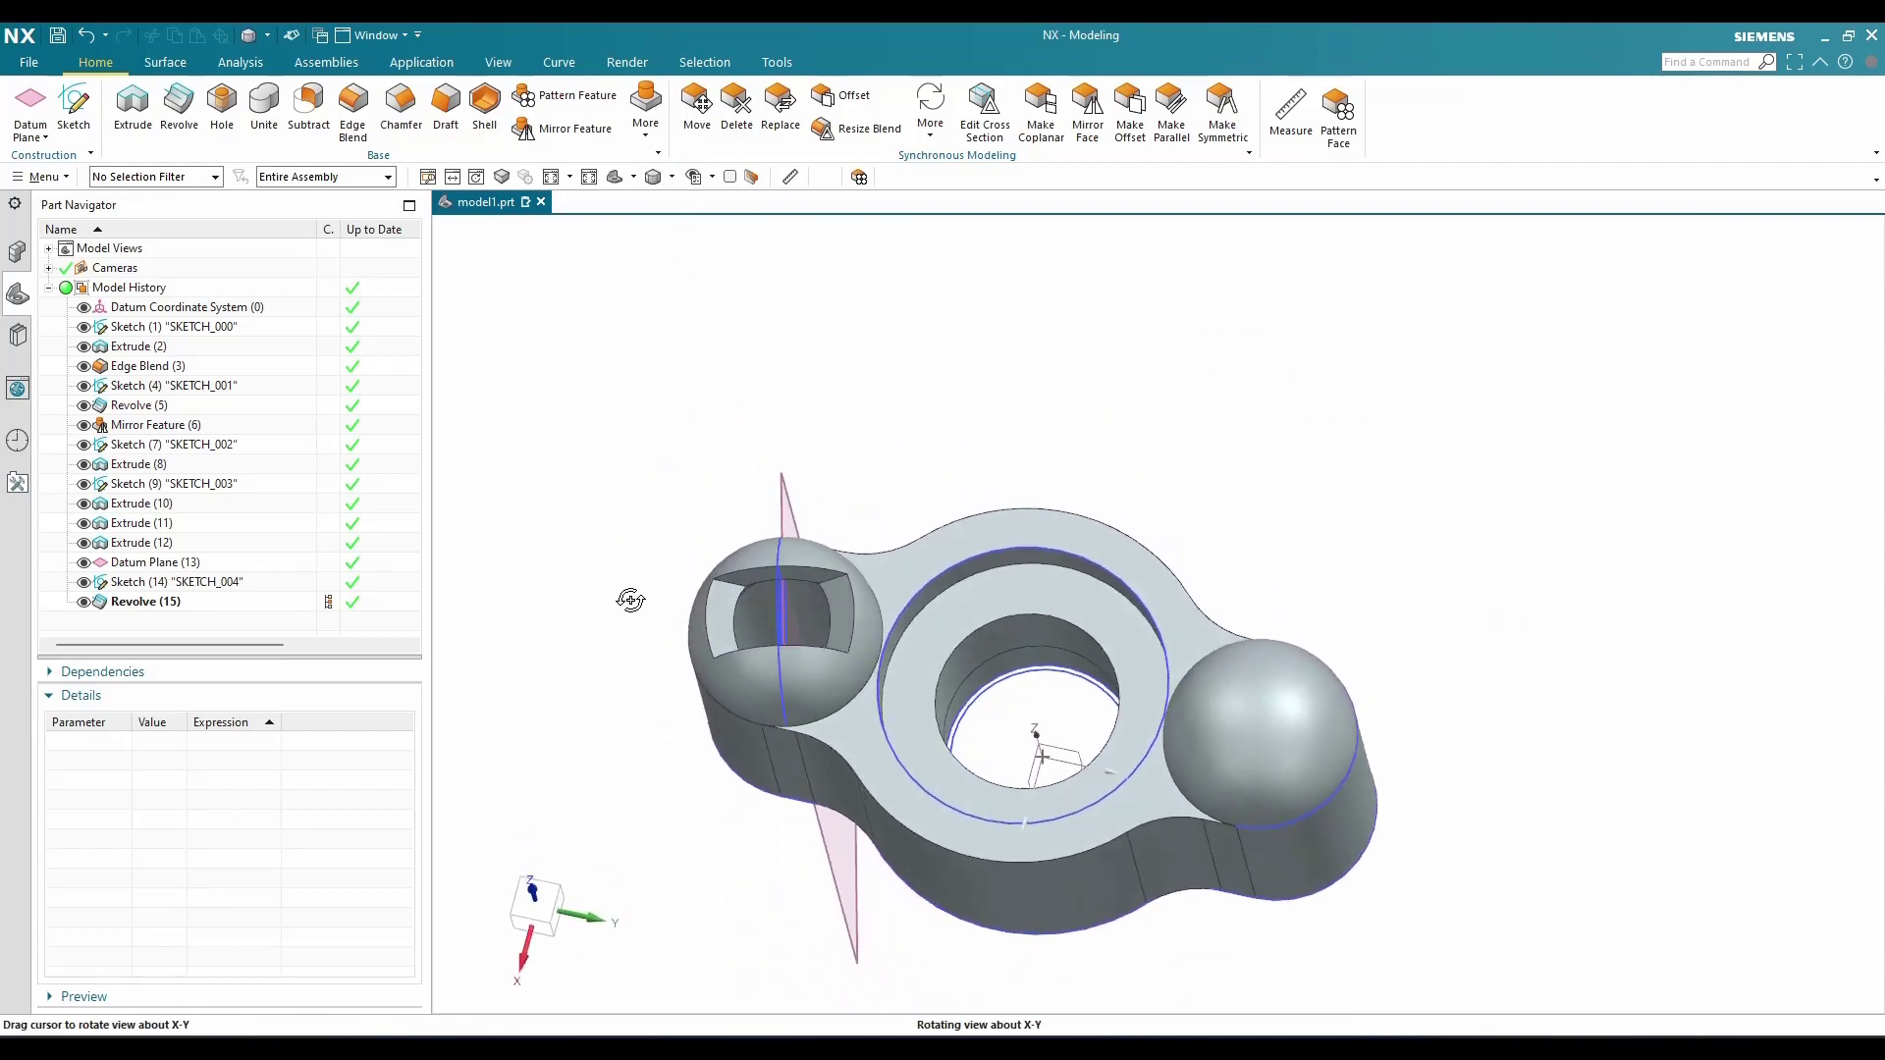
{"action": "scroll", "coordinate": [715, 576], "scroll_direction": "up", "scroll_amount": 5}
{"action": "middle_click_drag", "start_coordinate": [736, 543], "coordinate": [816, 553]}
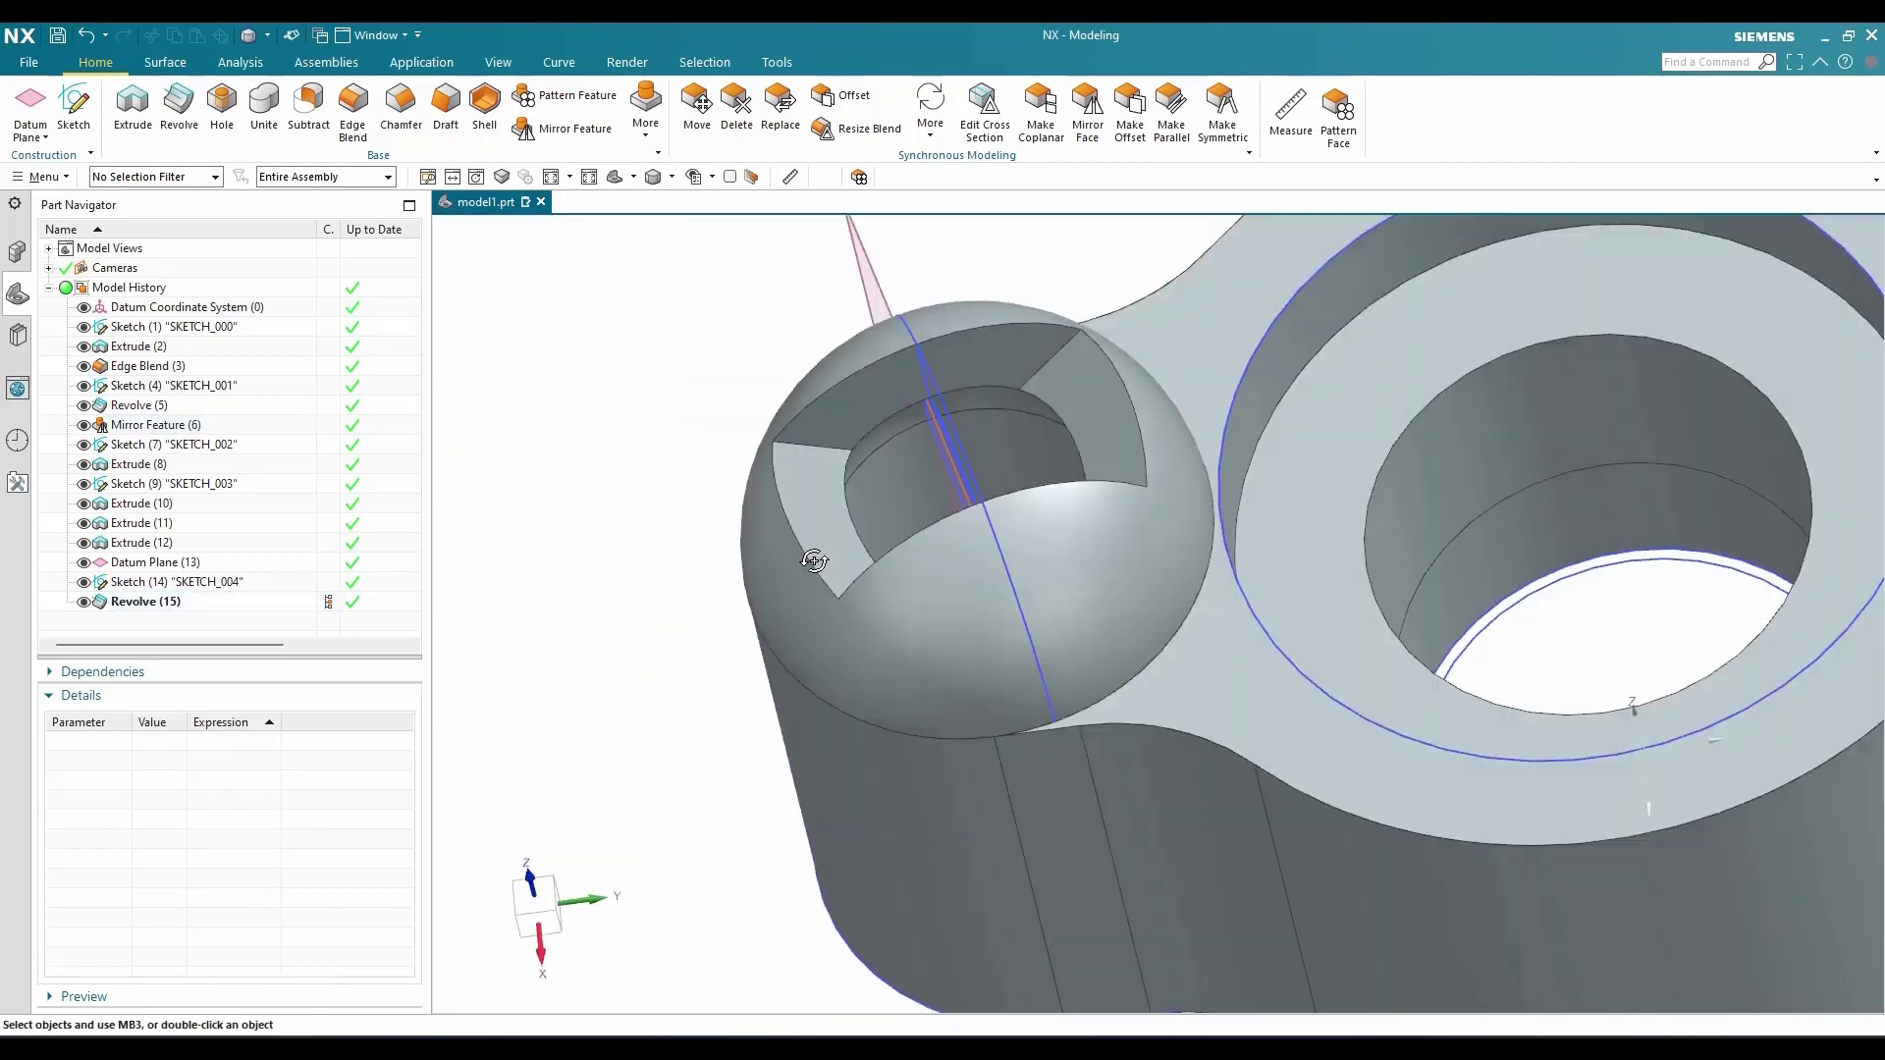
{"action": "scroll", "coordinate": [840, 545], "scroll_direction": "down", "scroll_amount": 3}
{"action": "scroll", "coordinate": [879, 479], "scroll_direction": "up", "scroll_amount": 2}
{"action": "scroll", "coordinate": [803, 509], "scroll_direction": "down", "scroll_amount": 2}
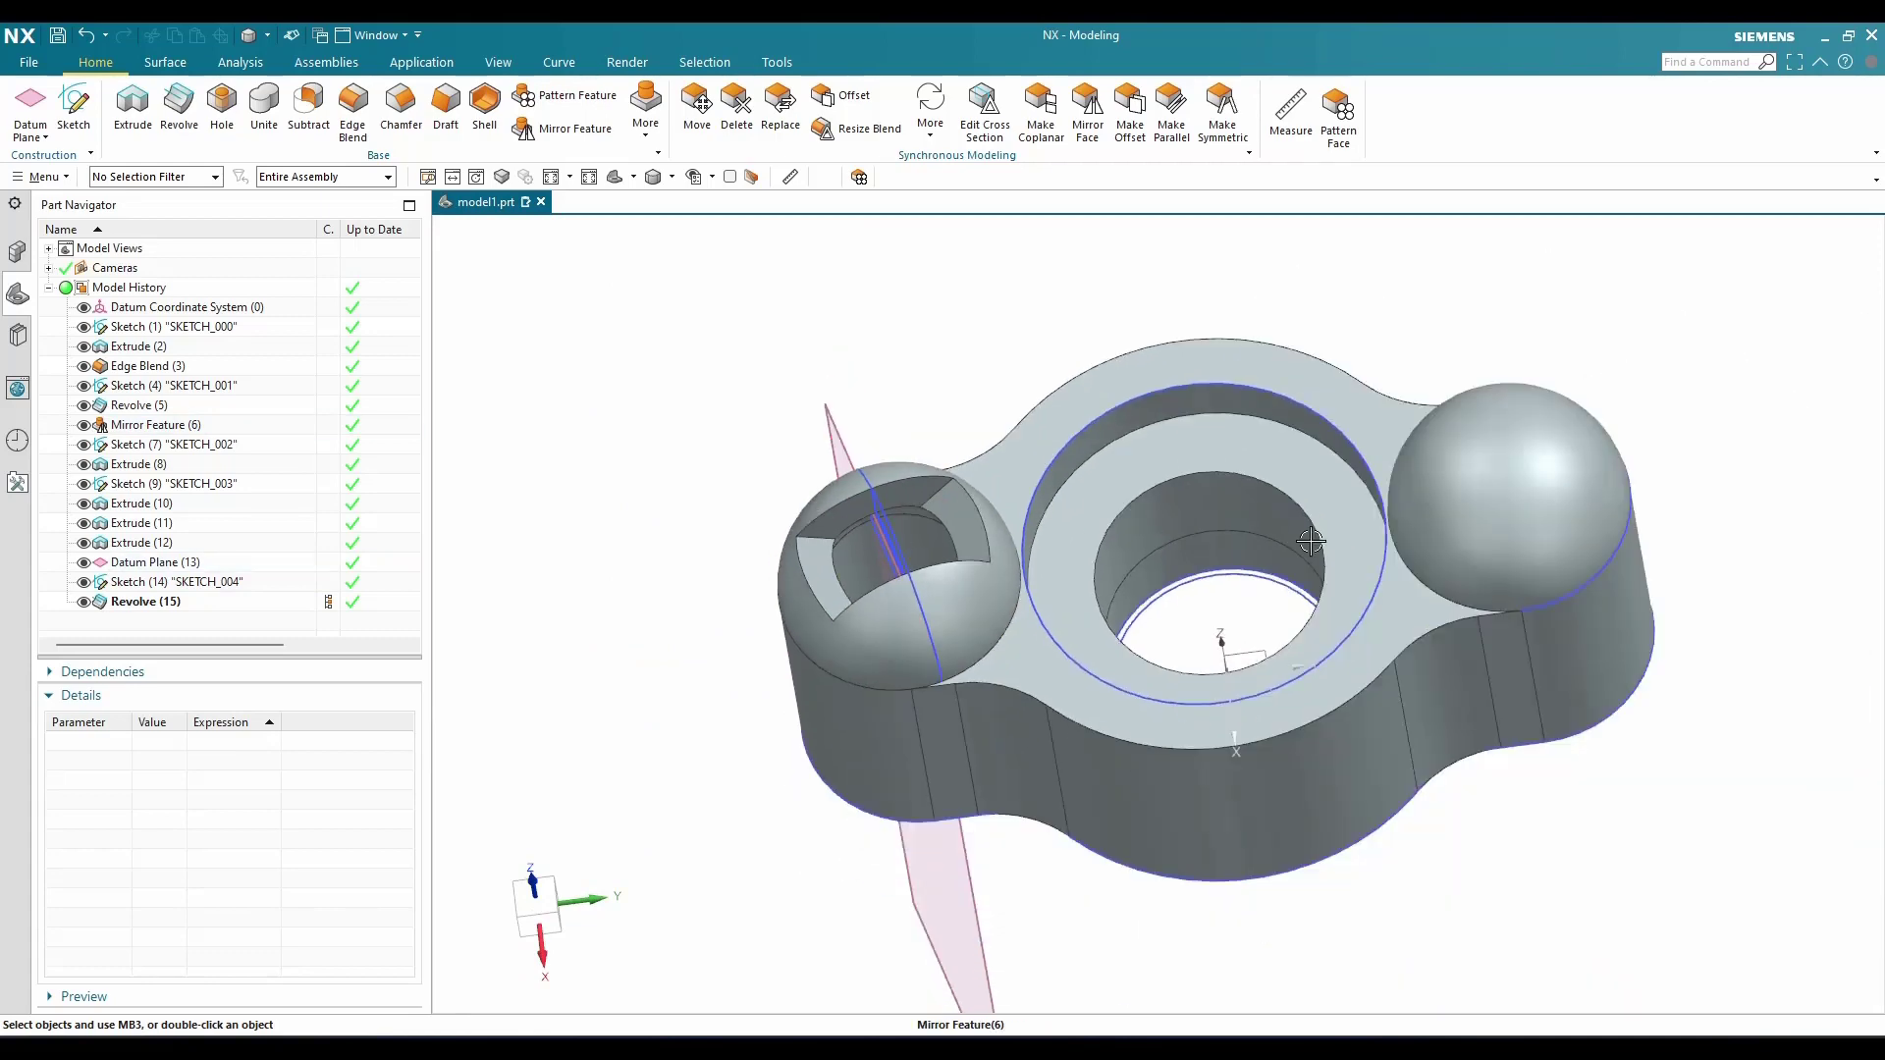
{"action": "scroll", "coordinate": [894, 540], "scroll_direction": "down", "scroll_amount": 1}
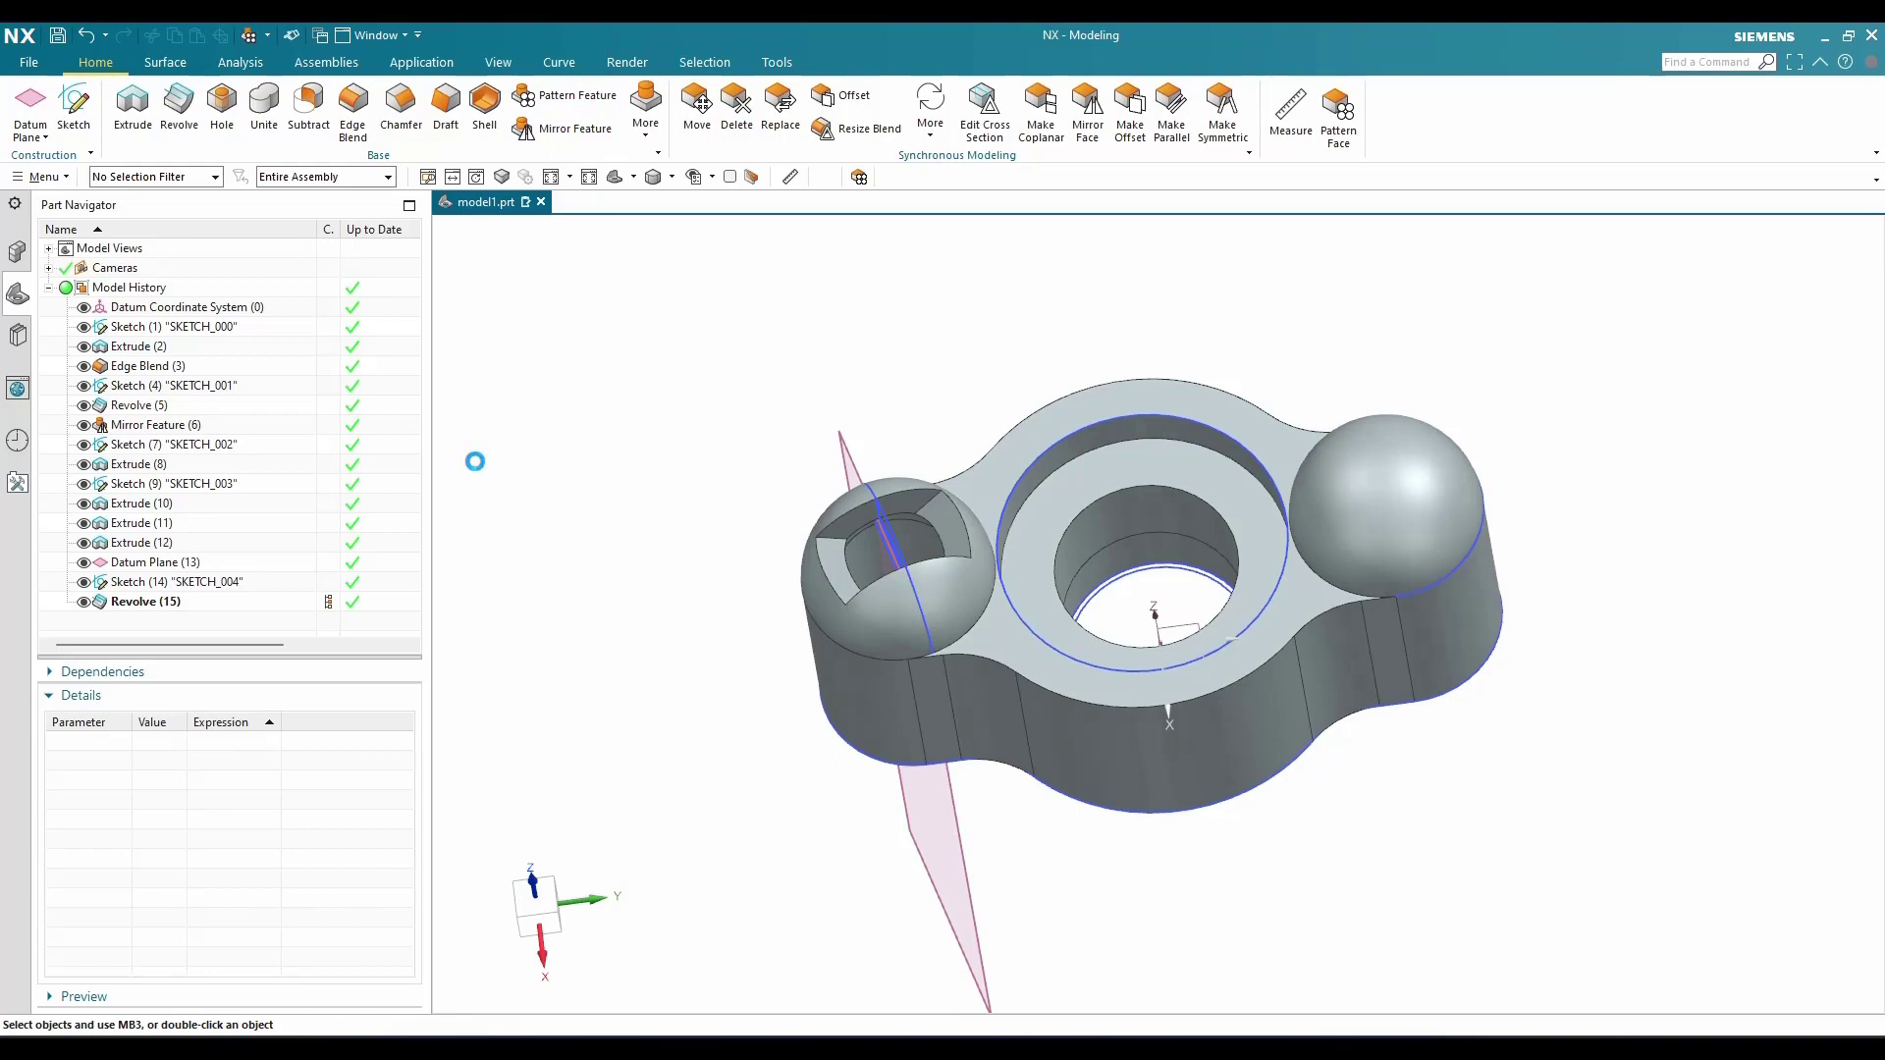
Set up a circular Pattern Feature of the revolved dome cut, with the rotation vector normal to the counterbore floor
{"action": "left_click", "coordinate": [160, 600]}
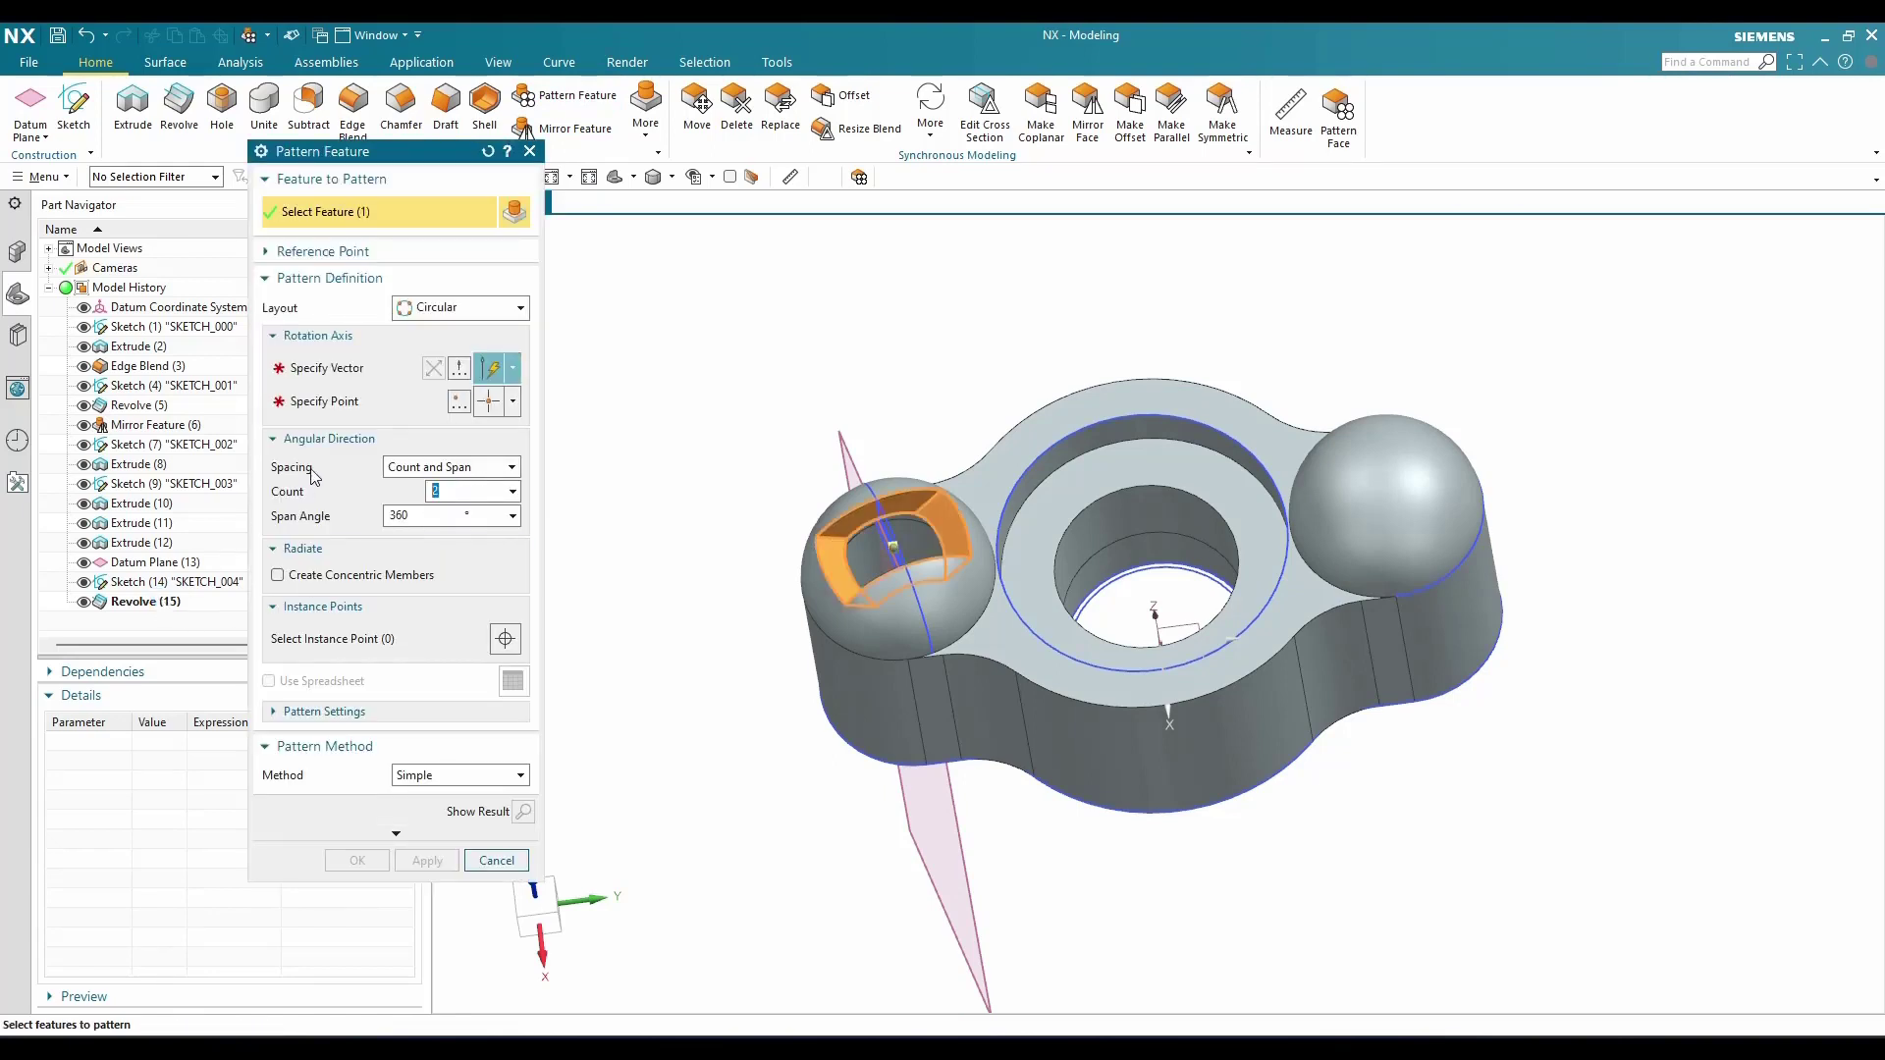
{"action": "left_click", "coordinate": [1136, 485]}
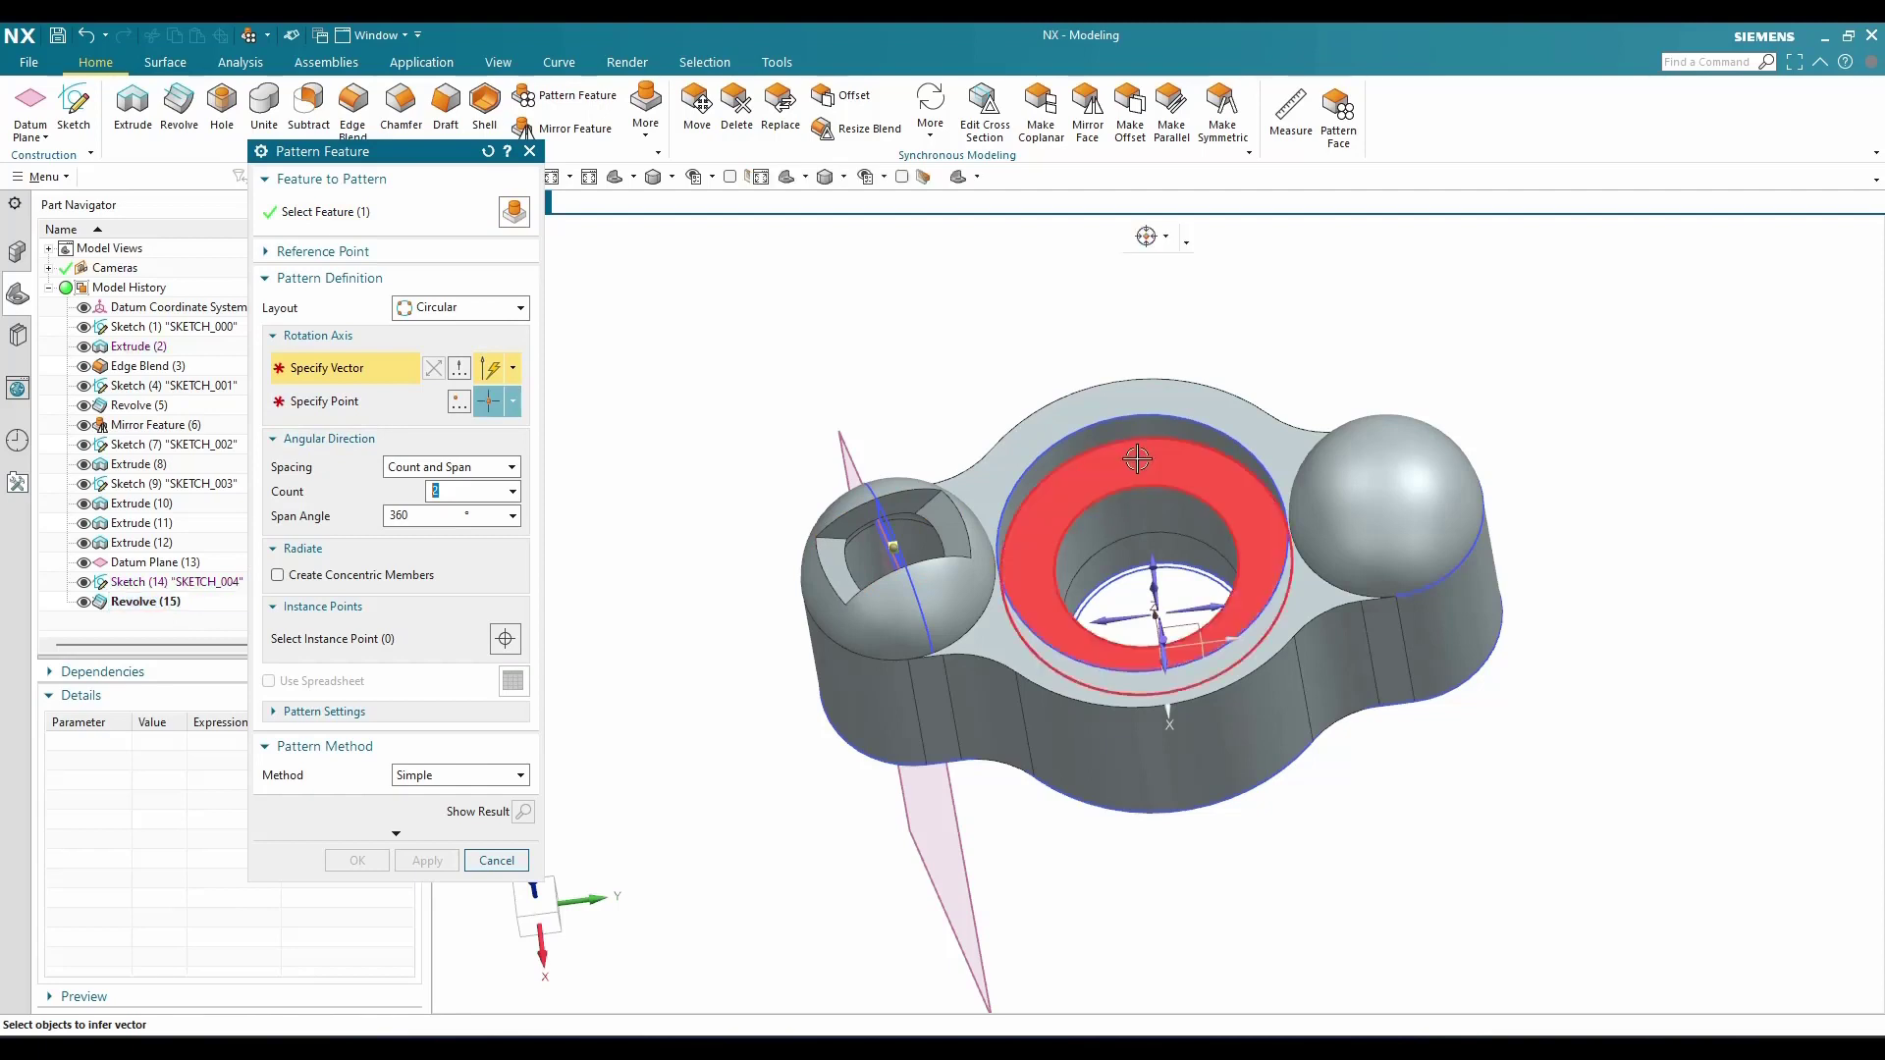
{"action": "left_click", "coordinate": [392, 404]}
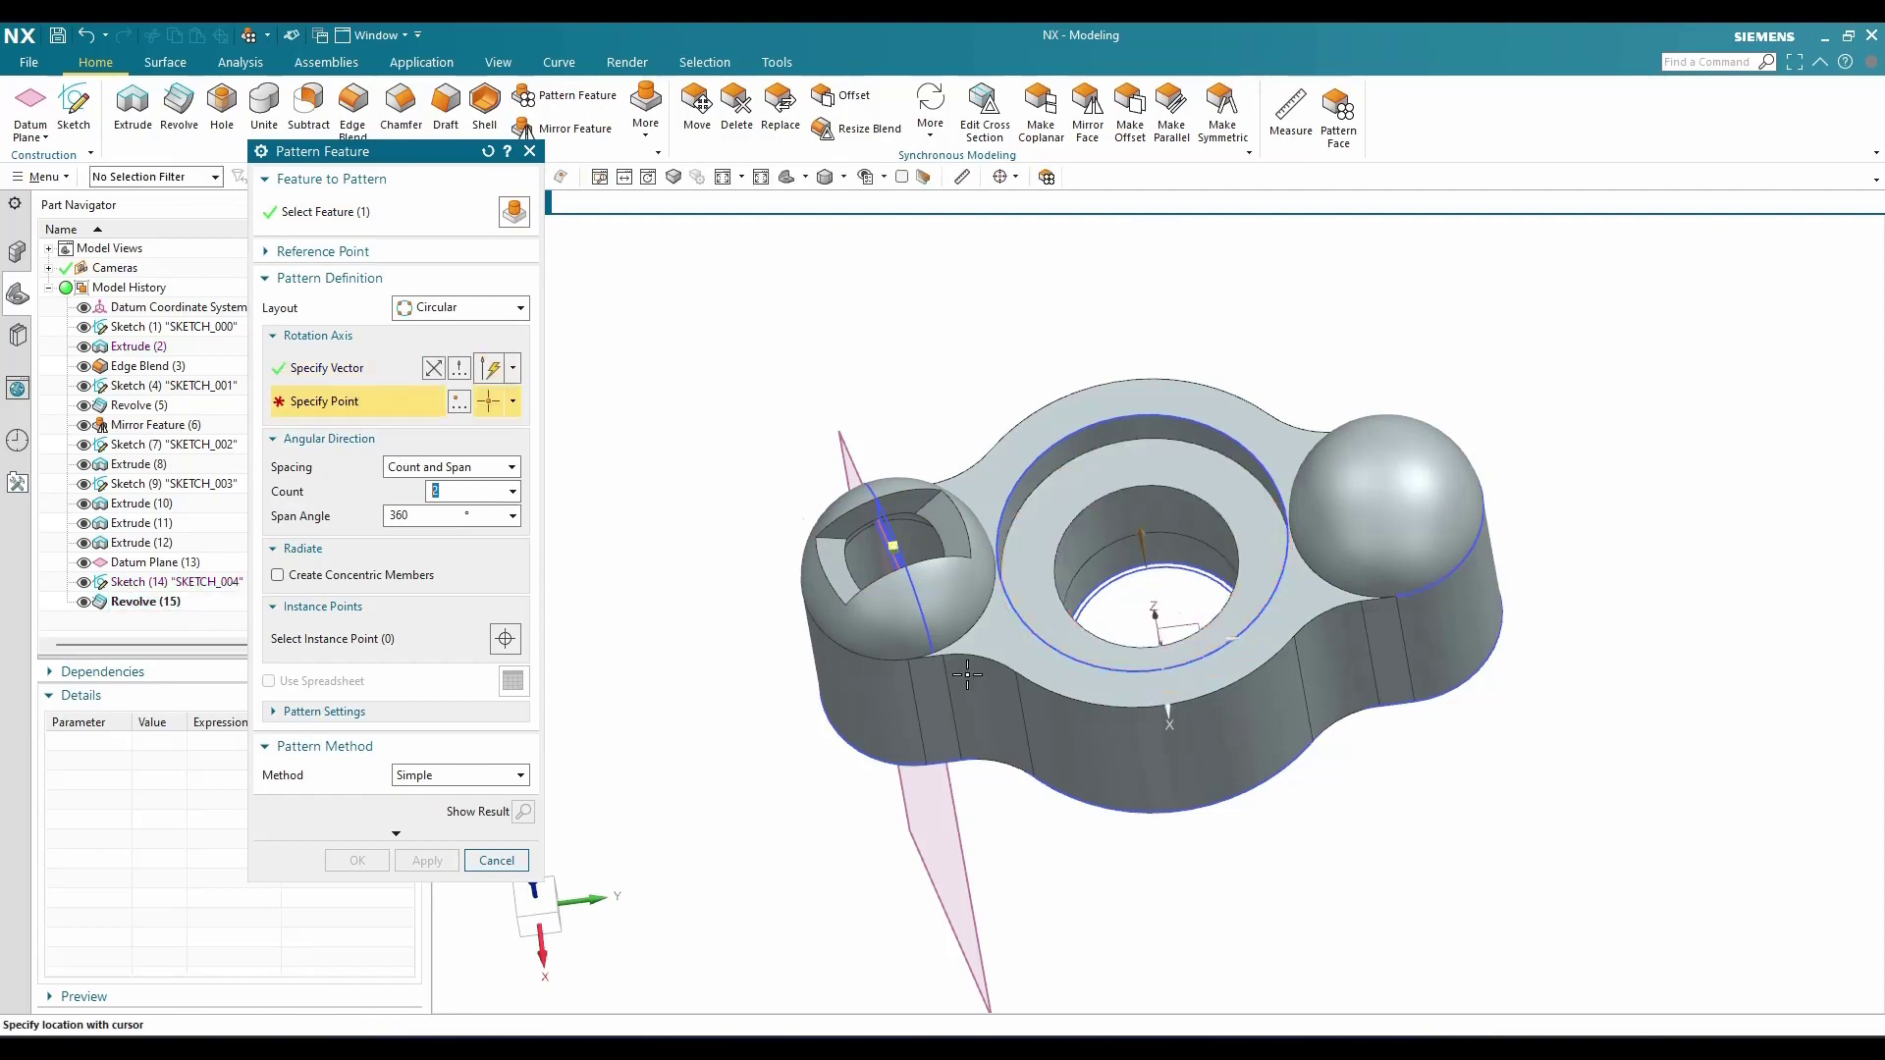
Set the rotation point at the absolute origin (0, 0, 0) and create the pattern with a count of 2 over 360°
{"action": "middle_click_drag", "start_coordinate": [1119, 610], "coordinate": [1142, 685]}
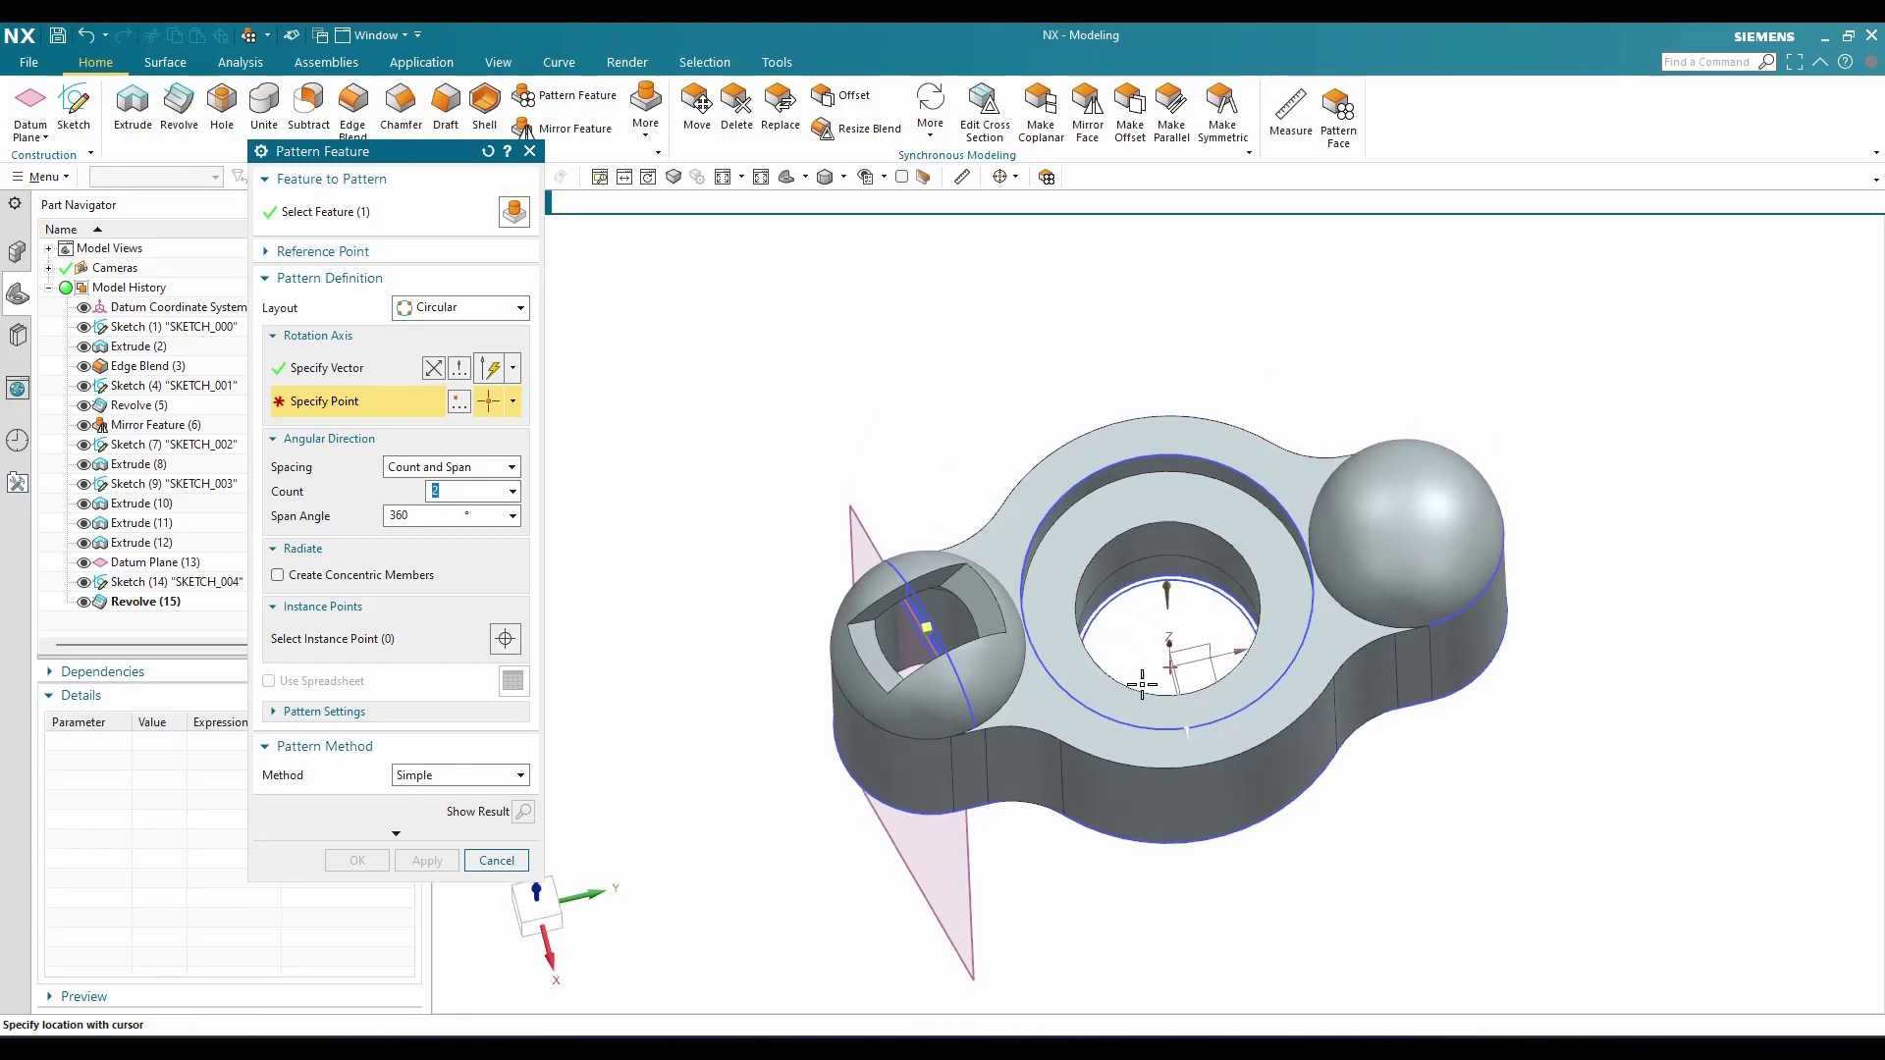
{"action": "left_click", "coordinate": [513, 404]}
{"action": "left_click", "coordinate": [491, 436]}
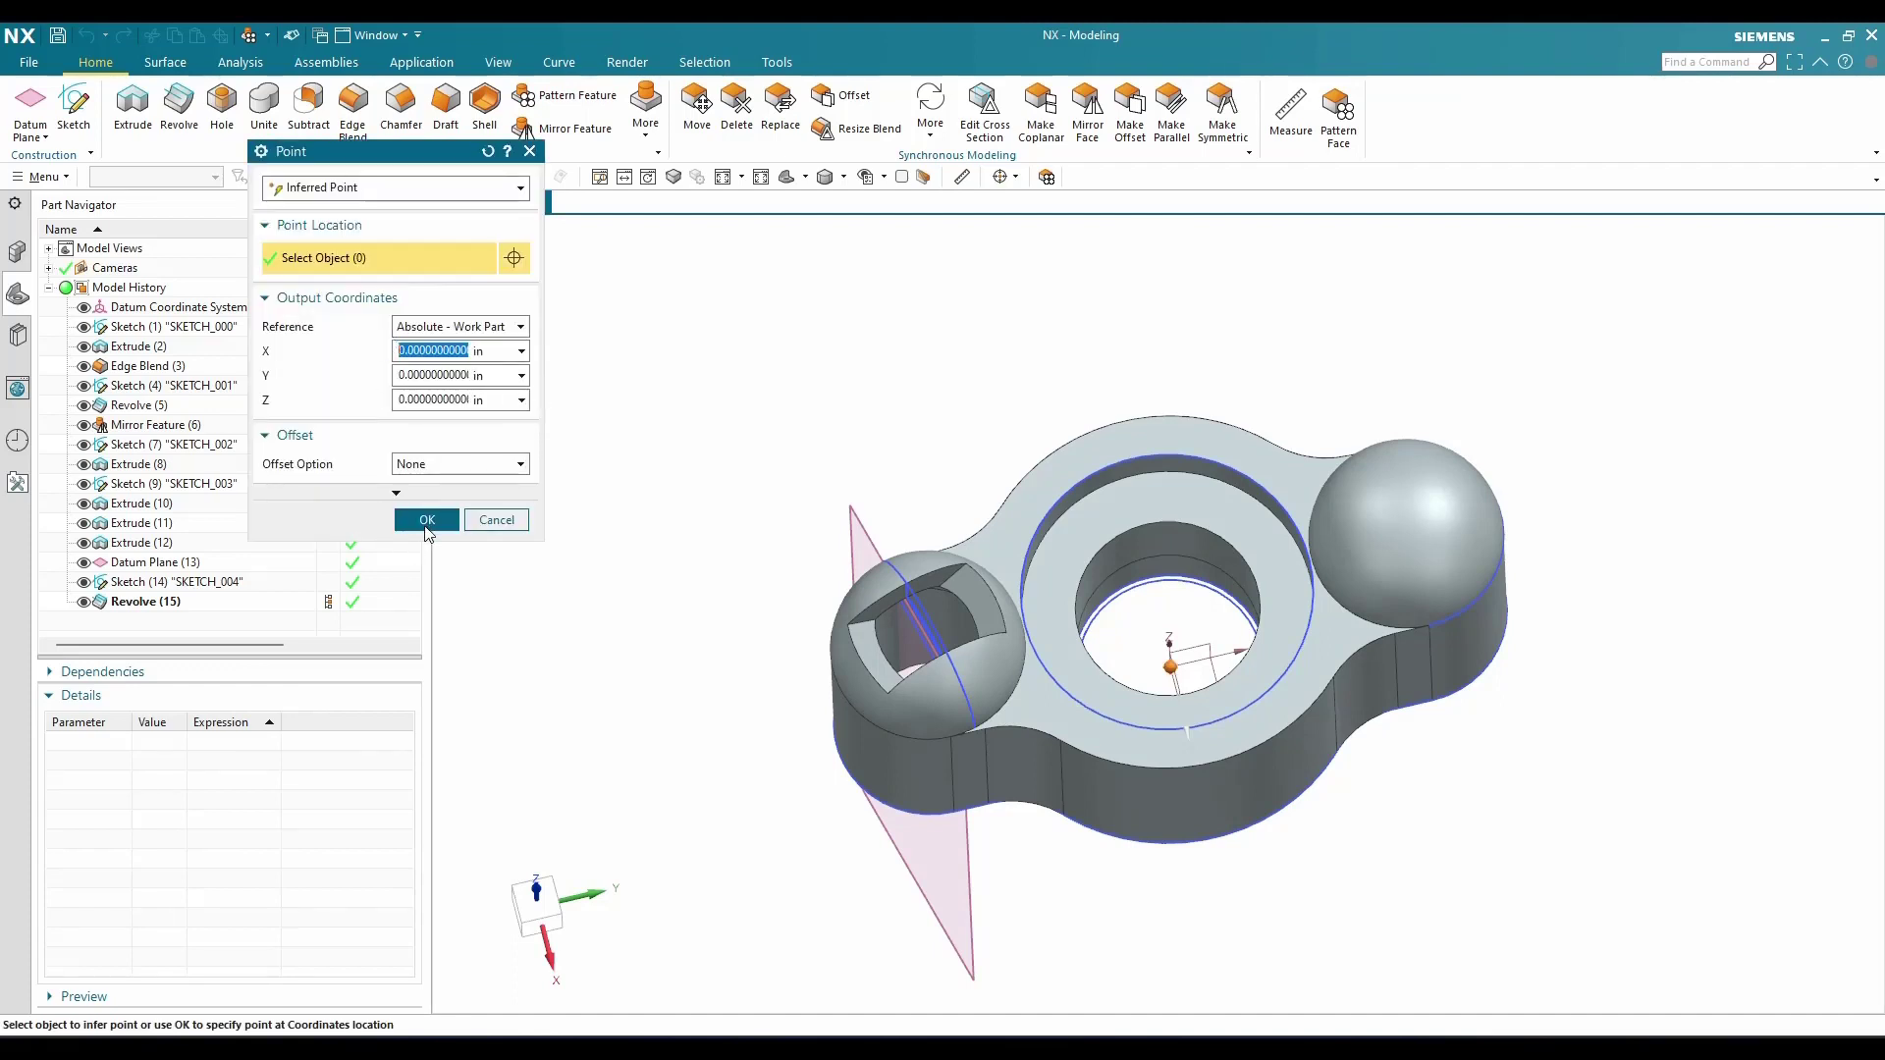
{"action": "left_click", "coordinate": [424, 517]}
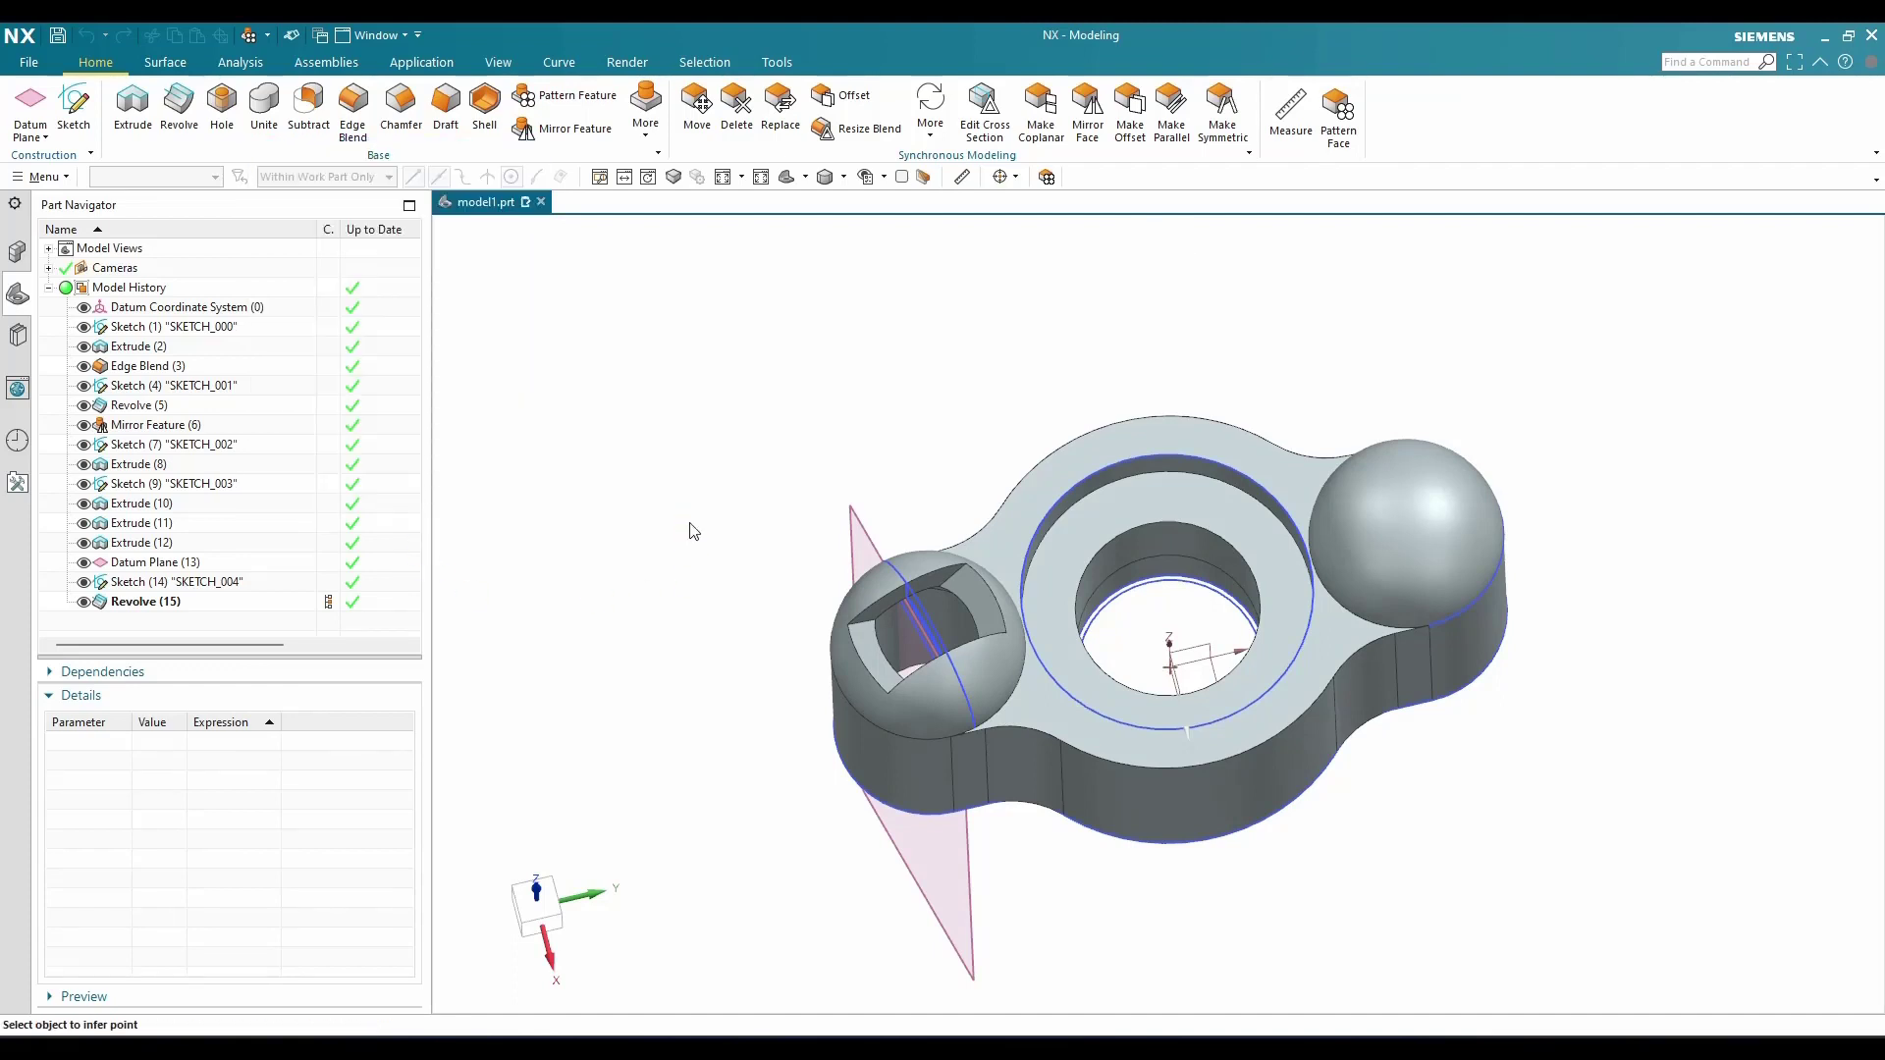
{"action": "left_click", "coordinate": [370, 864]}
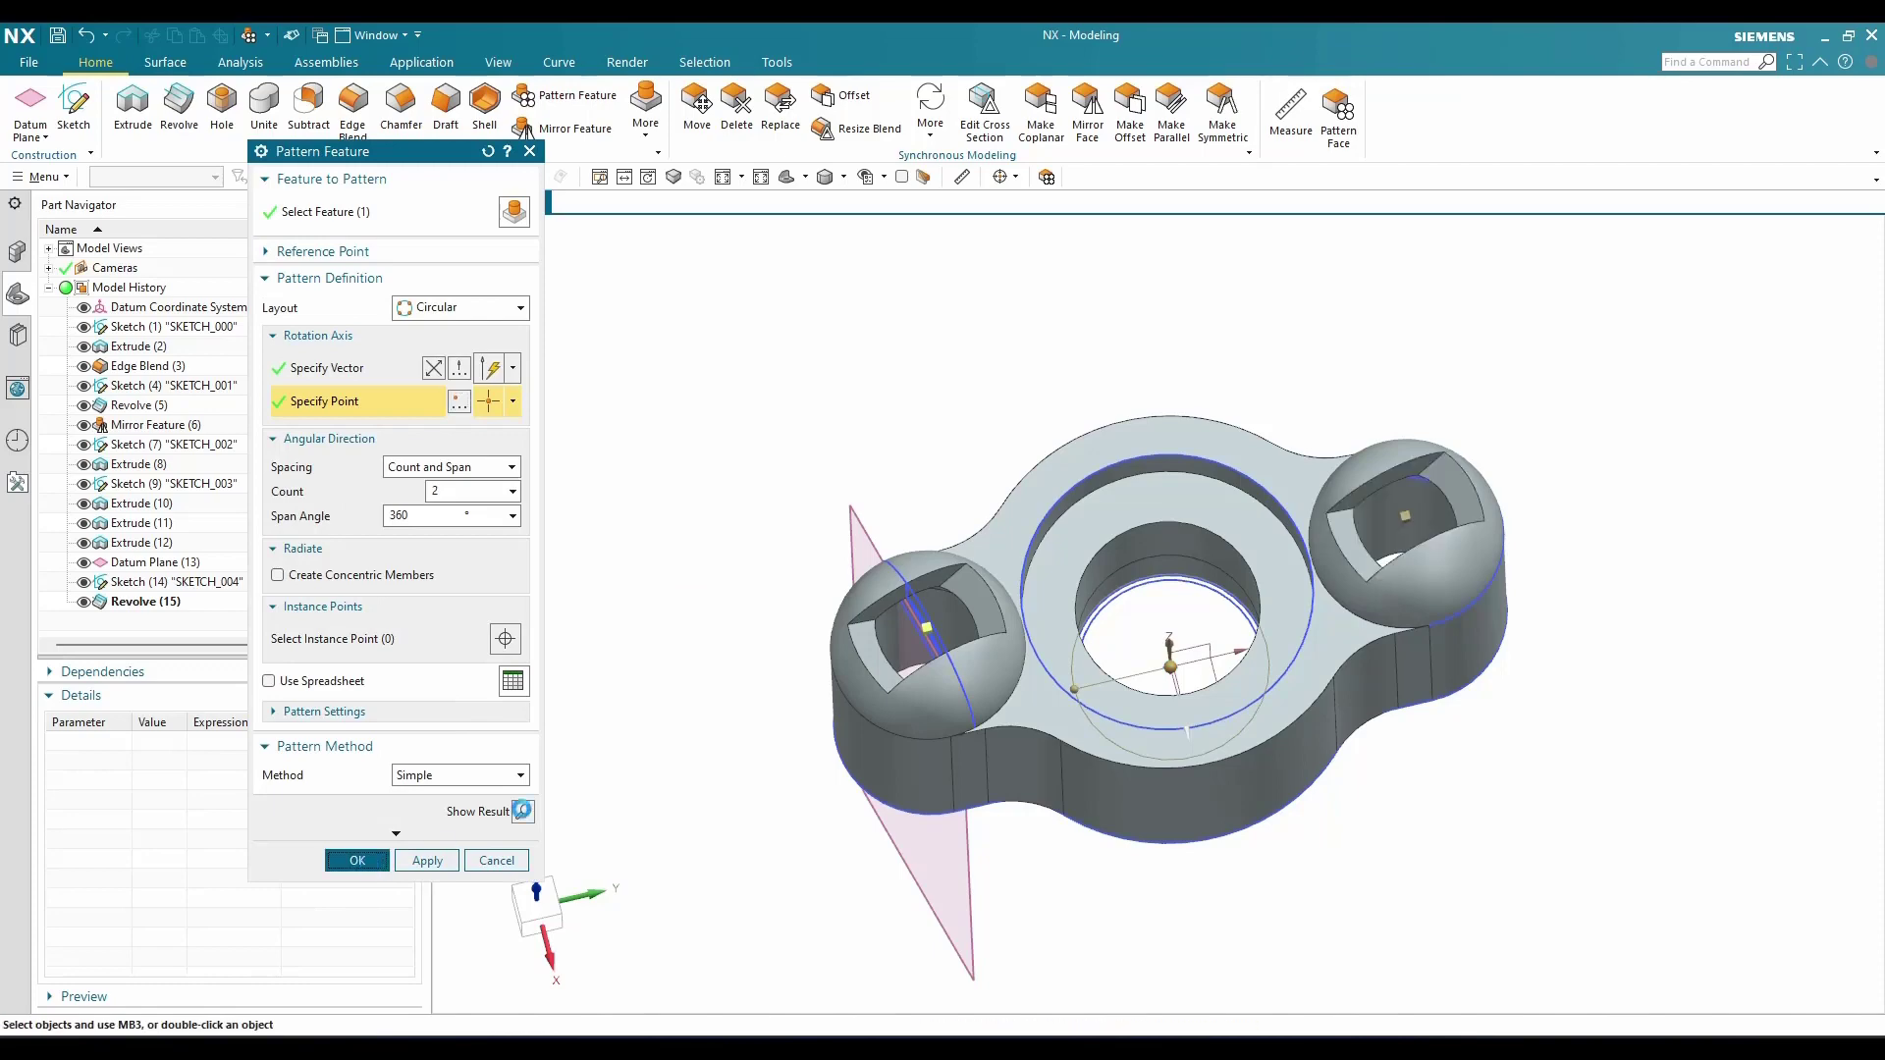
{"action": "scroll", "coordinate": [1414, 471], "scroll_direction": "up", "scroll_amount": 3}
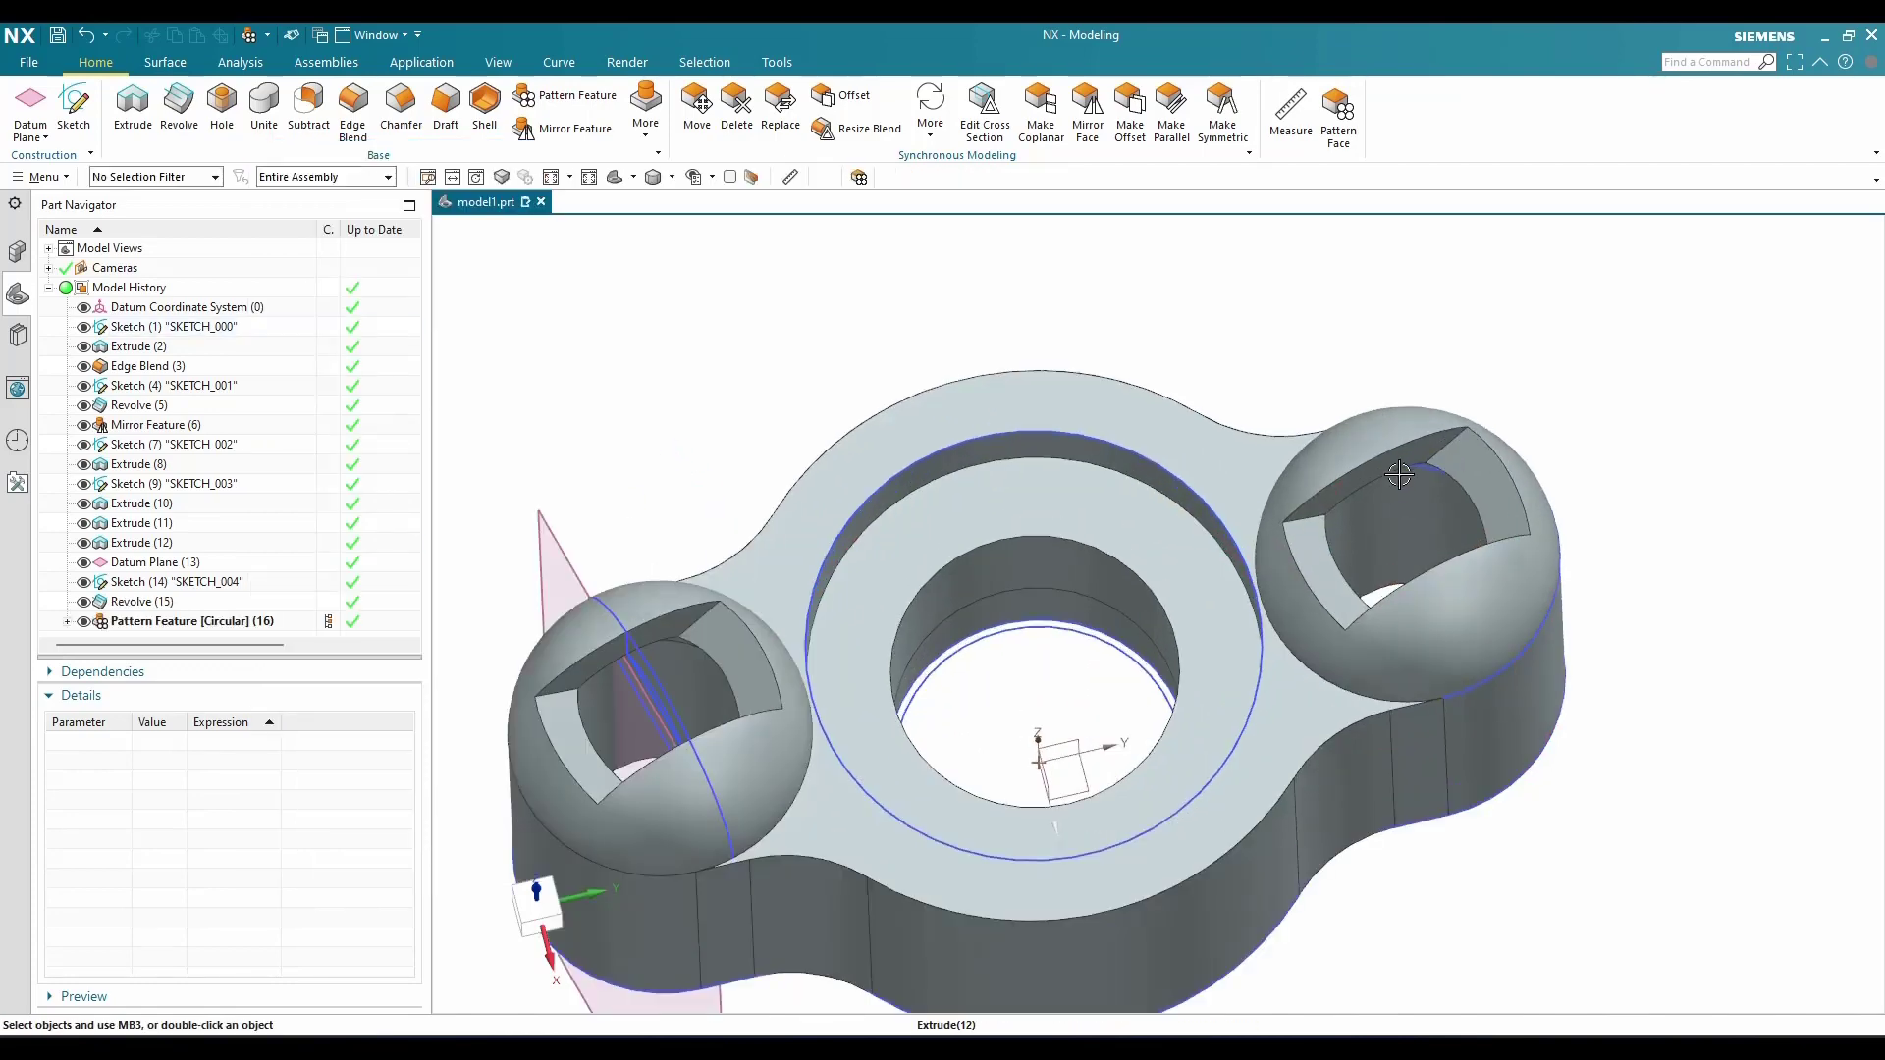
{"action": "mouse_move", "coordinate": [1424, 471]}
{"action": "middle_mouse_down"}
{"action": "mouse_move", "coordinate": [1422, 501]}
{"action": "mouse_move", "coordinate": [1438, 438]}
{"action": "middle_mouse_up"}
{"action": "scroll", "coordinate": [1438, 437], "scroll_direction": "down", "scroll_amount": 1}
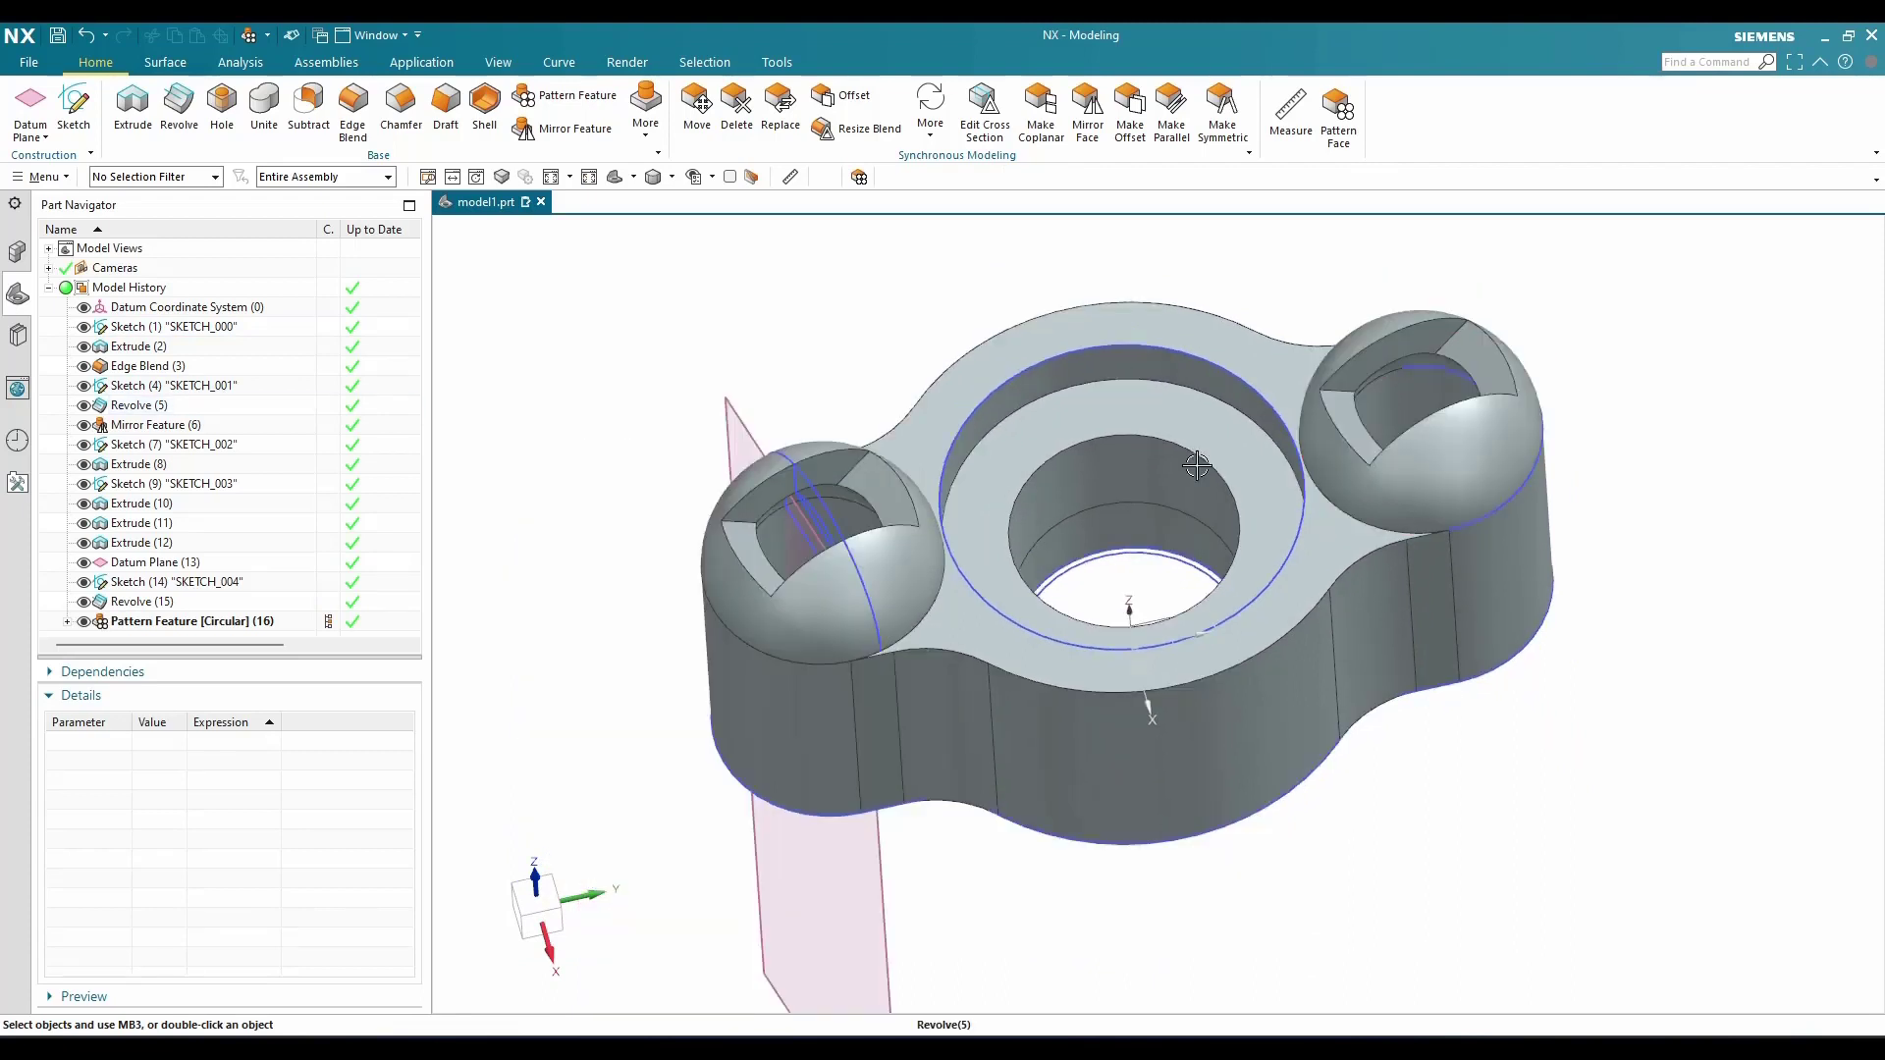
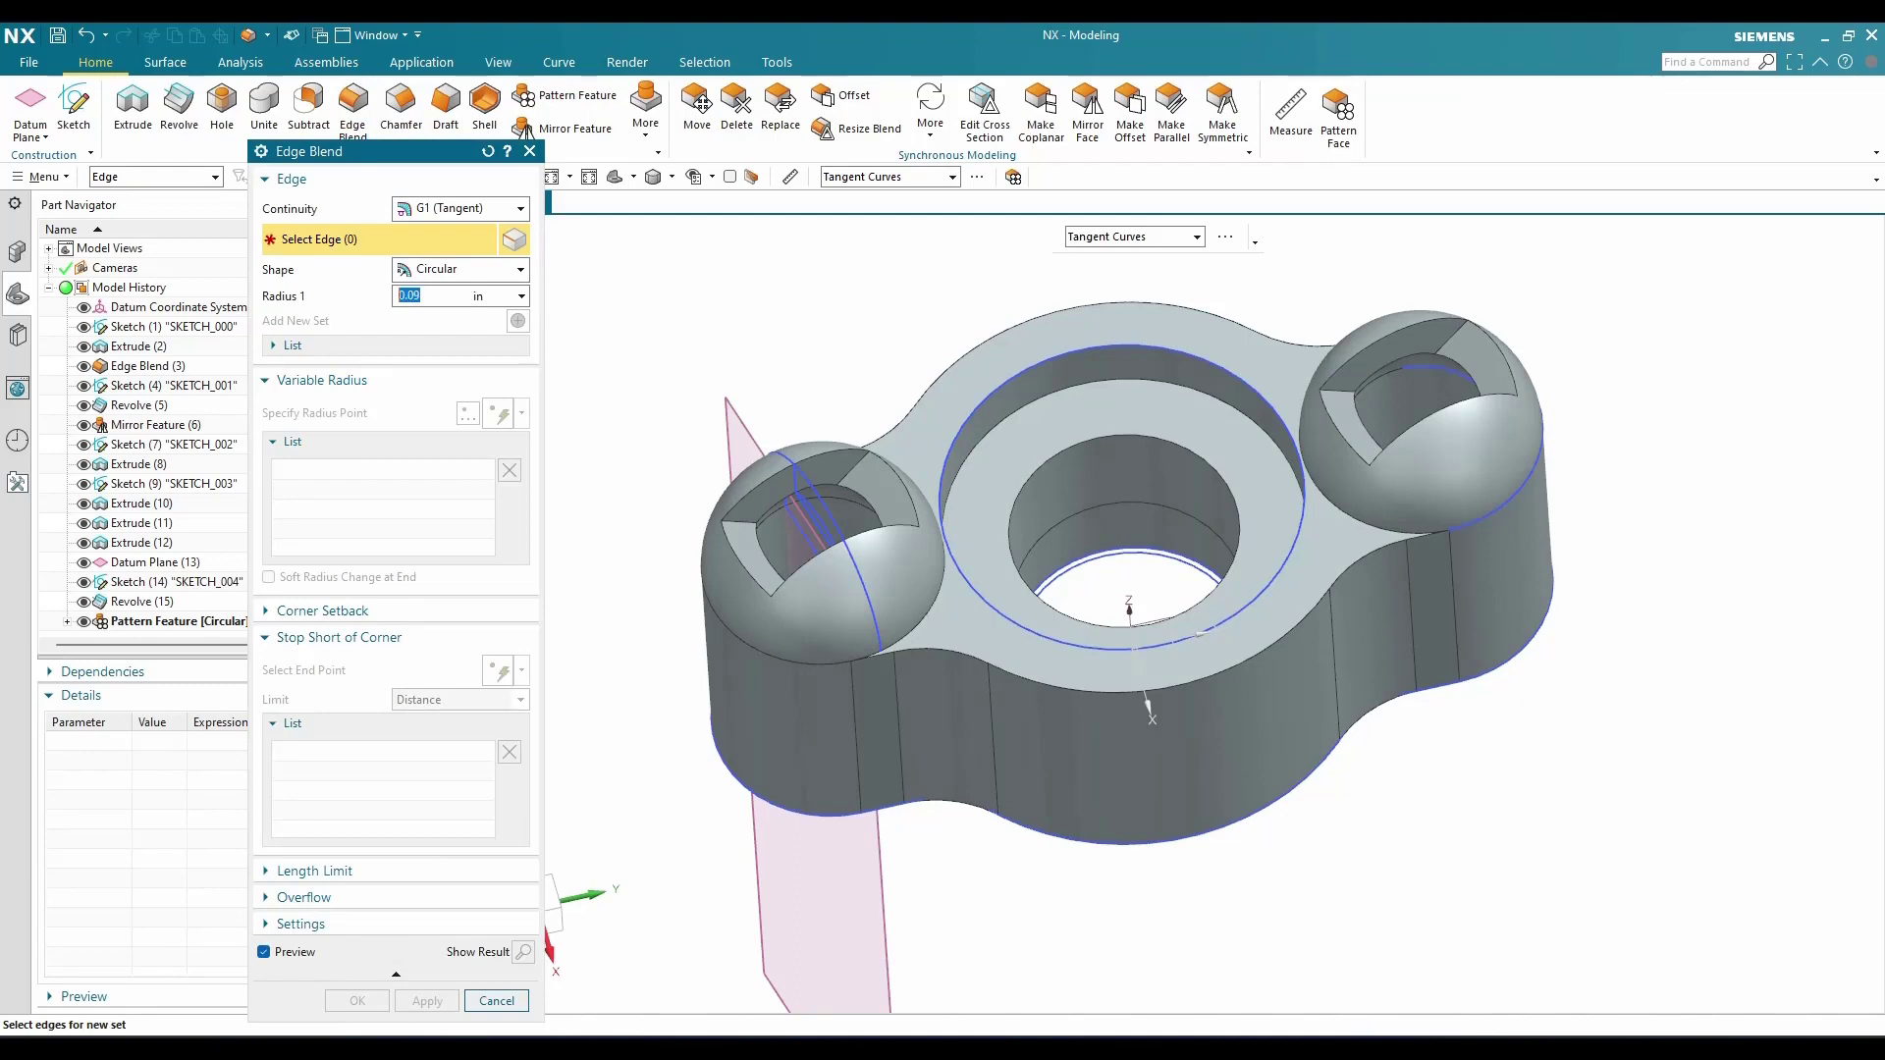
Select the two far corner edges of each dome window for an edge blend with a 0.09 in radius
{"action": "scroll", "coordinate": [814, 486], "scroll_direction": "up", "scroll_amount": 3}
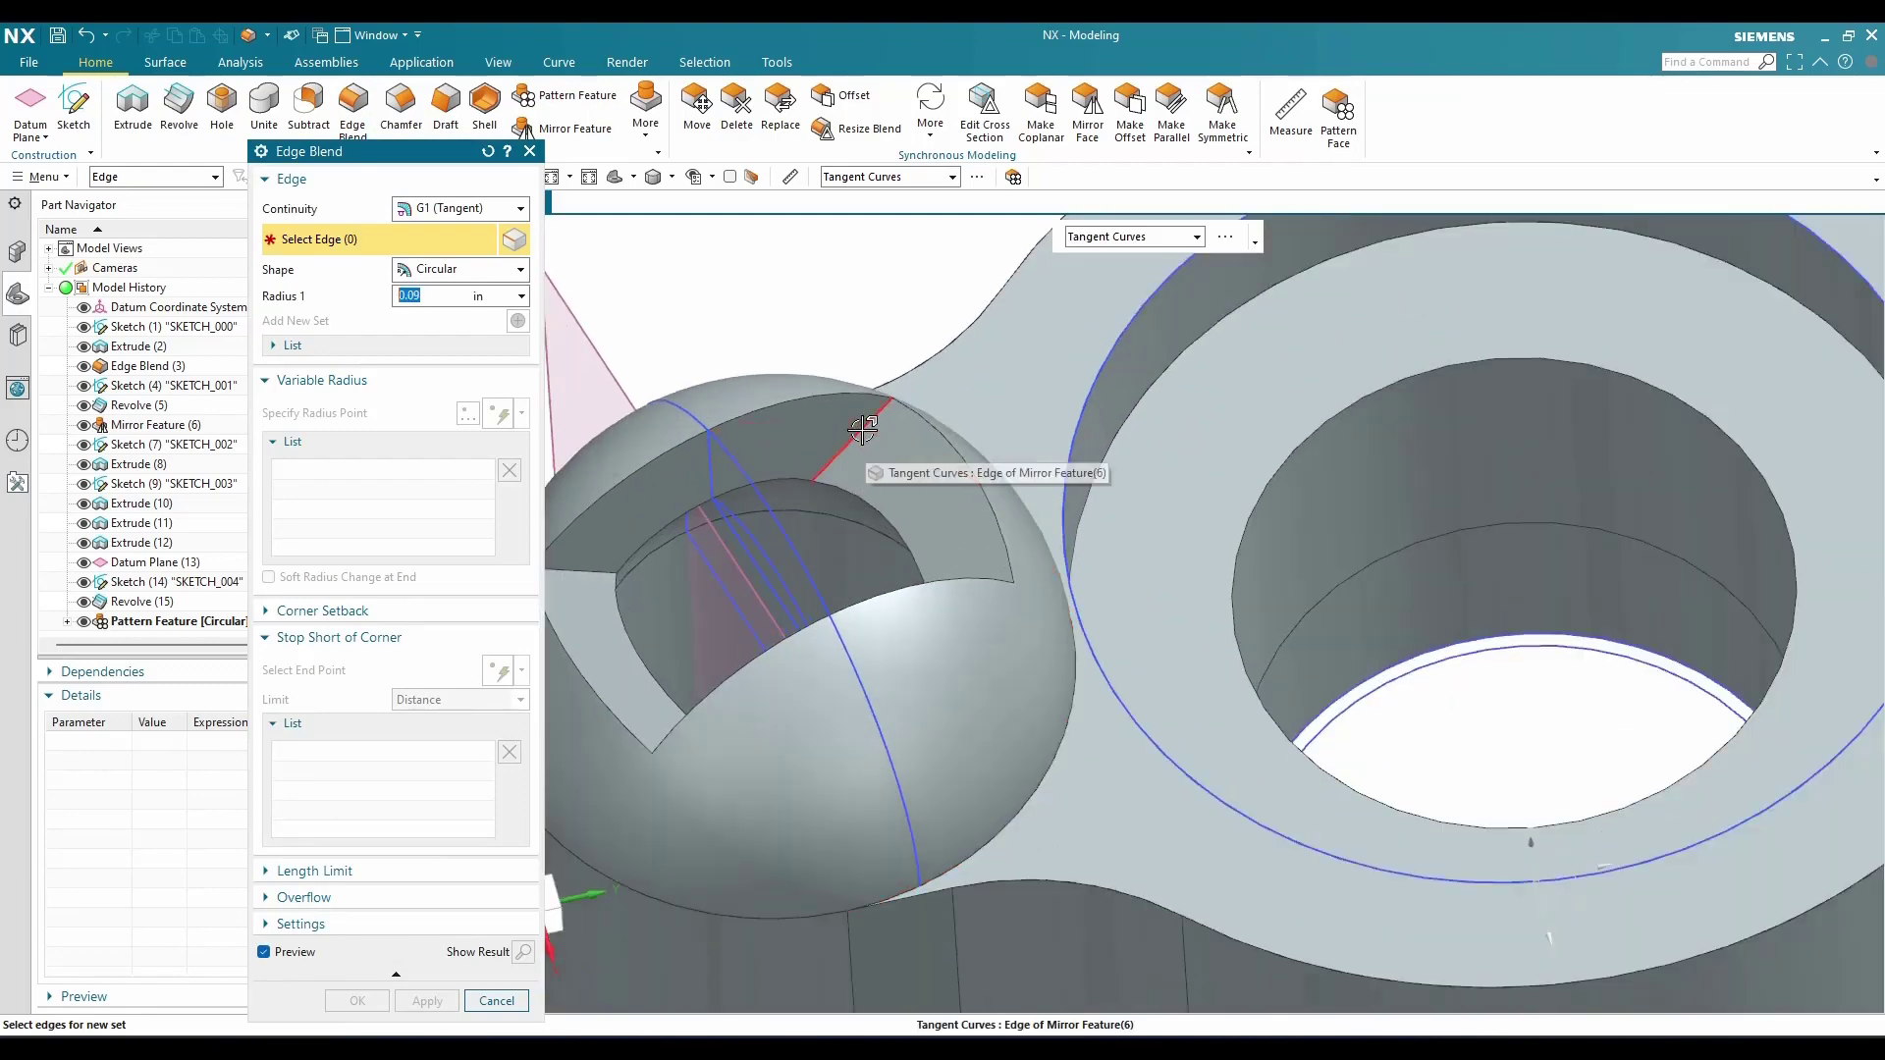
{"action": "left_click", "coordinate": [864, 435]}
{"action": "scroll", "coordinate": [681, 563], "scroll_direction": "down", "scroll_amount": 1}
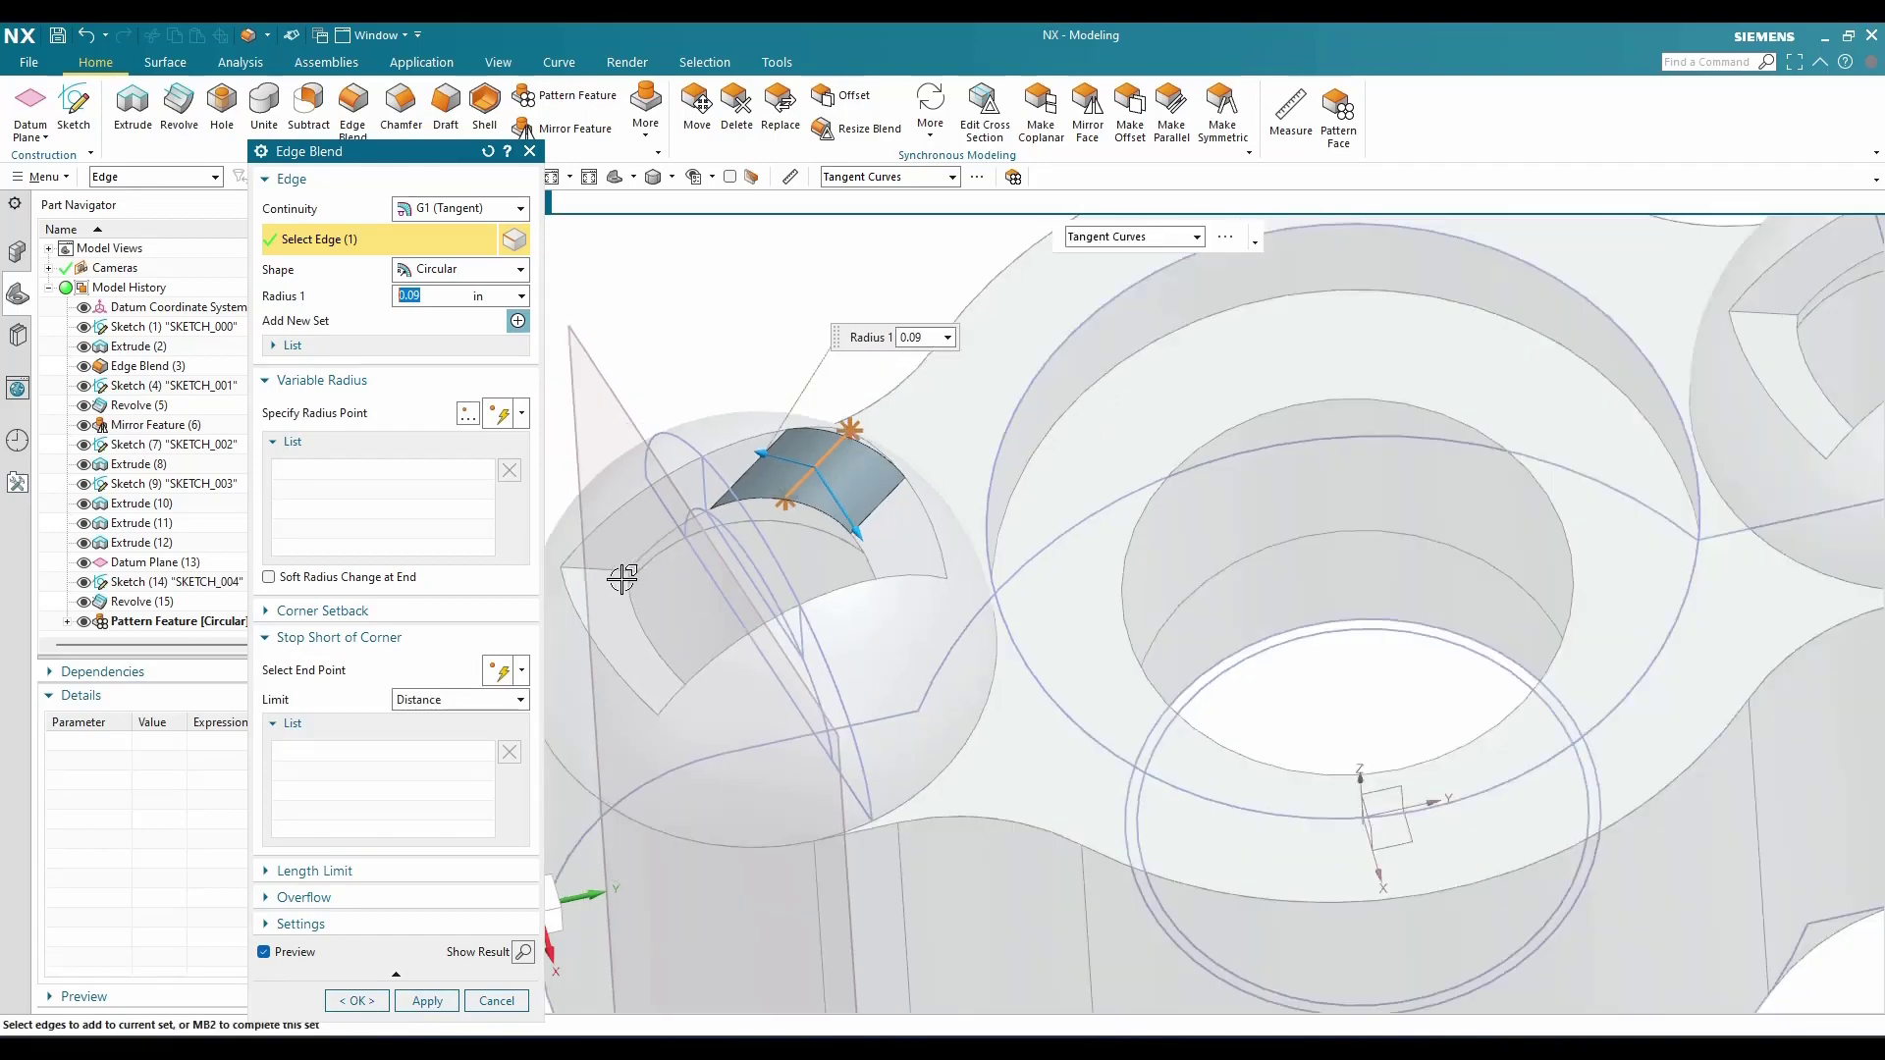
{"action": "left_click", "coordinate": [601, 569]}
{"action": "middle_click_drag", "start_coordinate": [786, 556], "coordinate": [825, 550]}
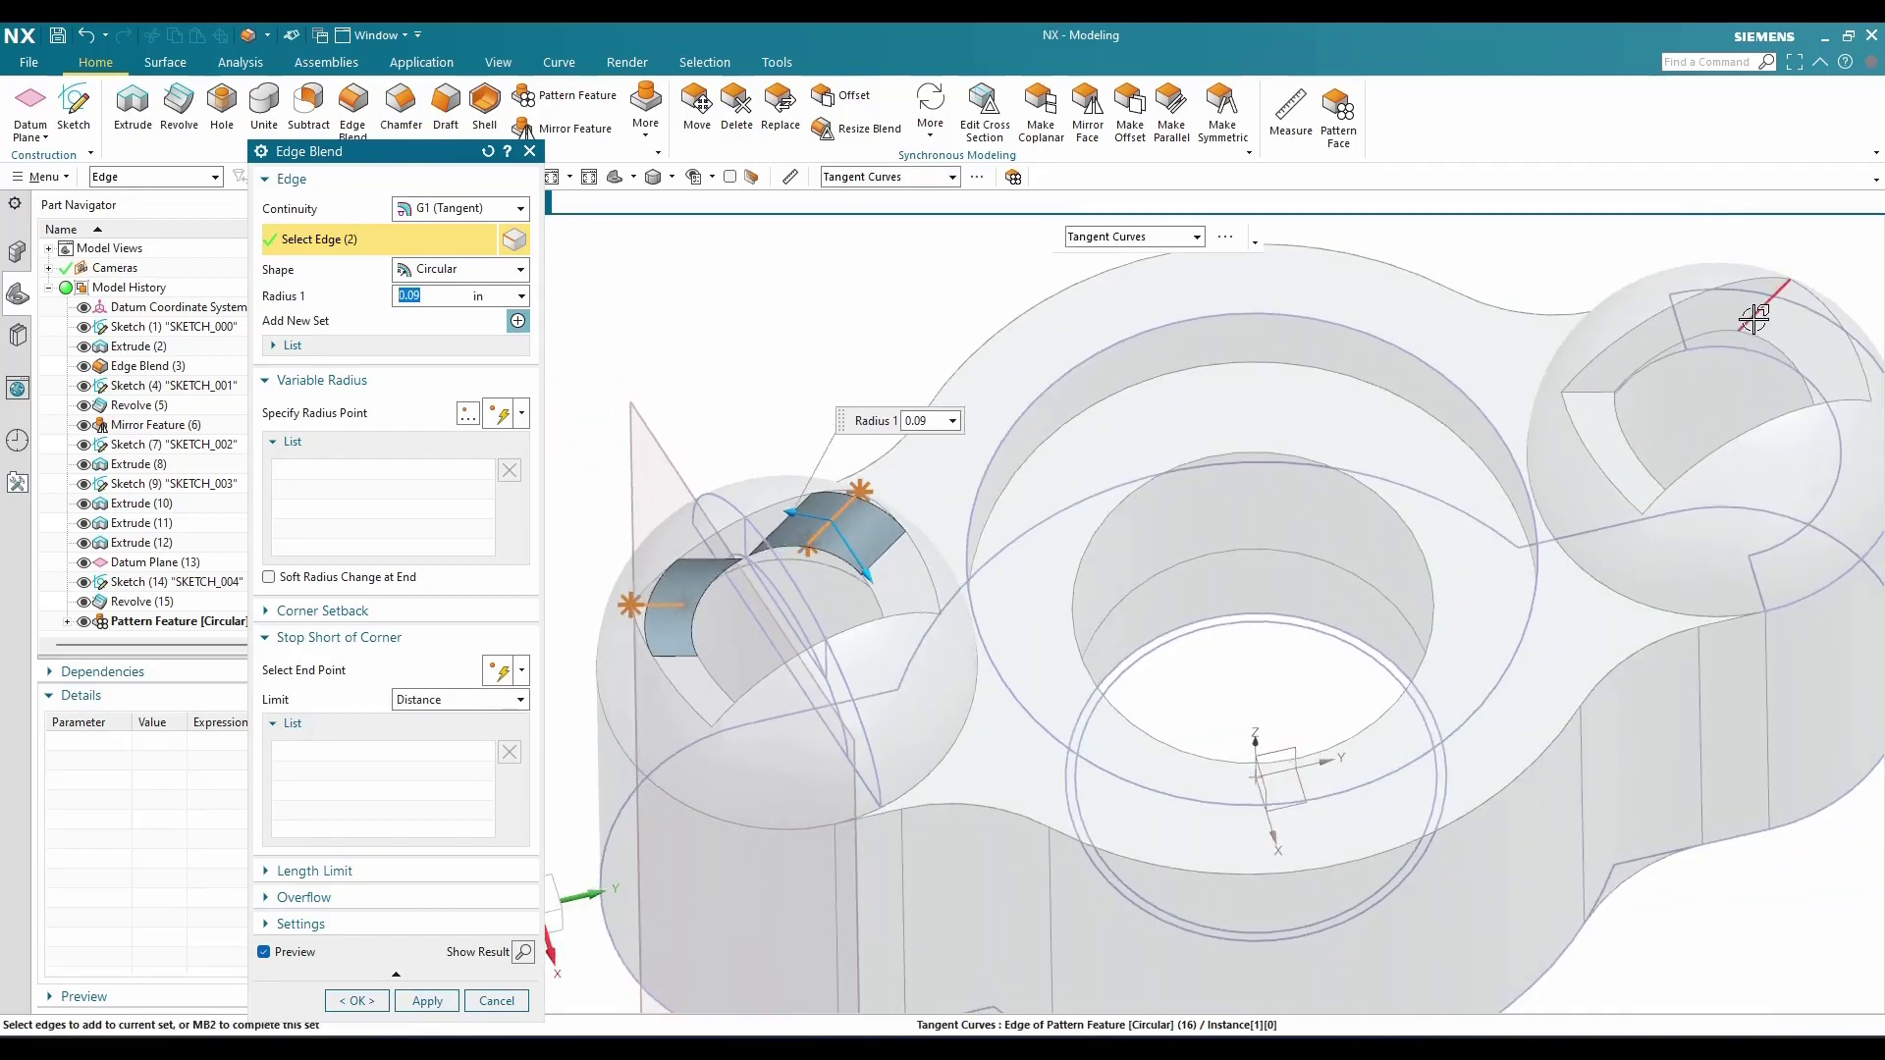
{"action": "left_click", "coordinate": [1640, 386]}
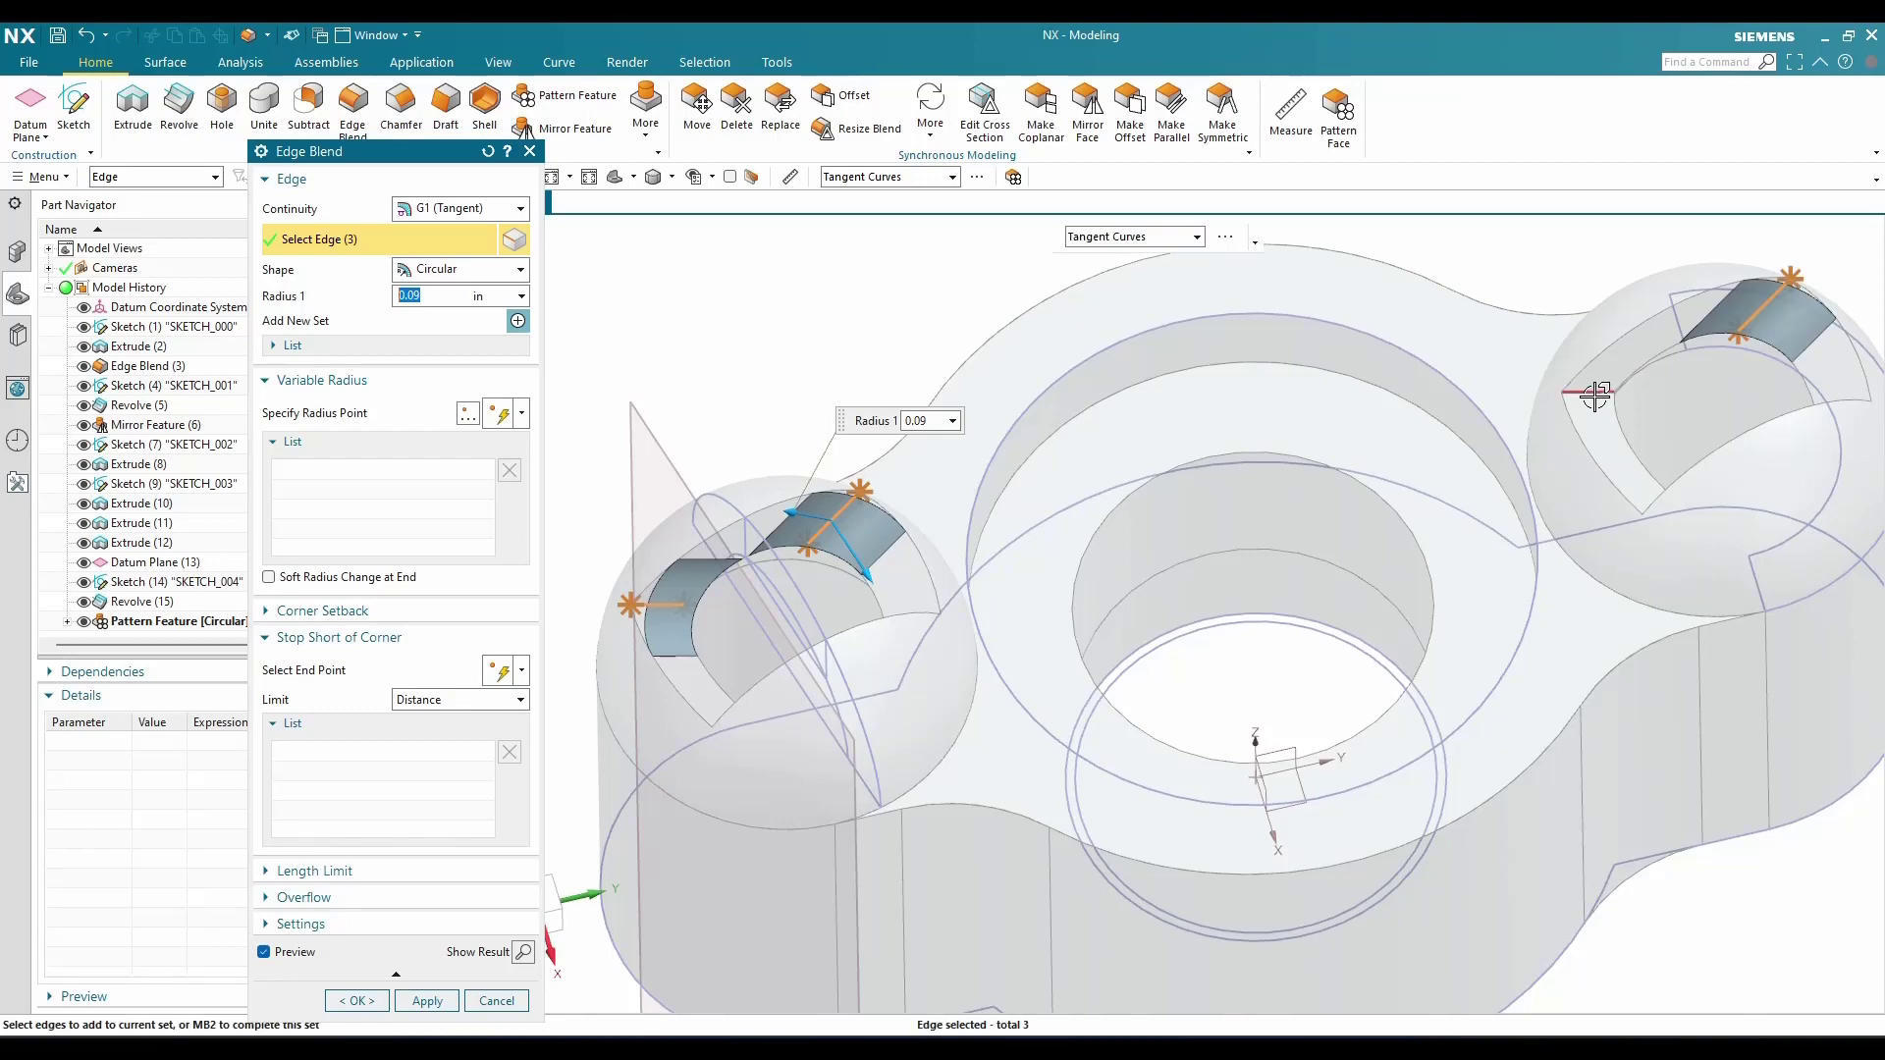
{"action": "left_click", "coordinate": [1596, 396]}
Add the two remaining corner edges of each dome window and create the 0.09 in edge blend
{"action": "middle_click_drag", "start_coordinate": [1094, 450], "coordinate": [1142, 517]}
{"action": "scroll", "coordinate": [1220, 829], "scroll_direction": "up", "scroll_amount": 5}
{"action": "scroll", "coordinate": [981, 374], "scroll_direction": "down", "scroll_amount": 4}
{"action": "scroll", "coordinate": [1065, 582], "scroll_direction": "up", "scroll_amount": 5}
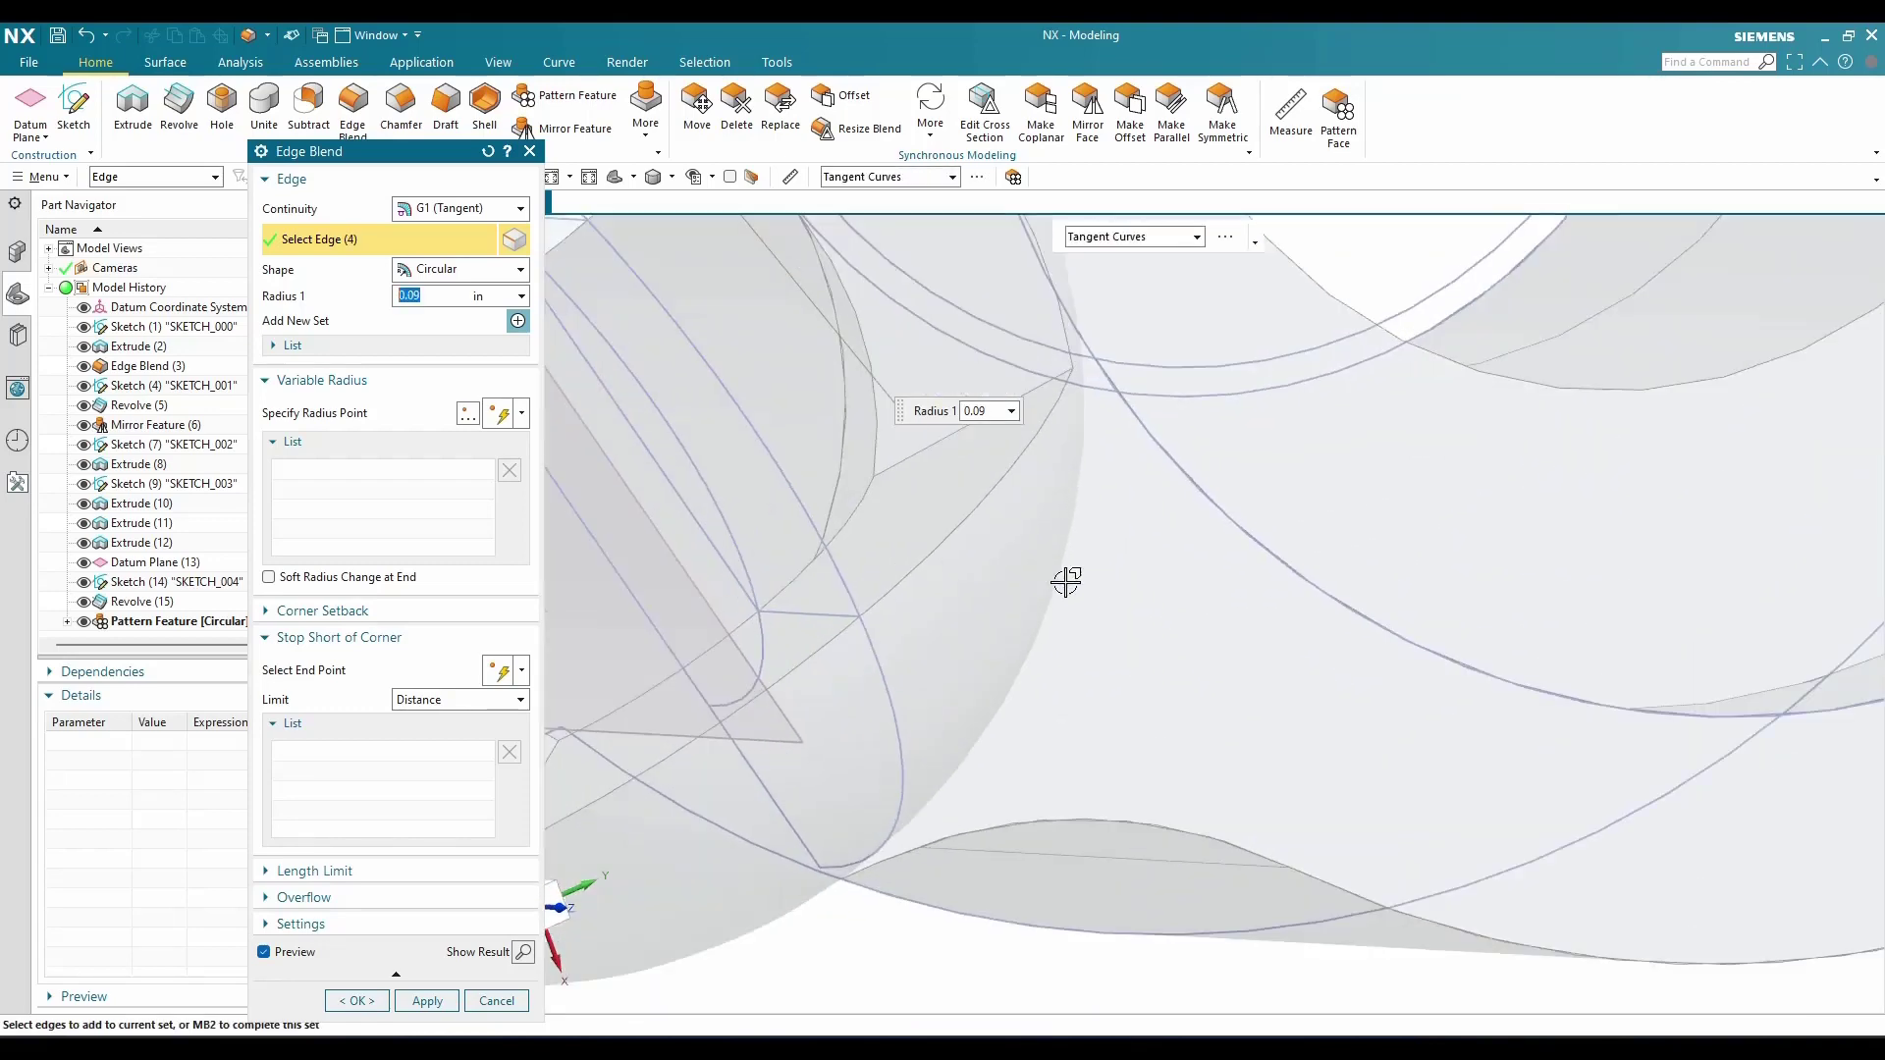
{"action": "left_click", "coordinate": [1220, 429]}
{"action": "middle_click_drag", "start_coordinate": [1263, 425], "coordinate": [825, 655]}
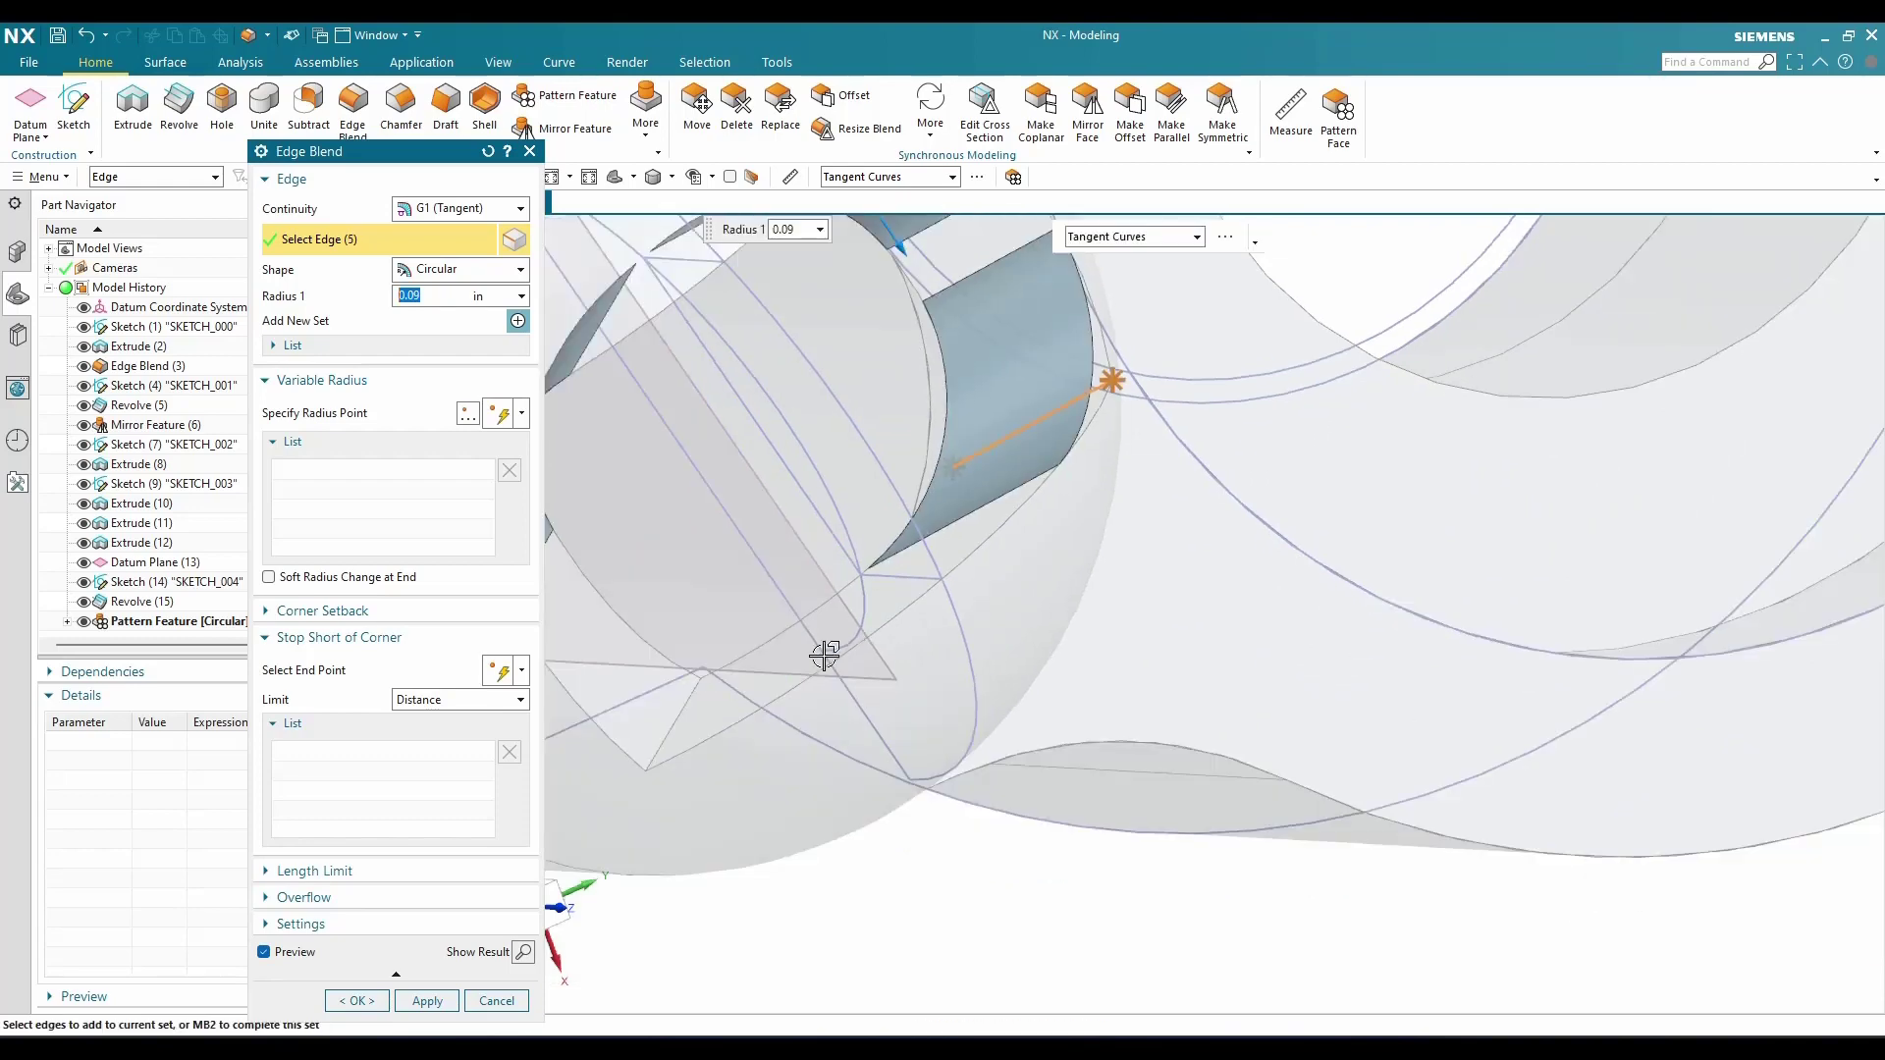
{"action": "left_click", "coordinate": [663, 741]}
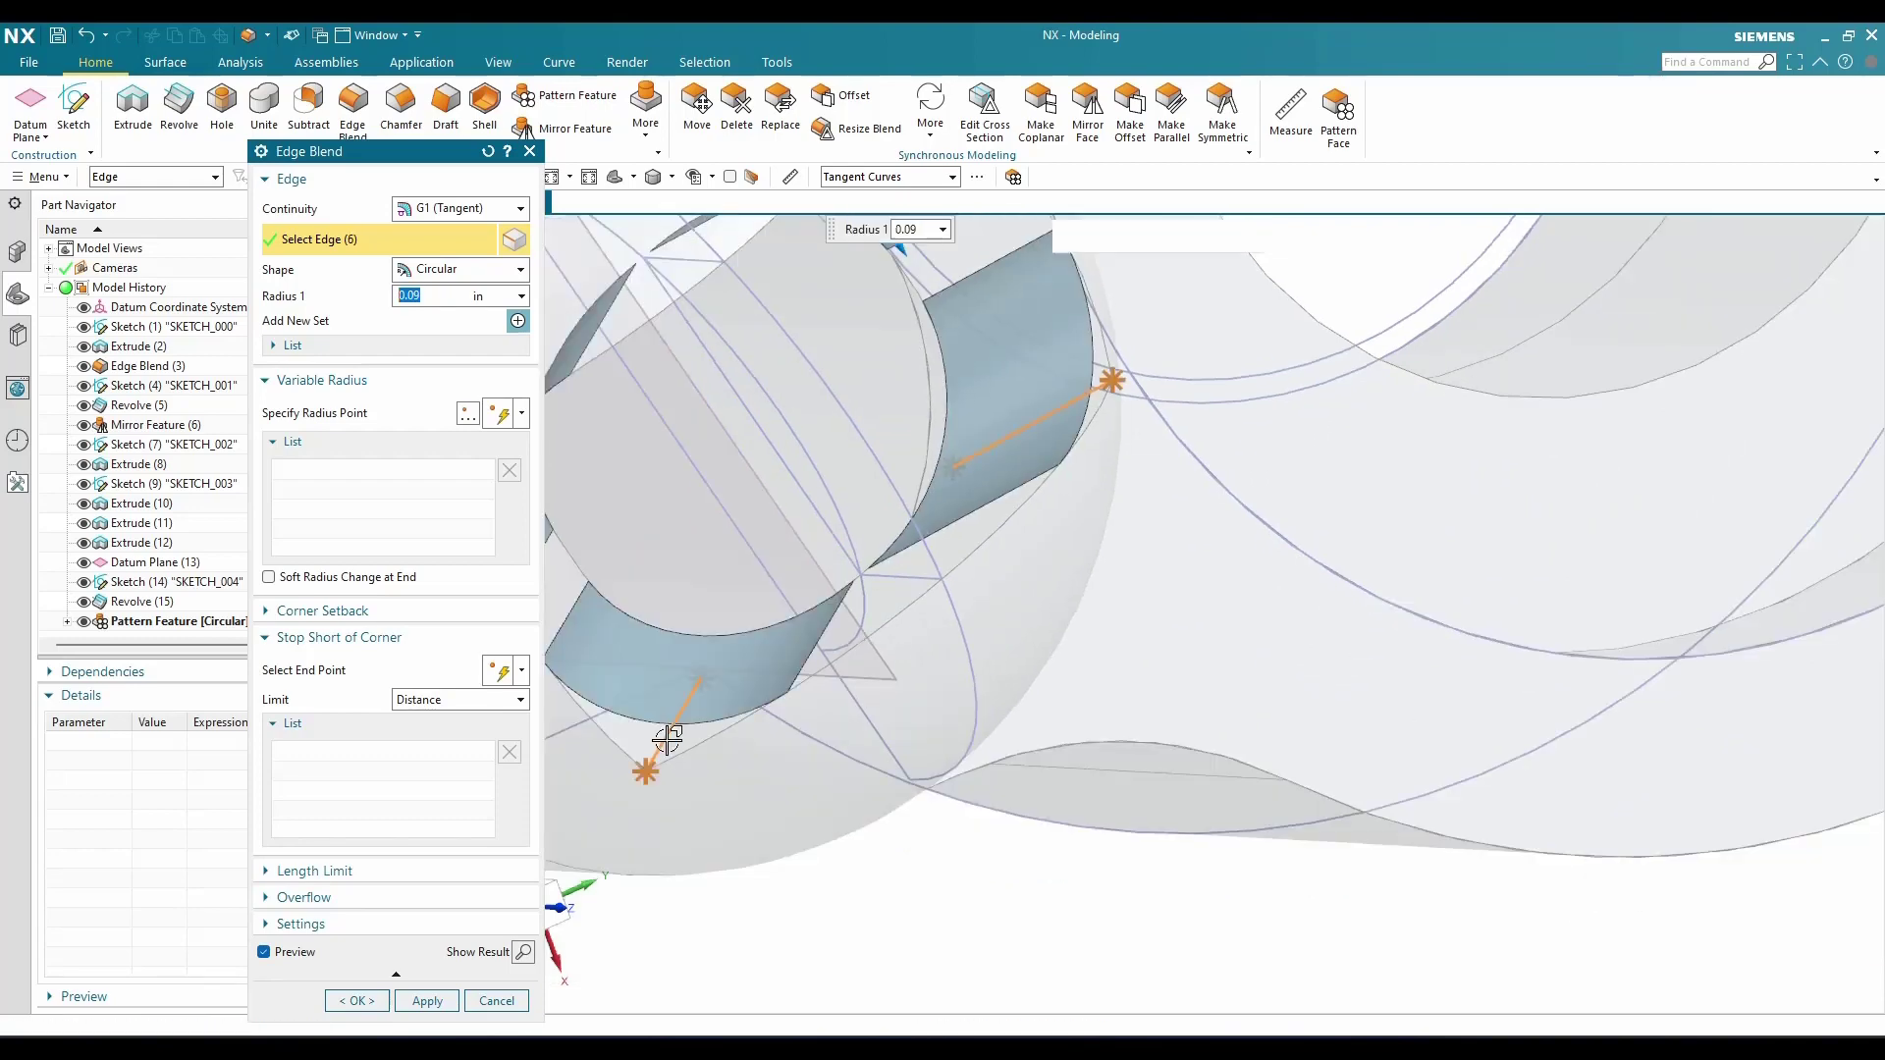
{"action": "scroll", "coordinate": [667, 741], "scroll_direction": "down", "scroll_amount": 3}
{"action": "scroll", "coordinate": [1300, 379], "scroll_direction": "up", "scroll_amount": 5}
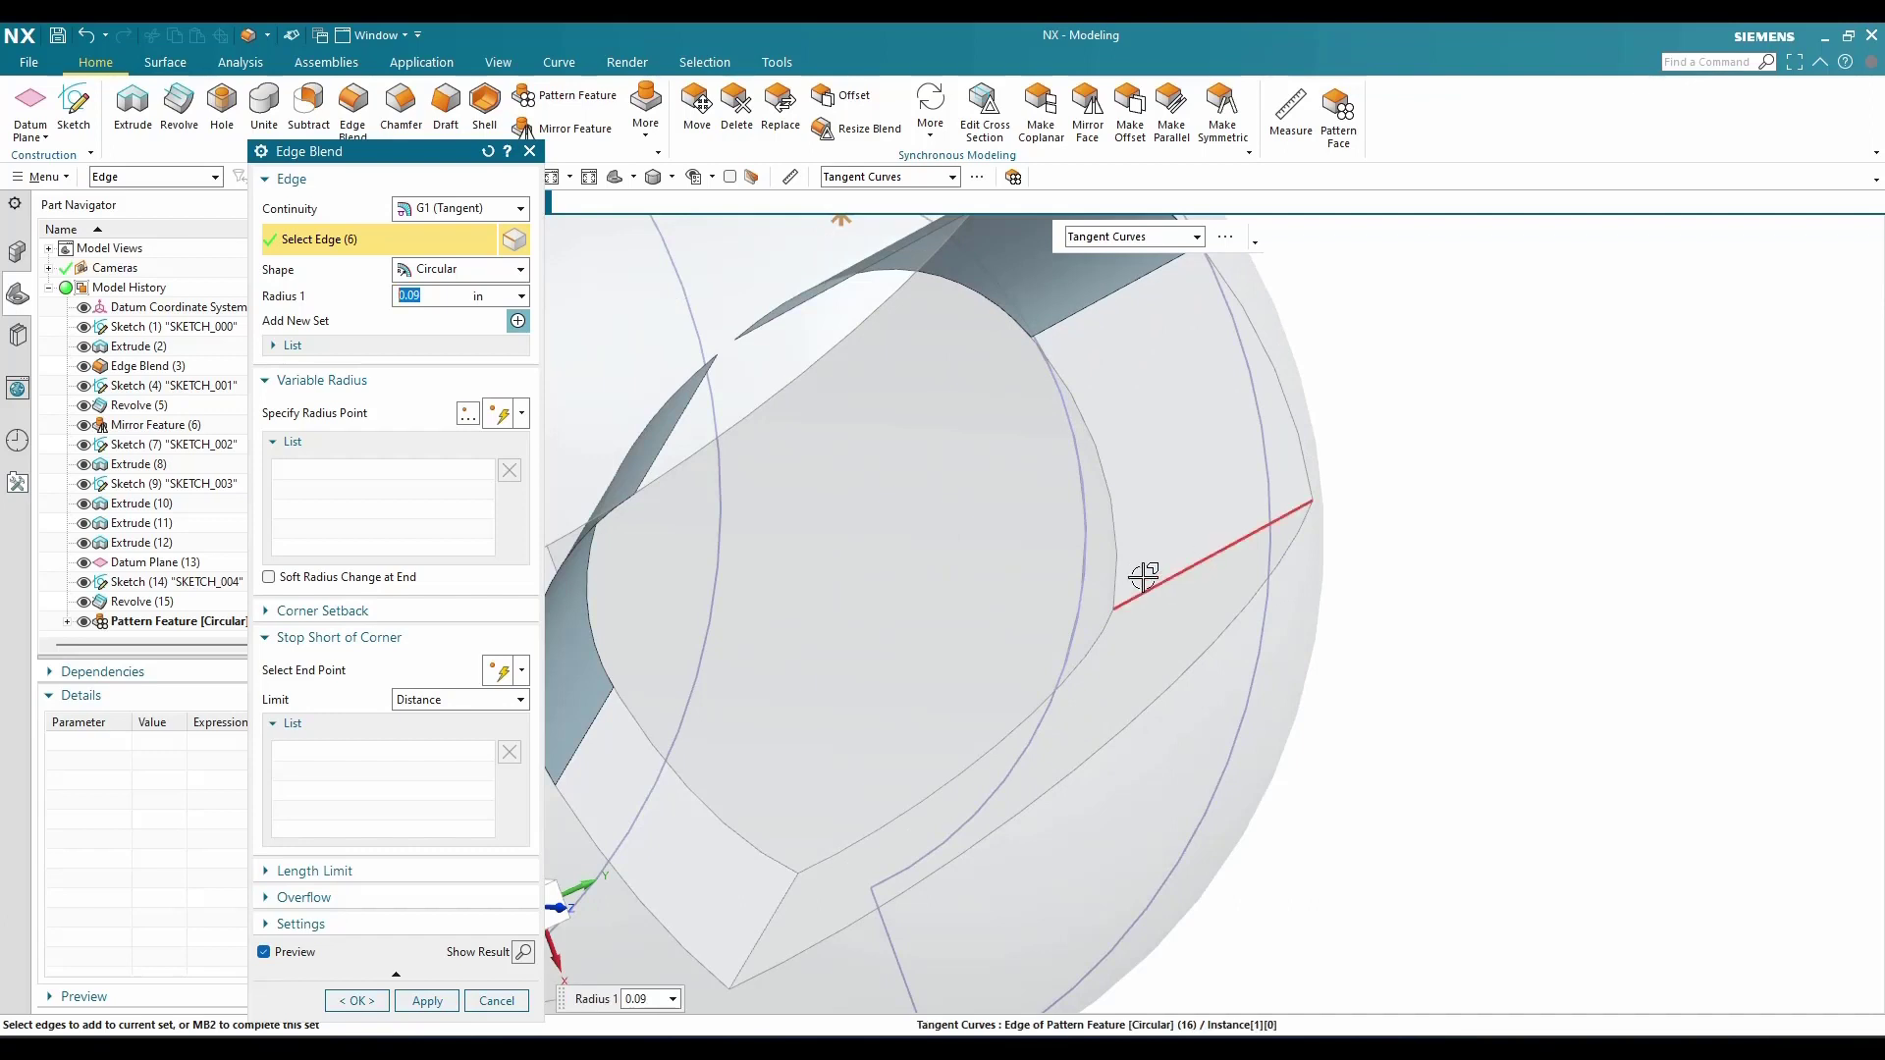
{"action": "left_click", "coordinate": [1257, 568]}
{"action": "left_click", "coordinate": [752, 938]}
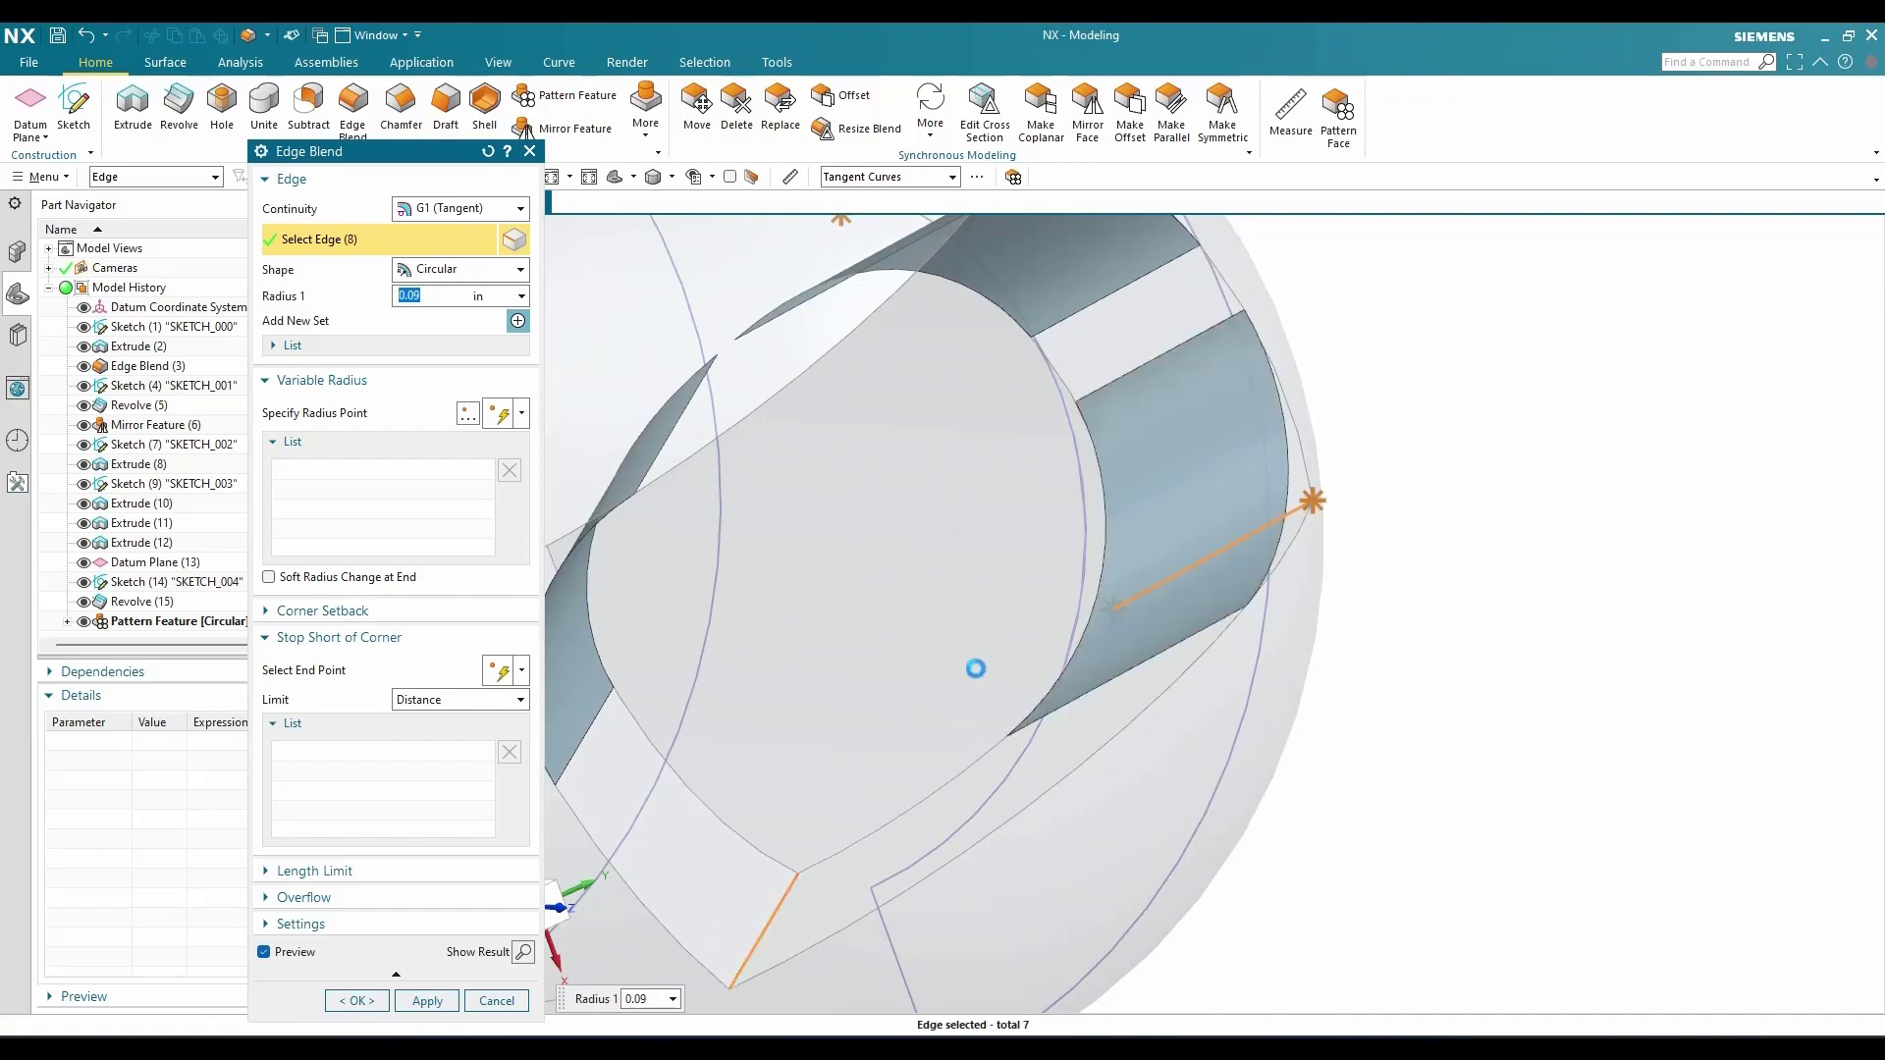
{"action": "left_click", "coordinate": [355, 999]}
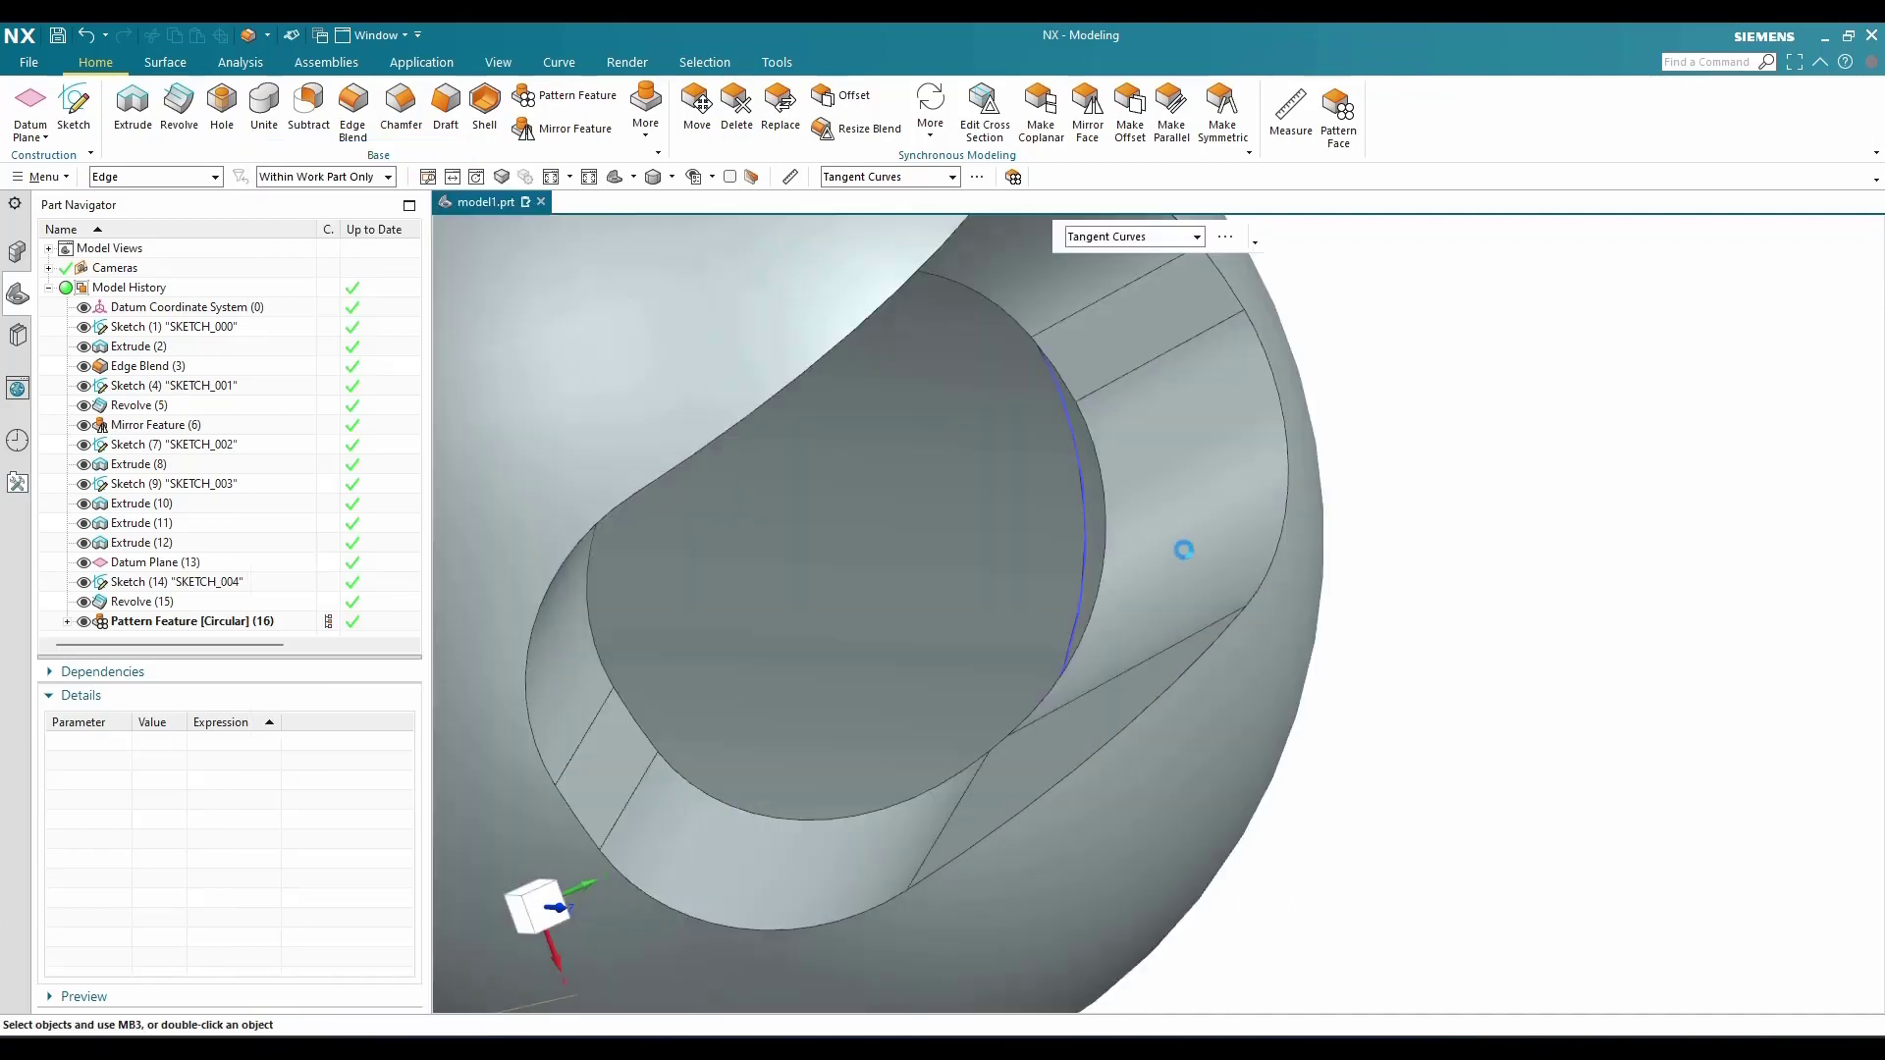
Inspect the blended corners of the windows in both domes
{"action": "scroll", "coordinate": [1183, 550], "scroll_direction": "down", "scroll_amount": 6}
{"action": "middle_click_drag", "start_coordinate": [1175, 539], "coordinate": [1233, 539]}
{"action": "middle_click_drag", "start_coordinate": [1233, 539], "coordinate": [1354, 593], "text": "shift"}
{"action": "scroll", "coordinate": [1337, 580], "scroll_direction": "down", "scroll_amount": 3}
{"action": "scroll", "coordinate": [863, 404], "scroll_direction": "up", "scroll_amount": 4}
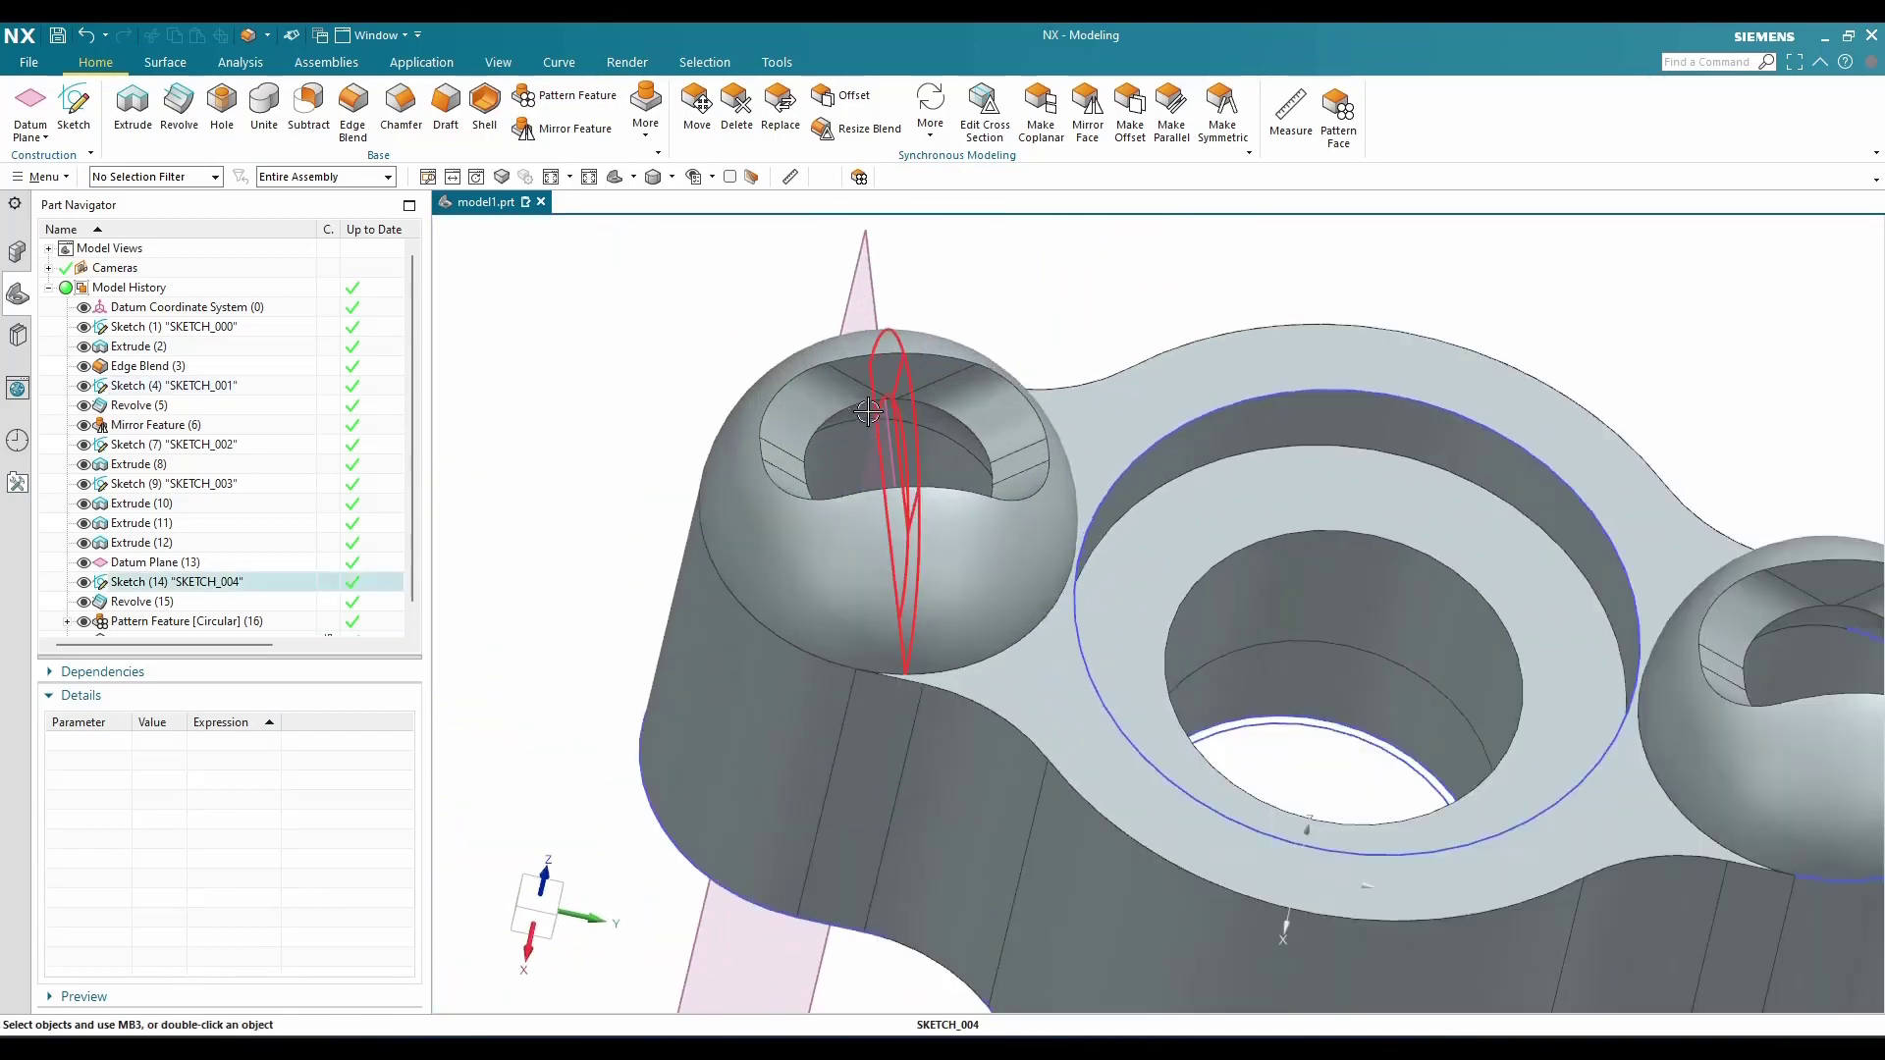
{"action": "scroll", "coordinate": [863, 405], "scroll_direction": "down", "scroll_amount": 2}
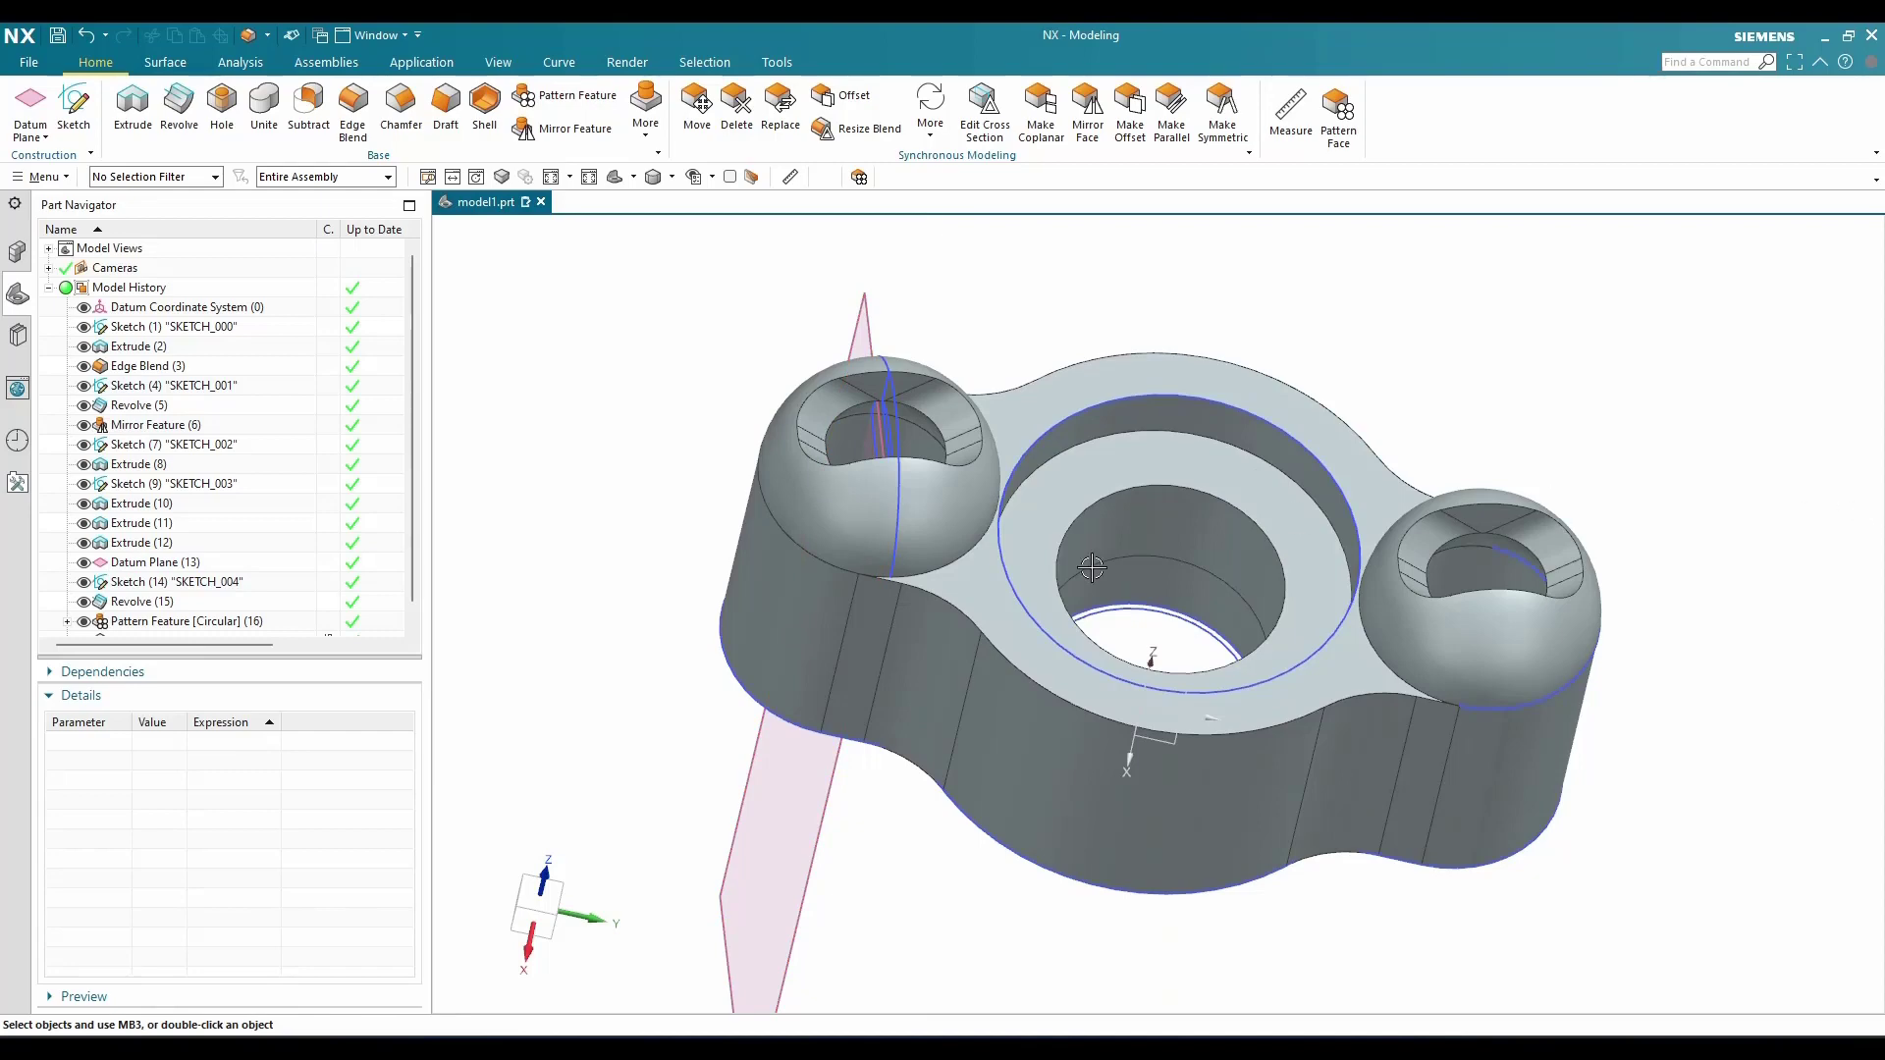
Start a sketch on the datum XY plane at the body's base and view it from the underside with no drawing command active
{"action": "middle_click_drag", "start_coordinate": [687, 491], "coordinate": [679, 373]}
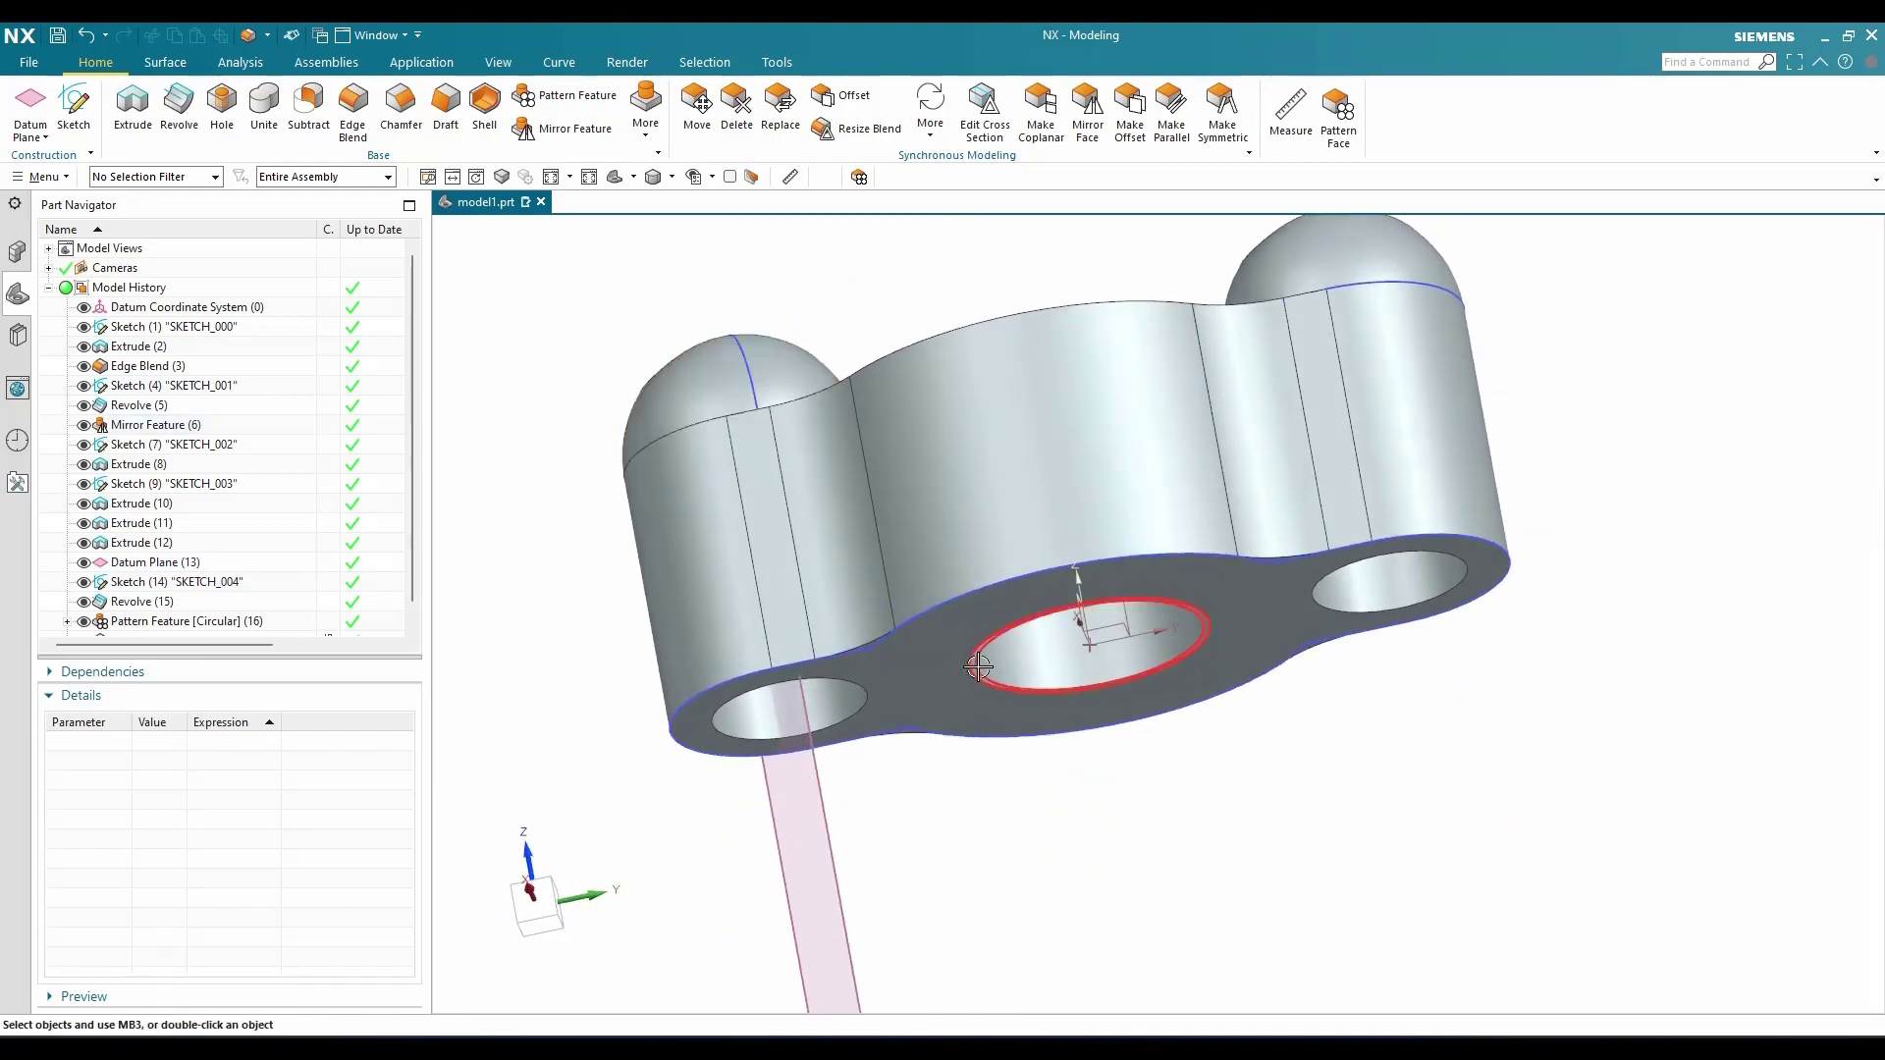
{"action": "left_click", "coordinate": [75, 110]}
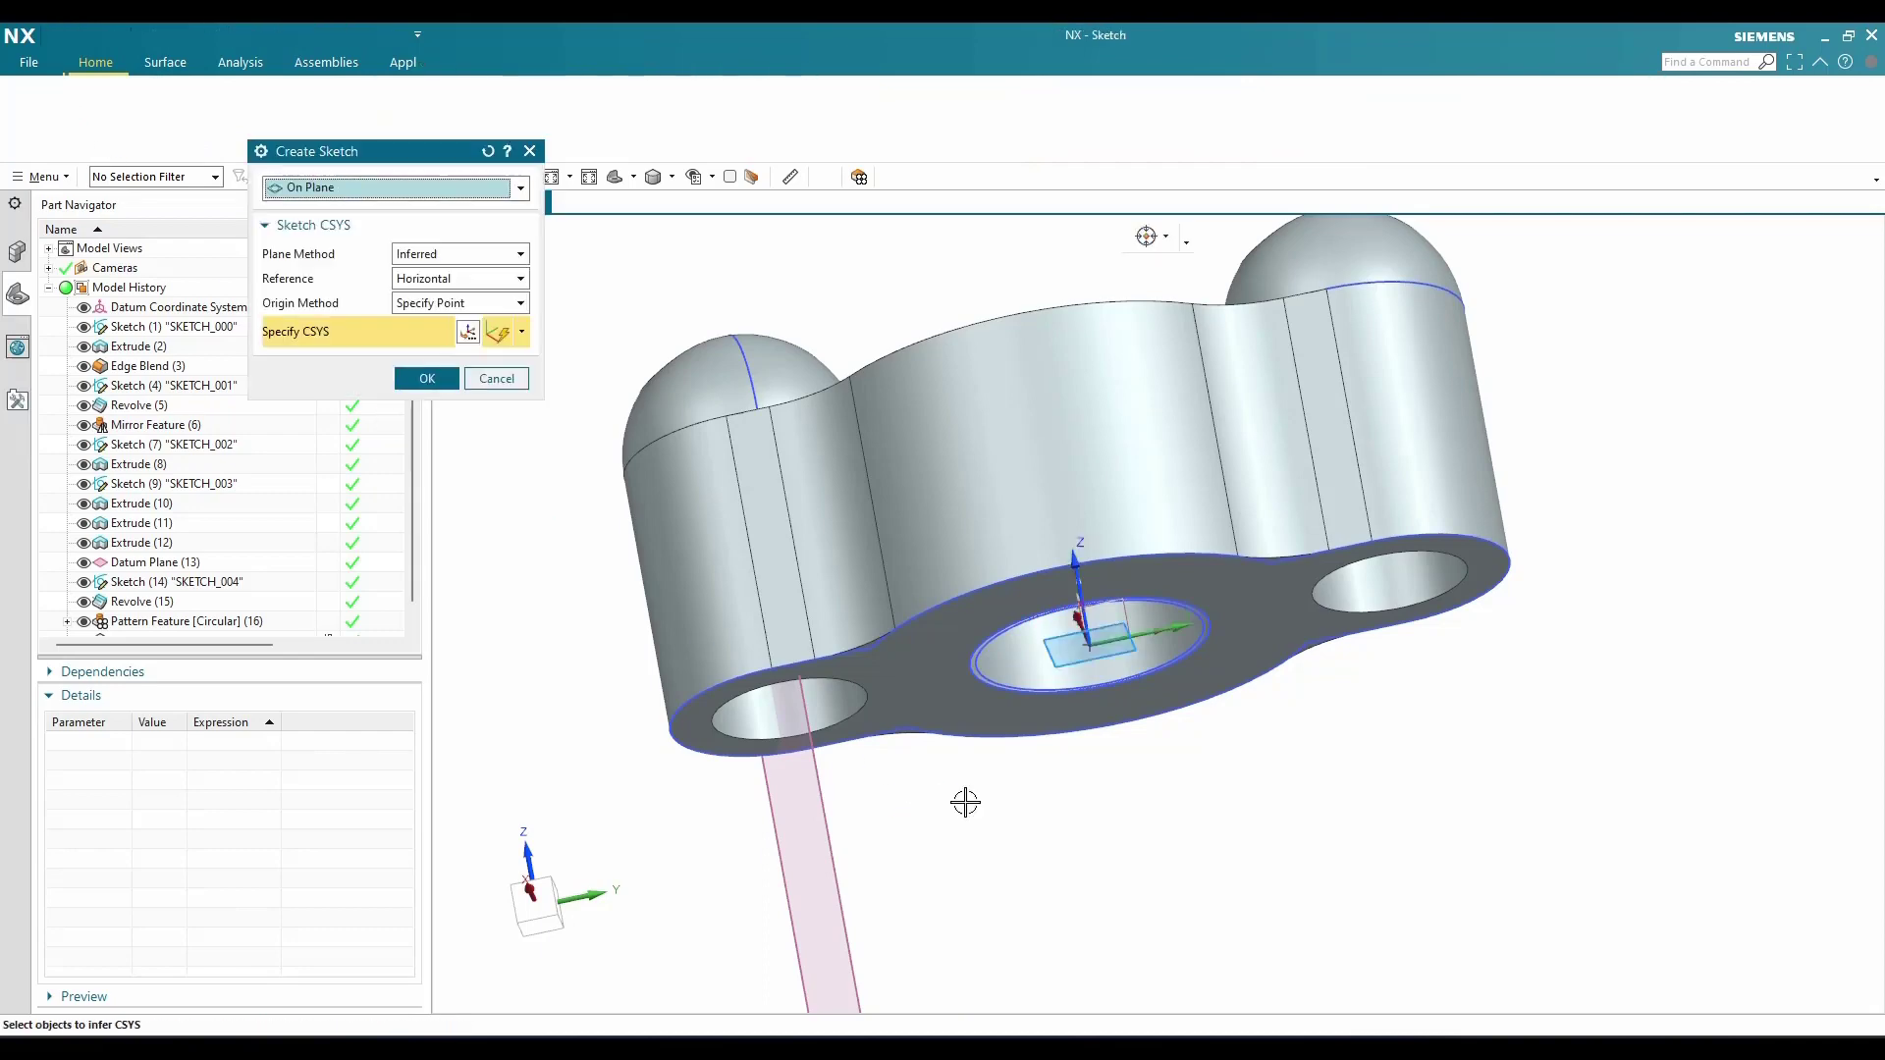
{"action": "mouse_move", "coordinate": [963, 799]}
{"action": "middle_mouse_down"}
{"action": "mouse_move", "coordinate": [959, 727]}
{"action": "mouse_move", "coordinate": [1054, 767]}
{"action": "middle_mouse_up"}
{"action": "scroll", "coordinate": [1129, 725], "scroll_direction": "up", "scroll_amount": 2}
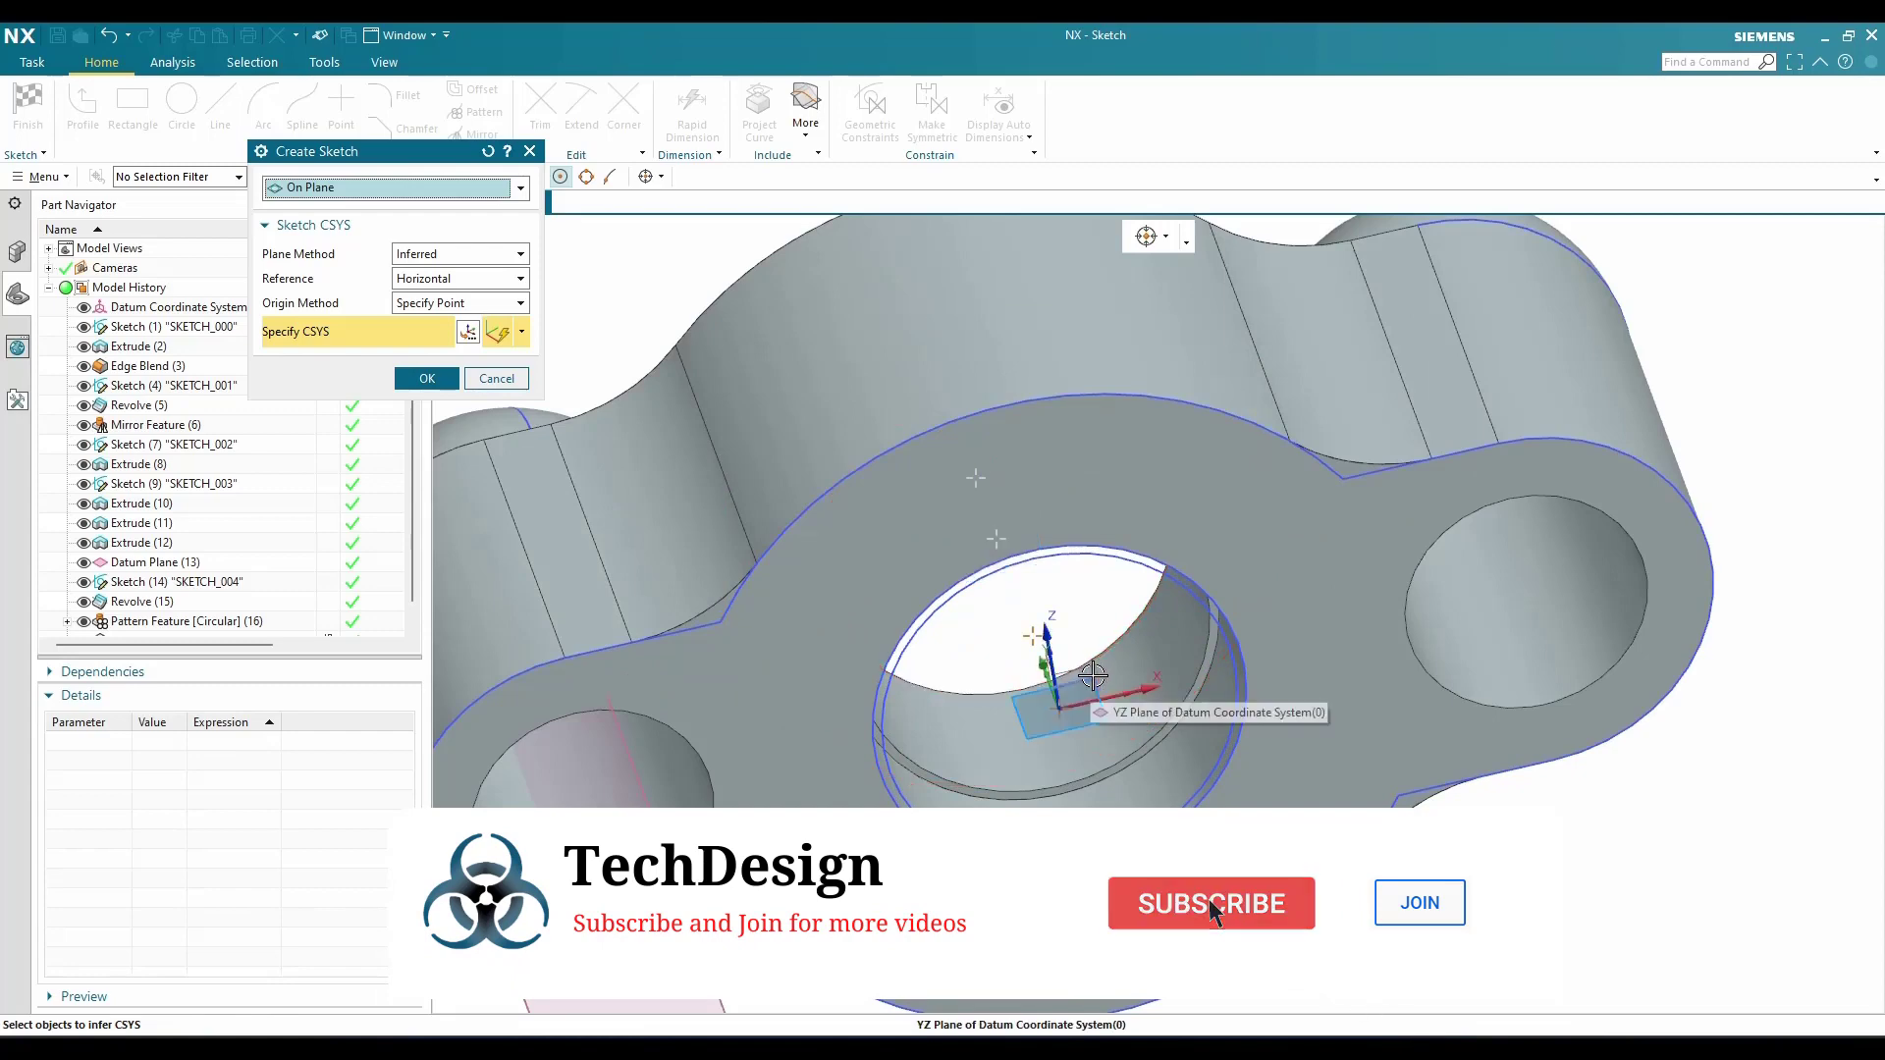
{"action": "left_click", "coordinate": [1089, 678]}
{"action": "middle_click", "coordinate": [1055, 587]}
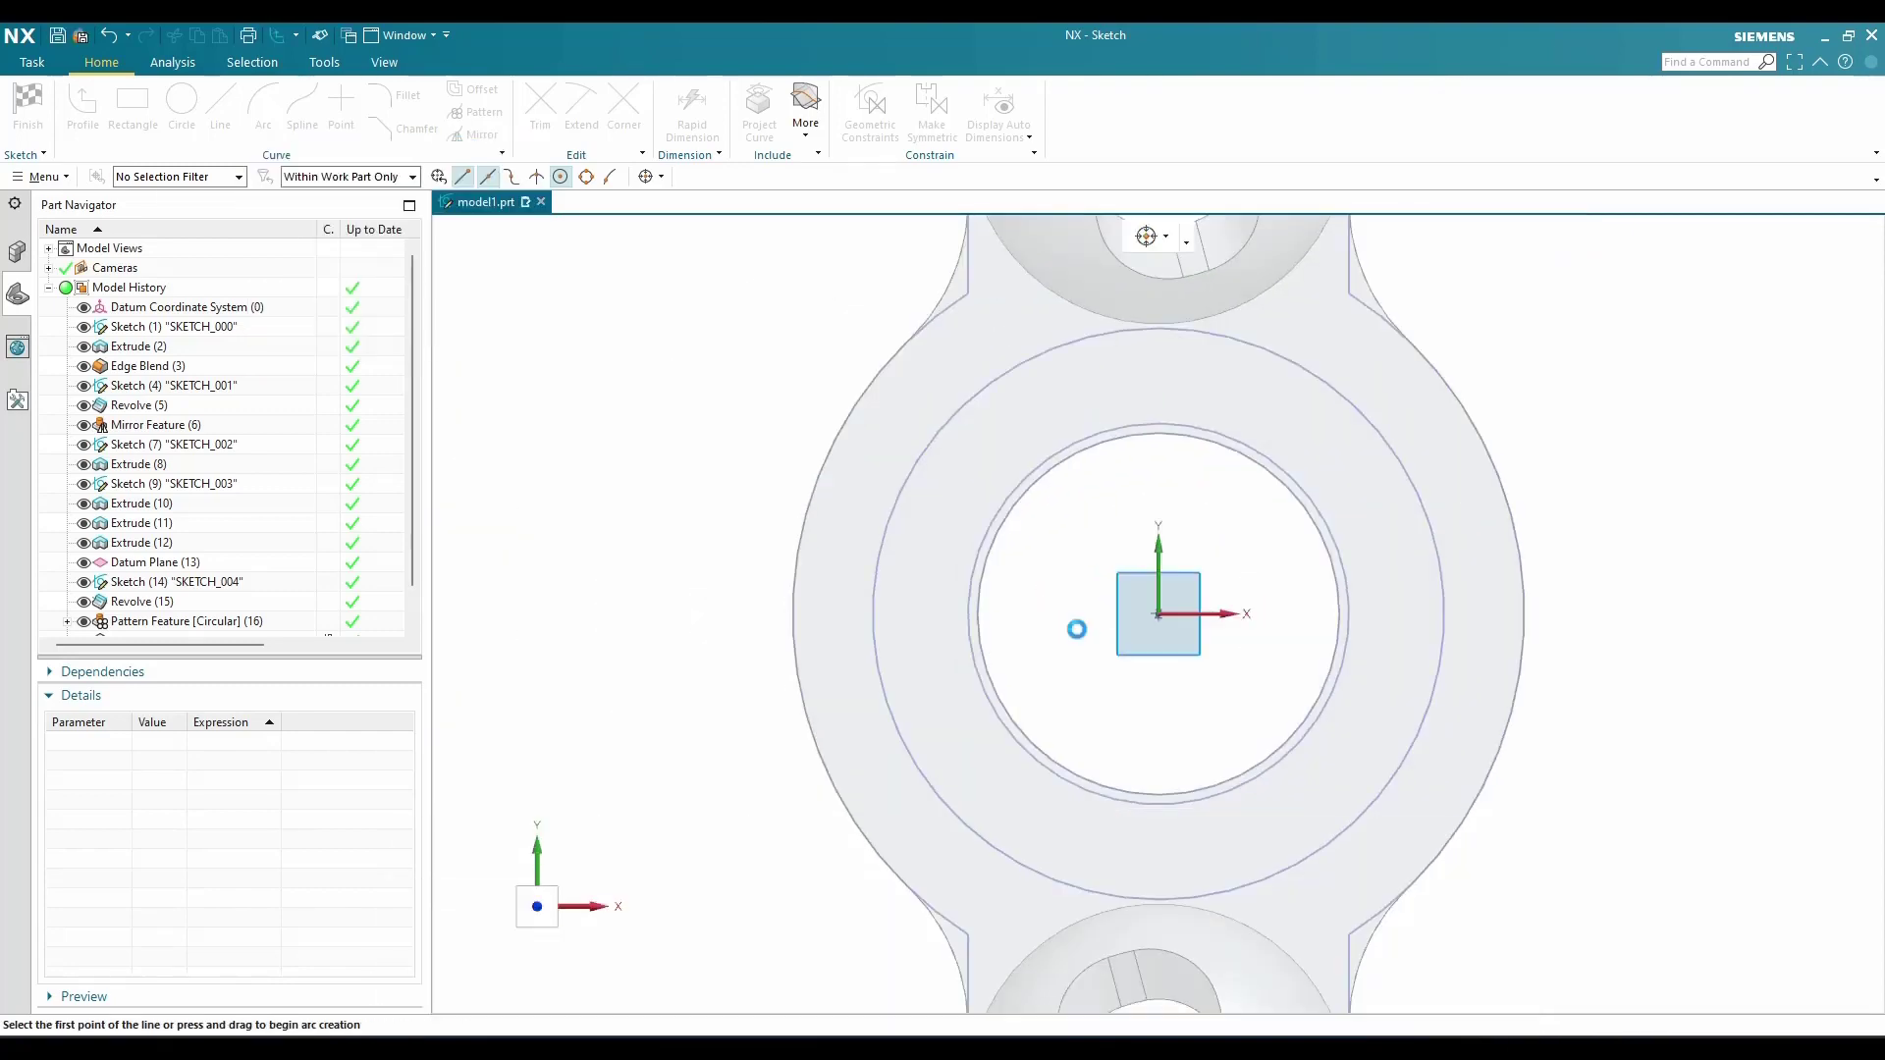
{"action": "middle_click_drag", "start_coordinate": [1073, 627], "coordinate": [741, 667]}
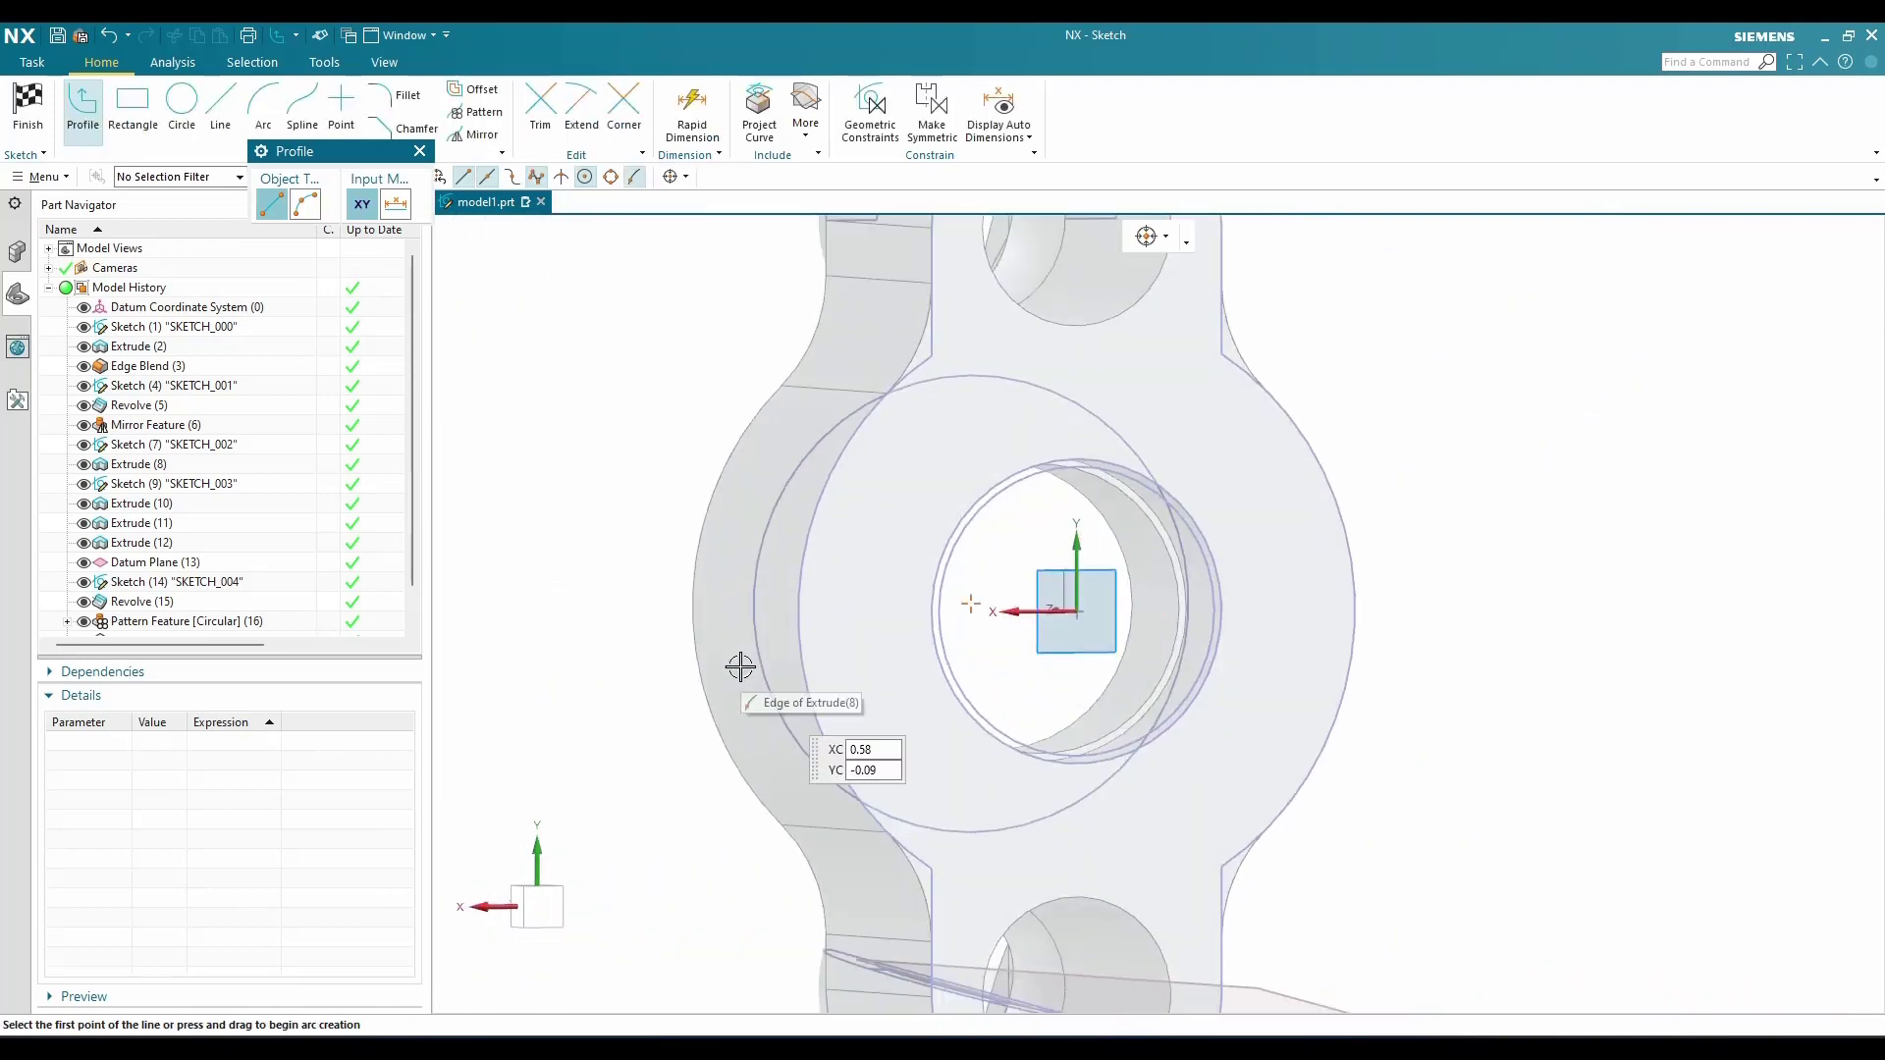
{"action": "right_click", "coordinate": [1489, 616]}
{"action": "key", "text": "Escape"}
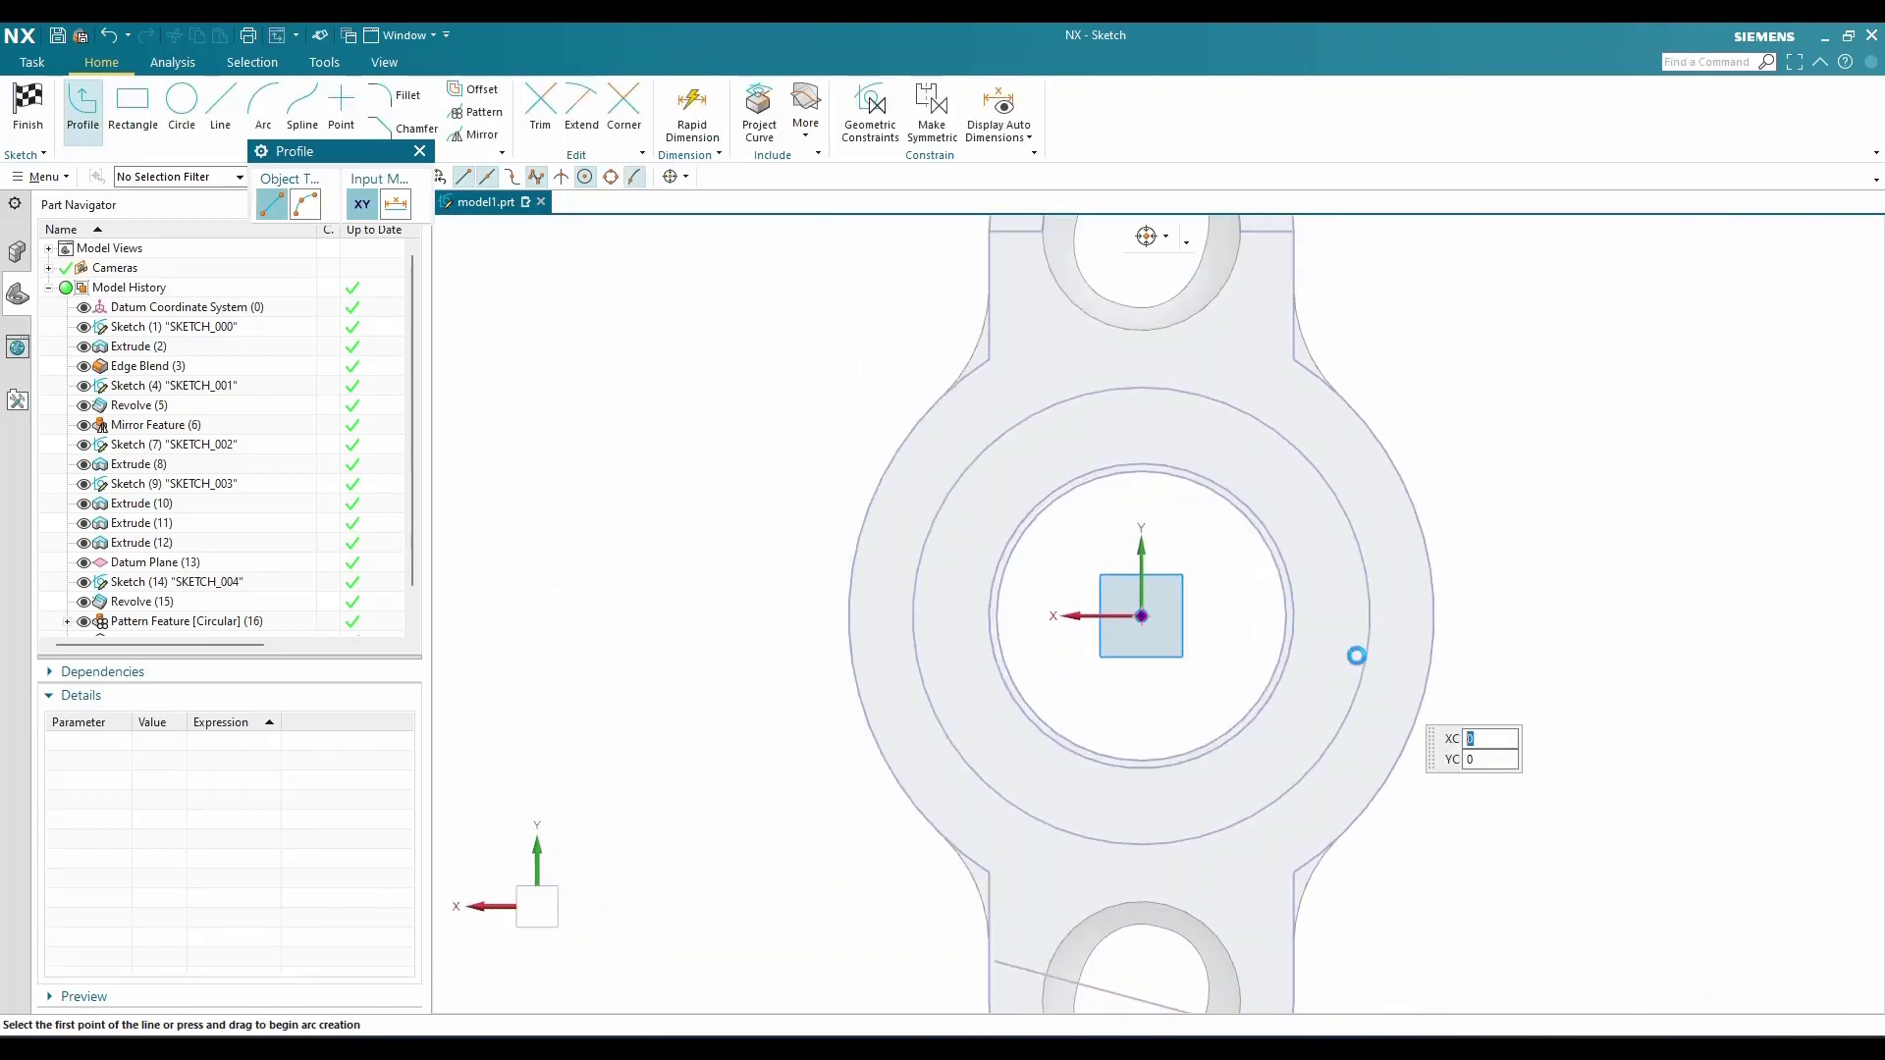
{"action": "scroll", "coordinate": [896, 505], "scroll_direction": "down", "scroll_amount": 5}
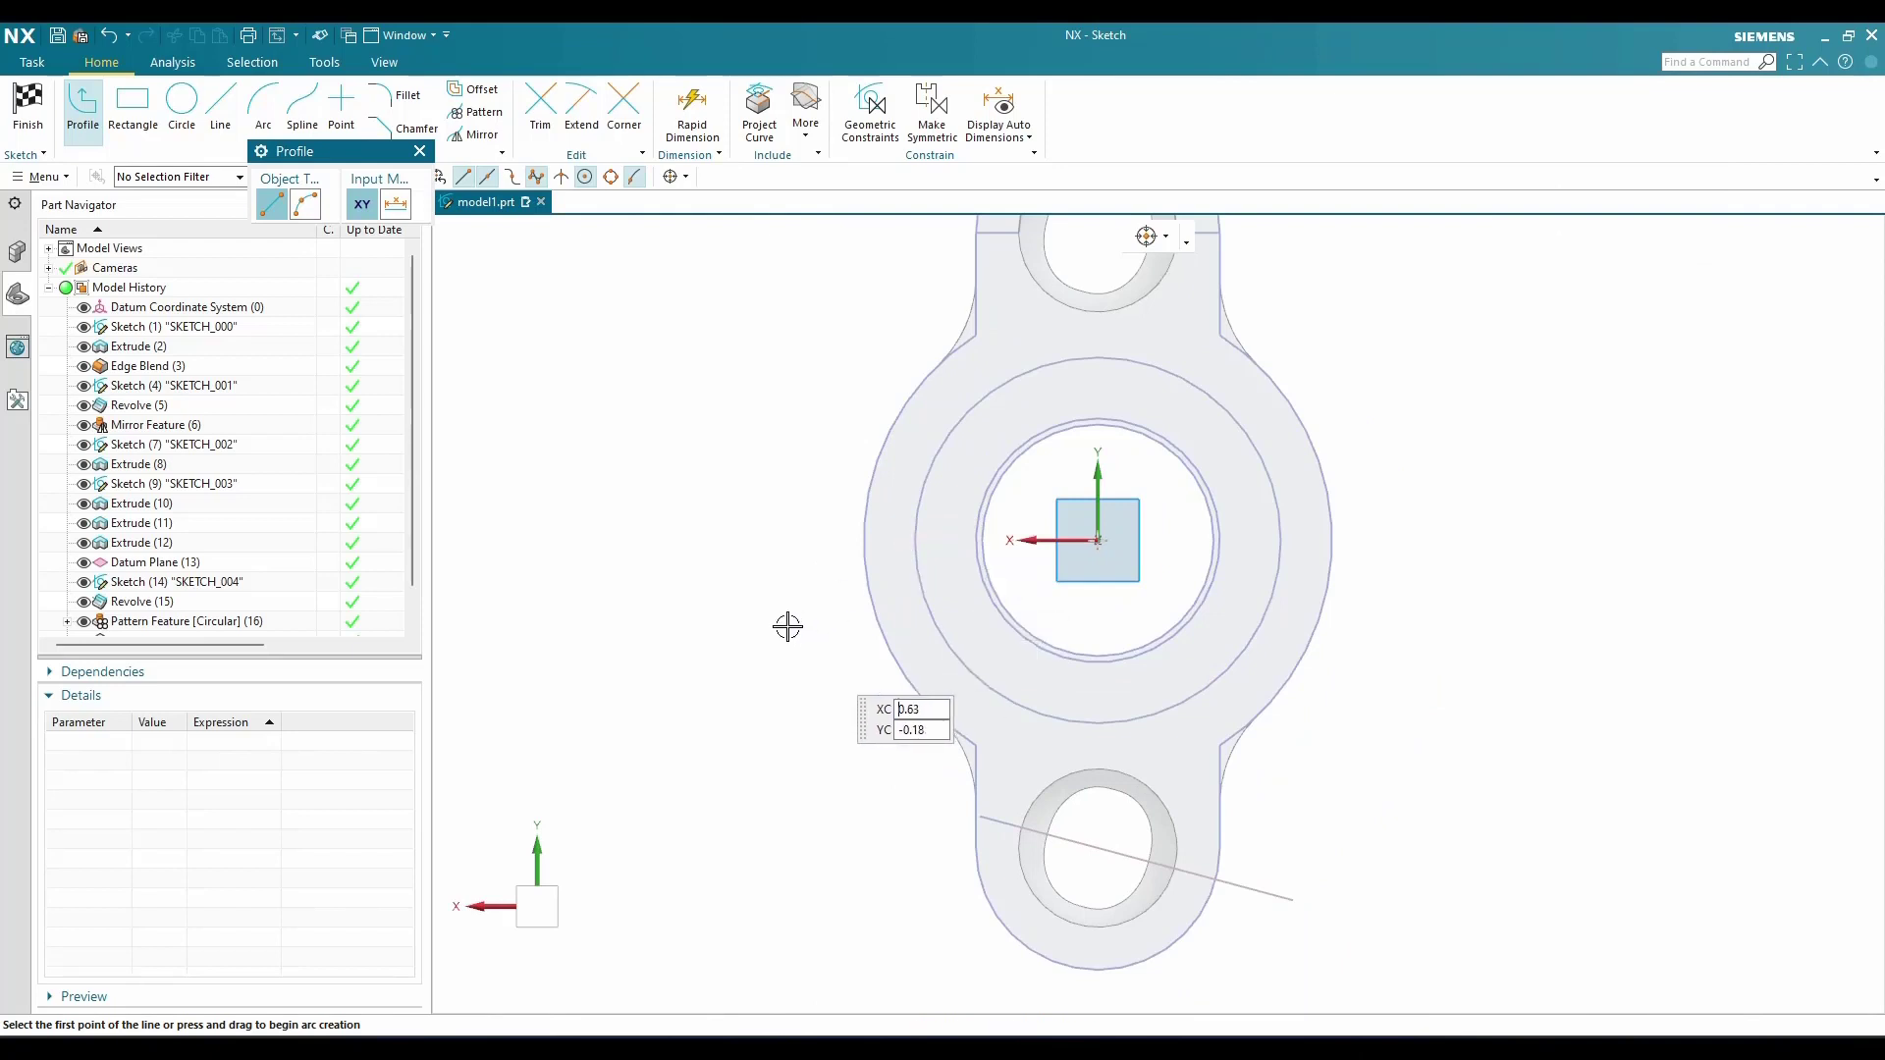
{"action": "key", "text": "Escape"}
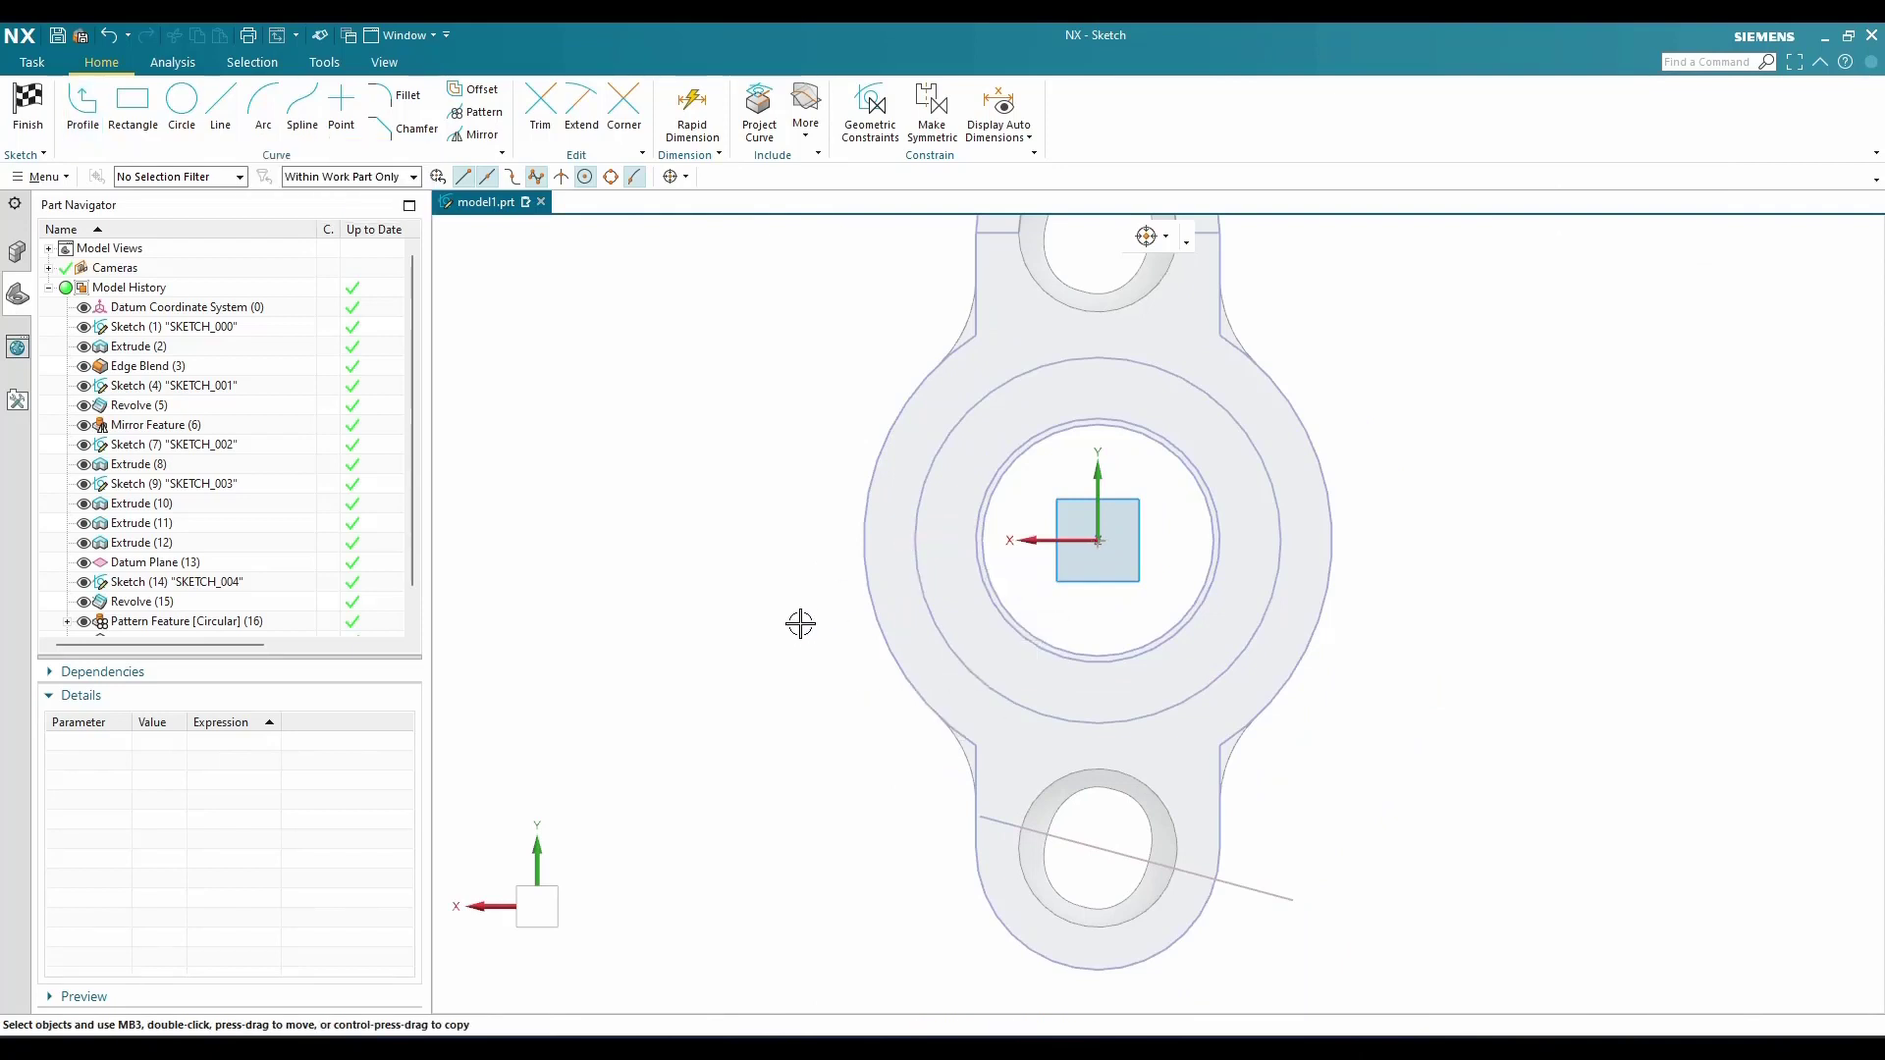
Hide all existing sketches with Show and Hide
{"action": "key", "text": "ctrl+w"}
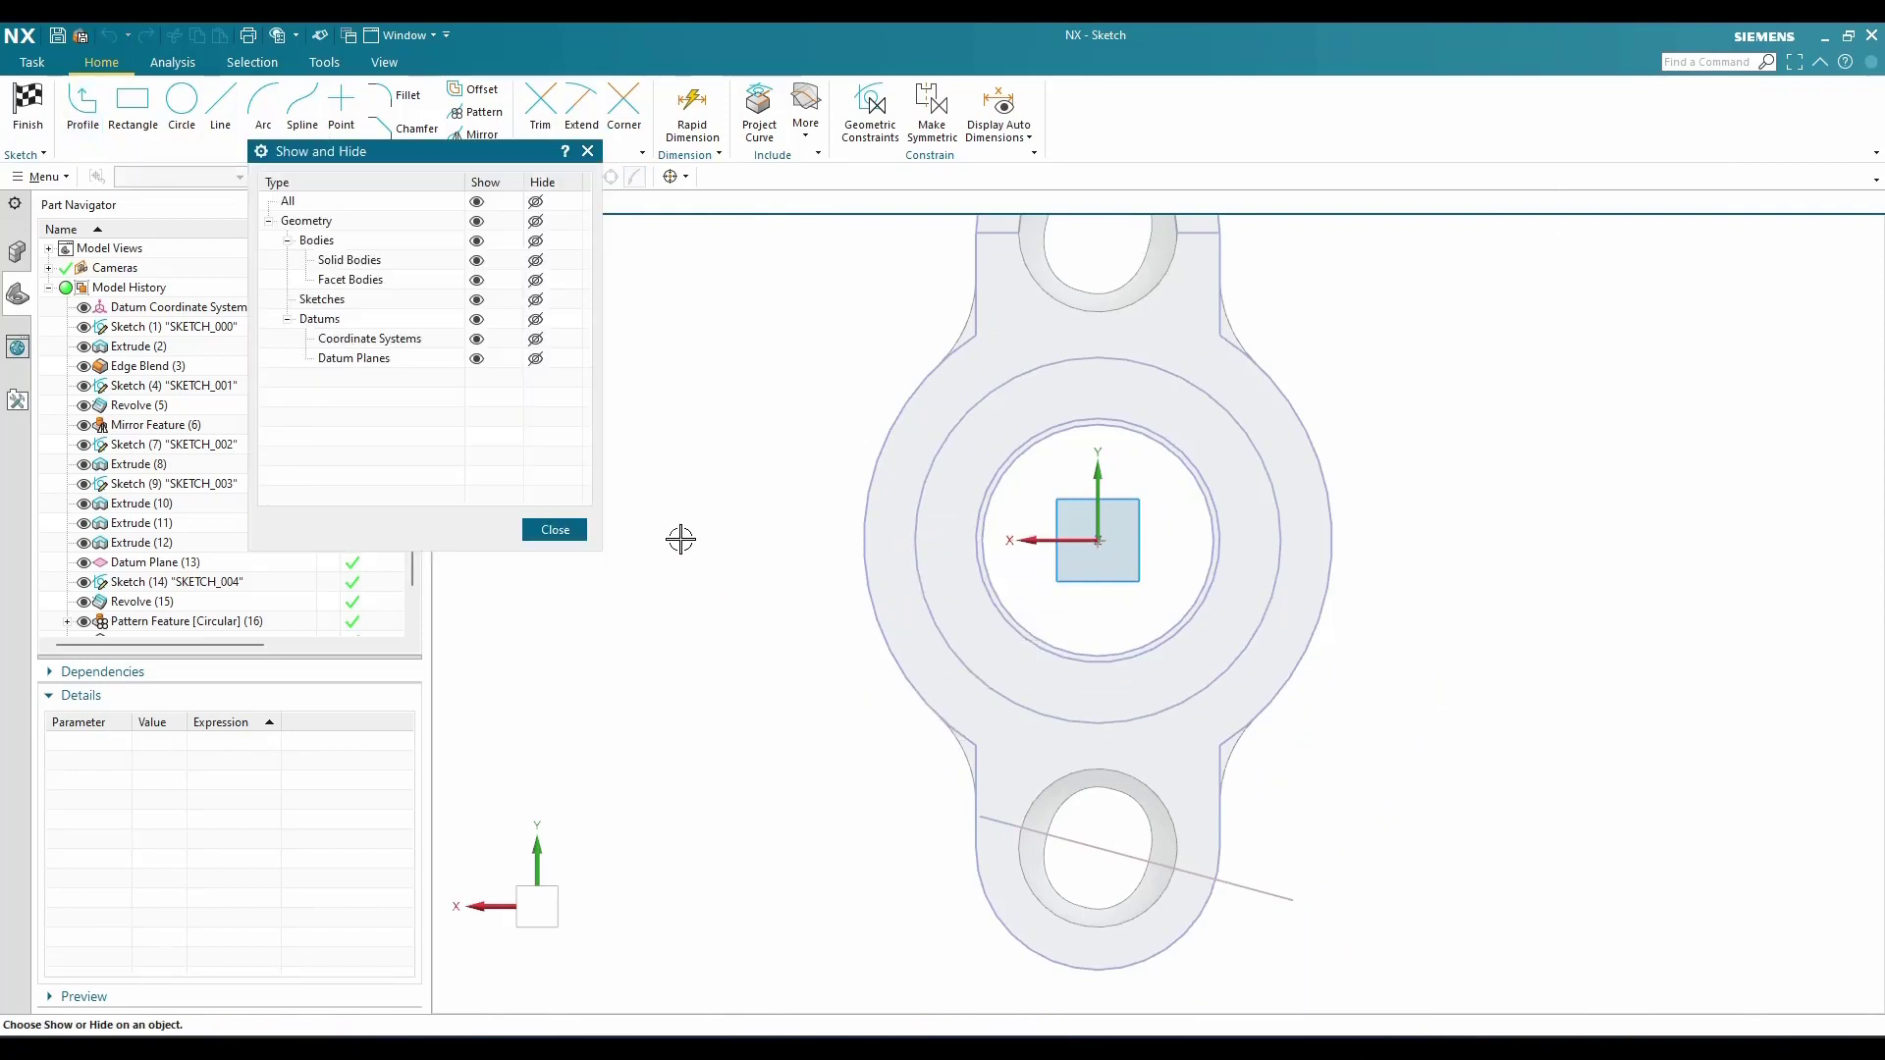
{"action": "left_click", "coordinate": [535, 299]}
{"action": "key", "text": "Escape"}
Project the tangent outer outline of the body's bottom face into the sketch as associative curves
{"action": "scroll", "coordinate": [863, 503], "scroll_direction": "up", "scroll_amount": 2}
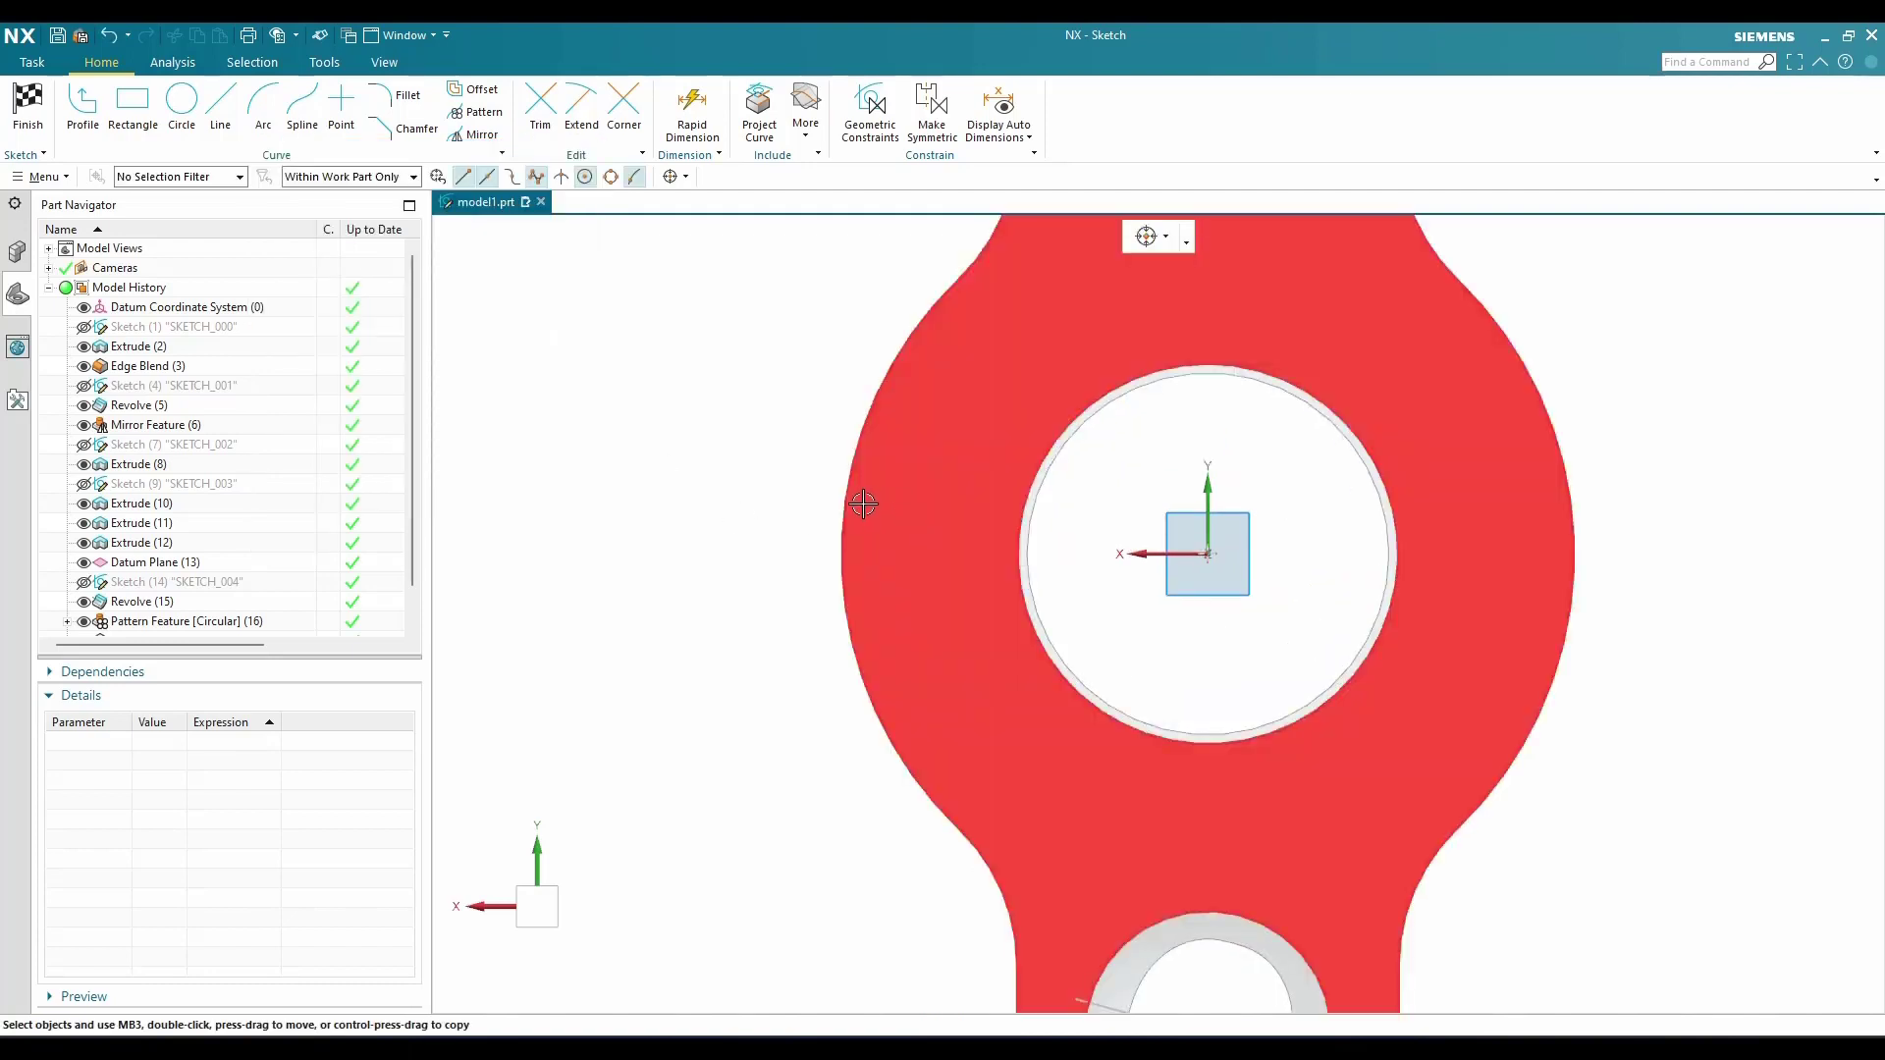
{"action": "scroll", "coordinate": [863, 503], "scroll_direction": "down", "scroll_amount": 2}
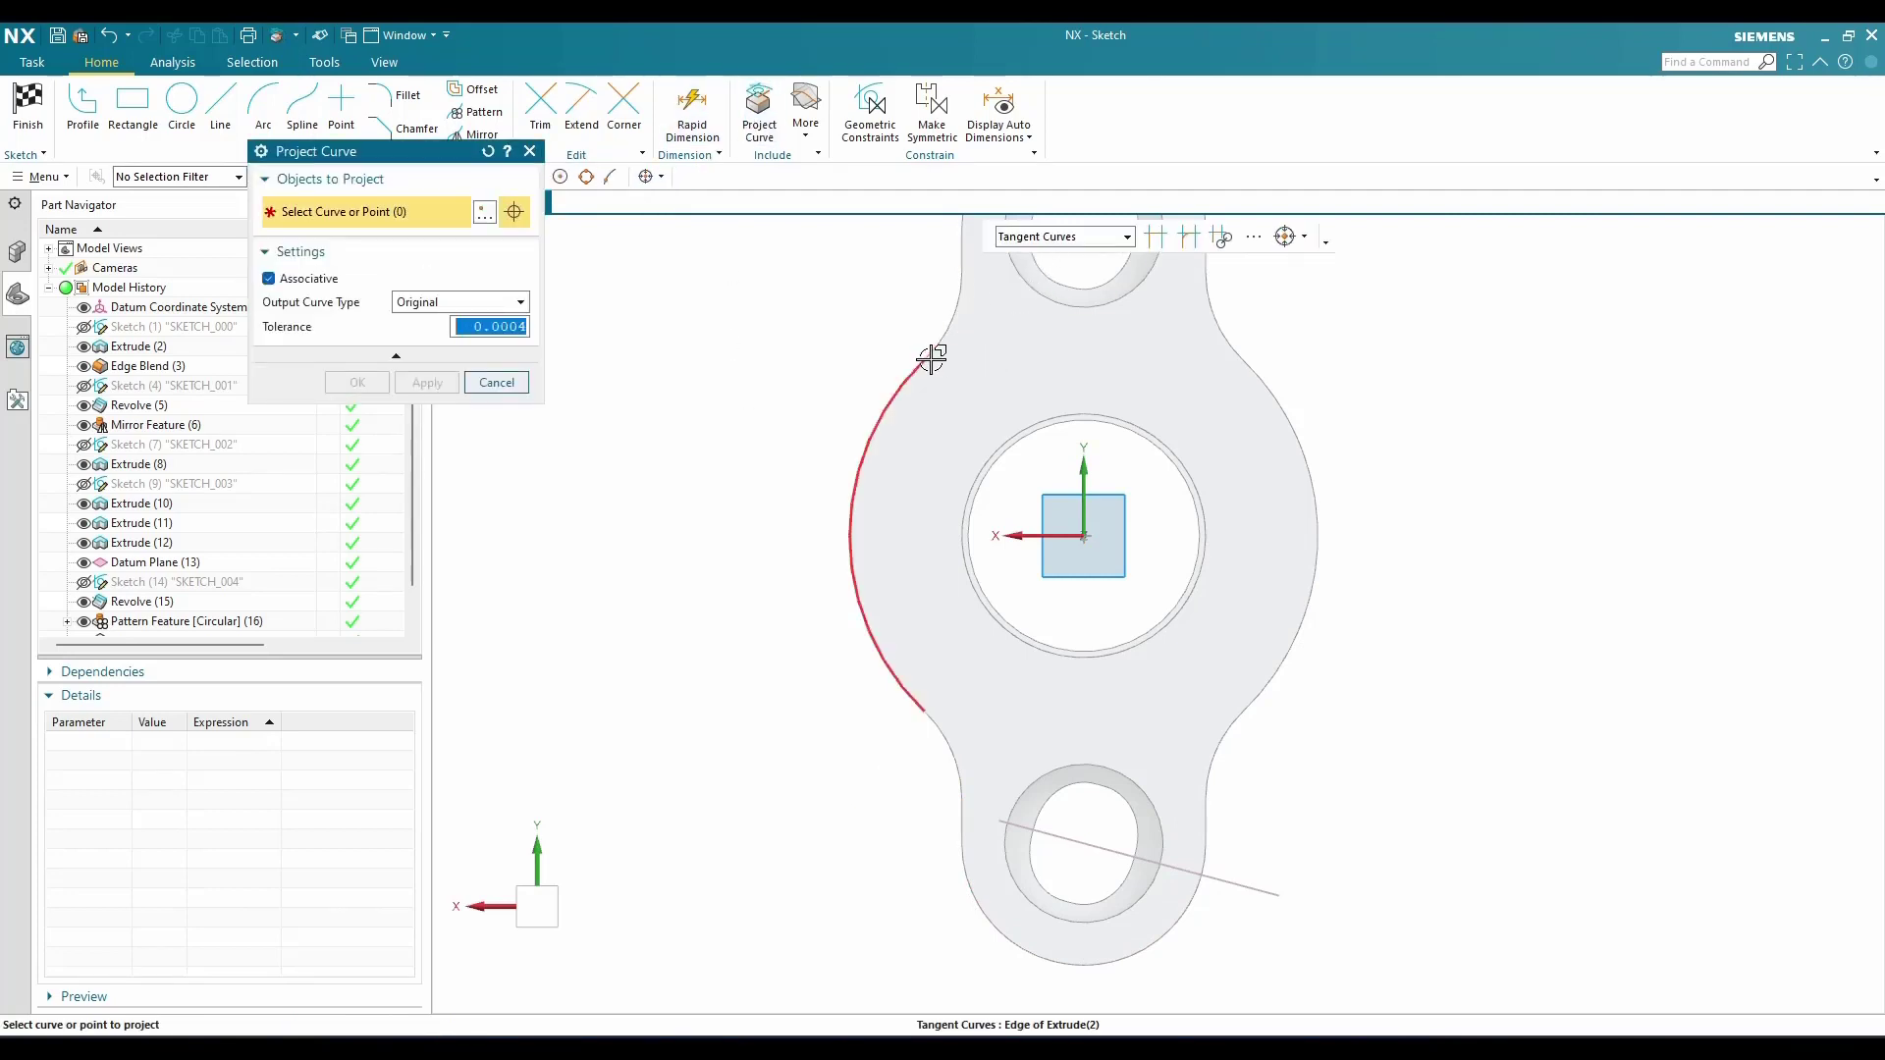
{"action": "left_click", "coordinate": [856, 526]}
{"action": "scroll", "coordinate": [856, 526], "scroll_direction": "down", "scroll_amount": 2}
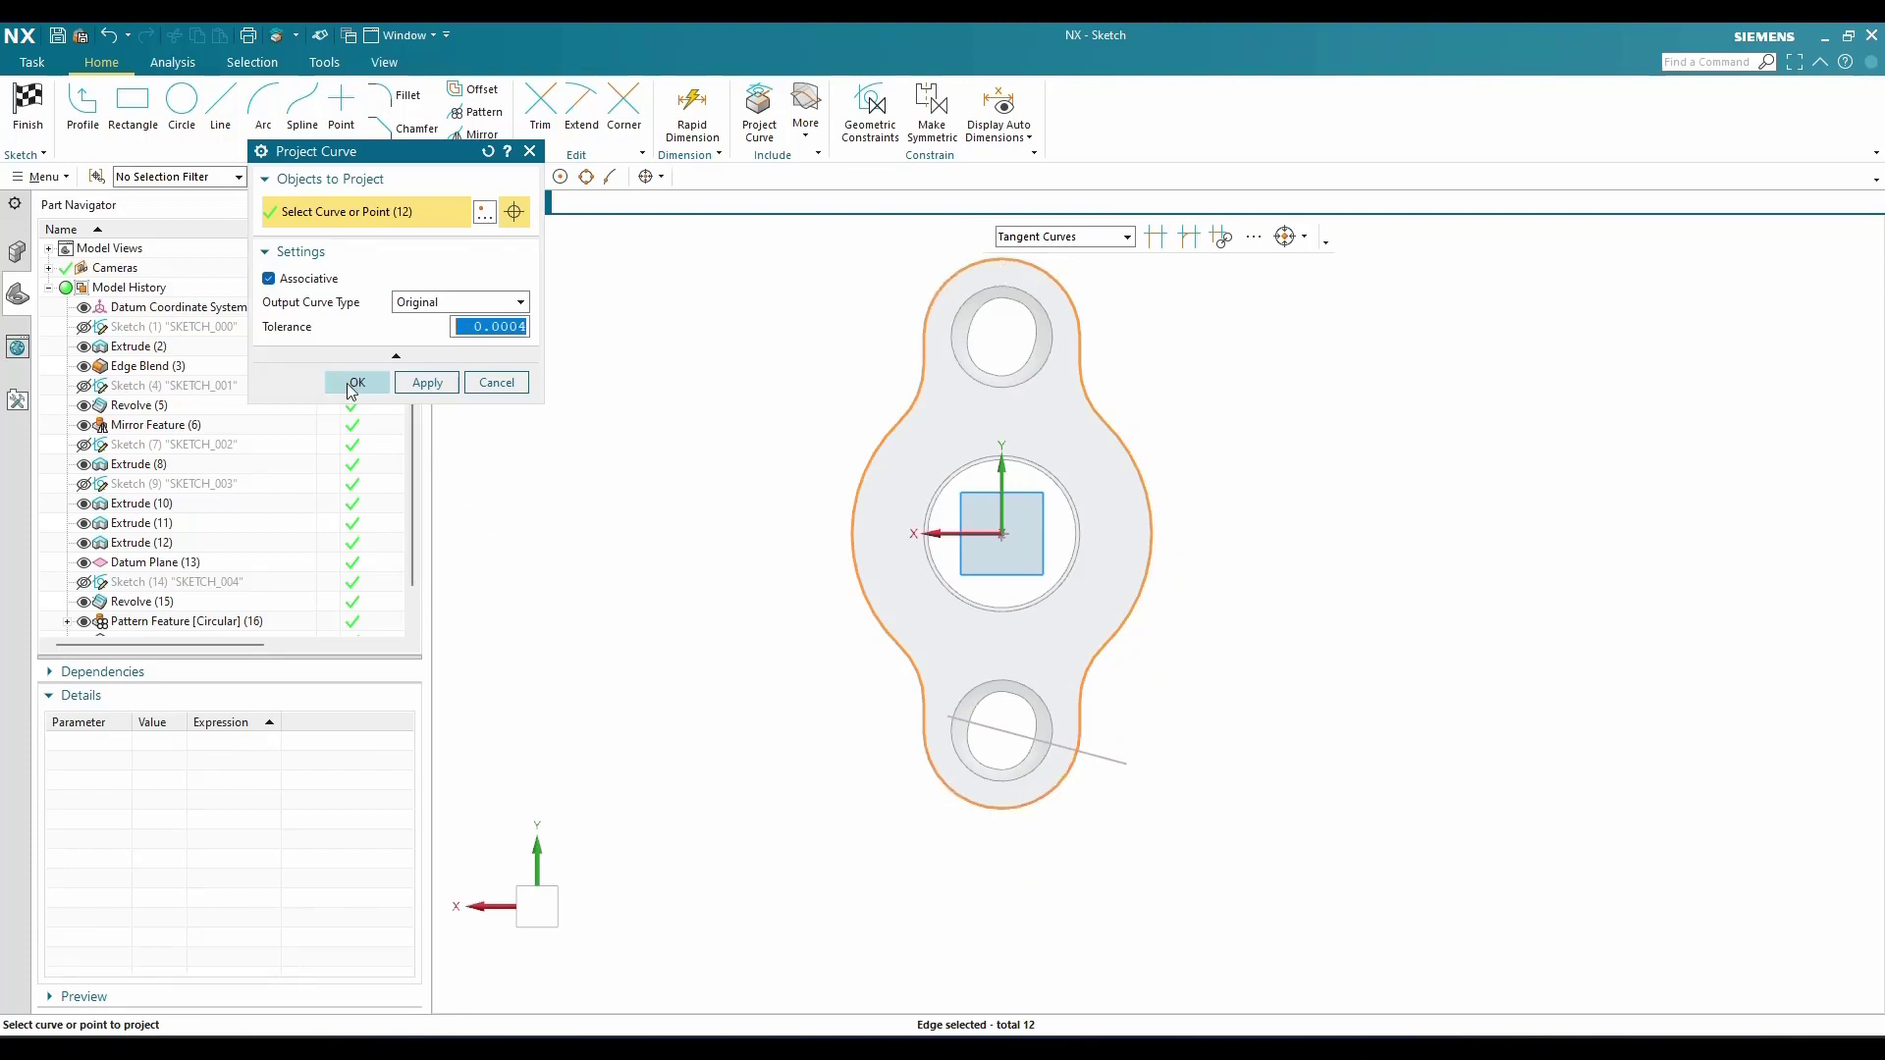
{"action": "left_click", "coordinate": [345, 383]}
{"action": "scroll", "coordinate": [835, 721], "scroll_direction": "up", "scroll_amount": 2}
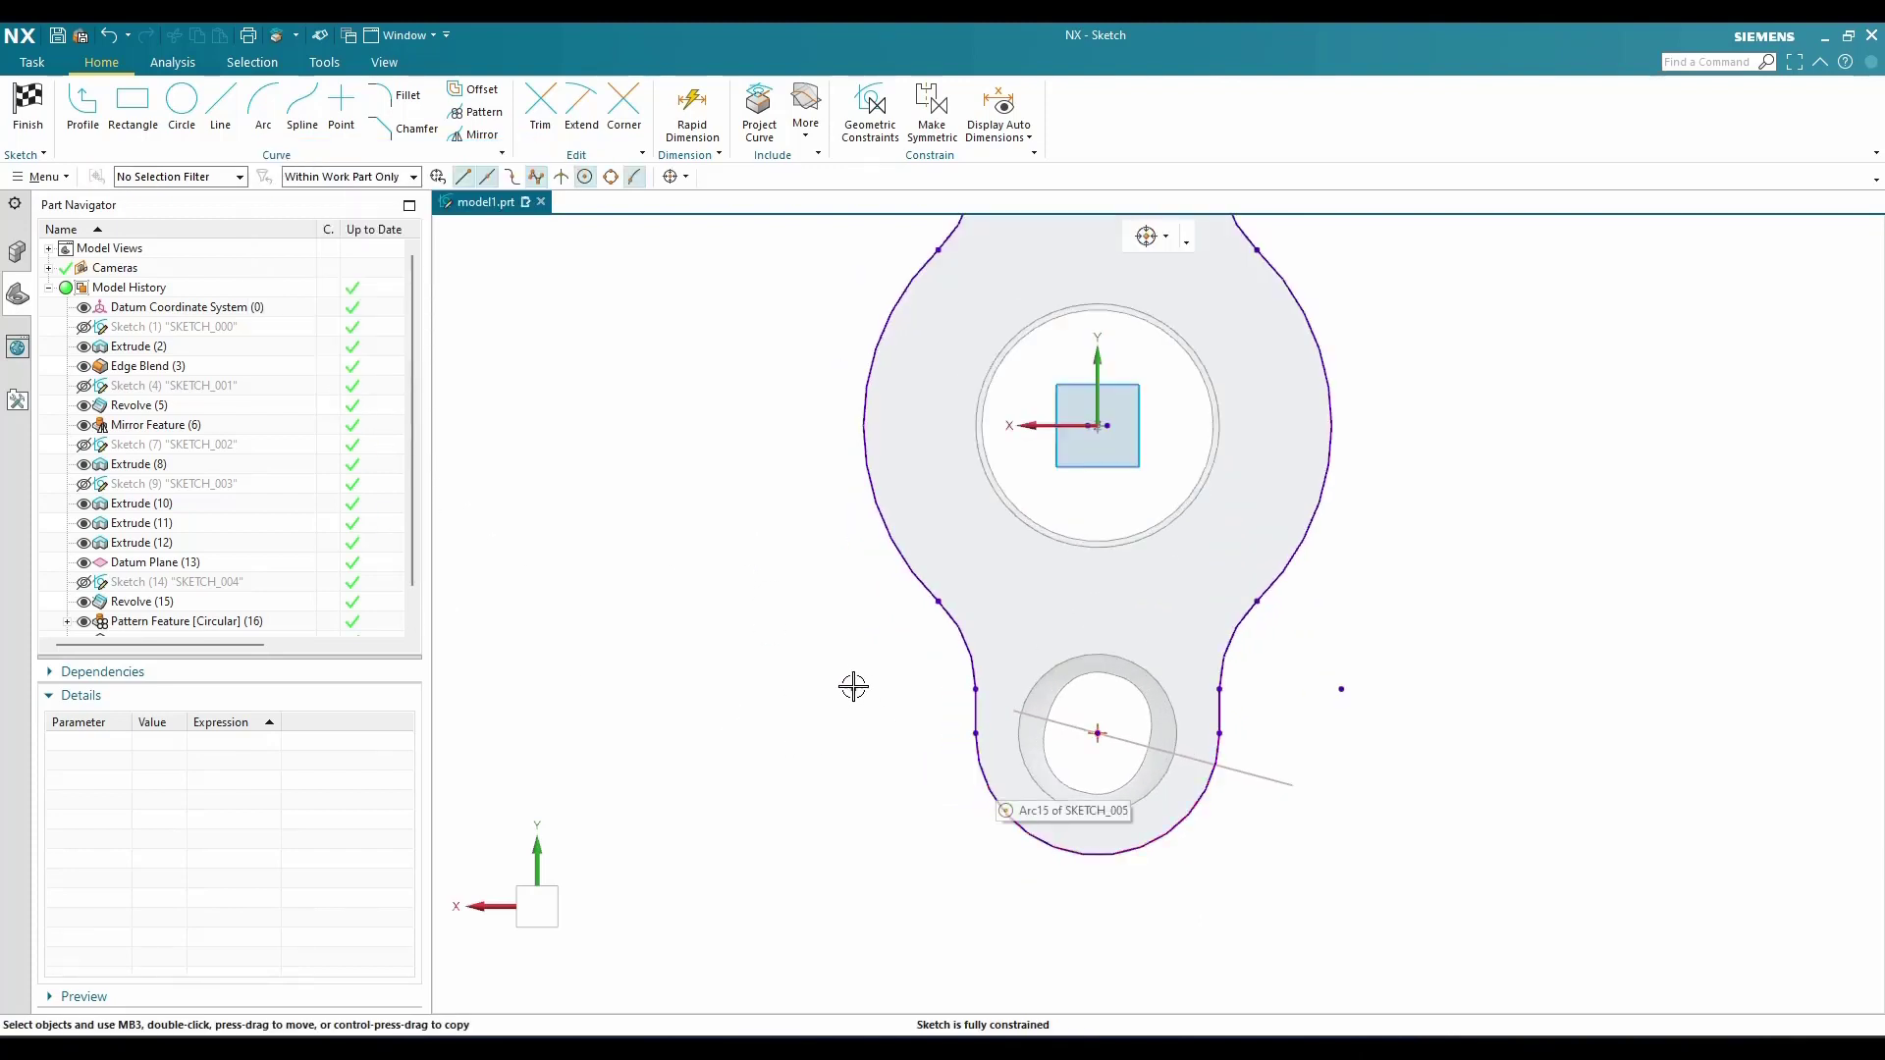
{"action": "left_click", "coordinate": [719, 506]}
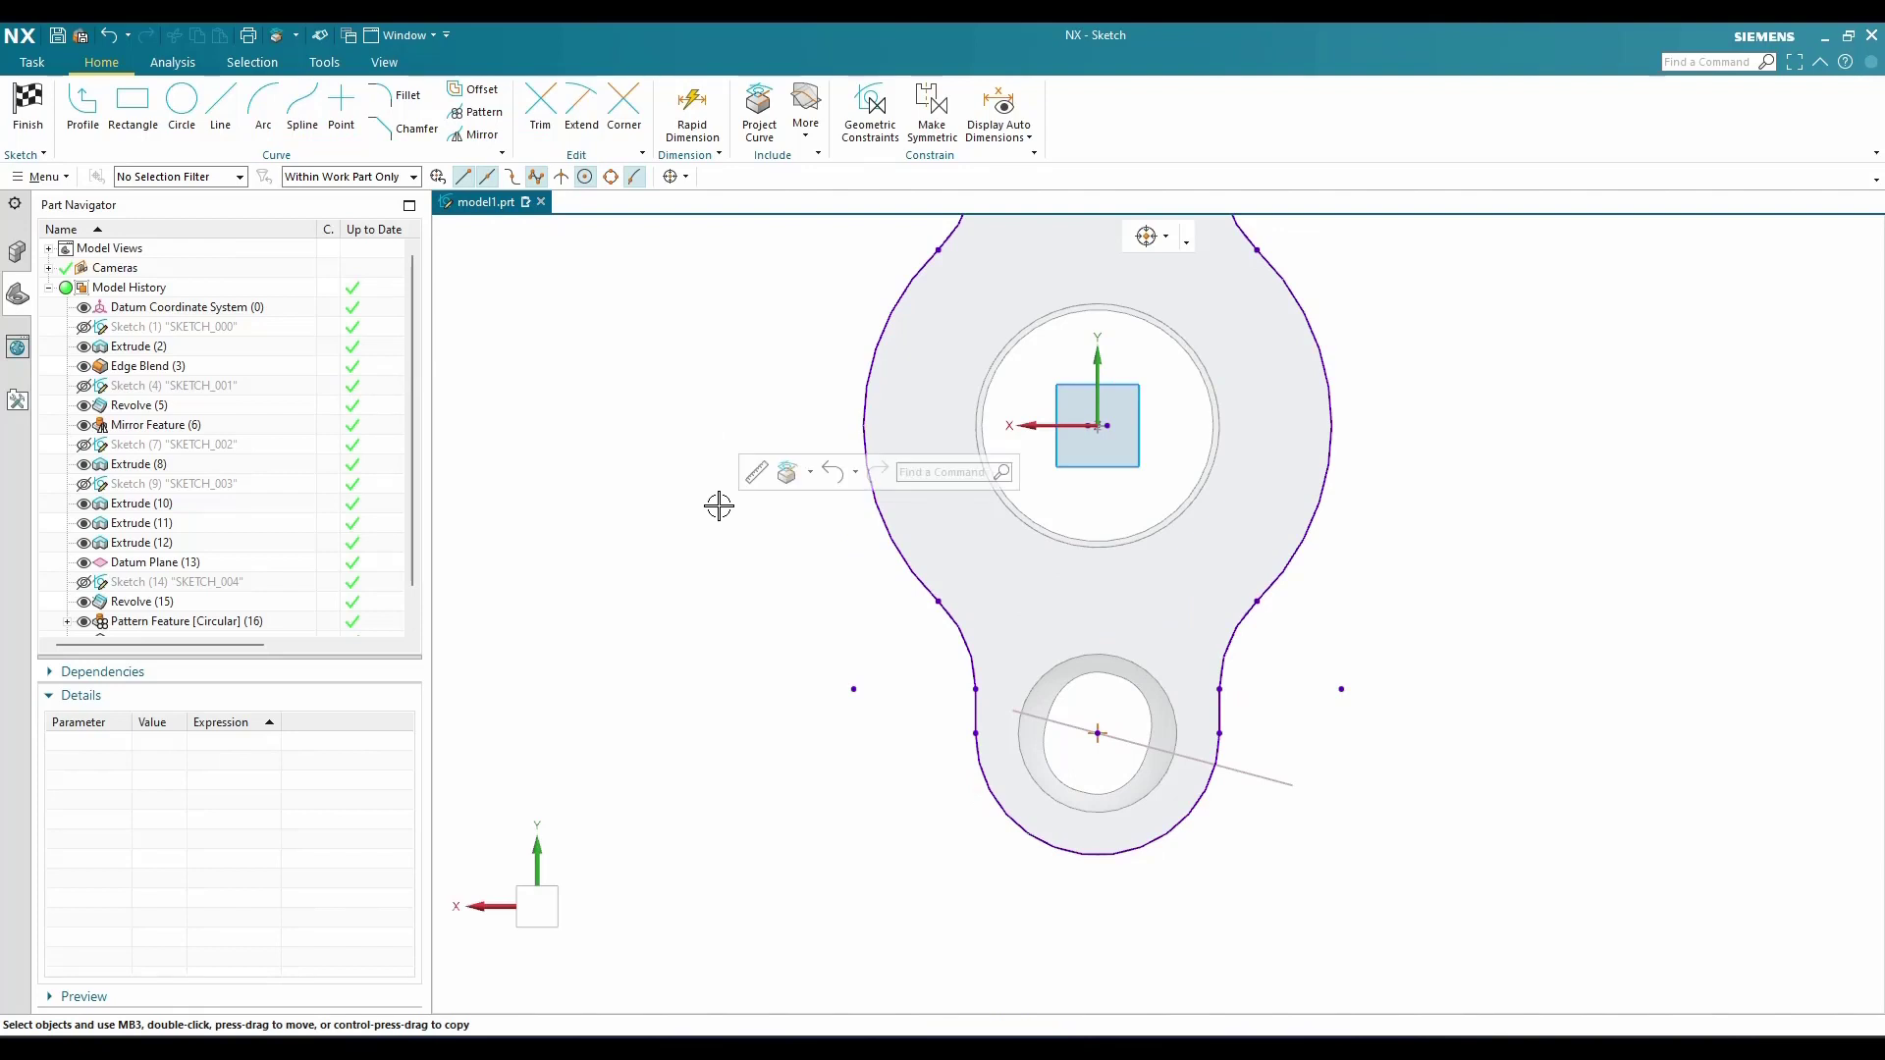
Extend the projected end arcs into full circles around both end holes and finish the sketch
{"action": "left_click", "coordinate": [581, 108]}
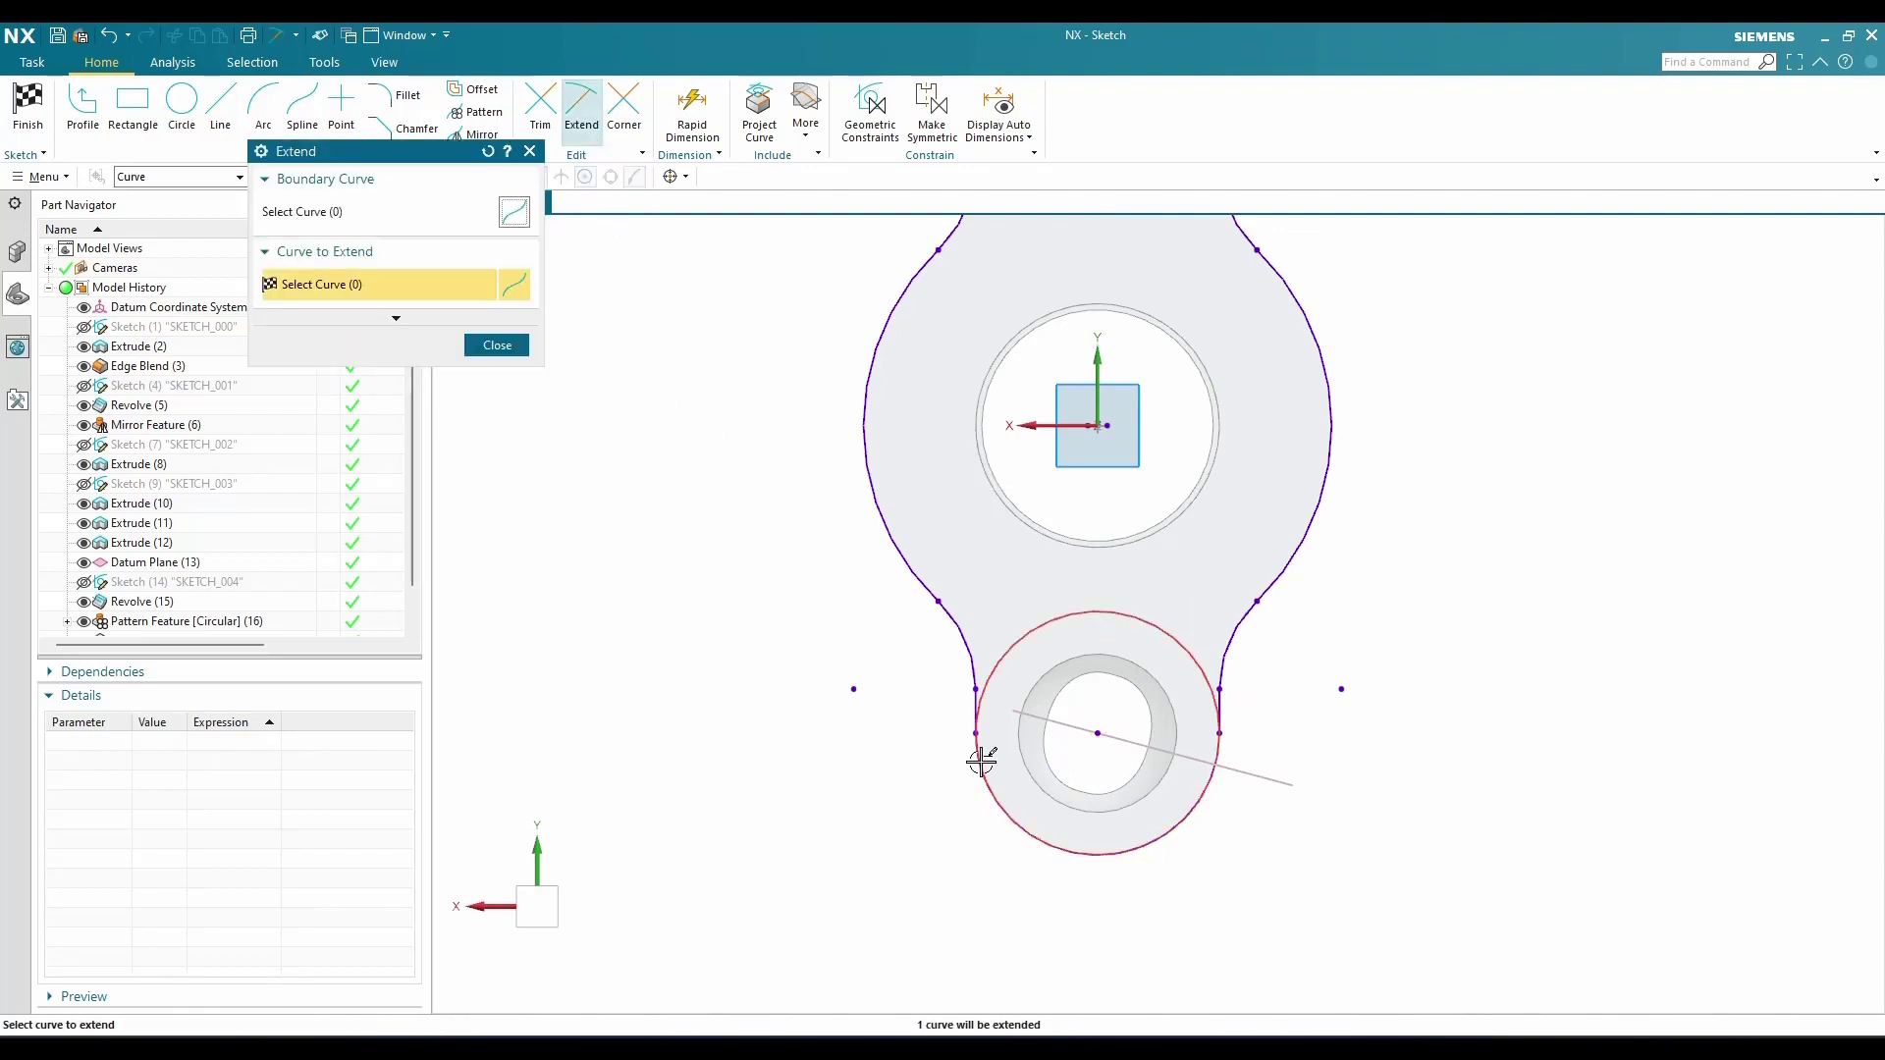
{"action": "left_click", "coordinate": [981, 764]}
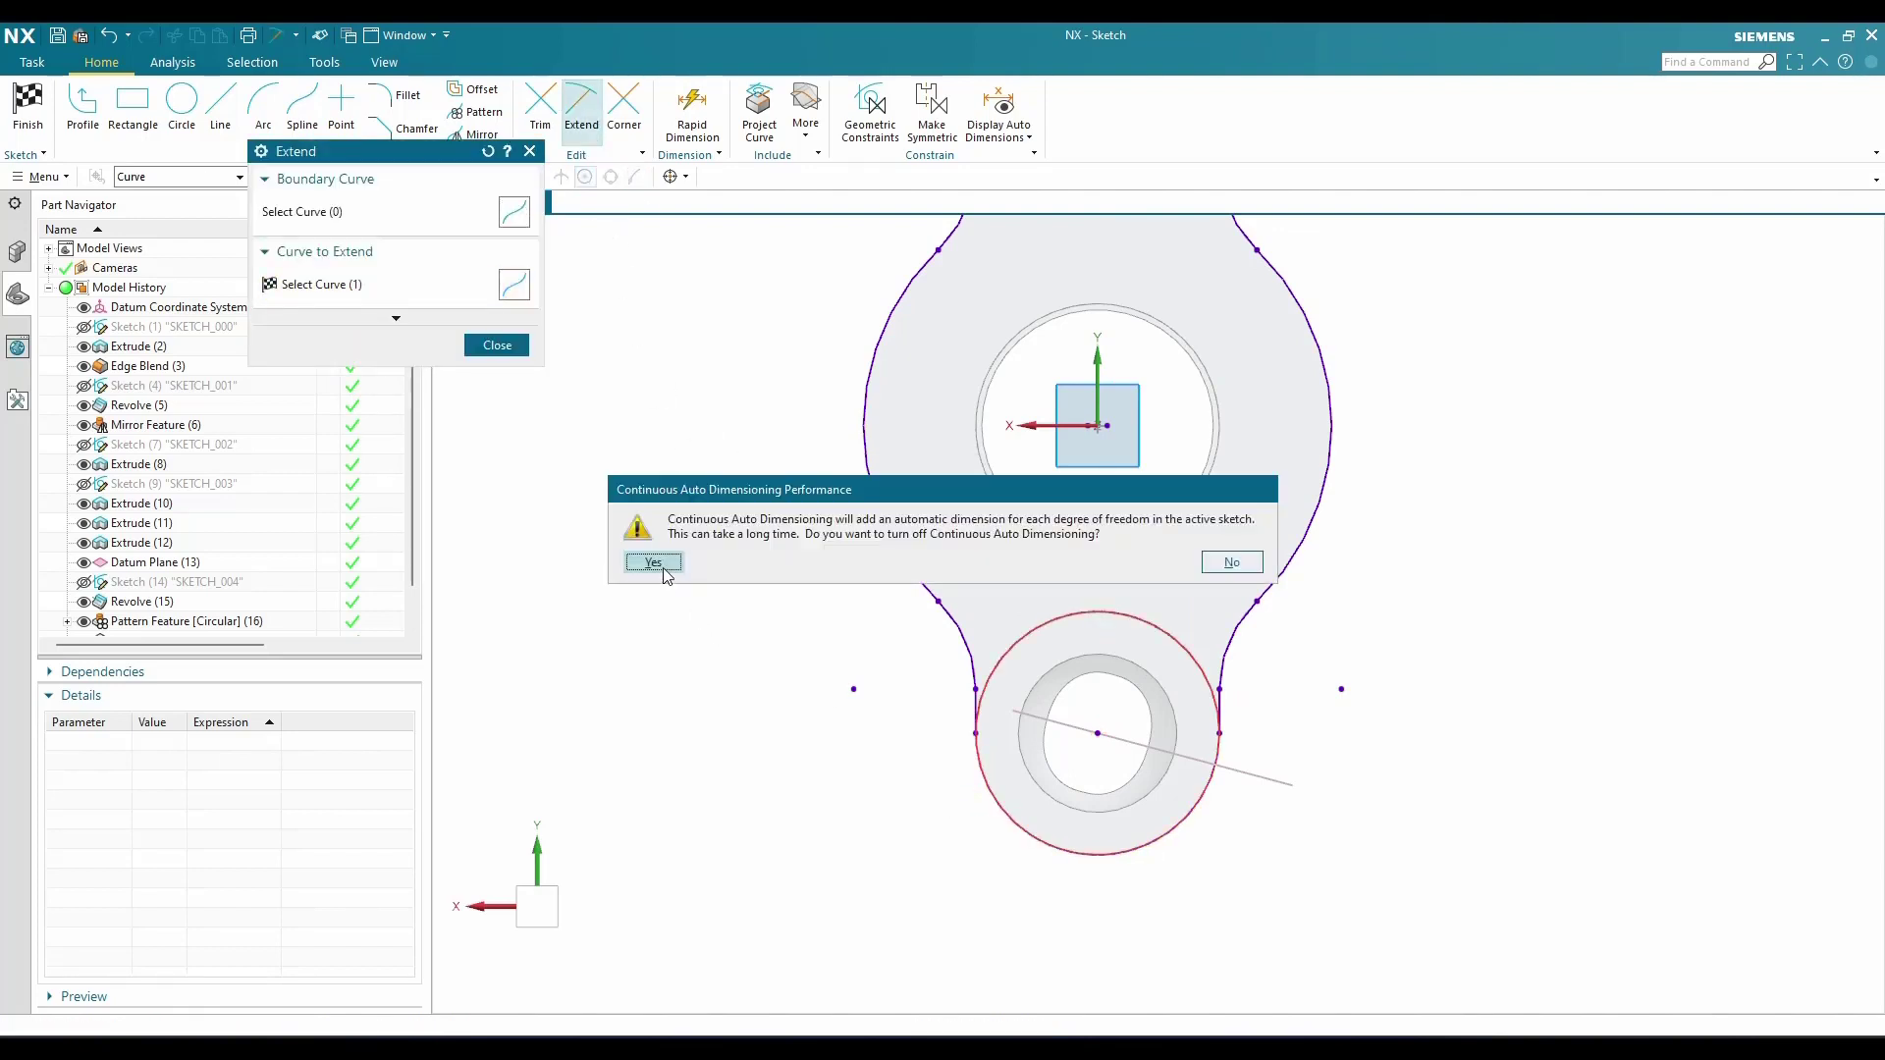
{"action": "left_click", "coordinate": [1230, 563]}
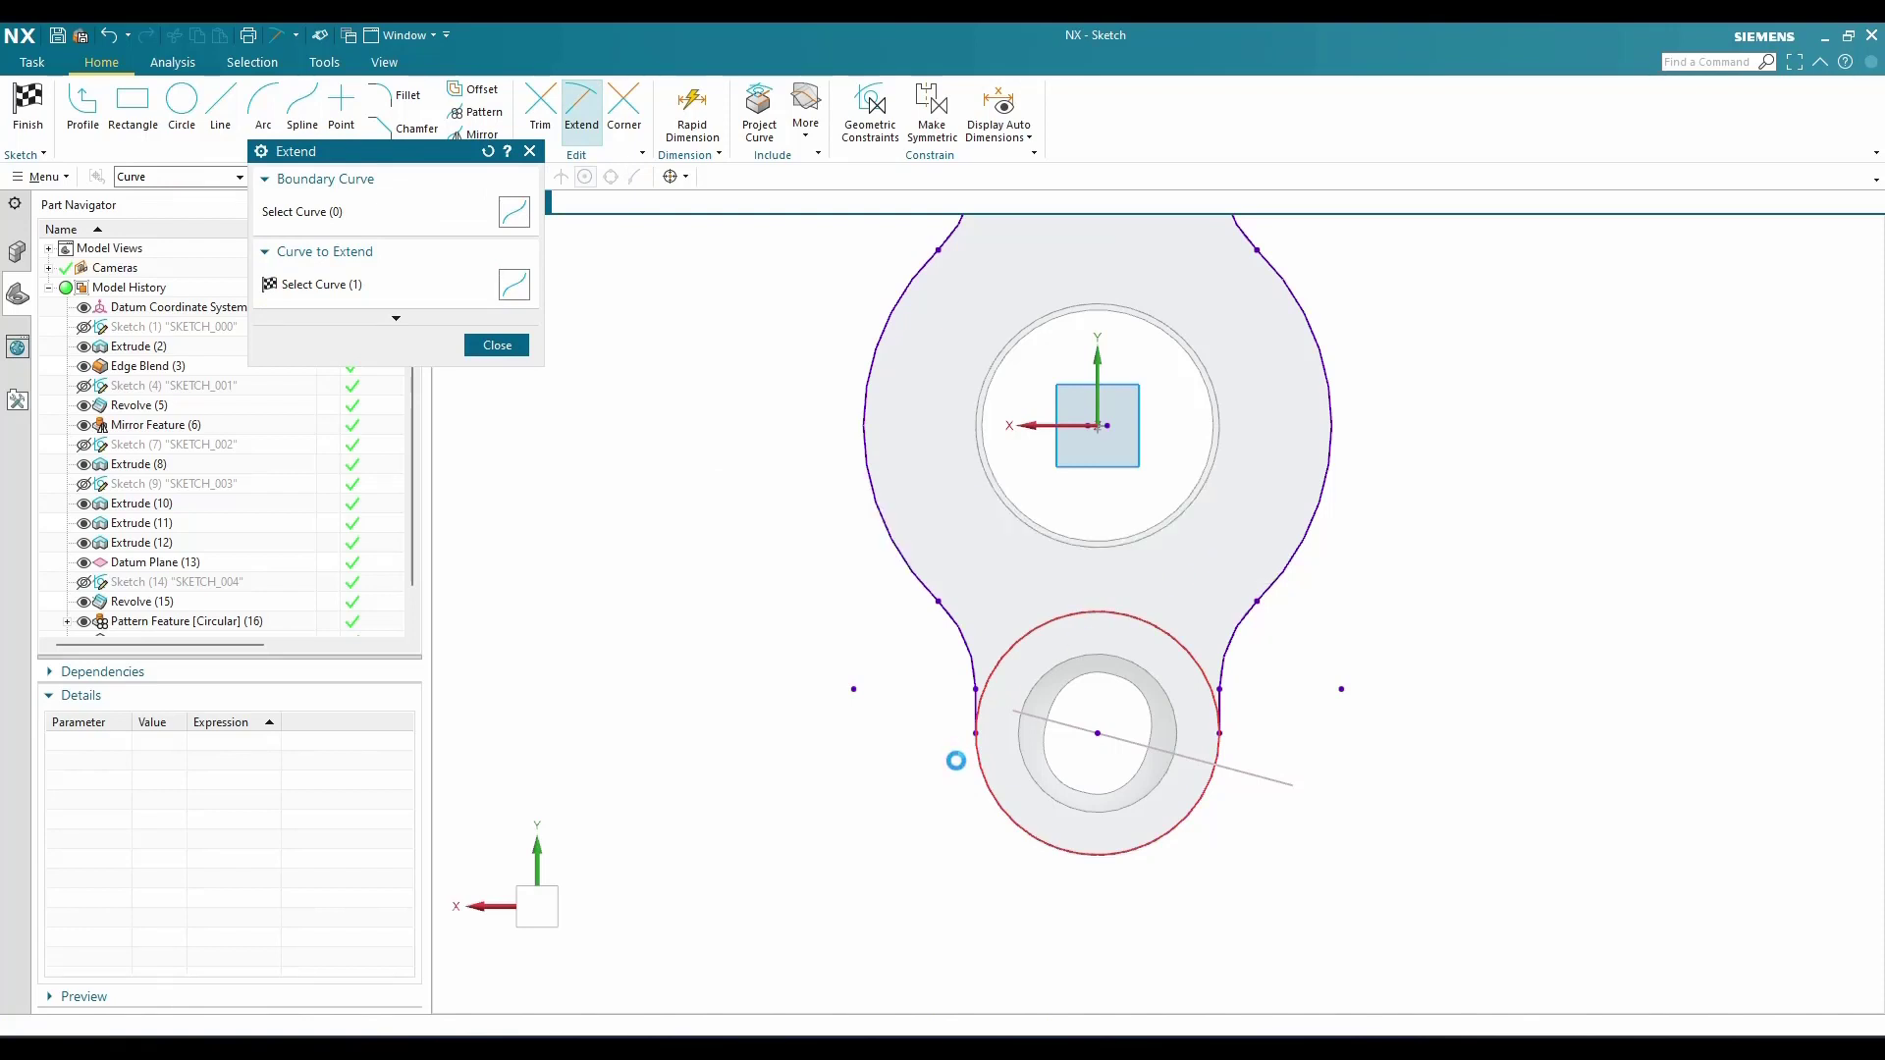
{"action": "scroll", "coordinate": [955, 756], "scroll_direction": "down", "scroll_amount": 3}
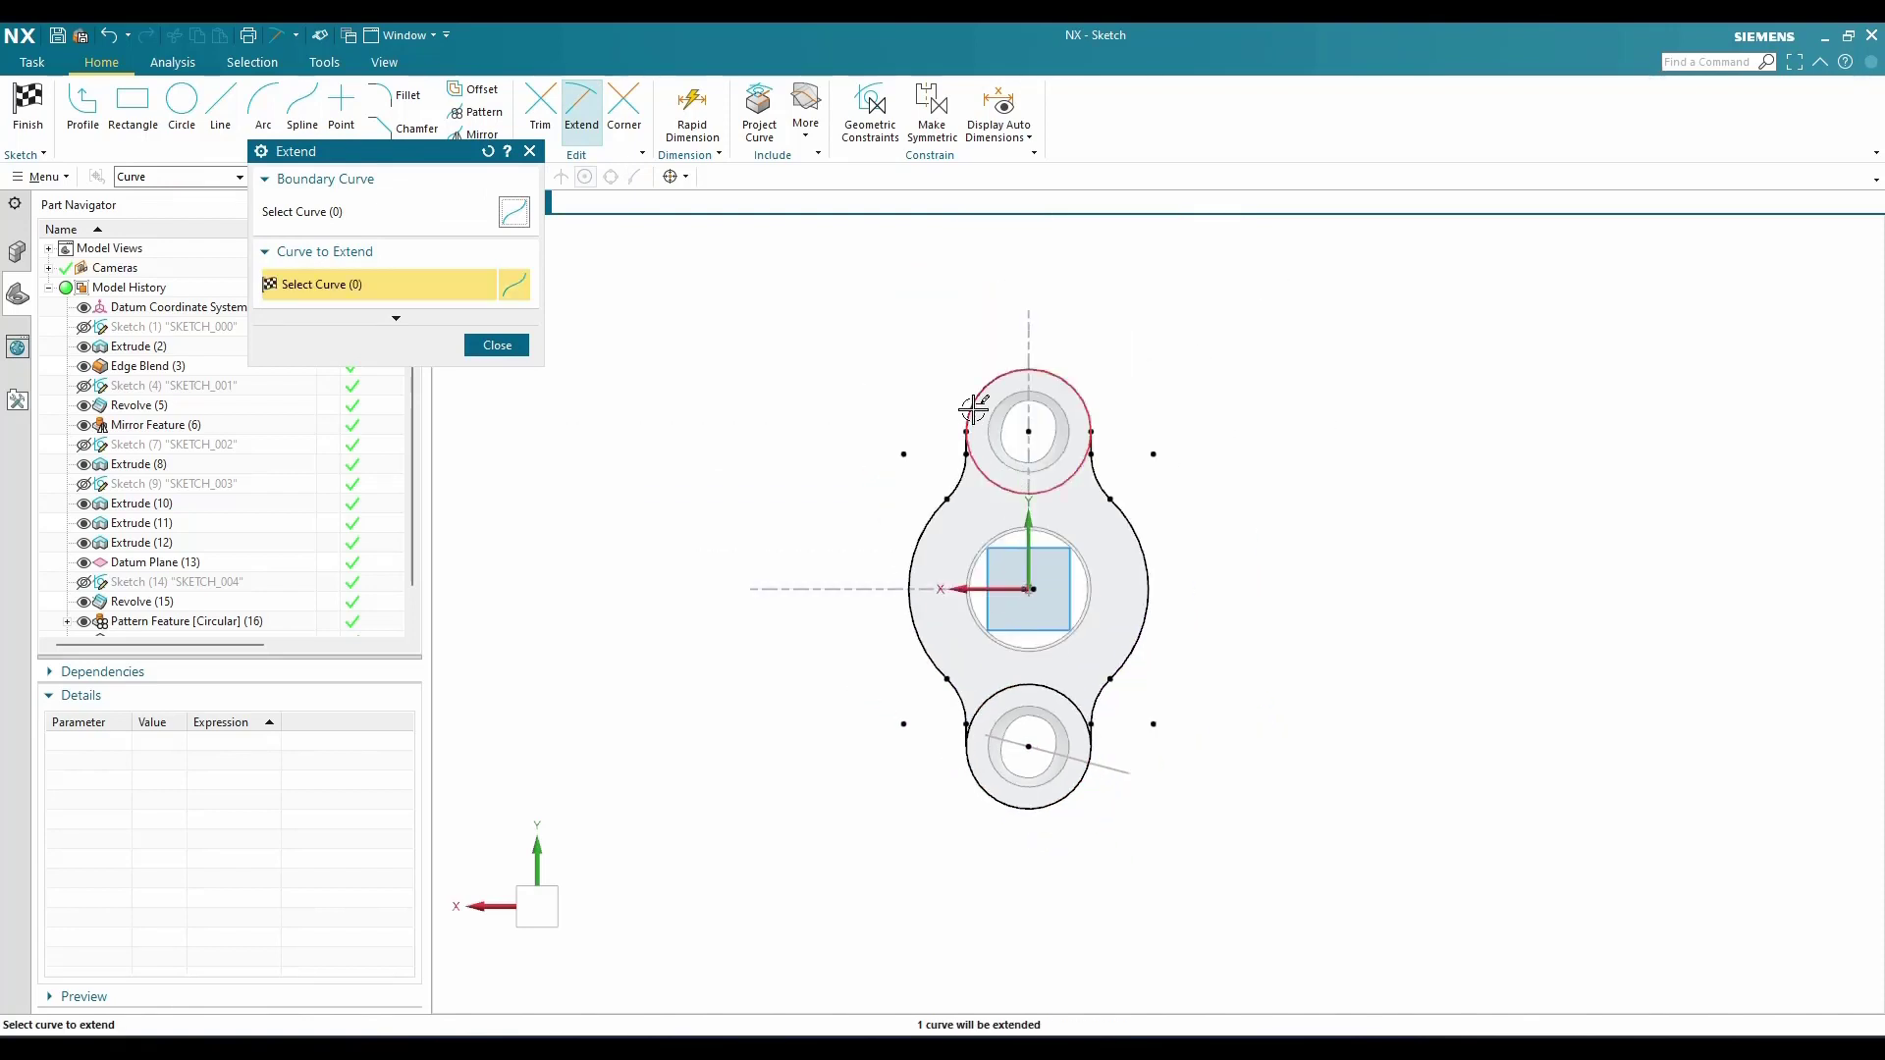
{"action": "left_click", "coordinate": [972, 409]}
{"action": "left_click", "coordinate": [480, 346]}
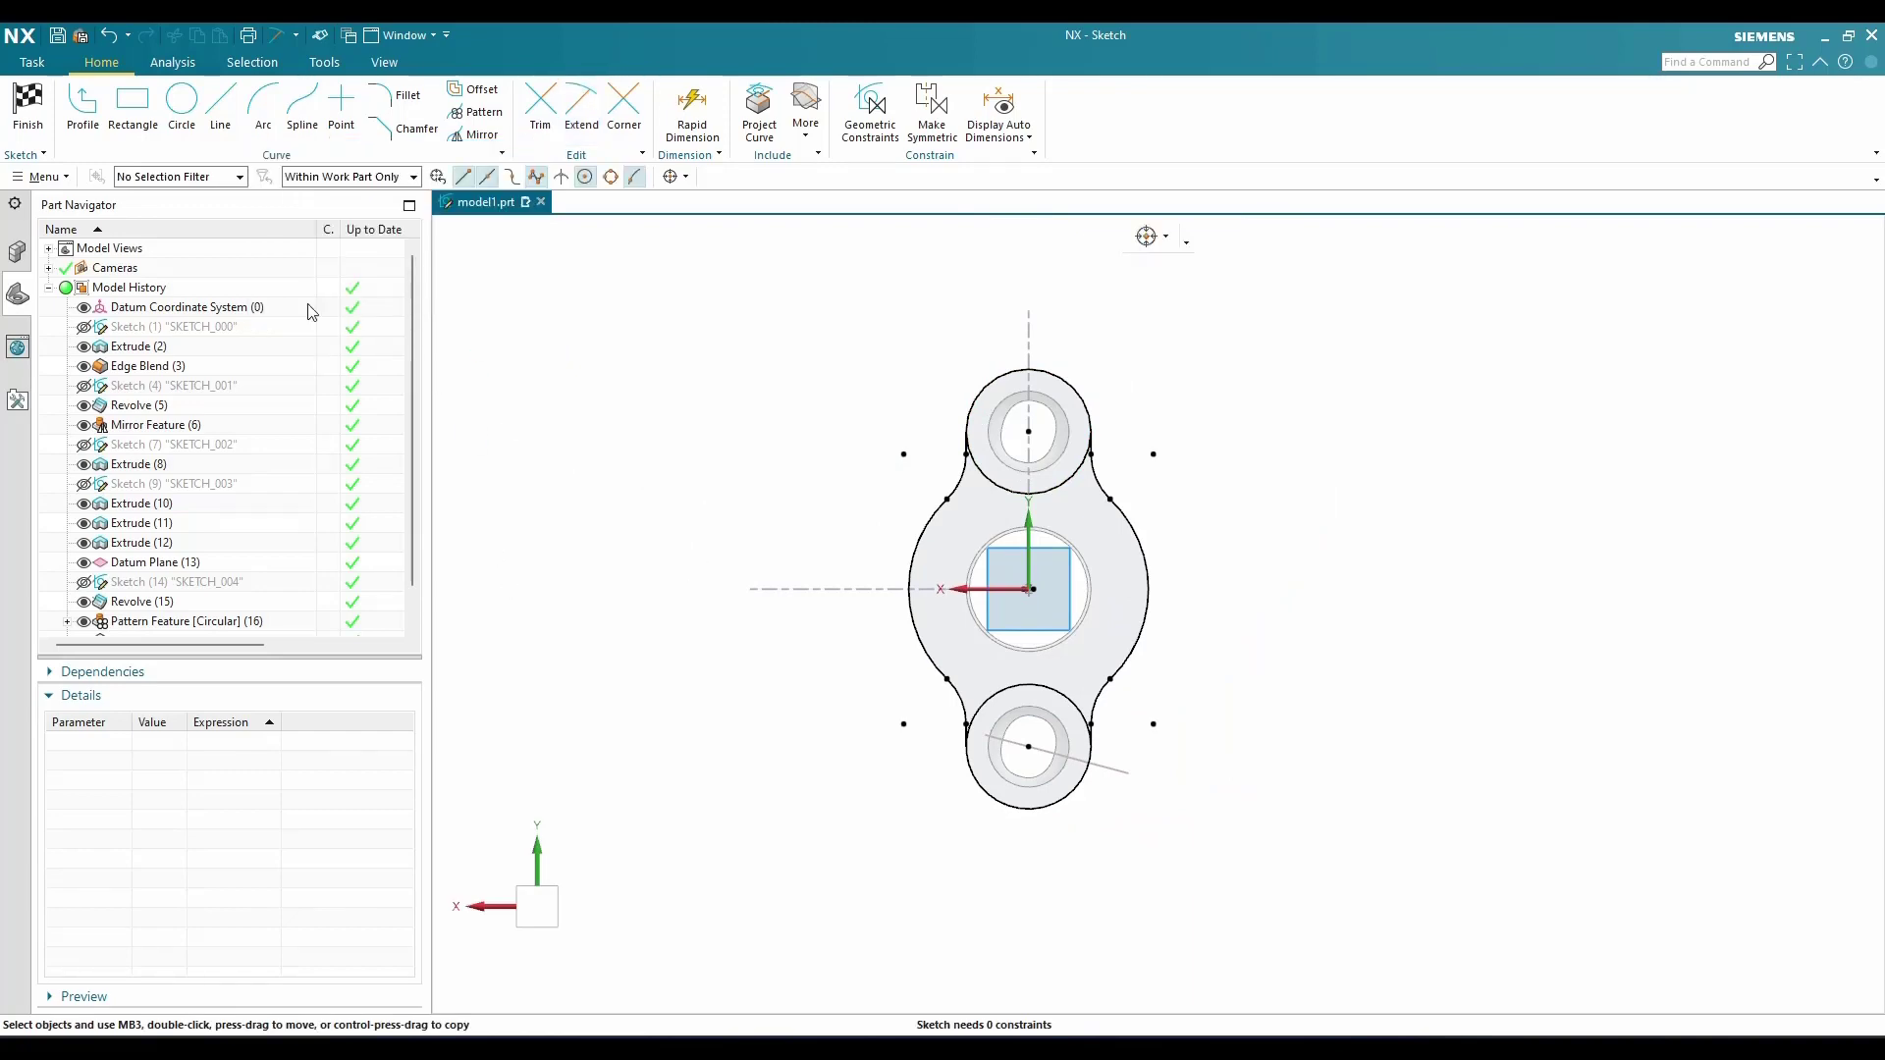
{"action": "left_click", "coordinate": [28, 108]}
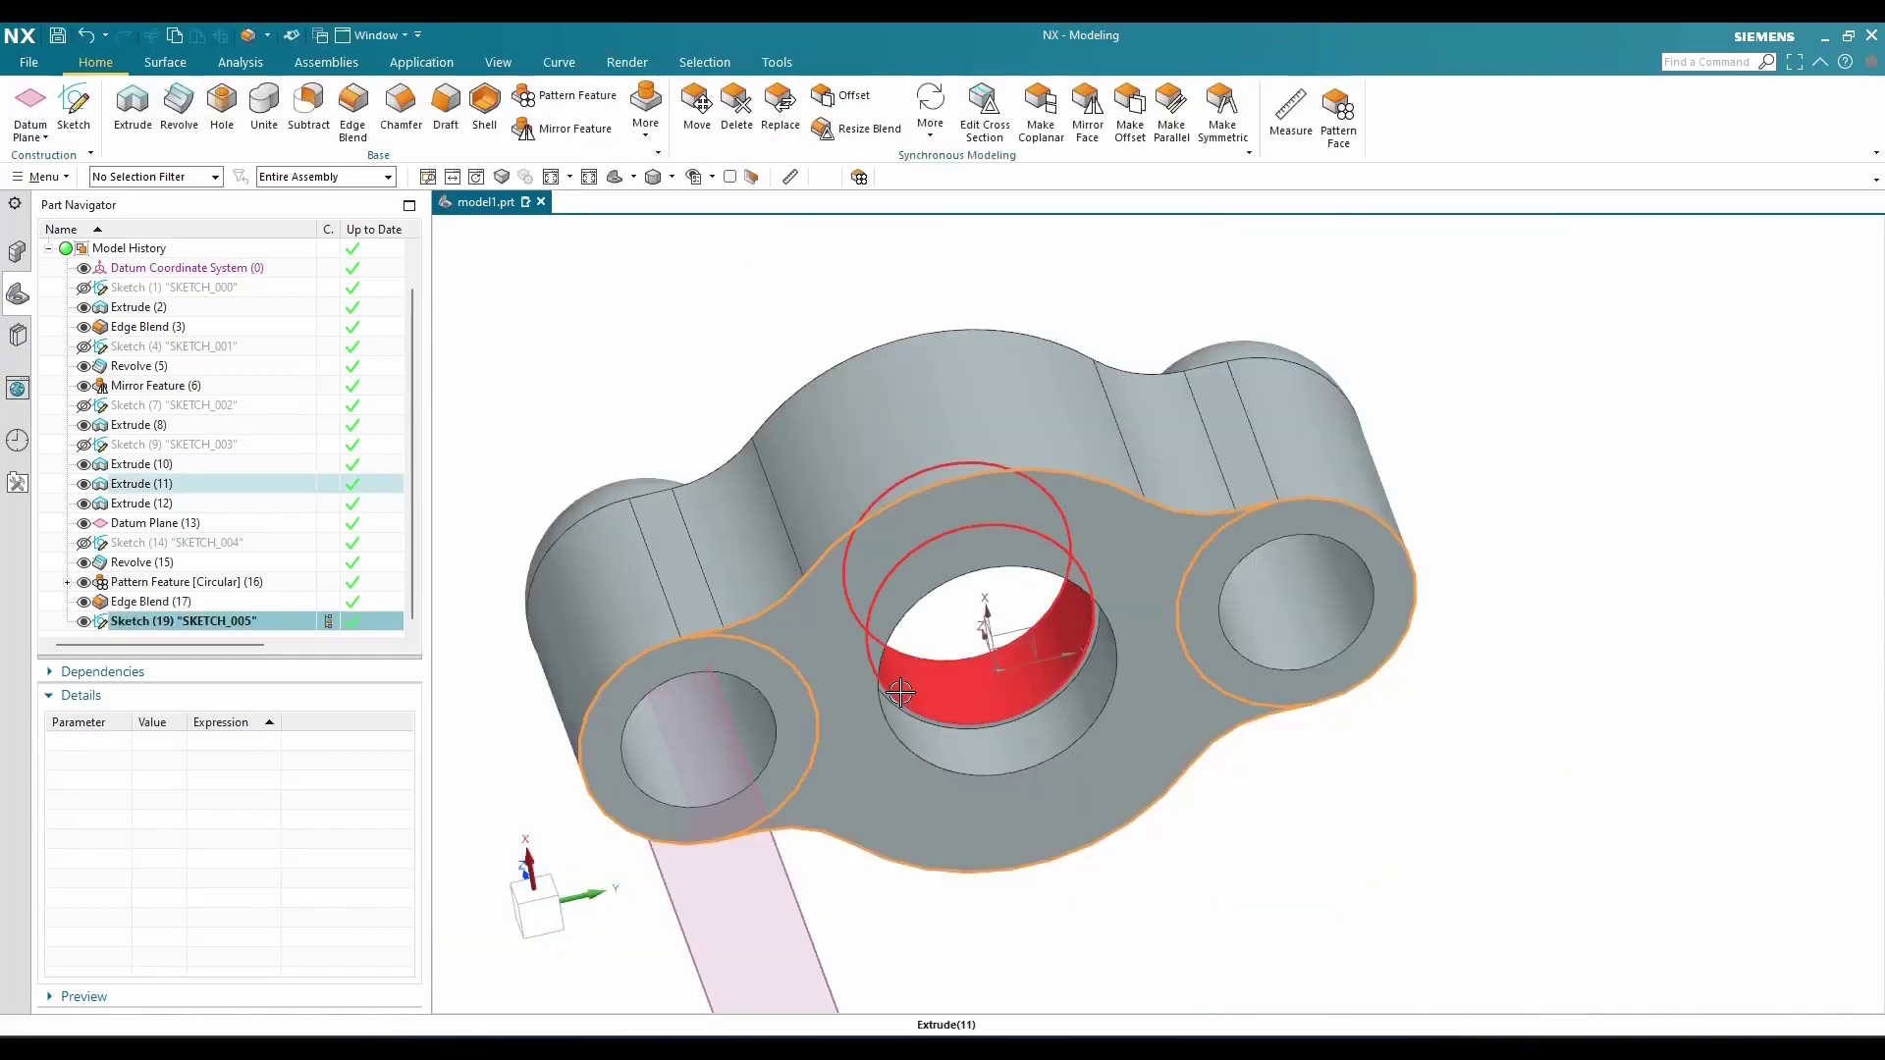
{"action": "mouse_move", "coordinate": [894, 575]}
{"action": "middle_mouse_down"}
{"action": "mouse_move", "coordinate": [875, 542]}
{"action": "mouse_move", "coordinate": [828, 577]}
{"action": "mouse_move", "coordinate": [909, 425]}
{"action": "middle_mouse_up"}
{"action": "key", "text": "Escape"}
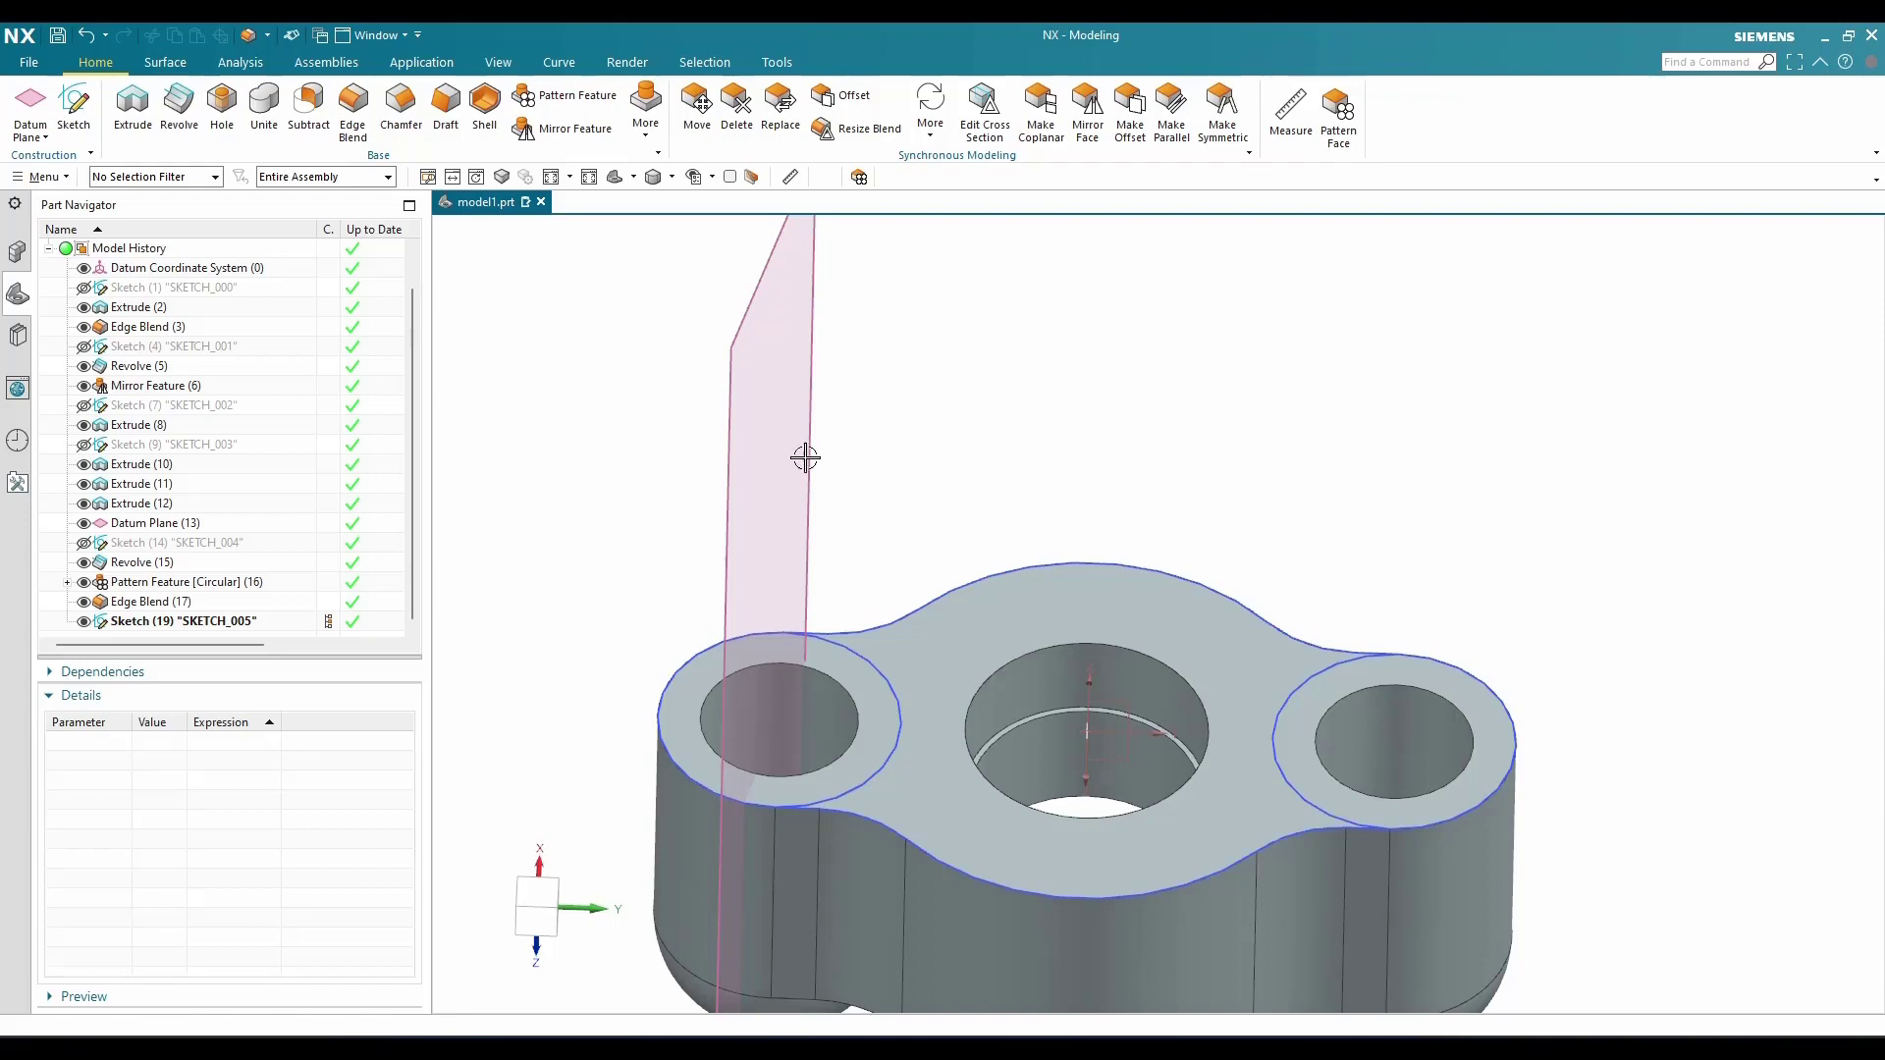
Start an Extrude with the Tangent Curves rule and select the sketch's central arc and adjoining concave curves along one side
{"action": "left_click", "coordinate": [139, 108]}
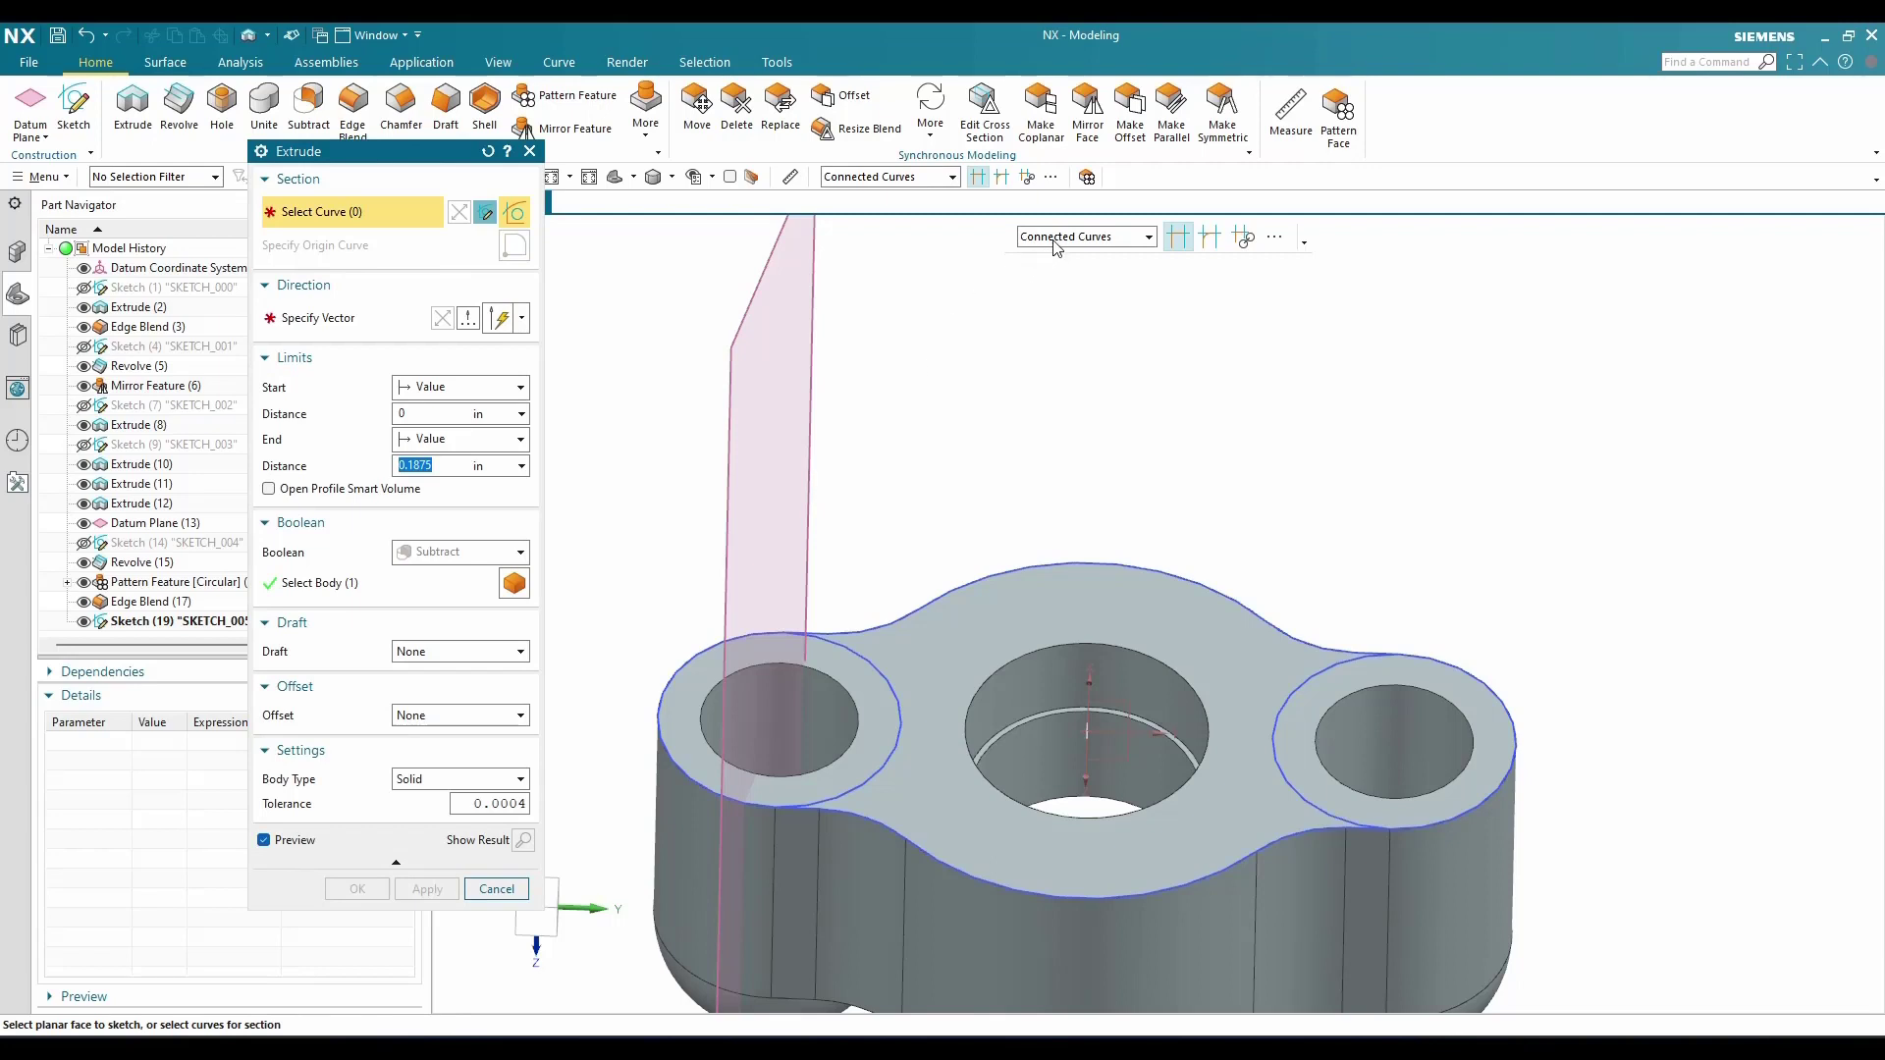
{"action": "left_click", "coordinate": [1056, 247]}
{"action": "left_click", "coordinate": [1060, 307]}
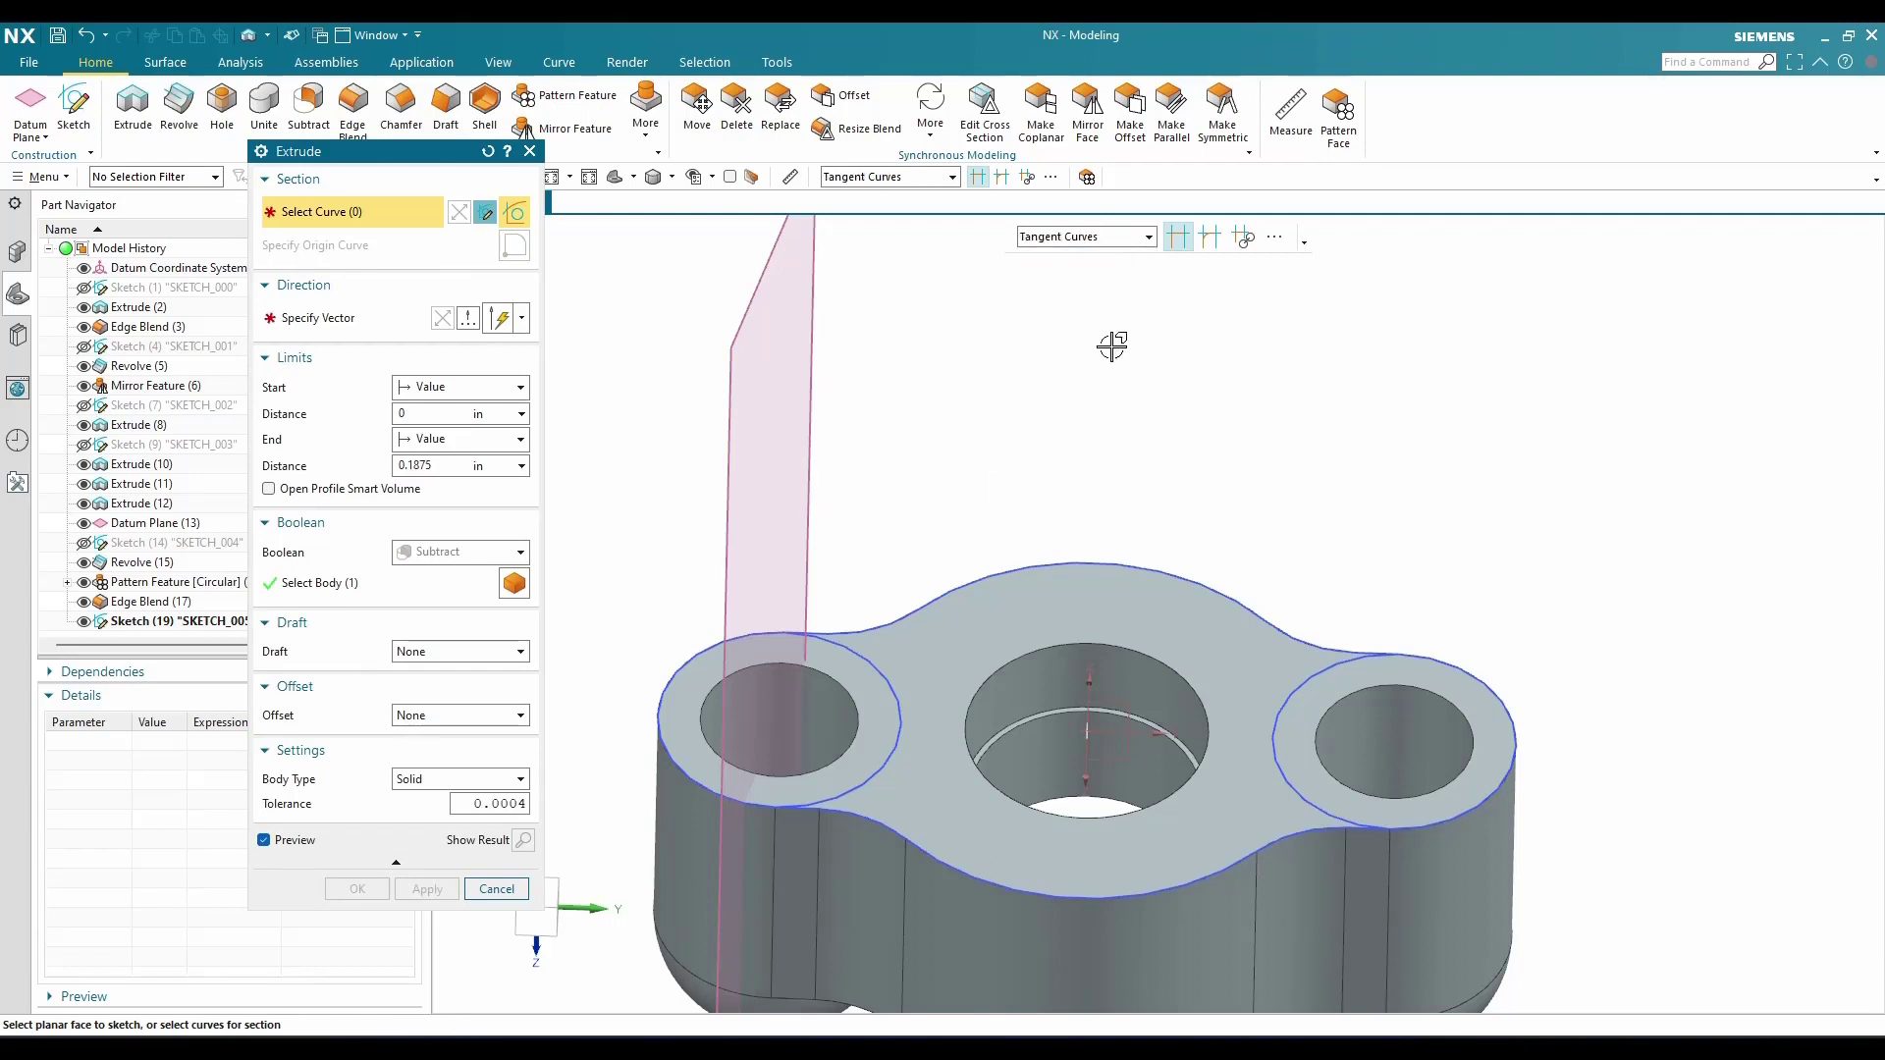
{"action": "left_click", "coordinate": [913, 611]}
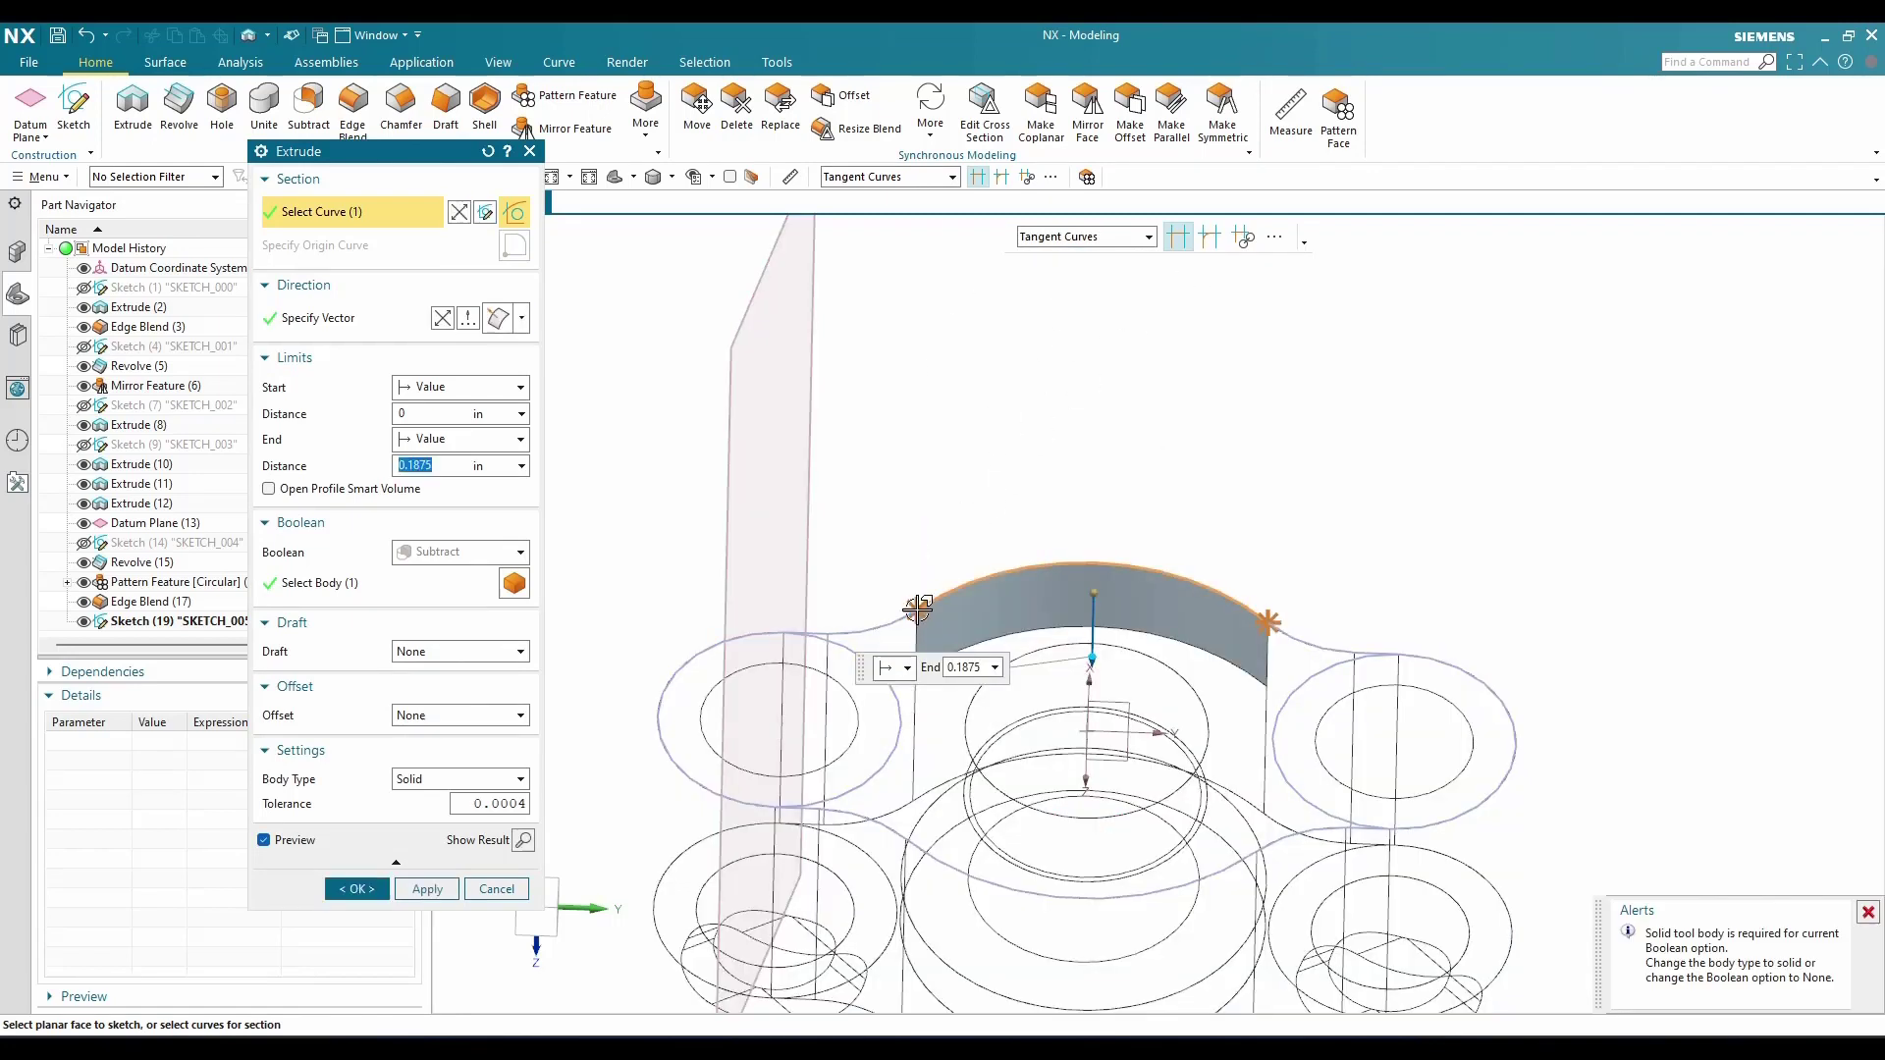
{"action": "left_click", "coordinate": [884, 624]}
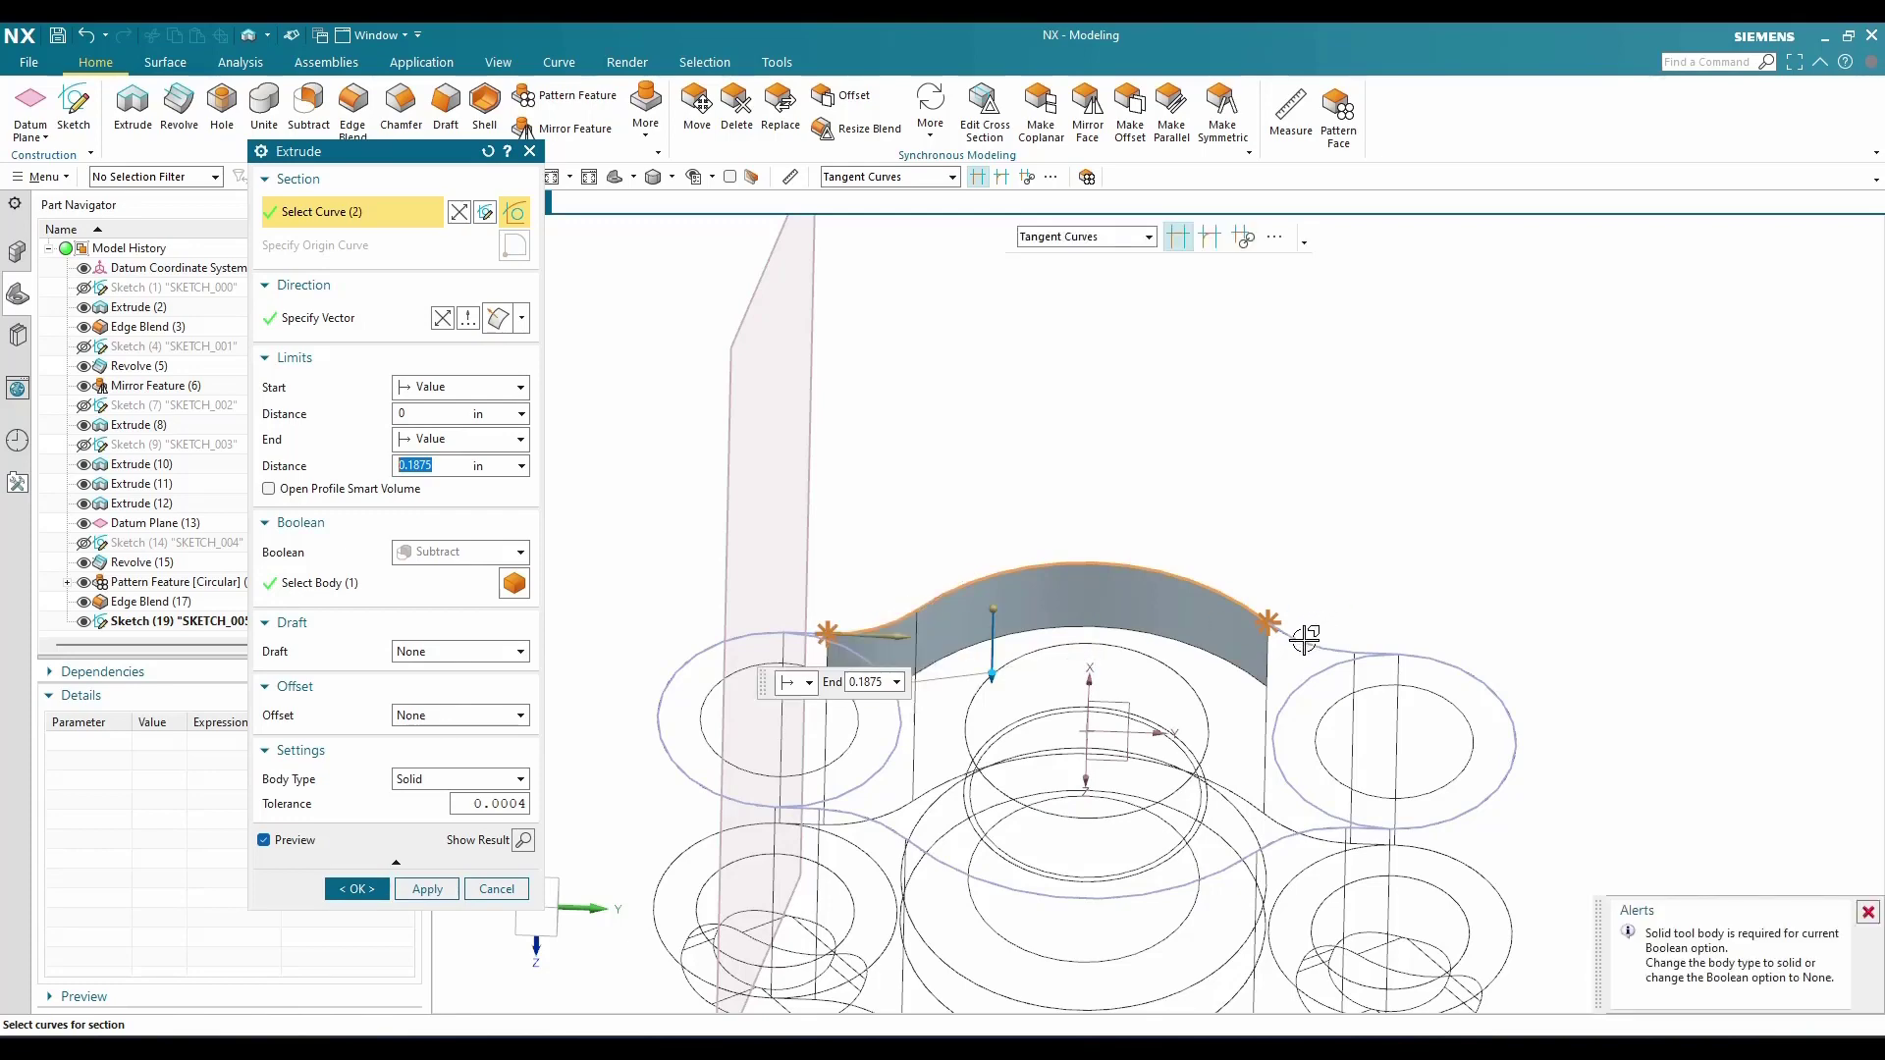
{"action": "scroll", "coordinate": [1316, 664], "scroll_direction": "up", "scroll_amount": 2}
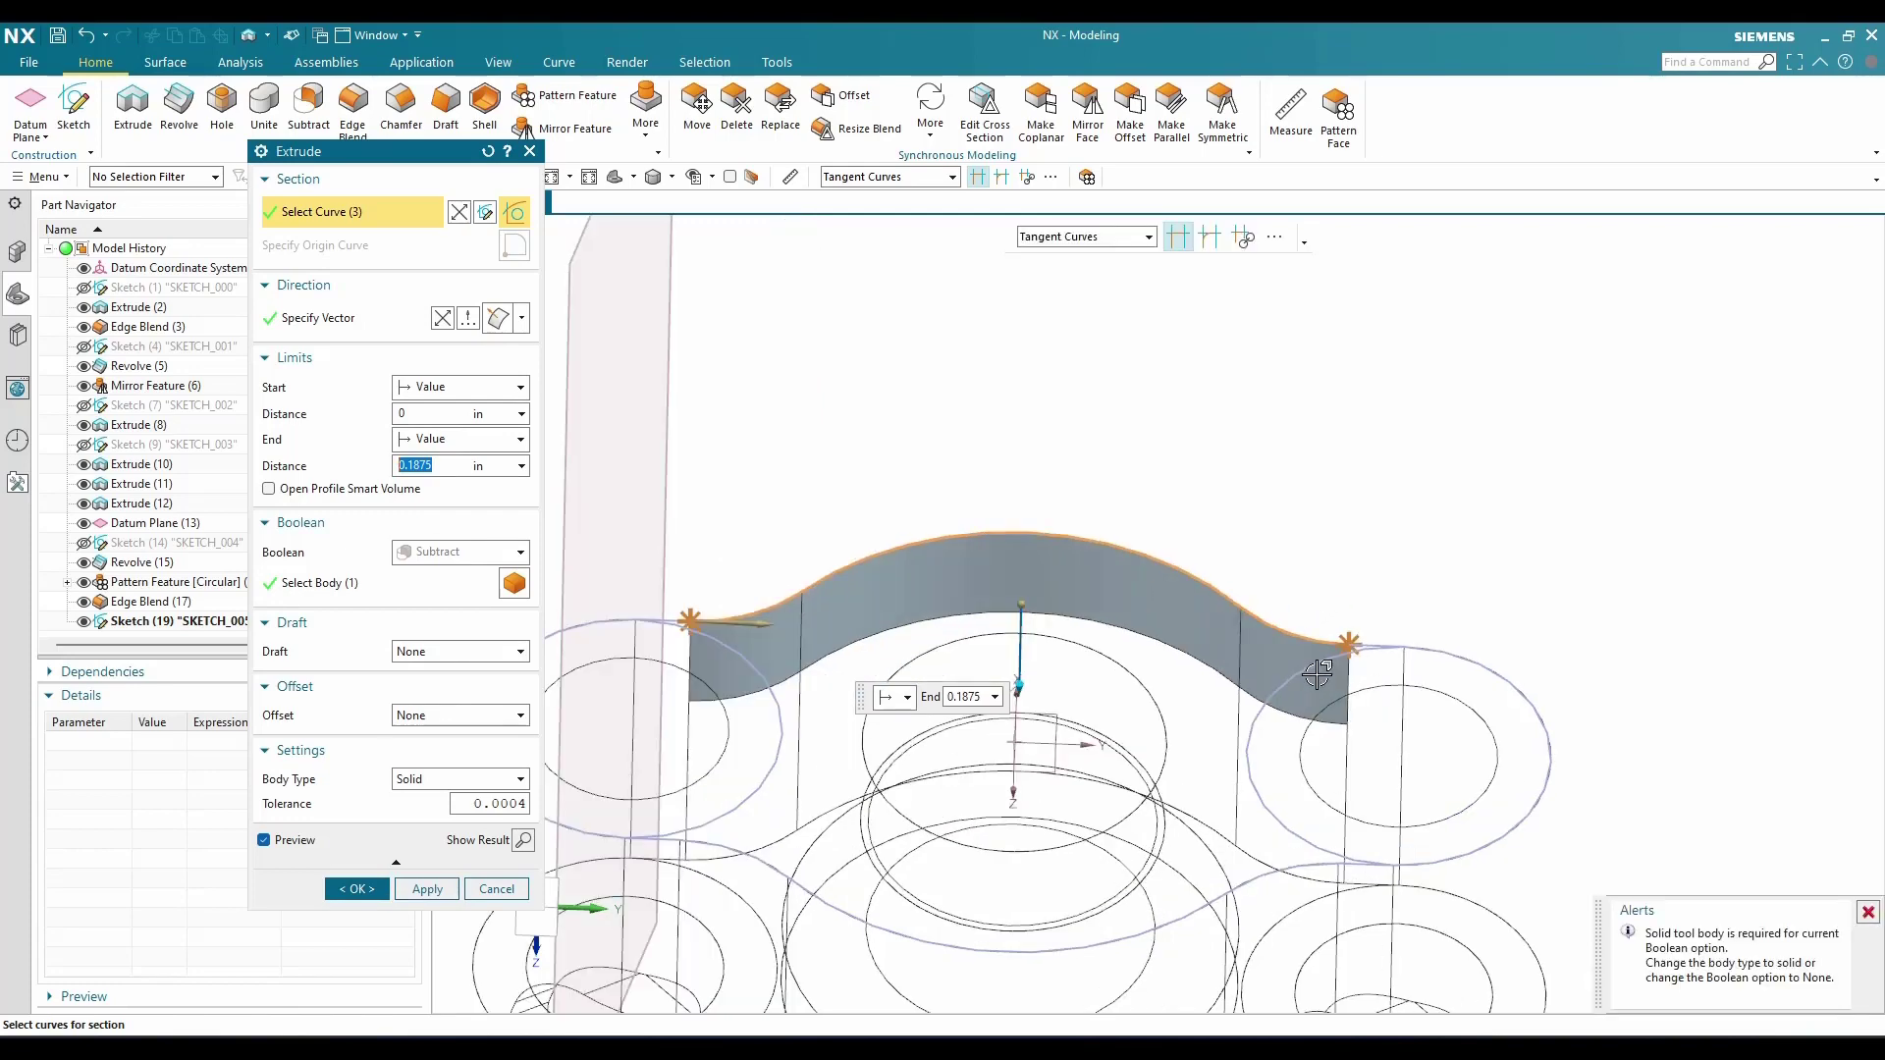
Add the right boss's inner arc and the short tangent line beside it to the Extrude section
{"action": "left_click", "coordinate": [1312, 671]}
{"action": "left_click", "coordinate": [1312, 670]}
{"action": "scroll", "coordinate": [1316, 663], "scroll_direction": "up", "scroll_amount": 4}
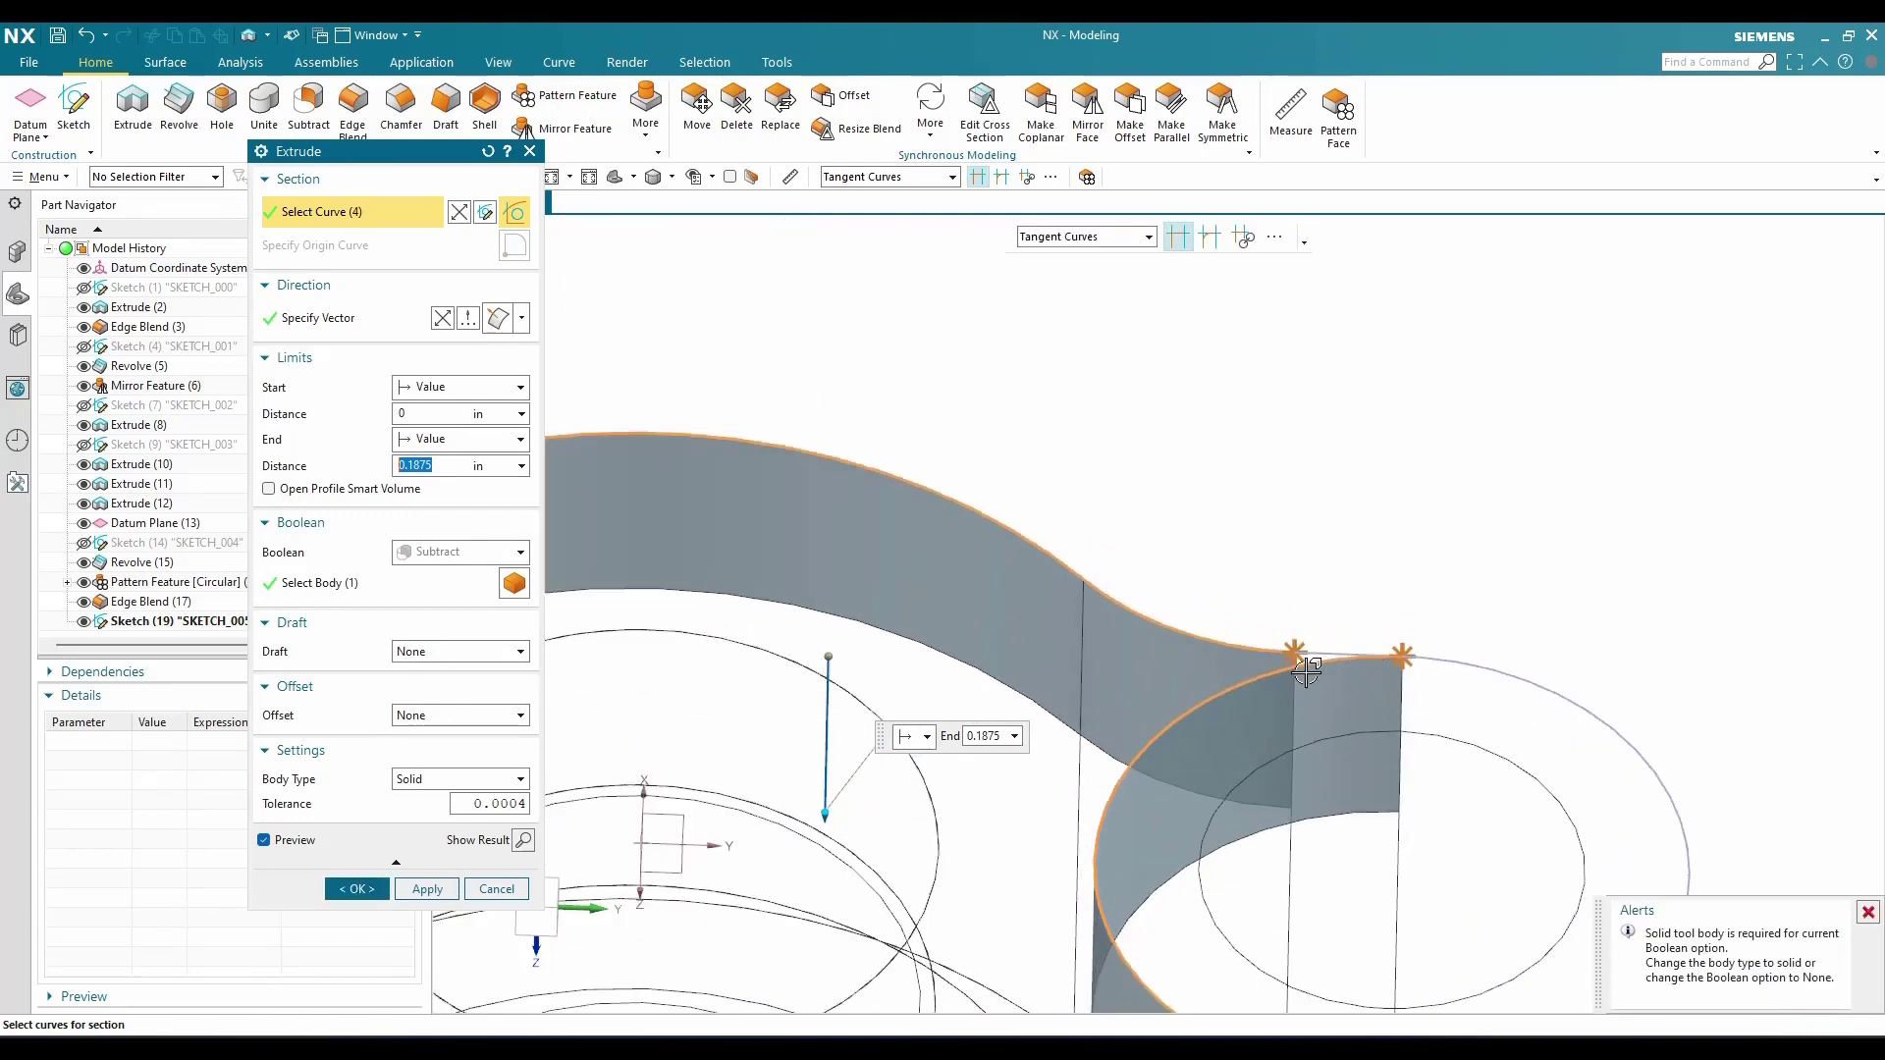
{"action": "left_click", "coordinate": [1346, 626]}
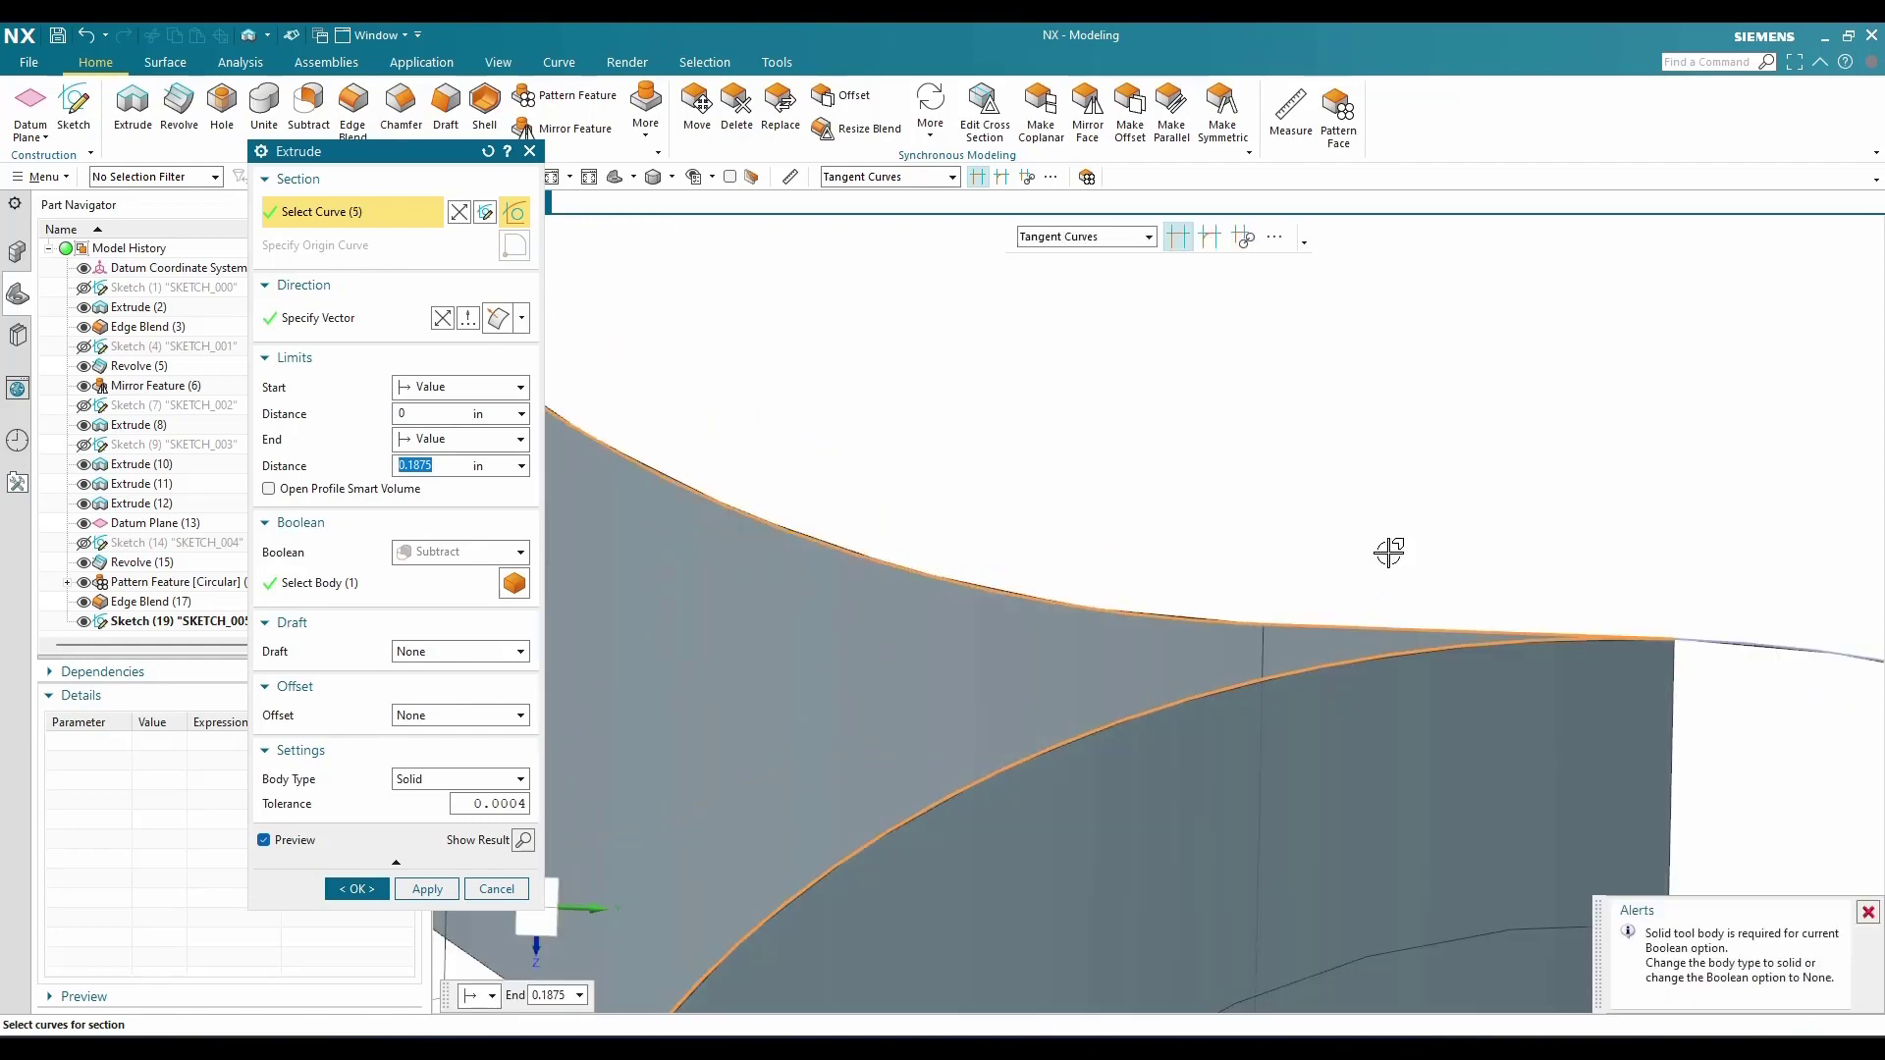
Extend the Extrude section along the near outline with the right boss's tangent line, the adjoining fillet arc and the large central arc
{"action": "scroll", "coordinate": [1389, 553], "scroll_direction": "down", "scroll_amount": 1}
{"action": "scroll", "coordinate": [1389, 553], "scroll_direction": "down", "scroll_amount": 8}
{"action": "scroll", "coordinate": [1346, 816], "scroll_direction": "up", "scroll_amount": 4}
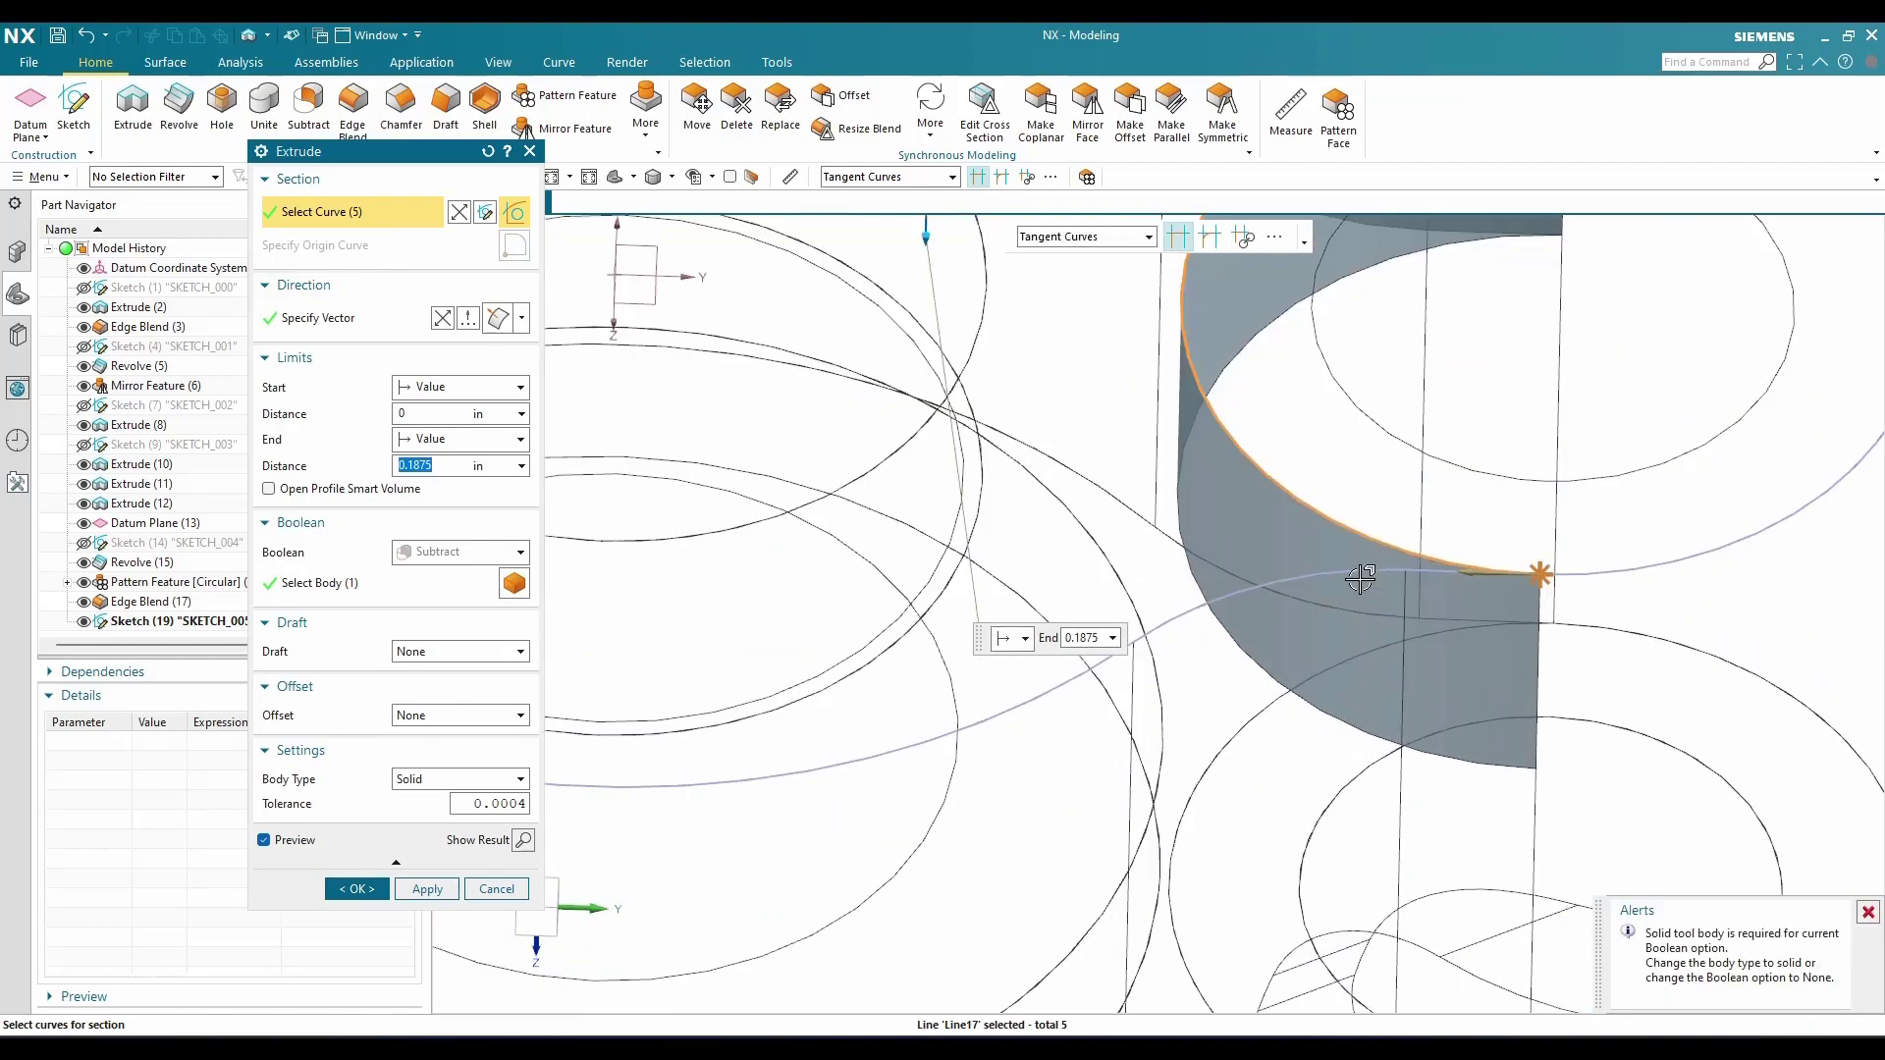
{"action": "left_click", "coordinate": [1423, 540]}
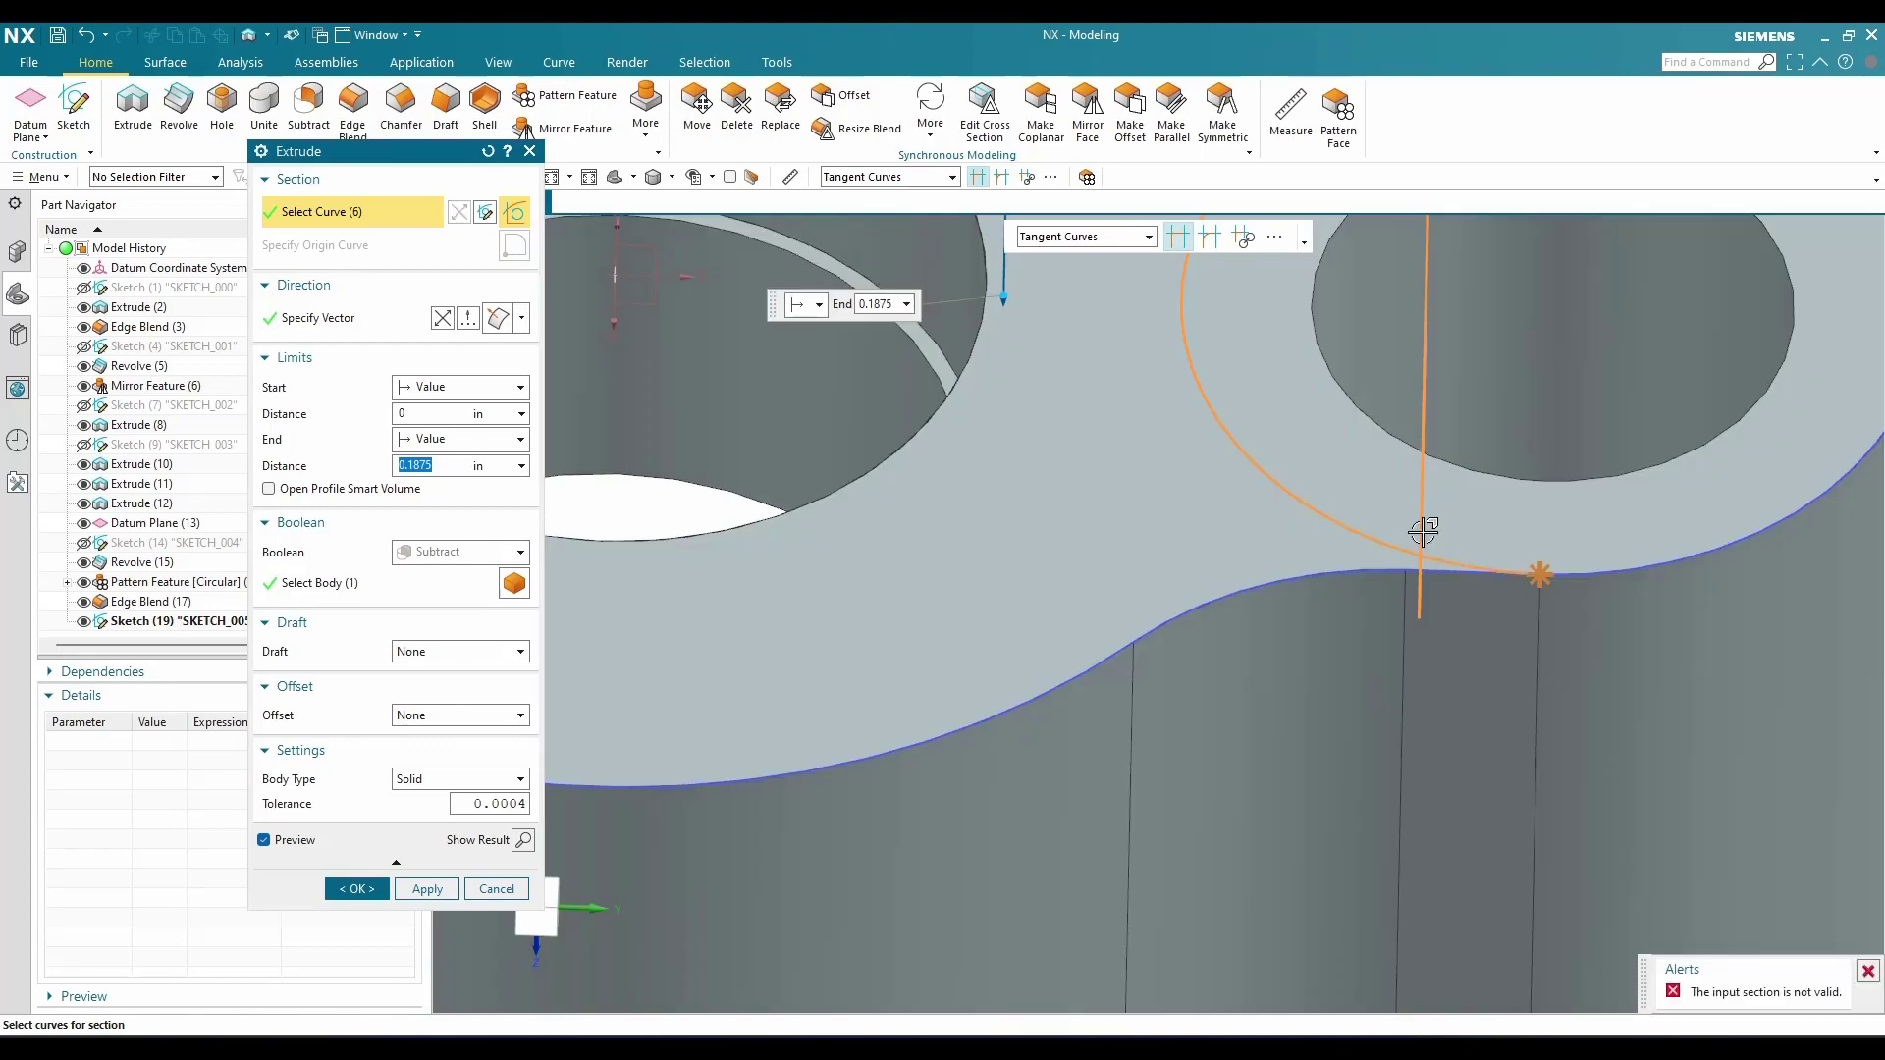
{"action": "left_click", "coordinate": [1422, 535], "text": "shift"}
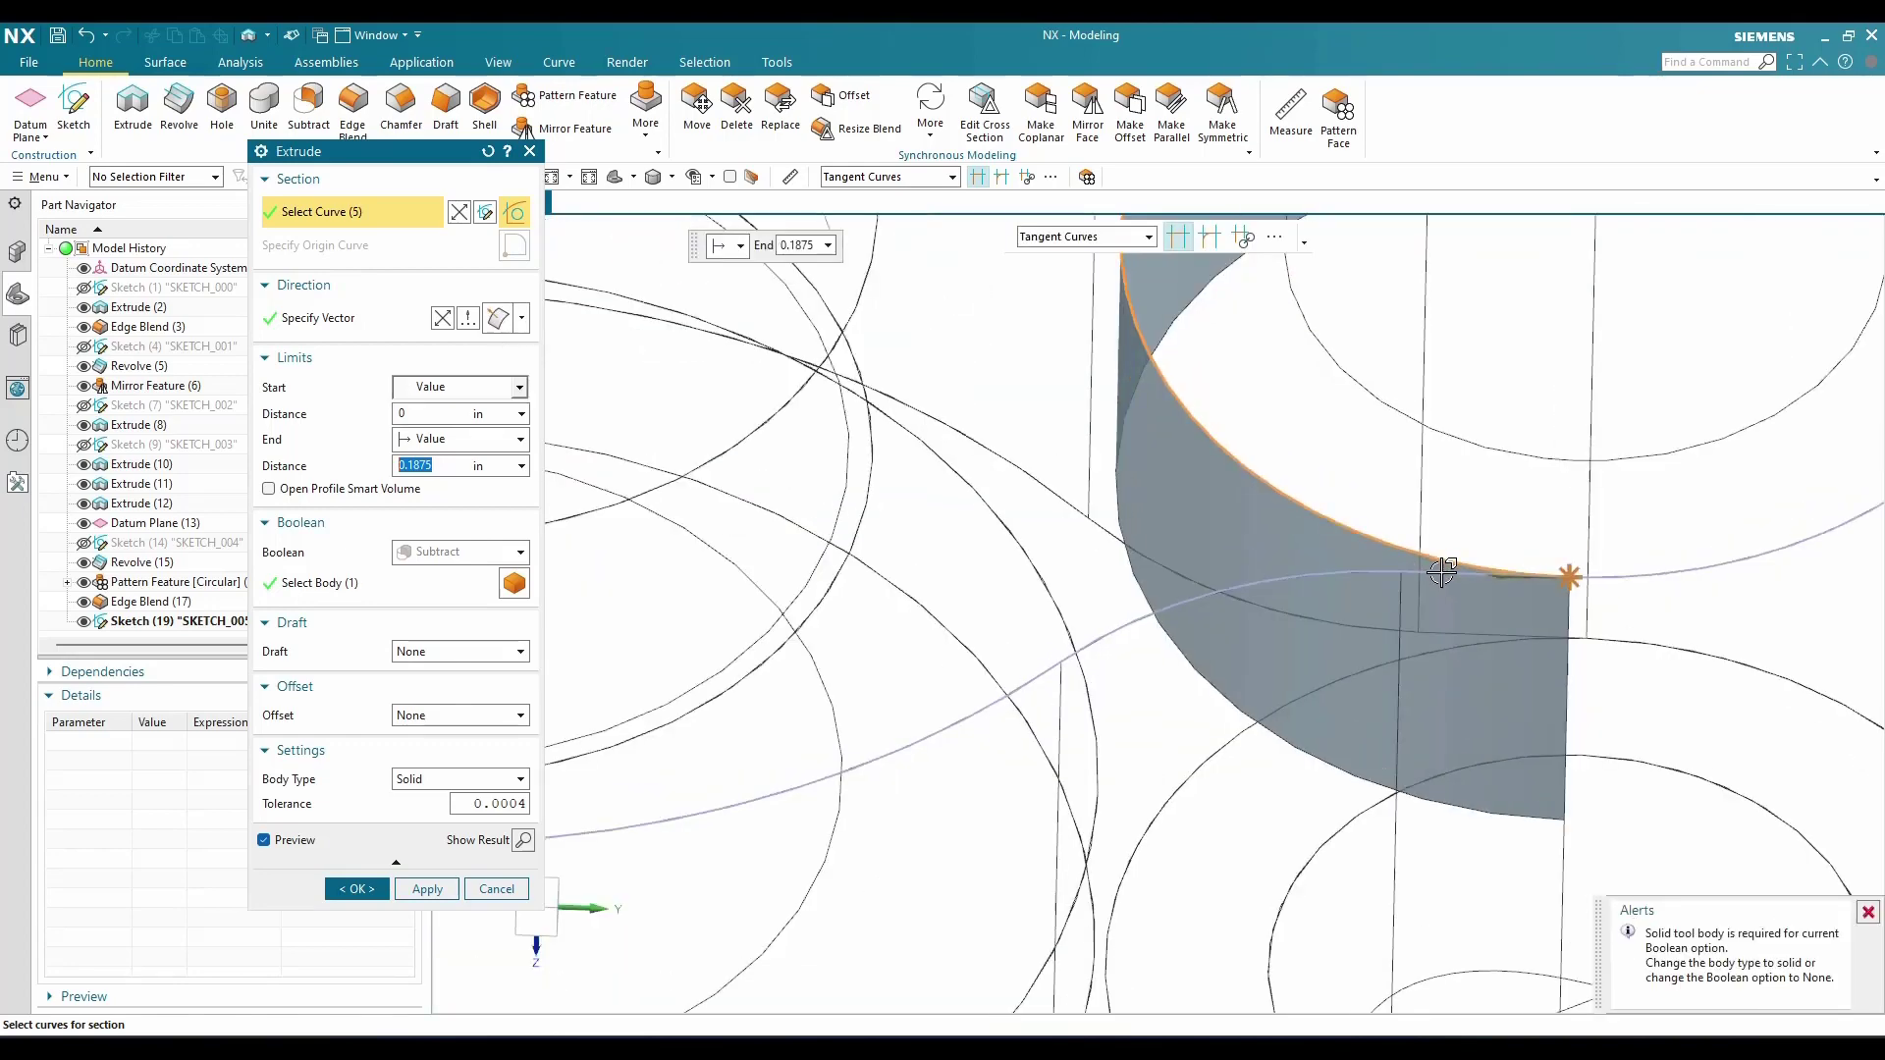
{"action": "left_click", "coordinate": [1408, 572]}
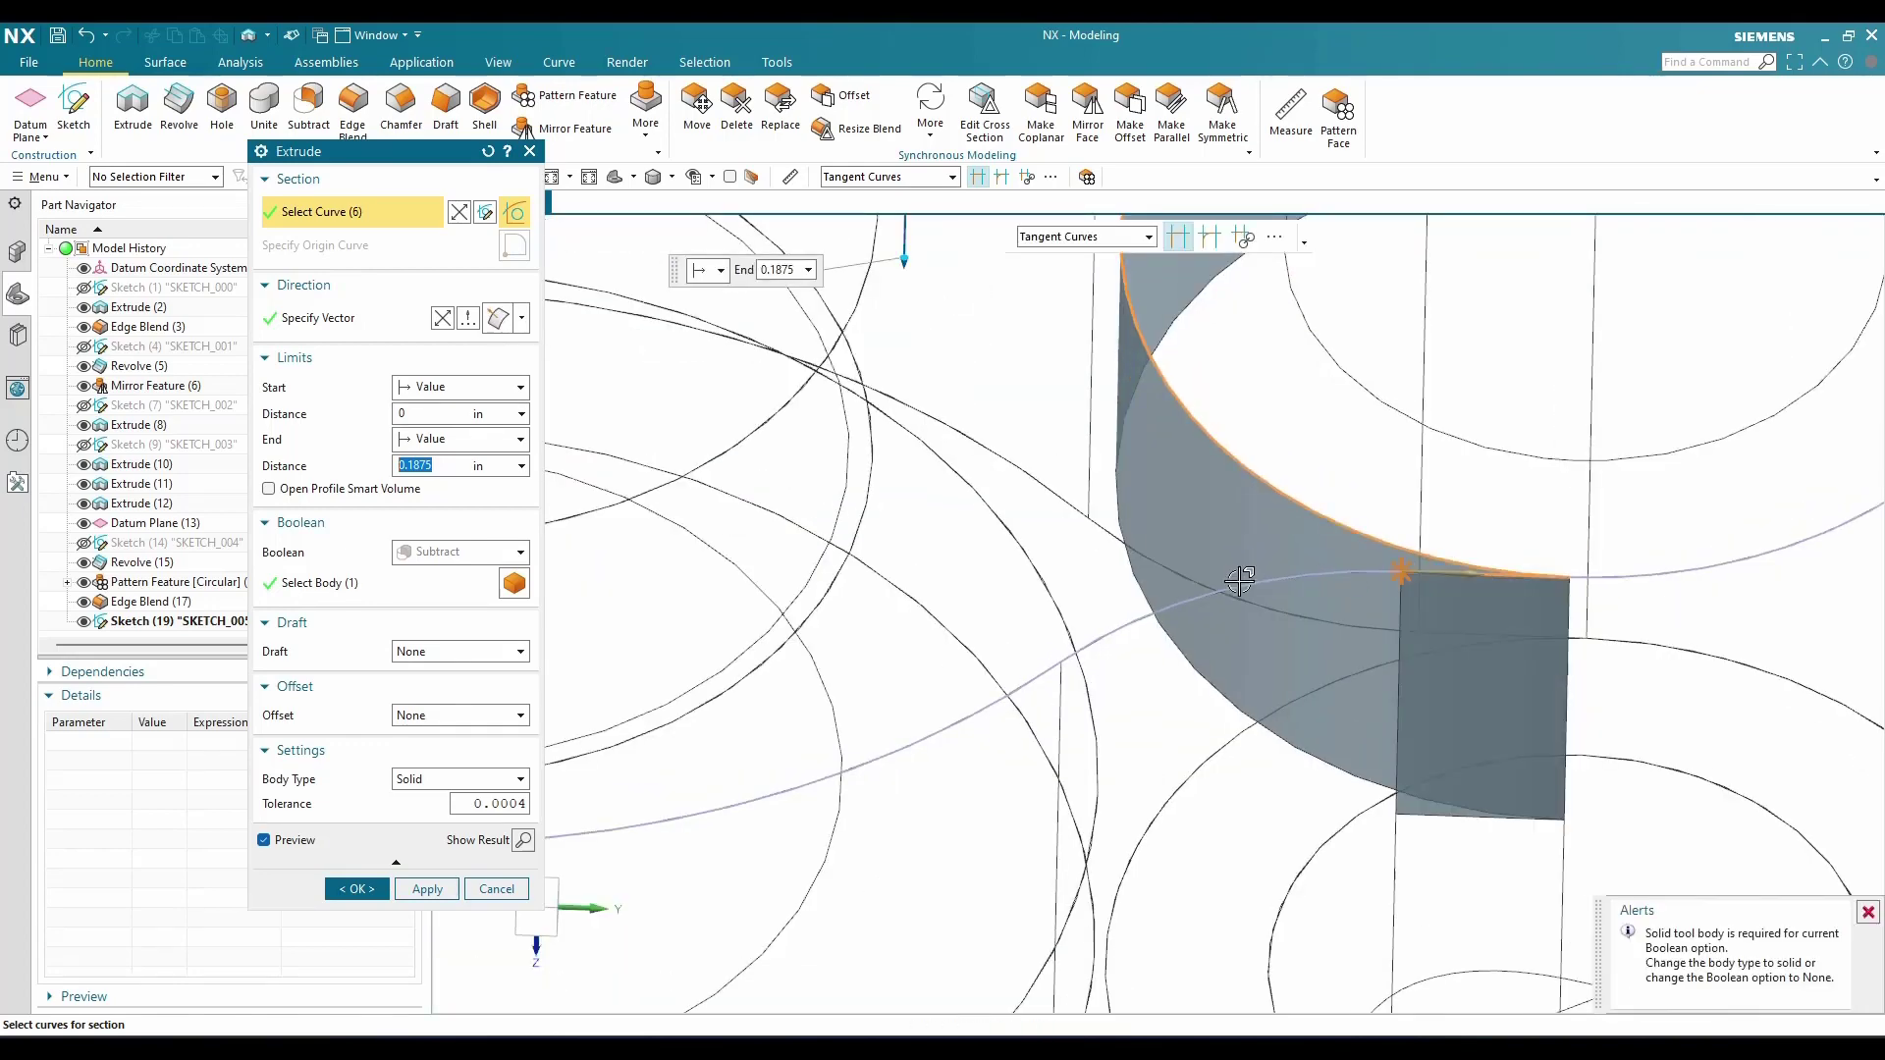
{"action": "left_click", "coordinate": [1239, 580]}
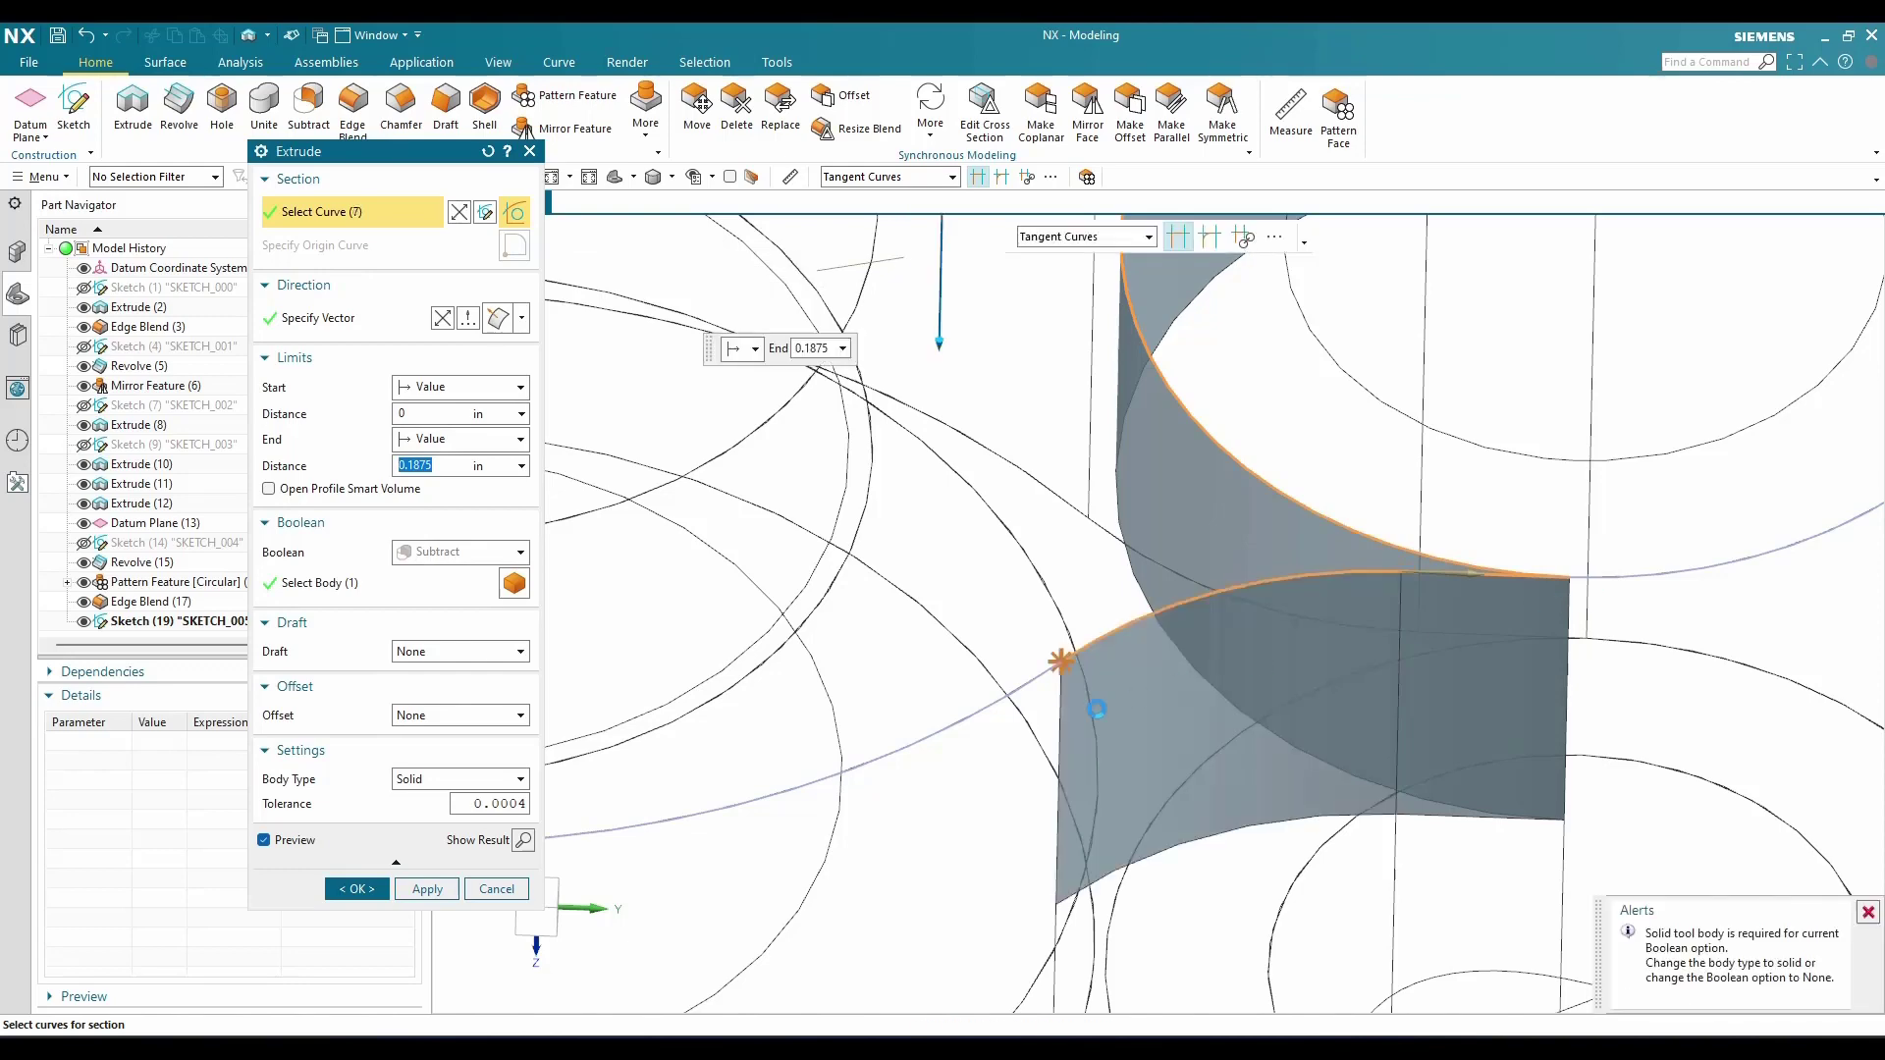
{"action": "left_click", "coordinate": [908, 743]}
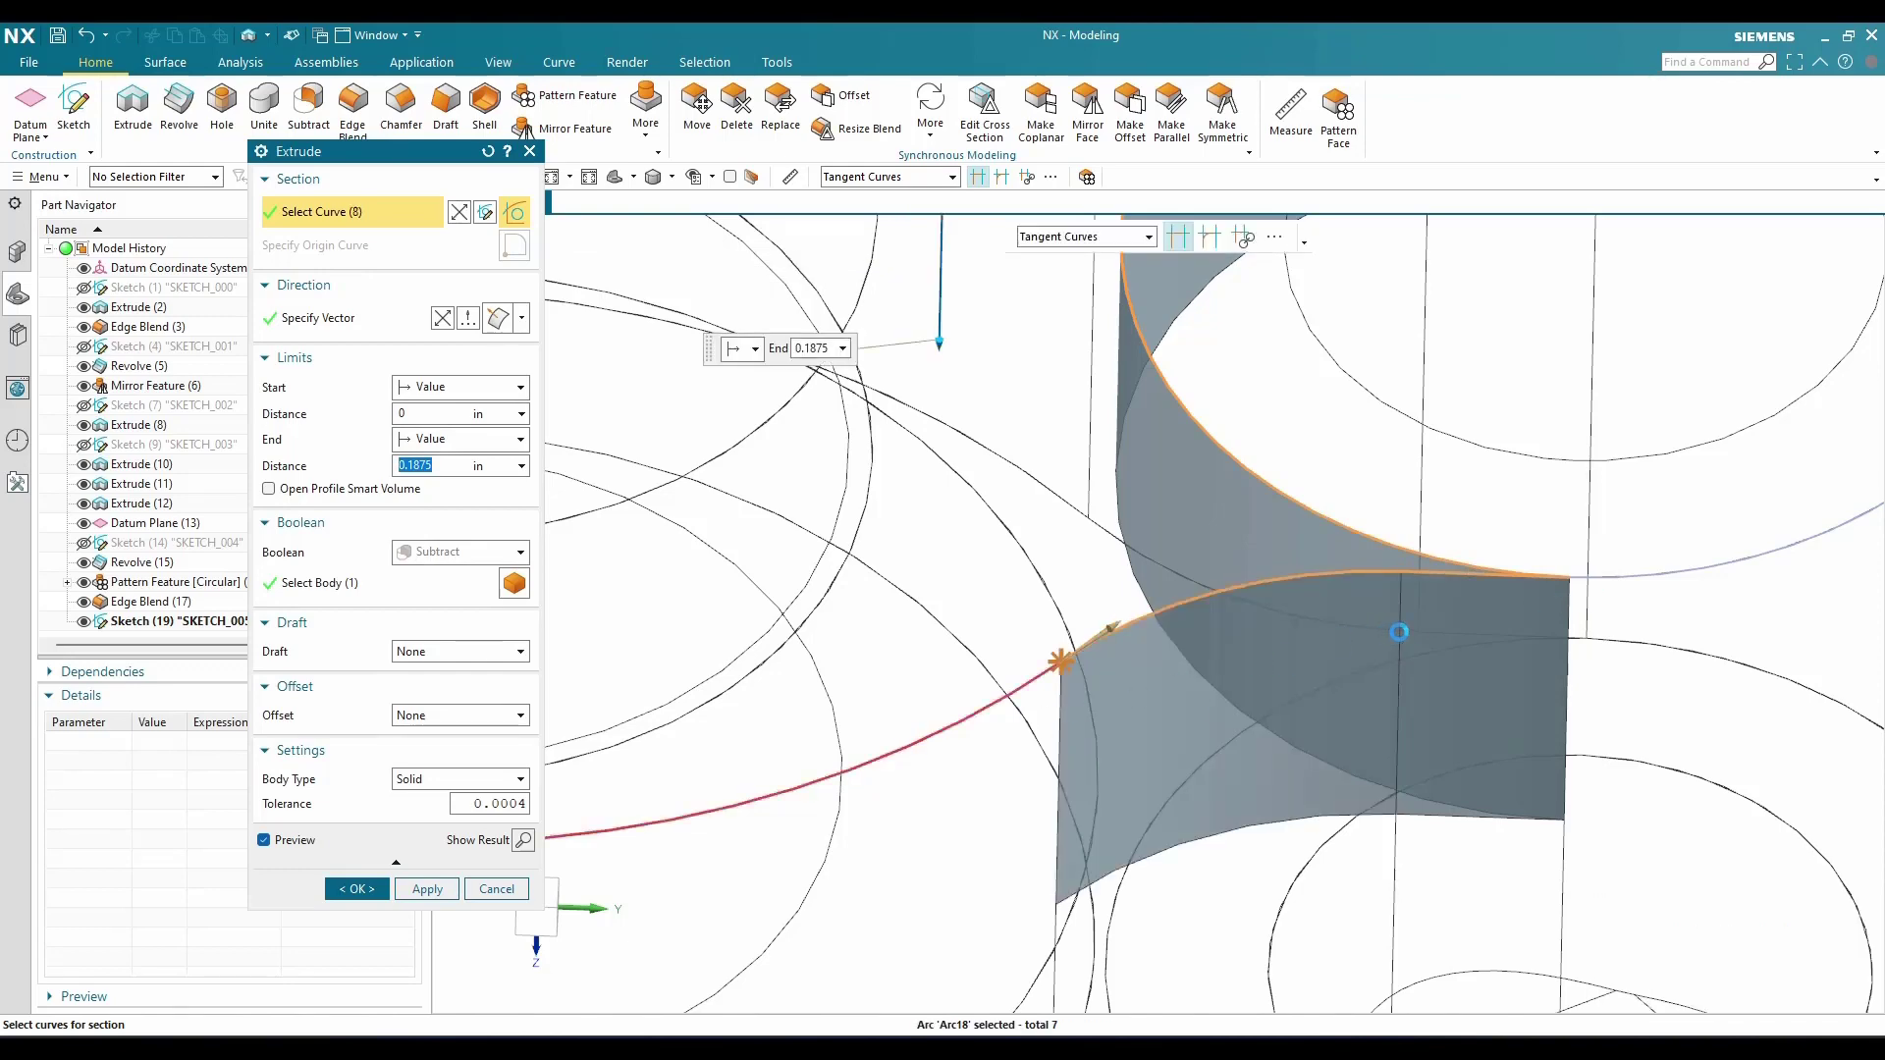
Close the Extrude section around the left boss with its fillet arc, both short tangent lines and the boss's inner arc
{"action": "scroll", "coordinate": [1400, 634], "scroll_direction": "down", "scroll_amount": 3}
{"action": "scroll", "coordinate": [1400, 633], "scroll_direction": "down", "scroll_amount": 2}
{"action": "scroll", "coordinate": [1145, 589], "scroll_direction": "up", "scroll_amount": 8}
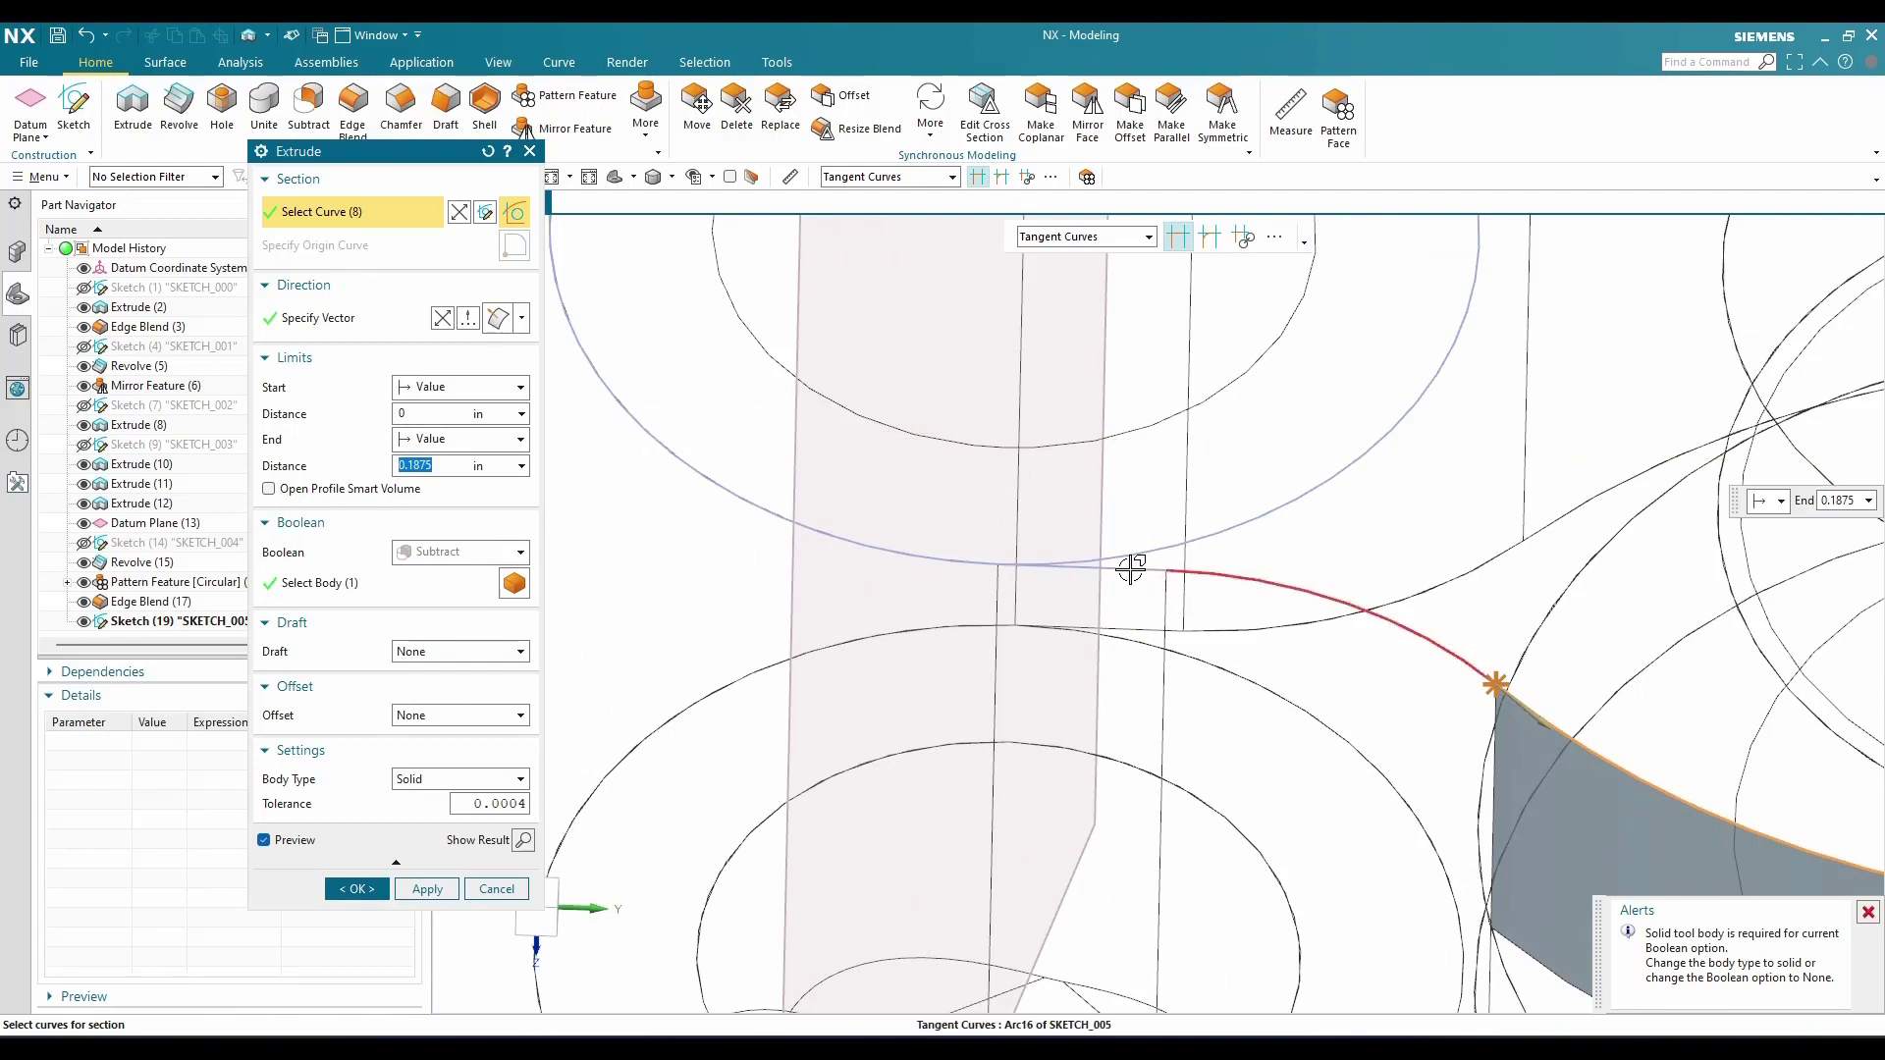
{"action": "left_click", "coordinate": [1131, 569]}
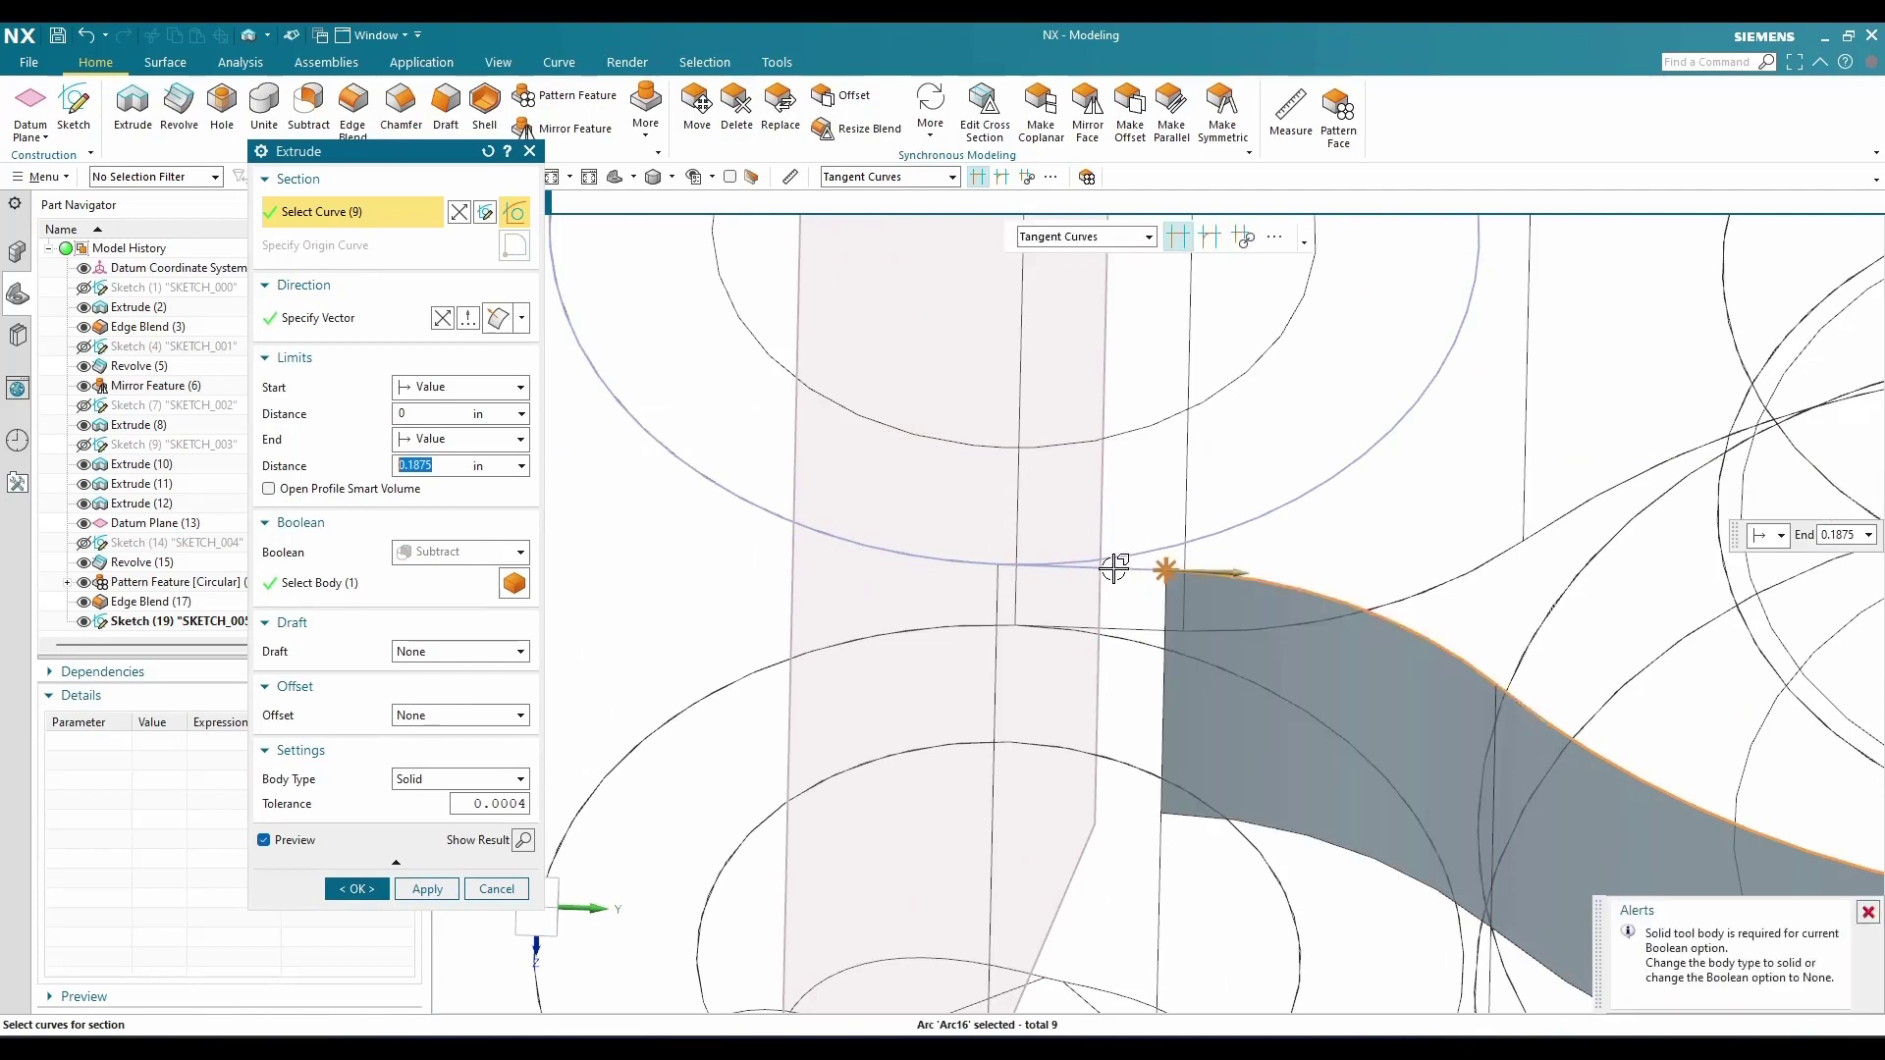
{"action": "left_click", "coordinate": [1116, 567]}
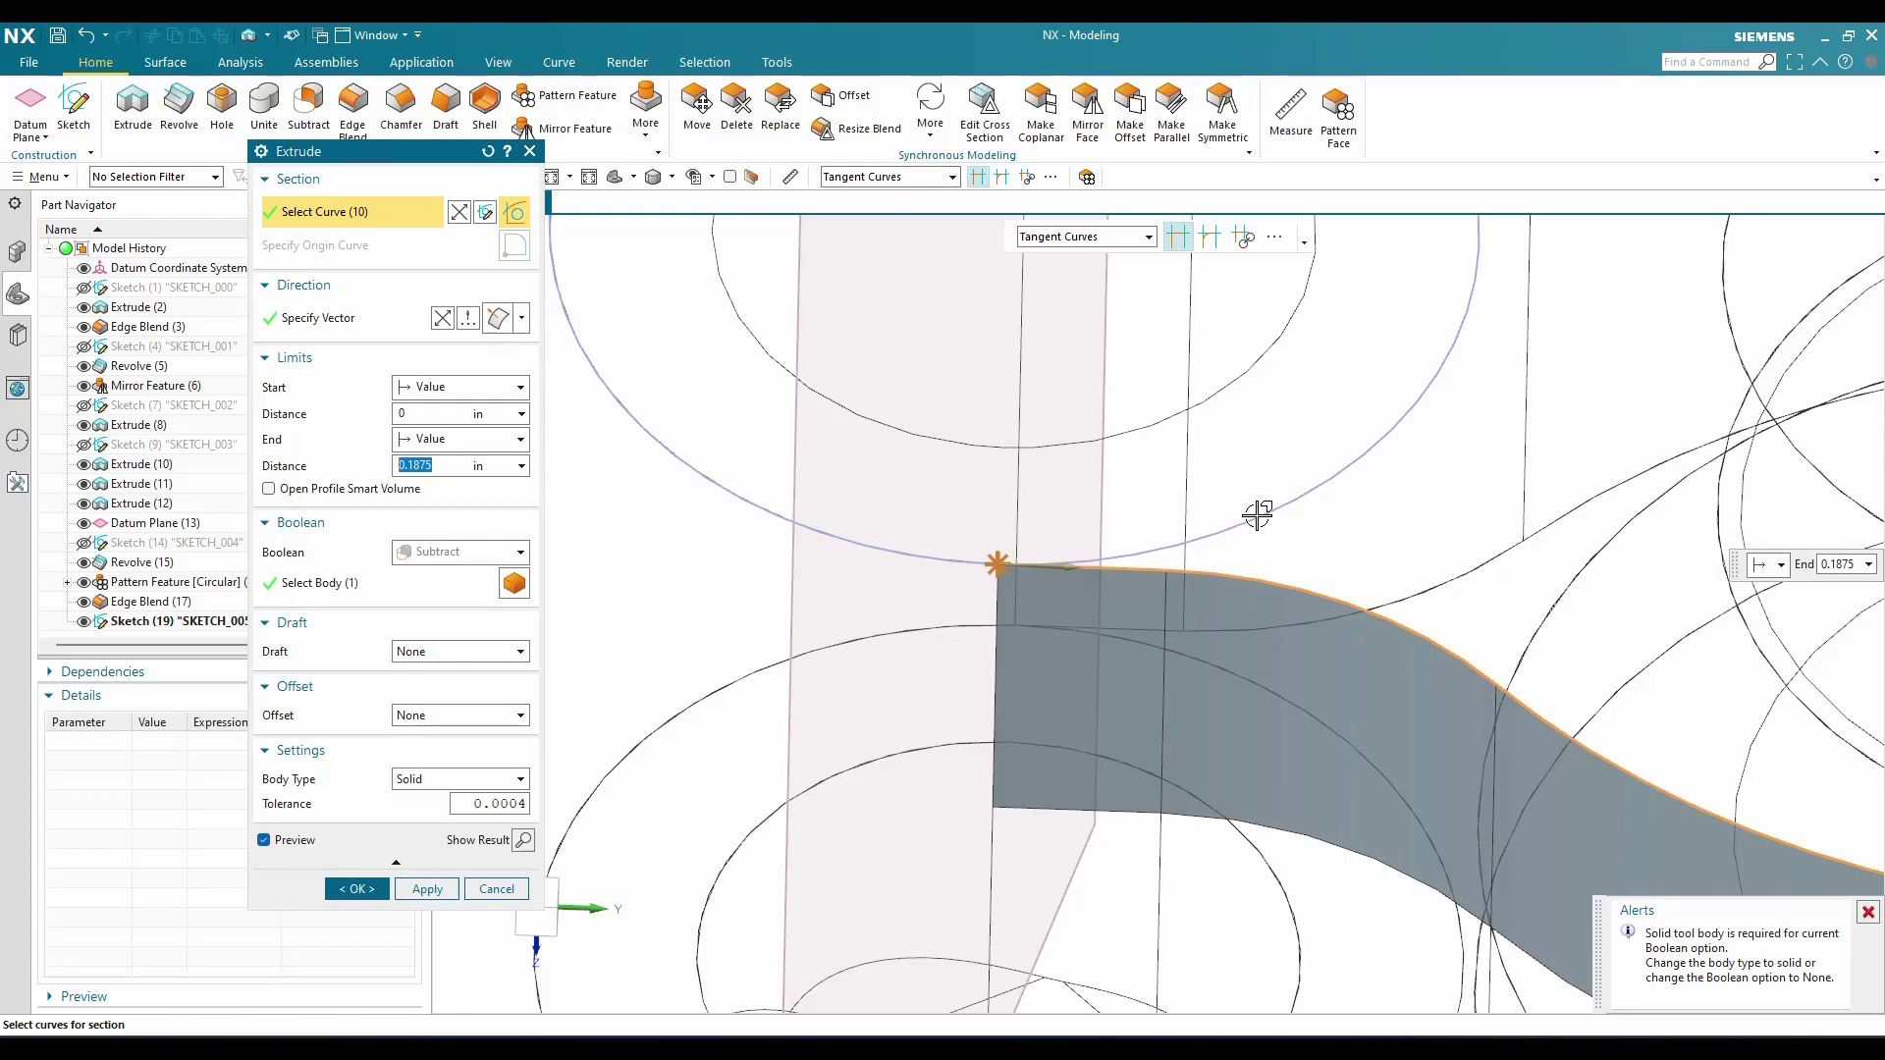
{"action": "left_click", "coordinate": [1256, 514]}
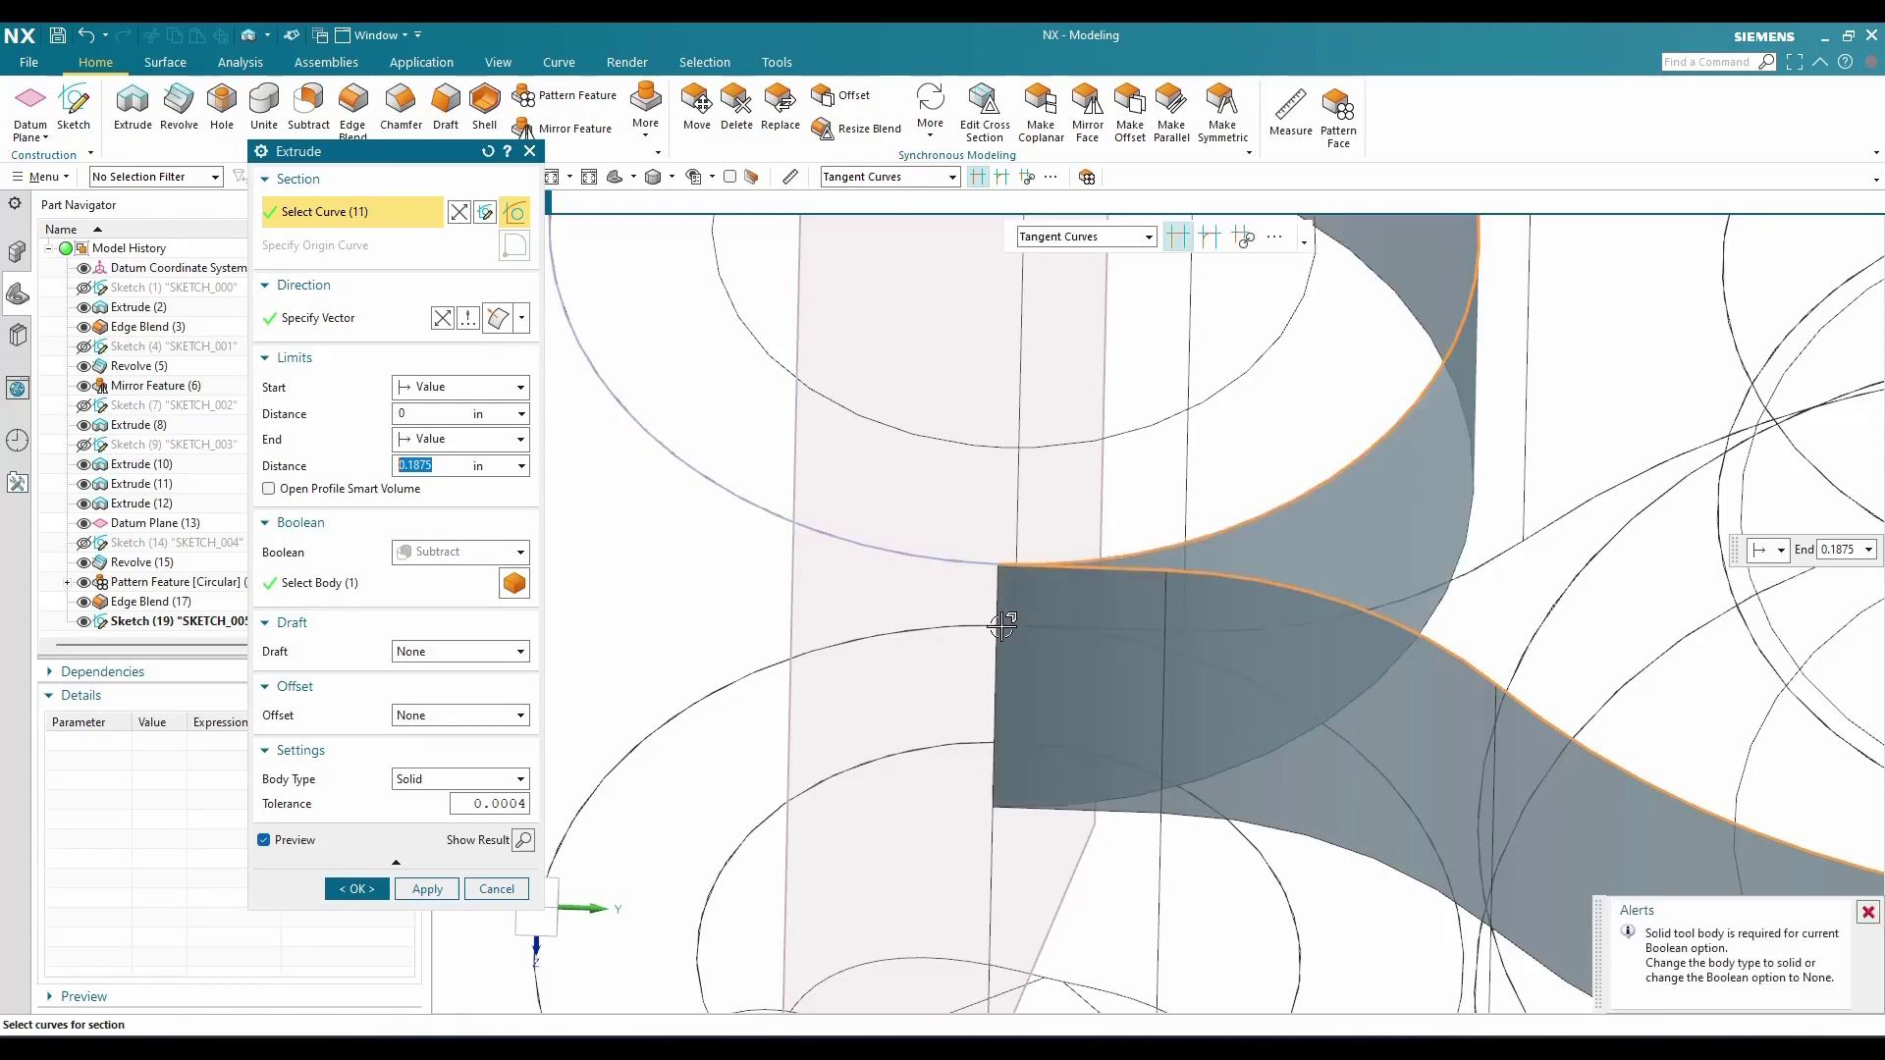
{"action": "scroll", "coordinate": [1002, 626], "scroll_direction": "down", "scroll_amount": 5}
{"action": "scroll", "coordinate": [1059, 295], "scroll_direction": "up", "scroll_amount": 8}
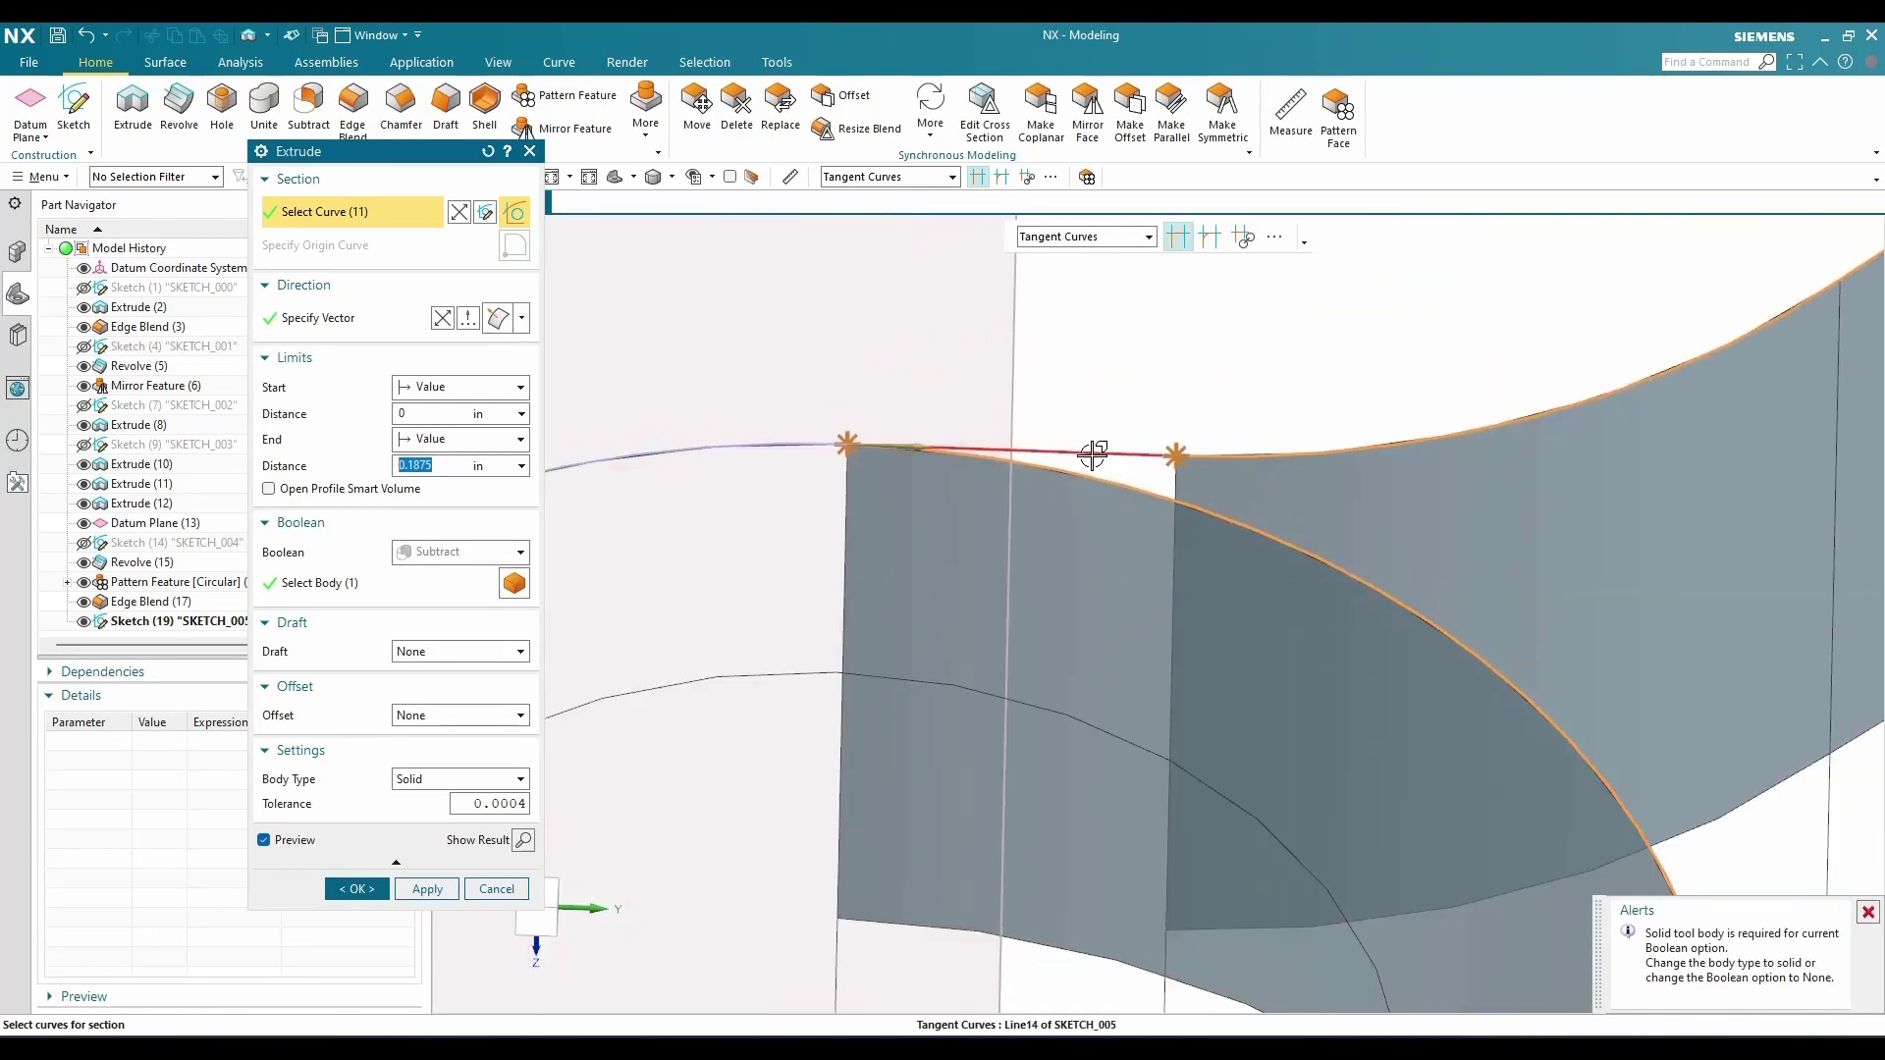
{"action": "left_click", "coordinate": [905, 490]}
Cut the closed profile 0.0625 in deep from the body's flat face as a subtracting Extrude
{"action": "scroll", "coordinate": [896, 491], "scroll_direction": "down", "scroll_amount": 10}
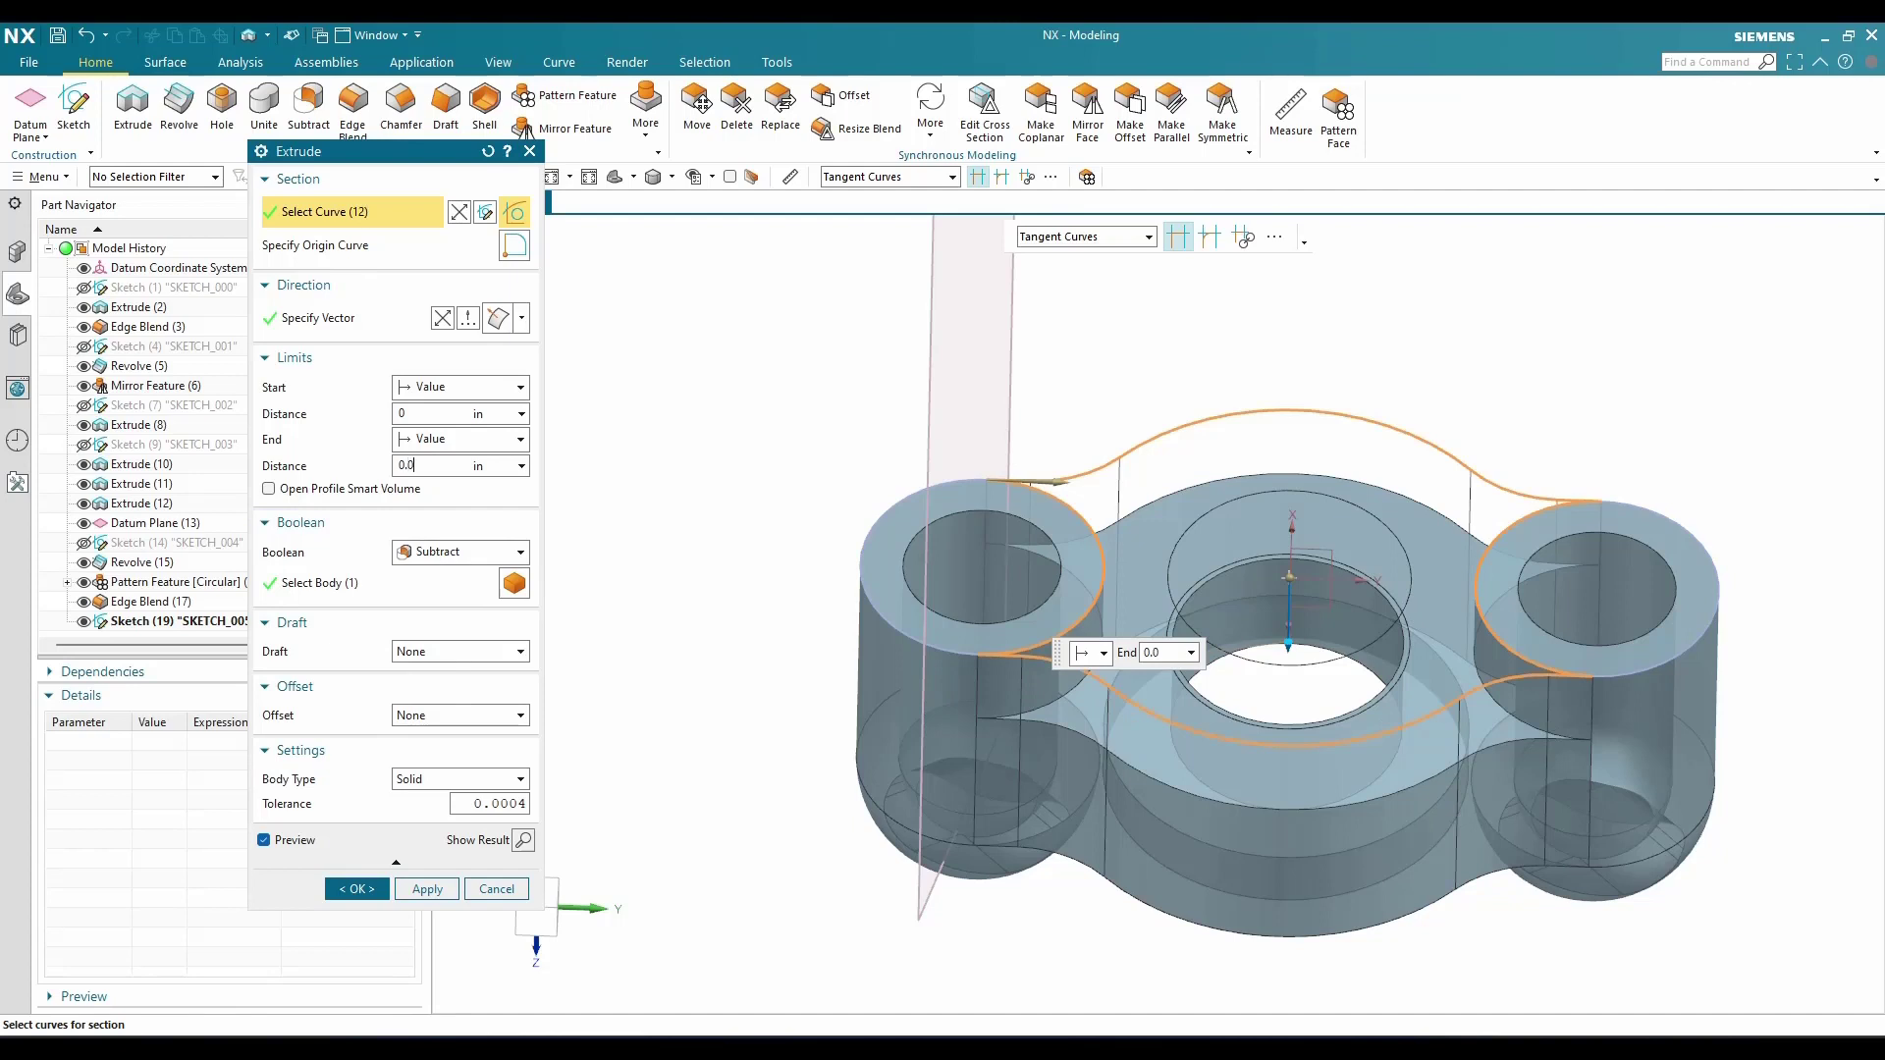
{"action": "key", "text": "Return"}
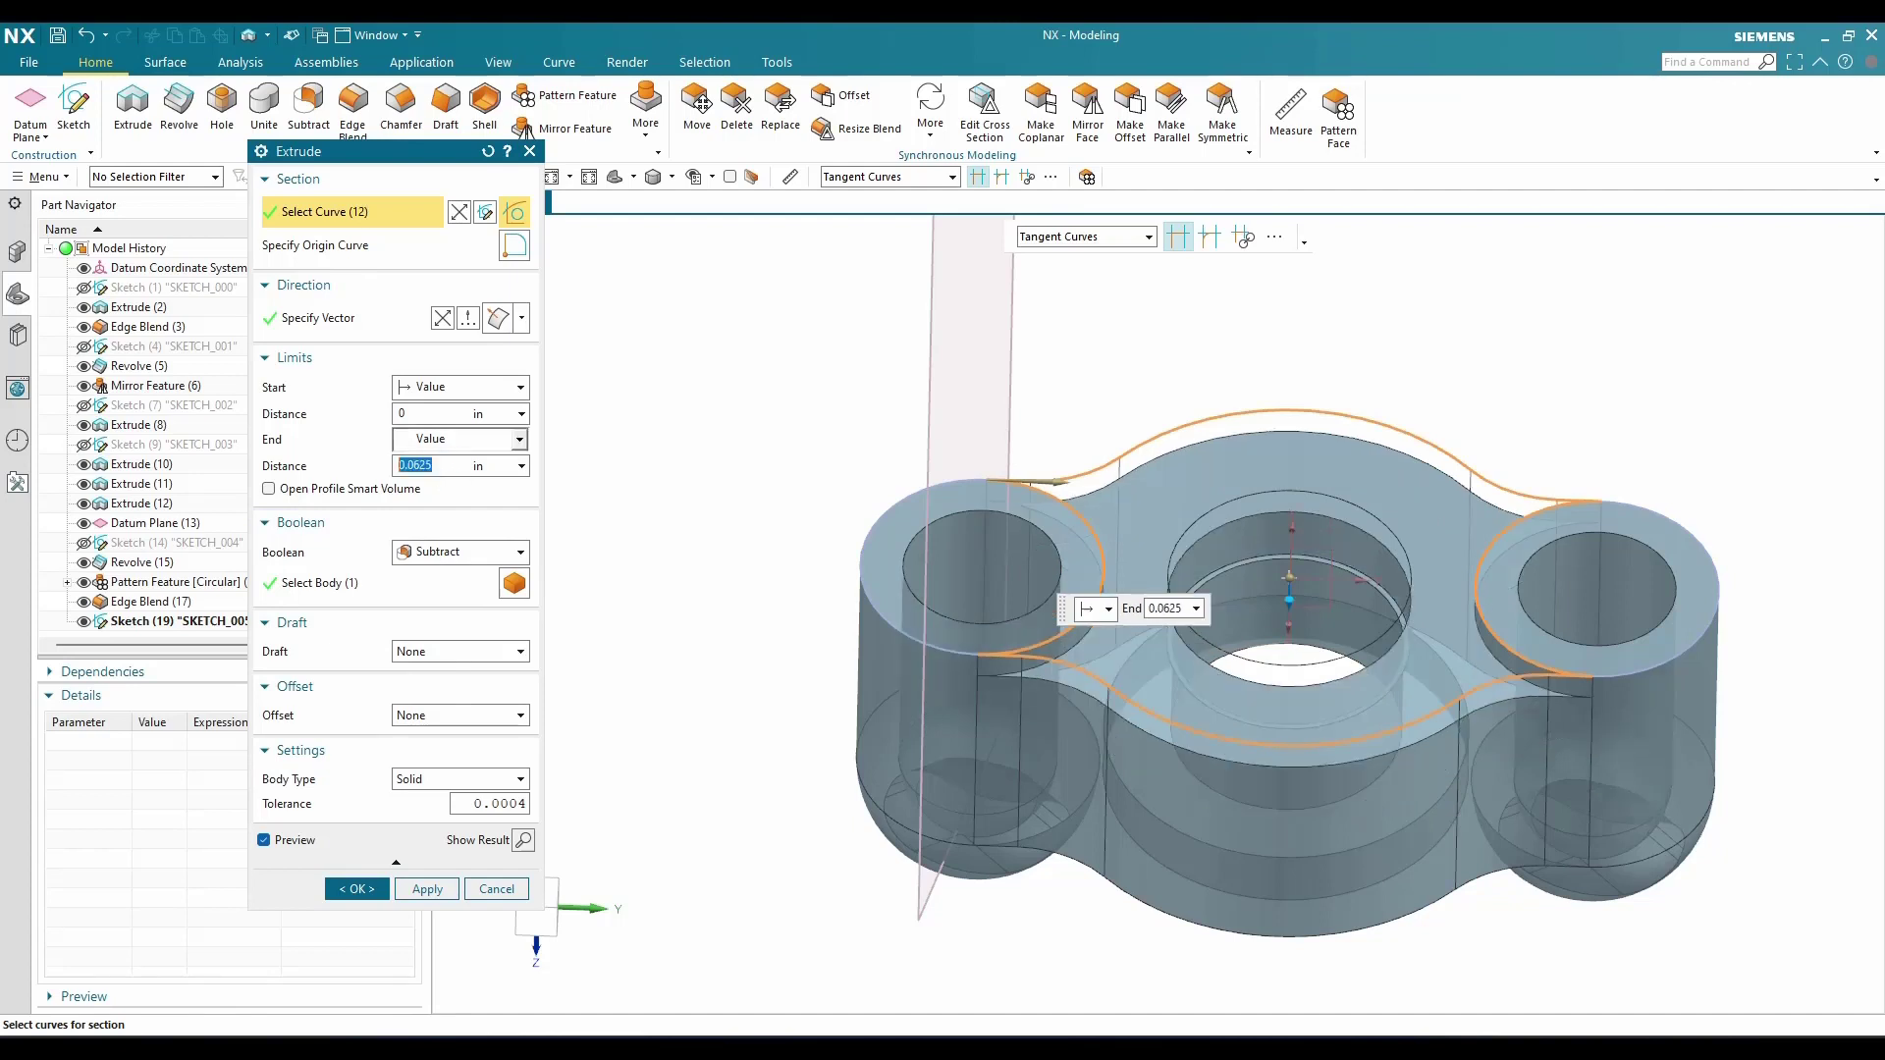
{"action": "left_click", "coordinate": [357, 888]}
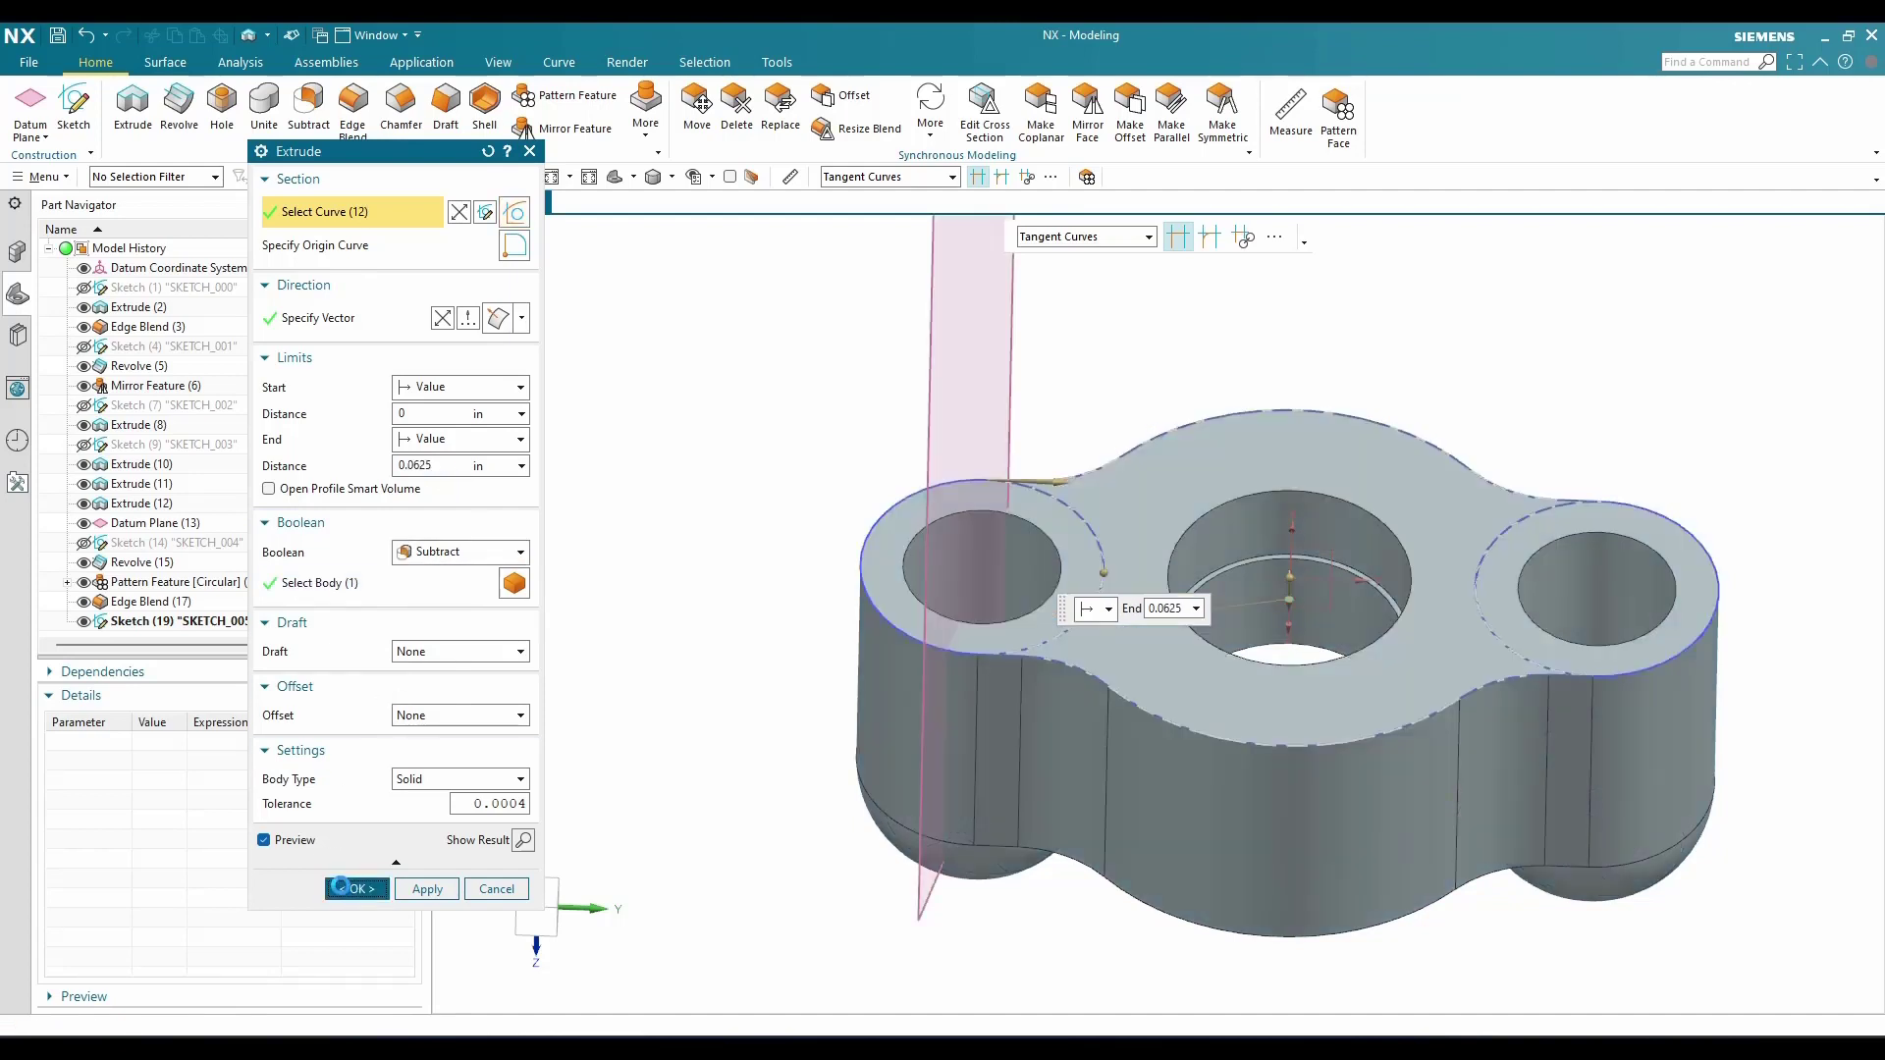
Hide the cut's profile sketch and the datum plane through the left boss
{"action": "middle_click_drag", "start_coordinate": [911, 656], "coordinate": [854, 652]}
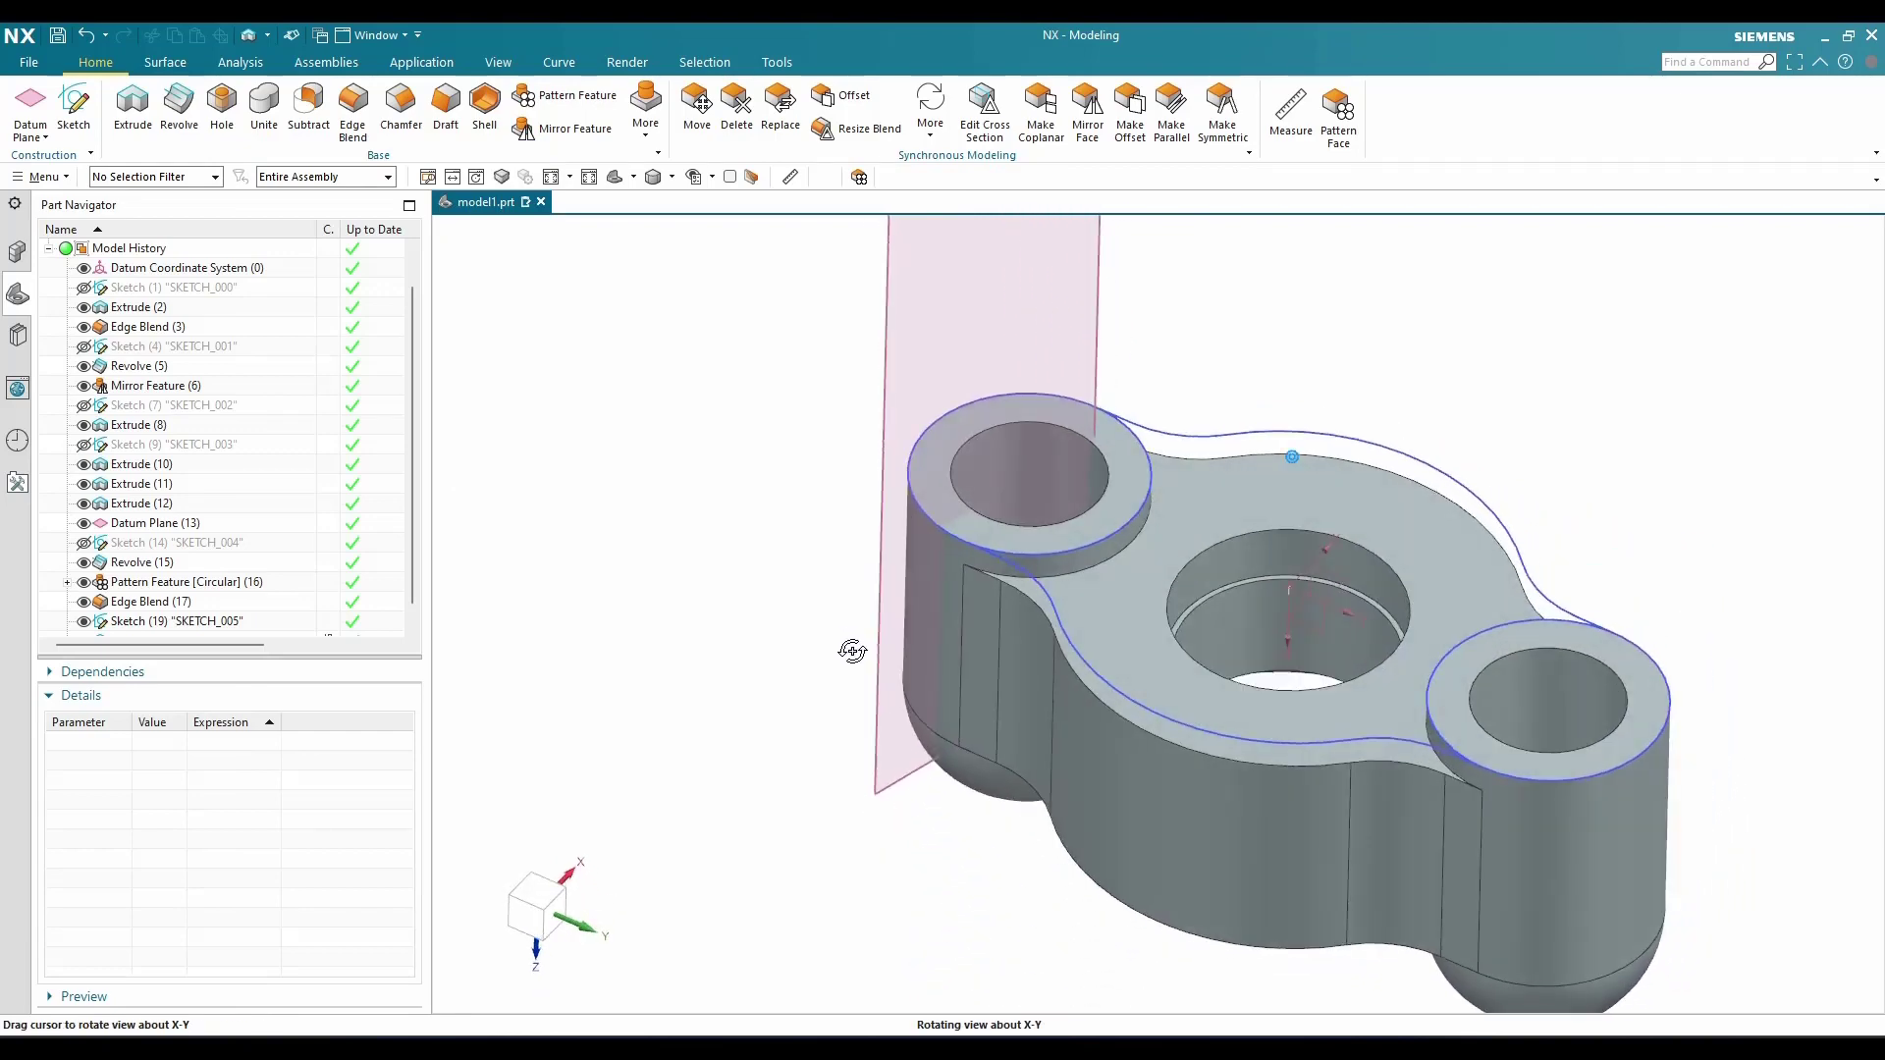
{"action": "left_click", "coordinate": [84, 623]}
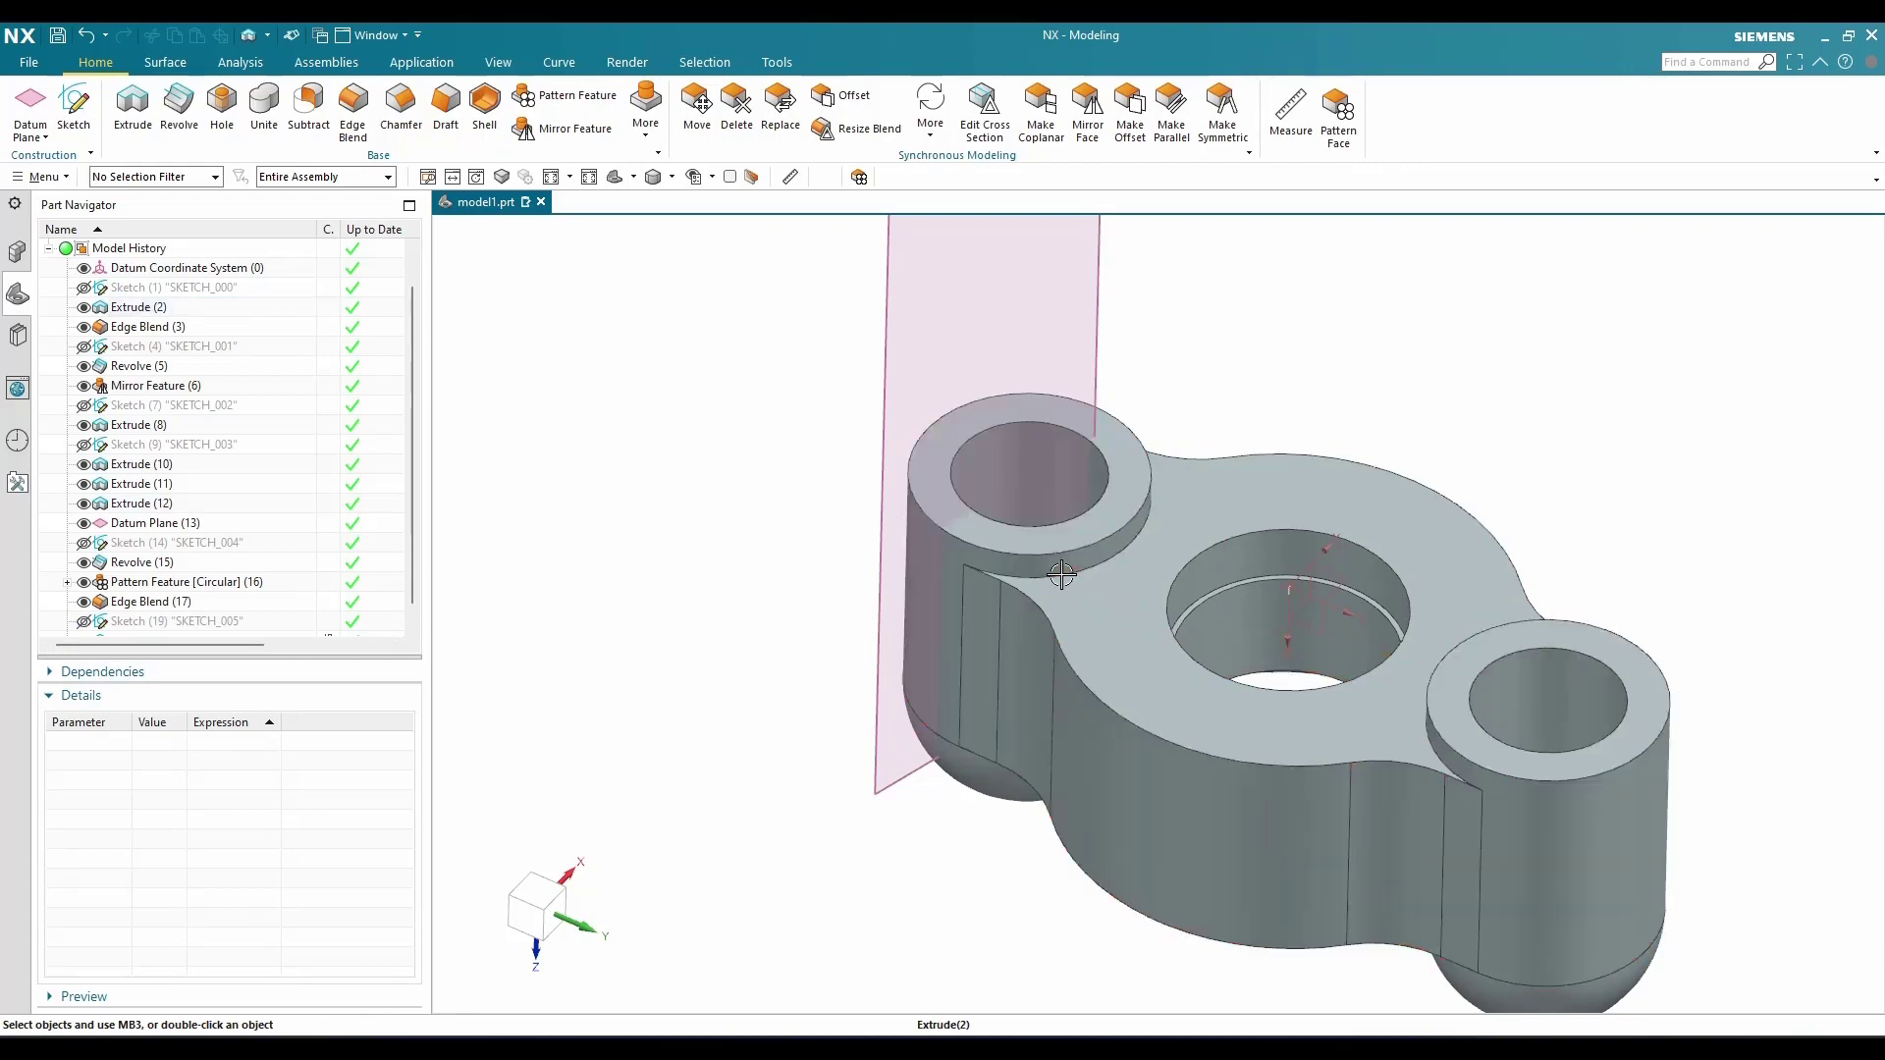
{"action": "middle_click_drag", "start_coordinate": [1060, 568], "coordinate": [999, 501]}
{"action": "left_click", "coordinate": [898, 383]}
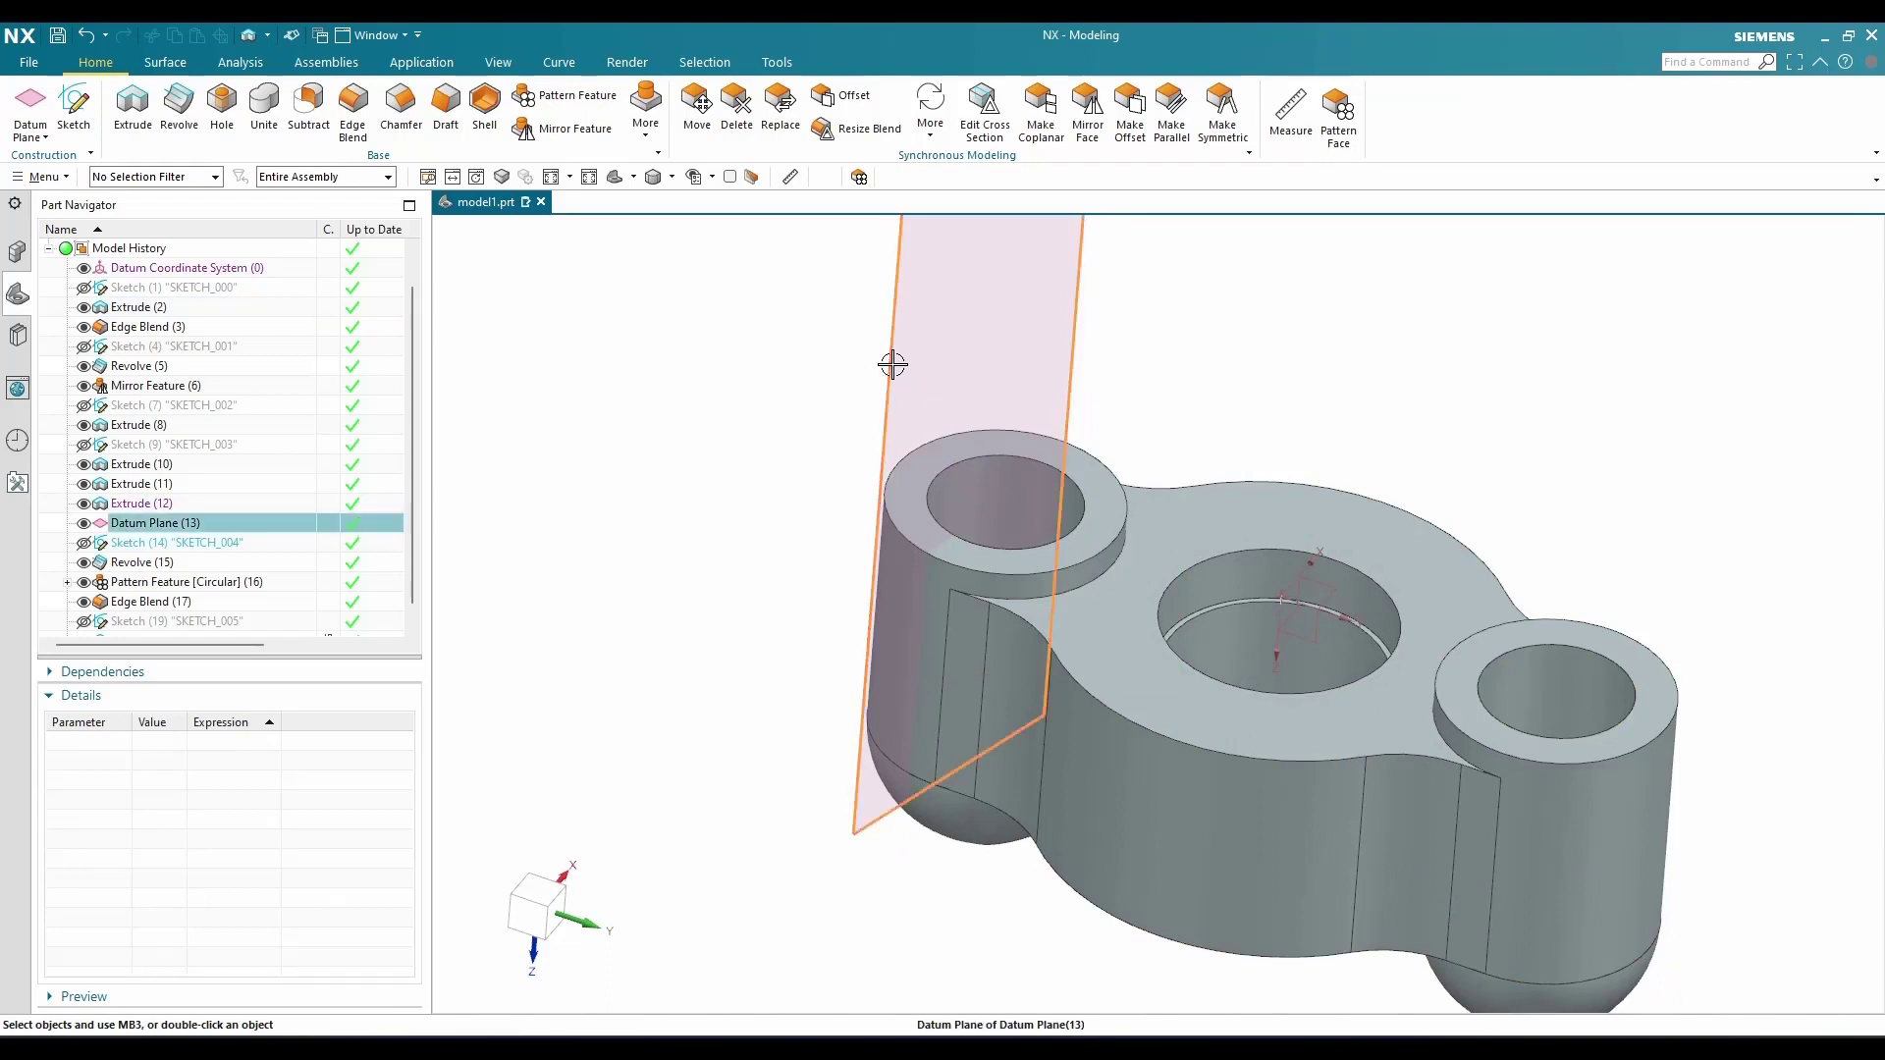
{"action": "key", "text": "ctrl+b"}
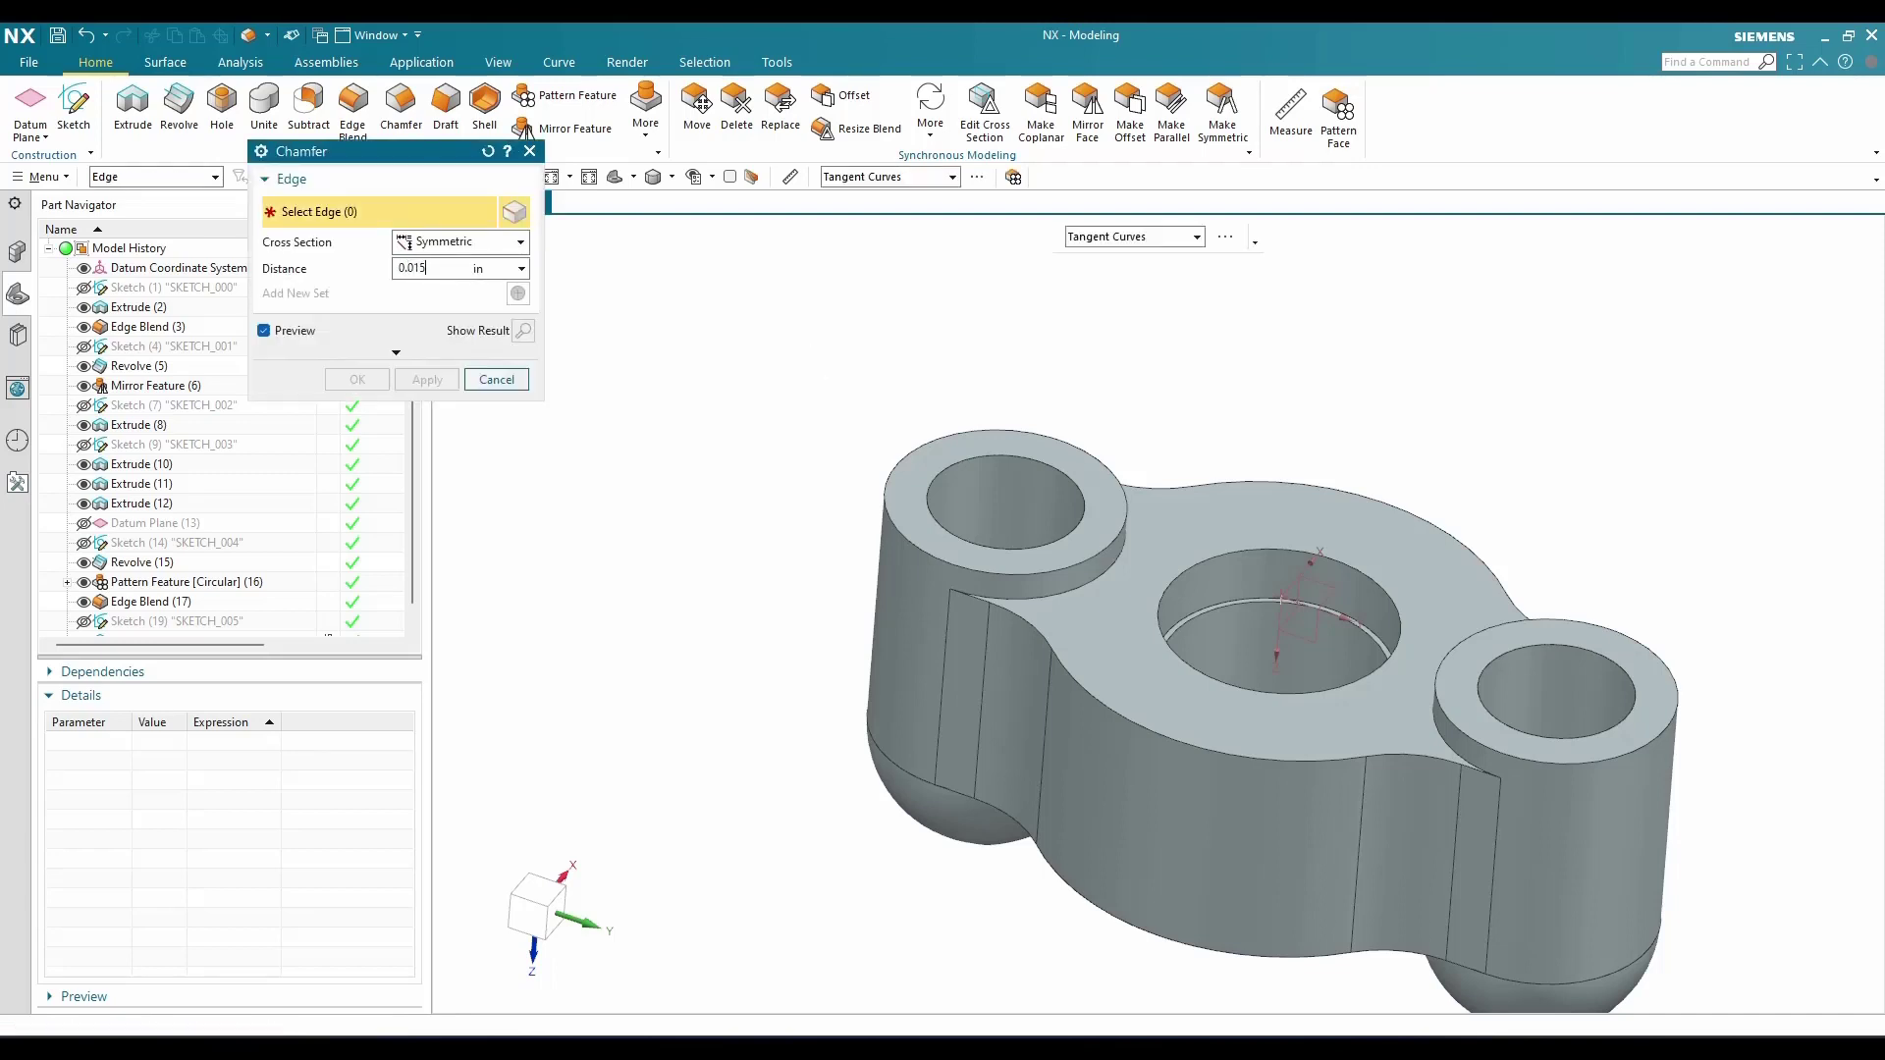
Chamfer the circular hole edges on the flat faces of both bosses with a symmetric distance of 0.015 in
{"action": "left_click", "coordinate": [974, 458]}
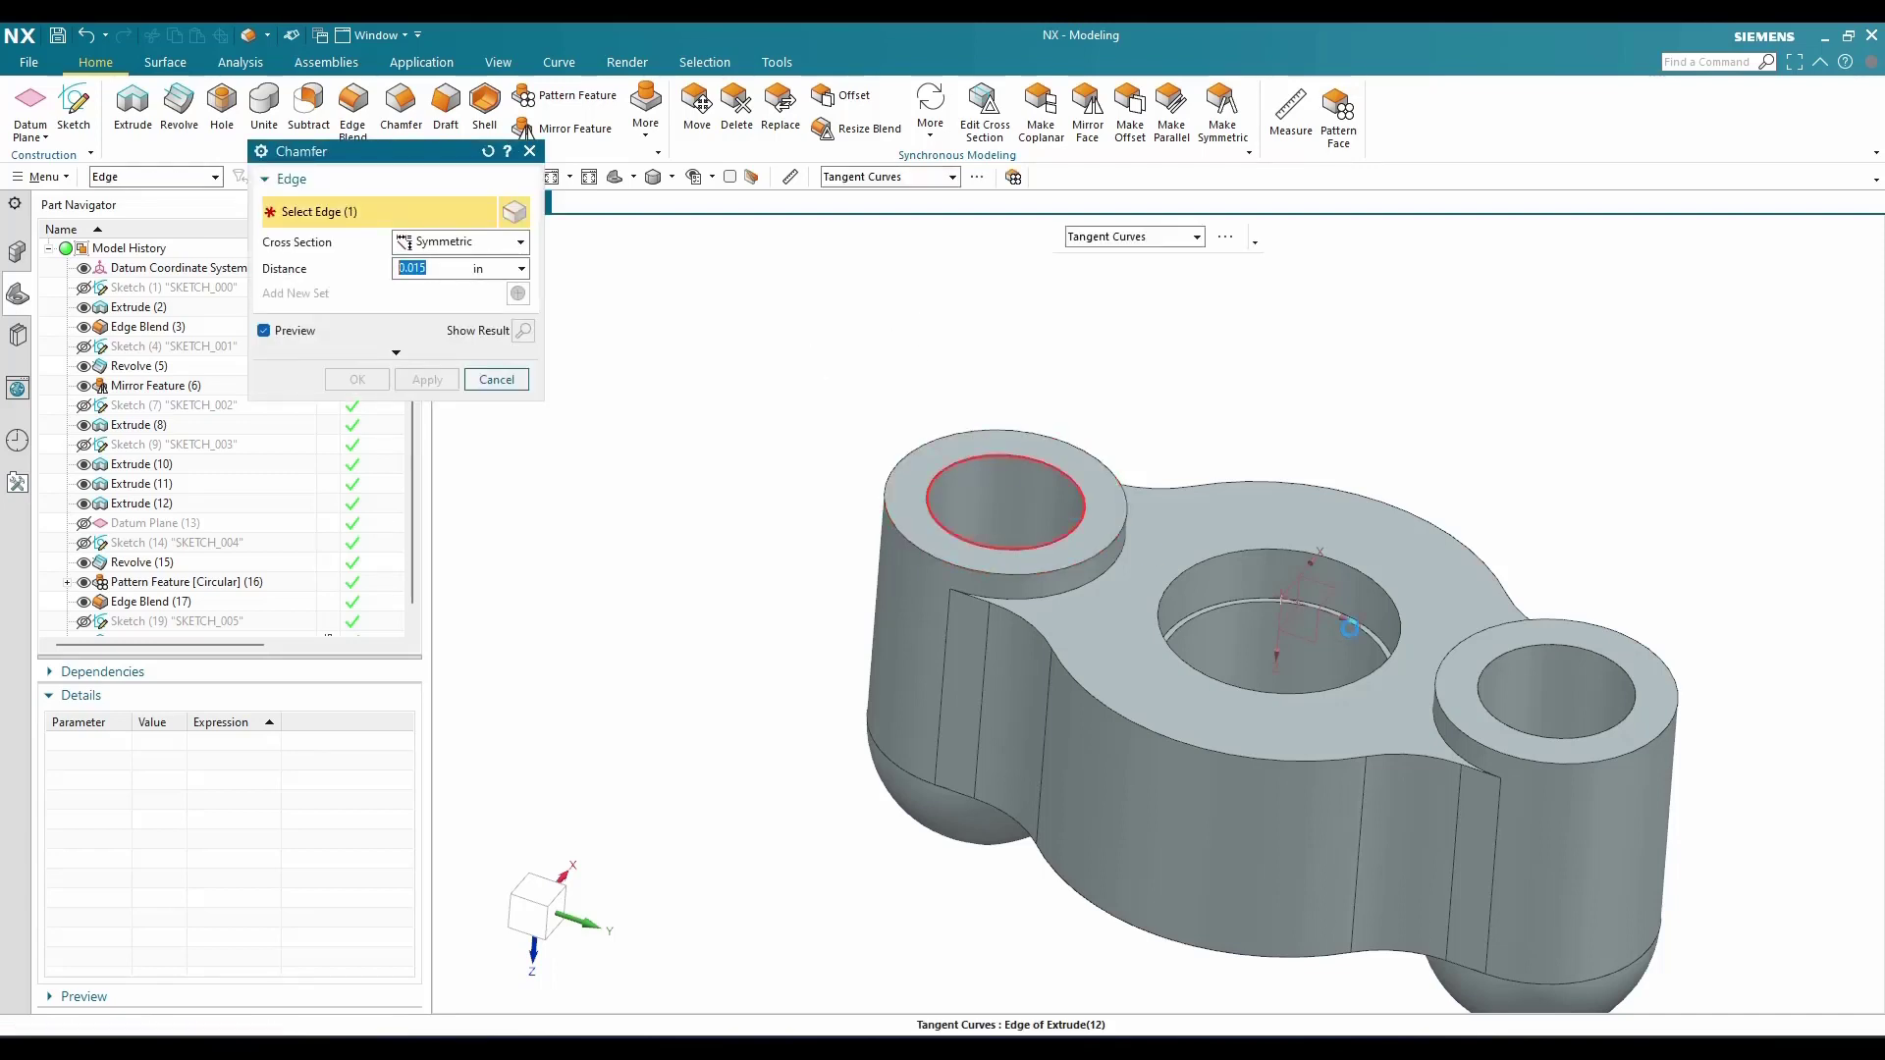
{"action": "left_click", "coordinate": [1508, 651]}
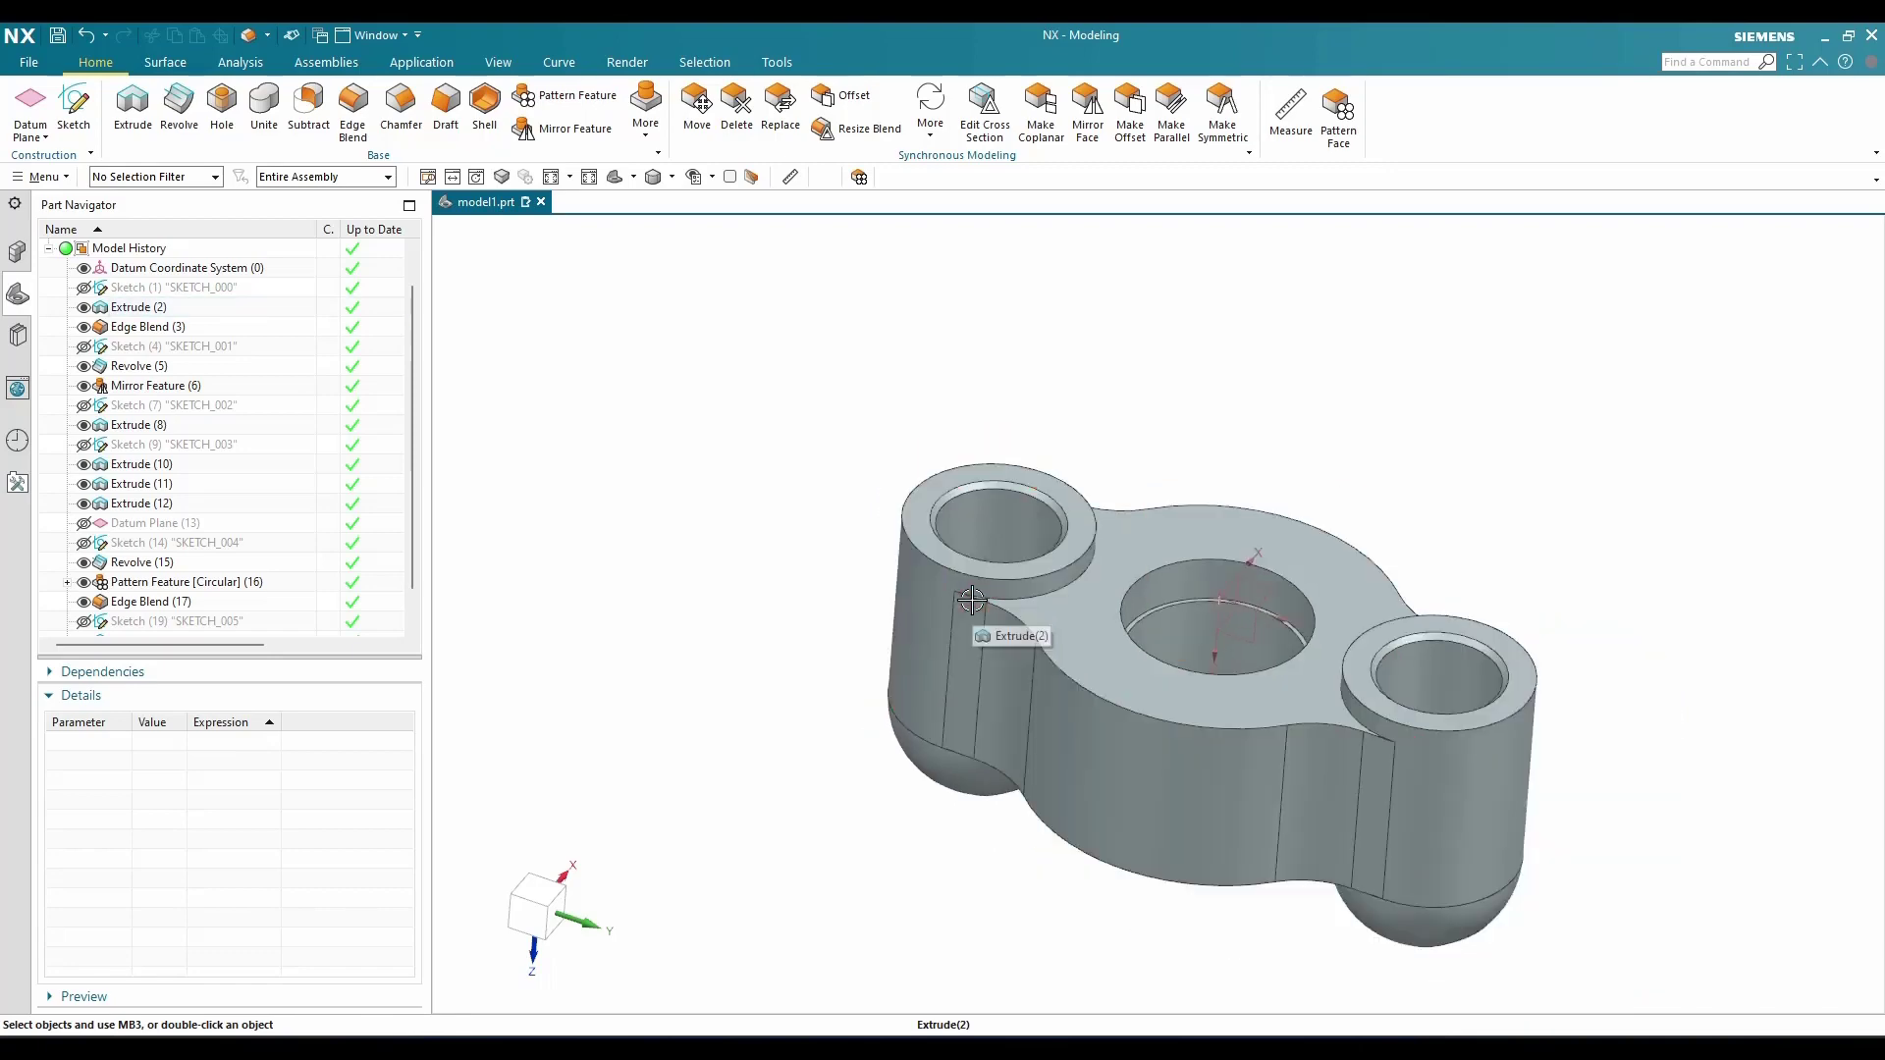
Apply a 0.0625 in Edge Blend to the outer perimeter edge of the central body on the domed side
{"action": "middle_click_drag", "start_coordinate": [977, 614], "coordinate": [925, 847]}
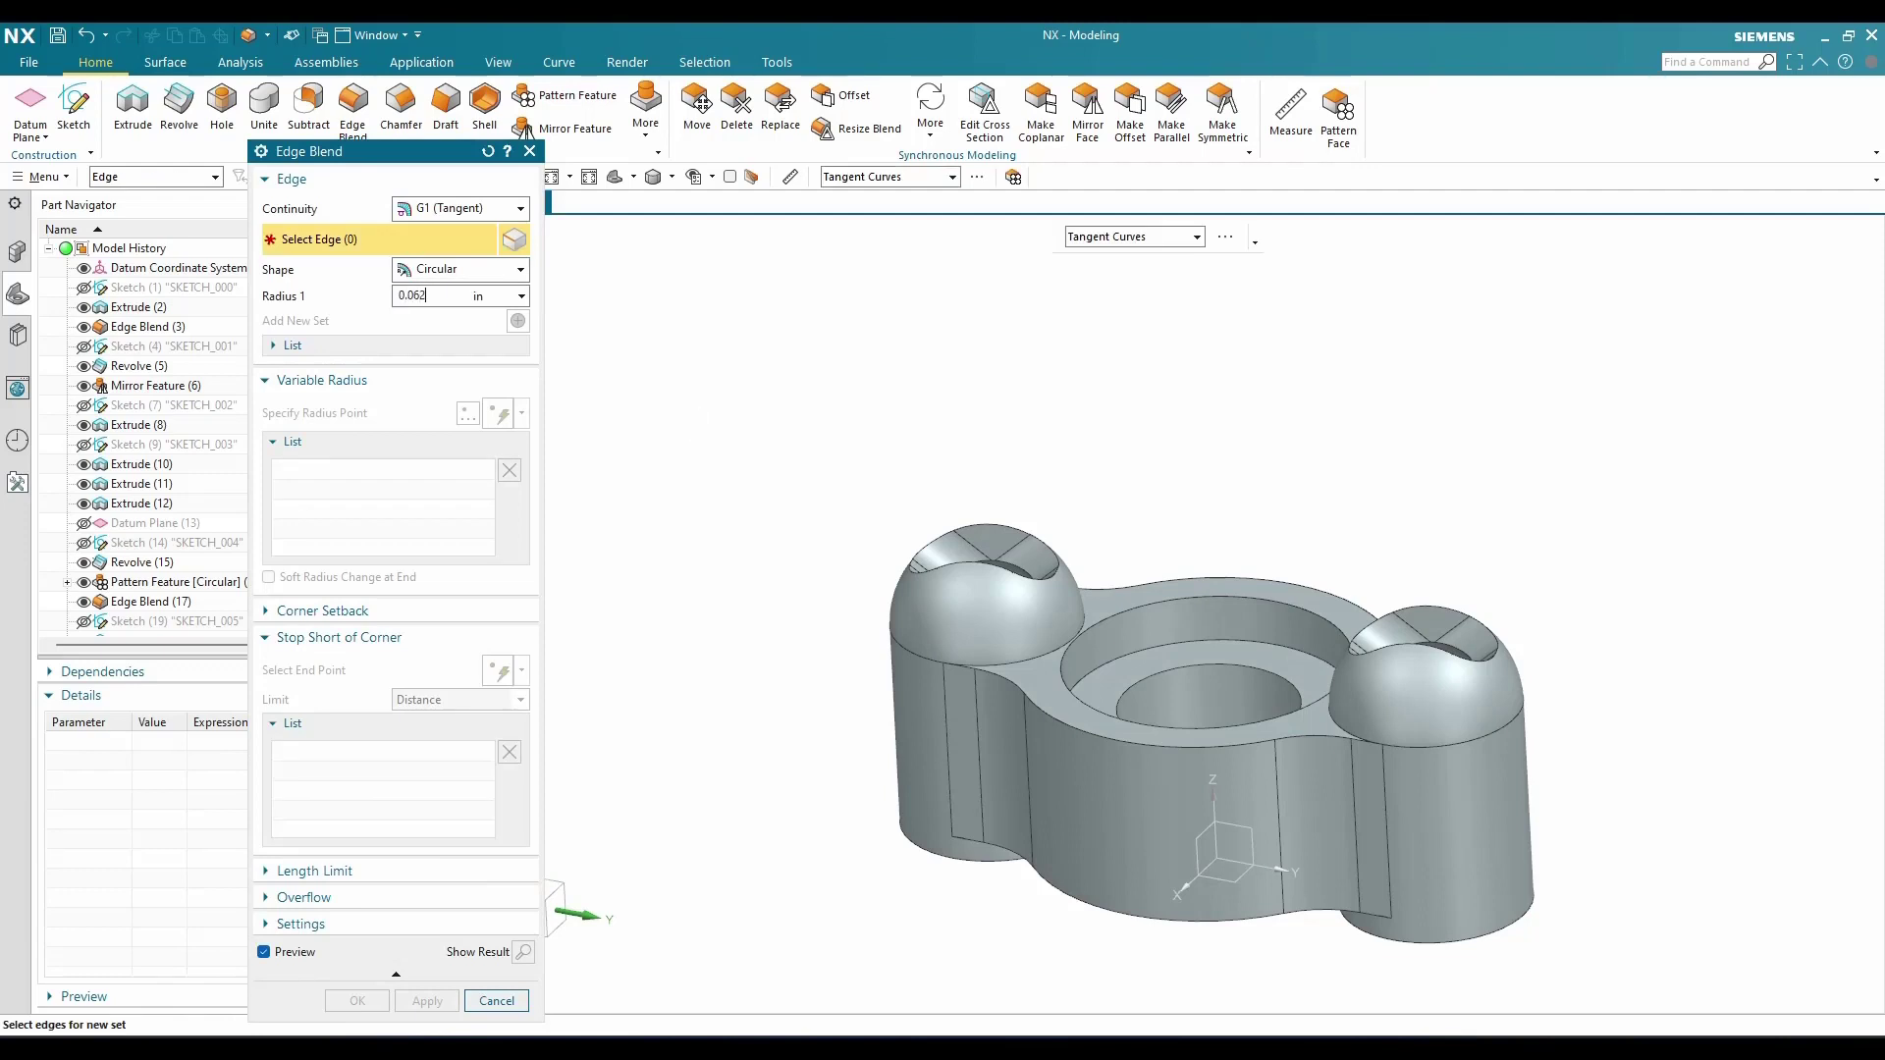
{"action": "scroll", "coordinate": [761, 412], "scroll_direction": "down", "scroll_amount": 3}
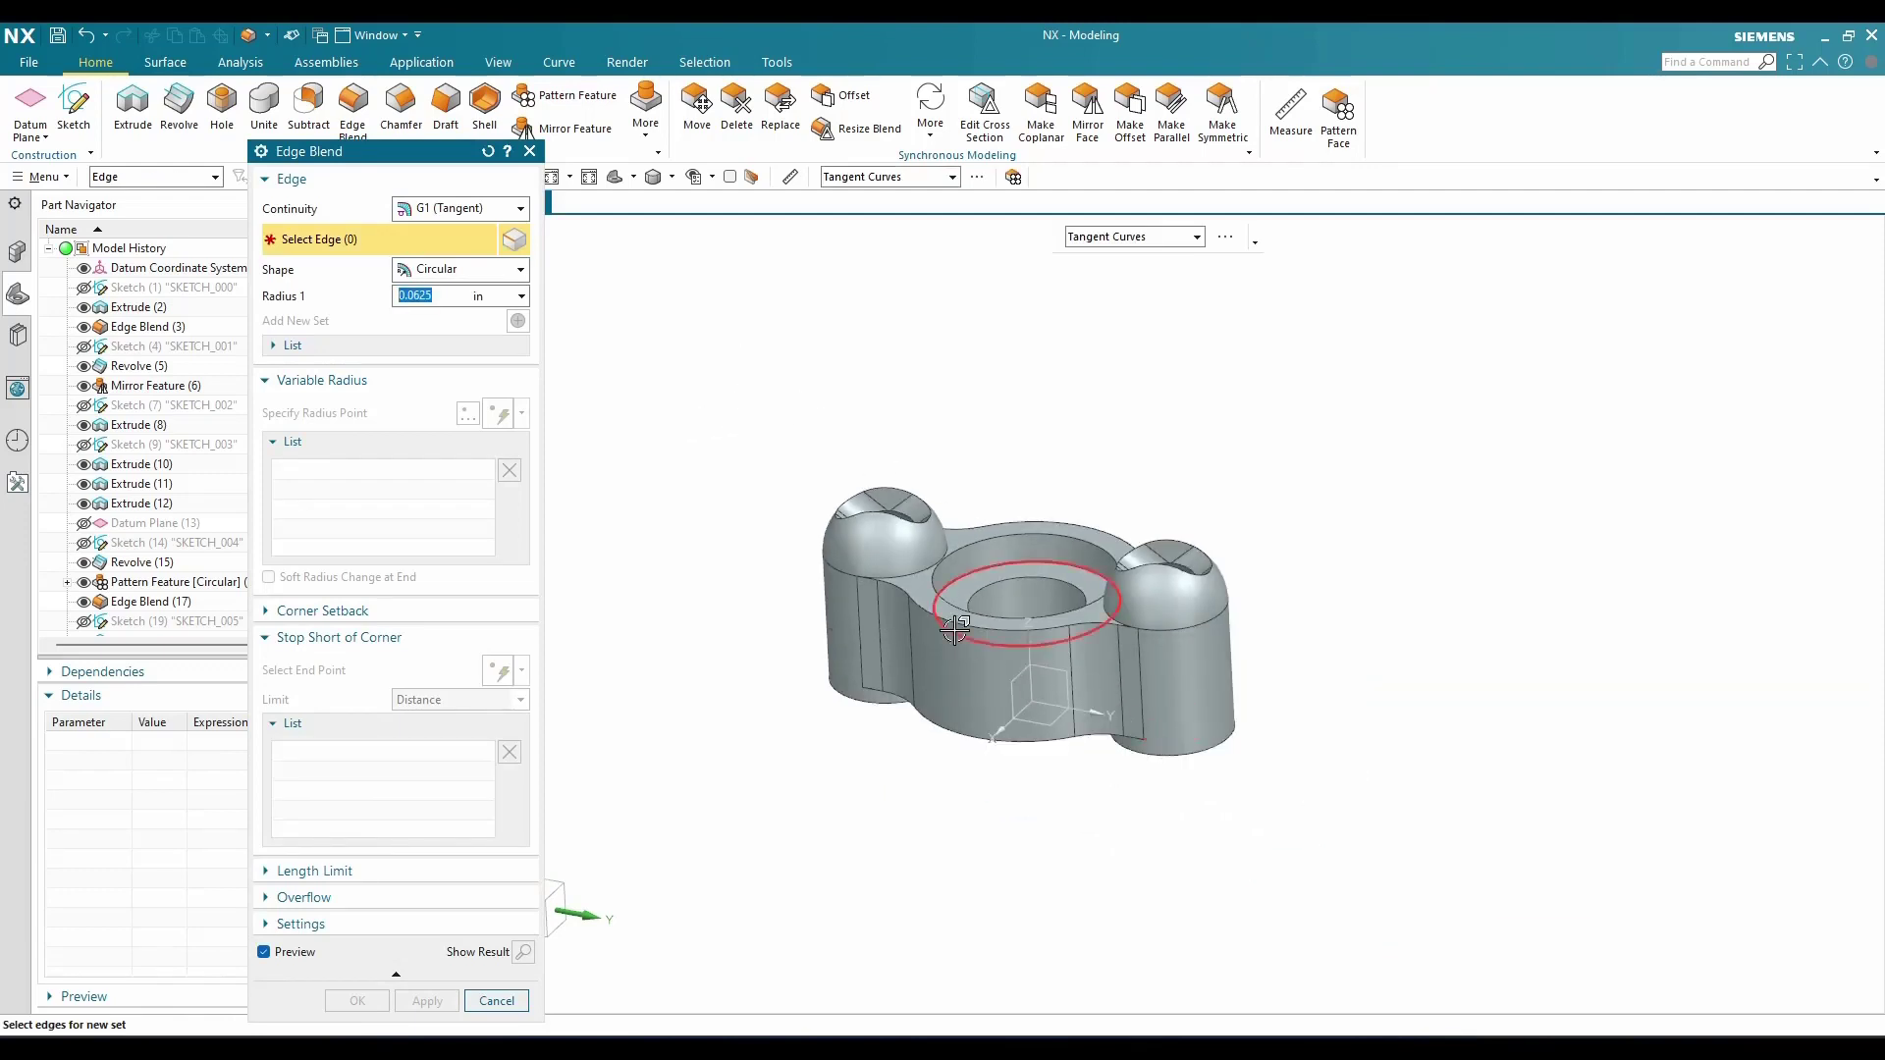
{"action": "left_click", "coordinate": [933, 539]}
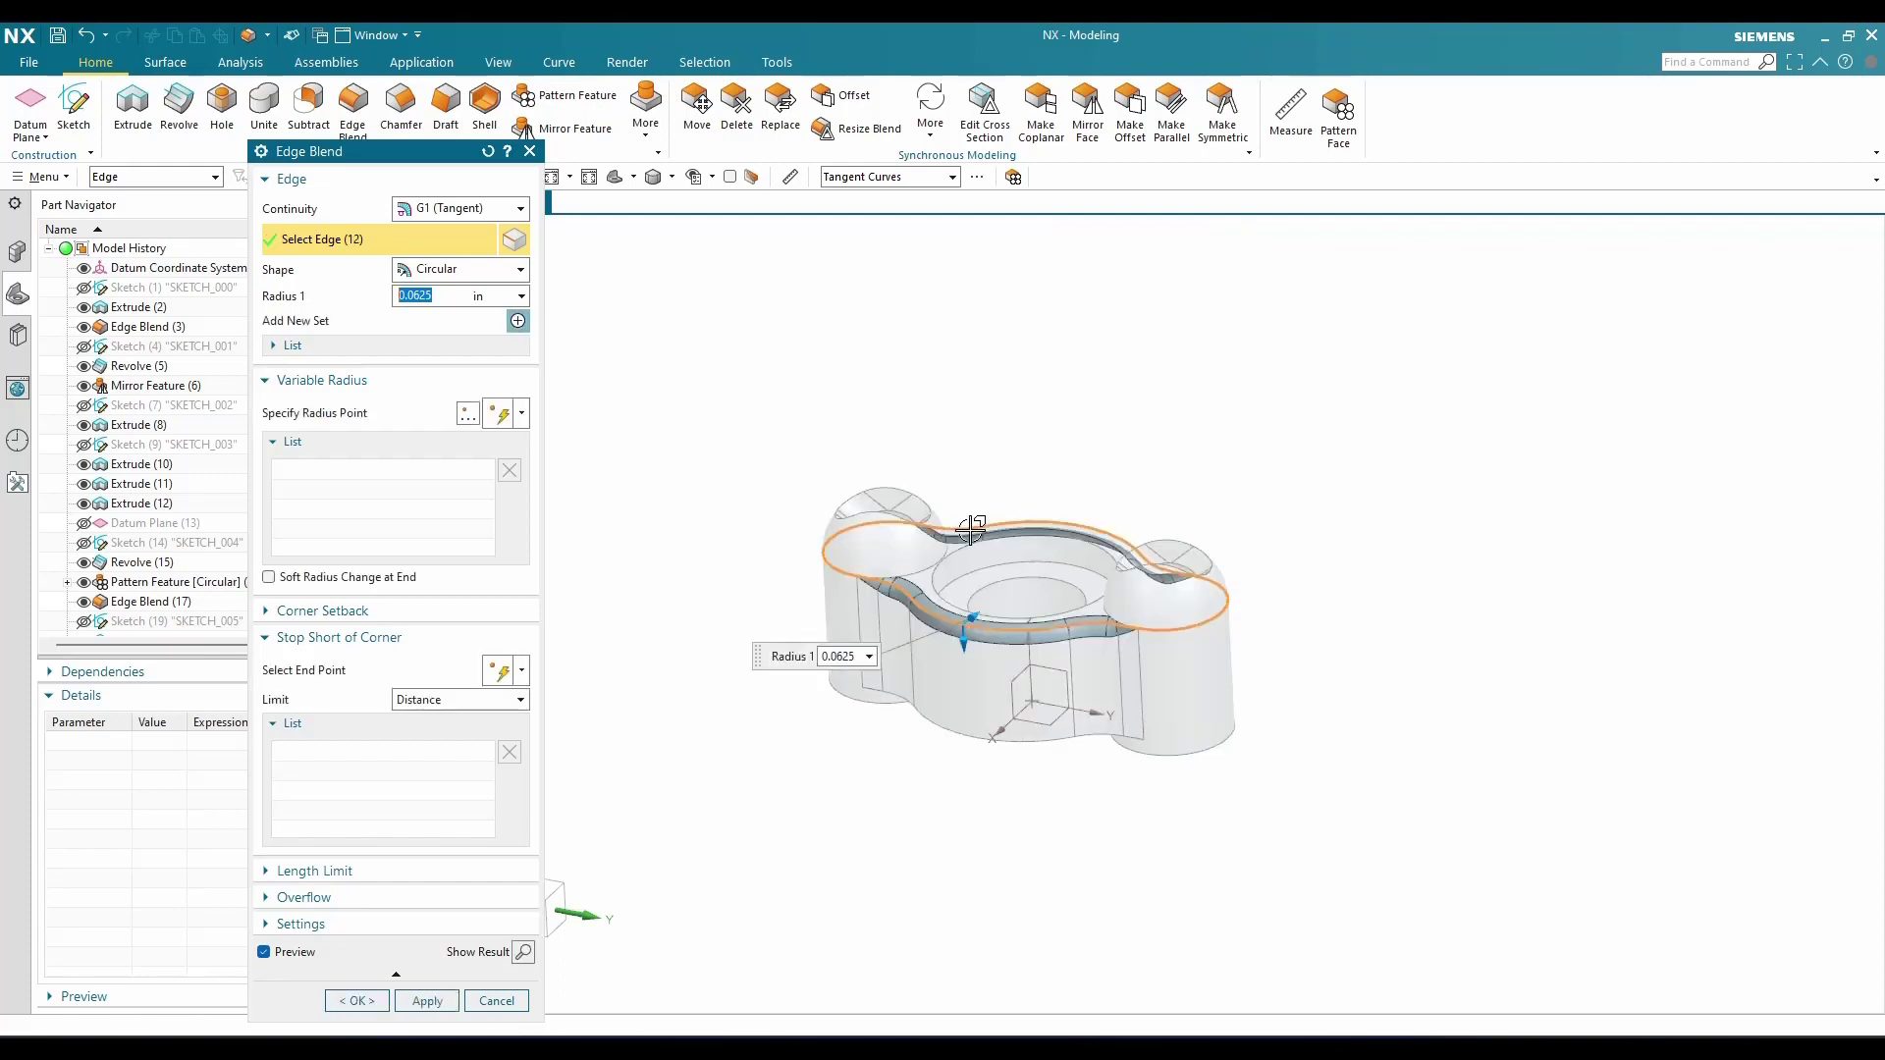
{"action": "left_click", "coordinate": [429, 1001]}
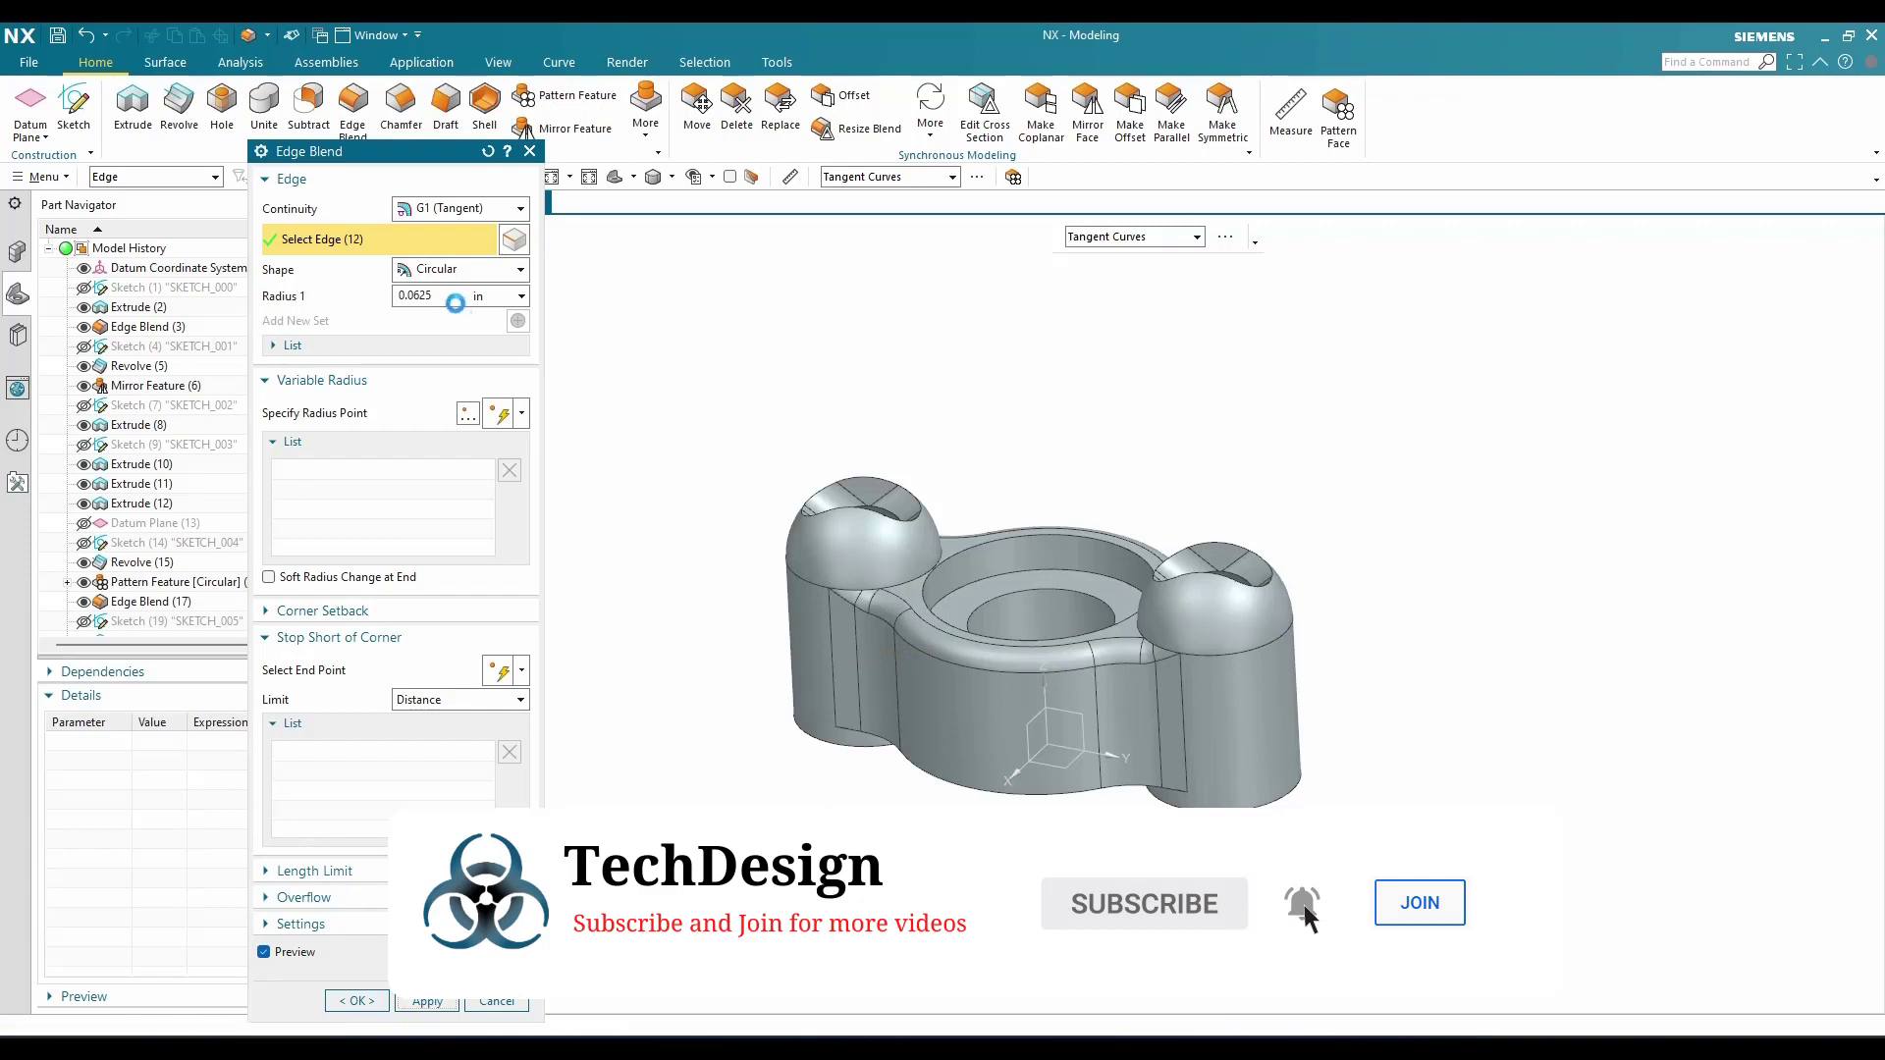
Set the Edge Blend radius to 0.015 in and select the left dome's base arc and its hollowed rim
{"action": "type", "text": "0.01"}
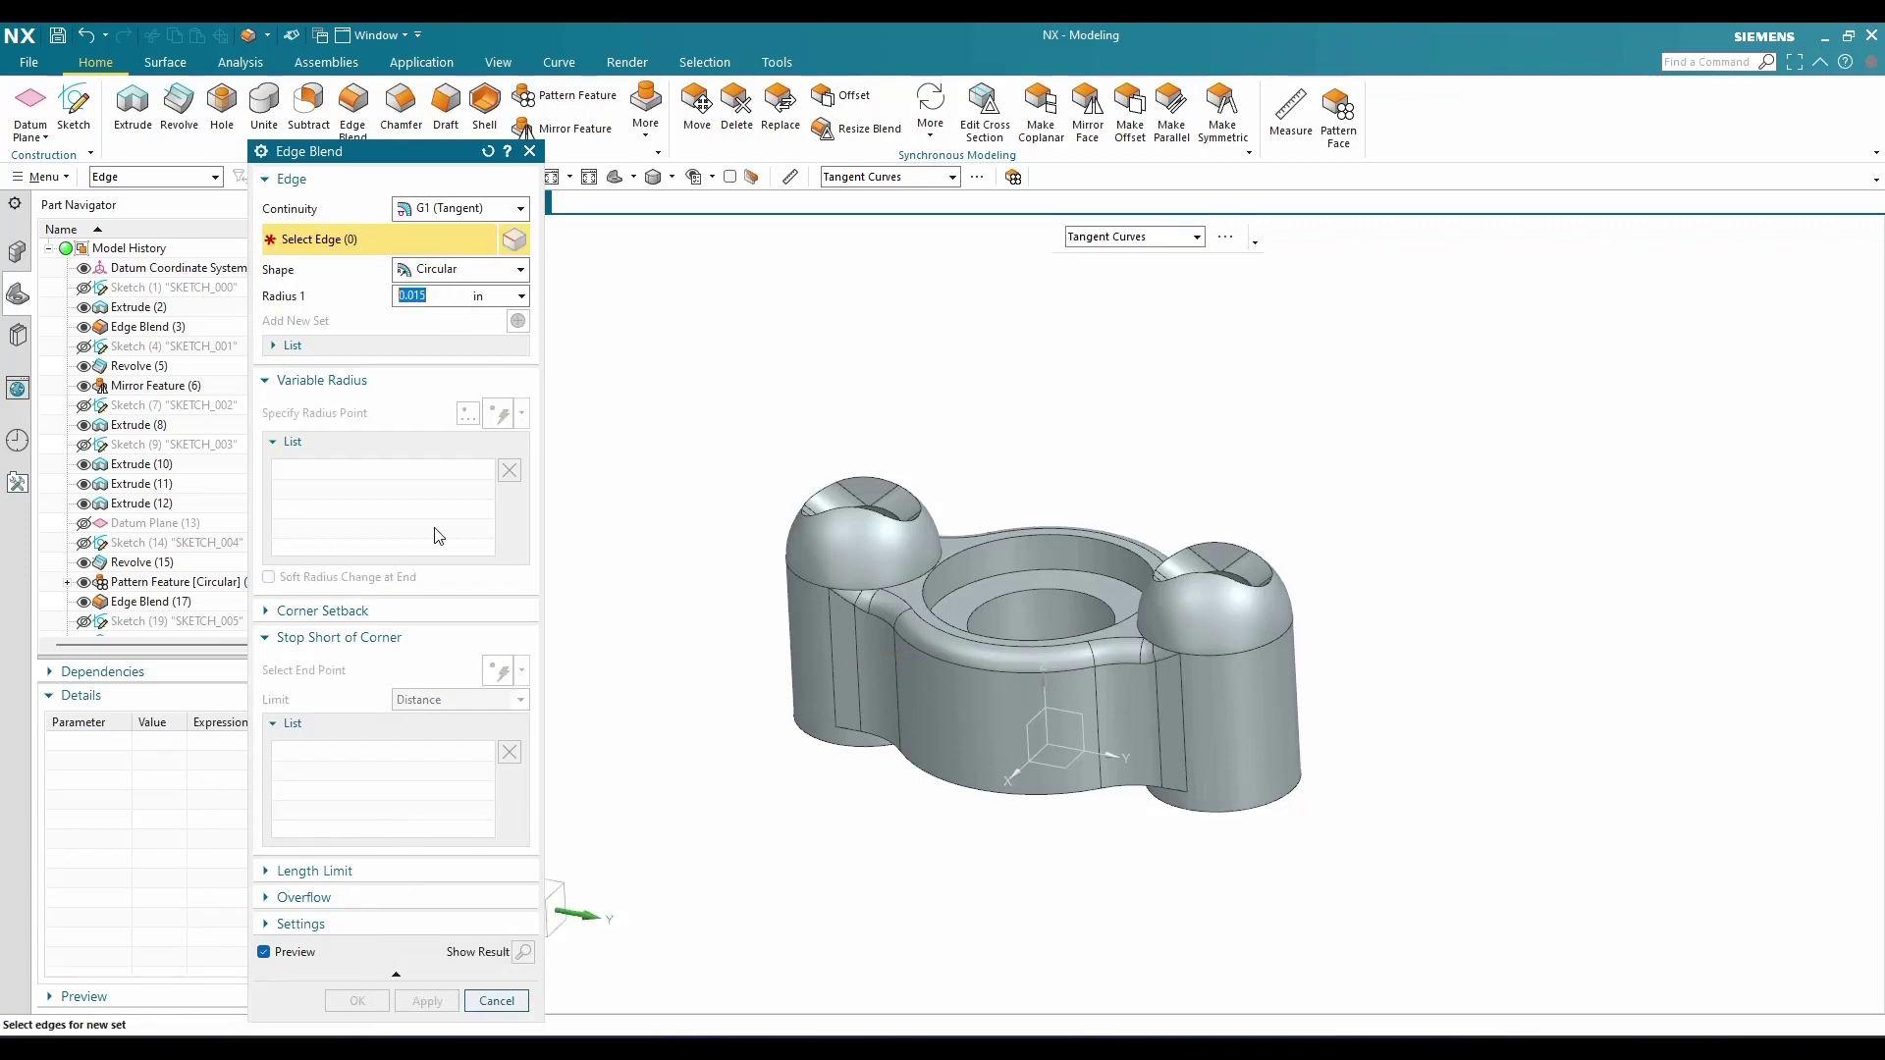
{"action": "scroll", "coordinate": [1149, 635], "scroll_direction": "up", "scroll_amount": 5}
{"action": "left_click", "coordinate": [1300, 716]}
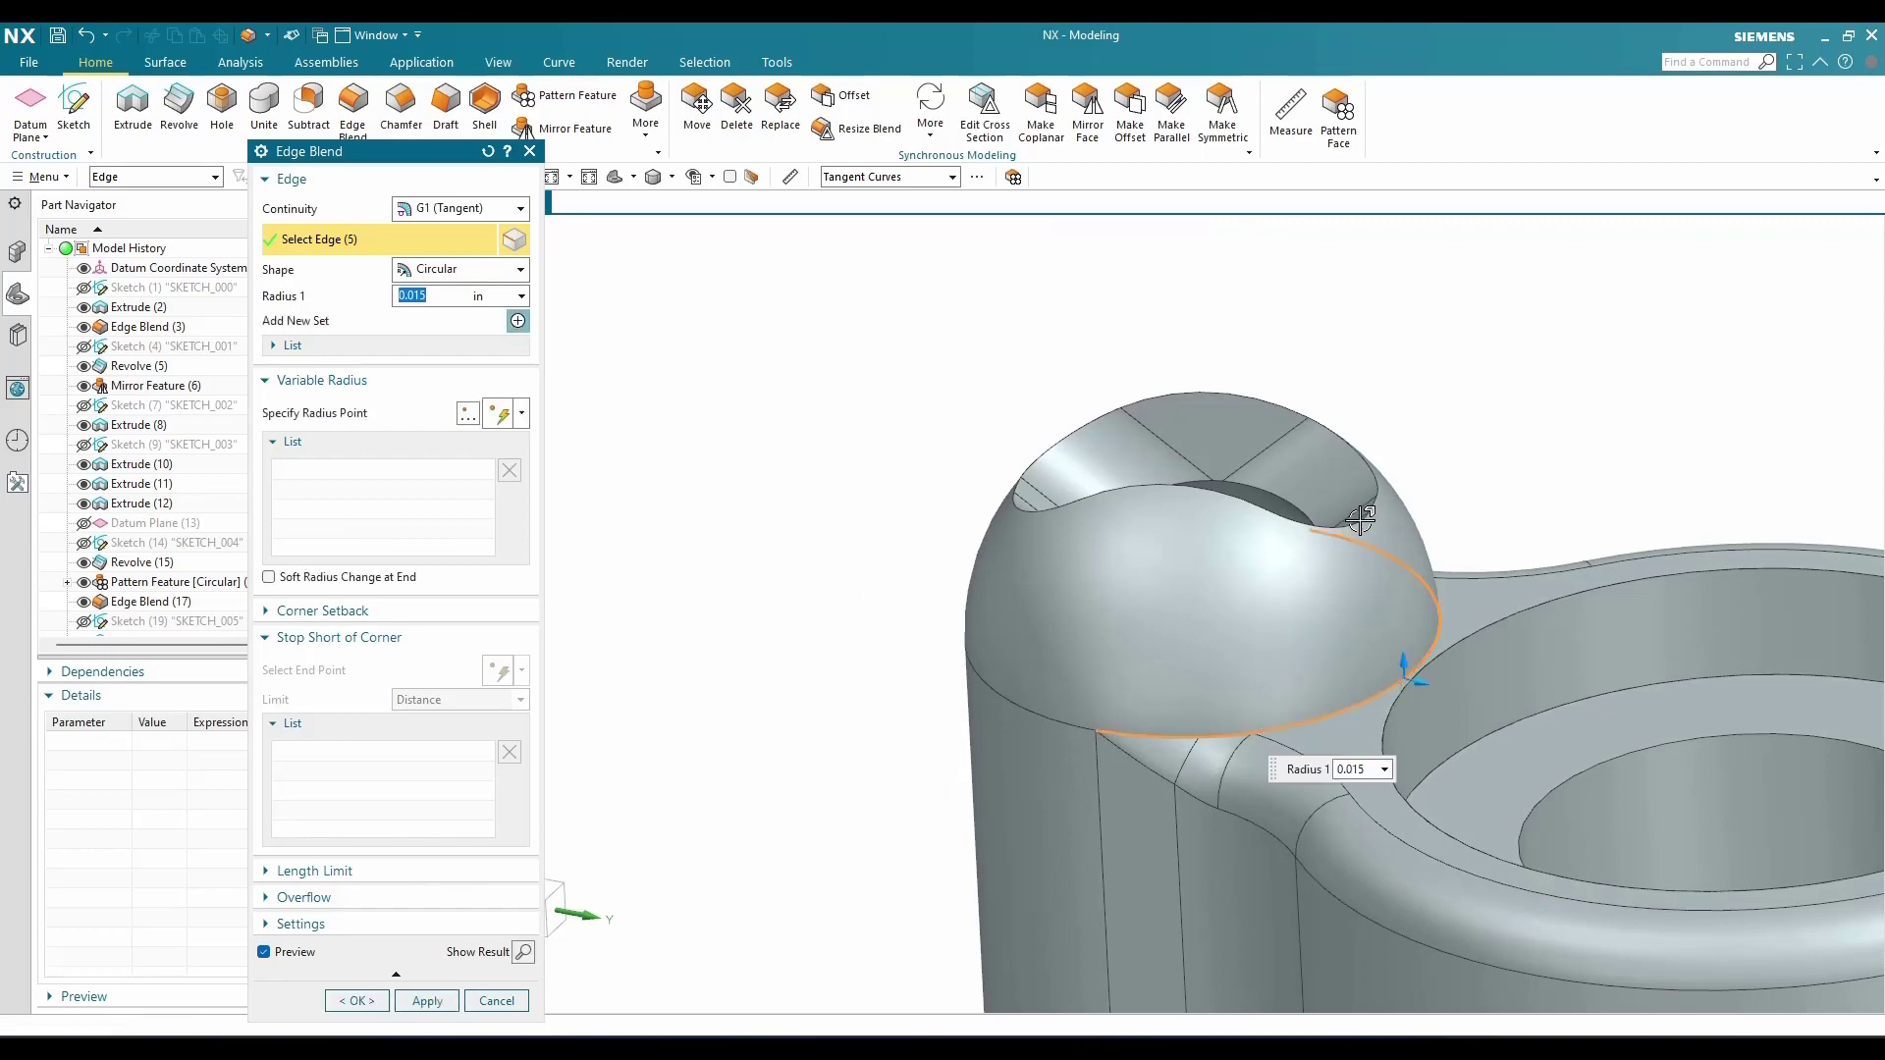
{"action": "left_click", "coordinate": [1085, 429]}
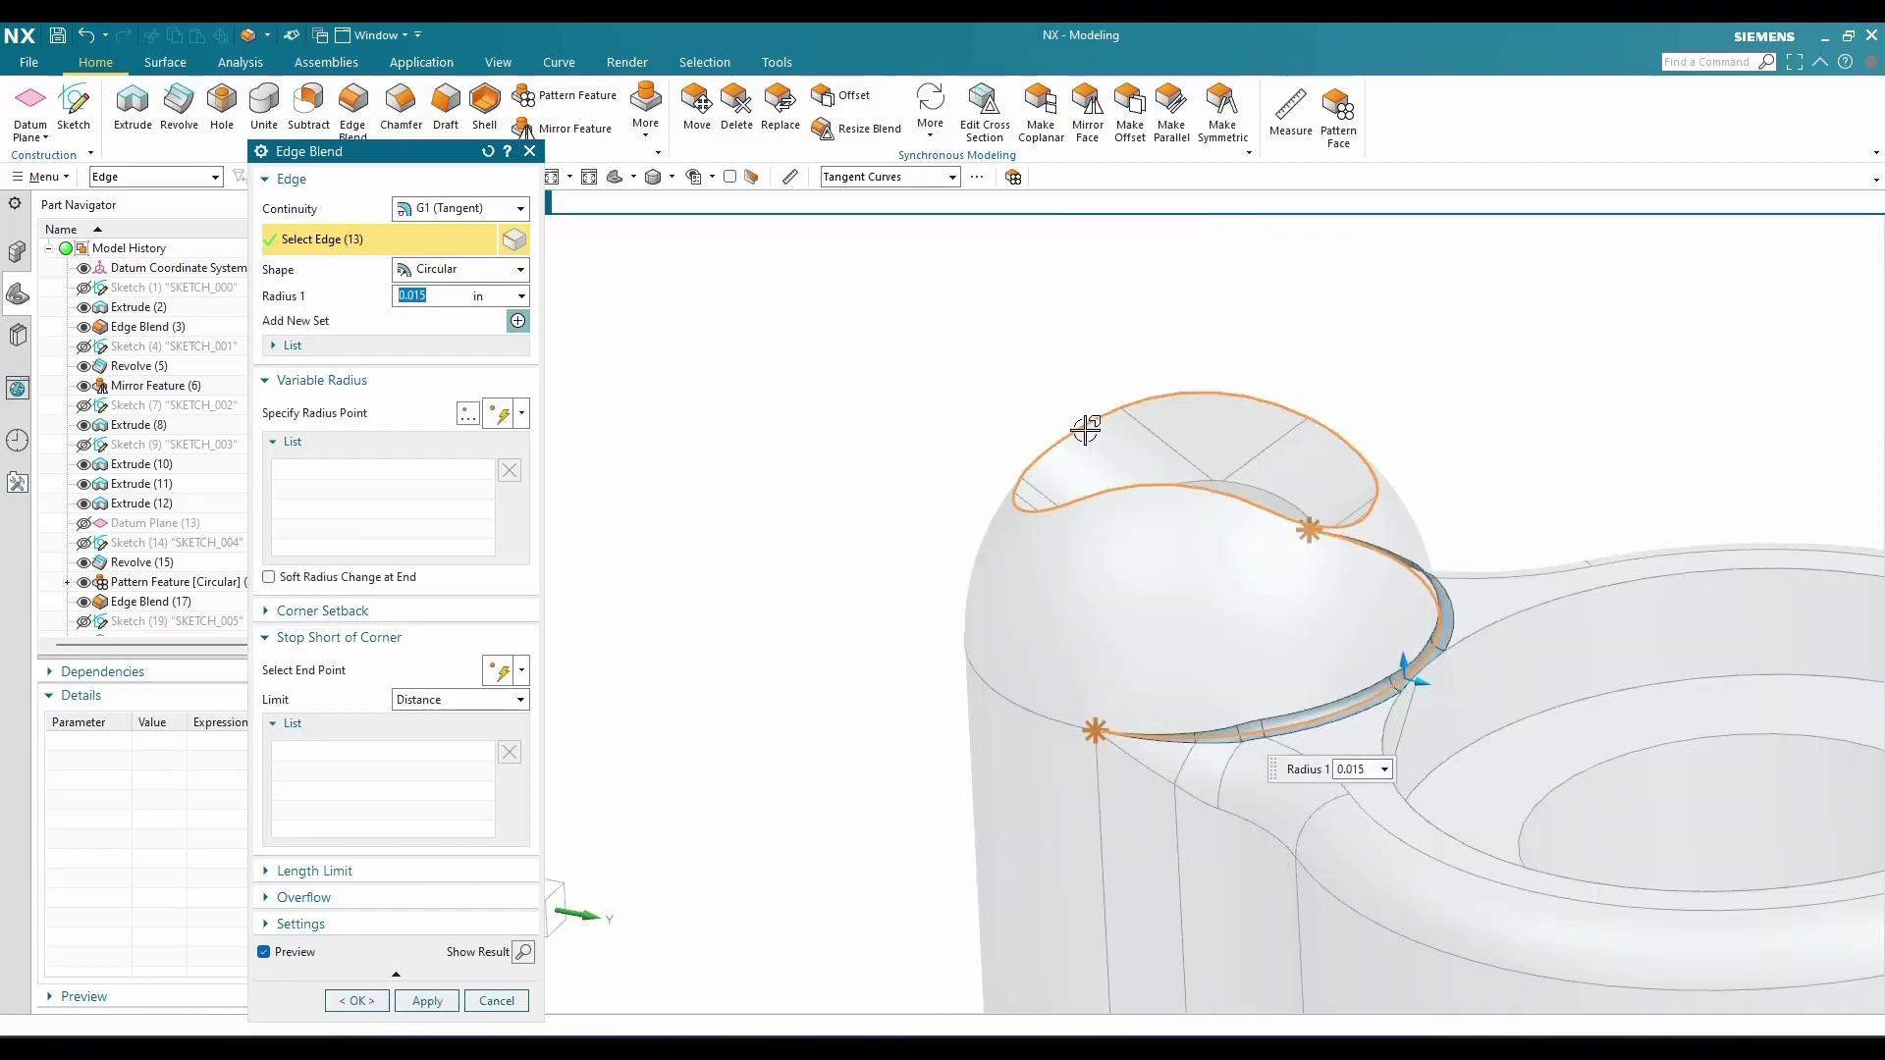
Add the right dome's hollowed rim and base arc to the 0.015 in Edge Blend, apply it and close the command
{"action": "scroll", "coordinate": [1085, 417], "scroll_direction": "down", "scroll_amount": 3}
{"action": "scroll", "coordinate": [1400, 497], "scroll_direction": "up", "scroll_amount": 4}
{"action": "scroll", "coordinate": [1556, 531], "scroll_direction": "up", "scroll_amount": 2}
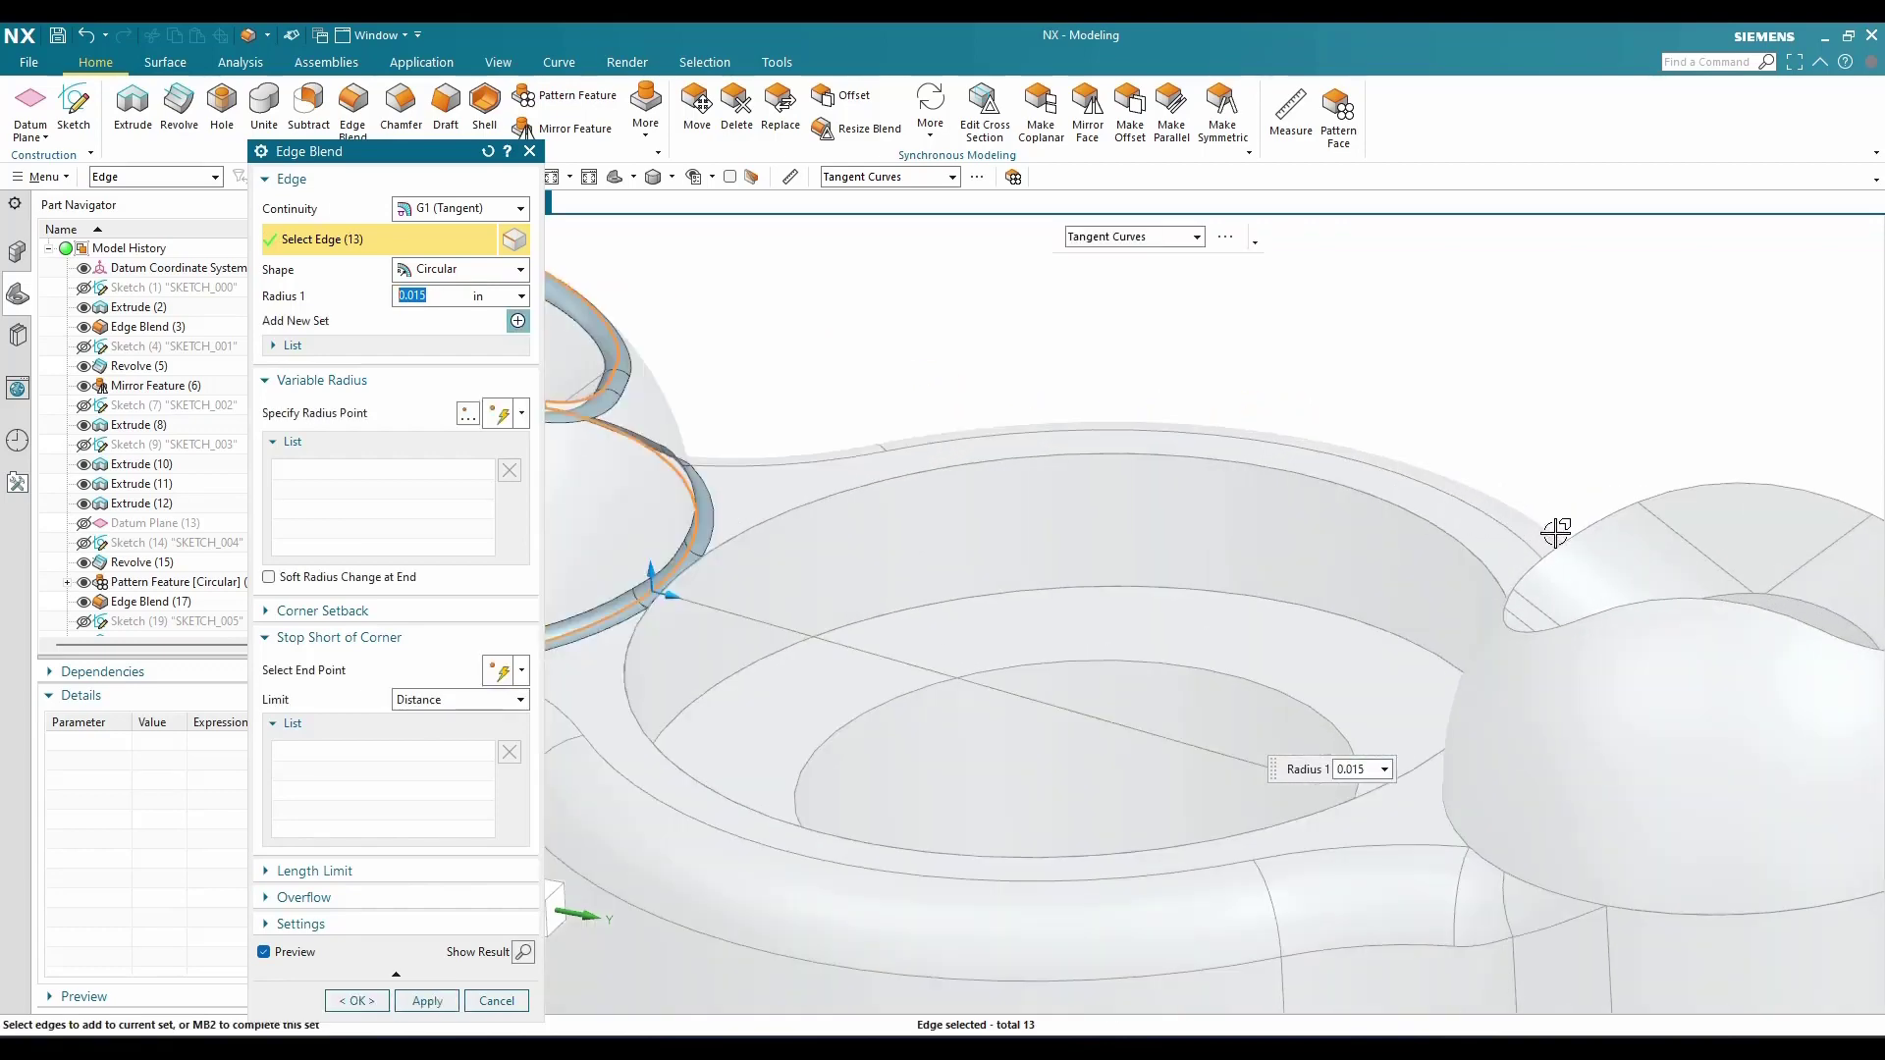
{"action": "left_click", "coordinate": [1556, 531]}
{"action": "scroll", "coordinate": [1240, 442], "scroll_direction": "down", "scroll_amount": 5}
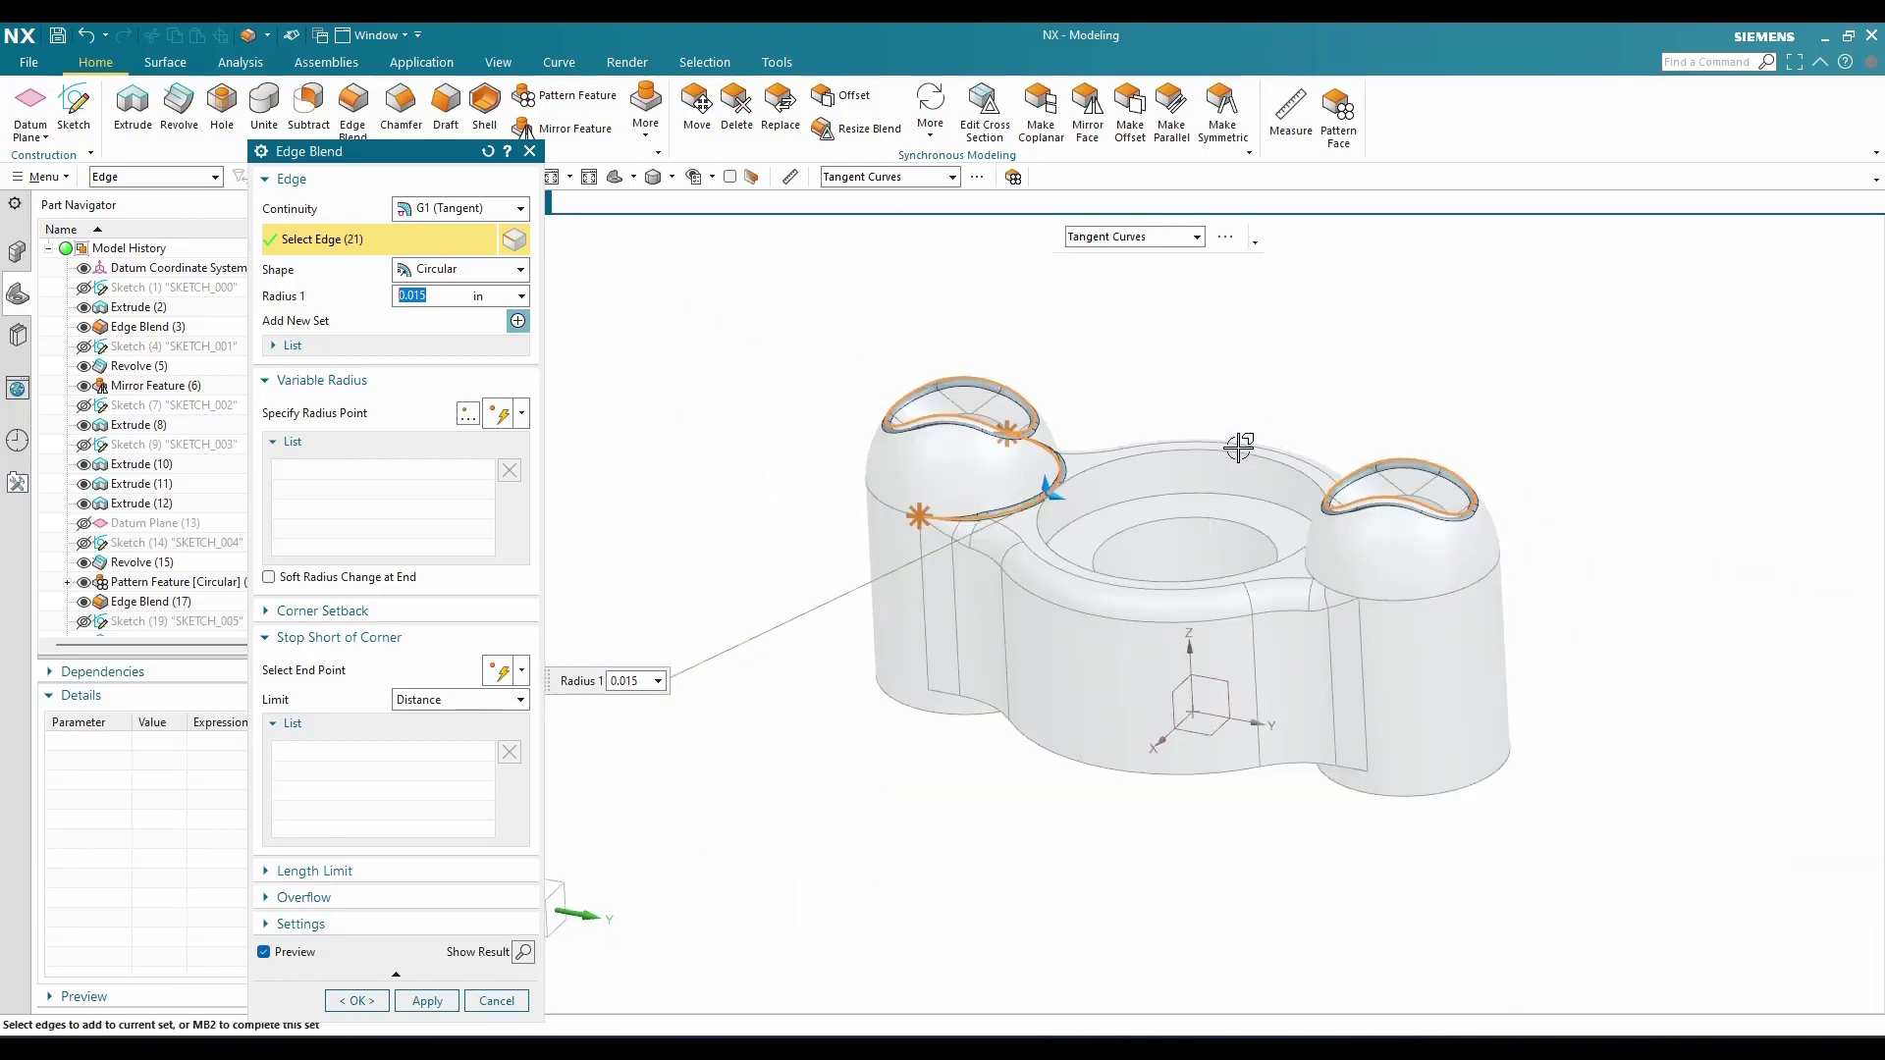
{"action": "middle_click_drag", "start_coordinate": [1296, 519], "coordinate": [1317, 530]}
{"action": "scroll", "coordinate": [1357, 617], "scroll_direction": "up", "scroll_amount": 4}
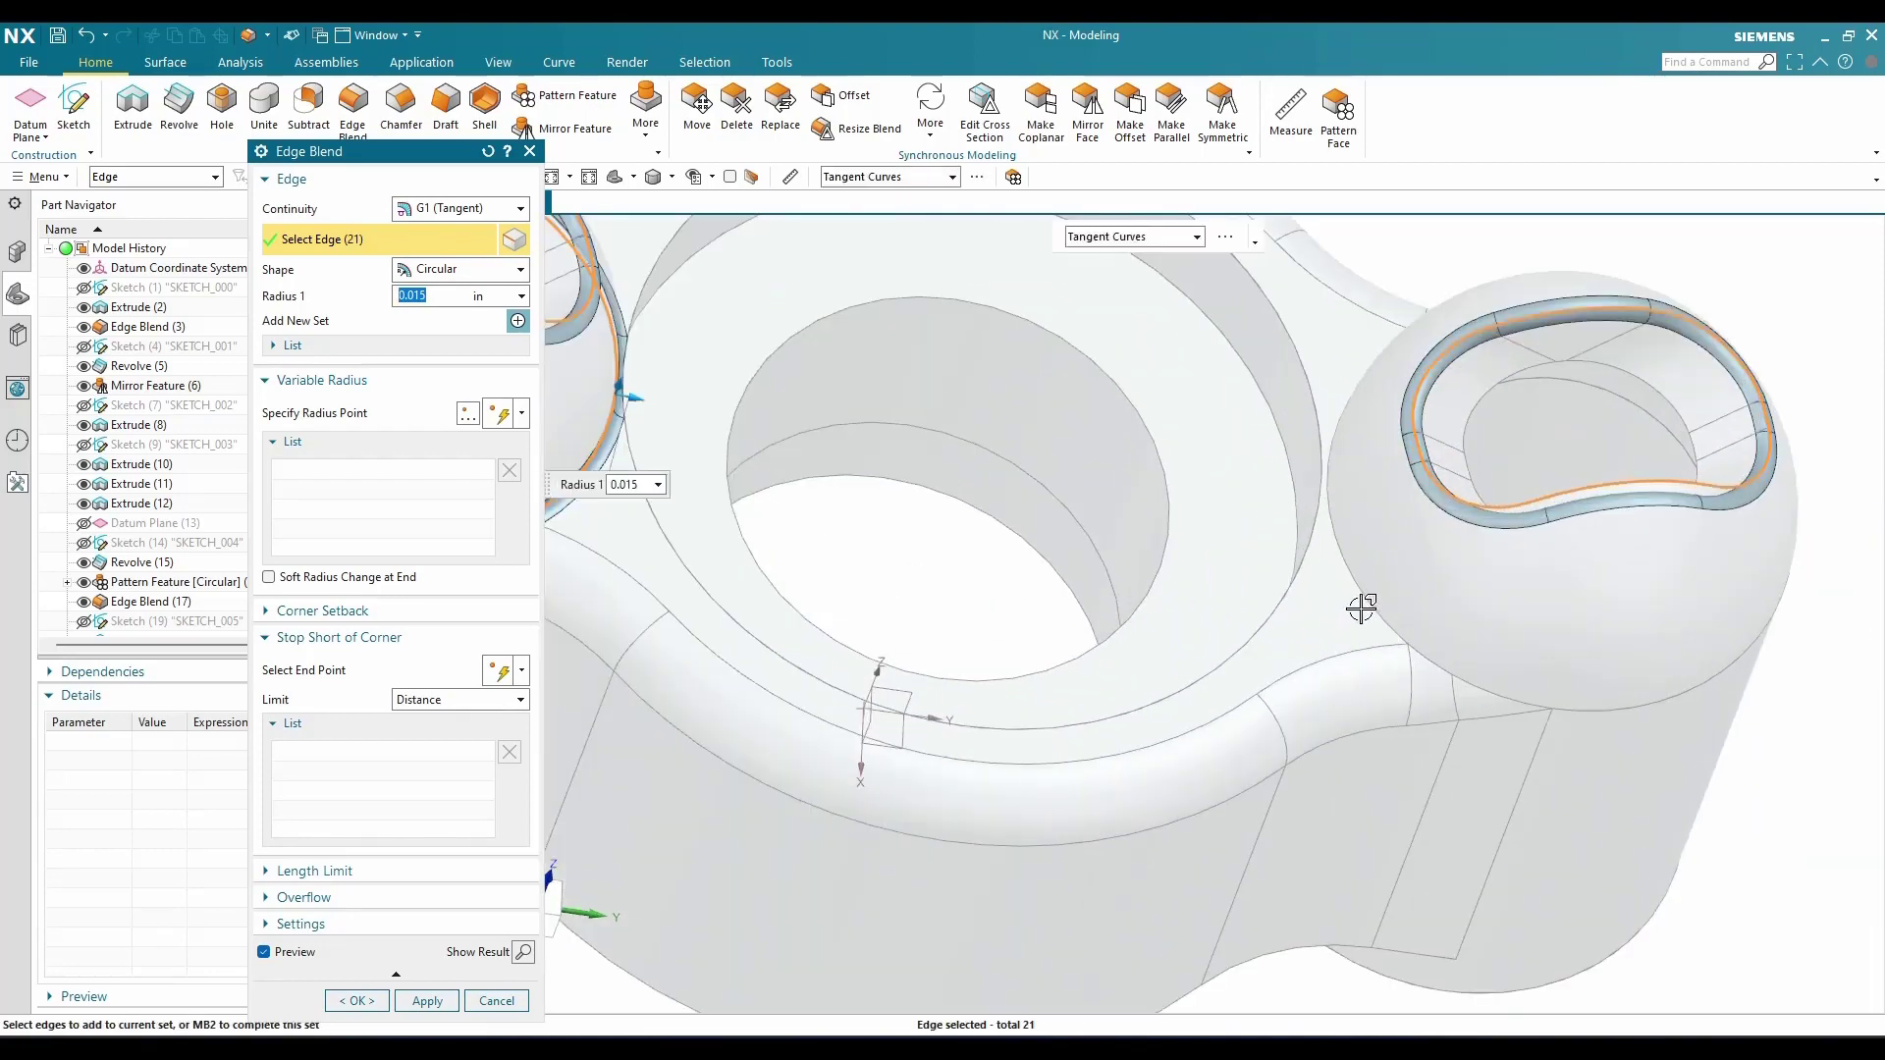
{"action": "left_click", "coordinate": [1320, 599]}
{"action": "scroll", "coordinate": [1292, 589], "scroll_direction": "down", "scroll_amount": 2}
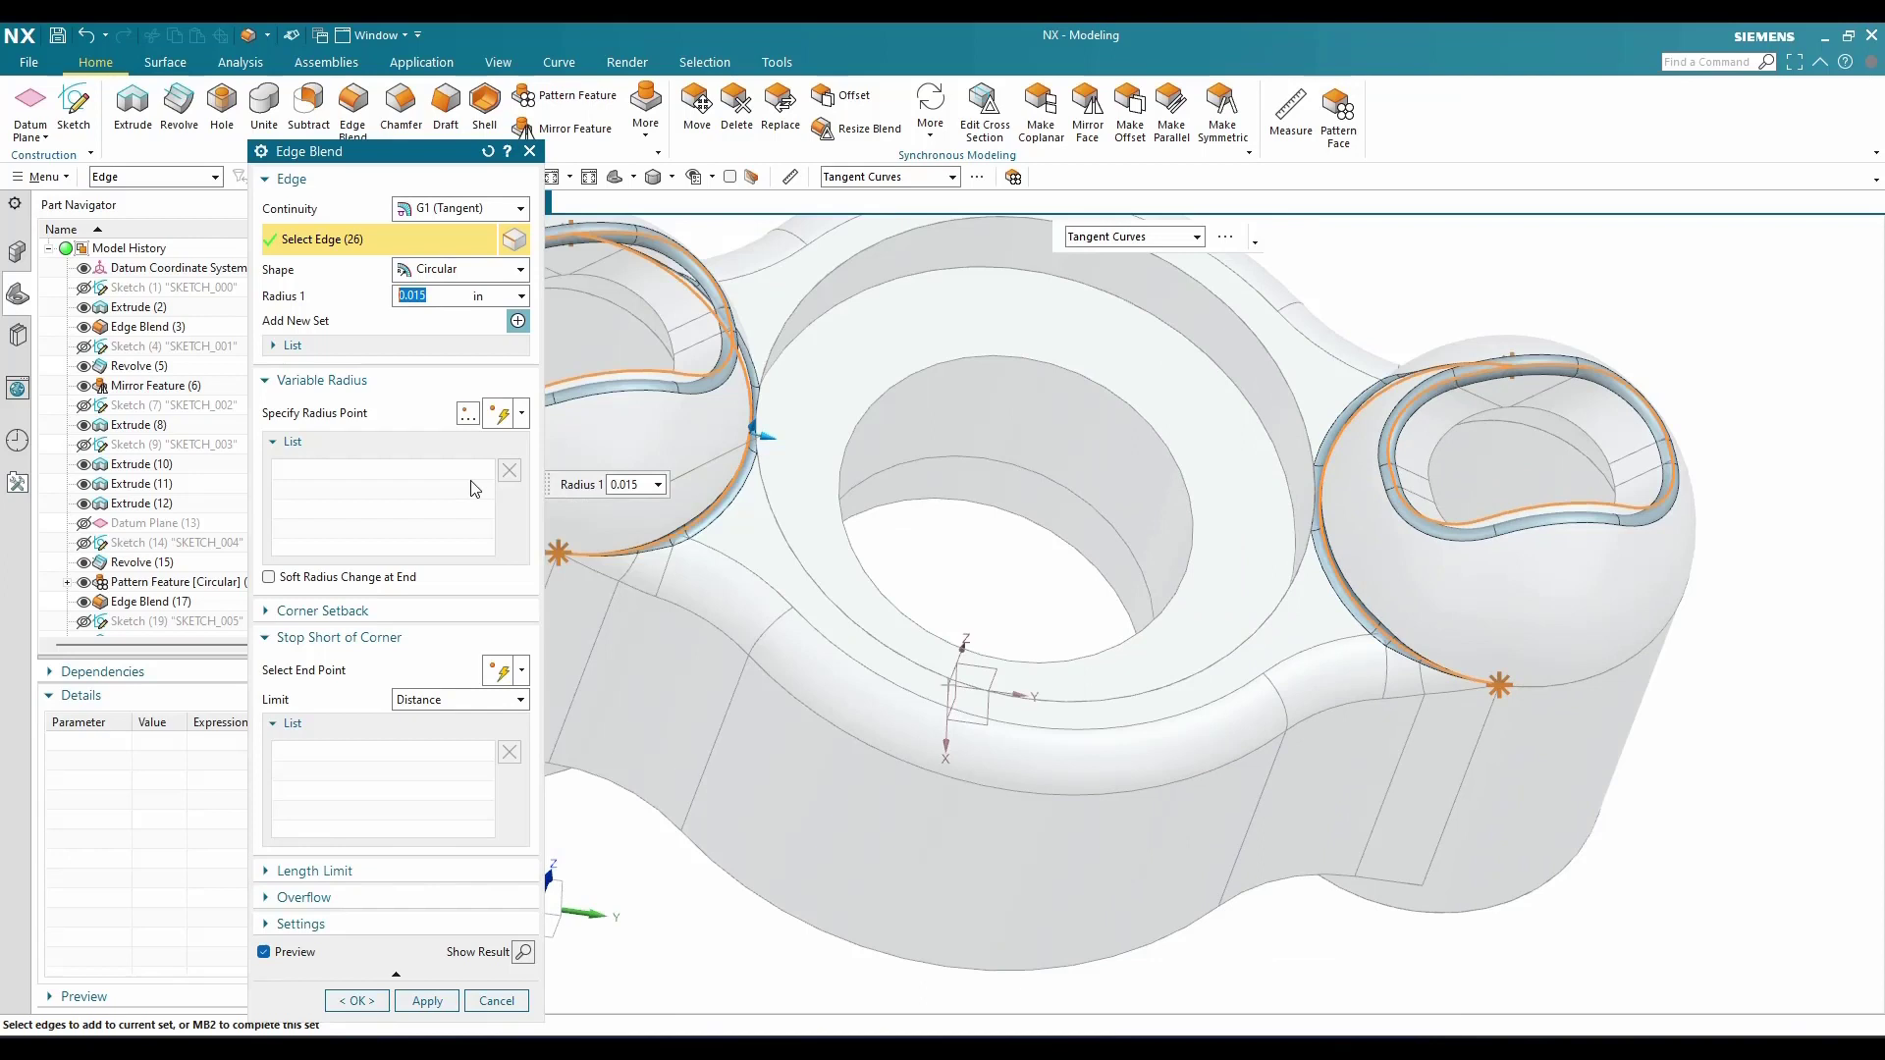
{"action": "left_click", "coordinate": [424, 1000]}
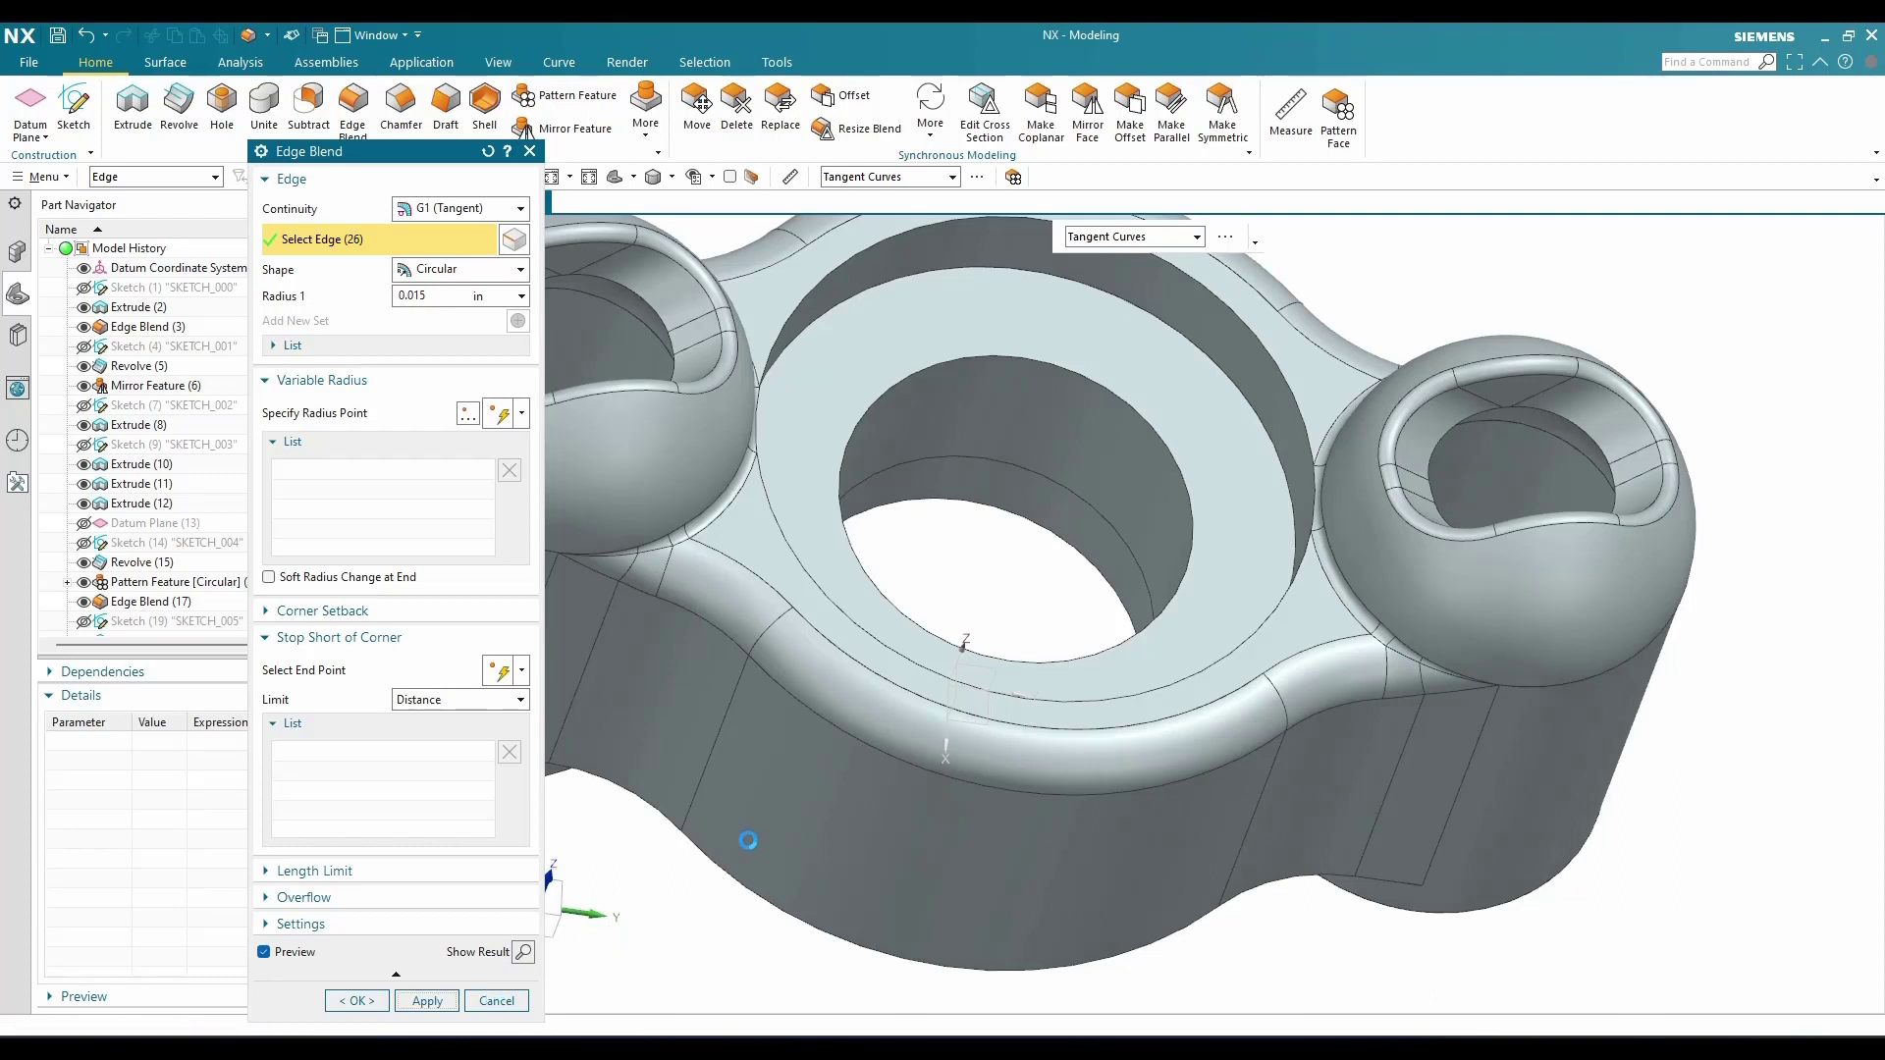
{"action": "left_click", "coordinate": [497, 1001]}
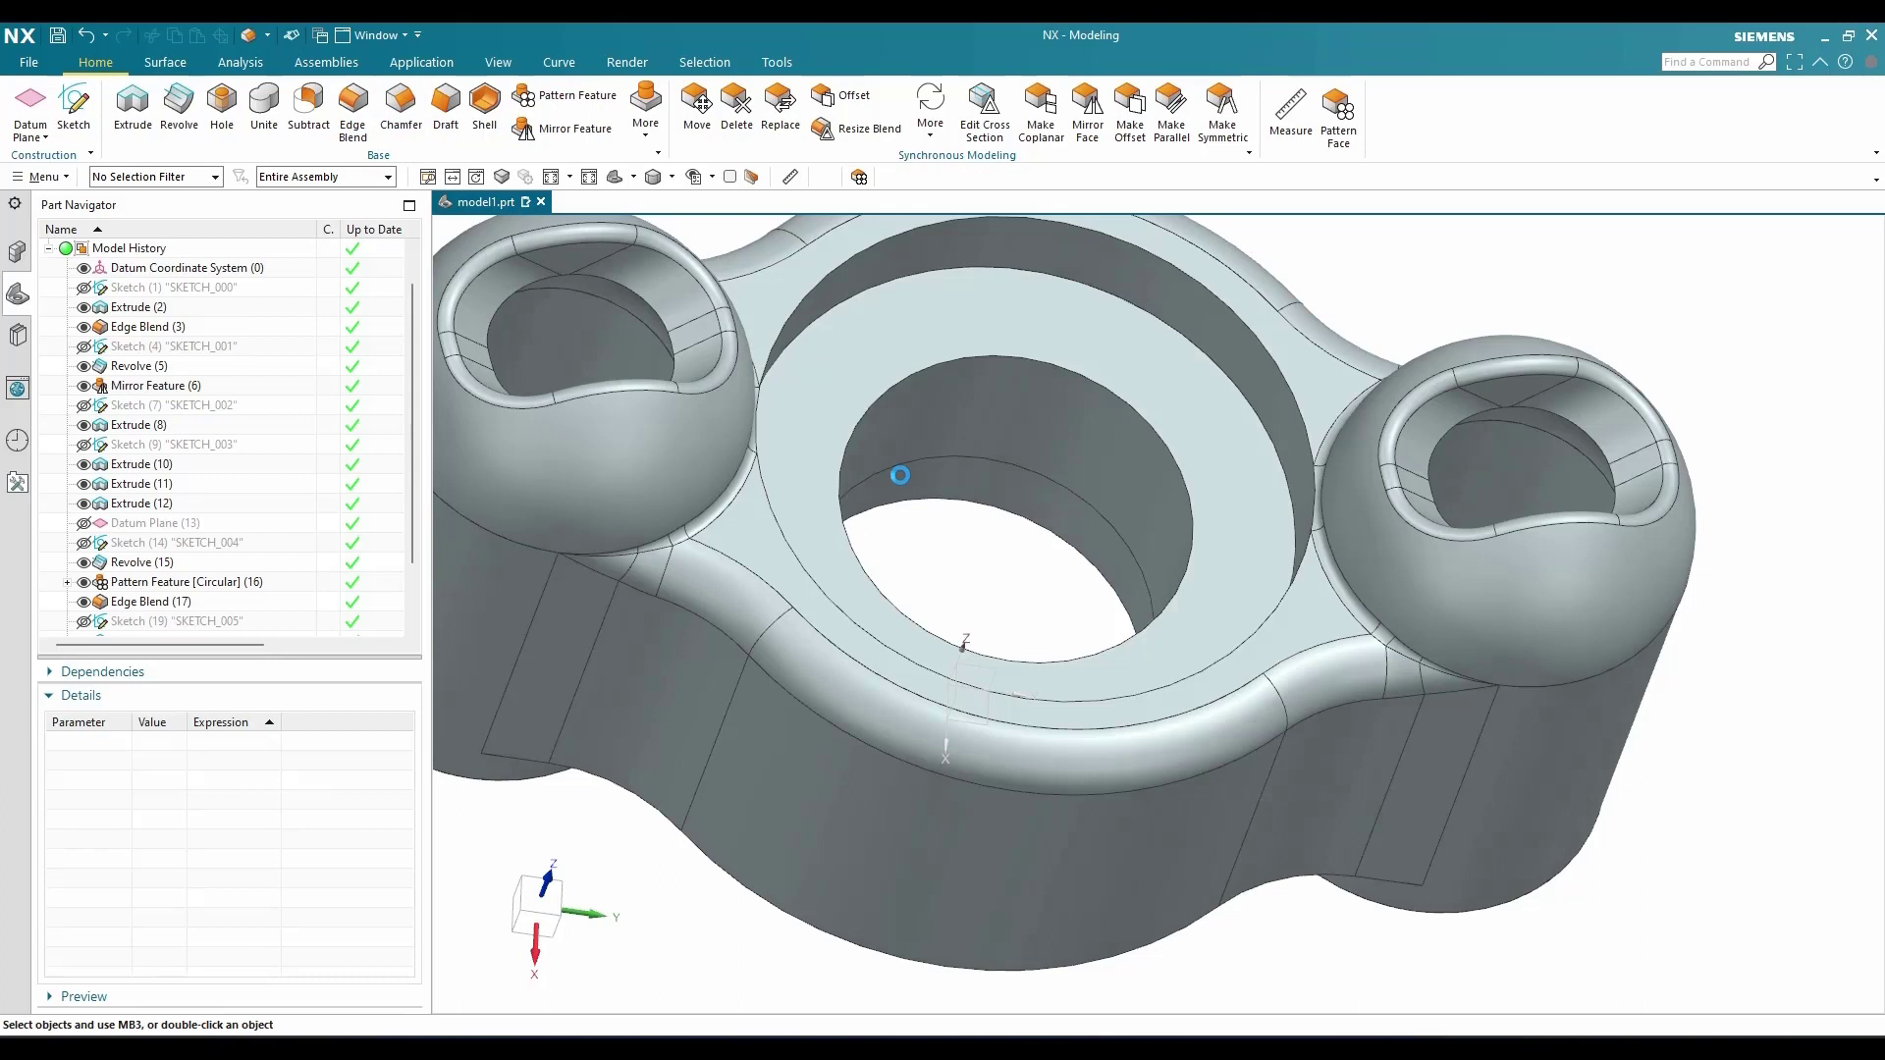
Chamfer the inner bore edge inside the central recess on the domed side with a symmetric distance of 0.0625 in
{"action": "type", "text": "00.0625"}
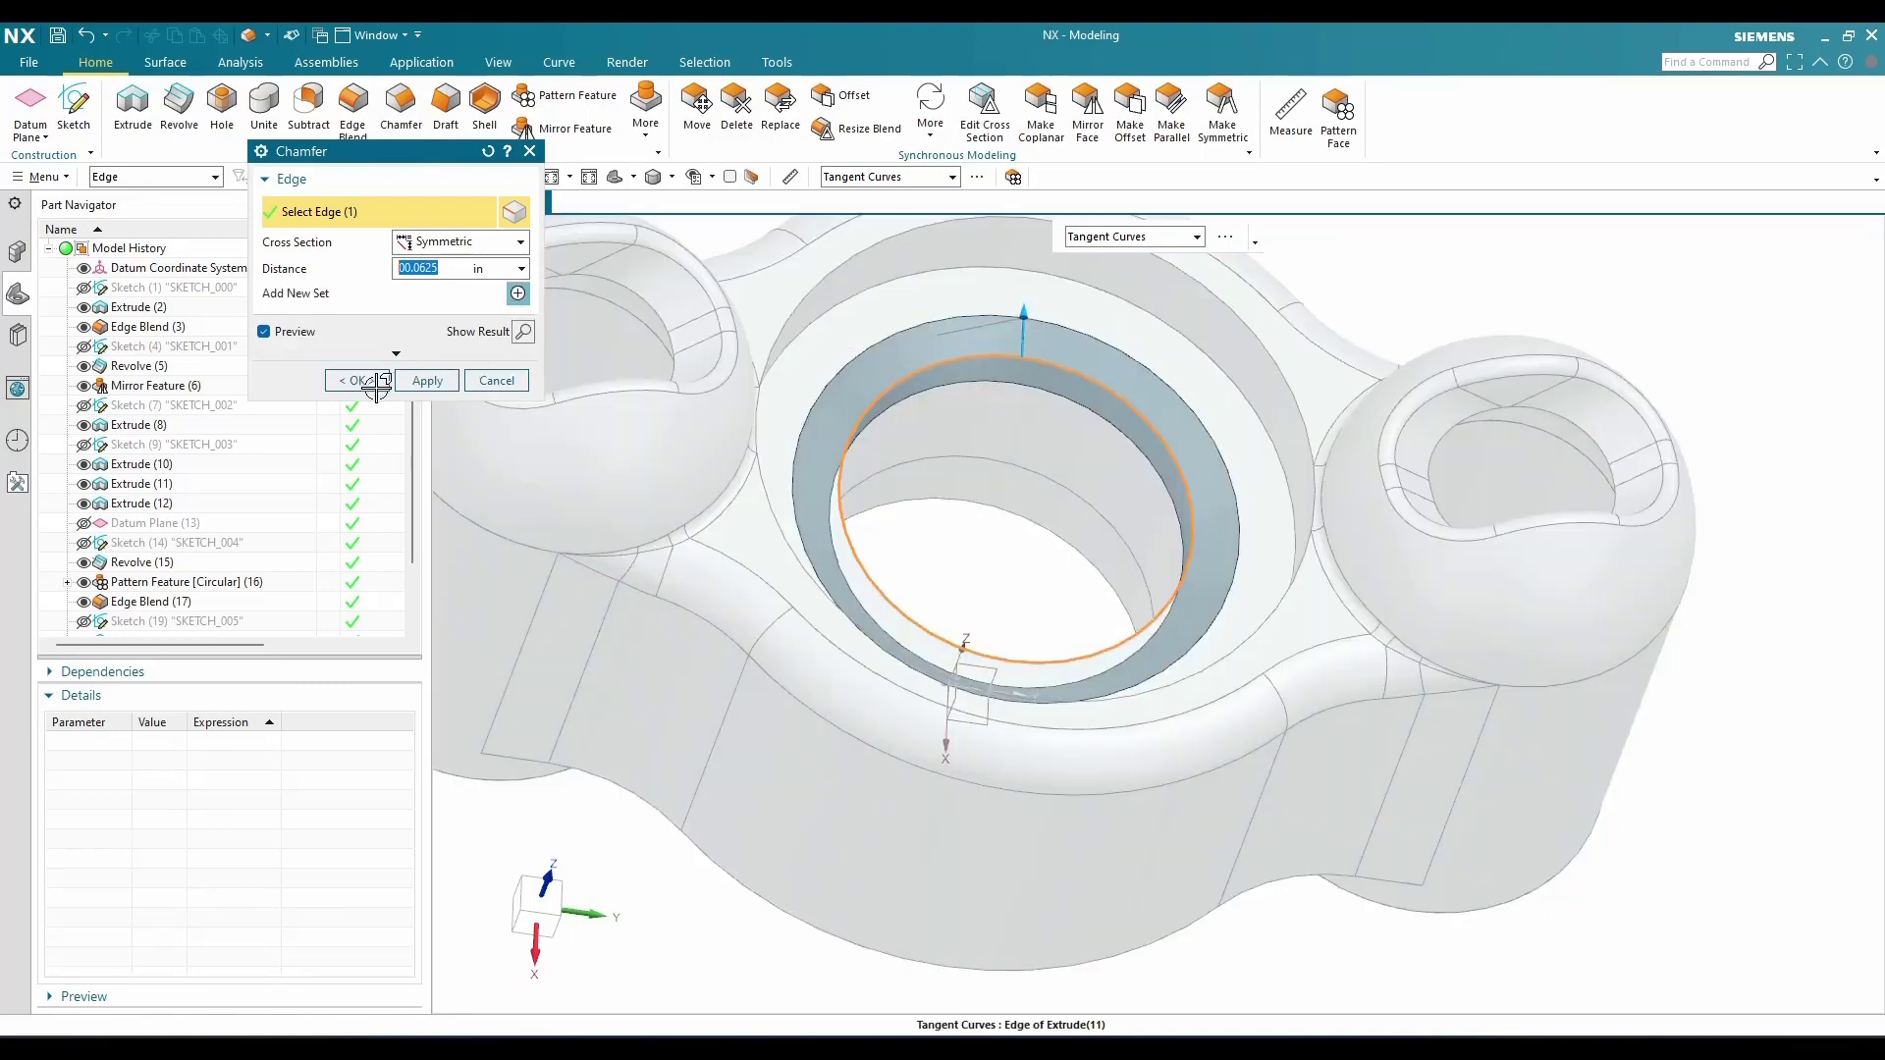
{"action": "left_click", "coordinate": [356, 381]}
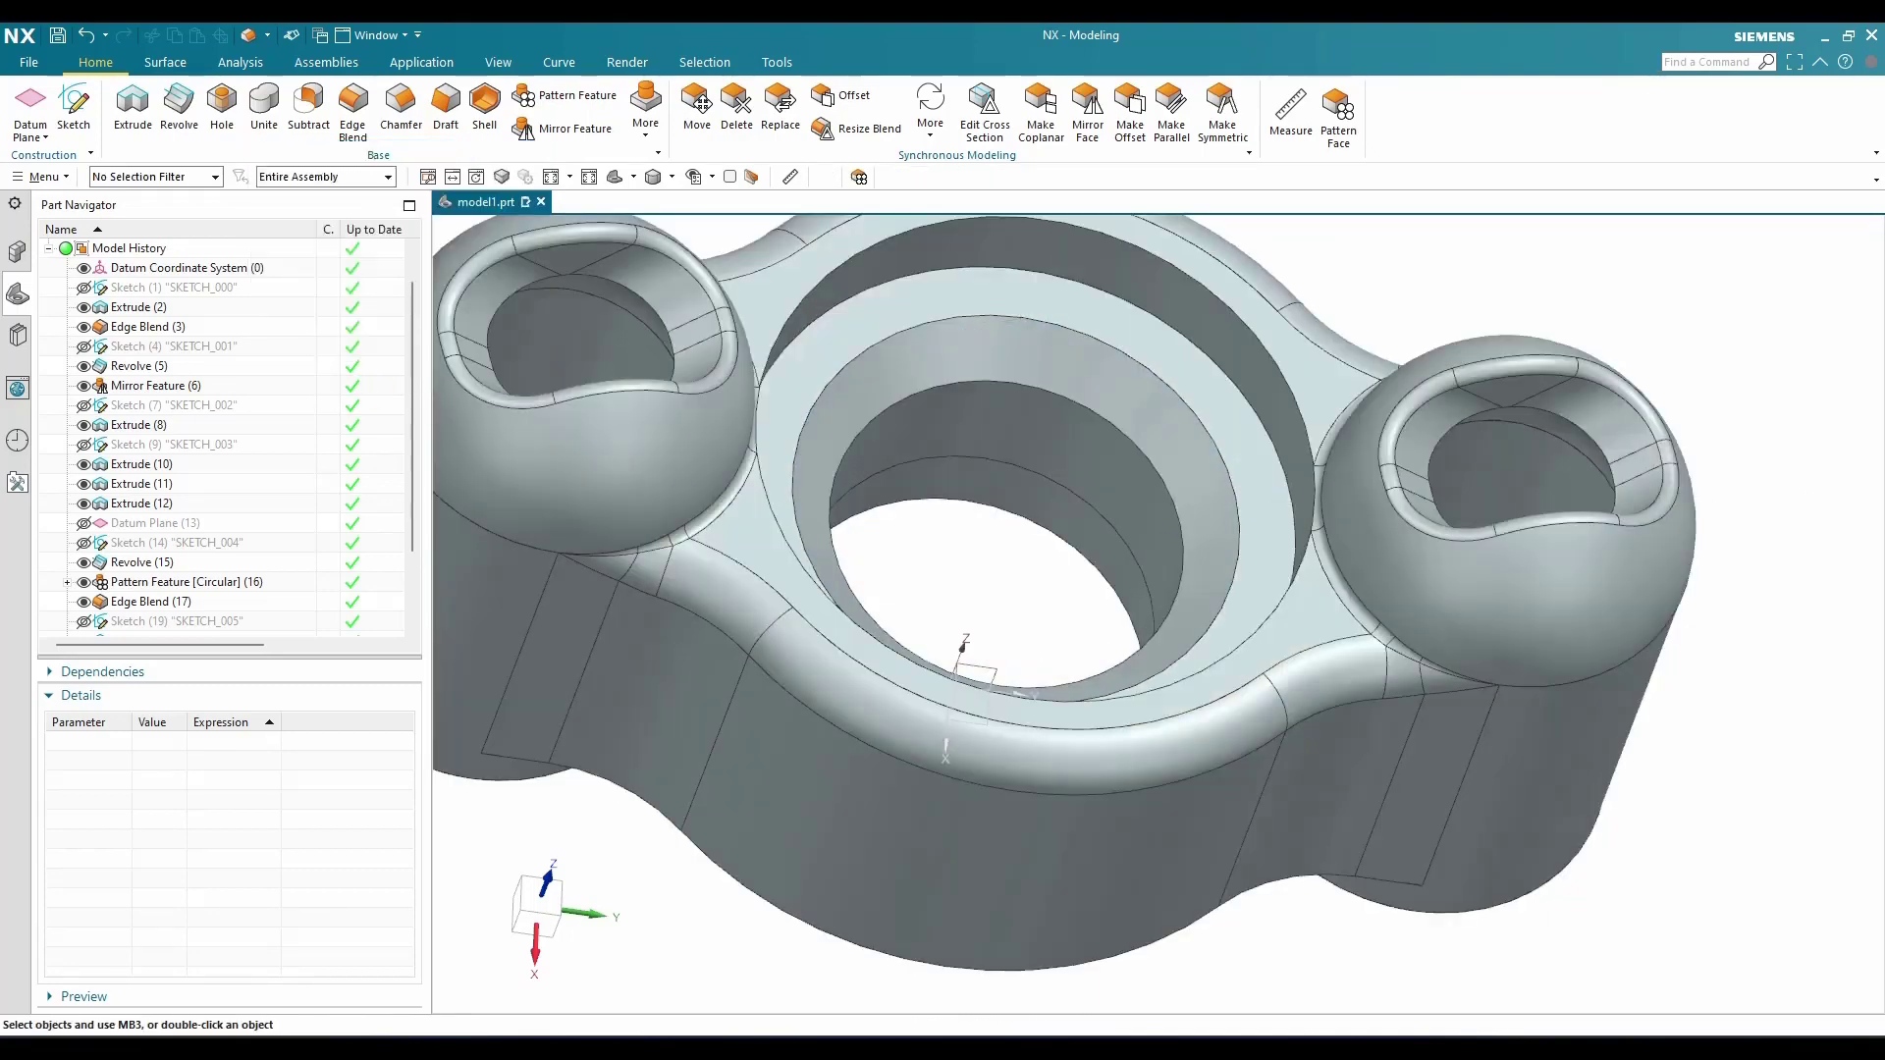
Apply a 0.125 in Edge Blend to both outer perimeter edges of the central body on the flat side
{"action": "middle_click_drag", "start_coordinate": [1294, 620], "coordinate": [1374, 491]}
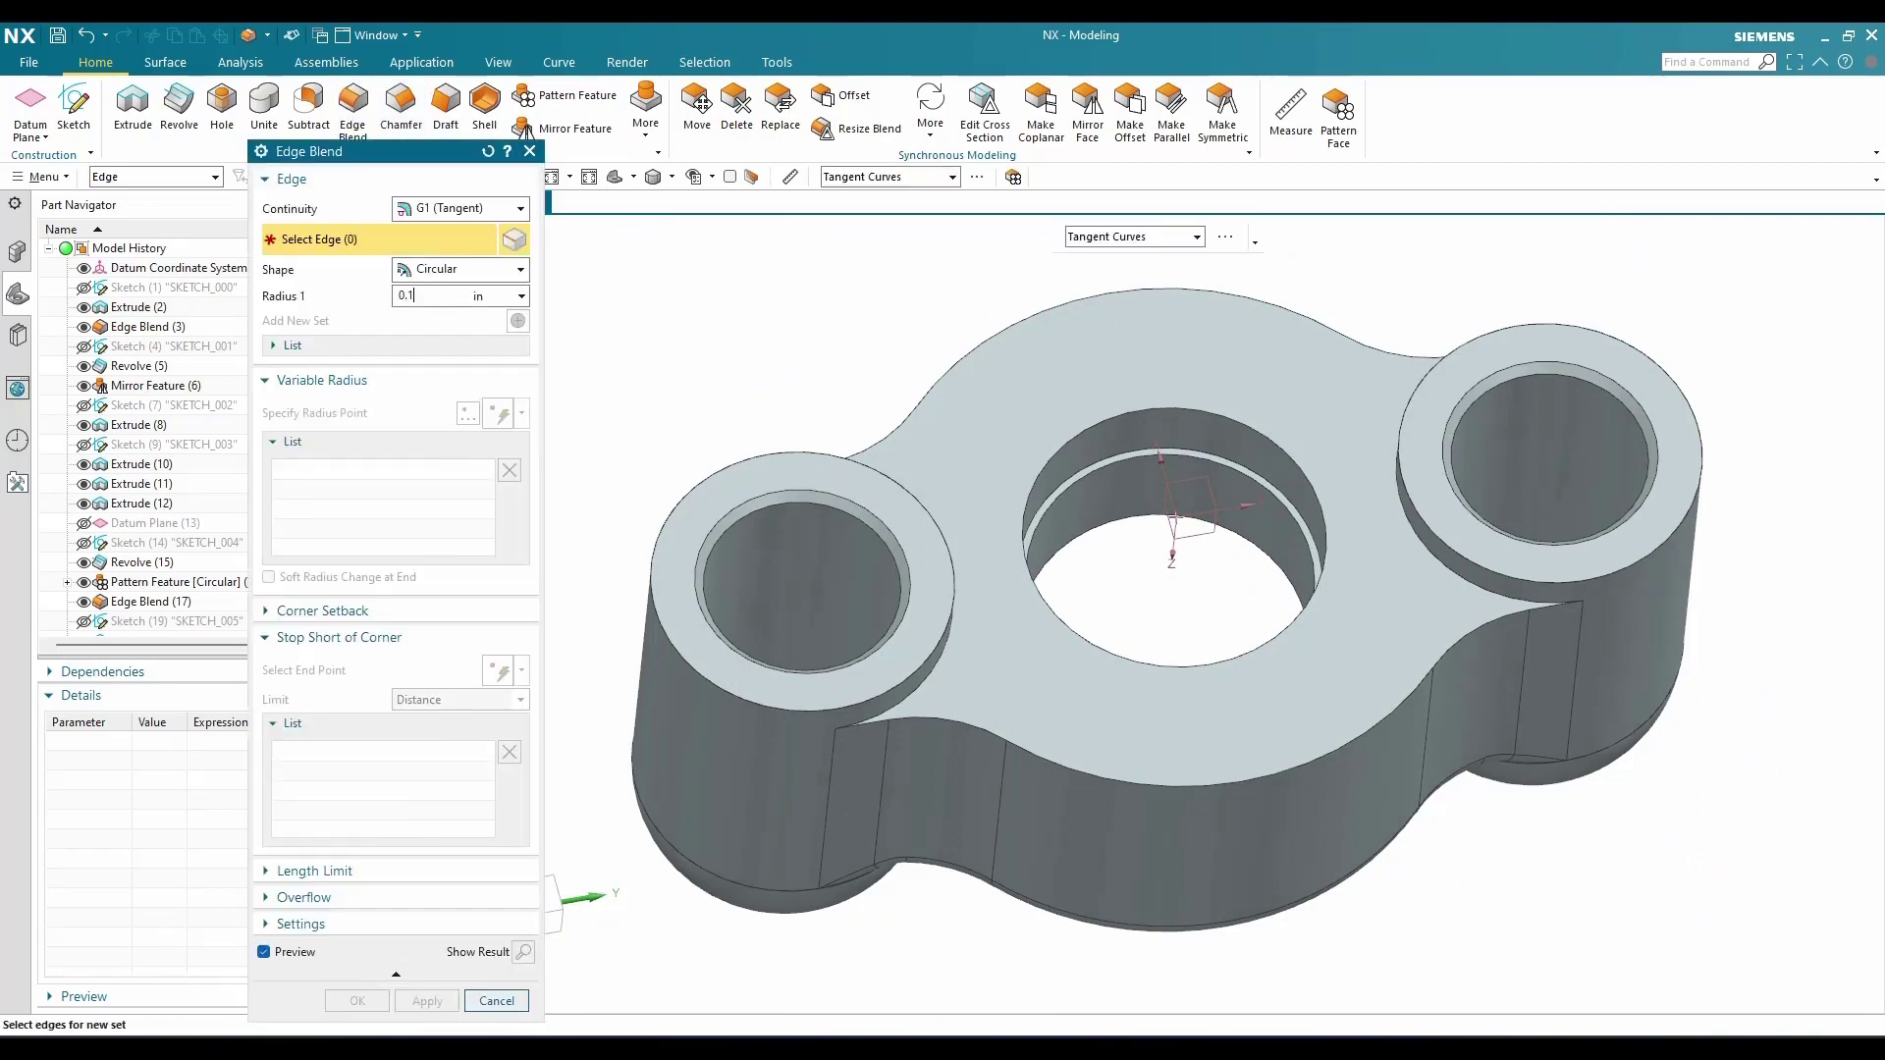
{"action": "left_click", "coordinate": [933, 381]}
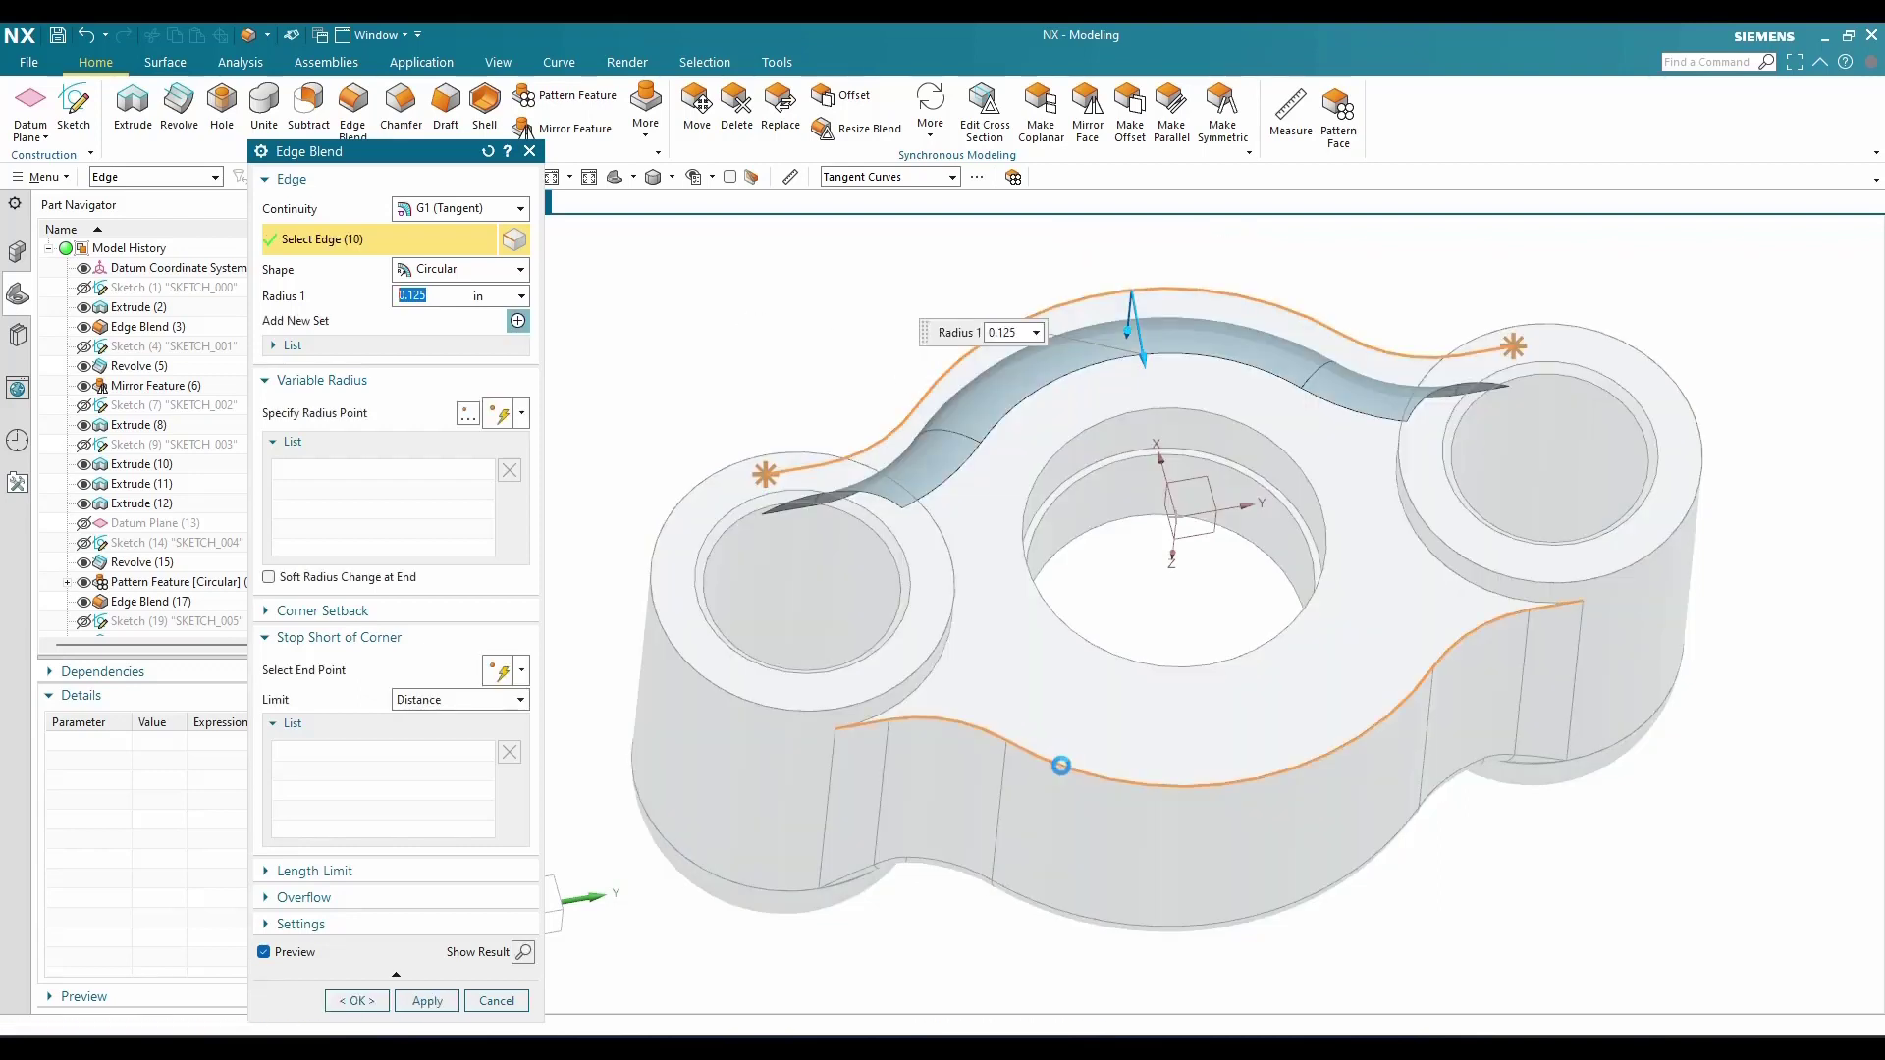
{"action": "left_click", "coordinate": [1059, 765]}
{"action": "left_click", "coordinate": [447, 1001]}
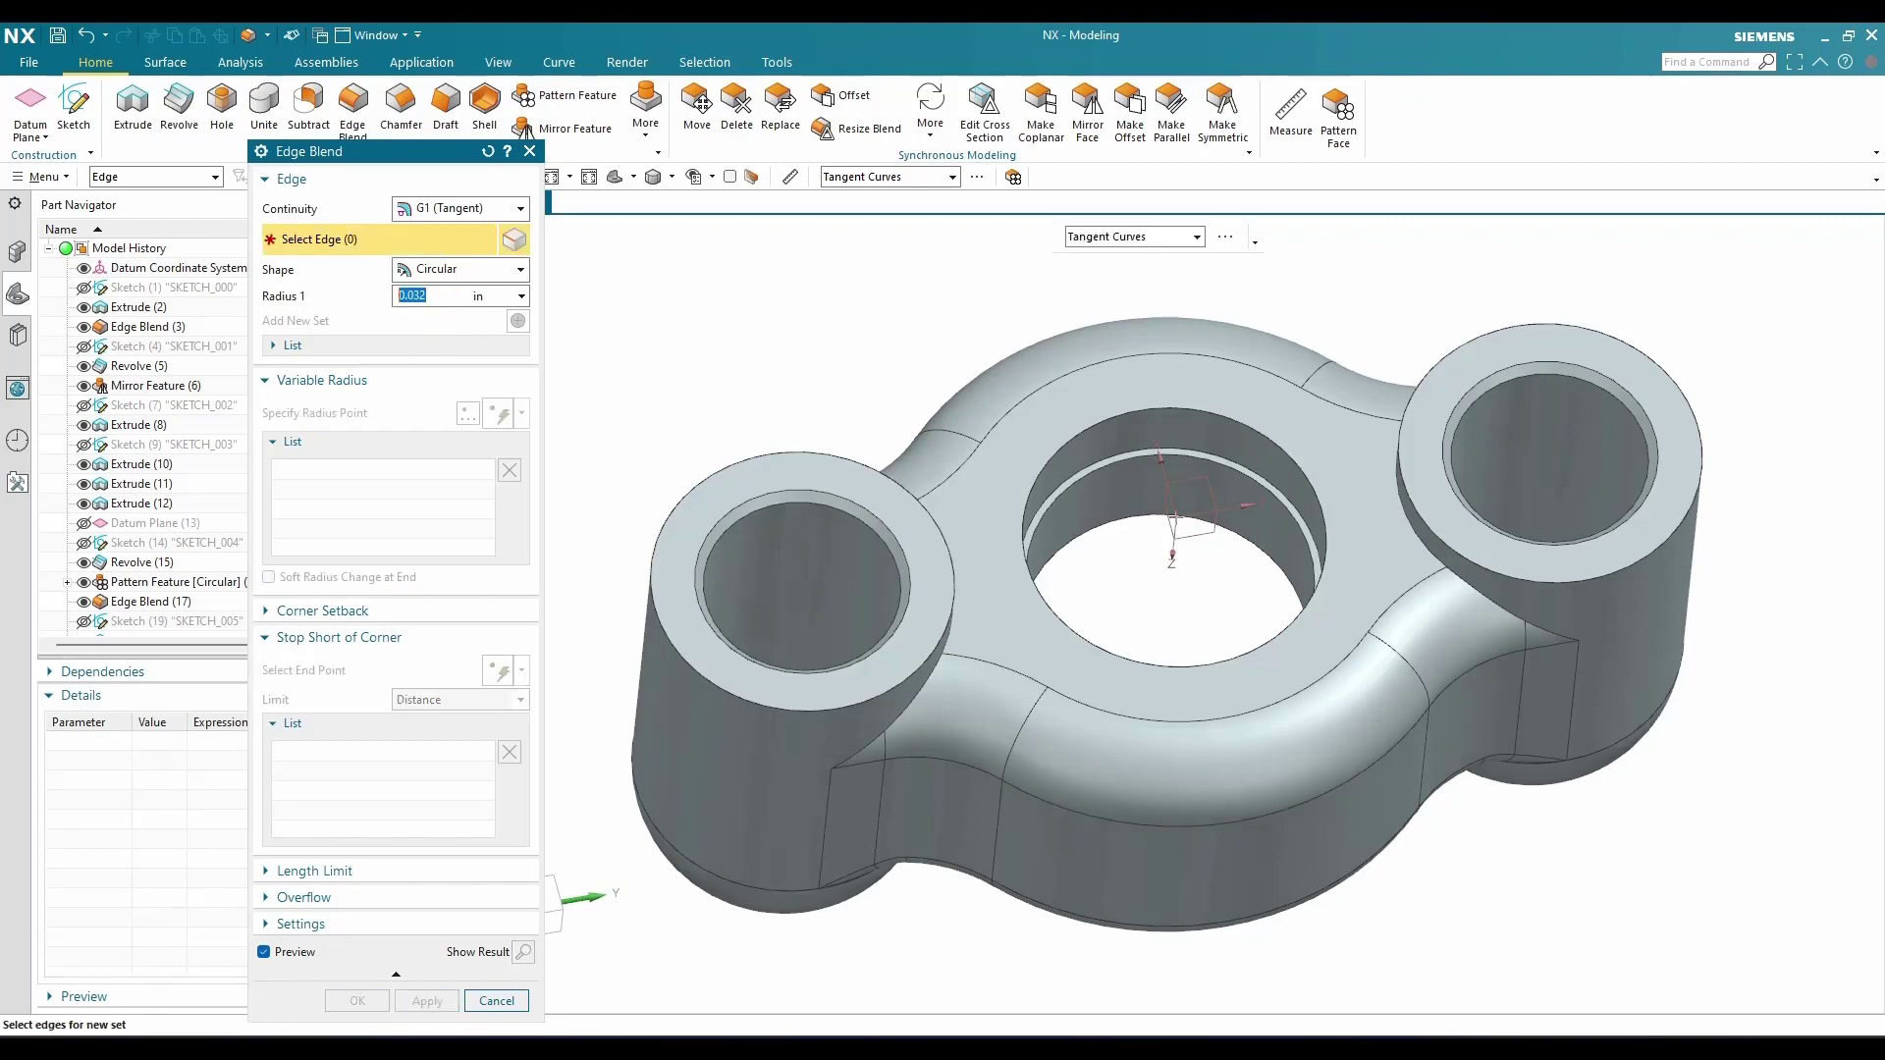
Set the Edge Blend radius to 0.032 in and select the left boss's base edges and outer rim on the flat side
{"action": "middle_click_drag", "start_coordinate": [900, 485], "coordinate": [883, 526]}
{"action": "left_click", "coordinate": [871, 557]}
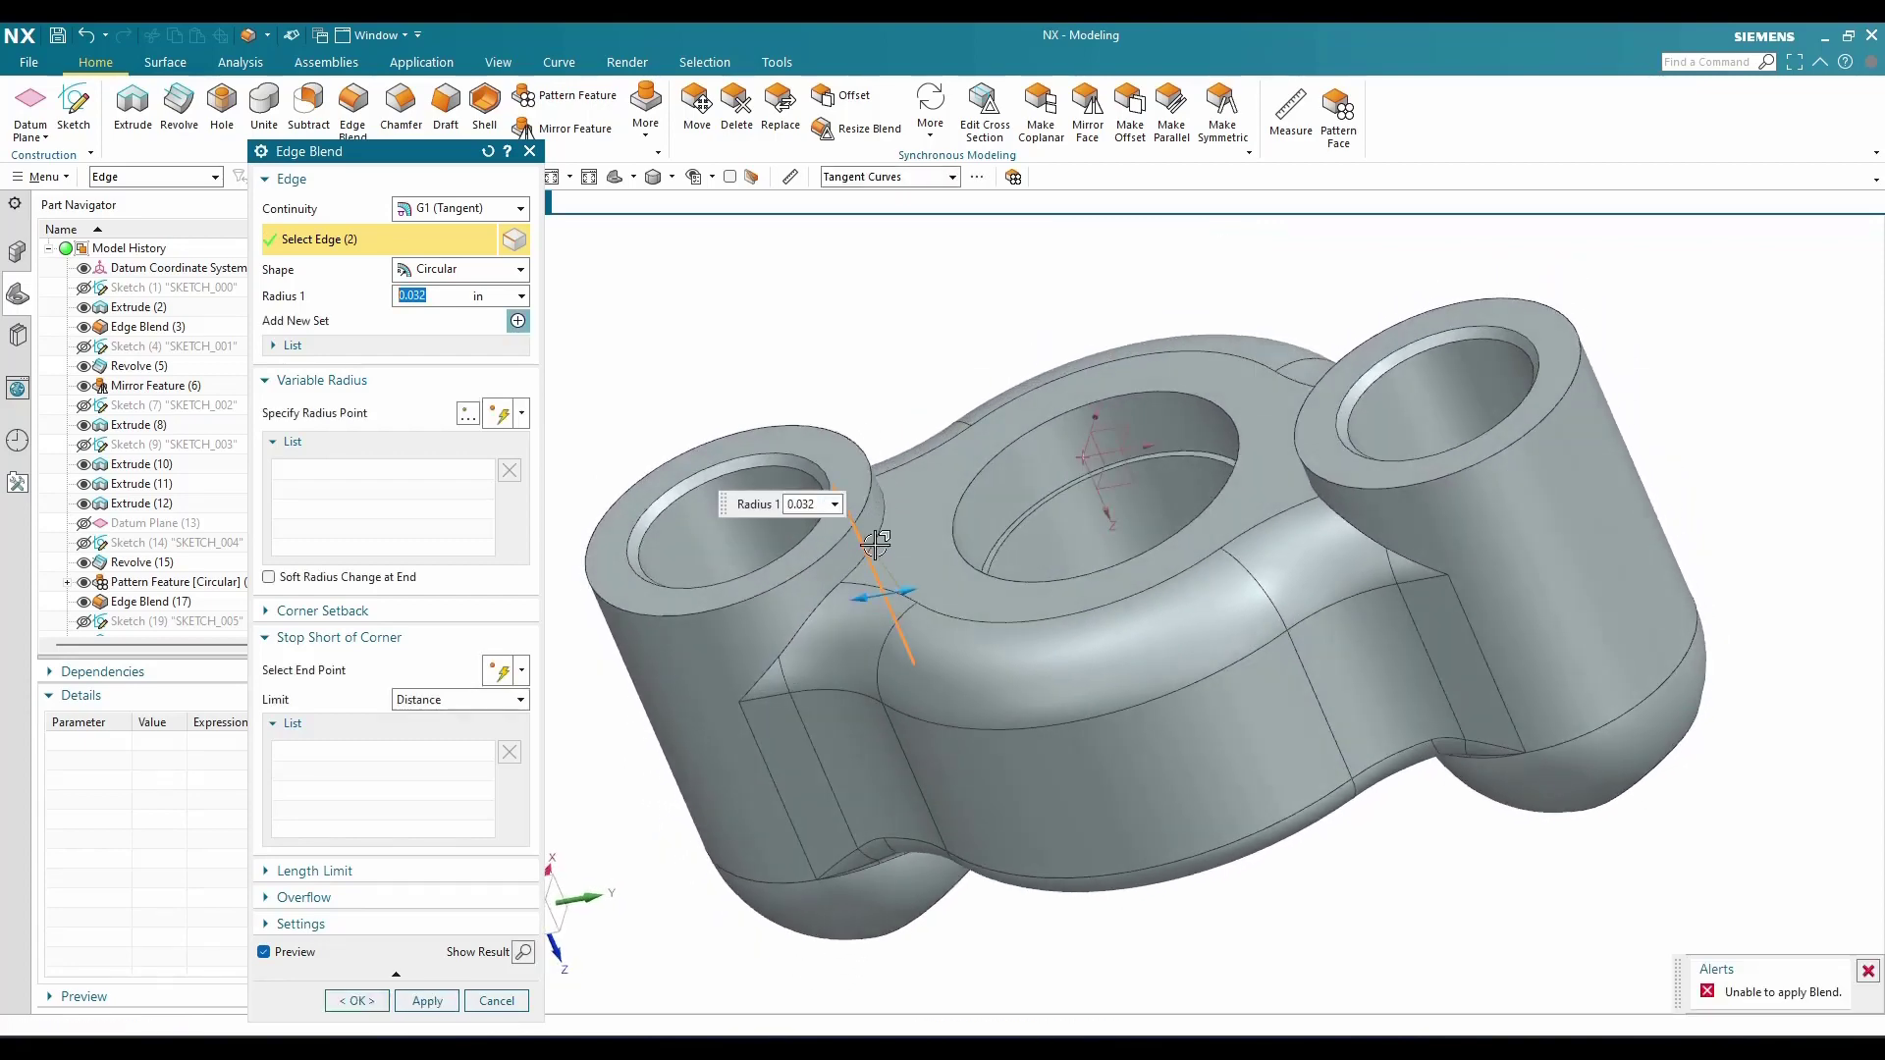
{"action": "left_click", "coordinate": [872, 568], "text": "shift"}
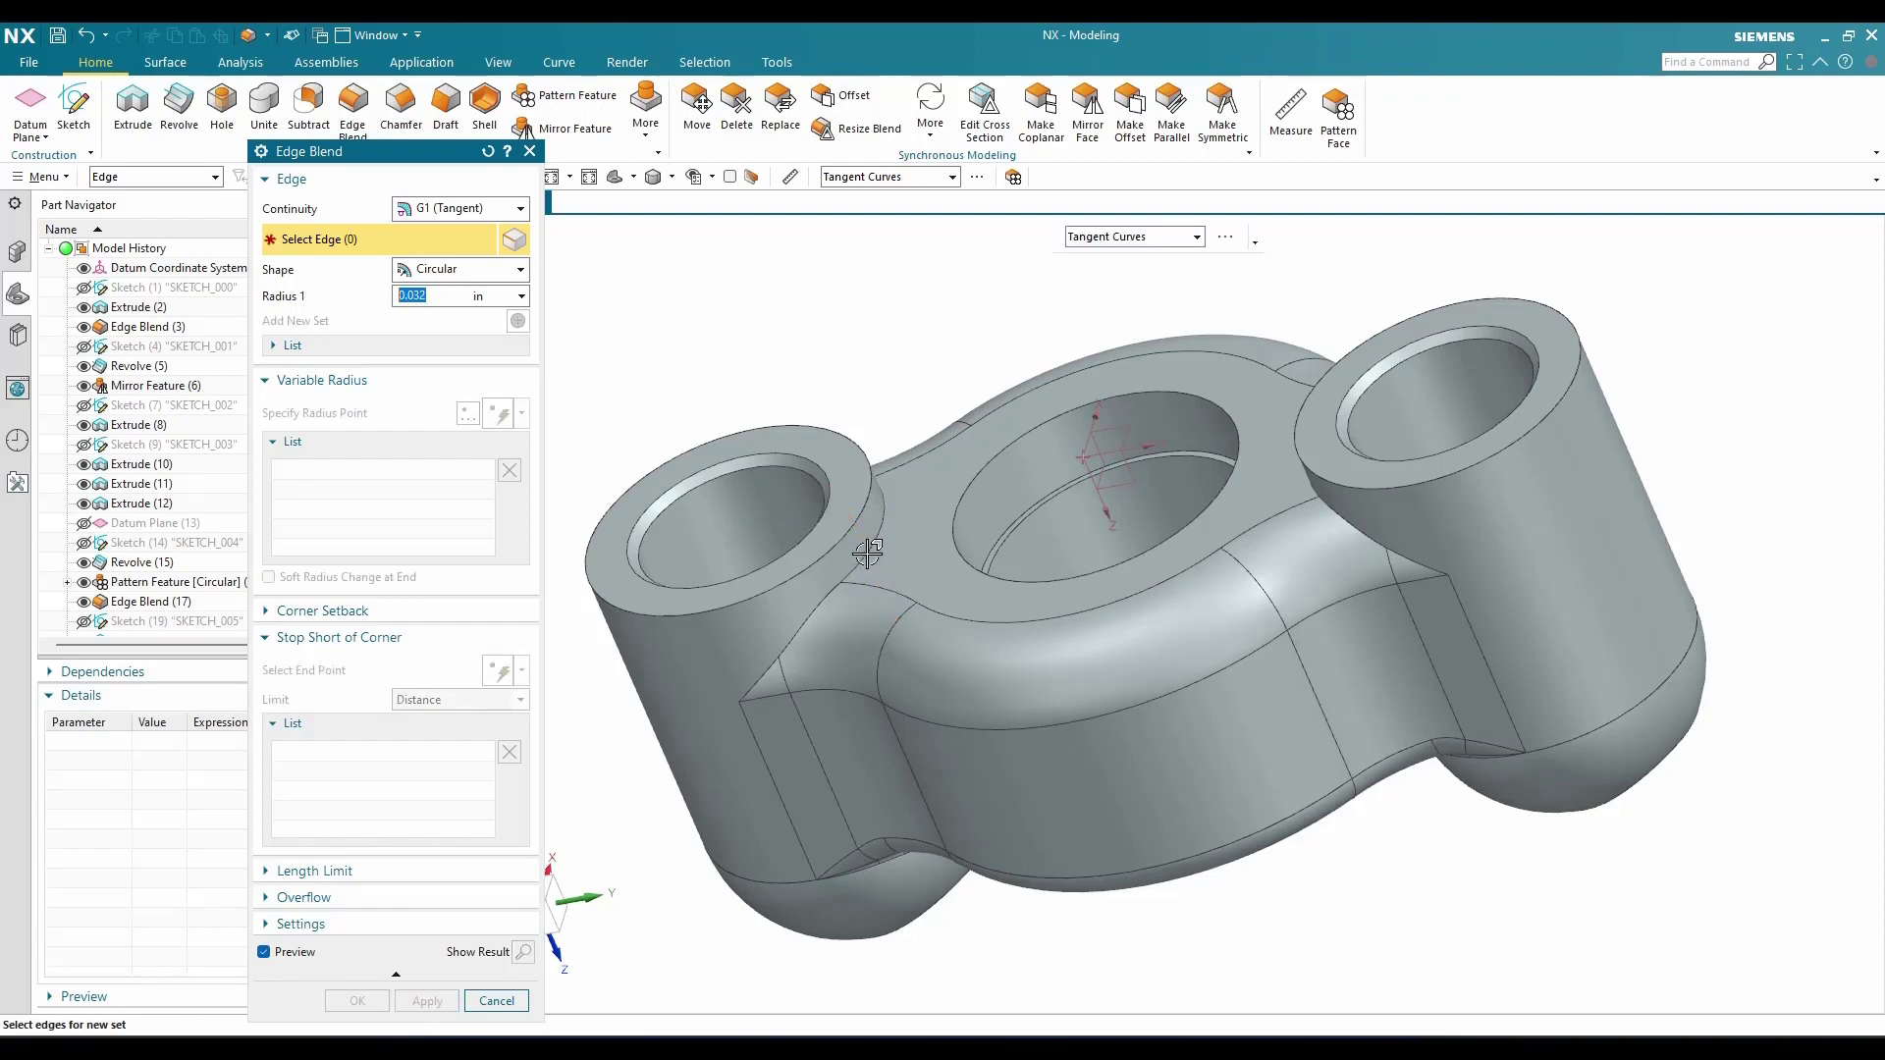
{"action": "left_click", "coordinate": [852, 563]}
{"action": "scroll", "coordinate": [828, 545], "scroll_direction": "up", "scroll_amount": 3}
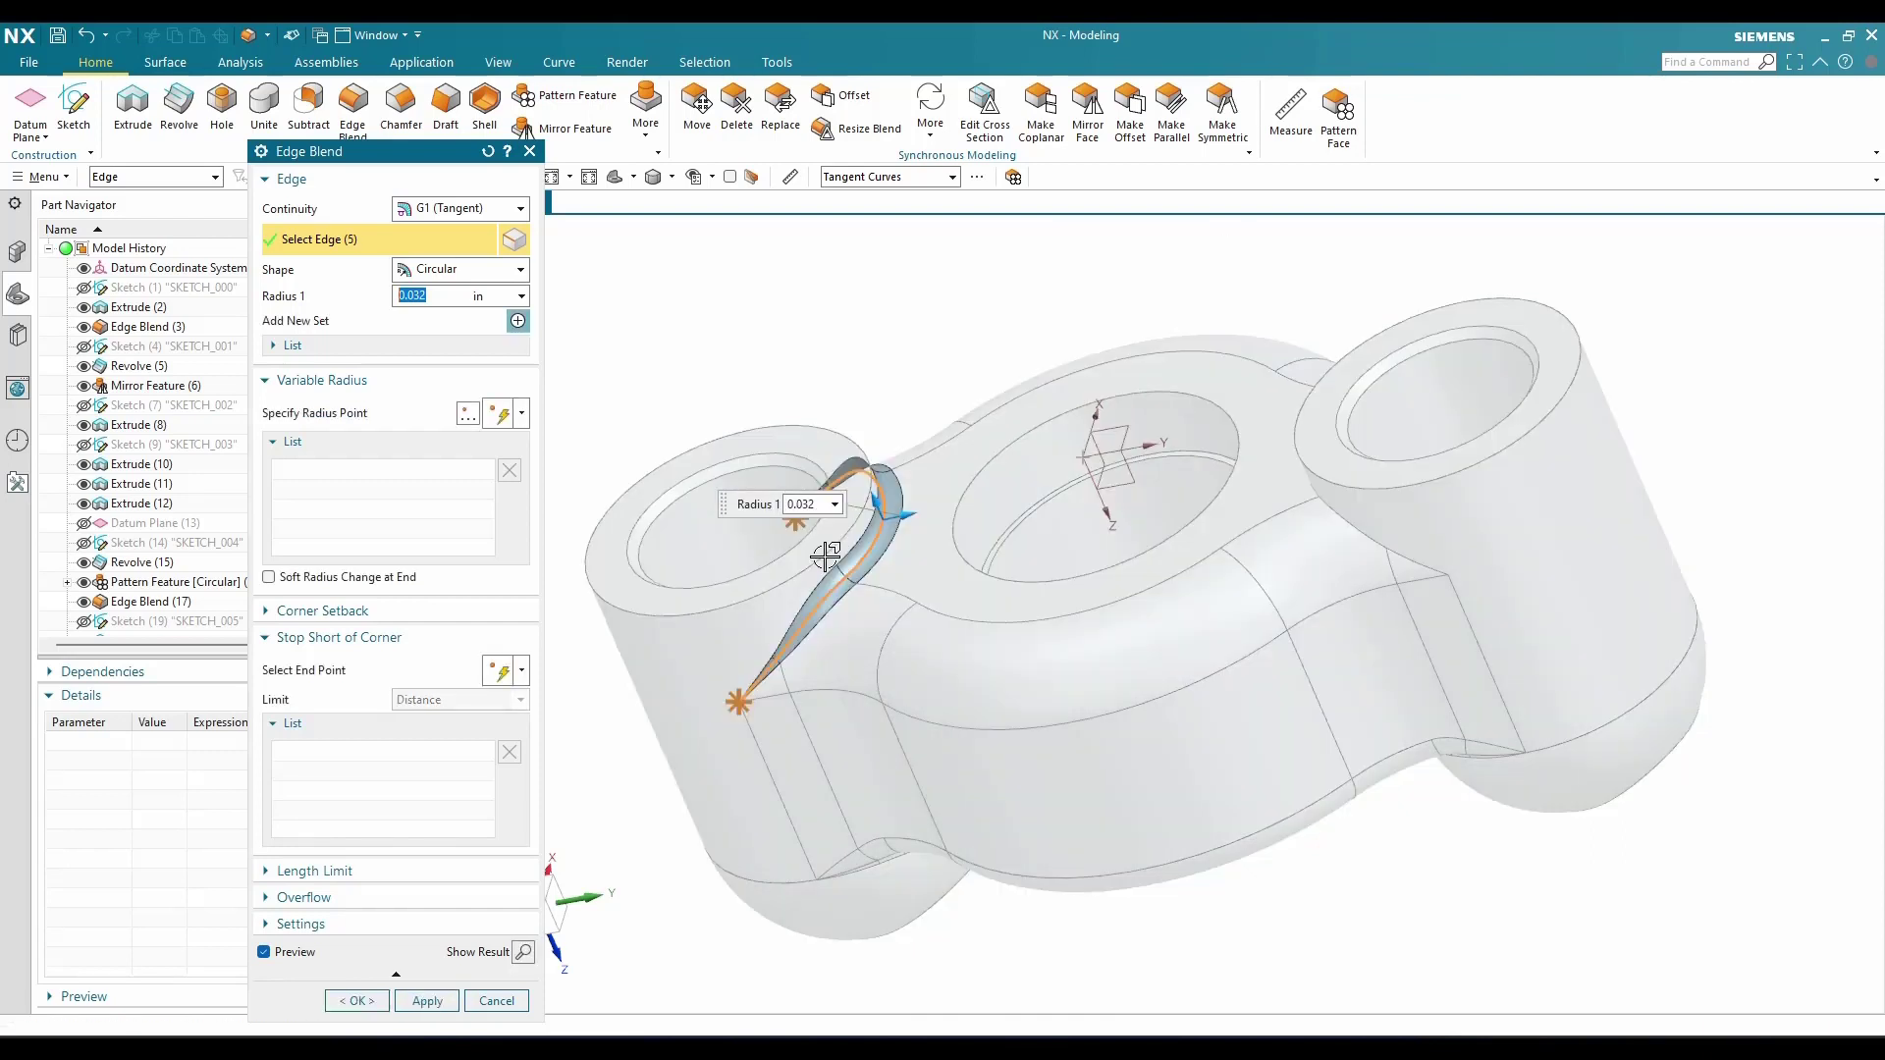
{"action": "left_click", "coordinate": [827, 550]}
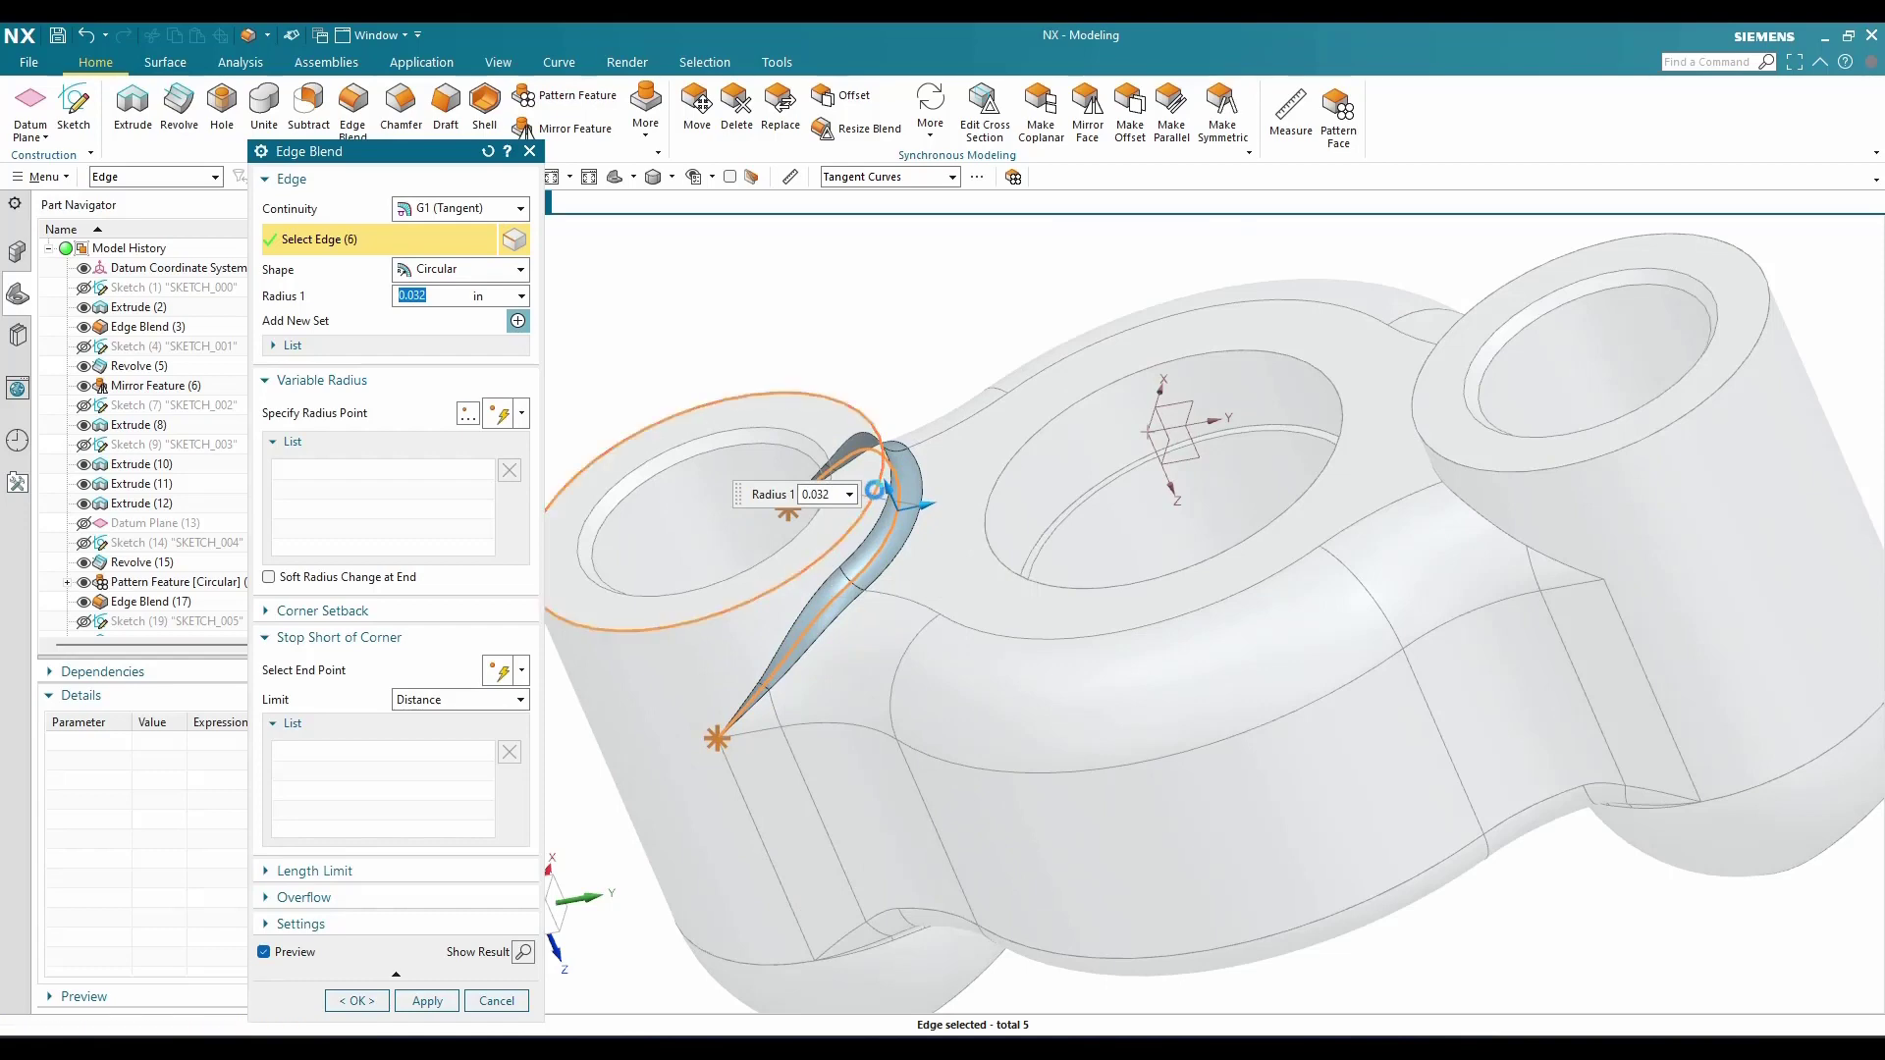
Add the right boss's base edges and outer rim to the 0.032 in Edge Blend and finish the command
{"action": "scroll", "coordinate": [925, 487], "scroll_direction": "down", "scroll_amount": 3}
{"action": "middle_click_drag", "start_coordinate": [921, 482], "coordinate": [993, 506]}
{"action": "scroll", "coordinate": [1226, 457], "scroll_direction": "up", "scroll_amount": 5}
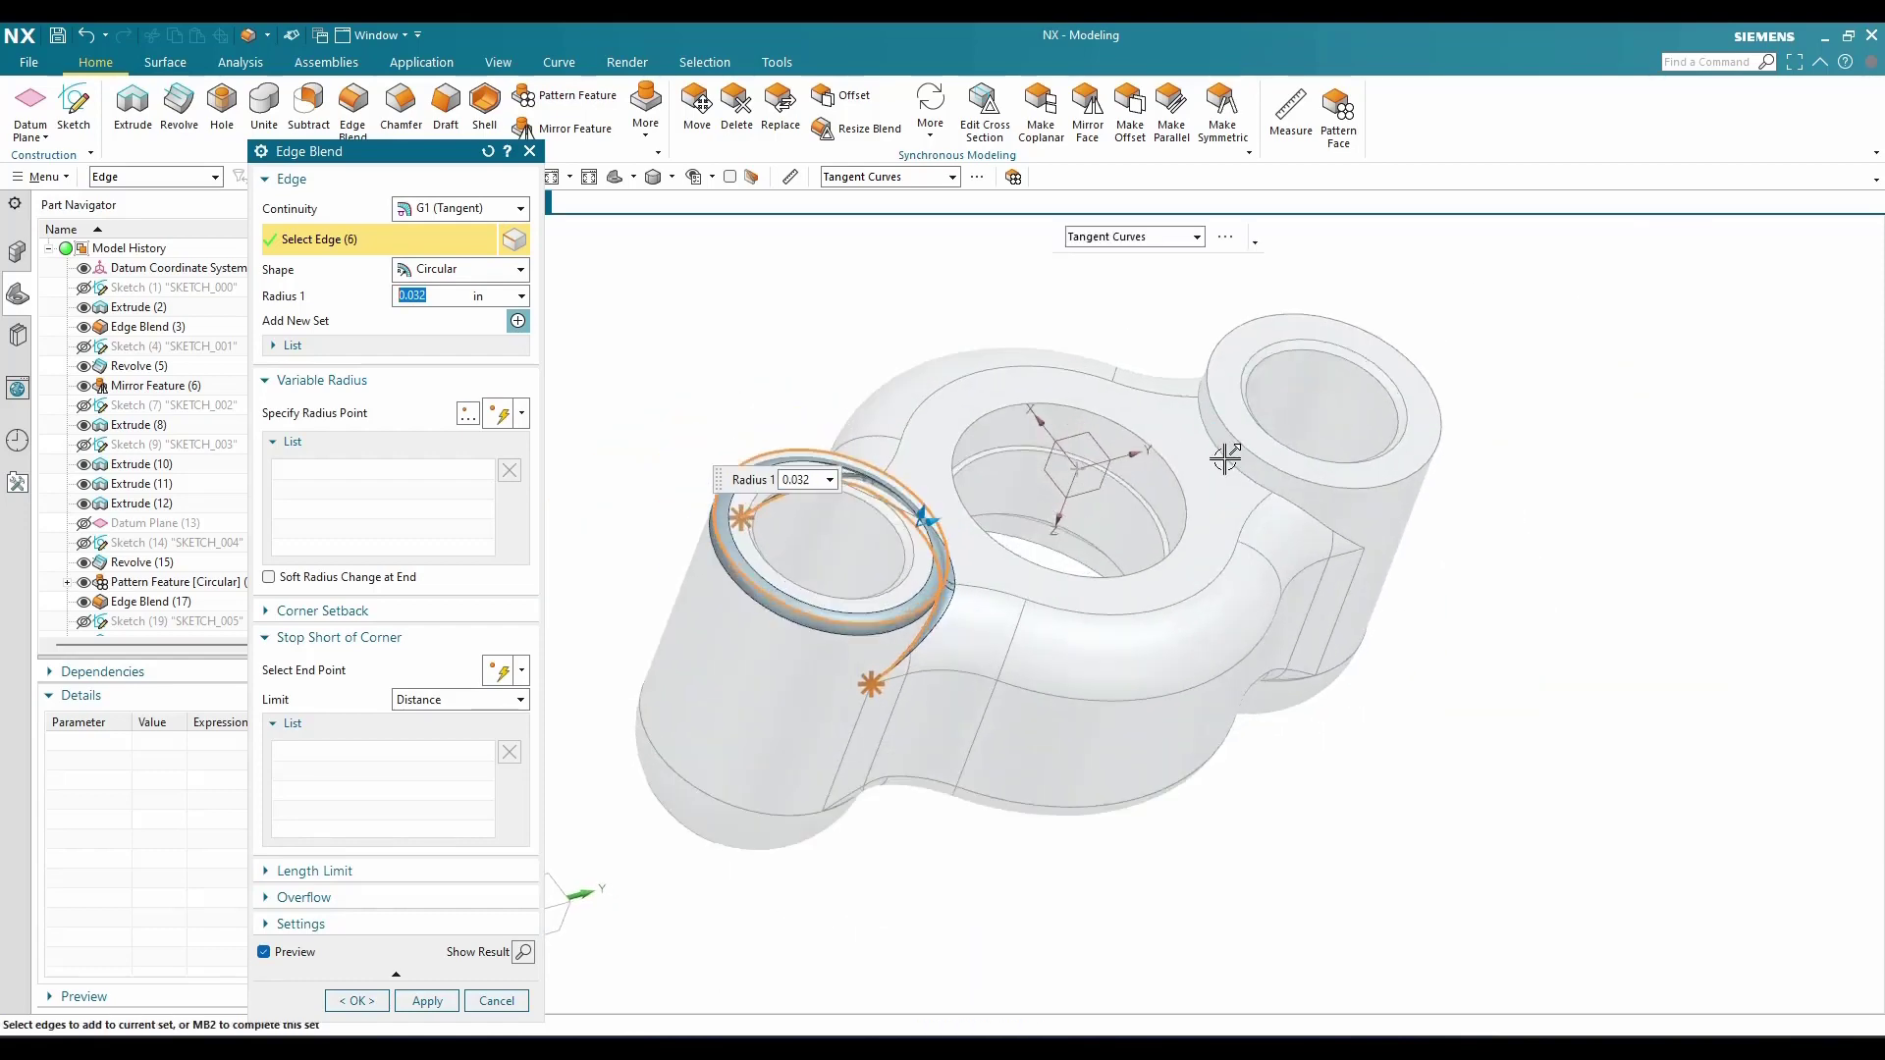
{"action": "left_click", "coordinate": [1217, 432]}
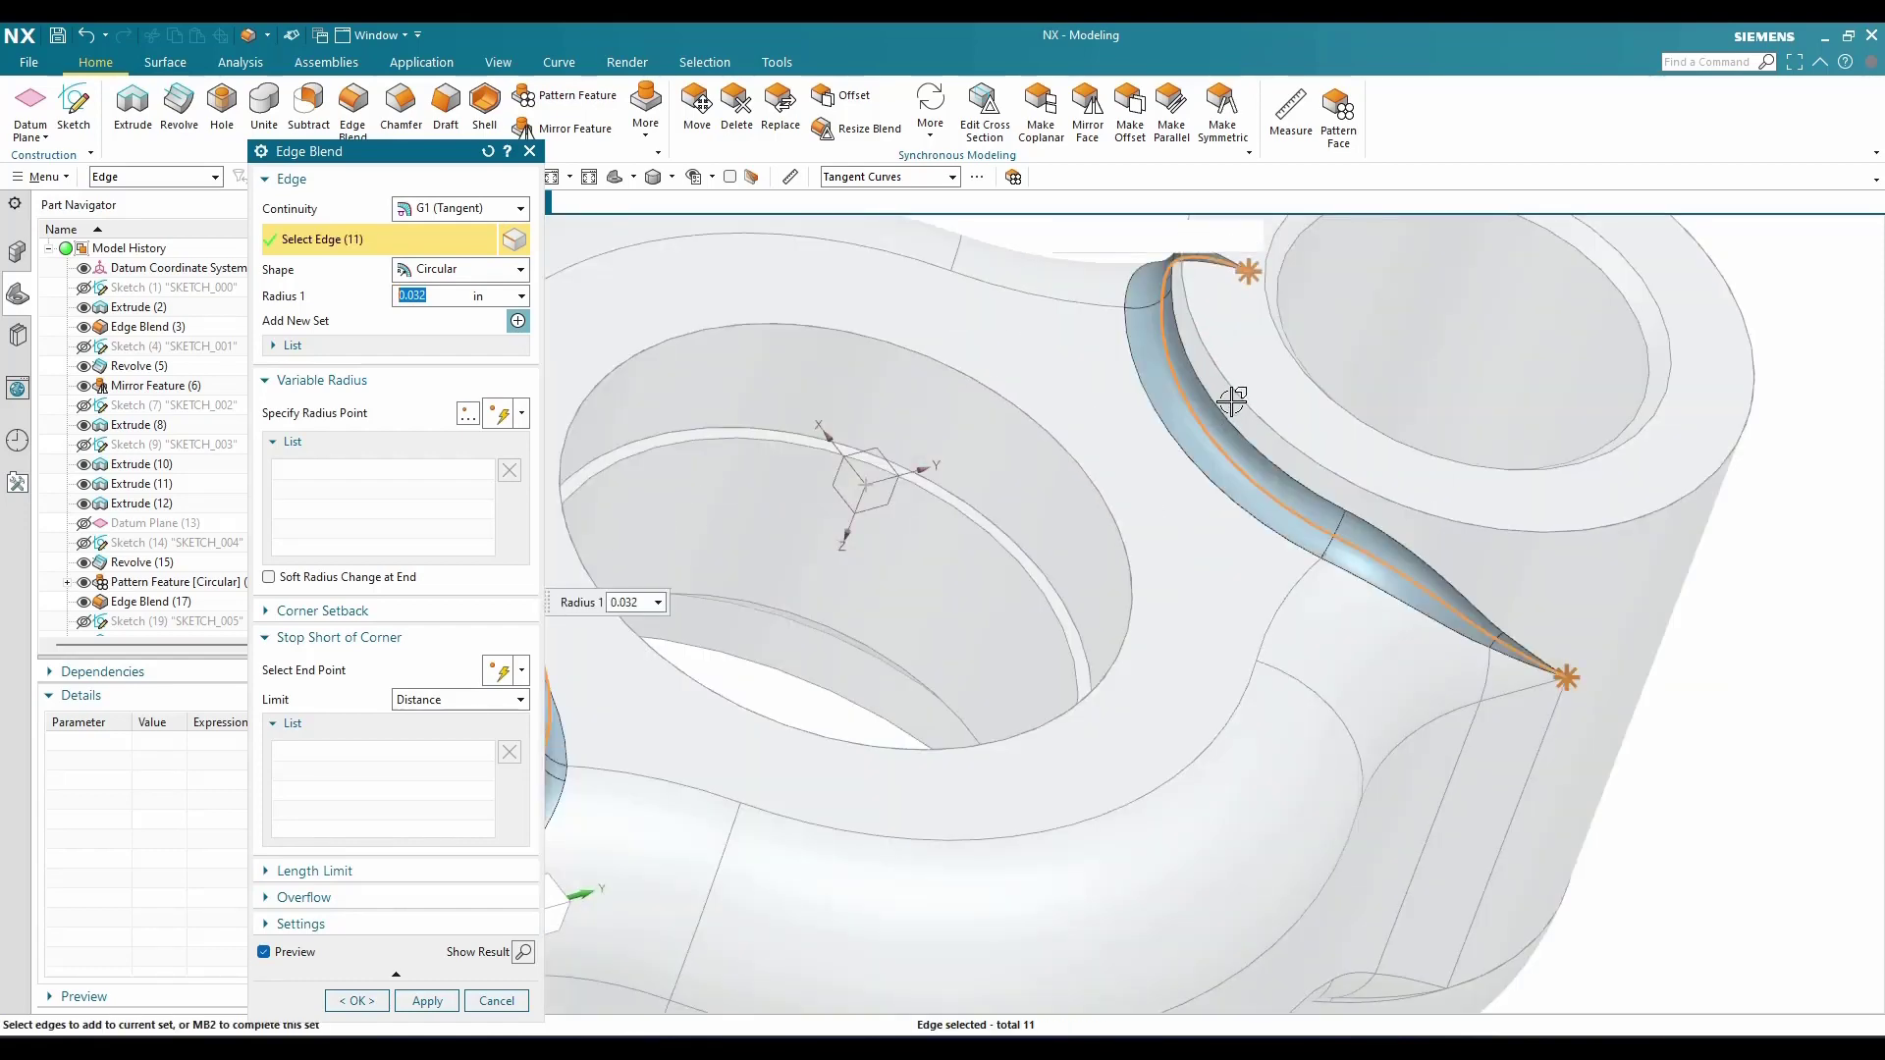
{"action": "left_click", "coordinate": [1228, 392]}
{"action": "key", "text": "ctrl+f"}
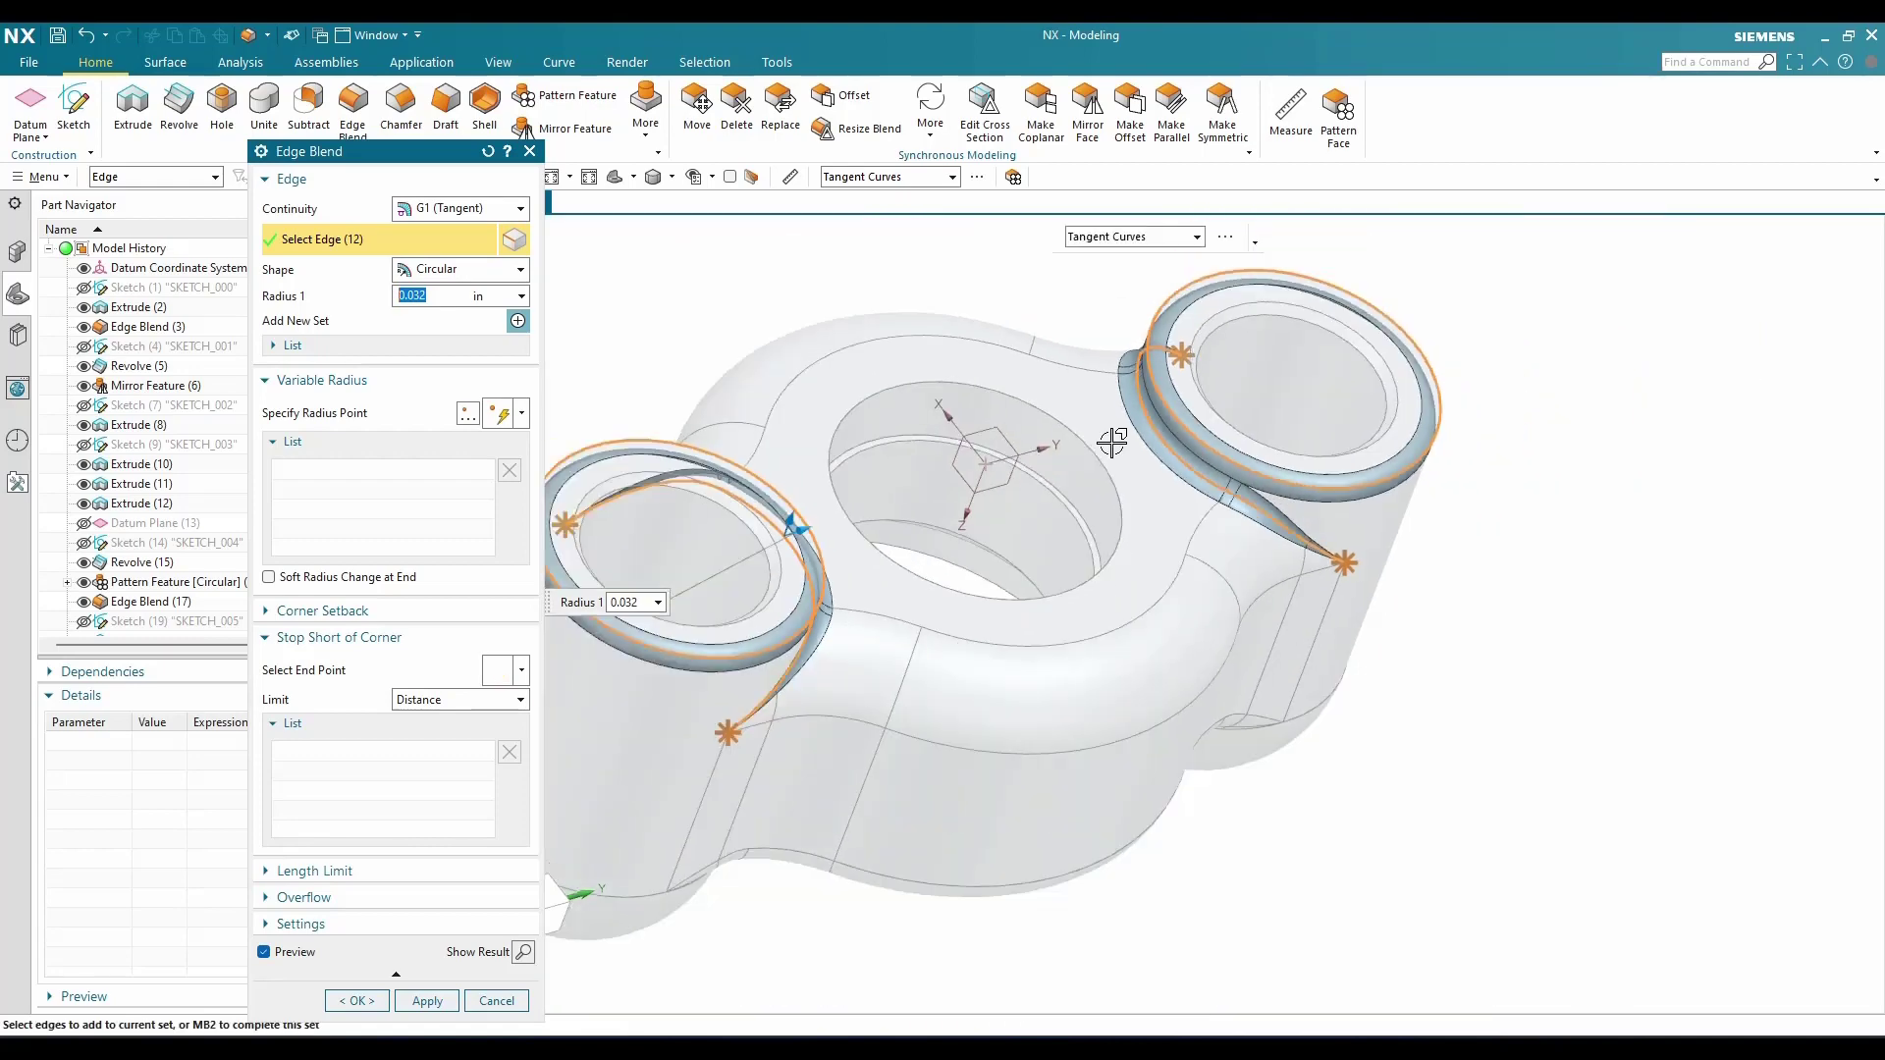
{"action": "left_click", "coordinate": [383, 997]}
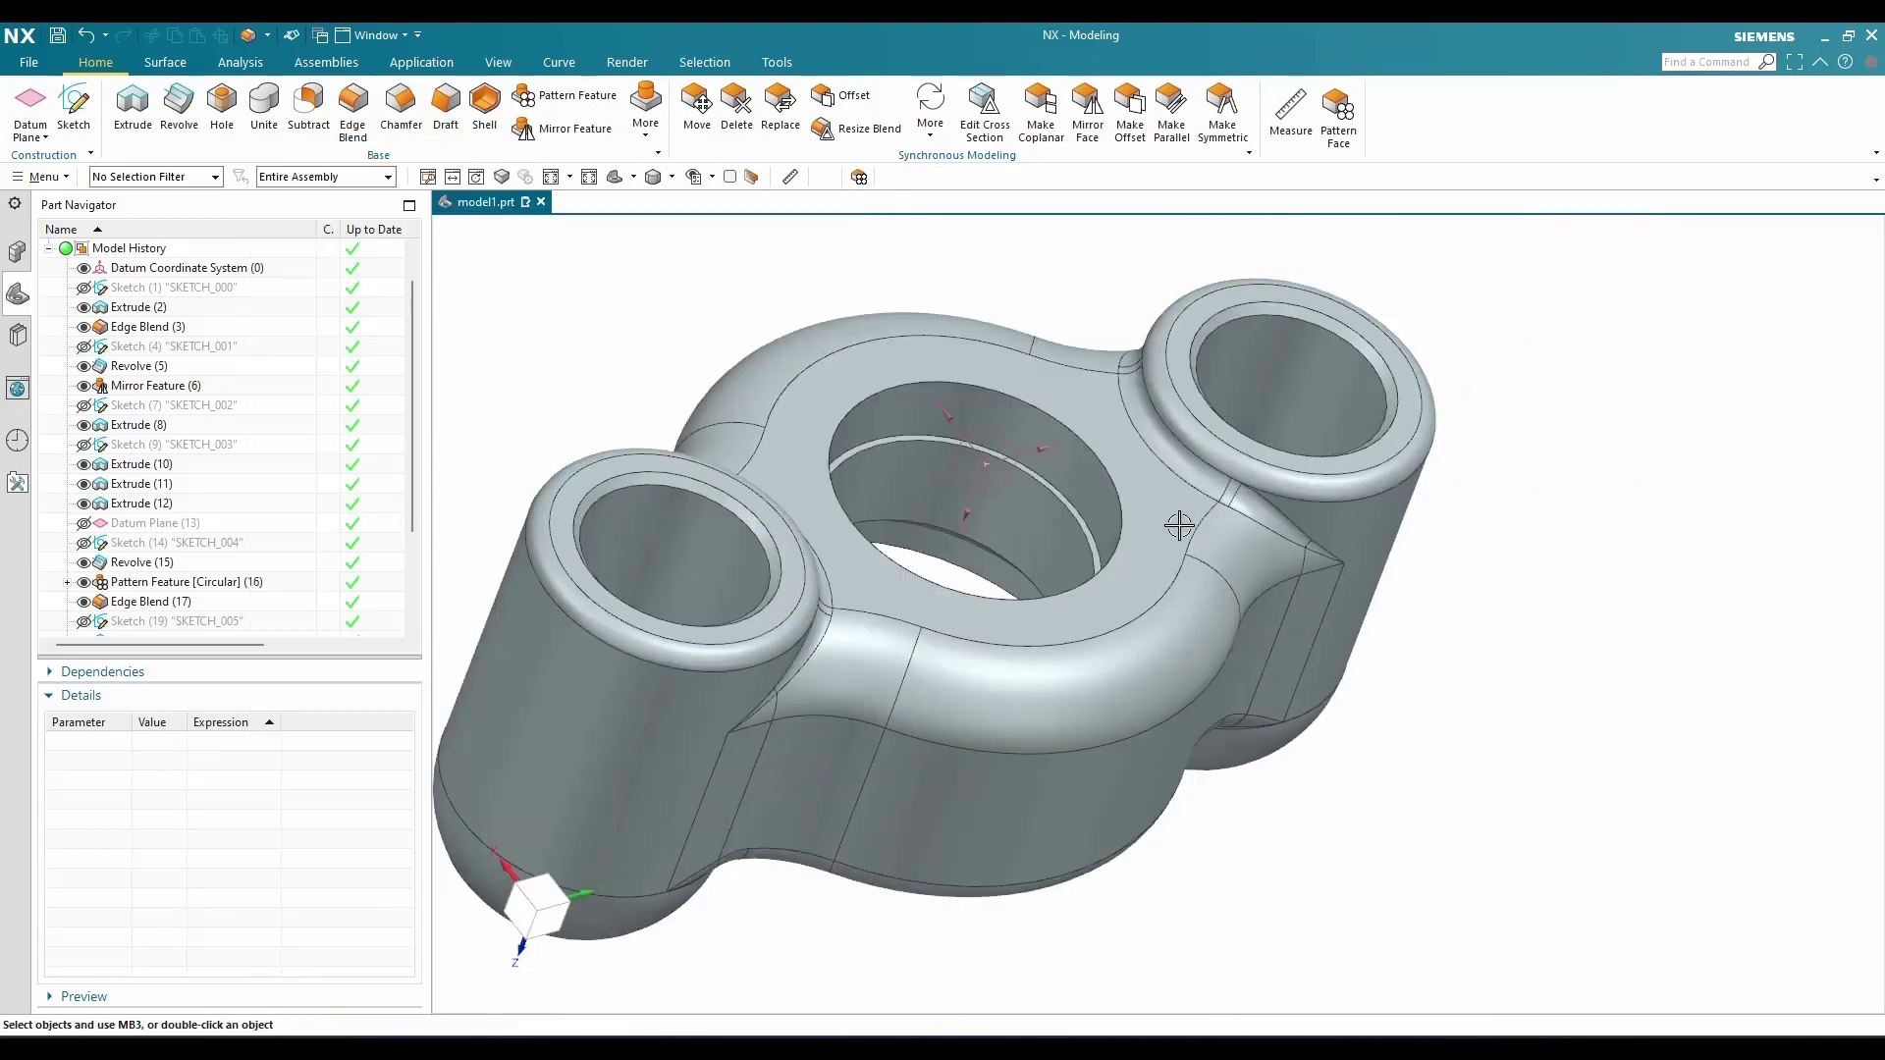
Show the hidden Datum Plane (13) at the left boss
{"action": "scroll", "coordinate": [1179, 525], "scroll_direction": "down", "scroll_amount": 2}
{"action": "middle_click_drag", "start_coordinate": [1179, 525], "coordinate": [1231, 768]}
{"action": "scroll", "coordinate": [1058, 614], "scroll_direction": "up", "scroll_amount": 2}
{"action": "middle_click_drag", "start_coordinate": [1033, 606], "coordinate": [1026, 679]}
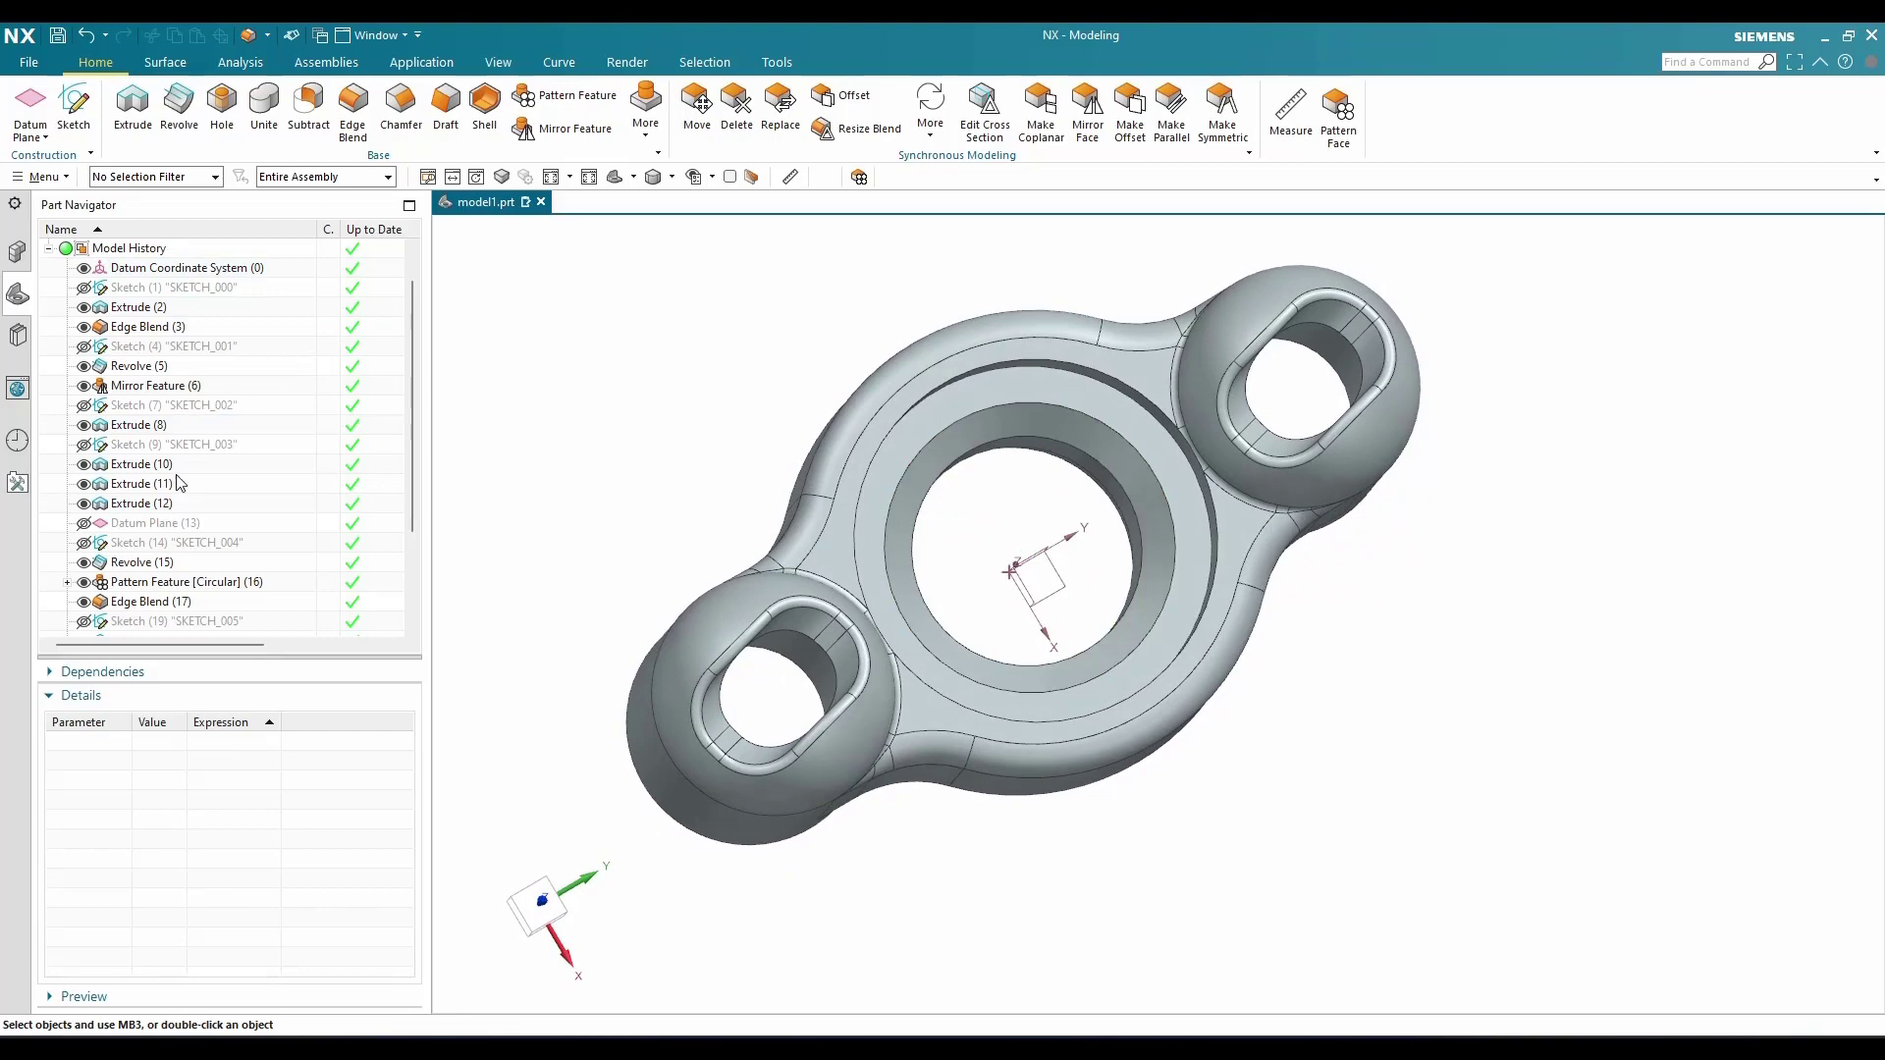
{"action": "left_click", "coordinate": [83, 524]}
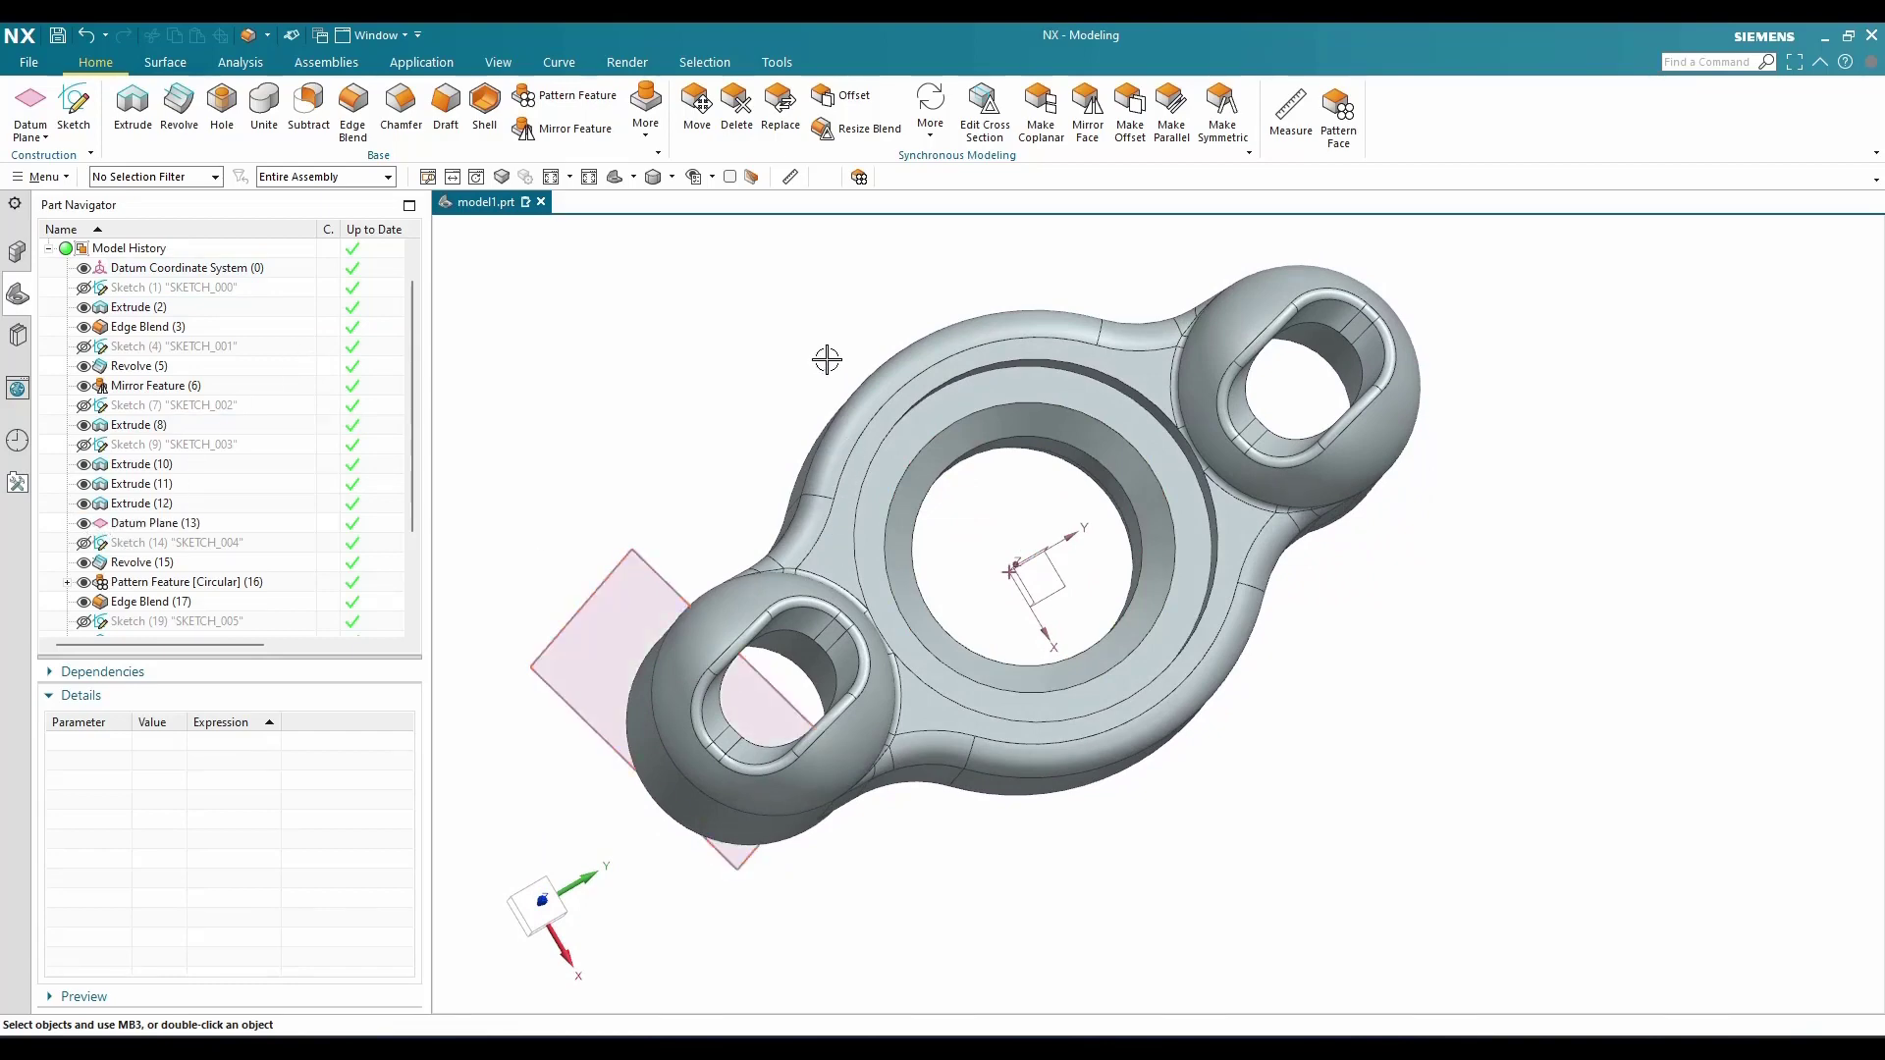
Create an At Angle datum plane at -15° to the coordinate system's XZ plane, through its Z axis
{"action": "key", "text": "F8"}
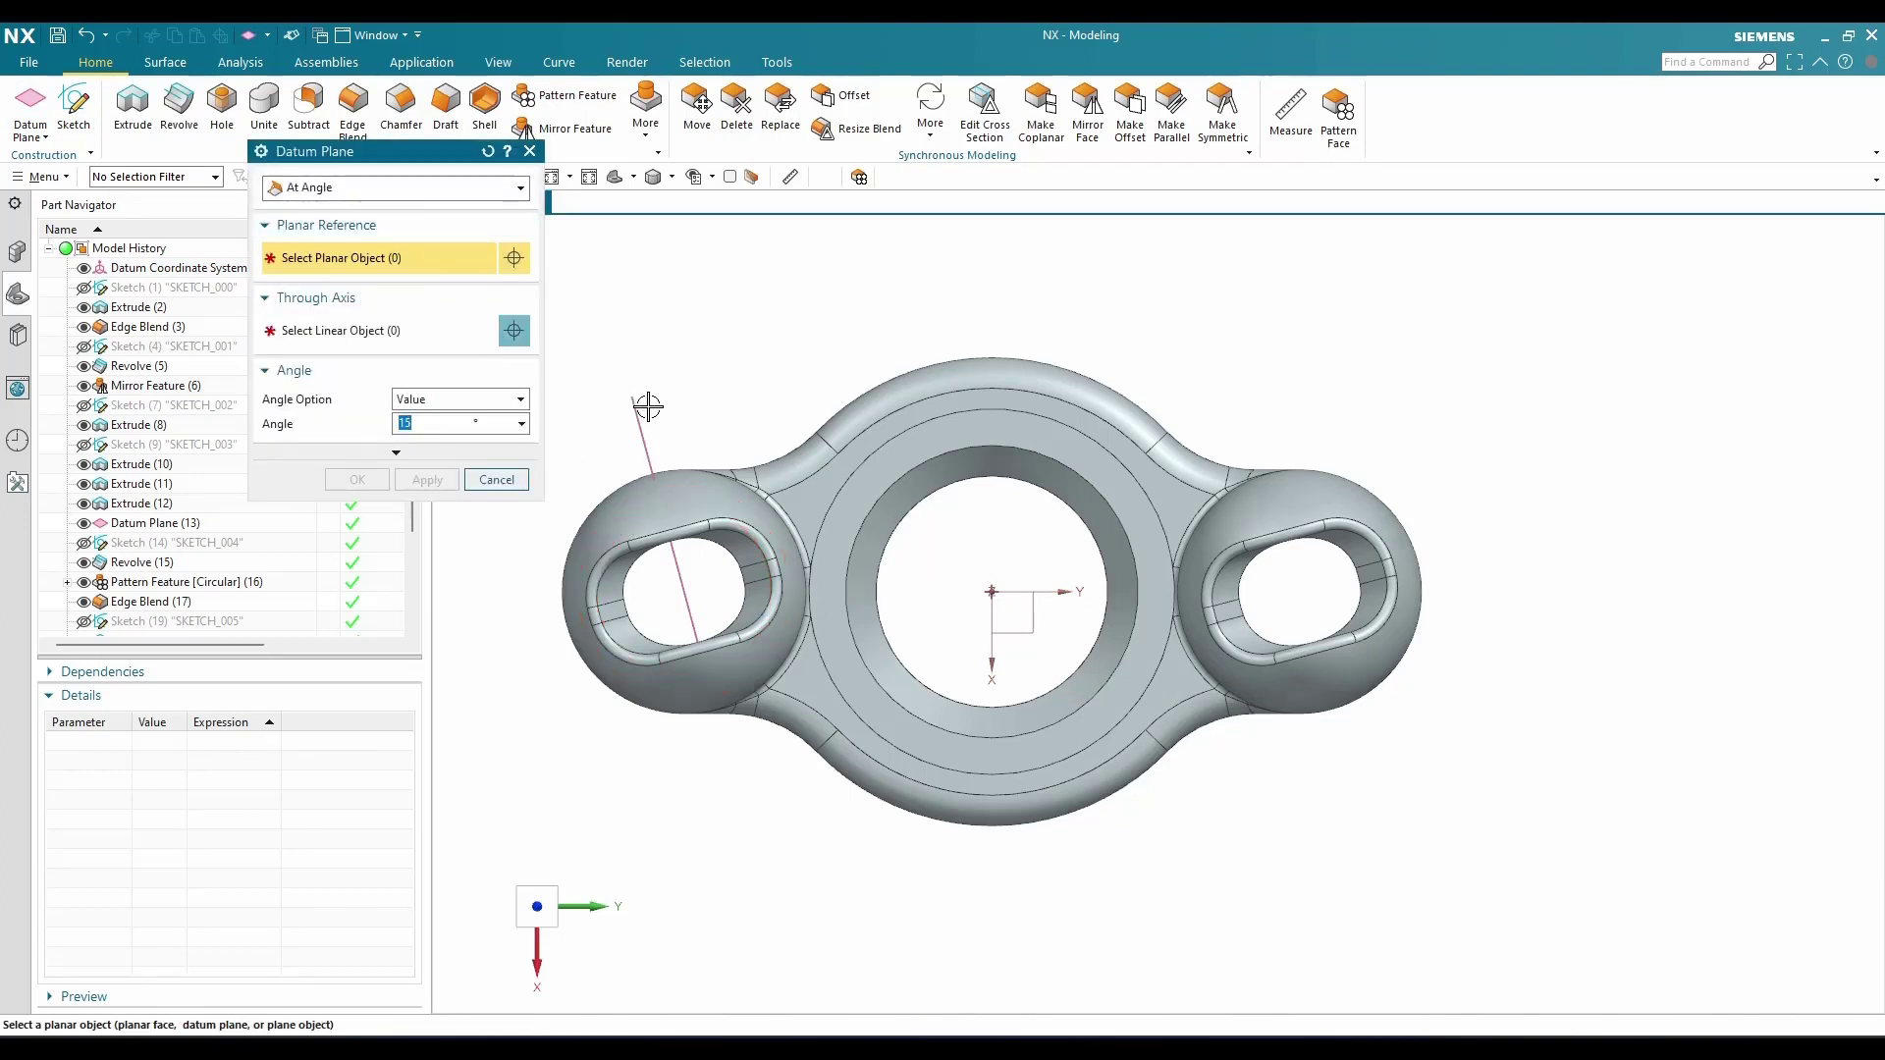
{"action": "left_click", "coordinate": [444, 334]}
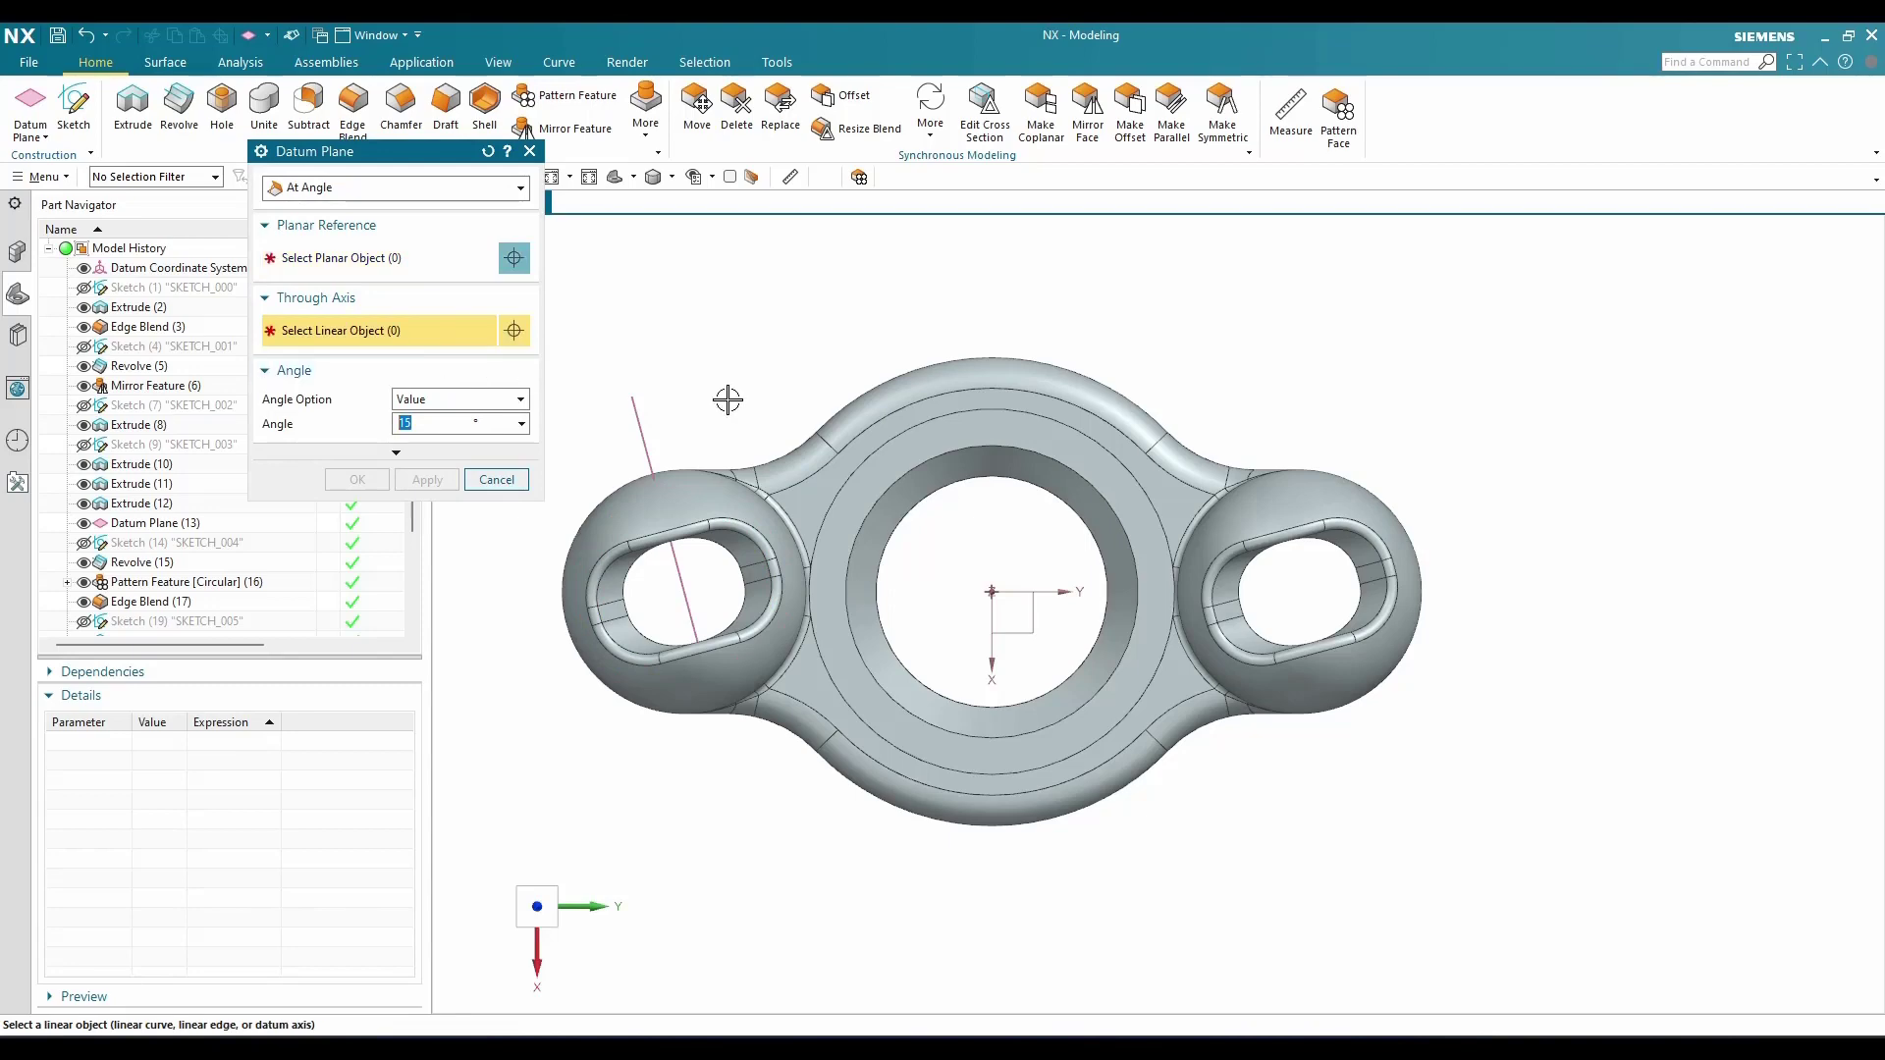
{"action": "middle_click_drag", "start_coordinate": [728, 400], "coordinate": [678, 302]}
{"action": "scroll", "coordinate": [934, 456], "scroll_direction": "up", "scroll_amount": 1}
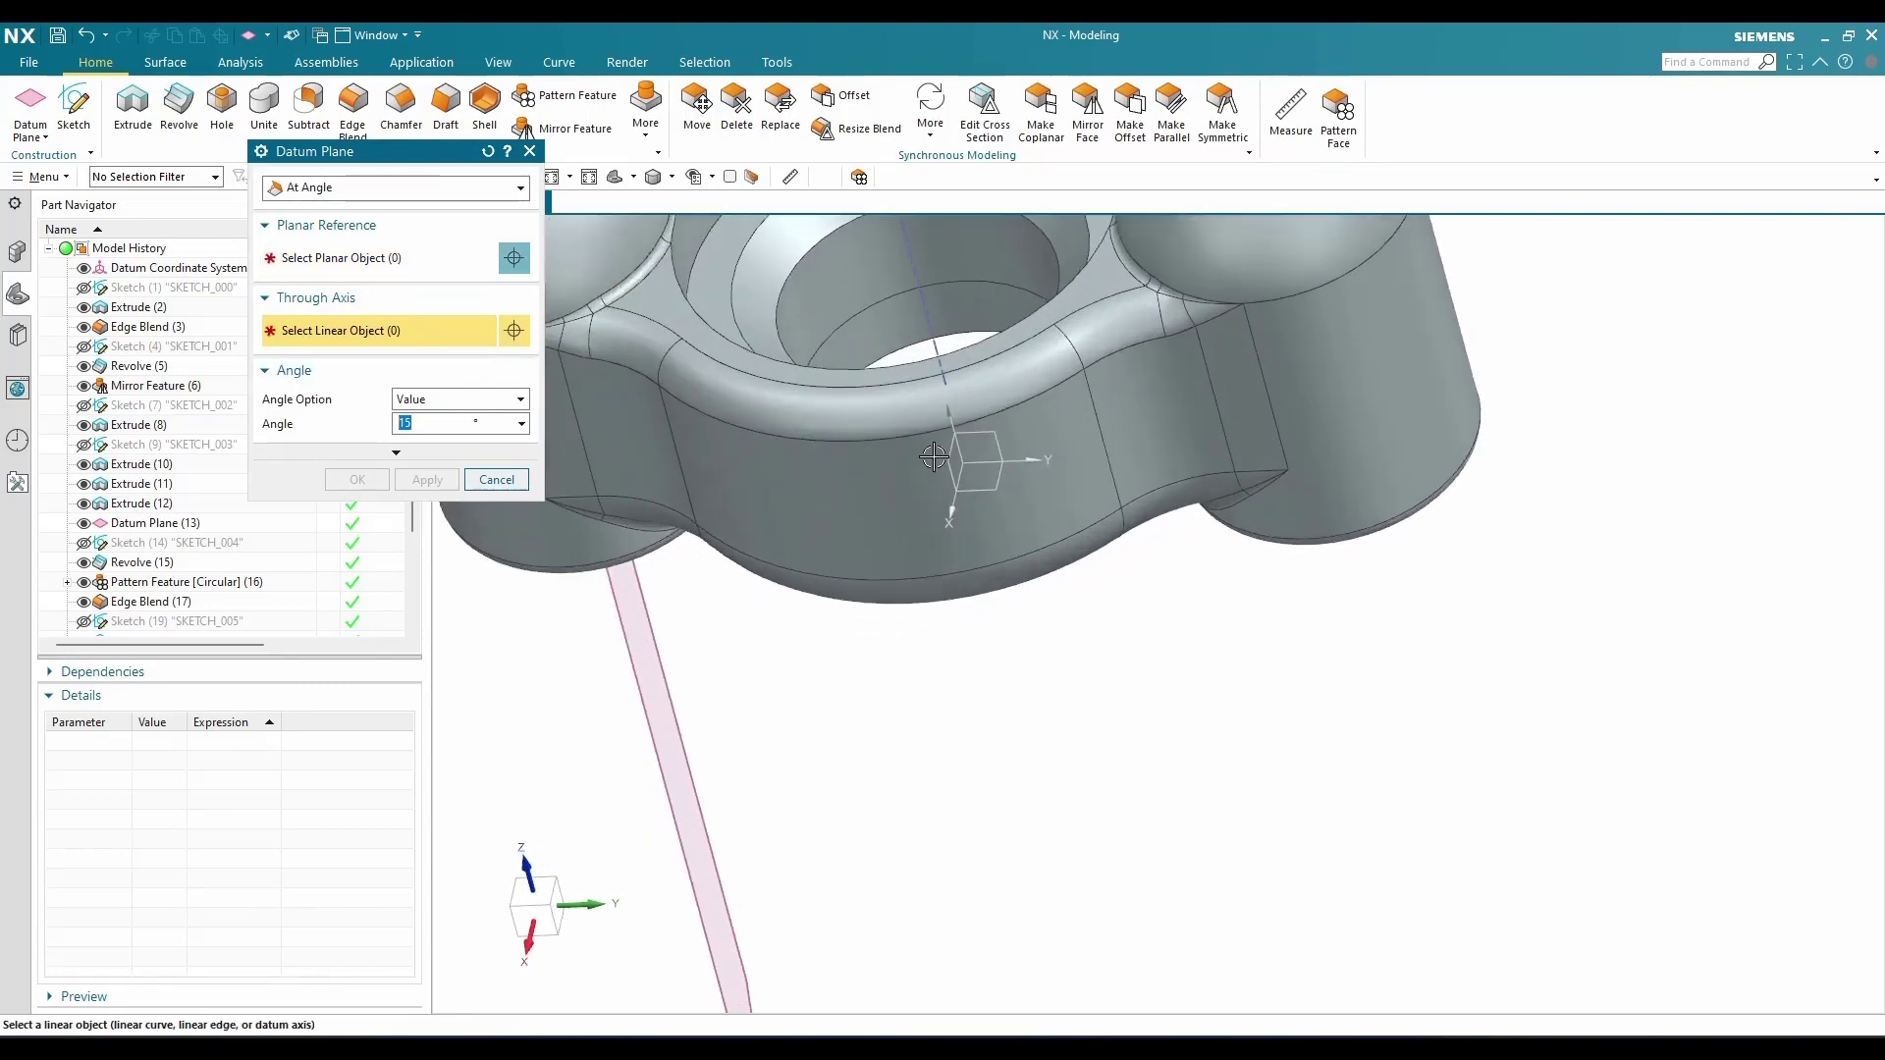
{"action": "left_click", "coordinate": [955, 471]}
{"action": "scroll", "coordinate": [1017, 613], "scroll_direction": "down", "scroll_amount": 3}
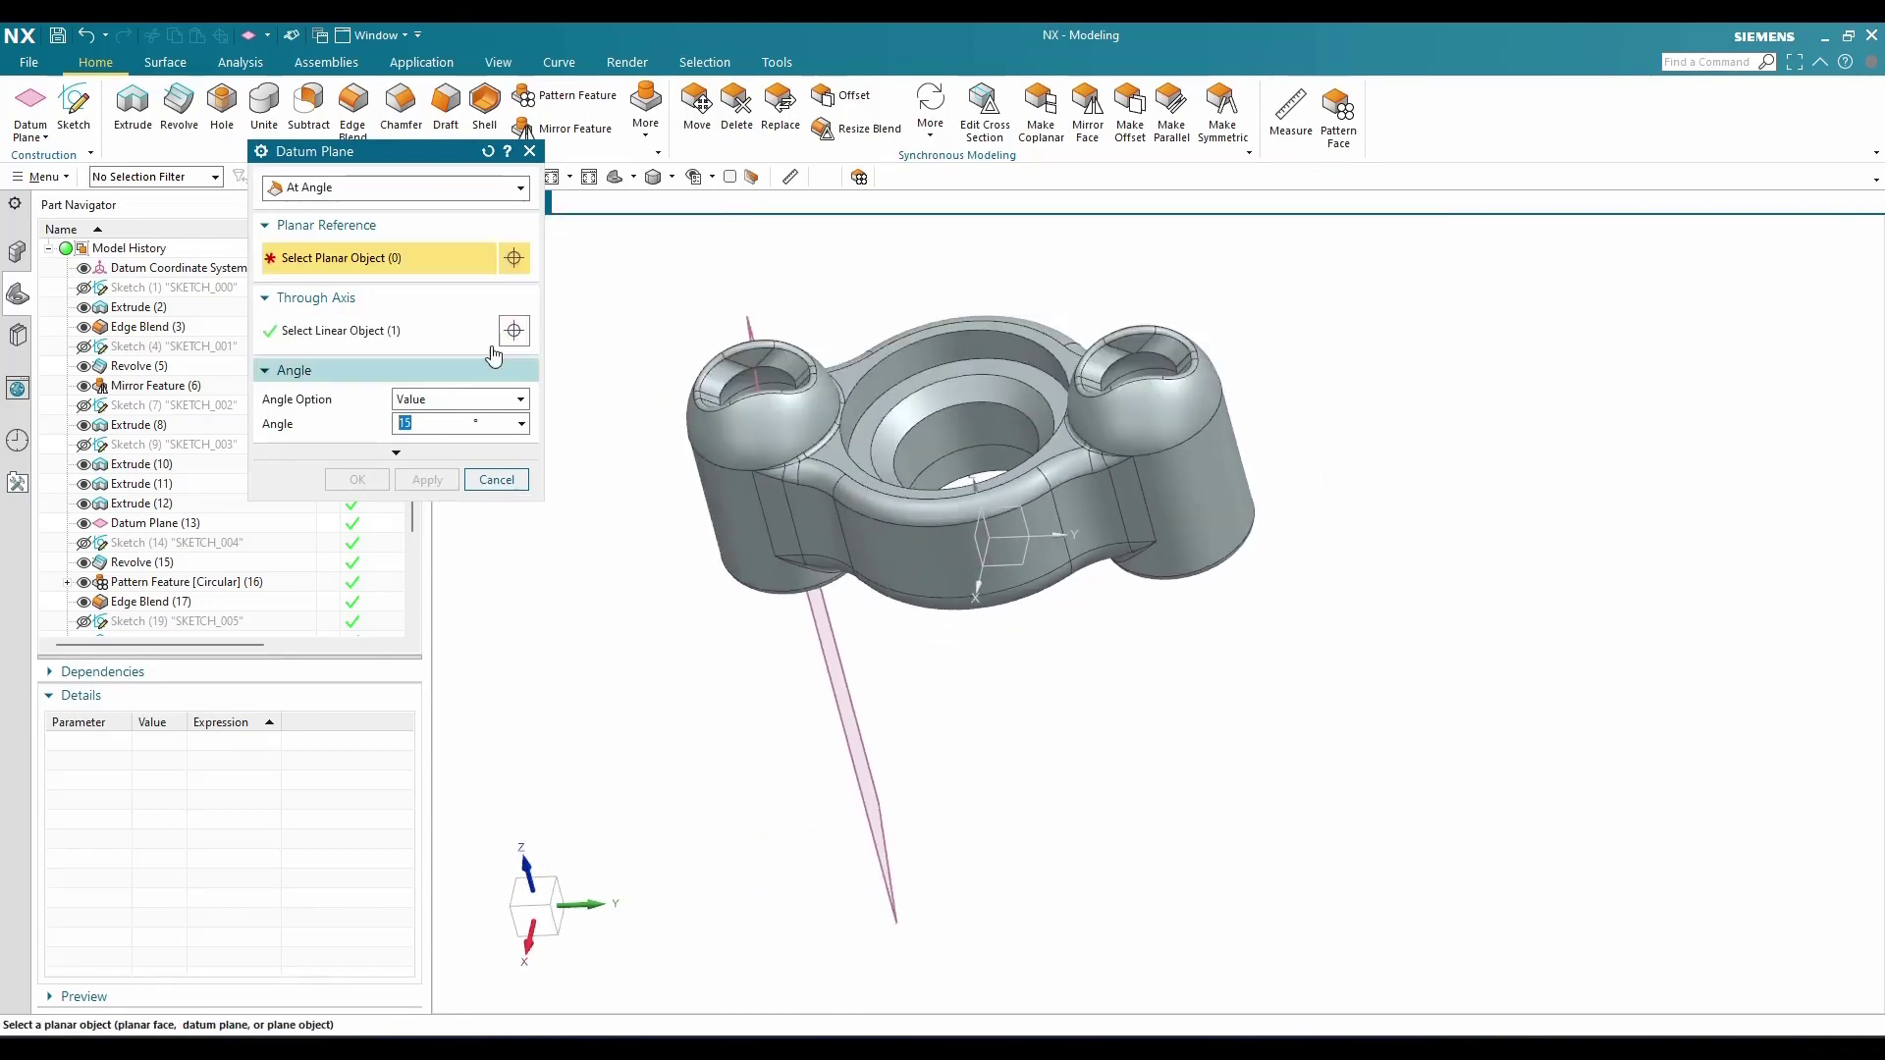
{"action": "left_click", "coordinate": [937, 671]}
{"action": "middle_click_drag", "start_coordinate": [938, 671], "coordinate": [1001, 631]}
{"action": "scroll", "coordinate": [1021, 550], "scroll_direction": "up", "scroll_amount": 3}
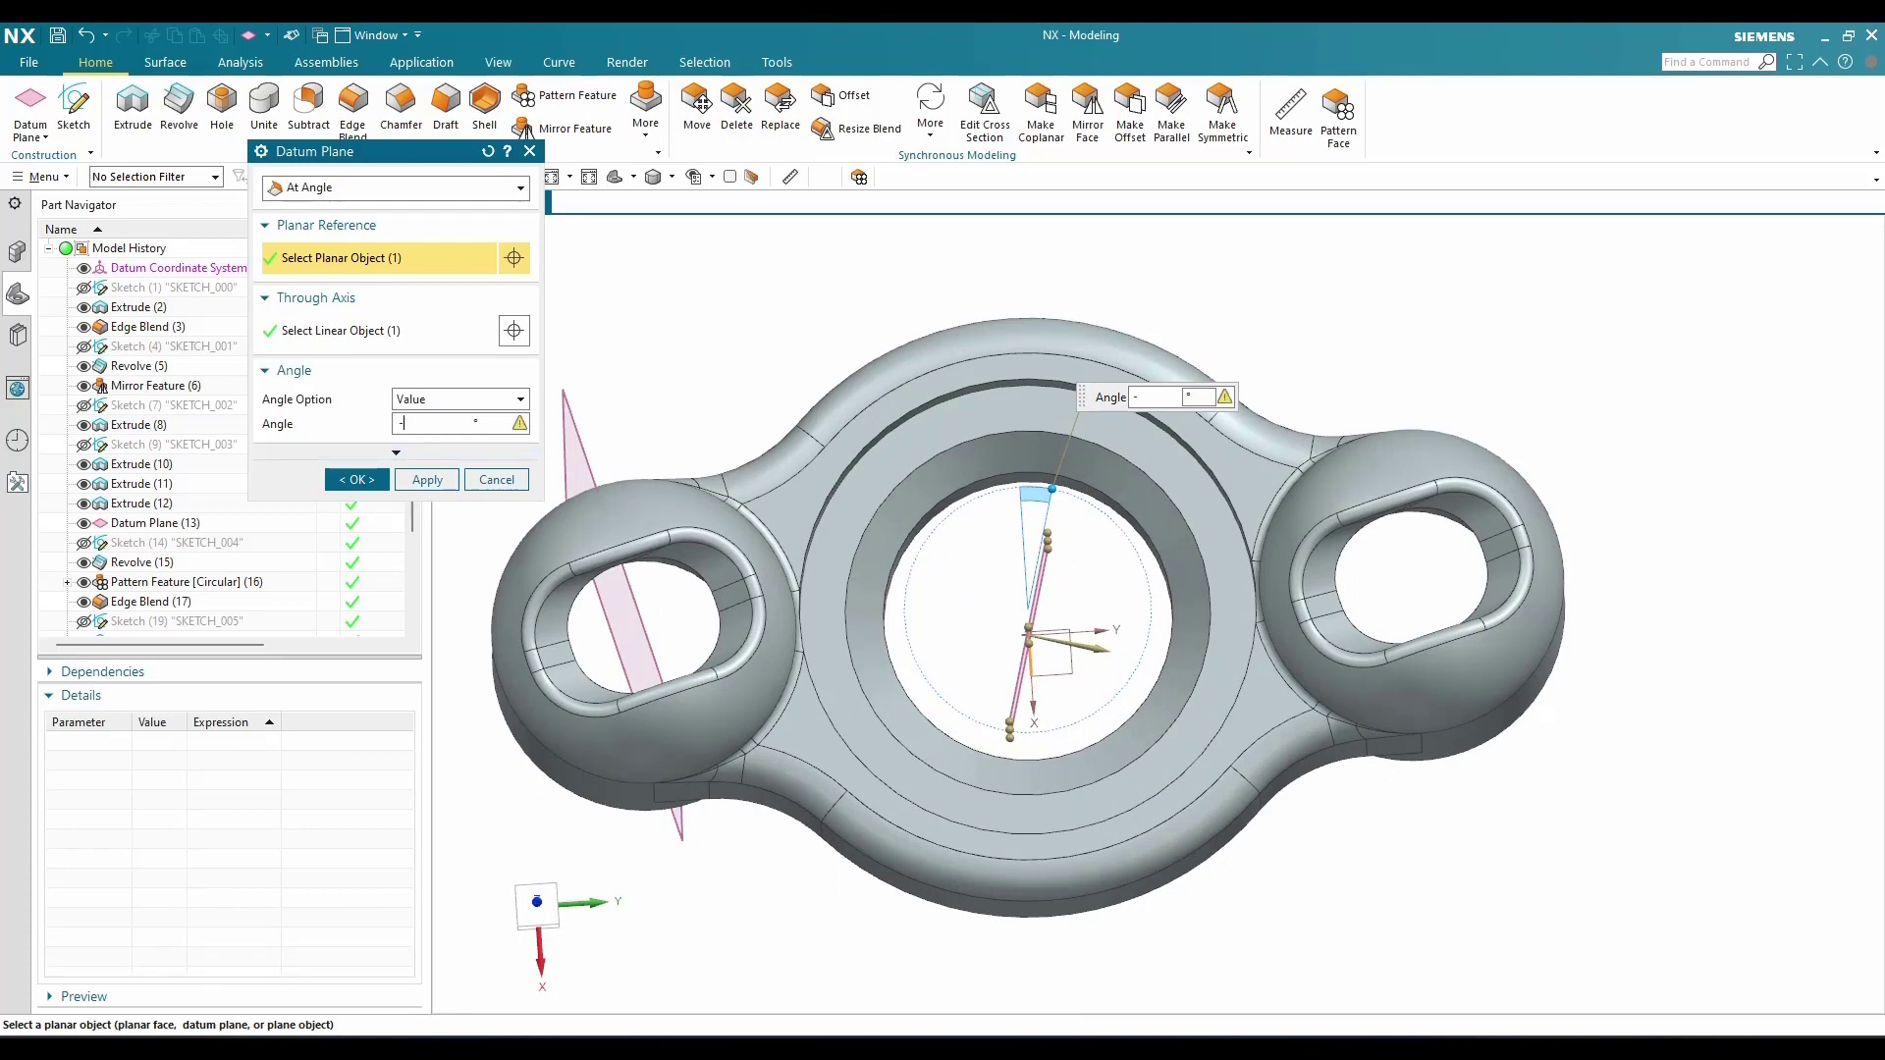
{"action": "type", "text": "-15"}
{"action": "key", "text": "Return"}
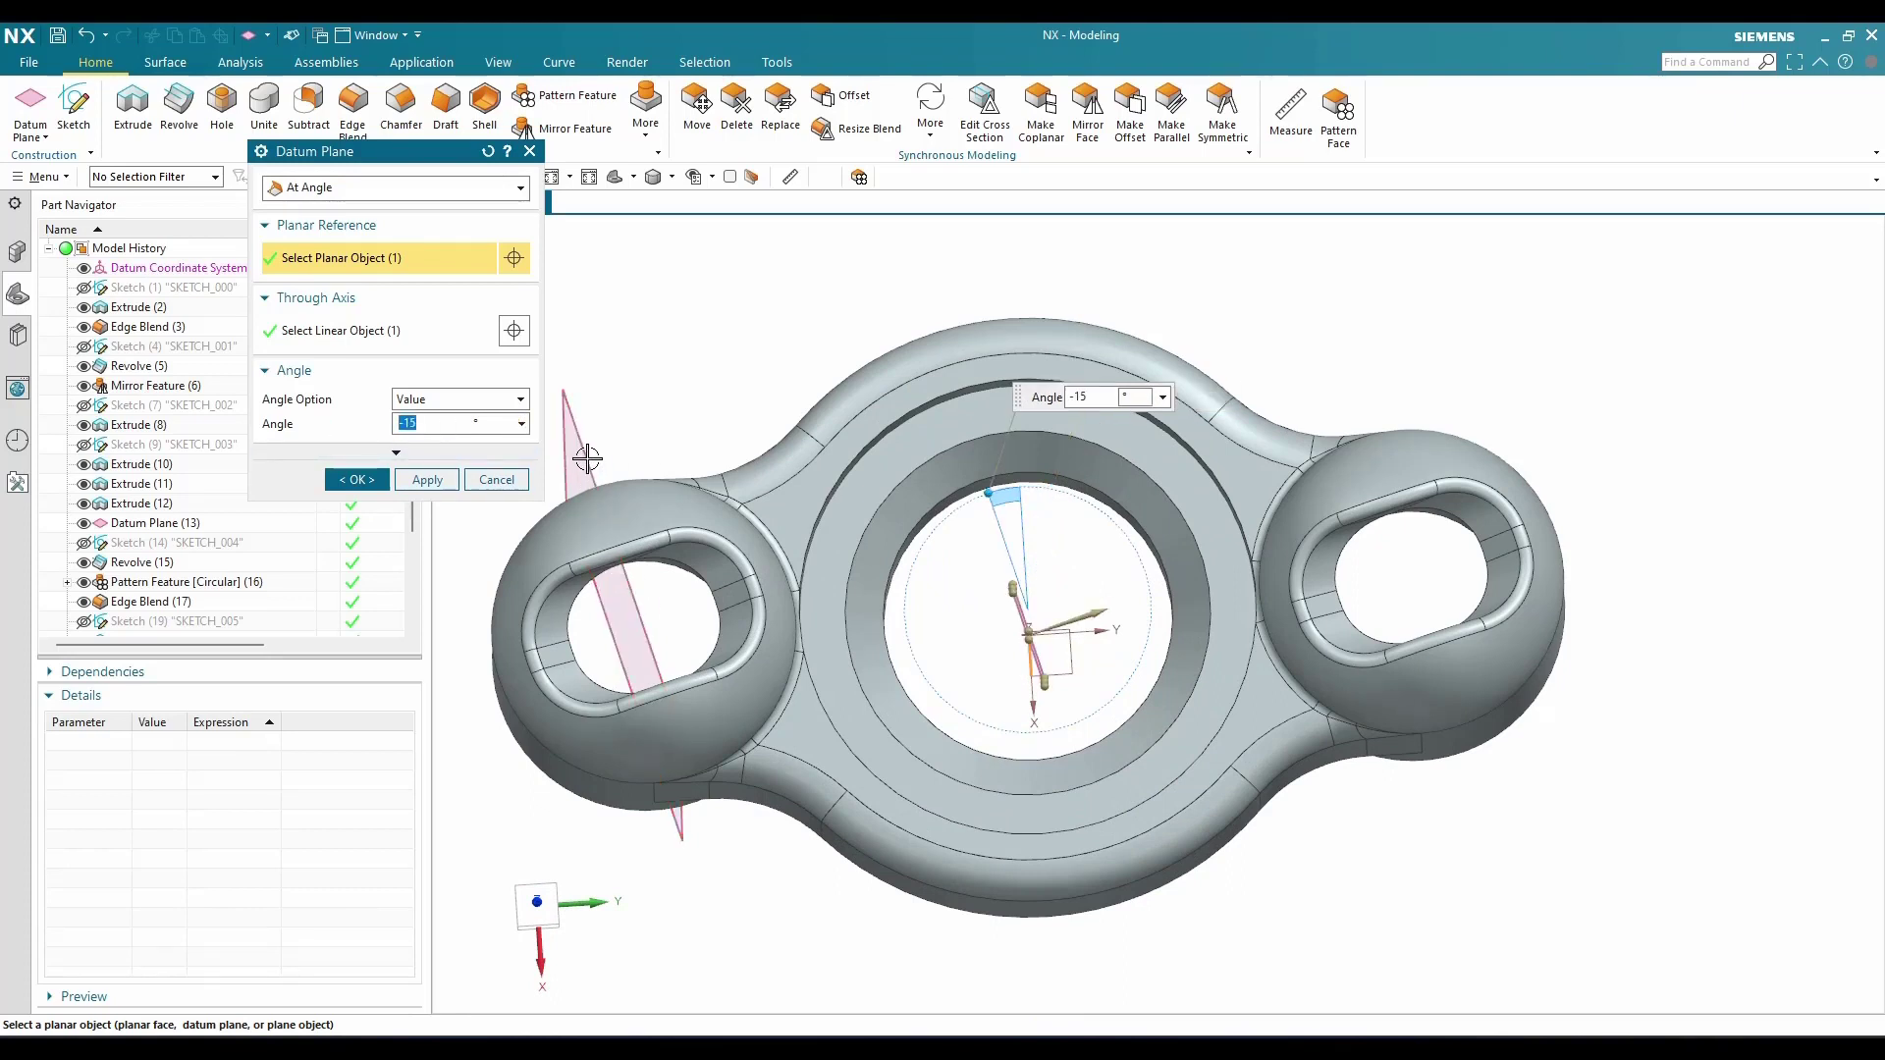
{"action": "left_click", "coordinate": [357, 480]}
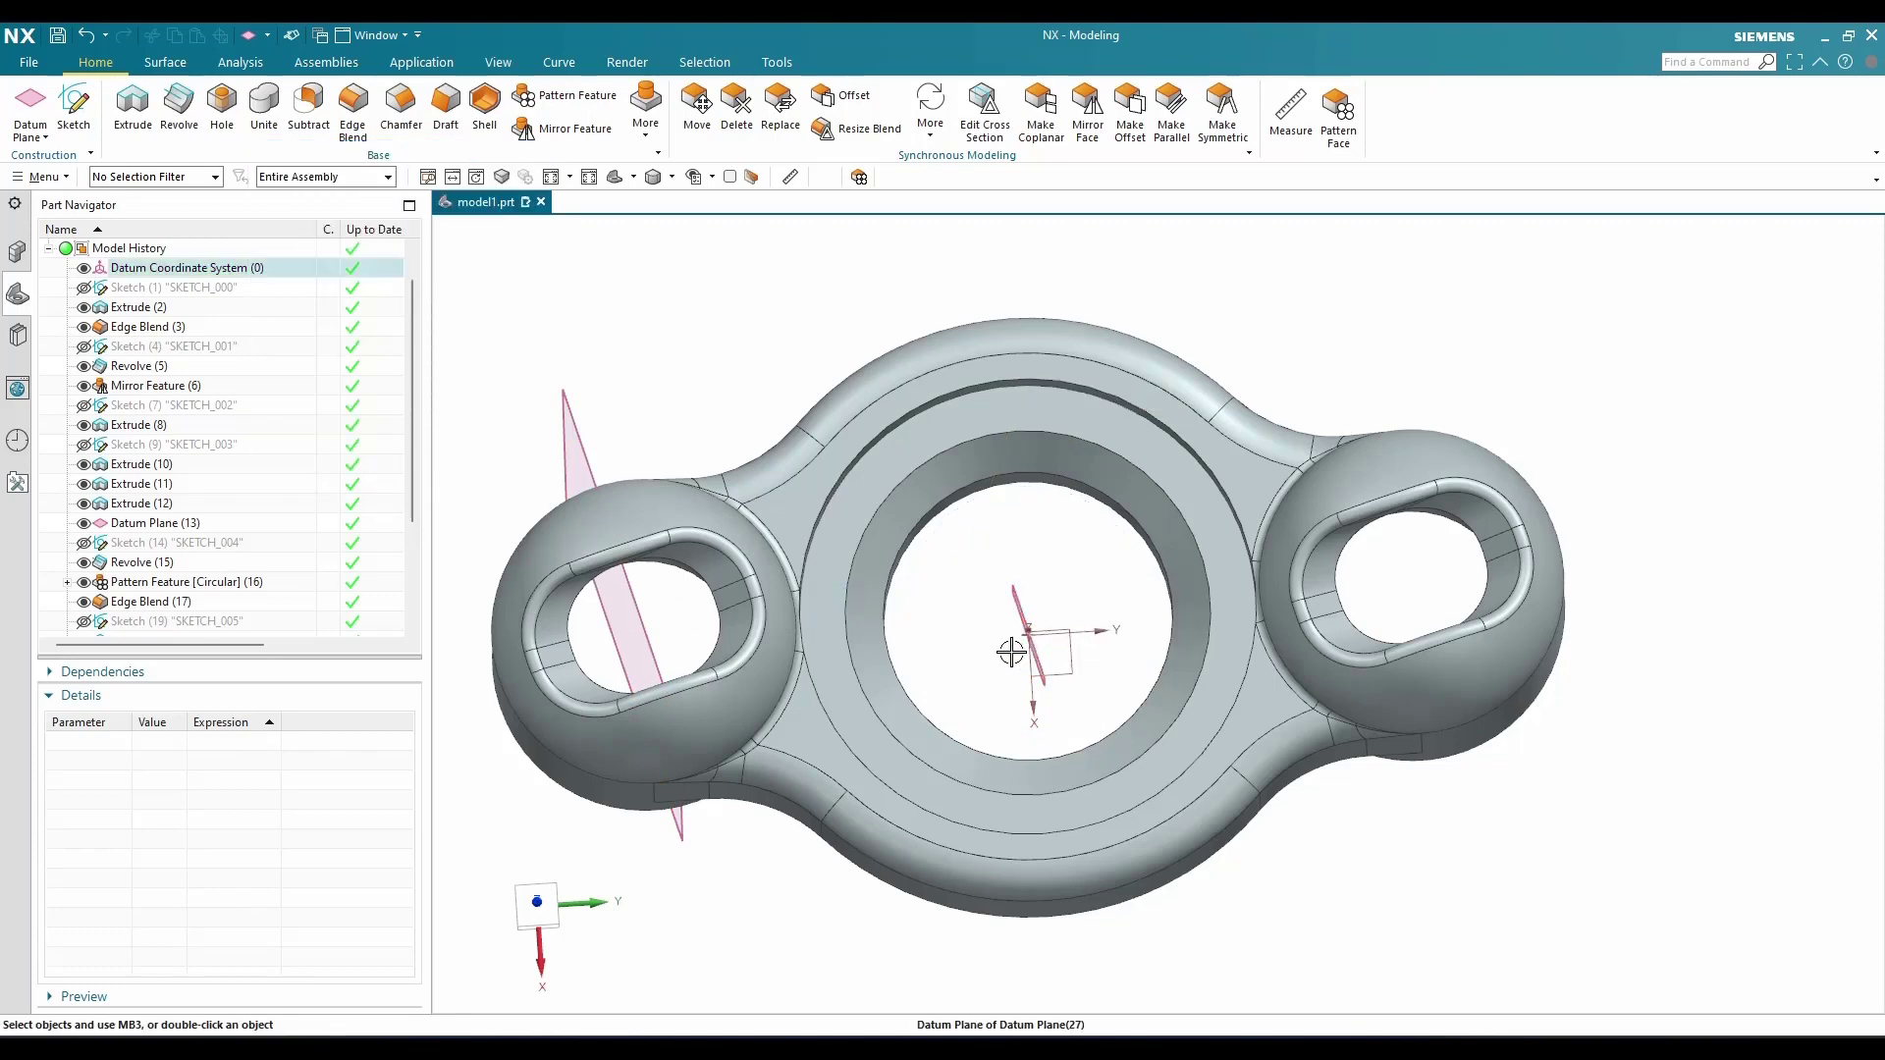
Start a sketch on the new angled datum plane in the central bore and leave the Profile command
{"action": "middle_click_drag", "start_coordinate": [1011, 639], "coordinate": [1084, 602]}
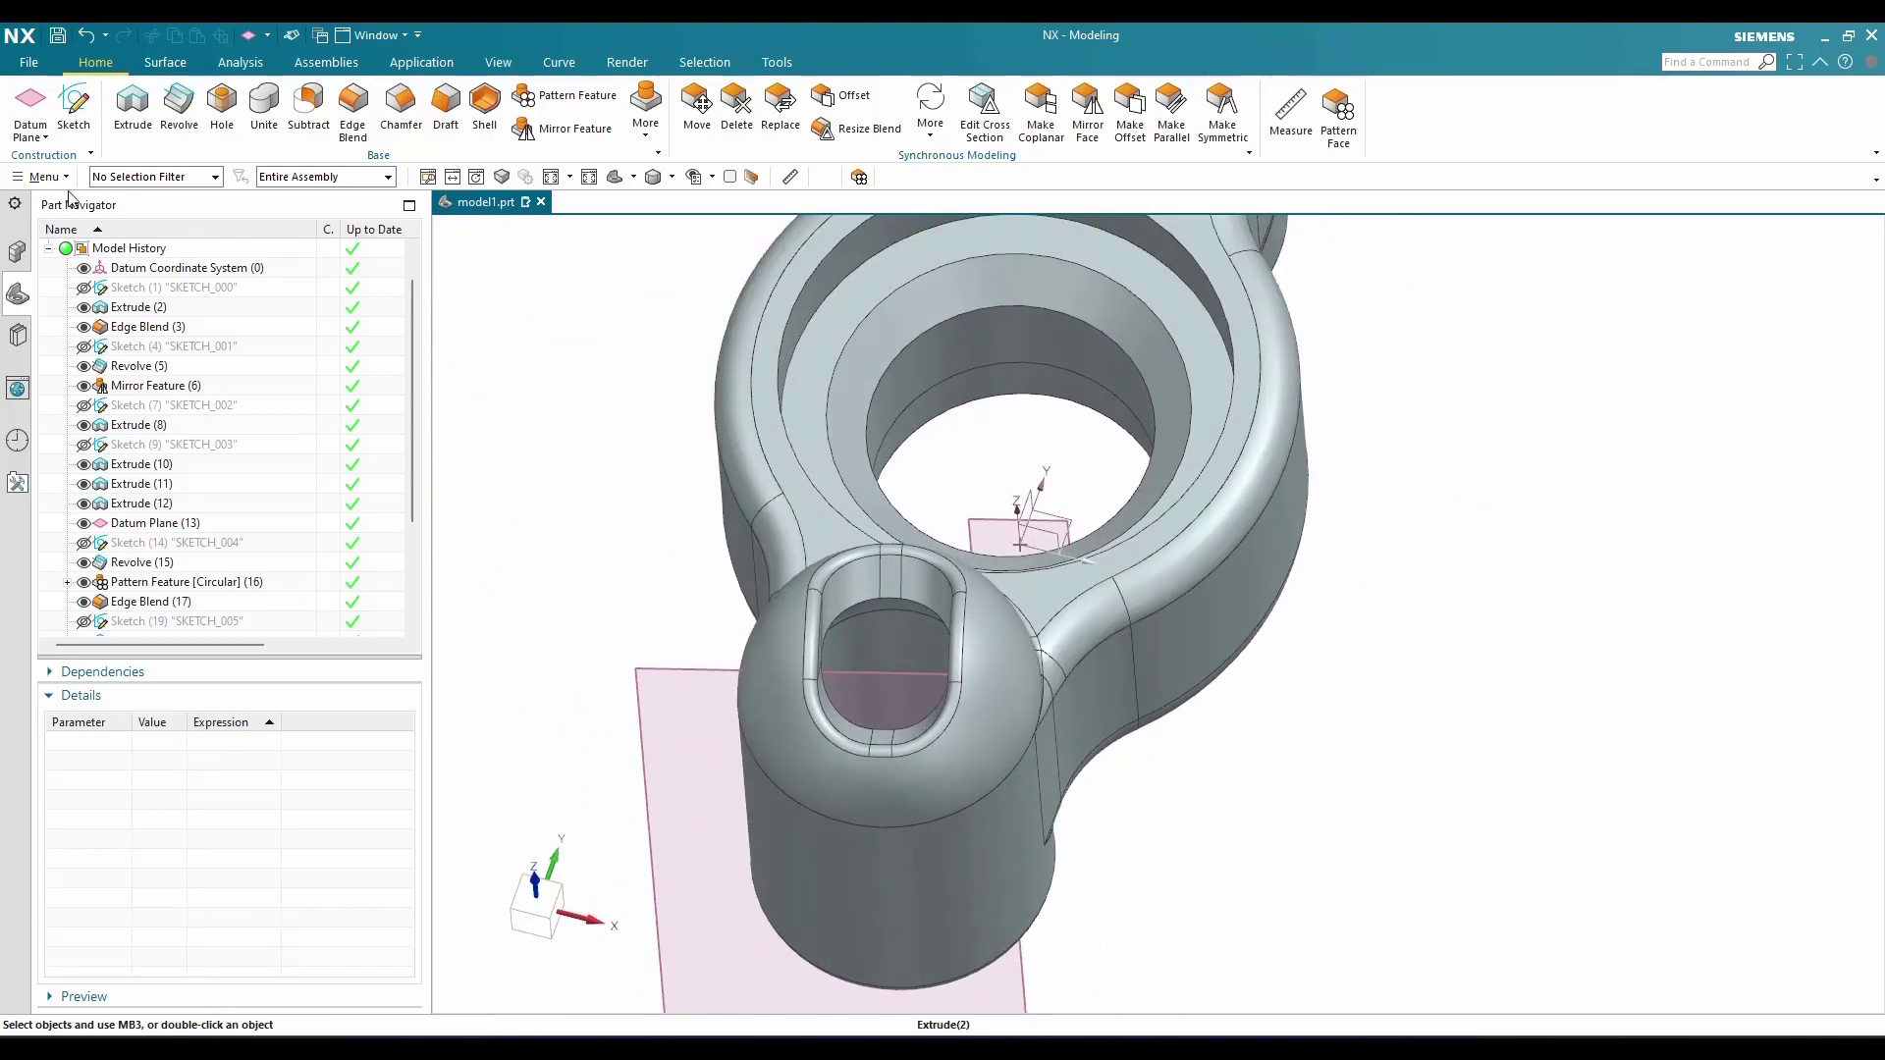
{"action": "left_click", "coordinate": [74, 108]}
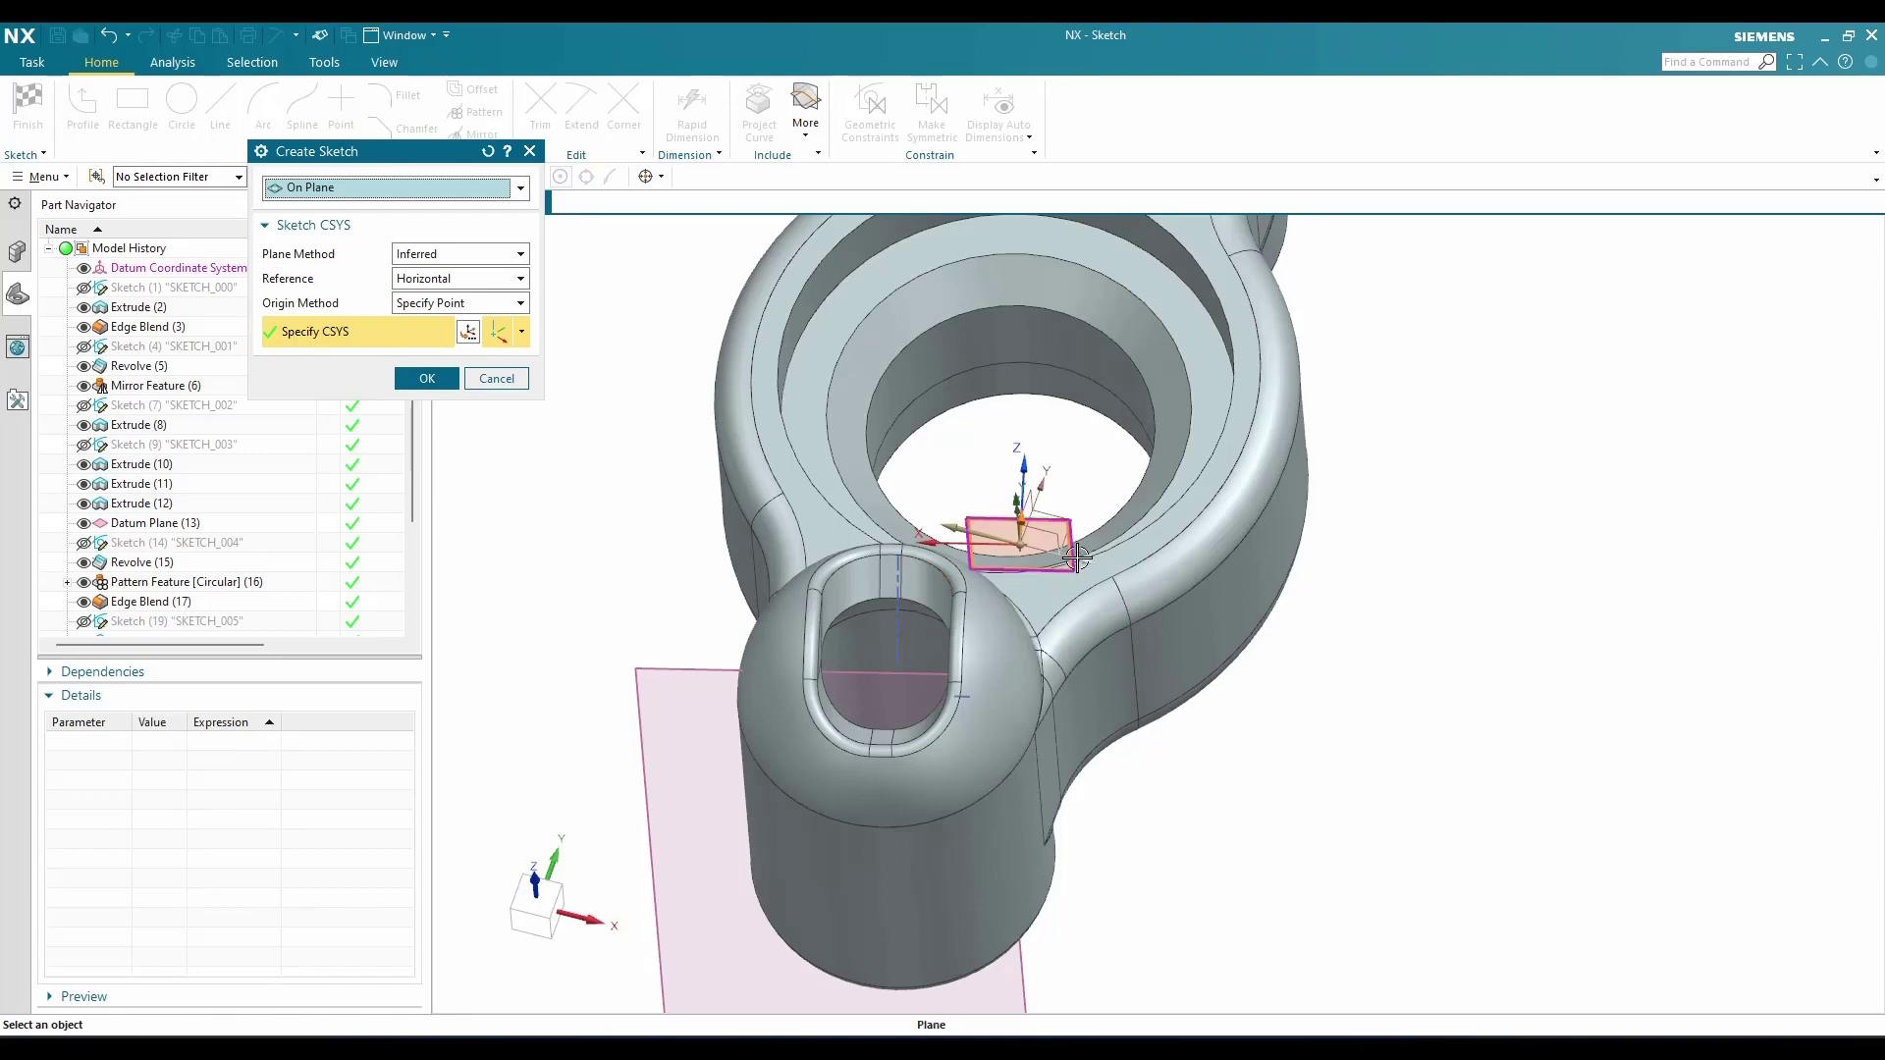
{"action": "scroll", "coordinate": [1015, 556], "scroll_direction": "up", "scroll_amount": 2}
{"action": "mouse_move", "coordinate": [1016, 555]}
{"action": "middle_mouse_down"}
{"action": "mouse_move", "coordinate": [1031, 608]}
{"action": "mouse_move", "coordinate": [1019, 580]}
{"action": "middle_mouse_up"}
{"action": "left_click", "coordinate": [426, 377]}
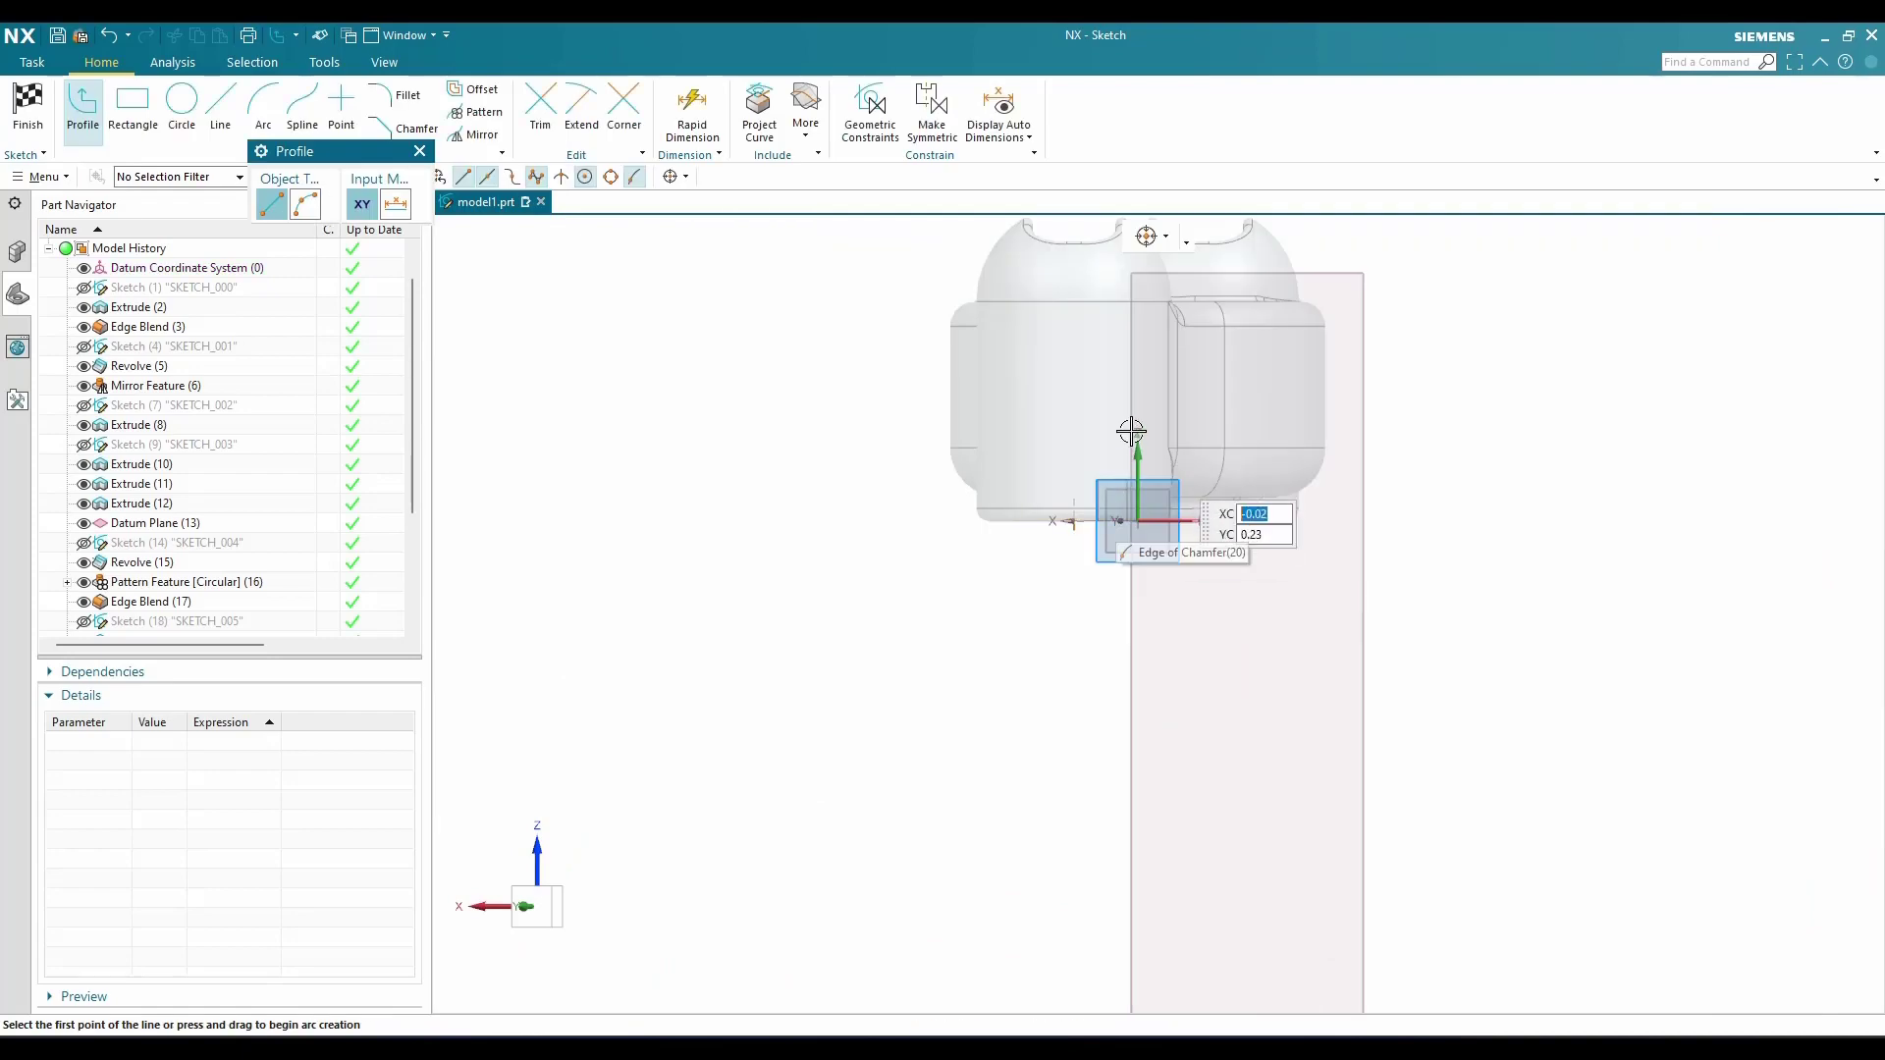
{"action": "mouse_move", "coordinate": [1131, 432]}
{"action": "middle_mouse_down"}
{"action": "mouse_move", "coordinate": [1119, 560]}
{"action": "mouse_move", "coordinate": [1112, 516]}
{"action": "middle_mouse_up"}
{"action": "scroll", "coordinate": [1312, 492], "scroll_direction": "up", "scroll_amount": 4}
{"action": "scroll", "coordinate": [1240, 513], "scroll_direction": "down", "scroll_amount": 3}
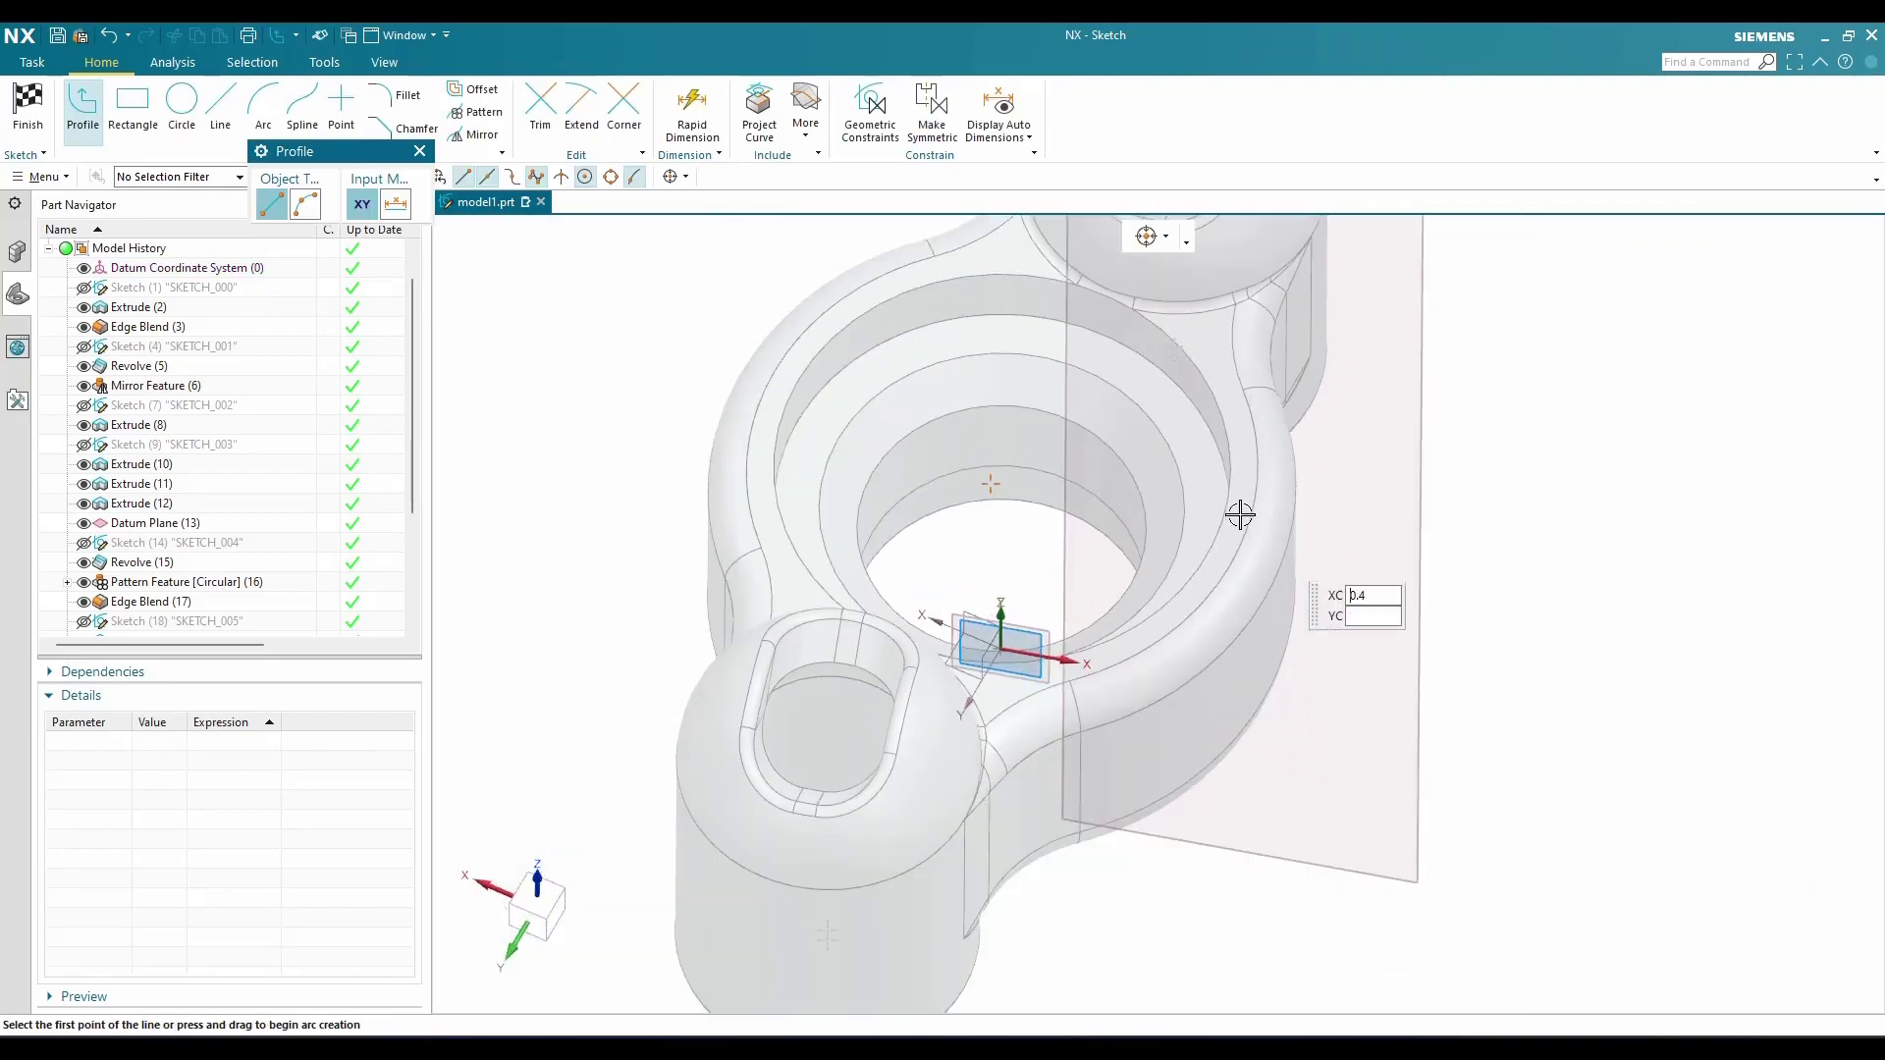
{"action": "mouse_move", "coordinate": [1228, 509]}
{"action": "middle_mouse_down"}
{"action": "mouse_move", "coordinate": [1204, 438]}
{"action": "mouse_move", "coordinate": [1216, 513]}
{"action": "middle_mouse_up"}
{"action": "key", "text": "Escape"}
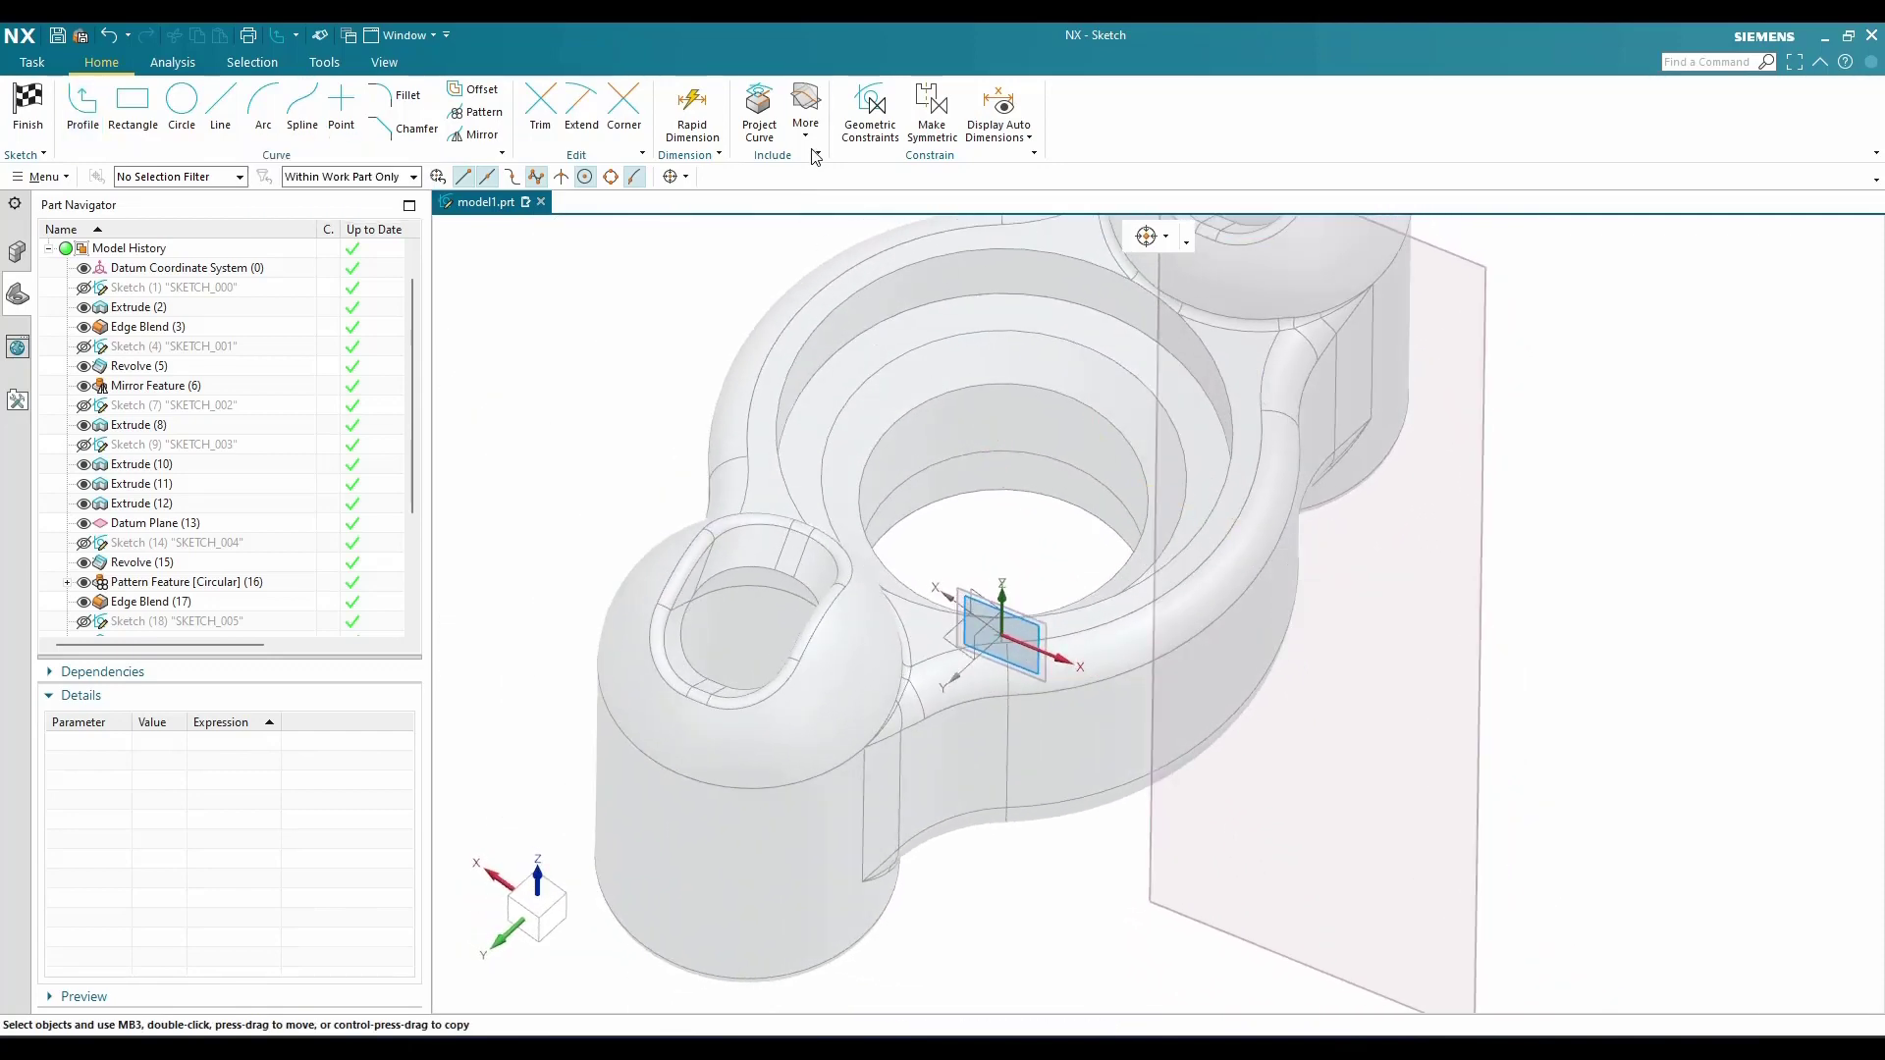
Create associative intersection curves in the sketch from the central body's outer wall and its adjoining upper and lower blend faces
{"action": "left_click", "coordinate": [816, 155]}
{"action": "scroll", "coordinate": [1257, 522], "scroll_direction": "up", "scroll_amount": 4}
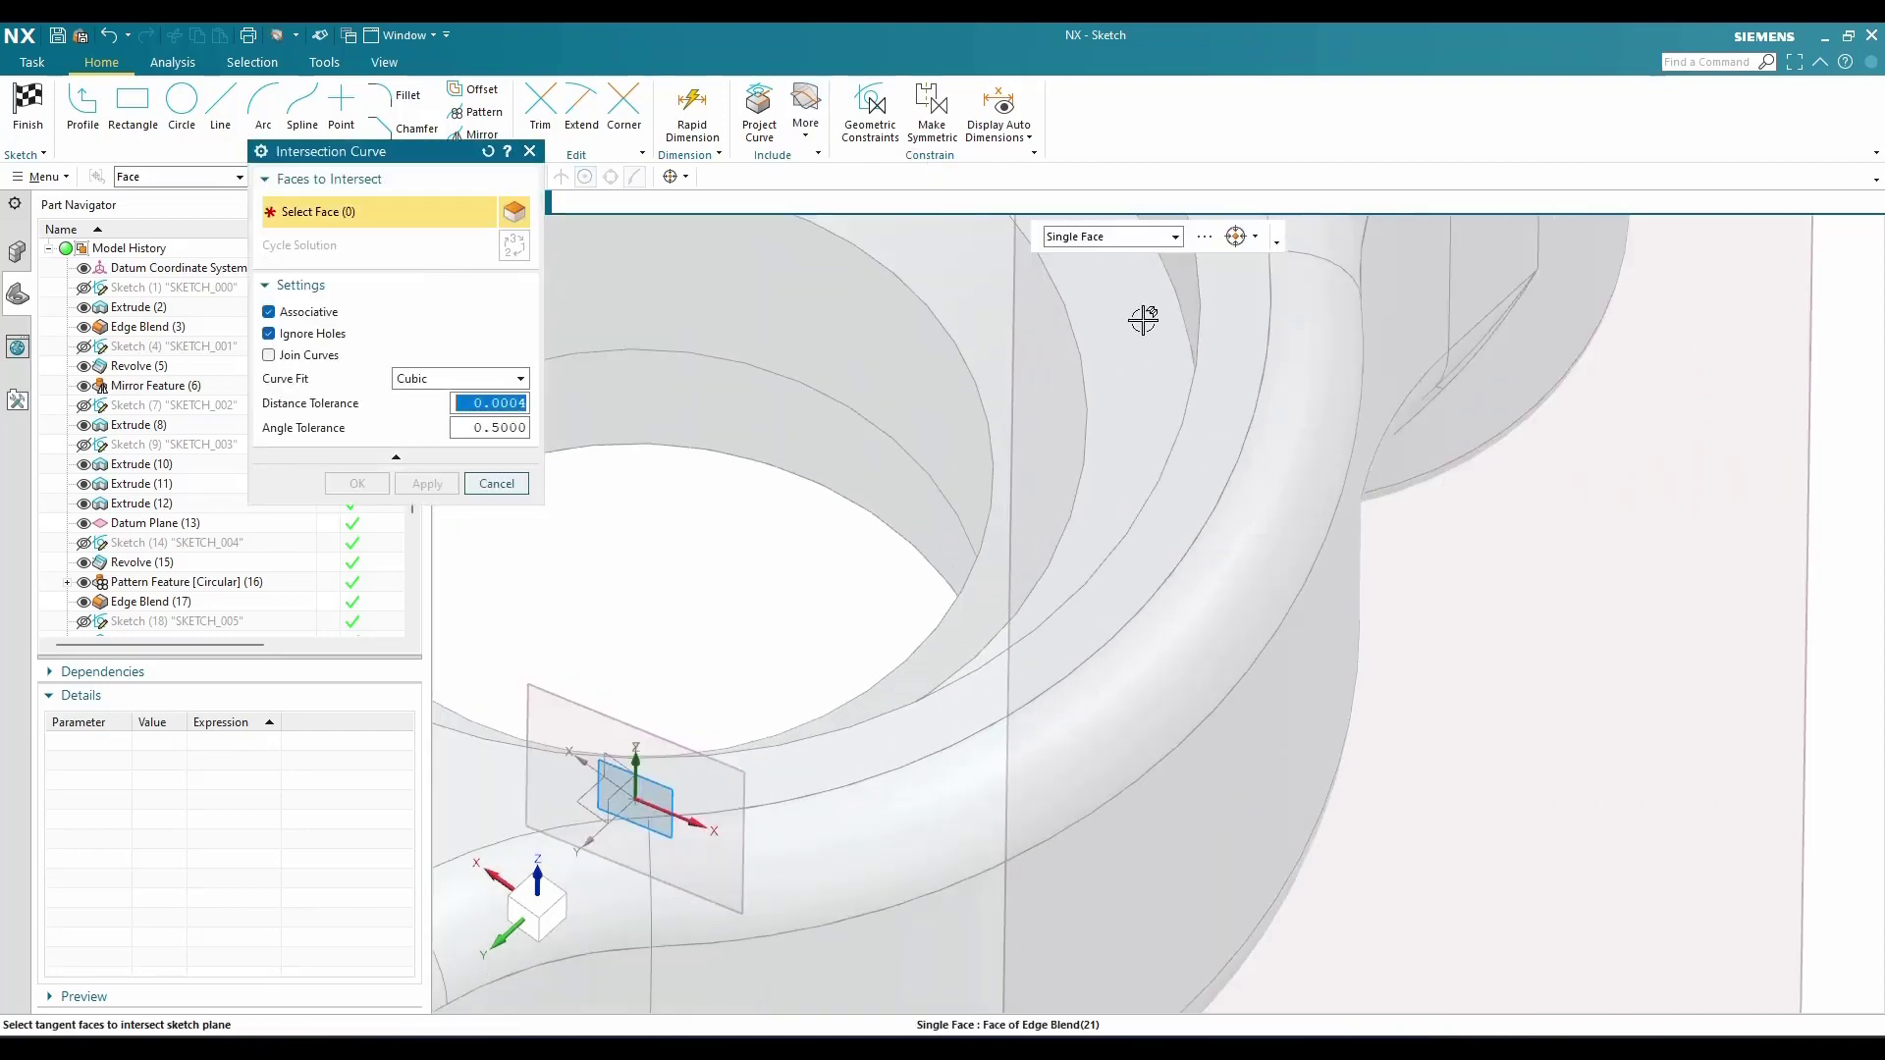
{"action": "left_click", "coordinate": [1257, 511]}
{"action": "left_click", "coordinate": [1317, 652]}
{"action": "scroll", "coordinate": [1244, 566], "scroll_direction": "down", "scroll_amount": 2}
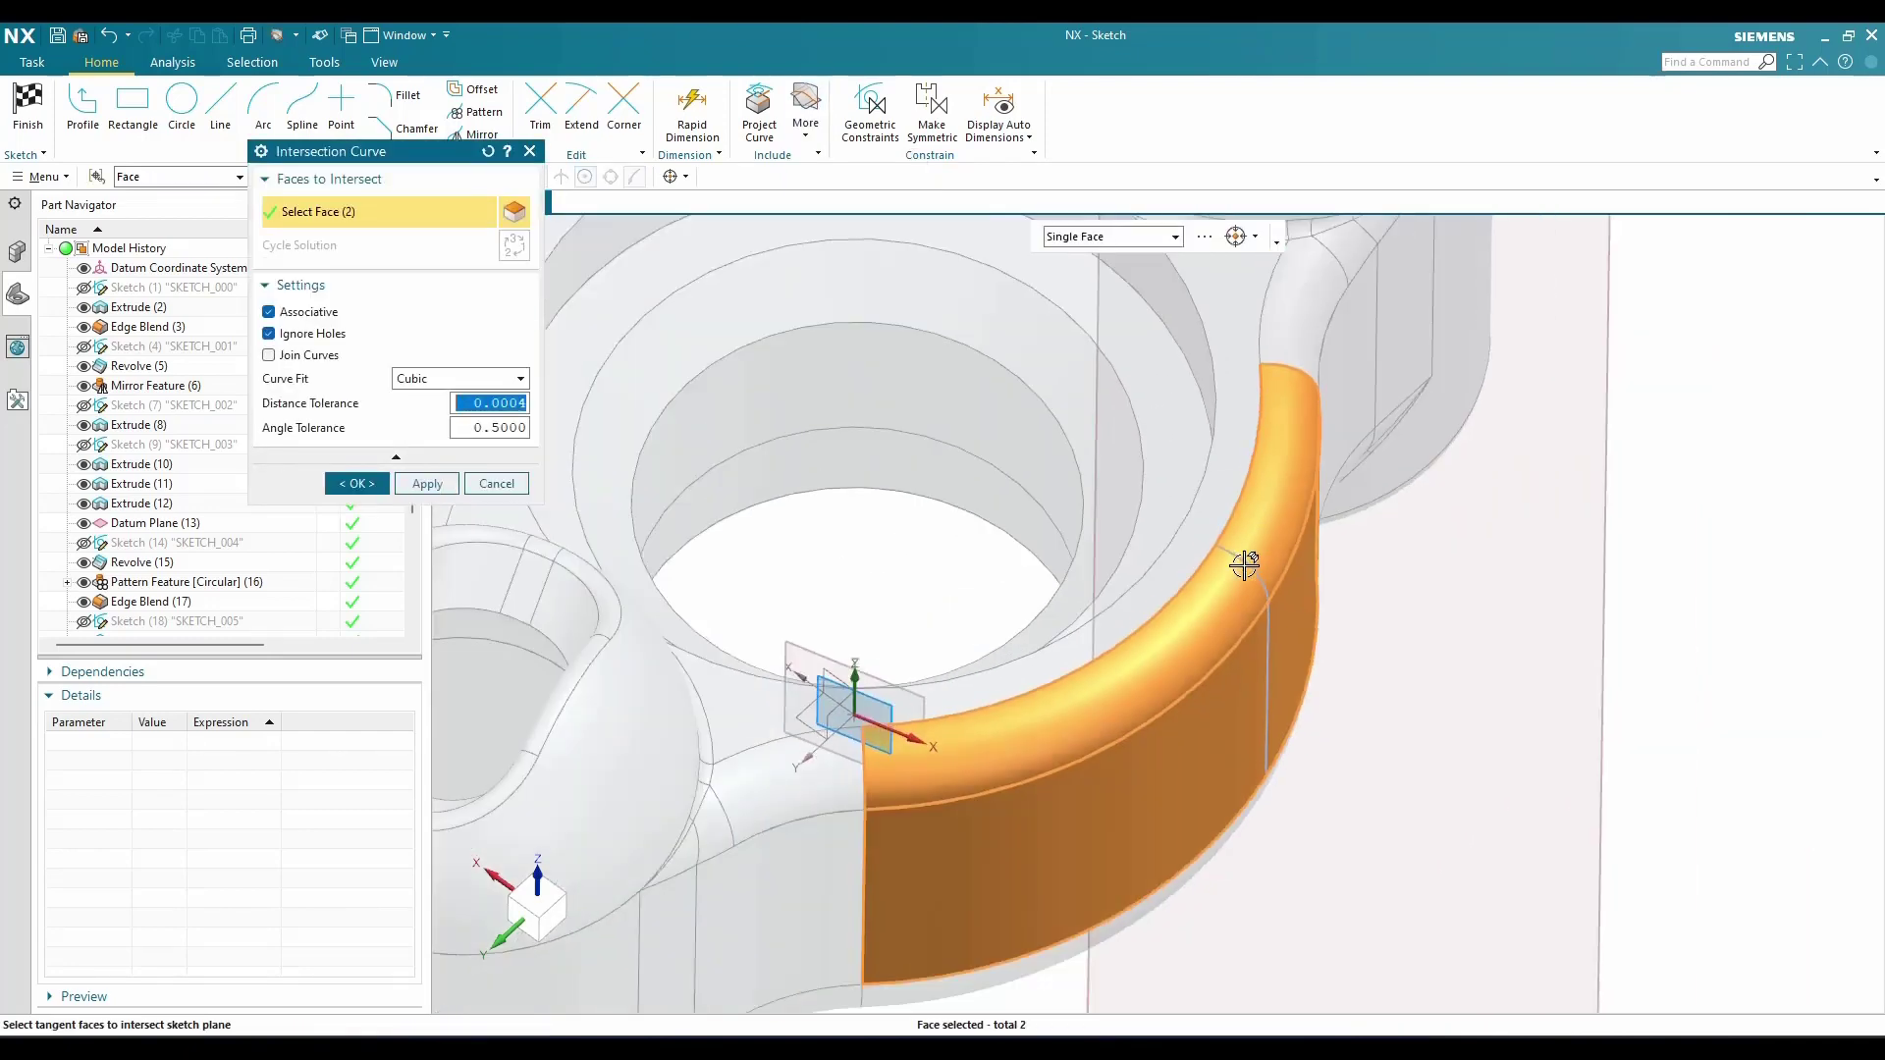
{"action": "scroll", "coordinate": [1244, 566], "scroll_direction": "down", "scroll_amount": 1}
{"action": "middle_click_drag", "start_coordinate": [1242, 564], "coordinate": [1200, 470]}
{"action": "left_click", "coordinate": [1195, 463]}
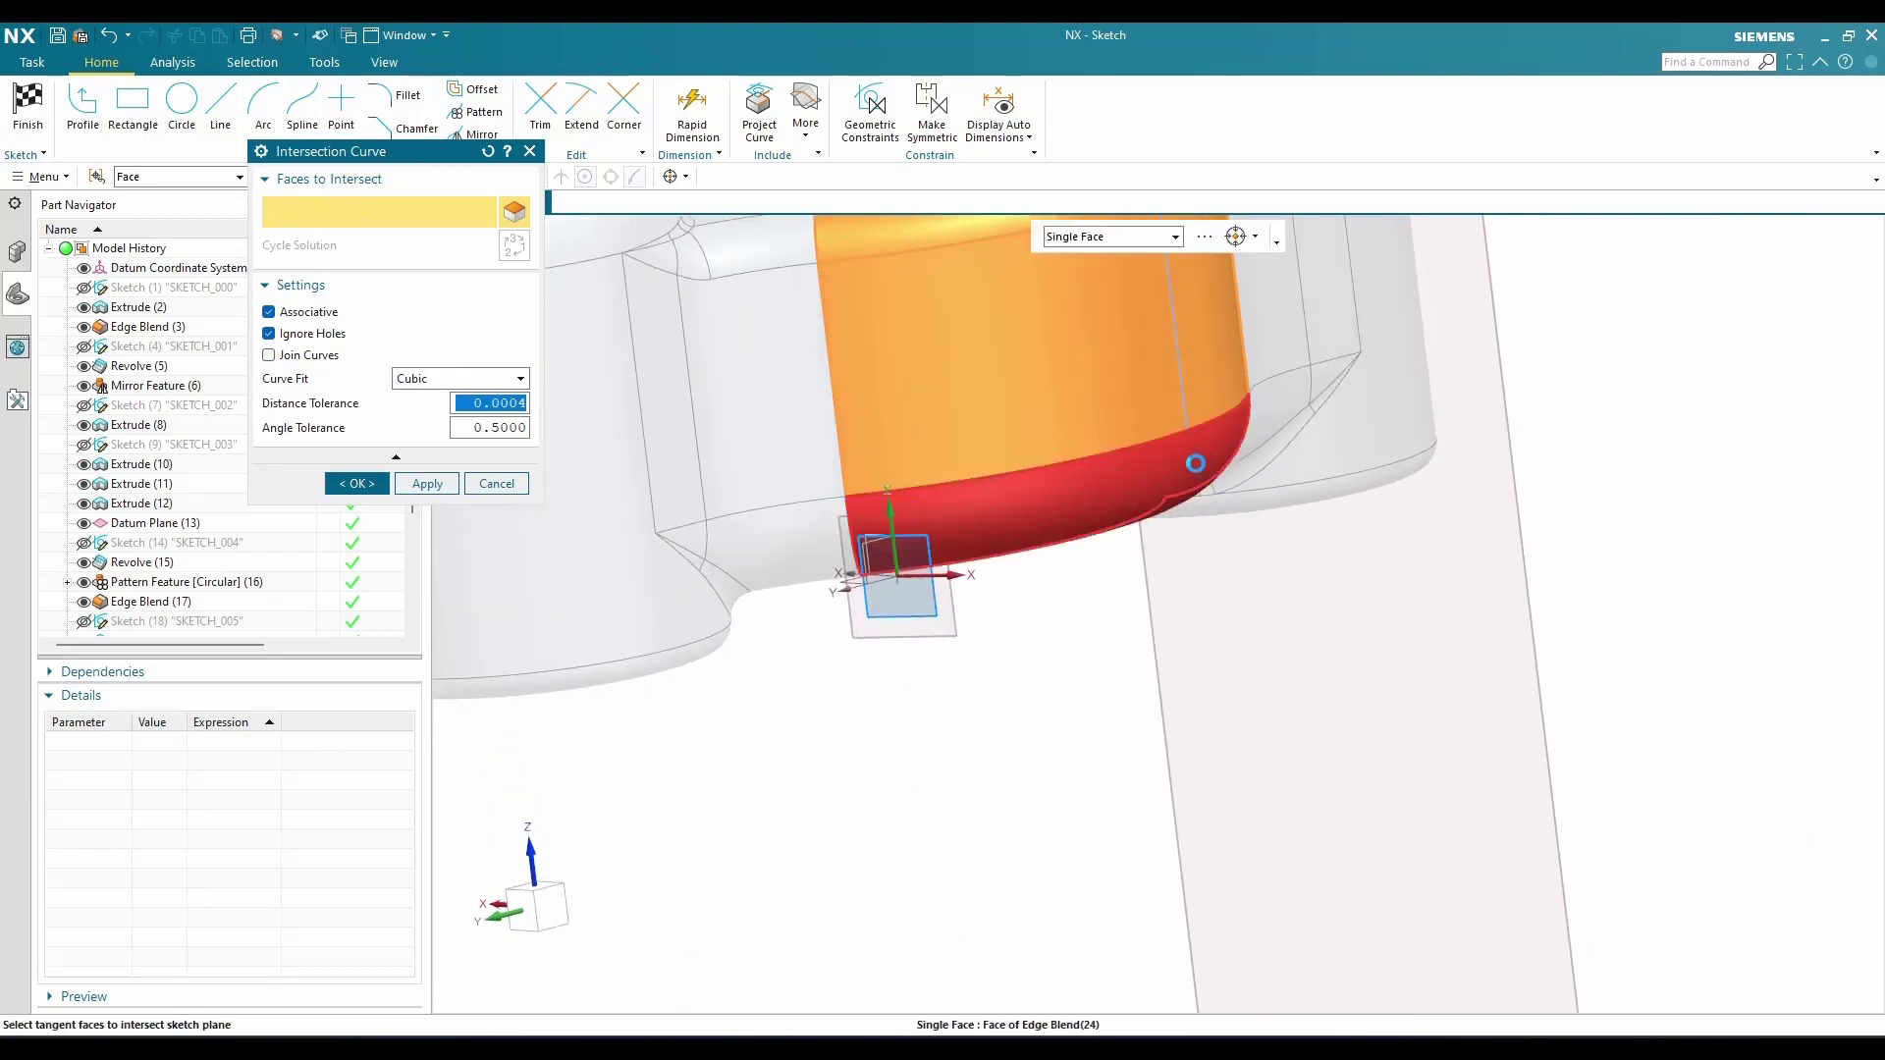
{"action": "scroll", "coordinate": [1183, 623], "scroll_direction": "down", "scroll_amount": 4}
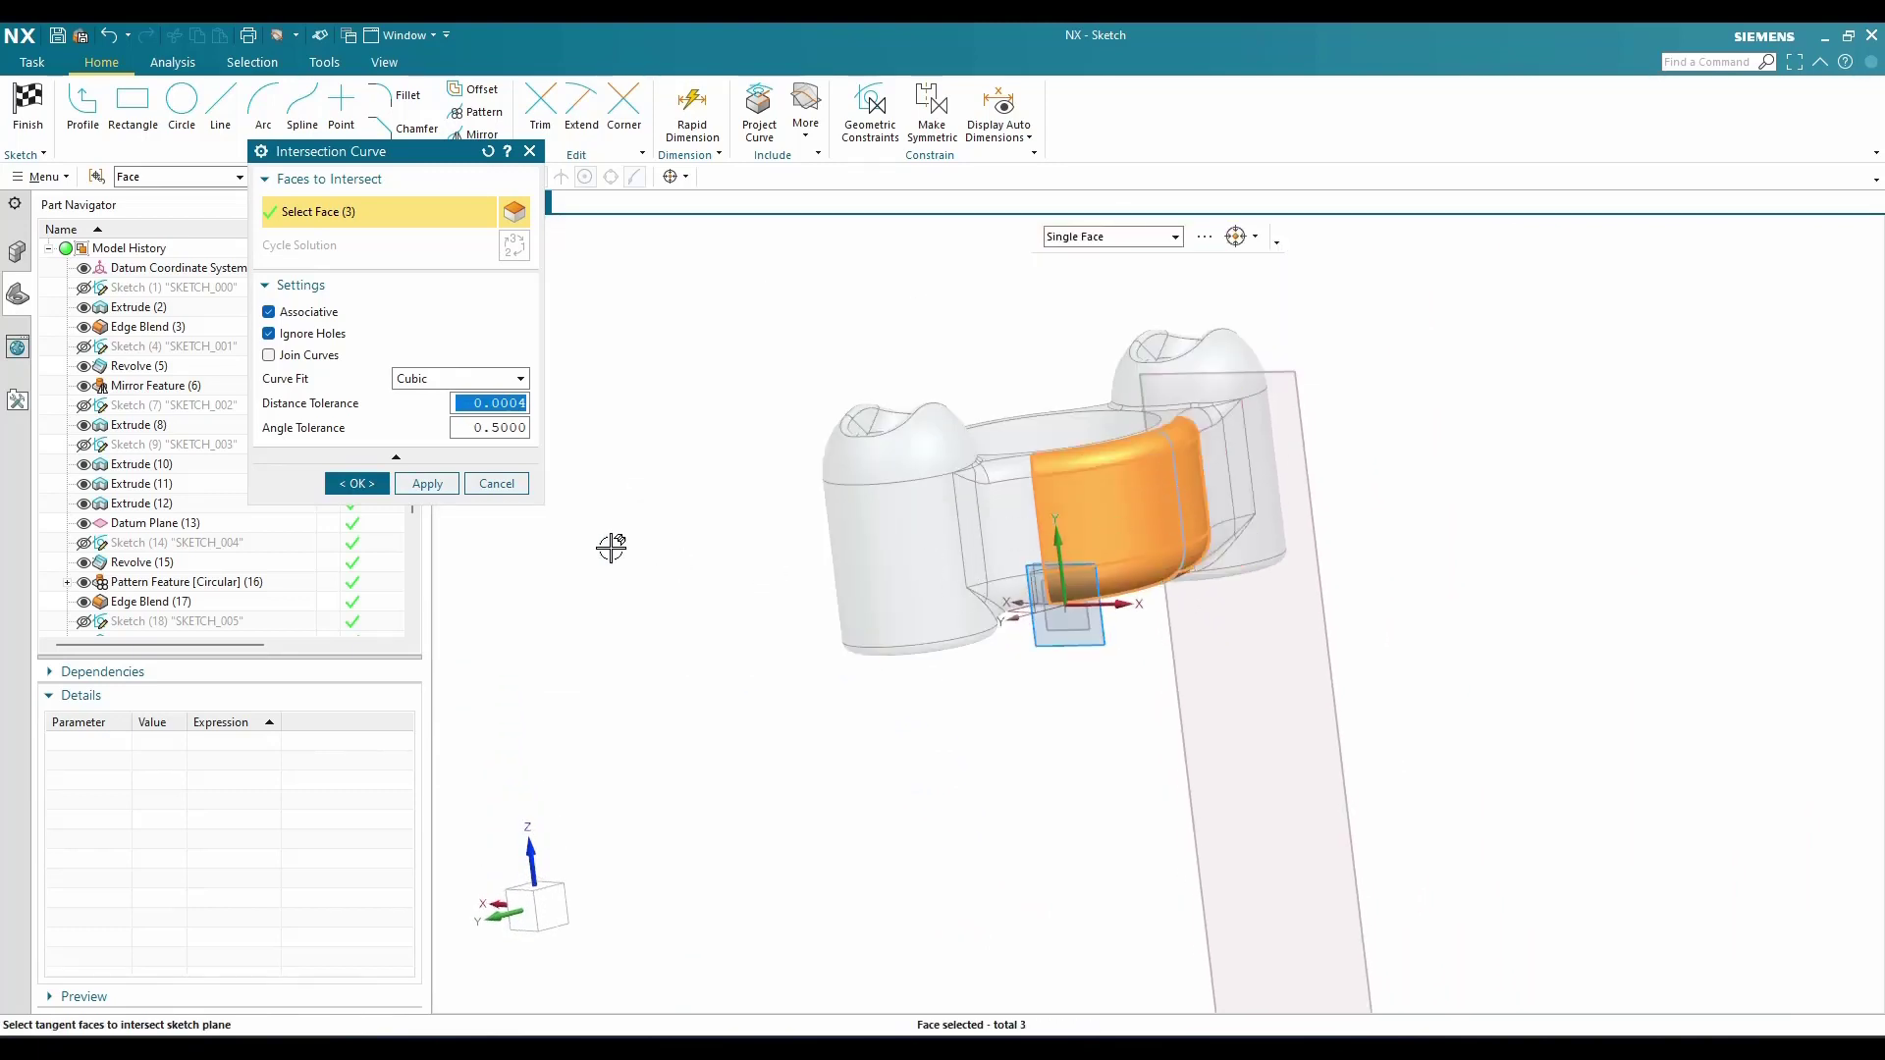
{"action": "scroll", "coordinate": [1222, 448], "scroll_direction": "up", "scroll_amount": 4}
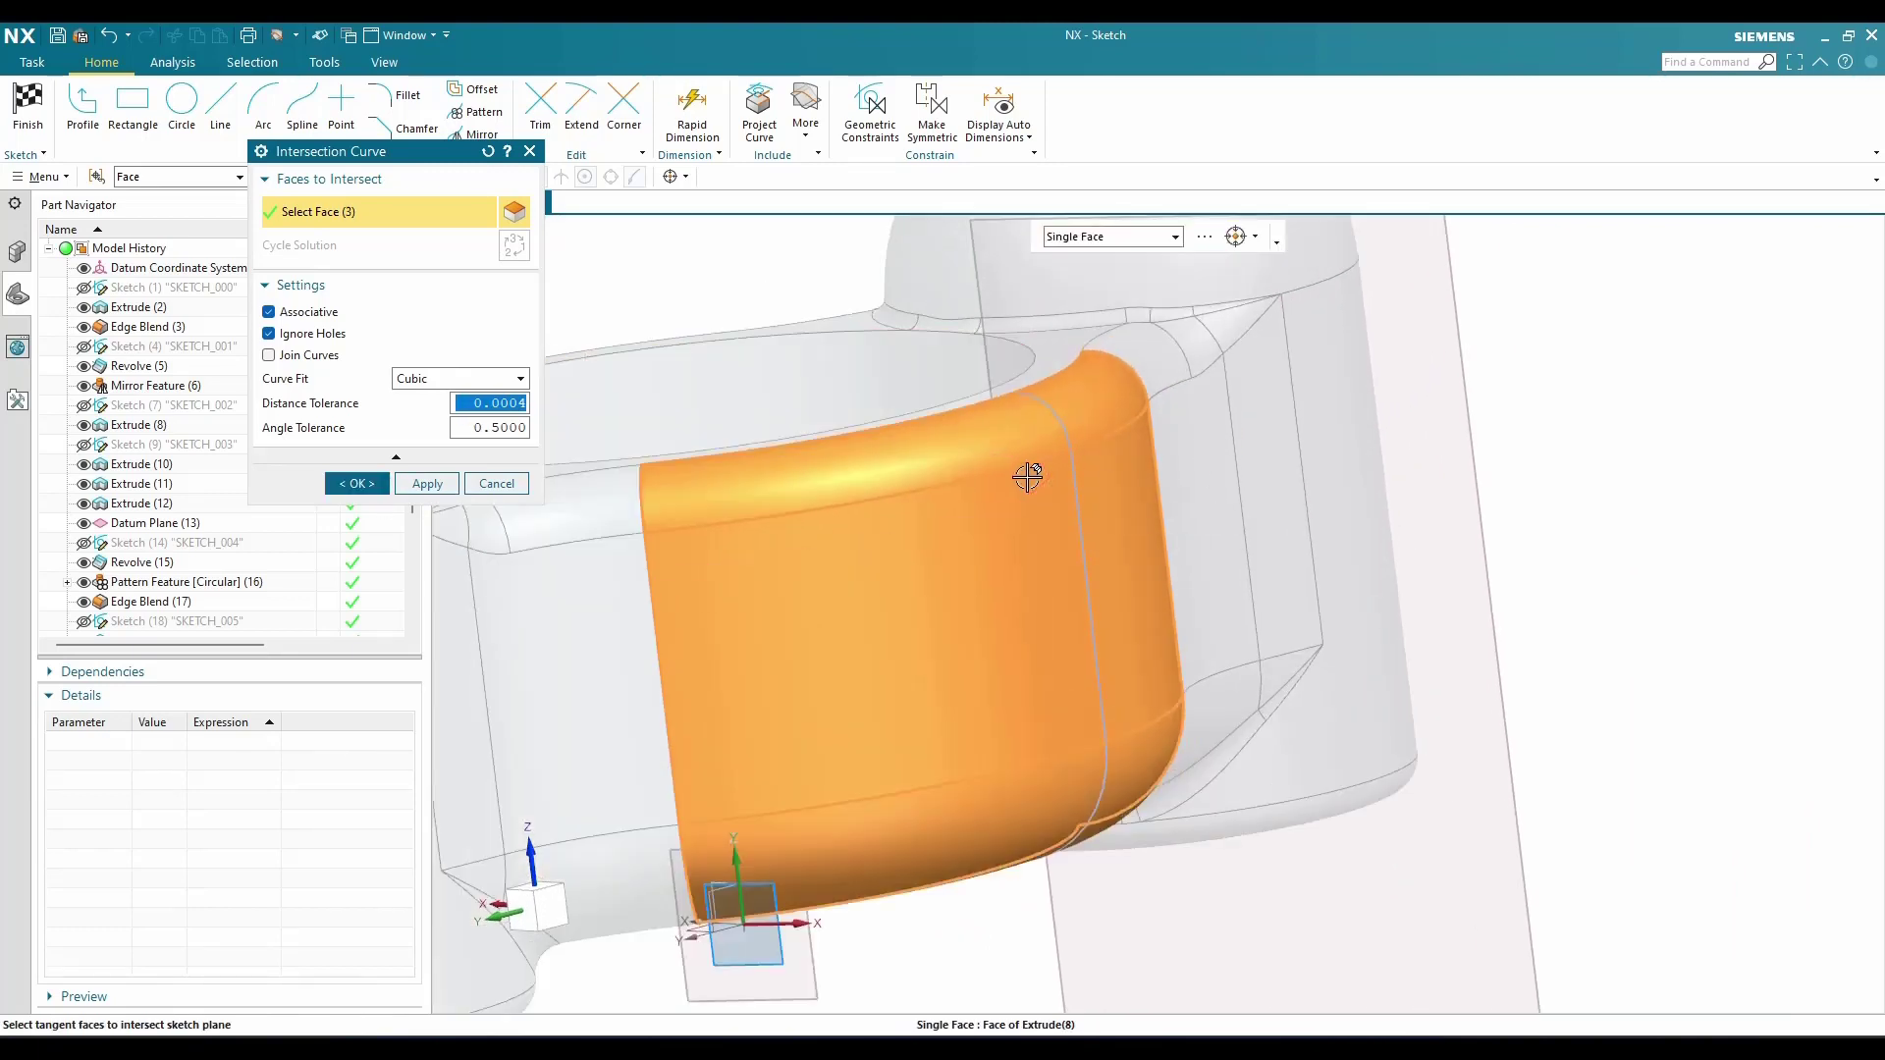
{"action": "middle_click_drag", "start_coordinate": [1026, 472], "coordinate": [1039, 505]}
{"action": "middle_click_drag", "start_coordinate": [1077, 671], "coordinate": [1077, 643]}
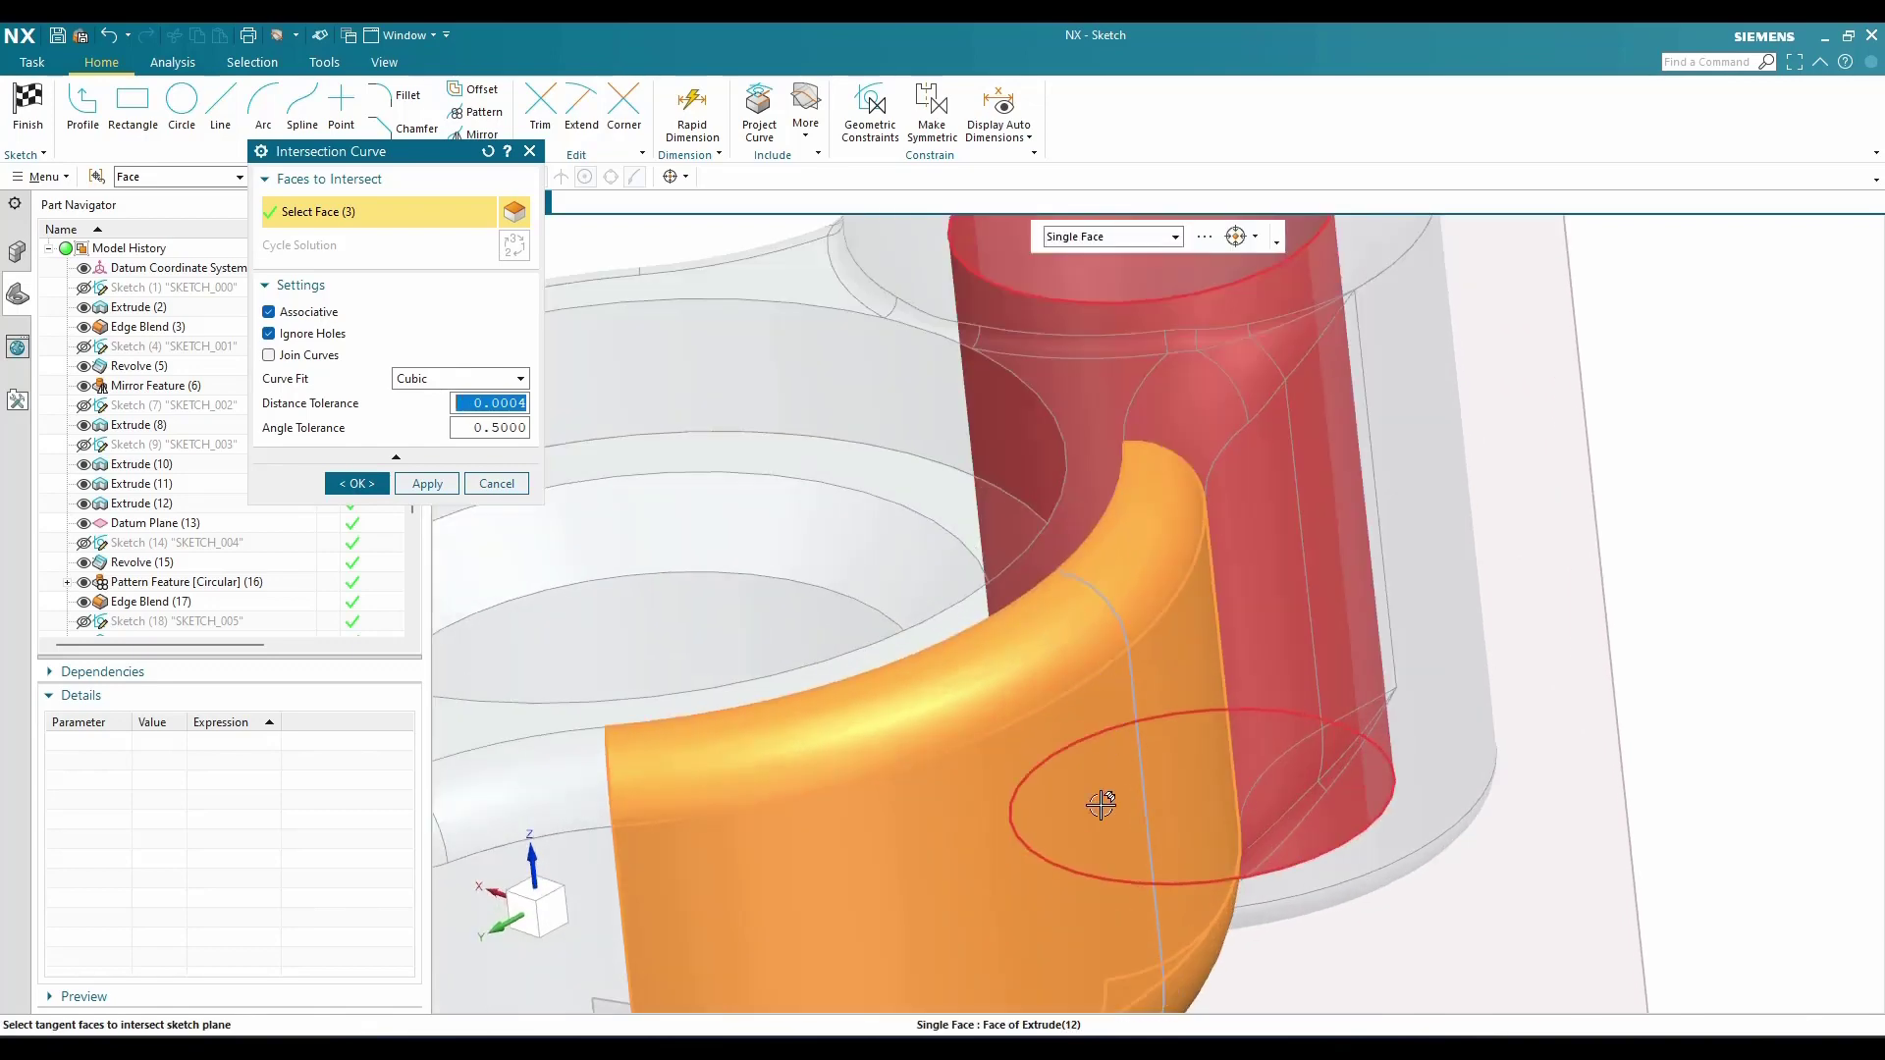
{"action": "scroll", "coordinate": [1102, 805], "scroll_direction": "down", "scroll_amount": 6}
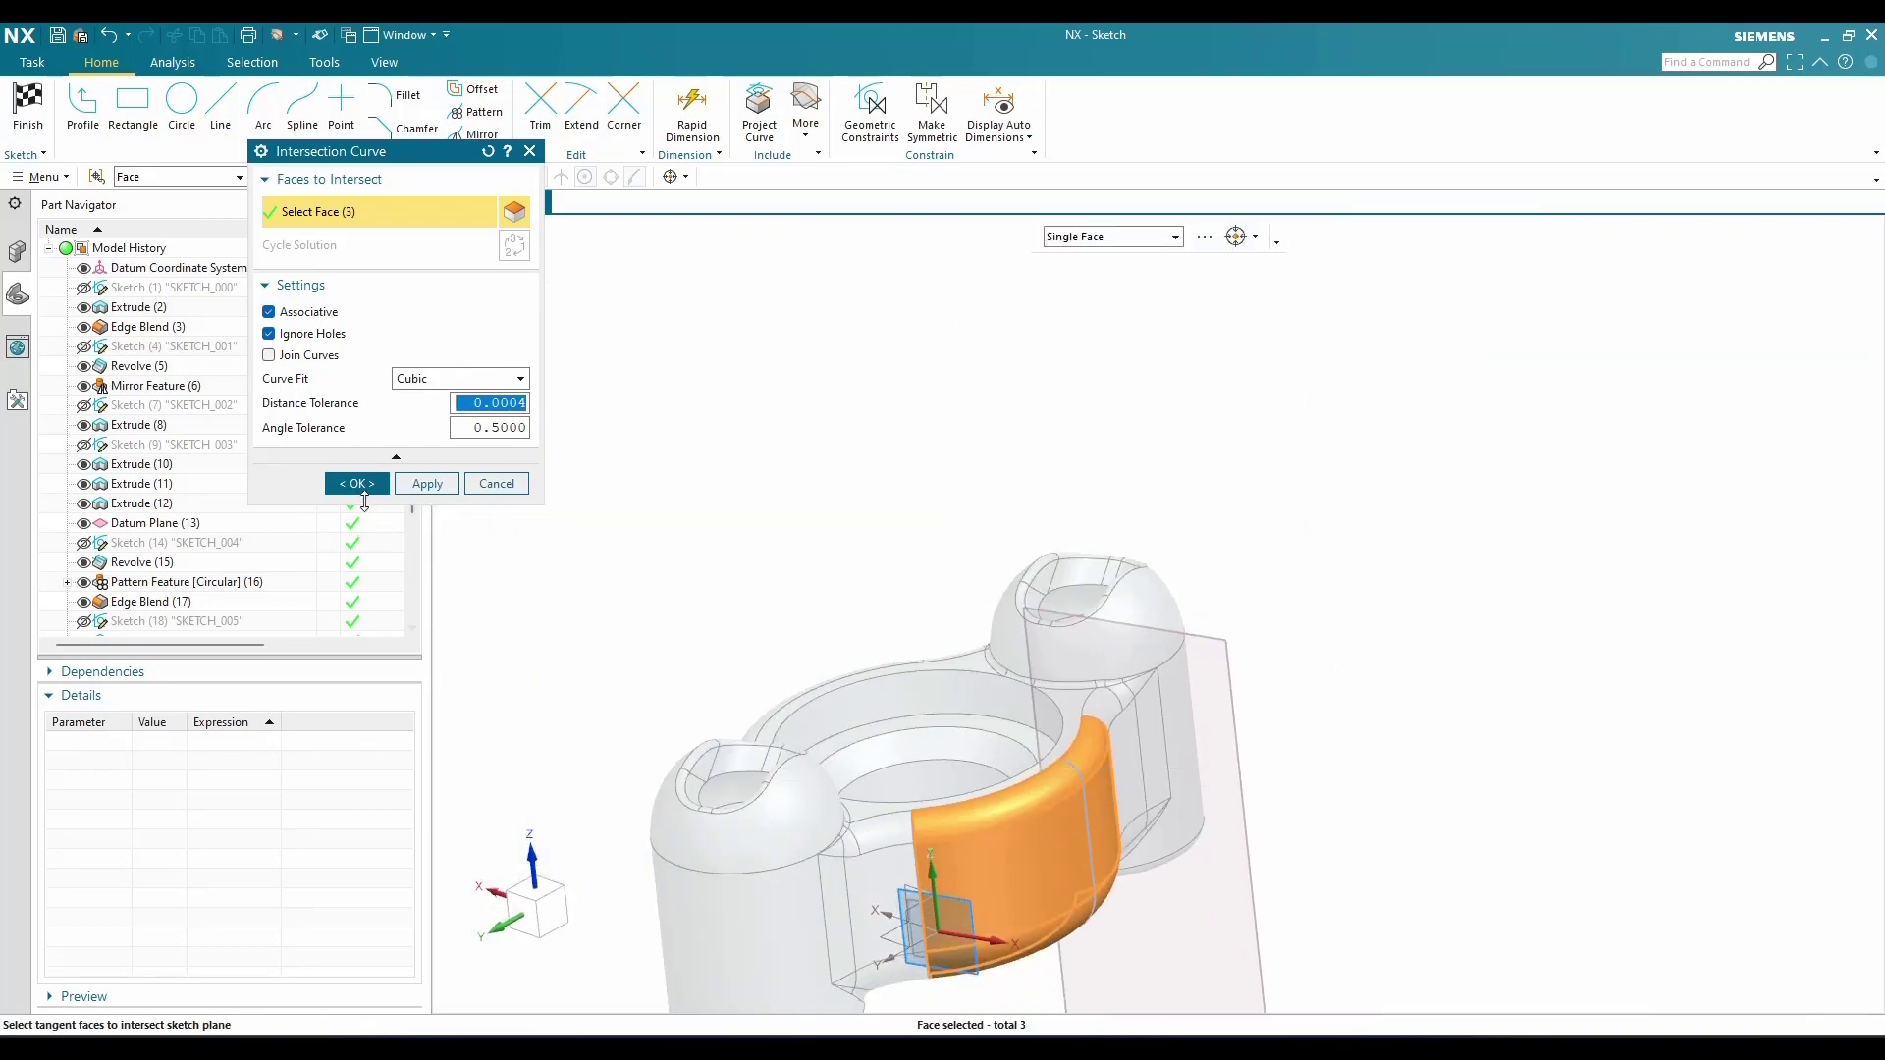
{"action": "left_click", "coordinate": [360, 483]}
{"action": "scroll", "coordinate": [937, 488], "scroll_direction": "down", "scroll_amount": 2}
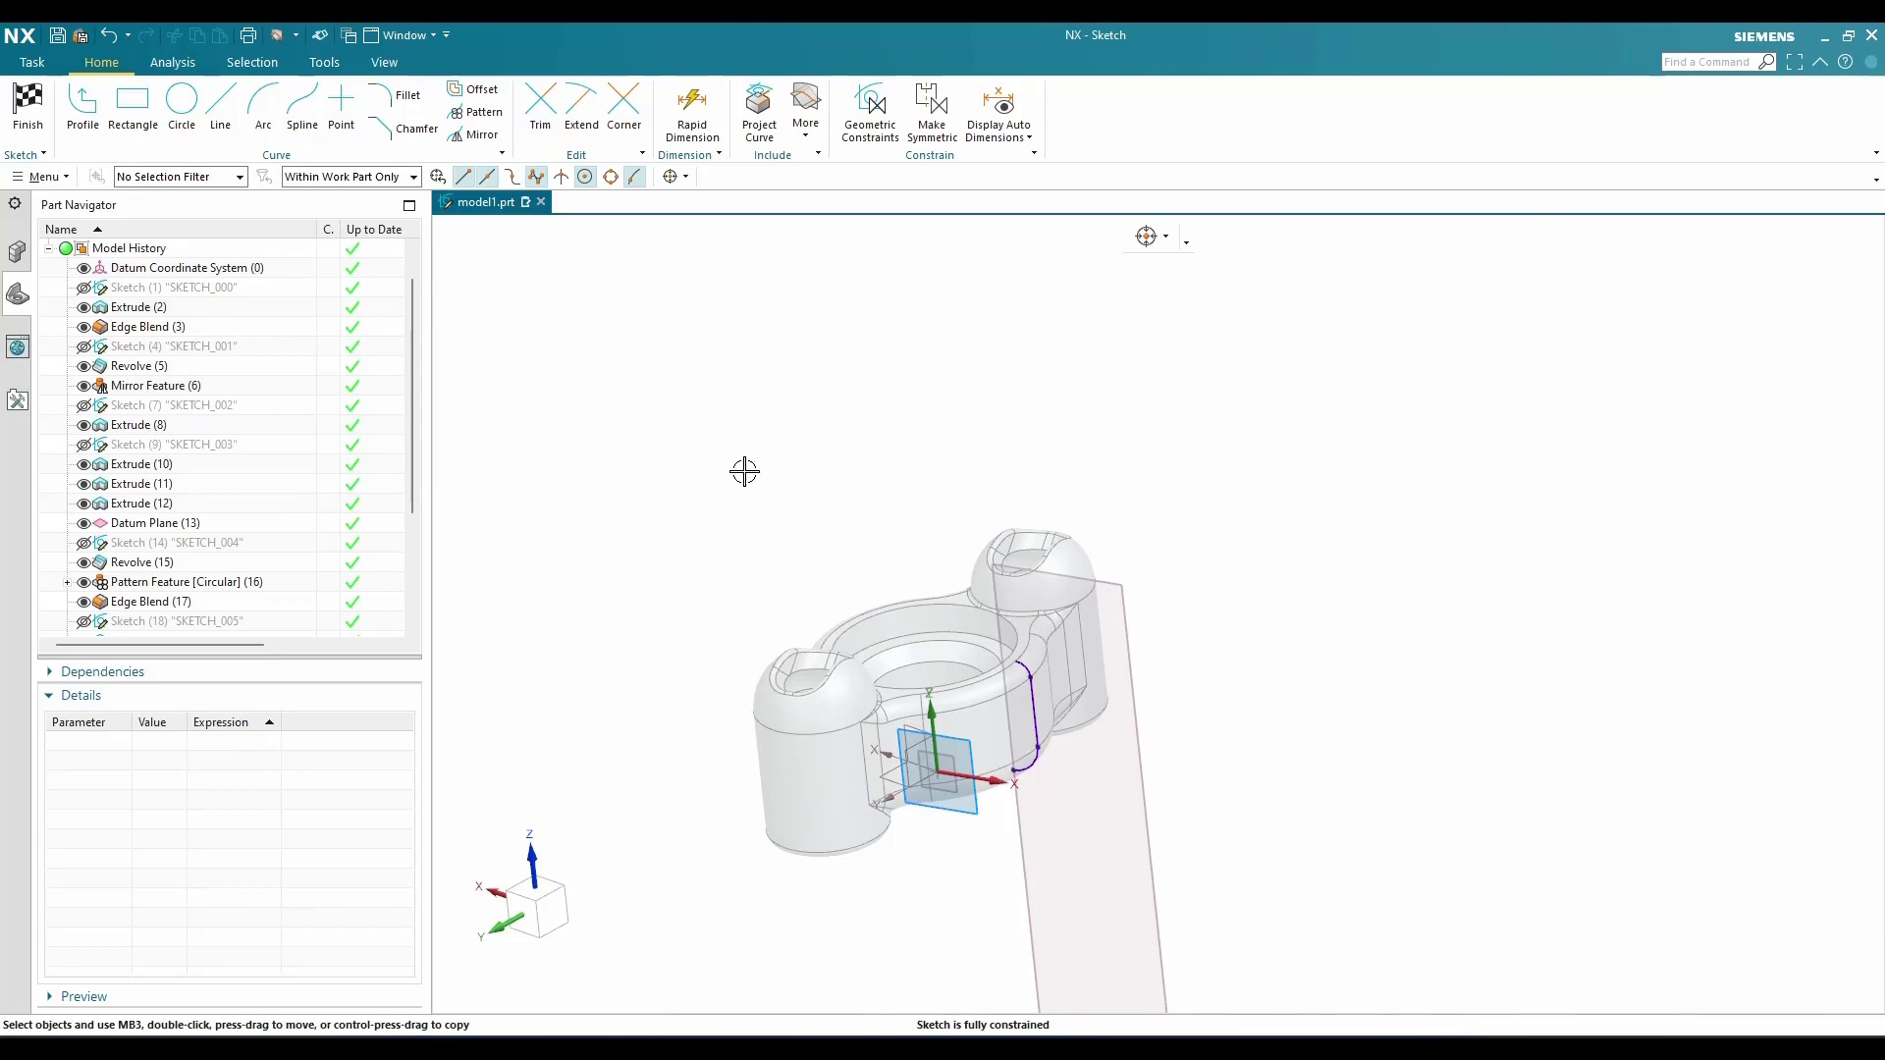
Draw a line about 0.5 long at about 12° from the intersection curves' upper end, continued by a horizontal line about 0.43 long
{"action": "key", "text": "shift+F8"}
{"action": "scroll", "coordinate": [1101, 661], "scroll_direction": "up", "scroll_amount": 3}
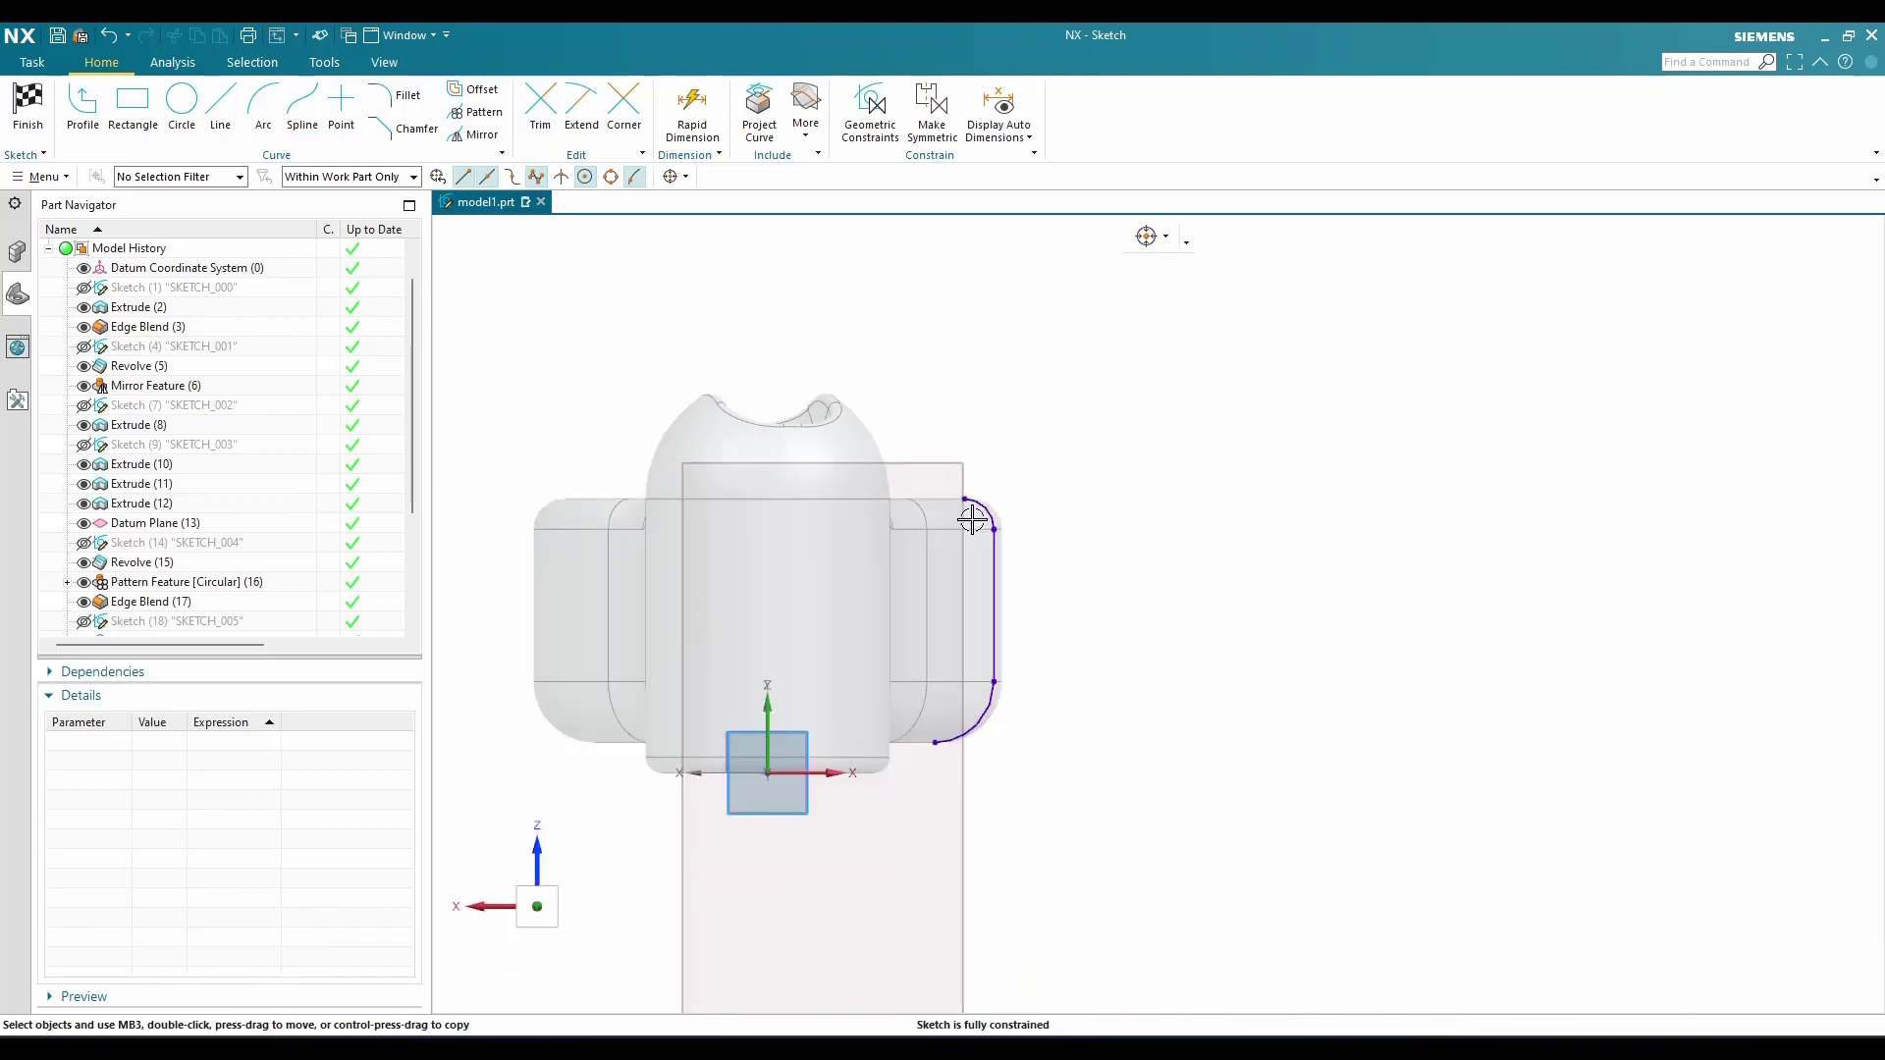
{"action": "scroll", "coordinate": [972, 520], "scroll_direction": "up", "scroll_amount": 2}
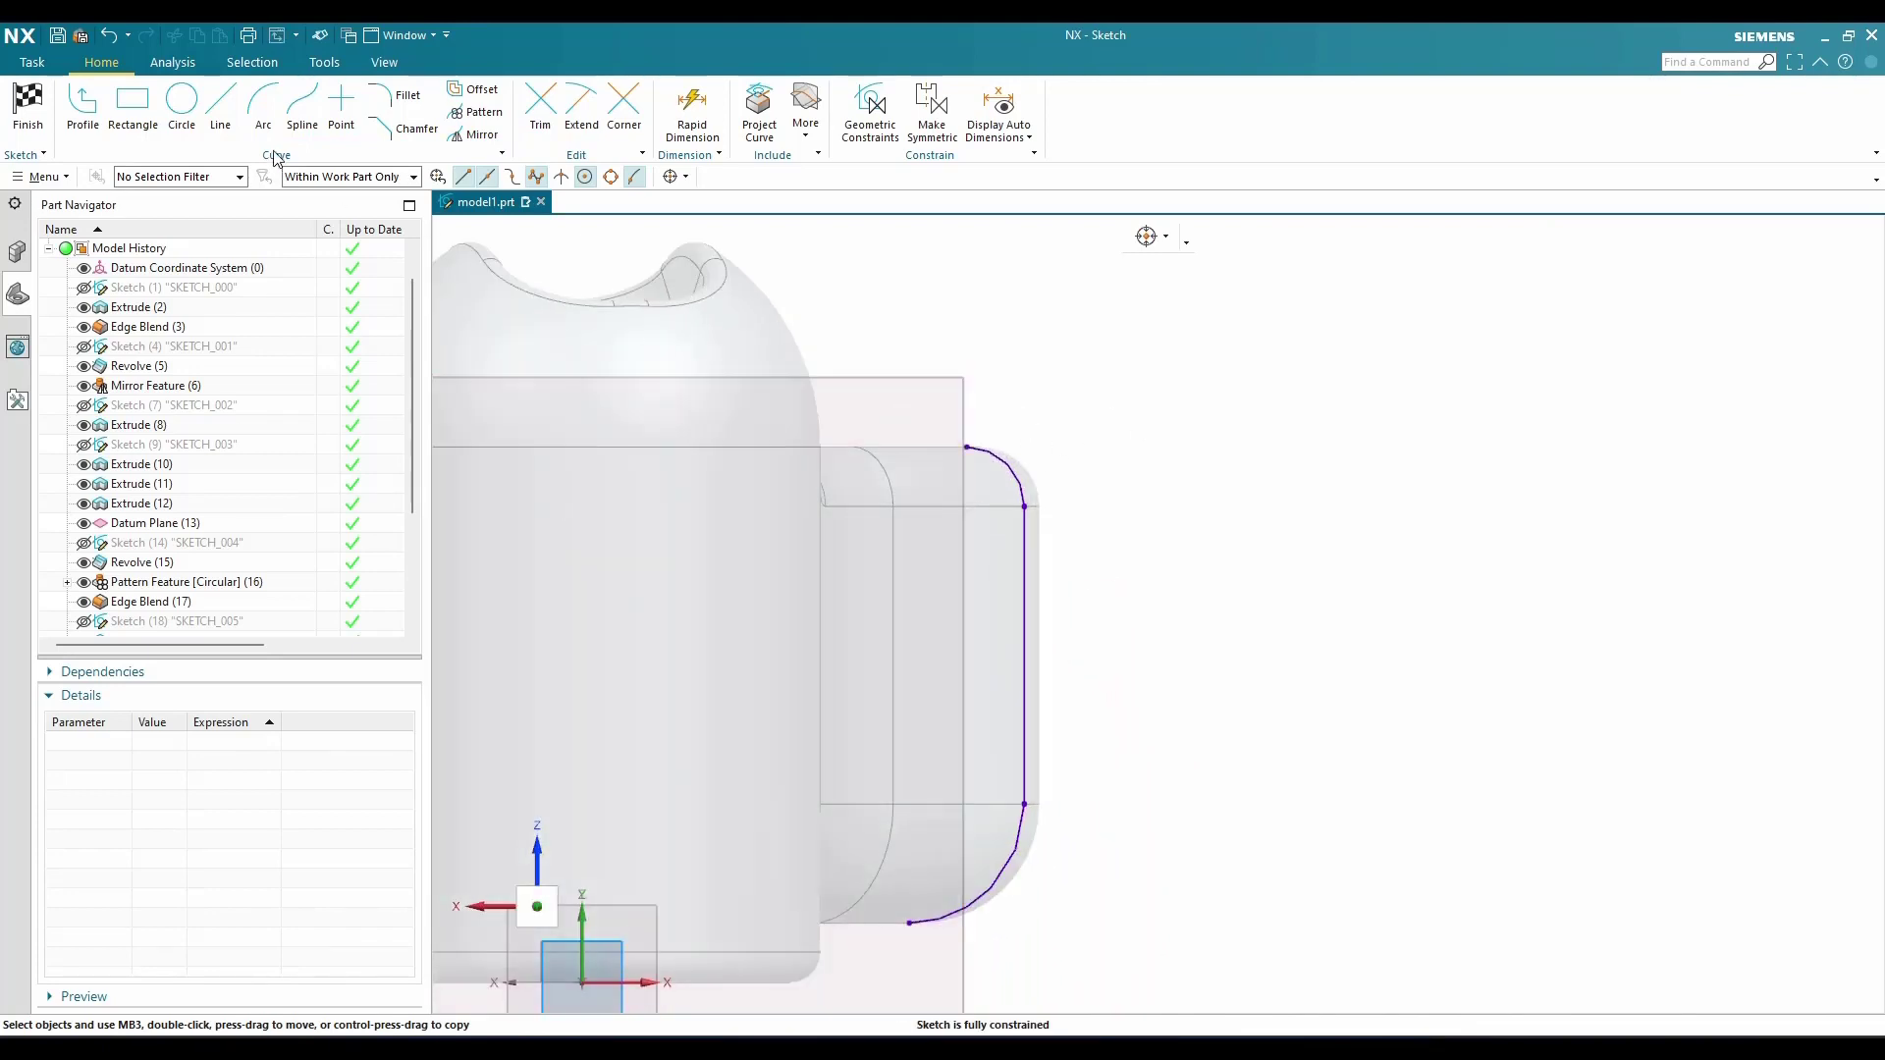
{"action": "key", "text": "l"}
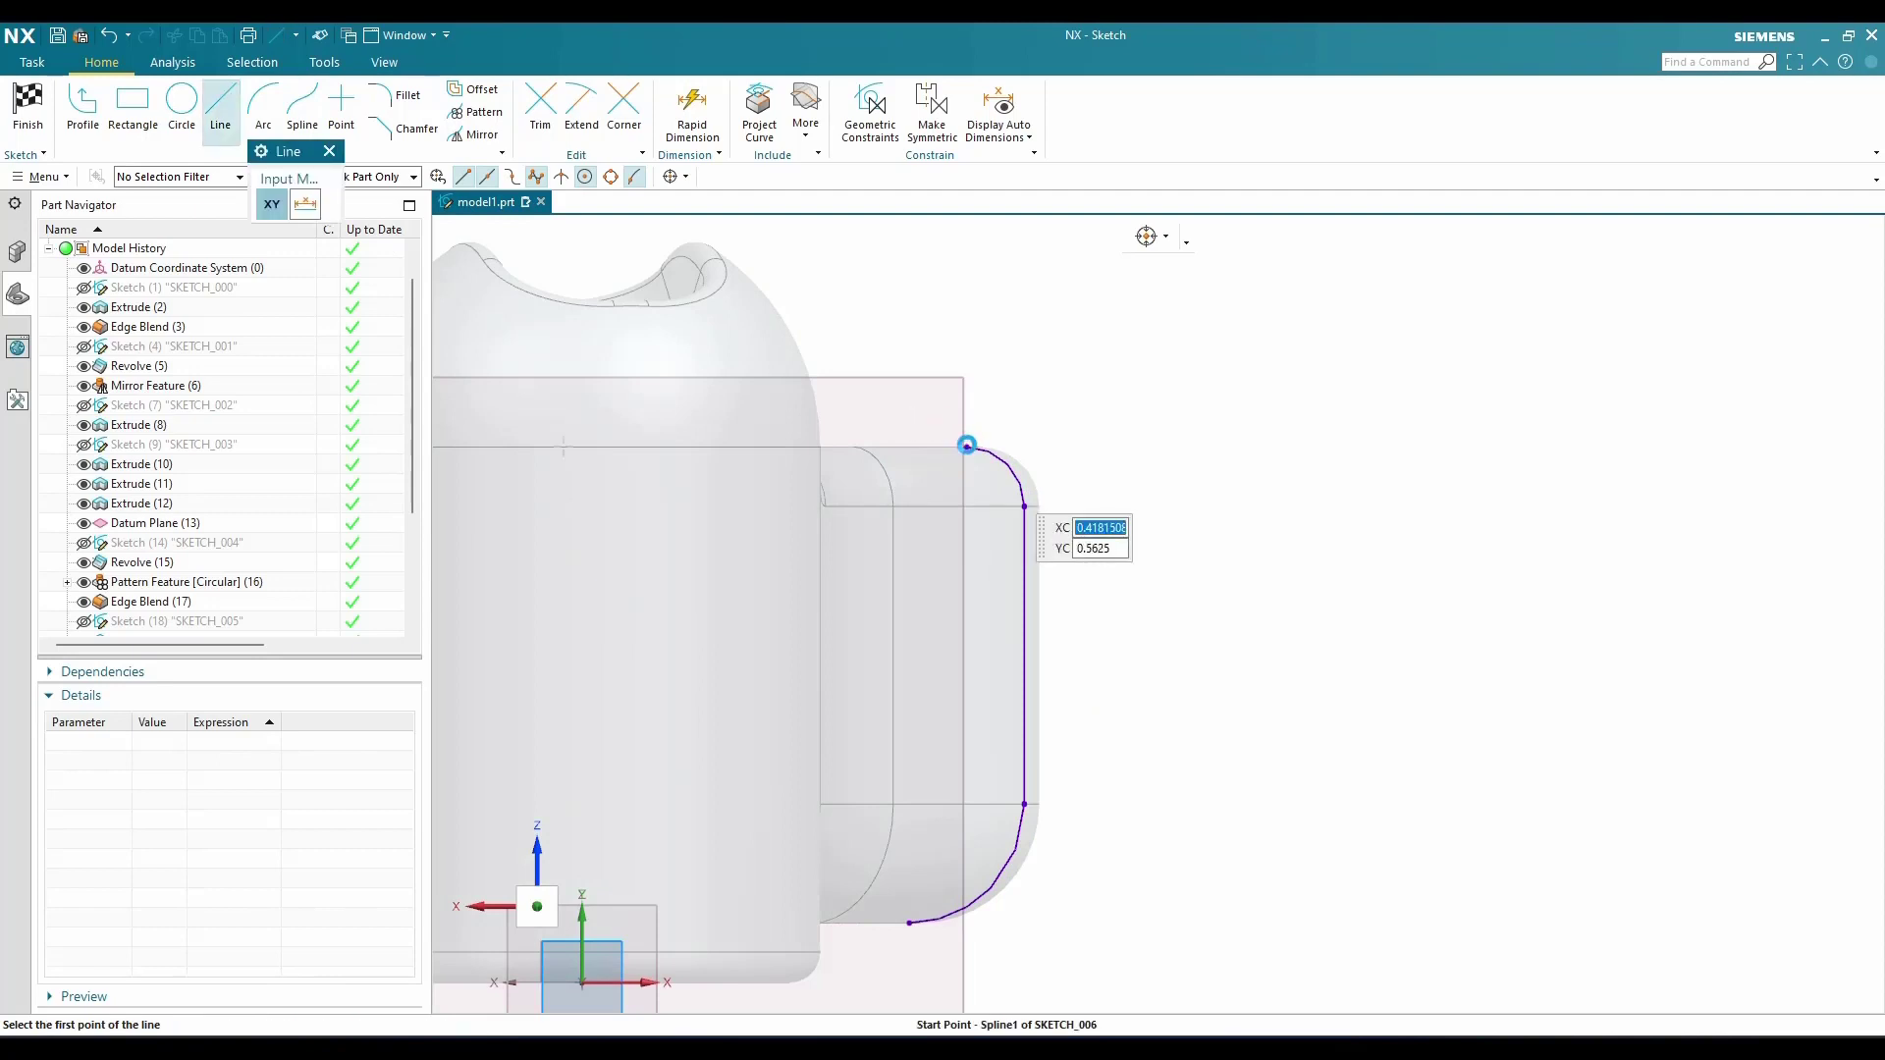
{"action": "left_click", "coordinate": [967, 445]}
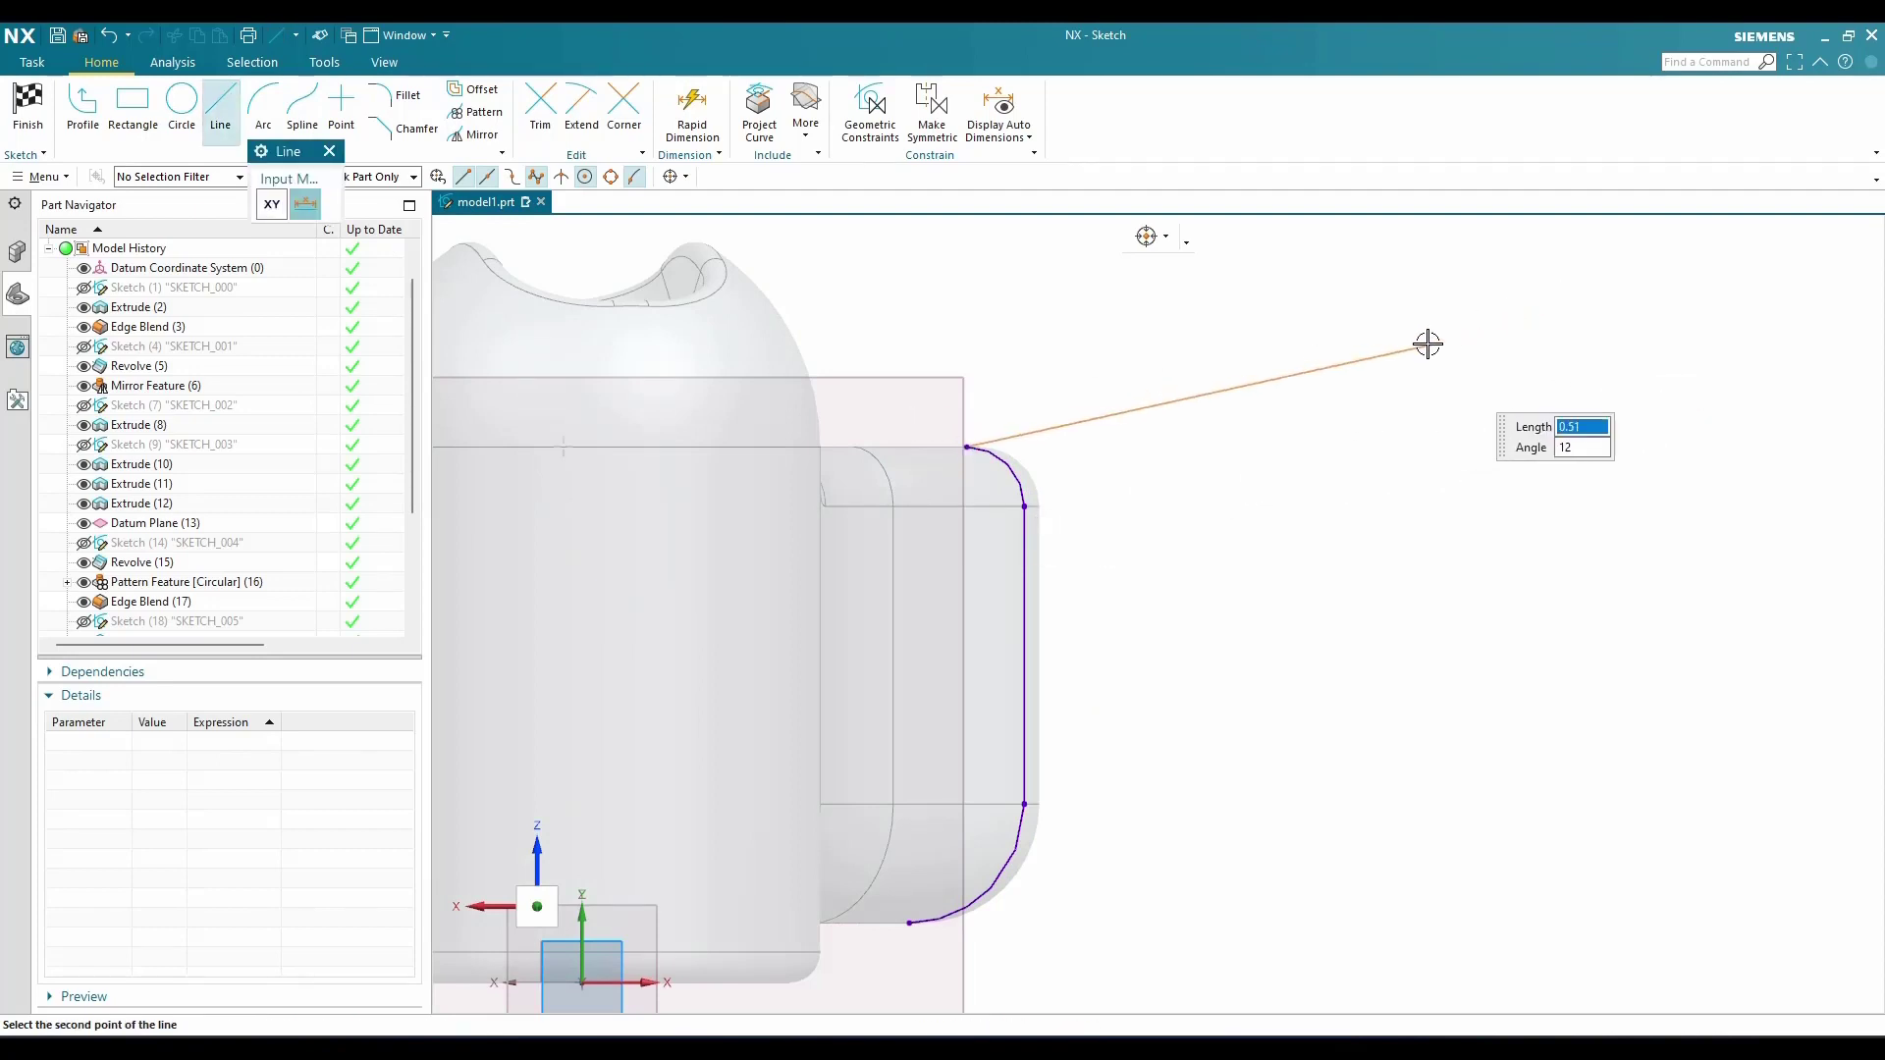
{"action": "scroll", "coordinate": [1292, 304], "scroll_direction": "down", "scroll_amount": 2}
{"action": "left_click", "coordinate": [1361, 325]}
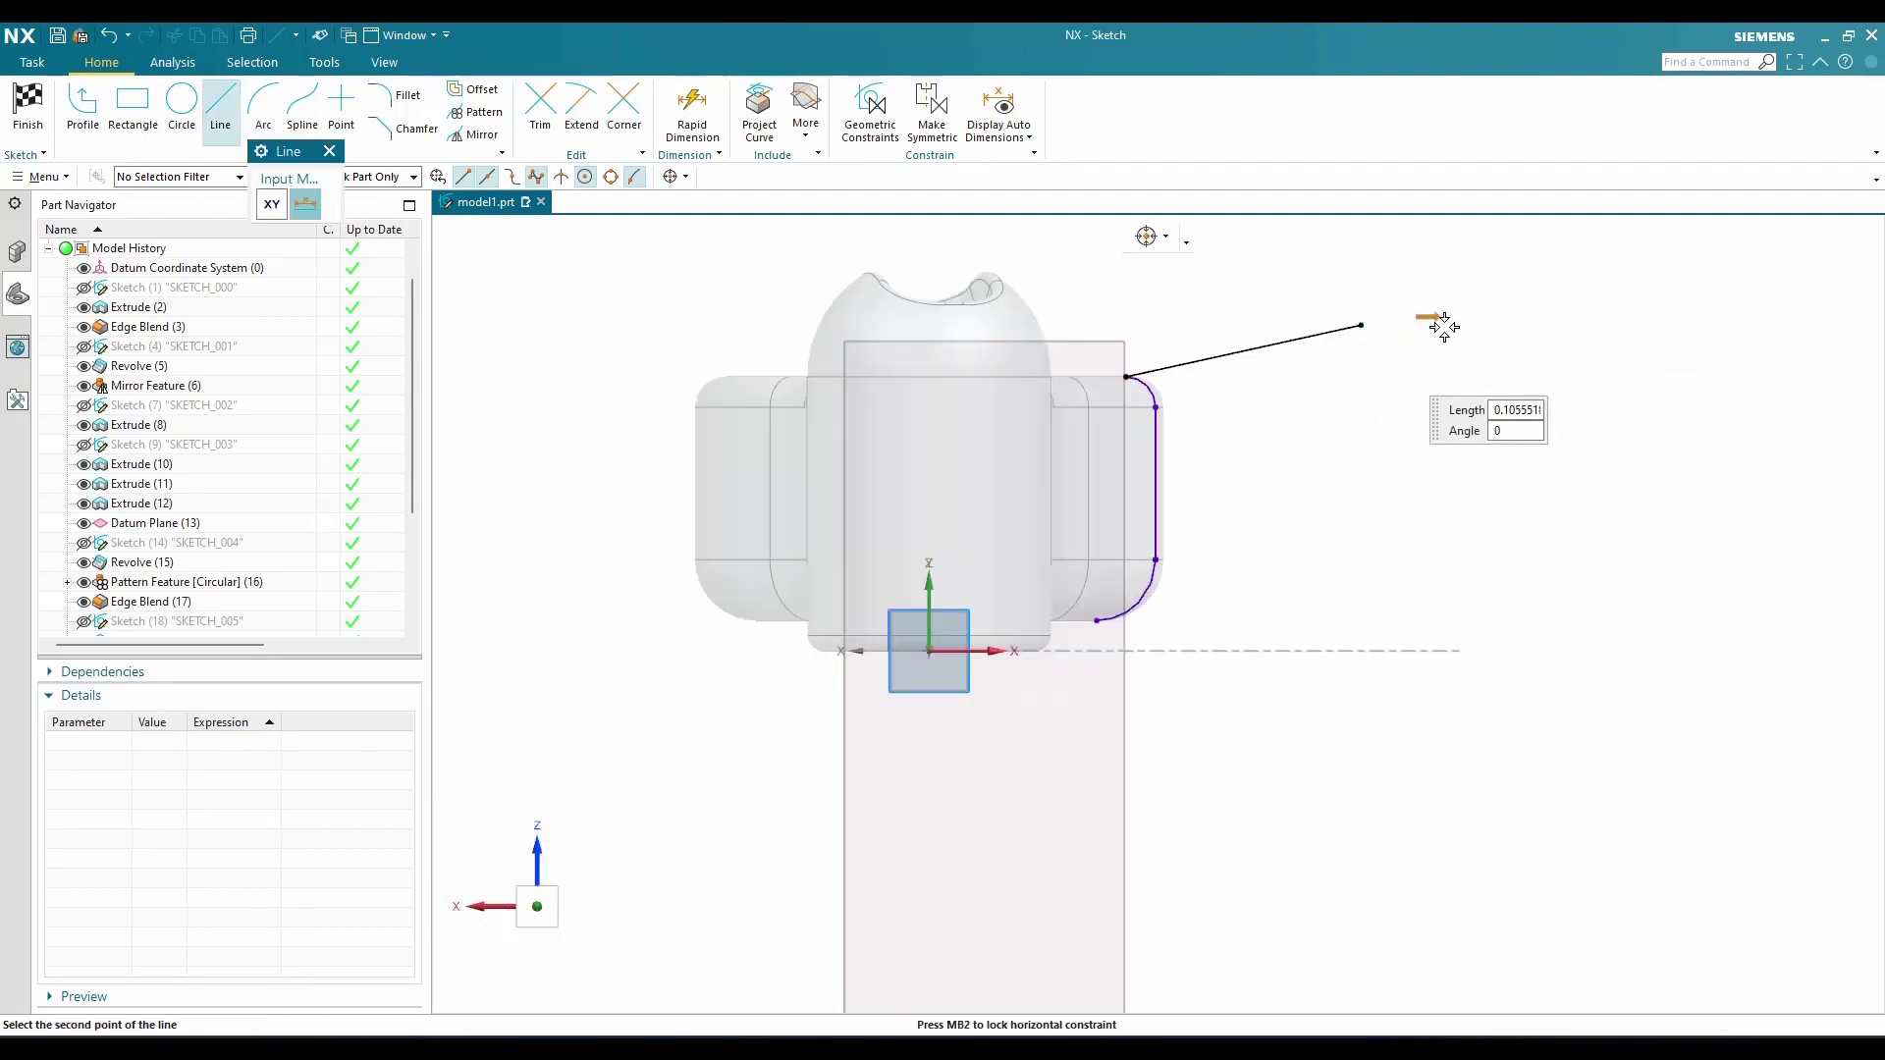
{"action": "left_click", "coordinate": [1563, 325]}
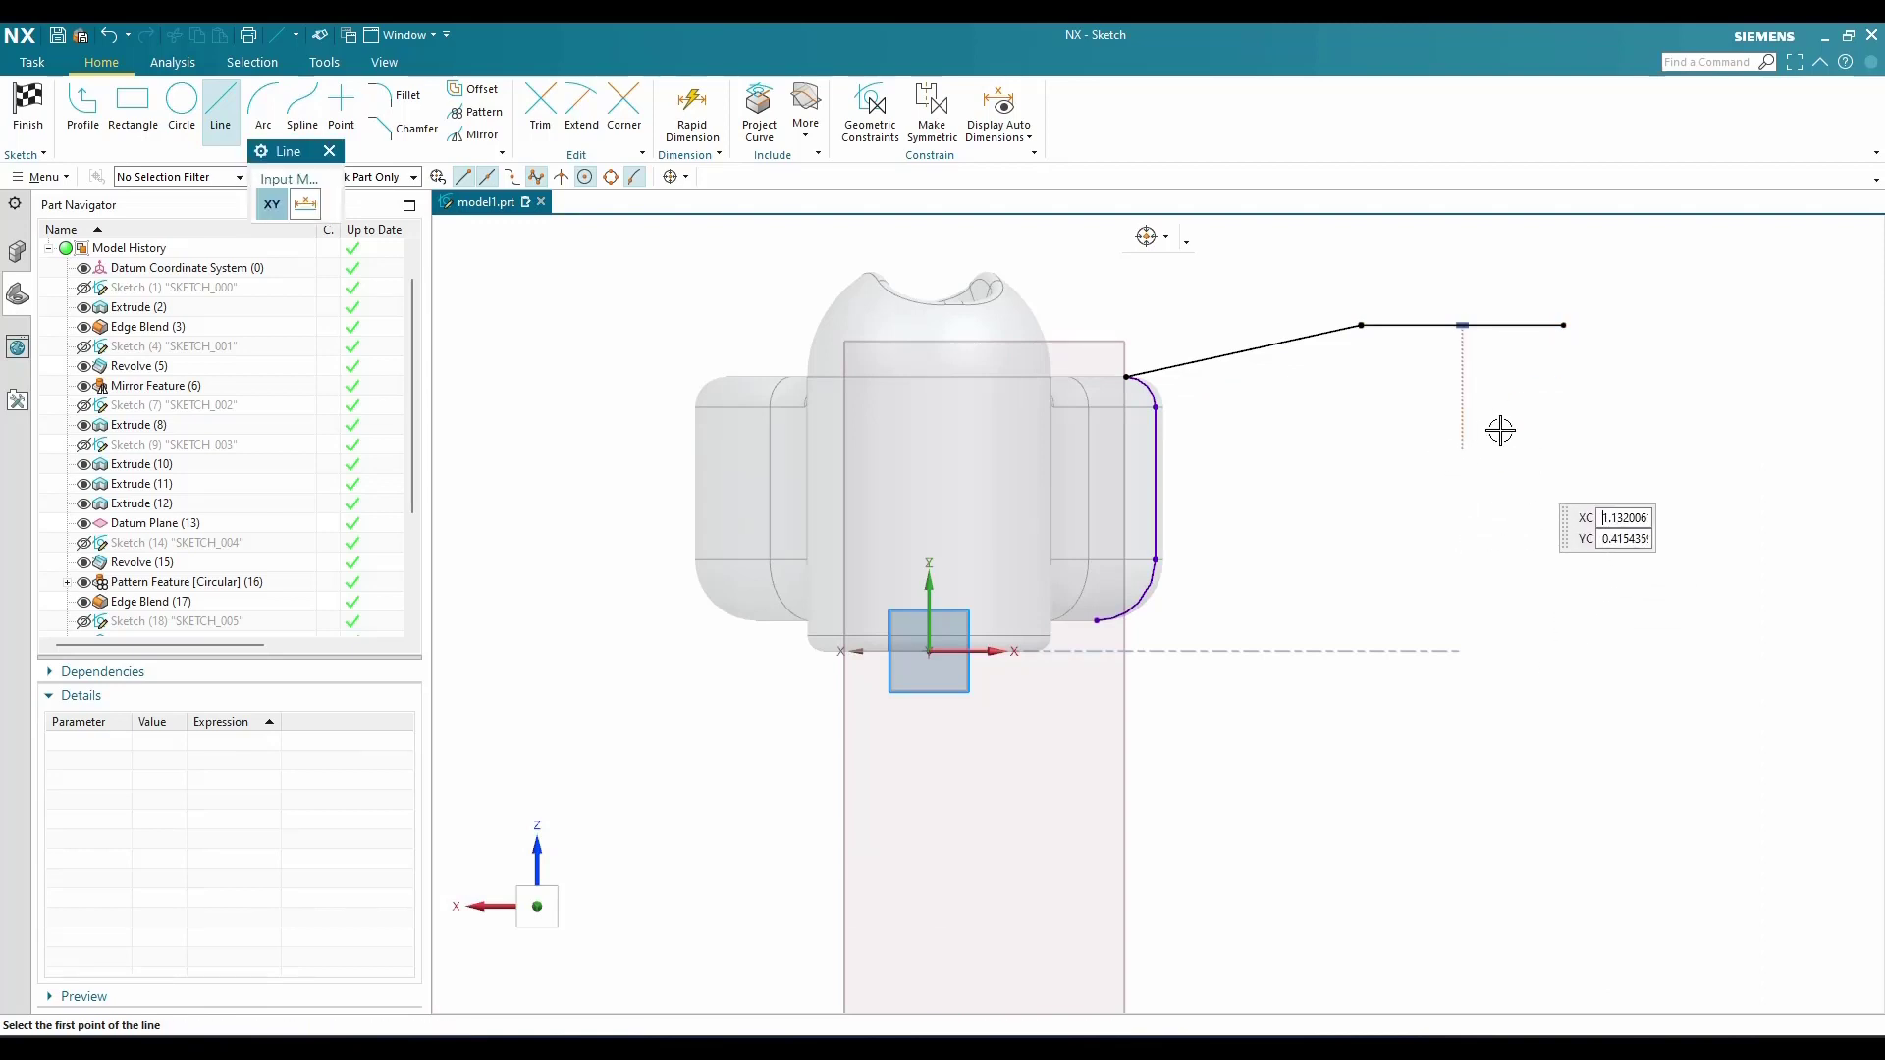
Draw a matching horizontal line below the upper one and a slanted line from its inner end down into the central body's lower blend area
{"action": "left_click", "coordinate": [1564, 423]}
{"action": "left_click", "coordinate": [1360, 423]}
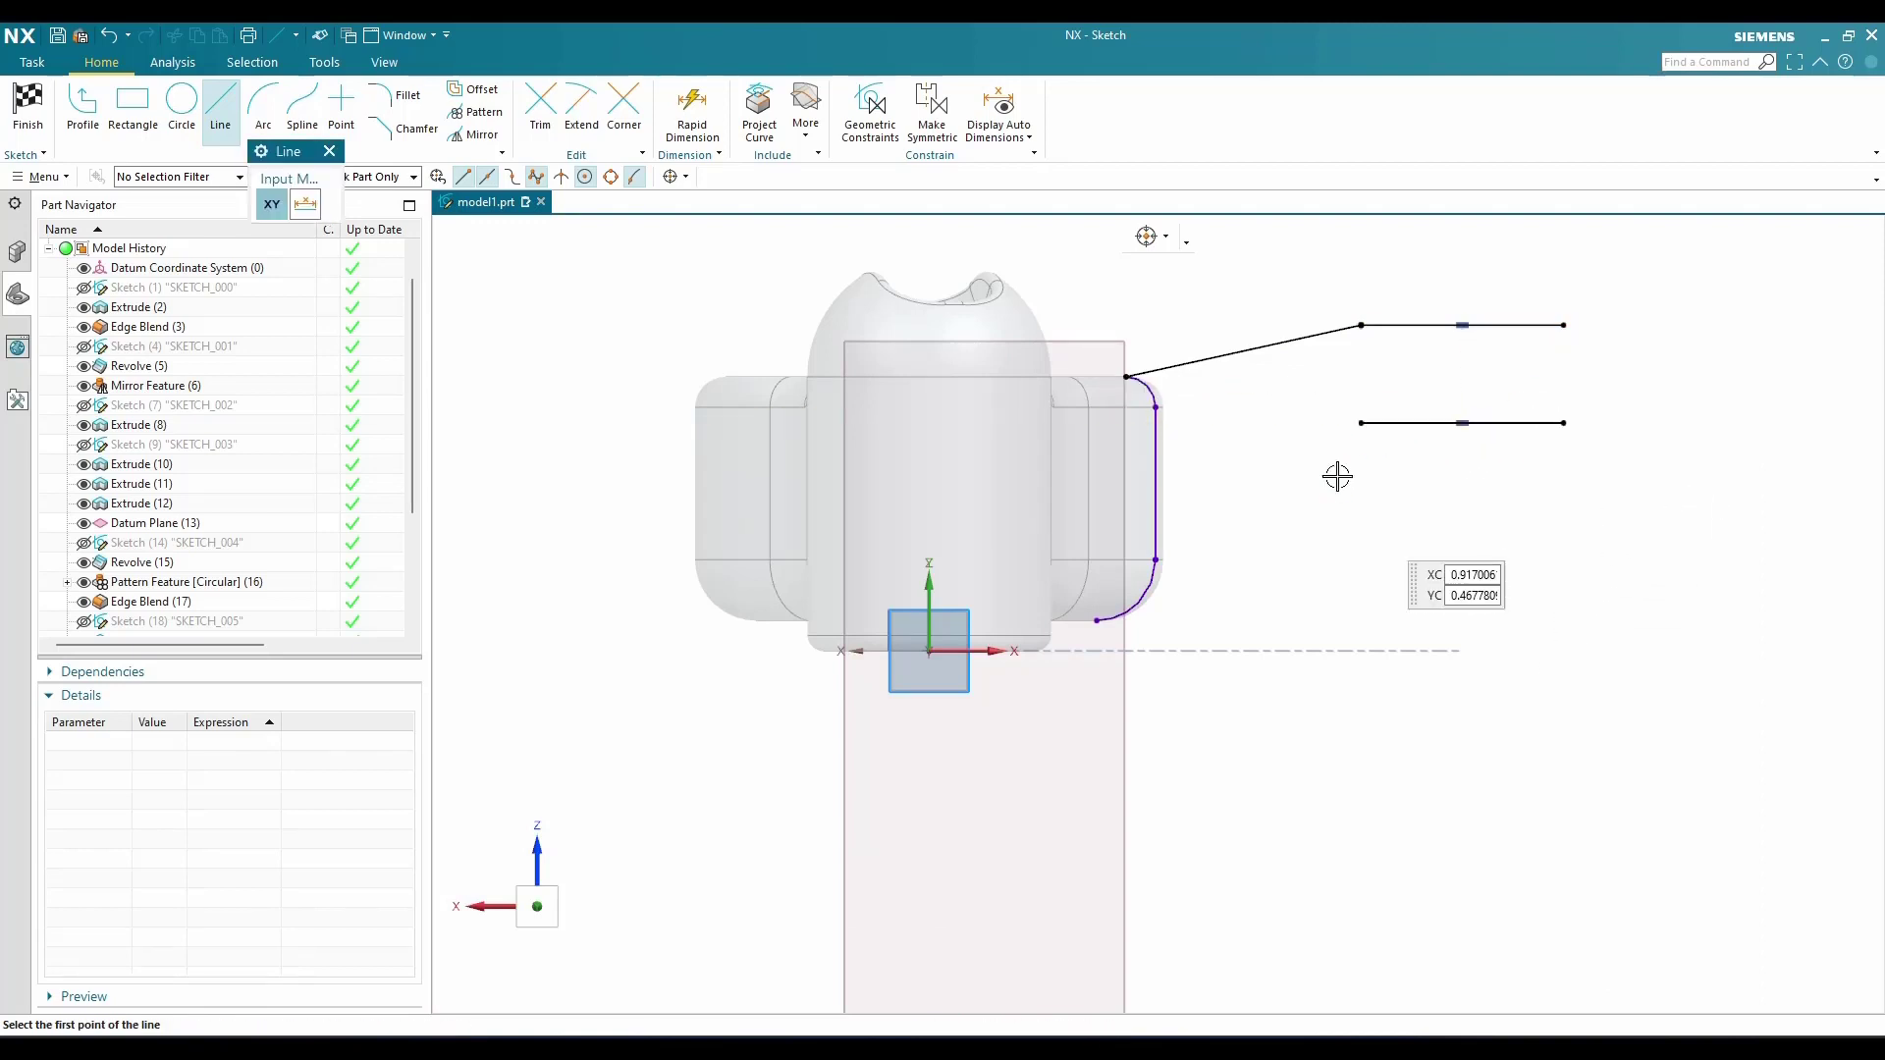
{"action": "left_click", "coordinate": [1360, 423]}
{"action": "scroll", "coordinate": [1263, 536], "scroll_direction": "up", "scroll_amount": 3}
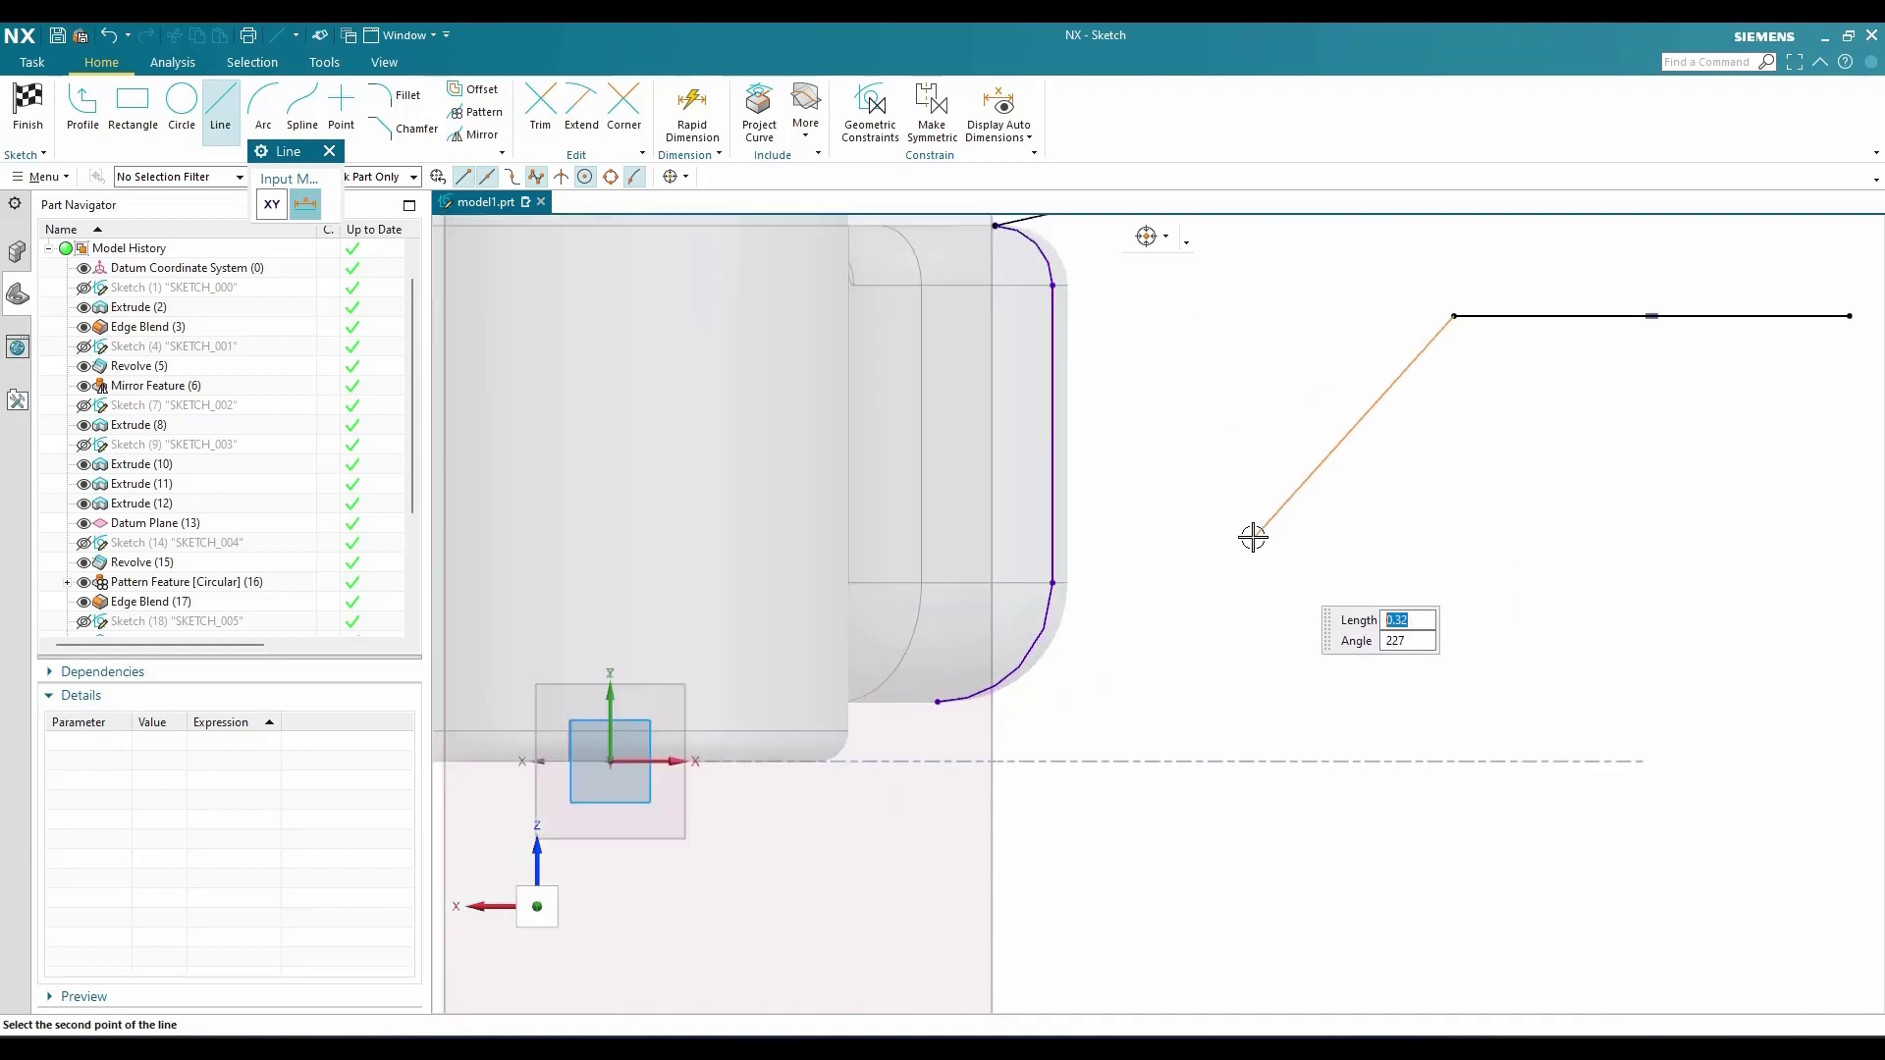
{"action": "scroll", "coordinate": [1168, 569], "scroll_direction": "up", "scroll_amount": 2}
{"action": "left_click", "coordinate": [948, 653]}
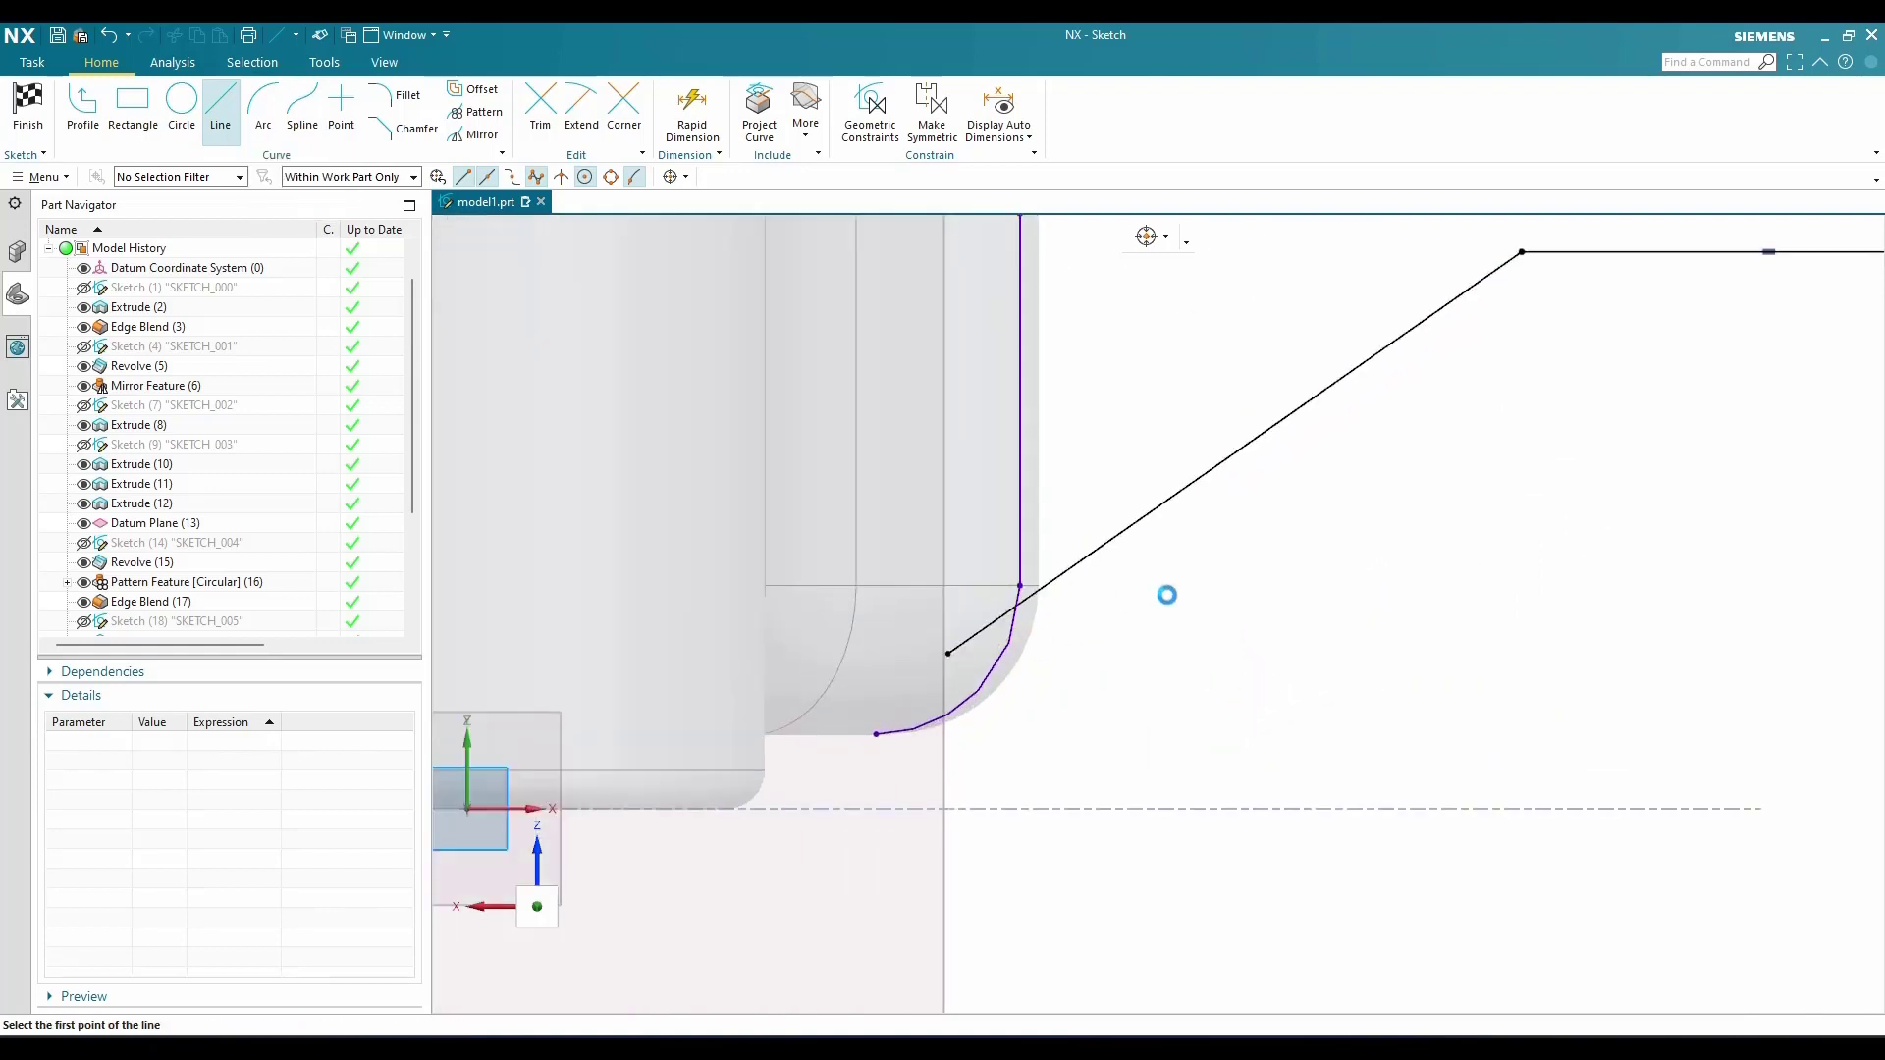
{"action": "key", "text": "Escape"}
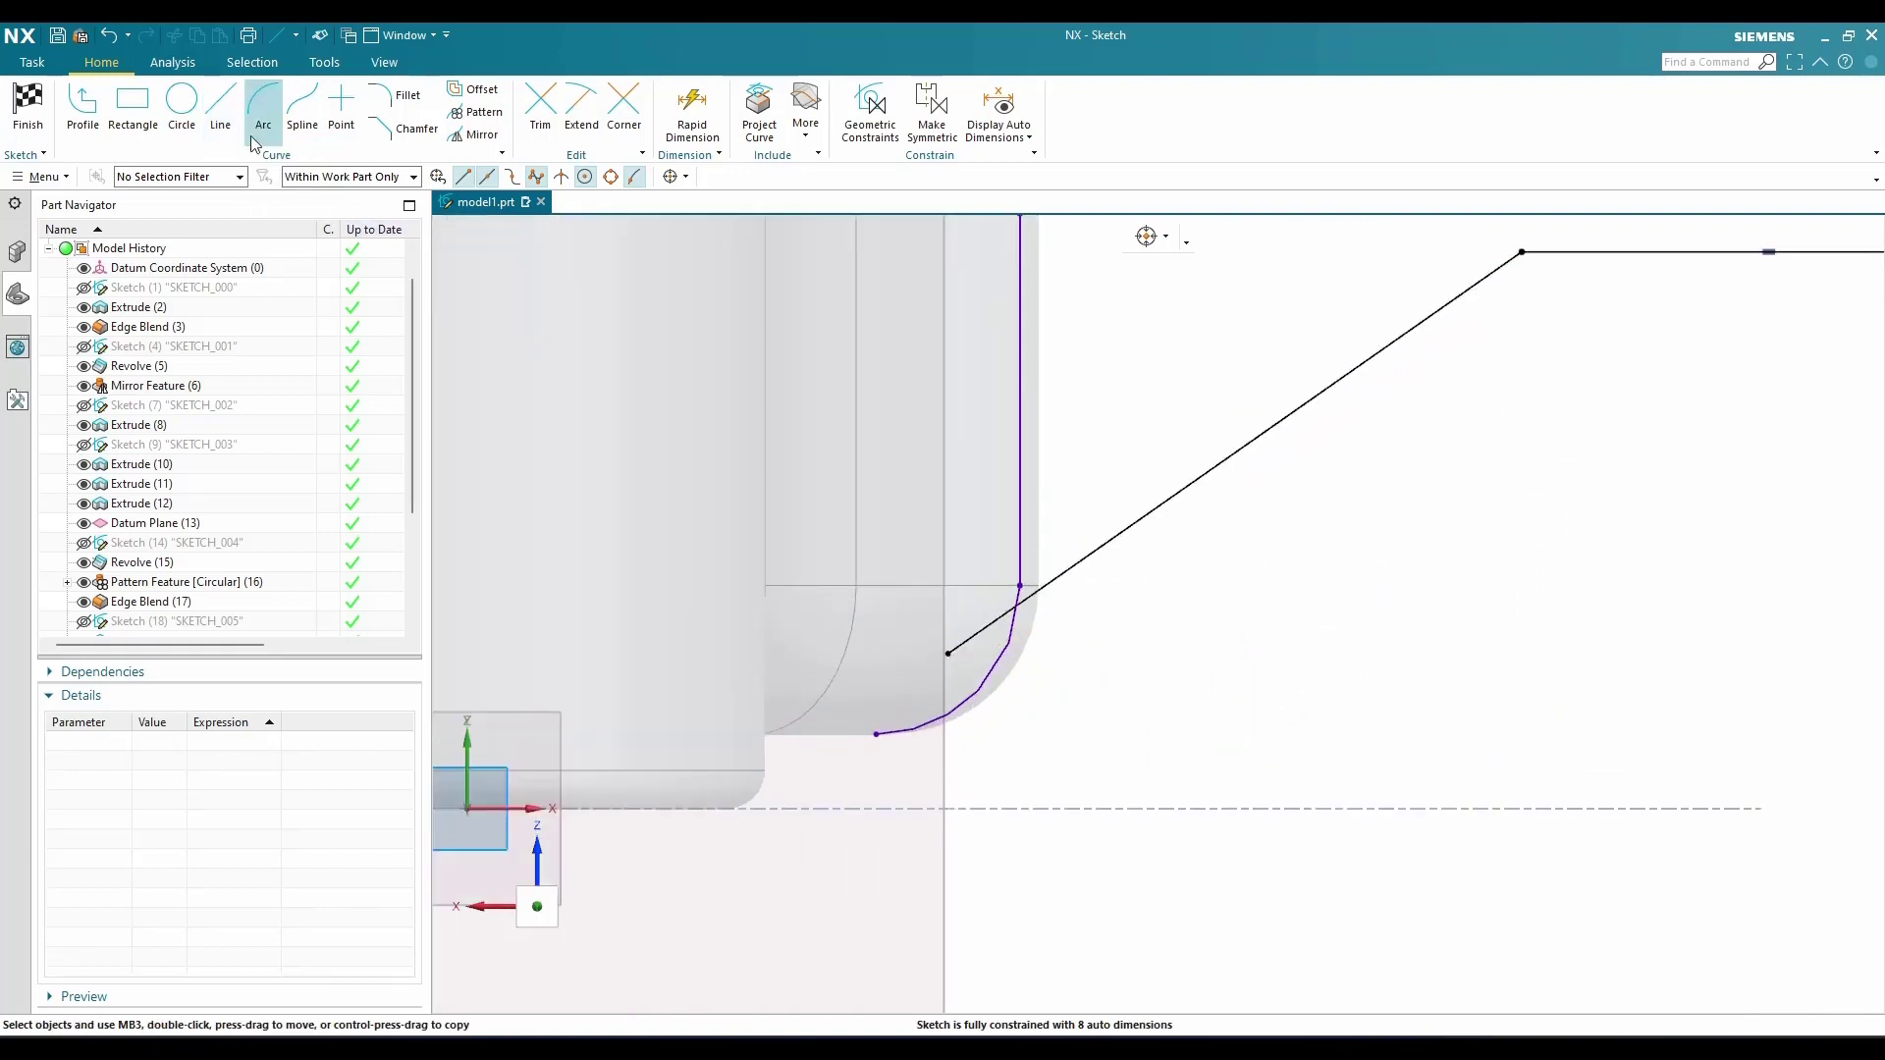
Draw a vertical line from the upper slanted line's inner end down past the lower slanted line's end
{"action": "key", "text": "l"}
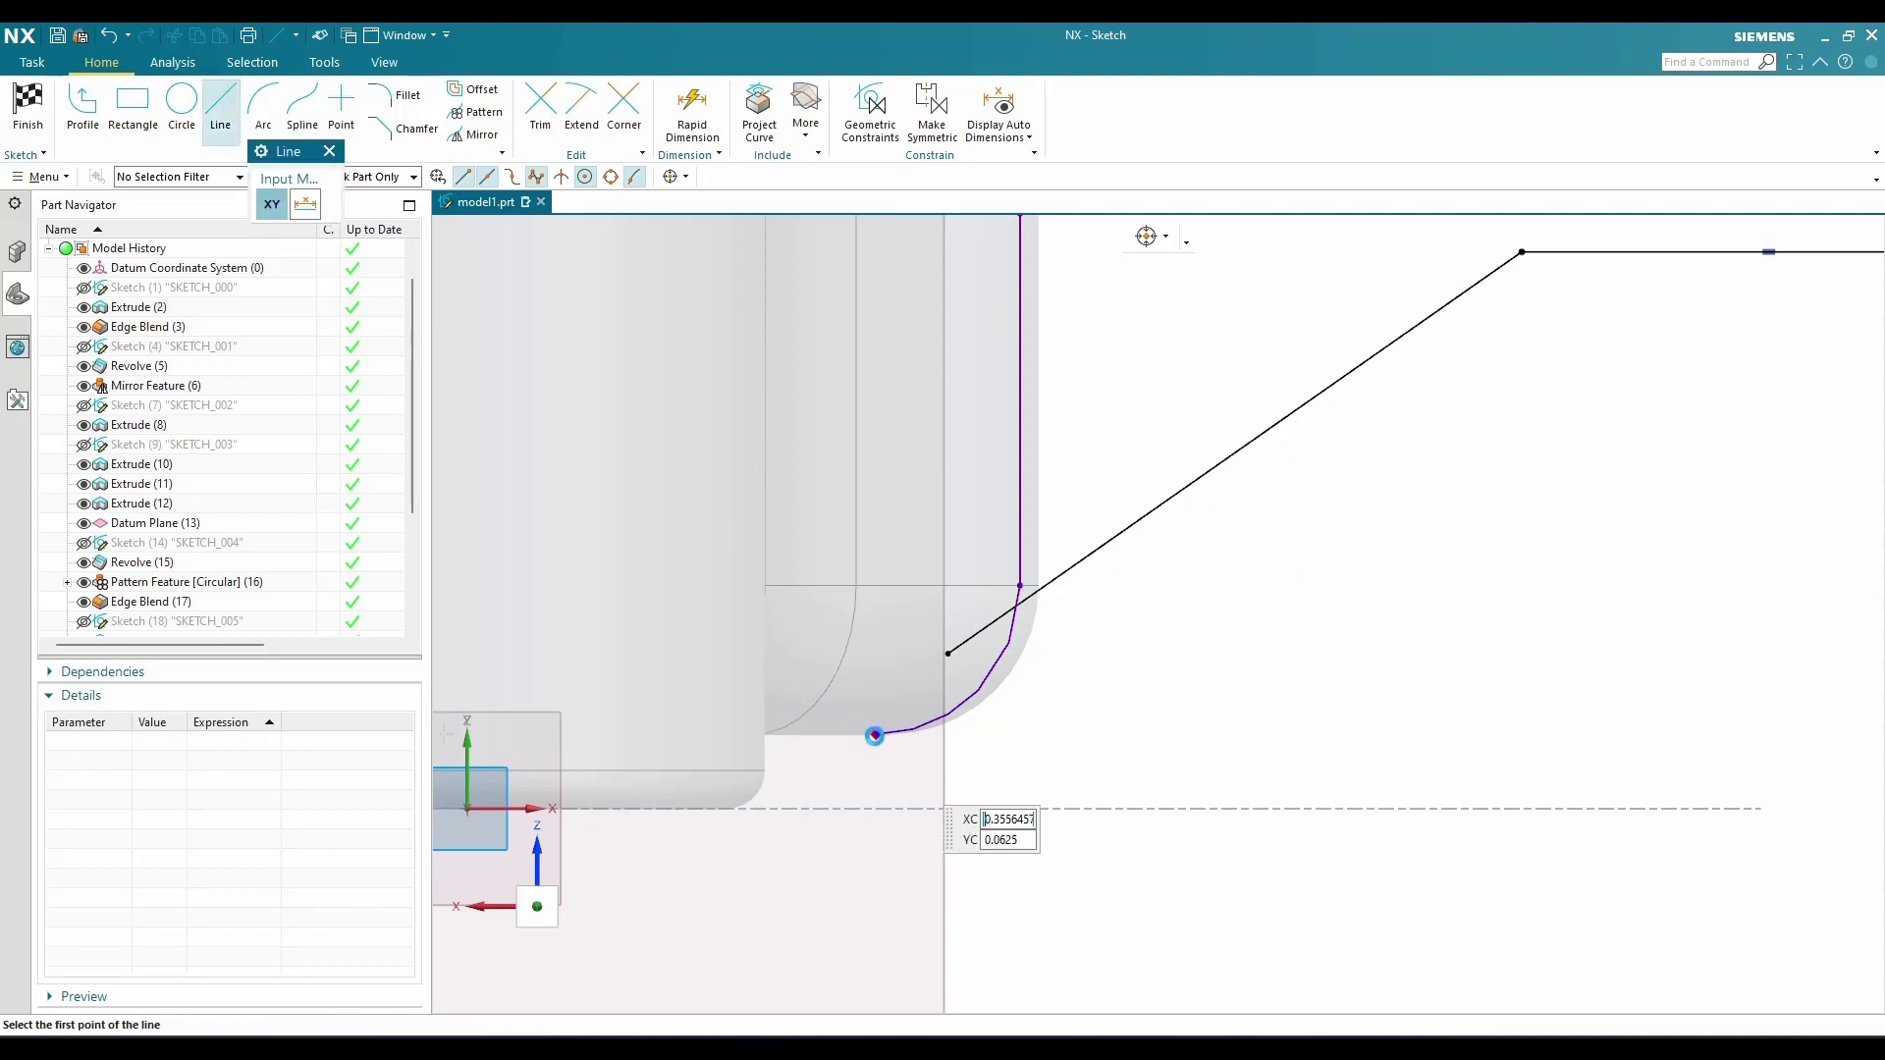
{"action": "left_click", "coordinate": [876, 734]}
{"action": "scroll", "coordinate": [1139, 656], "scroll_direction": "down", "scroll_amount": 3}
{"action": "key", "text": "Escape"}
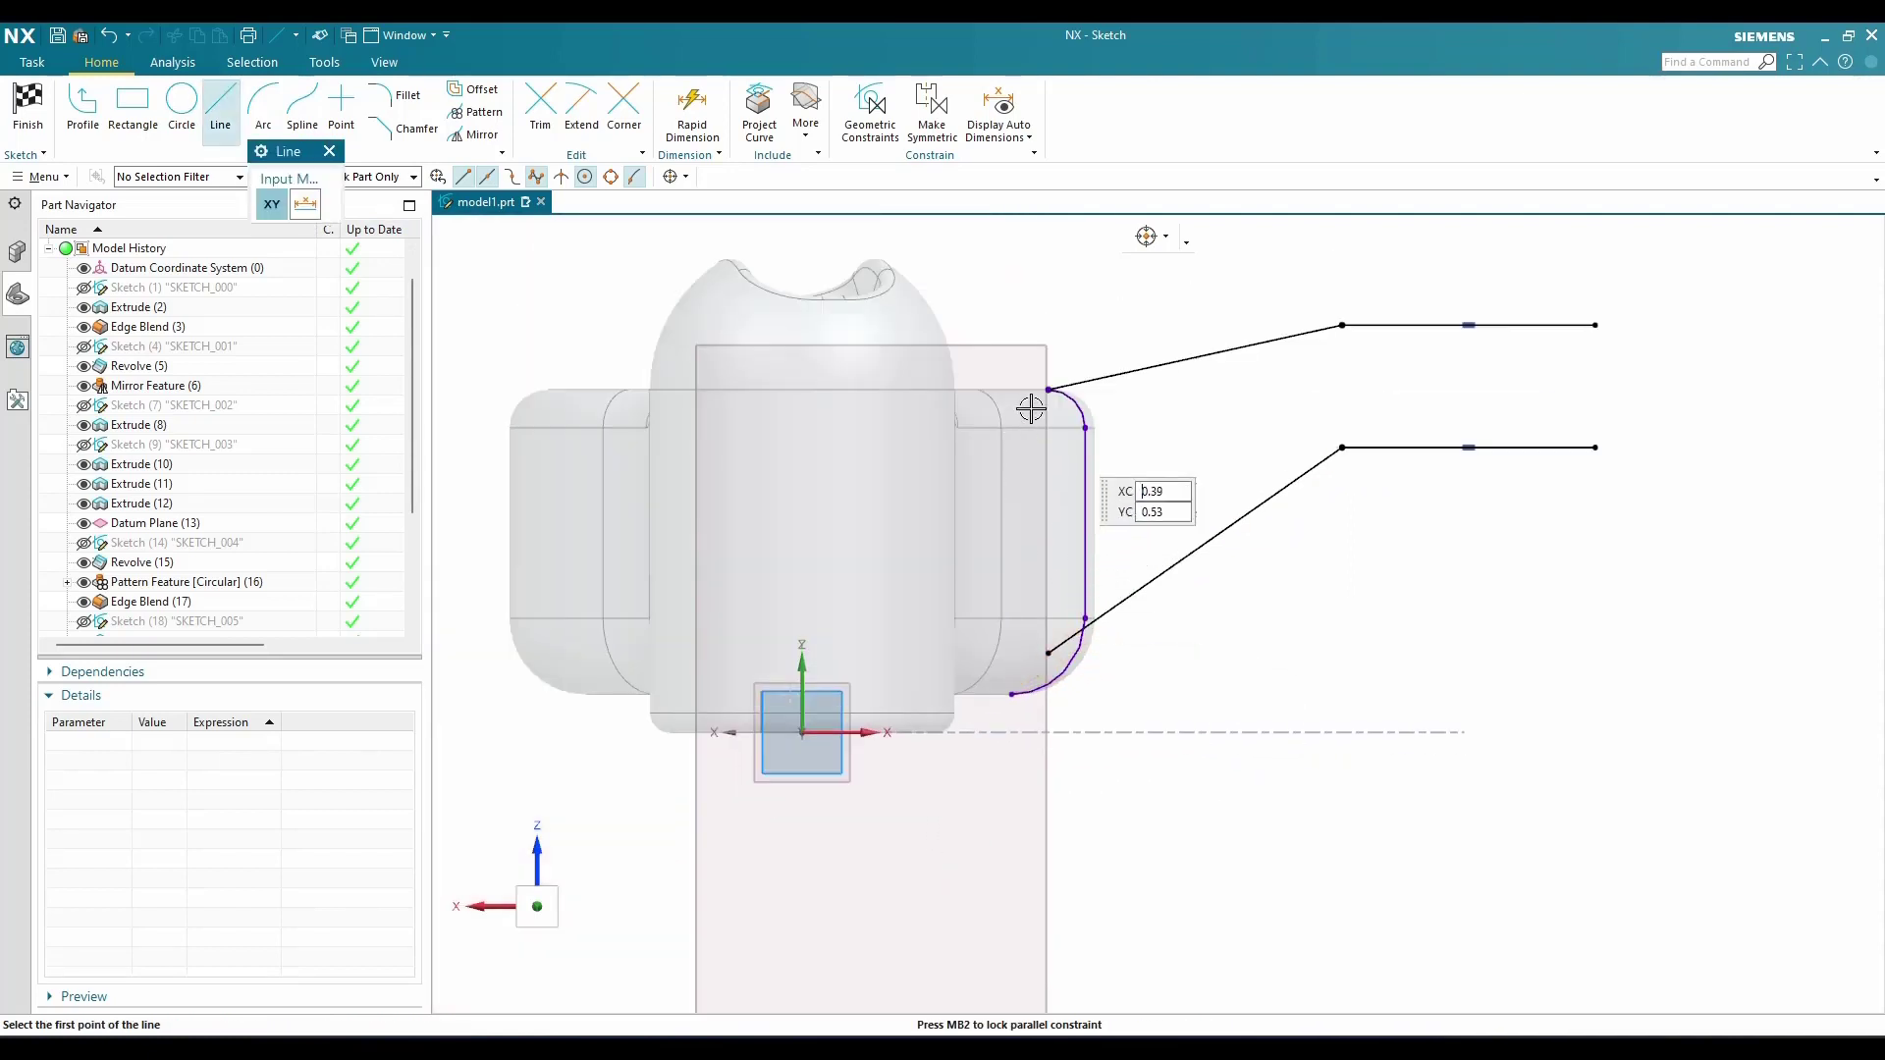
{"action": "scroll", "coordinate": [1045, 405], "scroll_direction": "up", "scroll_amount": 4}
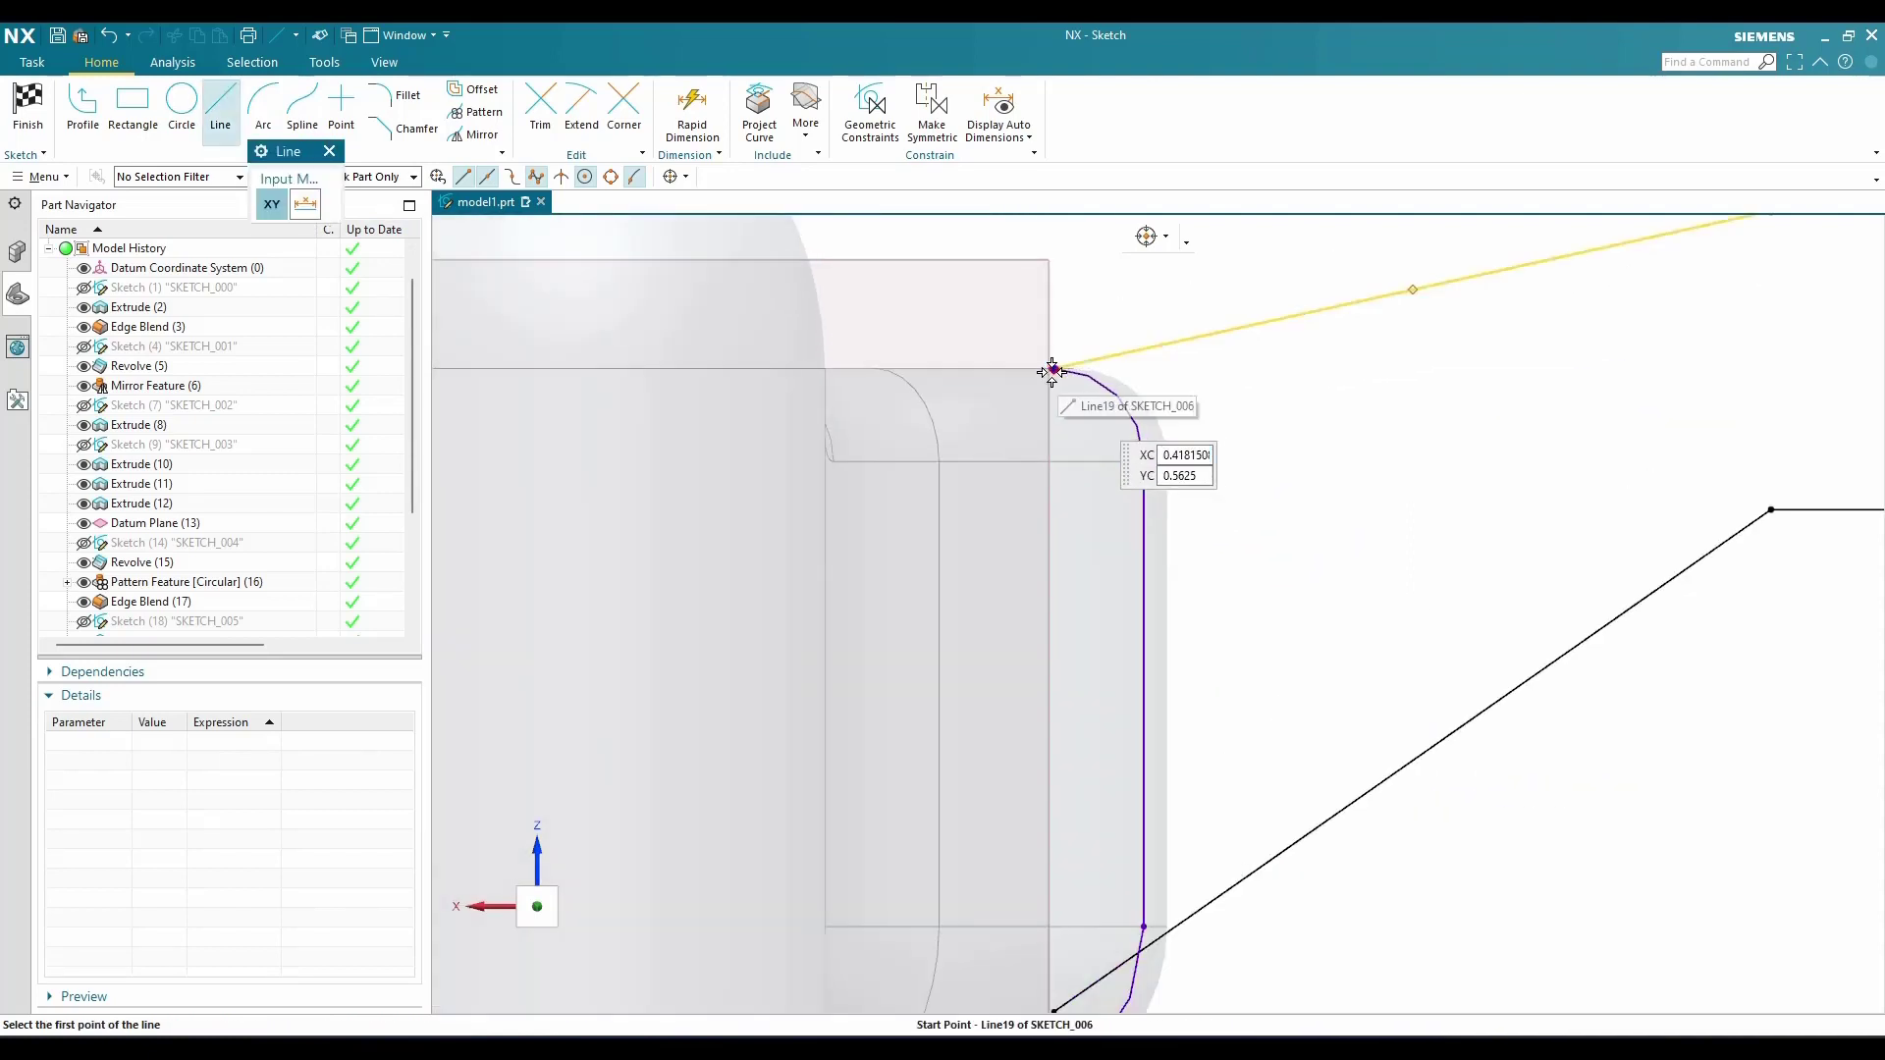
{"action": "left_click", "coordinate": [1054, 371]}
{"action": "scroll", "coordinate": [1027, 485], "scroll_direction": "down", "scroll_amount": 3}
{"action": "scroll", "coordinate": [1028, 770], "scroll_direction": "up", "scroll_amount": 4}
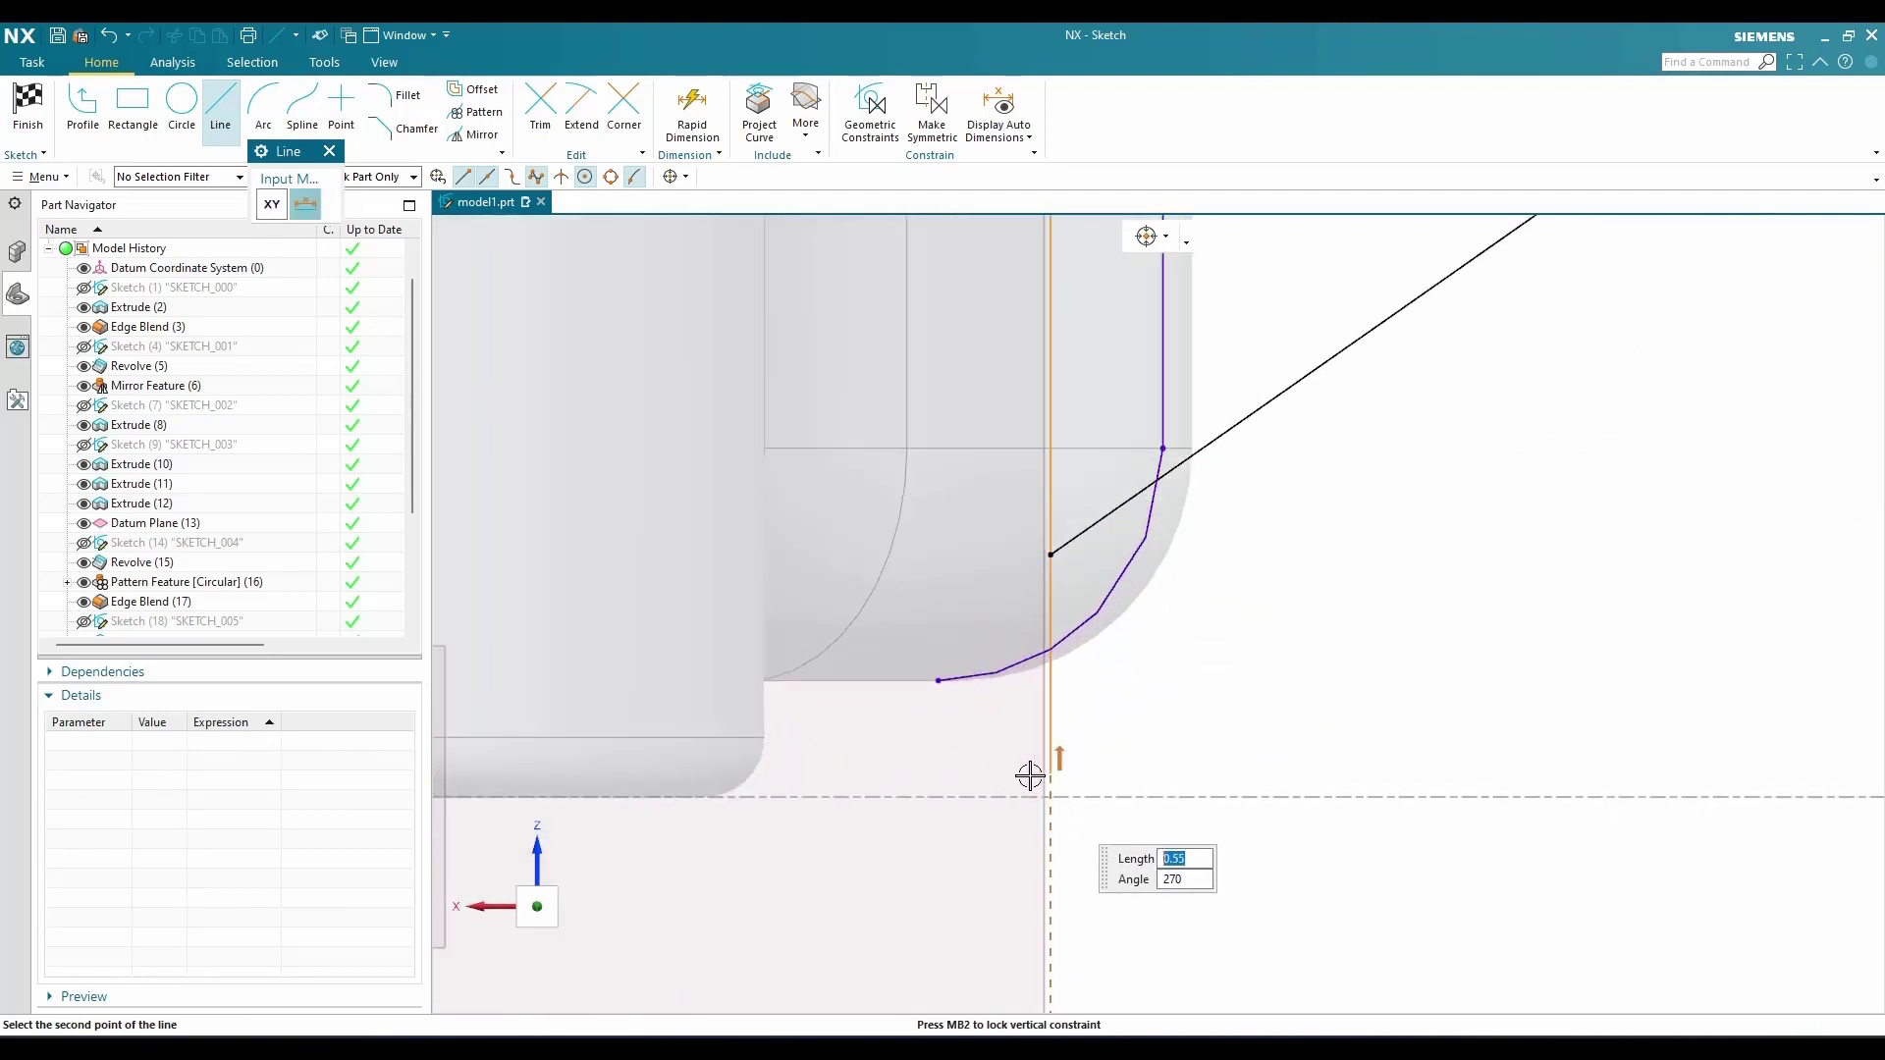
{"action": "left_click", "coordinate": [1029, 771]}
{"action": "key", "text": "Escape"}
{"action": "scroll", "coordinate": [973, 725], "scroll_direction": "down", "scroll_amount": 3}
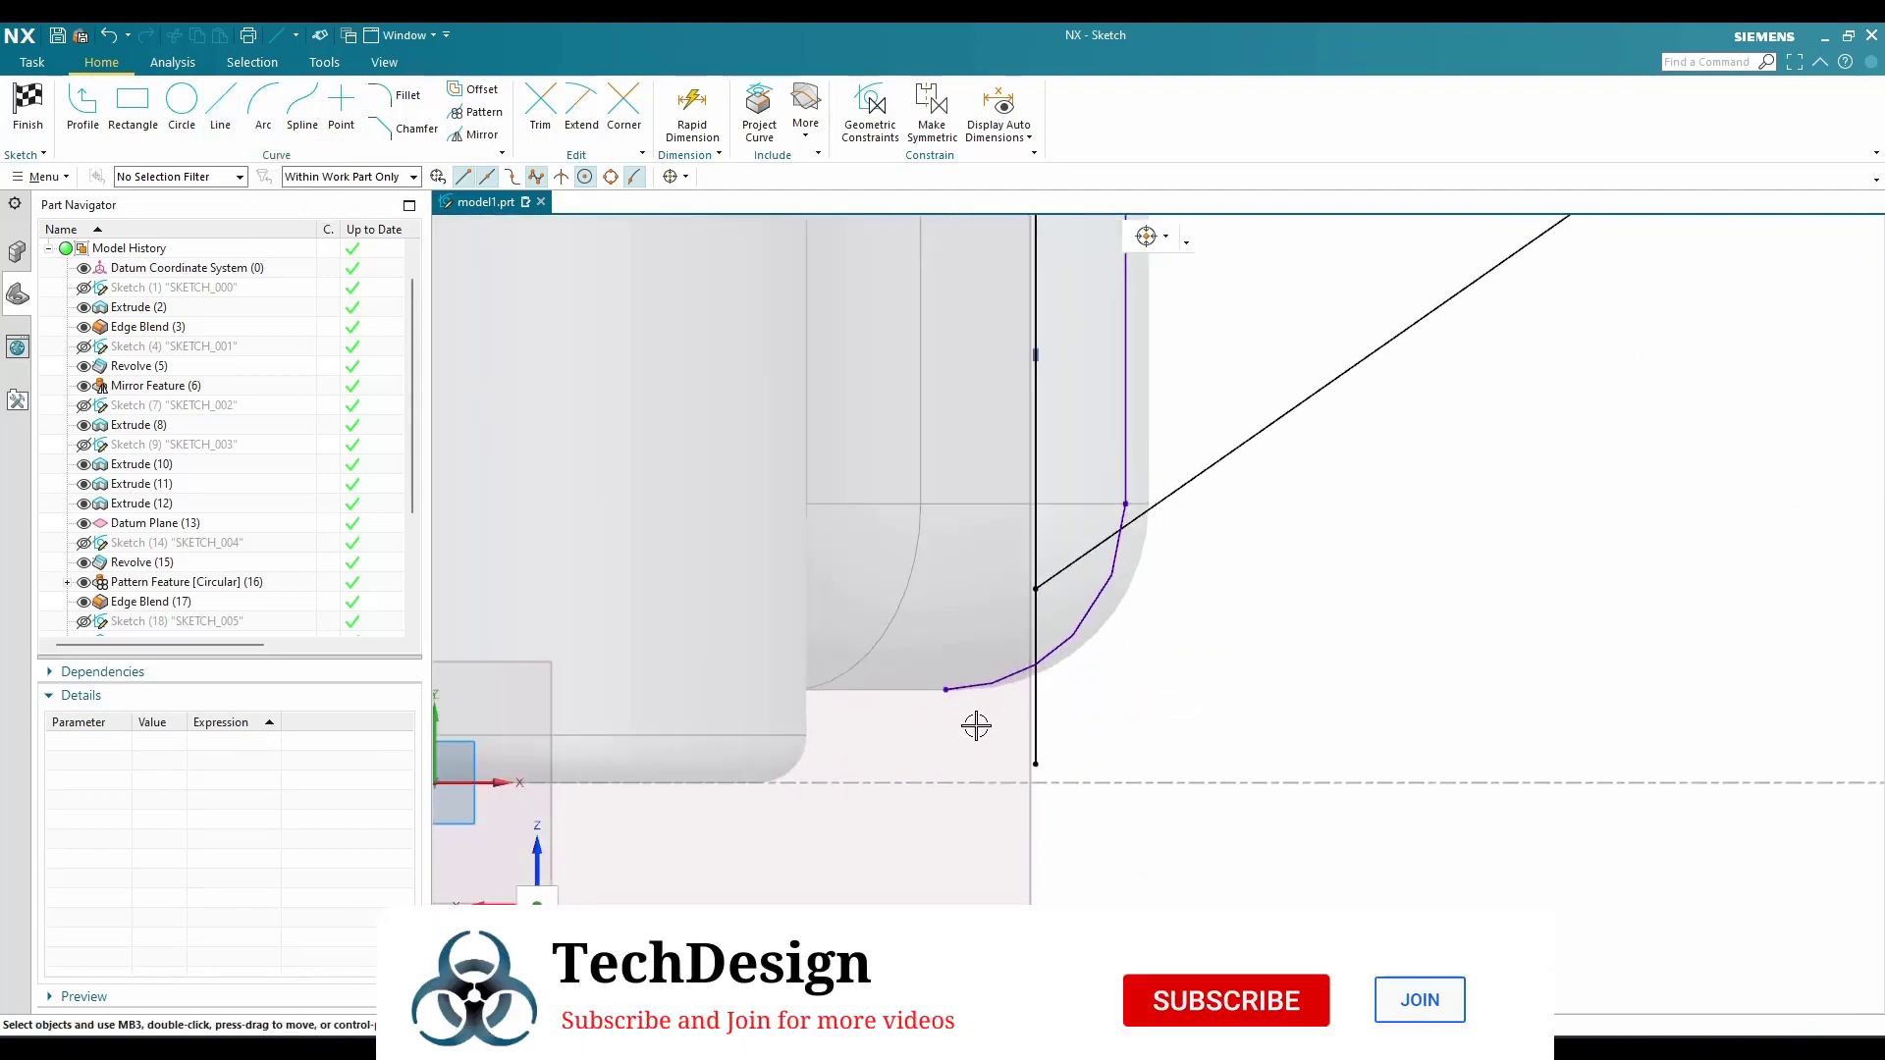
Make a corner between the vertical line and the lower slanted line, trimming off the overhang below
{"action": "scroll", "coordinate": [1060, 576], "scroll_direction": "up", "scroll_amount": 3}
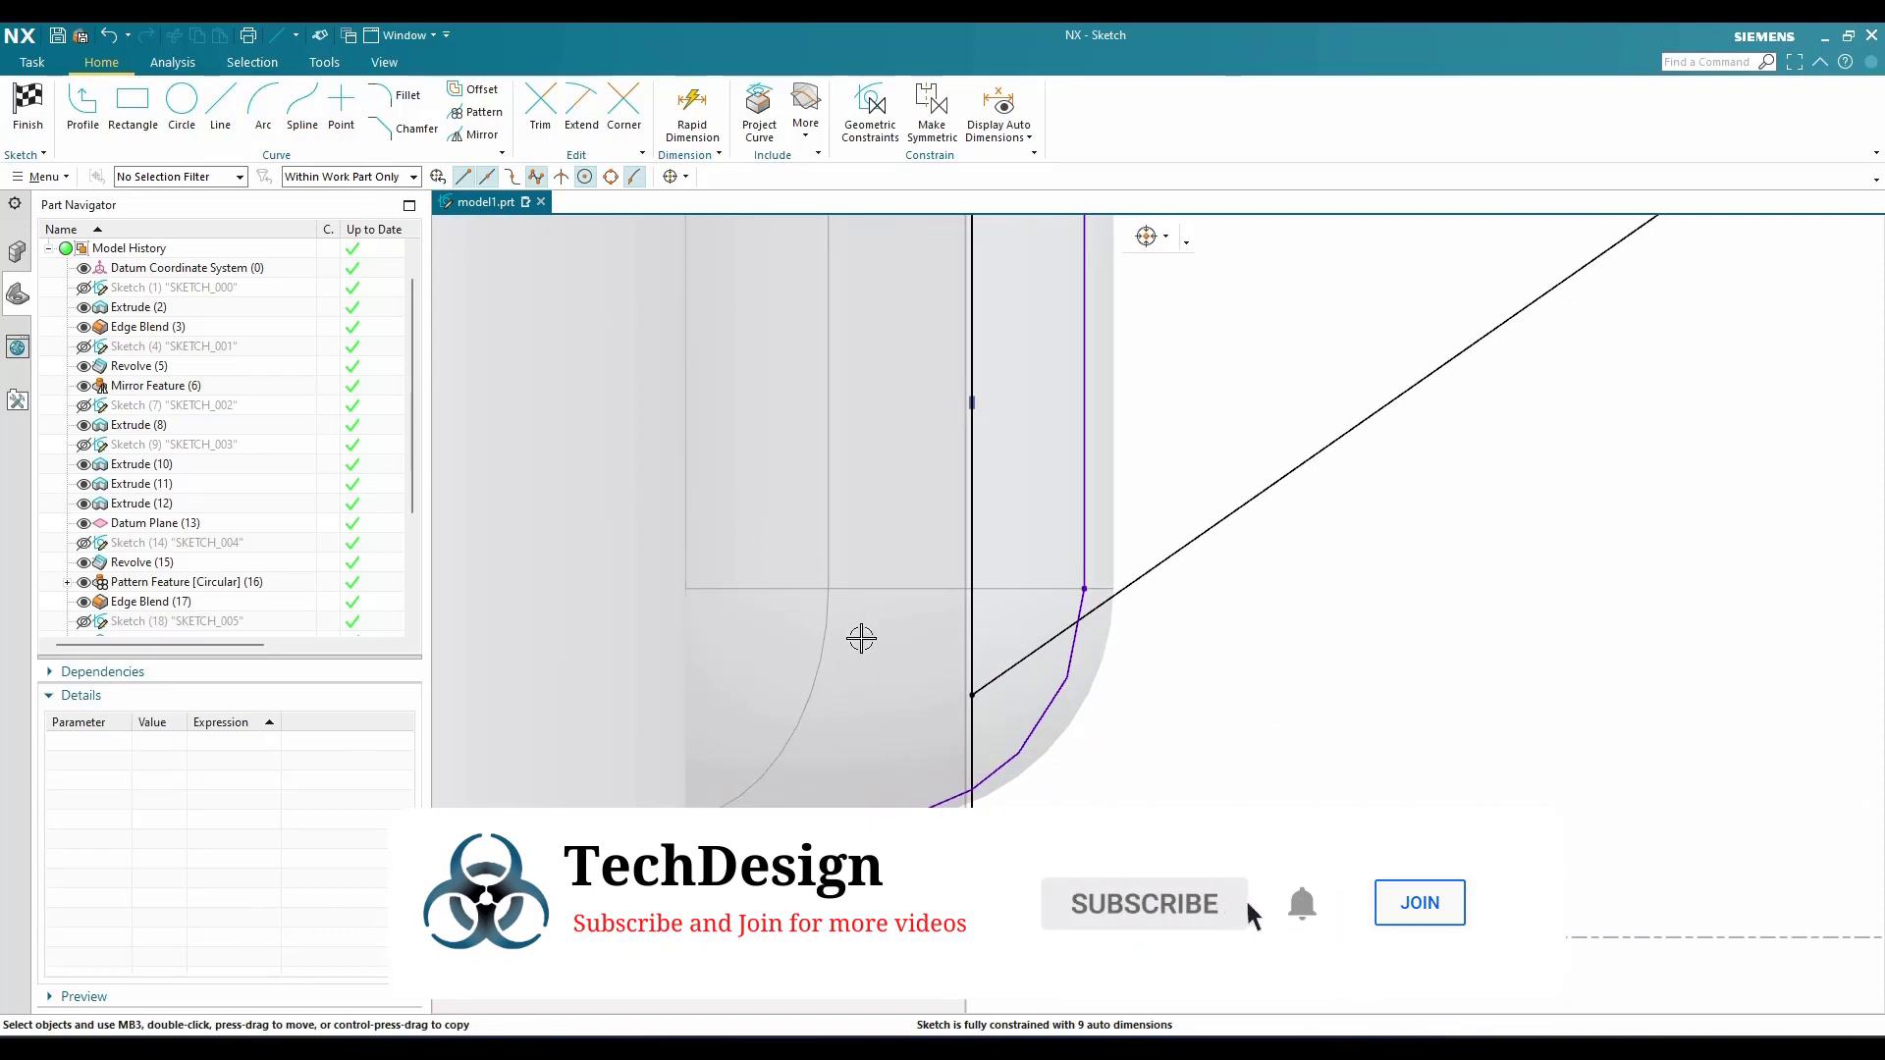
{"action": "scroll", "coordinate": [883, 664], "scroll_direction": "down", "scroll_amount": 2}
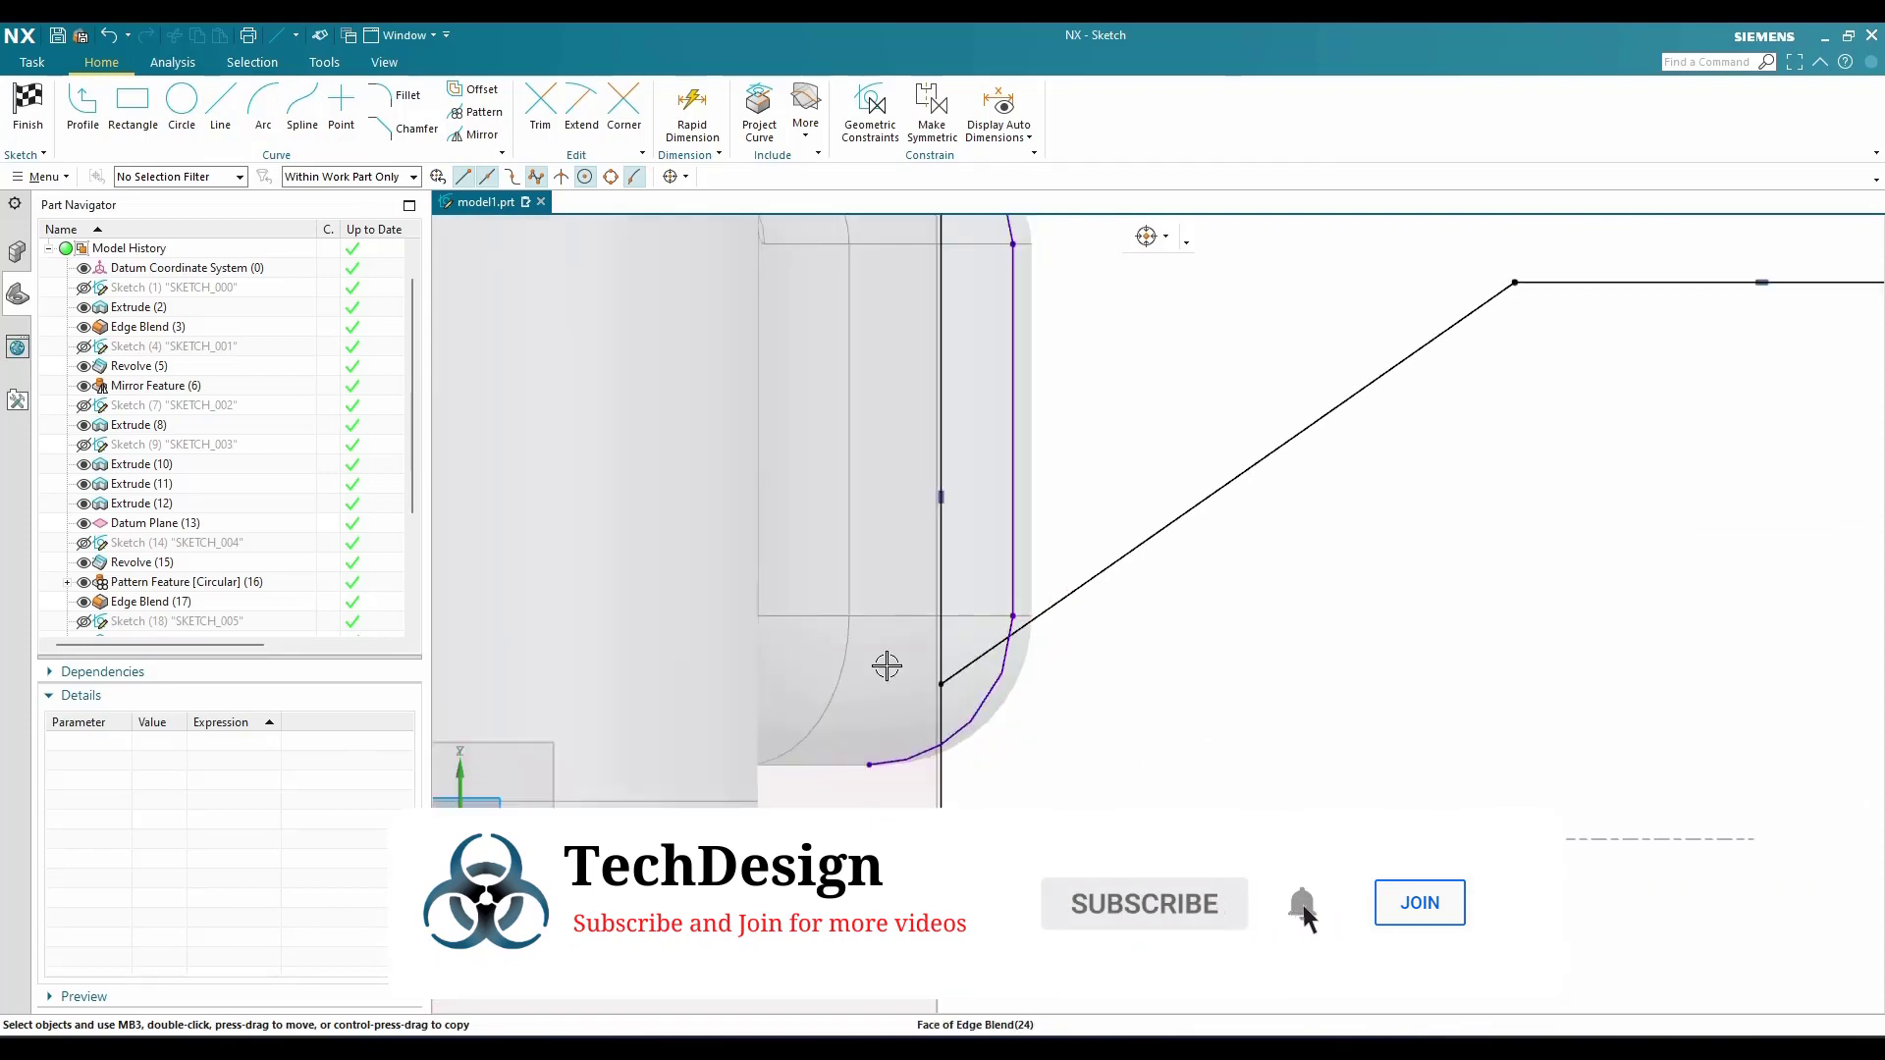
{"action": "left_click", "coordinate": [623, 103]}
{"action": "left_click", "coordinate": [941, 589]}
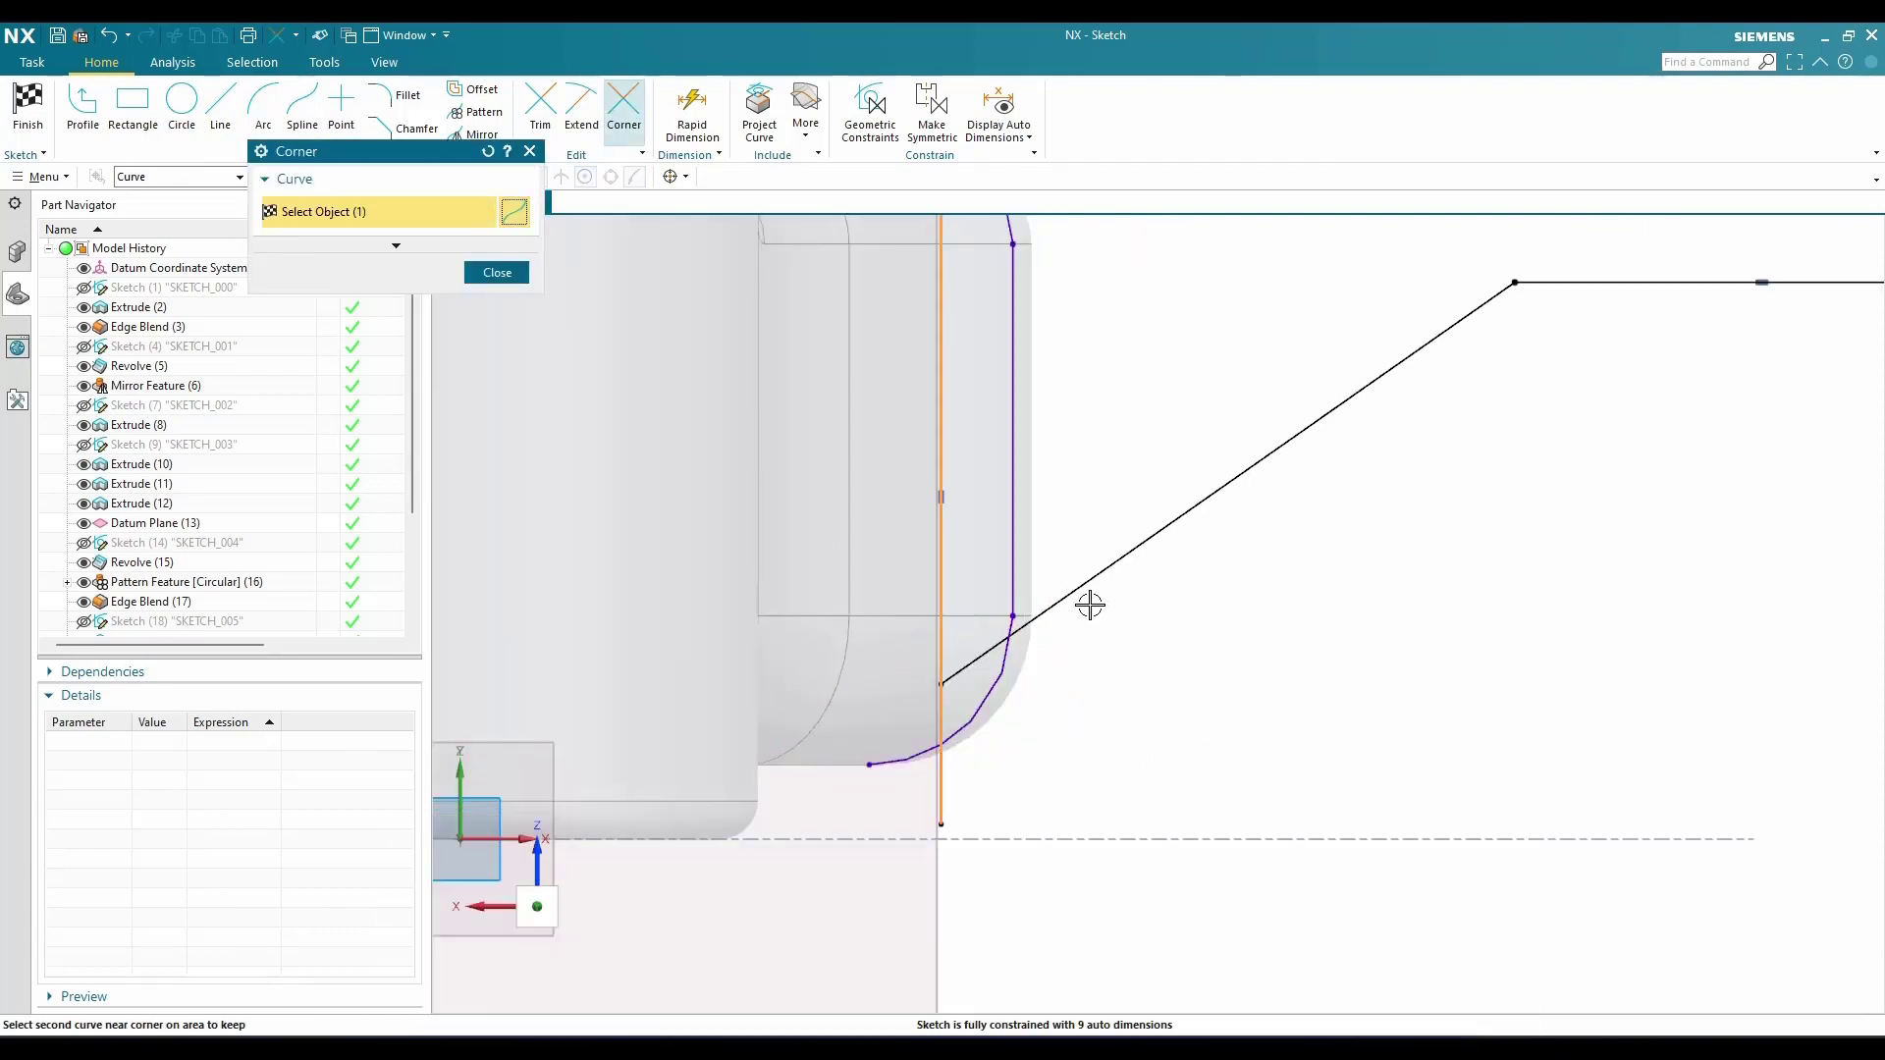
{"action": "left_click", "coordinate": [1085, 586]}
{"action": "left_click", "coordinate": [498, 273]}
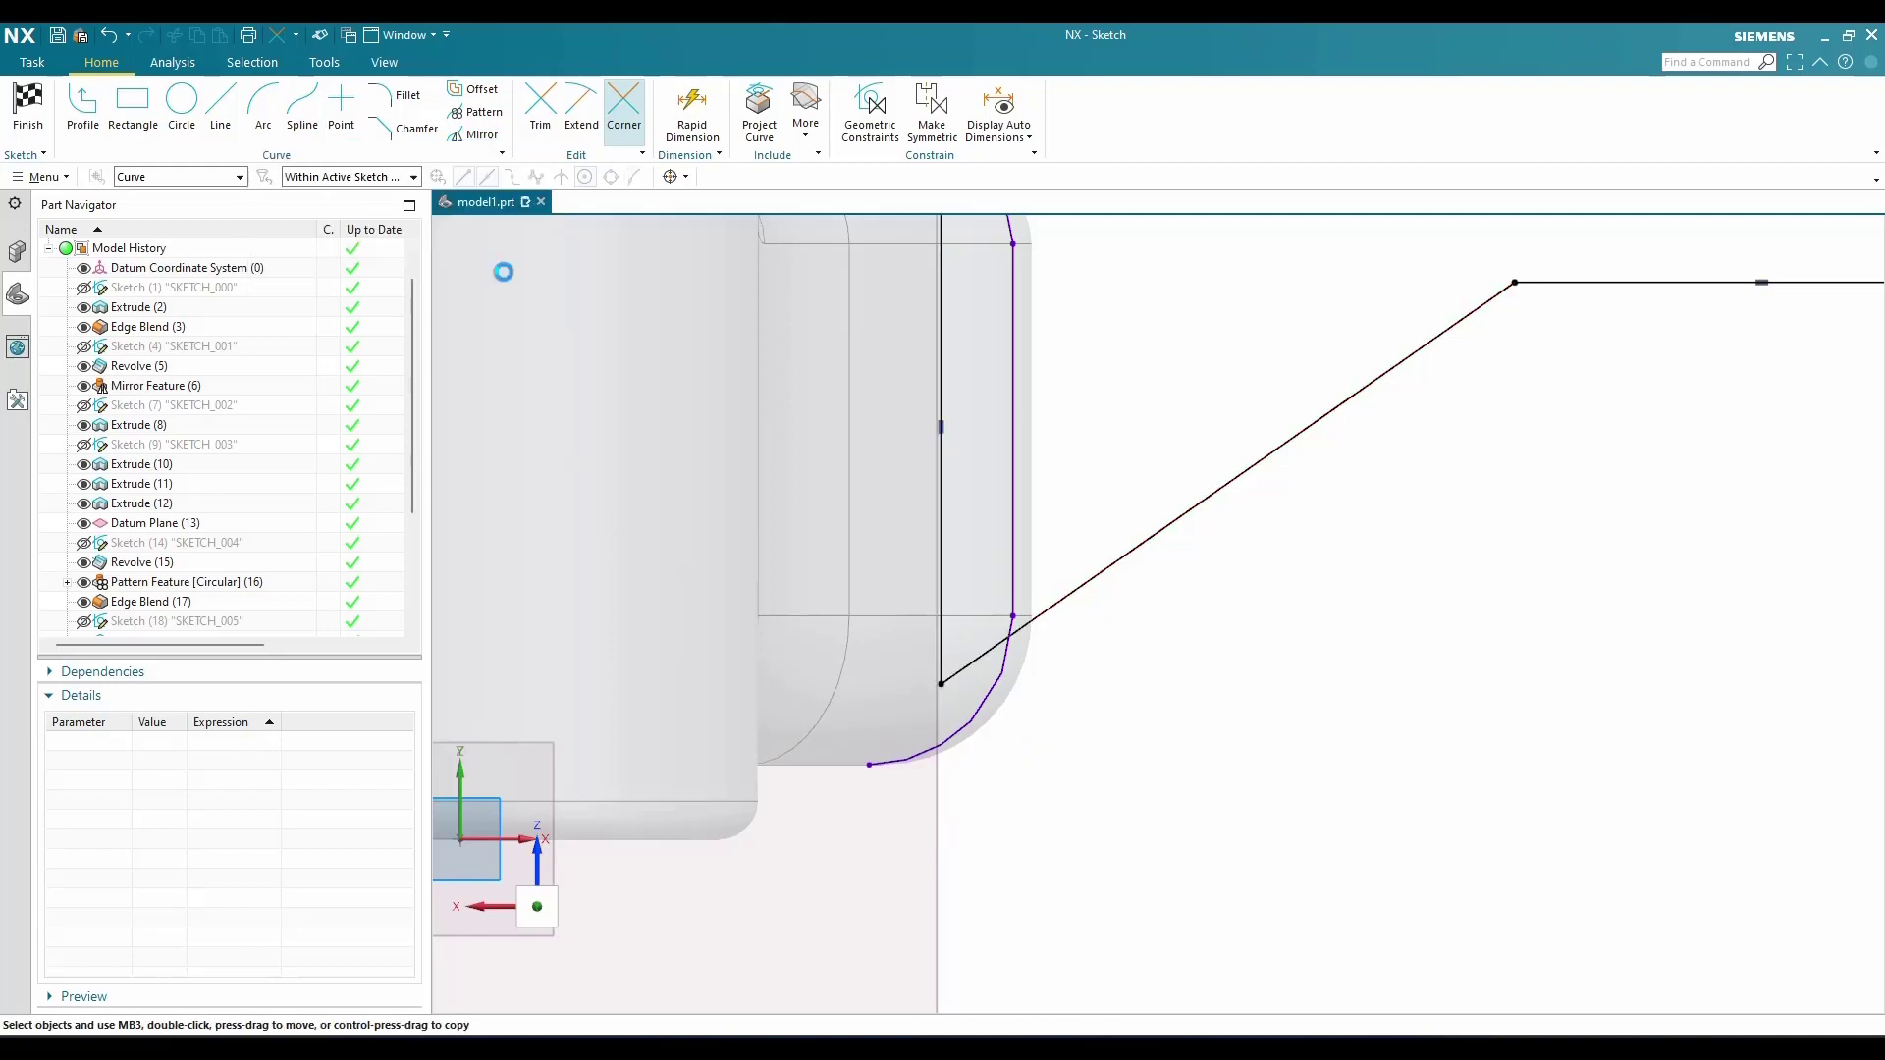
Draw a circle centred between the outer ends of the two horizontal lines, passing through the lower line's endpoint
{"action": "scroll", "coordinate": [1110, 687], "scroll_direction": "down", "scroll_amount": 1}
{"action": "scroll", "coordinate": [1151, 658], "scroll_direction": "up", "scroll_amount": 1}
{"action": "scroll", "coordinate": [1150, 659], "scroll_direction": "down", "scroll_amount": 3}
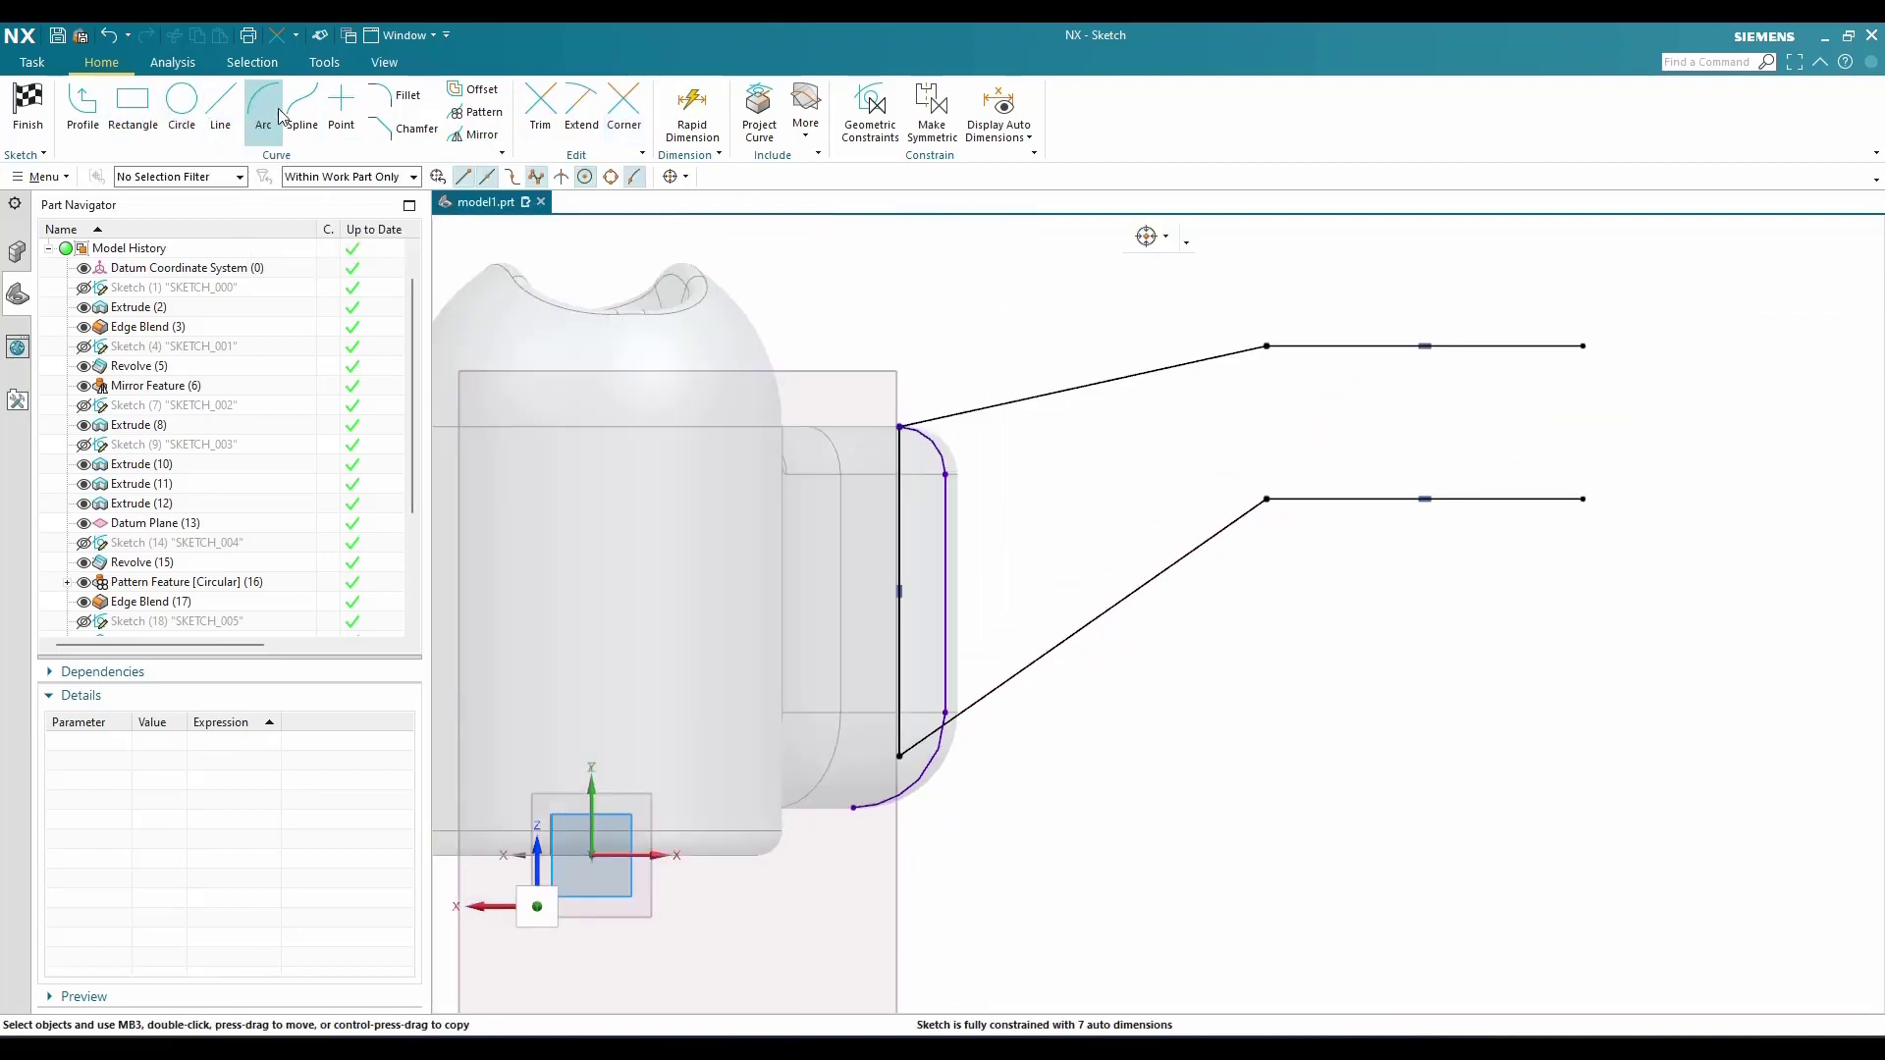
{"action": "key", "text": "o"}
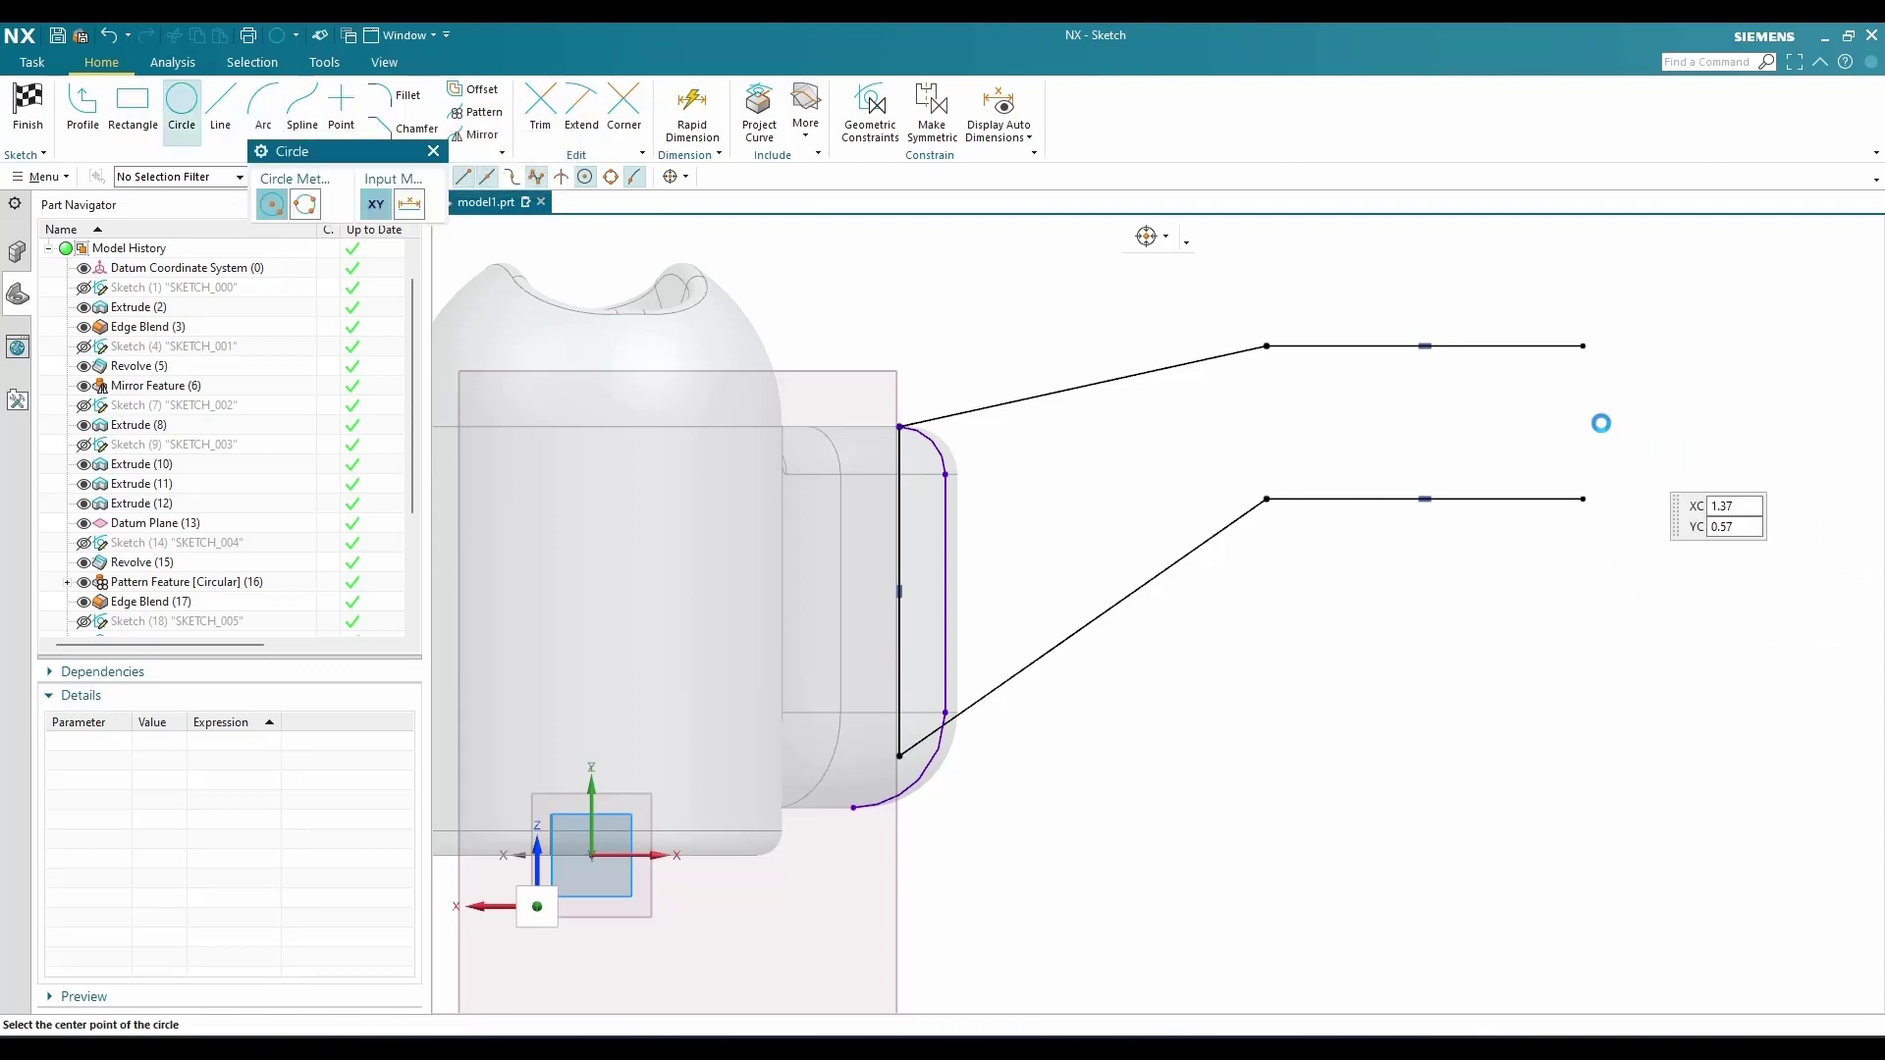
{"action": "left_click", "coordinate": [1599, 414]}
{"action": "left_click", "coordinate": [1583, 499]}
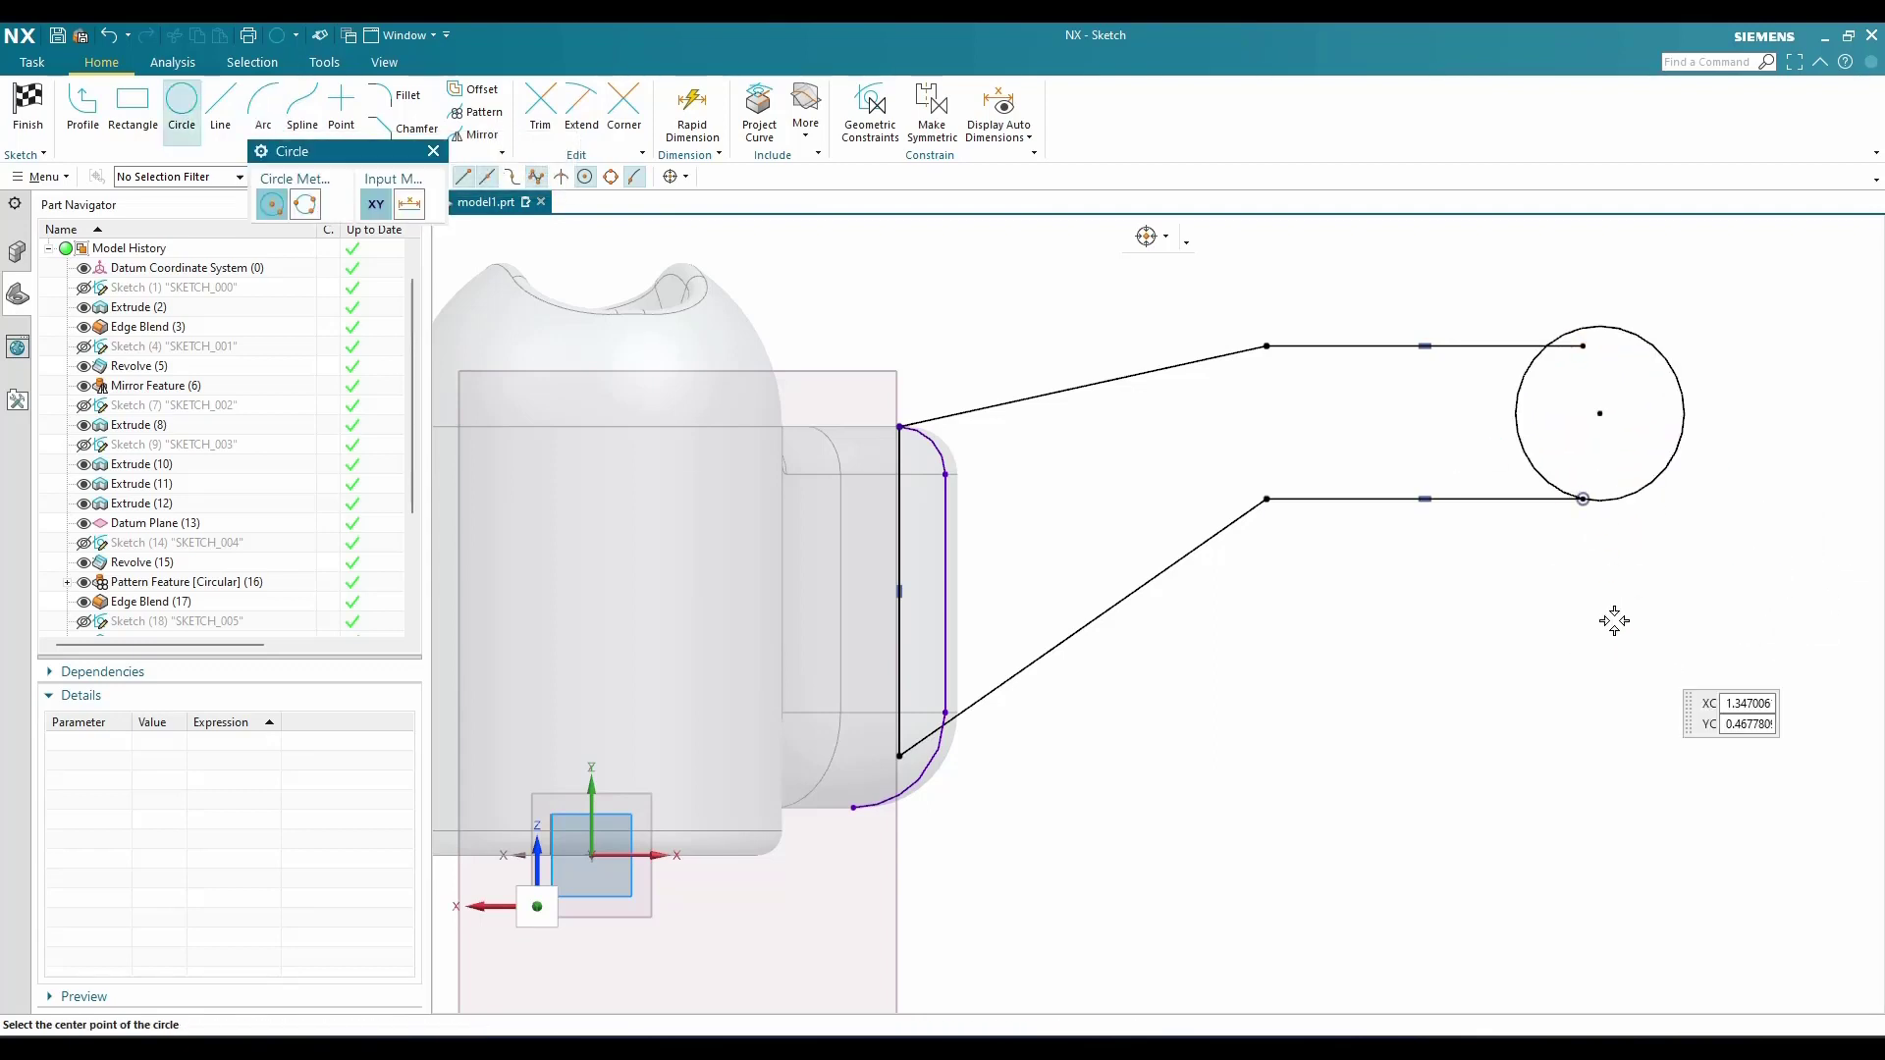
{"action": "key", "text": "Escape"}
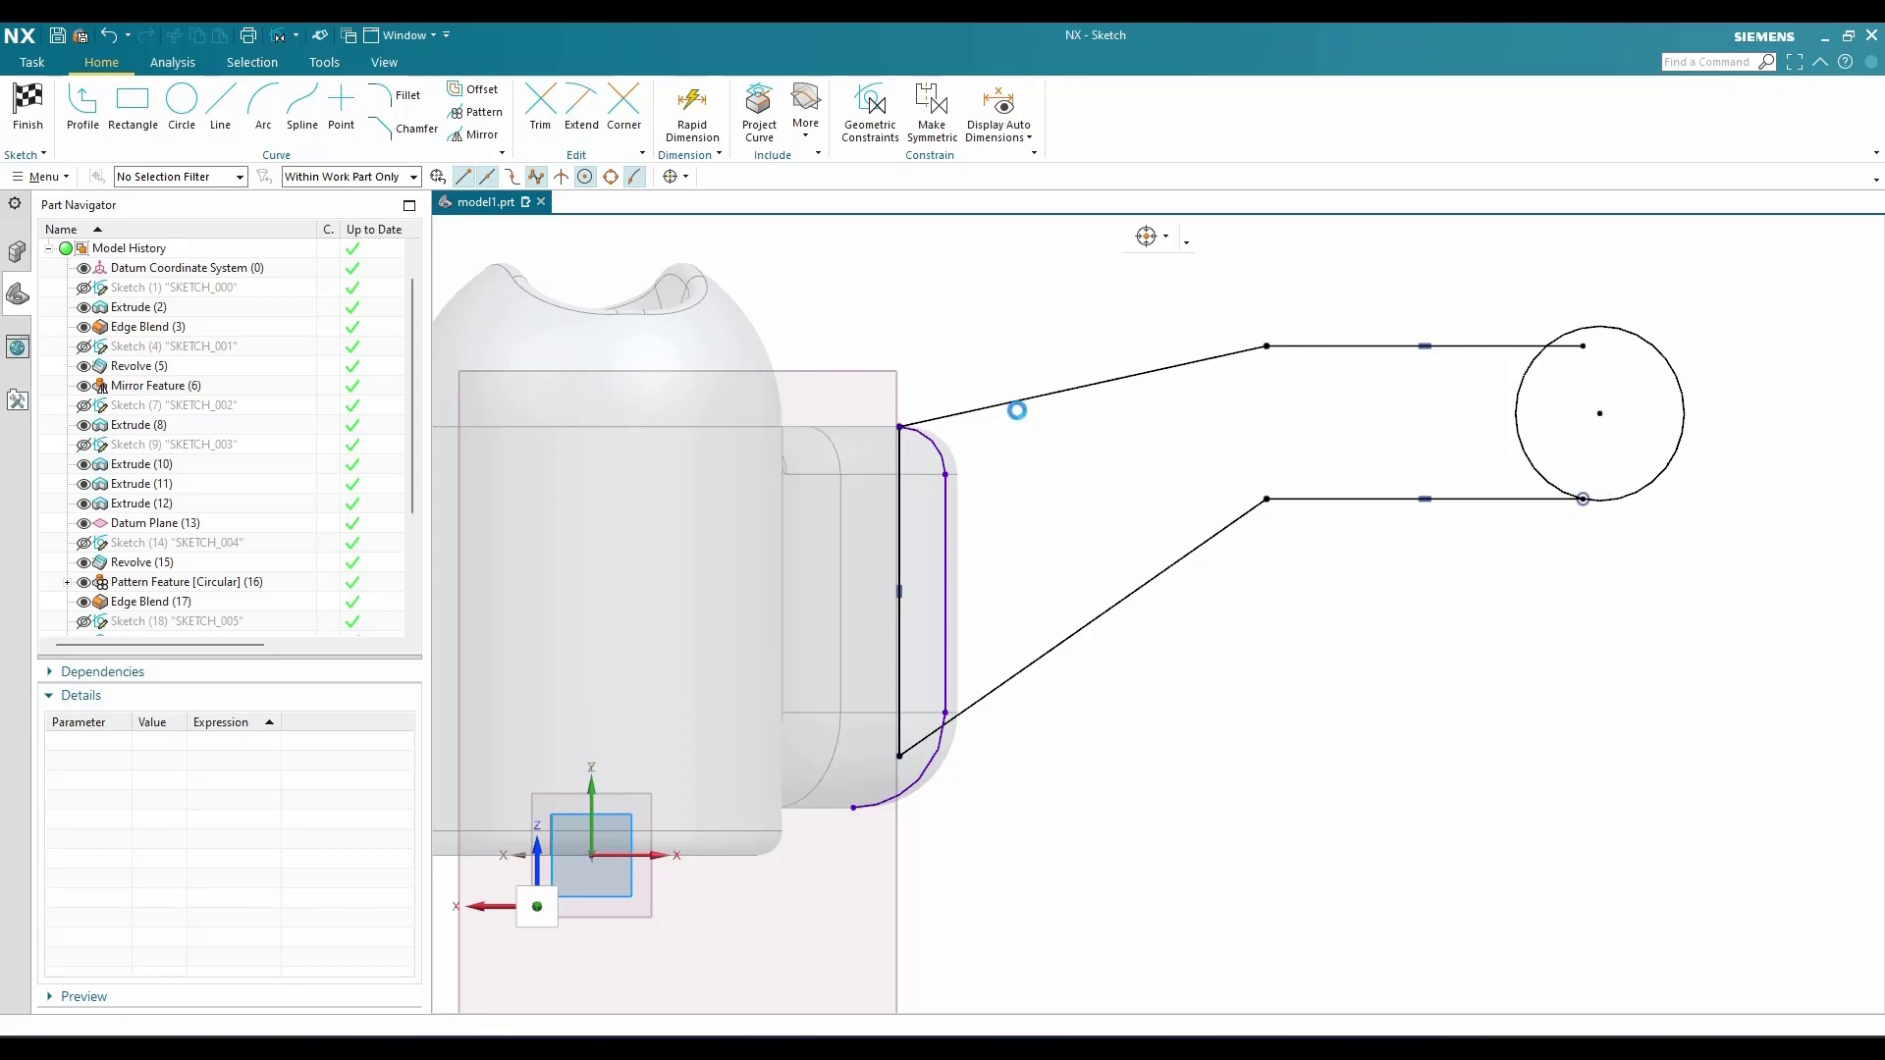
Constrain the lower and upper horizontal lines tangent to the circle
{"action": "key", "text": "c"}
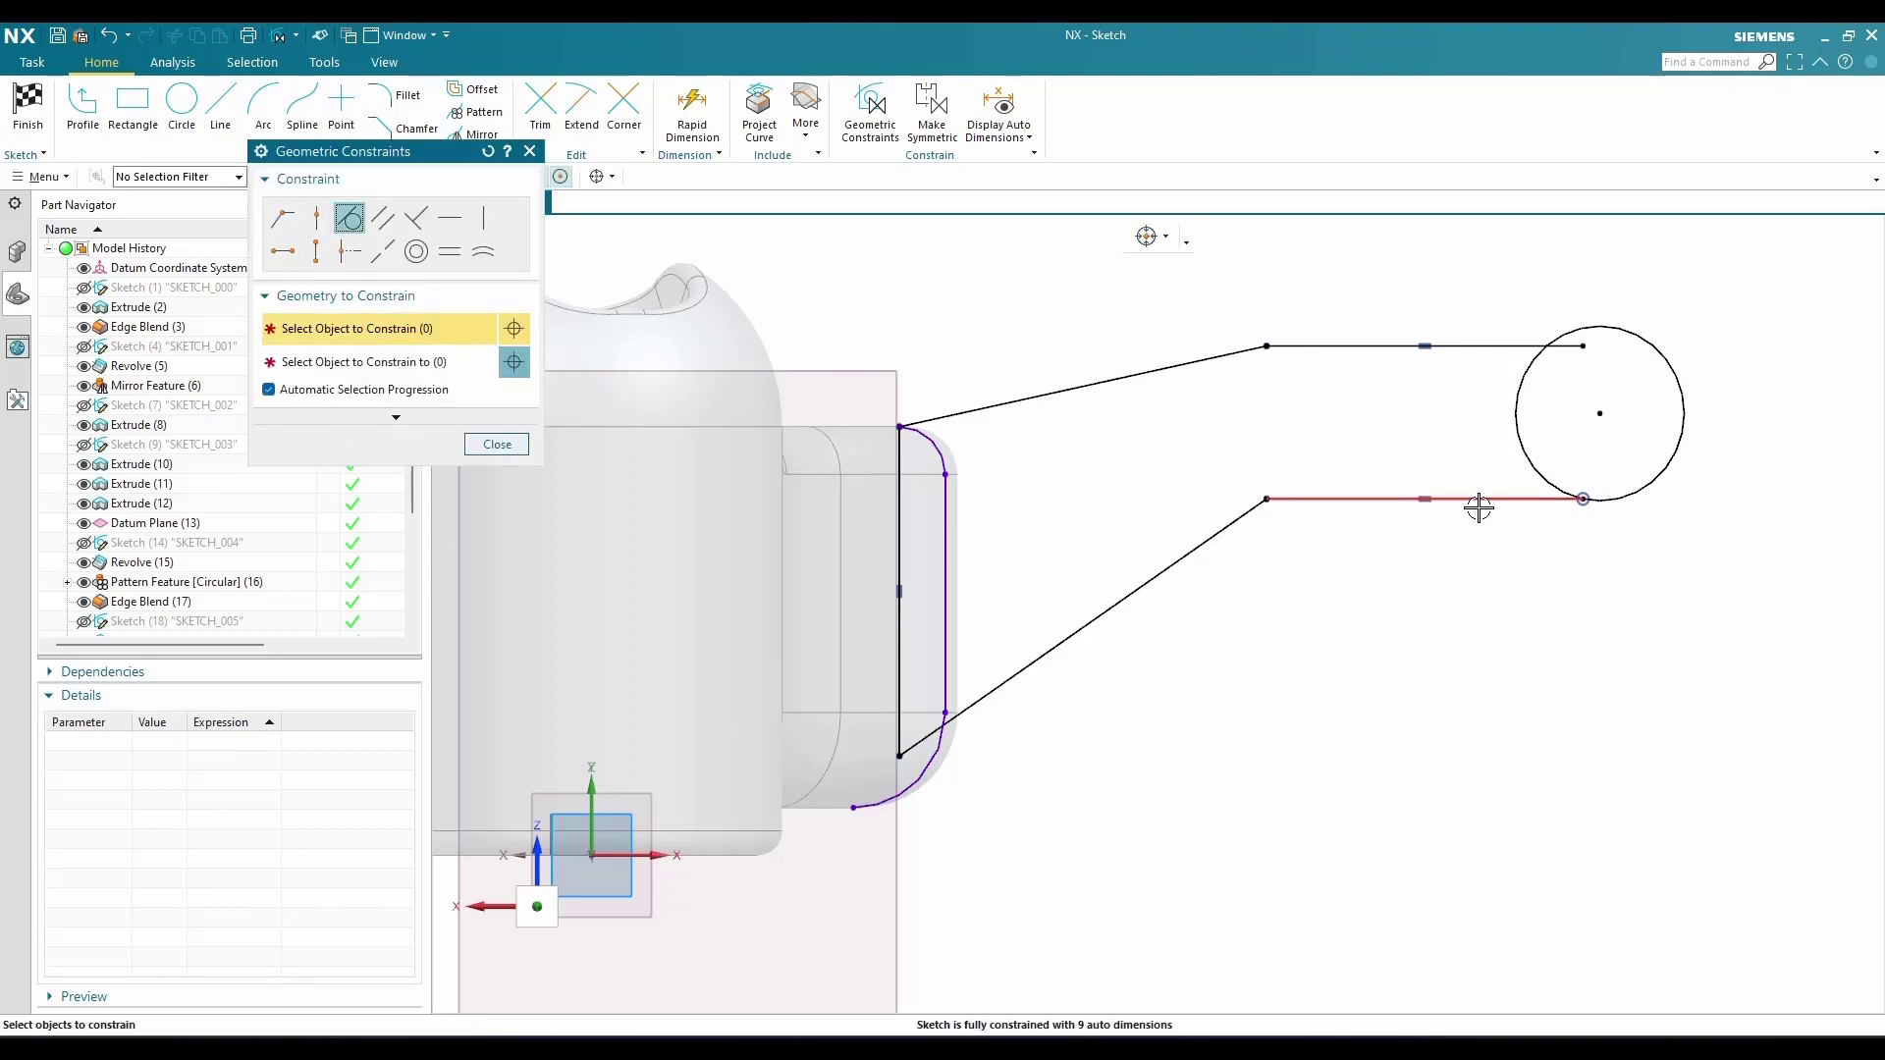
{"action": "left_click", "coordinate": [1475, 499]}
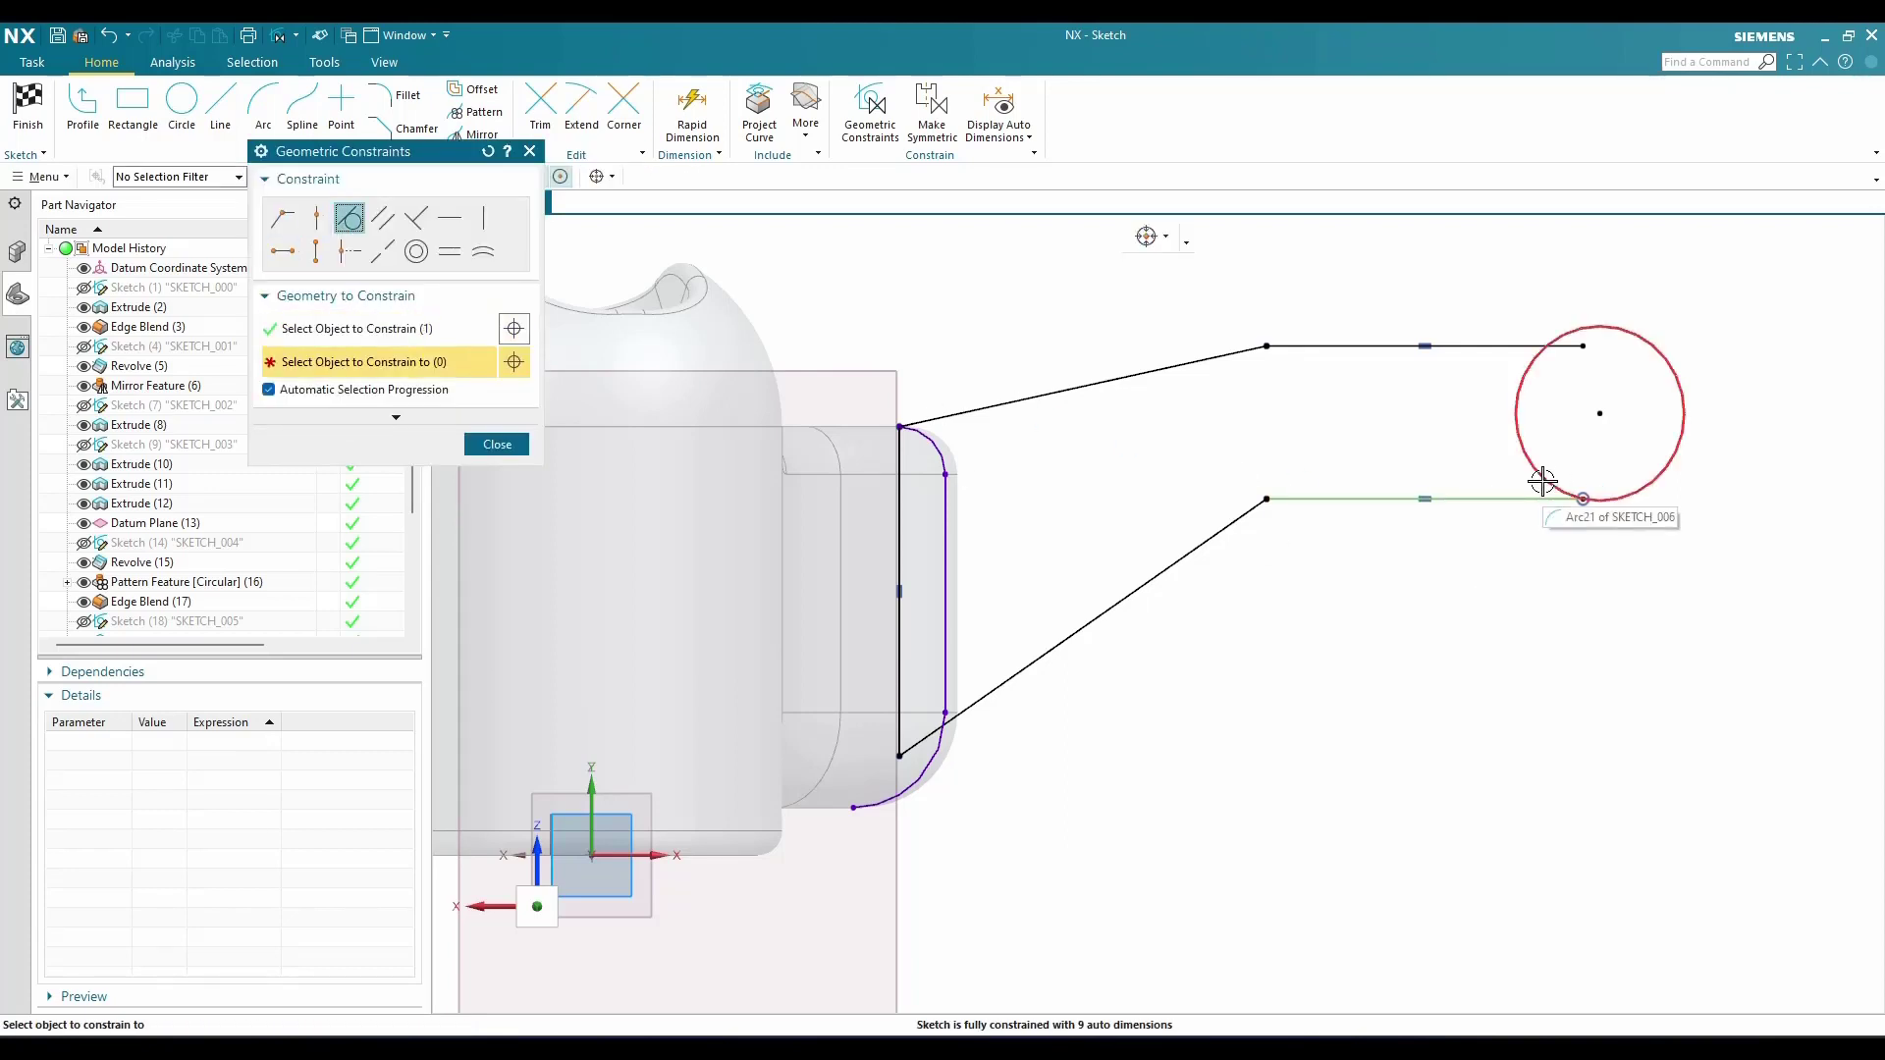
{"action": "left_click", "coordinate": [1540, 475]}
{"action": "left_click", "coordinate": [1515, 347]}
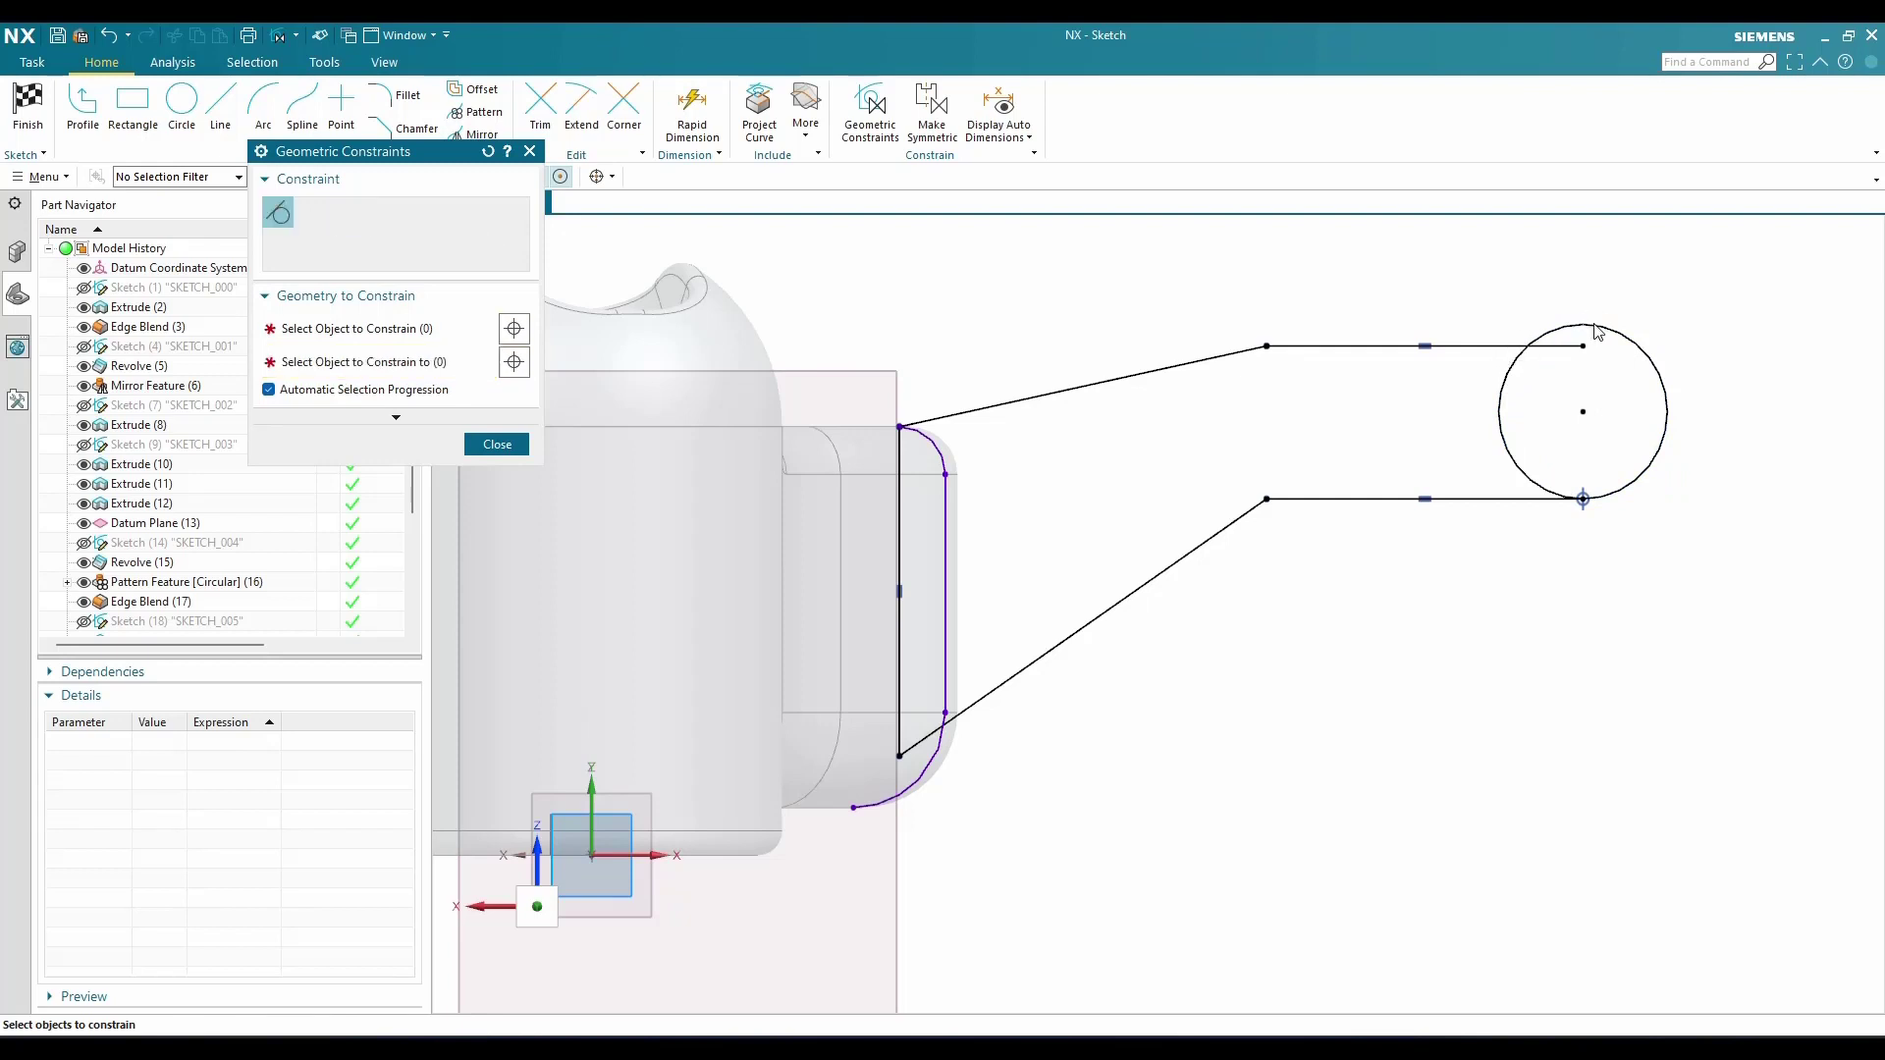
{"action": "left_click", "coordinate": [1594, 325]}
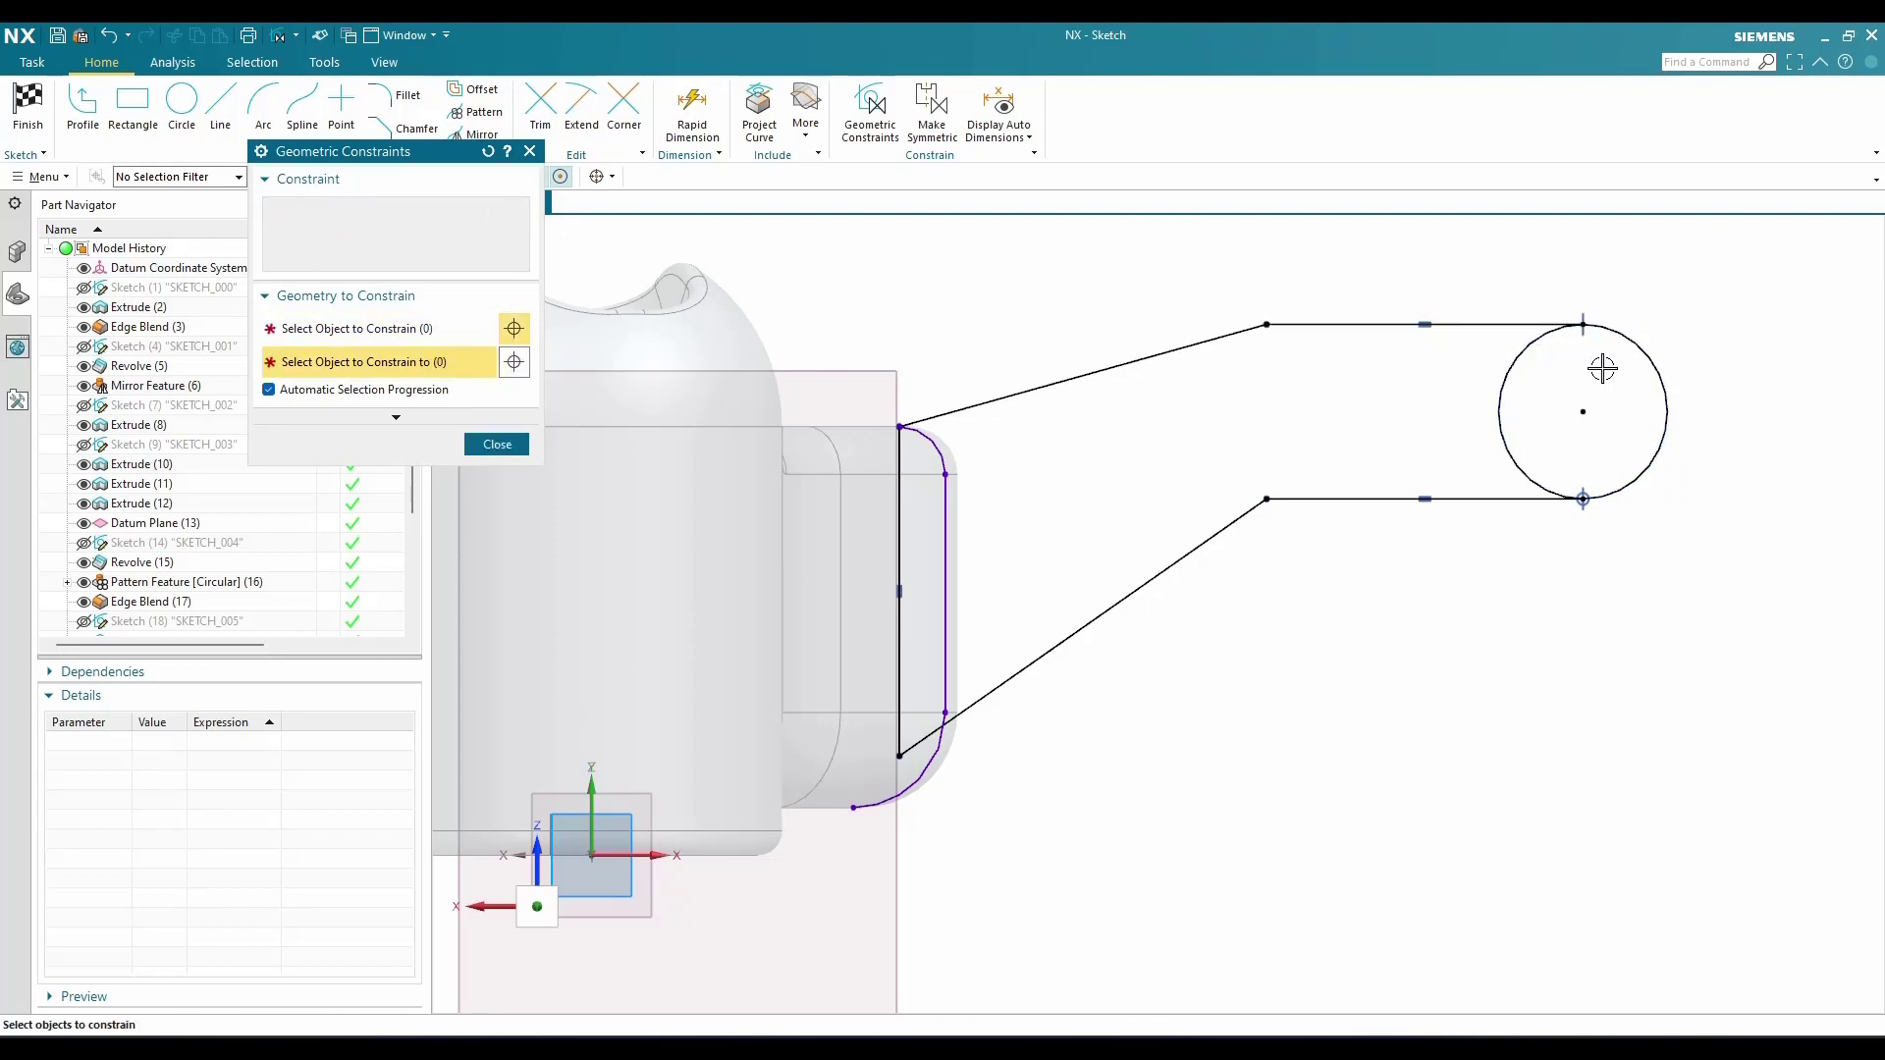
{"action": "middle_click", "coordinate": [1582, 454]}
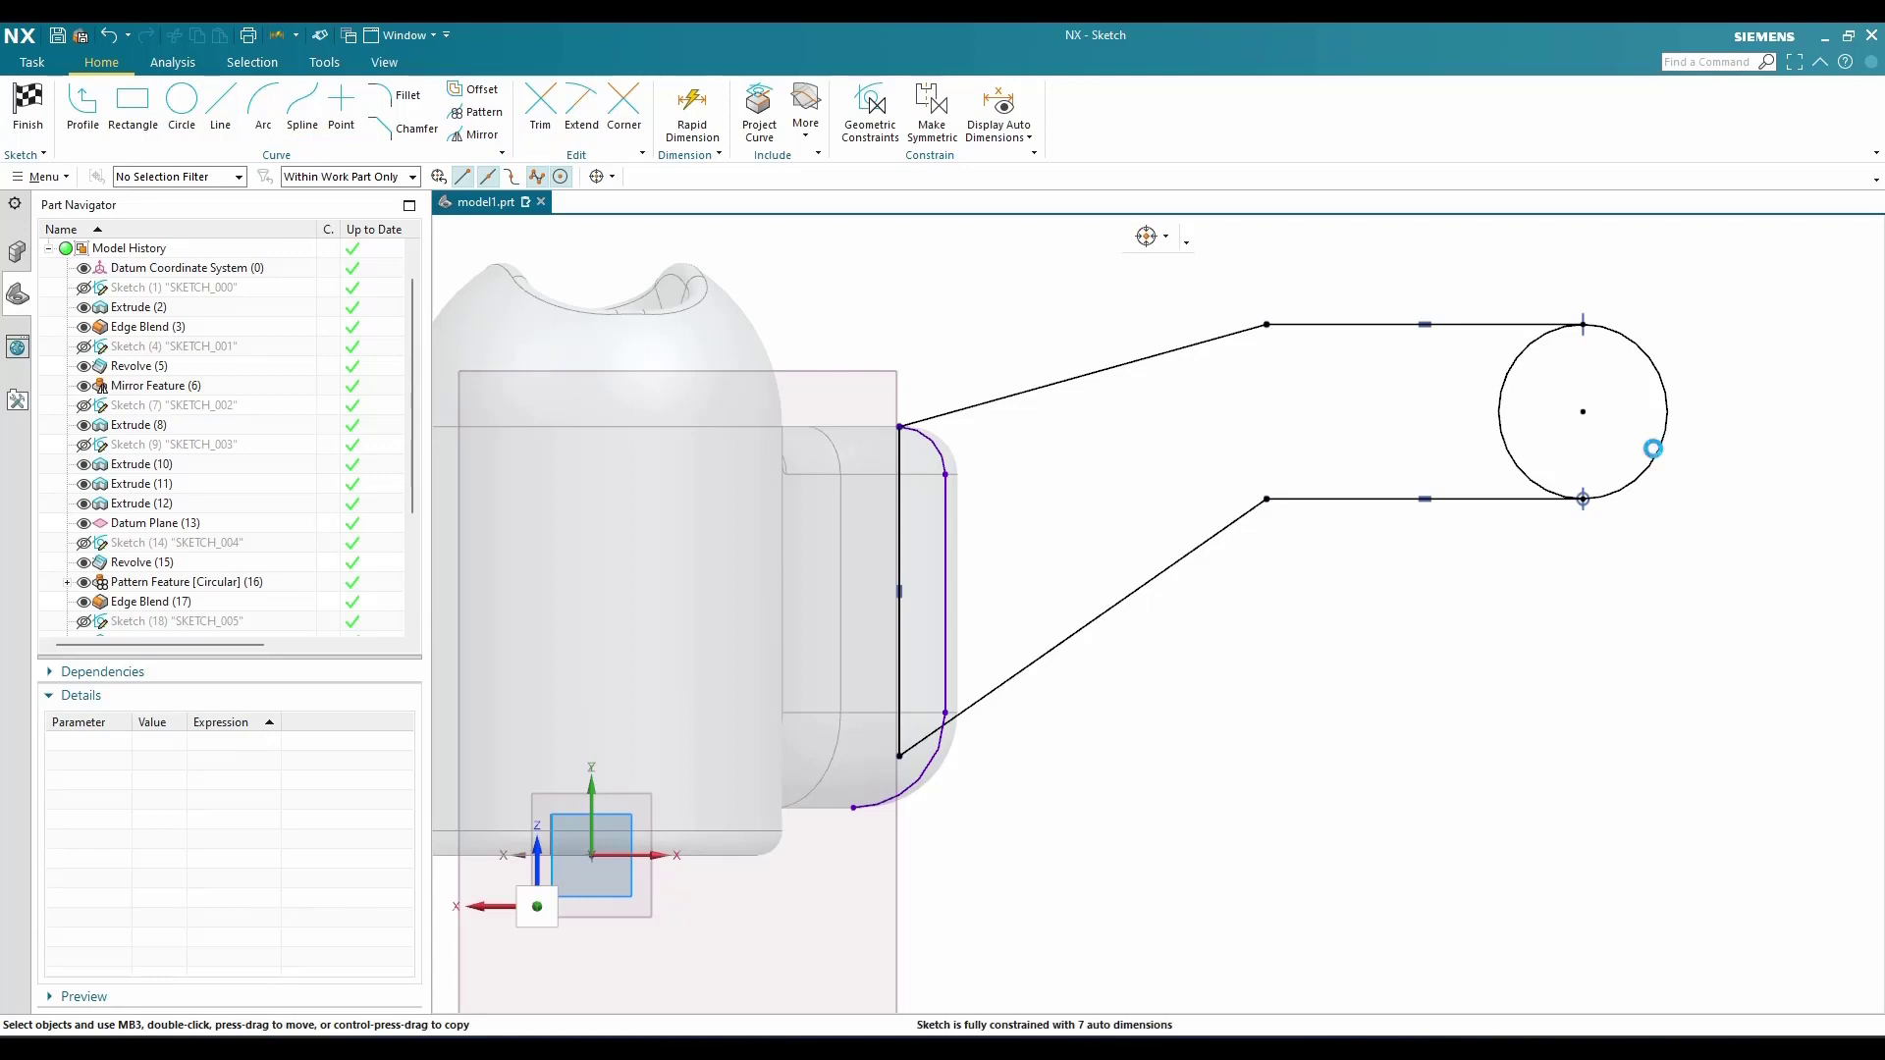
Dimension the circle's diameter as 0.2 and its centre's vertical distance from the upper slanted line's inner end as 0.15
{"action": "key", "text": "d"}
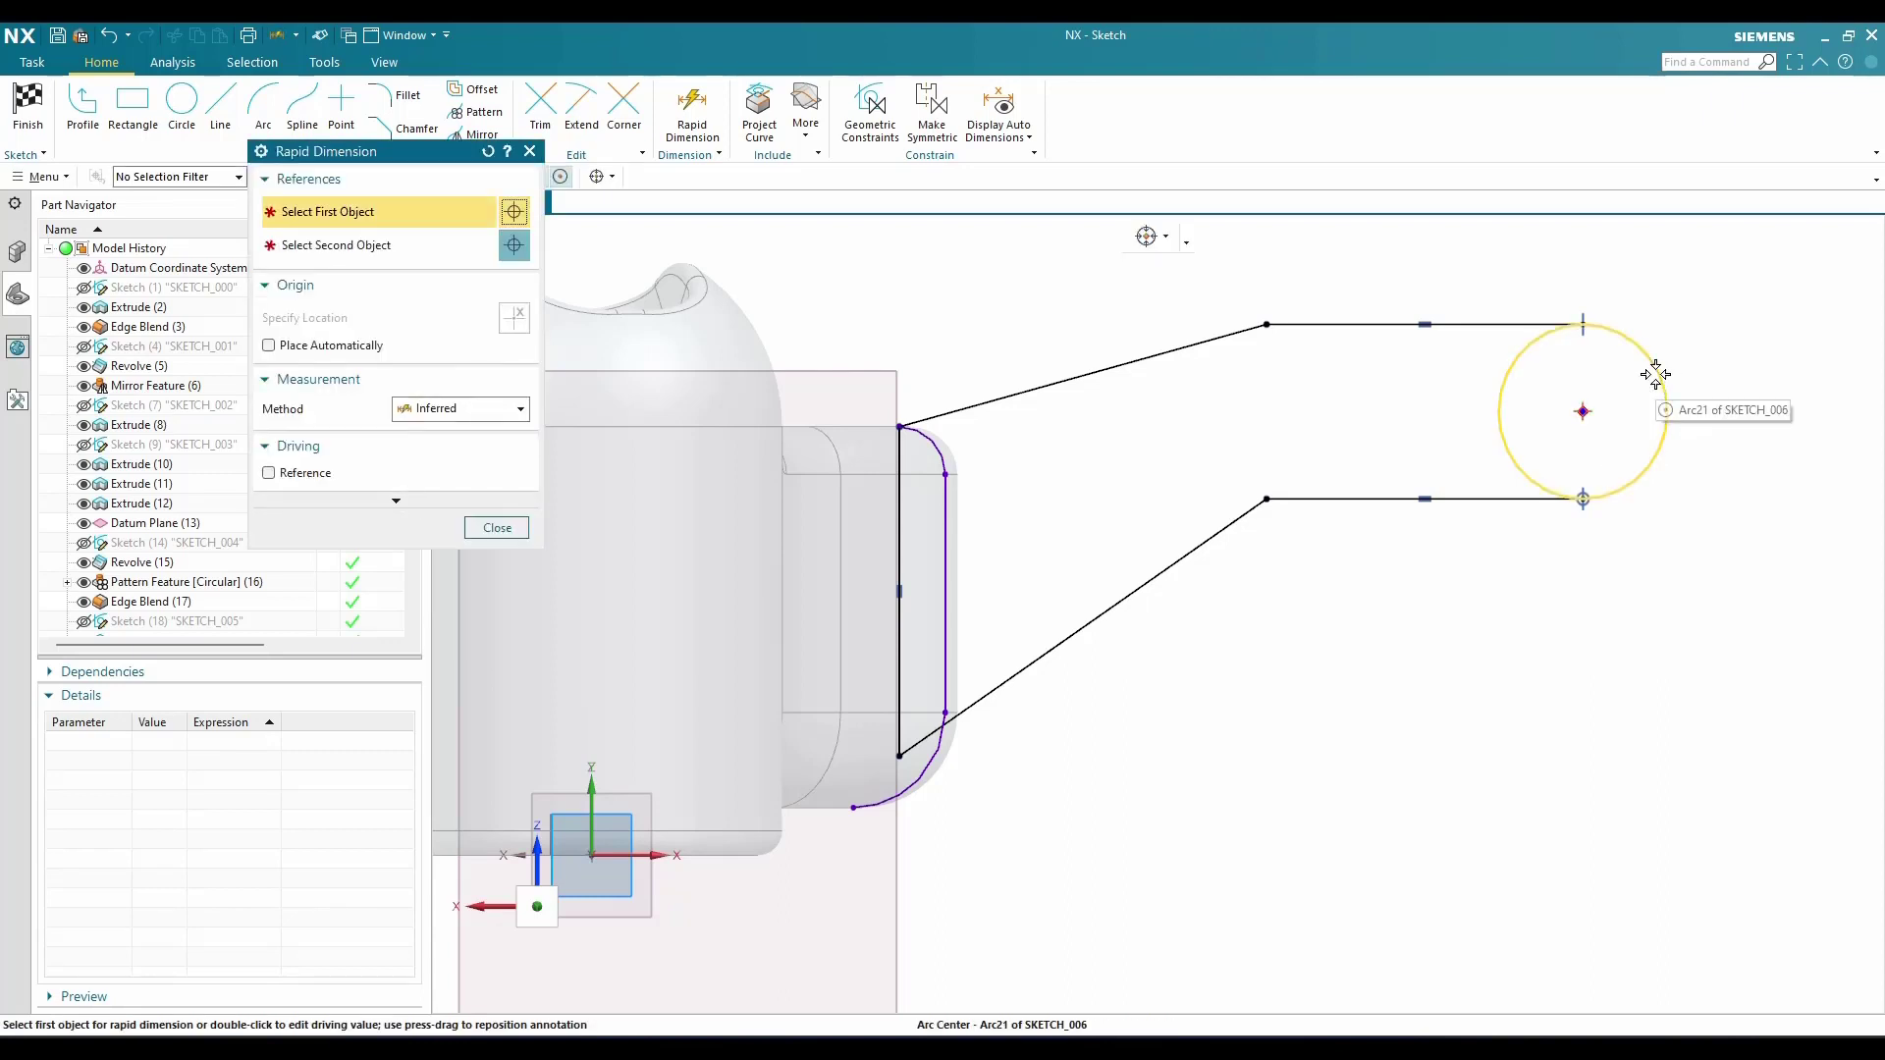
{"action": "left_click", "coordinate": [1655, 374]}
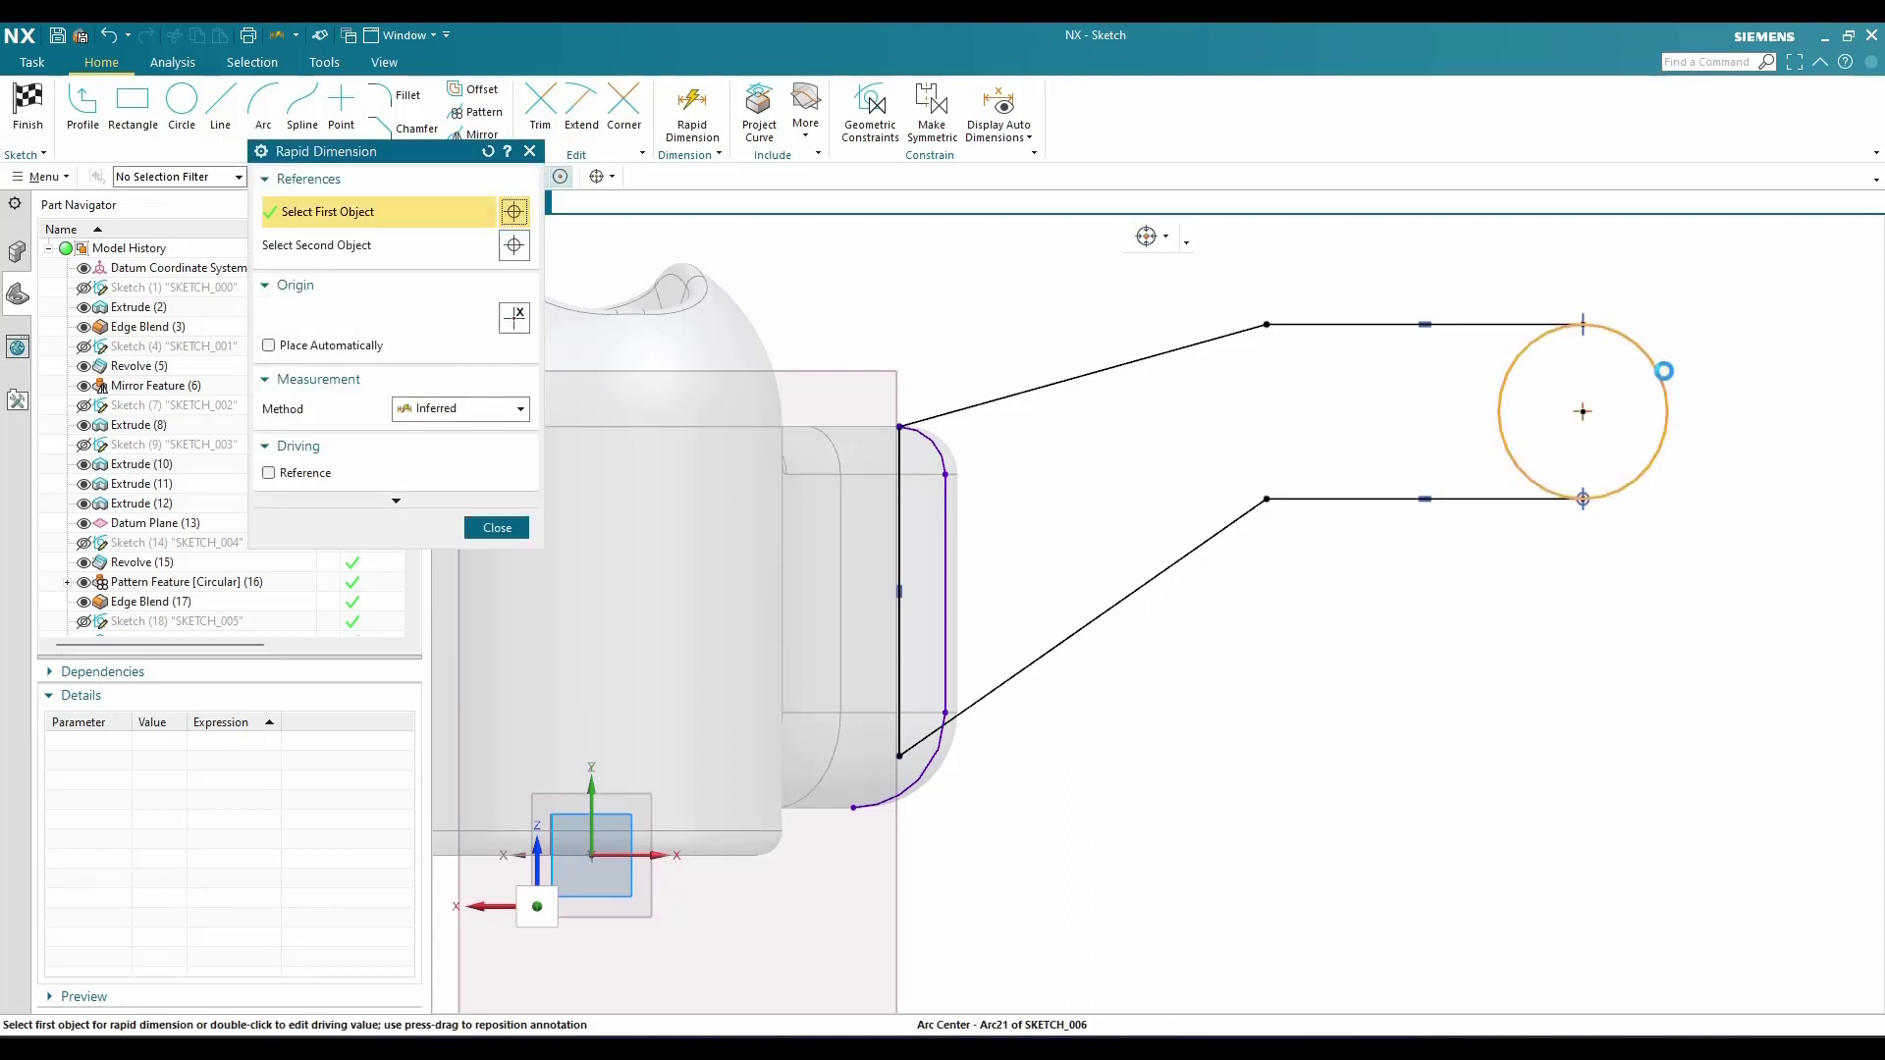
{"action": "left_click", "coordinate": [1795, 456]}
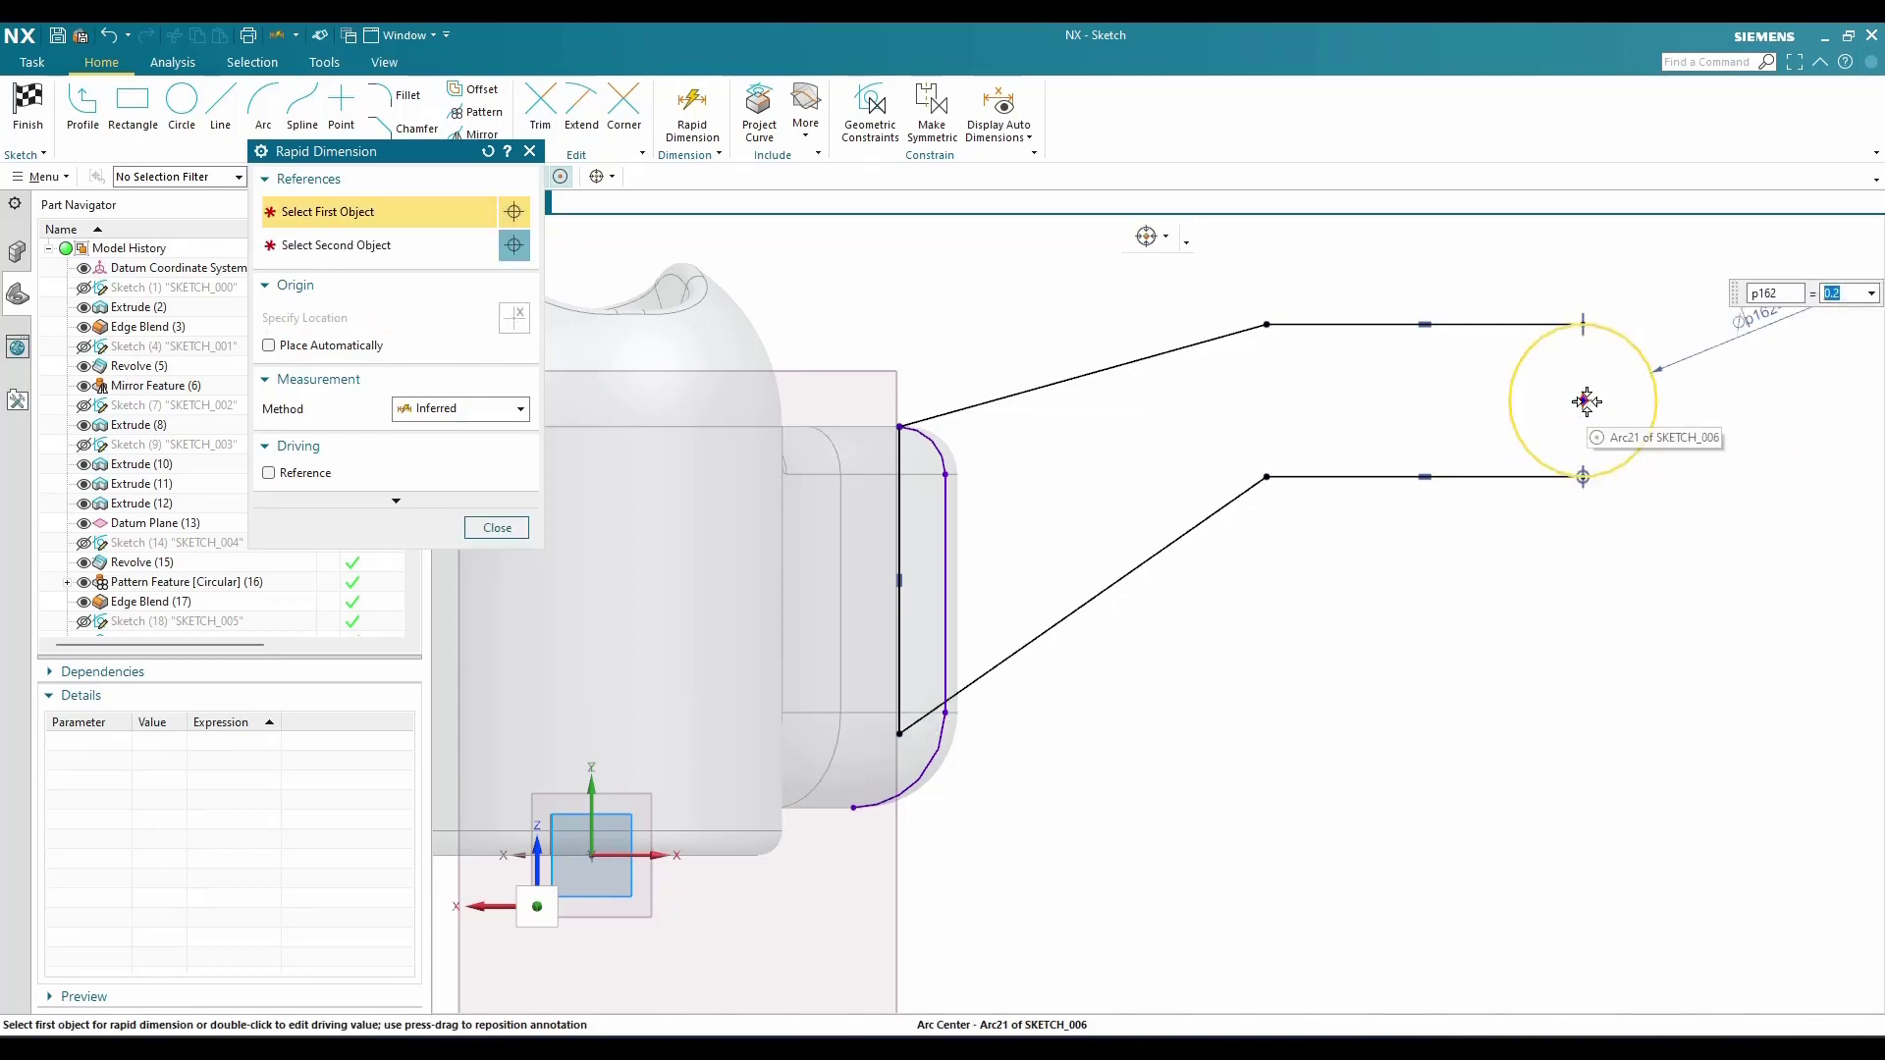
{"action": "left_click", "coordinate": [1587, 402]}
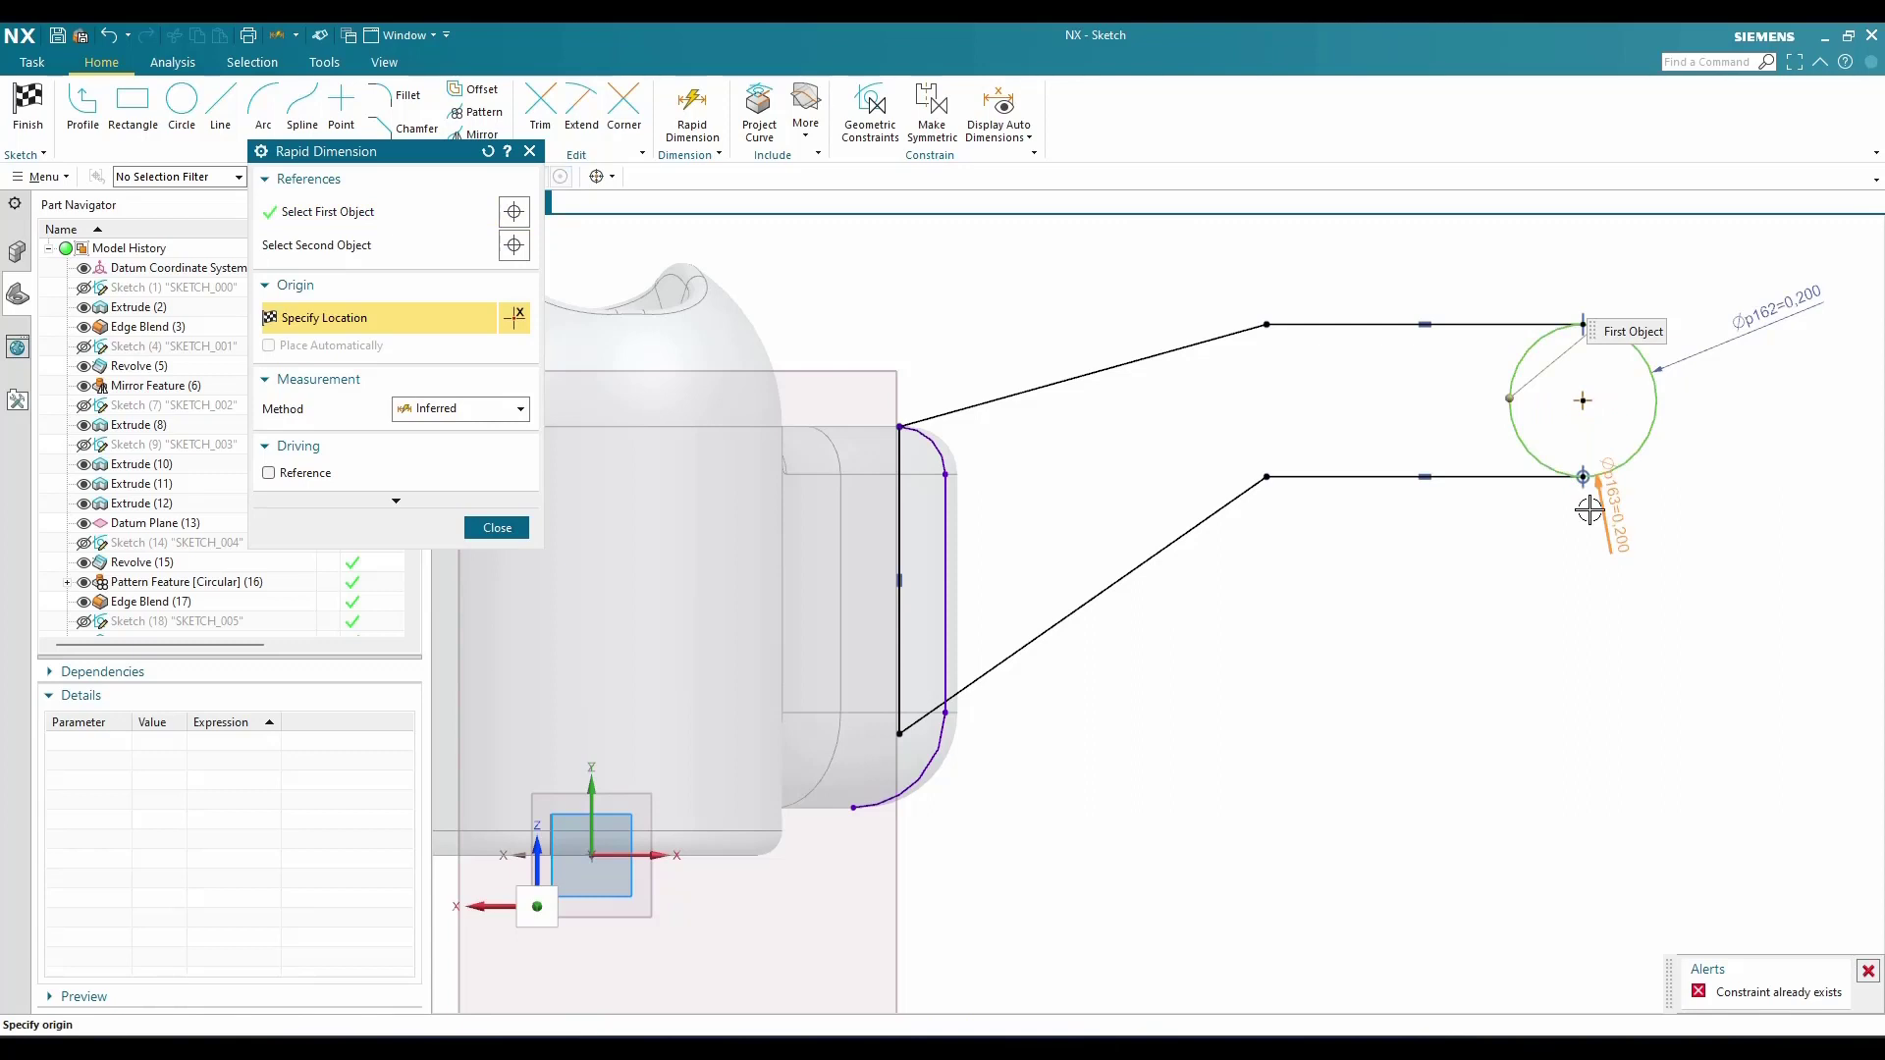
{"action": "left_click", "coordinate": [900, 427]}
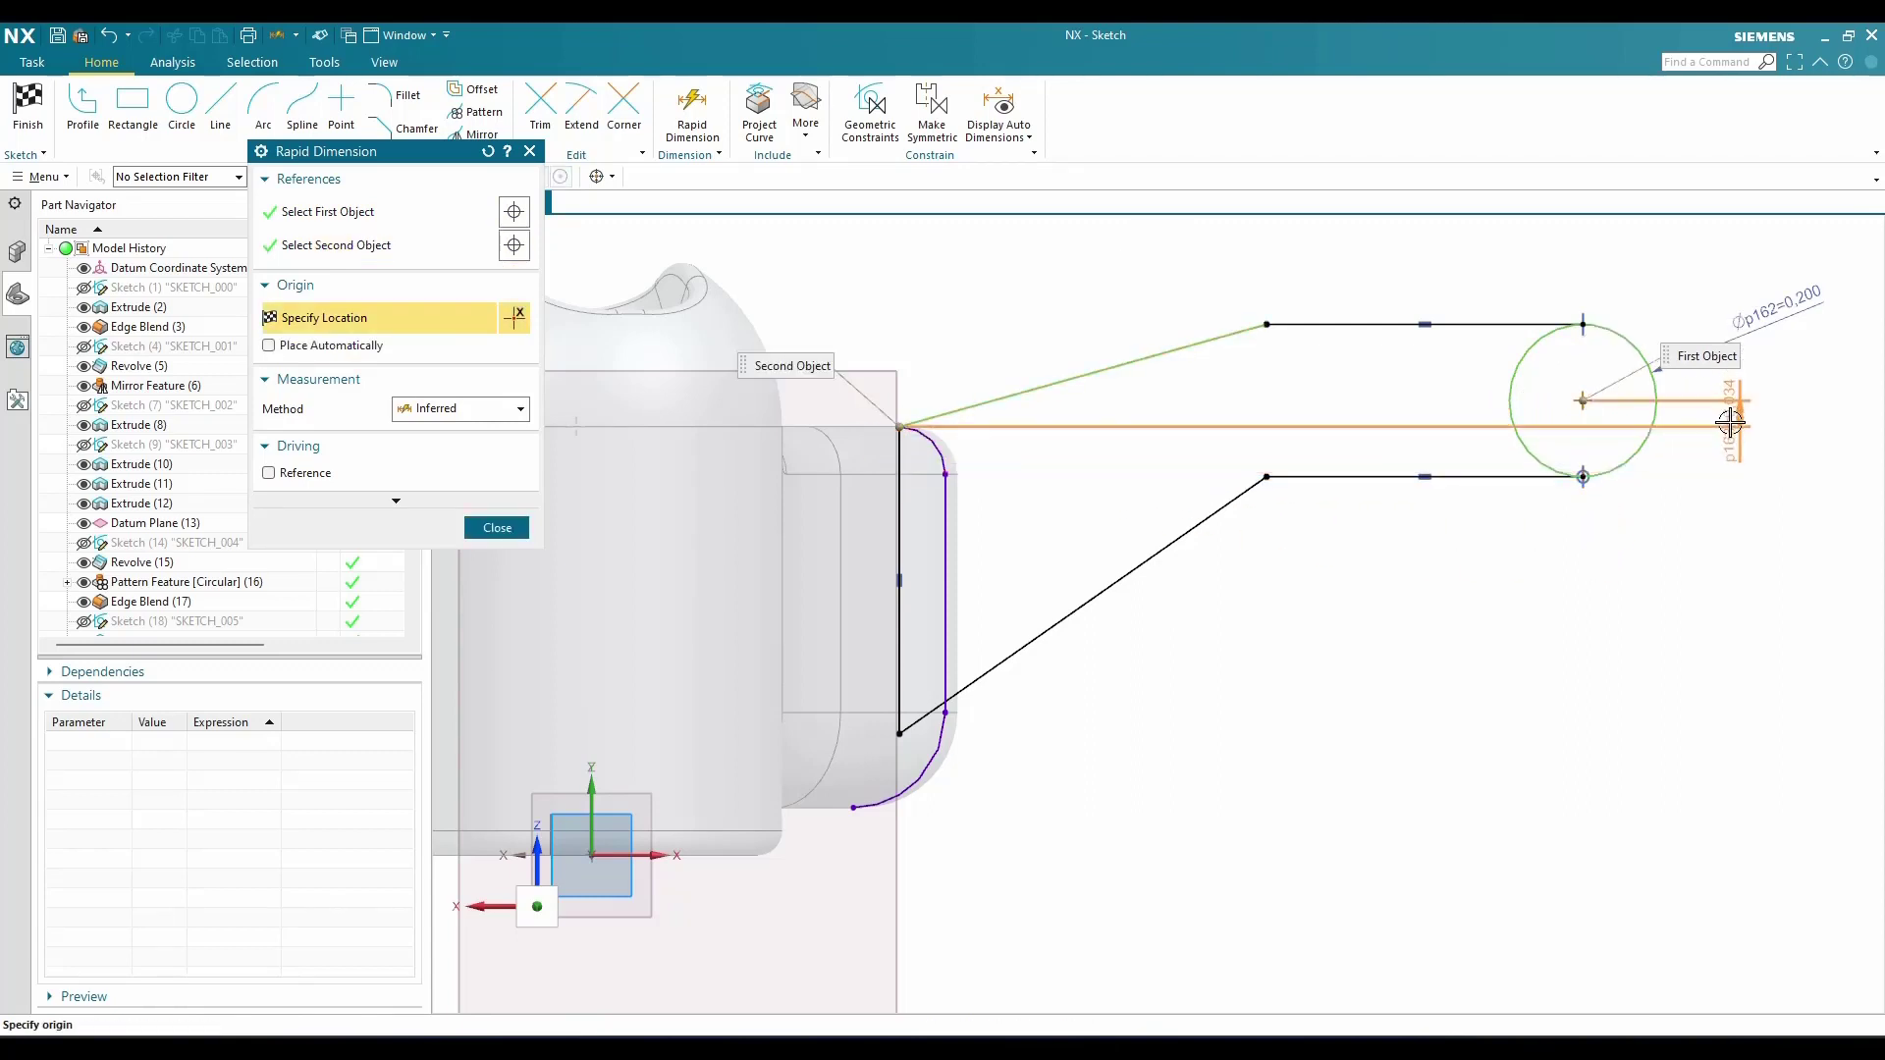
{"action": "left_click", "coordinate": [1731, 426]}
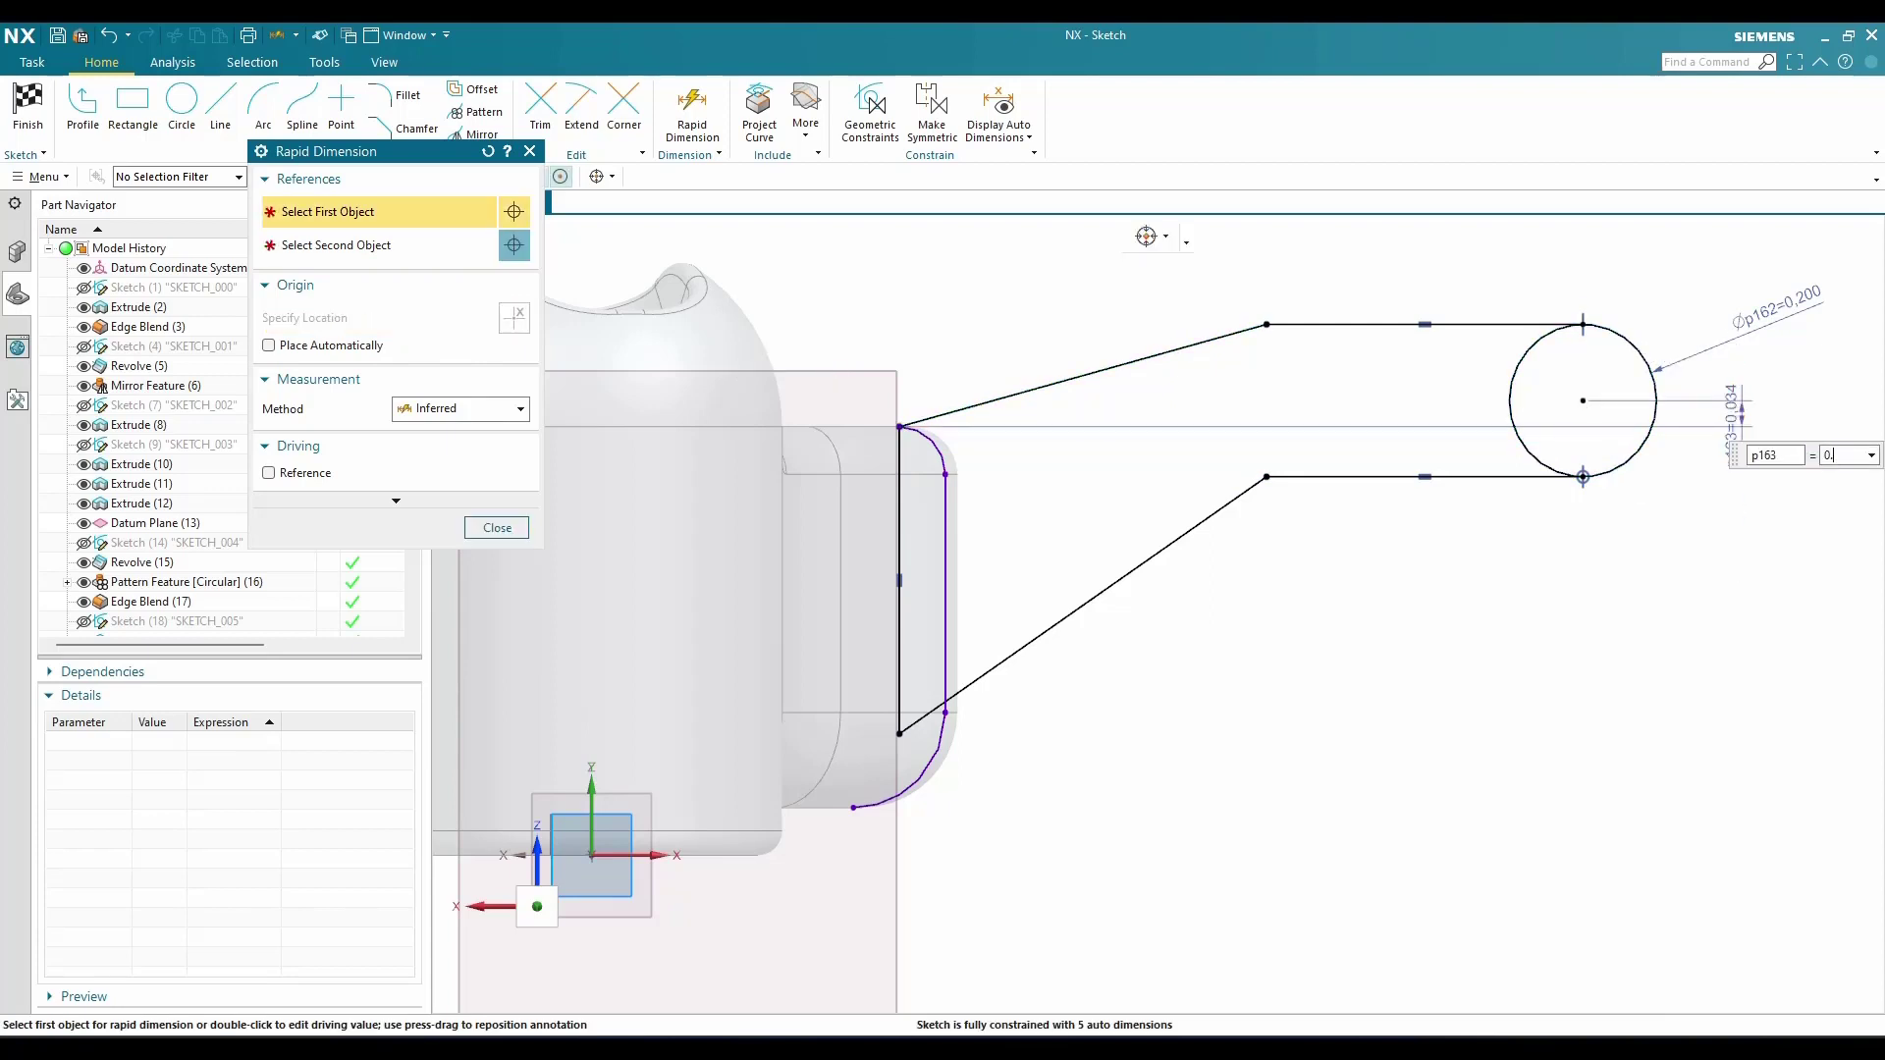
{"action": "key", "text": "Return"}
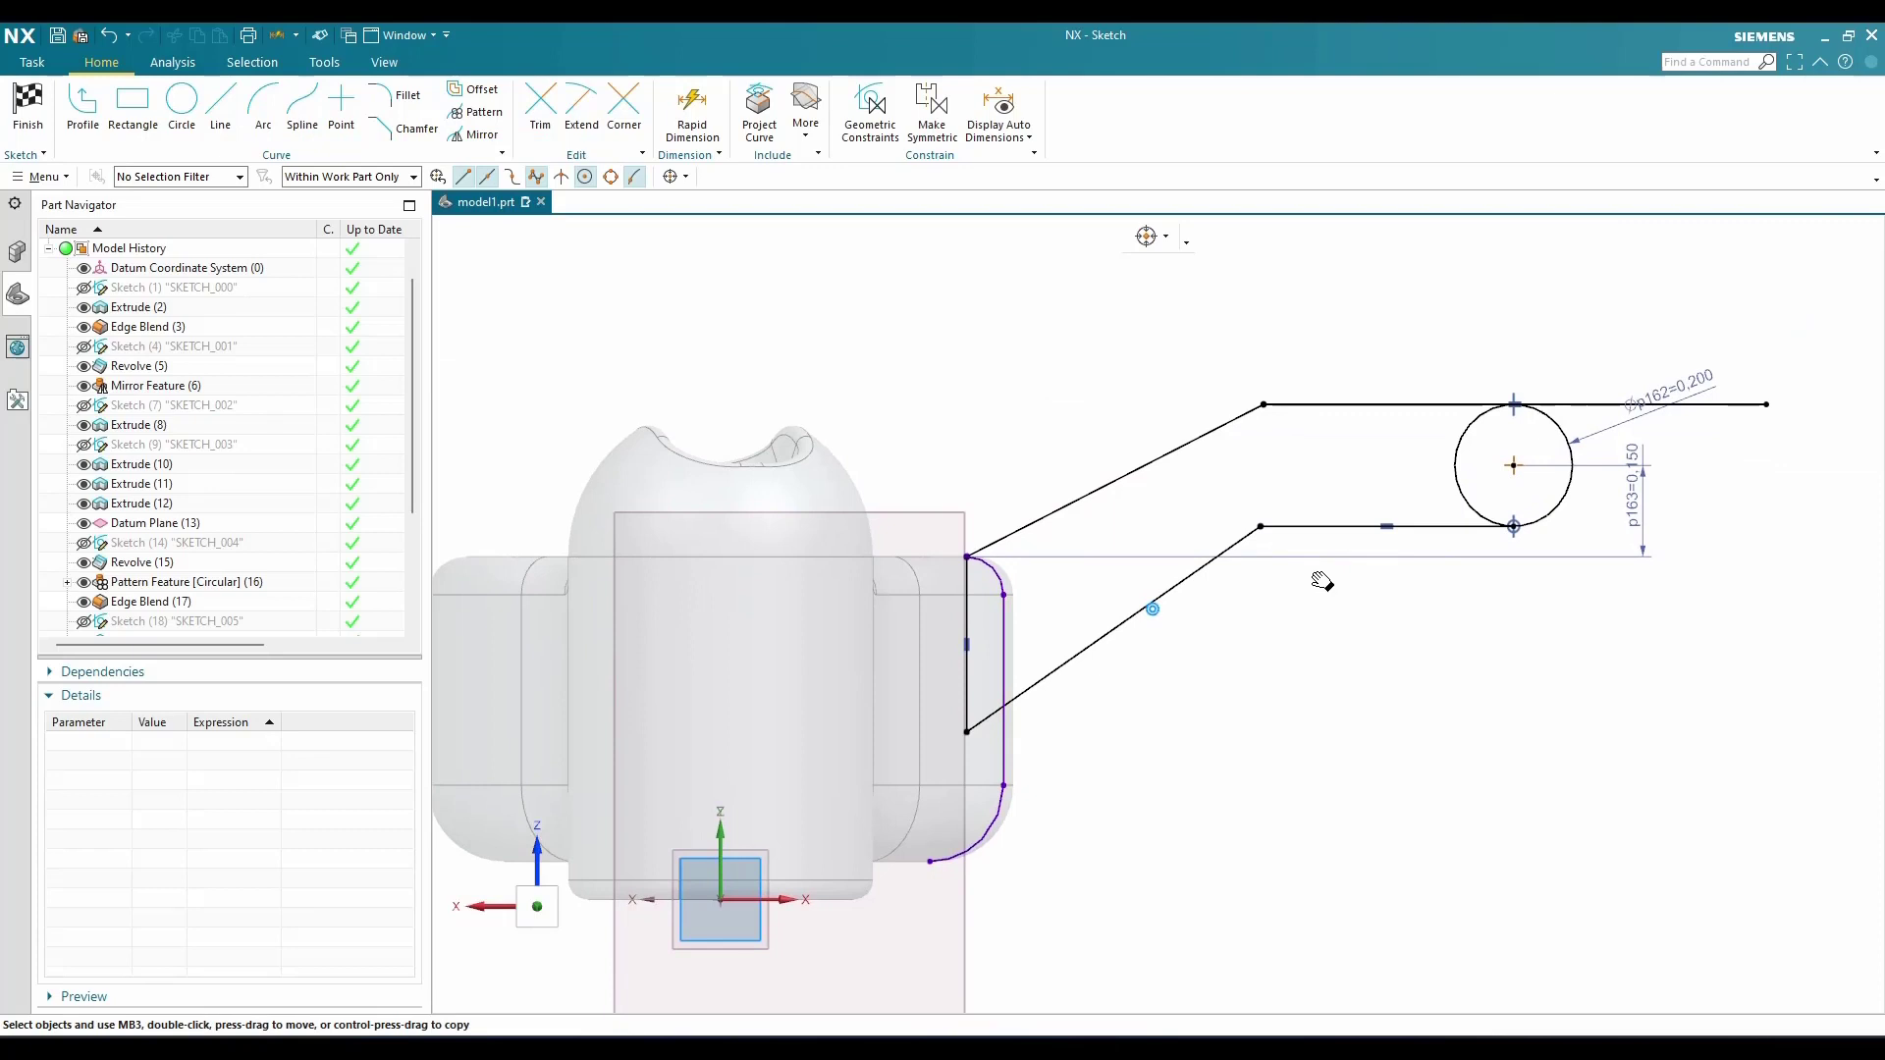
Dimension the angle between the upper slanted line and the sketch's vertical axis as 55°
{"action": "middle_click_drag", "start_coordinate": [1321, 582], "coordinate": [1308, 540], "text": "shift"}
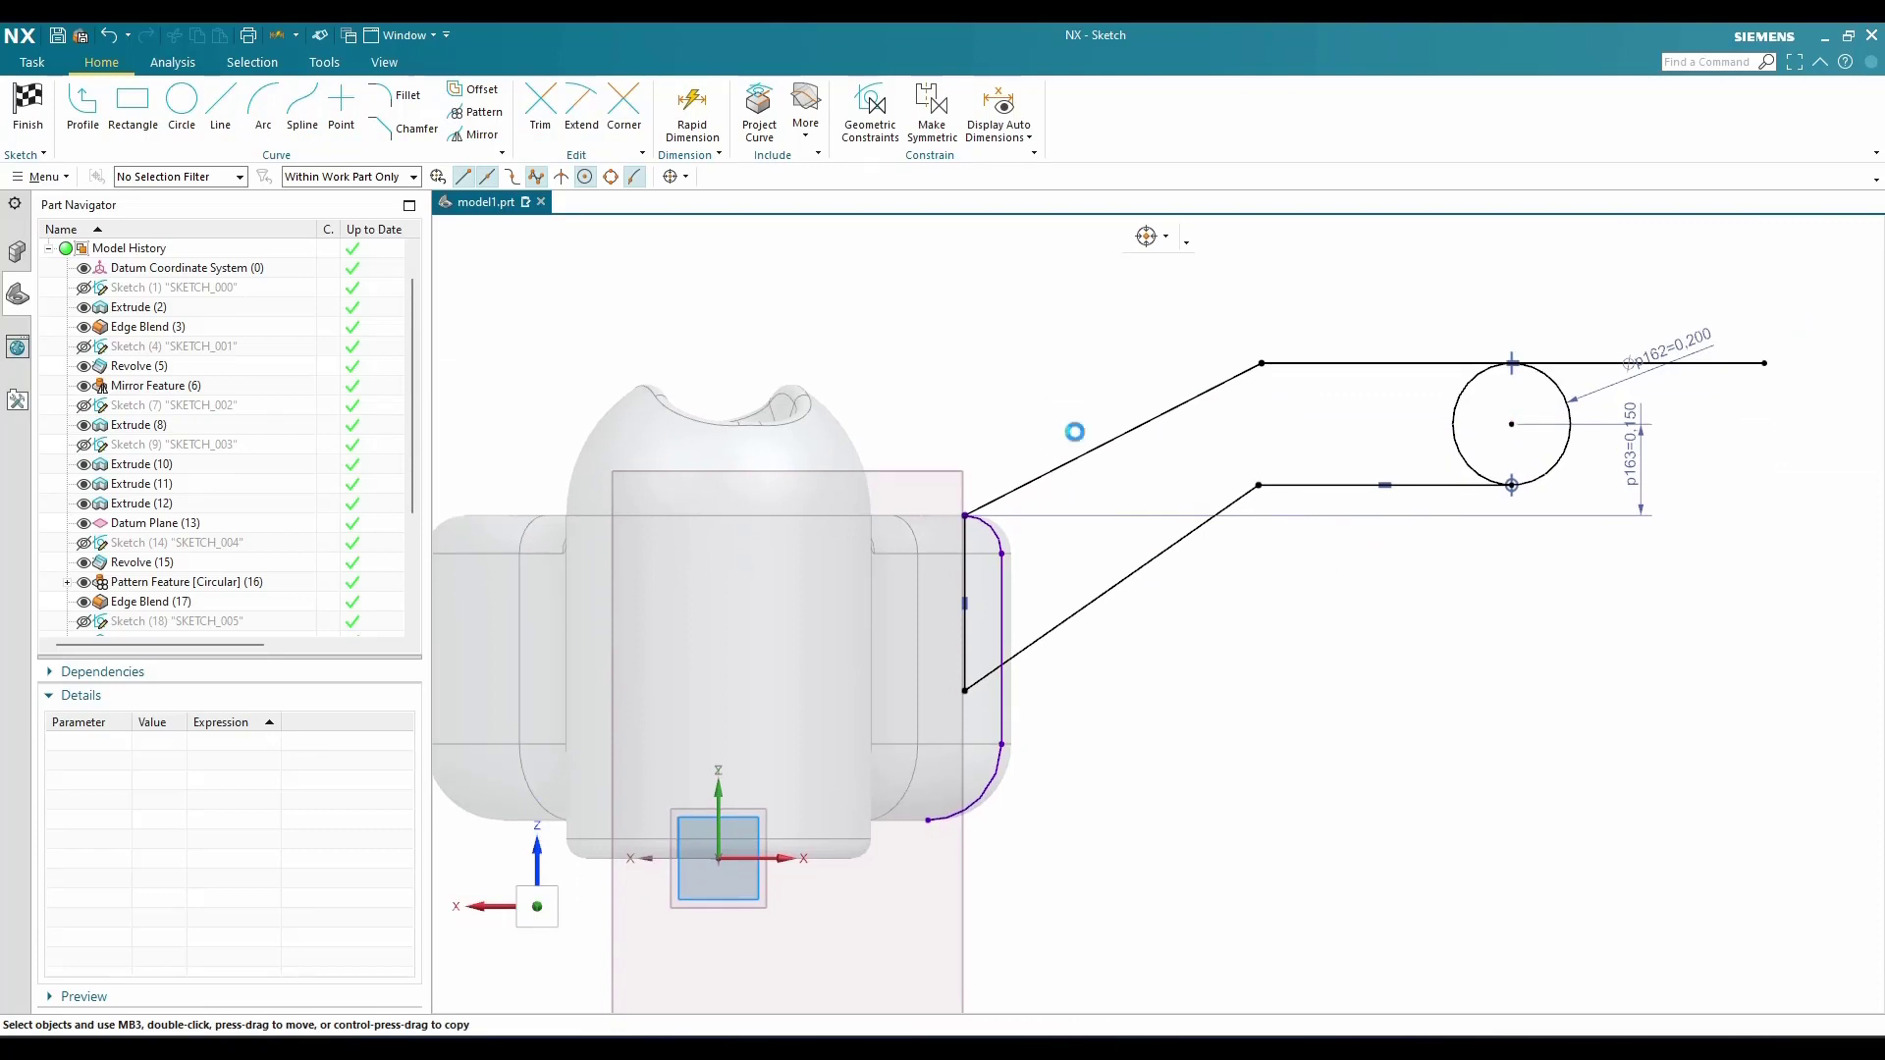
{"action": "key", "text": "d"}
{"action": "left_click", "coordinate": [1178, 401]}
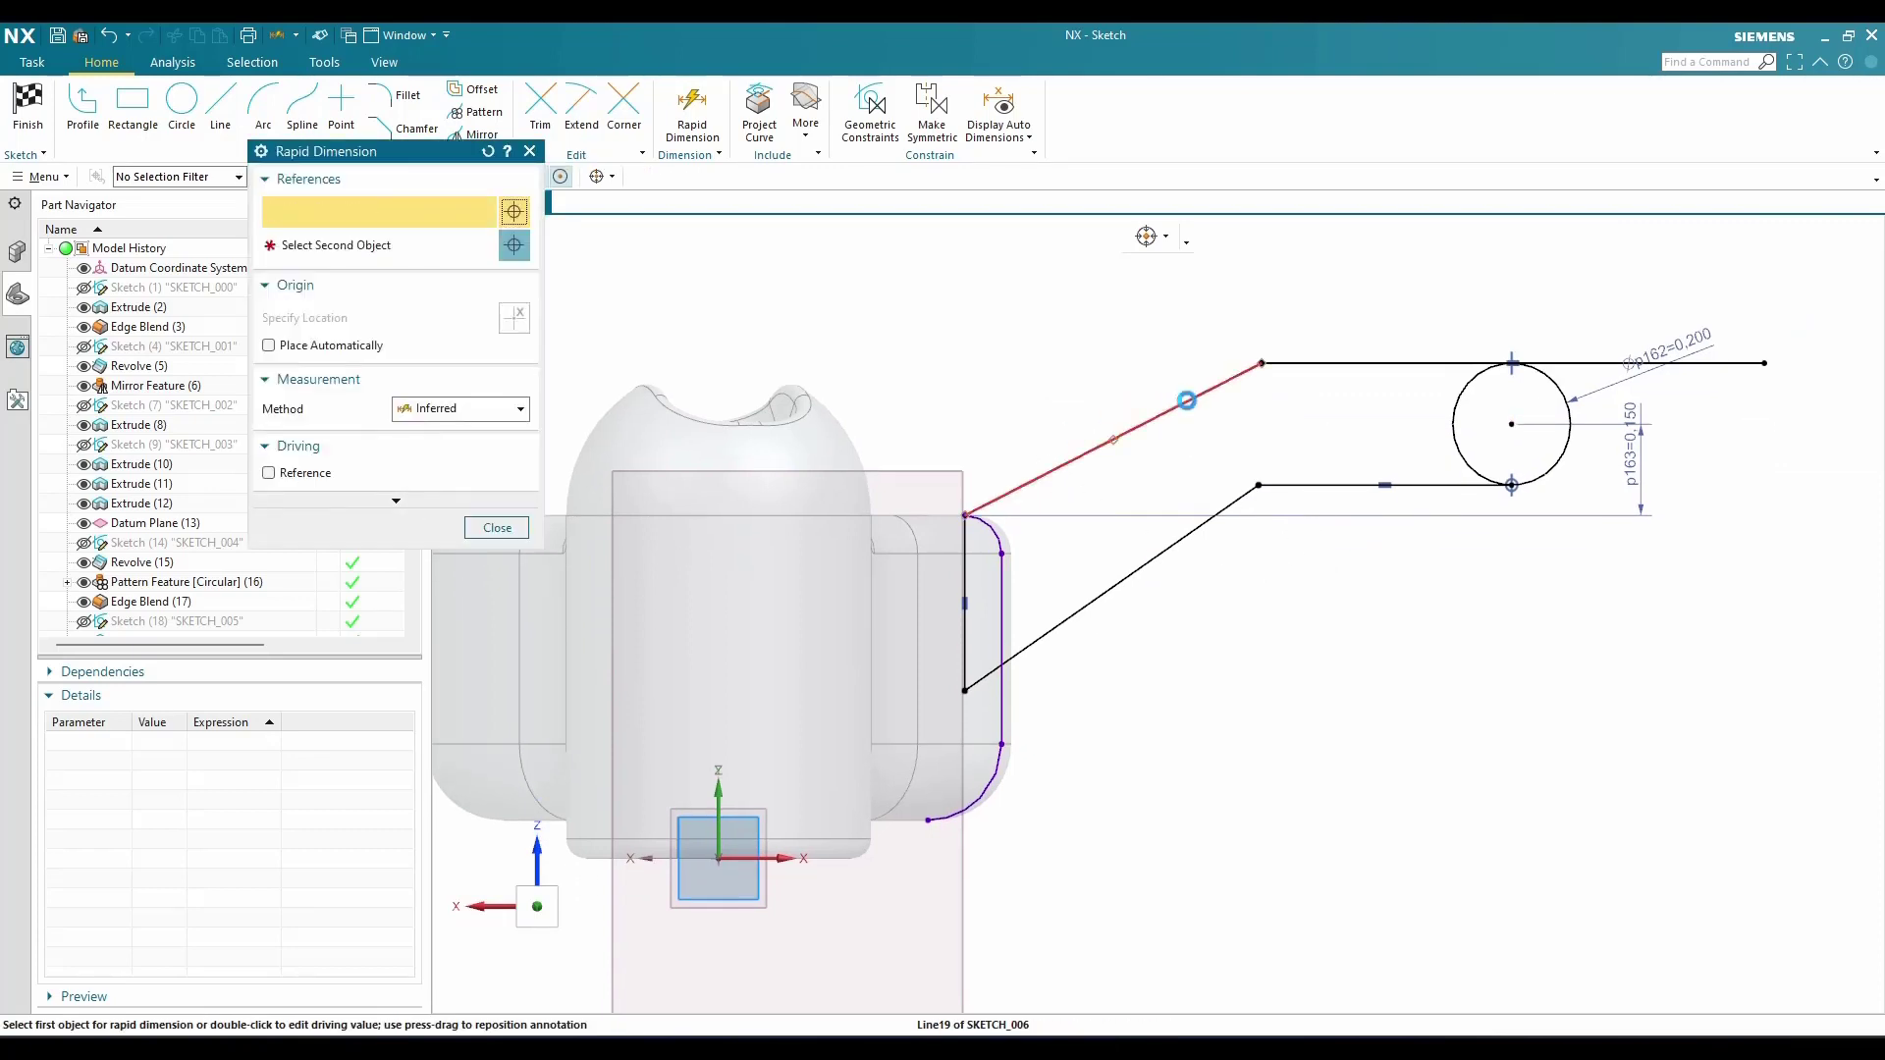
{"action": "left_click", "coordinate": [965, 515]}
{"action": "left_click", "coordinate": [716, 799]}
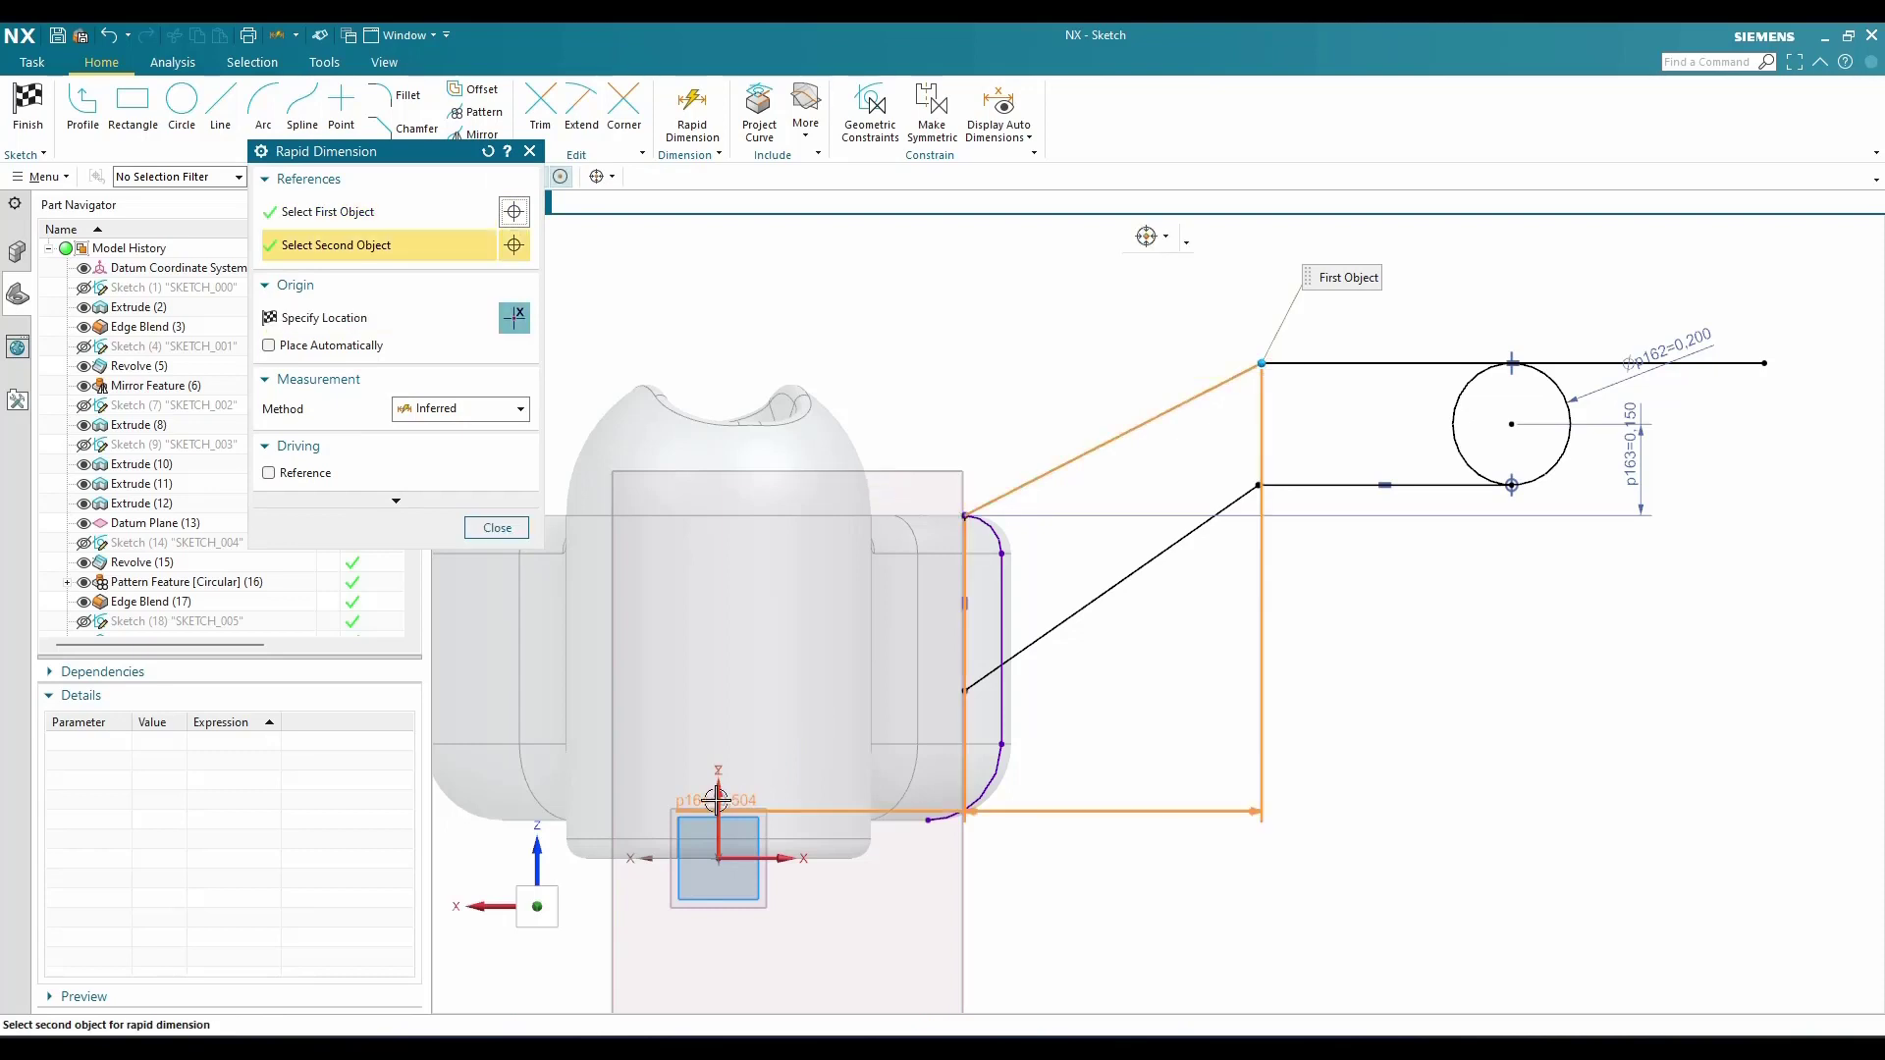
{"action": "left_click", "coordinate": [956, 363]}
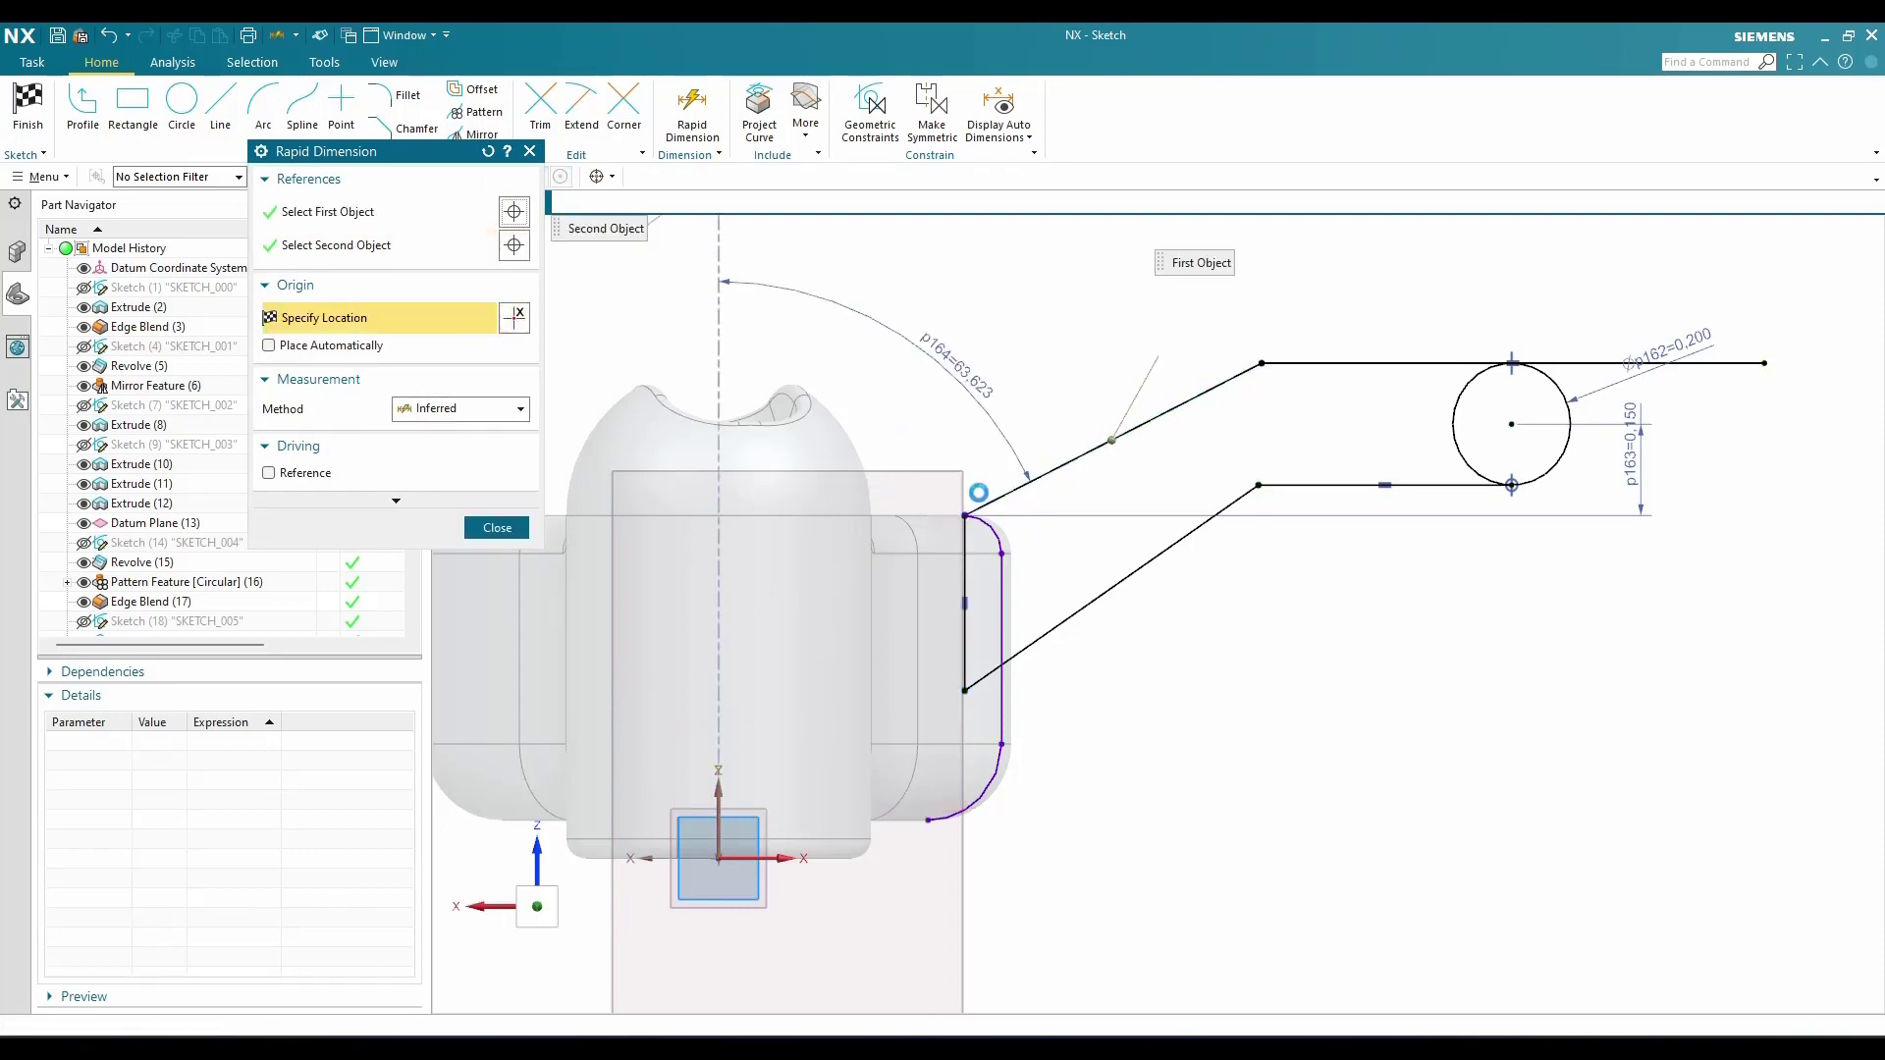
{"action": "type", "text": "55"}
{"action": "key", "text": "Return"}
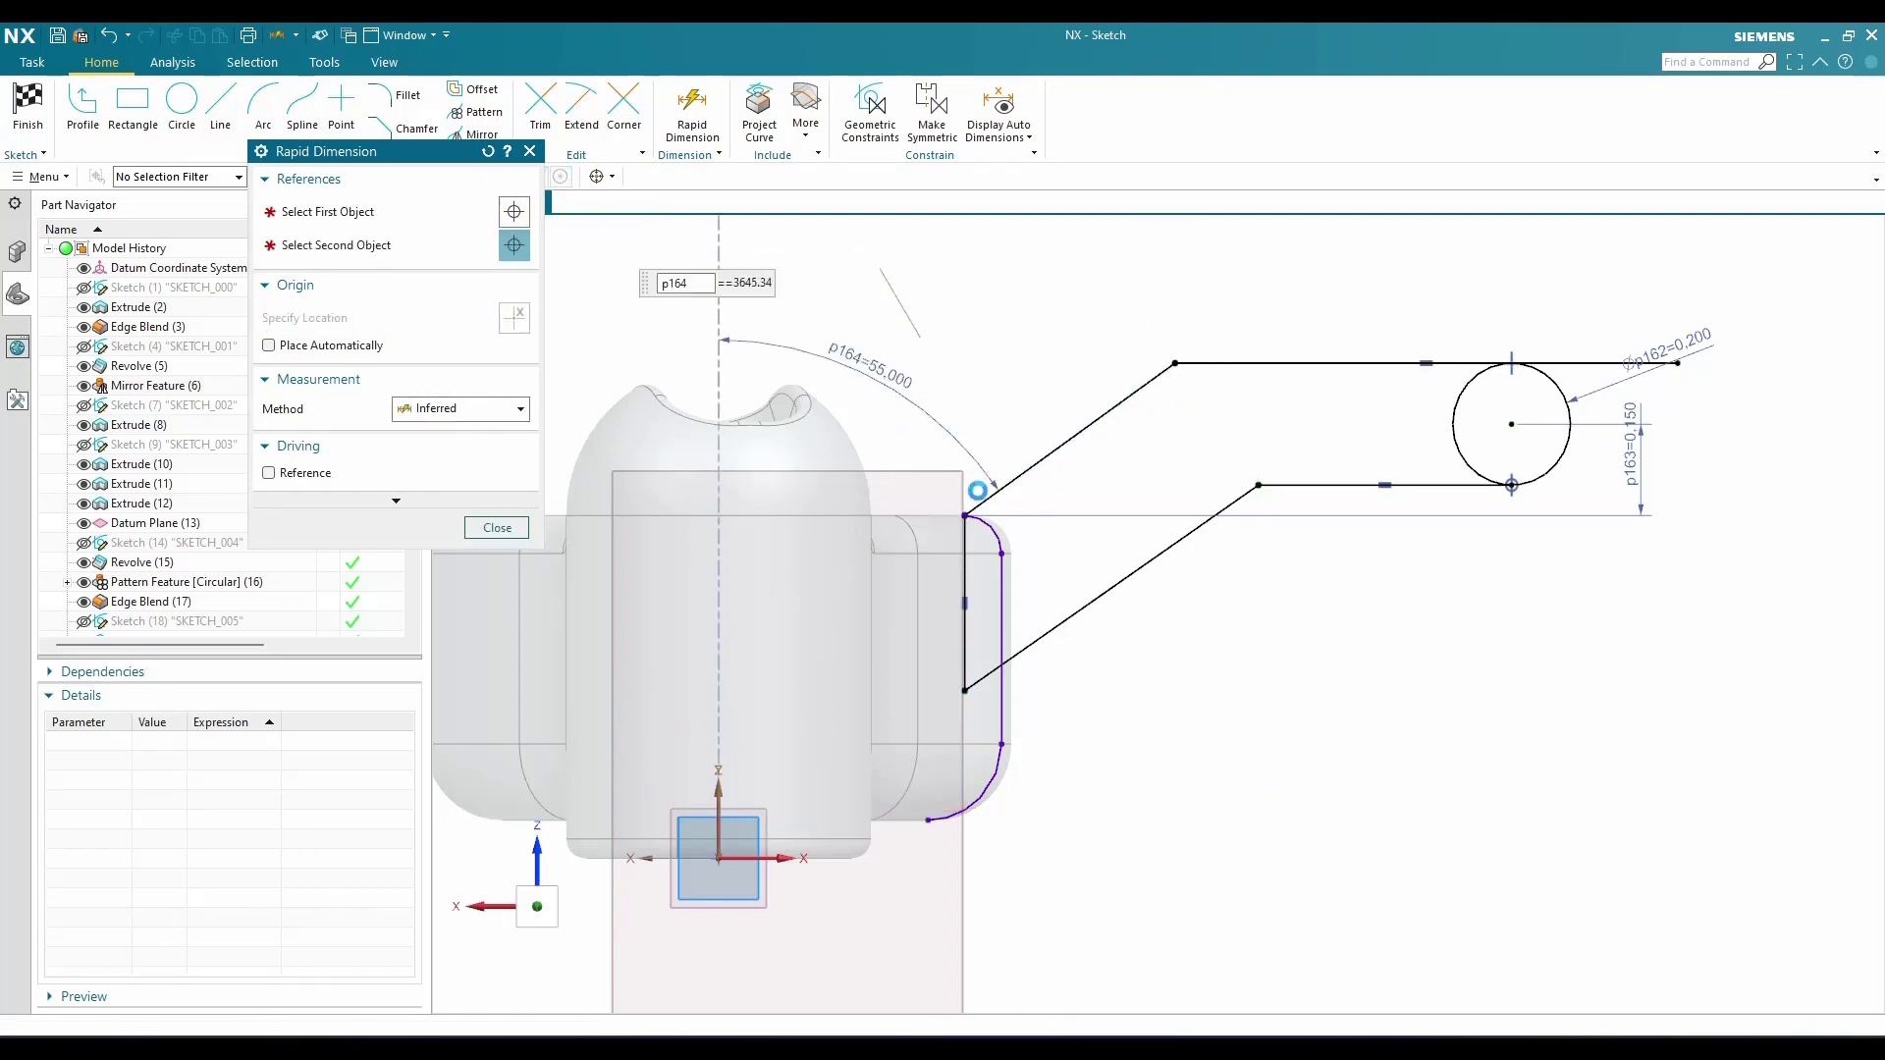
{"action": "scroll", "coordinate": [1236, 628], "scroll_direction": "up", "scroll_amount": 2}
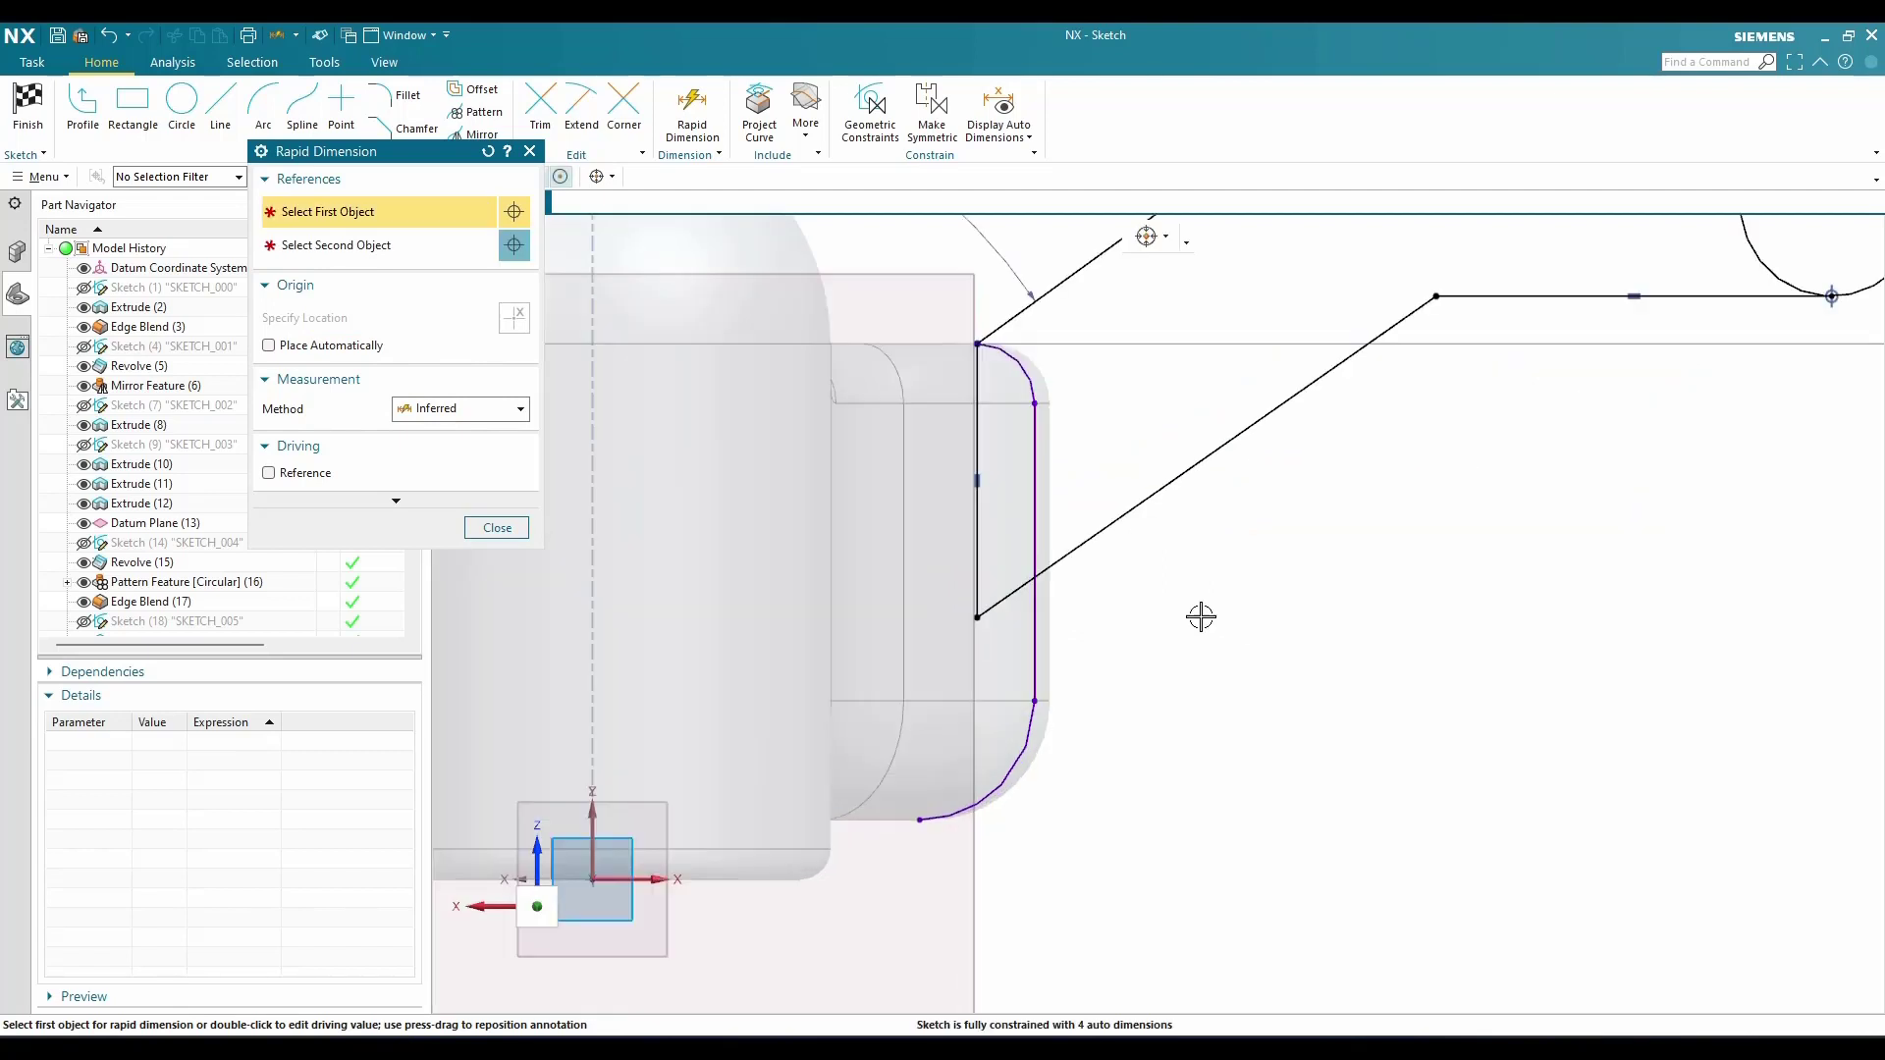
{"action": "scroll", "coordinate": [1161, 628], "scroll_direction": "down", "scroll_amount": 2}
{"action": "key", "text": "Escape"}
Constrain the lower slanted line to pass through the lower end of the projected outline's straight vertical edge with Point on Curve
{"action": "key", "text": "c"}
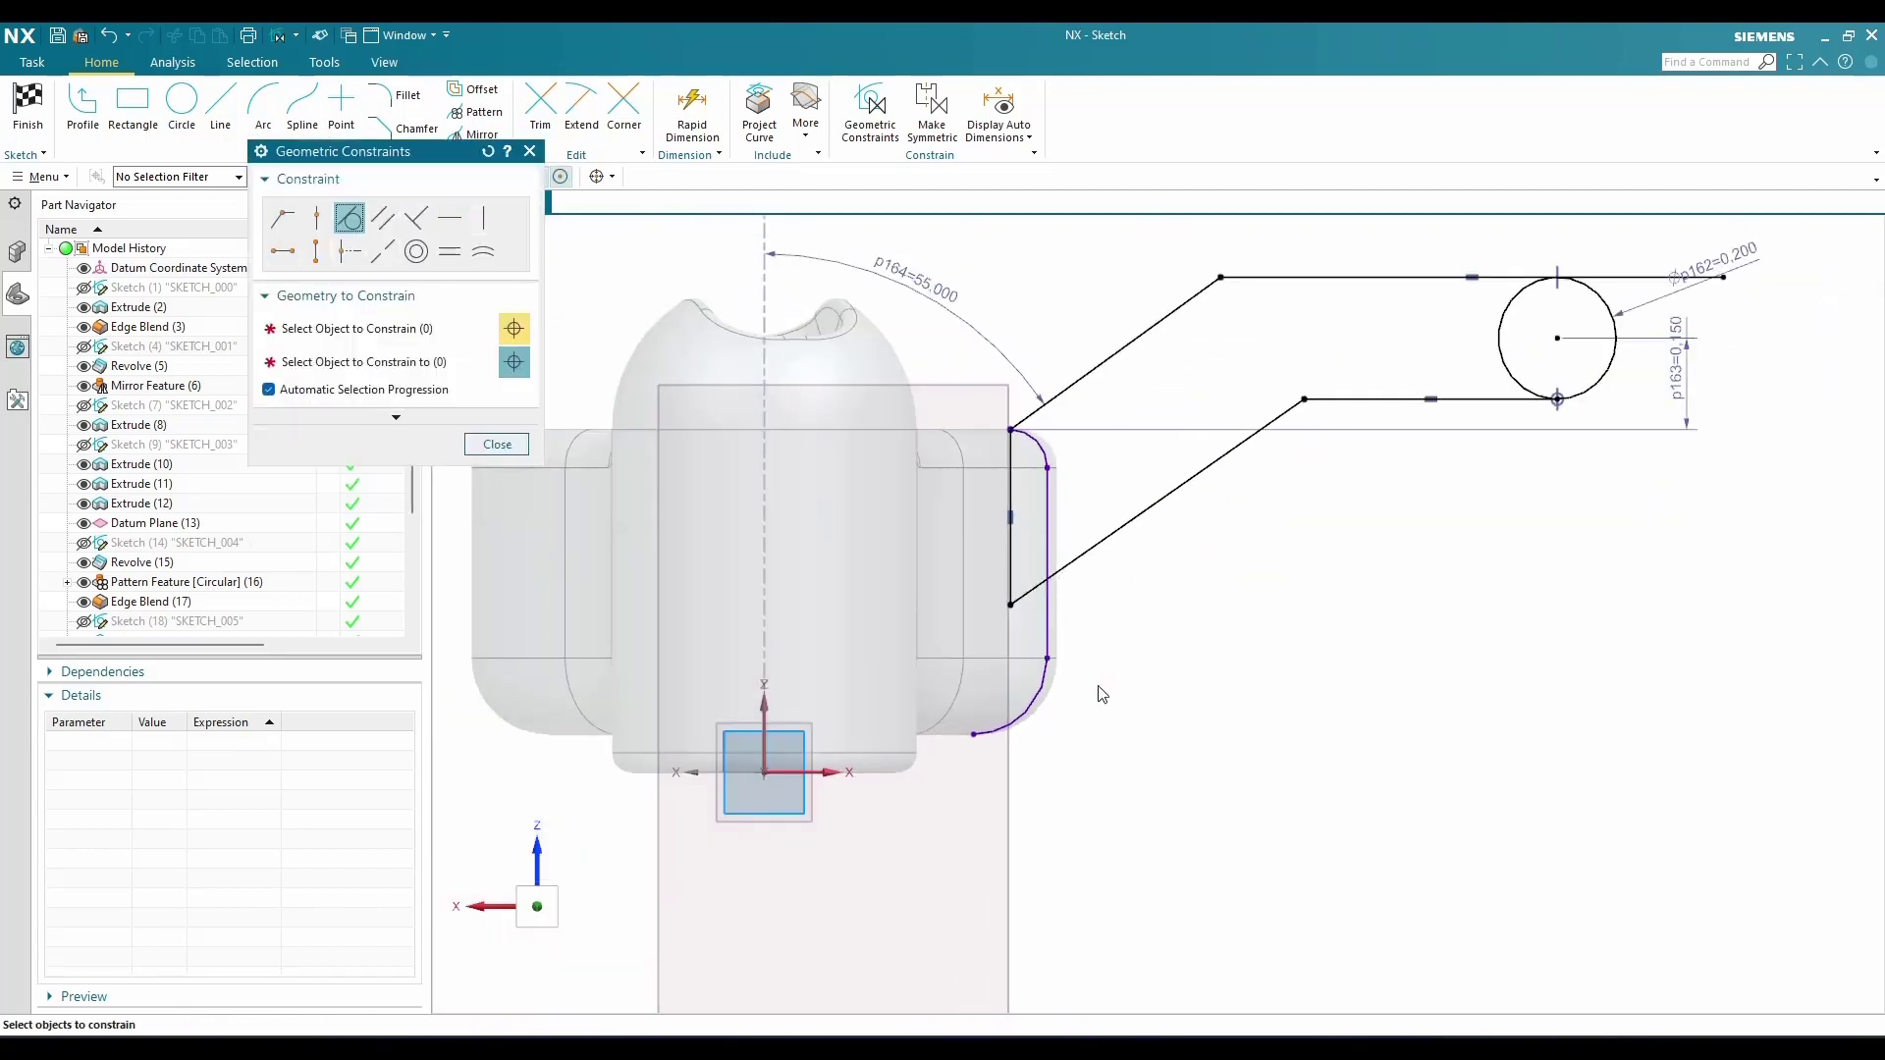
{"action": "left_click", "coordinate": [1047, 658]}
{"action": "left_click", "coordinate": [1085, 545]}
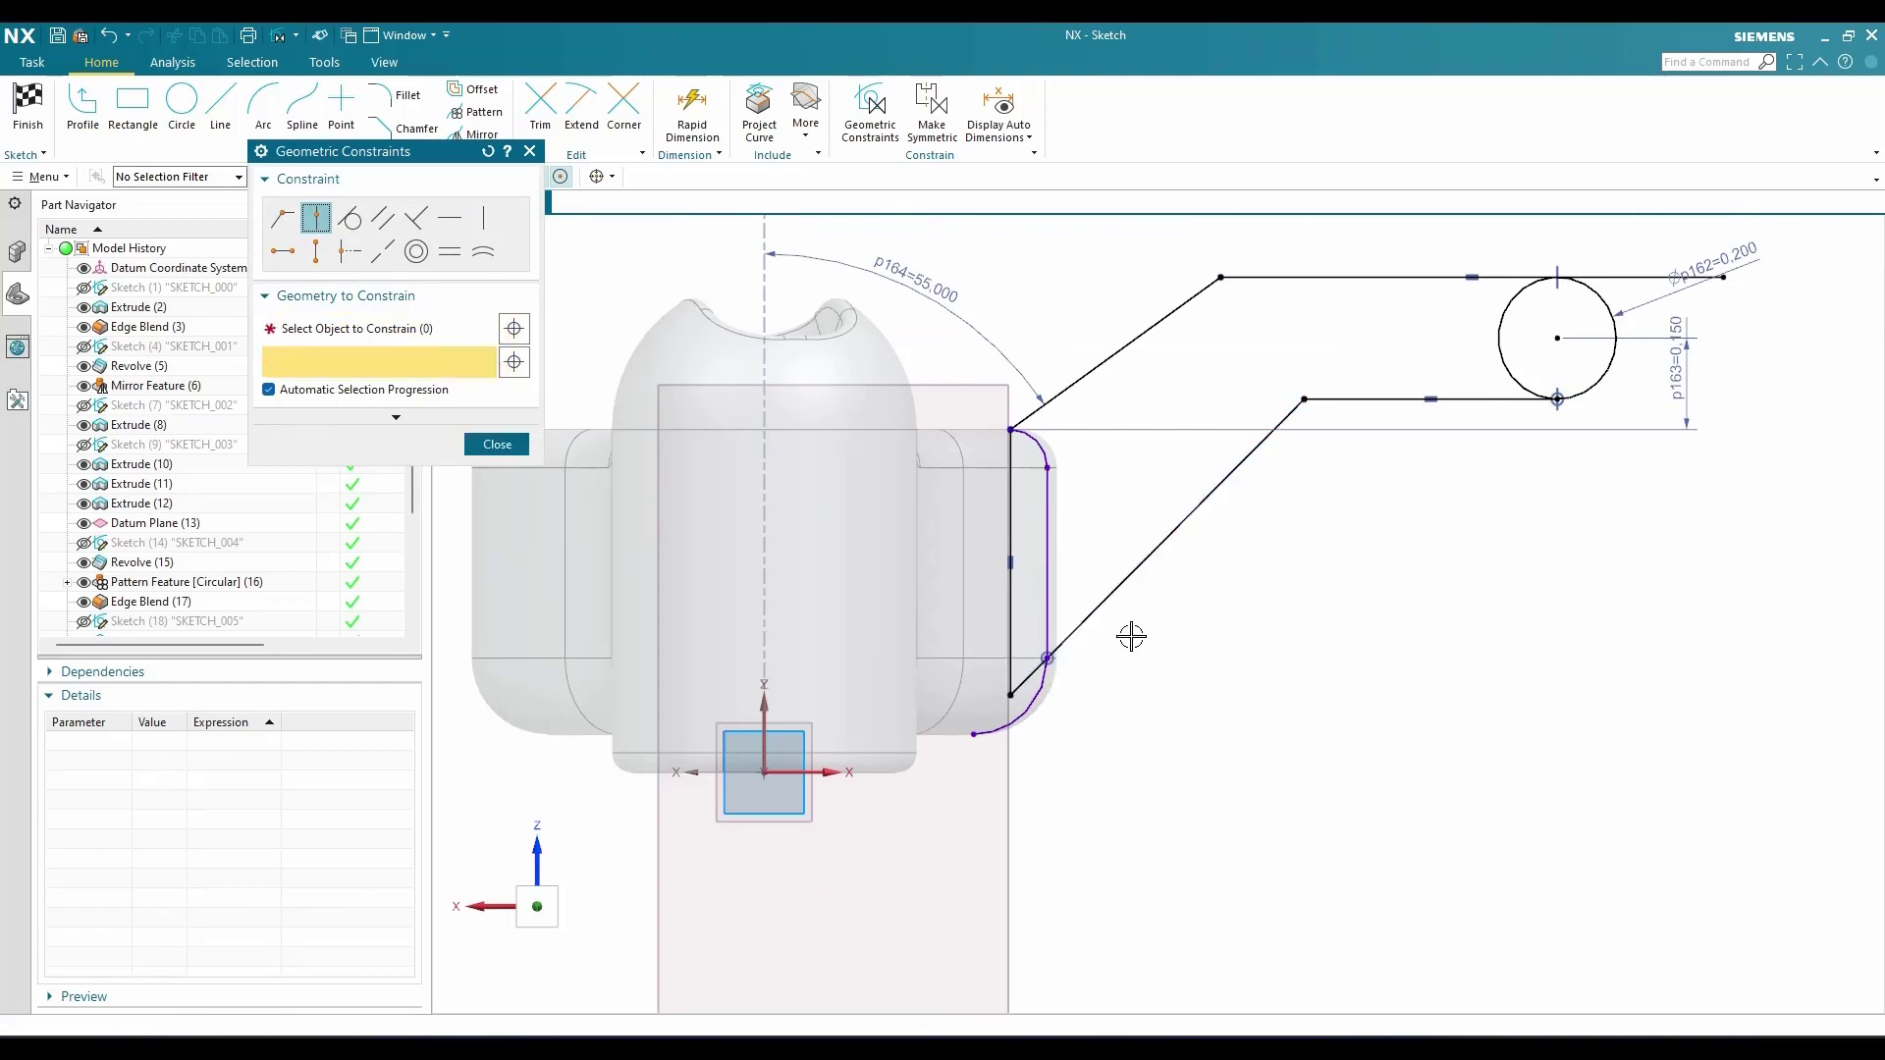
{"action": "key", "text": "Escape"}
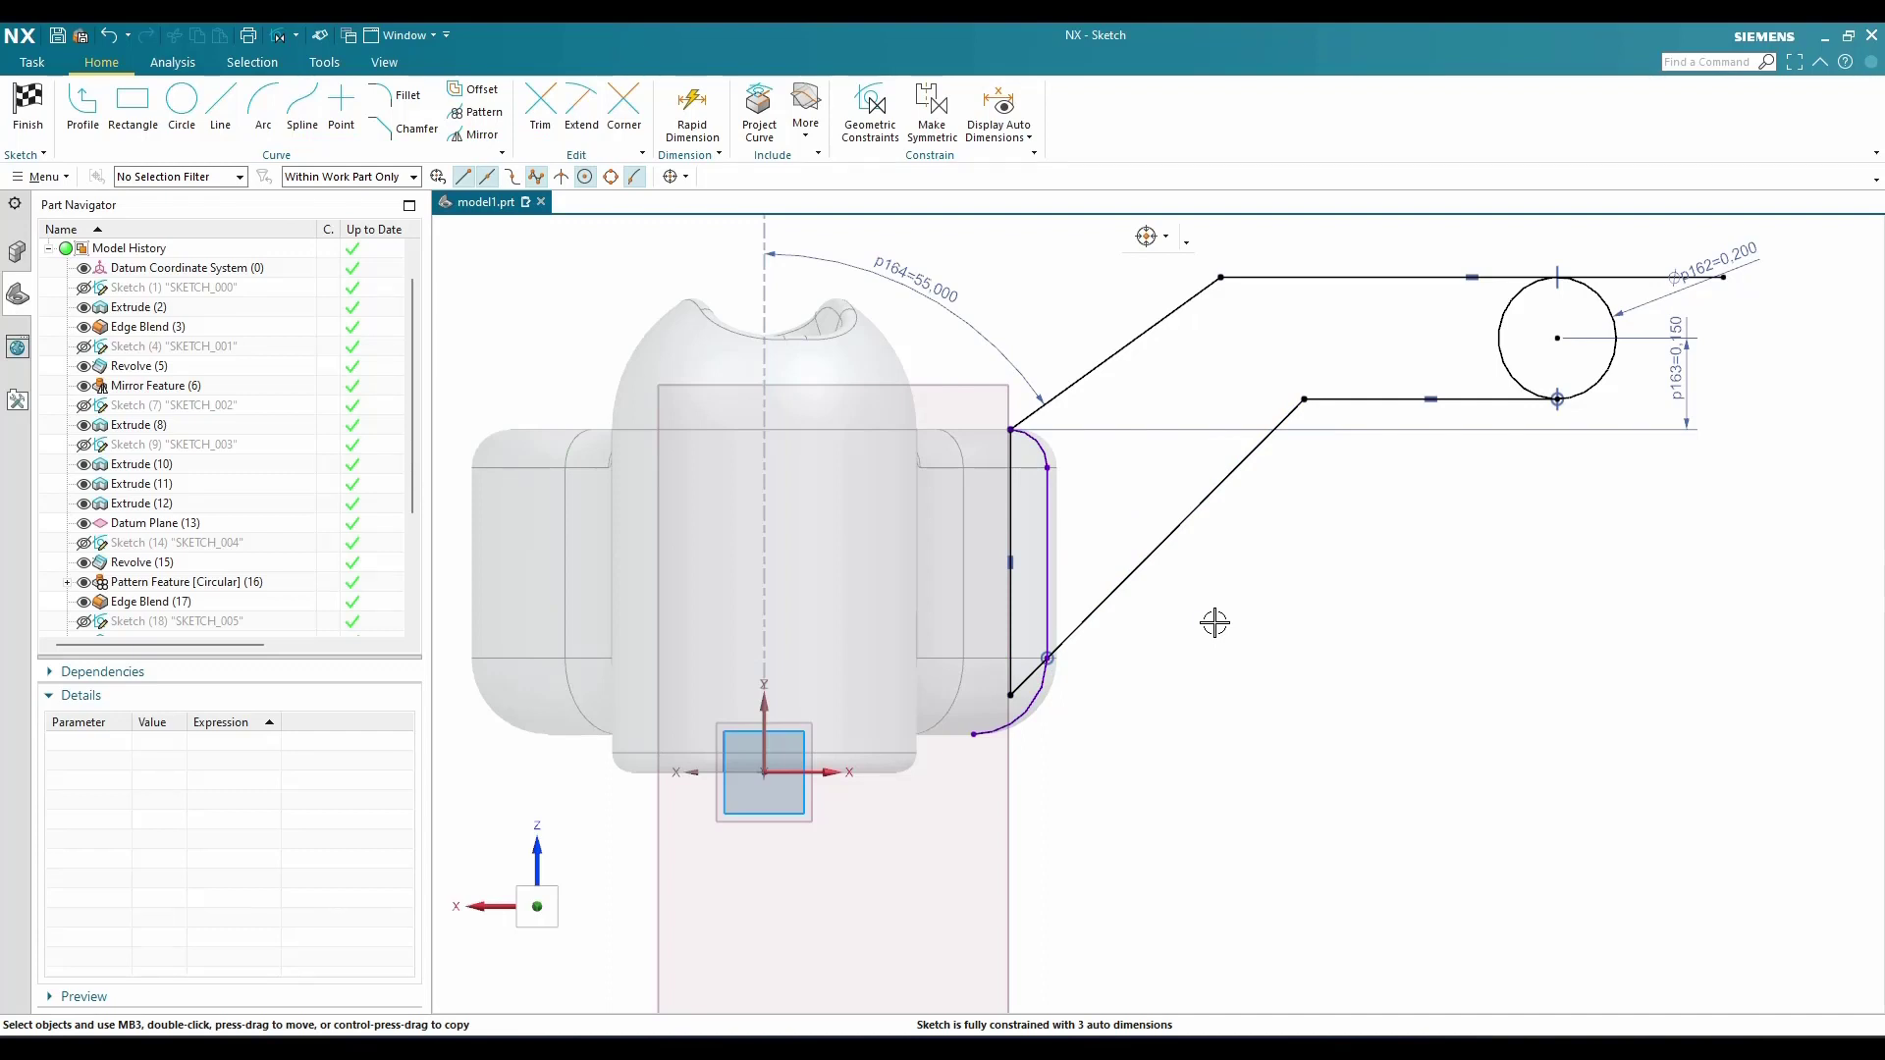
Dimension the angle between the lower and upper slanted lines as 12°
{"action": "key", "text": "d"}
{"action": "left_click", "coordinate": [1124, 580]}
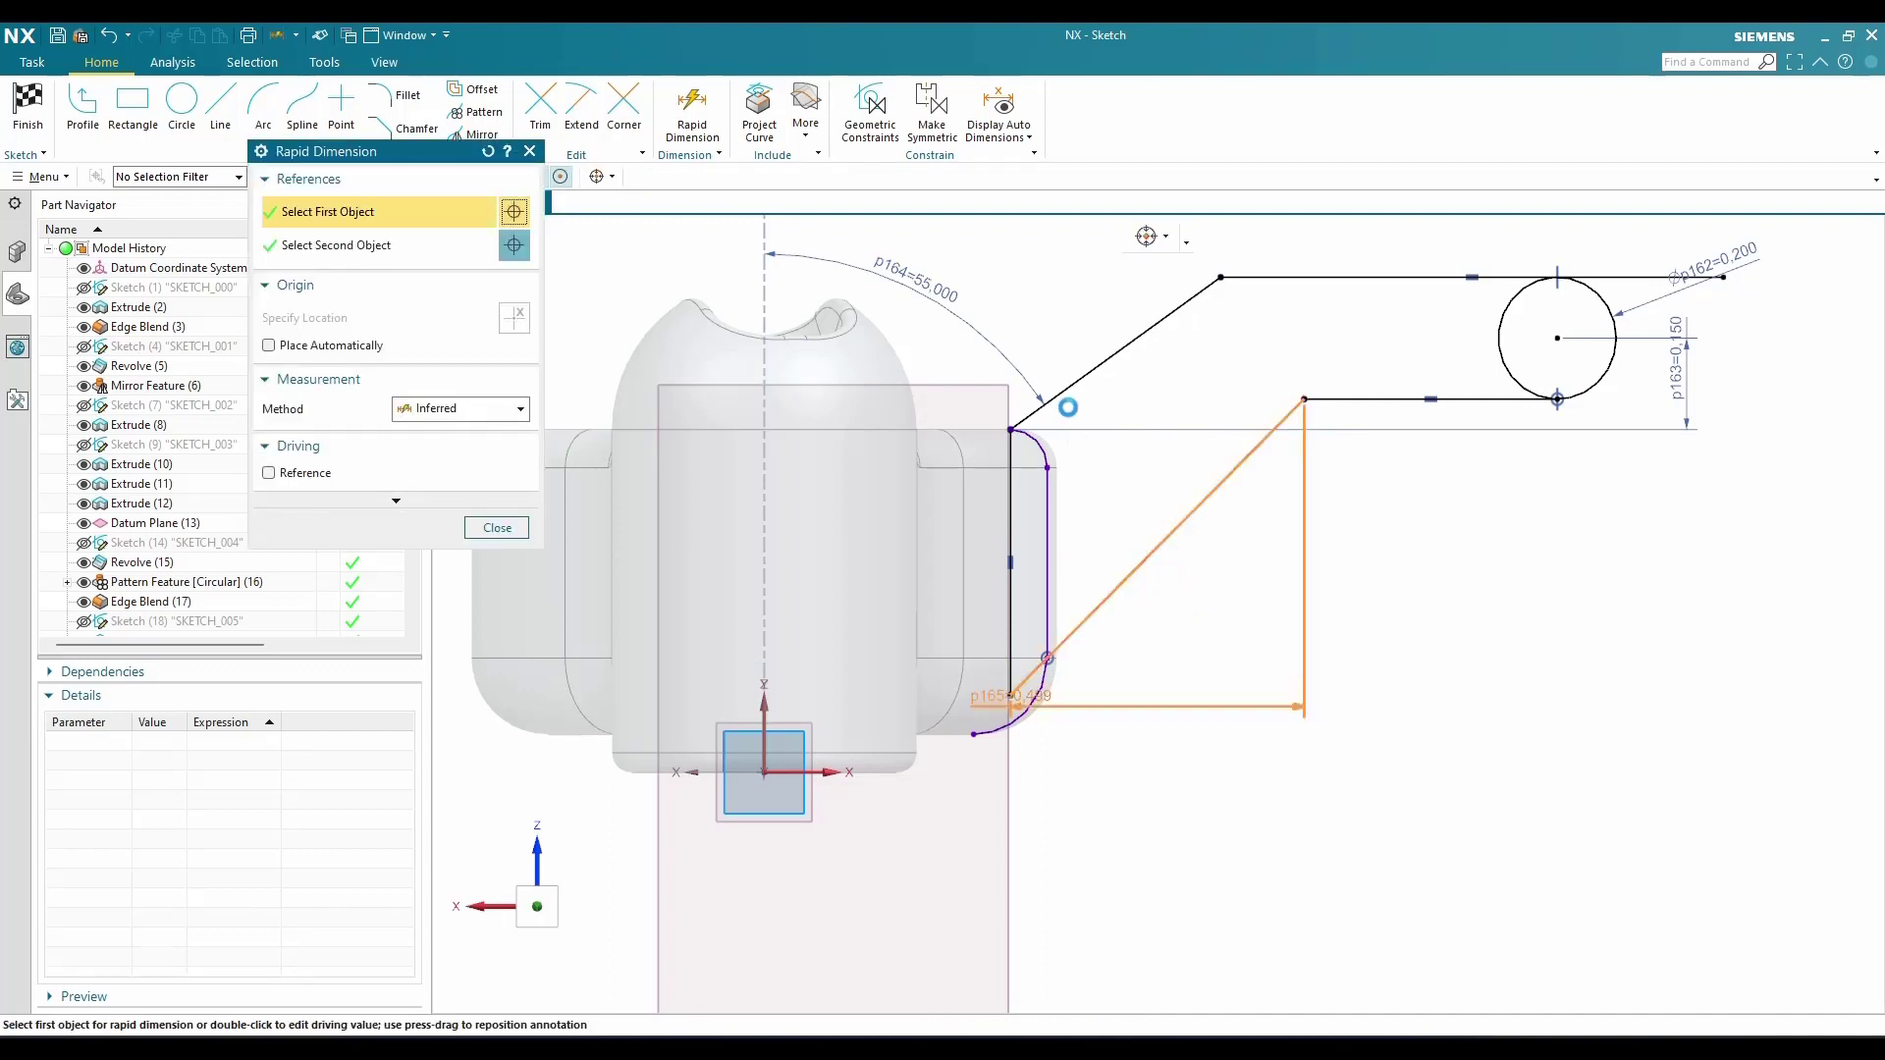
{"action": "left_click", "coordinate": [1058, 398]}
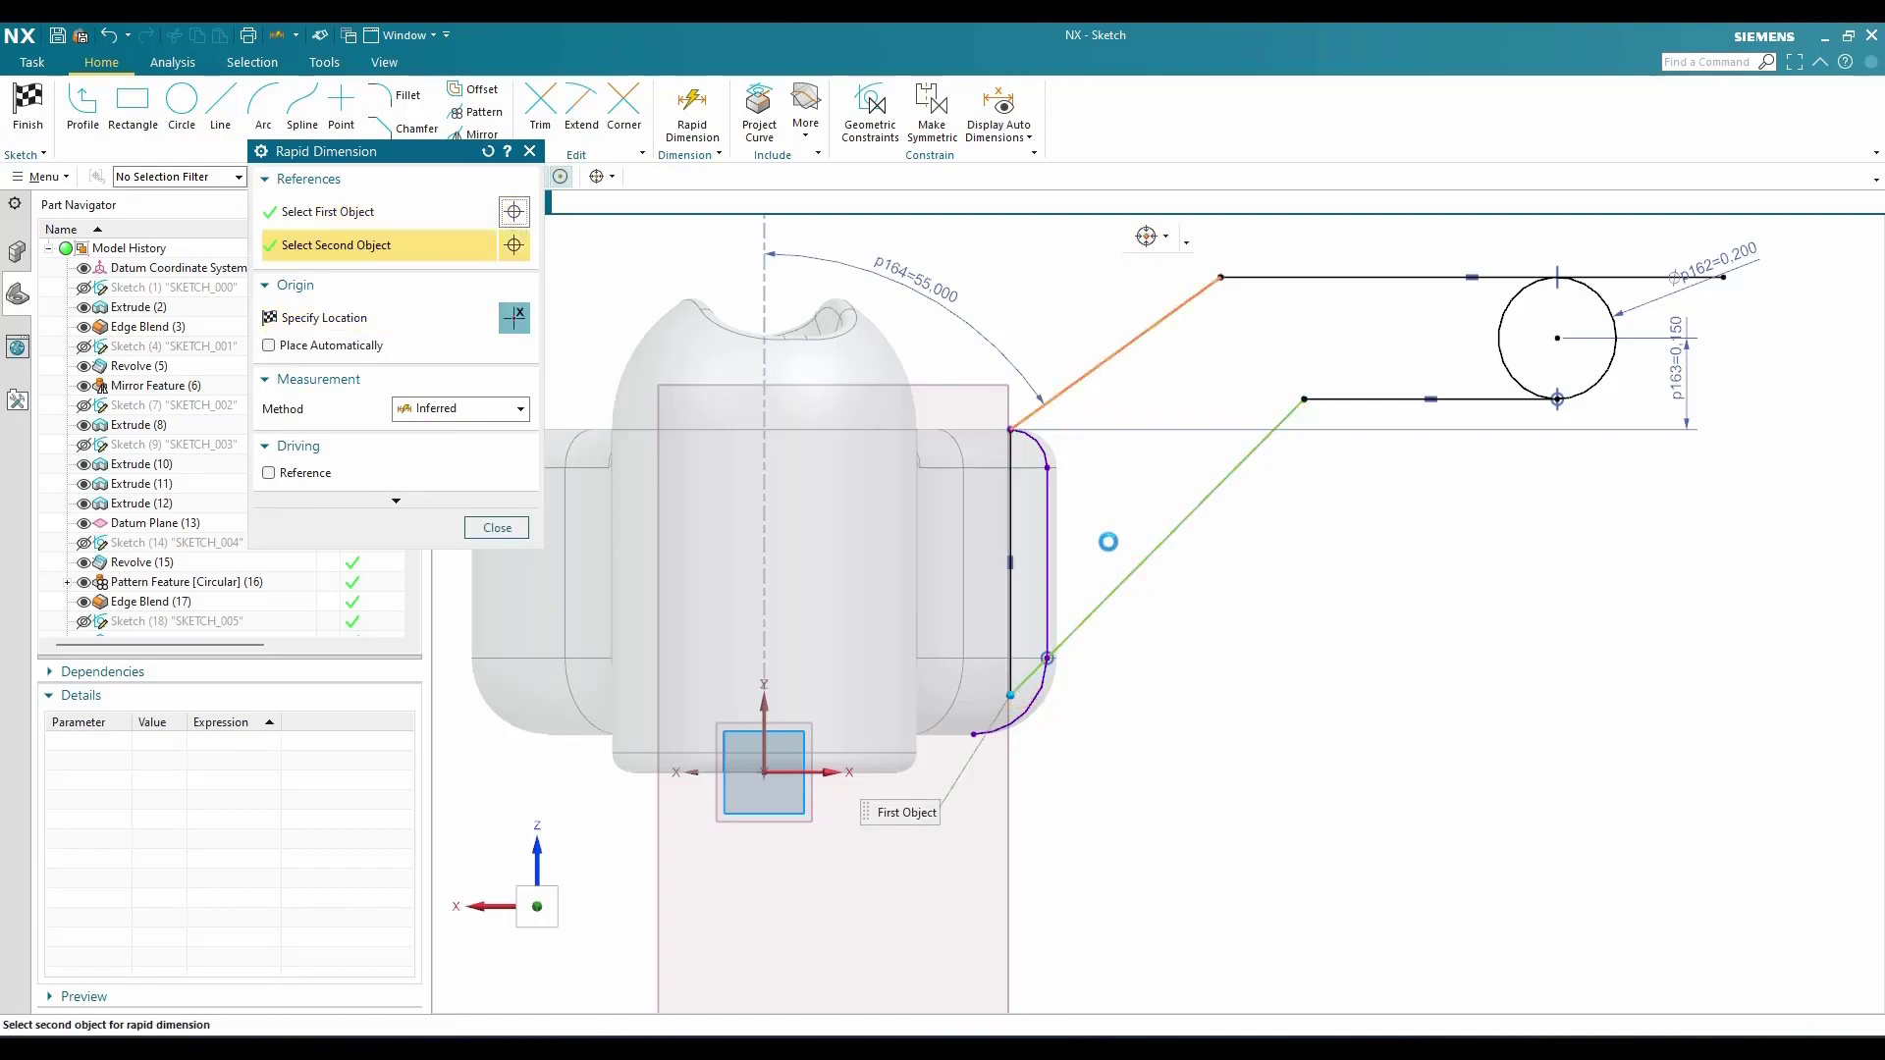
{"action": "left_click", "coordinate": [1117, 481]}
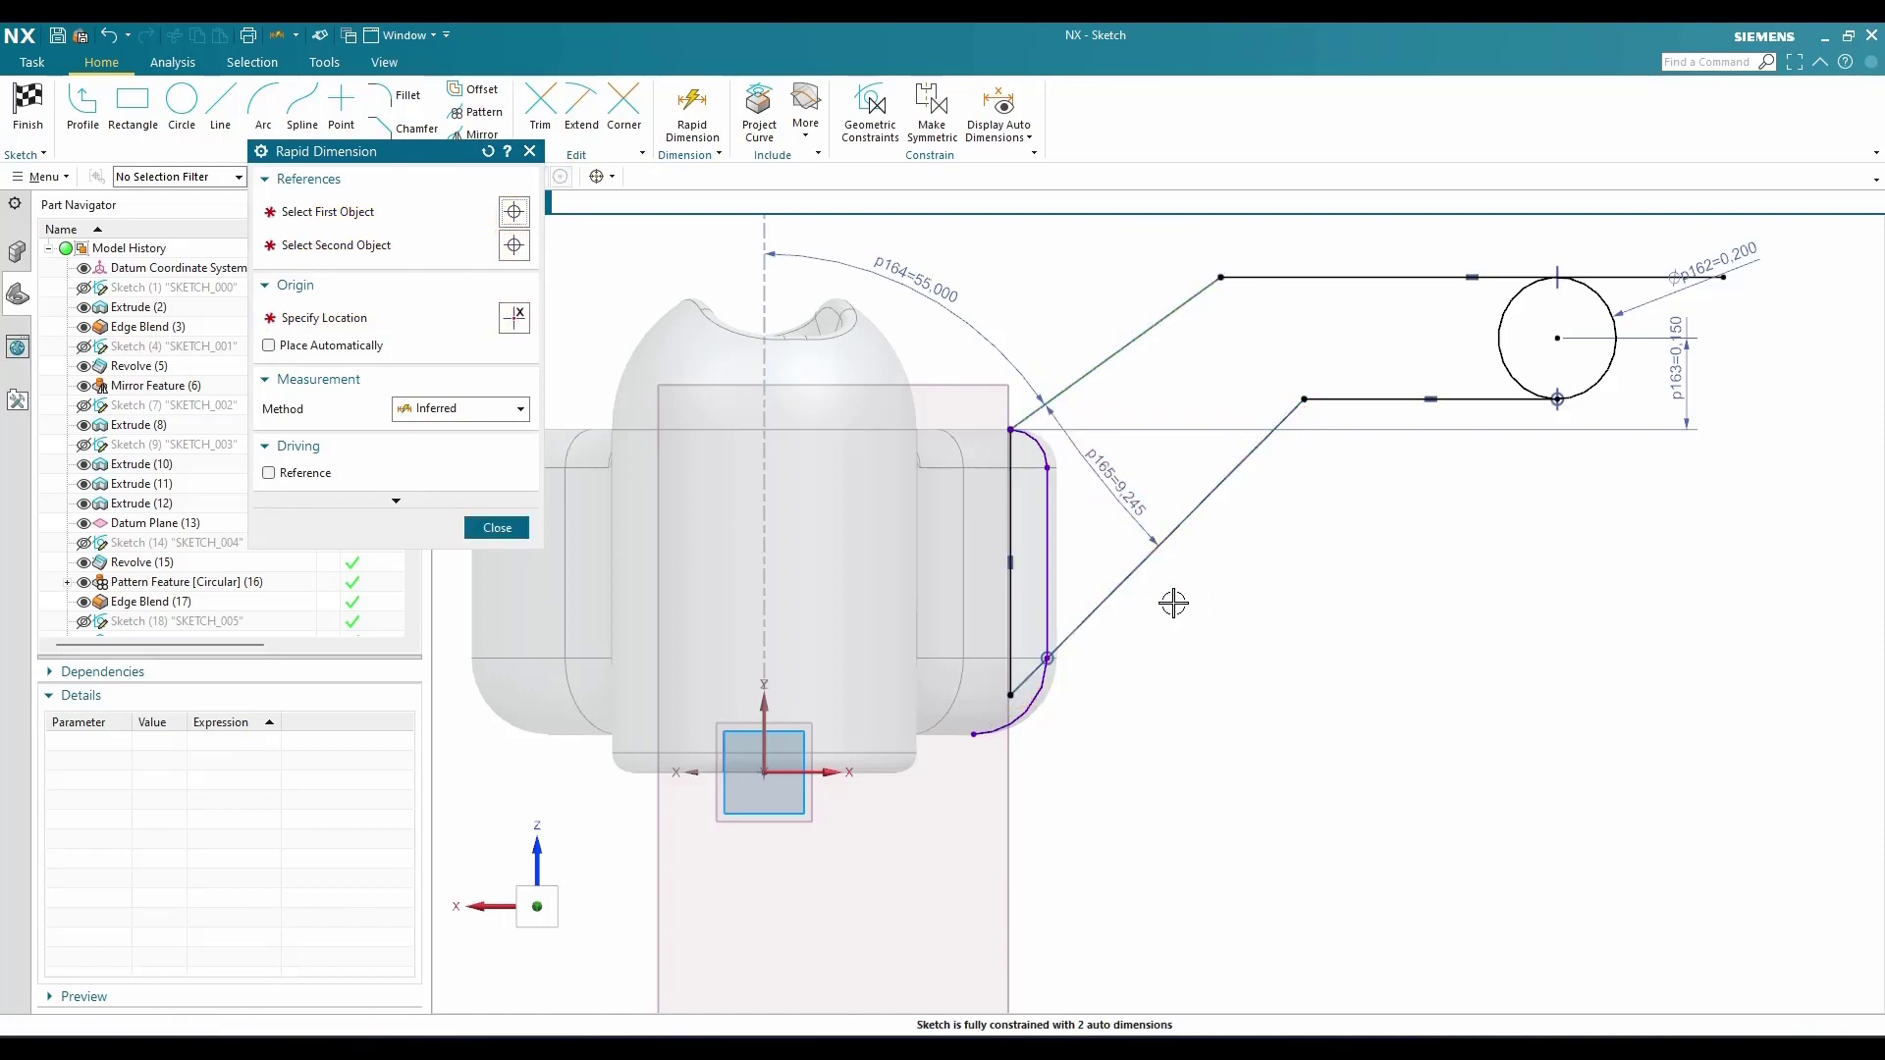
{"action": "type", "text": "12"}
{"action": "key", "text": "Return"}
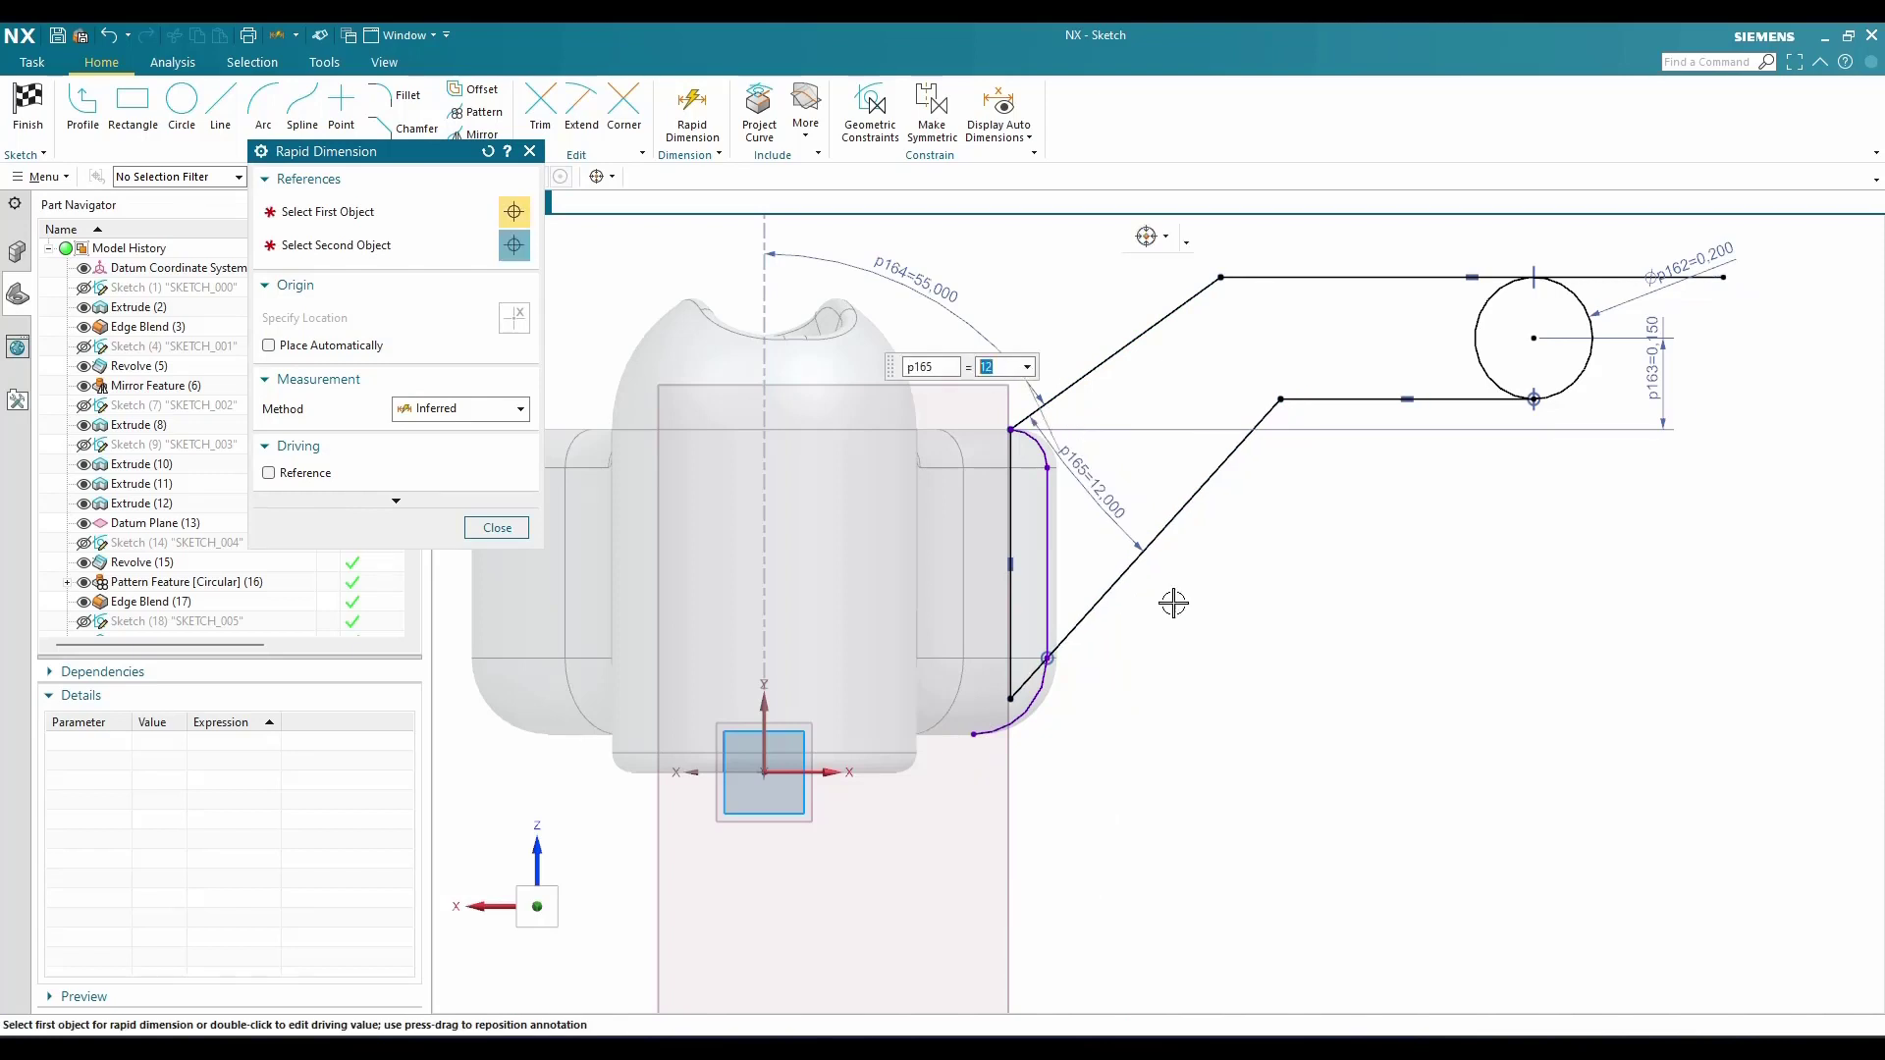
{"action": "key", "text": "Escape"}
{"action": "scroll", "coordinate": [1146, 744], "scroll_direction": "down", "scroll_amount": 2}
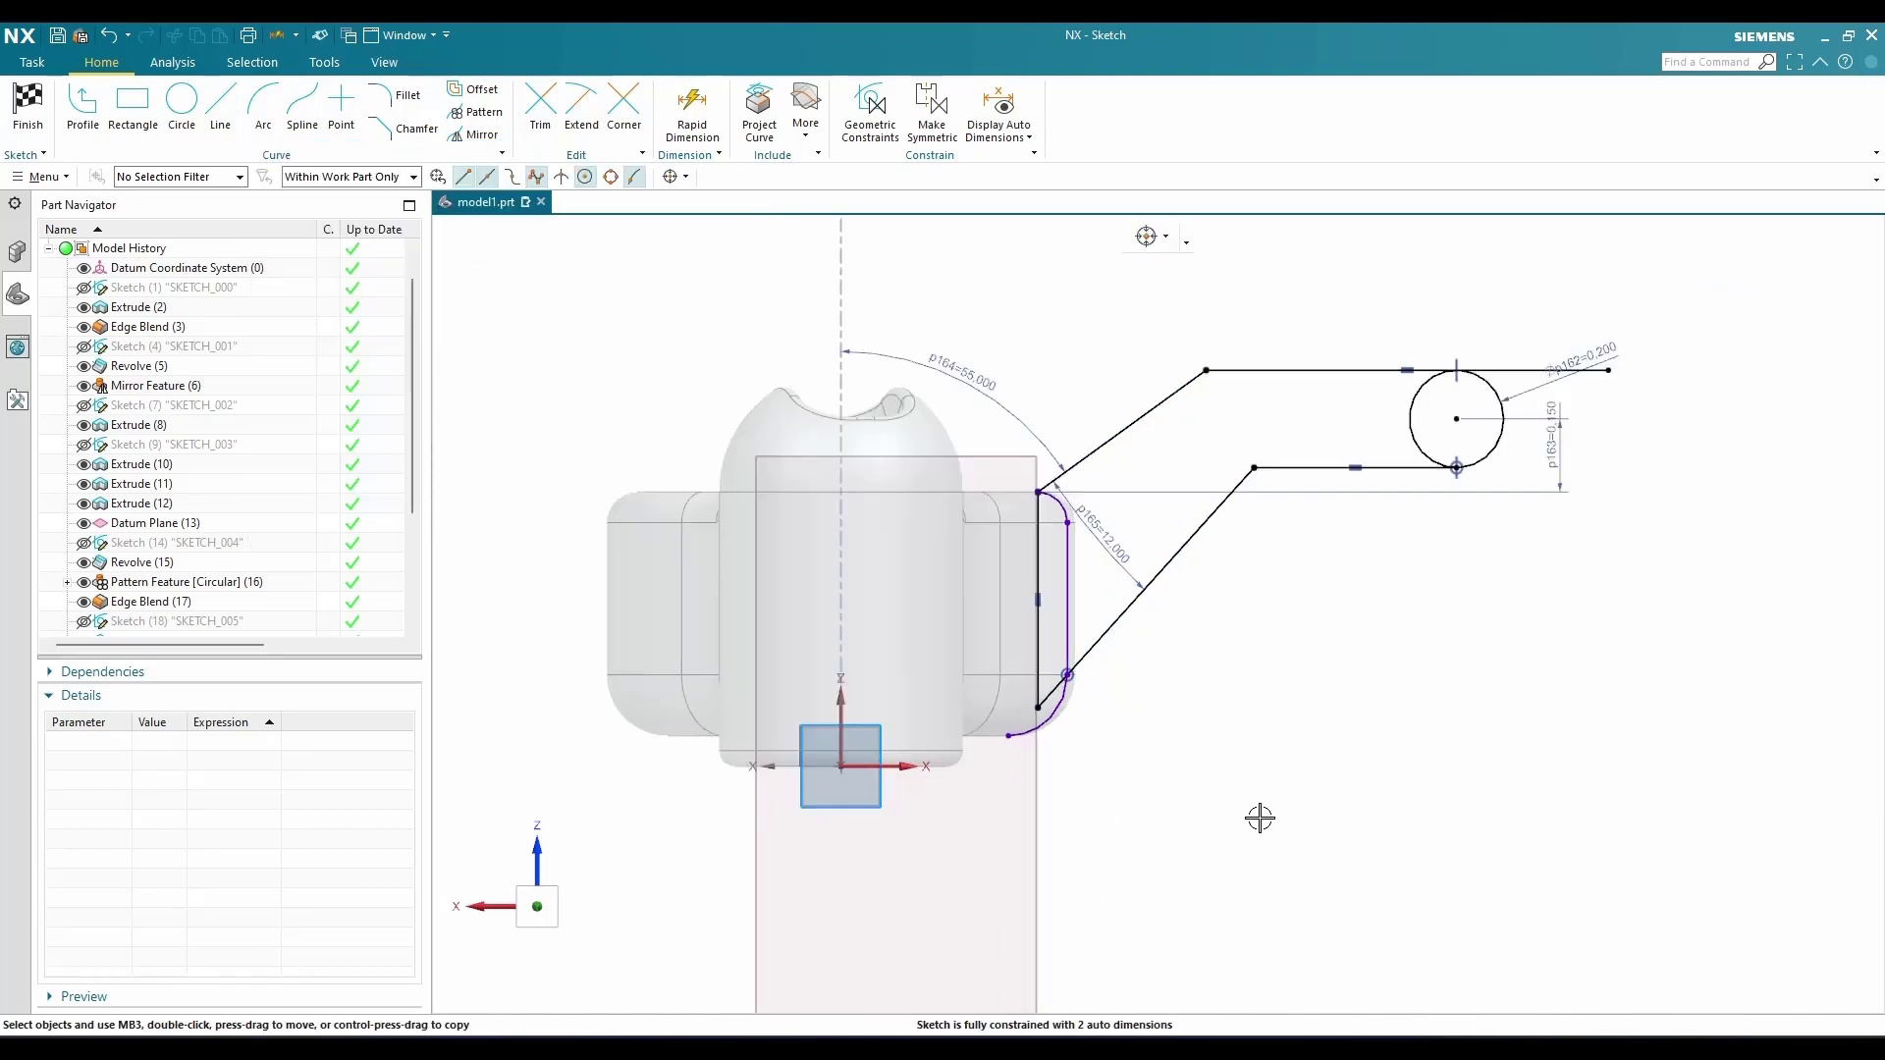
Trim the overhang of the upper horizontal line beyond its tangent point on the circle
{"action": "scroll", "coordinate": [1580, 362], "scroll_direction": "up", "scroll_amount": 4}
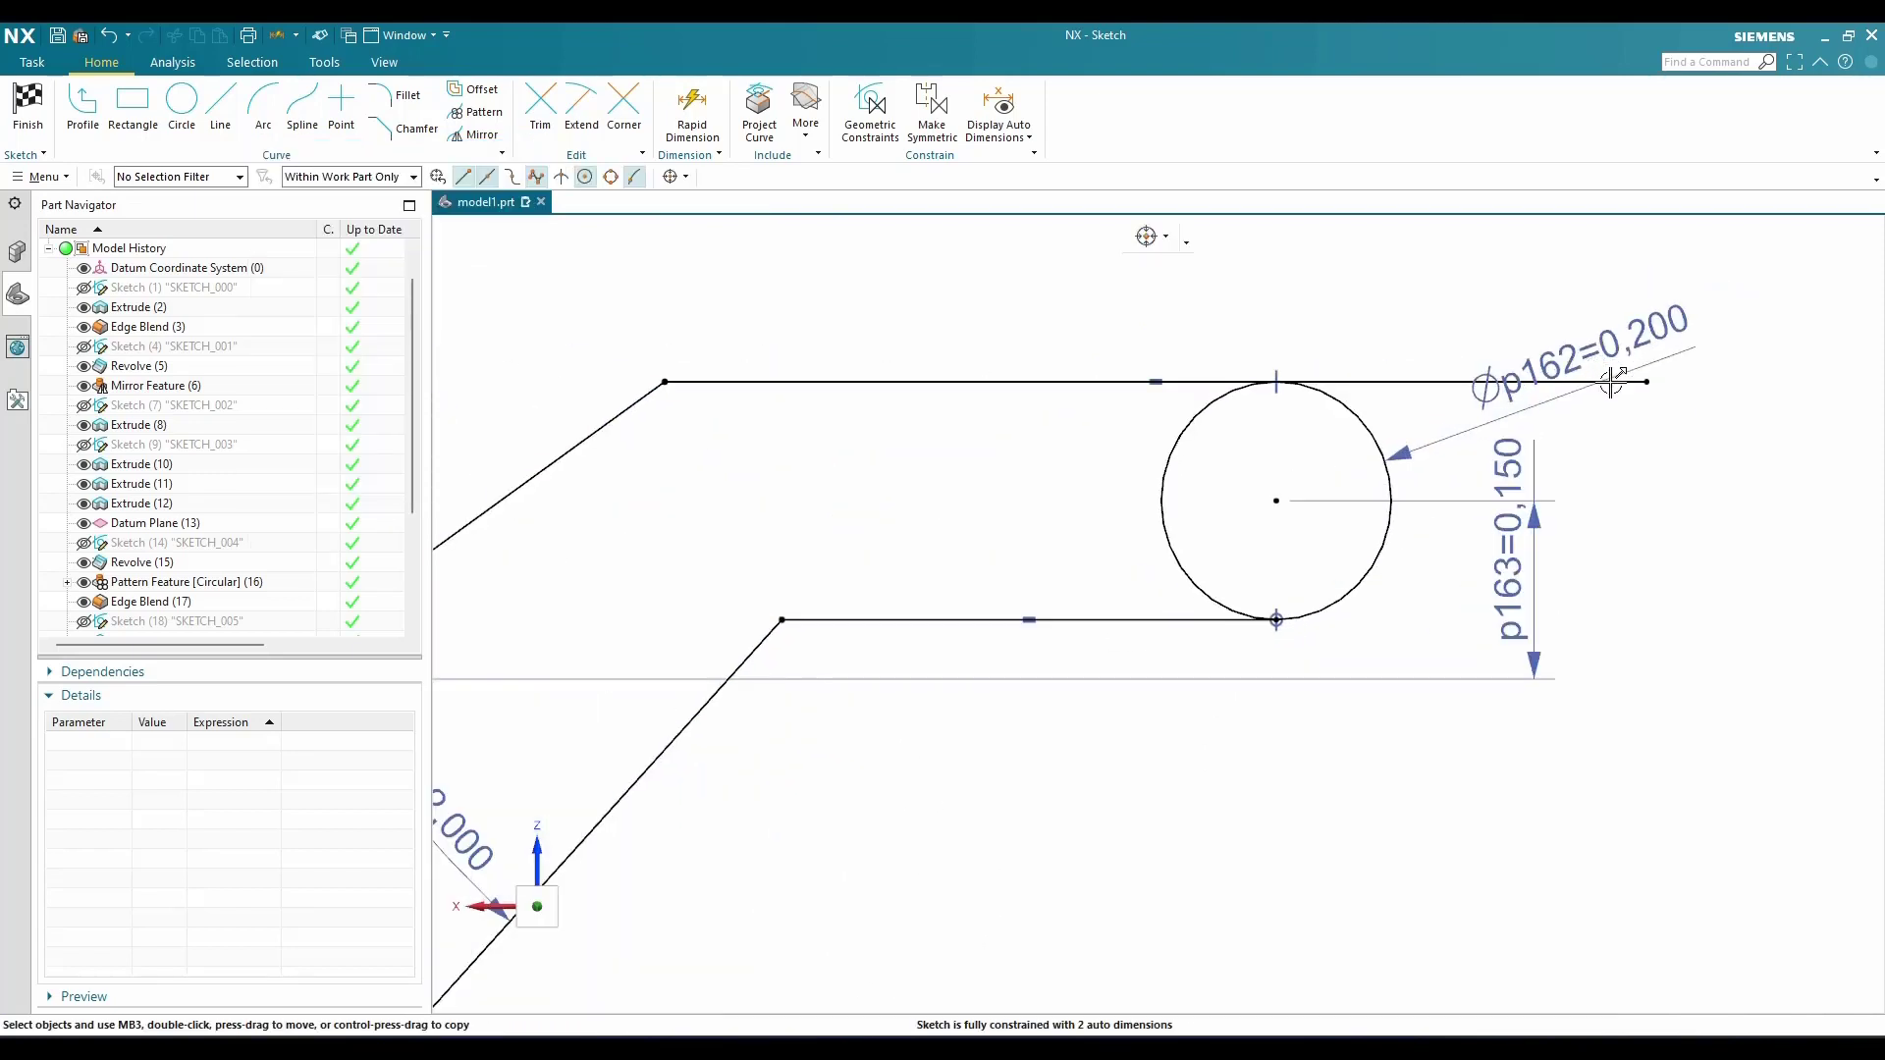
{"action": "key", "text": "t"}
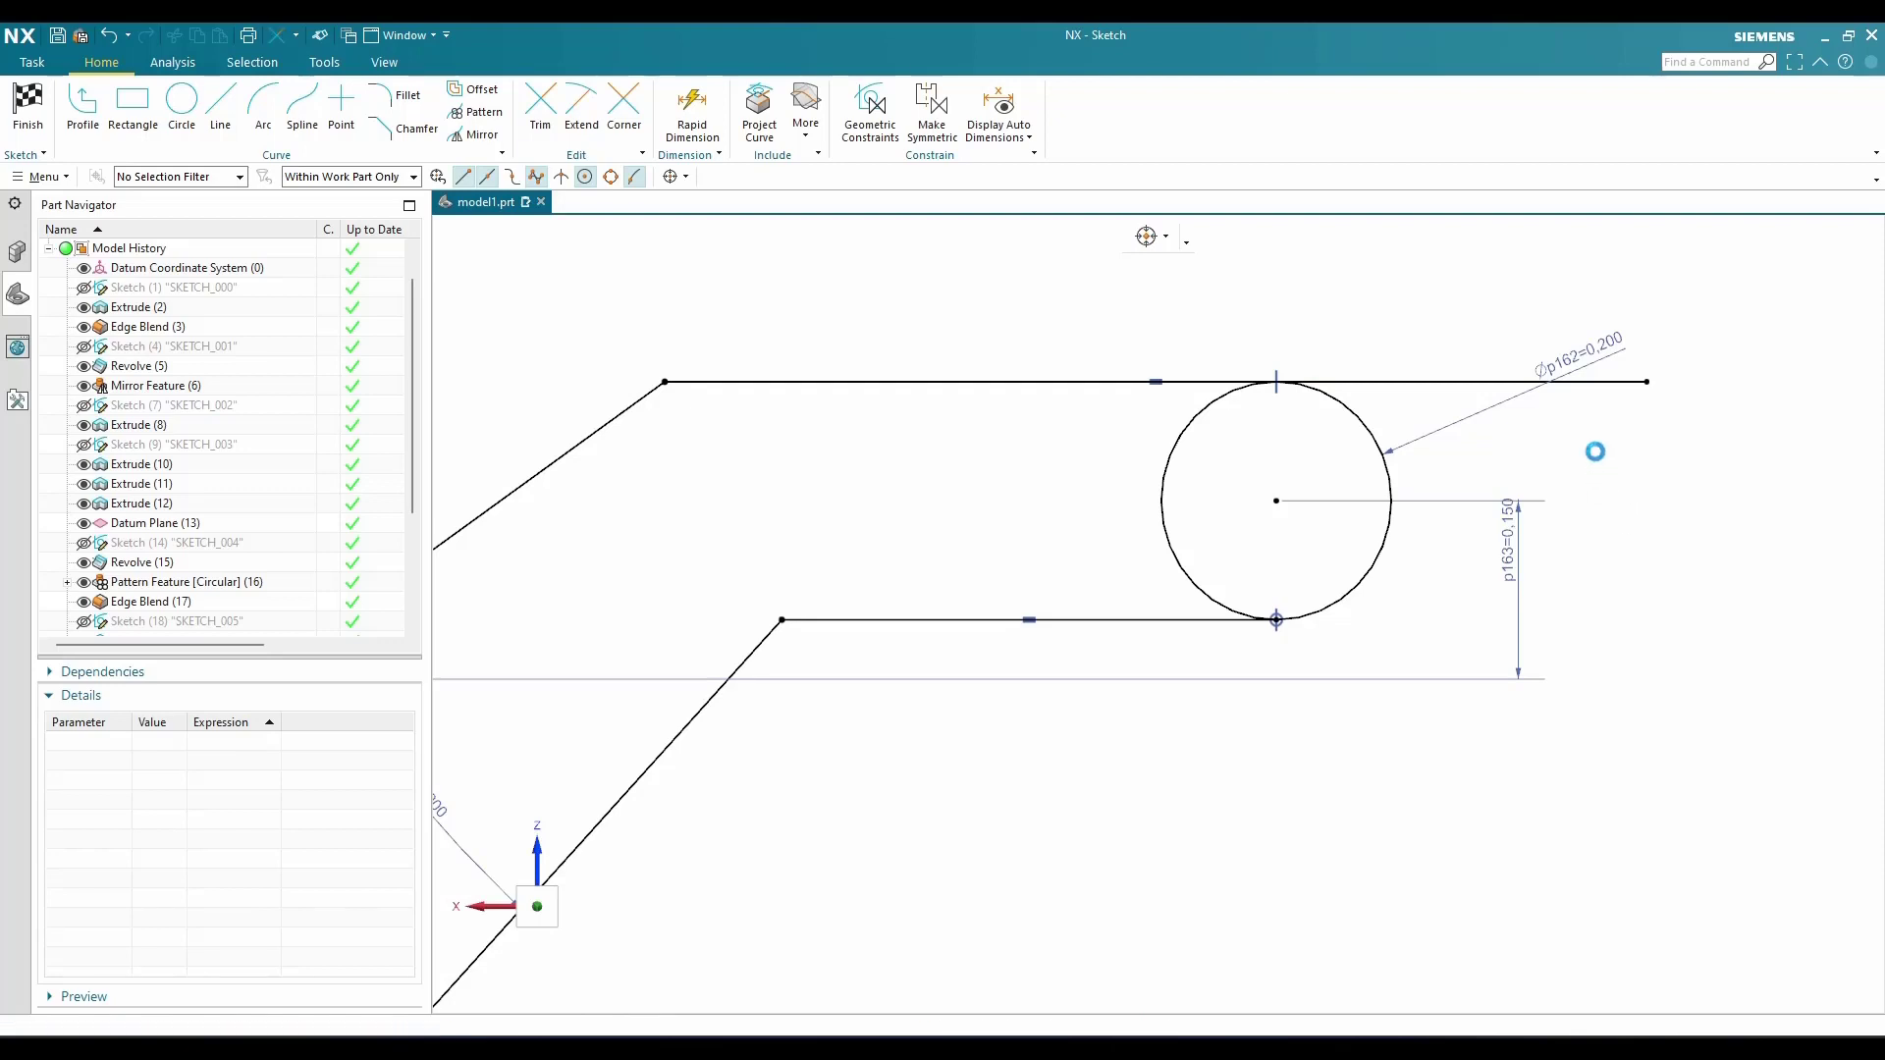
{"action": "left_click", "coordinate": [1615, 382]}
{"action": "key", "text": "Escape"}
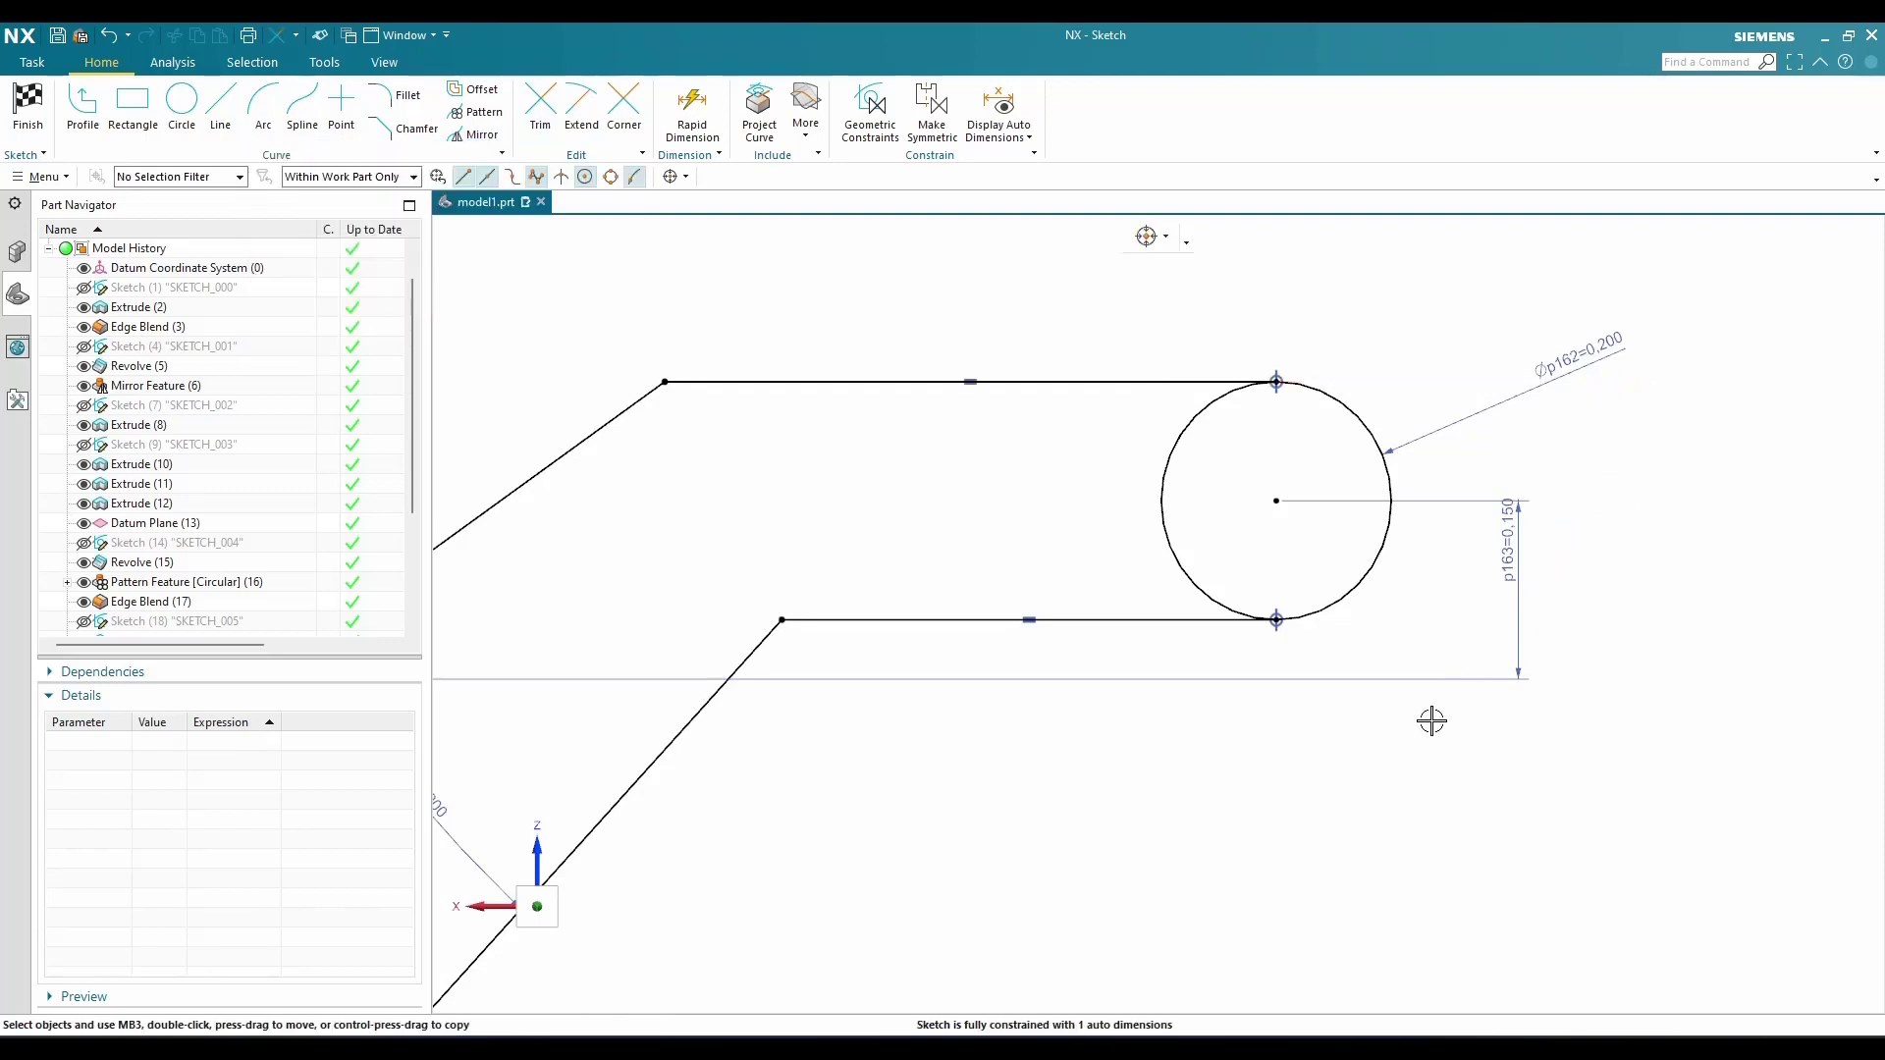
Dimension the circle centre's horizontal distance from the datum reference as 1.2 and set the circle's diameter to 0.22
{"action": "scroll", "coordinate": [1367, 821], "scroll_direction": "down", "scroll_amount": 3}
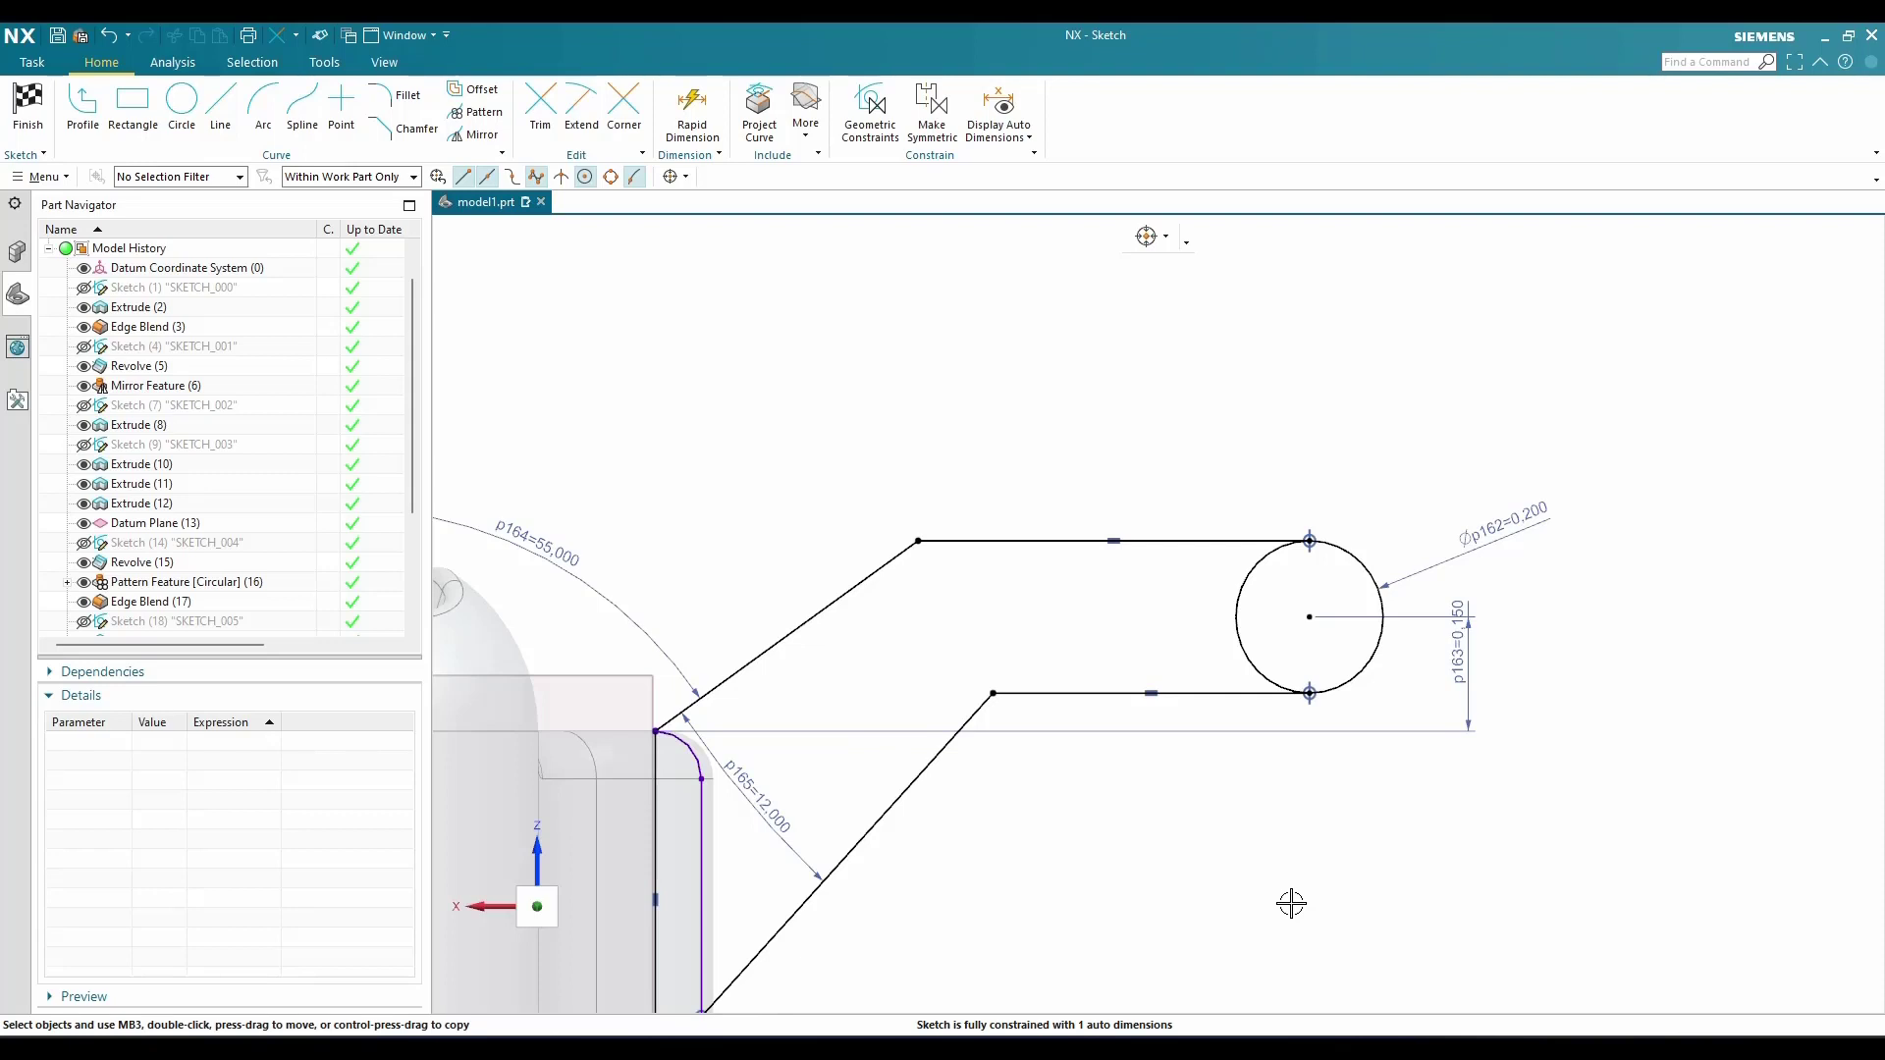
{"action": "key", "text": "d"}
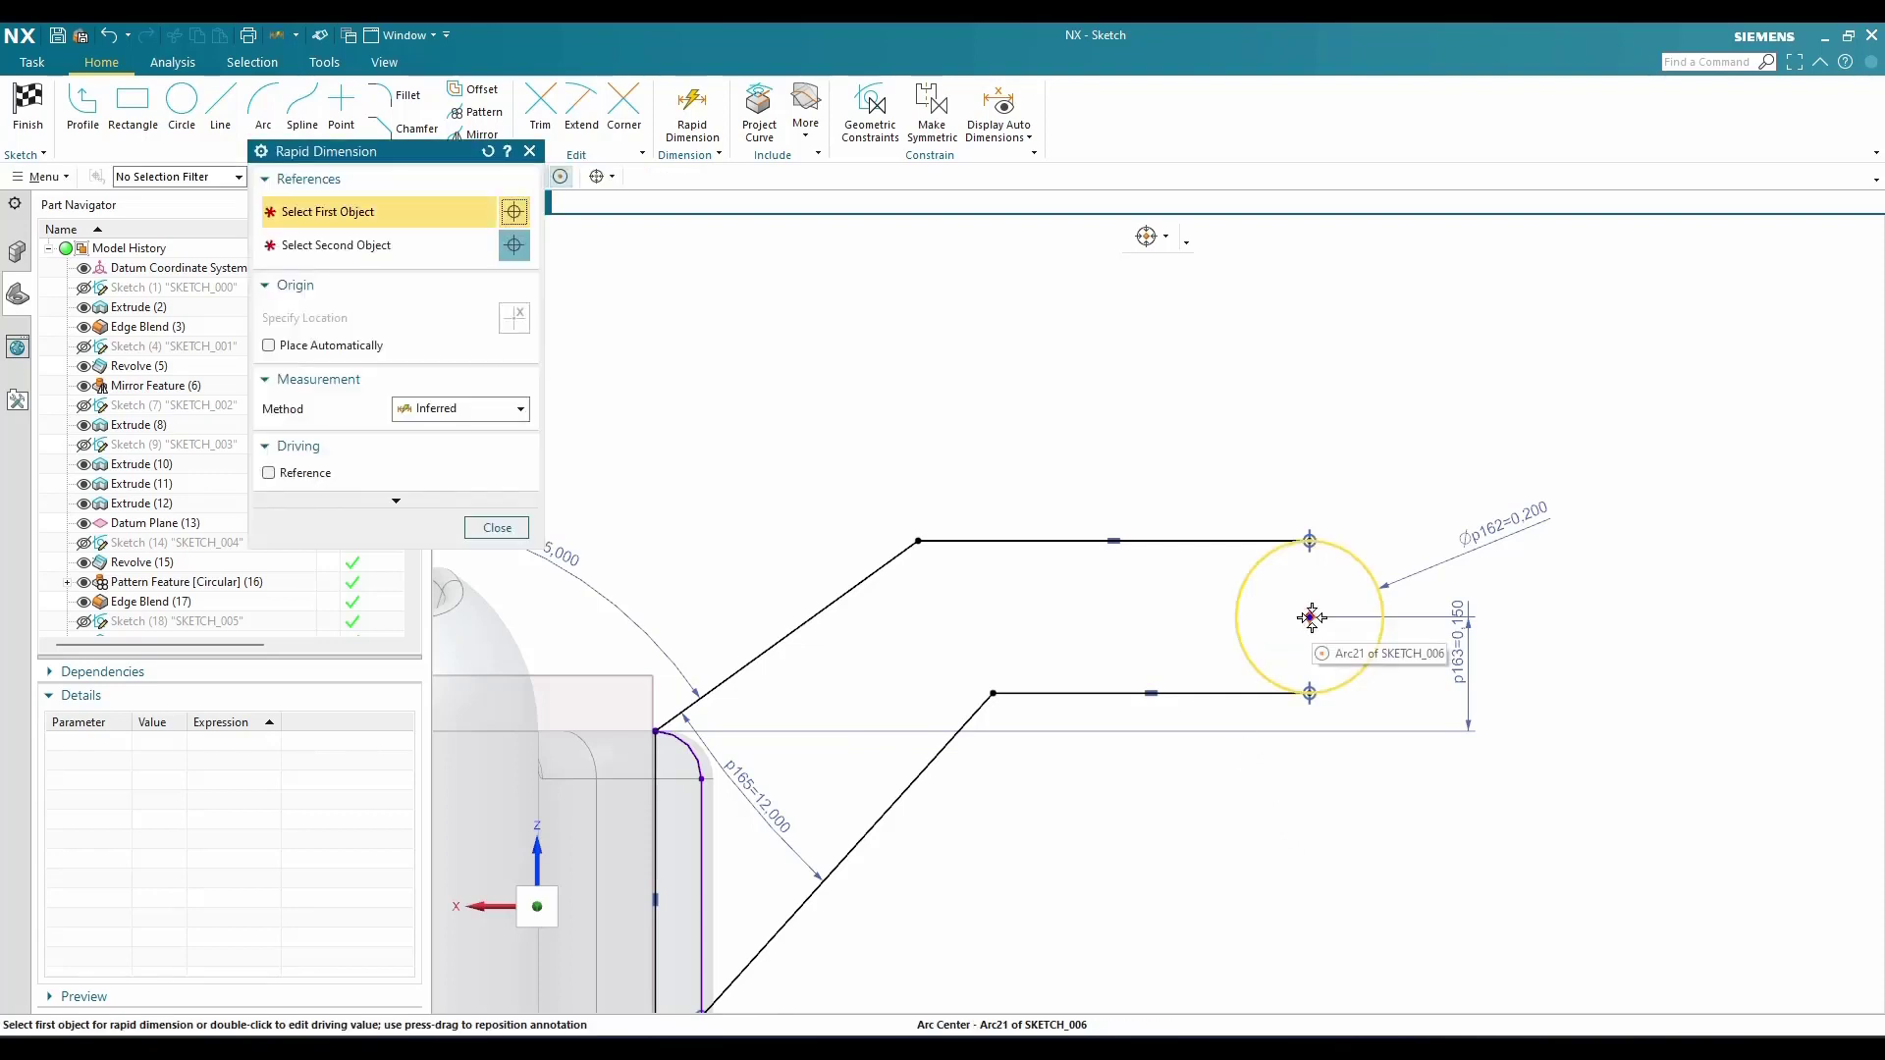
{"action": "left_click", "coordinate": [1312, 616]}
{"action": "scroll", "coordinate": [1460, 462], "scroll_direction": "down", "scroll_amount": 2}
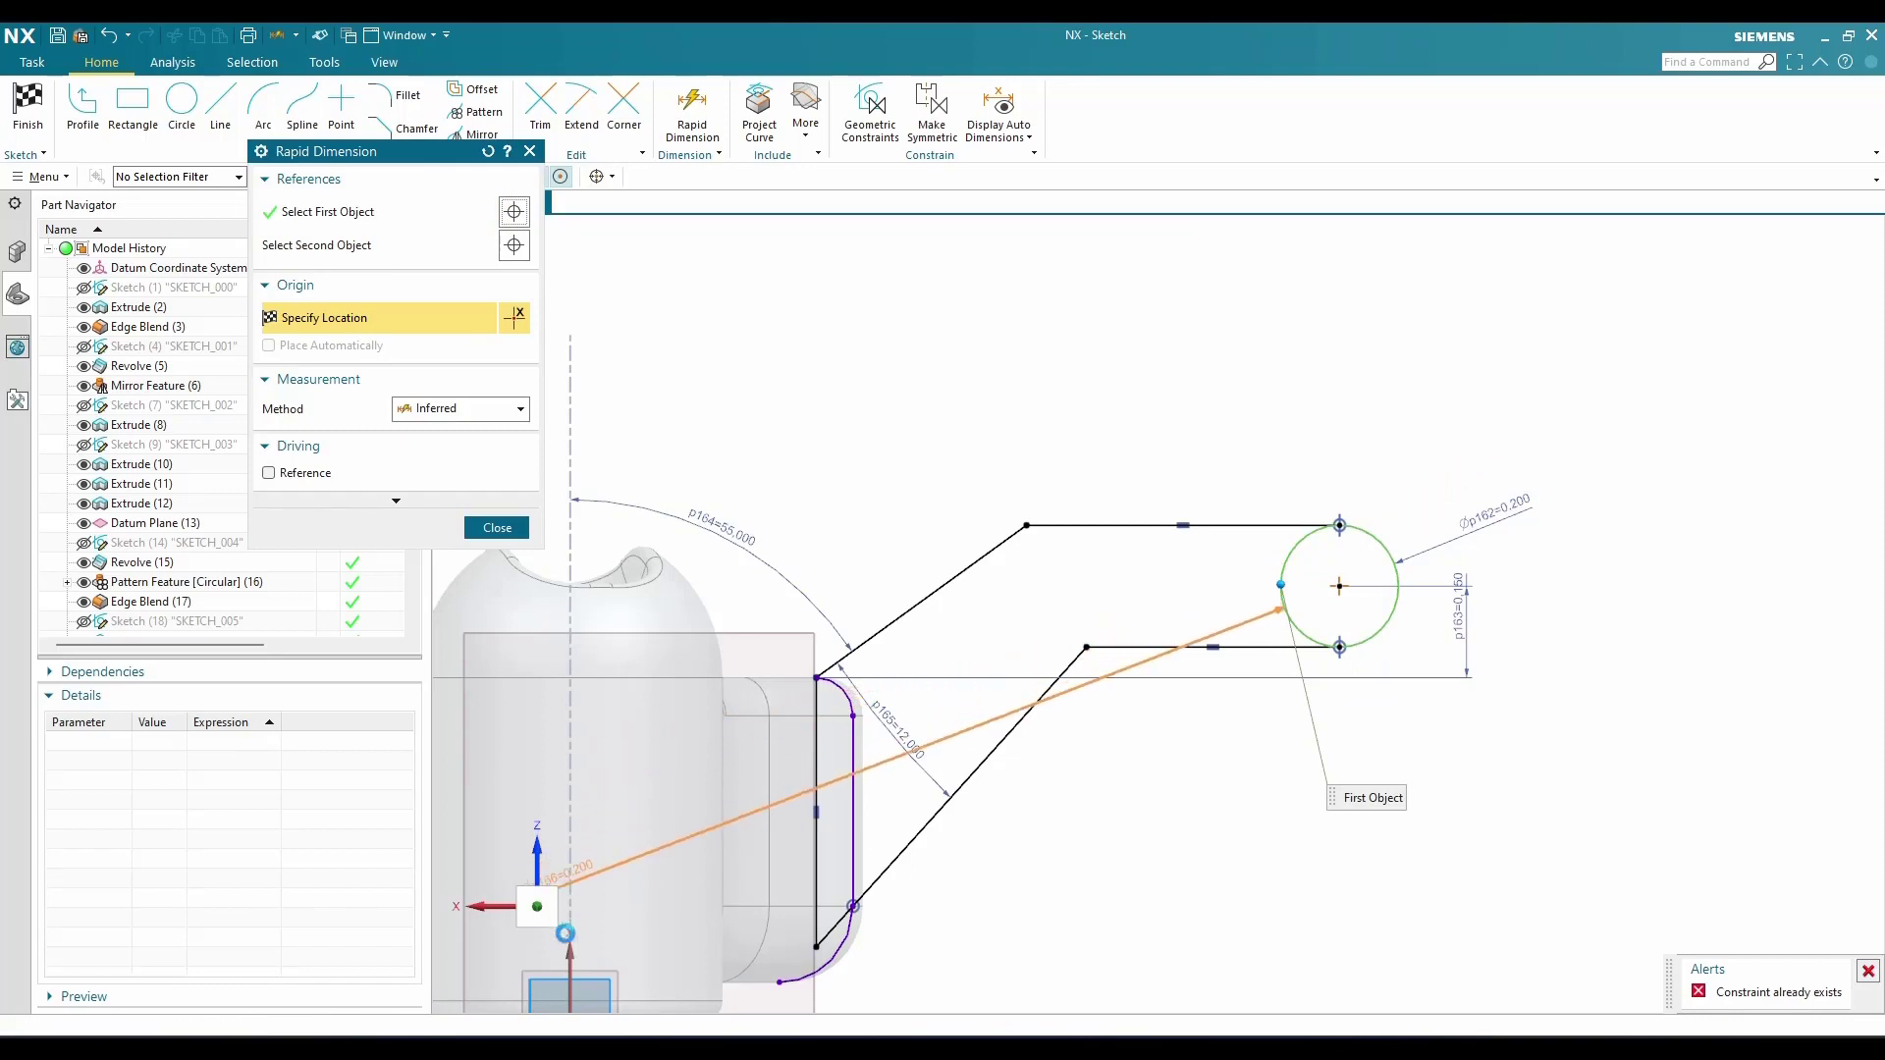
{"action": "left_click", "coordinate": [585, 887]}
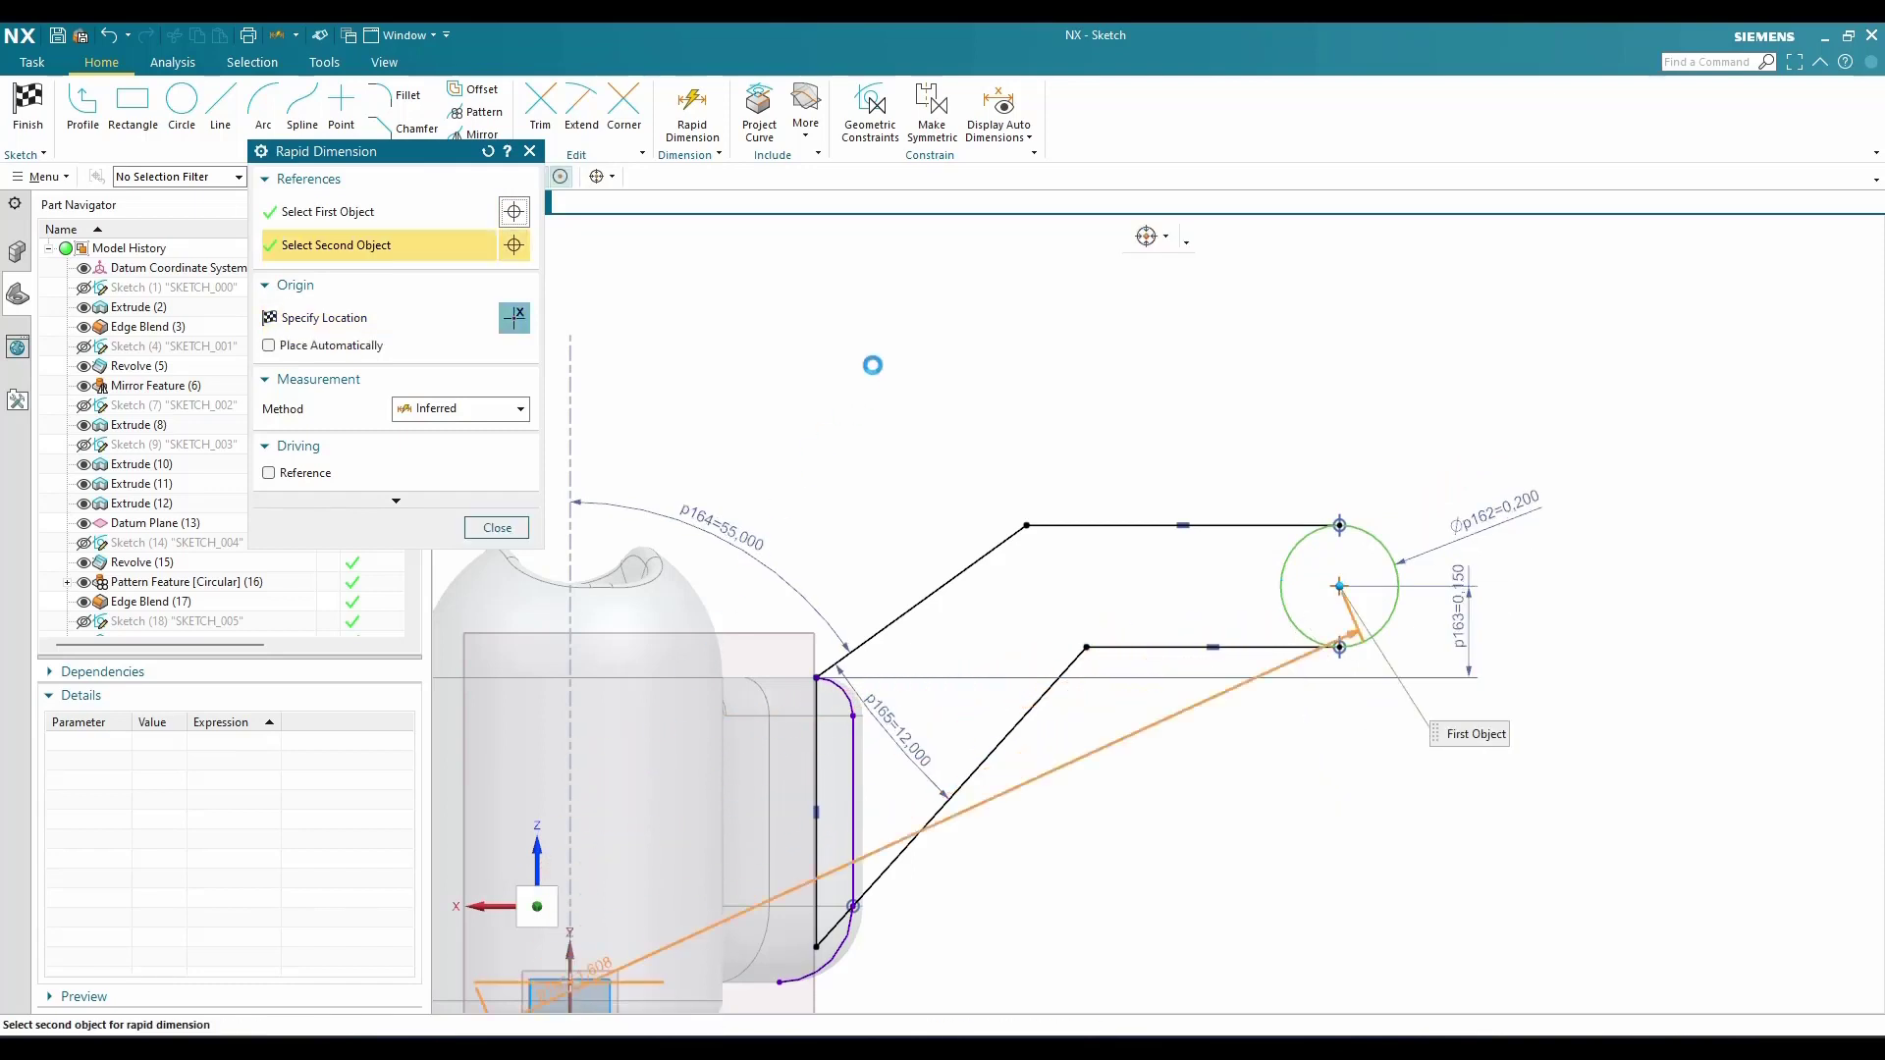
{"action": "left_click", "coordinate": [914, 478]}
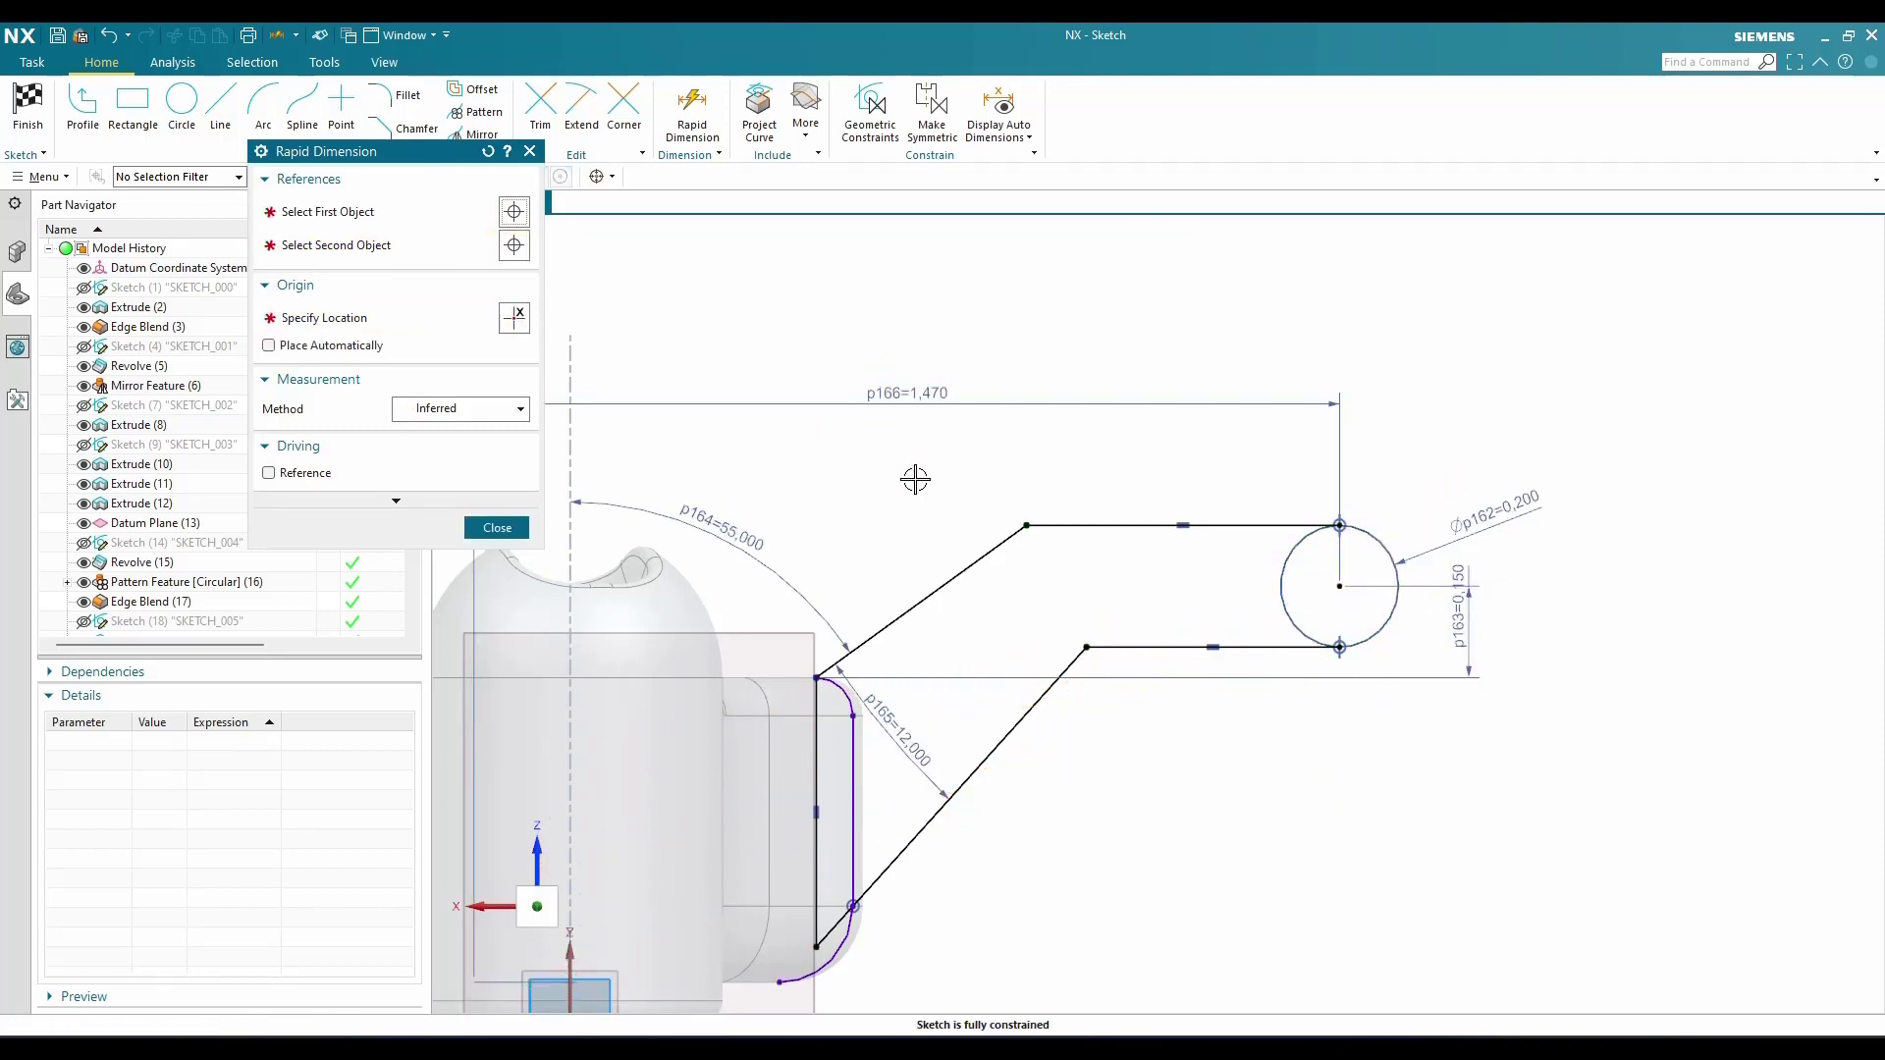
{"action": "type", "text": "1.2"}
{"action": "key", "text": "Return"}
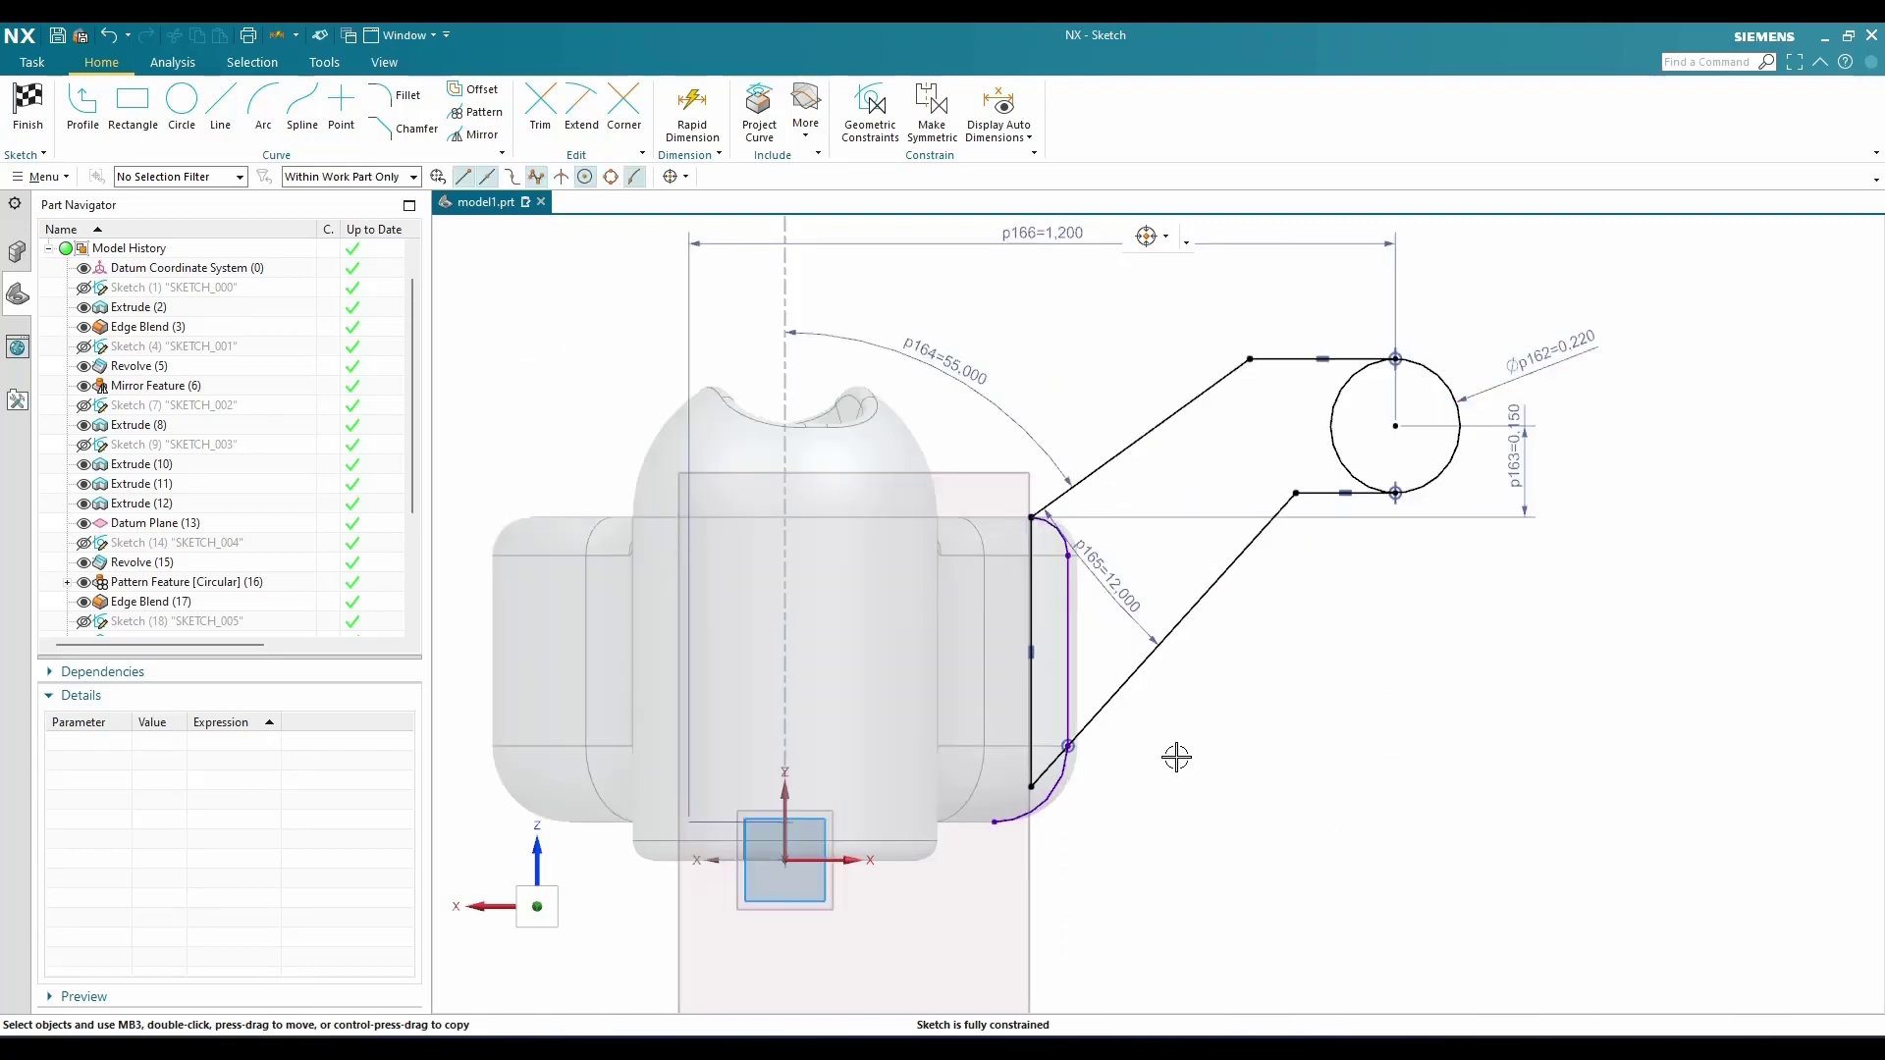
Check the arm profile around the circle and finish the sketch
{"action": "scroll", "coordinate": [1176, 757], "scroll_direction": "up", "scroll_amount": 1}
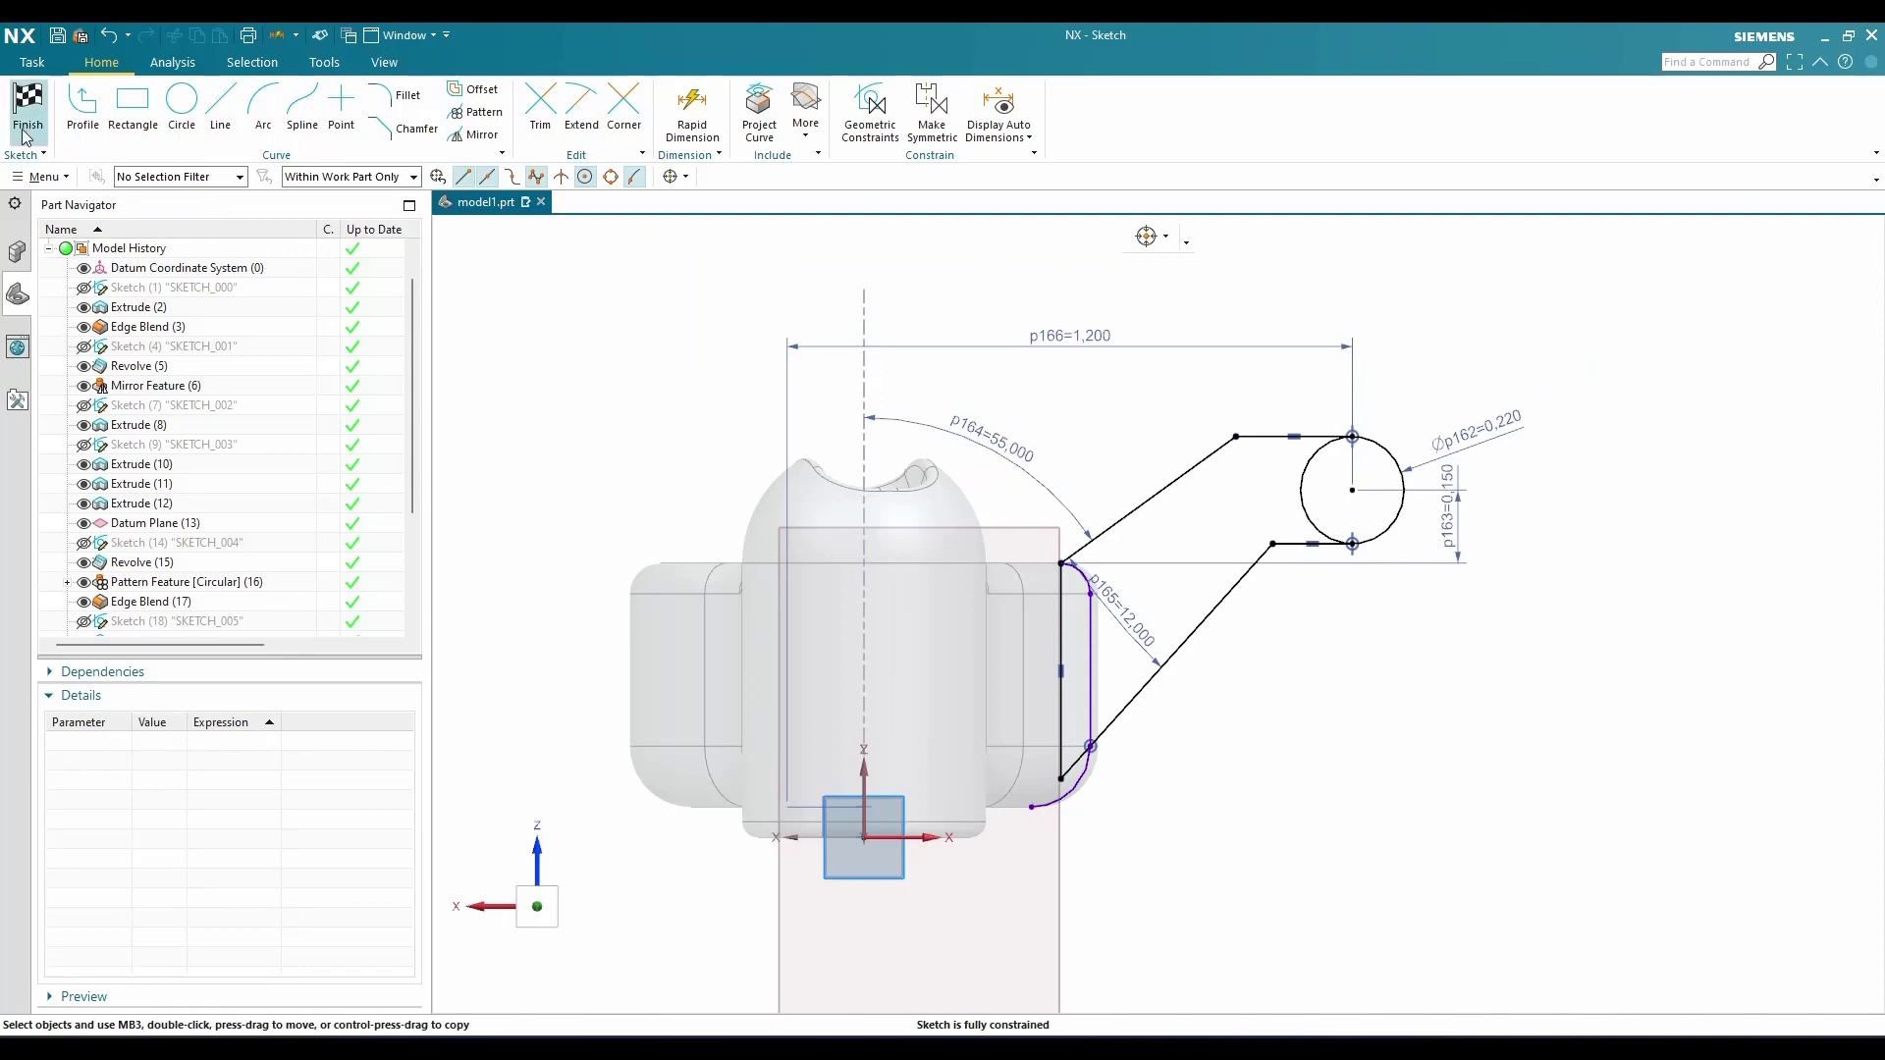
{"action": "scroll", "coordinate": [1286, 480], "scroll_direction": "down", "scroll_amount": 5}
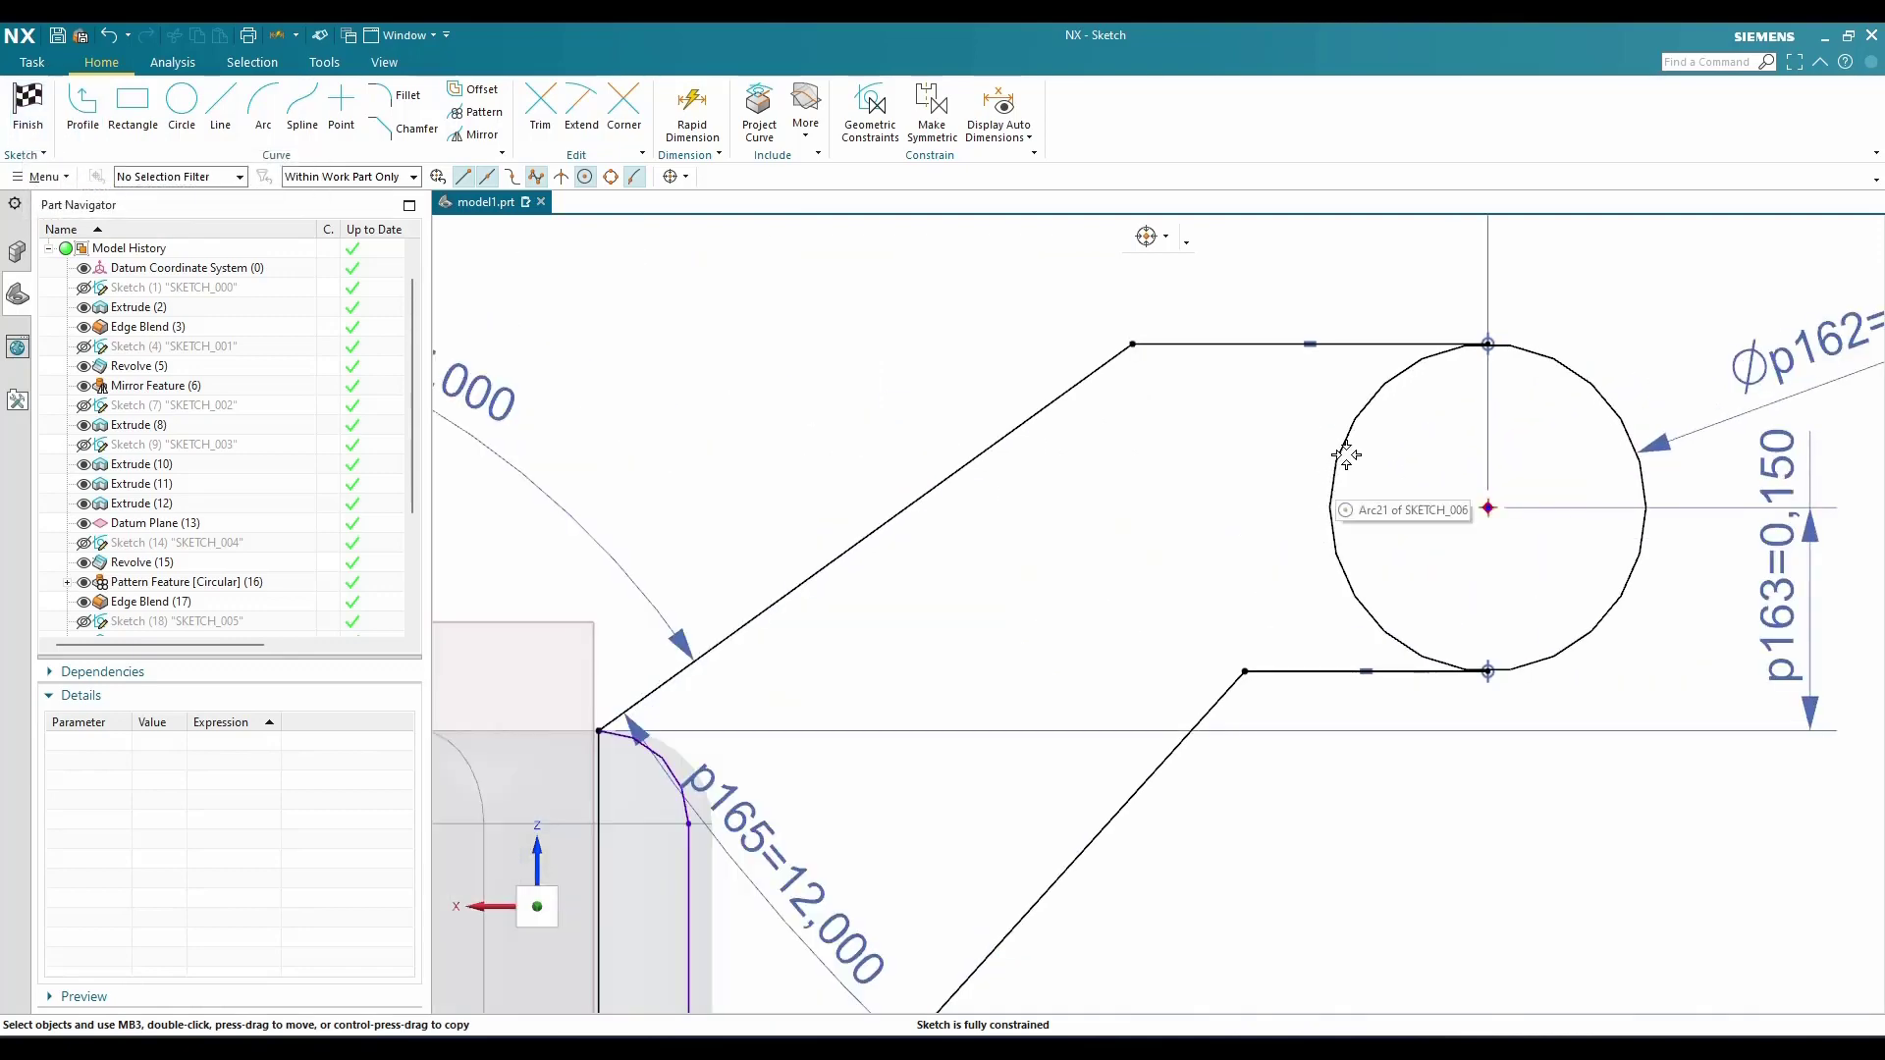
{"action": "scroll", "coordinate": [1347, 491], "scroll_direction": "up", "scroll_amount": 3}
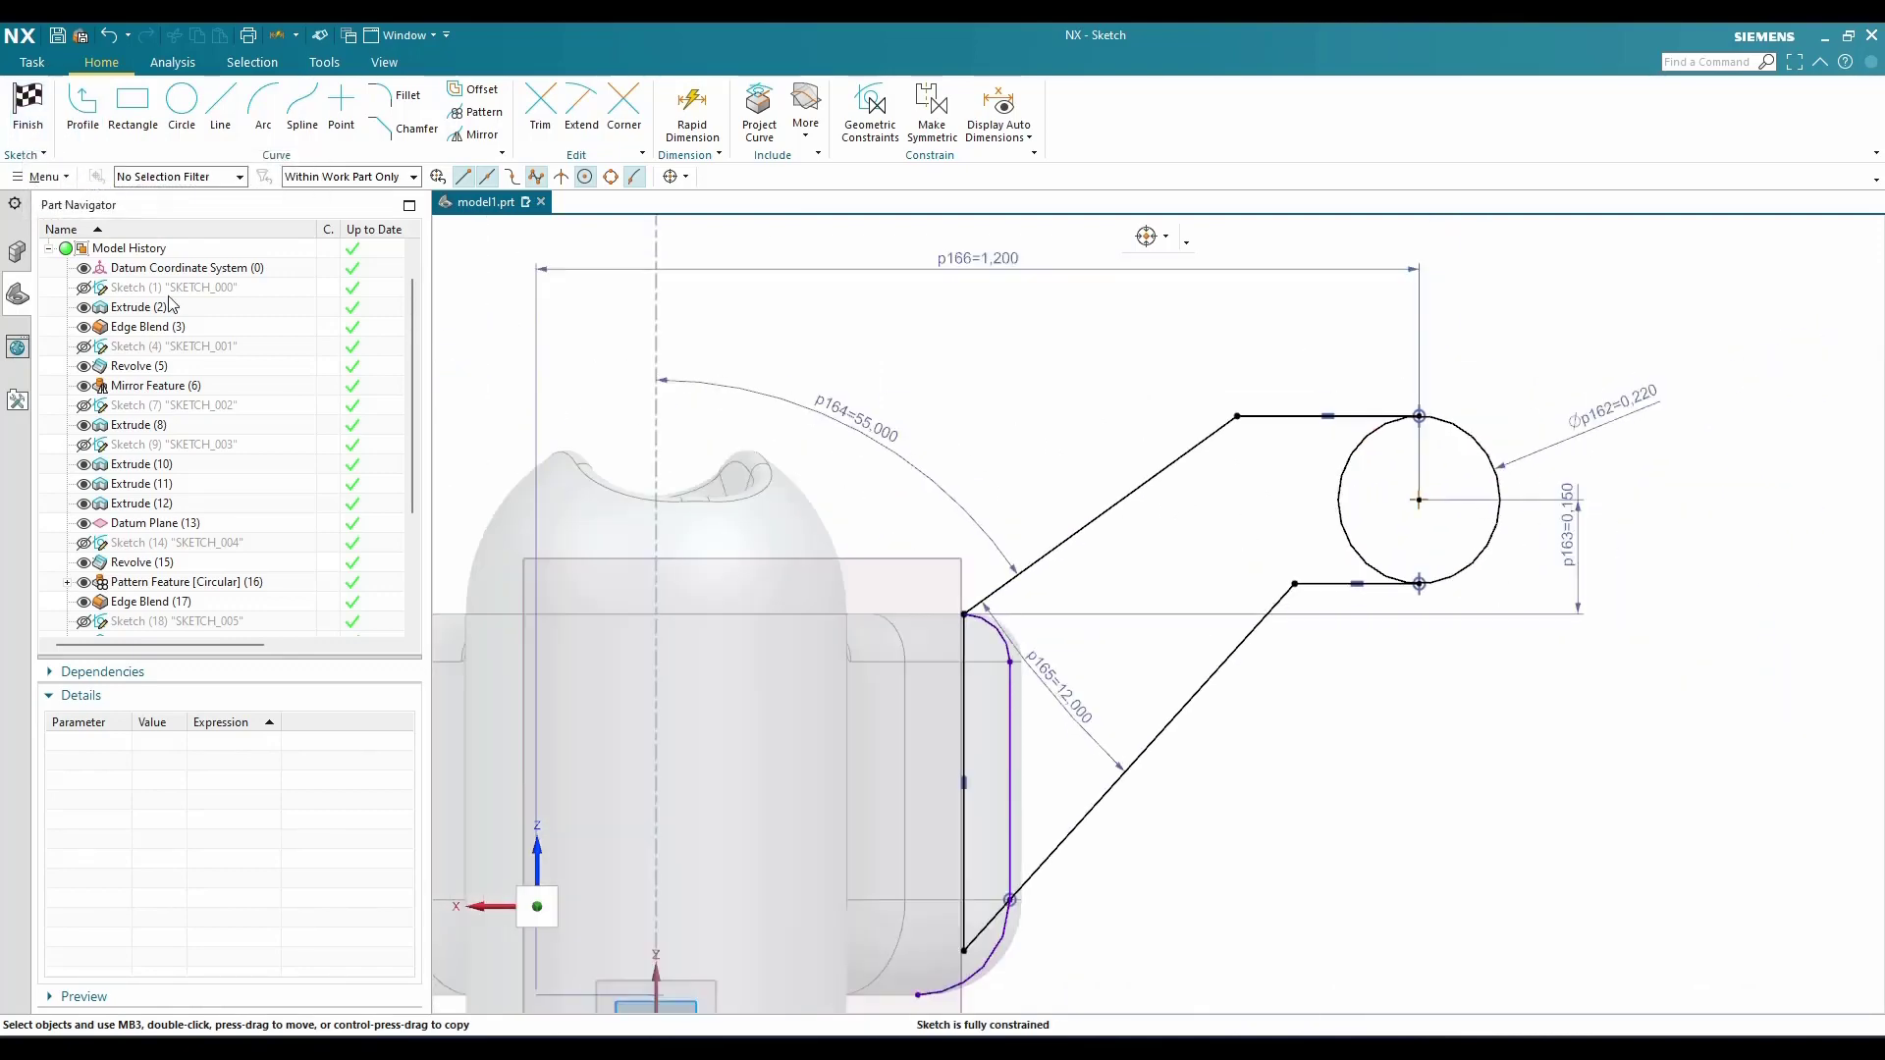
{"action": "left_click", "coordinate": [29, 113]}
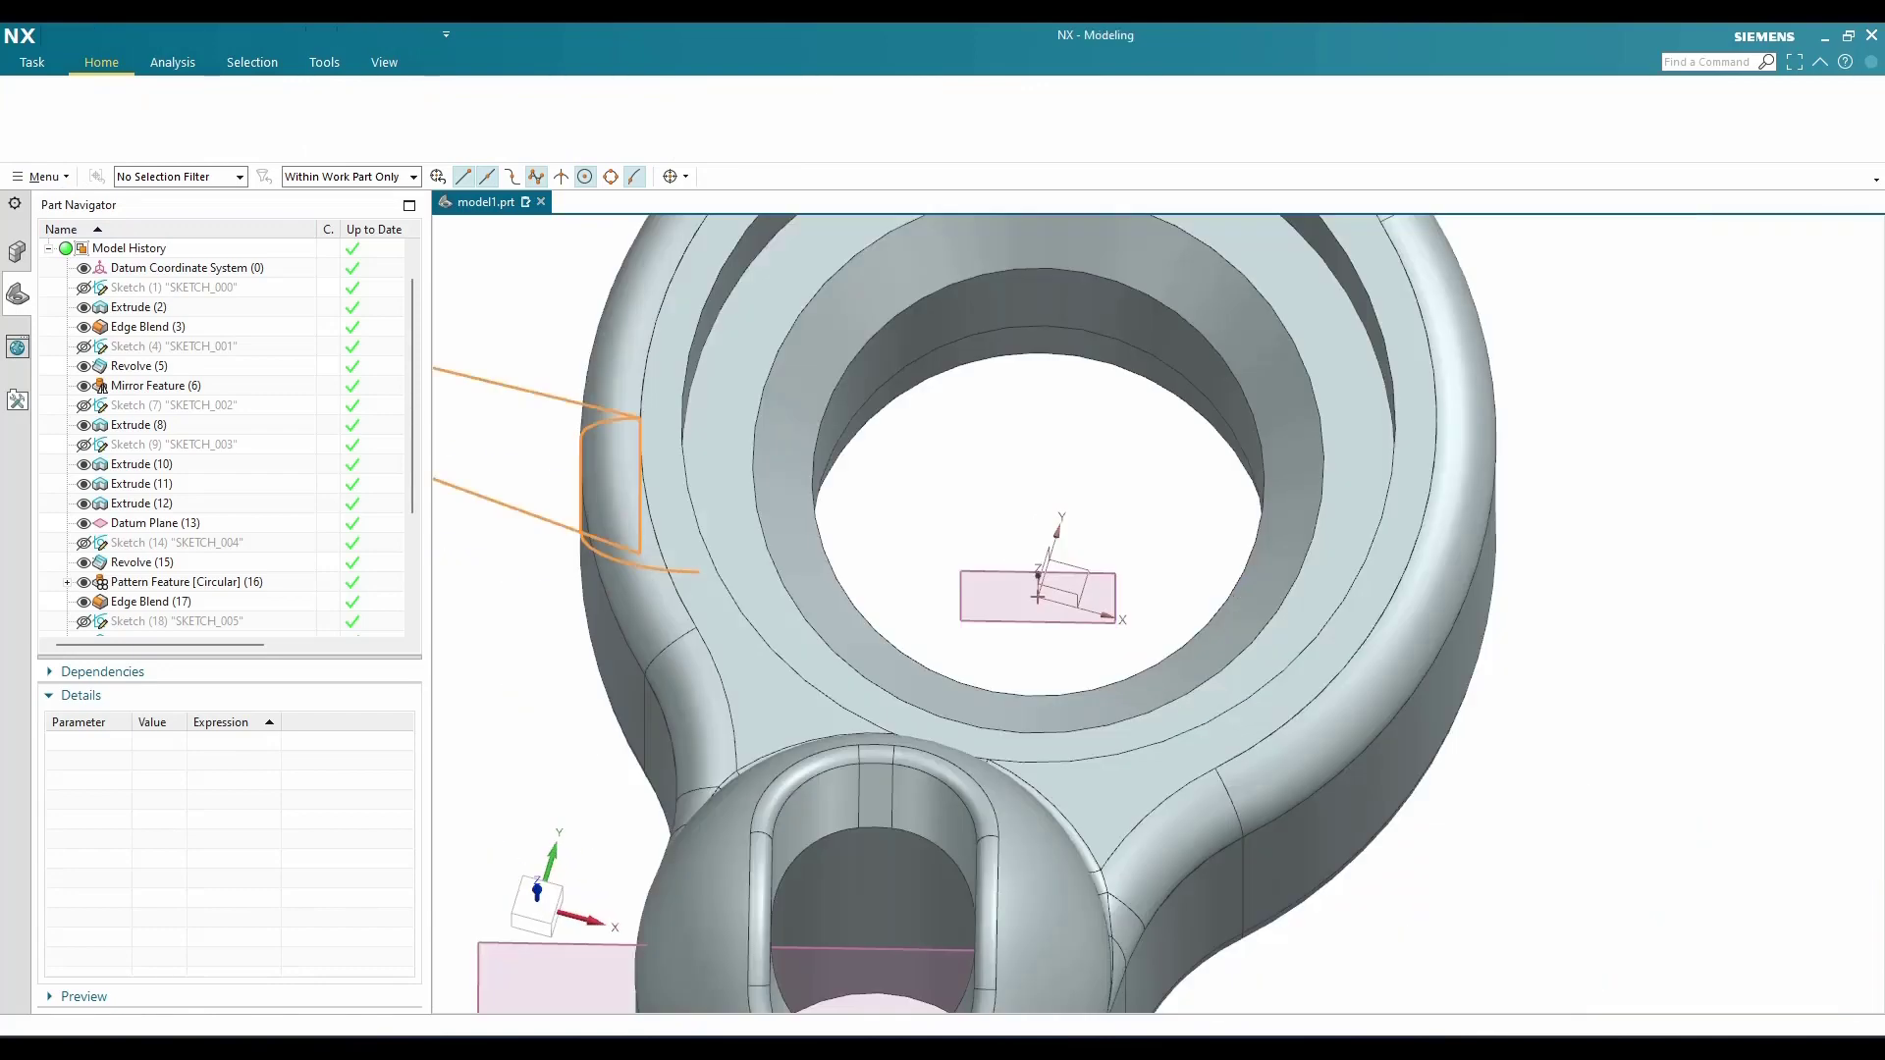
Turn the model to an oblique view of the arm profile and display it as Static Wireframe
{"action": "mouse_move", "coordinate": [1164, 769]}
{"action": "middle_mouse_down"}
{"action": "mouse_move", "coordinate": [1136, 664]}
{"action": "mouse_move", "coordinate": [1199, 652]}
{"action": "mouse_move", "coordinate": [1246, 713]}
{"action": "middle_mouse_up"}
{"action": "mouse_move", "coordinate": [1246, 713]}
{"action": "middle_mouse_down", "text": "shift"}
{"action": "mouse_move", "coordinate": [1266, 830]}
{"action": "mouse_move", "coordinate": [1295, 856]}
{"action": "middle_mouse_up", "text": "shift"}
{"action": "key", "text": "Escape"}
{"action": "left_click", "coordinate": [672, 177]}
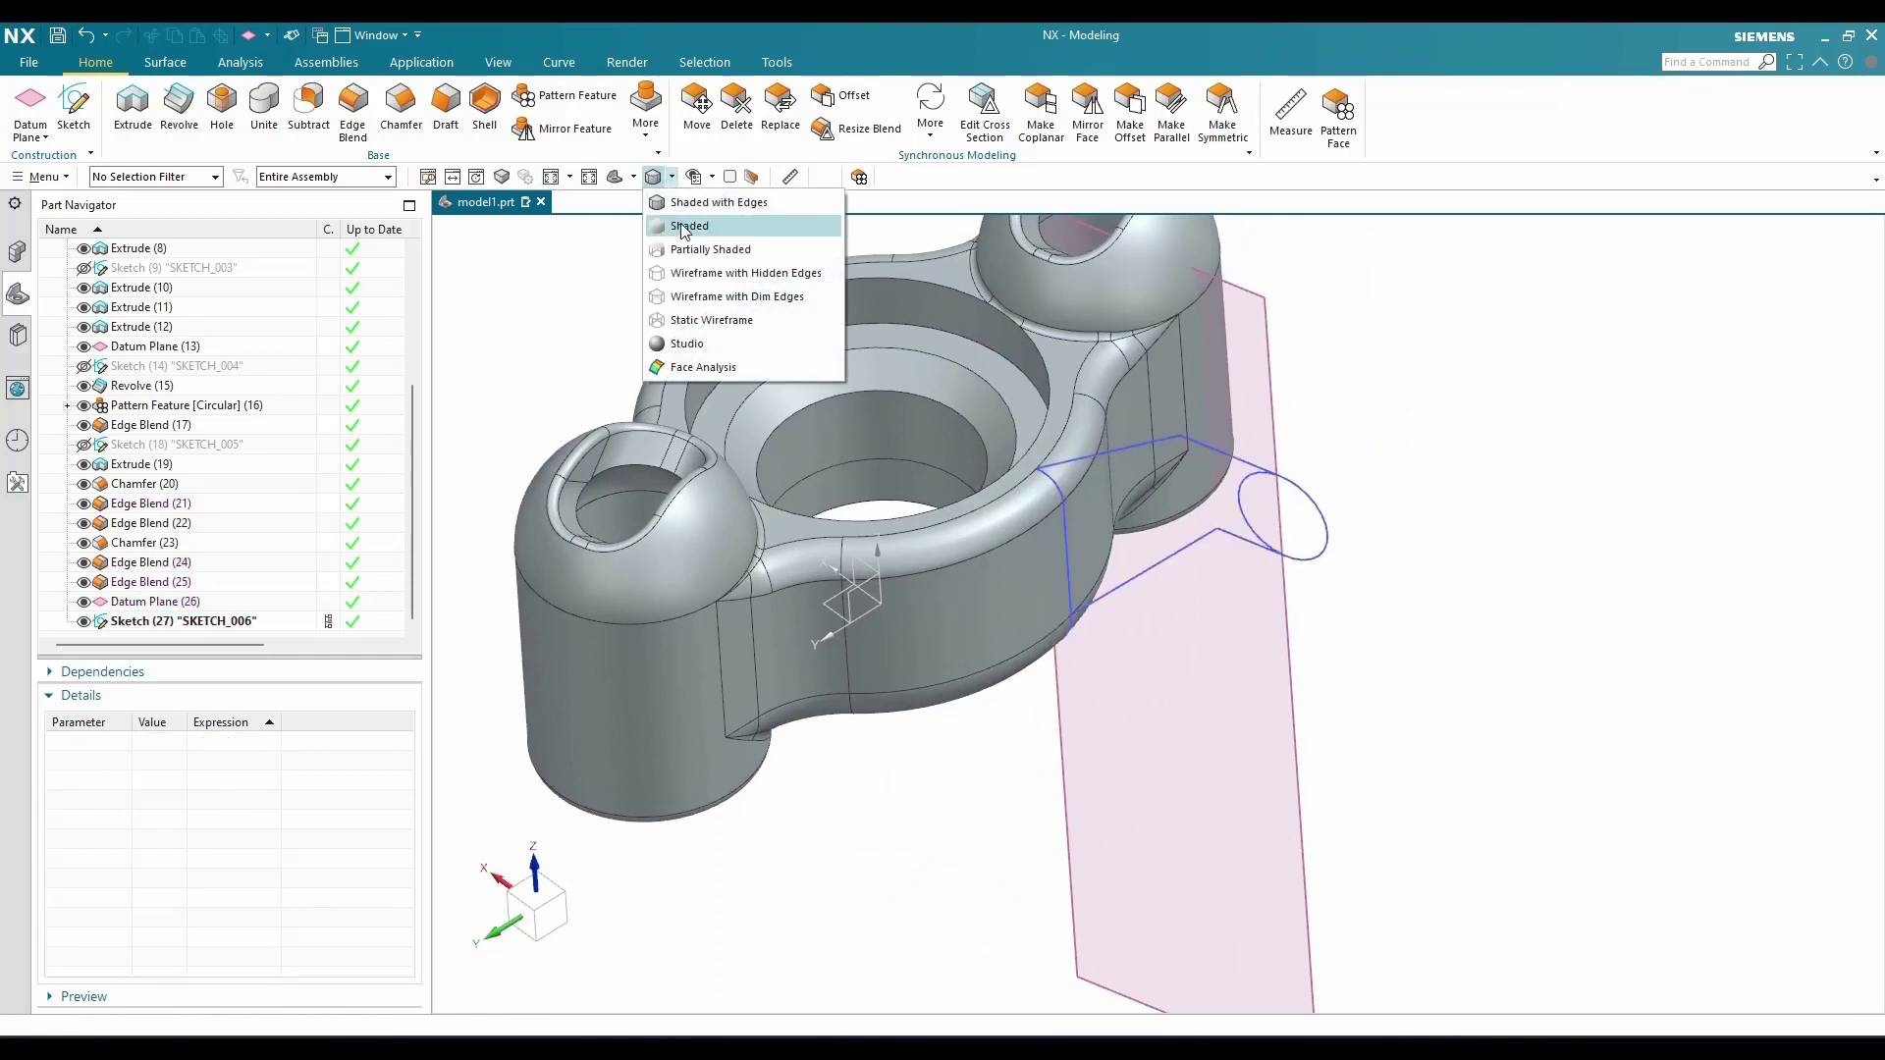
{"action": "left_click", "coordinate": [678, 321]}
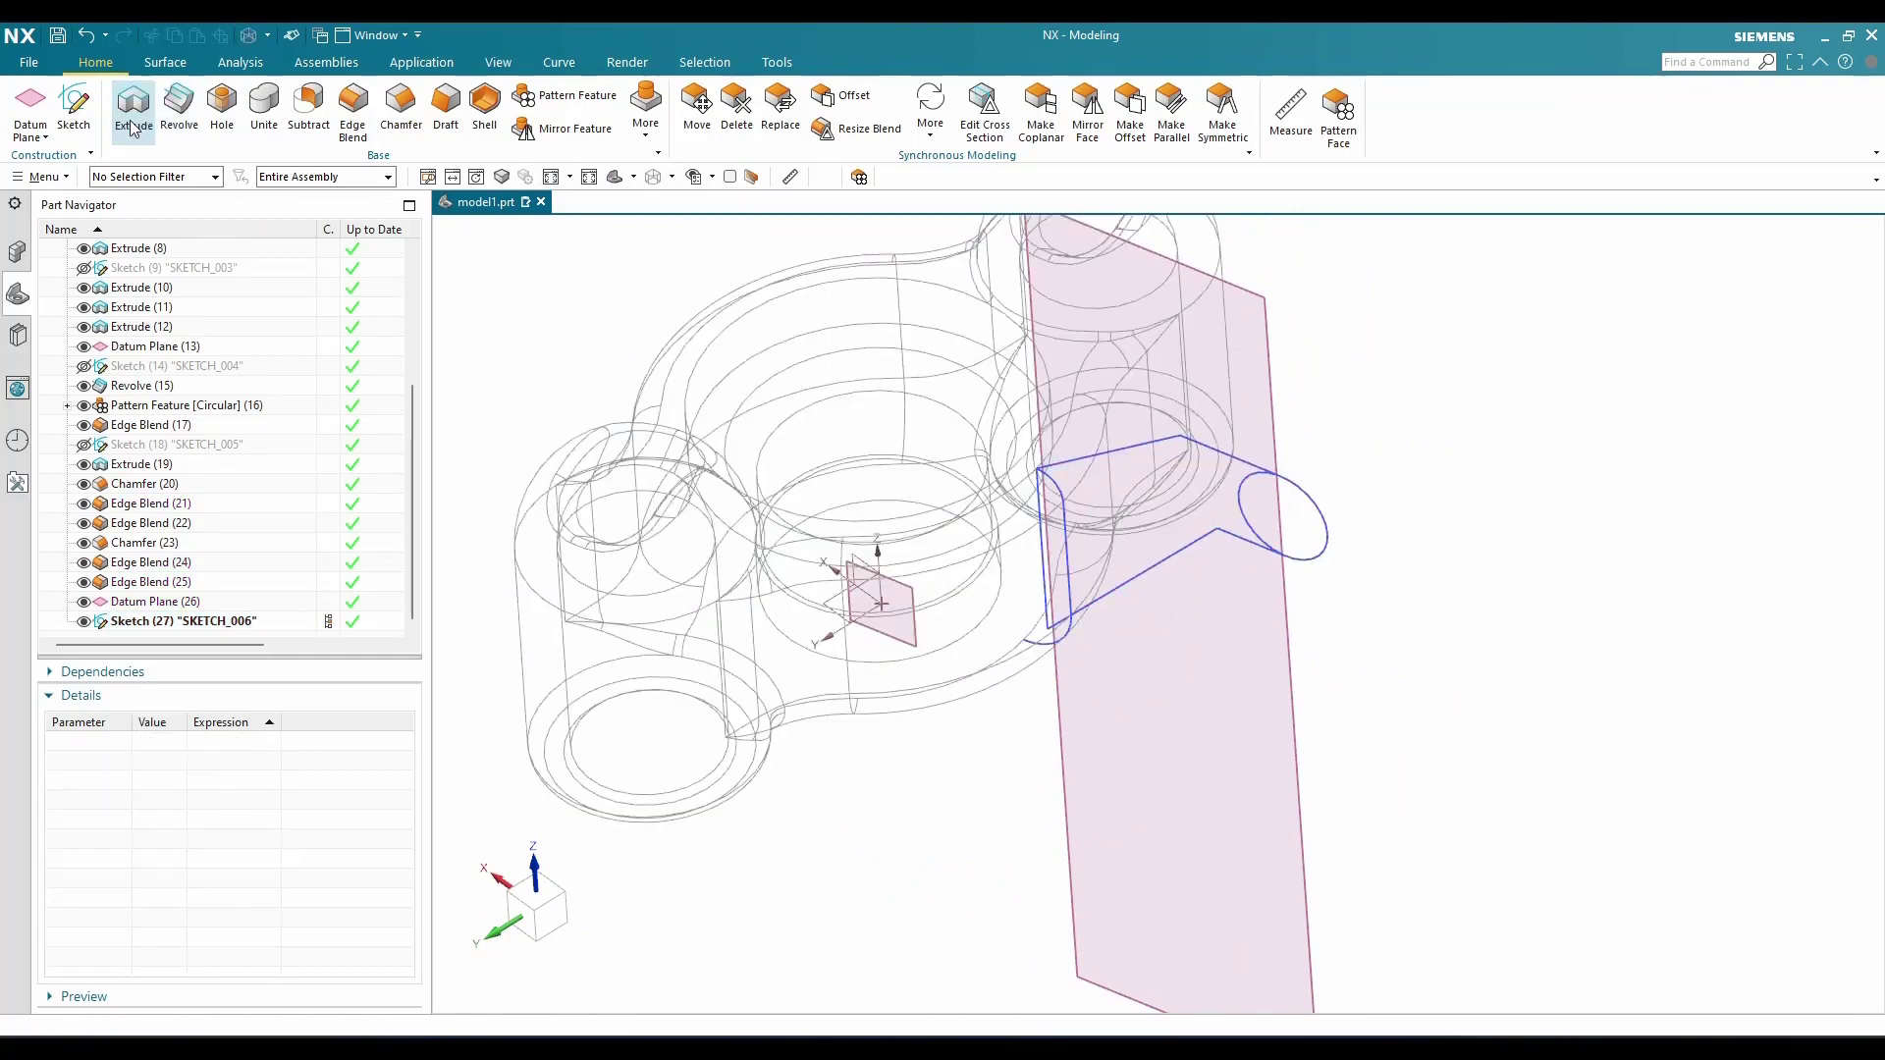
Start an Extrude and select all six connected curves of the arm profile, including the rounded end, as its section
{"action": "left_click", "coordinate": [135, 129]}
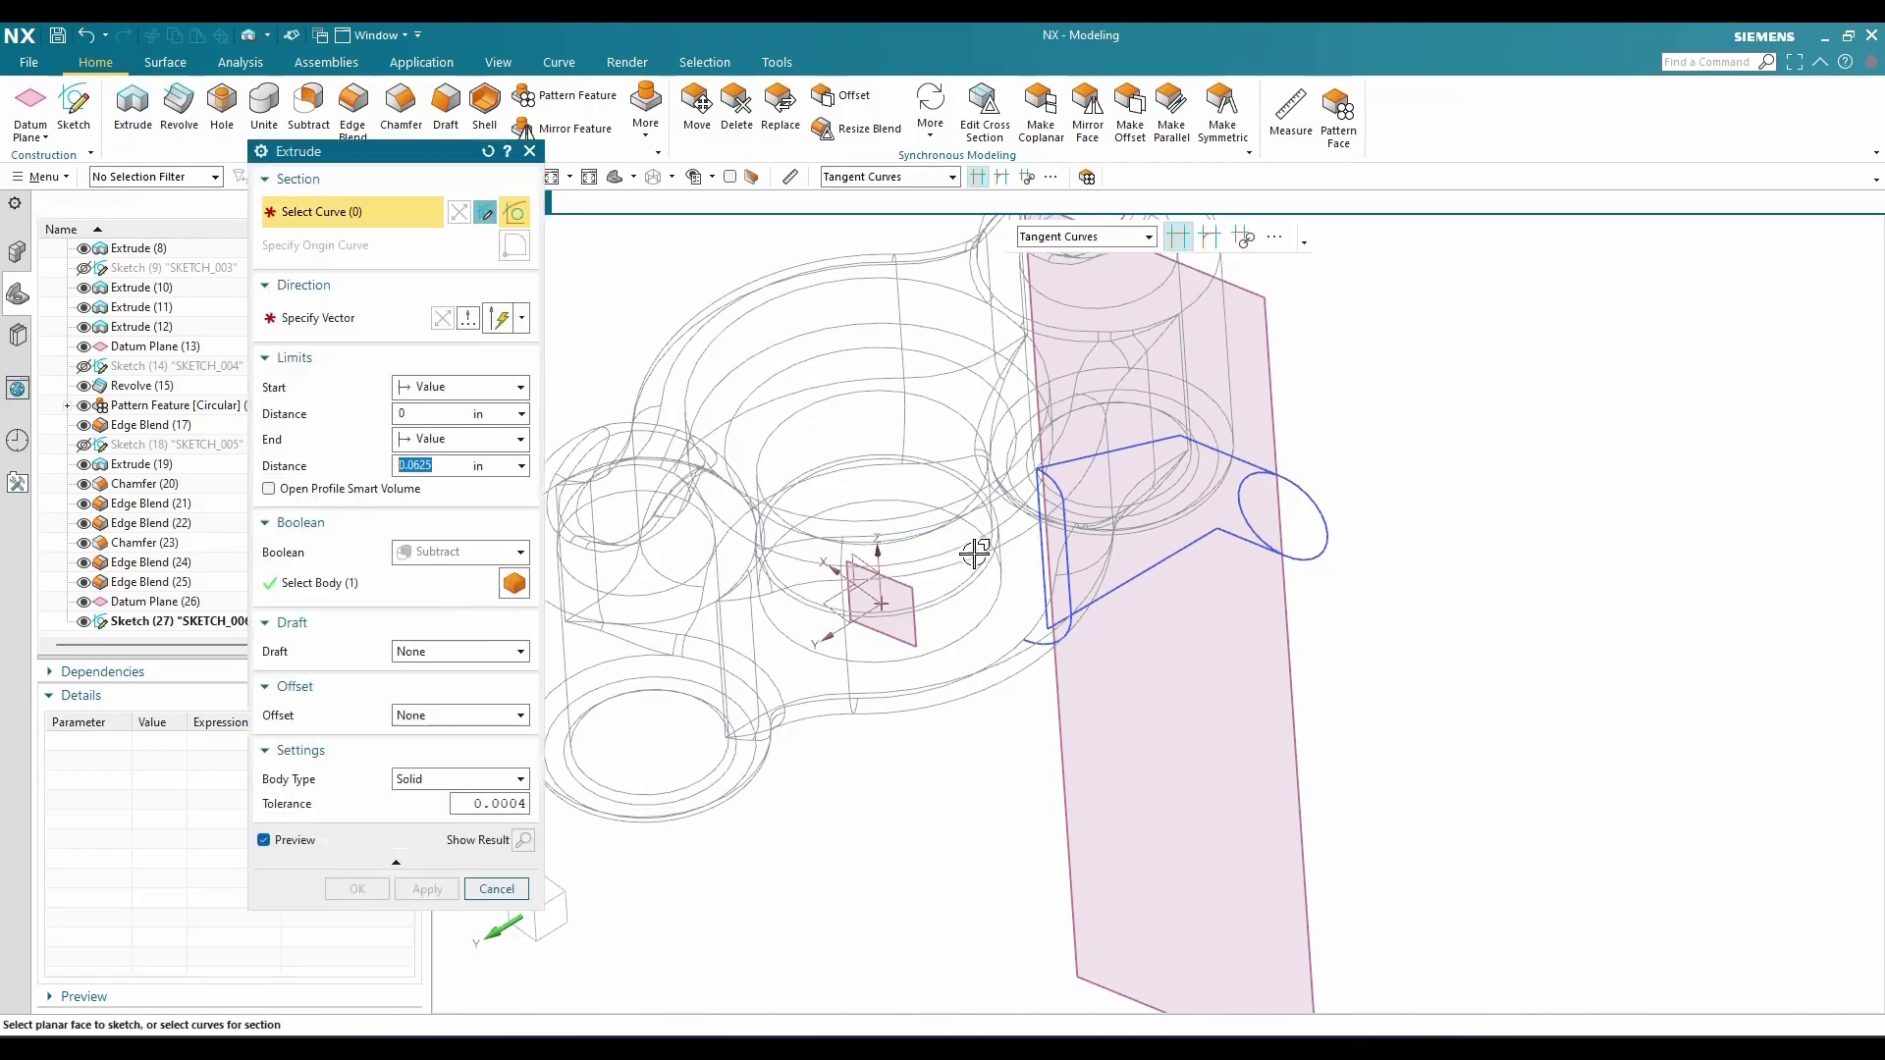
{"action": "scroll", "coordinate": [981, 545], "scroll_direction": "up", "scroll_amount": 5}
{"action": "left_click", "coordinate": [1081, 359]}
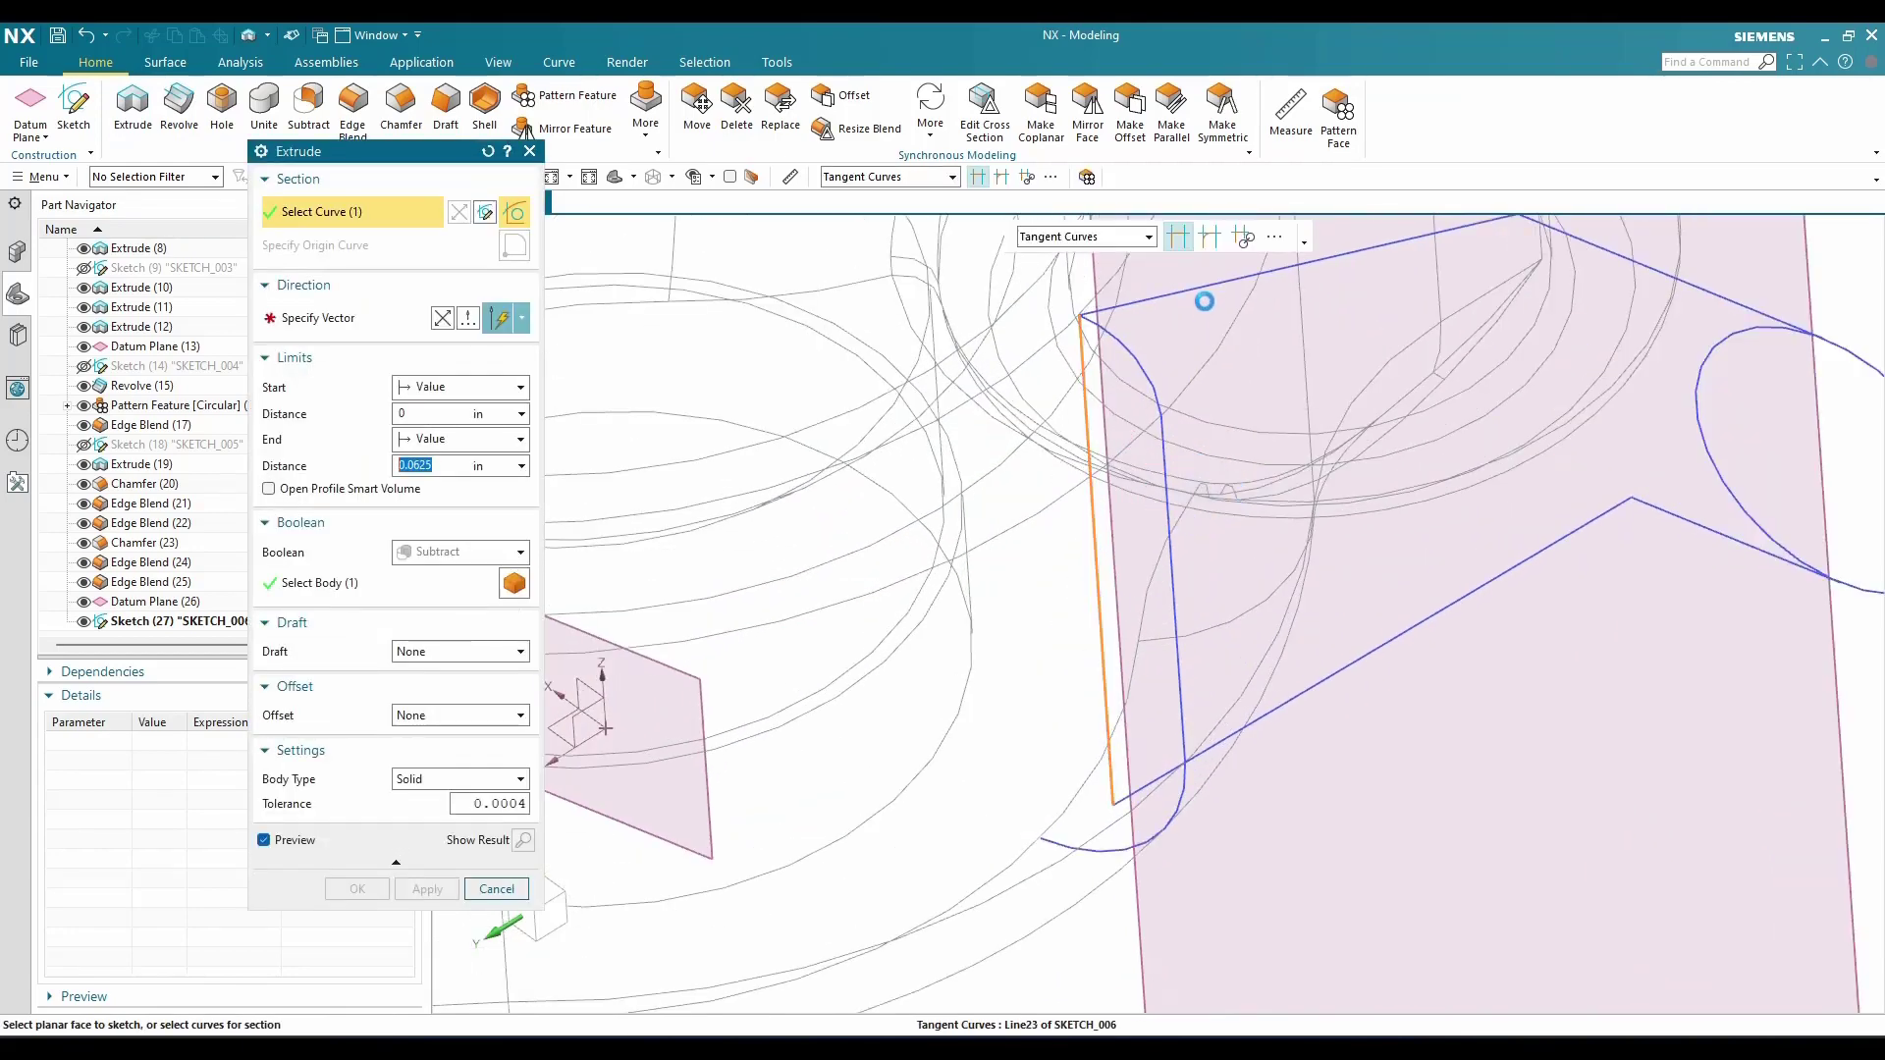
{"action": "left_click", "coordinate": [1230, 282]}
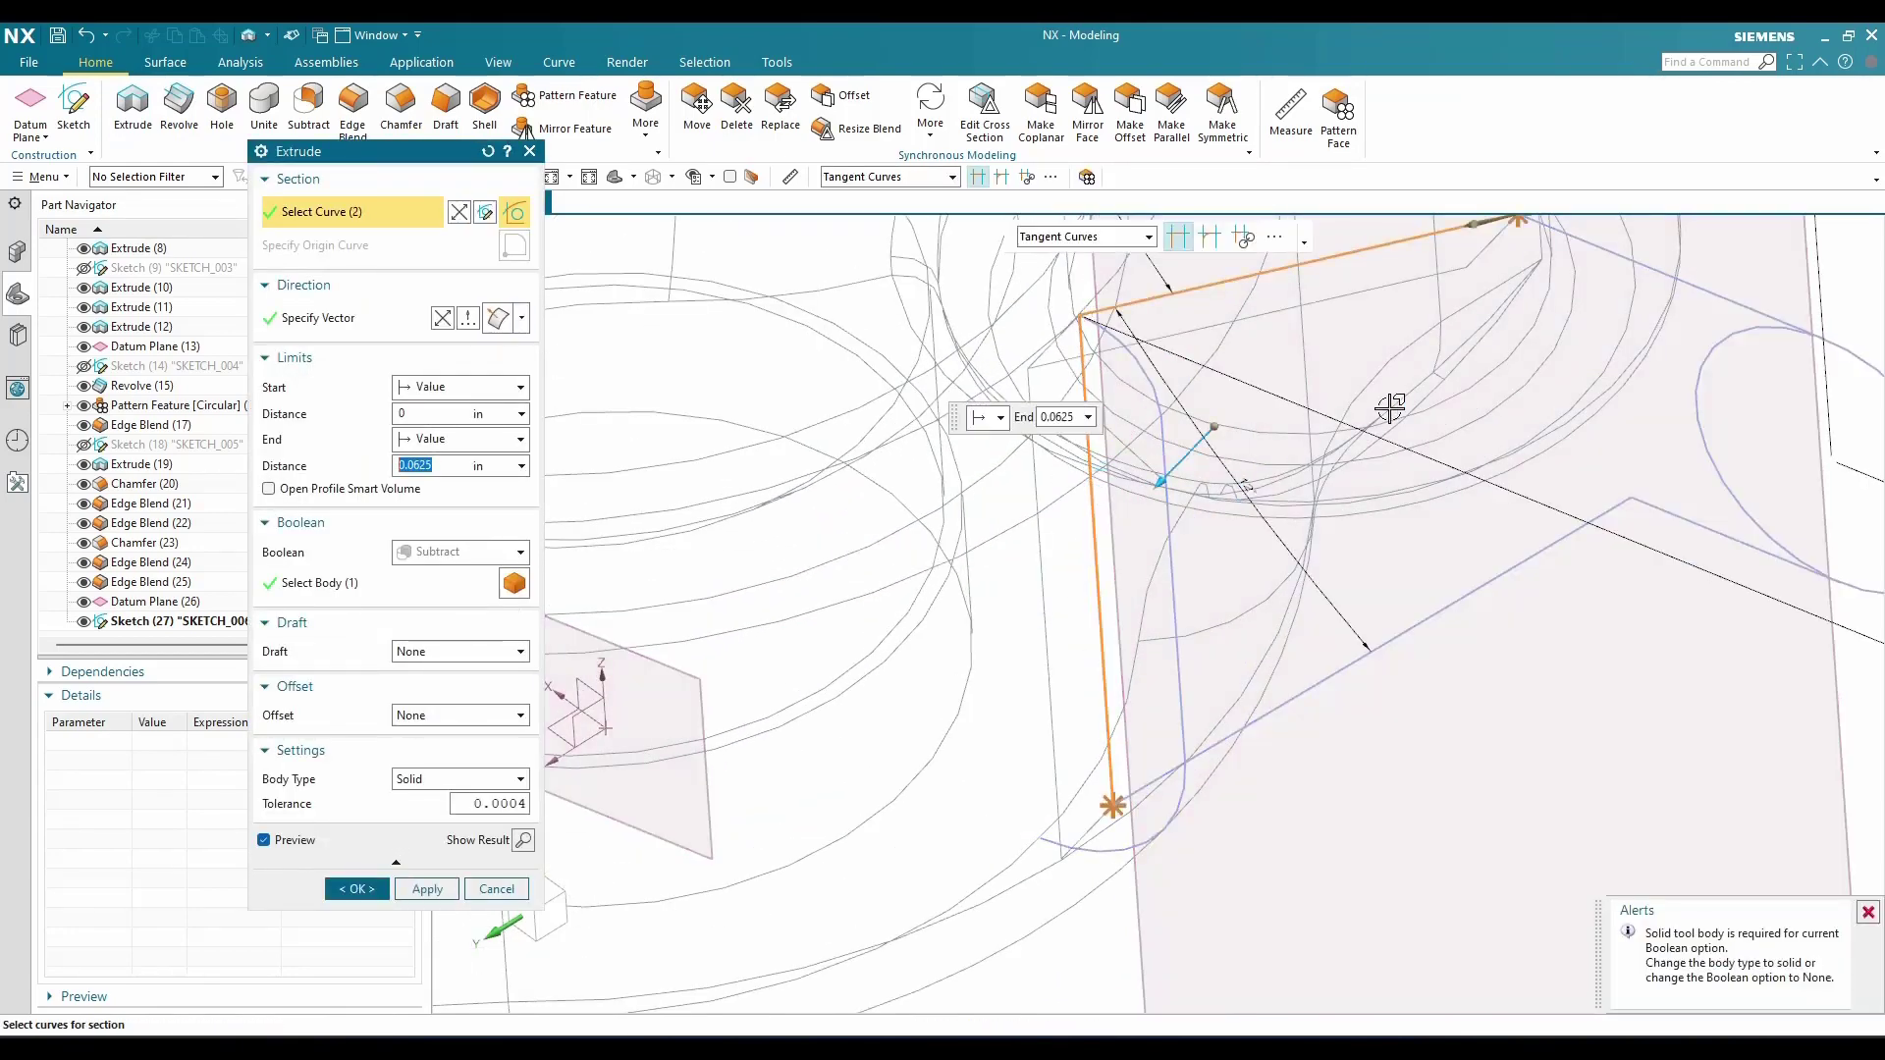
{"action": "scroll", "coordinate": [1098, 485], "scroll_direction": "down", "scroll_amount": 2}
{"action": "left_click", "coordinate": [1649, 381]}
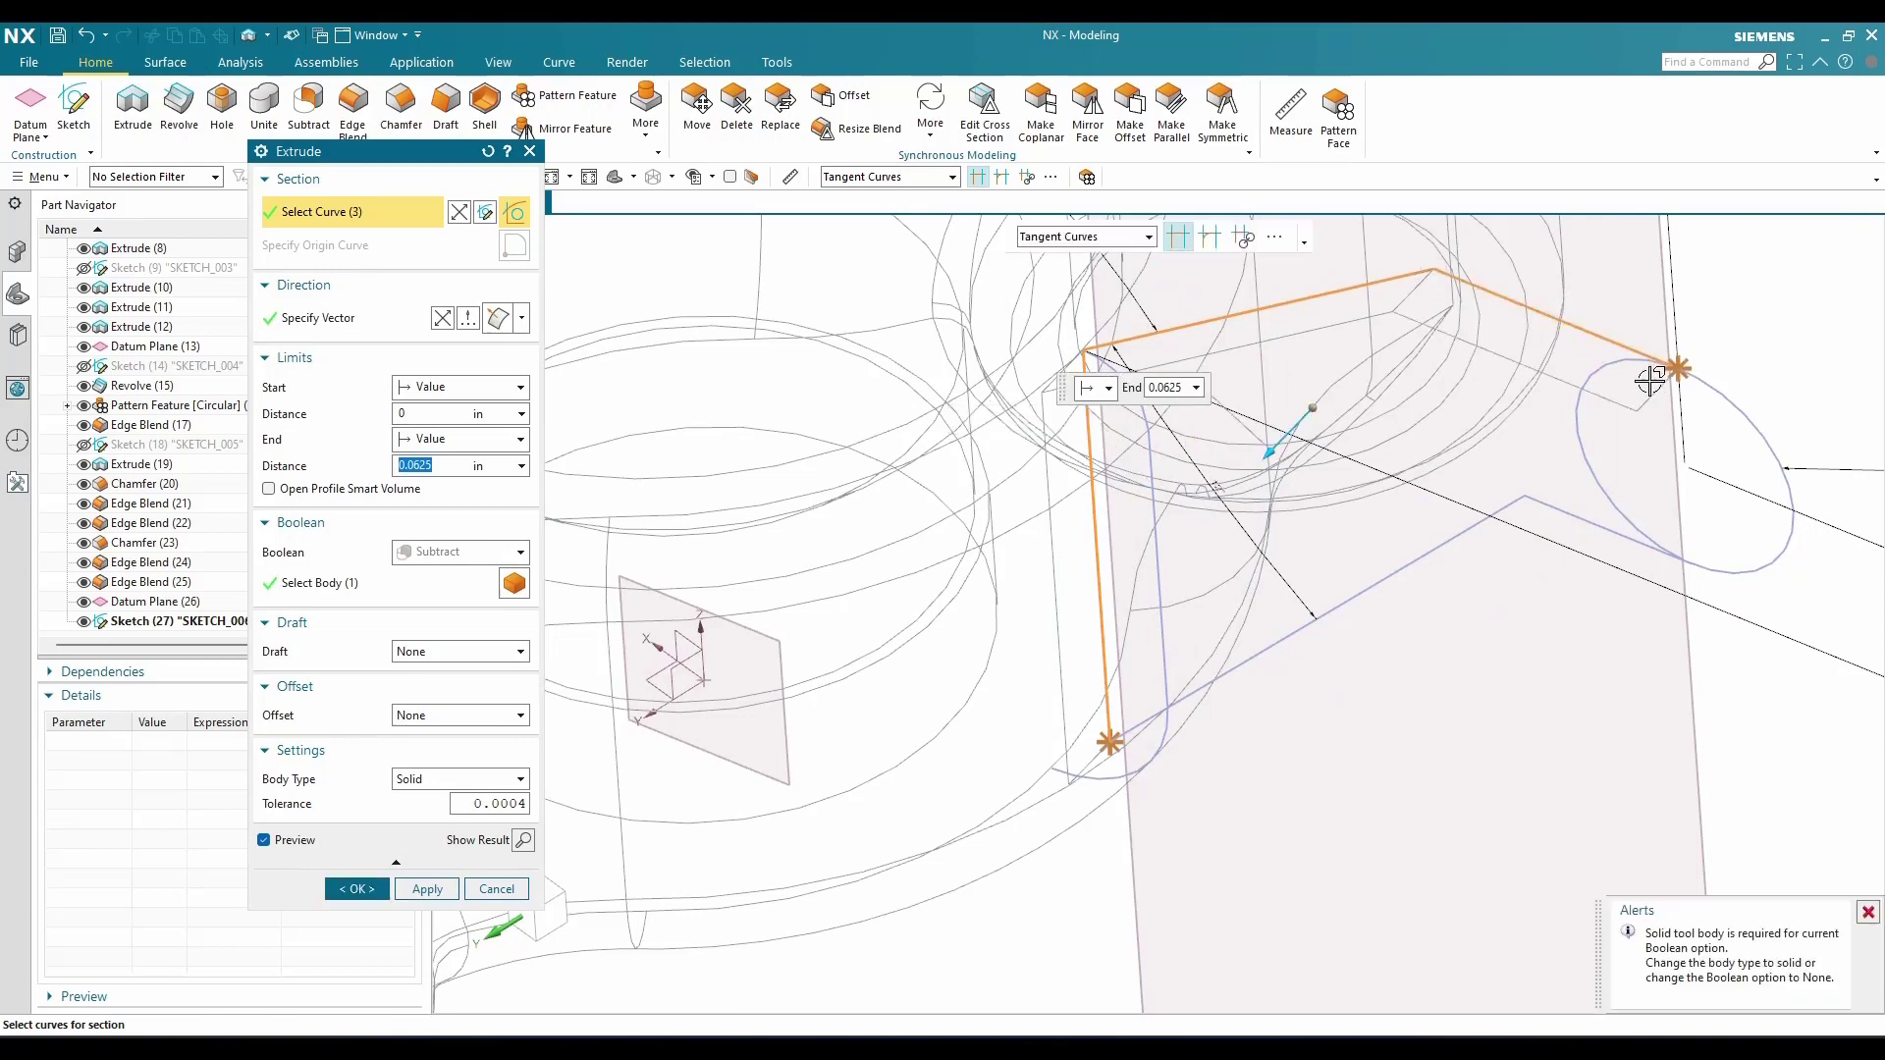
{"action": "left_click", "coordinate": [1718, 391]}
{"action": "middle_click_drag", "start_coordinate": [1540, 543], "coordinate": [1599, 530]}
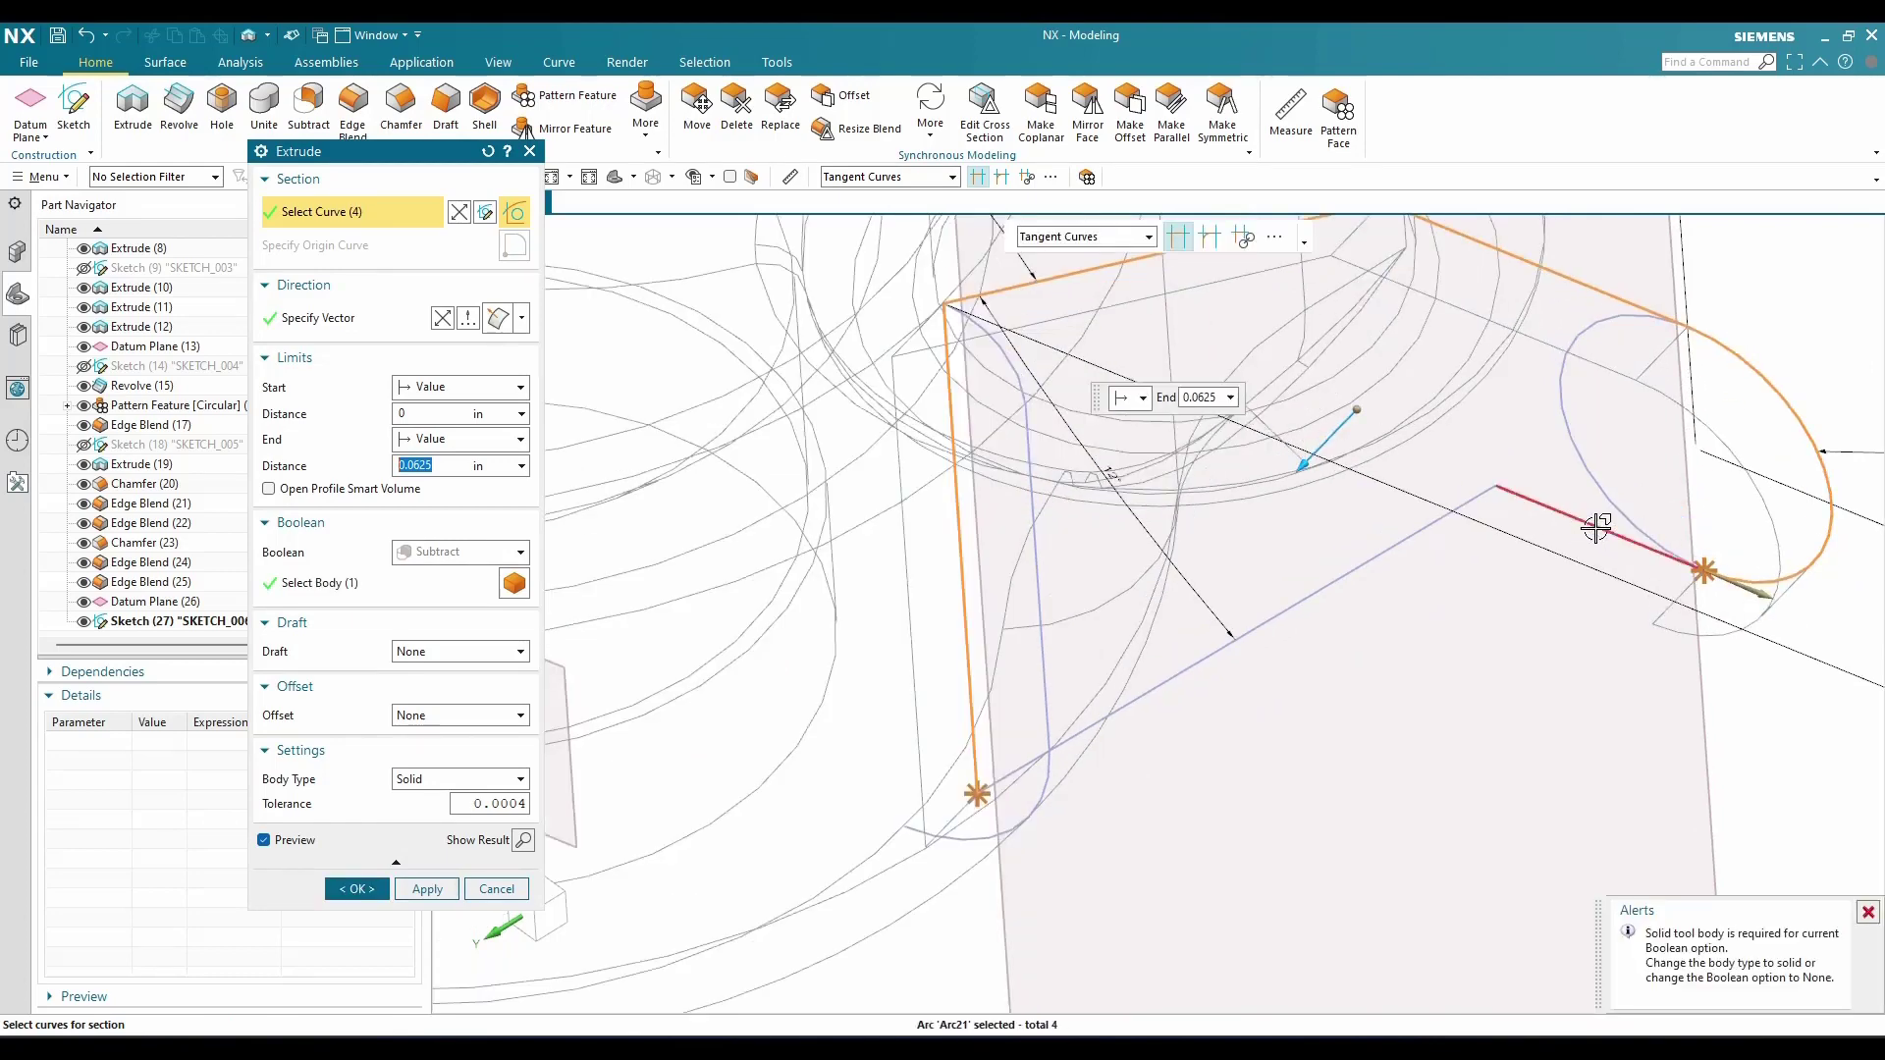
{"action": "left_click", "coordinate": [1476, 530]}
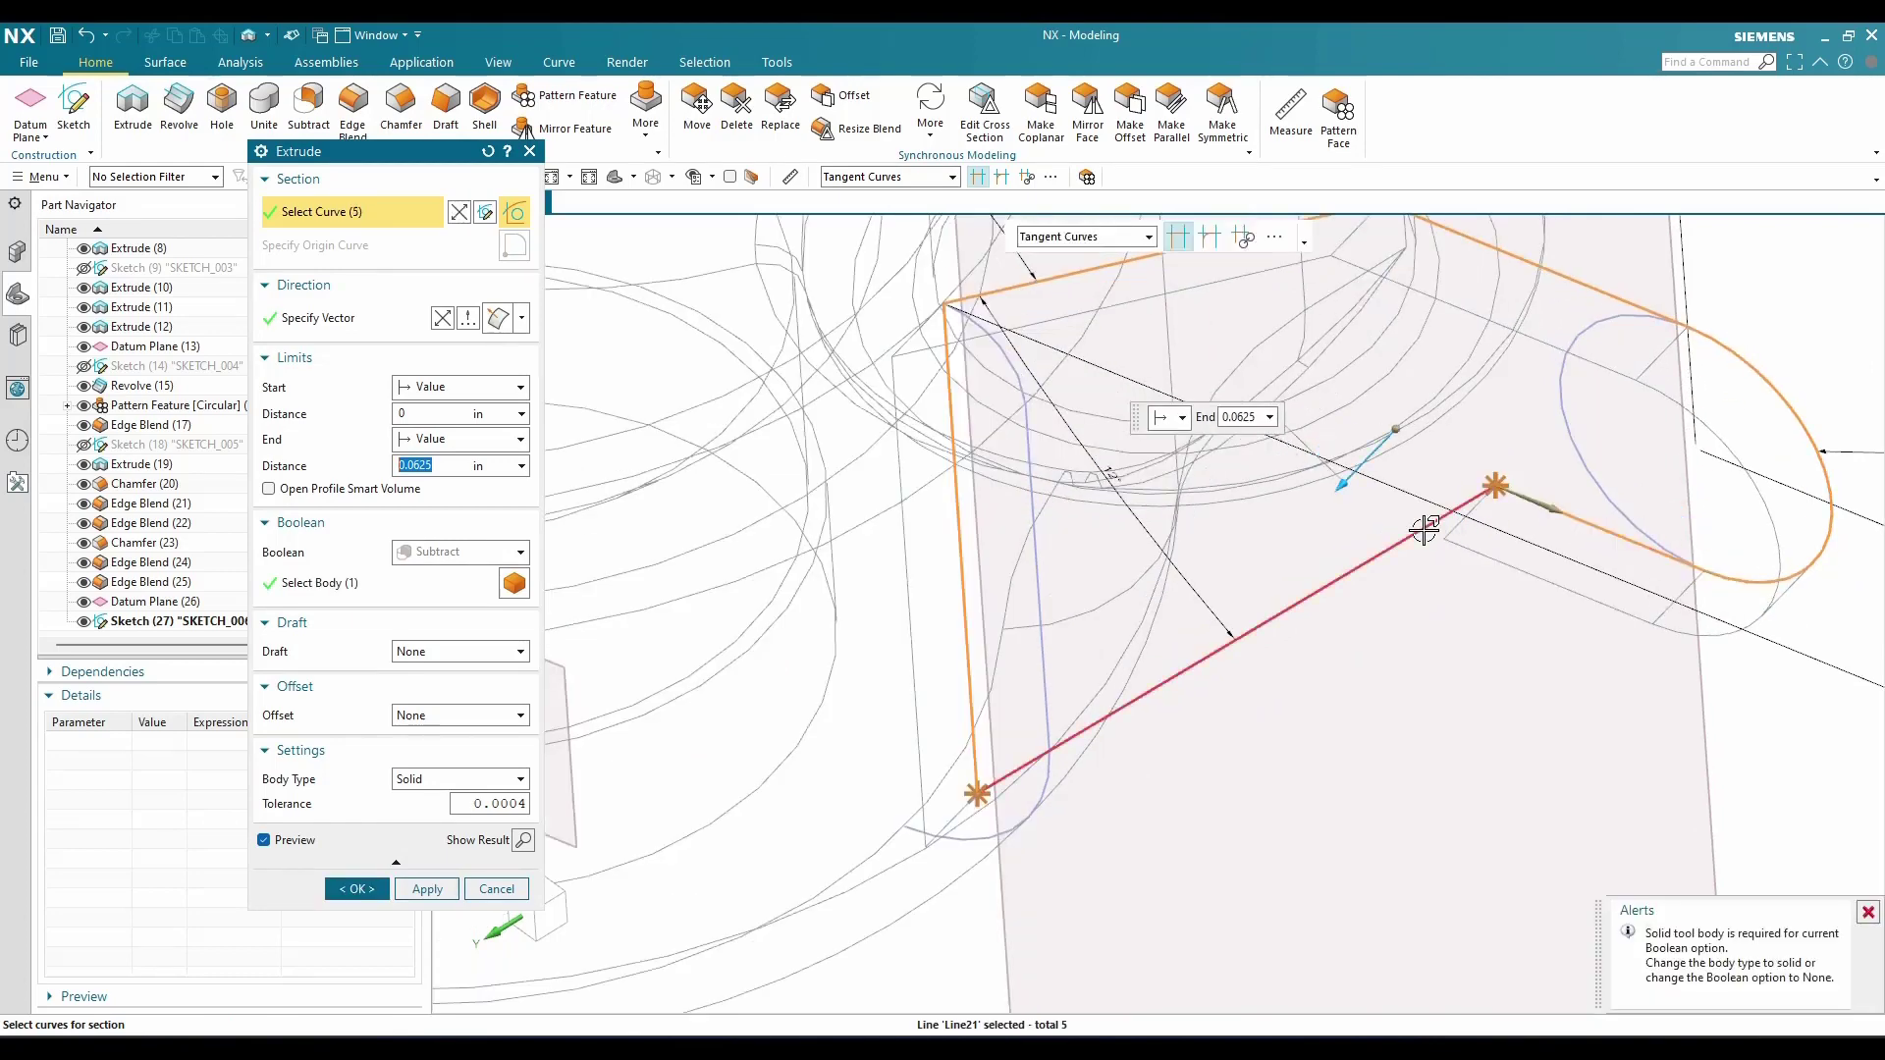
{"action": "left_click", "coordinate": [1423, 530]}
{"action": "scroll", "coordinate": [1014, 769], "scroll_direction": "up", "scroll_amount": 1}
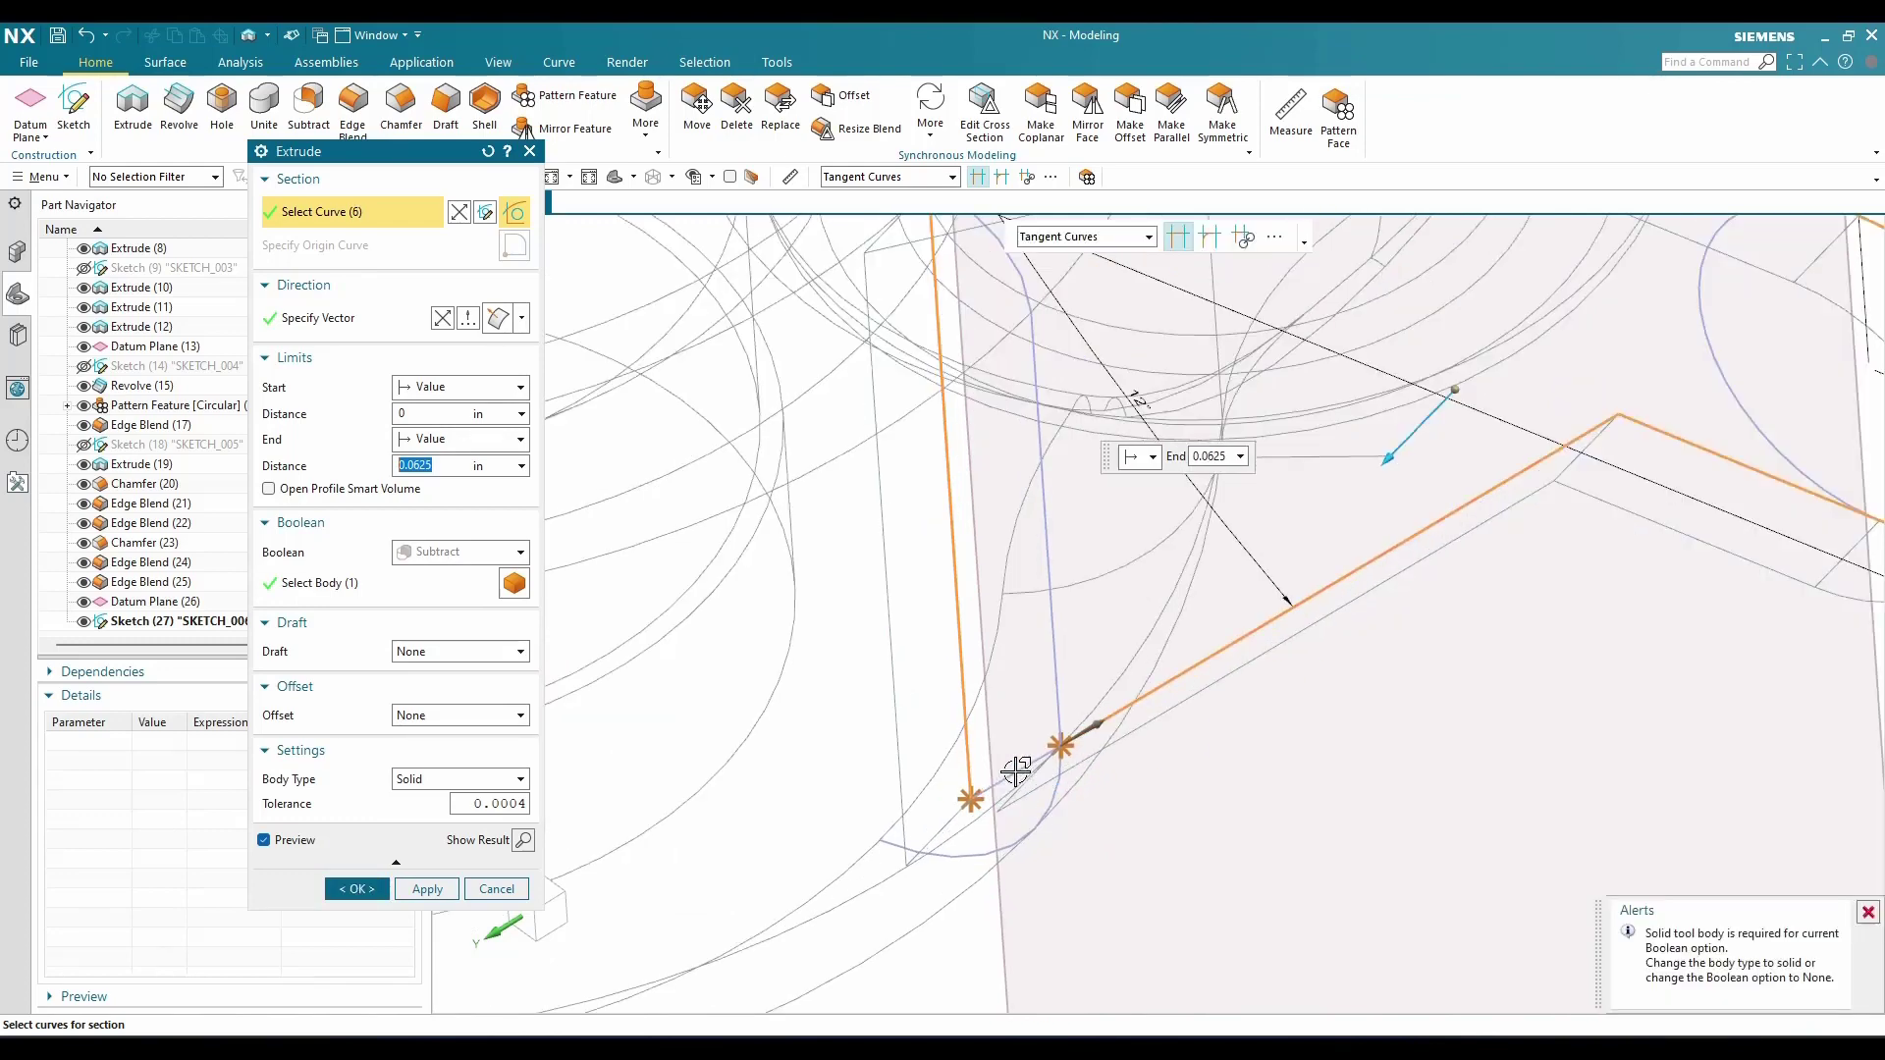
{"action": "scroll", "coordinate": [1129, 638], "scroll_direction": "down", "scroll_amount": 2}
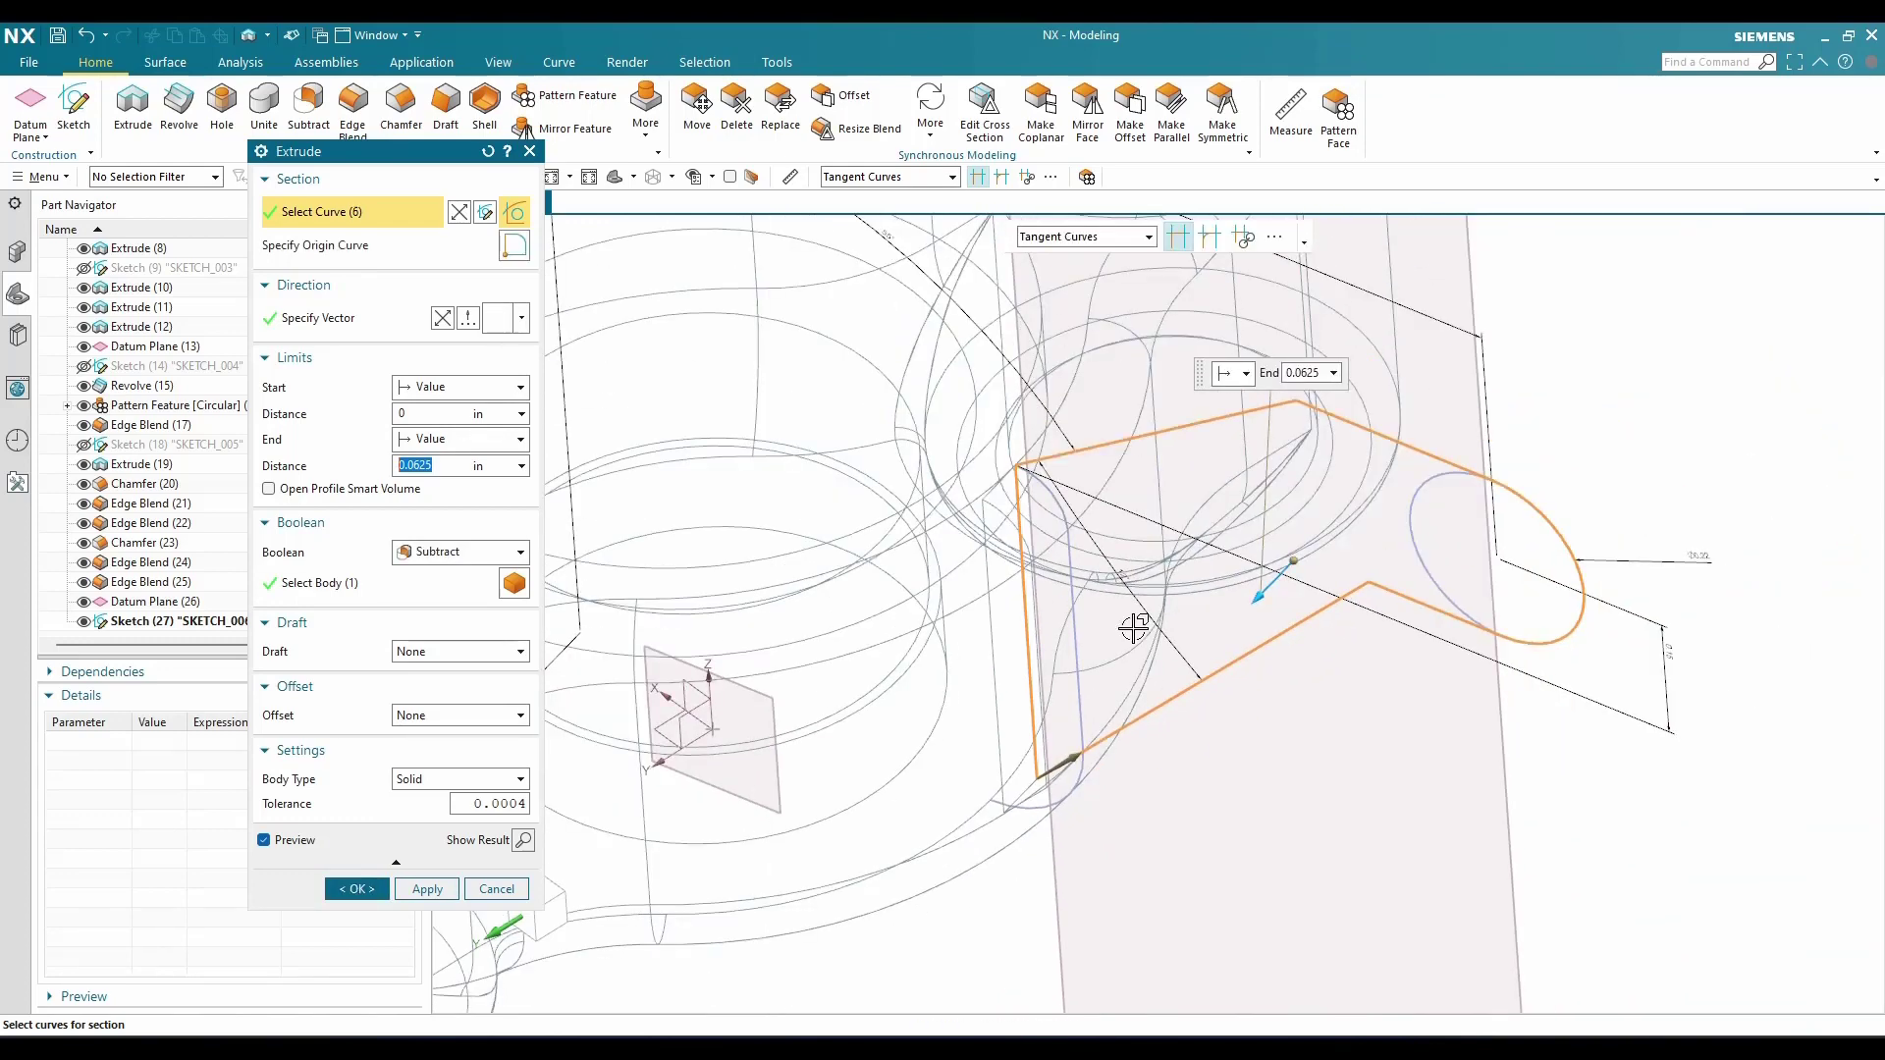
Set the arm extrusion's limits to Symmetric Value with a distance of 0.125 in
{"action": "left_click", "coordinate": [419, 391]}
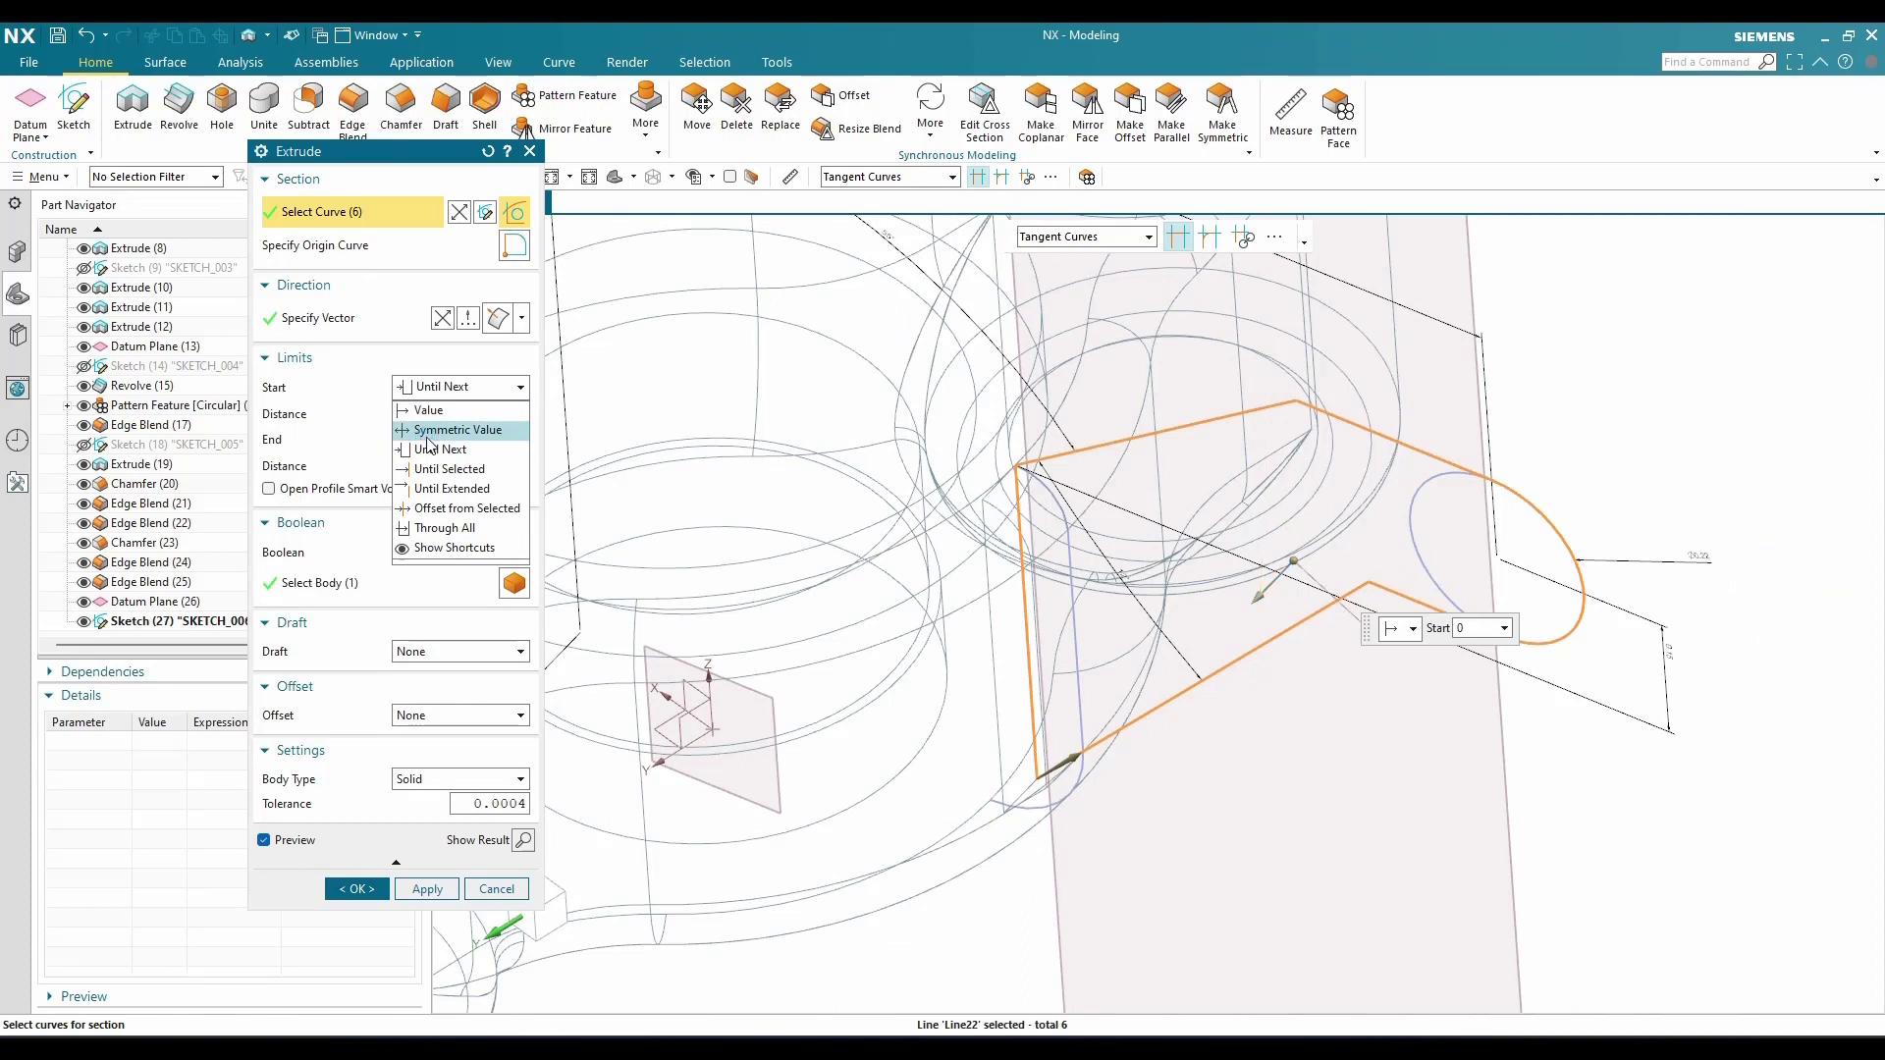
{"action": "left_click", "coordinate": [428, 431]}
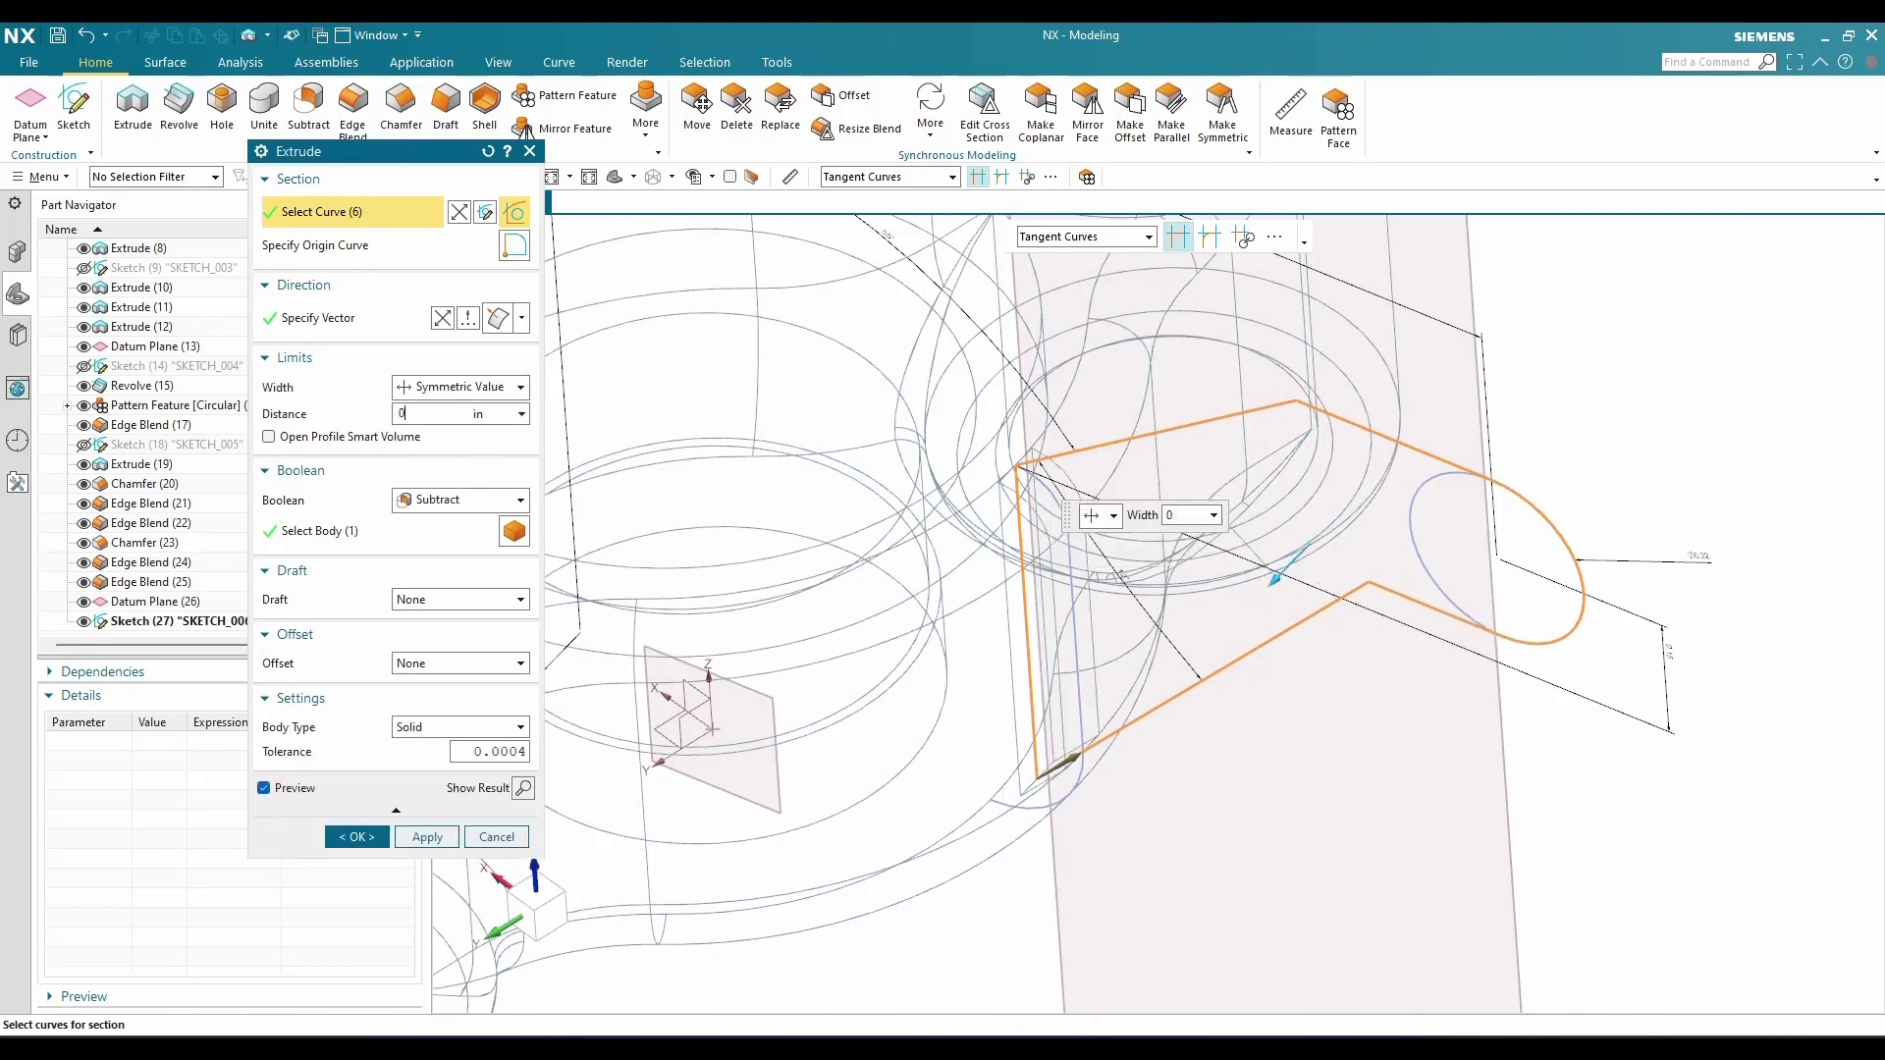
{"action": "type", "text": "0.125"}
{"action": "key", "text": "Return"}
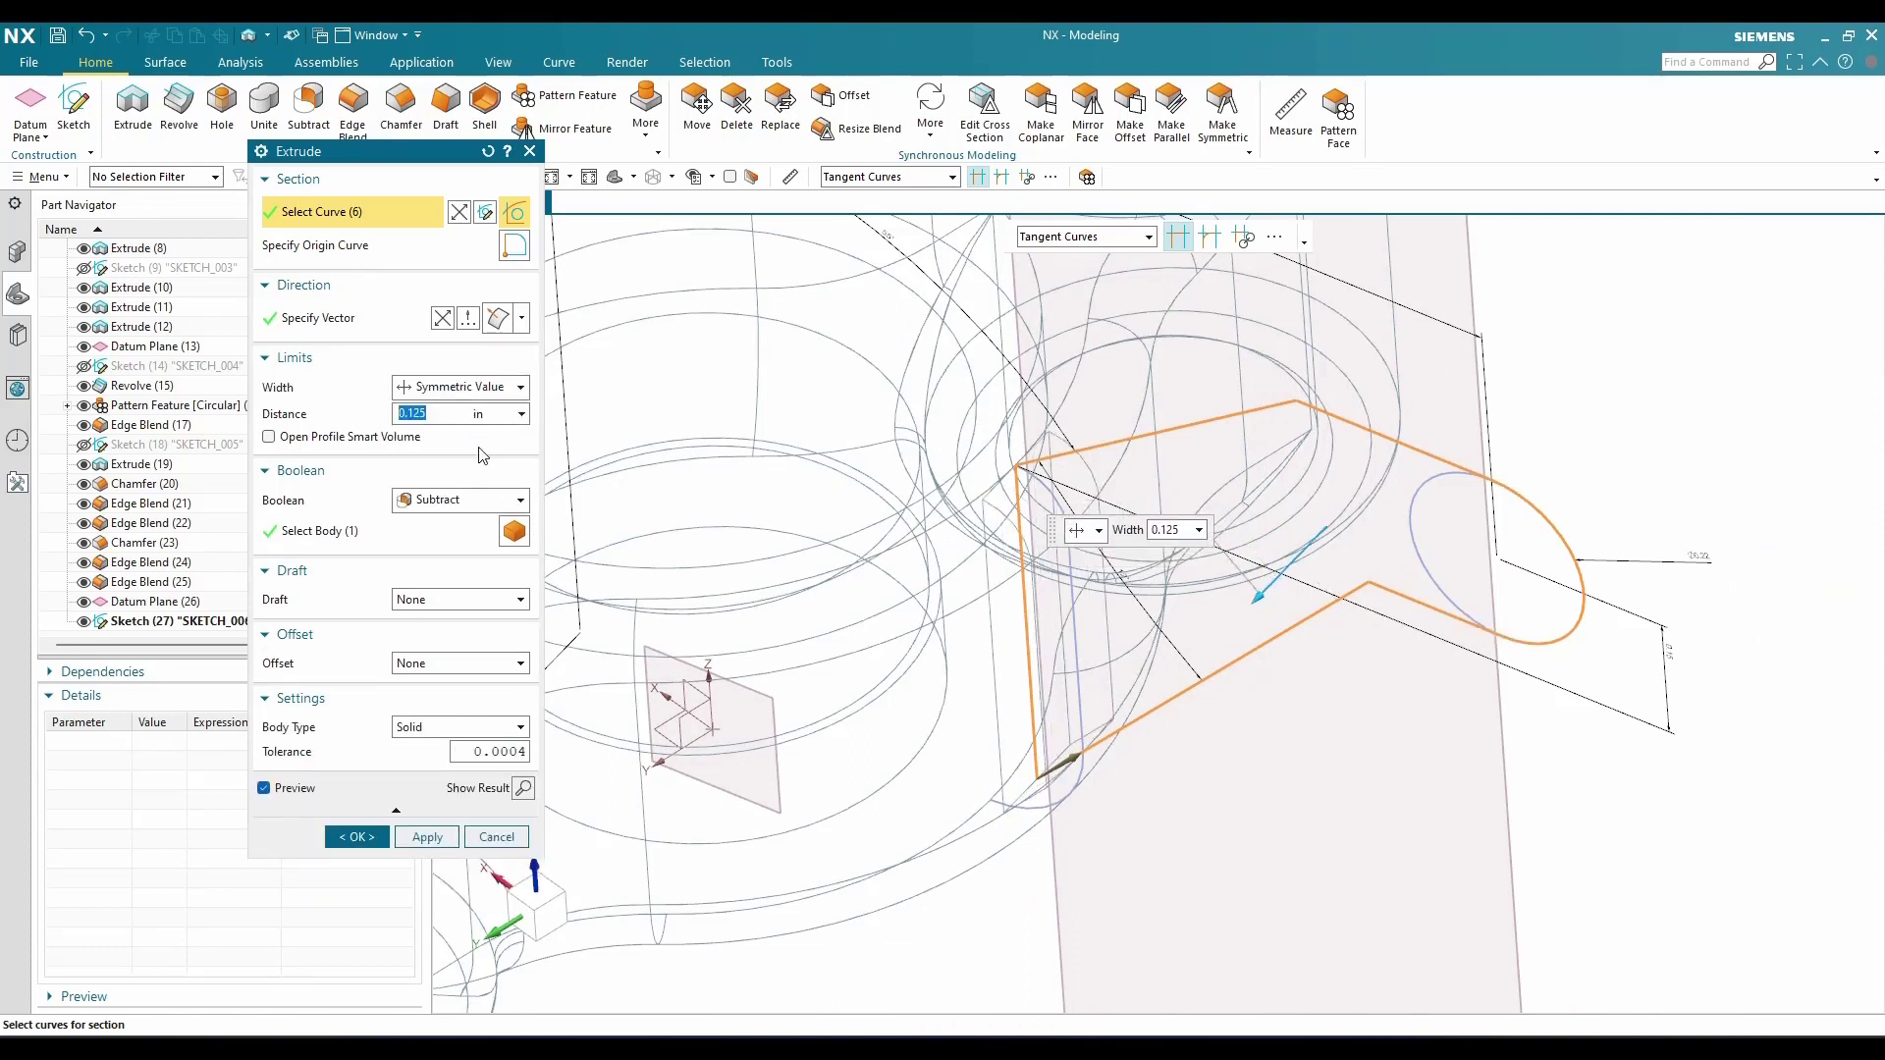
Display the model as Shaded with Edges and complete the arm extrusion united with the bracket body
{"action": "left_click", "coordinate": [673, 178]}
{"action": "left_click", "coordinate": [687, 202]}
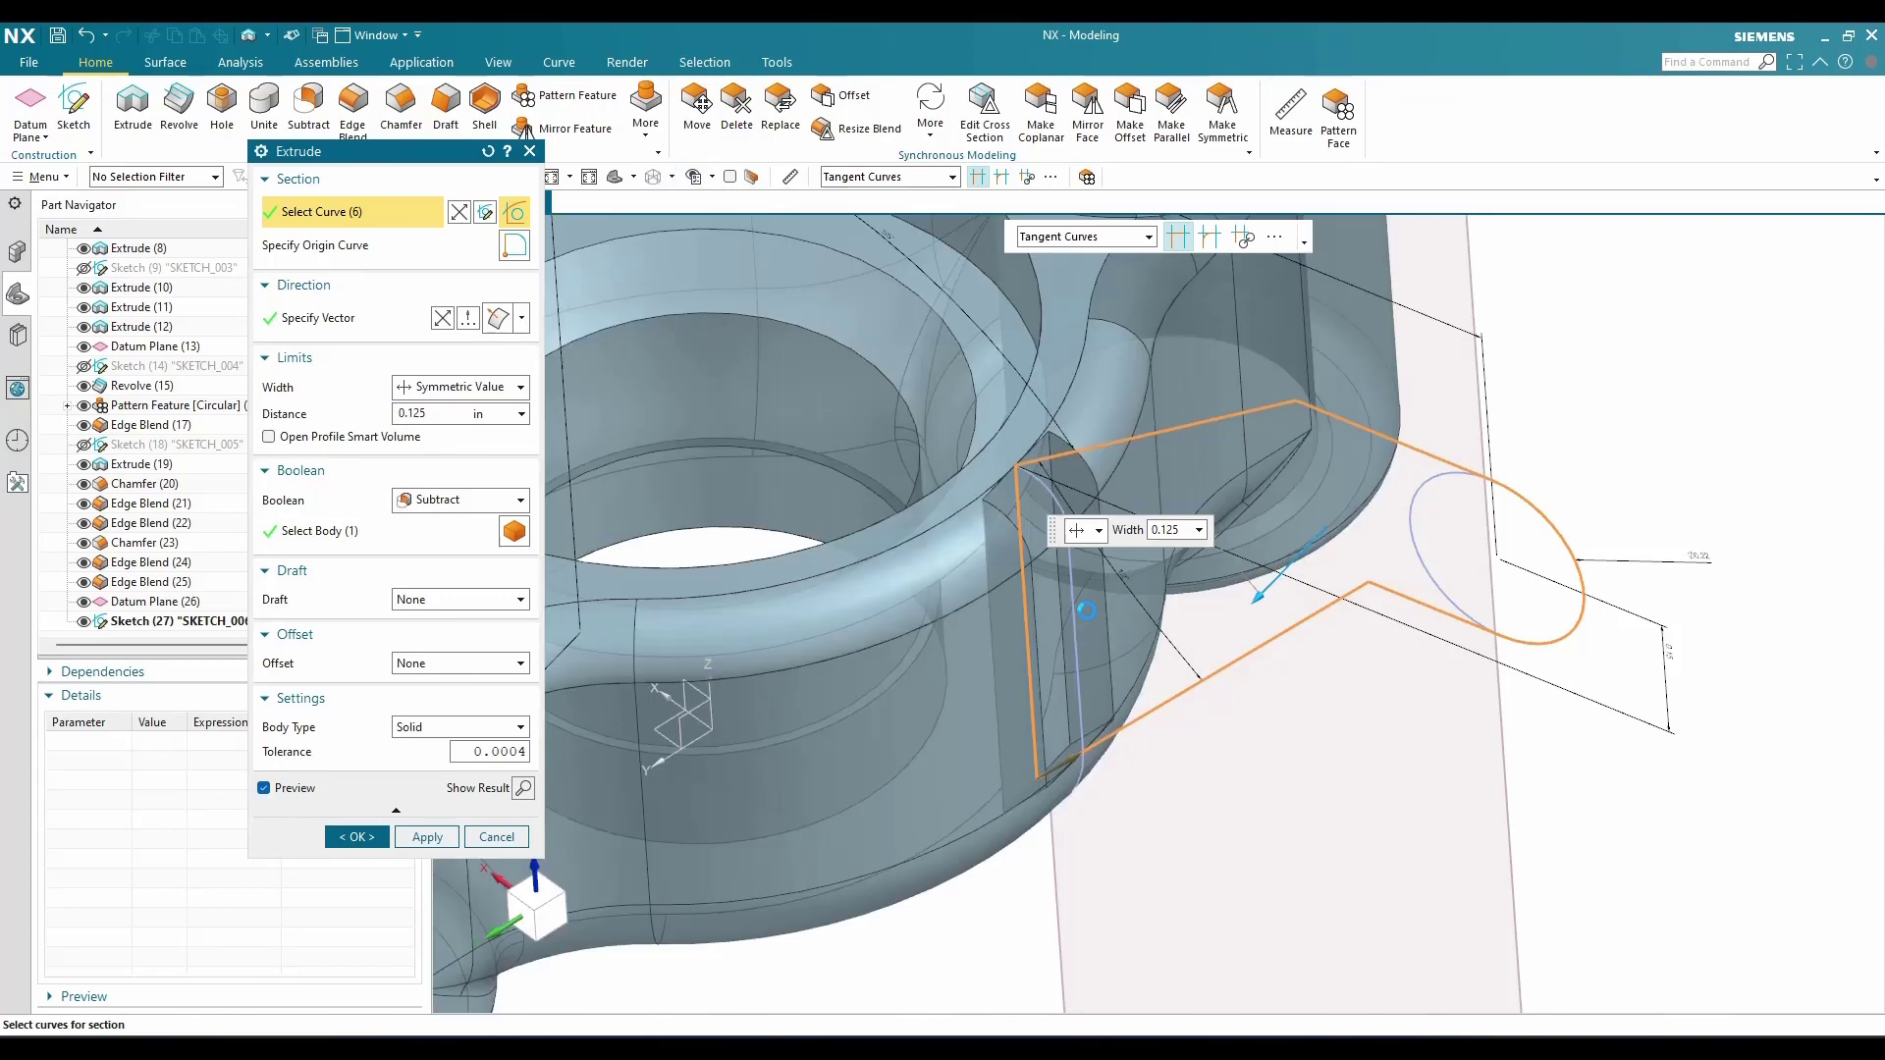
{"action": "left_click", "coordinate": [462, 499]}
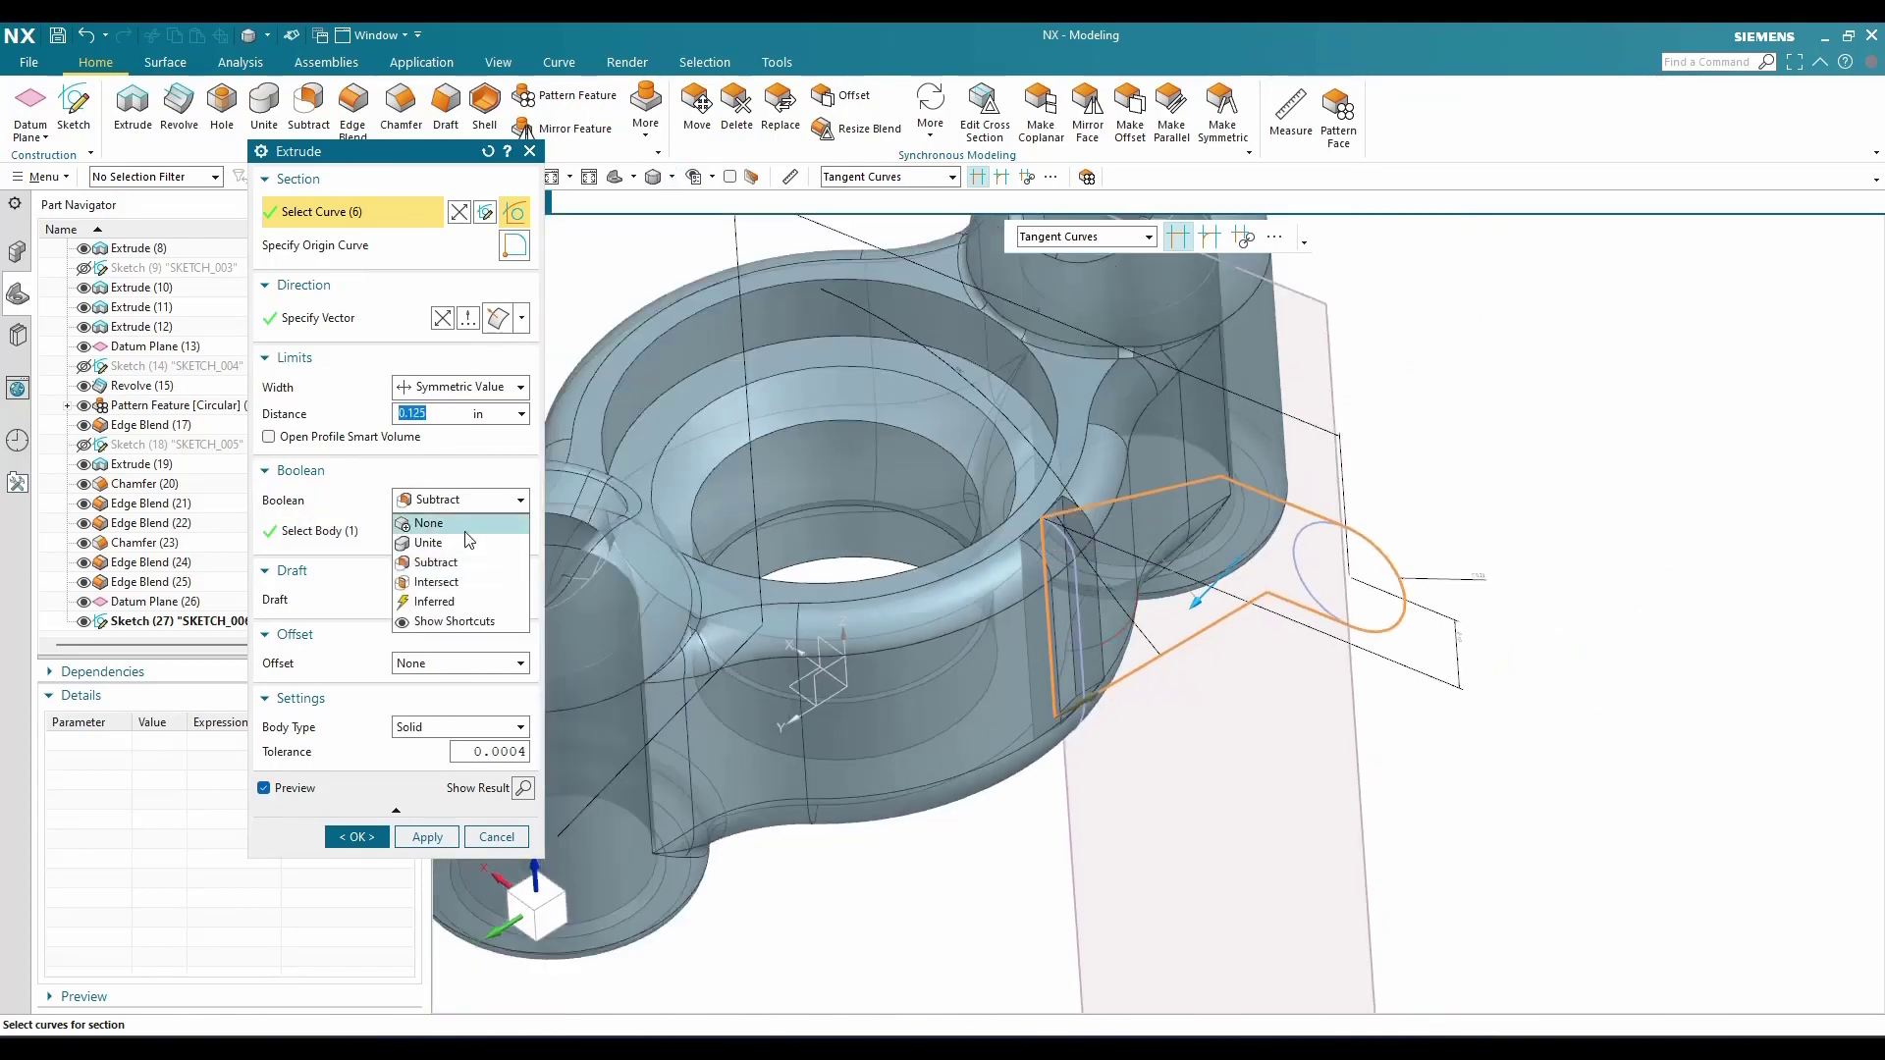
{"action": "left_click", "coordinate": [461, 526]}
{"action": "middle_click_drag", "start_coordinate": [951, 661], "coordinate": [924, 601]}
{"action": "scroll", "coordinate": [925, 601], "scroll_direction": "down", "scroll_amount": 2}
{"action": "left_click", "coordinate": [356, 842]}
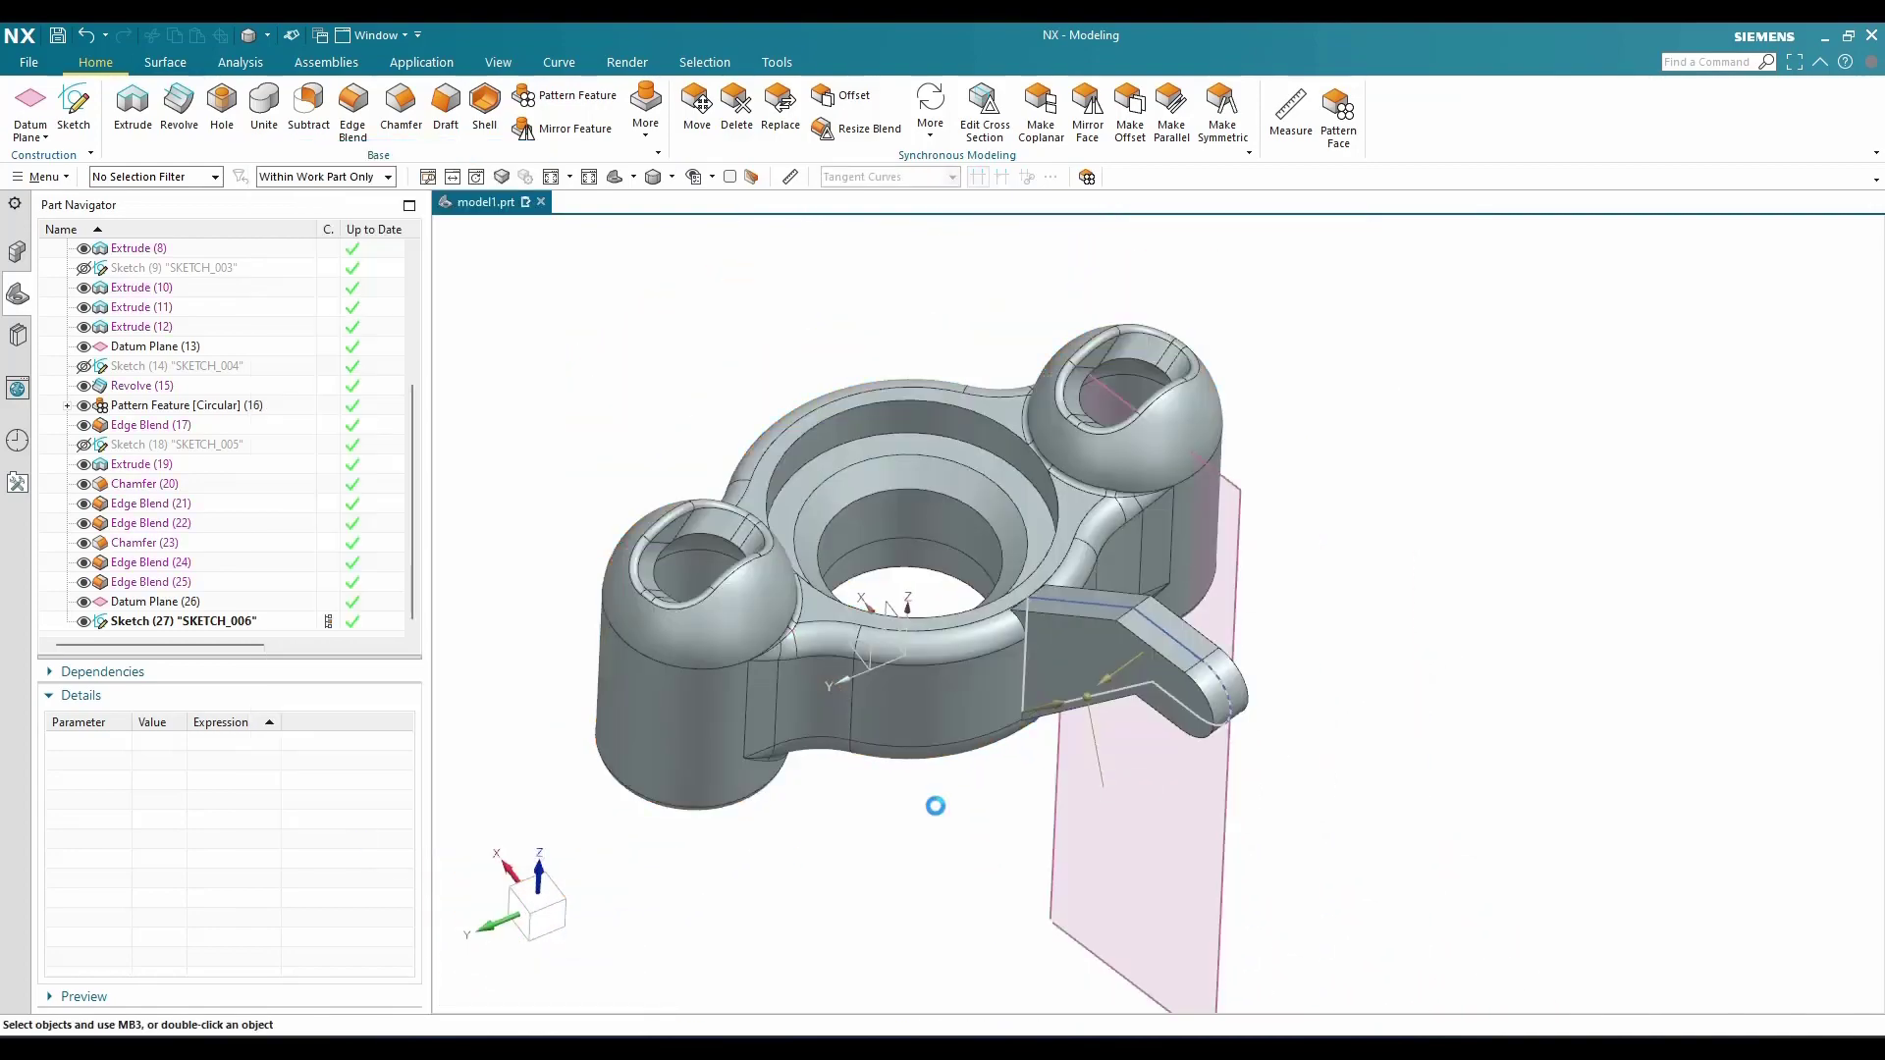
Blend the junction edges between the arm and the central body on both sides of the arm with a 0.032 in radius
{"action": "scroll", "coordinate": [1044, 631], "scroll_direction": "up", "scroll_amount": 4}
{"action": "middle_click_drag", "start_coordinate": [1043, 628], "coordinate": [1074, 598]}
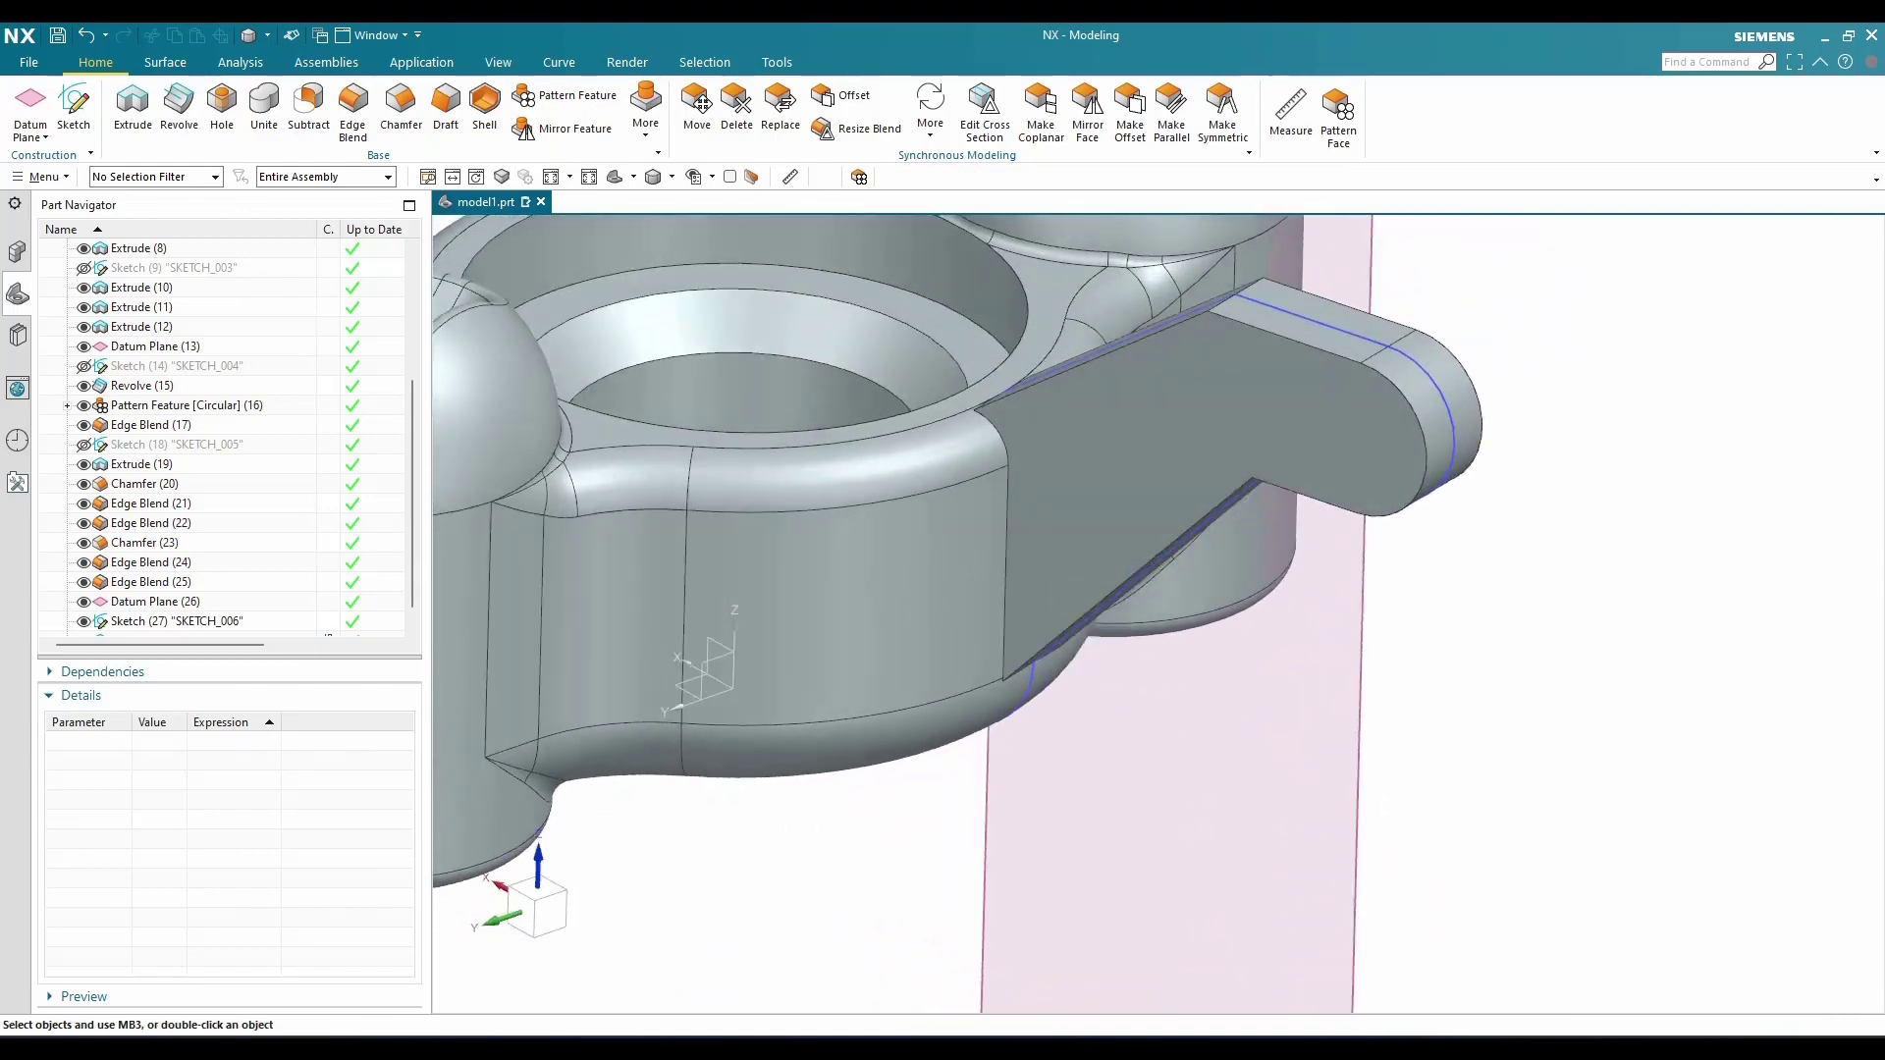
{"action": "middle_click_drag", "start_coordinate": [1027, 661], "coordinate": [508, 348]}
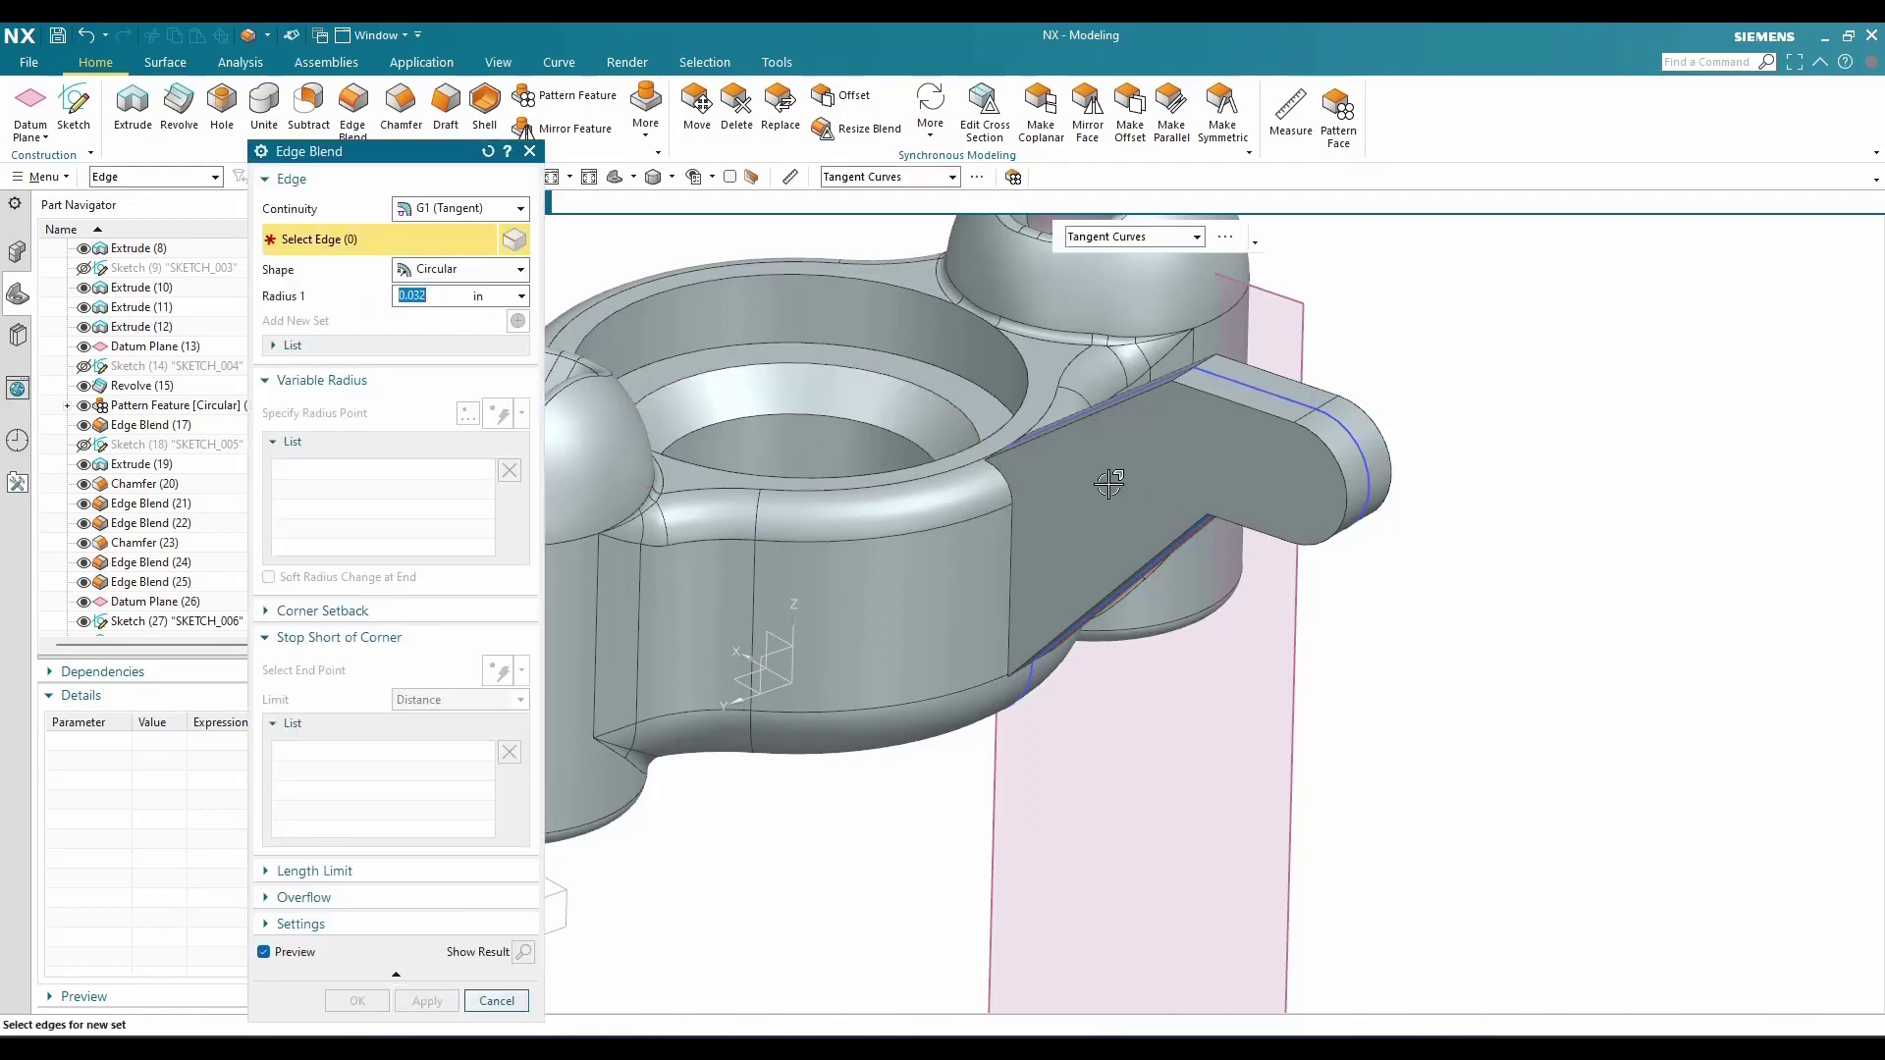
{"action": "scroll", "coordinate": [1109, 483], "scroll_direction": "up", "scroll_amount": 5}
{"action": "left_click", "coordinate": [950, 475]}
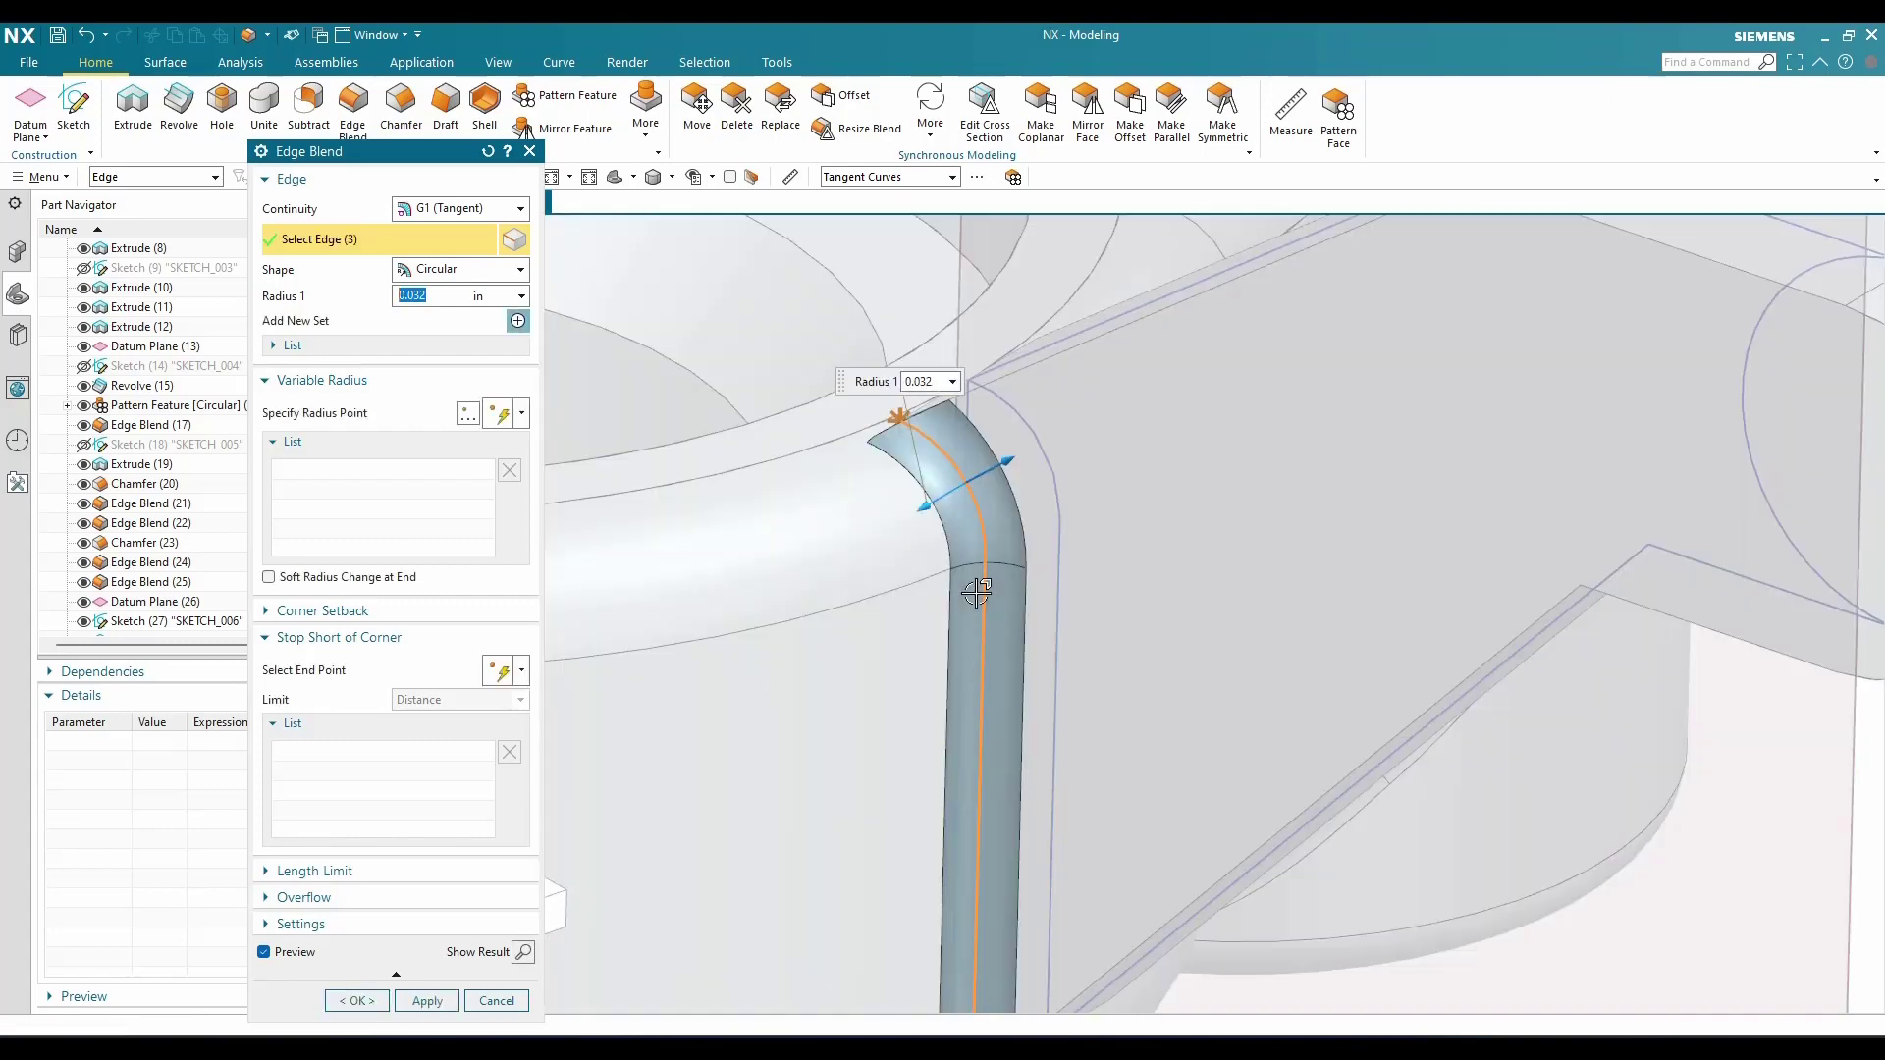
{"action": "scroll", "coordinate": [976, 592], "scroll_direction": "down", "scroll_amount": 6}
{"action": "middle_click_drag", "start_coordinate": [984, 622], "coordinate": [1077, 576]}
{"action": "scroll", "coordinate": [1211, 521], "scroll_direction": "up", "scroll_amount": 4}
{"action": "left_click", "coordinate": [1247, 586]}
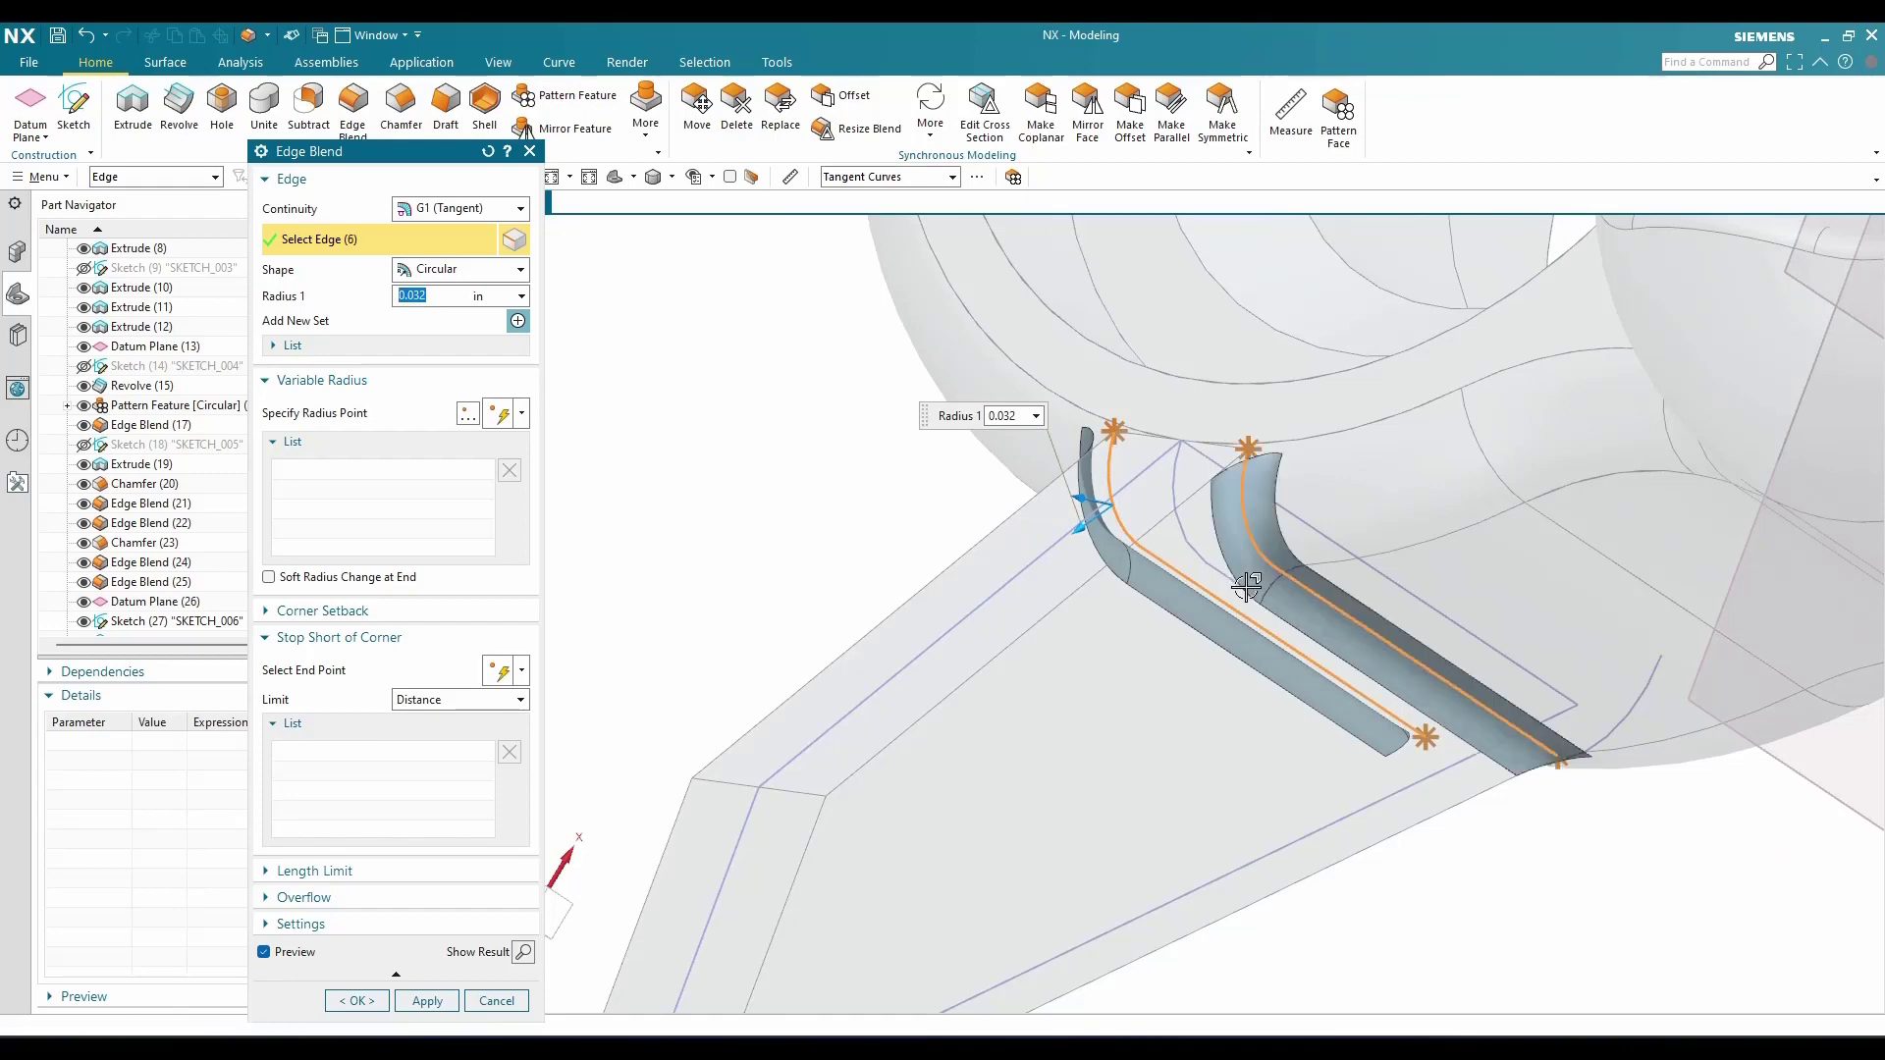
{"action": "scroll", "coordinate": [1250, 628], "scroll_direction": "down", "scroll_amount": 5}
{"action": "left_click", "coordinate": [437, 999]}
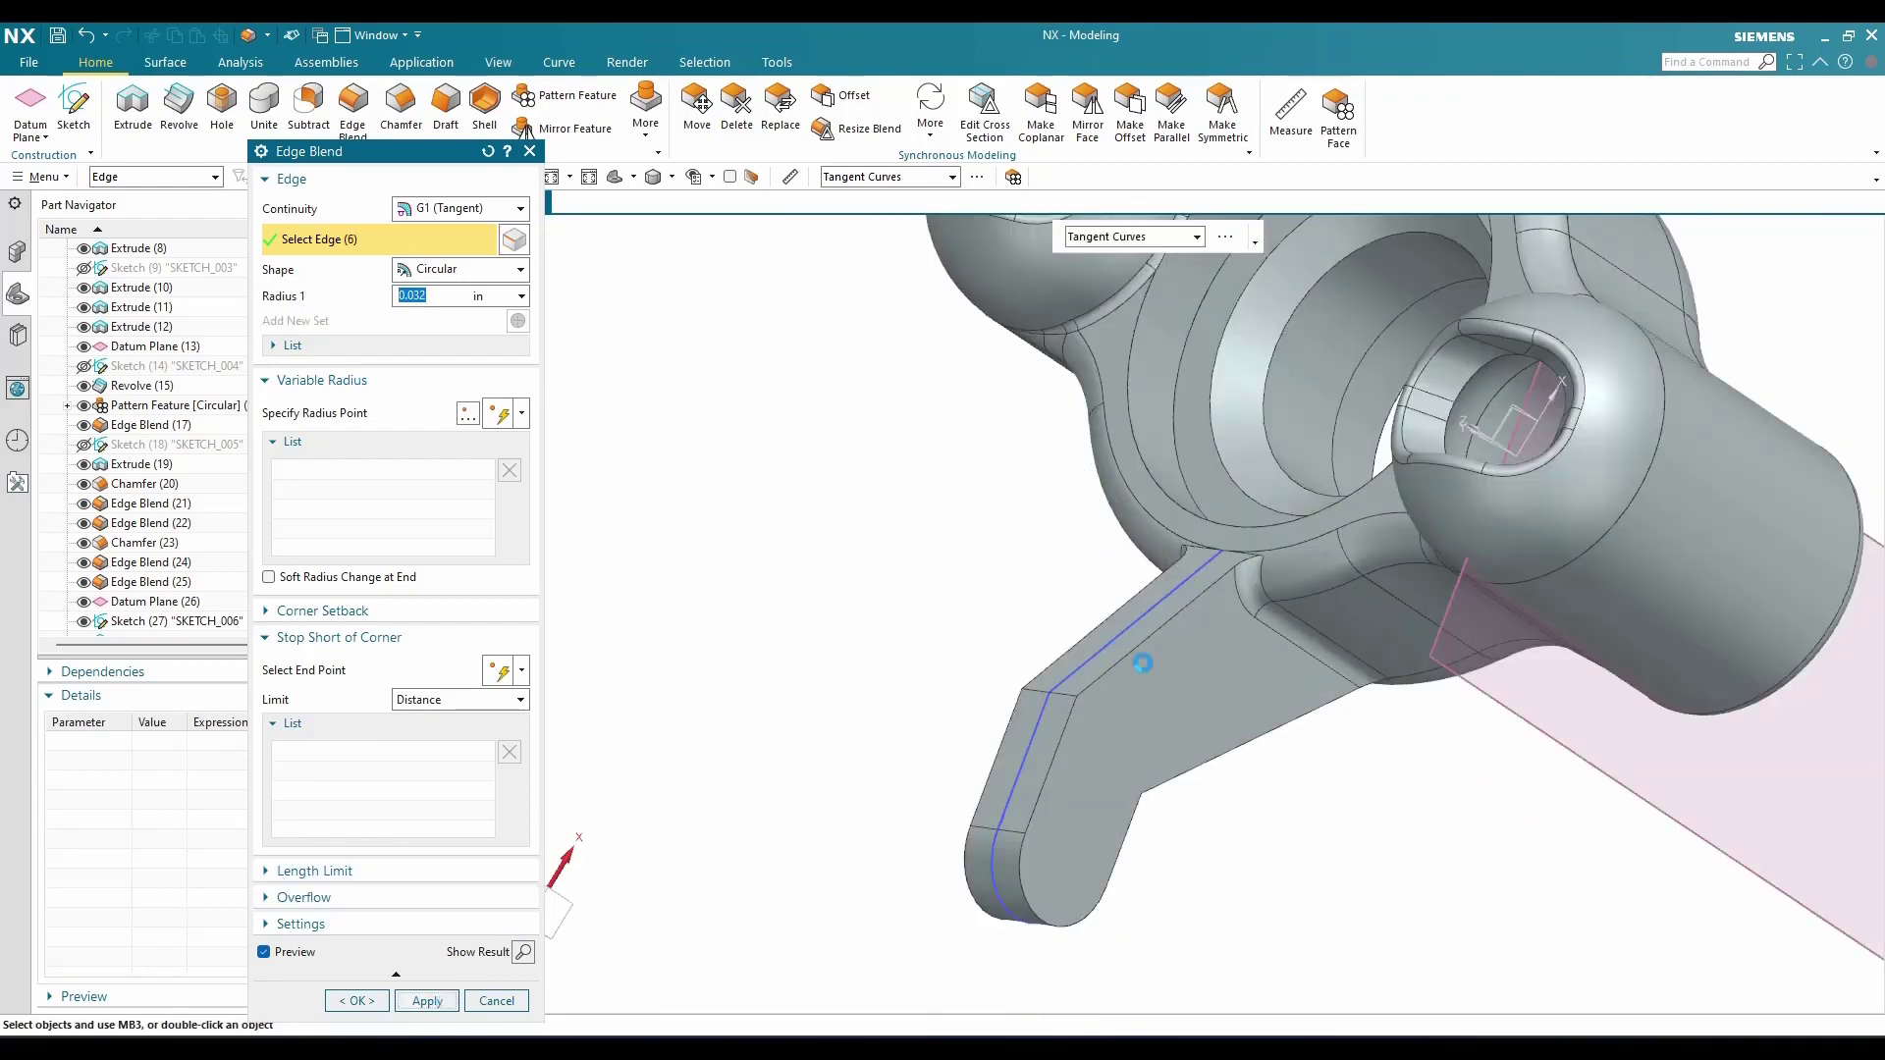
Round the transverse edge at the arm's upper bend with a 0.25 in edge blend
{"action": "middle_click_drag", "start_coordinate": [1220, 658], "coordinate": [1270, 564]}
{"action": "middle_click_drag", "start_coordinate": [1345, 507], "coordinate": [1480, 441]}
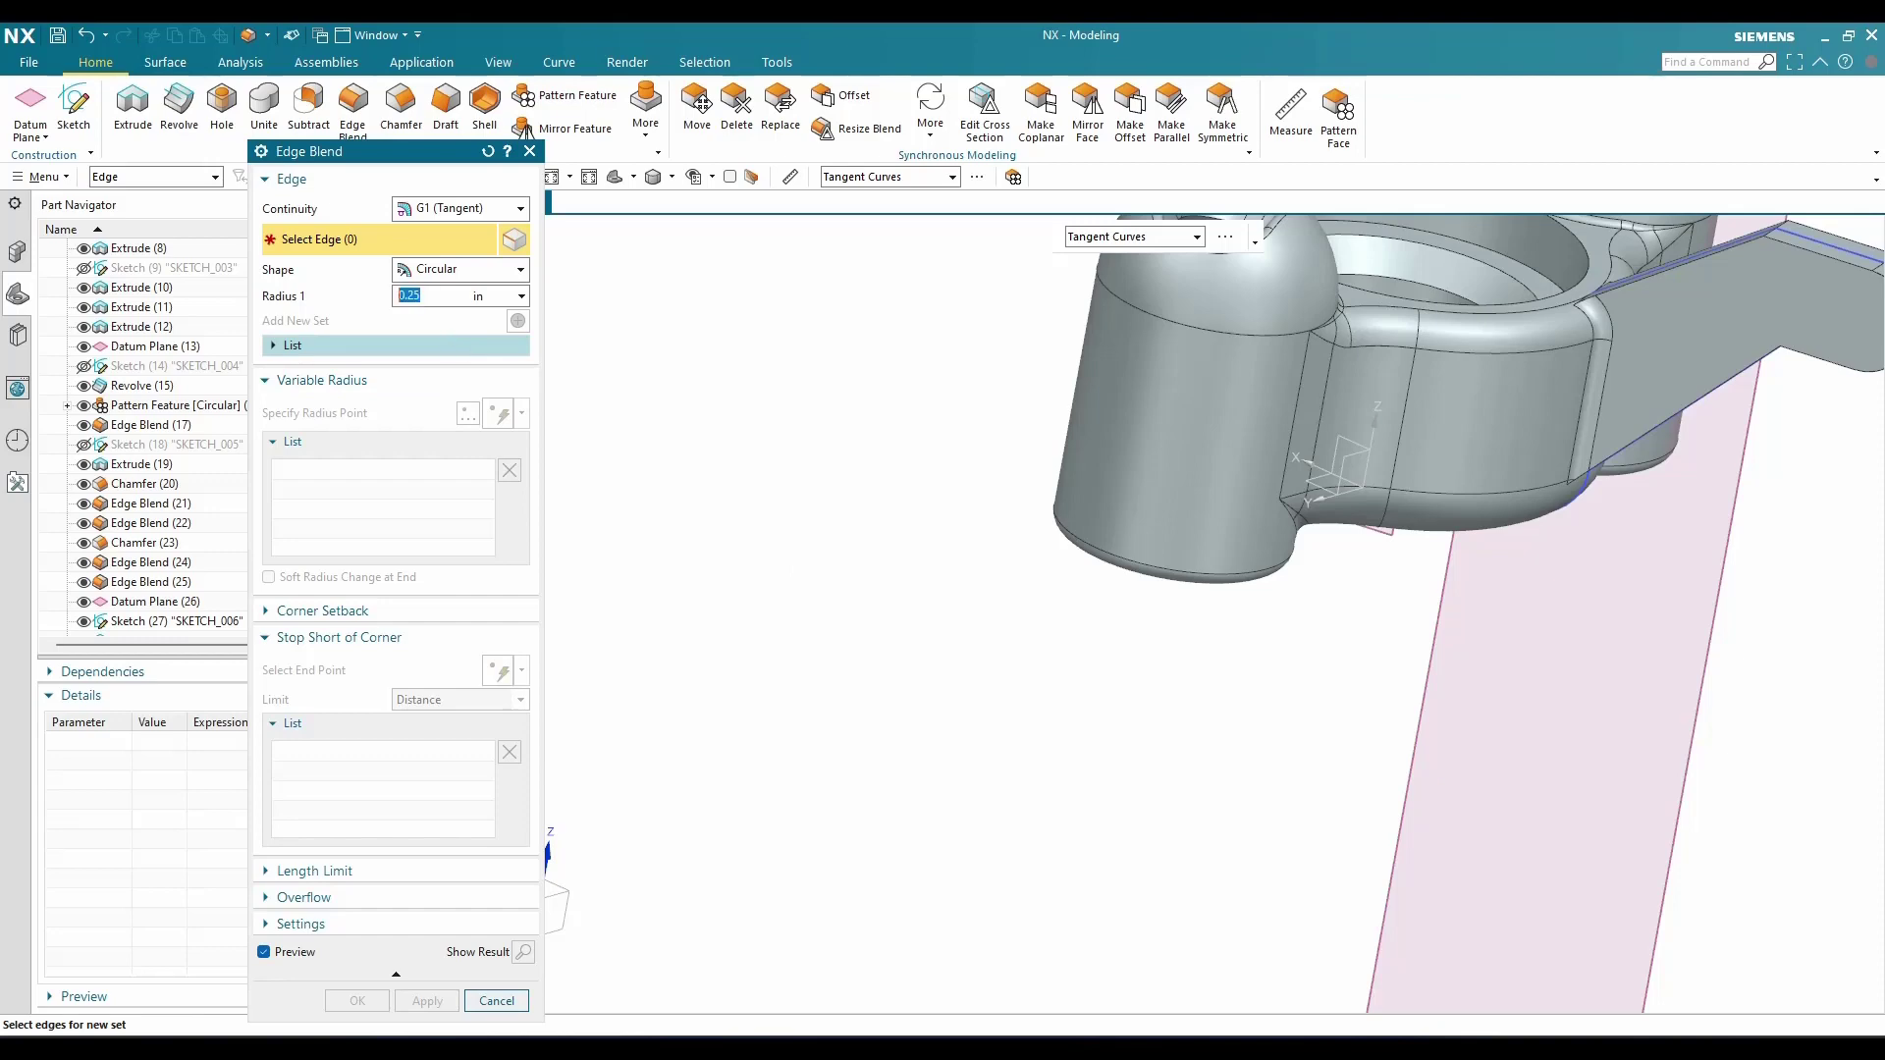
{"action": "scroll", "coordinate": [793, 491], "scroll_direction": "down", "scroll_amount": 3}
{"action": "scroll", "coordinate": [1375, 334], "scroll_direction": "up", "scroll_amount": 10}
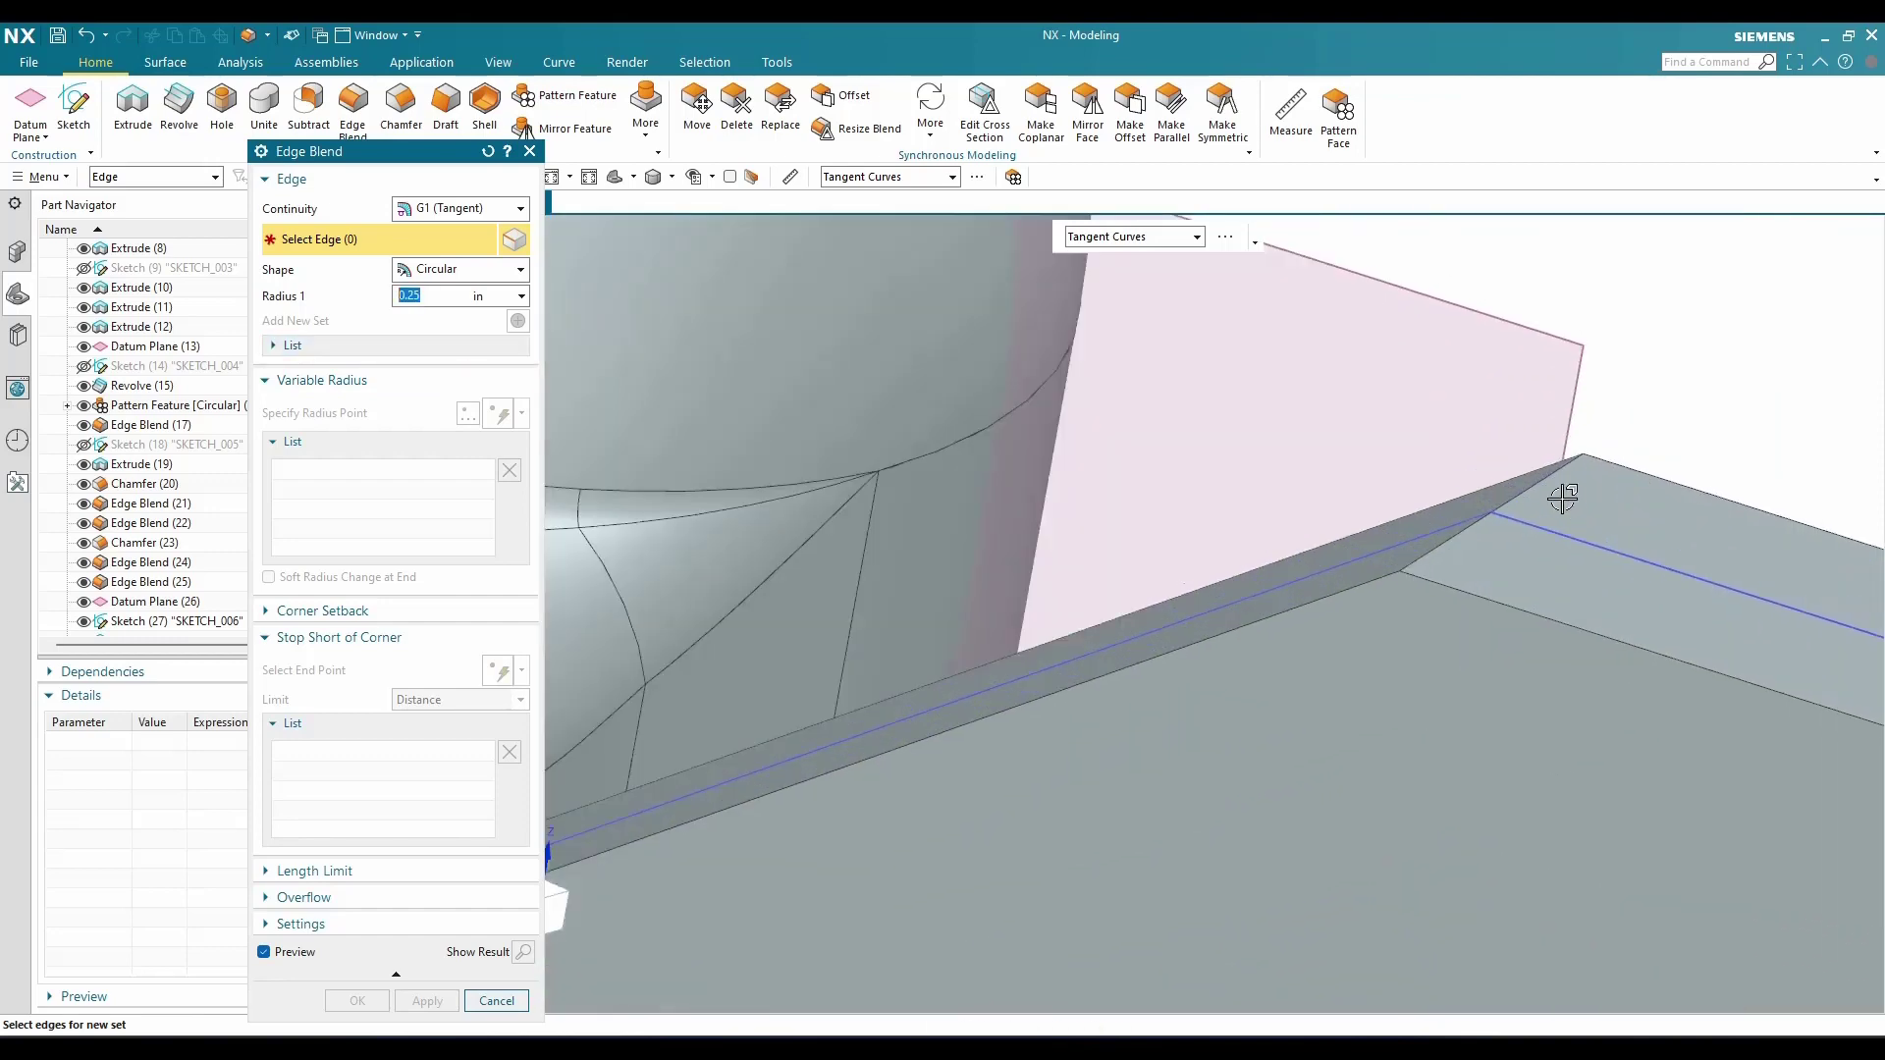
{"action": "left_click", "coordinate": [1544, 482]}
{"action": "scroll", "coordinate": [1384, 556], "scroll_direction": "down", "scroll_amount": 2}
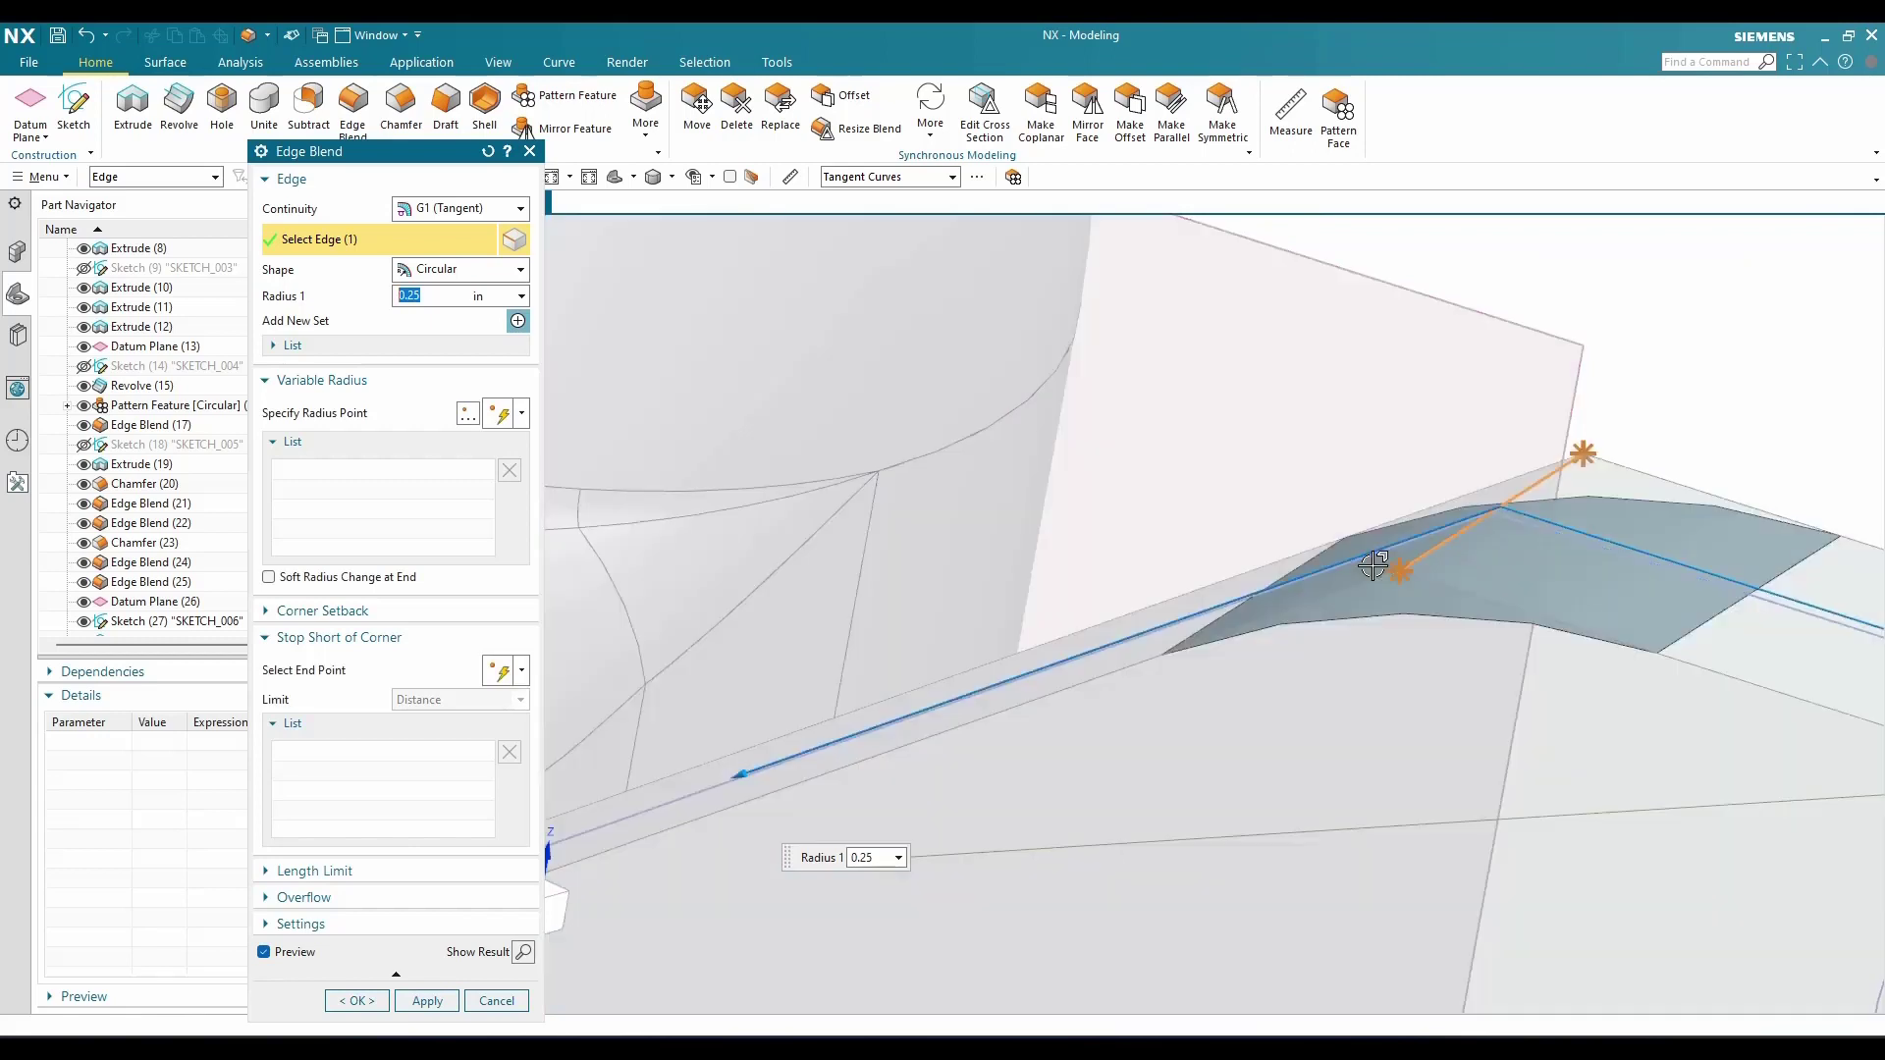
{"action": "left_click", "coordinate": [426, 1007]}
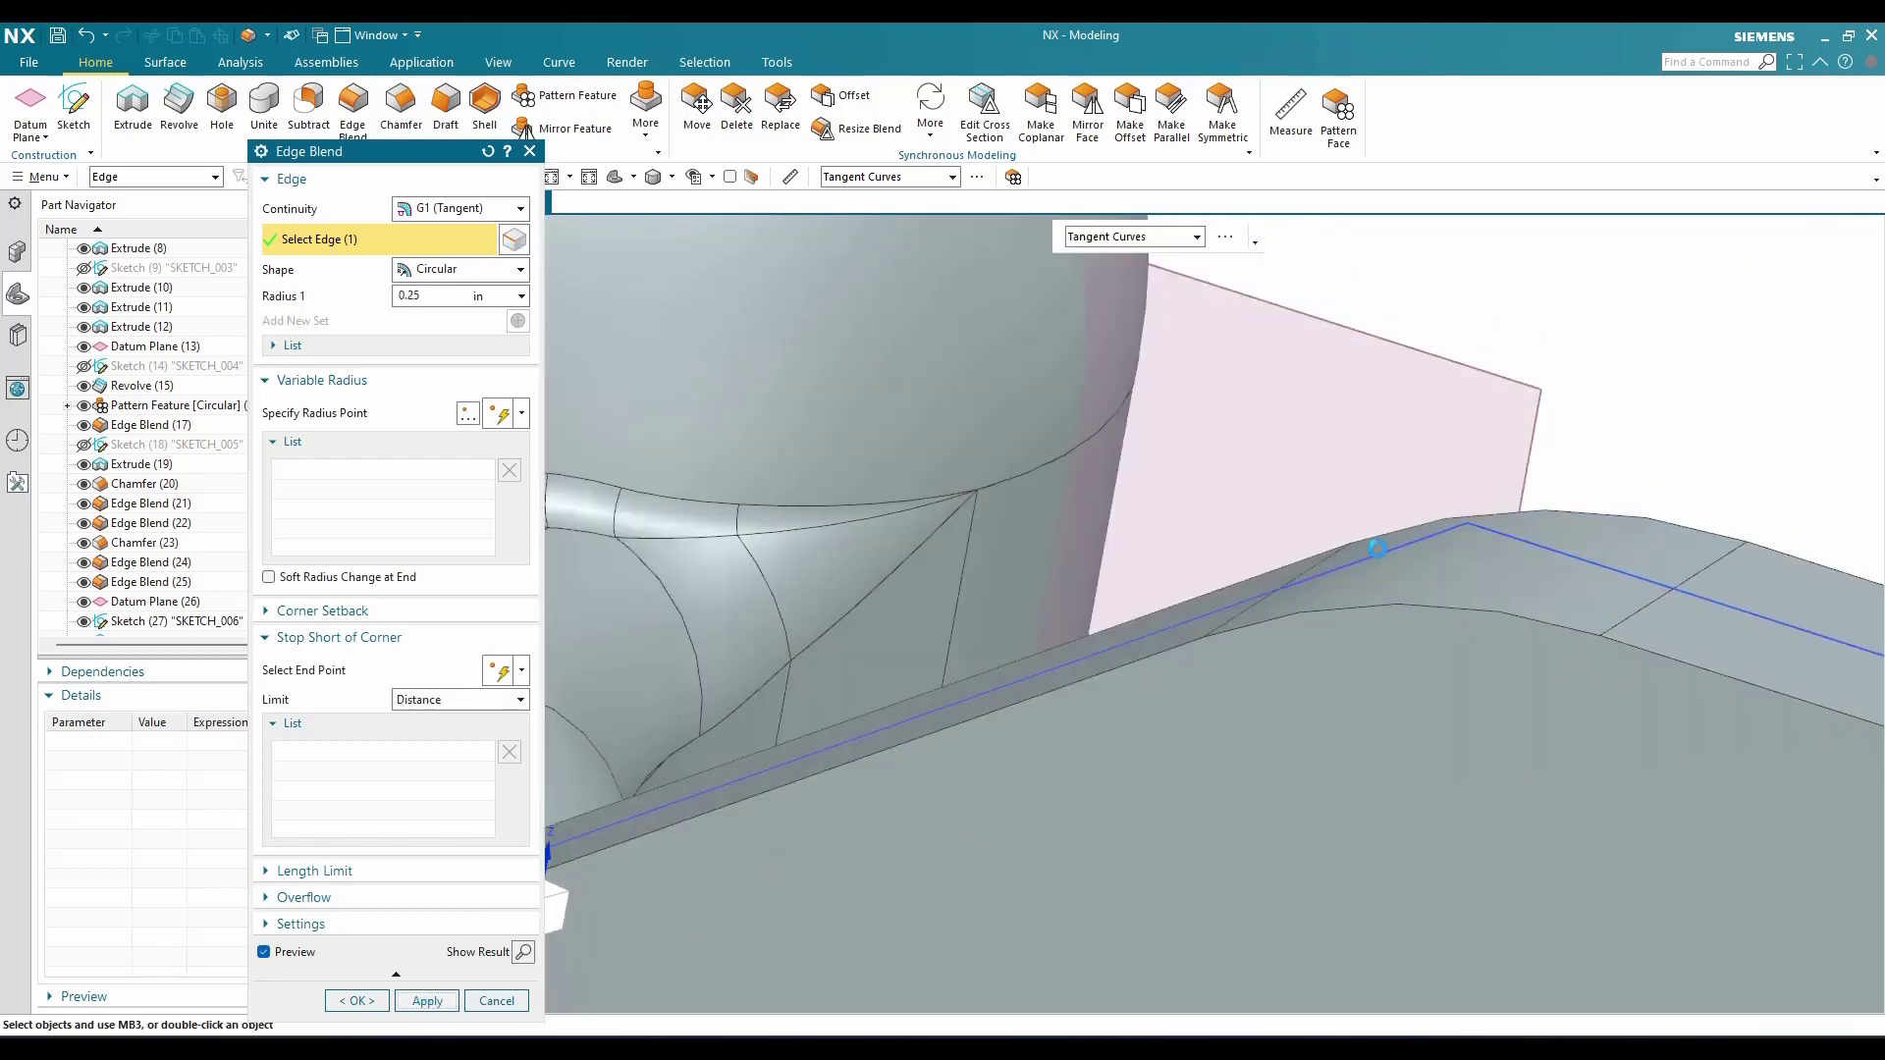
Round the transverse edge at the arm's lower bend with a 0.125 in edge blend and finish blending
{"action": "scroll", "coordinate": [1423, 540], "scroll_direction": "down", "scroll_amount": 5}
{"action": "scroll", "coordinate": [1365, 482], "scroll_direction": "up", "scroll_amount": 3}
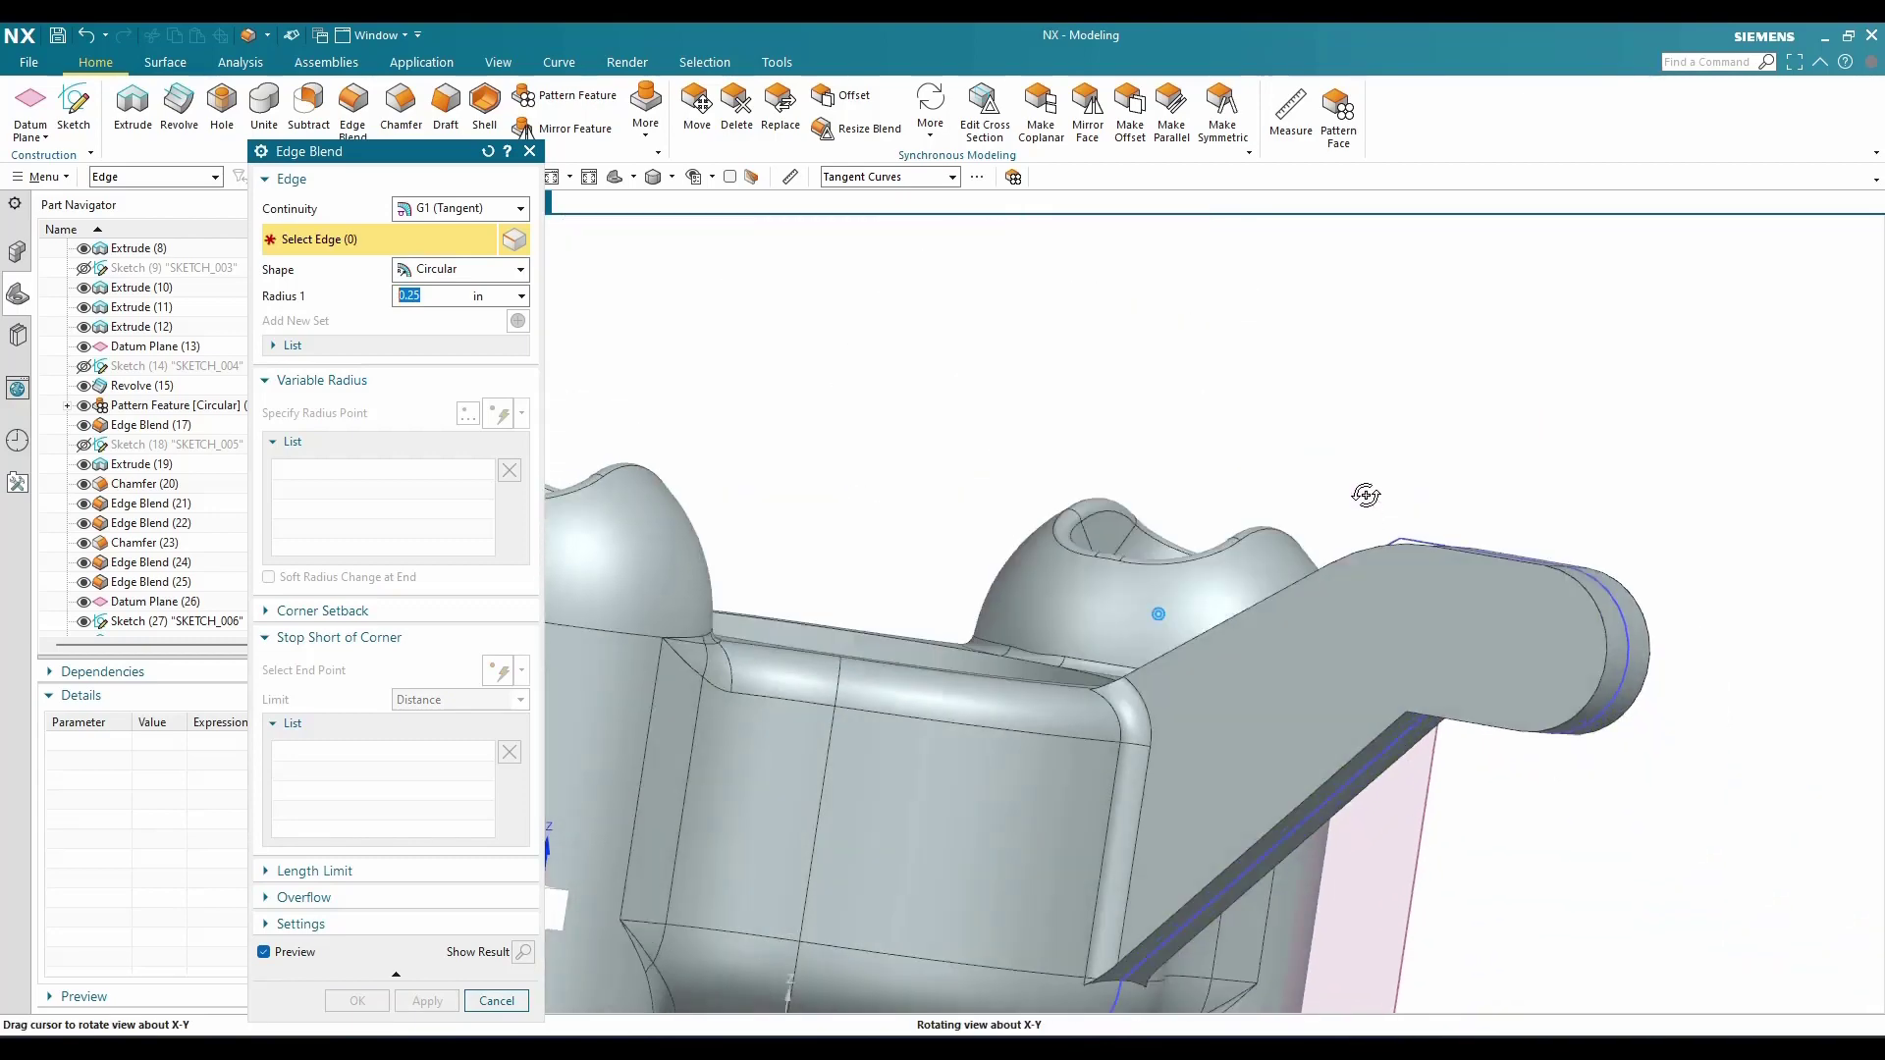
{"action": "type", "text": "0."}
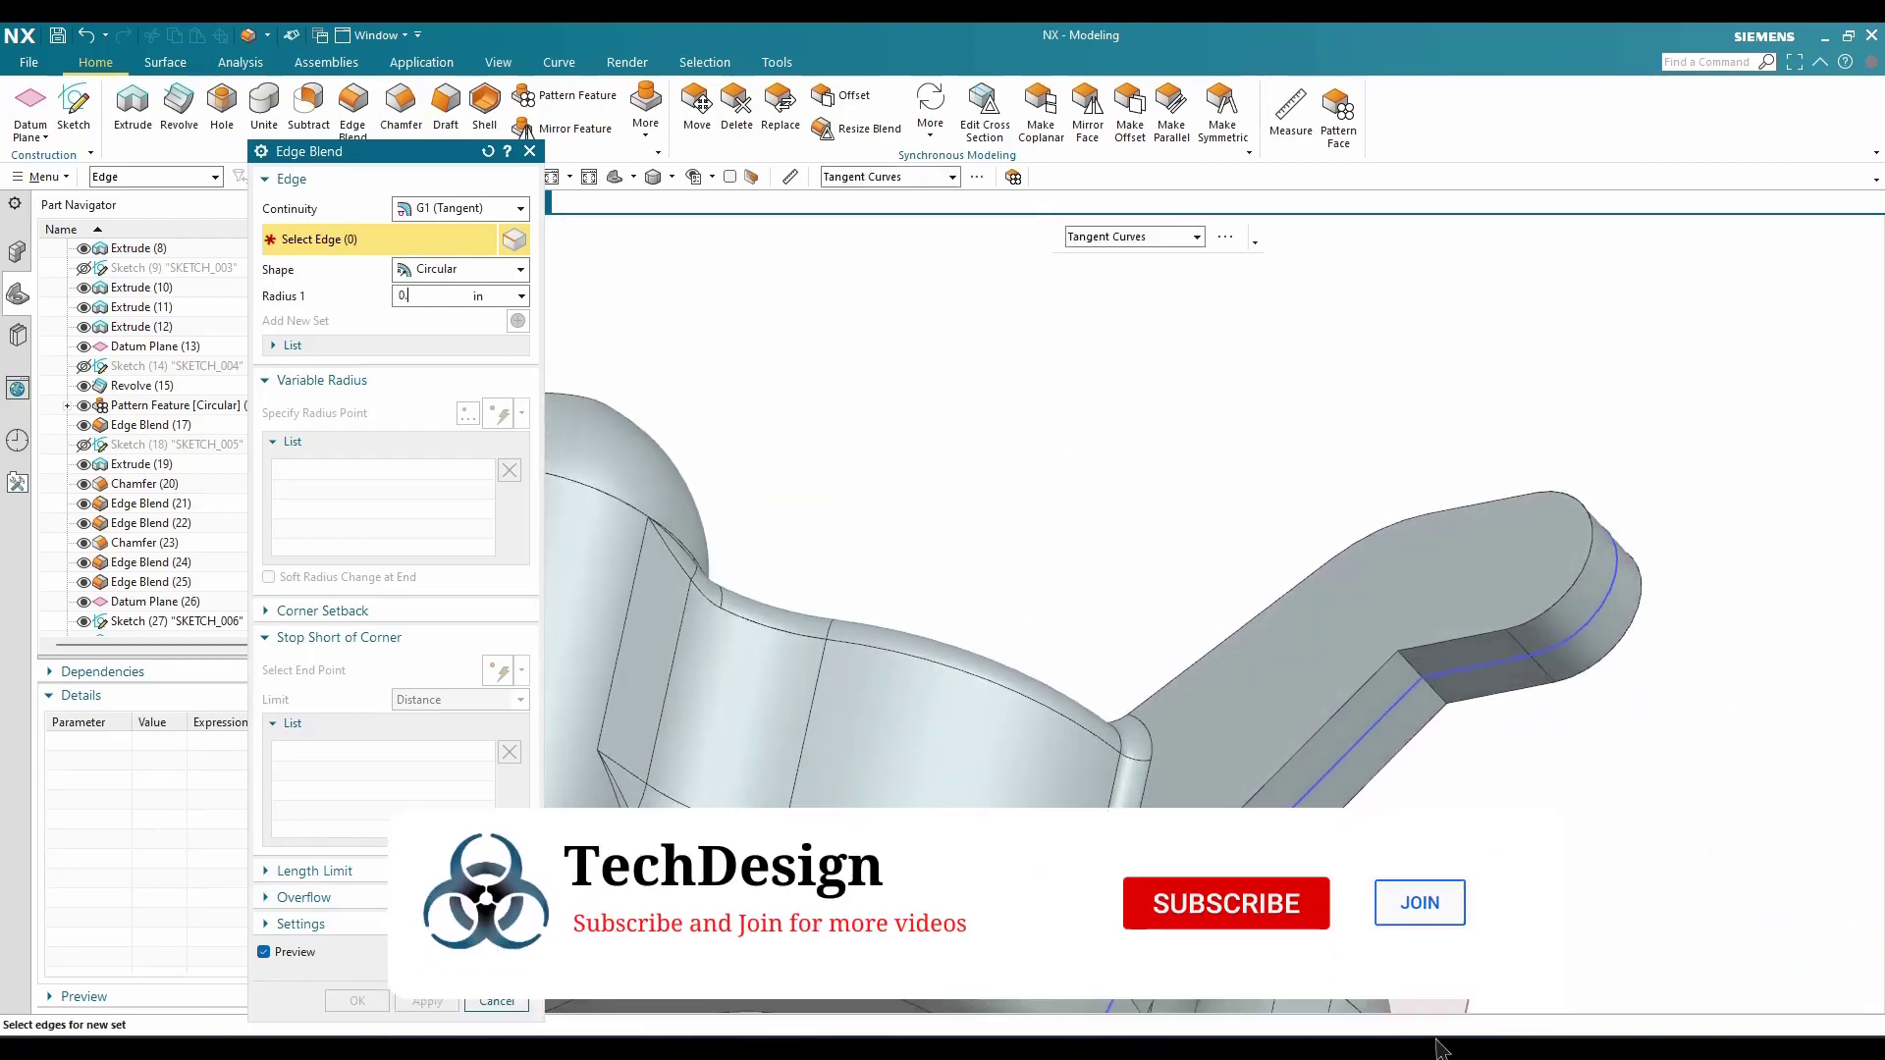
{"action": "scroll", "coordinate": [1304, 530], "scroll_direction": "up", "scroll_amount": 6}
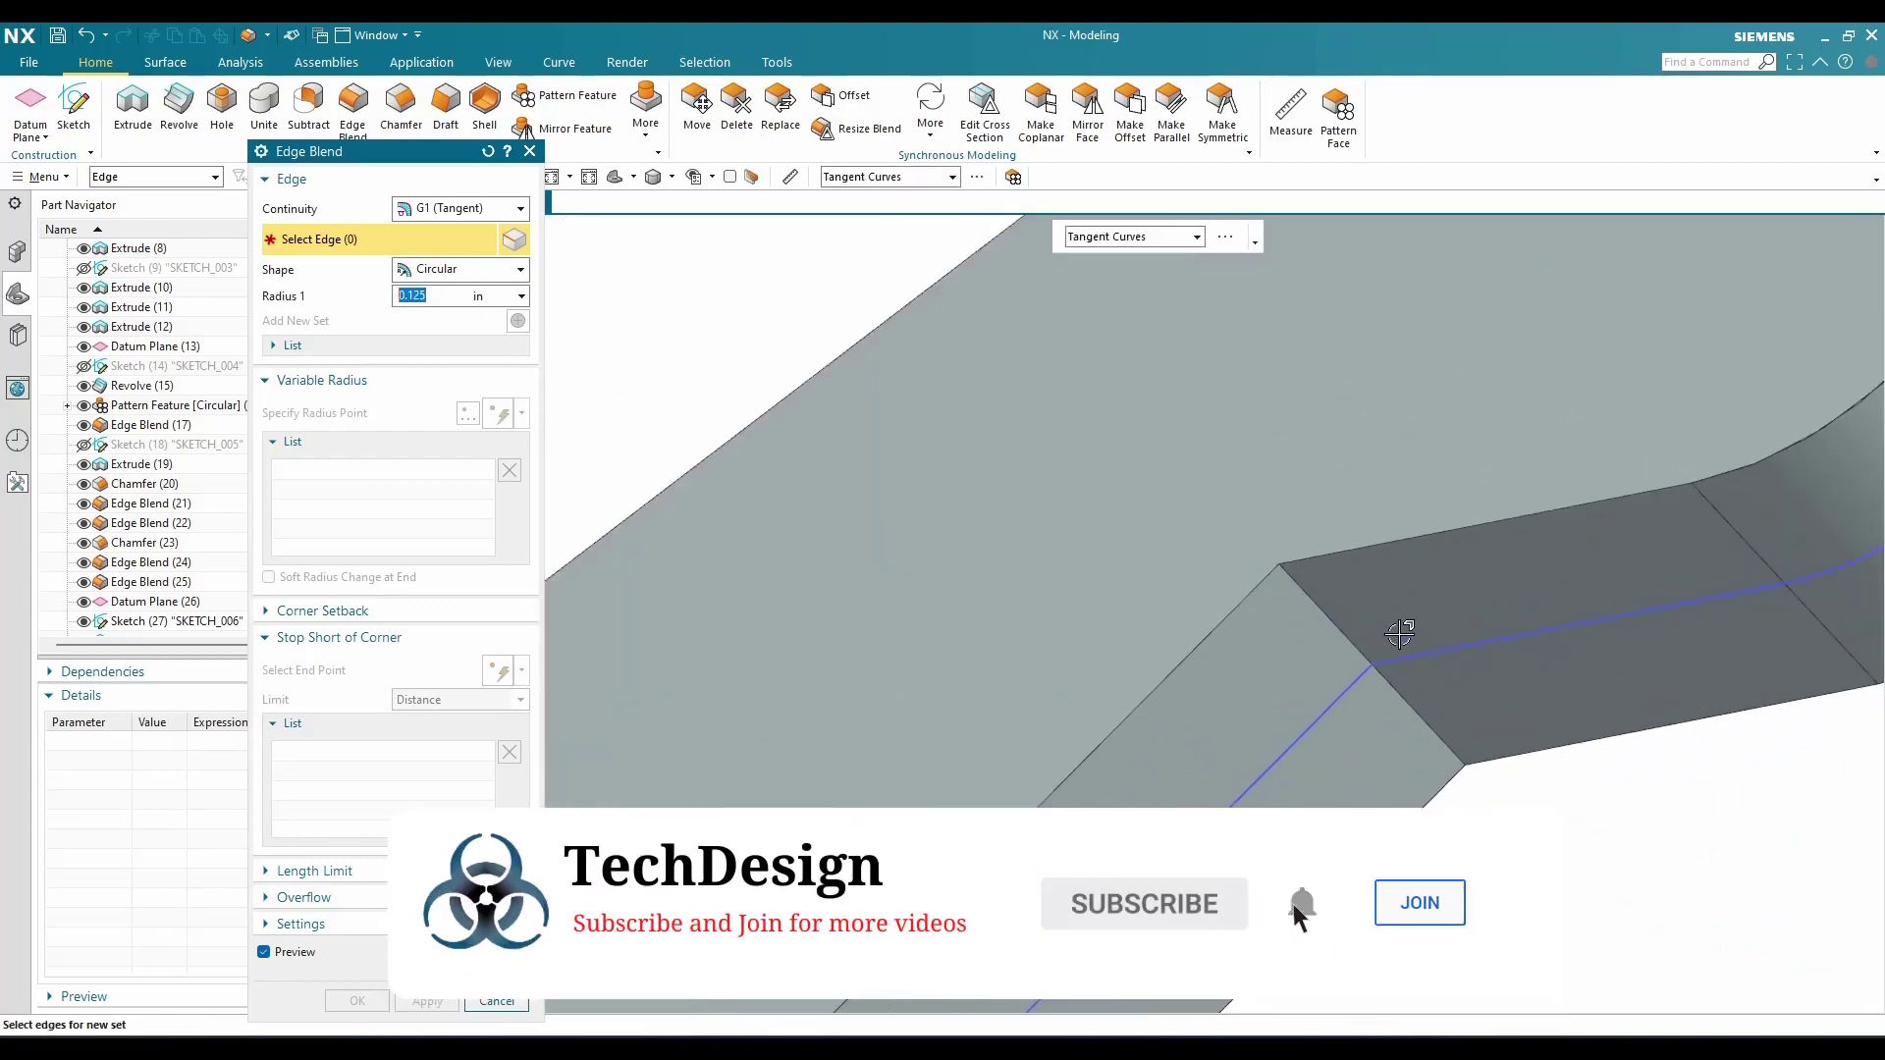
{"action": "left_click", "coordinate": [1300, 502]}
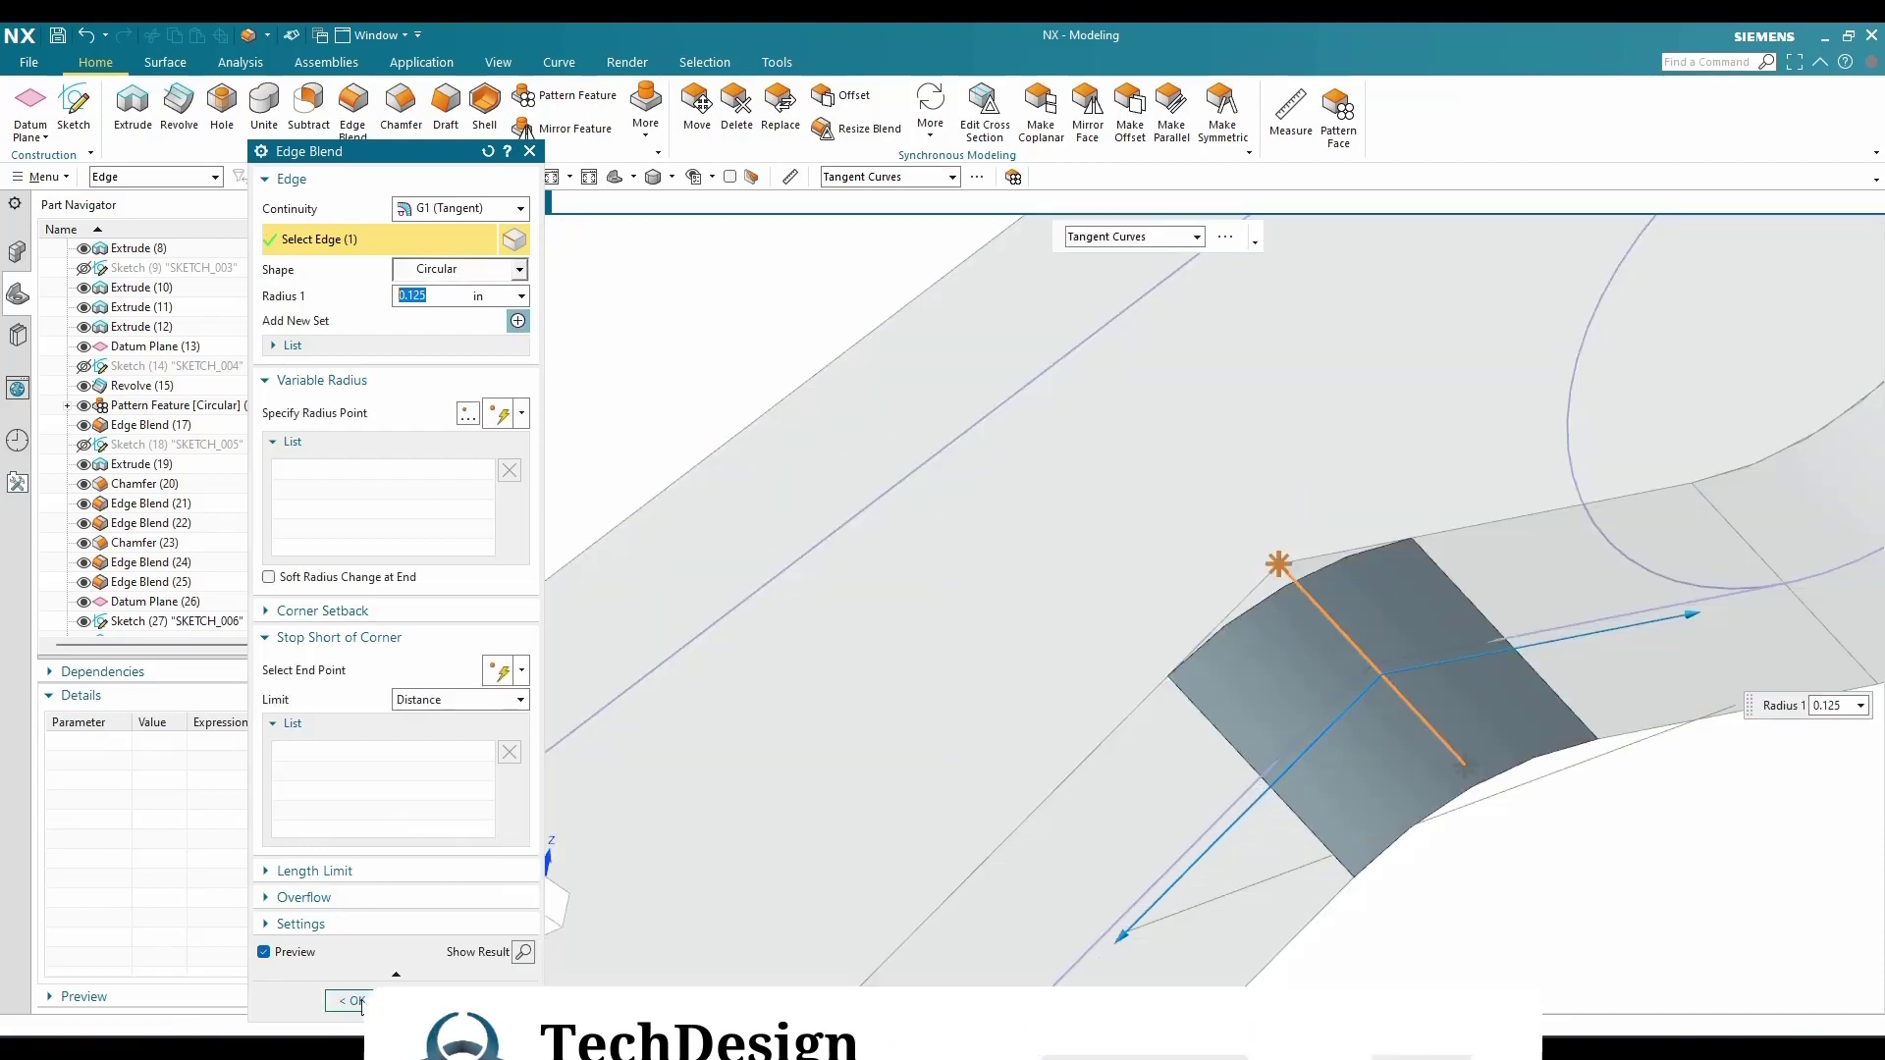
{"action": "left_click", "coordinate": [352, 1000]}
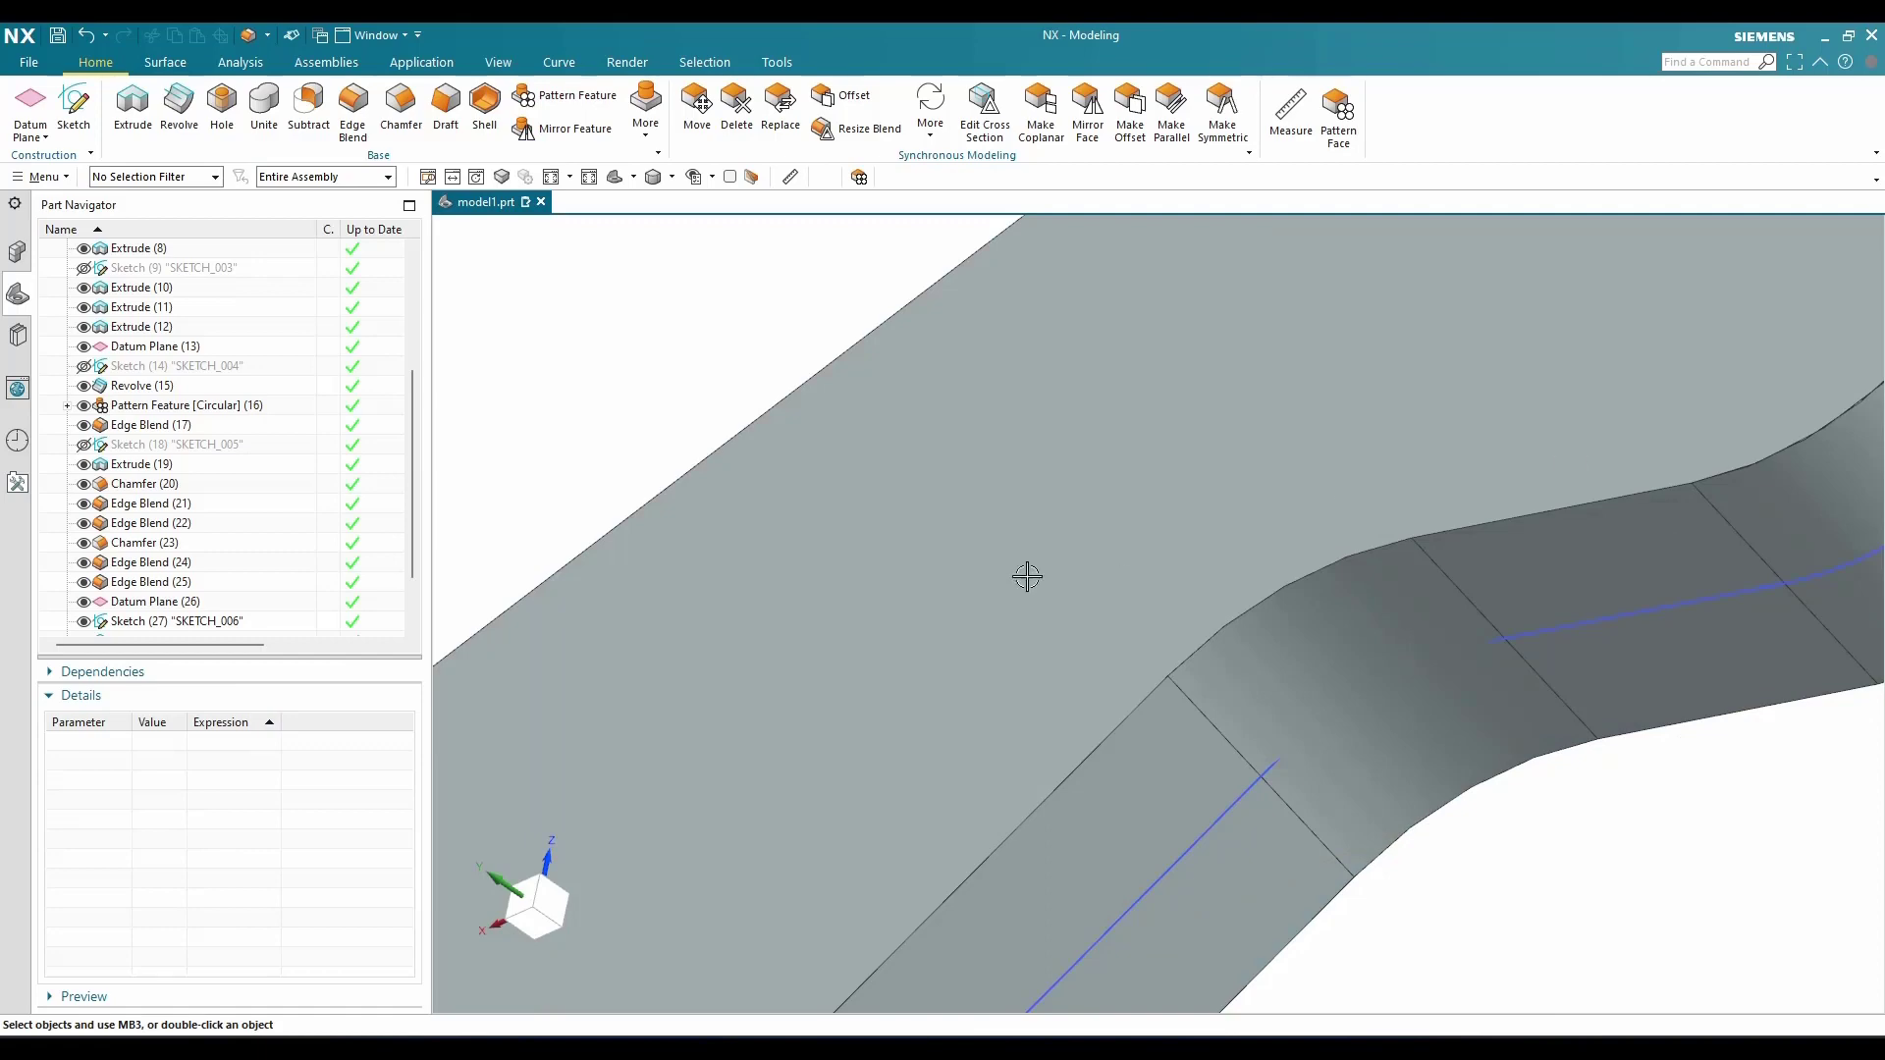
Create a new sketch on the flat side face of the arm
{"action": "scroll", "coordinate": [1027, 576], "scroll_direction": "down", "scroll_amount": 6}
{"action": "middle_click_drag", "start_coordinate": [1001, 517], "coordinate": [1191, 677]}
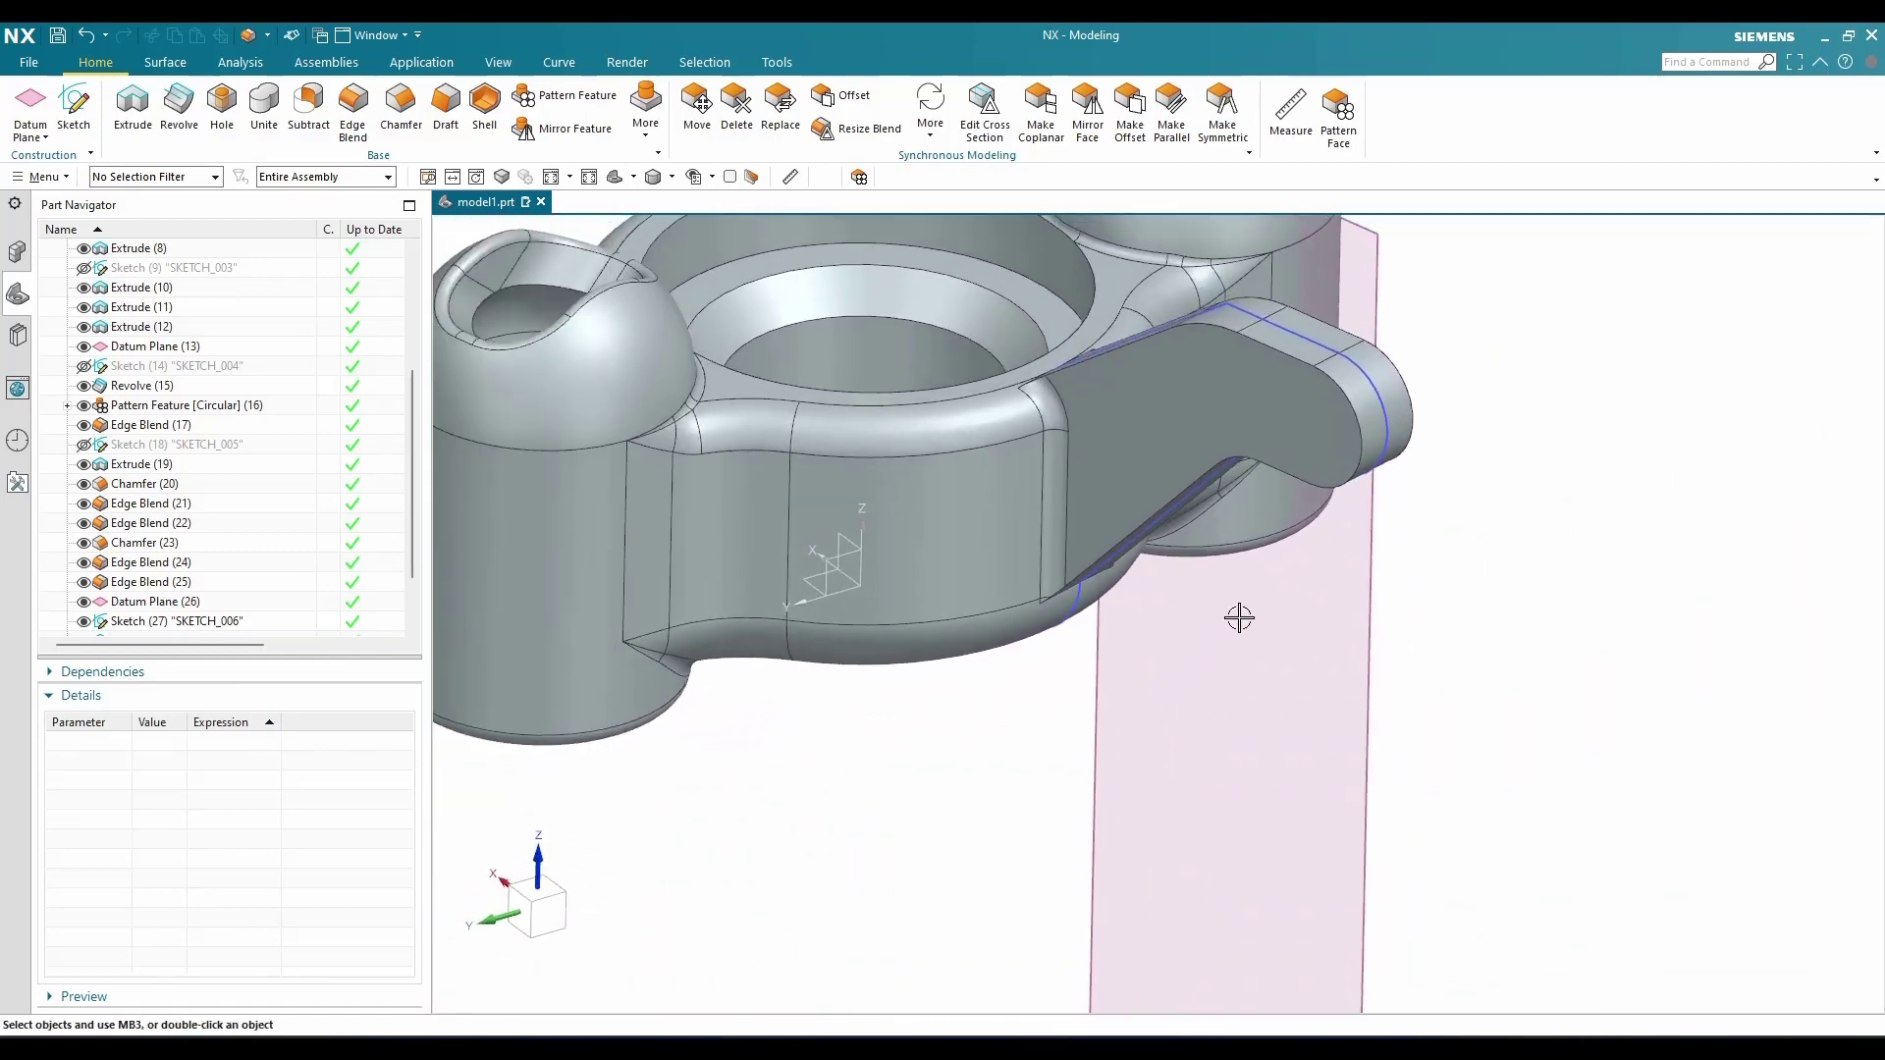
{"action": "left_click", "coordinate": [74, 110]}
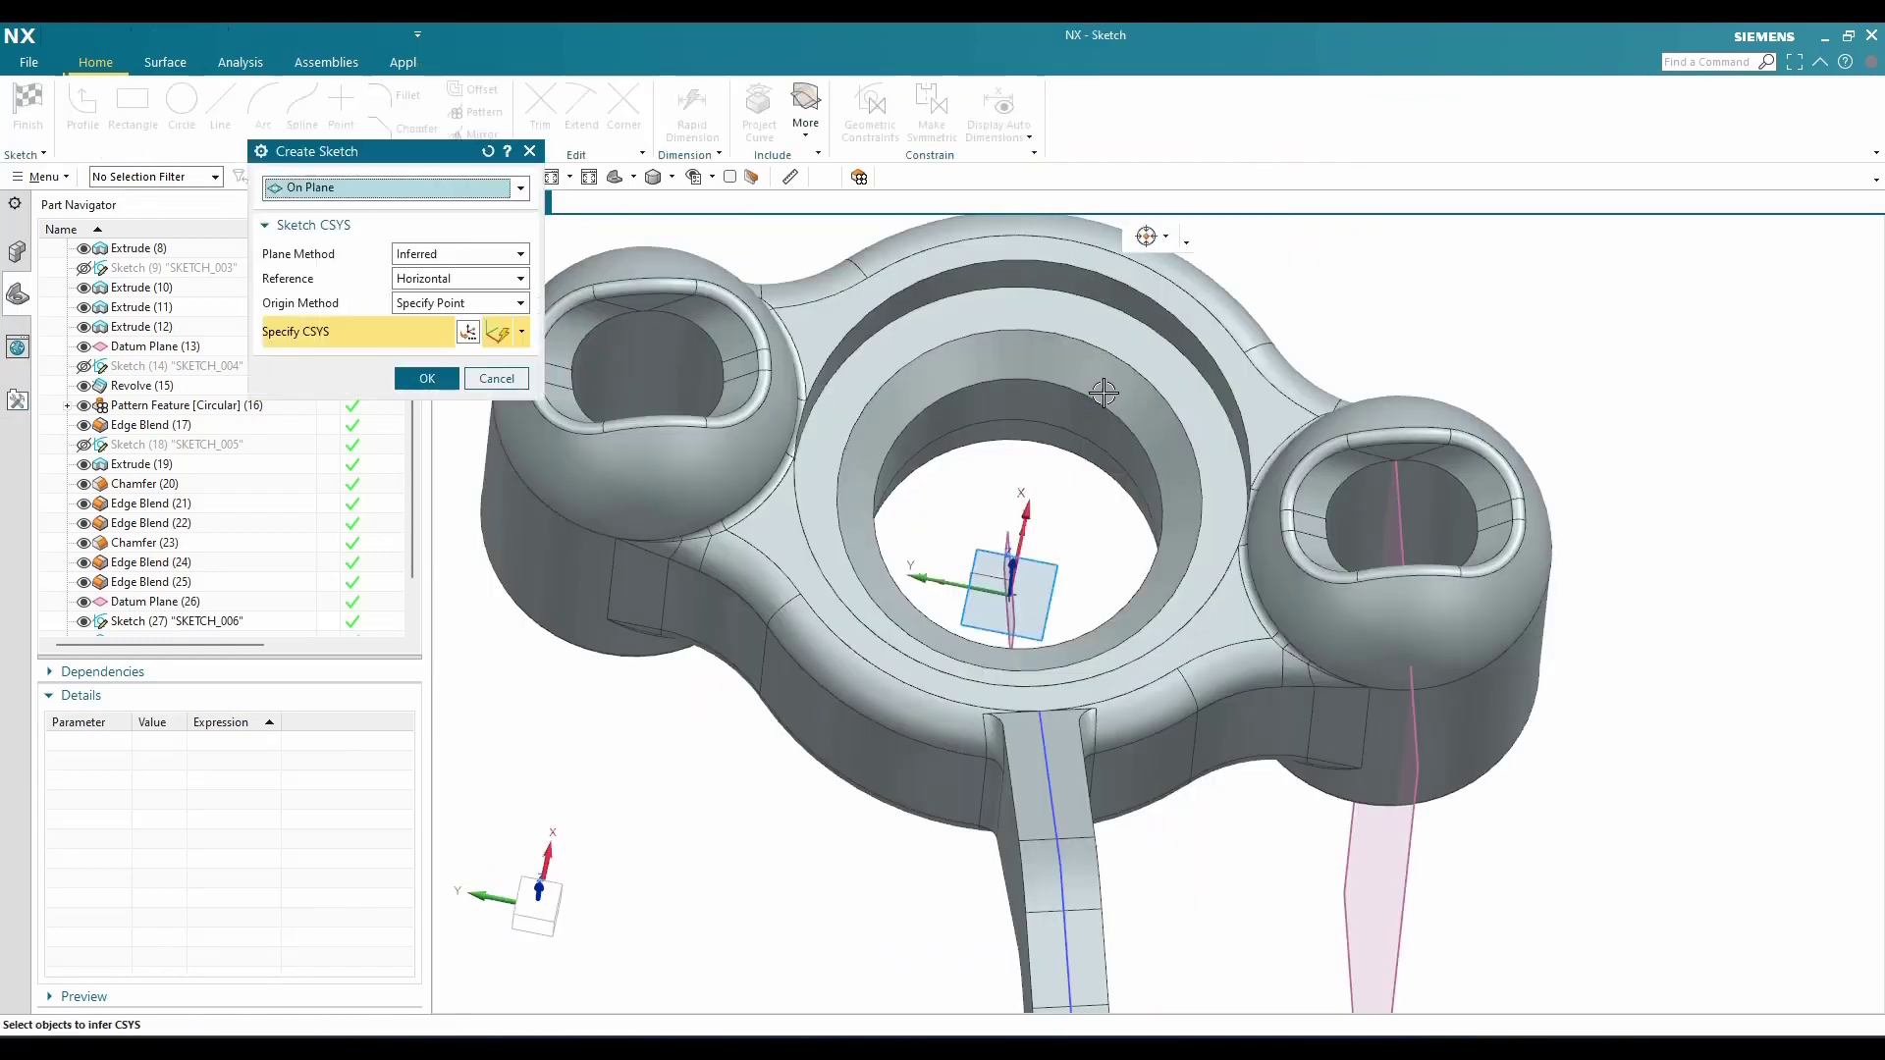
{"action": "scroll", "coordinate": [1104, 392], "scroll_direction": "down", "scroll_amount": 4}
{"action": "mouse_move", "coordinate": [1103, 392]}
{"action": "middle_mouse_down"}
{"action": "mouse_move", "coordinate": [1056, 535]}
{"action": "mouse_move", "coordinate": [861, 412]}
{"action": "middle_mouse_up"}
{"action": "scroll", "coordinate": [861, 412], "scroll_direction": "up", "scroll_amount": 3}
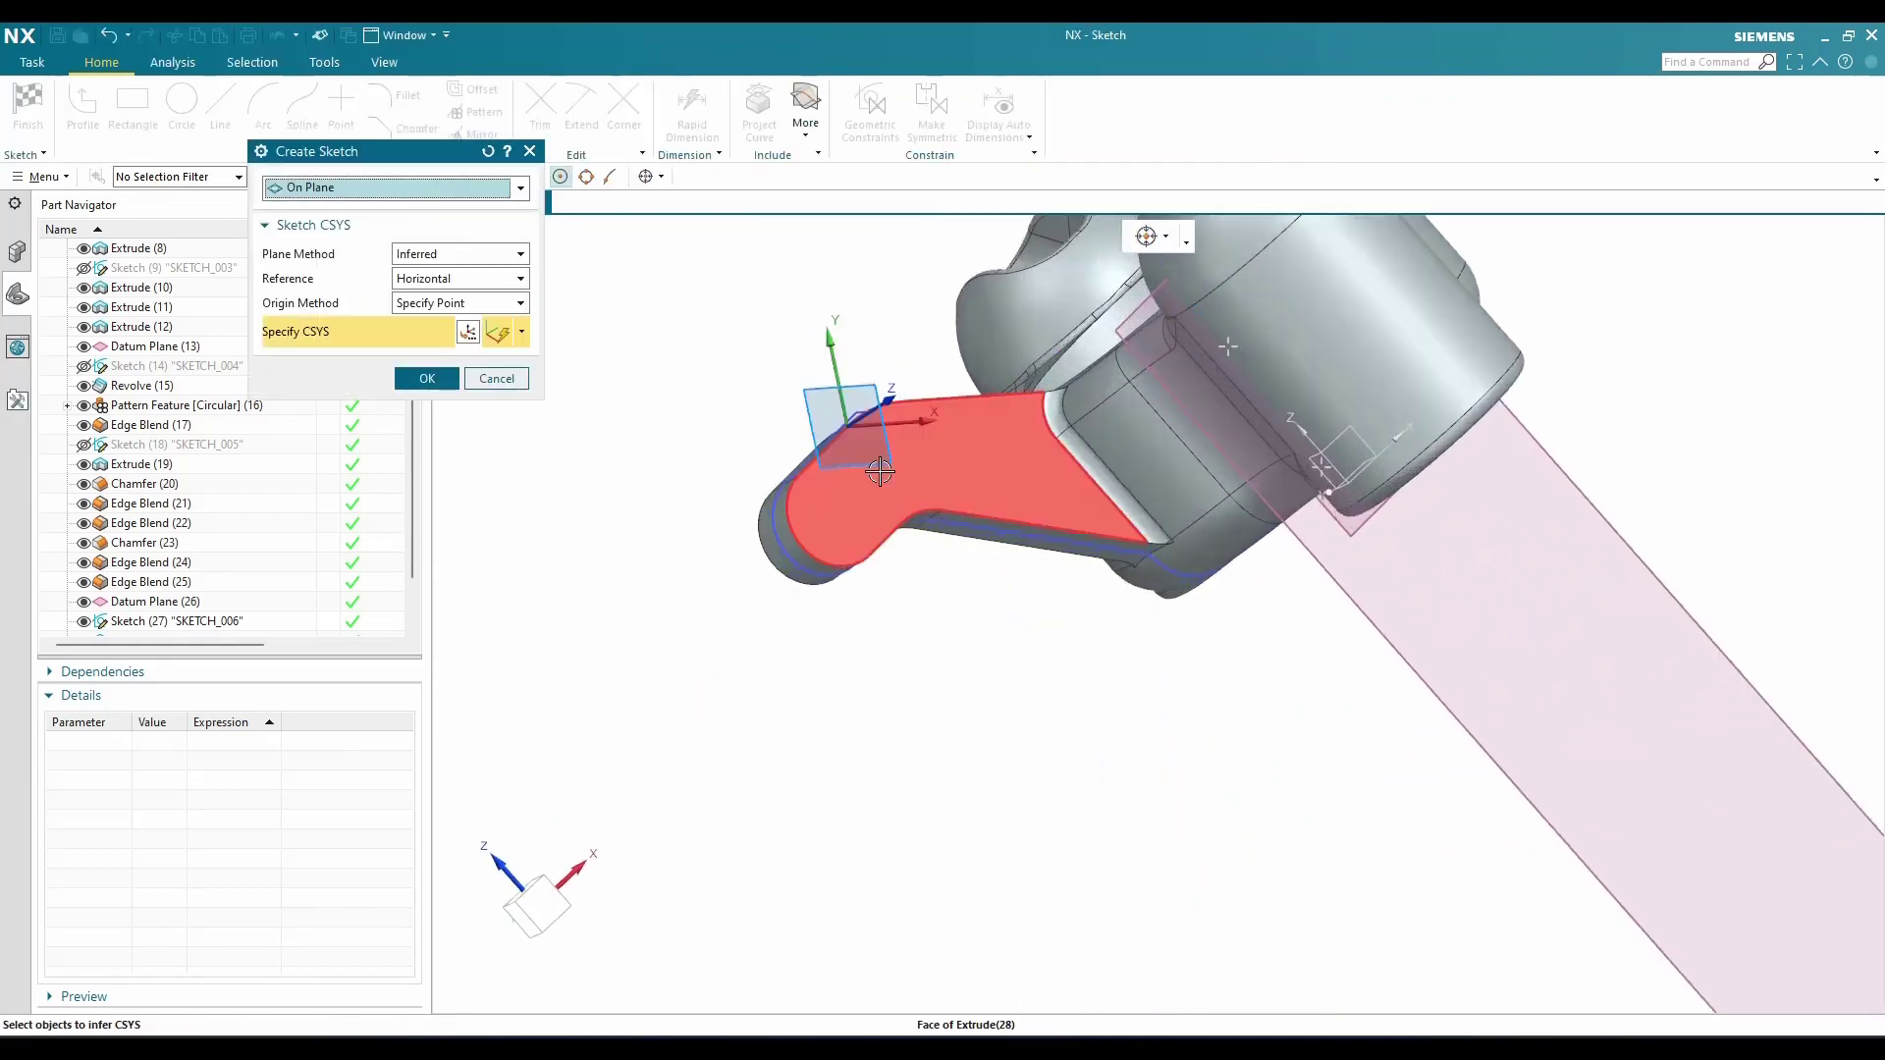
{"action": "left_click", "coordinate": [879, 501]}
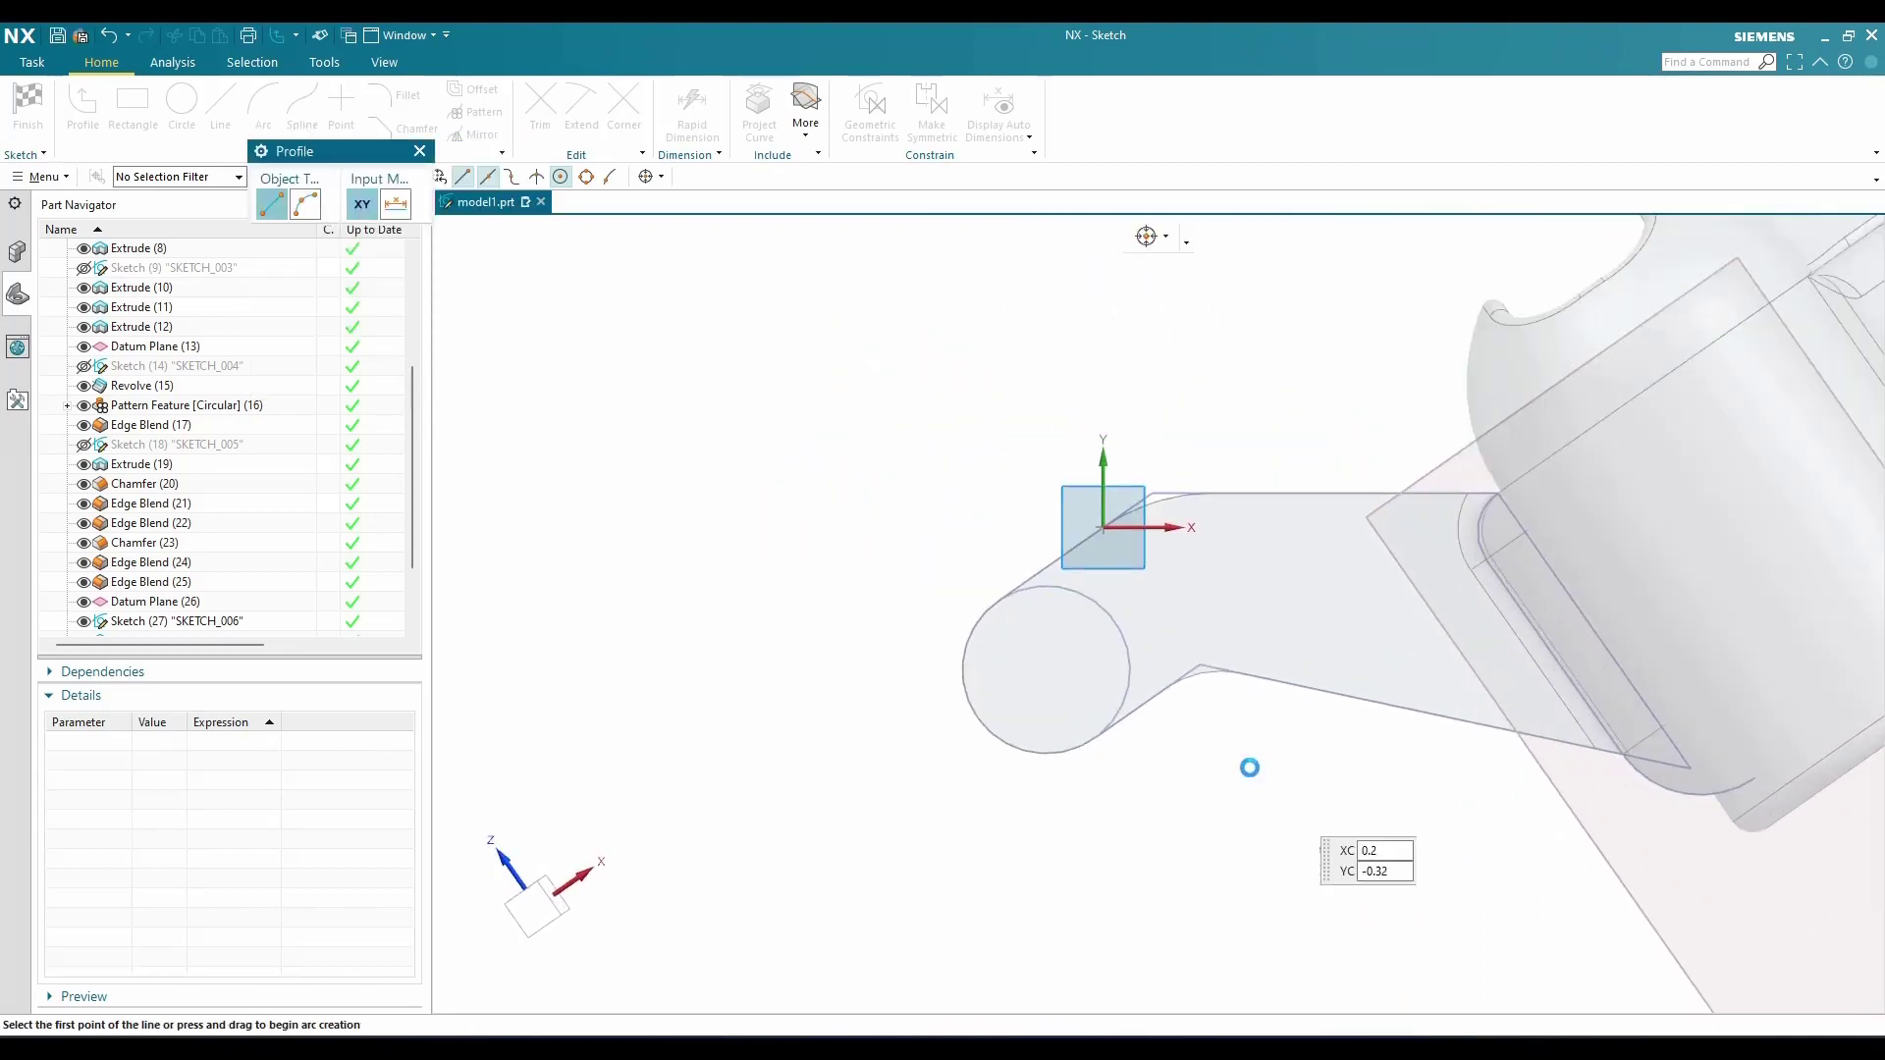
Project the circle at the arm's rounded end into the sketch as an associative curve
{"action": "scroll", "coordinate": [1246, 765], "scroll_direction": "up", "scroll_amount": 5}
{"action": "left_click", "coordinate": [762, 124]}
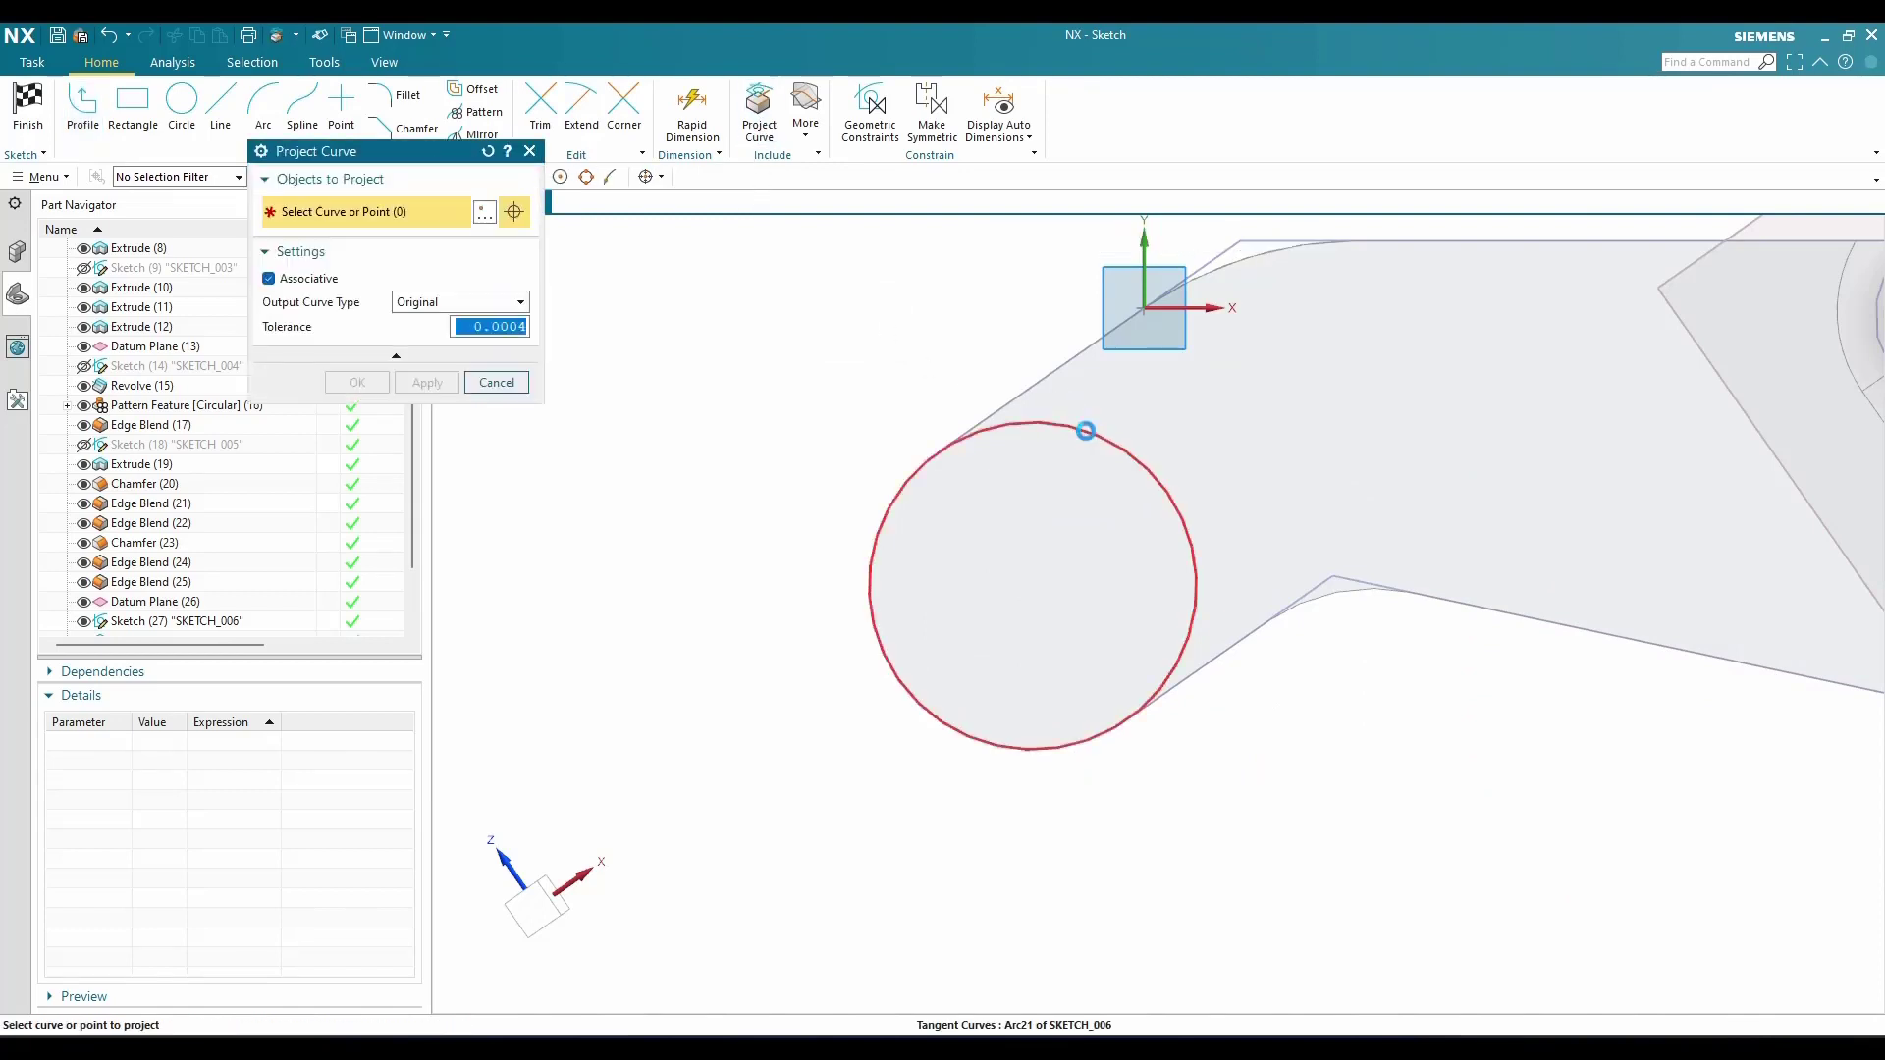
{"action": "left_click", "coordinate": [1086, 432]}
{"action": "left_click", "coordinate": [427, 382]}
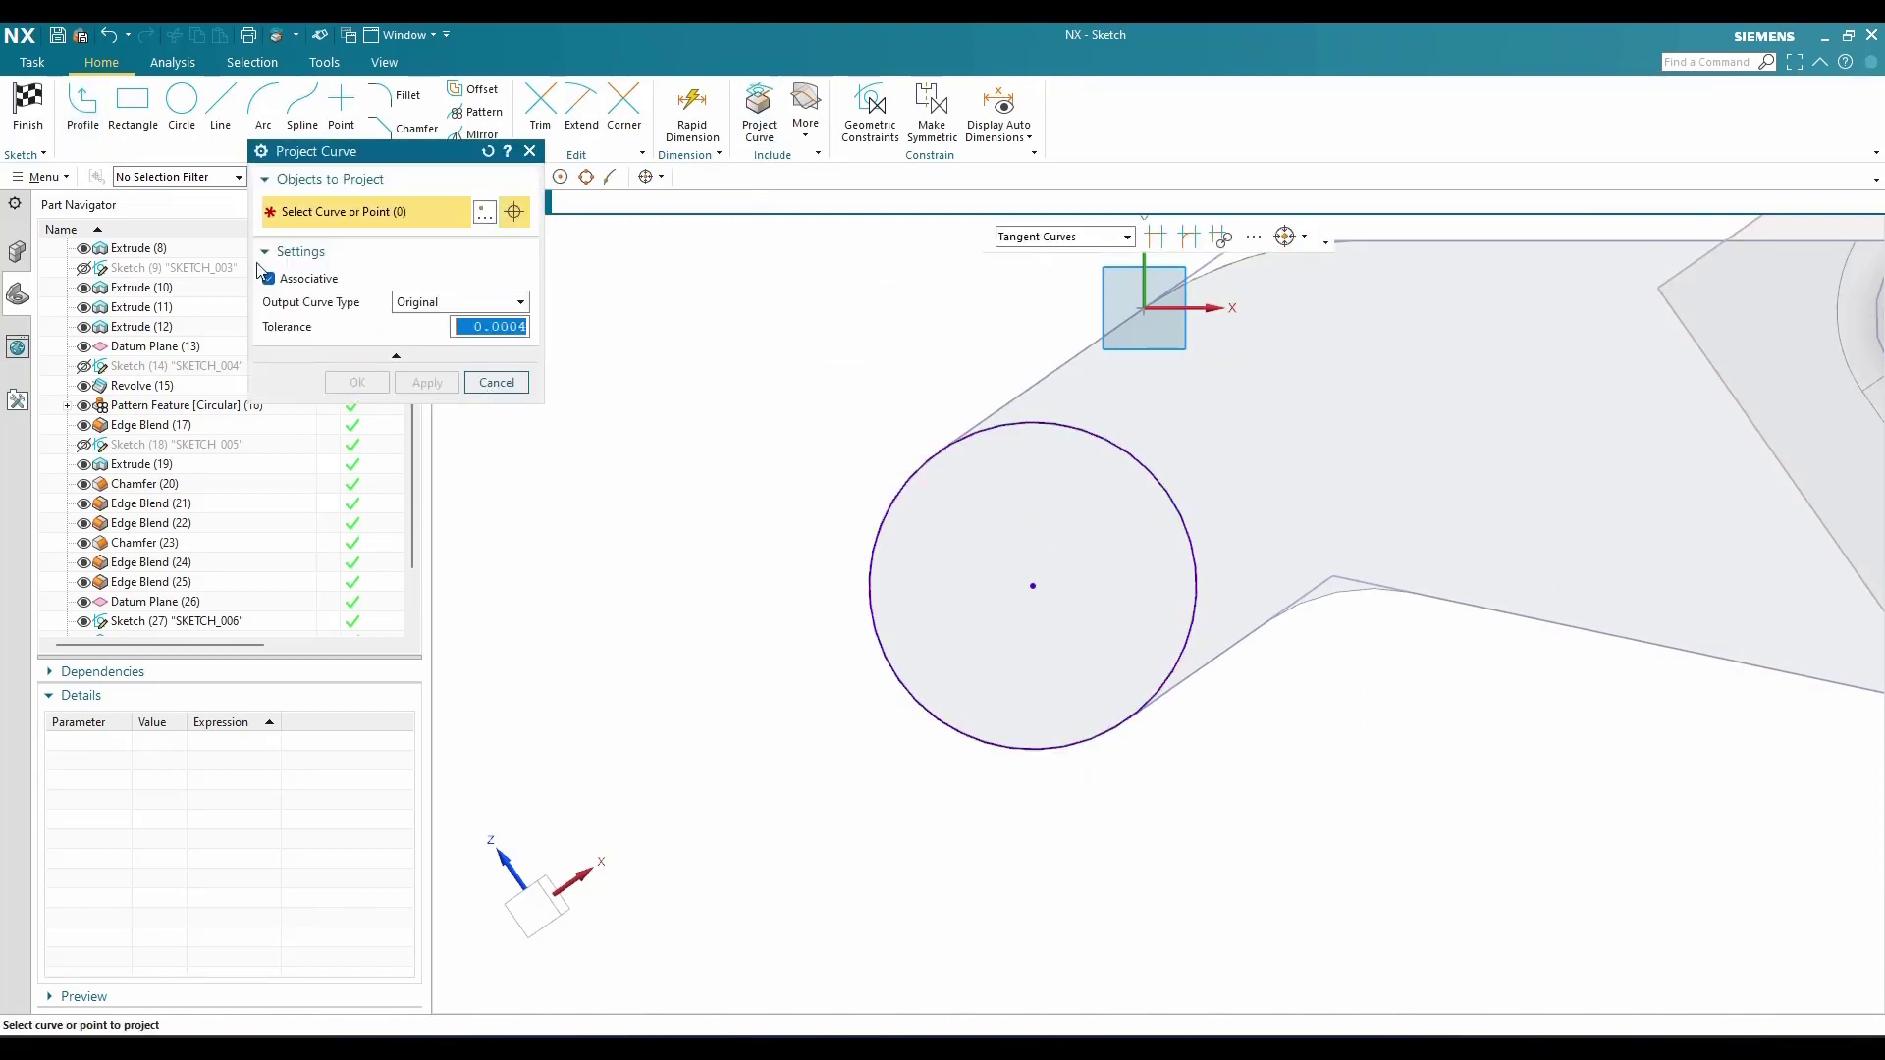
Draw a 0.085 in diameter circle concentric with the projected circle at the arm's end and finish the sketch
{"action": "left_click", "coordinate": [180, 110]}
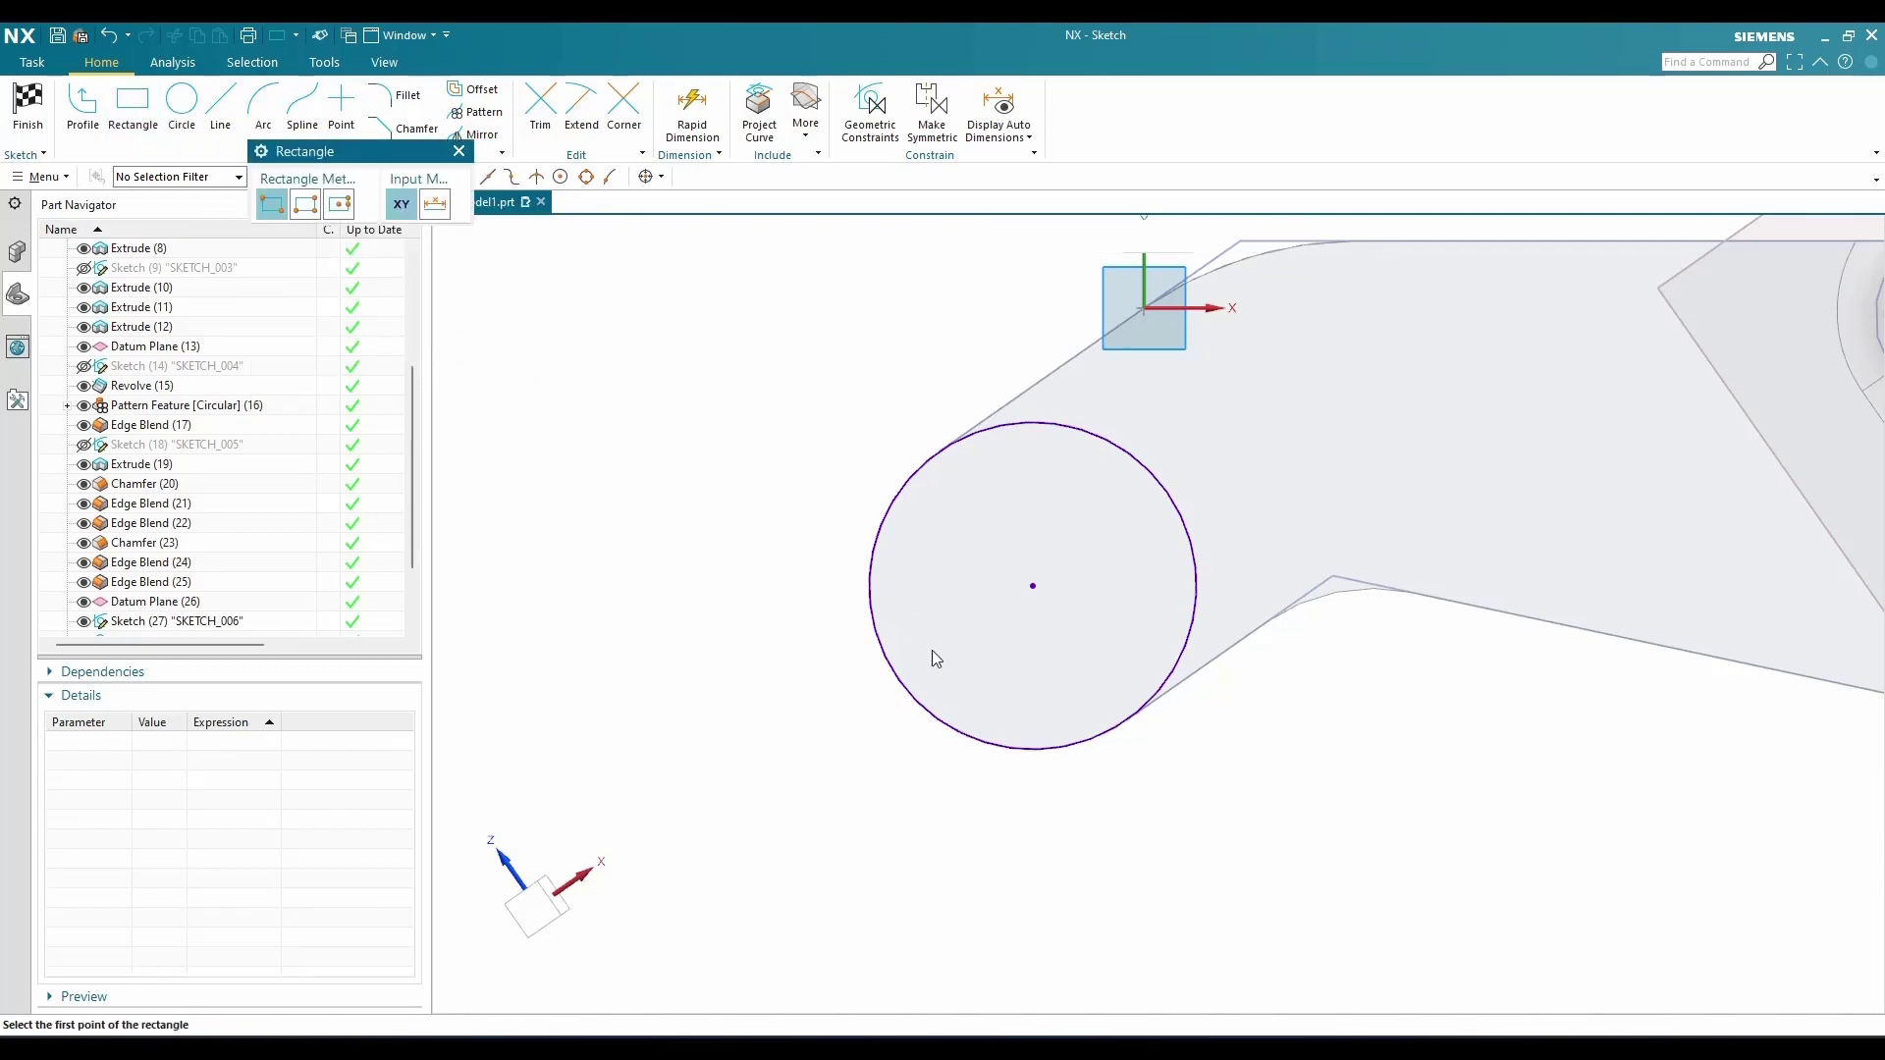
{"action": "left_click", "coordinate": [1030, 586]}
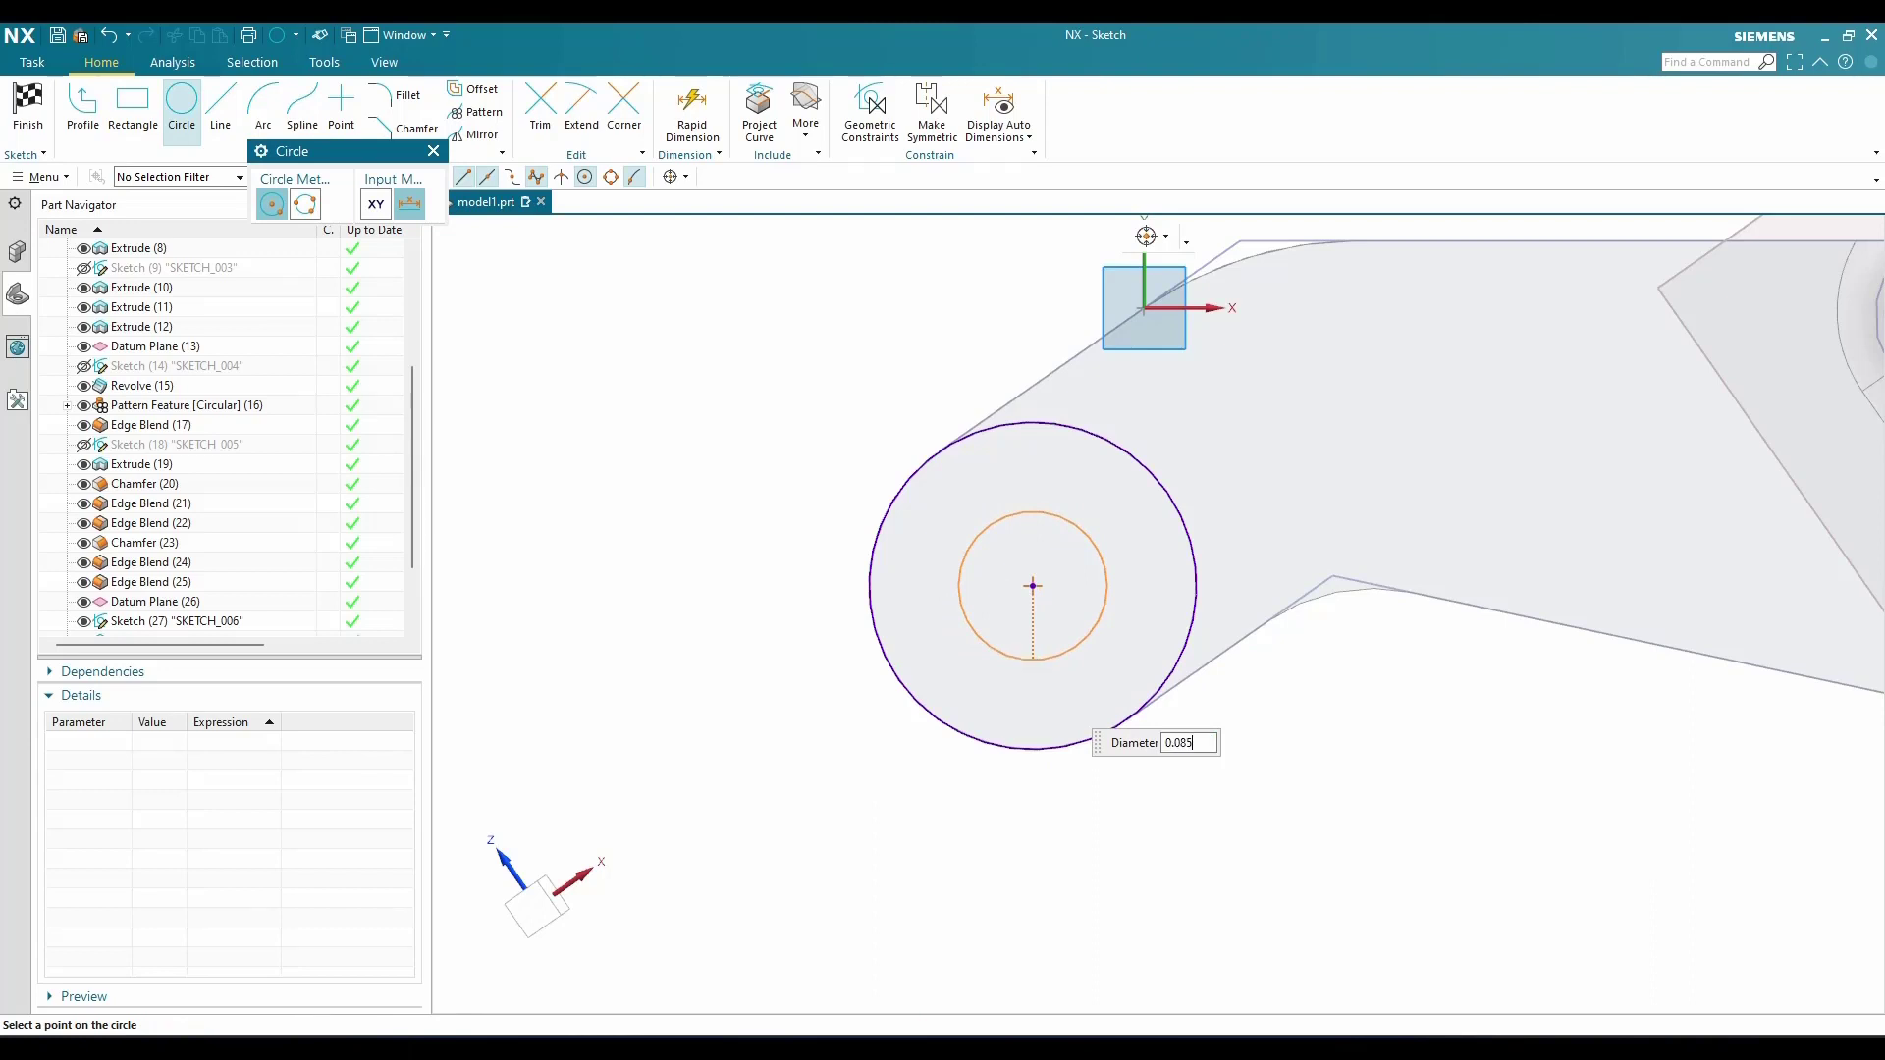
{"action": "type", "text": "0.085"}
{"action": "key", "text": "Return"}
{"action": "key", "text": "Escape"}
{"action": "left_click", "coordinate": [27, 106]}
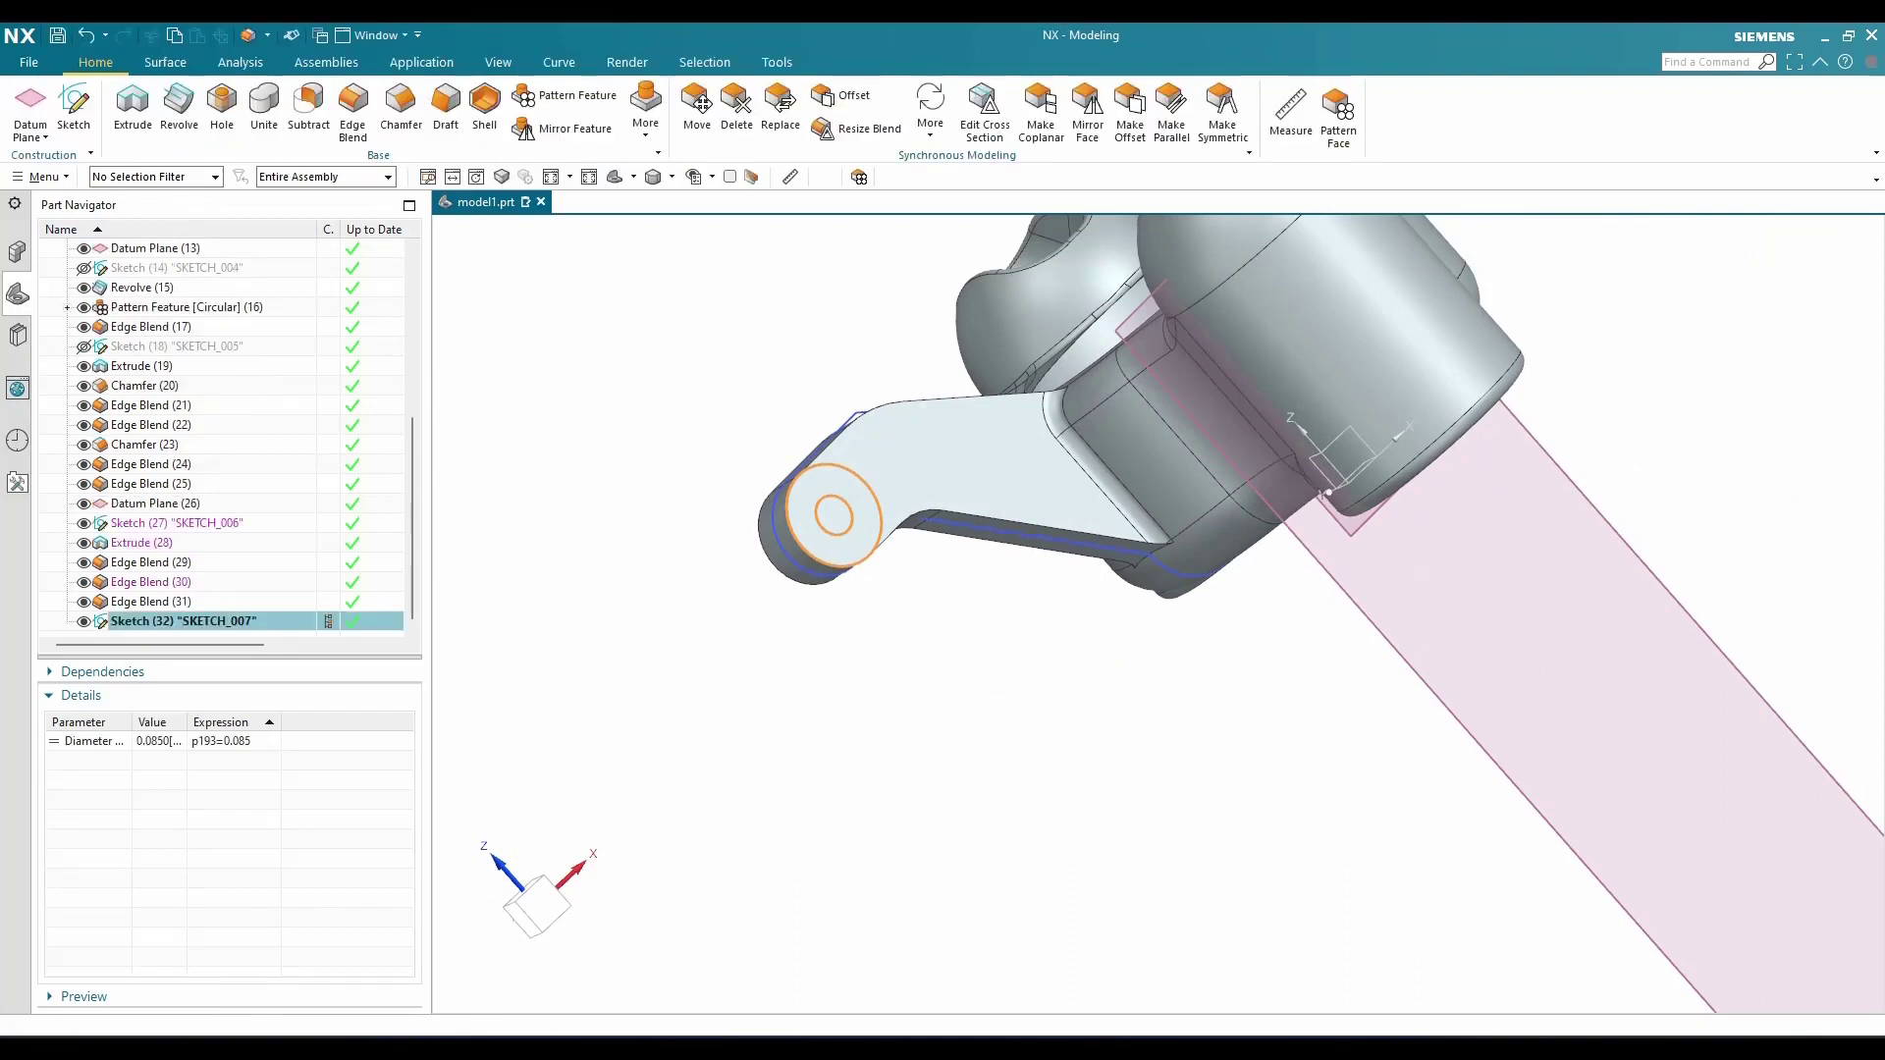
Extrude the outer circle at the arm's end 0.0625 in outward and unite it with the body
{"action": "scroll", "coordinate": [1107, 589], "scroll_direction": "down", "scroll_amount": 2}
{"action": "middle_click_drag", "start_coordinate": [1107, 589], "coordinate": [1123, 652]}
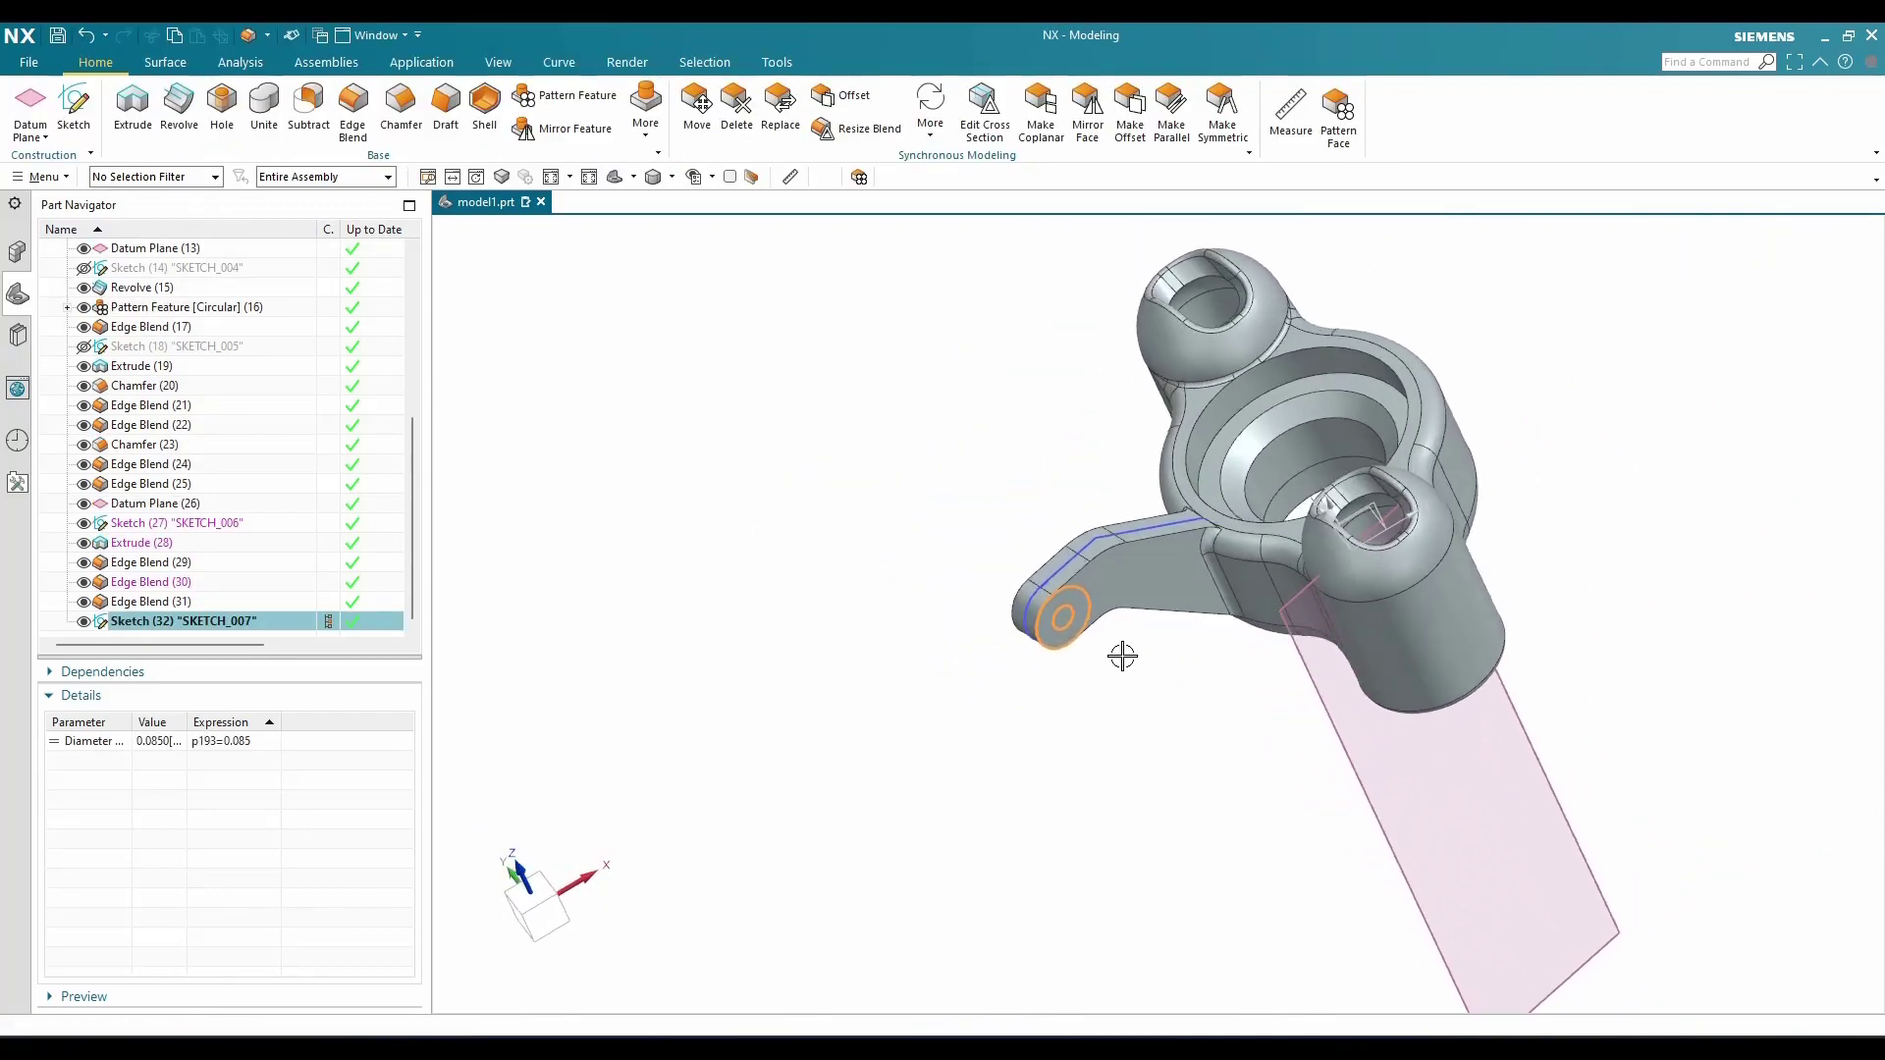
{"action": "scroll", "coordinate": [1112, 597], "scroll_direction": "up", "scroll_amount": 5}
{"action": "key", "text": "Escape"}
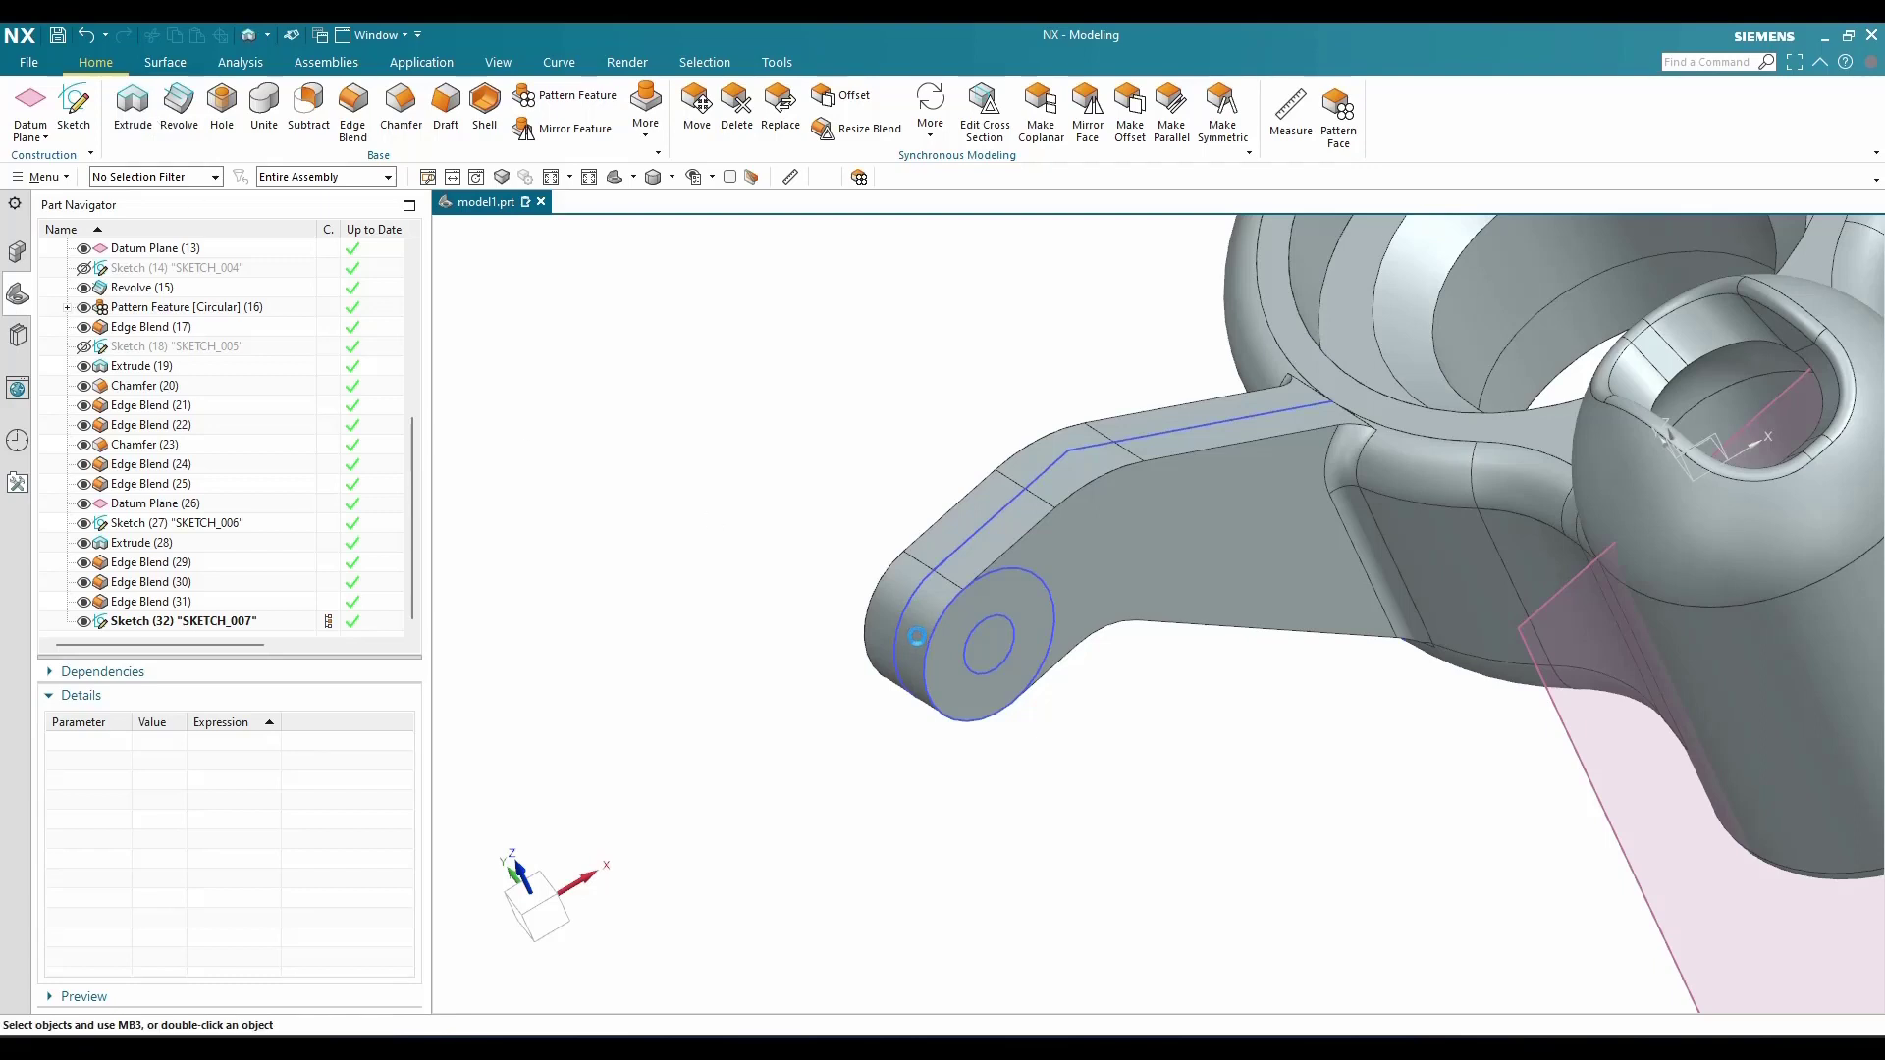
{"action": "left_click", "coordinate": [1038, 579]}
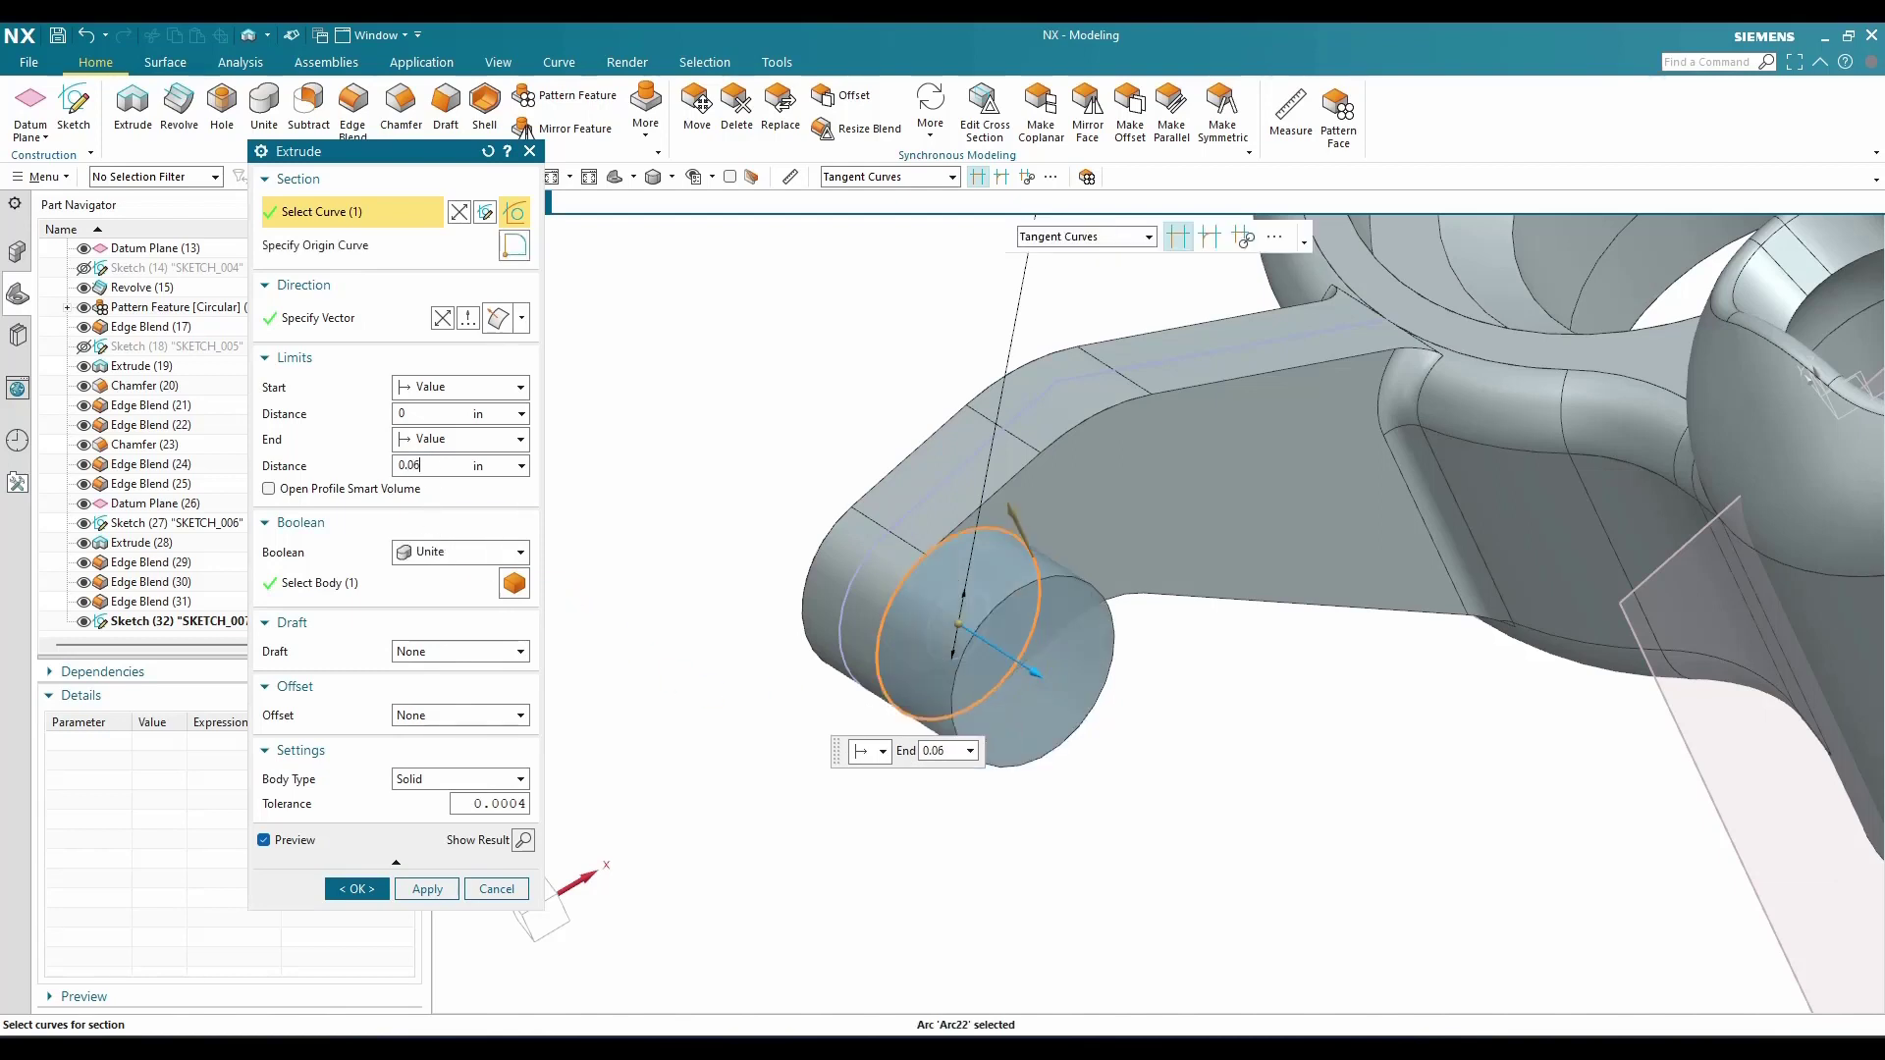
{"action": "key", "text": "Return"}
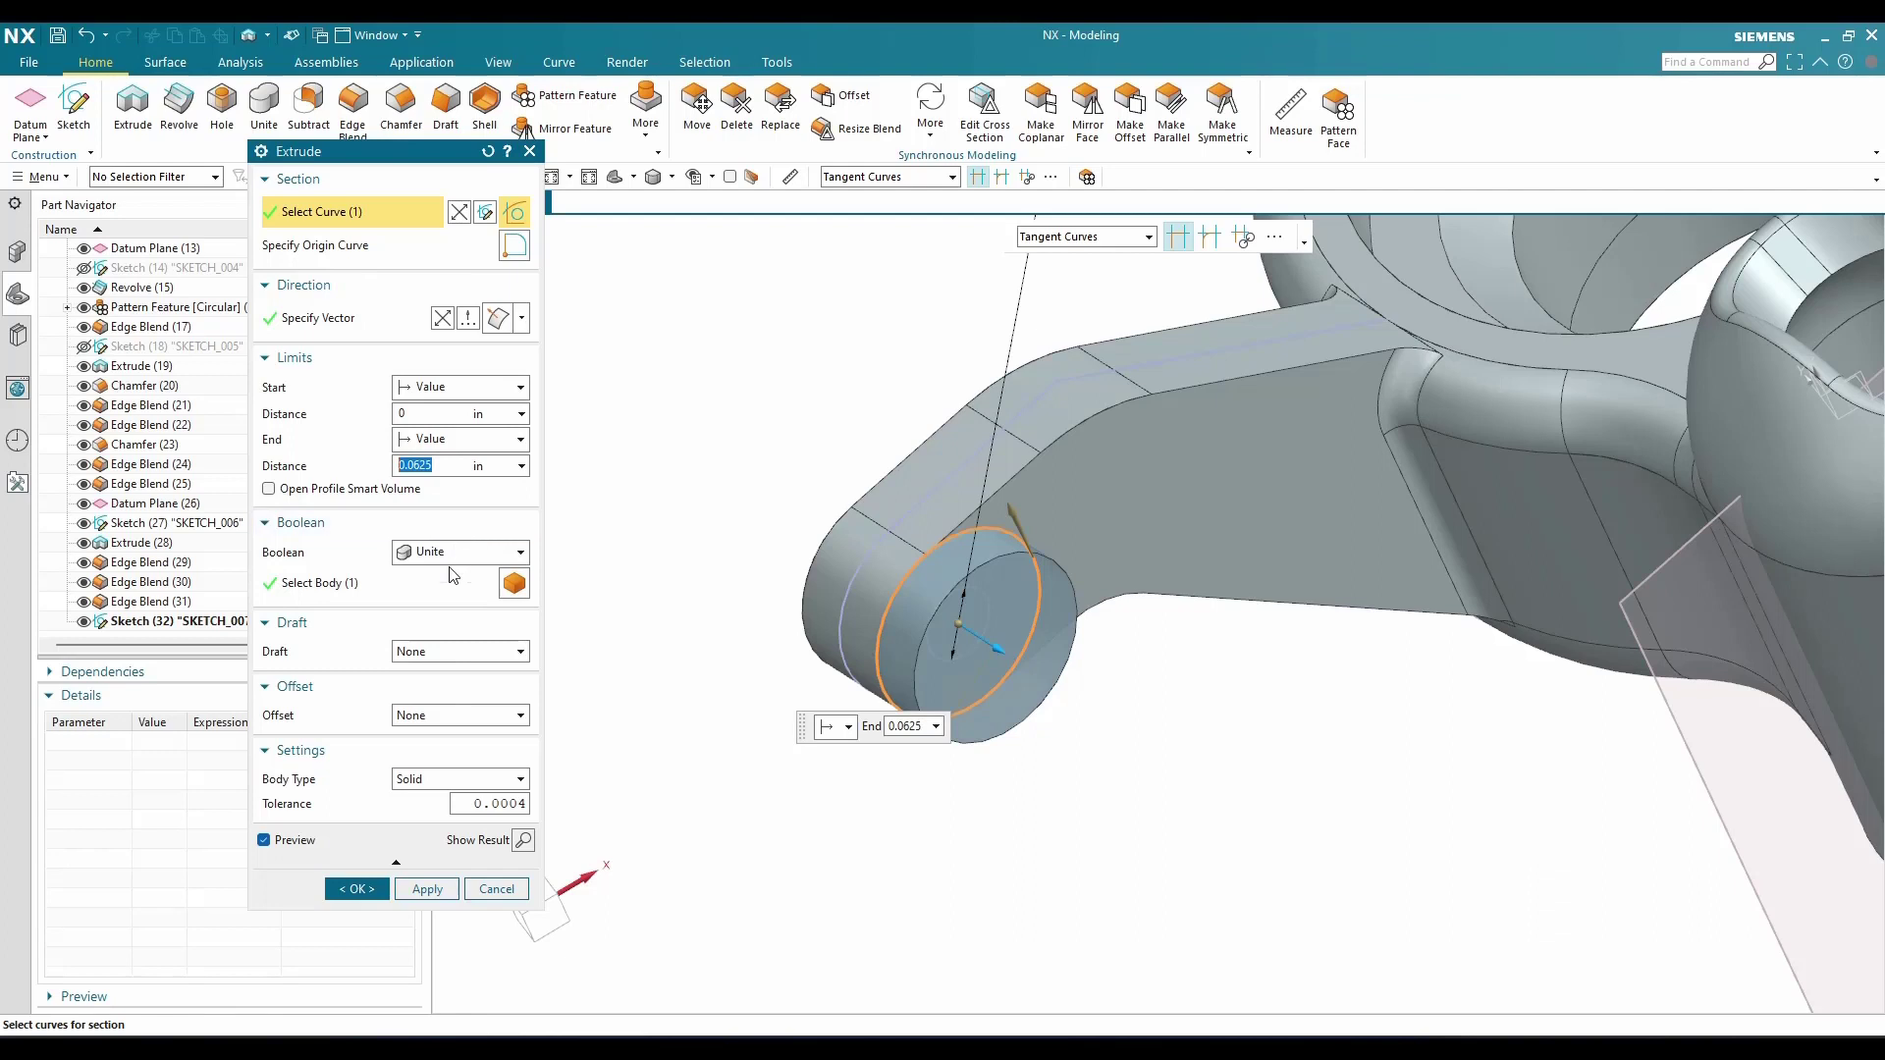
{"action": "left_click", "coordinate": [425, 888]}
Switch to static wireframe display and cut the small circle through the arm's end with a symmetric 0.48 in subtract extrusion
{"action": "left_click", "coordinate": [672, 178]}
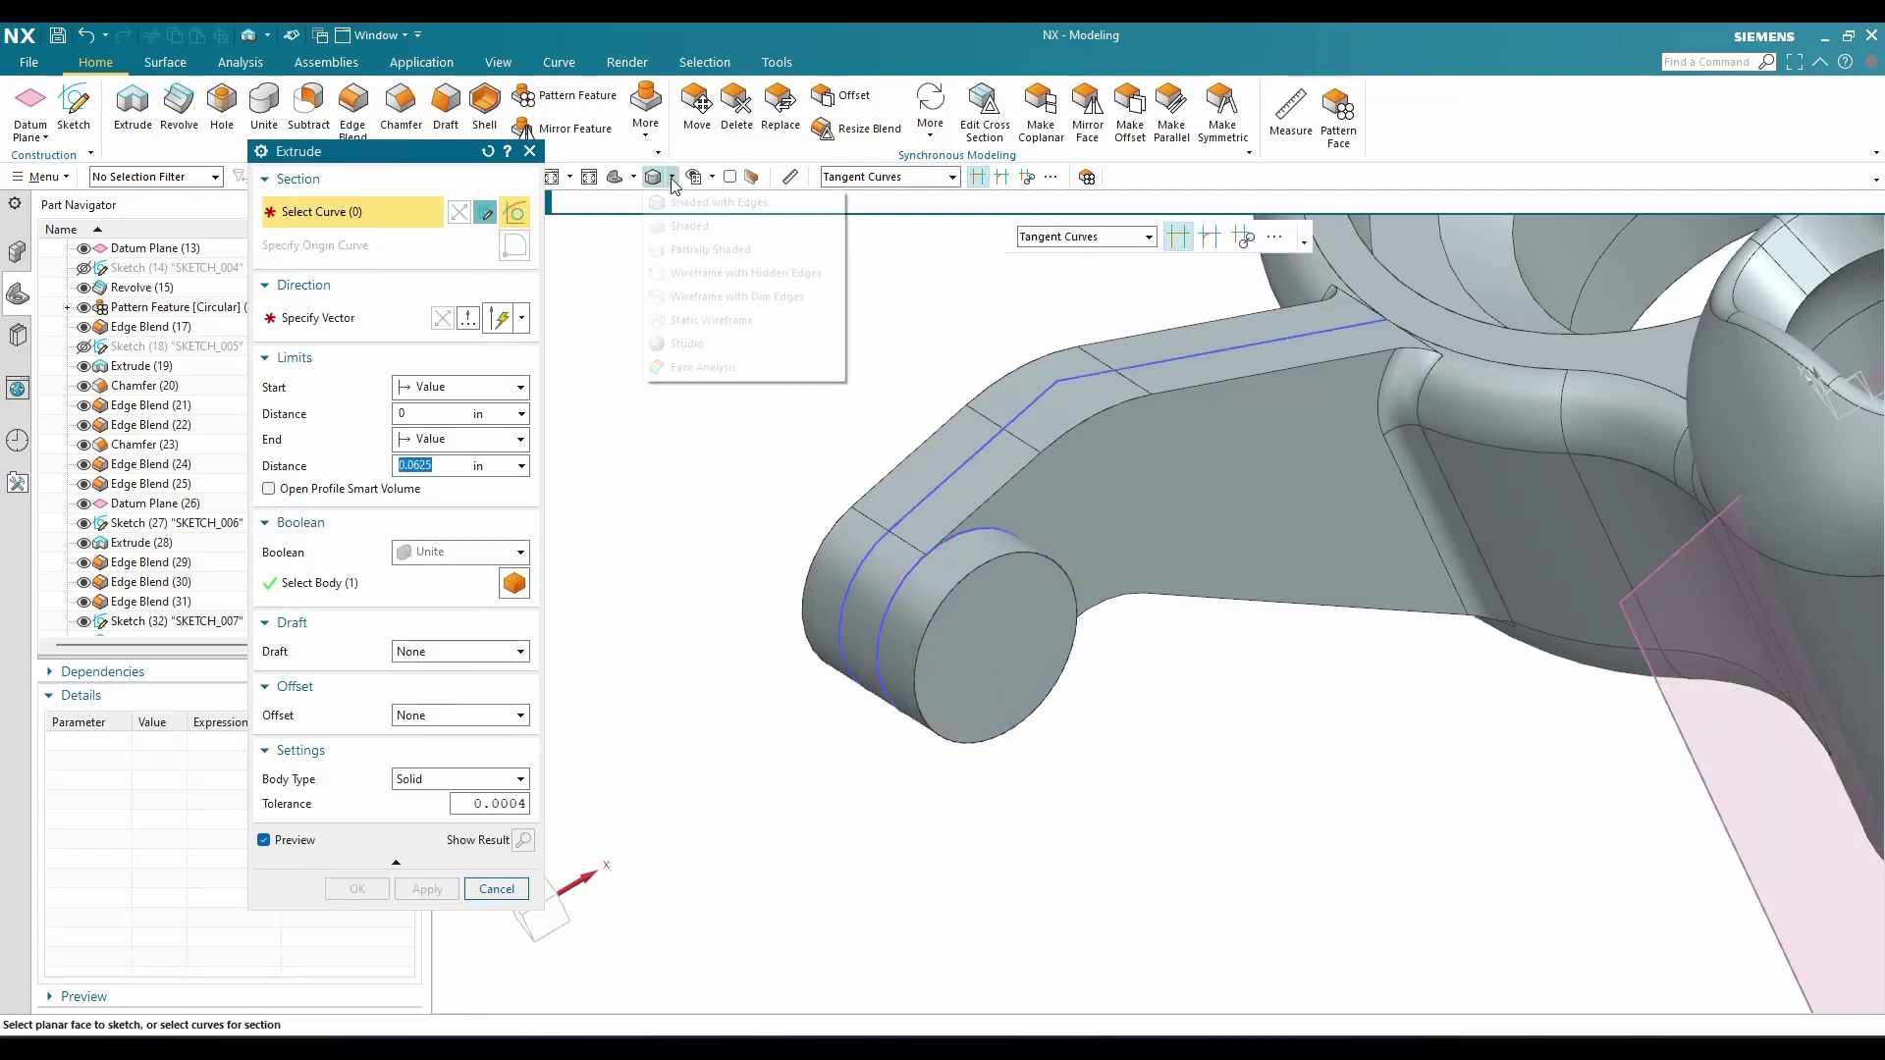
{"action": "left_click", "coordinate": [674, 324]}
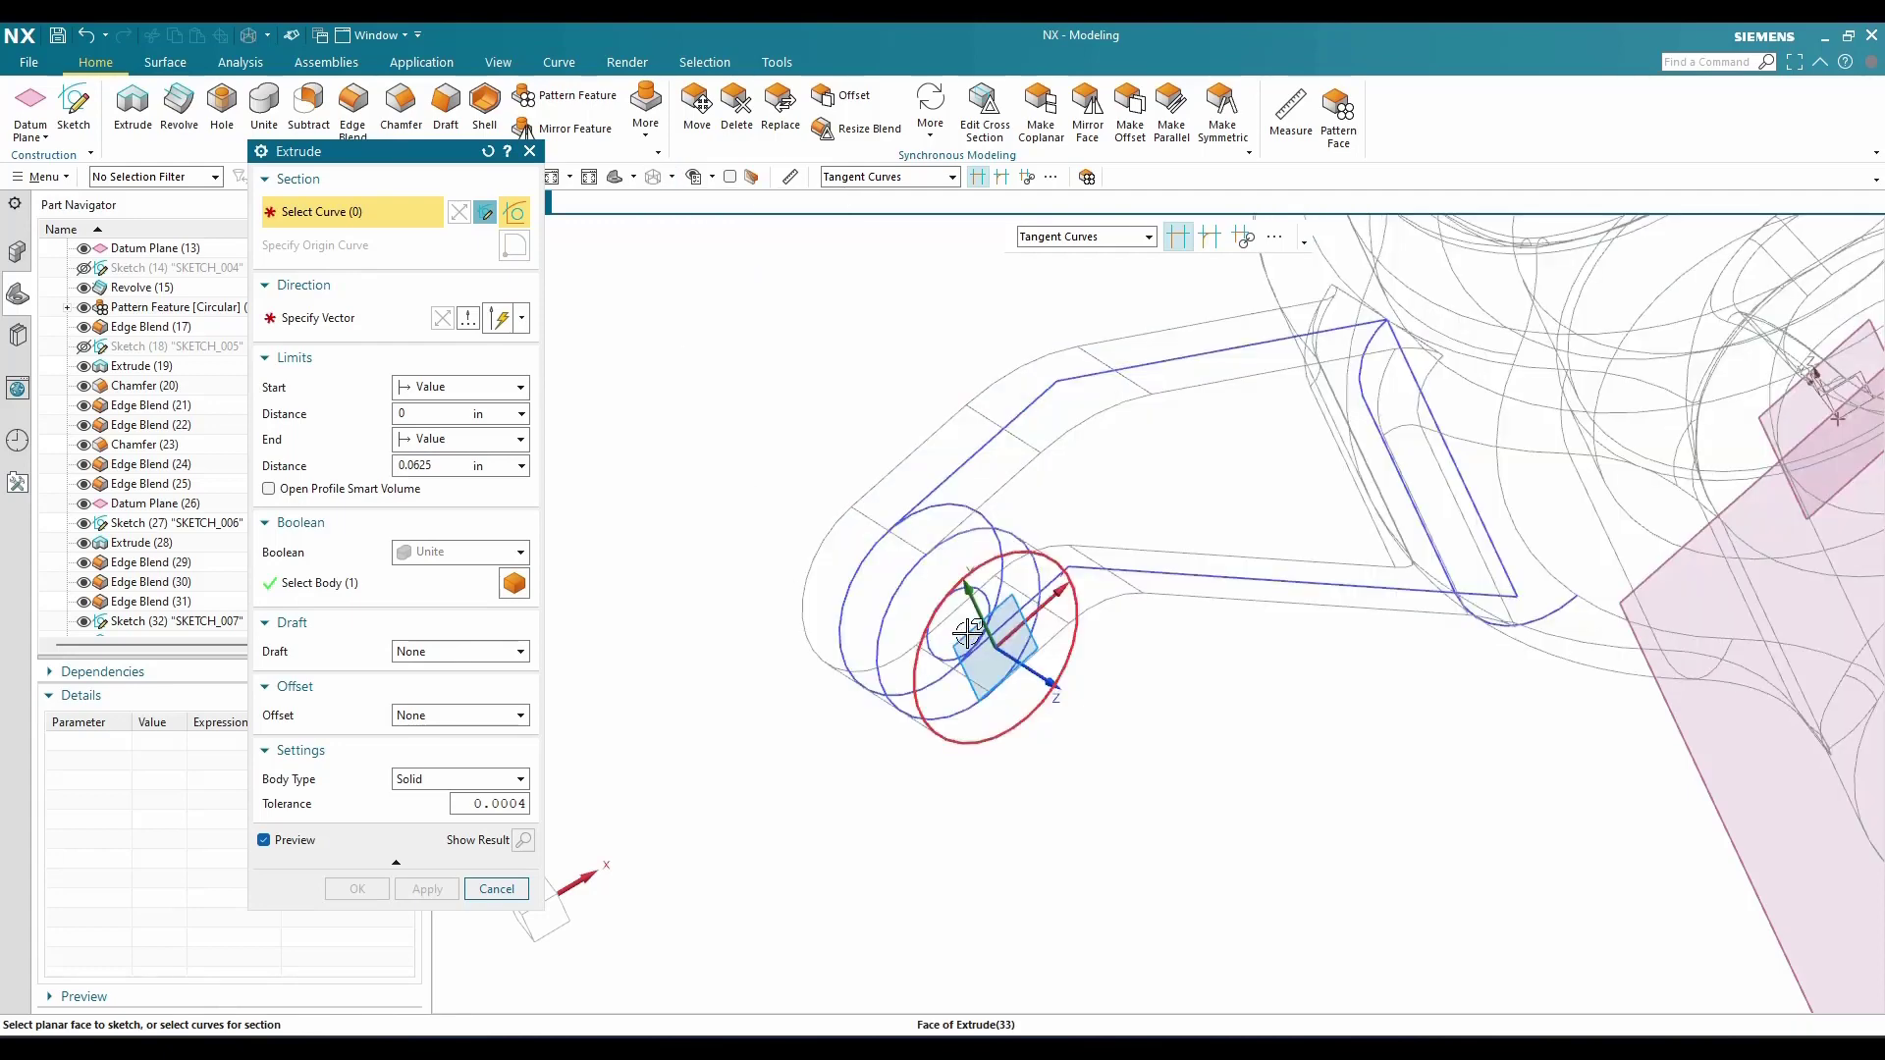
{"action": "left_click", "coordinate": [934, 648]}
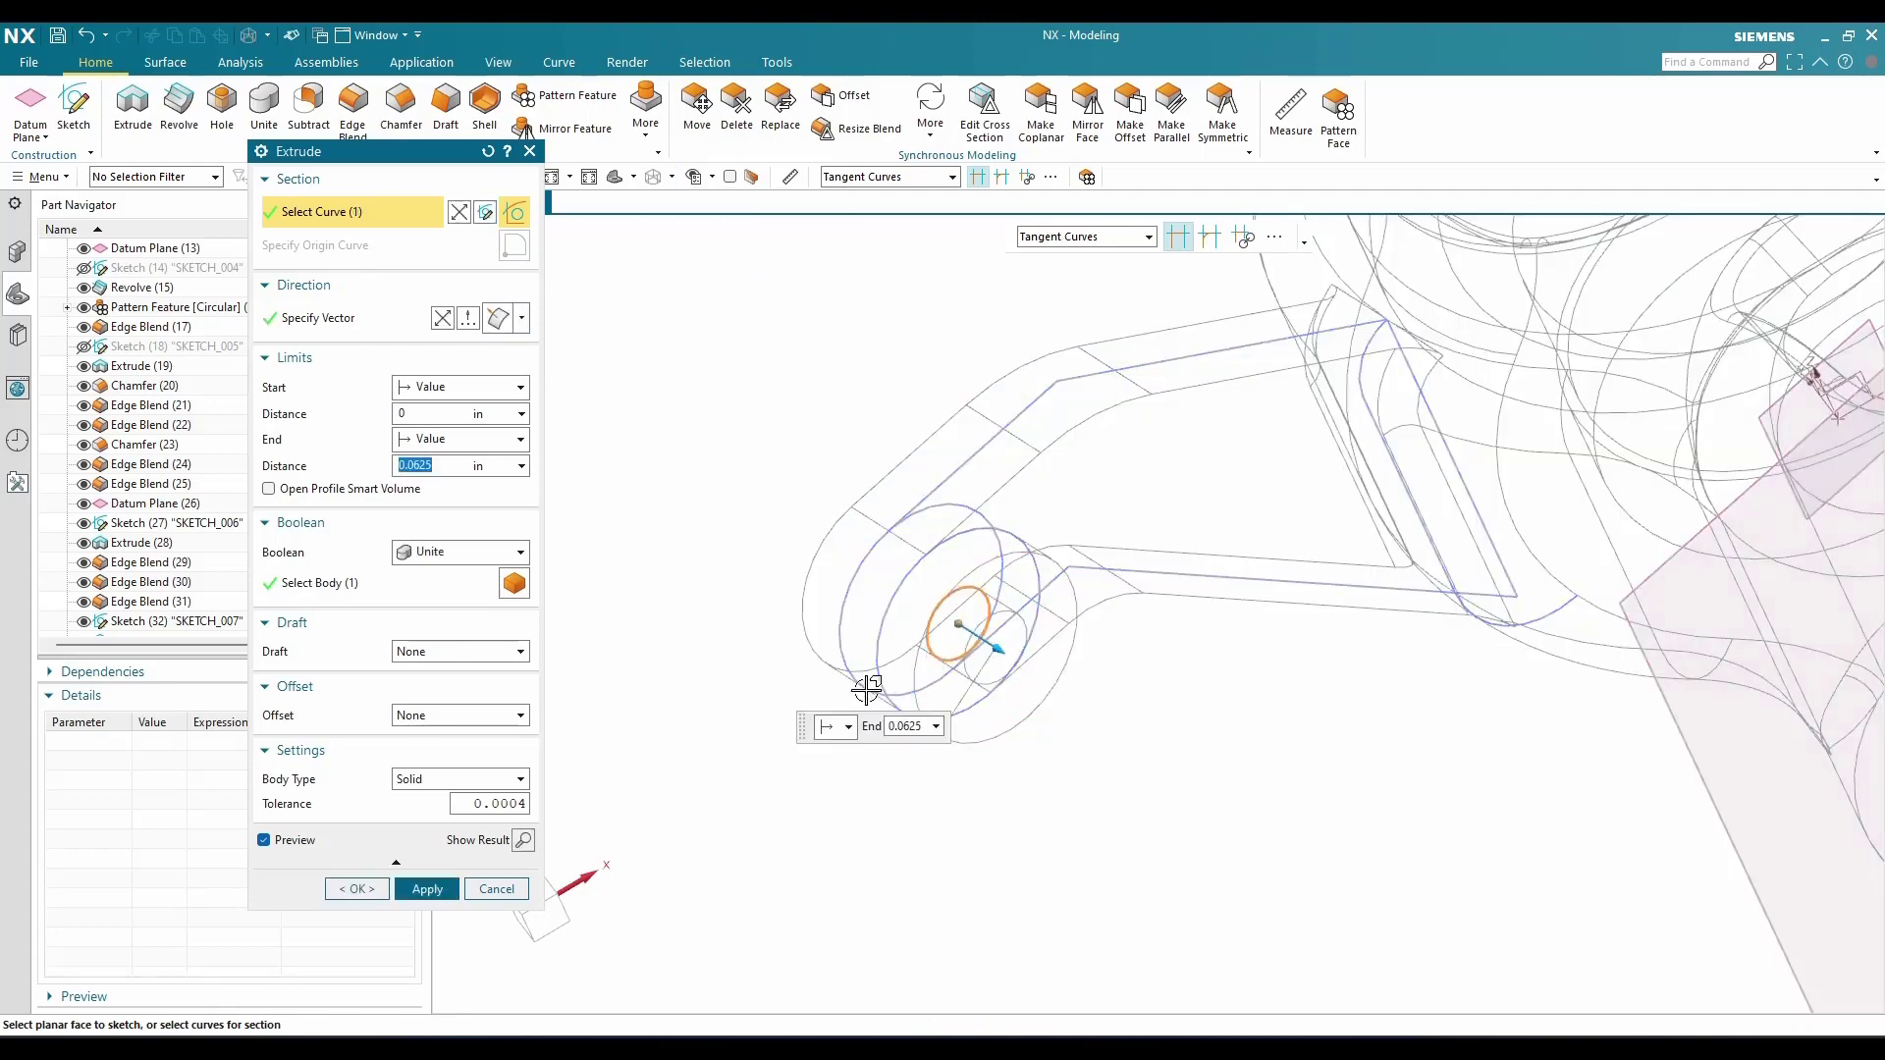
{"action": "left_click", "coordinate": [441, 386]}
{"action": "left_click", "coordinate": [452, 412]}
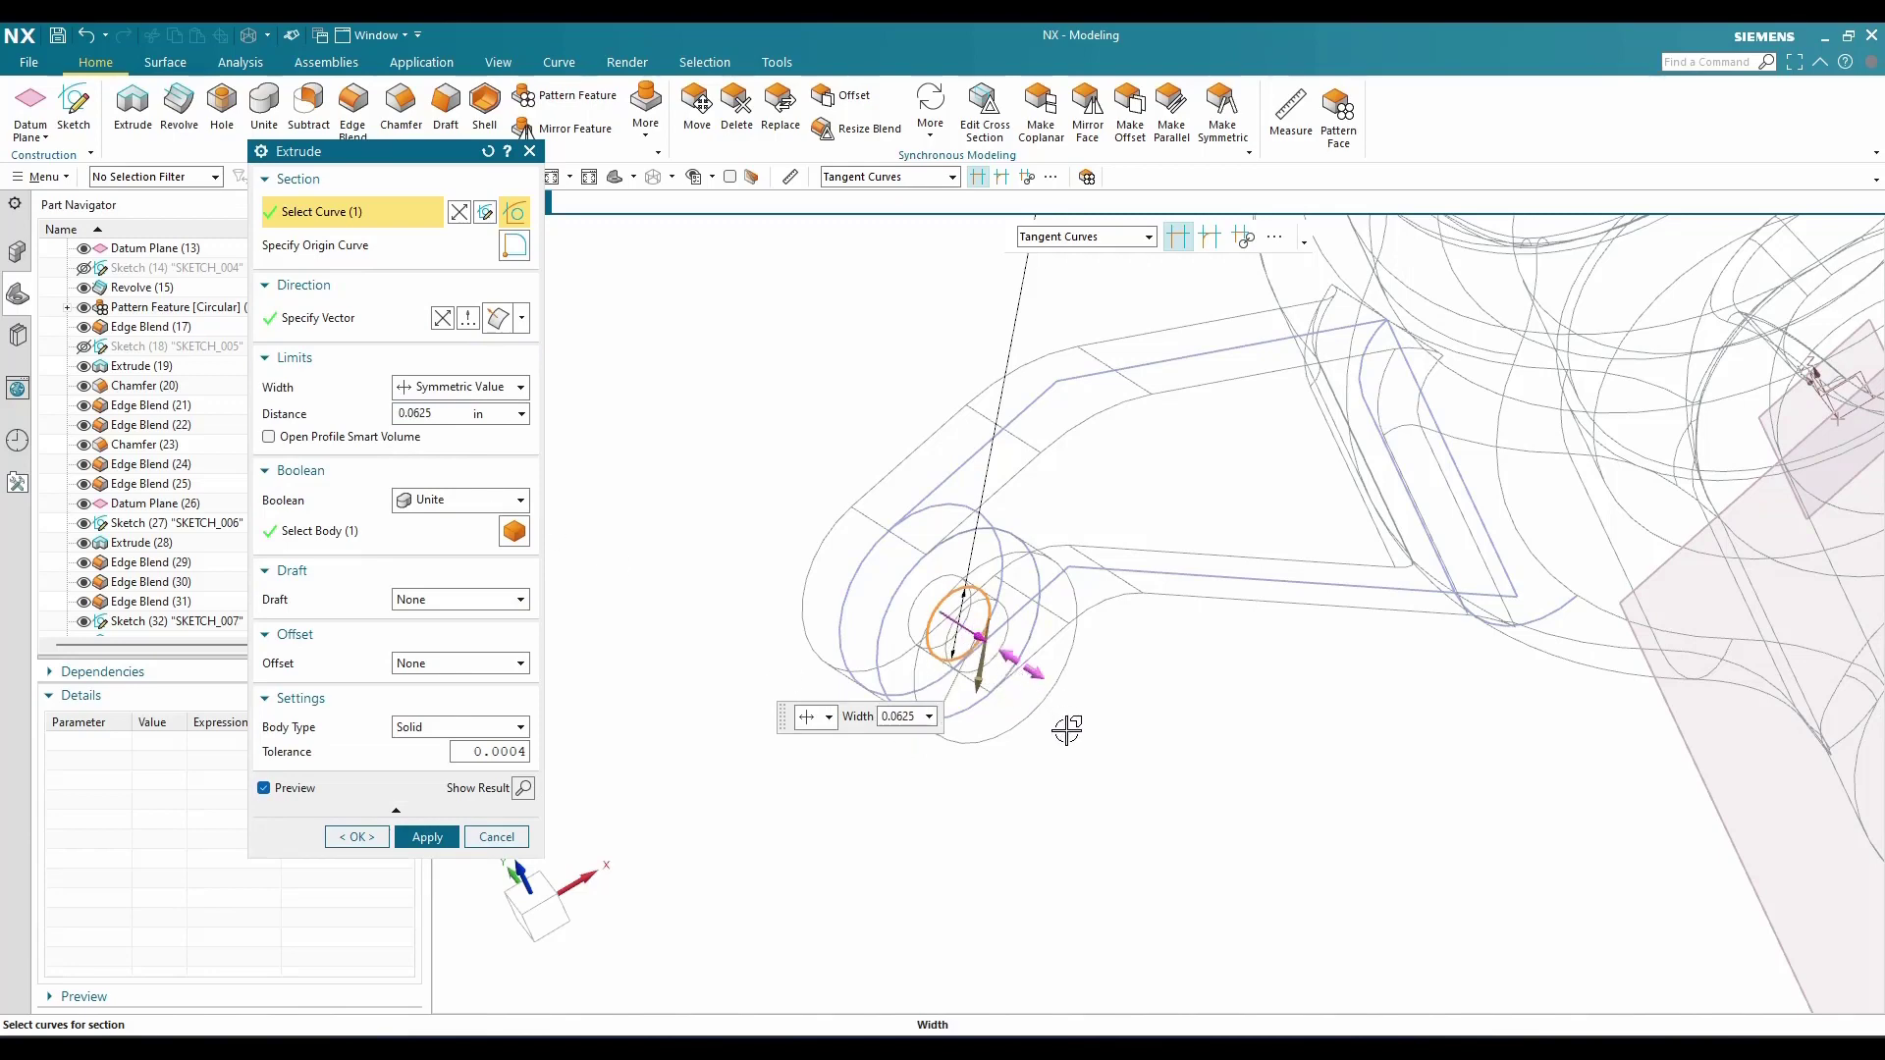
{"action": "left_click_drag", "start_coordinate": [1067, 730], "coordinate": [1084, 743]}
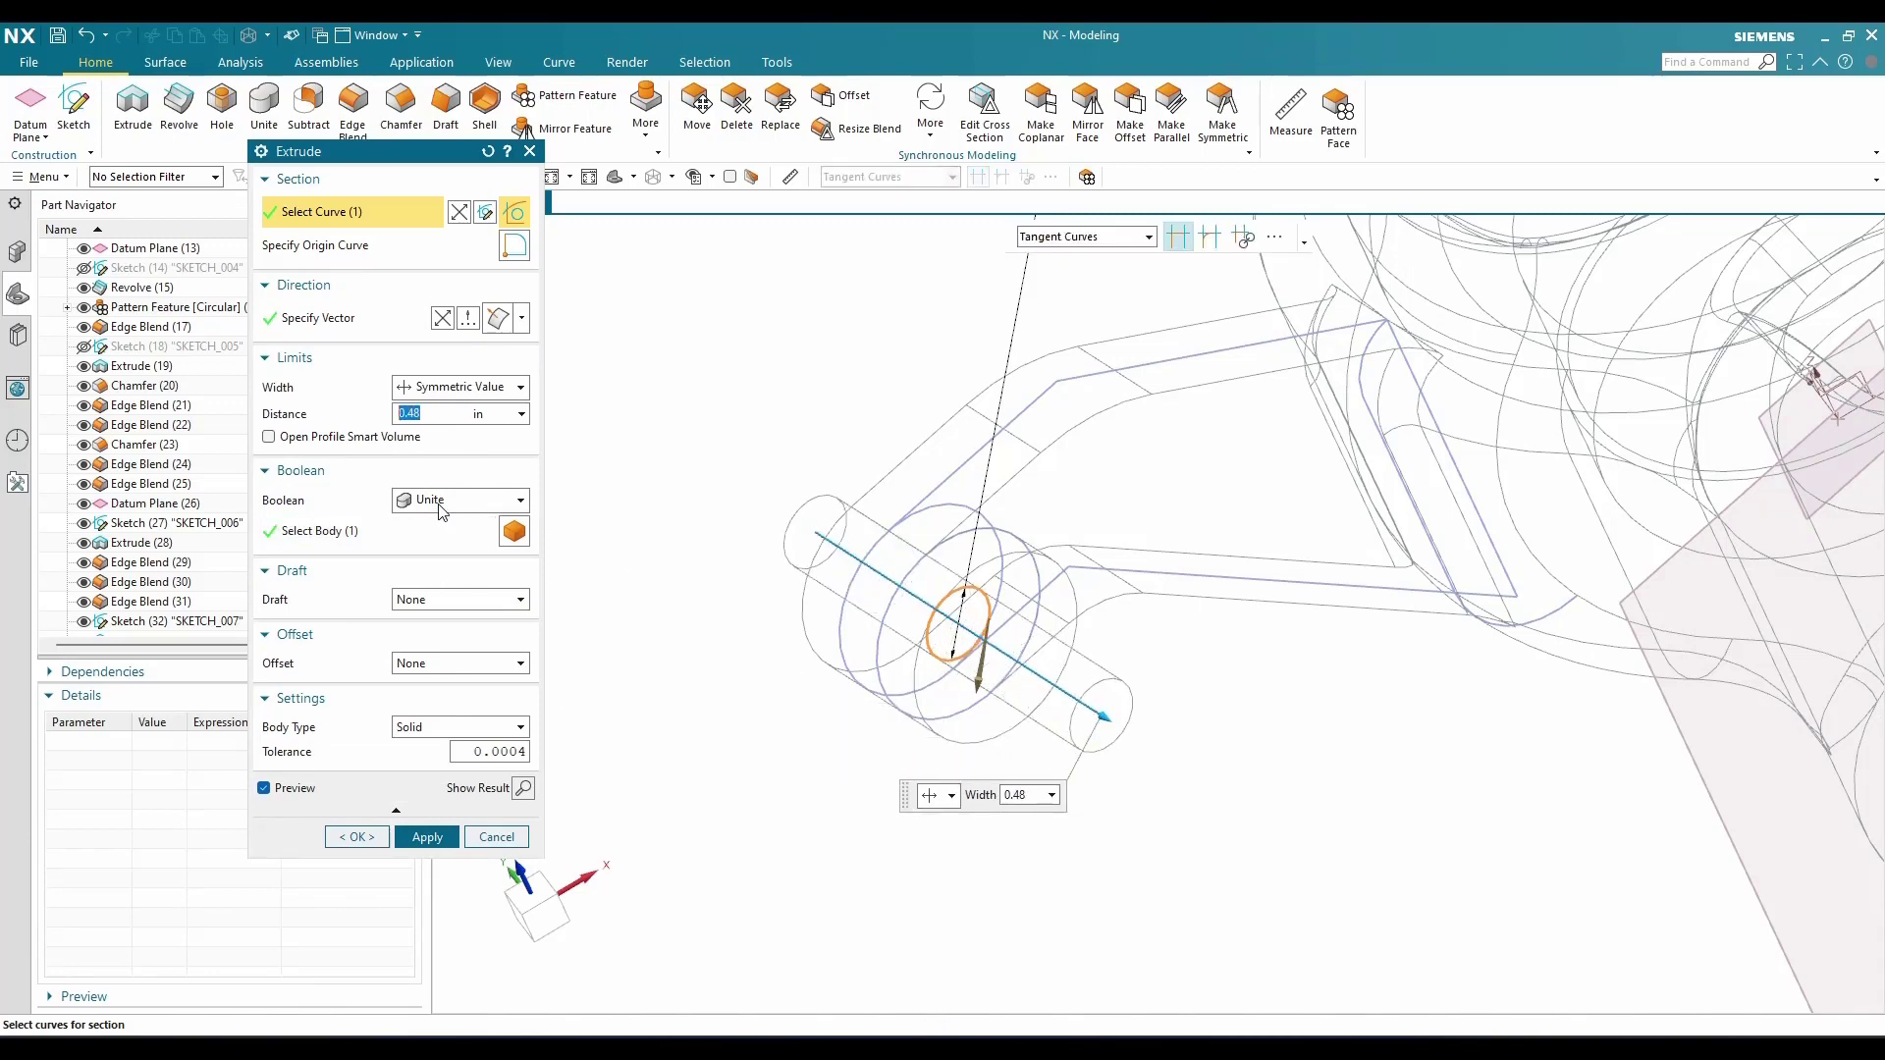
{"action": "left_click", "coordinate": [441, 500]}
{"action": "left_click", "coordinate": [424, 551]}
{"action": "left_click", "coordinate": [356, 836]}
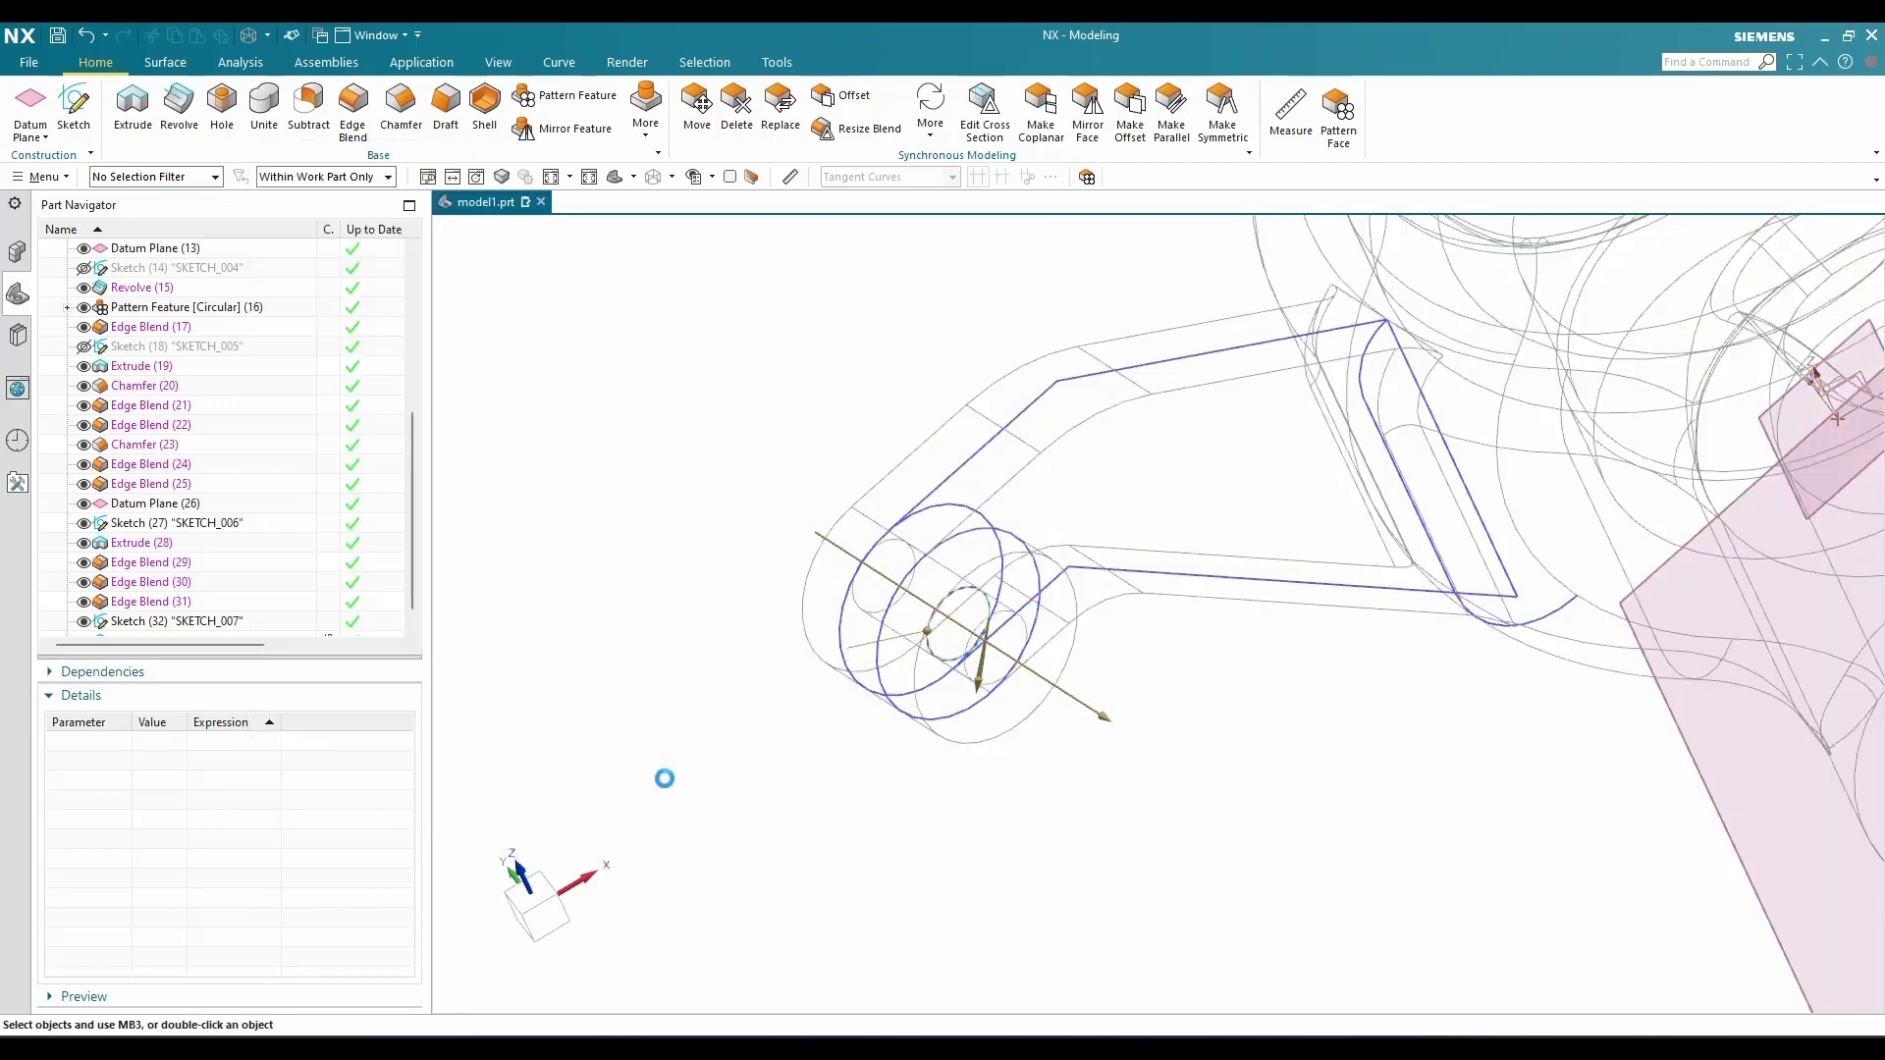
Return the model from wireframe to a shaded display
{"action": "left_click", "coordinate": [655, 178]}
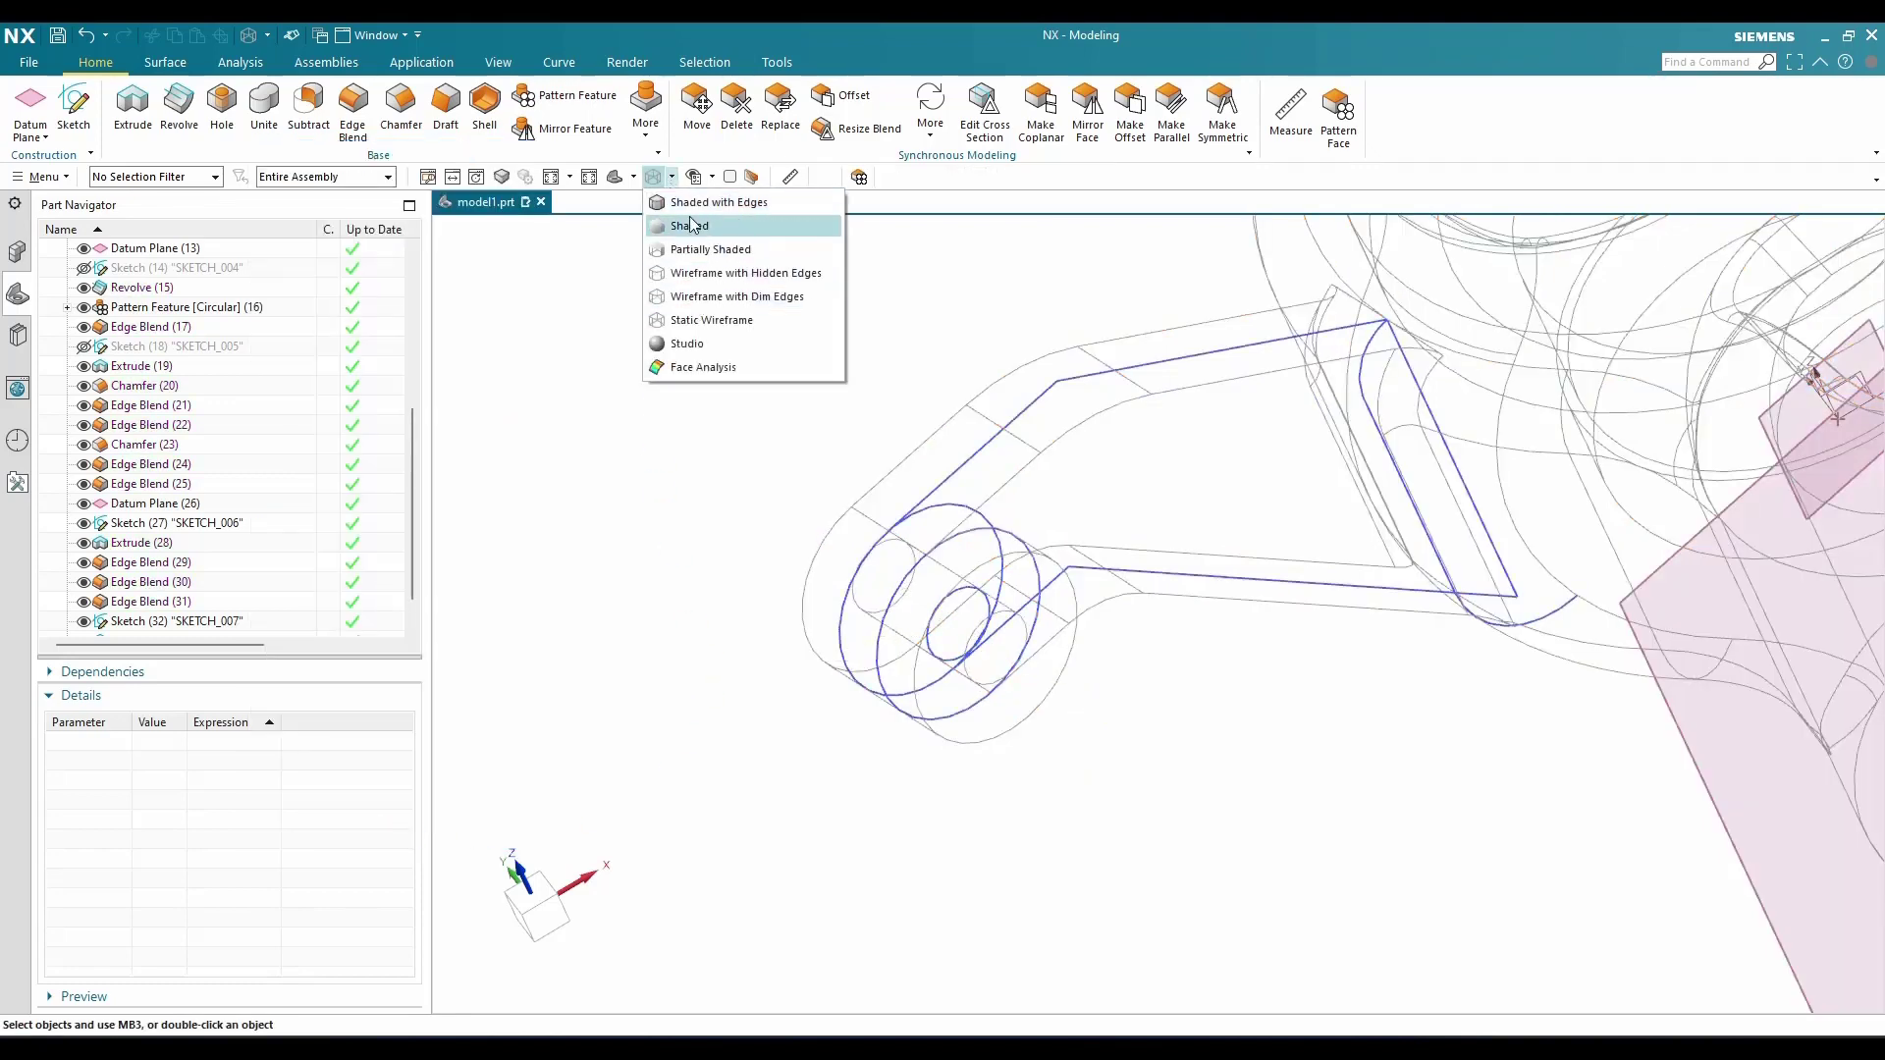
{"action": "left_click", "coordinate": [692, 225]}
{"action": "scroll", "coordinate": [690, 628], "scroll_direction": "down", "scroll_amount": 3}
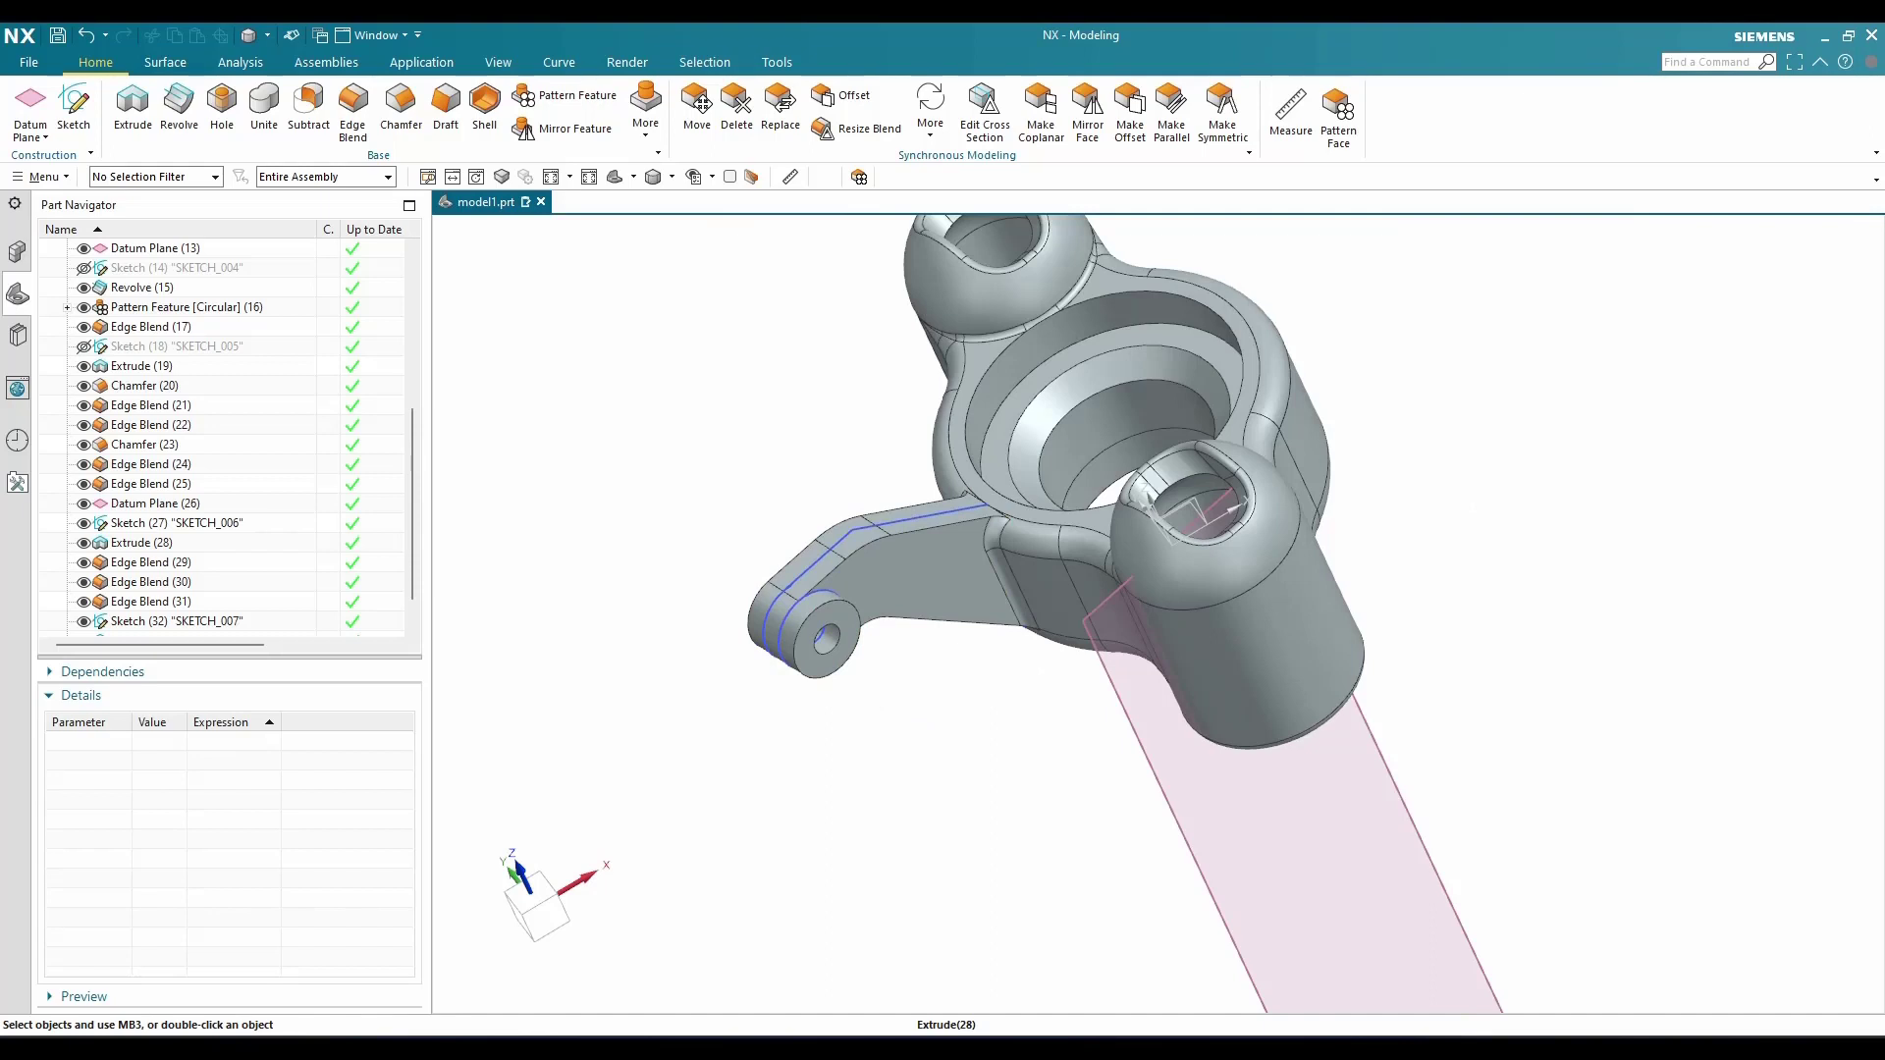
Round the long upper and lower outline edges on both sides of the arm with a 0.032 in edge blend
{"action": "scroll", "coordinate": [644, 527], "scroll_direction": "up", "scroll_amount": 3}
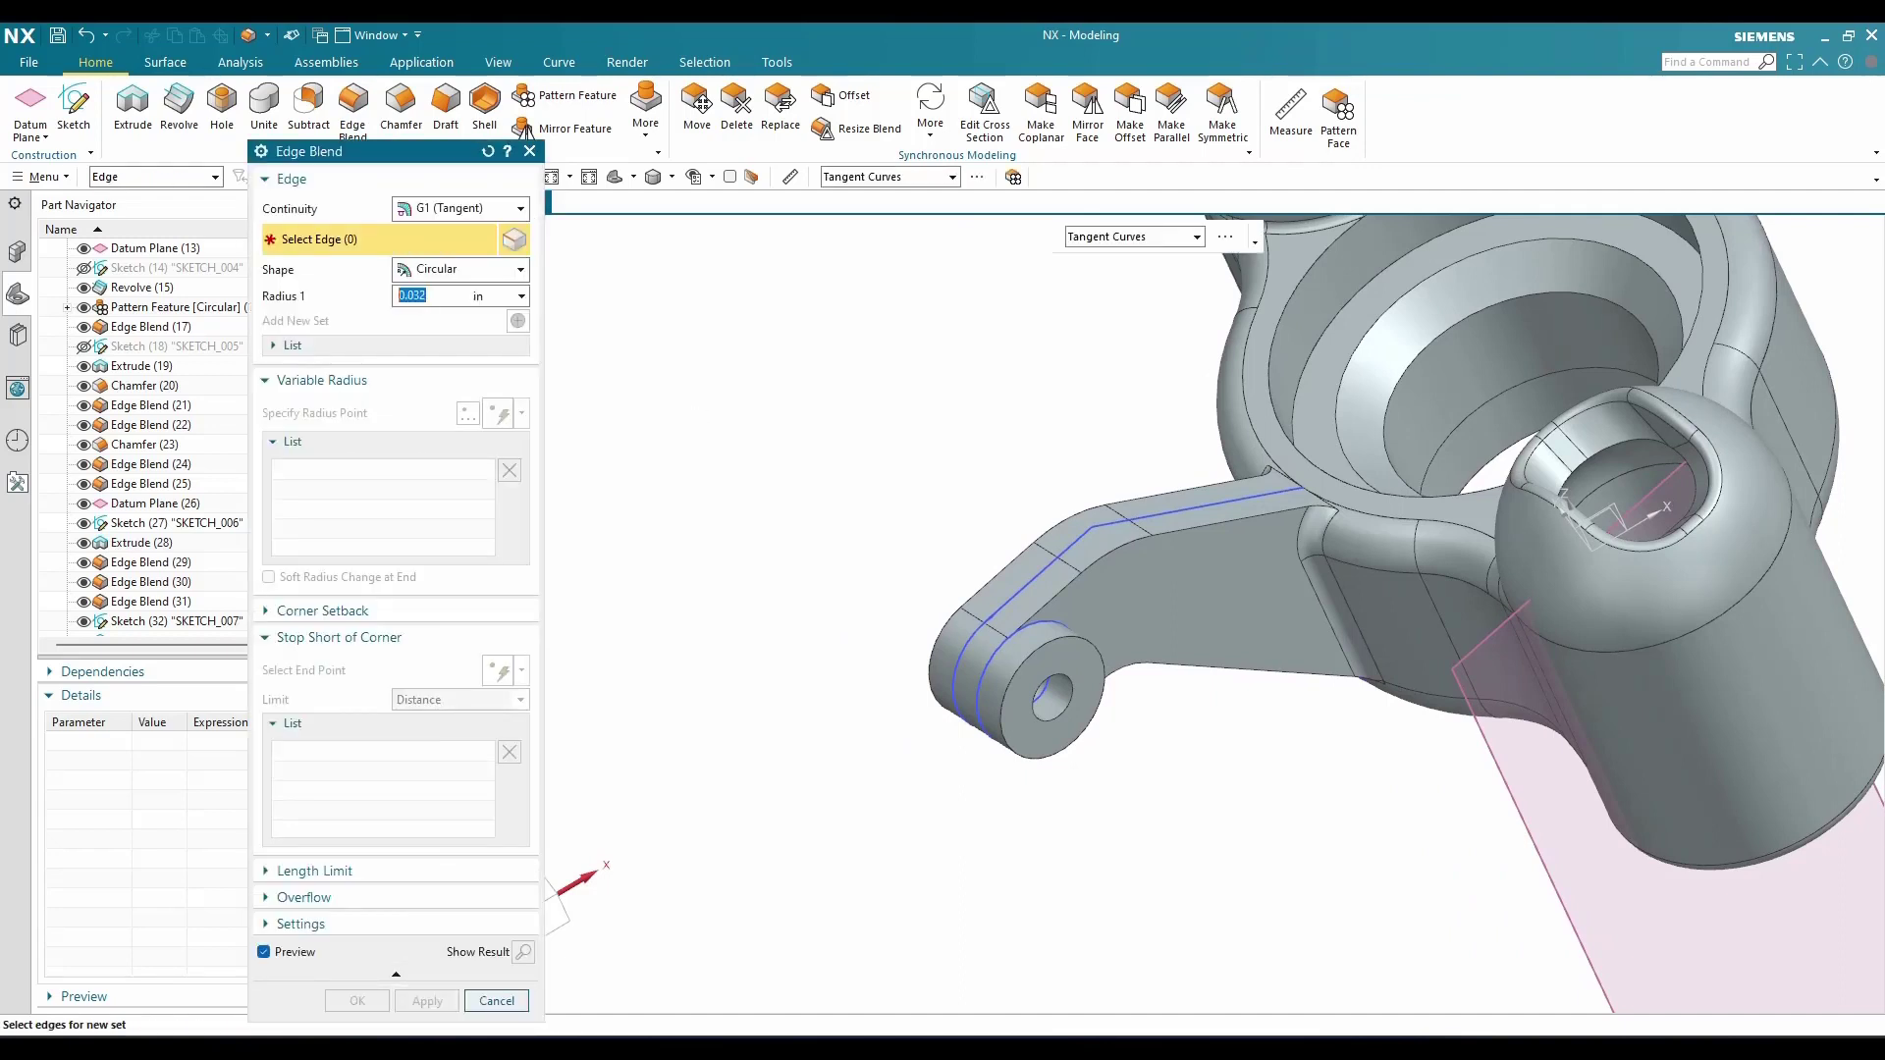
{"action": "left_click", "coordinate": [1050, 577]}
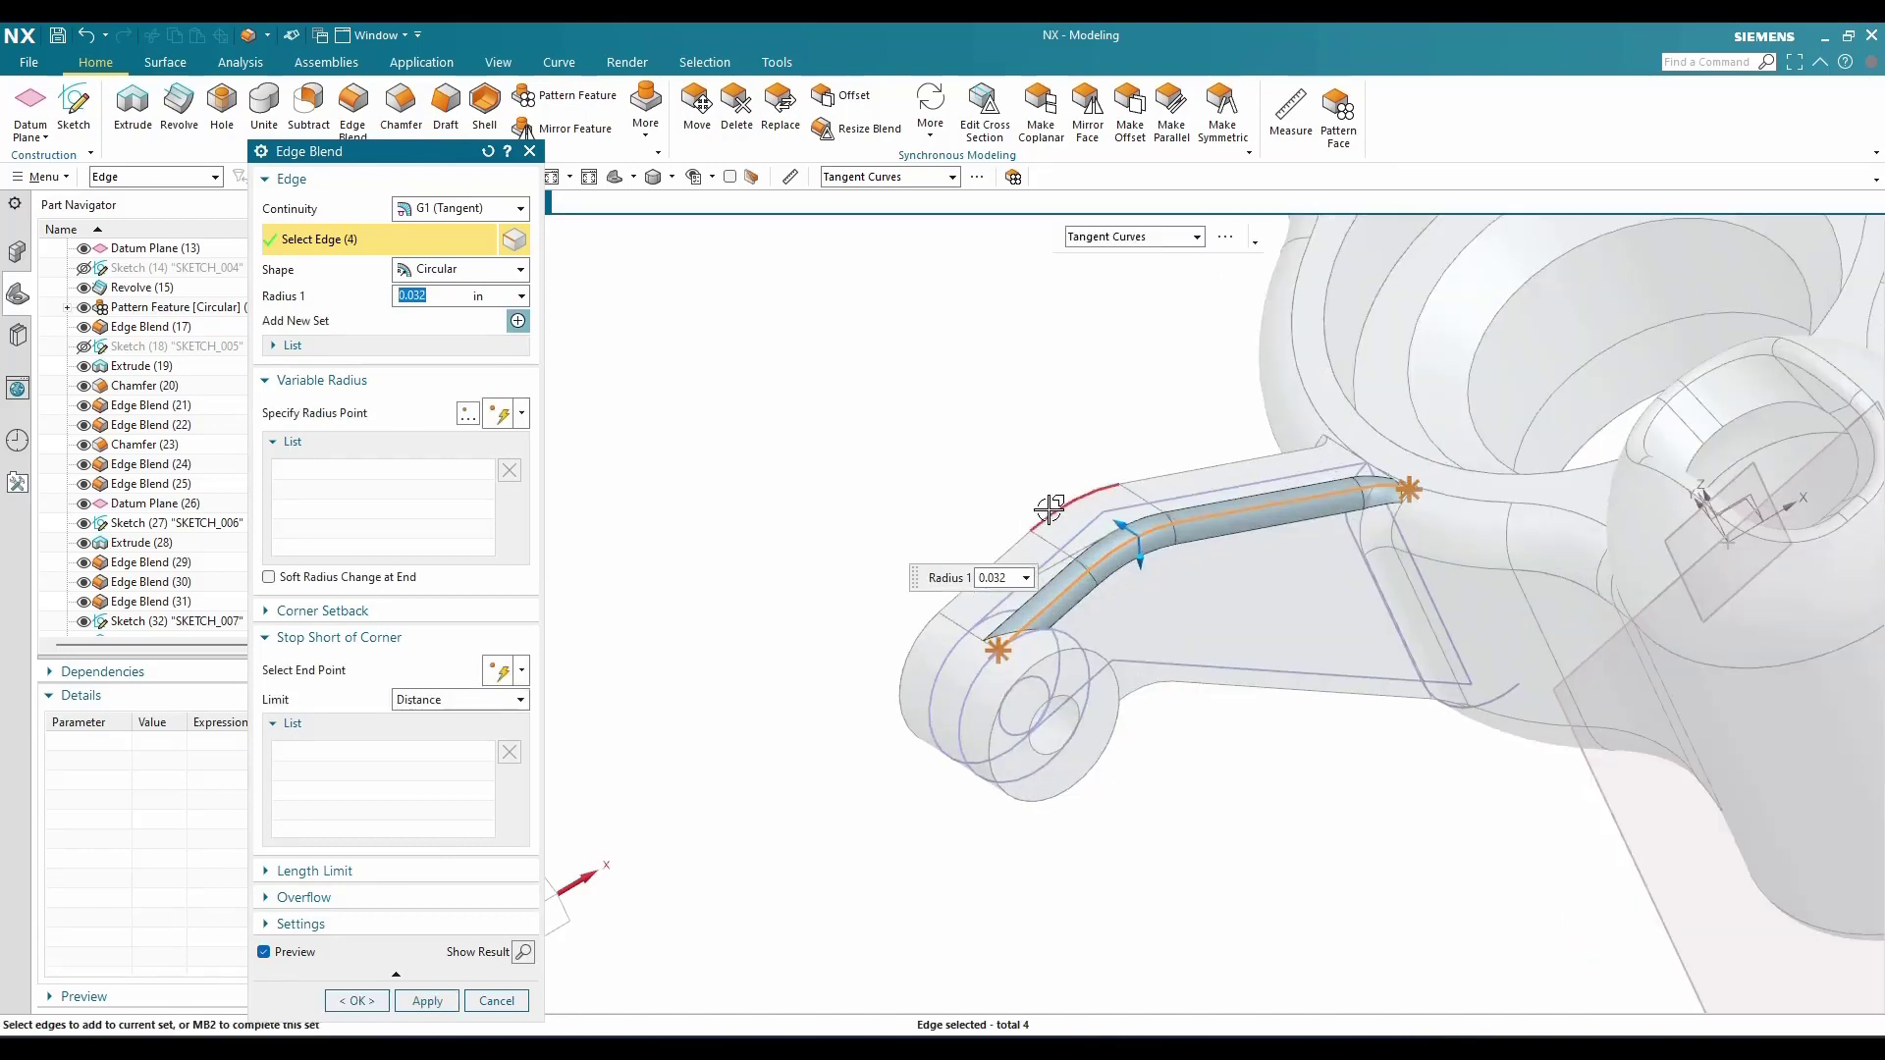
{"action": "left_click", "coordinate": [1049, 508]}
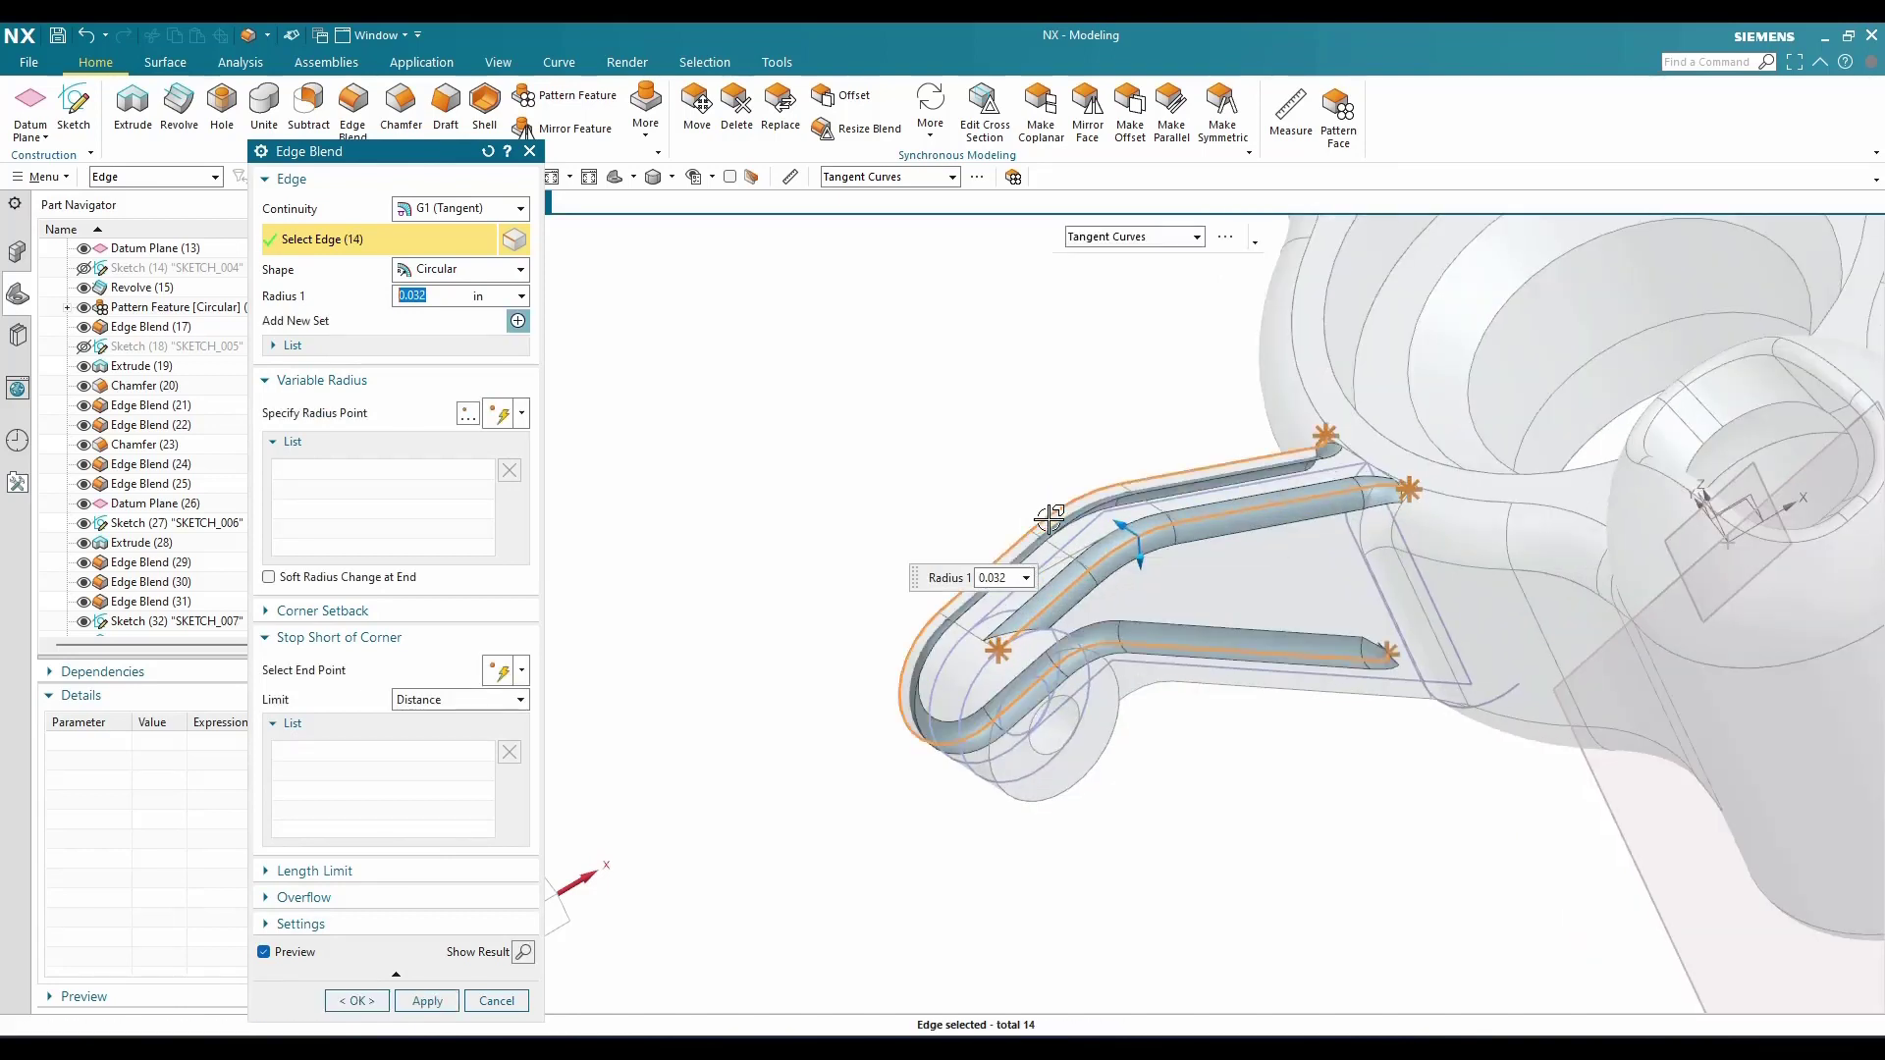
{"action": "middle_click_drag", "start_coordinate": [1119, 657], "coordinate": [1151, 559]}
{"action": "left_click", "coordinate": [1263, 353]}
{"action": "scroll", "coordinate": [1087, 401], "scroll_direction": "up", "scroll_amount": 5}
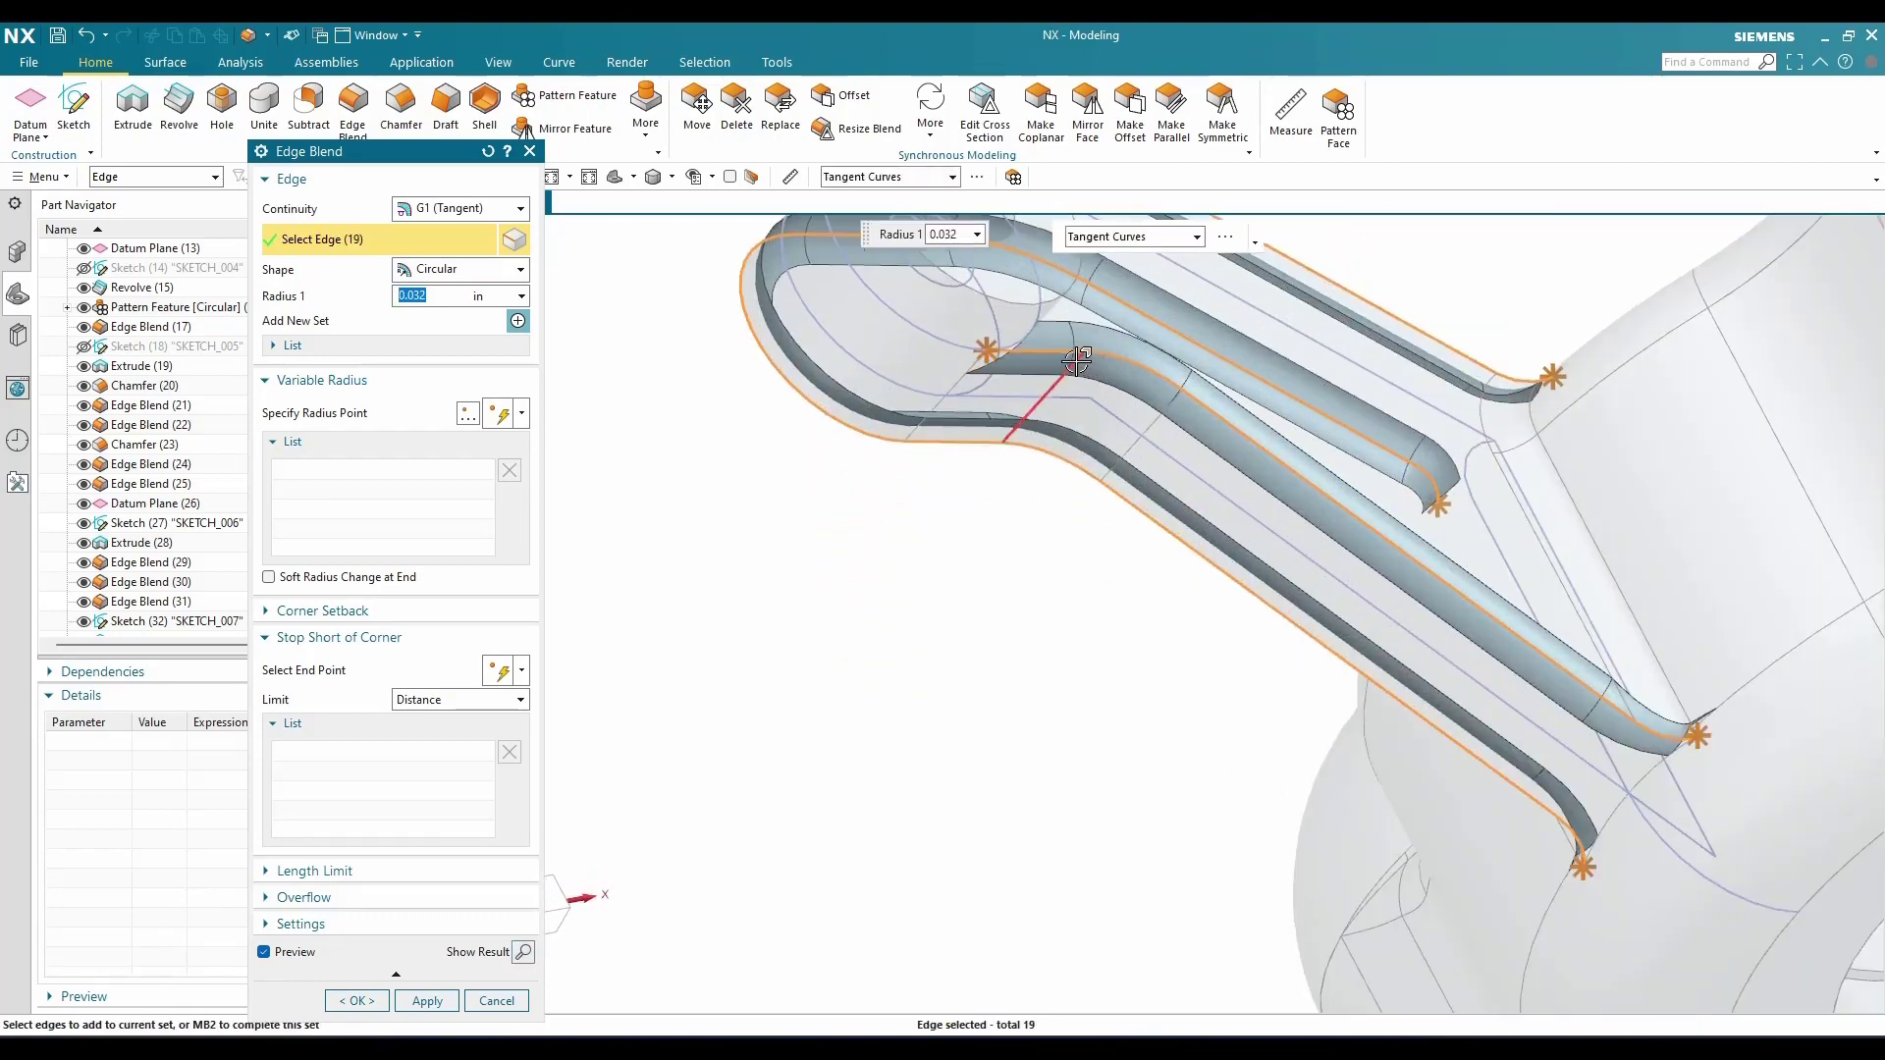
{"action": "middle_click_drag", "start_coordinate": [1040, 365], "coordinate": [889, 629]}
{"action": "scroll", "coordinate": [889, 628], "scroll_direction": "down", "scroll_amount": 1}
{"action": "left_click", "coordinate": [363, 1001]}
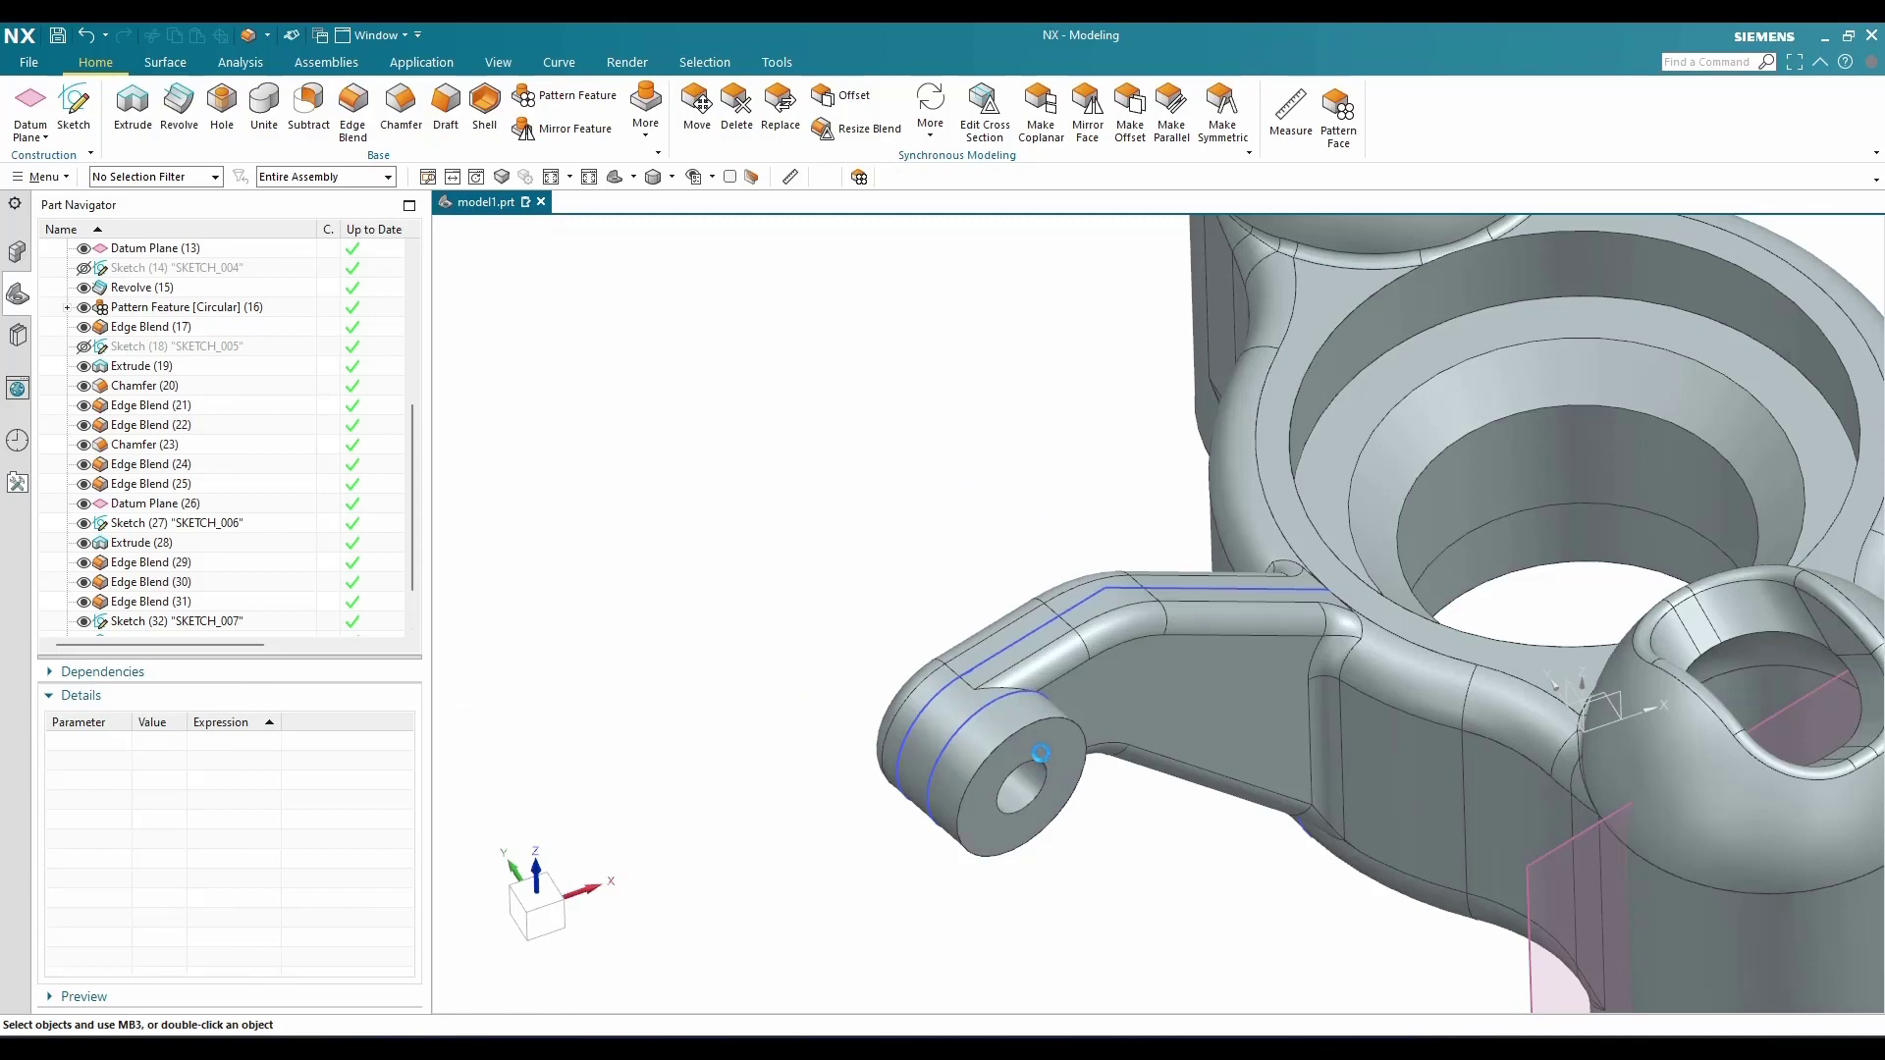
Round the outer circular edge of the boss at the arm's end with a 0.015 in edge blend
{"action": "scroll", "coordinate": [1026, 727], "scroll_direction": "up", "scroll_amount": 2}
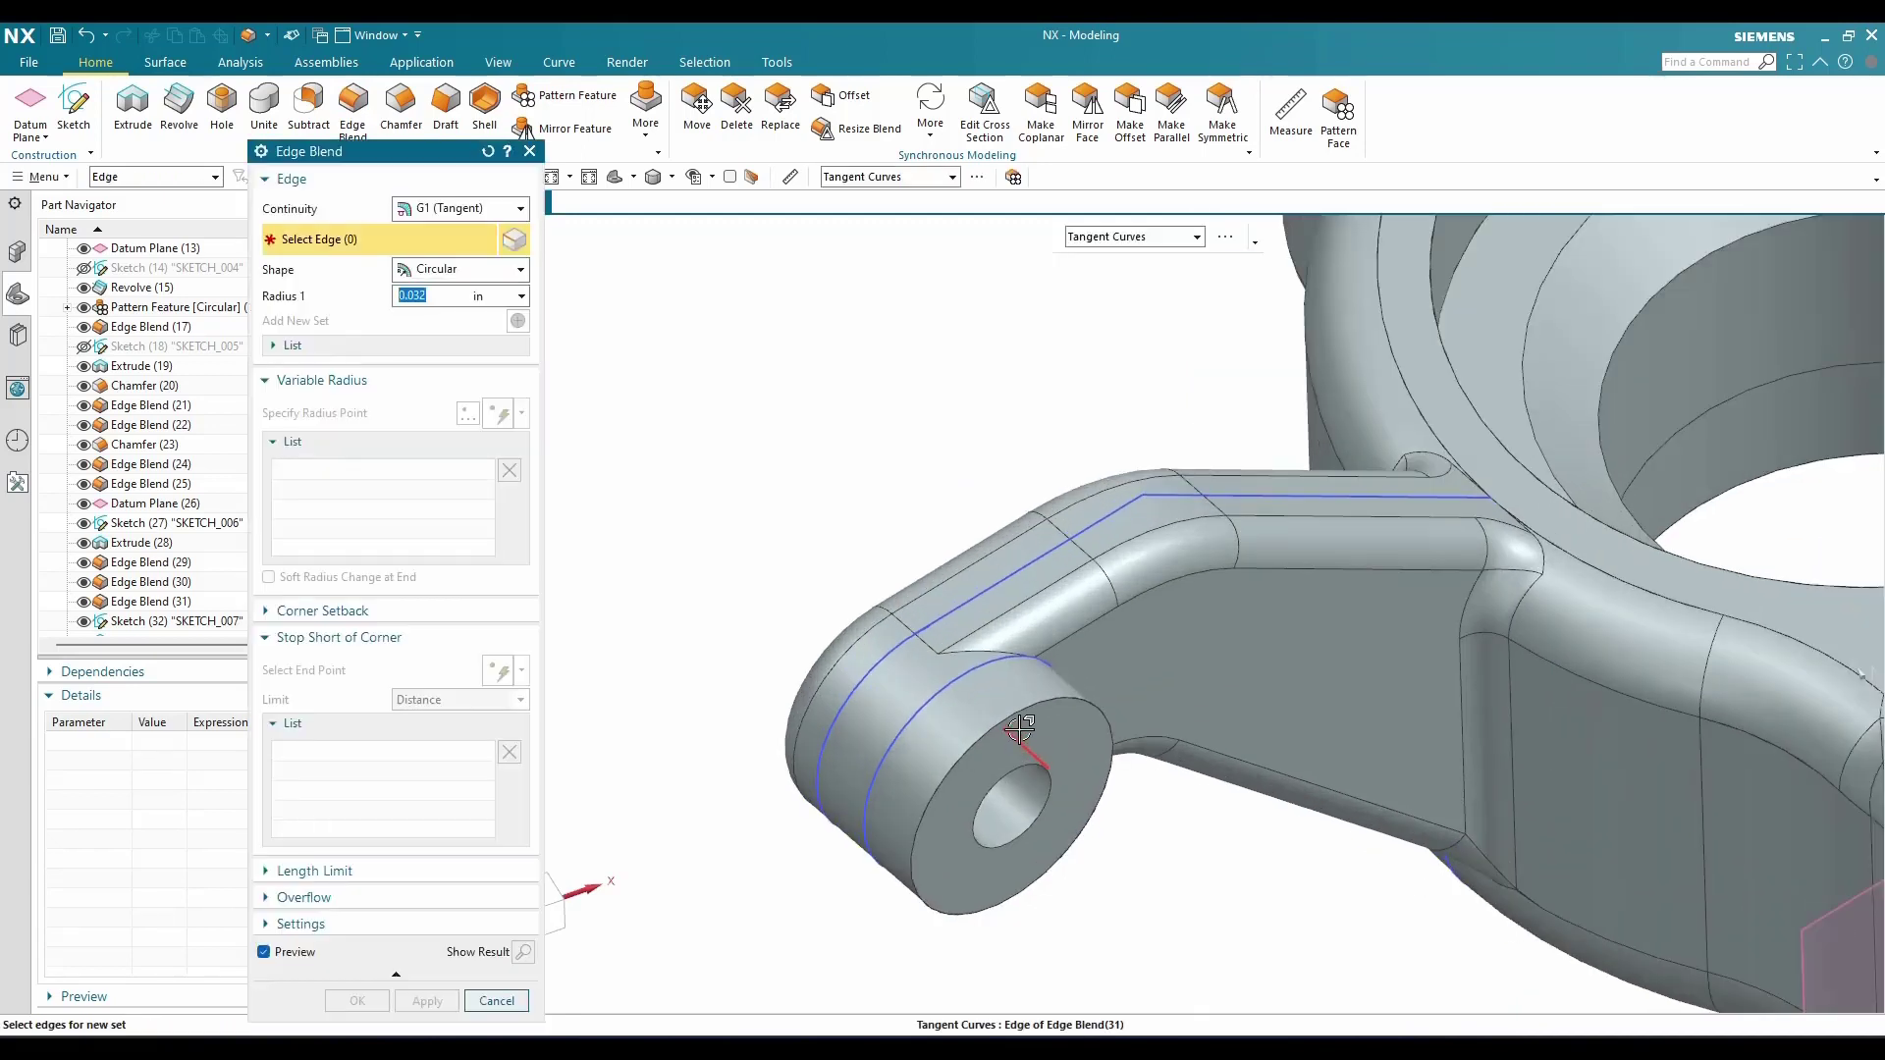
{"action": "left_click", "coordinate": [1022, 719]}
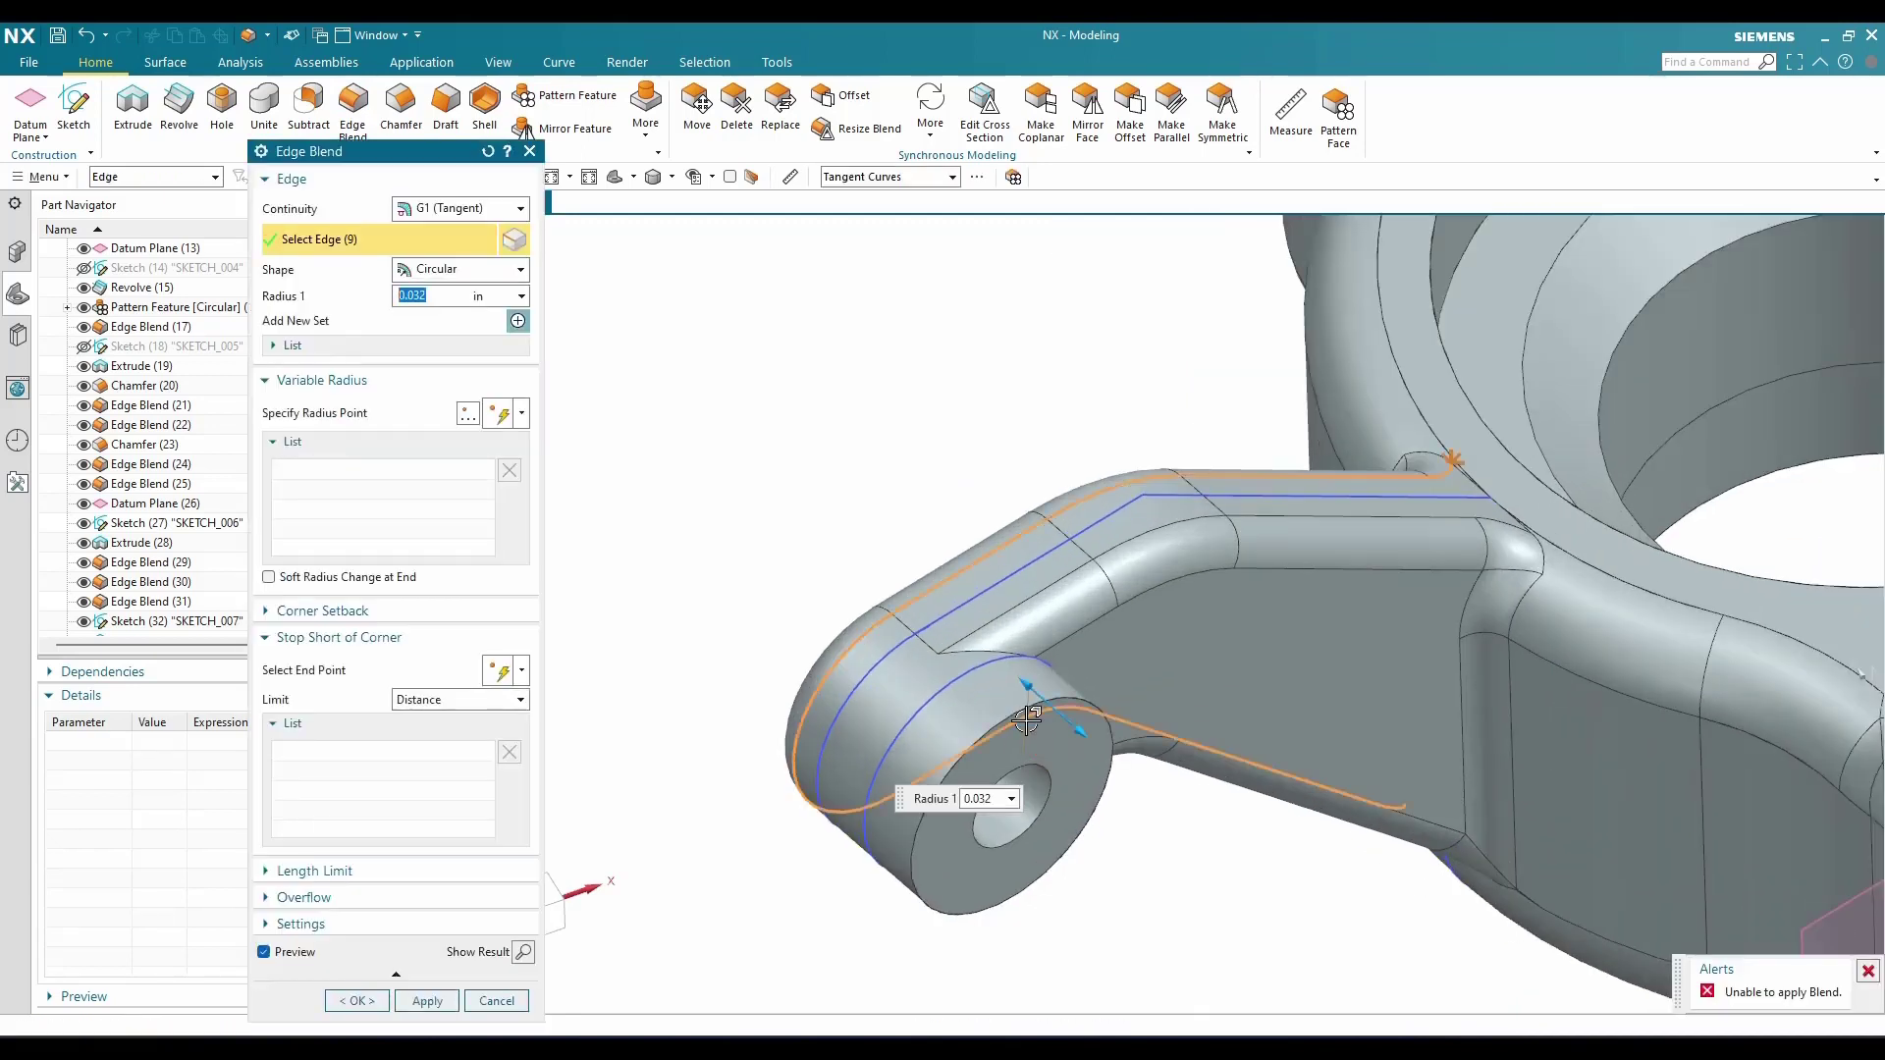
{"action": "left_click", "coordinate": [1026, 720], "text": "shift"}
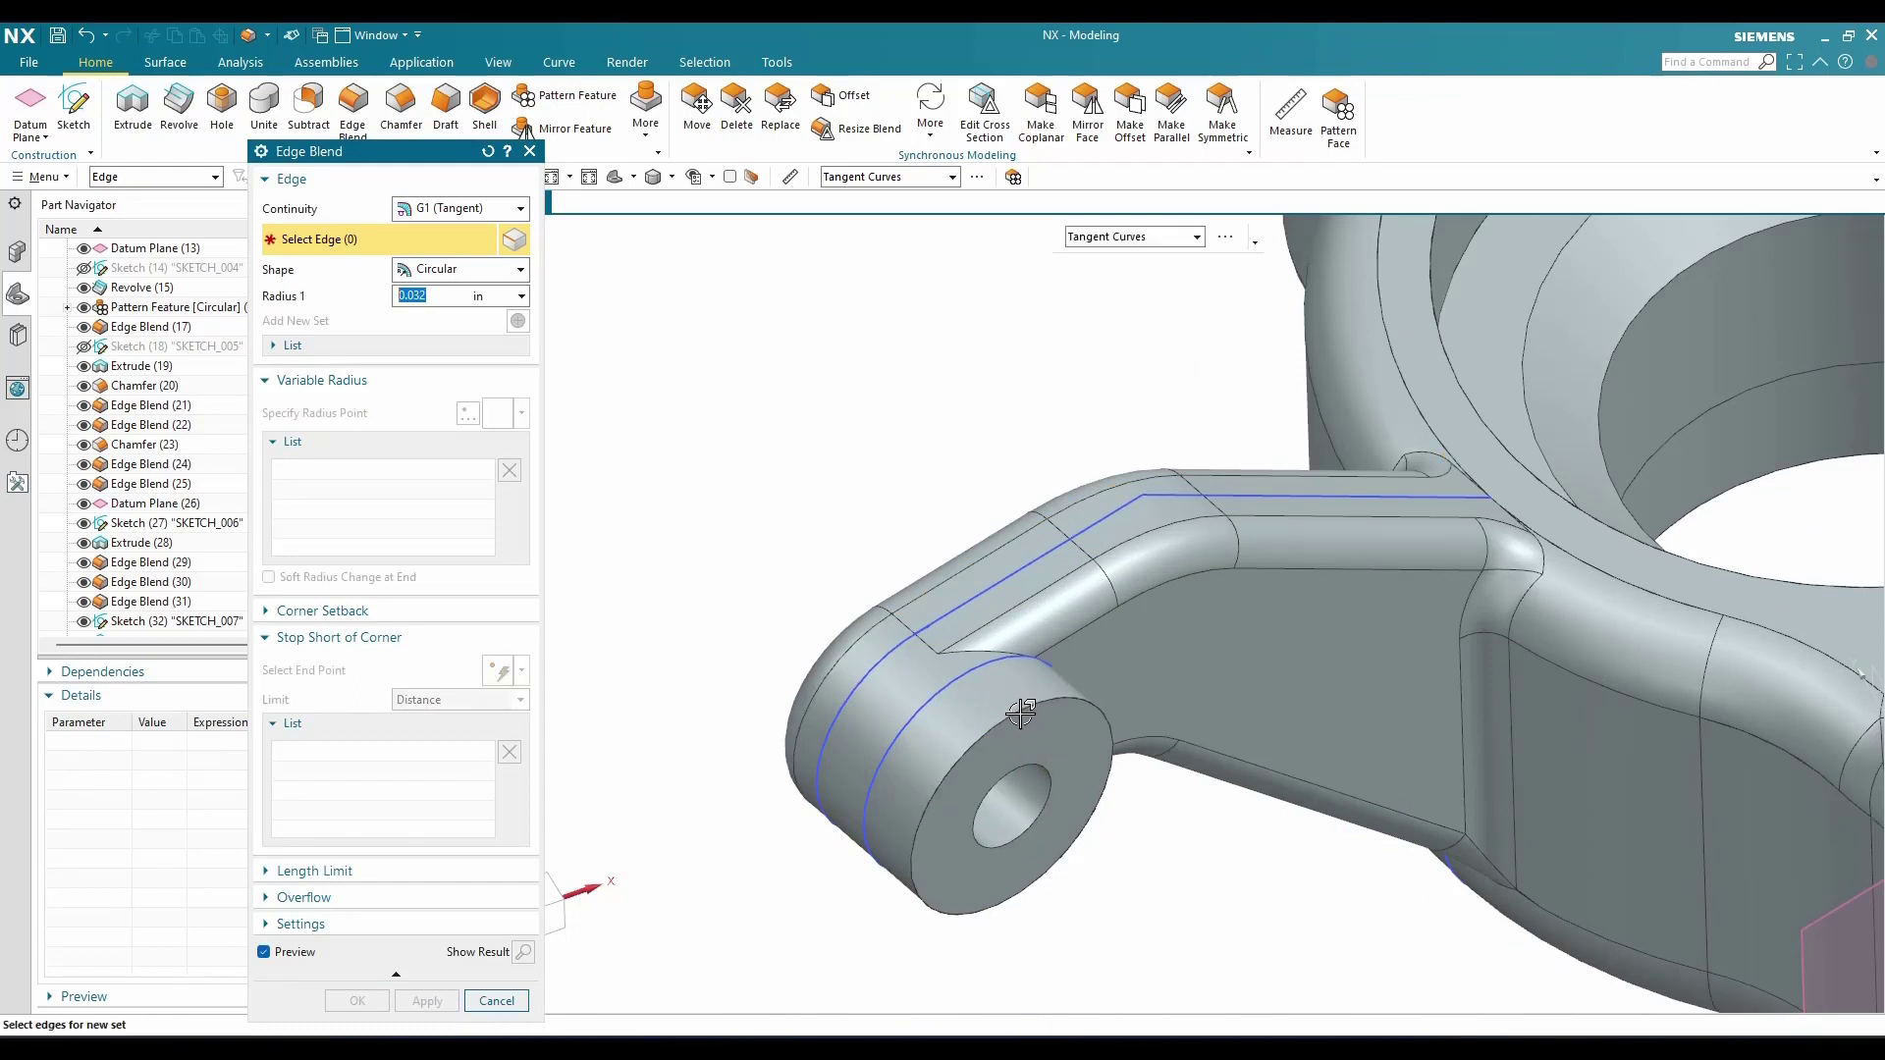
{"action": "left_click", "coordinate": [1017, 714]}
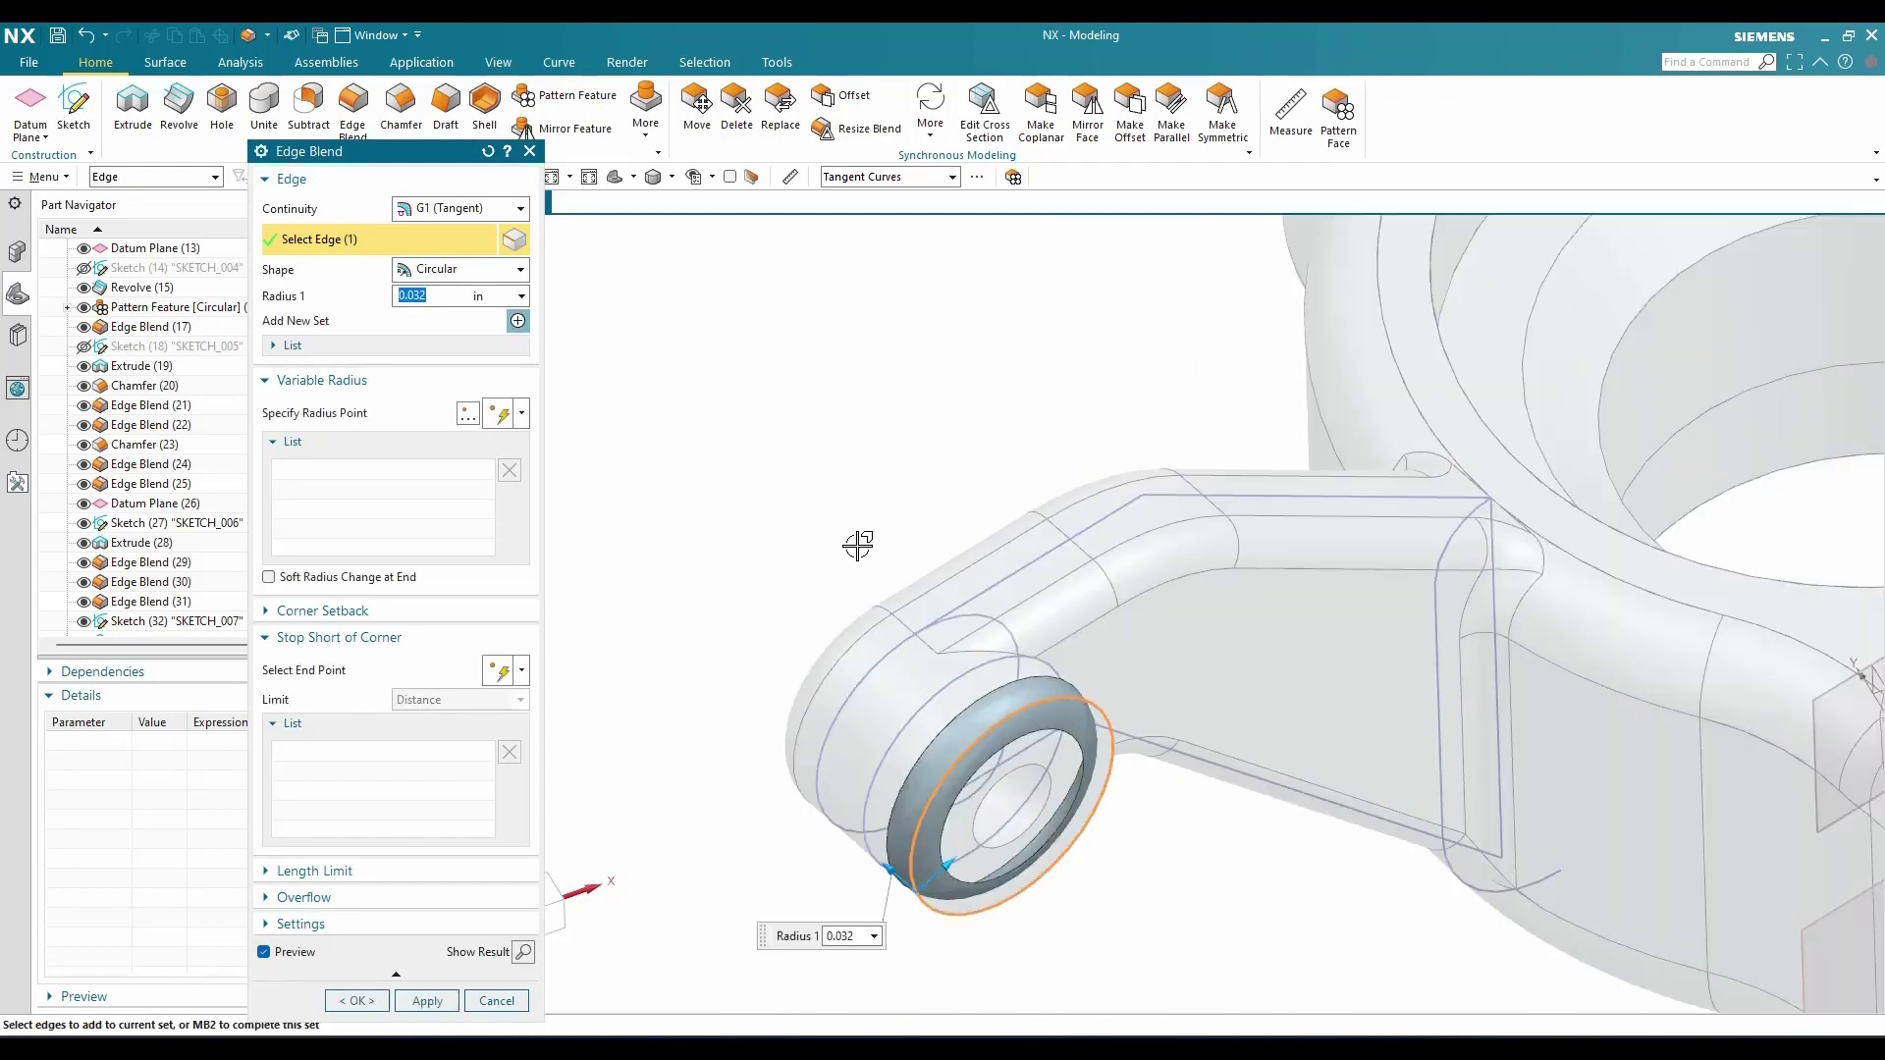
{"action": "type", "text": "0.015"}
{"action": "key", "text": "Return"}
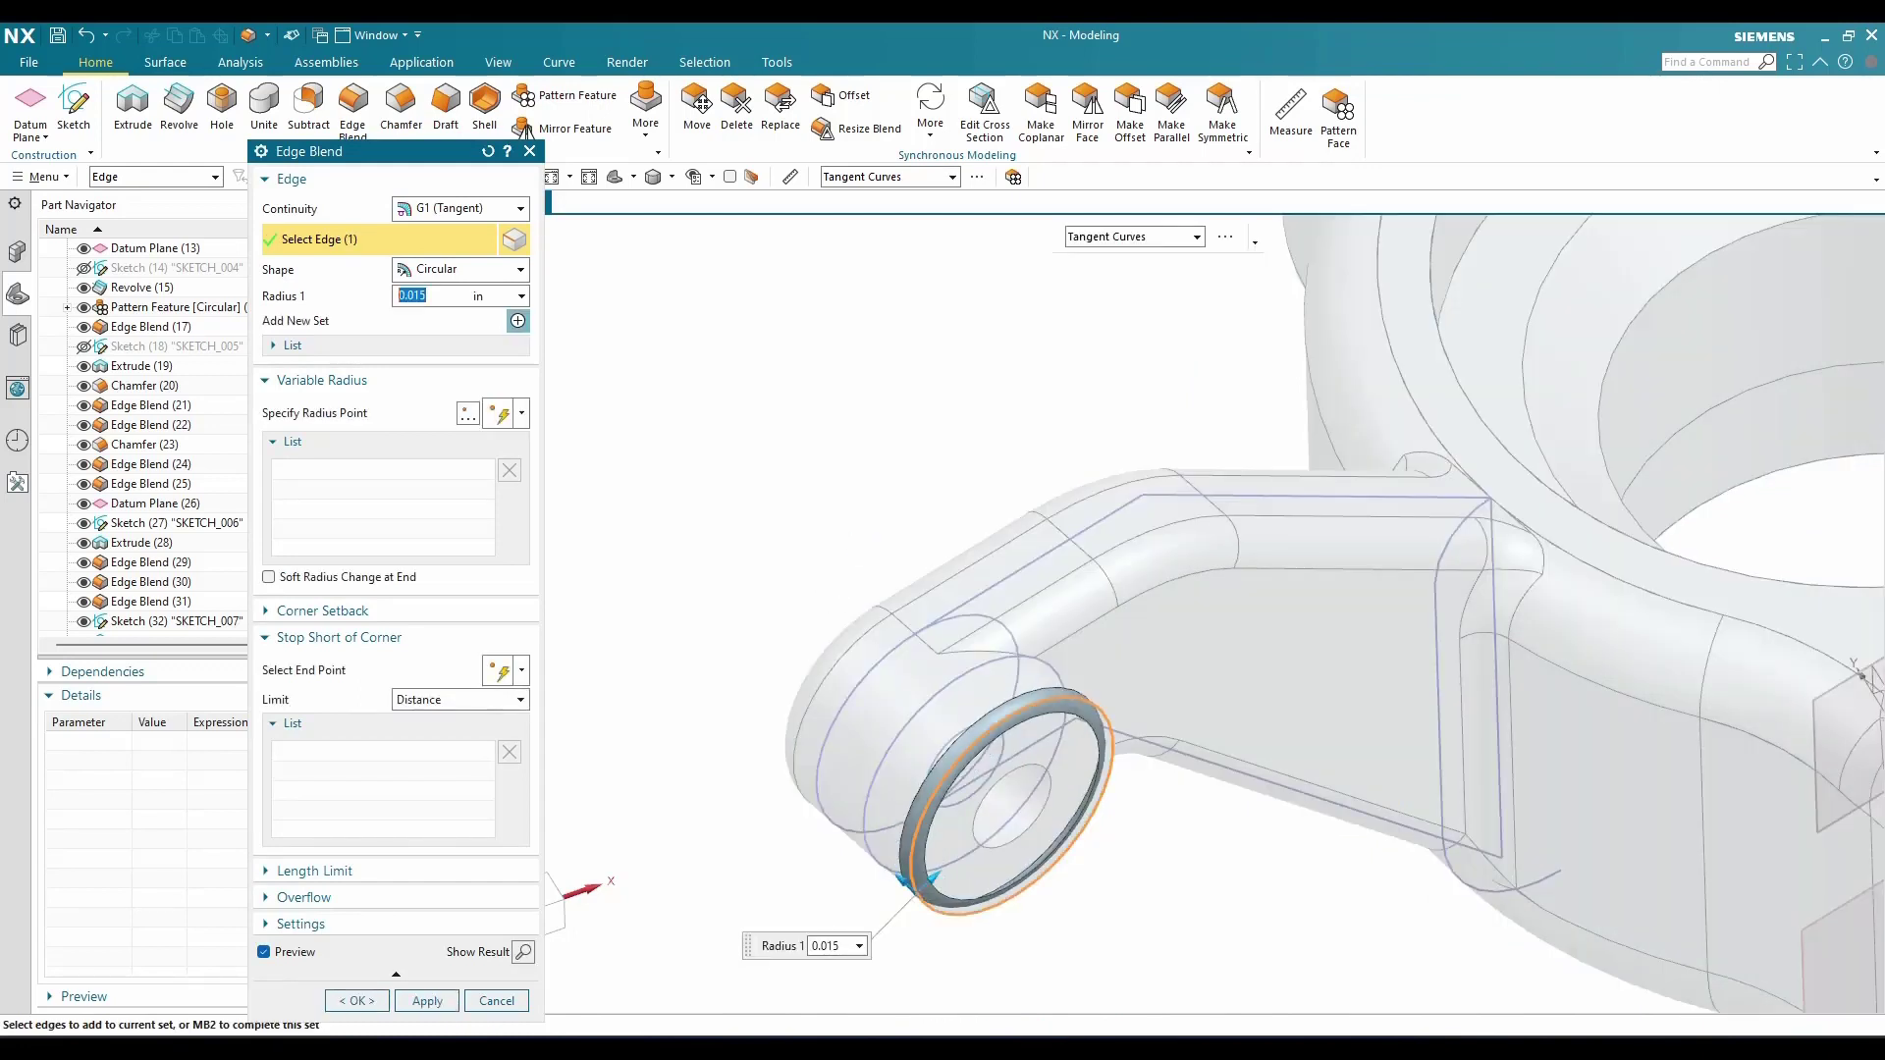
{"action": "left_click", "coordinate": [361, 1000]}
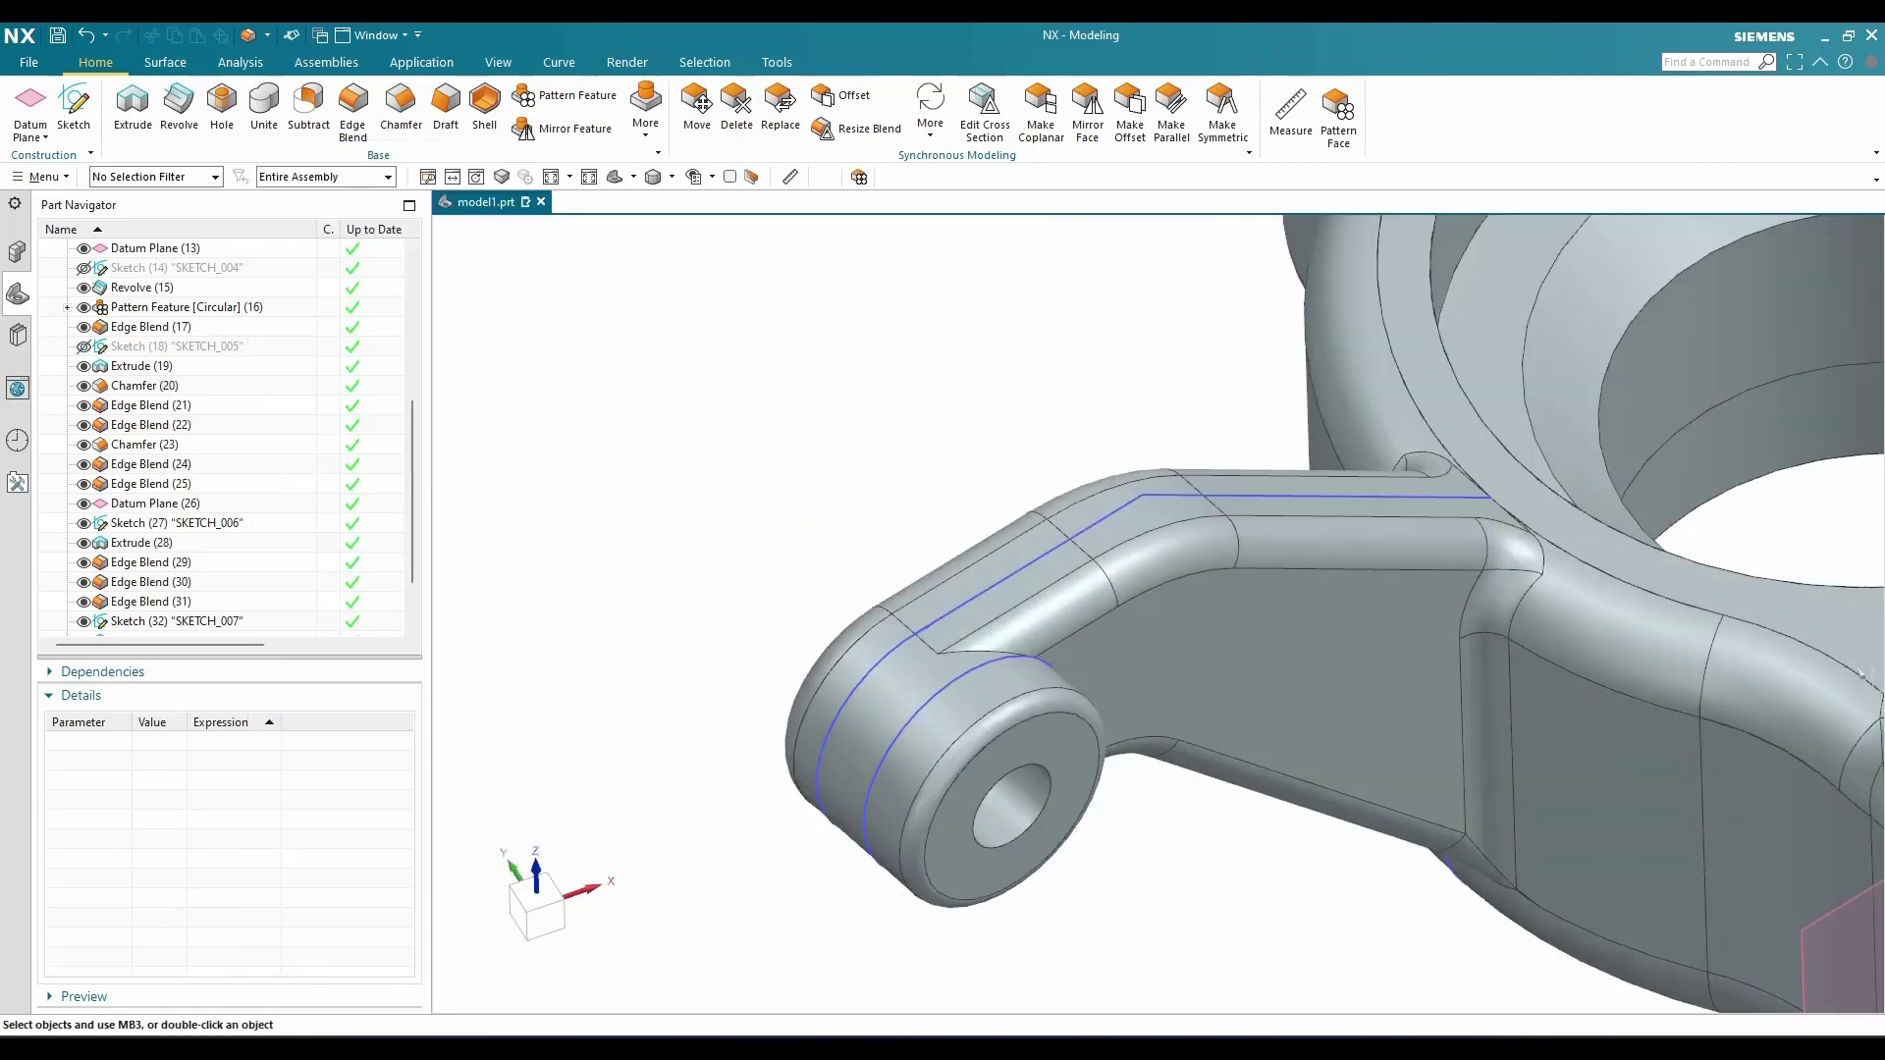
Place a point at the middle of the vertical edge on the body's side wall between the arm and the cylindrical boss
{"action": "scroll", "coordinate": [761, 521], "scroll_direction": "up", "scroll_amount": 3}
{"action": "middle_click_drag", "start_coordinate": [761, 522], "coordinate": [803, 508]}
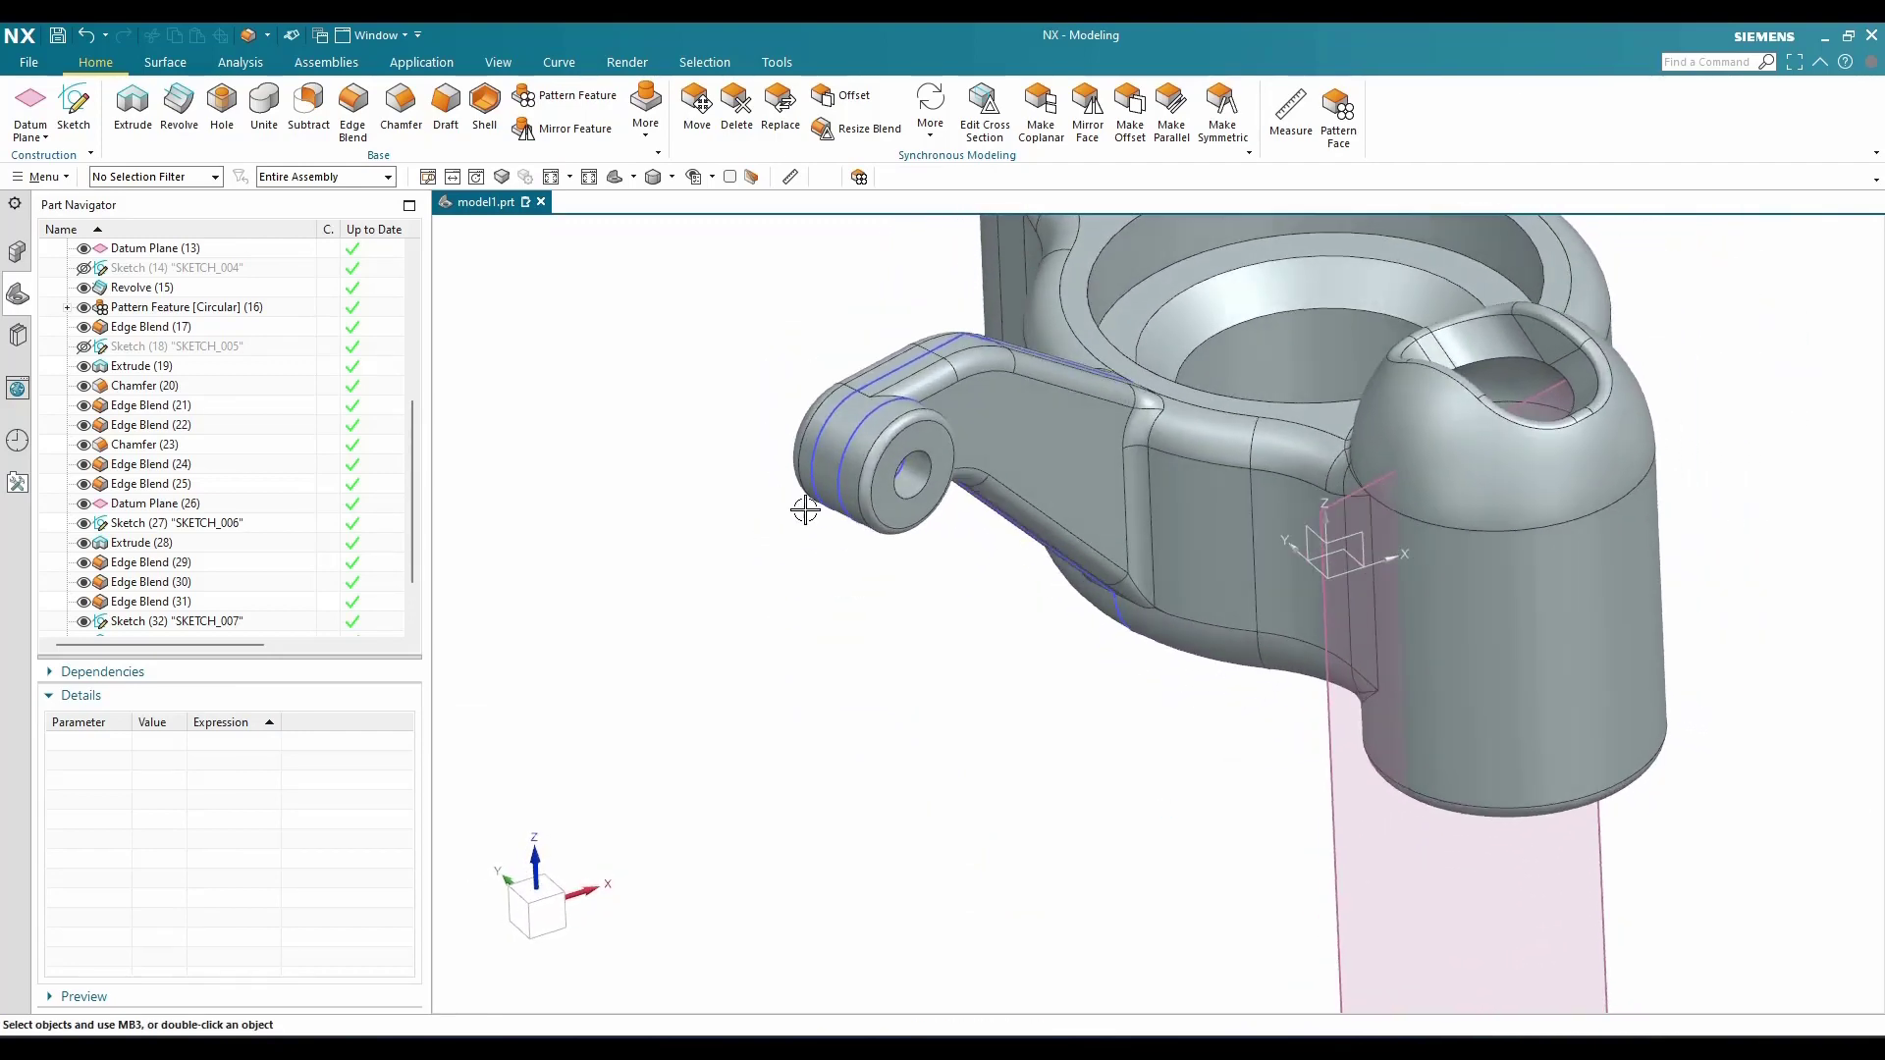
{"action": "scroll", "coordinate": [1128, 502], "scroll_direction": "down", "scroll_amount": 3}
{"action": "middle_click_drag", "start_coordinate": [1128, 502], "coordinate": [1030, 505], "text": "shift"}
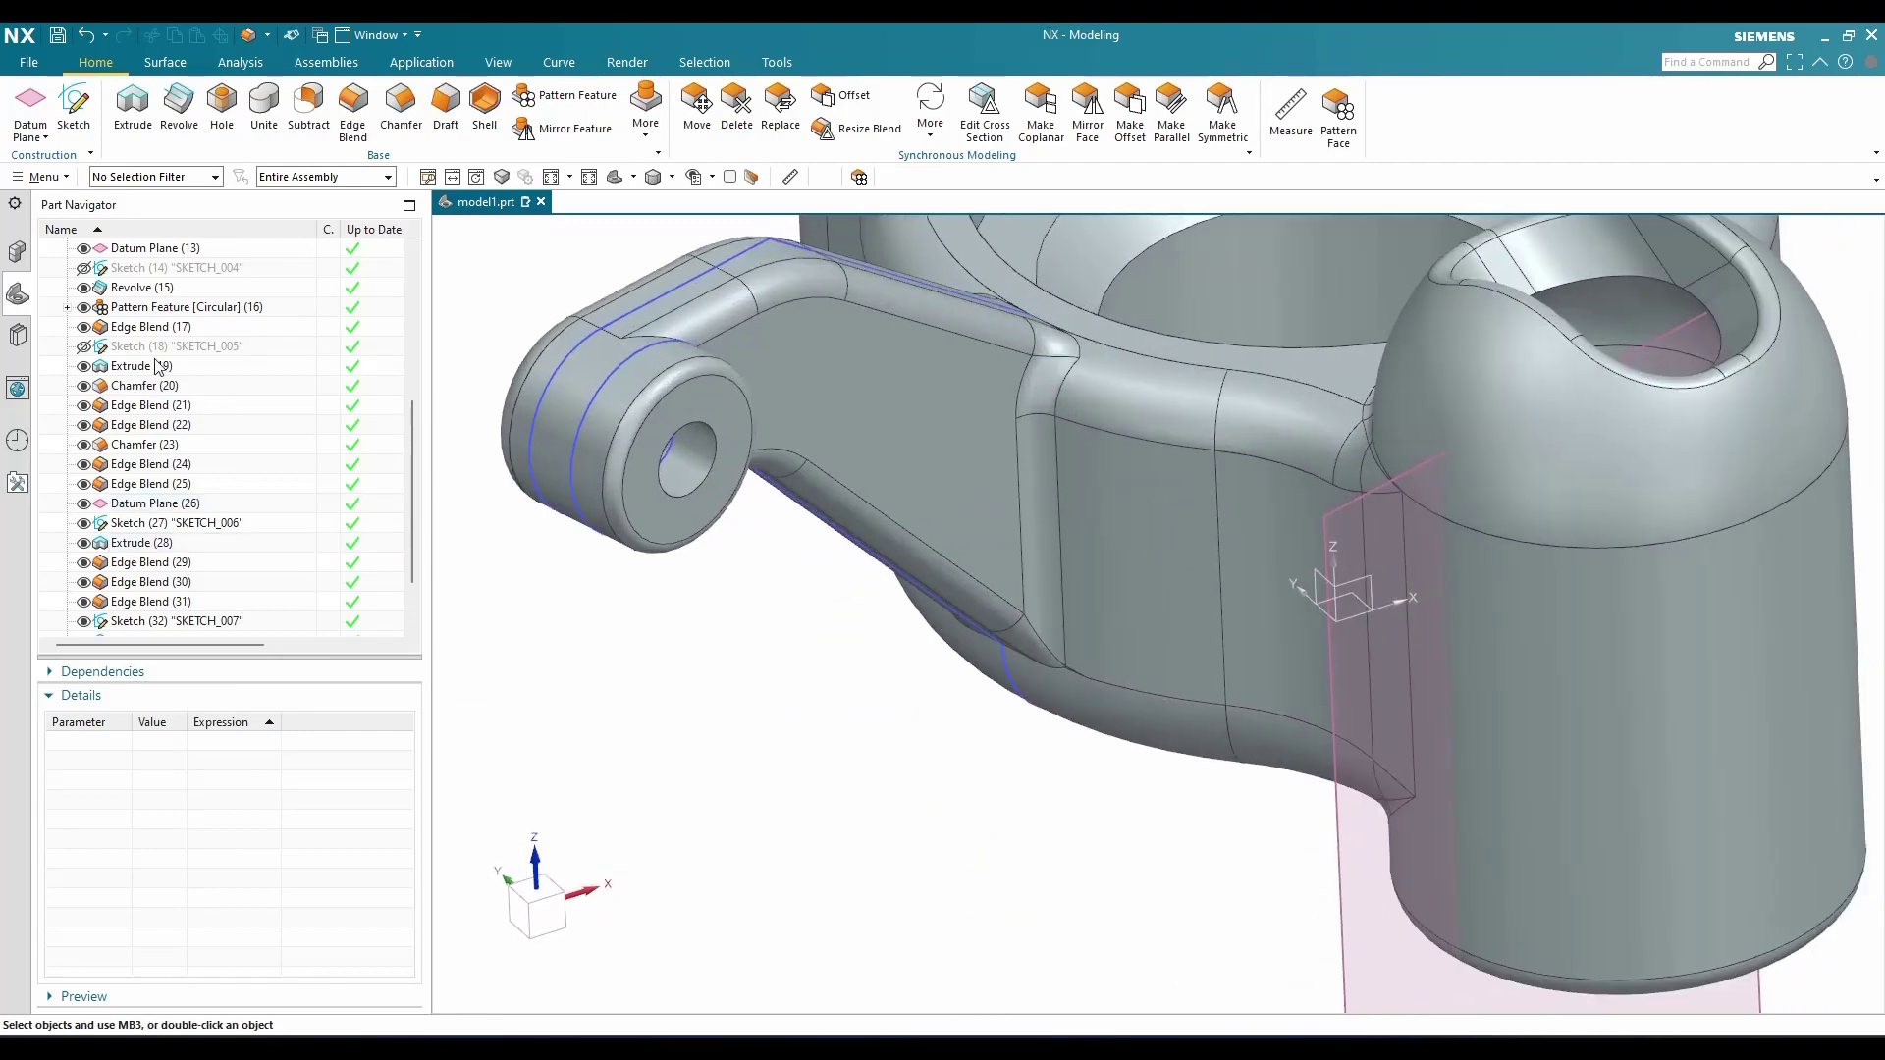
{"action": "left_click", "coordinate": [555, 64]}
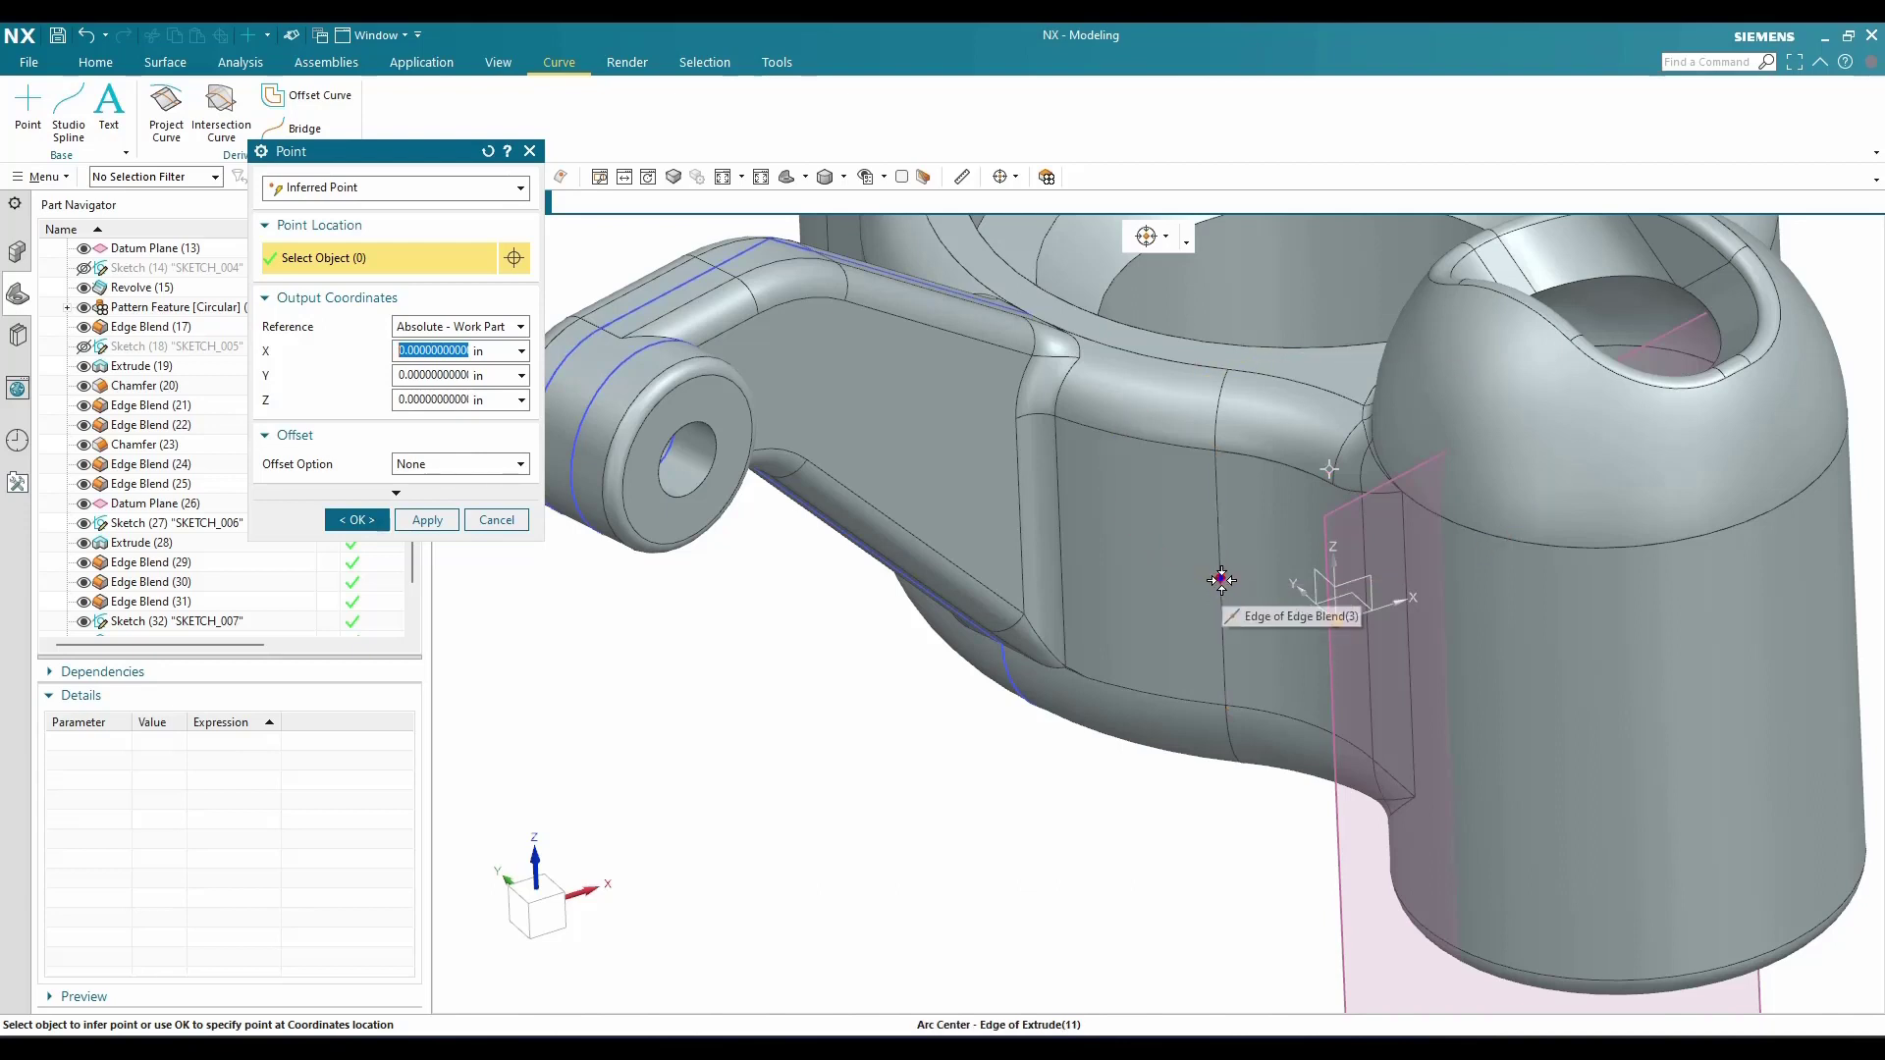
{"action": "left_click", "coordinate": [1219, 578]}
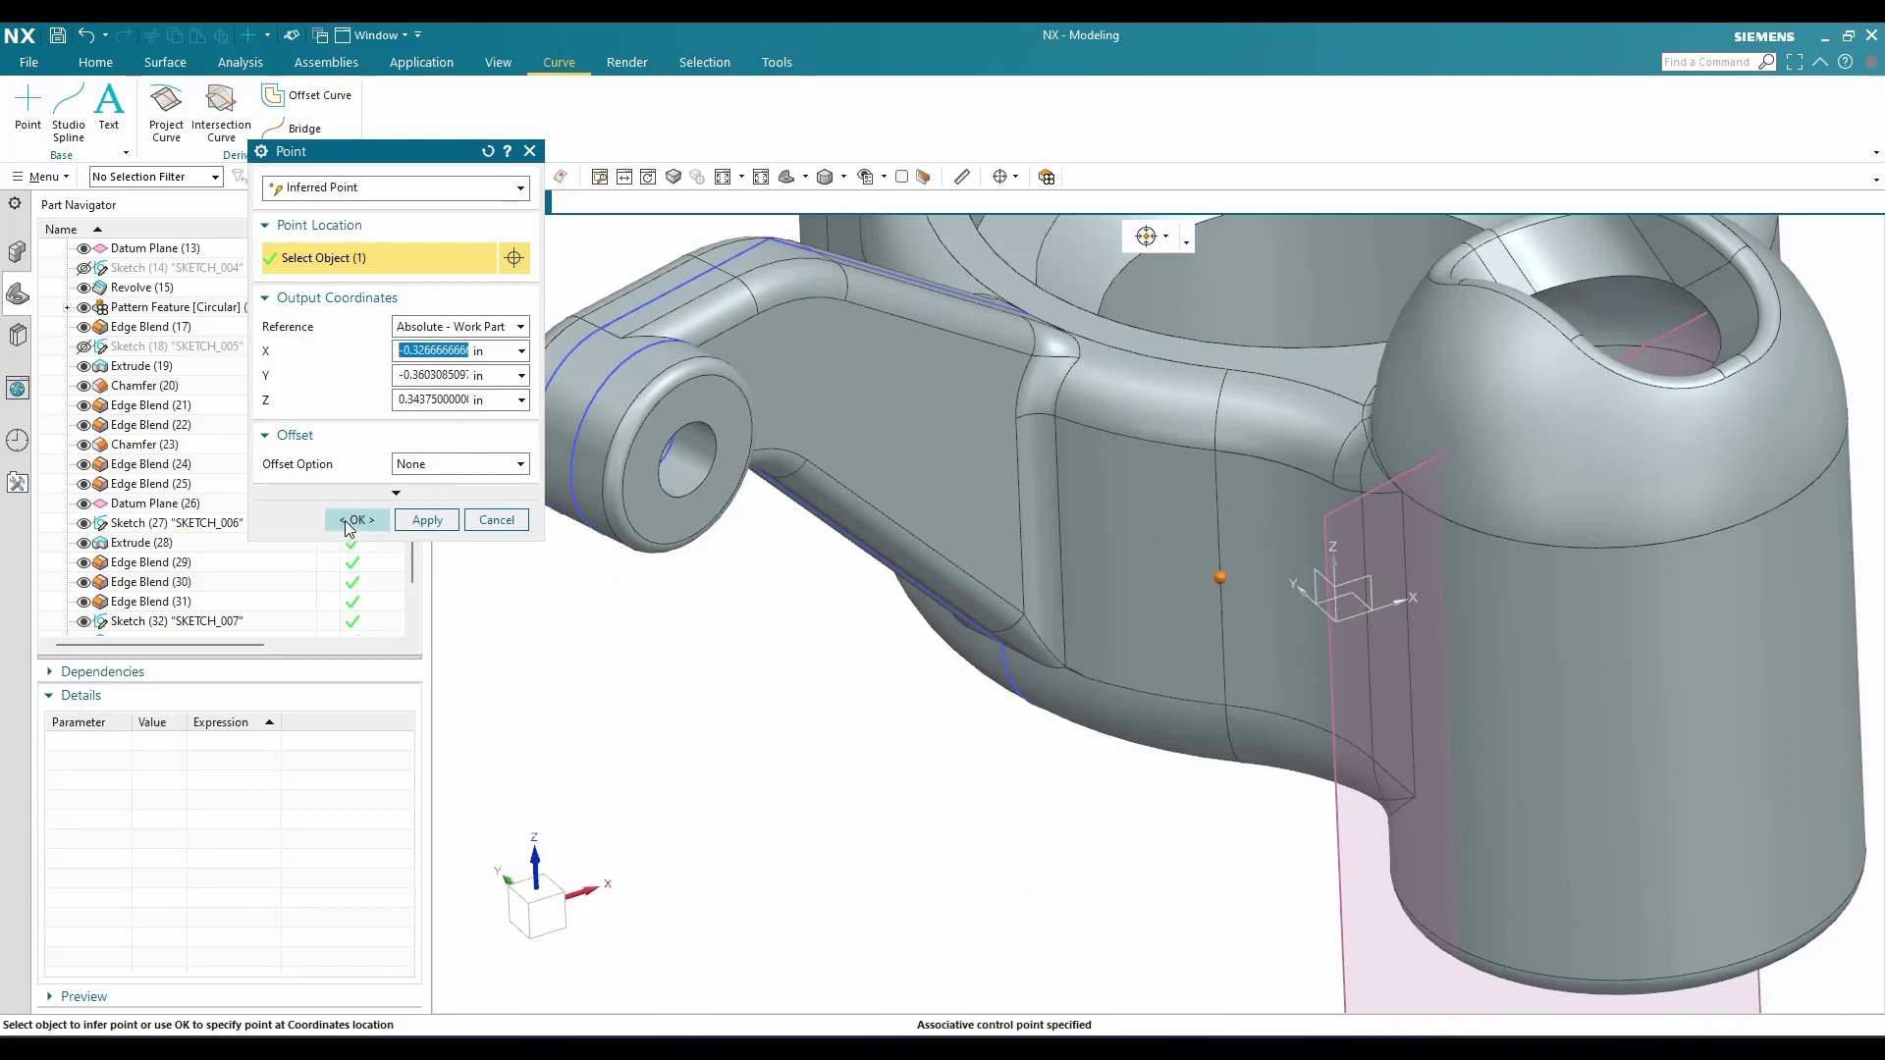
{"action": "left_click", "coordinate": [346, 521]}
Hide the angled datum plane running through the cylindrical boss
{"action": "scroll", "coordinate": [1155, 826], "scroll_direction": "down", "scroll_amount": 2}
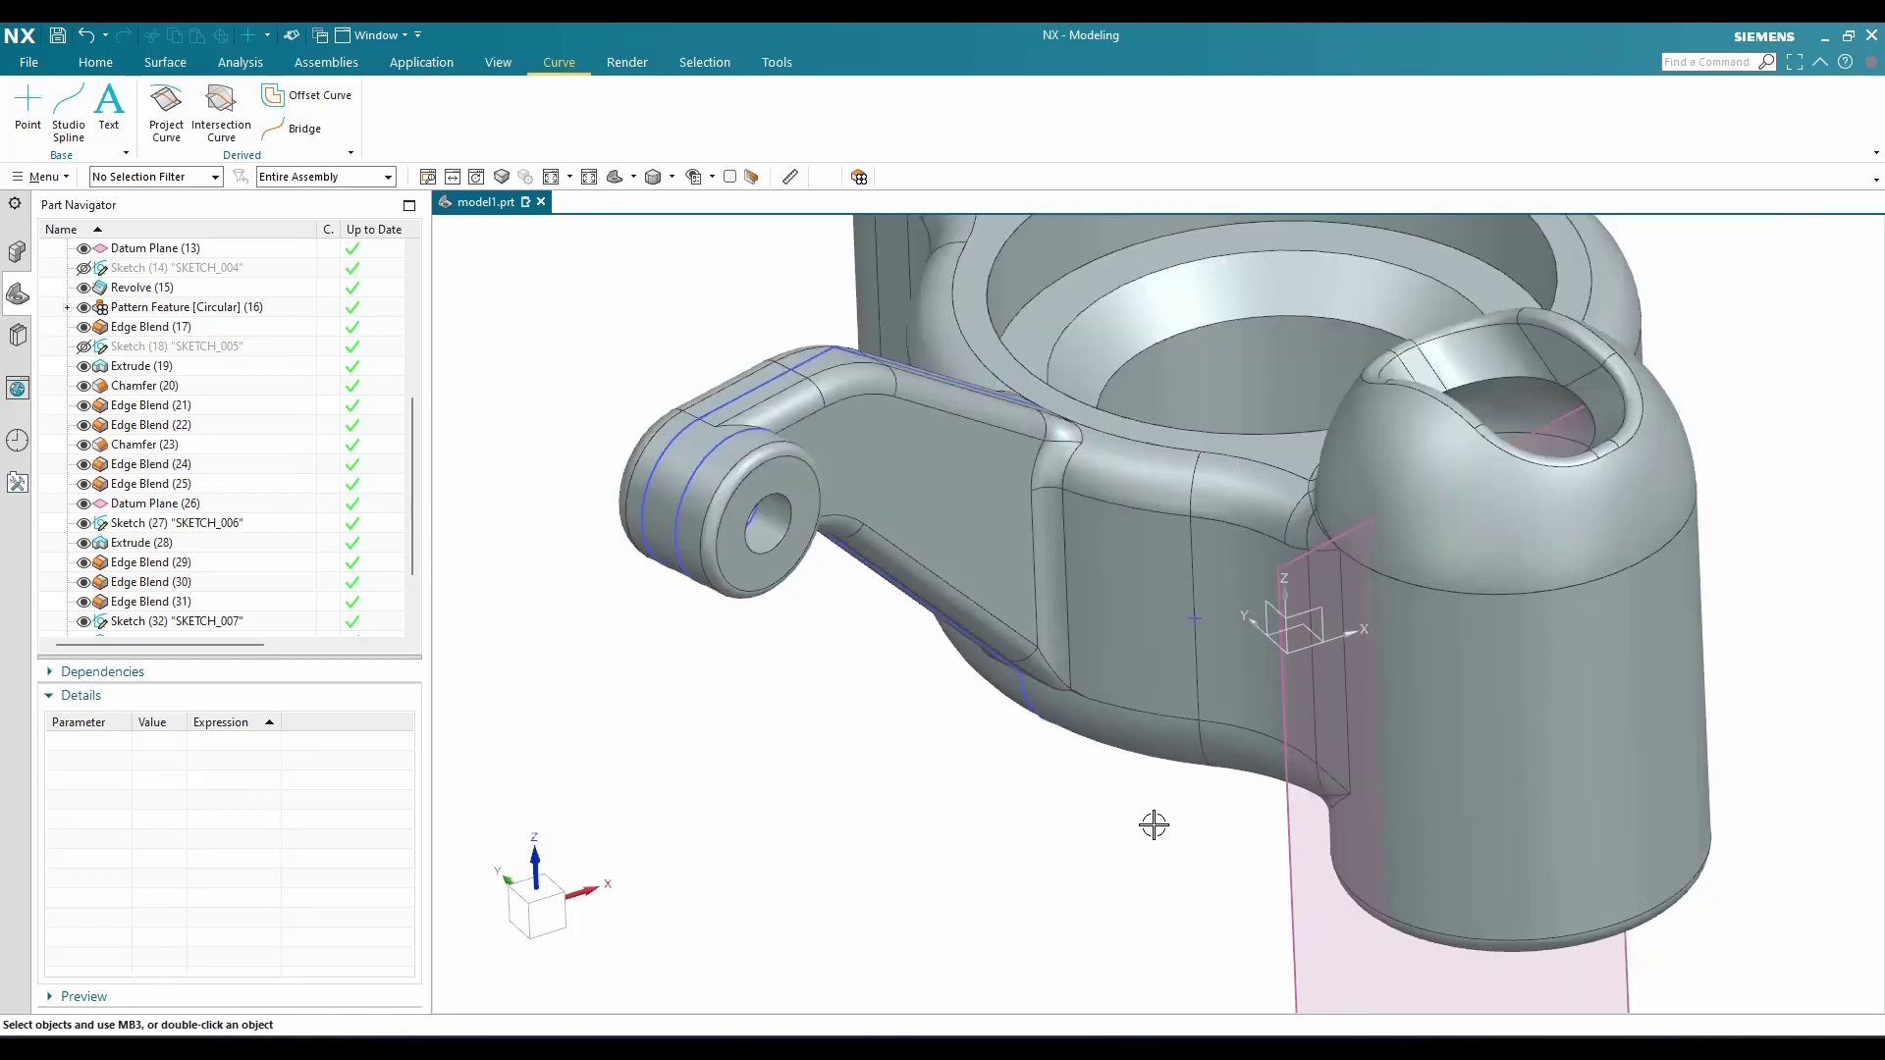
{"action": "left_click", "coordinate": [1275, 873]}
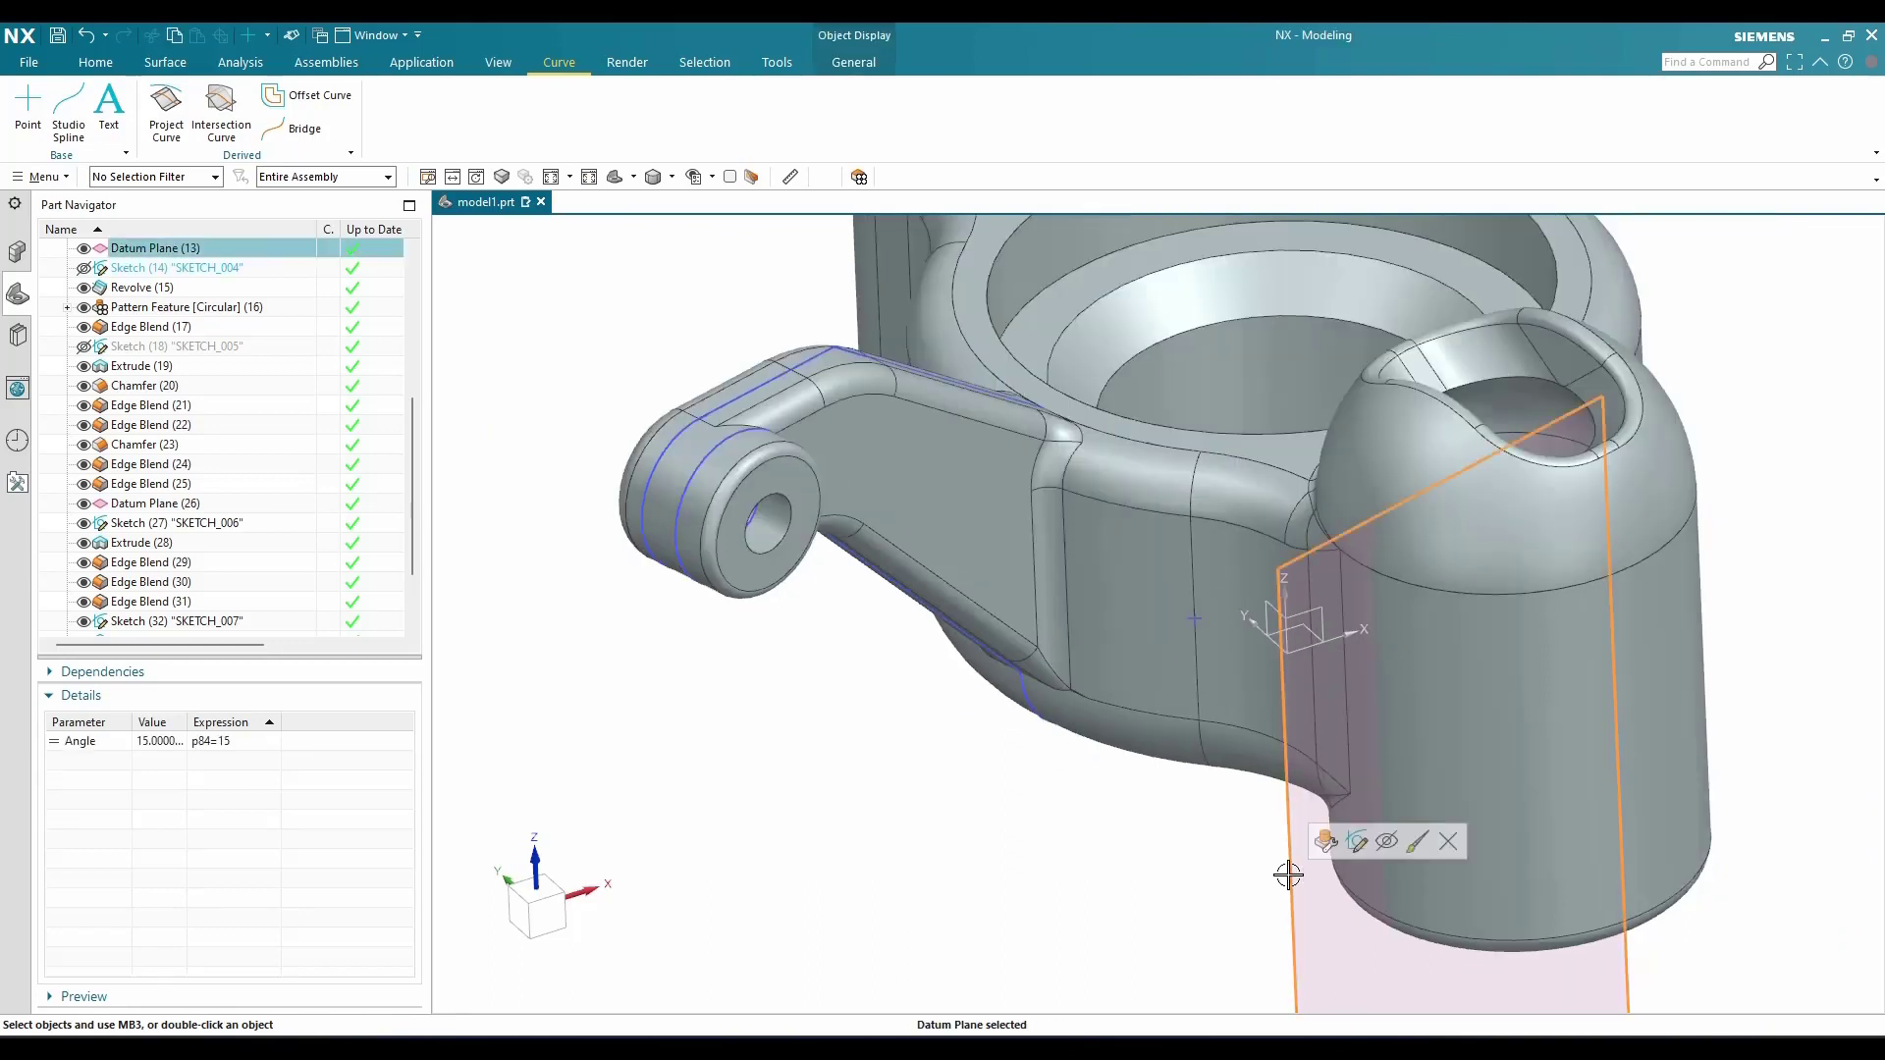
{"action": "left_click", "coordinate": [1386, 845]}
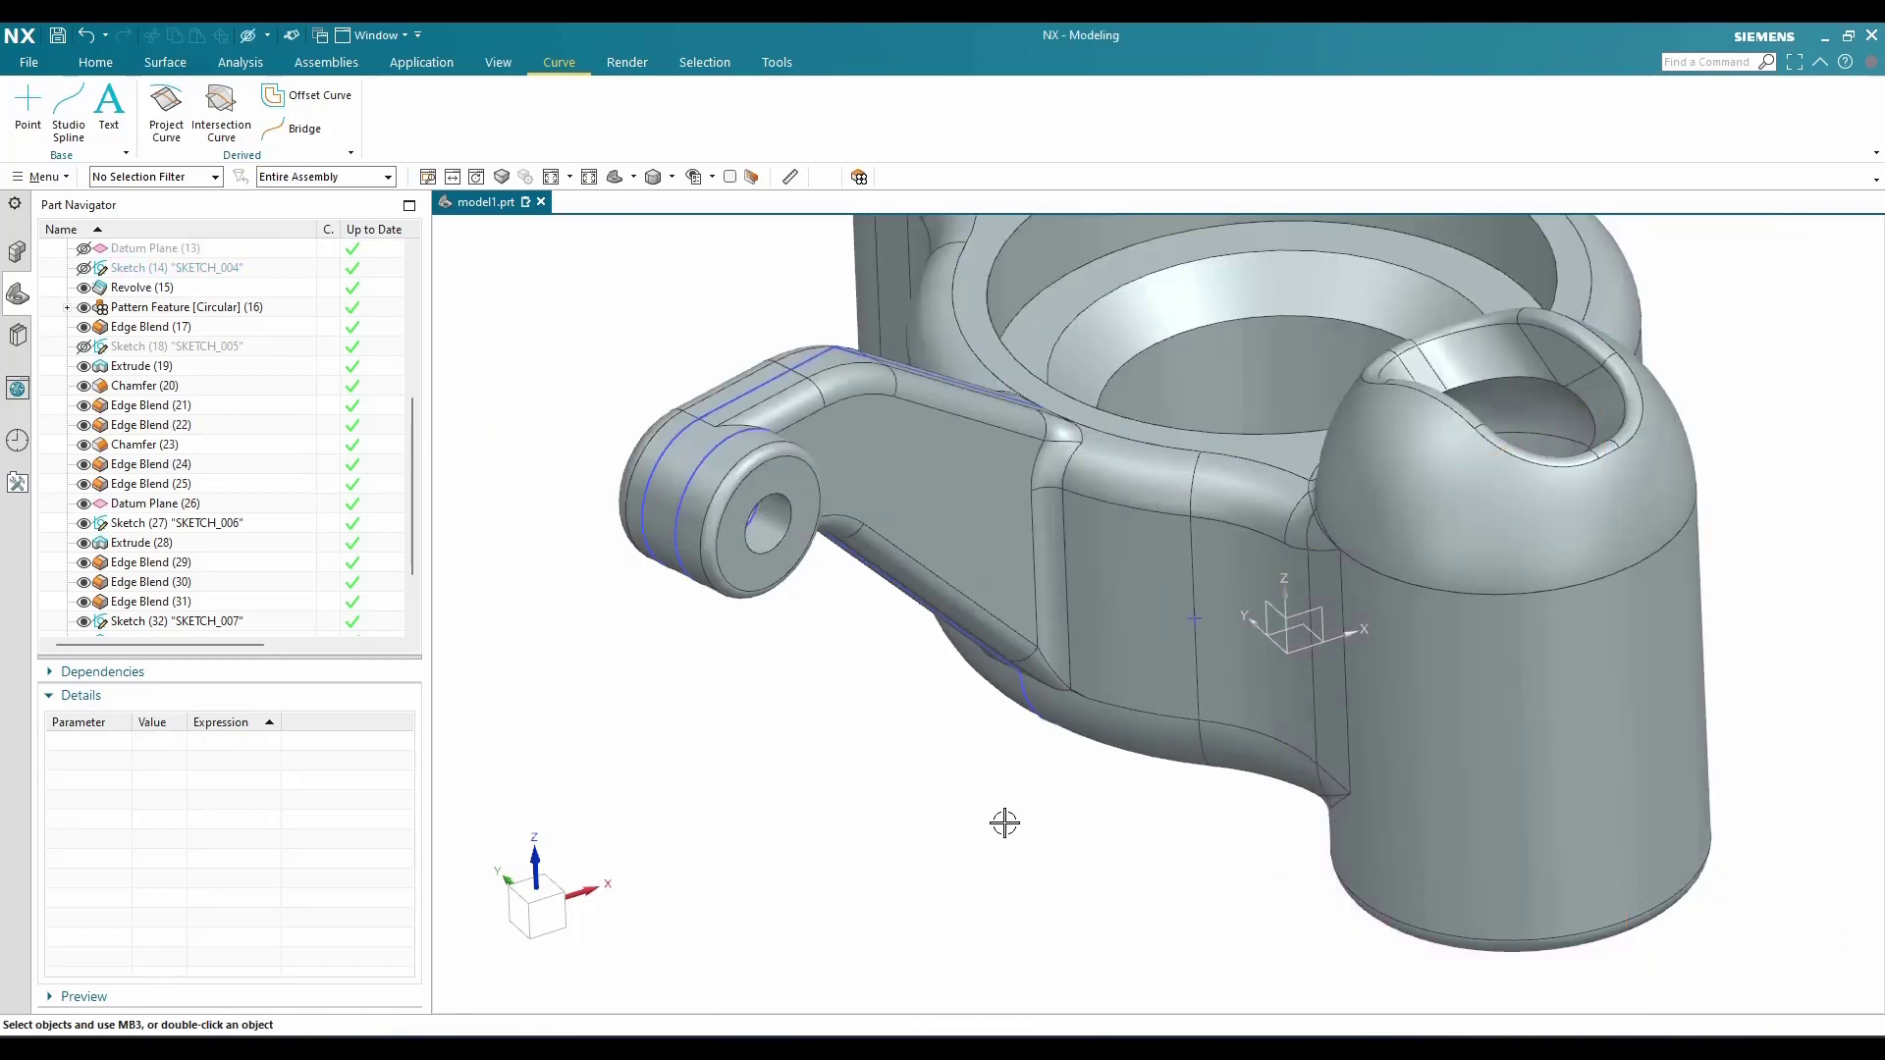
Create an inferred datum plane through the side-wall point, parallel to the arm's flat upper face next to the body
{"action": "left_click", "coordinate": [103, 64]}
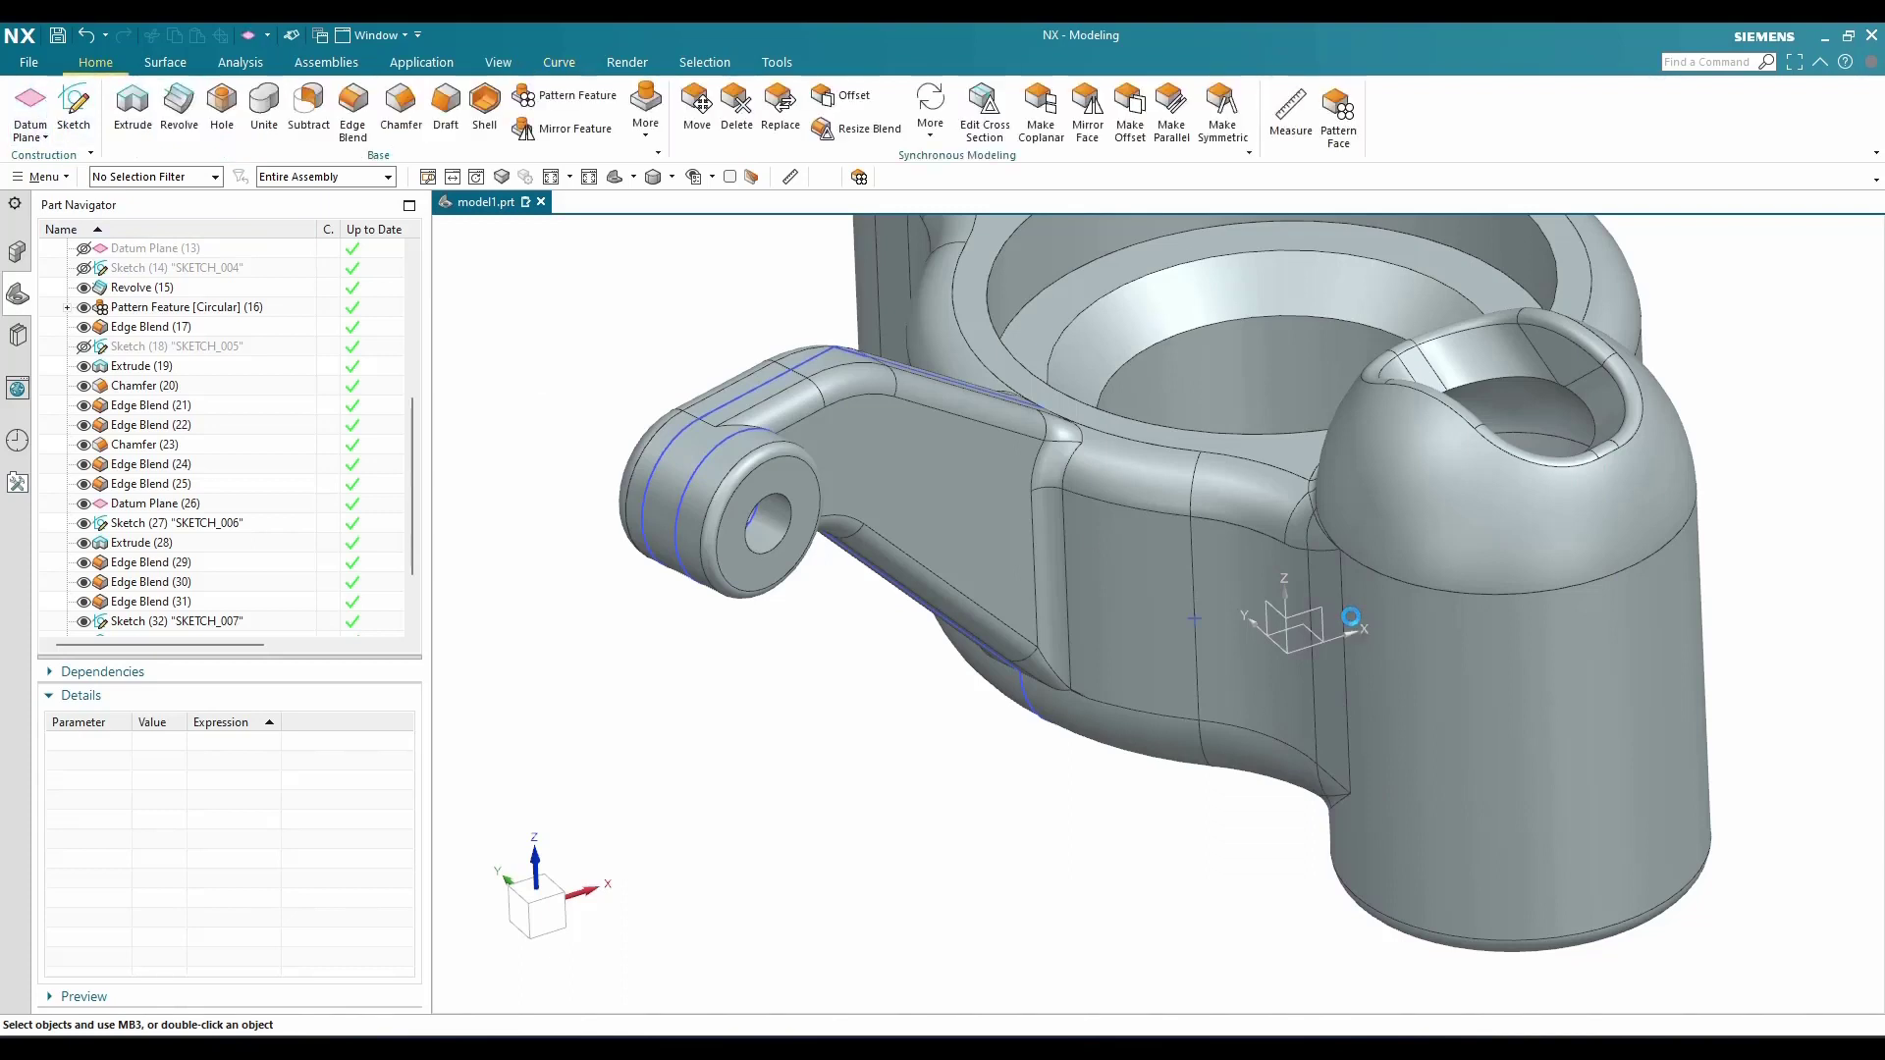
{"action": "left_click", "coordinate": [483, 153]}
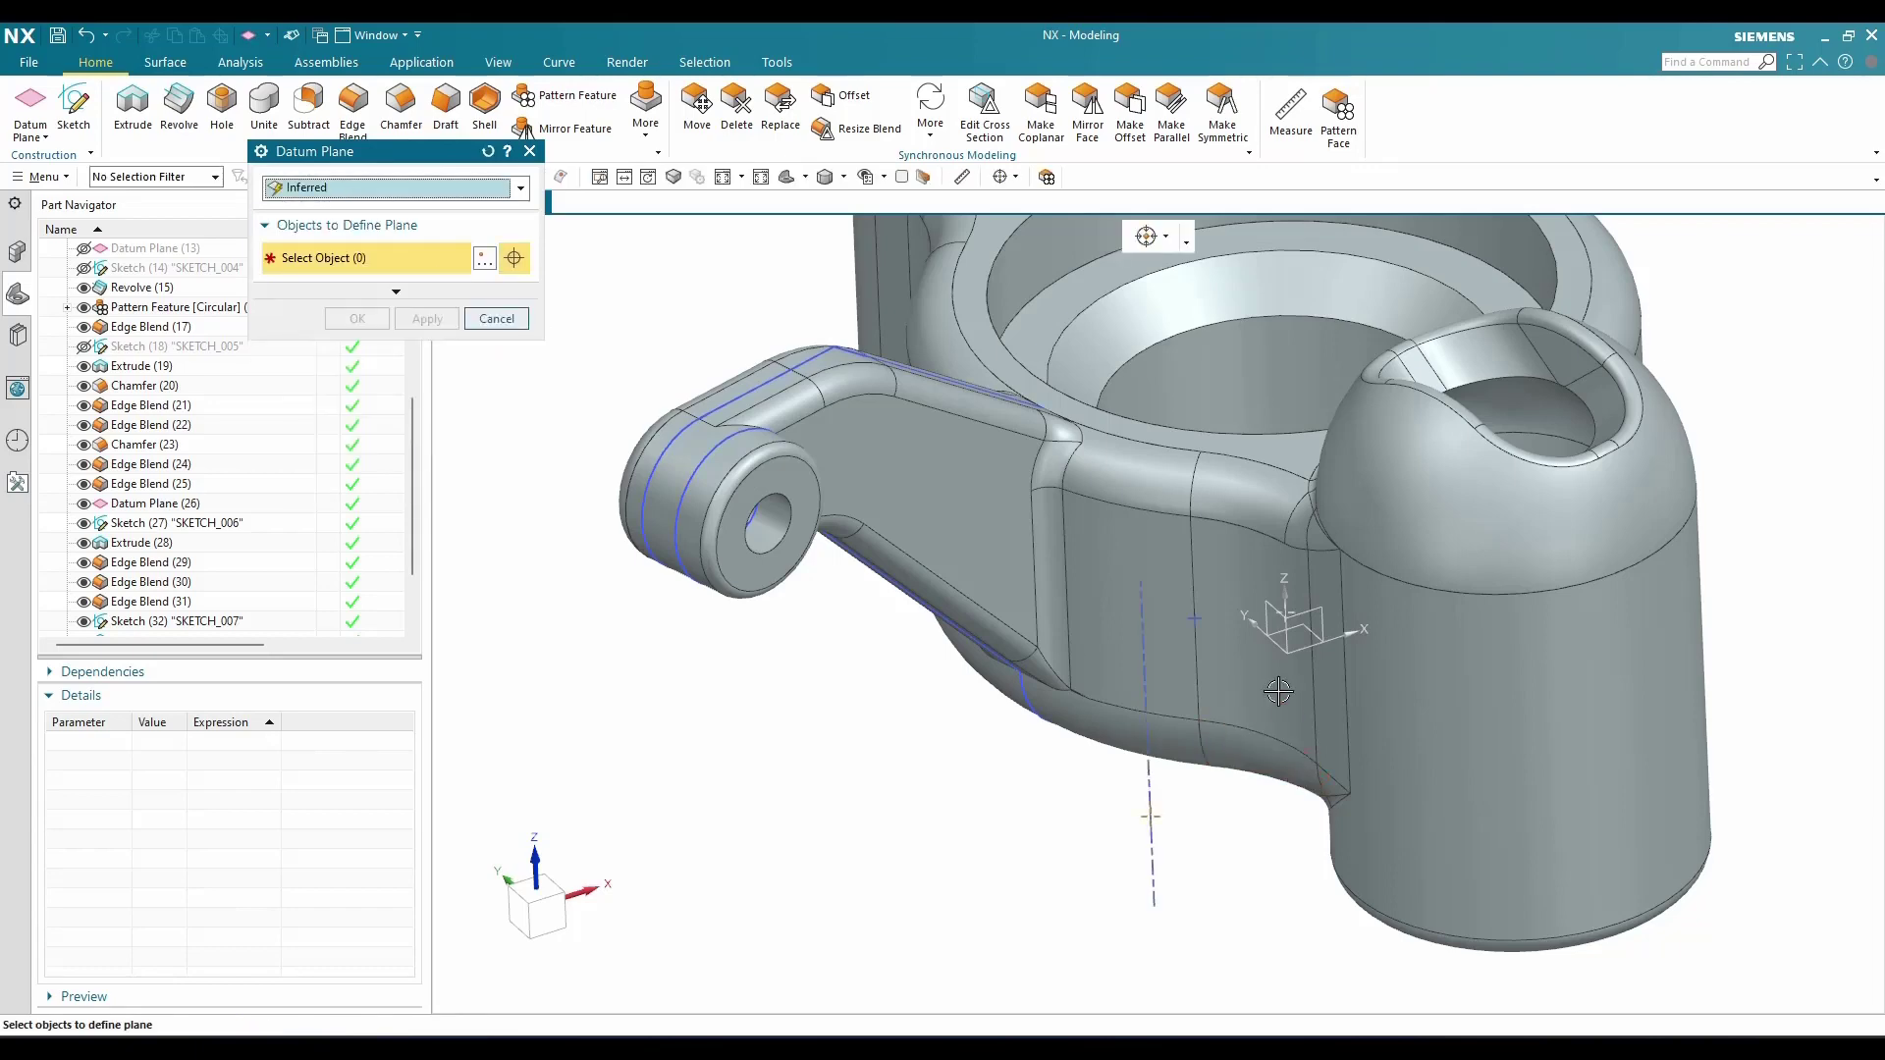
{"action": "left_click", "coordinate": [1196, 616]}
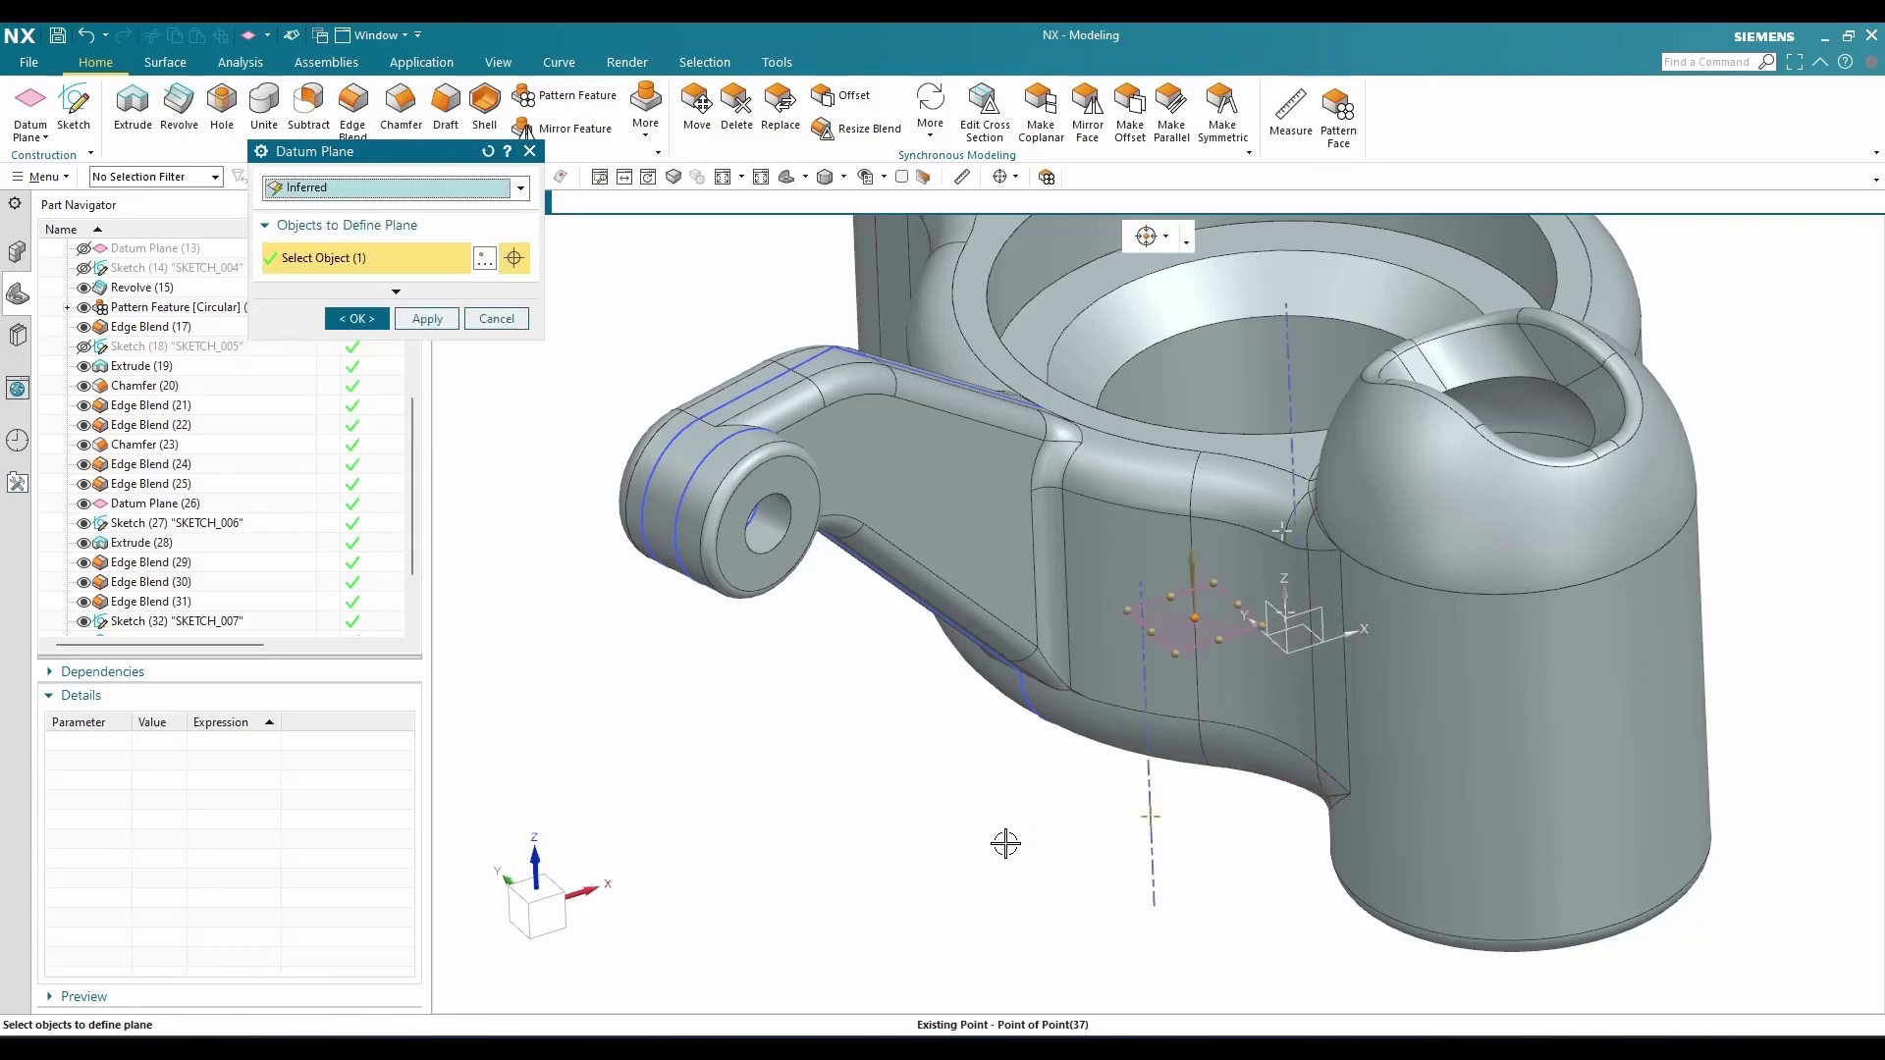
{"action": "scroll", "coordinate": [994, 845], "scroll_direction": "down", "scroll_amount": 2}
{"action": "middle_click_drag", "start_coordinate": [989, 845], "coordinate": [972, 879]}
{"action": "scroll", "coordinate": [936, 563], "scroll_direction": "up", "scroll_amount": 3}
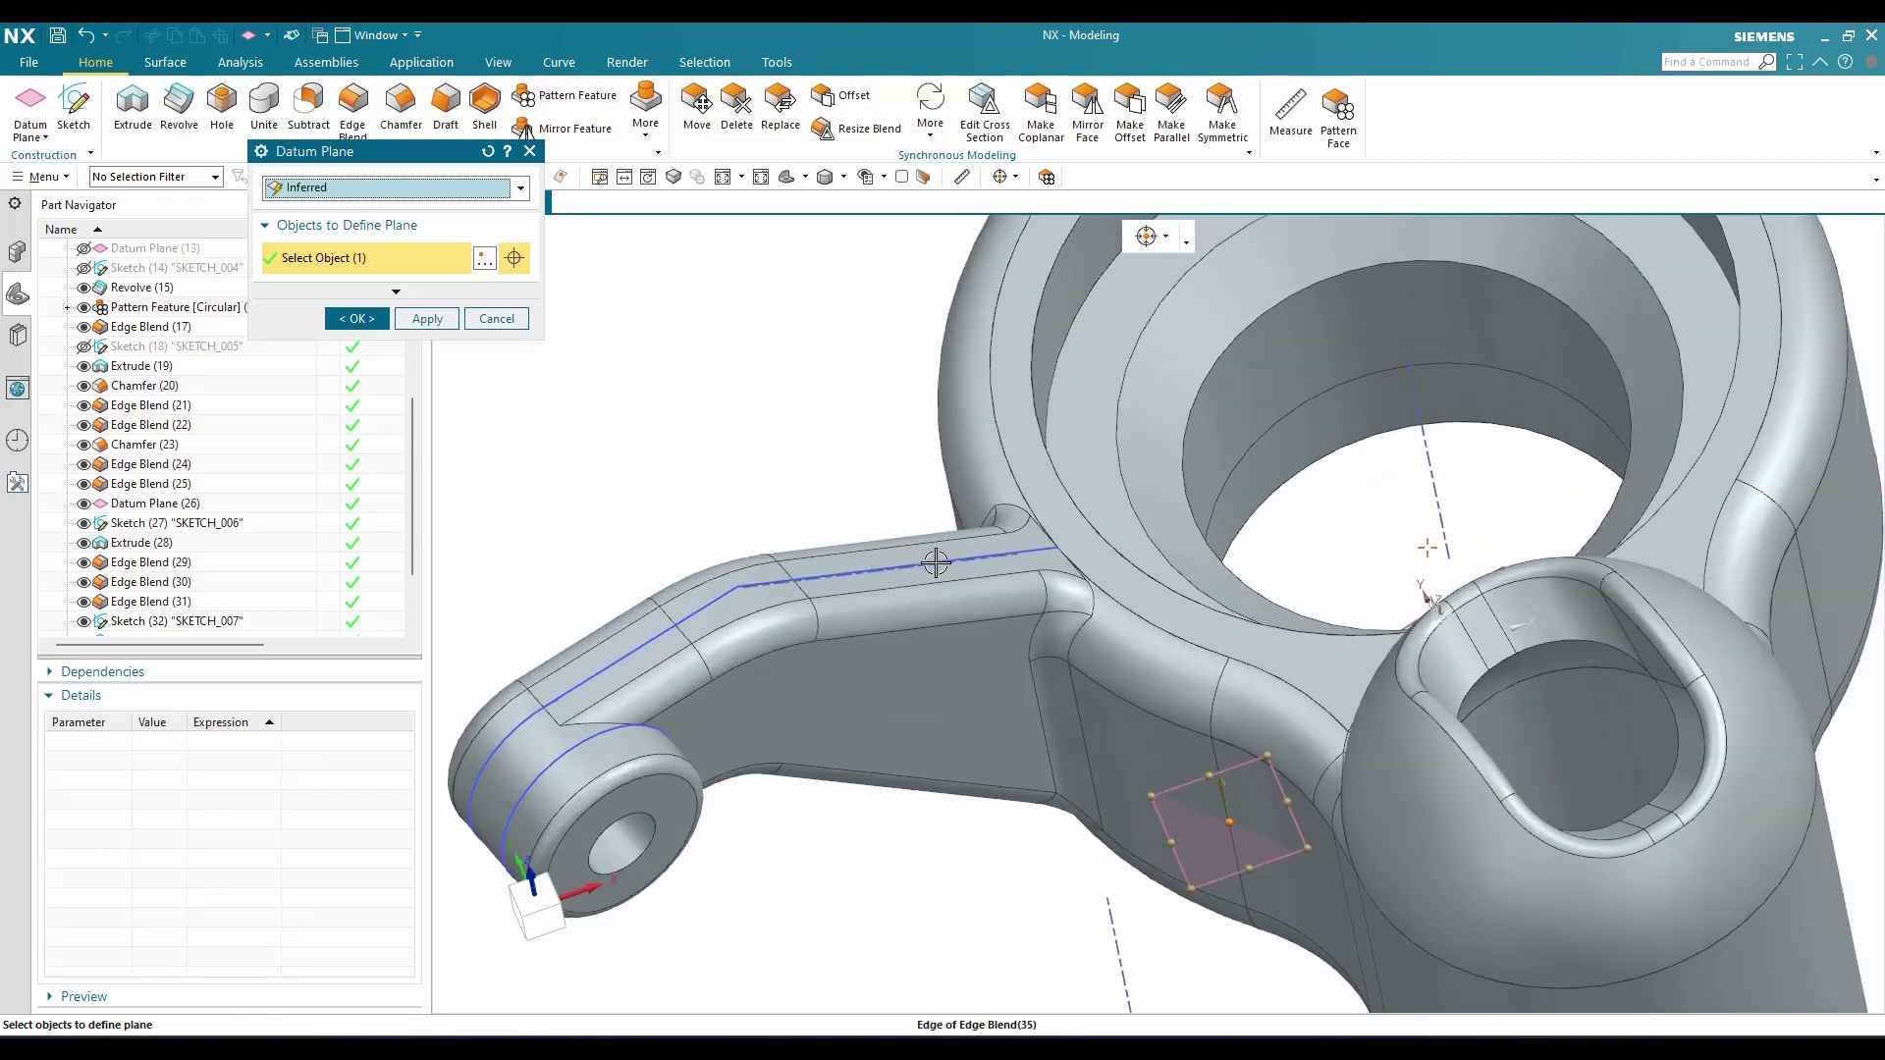
{"action": "left_click", "coordinate": [942, 555]}
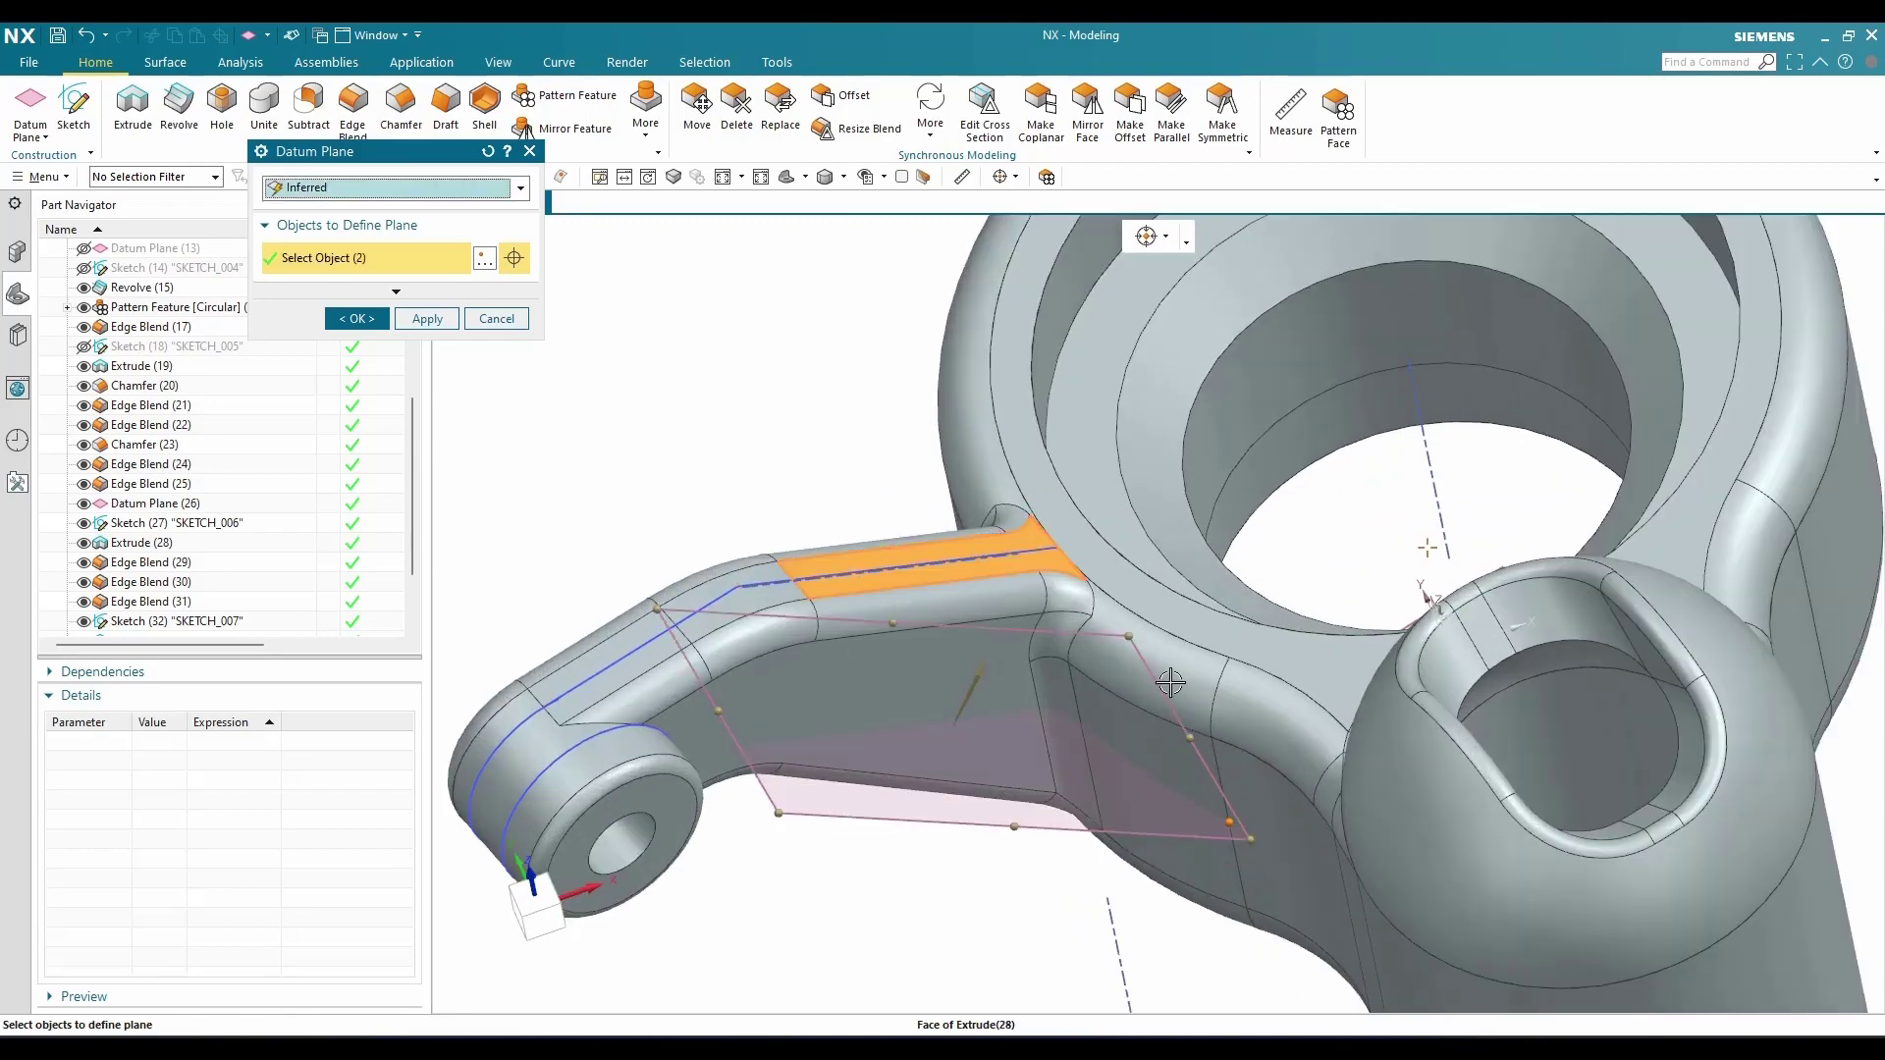
{"action": "scroll", "coordinate": [1143, 821], "scroll_direction": "up", "scroll_amount": 3}
{"action": "scroll", "coordinate": [1253, 722], "scroll_direction": "down", "scroll_amount": 2}
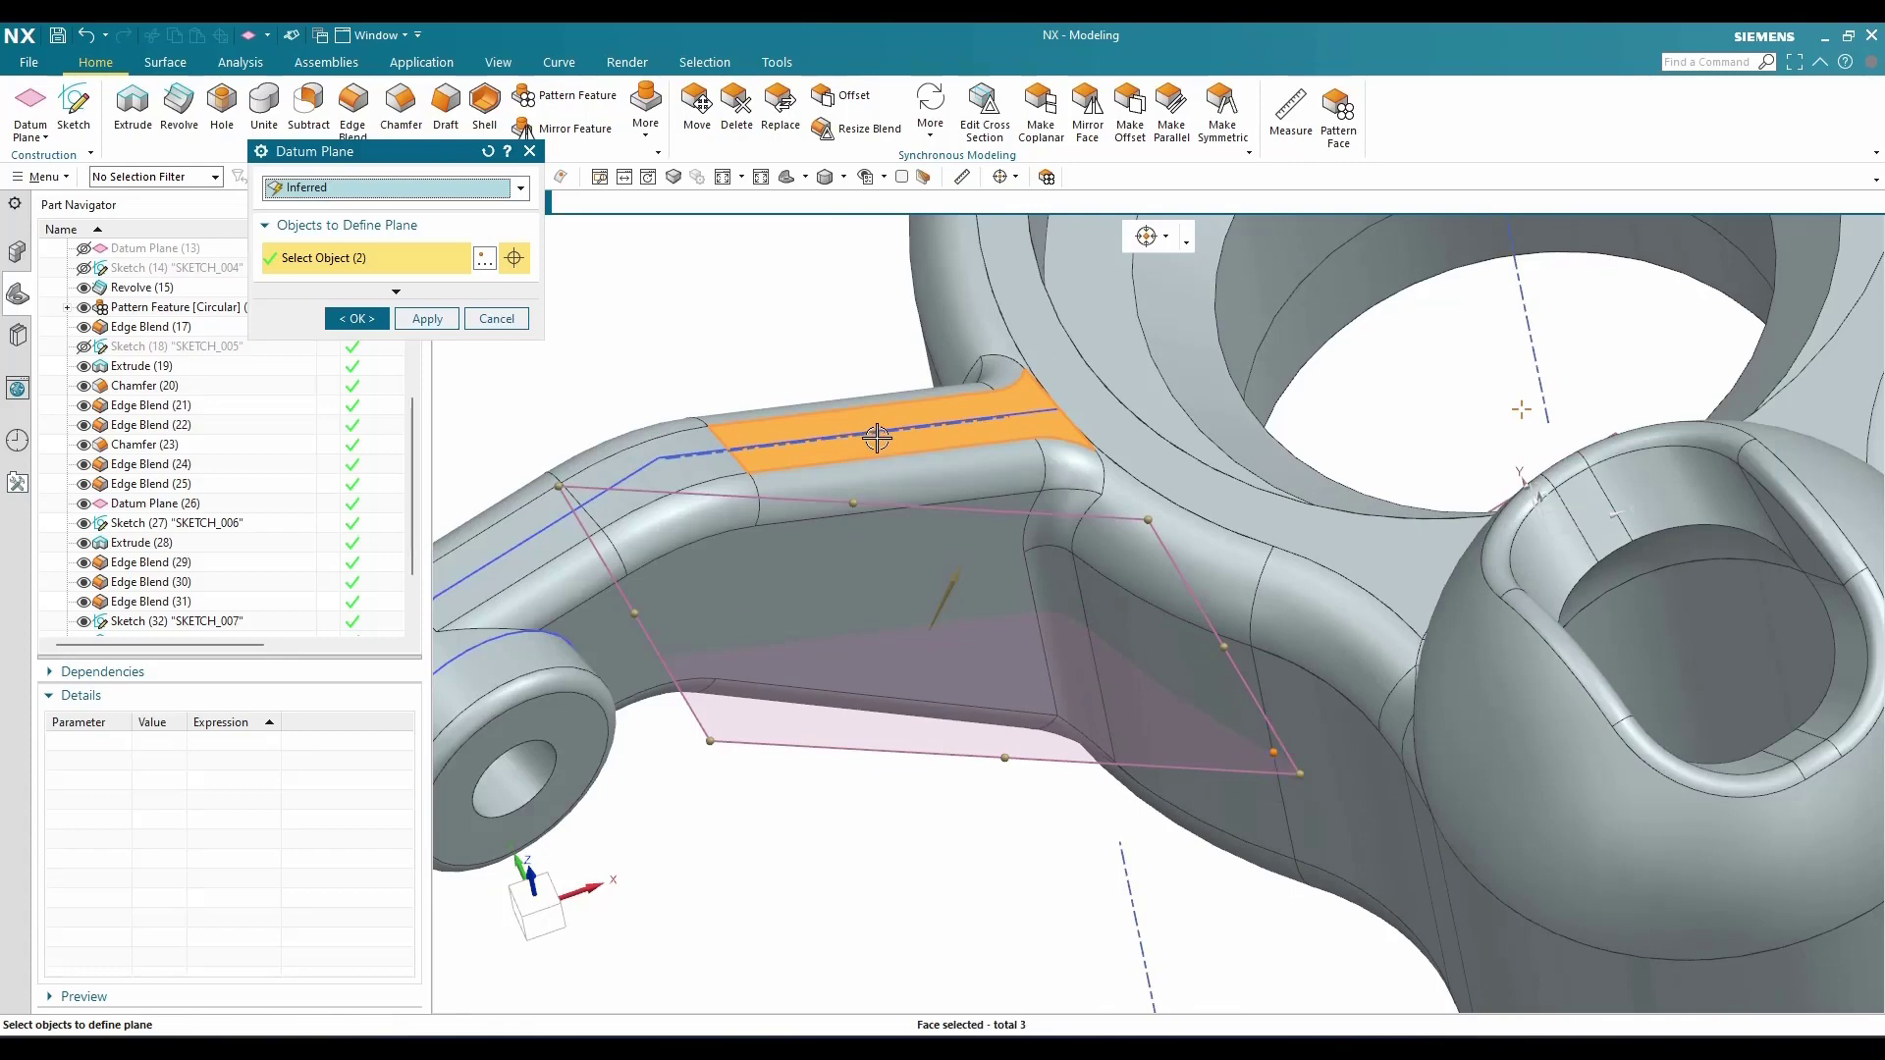
{"action": "scroll", "coordinate": [872, 434], "scroll_direction": "up", "scroll_amount": 3}
{"action": "scroll", "coordinate": [933, 435], "scroll_direction": "down", "scroll_amount": 2}
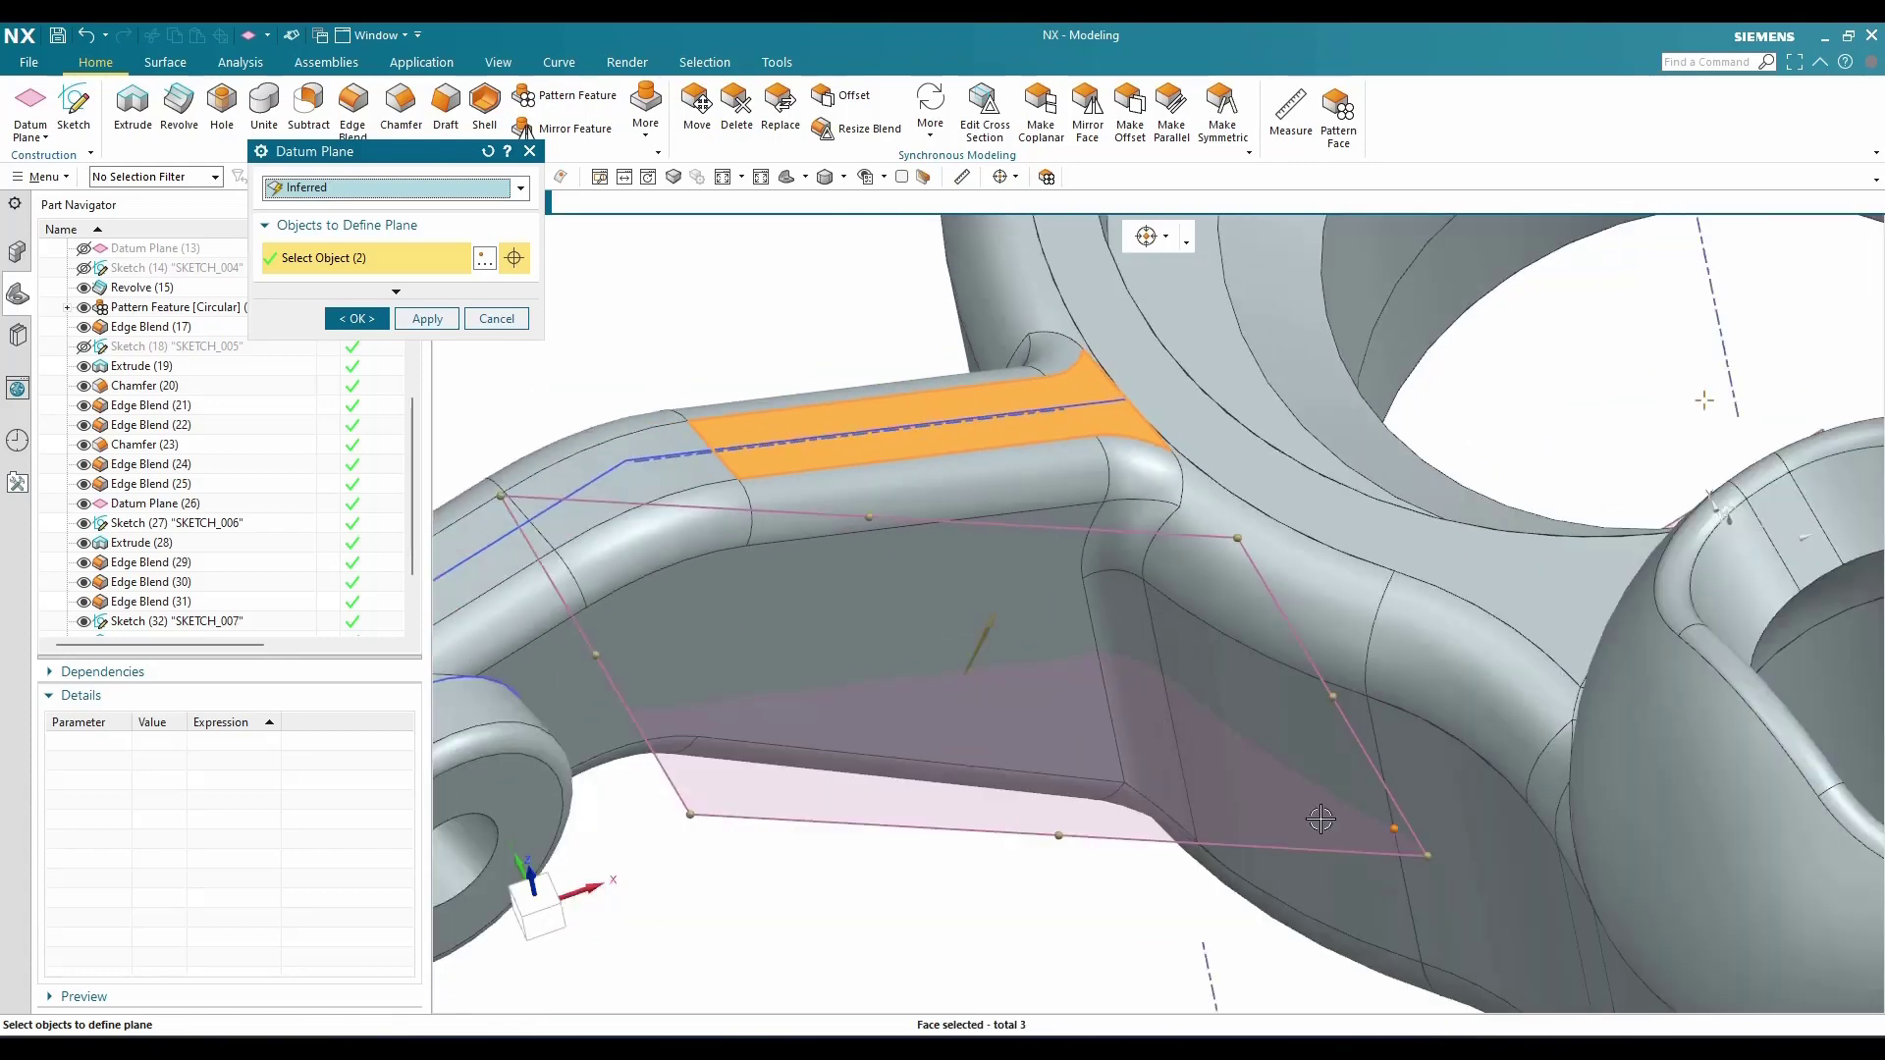
{"action": "left_click", "coordinate": [352, 319]}
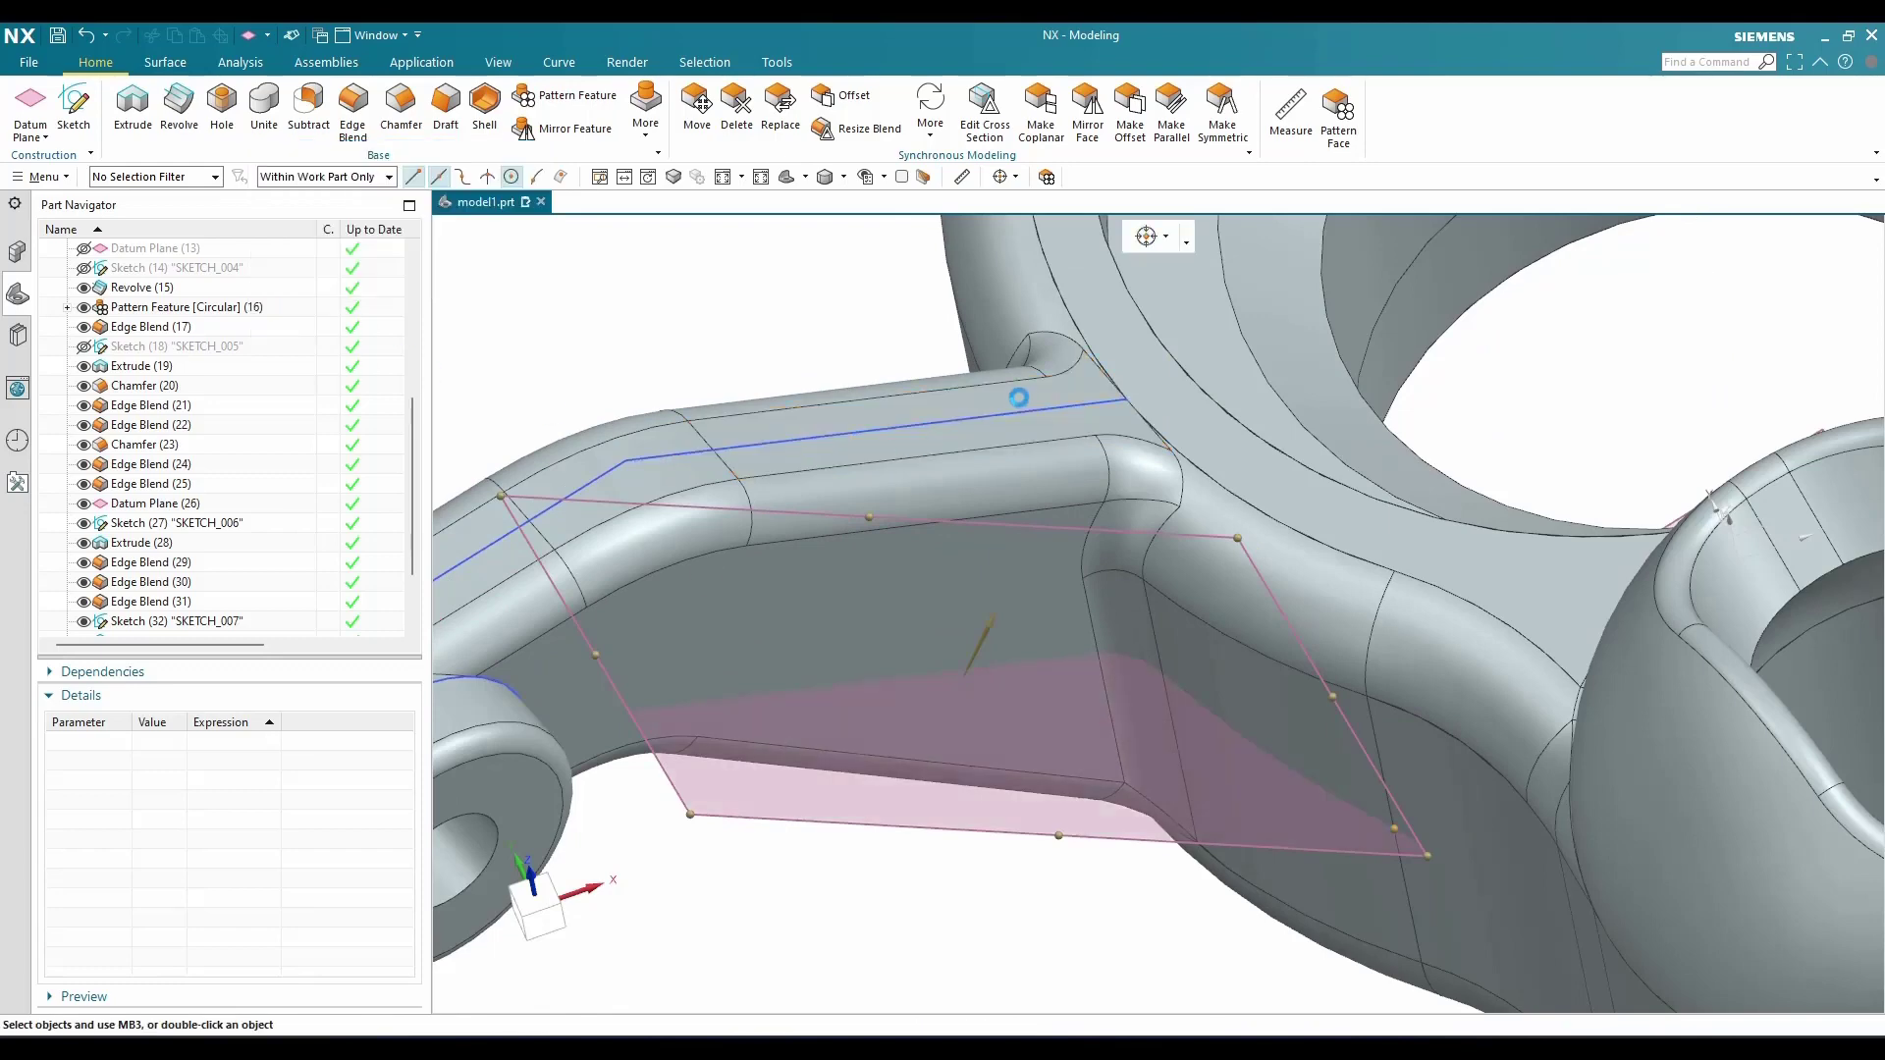
Start a sketch on the new datum plane and draw a slanted line between the arm and the cylindrical boss
{"action": "scroll", "coordinate": [1017, 397], "scroll_direction": "down", "scroll_amount": 2}
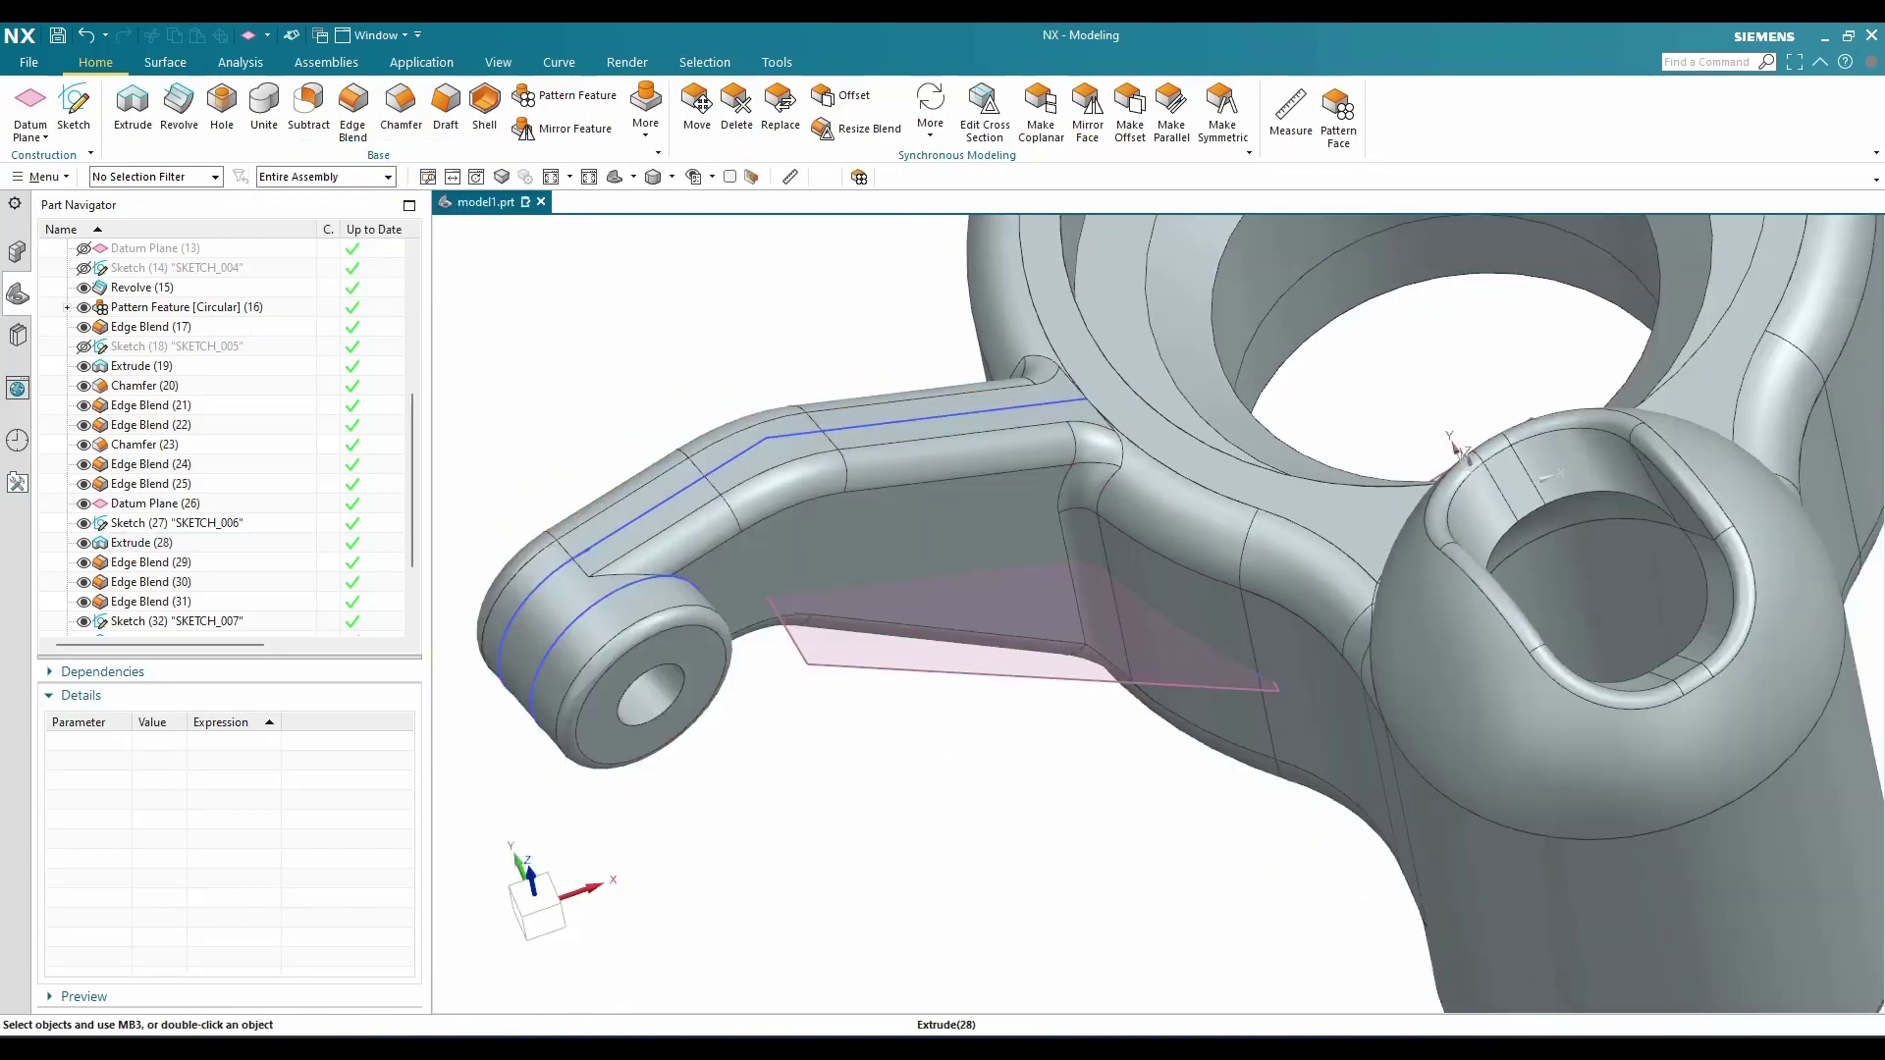
{"action": "left_click", "coordinate": [73, 108]}
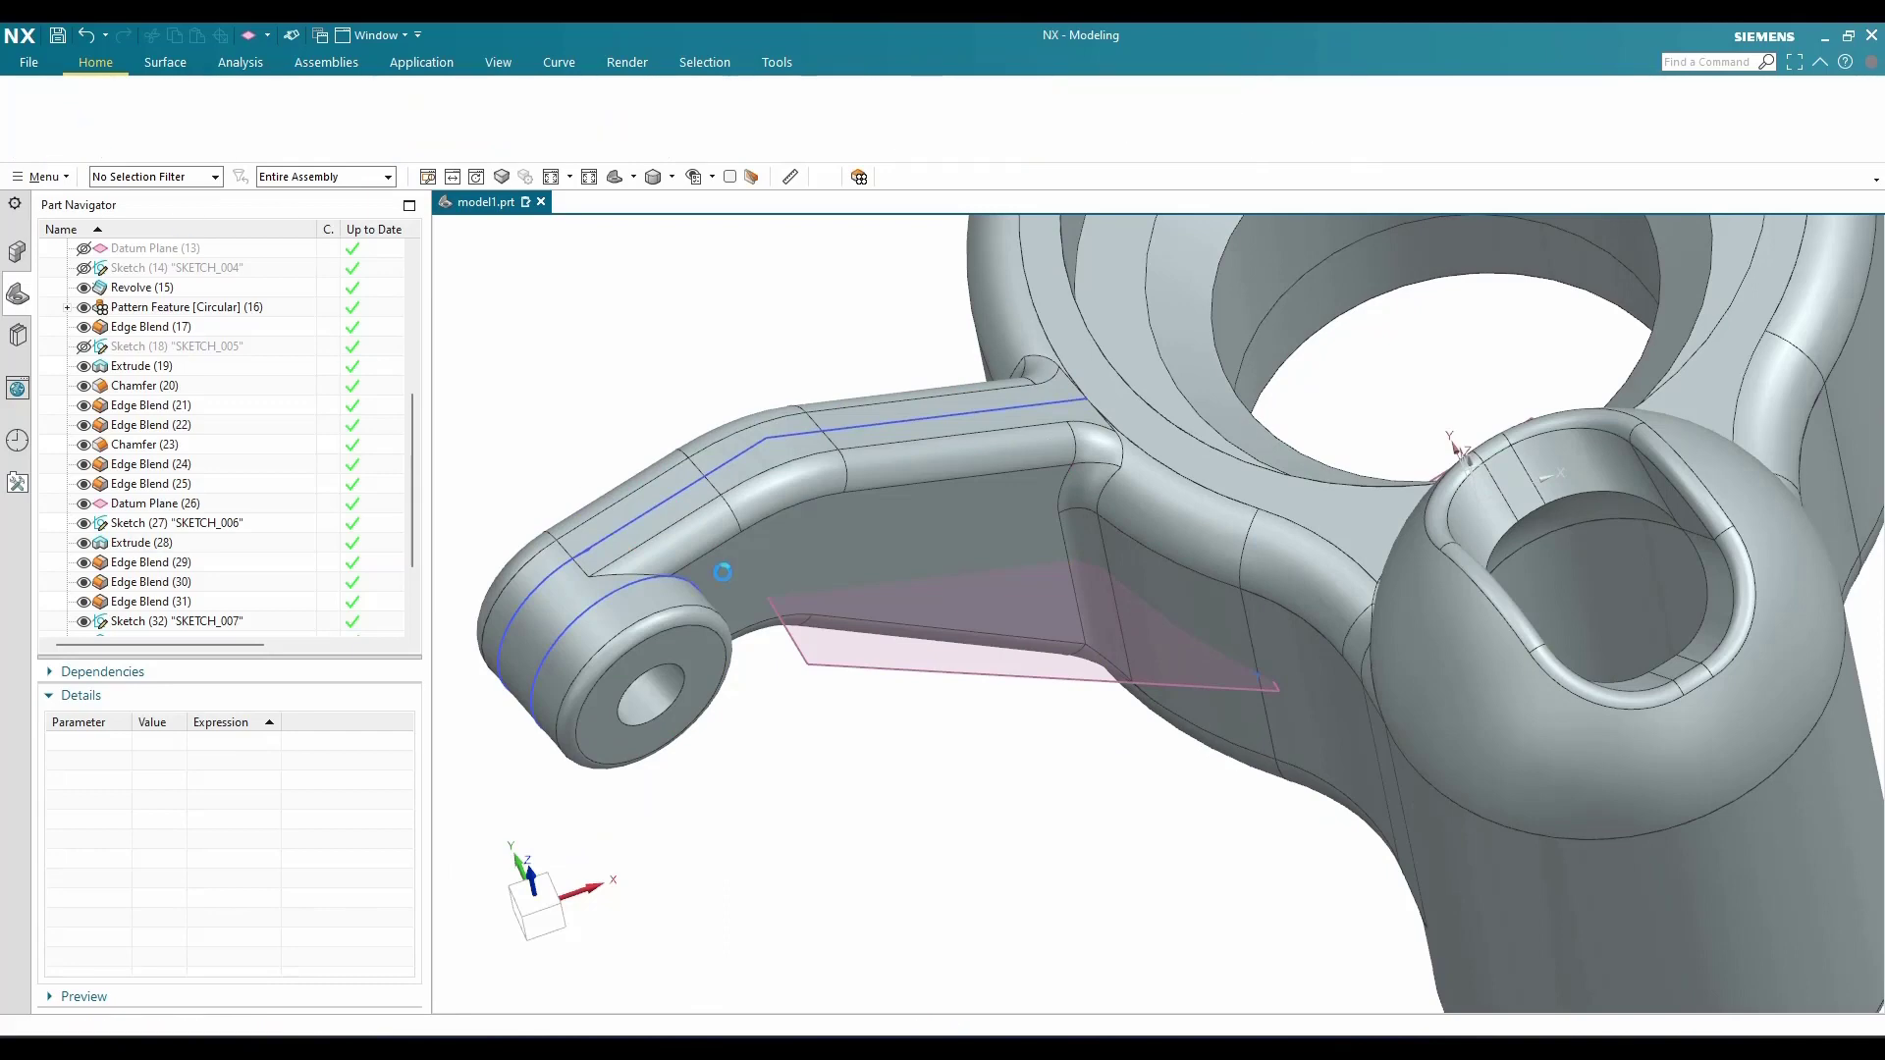
{"action": "left_click", "coordinate": [903, 664]}
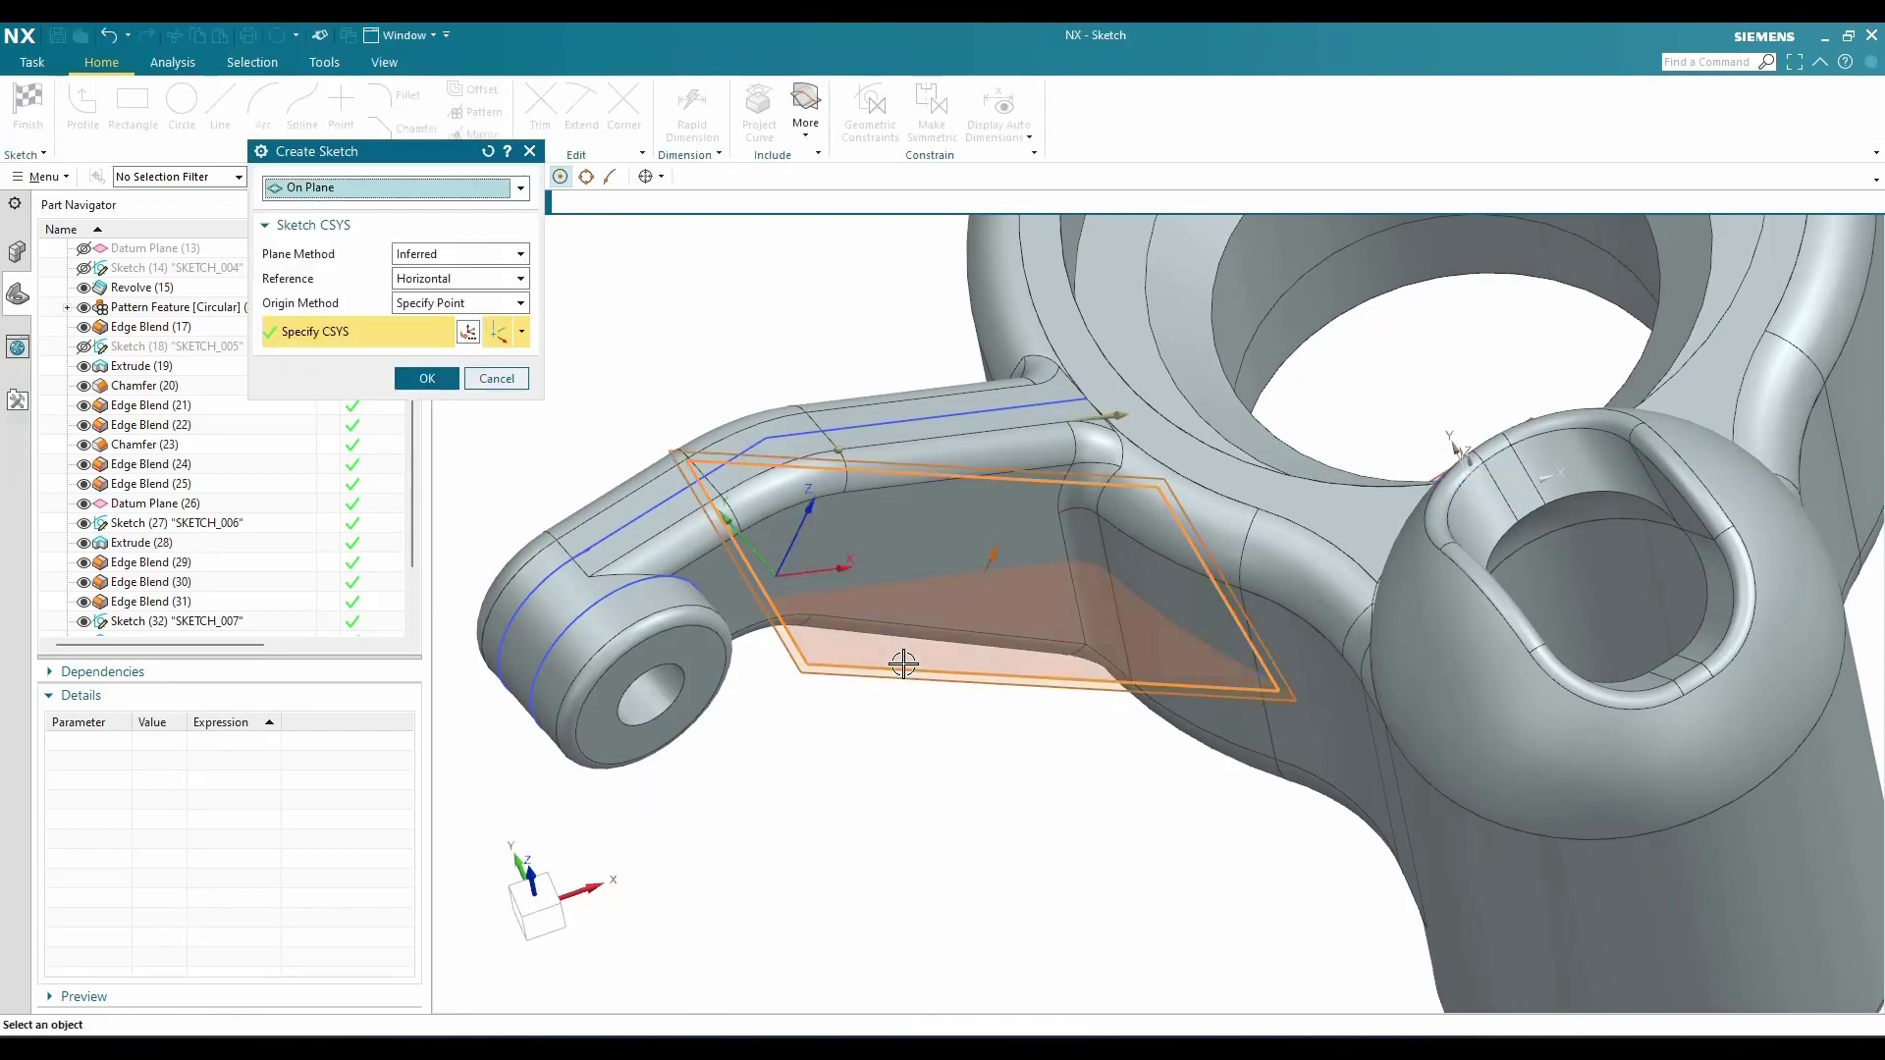
{"action": "middle_click", "coordinate": [903, 663]}
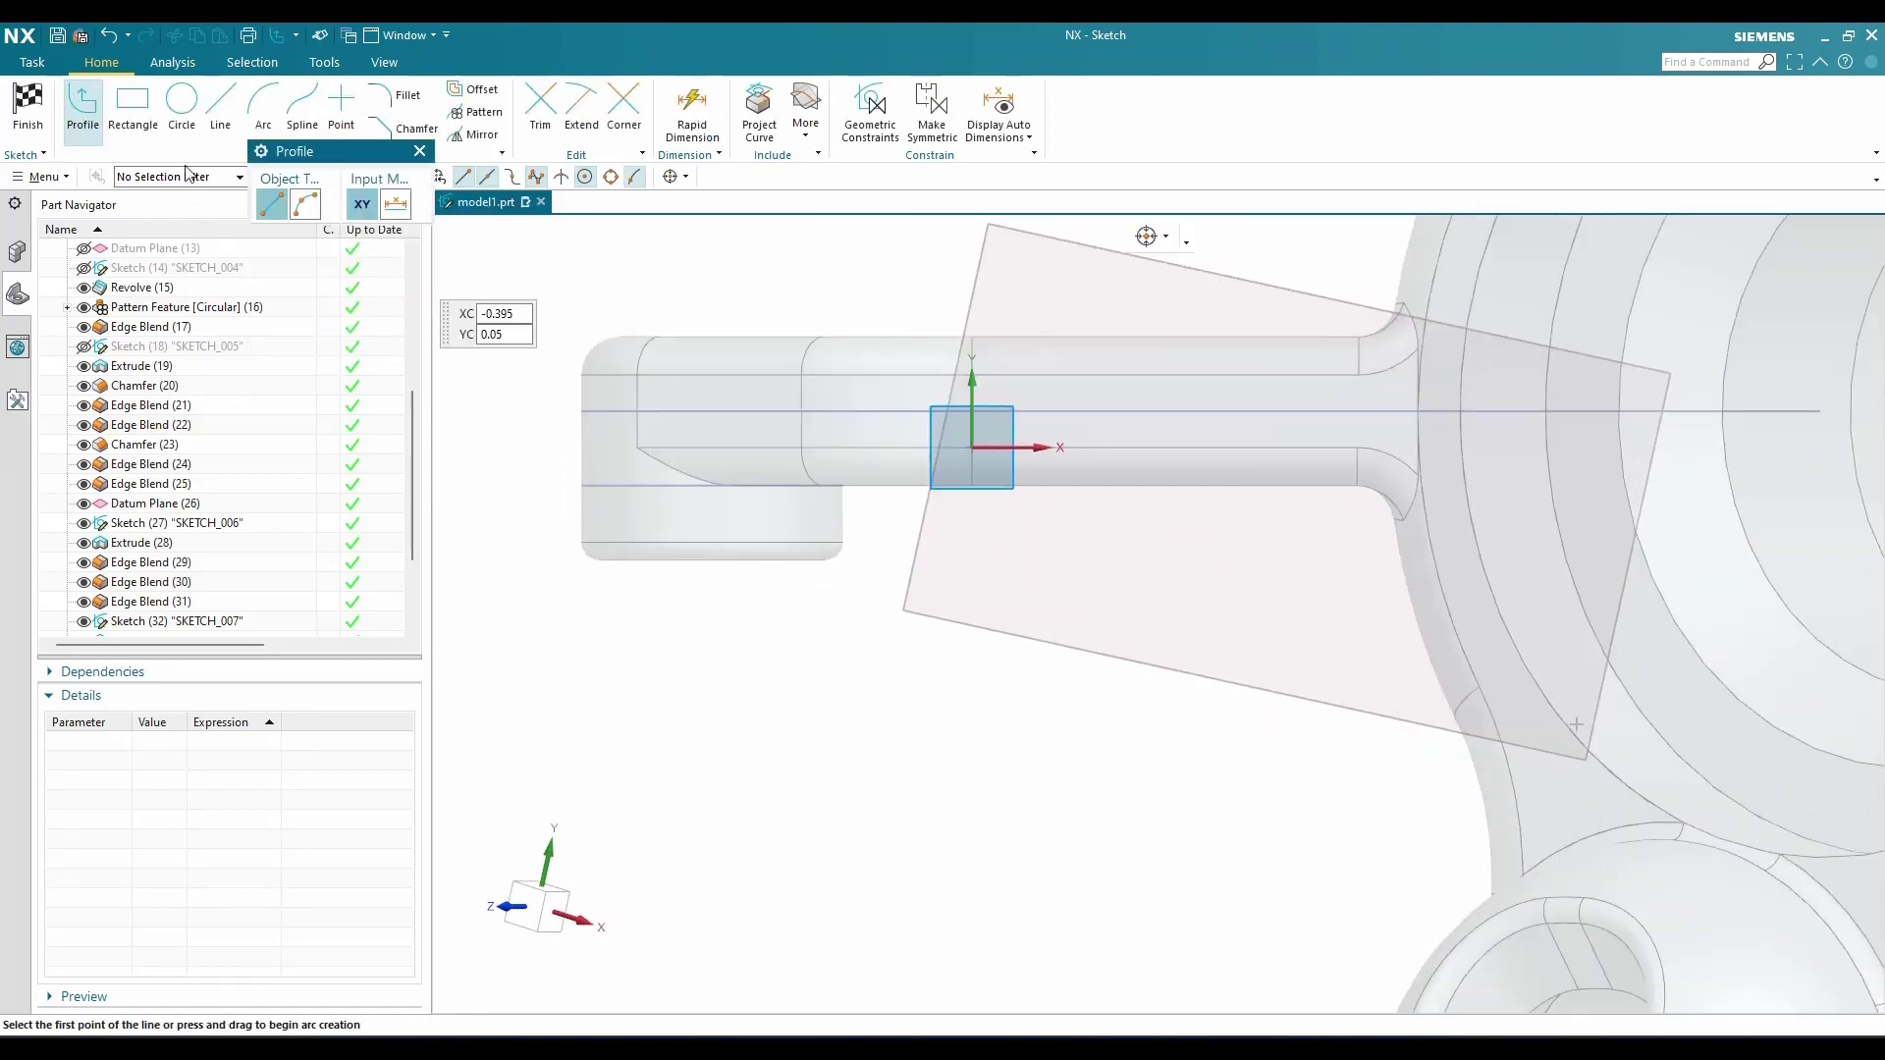
{"action": "key", "text": "l"}
{"action": "left_click", "coordinate": [1115, 535]}
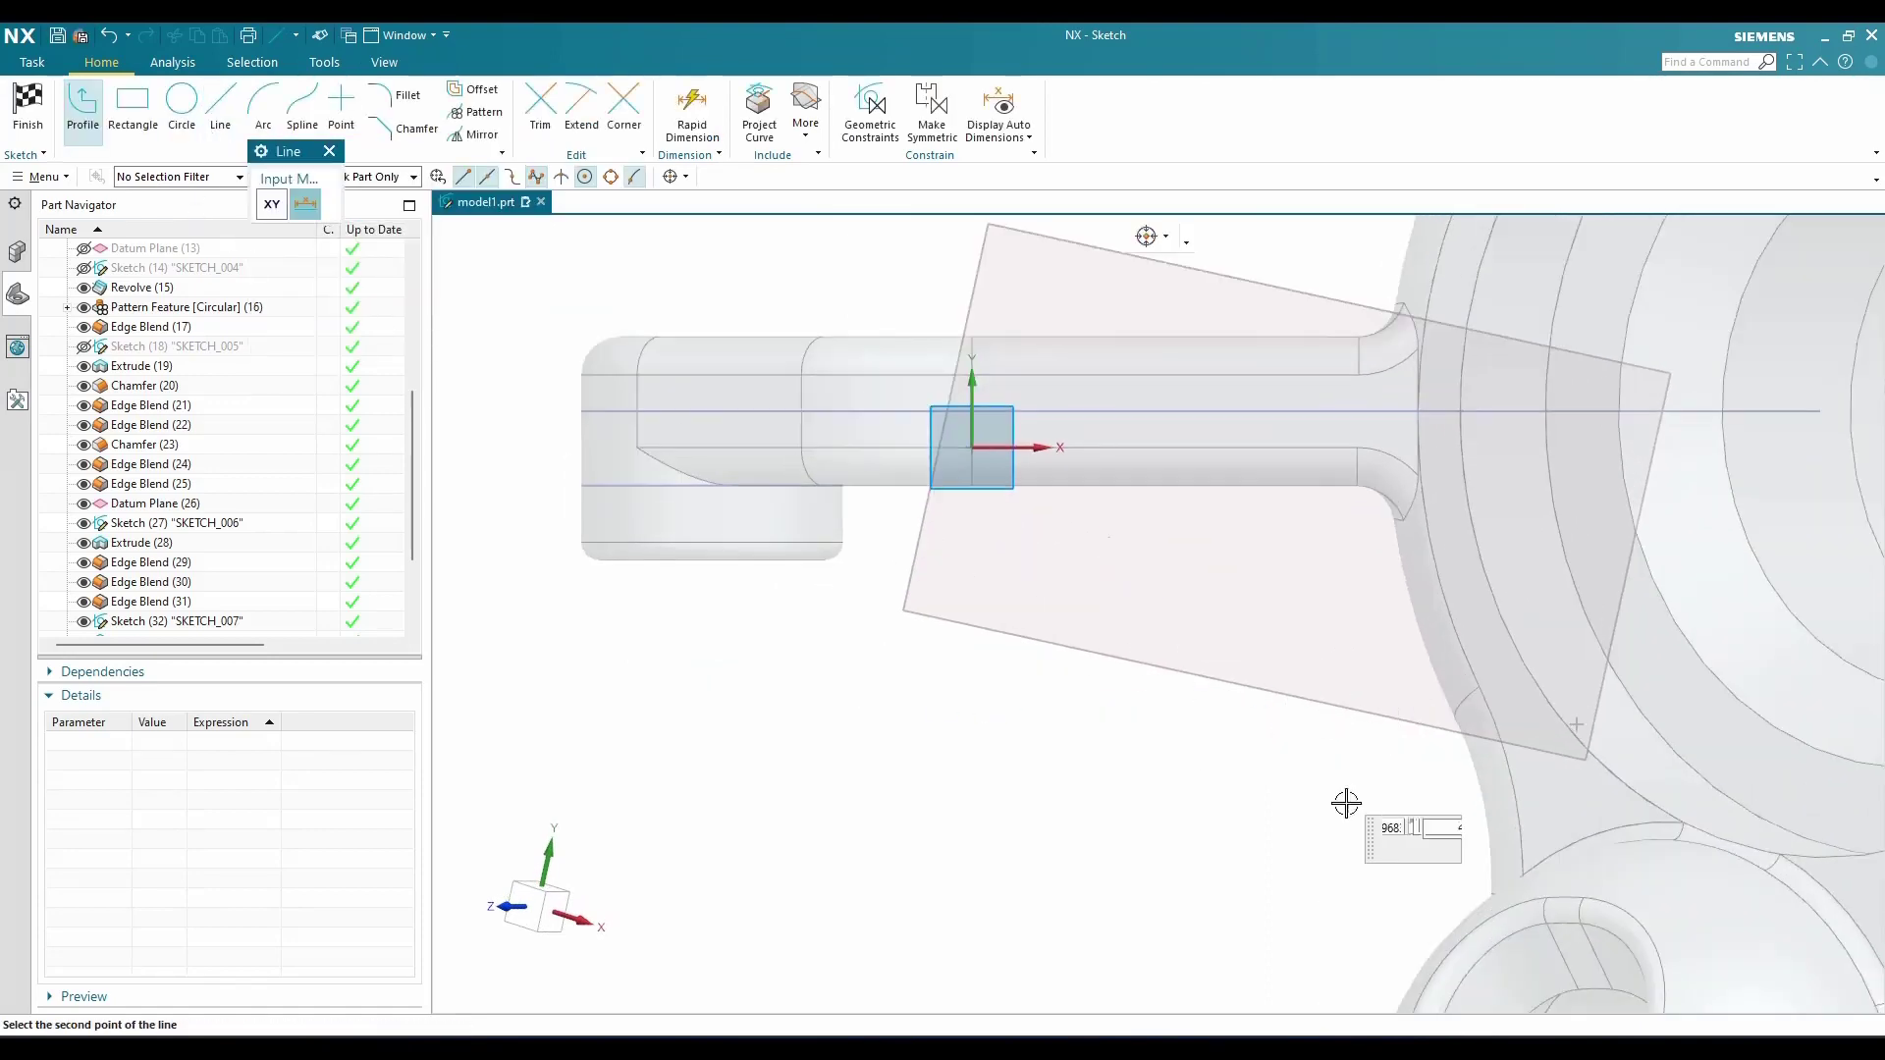
{"action": "left_click", "coordinate": [1375, 855]}
{"action": "key", "text": "Escape"}
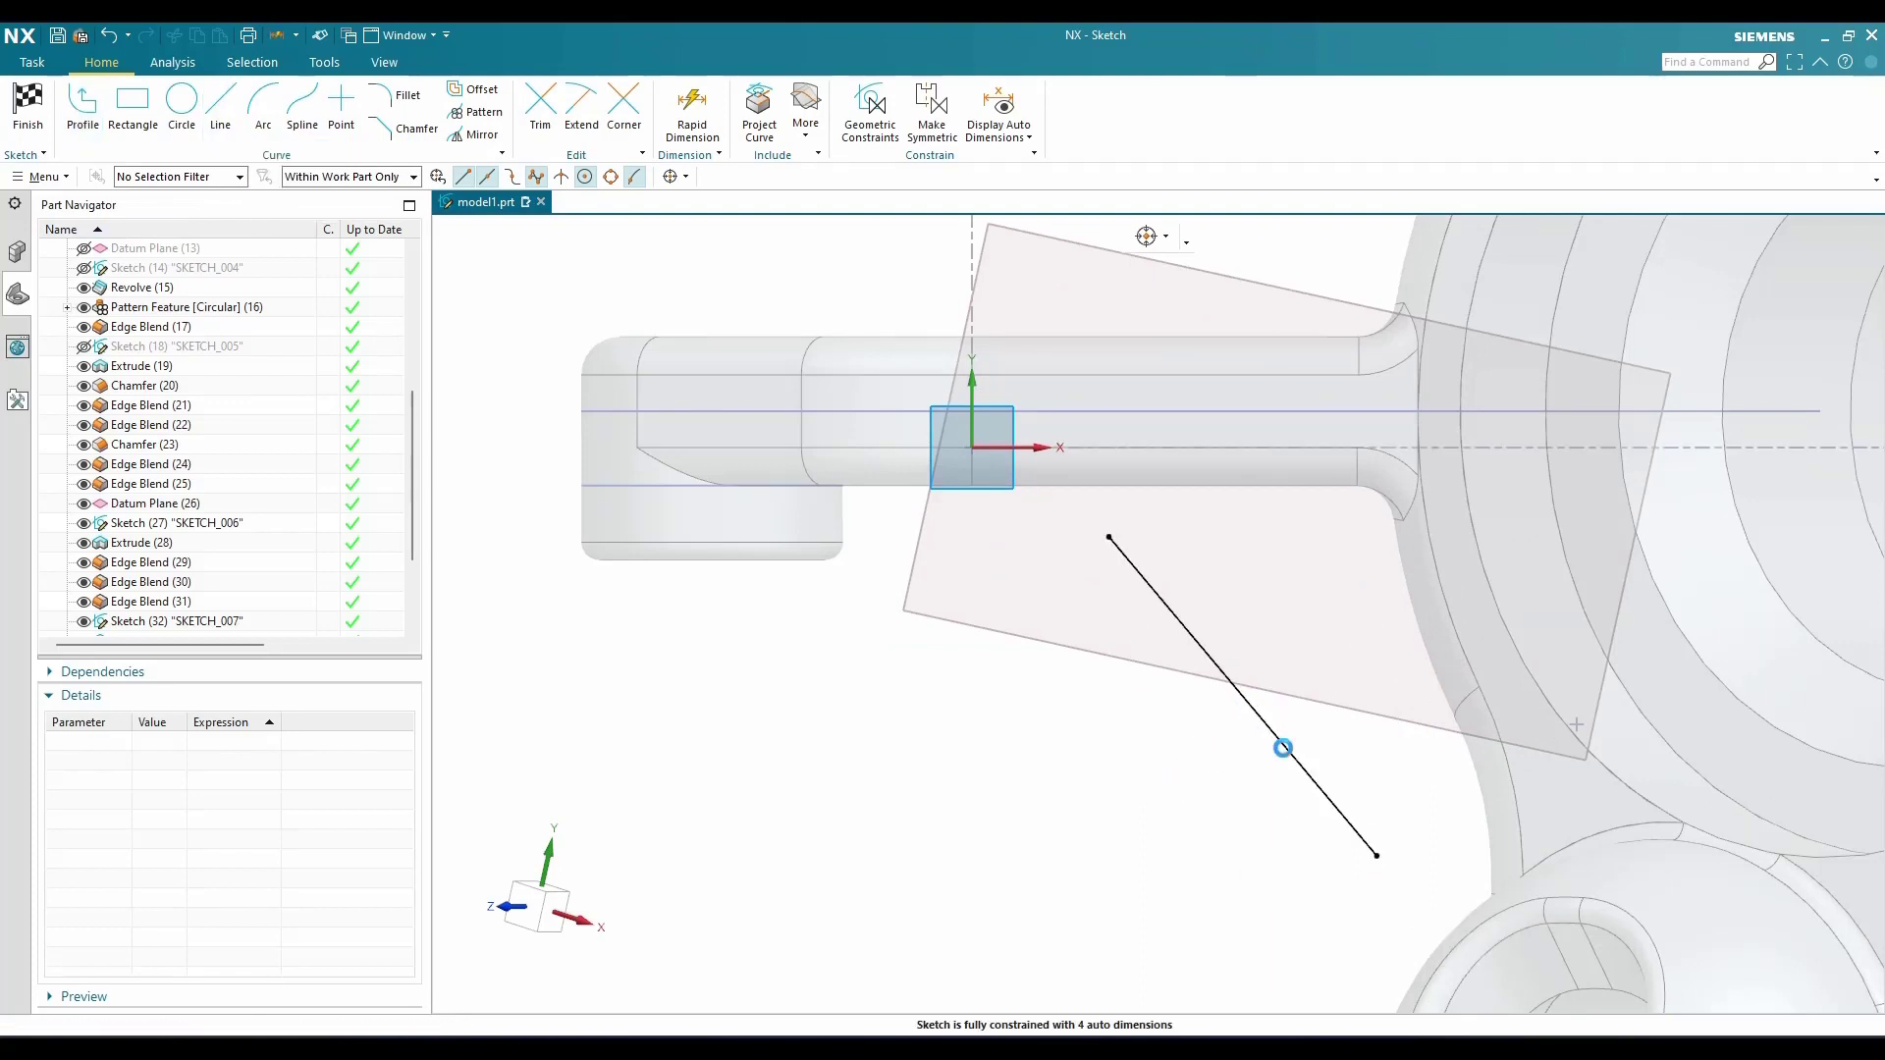
Dimension the angle between the slanted line and the sketch's horizontal axis as 53°
{"action": "key", "text": "d"}
{"action": "left_click", "coordinate": [1282, 745]}
{"action": "left_click", "coordinate": [1021, 445]}
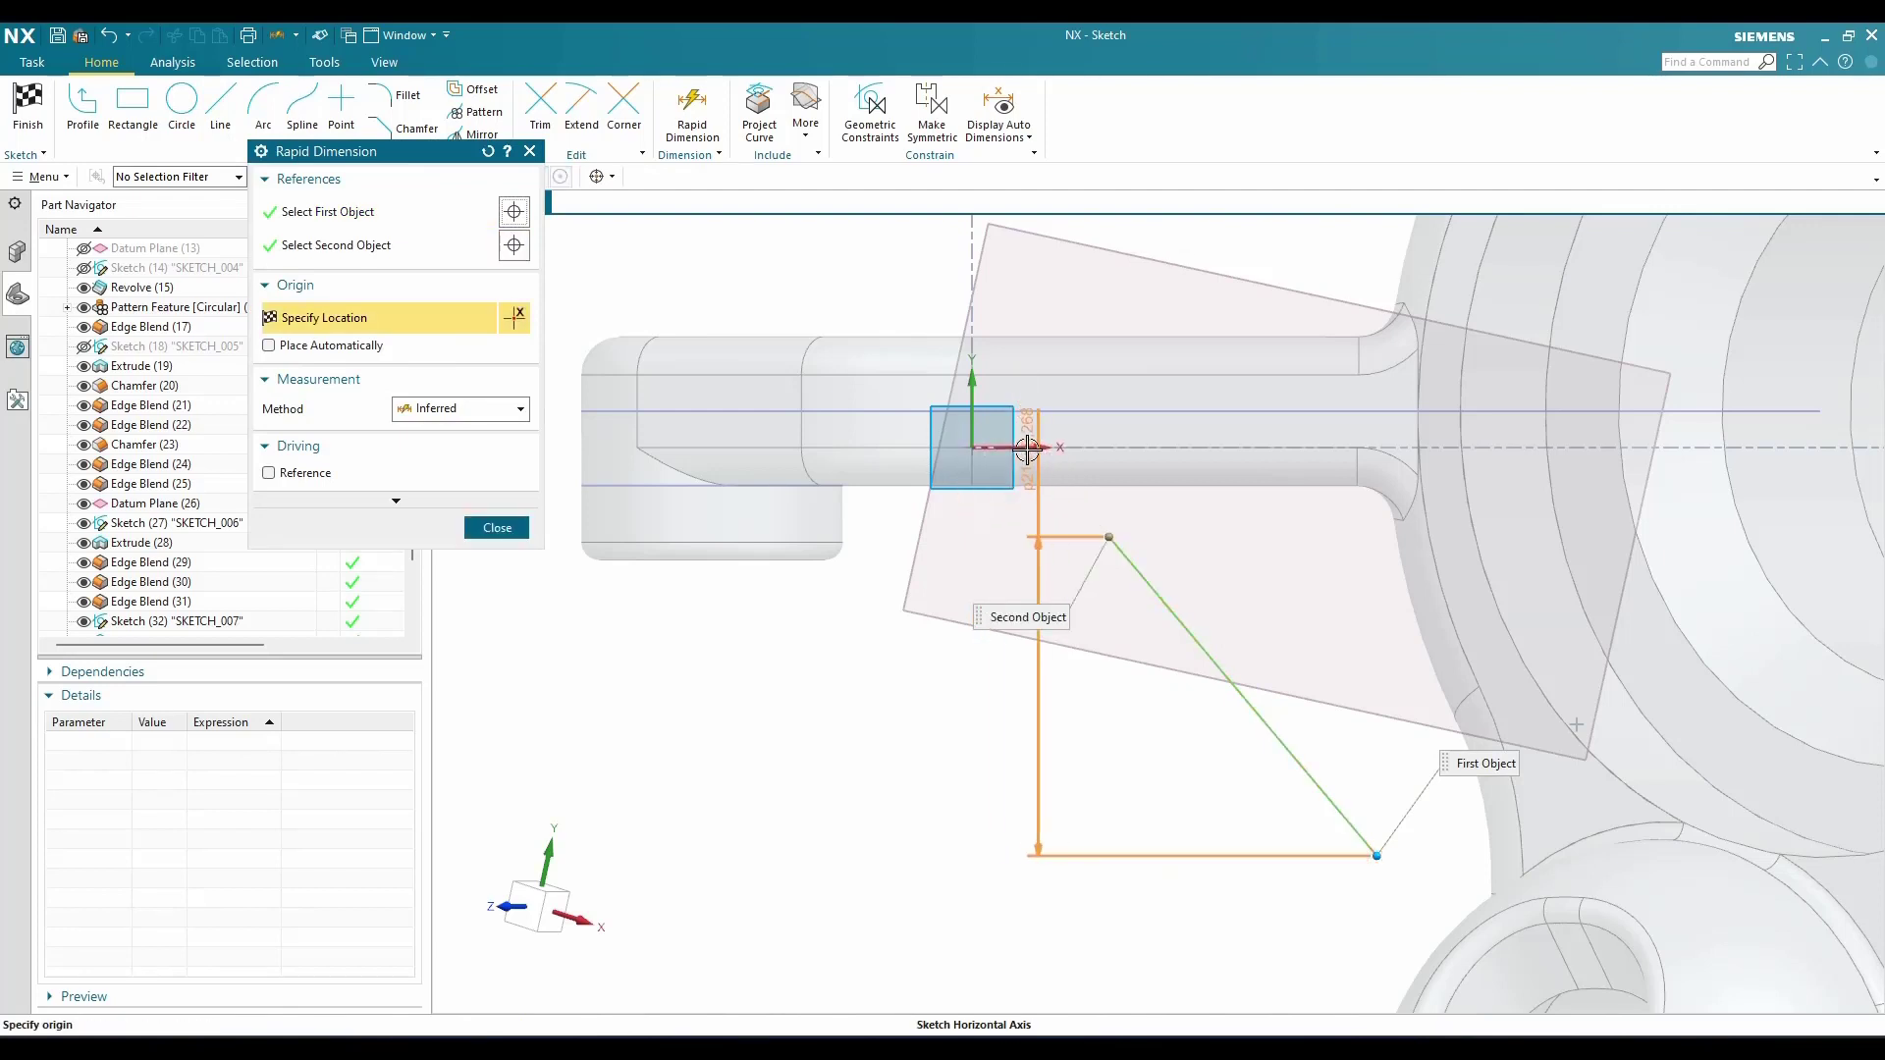
{"action": "left_click", "coordinate": [1027, 449]}
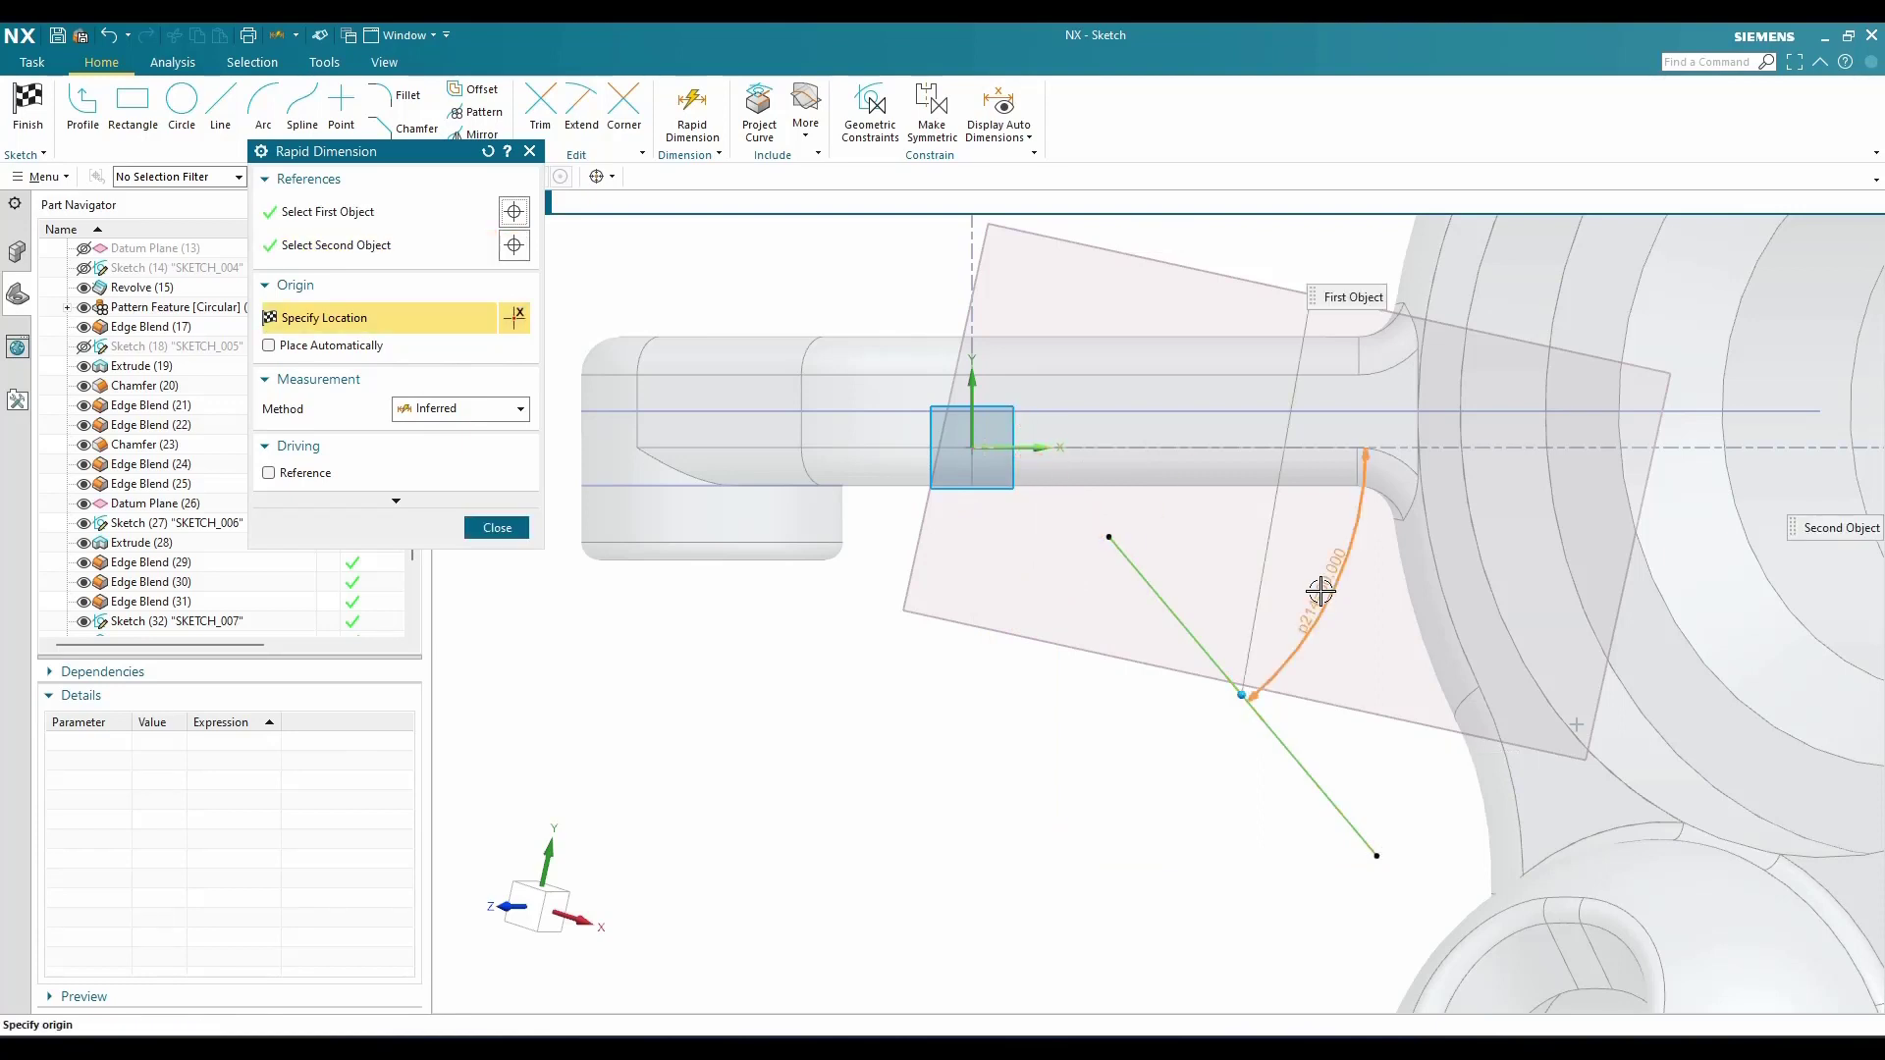
{"action": "left_click", "coordinate": [1319, 591]}
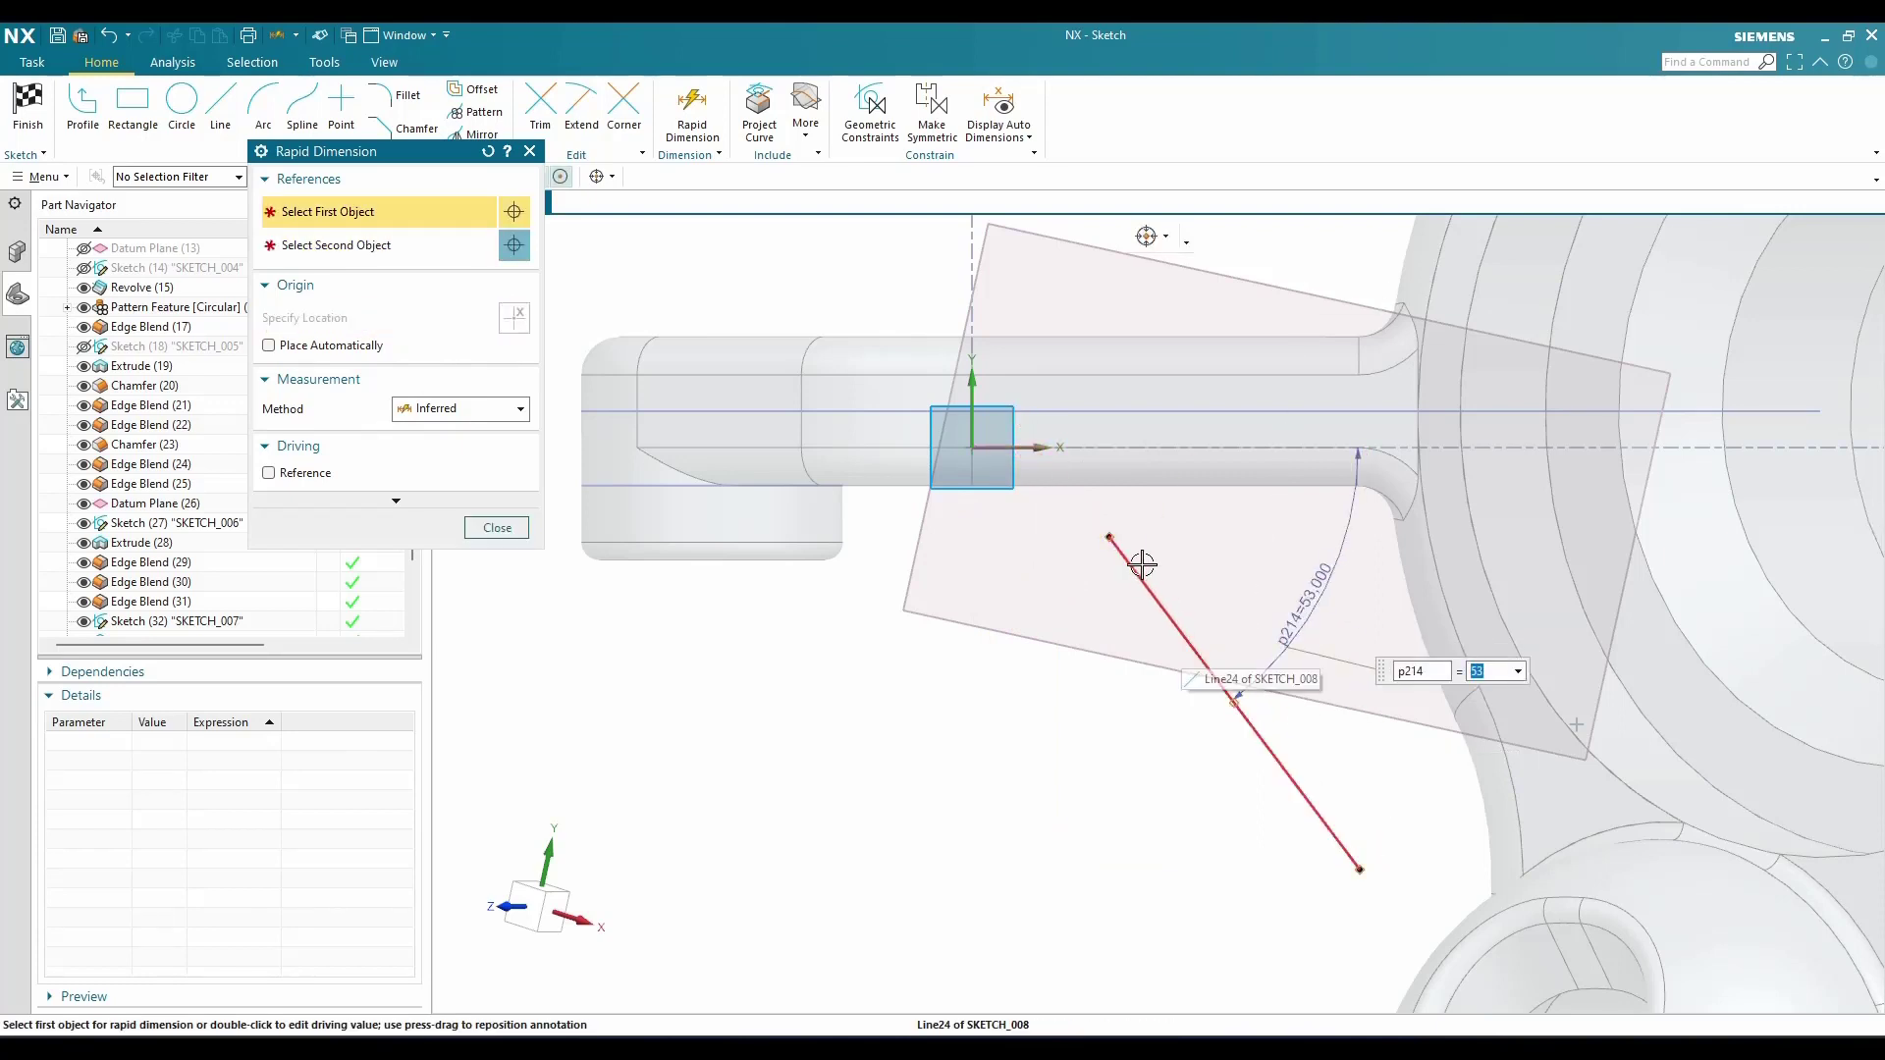
{"action": "key", "text": "Escape"}
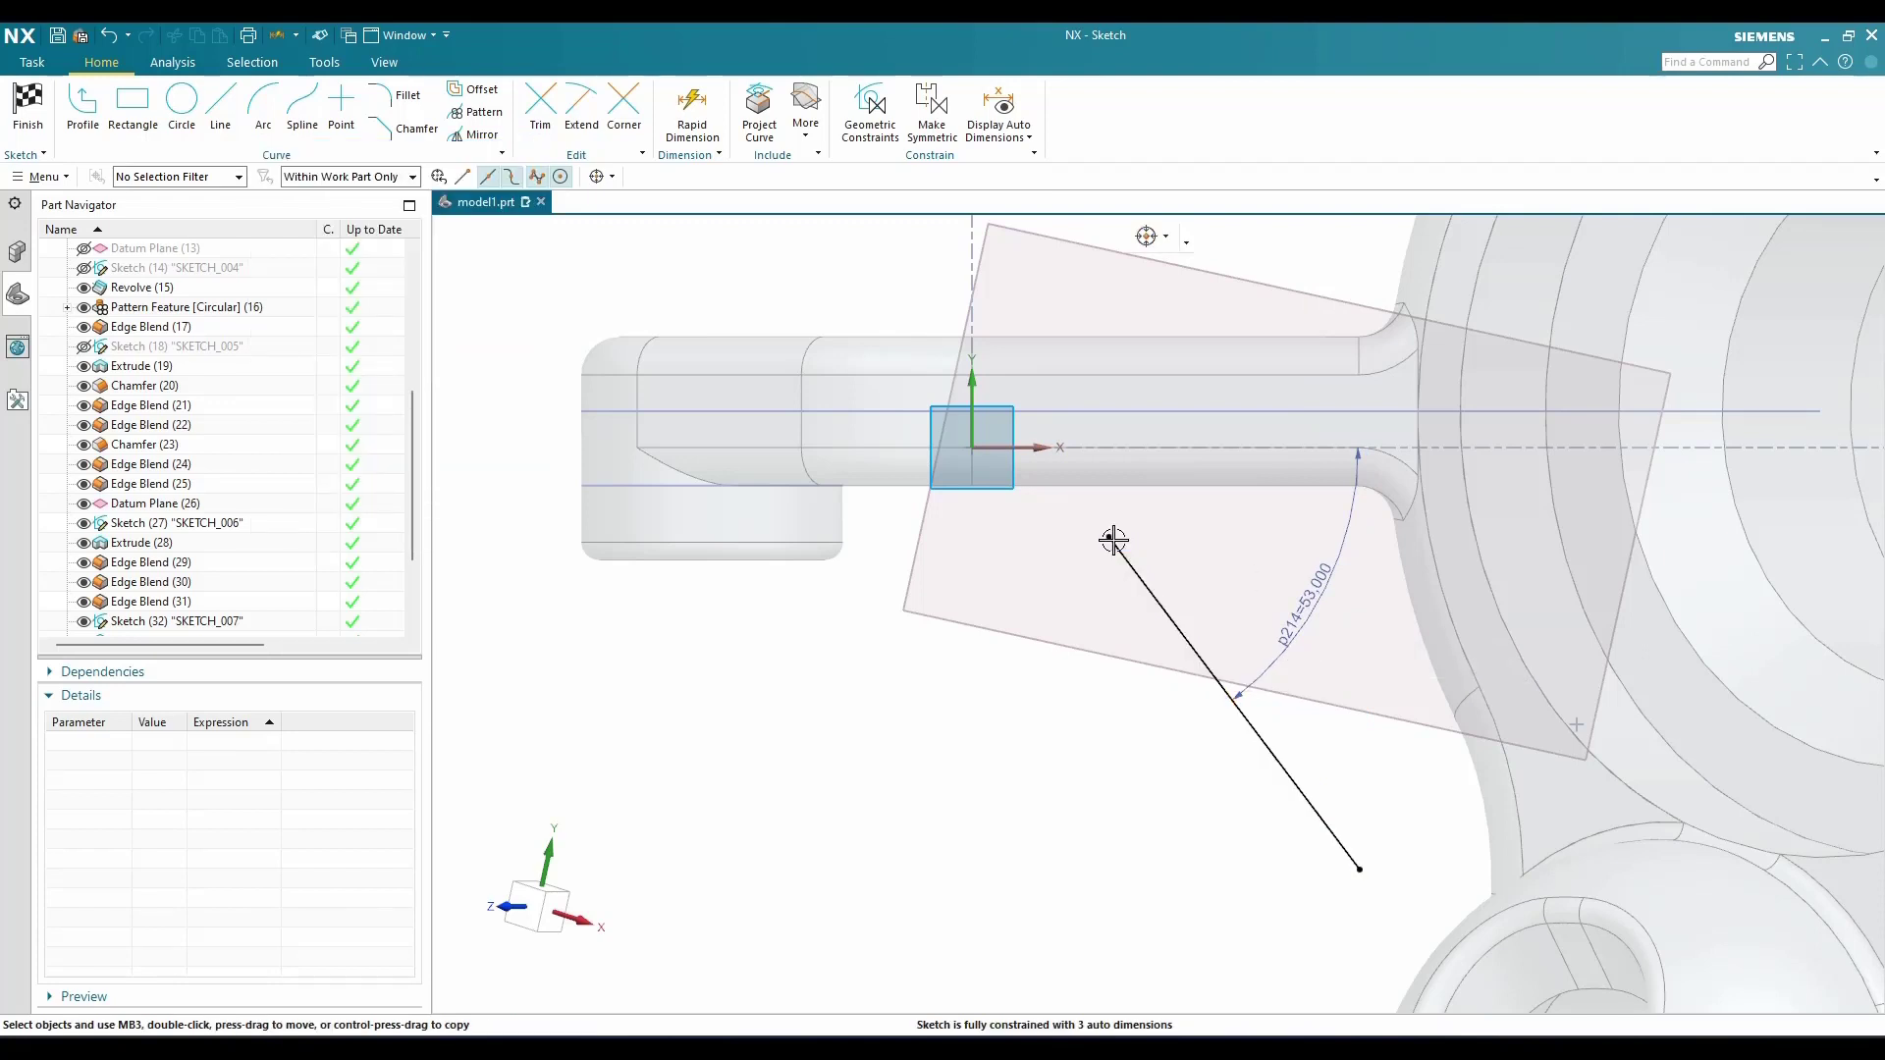
Dimension the line's upper endpoint 0.15 in from the sketch's vertical axis and finish the sketch
{"action": "key", "text": "d"}
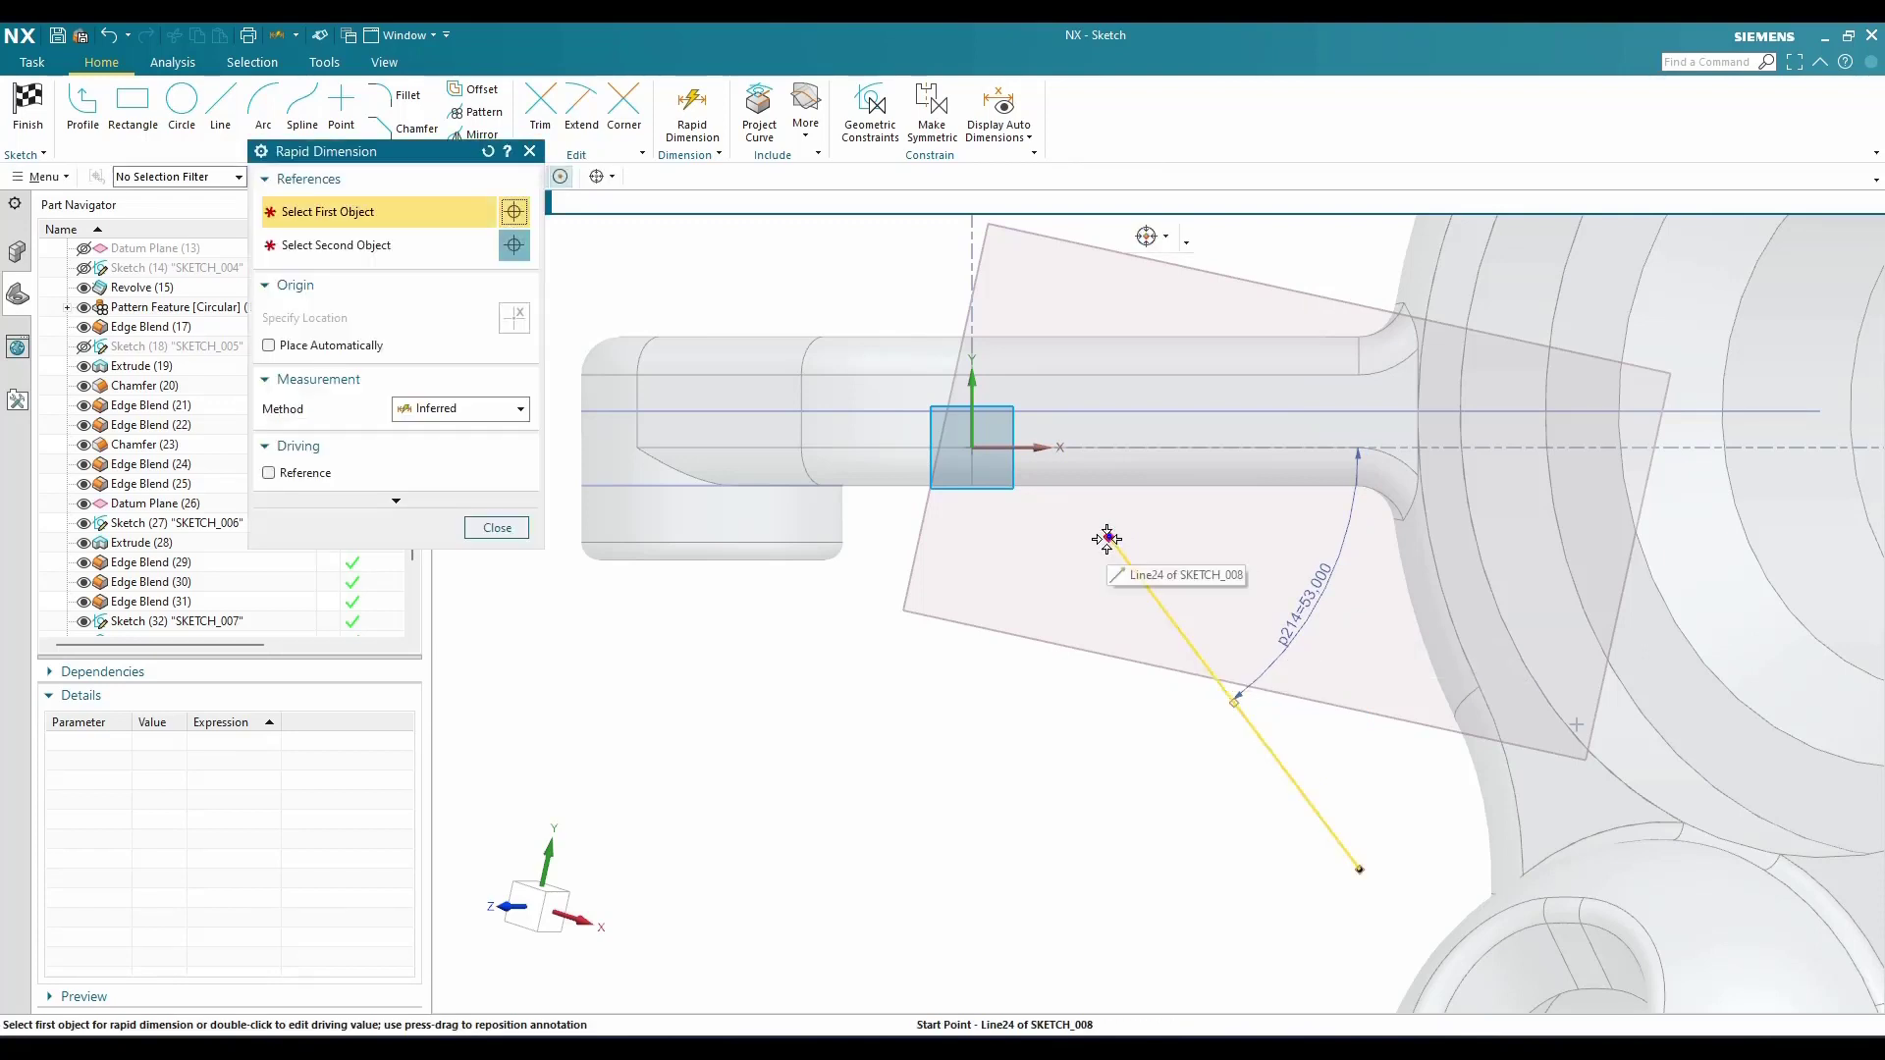
{"action": "left_click", "coordinate": [1107, 538]}
{"action": "left_click", "coordinate": [969, 393]}
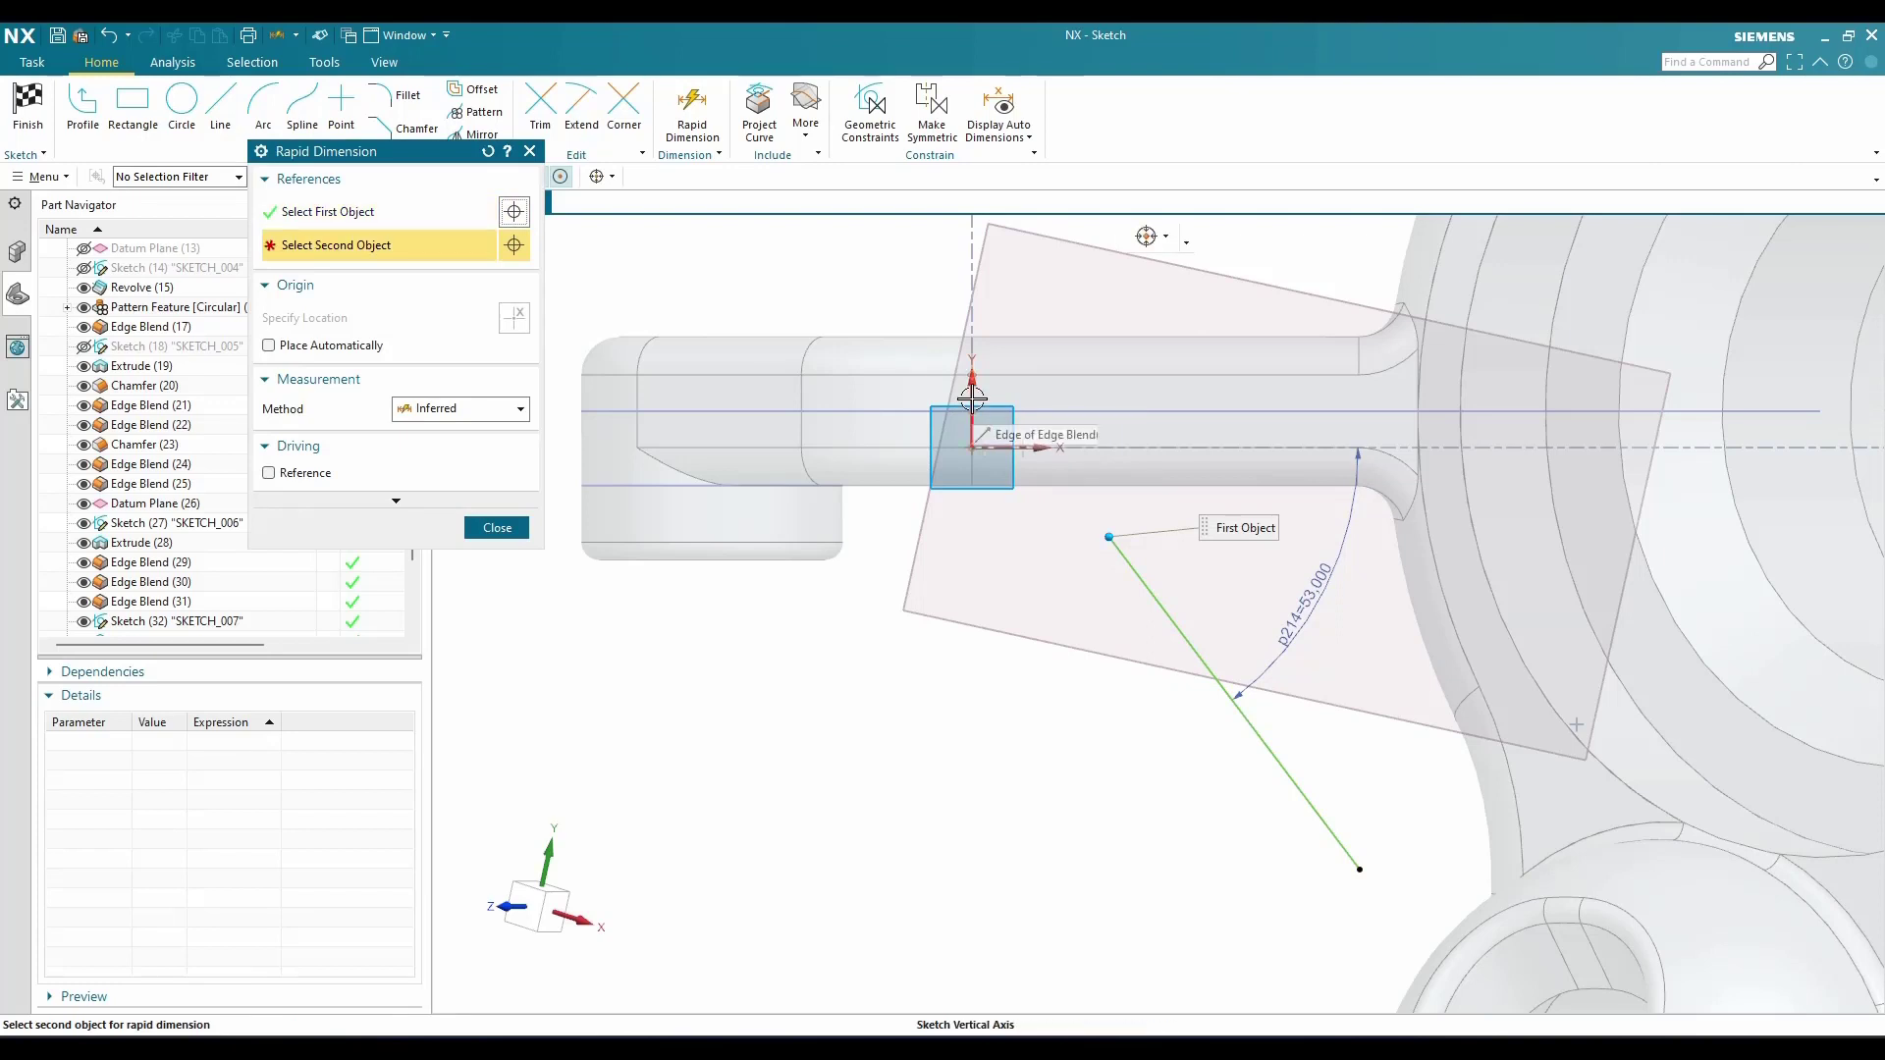
{"action": "left_click", "coordinate": [1046, 800]}
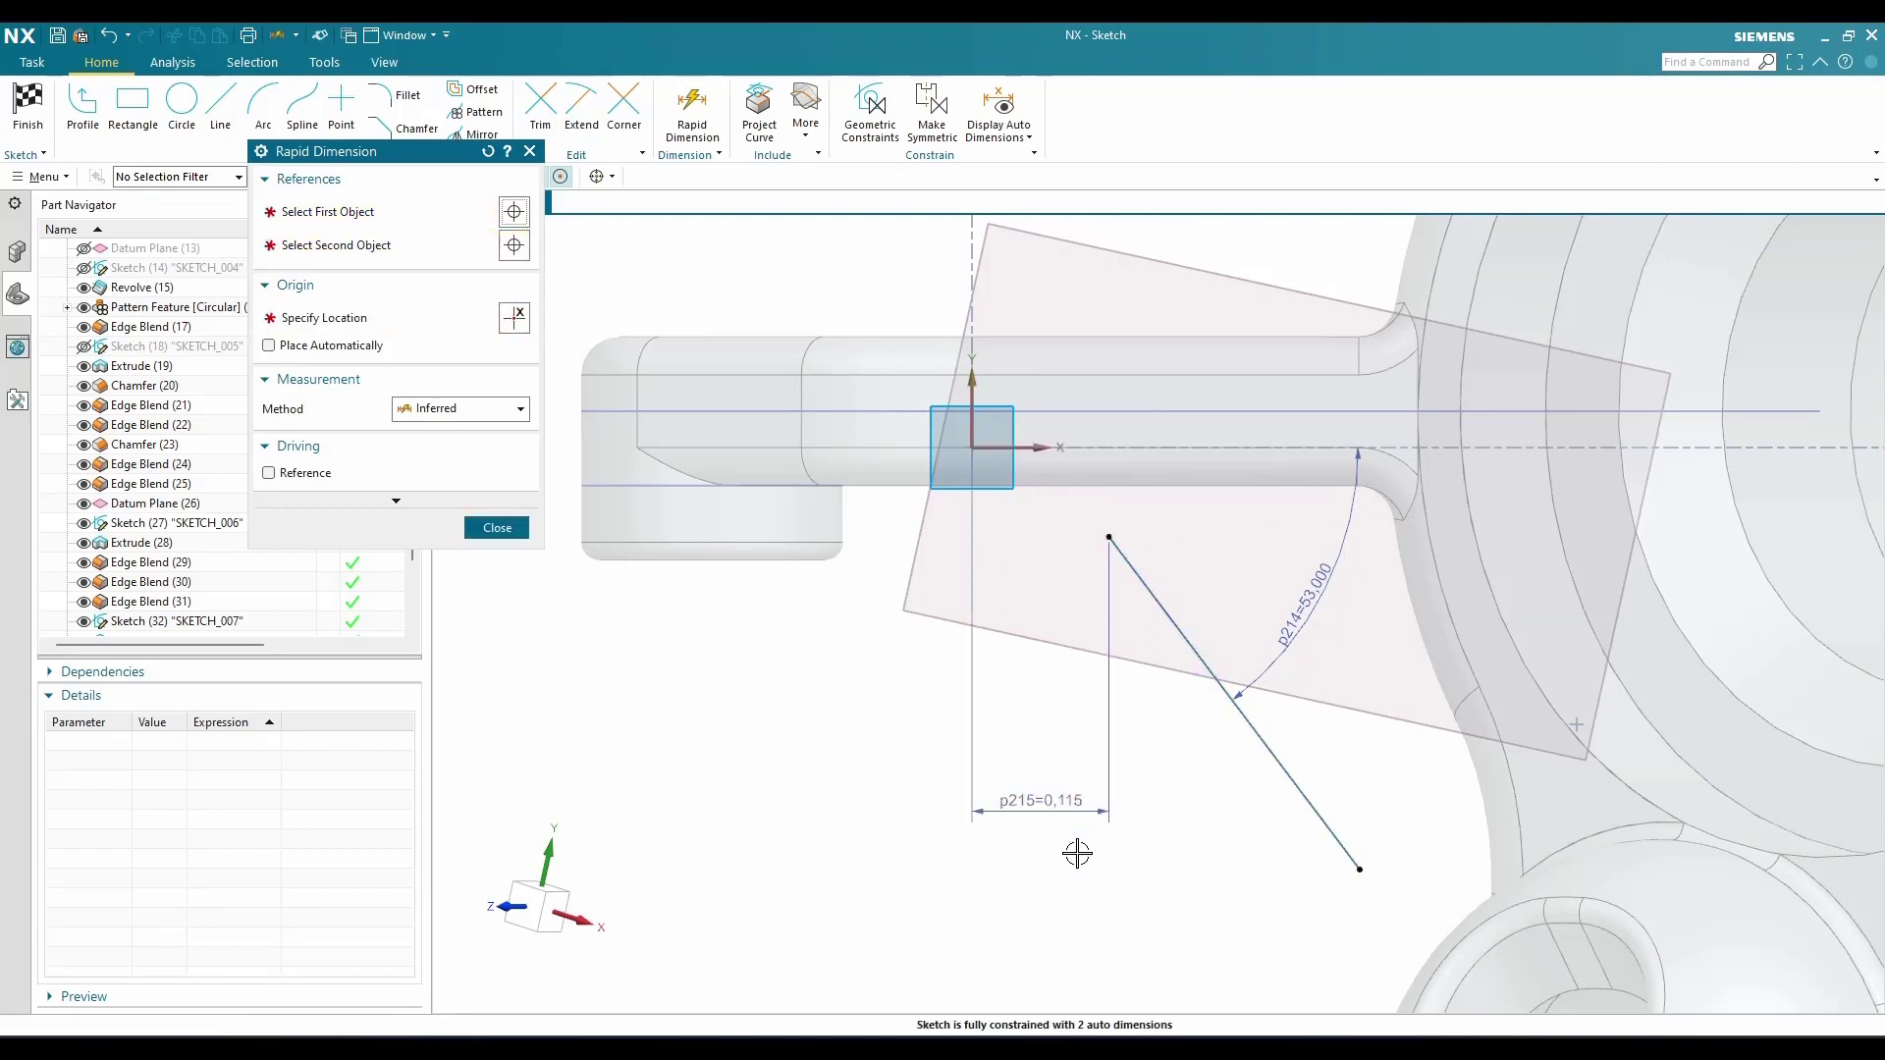
{"action": "type", "text": "0.15"}
{"action": "key", "text": "Return"}
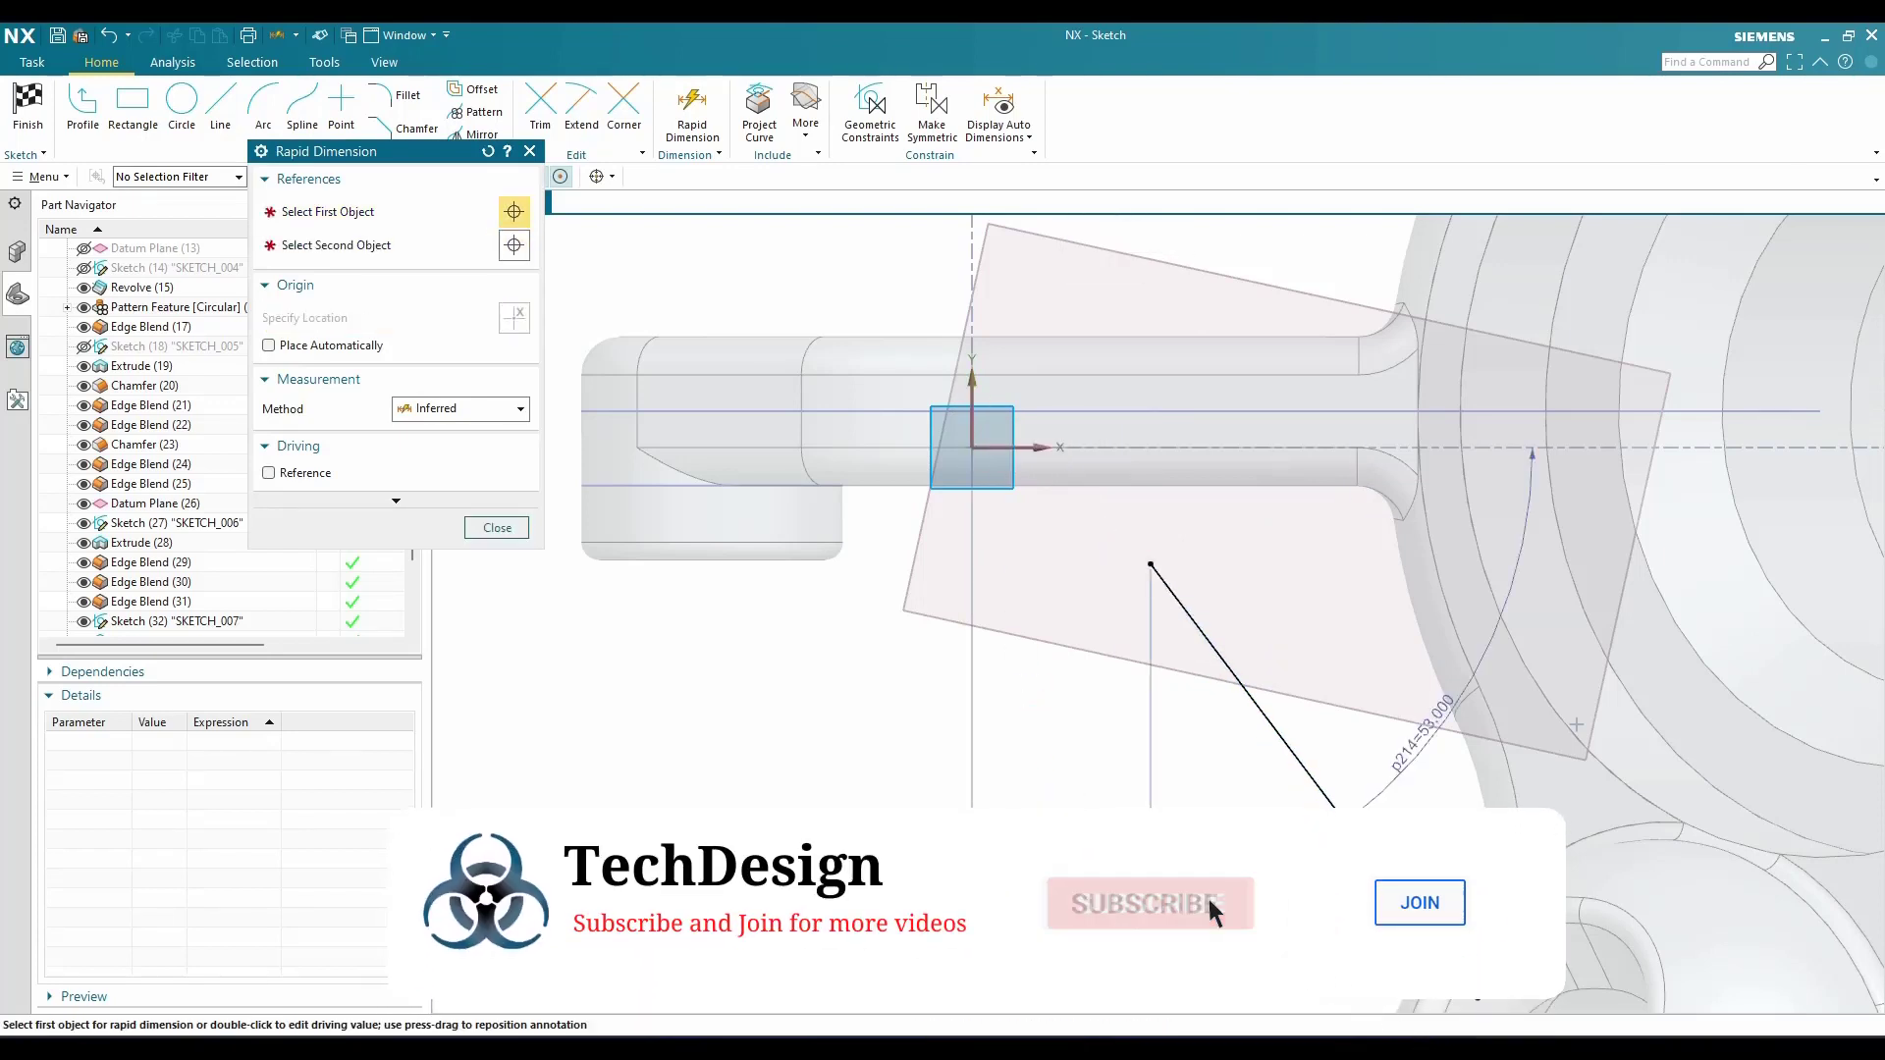
{"action": "left_click", "coordinate": [497, 527]}
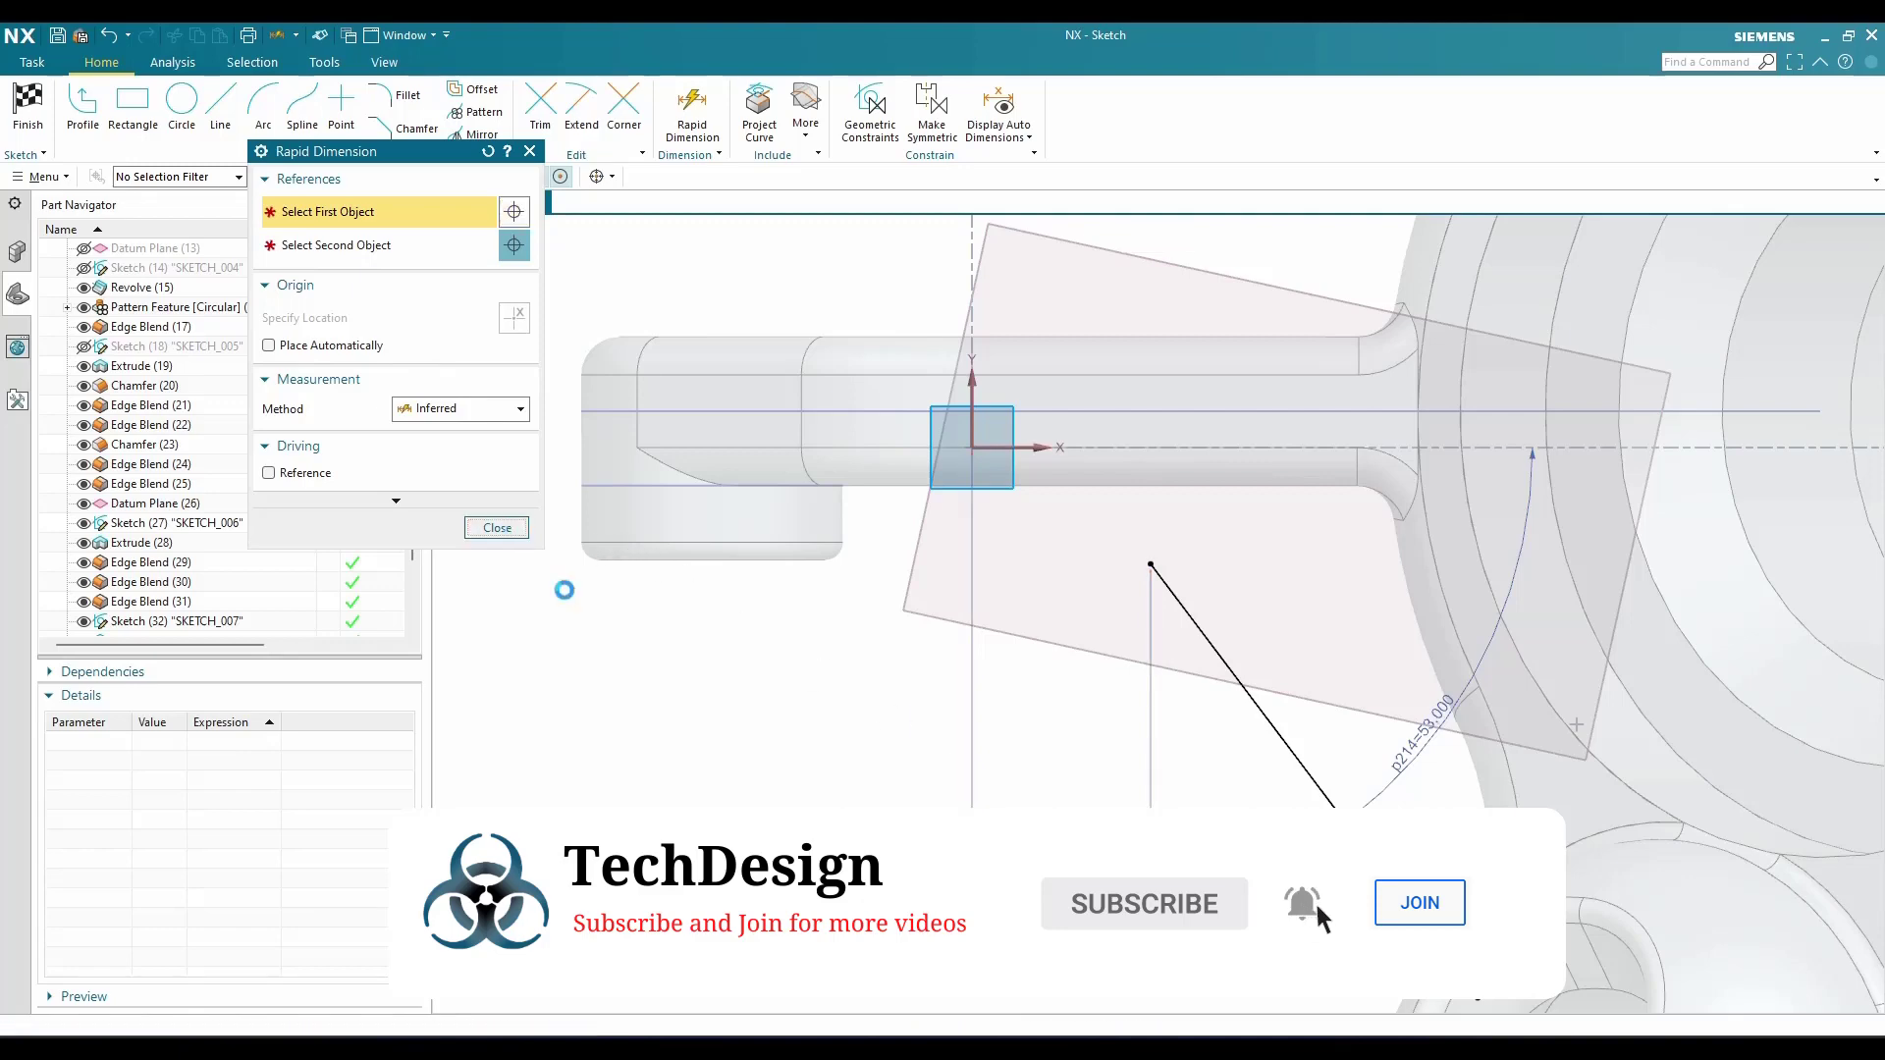
{"action": "left_click", "coordinate": [49, 131]}
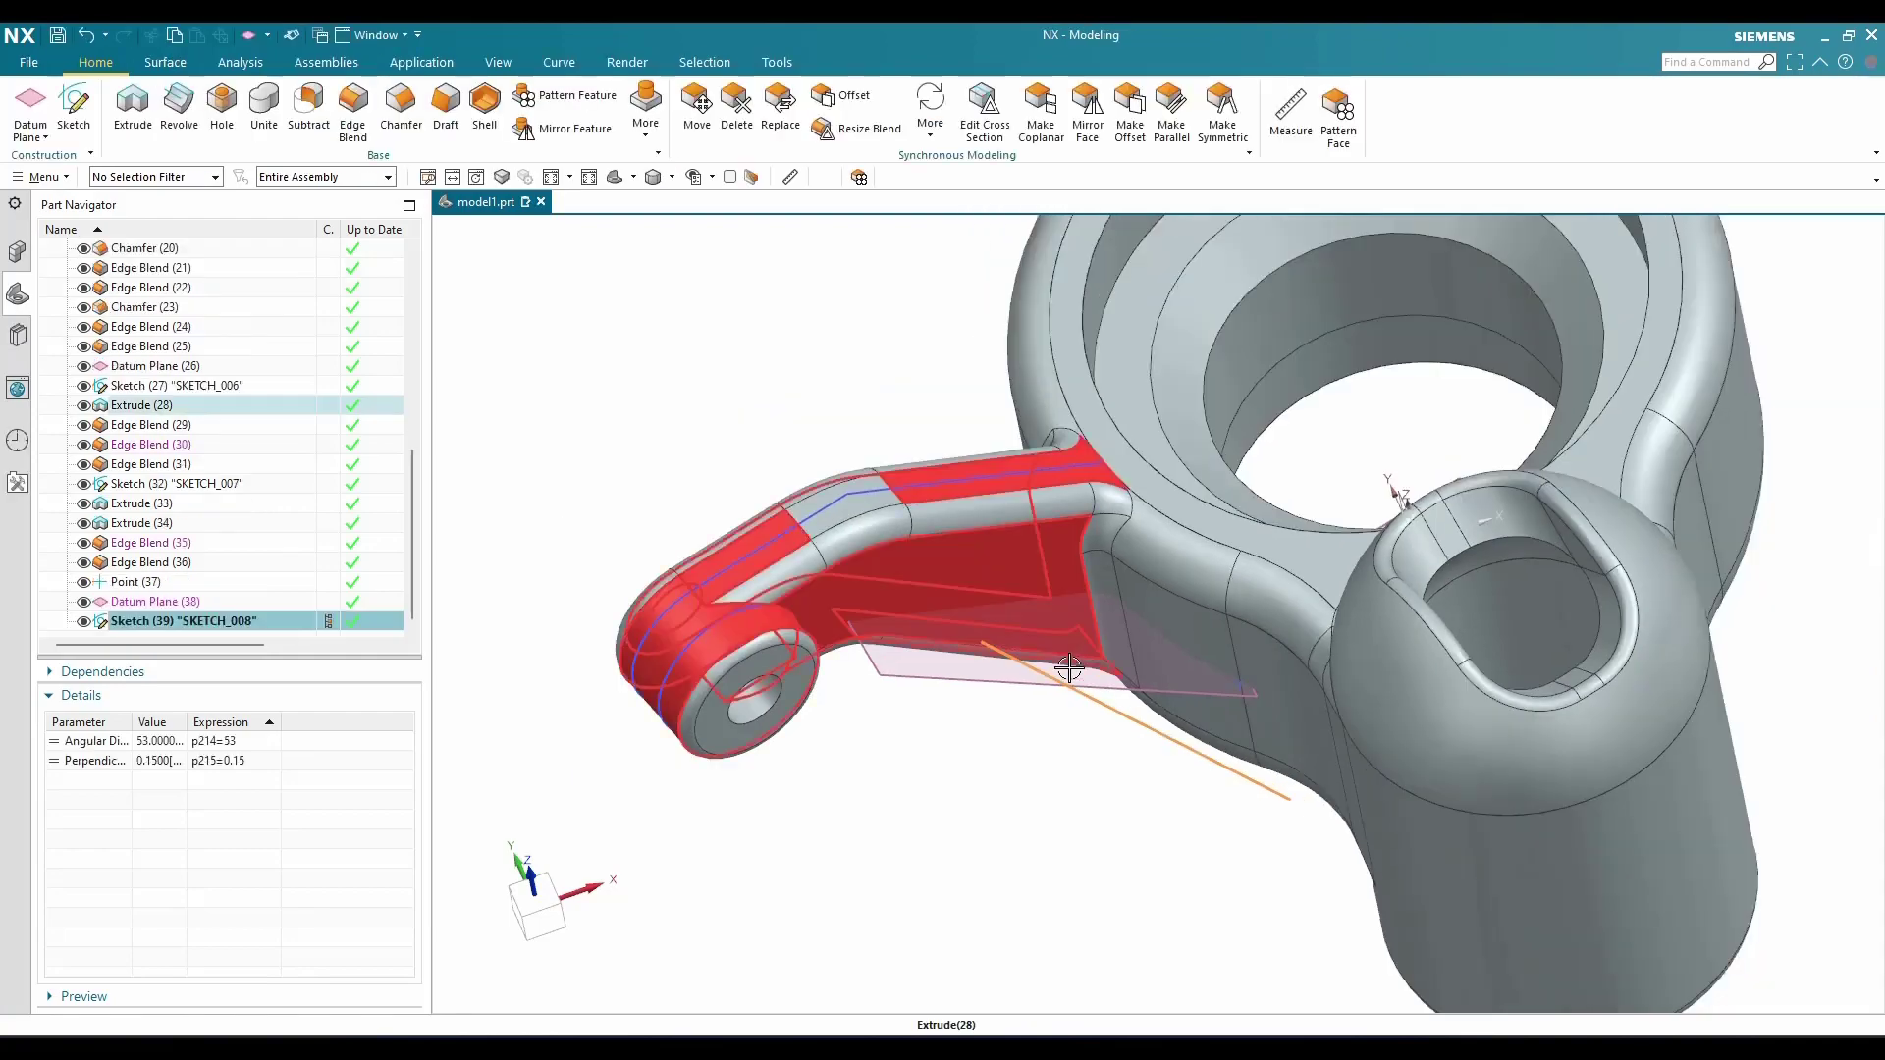
Create a rib from the sketched line, parallel to the section plane, with asymmetric 0.1 in thickness, combined with the body
{"action": "mouse_move", "coordinate": [1048, 720]}
{"action": "middle_mouse_down"}
{"action": "mouse_move", "coordinate": [1127, 673]}
{"action": "mouse_move", "coordinate": [1138, 638]}
{"action": "middle_mouse_up"}
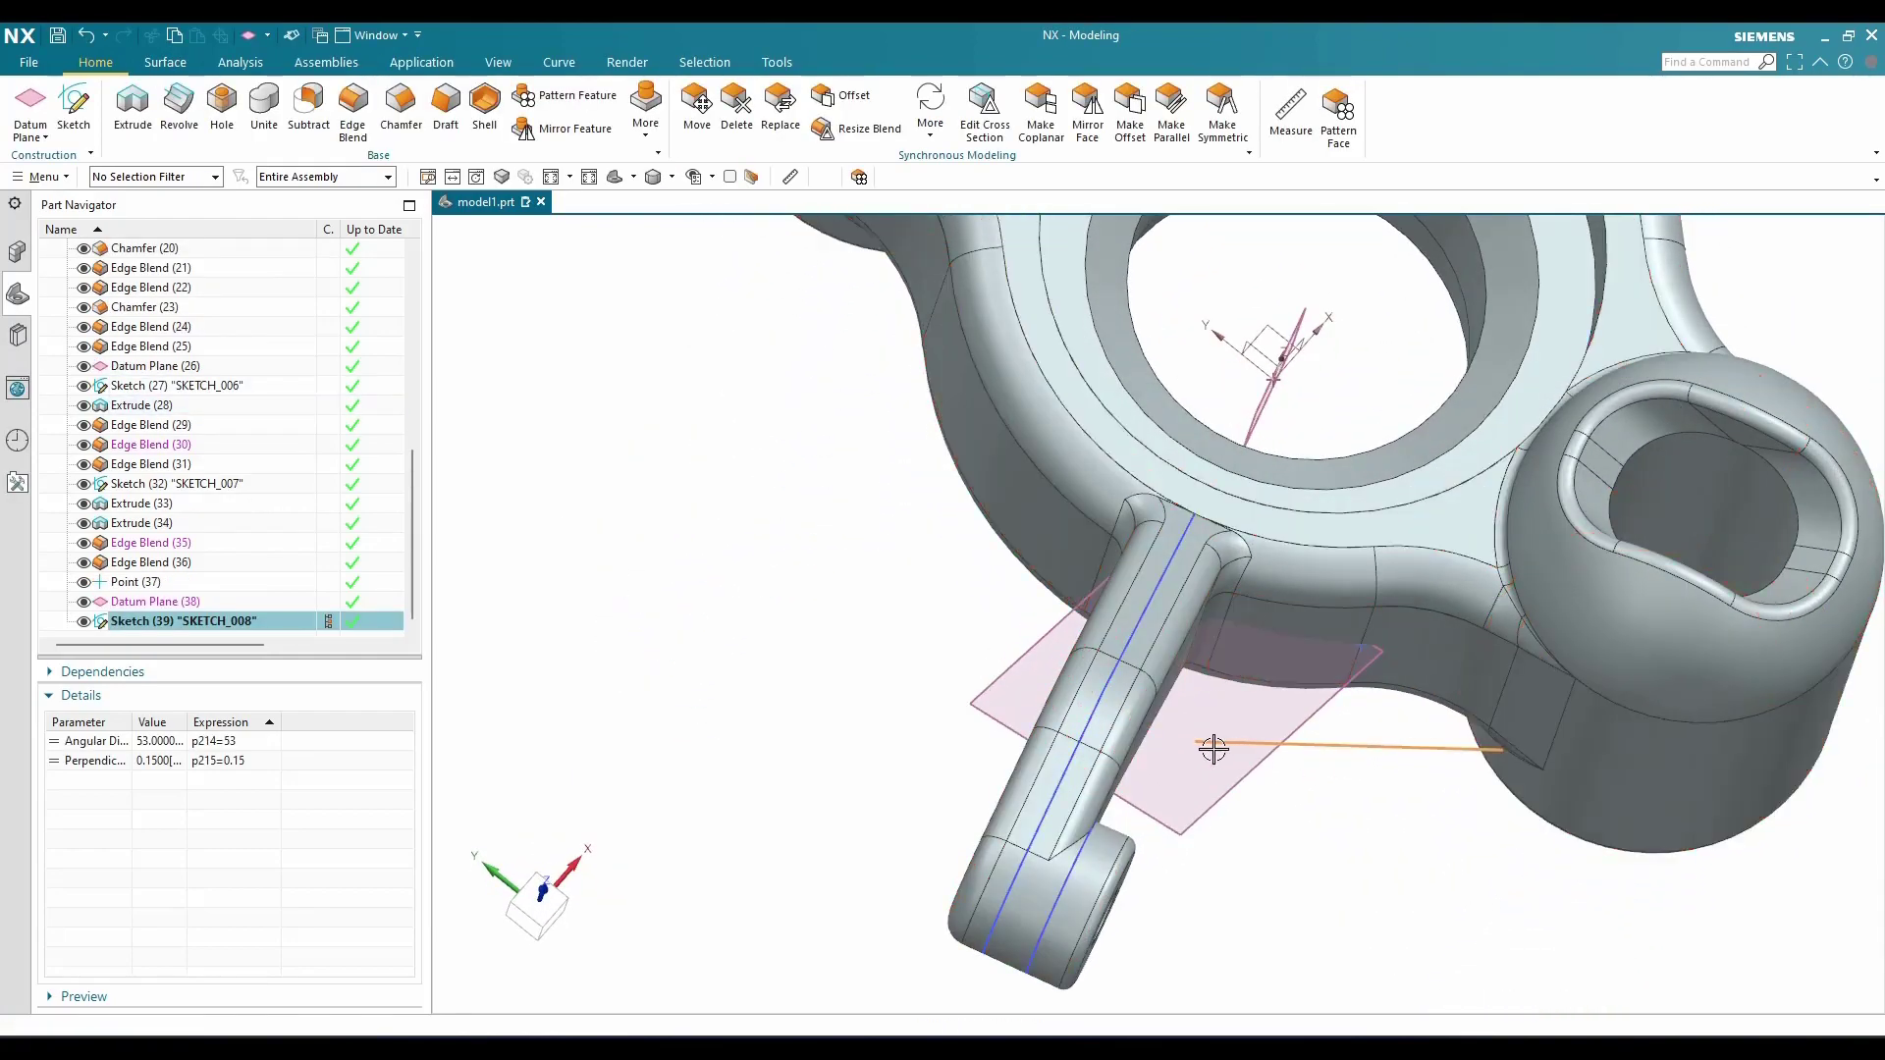
{"action": "mouse_move", "coordinate": [1206, 749]}
{"action": "middle_mouse_down"}
{"action": "mouse_move", "coordinate": [1178, 745]}
{"action": "mouse_move", "coordinate": [1208, 707]}
{"action": "middle_mouse_up"}
{"action": "key", "text": "Escape"}
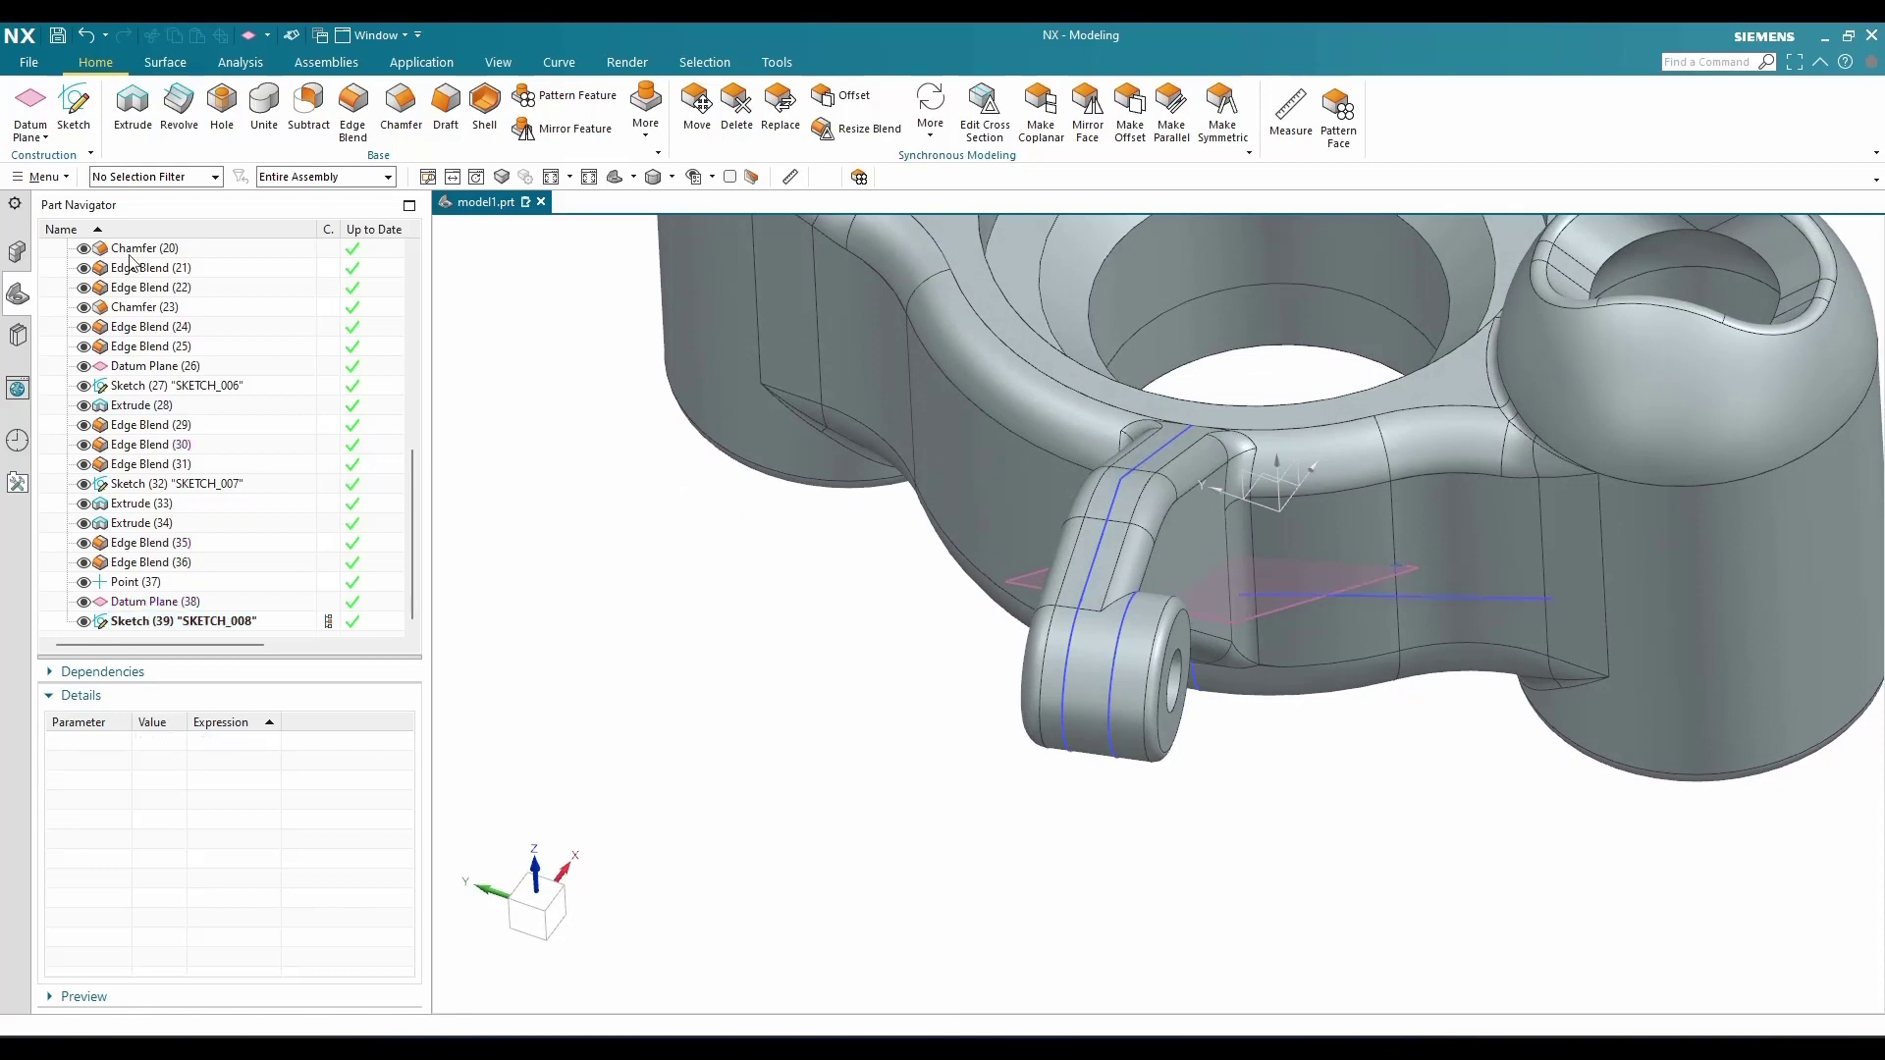
{"action": "left_click", "coordinate": [66, 183]}
{"action": "mouse_move", "coordinate": [85, 273]}
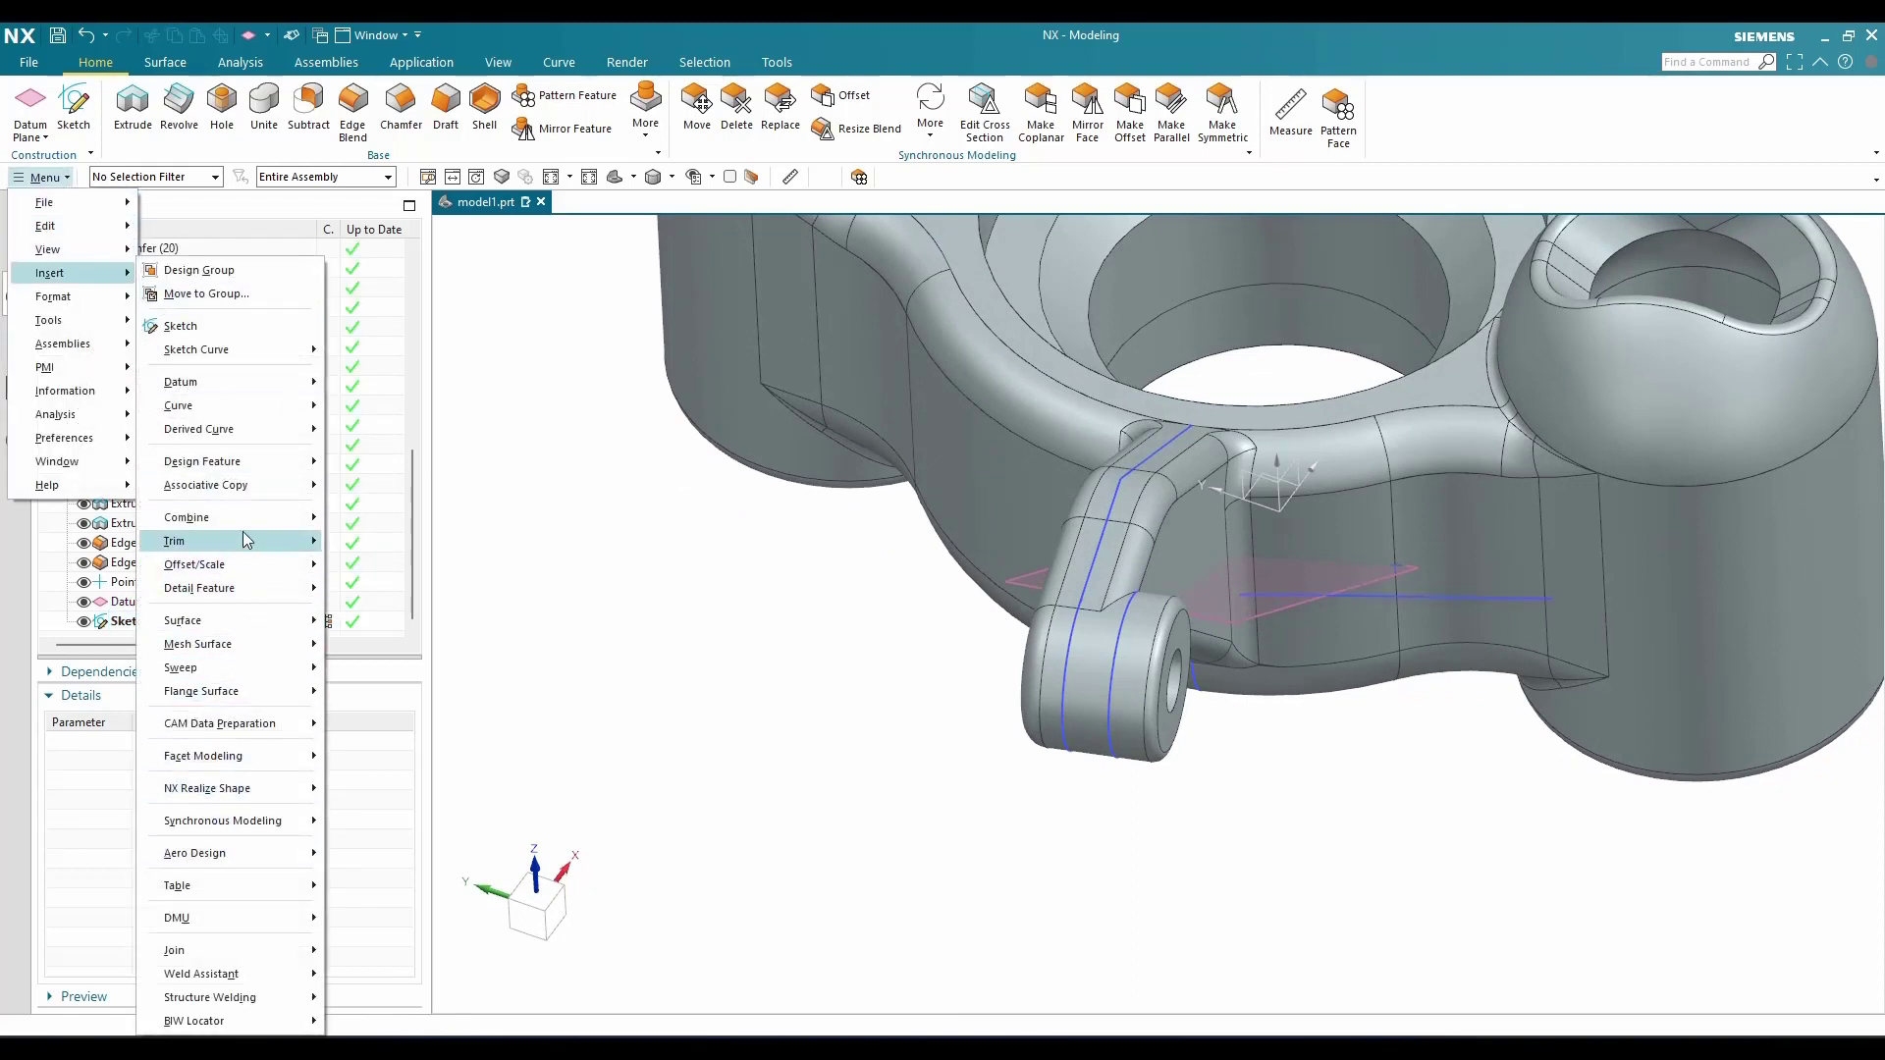
{"action": "left_click", "coordinate": [1016, 772]}
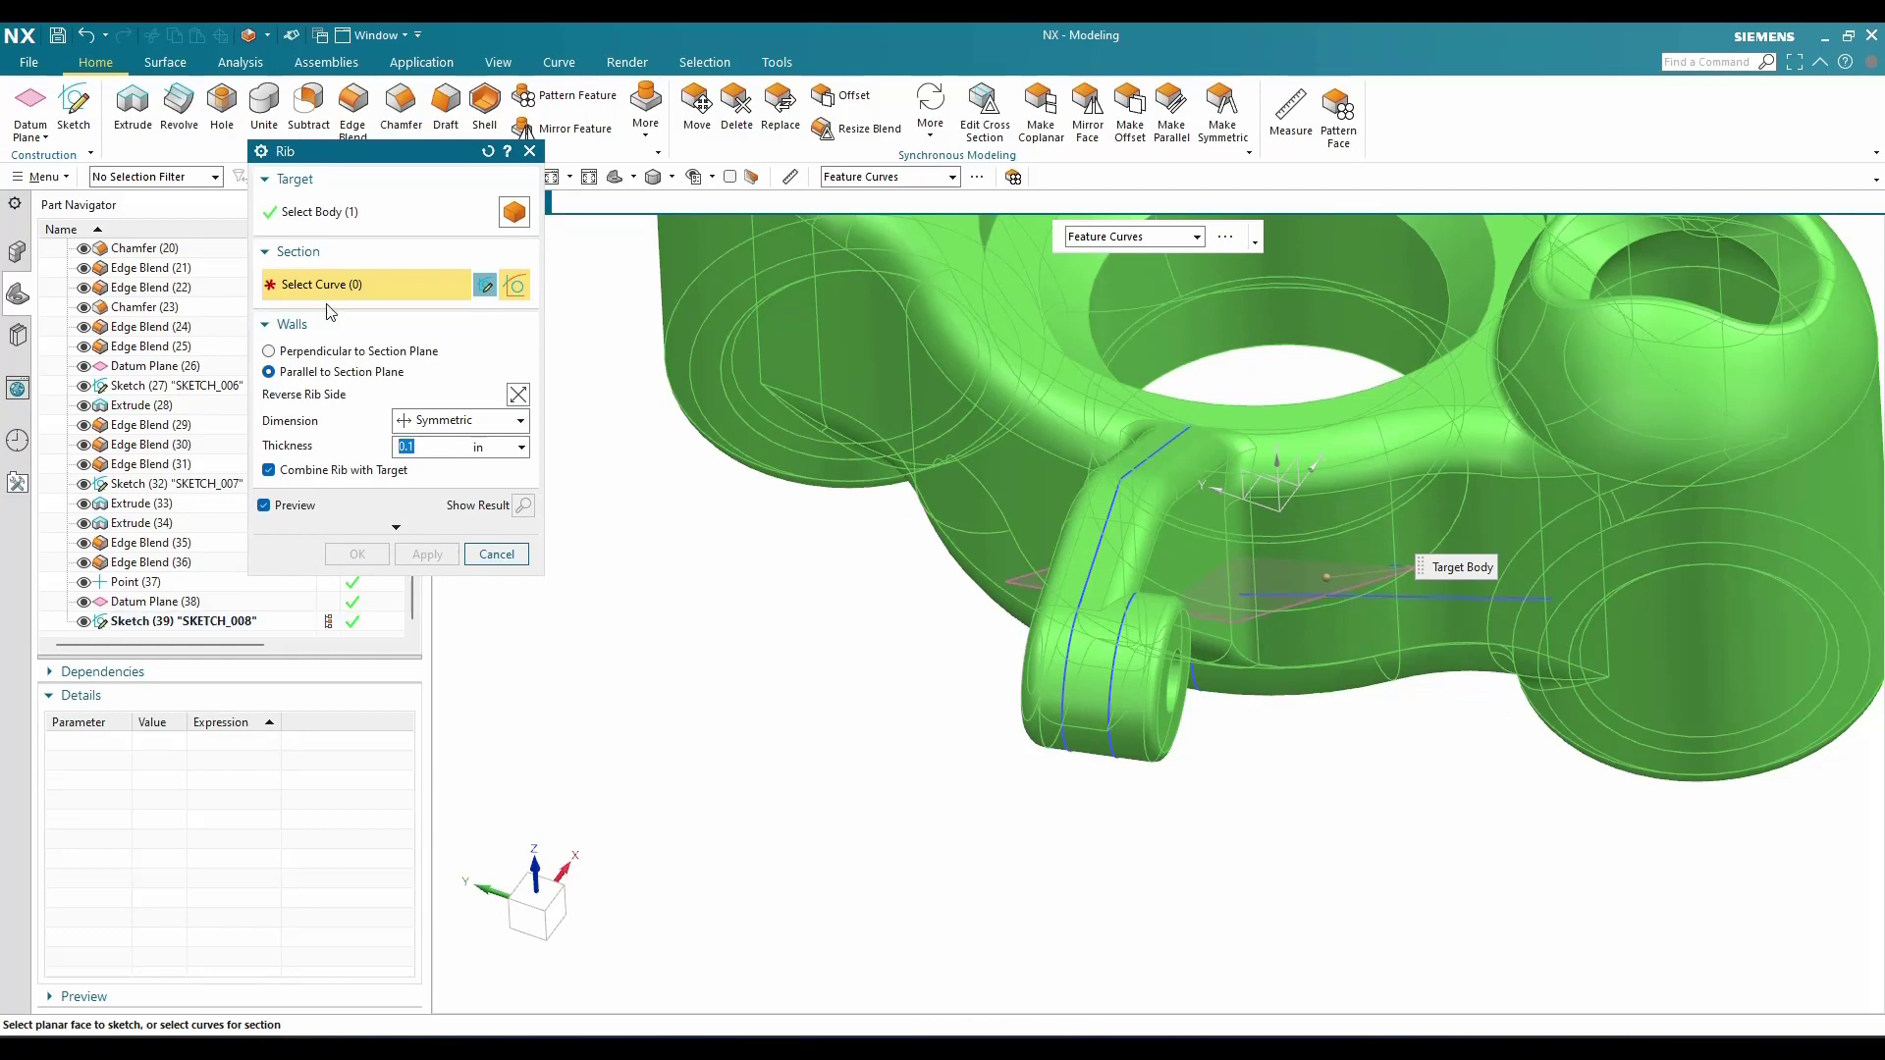
{"action": "left_click", "coordinate": [1397, 596]}
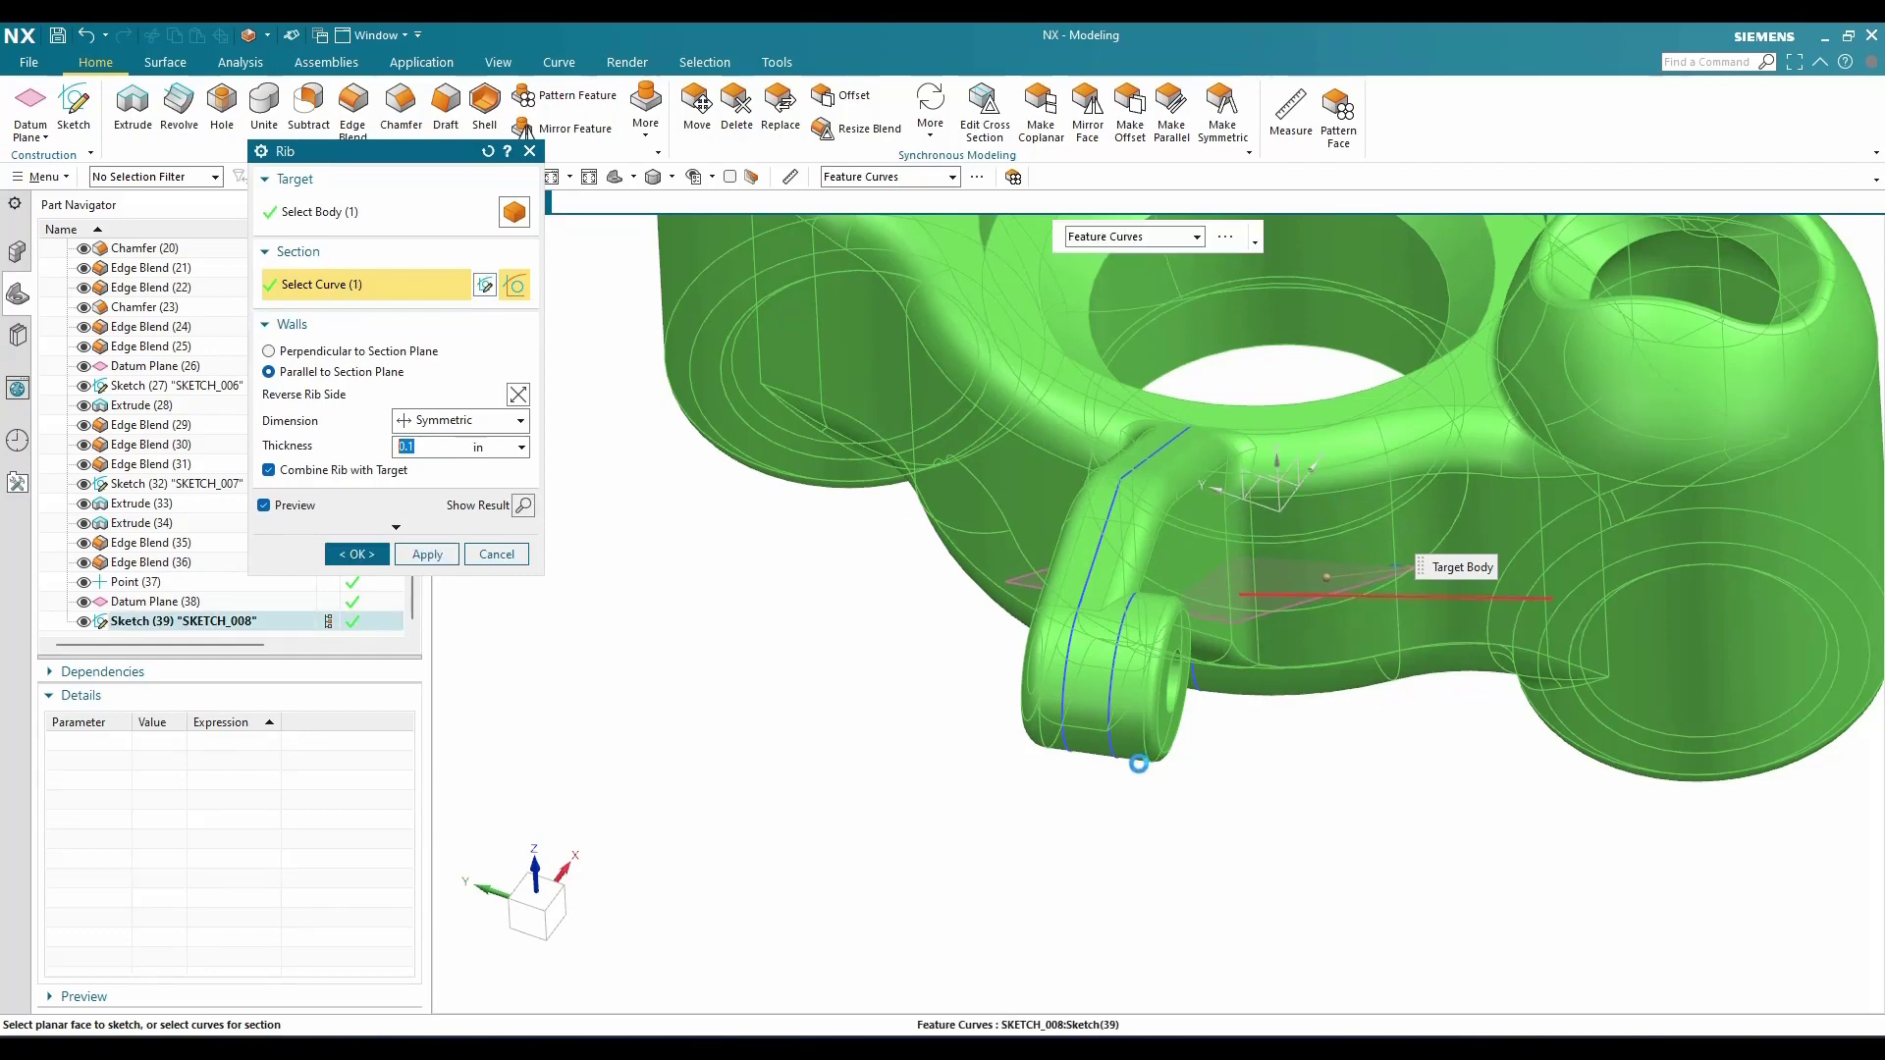
{"action": "scroll", "coordinate": [1137, 764], "scroll_direction": "up", "scroll_amount": 2}
{"action": "scroll", "coordinate": [1317, 639], "scroll_direction": "up", "scroll_amount": 2}
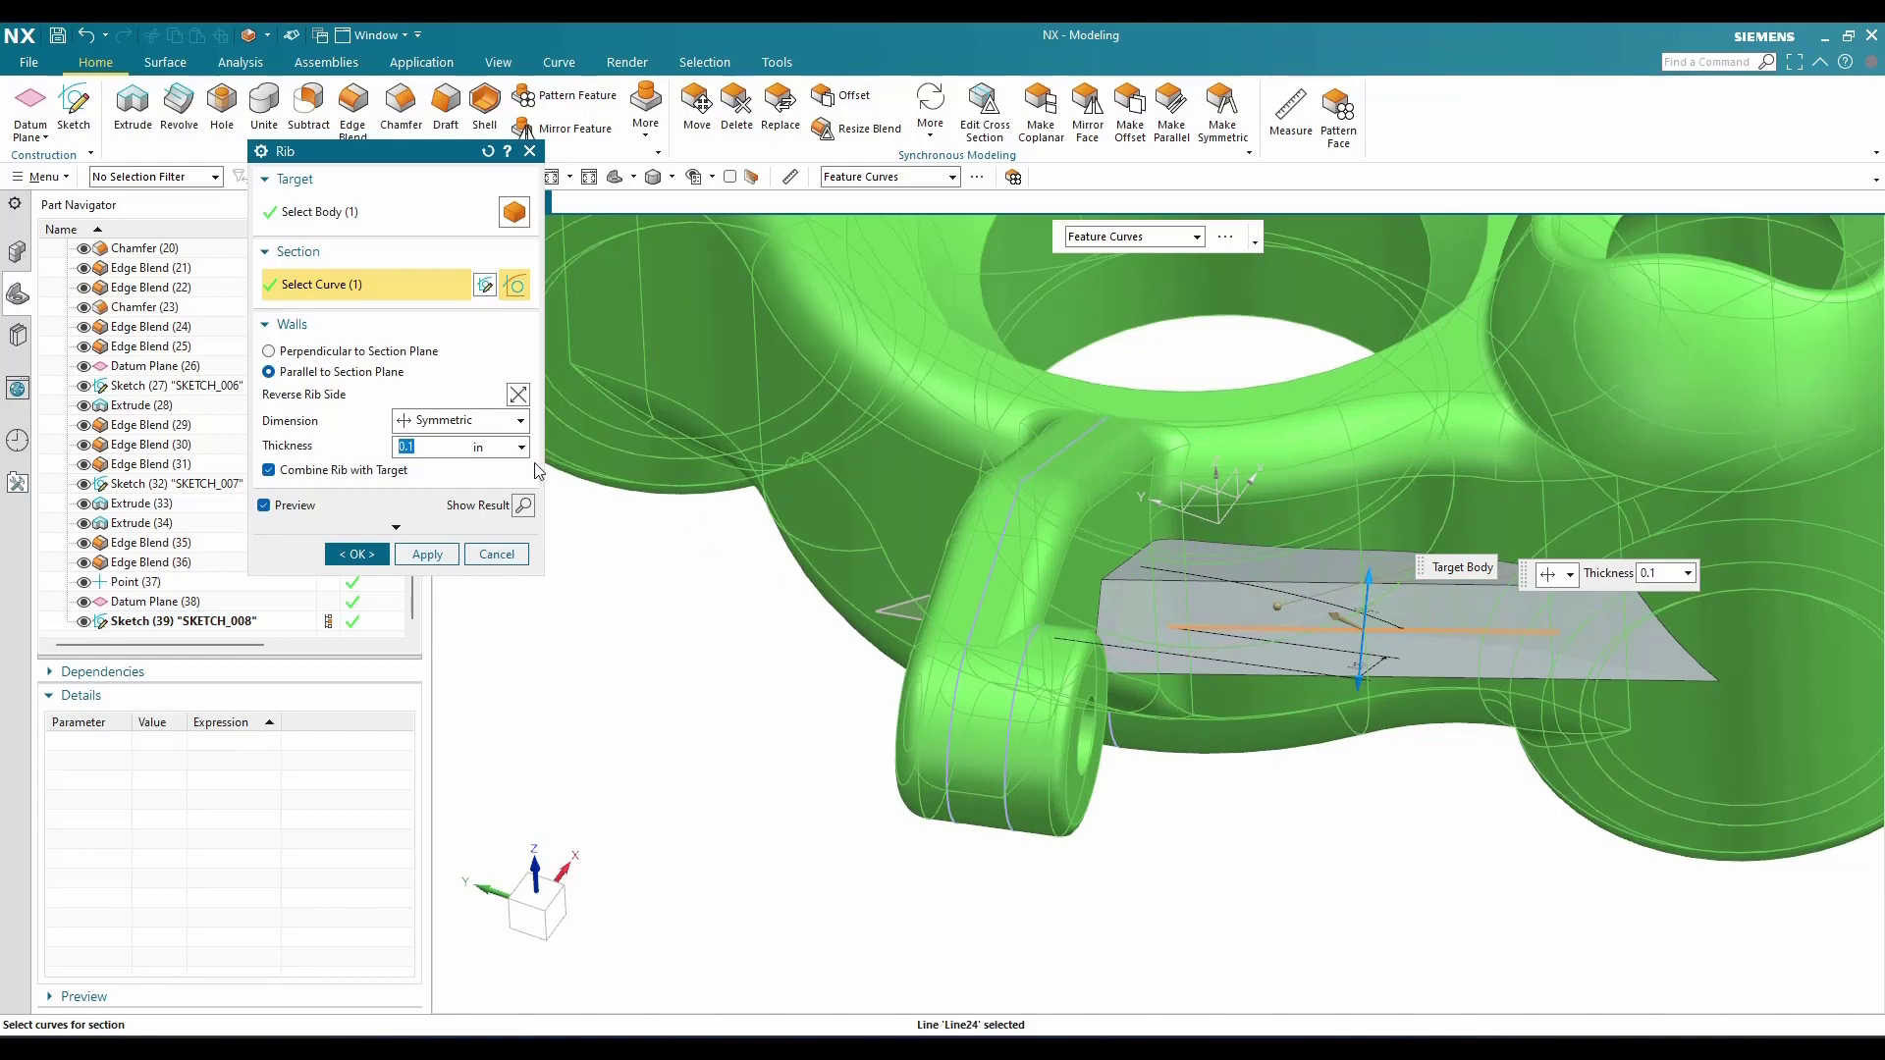
{"action": "left_click", "coordinate": [453, 422]}
{"action": "left_click", "coordinate": [456, 465]}
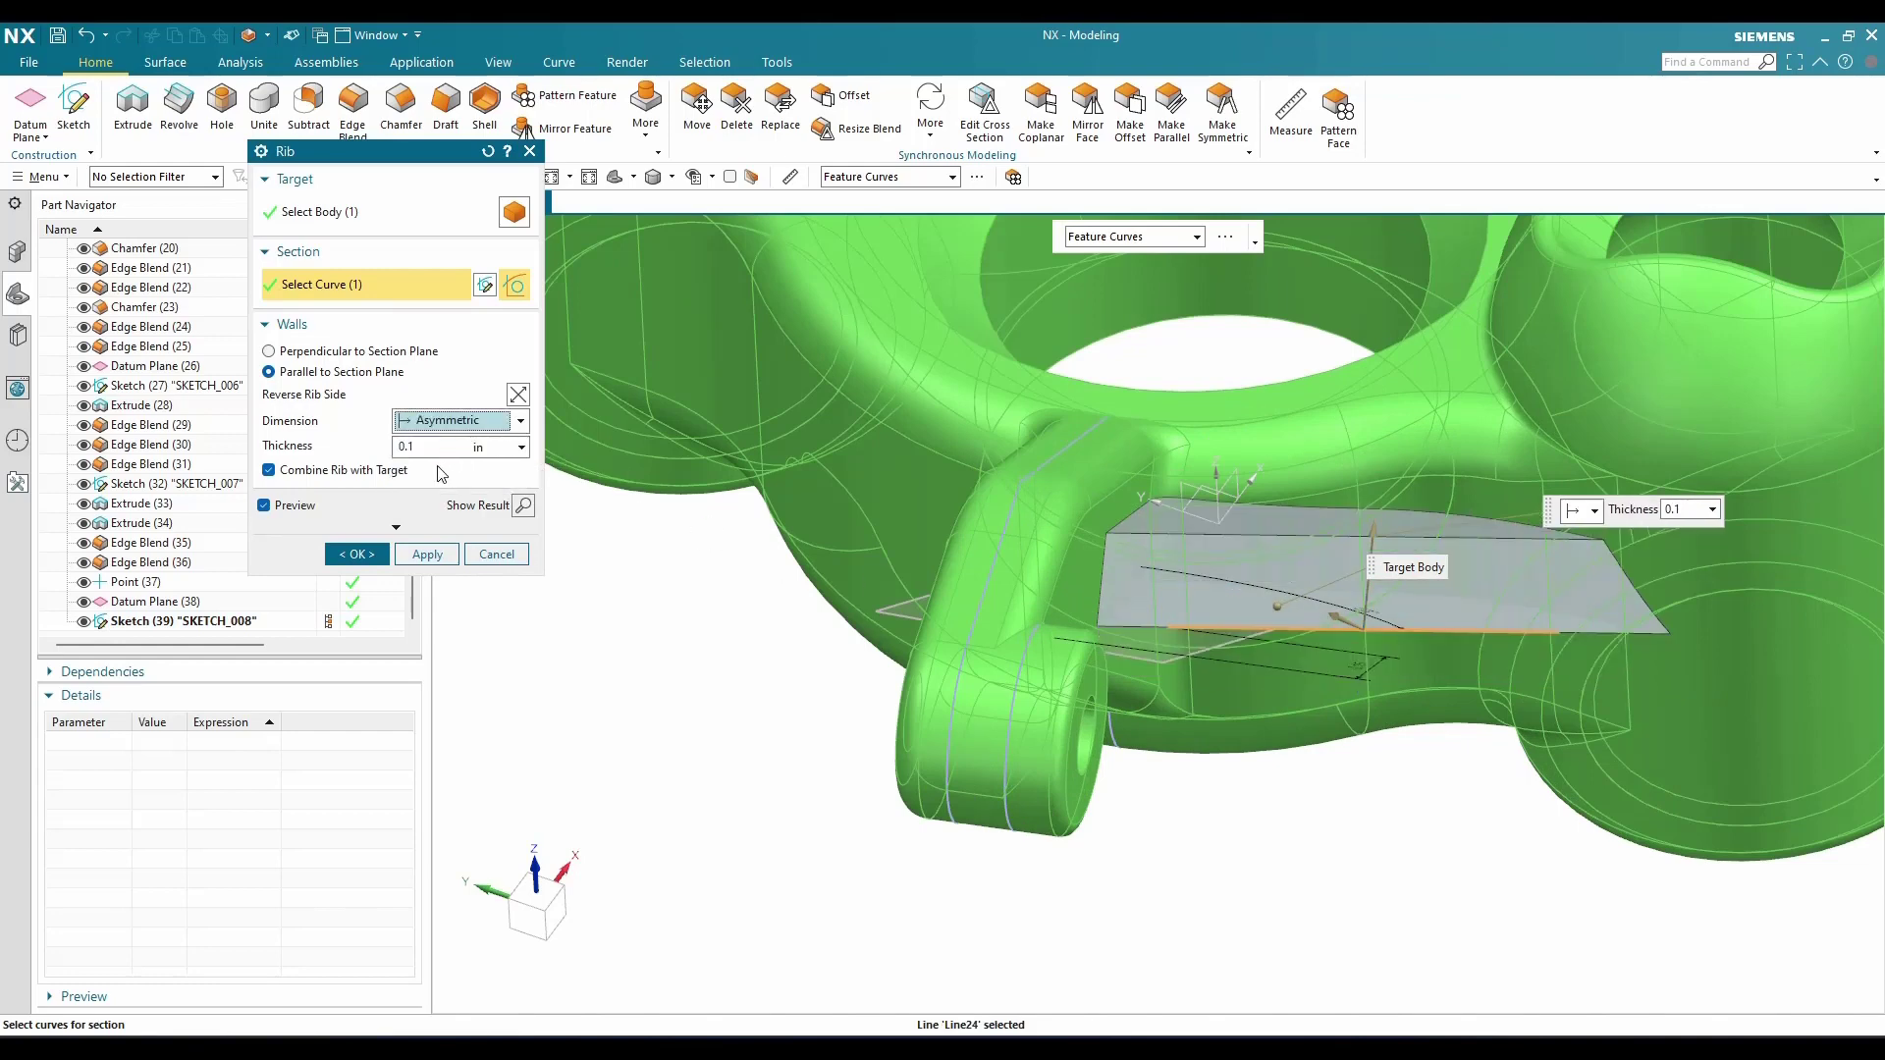
{"action": "left_click", "coordinate": [443, 449]}
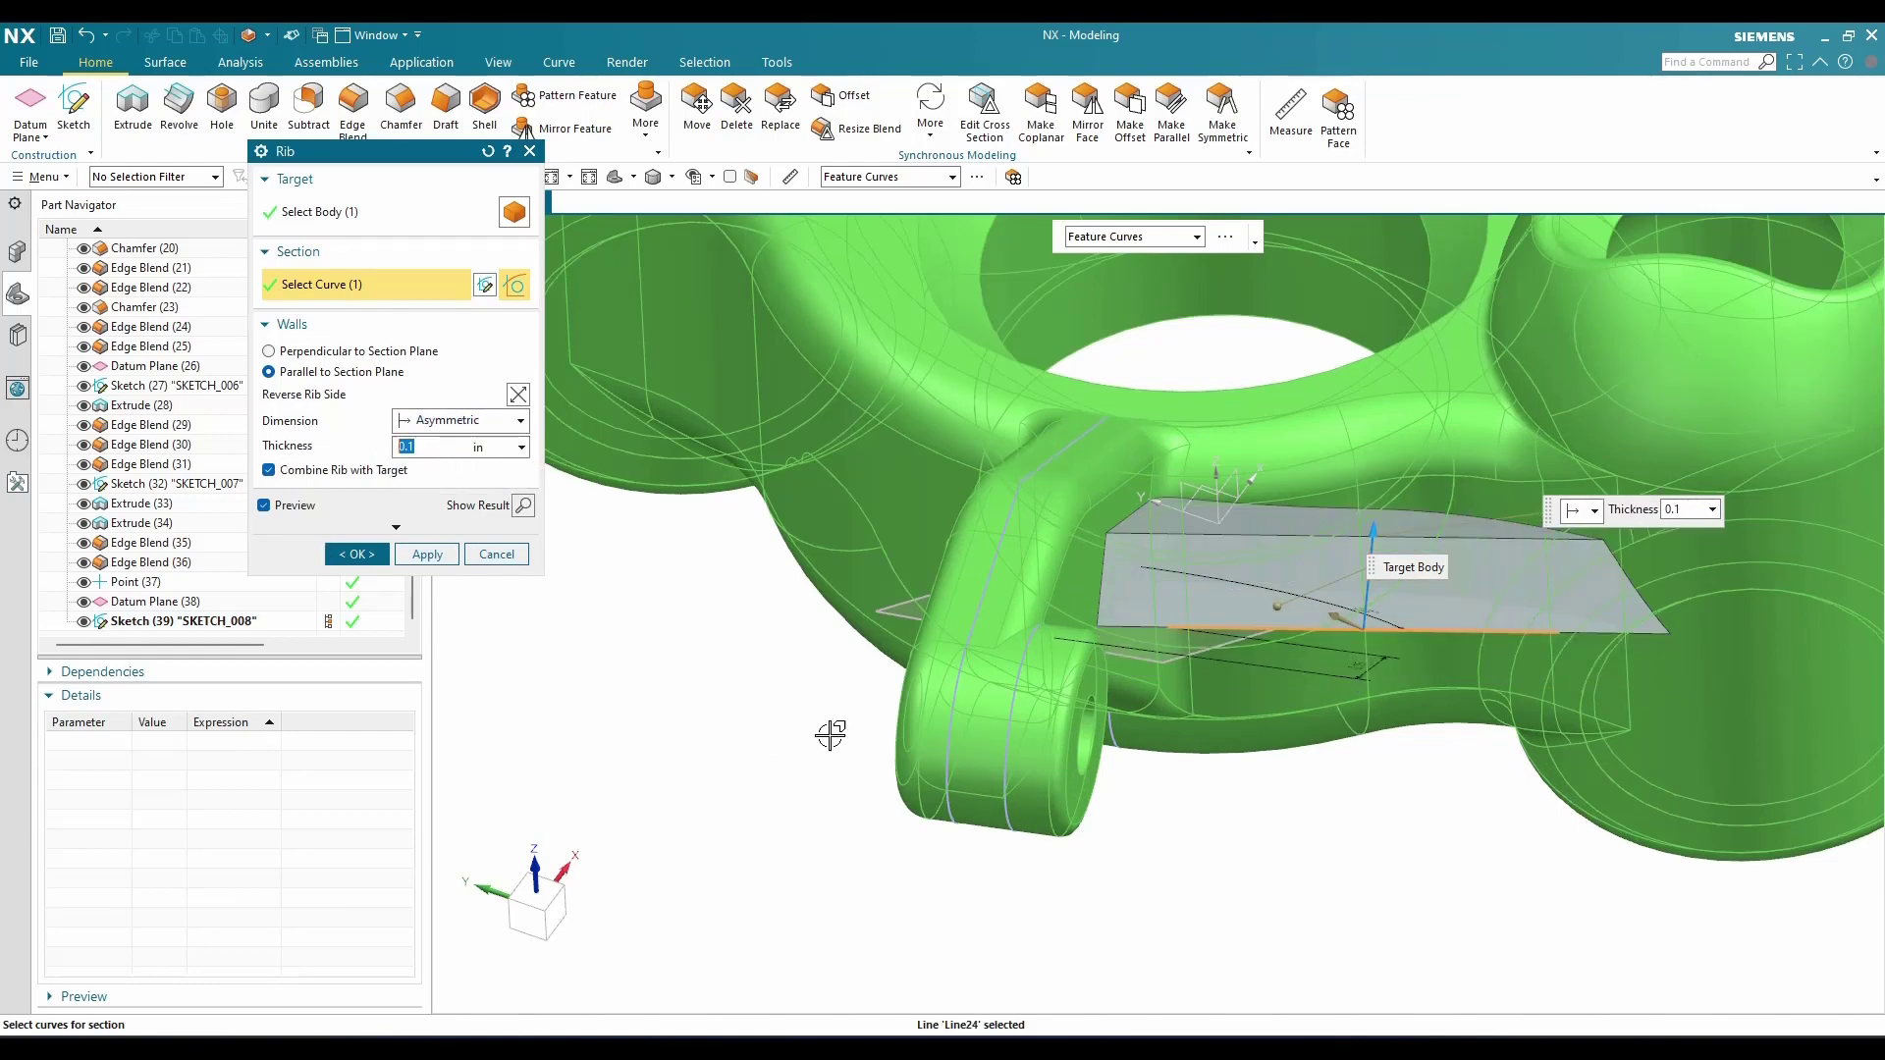
{"action": "left_click", "coordinate": [359, 554]}
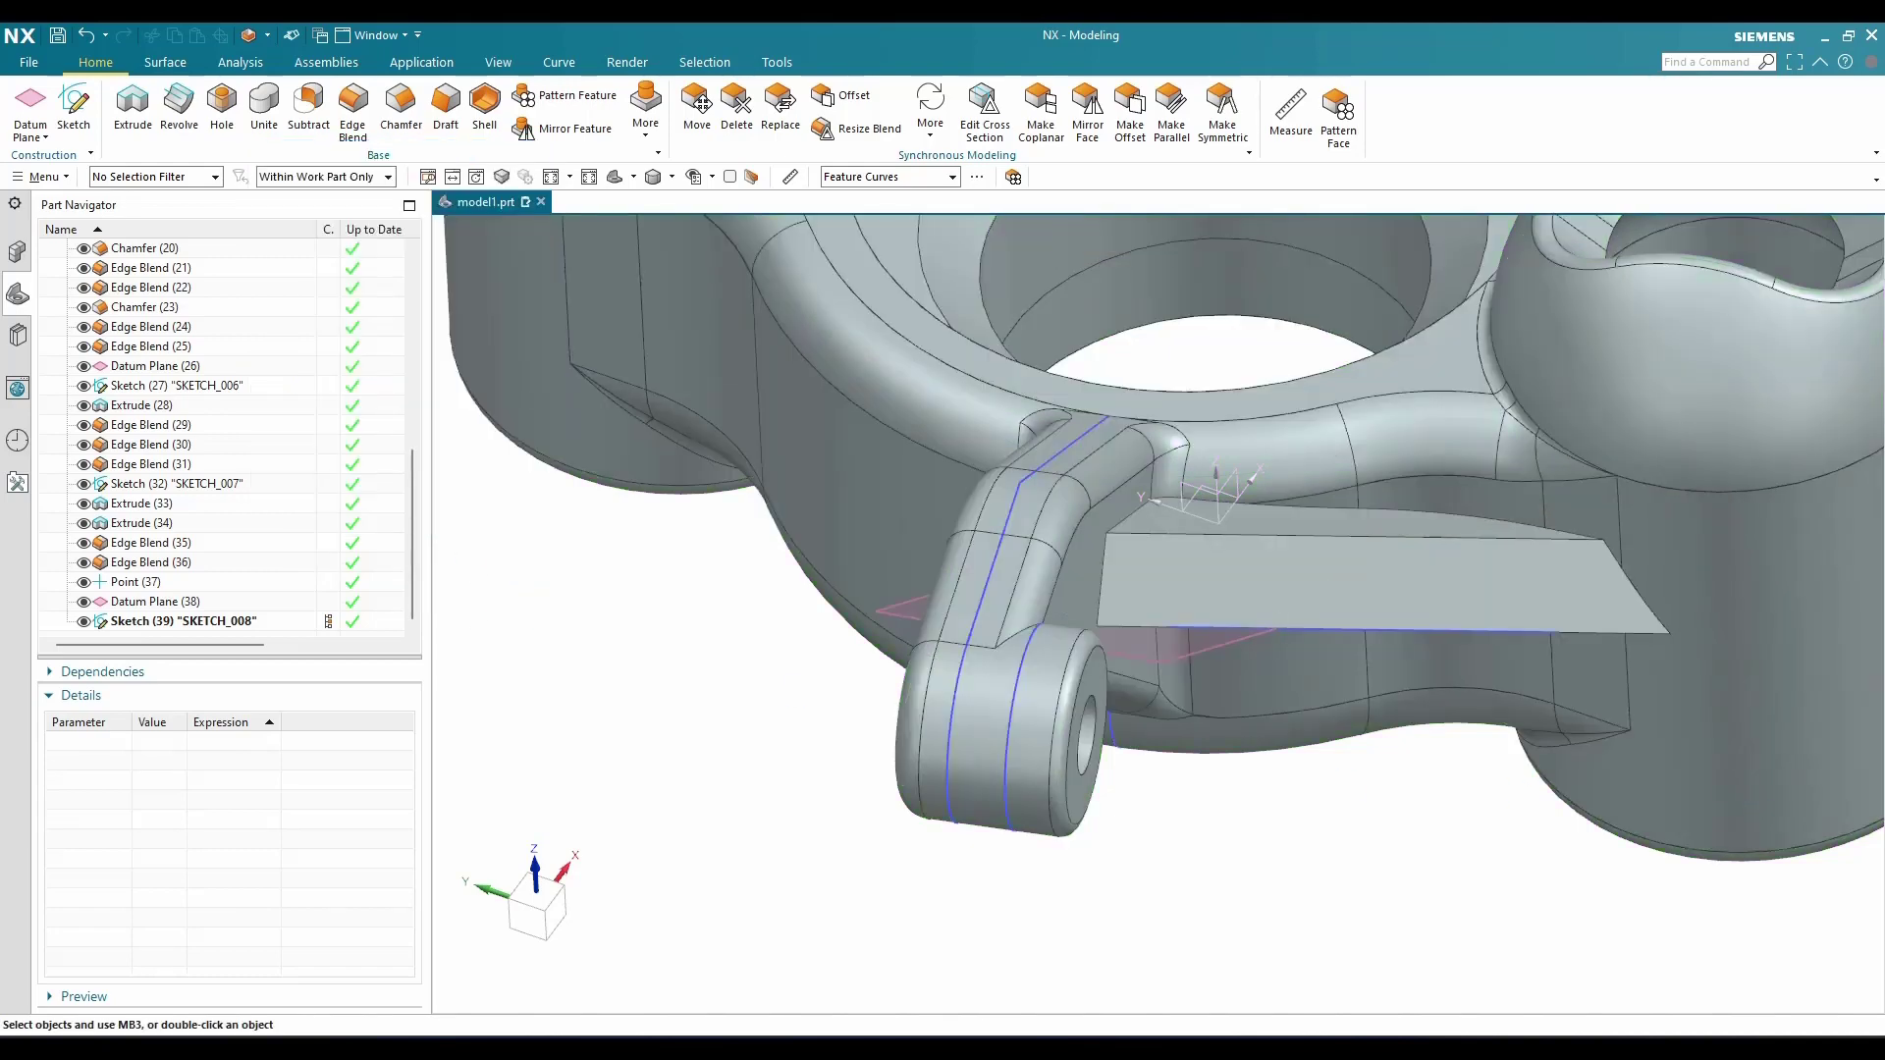
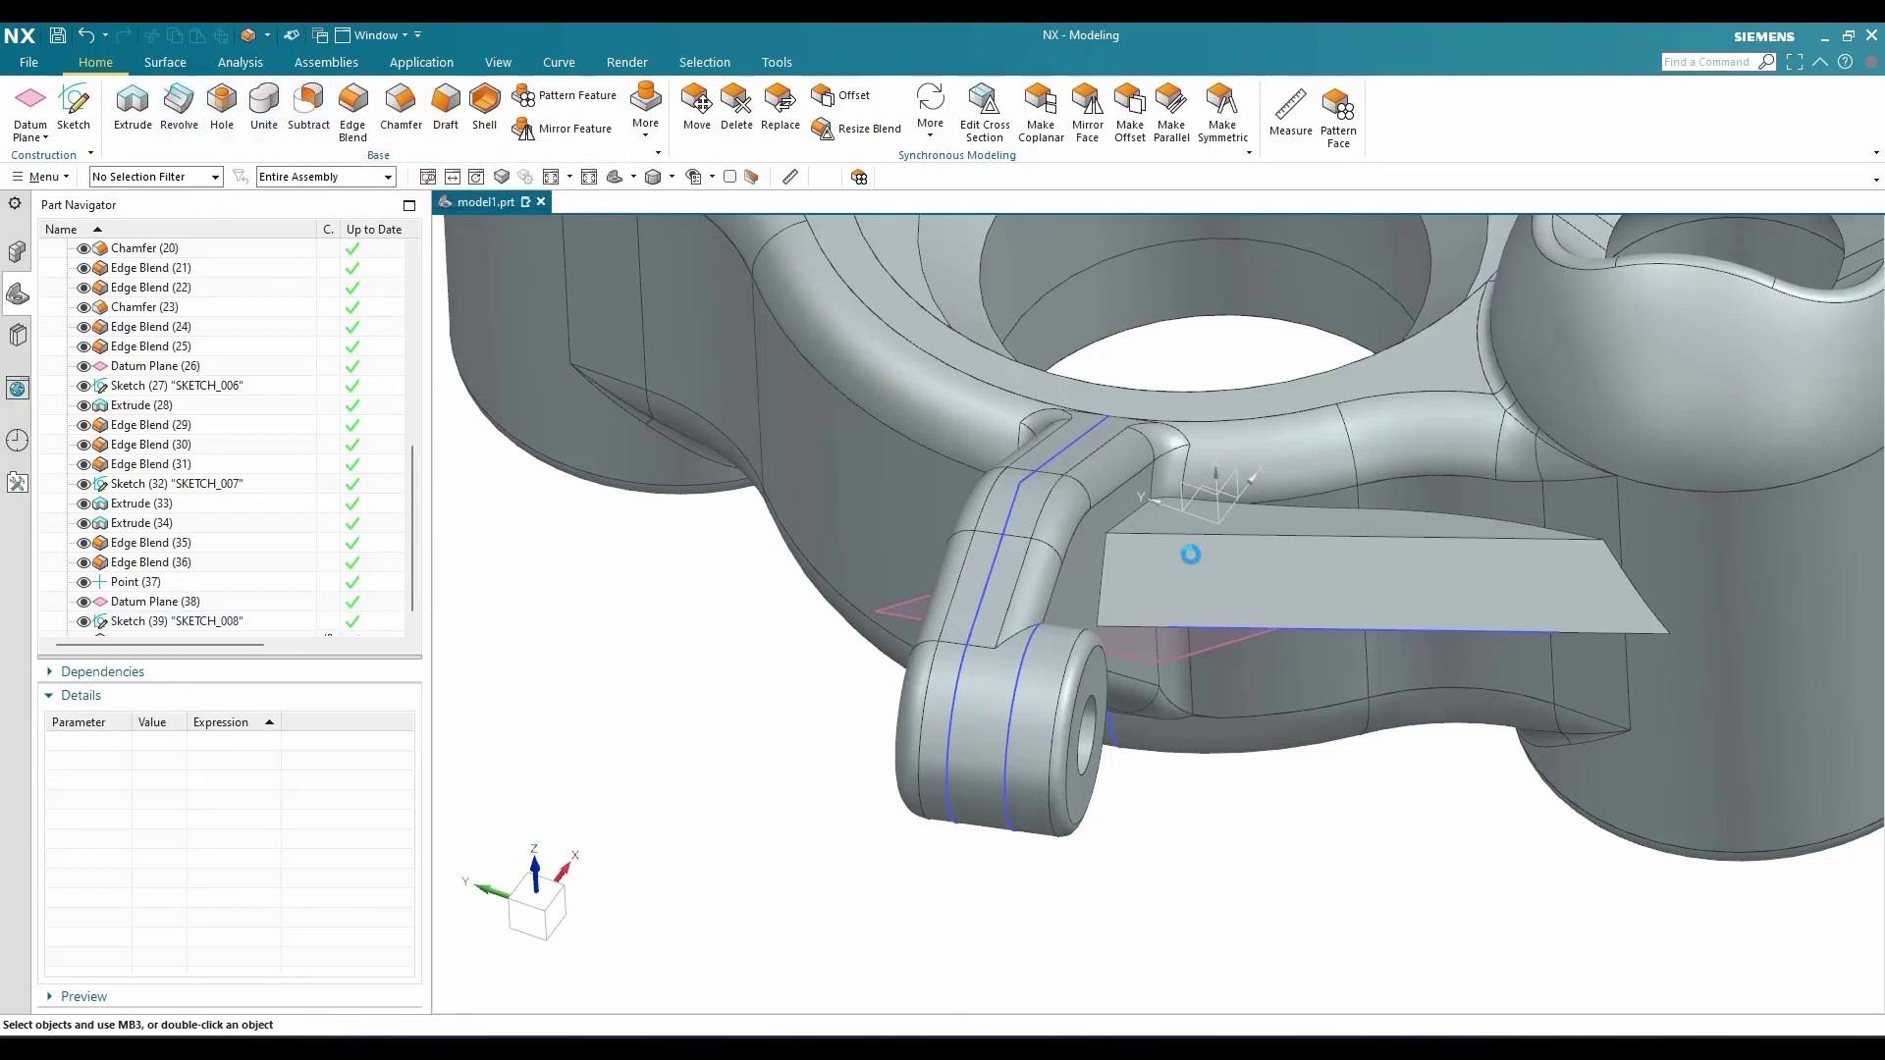
Blend the two long outer edges of the rib with a 0.05 in radius
{"action": "left_click", "coordinate": [1321, 537]}
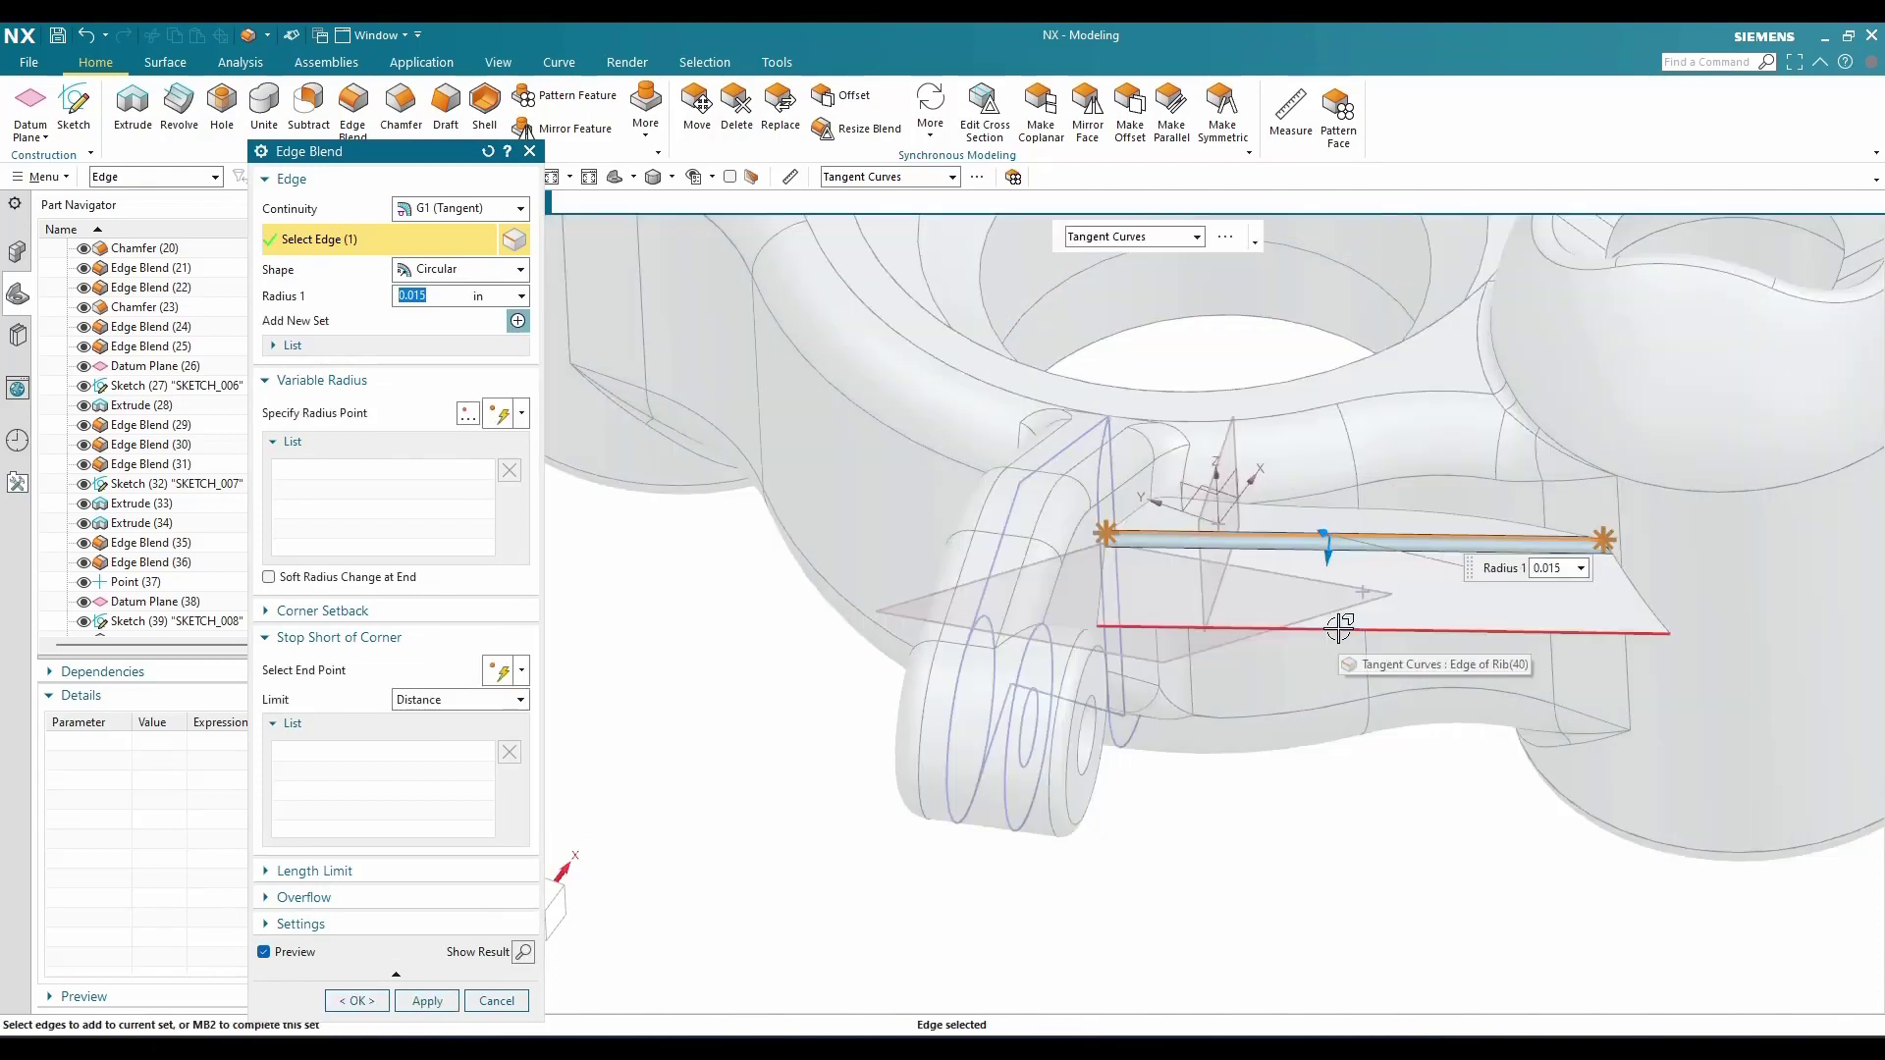
{"action": "left_click", "coordinate": [1338, 628]}
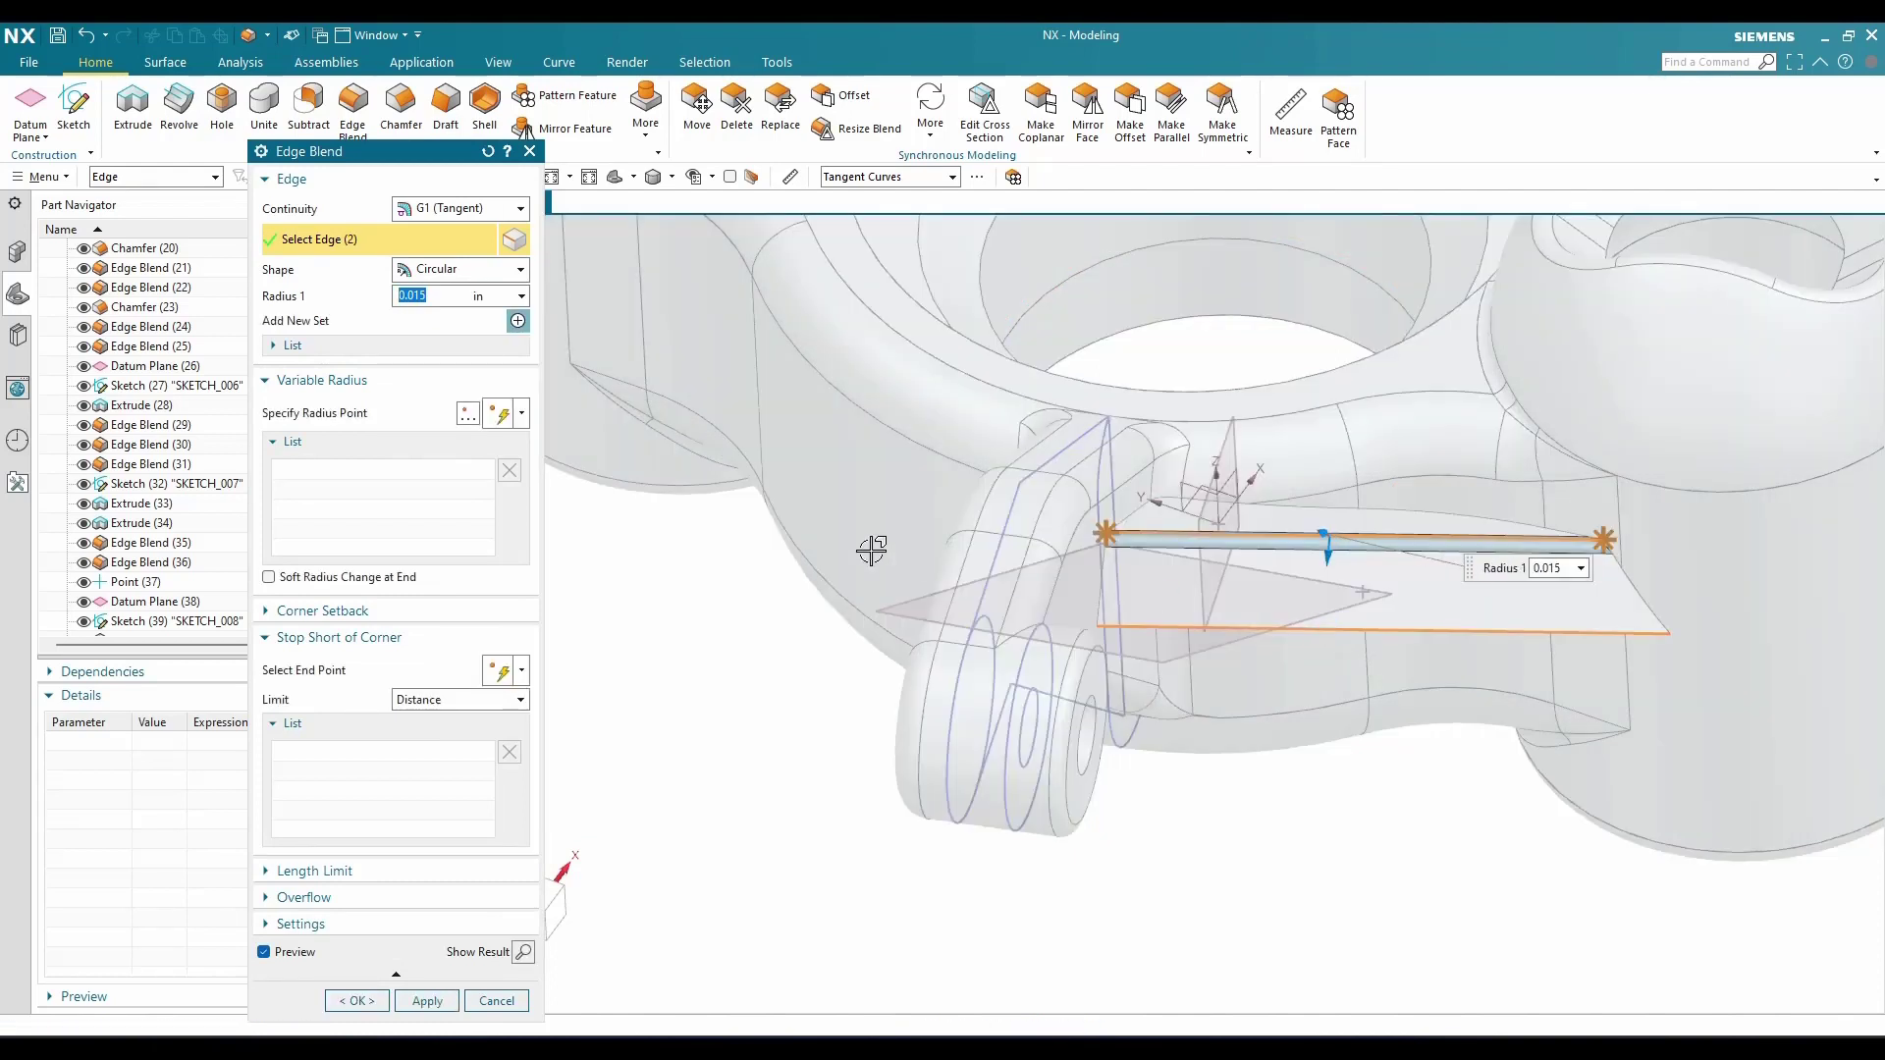
{"action": "type", "text": "0"}
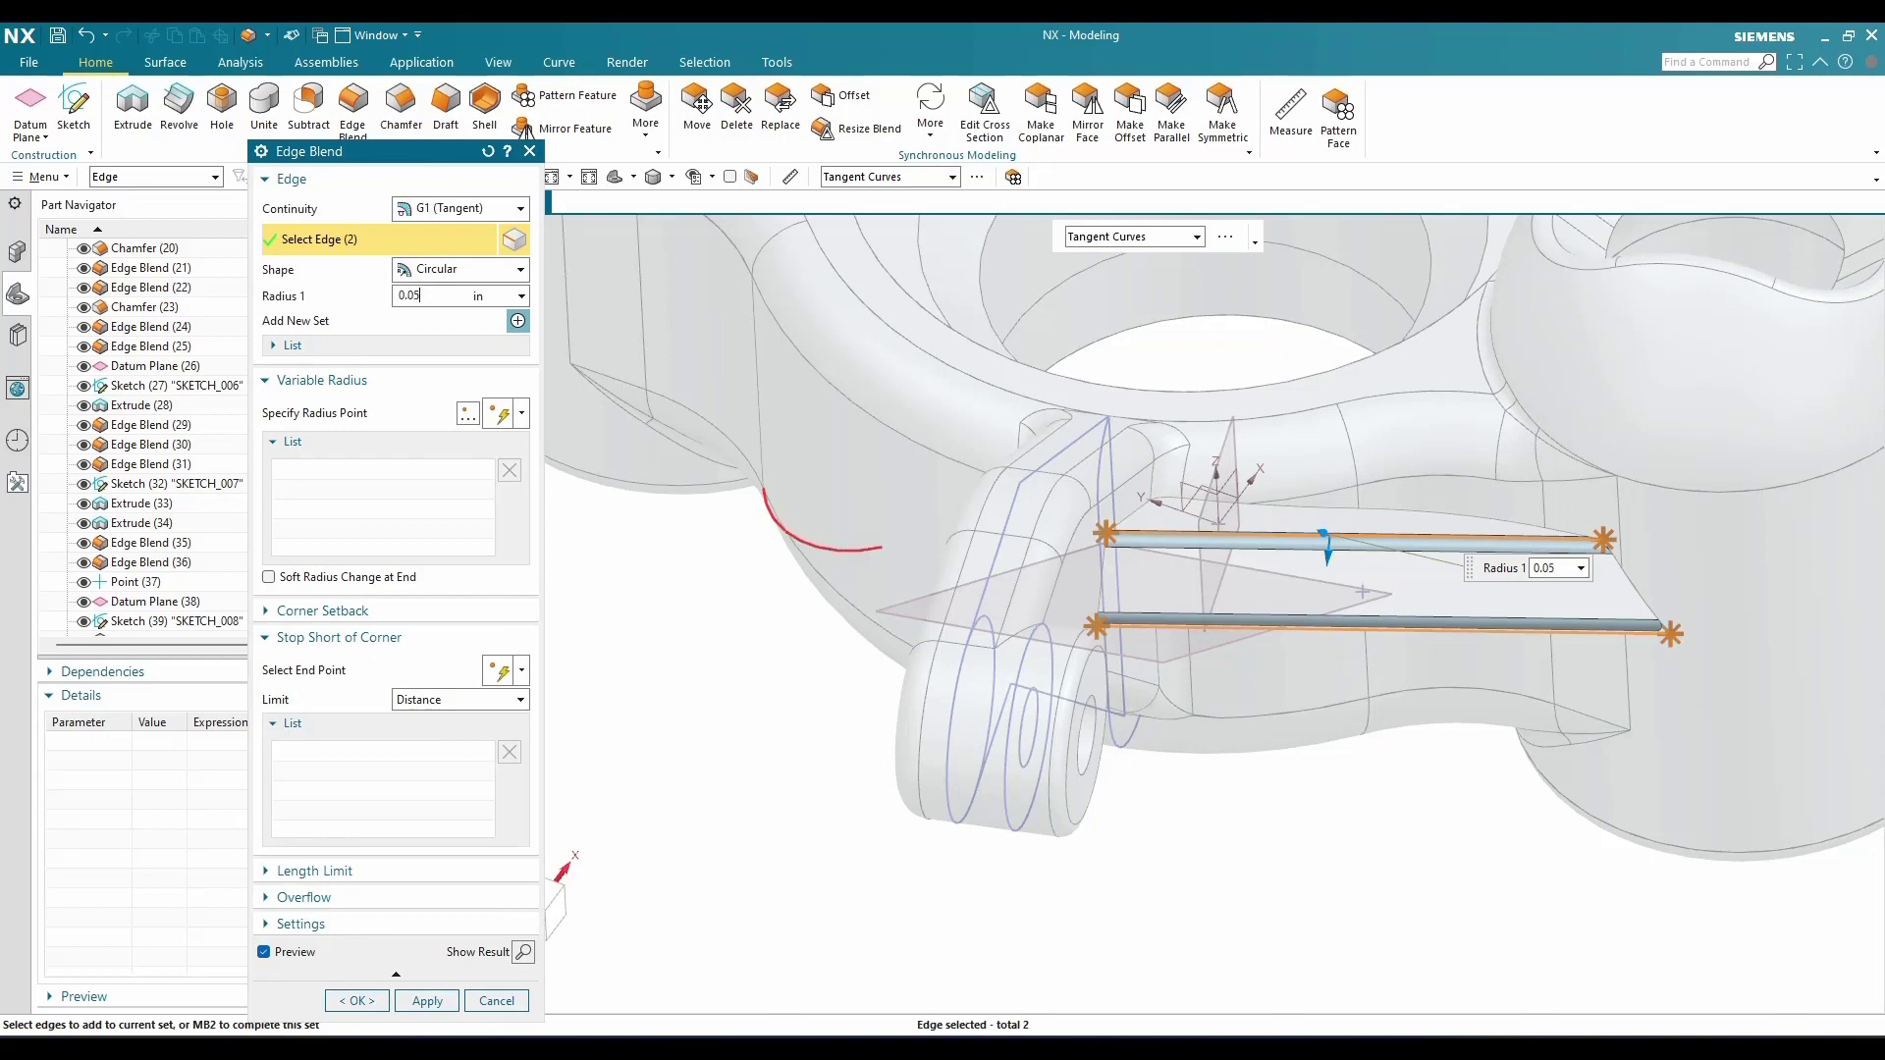
{"action": "type", "text": ".05"}
{"action": "key", "text": "Return"}
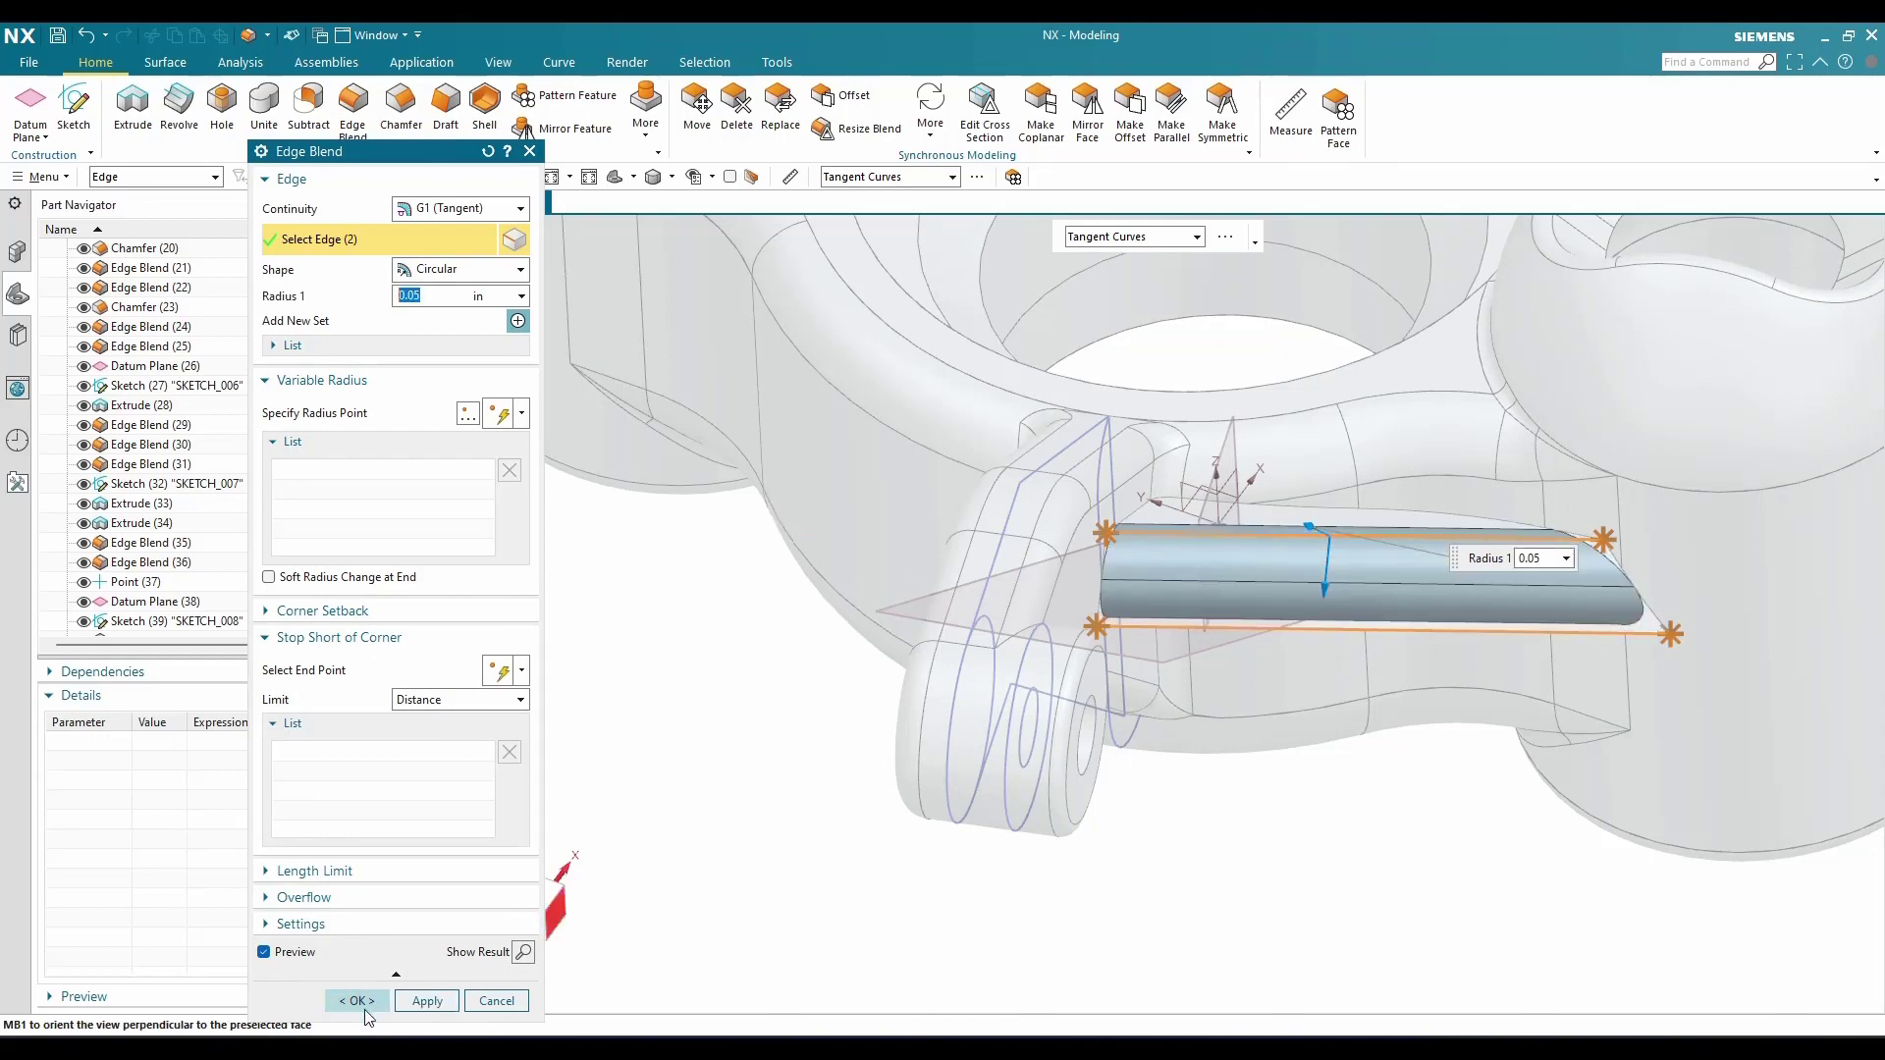
{"action": "left_click", "coordinate": [339, 1000]}
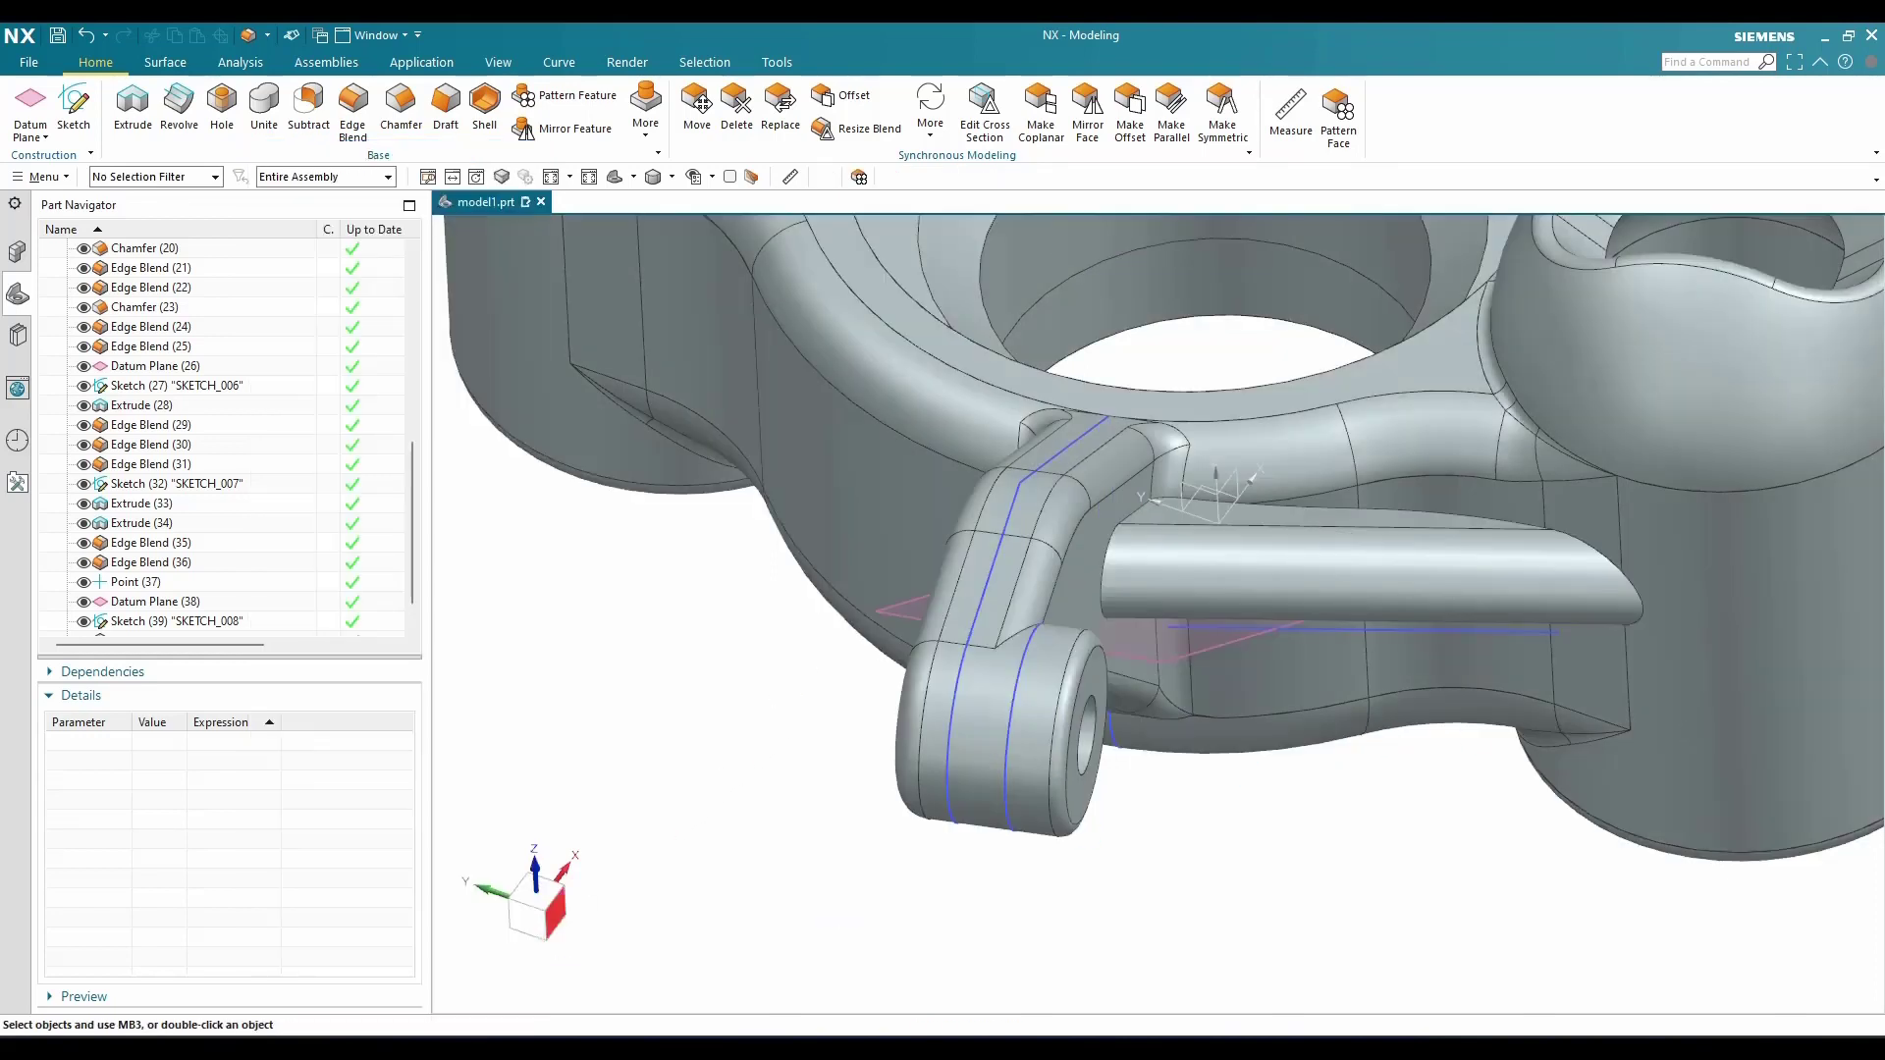
Blend the tangent edges where the rib meets the arm and the main body with a 0.03 in radius
{"action": "scroll", "coordinate": [1175, 746], "scroll_direction": "down", "scroll_amount": 2}
{"action": "middle_click_drag", "start_coordinate": [1175, 746], "coordinate": [1041, 678]}
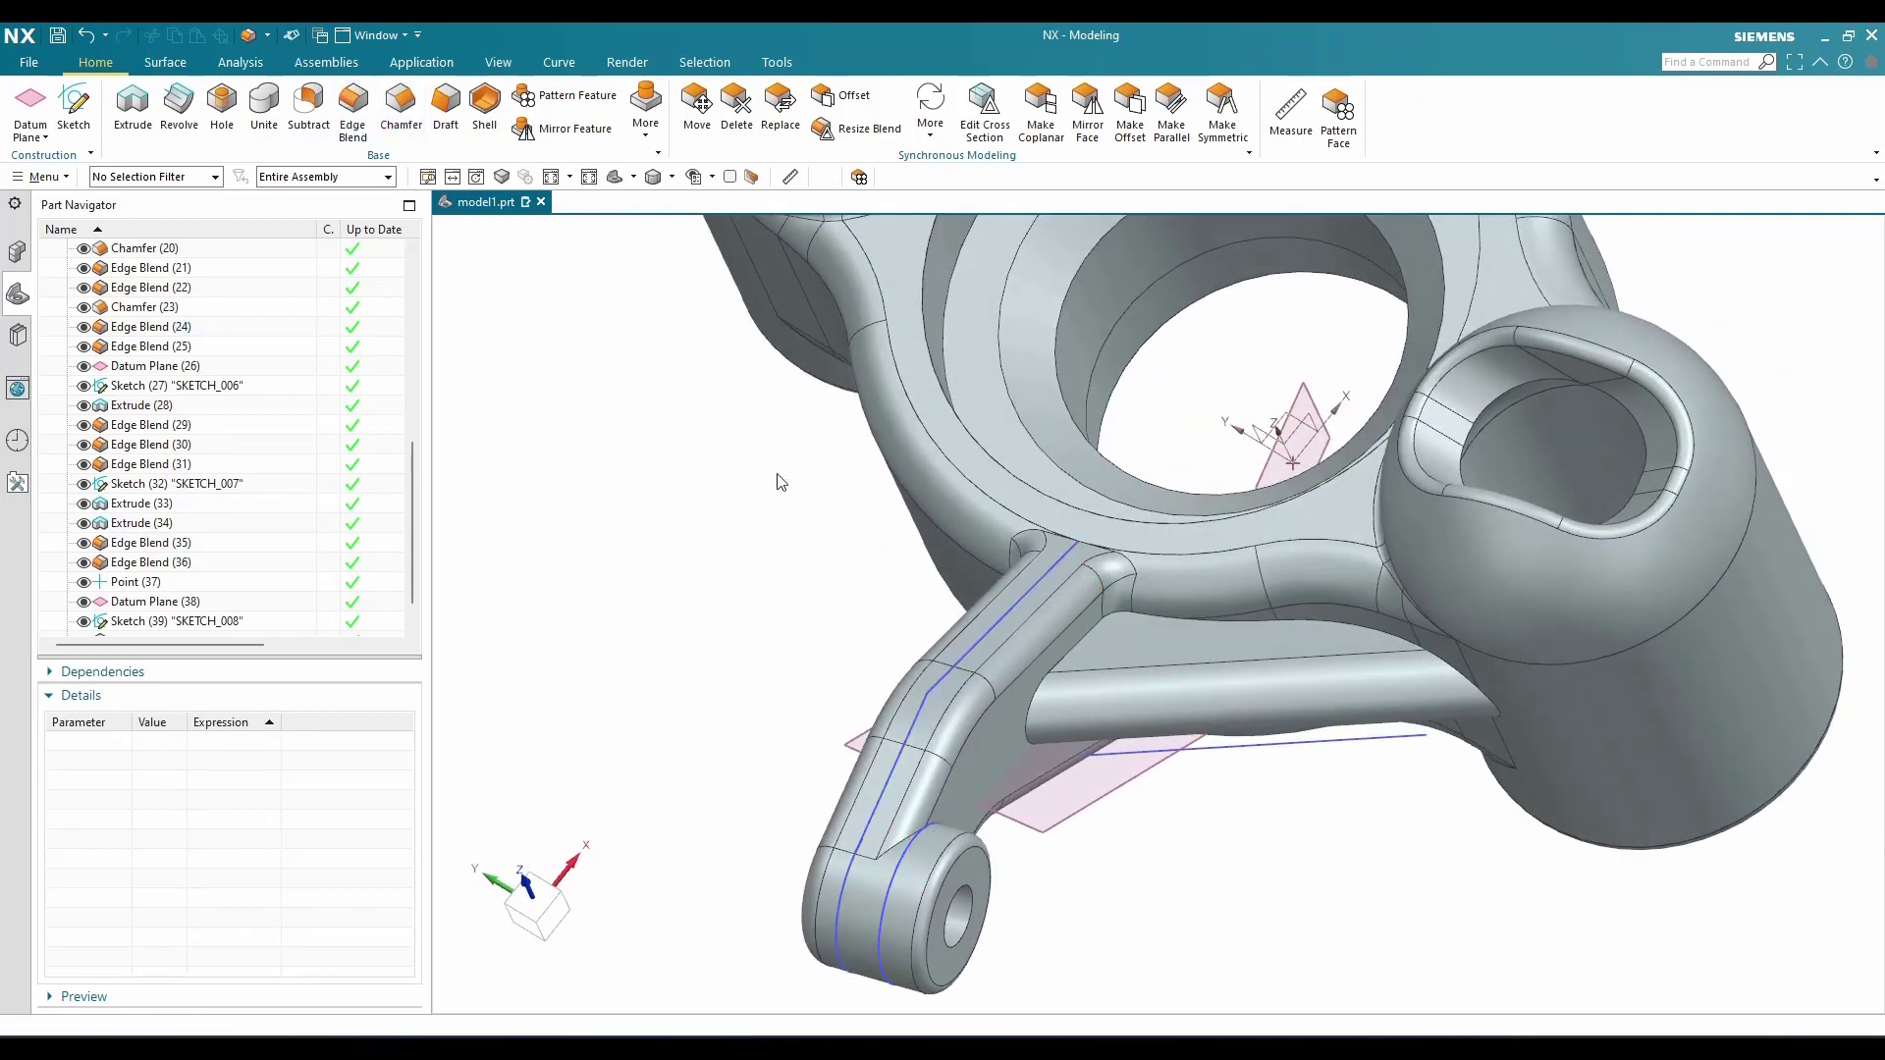
{"action": "key", "text": "b"}
{"action": "scroll", "coordinate": [1070, 652], "scroll_direction": "up", "scroll_amount": 3}
{"action": "left_click", "coordinate": [1069, 639]}
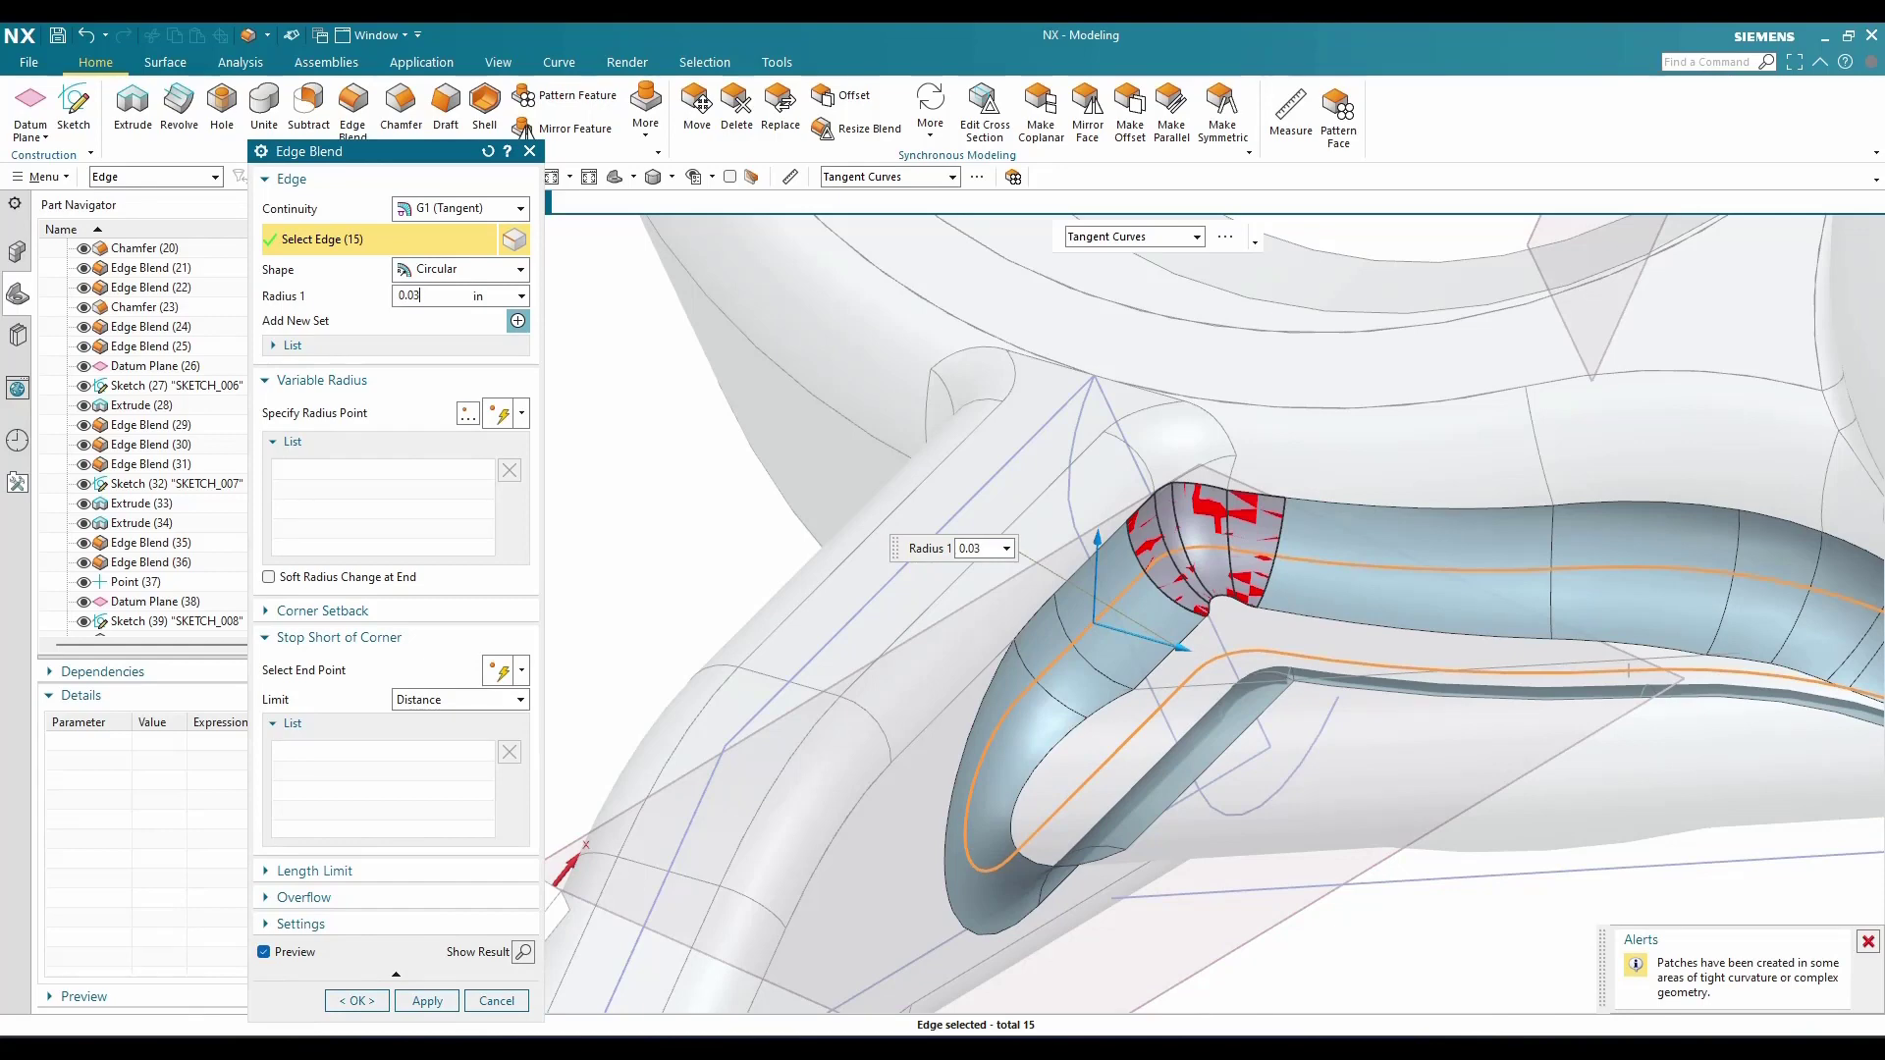
{"action": "key", "text": "Return"}
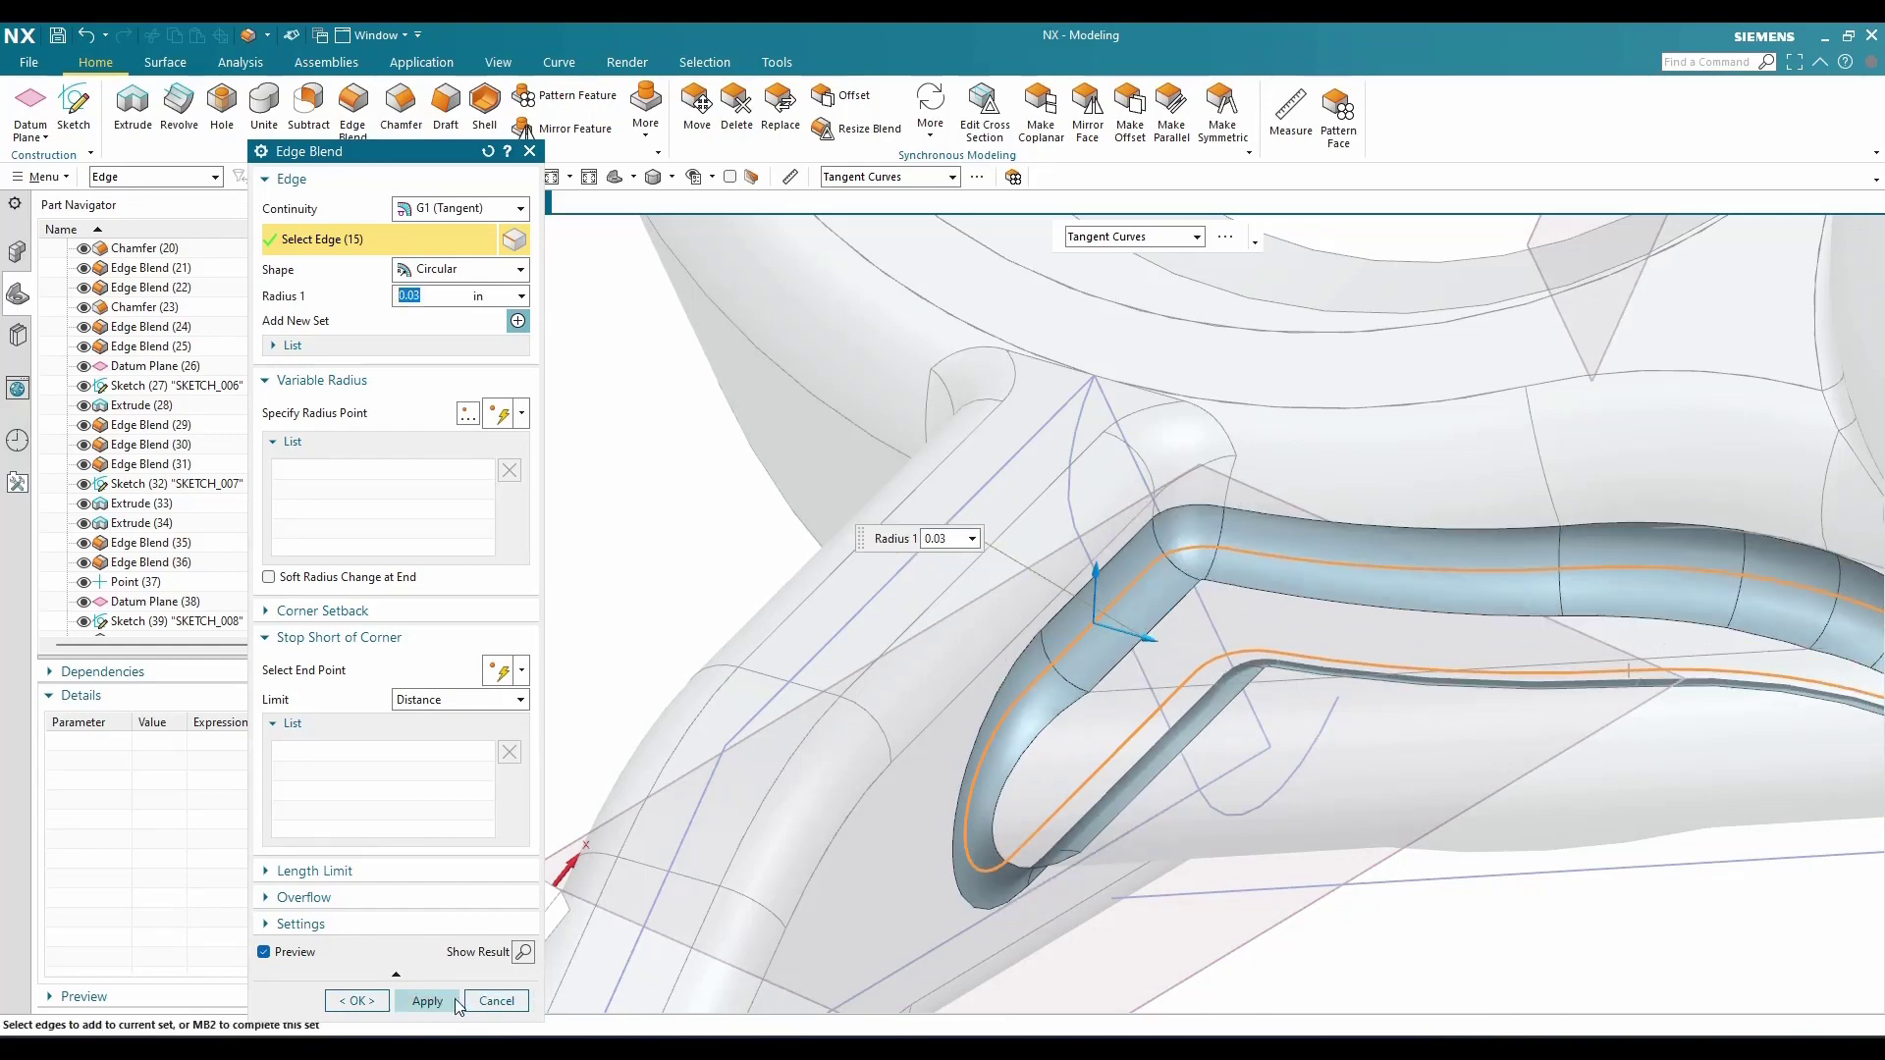
{"action": "left_click", "coordinate": [381, 1001]}
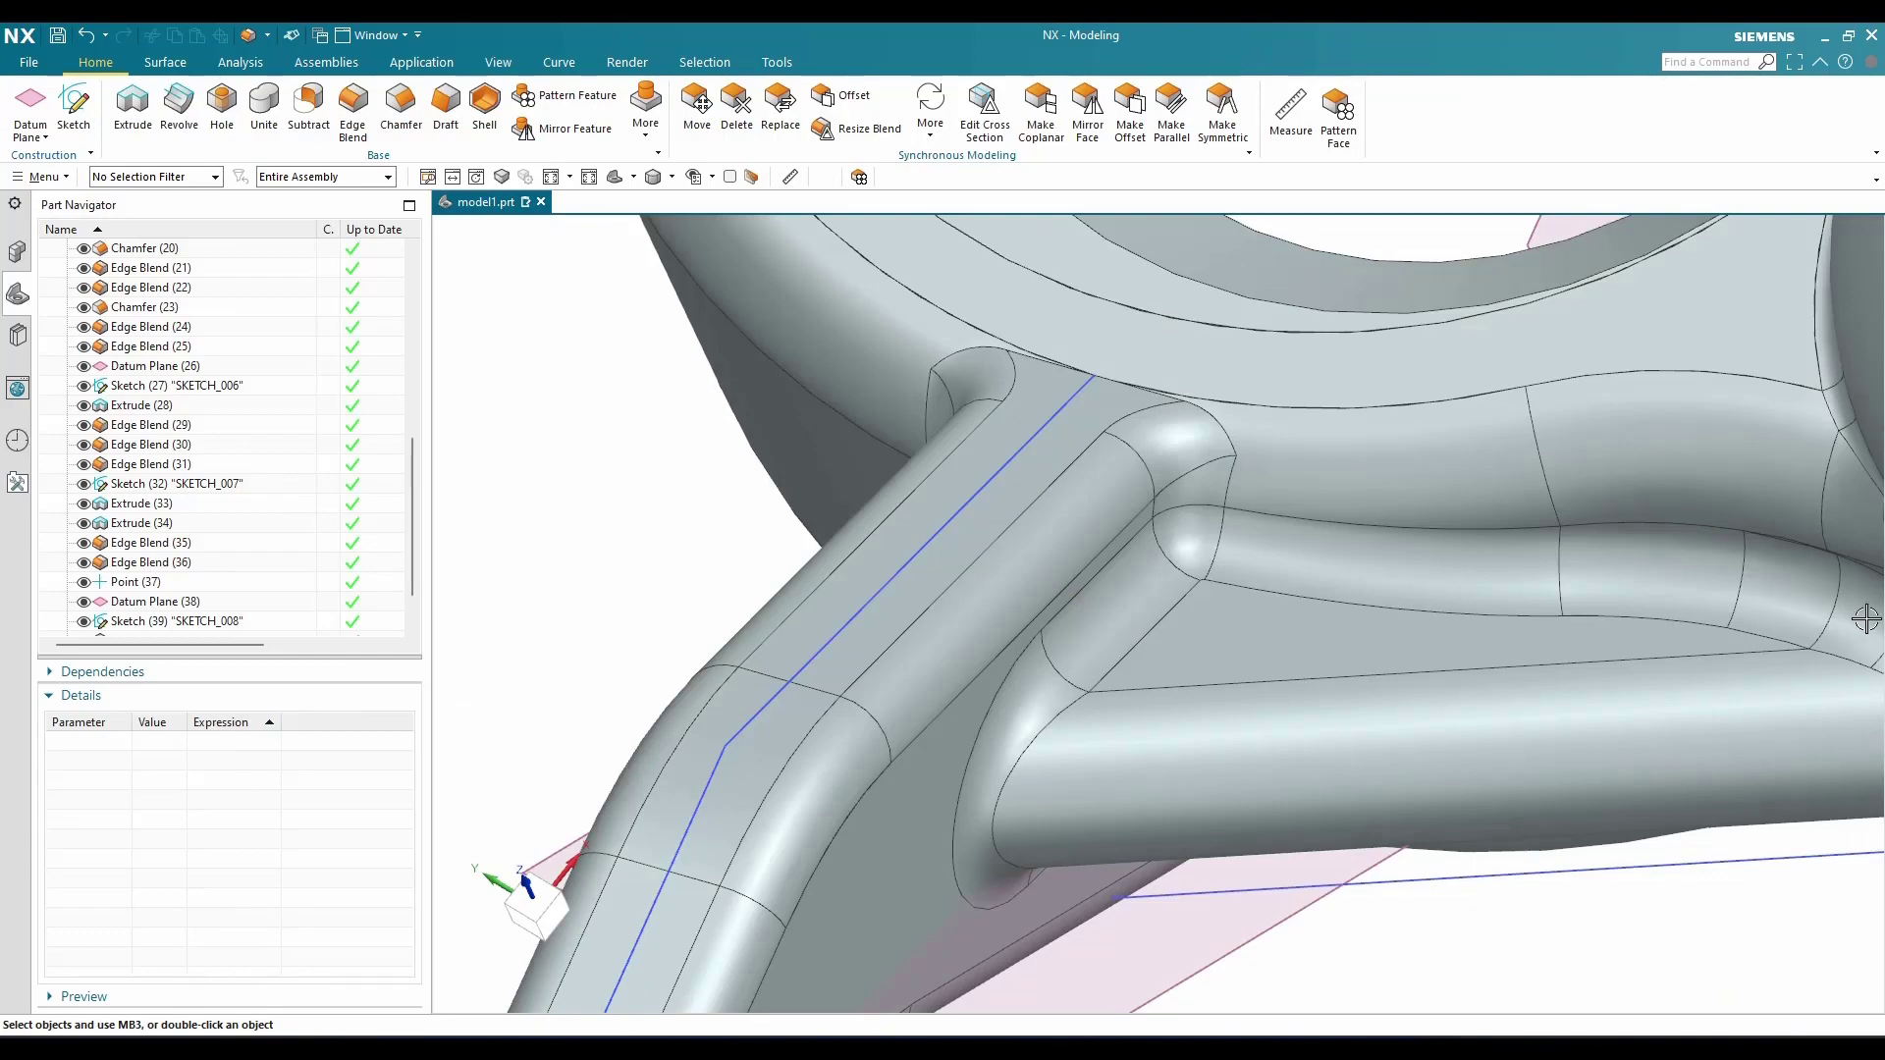
Start a sketch on the flat top face surrounding the central bore
{"action": "scroll", "coordinate": [1023, 626], "scroll_direction": "down", "scroll_amount": 6}
{"action": "middle_click_drag", "start_coordinate": [1022, 626], "coordinate": [1055, 678]}
{"action": "scroll", "coordinate": [1055, 677], "scroll_direction": "down", "scroll_amount": 2}
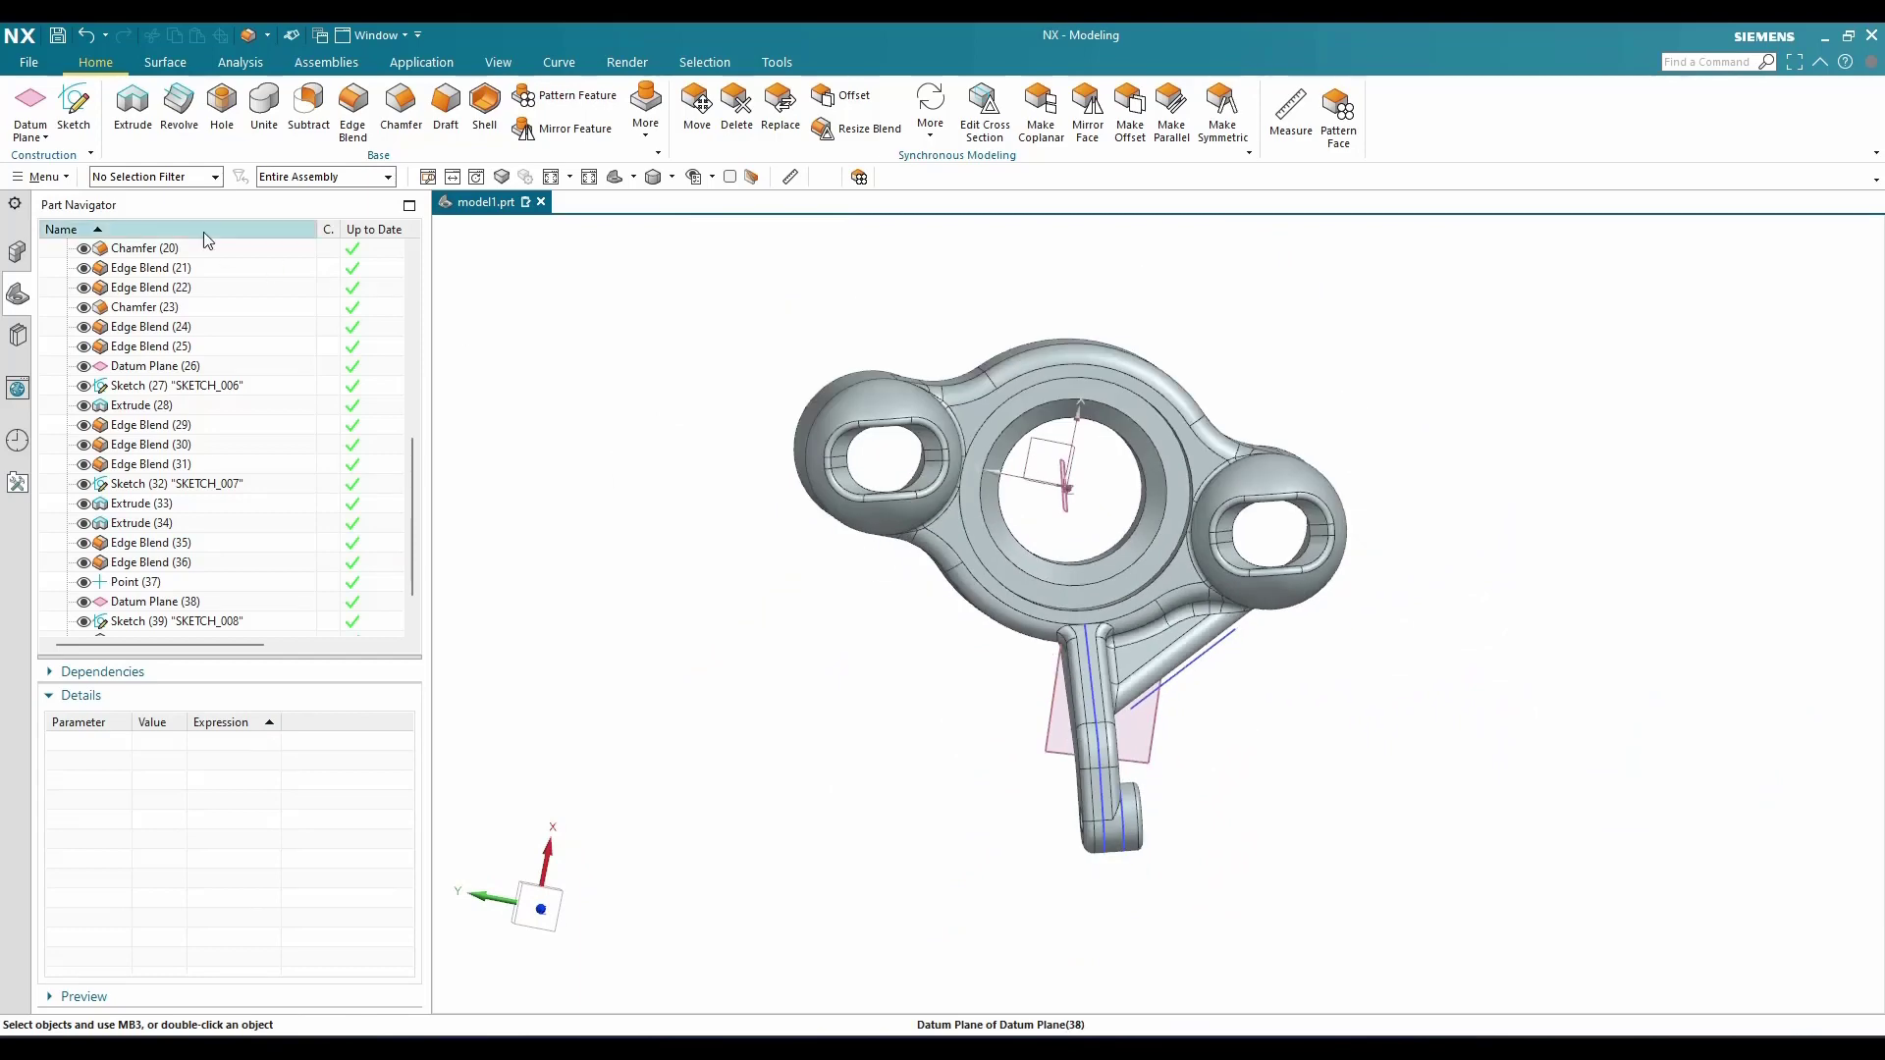
{"action": "left_click", "coordinate": [74, 103]}
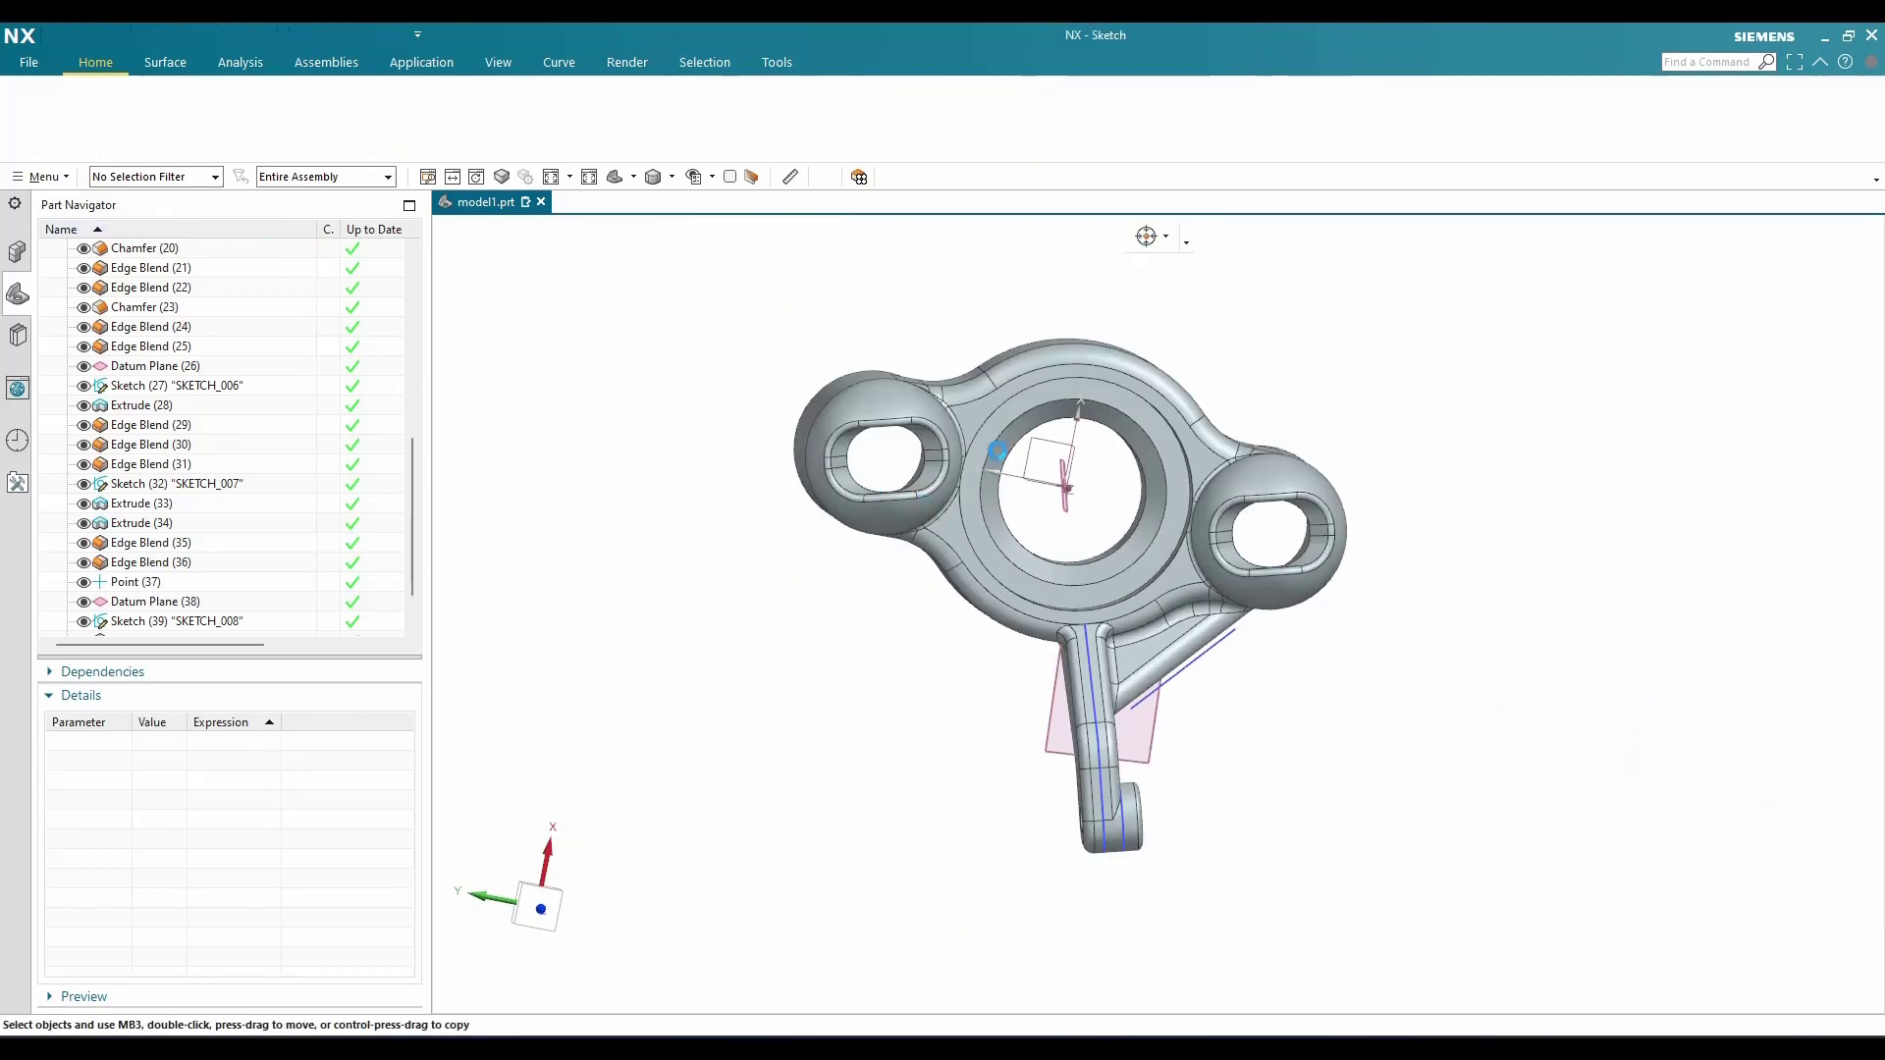
{"action": "scroll", "coordinate": [1002, 457], "scroll_direction": "up", "scroll_amount": 6}
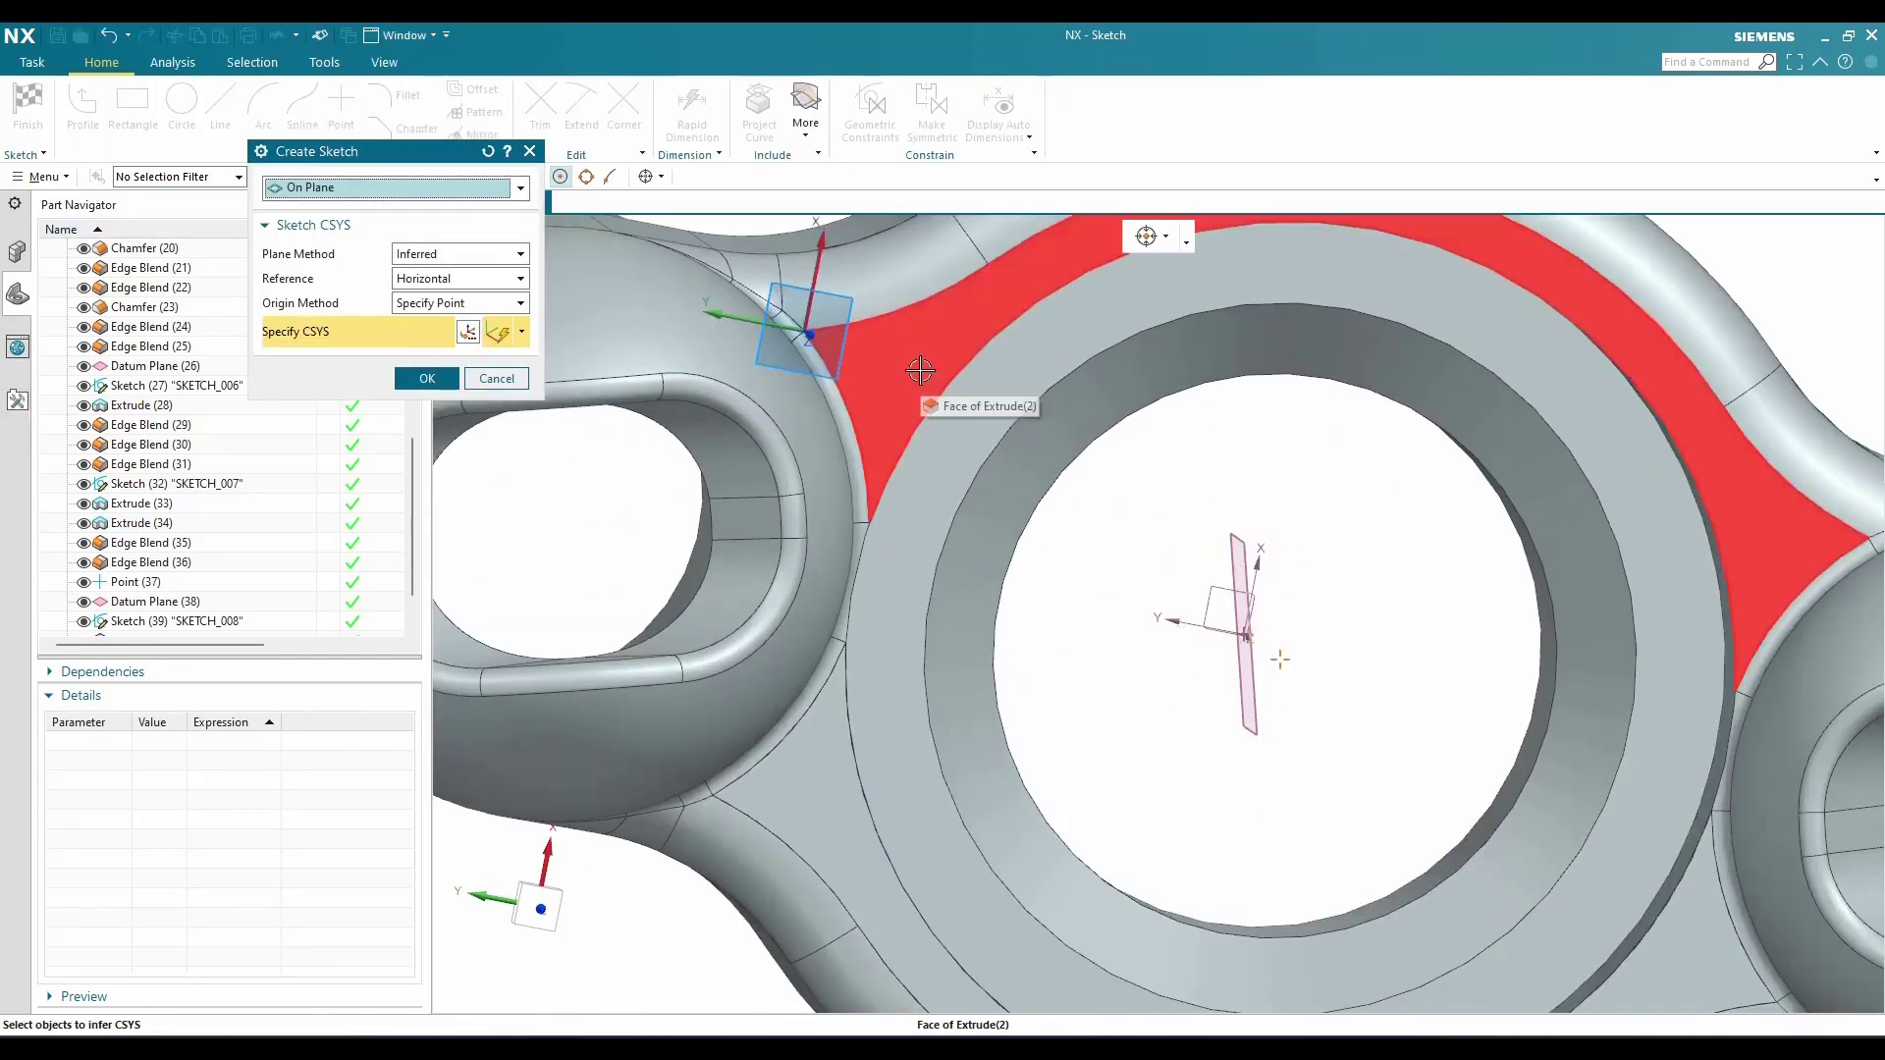
{"action": "left_click", "coordinate": [992, 267]}
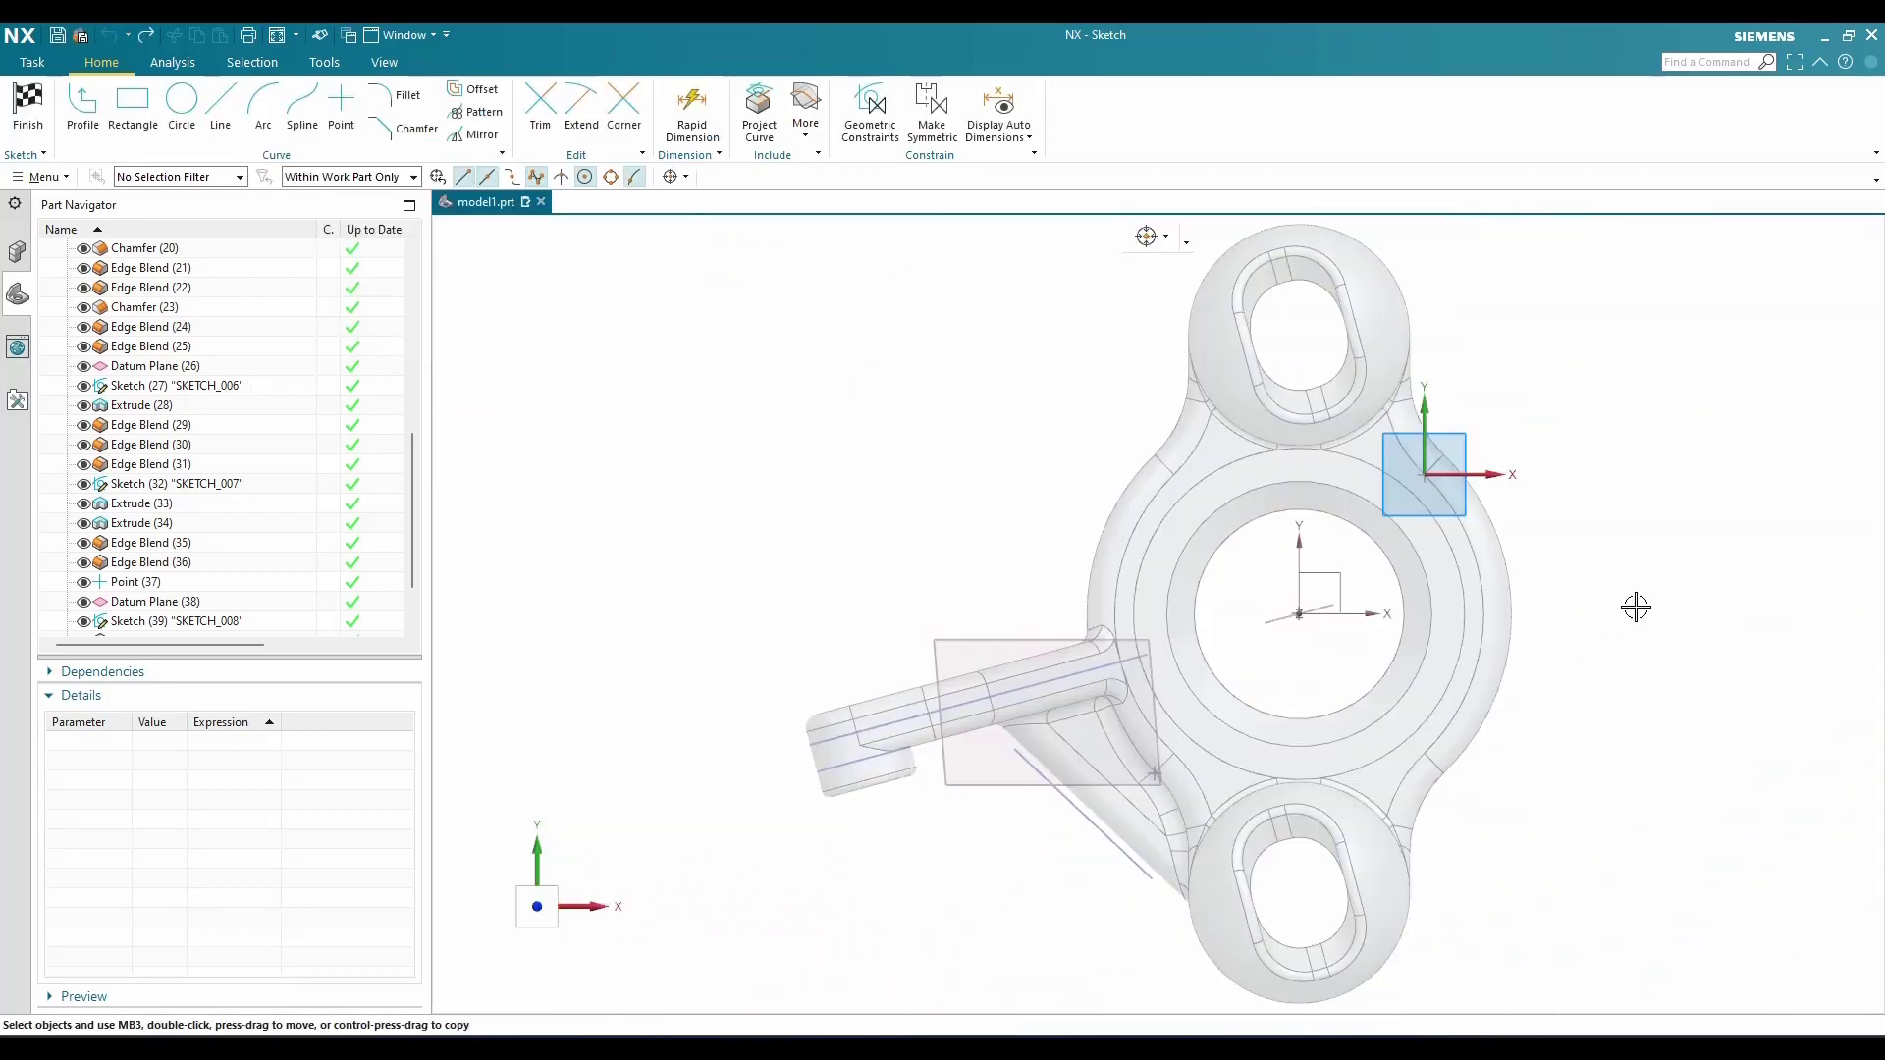
Project the top face's outer tangent edge opposite the arm and the circular edge around the bore into the sketch
{"action": "scroll", "coordinate": [1626, 607], "scroll_direction": "up", "scroll_amount": 3}
{"action": "scroll", "coordinate": [1480, 599], "scroll_direction": "down", "scroll_amount": 1}
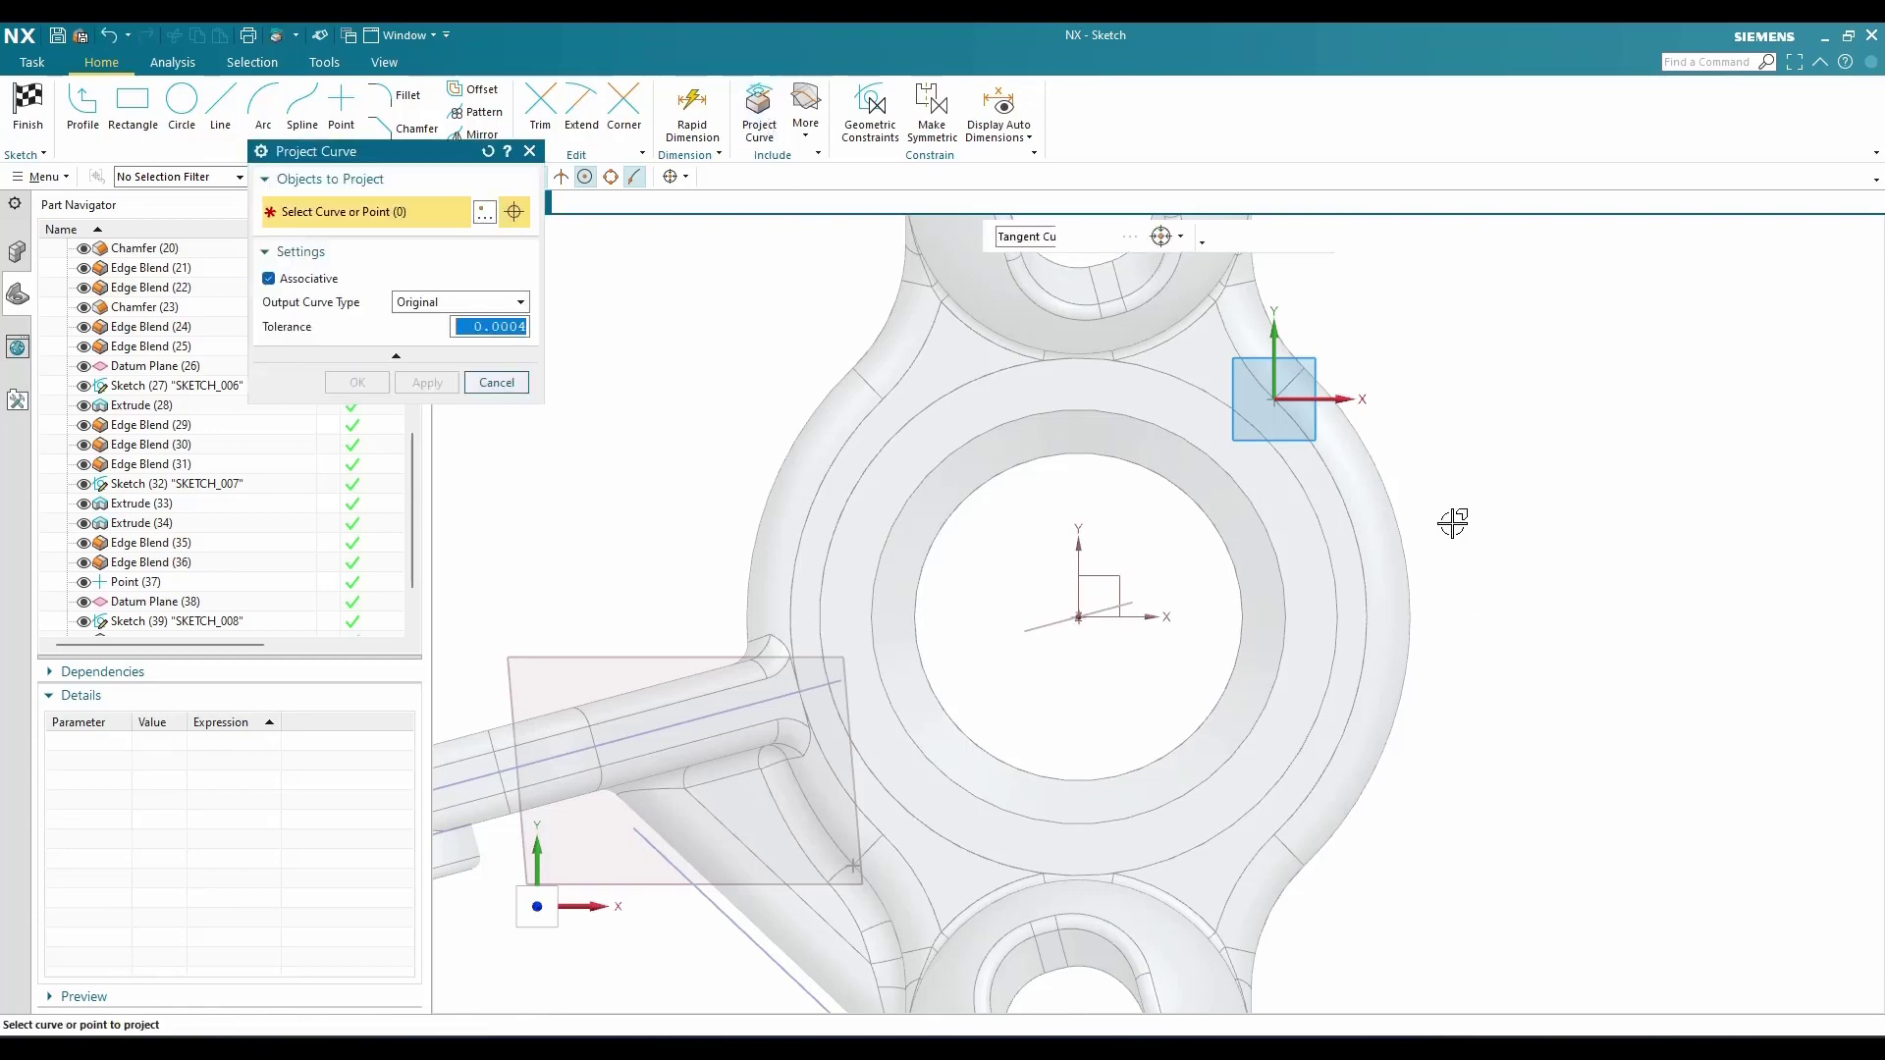
{"action": "scroll", "coordinate": [1443, 525], "scroll_direction": "up", "scroll_amount": 3}
{"action": "left_click", "coordinate": [1263, 646]}
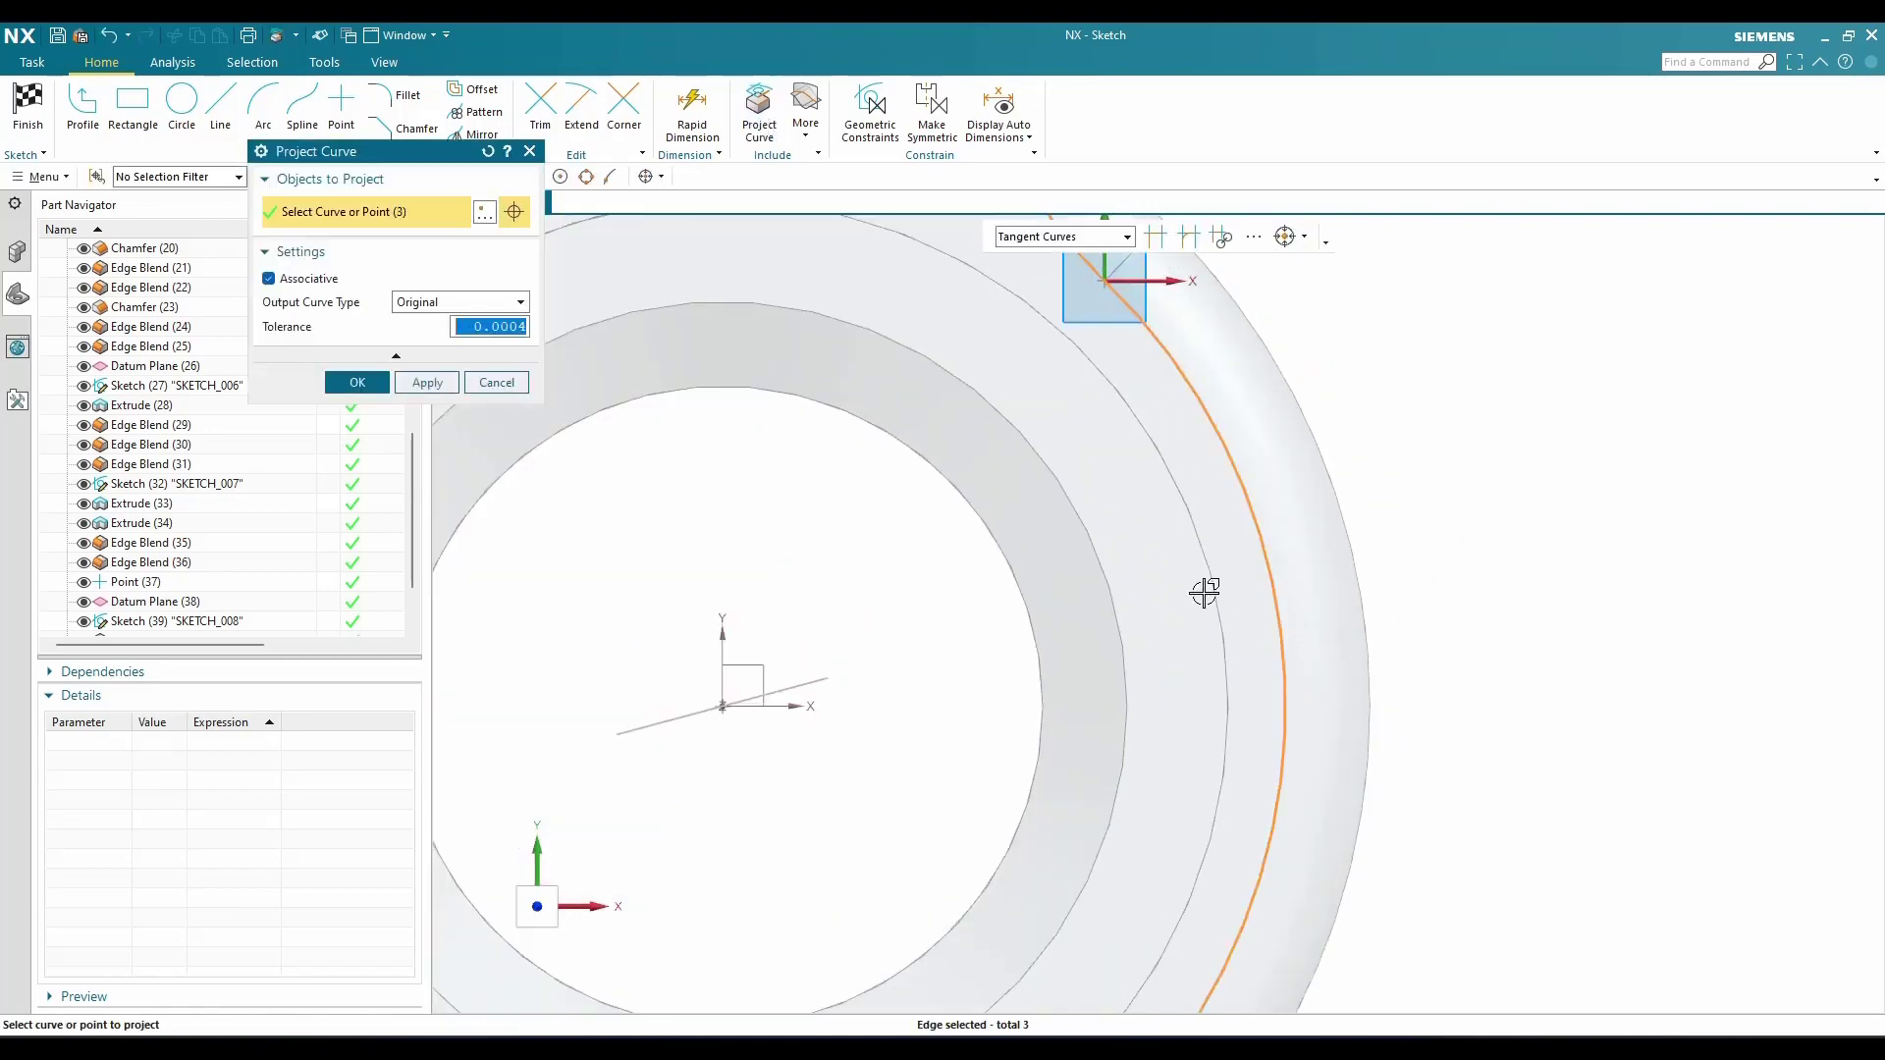
{"action": "left_click", "coordinate": [1203, 589]}
{"action": "scroll", "coordinate": [1478, 597], "scroll_direction": "down", "scroll_amount": 3}
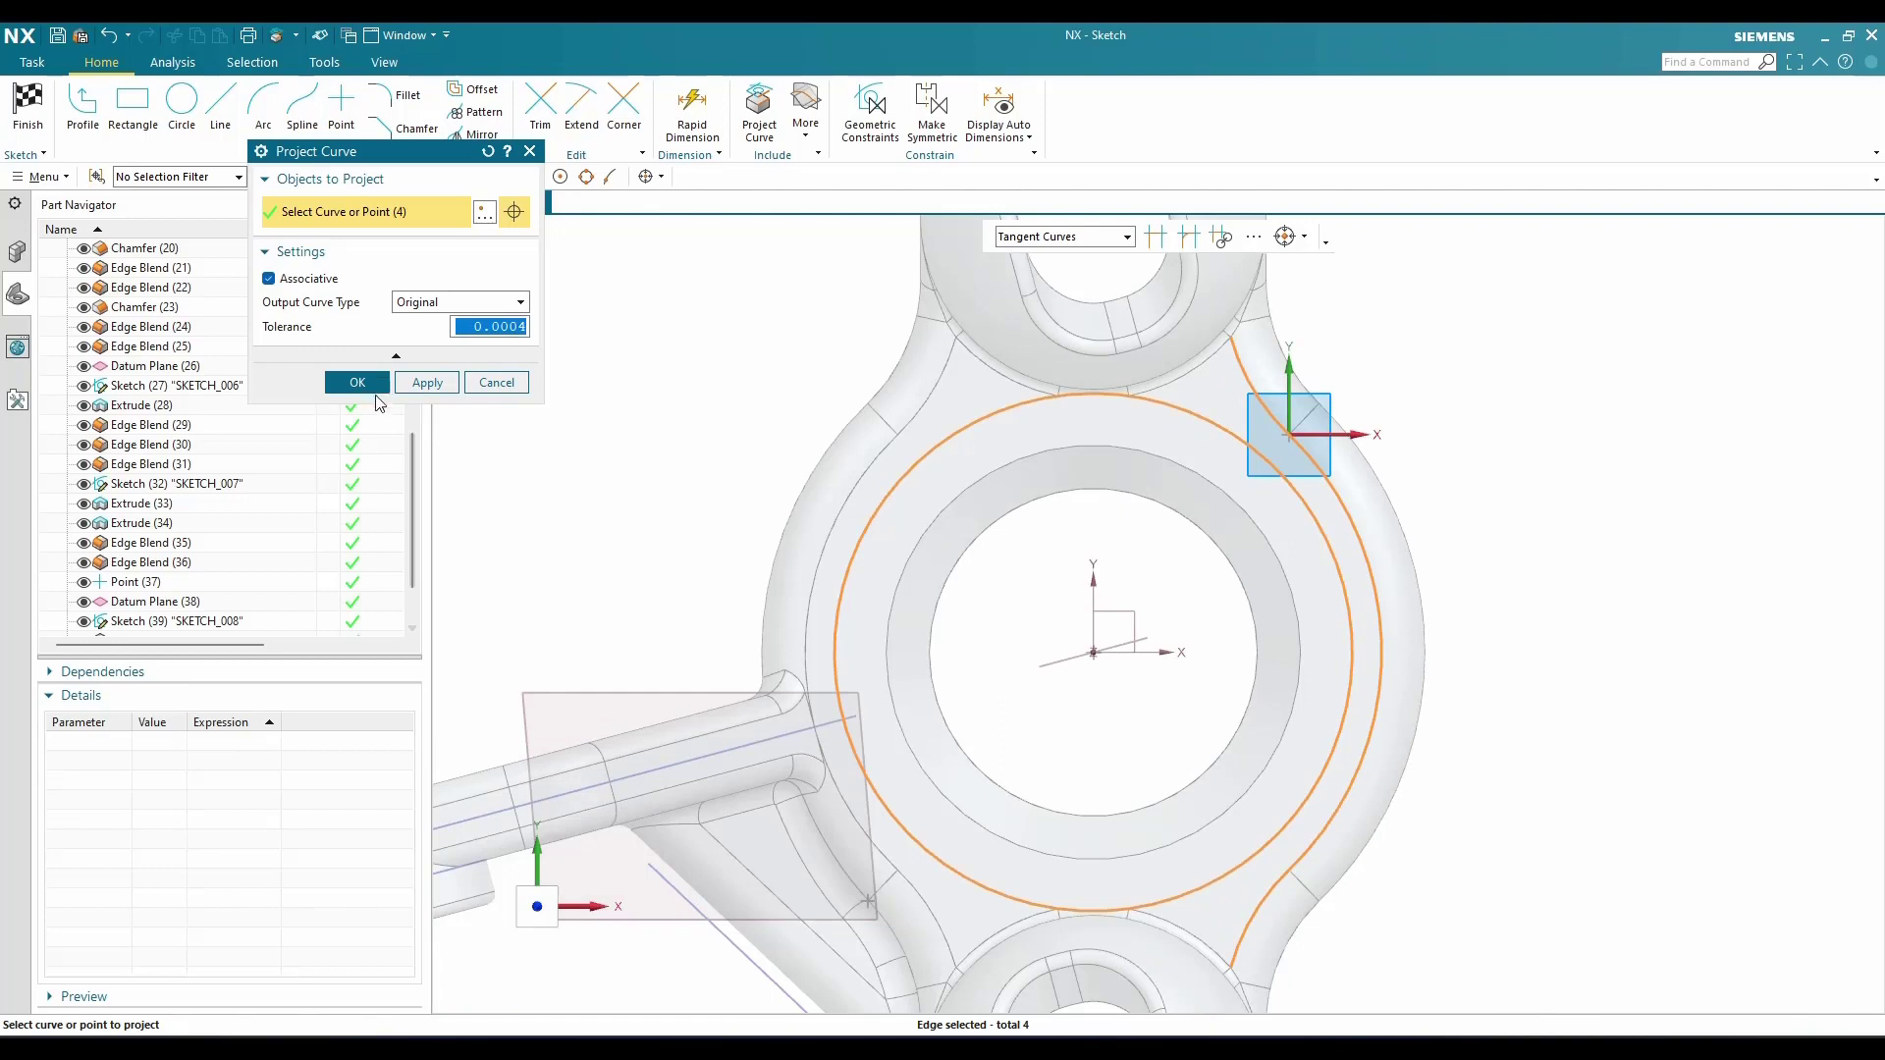
{"action": "left_click", "coordinate": [357, 382]}
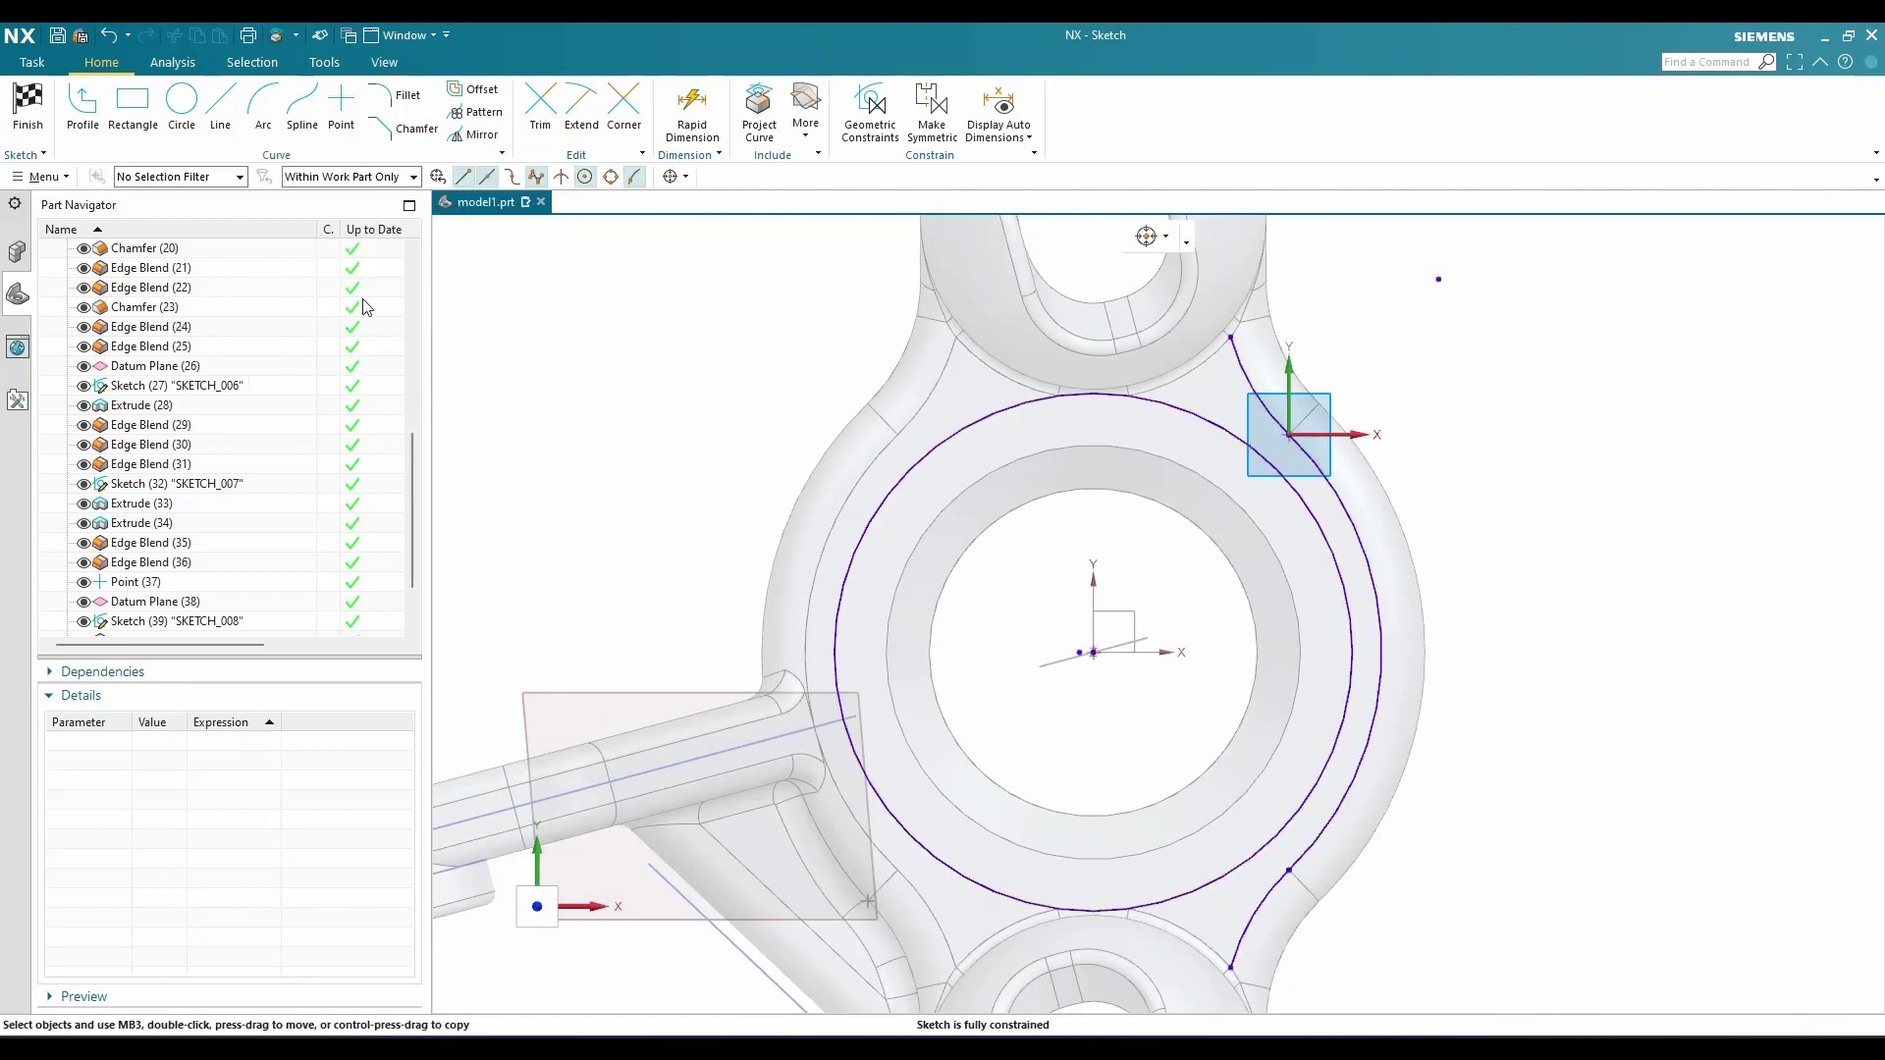
Draw a three-point arc of about 0.26 in radius with both ends on the projected circle, bulging to the projected outer curve
{"action": "left_click", "coordinate": [263, 108]}
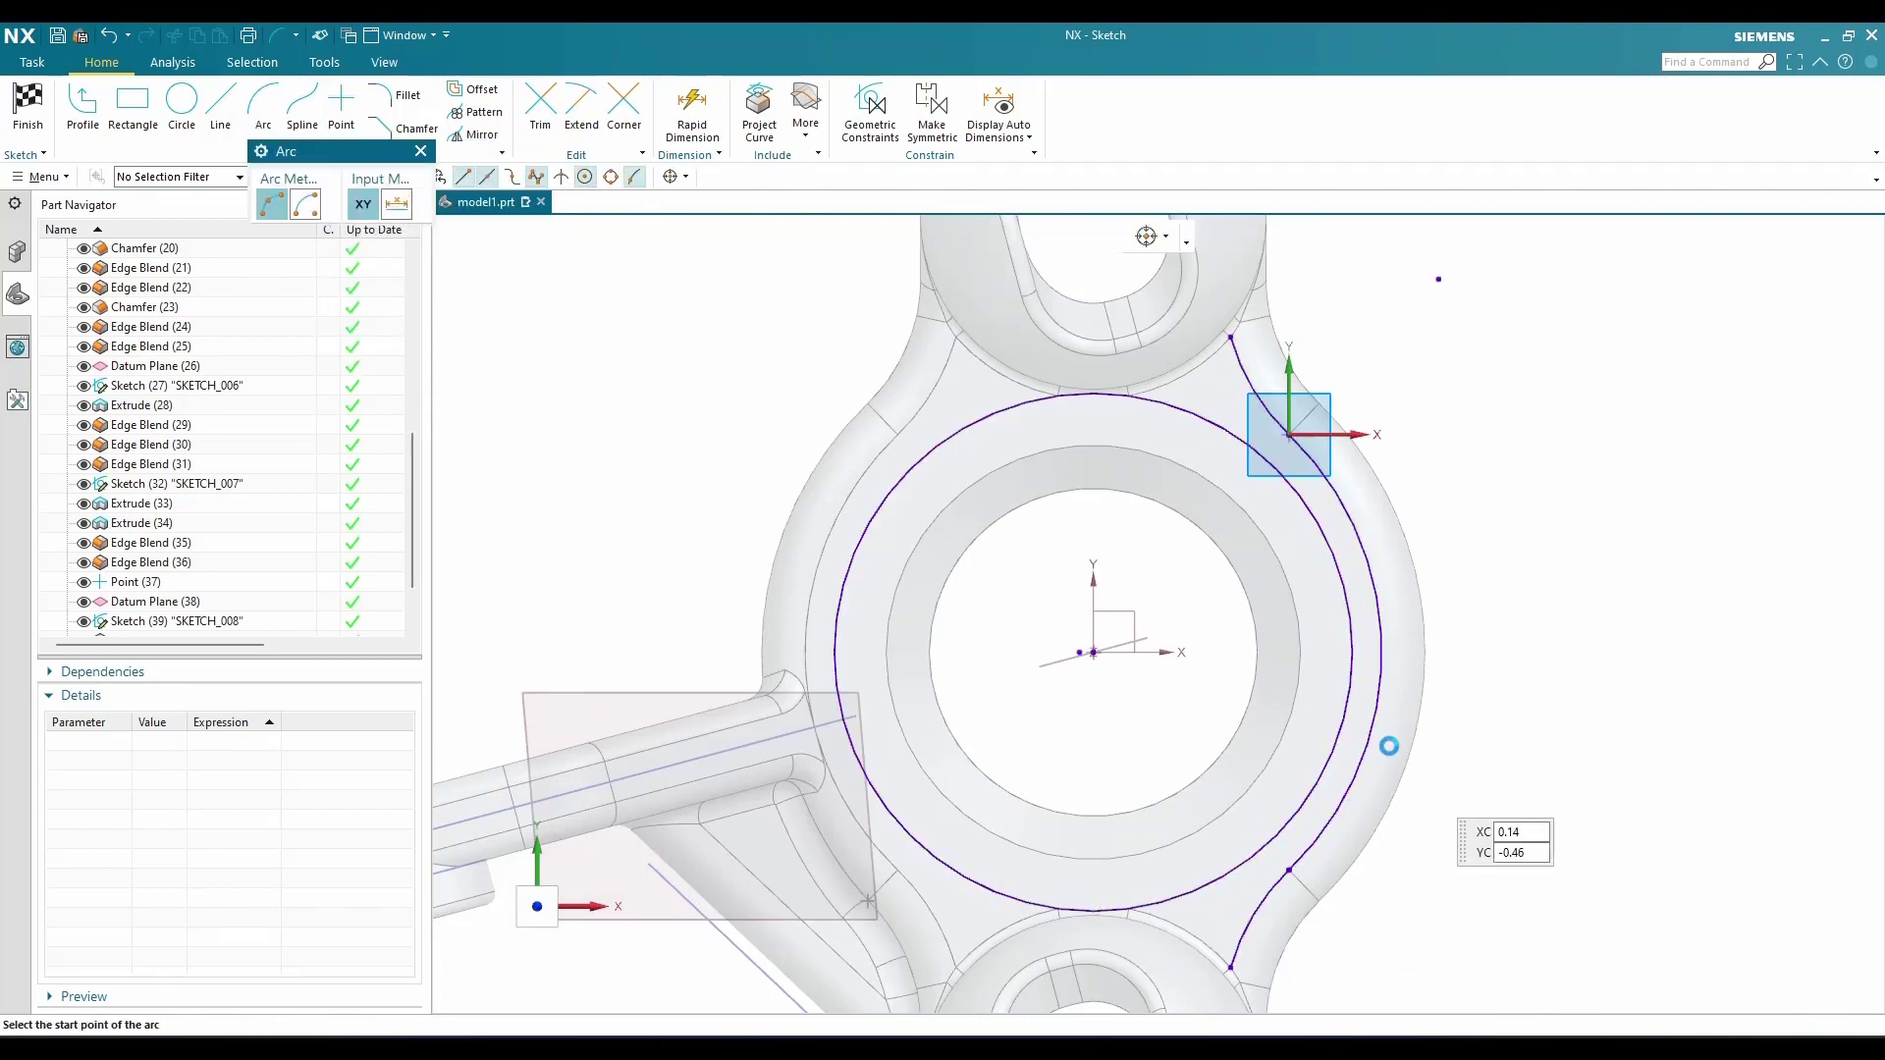
{"action": "scroll", "coordinate": [1388, 748], "scroll_direction": "up", "scroll_amount": 3}
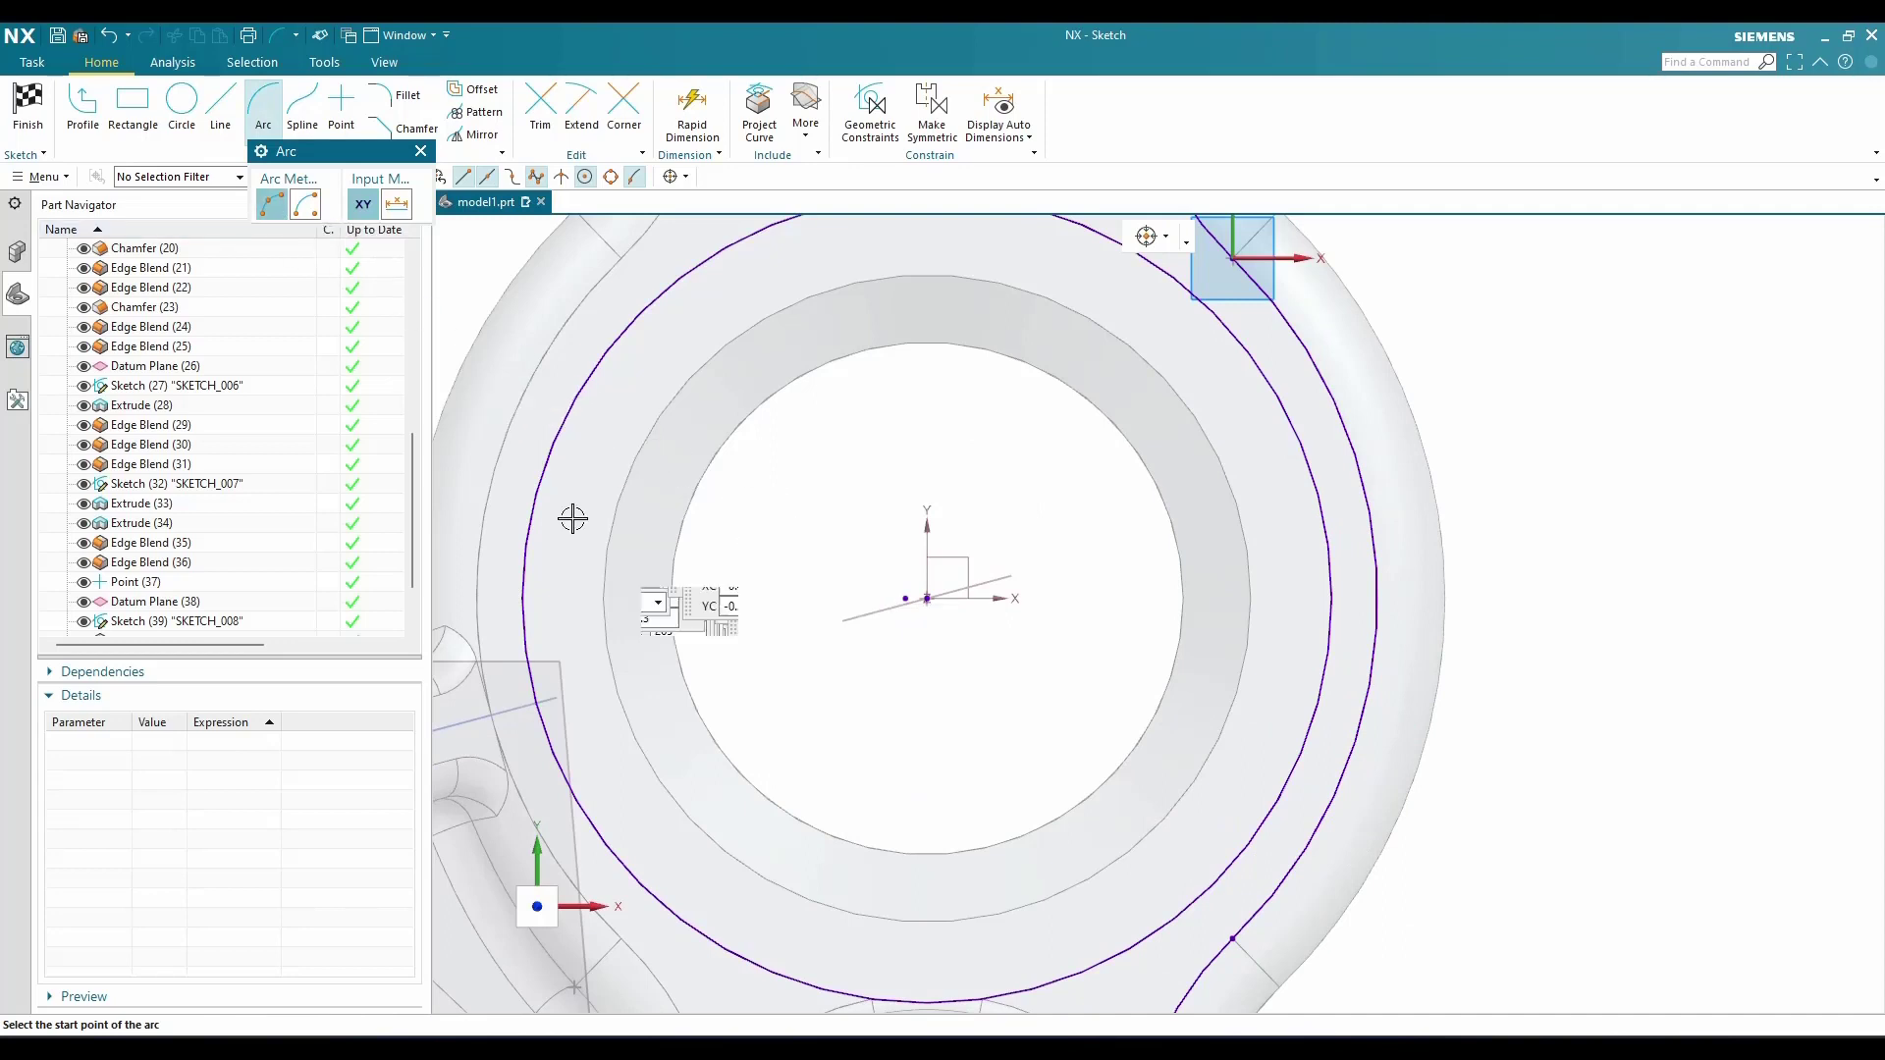
{"action": "left_click", "coordinate": [1252, 835]}
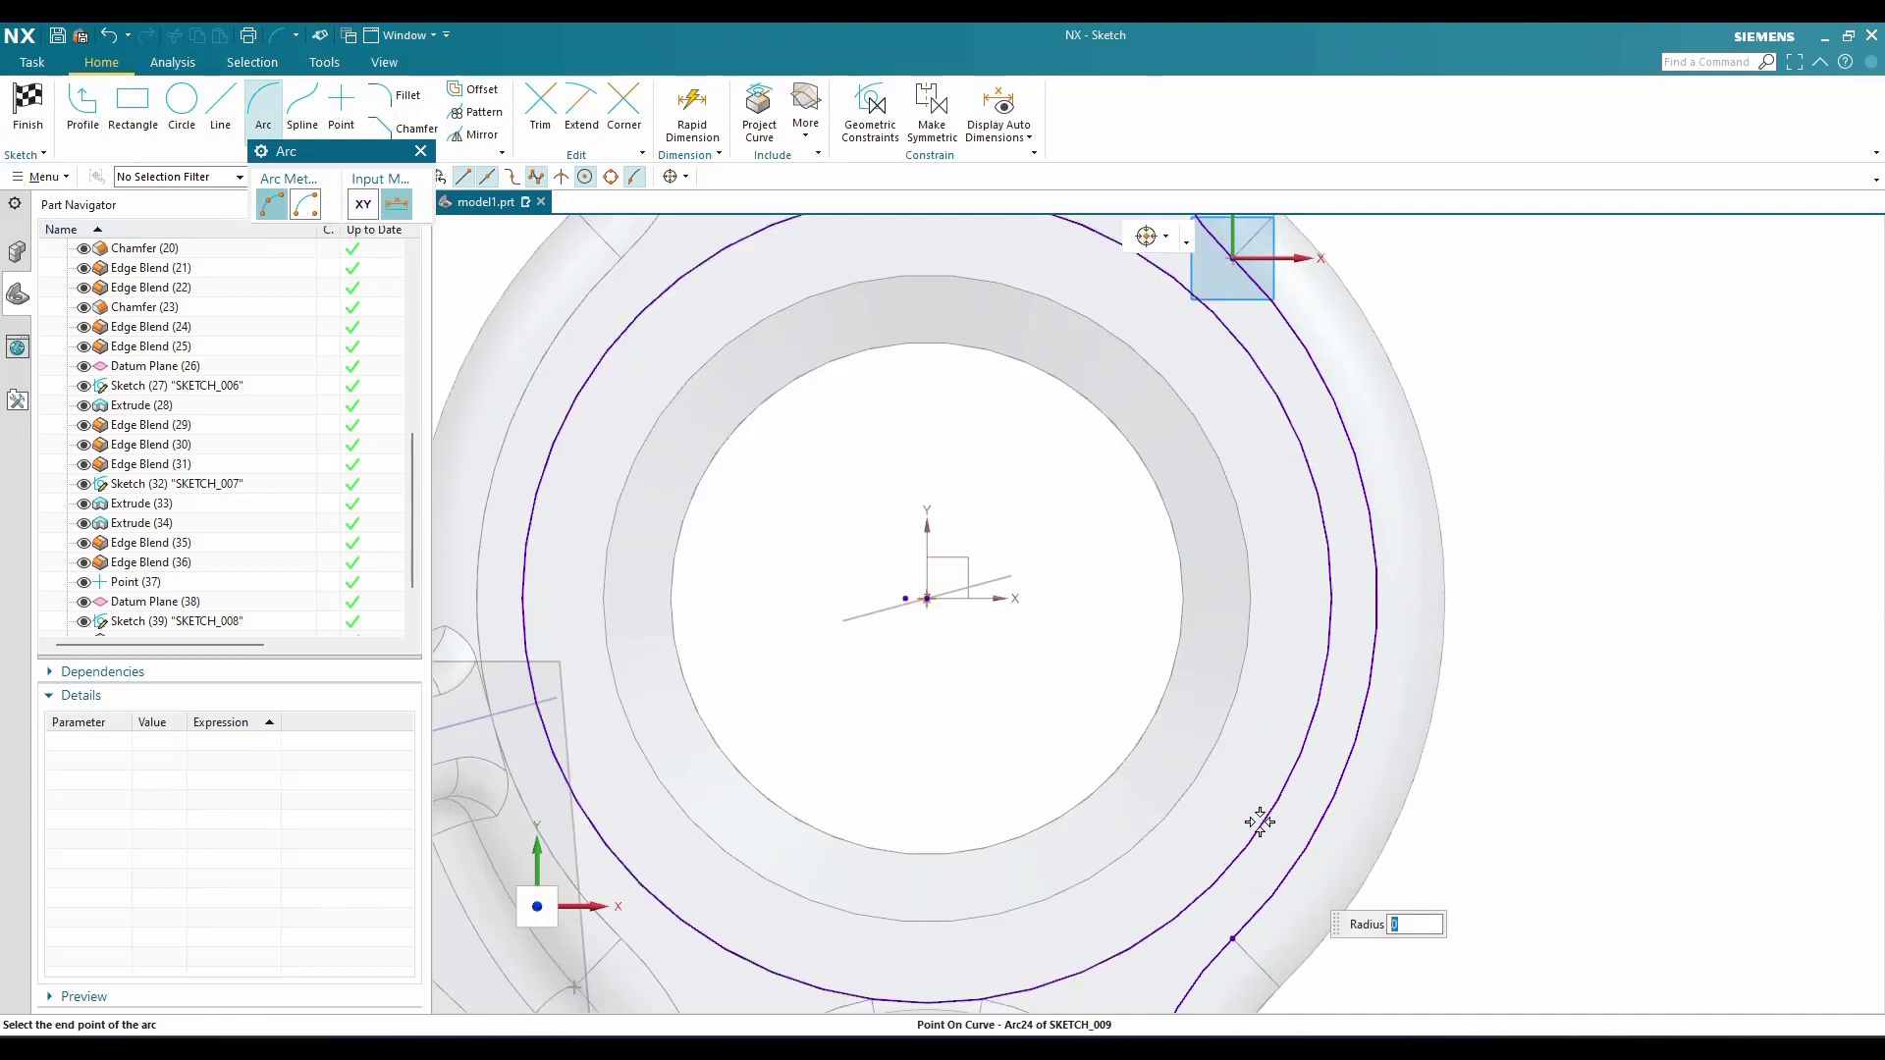
{"action": "left_click", "coordinate": [1265, 380]}
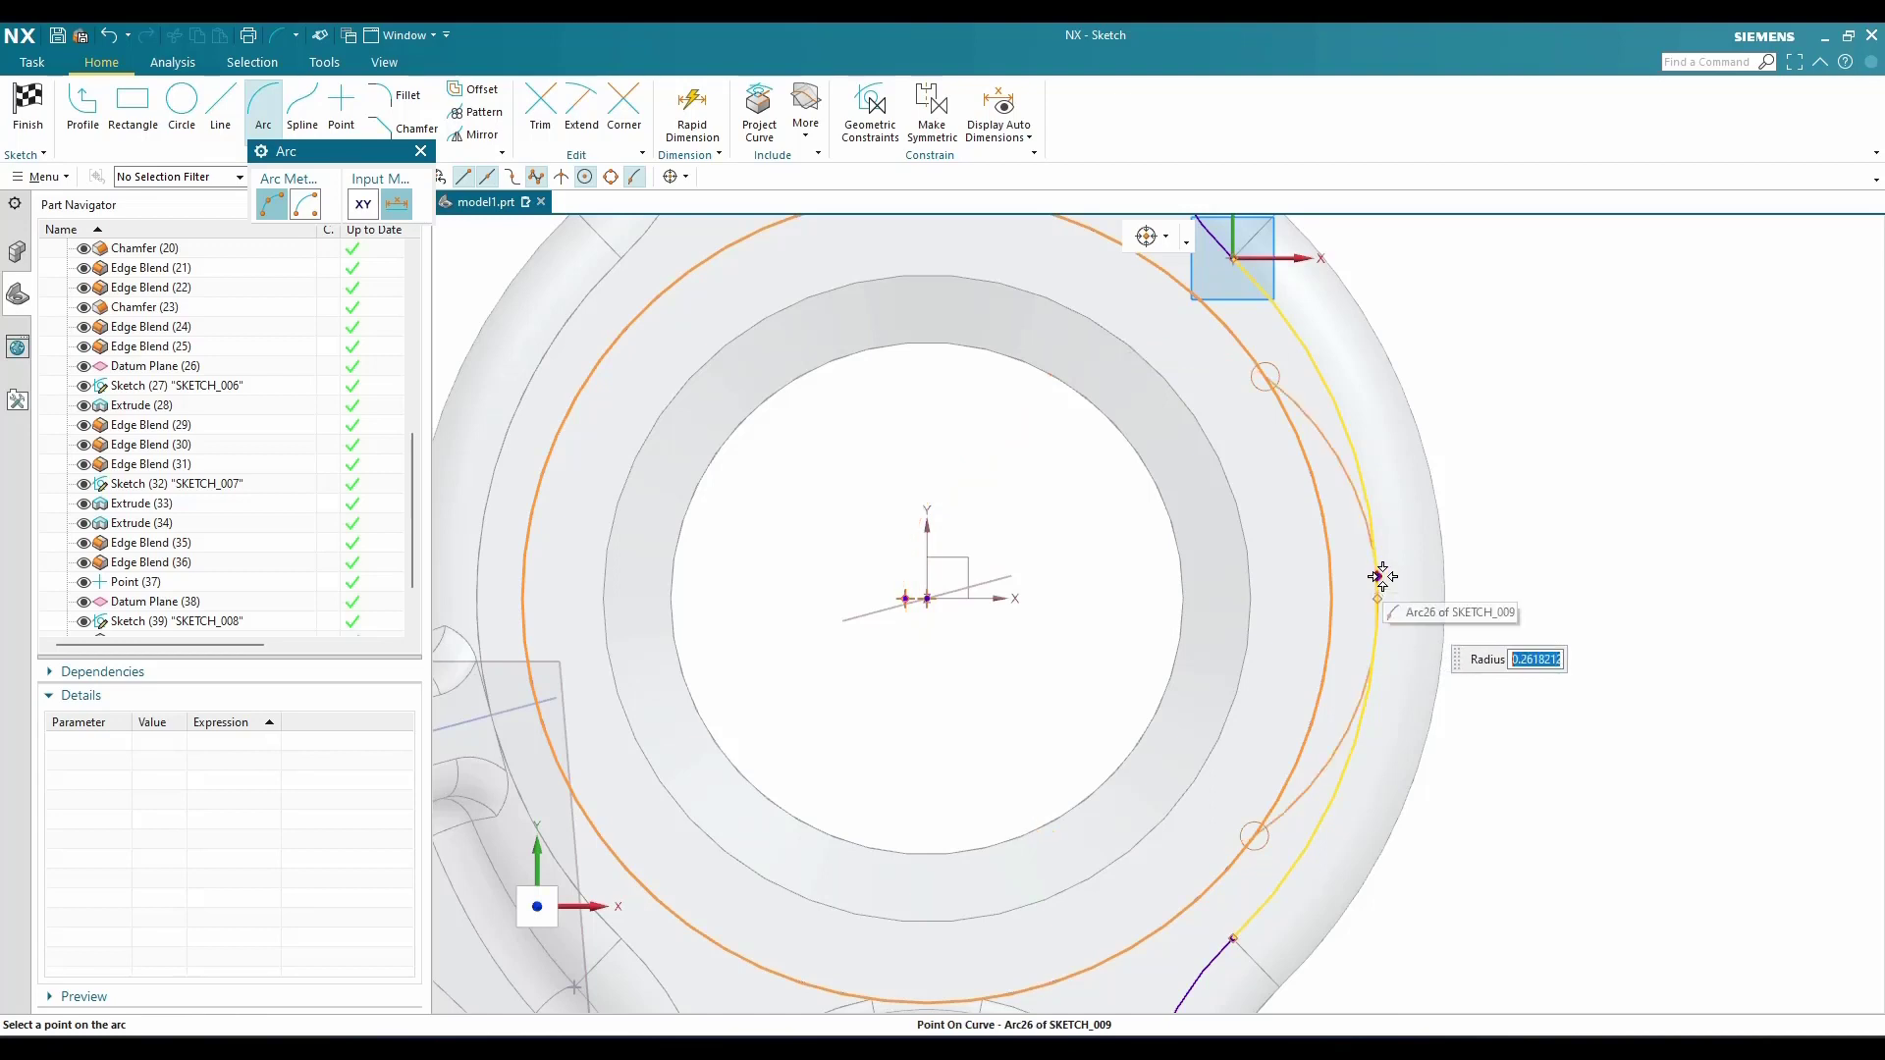
{"action": "left_click", "coordinate": [1372, 575]}
{"action": "key", "text": "Escape"}
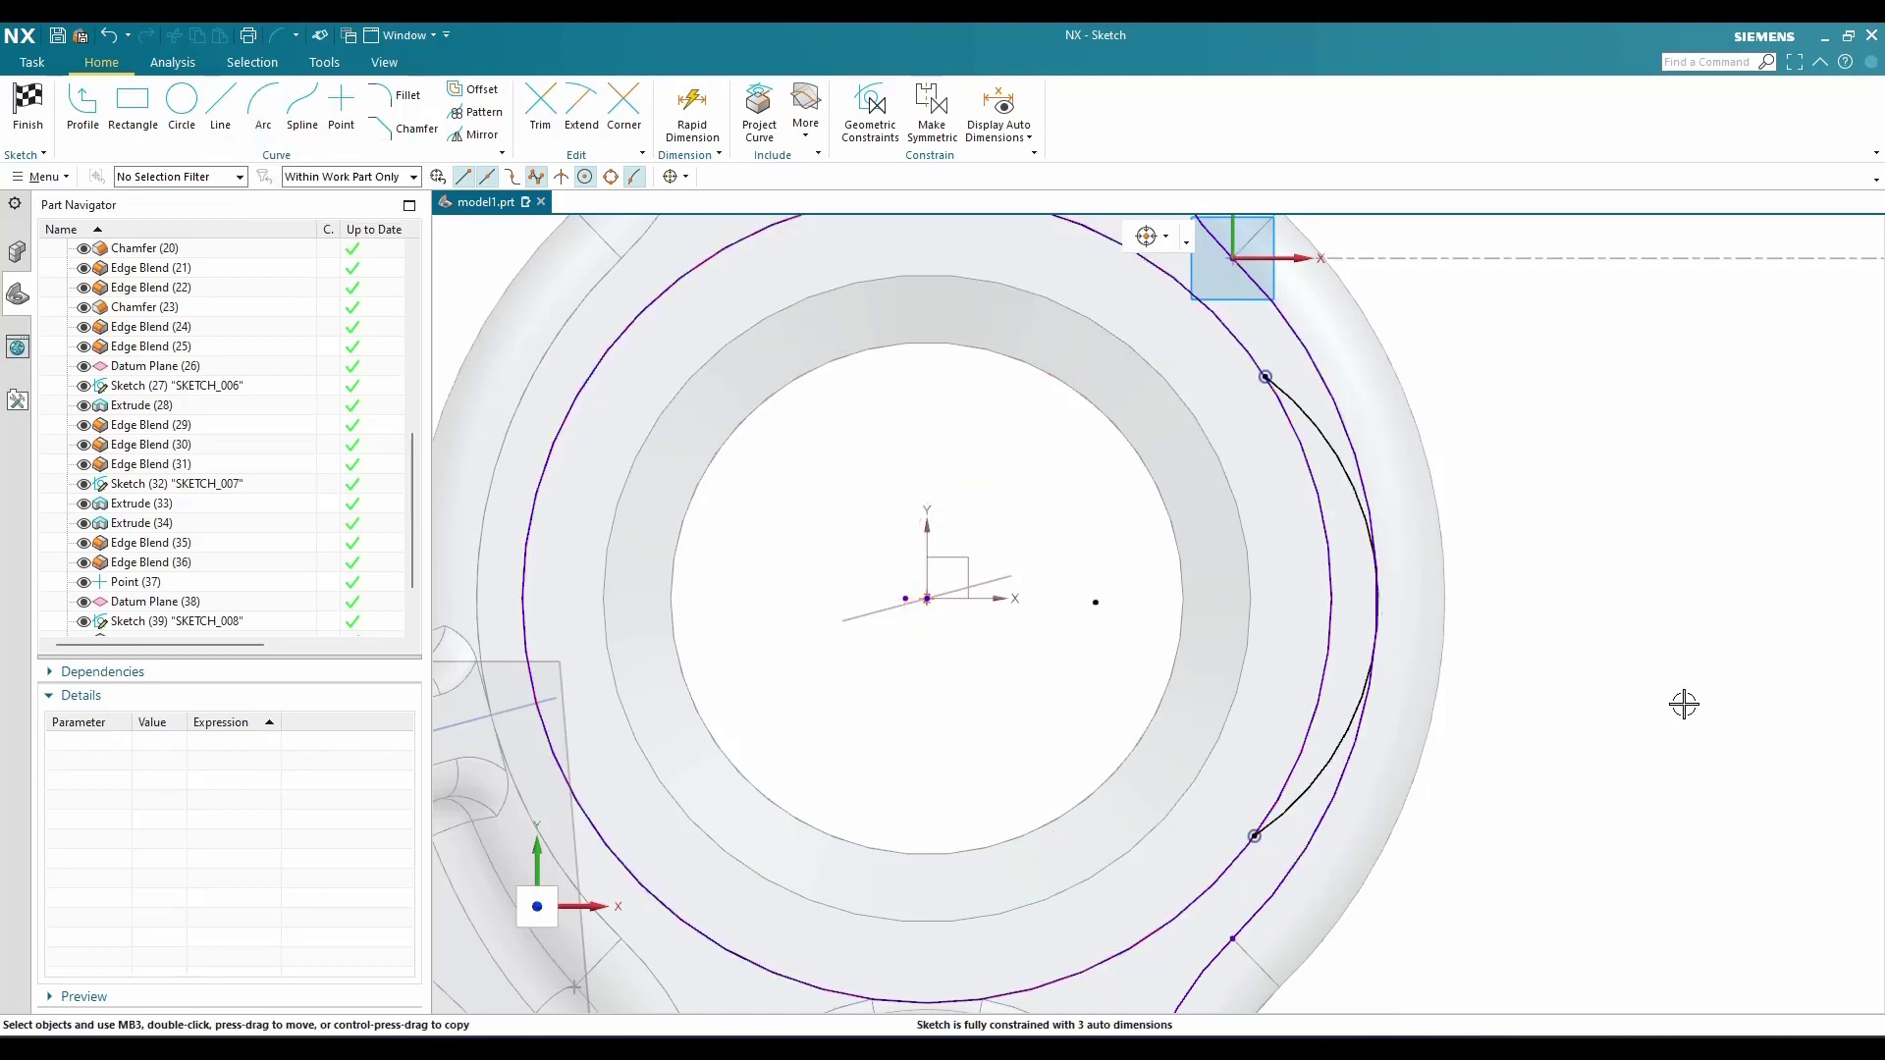
Constrain the new arc tangent to the projected outer curve
{"action": "key", "text": "c"}
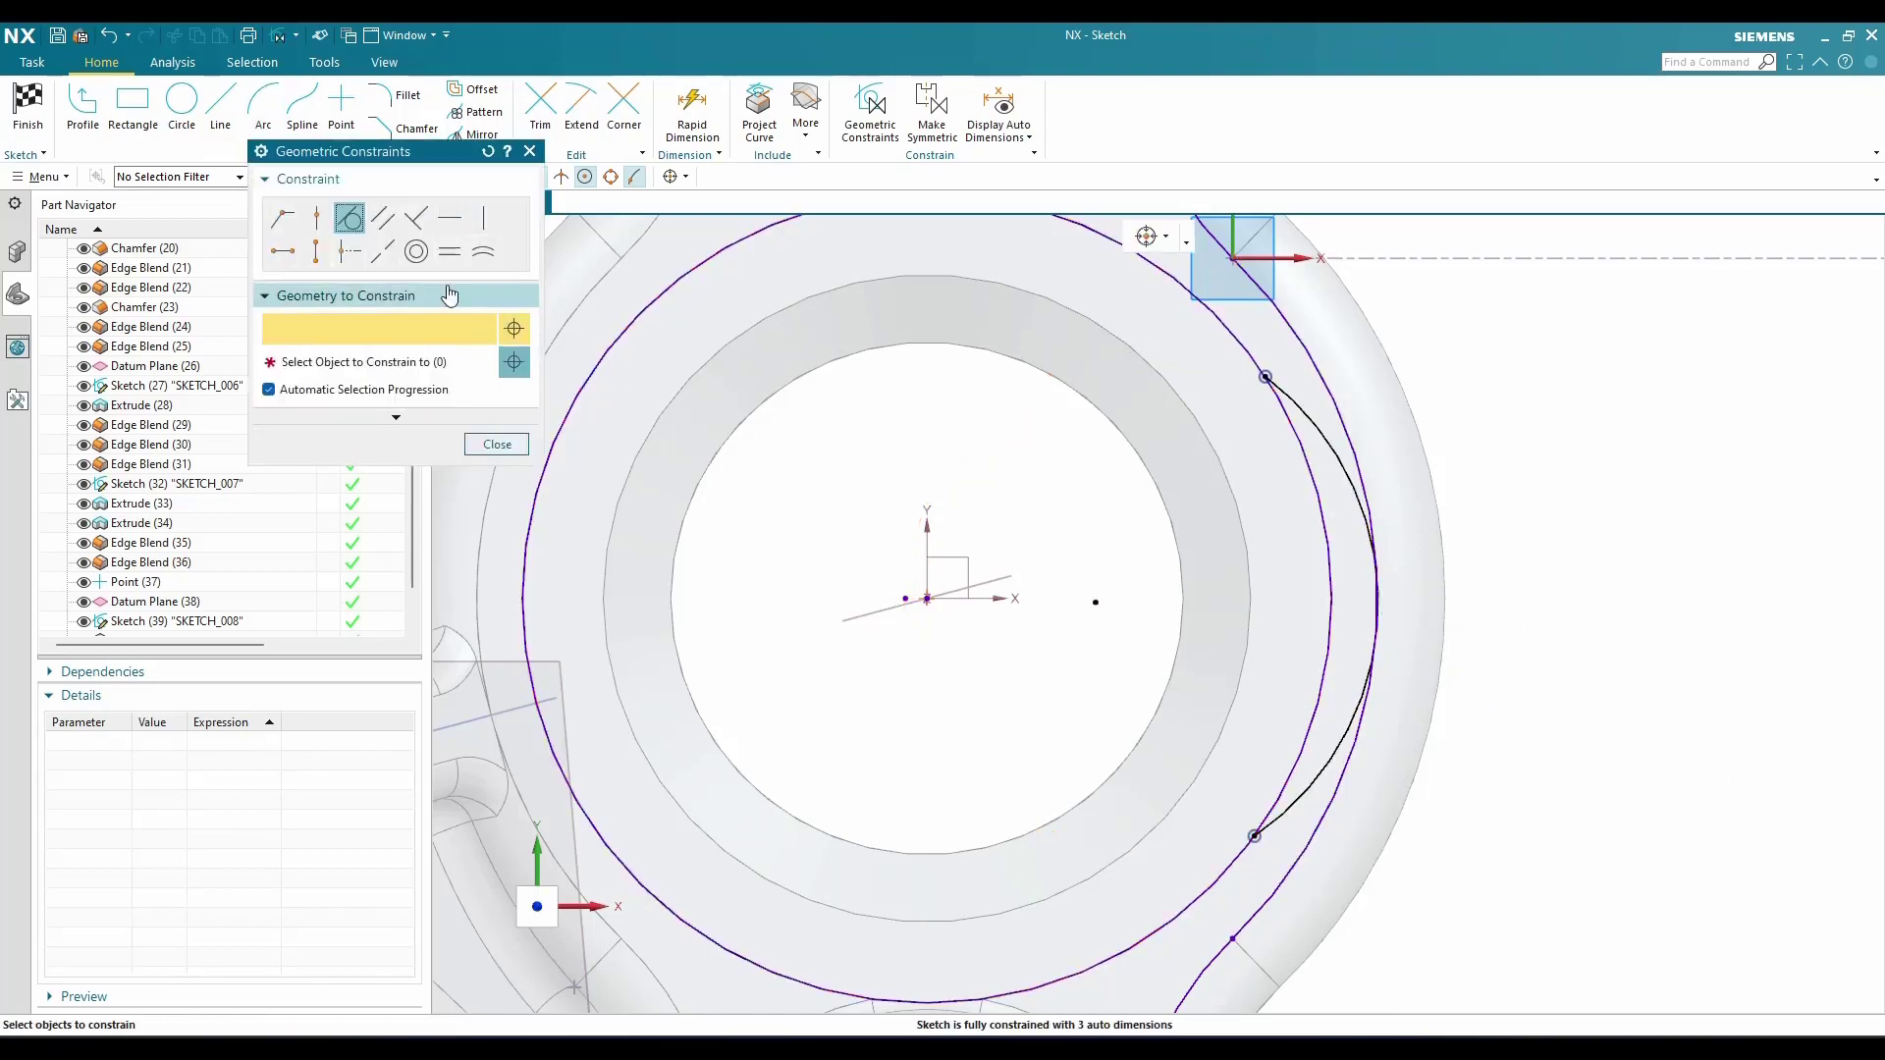
{"action": "left_click", "coordinate": [1315, 422]}
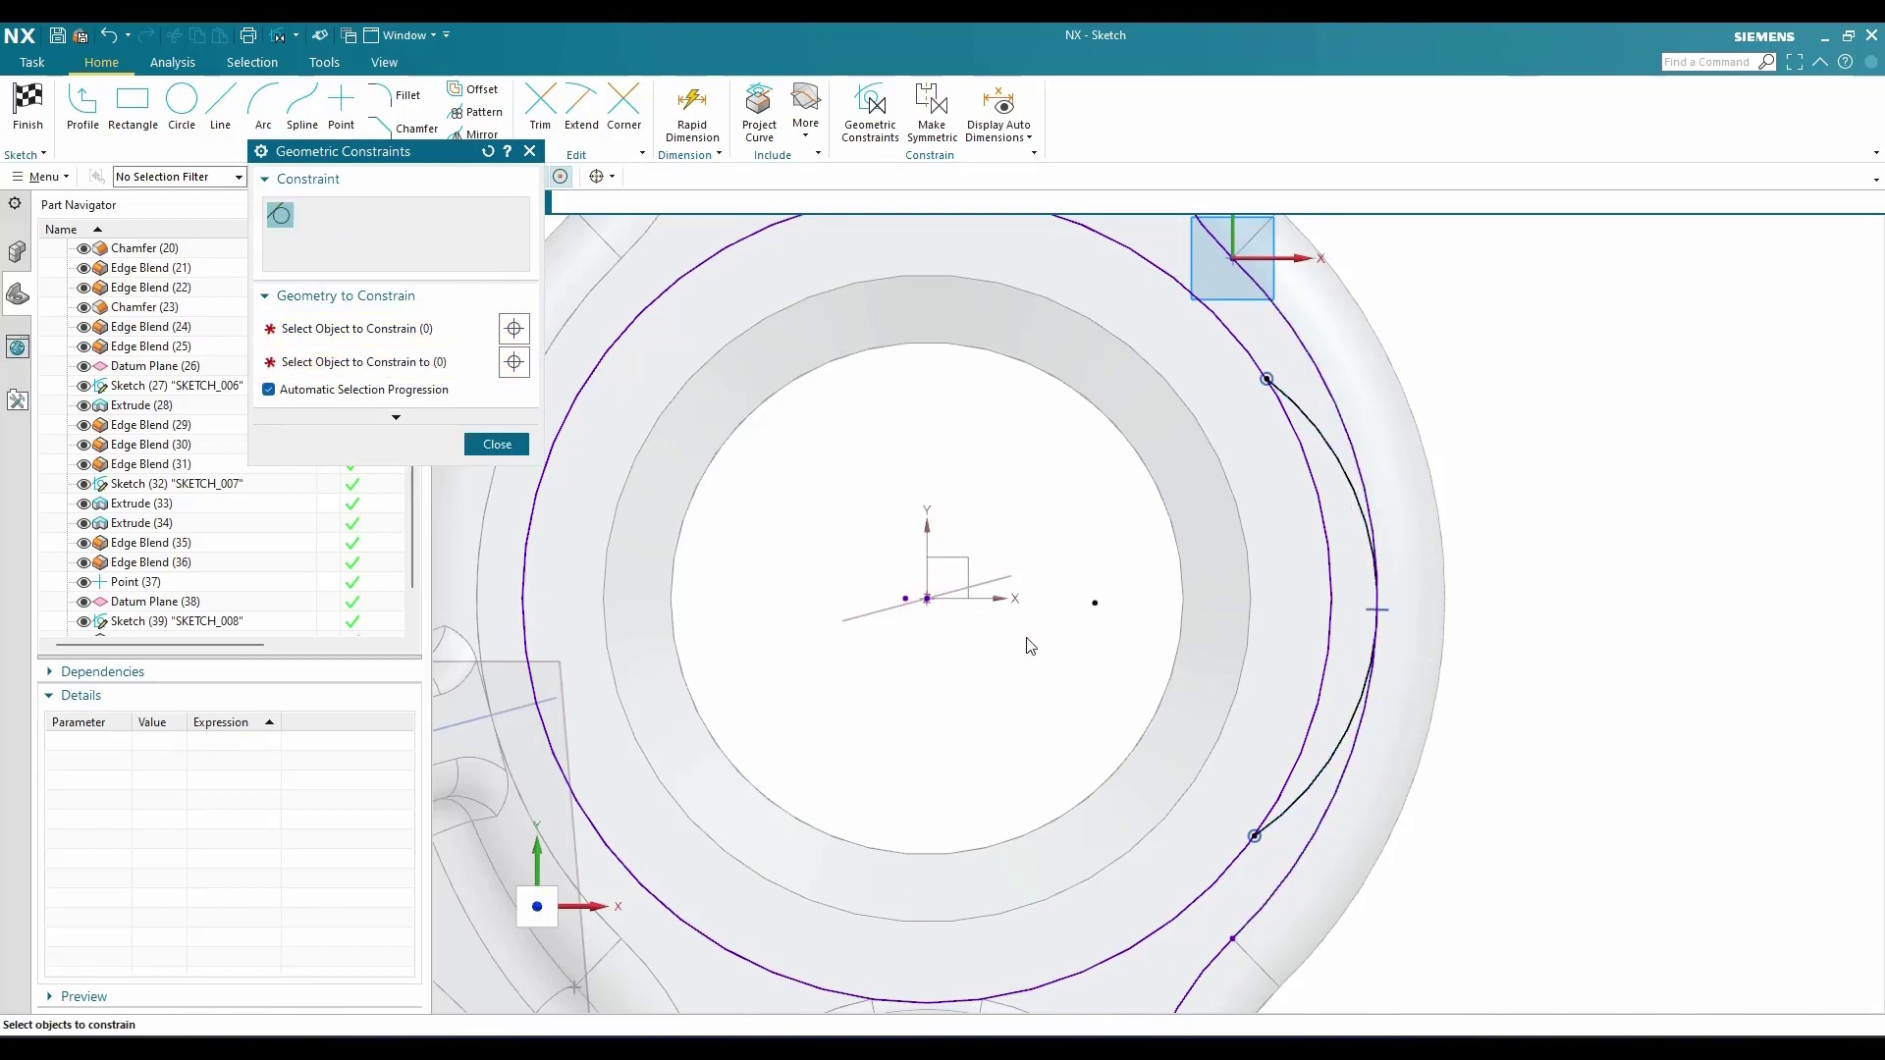
{"action": "key", "text": "Escape"}
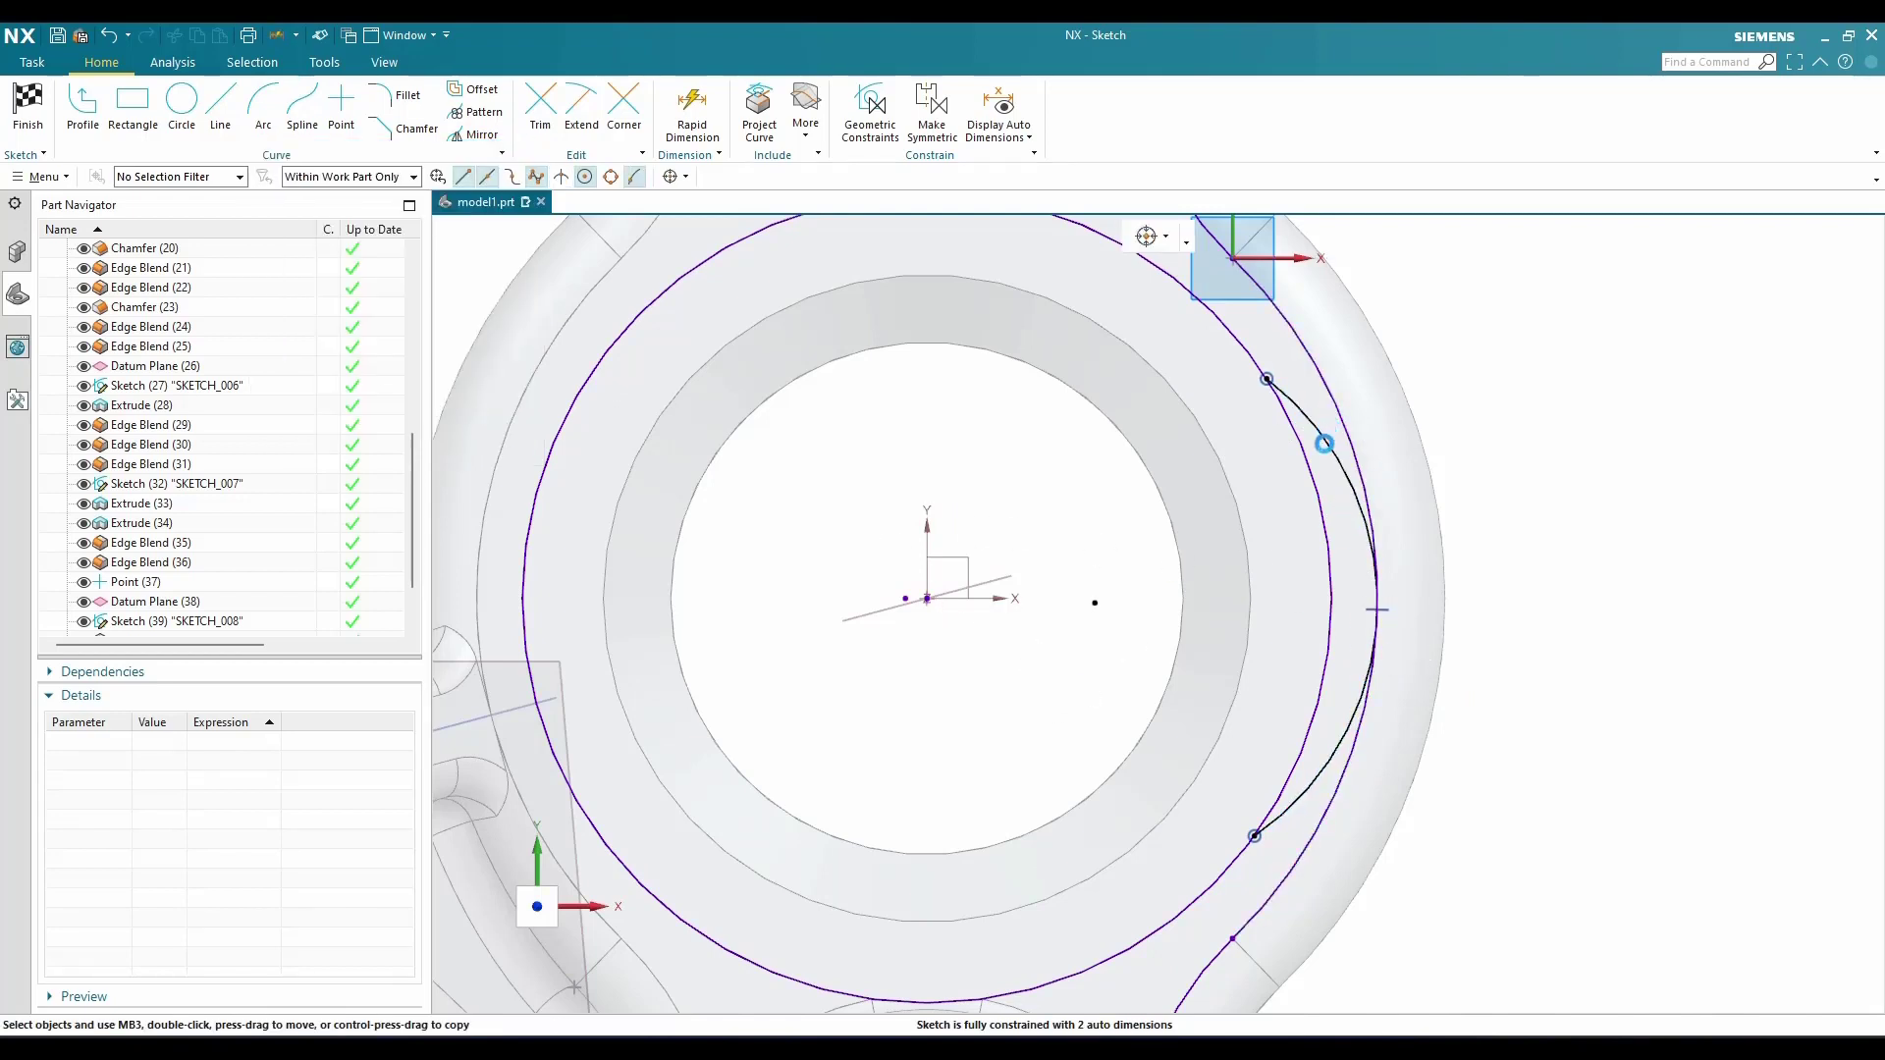
Dimension the new arc's radius as 0.3 in
{"action": "key", "text": "d"}
{"action": "left_click", "coordinate": [1322, 441]}
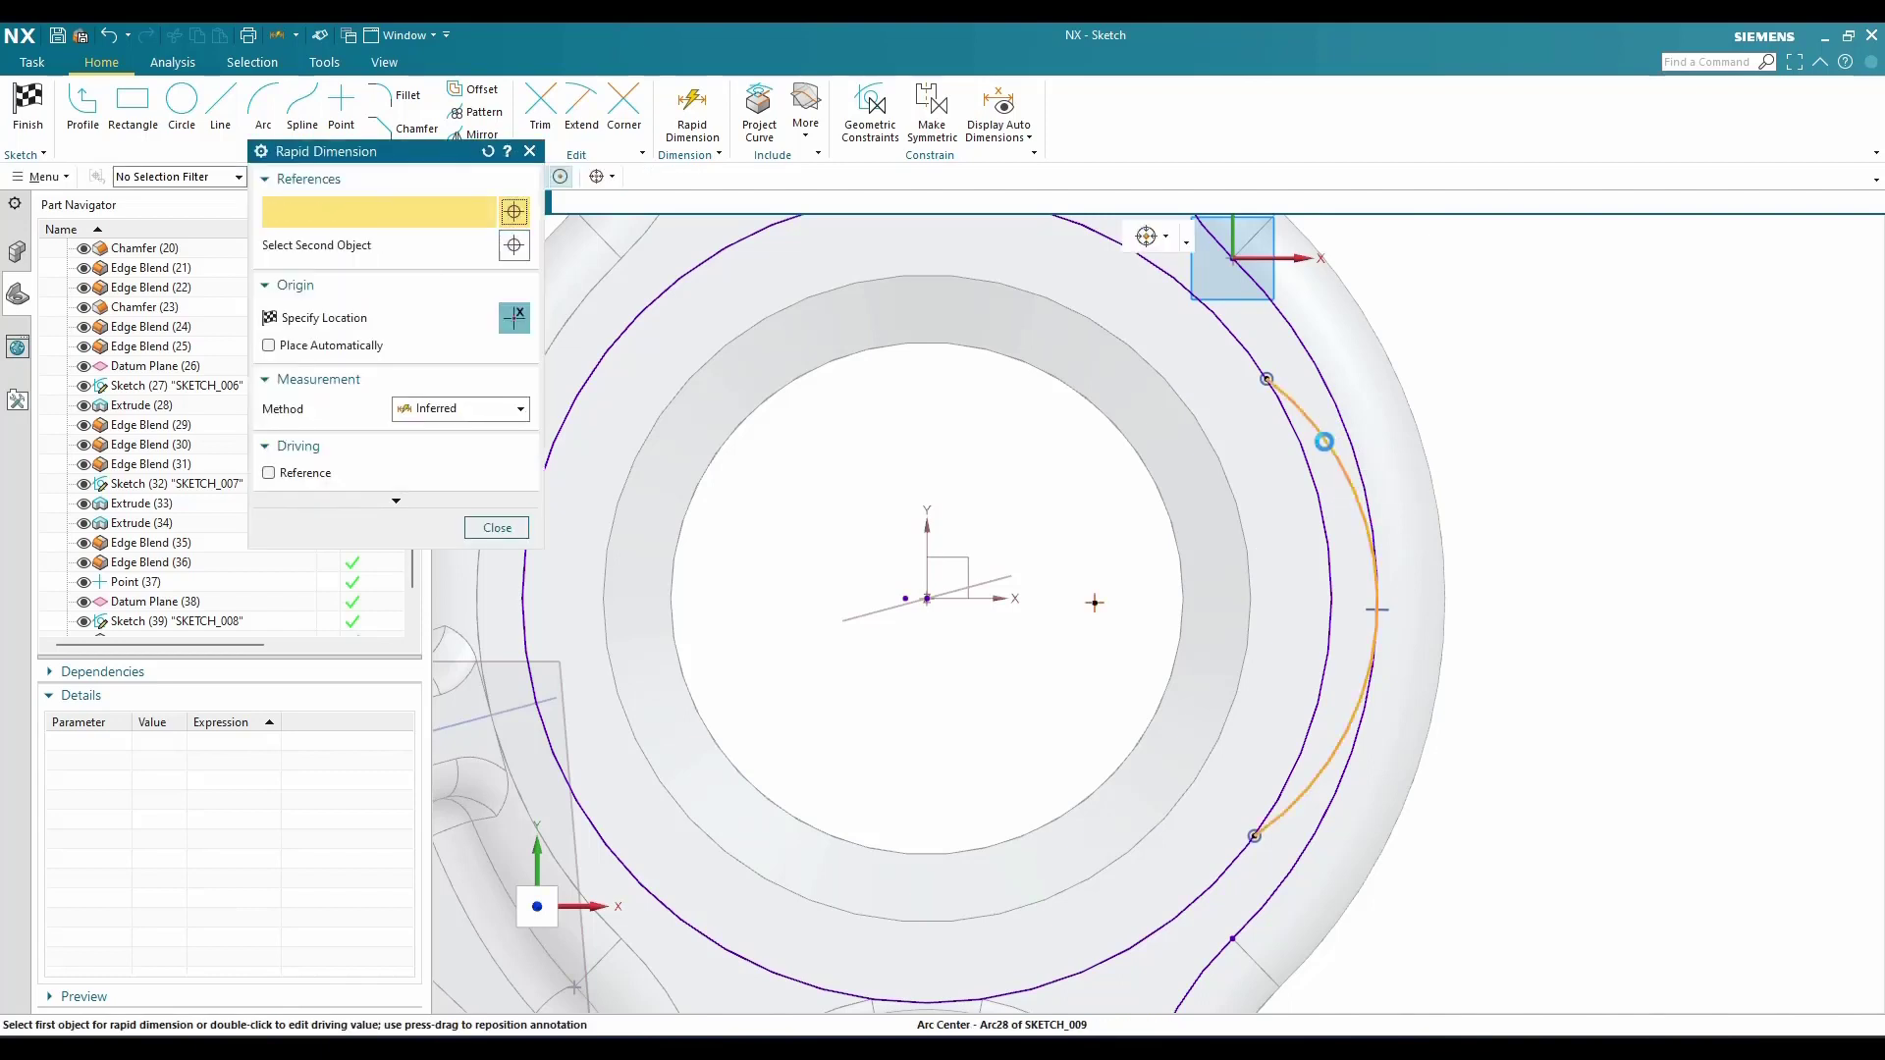
{"action": "left_click", "coordinate": [1572, 398]}
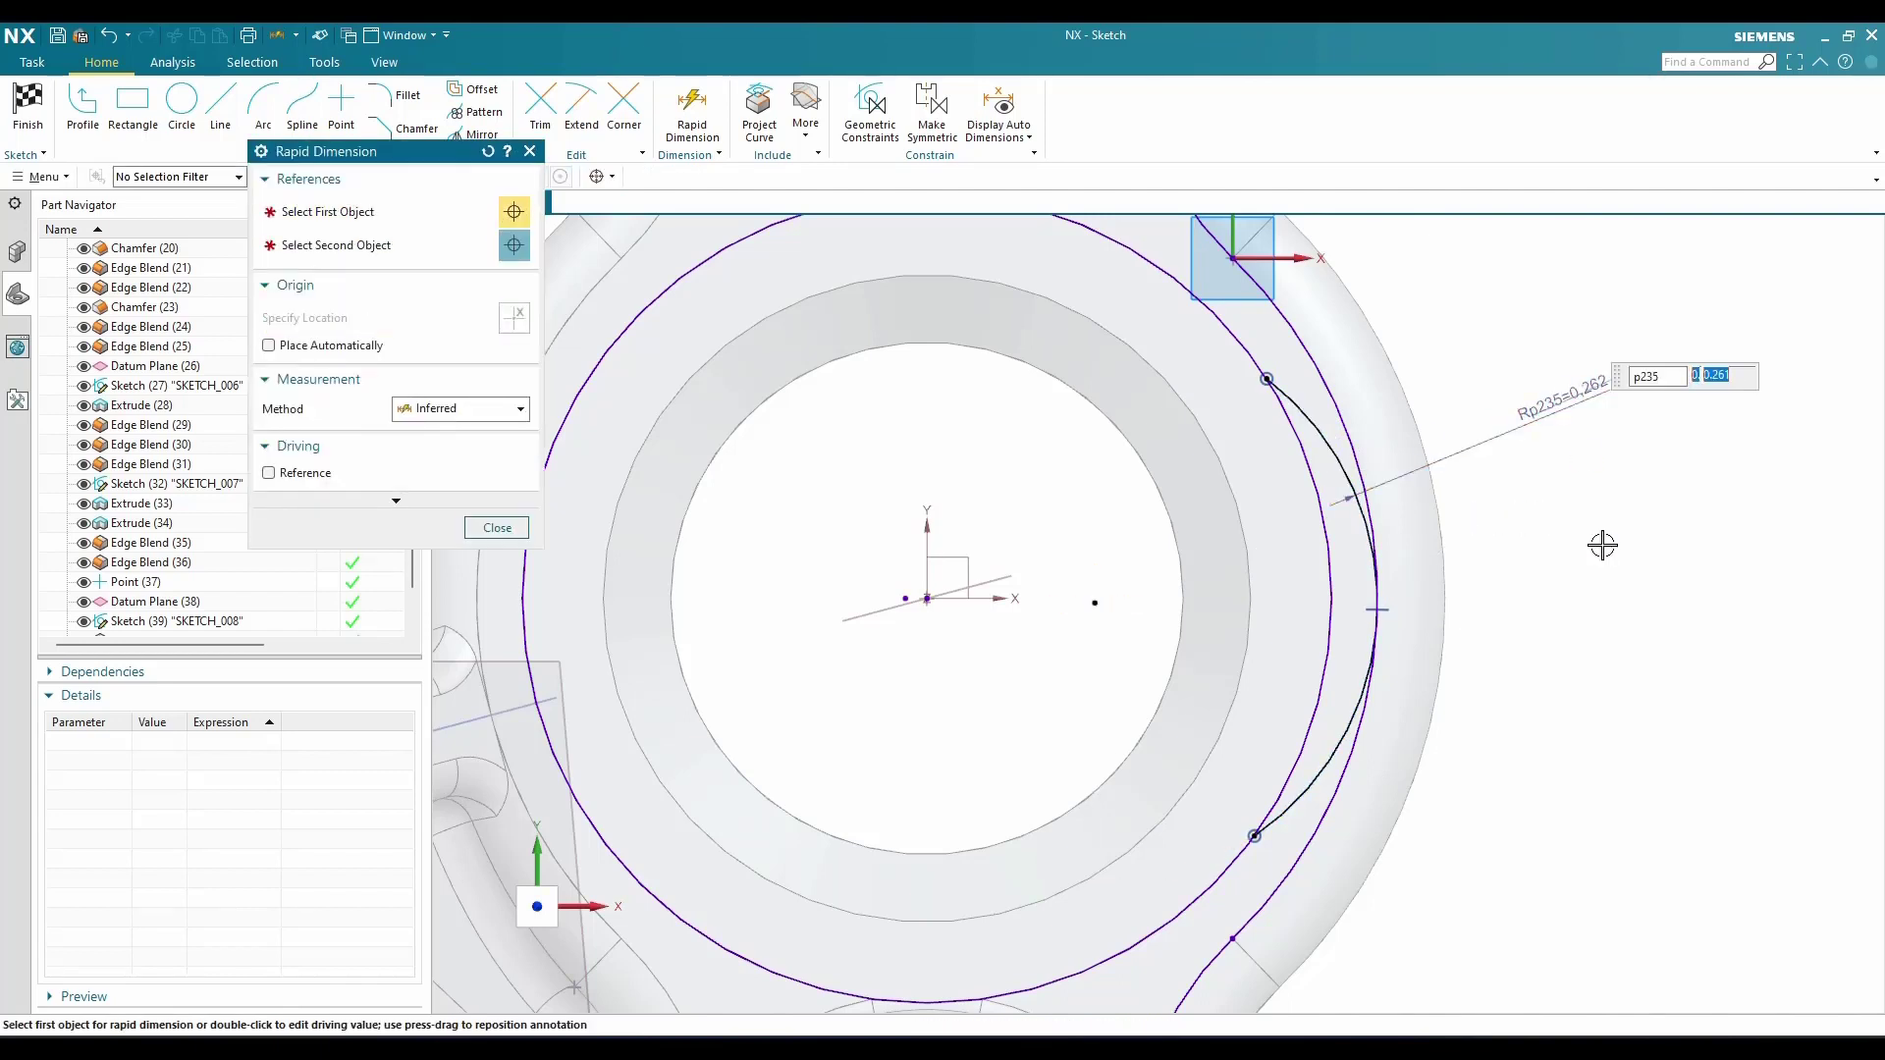
{"action": "type", "text": "0.3"}
{"action": "key", "text": "Return"}
{"action": "key", "text": "Escape"}
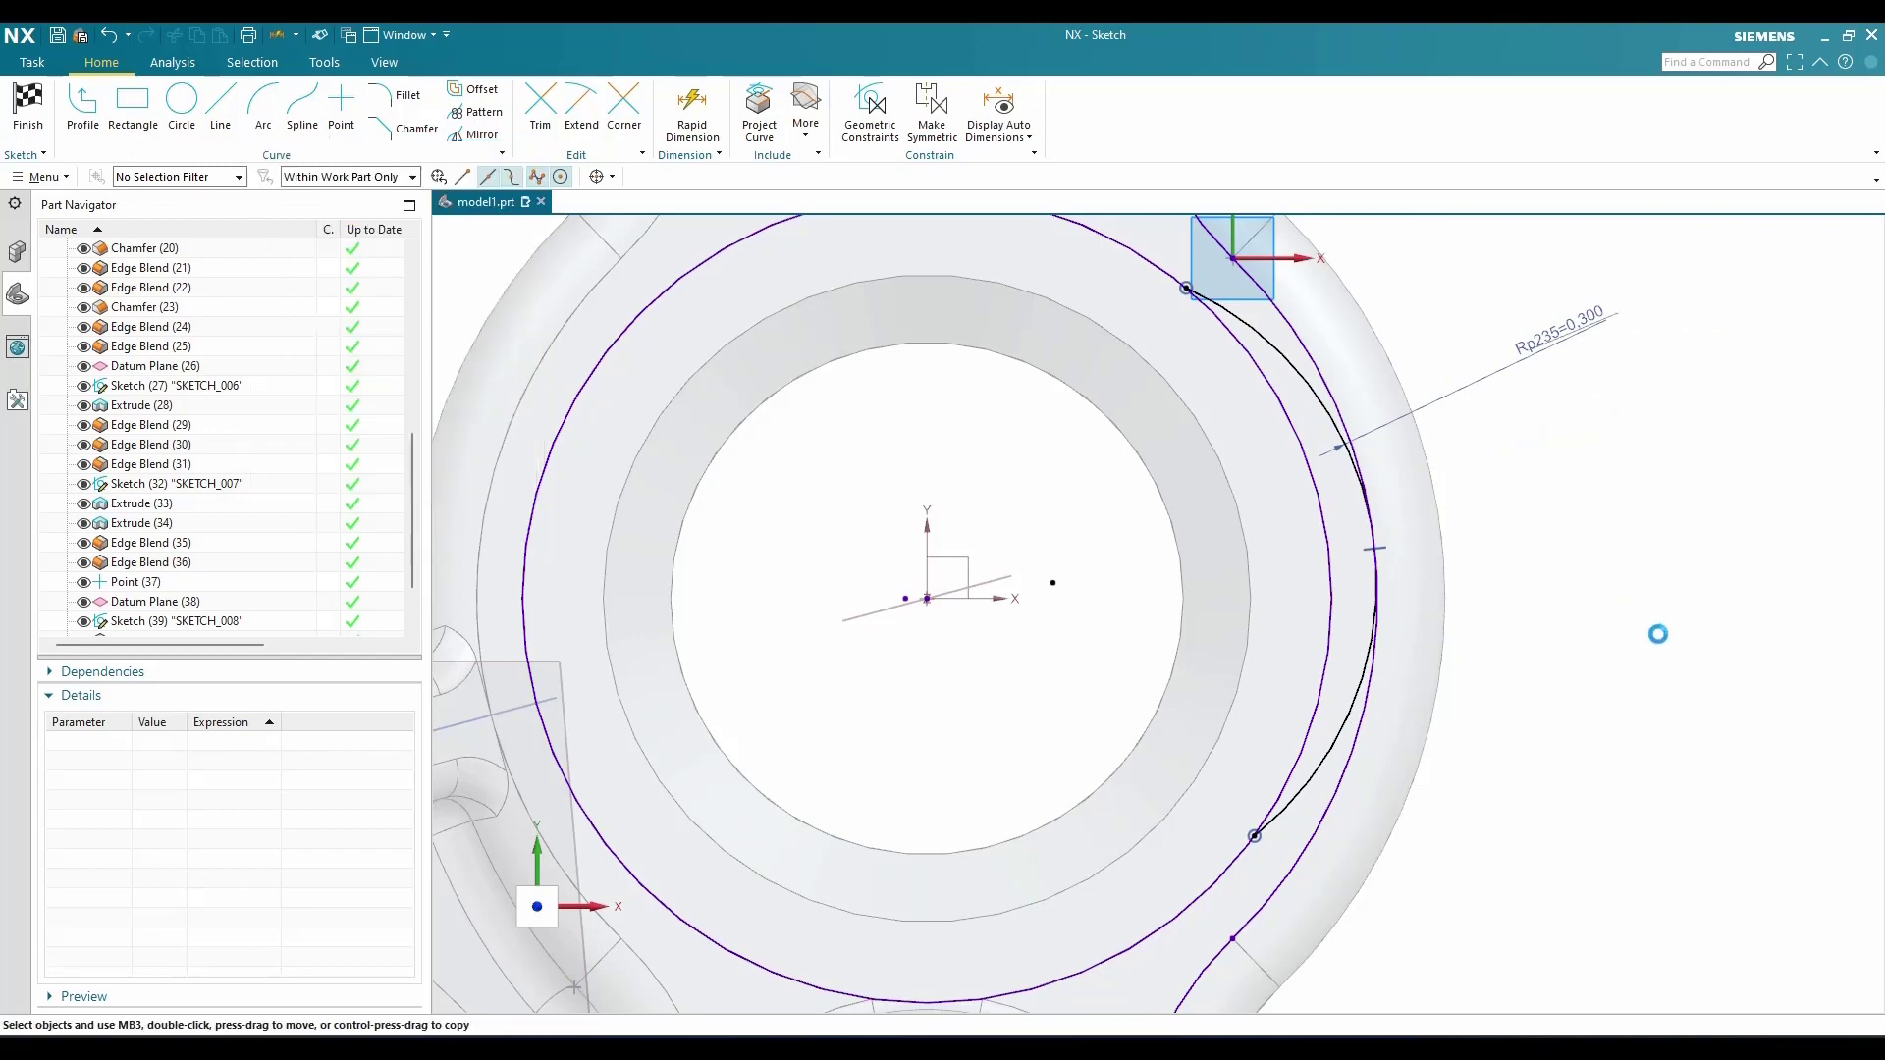
Align the arc's two endpoints vertically with each other and finish the sketch
{"action": "scroll", "coordinate": [1611, 623], "scroll_direction": "down", "scroll_amount": 1}
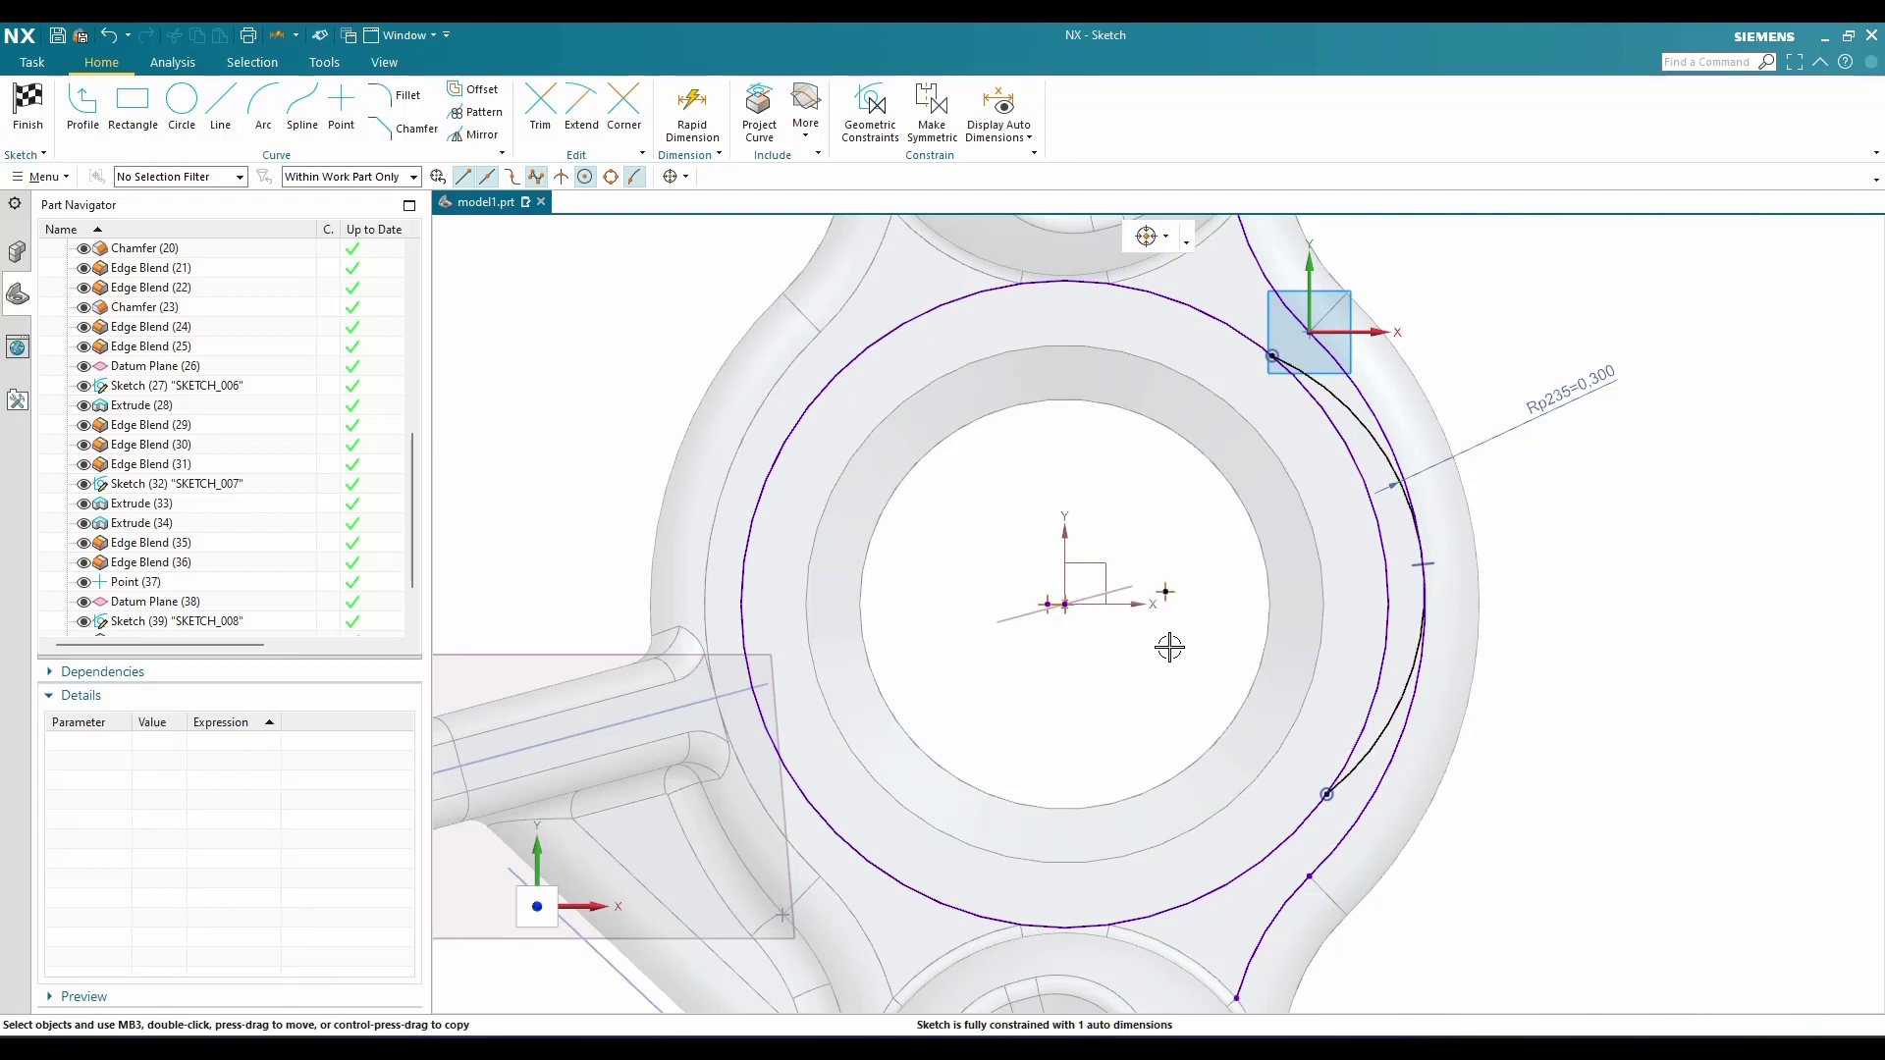
{"action": "key", "text": "c"}
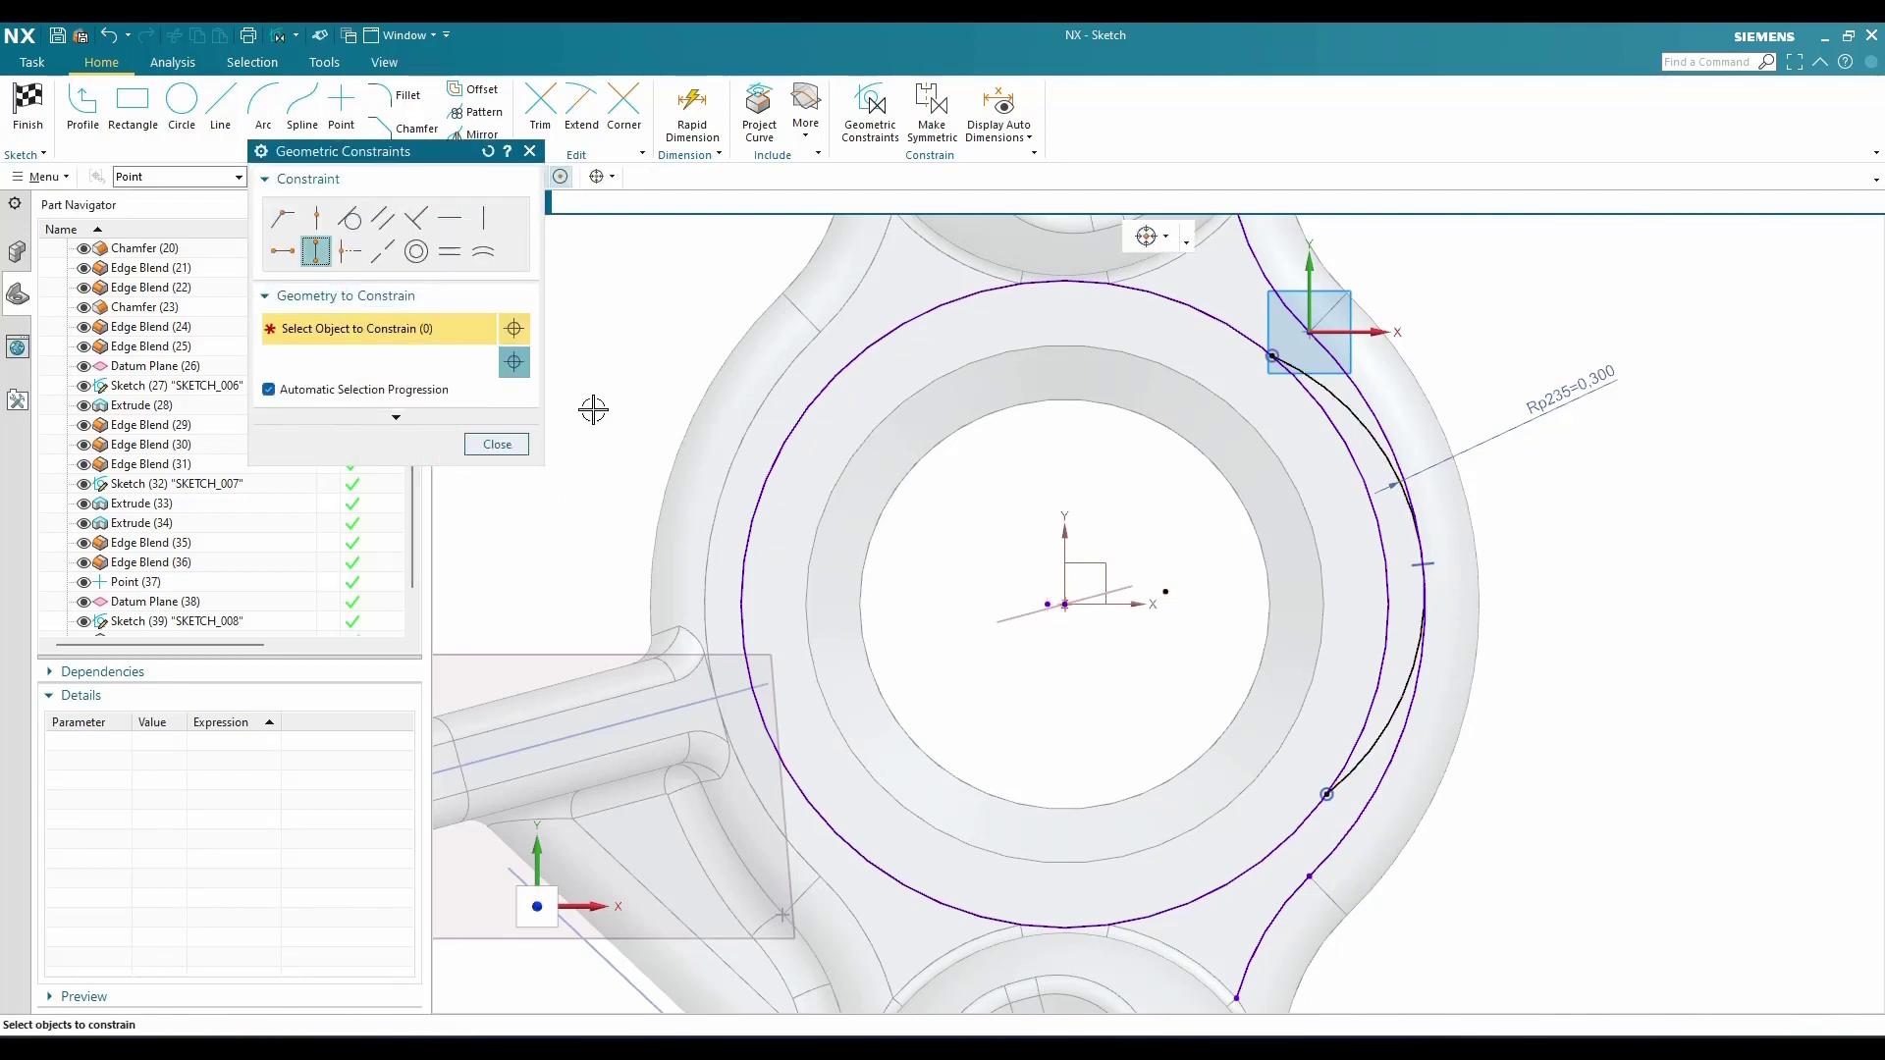
{"action": "left_click", "coordinate": [1273, 355]}
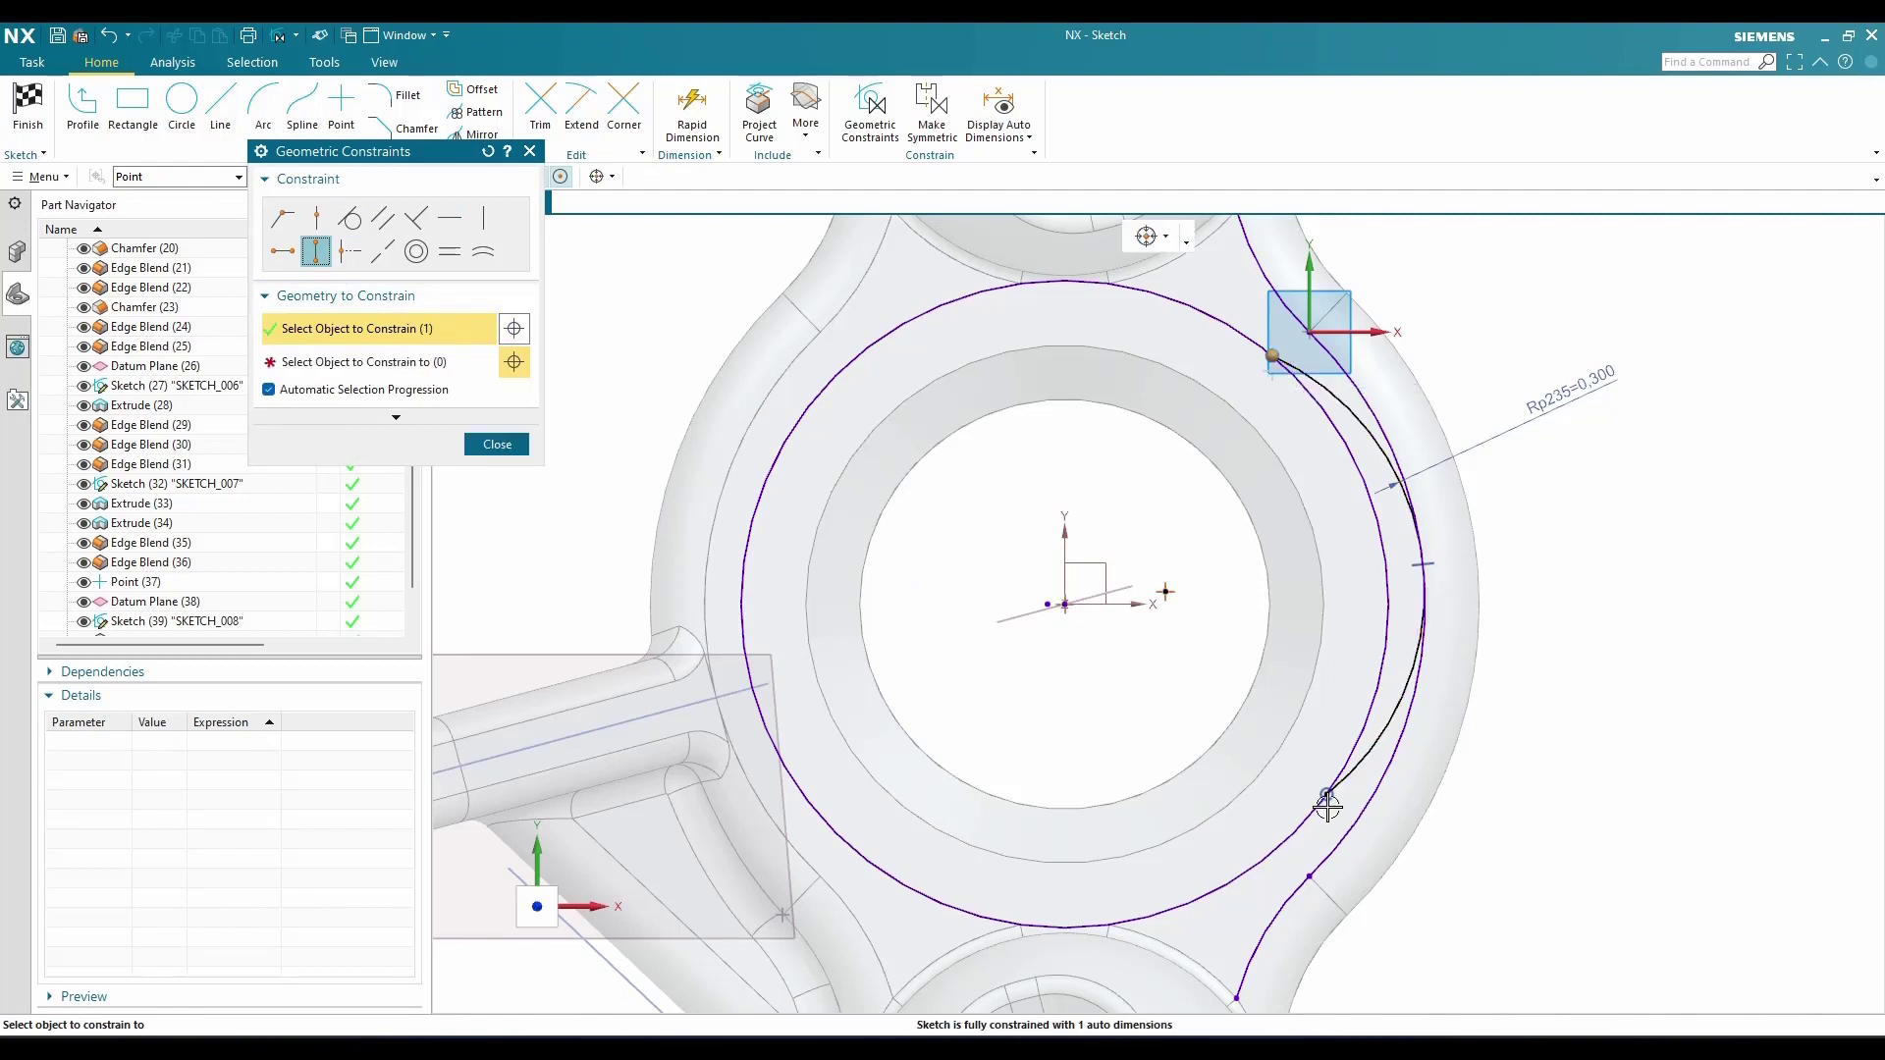
{"action": "left_click", "coordinate": [1328, 795]}
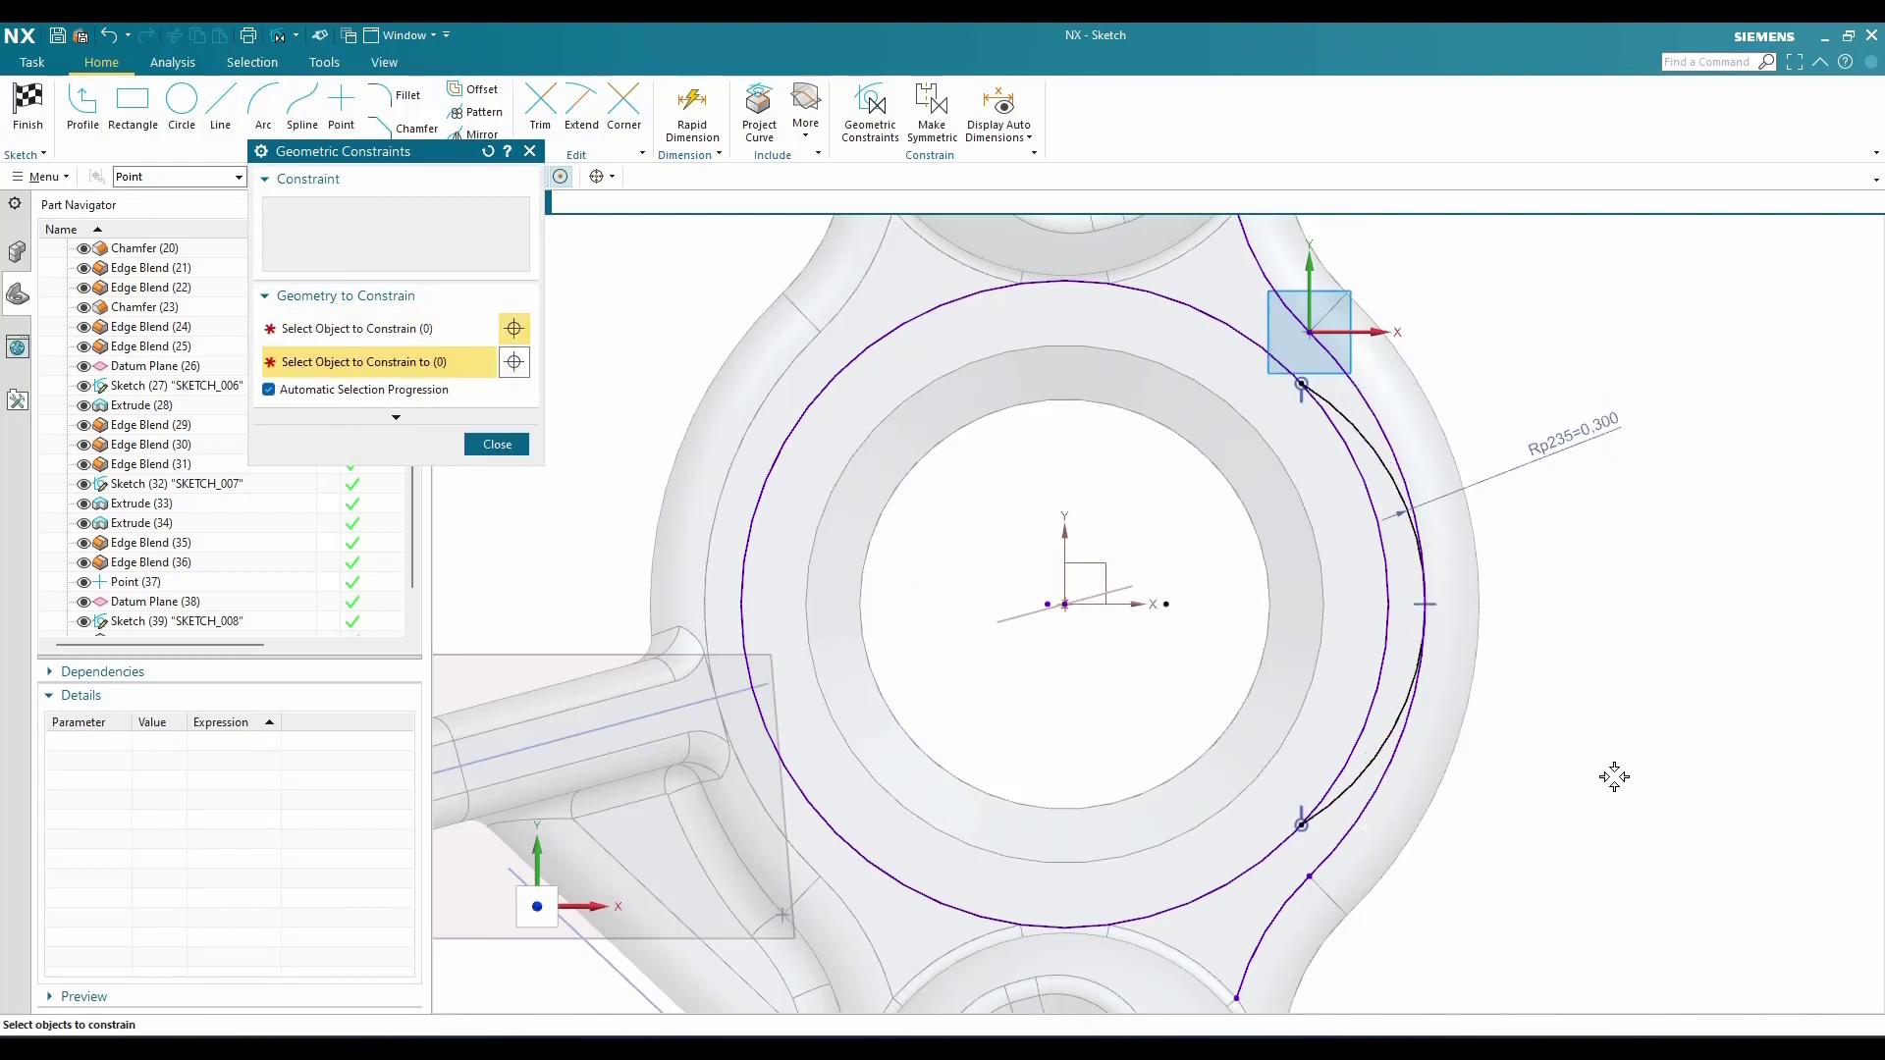
{"action": "key", "text": "Escape"}
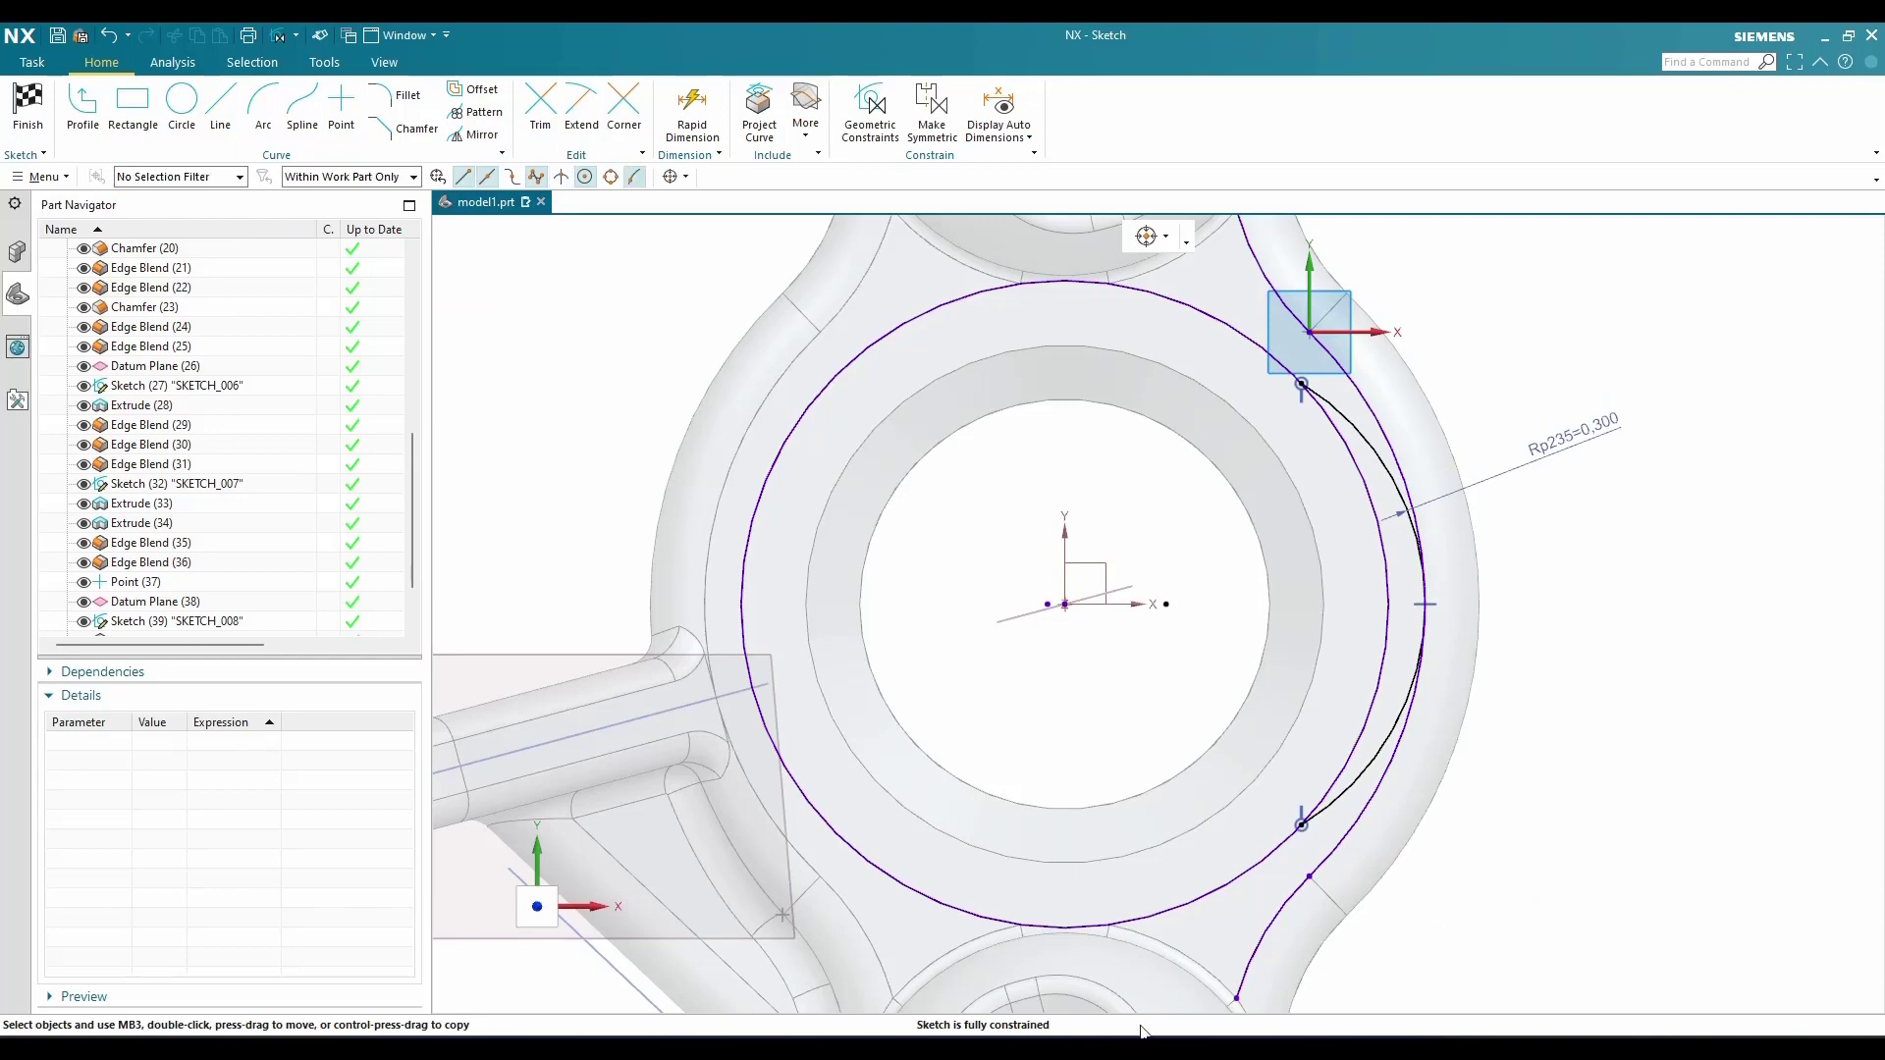
{"action": "left_click", "coordinate": [37, 144]}
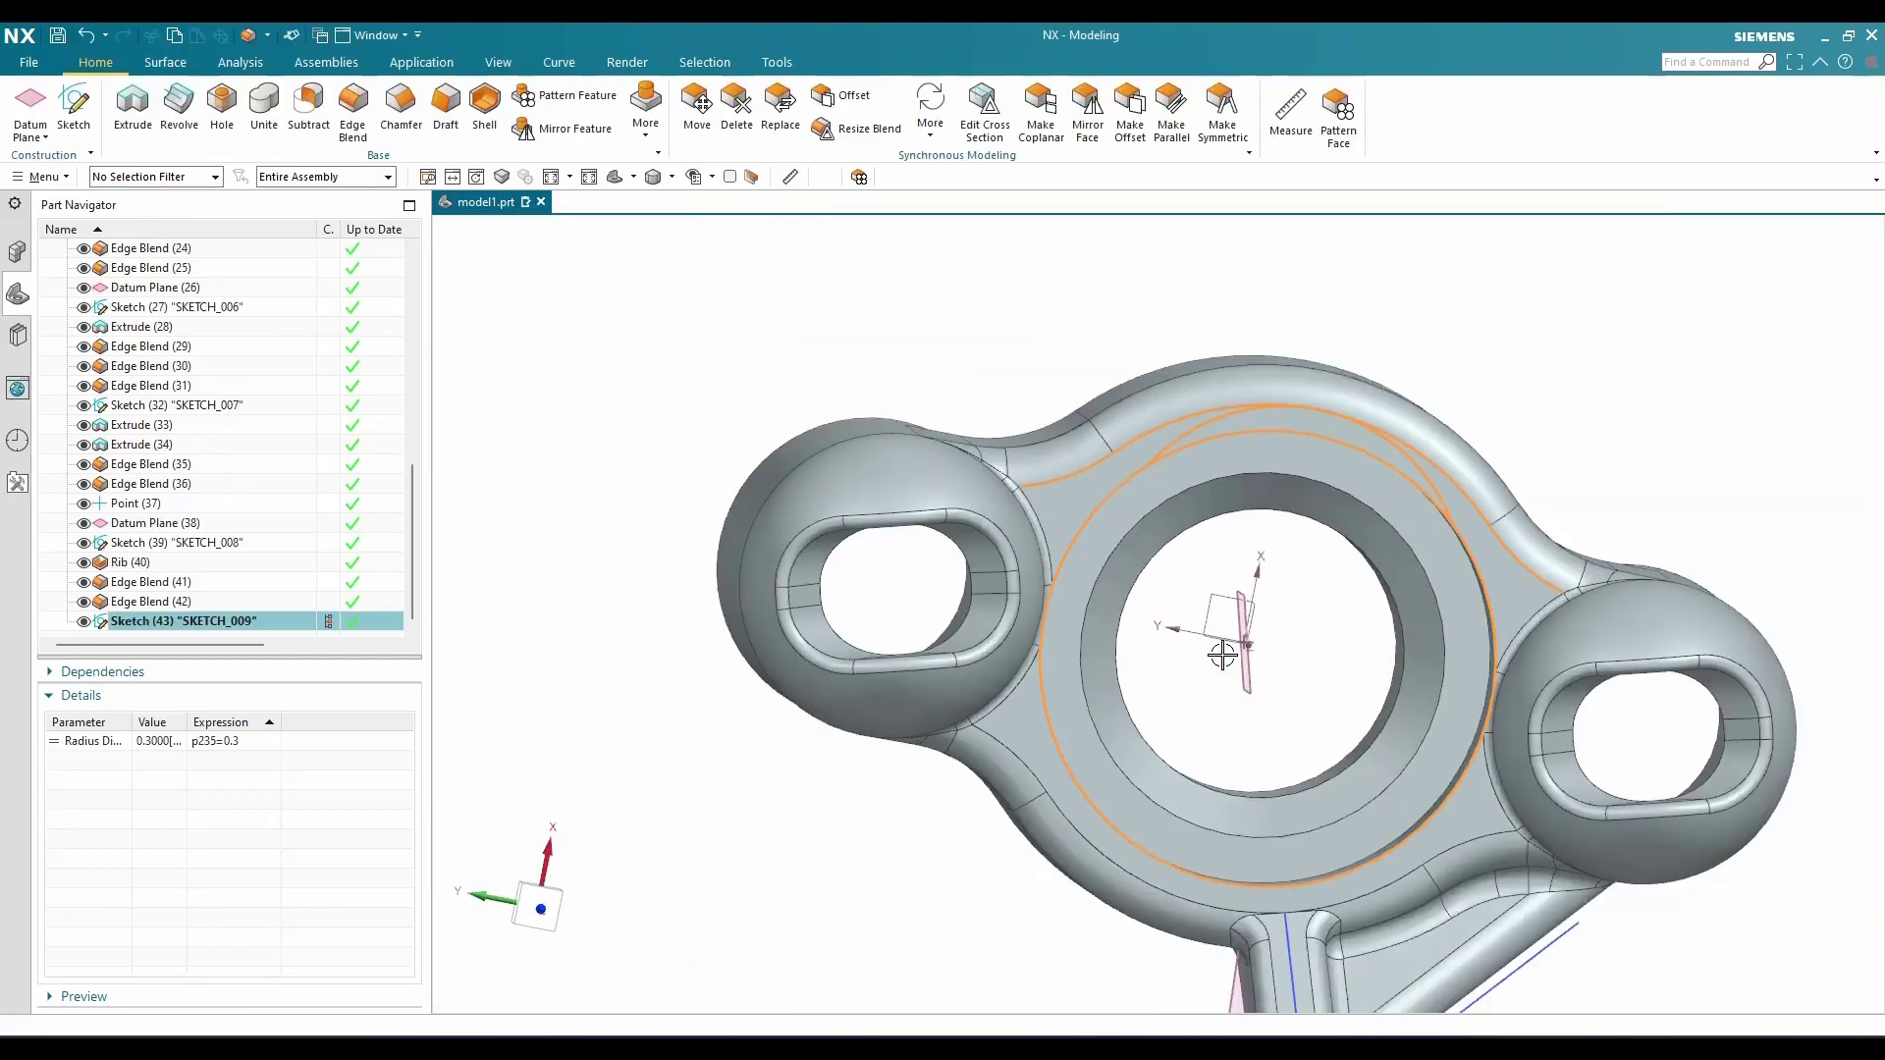
{"action": "mouse_move", "coordinate": [1222, 639]}
{"action": "middle_mouse_down"}
{"action": "mouse_move", "coordinate": [1198, 639]}
{"action": "mouse_move", "coordinate": [1252, 522]}
{"action": "mouse_move", "coordinate": [992, 660]}
{"action": "middle_mouse_up"}
{"action": "scroll", "coordinate": [936, 568], "scroll_direction": "up", "scroll_amount": 3}
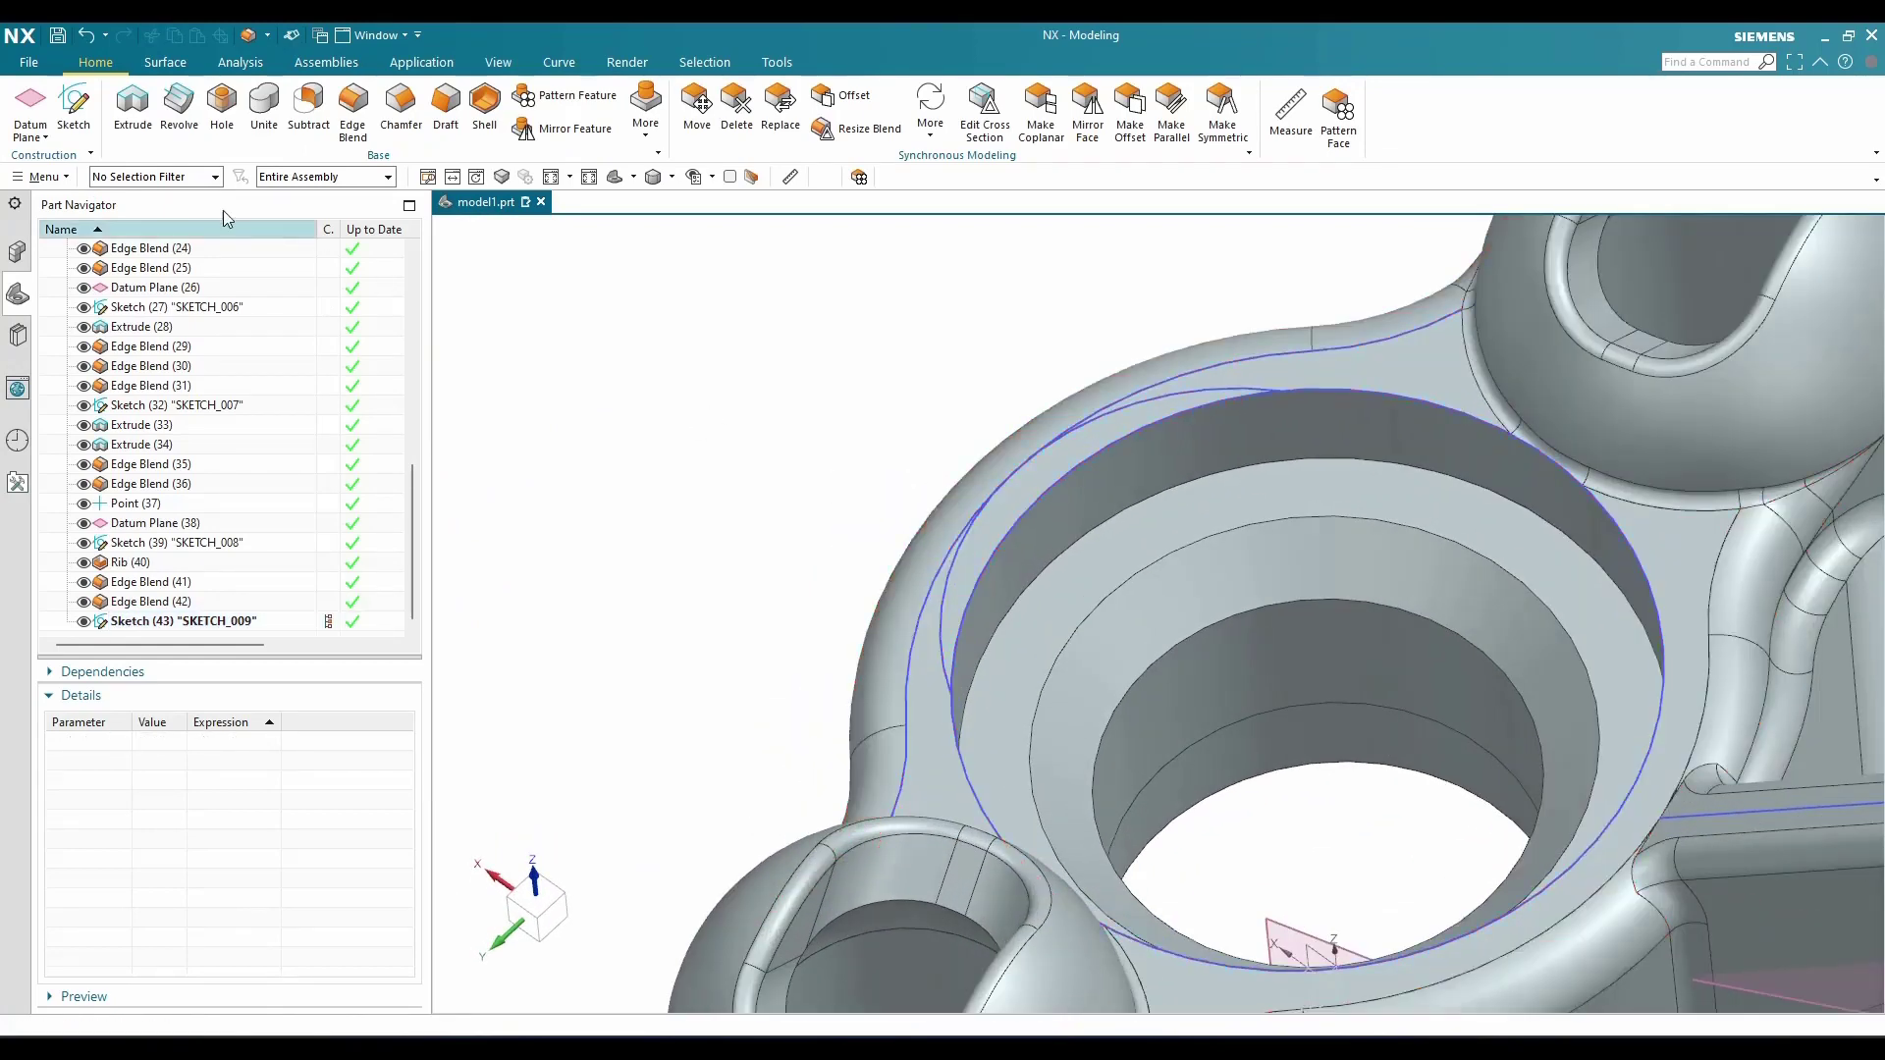
Set up an Extrude of the crescent between the 0.3 in arc and the bore circle, picking each as a single curve
{"action": "left_click", "coordinate": [133, 108]}
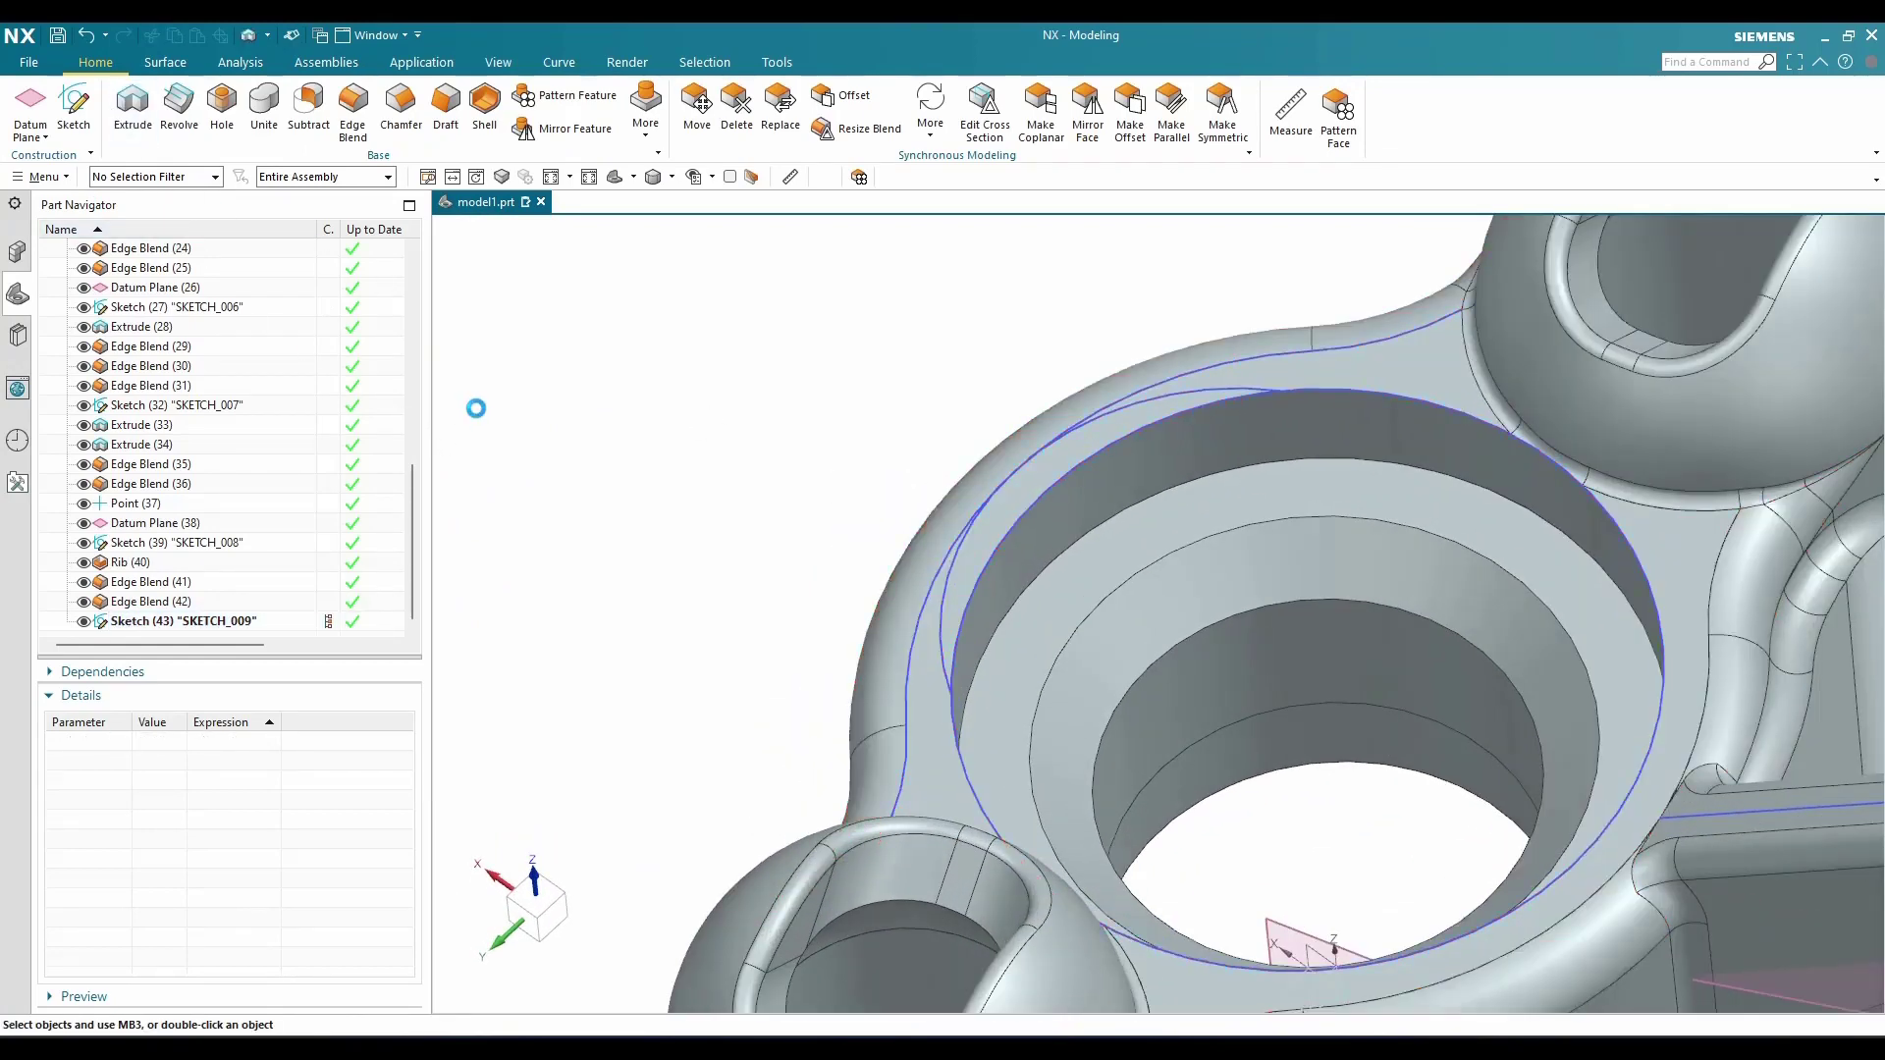
{"action": "left_click", "coordinate": [1055, 238]}
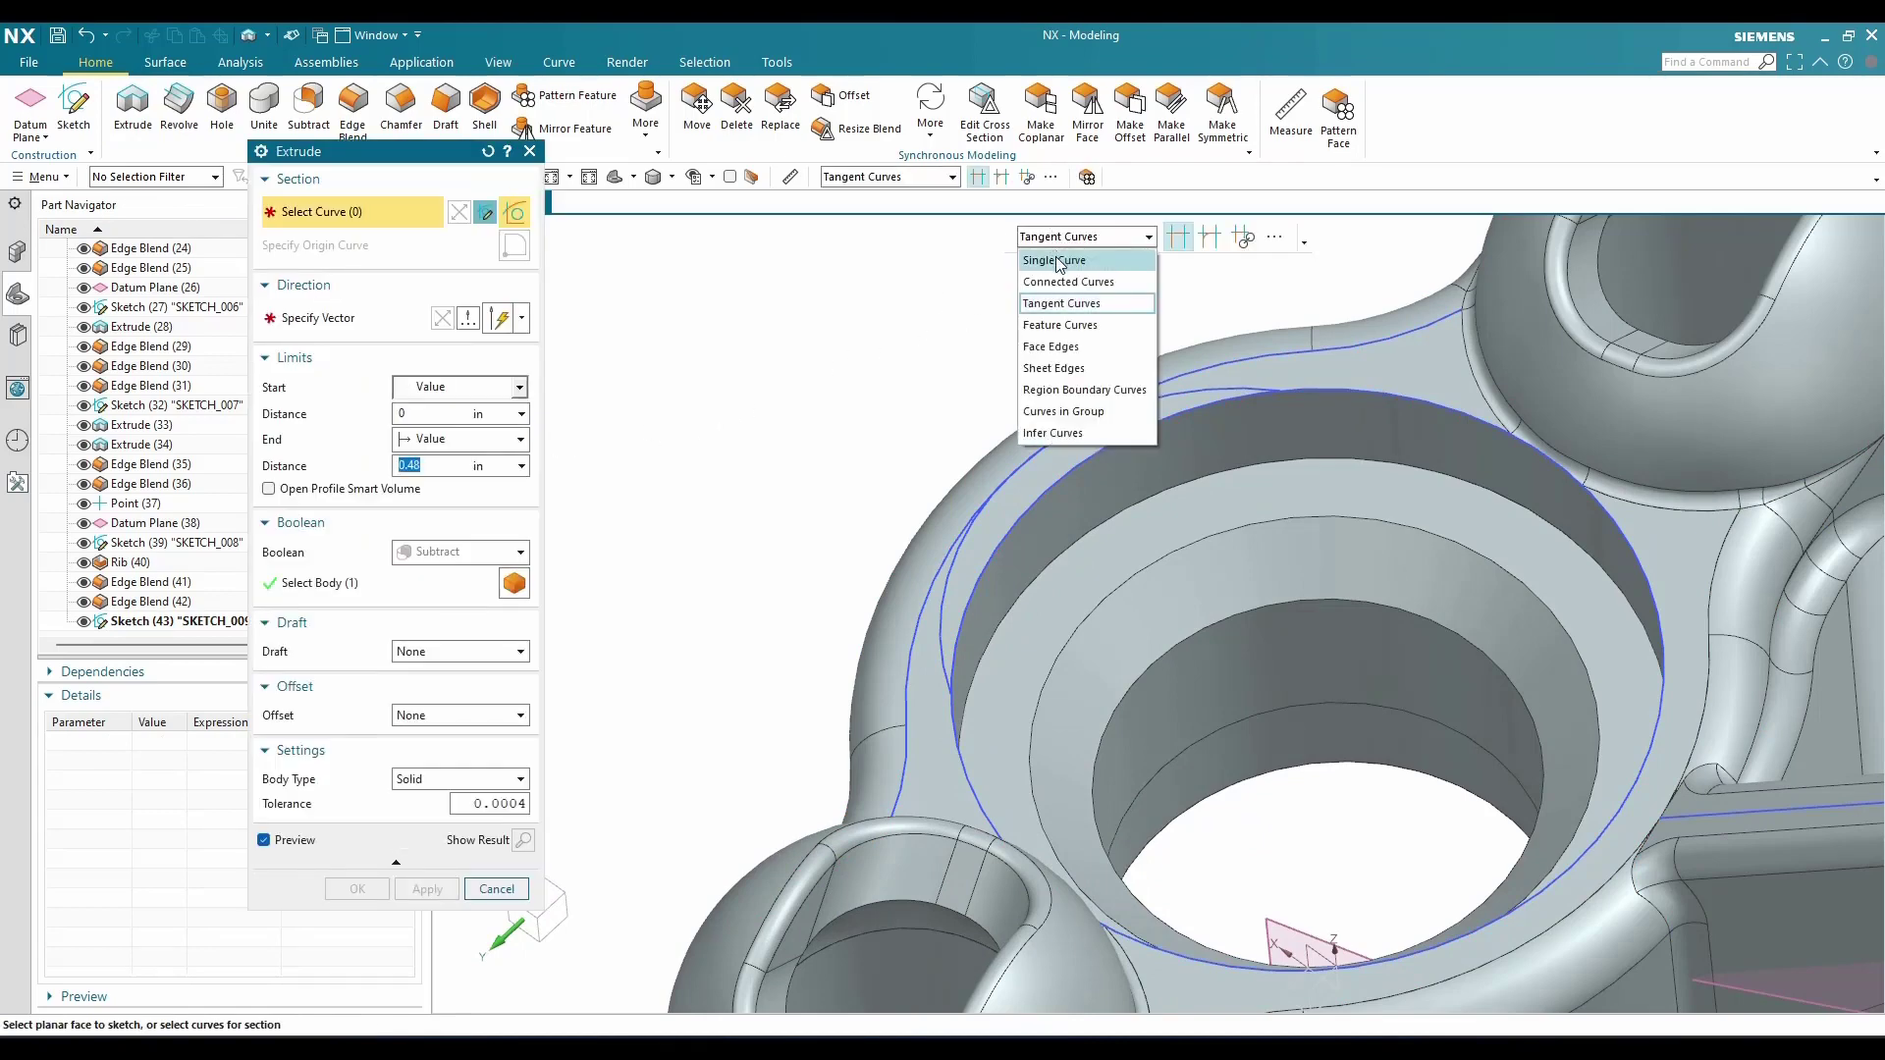
{"action": "left_click", "coordinate": [1052, 257]}
{"action": "left_click", "coordinate": [955, 606]}
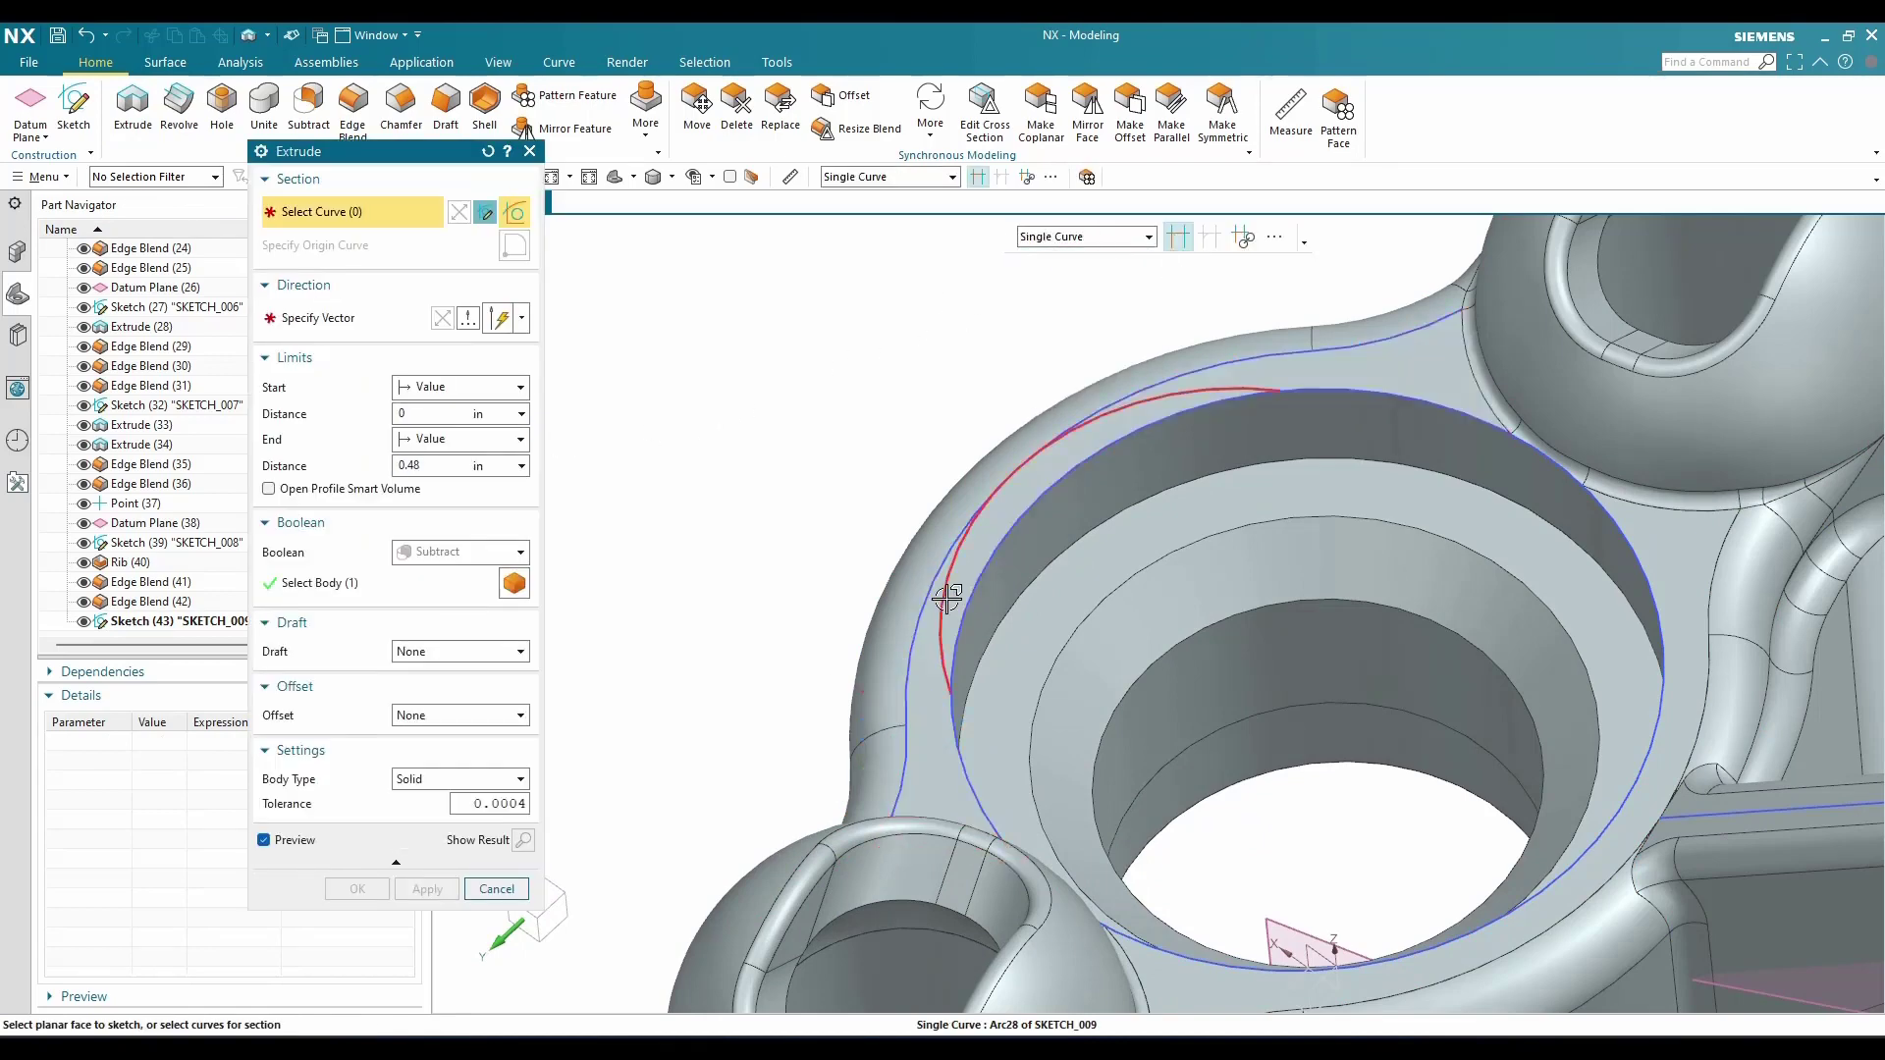
{"action": "left_click", "coordinate": [1129, 410]}
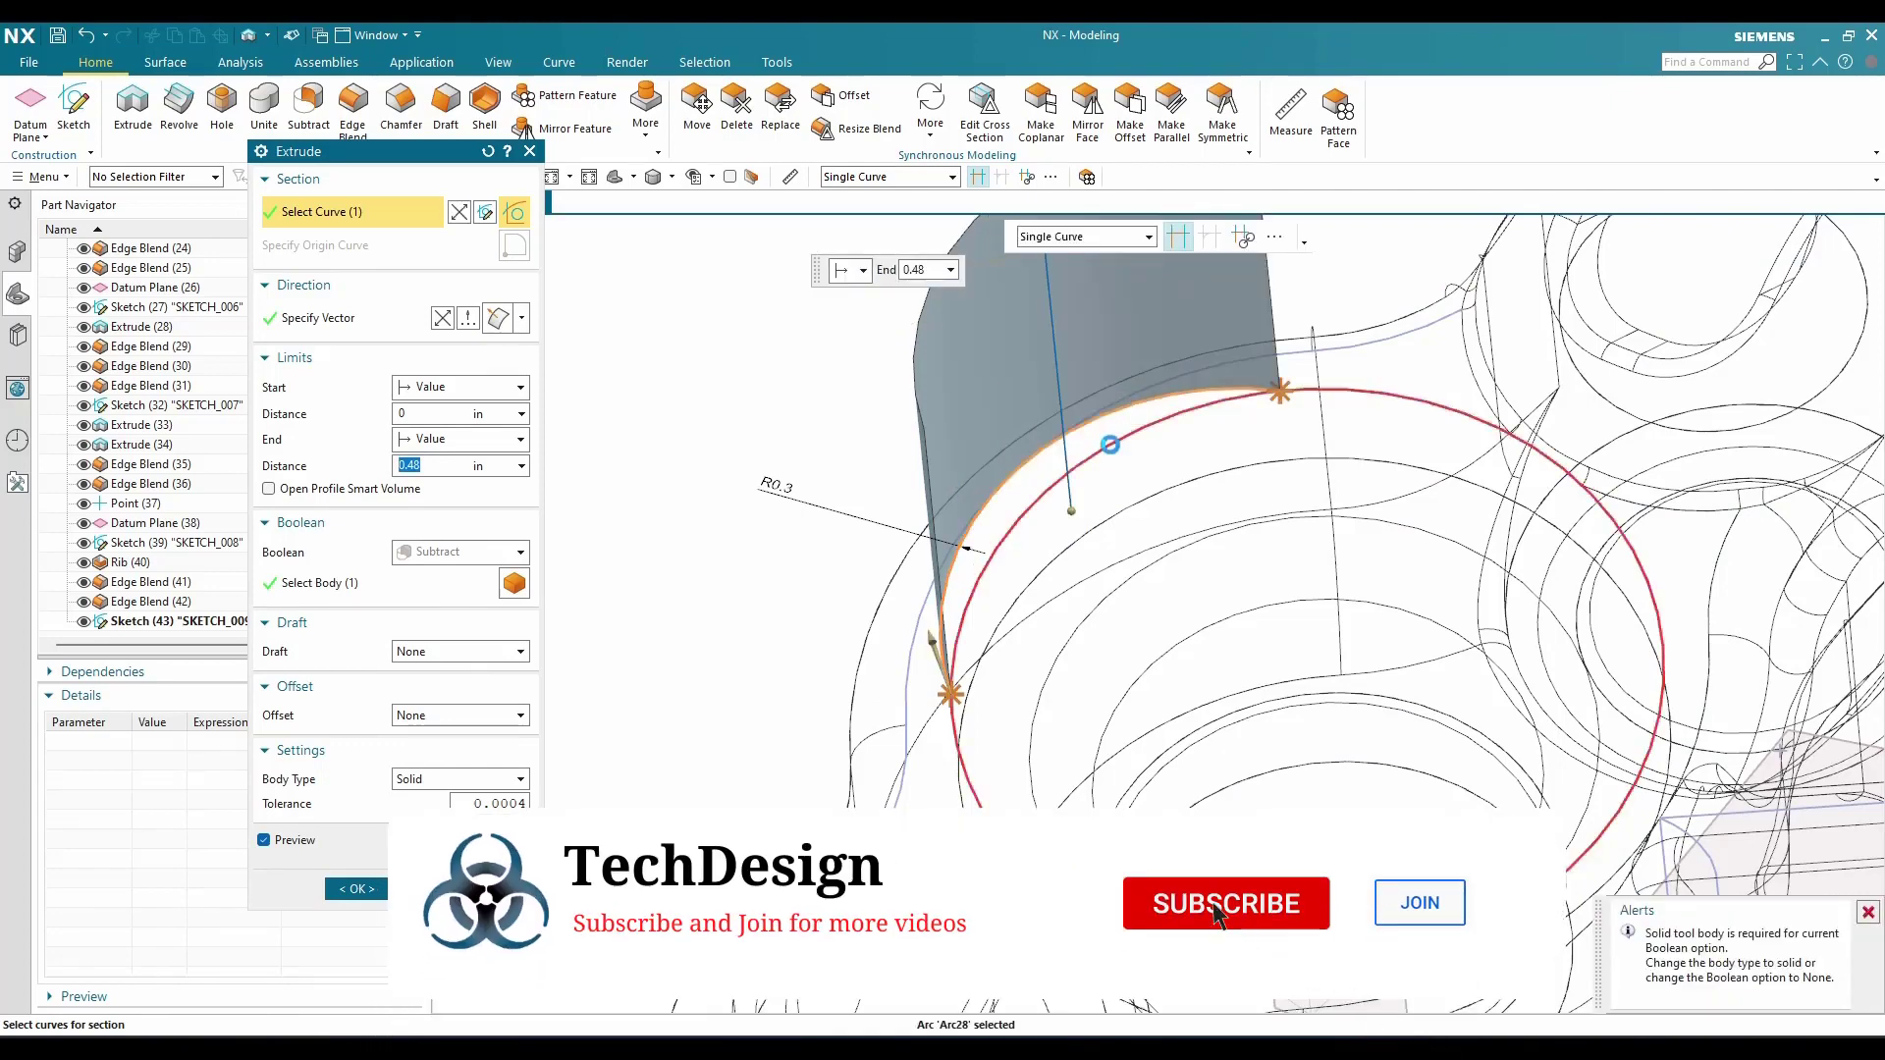
{"action": "left_click", "coordinate": [1110, 445]}
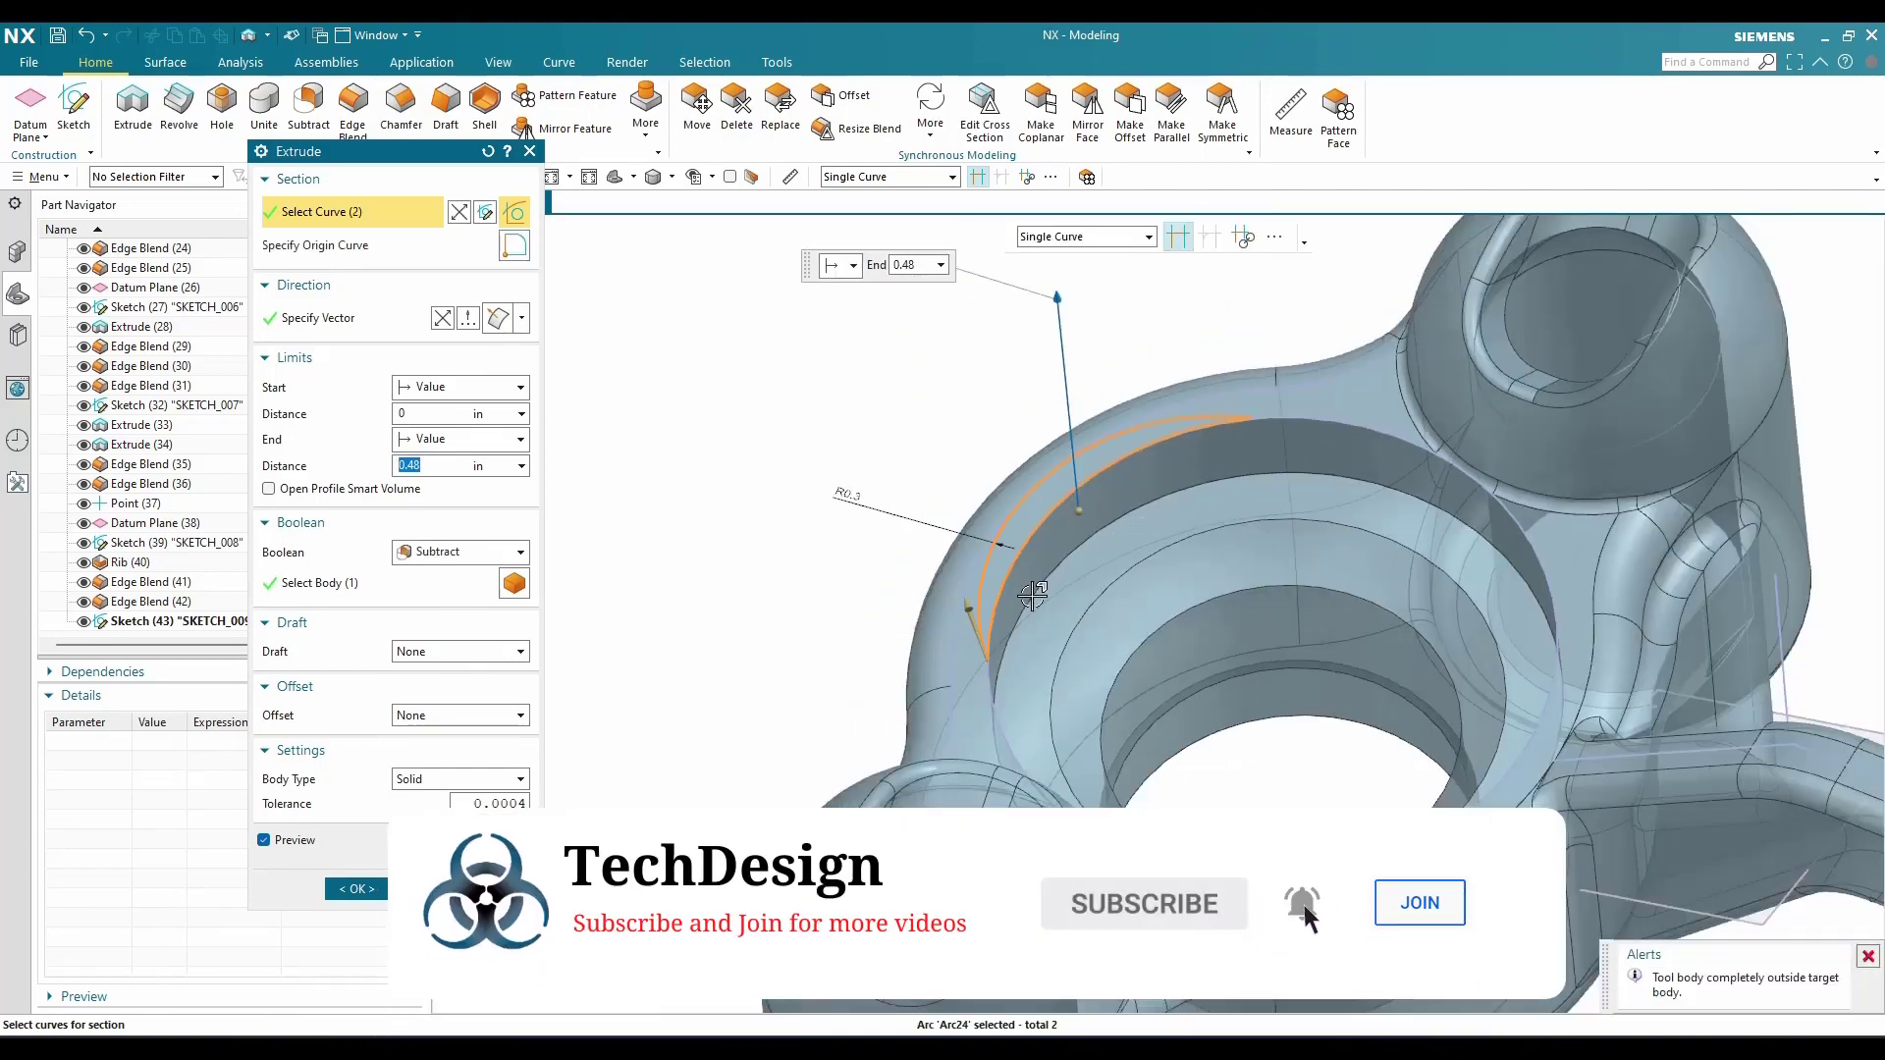
Extrude the crescent section upward 0.25 in and unite it with the bracket body
{"action": "left_click", "coordinate": [459, 552]}
{"action": "left_click", "coordinate": [432, 573]}
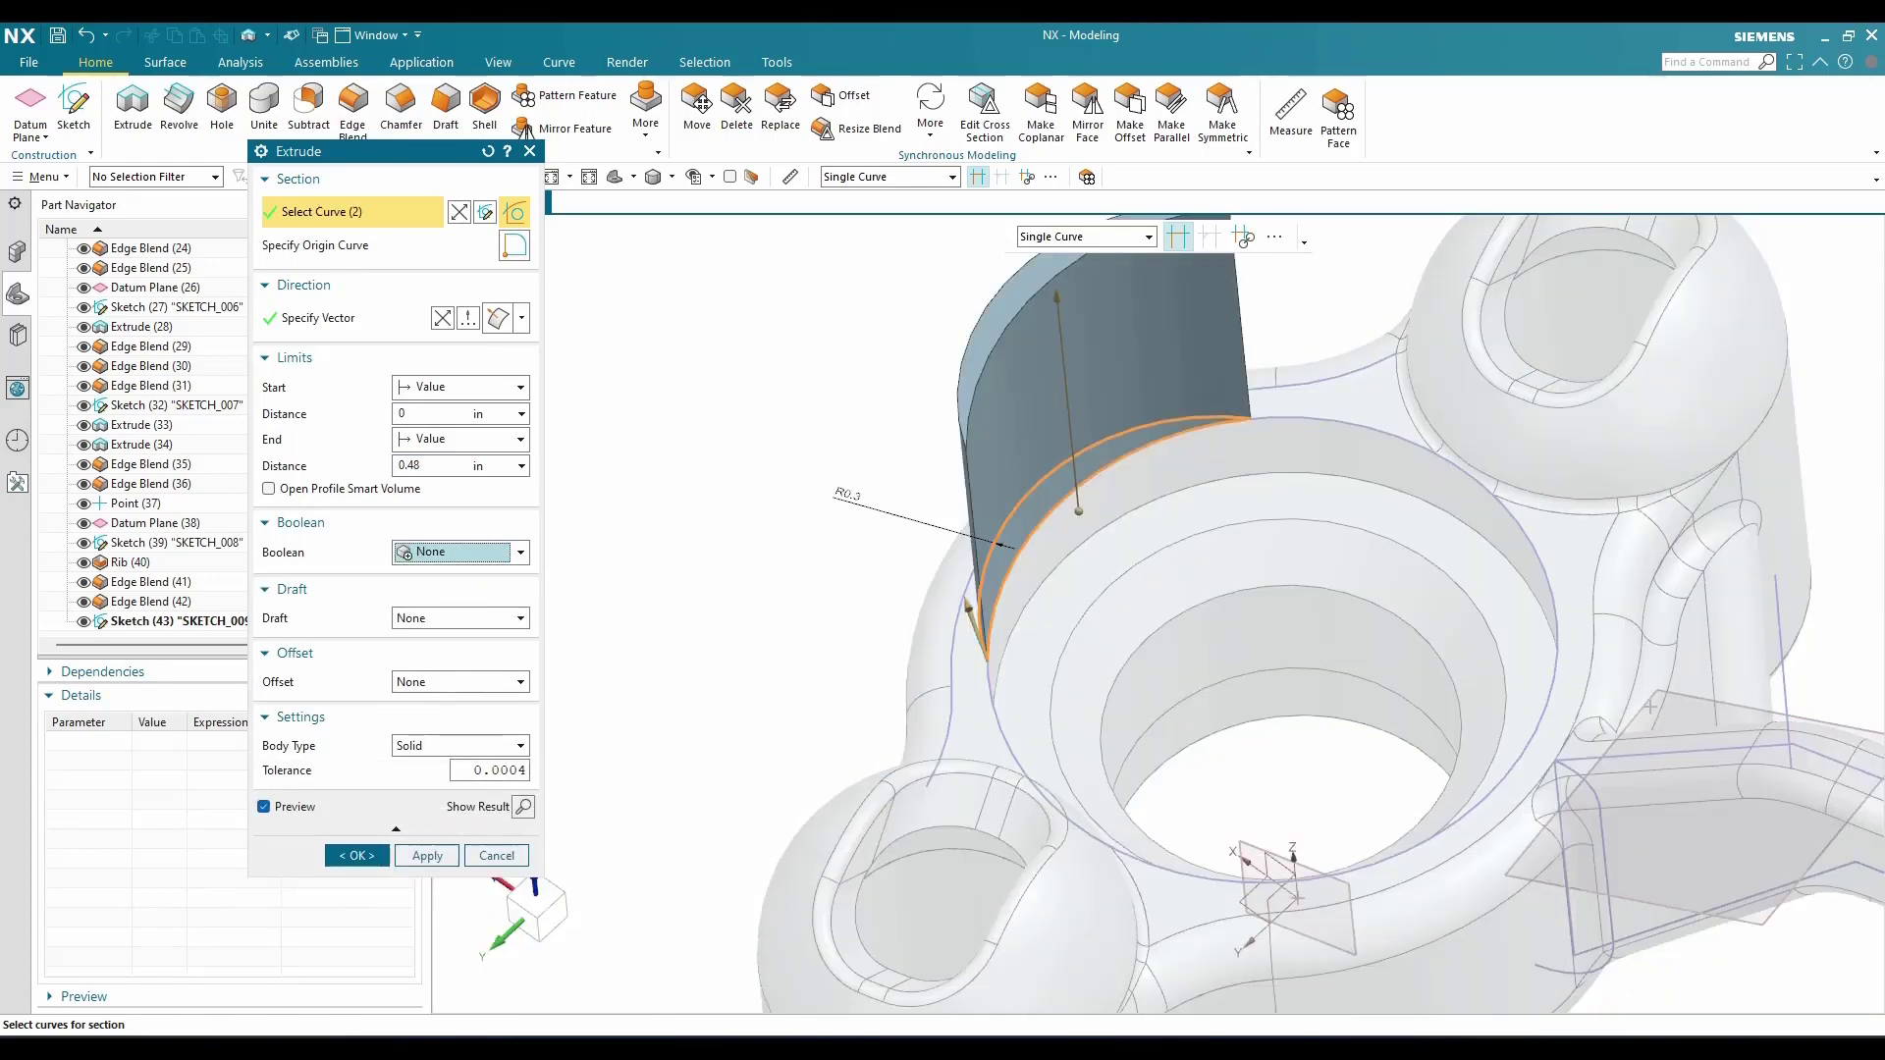
{"action": "double_click", "coordinate": [430, 461]}
{"action": "type", "text": "0.25"}
{"action": "key", "text": "Return"}
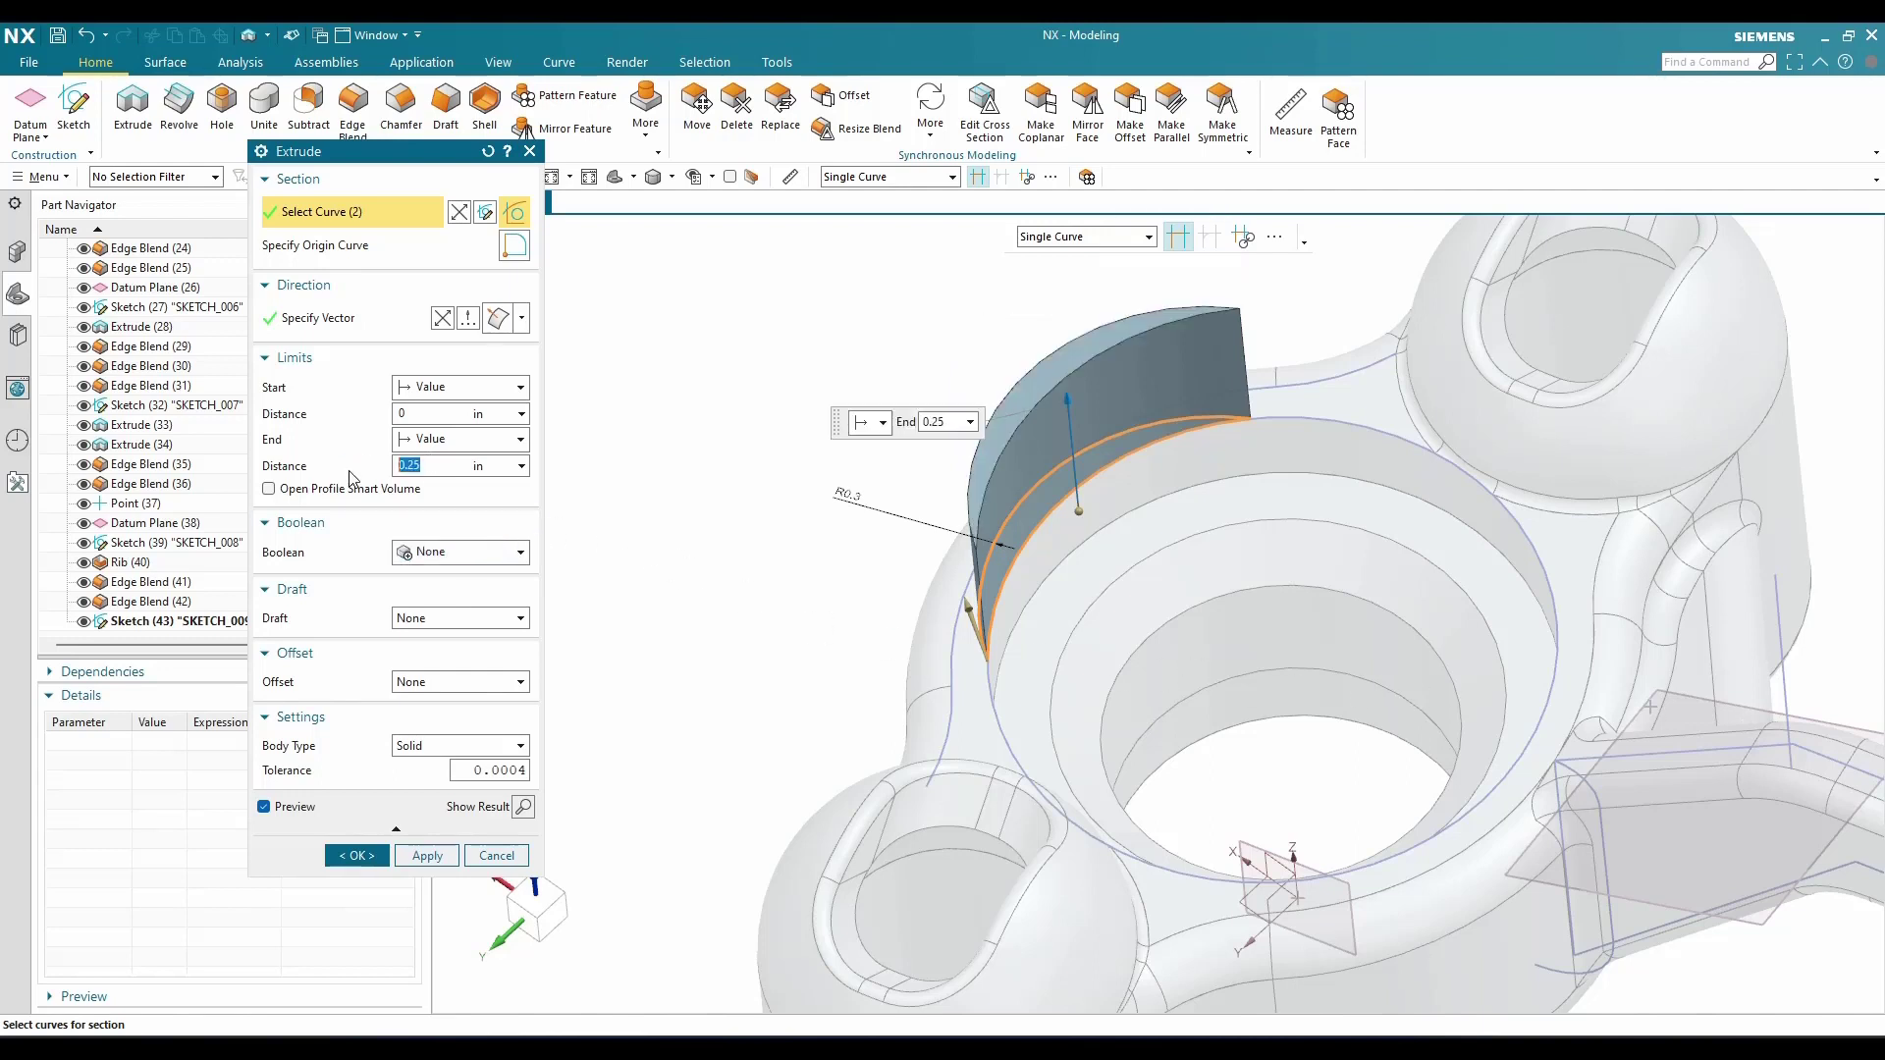
{"action": "left_click", "coordinate": [452, 552]}
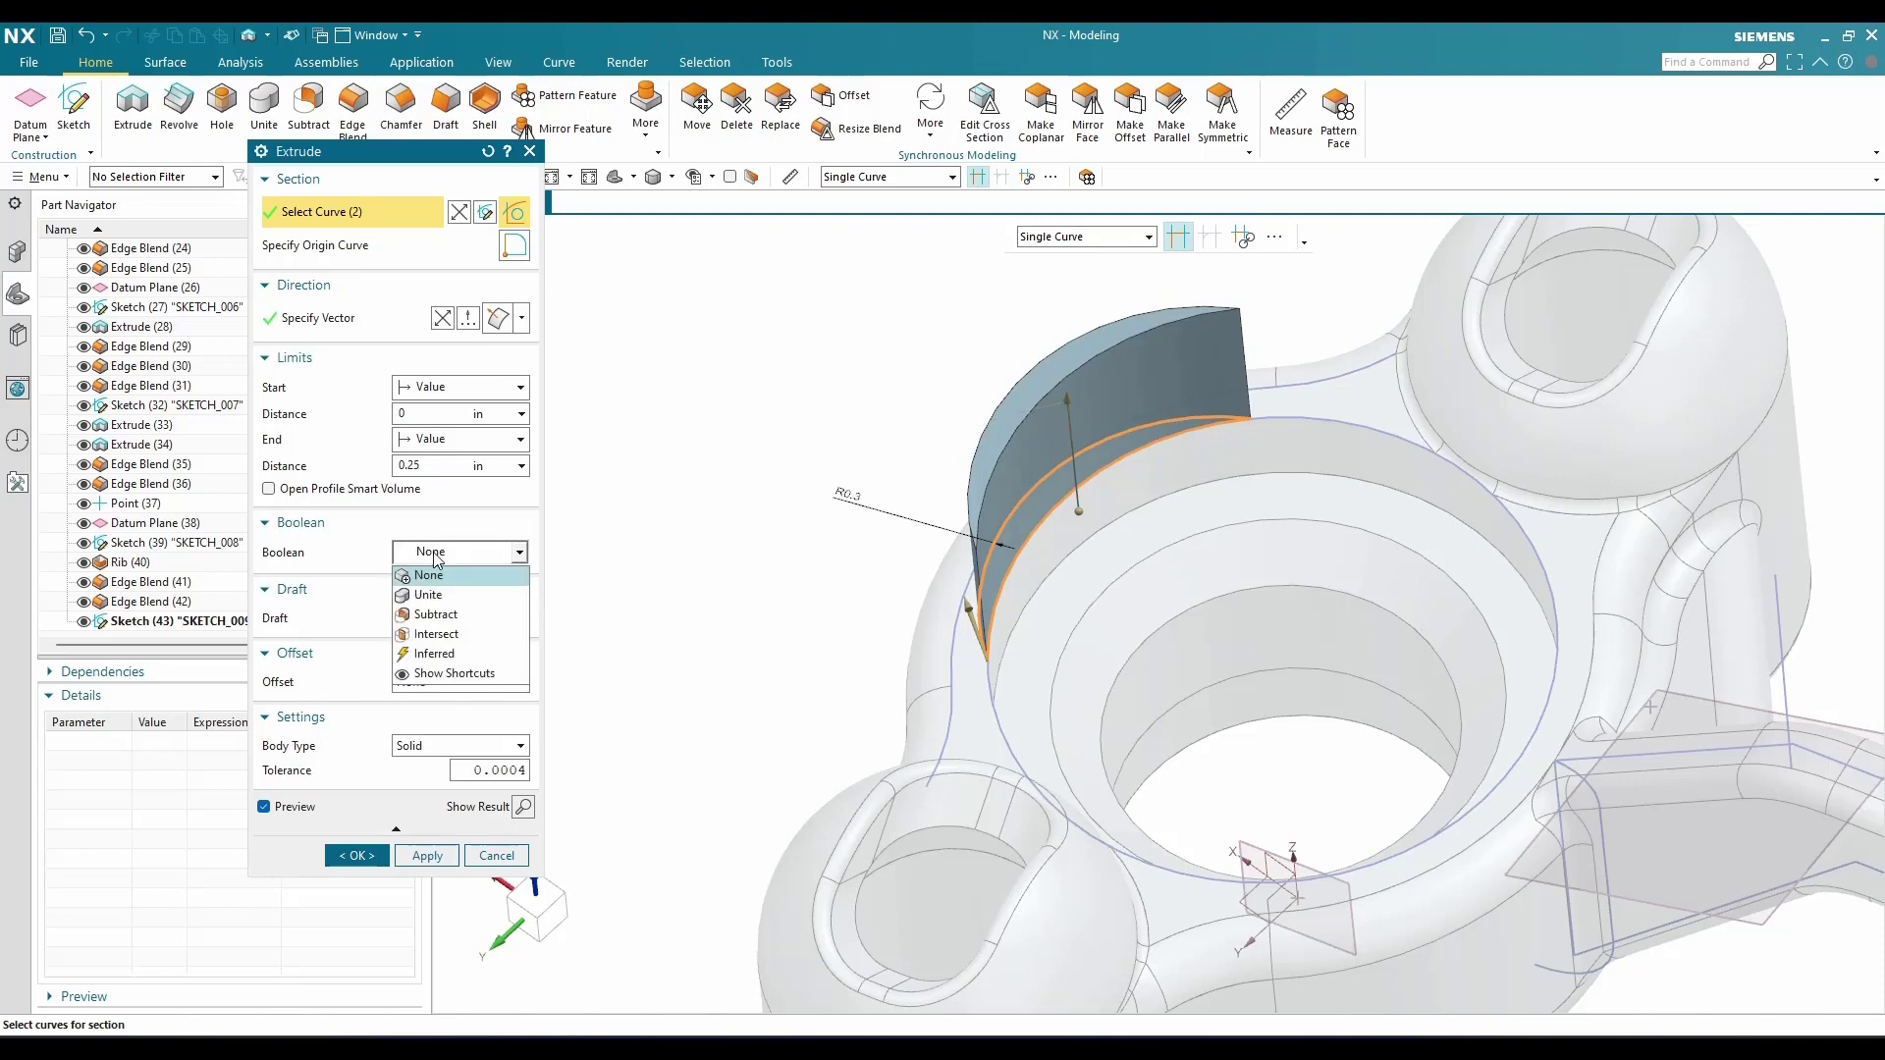
{"action": "left_click", "coordinate": [447, 593]}
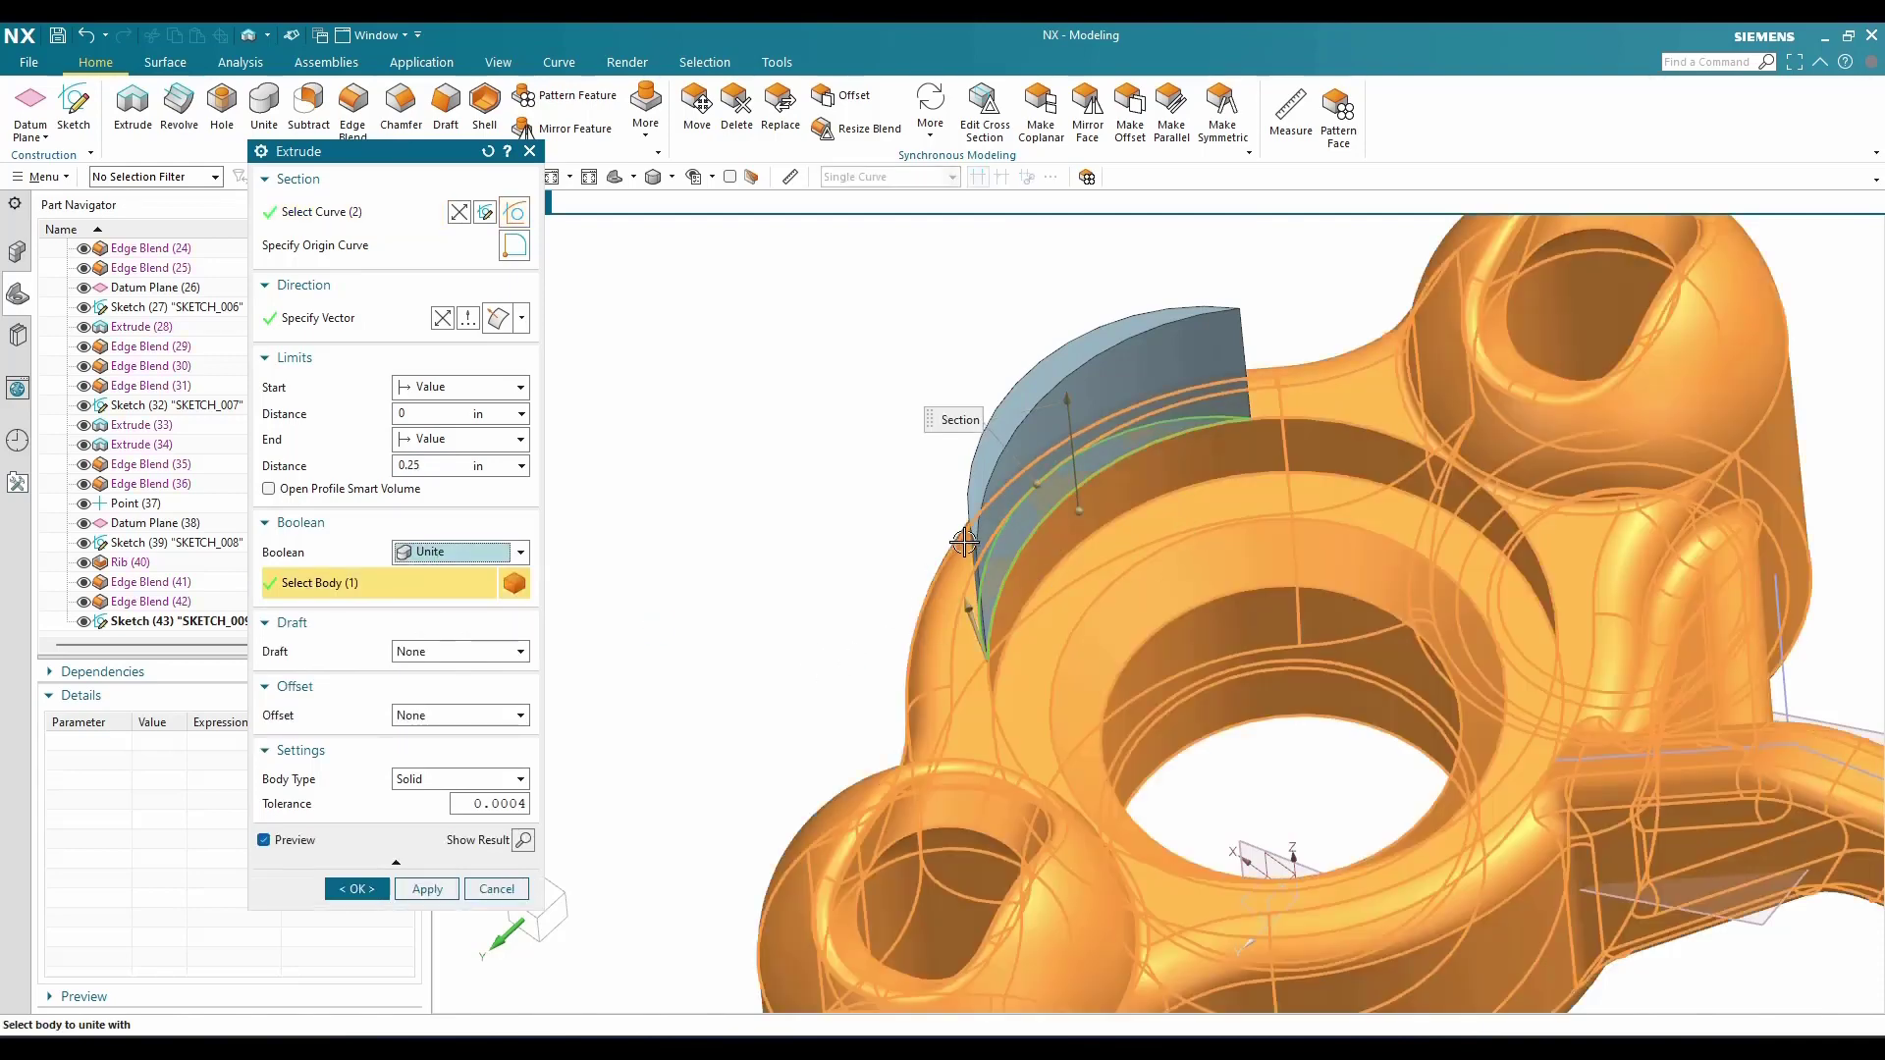
{"action": "middle_click", "coordinate": [947, 543]}
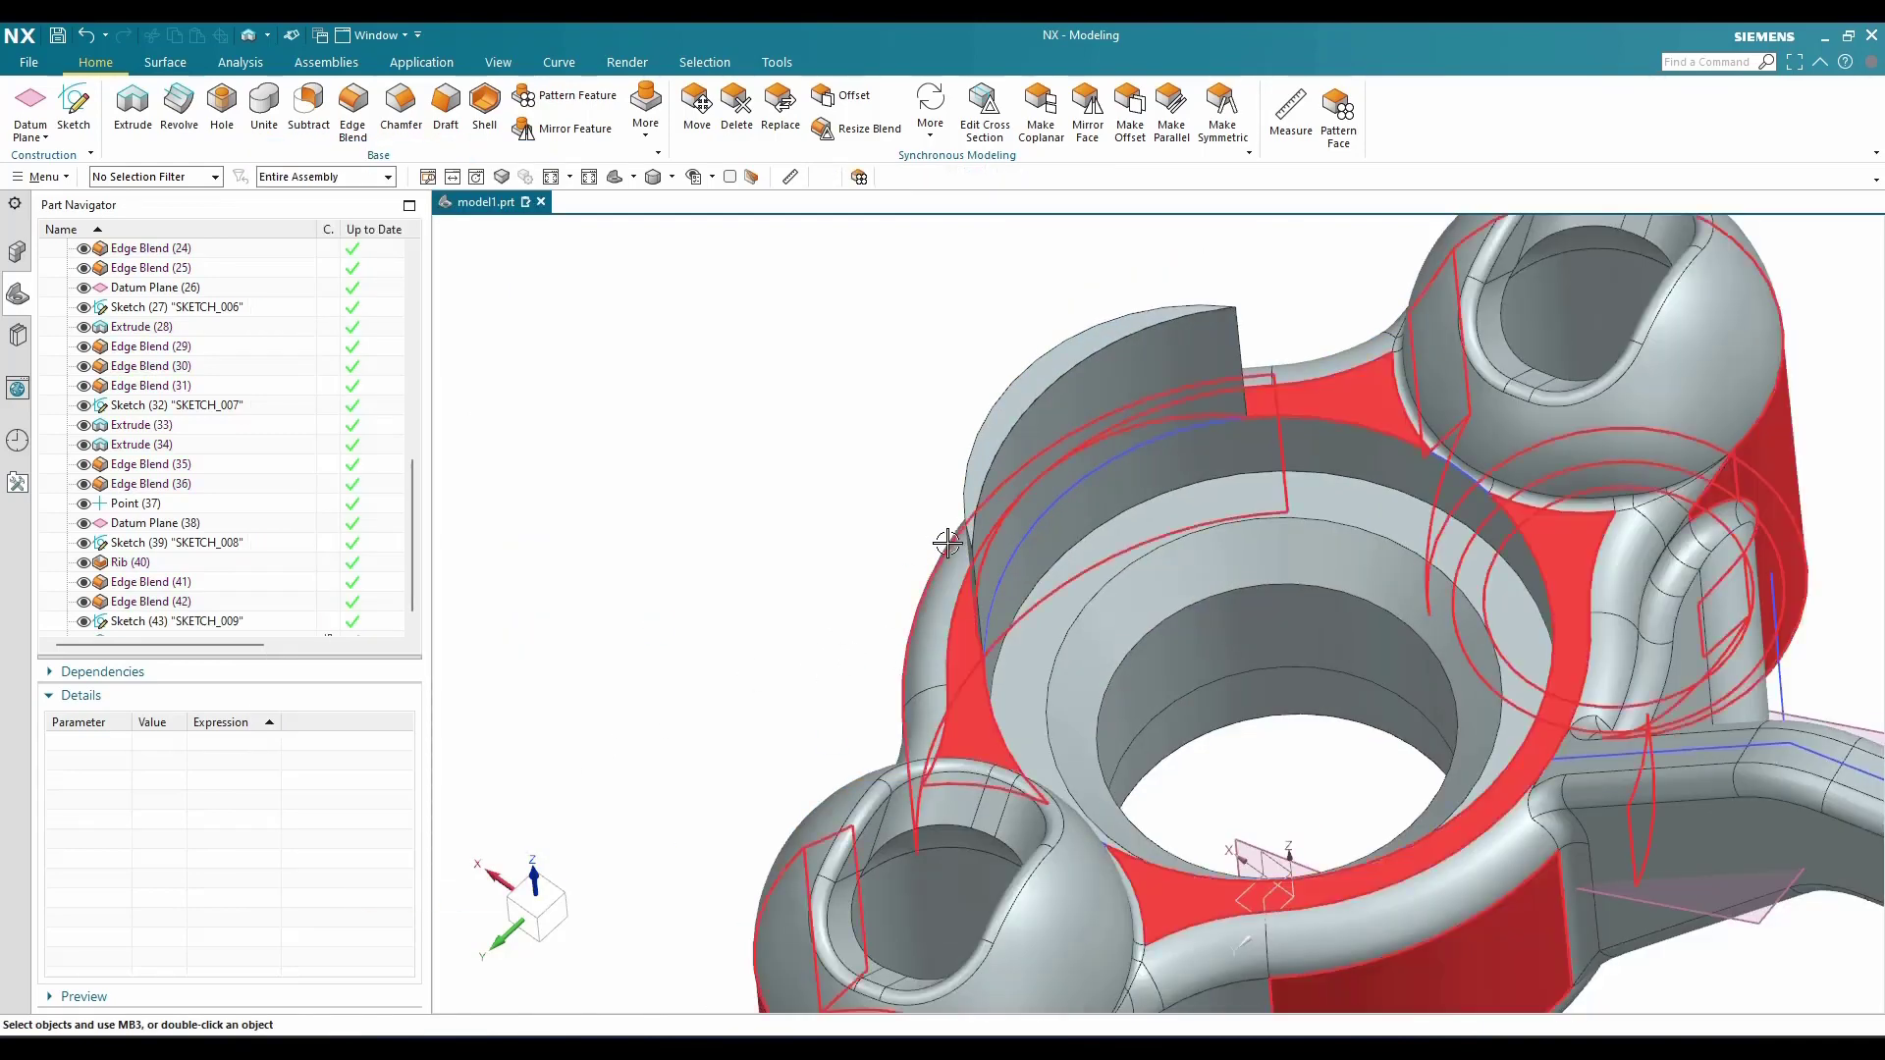
Draft the crescent wall's outer face by 2.5° along the Z-axis, with the bracket's top face as stationary face
{"action": "mouse_move", "coordinate": [948, 544]}
{"action": "middle_mouse_down"}
{"action": "mouse_move", "coordinate": [935, 467]}
{"action": "mouse_move", "coordinate": [933, 552]}
{"action": "middle_mouse_up"}
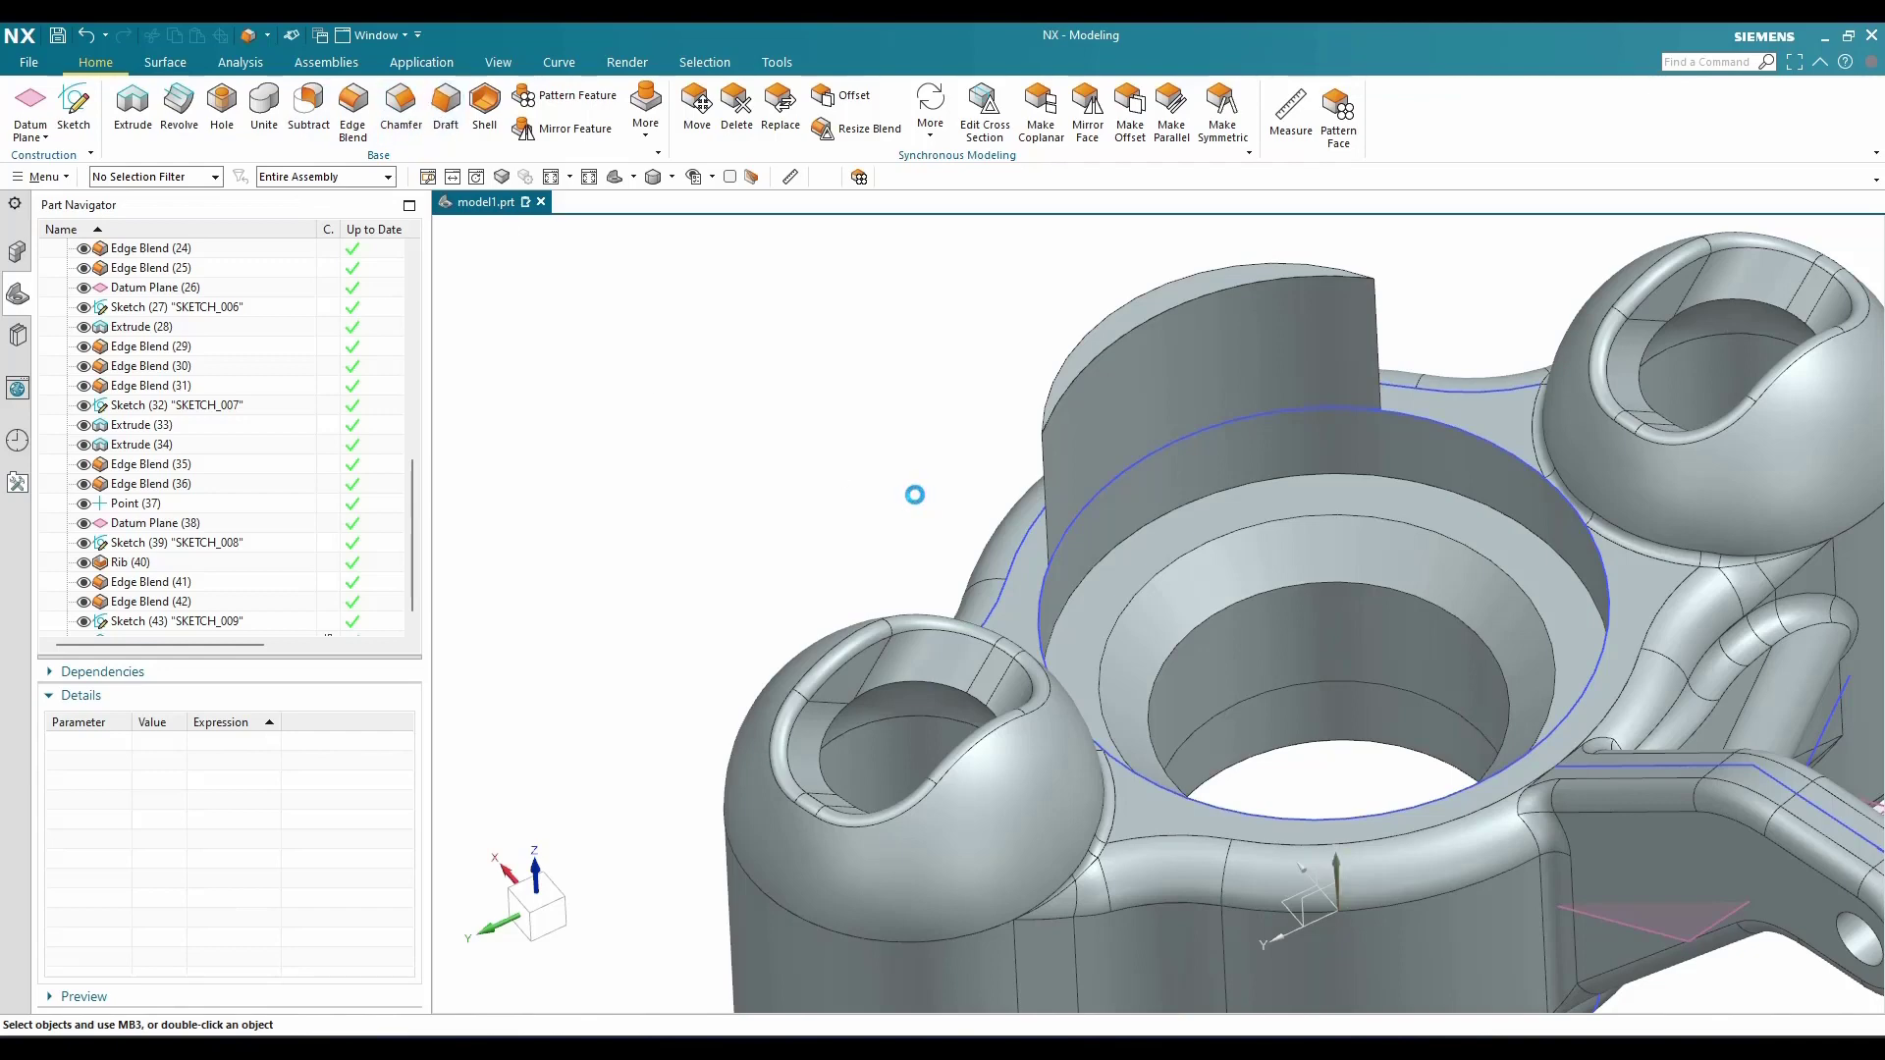
{"action": "mouse_move", "coordinate": [1016, 494]}
{"action": "middle_mouse_down"}
{"action": "mouse_move", "coordinate": [1073, 462]}
{"action": "mouse_move", "coordinate": [1047, 503]}
{"action": "middle_mouse_up"}
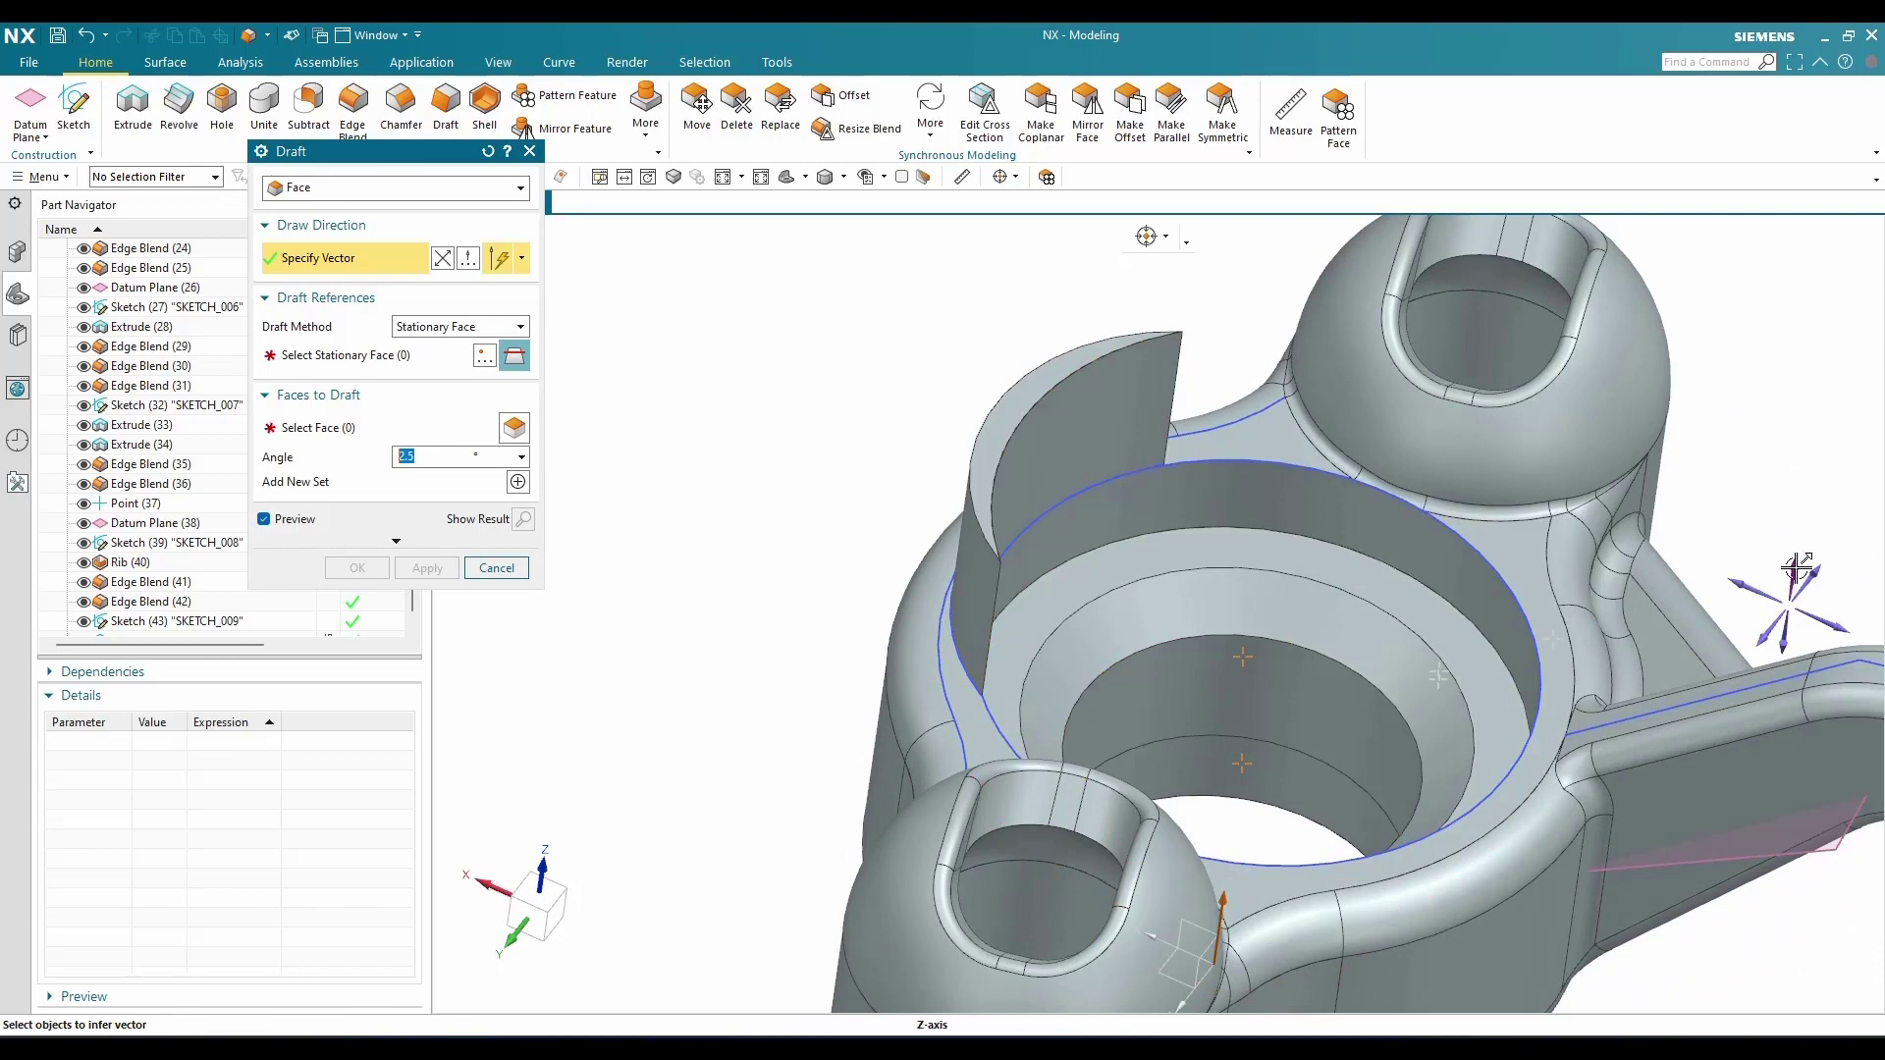
{"action": "left_click", "coordinate": [346, 363]}
{"action": "scroll", "coordinate": [982, 693], "scroll_direction": "up", "scroll_amount": 5}
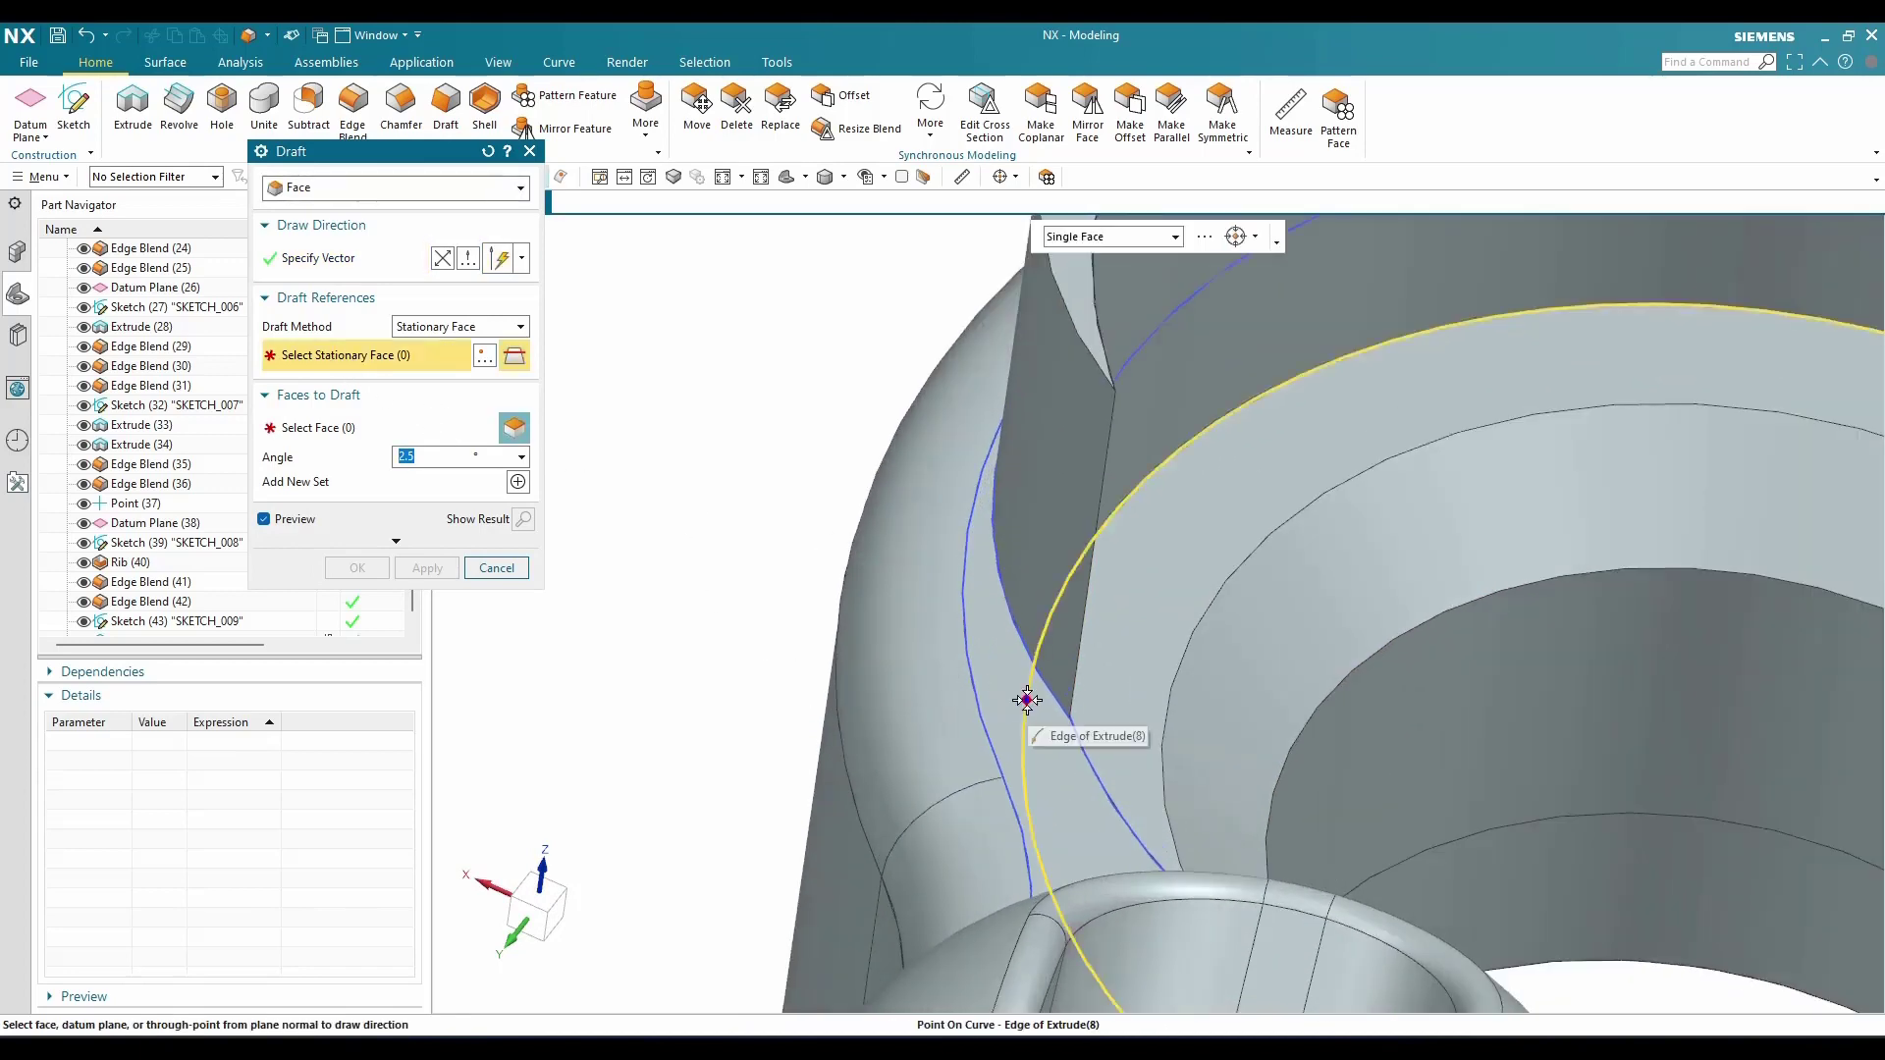
{"action": "left_click", "coordinate": [1027, 698]}
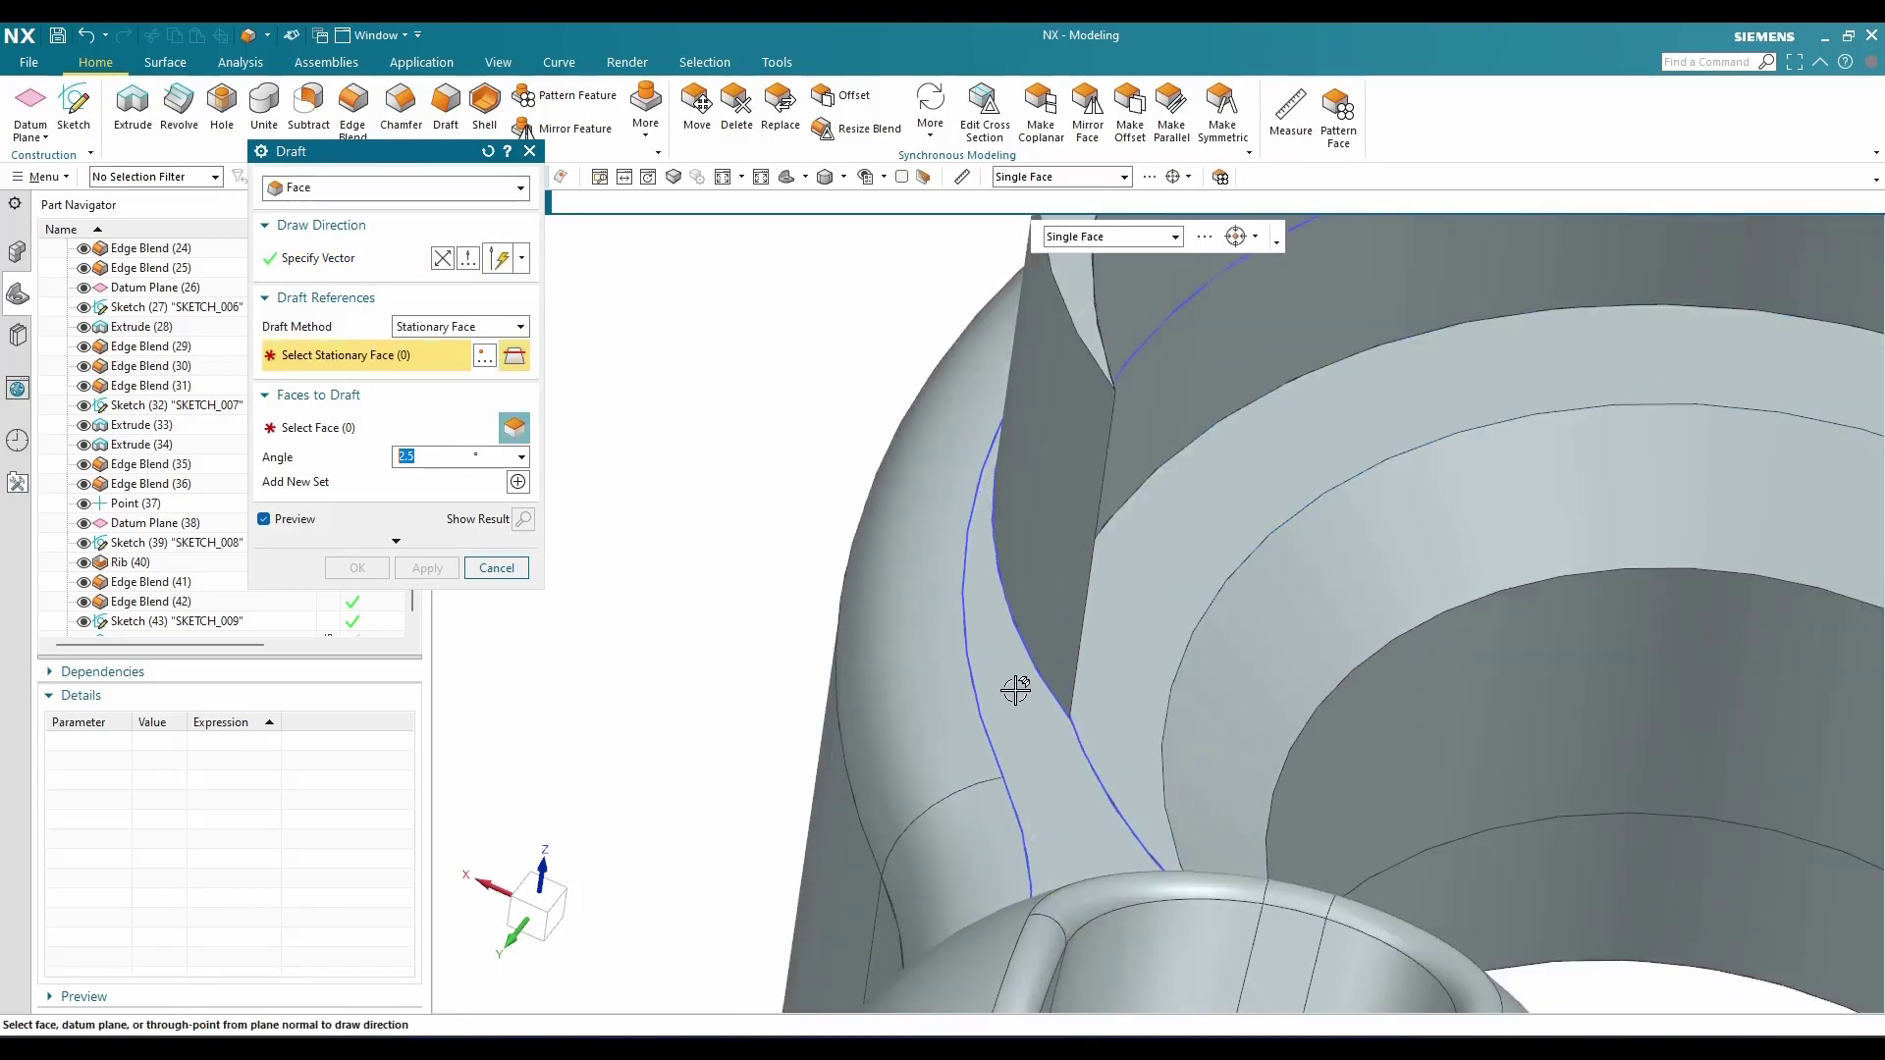
{"action": "scroll", "coordinate": [1061, 601], "scroll_direction": "down", "scroll_amount": 2}
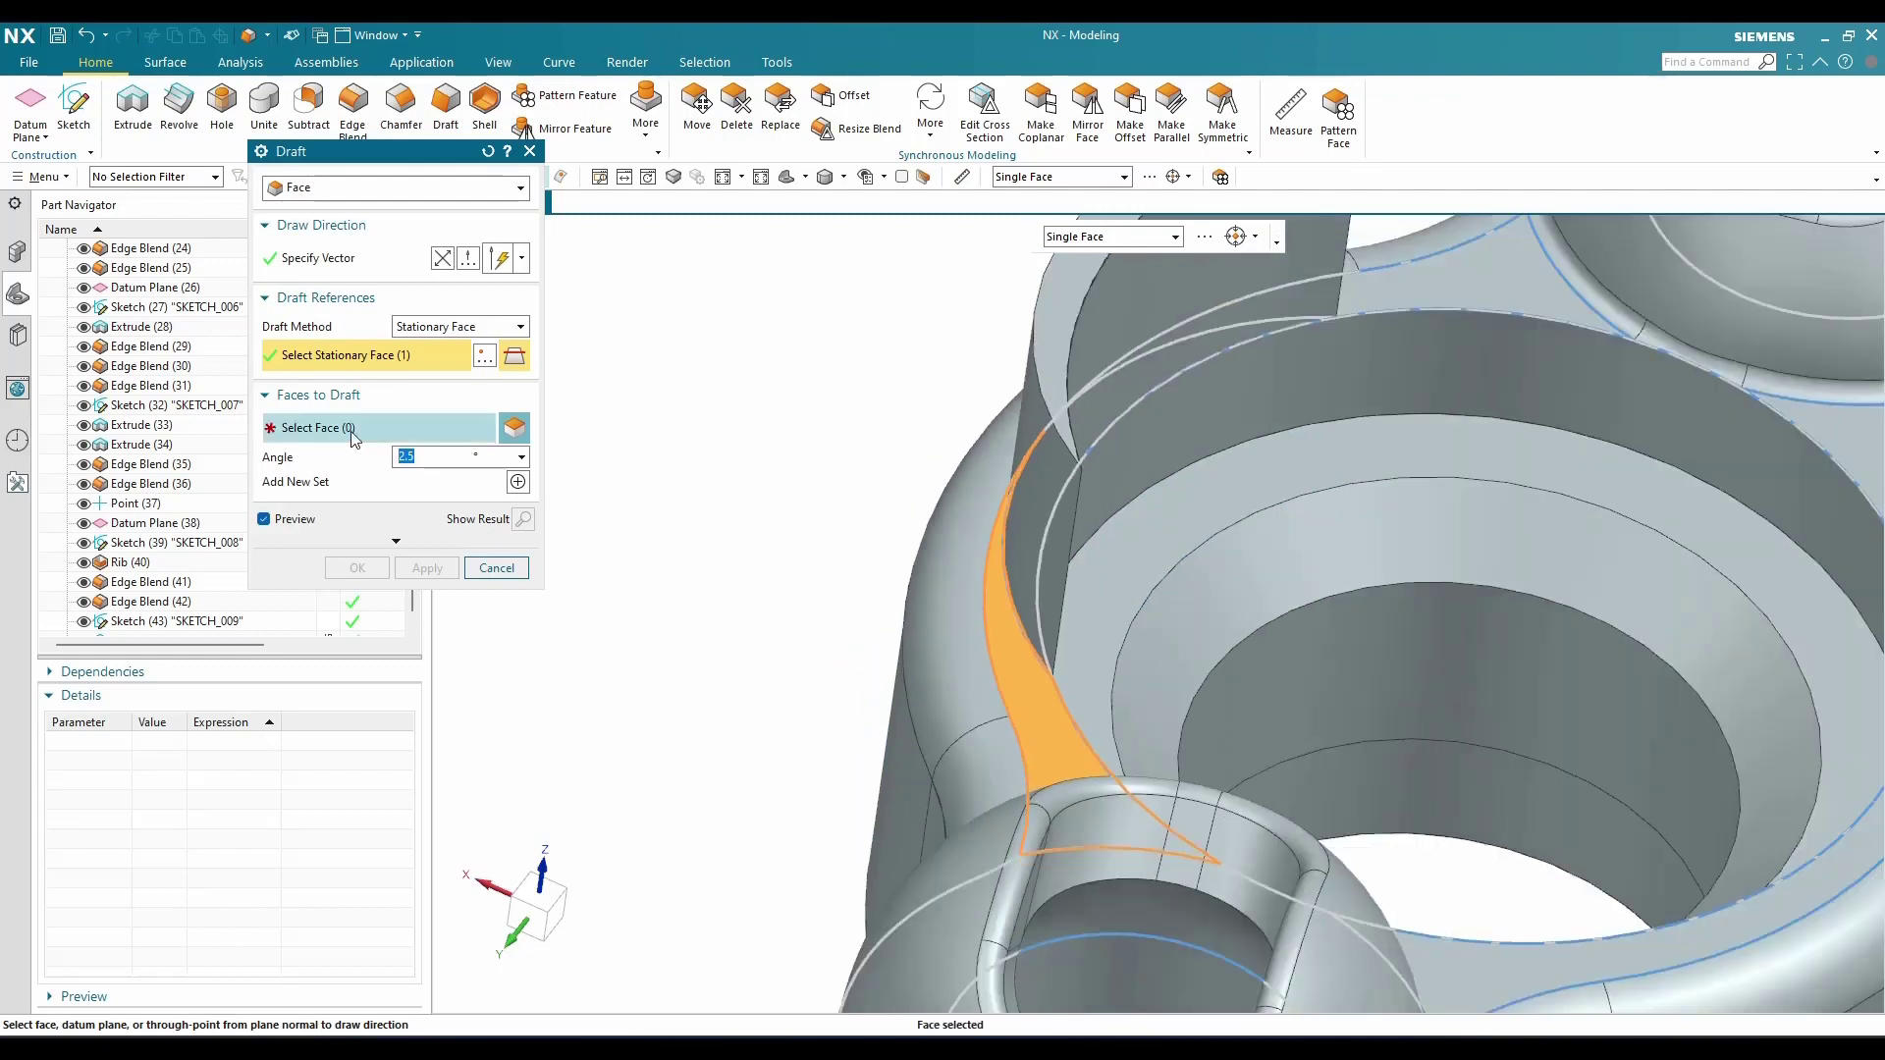
{"action": "left_click", "coordinate": [352, 426]}
{"action": "left_click", "coordinate": [1042, 481]}
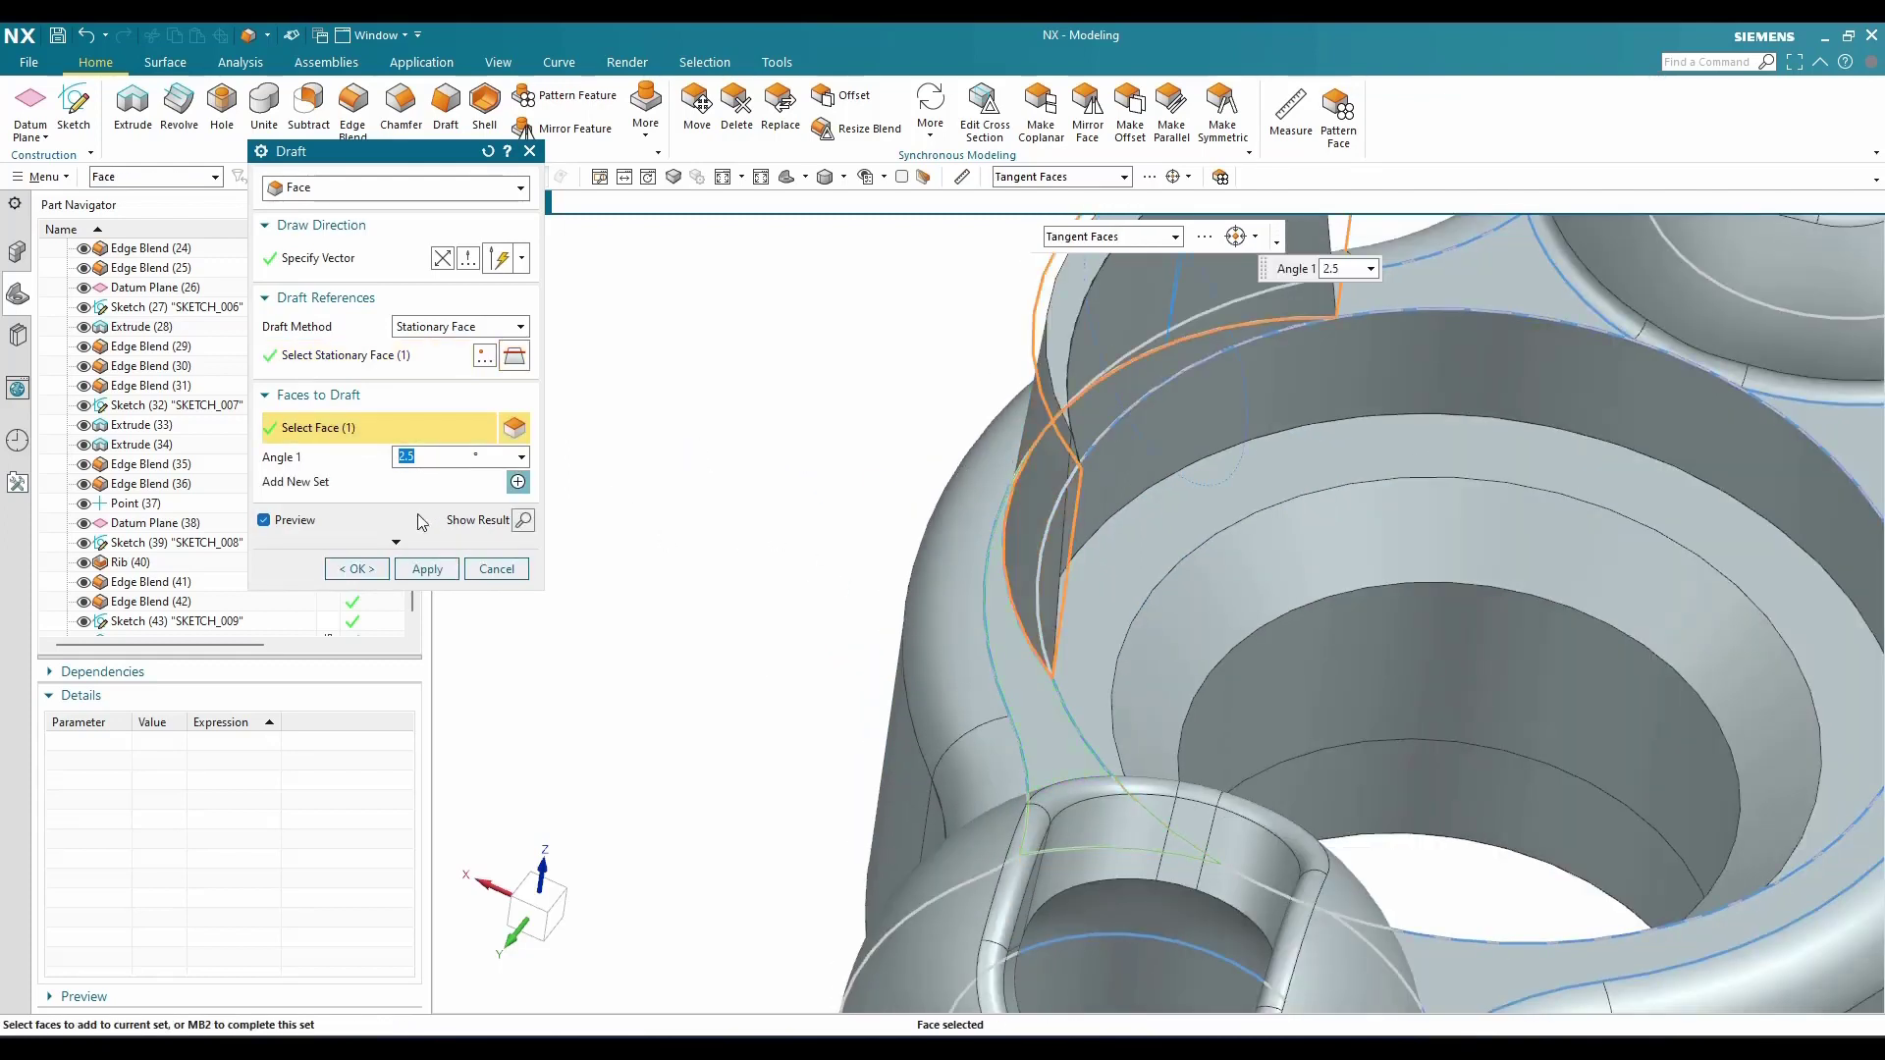
{"action": "left_click", "coordinate": [357, 569]}
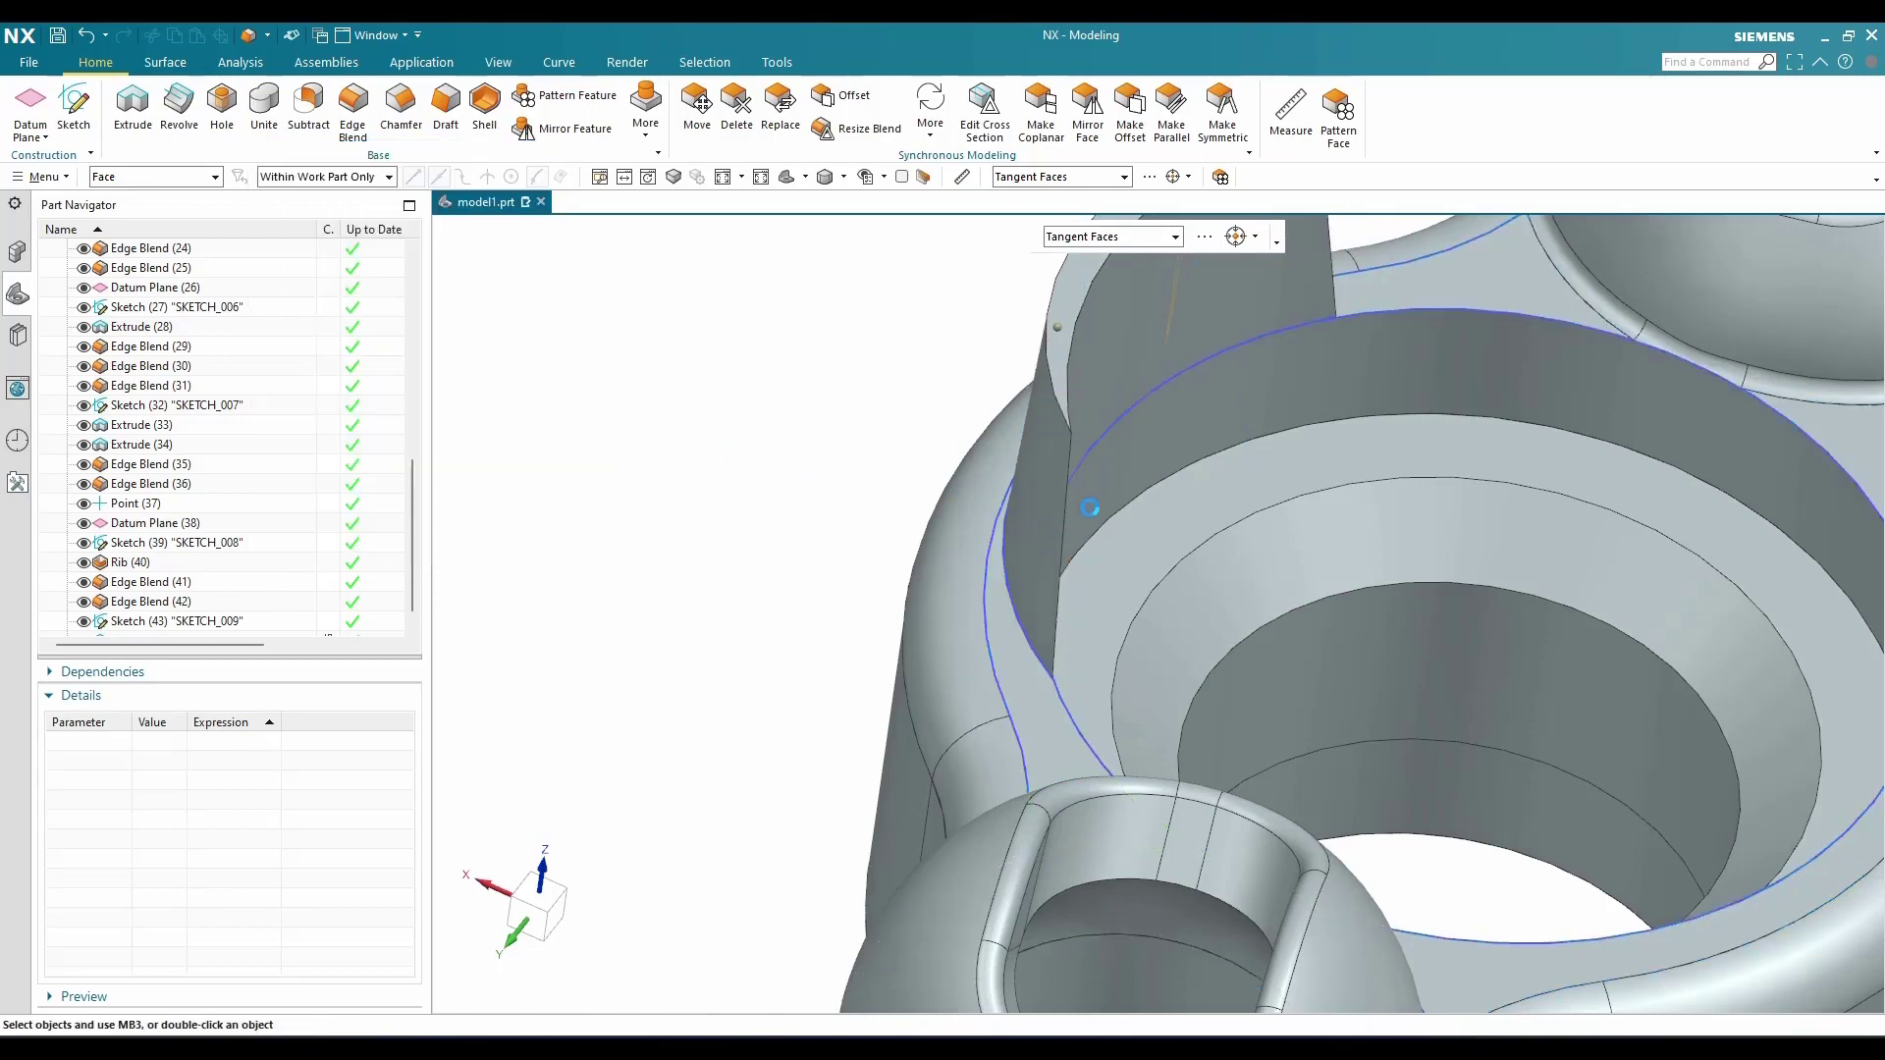
Blend the edge where the crescent wall's outer face meets the bracket's top with a 0.05 in radius
{"action": "middle_click_drag", "start_coordinate": [1090, 508], "coordinate": [1120, 515]}
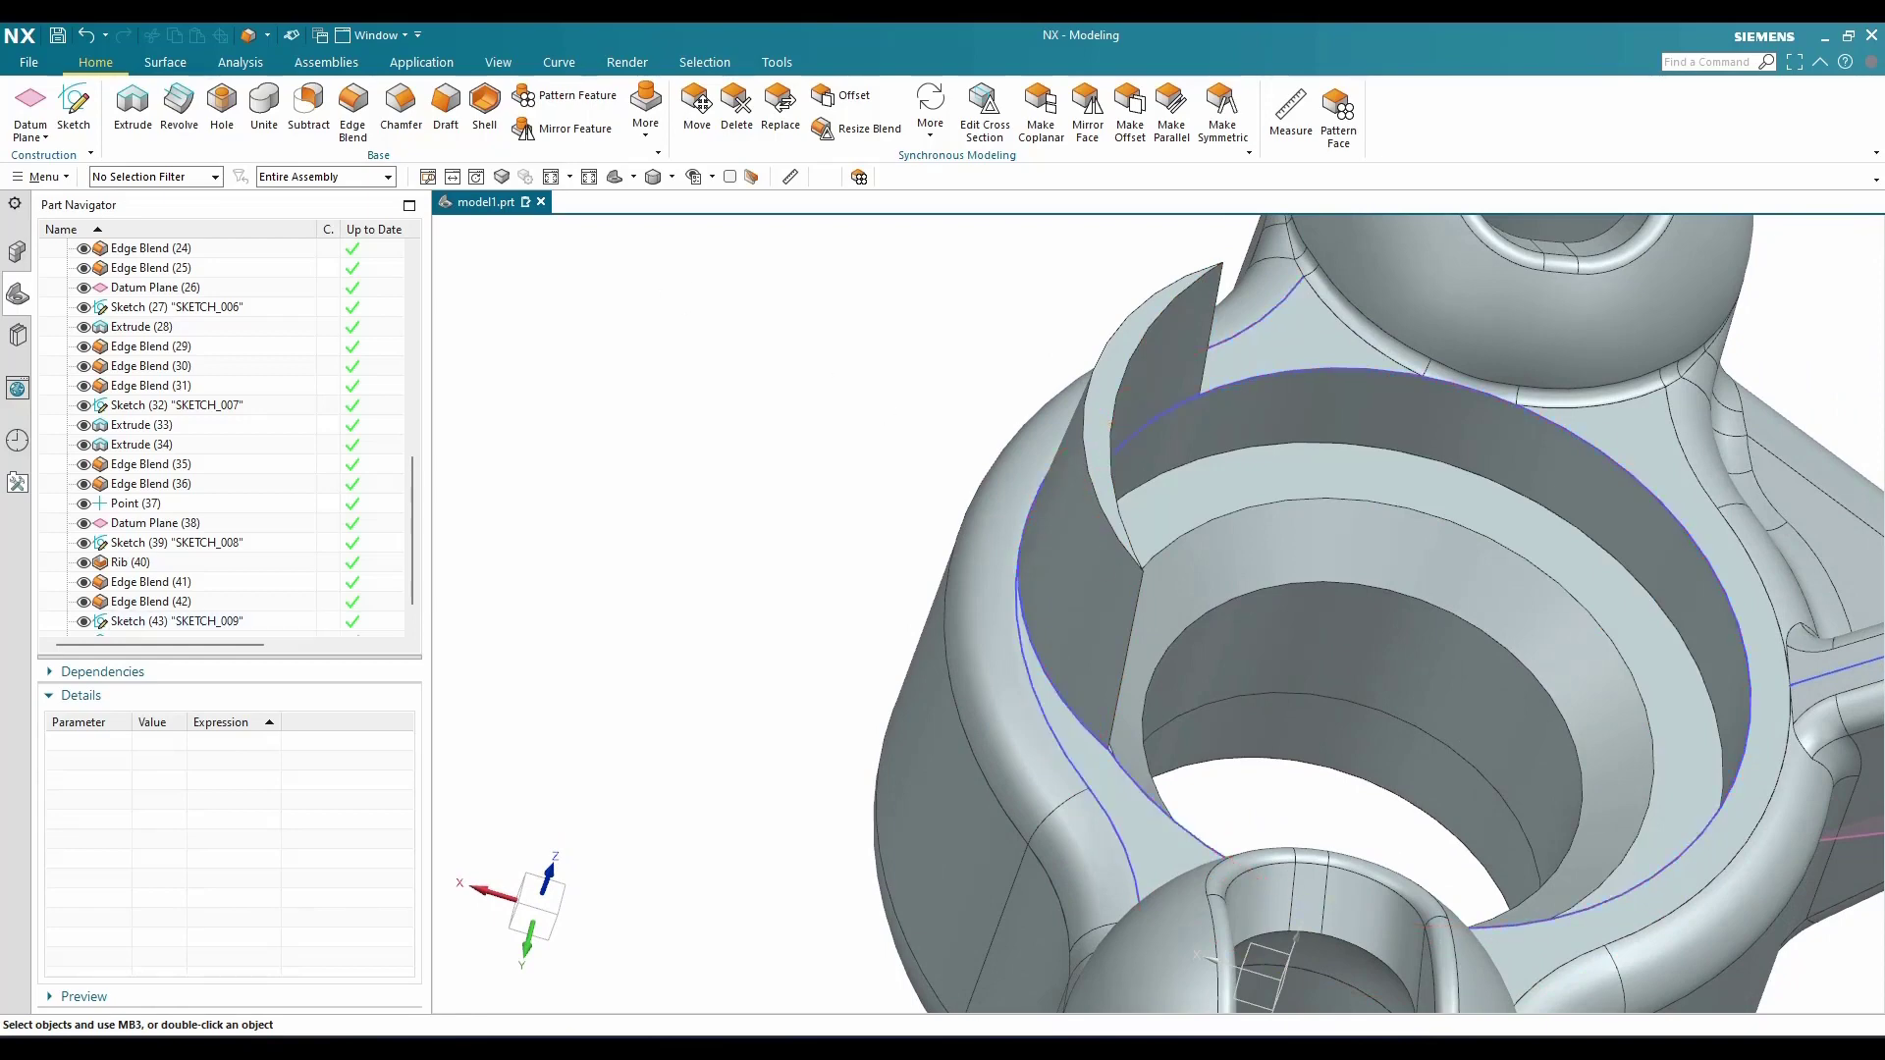
{"action": "left_click", "coordinate": [353, 108]}
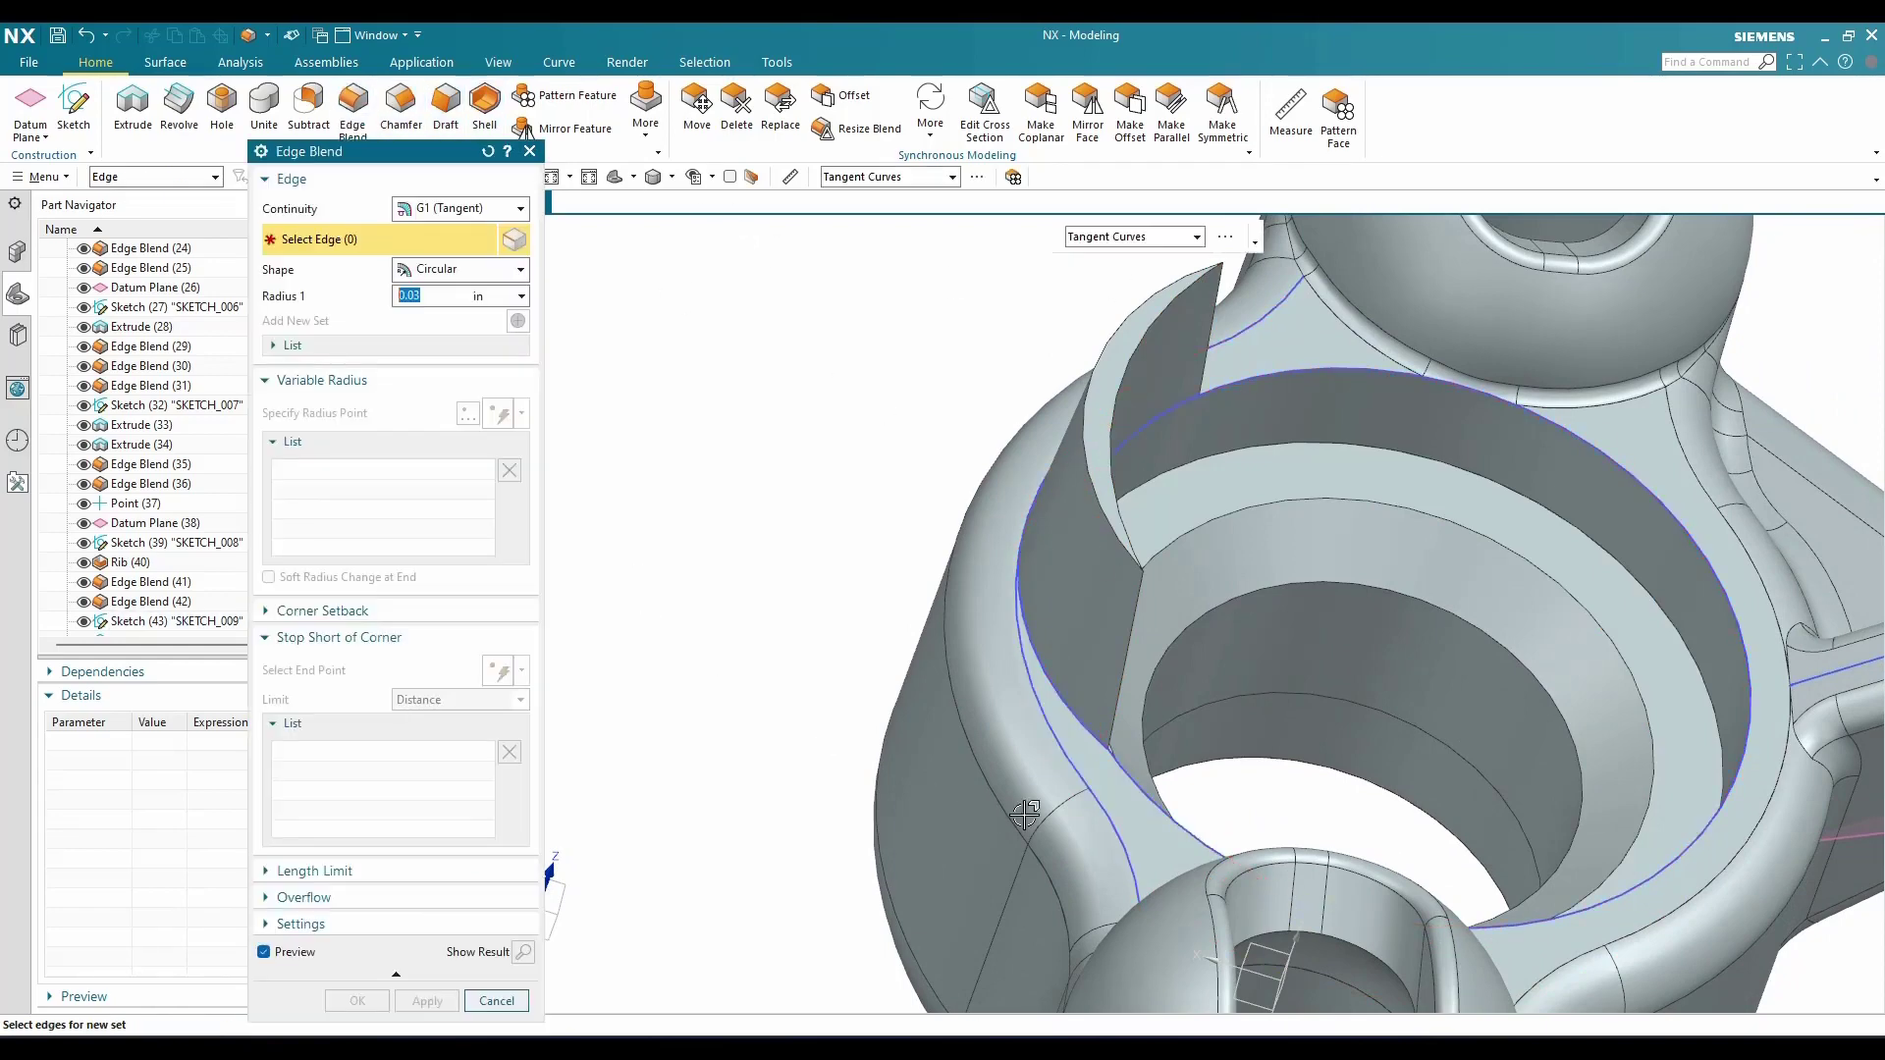
{"action": "scroll", "coordinate": [1099, 746], "scroll_direction": "up", "scroll_amount": 3}
{"action": "left_click", "coordinate": [1065, 697]}
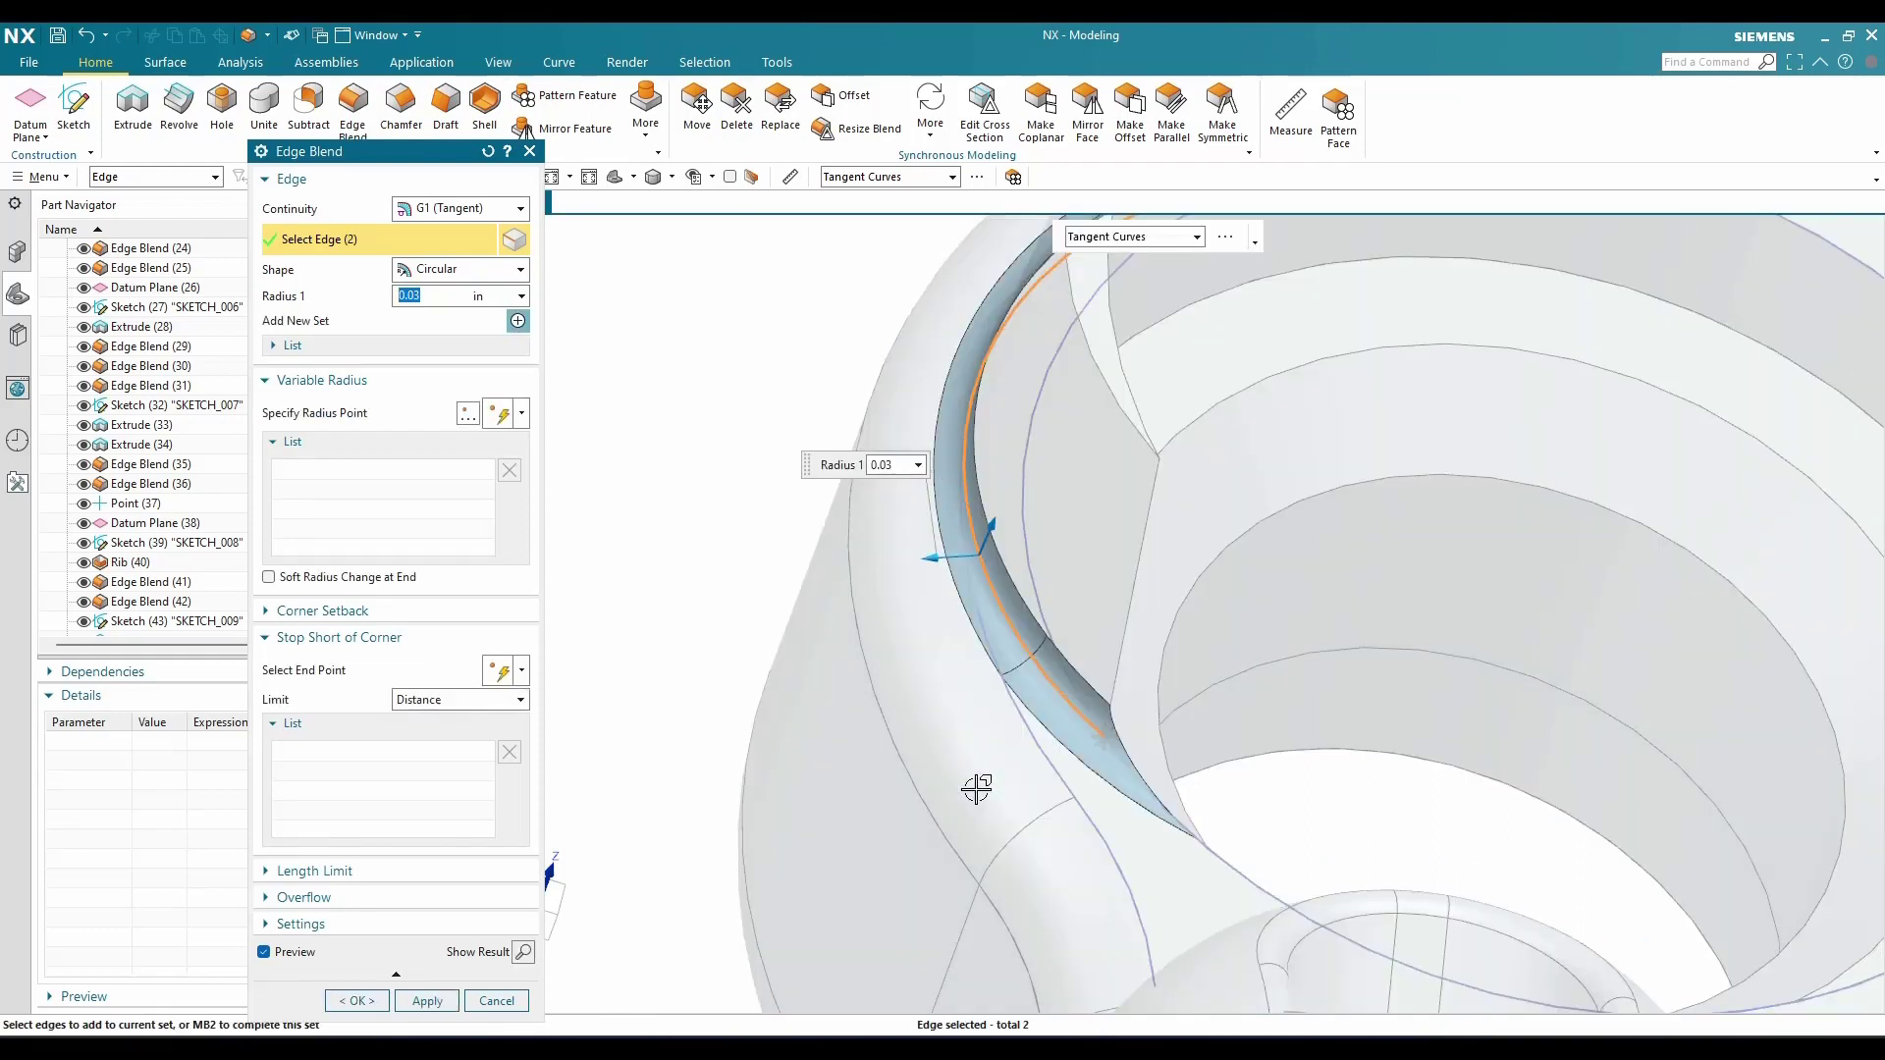
{"action": "left_click_drag", "start_coordinate": [998, 531], "coordinate": [1004, 513]}
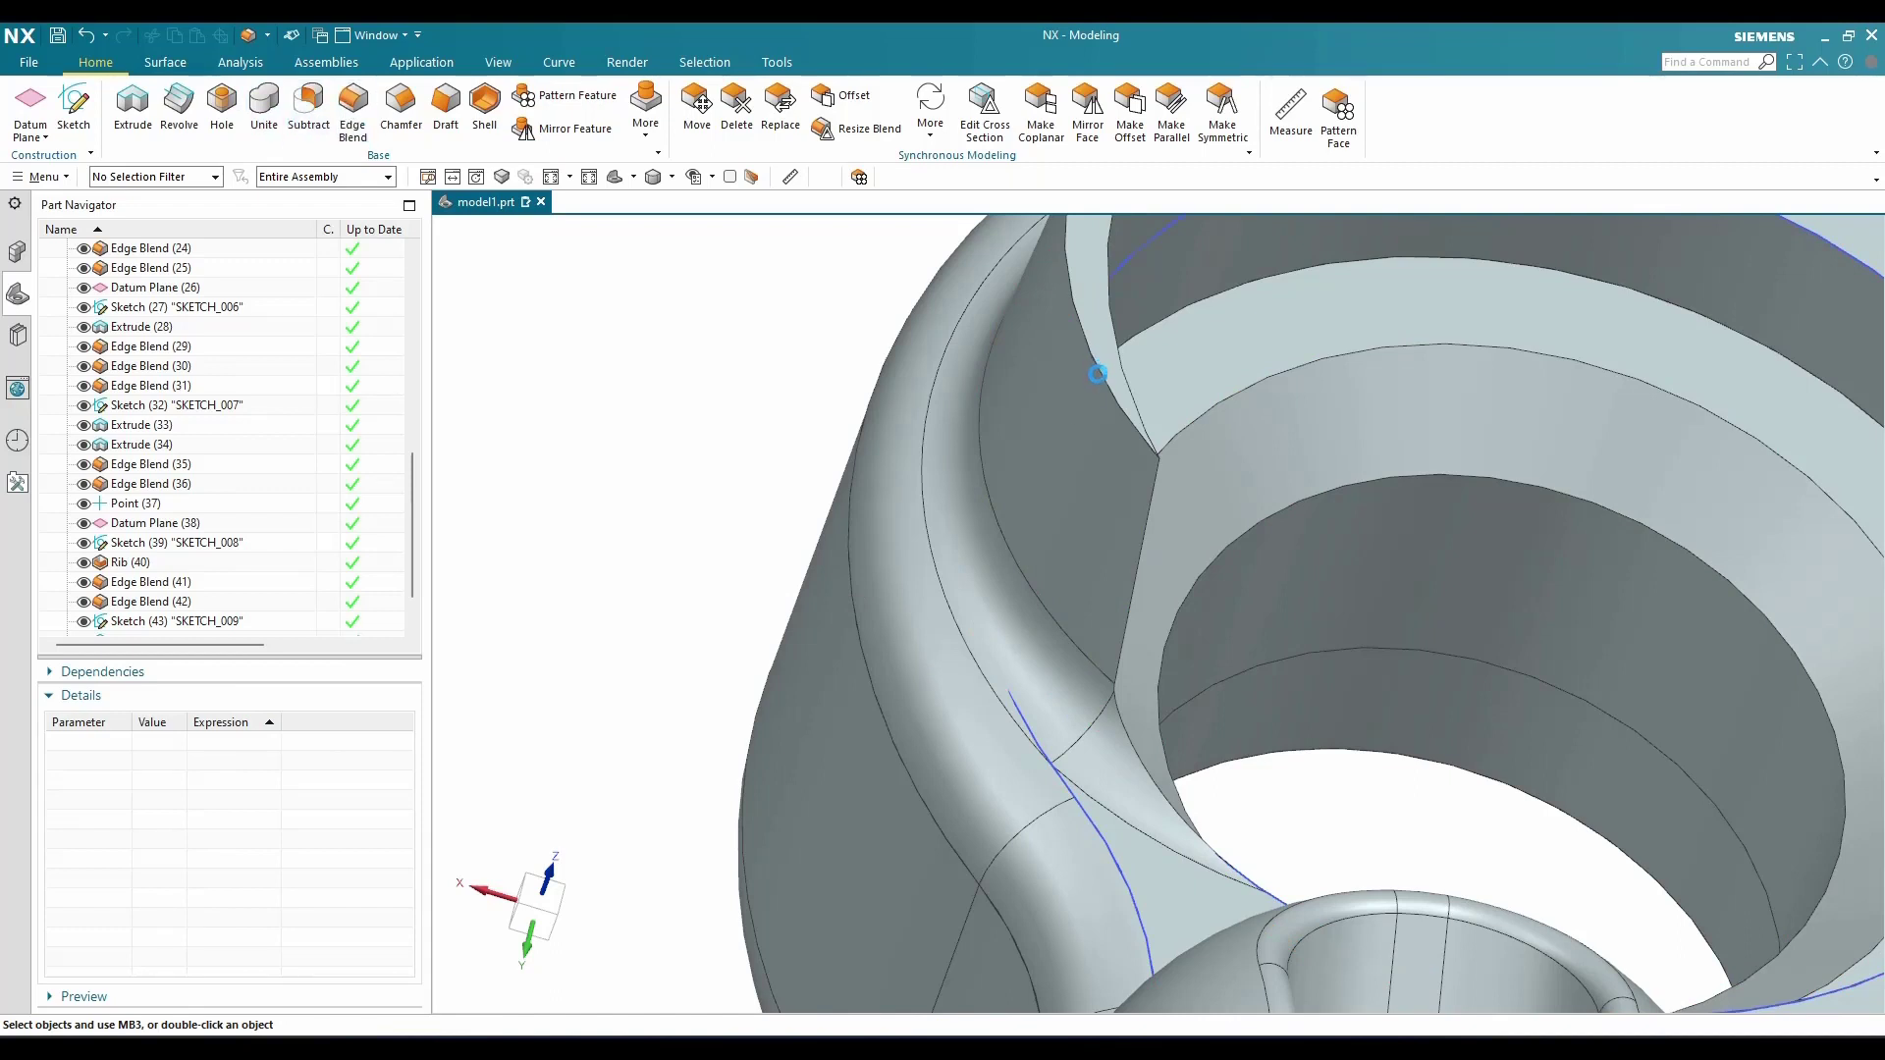
Blend the crescent wall's upper outer edge with a 0.032 in radius
{"action": "left_click", "coordinate": [1097, 374]}
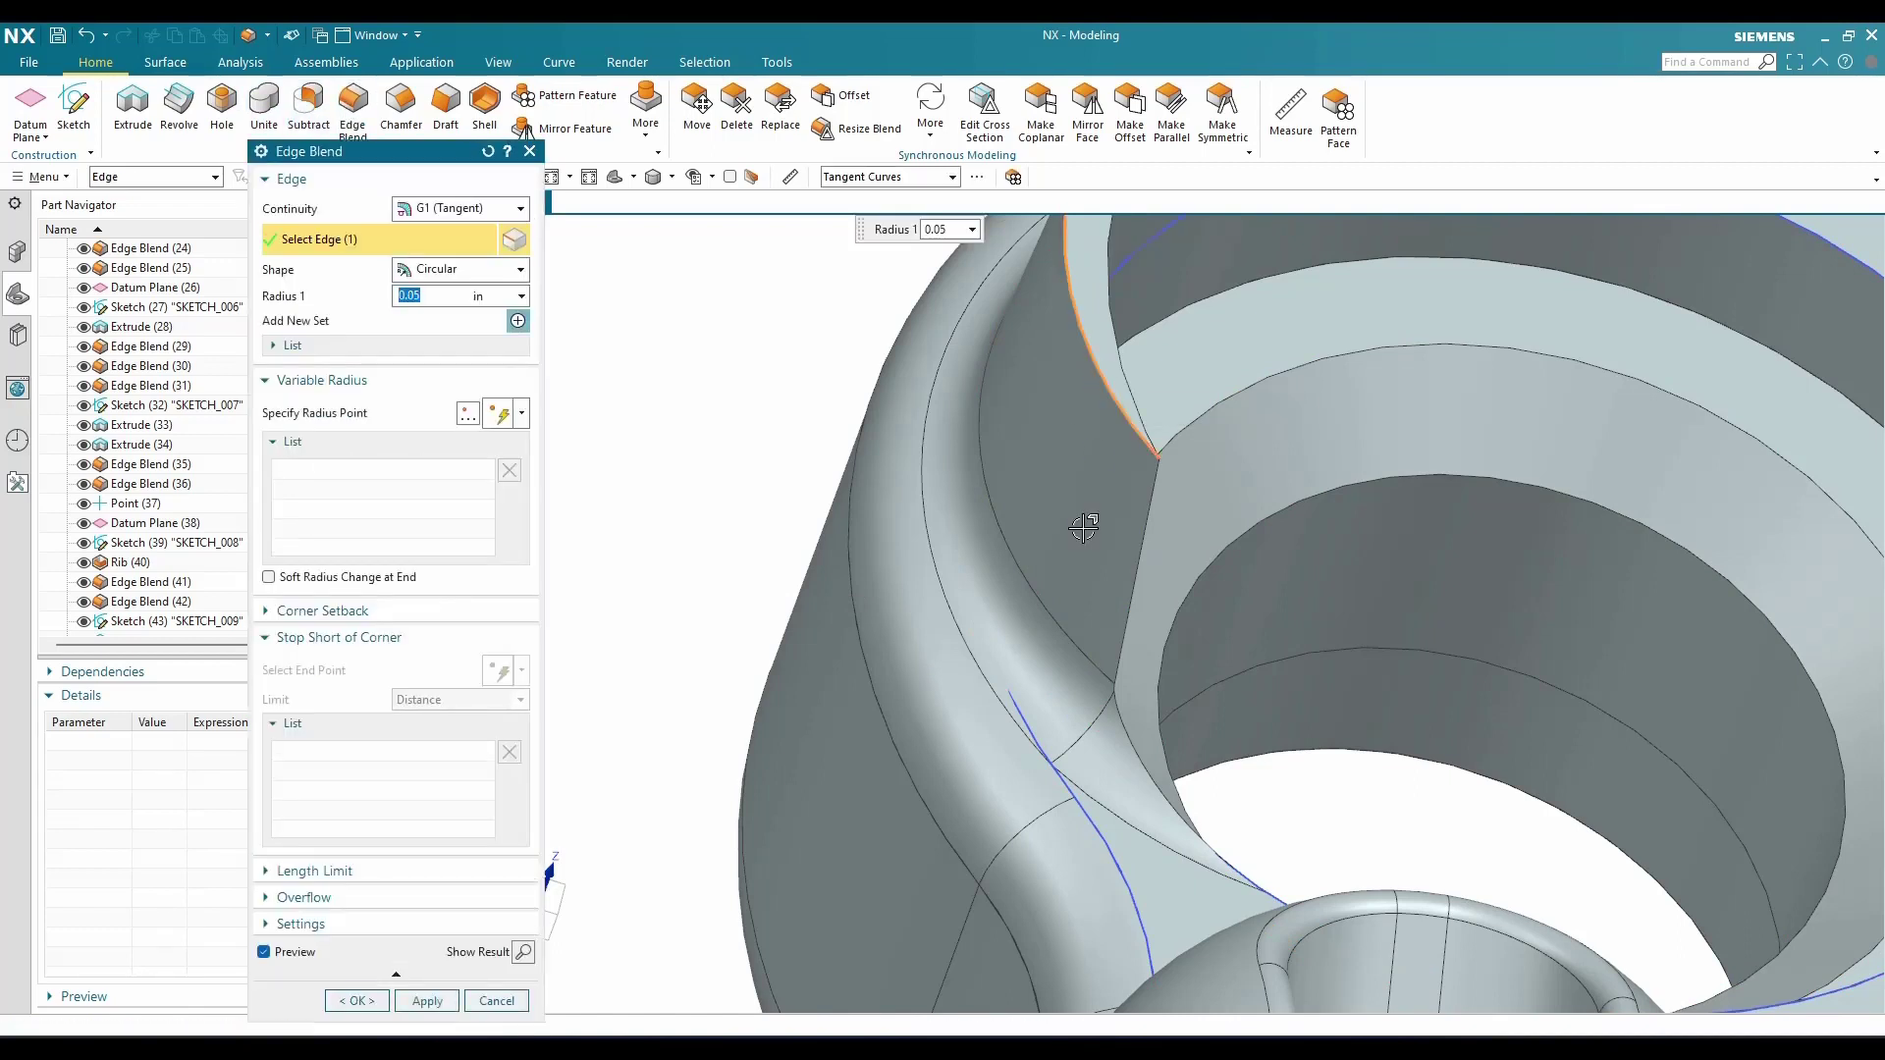
{"action": "type", "text": "0.0352"}
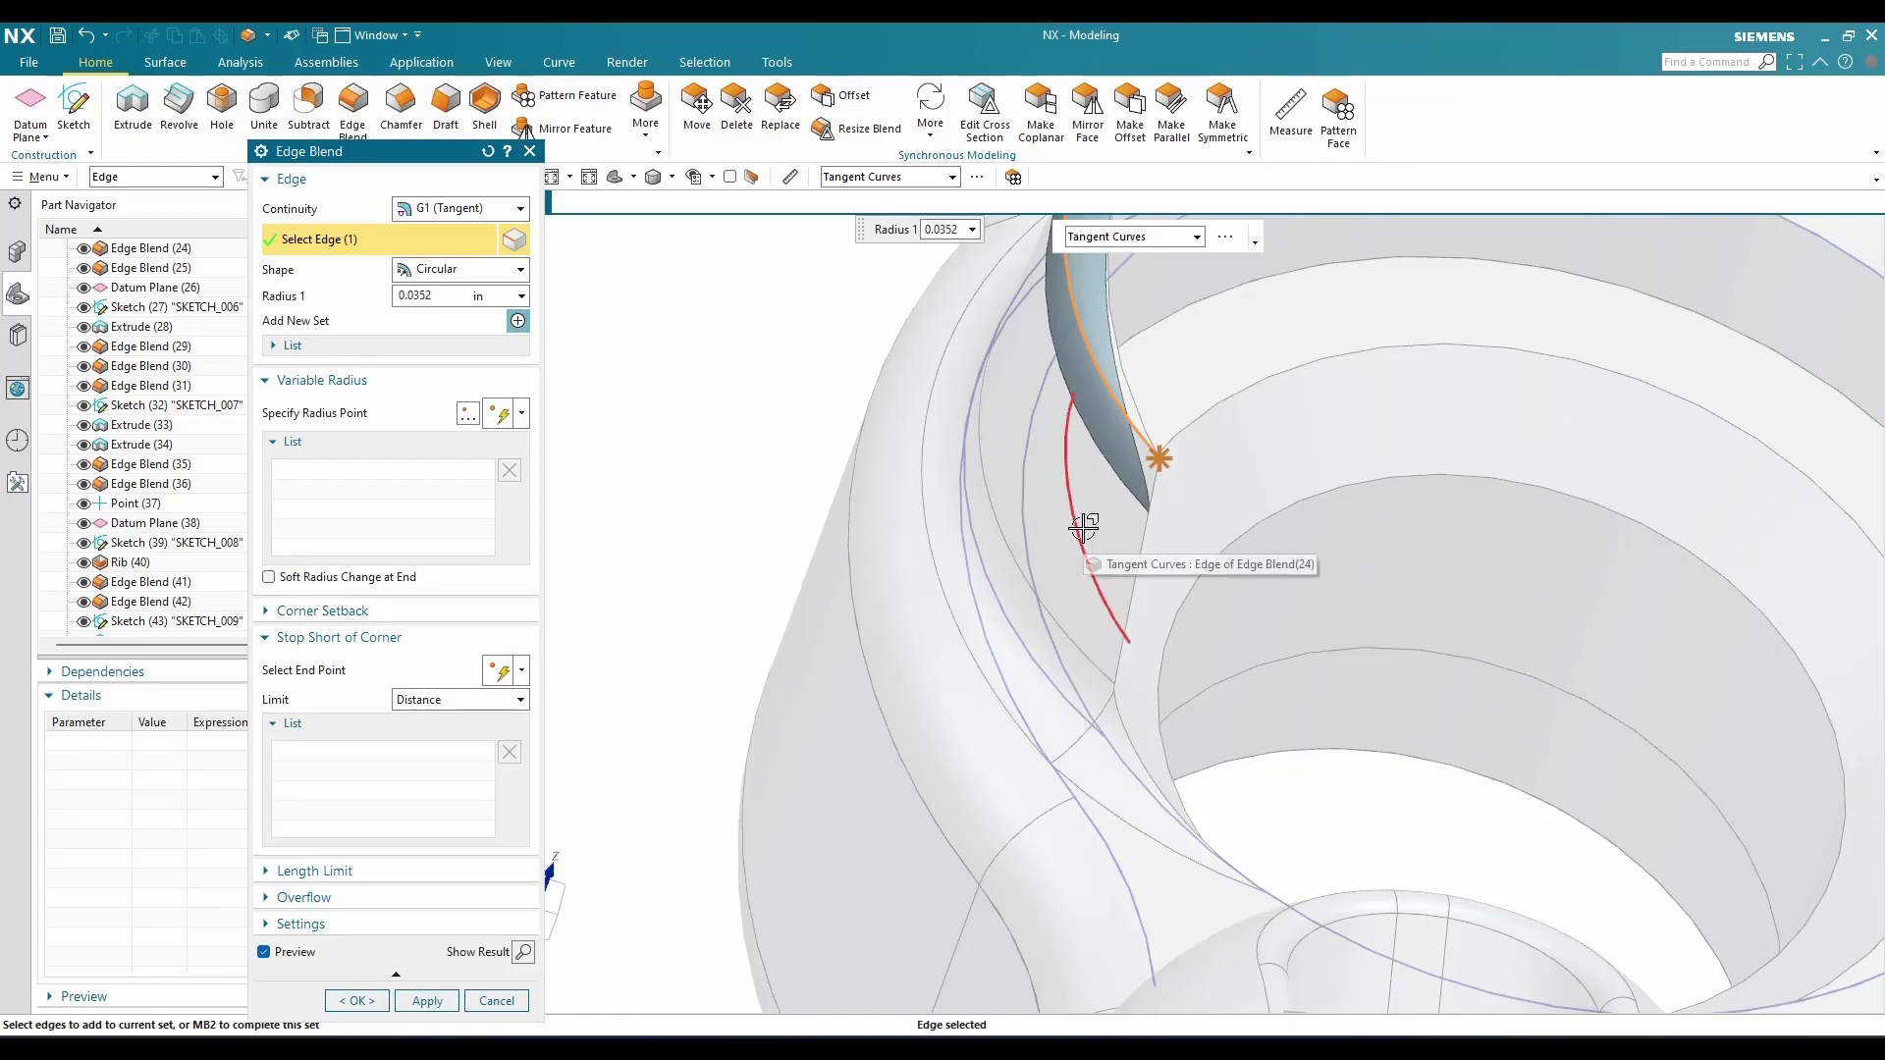
{"action": "key", "text": "BackSpace"}
{"action": "key", "text": "BackSpace"}
{"action": "type", "text": "2"}
{"action": "key", "text": "Return"}
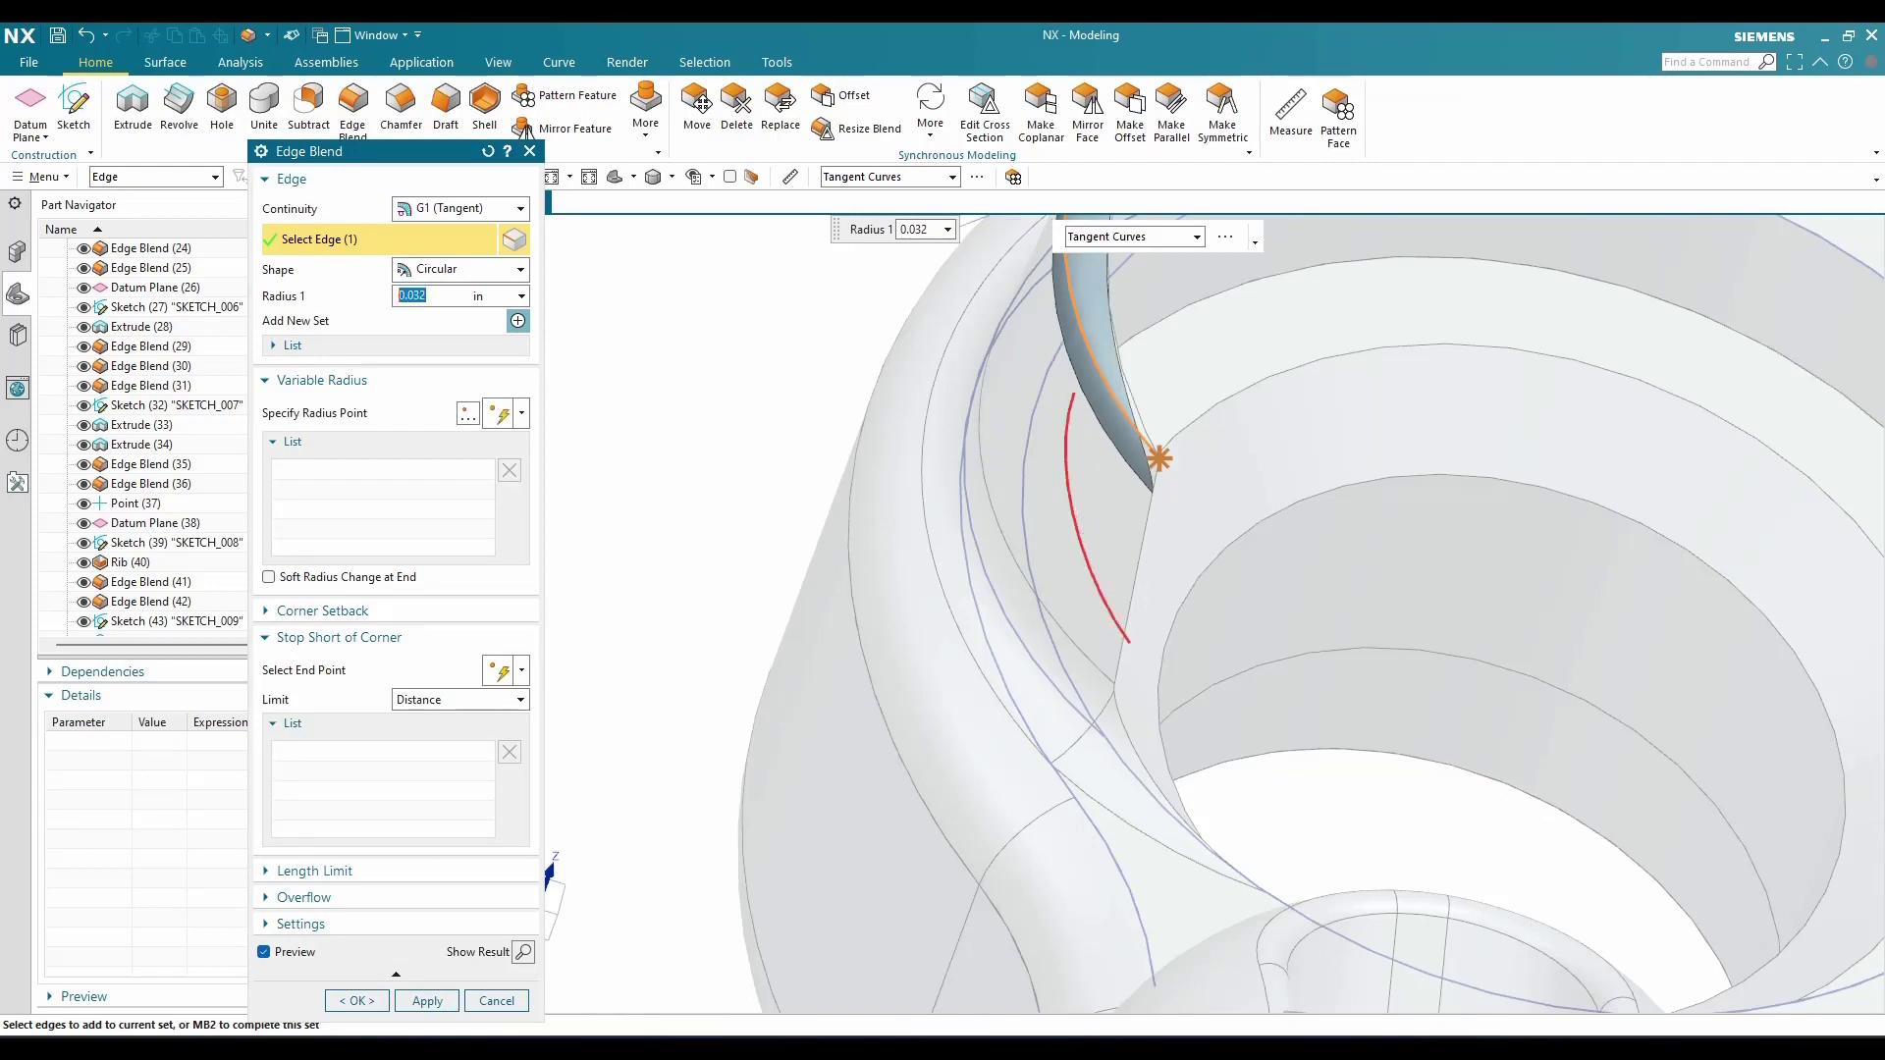
{"action": "scroll", "coordinate": [1244, 610], "scroll_direction": "down", "scroll_amount": 5}
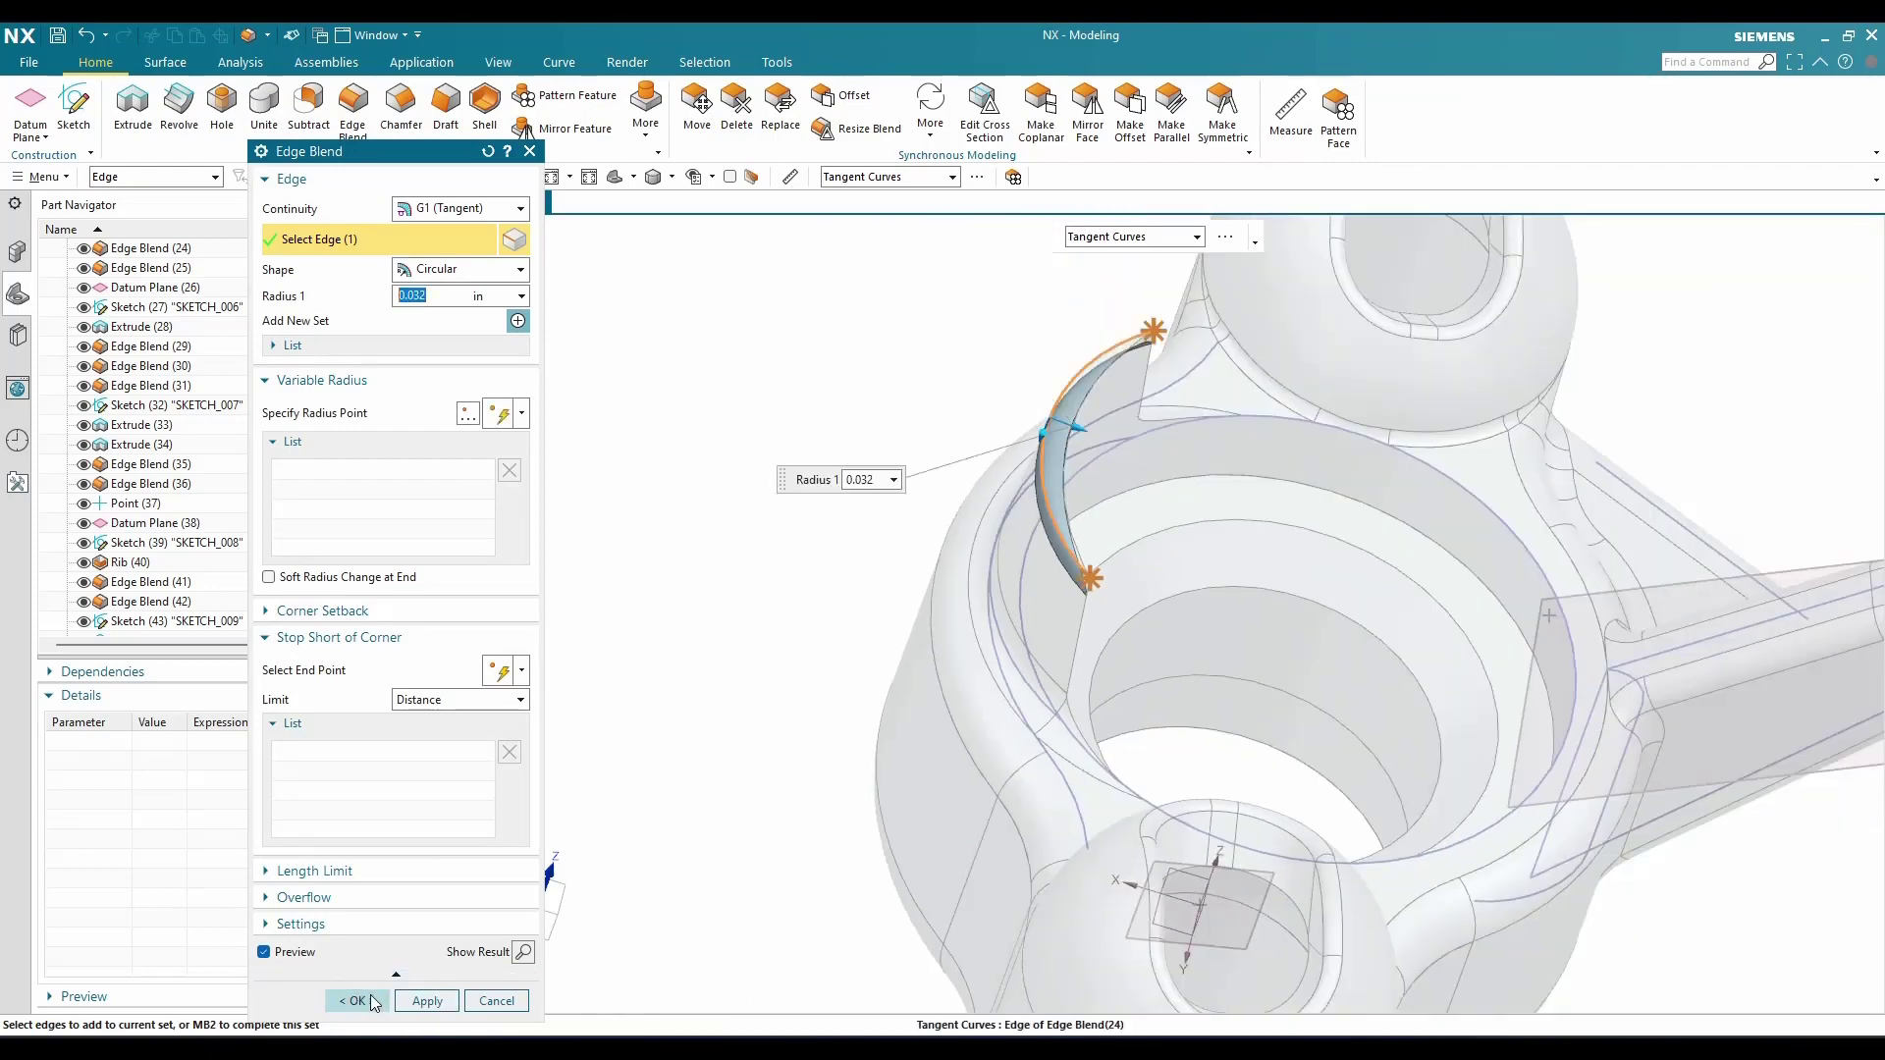
{"action": "left_click", "coordinate": [372, 1001]}
Hide all objects and show only the solid bodies, leaving sketches, datums and points hidden
{"action": "scroll", "coordinate": [1111, 591], "scroll_direction": "down", "scroll_amount": 3}
{"action": "middle_click_drag", "start_coordinate": [1106, 640], "coordinate": [931, 652]}
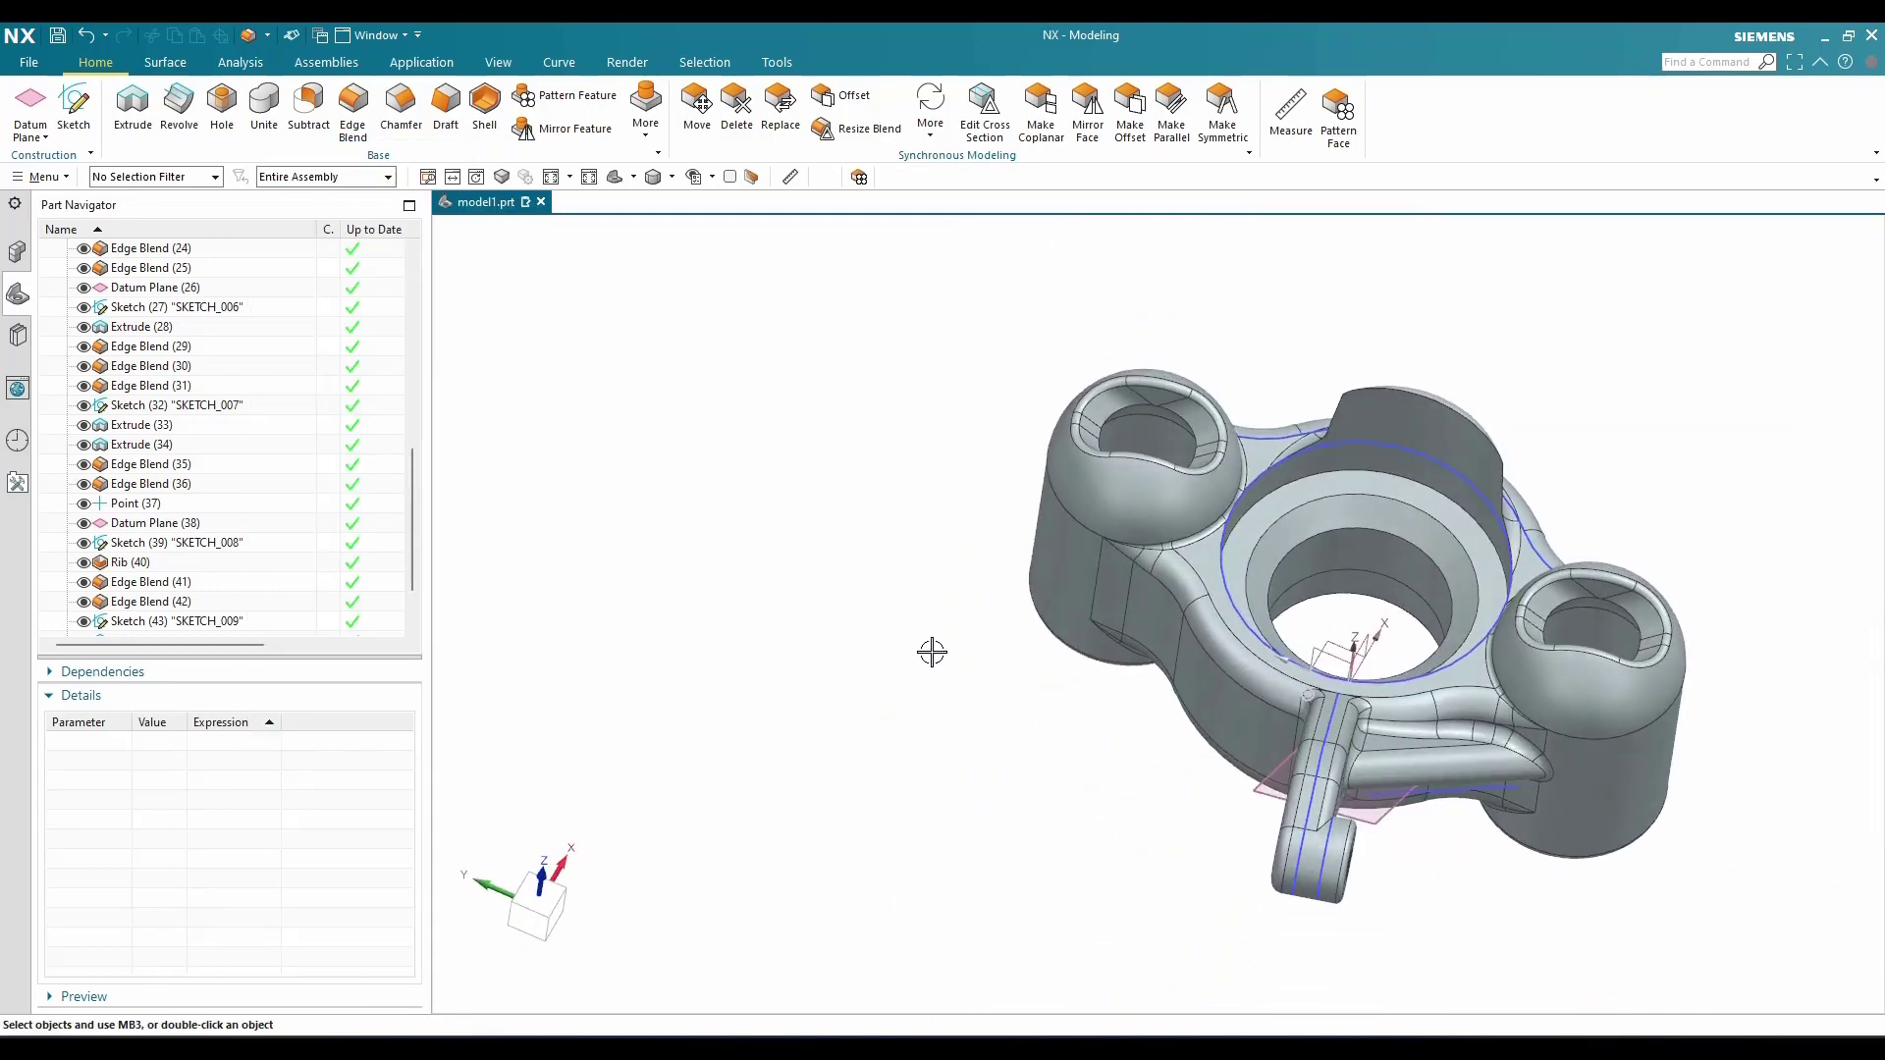
{"action": "key", "text": "ctrl+f"}
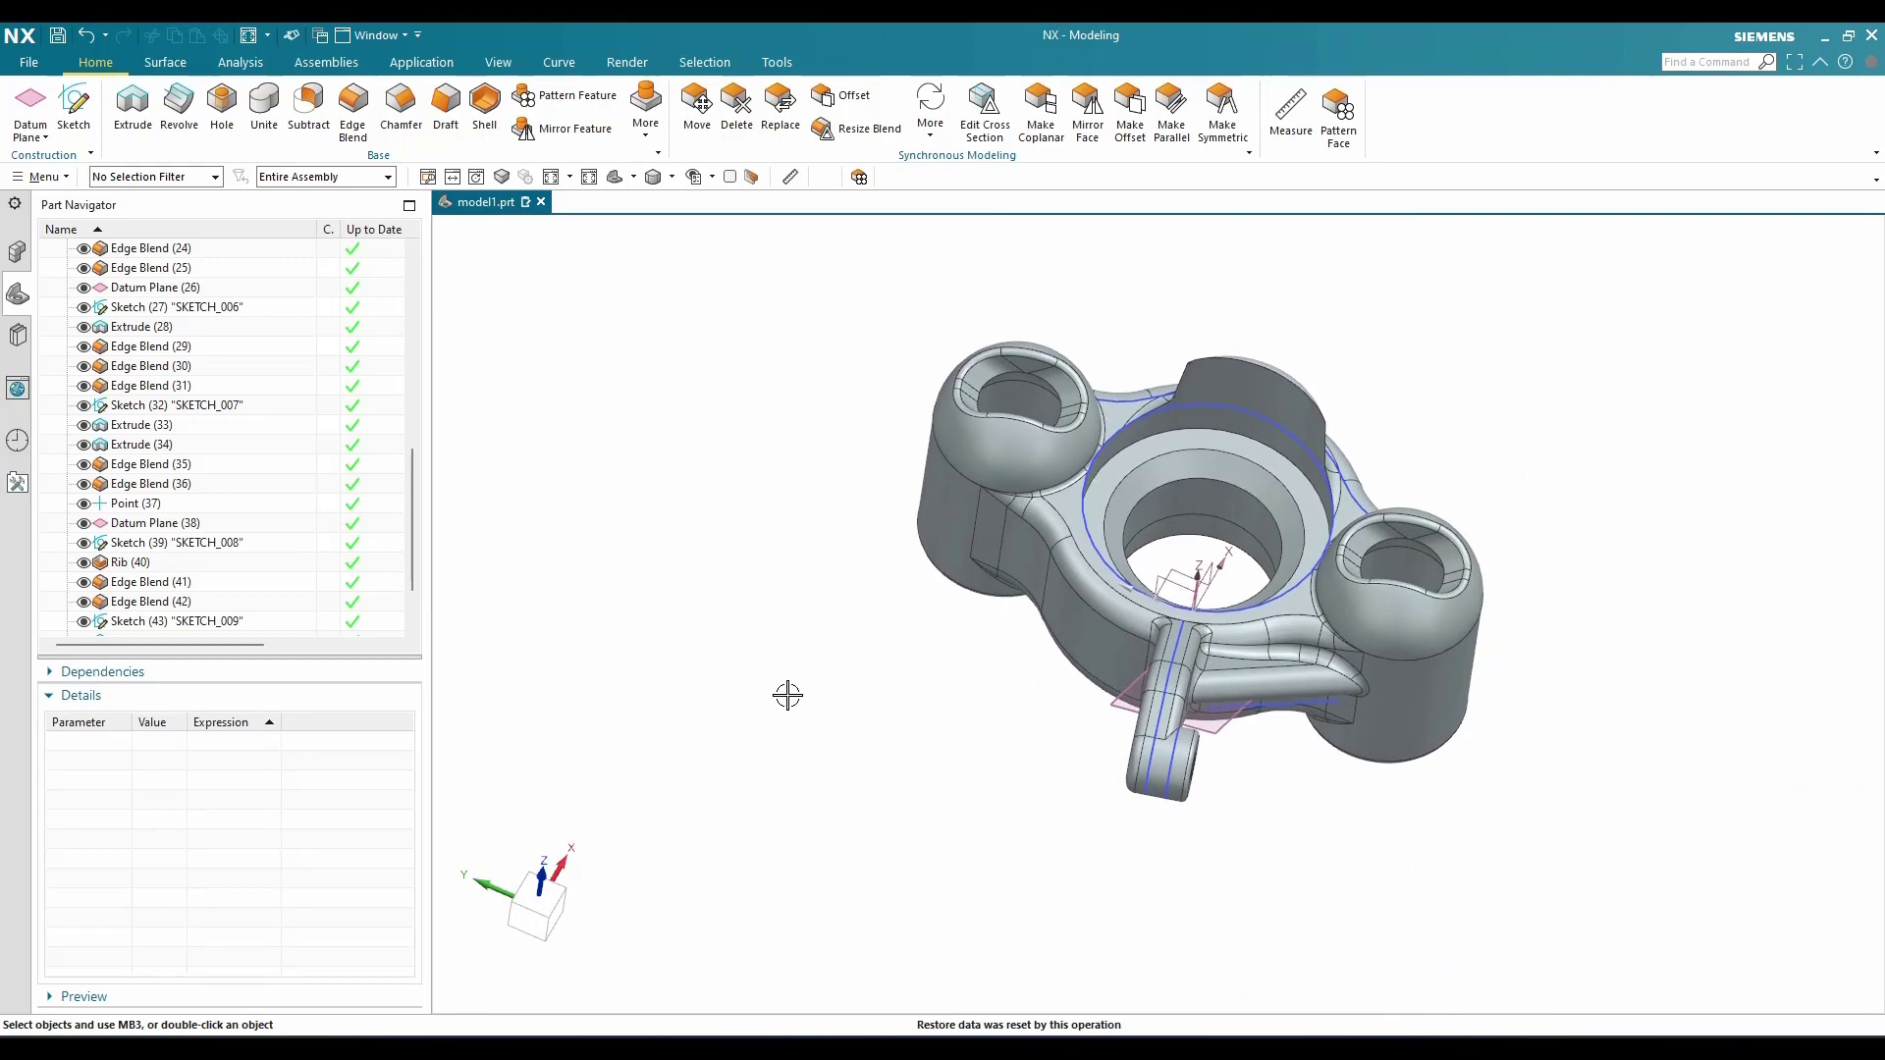
{"action": "key", "text": "ctrl+w"}
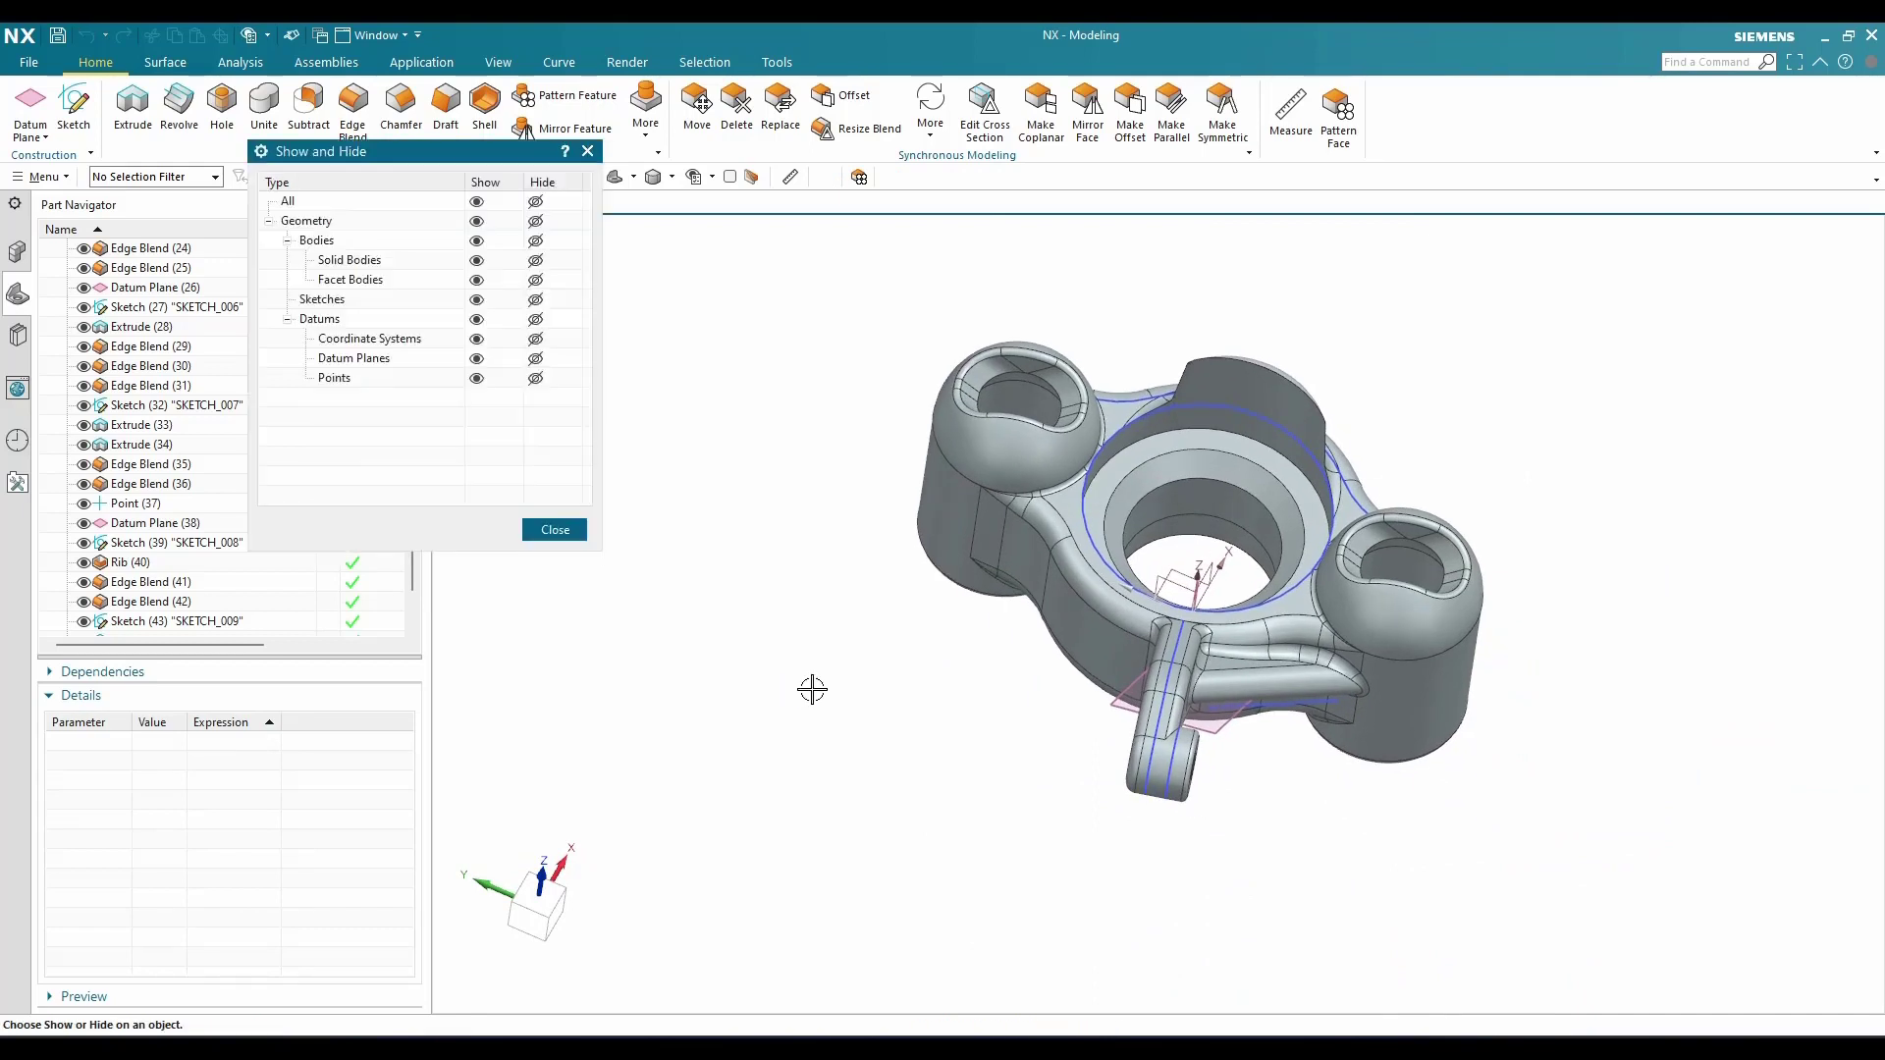
{"action": "left_click", "coordinate": [535, 201]}
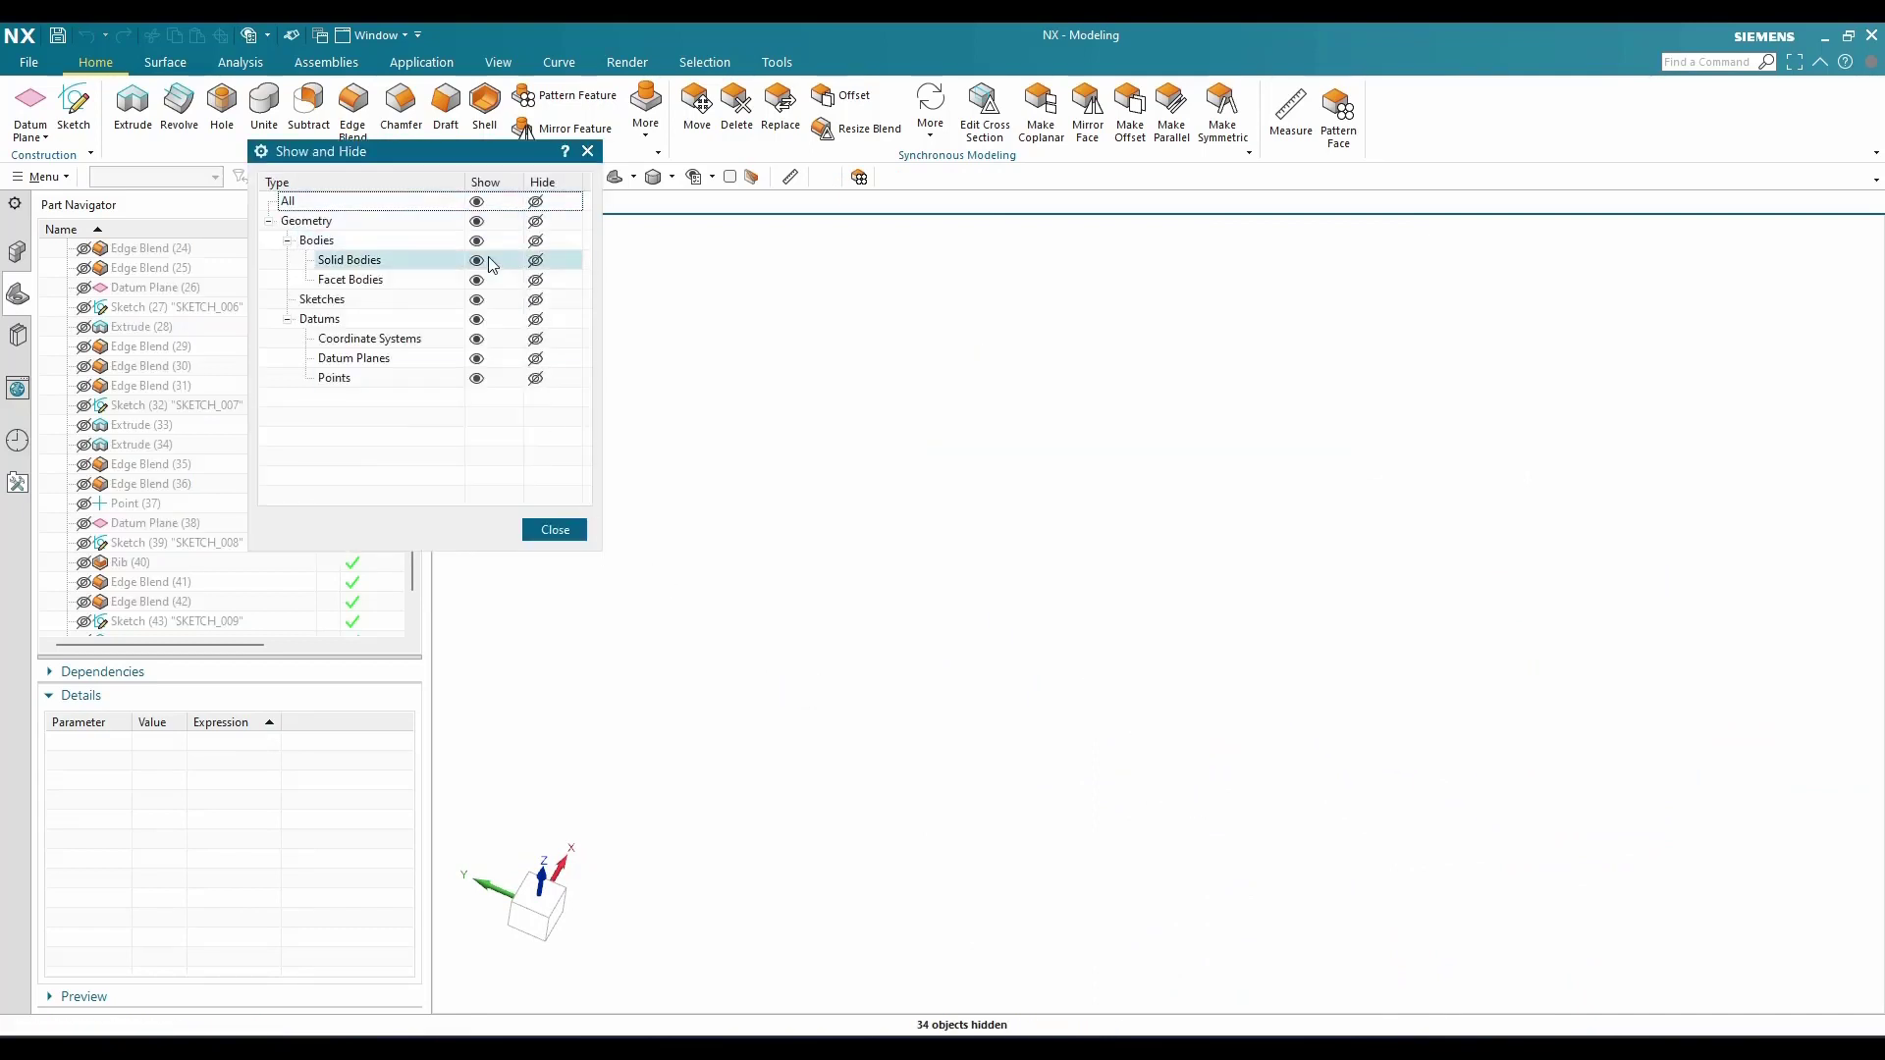
{"action": "left_click", "coordinate": [477, 261]}
{"action": "left_click", "coordinate": [569, 535]}
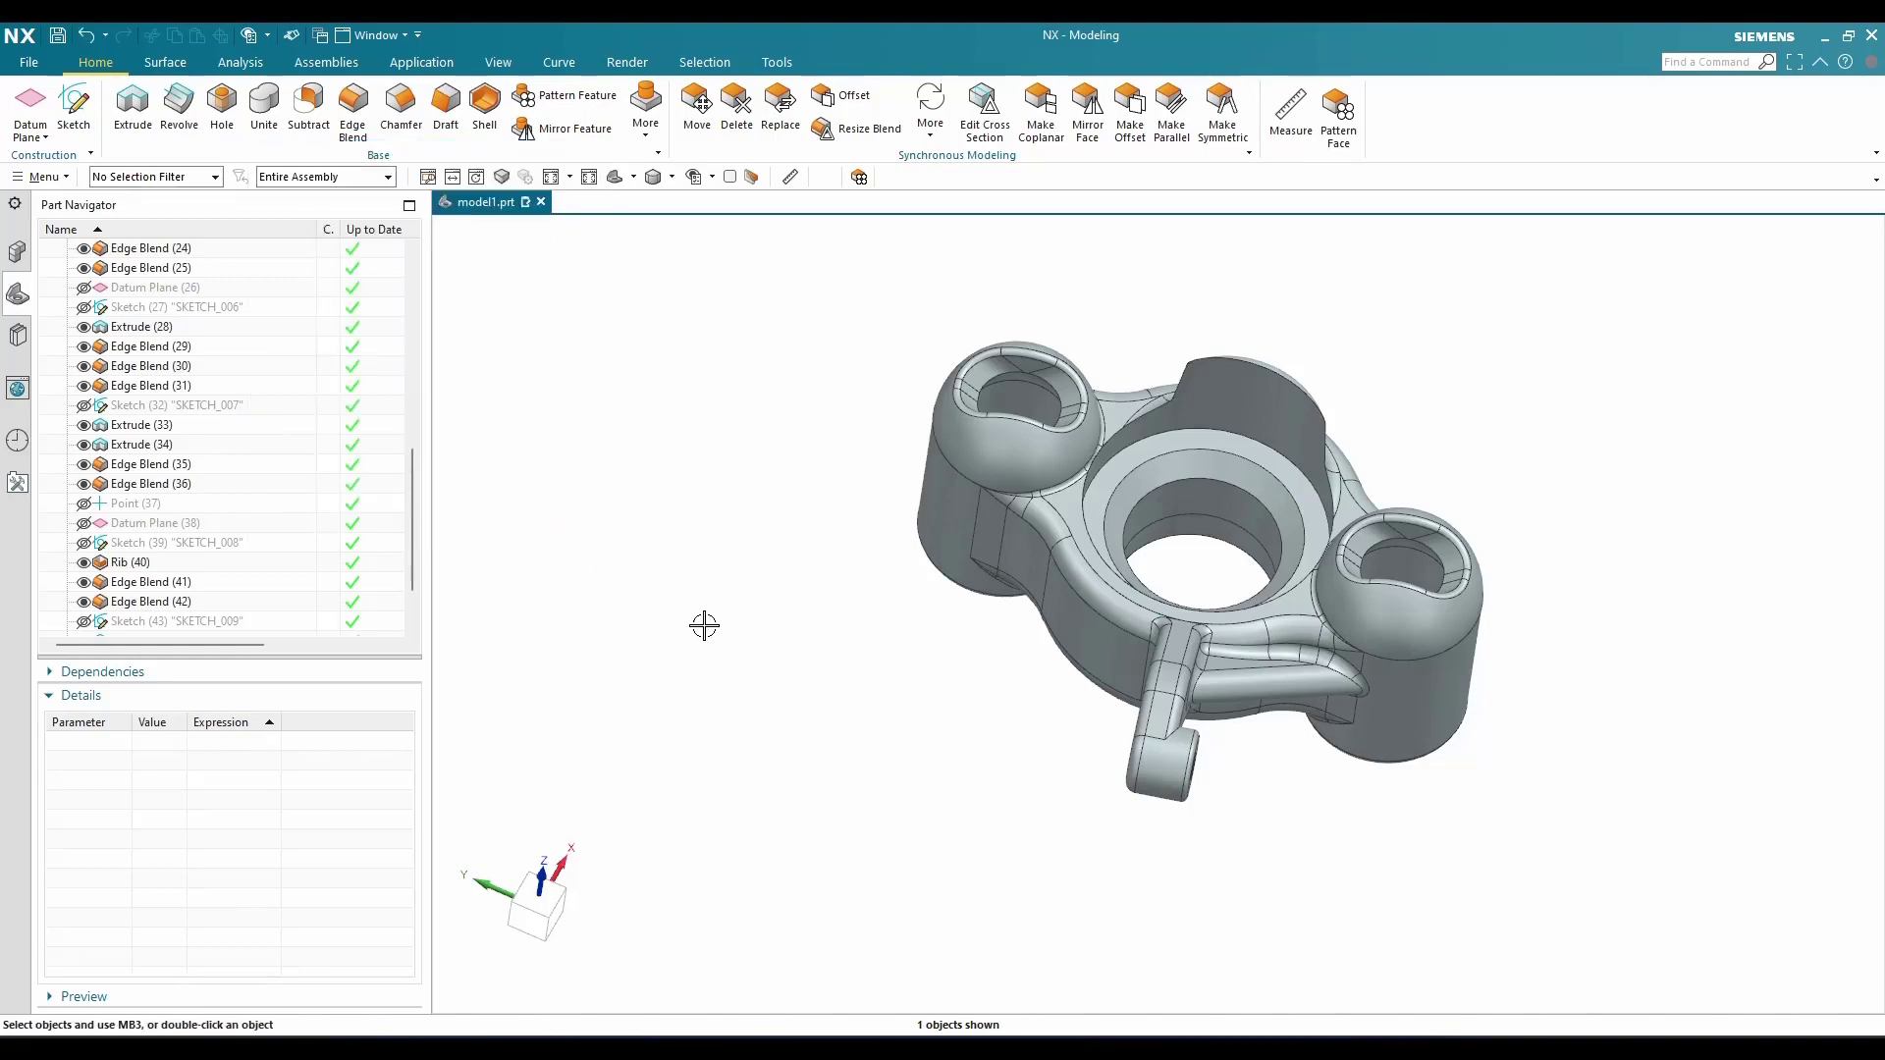
{"action": "middle_click_drag", "start_coordinate": [703, 622], "coordinate": [773, 417]}
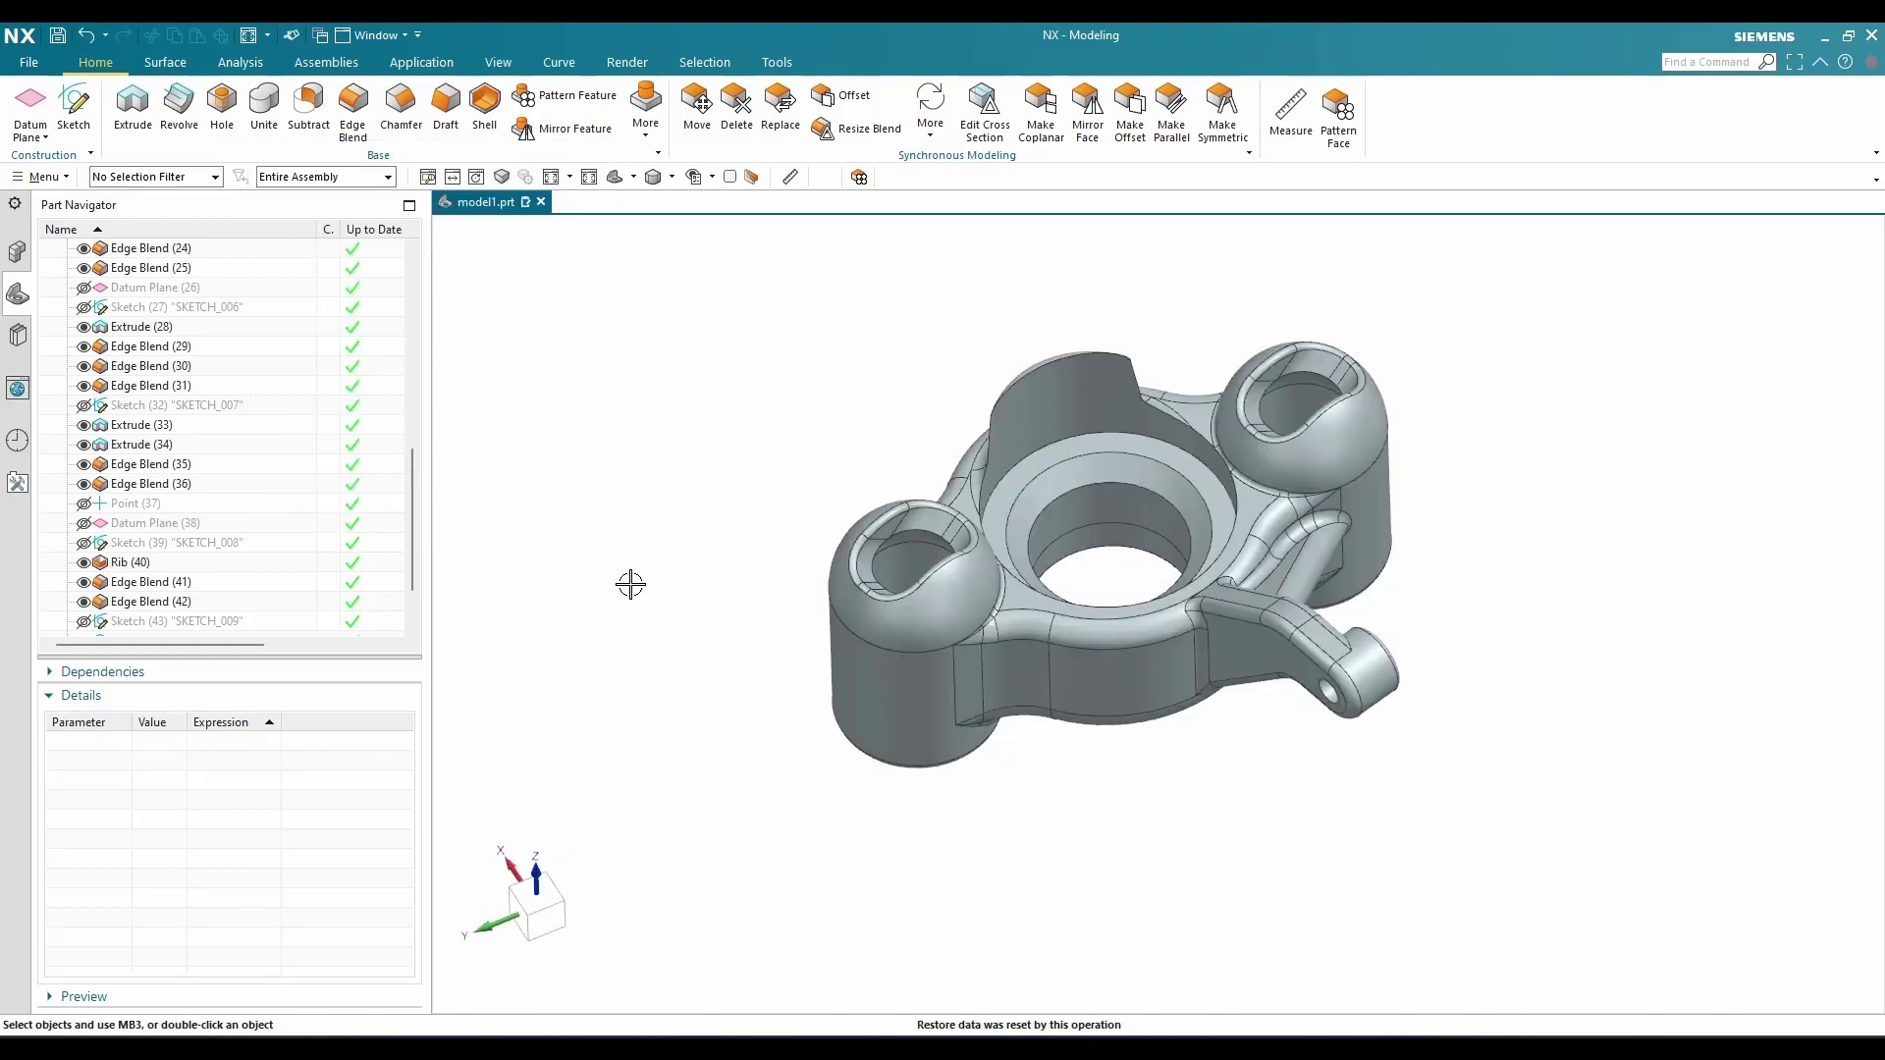